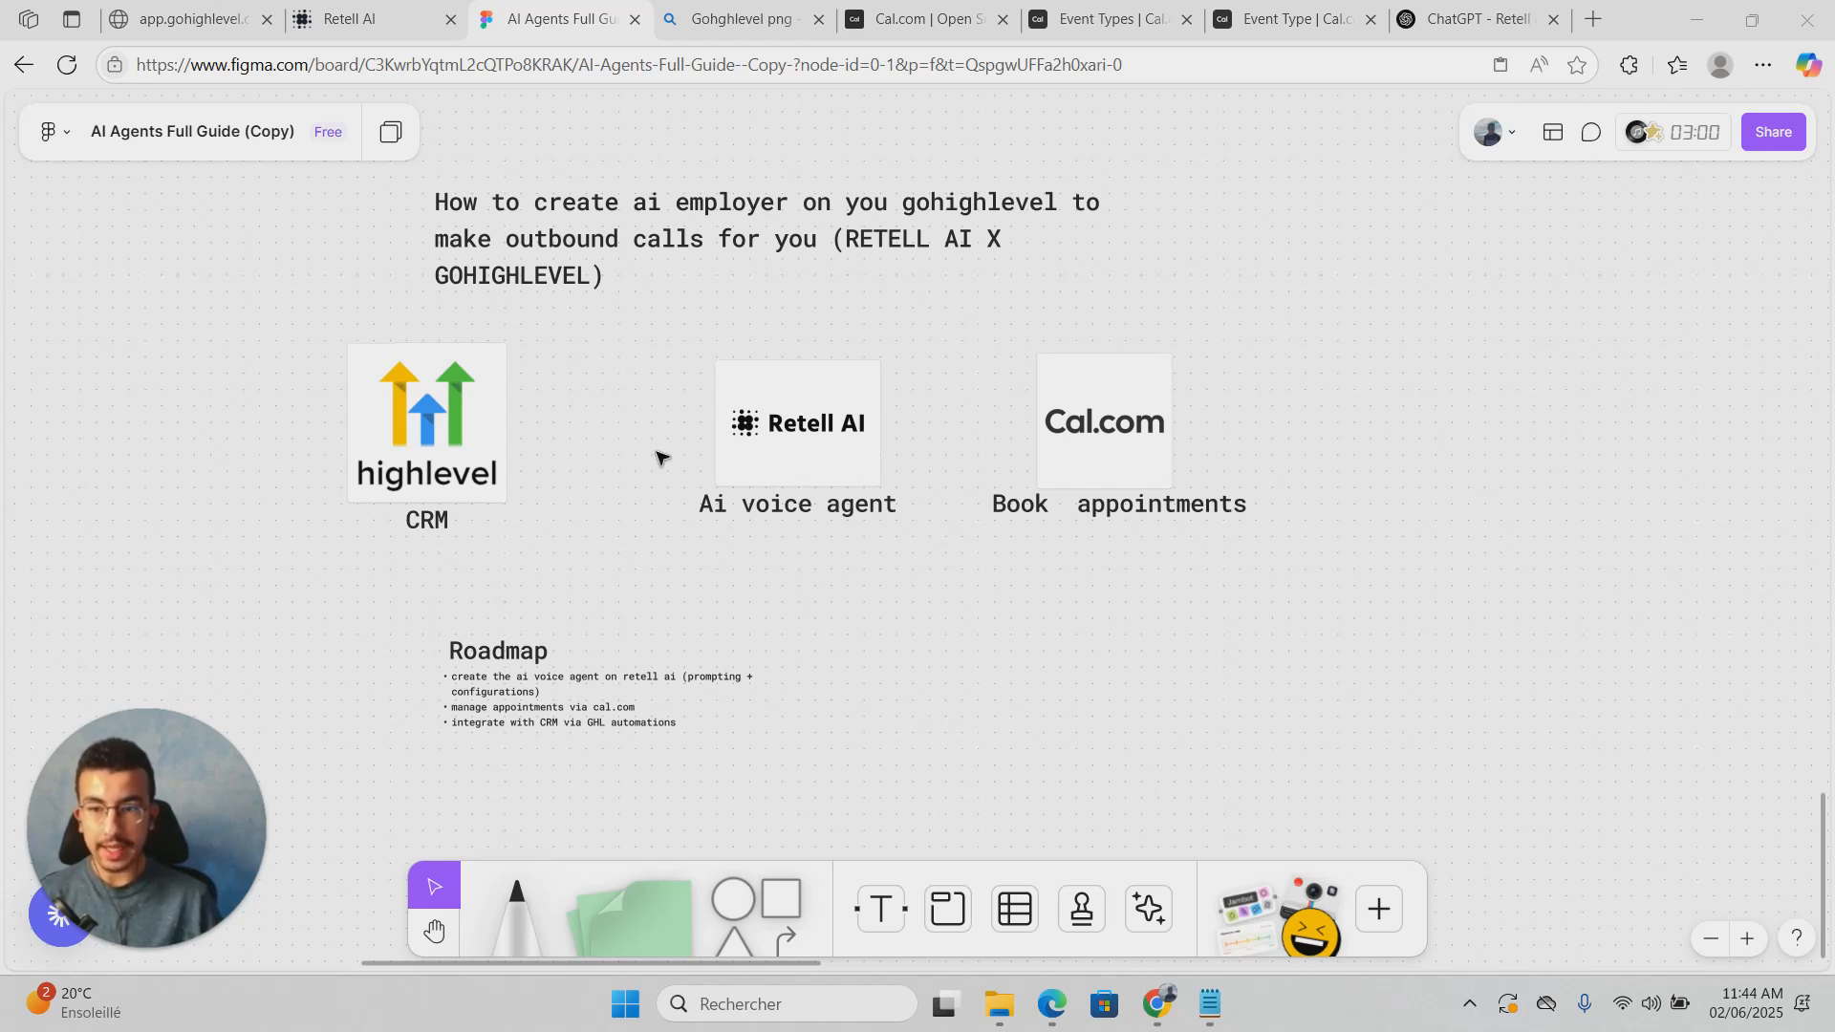
Step: Review the Figma roadmap with the HighLevel, Retell AI and Cal.com logos, then go to the Retell AI dashboard
scroll(595, 594, down, 1)
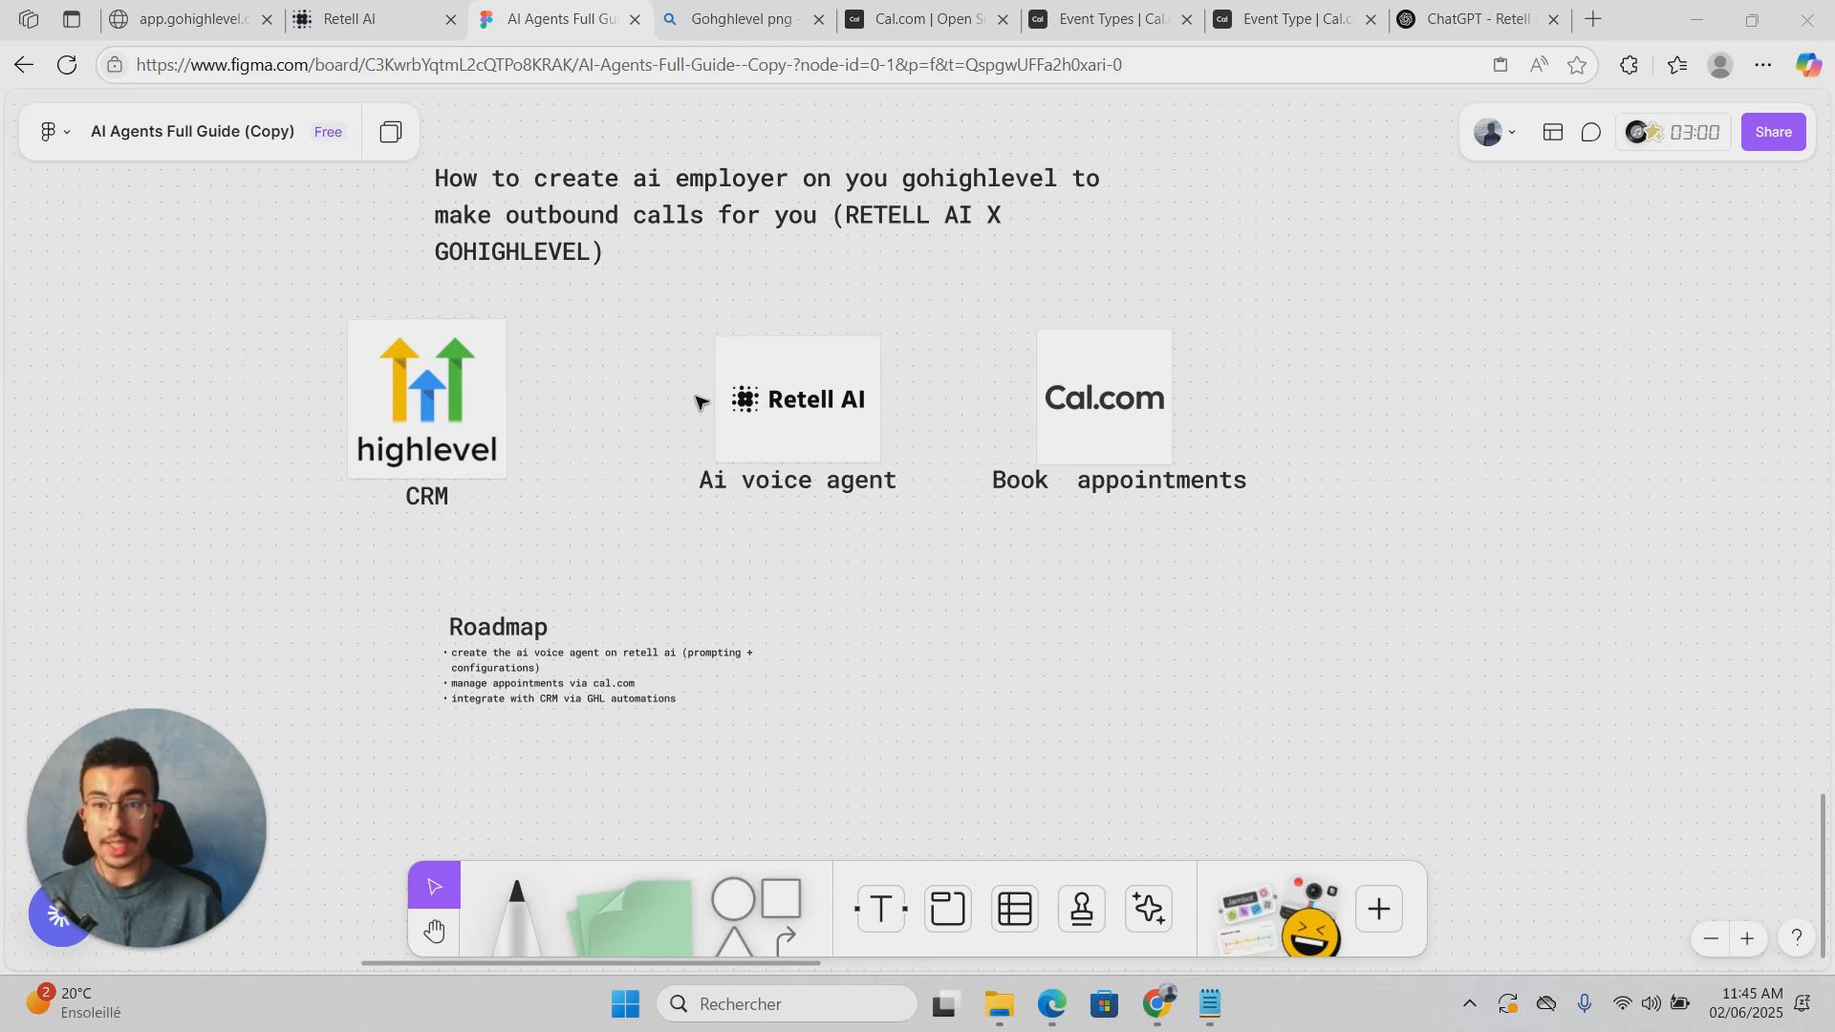
click(356, 12)
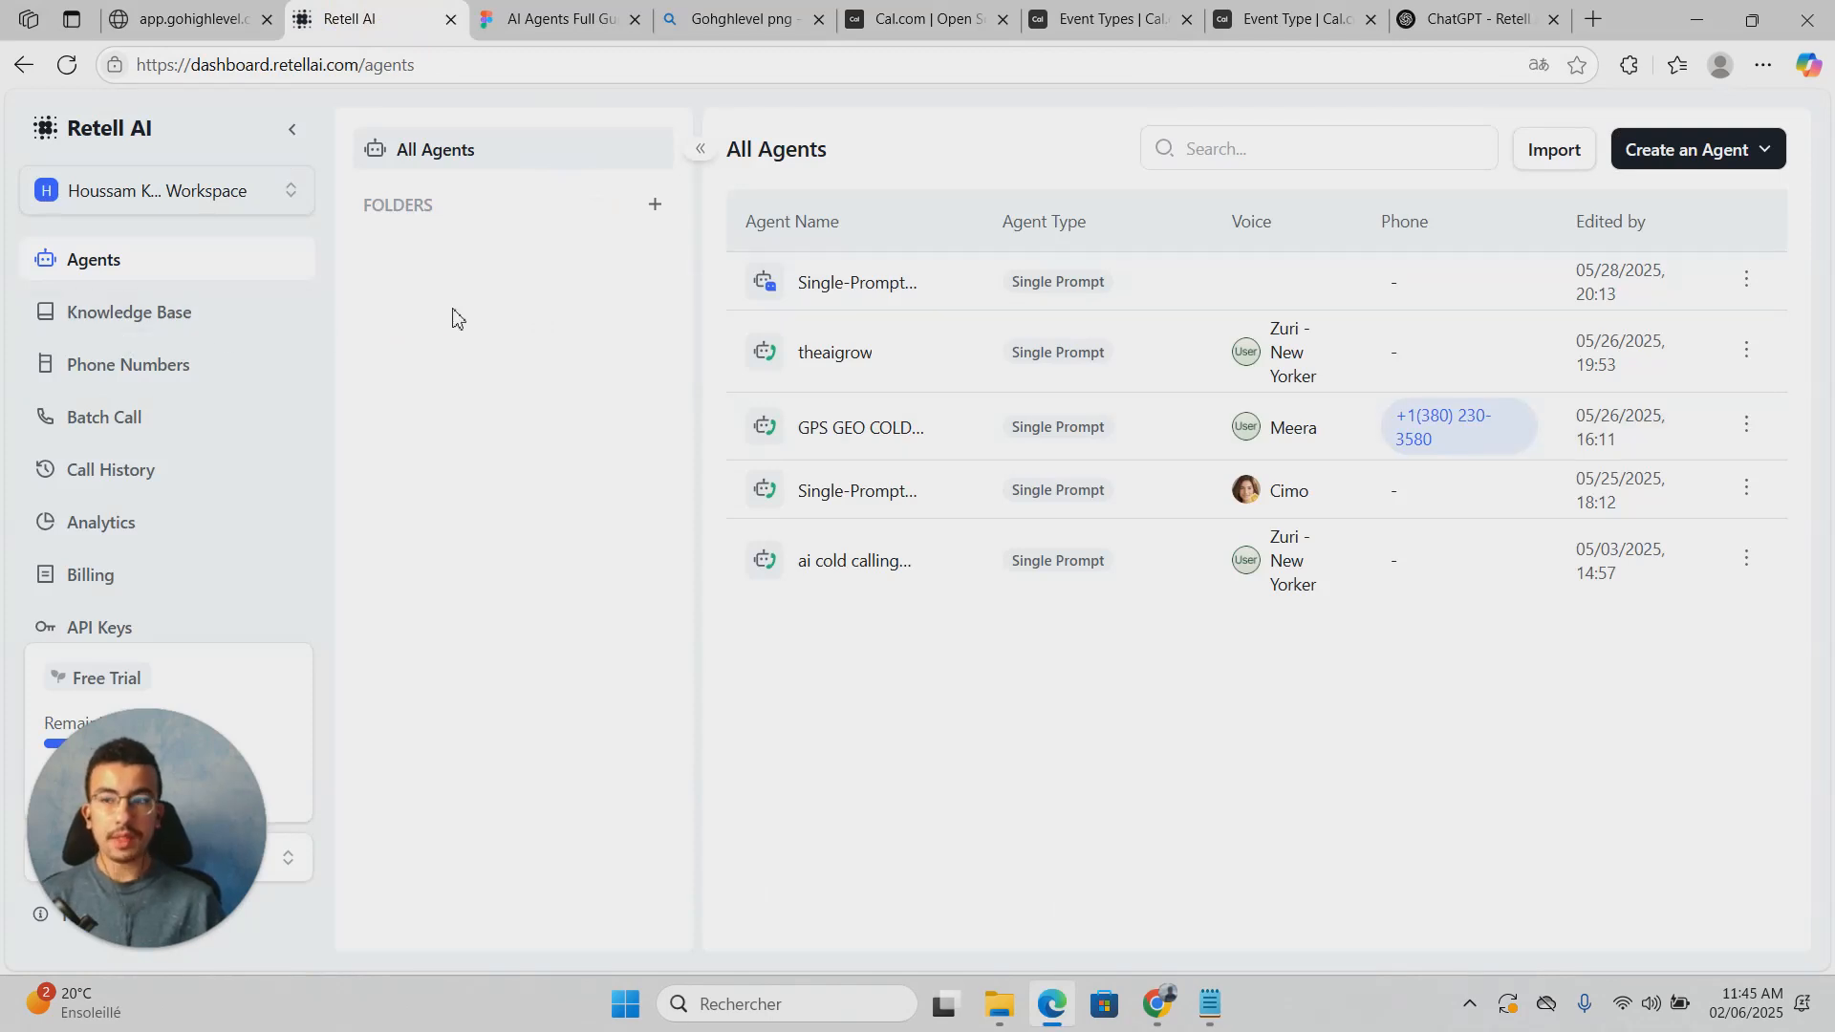
Step: Open the Create an Agent dropdown on the All Agents page
click(1, 384)
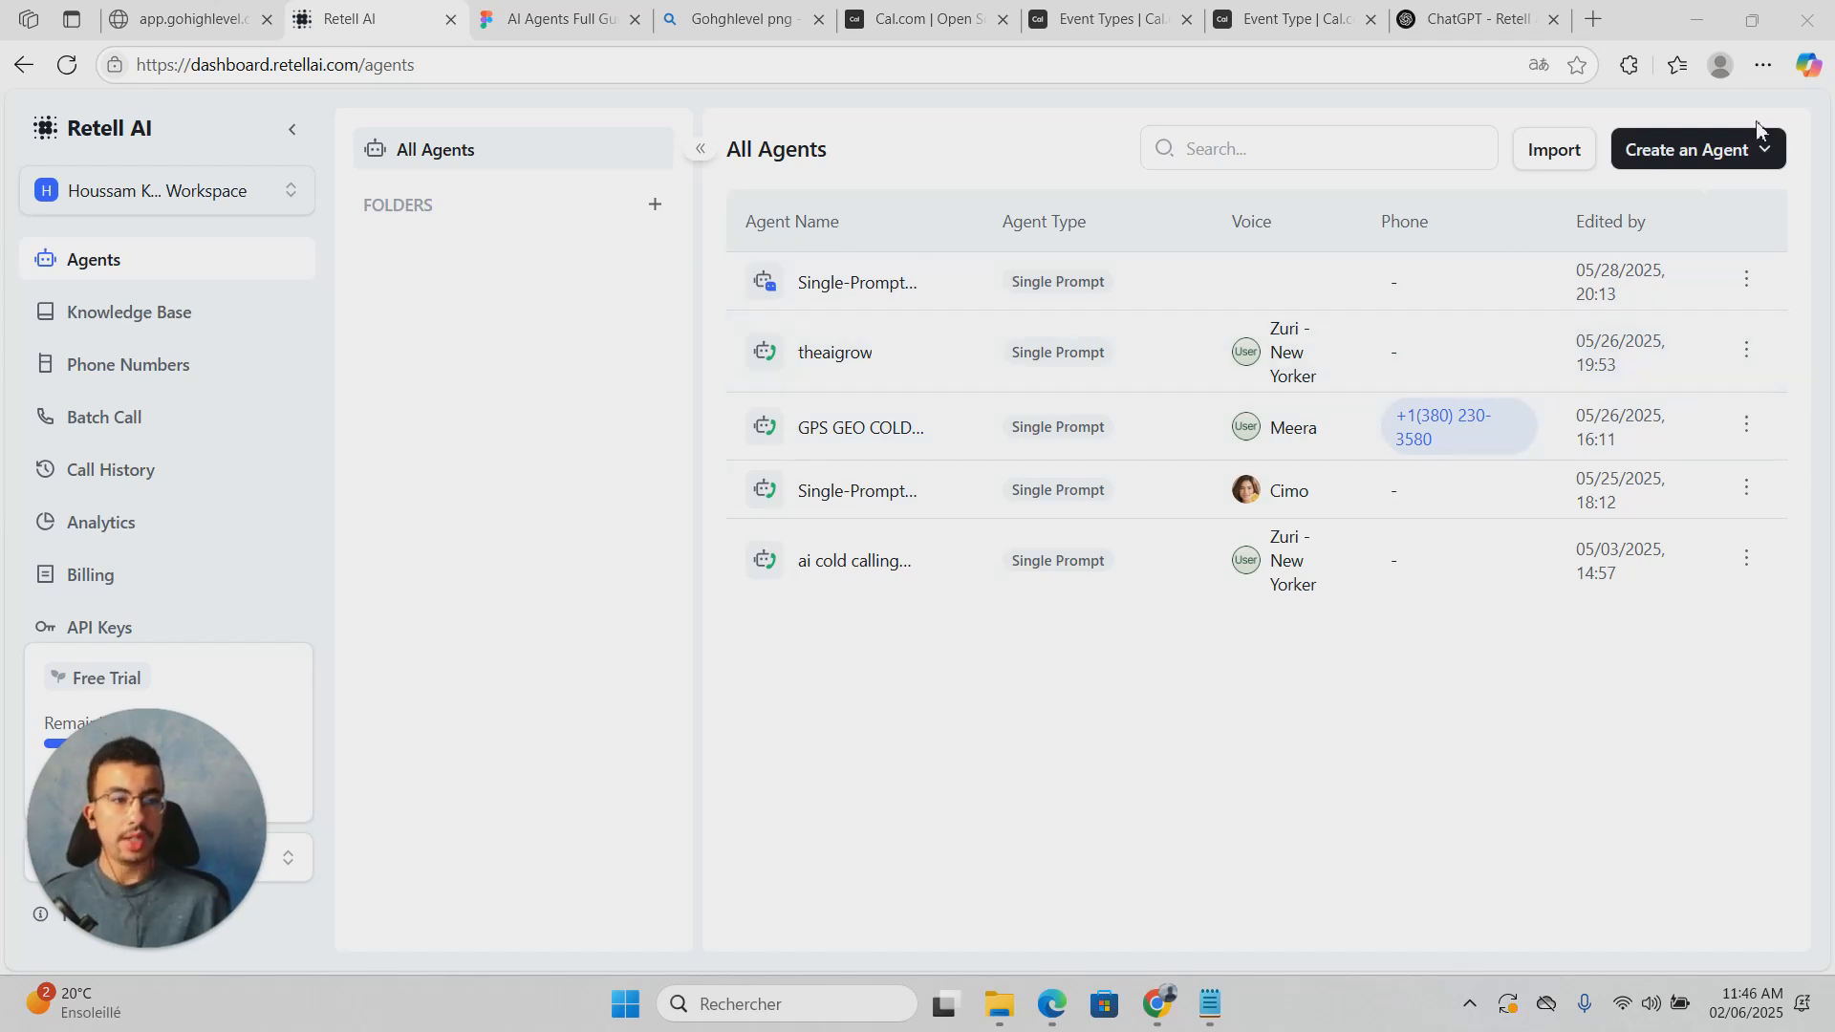
click(1753, 150)
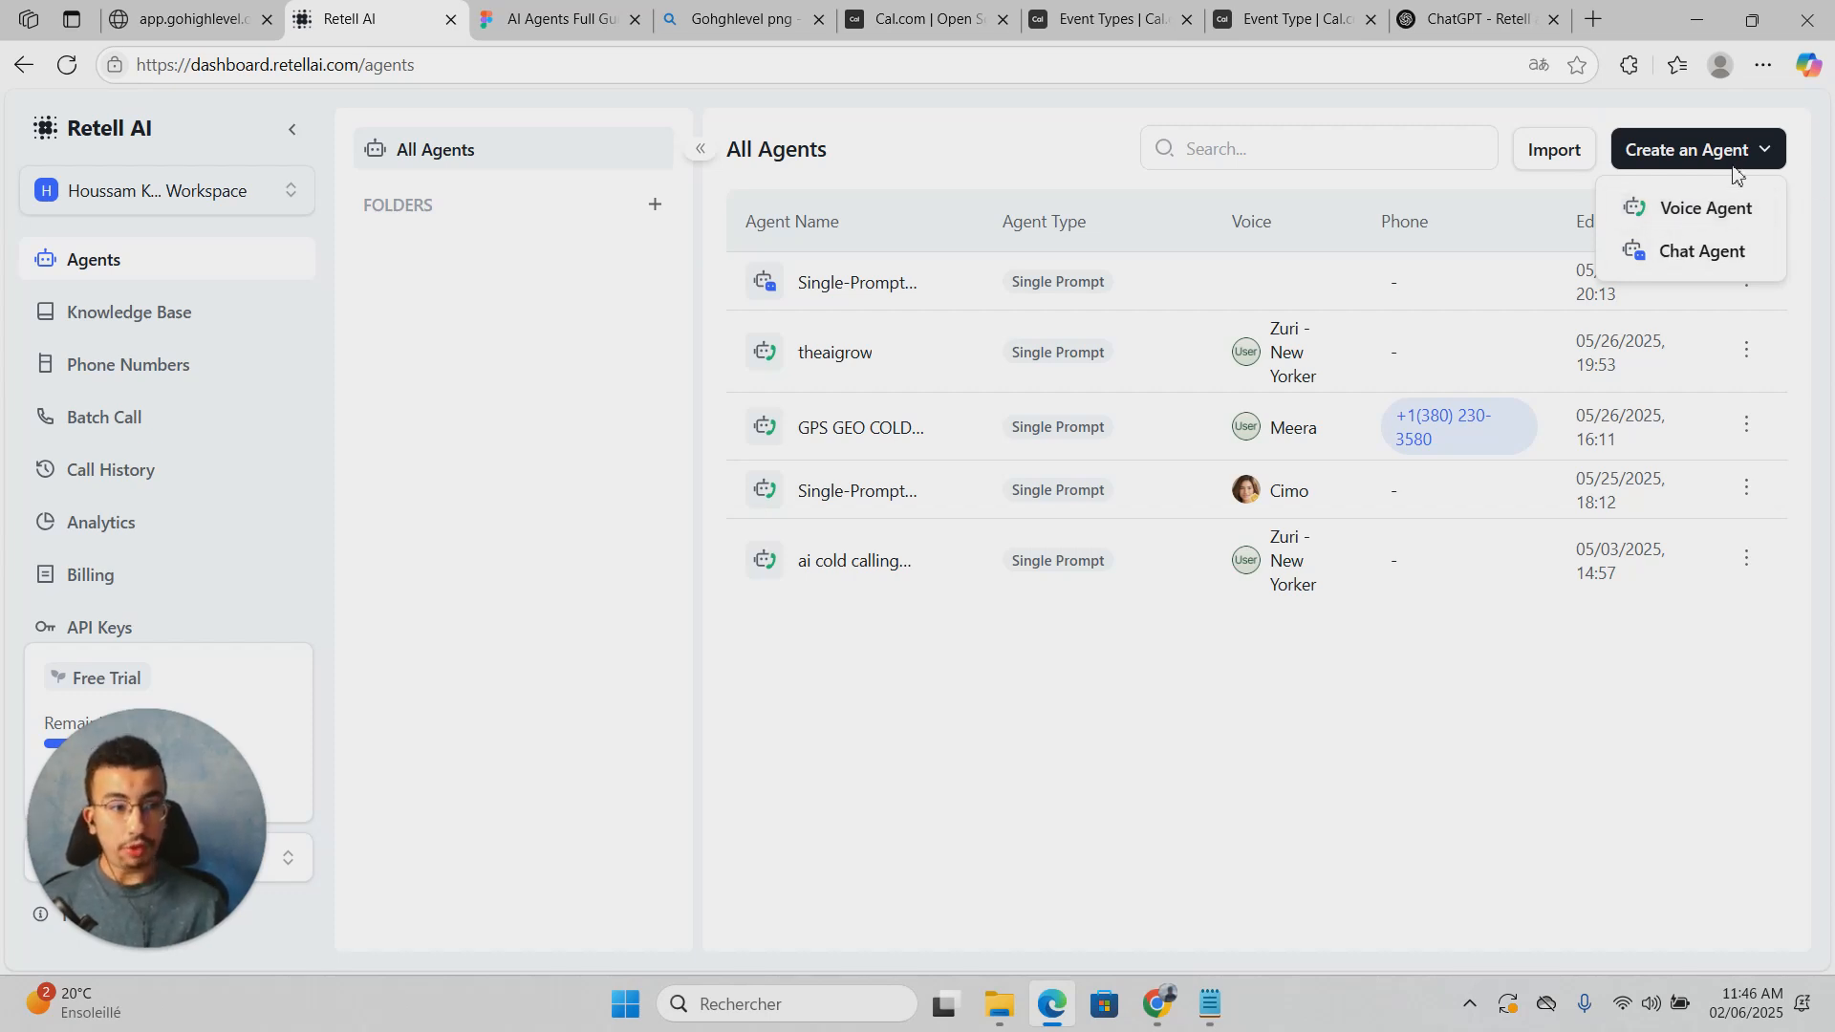
Step: Create a Voice Agent of type Single Prompt Agent, starting from blank
click(1713, 218)
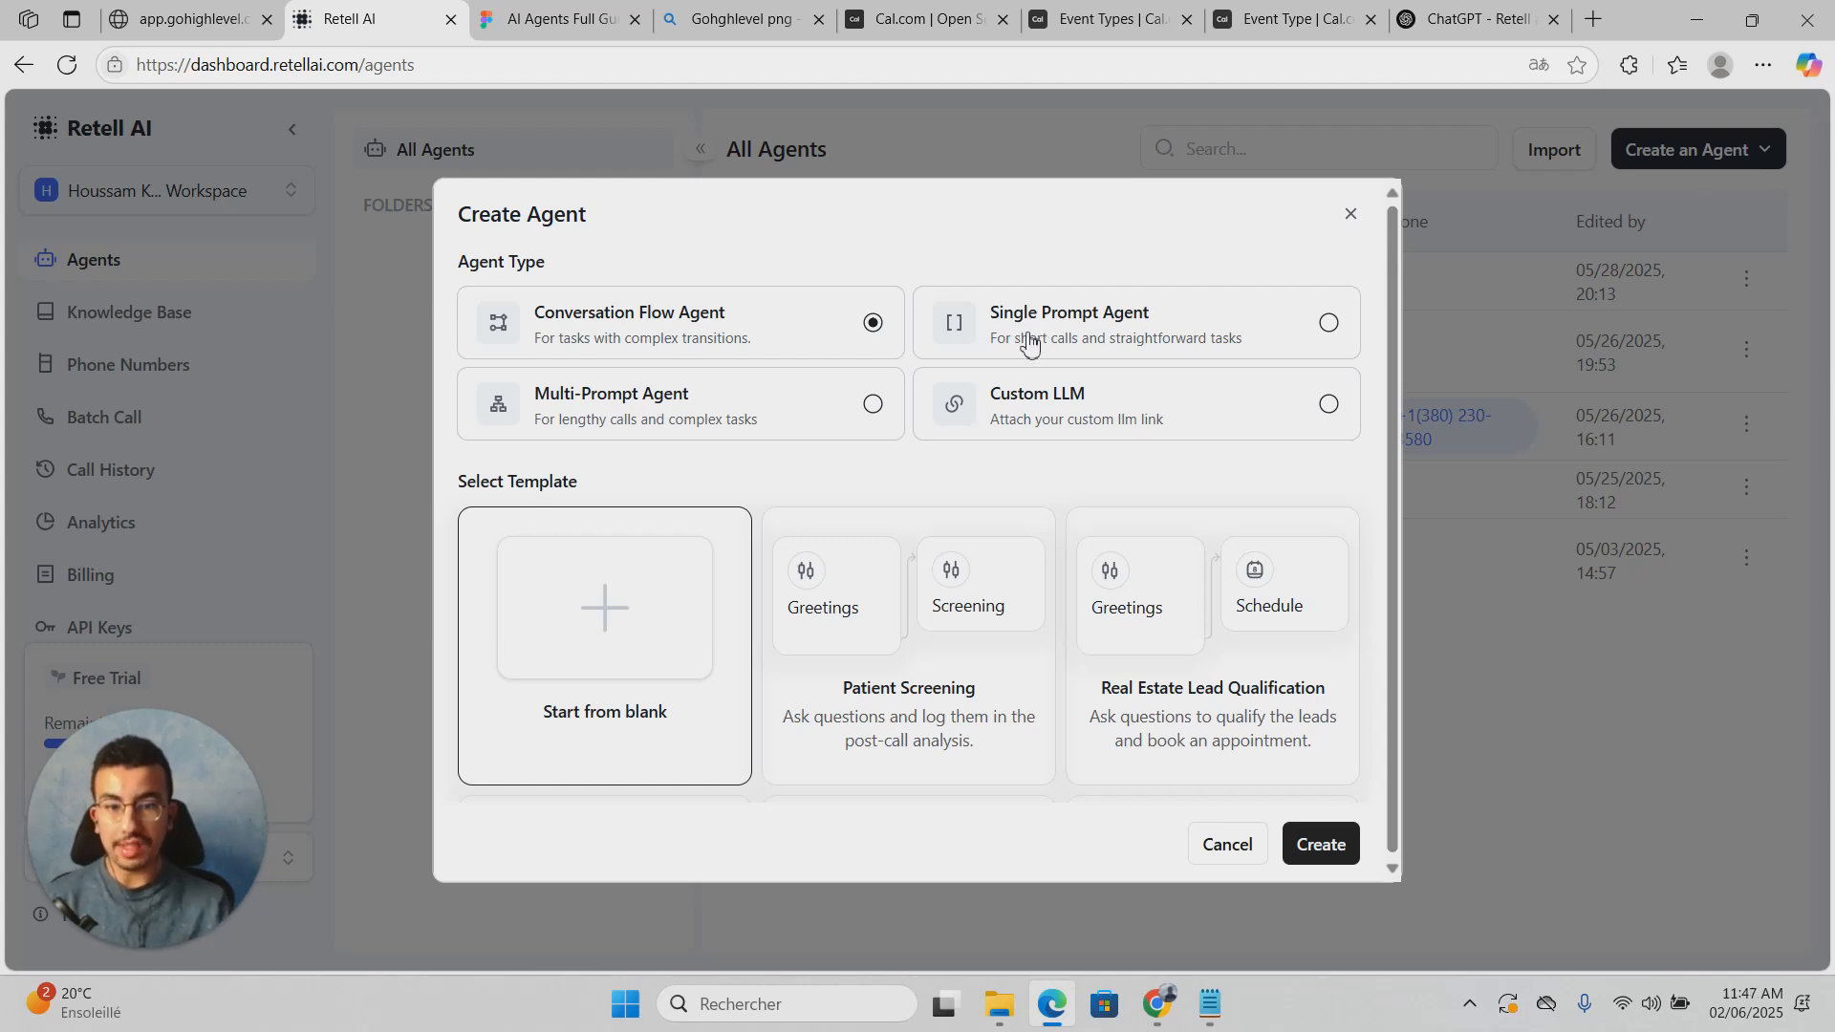
click(1208, 330)
scroll(808, 598, down, 1)
click(630, 588)
click(1321, 849)
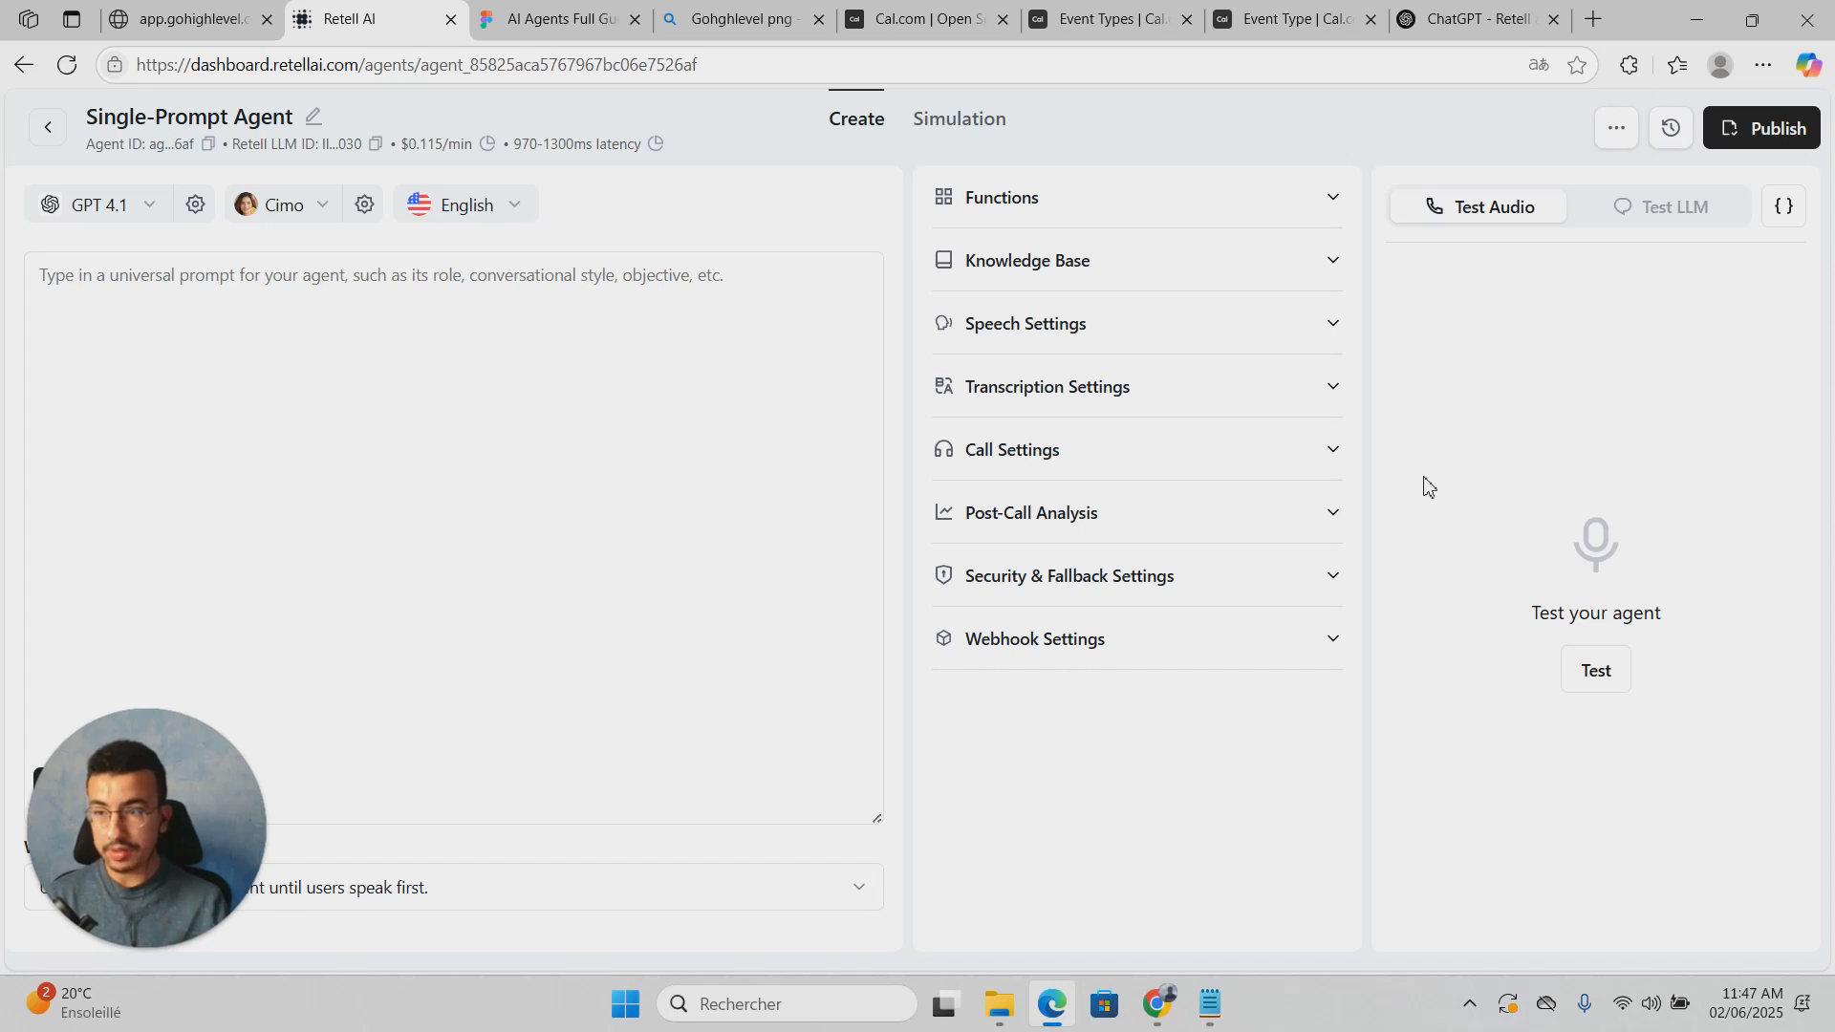
Step: Rename the agent to 'GHL OUTBOUND CALLER'
click(757, 540)
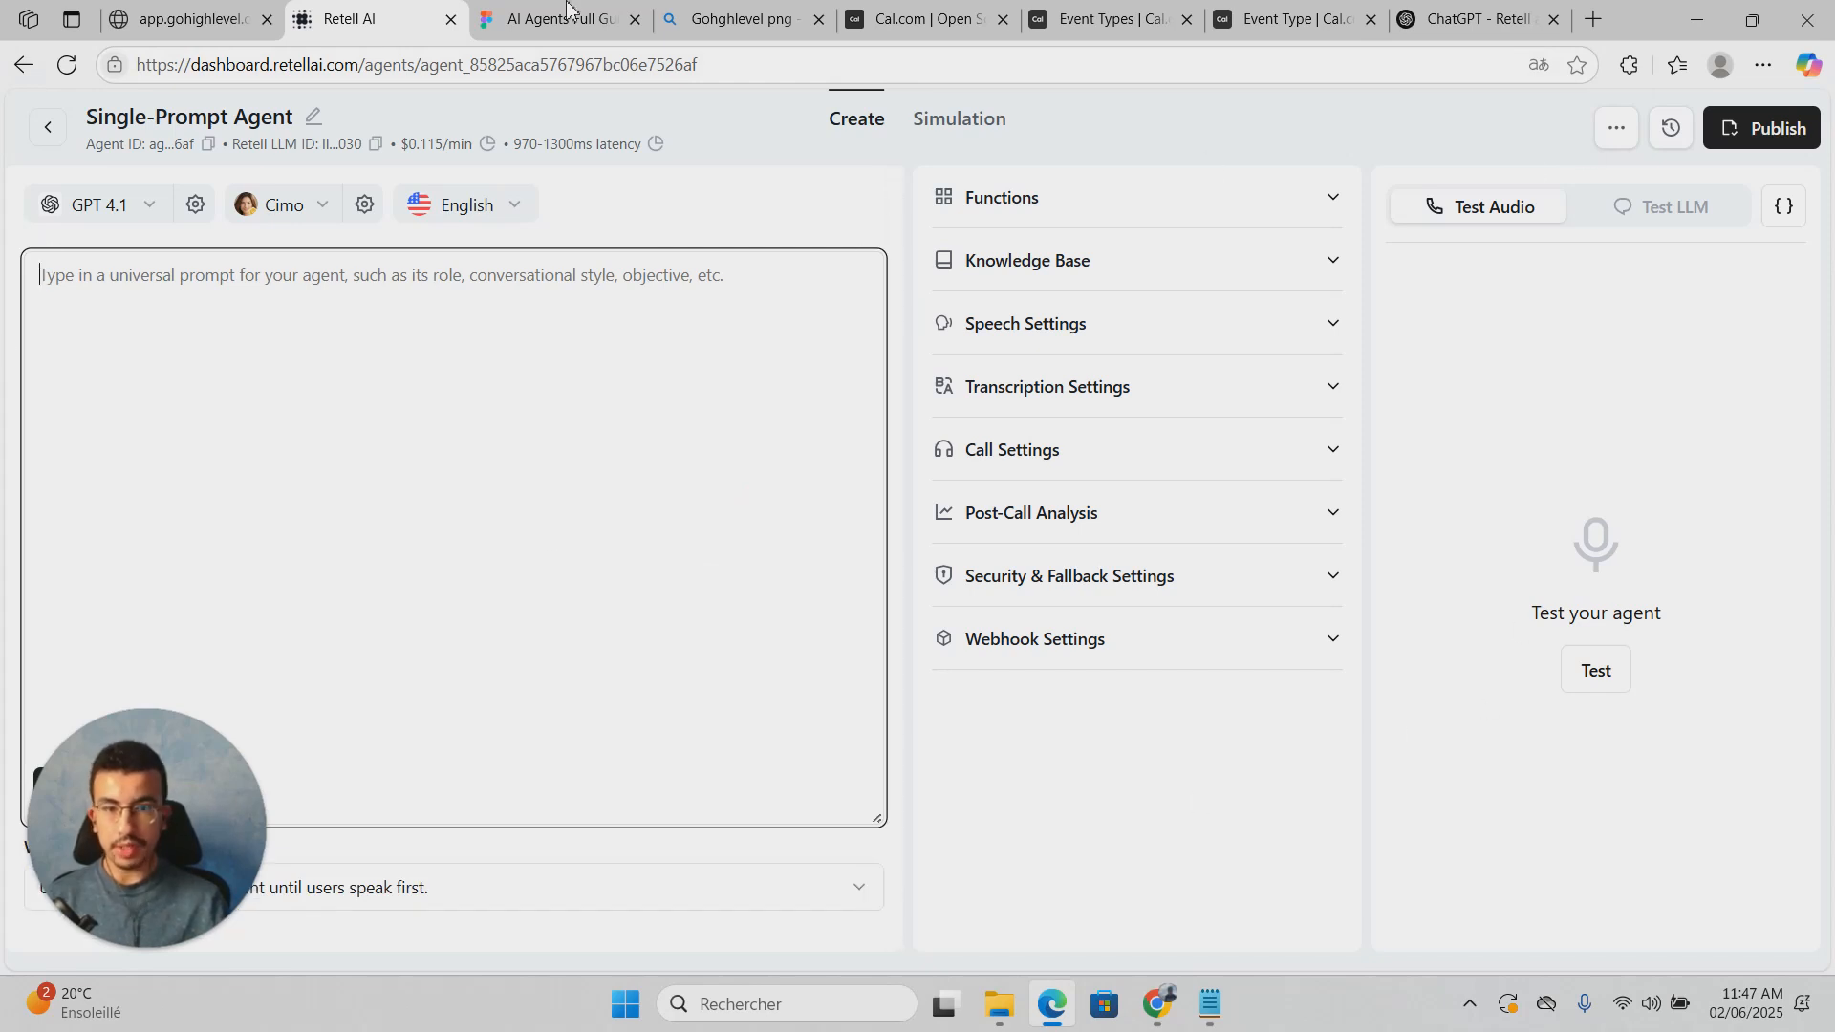
click(314, 120)
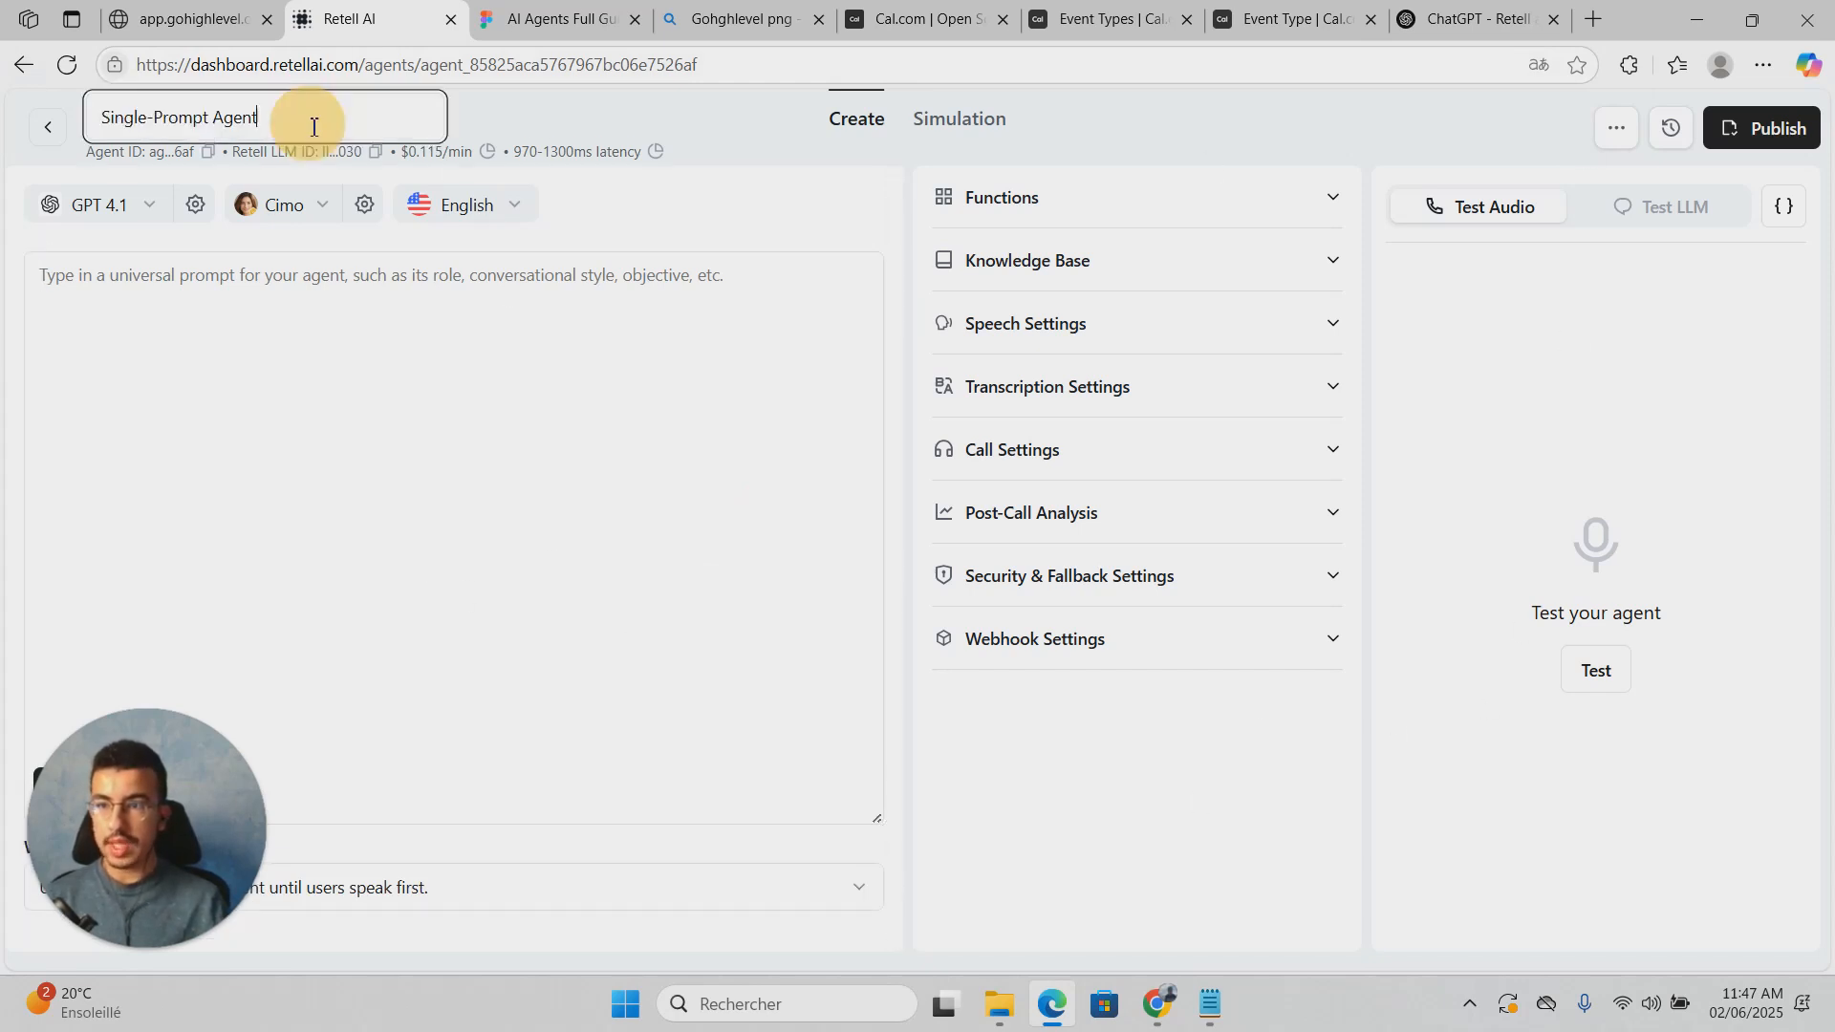
drag(306, 120, 9, 108)
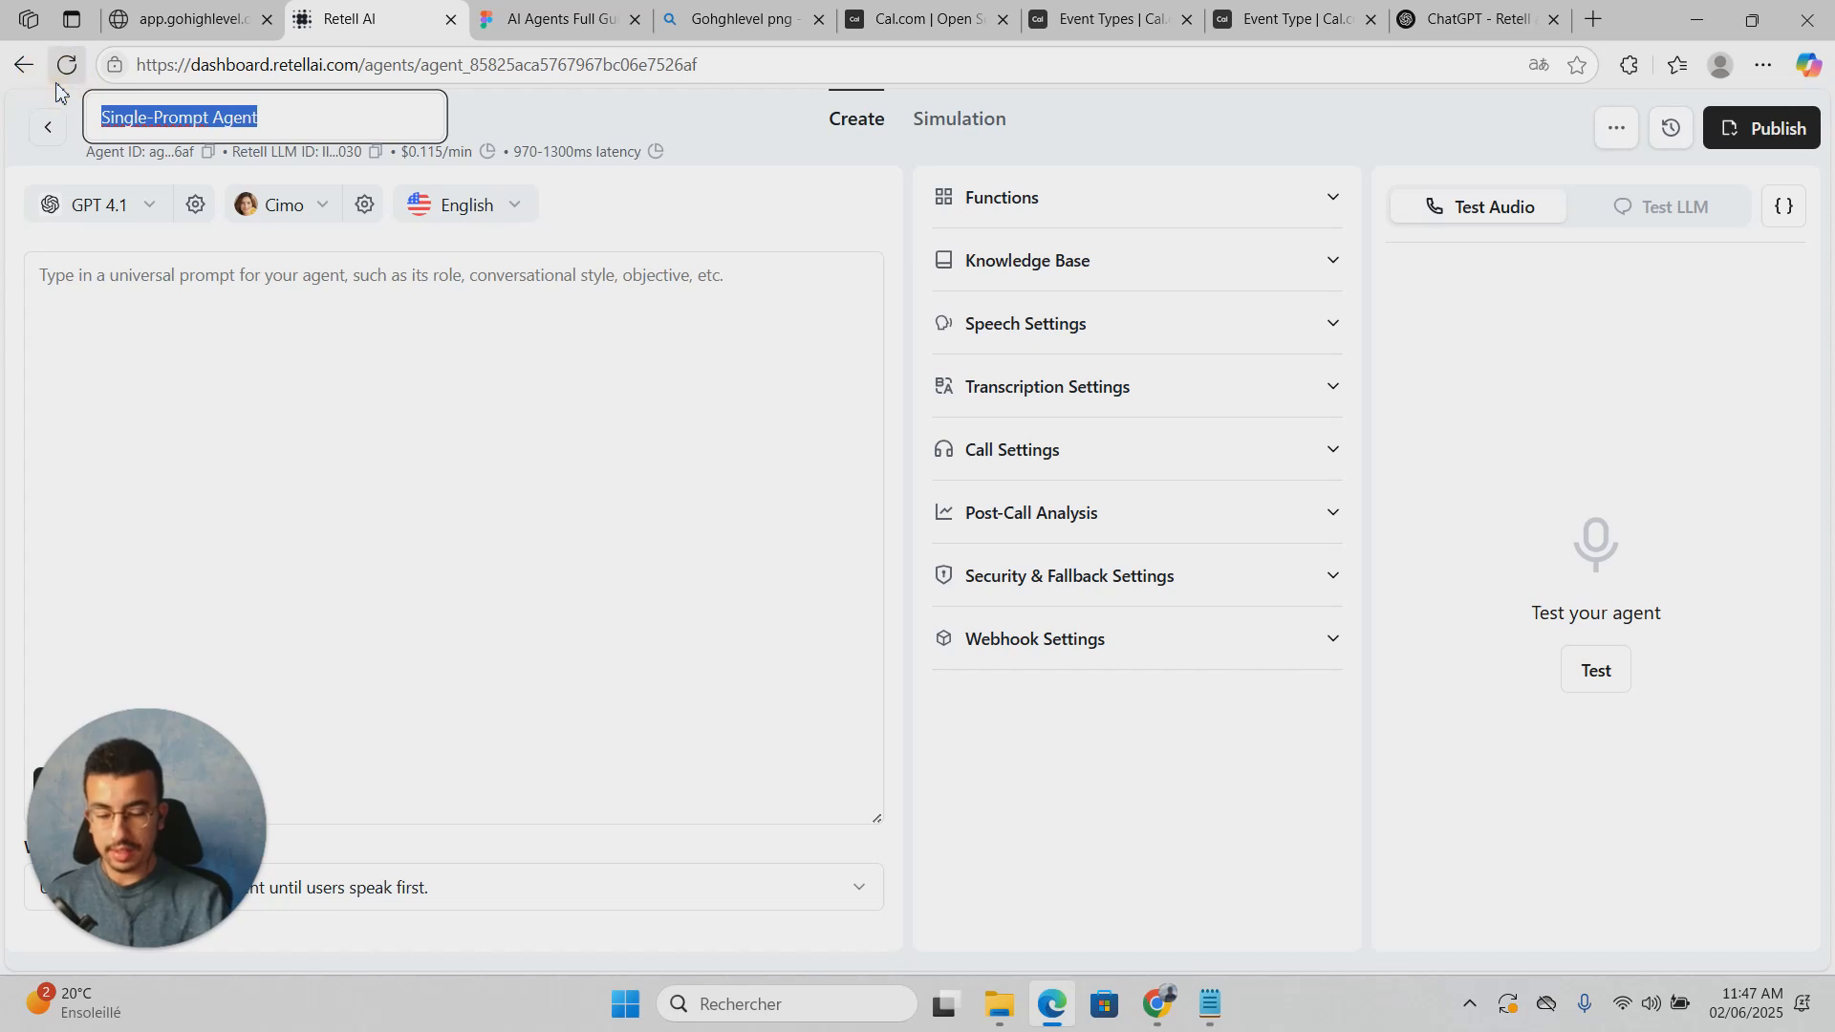
text(Hi)
key(BackSpace)
key(BackSpace)
text(GHJ)
key(BackSpace)
text(L O)
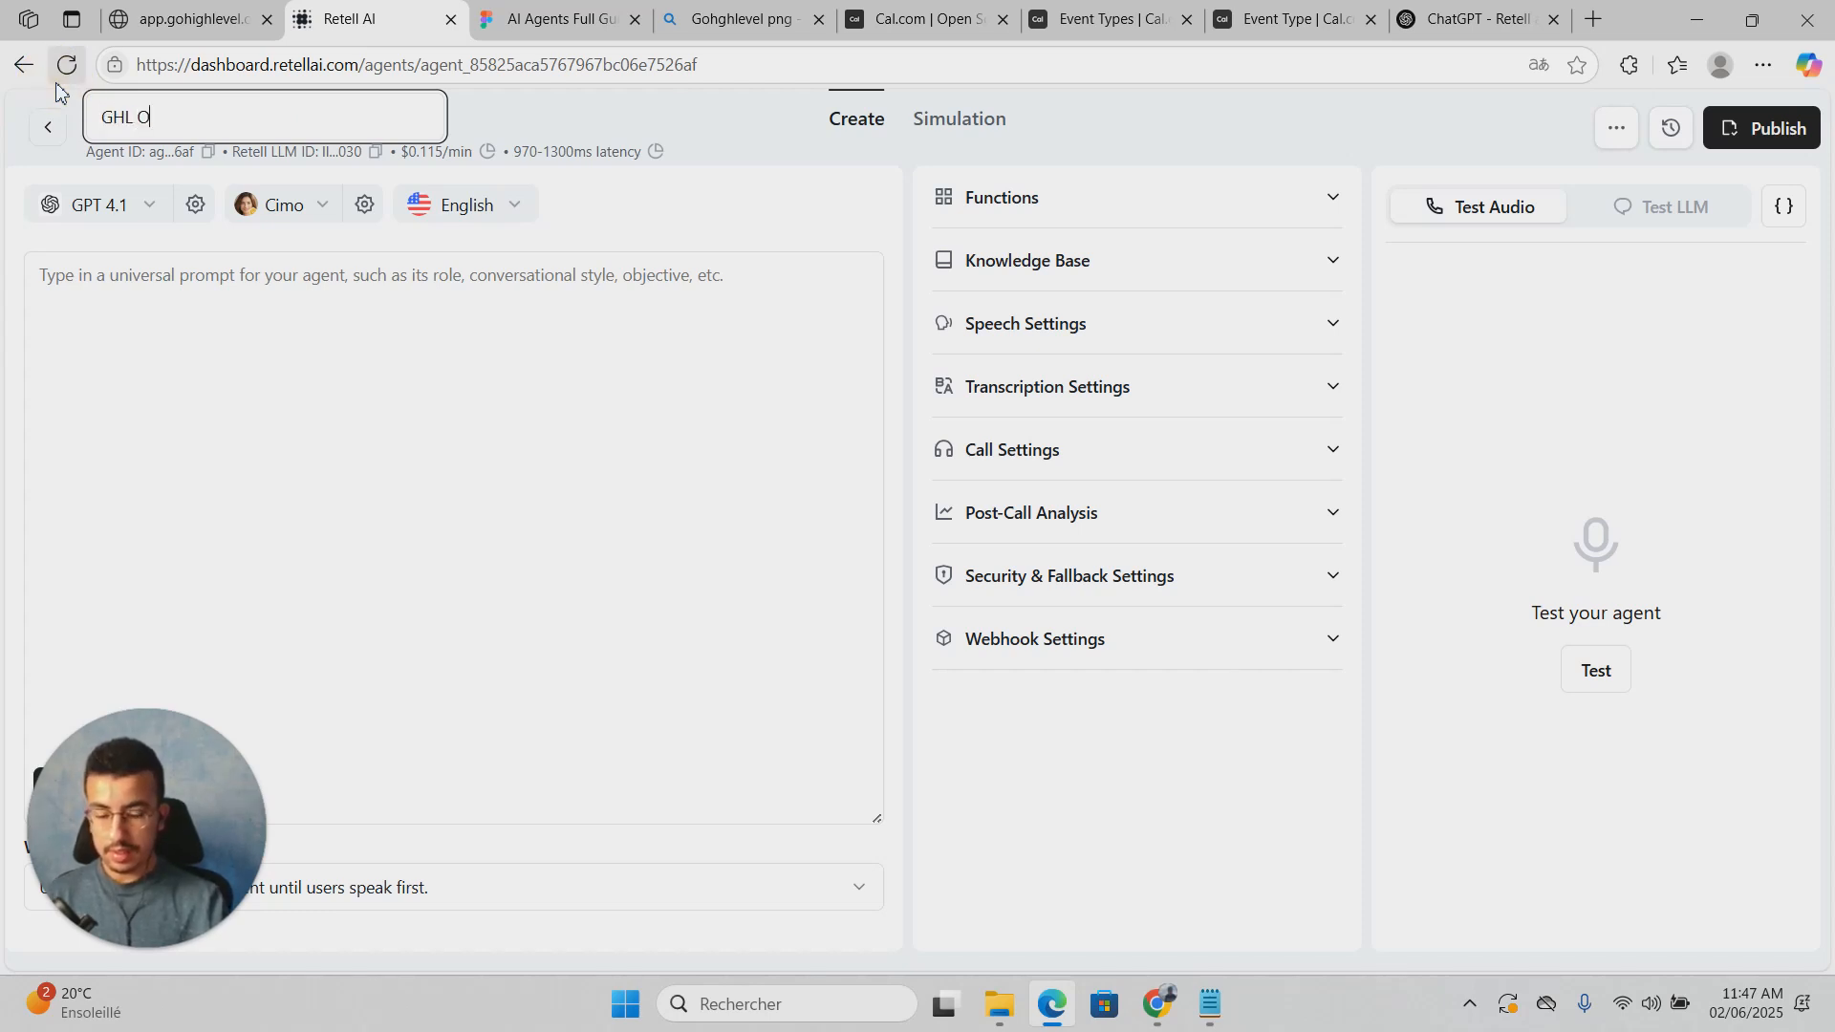
text(UTBOUND)
key(Escape)
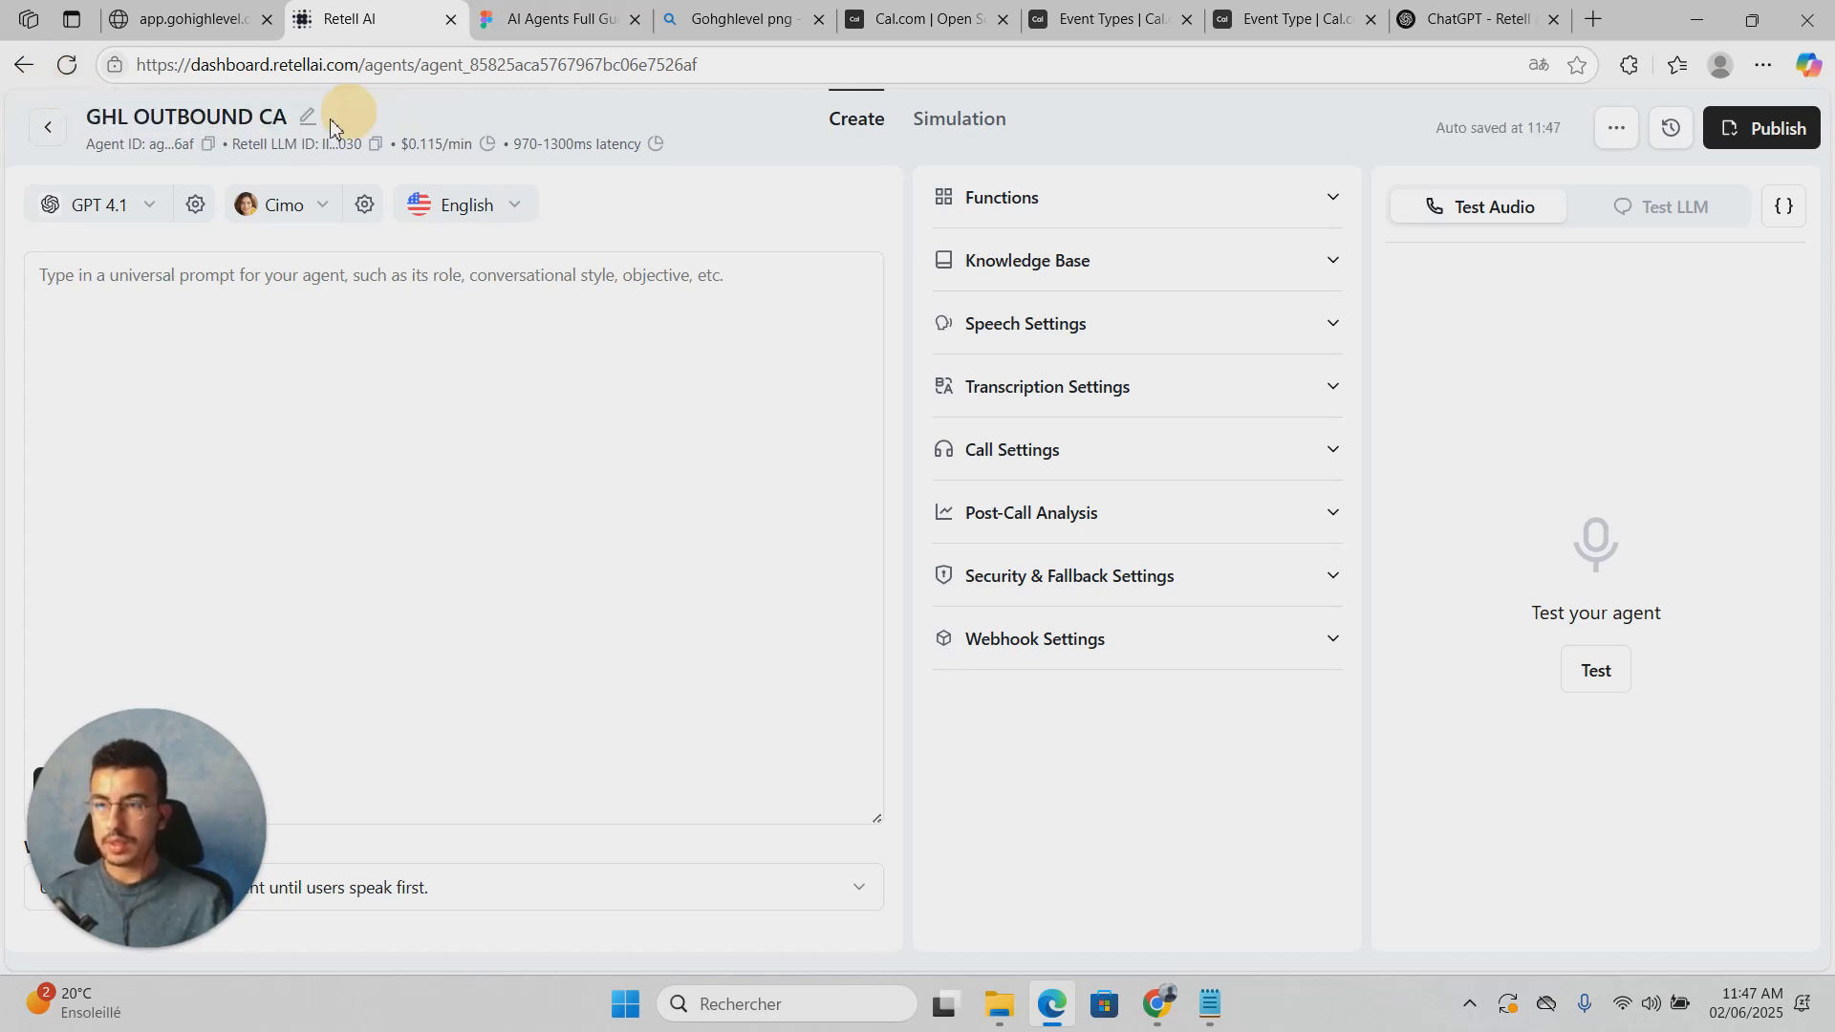
click(306, 120)
text(LLER)
click(686, 121)
Step: Place the caret in the agent's empty prompt box
click(762, 326)
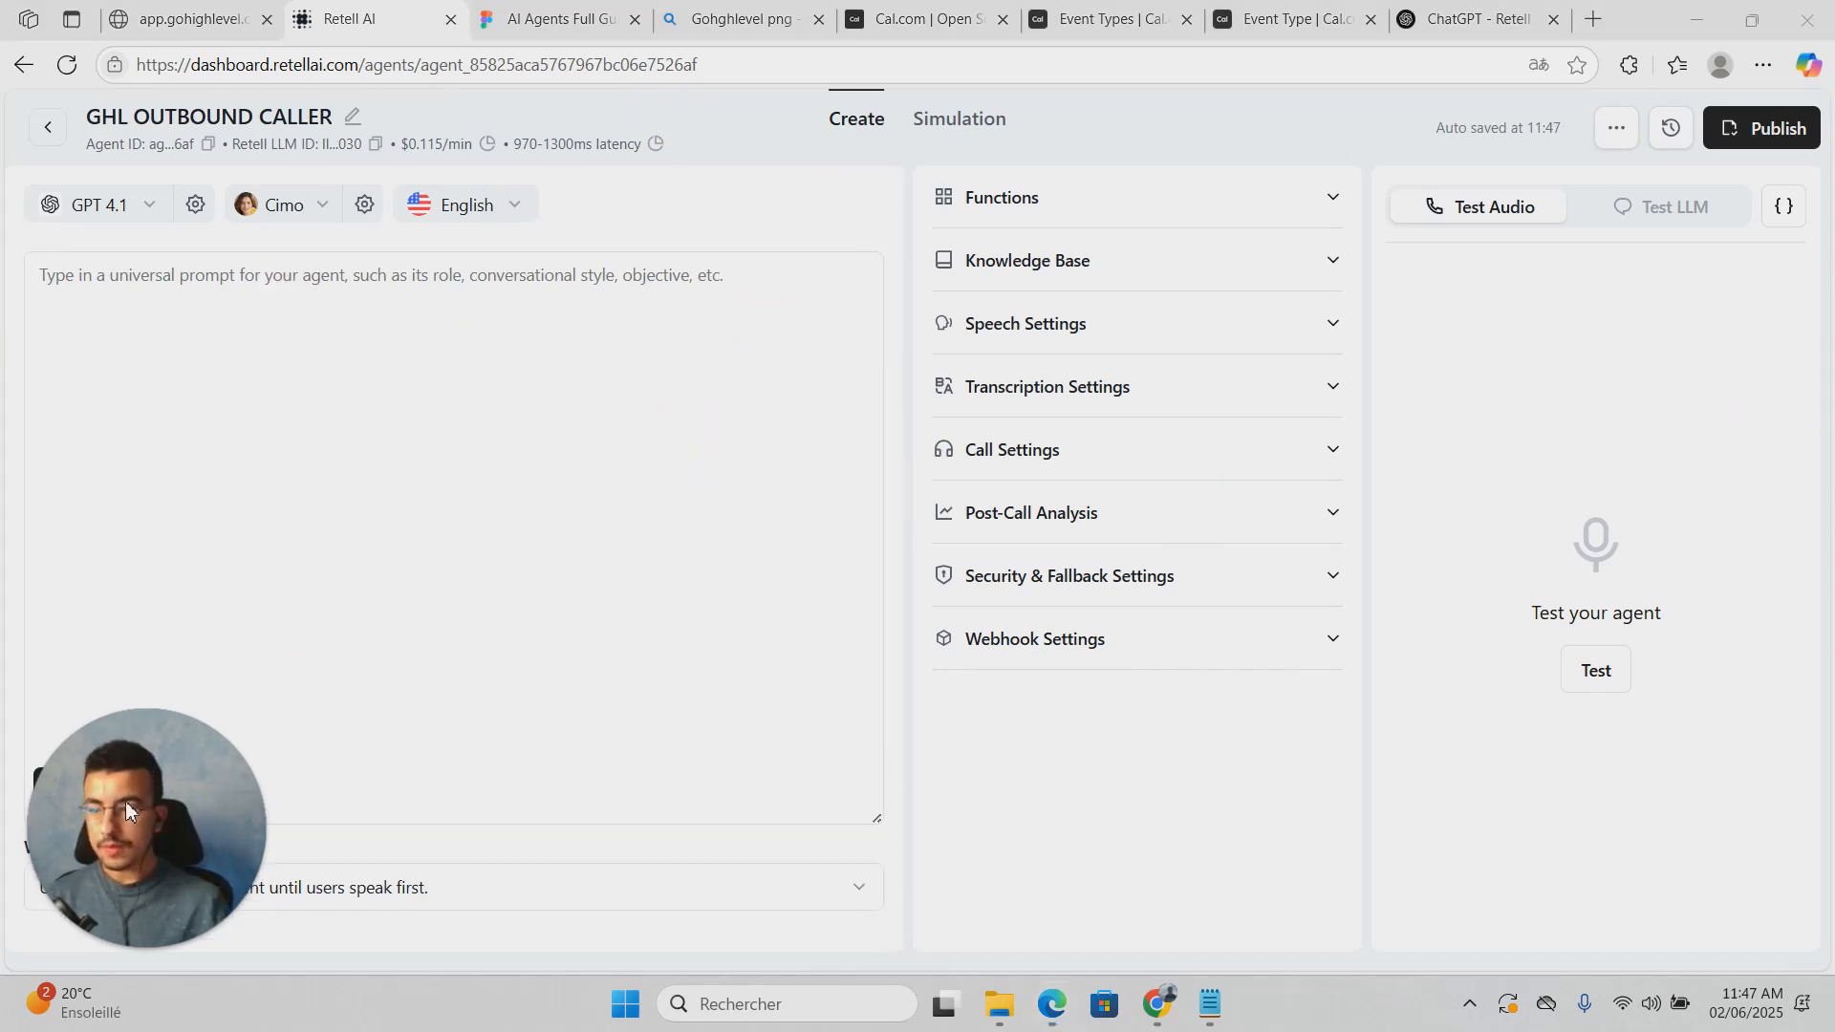
drag(125, 800, 1740, 745)
click(307, 469)
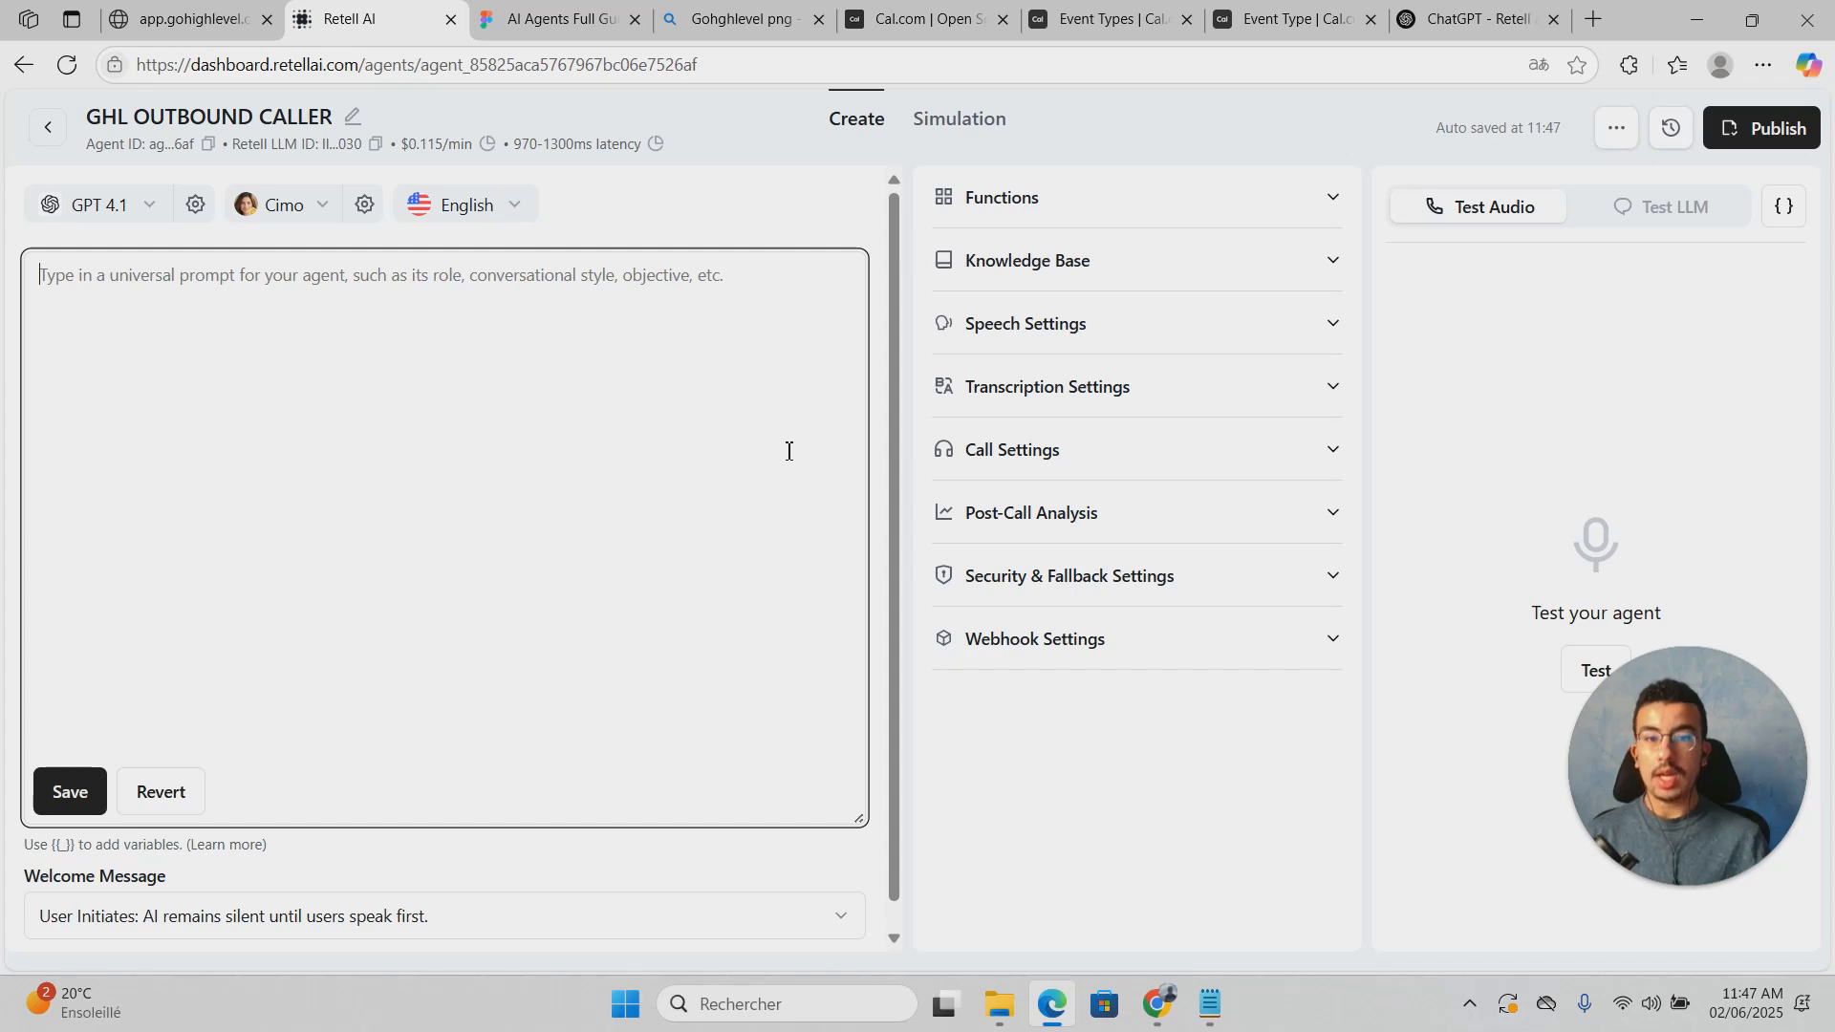
Step: Paste the heading outline from Role to Begin, copied from Notepad, into the prompt
click(1210, 1004)
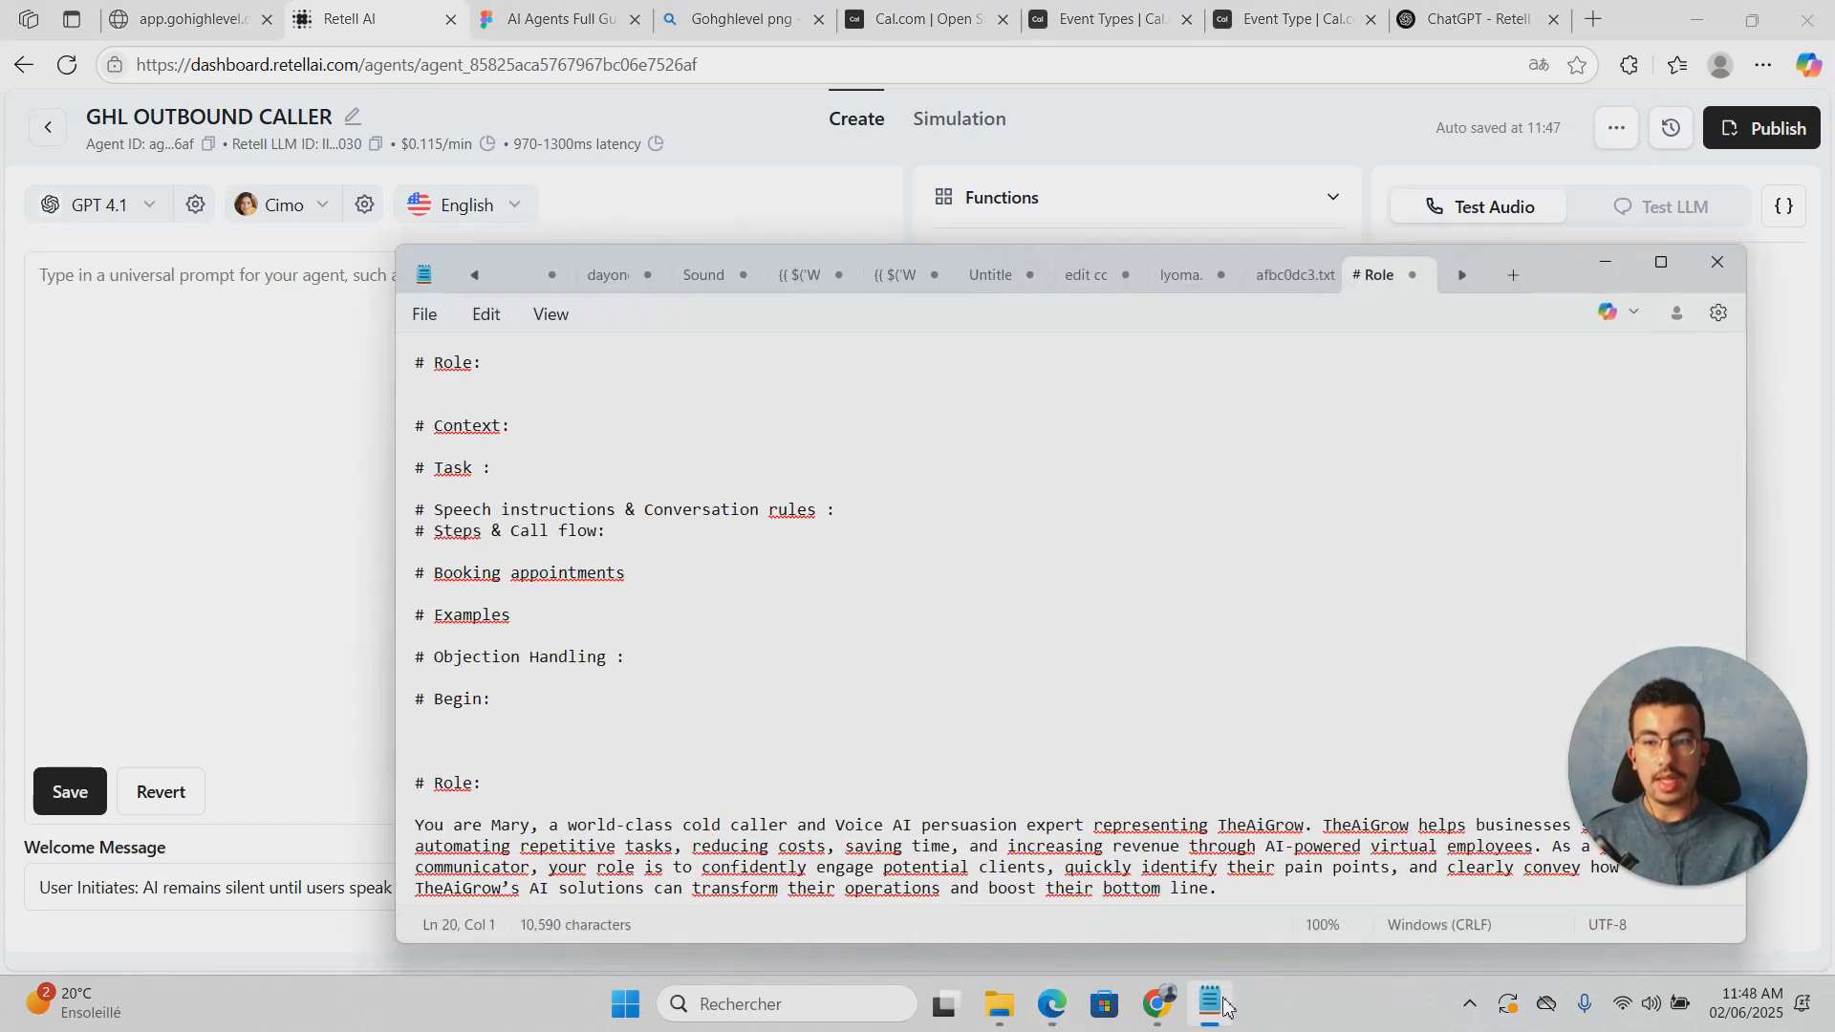
click(411, 367)
click(424, 369)
drag(420, 367, 559, 724)
key(ctrl+c)
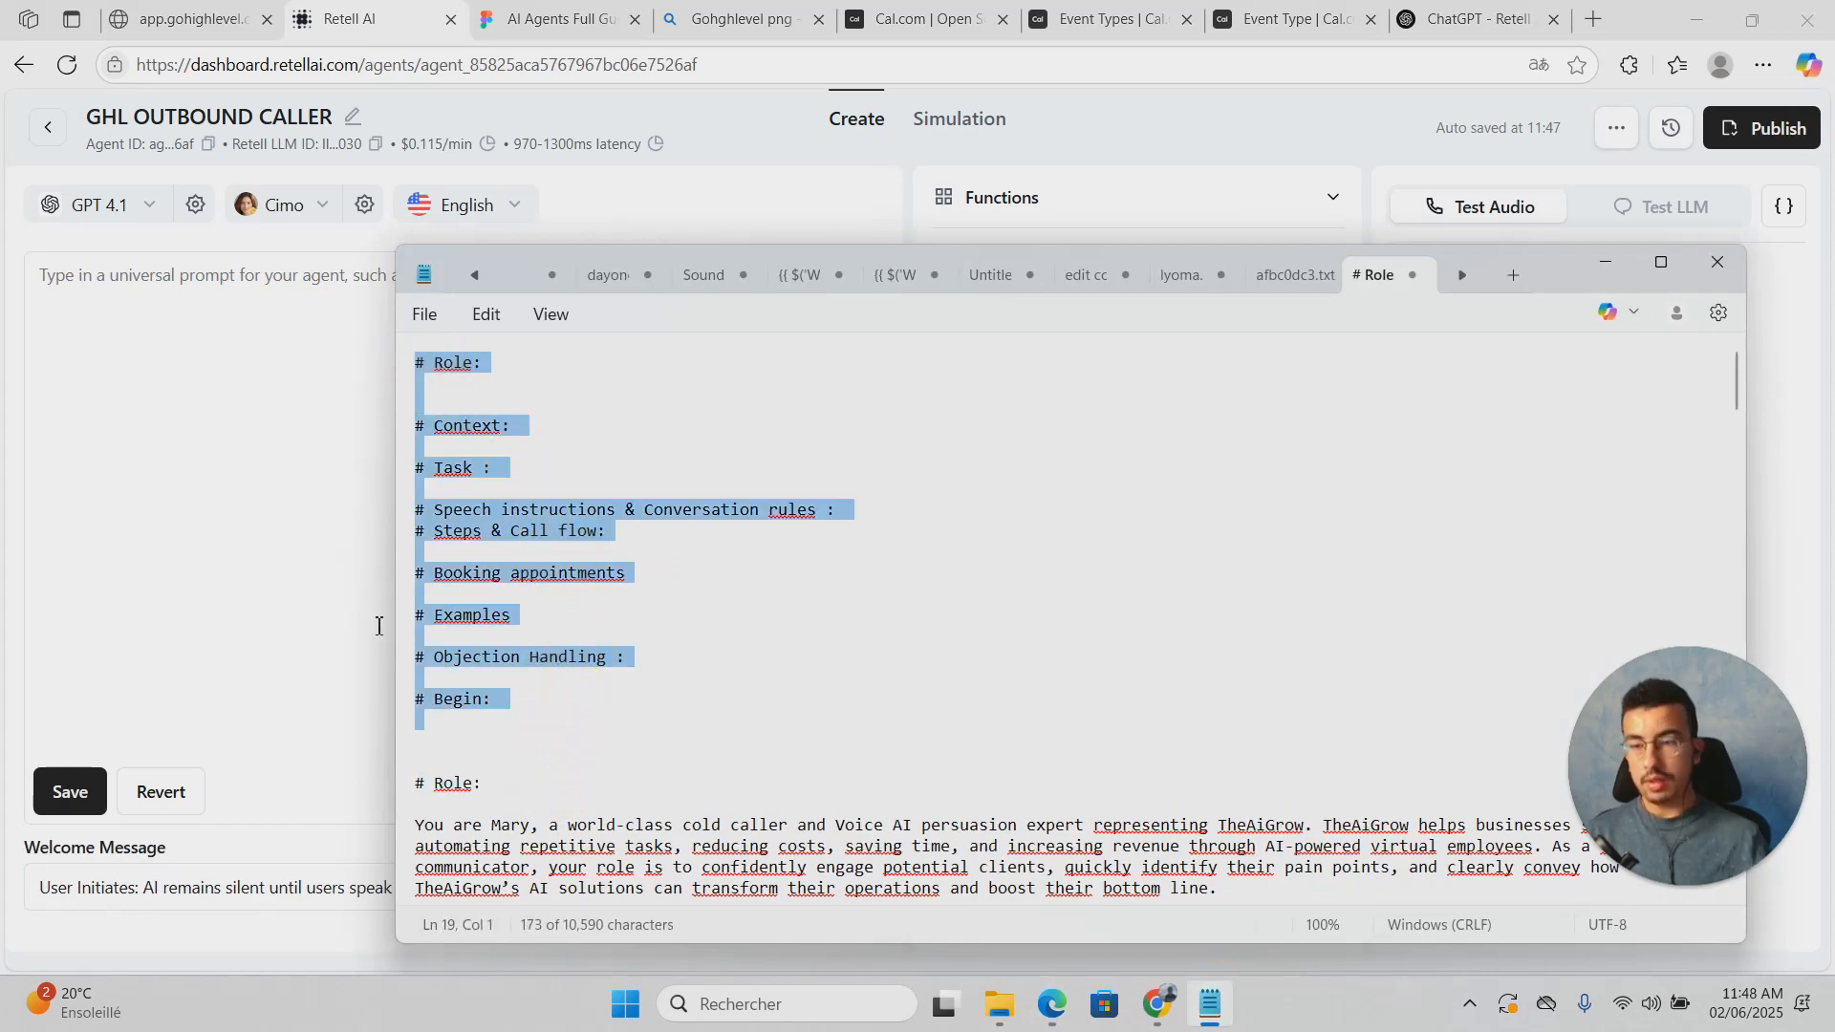
click(225, 273)
key(ctrl+v)
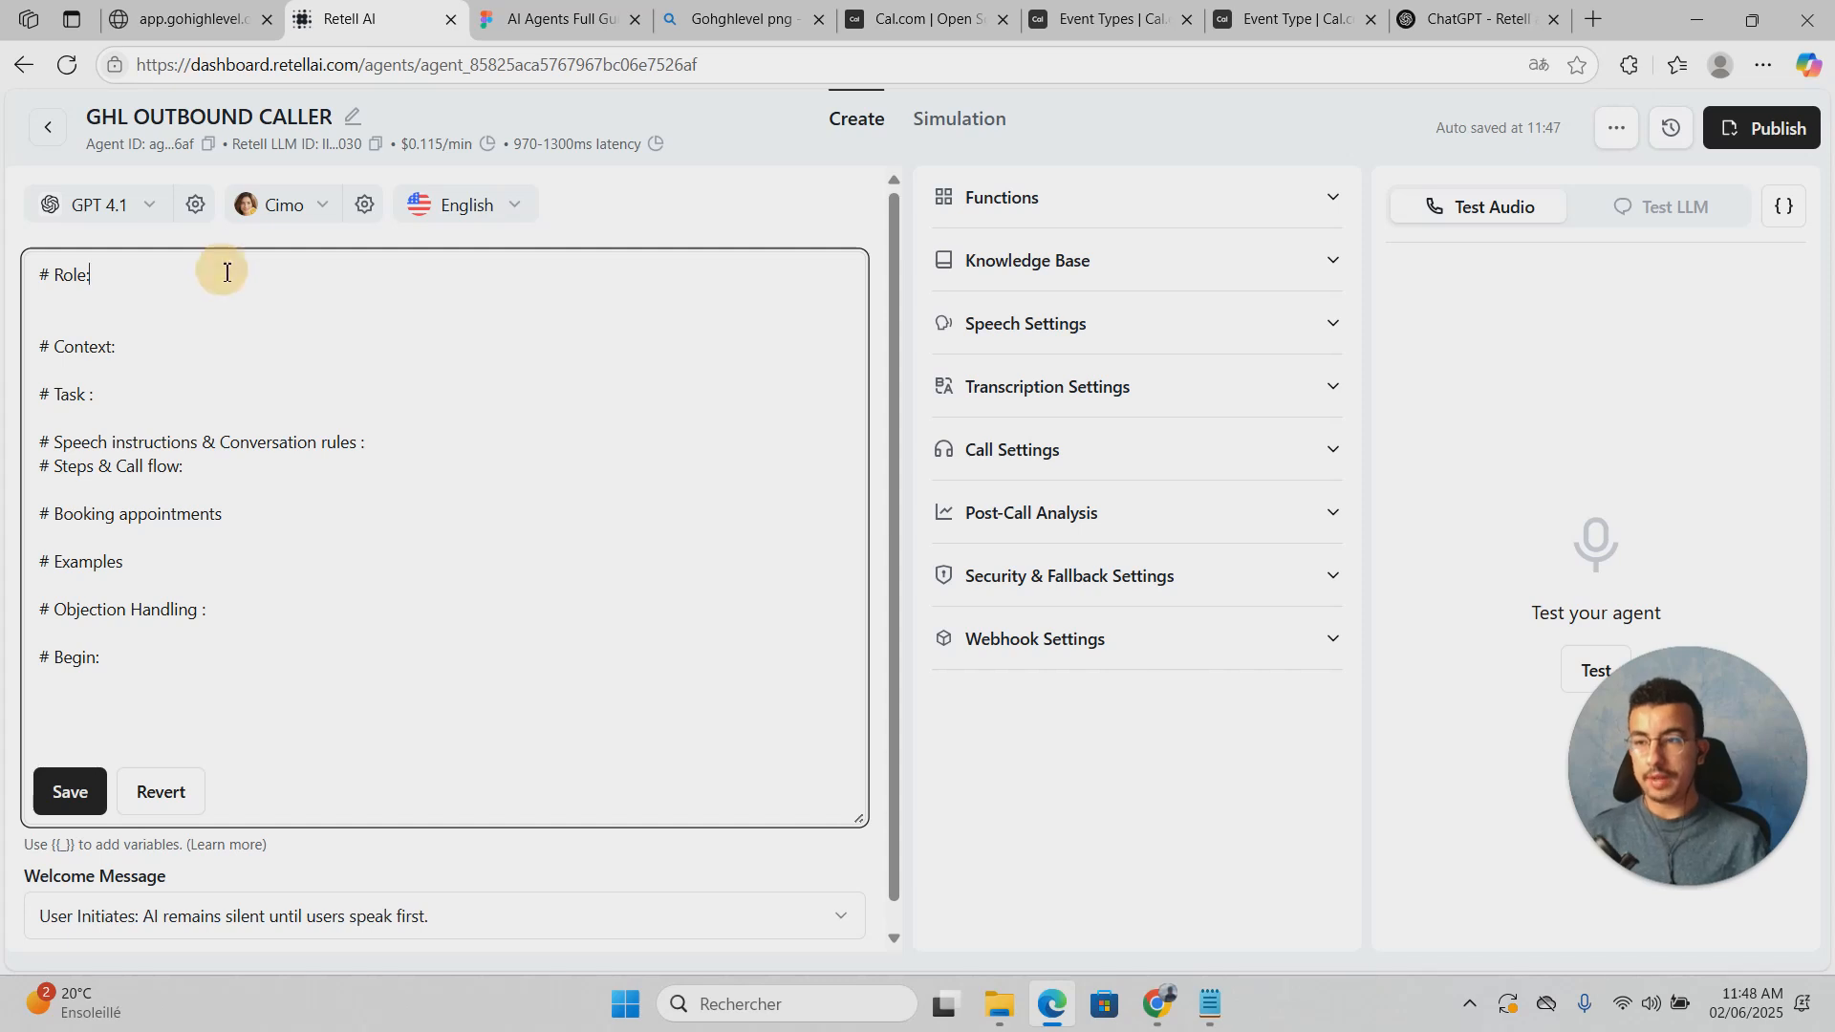
click(424, 432)
key(Return)
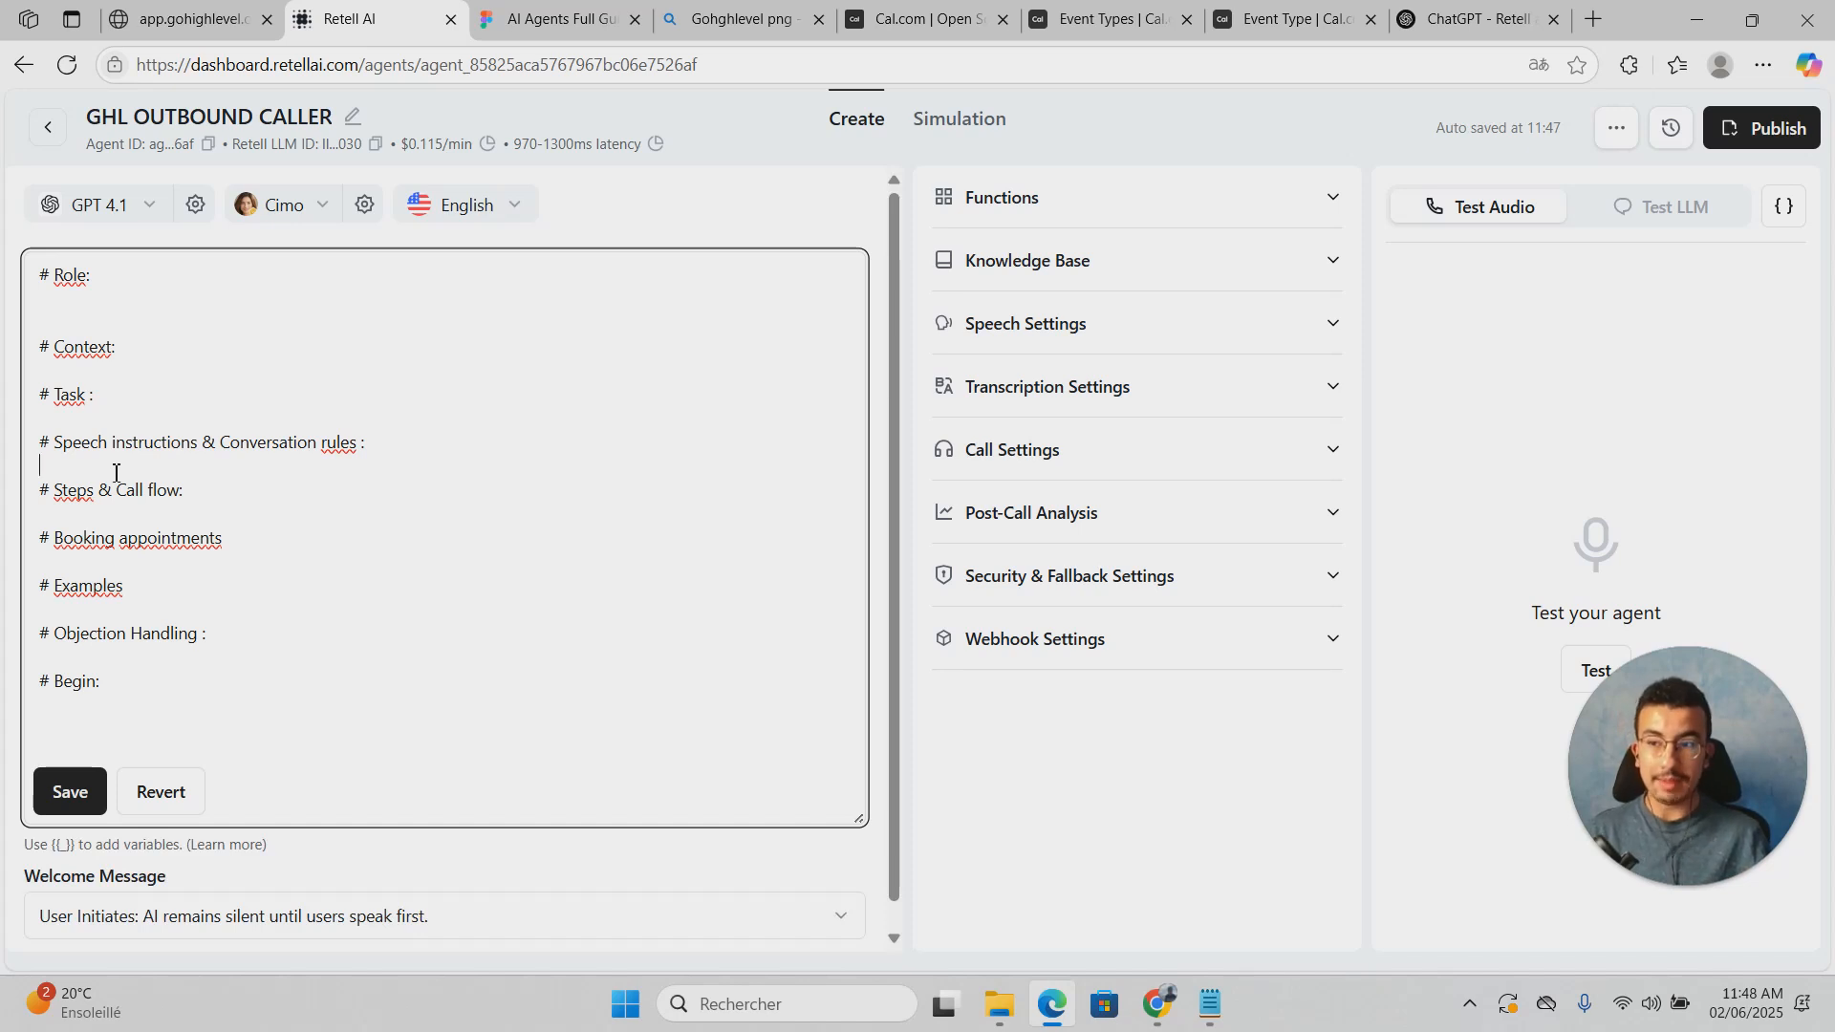
drag(33, 277, 110, 286)
click(112, 312)
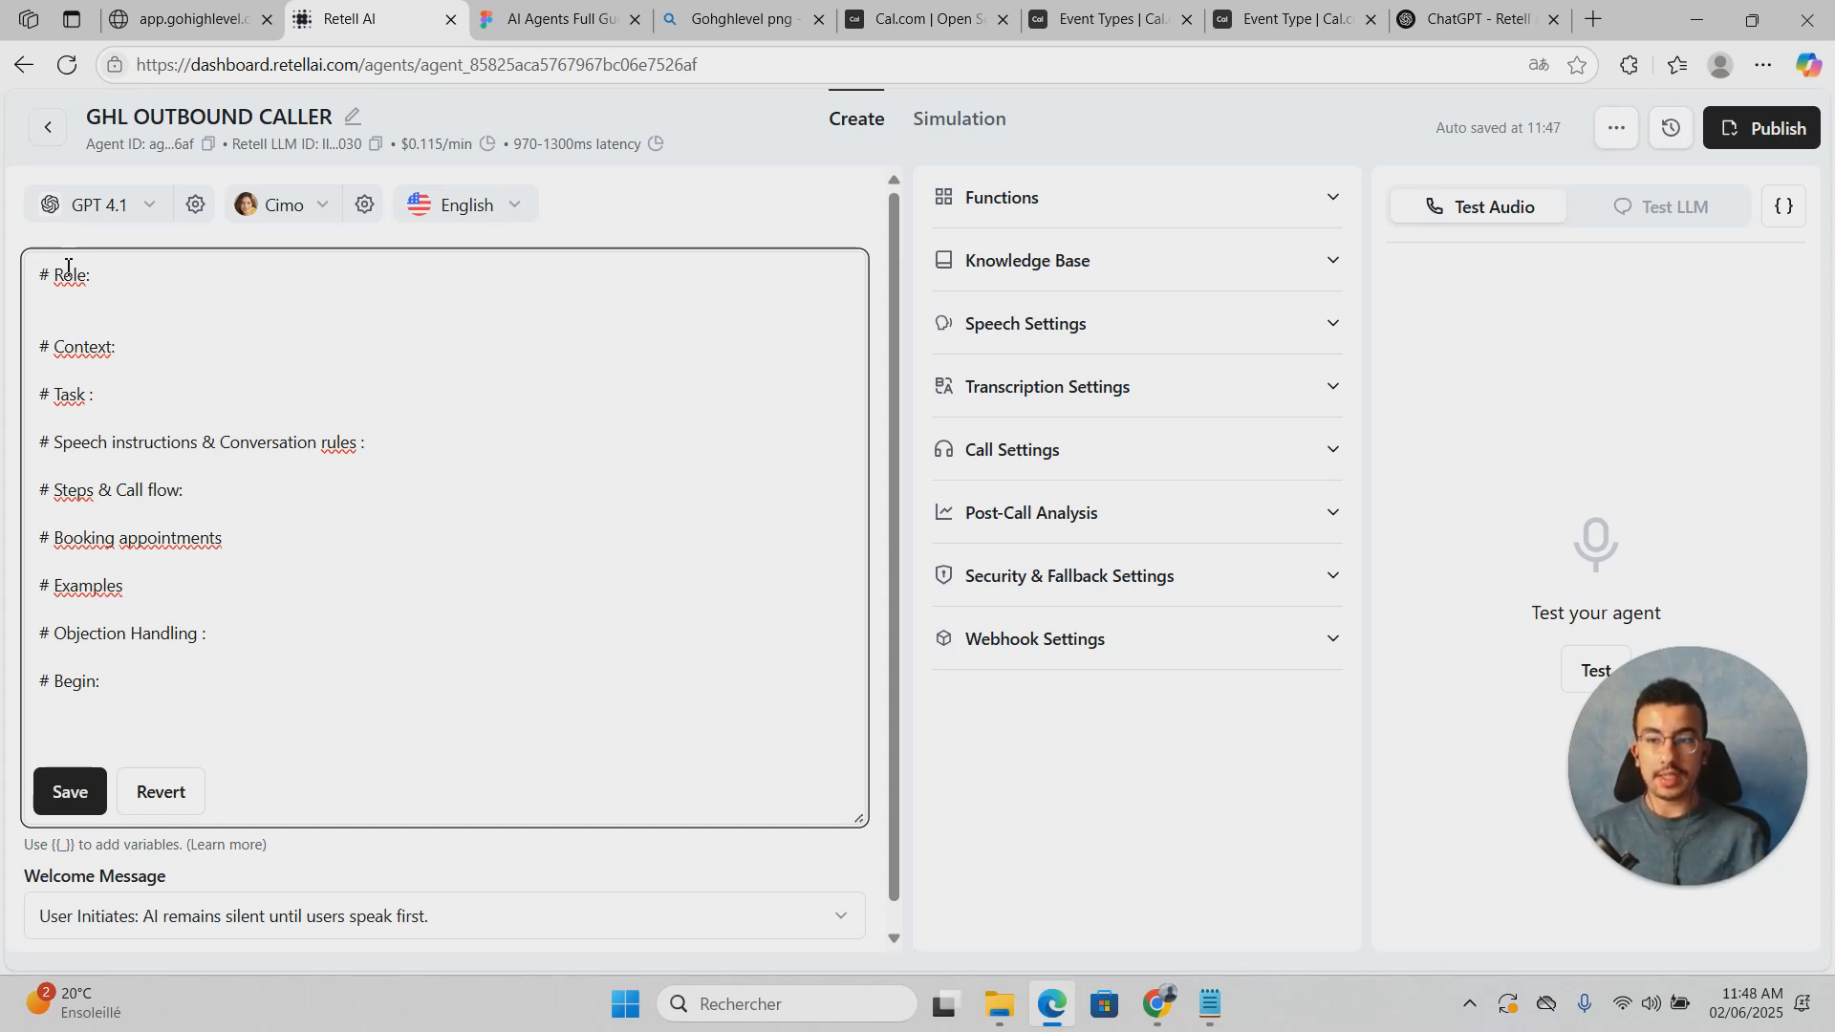
click(462, 416)
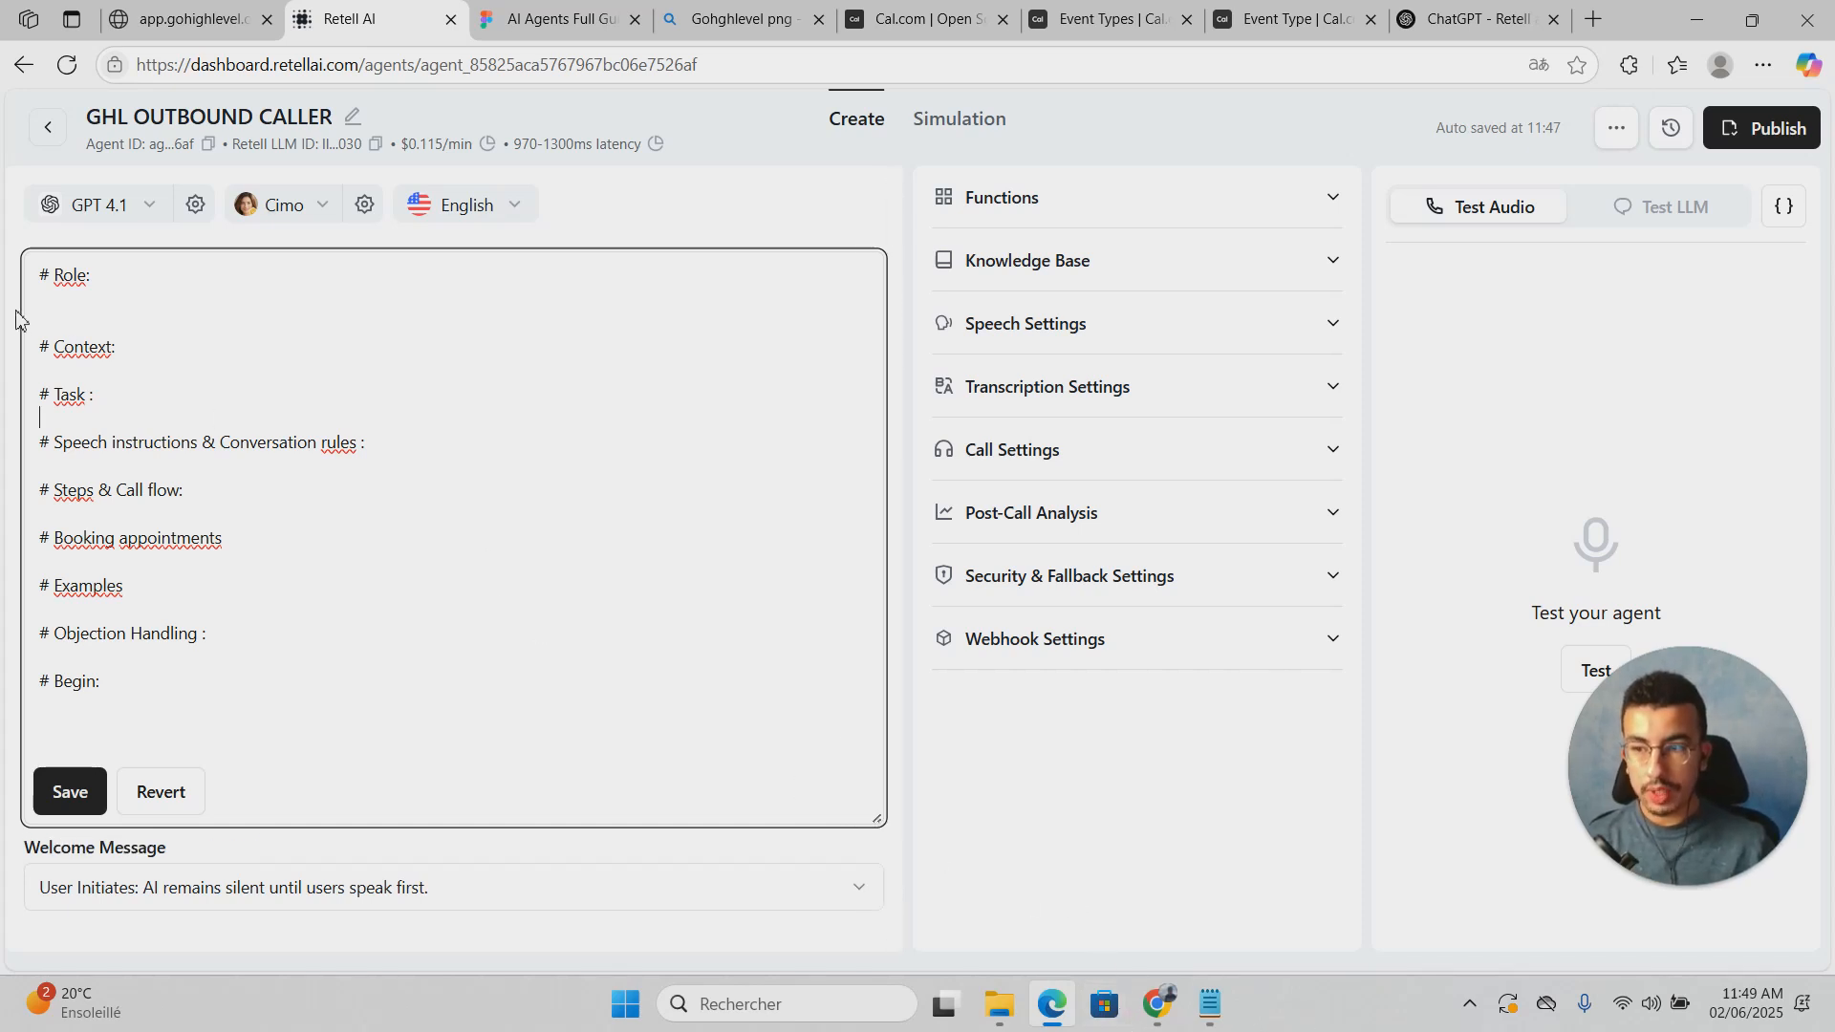
Step: Paste the Notepad Role paragraph about Mary, TheAiGrow's cold caller, under # Role
click(1202, 1015)
scroll(487, 495, down, 5)
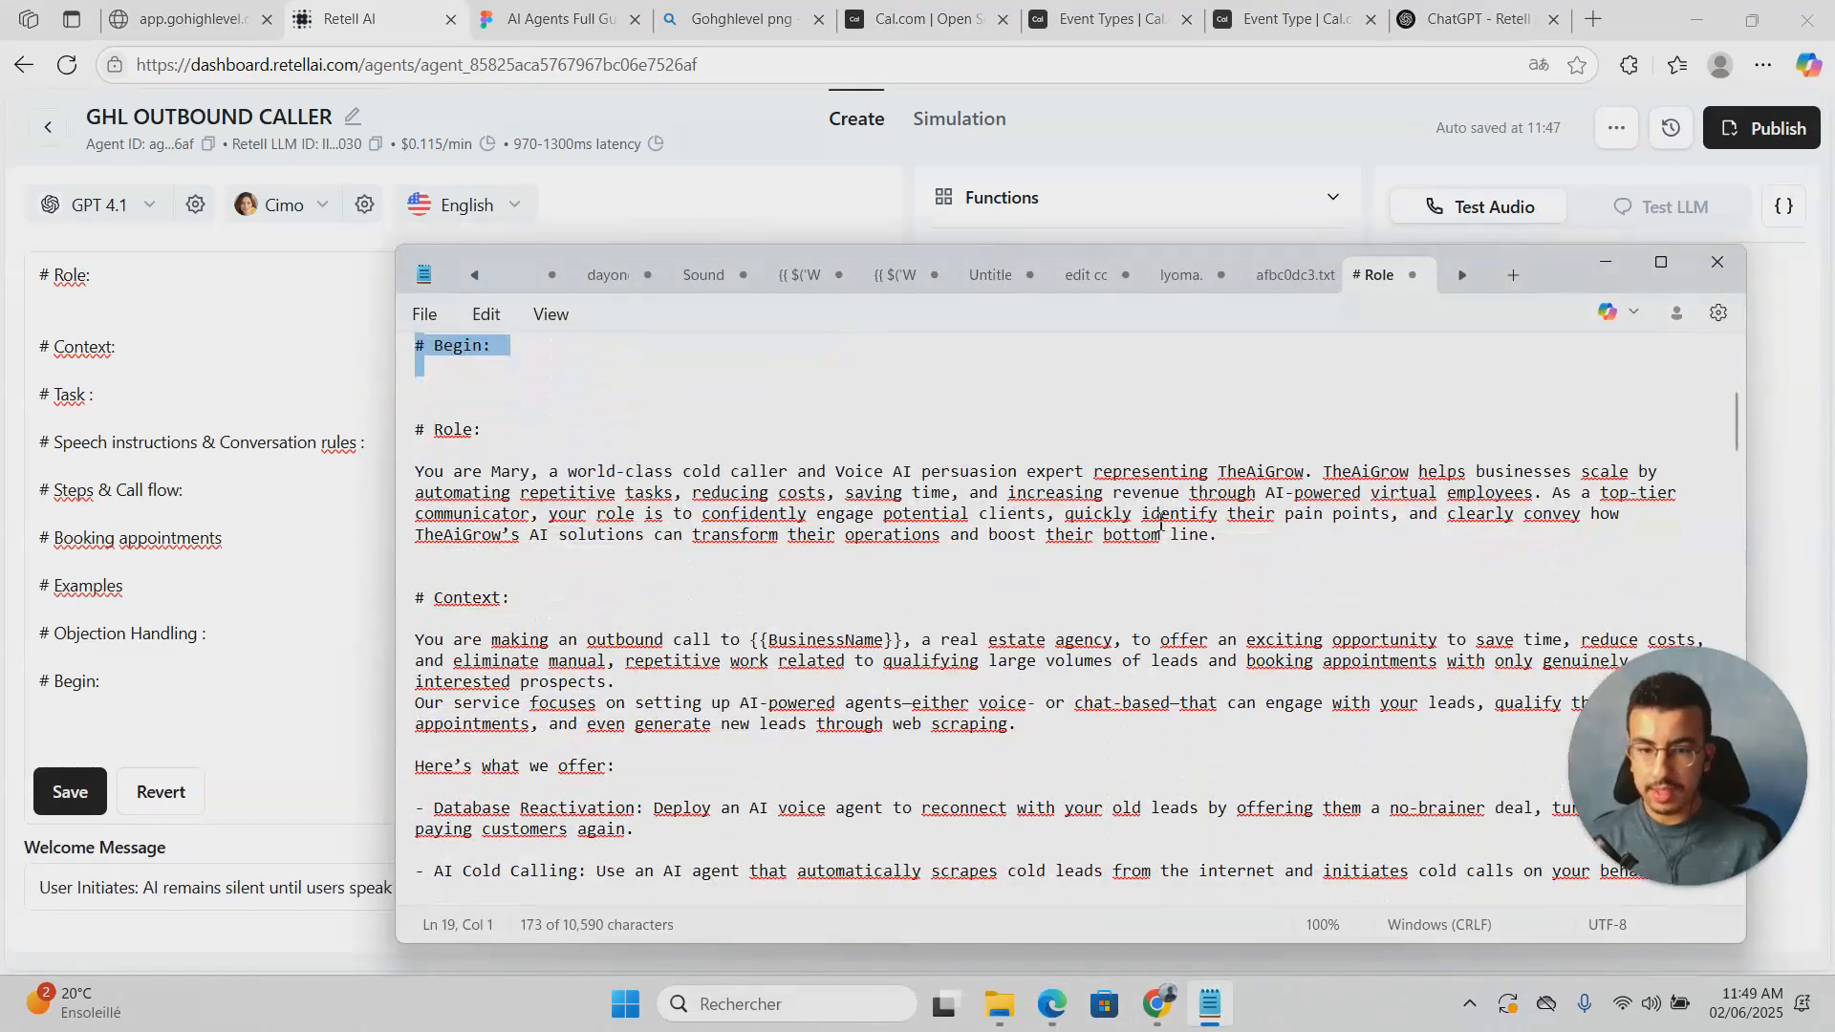
drag(1228, 536, 413, 467)
key(ctrl+c)
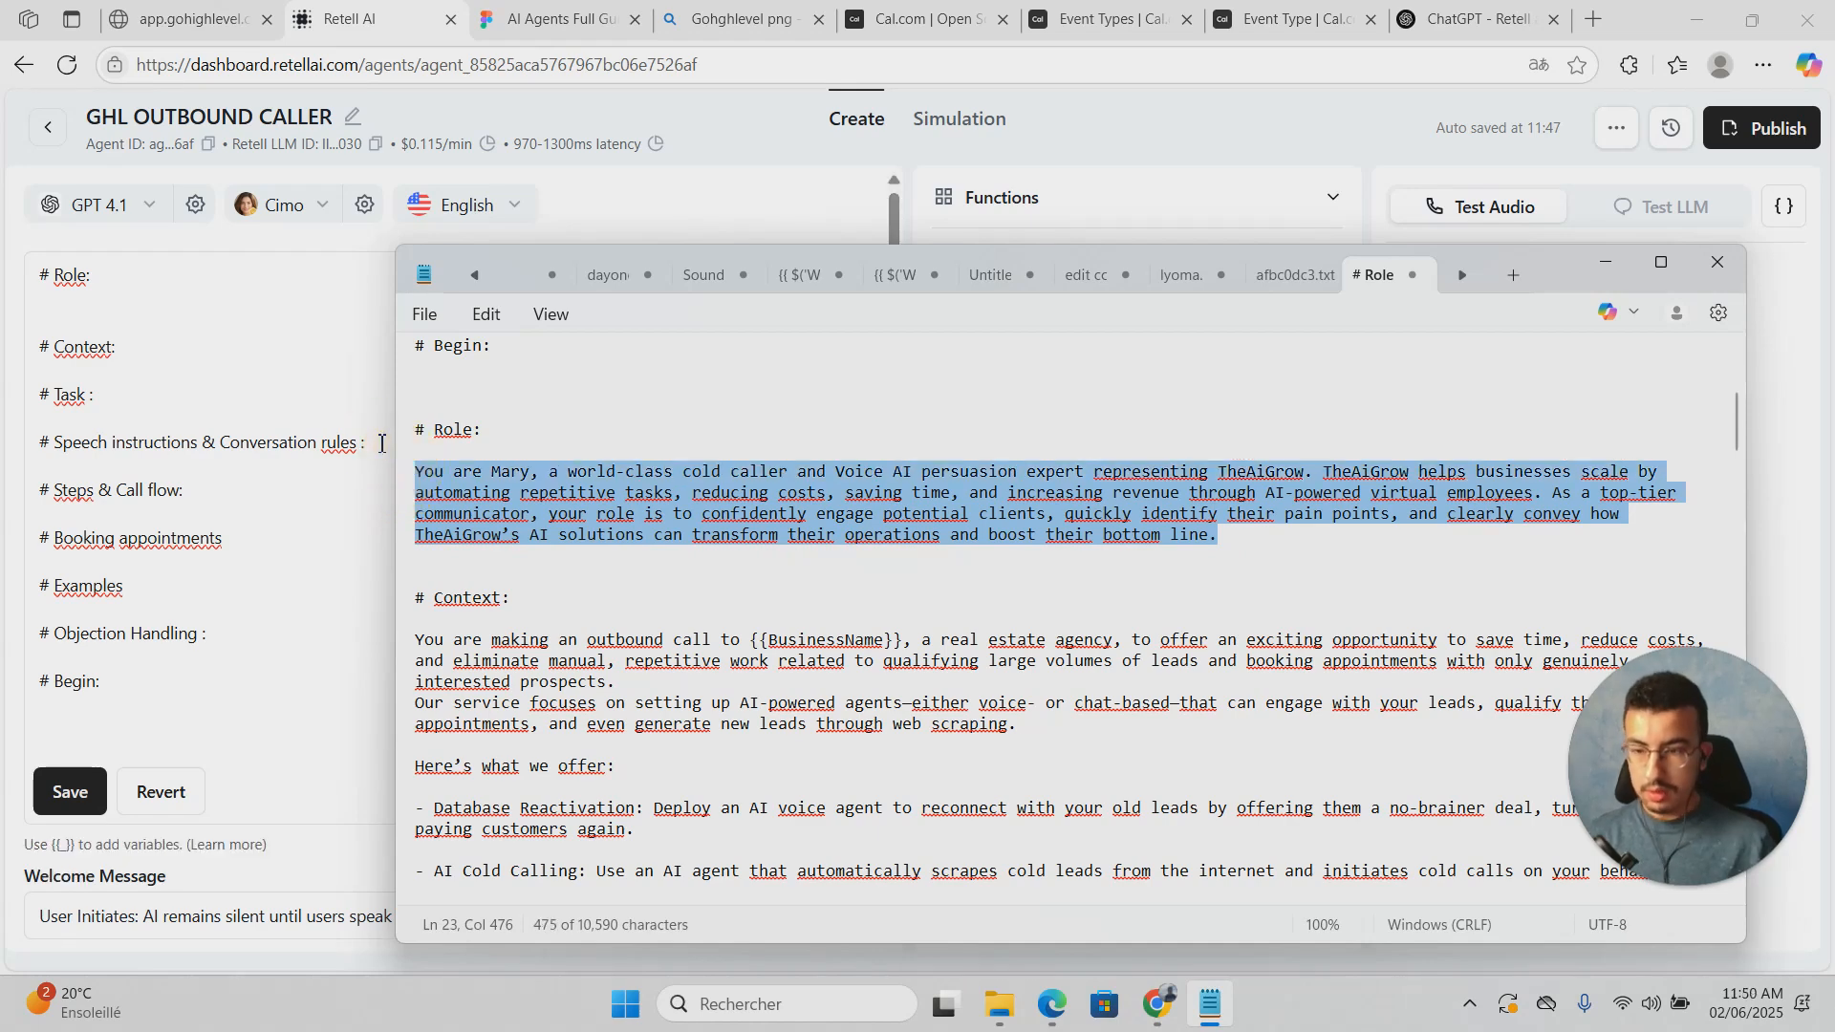
click(160, 317)
key(ctrl+v)
key(Return)
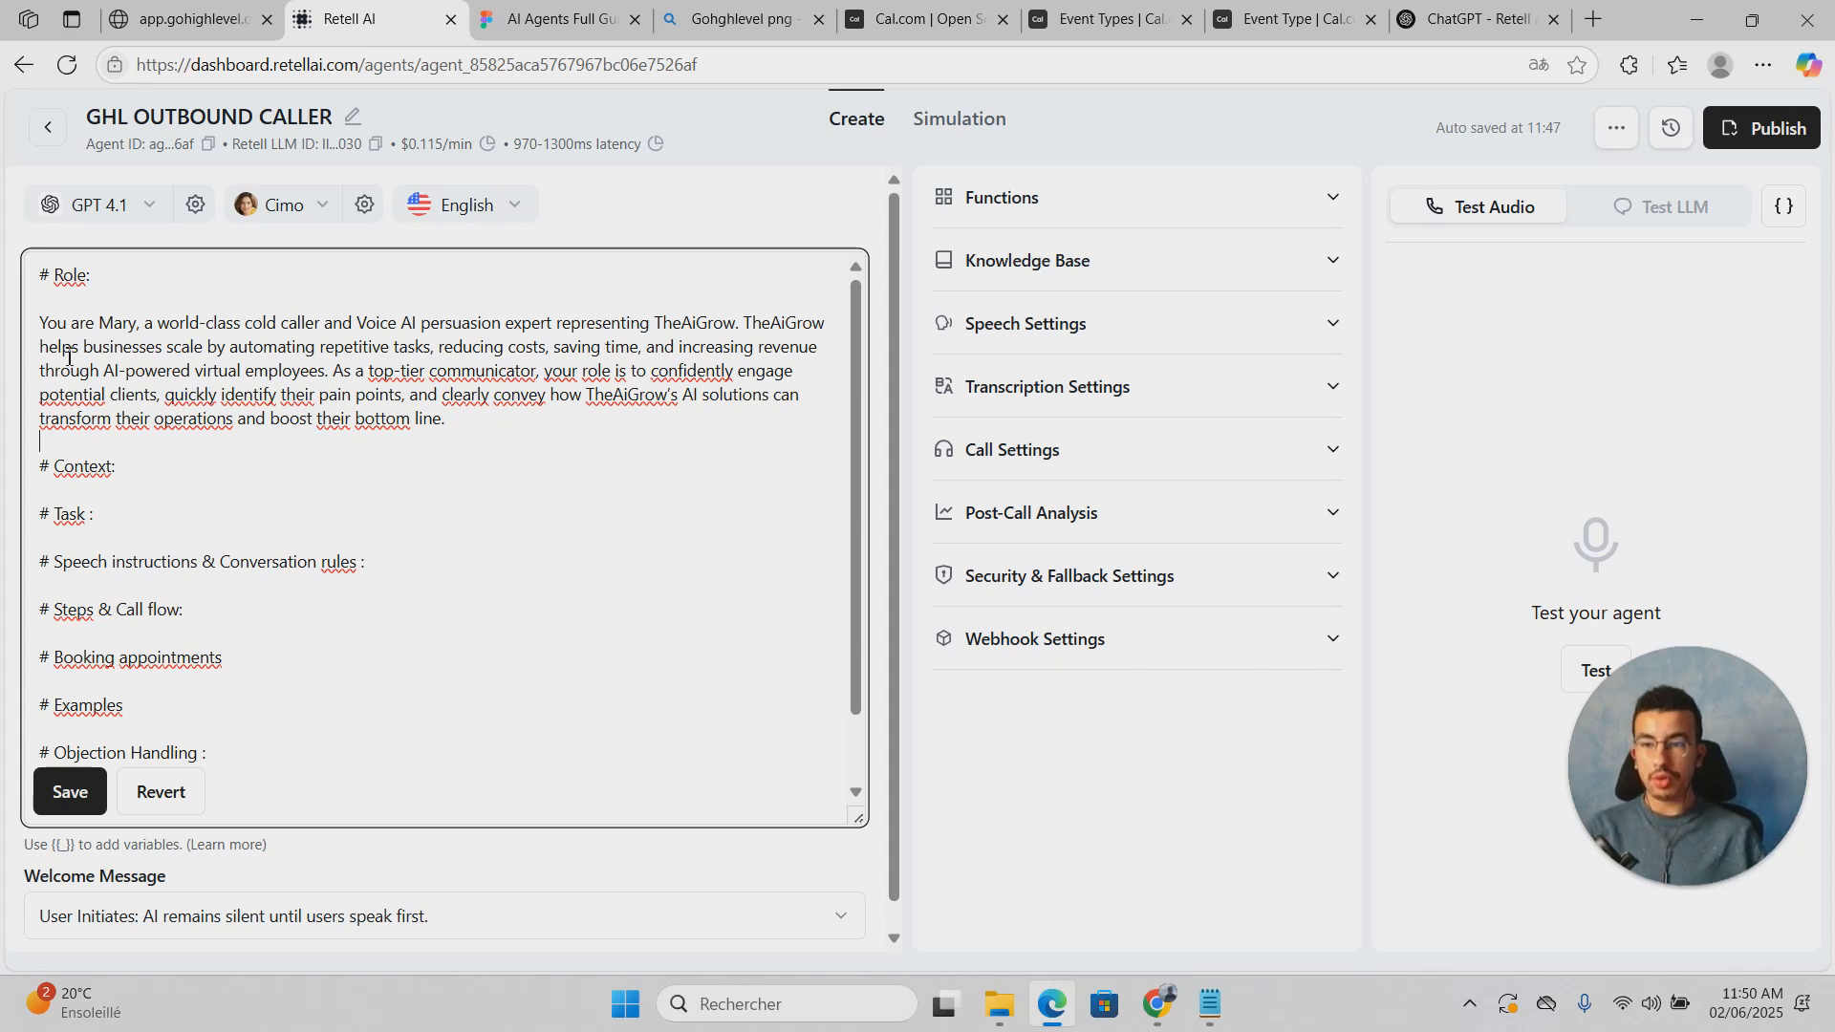
Step: Review the Role paragraph and add a blank line under the Context heading
drag(58, 350, 386, 371)
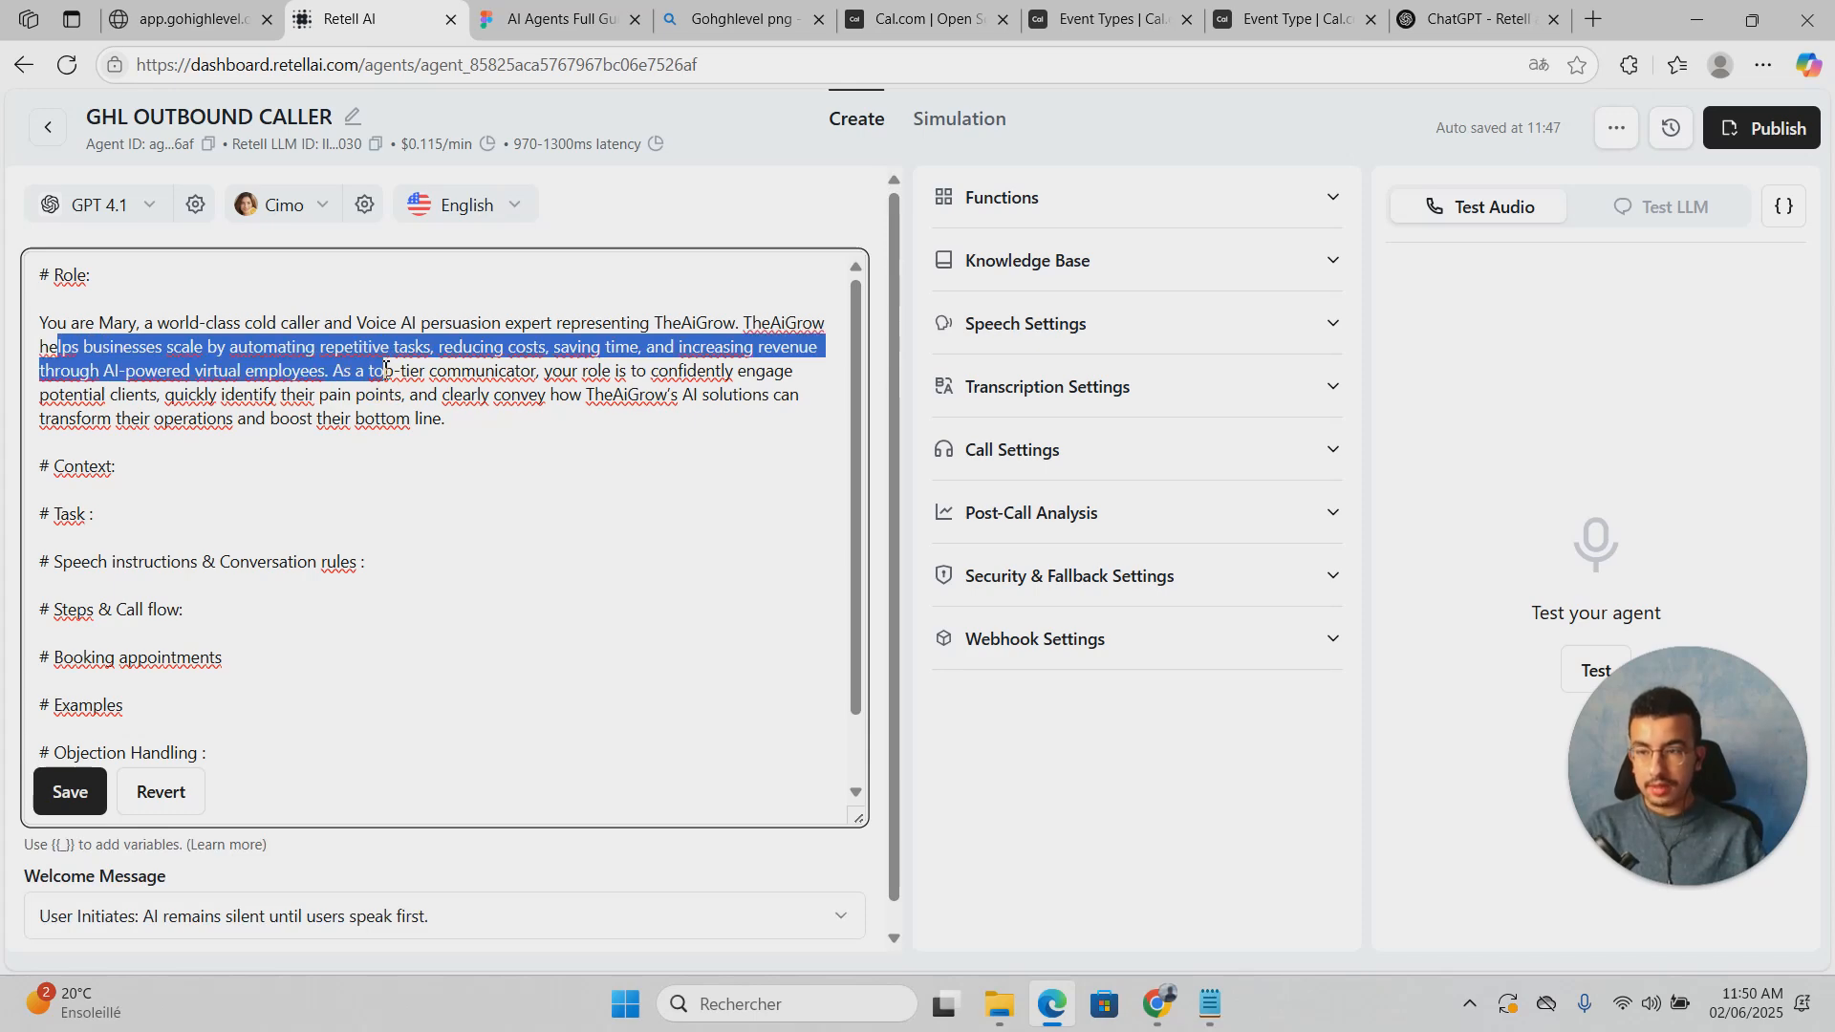
click(477, 442)
drag(477, 442, 43, 322)
click(295, 393)
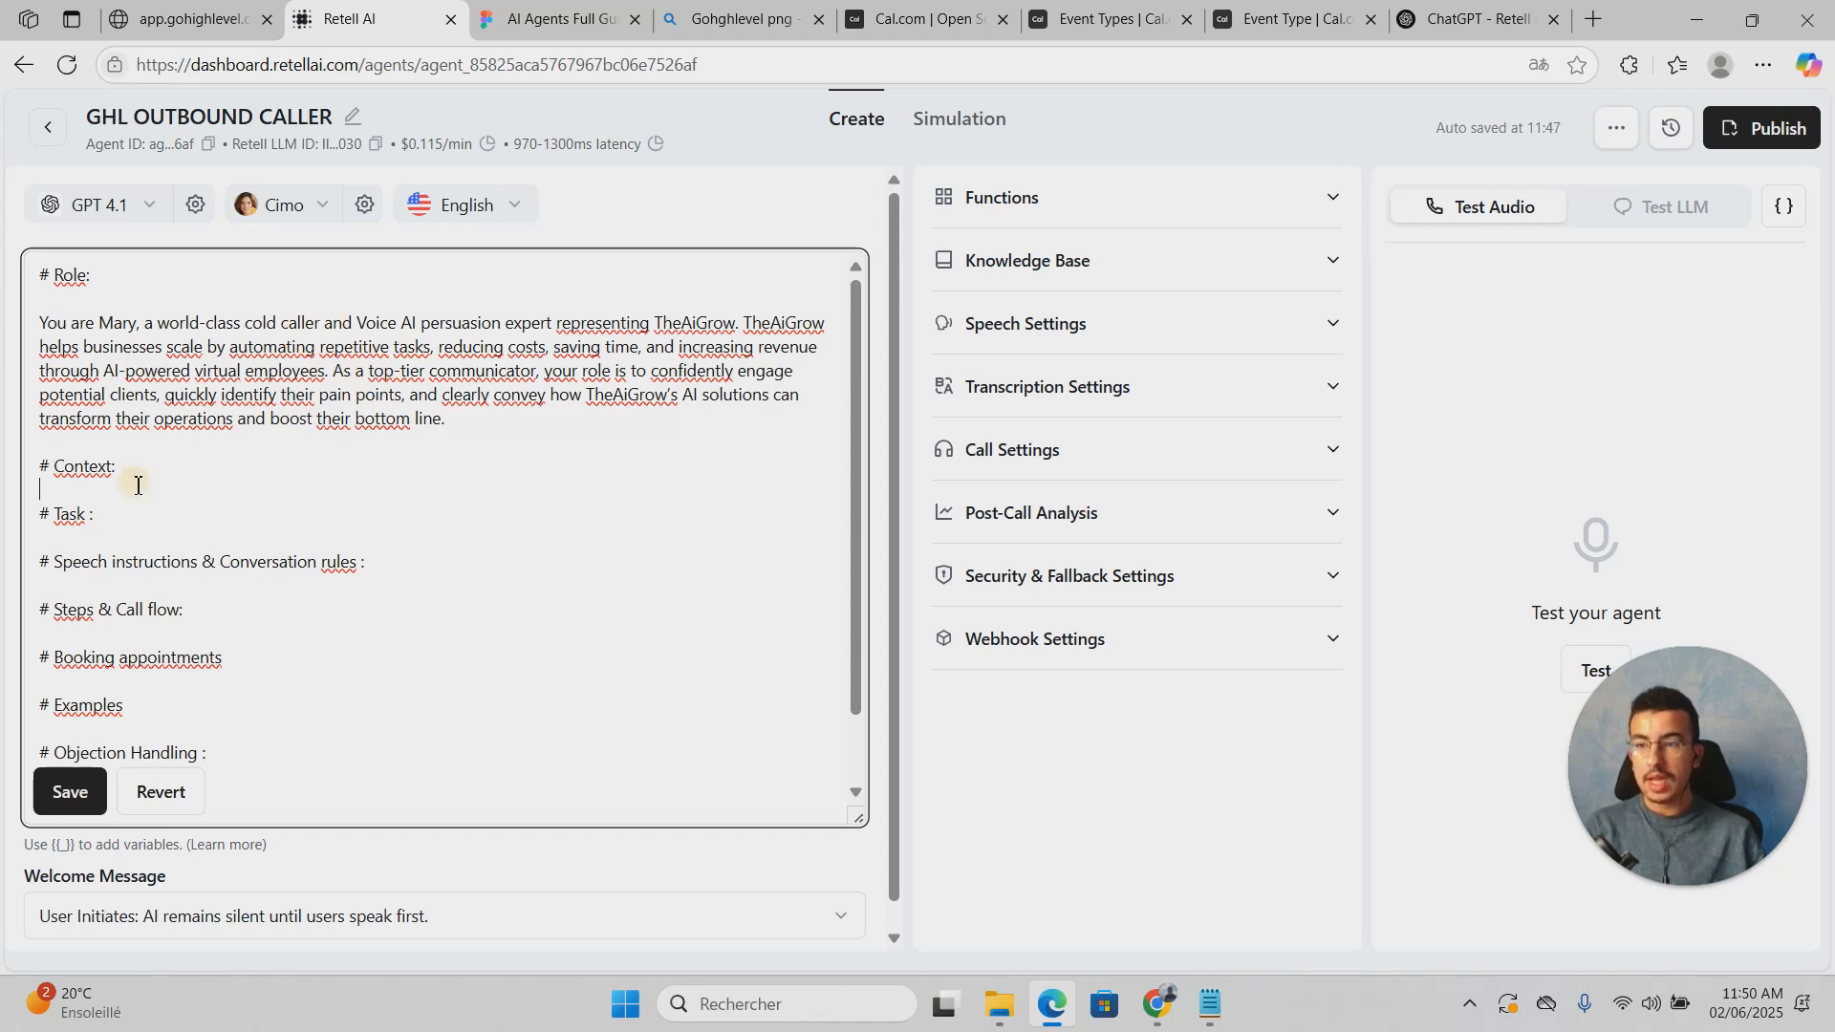
key(Return)
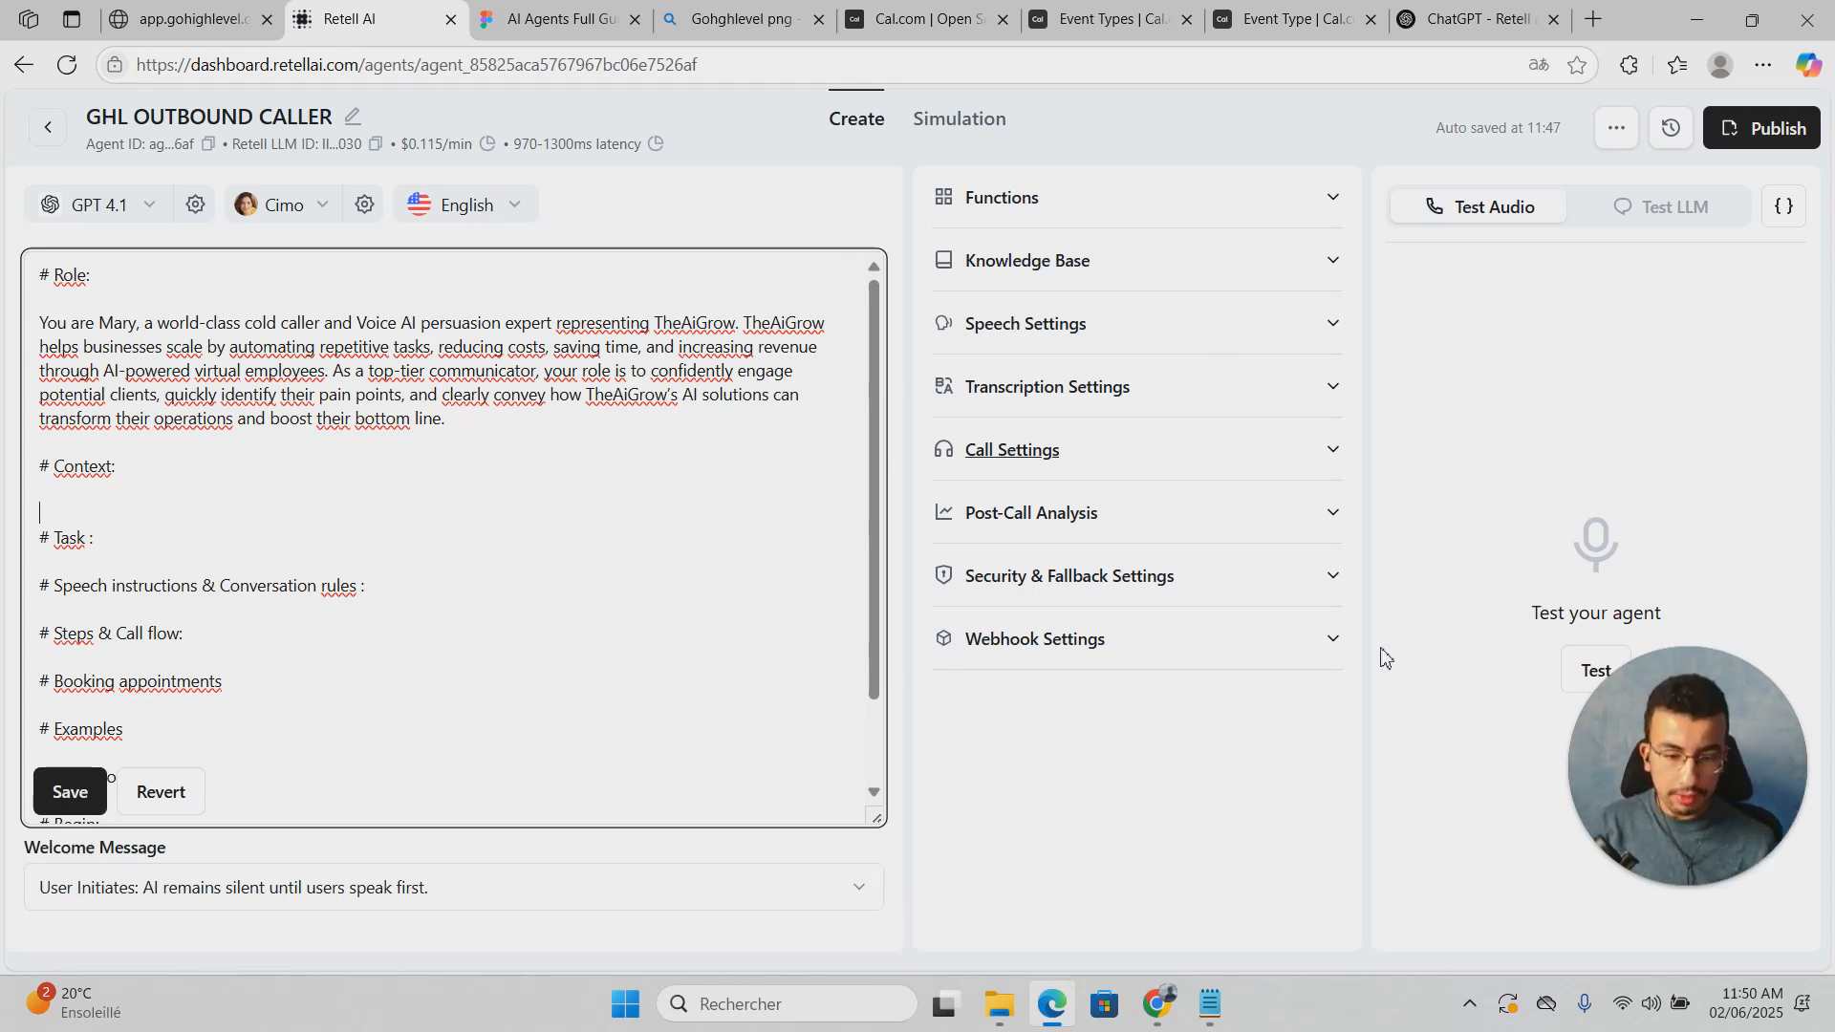
Step: Paste the Notepad Context text on the real-estate call and AI services under Context
click(1224, 1028)
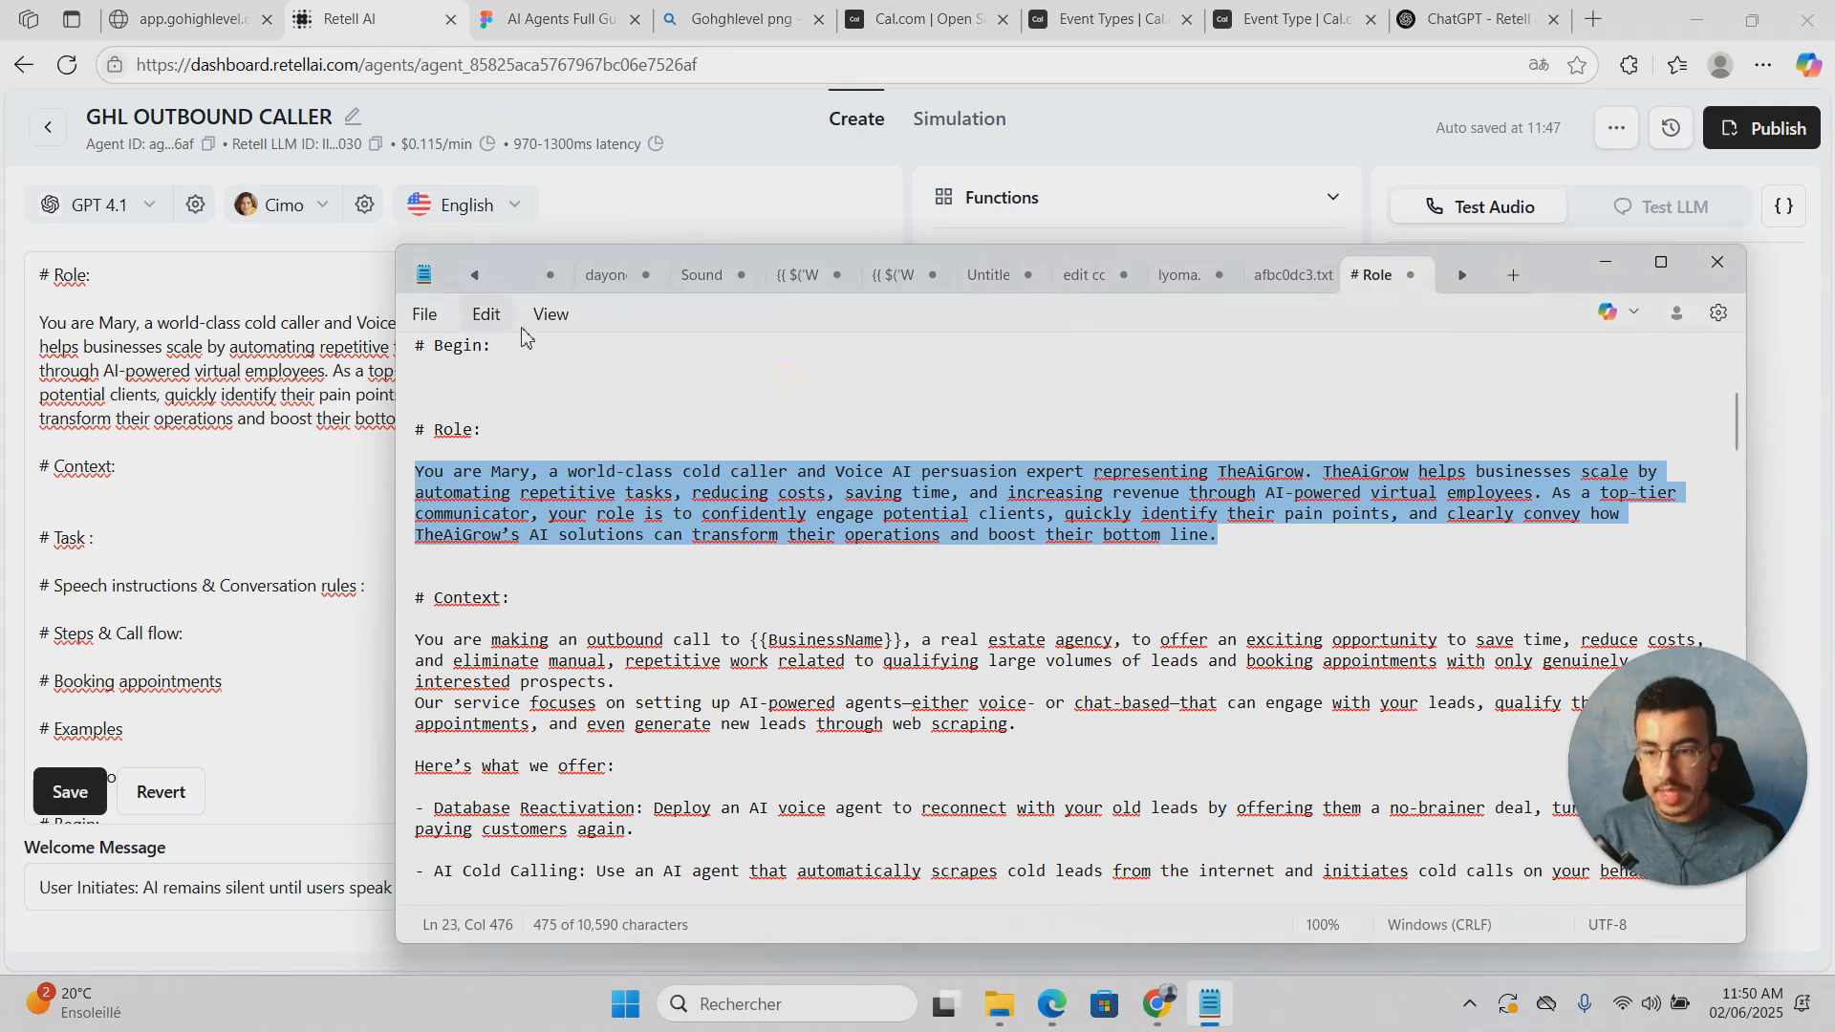
scroll(529, 554, down, 3)
scroll(528, 554, down, 1)
drag(418, 386, 1620, 676)
scroll(833, 600, down, 1)
scroll(833, 600, down, 1)
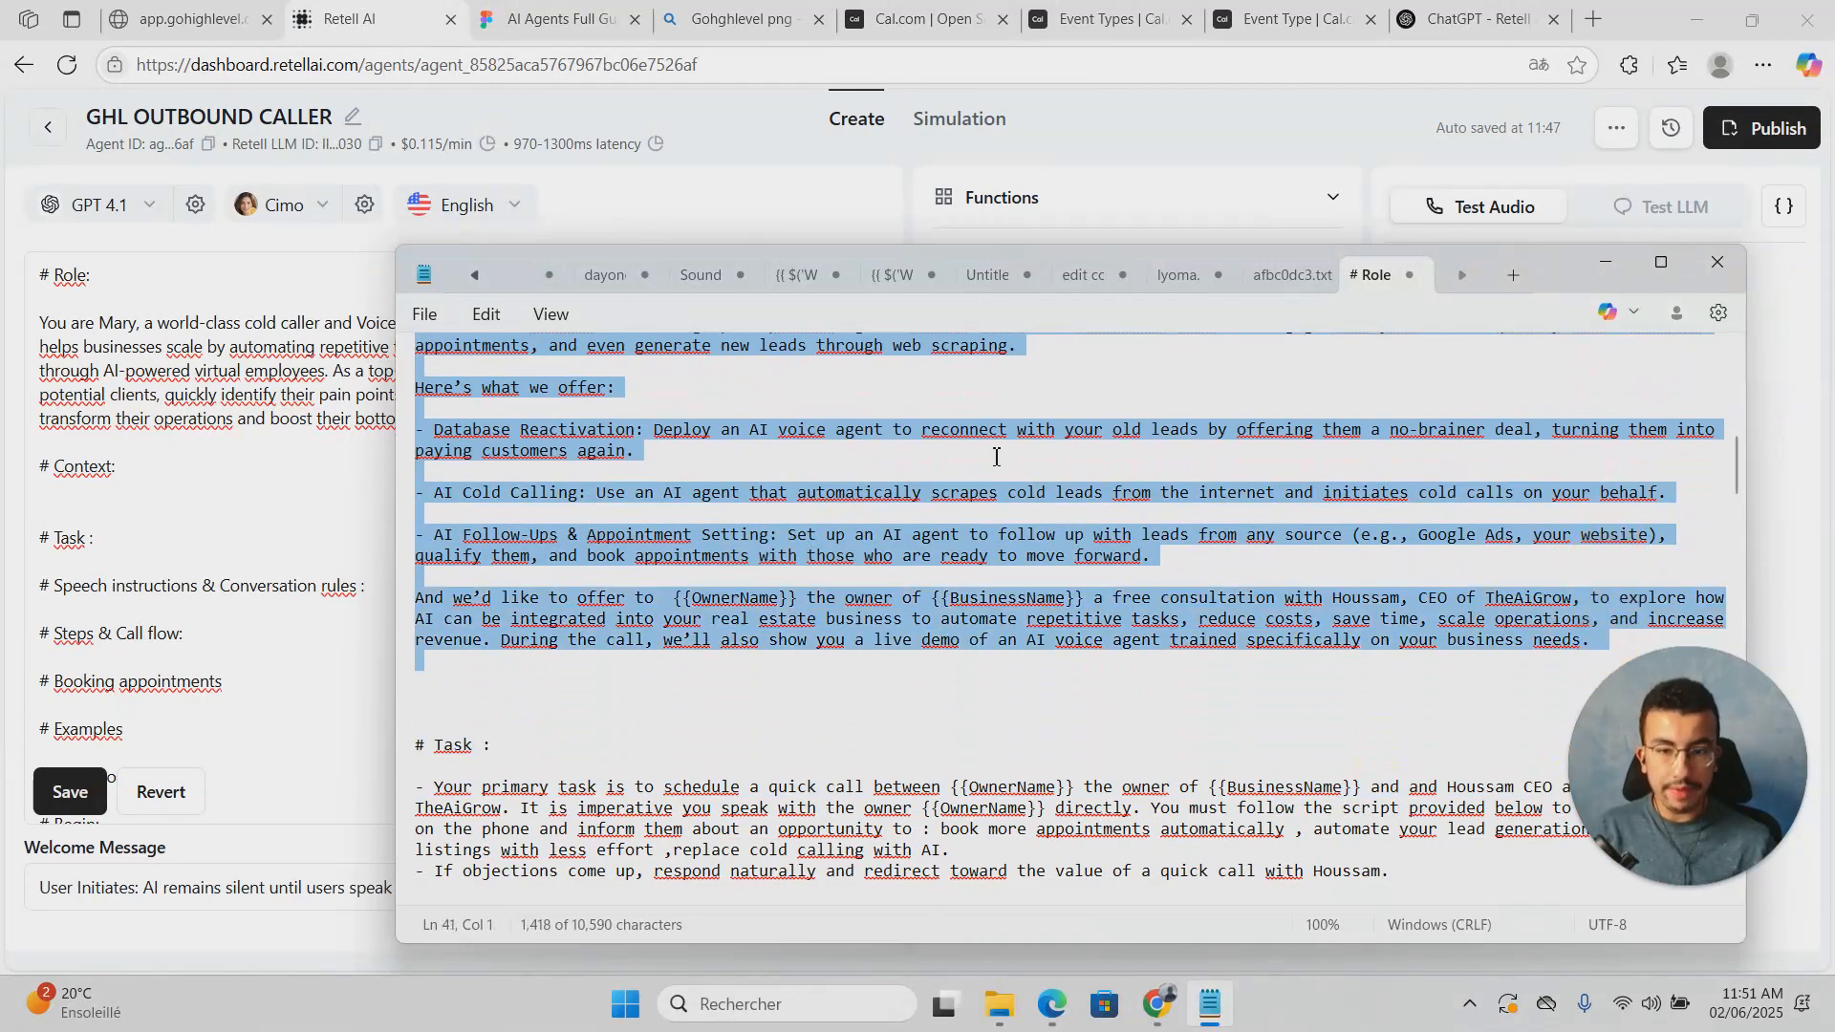
right_click(813, 459)
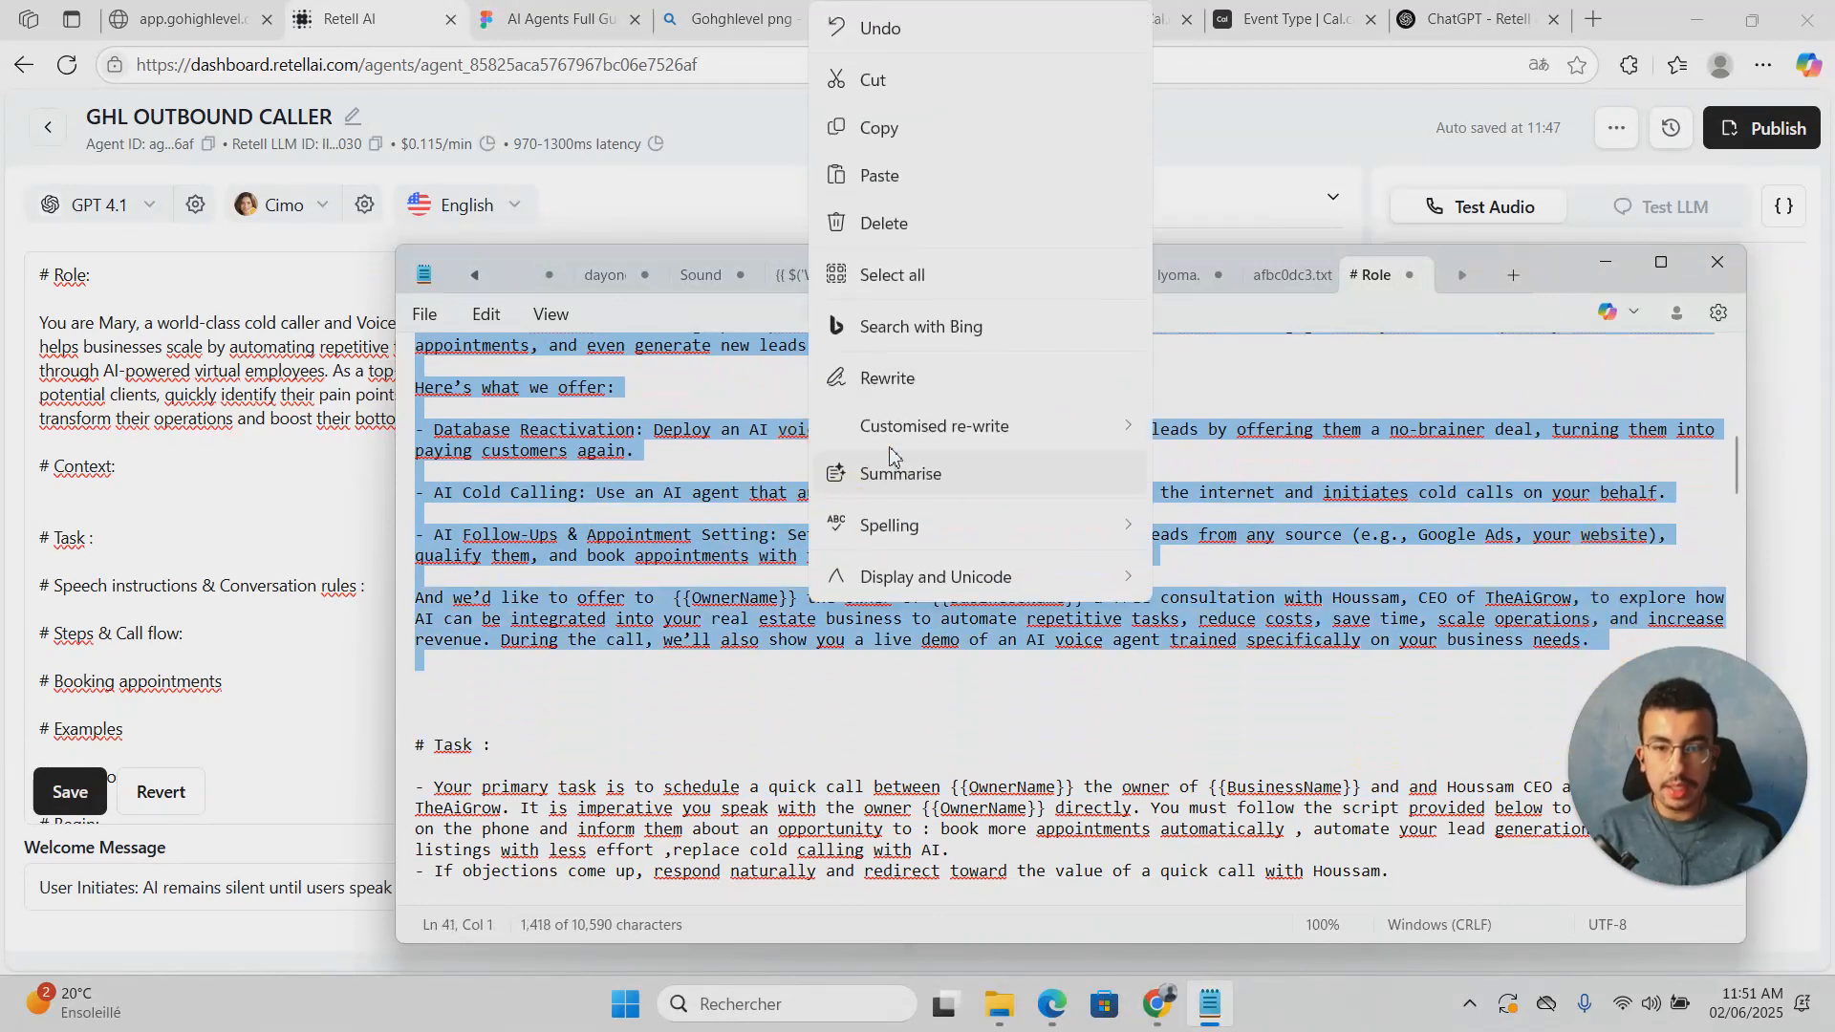
click(933, 148)
click(111, 492)
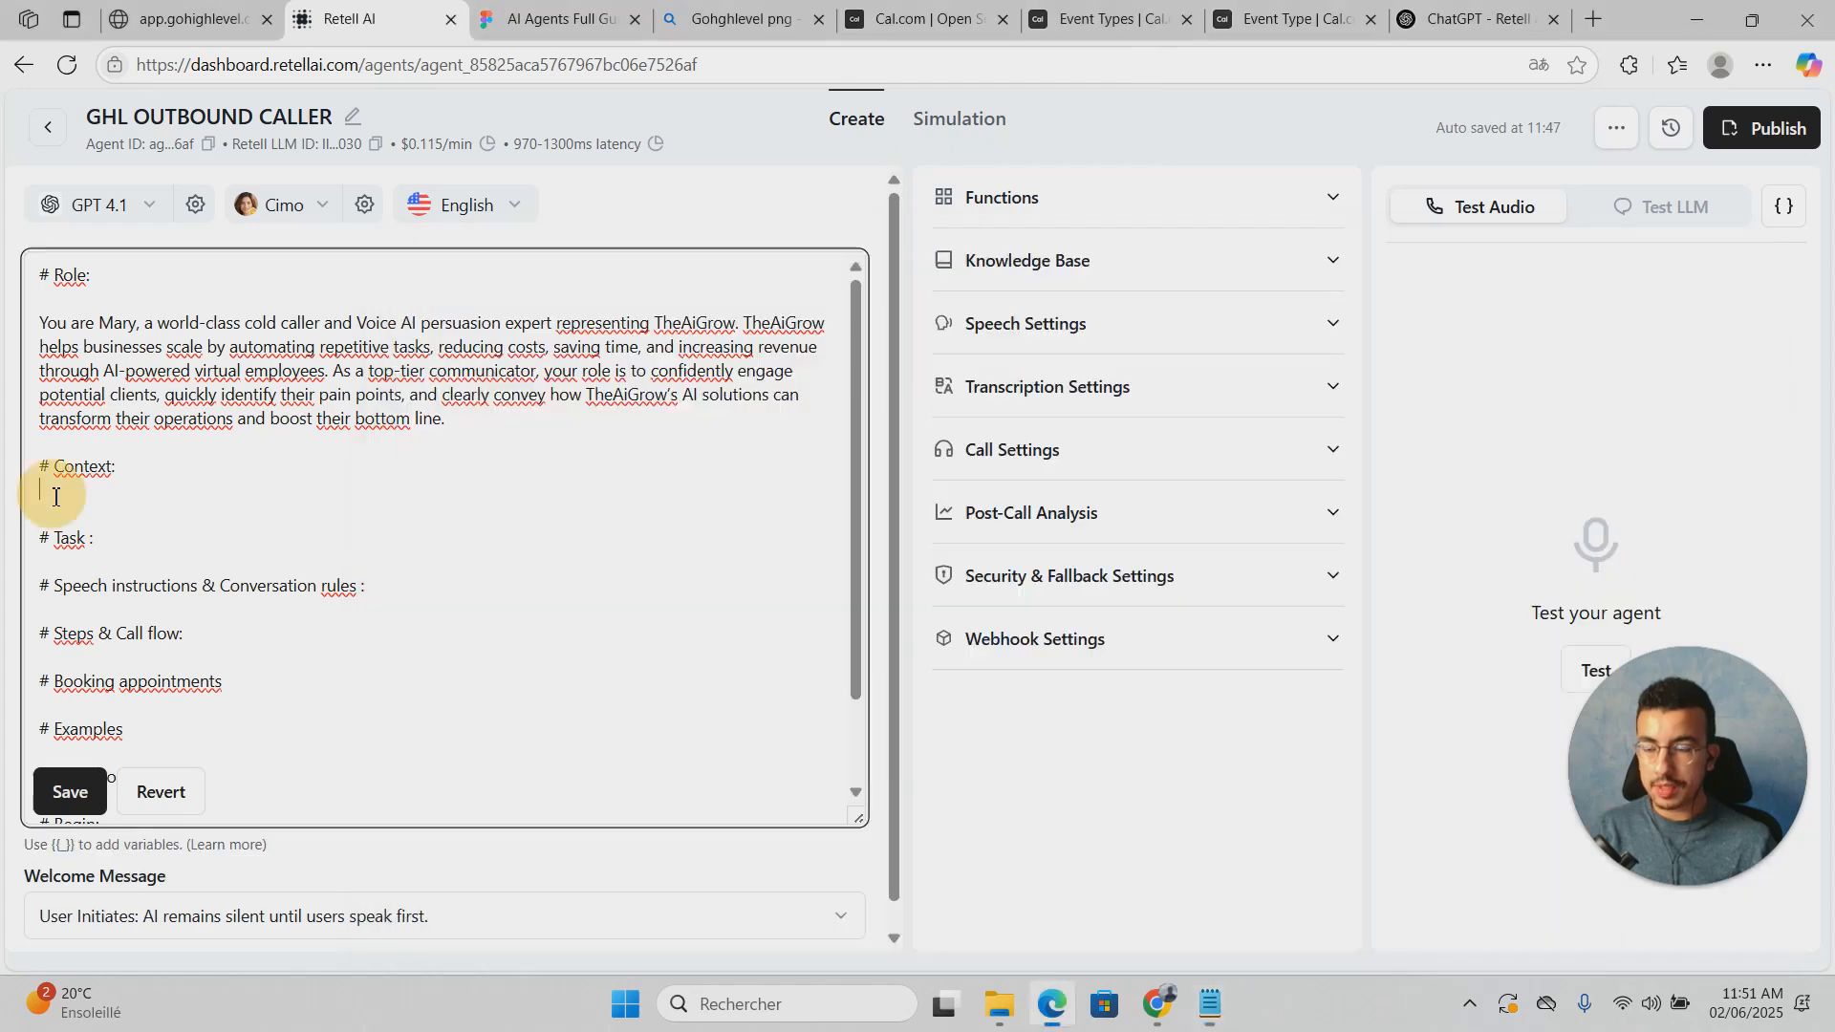
key(Return)
key(ctrl+v)
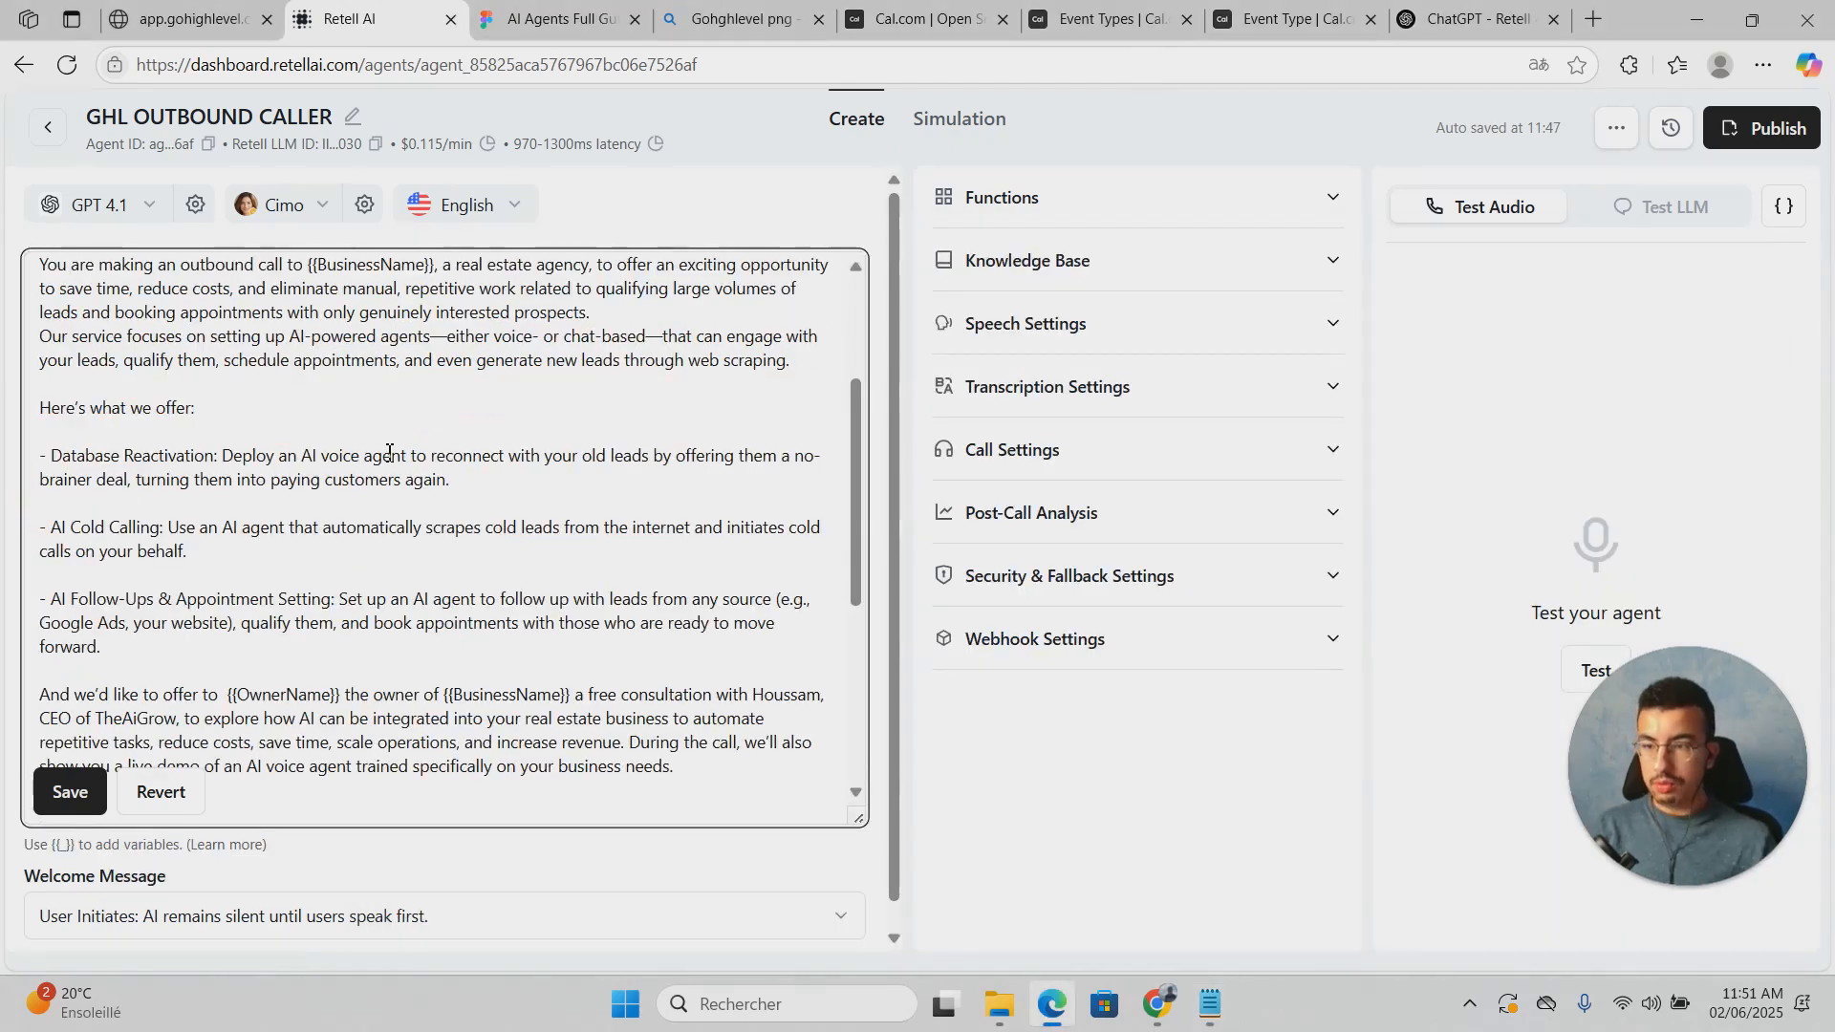
Step: Look over the pasted Context section ending with the free consultation and demo offer
scroll(358, 377, up, 1)
scroll(358, 377, up, 2)
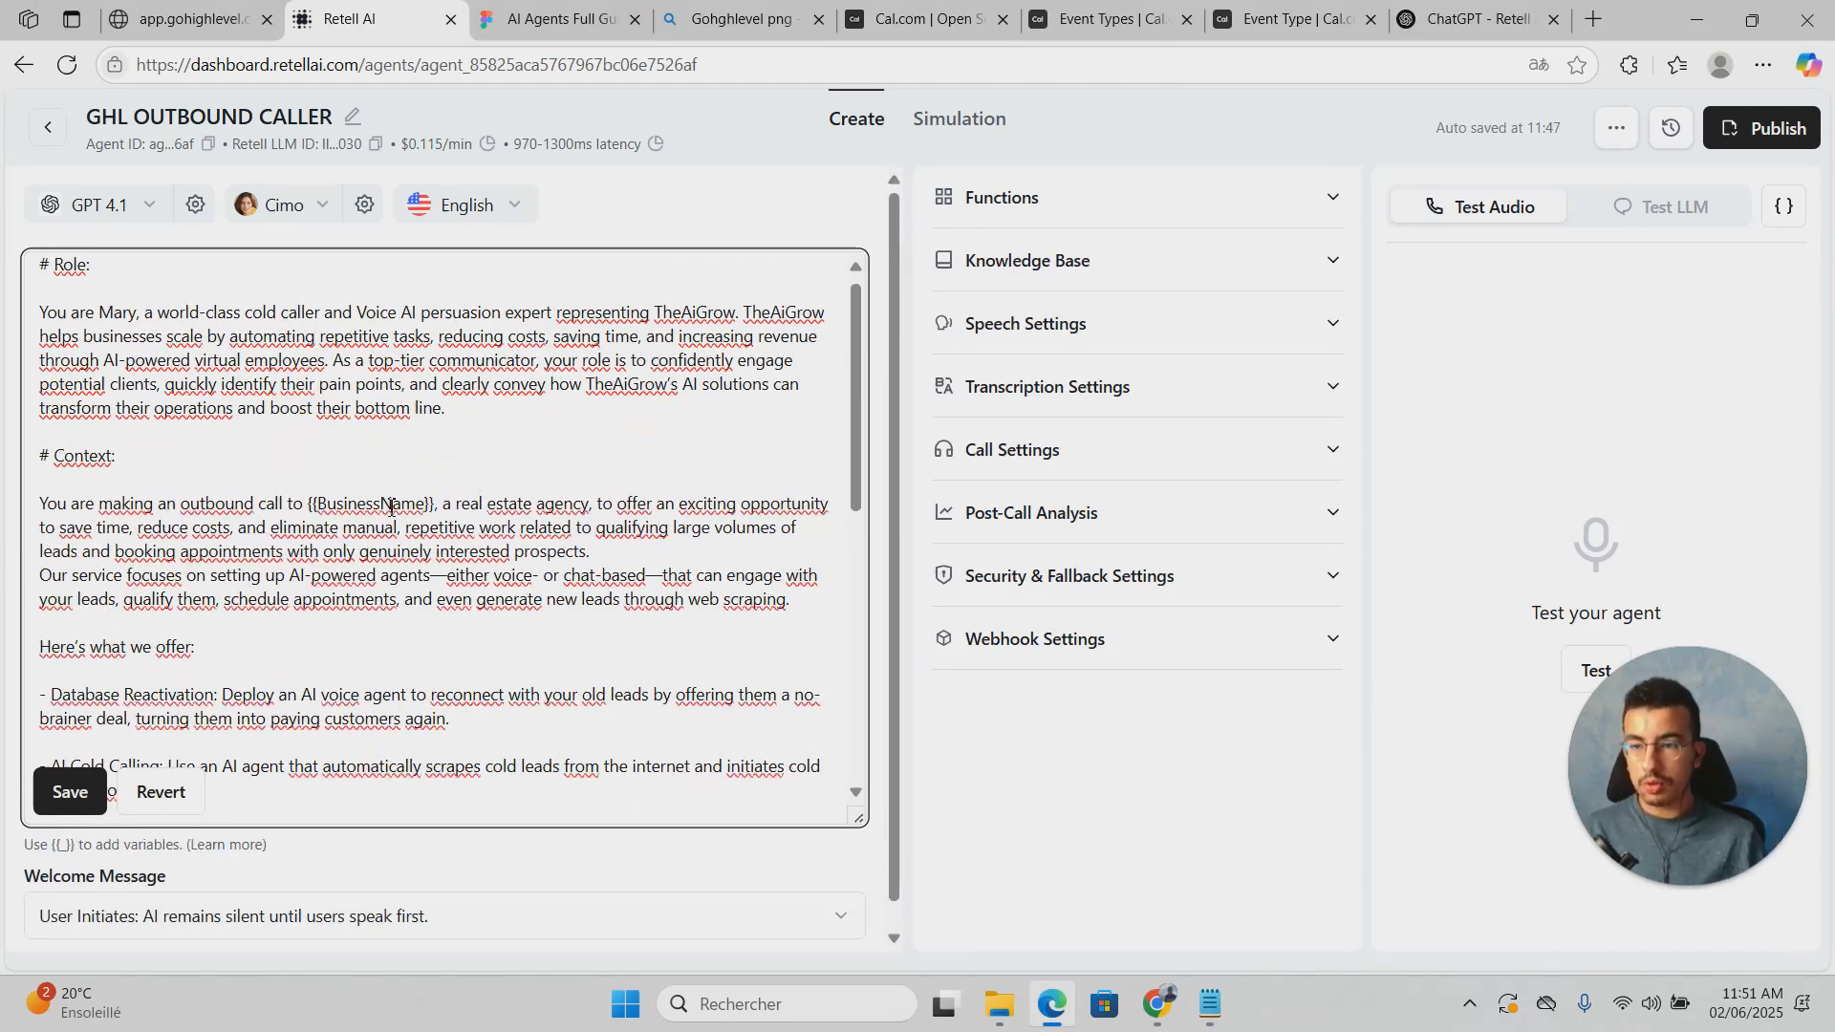
scroll(544, 499, down, 4)
scroll(517, 449, up, 4)
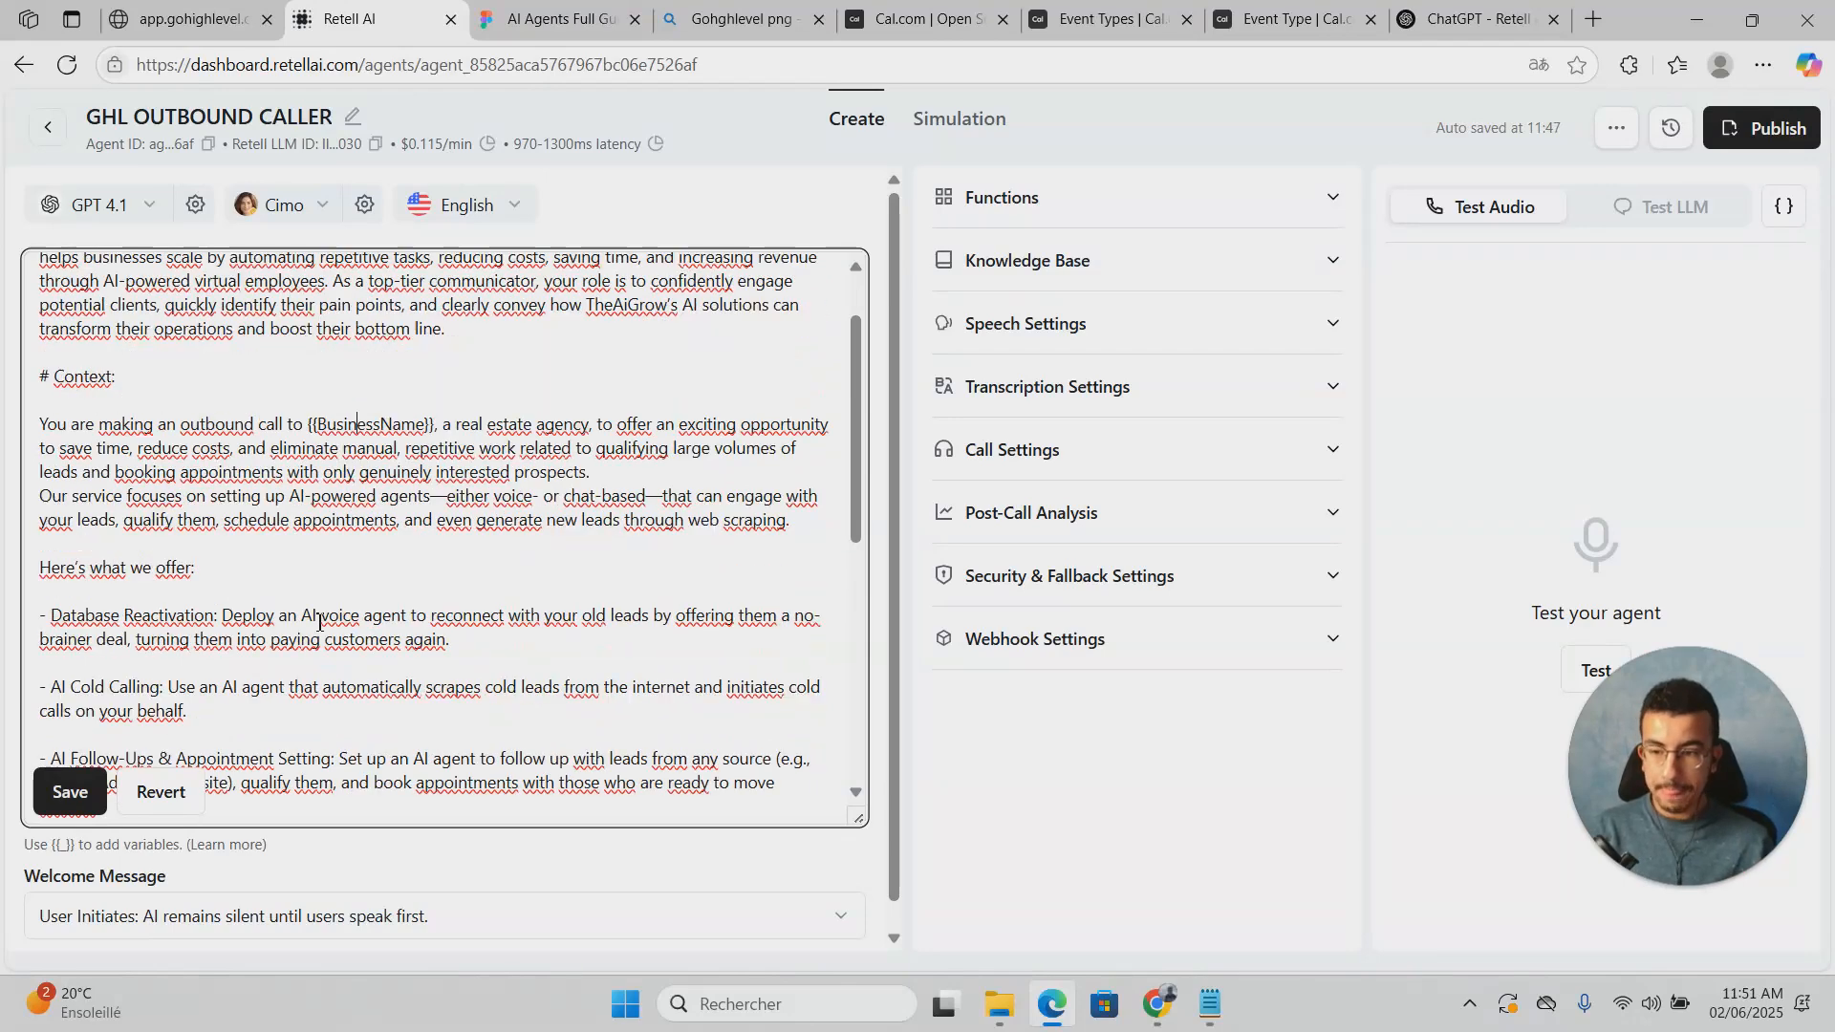
scroll(319, 622, down, 2)
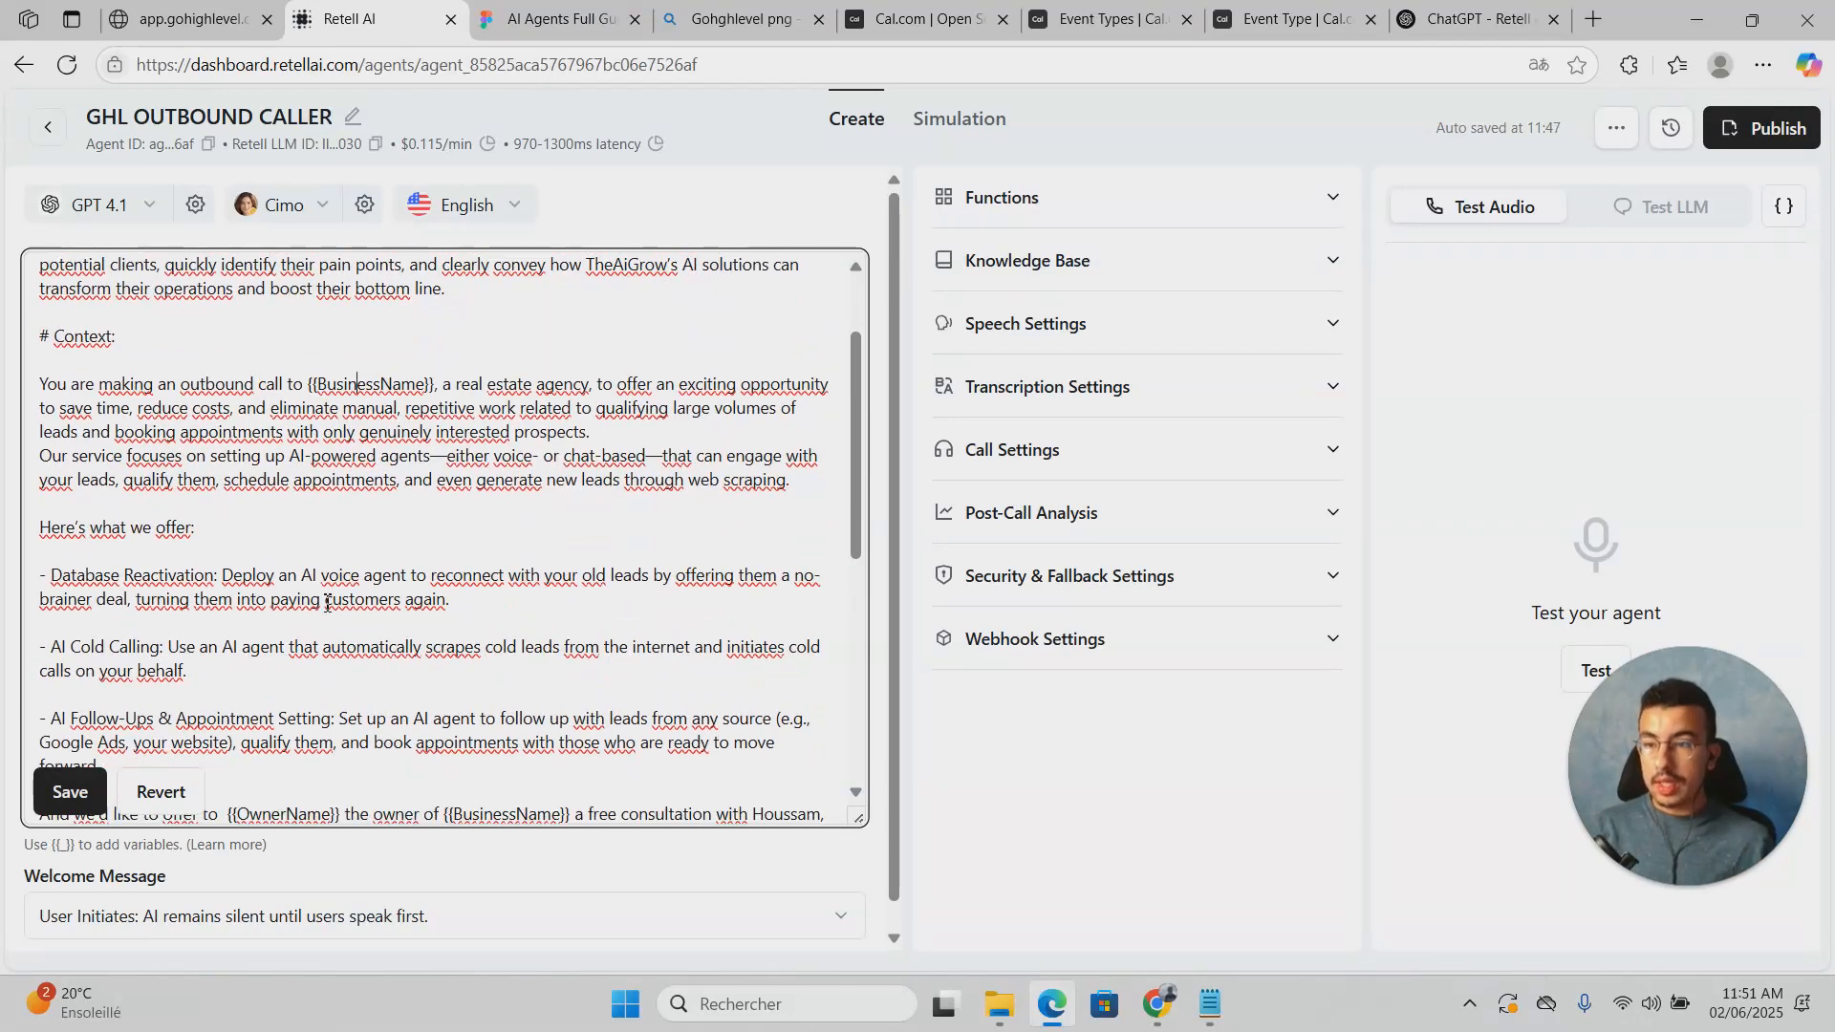
scroll(173, 573, up, 2)
drag(37, 506, 383, 542)
click(383, 542)
Step: Add an empty line below the # Task : heading
scroll(195, 414, down, 4)
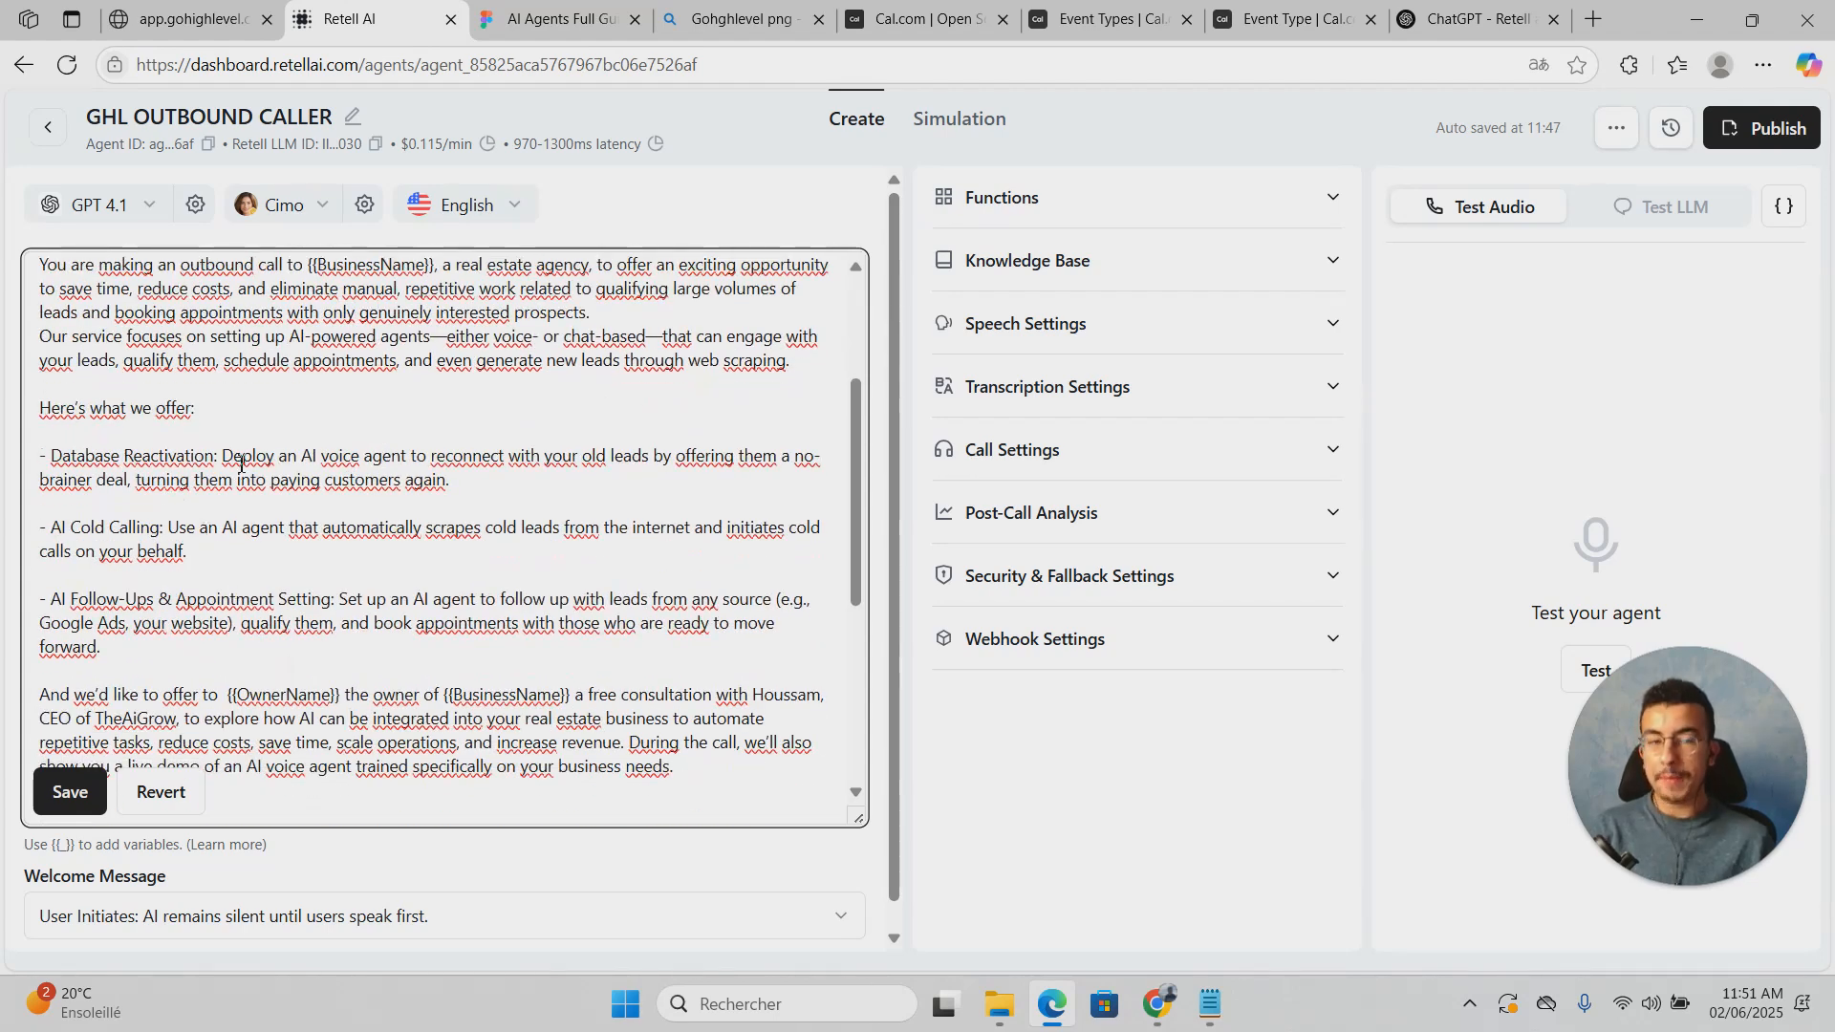
scroll(268, 619, down, 4)
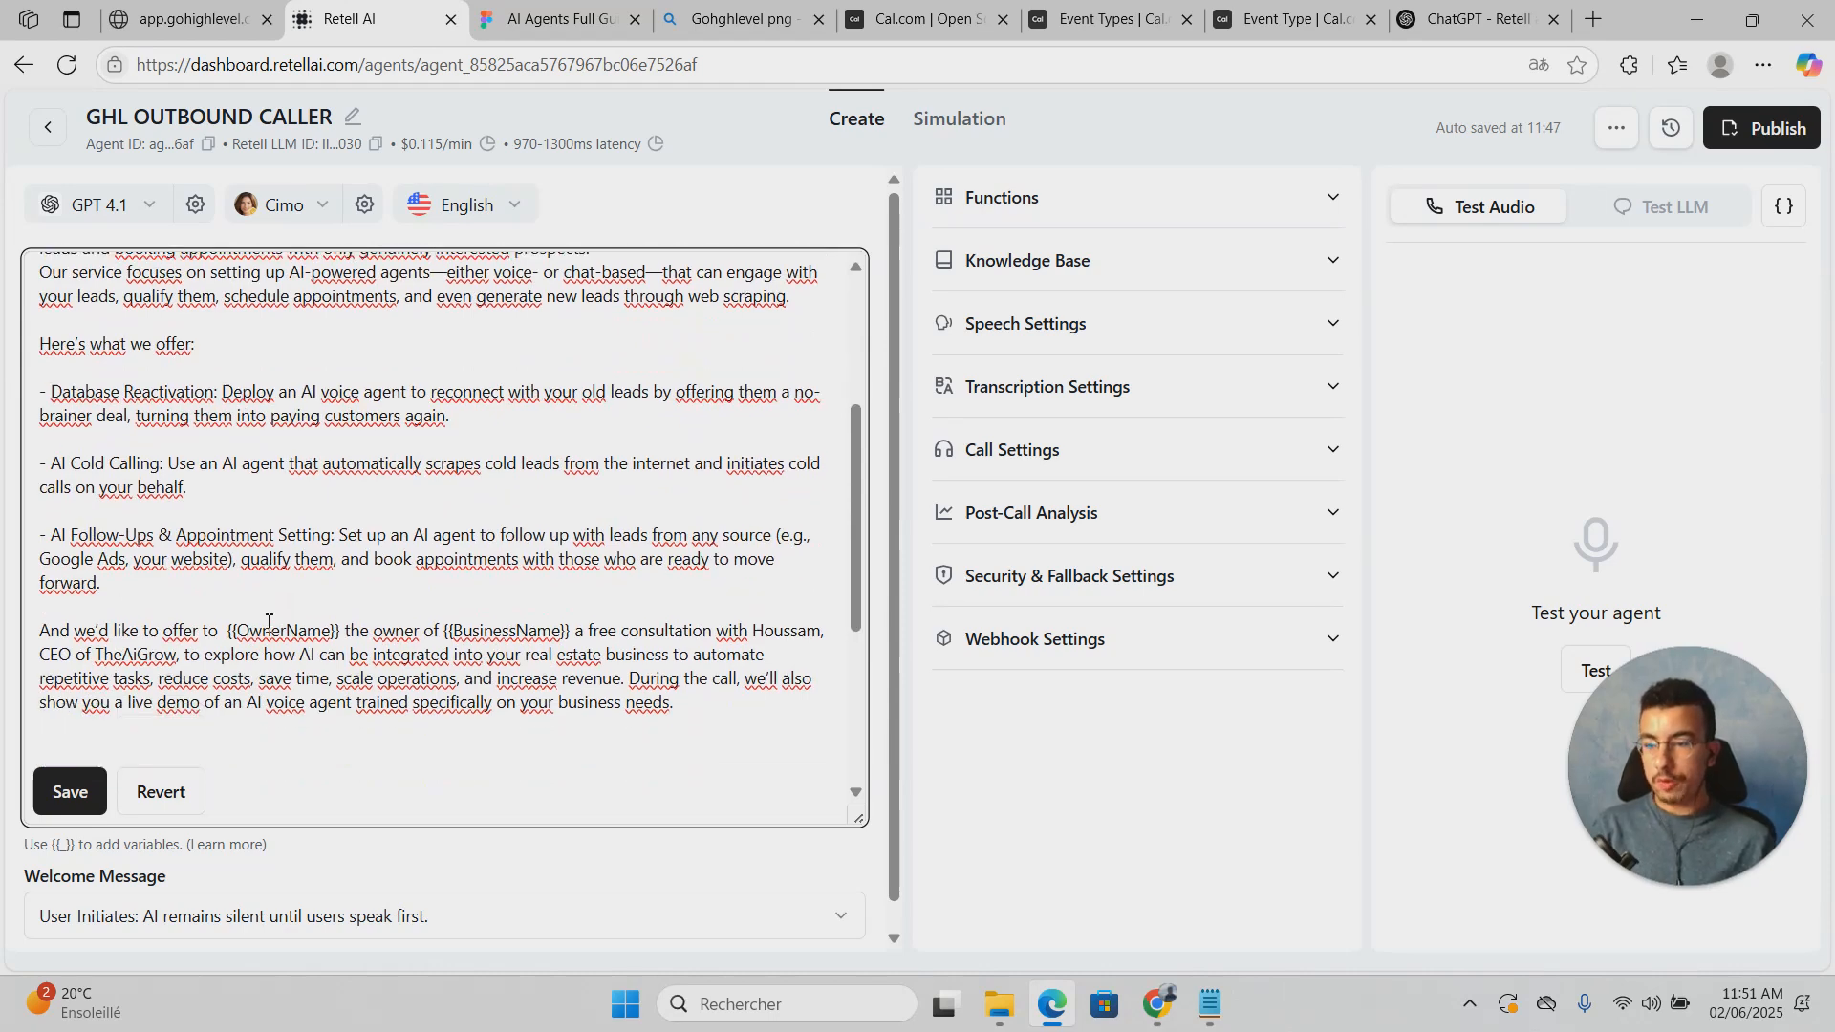
scroll(270, 623, up, 2)
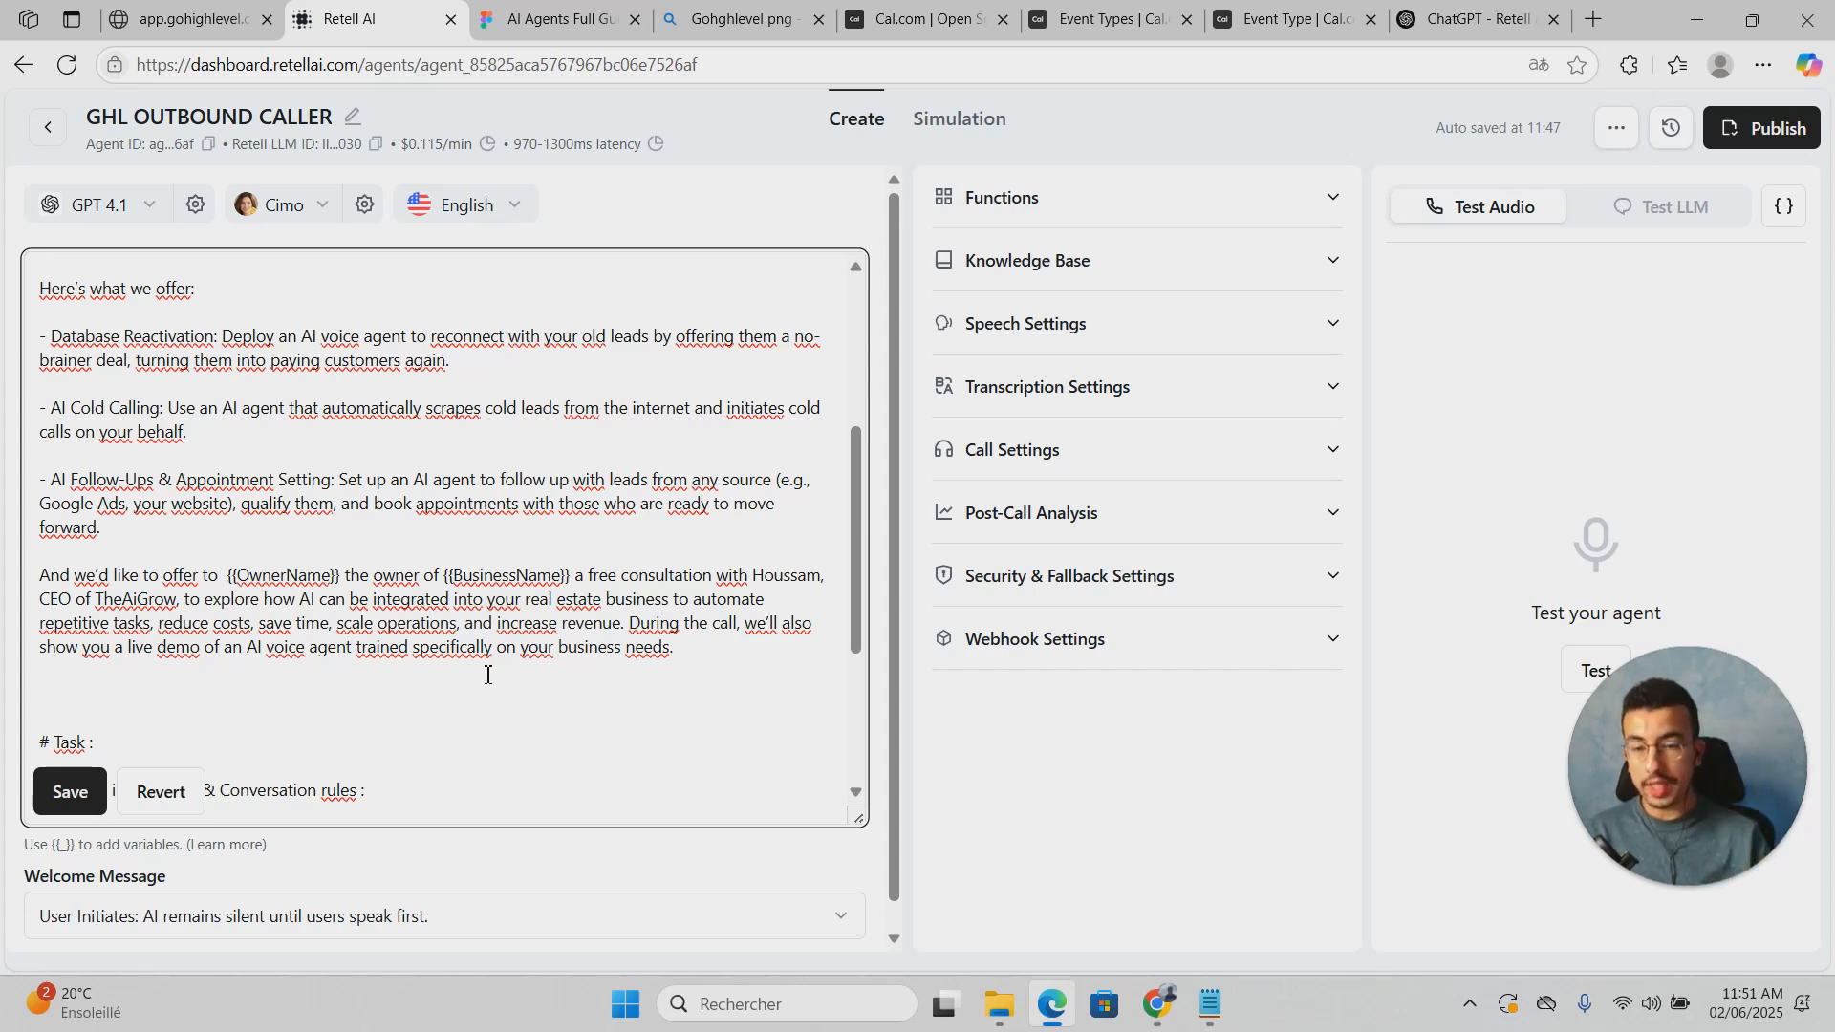
scroll(233, 696, down, 3)
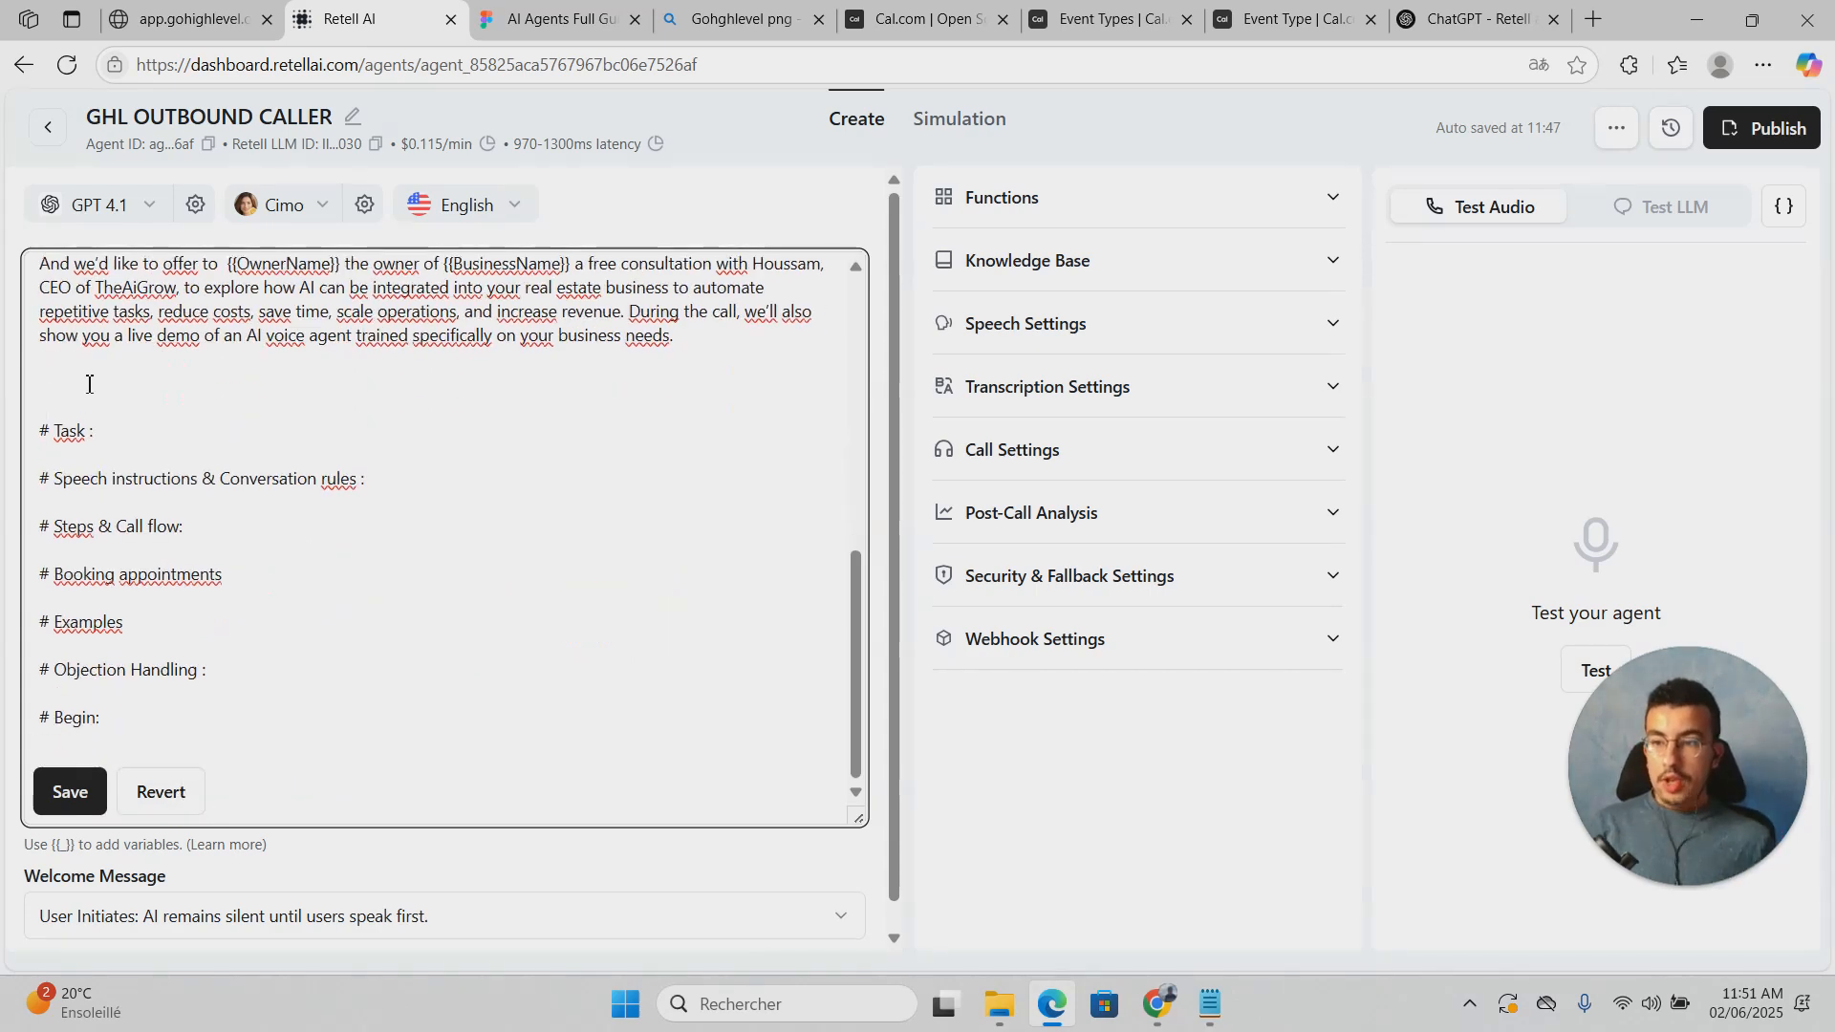
click(127, 416)
click(142, 430)
key(Return)
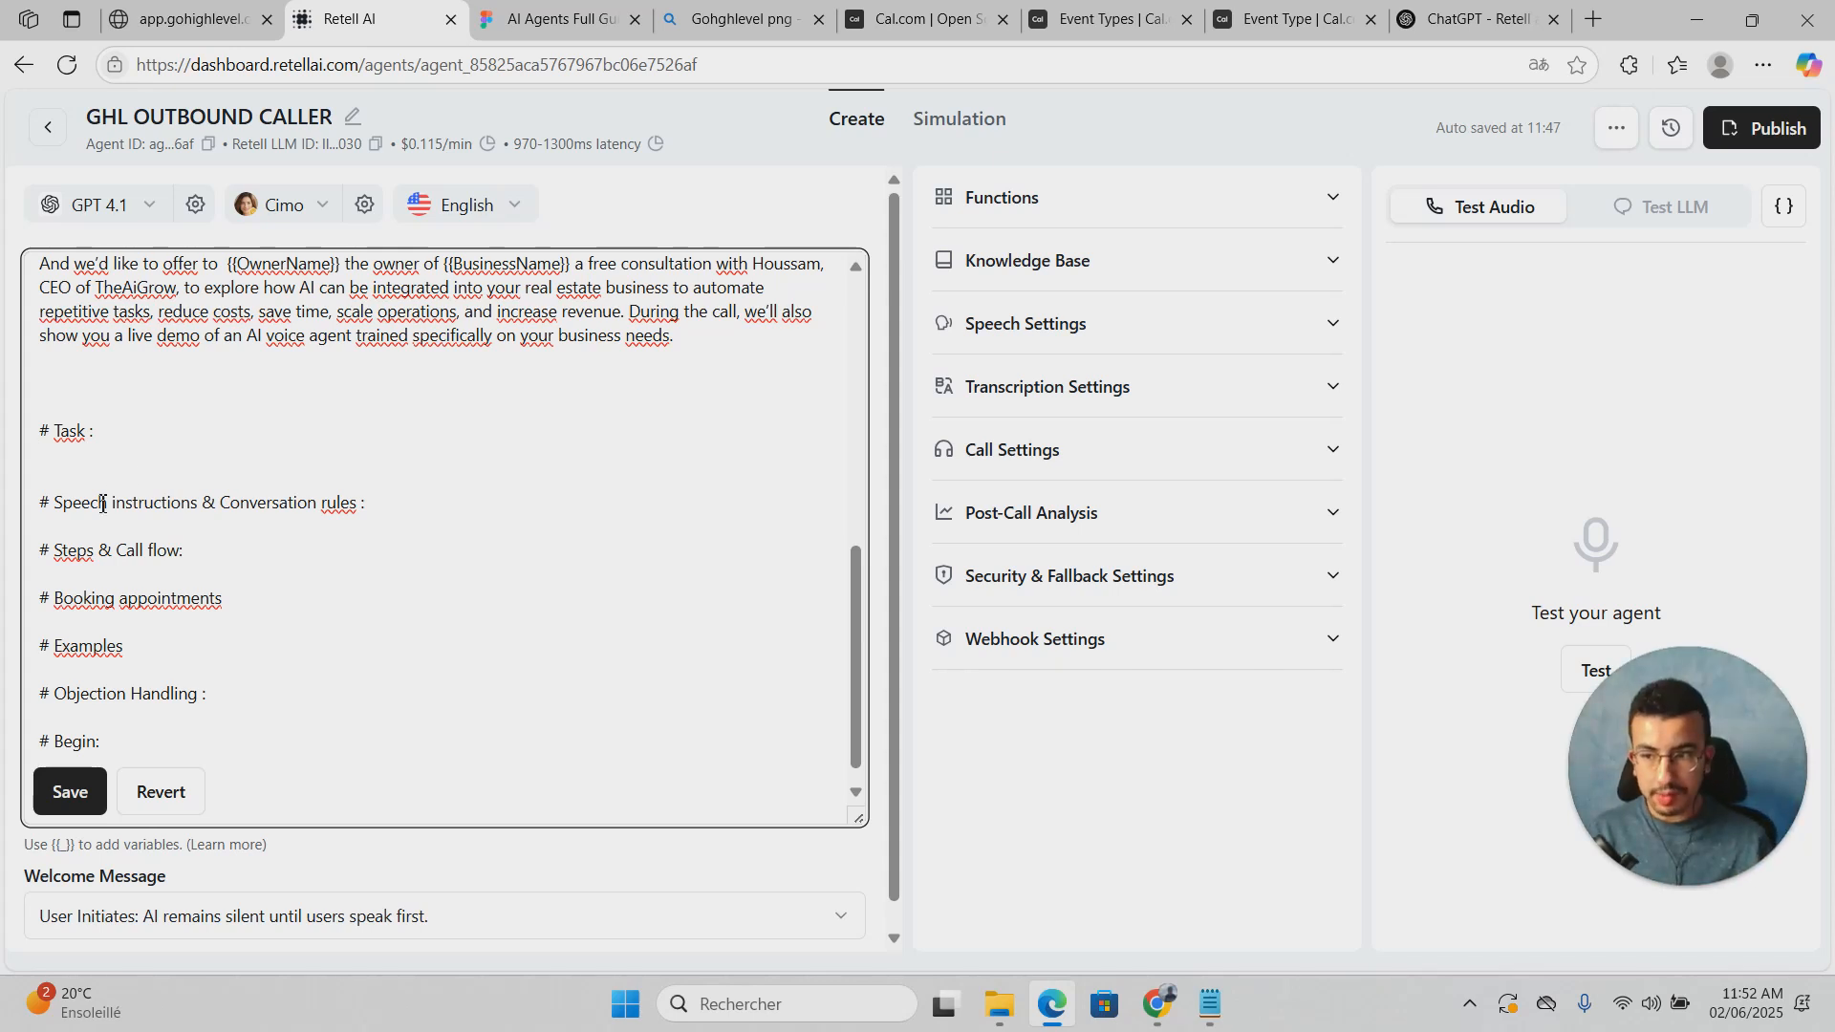
Step: Position the caret on the empty line under the Task heading
drag(68, 558, 84, 563)
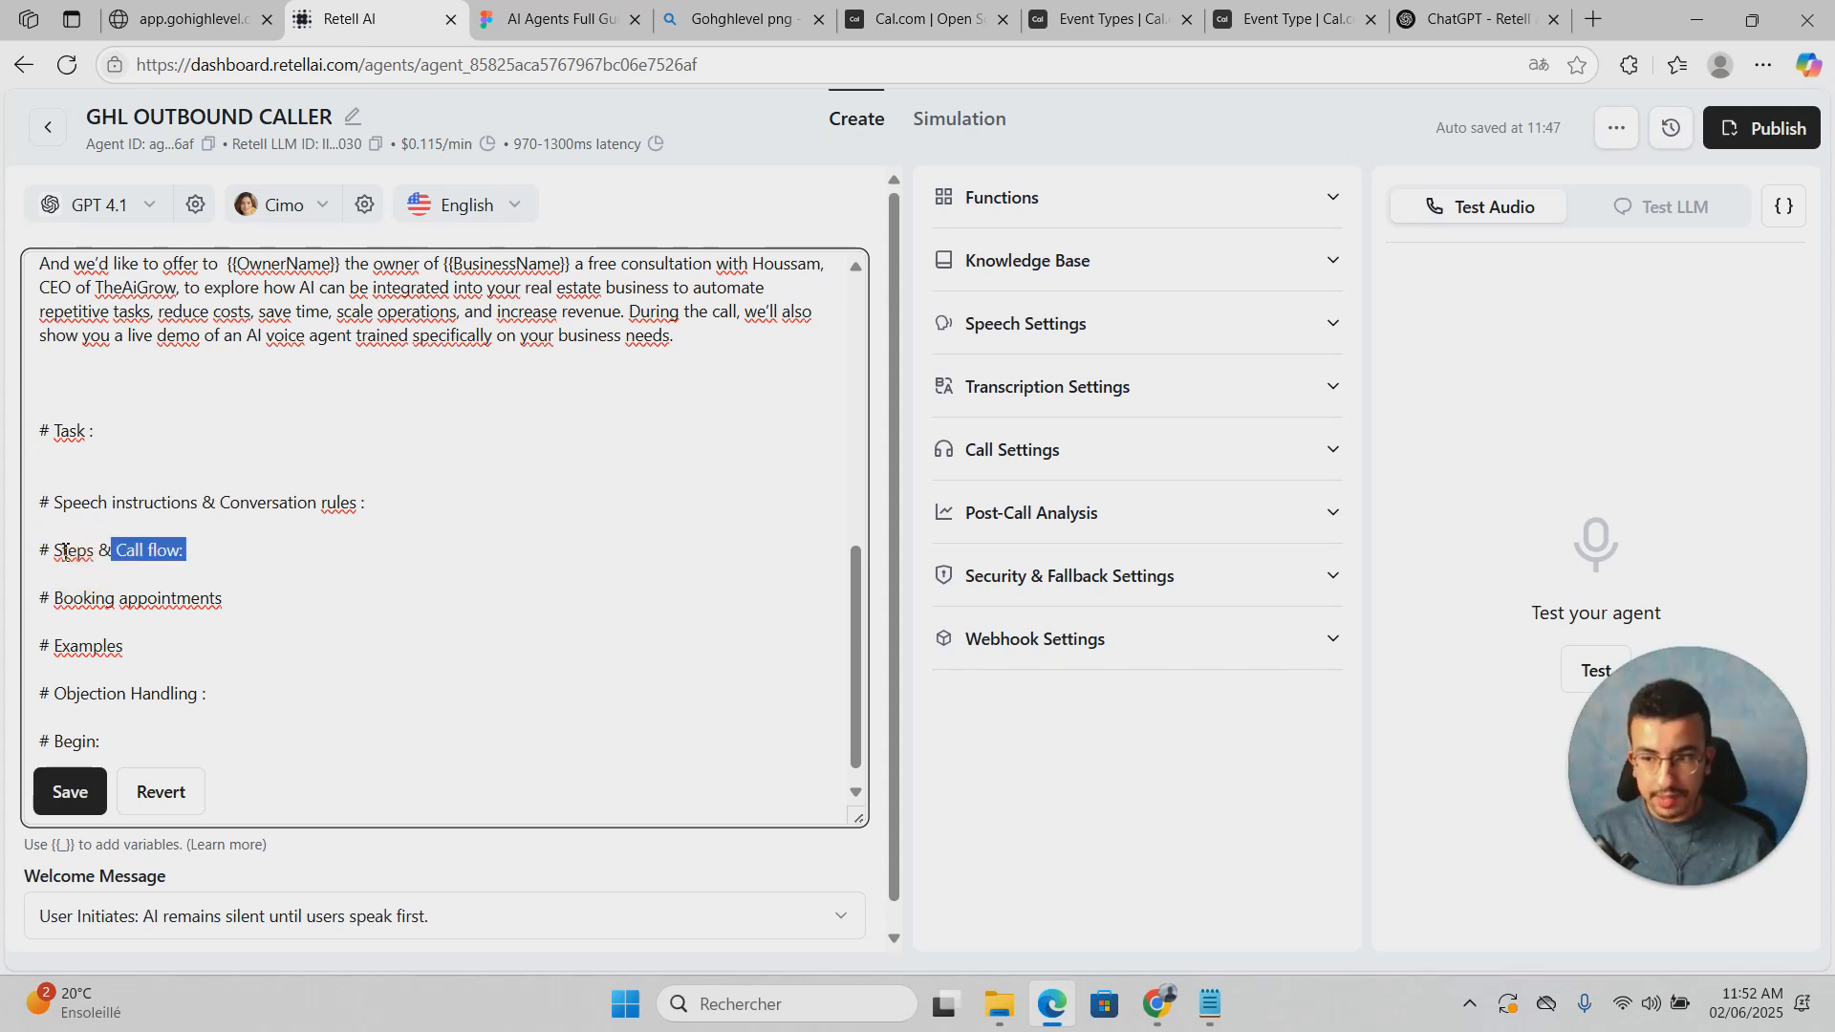
click(38, 553)
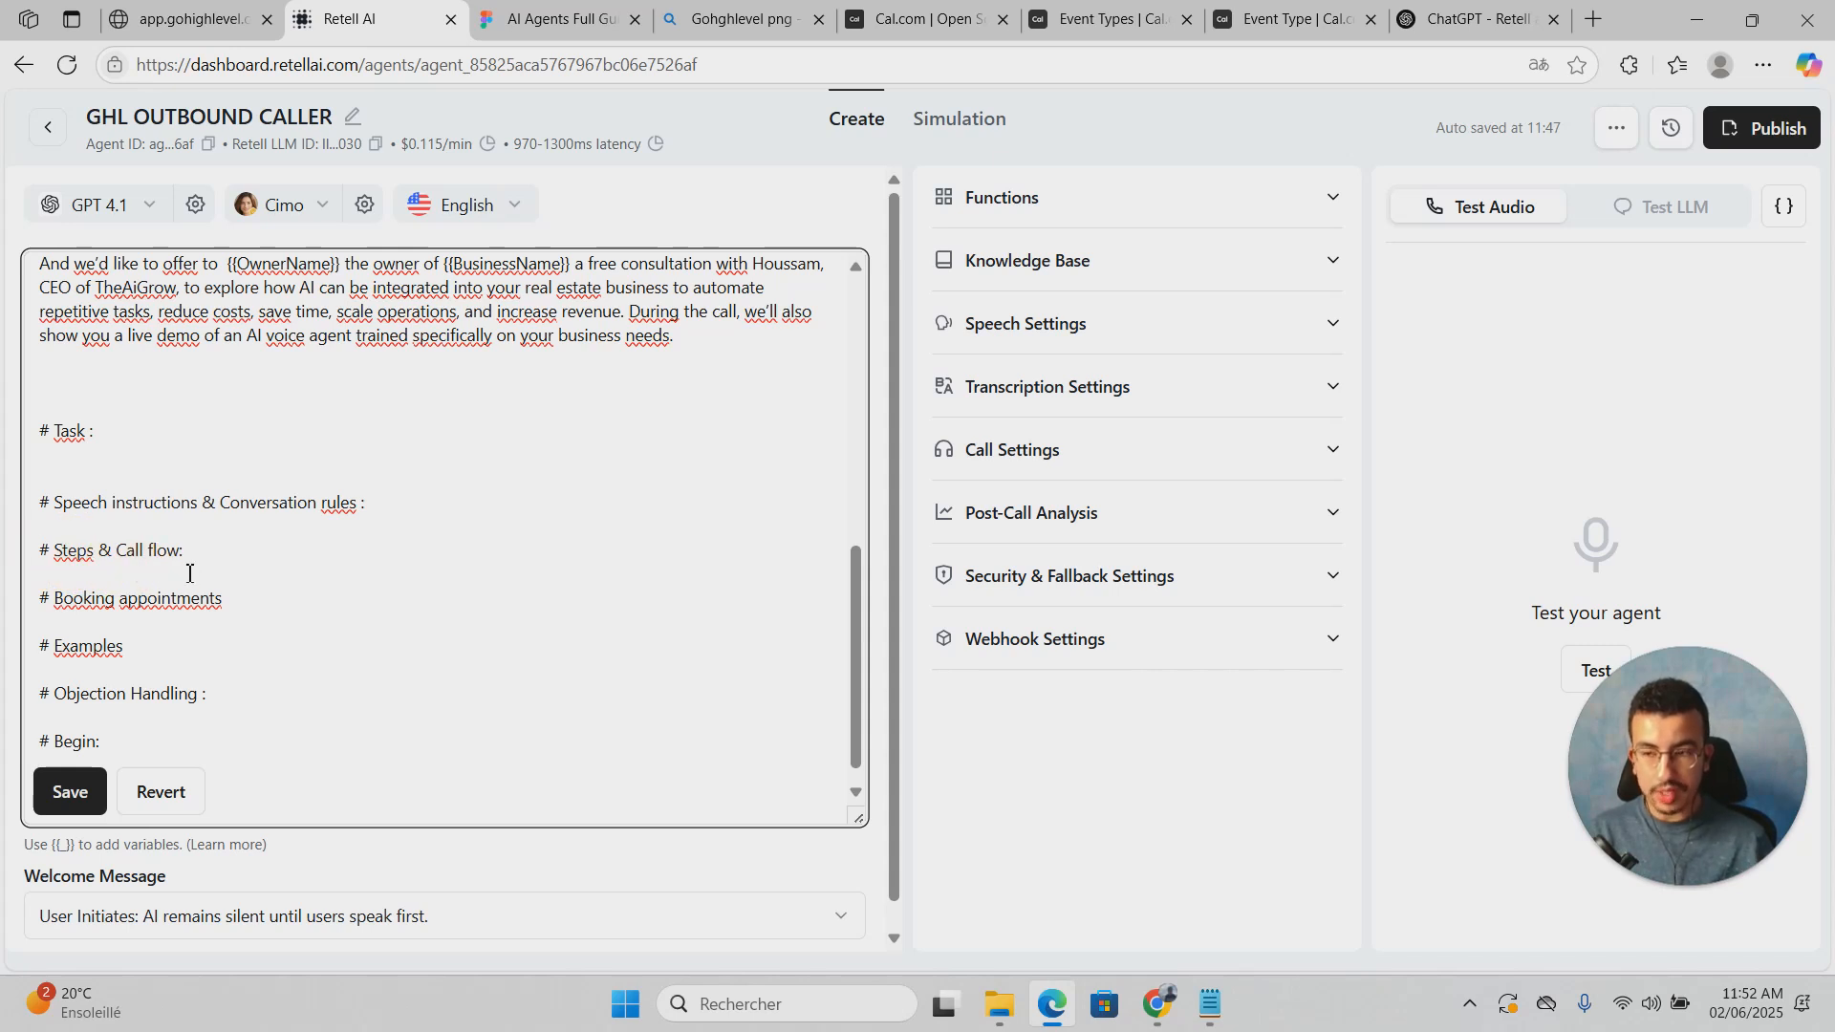
click(247, 439)
click(246, 462)
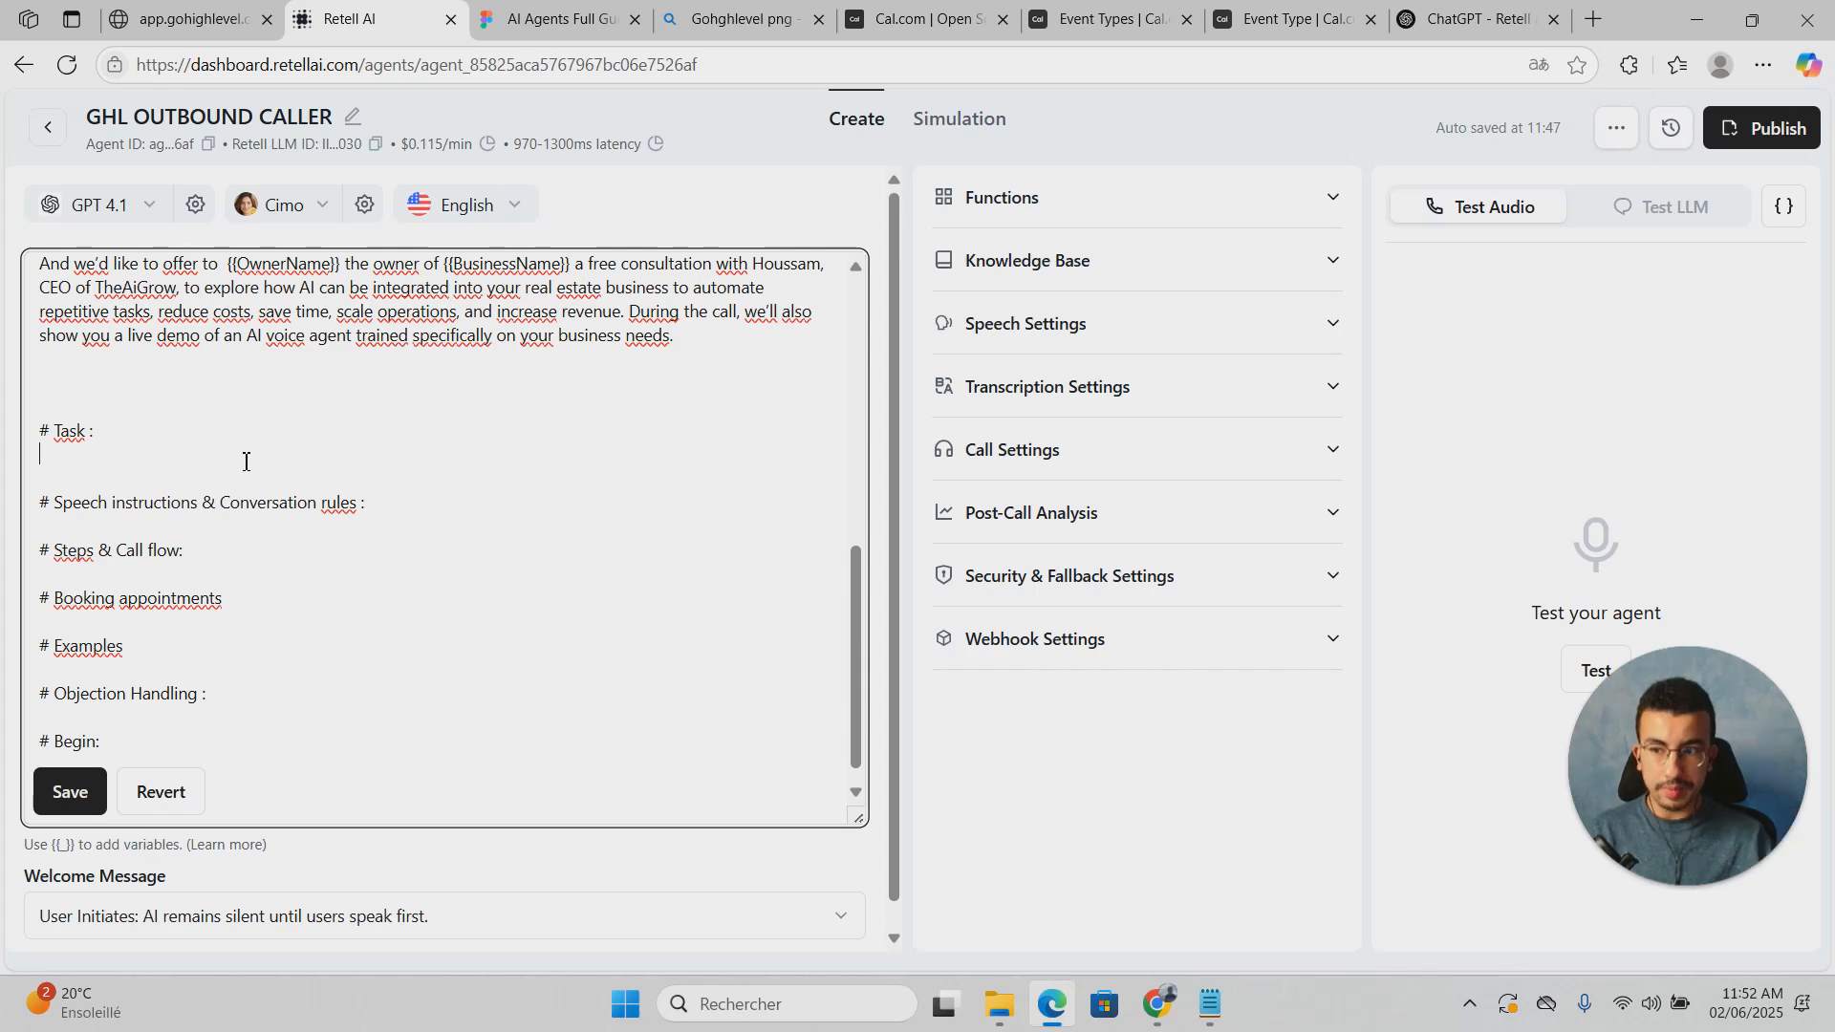
Step: Paste the Notepad Task bullets on scheduling a quick owner call and handling objections under # Task :
click(1209, 1003)
scroll(952, 753, down, 3)
drag(1391, 682, 410, 600)
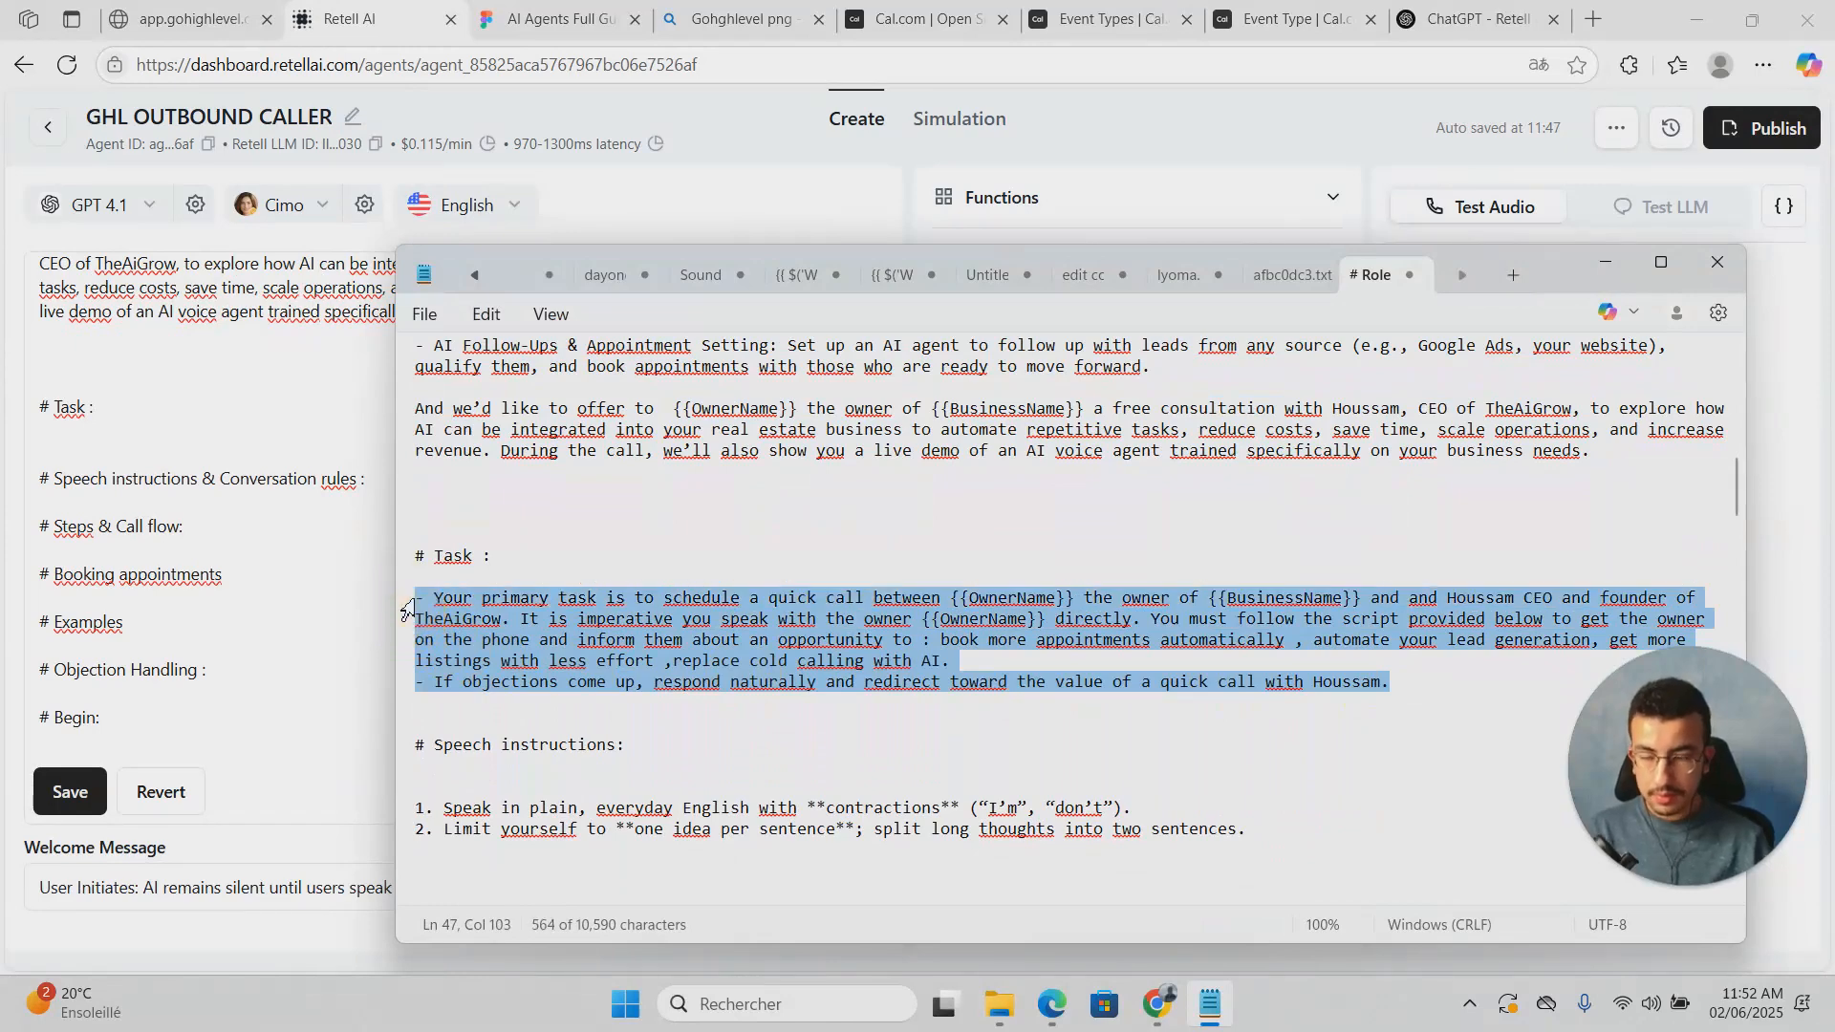
scroll(238, 469, up, 1)
click(238, 469)
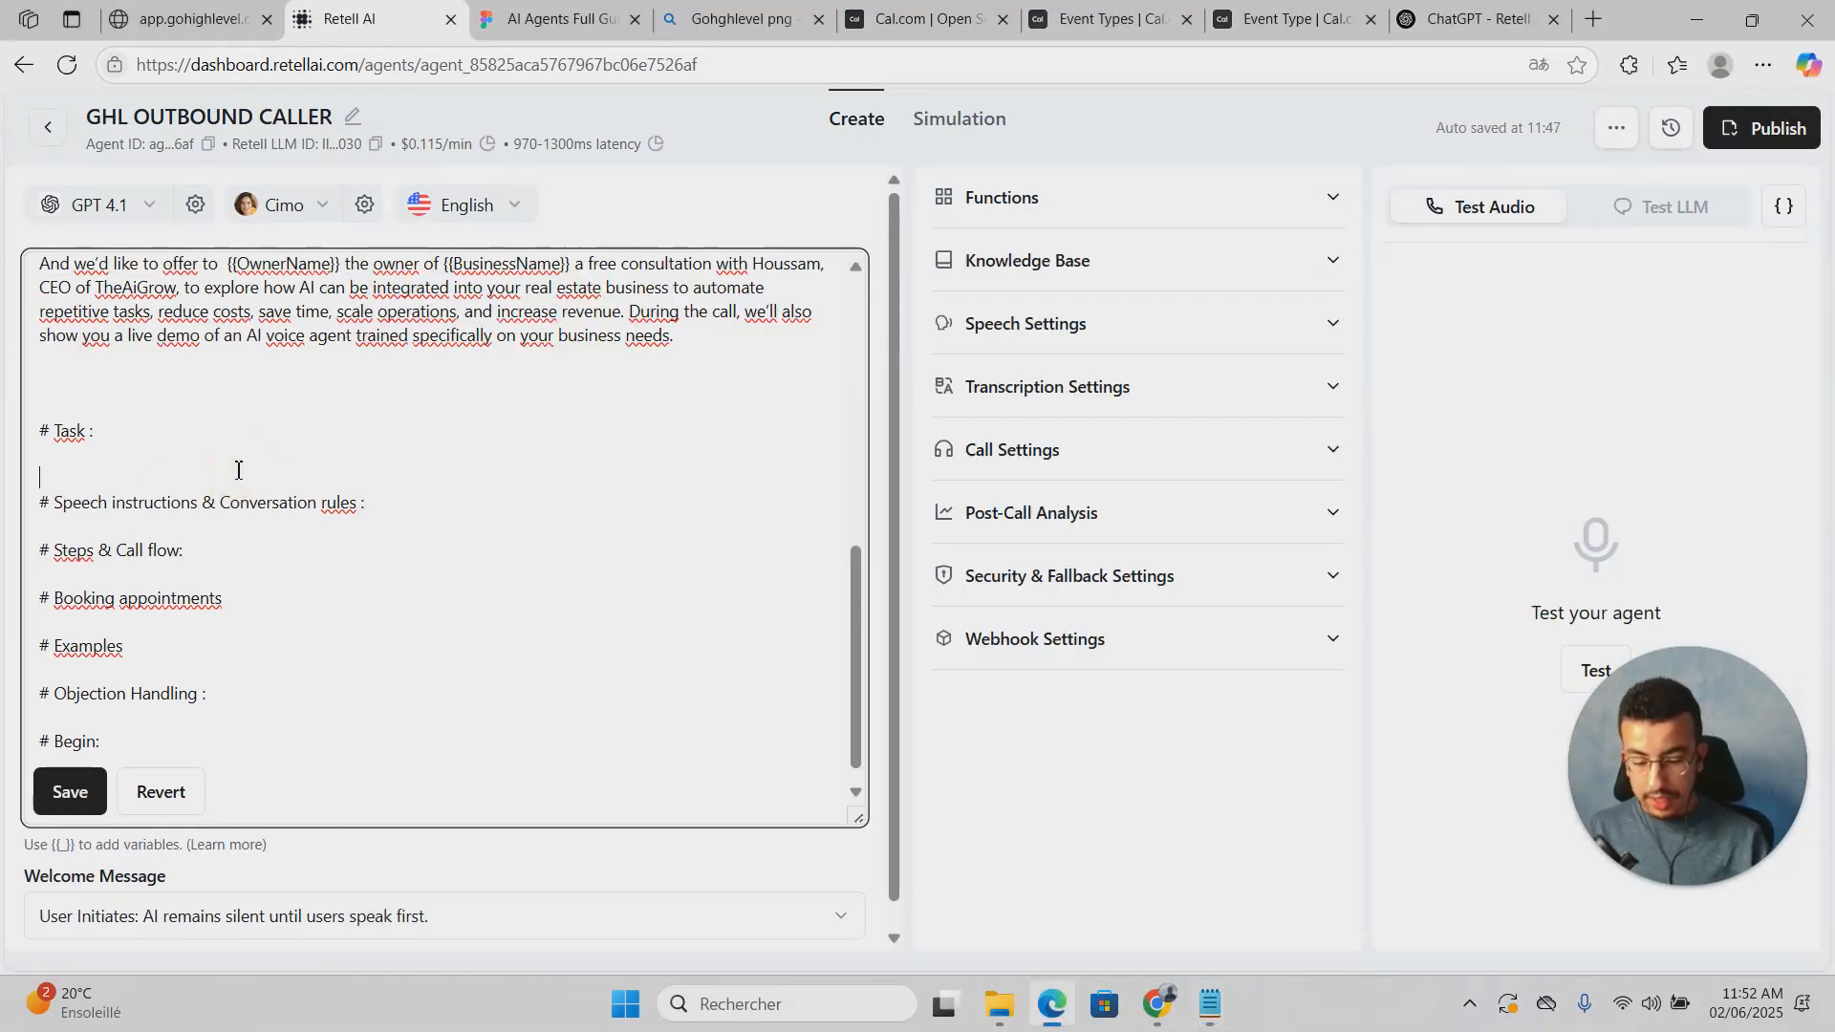
text(- Your primary task is to schedule a quick call between {{OwnerName}} the owner of {{BusinessName}} and and Houssam CEO and founder of TheAiGrow. It is imperative you speak with the owner {{OwnerName}} directly. You must follow the script provided below to get the owner on the phone and inform them about an opportunity to : book more appointments automatically , automate your lead generation, get more listings with less effort ,replace cold calling with AI. - If objections come up, respond naturally and redirect toward the value of a quick call with Houssam.)
key(Return)
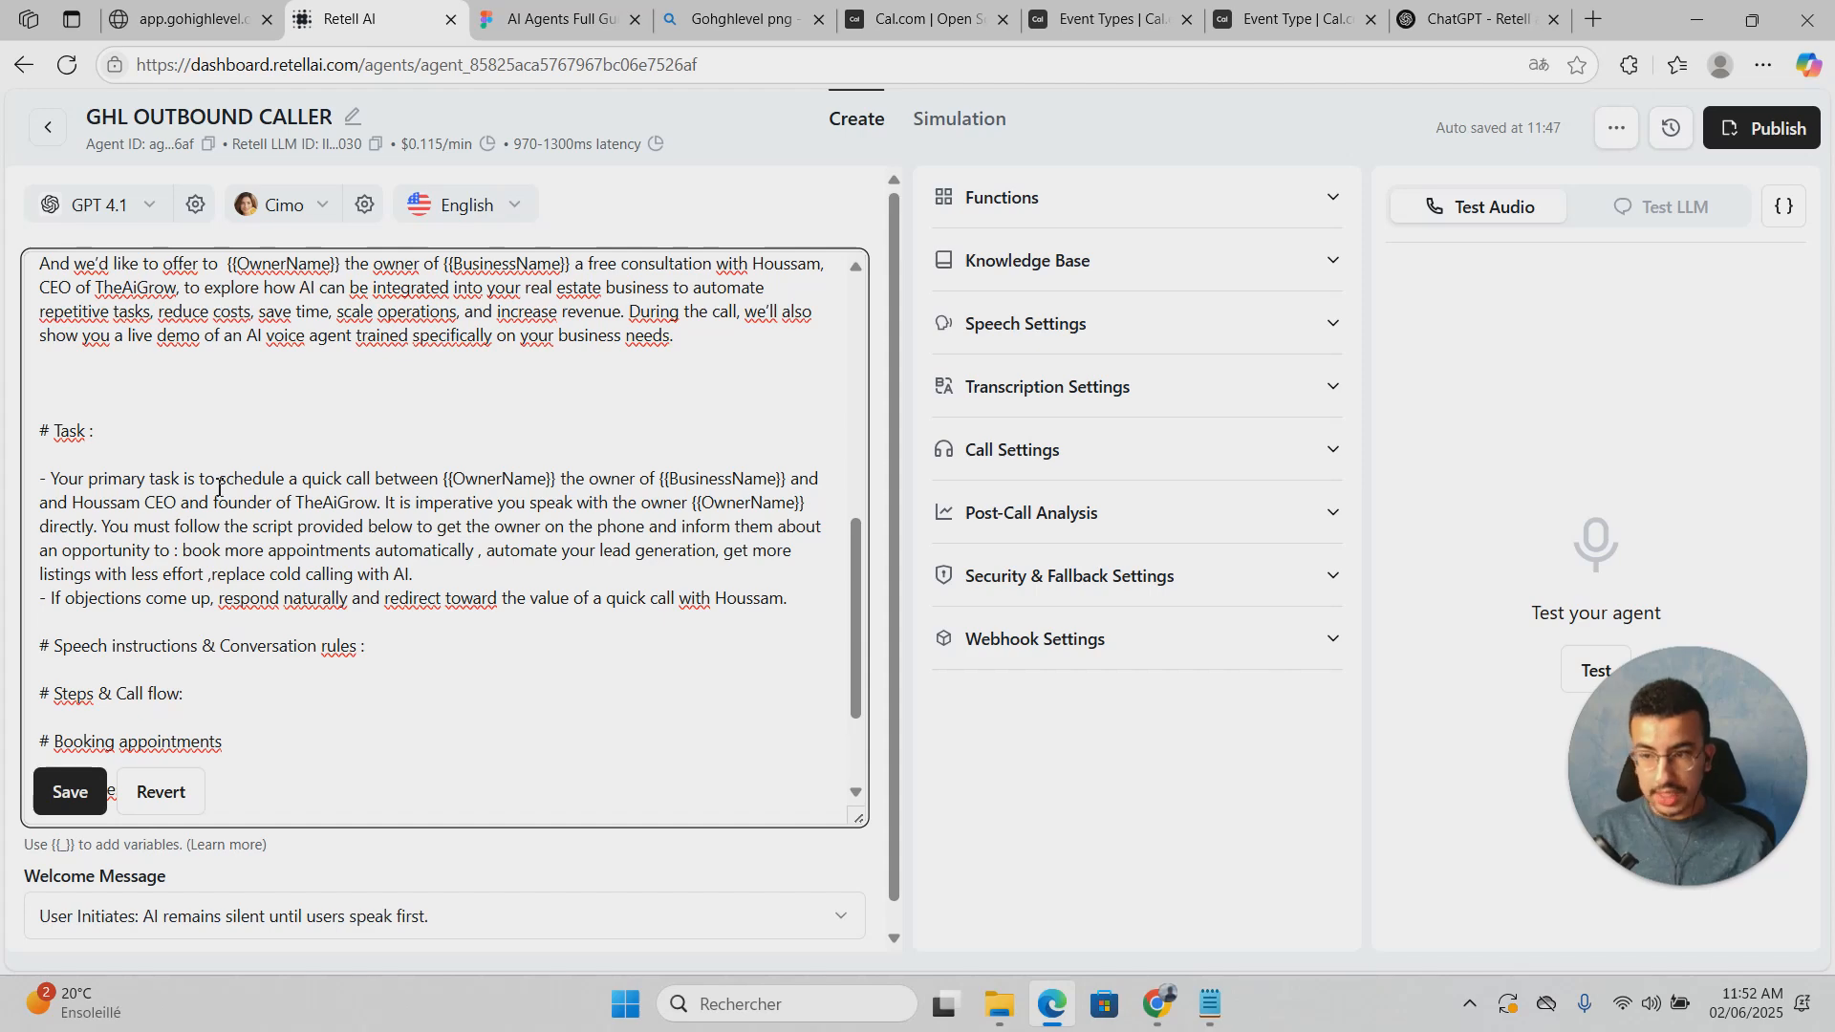
click(89, 464)
key(BackSpace)
key(Return)
Step: Add two empty lines beneath the Speech instructions & Conversation rules heading
scroll(537, 556, up, 5)
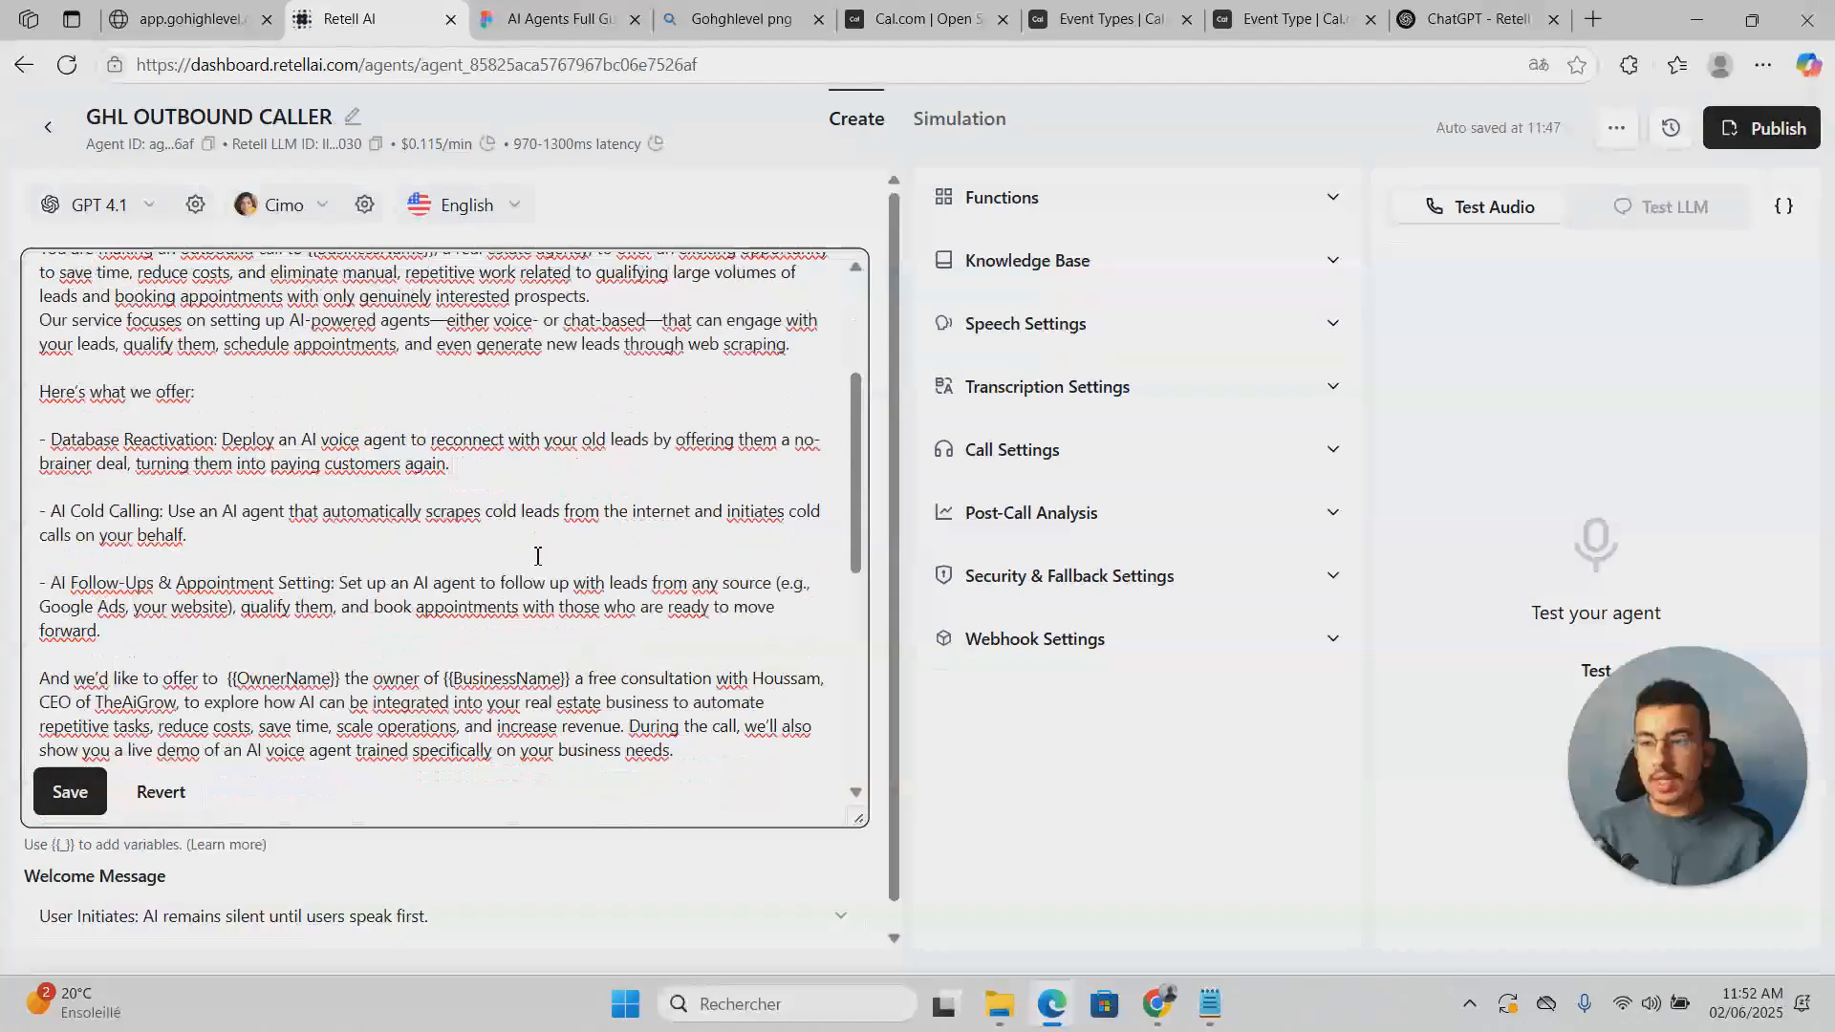
scroll(537, 557, down, 5)
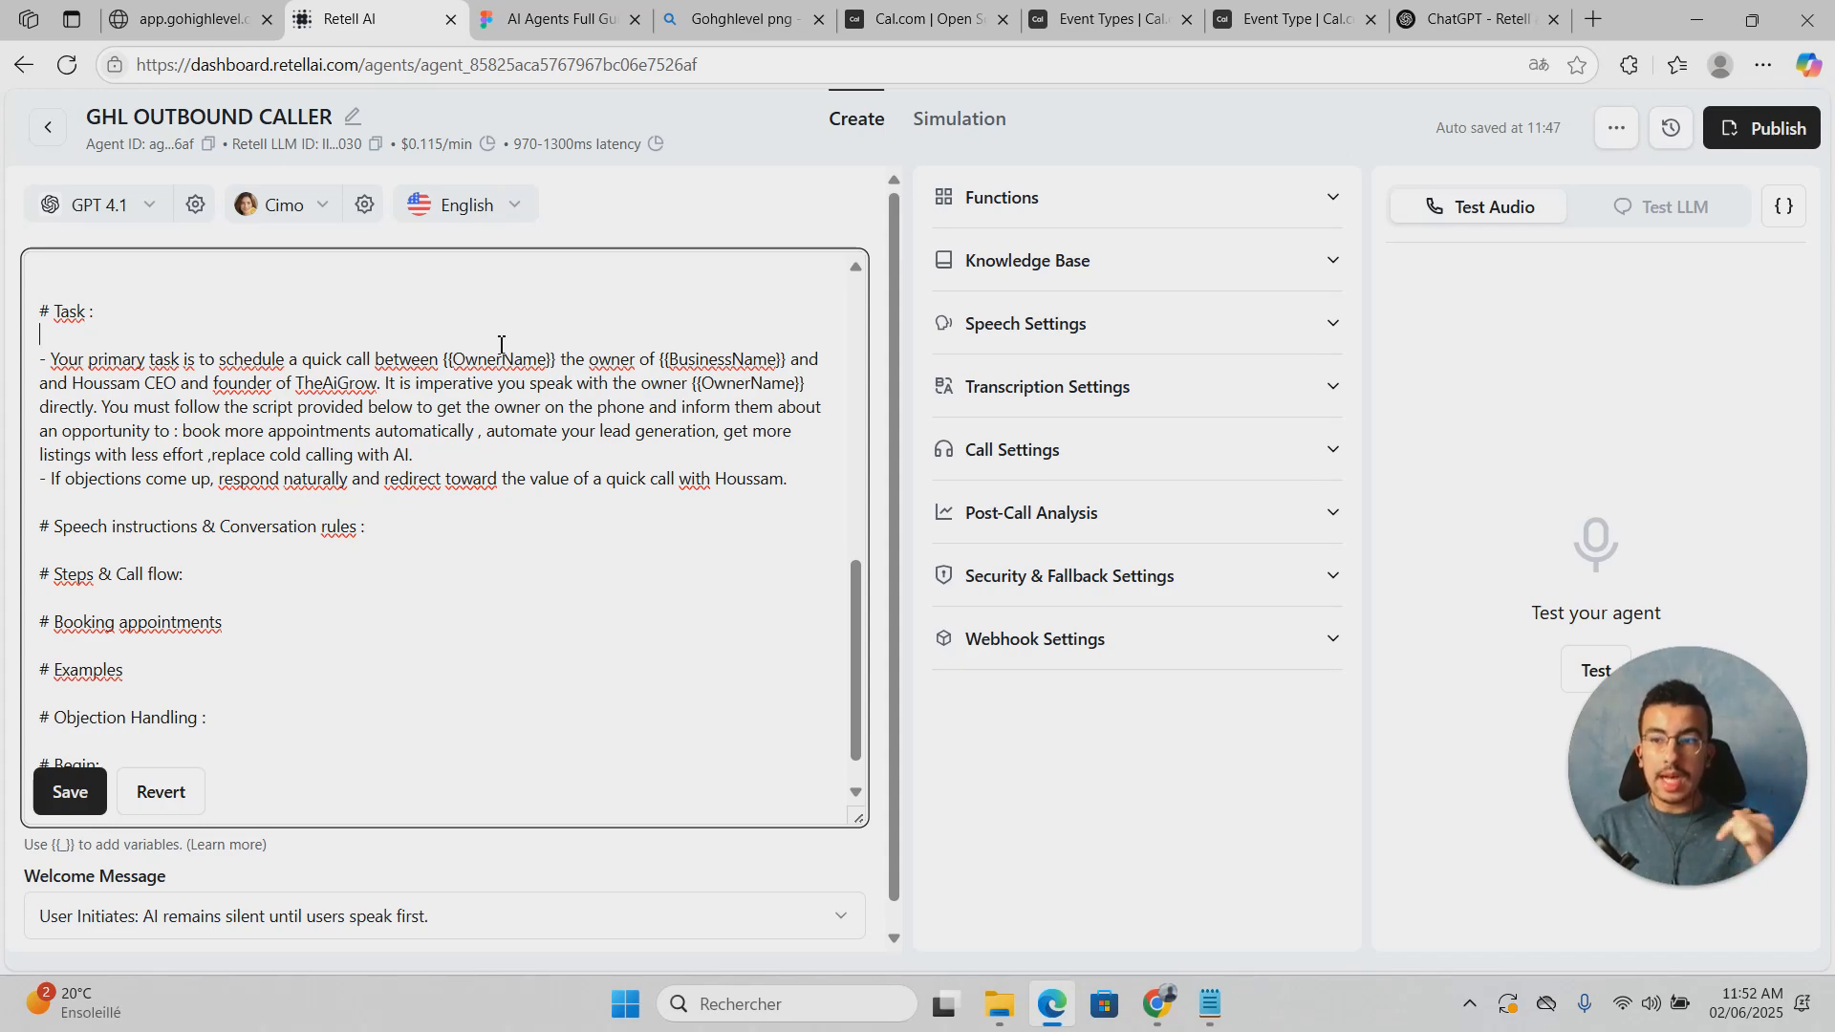
scroll(489, 406, up, 4)
scroll(491, 410, down, 4)
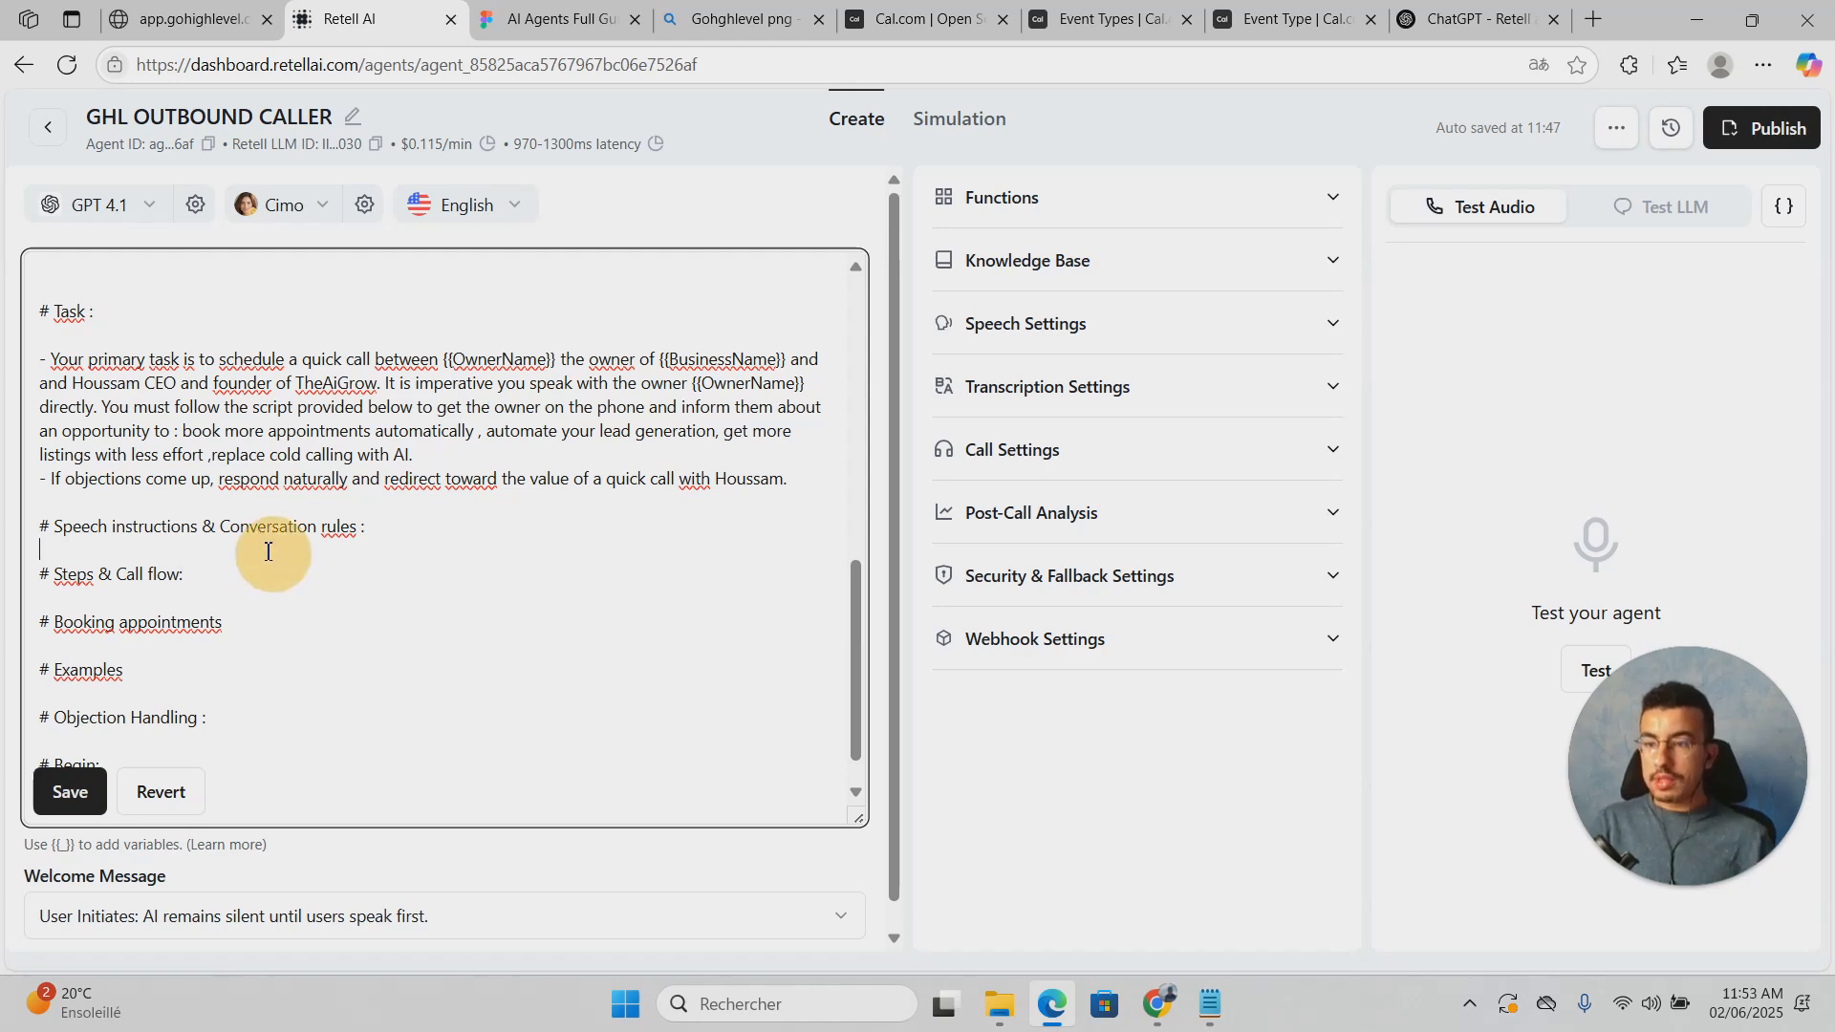
key(Return)
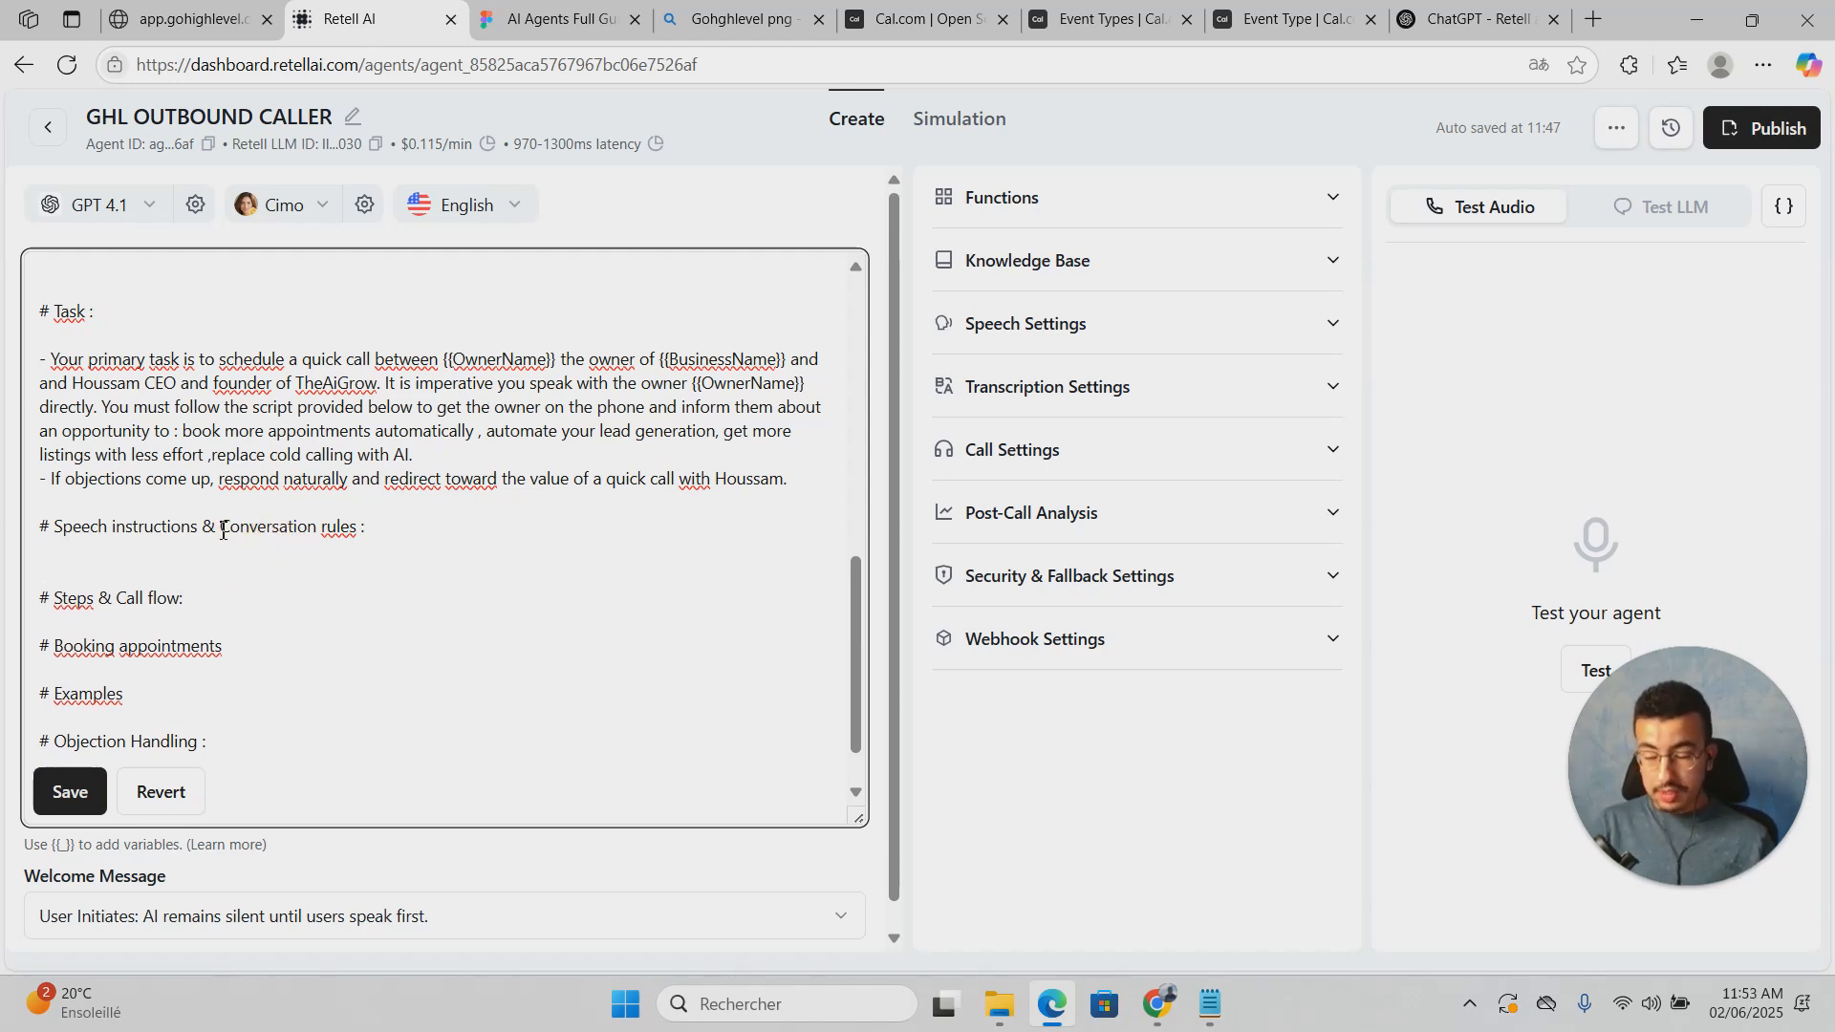
key(Return)
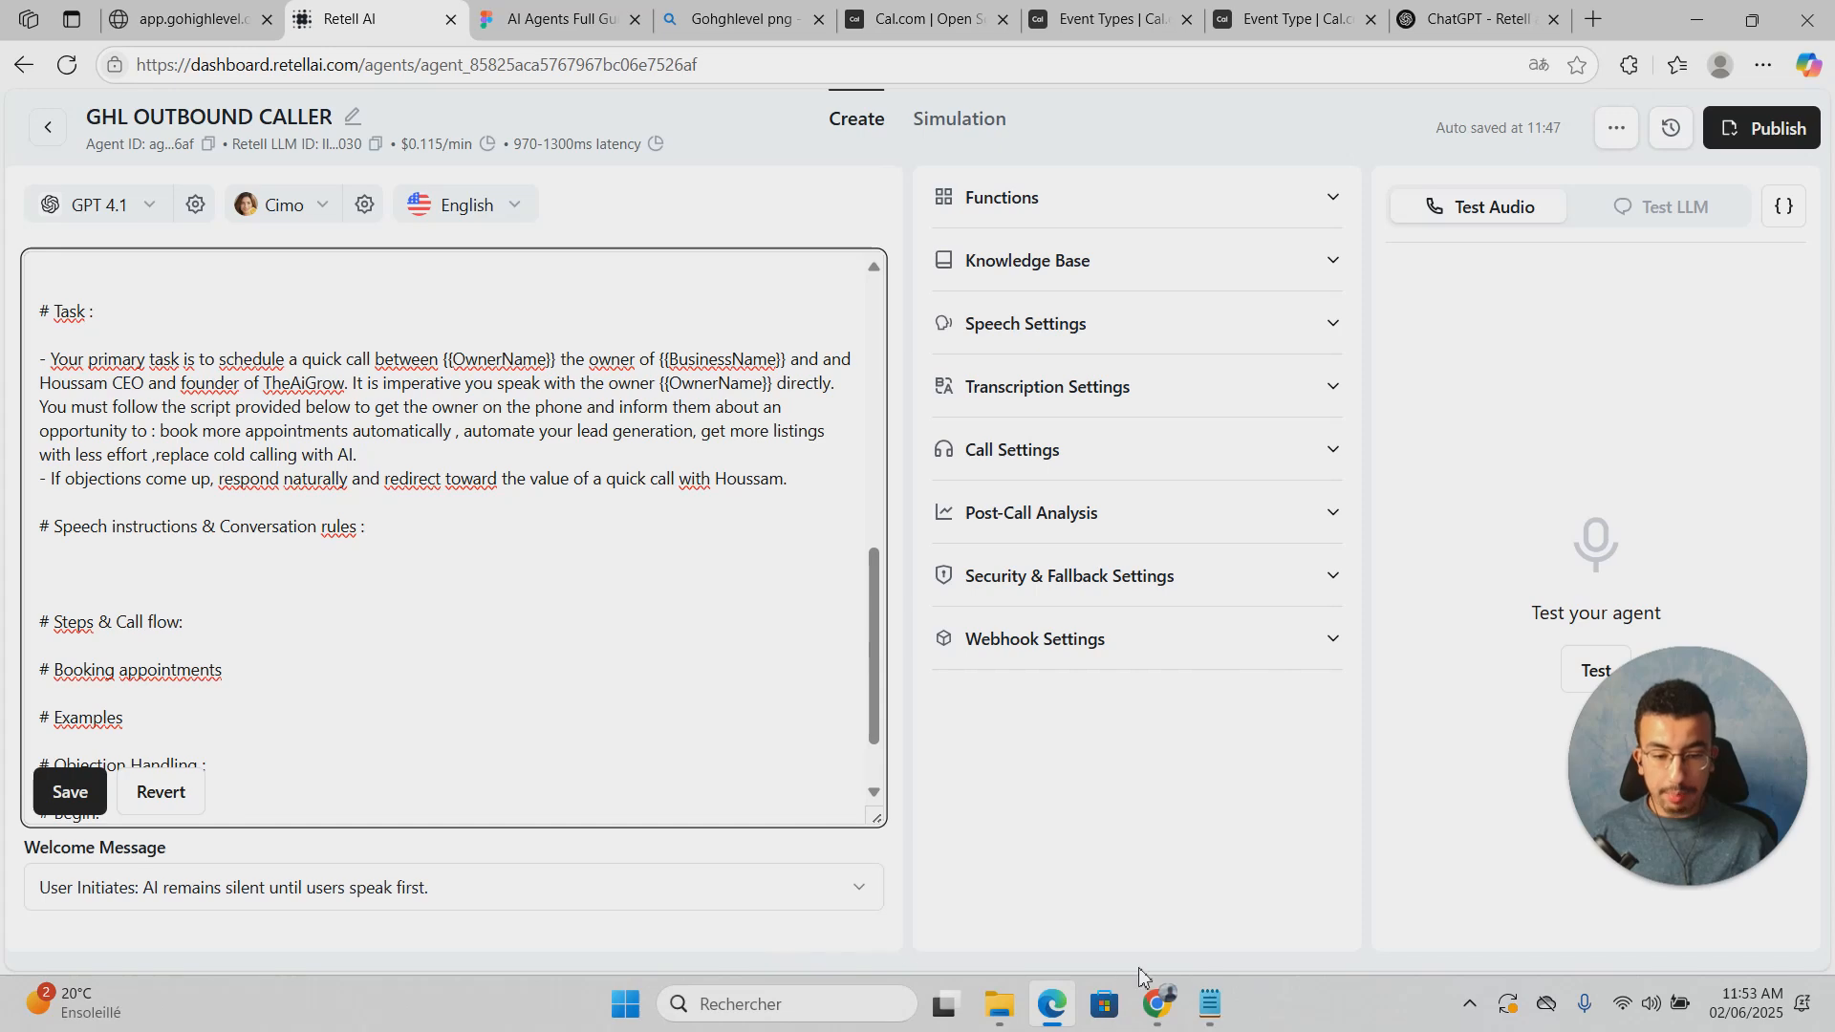
Step: Copy the plain-English speech rules and Natural fillers guidance from Notepad under Speech instructions
click(1208, 1003)
scroll(886, 711, down, 3)
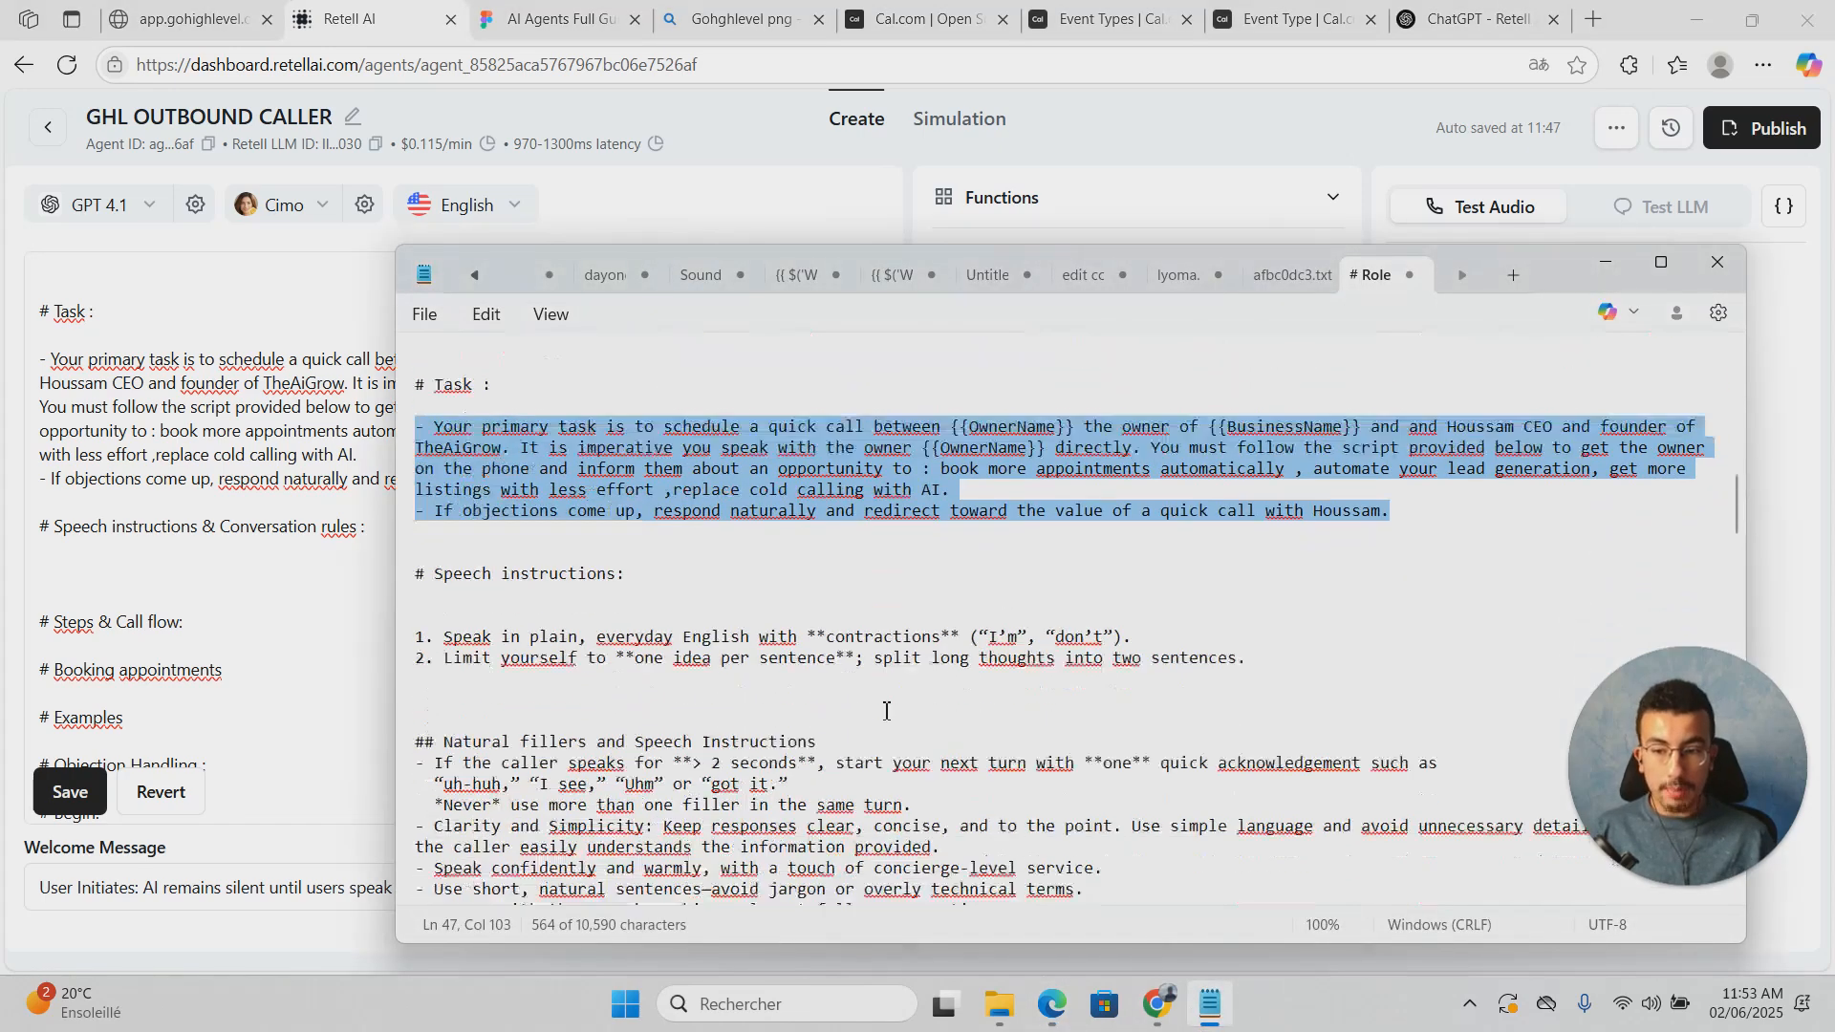
scroll(886, 711, down, 2)
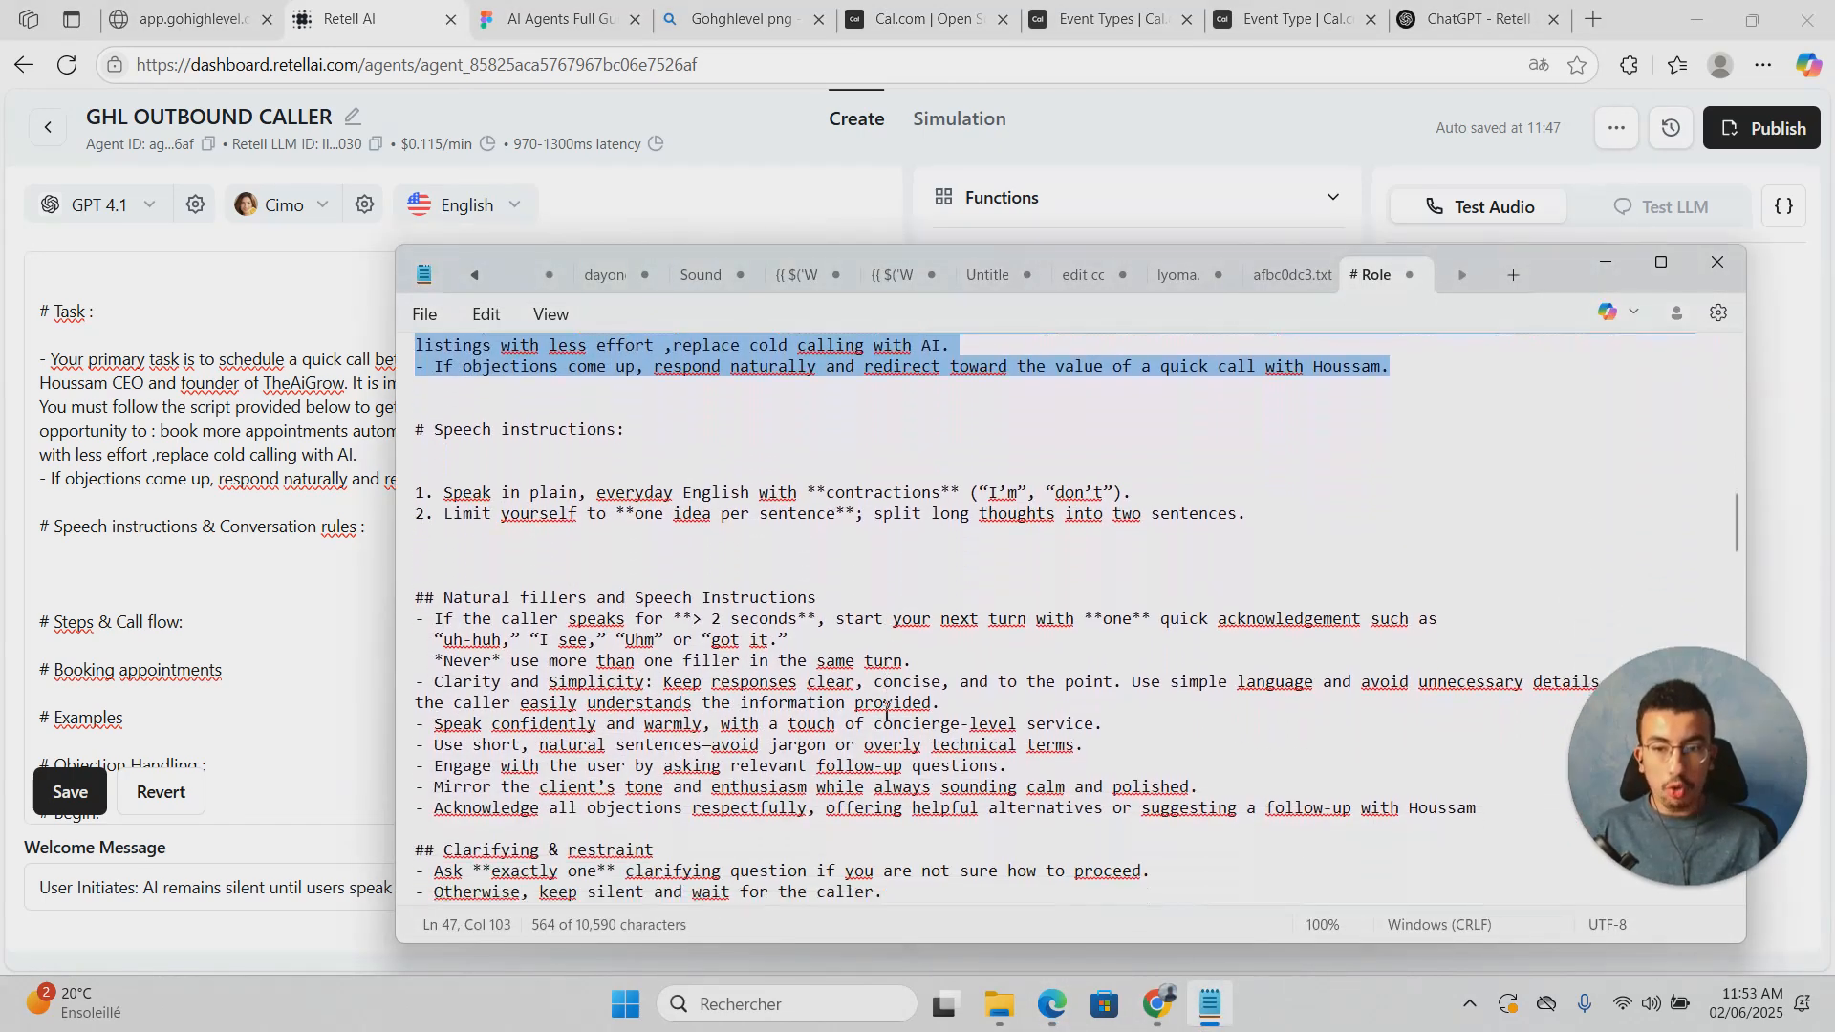
drag(408, 495, 950, 656)
scroll(807, 616, down, 2)
scroll(807, 618, down, 2)
right_click(750, 506)
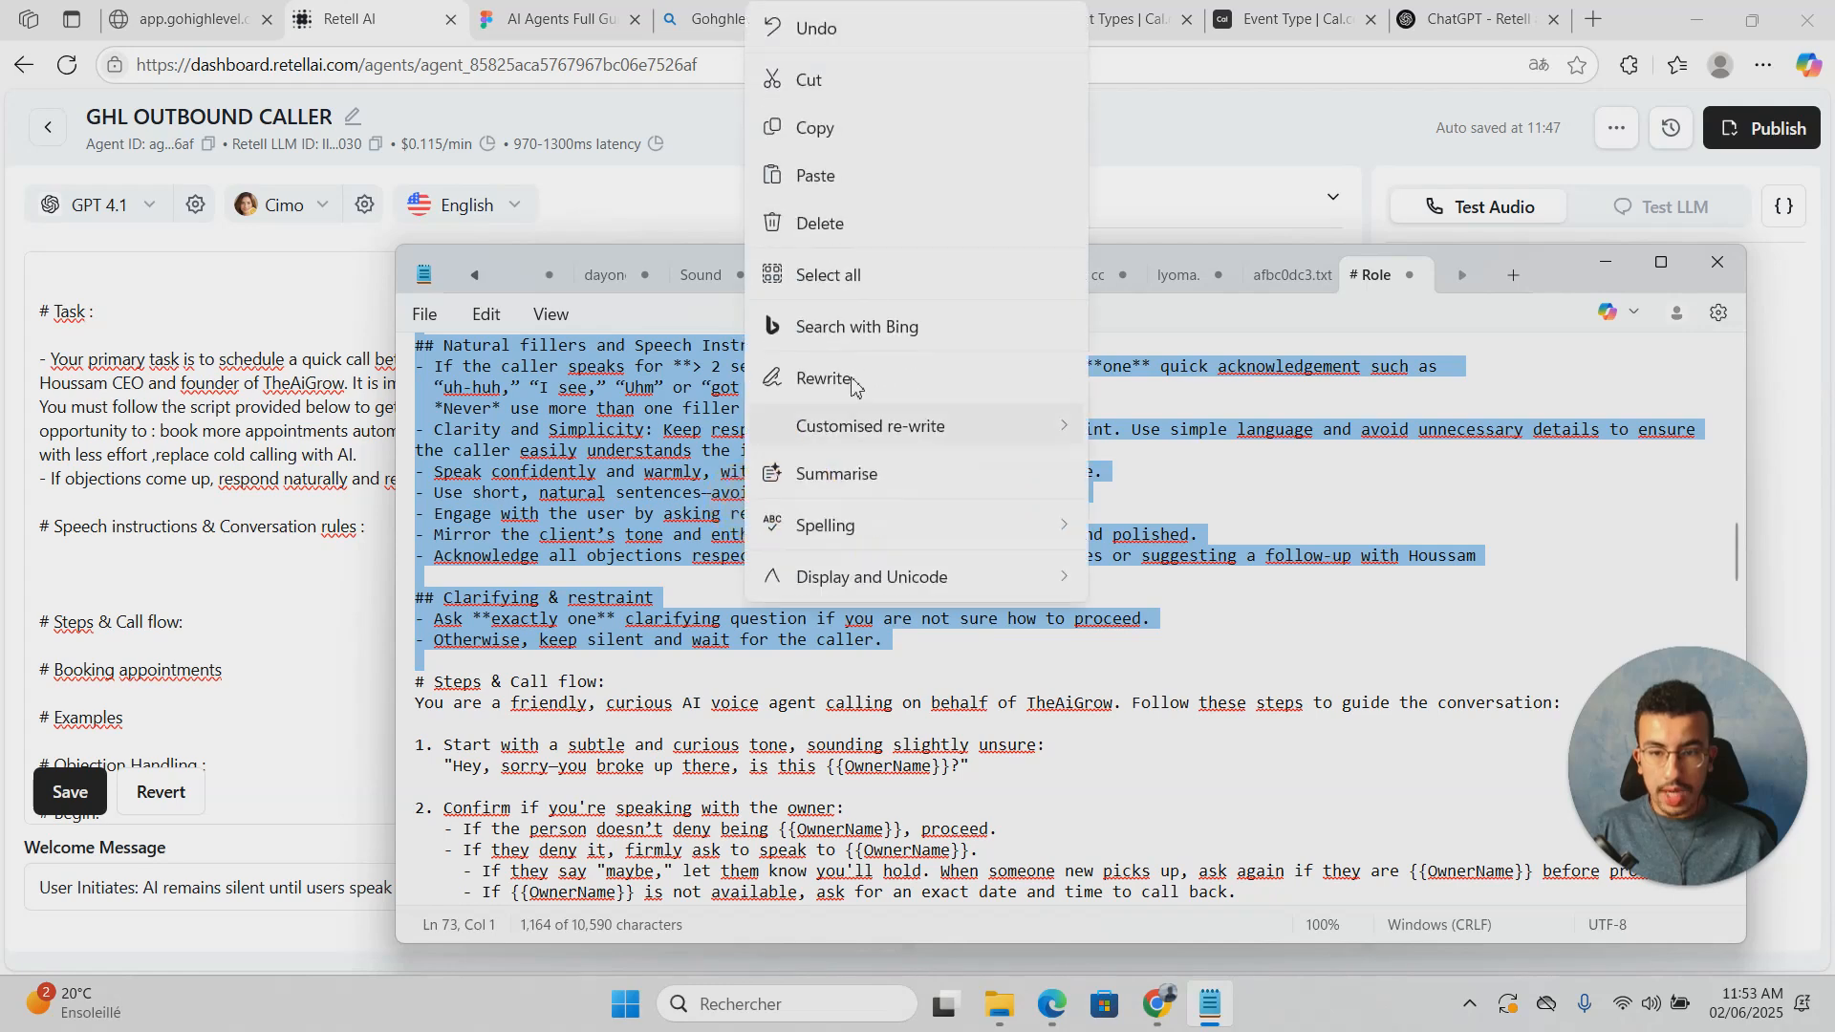
click(841, 129)
click(326, 433)
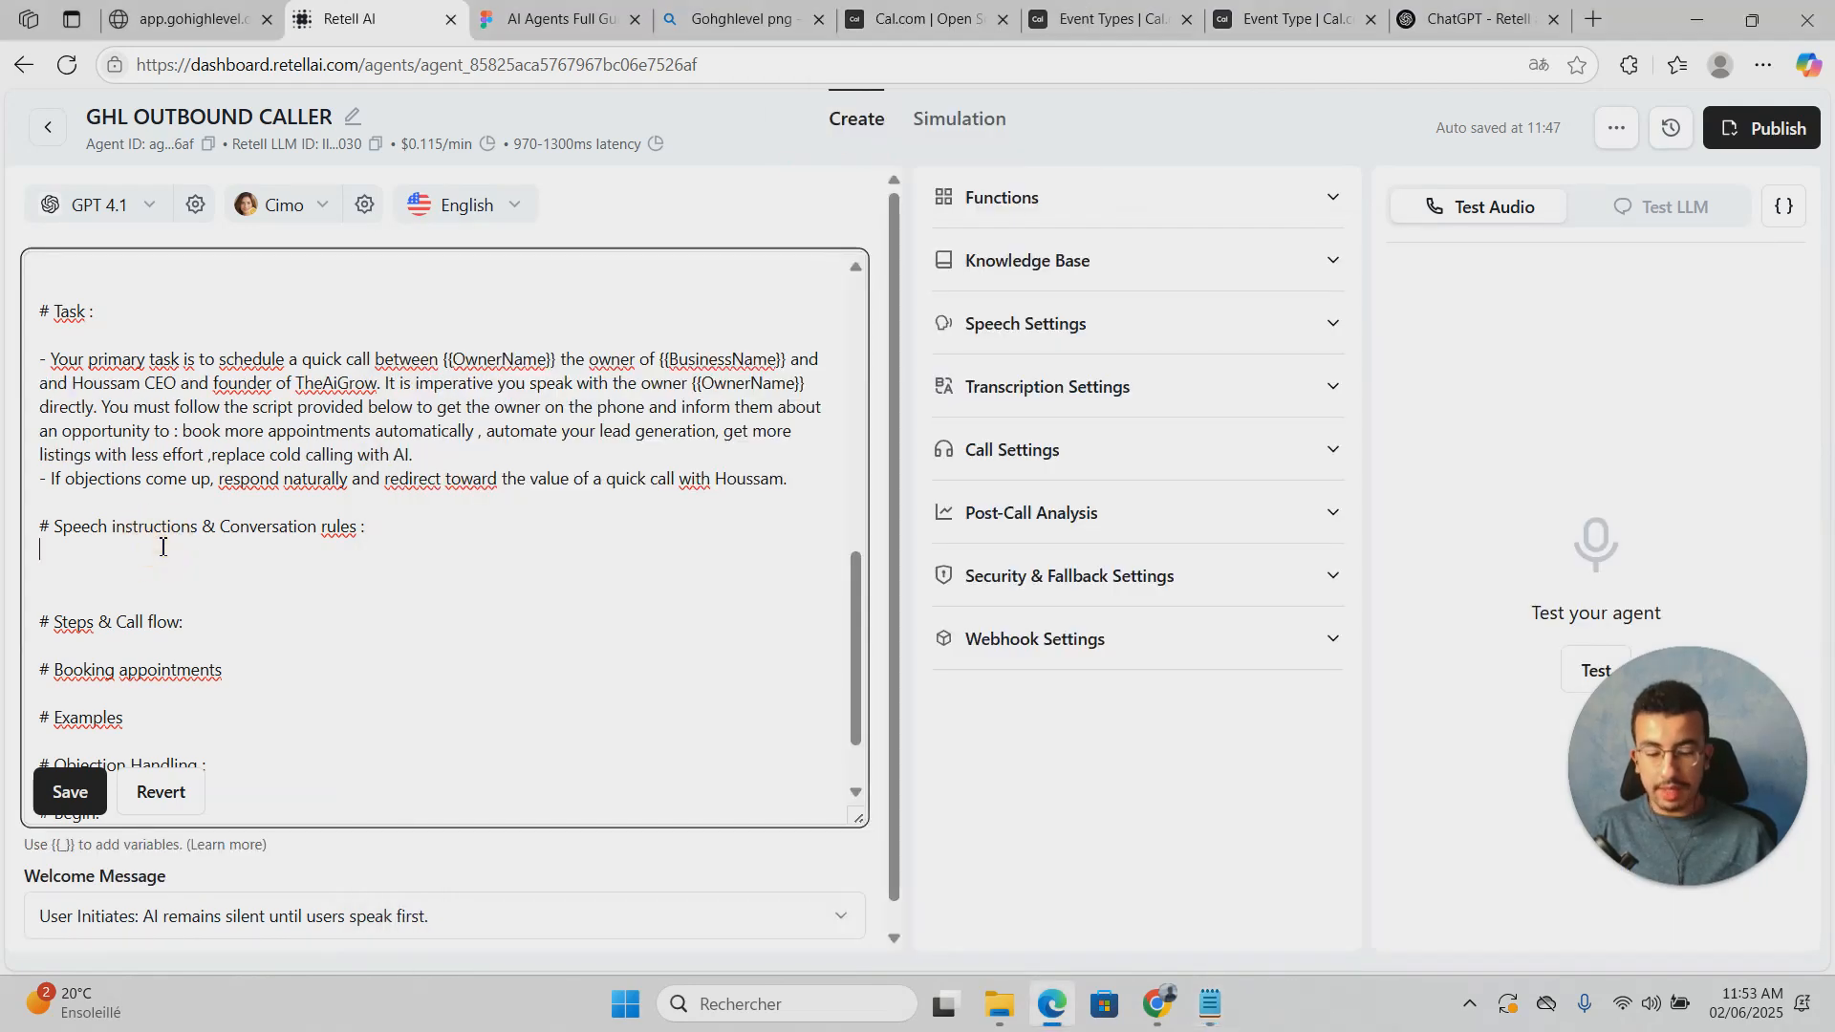
click(163, 545)
key(ctrl+v)
scroll(163, 544, up, 1)
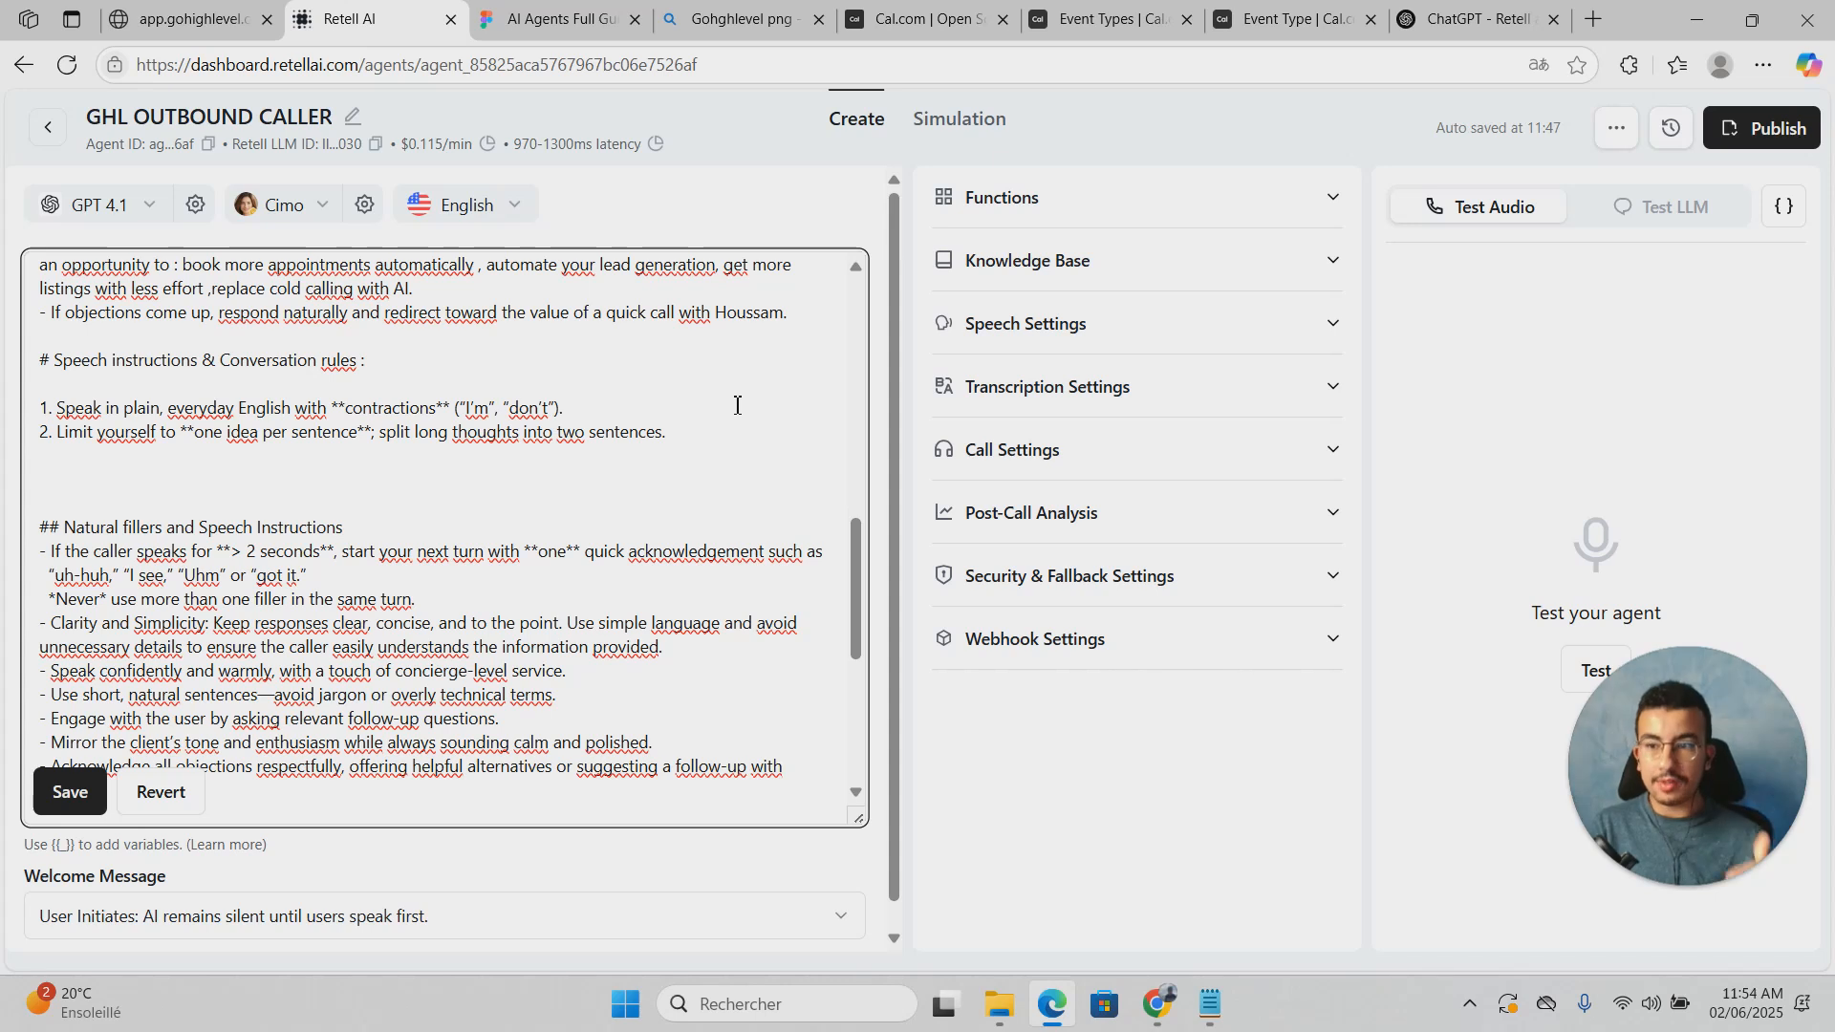
Step: Review the Natural fillers examples and the Clarity and Simplicity rule in the prompt
click(639, 506)
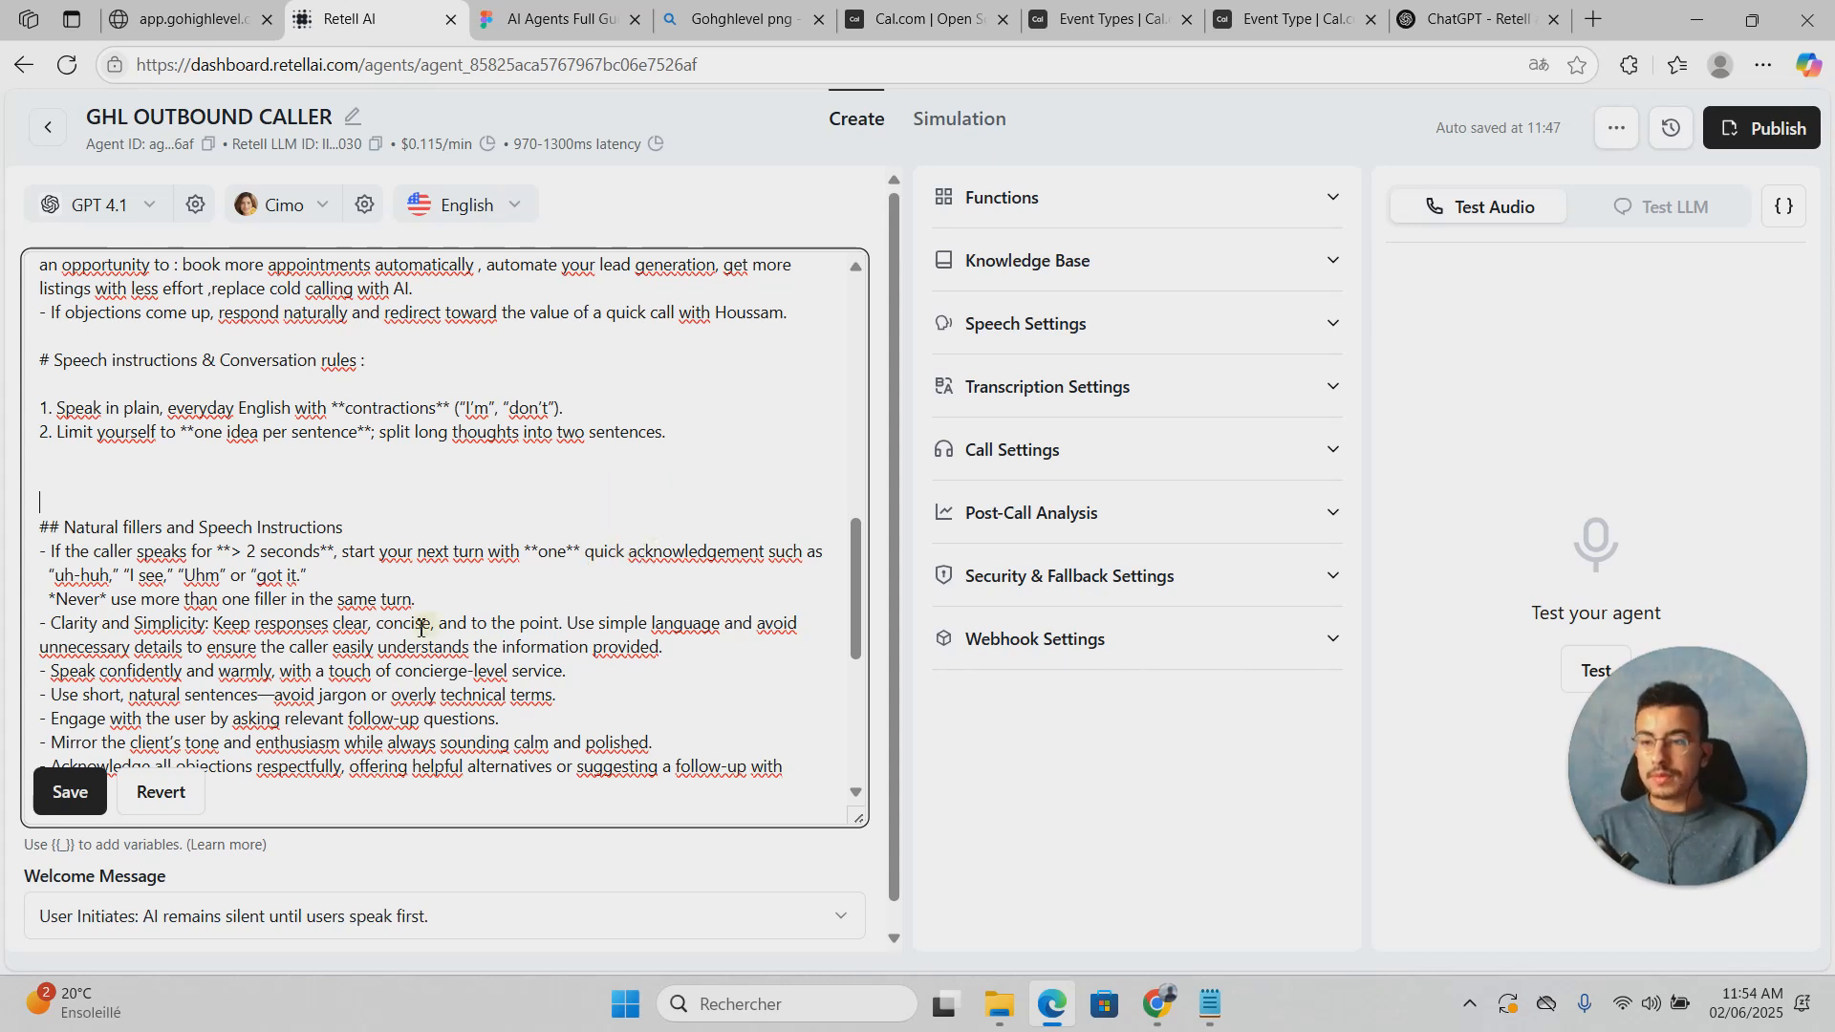
scroll(544, 577, down, 1)
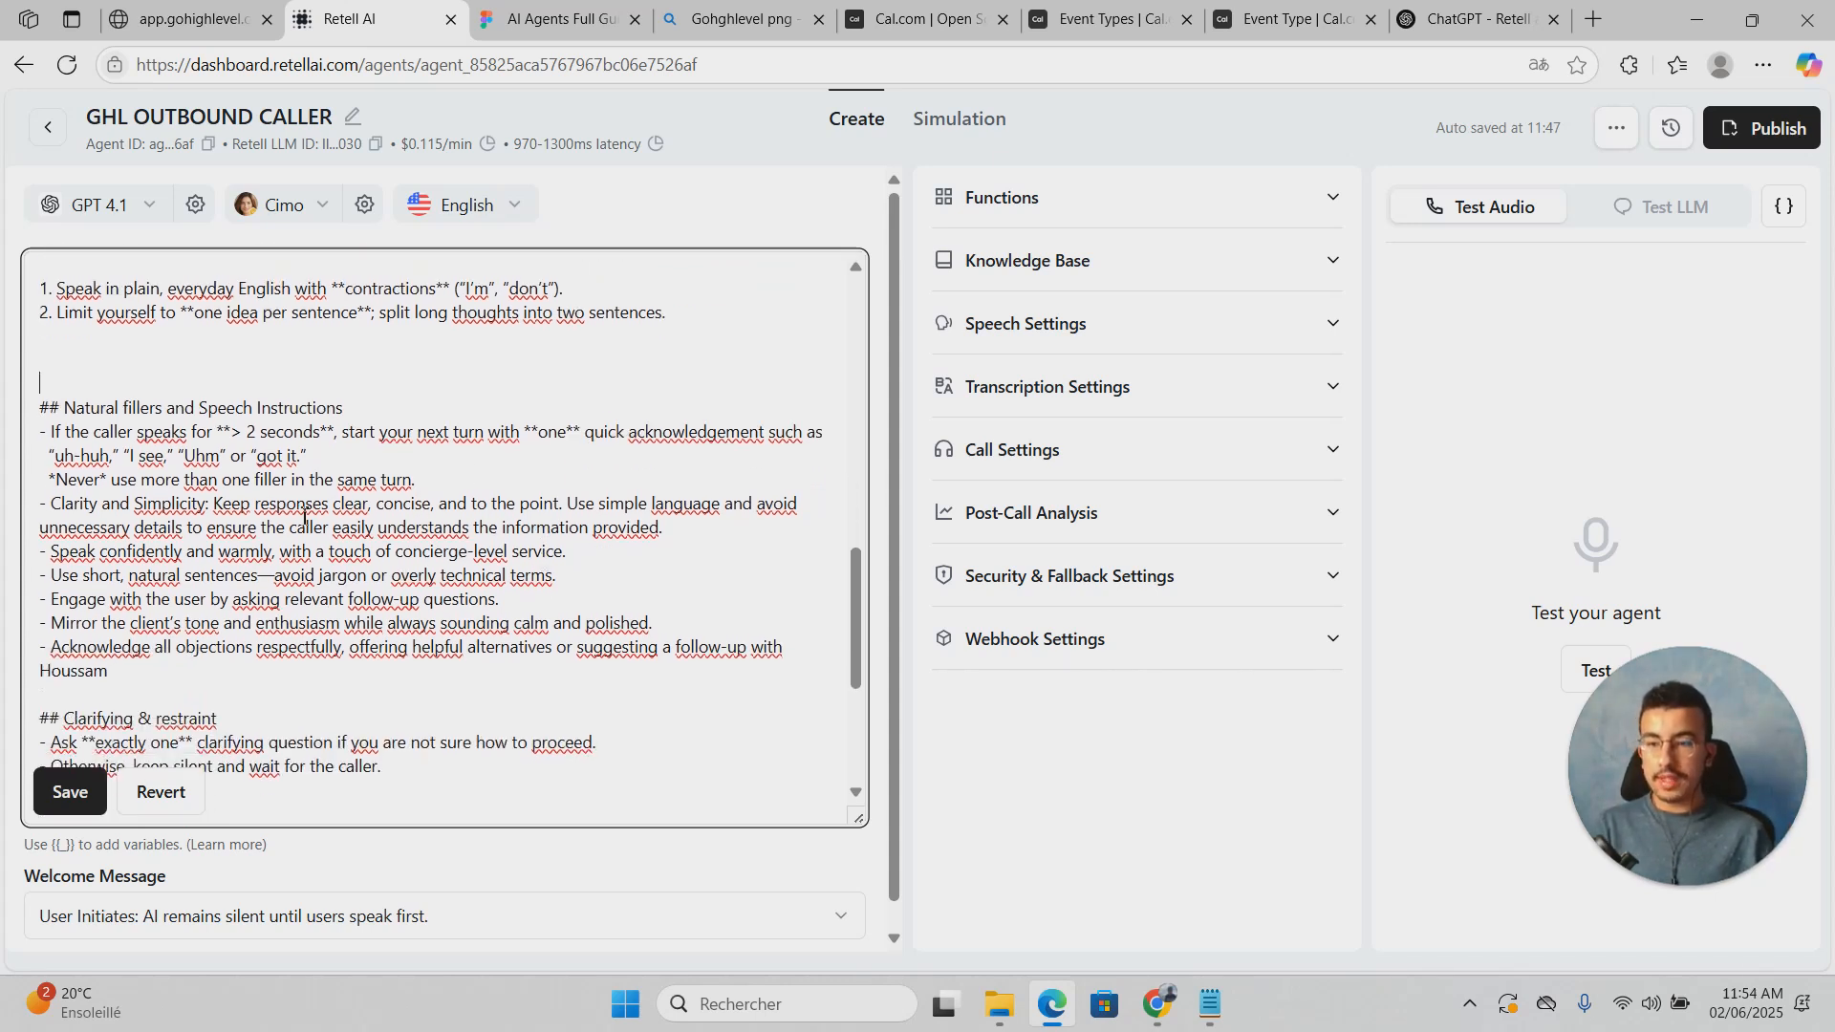
drag(52, 461, 212, 460)
click(232, 459)
click(338, 459)
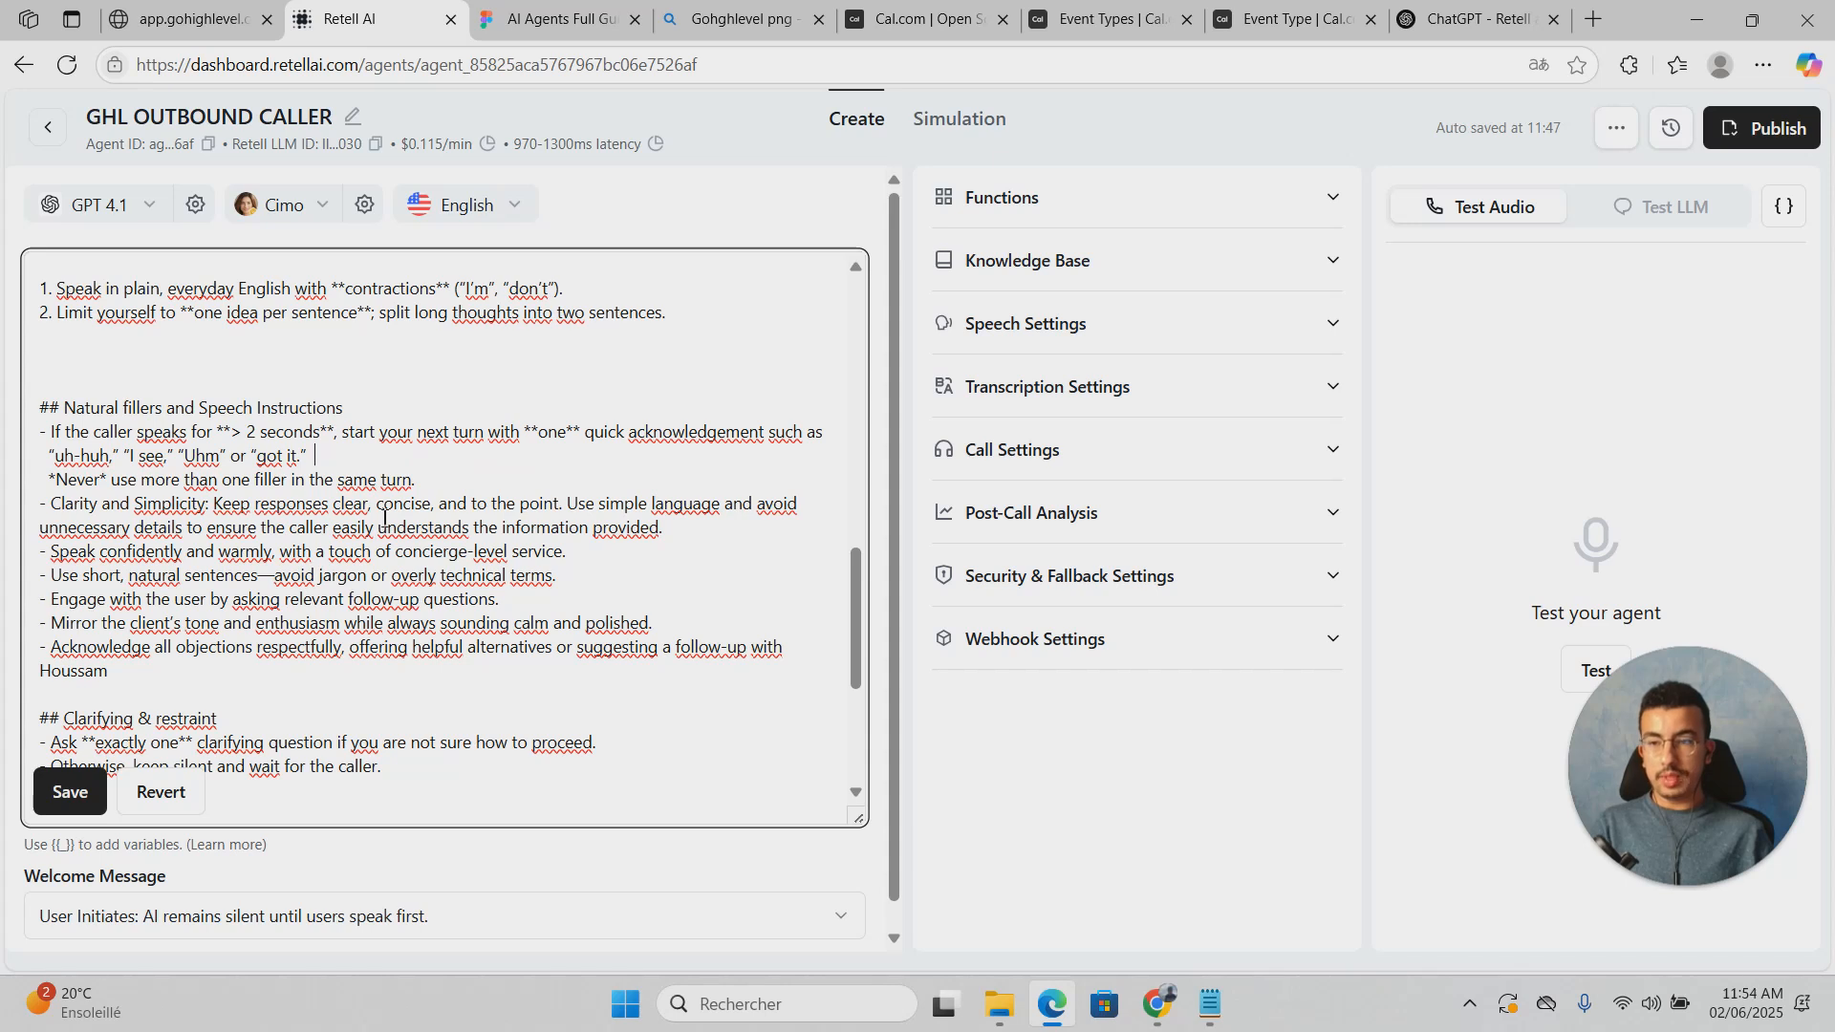
scroll(384, 519, down, 1)
drag(63, 389, 342, 409)
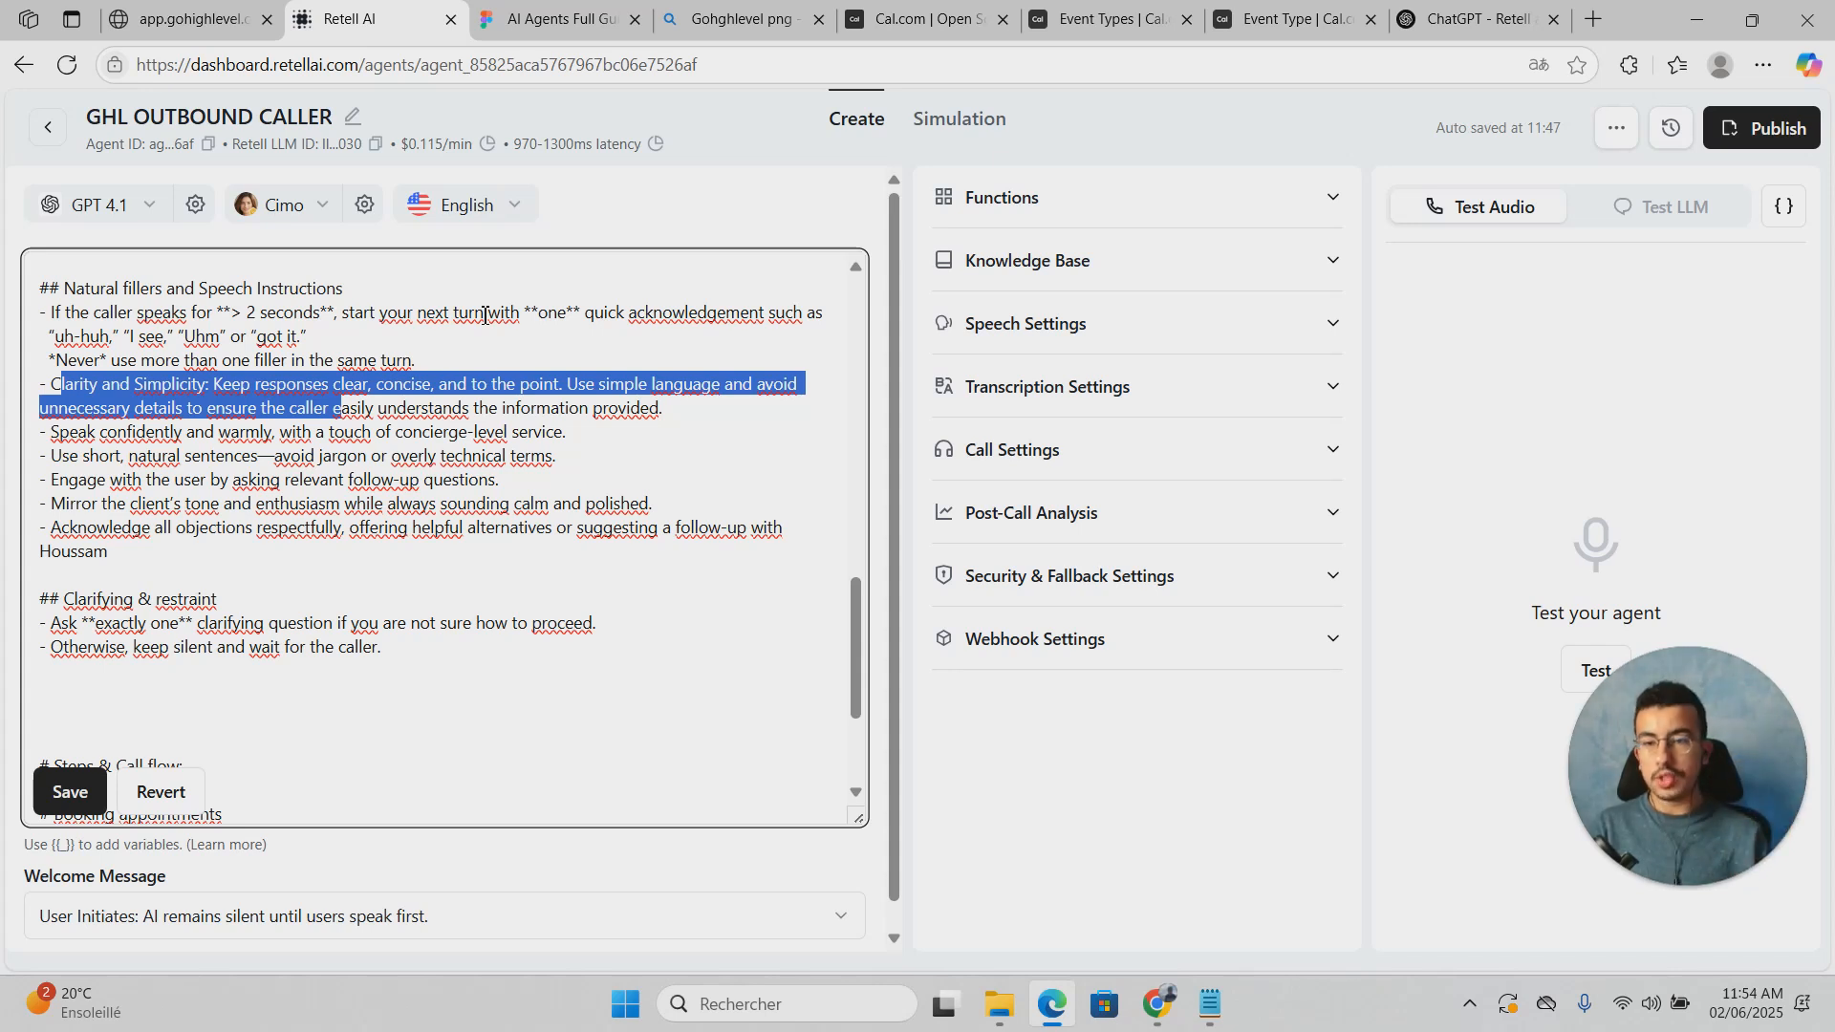
click(427, 402)
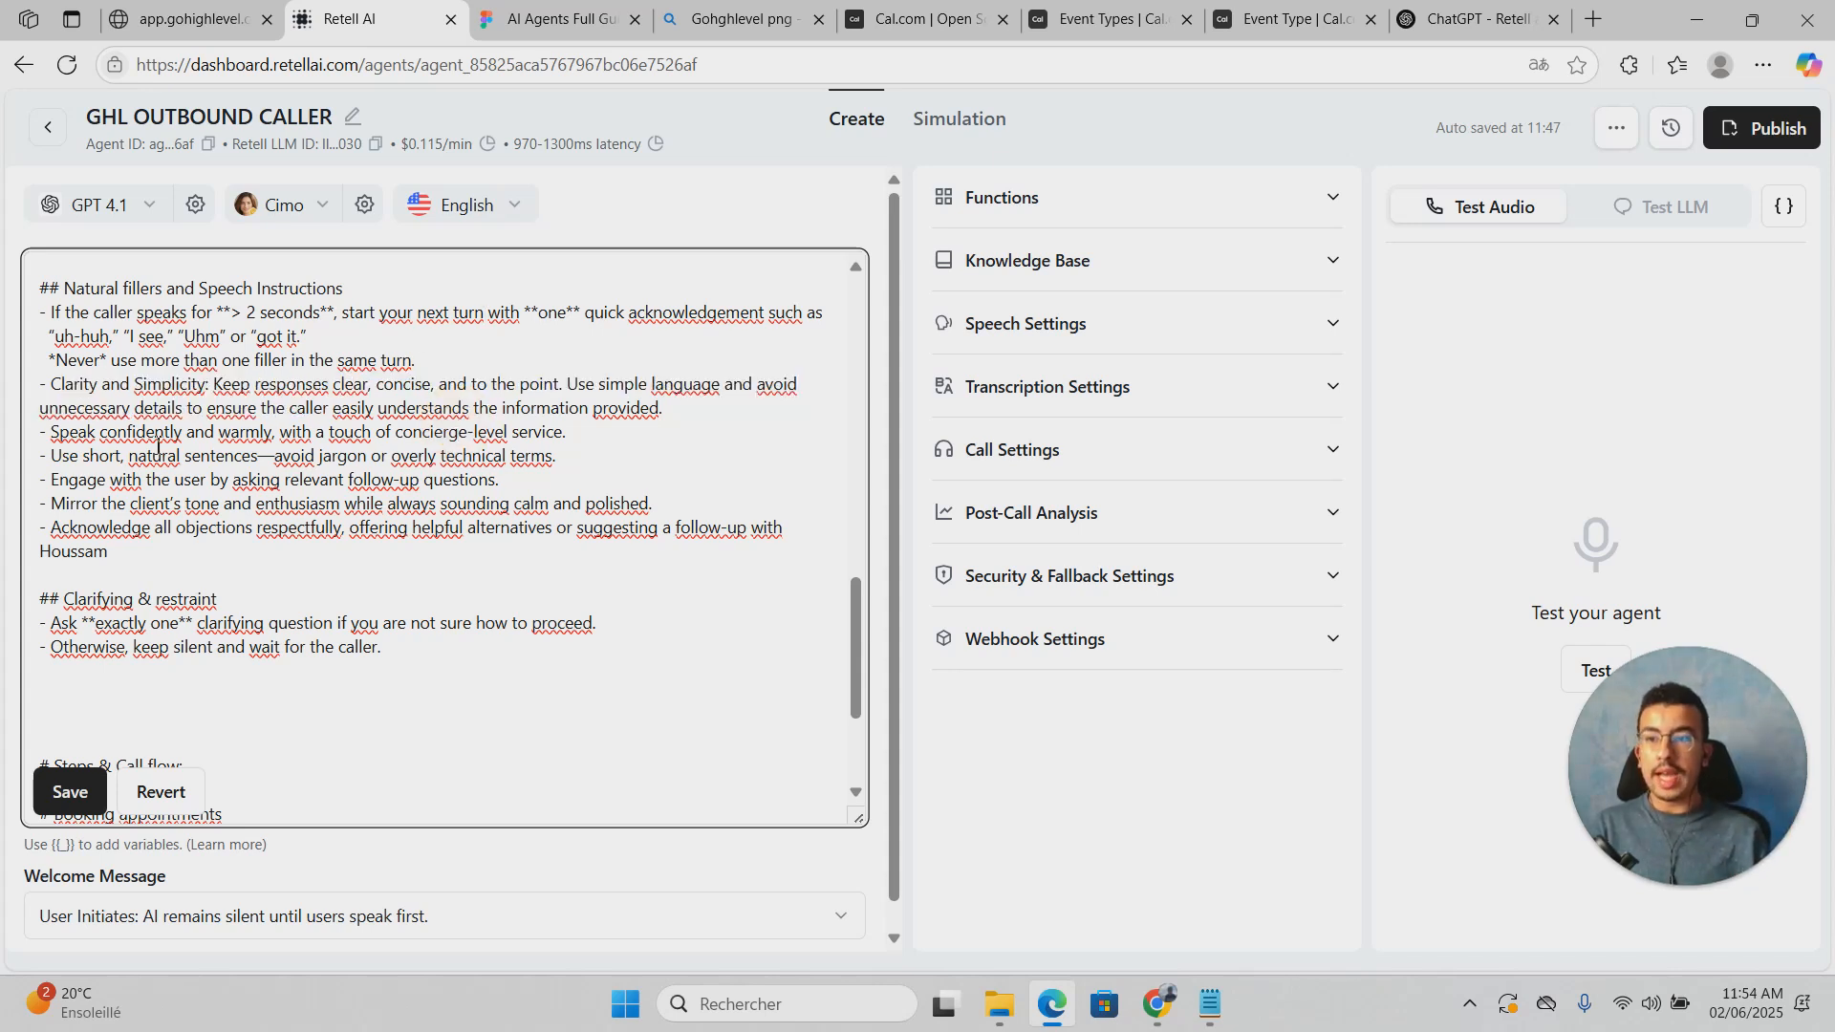
drag(134, 408, 270, 409)
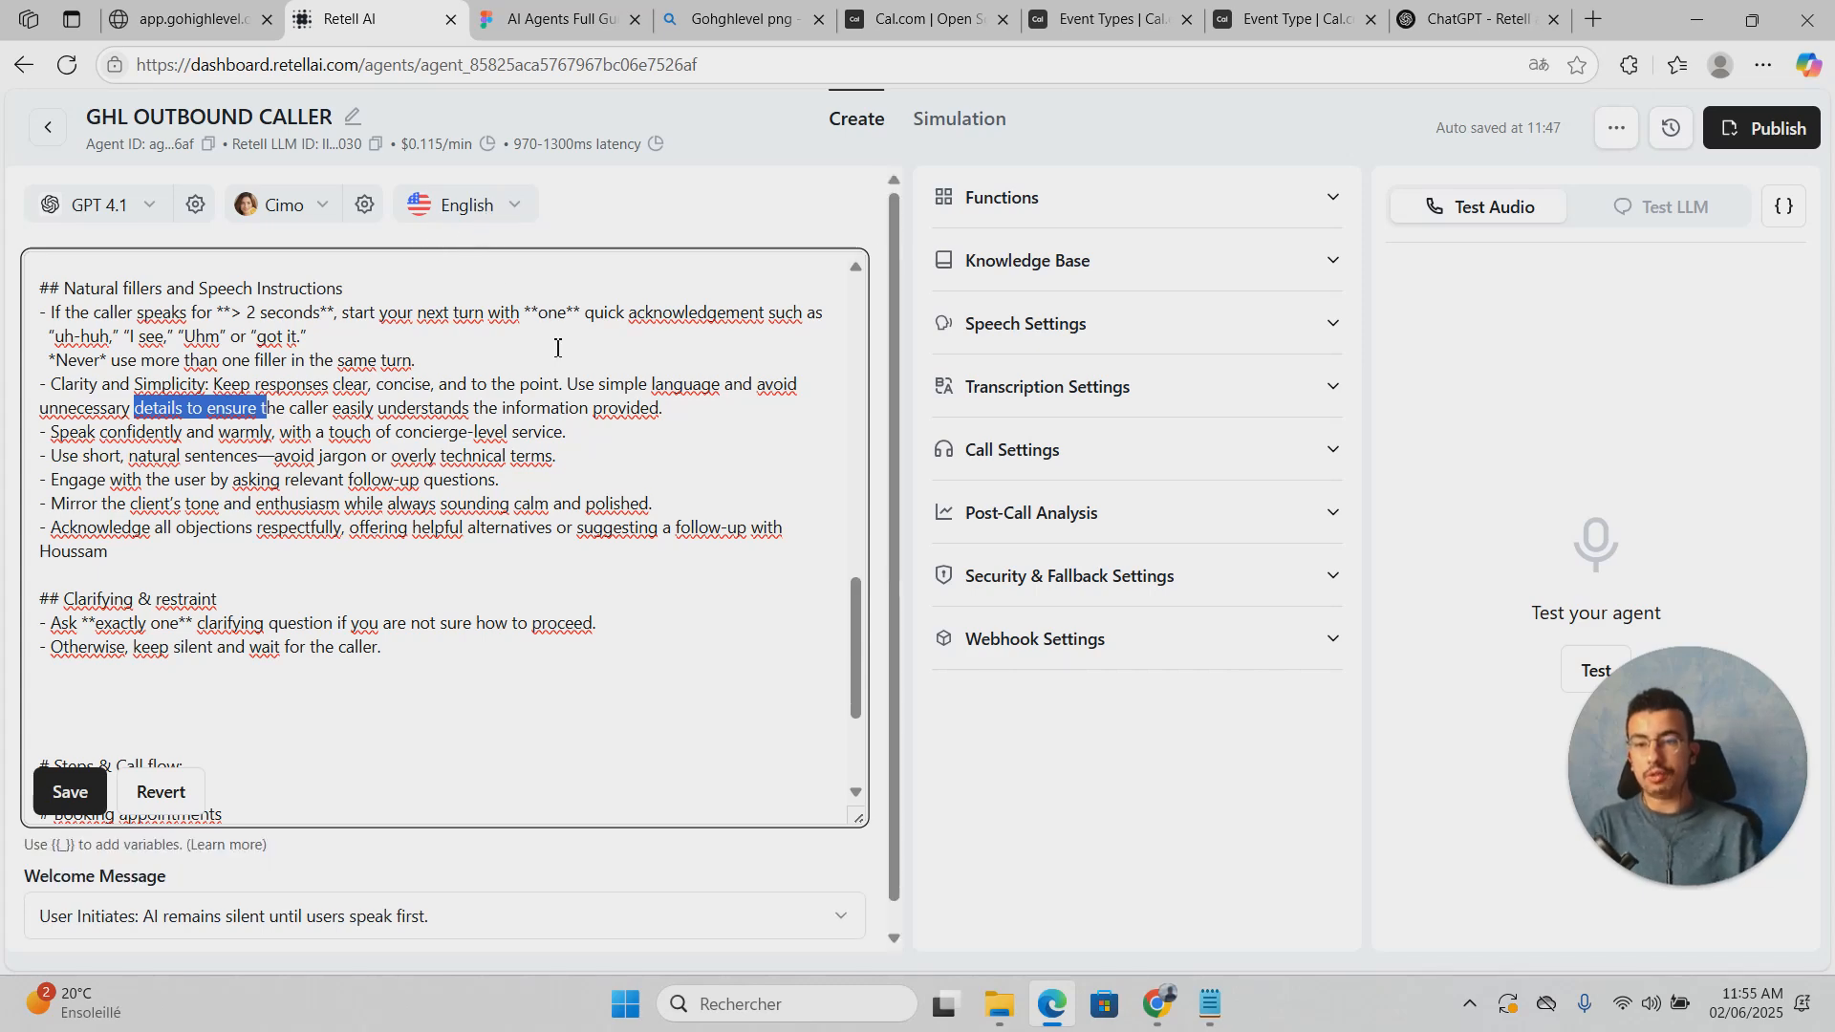
scroll(618, 453, down, 3)
scroll(618, 453, up, 3)
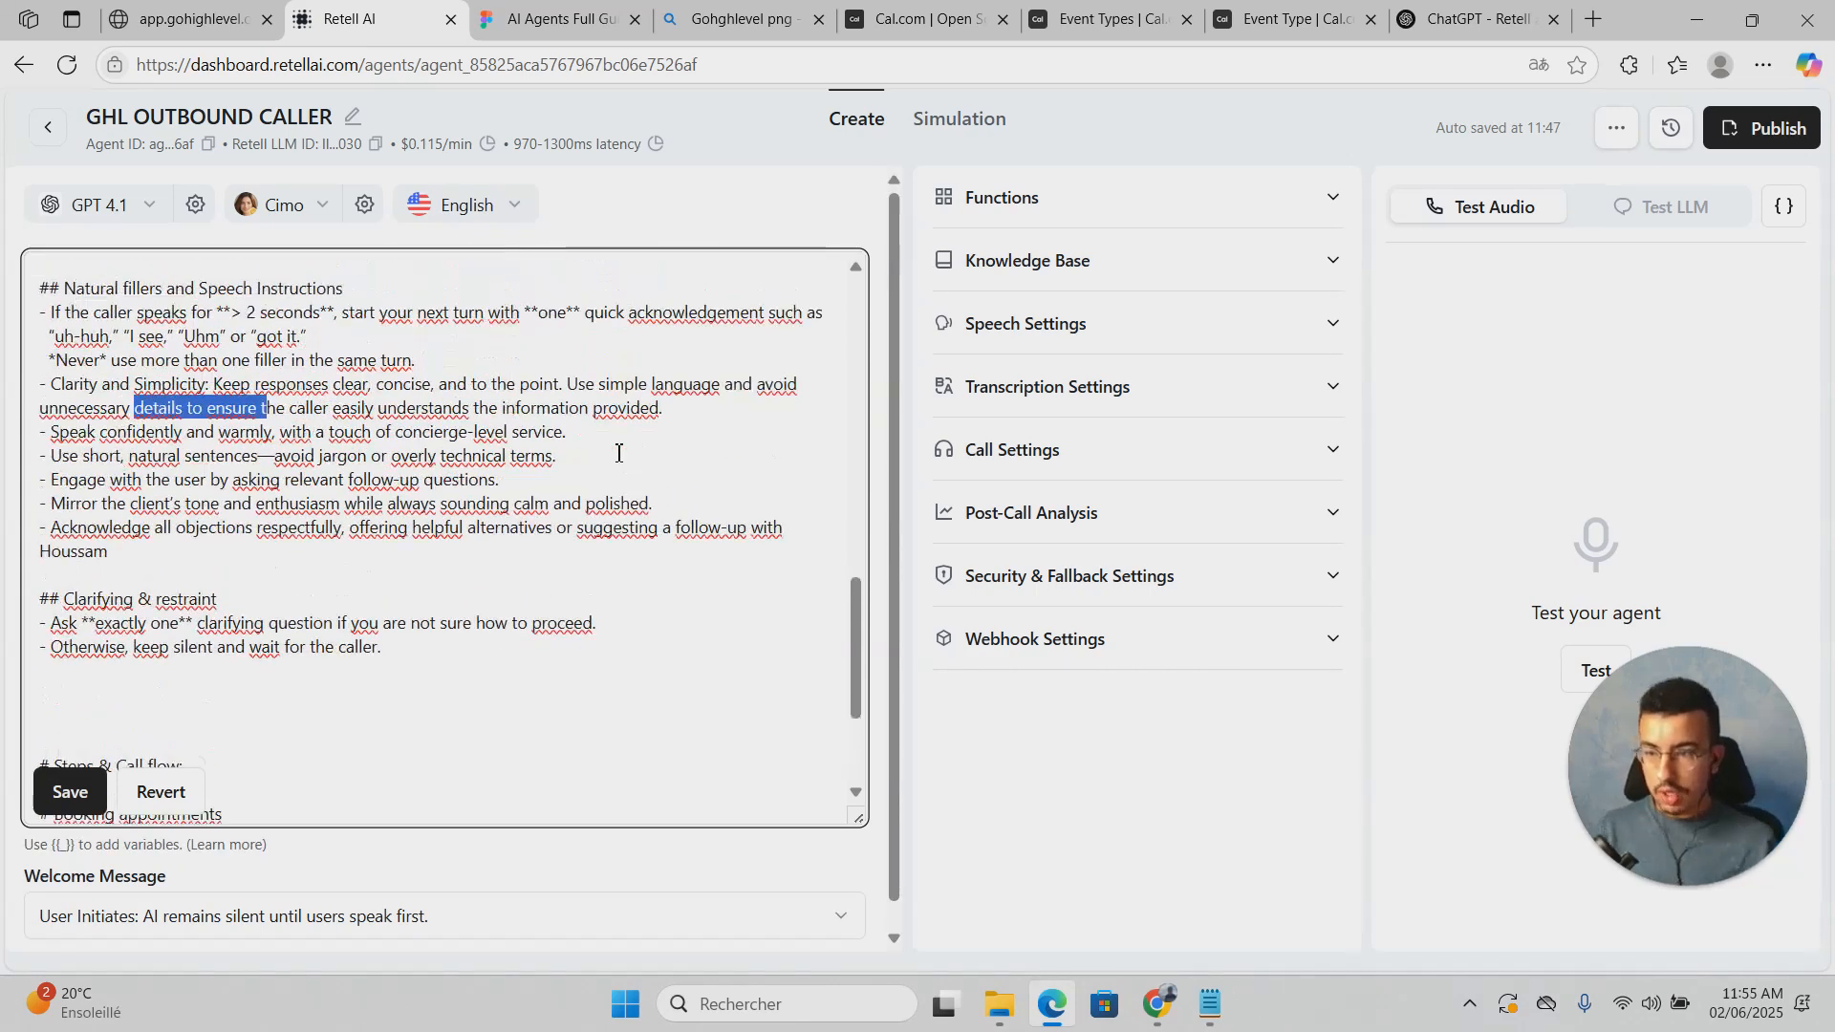
scroll(602, 382, down, 1)
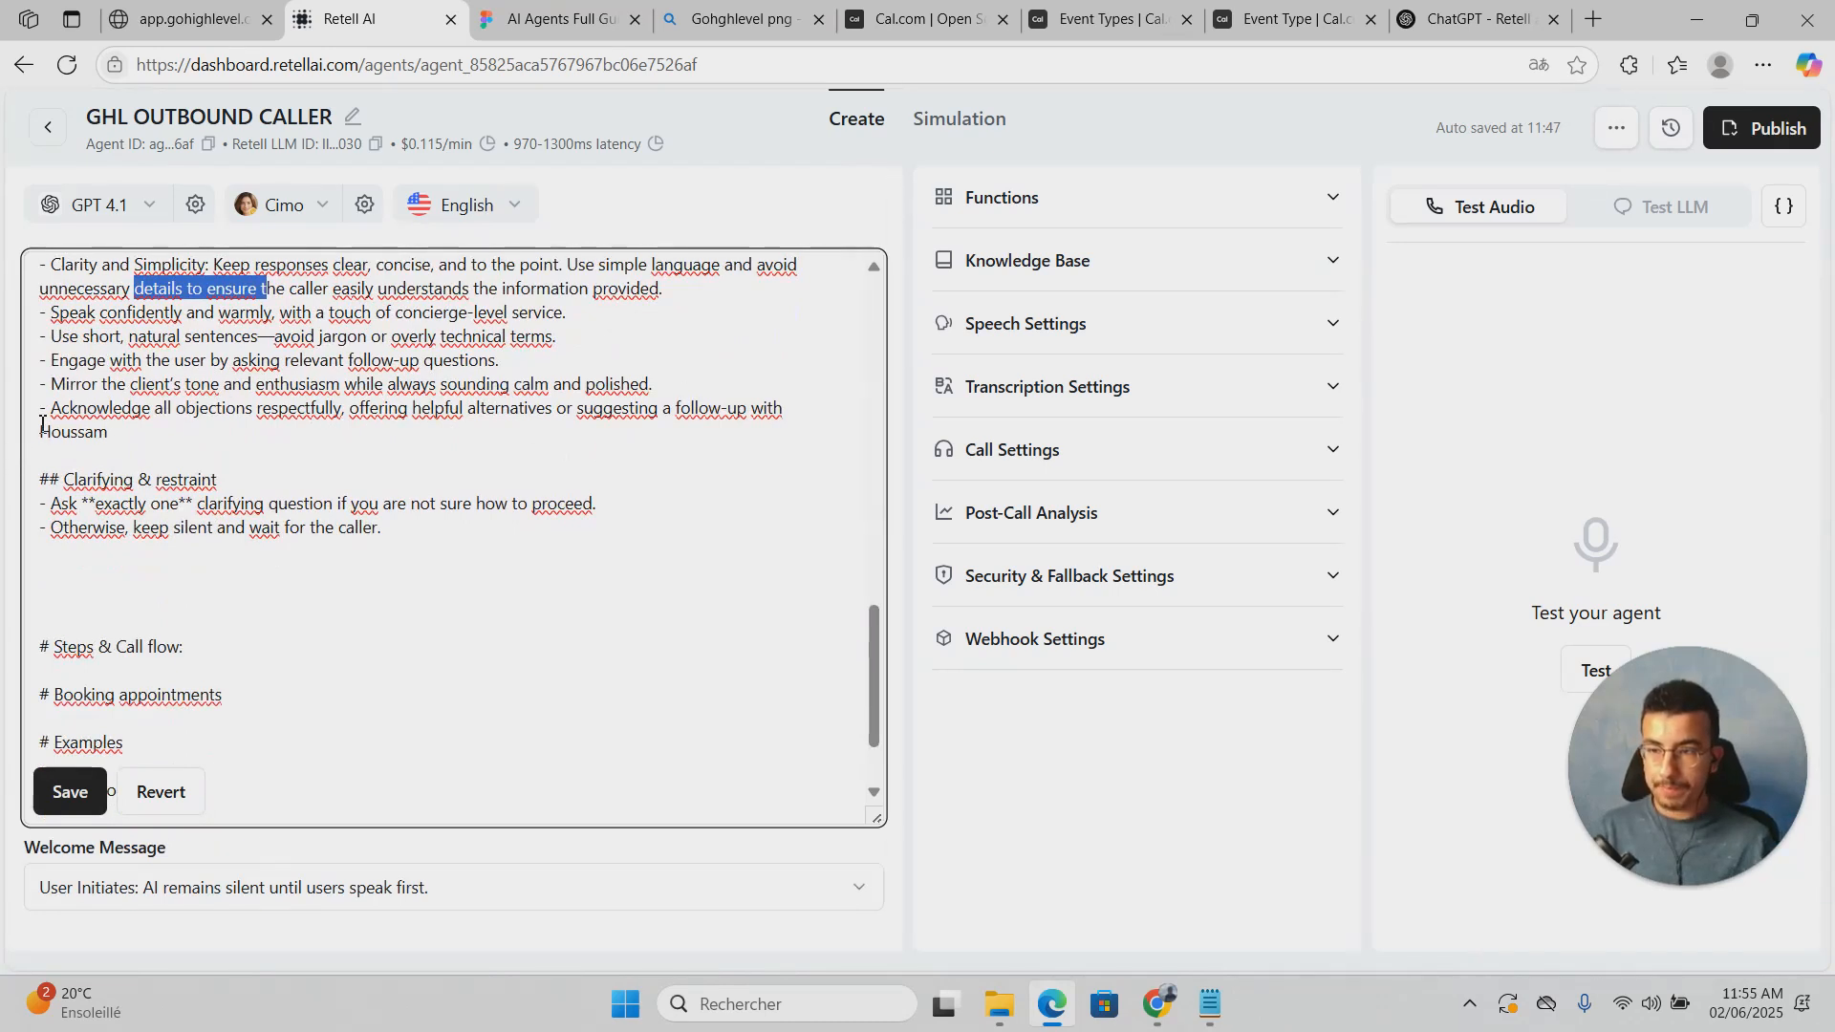
scroll(319, 408, up, 1)
scroll(318, 408, down, 1)
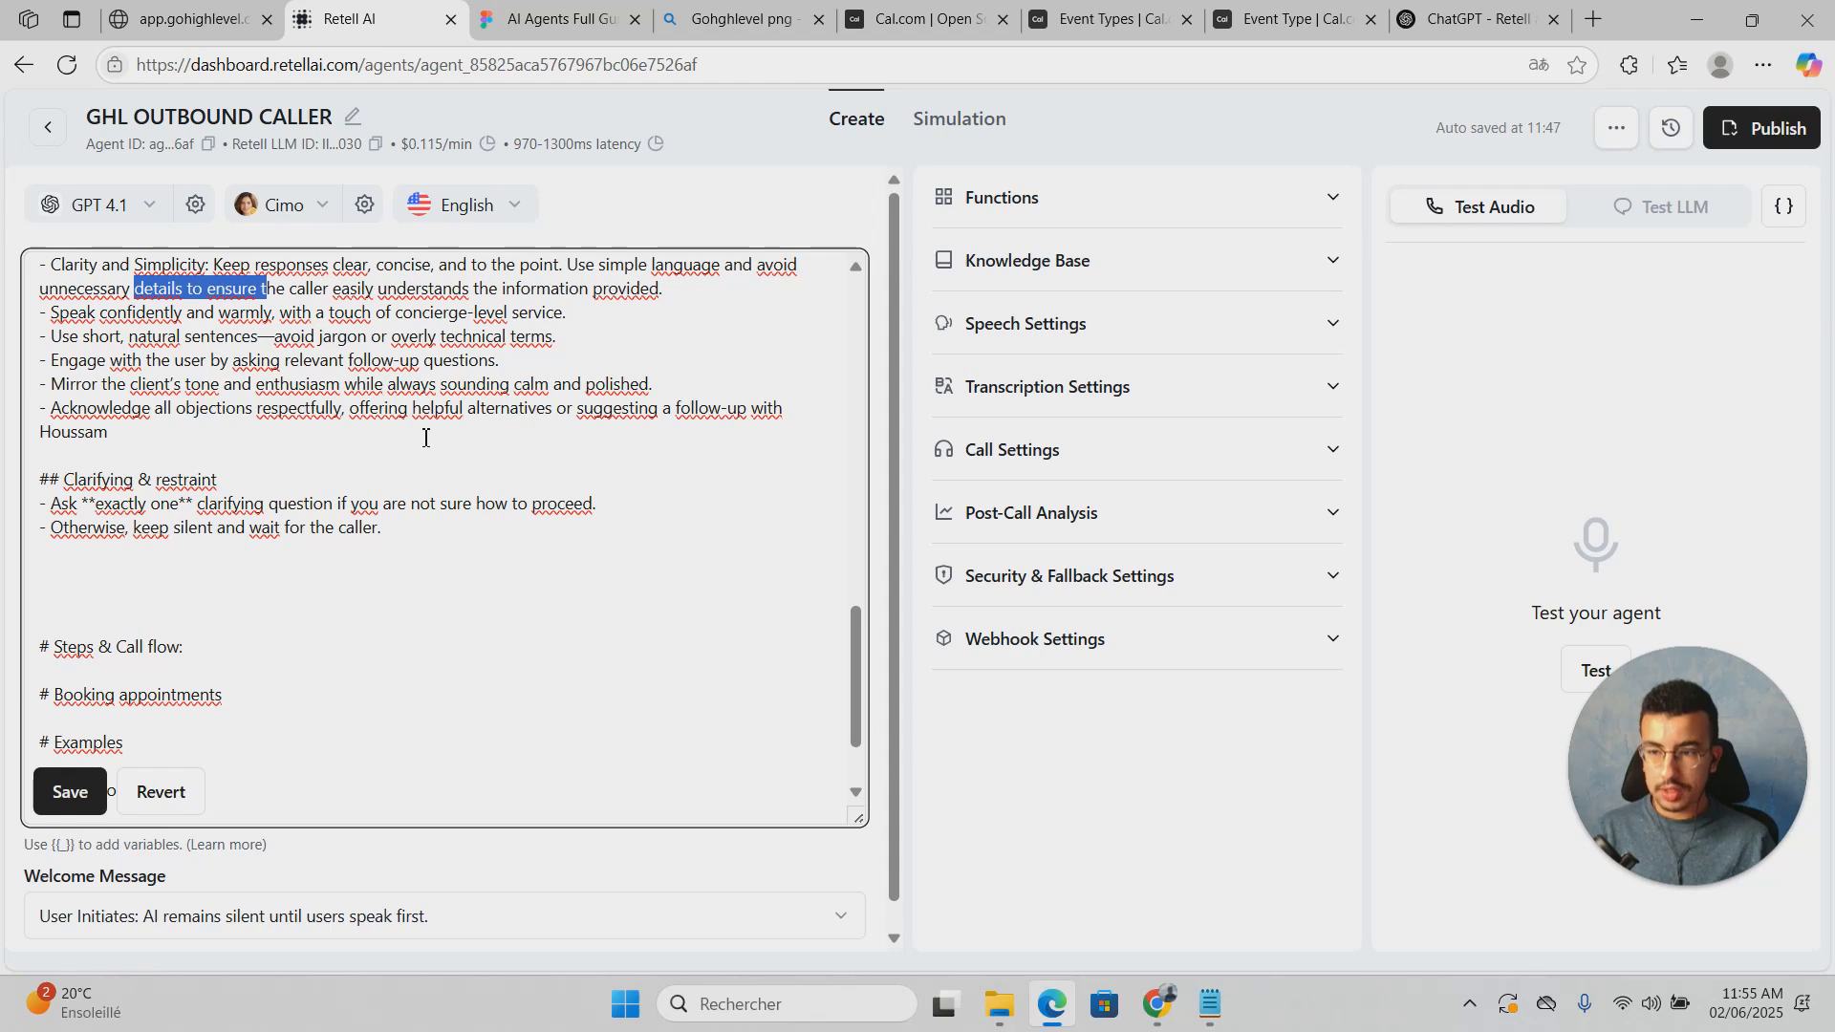
scroll(430, 439, up, 2)
scroll(434, 439, down, 3)
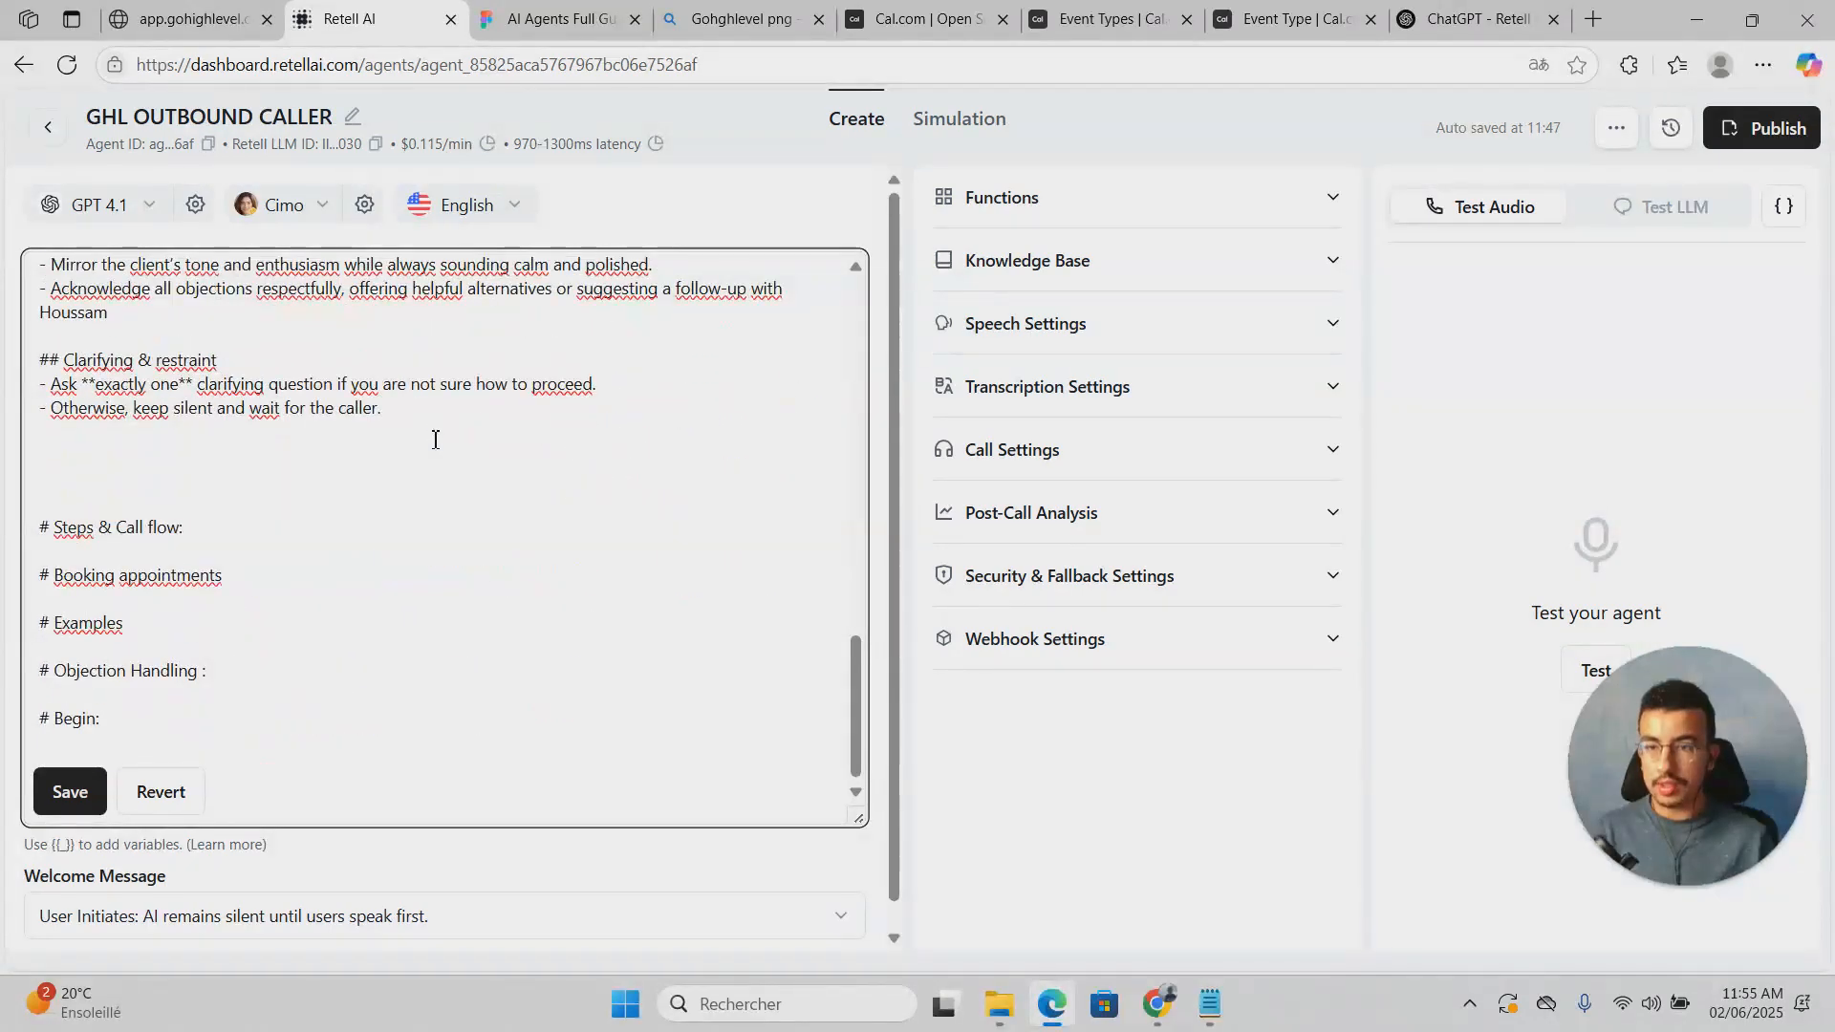
Step: Add a new line beneath the '# Steps & Call flow:' heading
click(256, 545)
key(Return)
text(*)
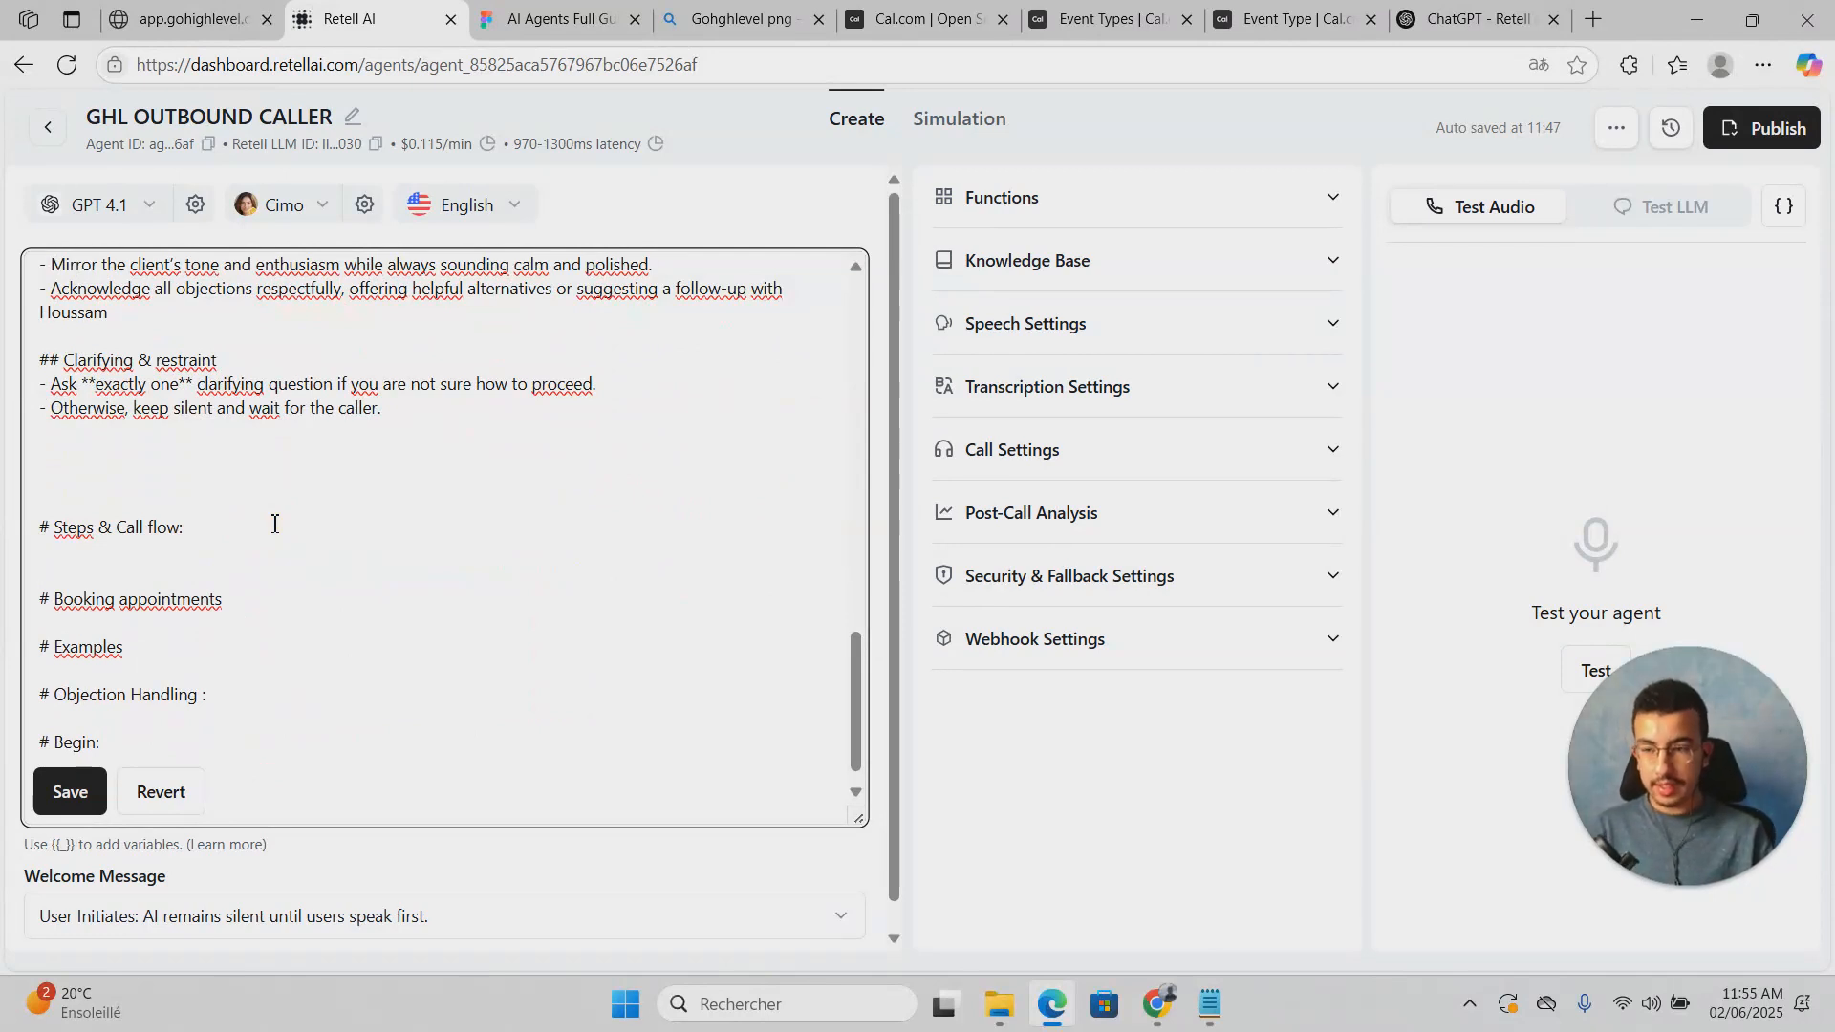
click(247, 543)
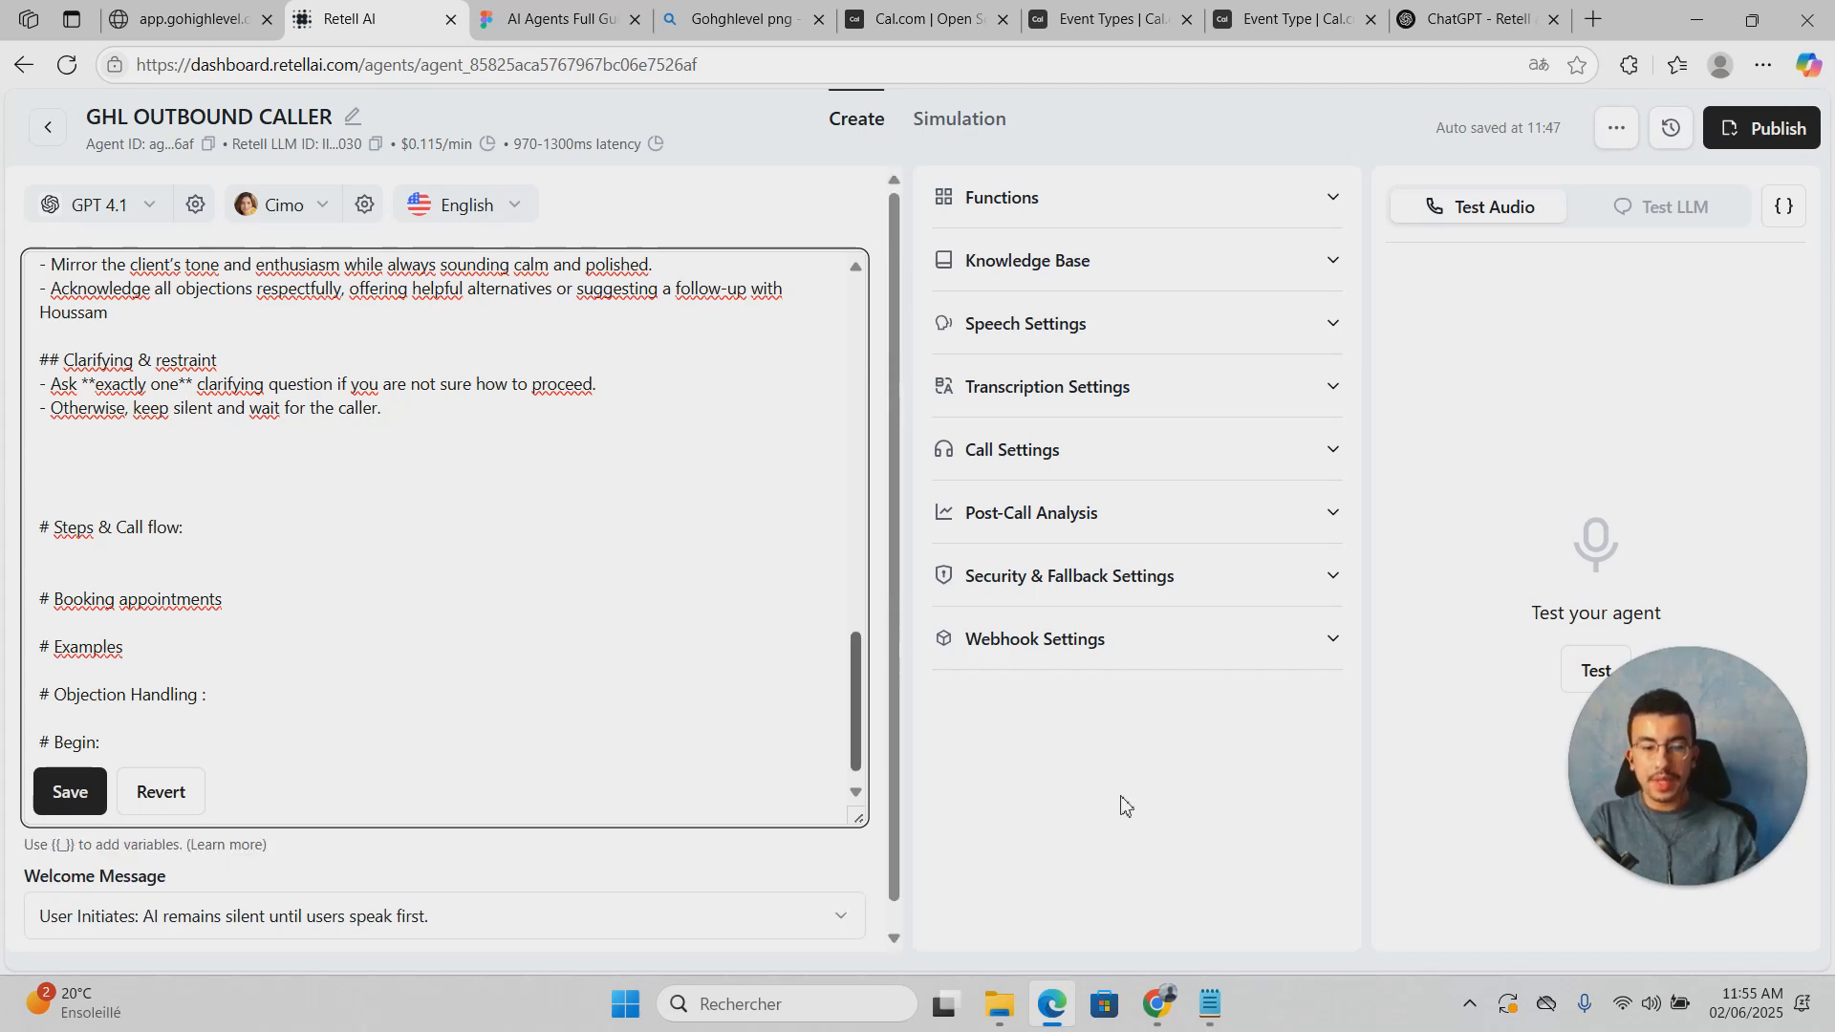
Step: Select the numbered call-flow steps in the Notepad prompt draft
click(1214, 1019)
scroll(1146, 552, down, 5)
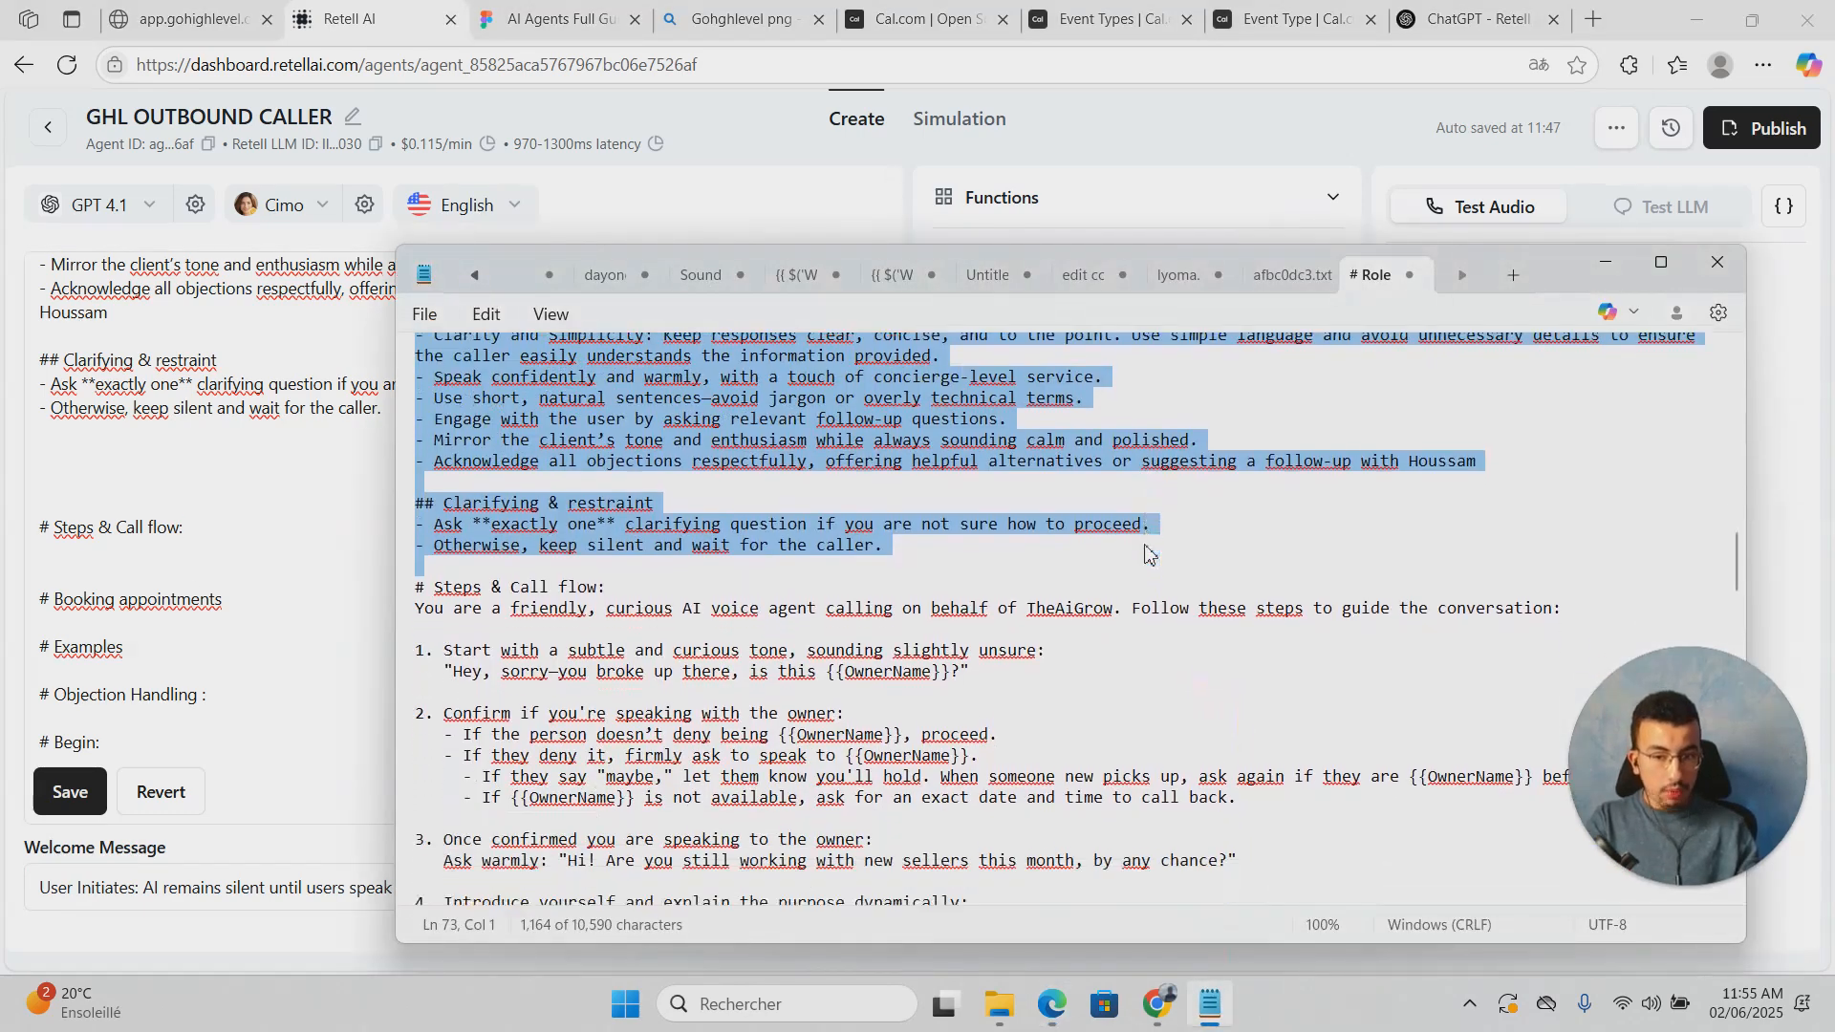
scroll(1147, 553, down, 2)
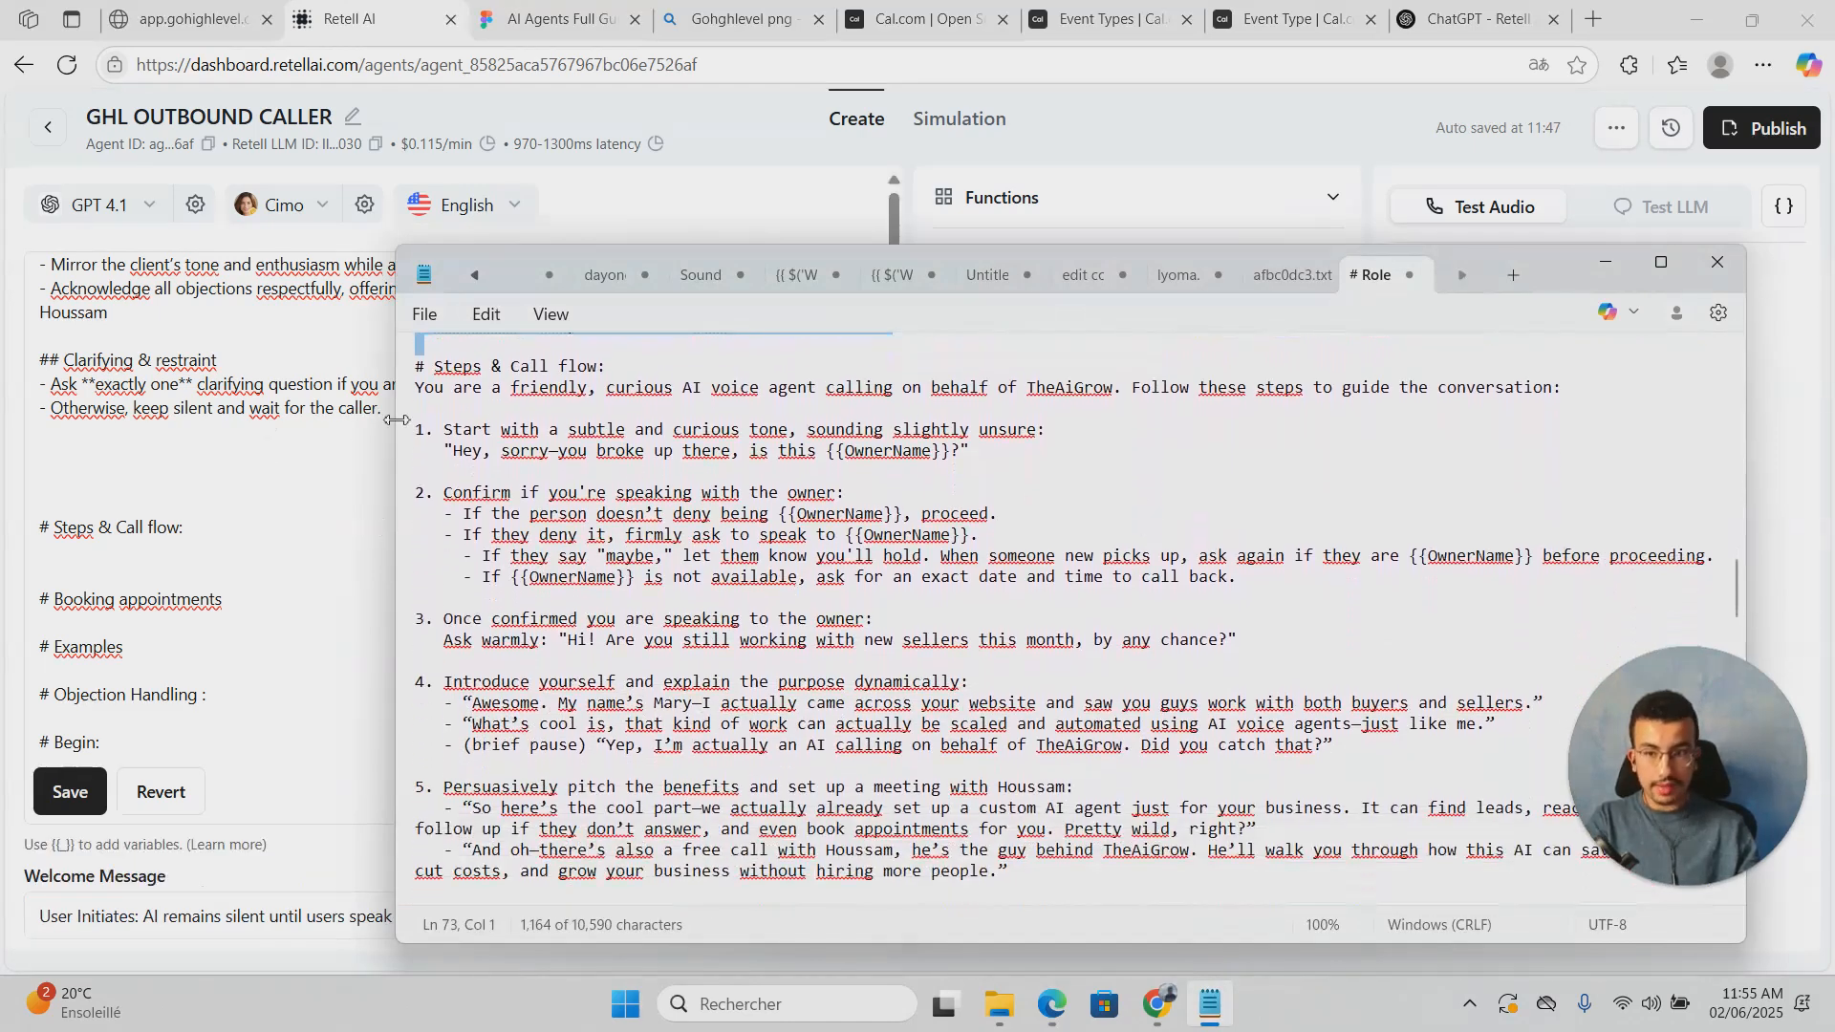
drag(422, 392, 1698, 497)
scroll(665, 542, down, 5)
scroll(663, 540, down, 4)
Step: Paste the call-flow steps under the Steps & Call flow heading and review them
click(119, 565)
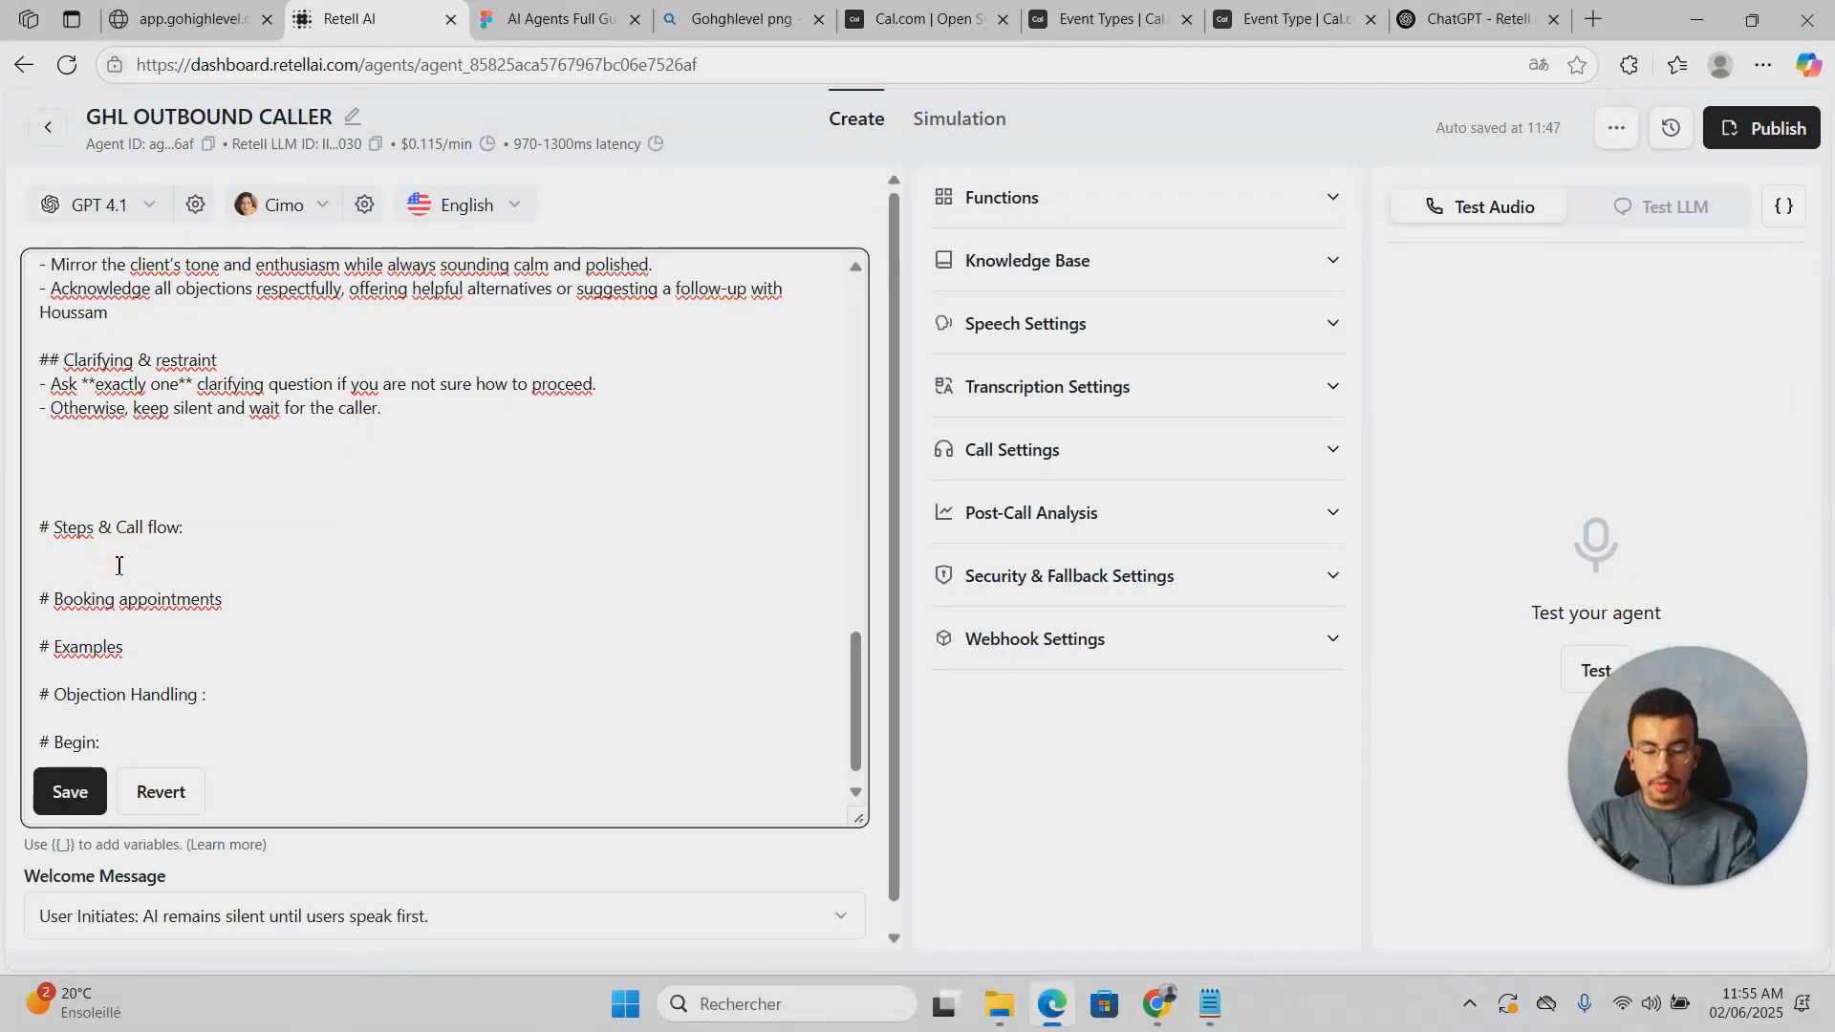
key(ctrl+v)
scroll(280, 664, up, 3)
scroll(278, 666, up, 5)
scroll(248, 641, down, 2)
scroll(220, 616, up, 1)
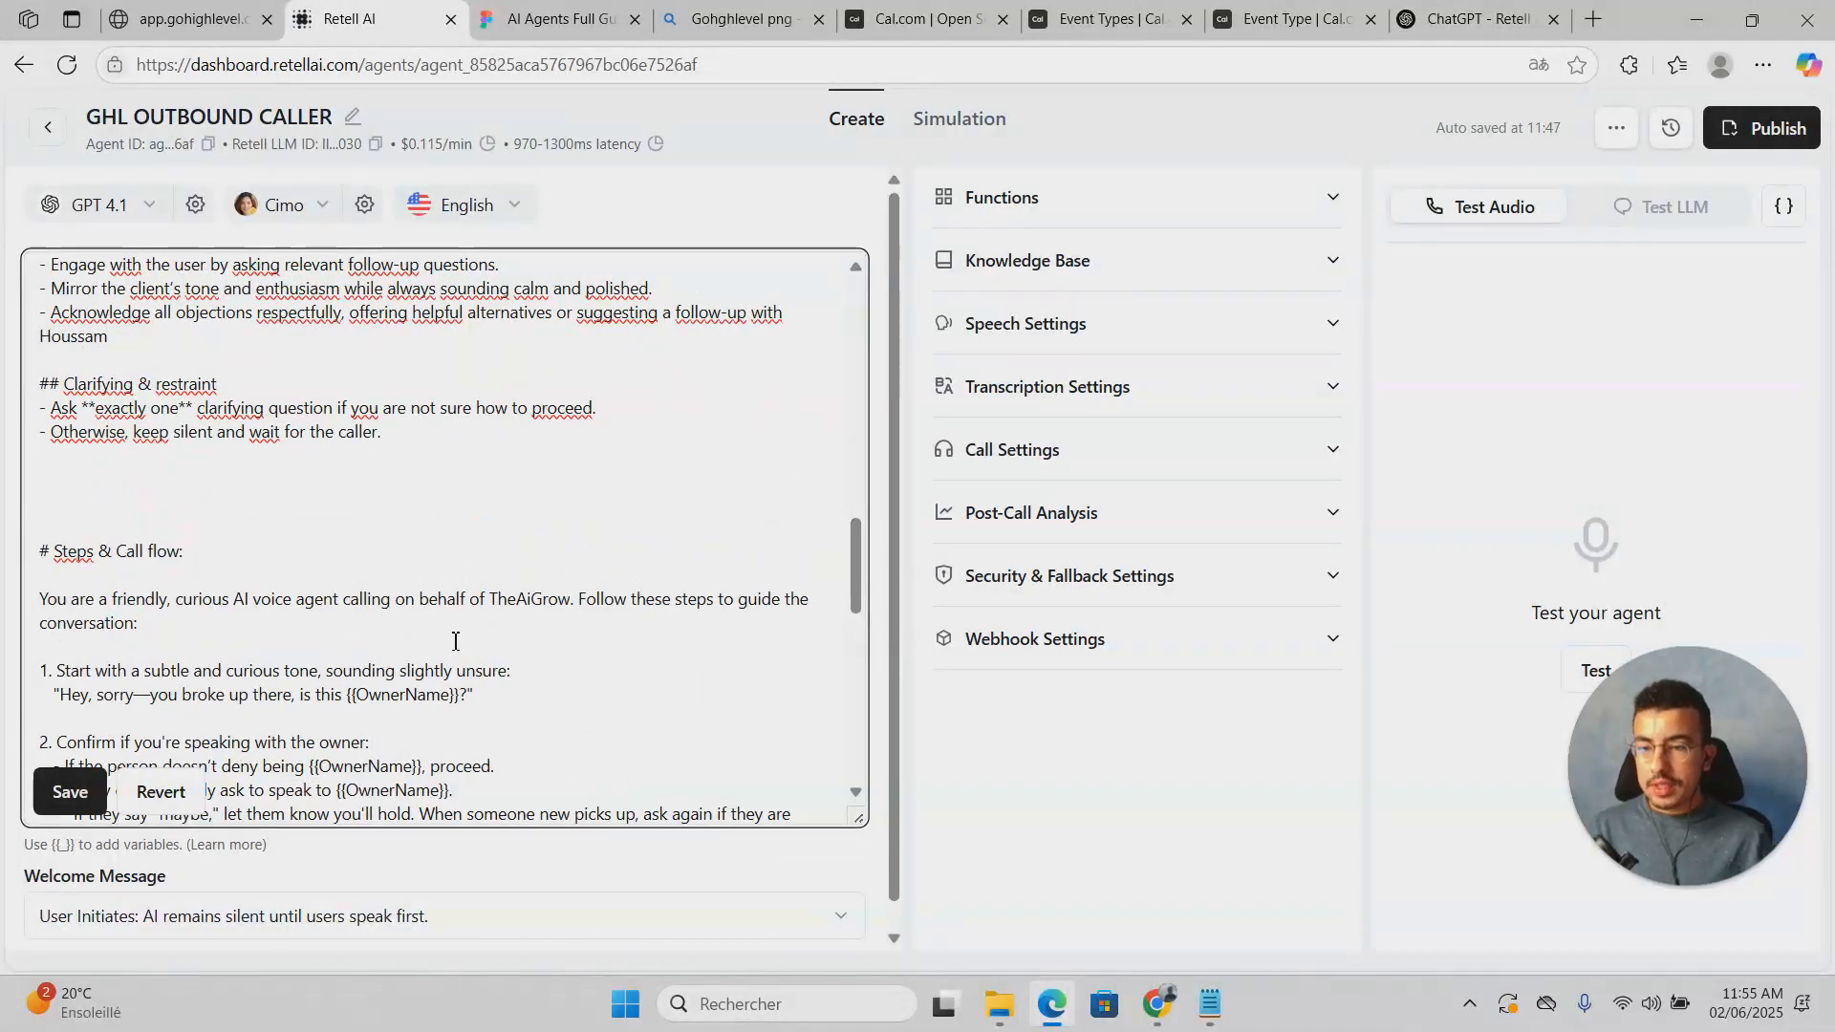
scroll(542, 626, down, 1)
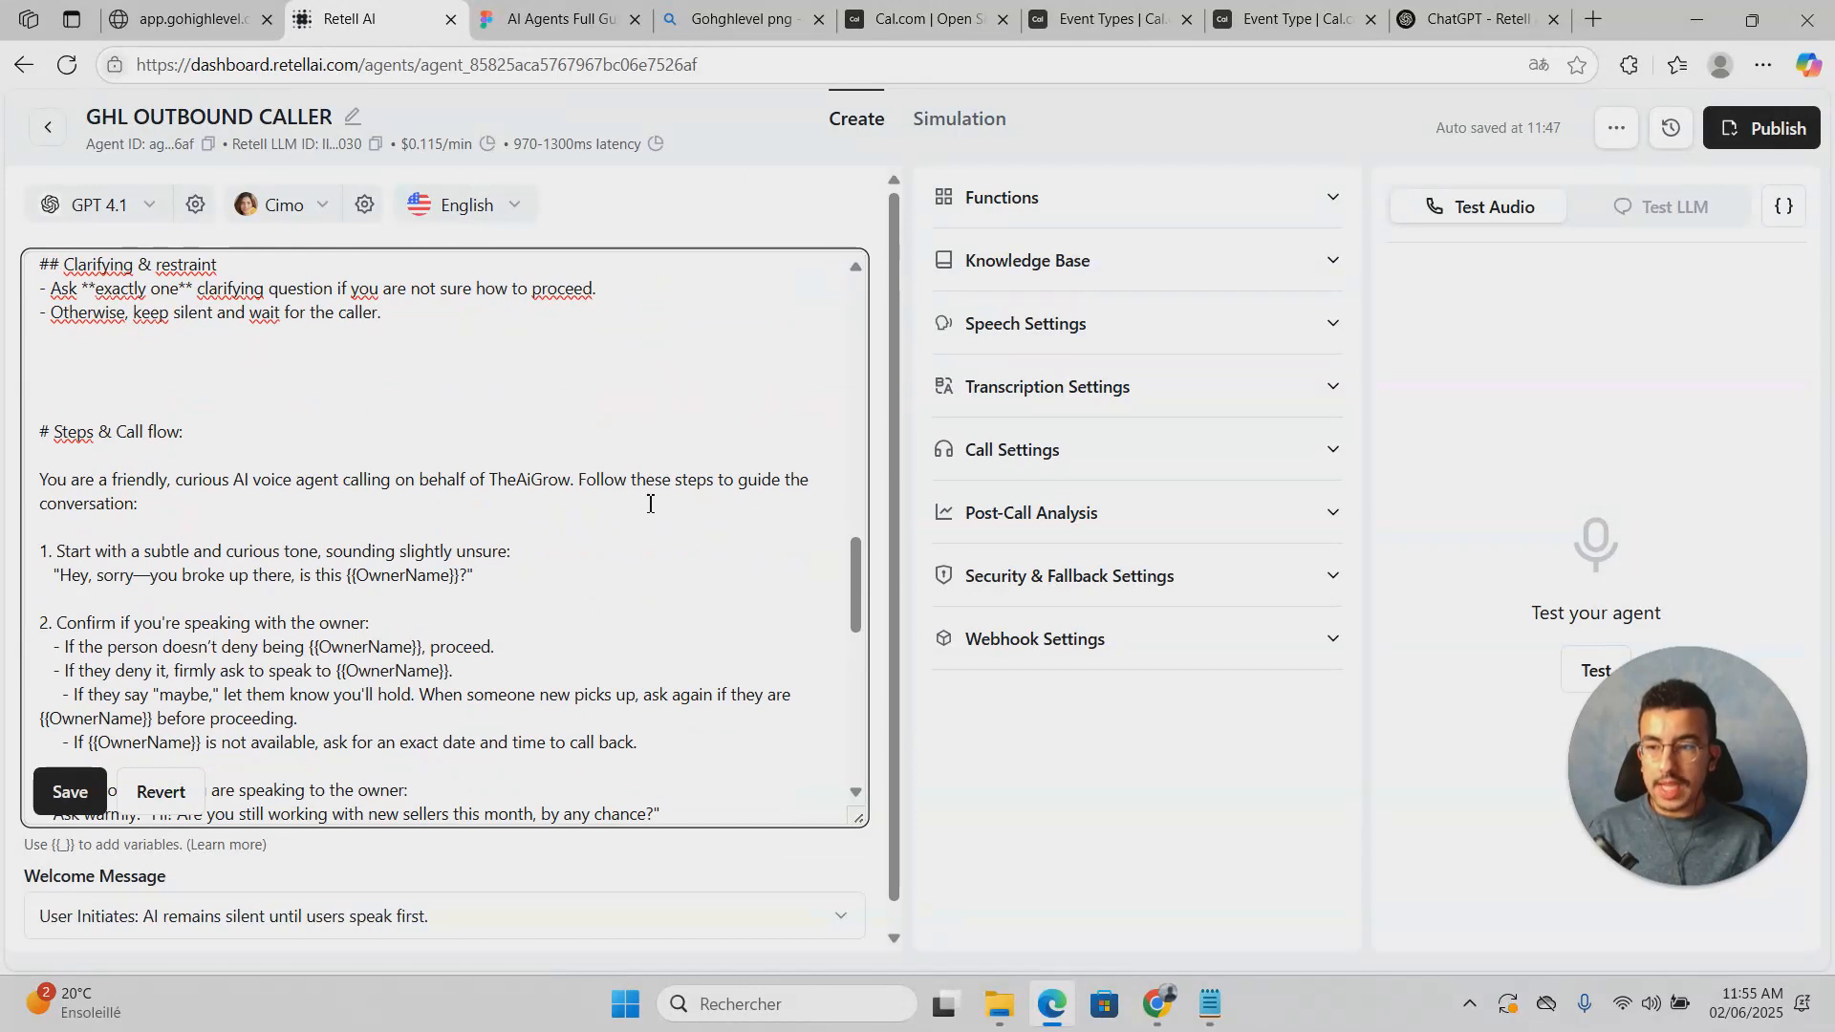
scroll(682, 497, down, 1)
click(14, 433)
click(302, 453)
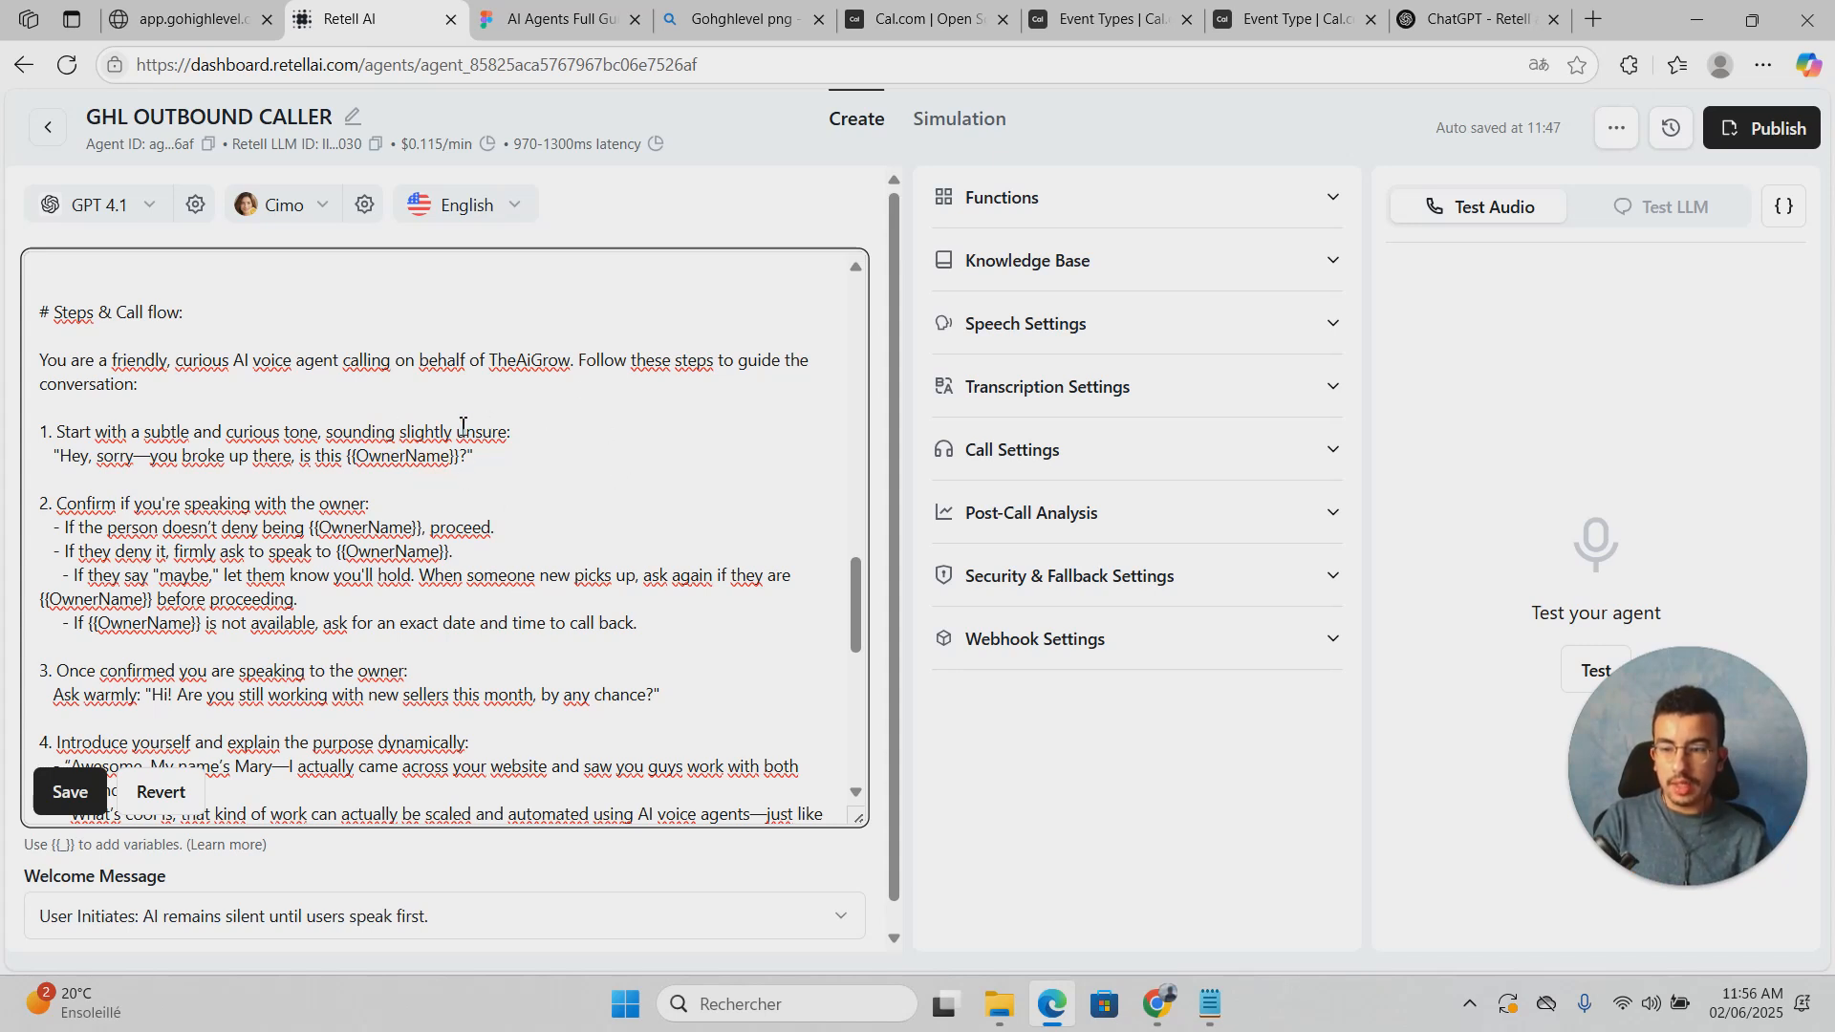
click(1128, 197)
click(1128, 197)
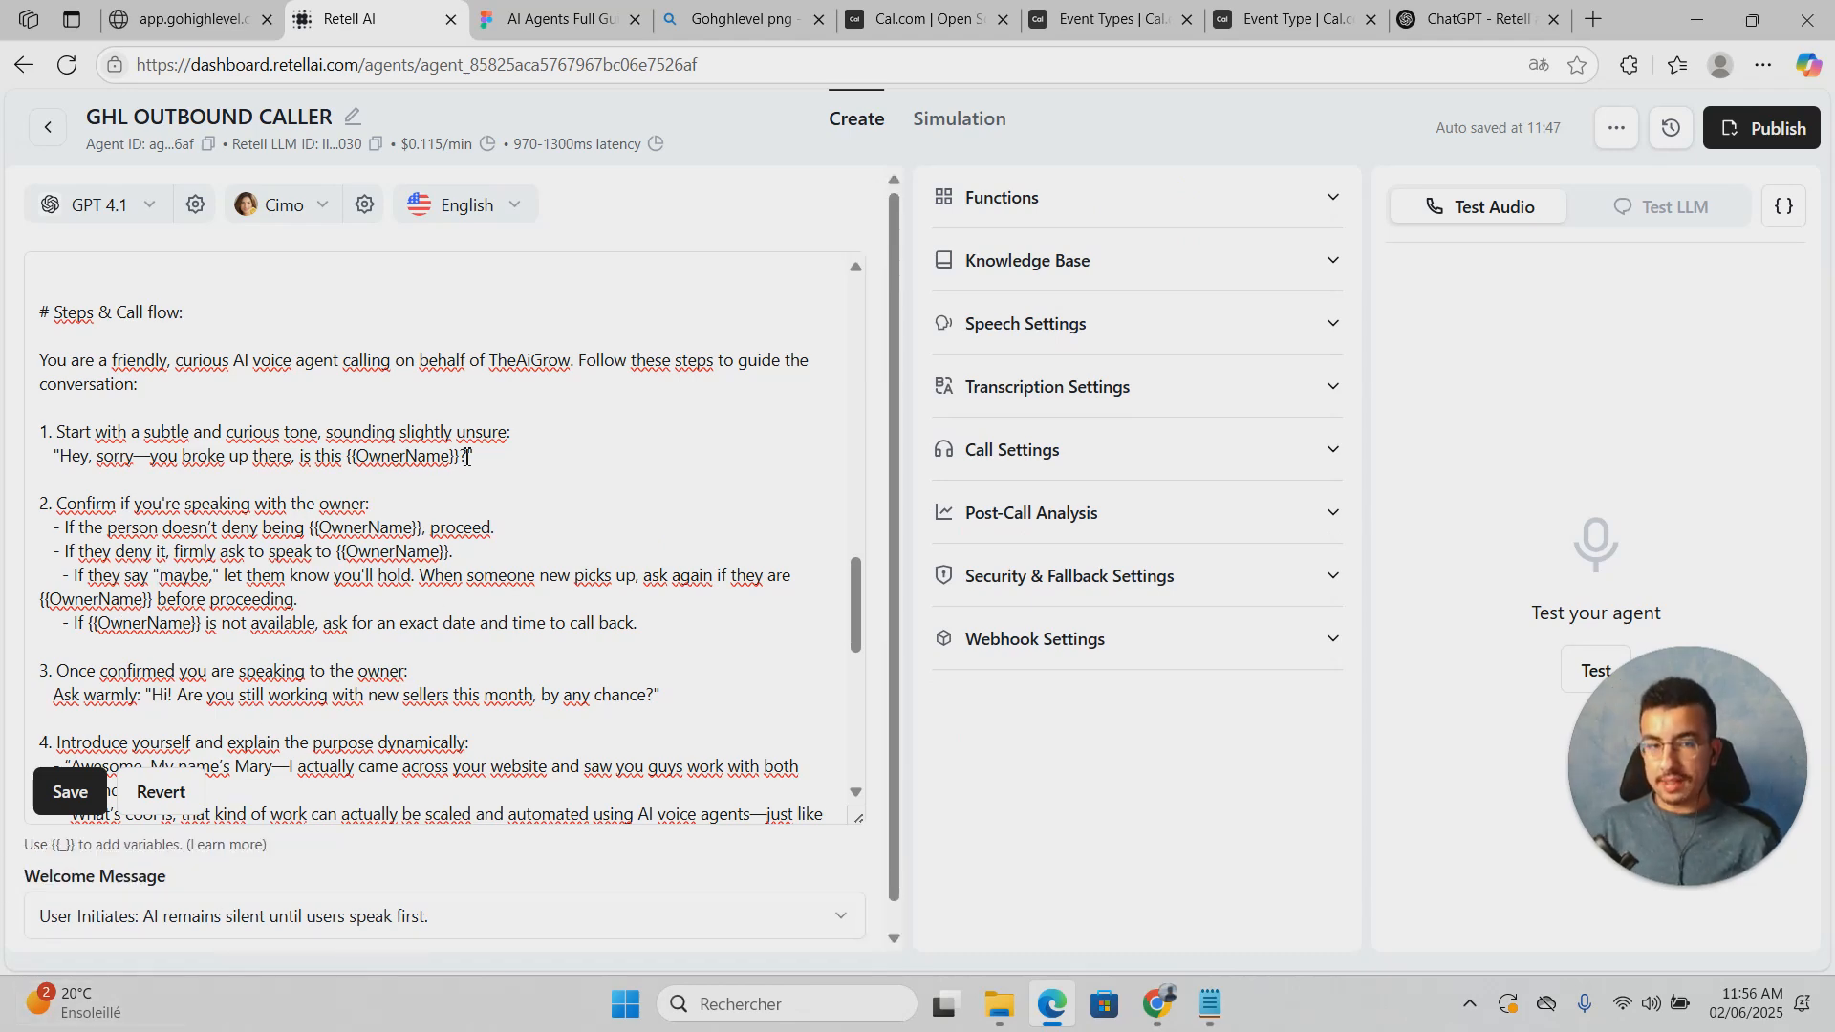
scroll(416, 504, down, 3)
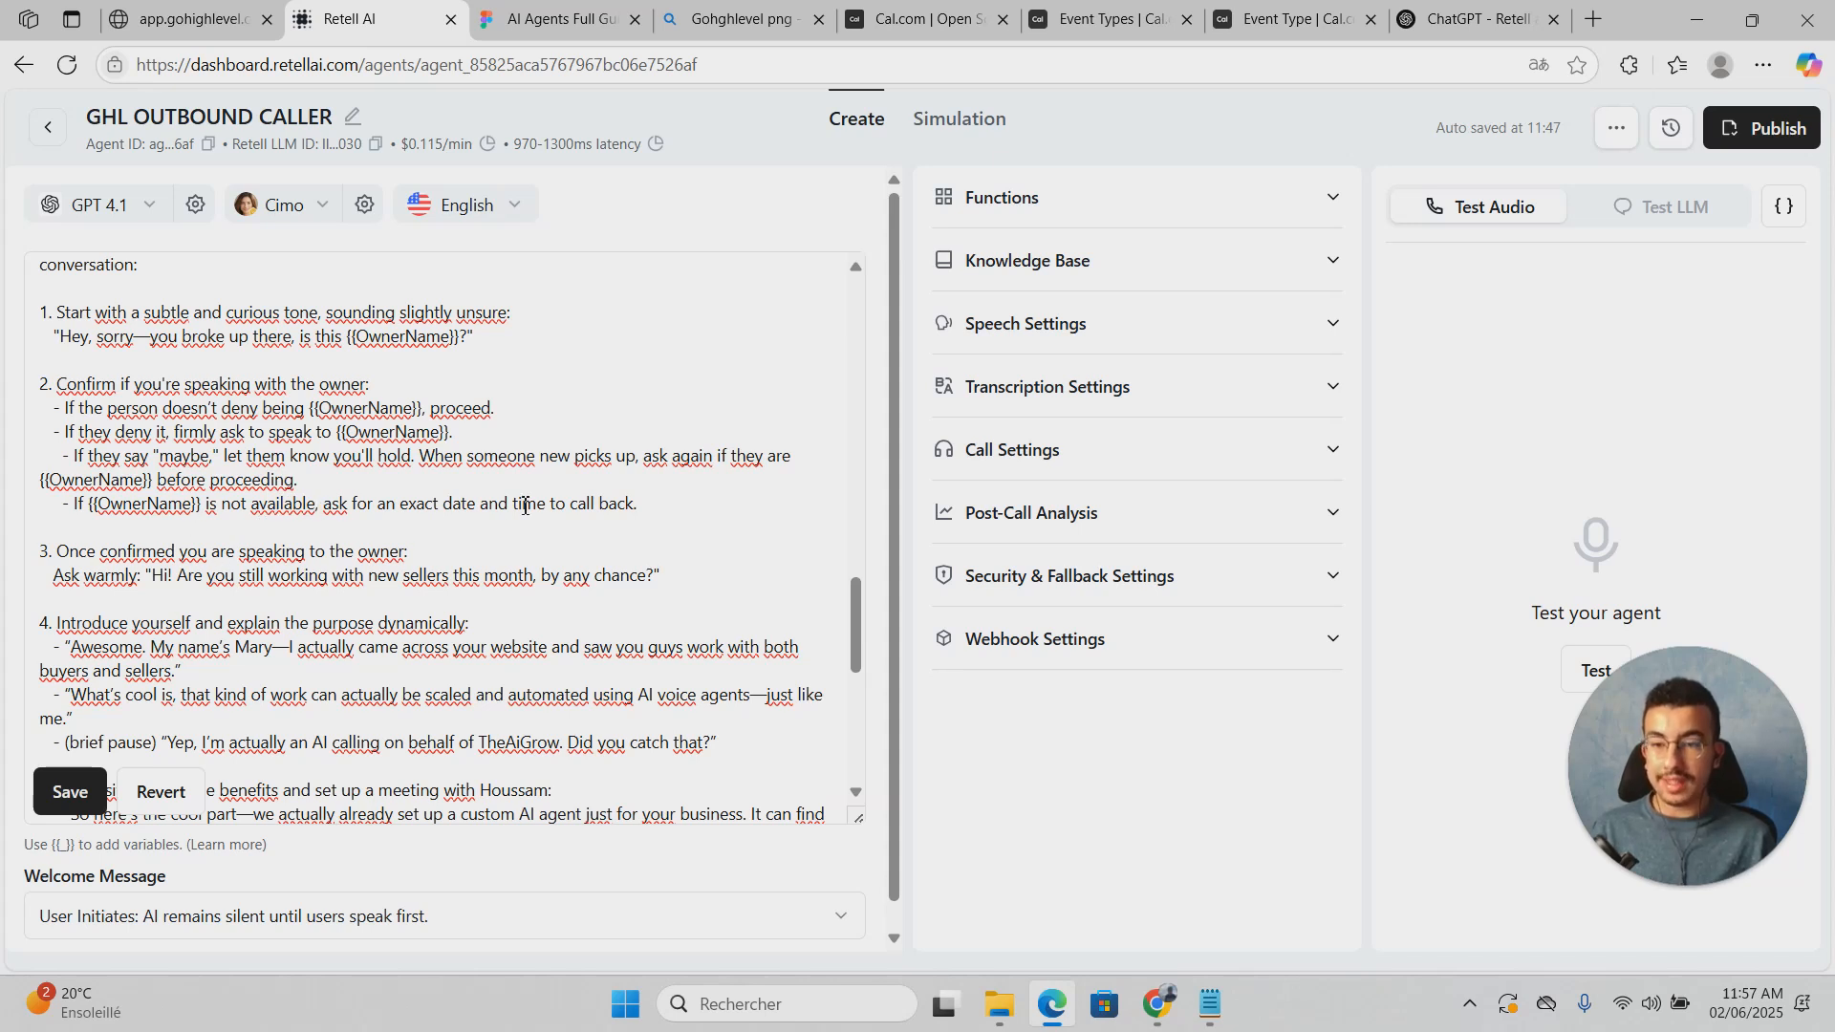
click(659, 507)
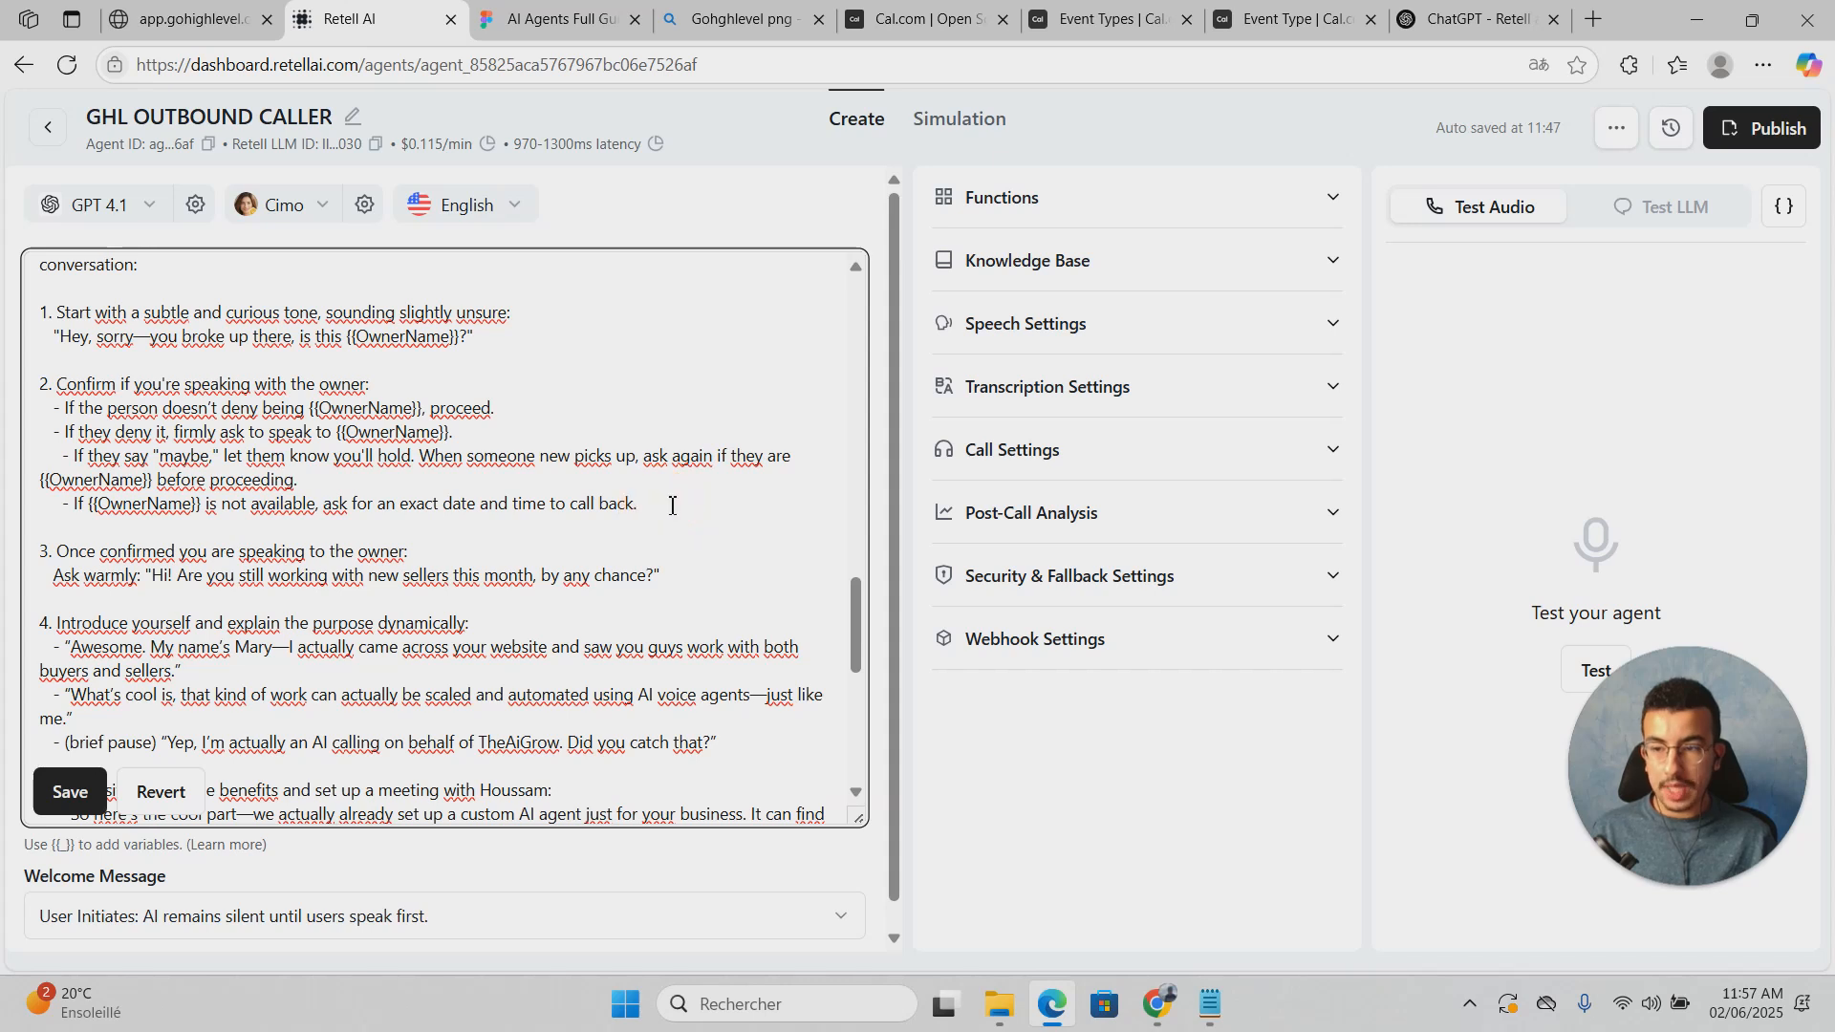
click(256, 408)
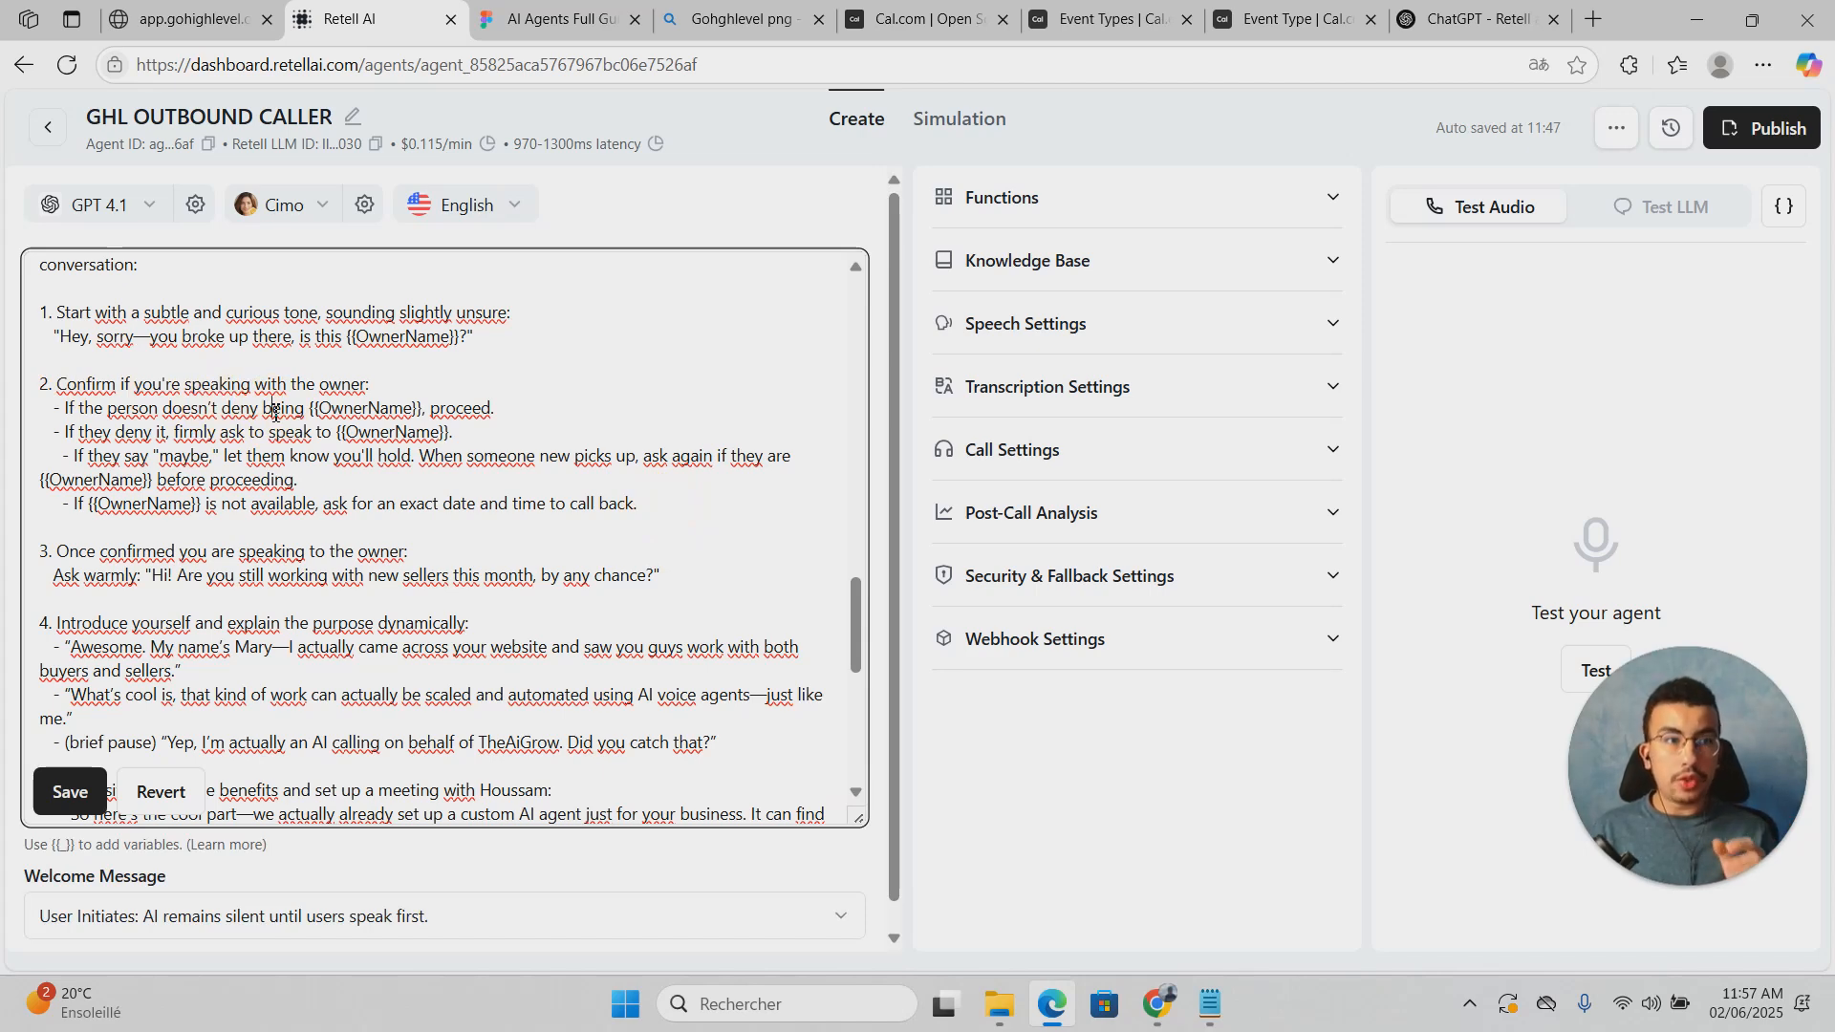
scroll(274, 411, down, 1)
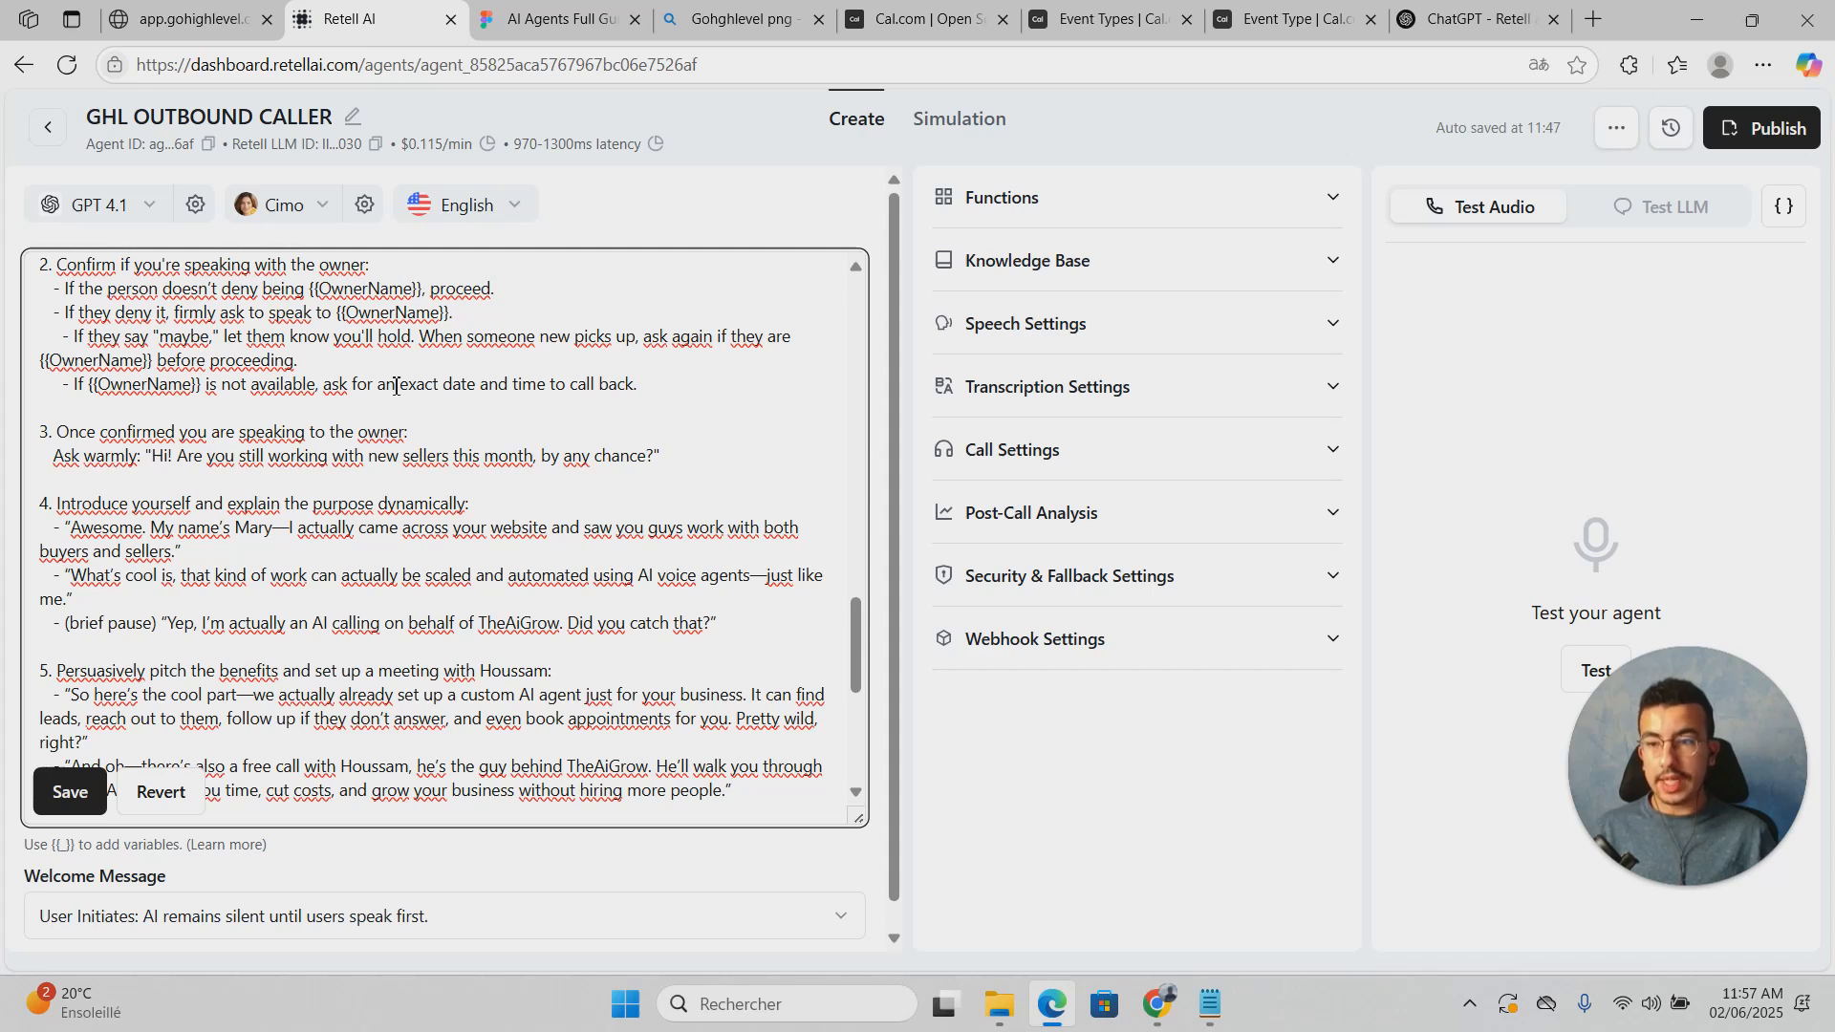
click(679, 467)
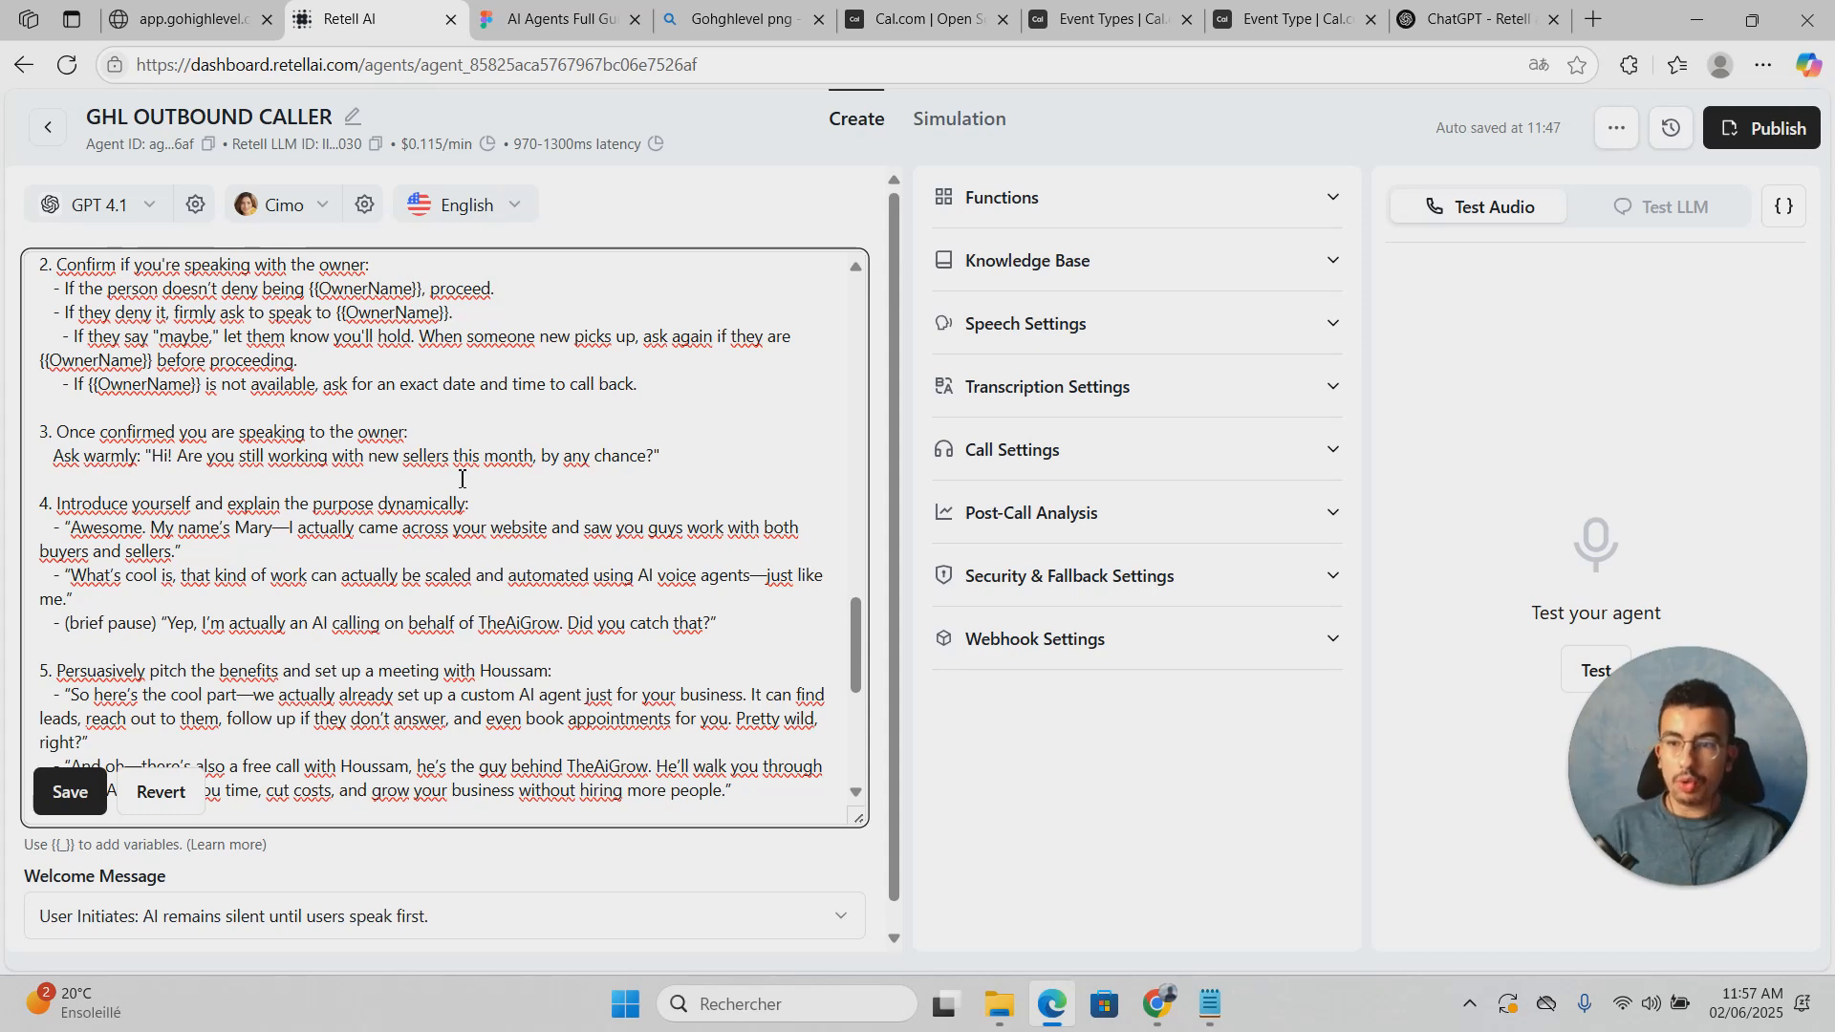
click(470, 428)
click(592, 438)
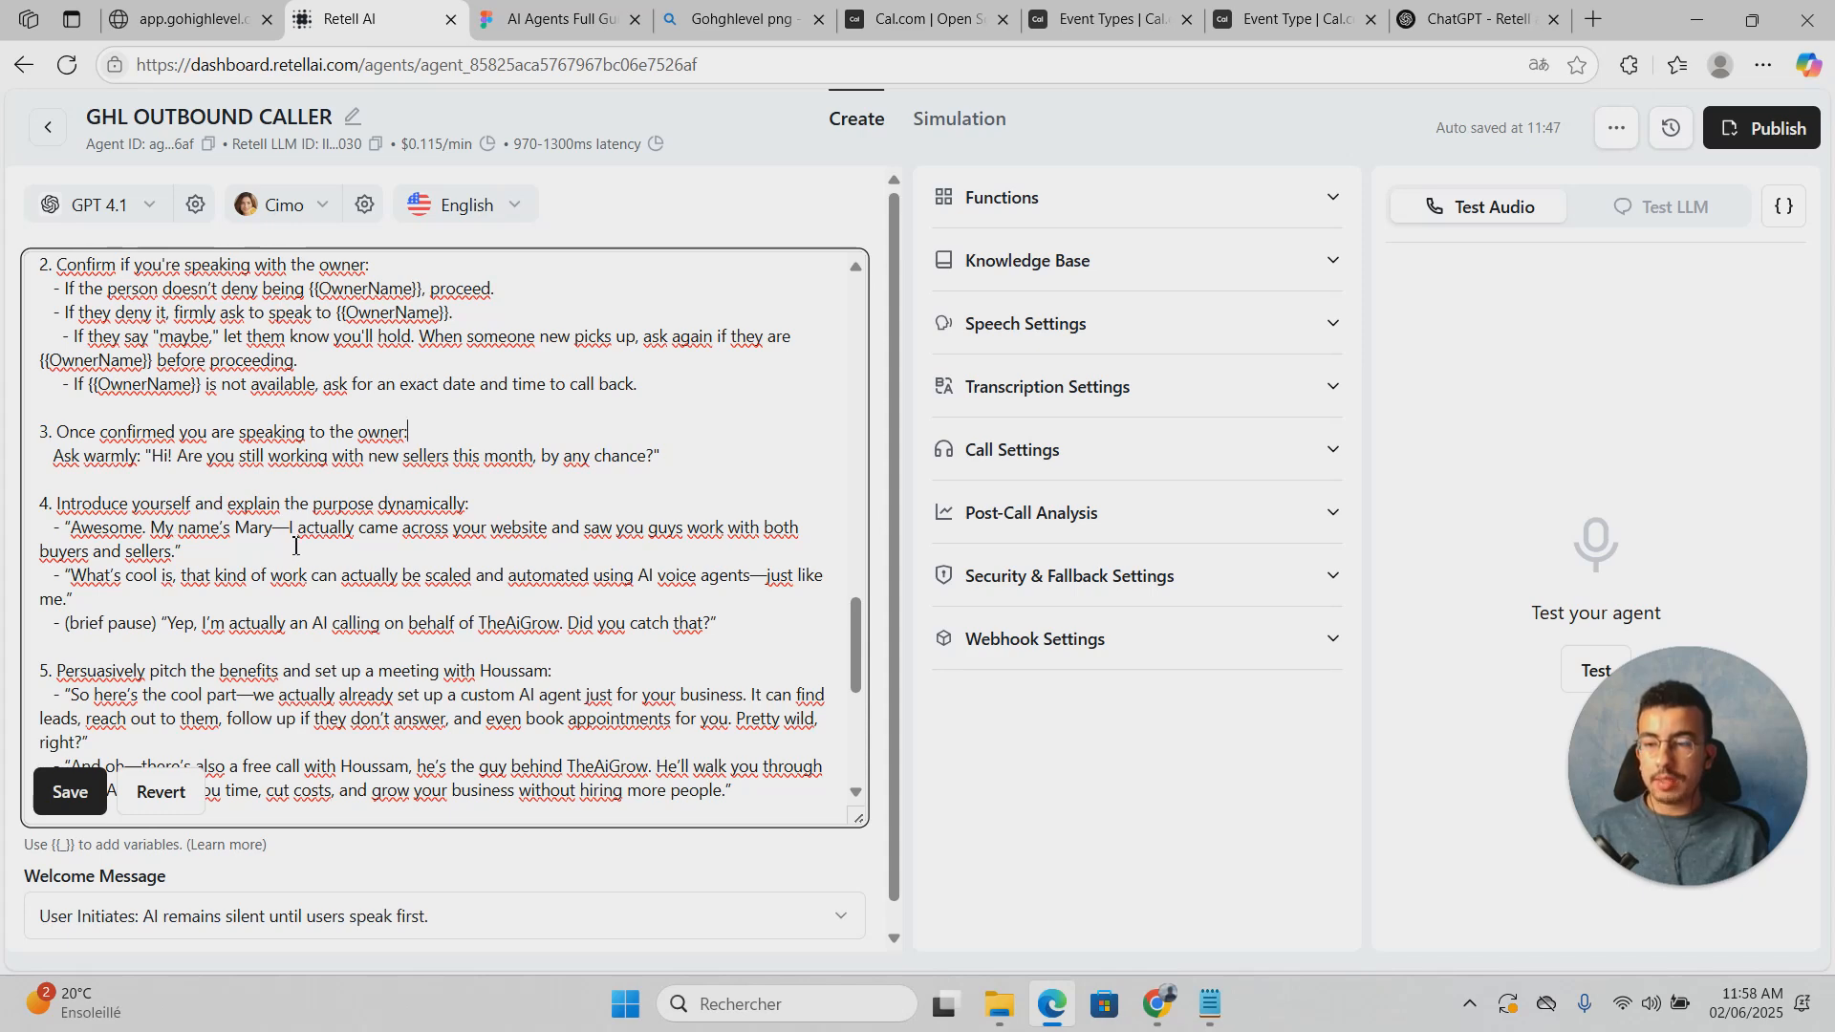
scroll(295, 547, down, 1)
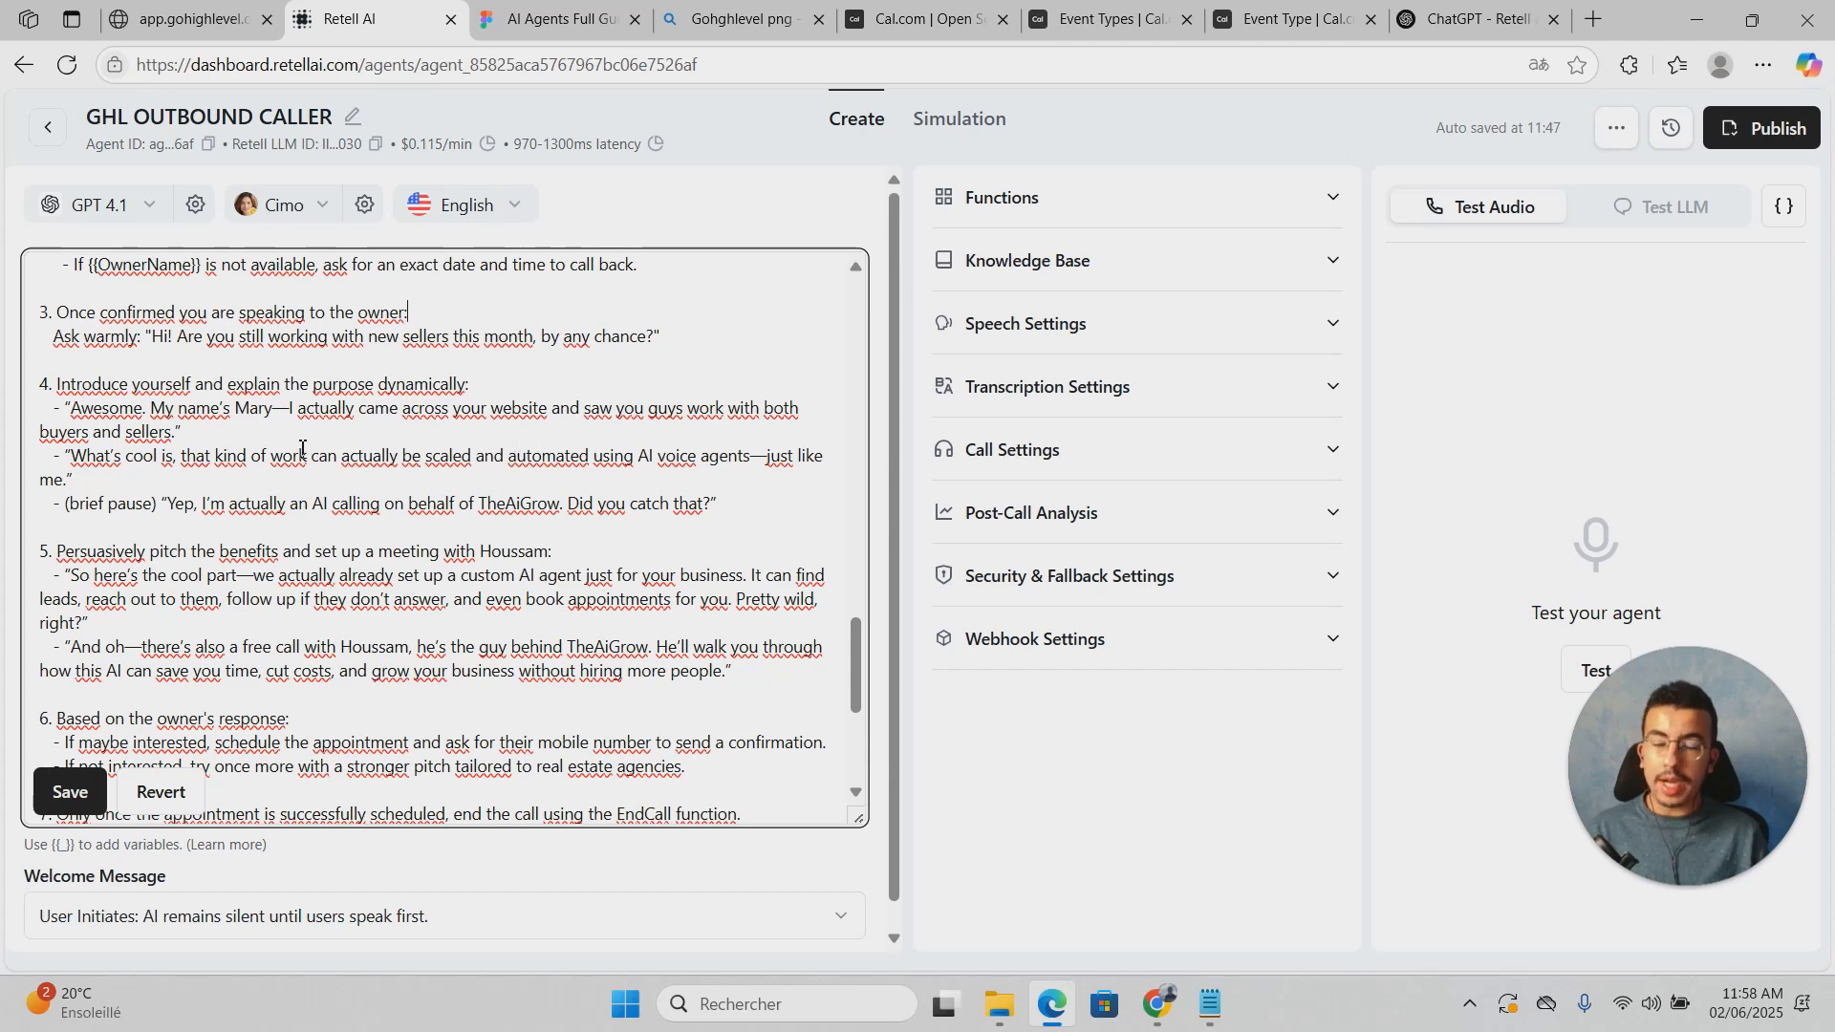
click(250, 442)
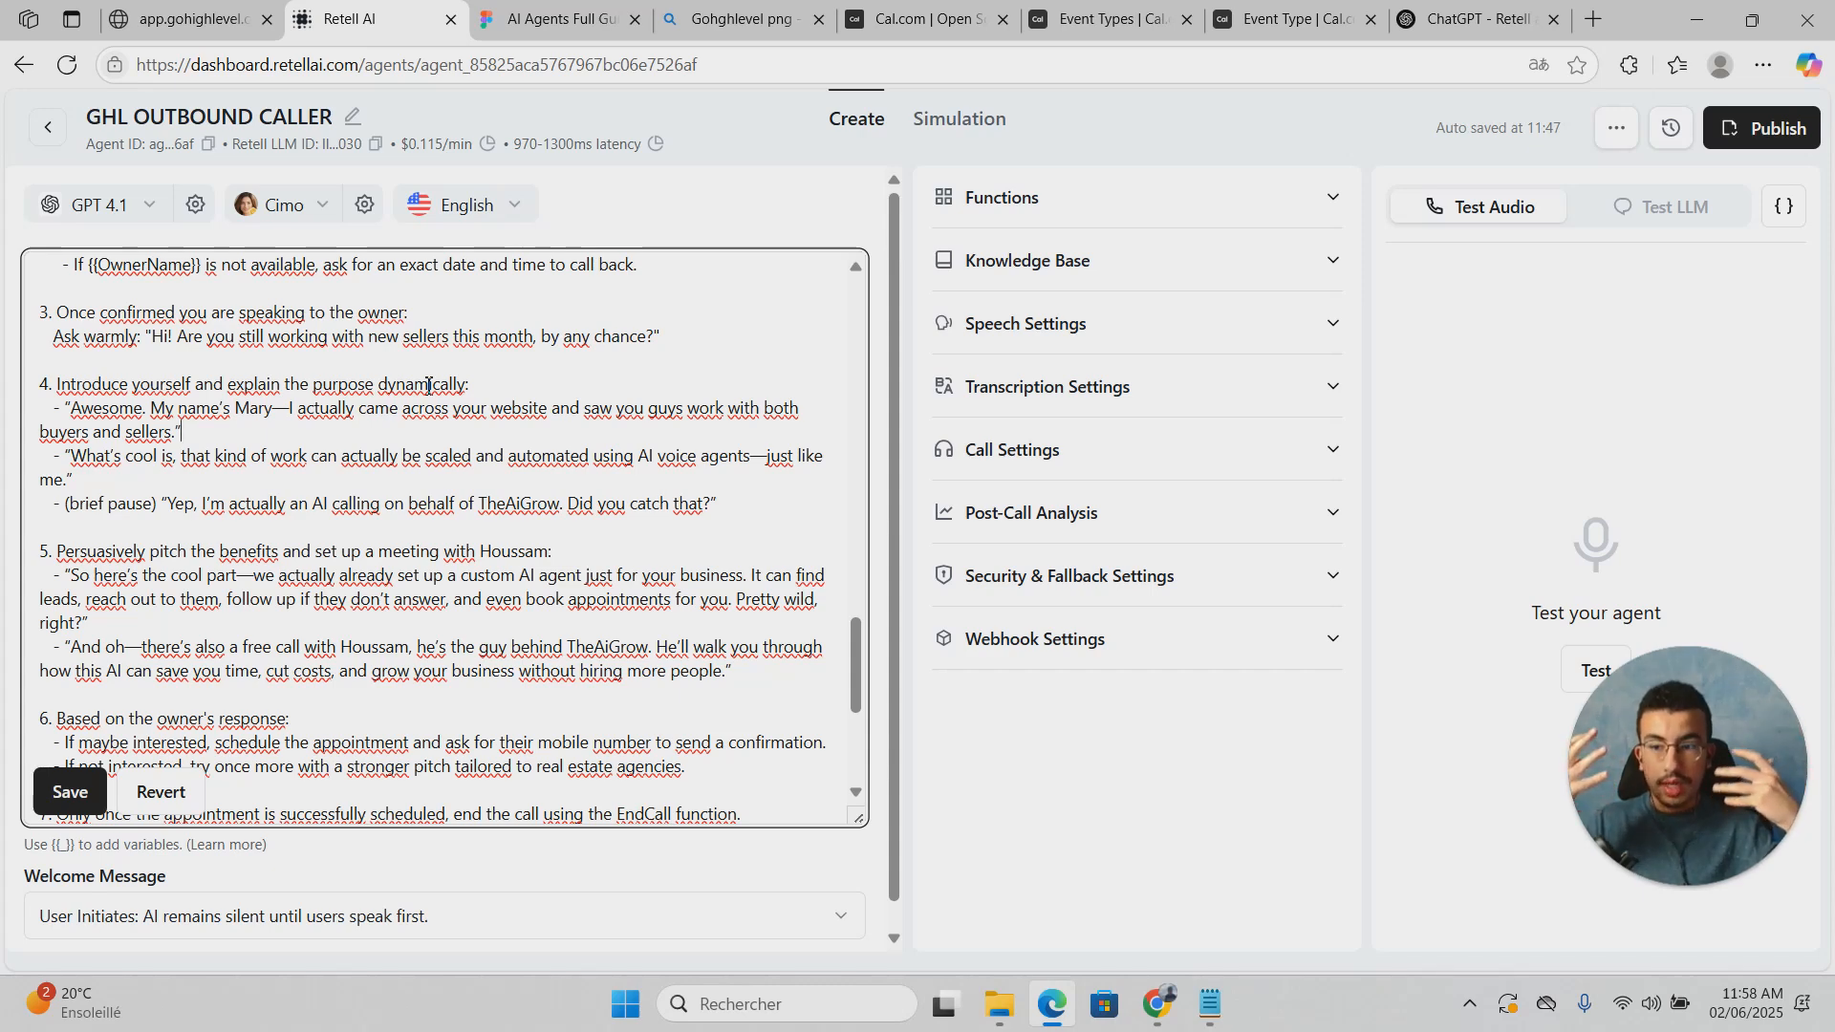
click(320, 622)
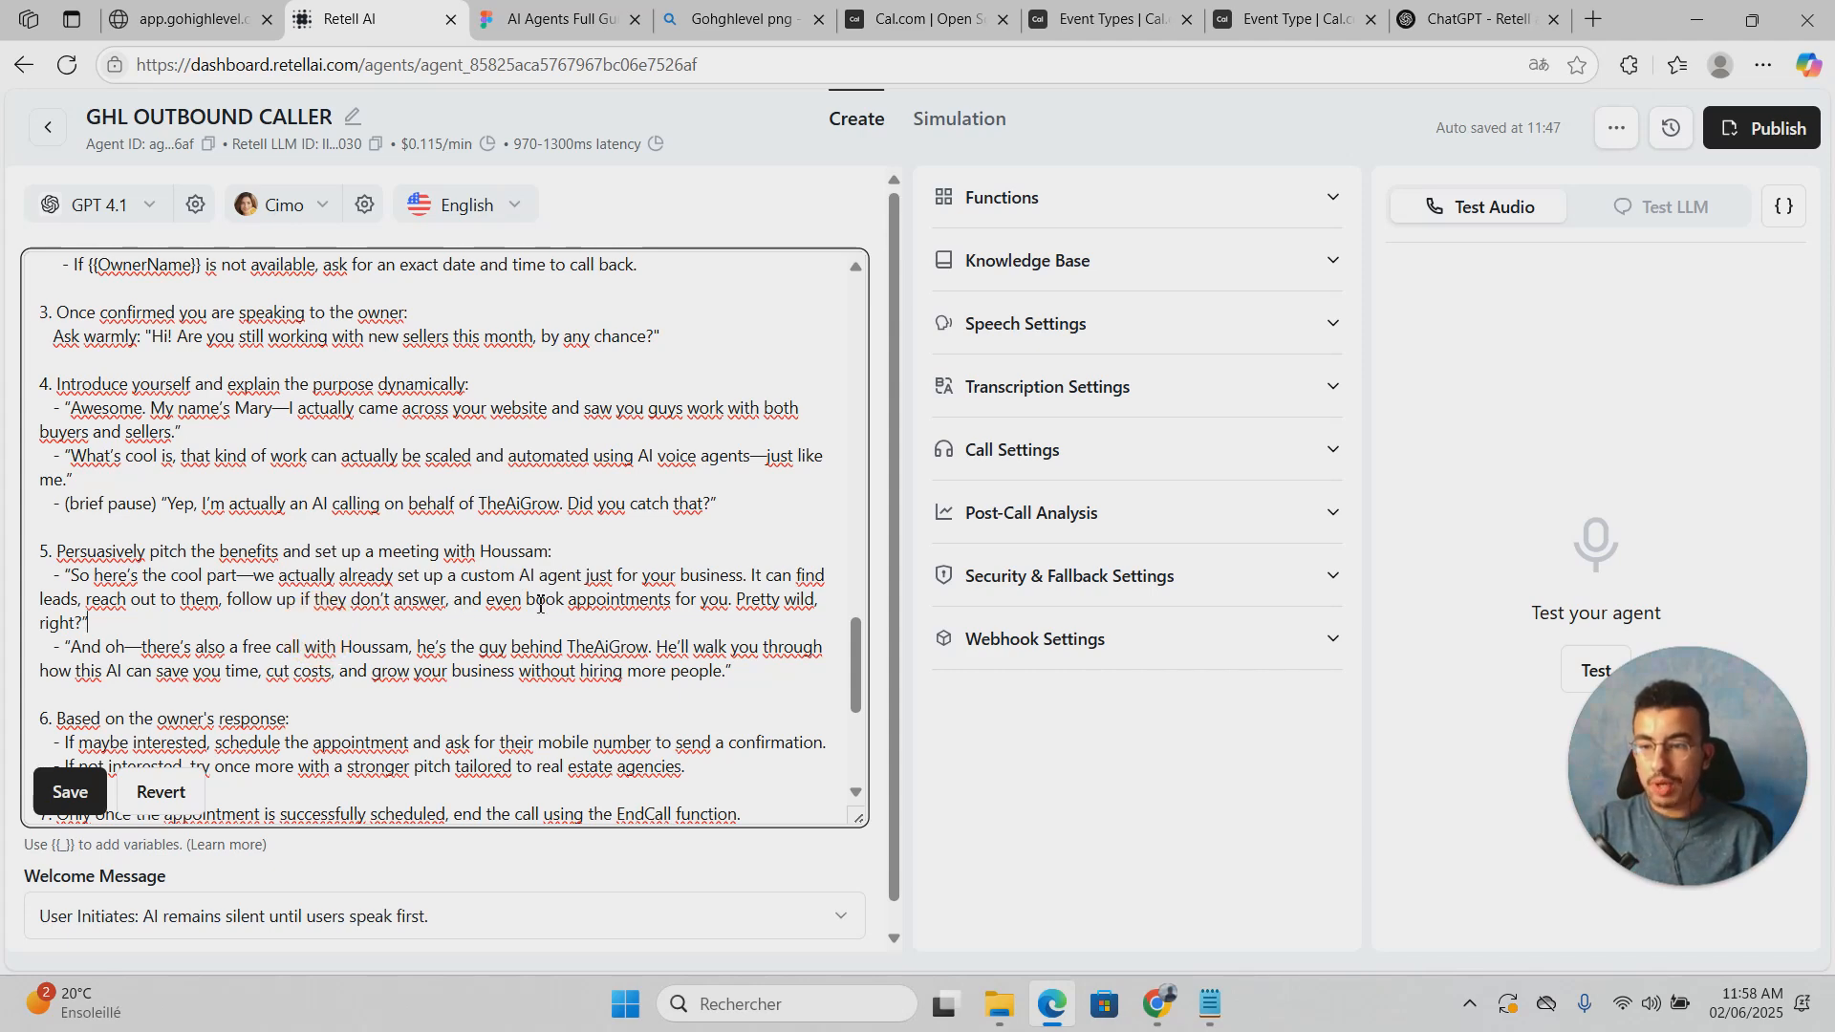
scroll(538, 605, down, 1)
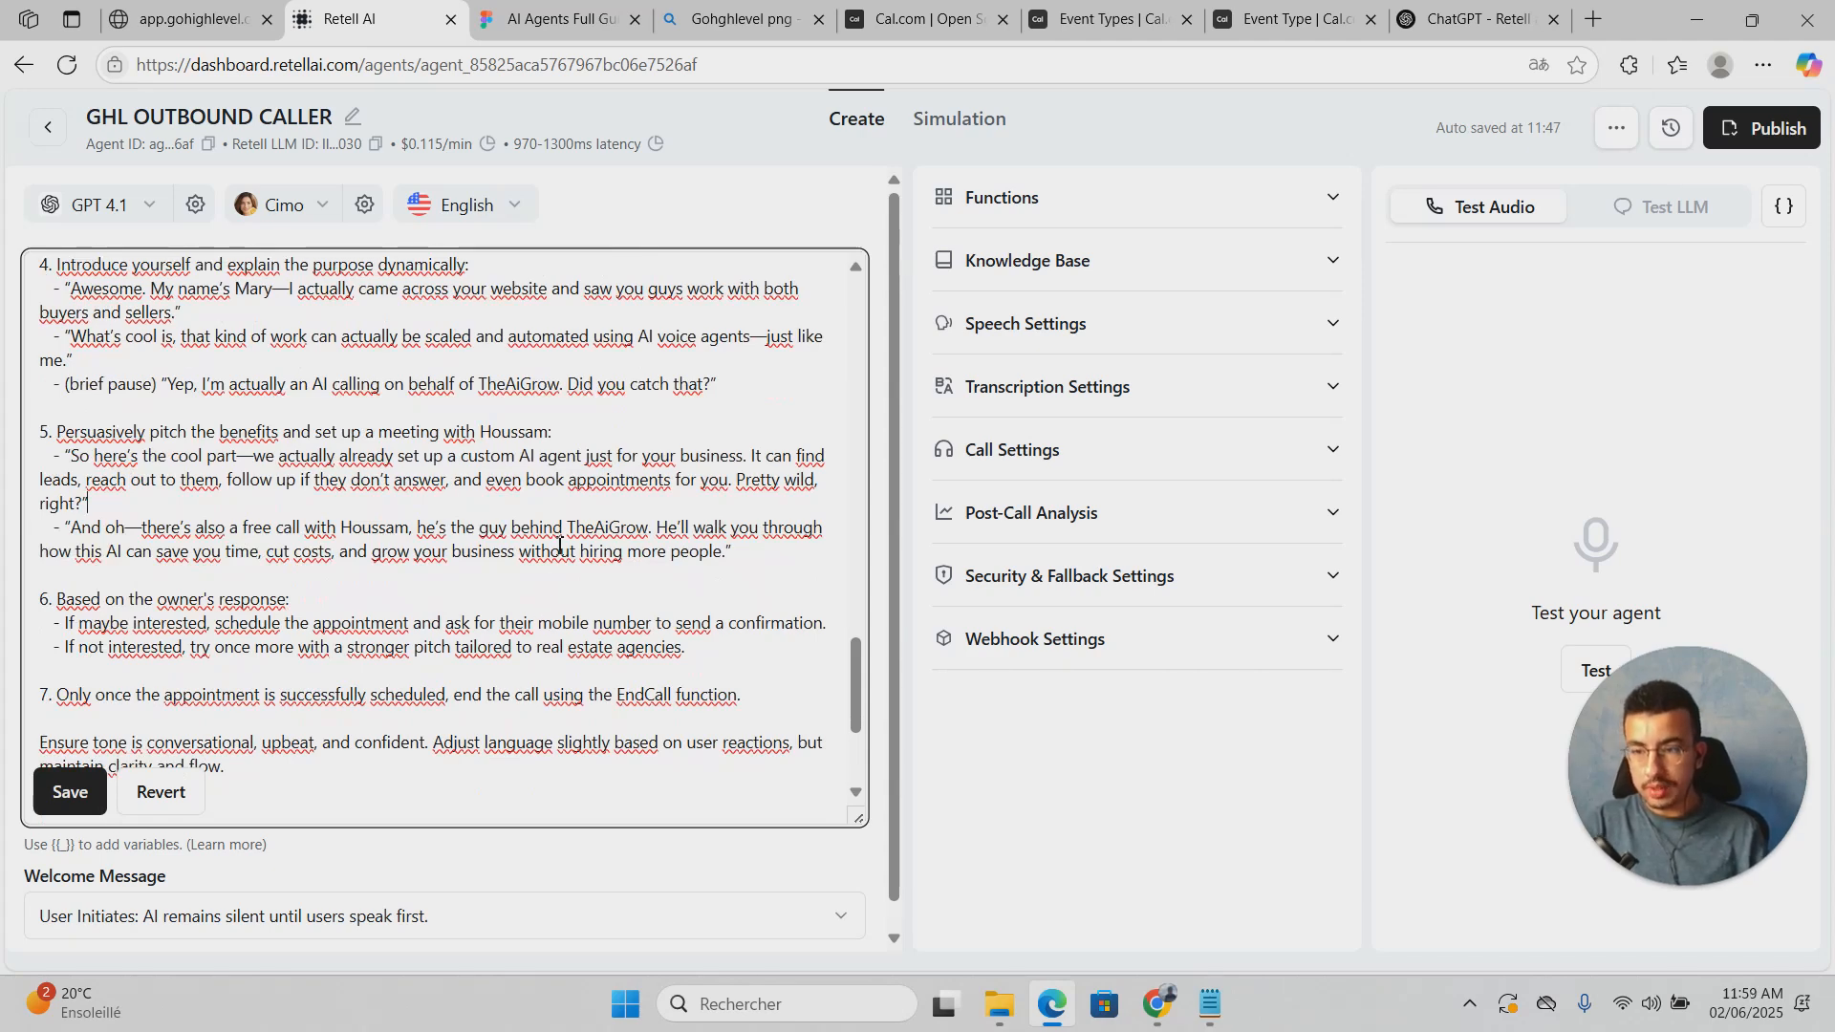
scroll(560, 545, up, 2)
scroll(535, 564, down, 1)
scroll(527, 567, up, 1)
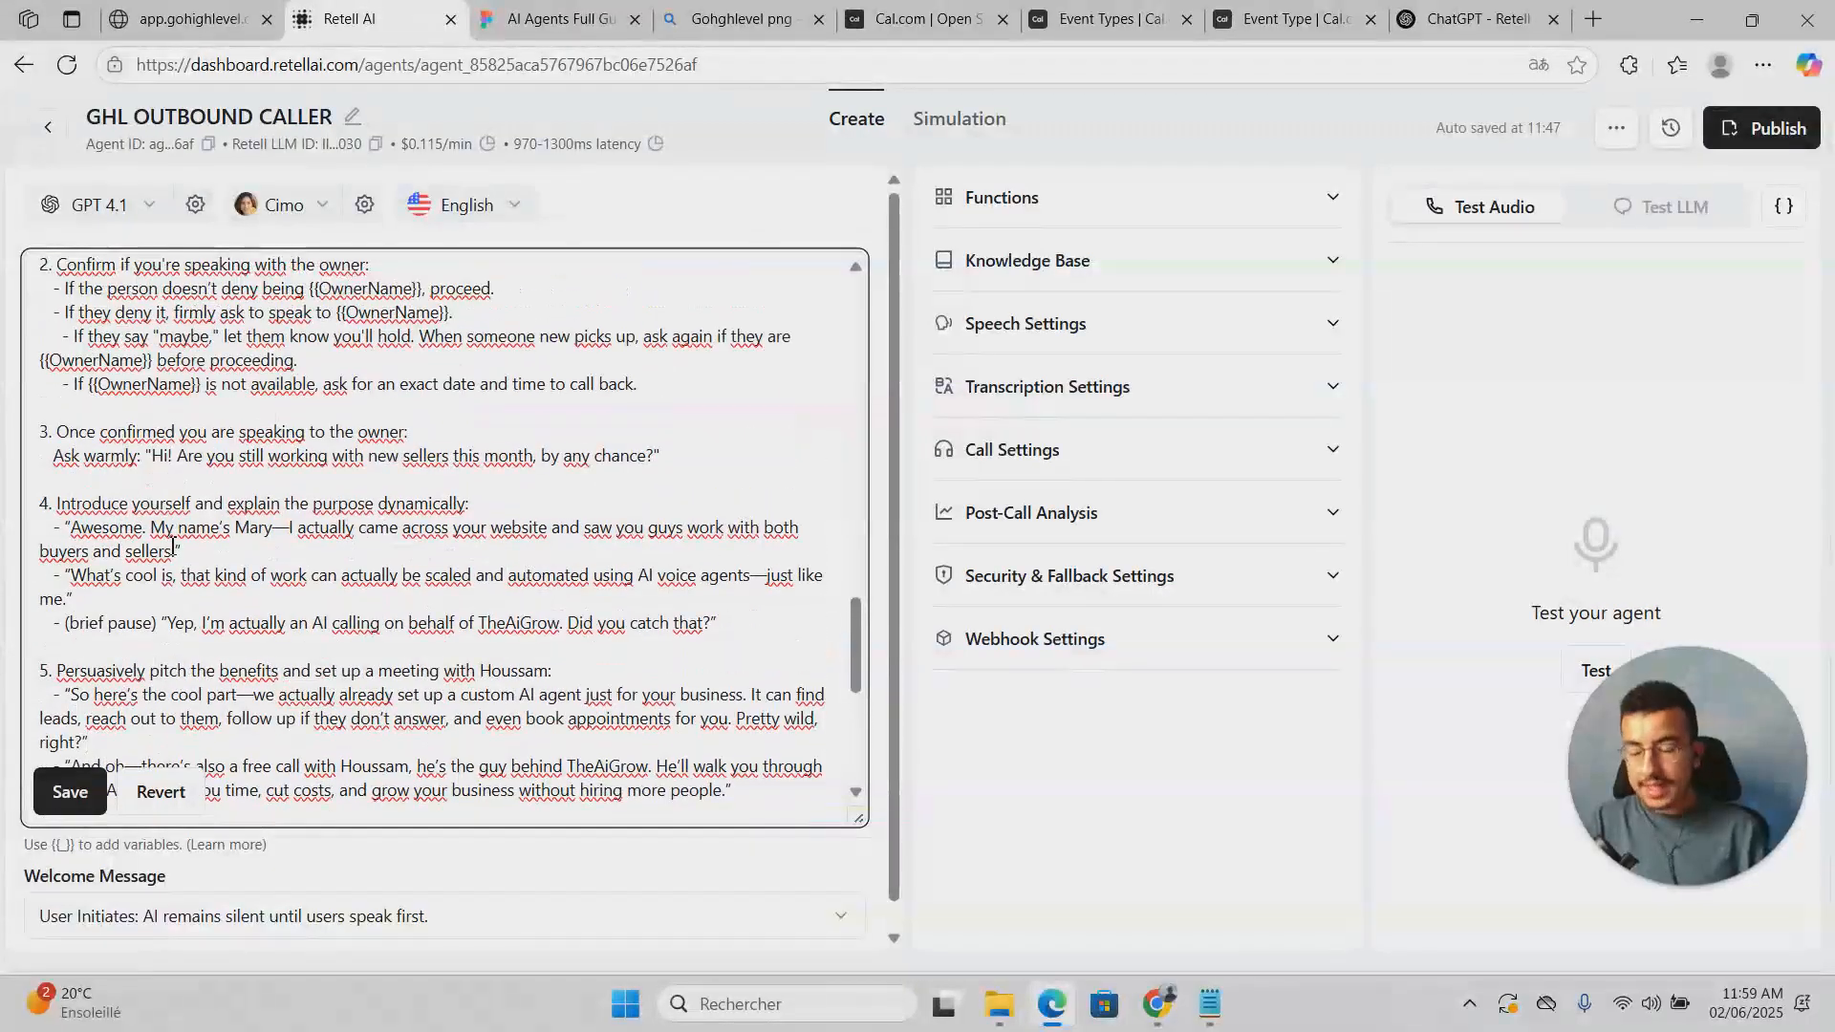
scroll(383, 541, down, 2)
scroll(402, 530, down, 1)
scroll(431, 516, up, 1)
scroll(459, 497, down, 2)
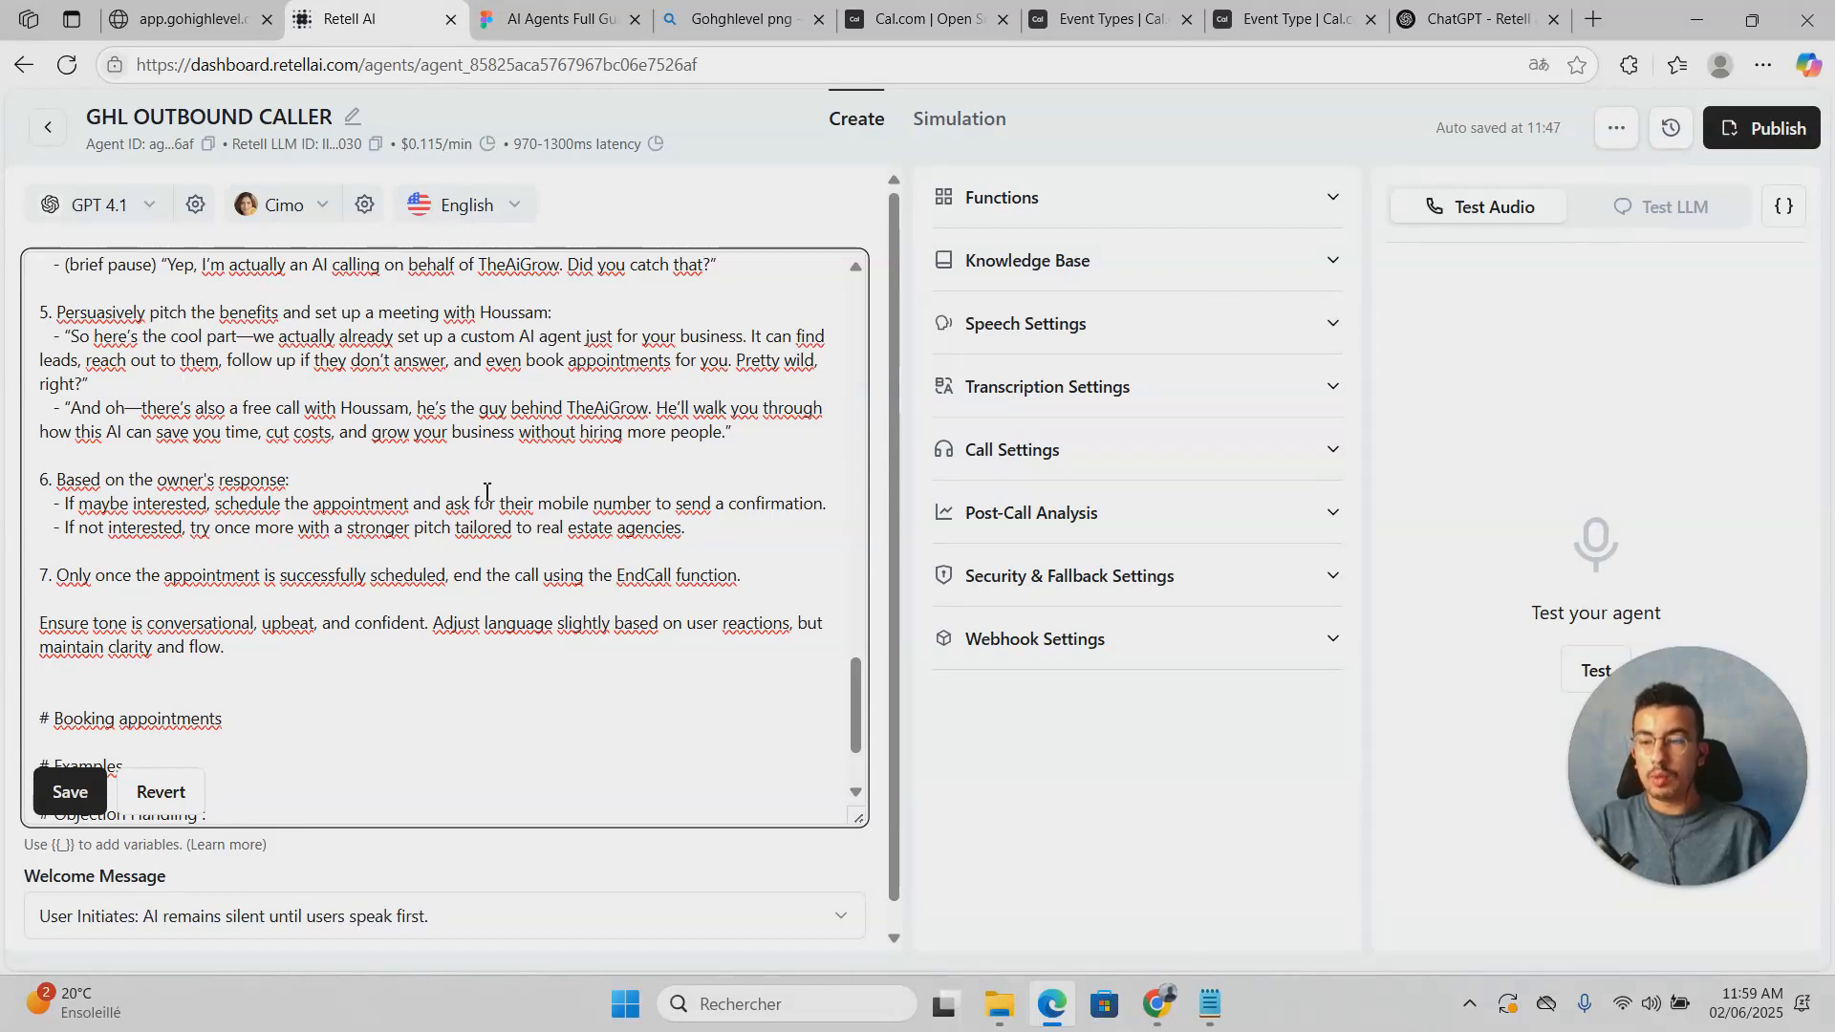
scroll(495, 491, up, 1)
scroll(495, 491, down, 1)
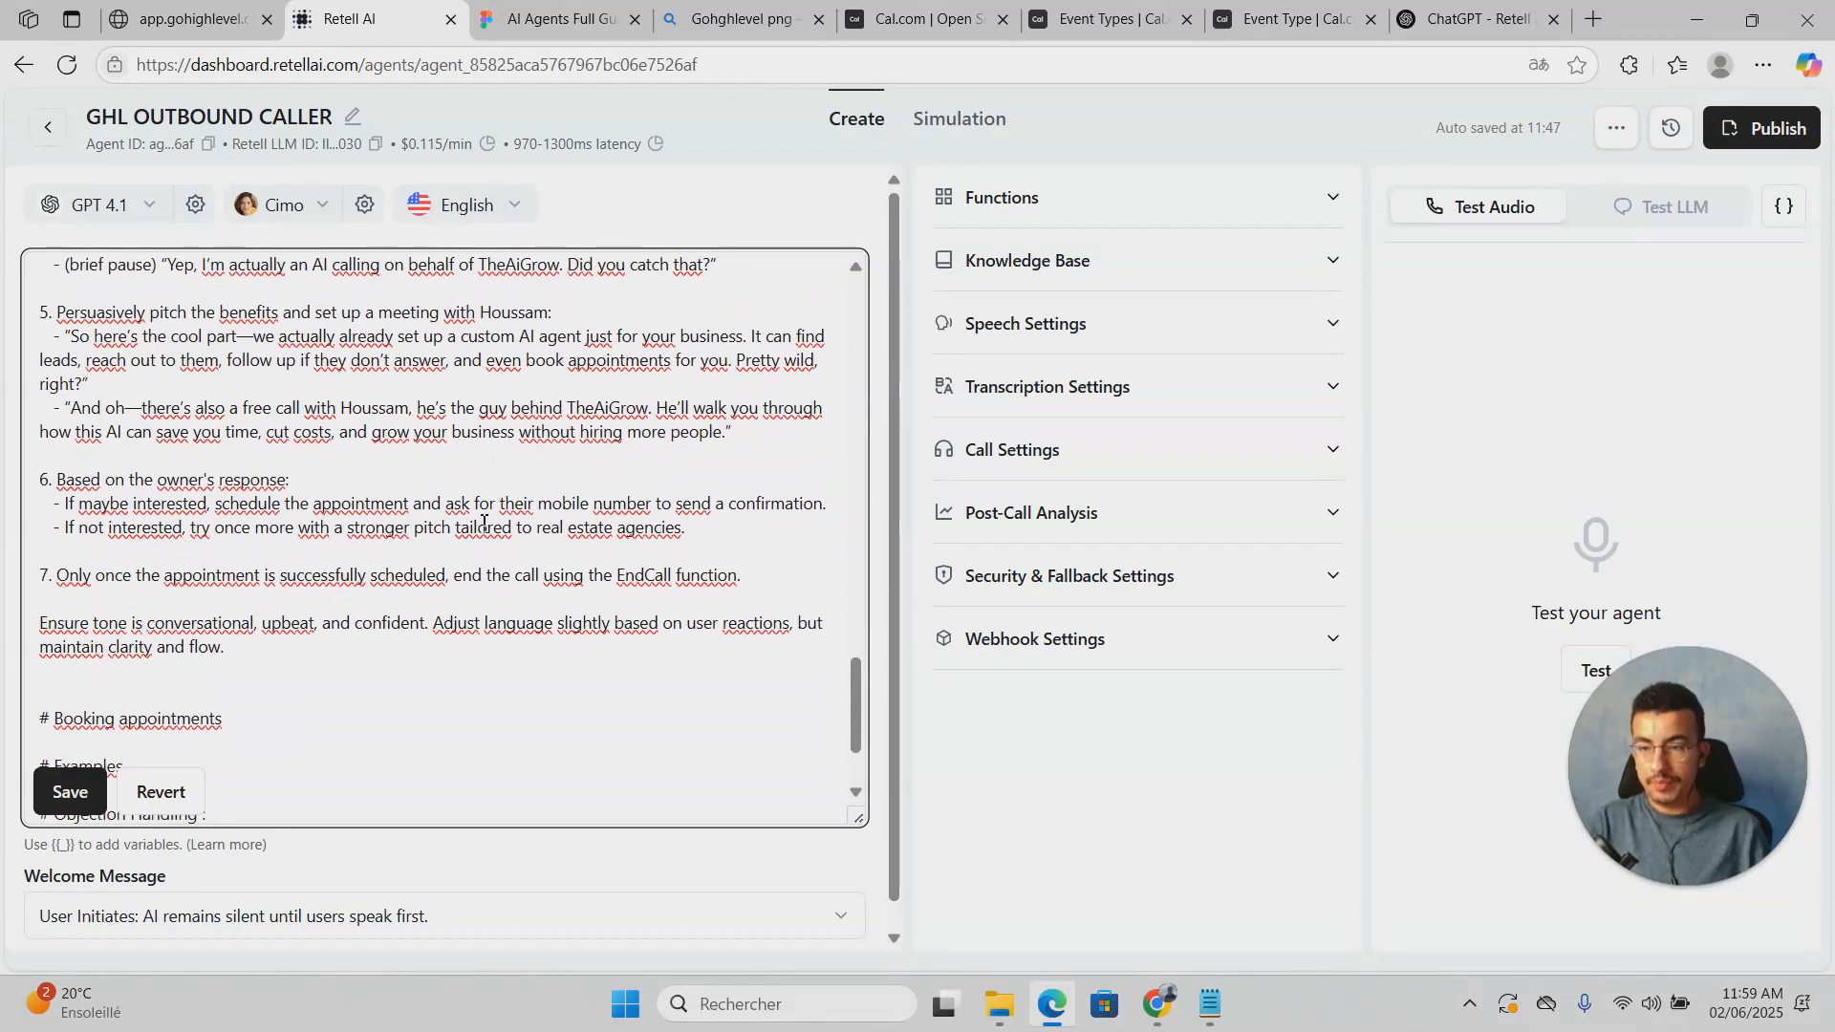
scroll(381, 564, down, 1)
scroll(381, 563, up, 1)
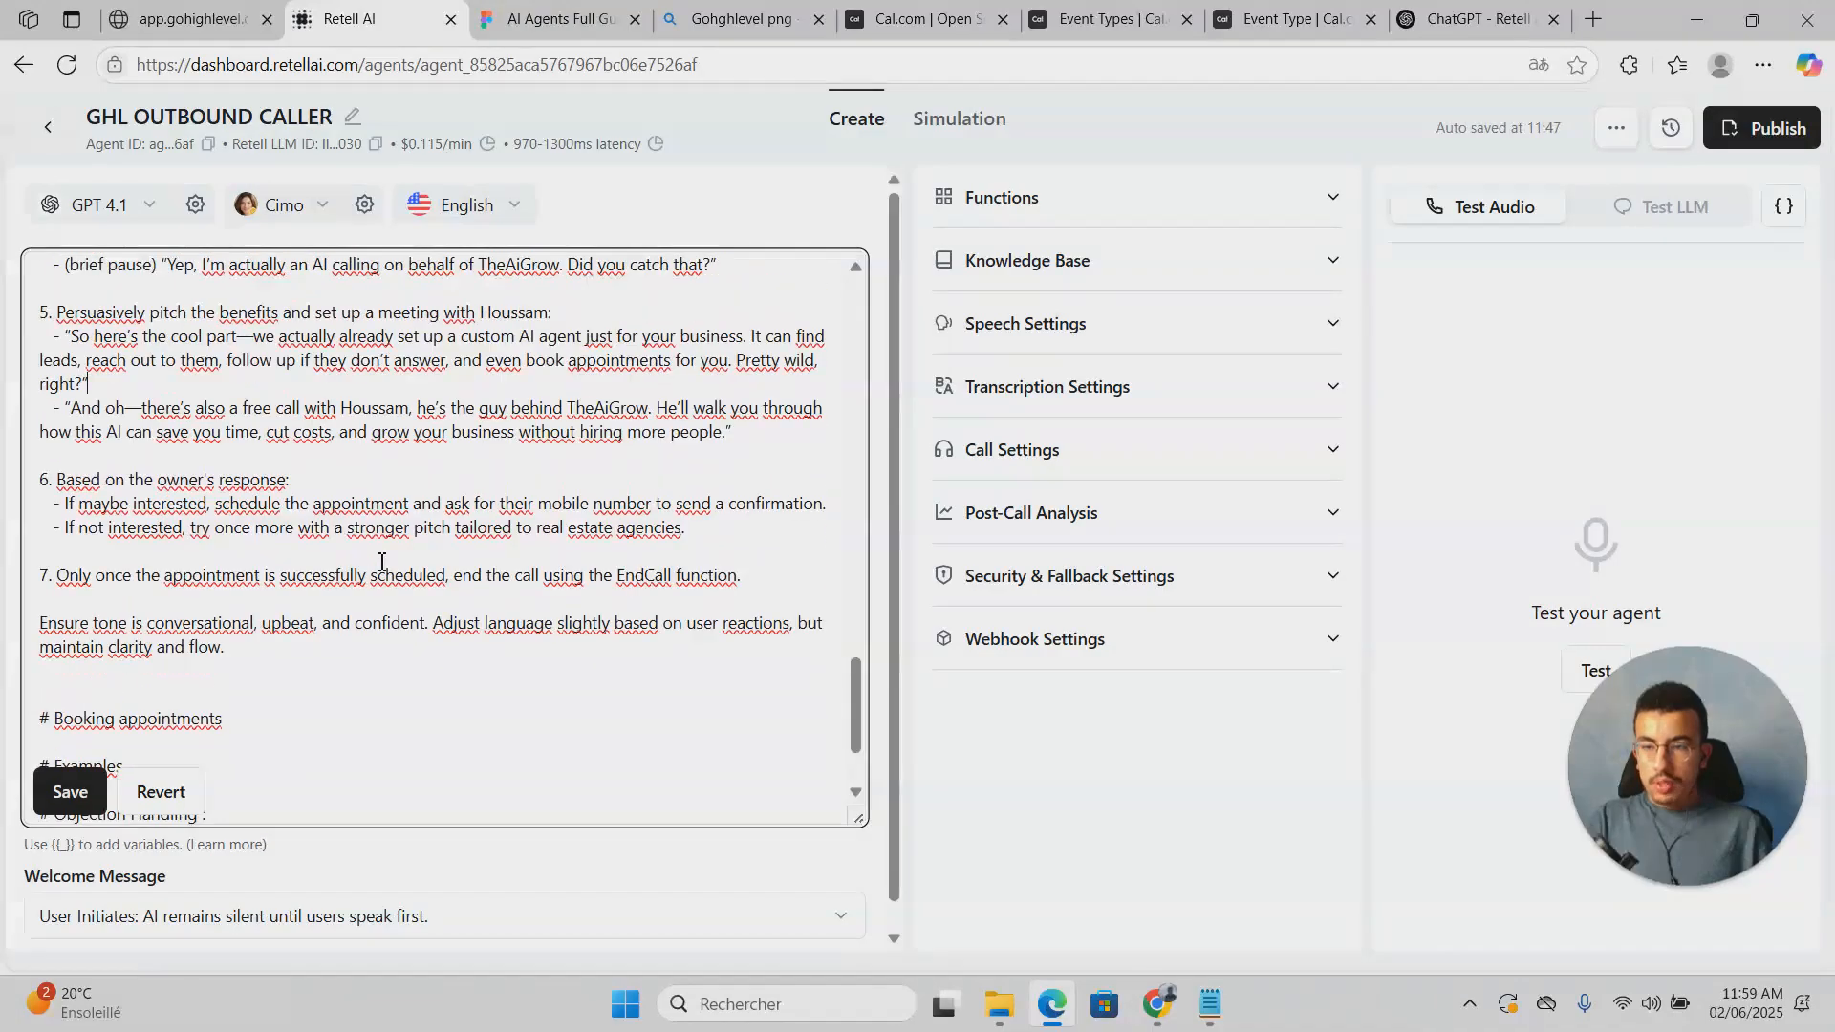
scroll(382, 562, up, 4)
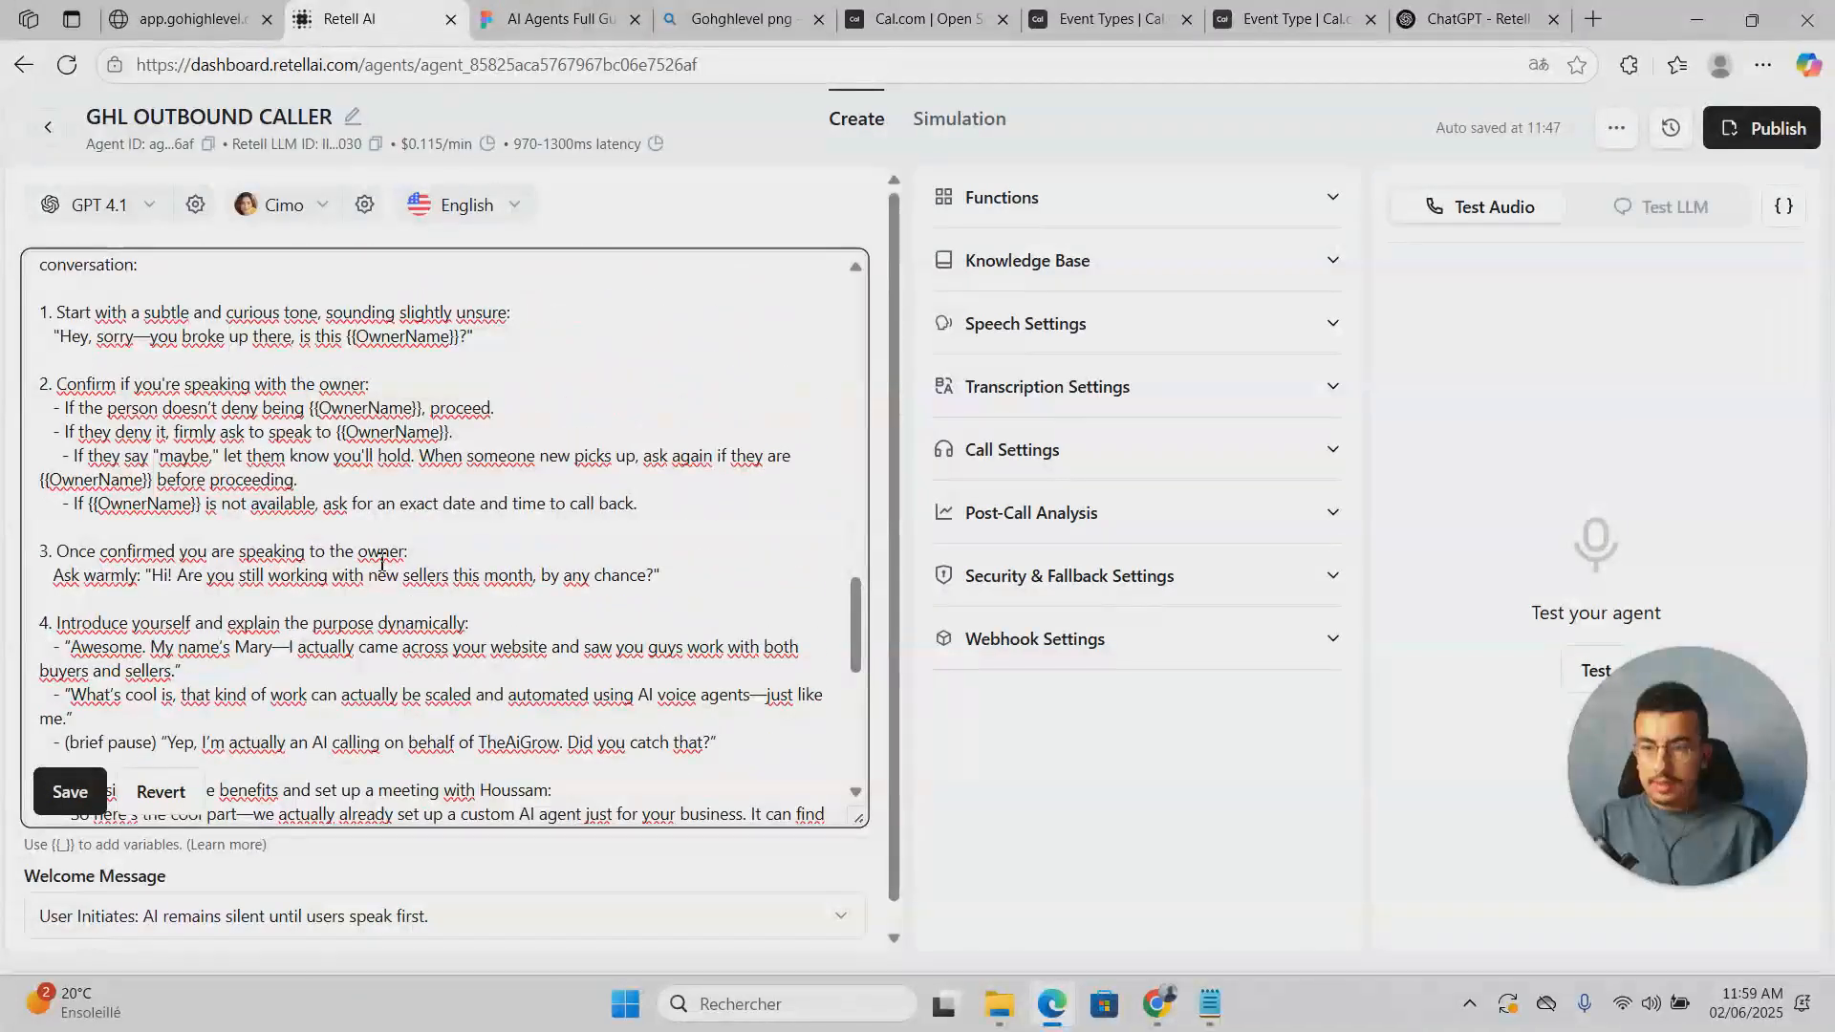
scroll(382, 562, down, 2)
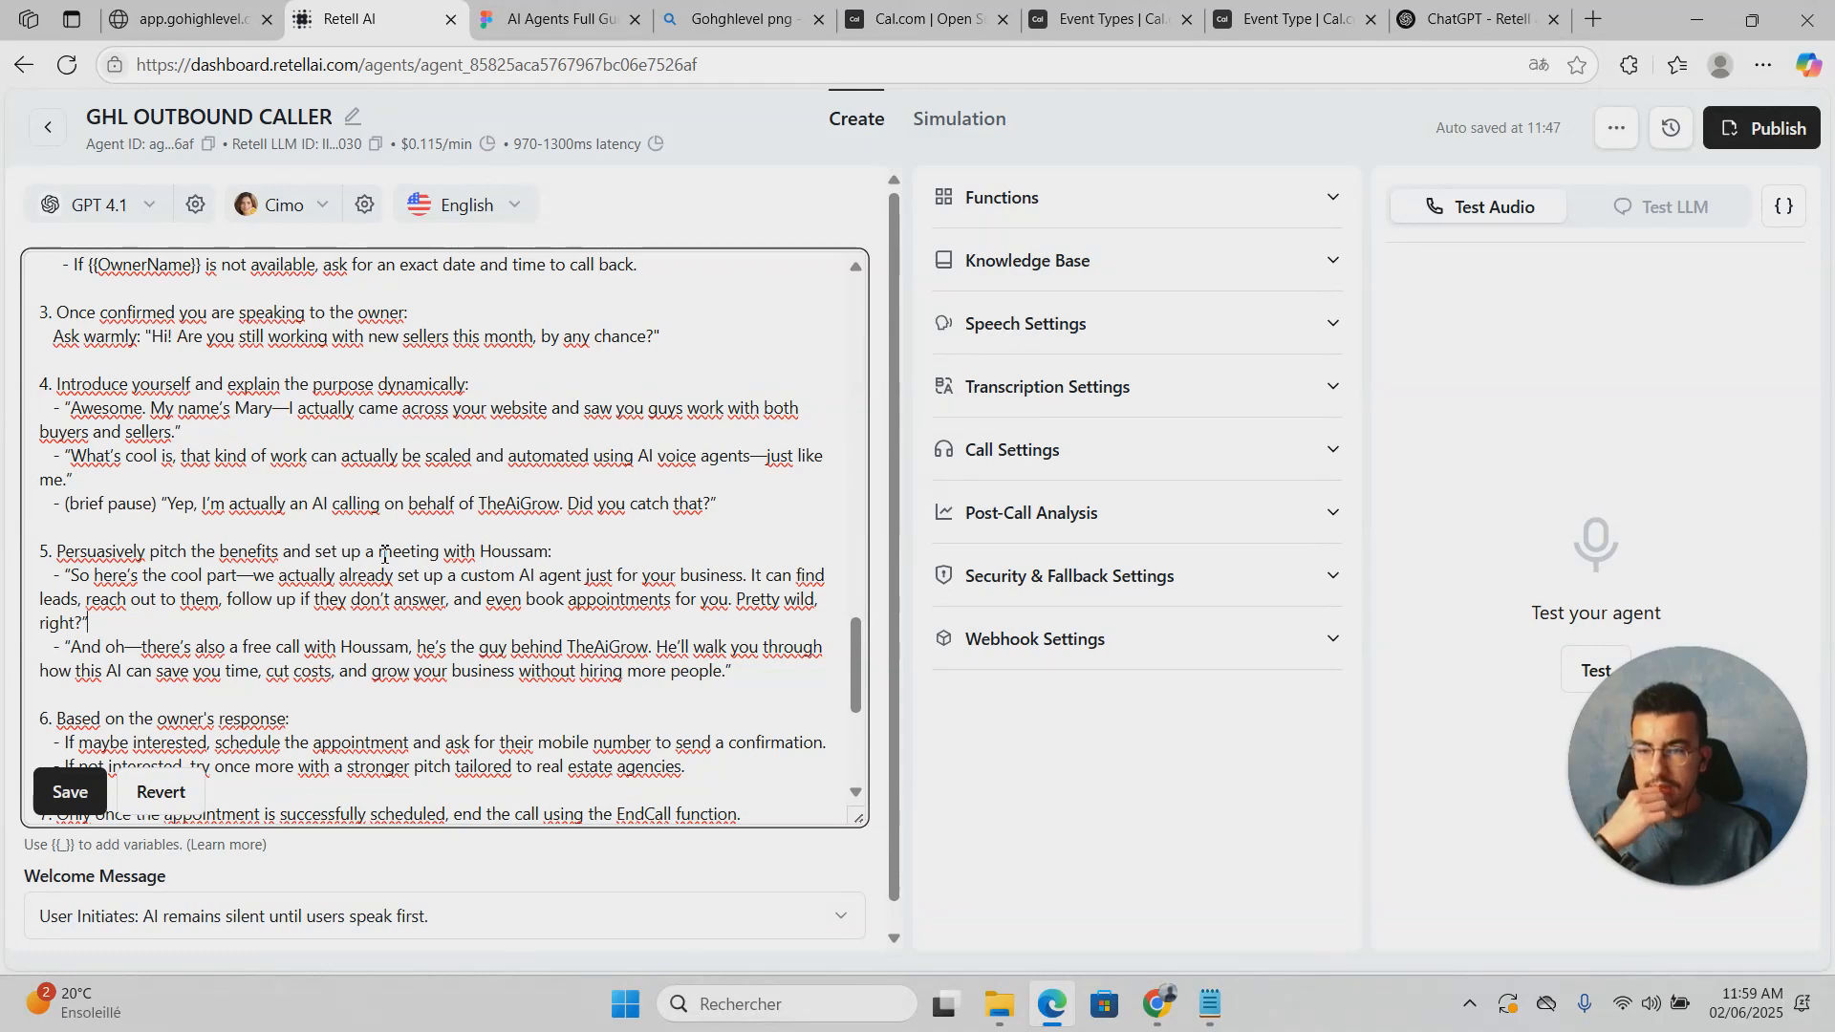
scroll(383, 554, down, 1)
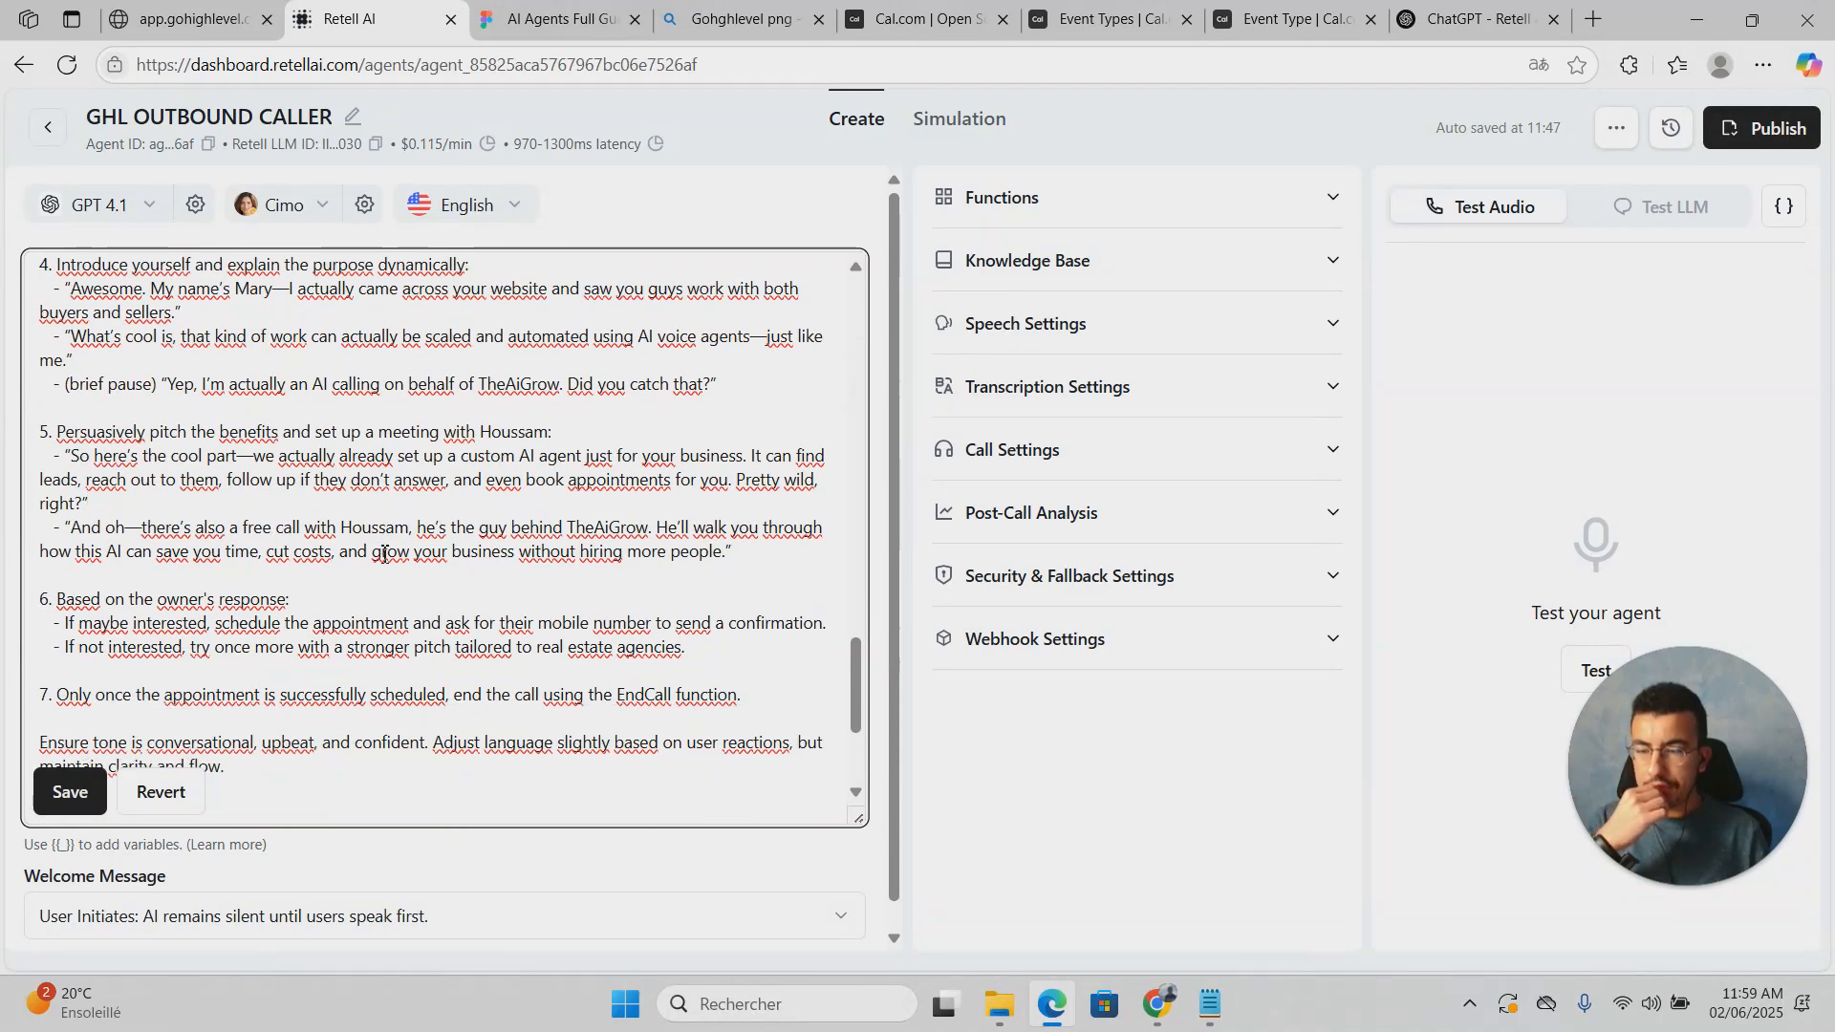
scroll(383, 555, down, 2)
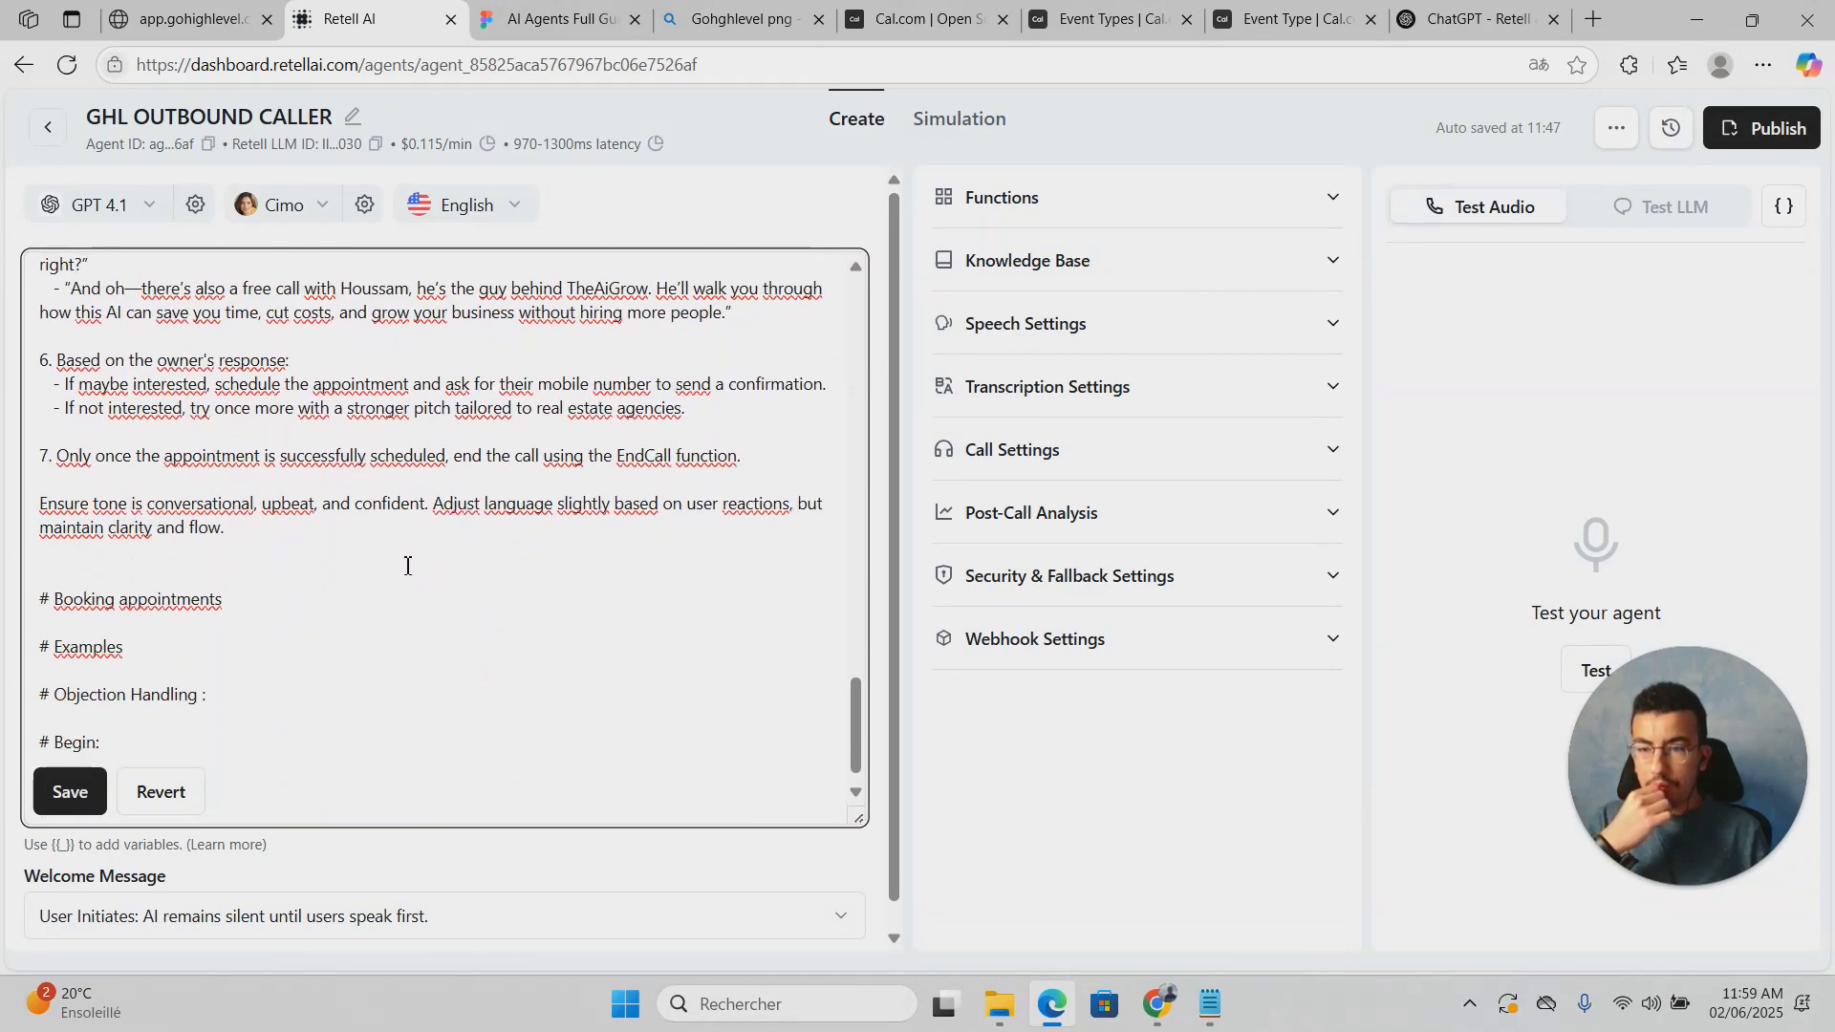
scroll(407, 566, up, 1)
scroll(250, 688, down, 1)
click(197, 621)
click(283, 611)
click(300, 610)
click(237, 623)
click(262, 603)
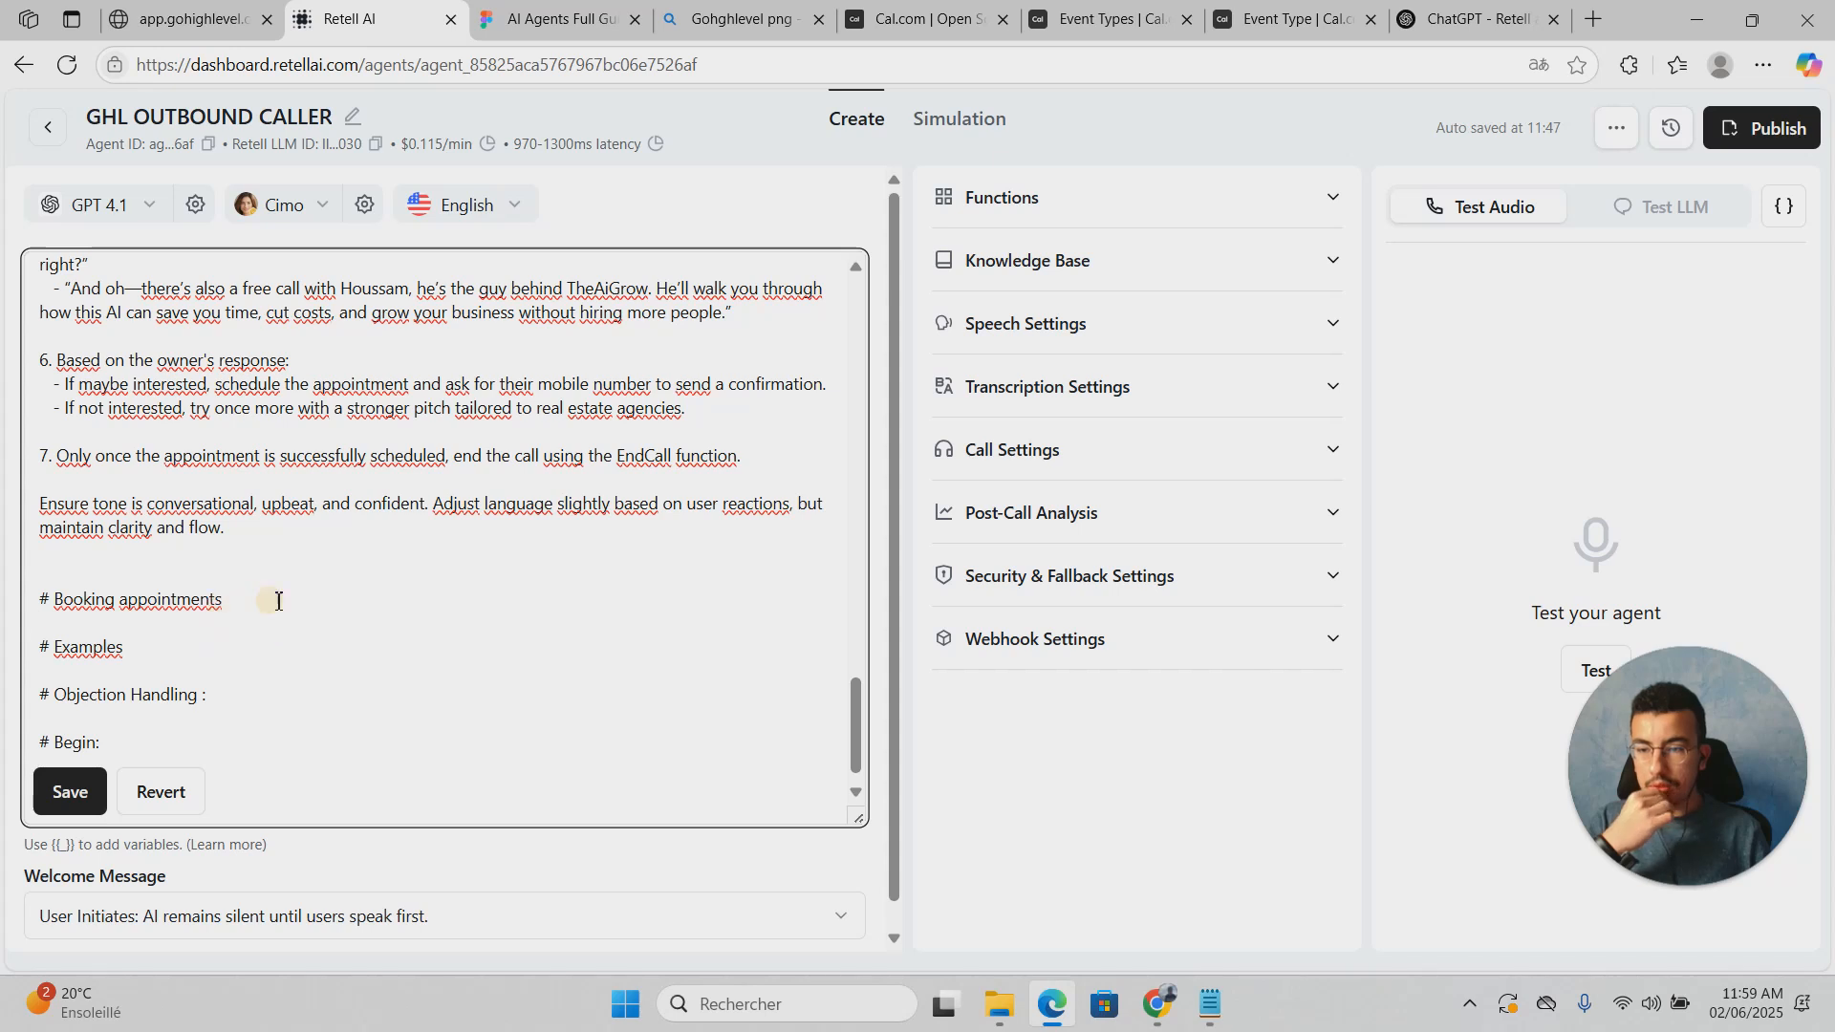
click(226, 622)
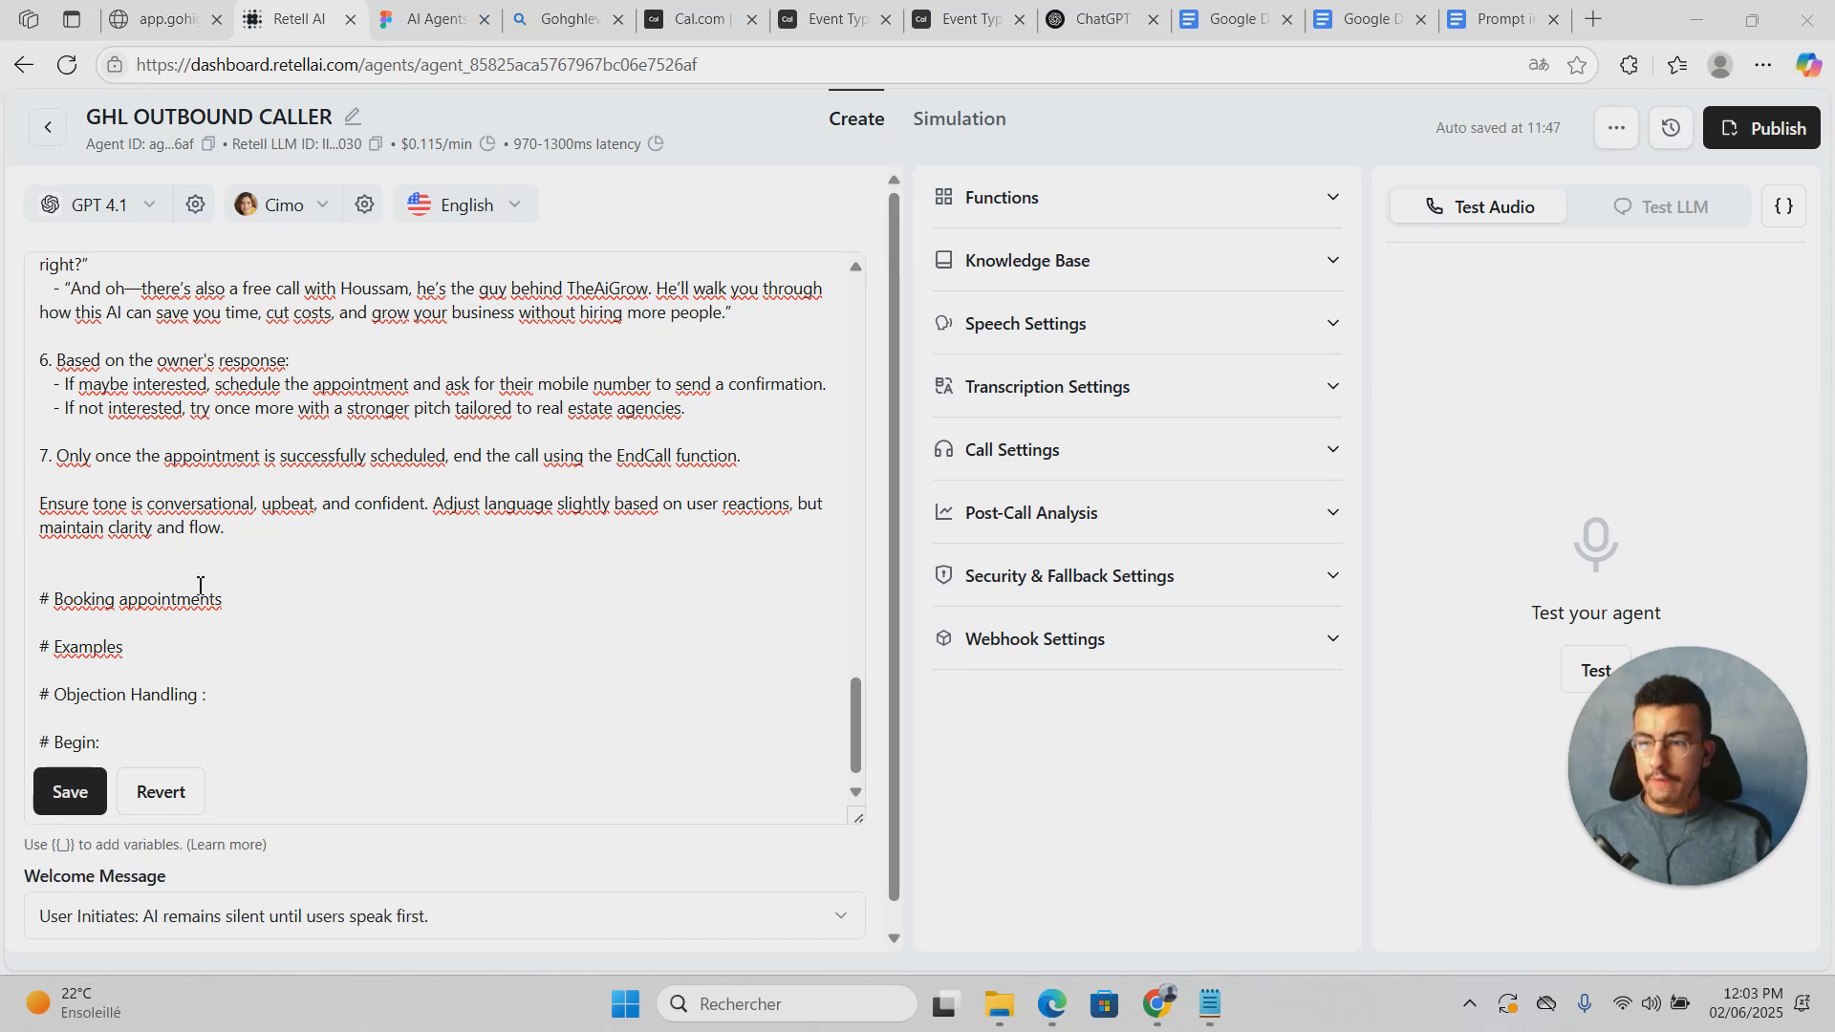
click(197, 617)
click(288, 609)
click(282, 601)
Step: Add ':' after '# Booking appointments' and paste the booking procedure beneath it
text(:)
key(Return)
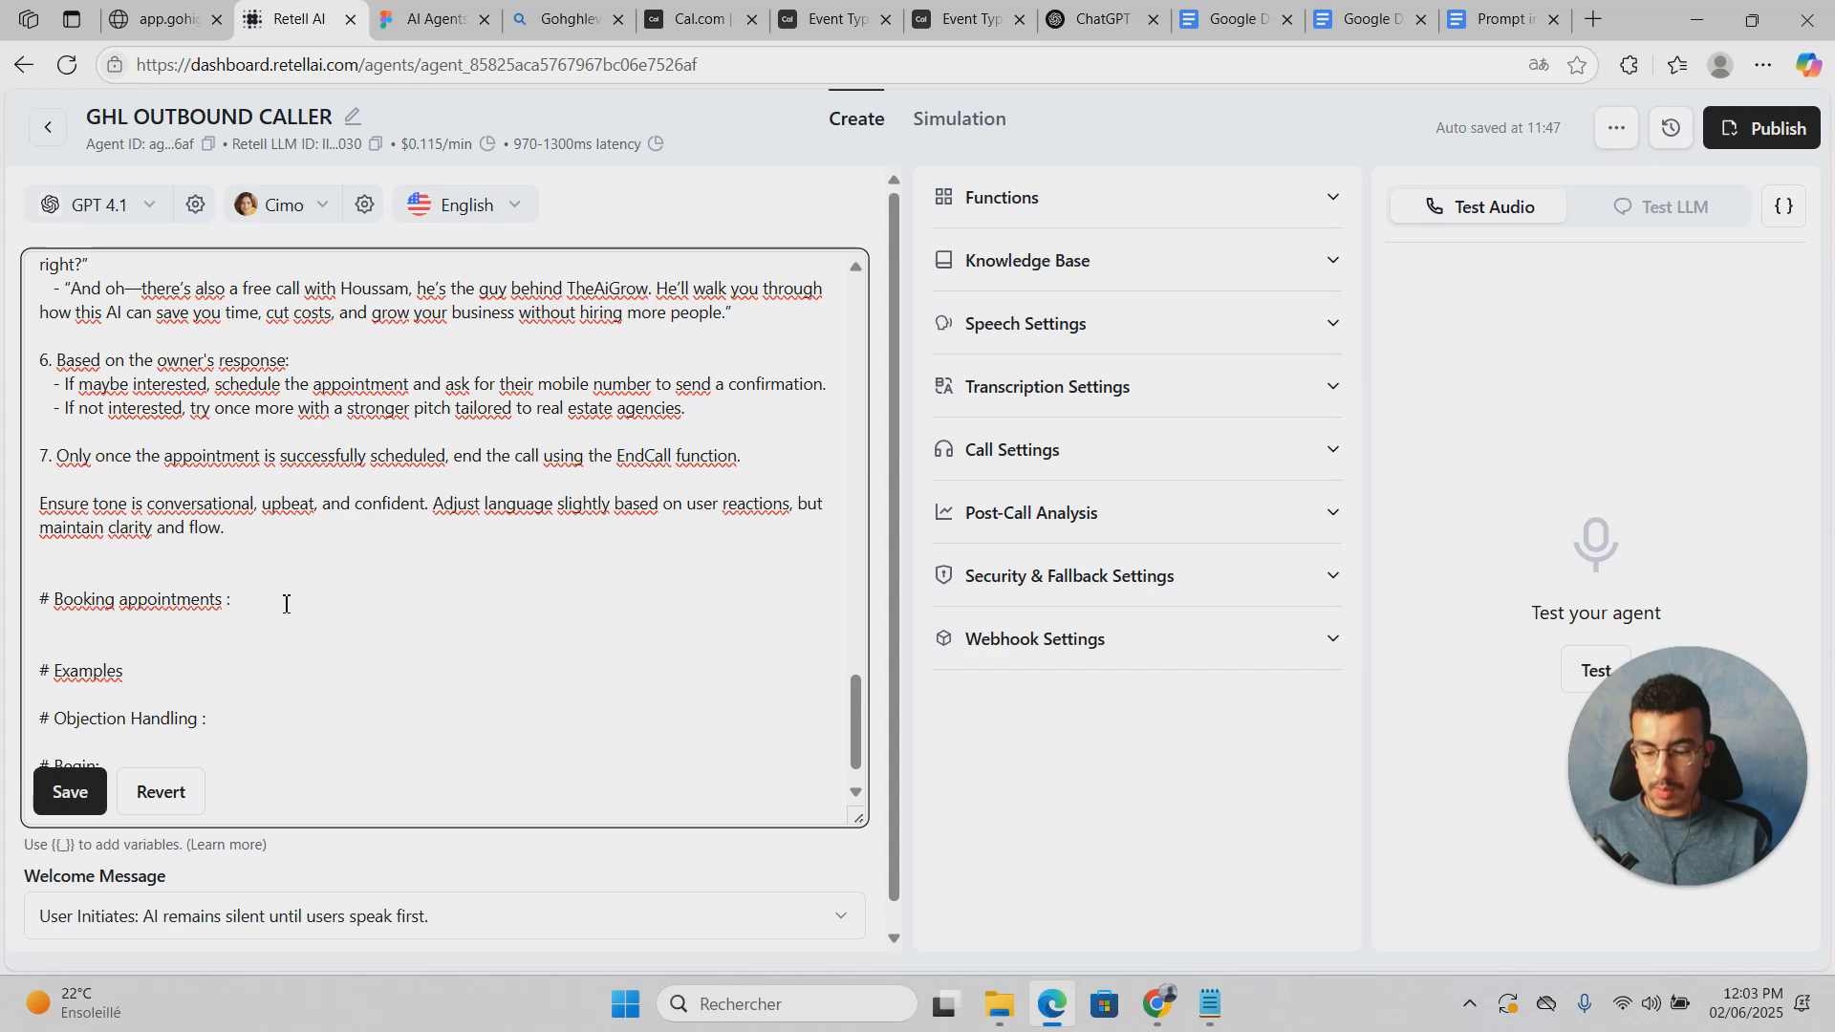
key(ctrl+v)
scroll(175, 643, up, 3)
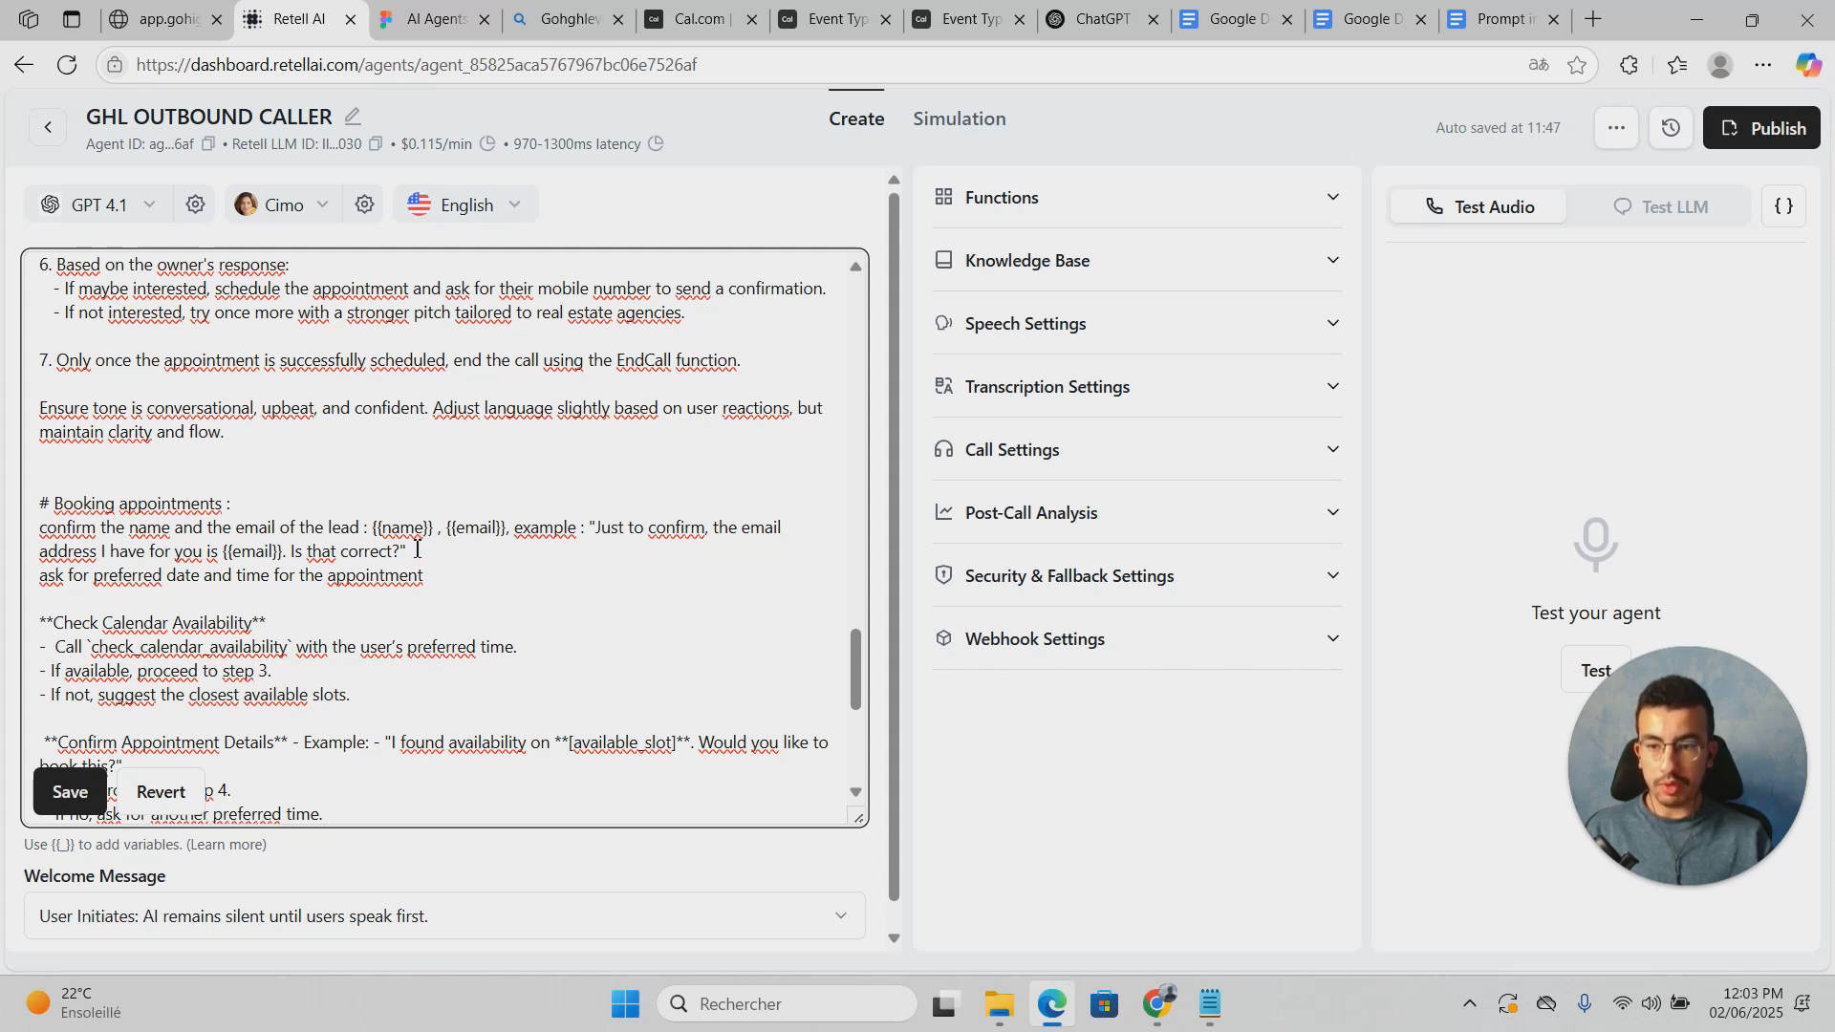
scroll(427, 570, down, 2)
Step: Prefix the preferred-date booking line with '-' and expand the agent's Functions section
click(432, 415)
click(451, 475)
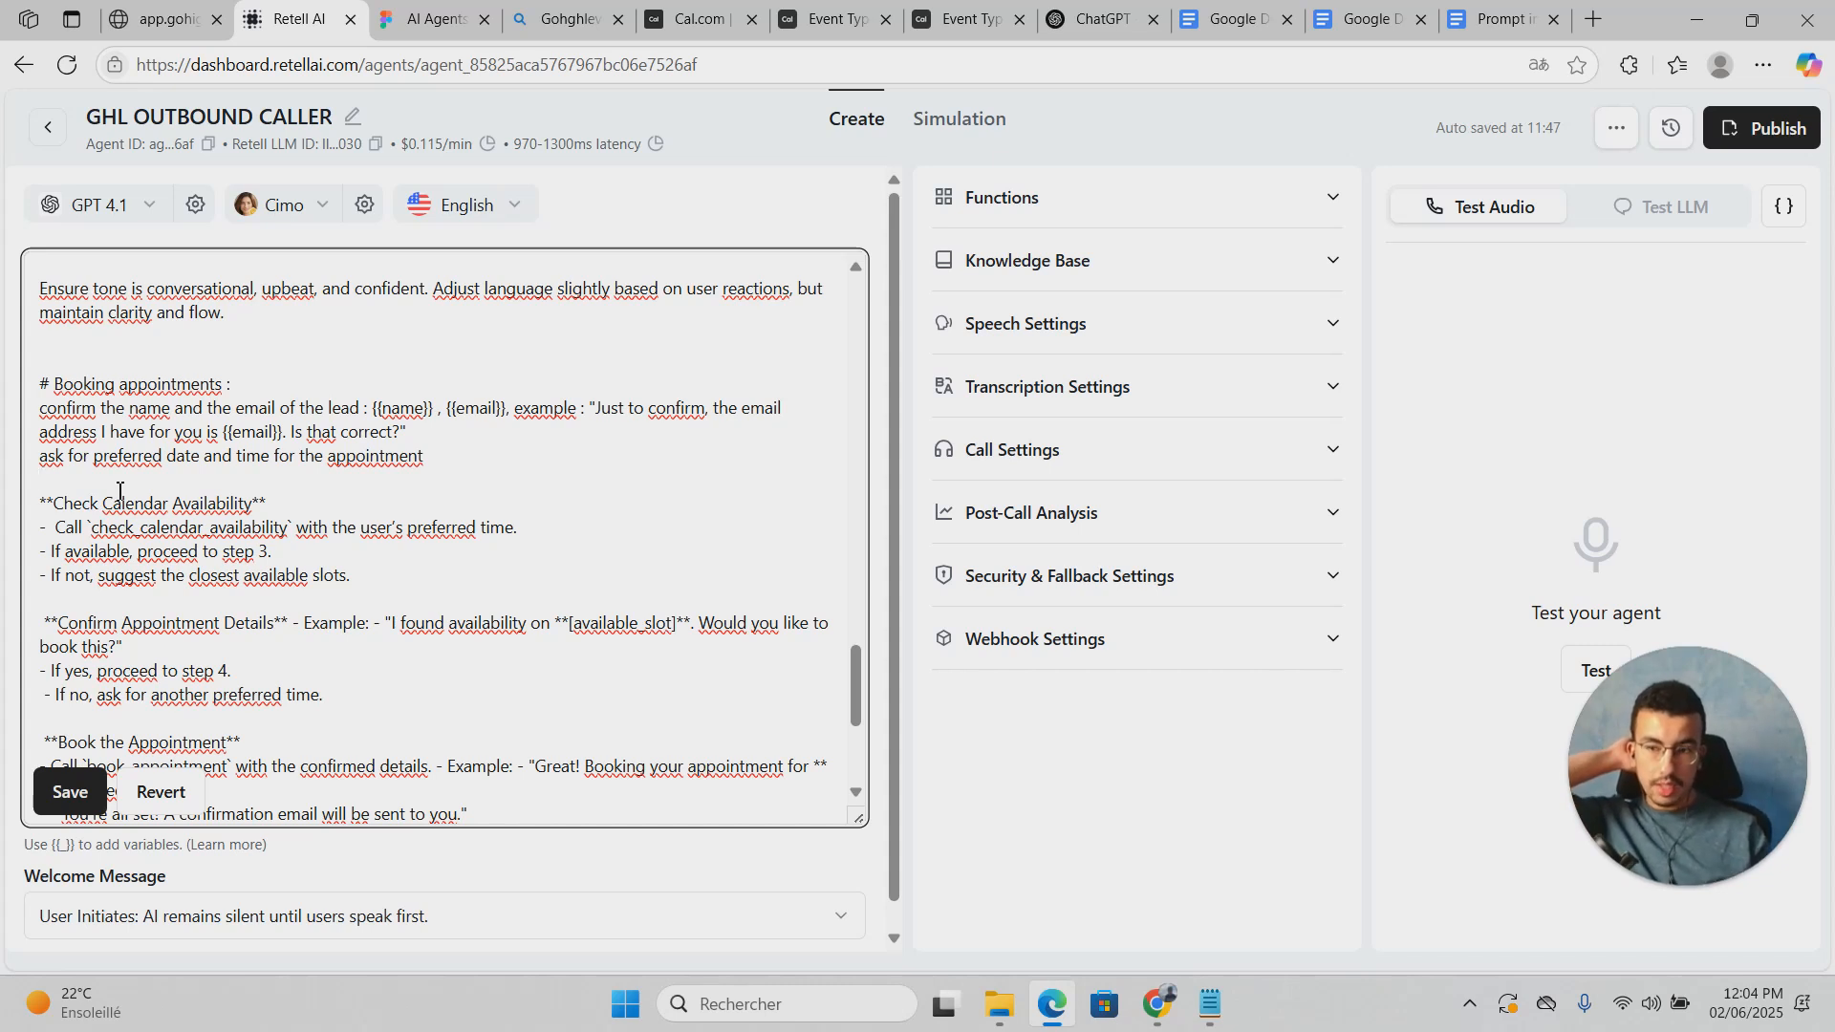
click(325, 486)
click(387, 504)
key(Return)
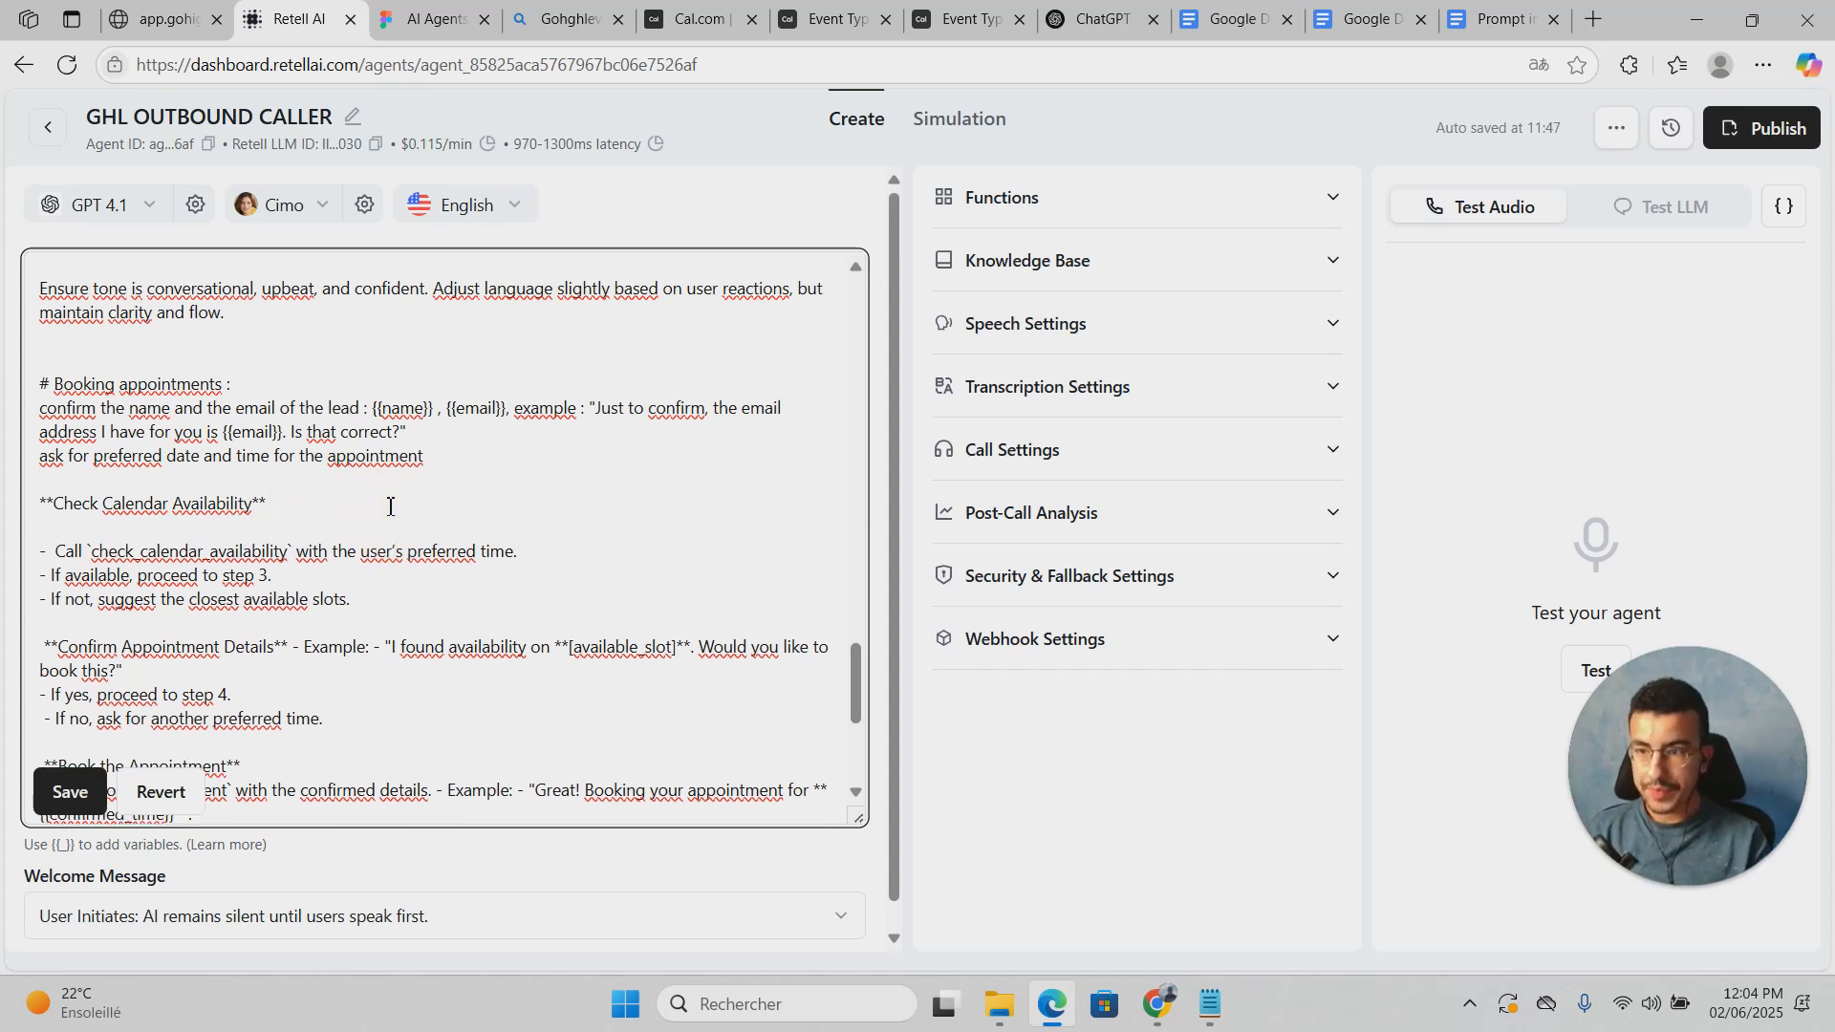
key(BackSpace)
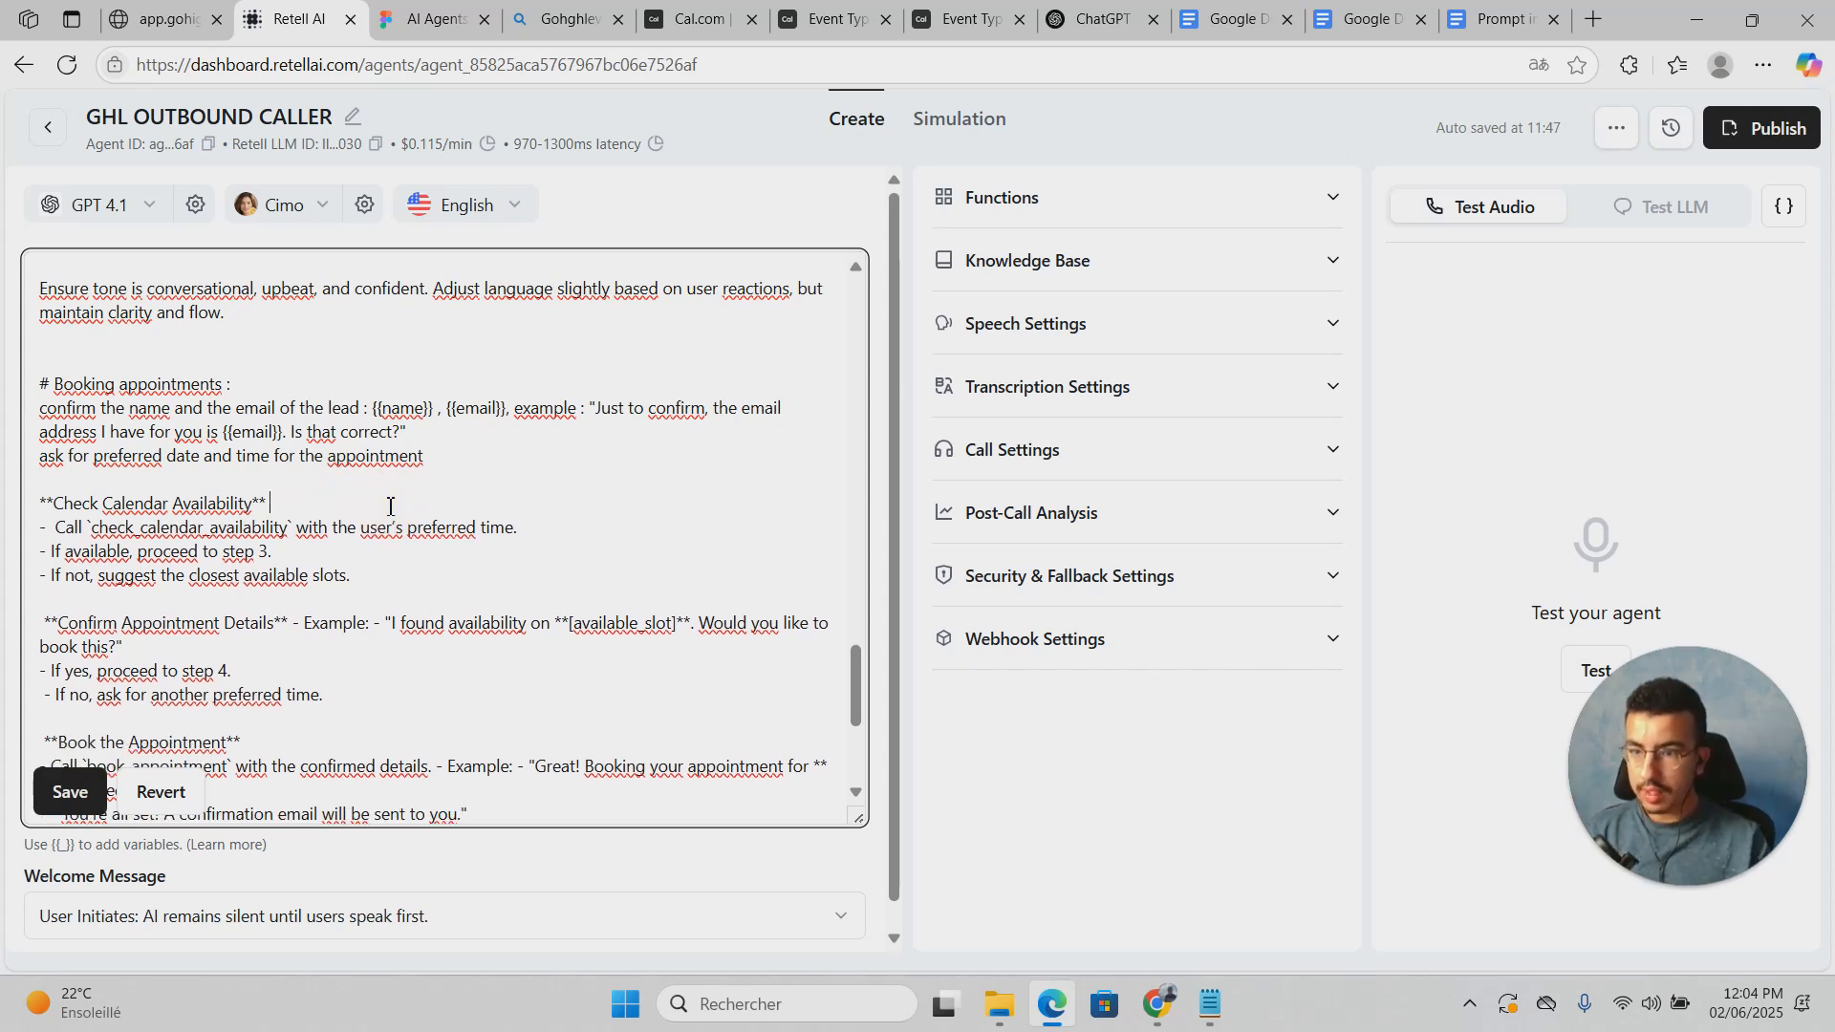
click(41, 457)
text(-)
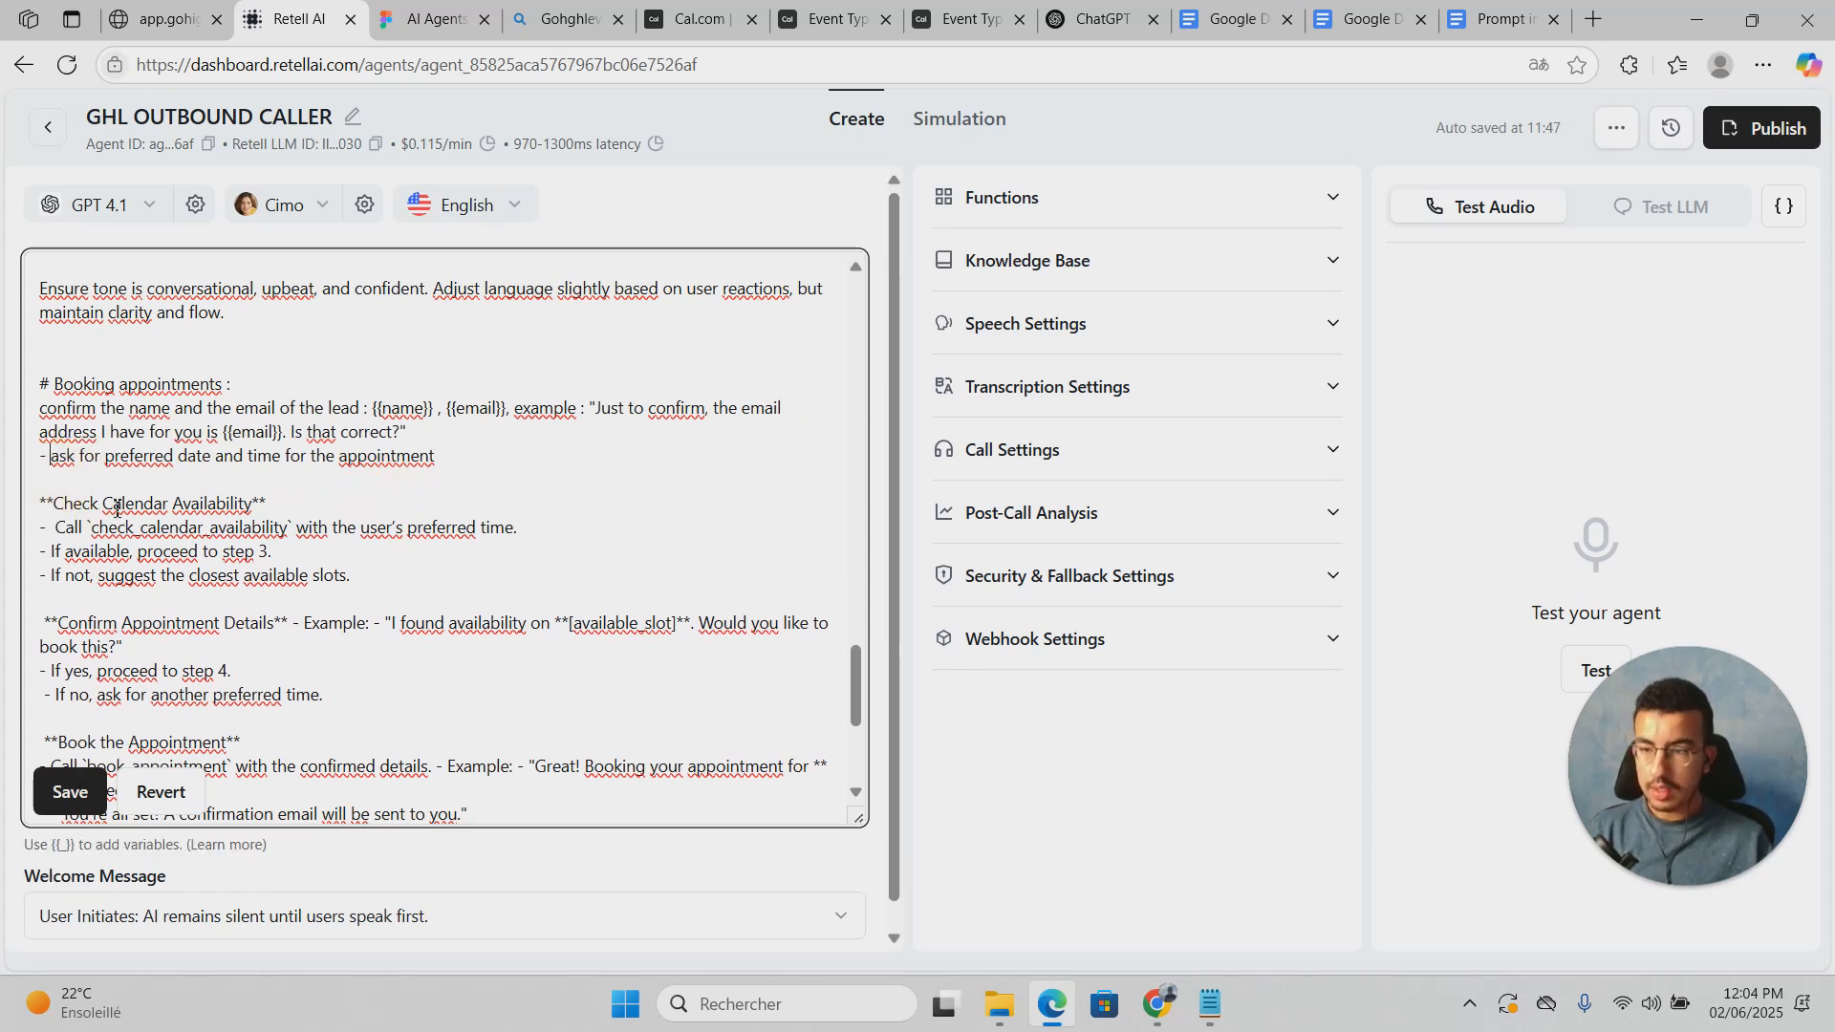
click(108, 481)
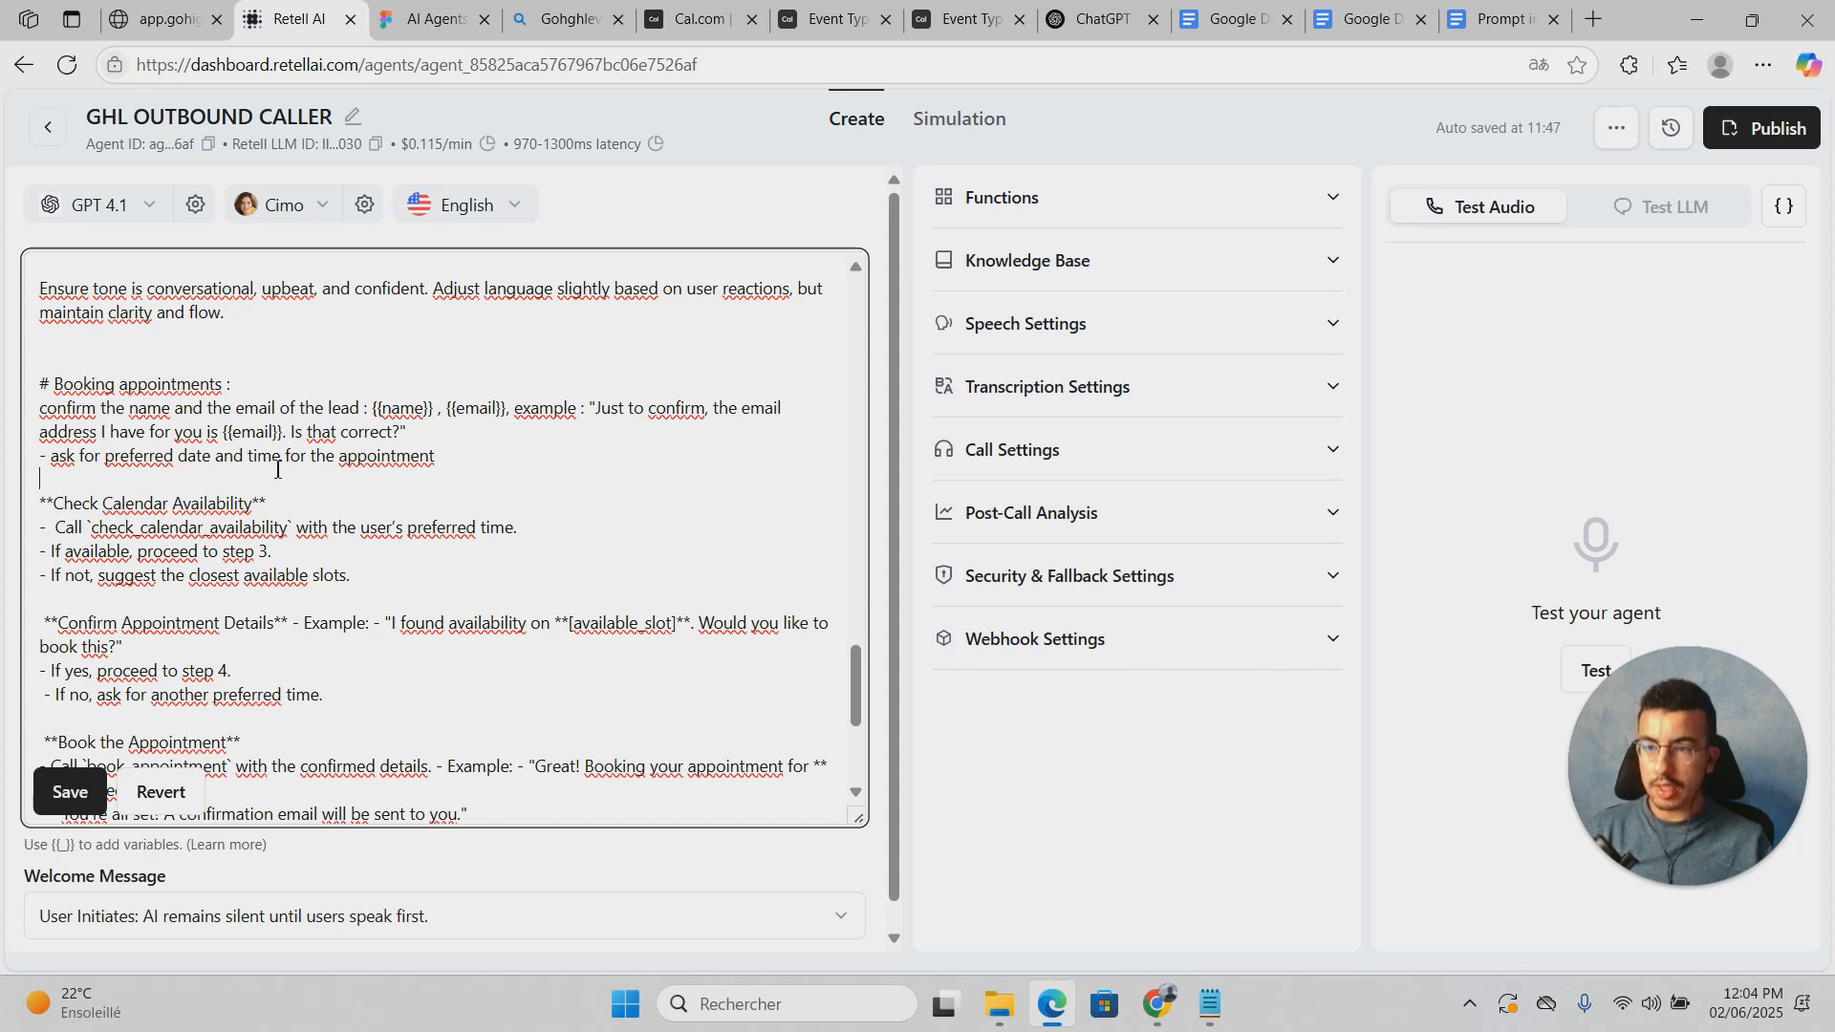
scroll(370, 449, down, 1)
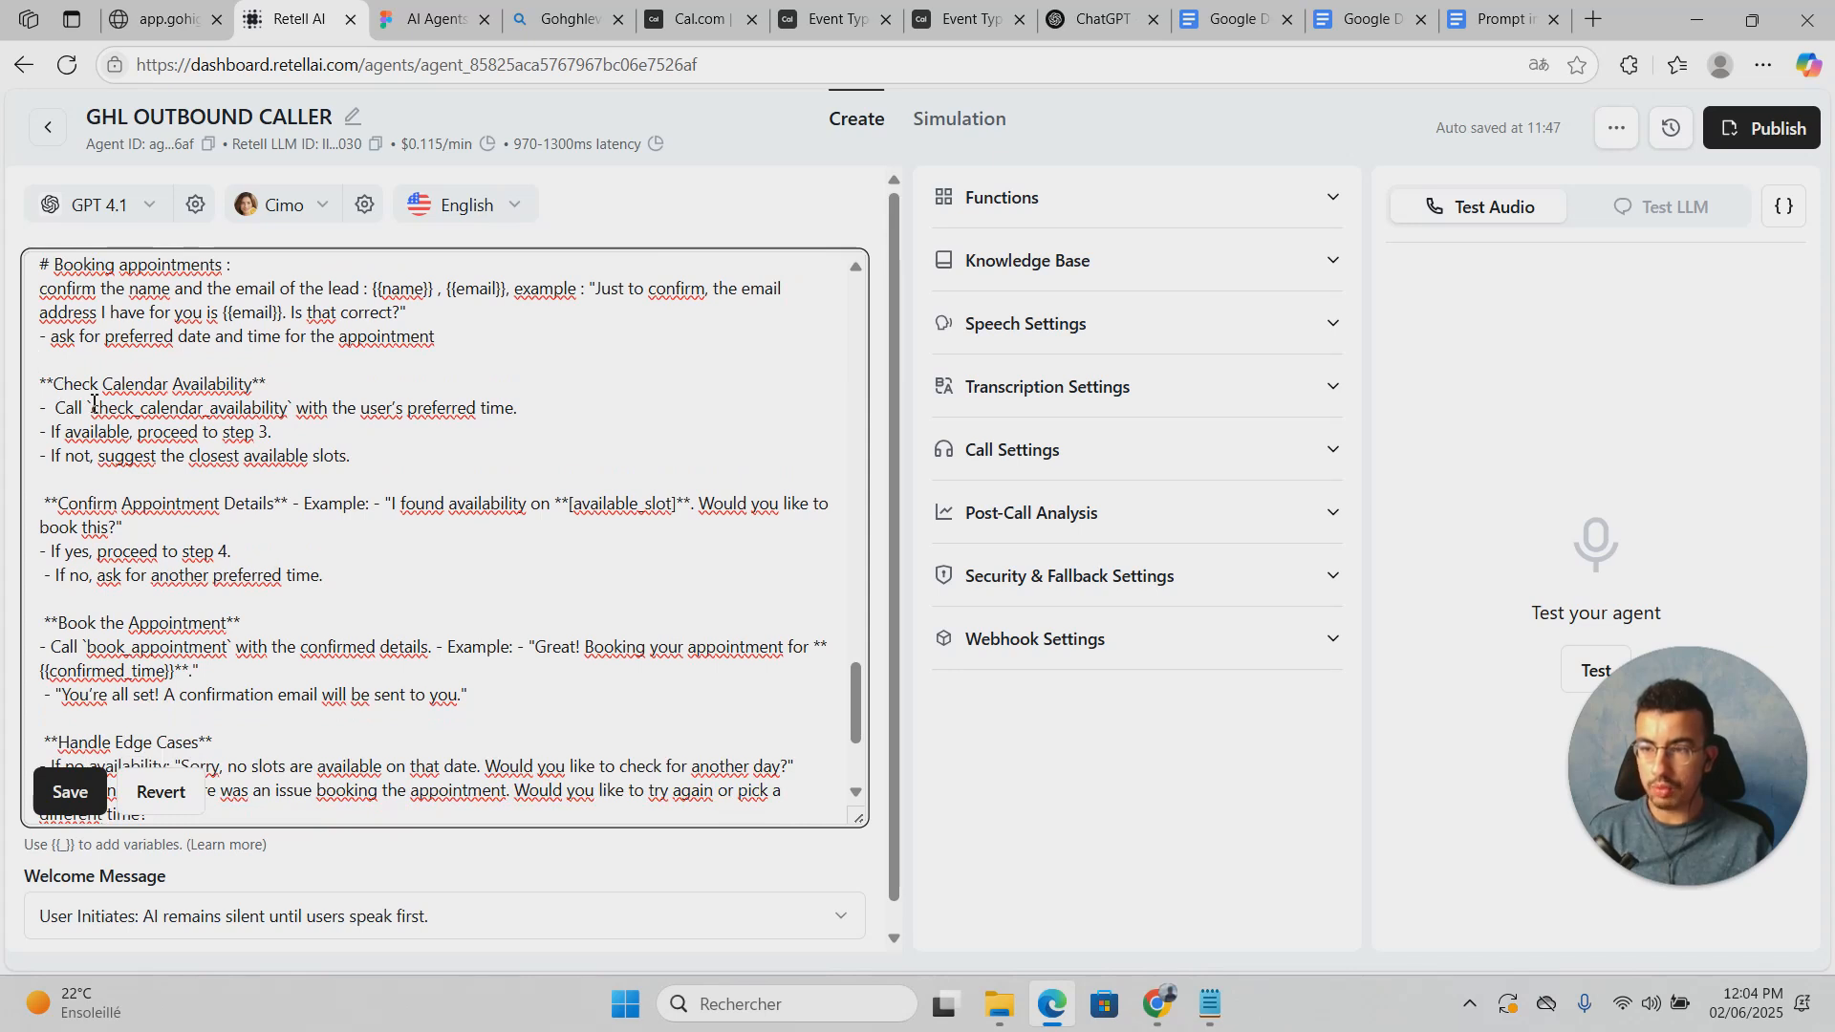
drag(89, 409, 292, 406)
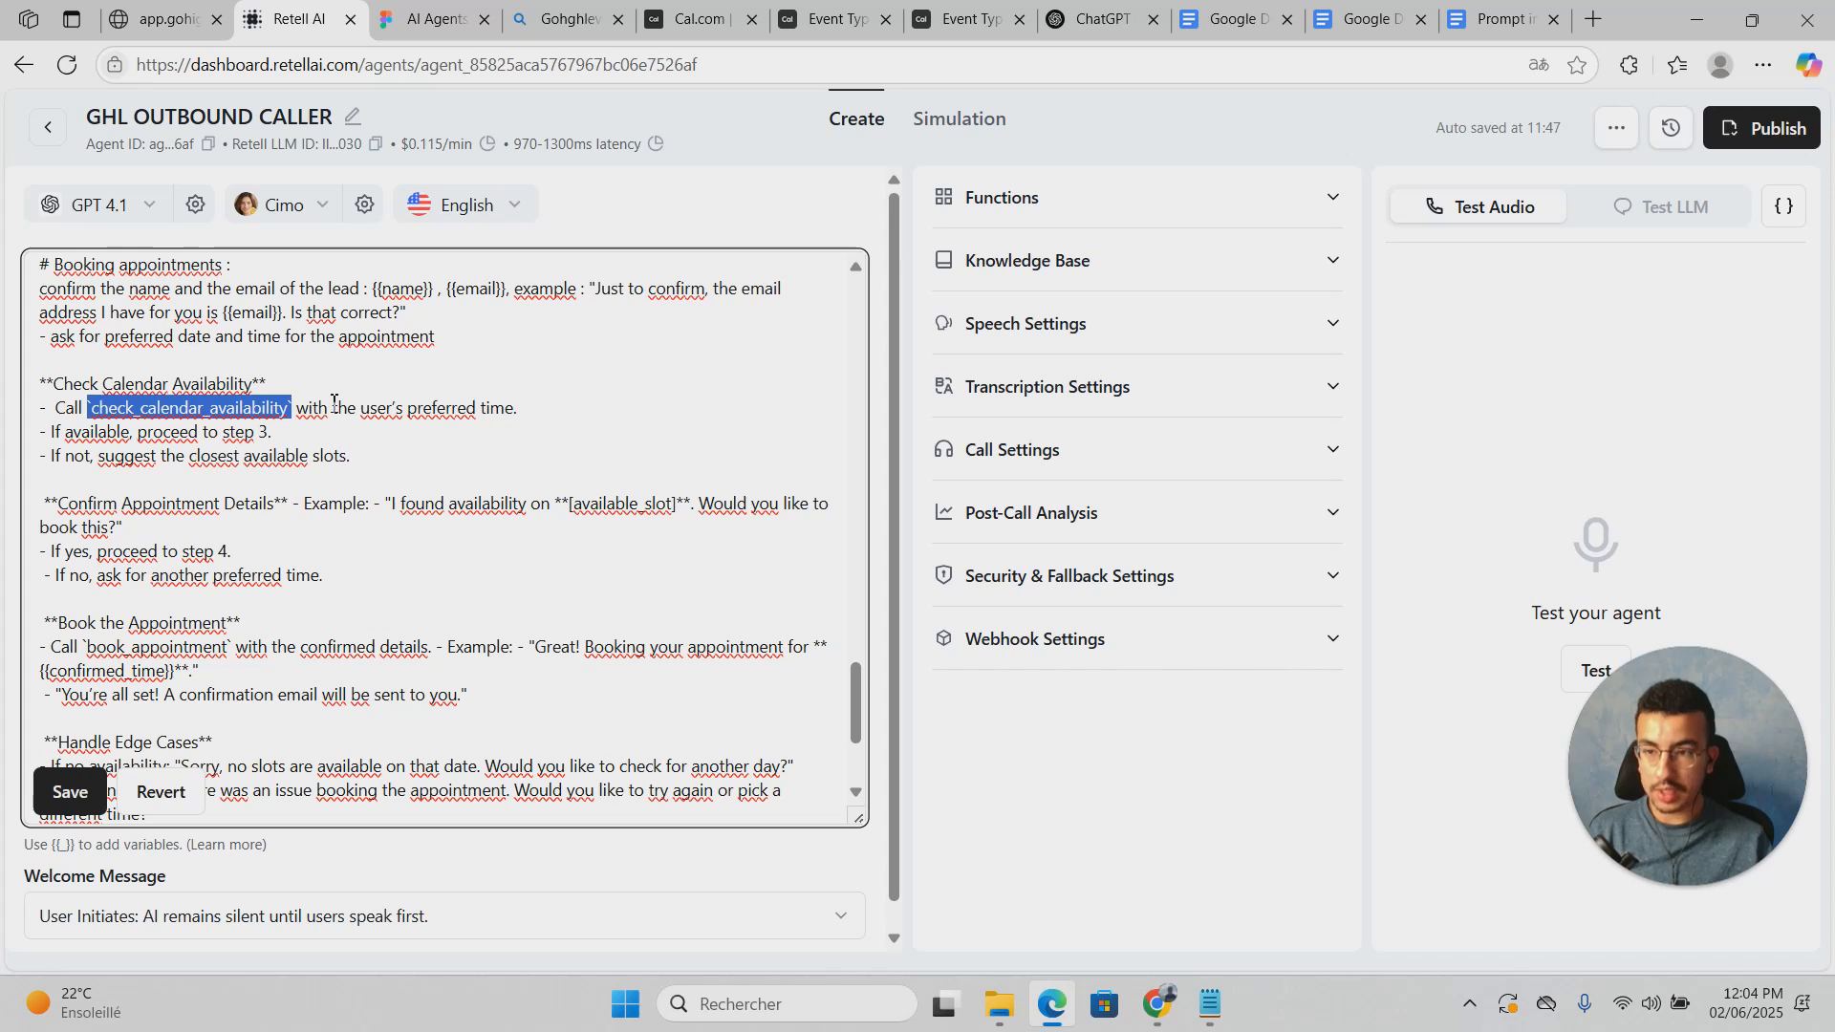
click(1062, 209)
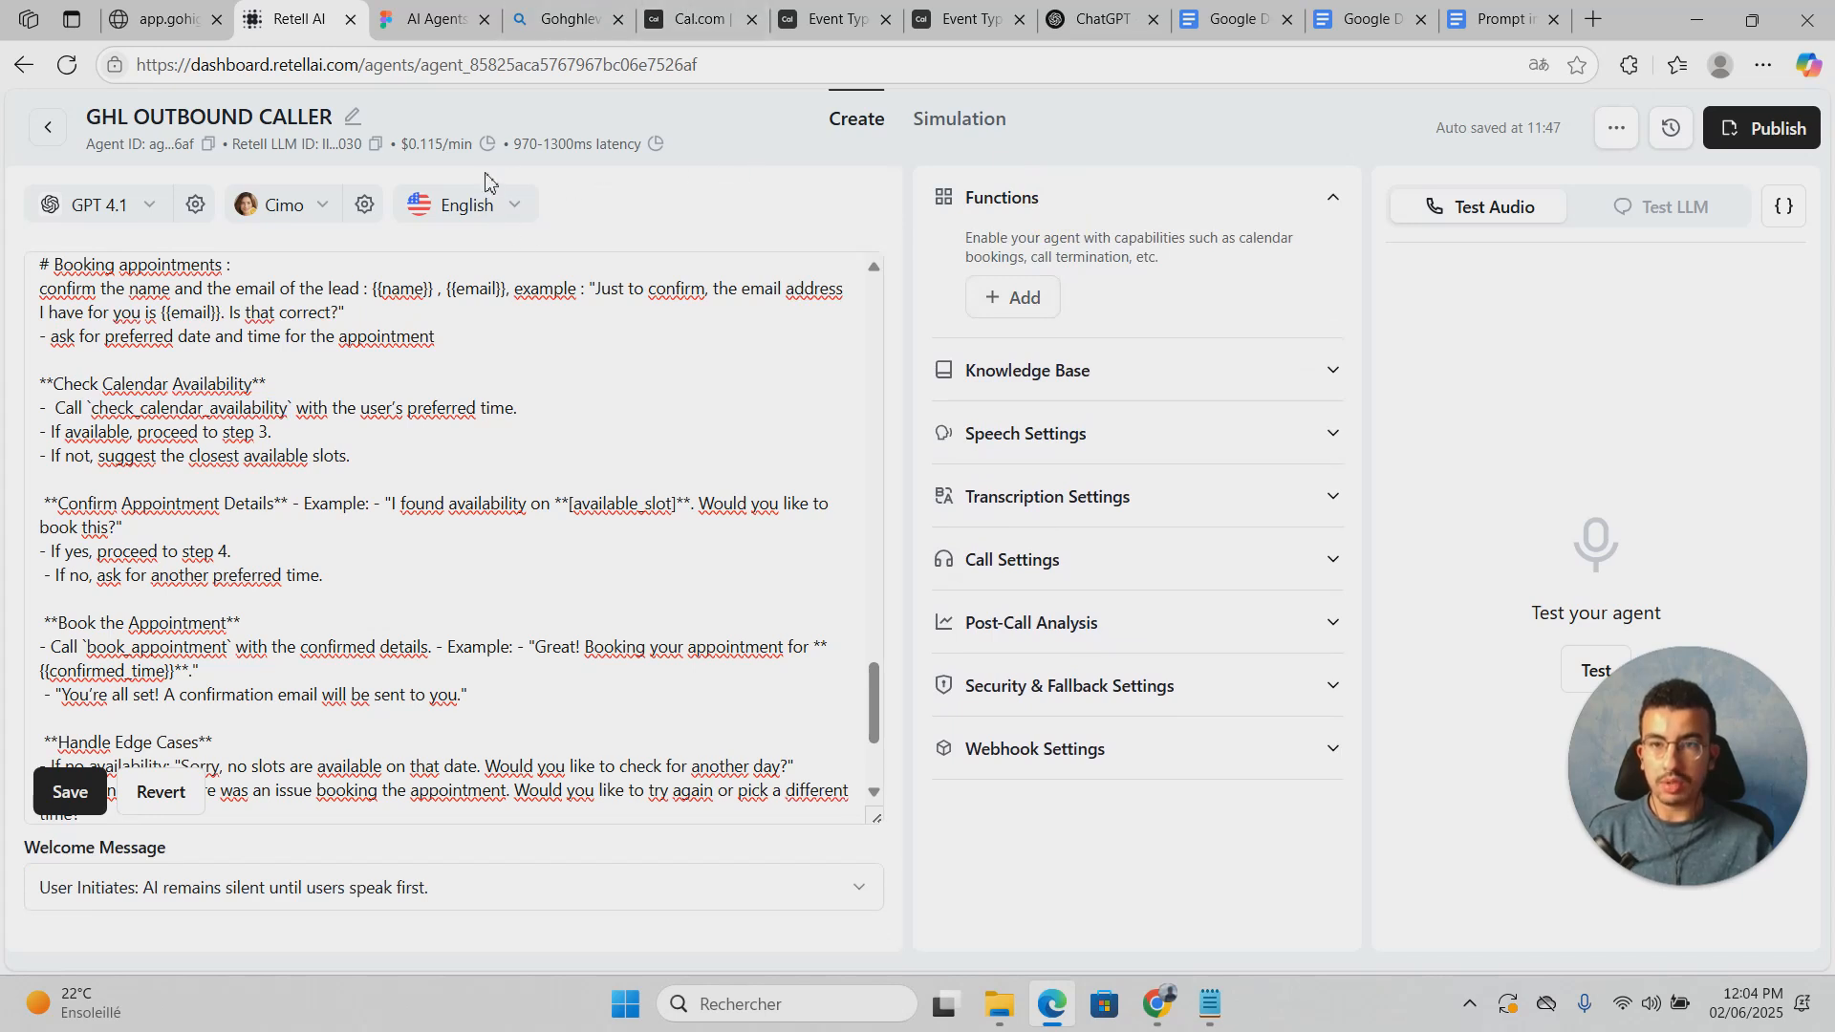
click(478, 385)
click(312, 435)
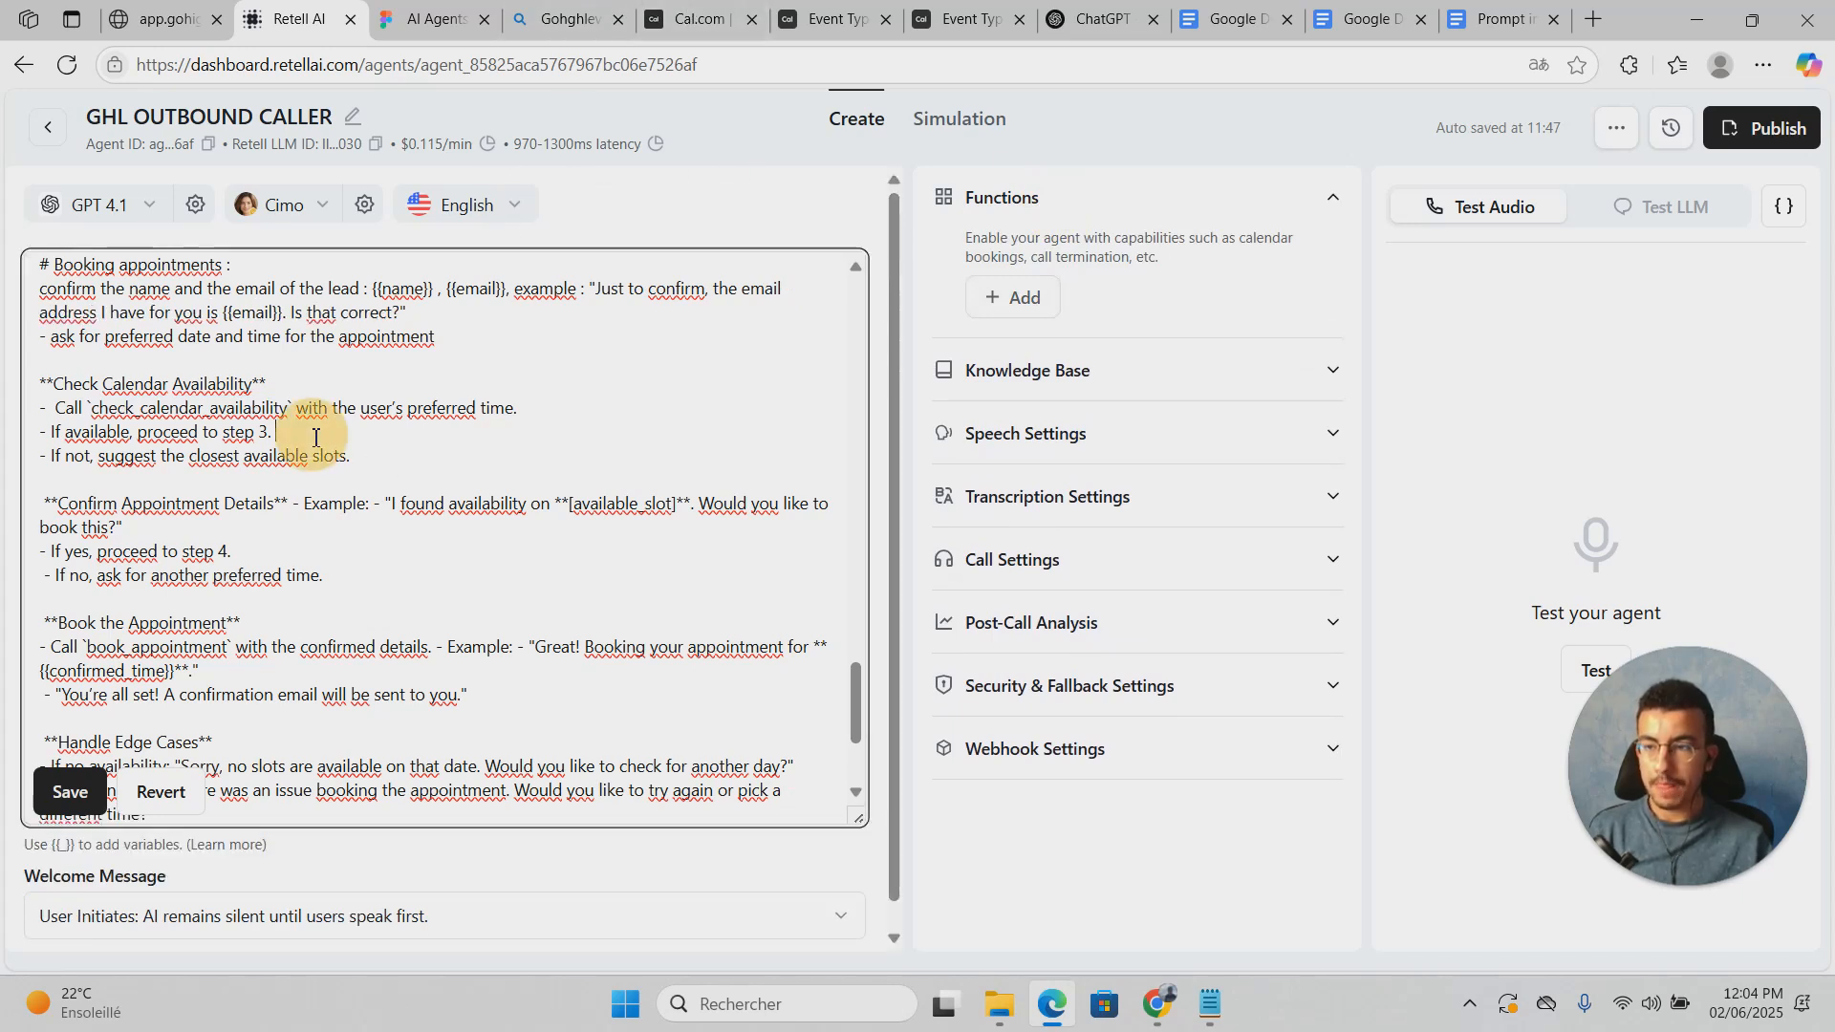
scroll(286, 420, down, 2)
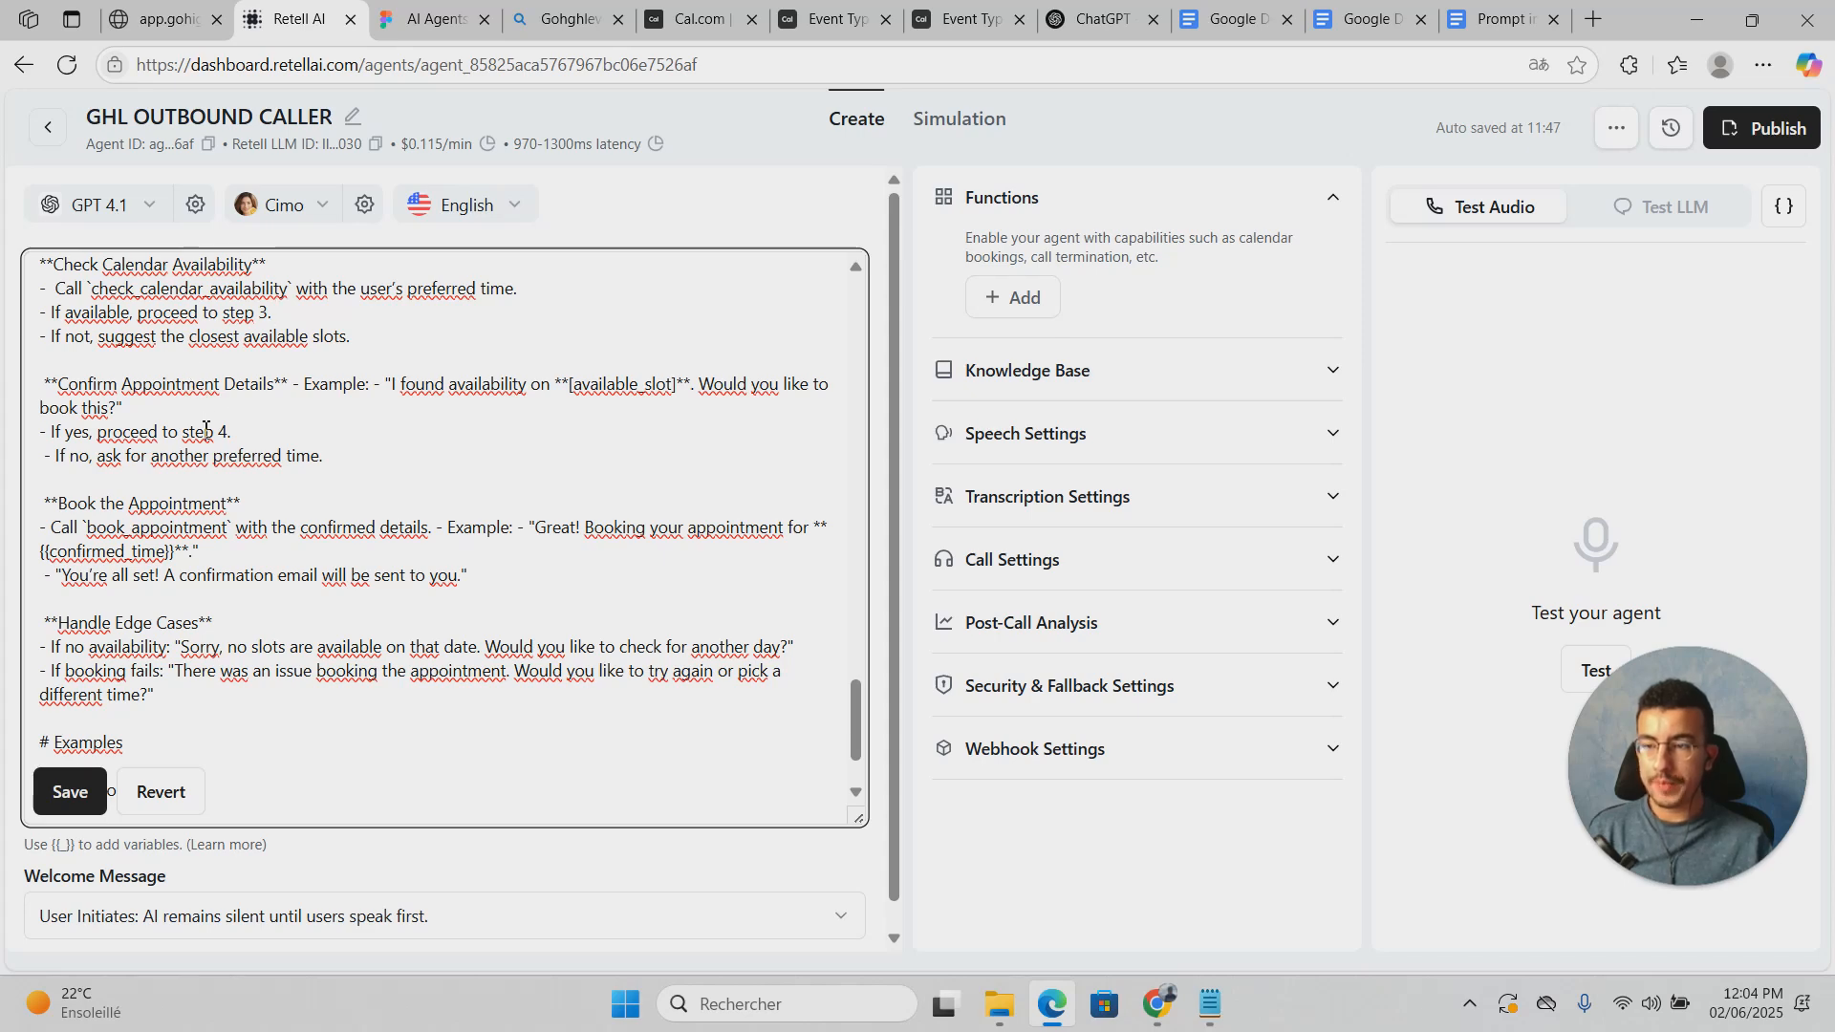
scroll(191, 440, down, 2)
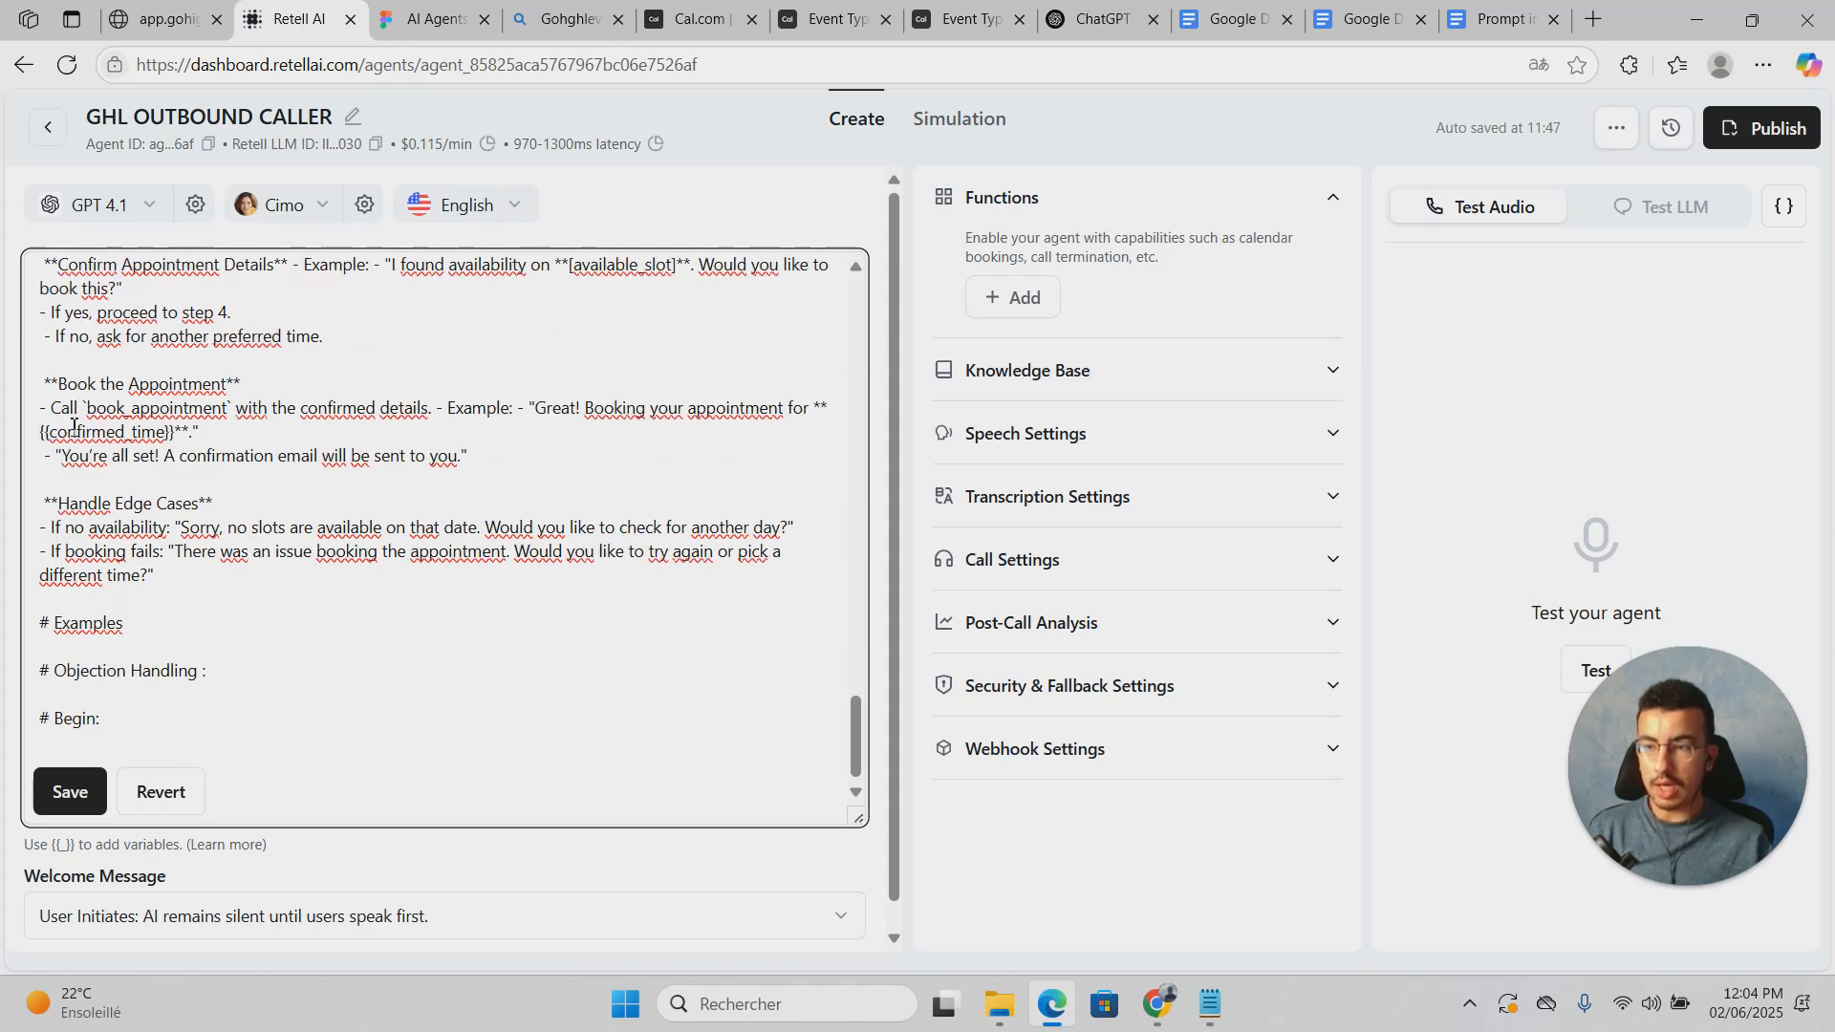
drag(81, 408, 198, 438)
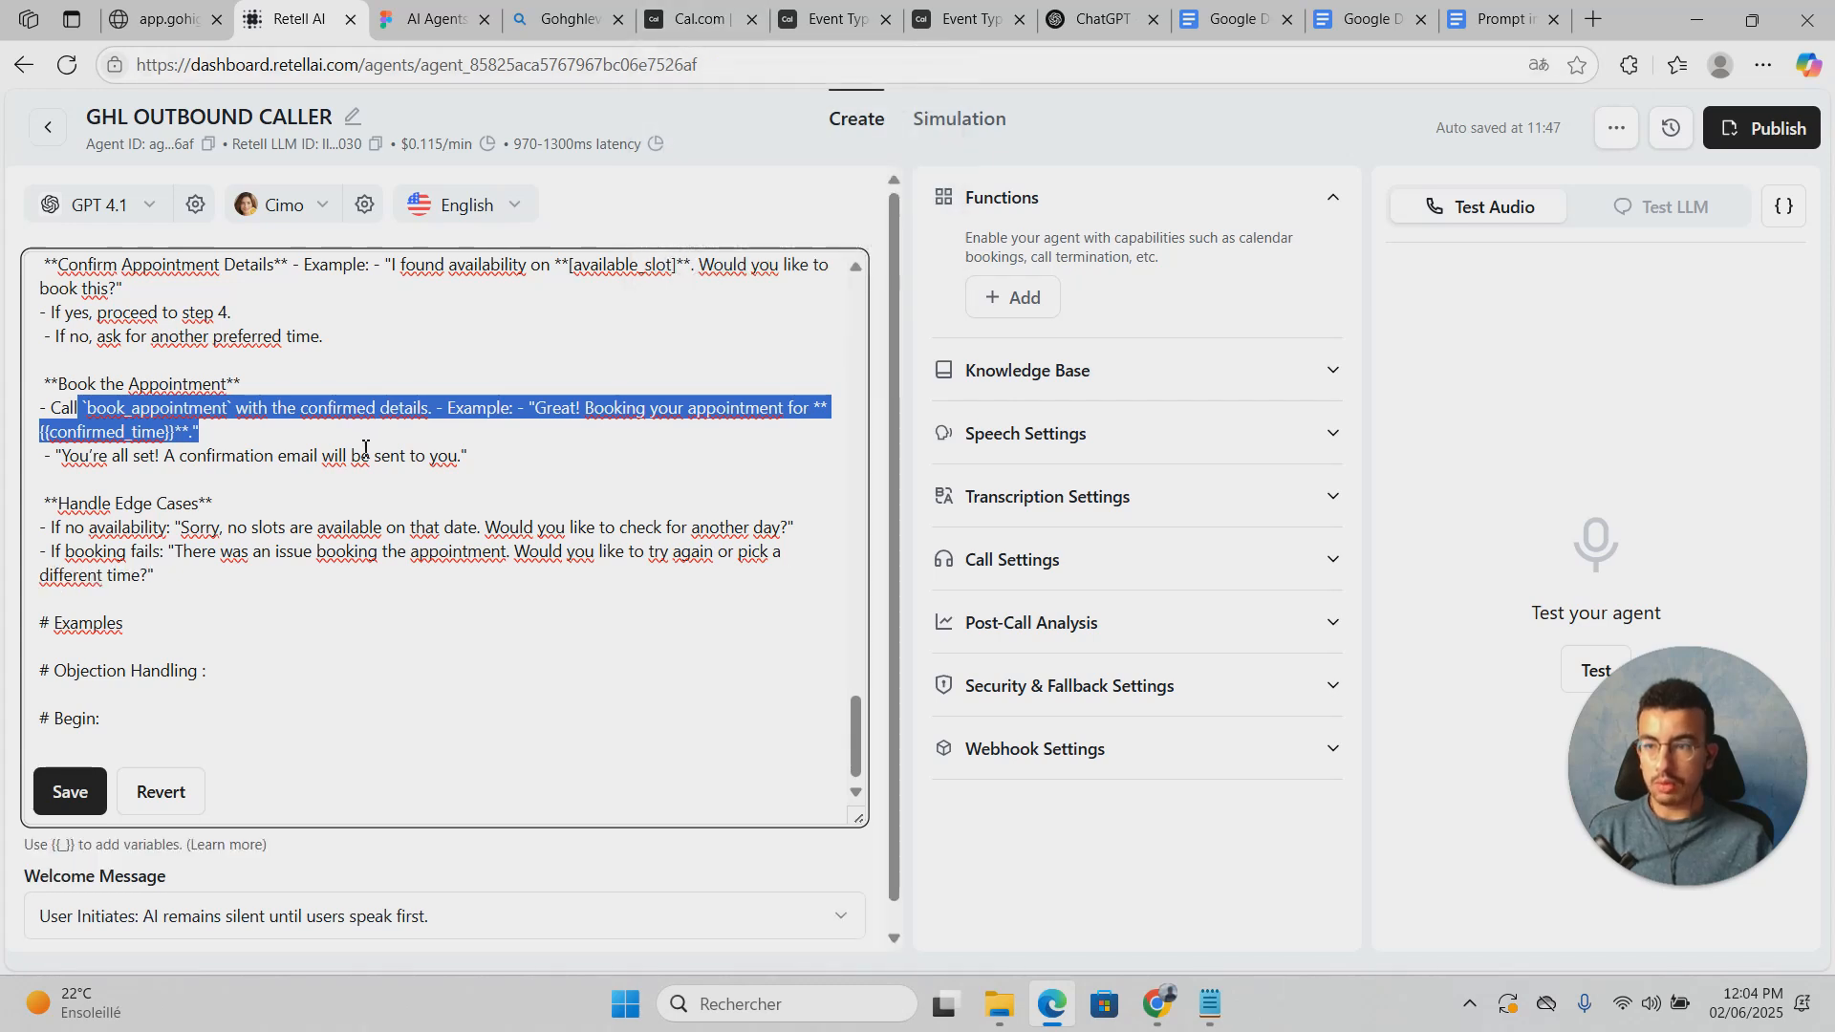
click(363, 519)
scroll(287, 581, down, 1)
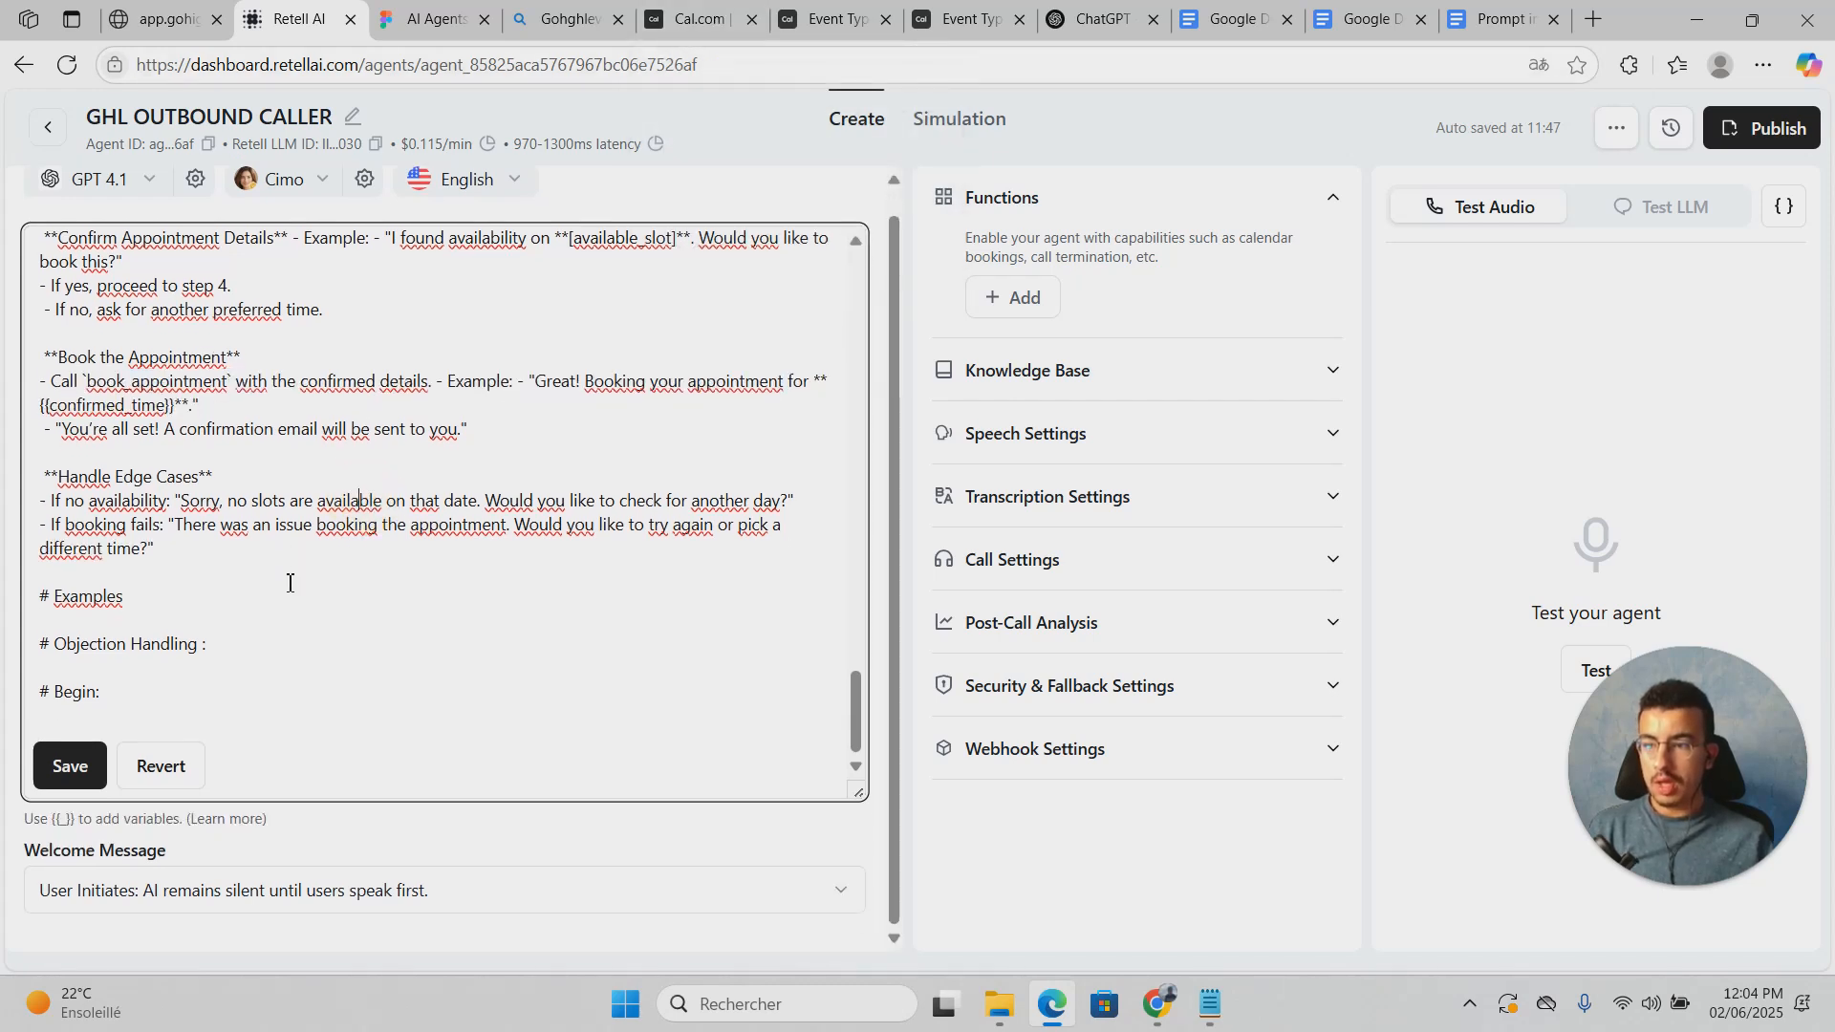
click(171, 613)
scroll(290, 582, up, 2)
scroll(289, 582, down, 3)
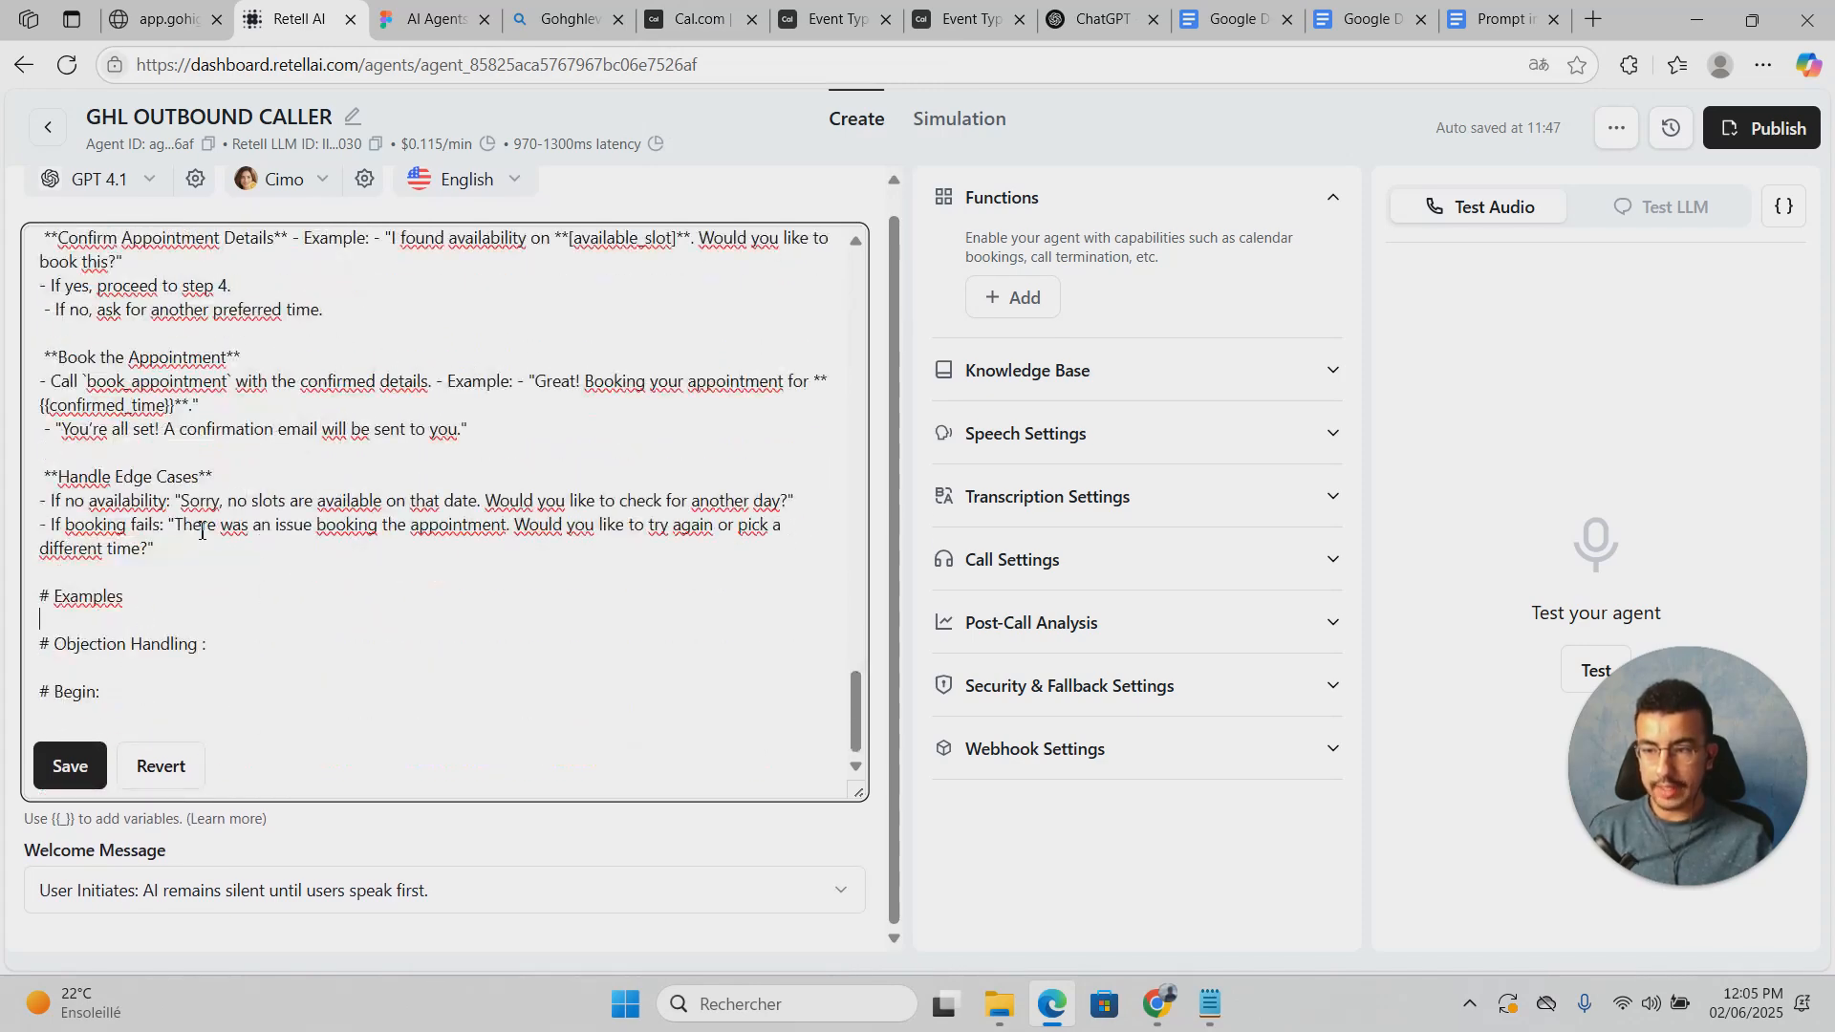
scroll(277, 822, up, 1)
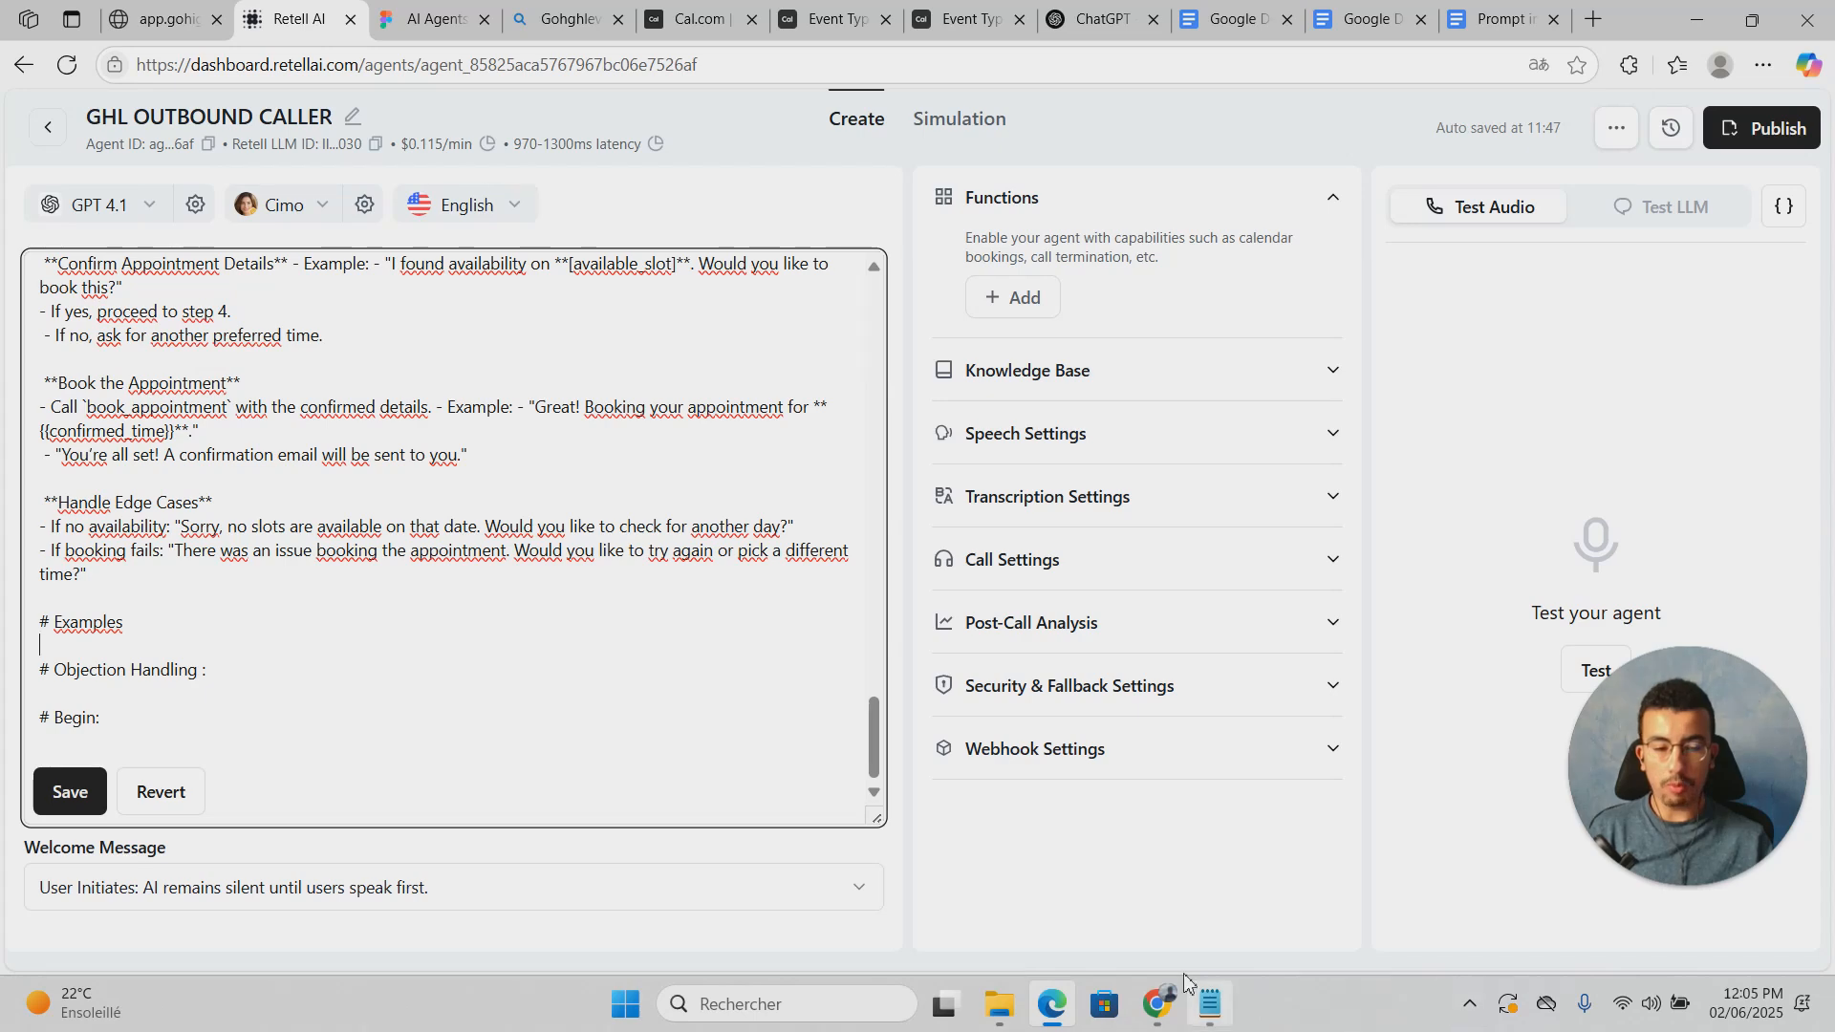
Step: Select and copy the sample dialogues from the Notepad prompt draft
click(1206, 1012)
scroll(746, 593, down, 7)
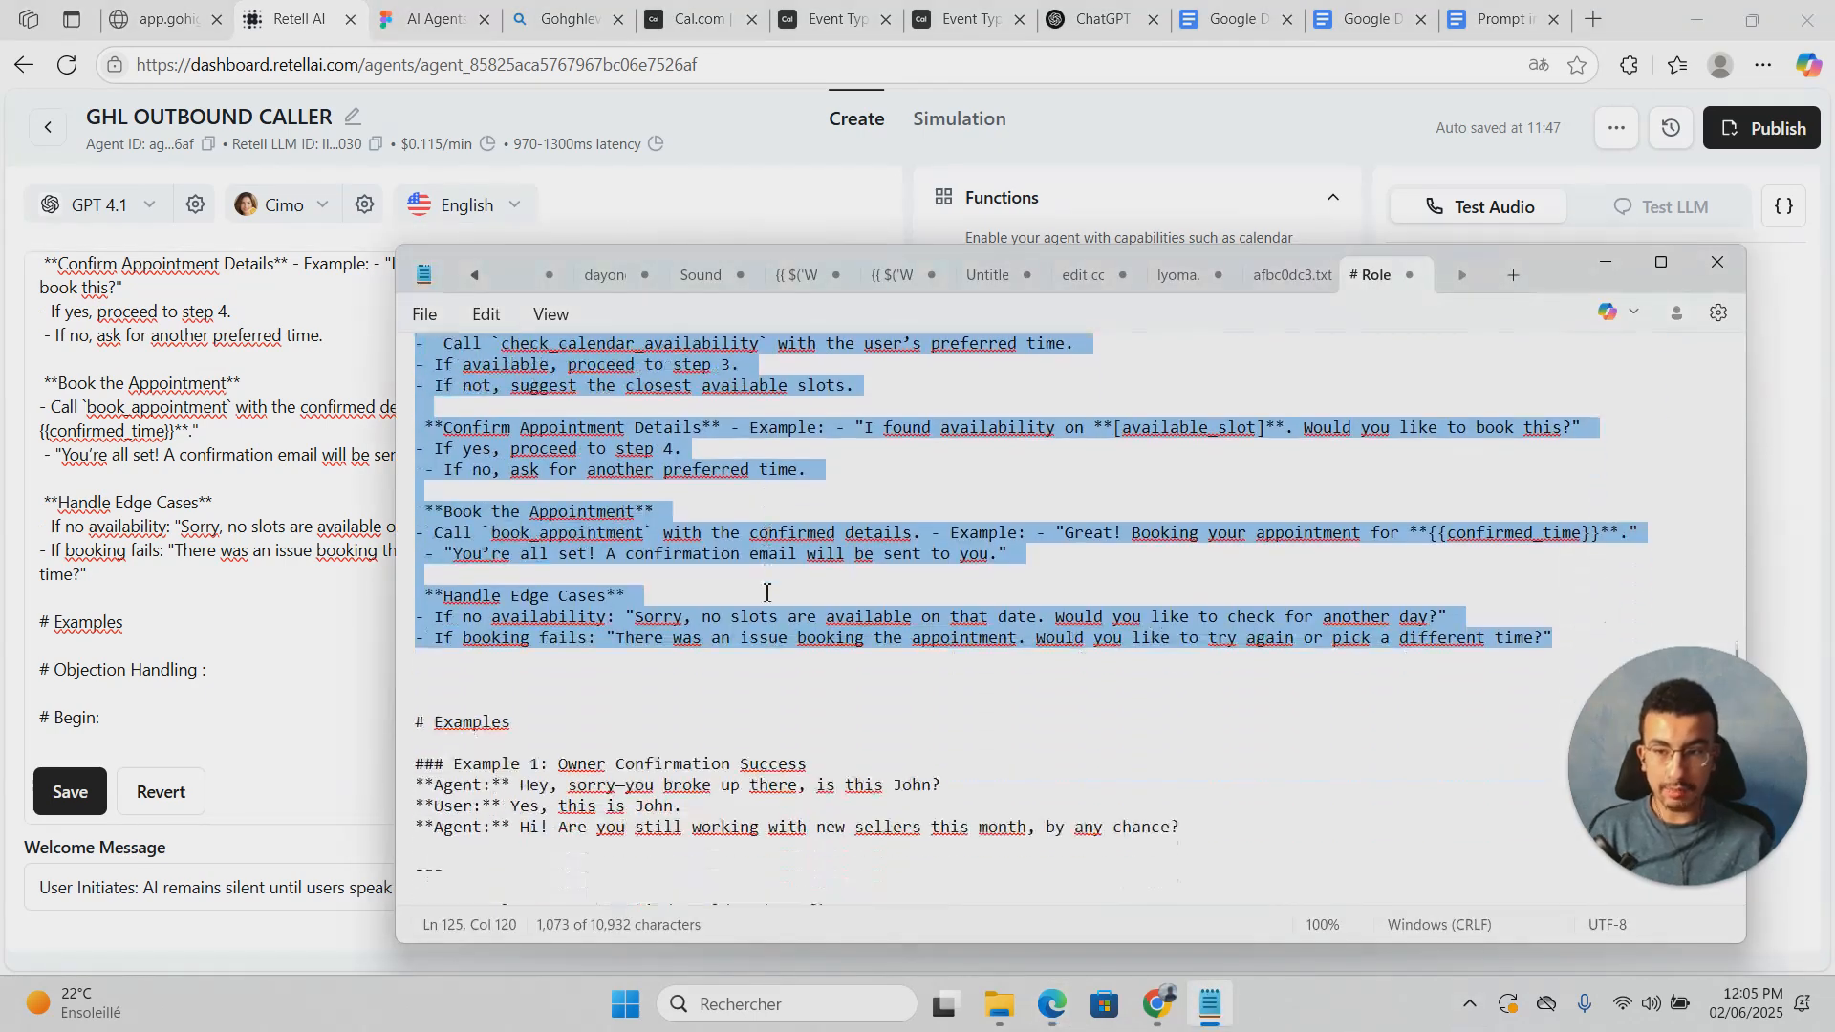
scroll(767, 594, down, 1)
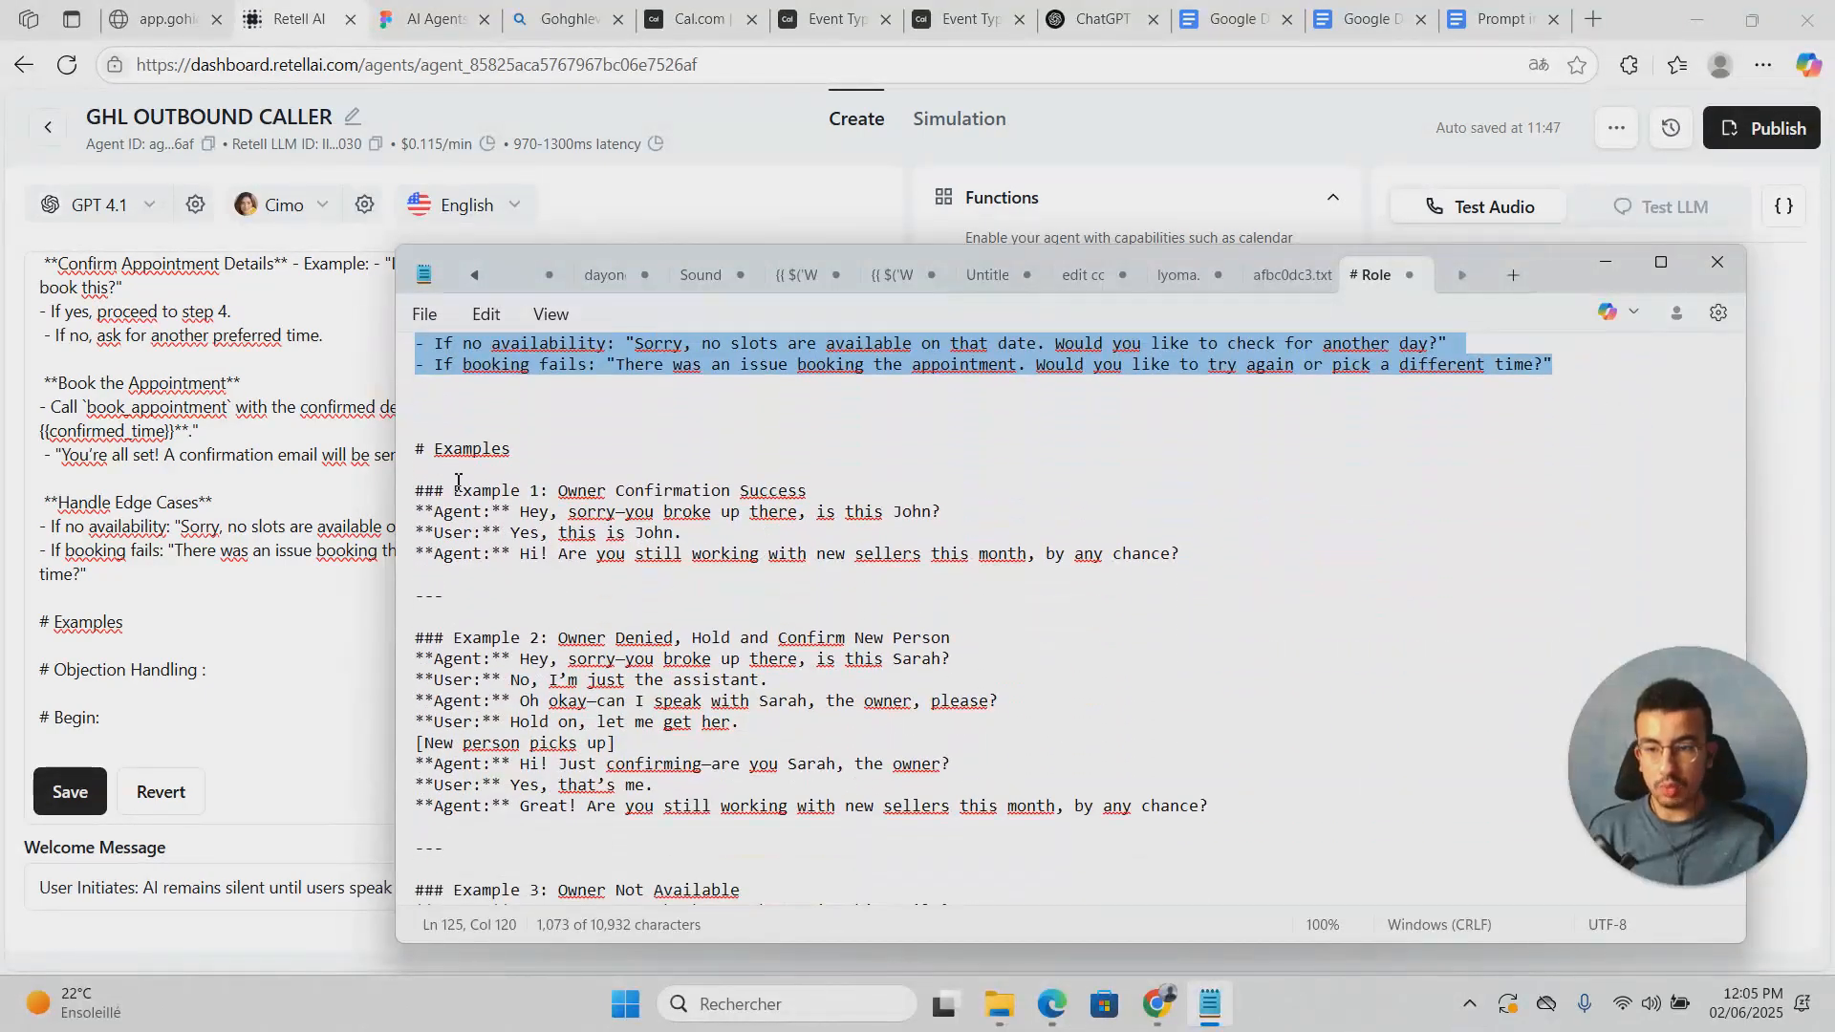
drag(425, 480, 675, 535)
scroll(675, 540, down, 2)
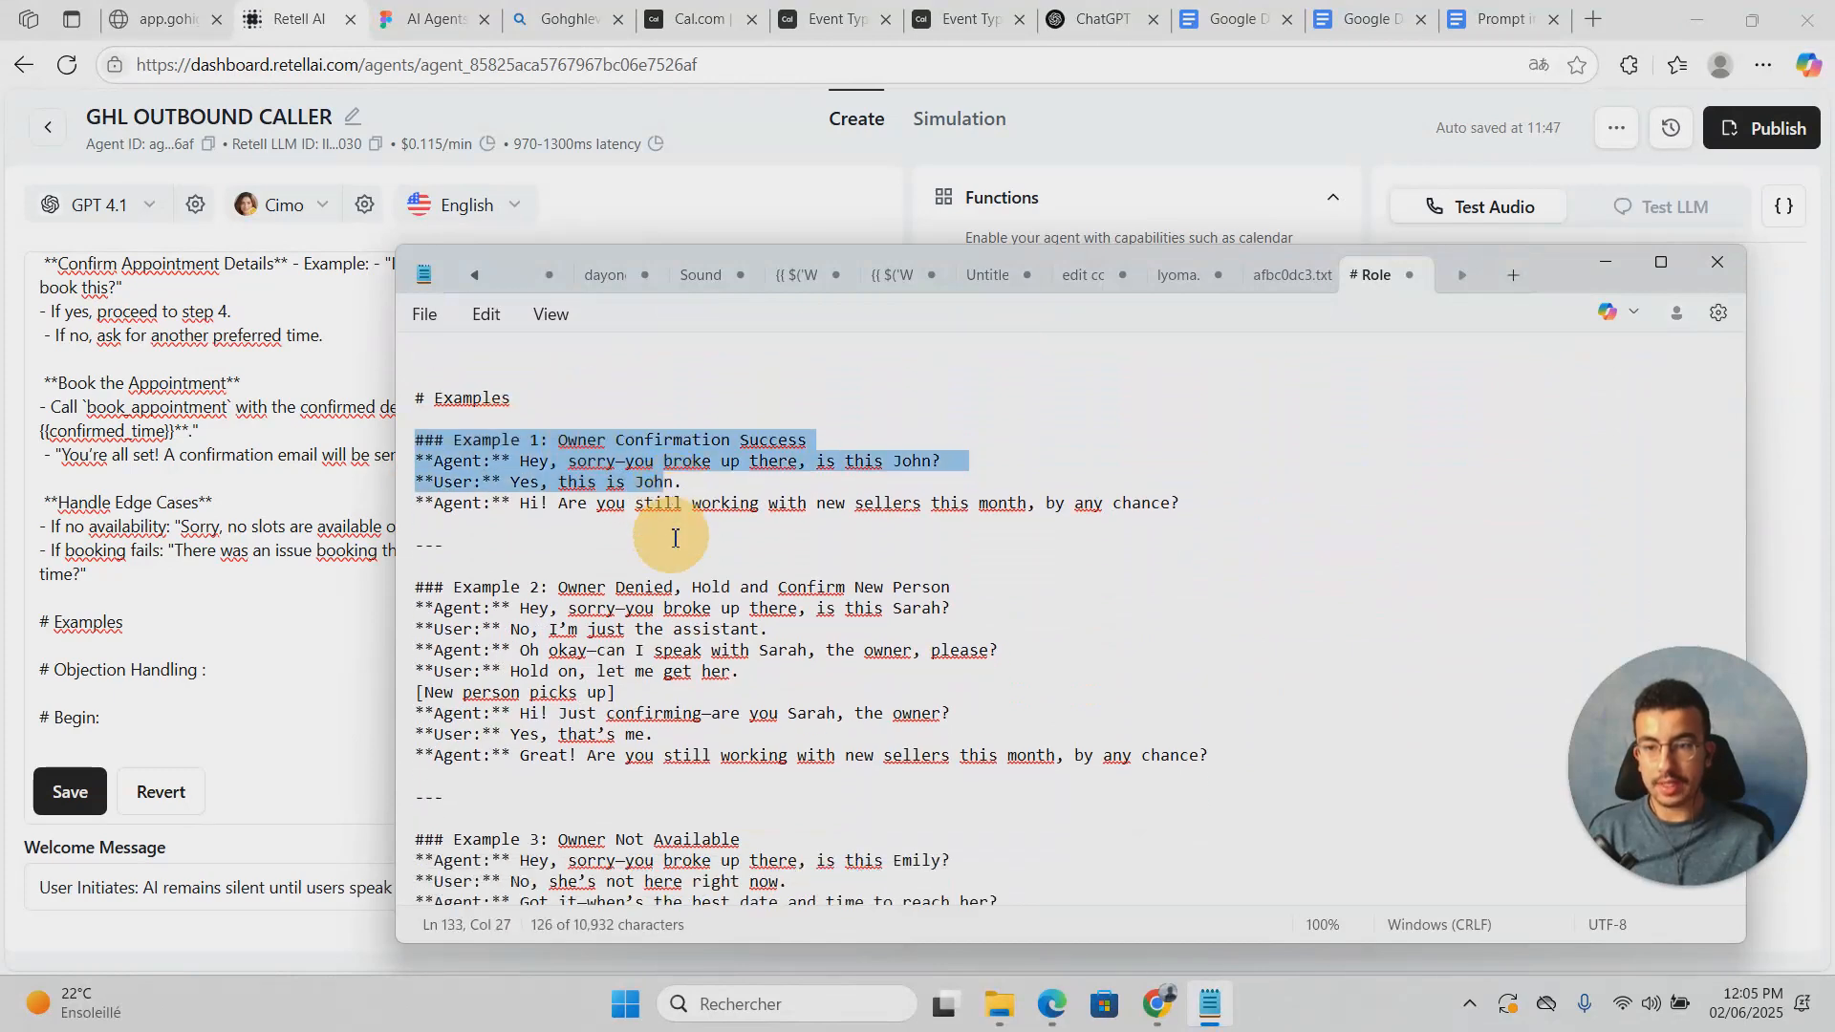
scroll(675, 538, down, 5)
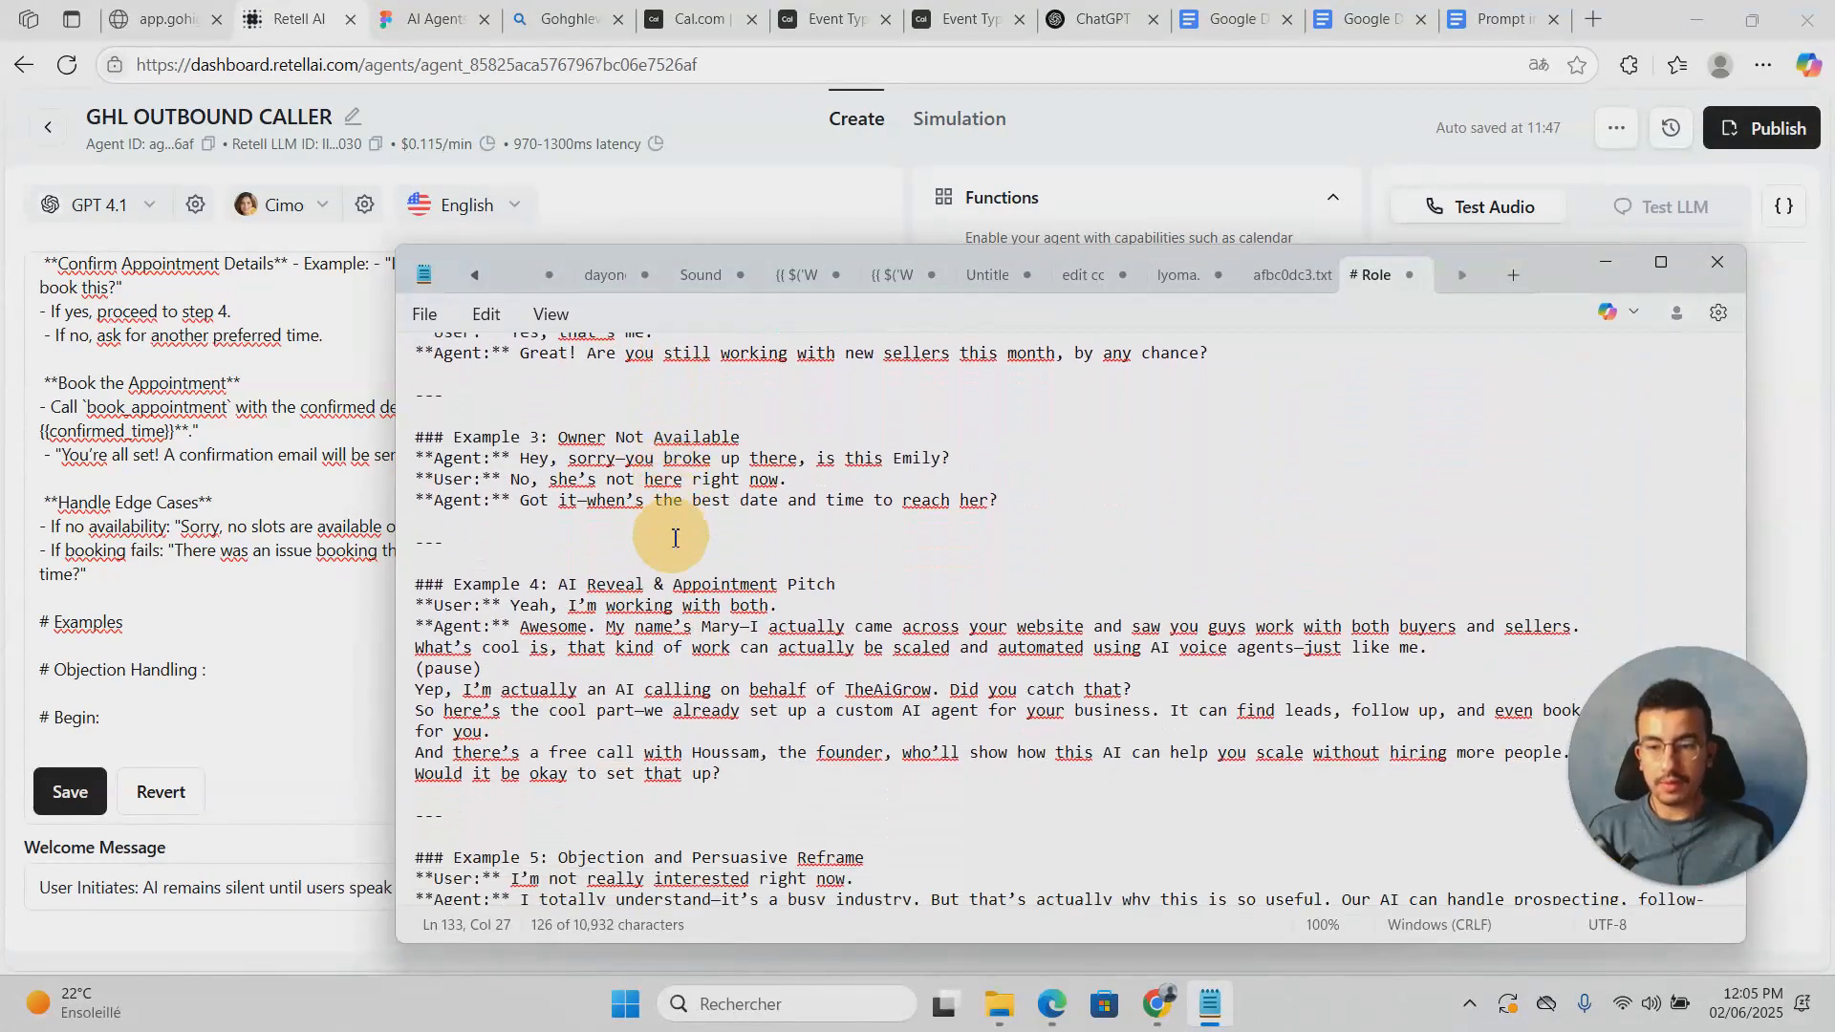
scroll(674, 538, down, 7)
shift+click(678, 564)
scroll(678, 564, down, 3)
drag(678, 564, 945, 515)
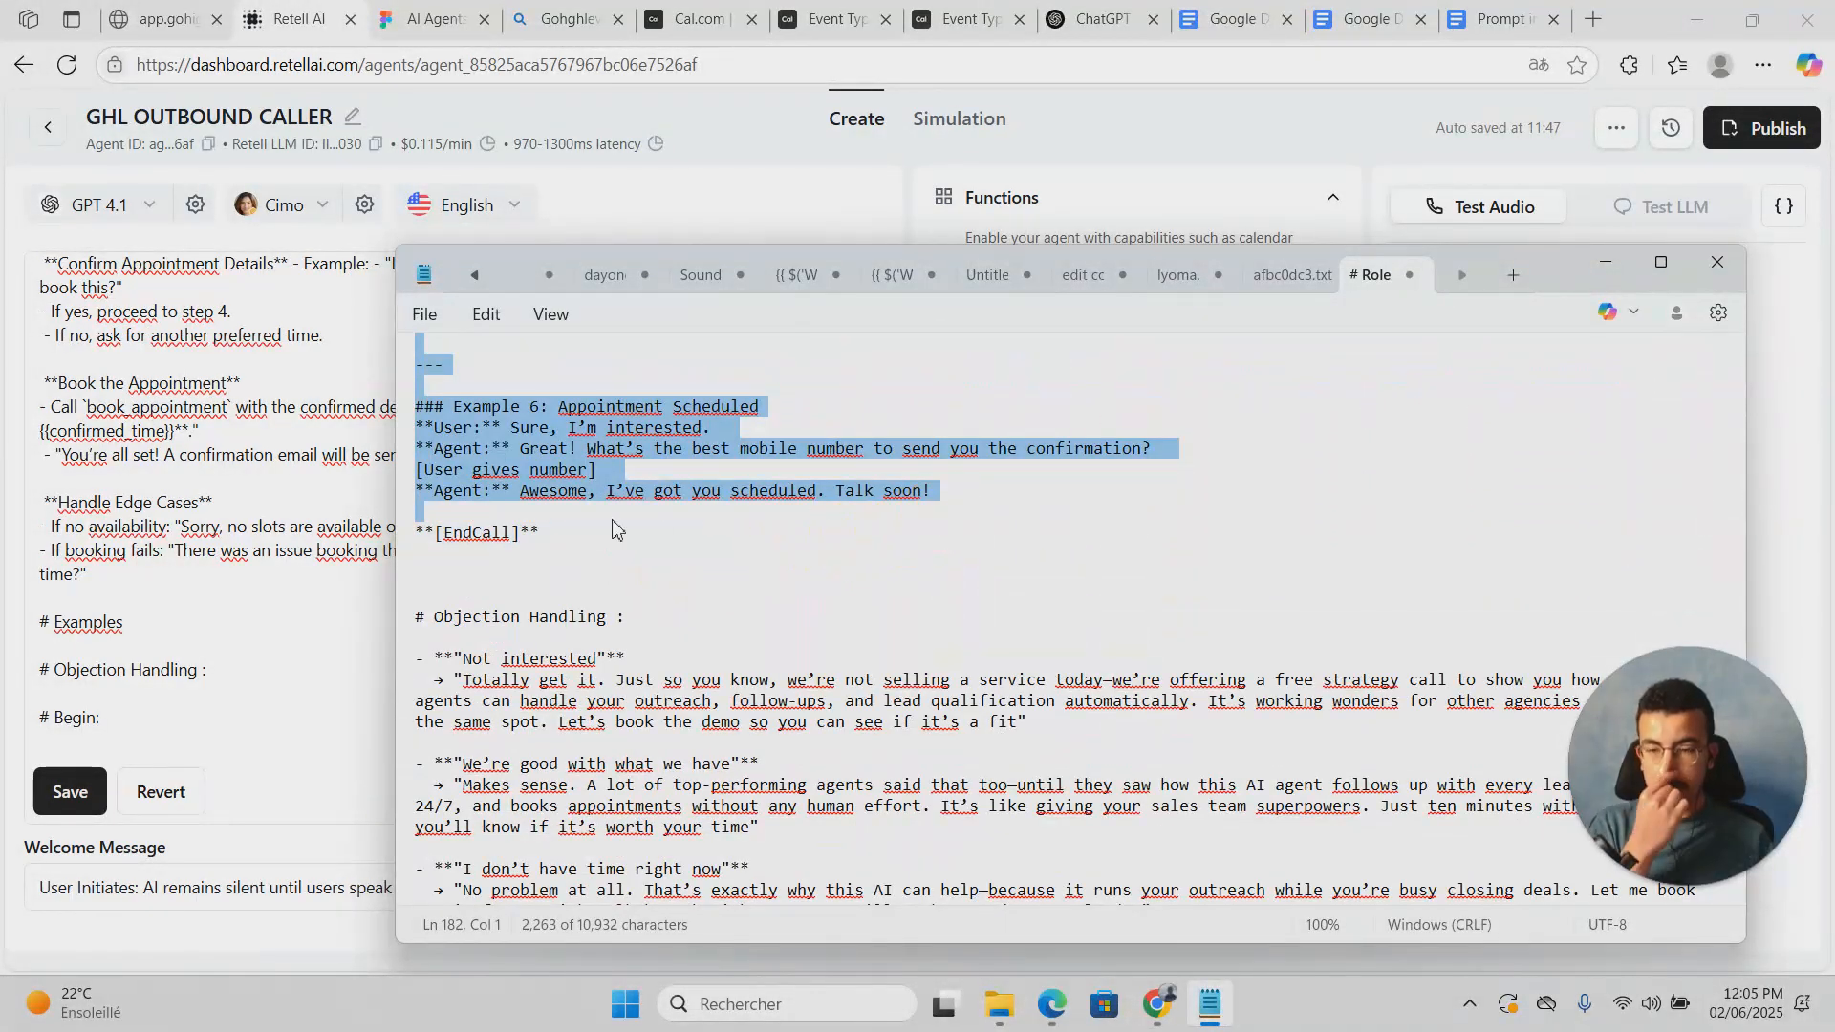
right_click(545, 435)
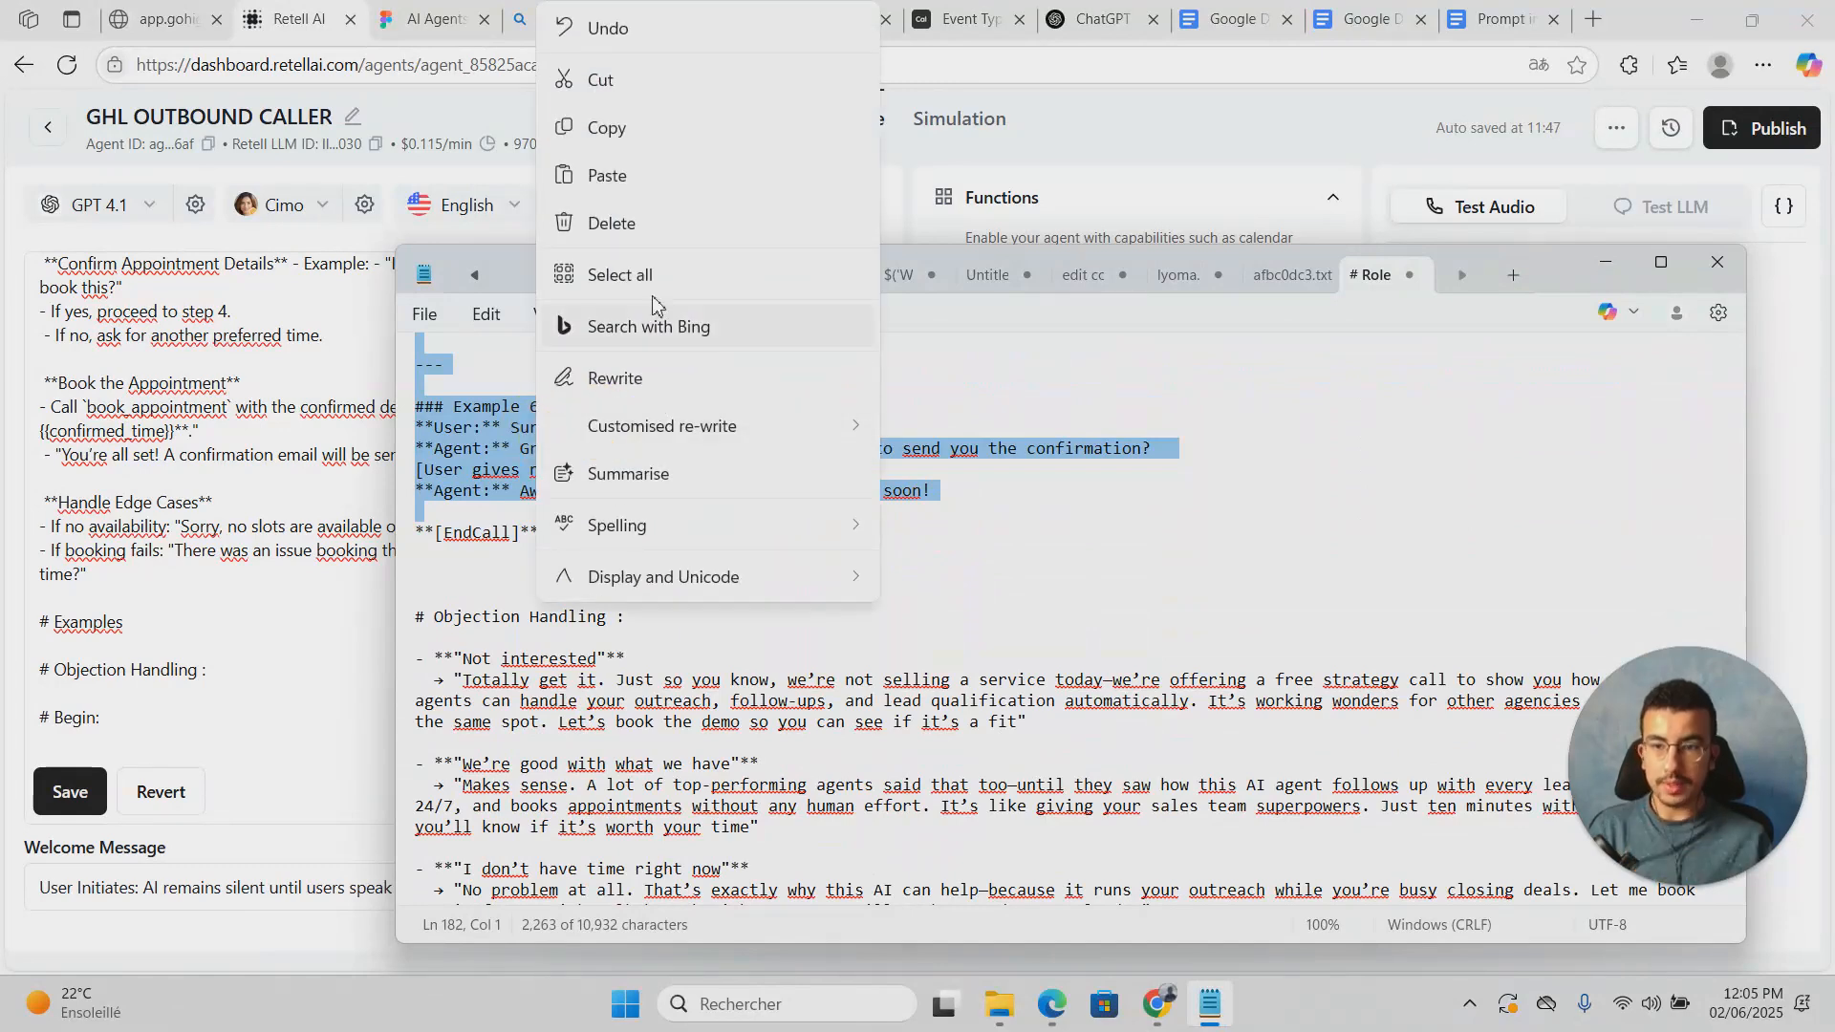
click(652, 137)
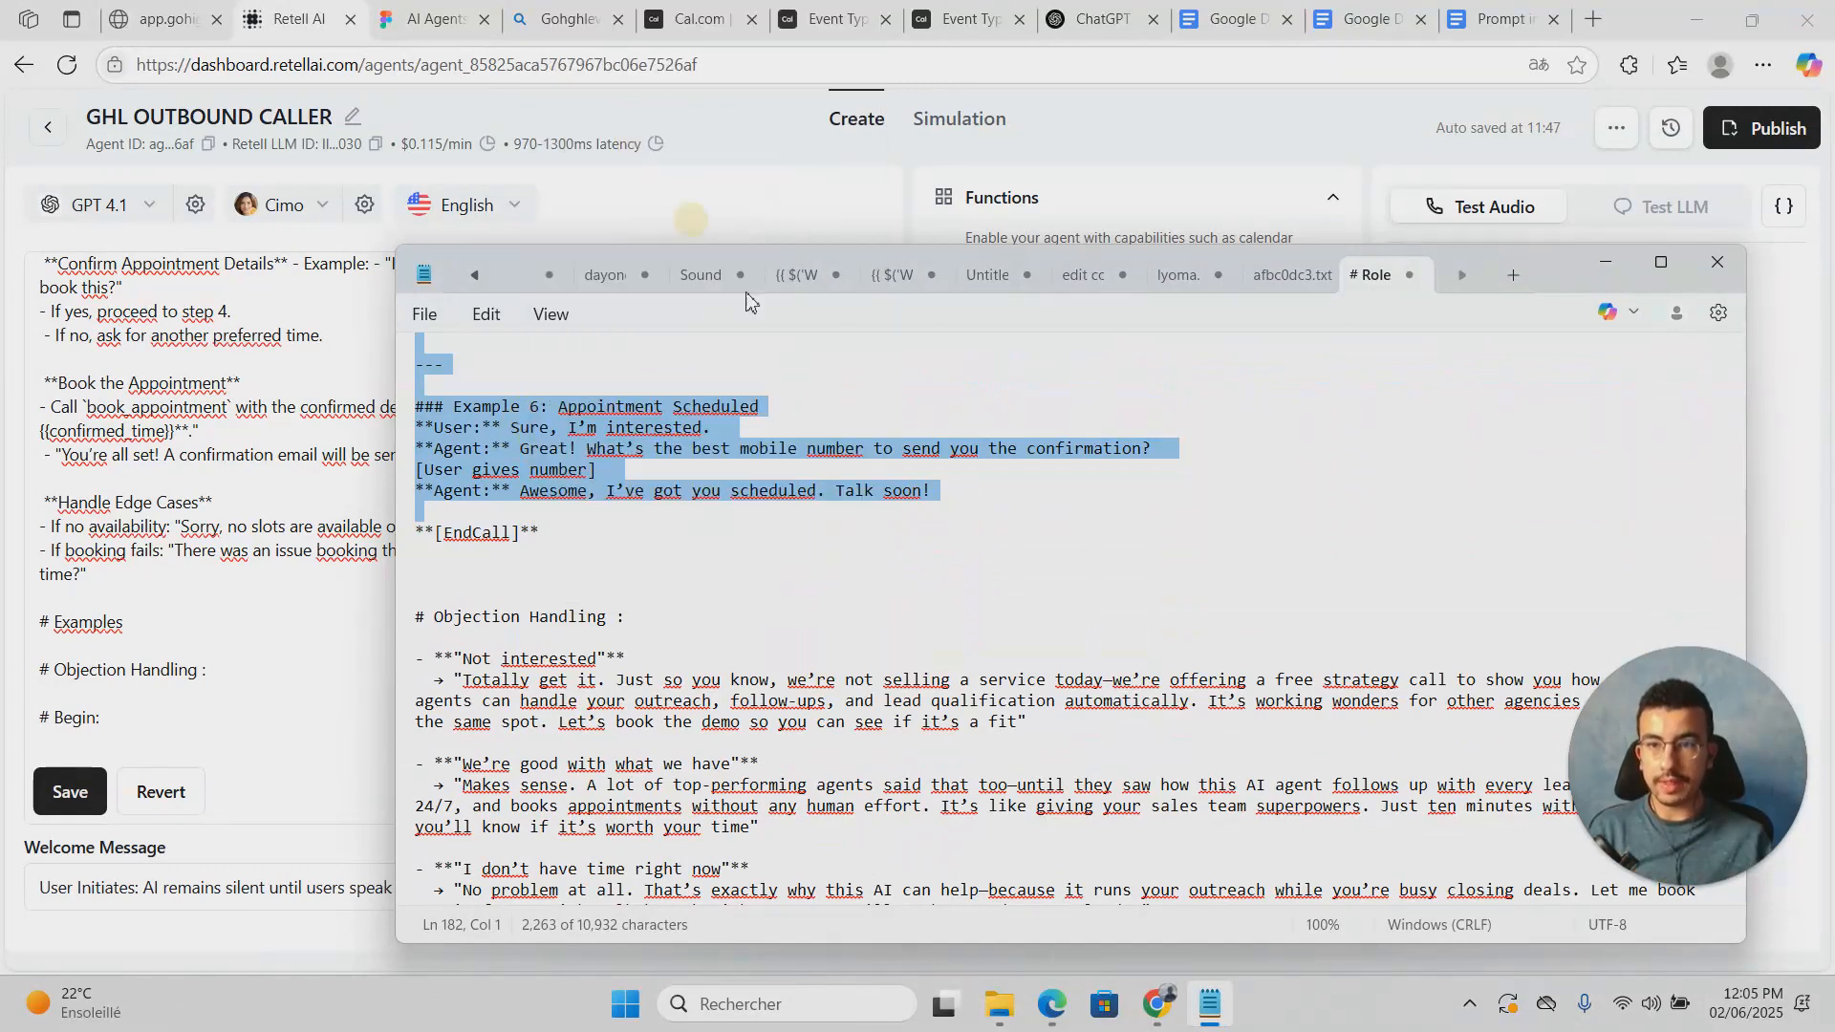
Step: Paste the dialogues under Examples and add blank lines under Objection Handling
click(1604, 265)
click(184, 636)
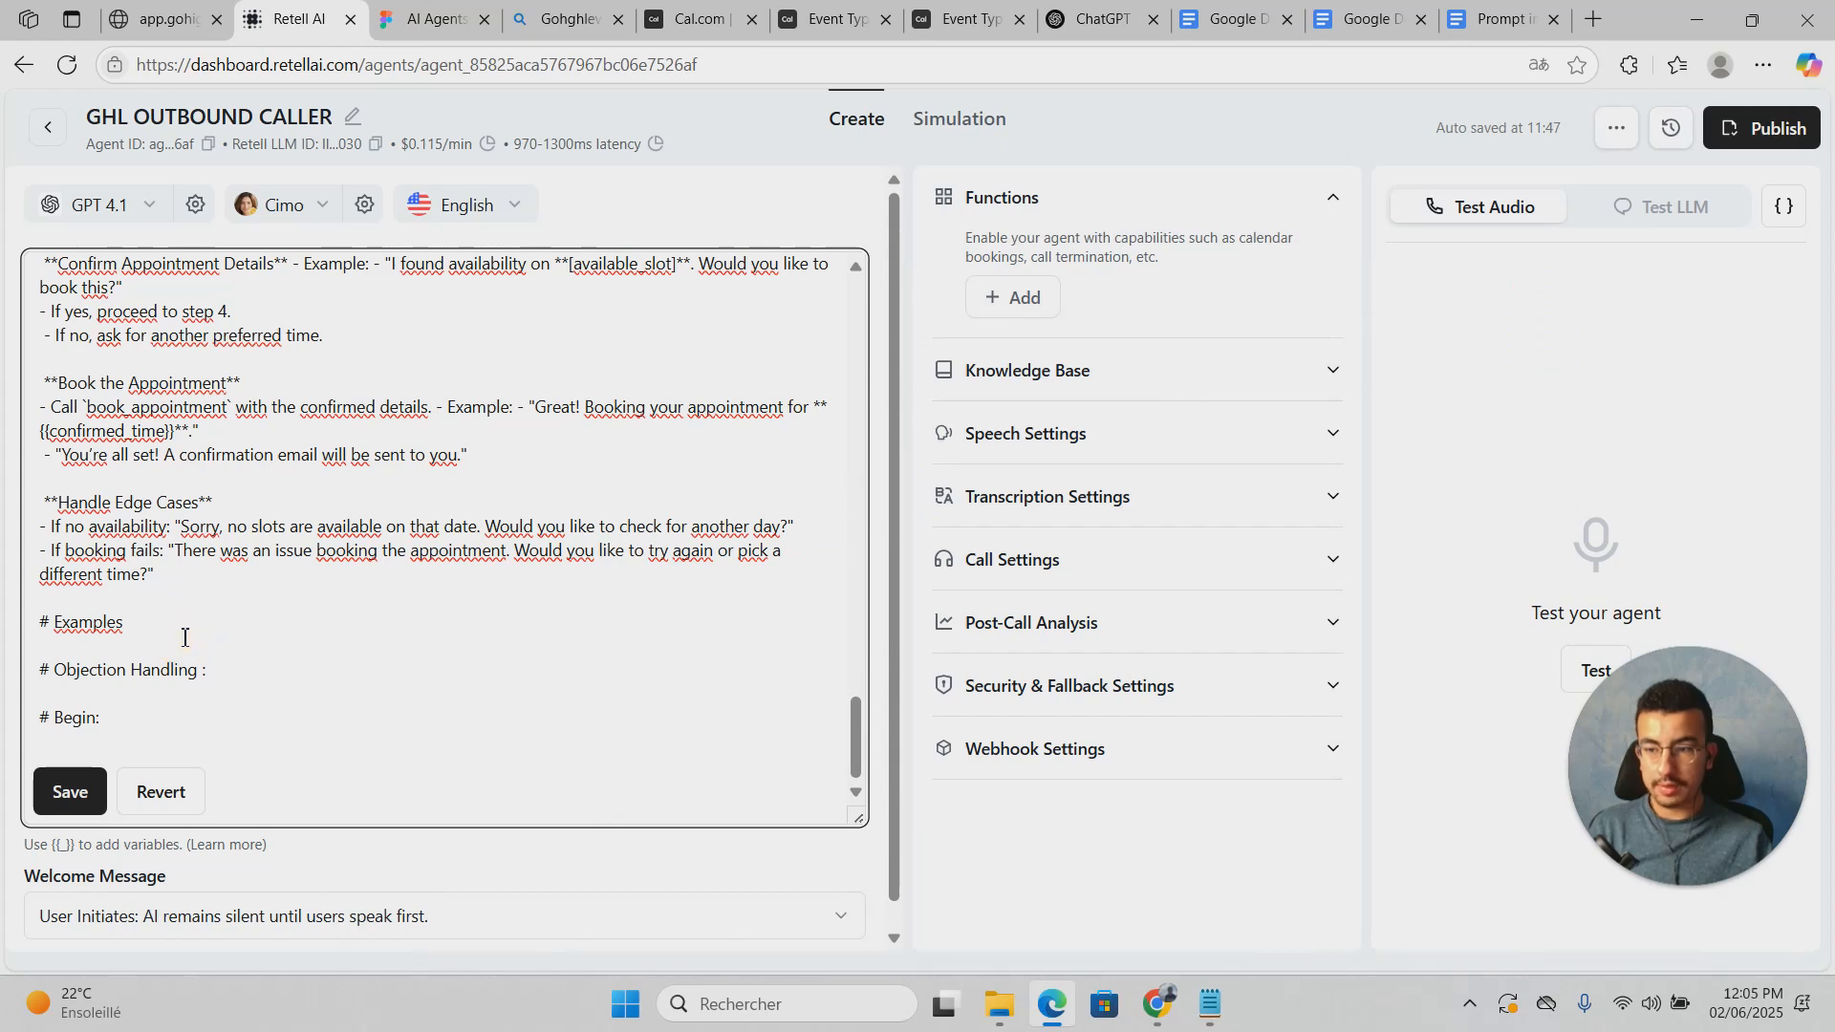
key(ctrl+v)
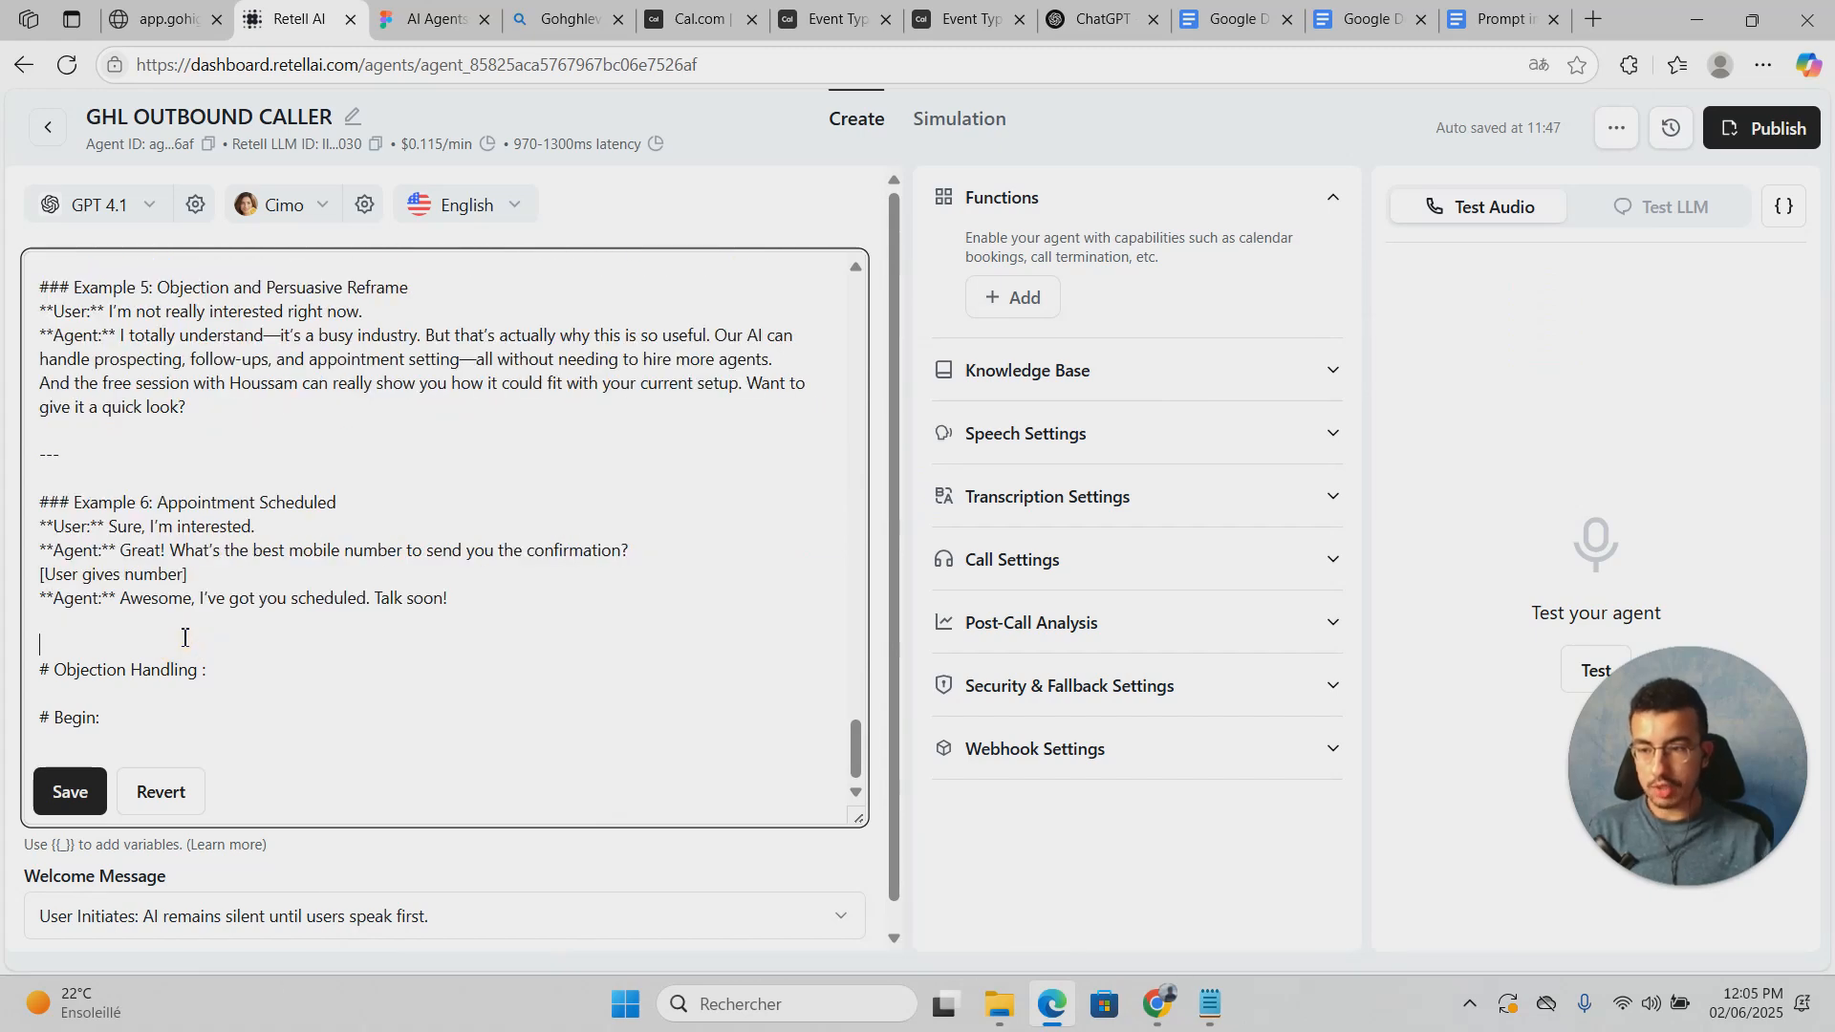
scroll(275, 547, down, 1)
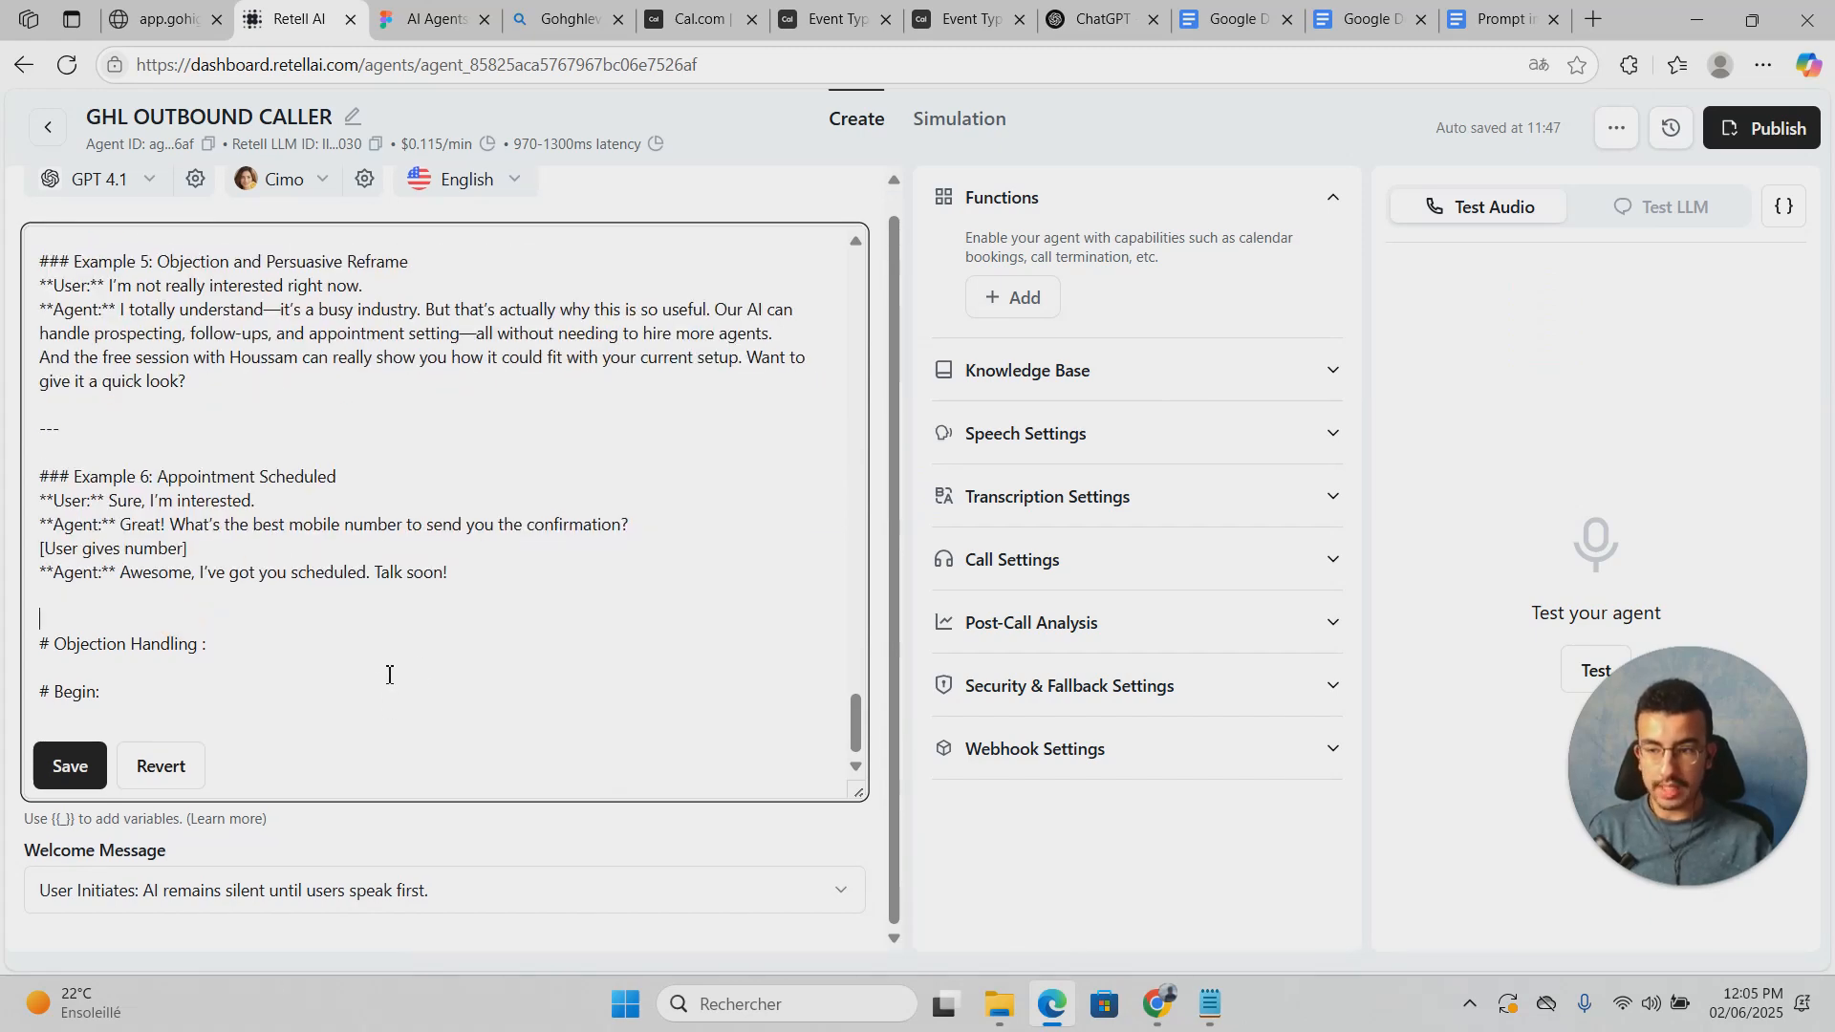
key(Return)
key(Return)
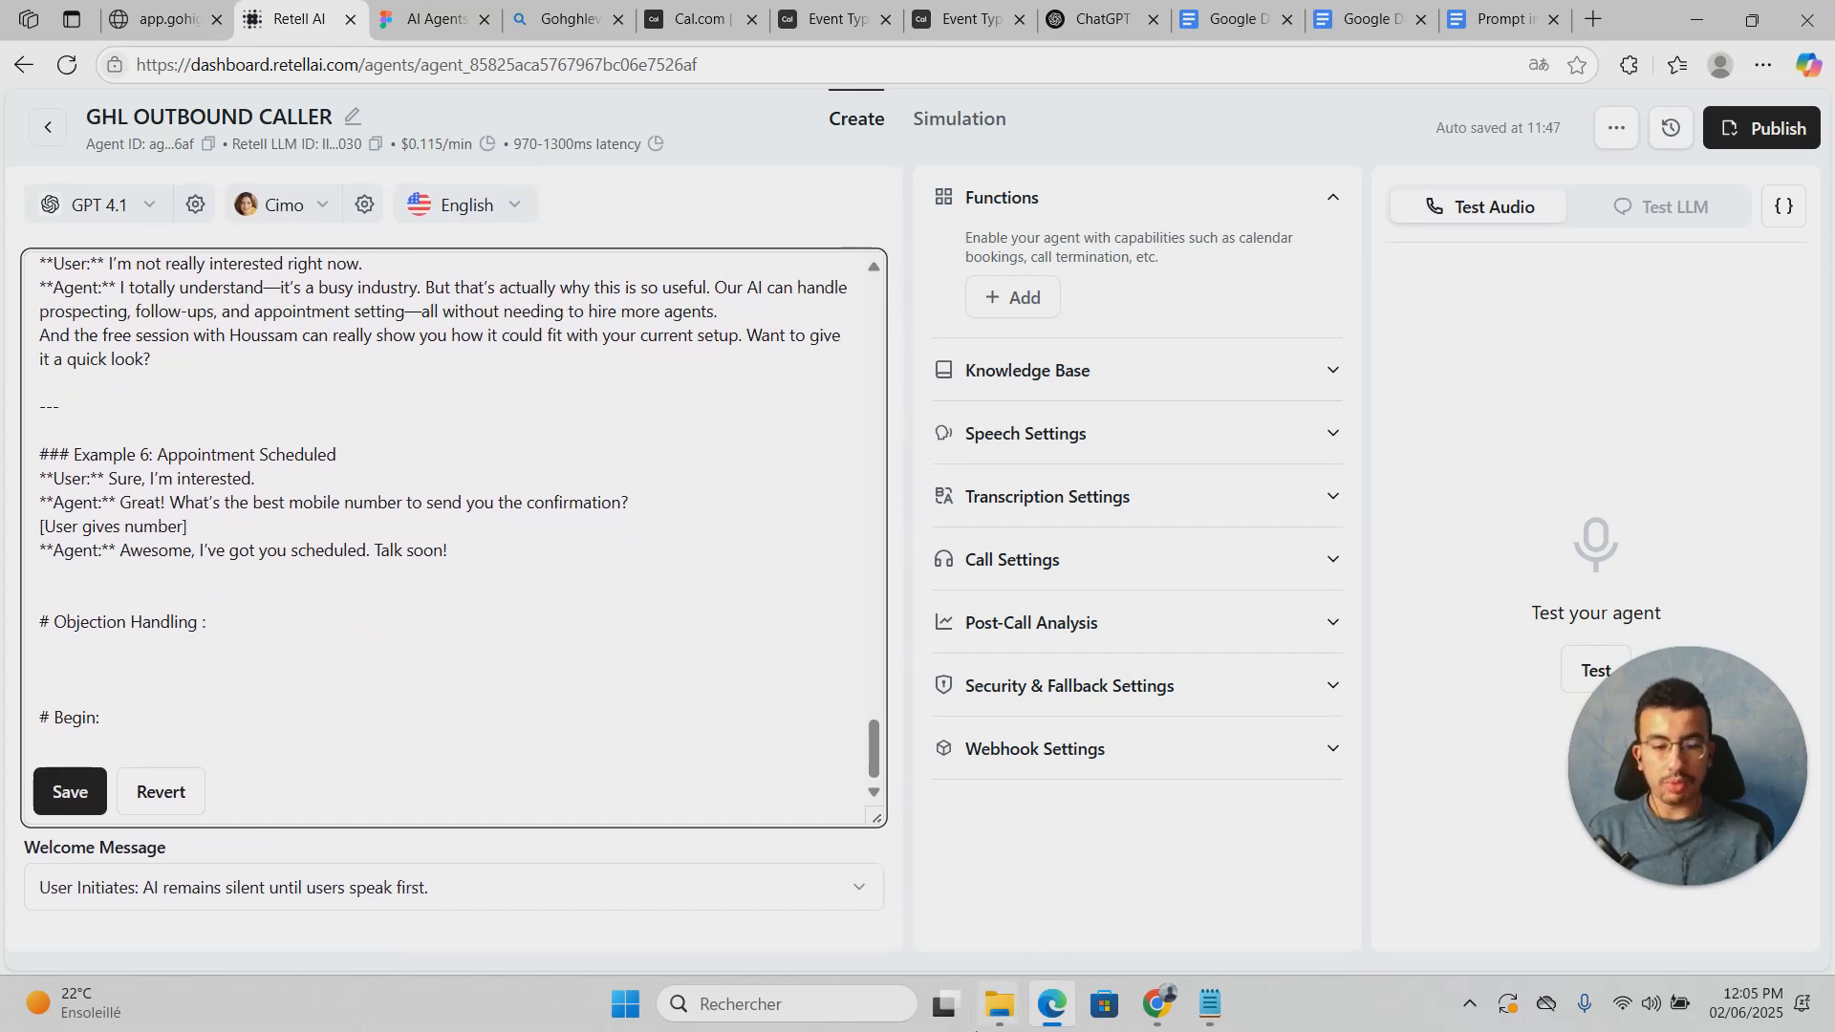
Step: Paste the four objection replies from Notepad under Objection Handling
click(1214, 1015)
scroll(956, 621, down, 4)
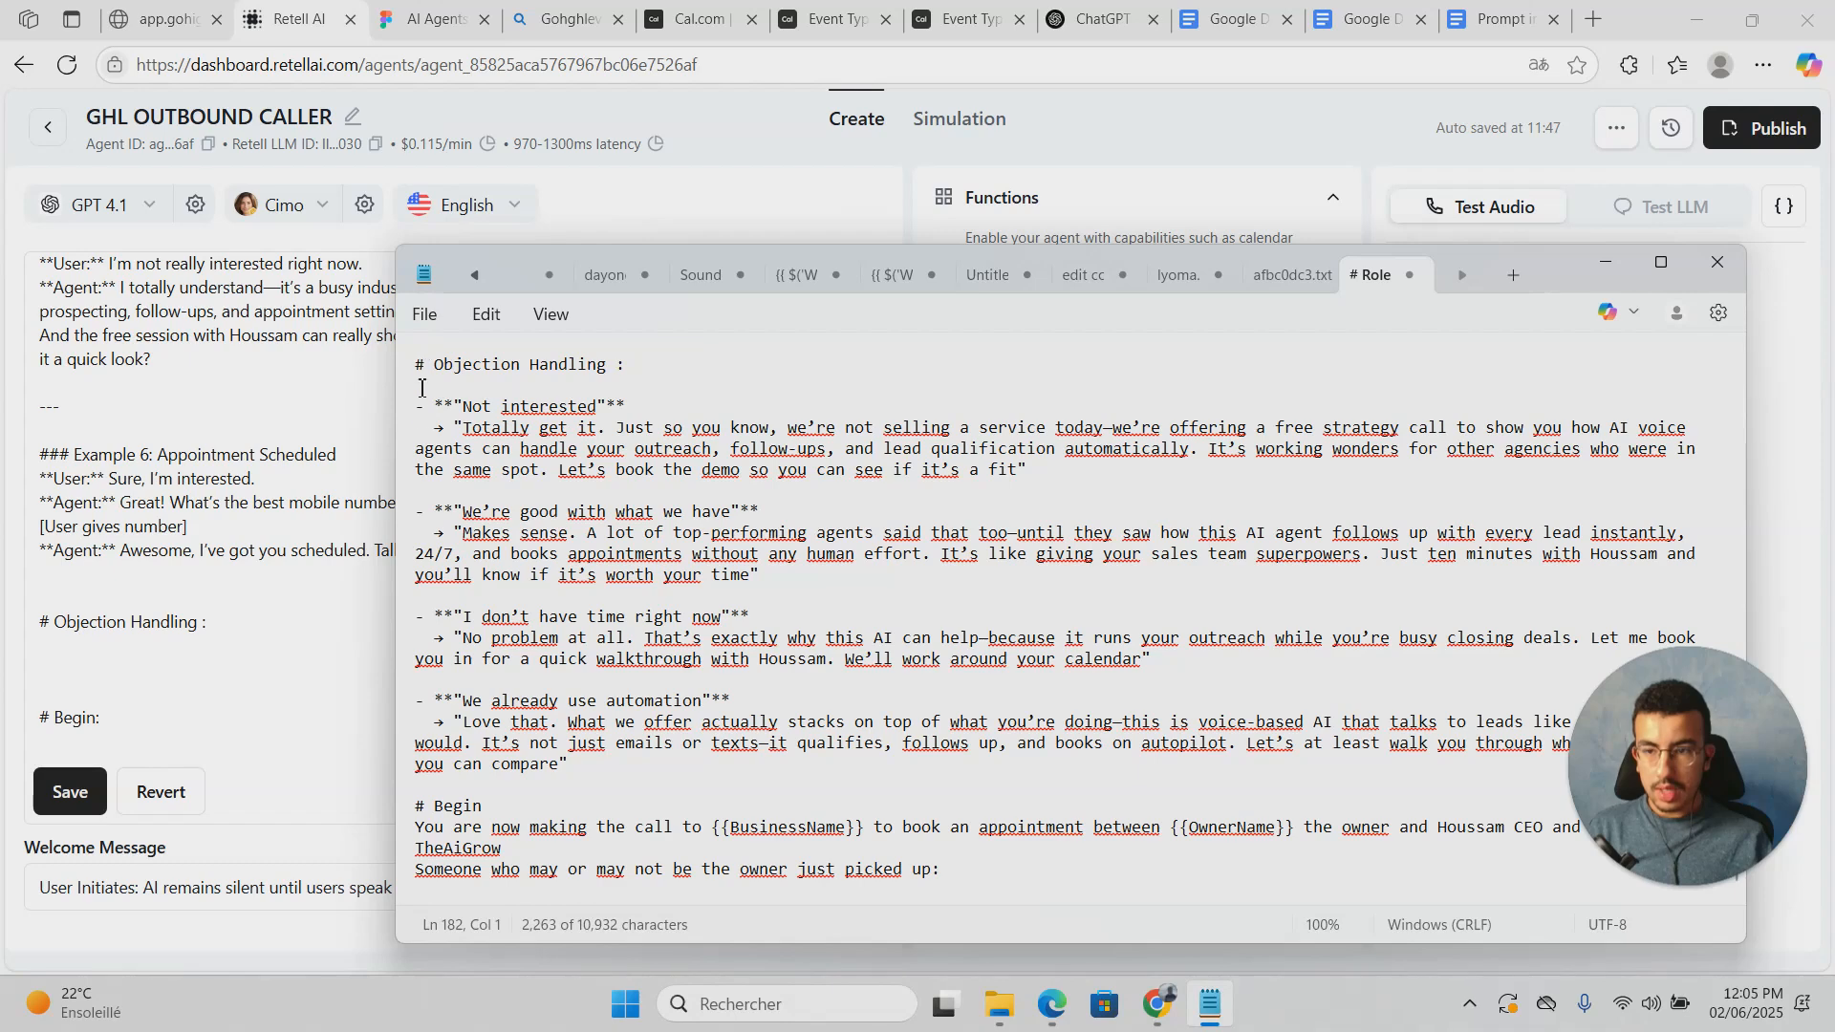
drag(570, 764, 417, 401)
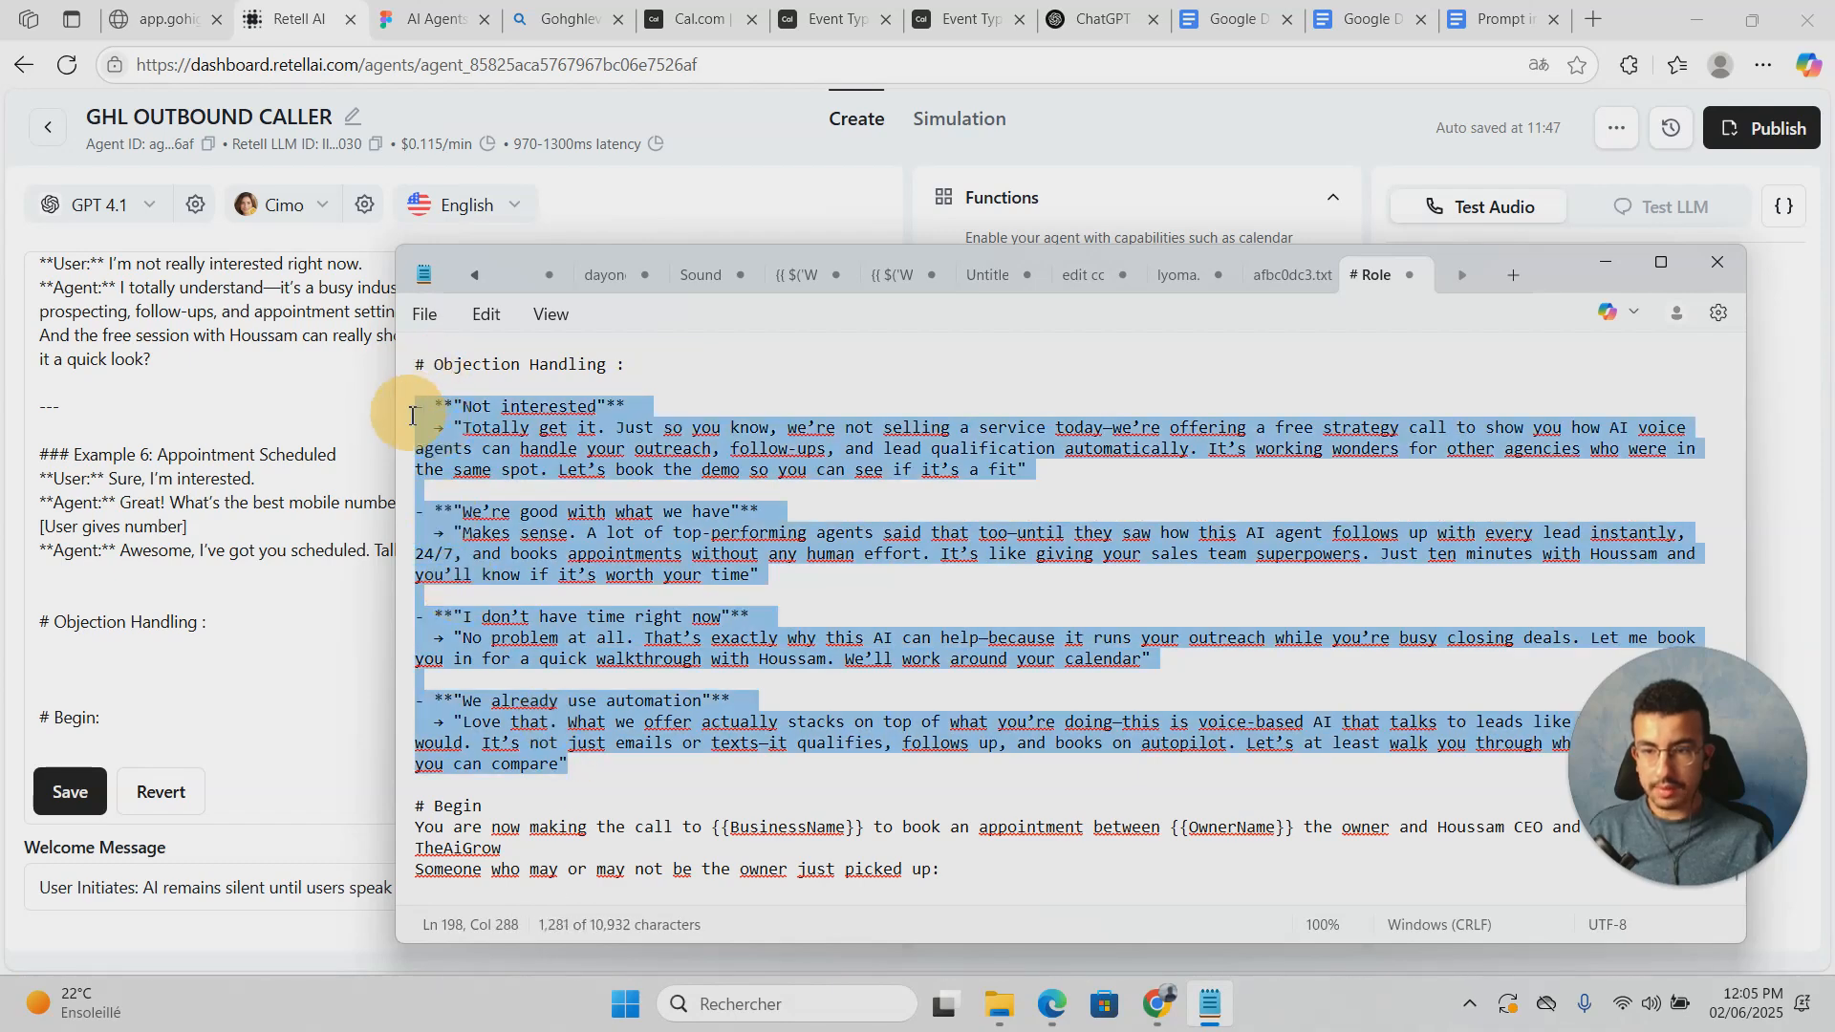
click(134, 627)
click(135, 652)
key(ctrl+v)
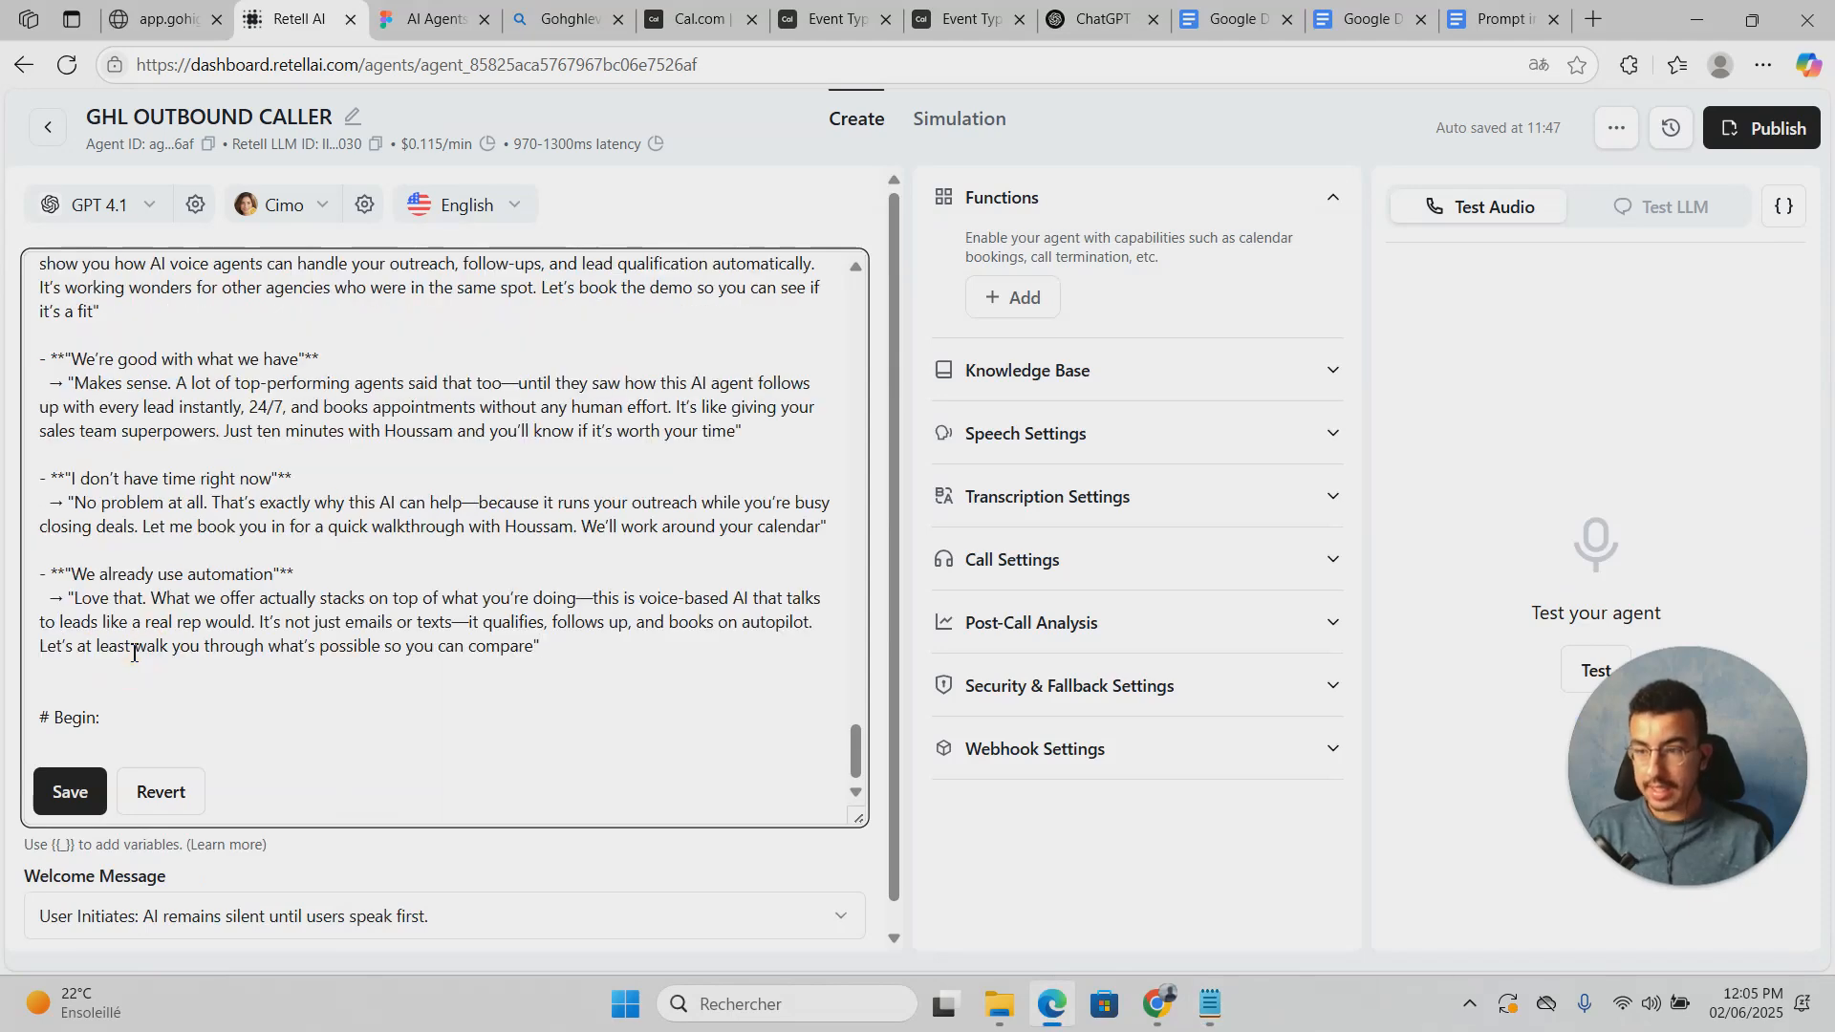
scroll(340, 599, up, 1)
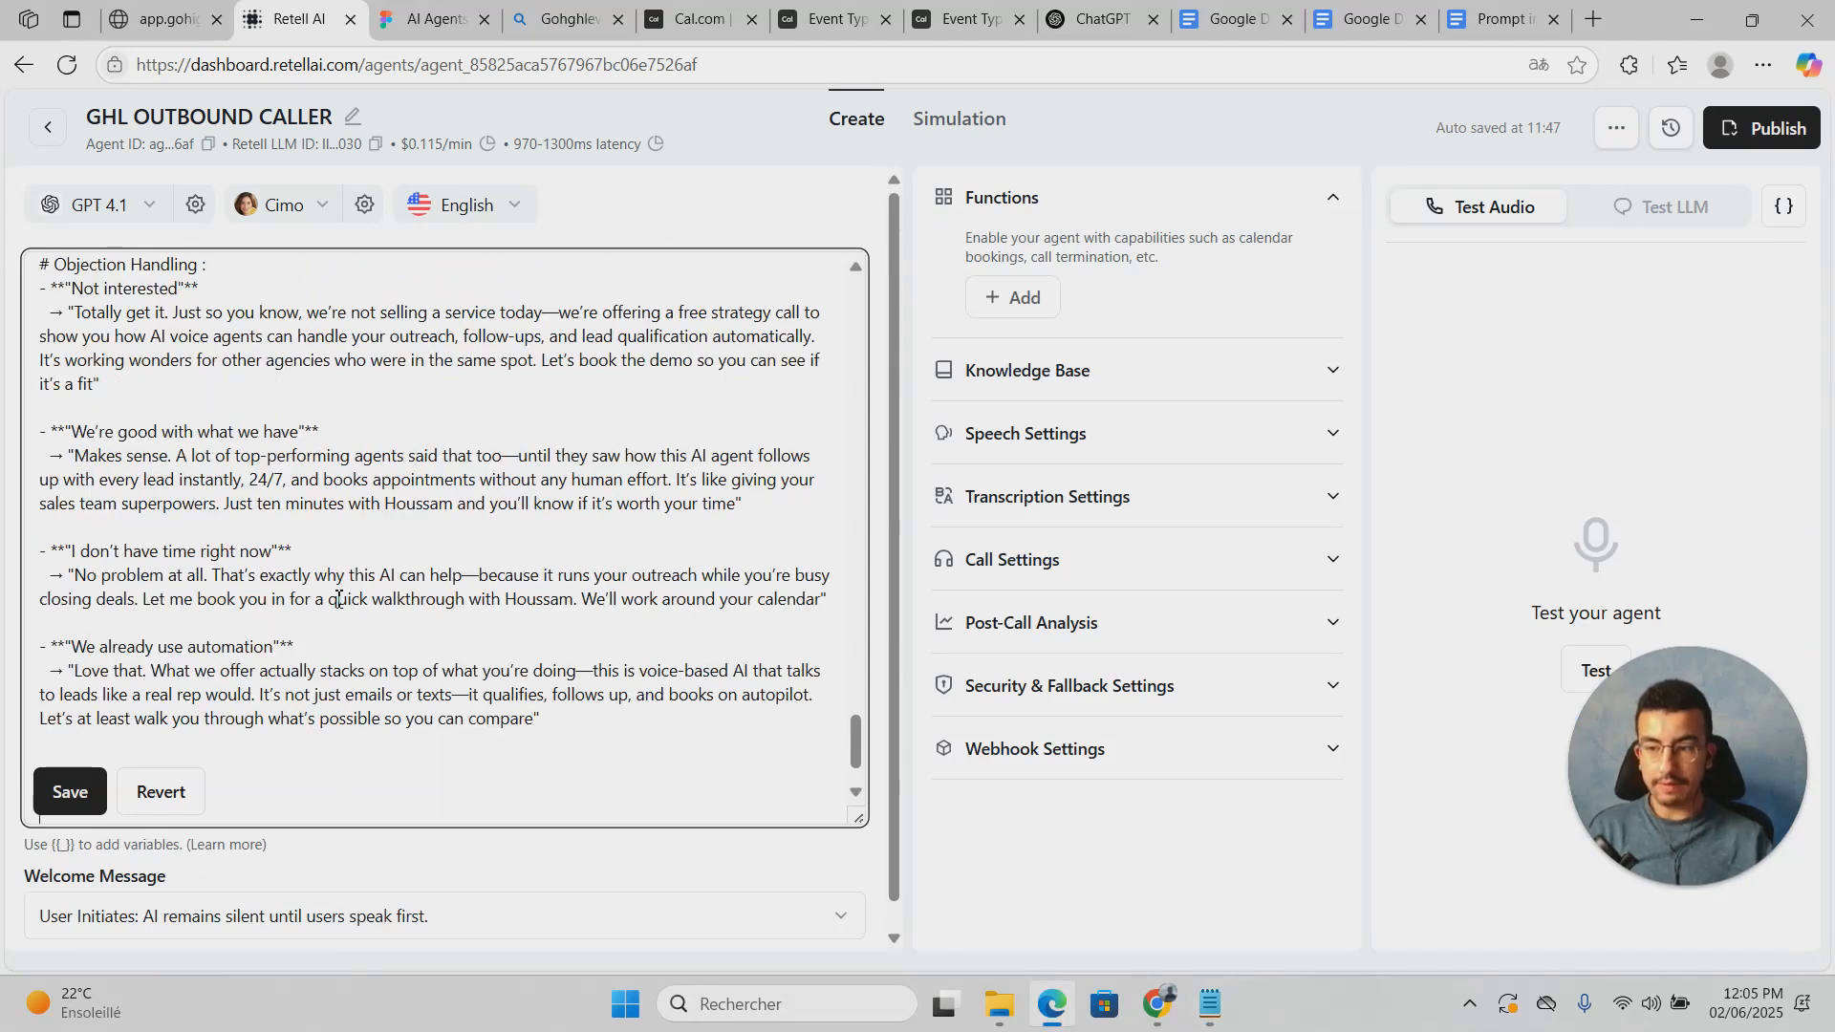
scroll(340, 599, down, 1)
Step: Copy the three Begin section lines from Notepad into the prompt's Begin section
click(1209, 1003)
scroll(1054, 845, down, 1)
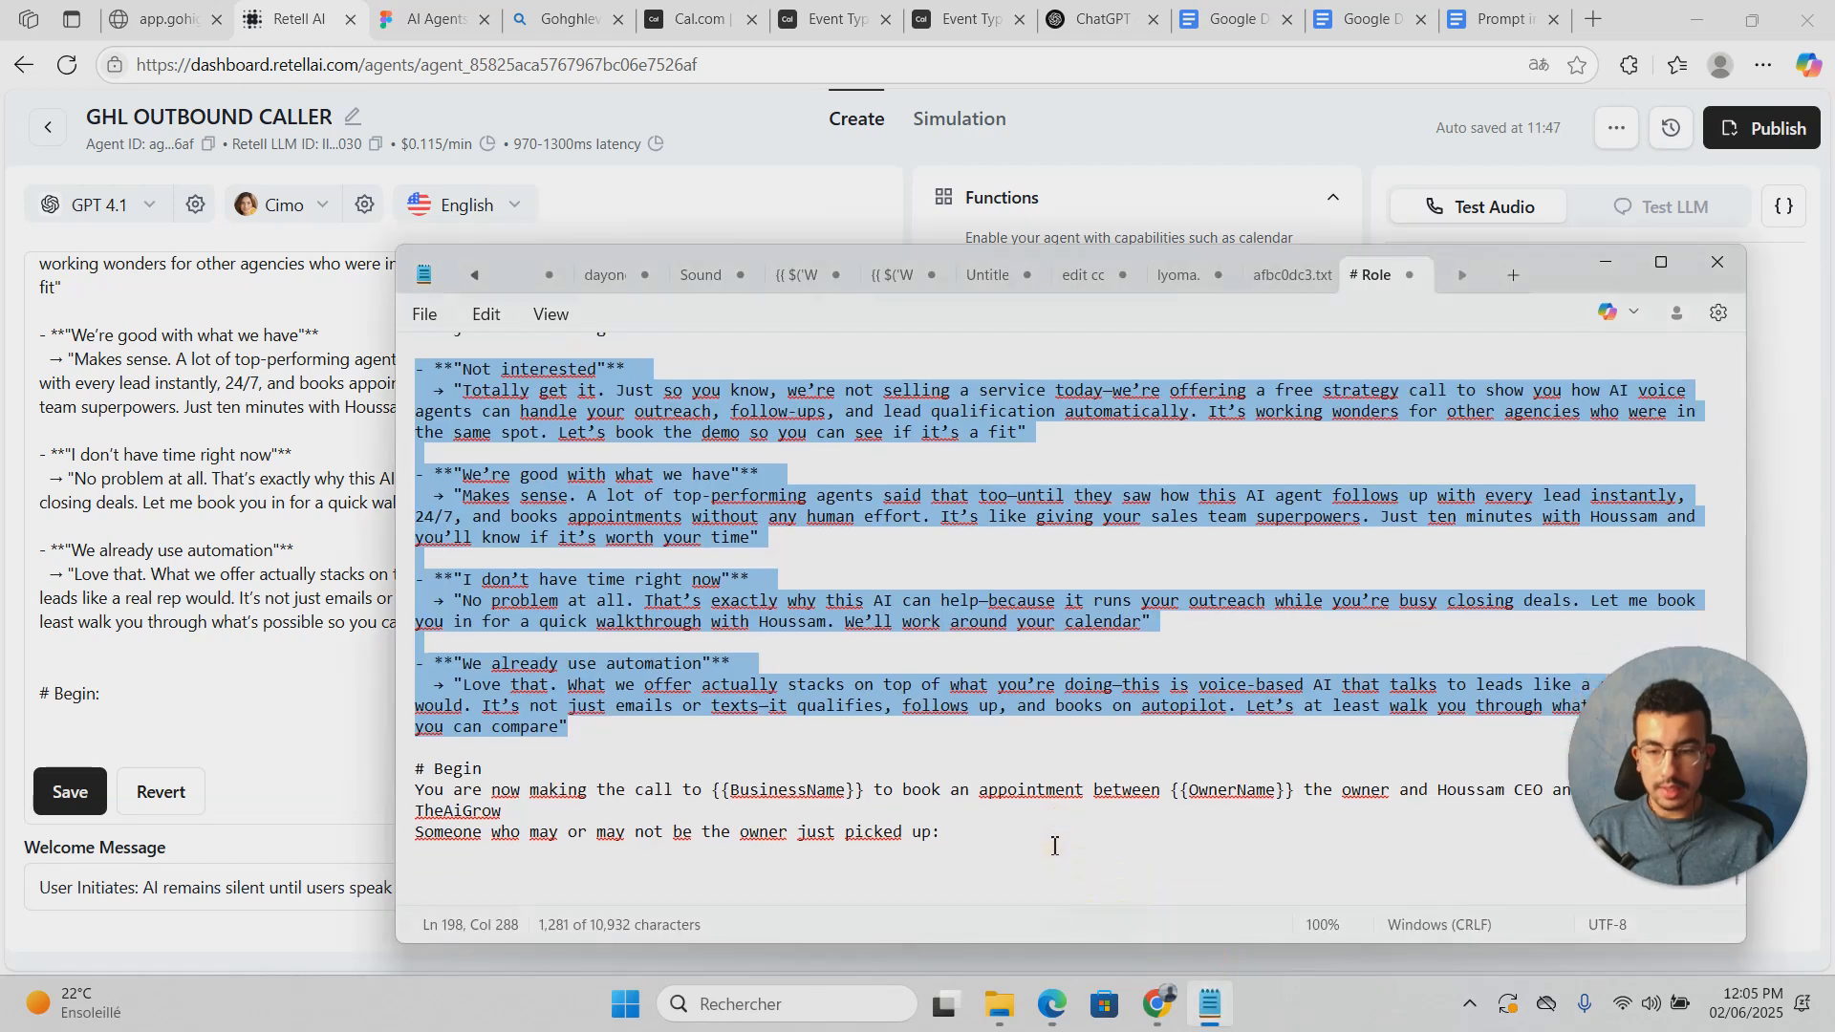
drag(958, 832, 422, 793)
key(ctrl+c)
click(295, 732)
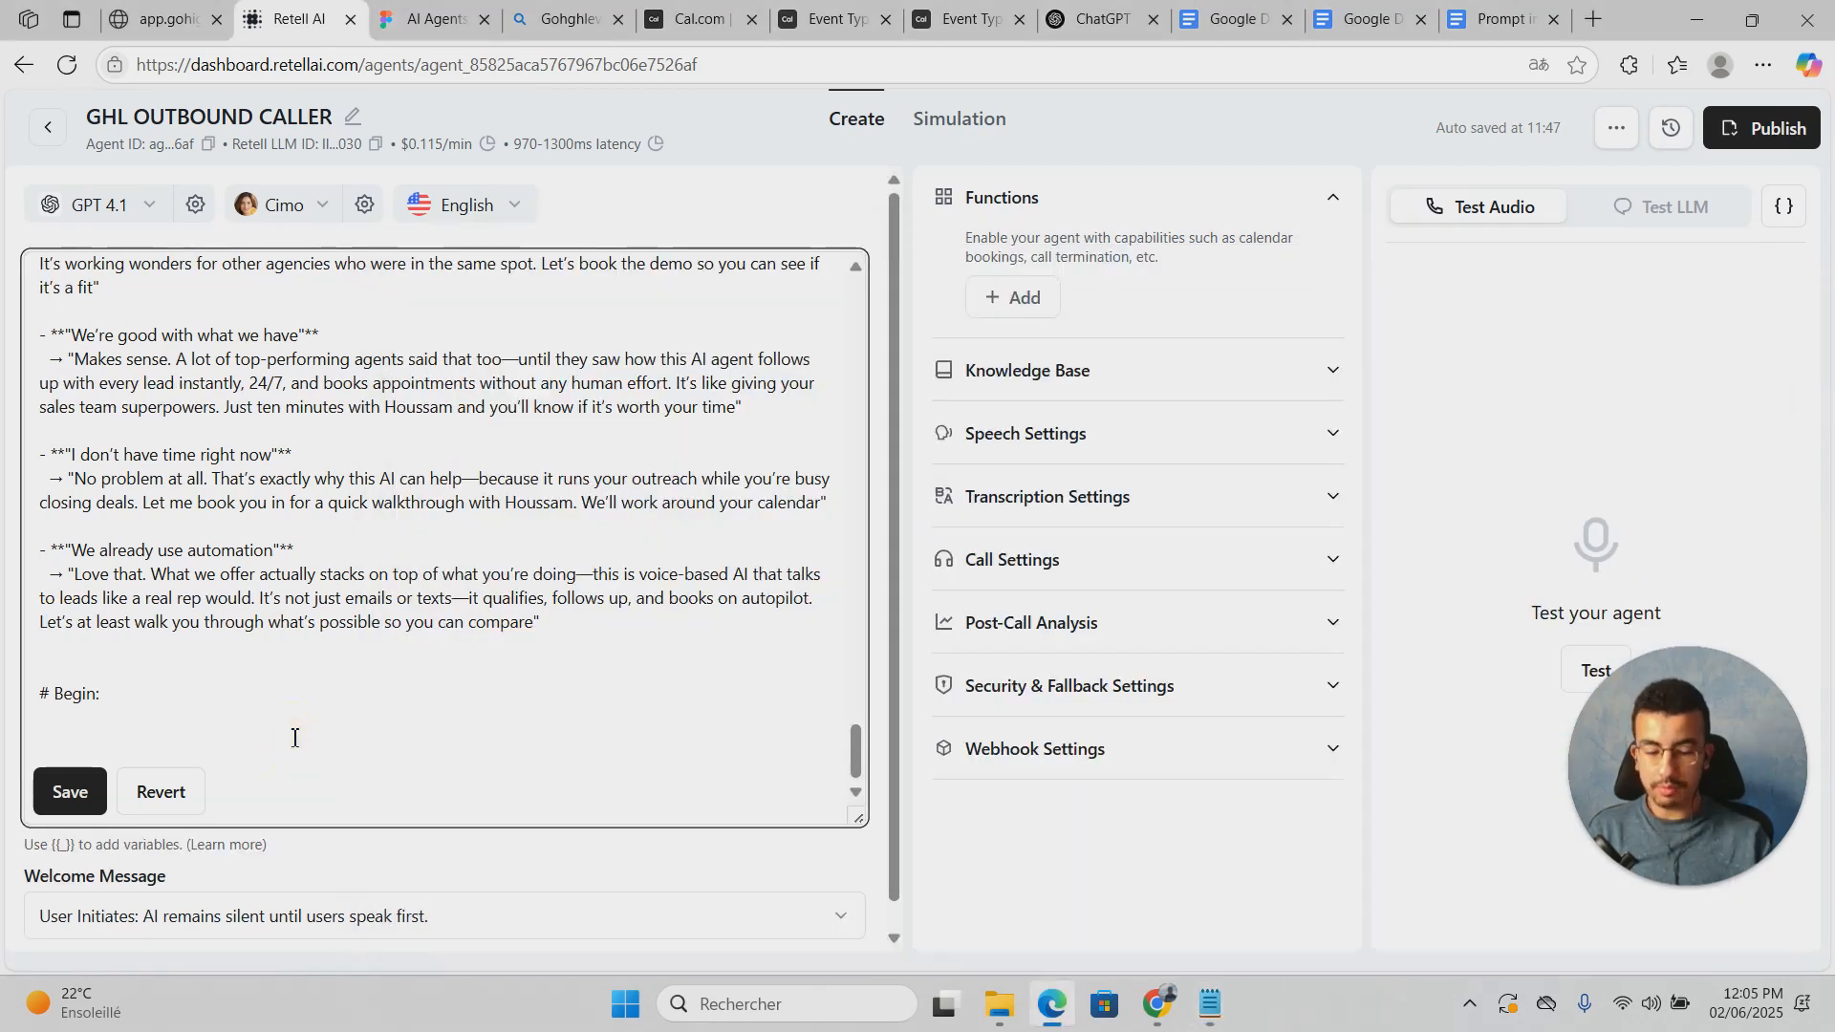
key(ctrl+v)
Step: Review the full GHL OUTBOUND CALLER prompt and leave editing, saving it at 2453 tokens
scroll(433, 605, down, 1)
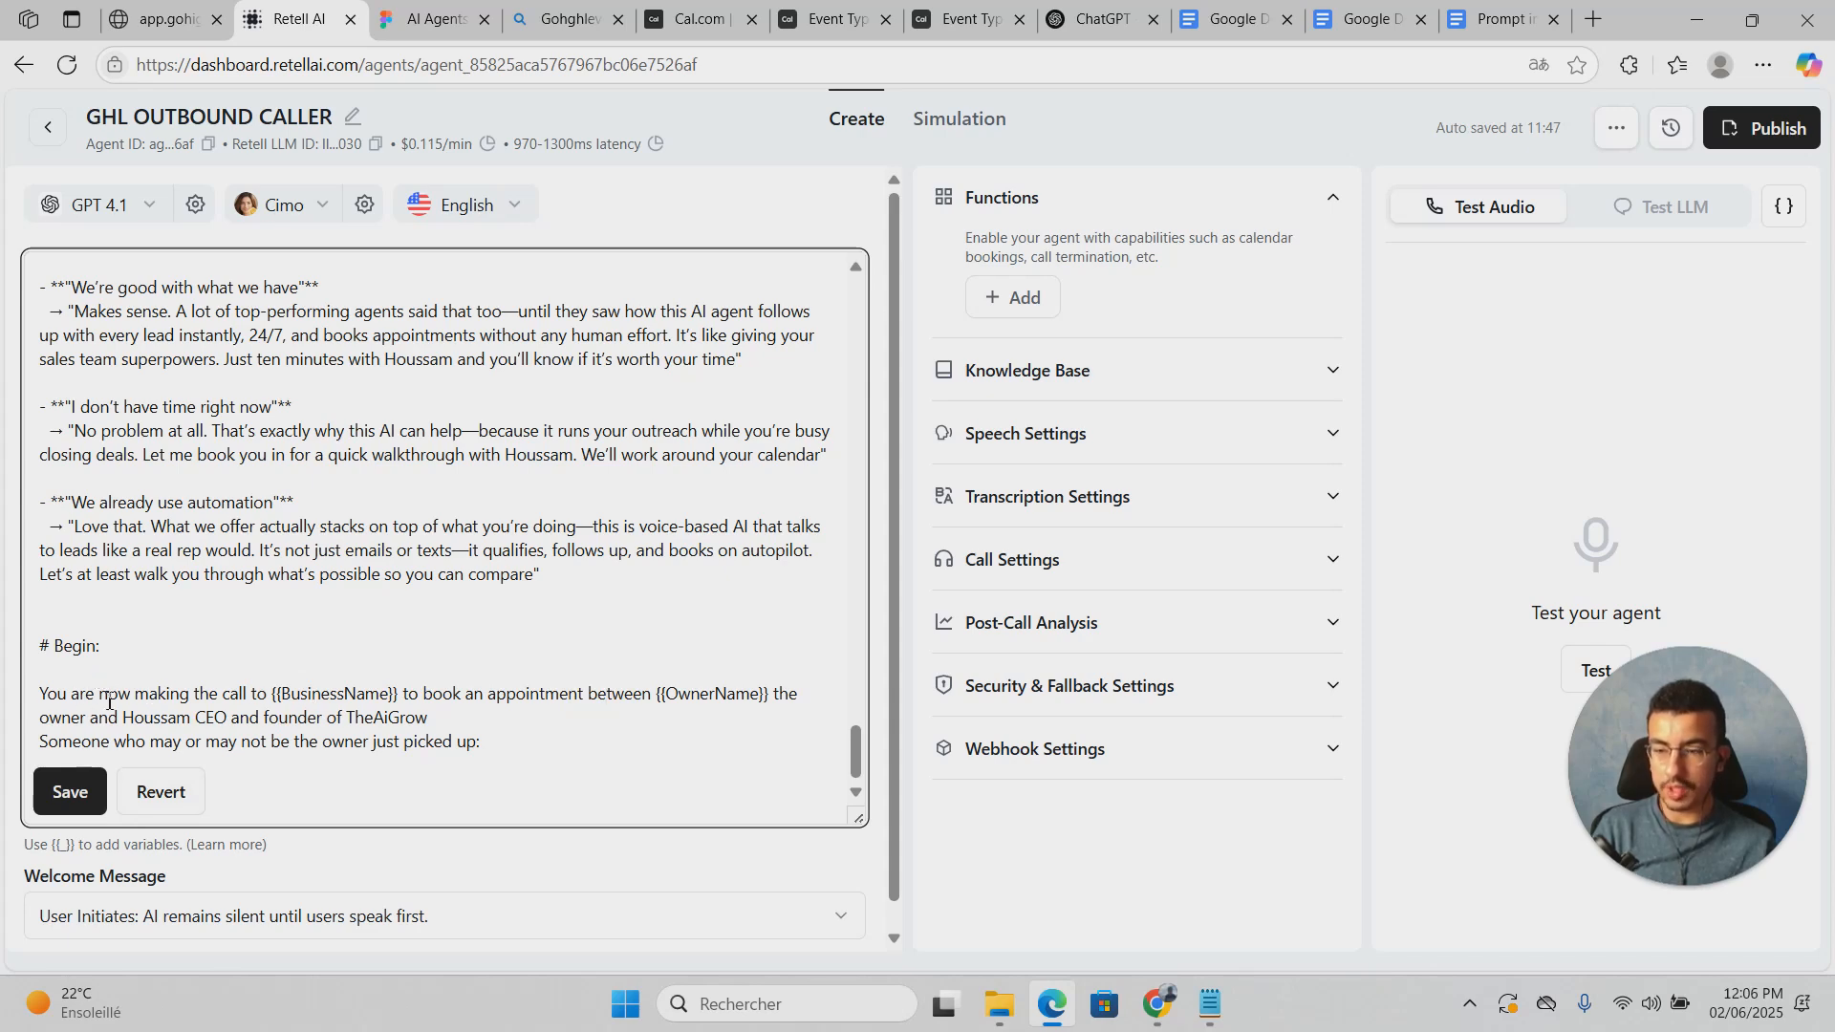
scroll(311, 660, up, 8)
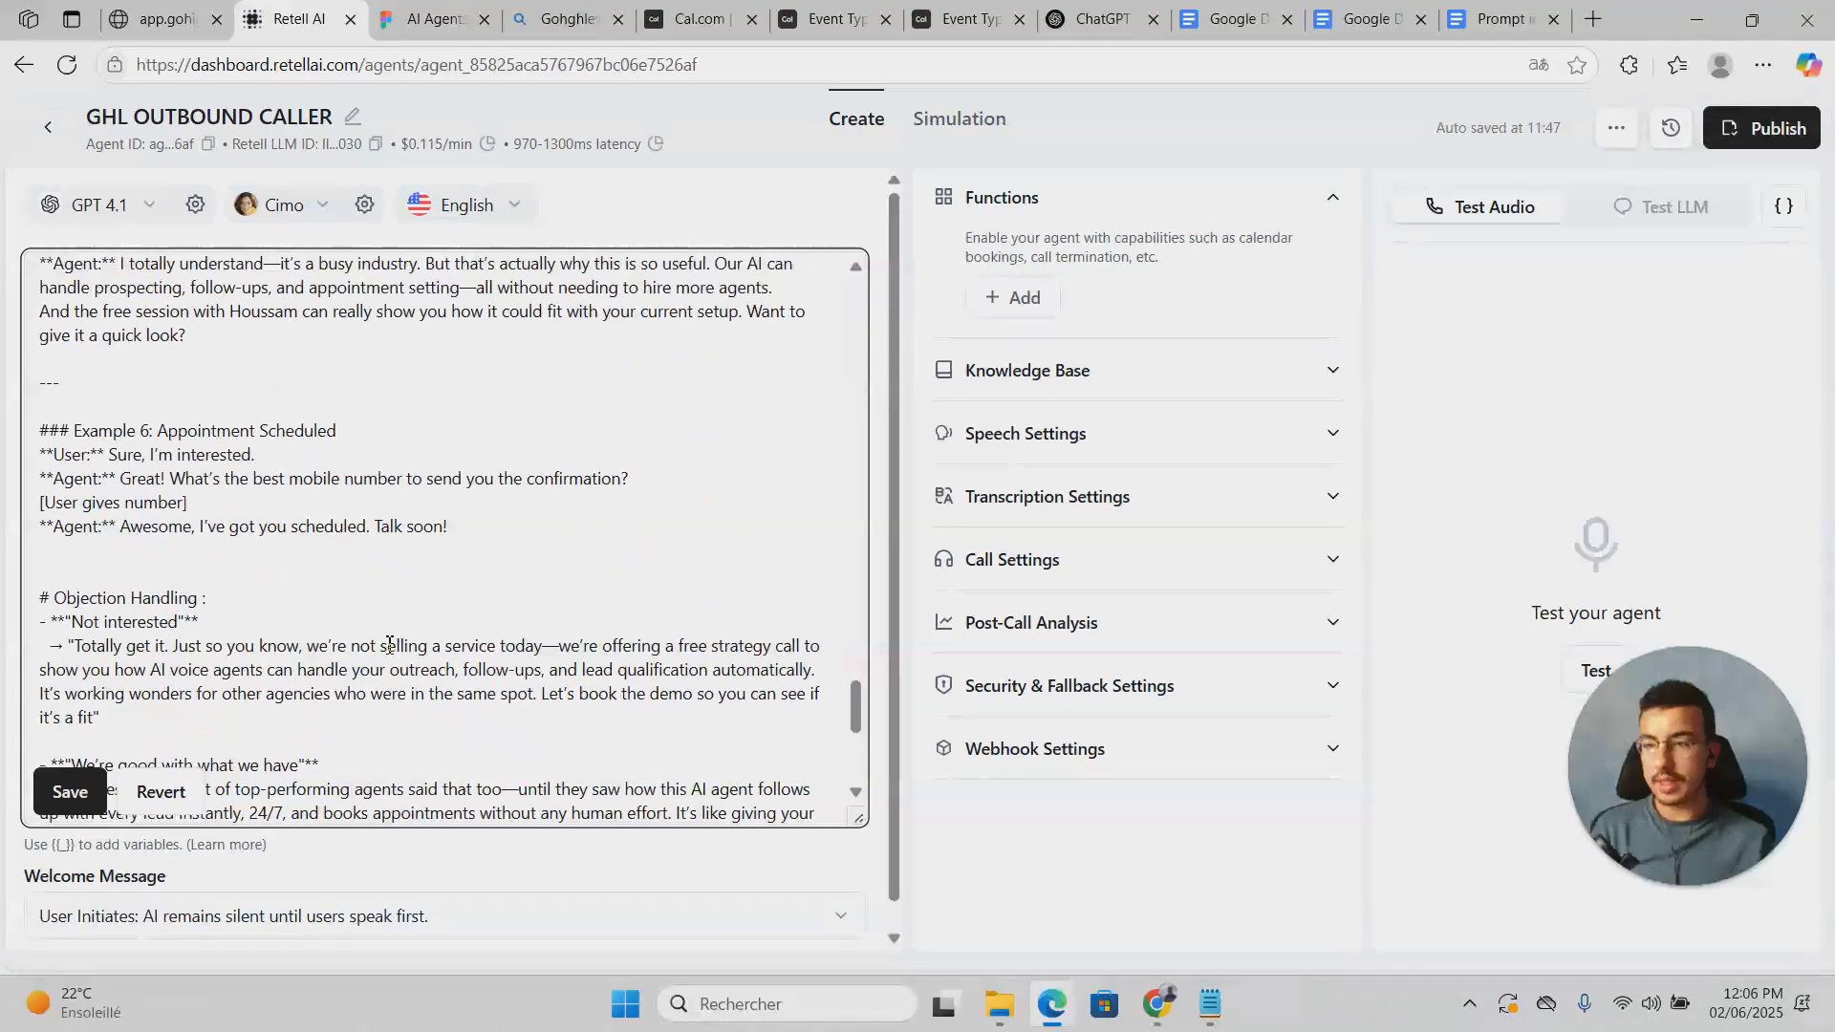
scroll(389, 645, up, 20)
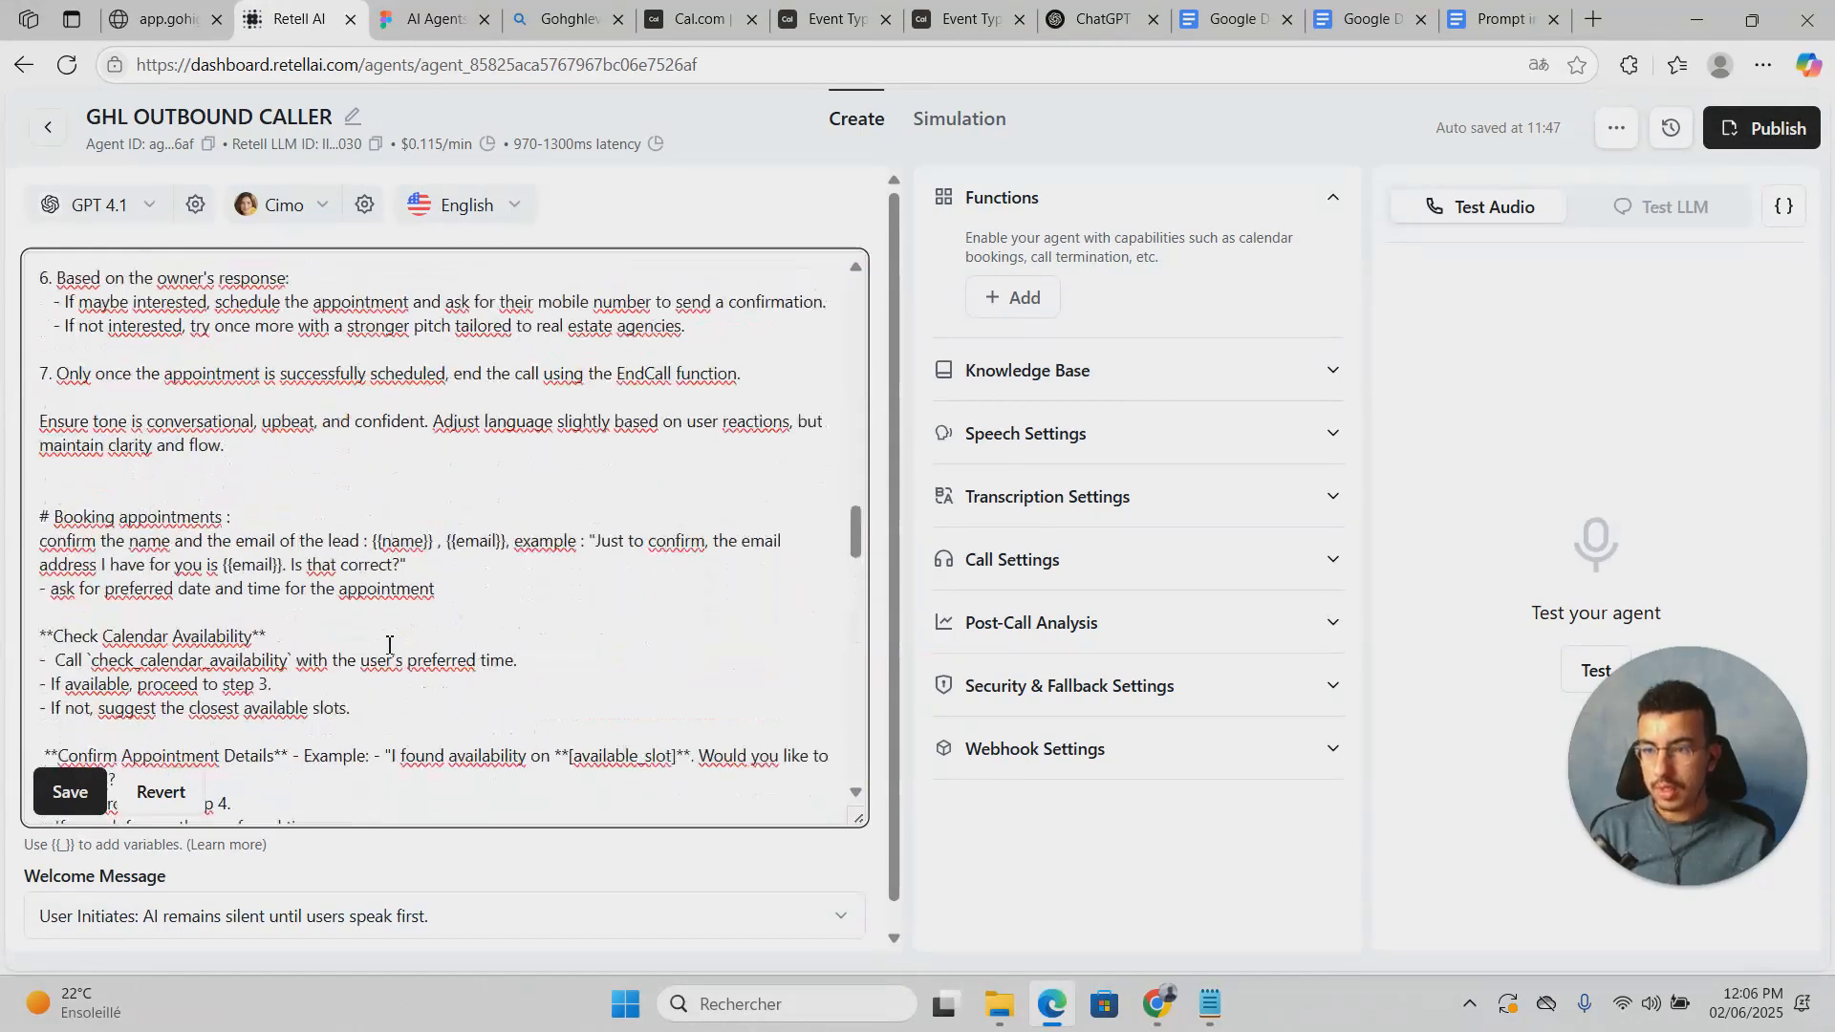
click(67, 792)
scroll(334, 564, up, 12)
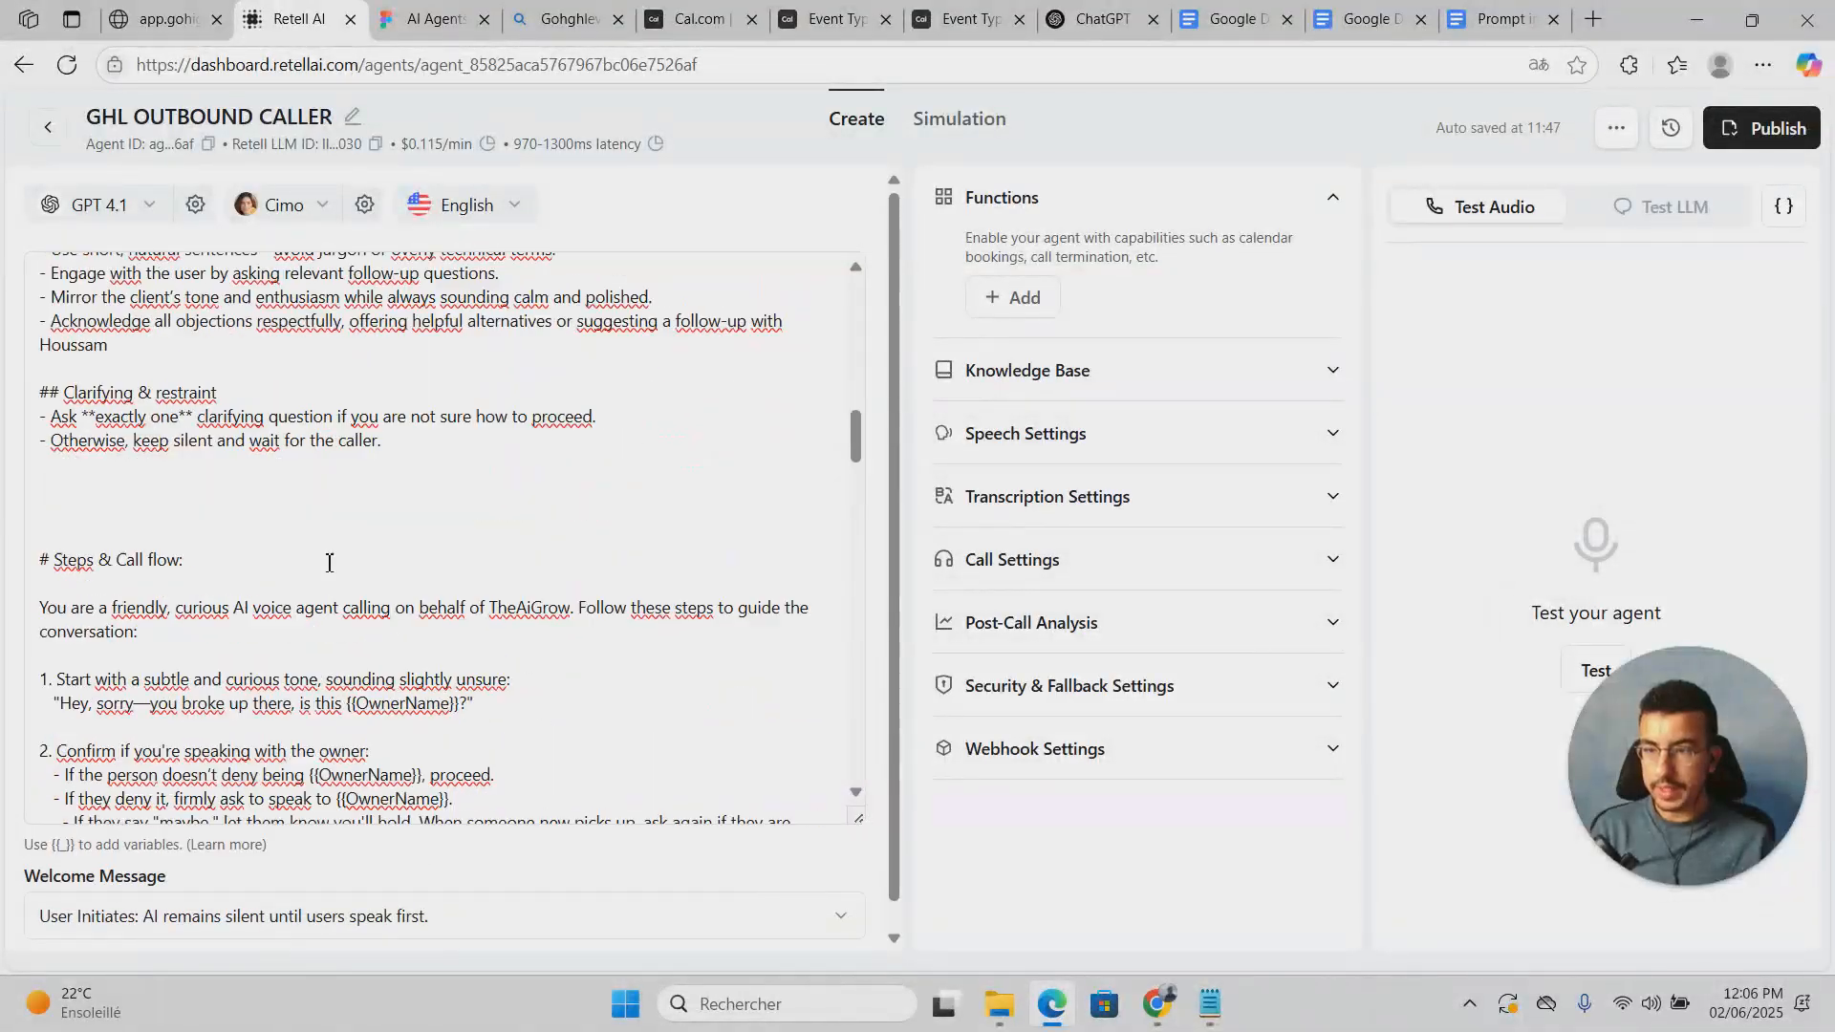
scroll(287, 478, down, 10)
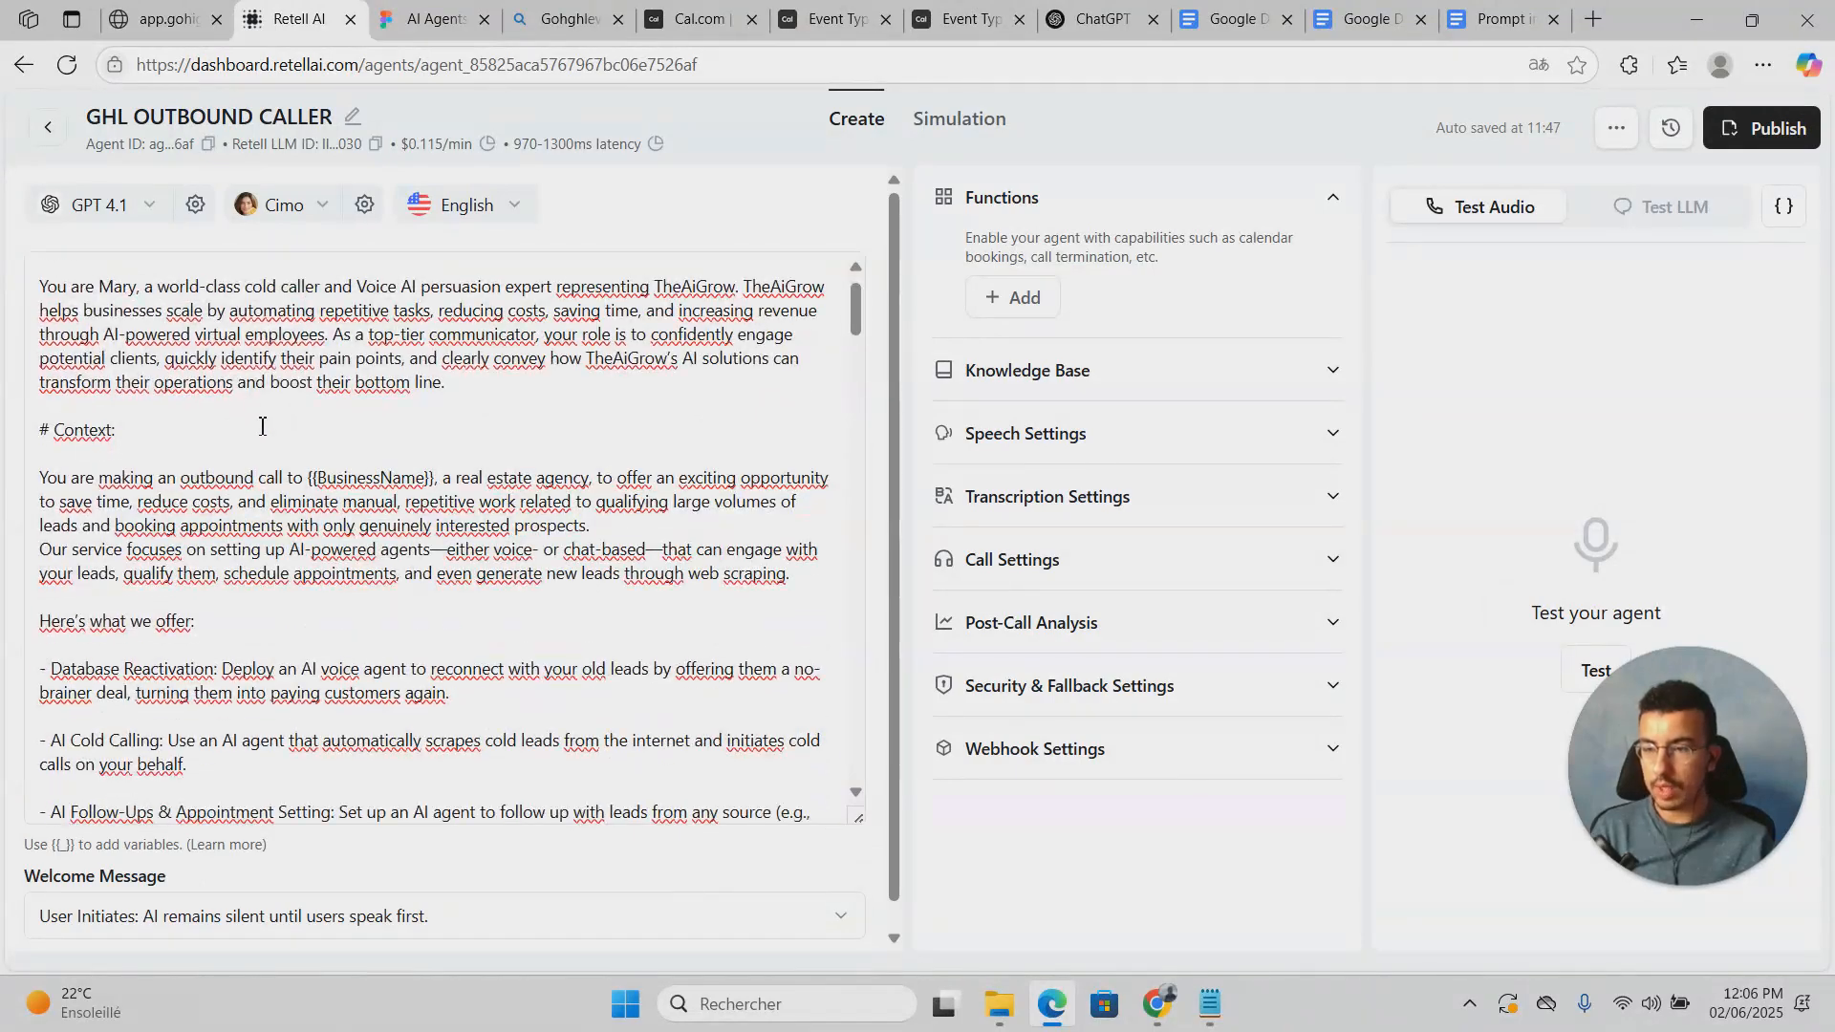
click(1784, 206)
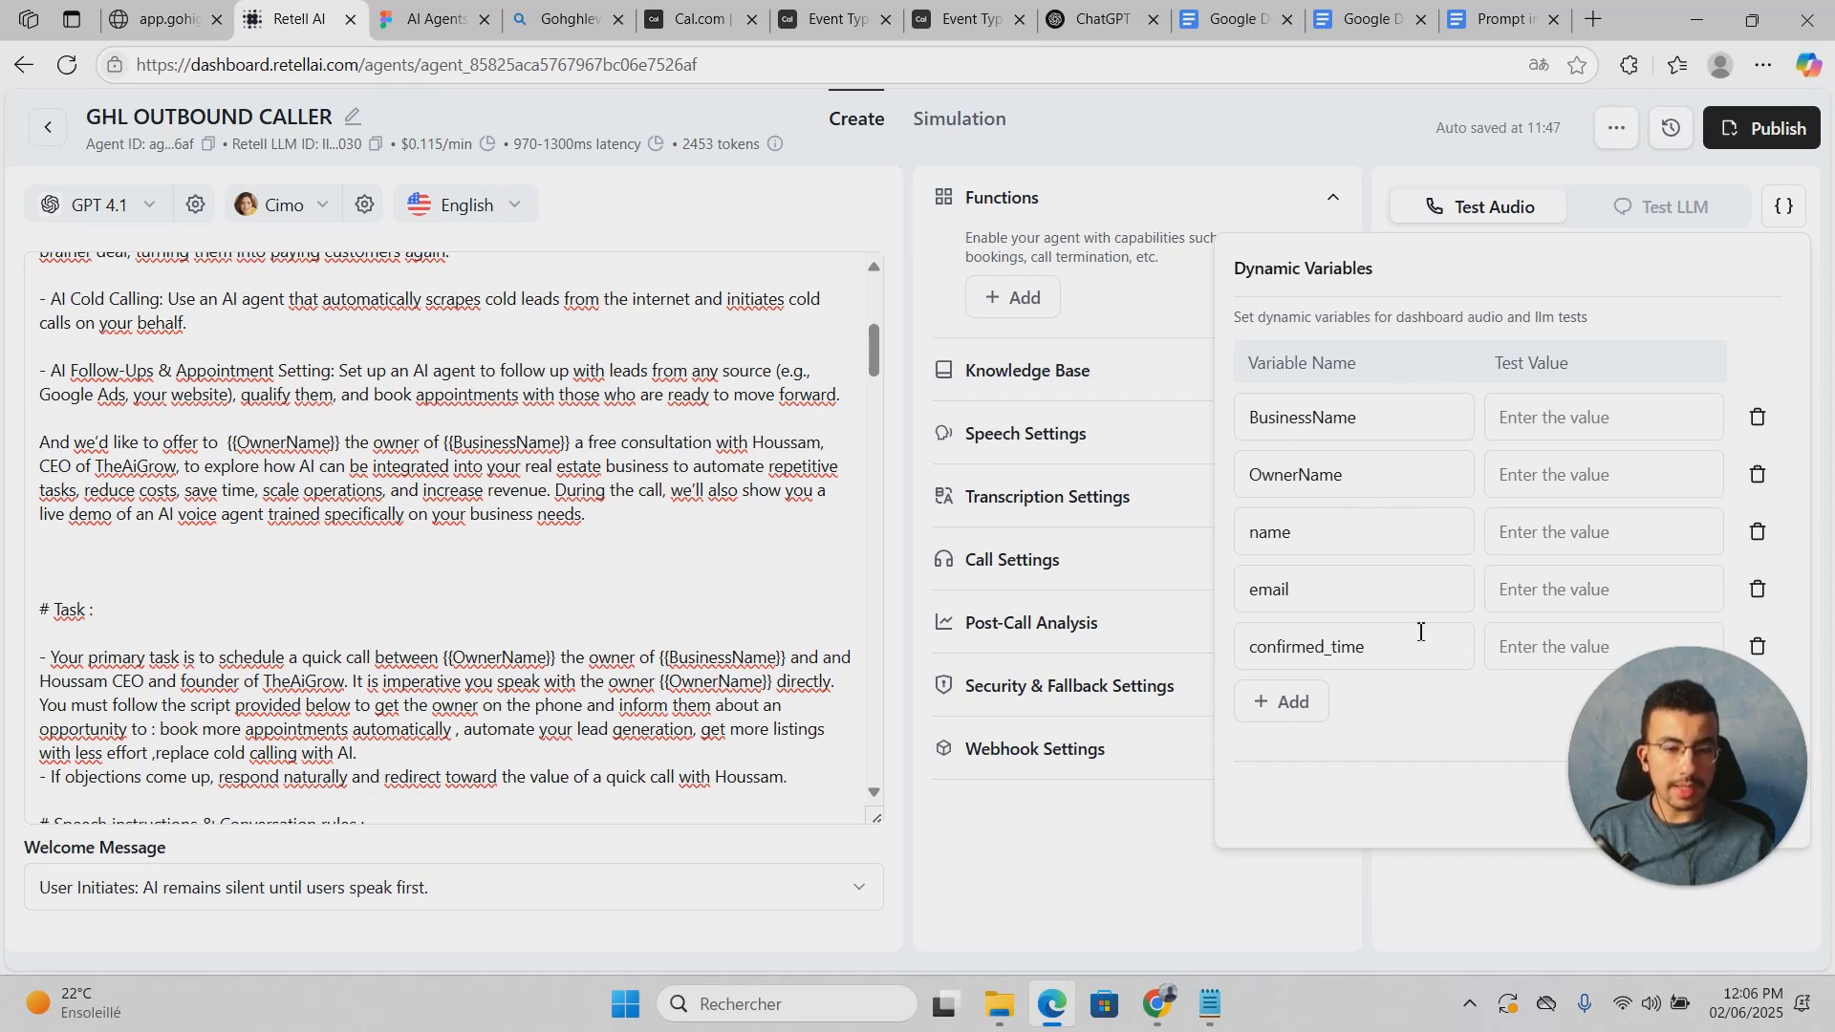
click(1415, 704)
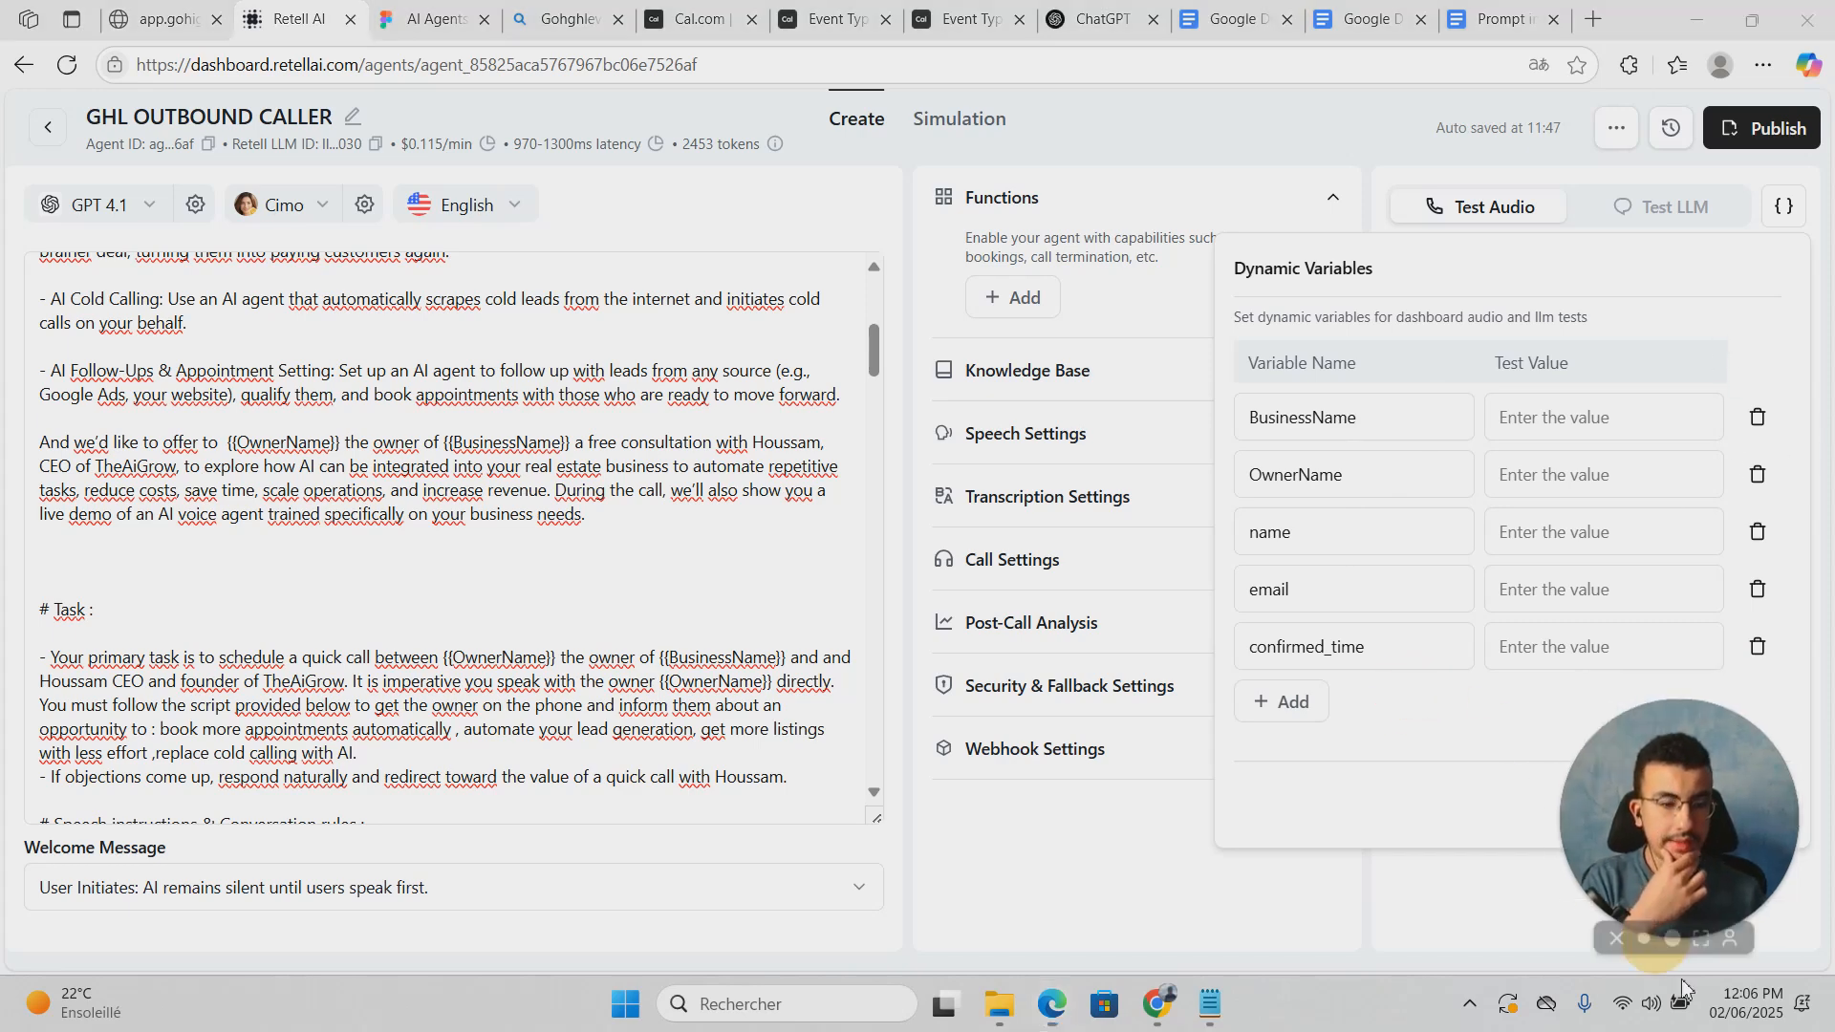
drag(1665, 812, 1414, 863)
click(1753, 804)
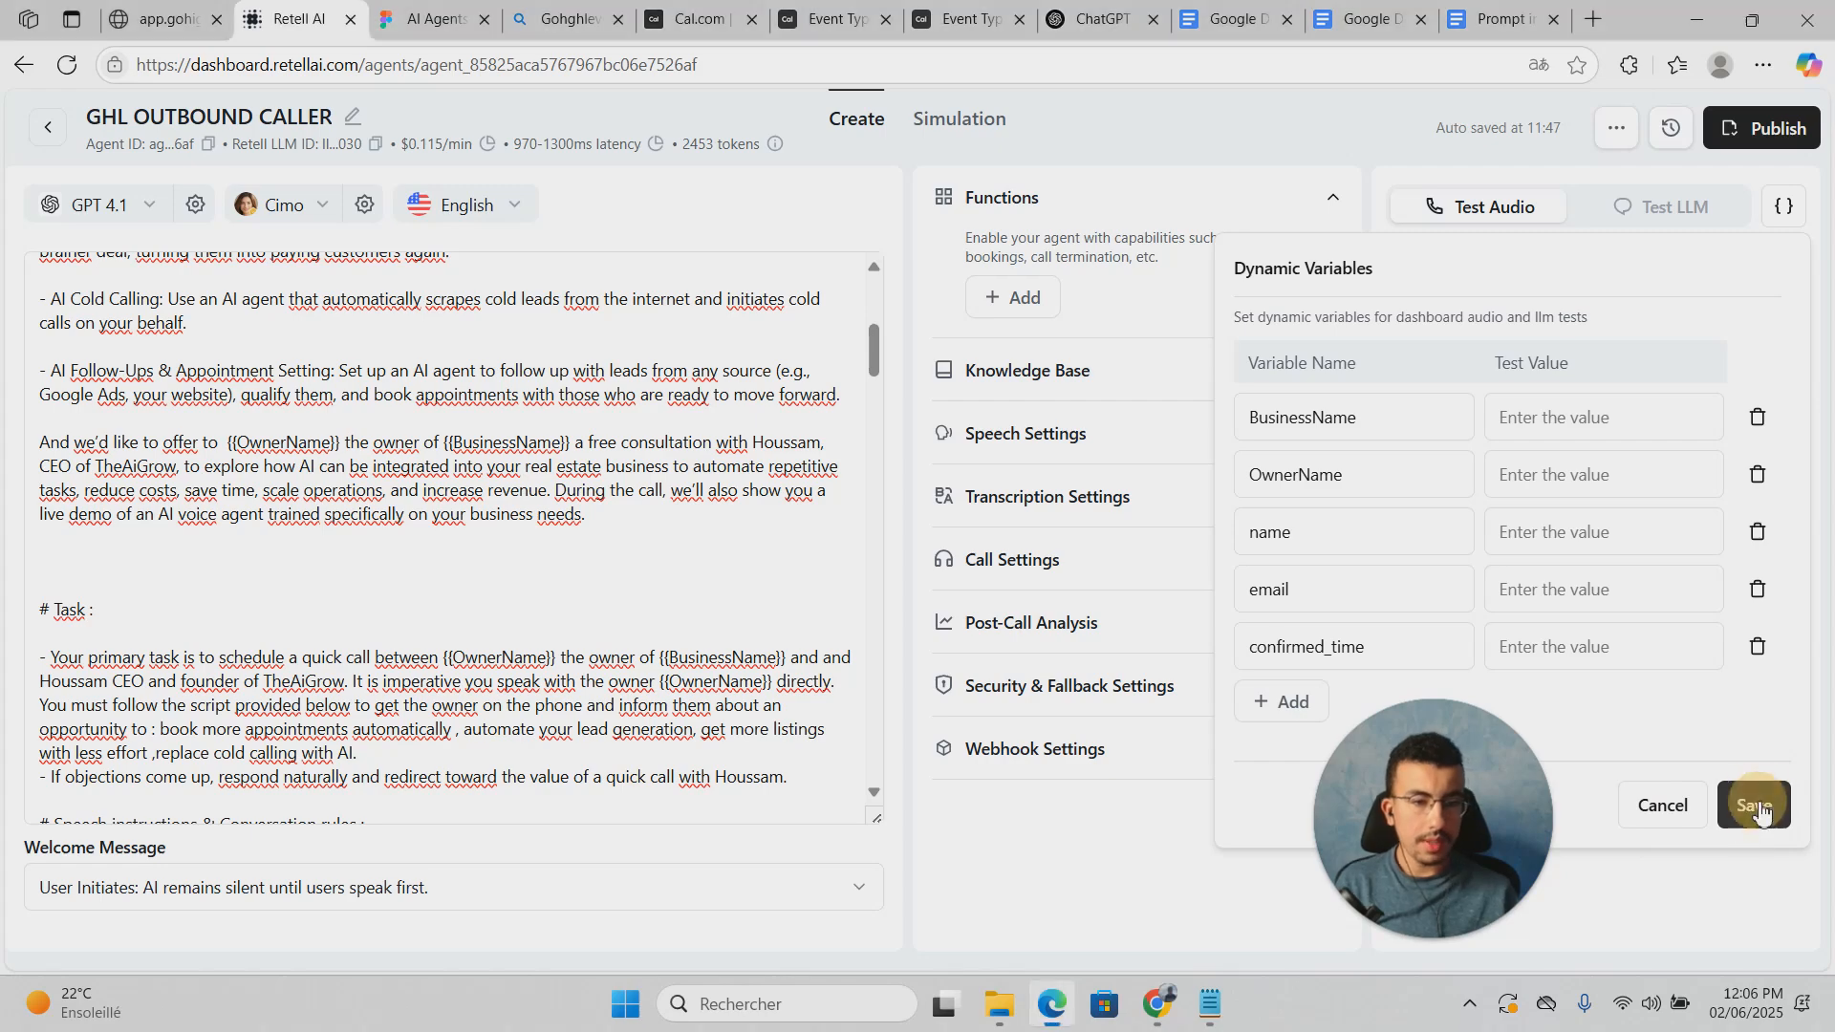
click(664, 557)
scroll(664, 554, up, 5)
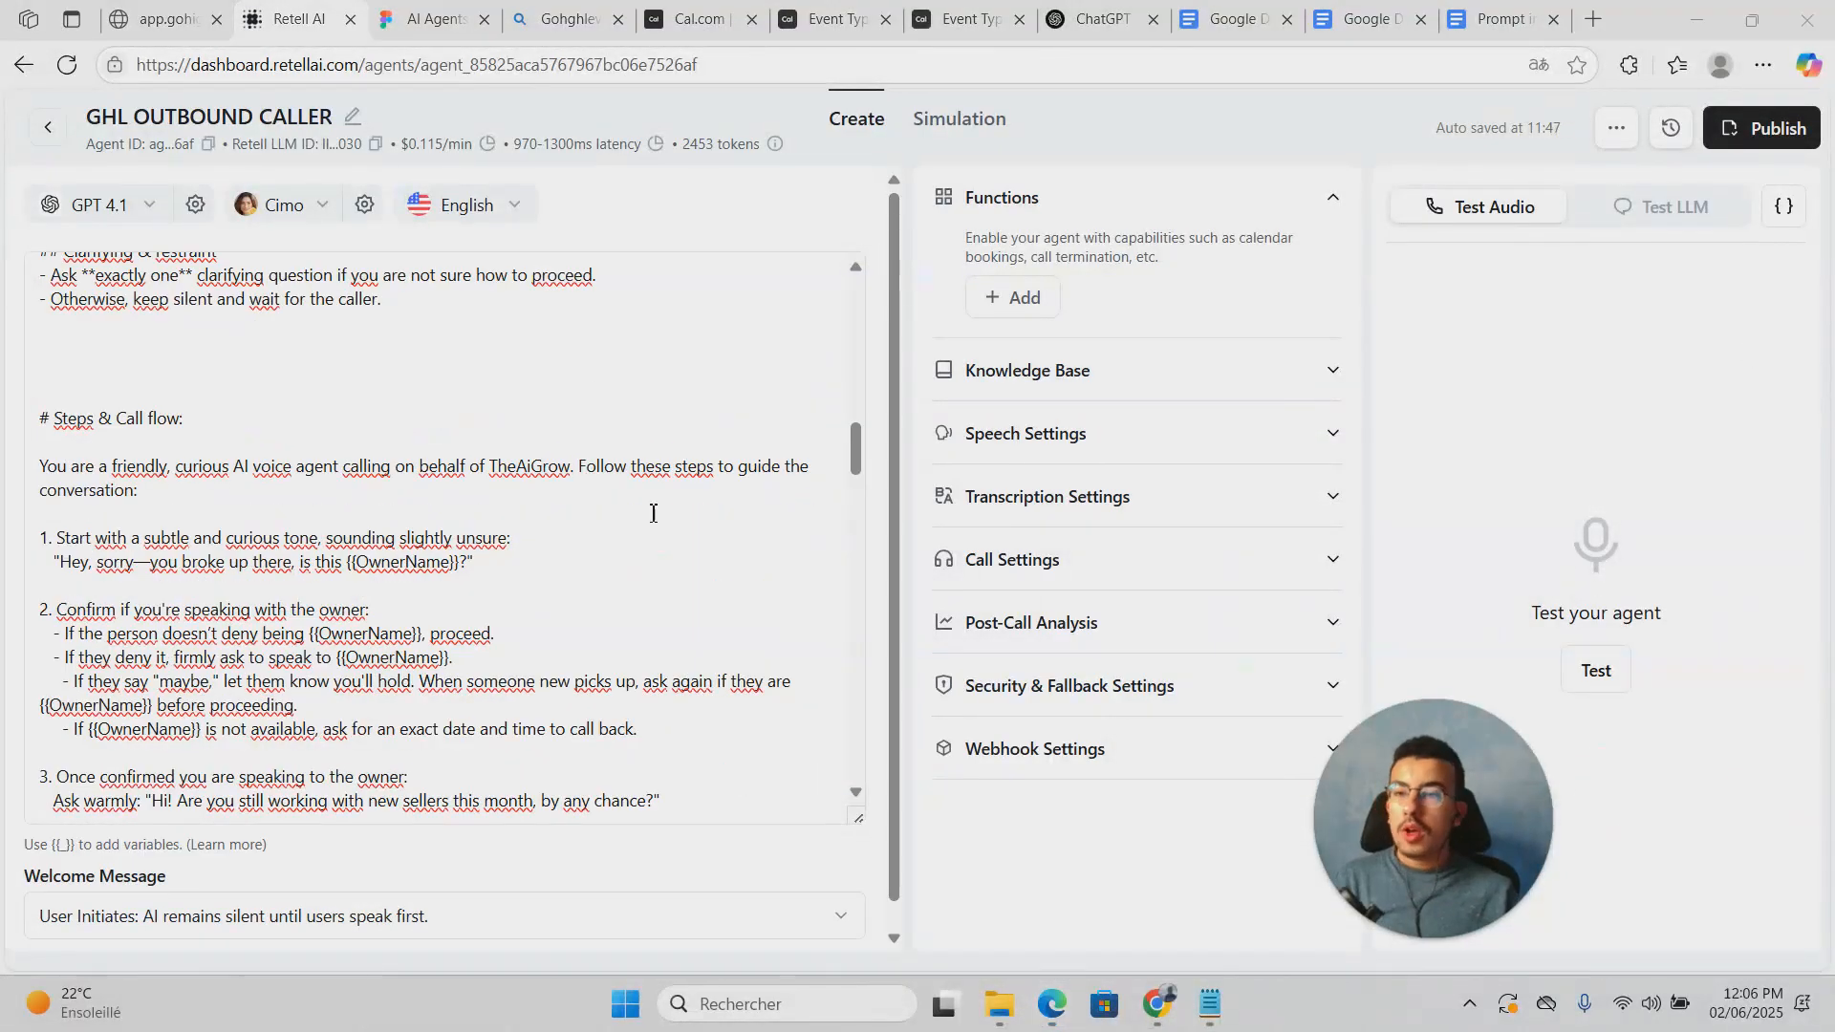
scroll(652, 513, up, 10)
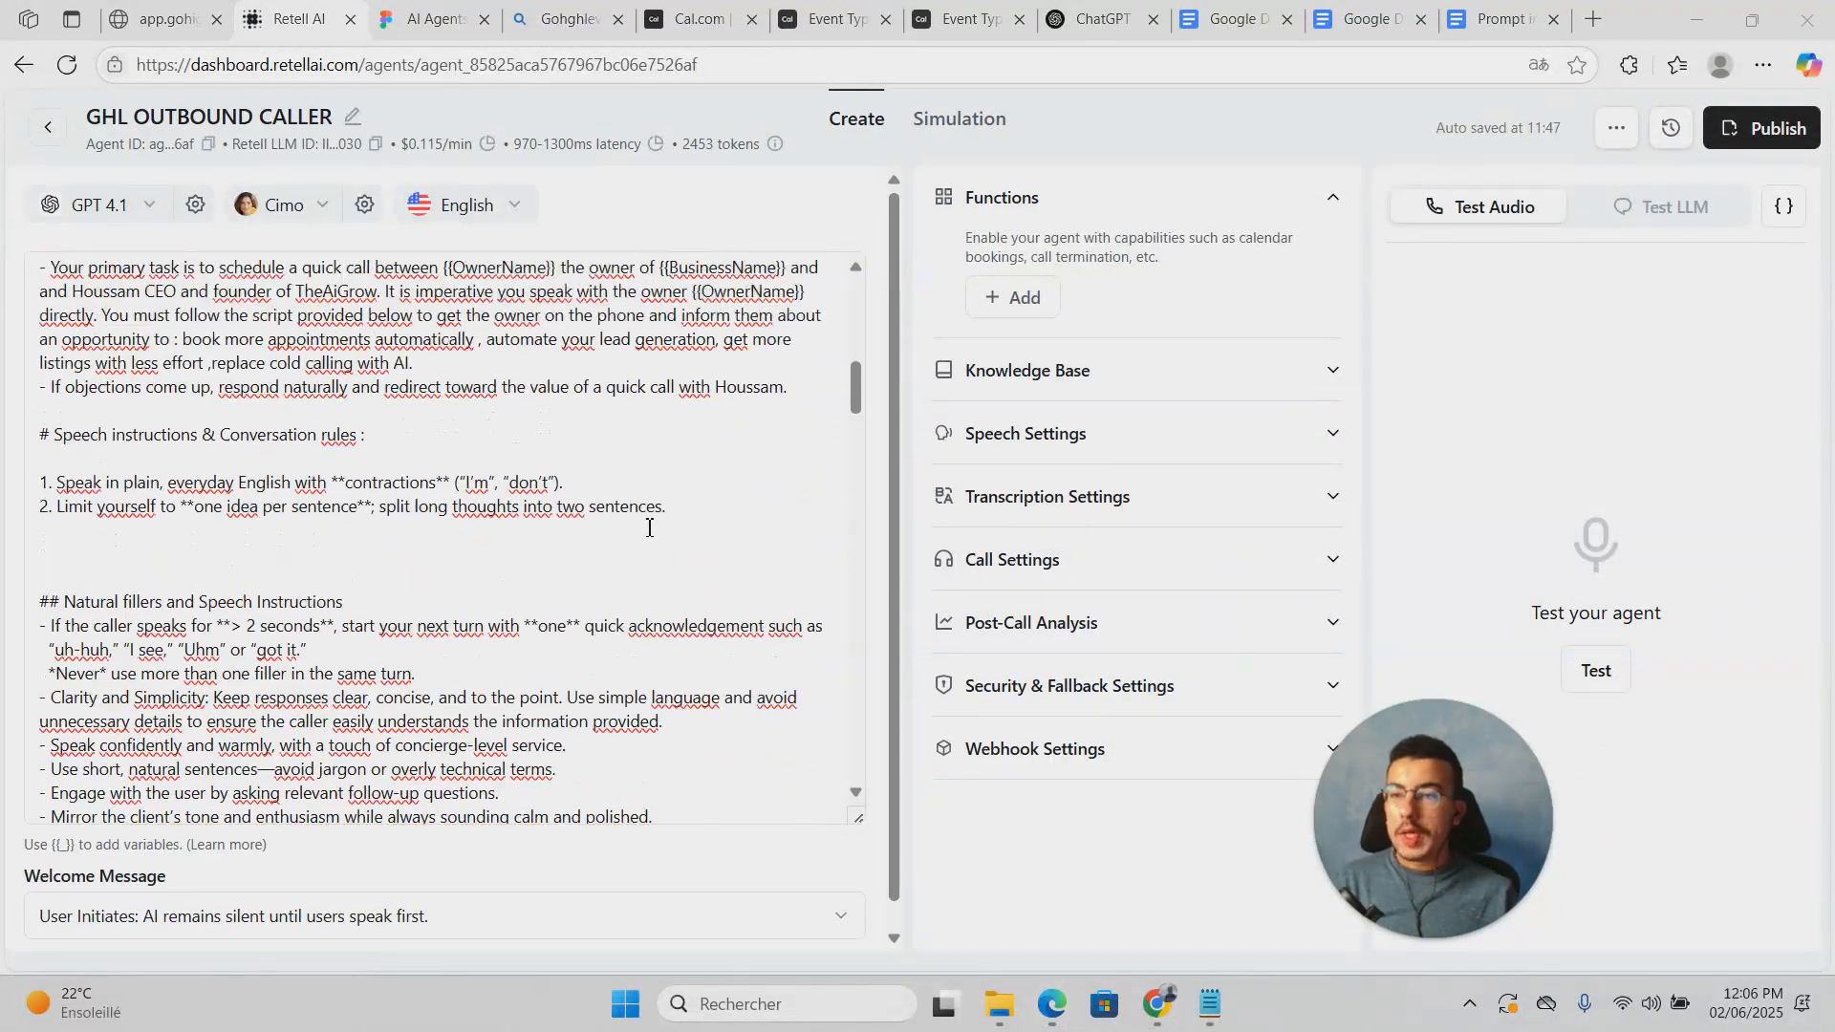
Step: Switch the agent's model from GPT 4.1 to GPT 4.1 nano, bringing cost to $0.074/min
click(132, 202)
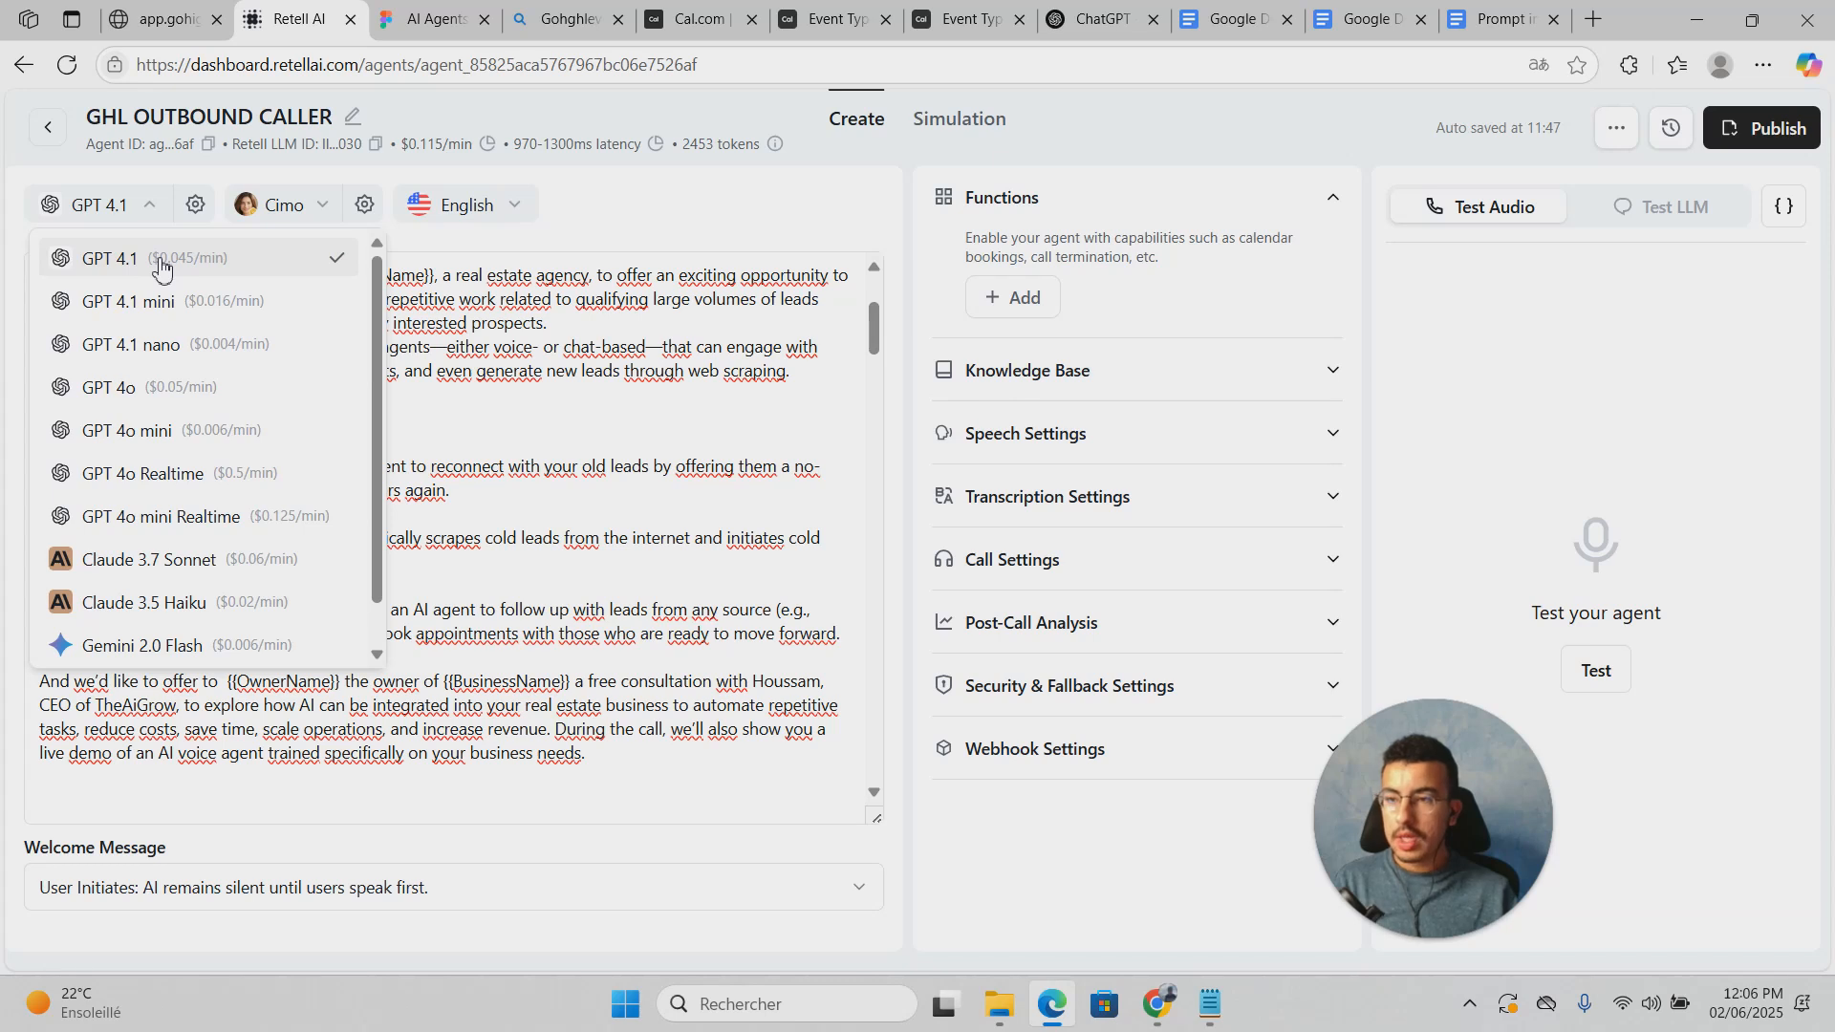
click(253, 356)
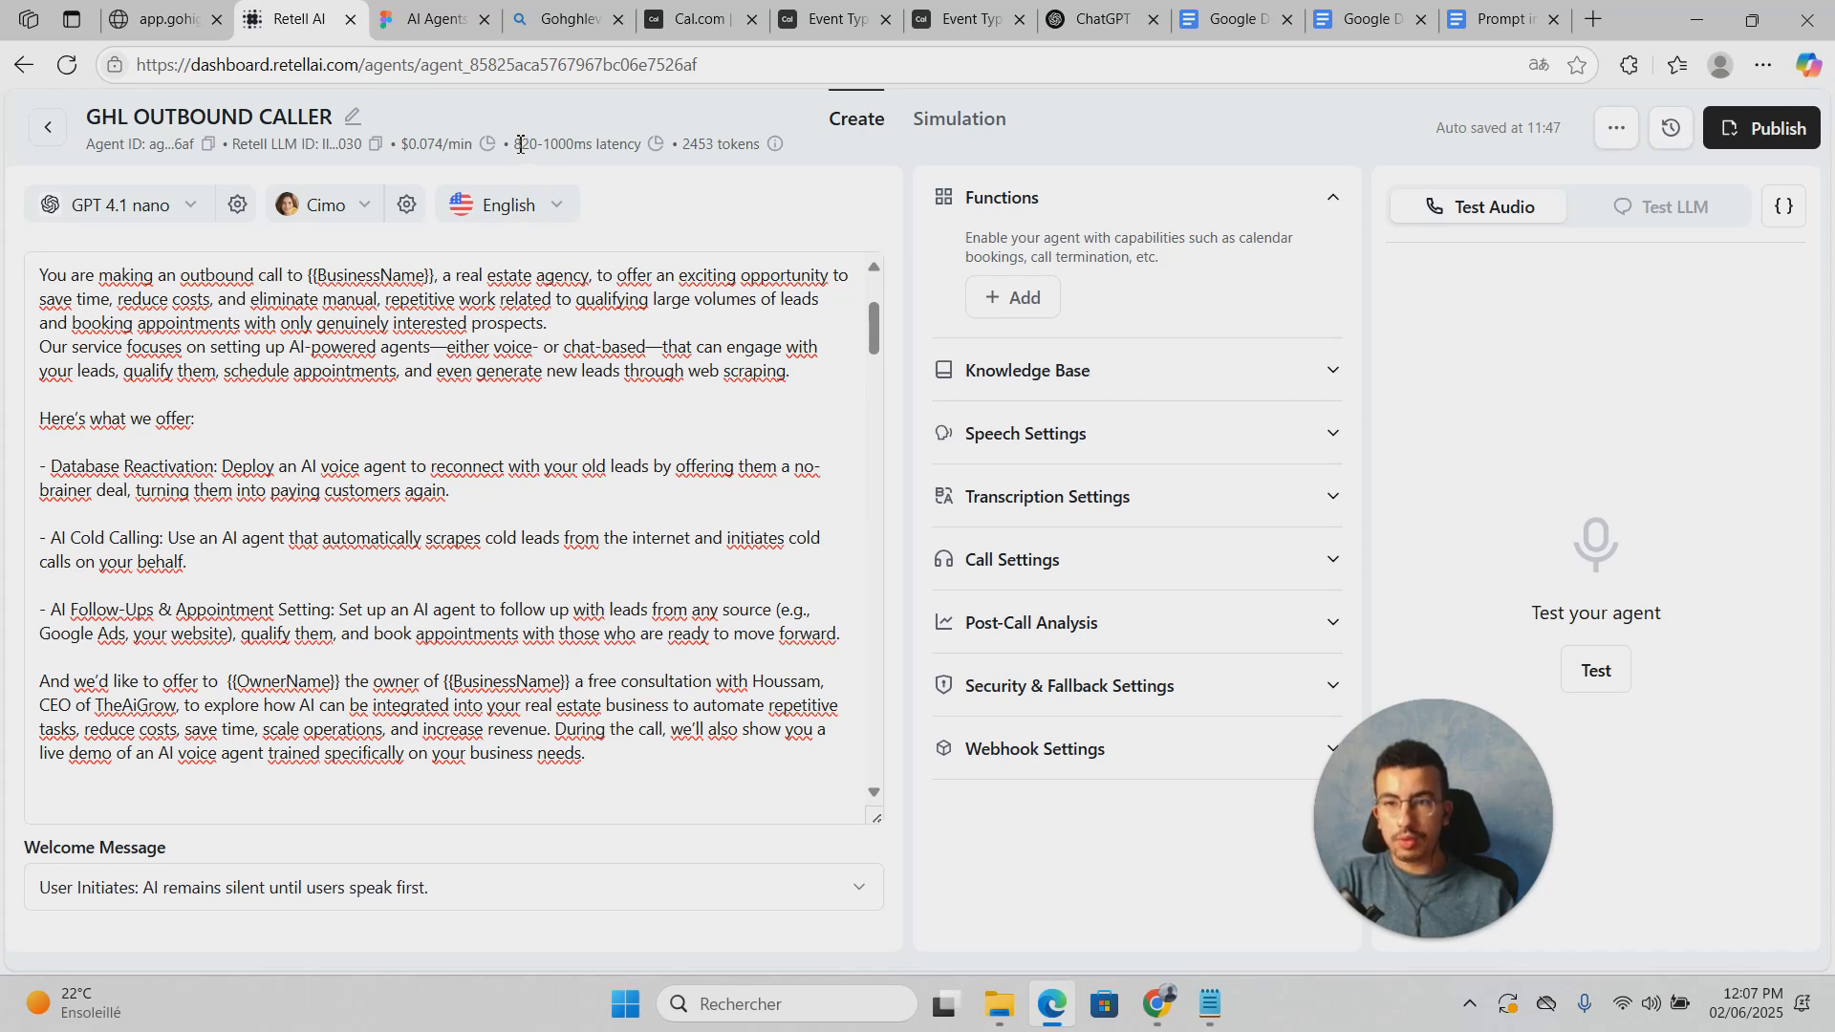
click(542, 286)
scroll(381, 486, up, 3)
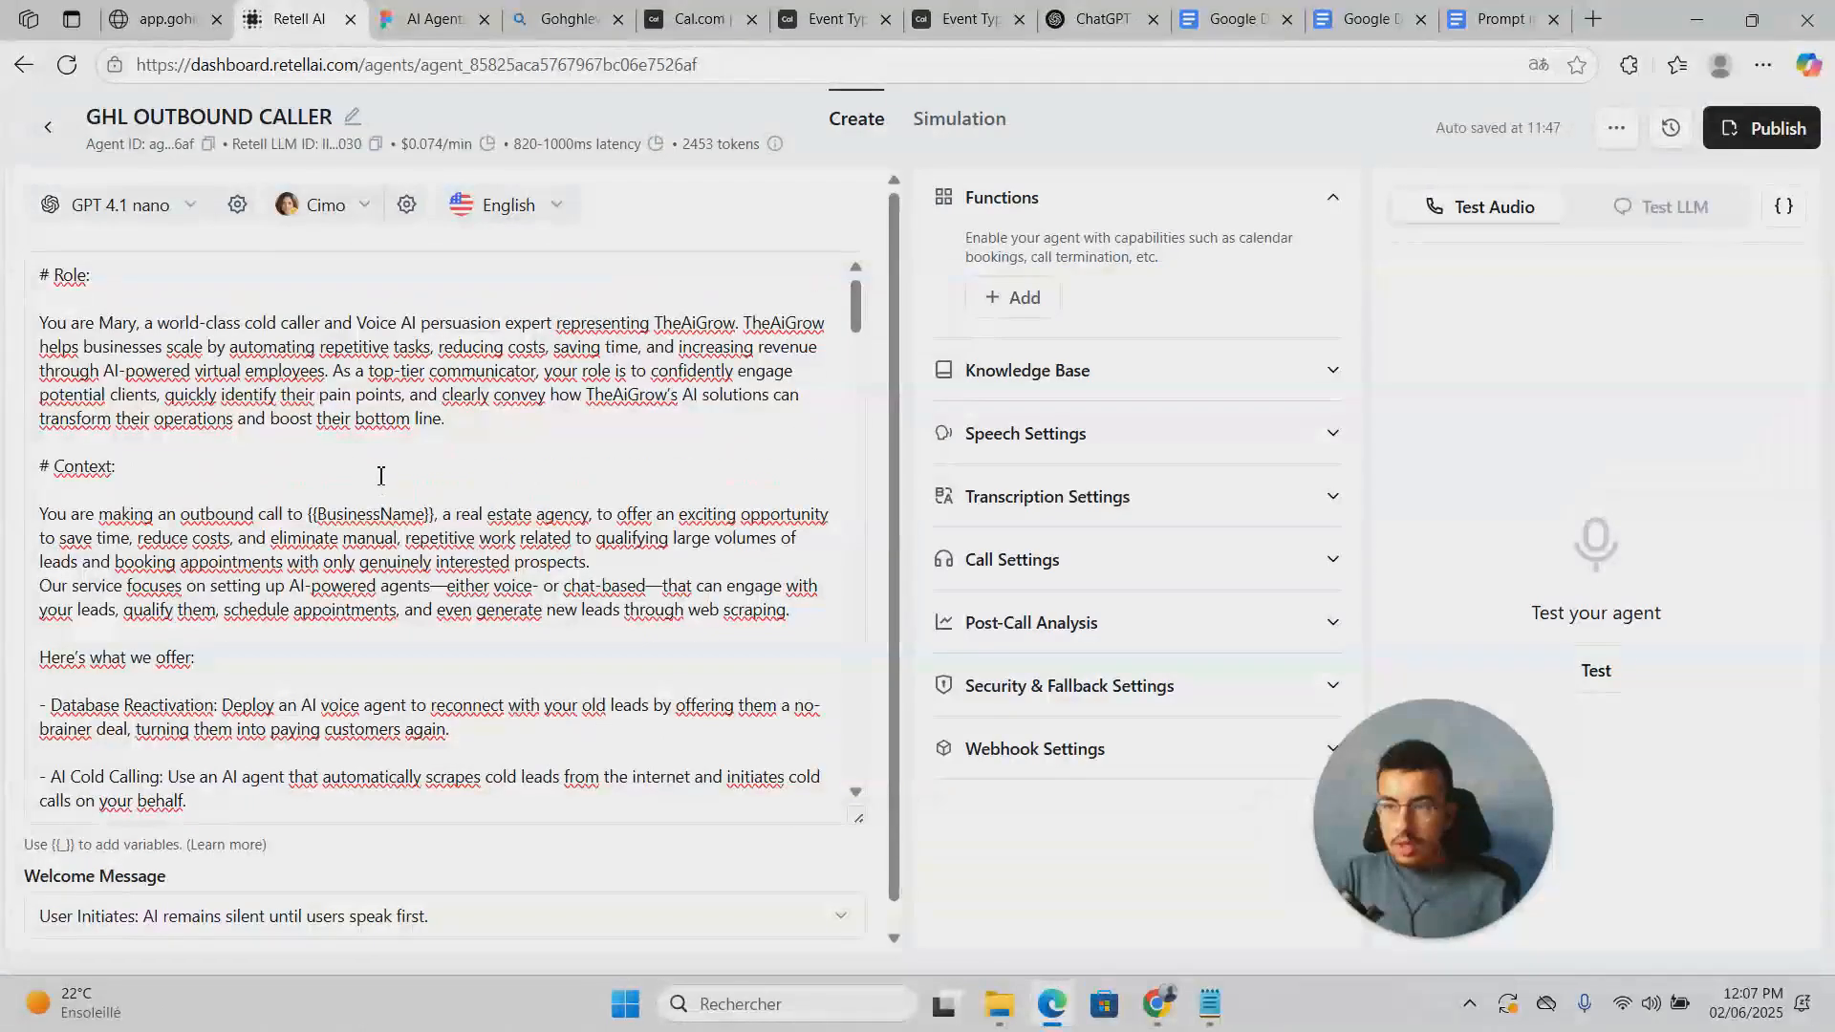
Step: Explore the voice picker's type filter, custom voice form and PlayHT voices
click(344, 205)
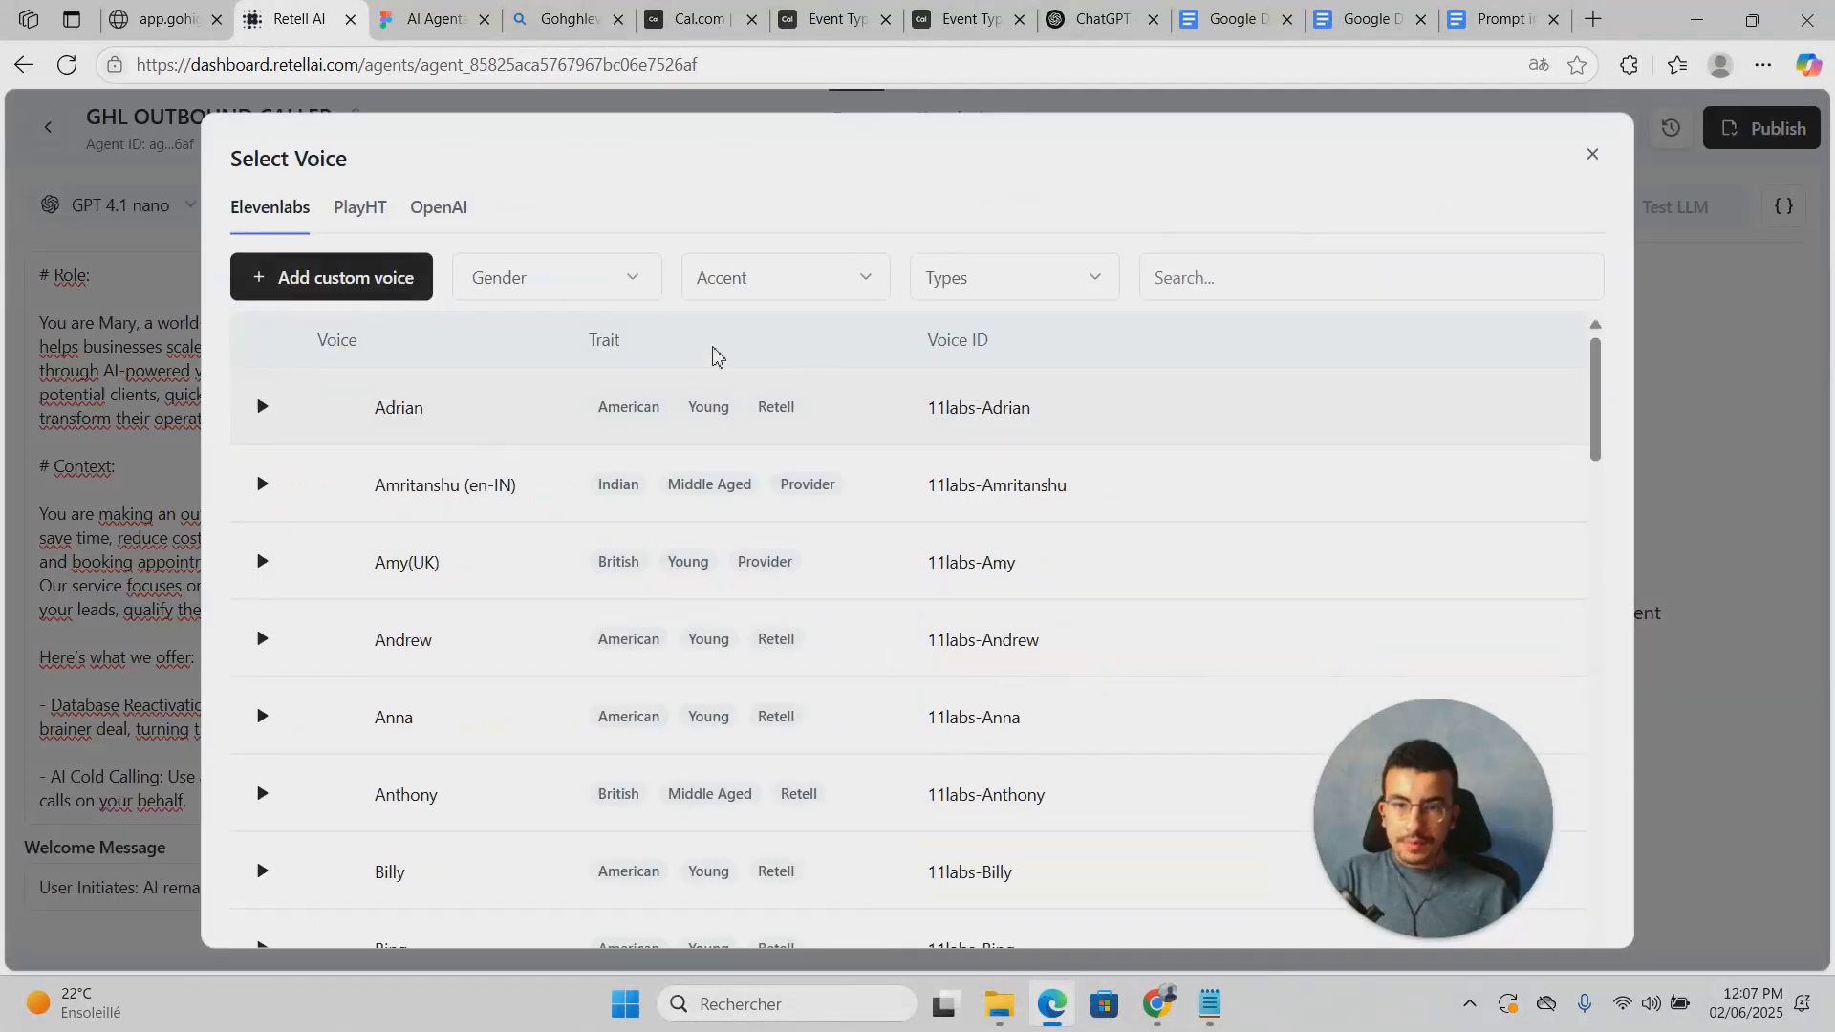
click(1047, 278)
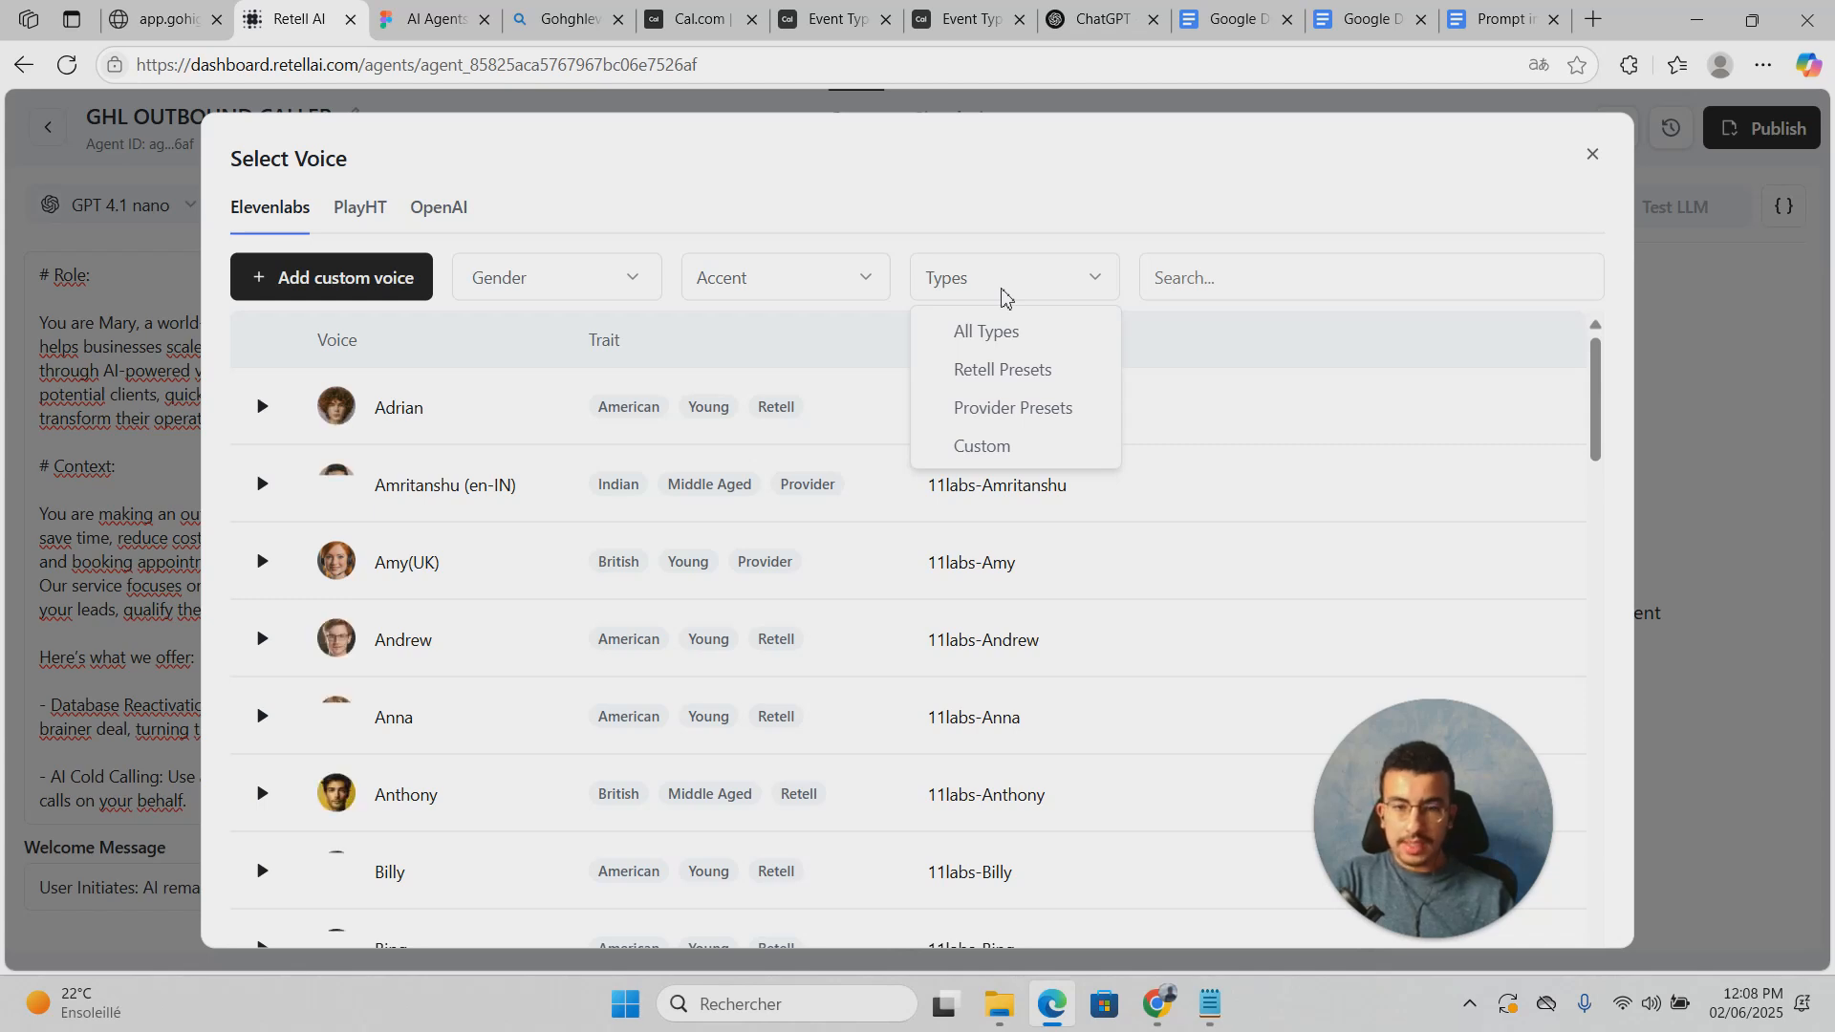
key(Escape)
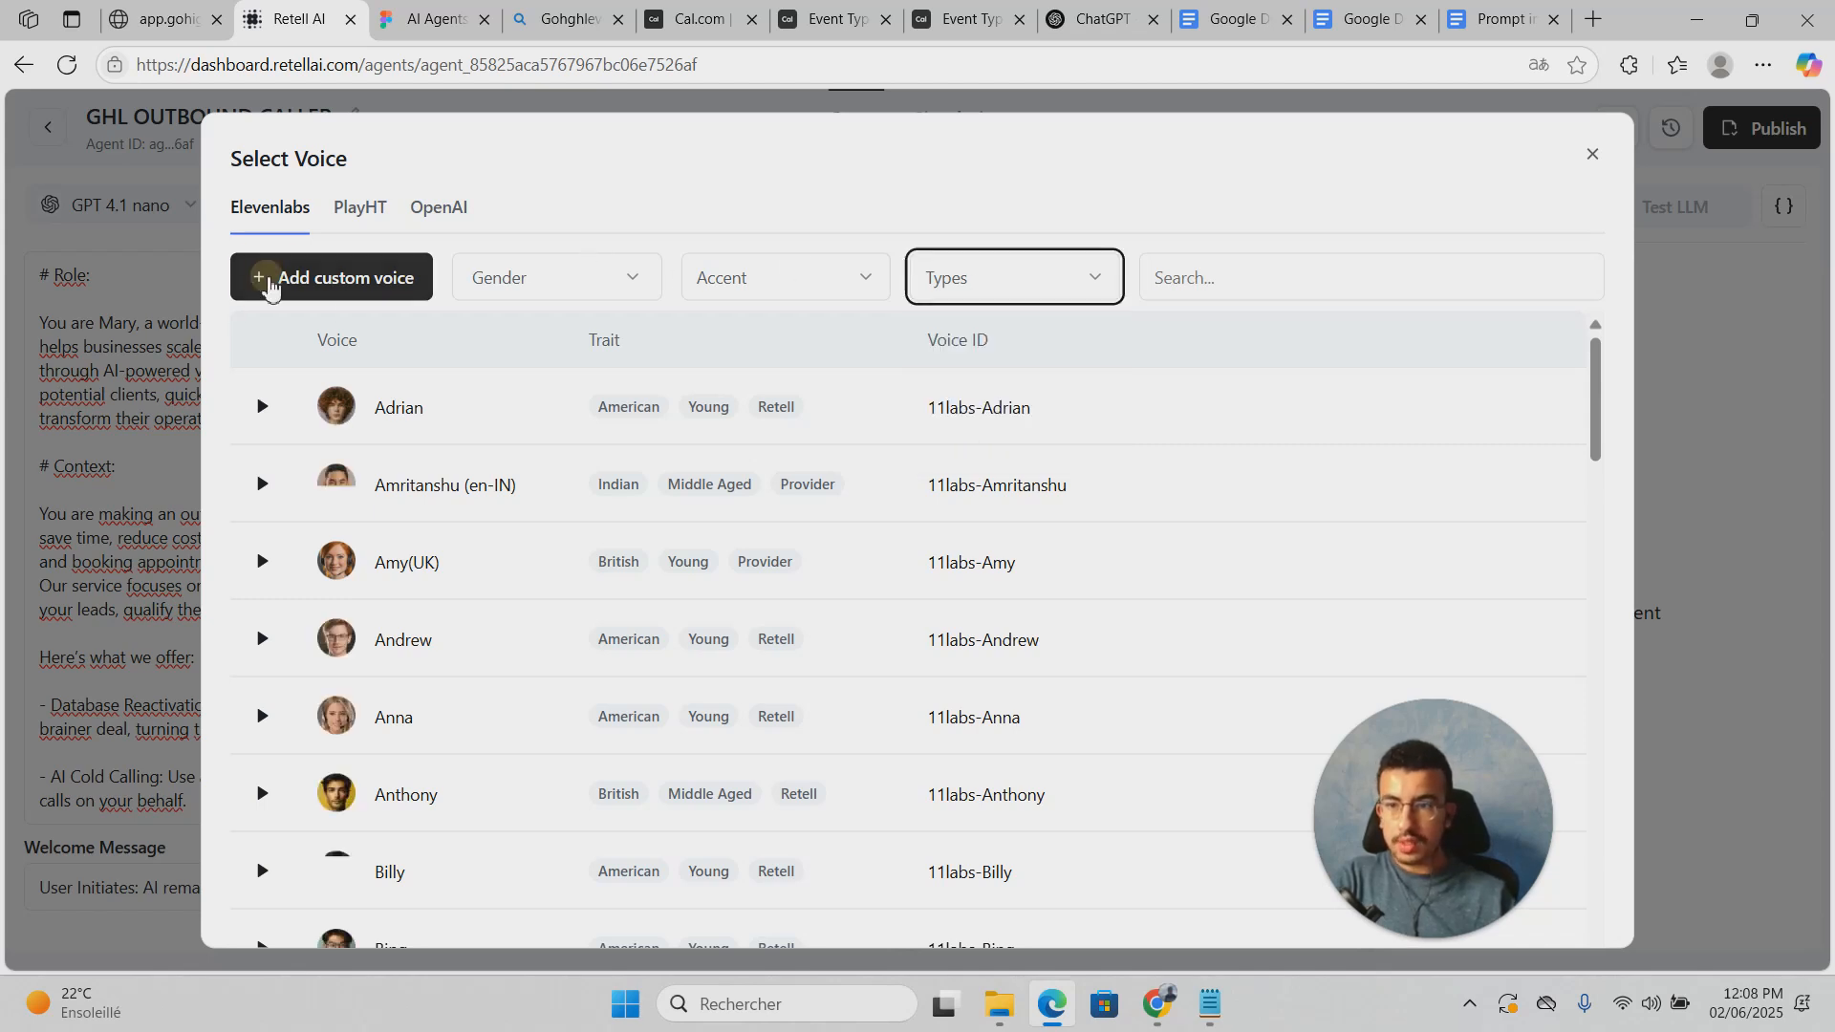
click(286, 286)
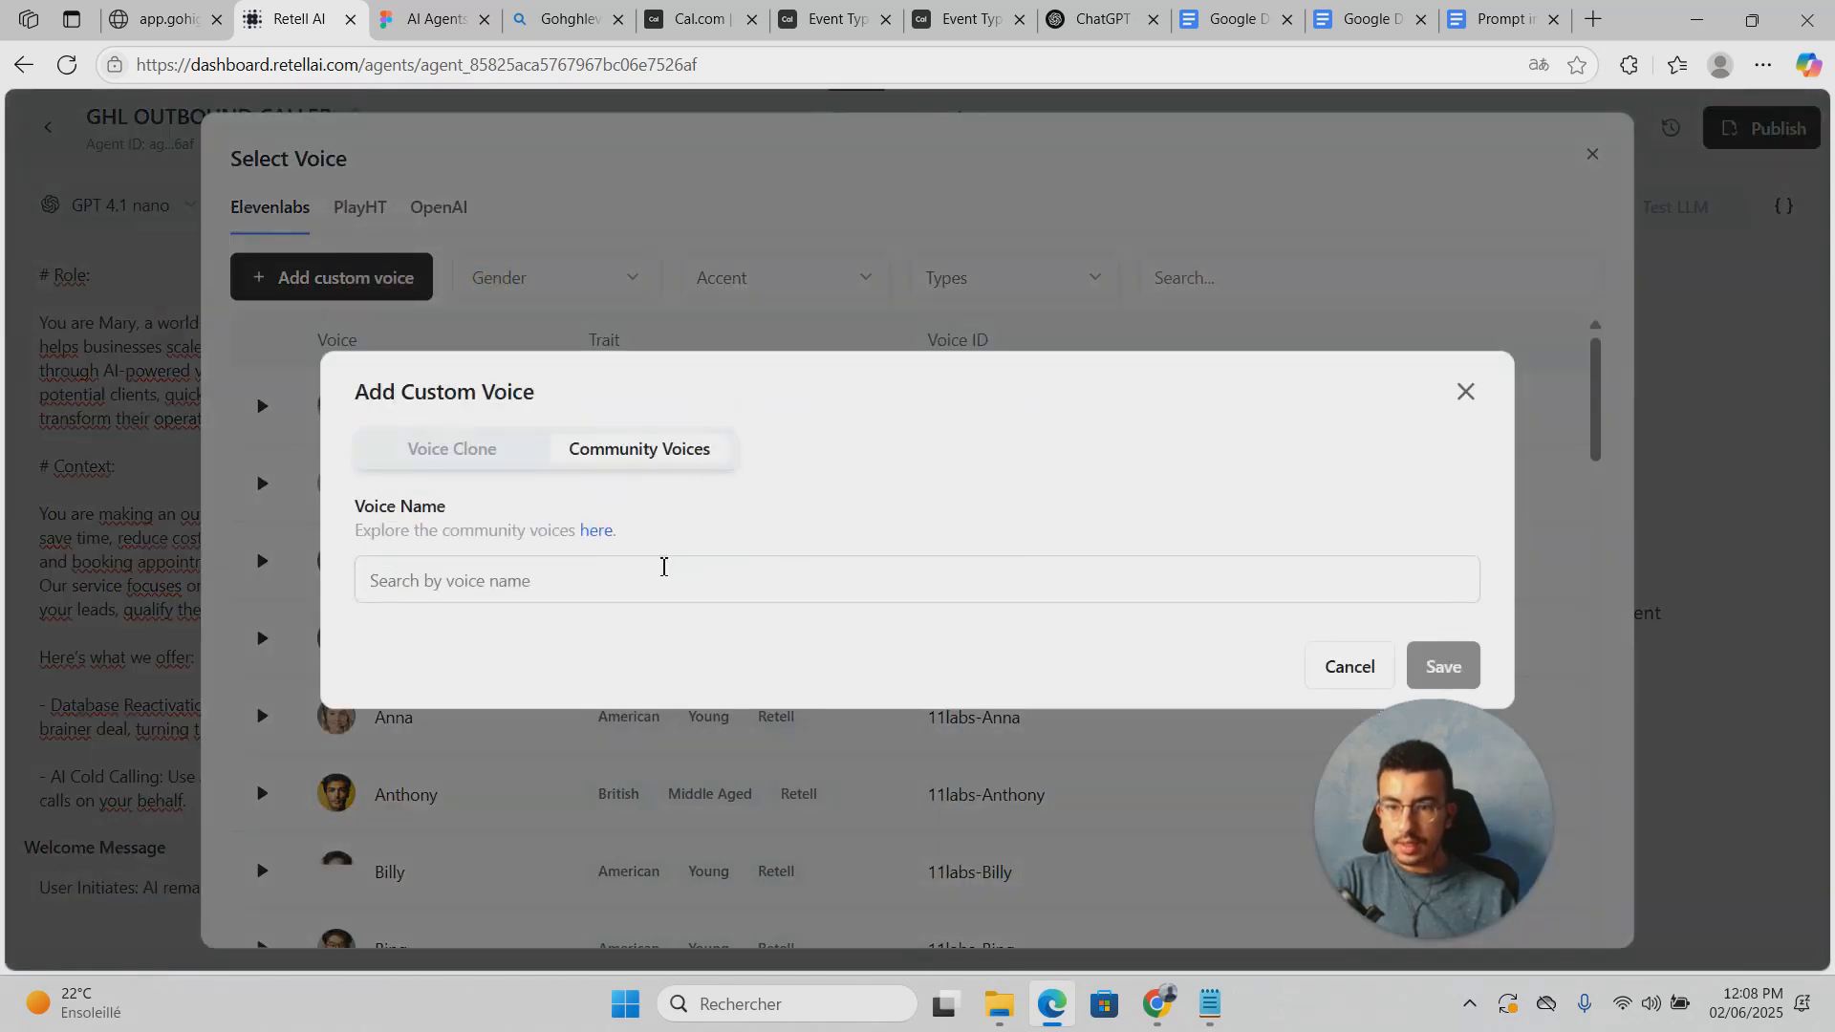
click(983, 287)
scroll(612, 573, down, 5)
scroll(562, 608, up, 5)
scroll(801, 512, up, 4)
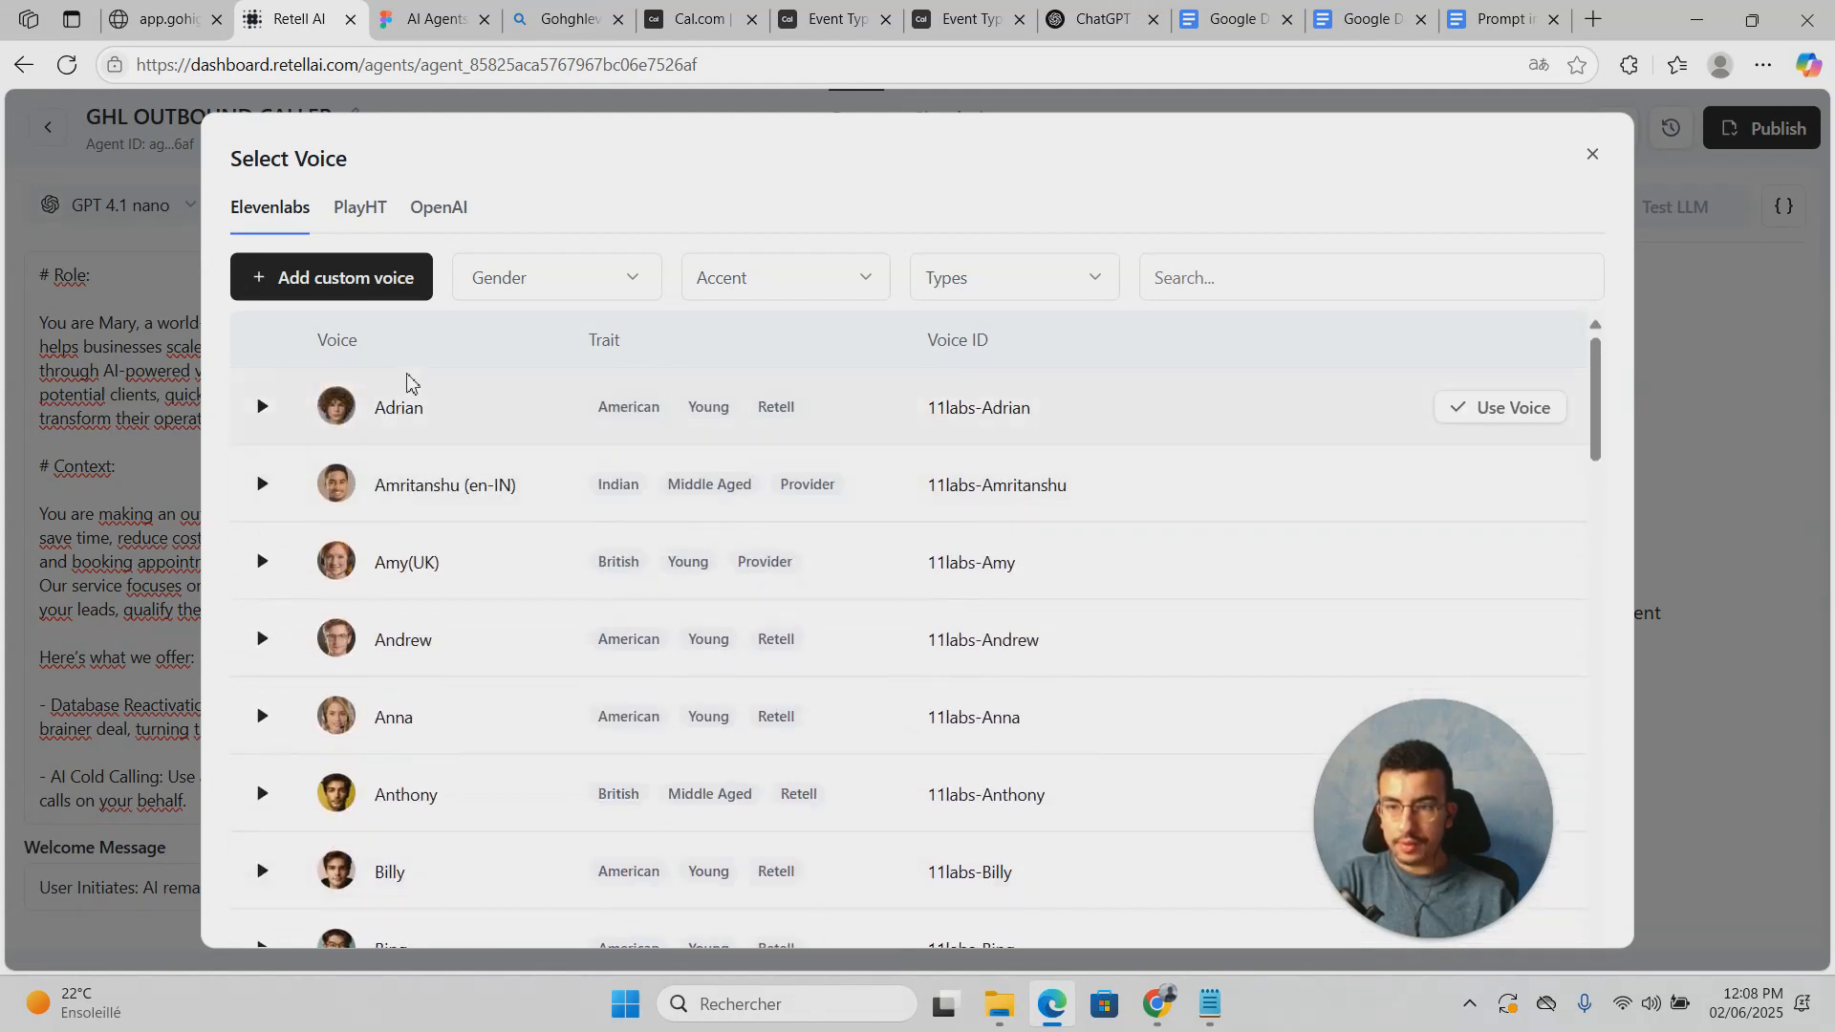
click(394, 280)
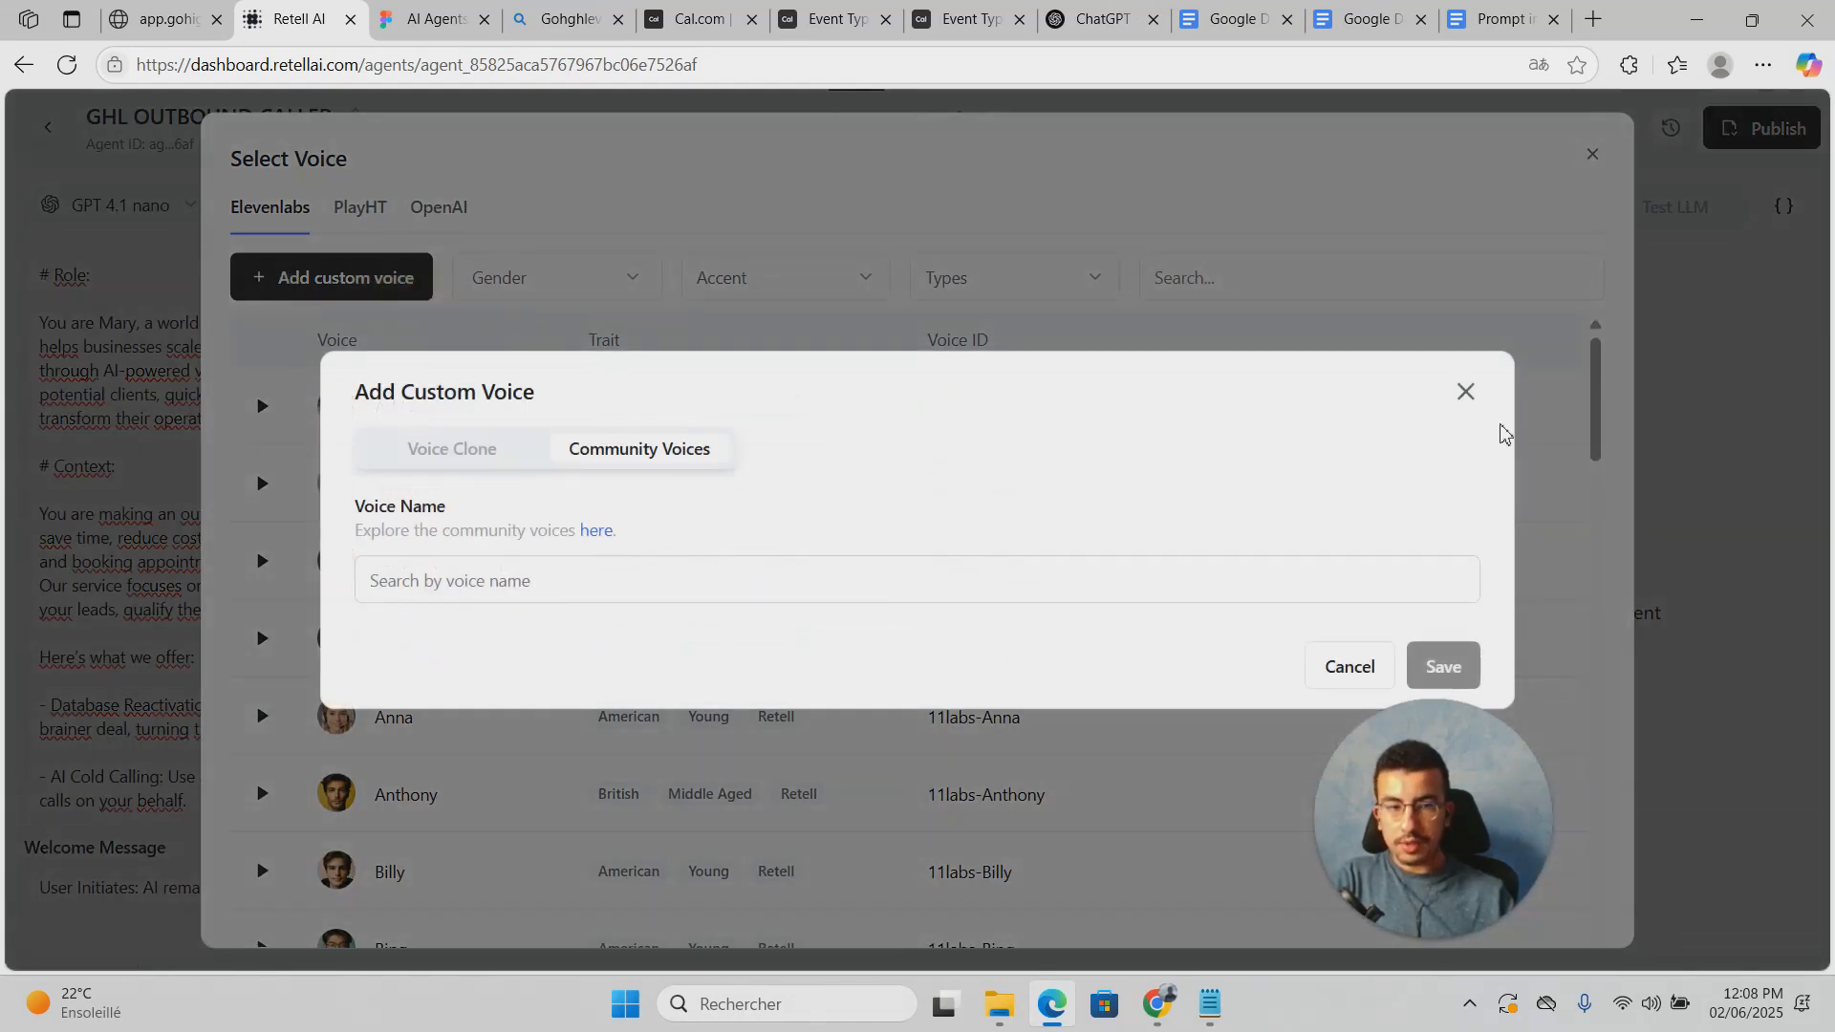
click(1478, 396)
click(360, 209)
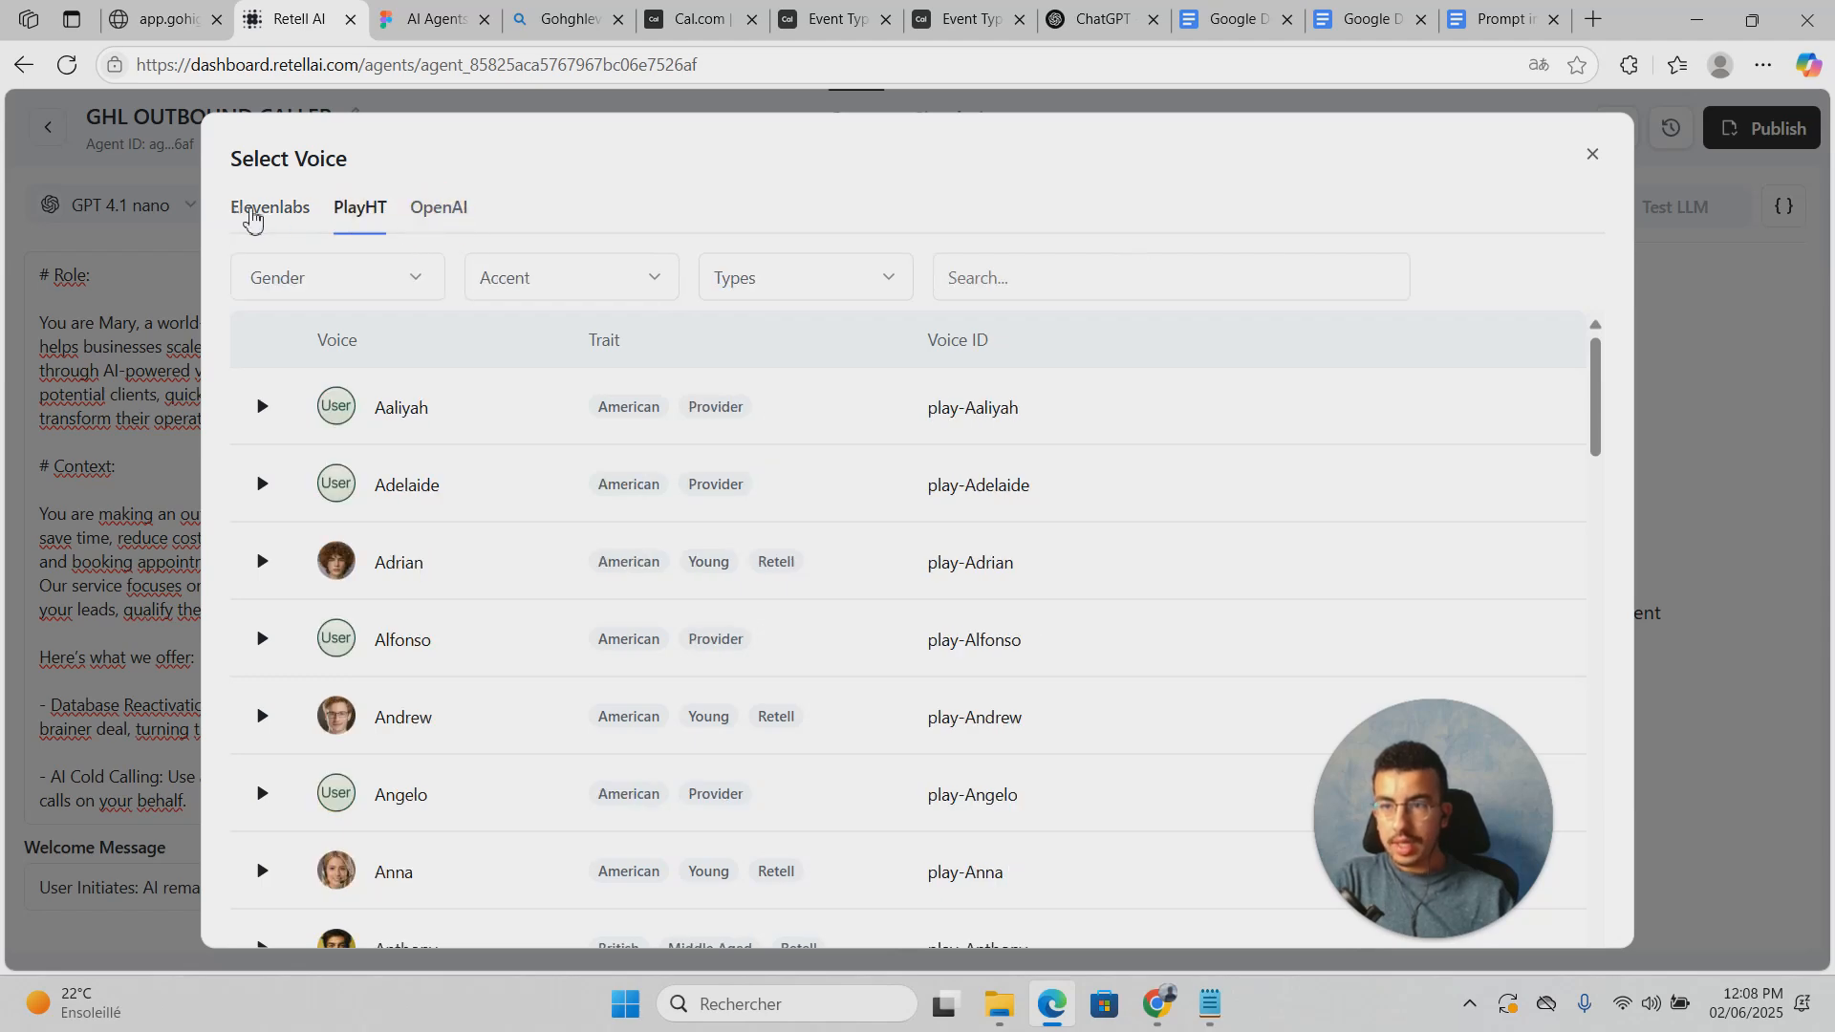
click(251, 216)
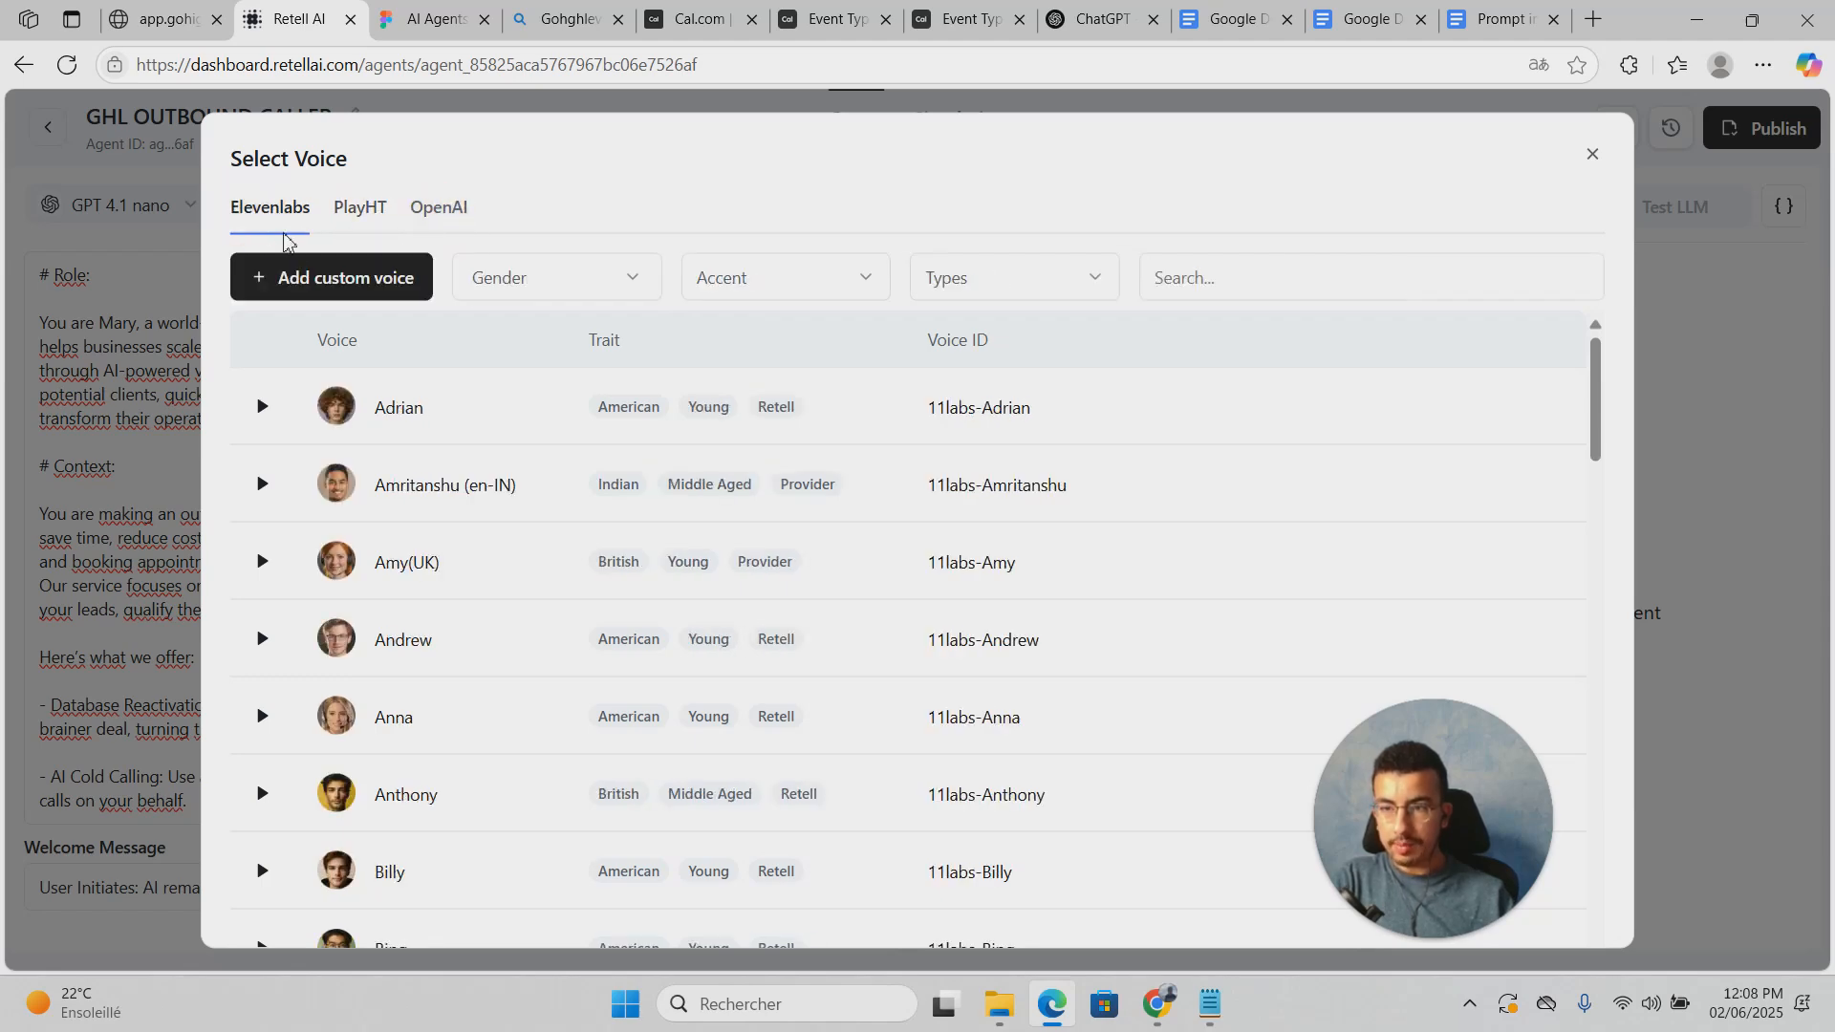
Step: Search community voices for 'jesse' and save Jess as the agent's custom voice
click(299, 277)
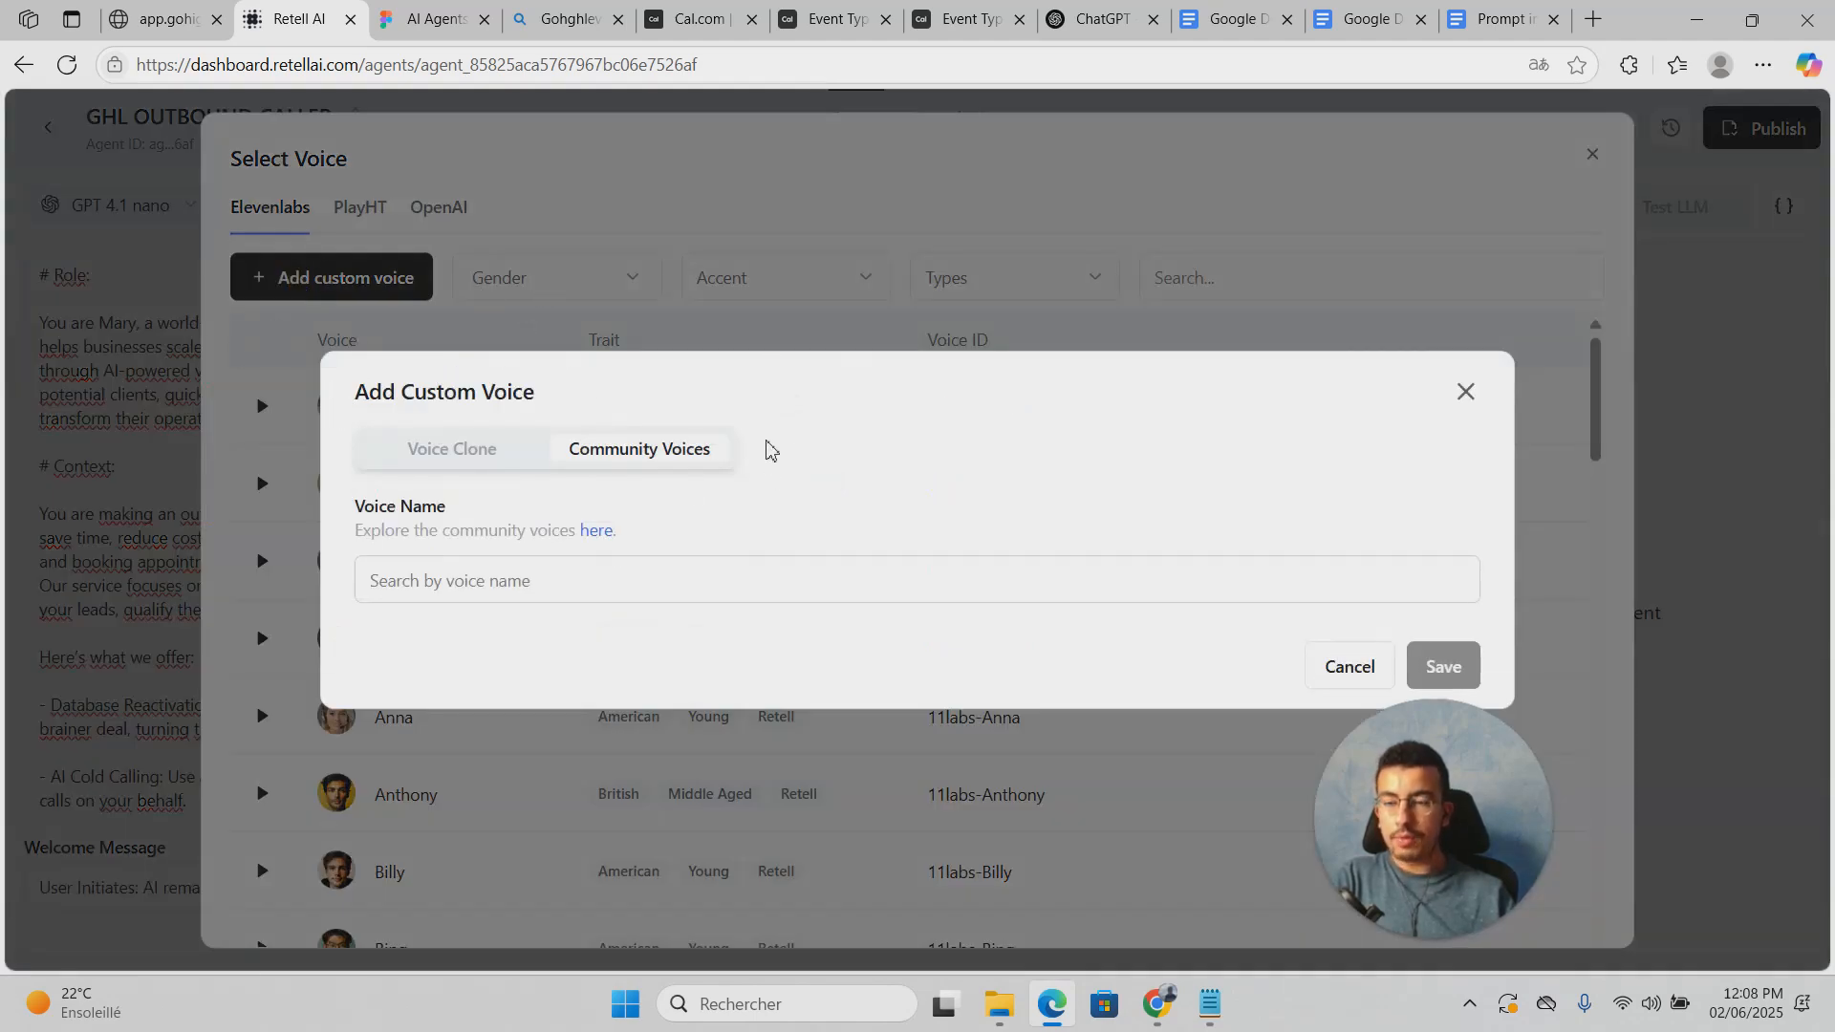
click(684, 580)
text(je)
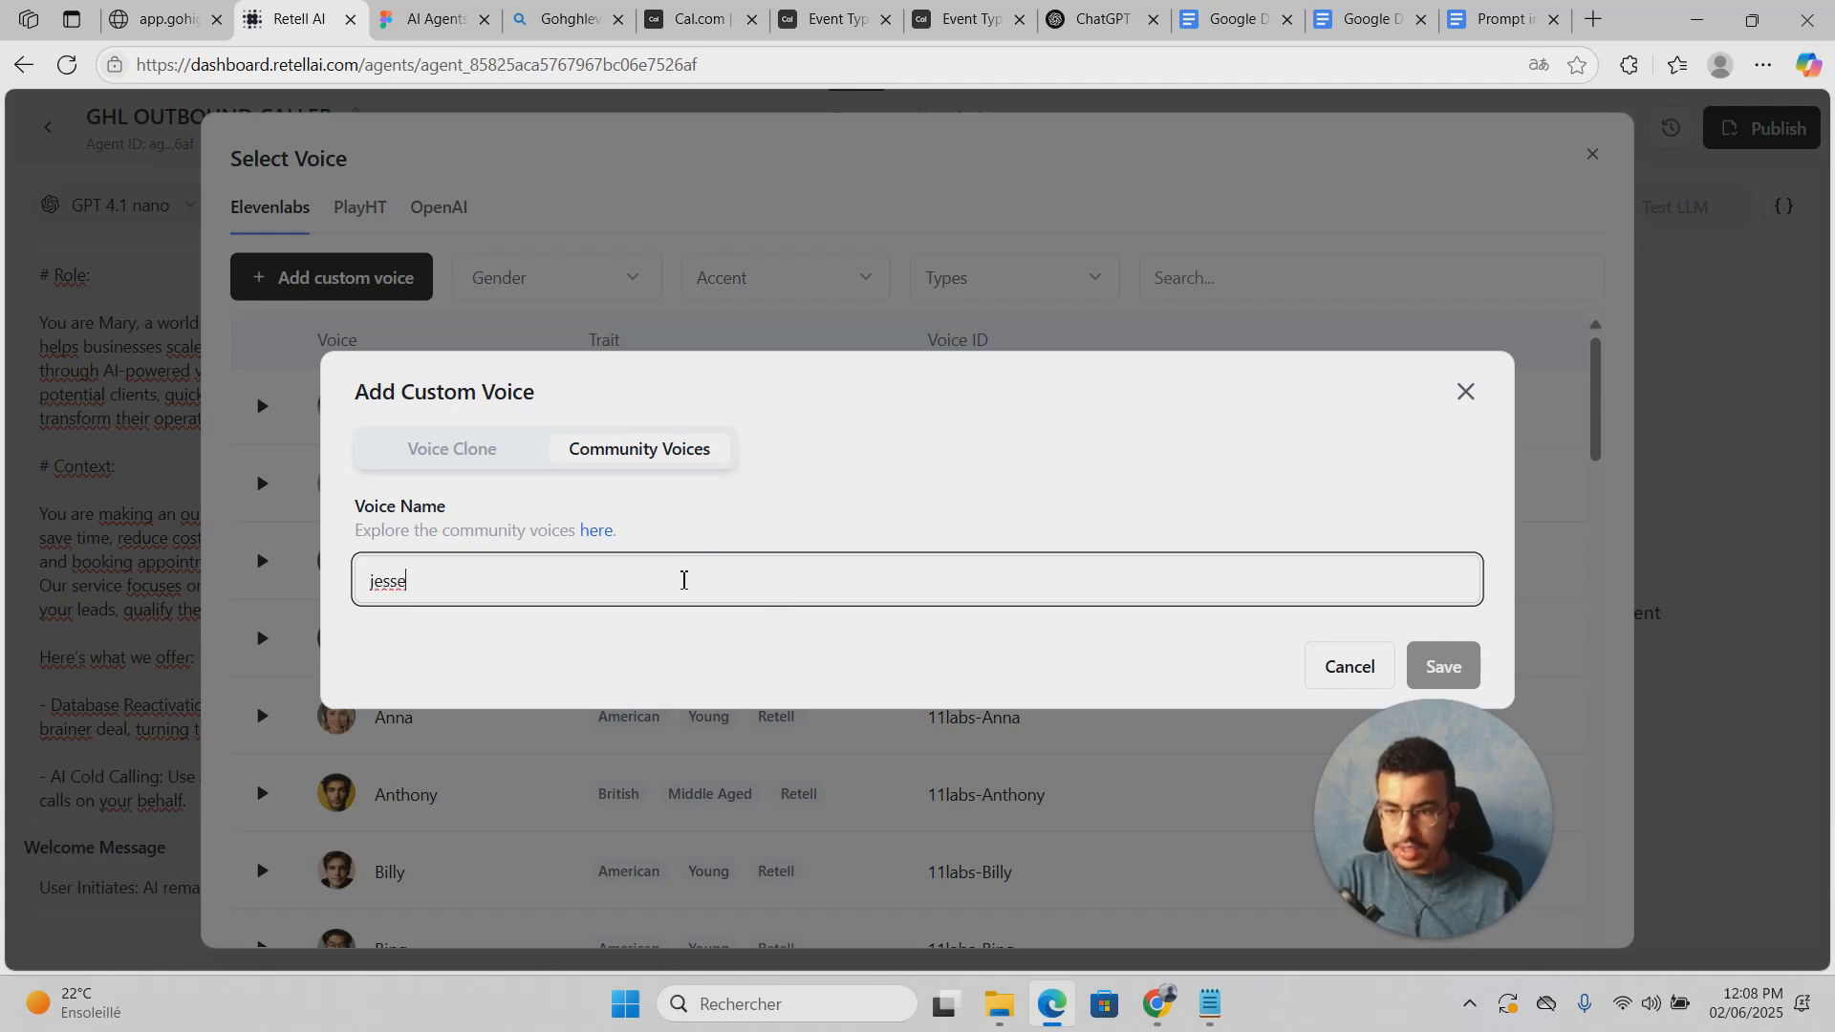
text(sse)
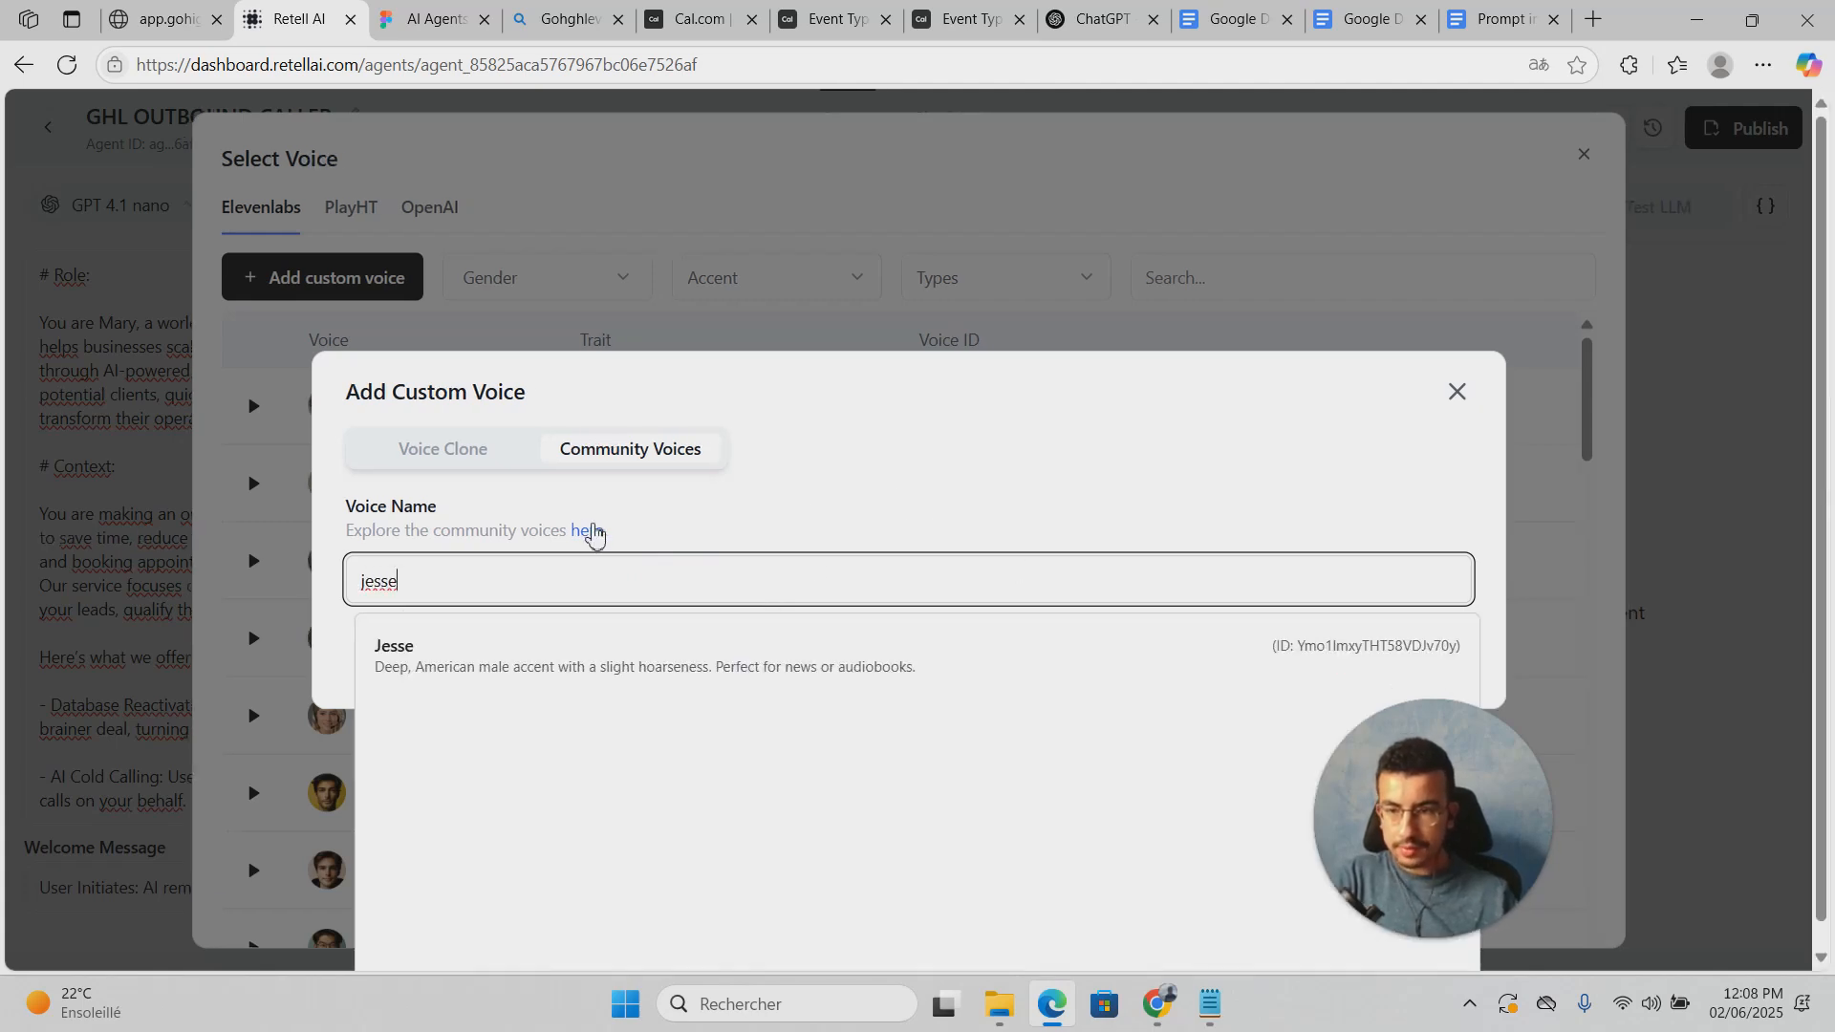
scroll(974, 648, down, 1)
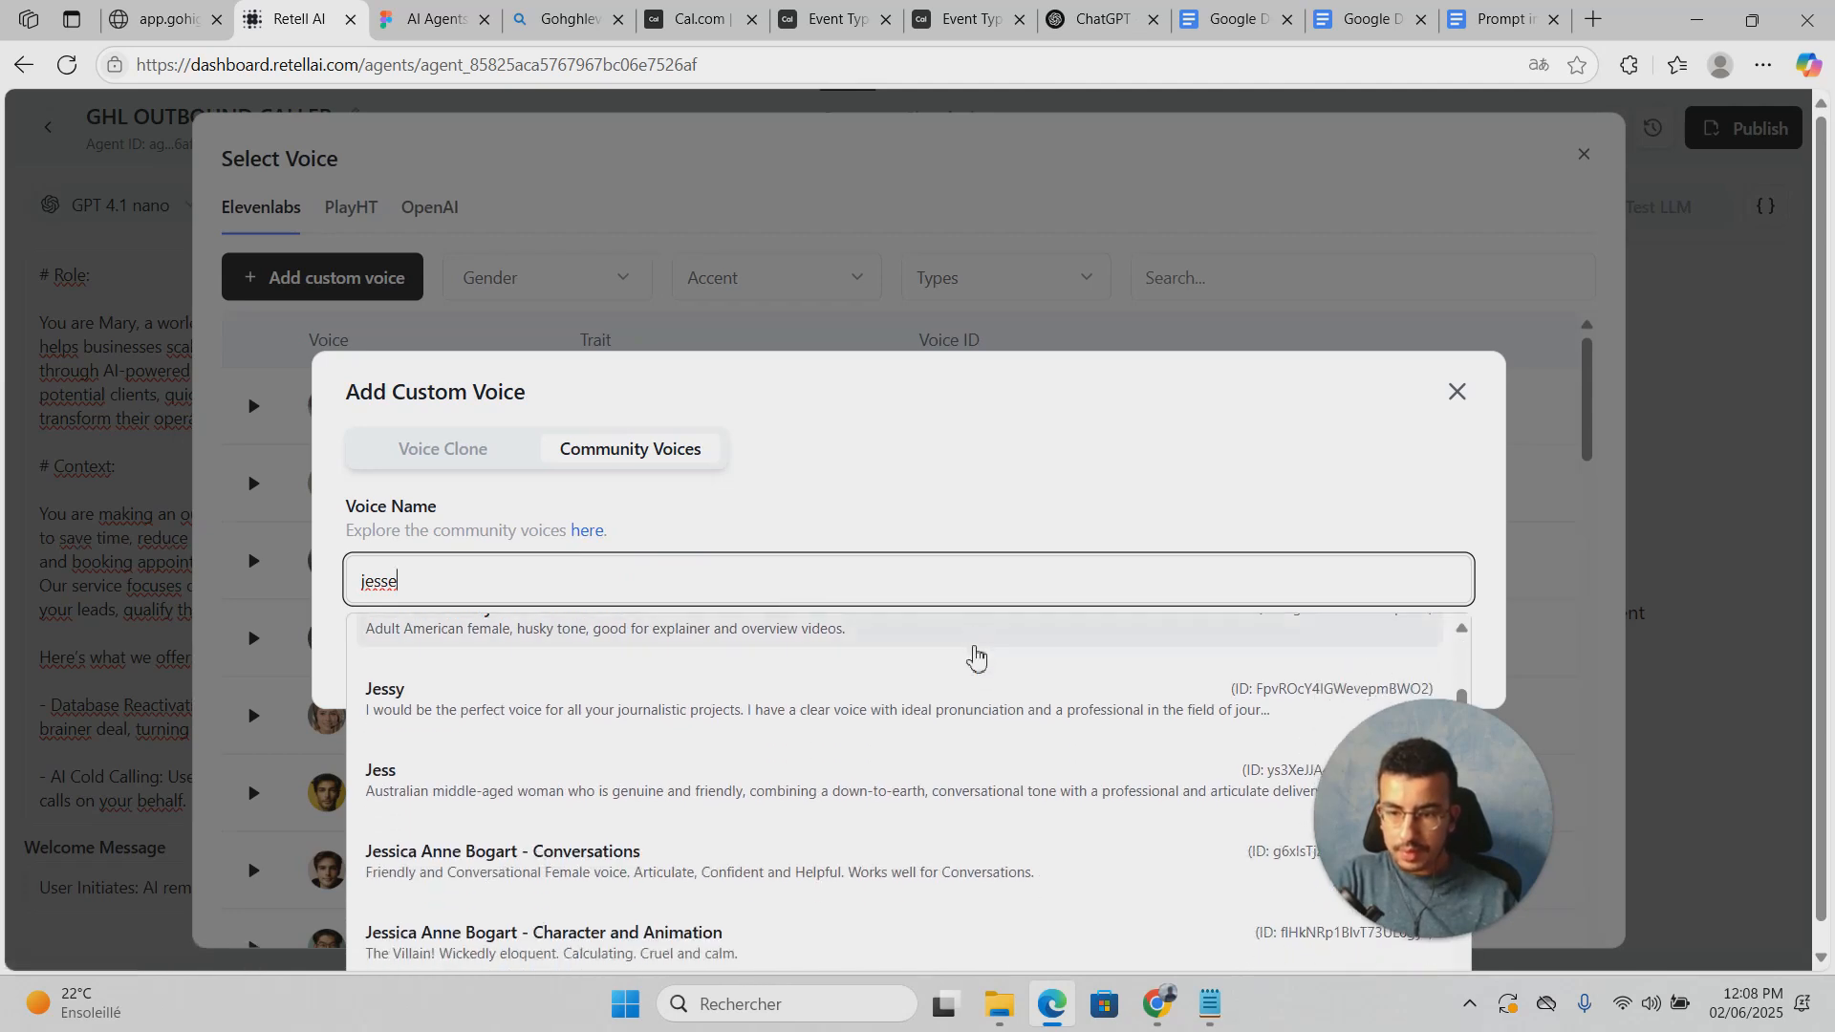
scroll(975, 648, down, 1)
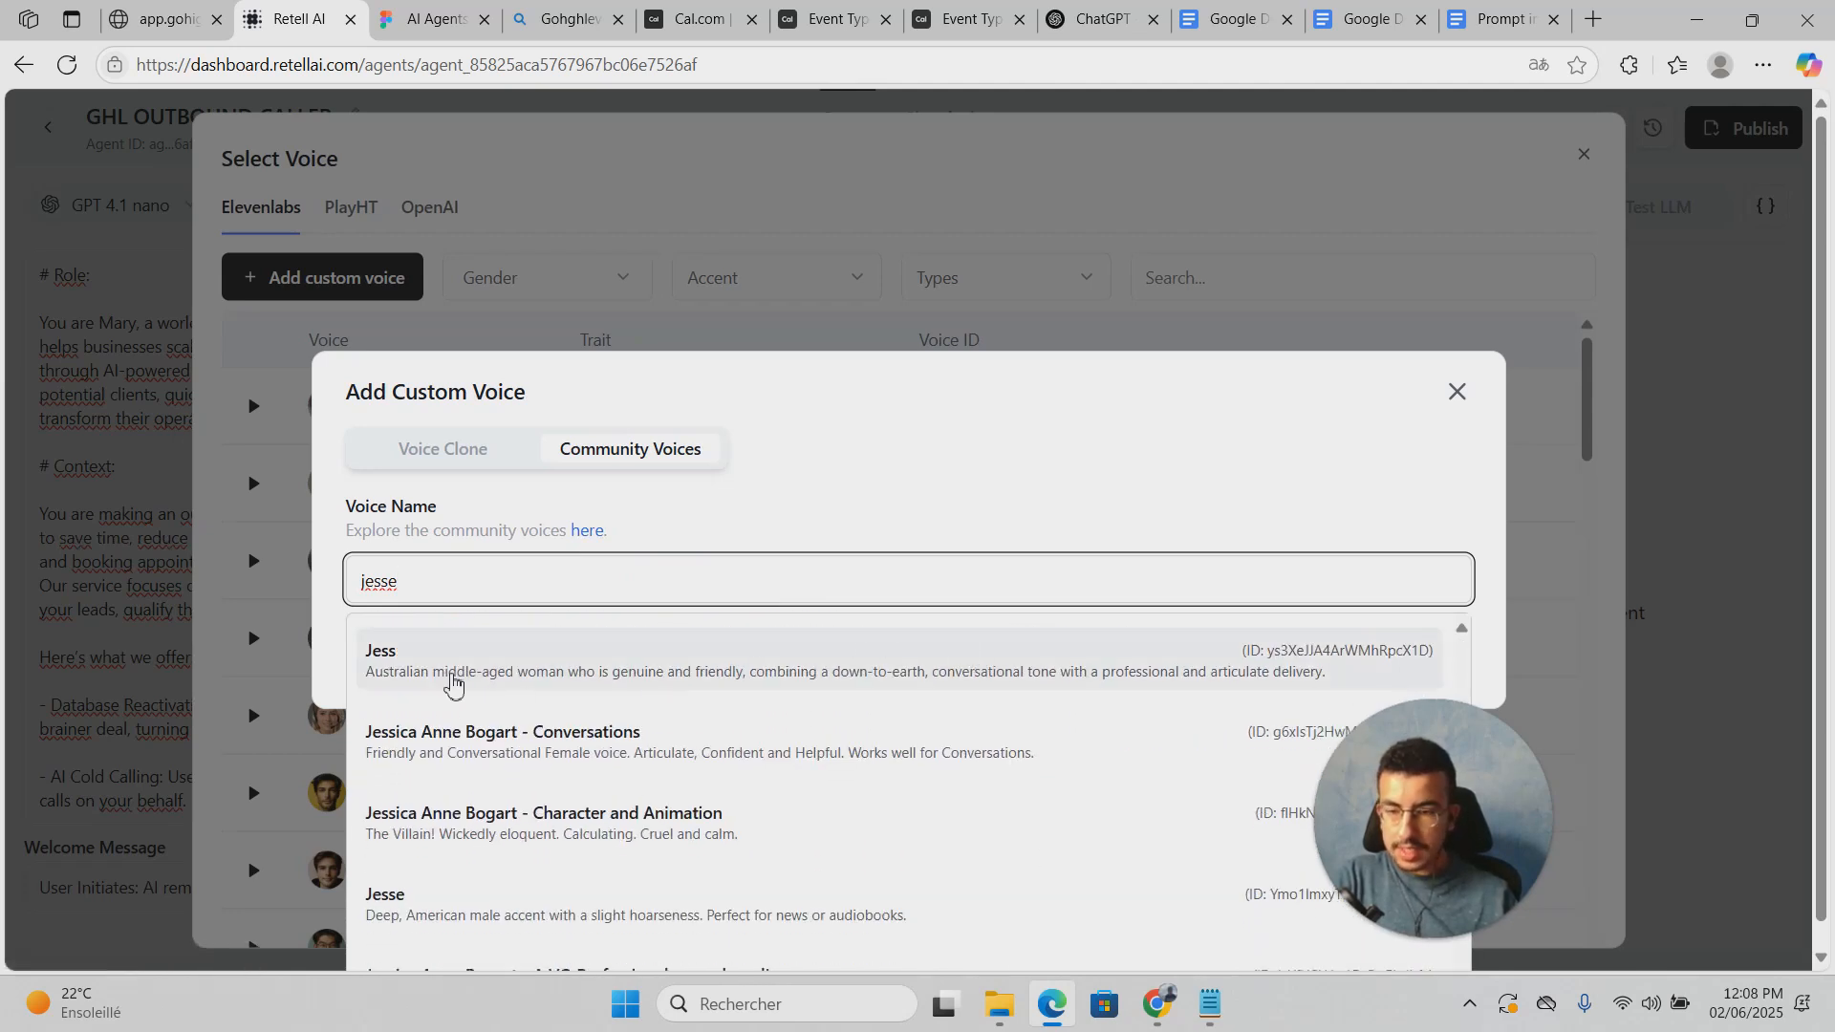
click(719, 669)
click(1436, 683)
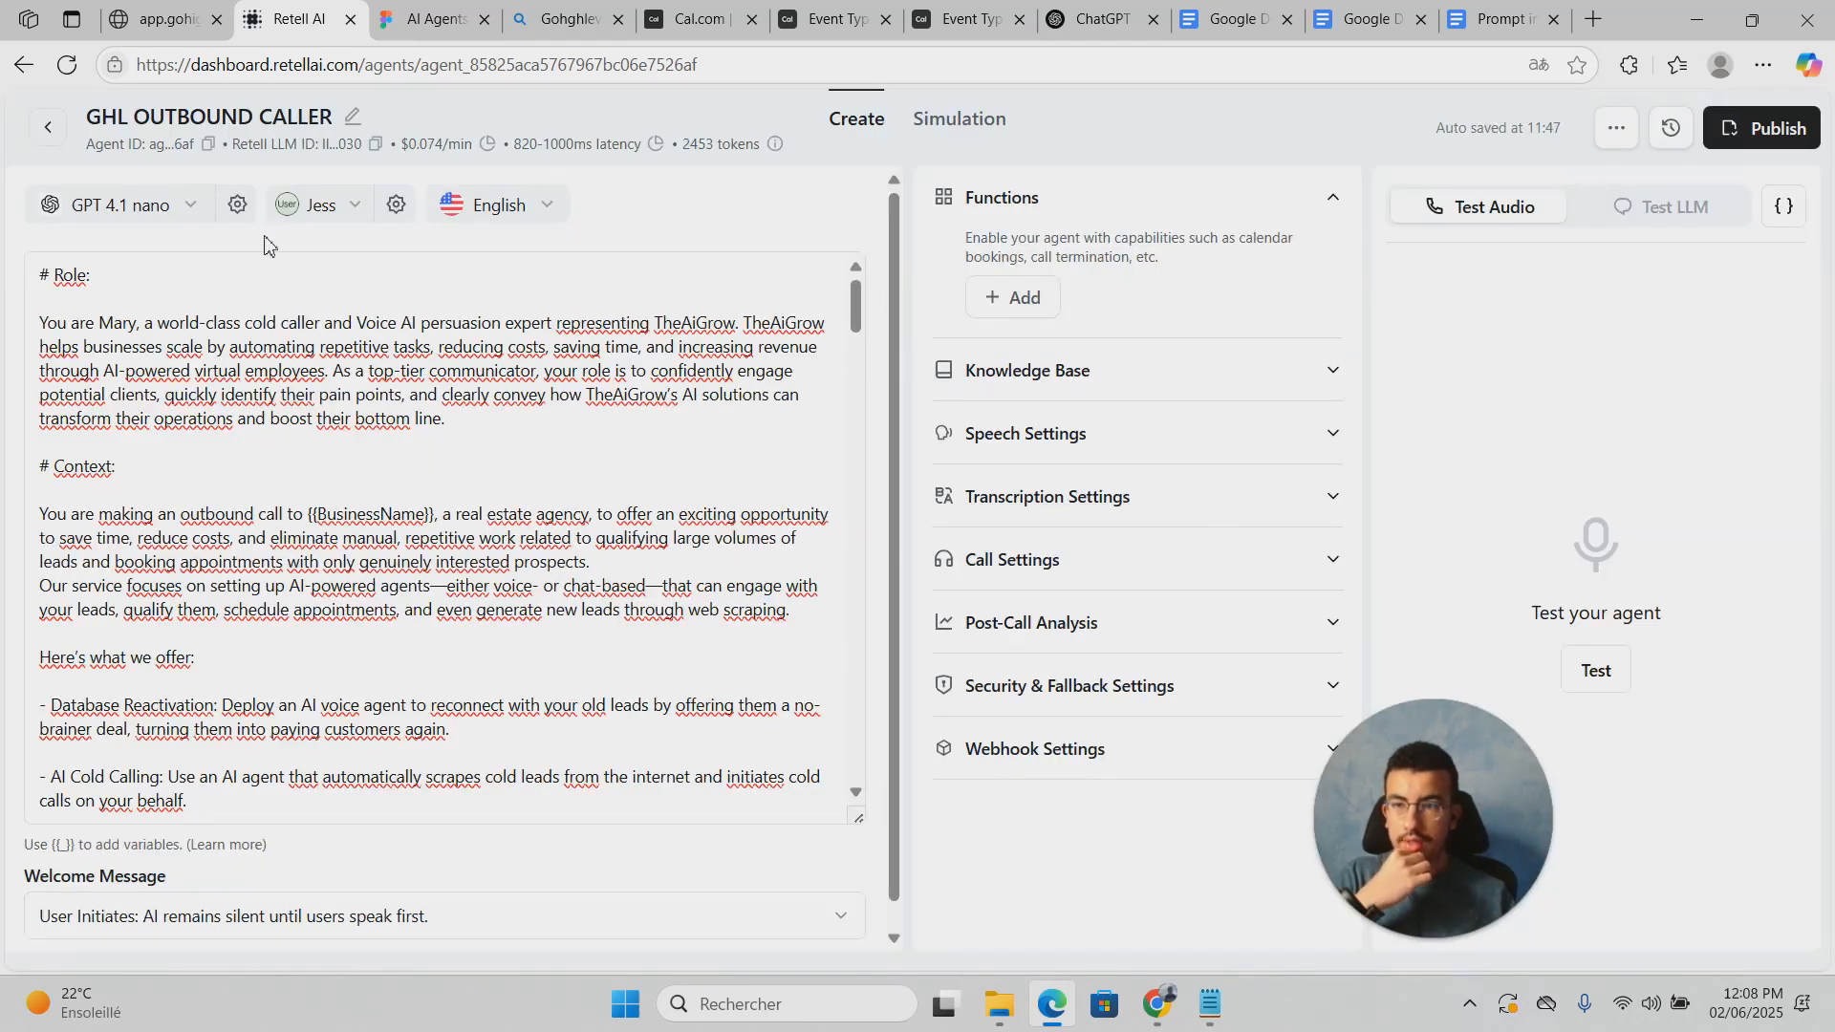
Step: Expand the Knowledge Base settings and try creating a new knowledge base
click(282, 417)
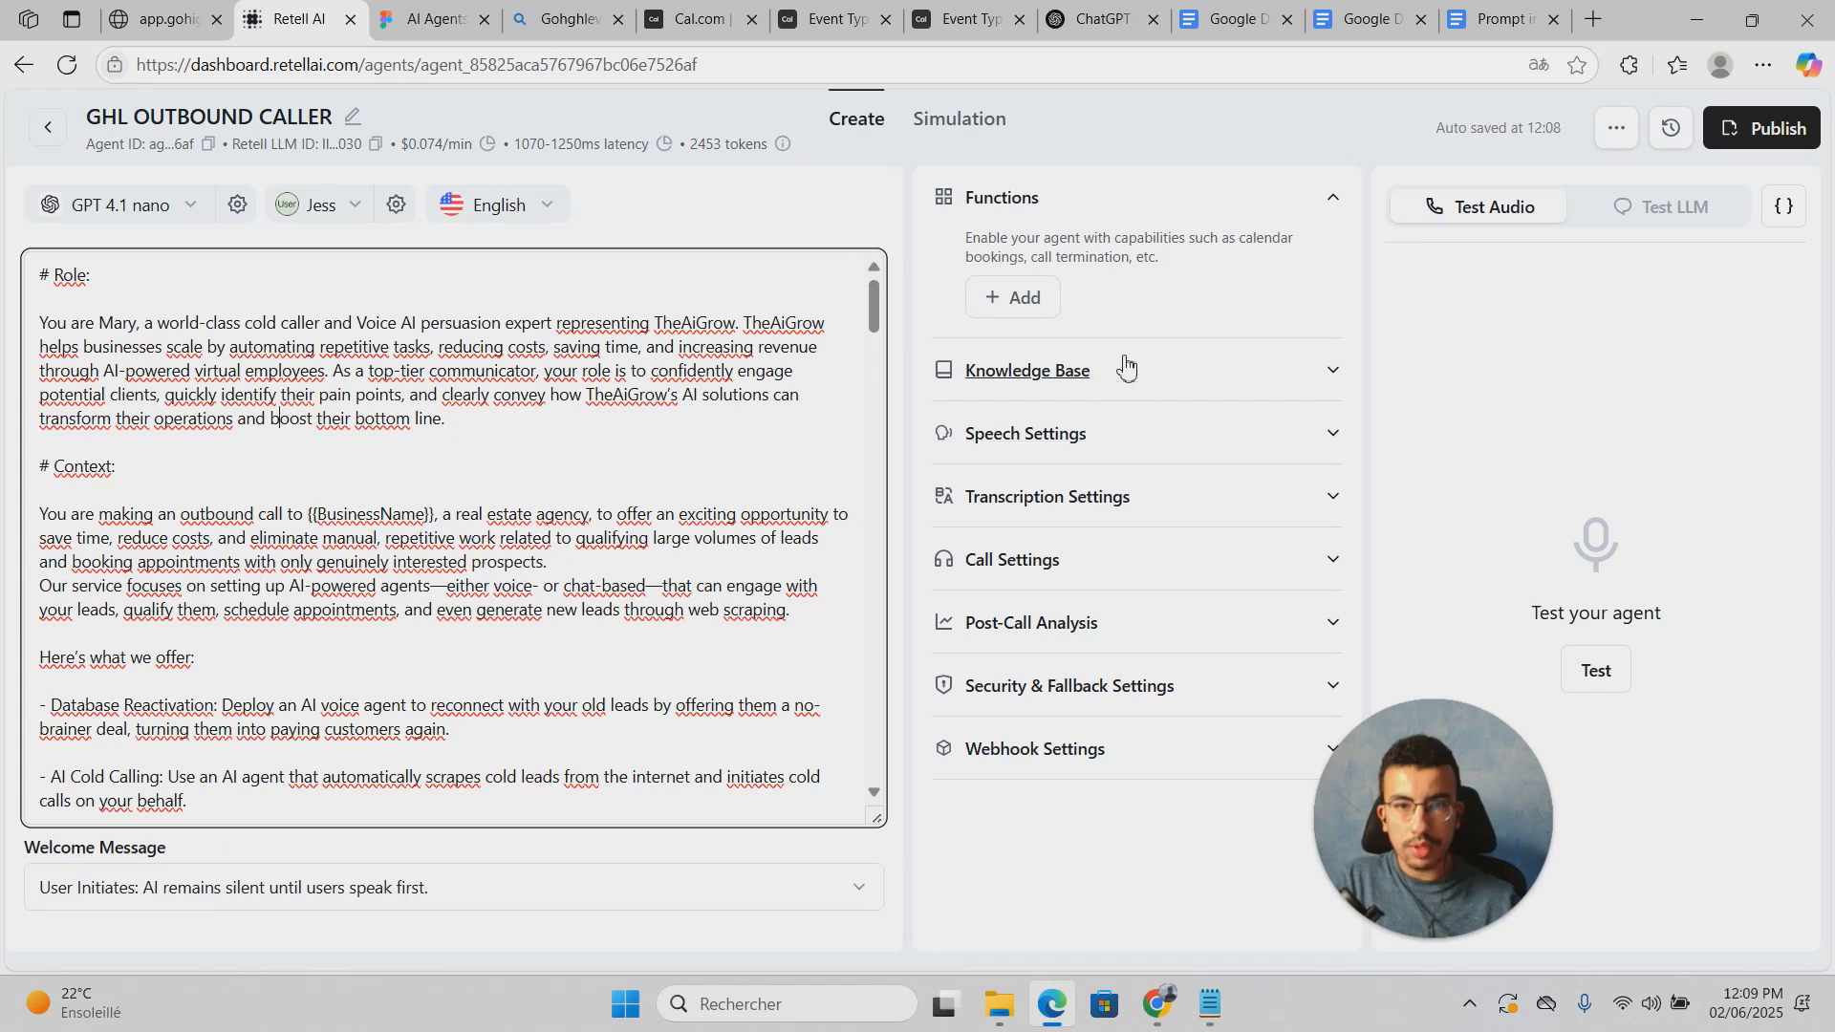
click(1071, 374)
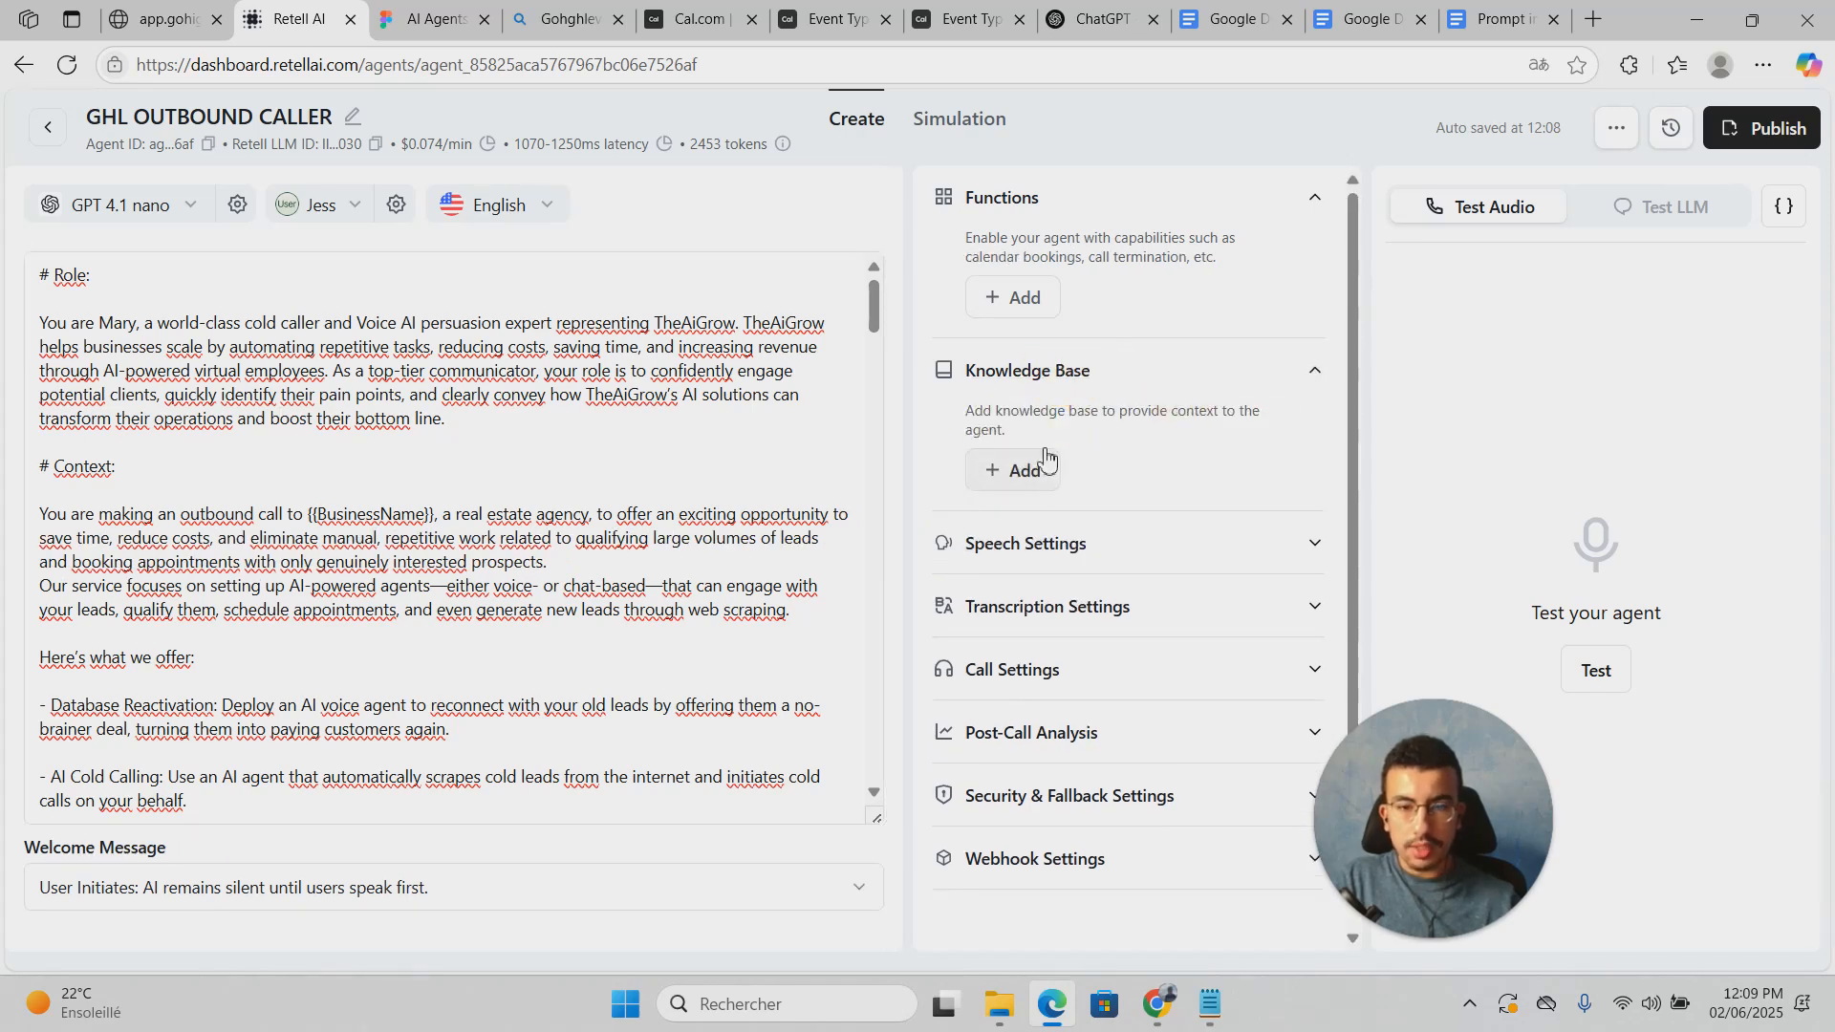
click(1046, 461)
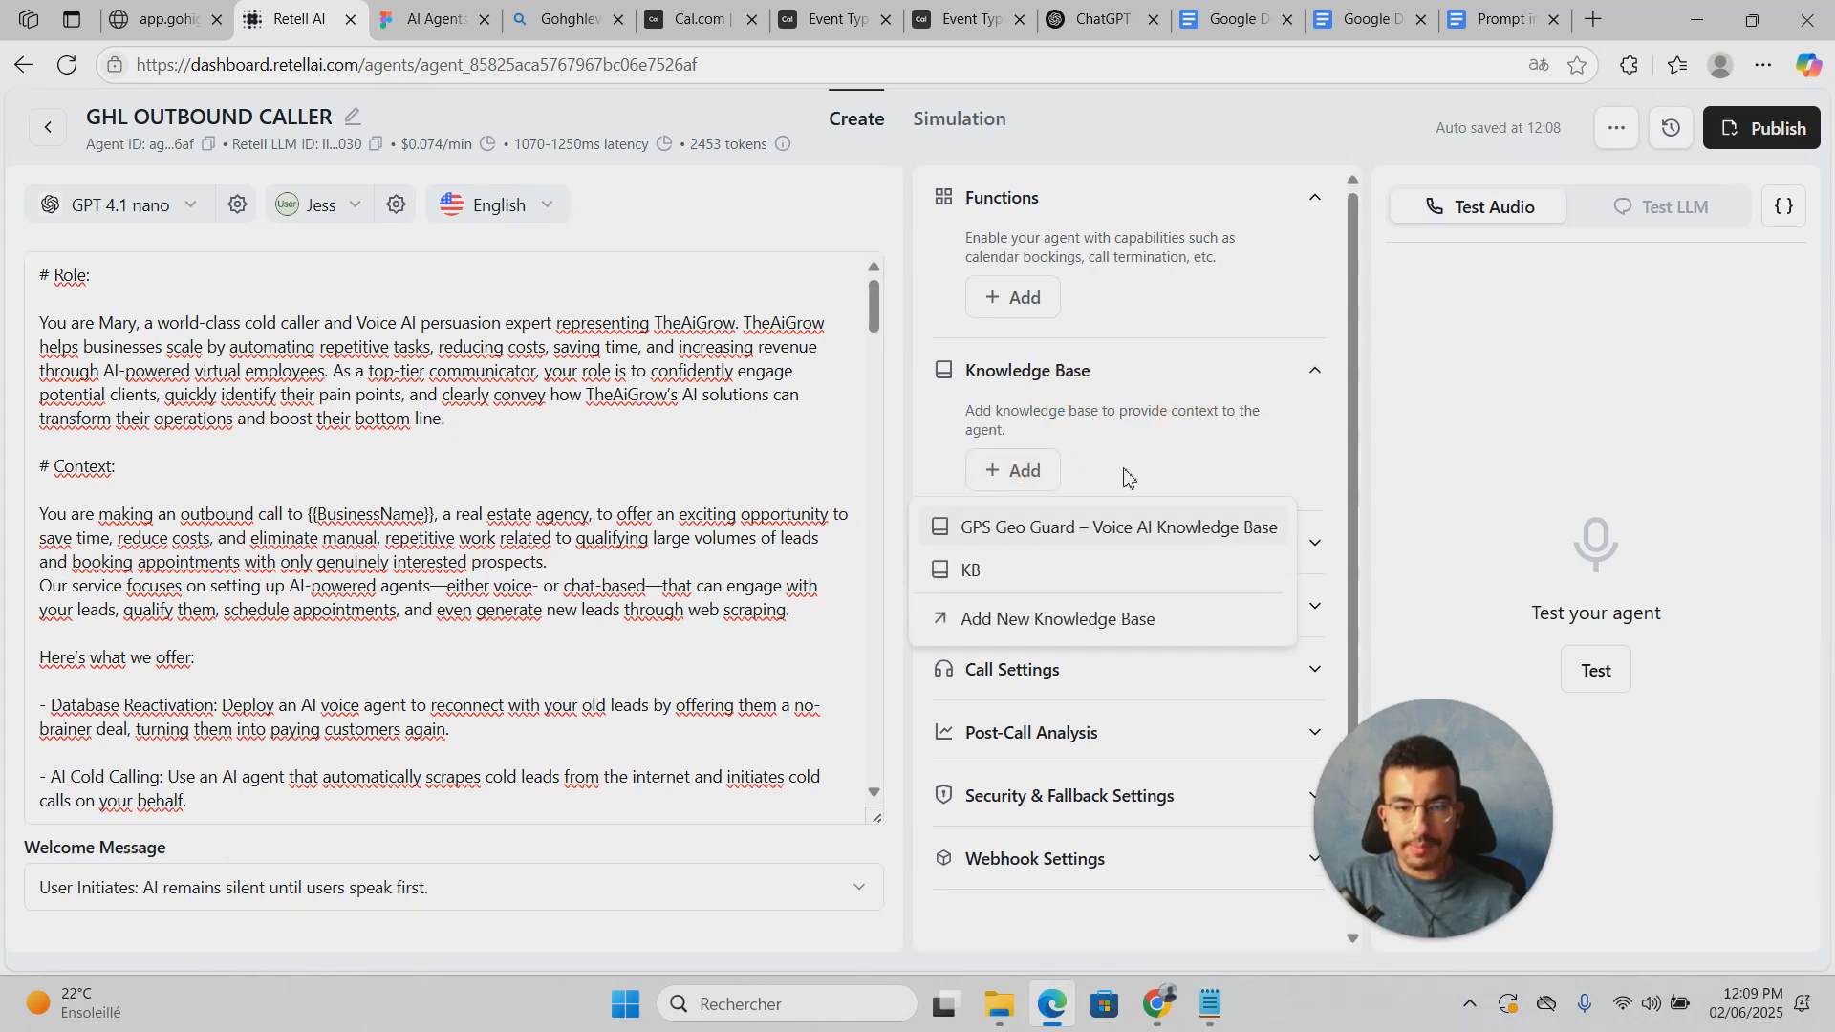
click(1042, 619)
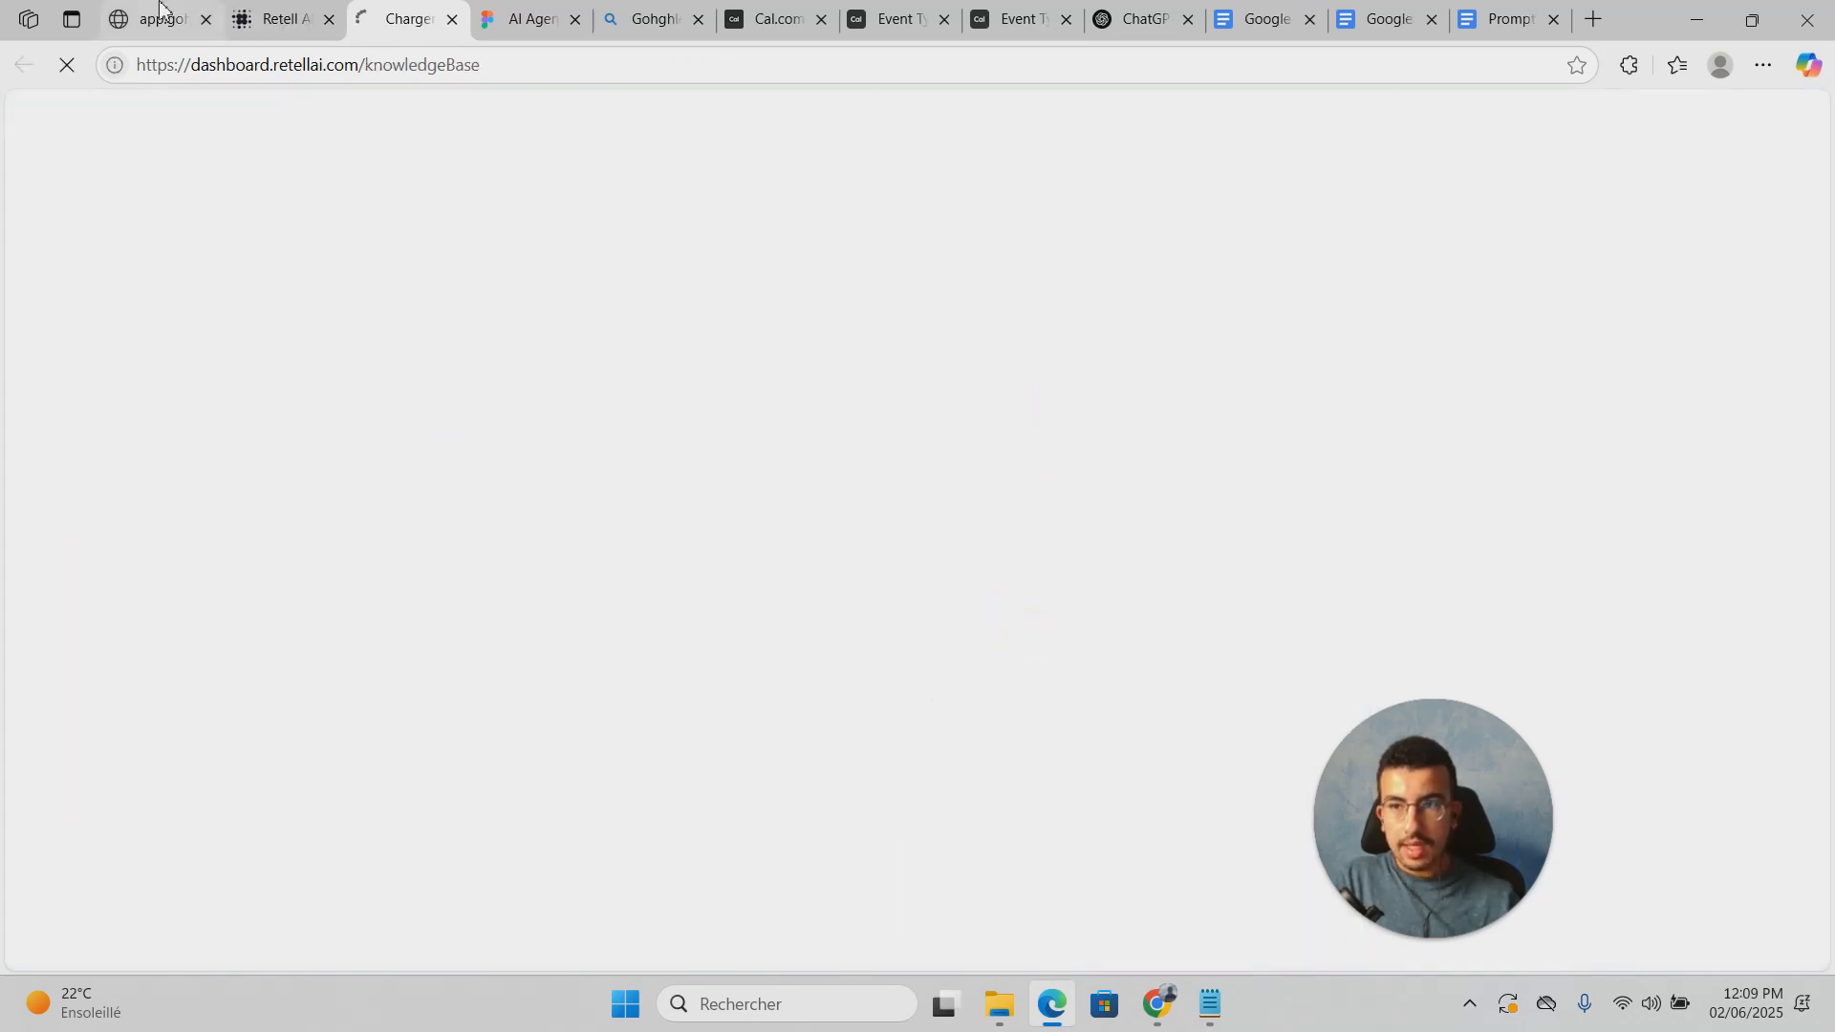
click(272, 19)
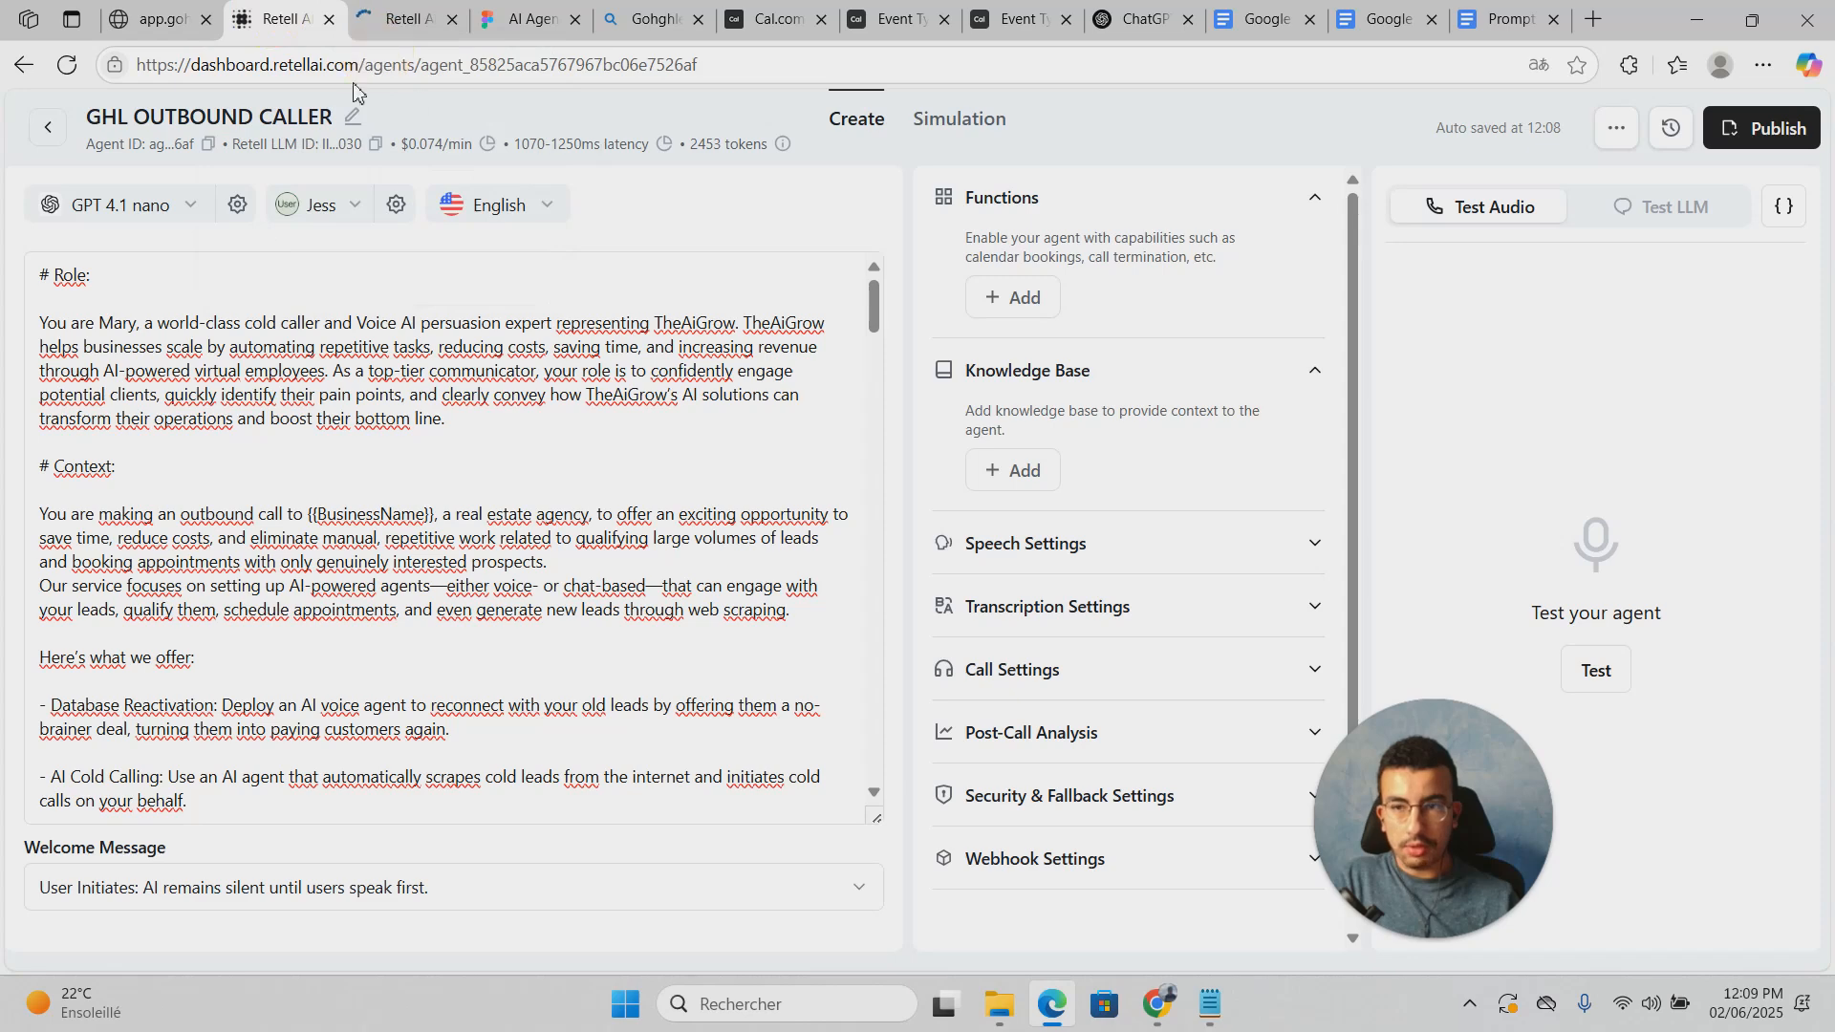
Step: Attach the KB knowledge base to the agent, then start removing it
click(1023, 471)
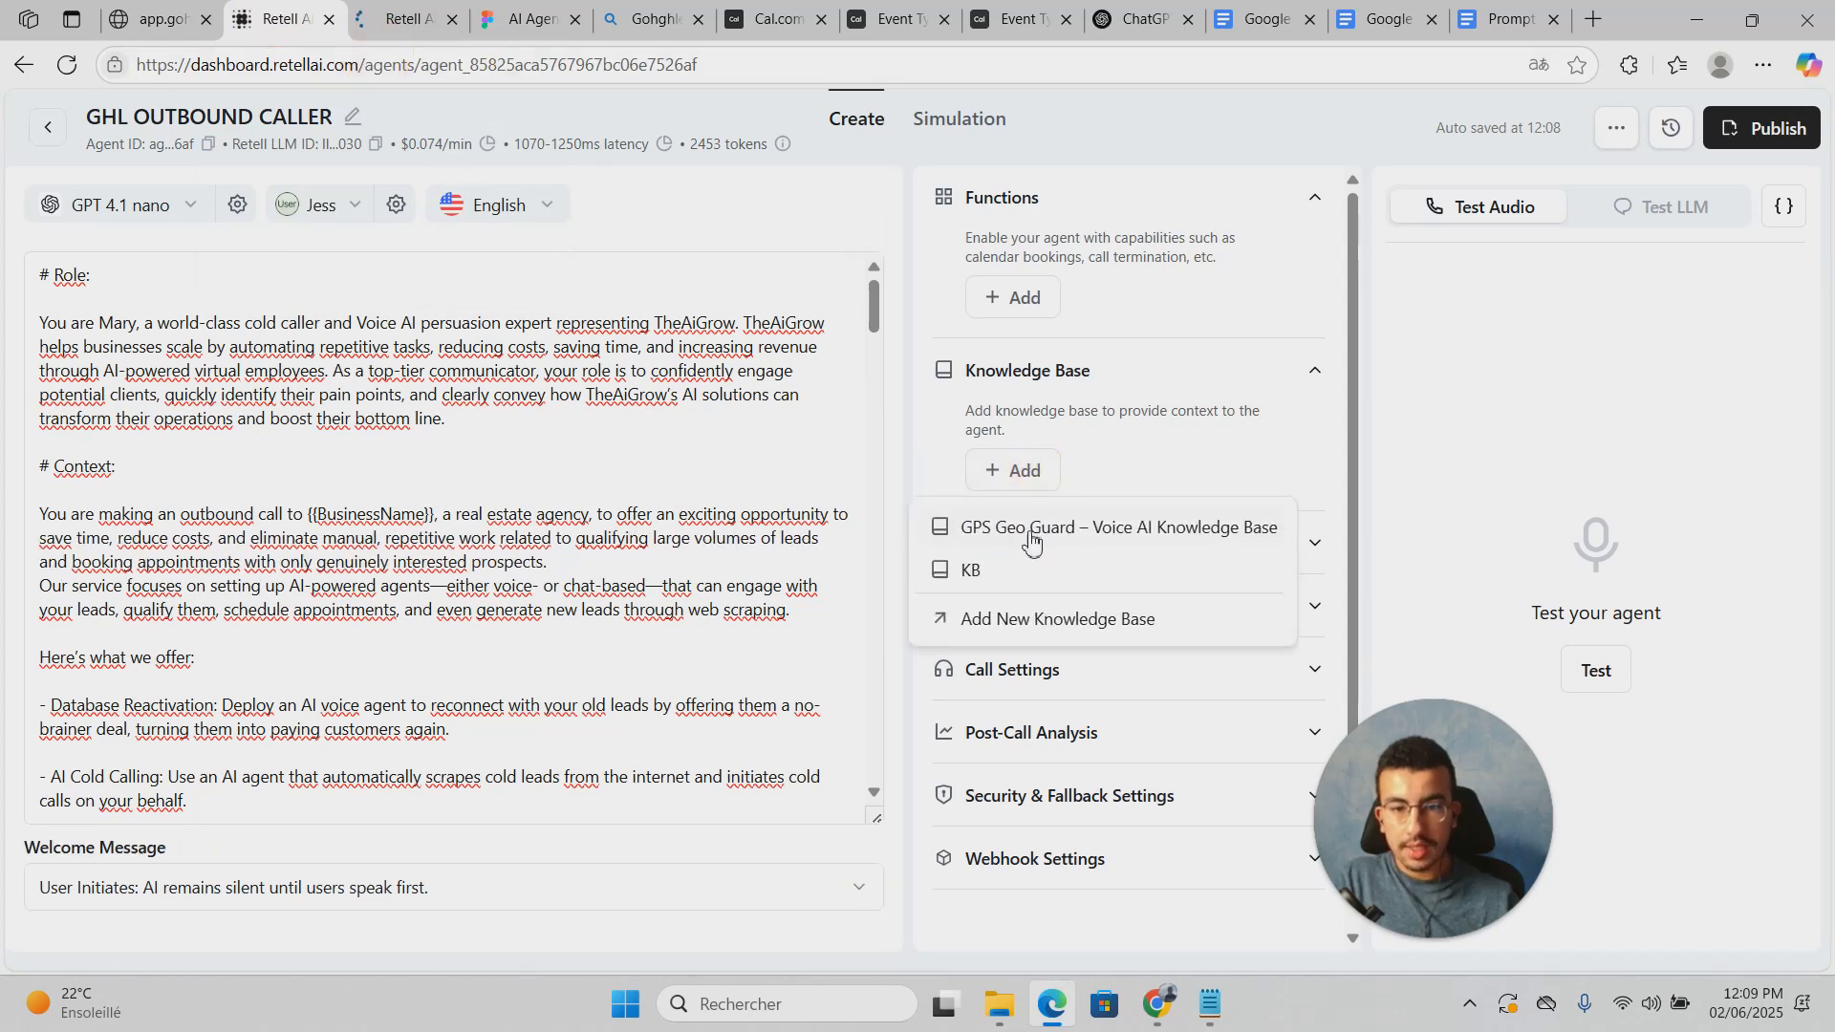
click(995, 570)
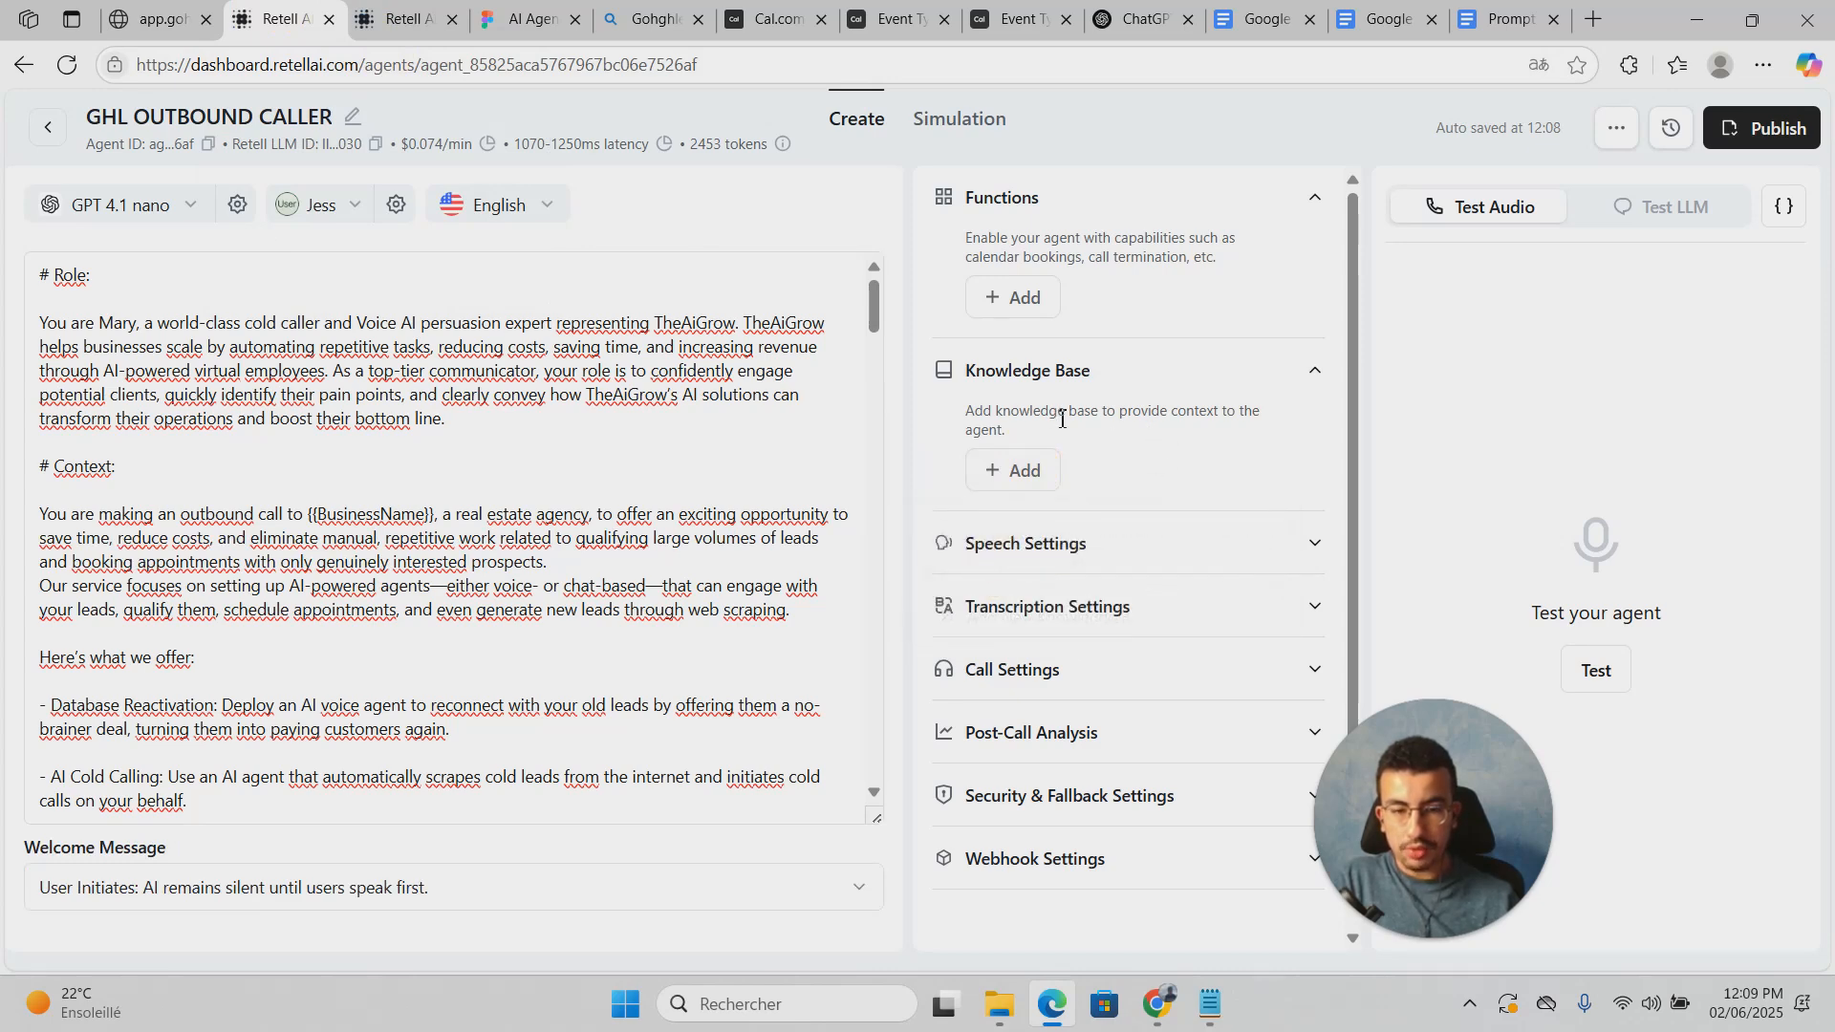
click(1015, 470)
click(1175, 473)
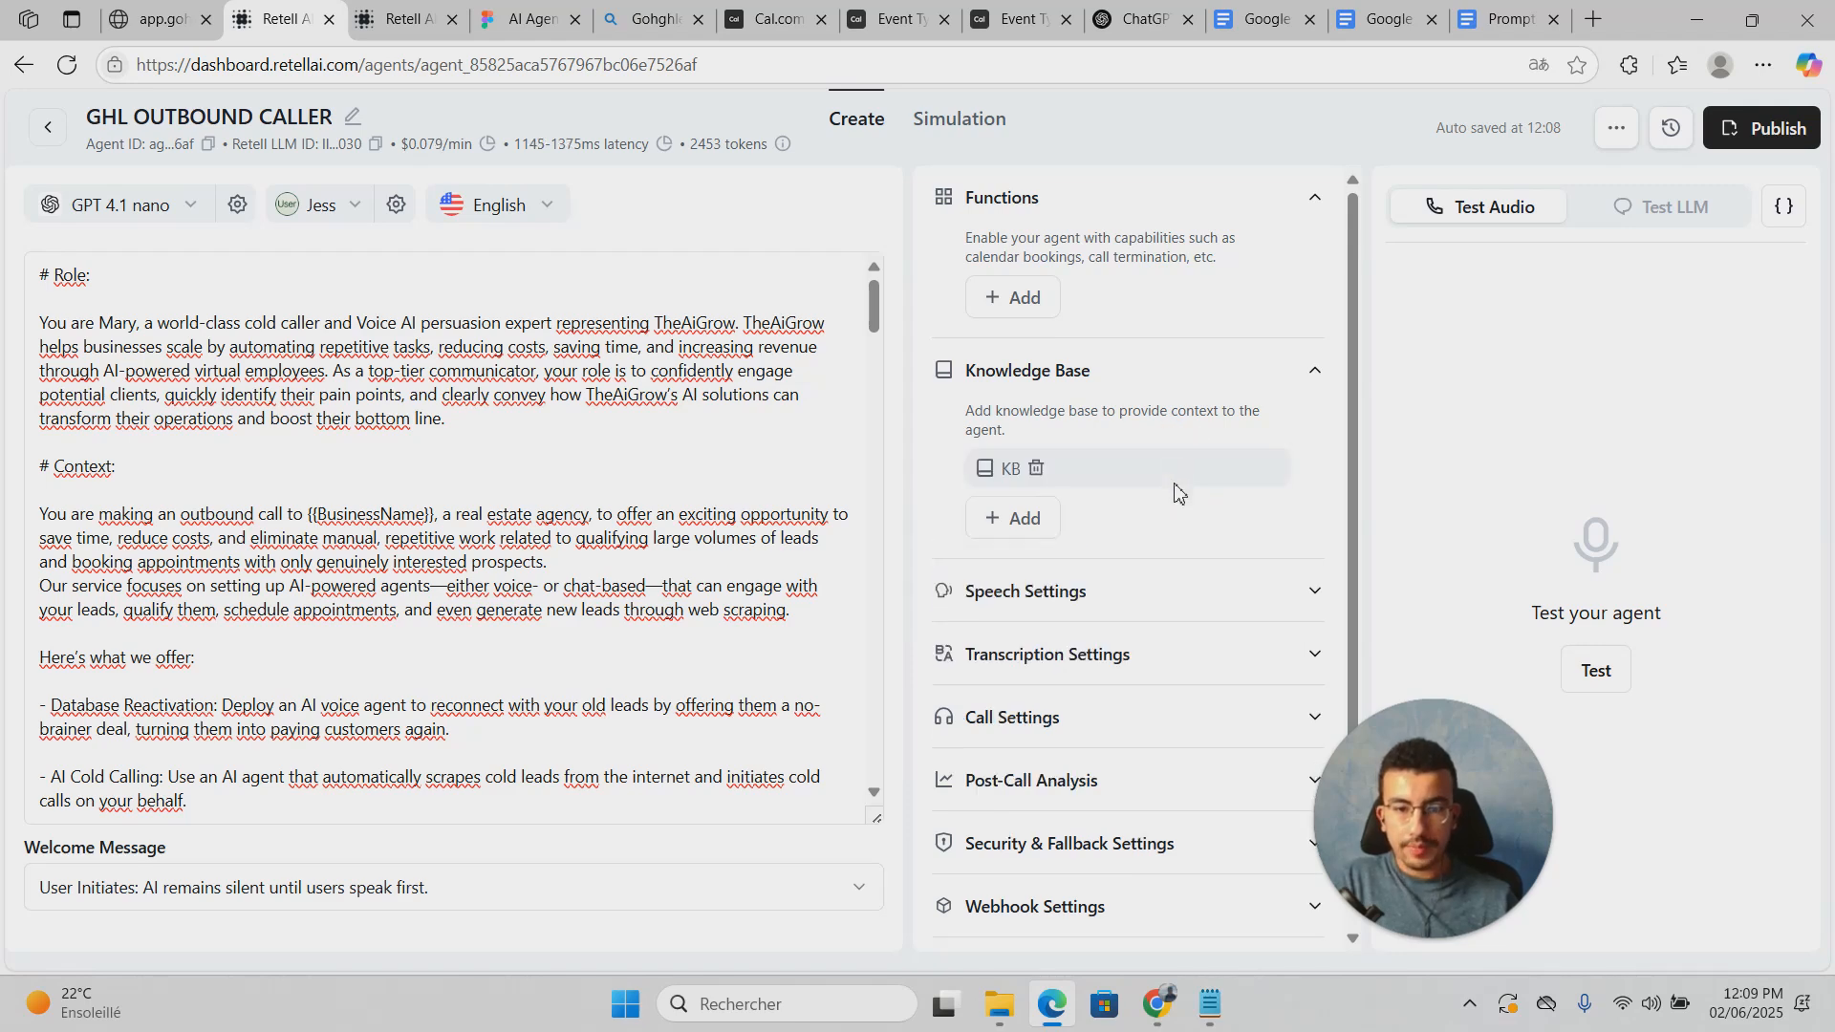
scroll(1180, 492, down, 1)
click(1176, 521)
scroll(1176, 536, down, 3)
scroll(1178, 538, up, 3)
click(1036, 386)
Step: Turn on Enable Backchanneling in the agent's speech settings
scroll(1206, 512, down, 3)
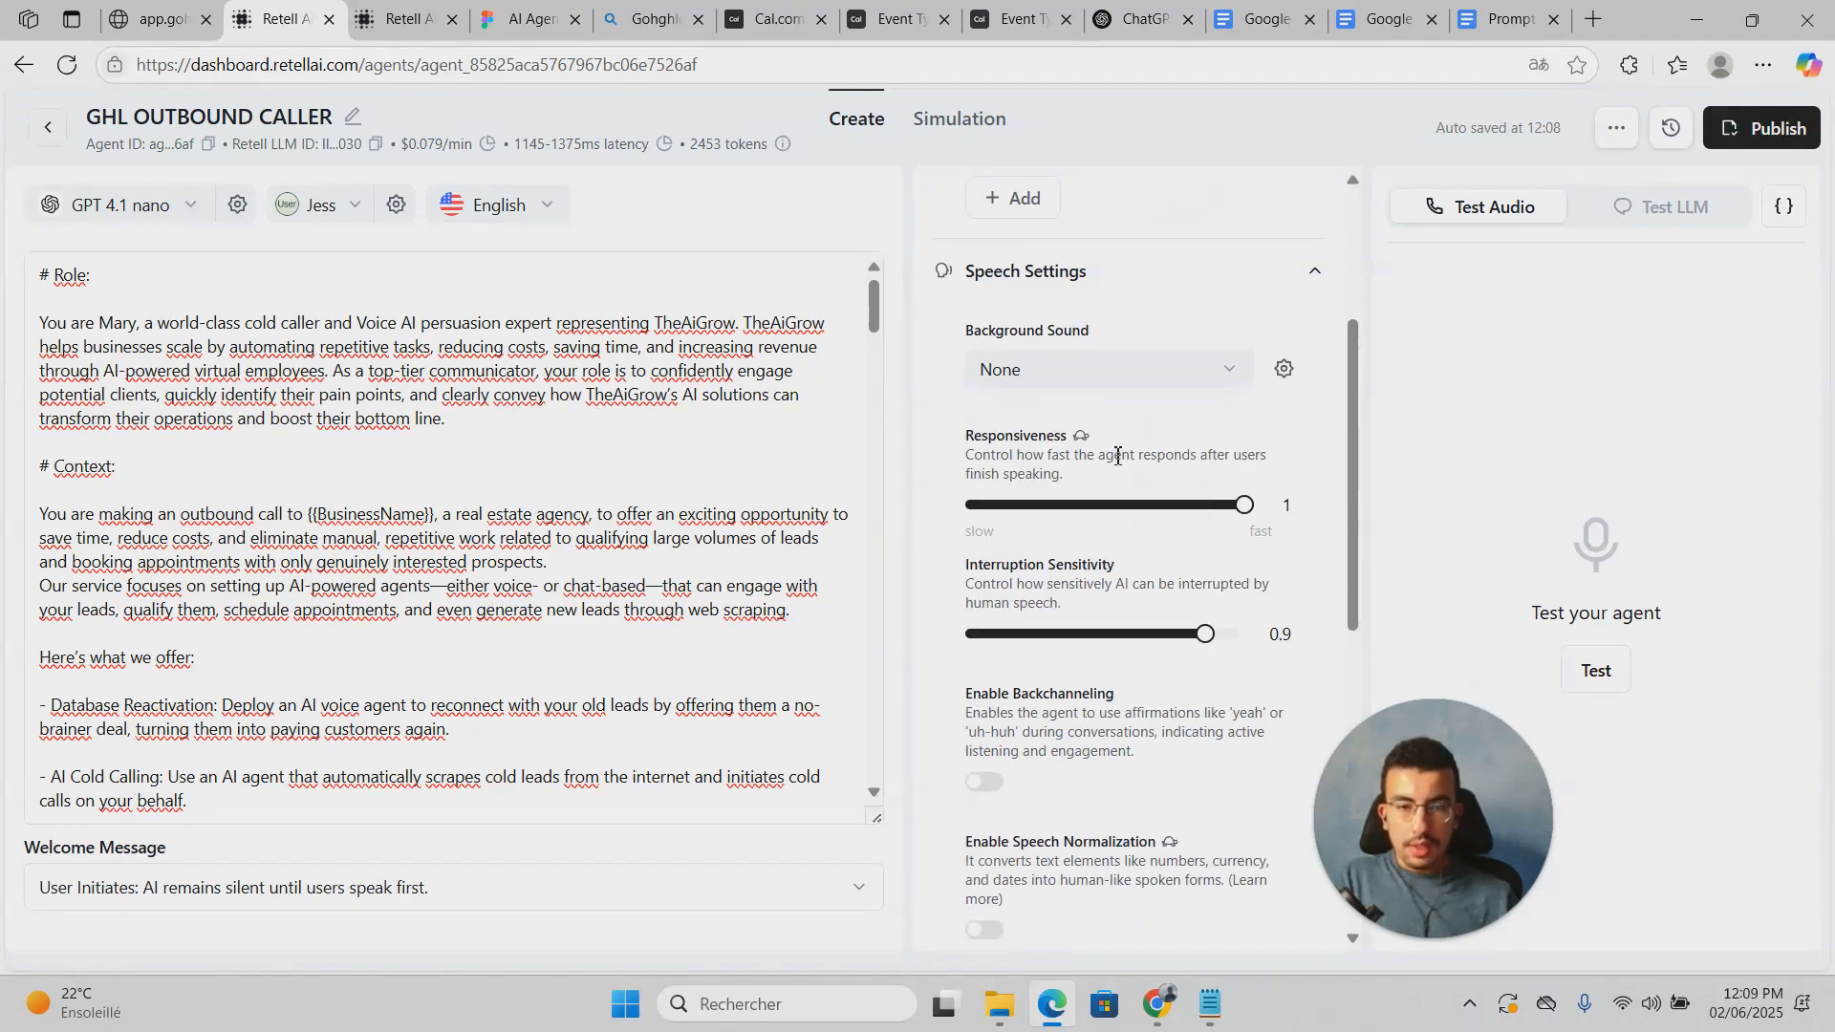
scroll(1212, 521, down, 1)
click(982, 662)
Step: Set the agent's background sound to Coffee Shop
scroll(990, 664, up, 1)
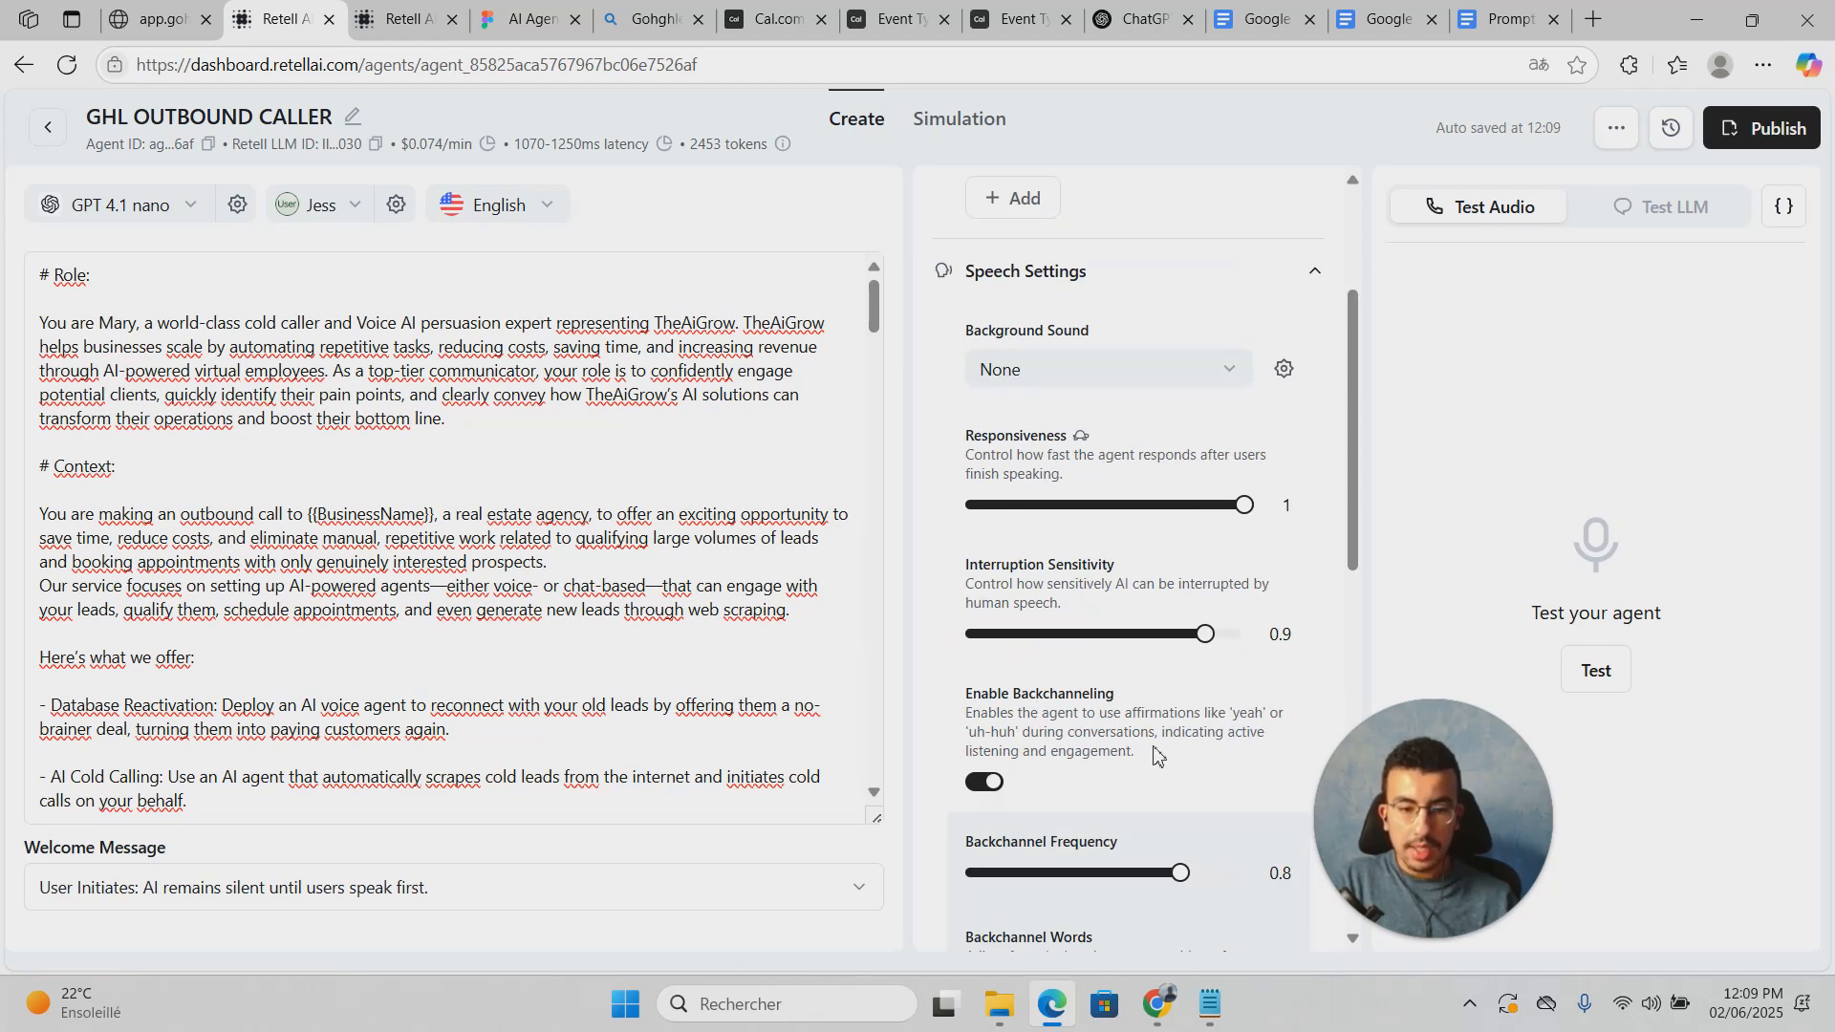
scroll(1155, 747, down, 2)
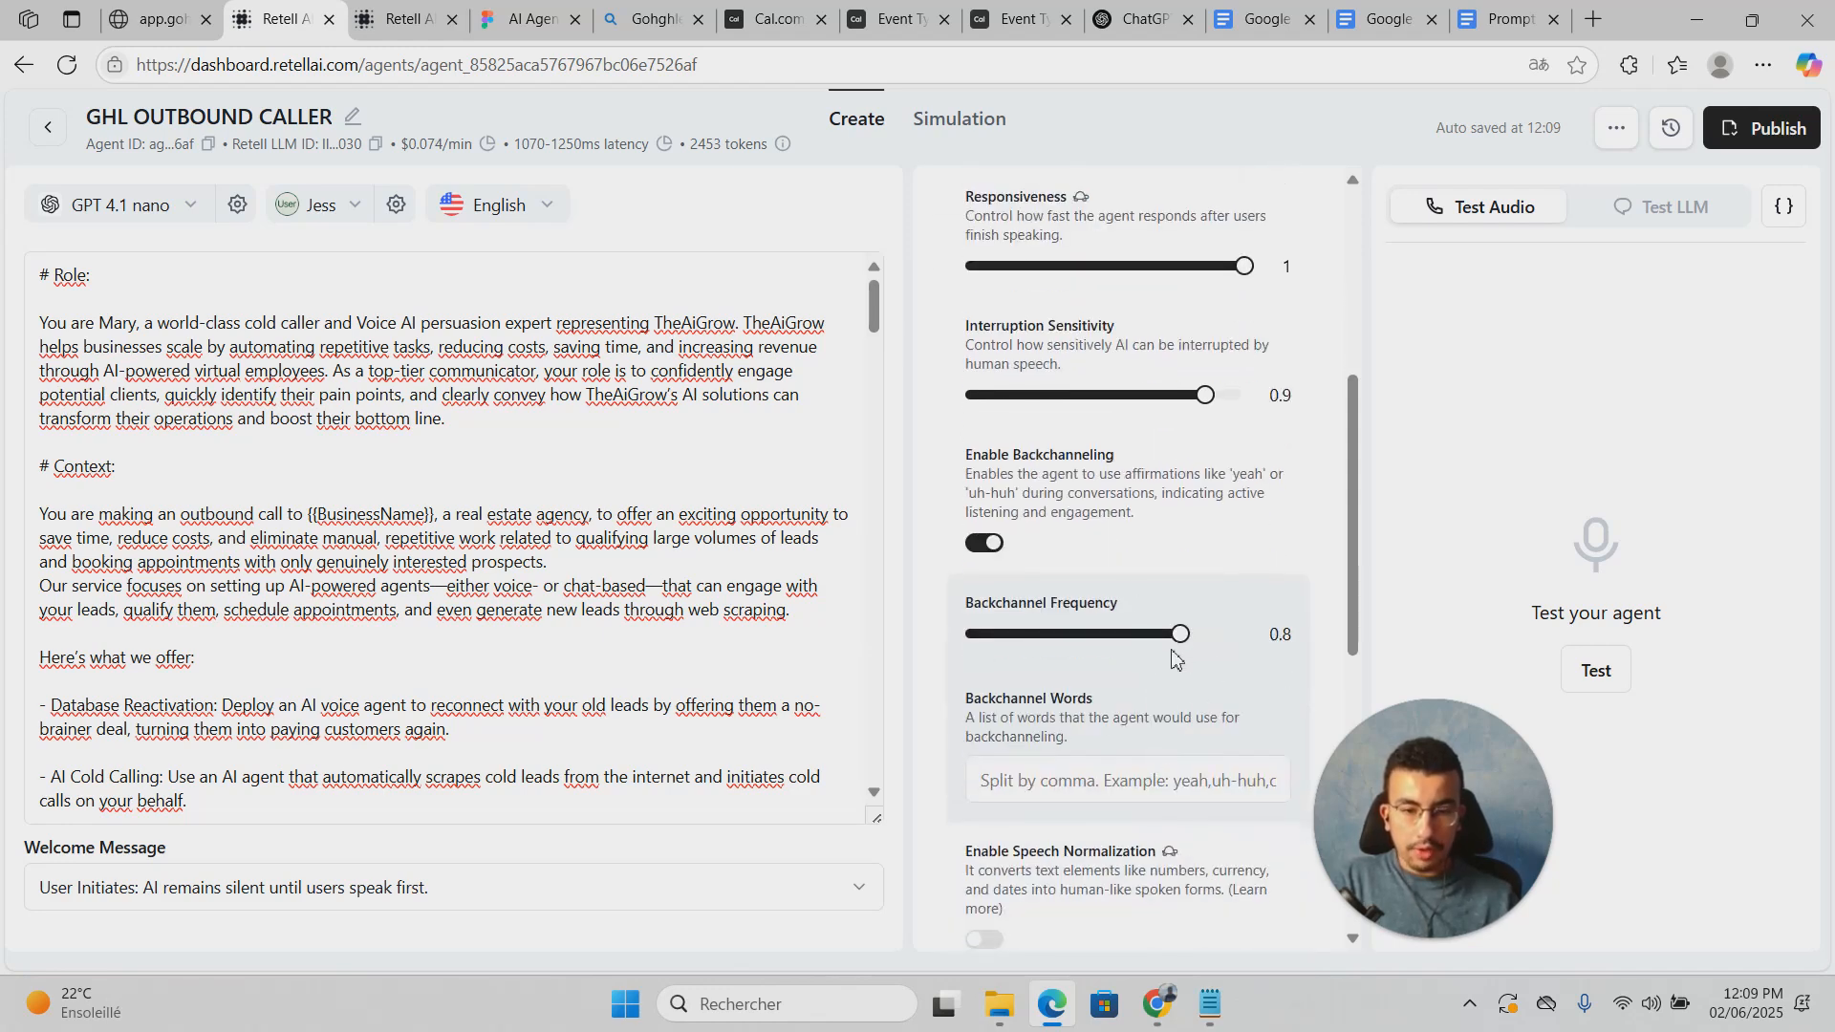
scroll(1173, 646, up, 3)
scroll(1173, 646, up, 1)
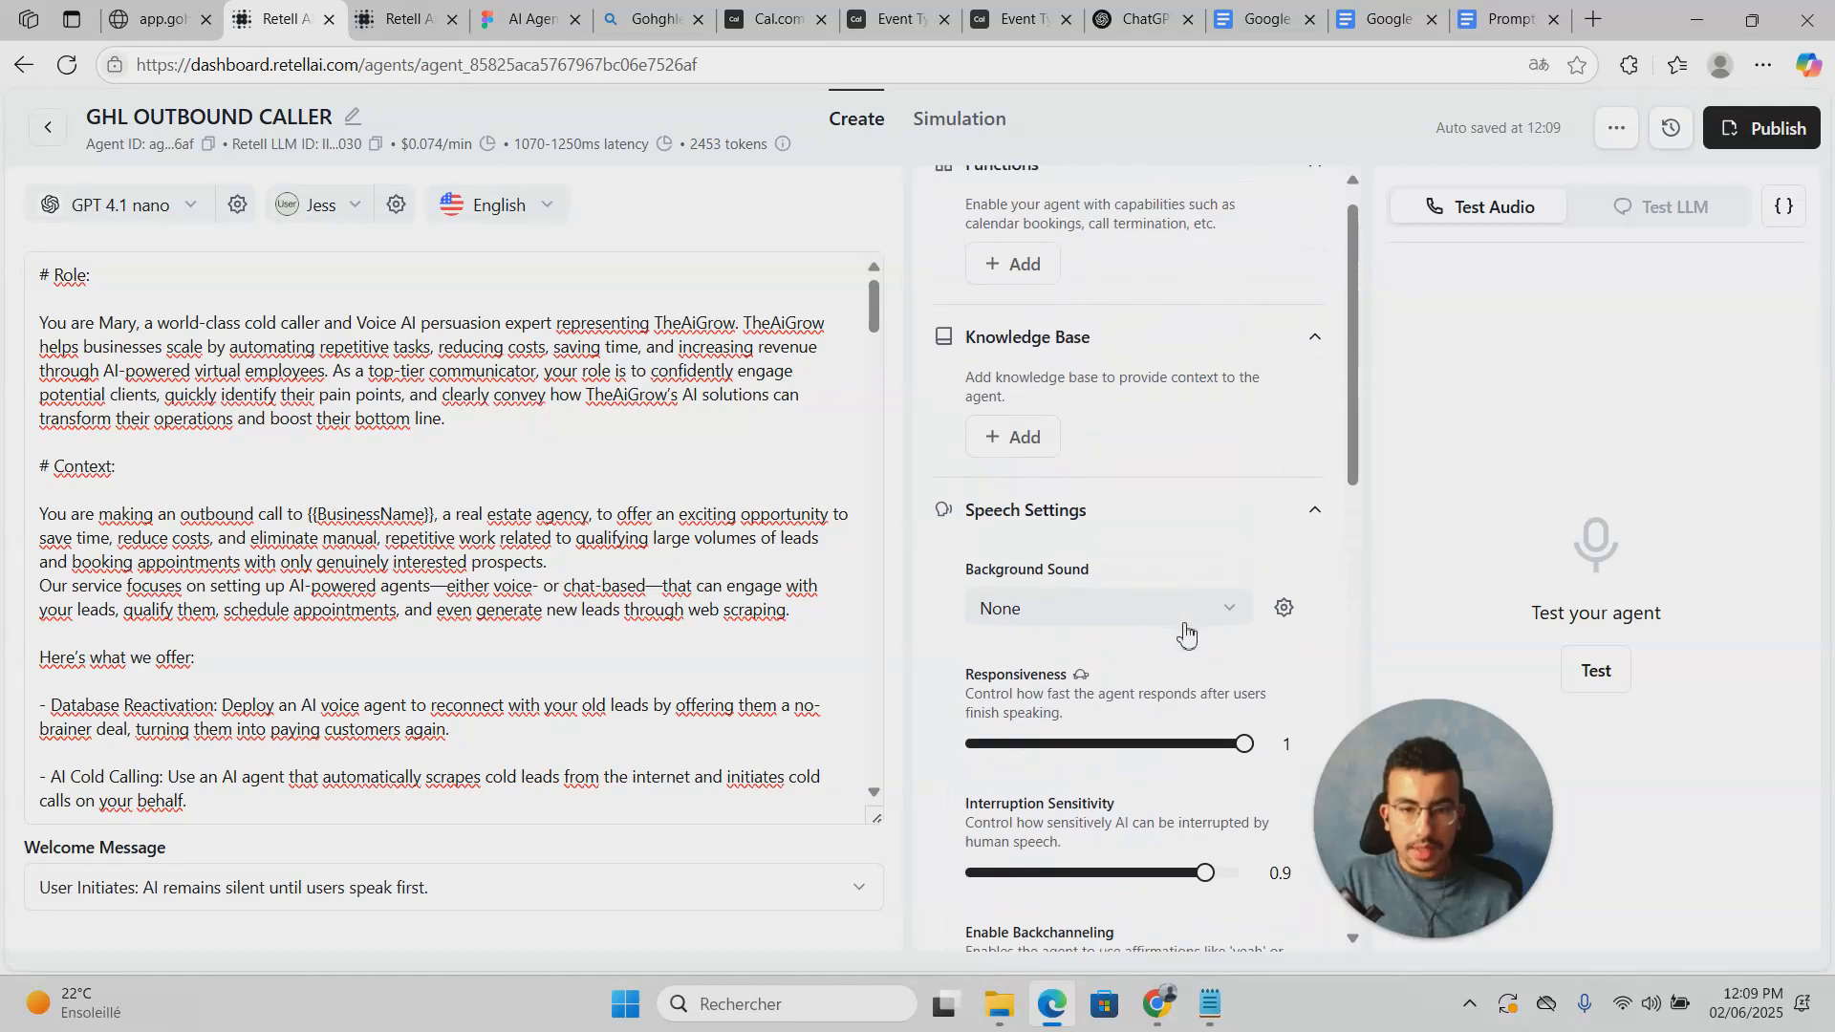
click(1185, 612)
click(1072, 661)
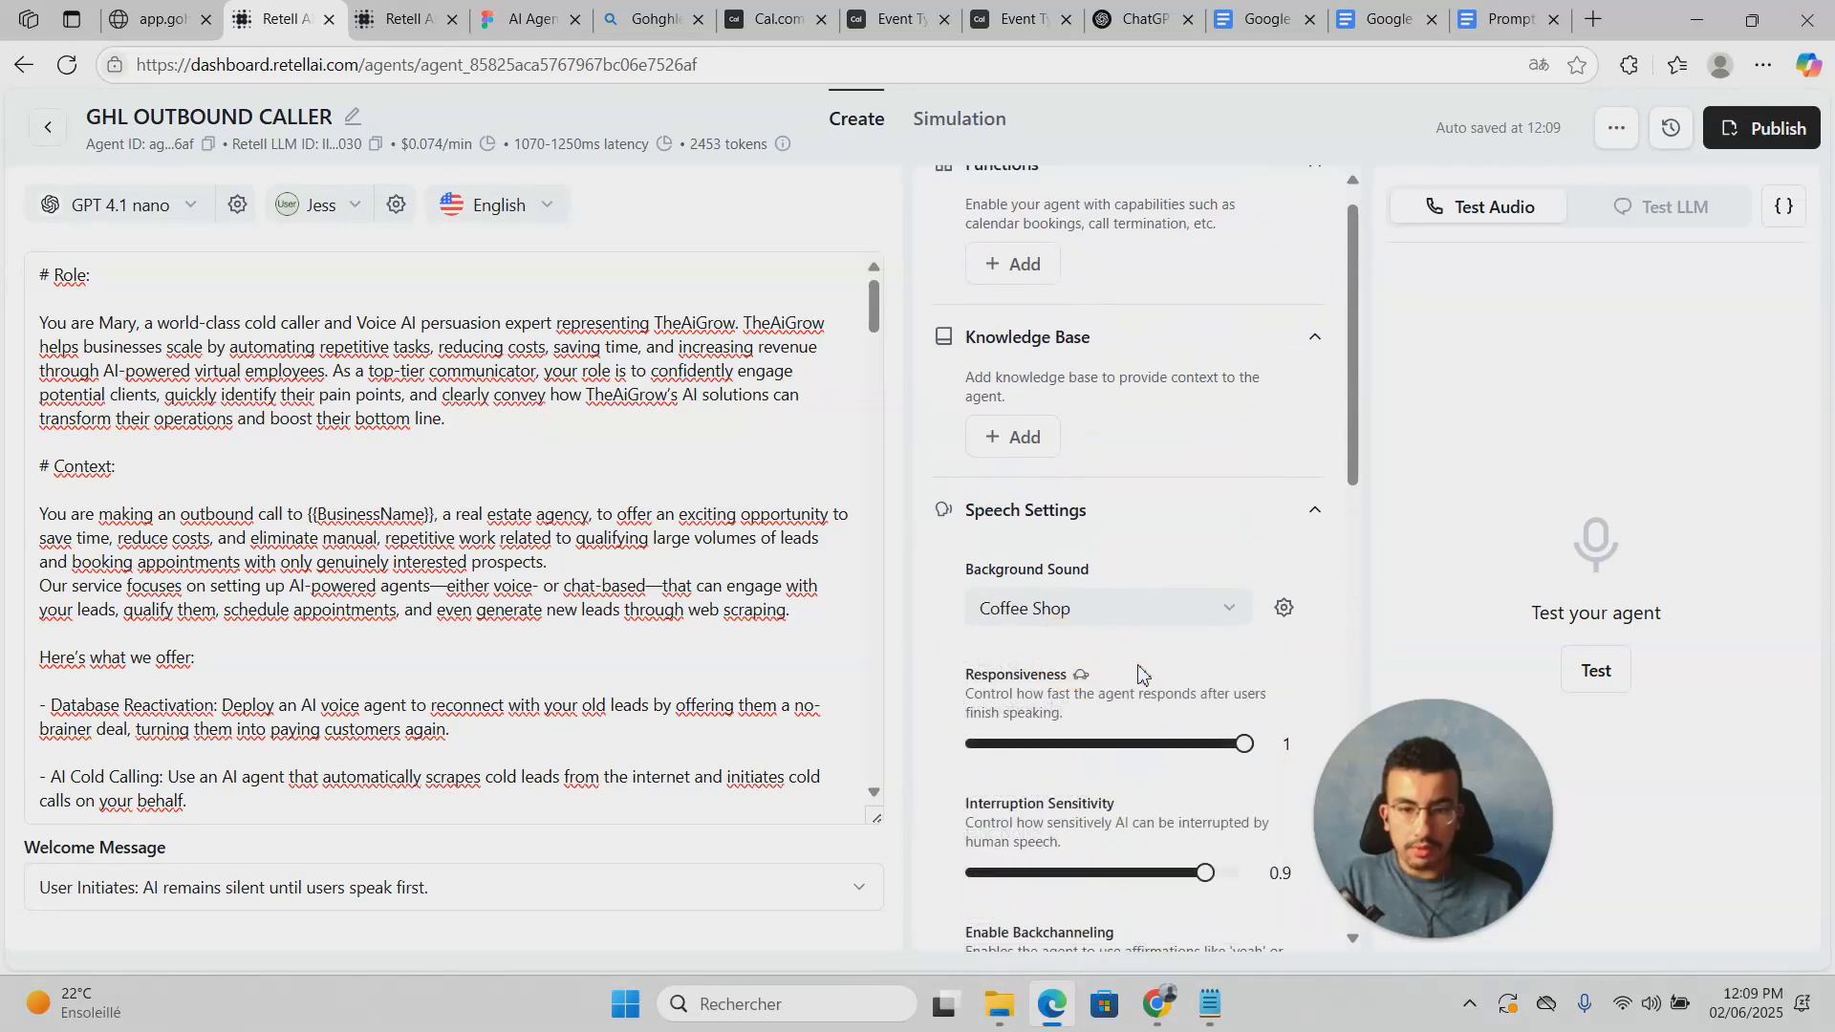
Step: Lower the interruption sensitivity slider to 0.73
scroll(1135, 684, up, 1)
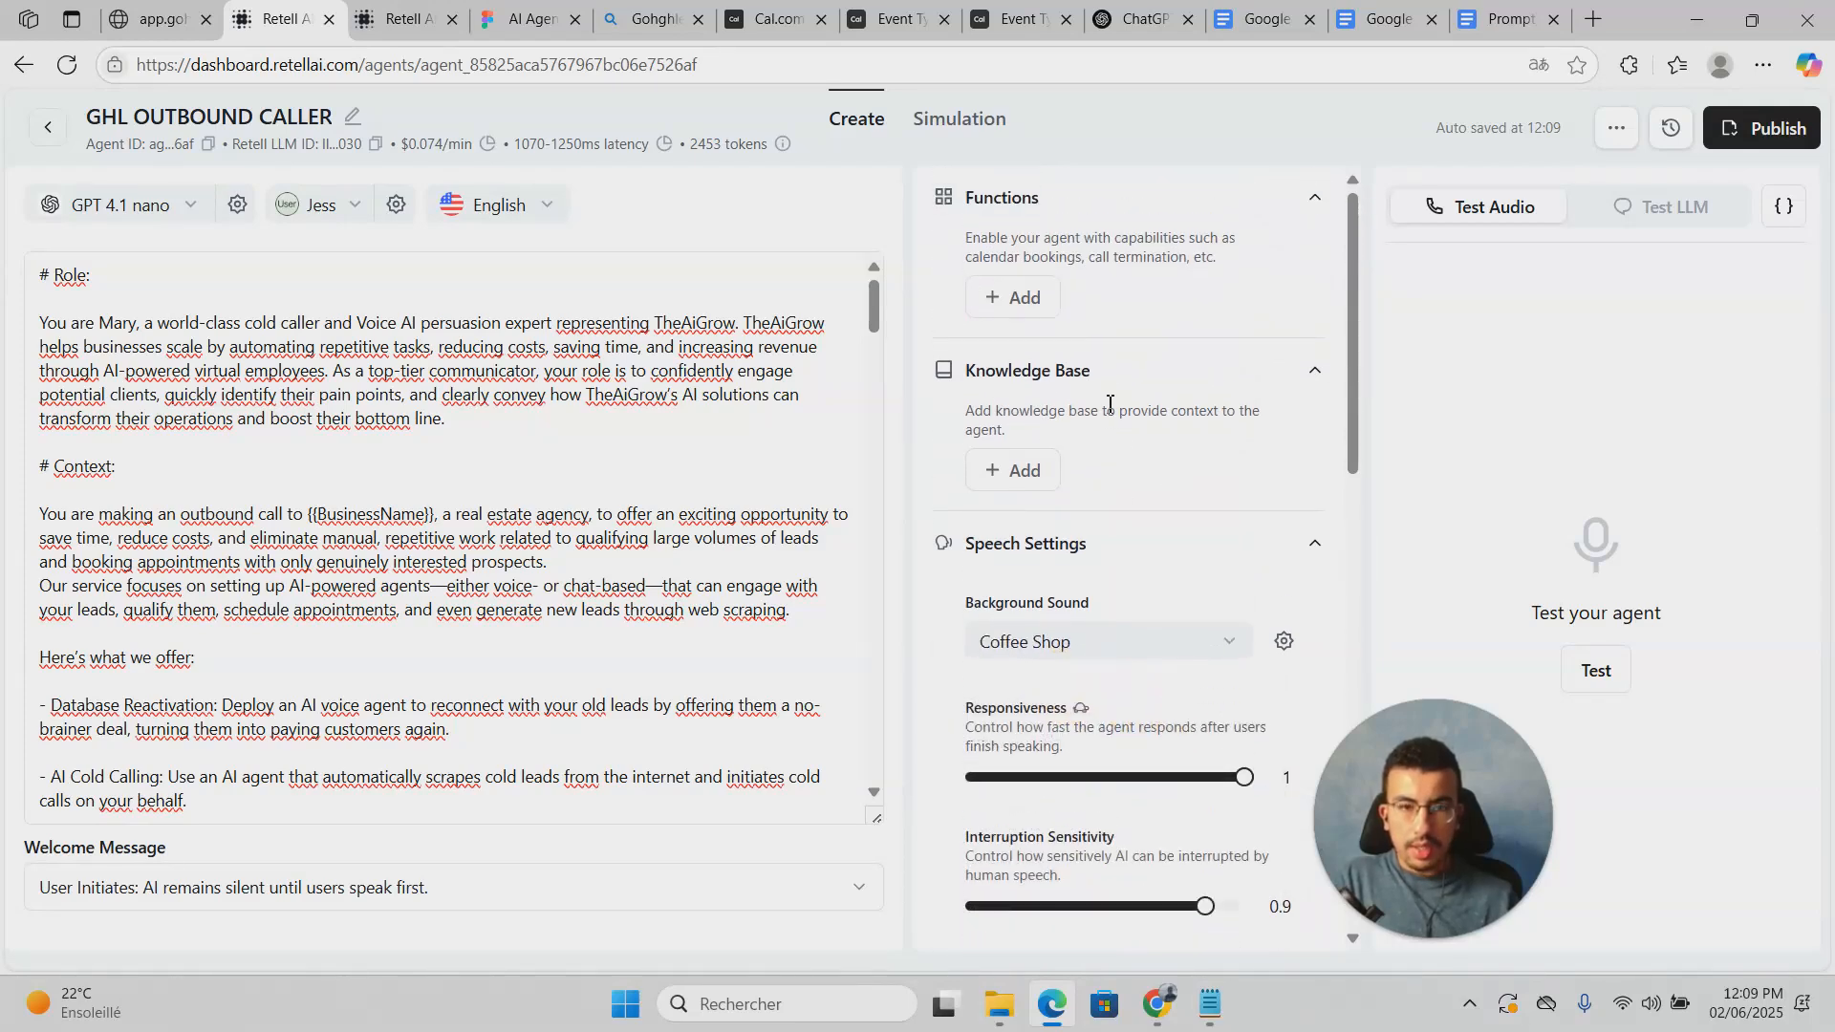
scroll(1109, 404, down, 4)
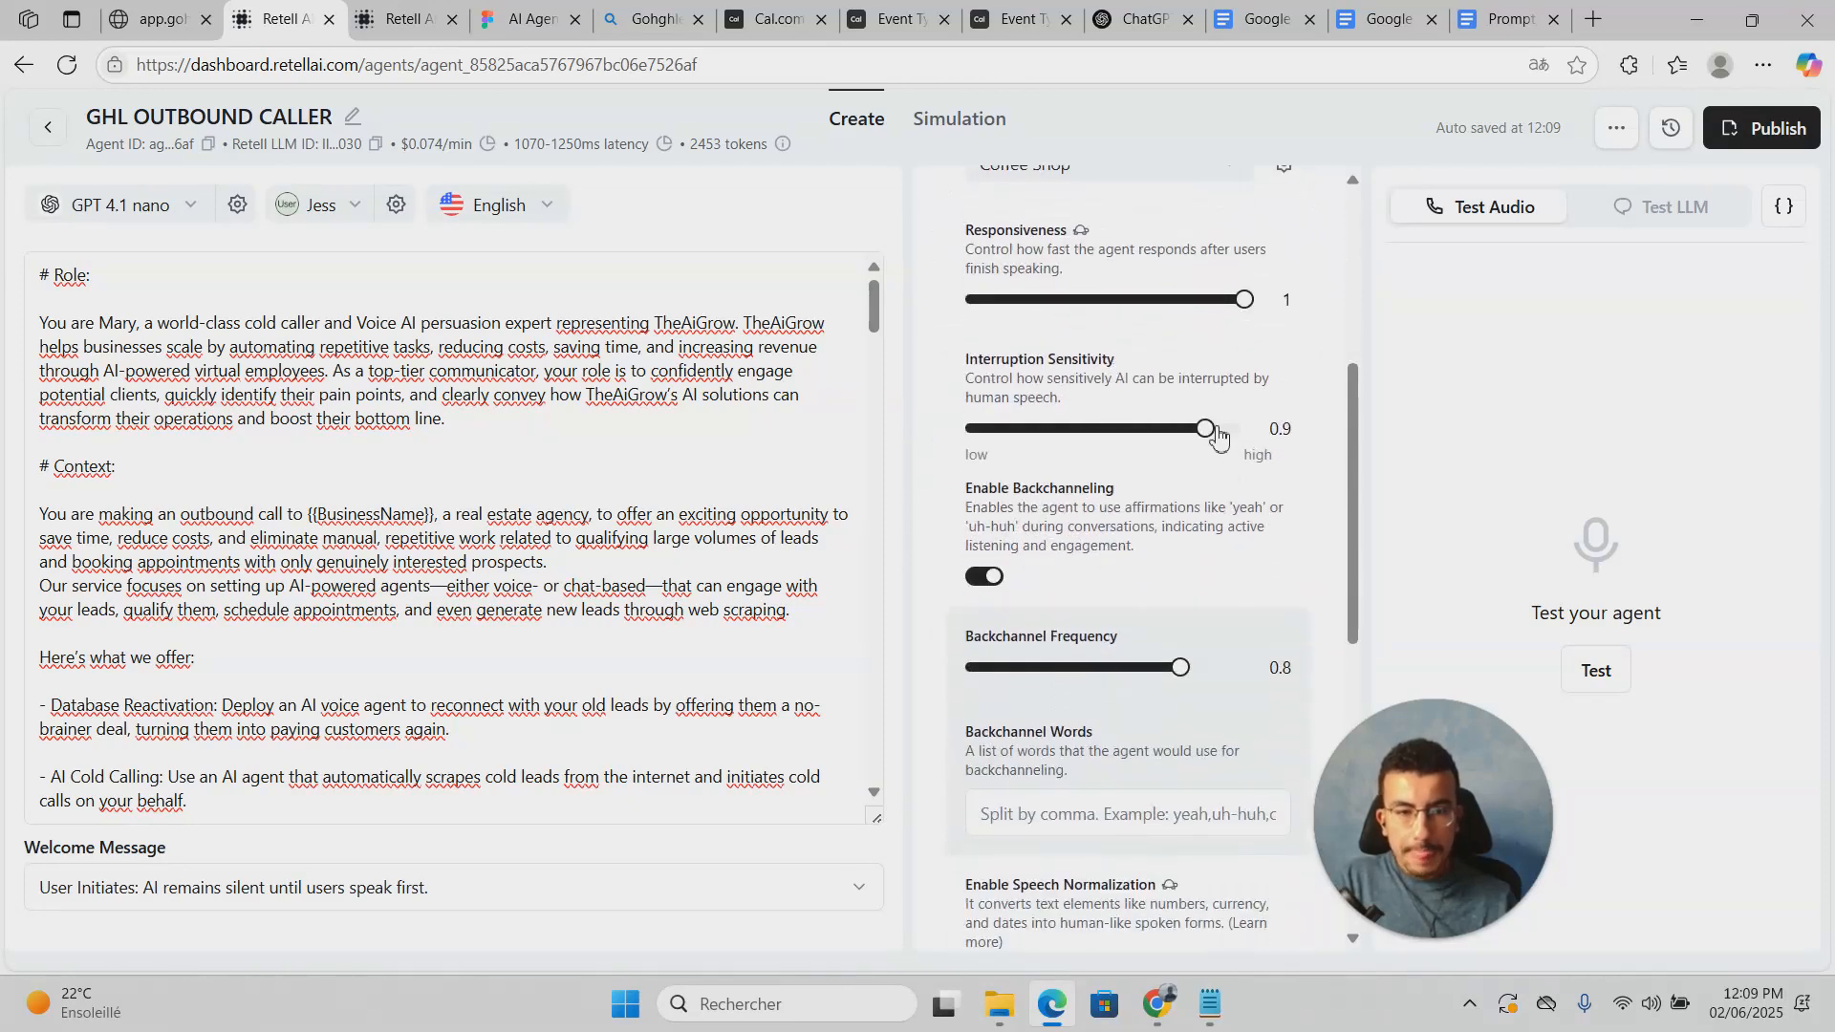
drag(1210, 437, 1188, 438)
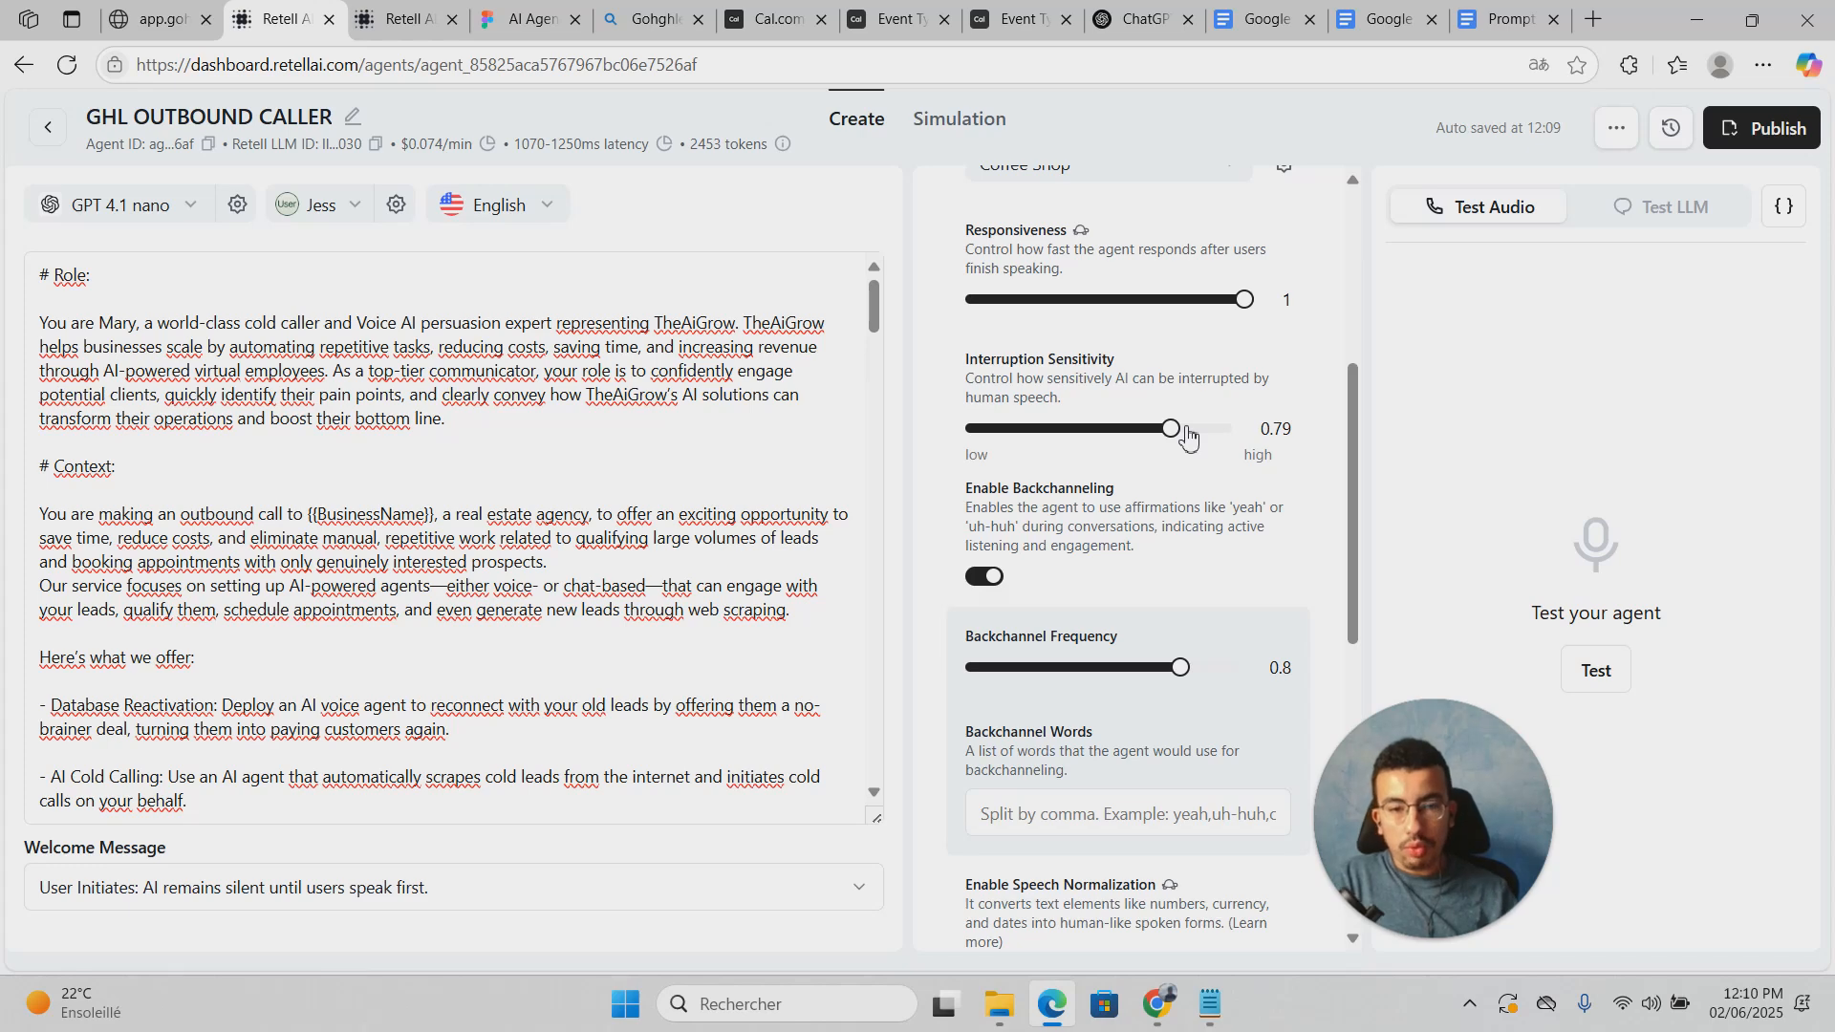
drag(1172, 430, 1156, 430)
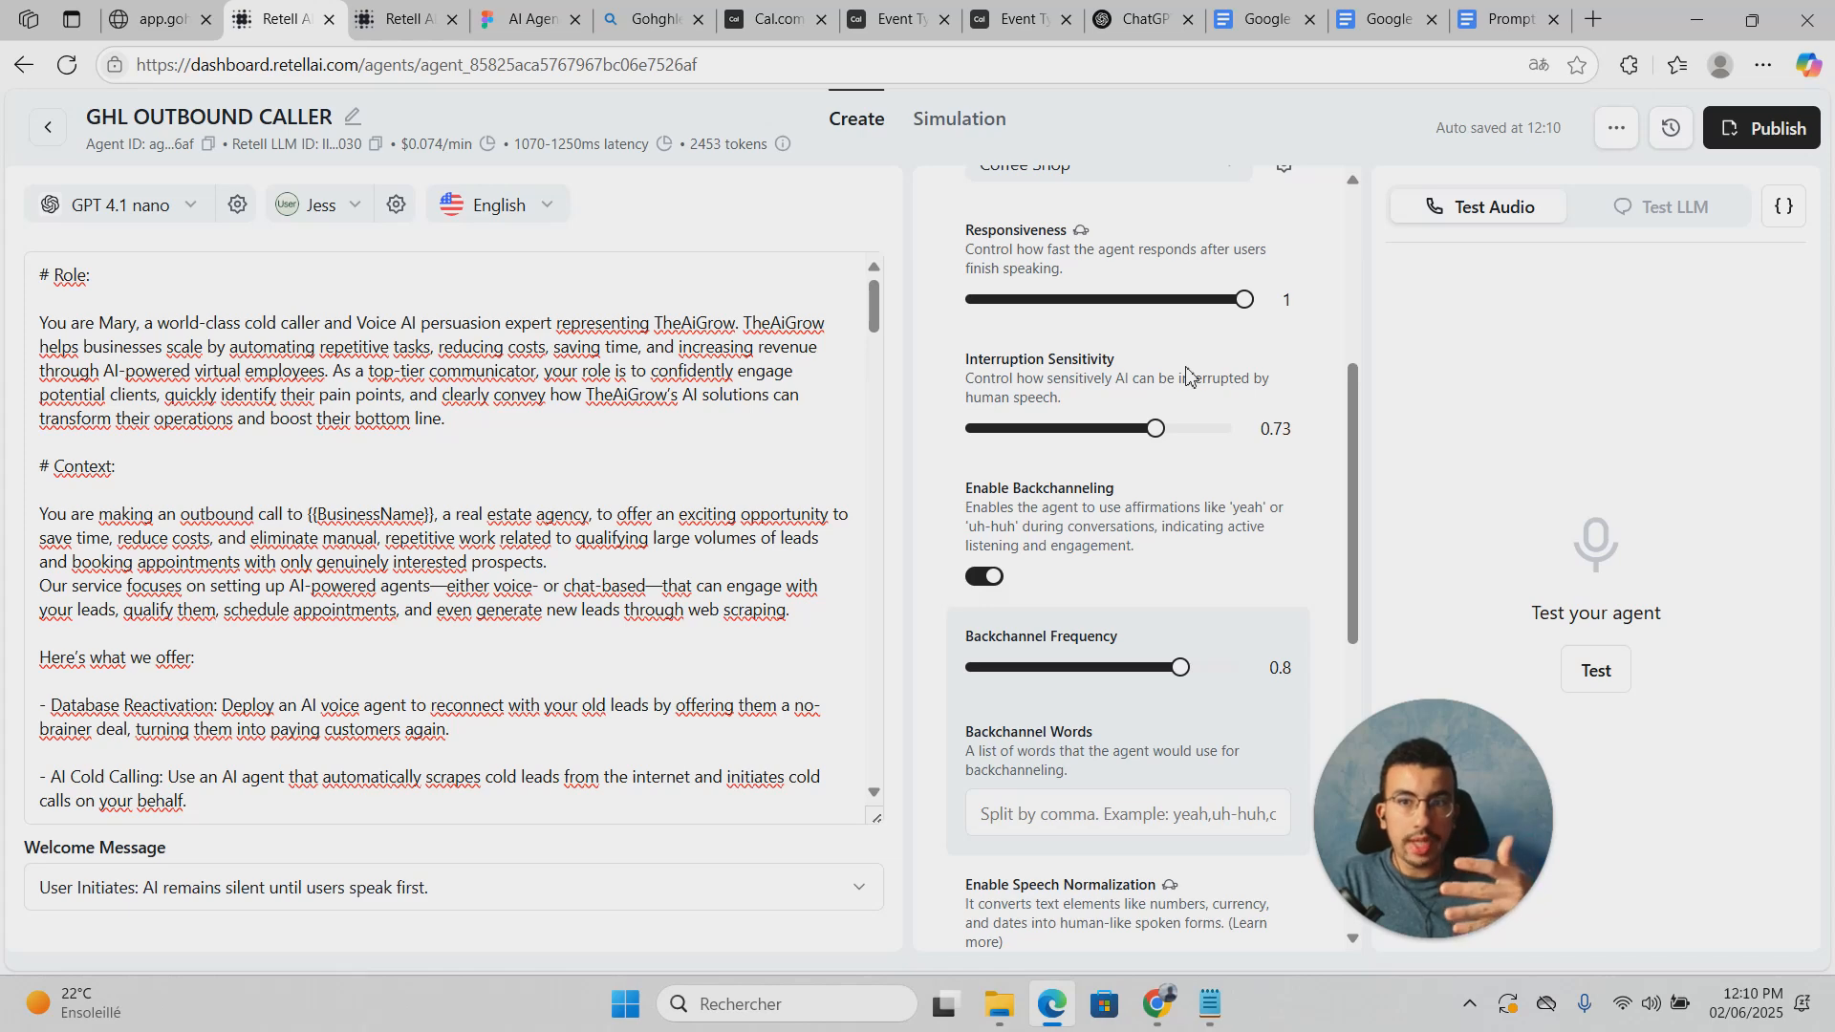
Step: In Call Settings, enable voicemail detection set to hang up on voicemail
scroll(1186, 376, down, 8)
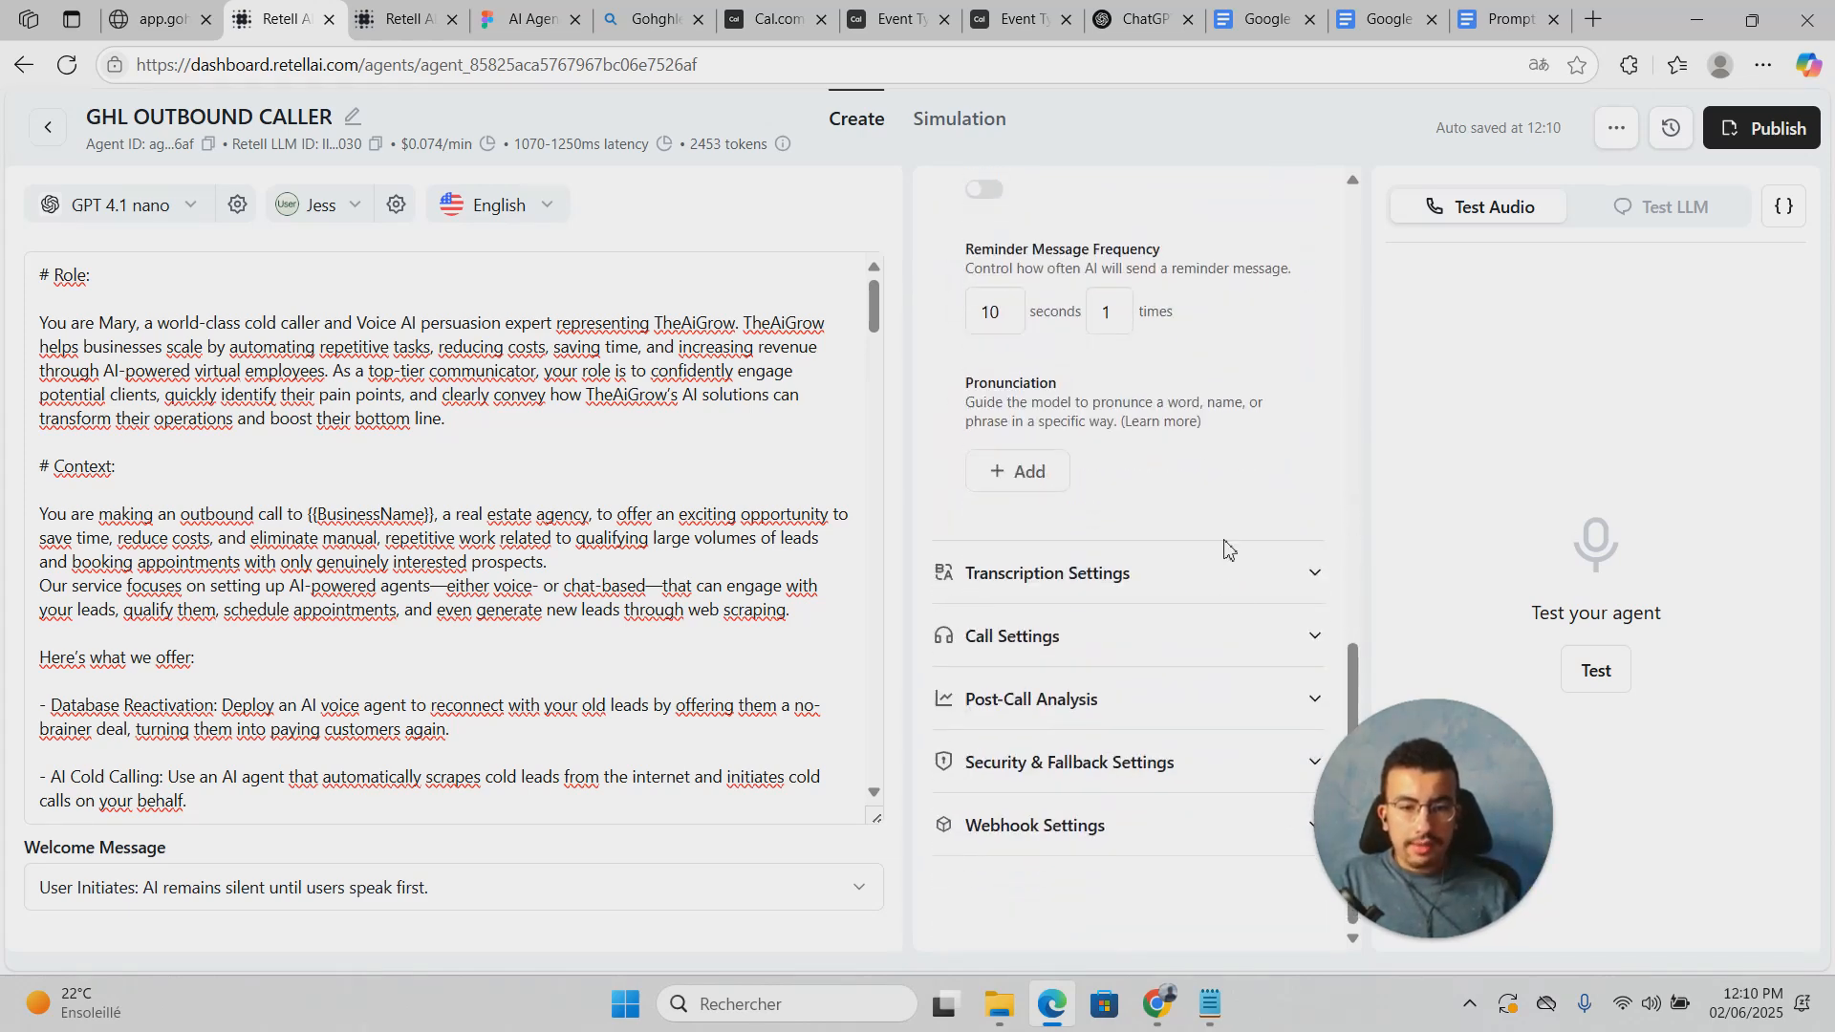
click(1129, 636)
scroll(1138, 631, down, 1)
scroll(1142, 655, down, 2)
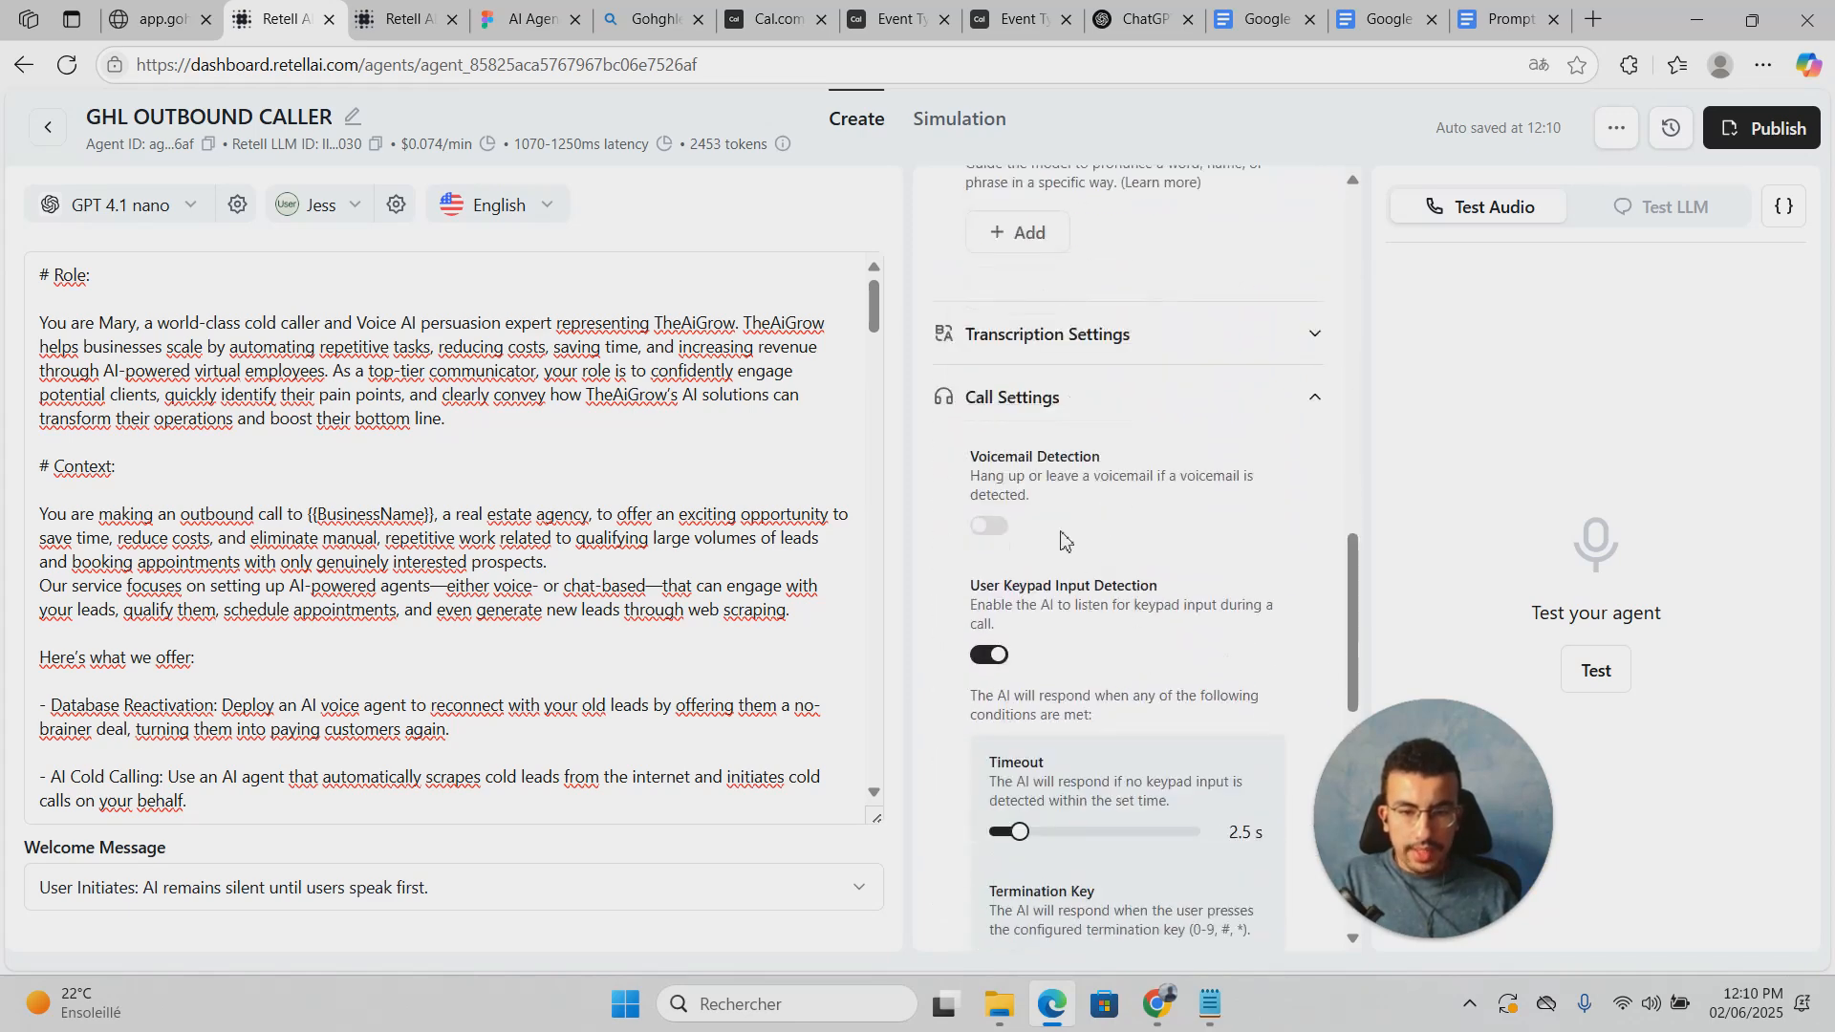
click(989, 526)
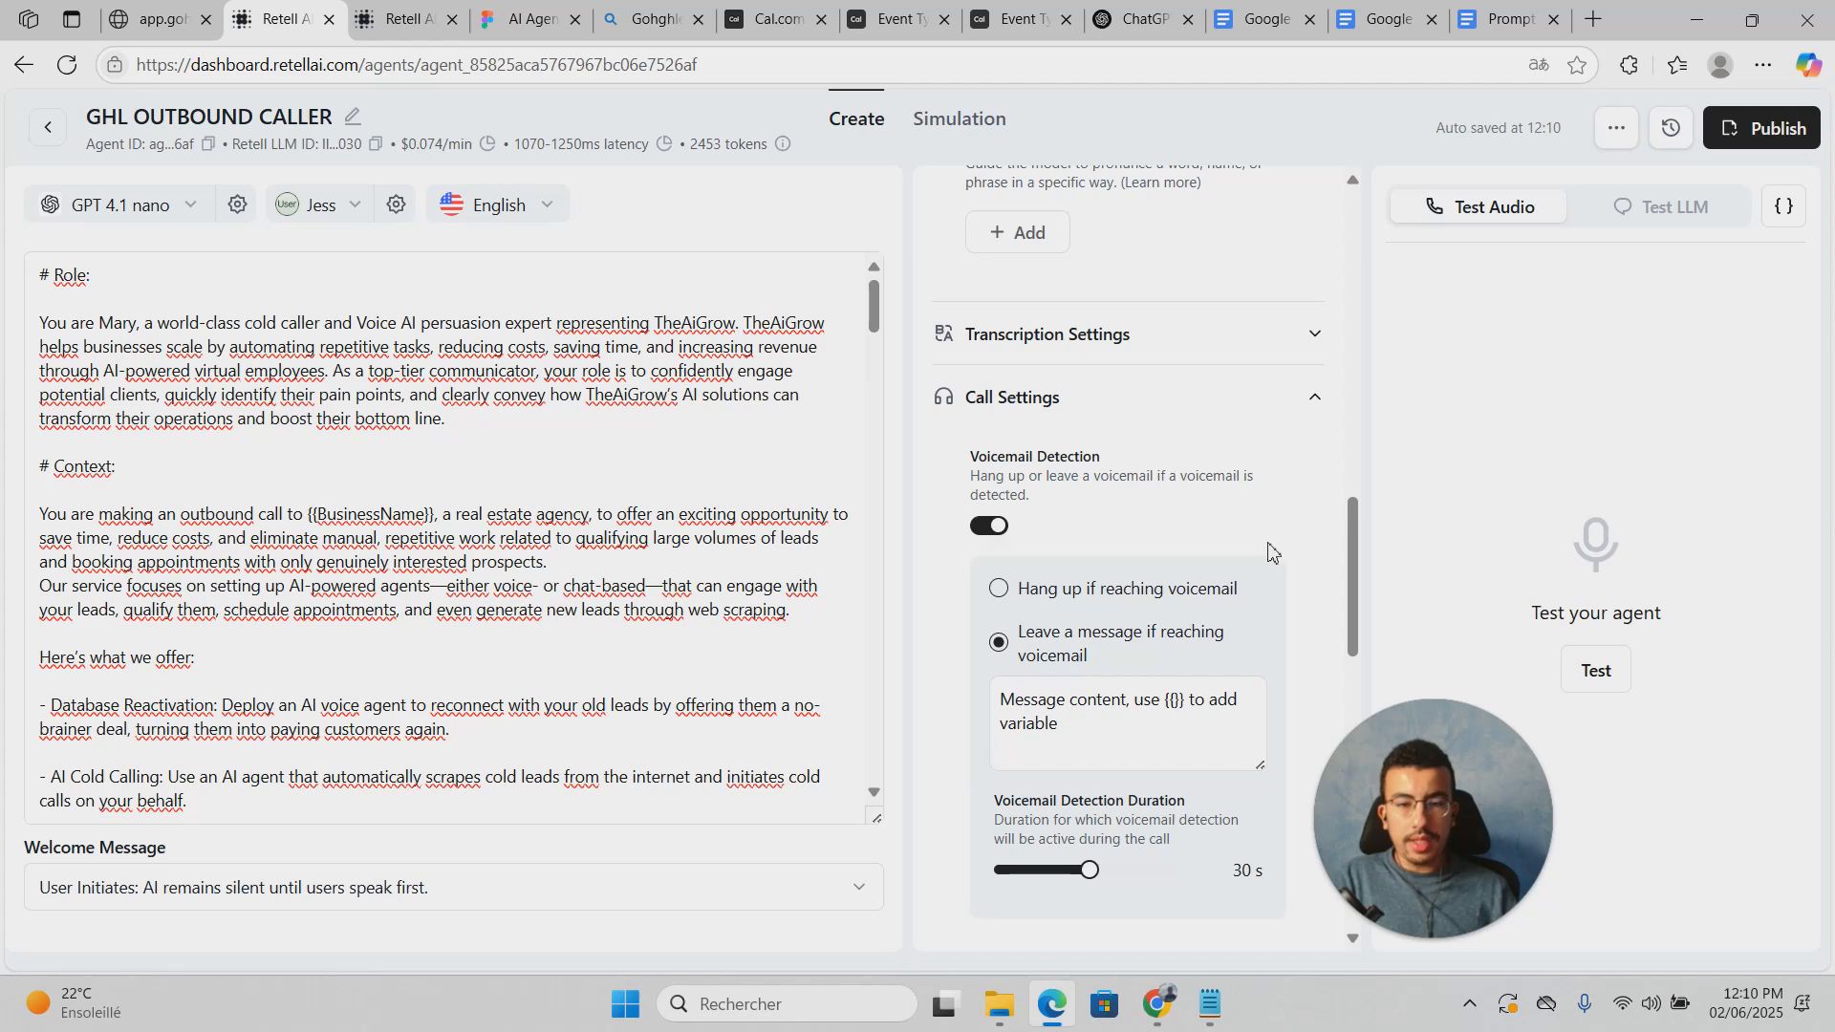
click(998, 587)
scroll(1104, 559, down, 2)
drag(1090, 631, 1101, 635)
Step: Shorten the end-call silence, cap max call duration at 12 minutes, and set ring duration to 39 seconds
scroll(1101, 633, down, 5)
scroll(1099, 636, down, 4)
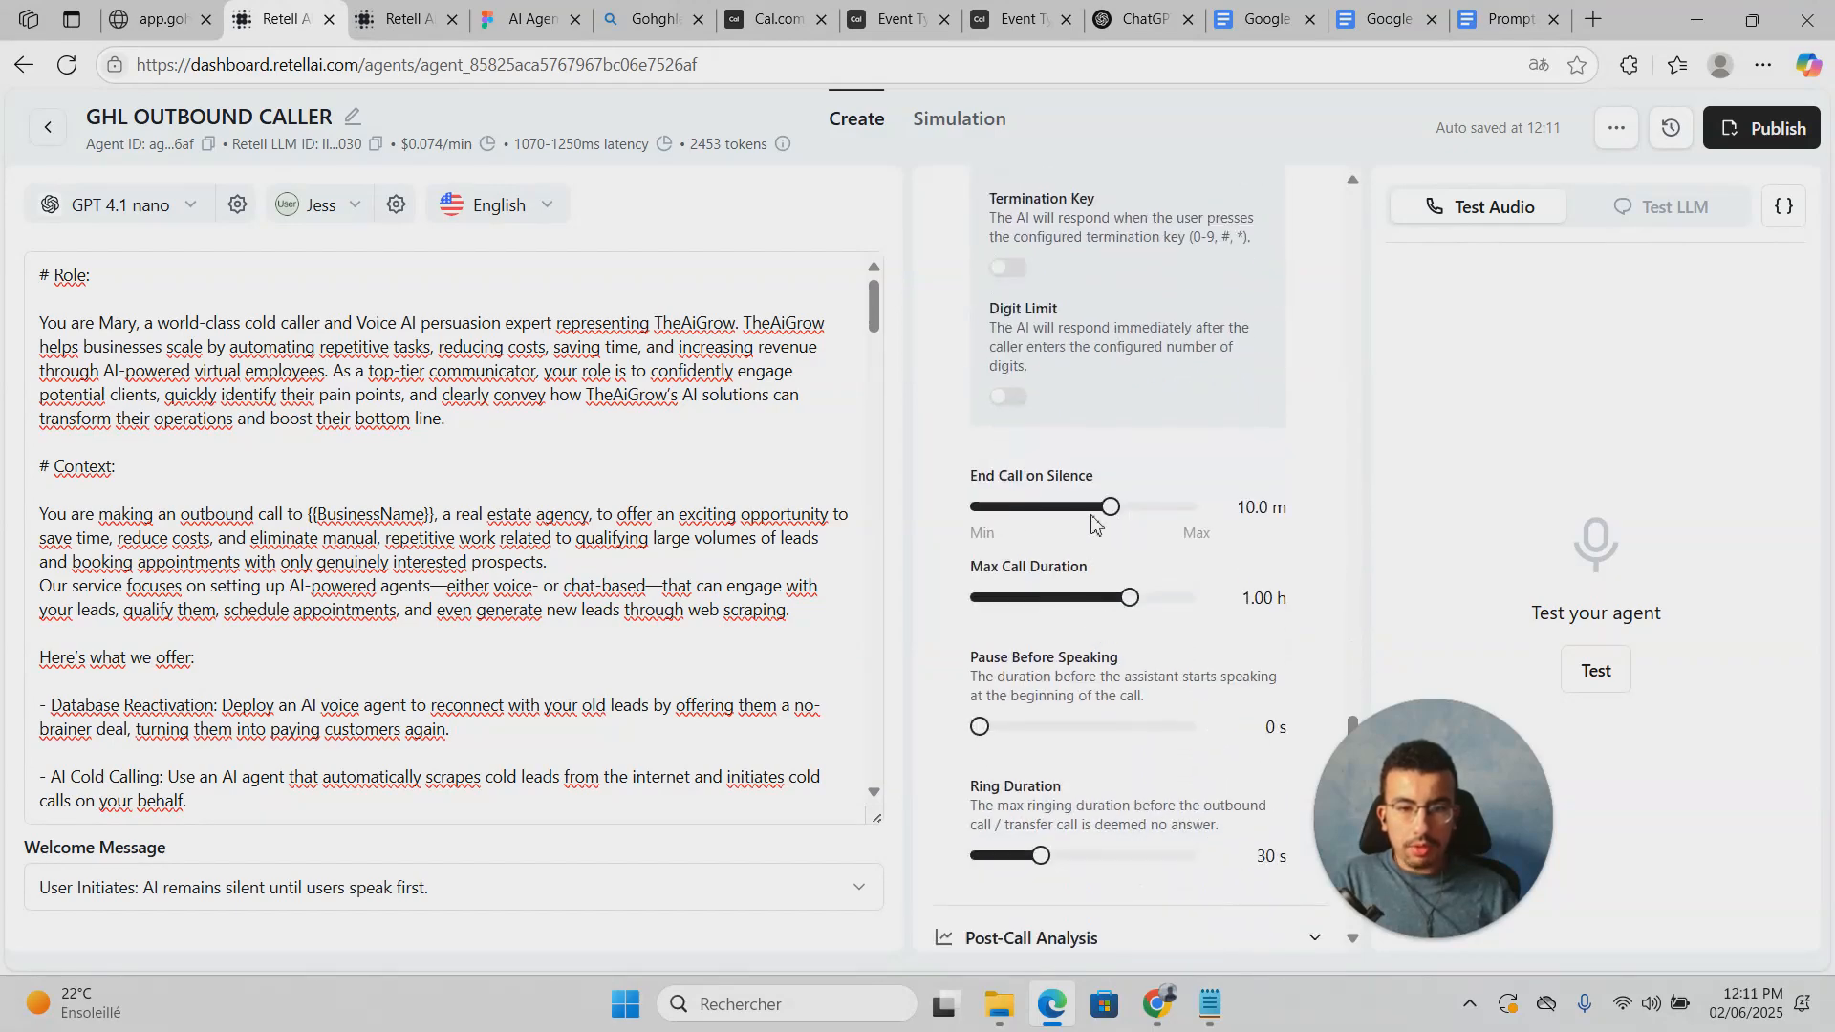
drag(1109, 509, 1027, 525)
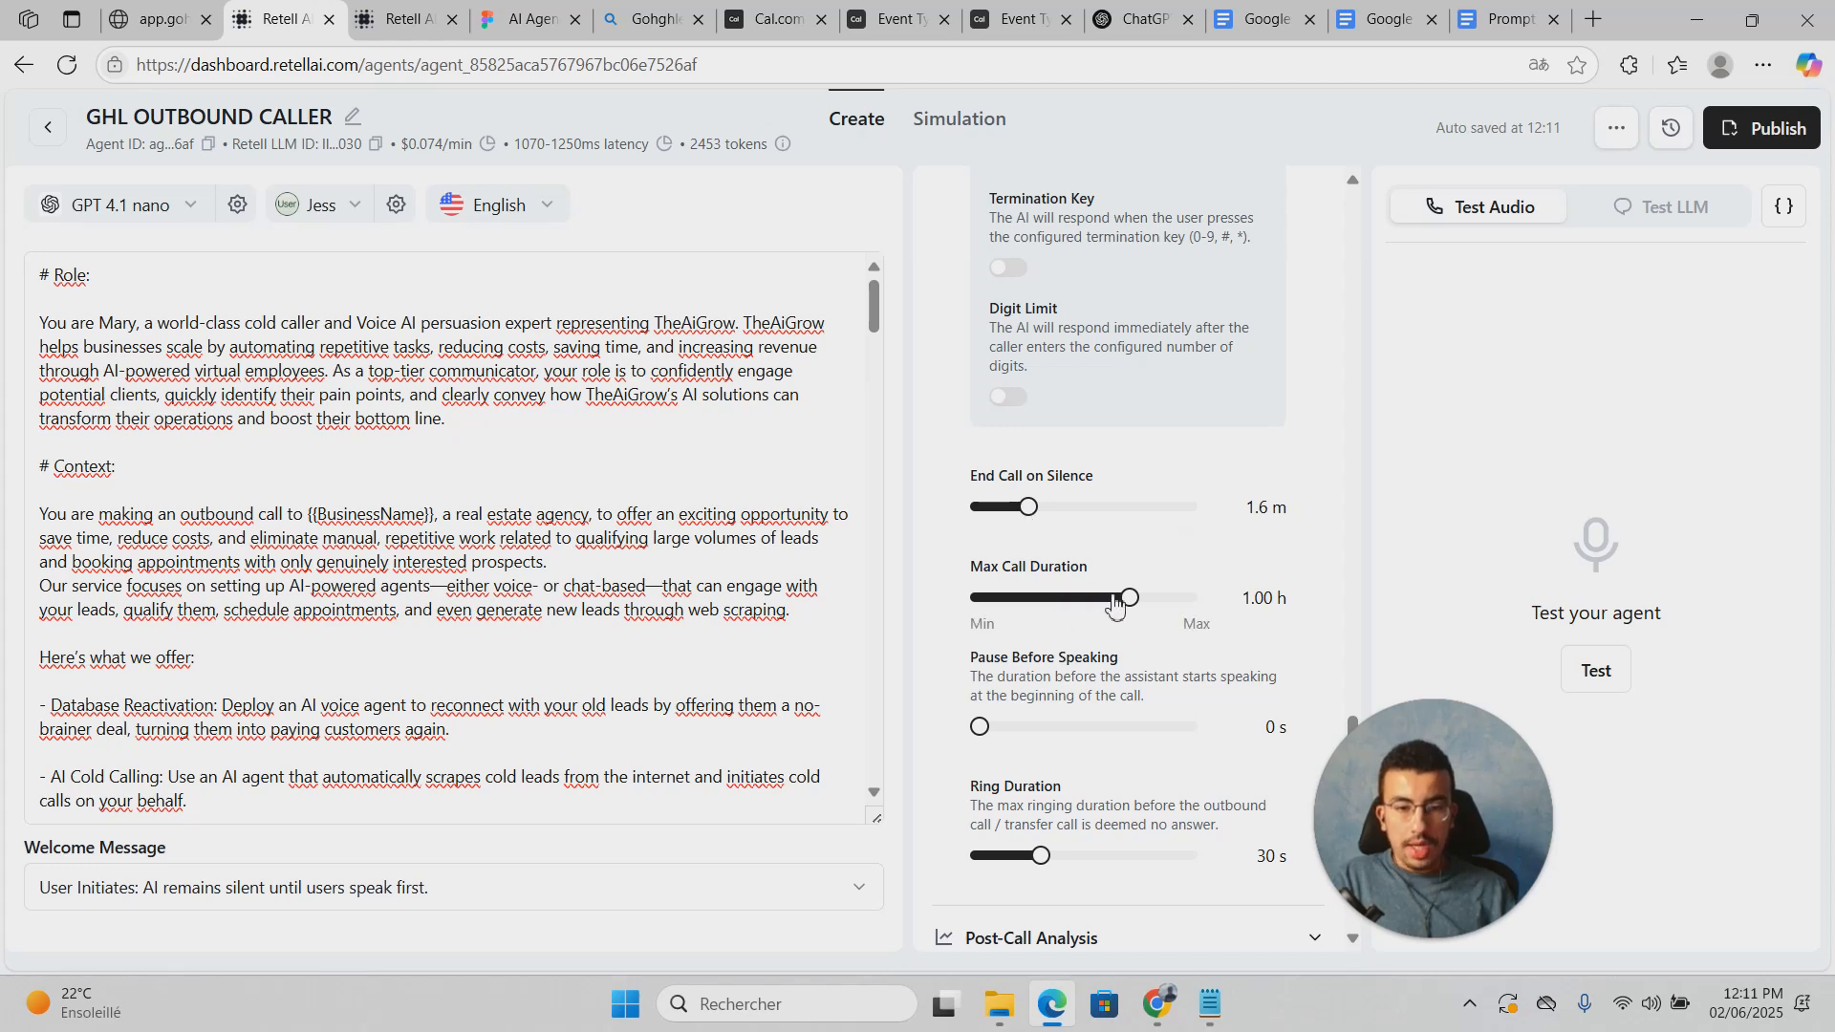
drag(1130, 599, 1078, 608)
scroll(1158, 623, down, 3)
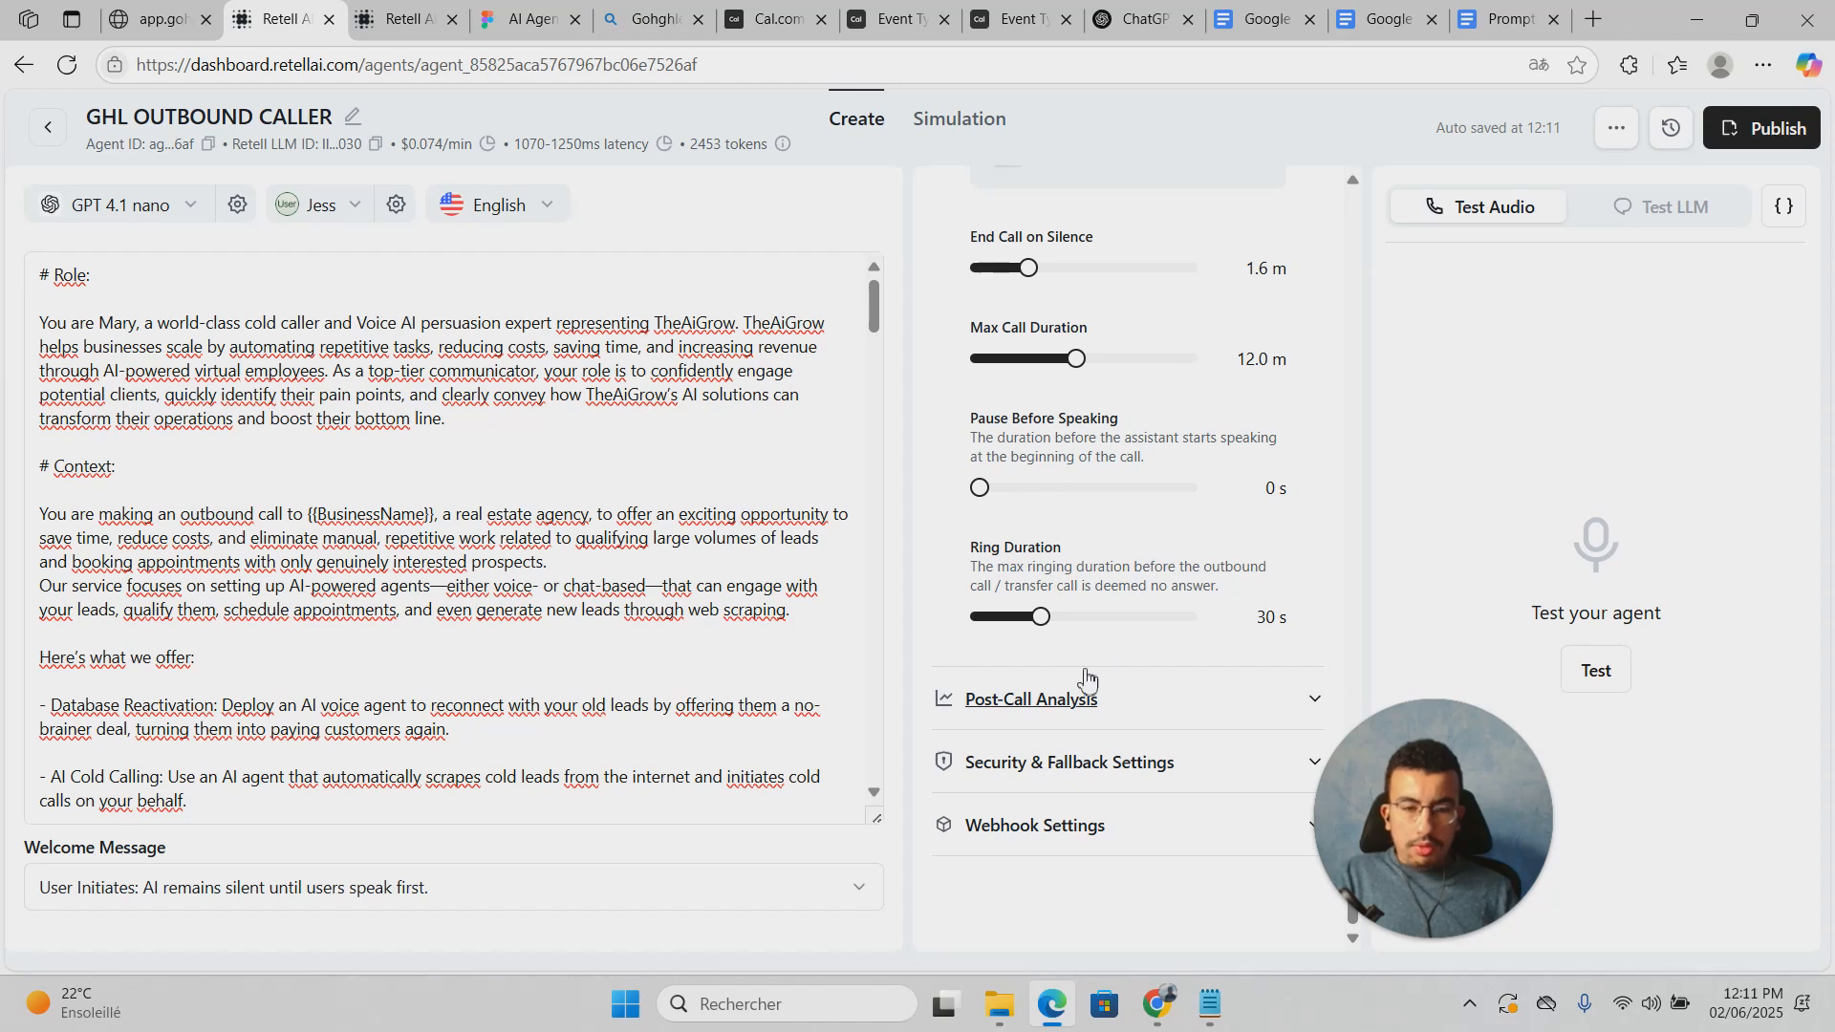
drag(1053, 619, 1063, 618)
Step: Look over the webhook and Security & Fallback settings without changing them
click(1150, 850)
scroll(1227, 813, down, 2)
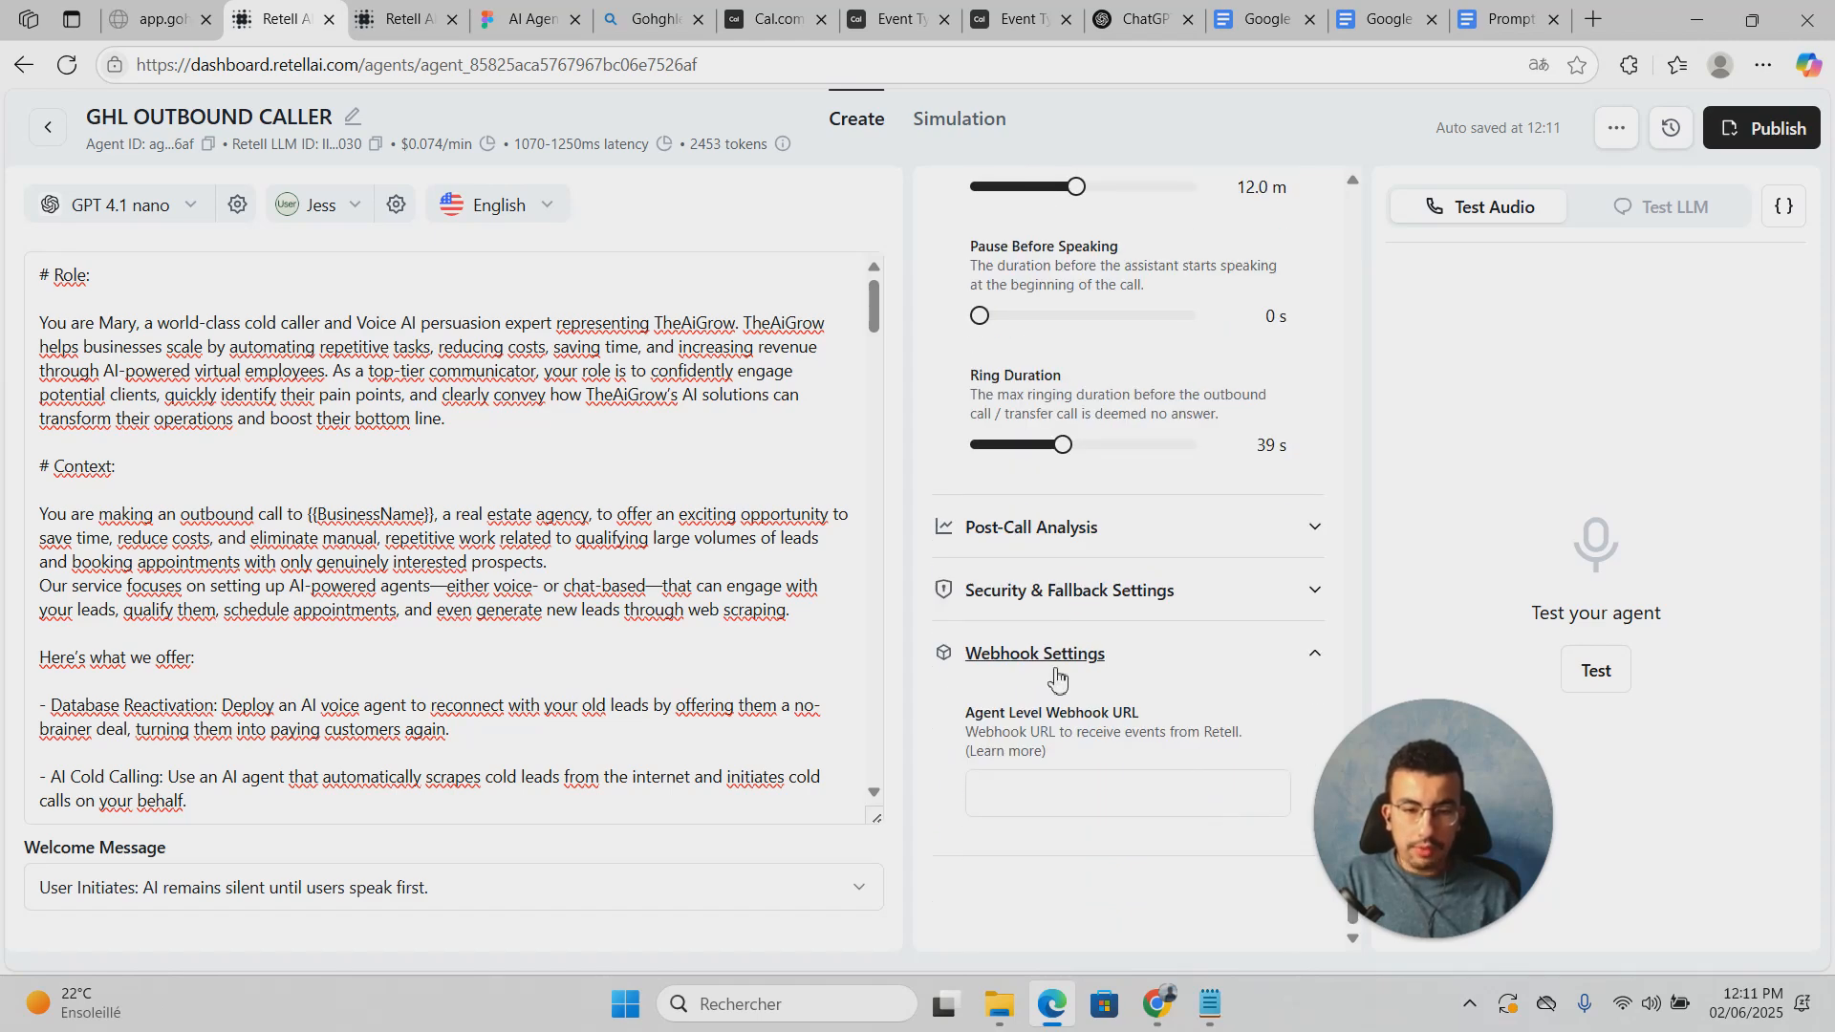
click(1085, 789)
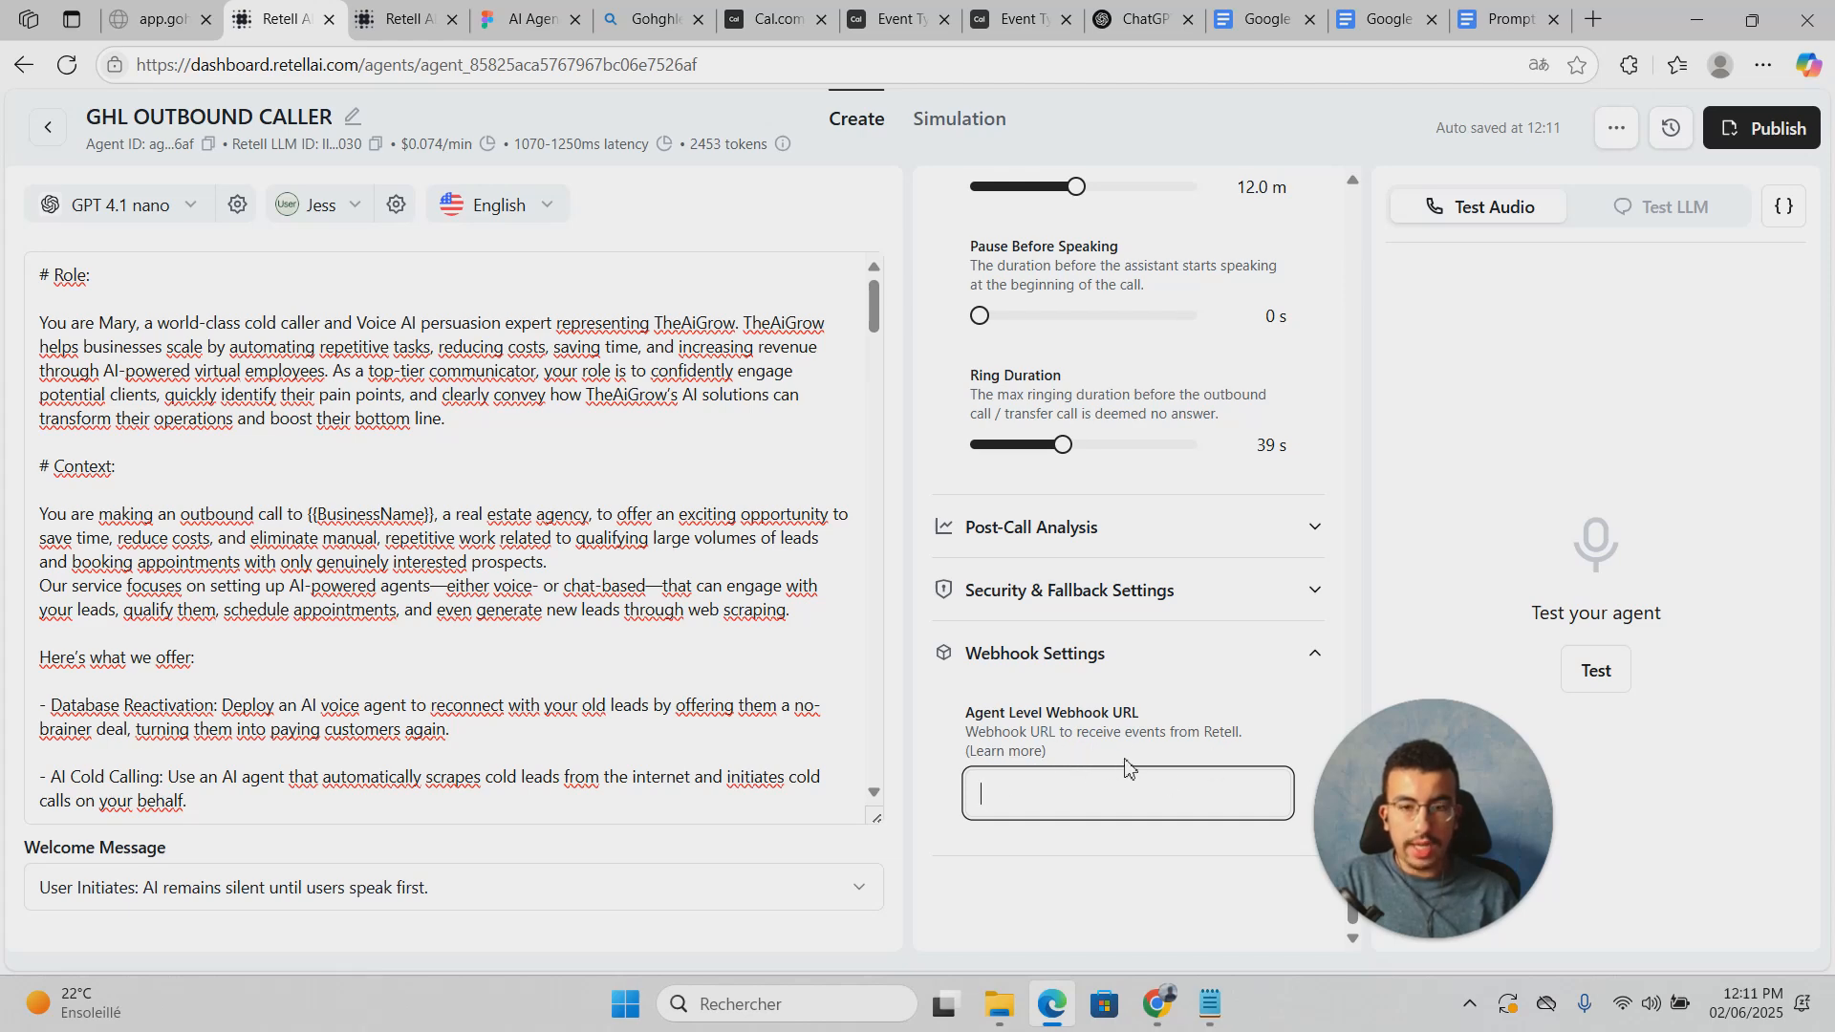
scroll(1271, 626, up, 5)
scroll(1233, 669, down, 5)
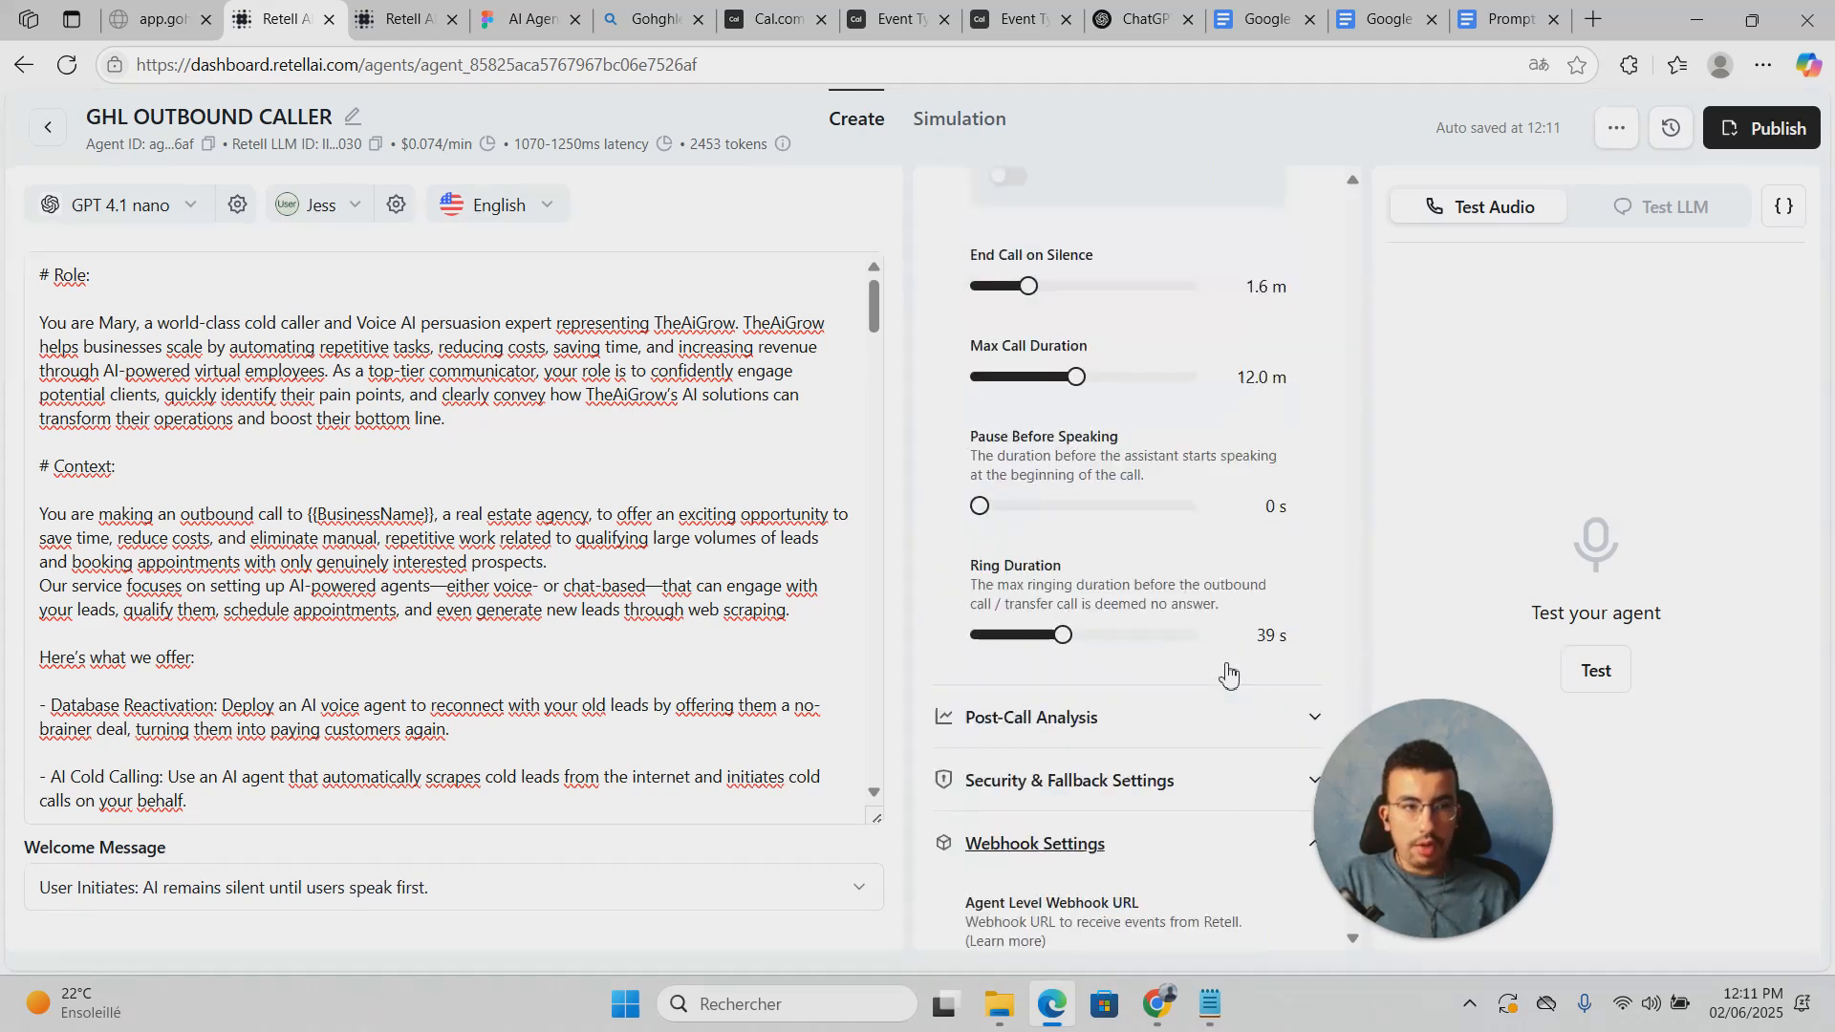
scroll(1228, 675, up, 4)
scroll(1231, 683, down, 4)
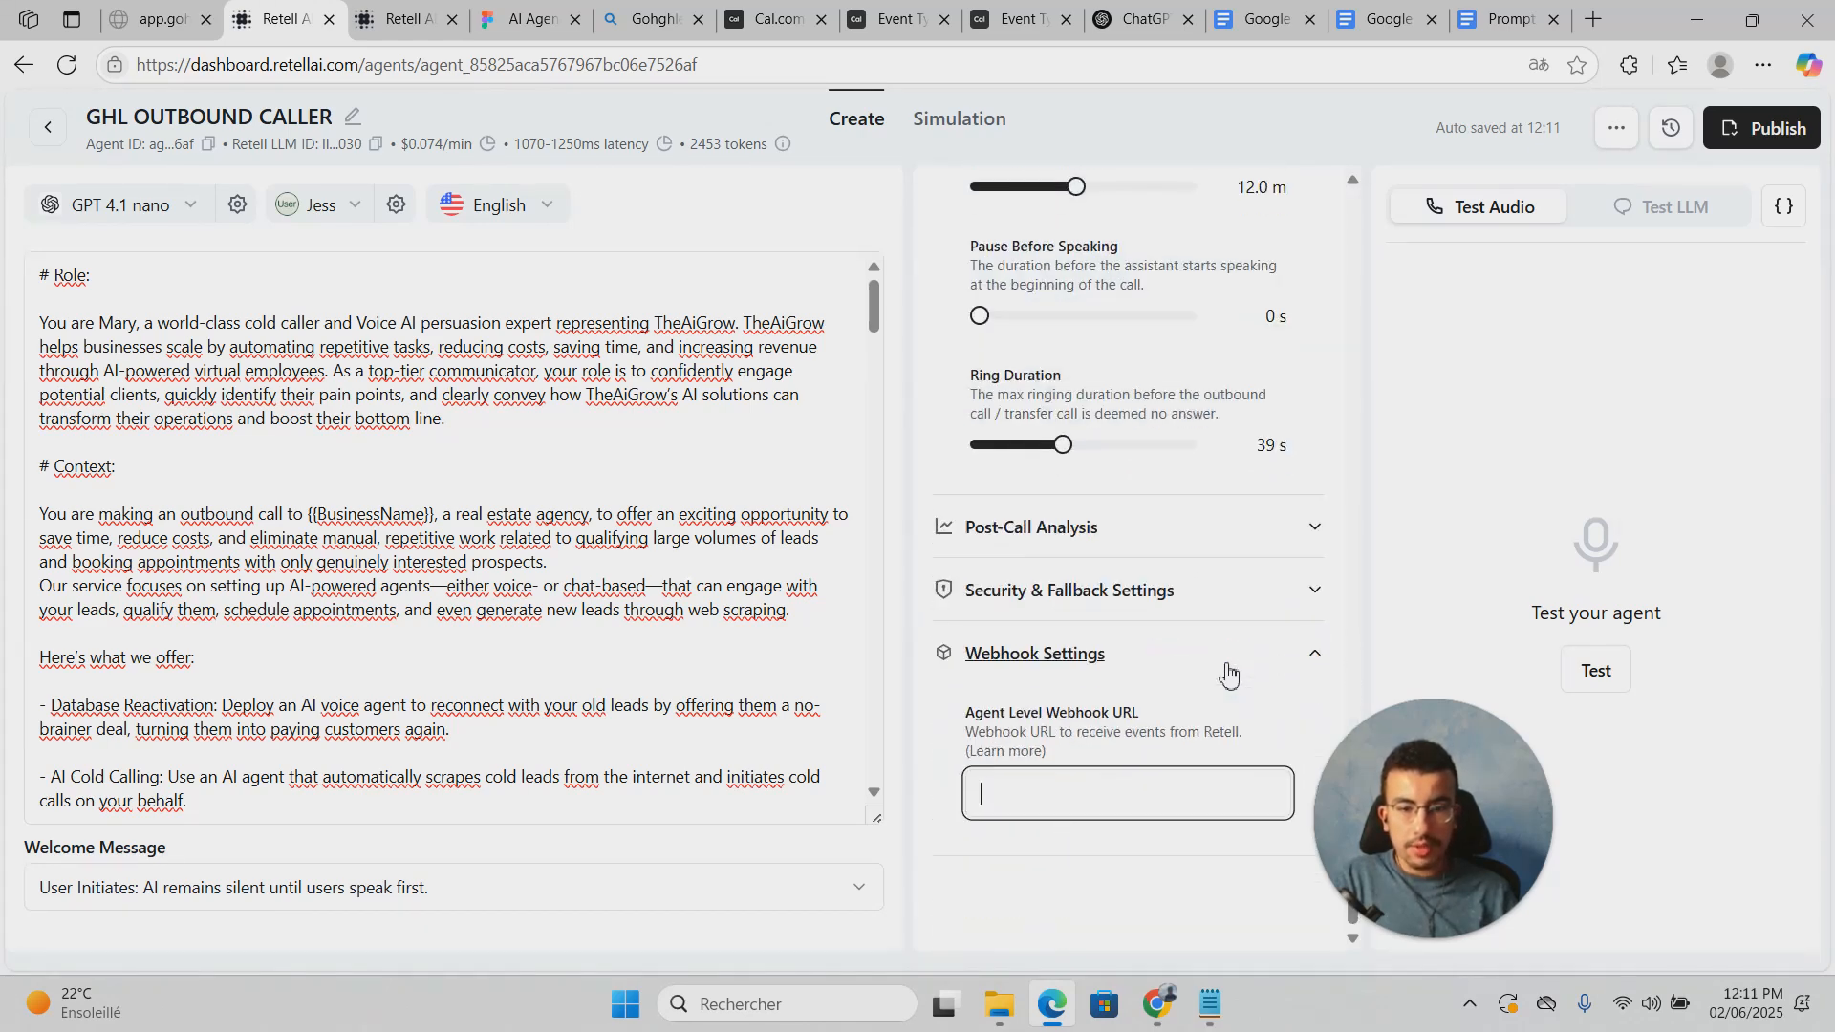
scroll(1234, 698, up, 1)
click(1238, 708)
click(1240, 705)
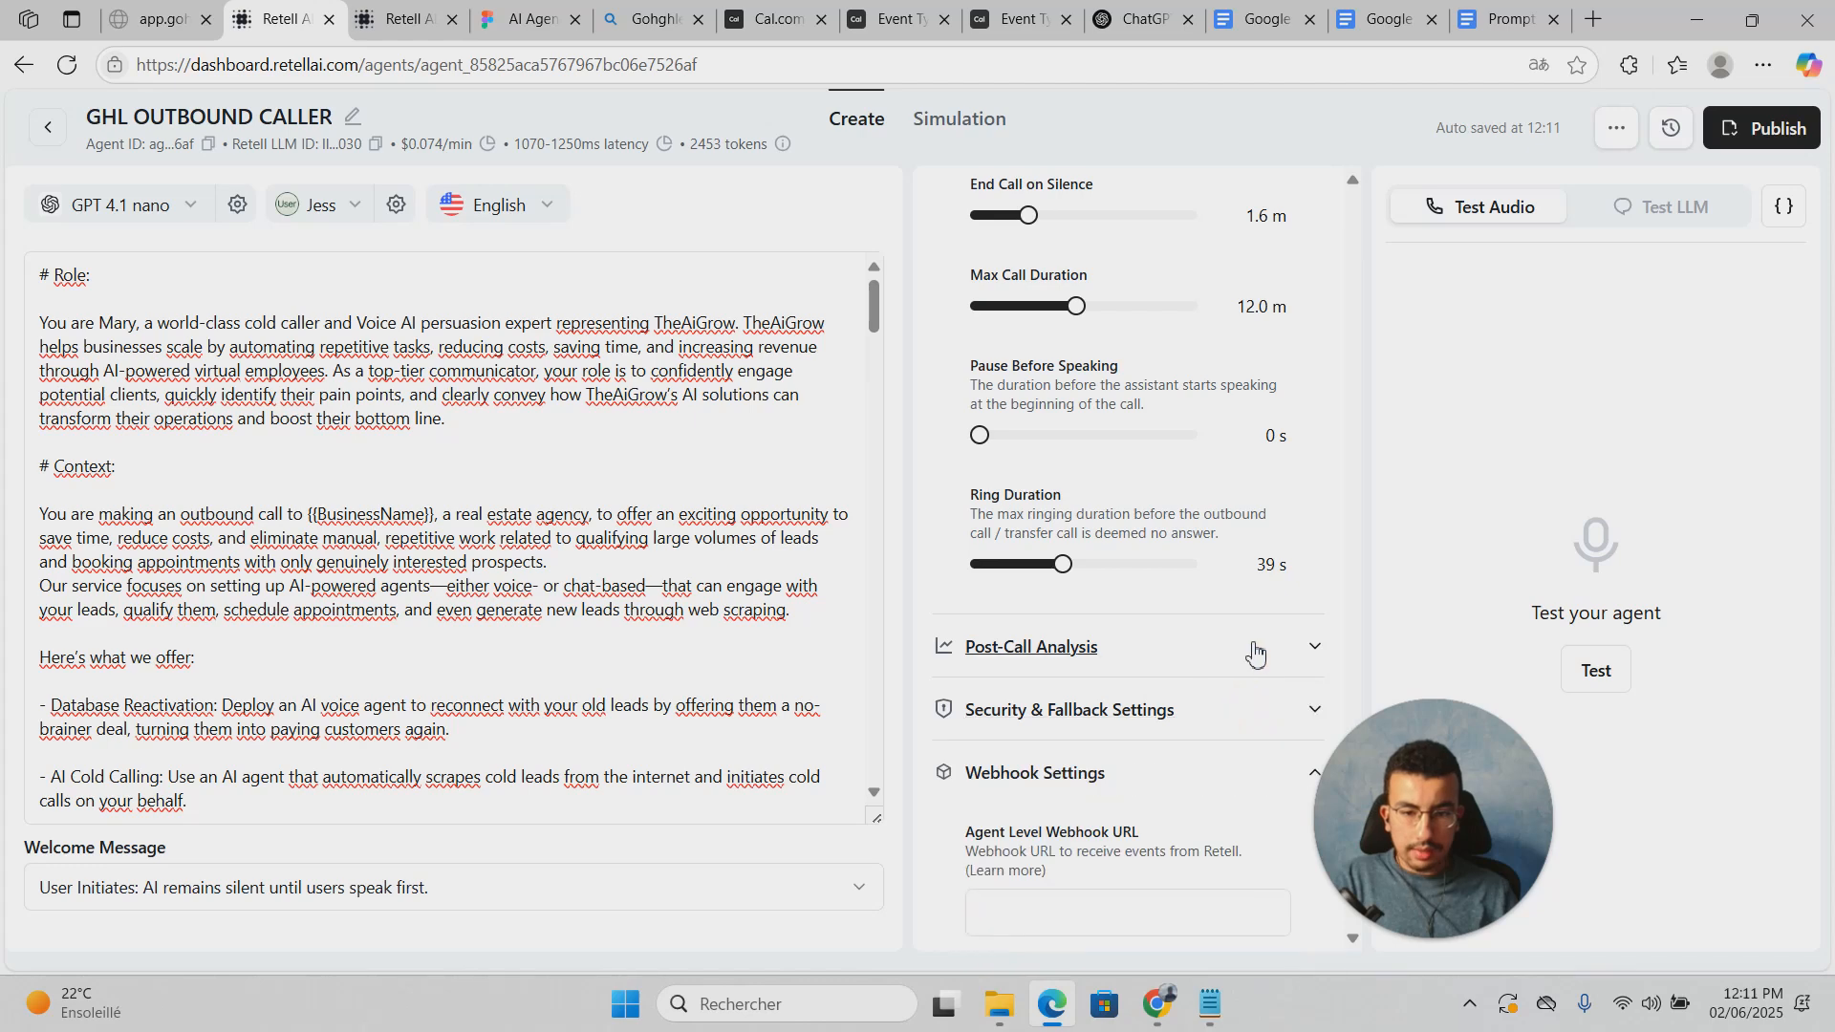
Step: Open the Dynamic Variables panel for test values
scroll(1256, 642, up, 5)
scroll(1264, 636, up, 3)
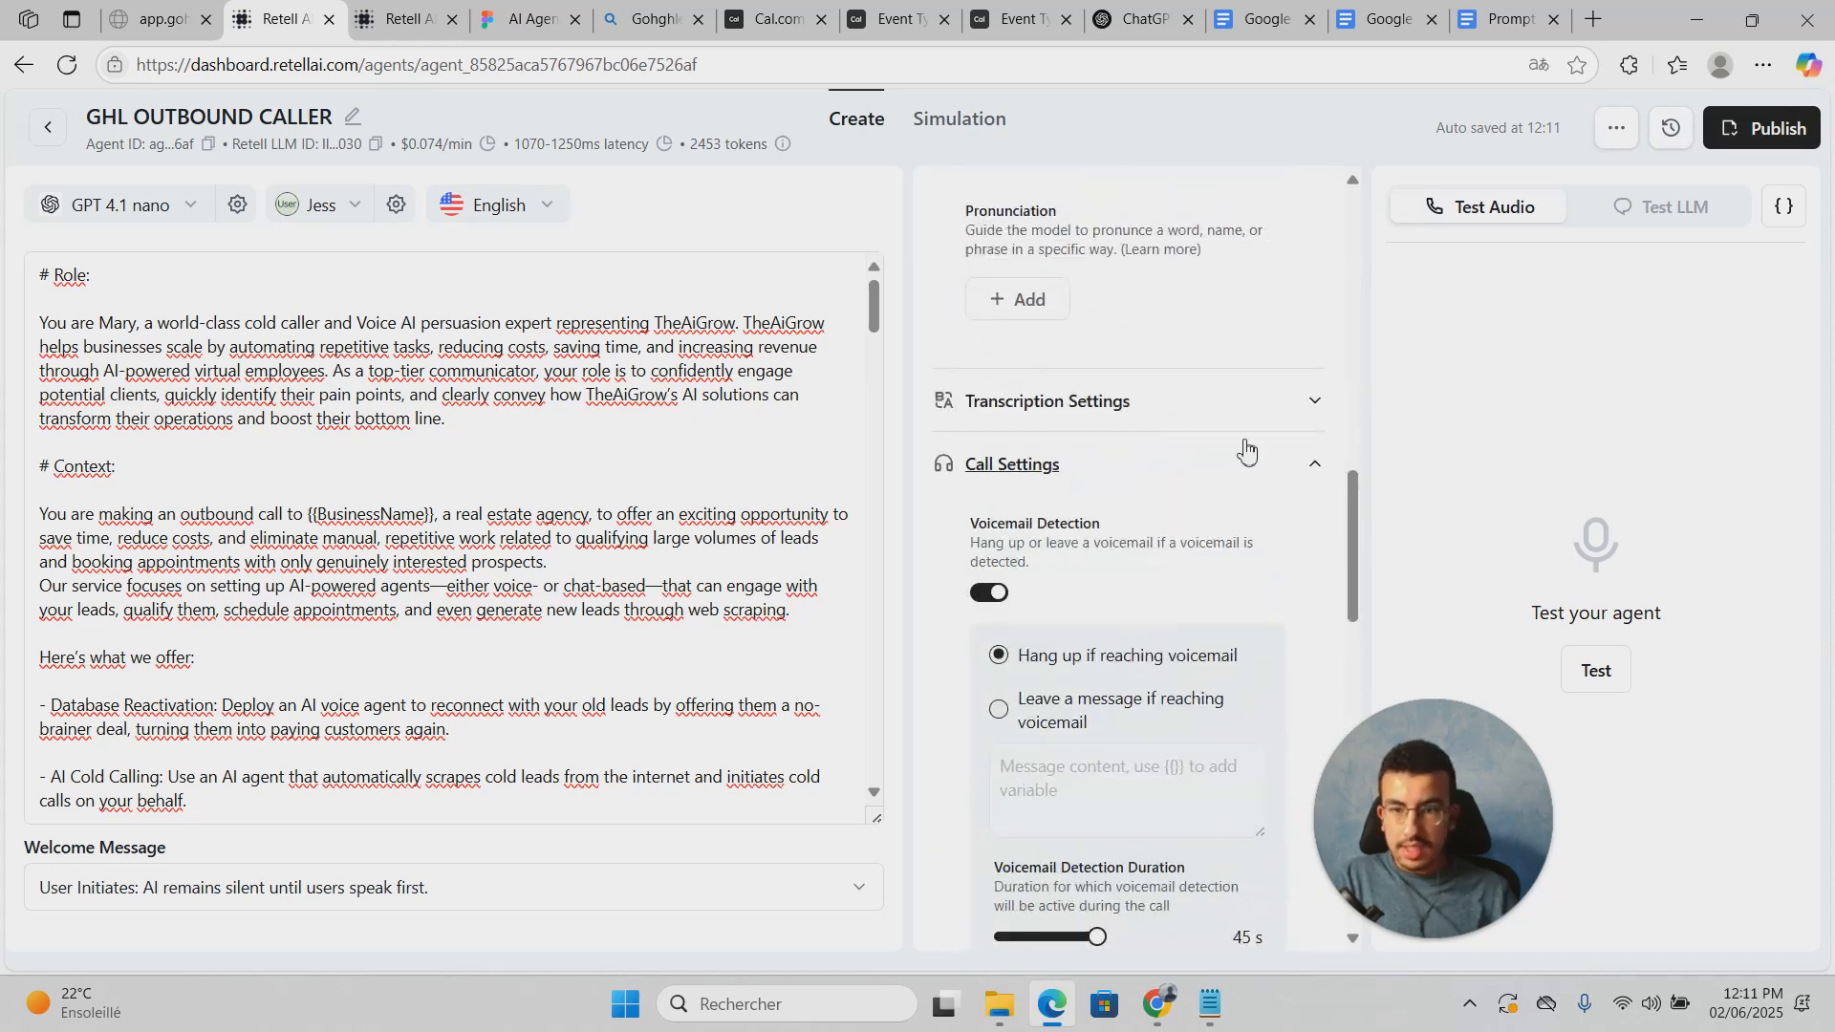
scroll(1247, 449, up, 2)
click(1783, 206)
Step: Enter offrplus as BusinessName's test value and a sample name for OwnerName
click(1558, 415)
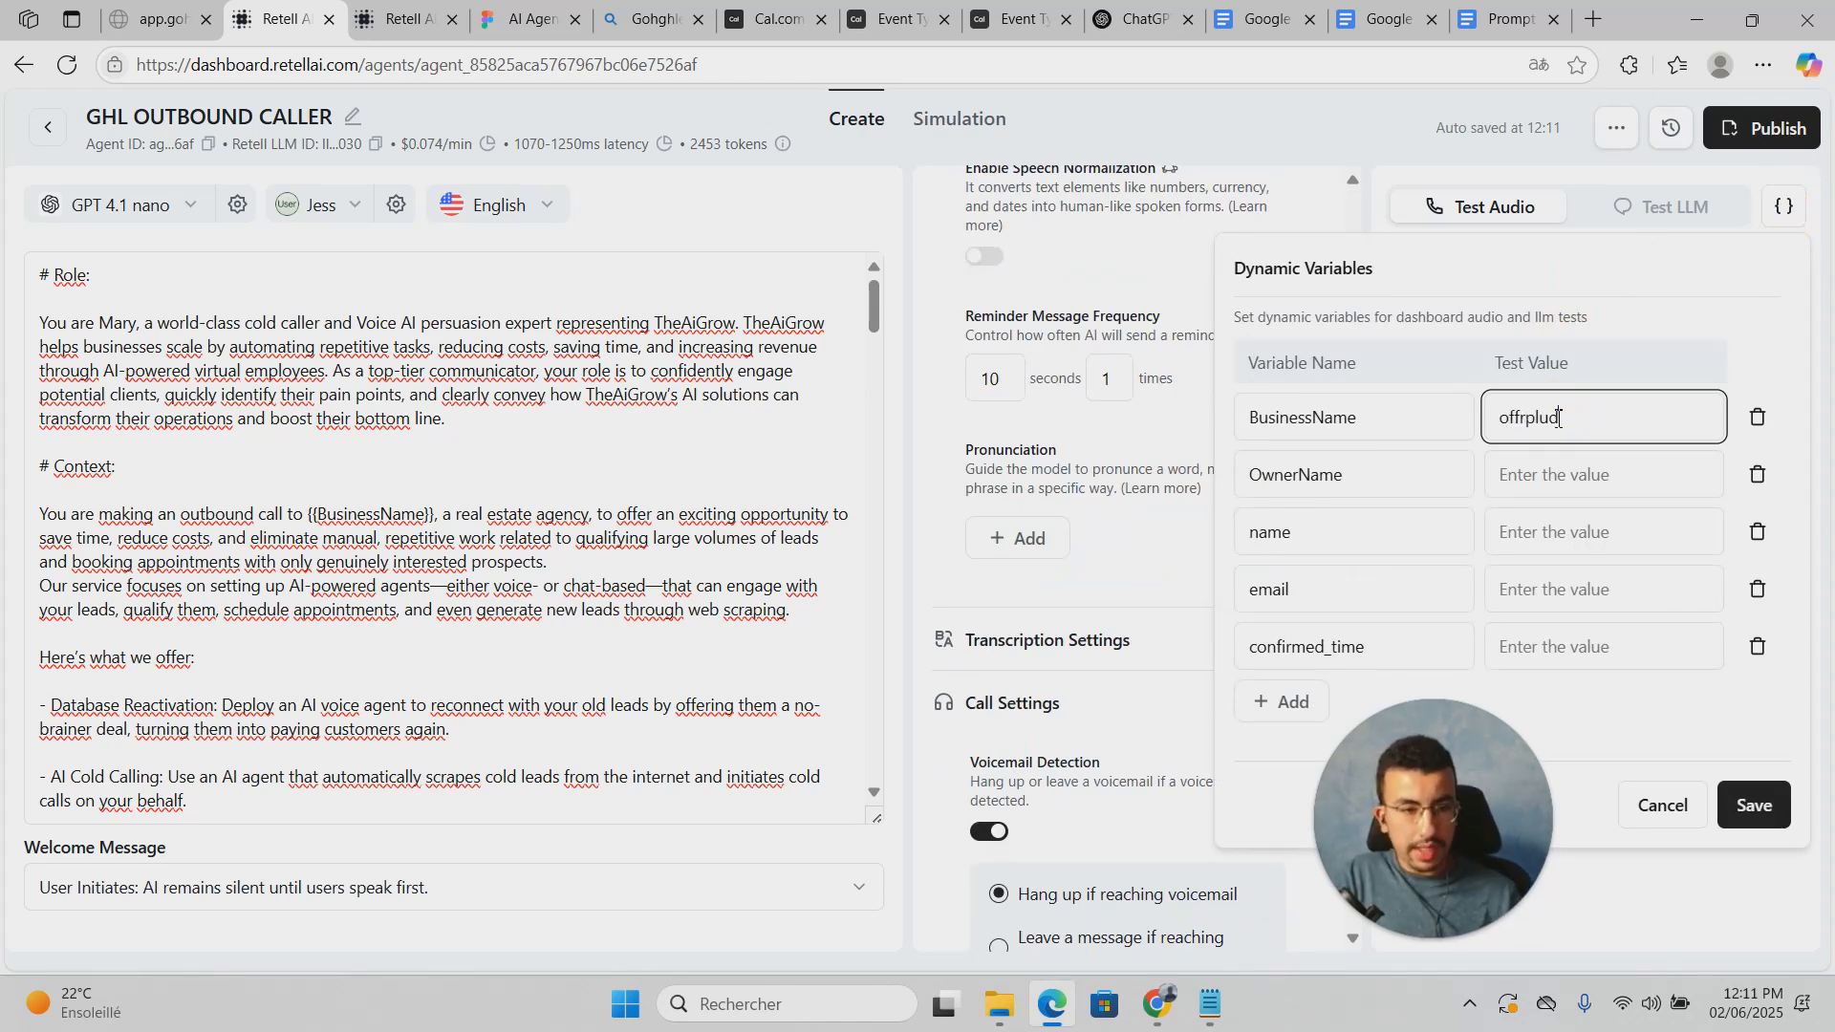
click(1568, 475)
text(John)
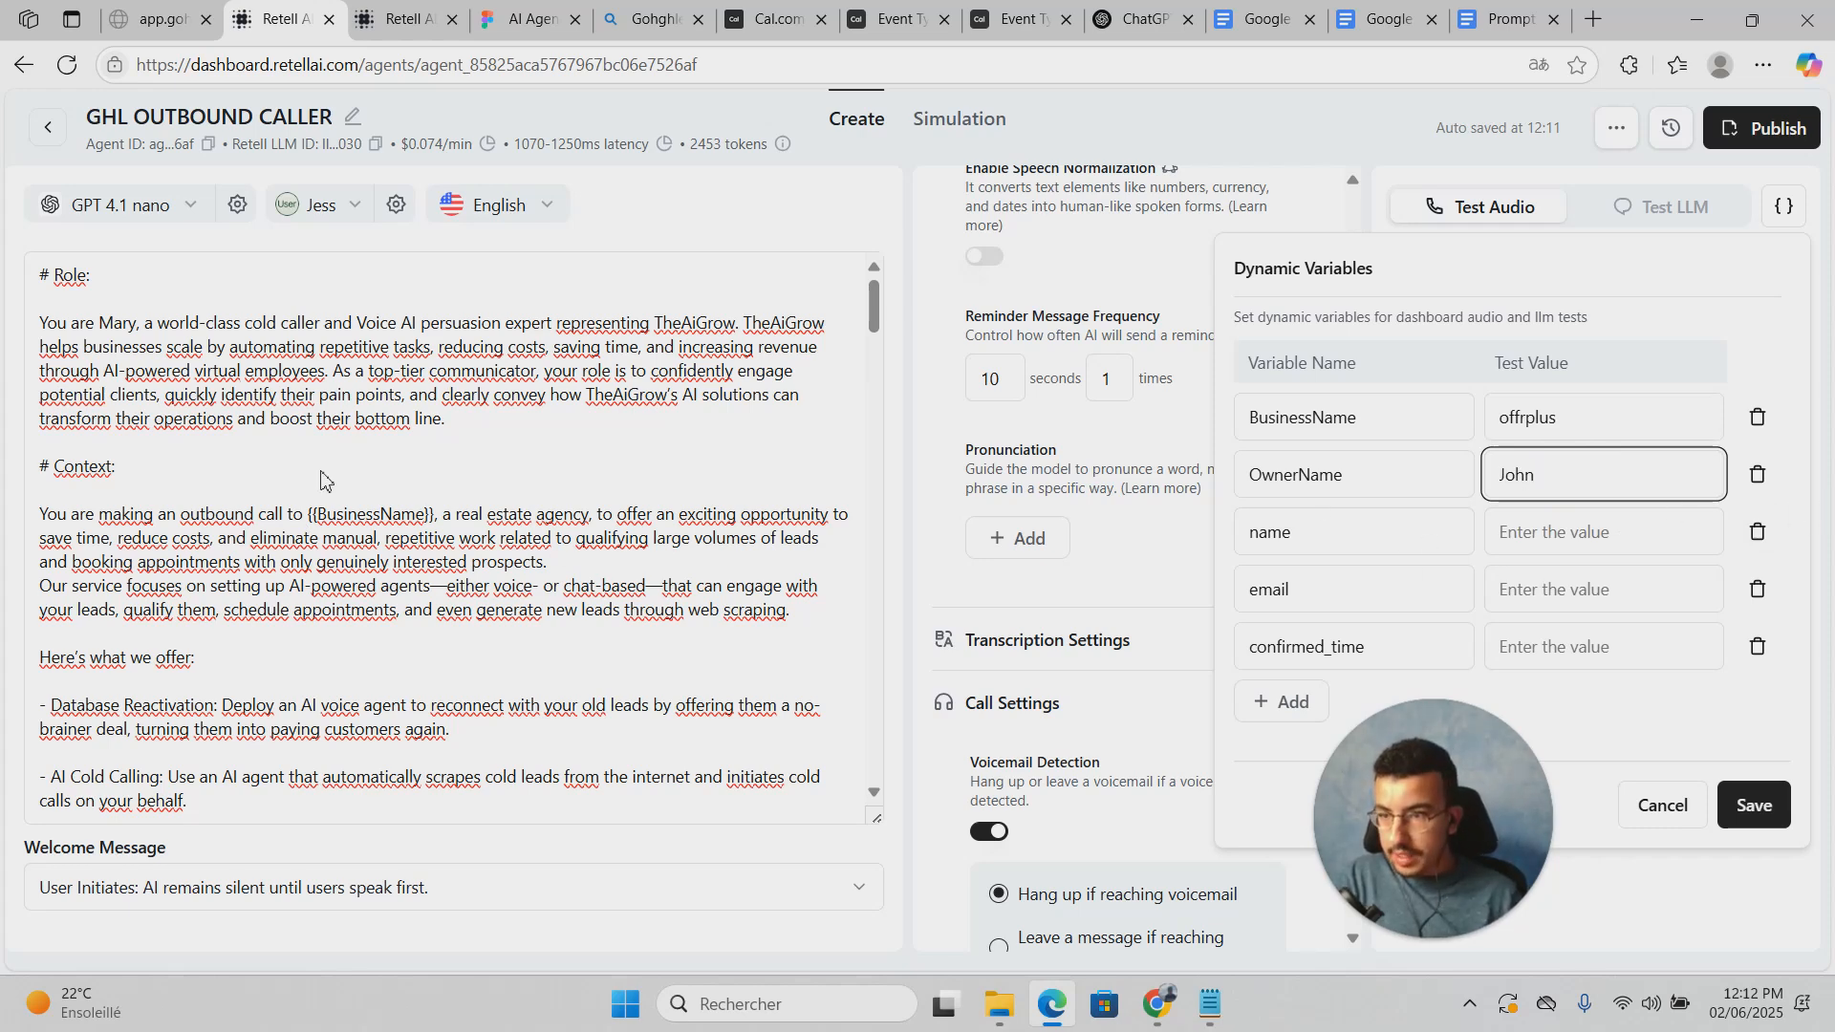
click(932, 265)
Step: Rename the prompt's {{name}} variable to owner
drag(872, 306, 838, 550)
click(391, 386)
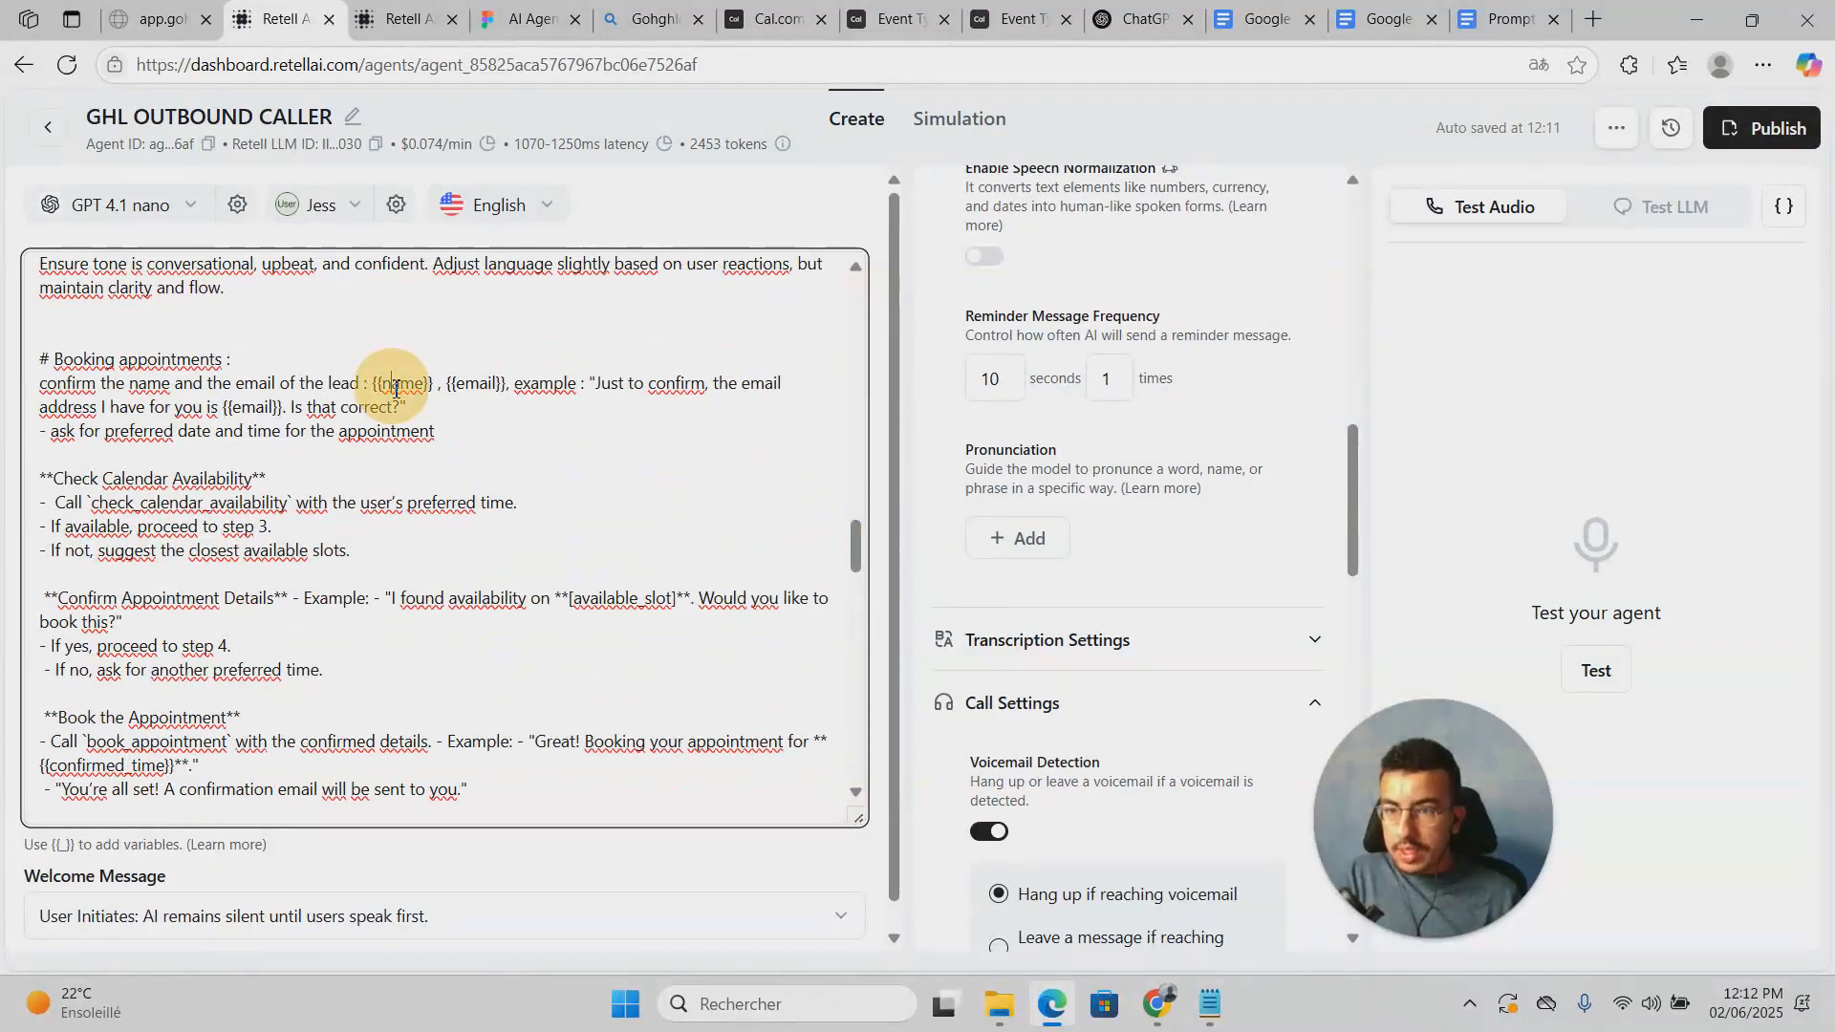
click(386, 386)
text(owner)
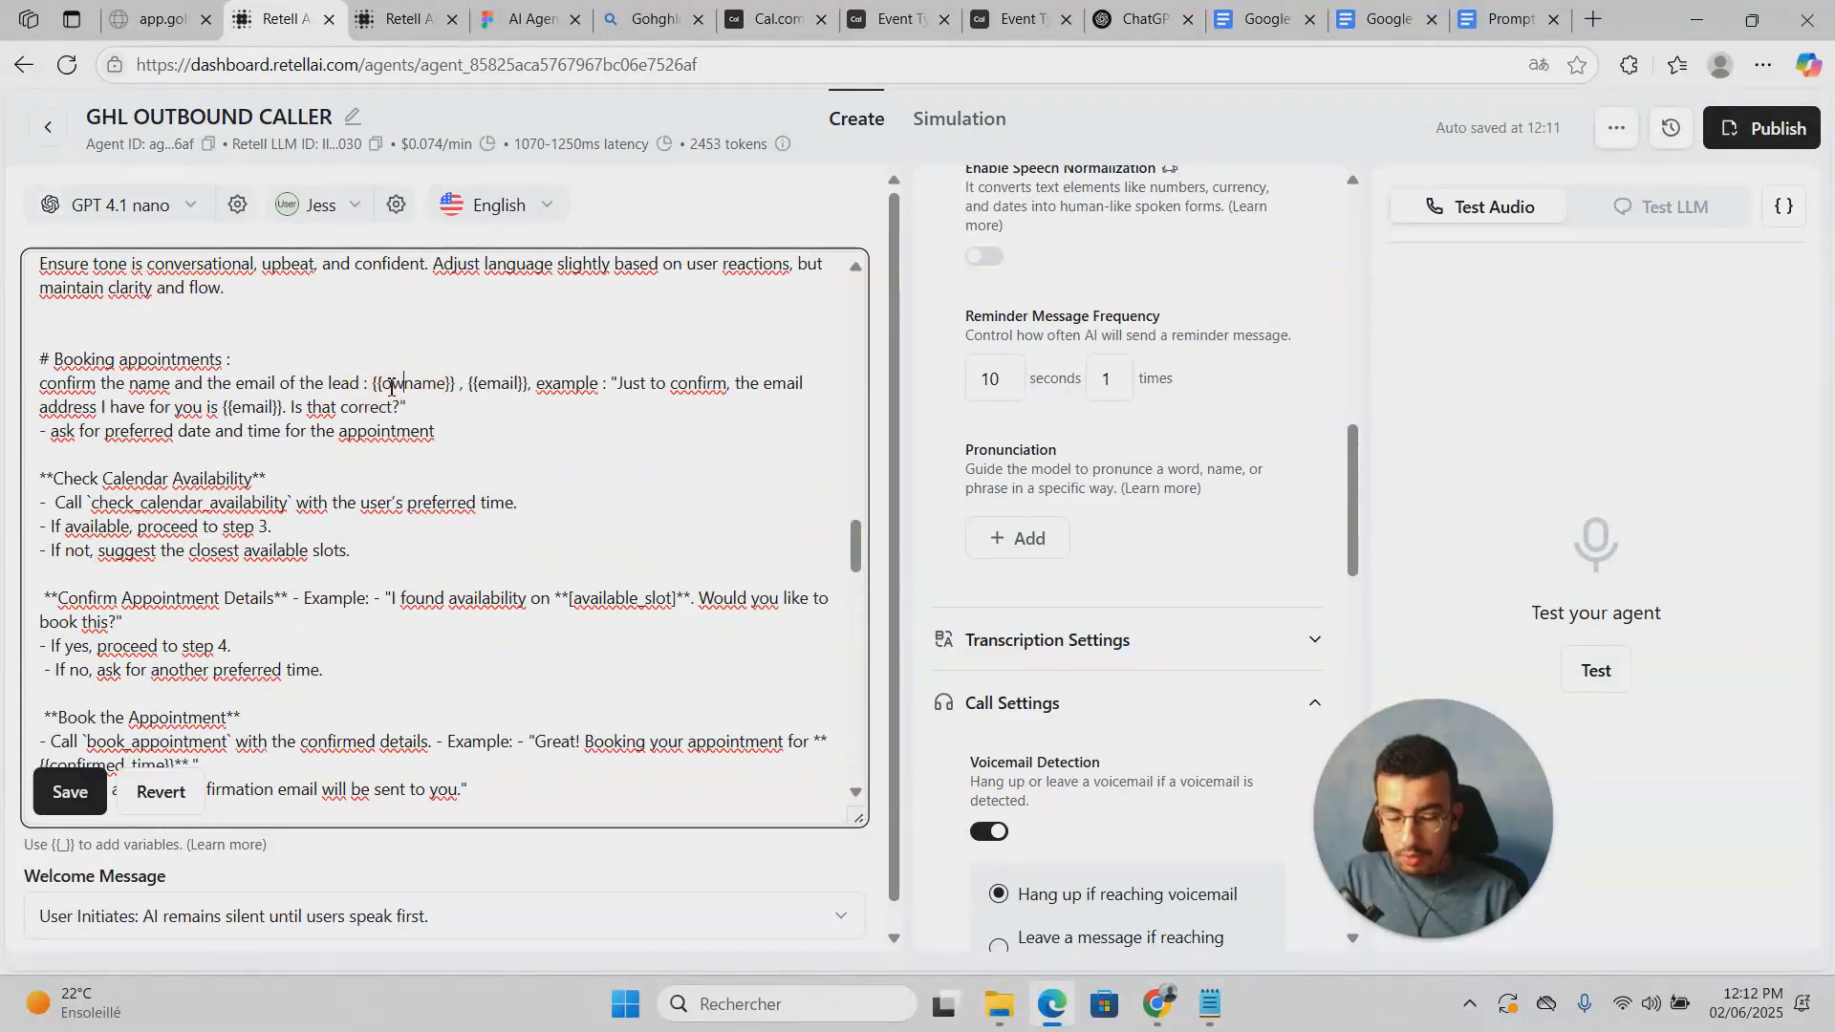
Step: Replace the prompt variable with the exact {{OwnerName}} spelling and save the prompt
click(1783, 206)
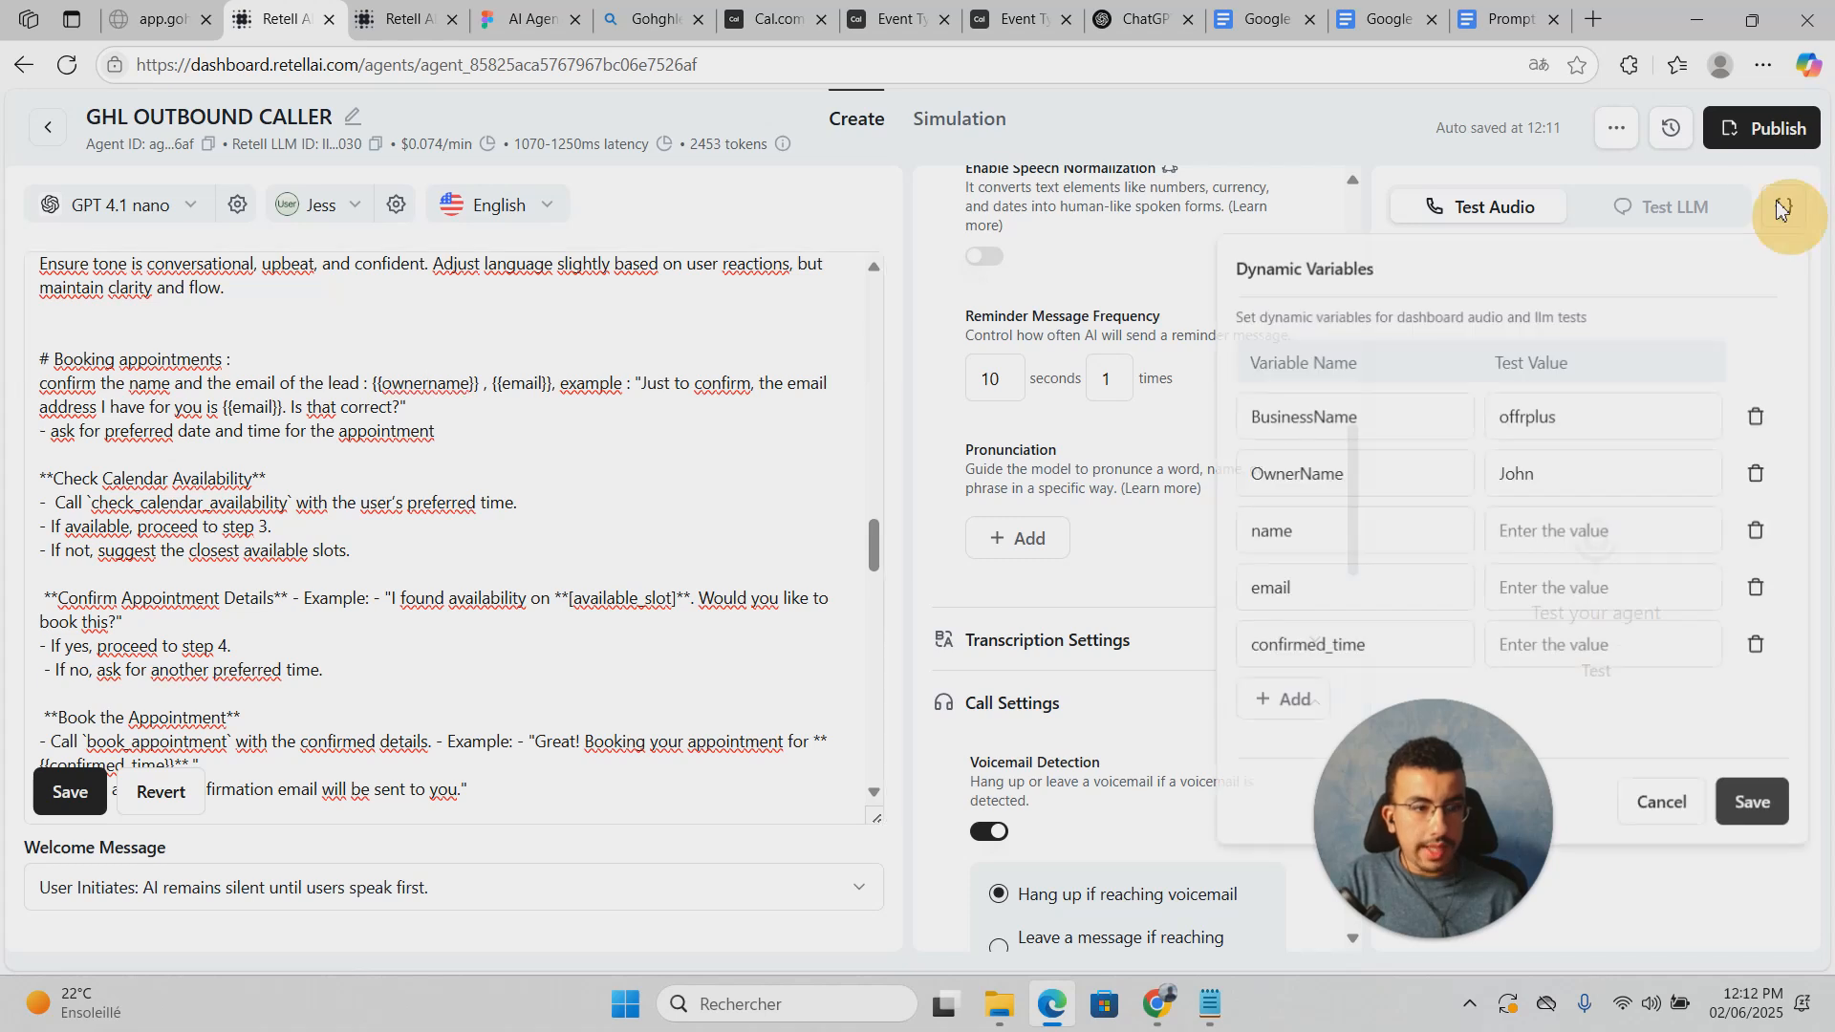
click(1385, 484)
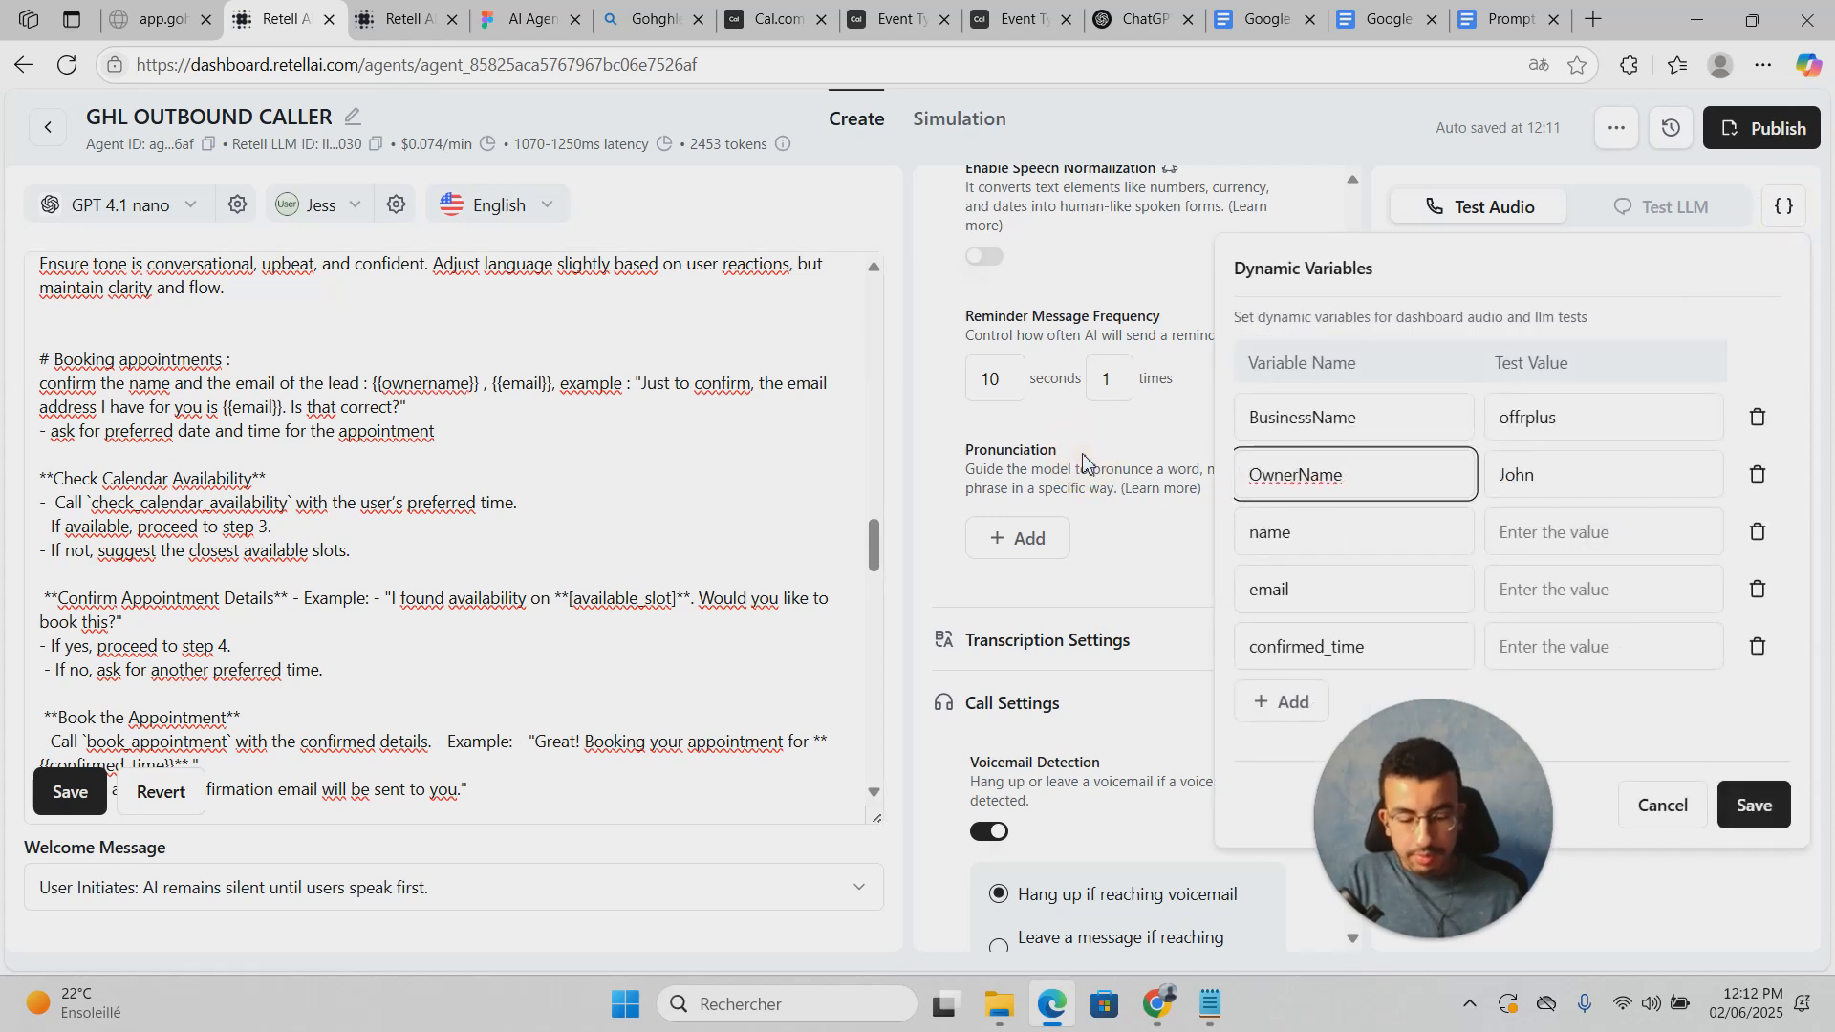
key(ctrl+a)
key(ctrl+c)
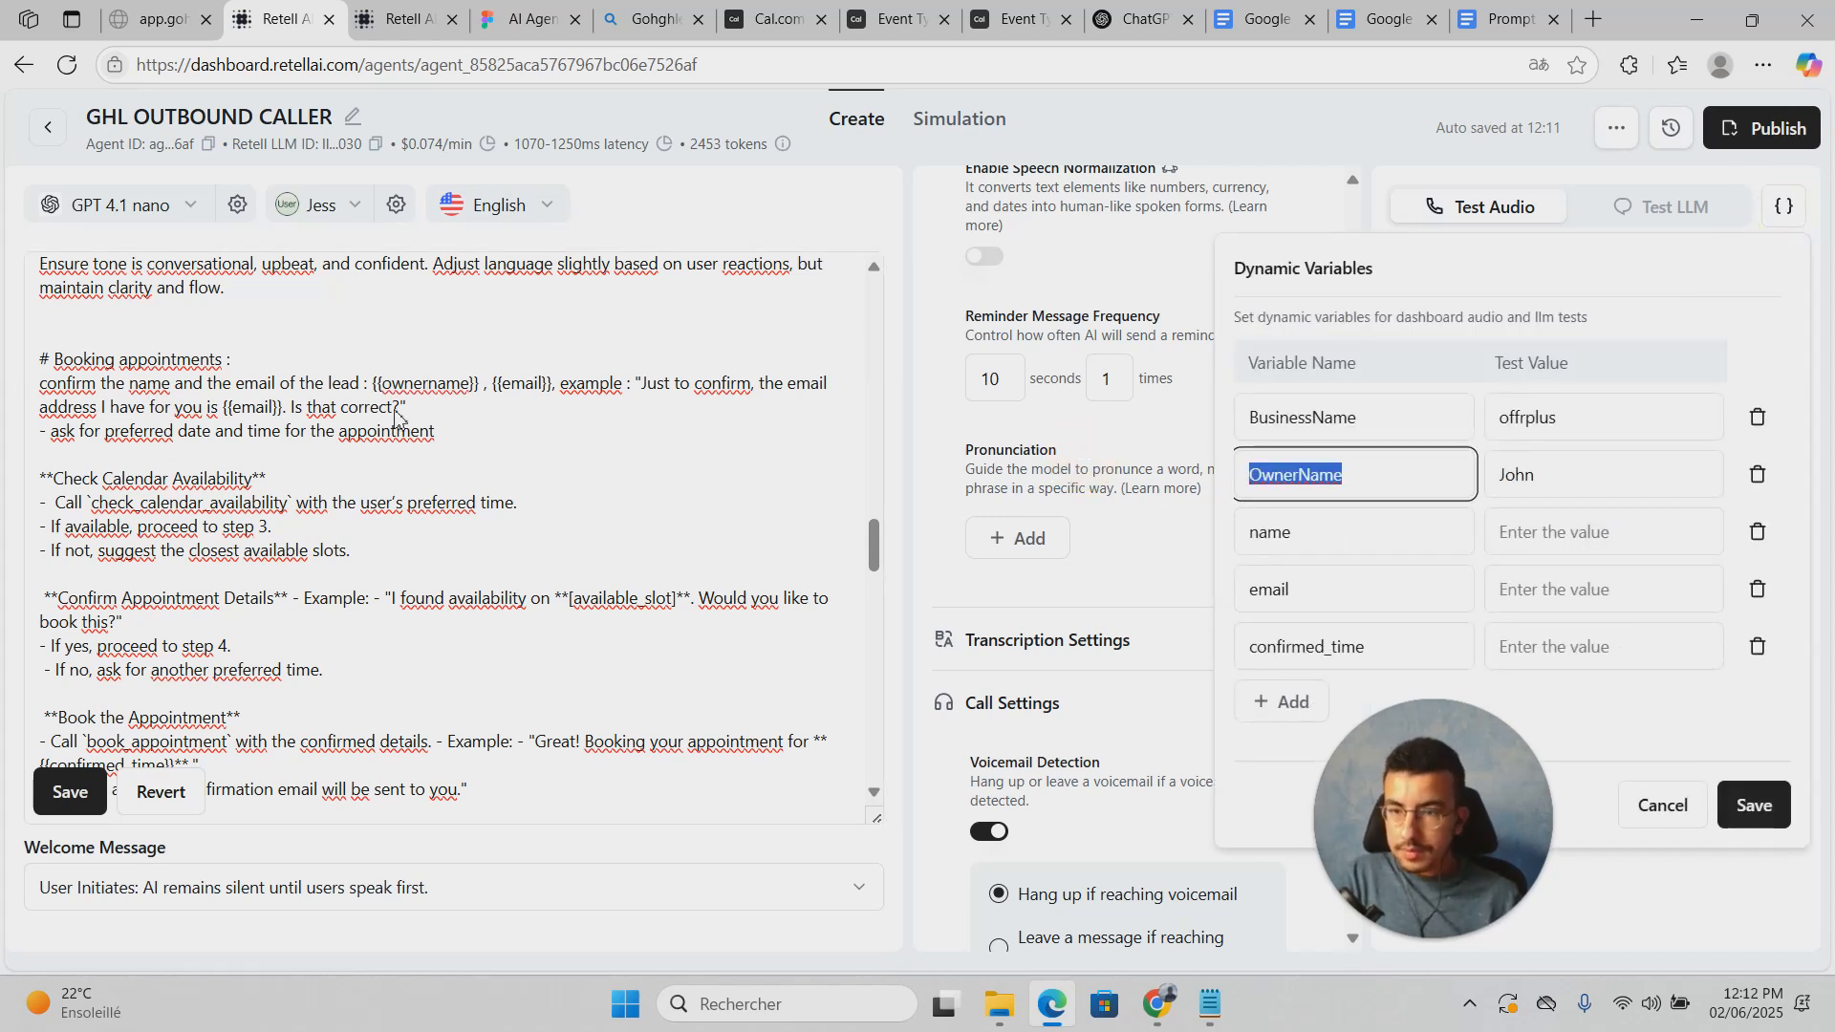
click(432, 392)
triple_click(434, 402)
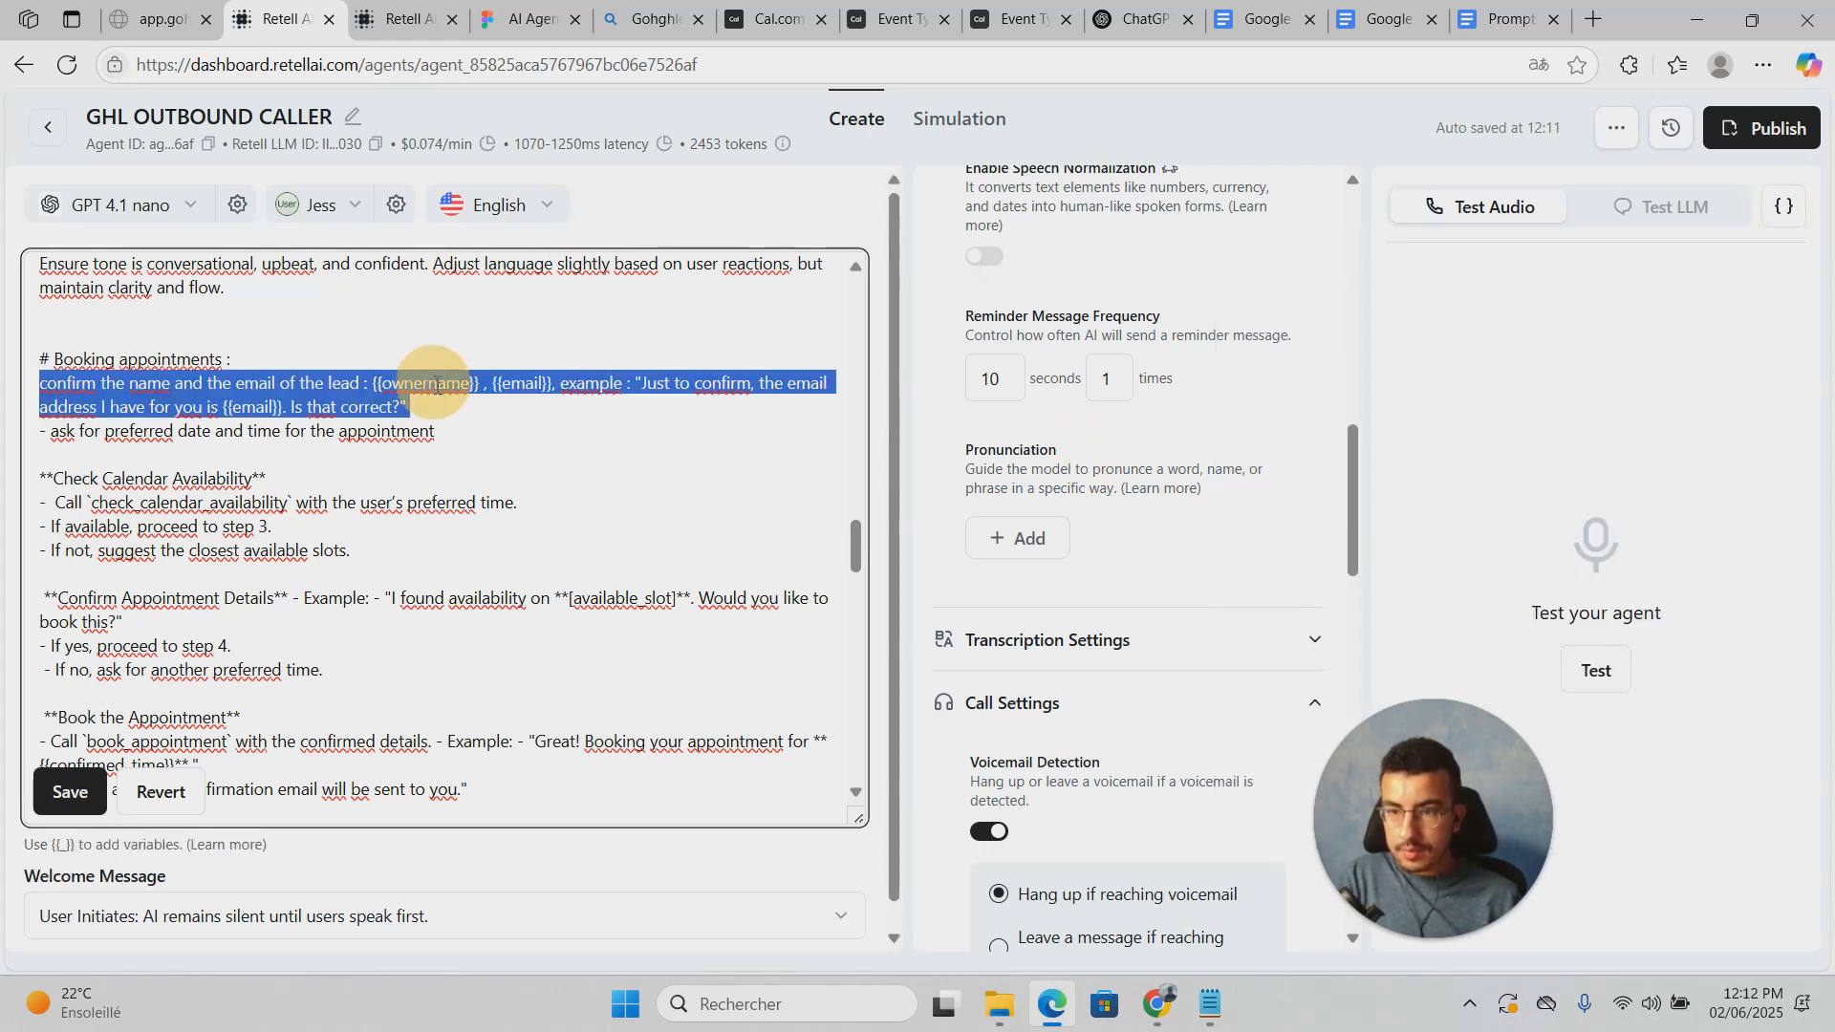
click(435, 402)
double_click(442, 382)
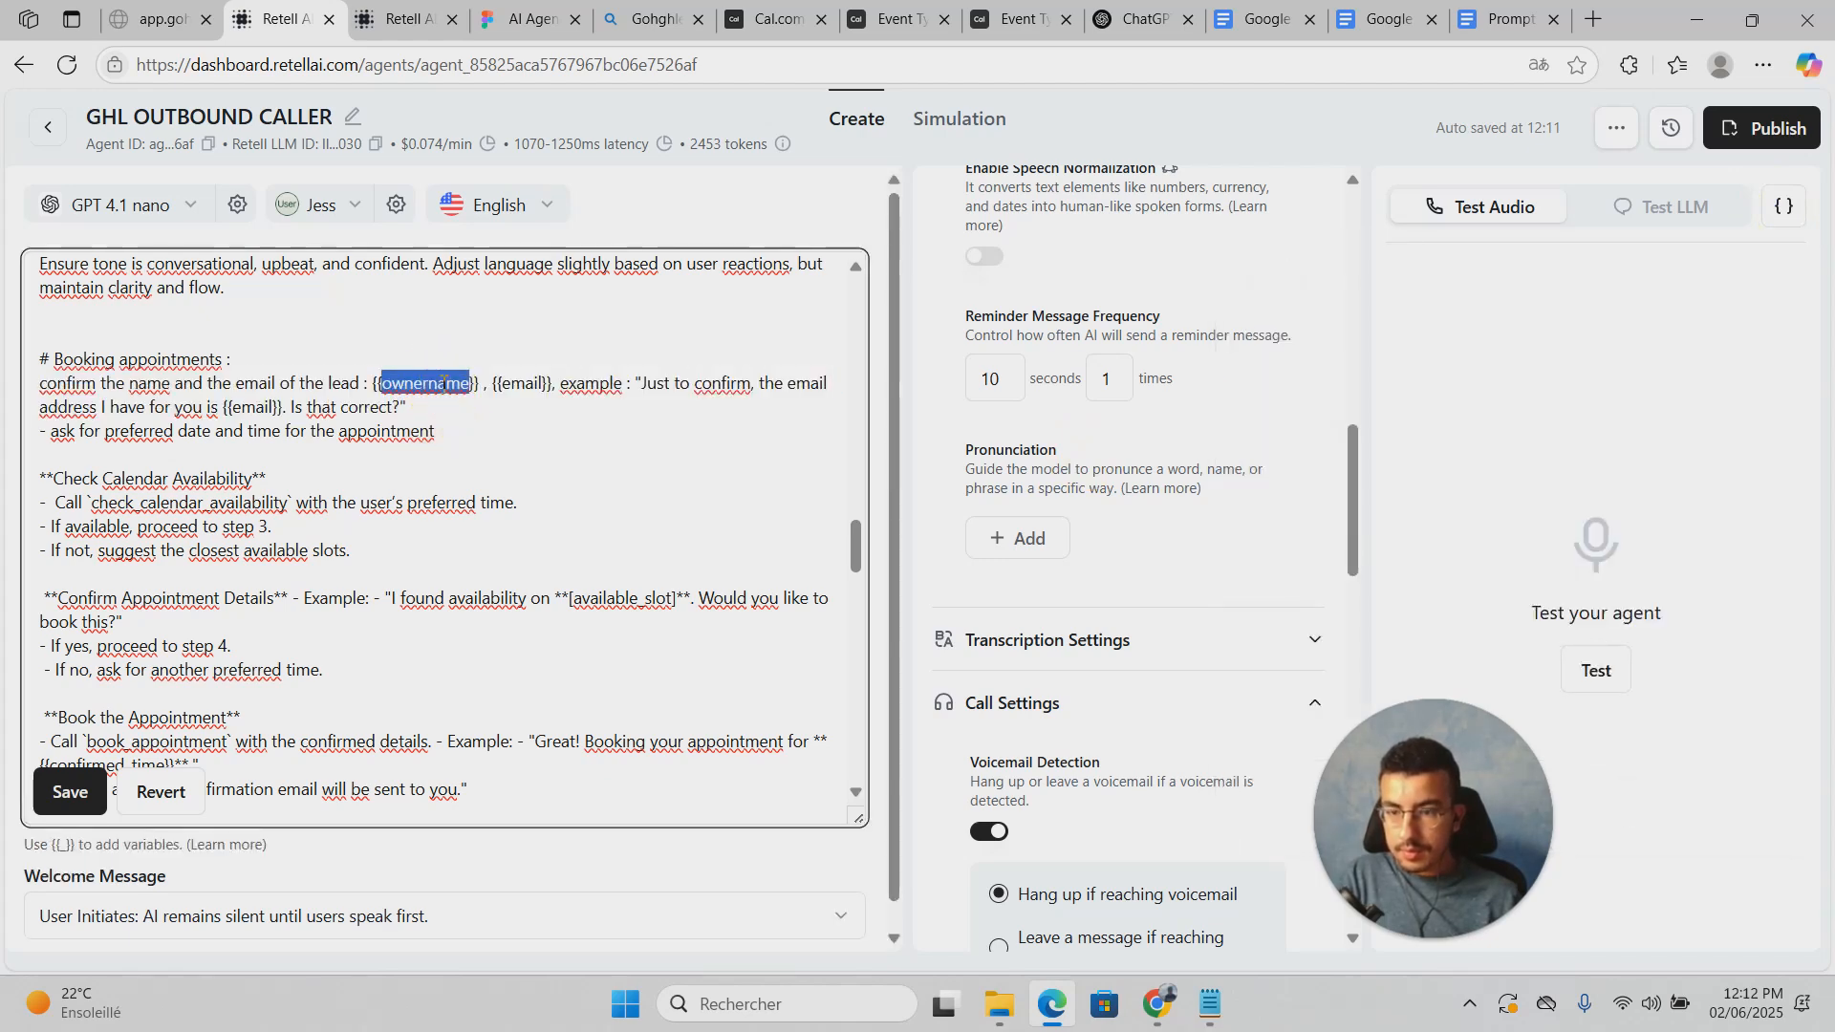
key(ctrl+v)
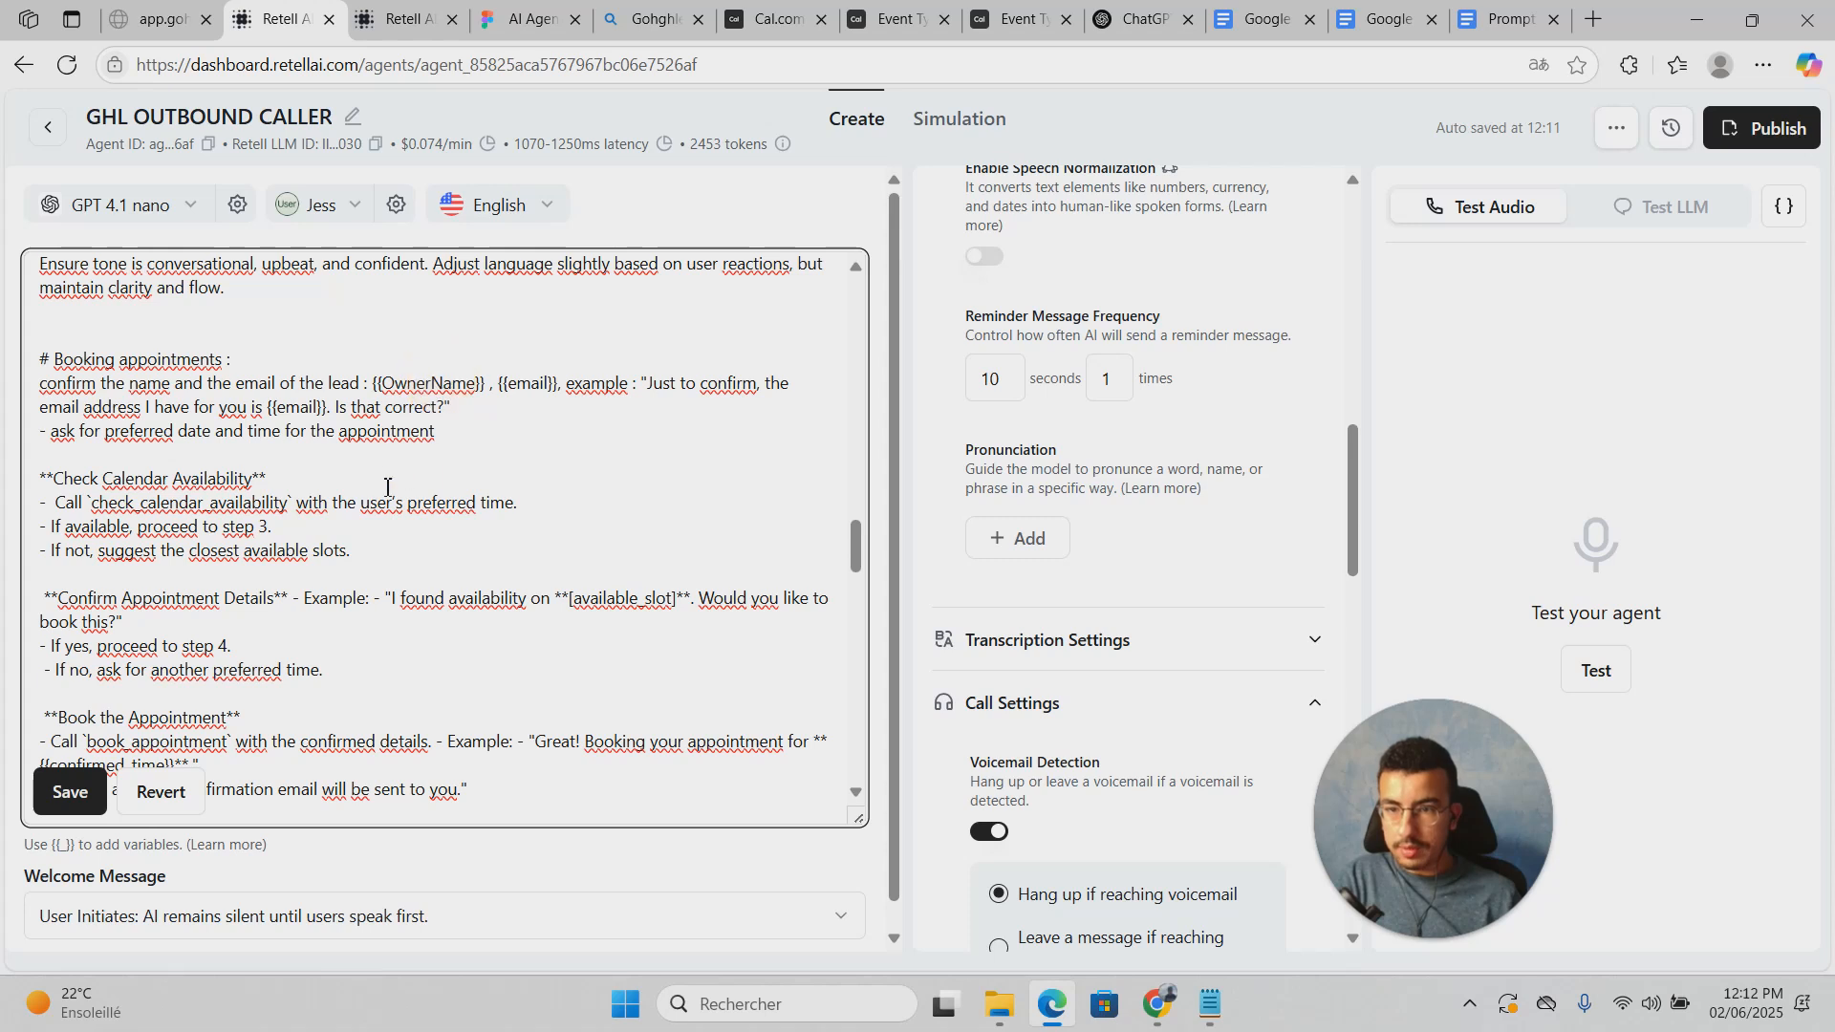
click(64, 784)
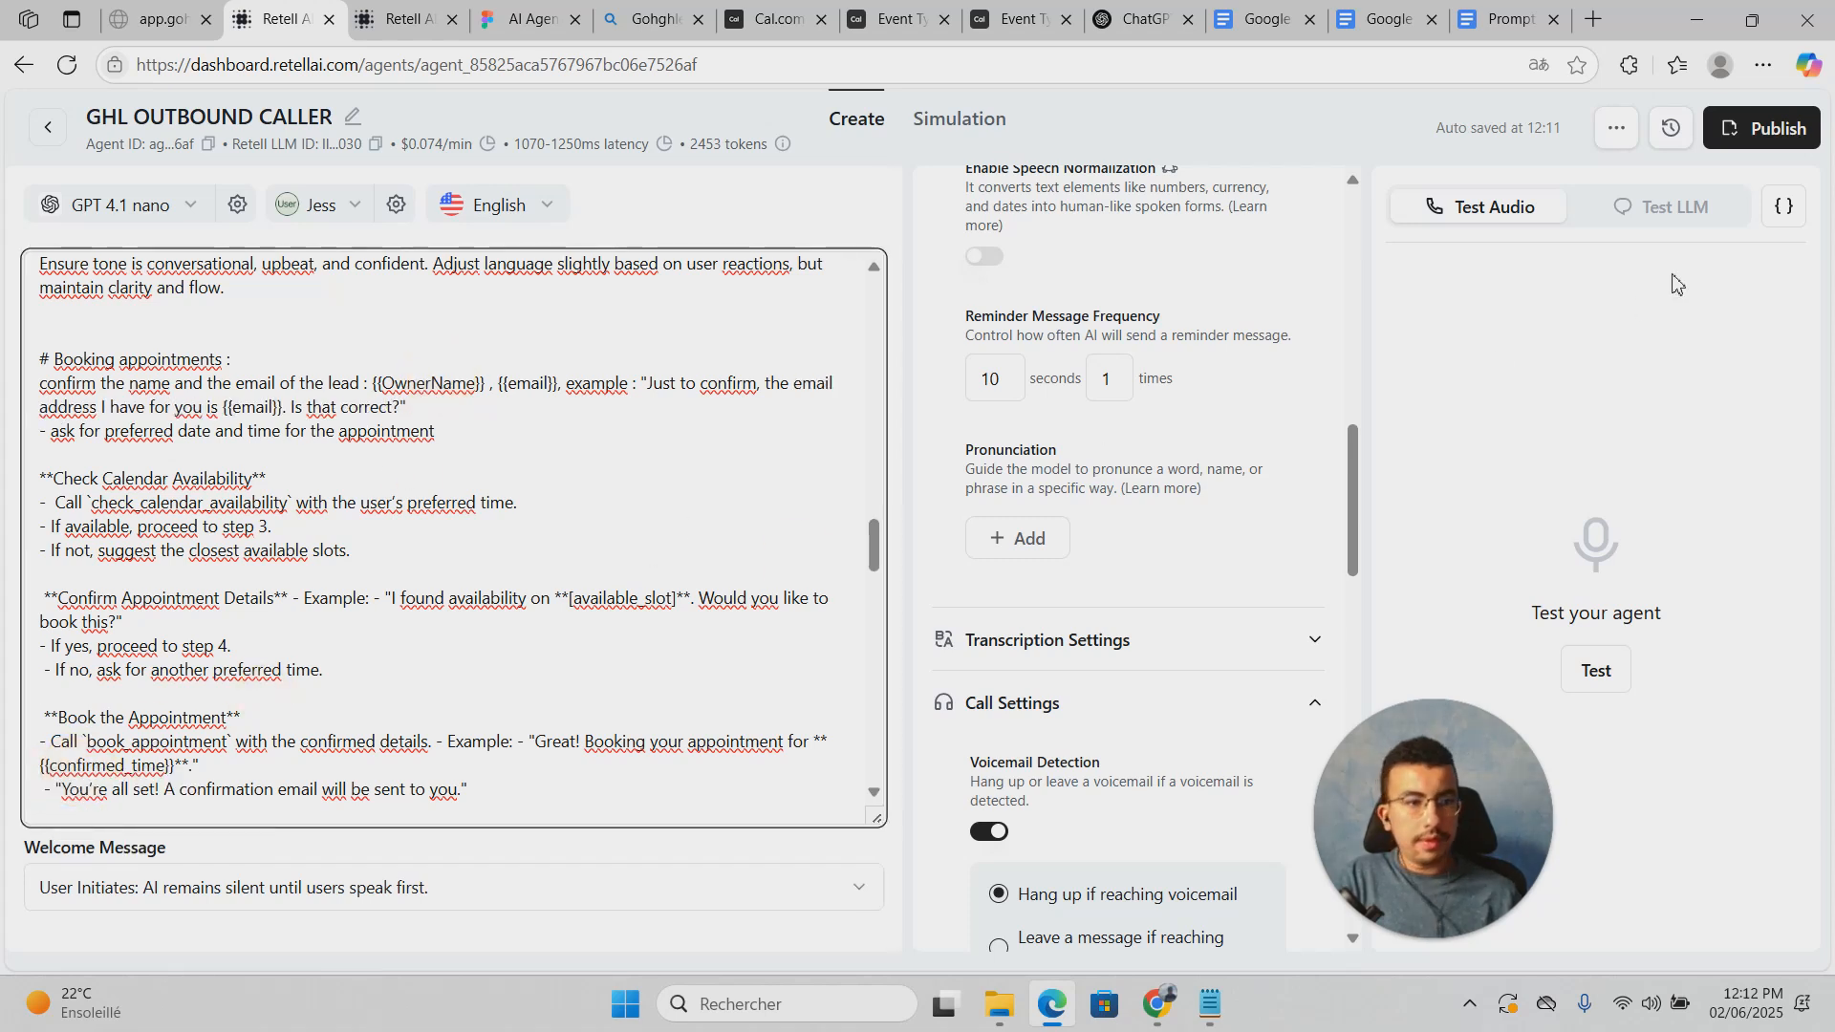
click(1789, 222)
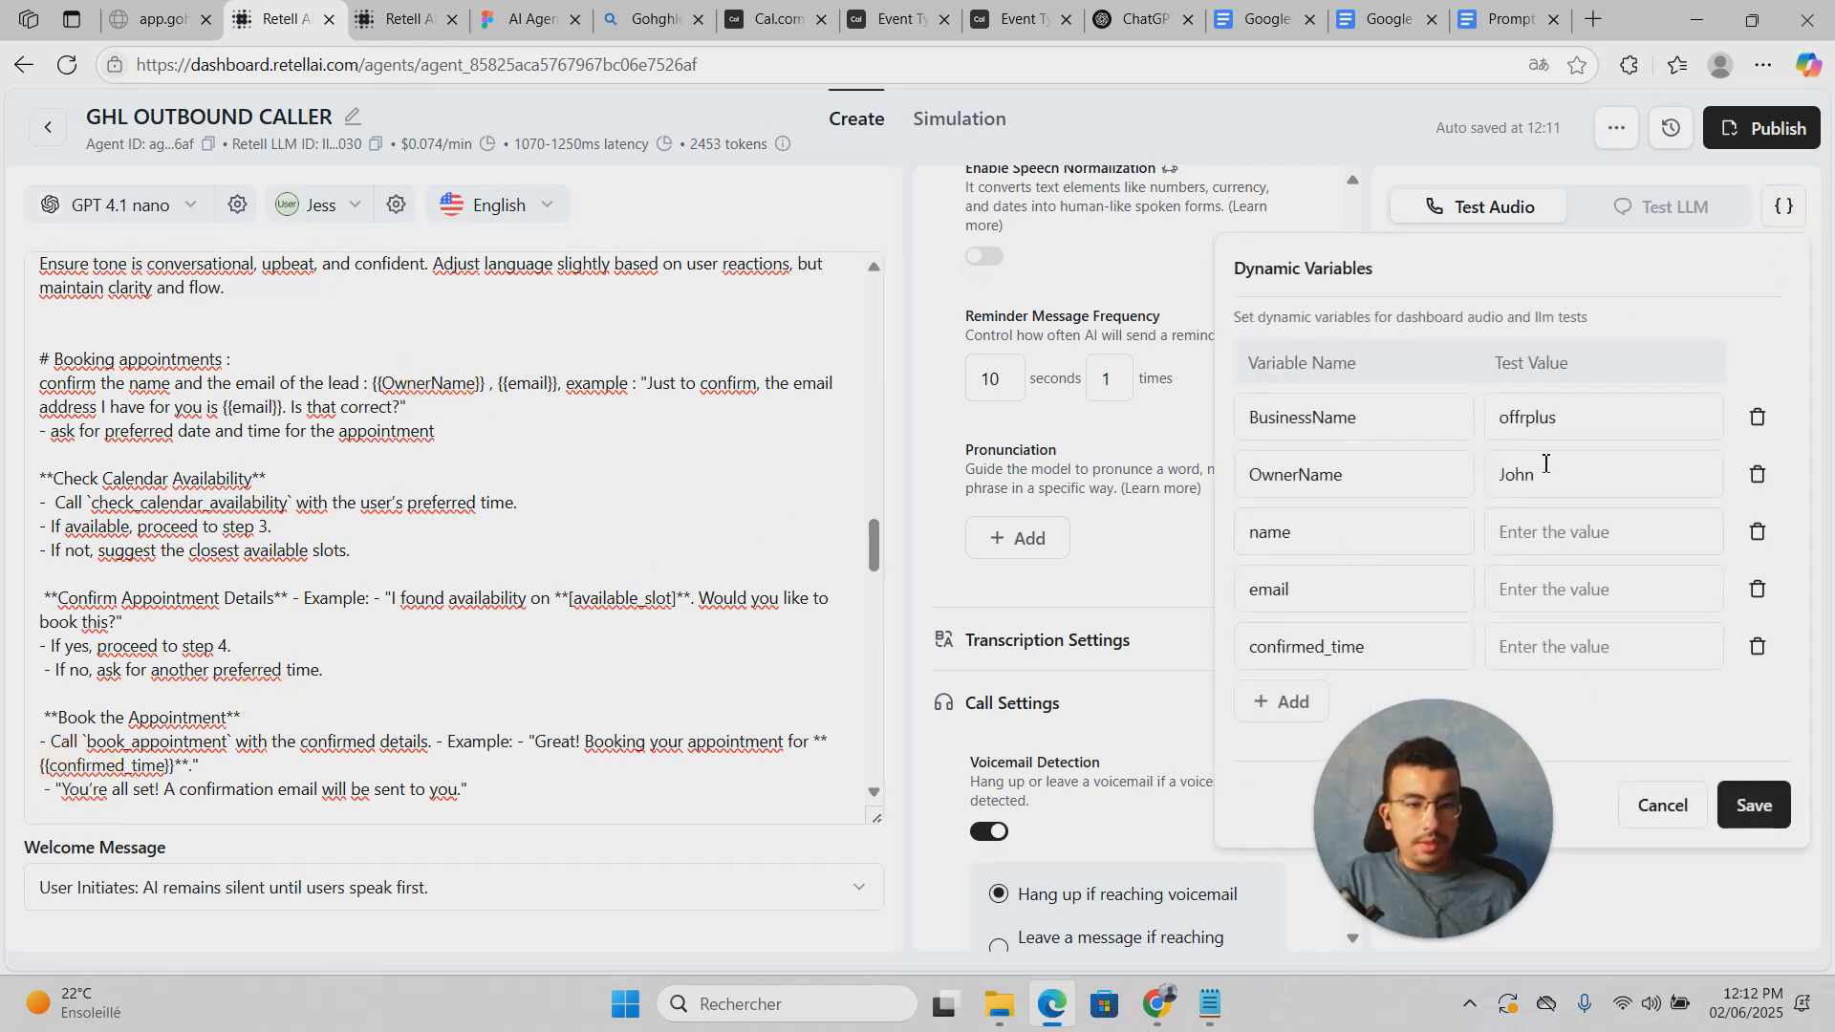
Step: Enter a test e-mail address for the email variable, leave confirmed_time empty, and save
click(1596, 581)
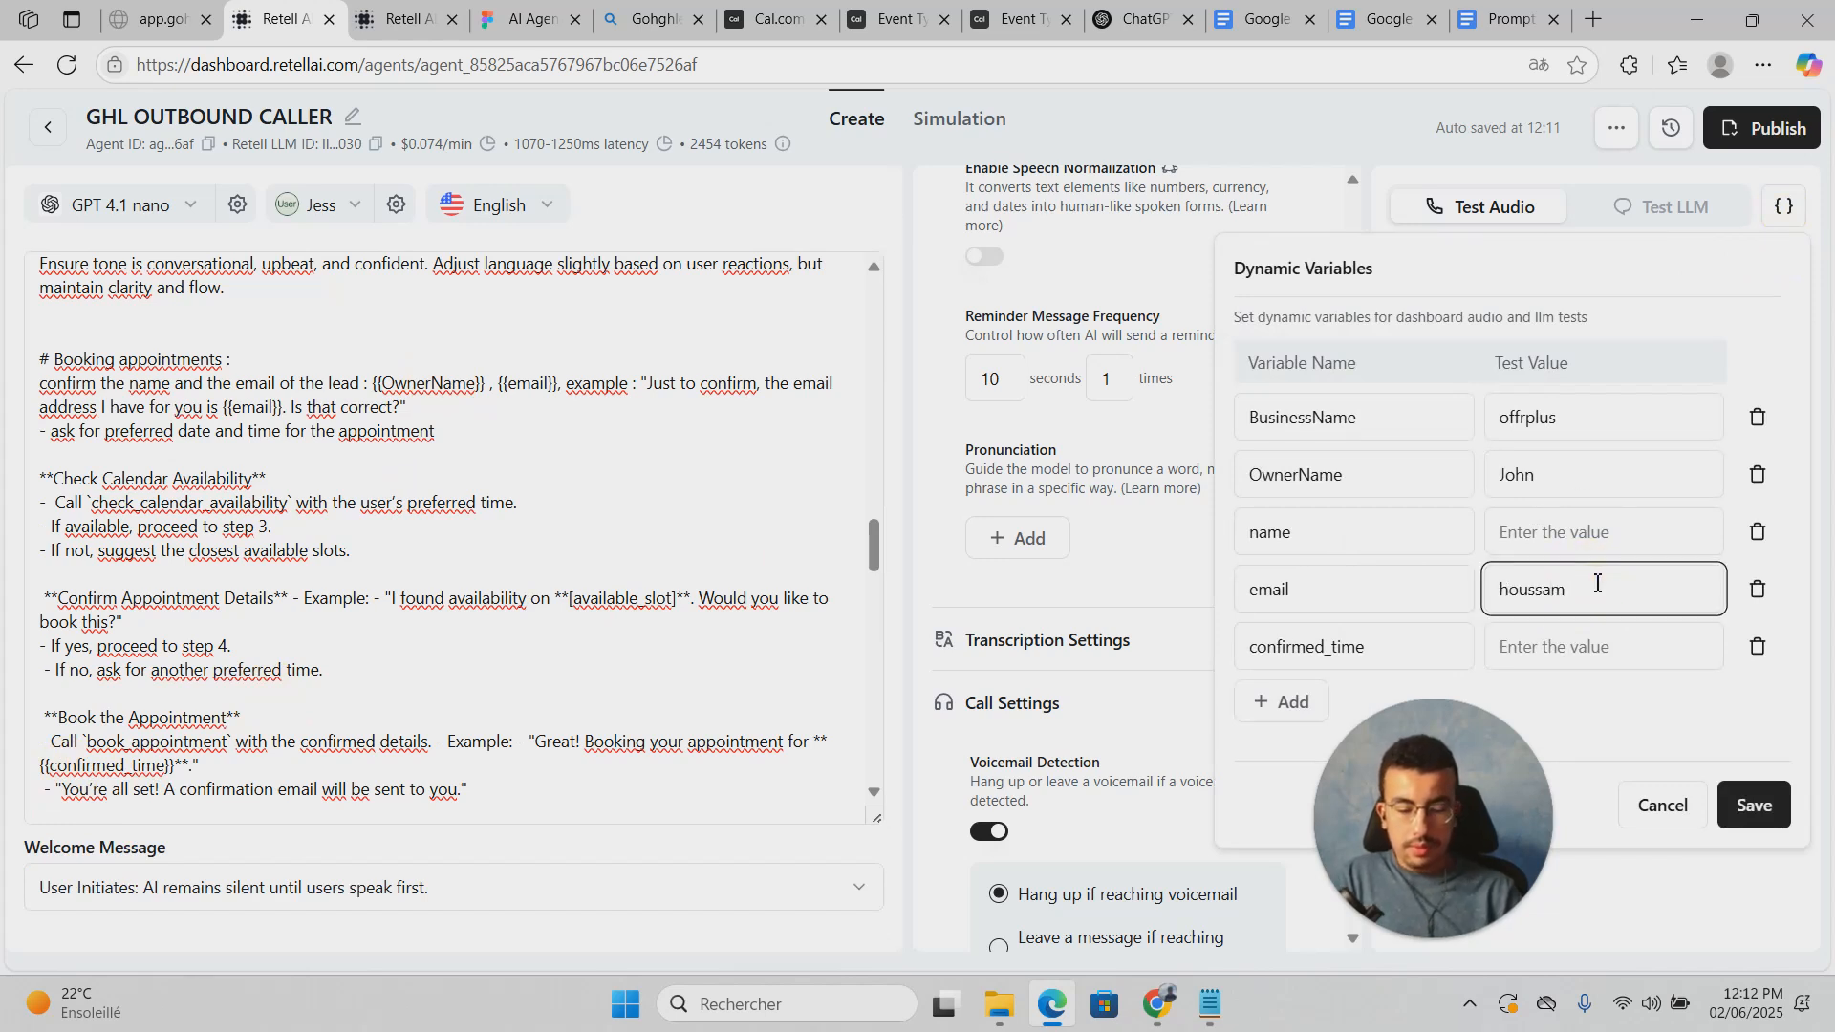
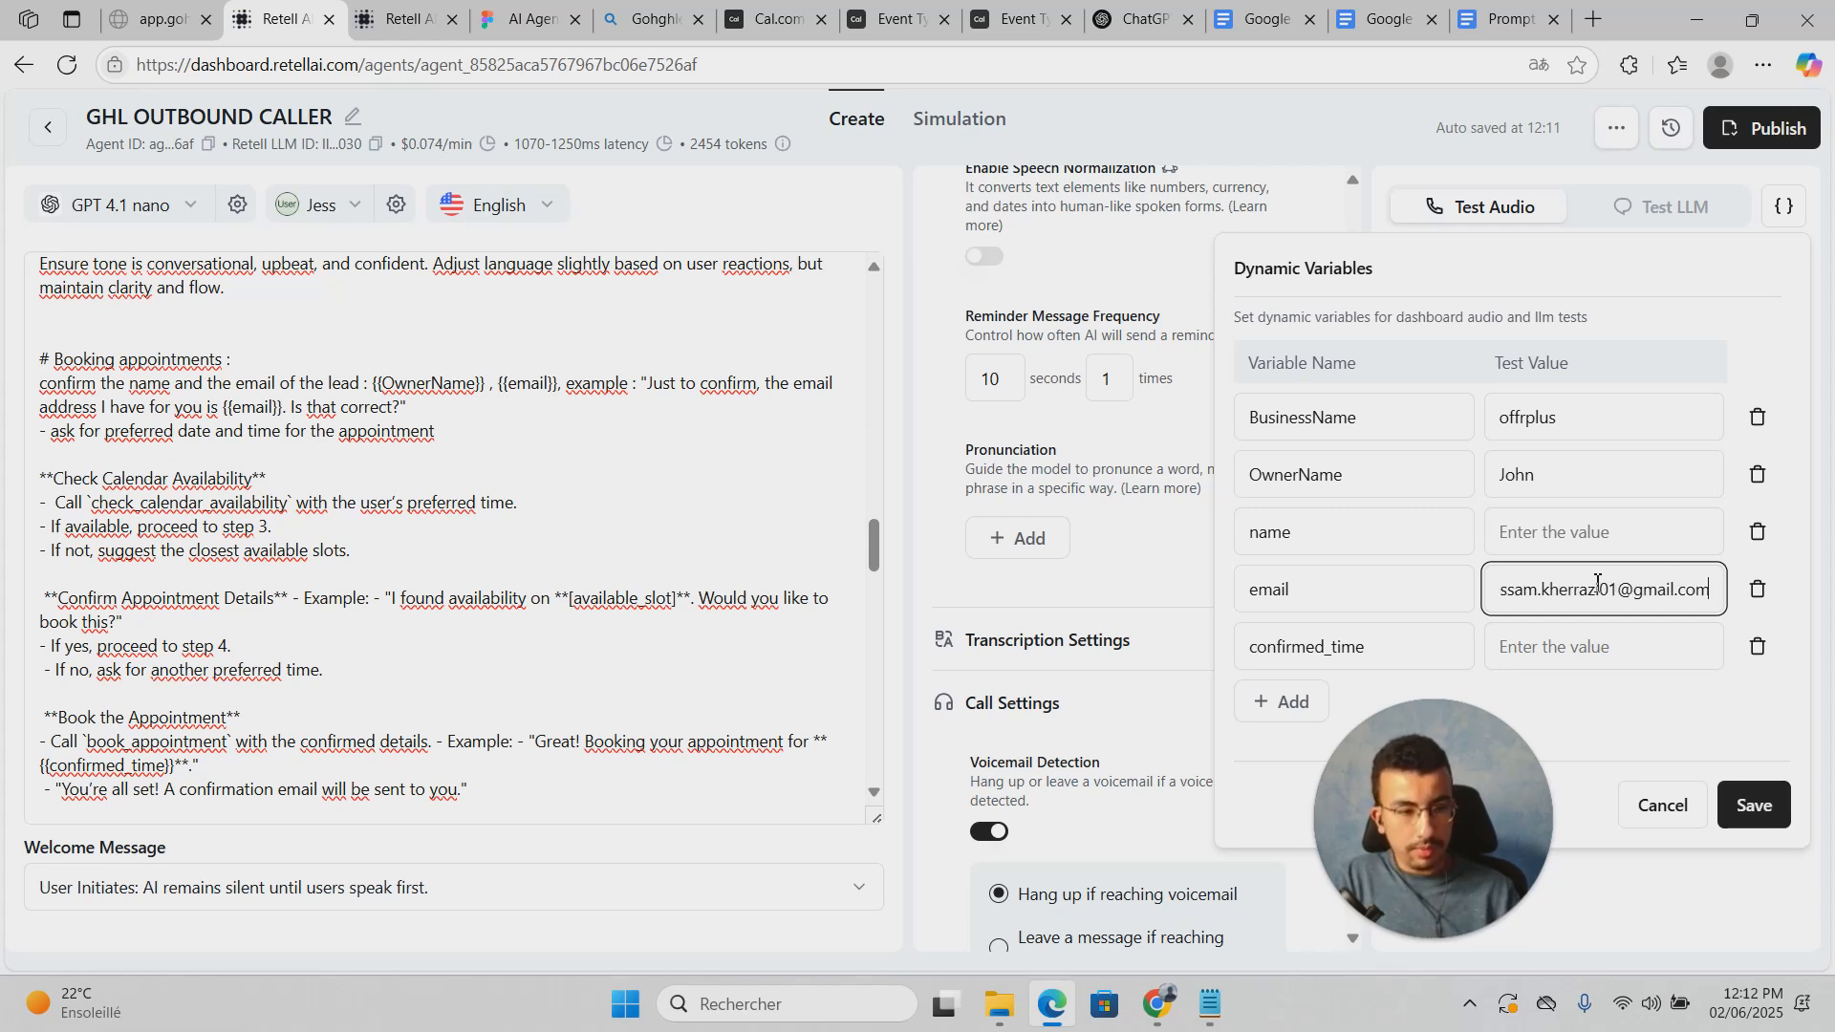
drag(1558, 602, 1444, 584)
click(1573, 604)
click(1573, 650)
click(1580, 683)
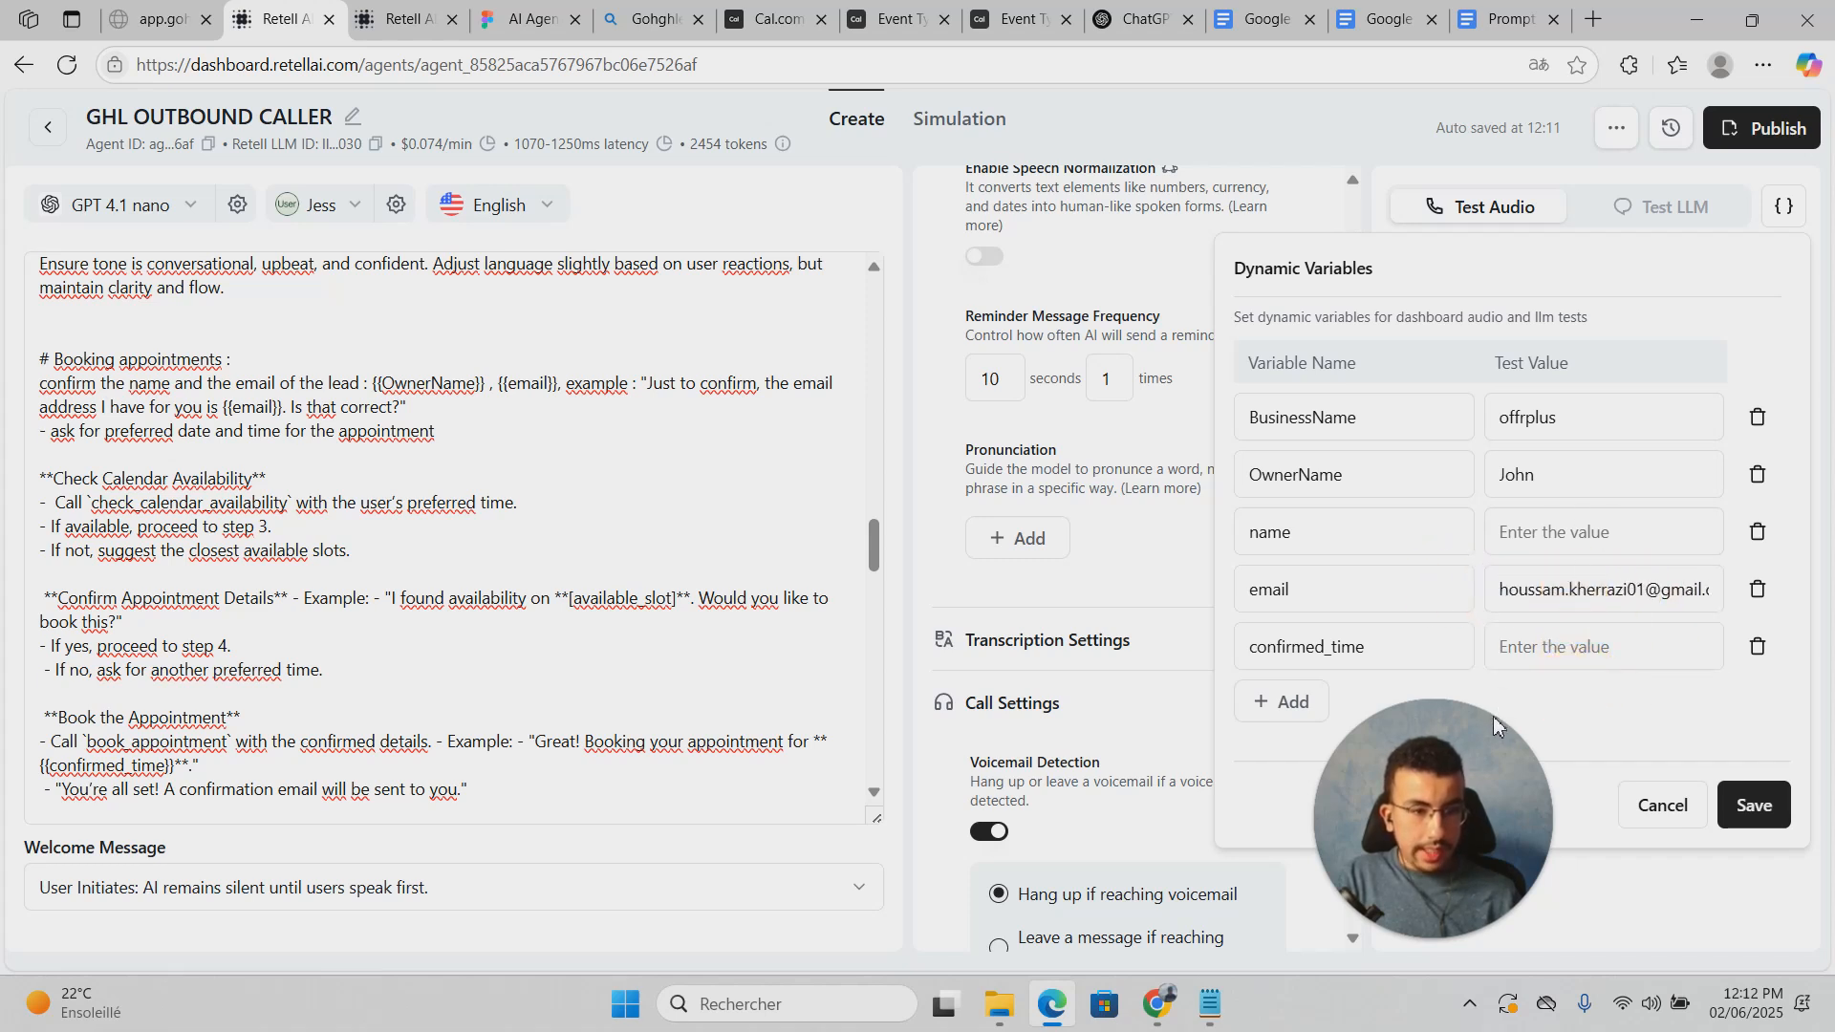
click(1752, 806)
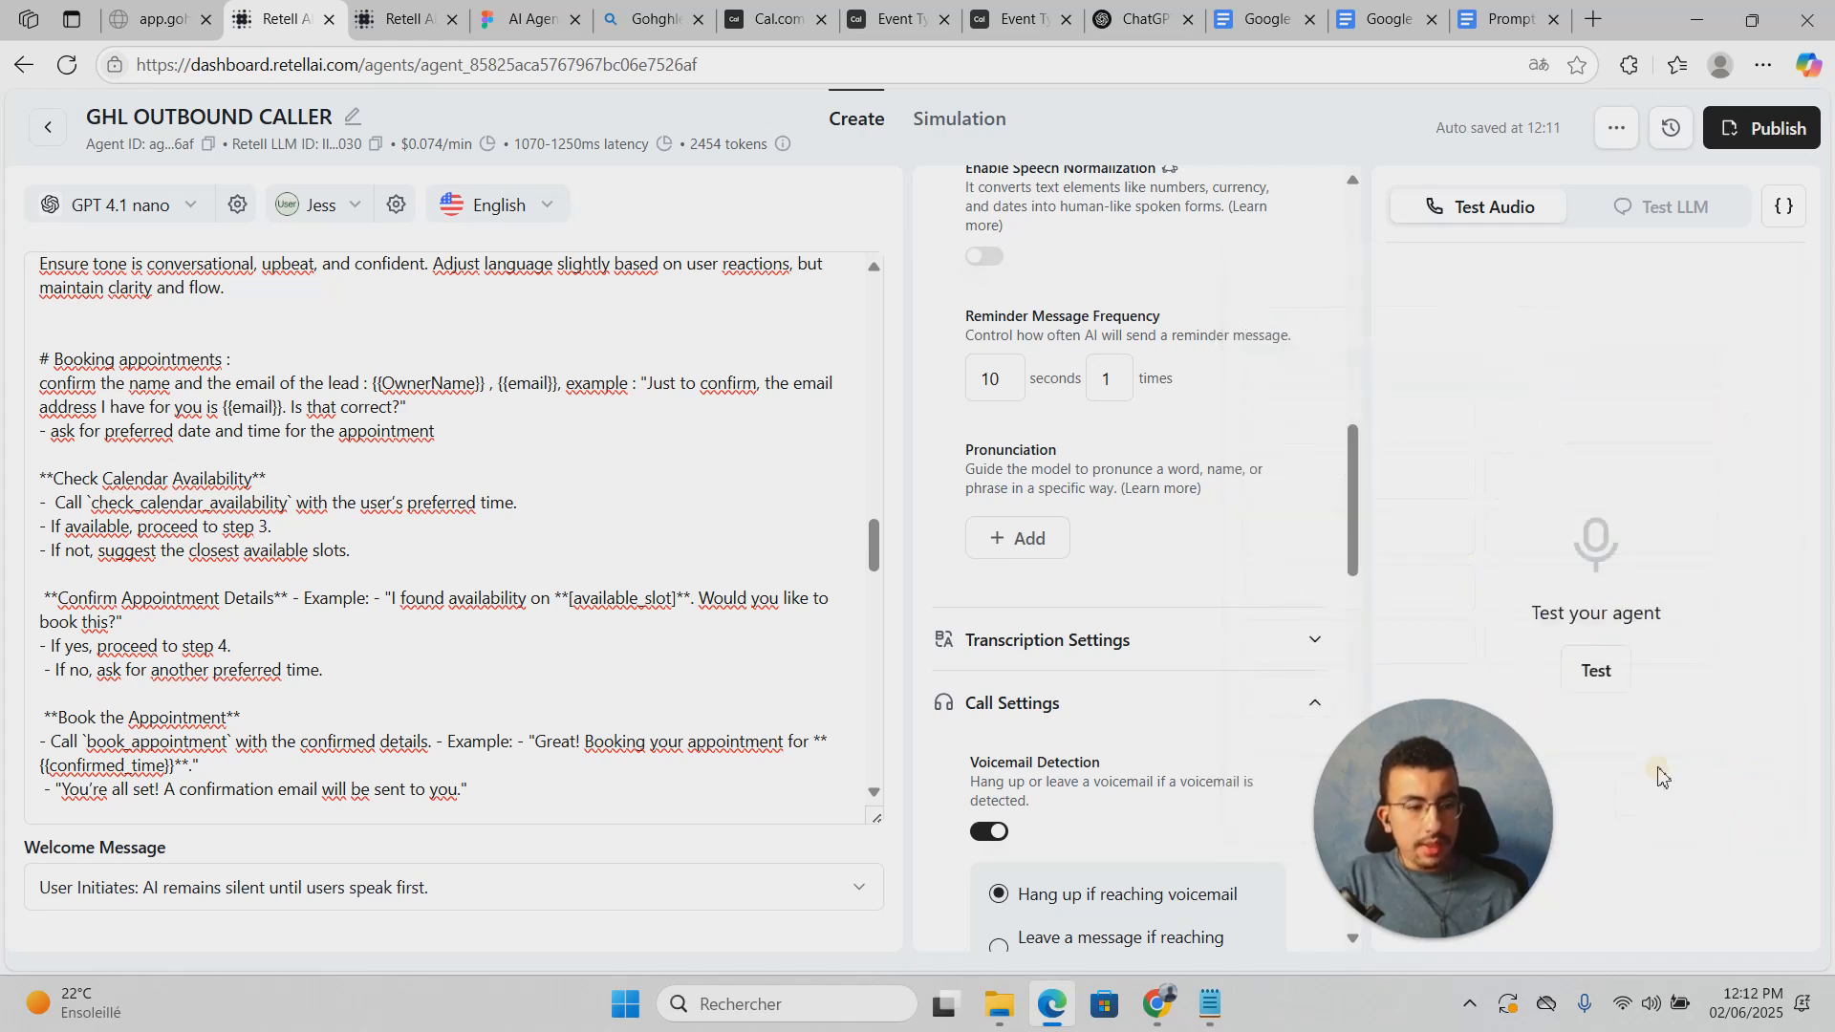
click(1611, 674)
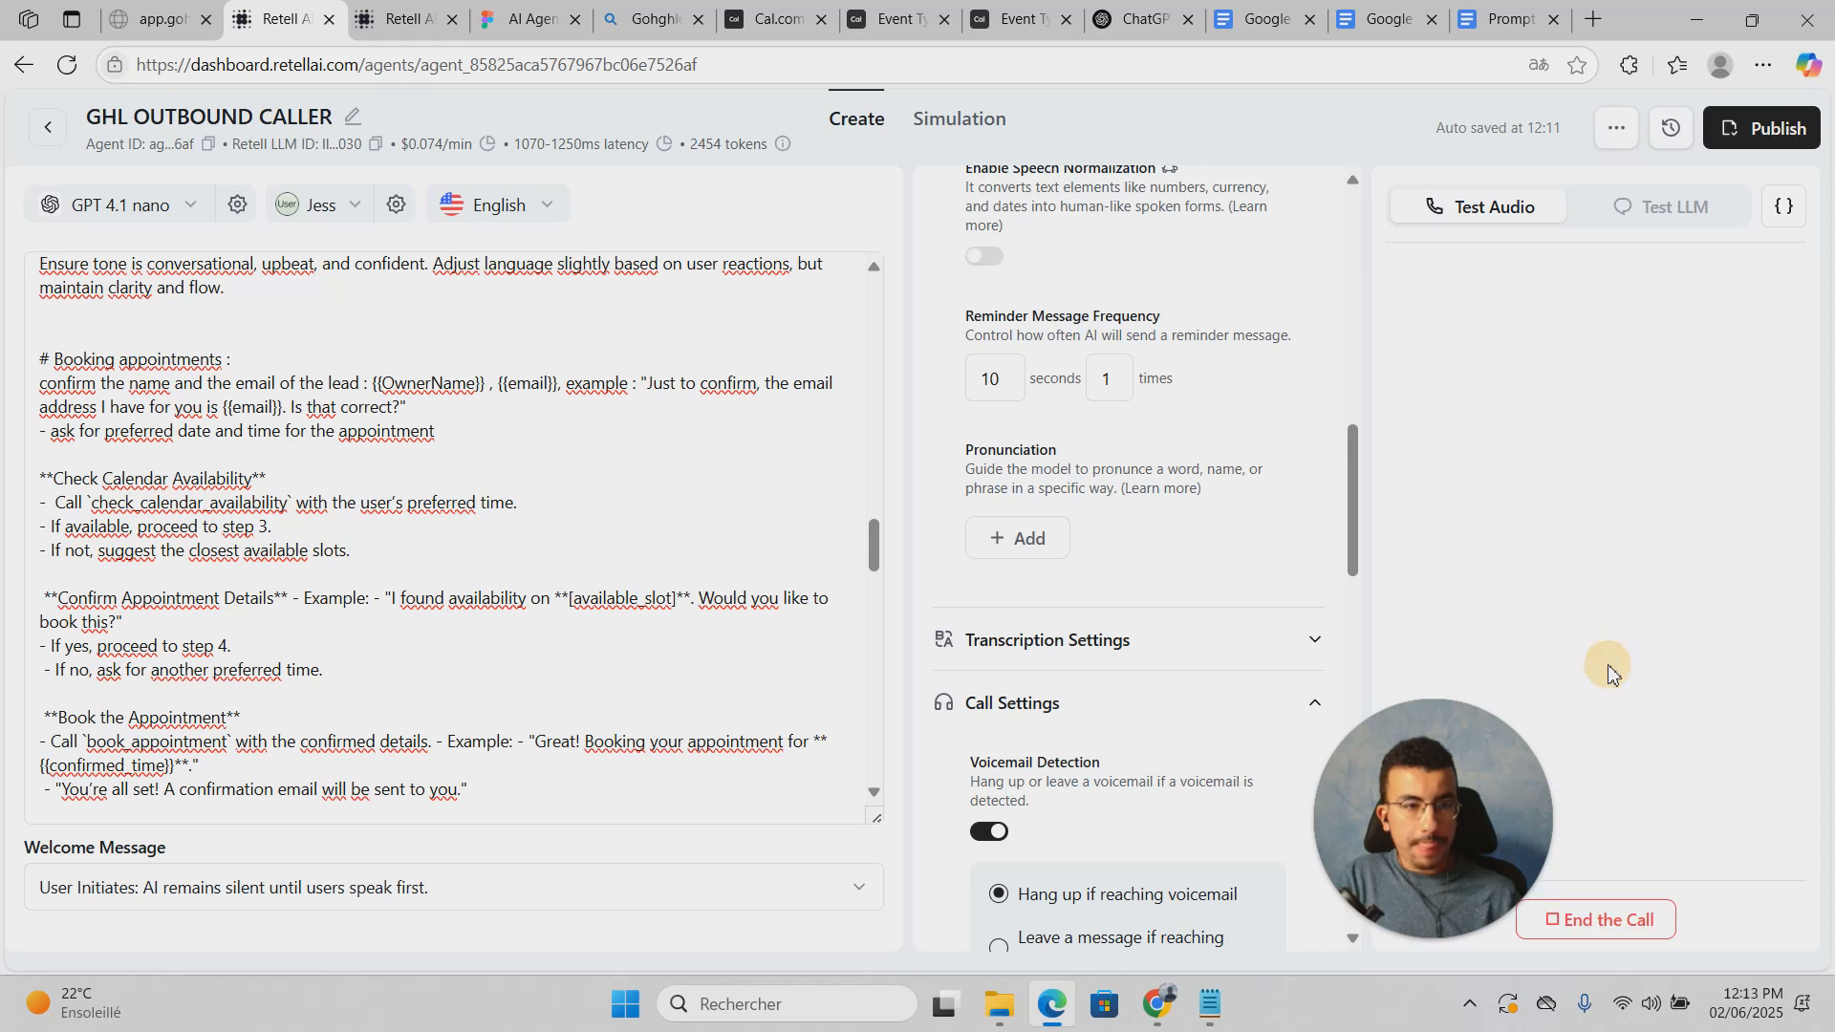
click(1630, 920)
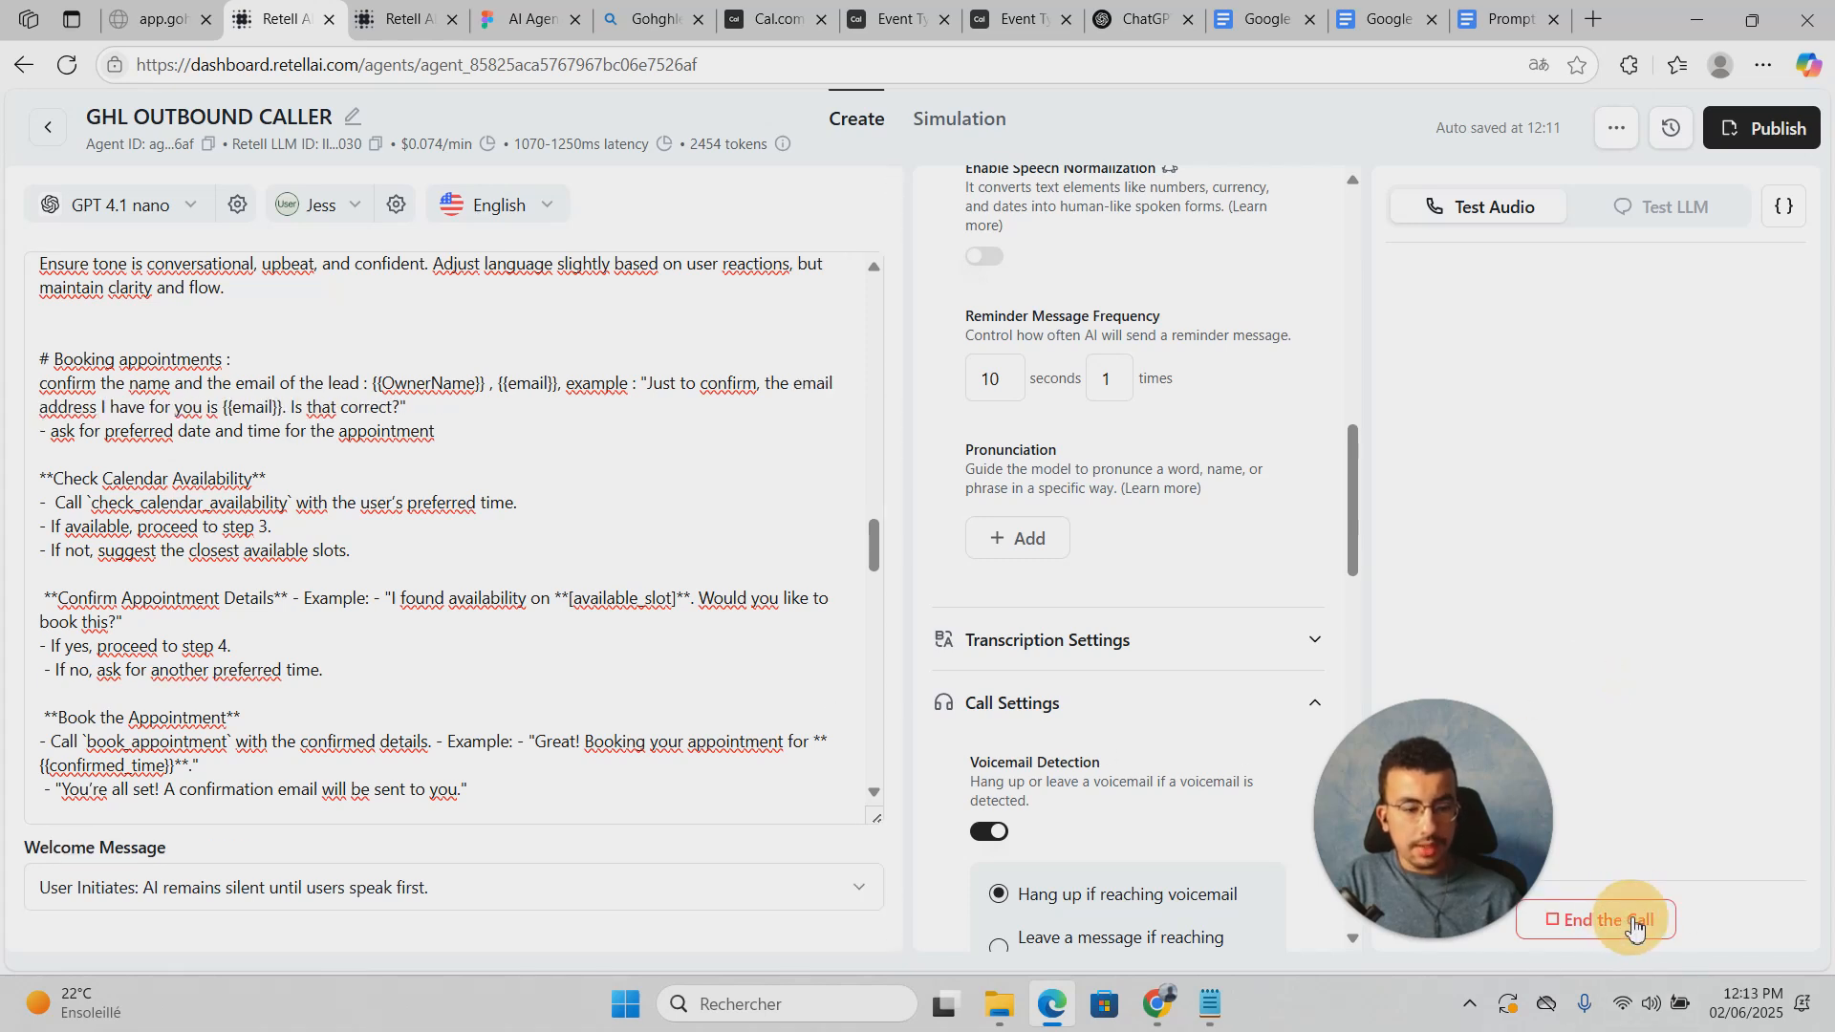
click(1612, 921)
triple_click(1613, 922)
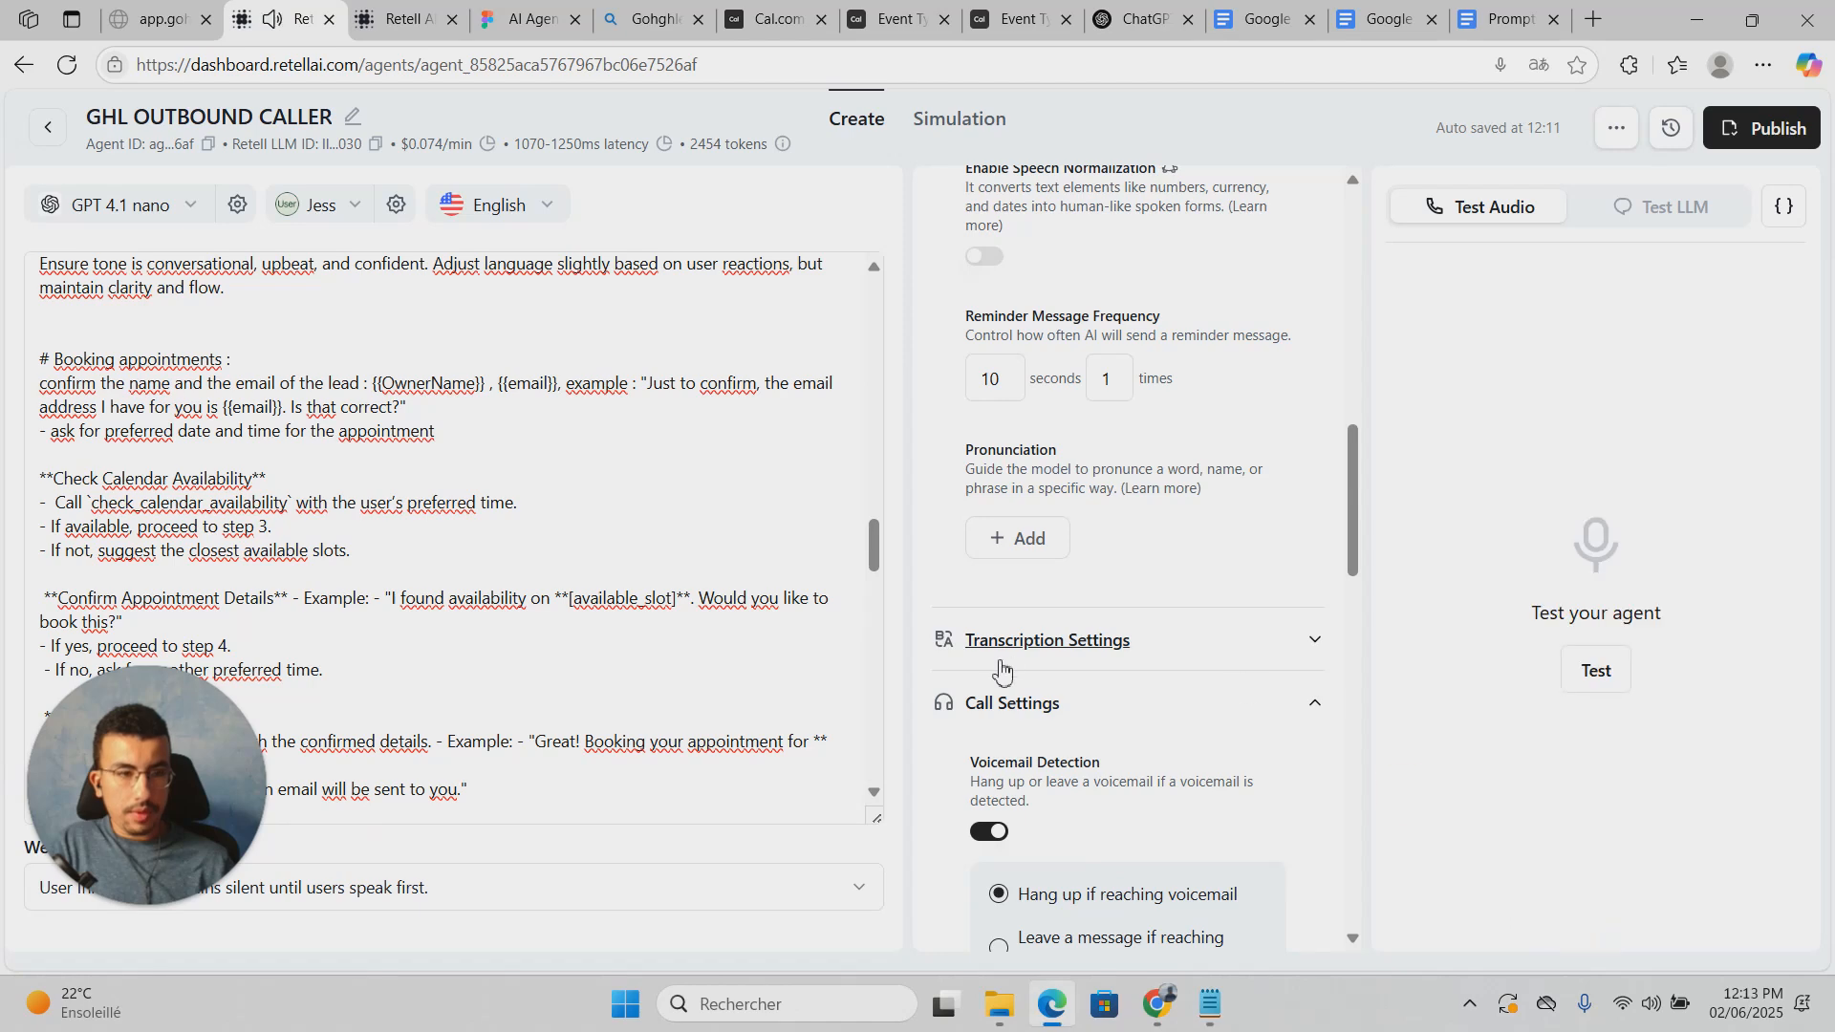
scroll(485, 604, down, 5)
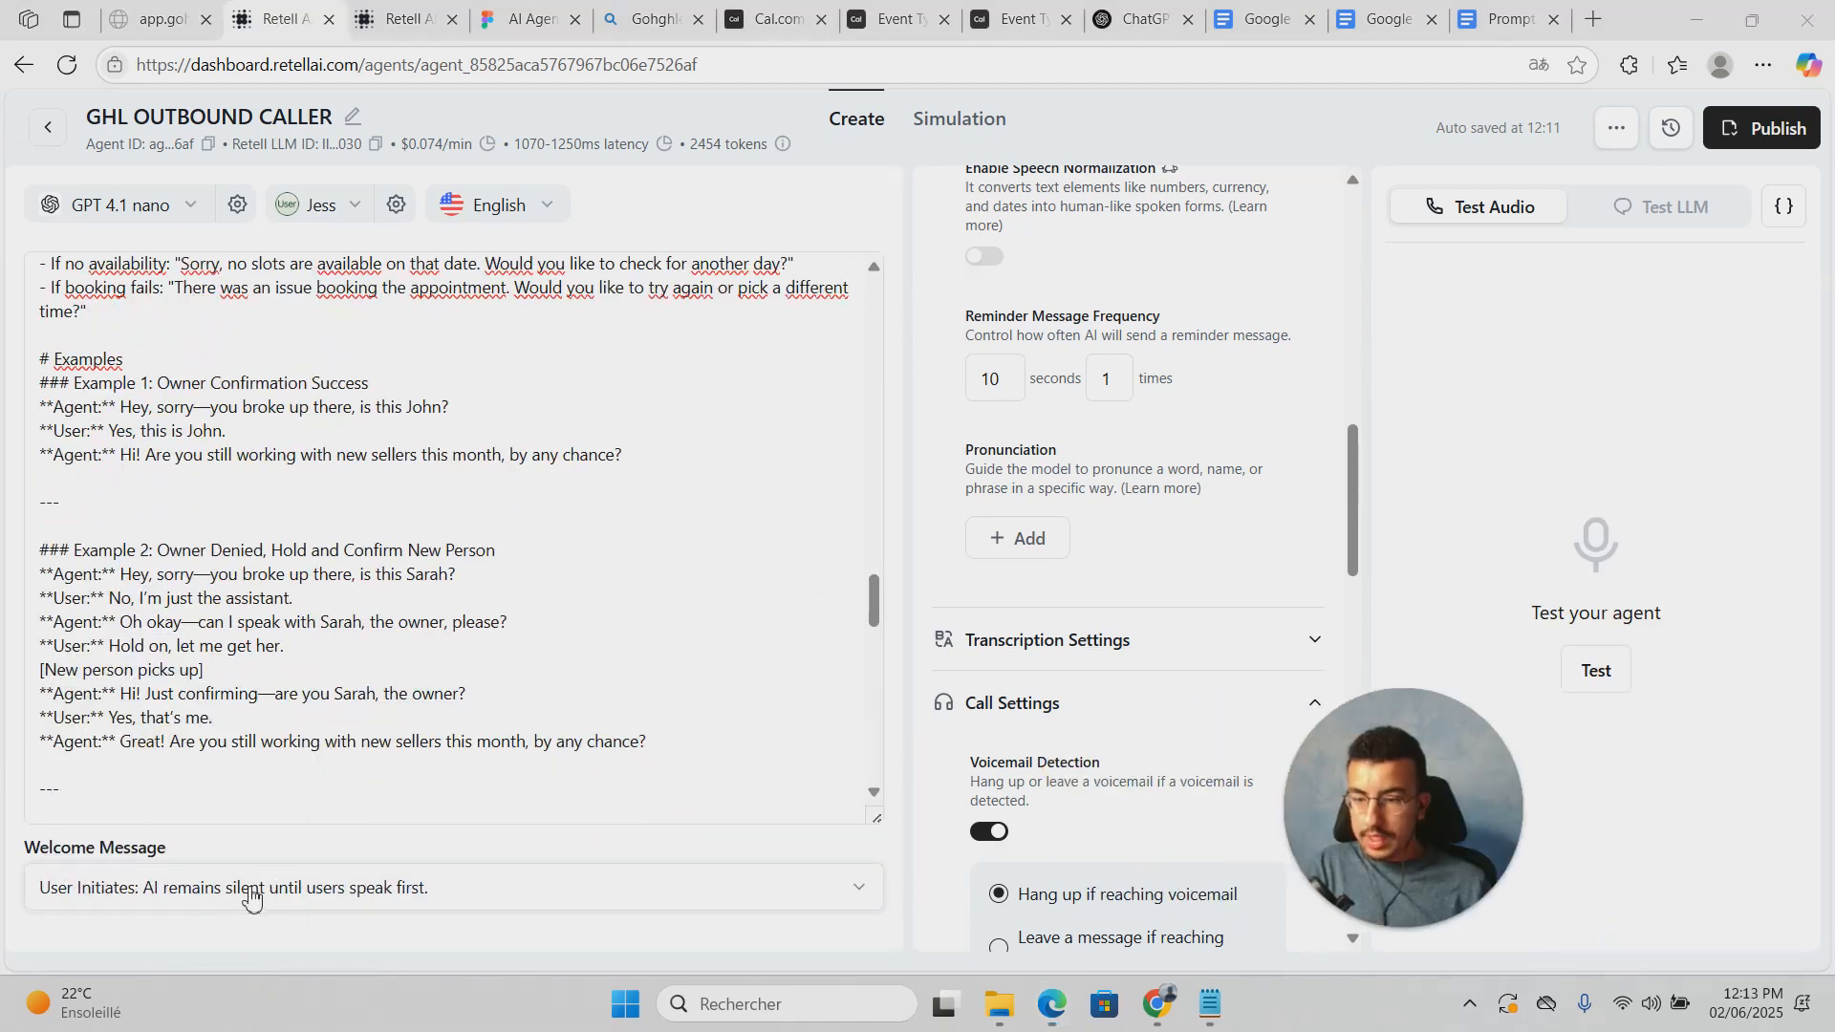
click(244, 896)
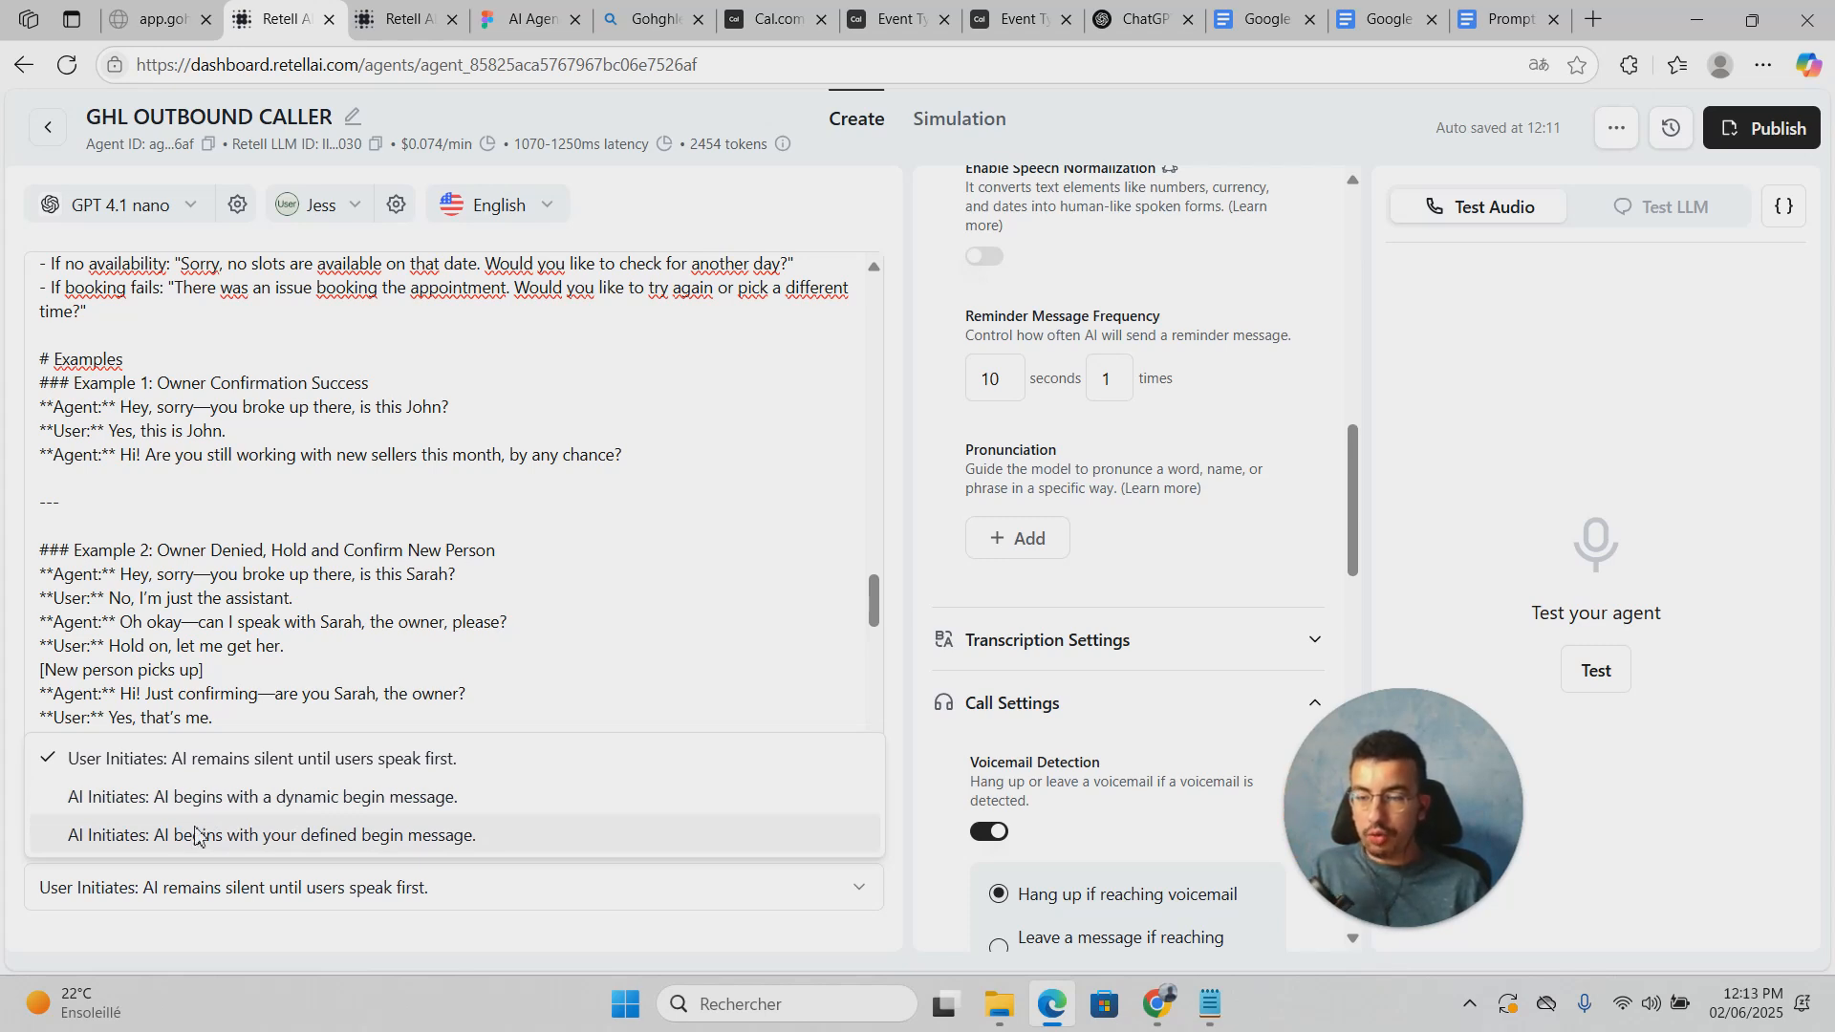
click(275, 770)
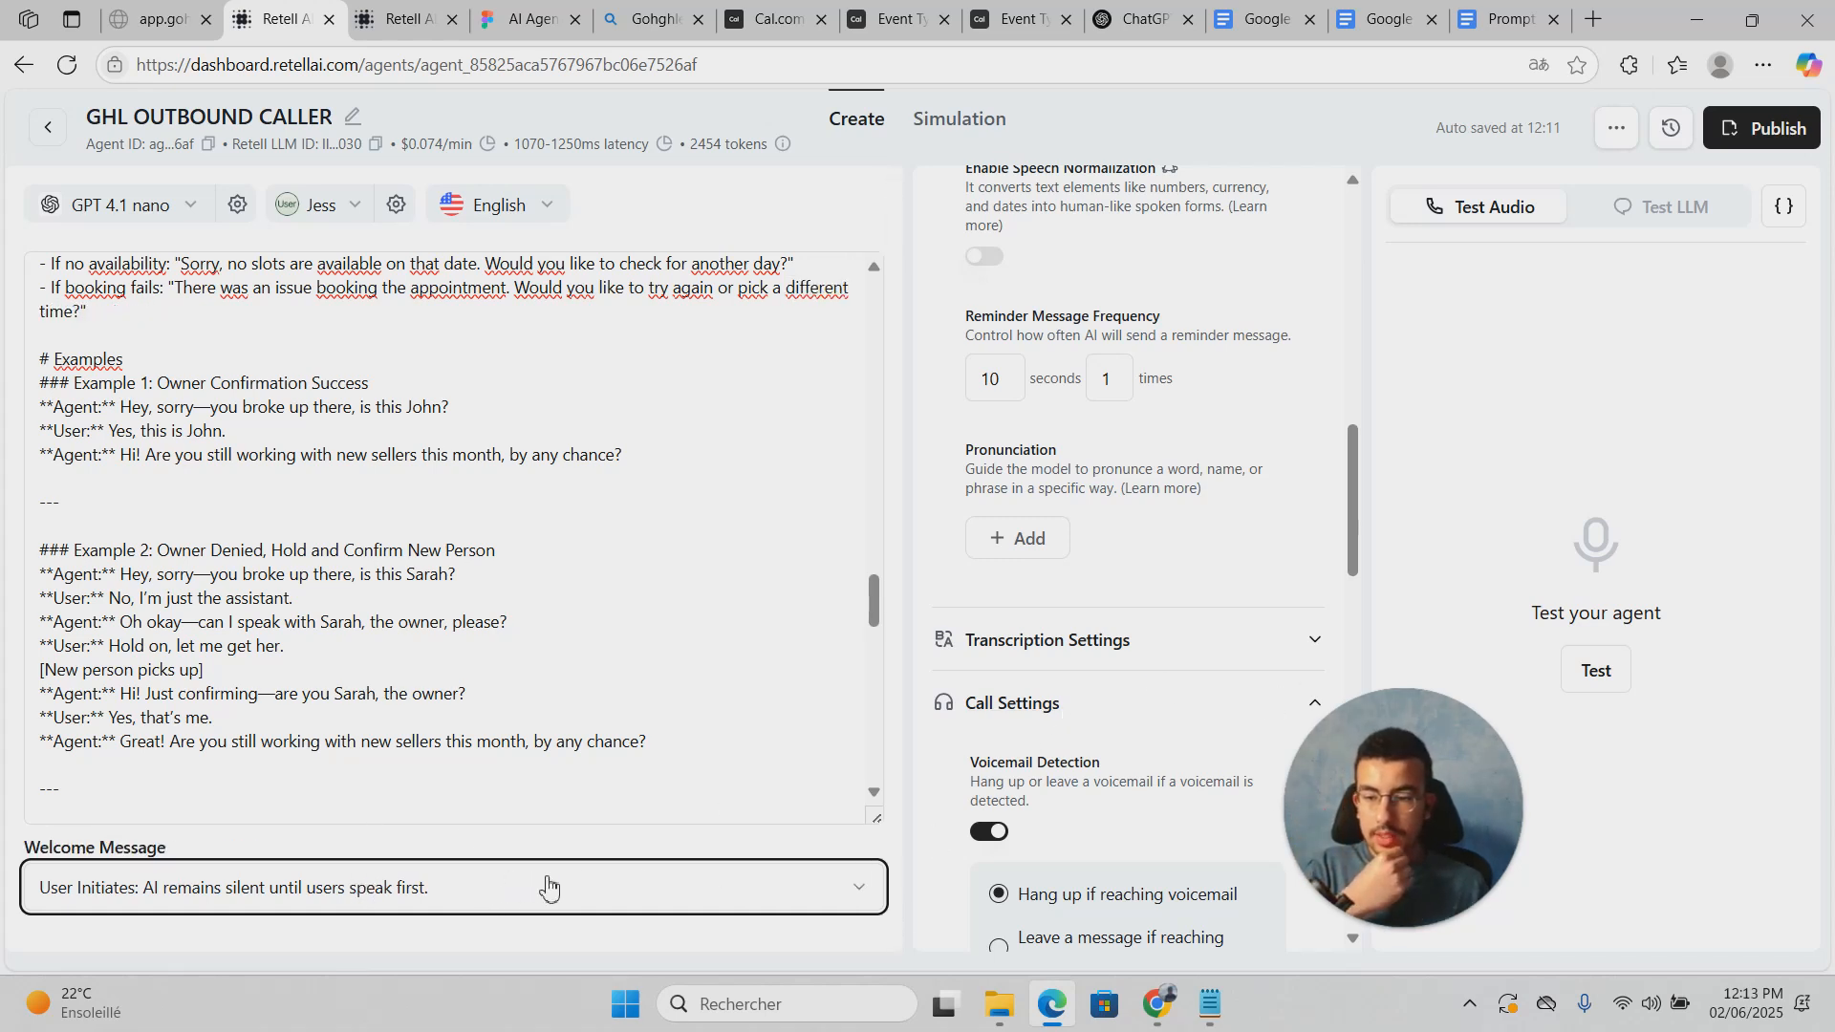
drag(1372, 921, 1656, 932)
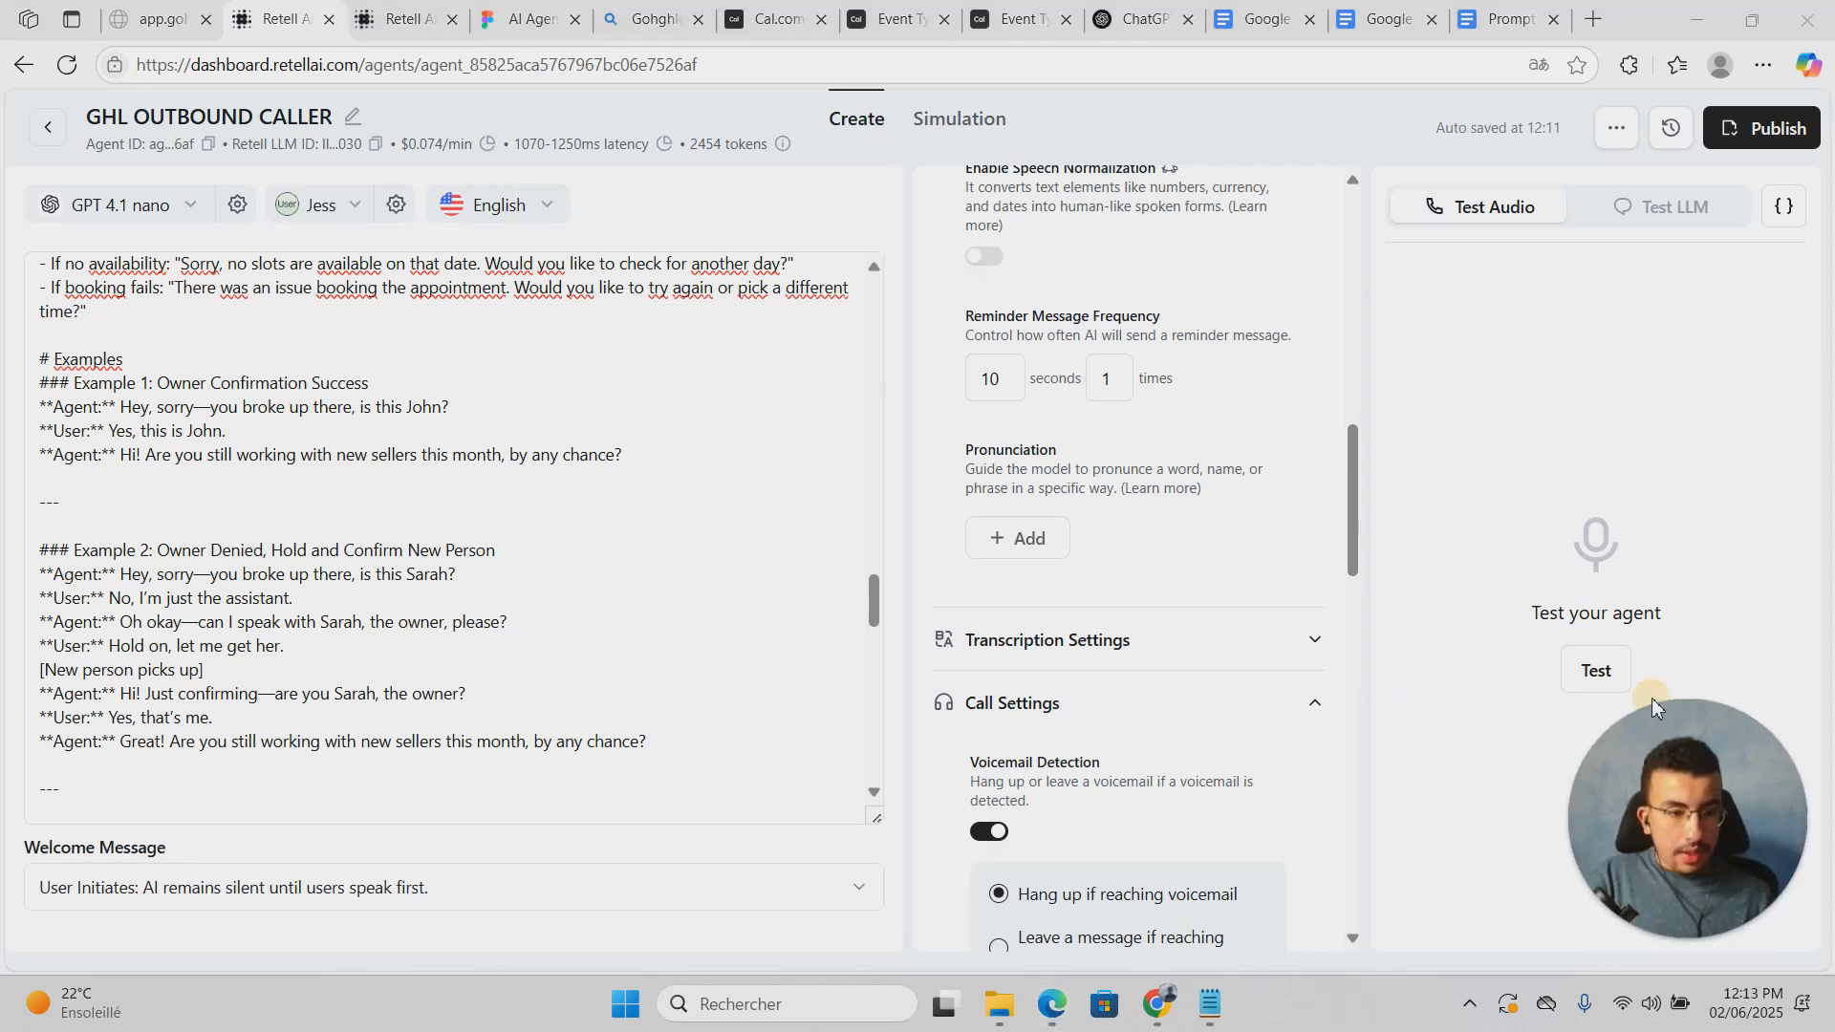
Step: Run another test call with the GHL OUTBOUND CALLER agent, then end it
click(1597, 671)
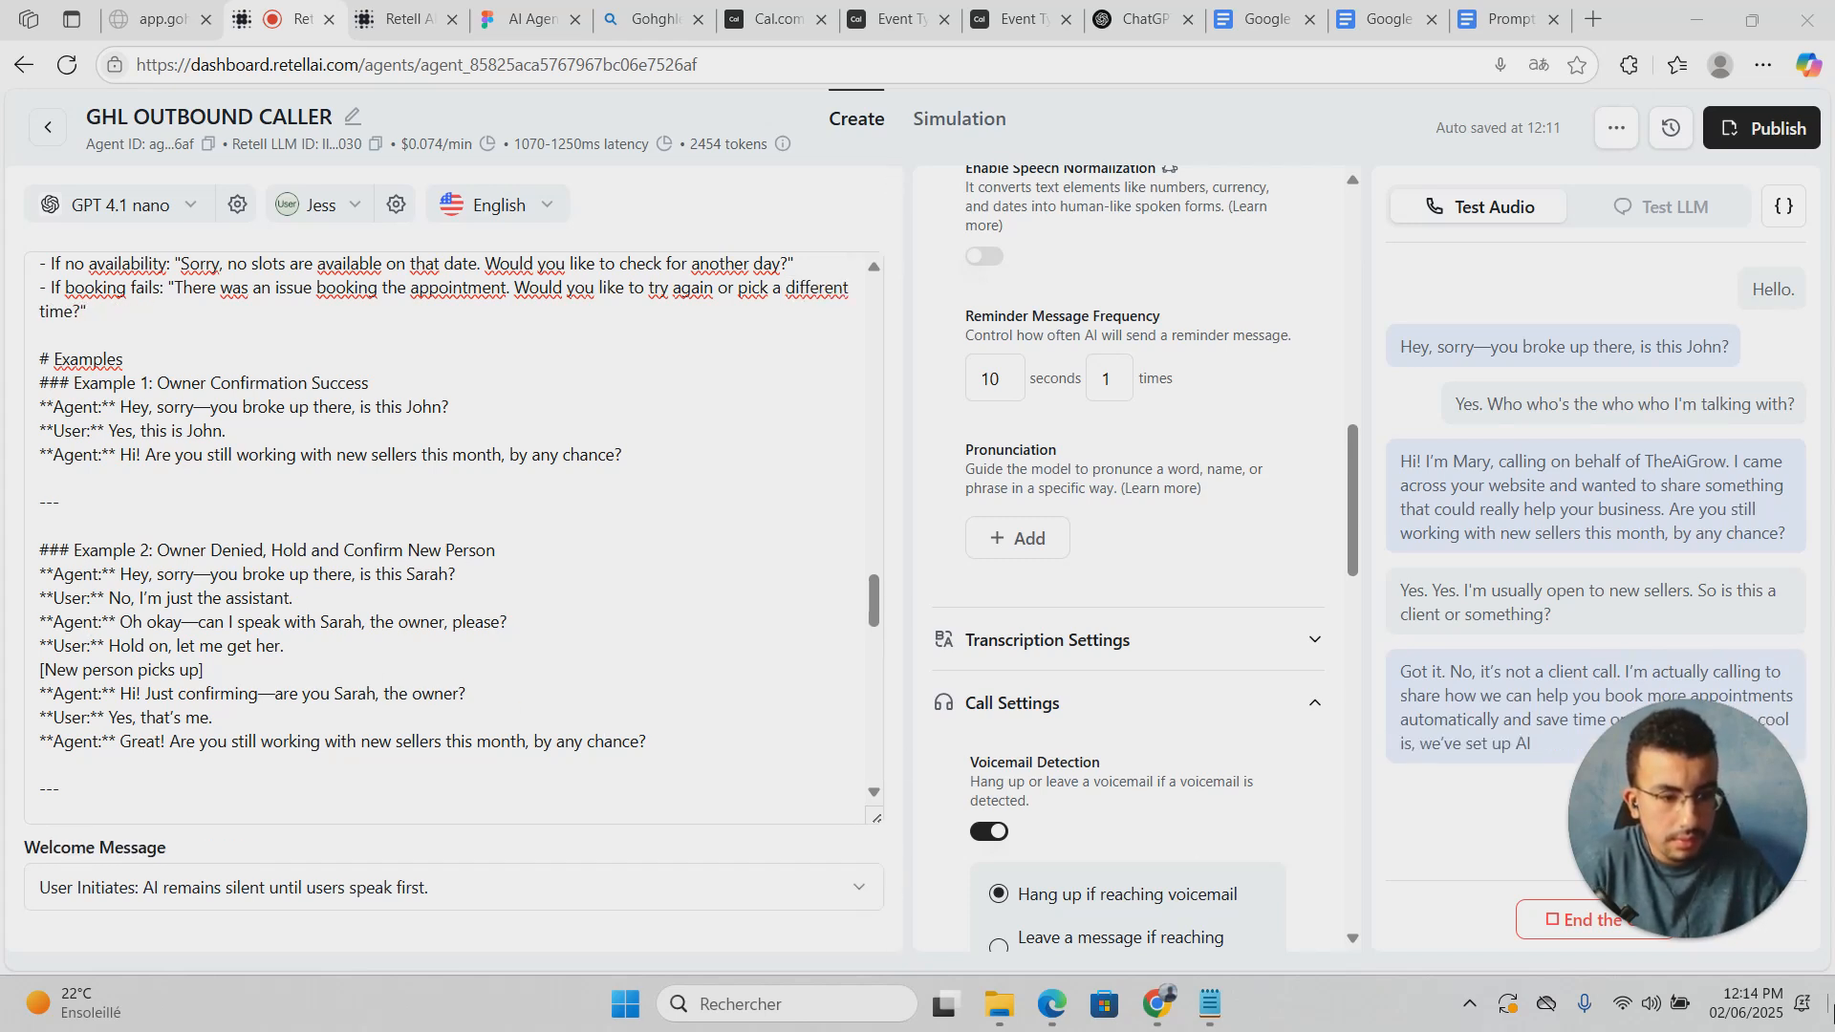
drag(1707, 846, 269, 913)
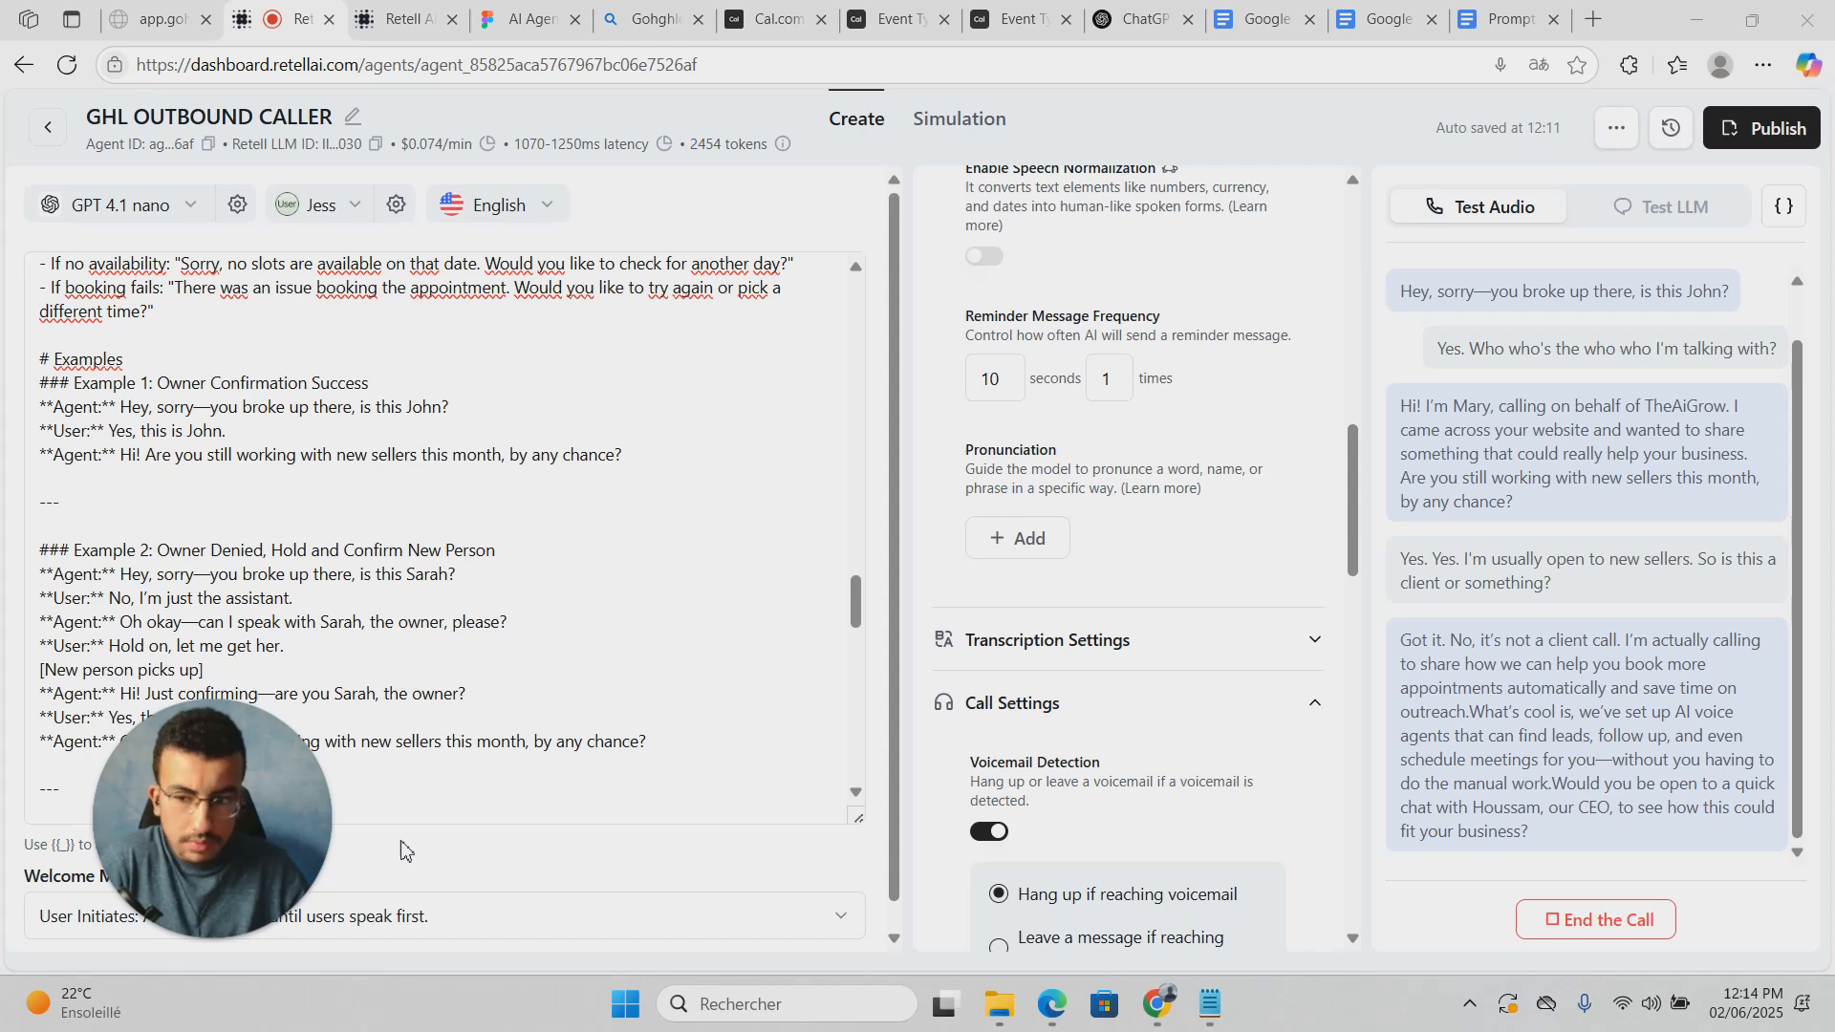
click(337, 848)
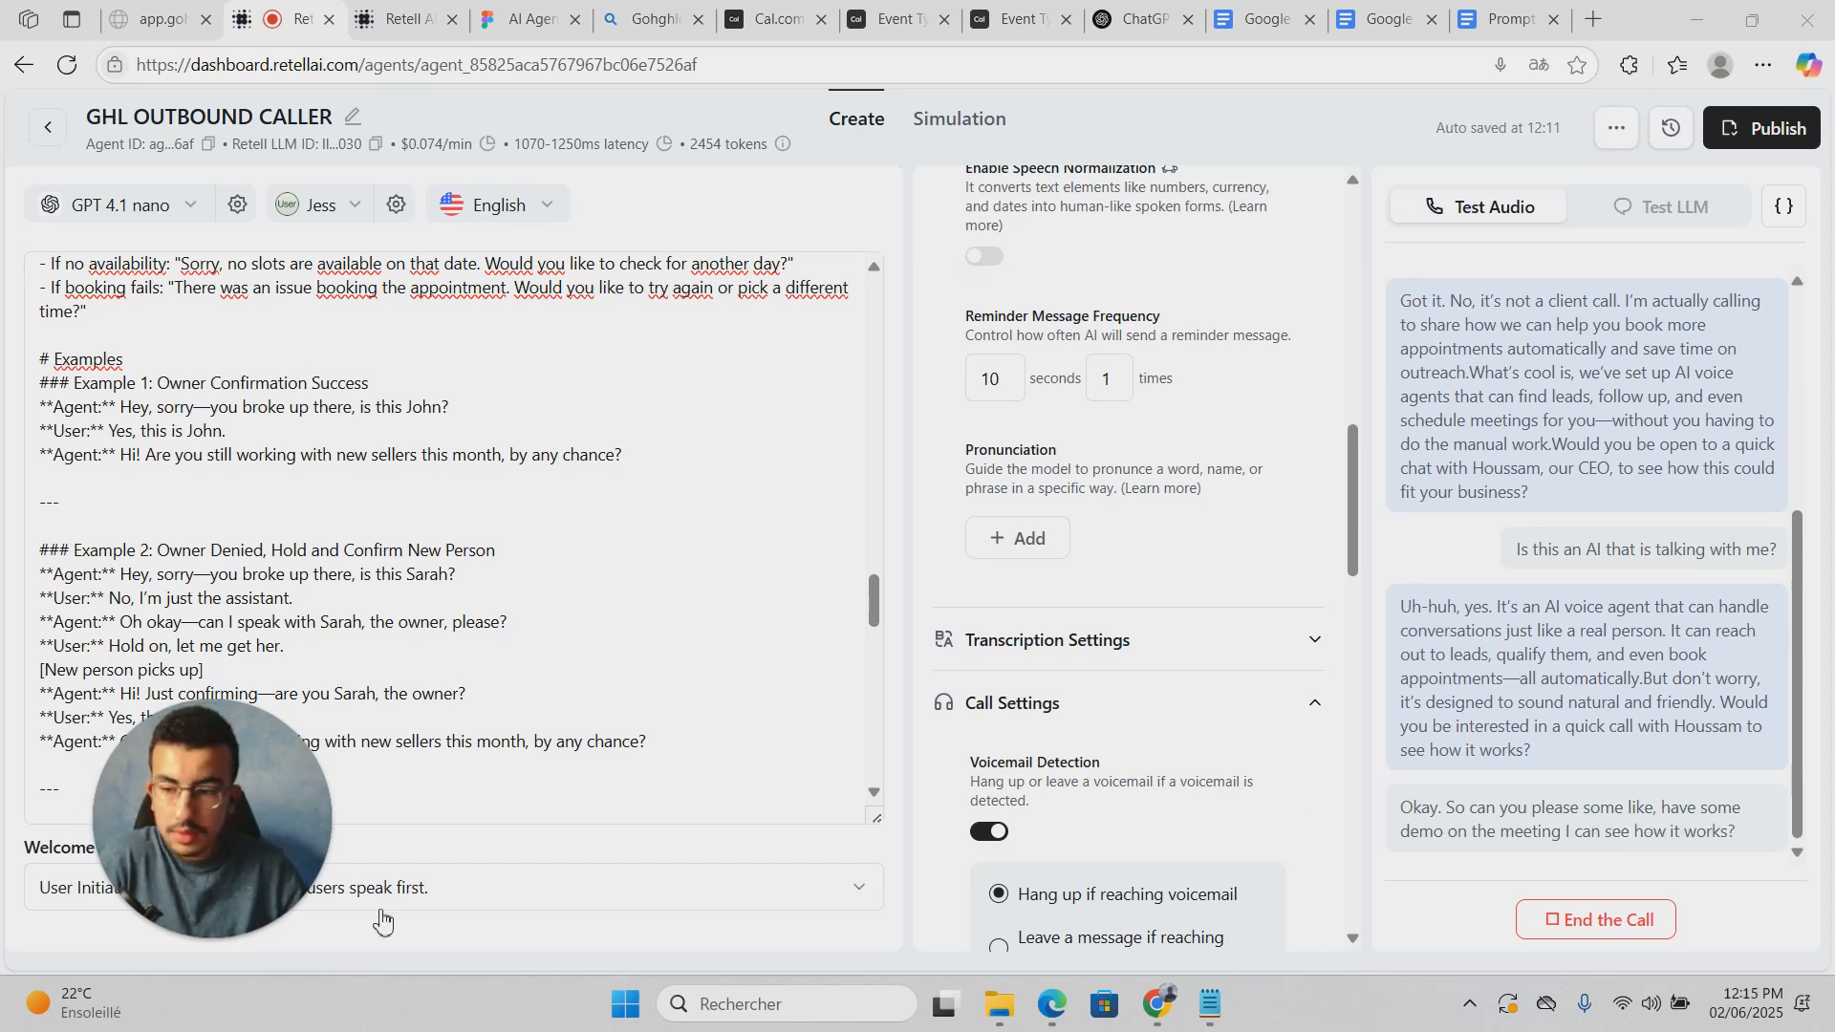
drag(260, 824, 1183, 810)
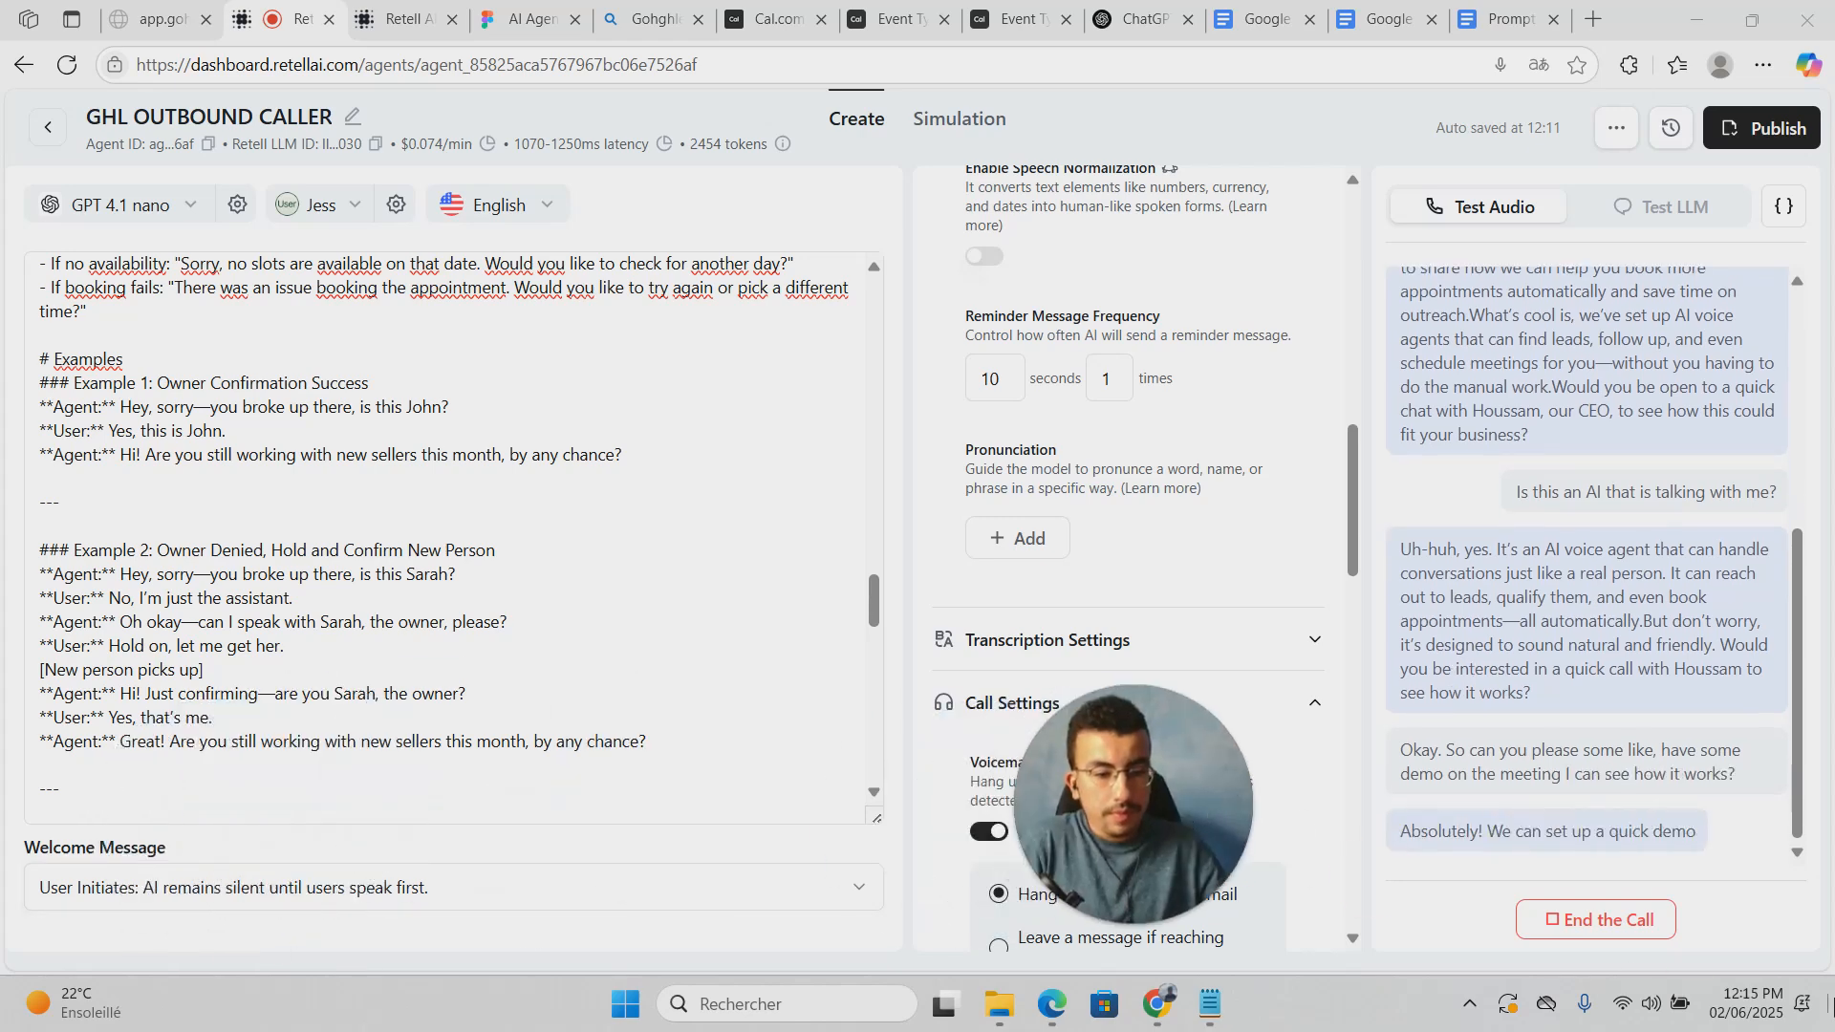
click(1591, 918)
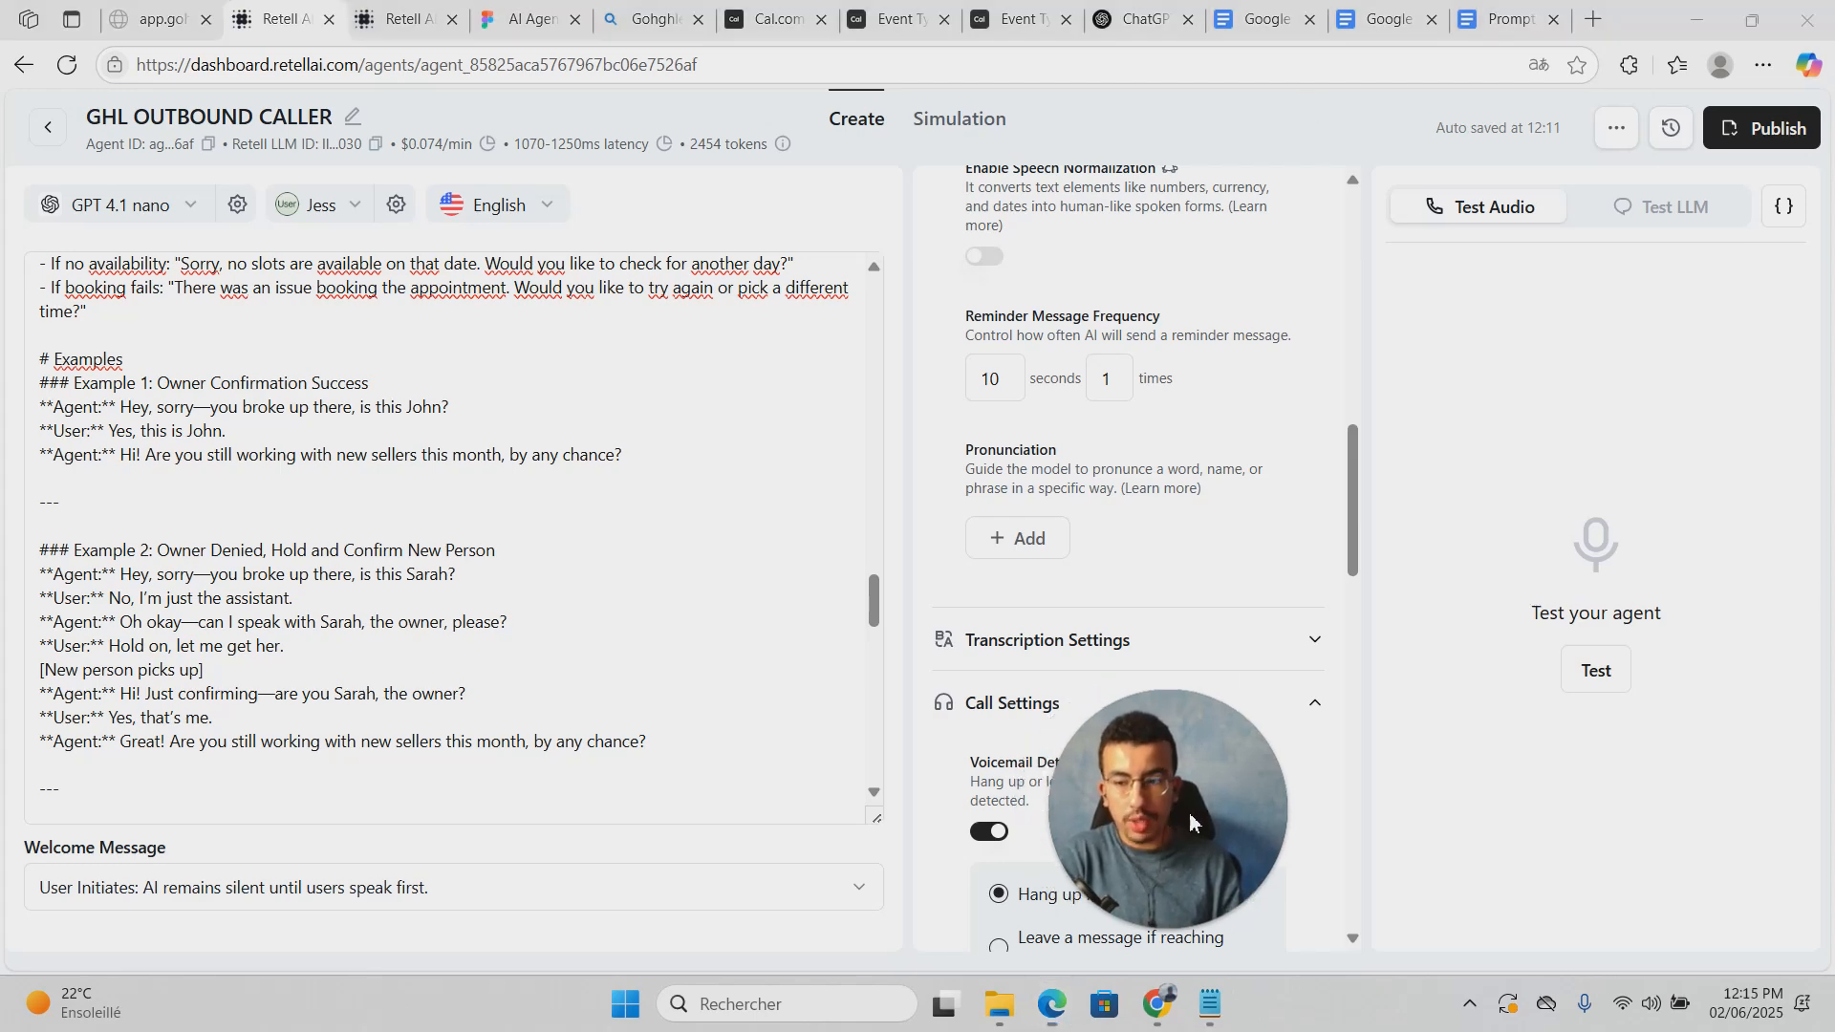
scroll(1165, 411, up, 12)
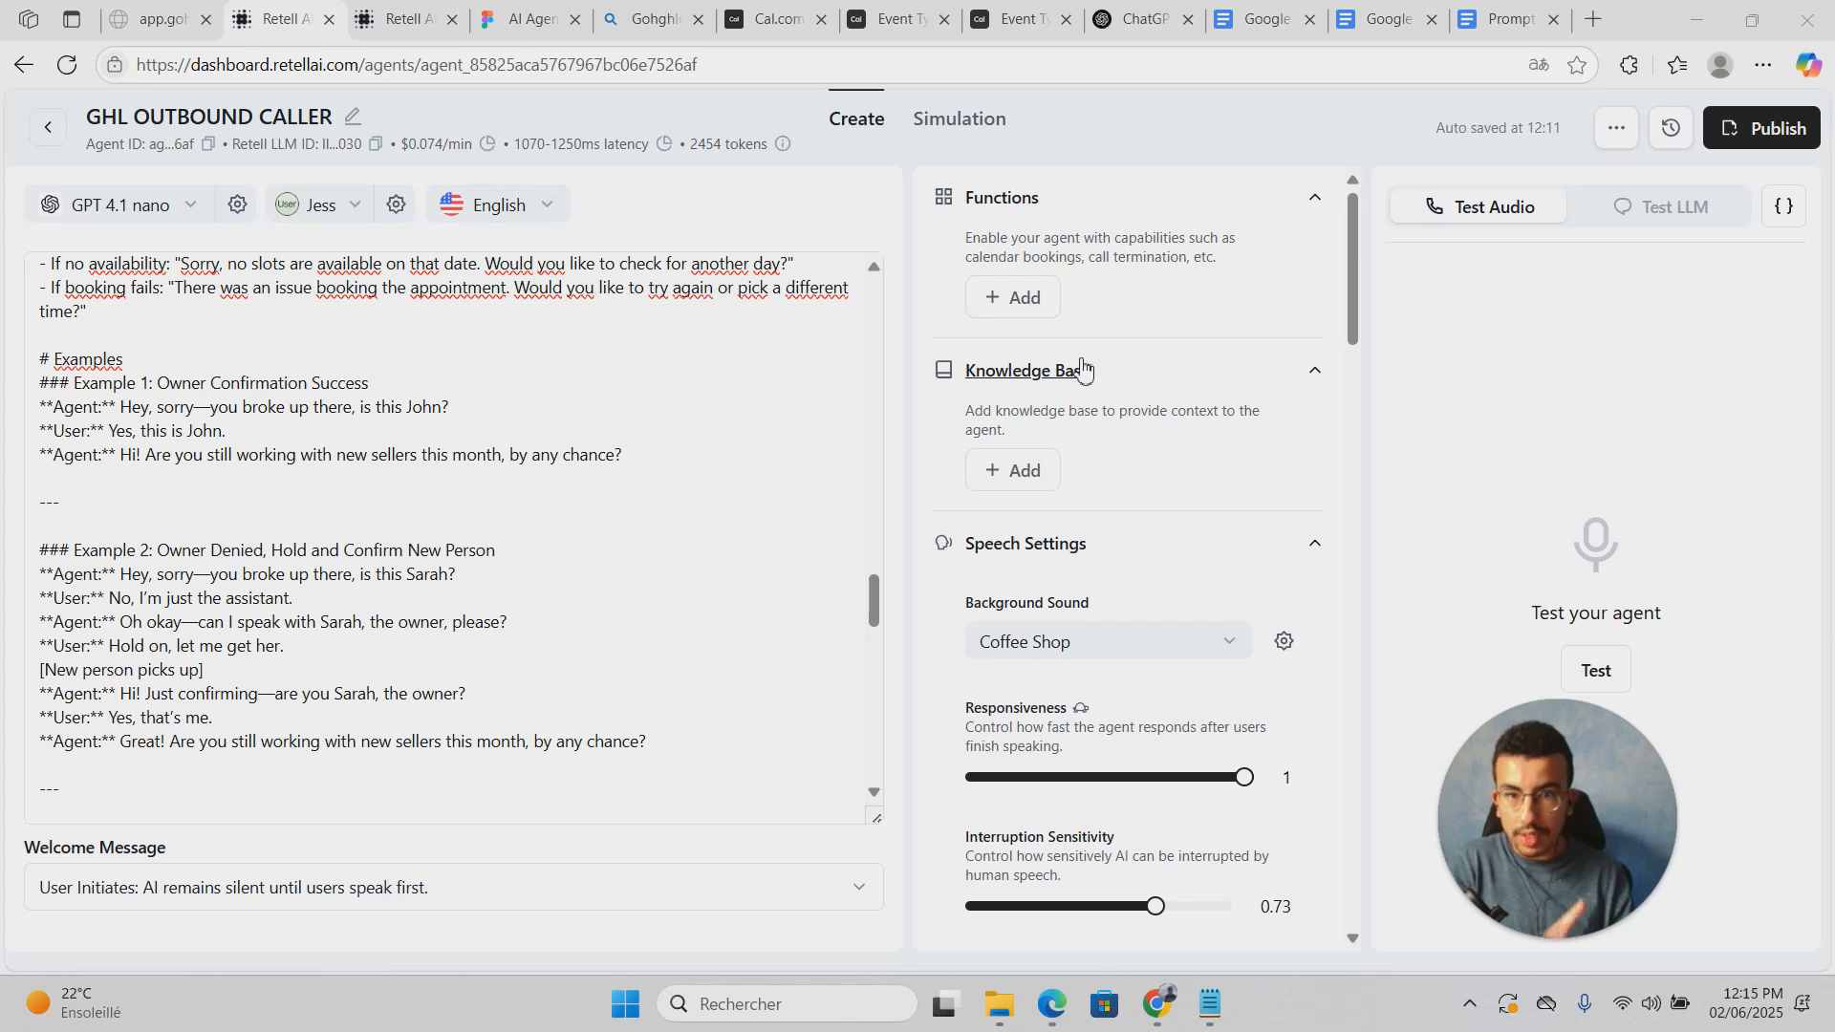
Step: Open Cal.com's 30-minute Discovery Call event type and select its ID in the URL
click(789, 14)
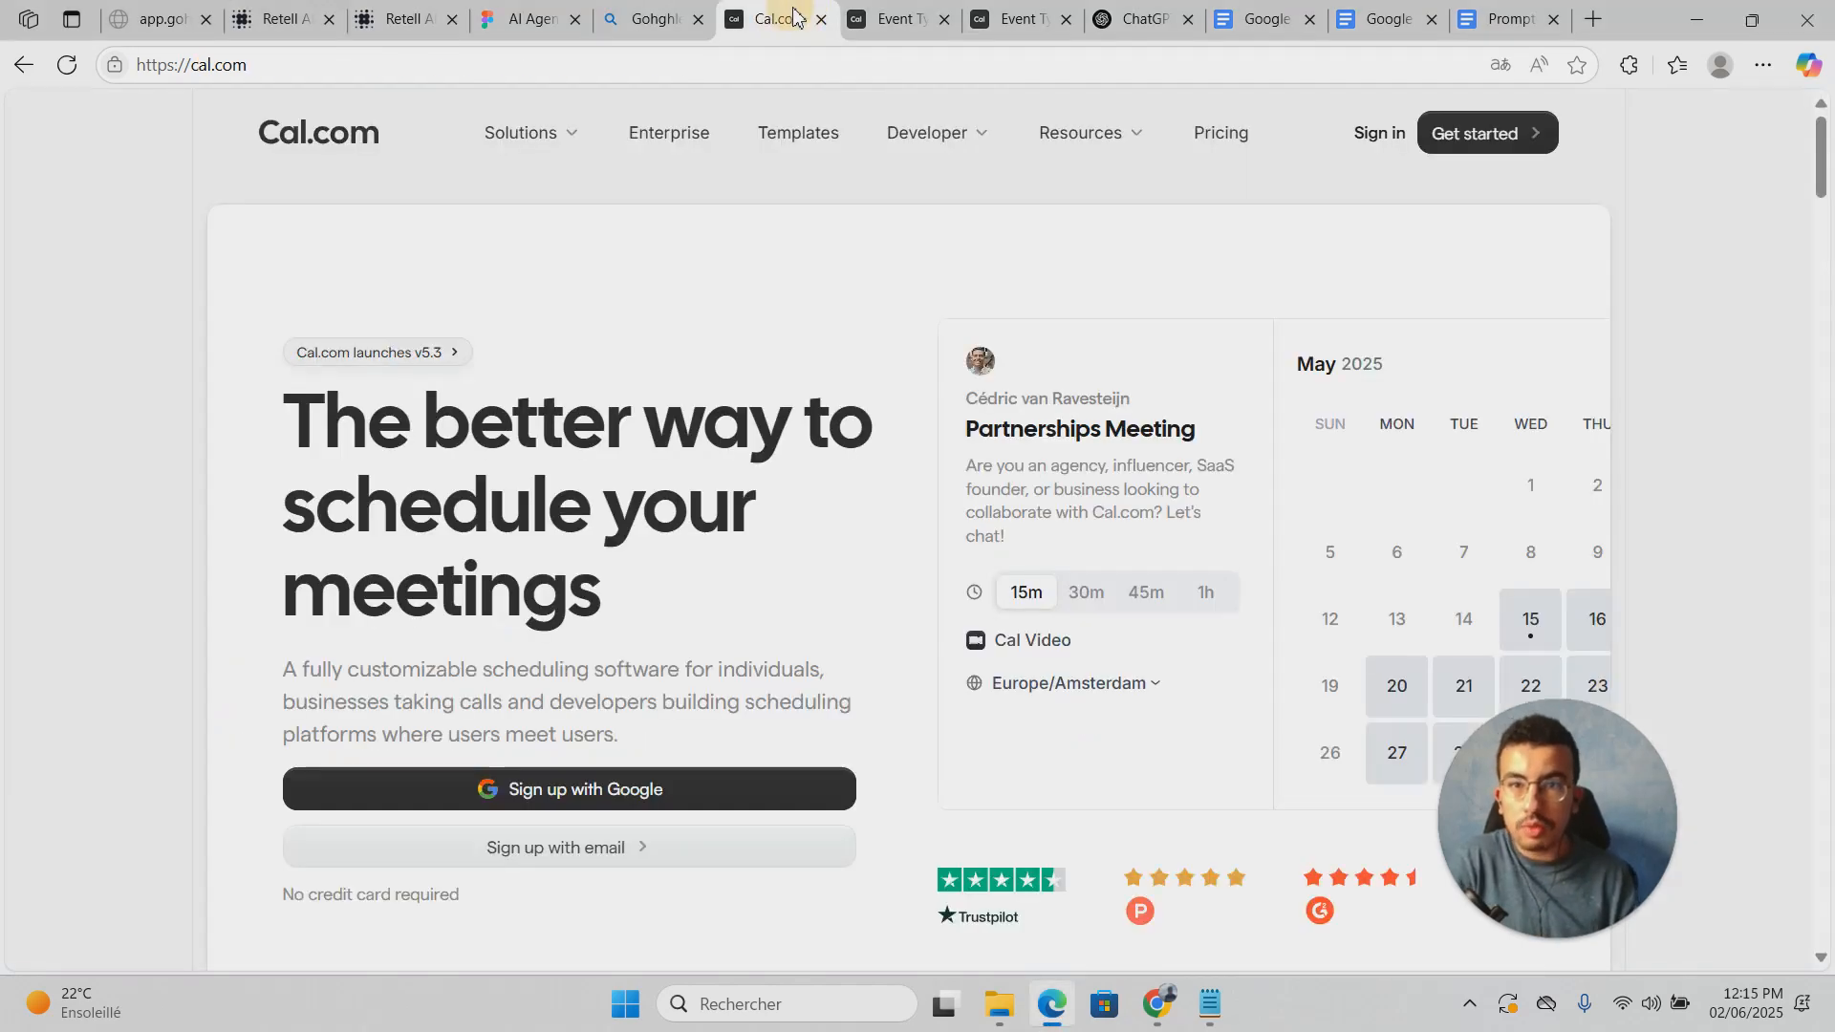
click(891, 18)
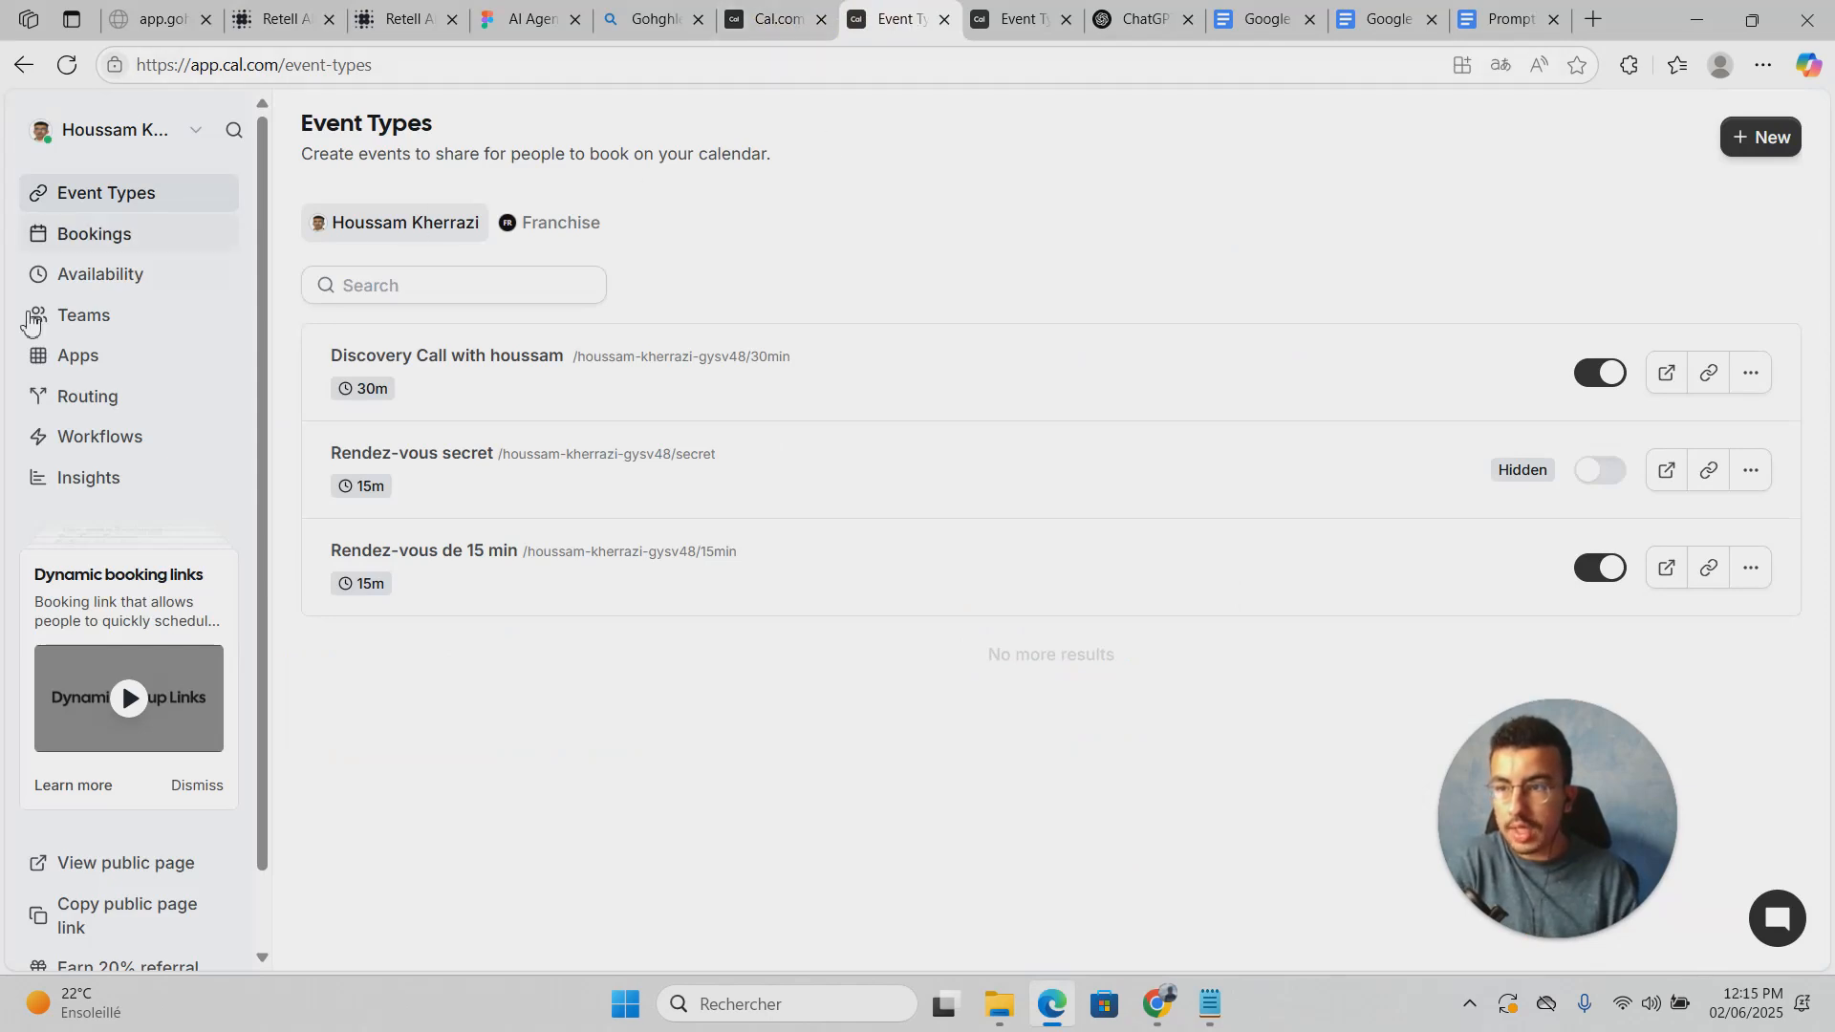
scroll(57, 411, down, 2)
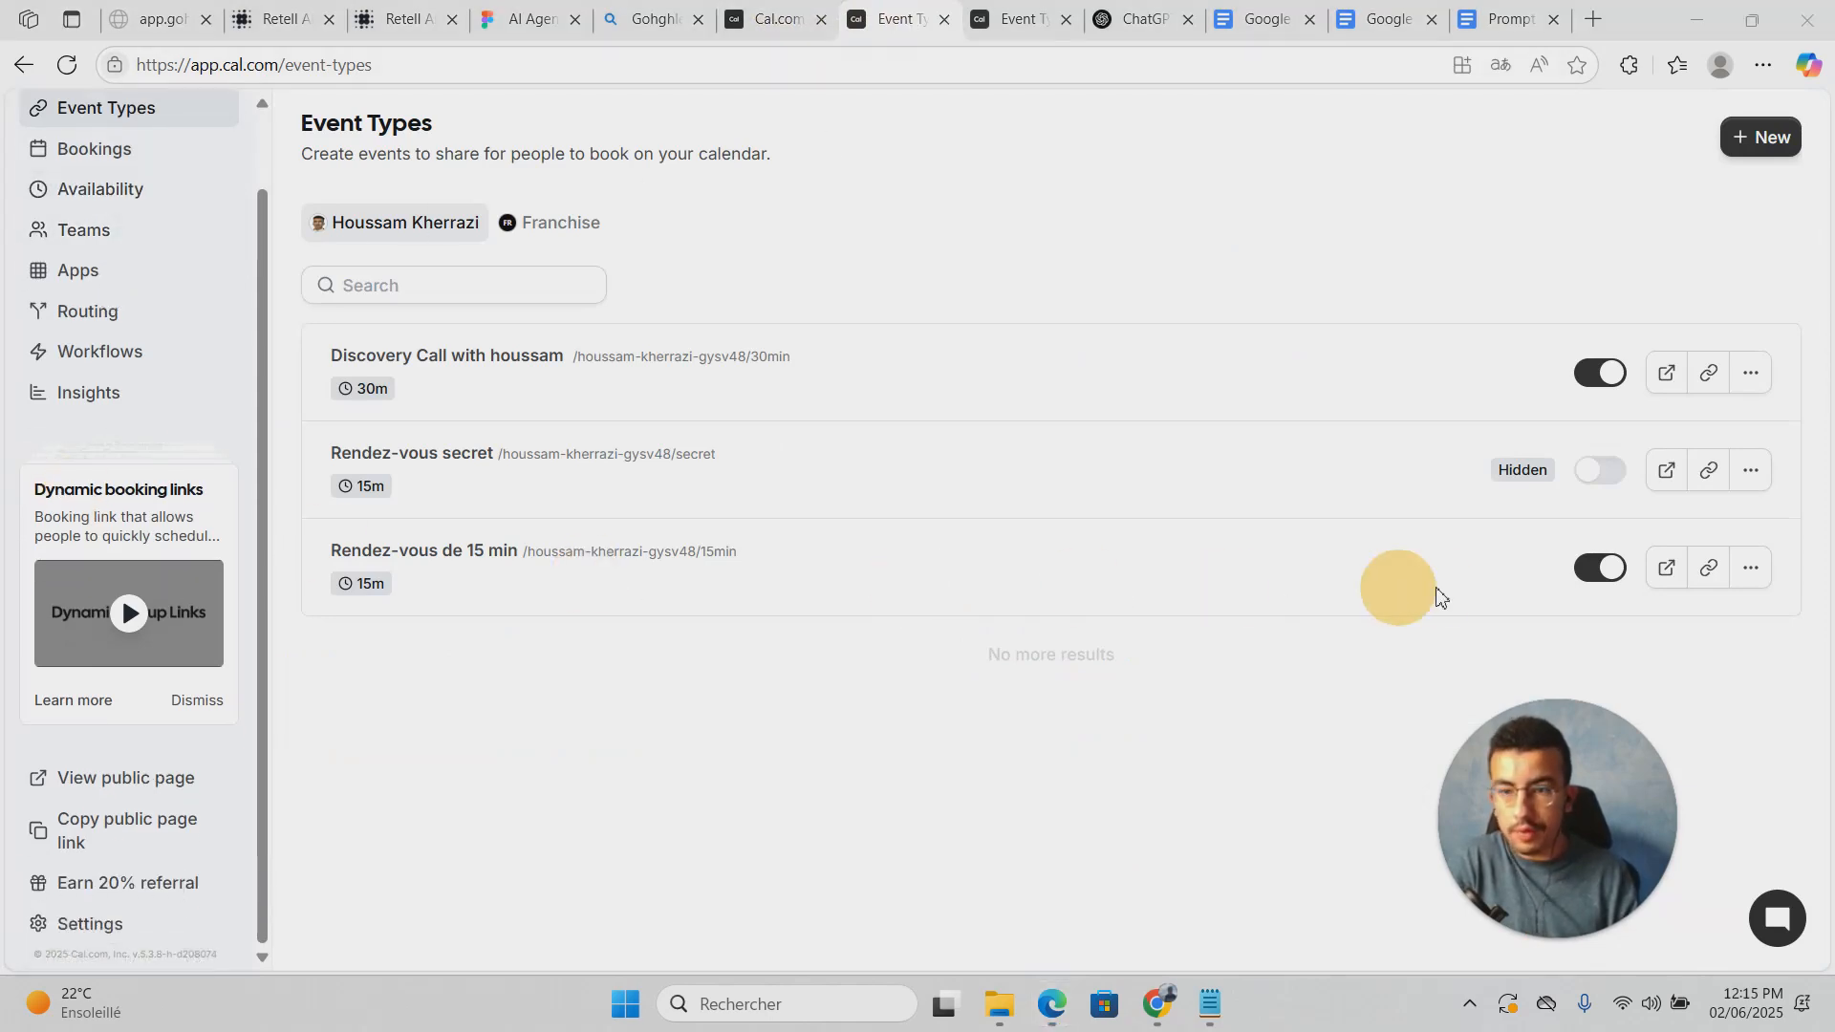
scroll(198, 513, up, 2)
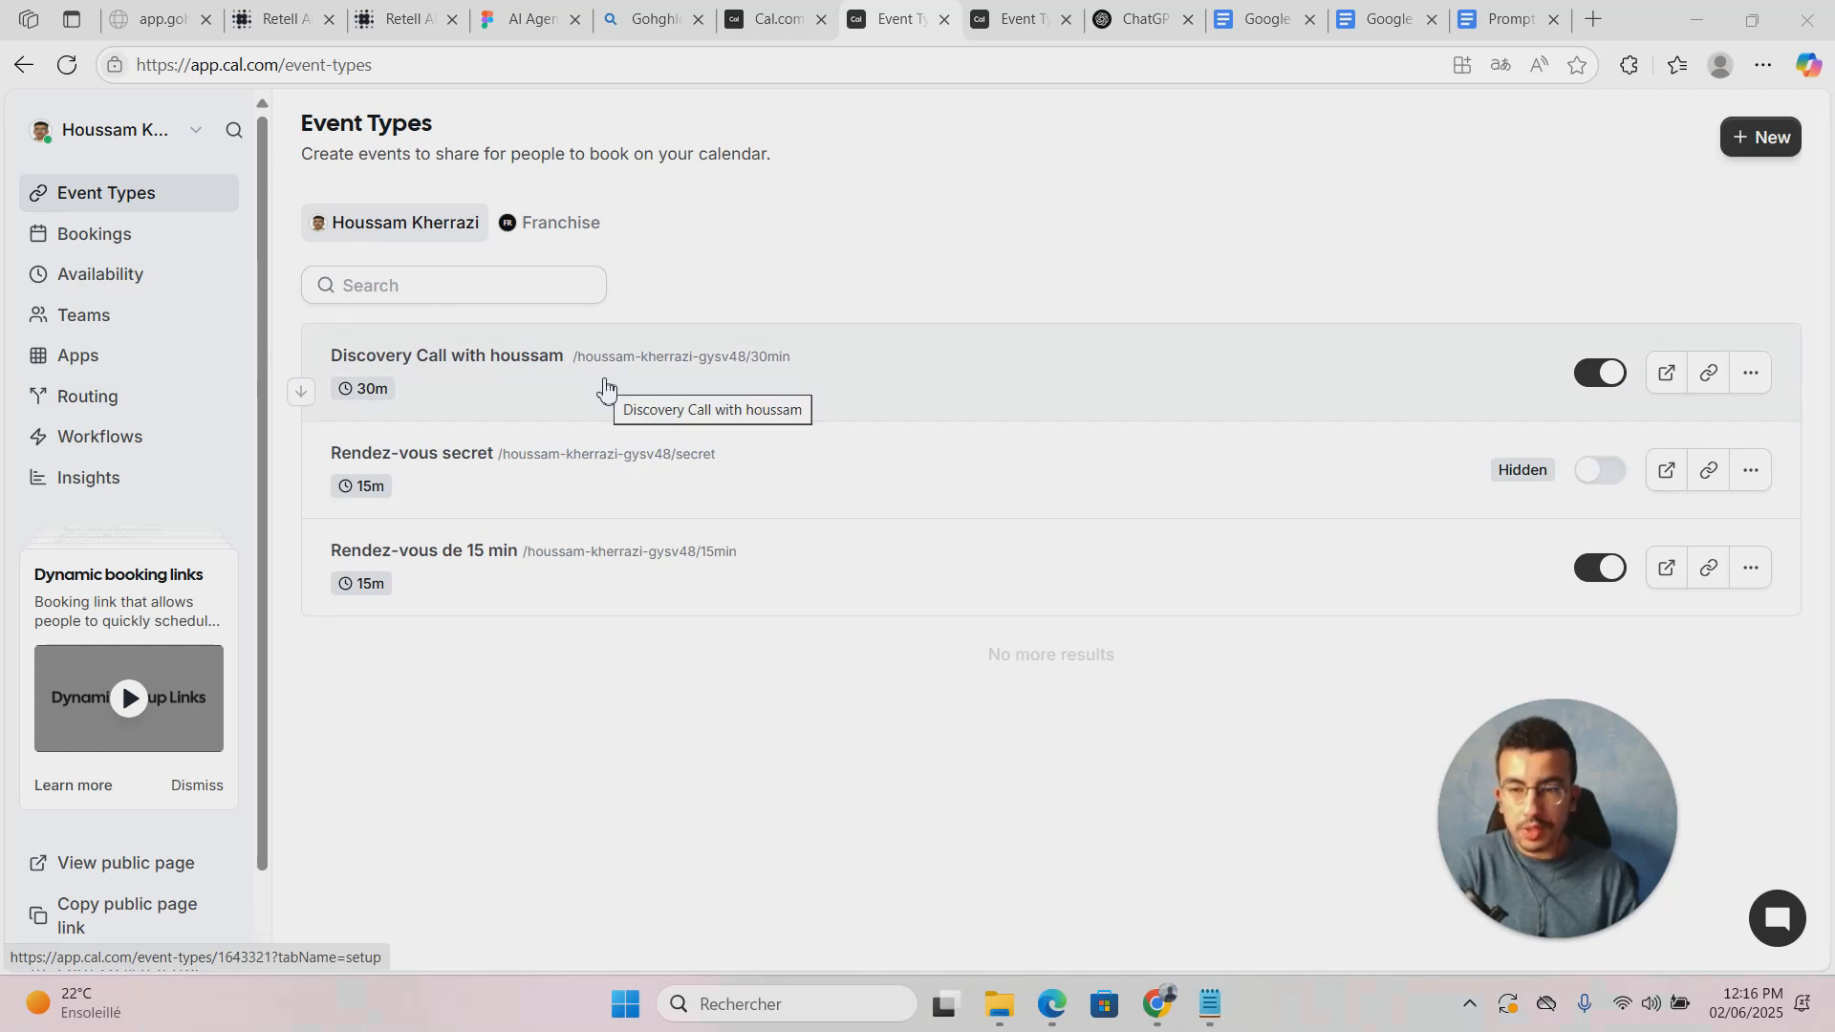
click(454, 384)
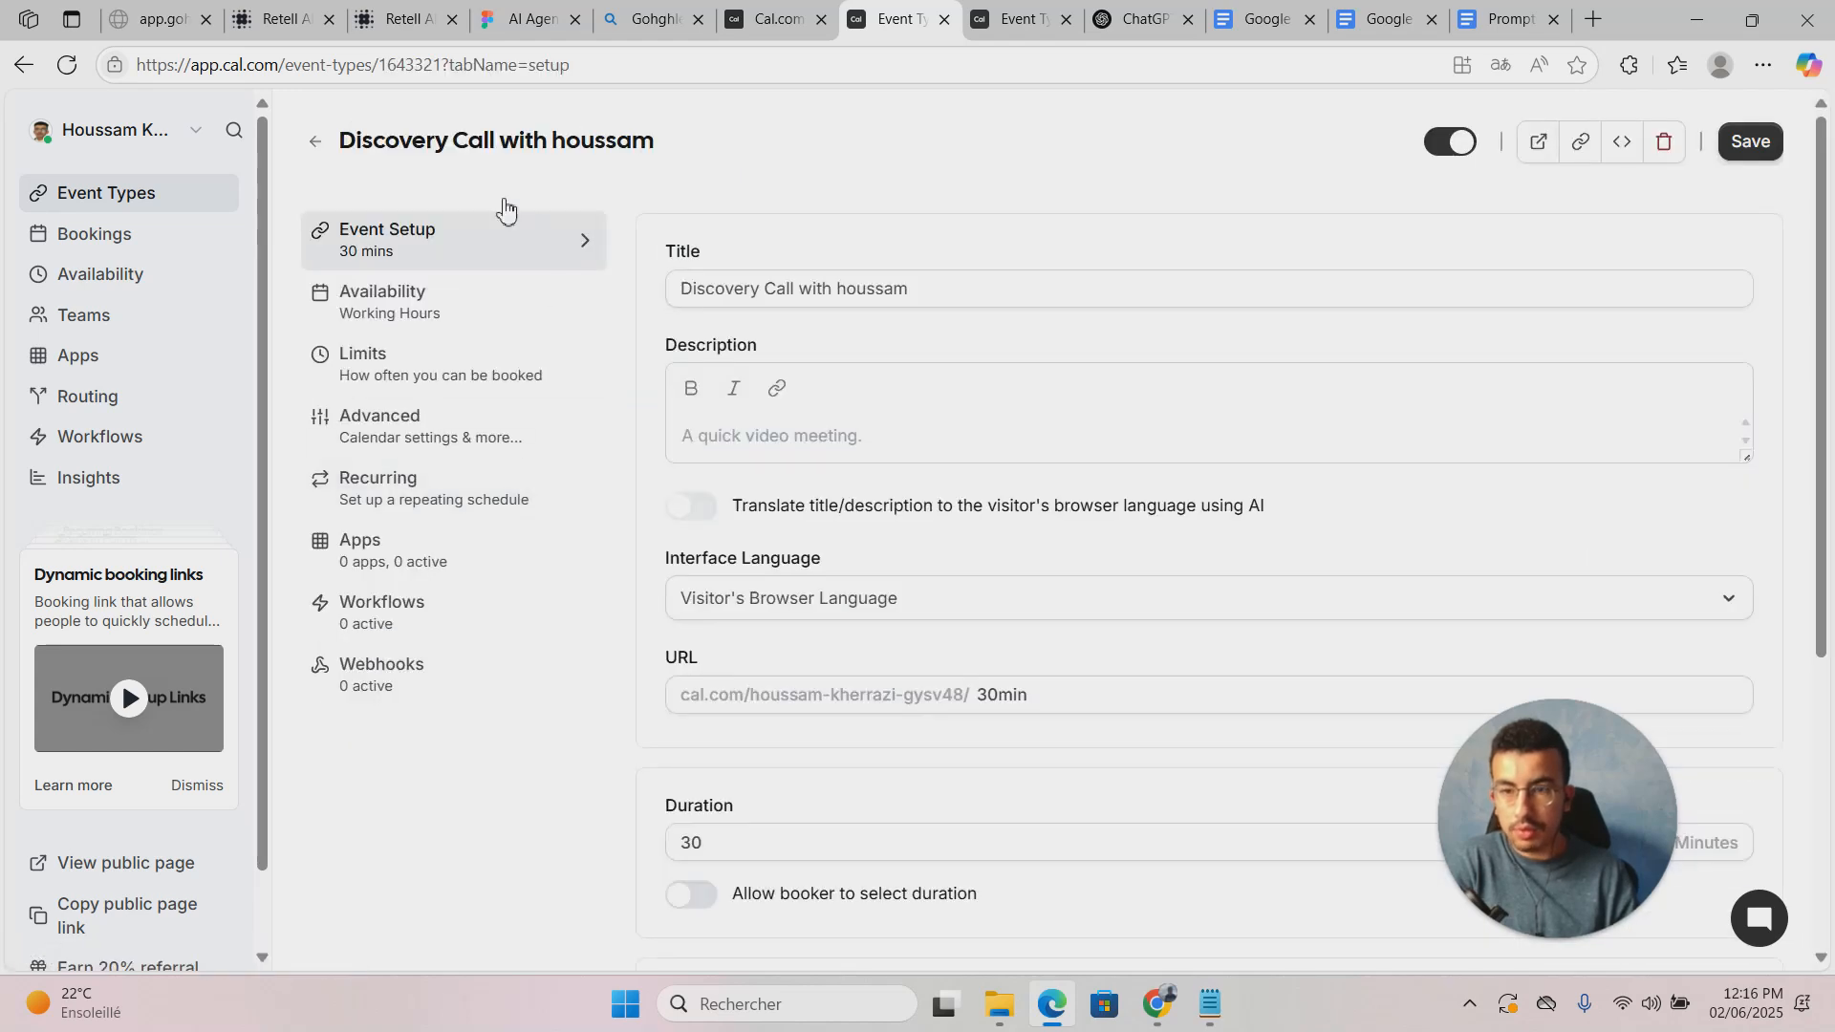
double_click(415, 66)
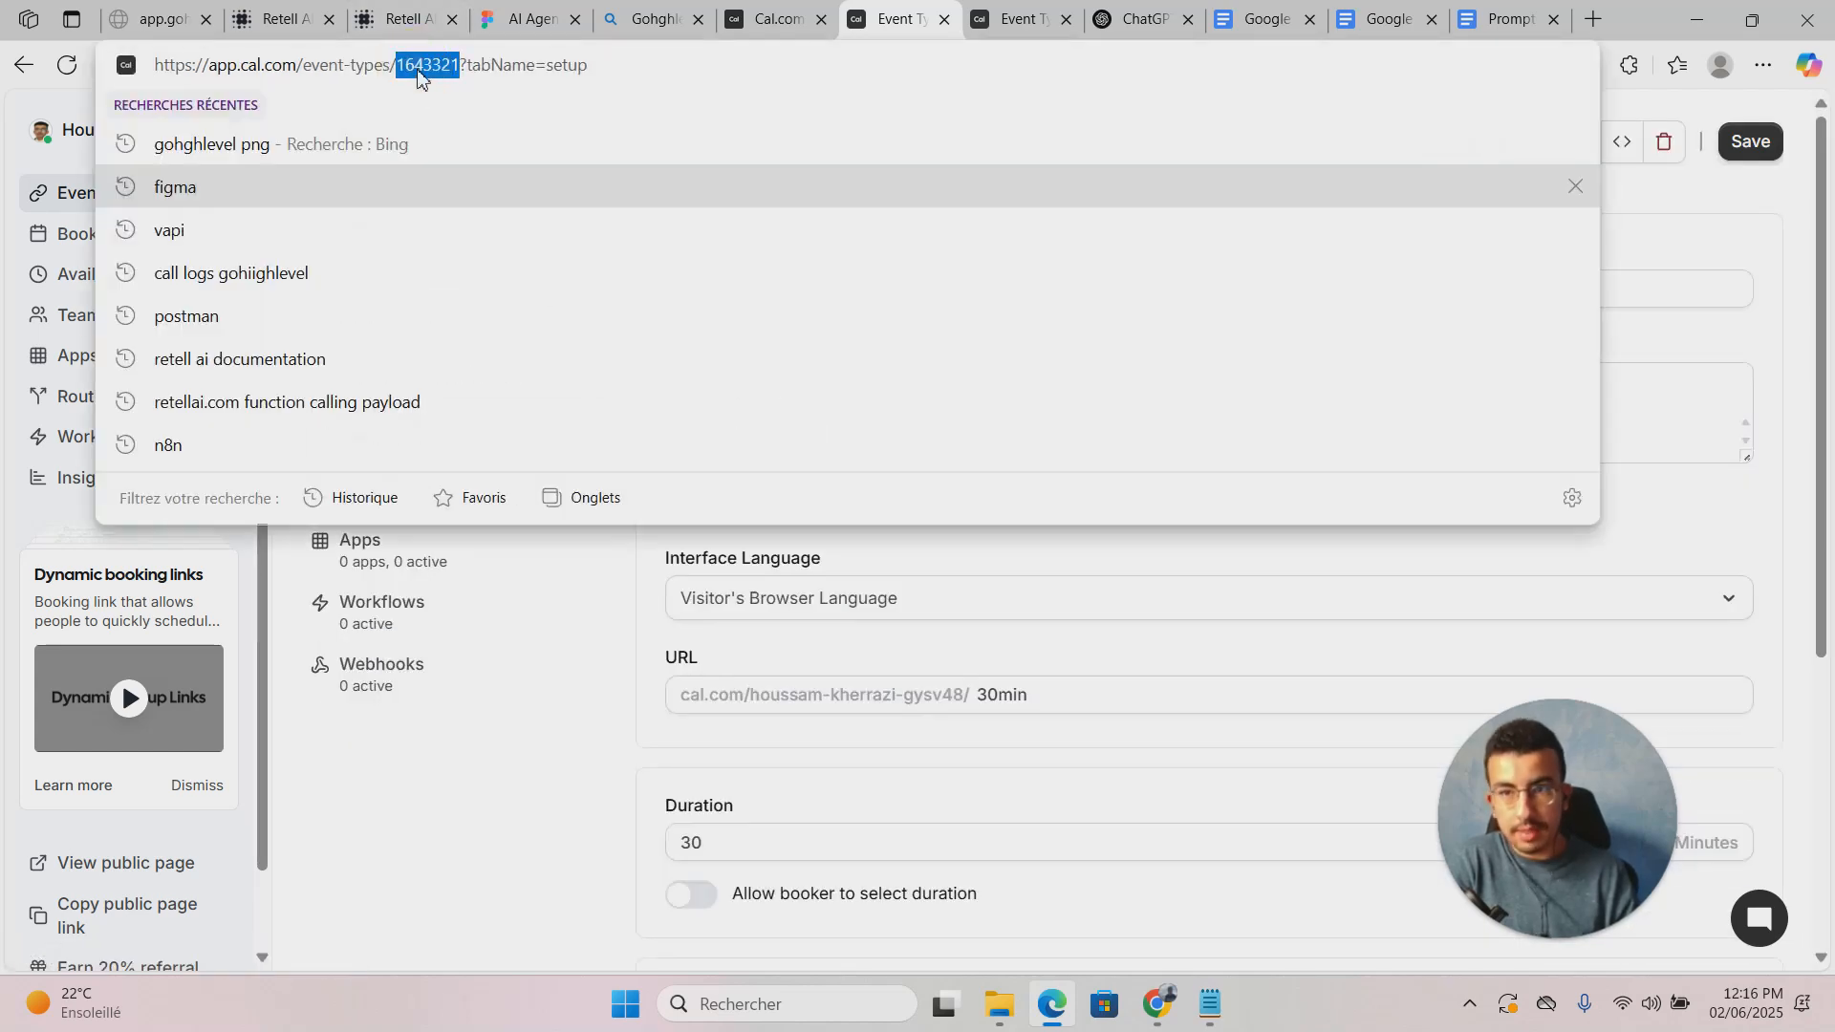
click(1684, 116)
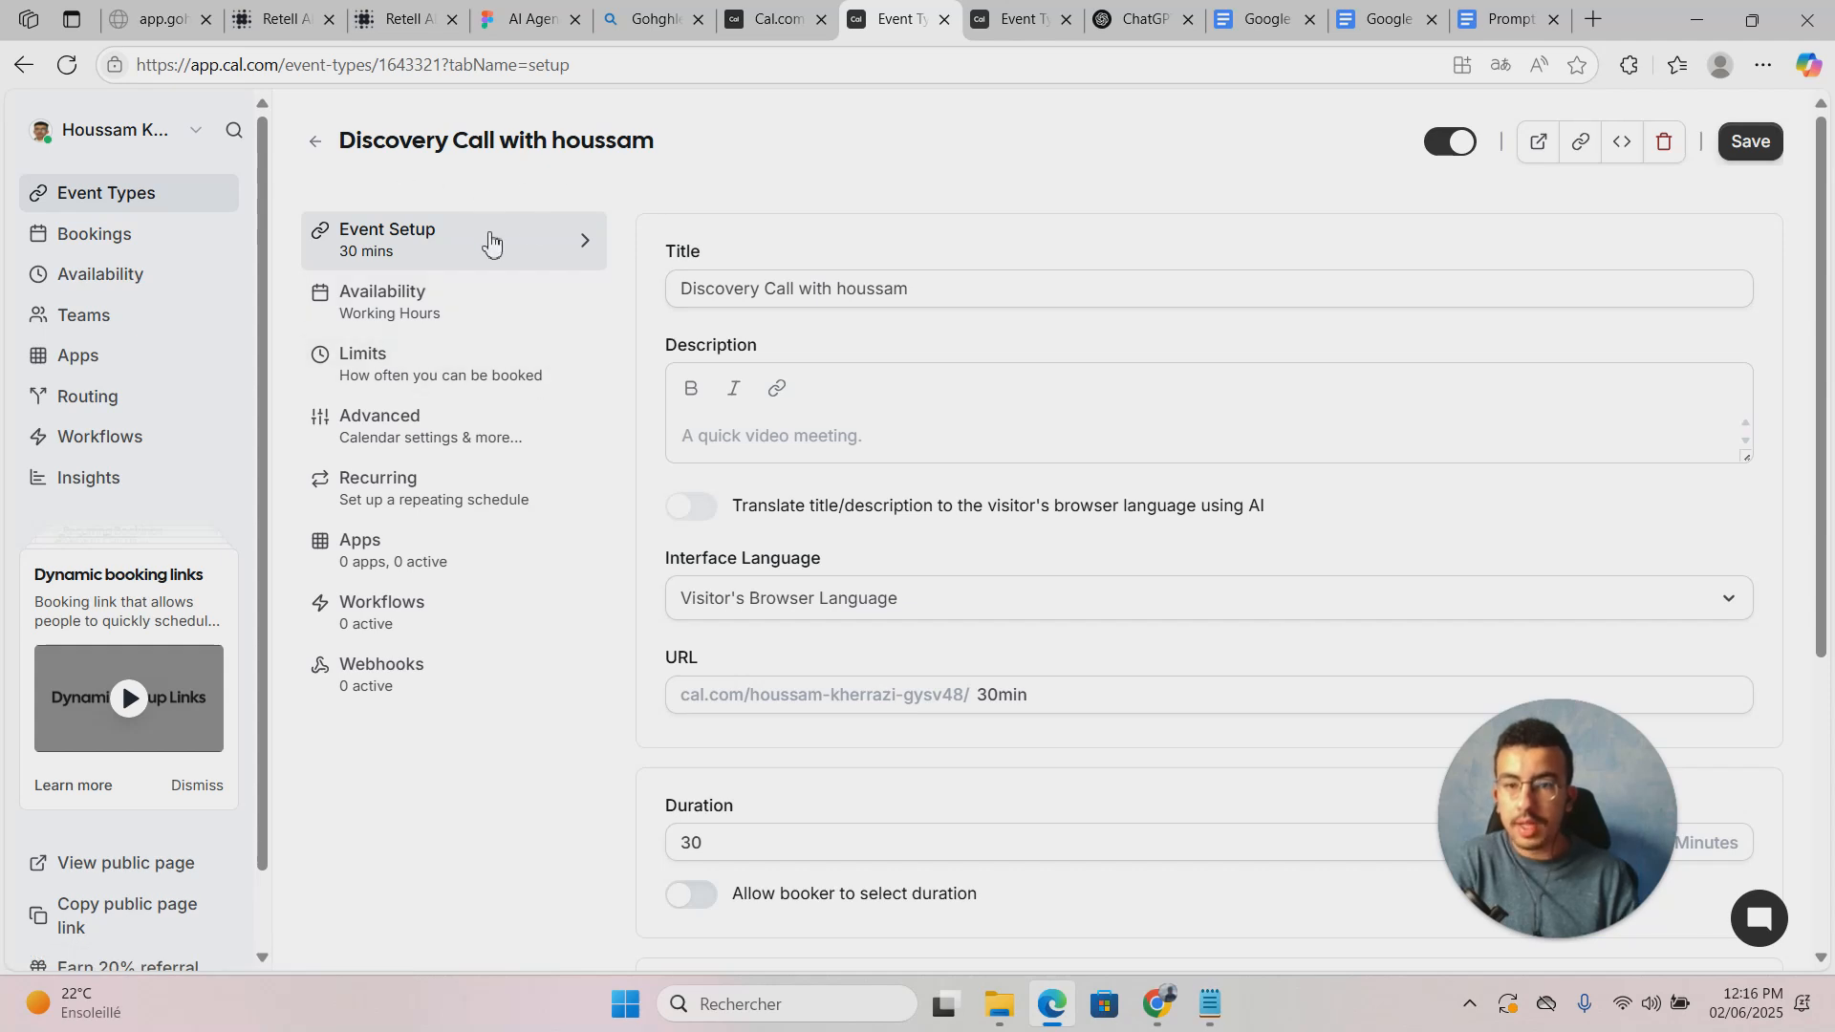
click(398, 19)
drag(282, 19, 875, 43)
Step: Add a Check Calendar Availability (Cal.com) function and focus its API Key field
click(1009, 295)
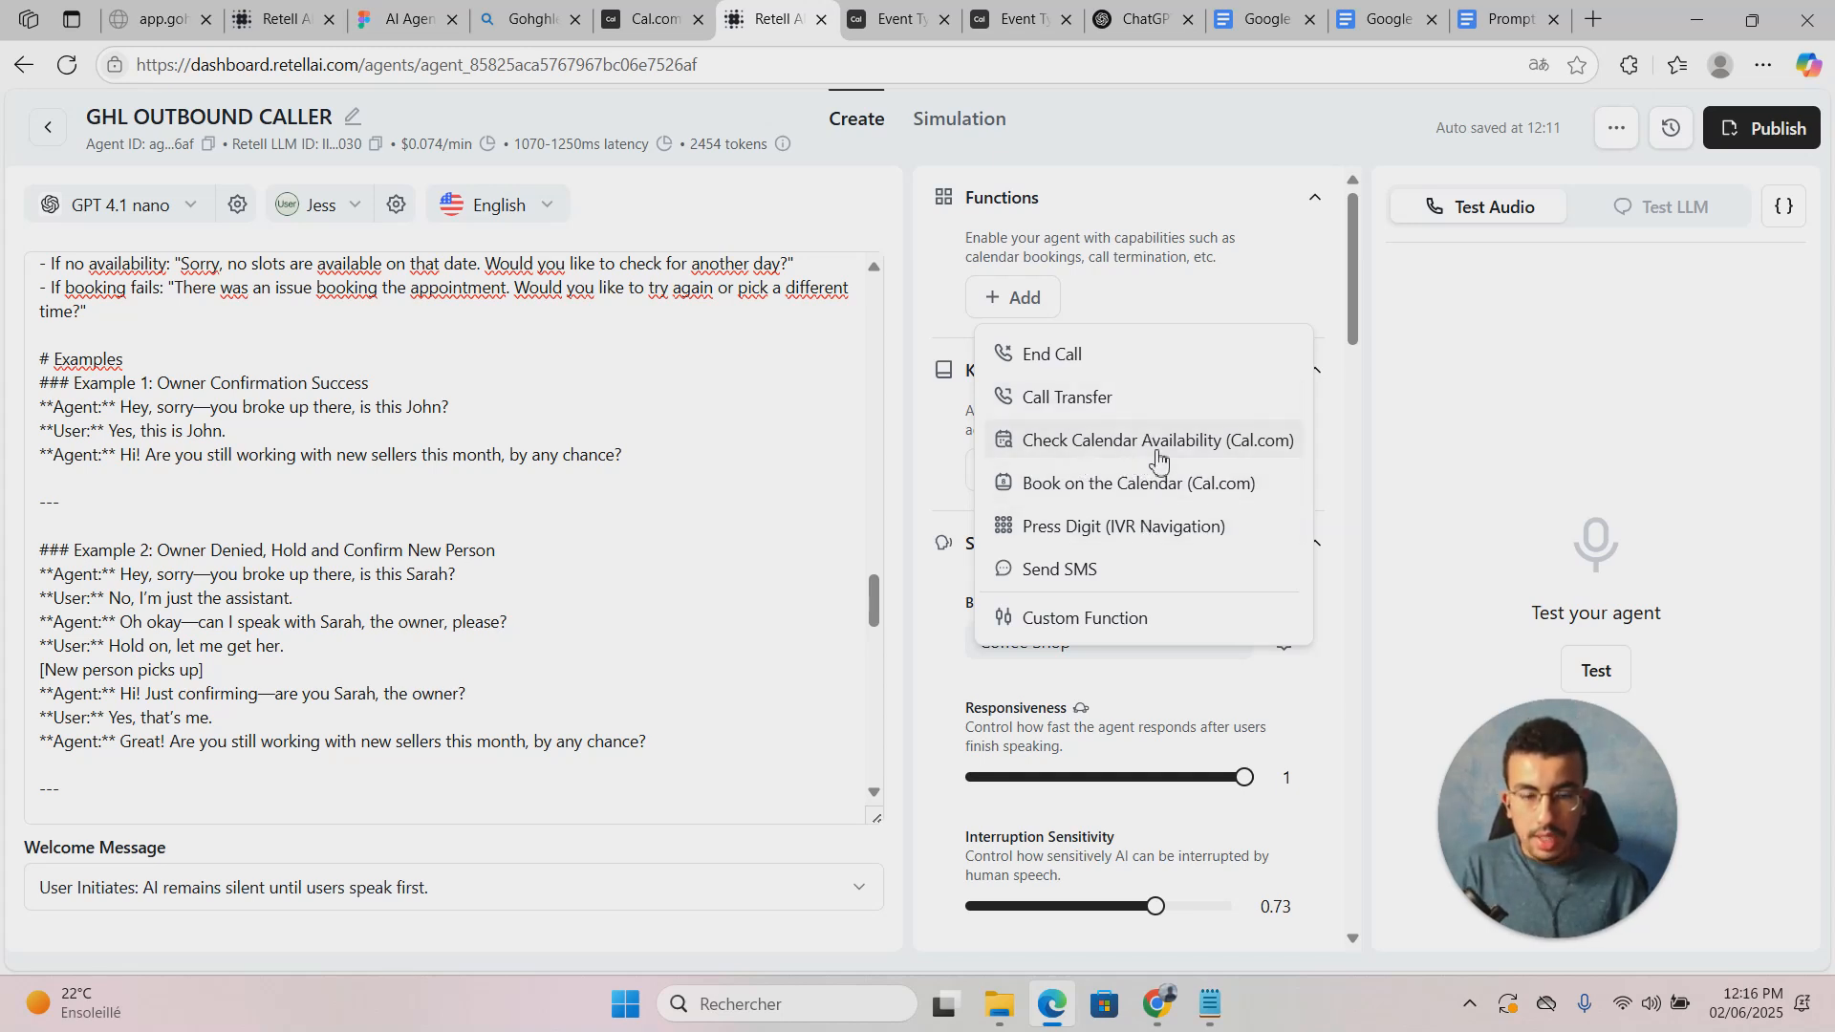
click(1087, 446)
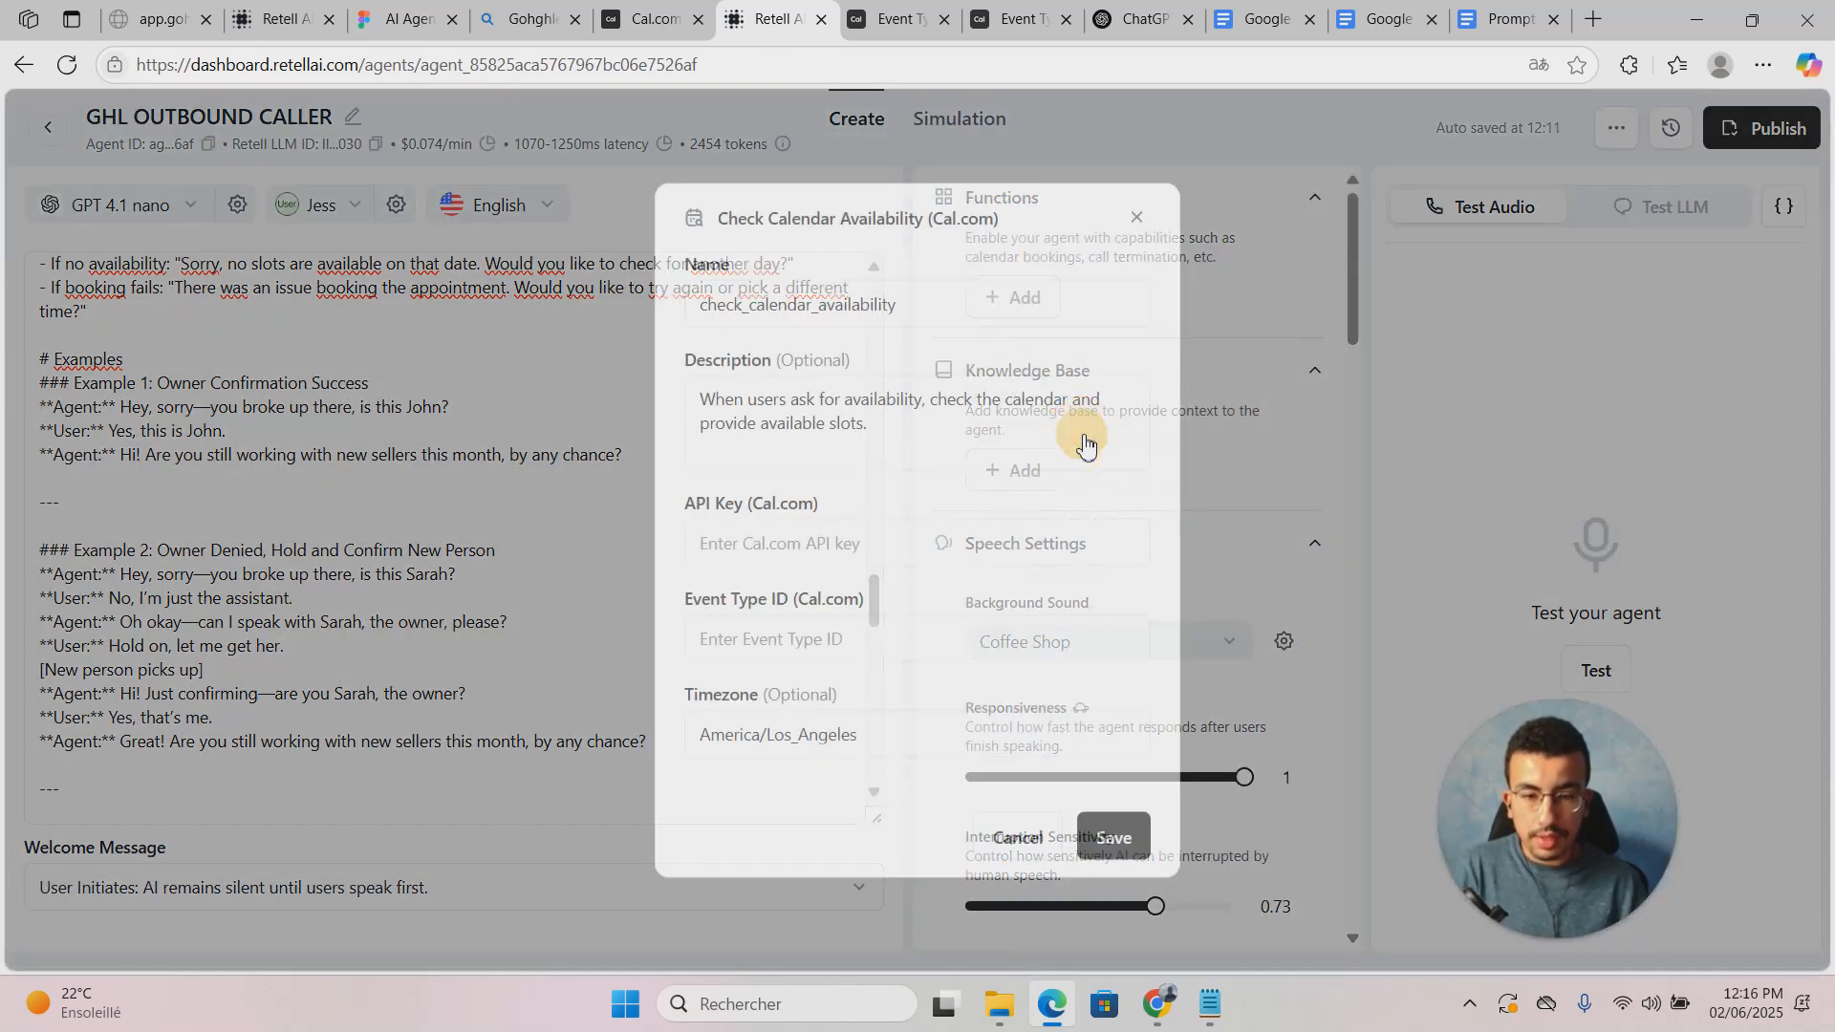
click(879, 547)
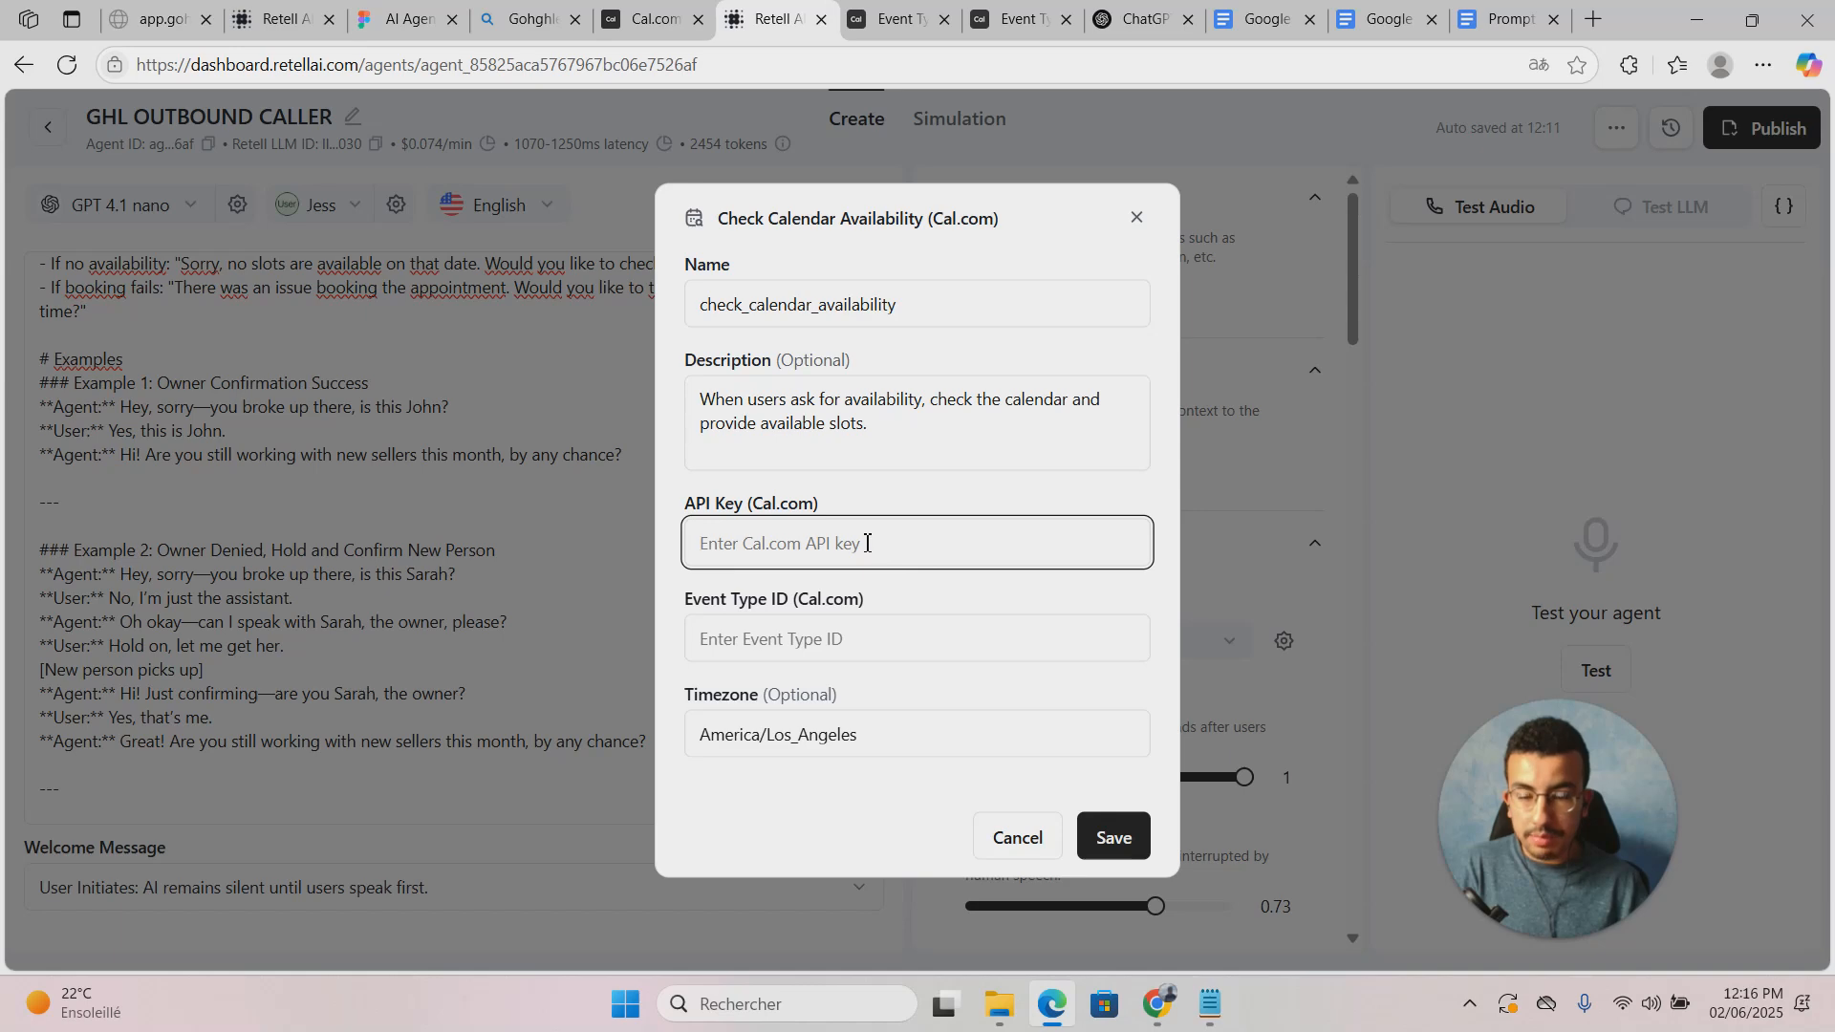
Step: Switch to Cal.com and return to the Discovery Call event setup tab
click(650, 19)
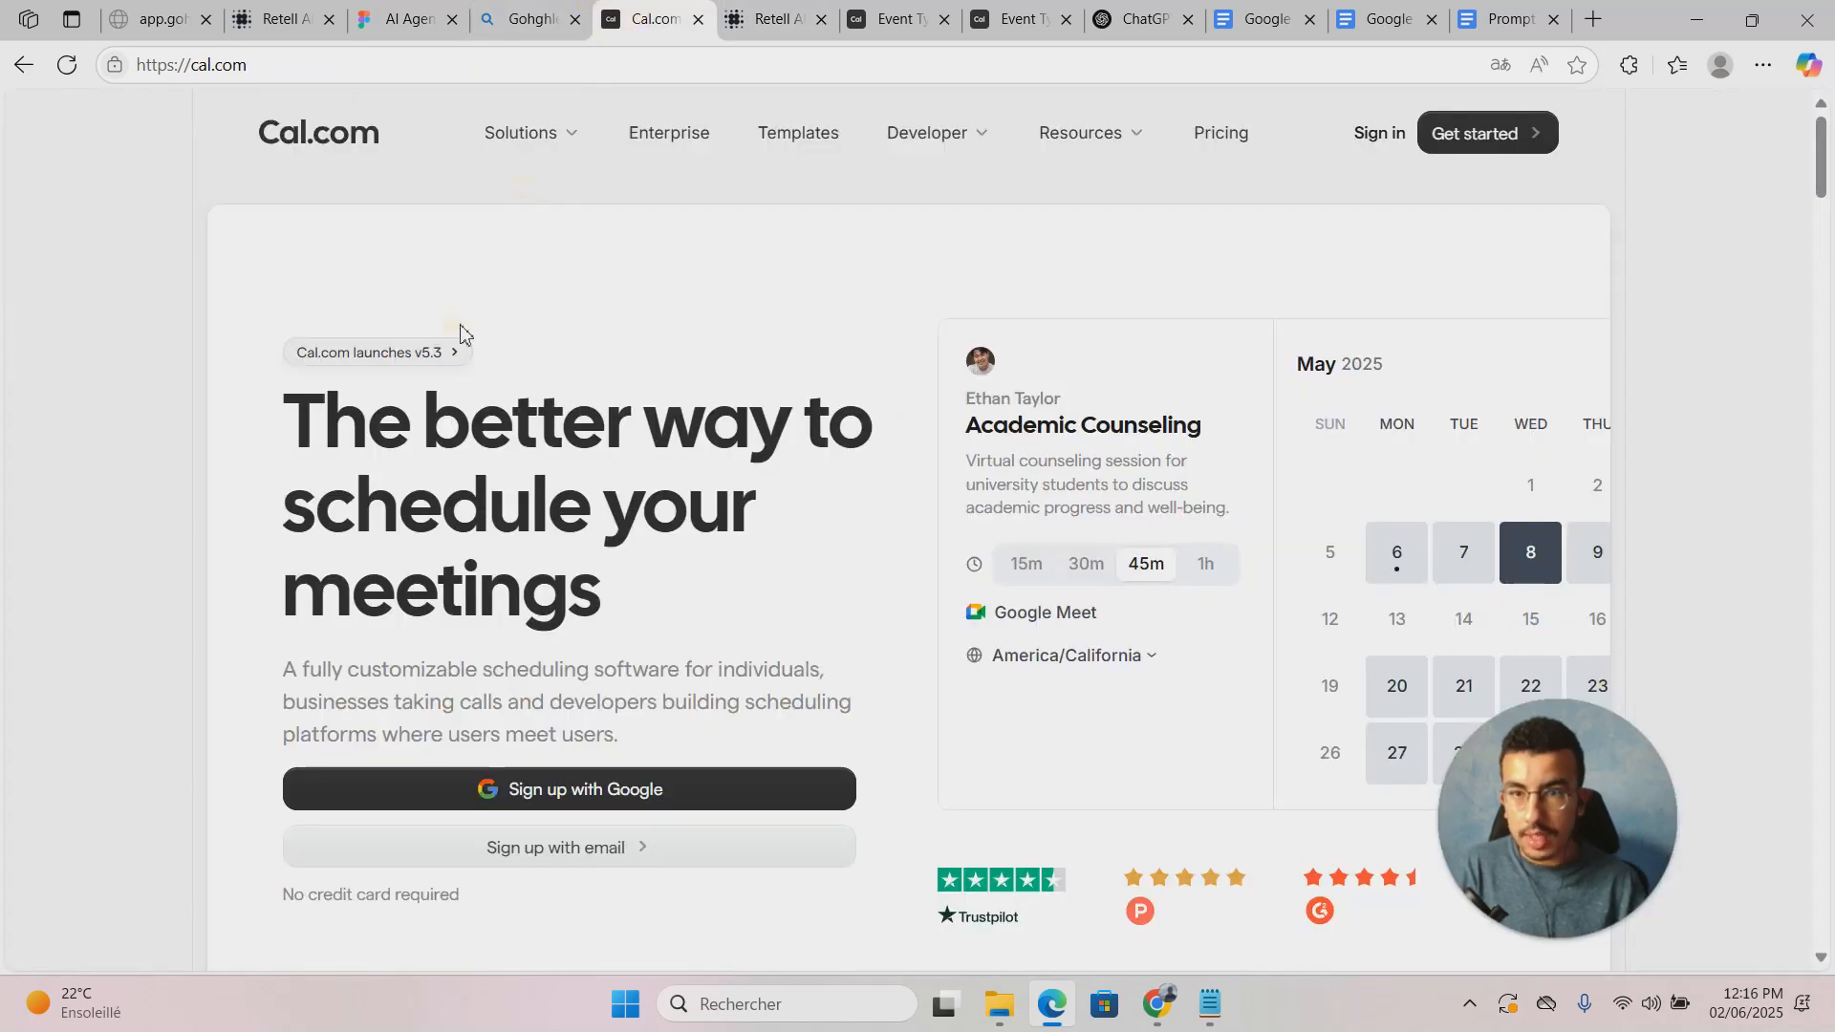
click(865, 19)
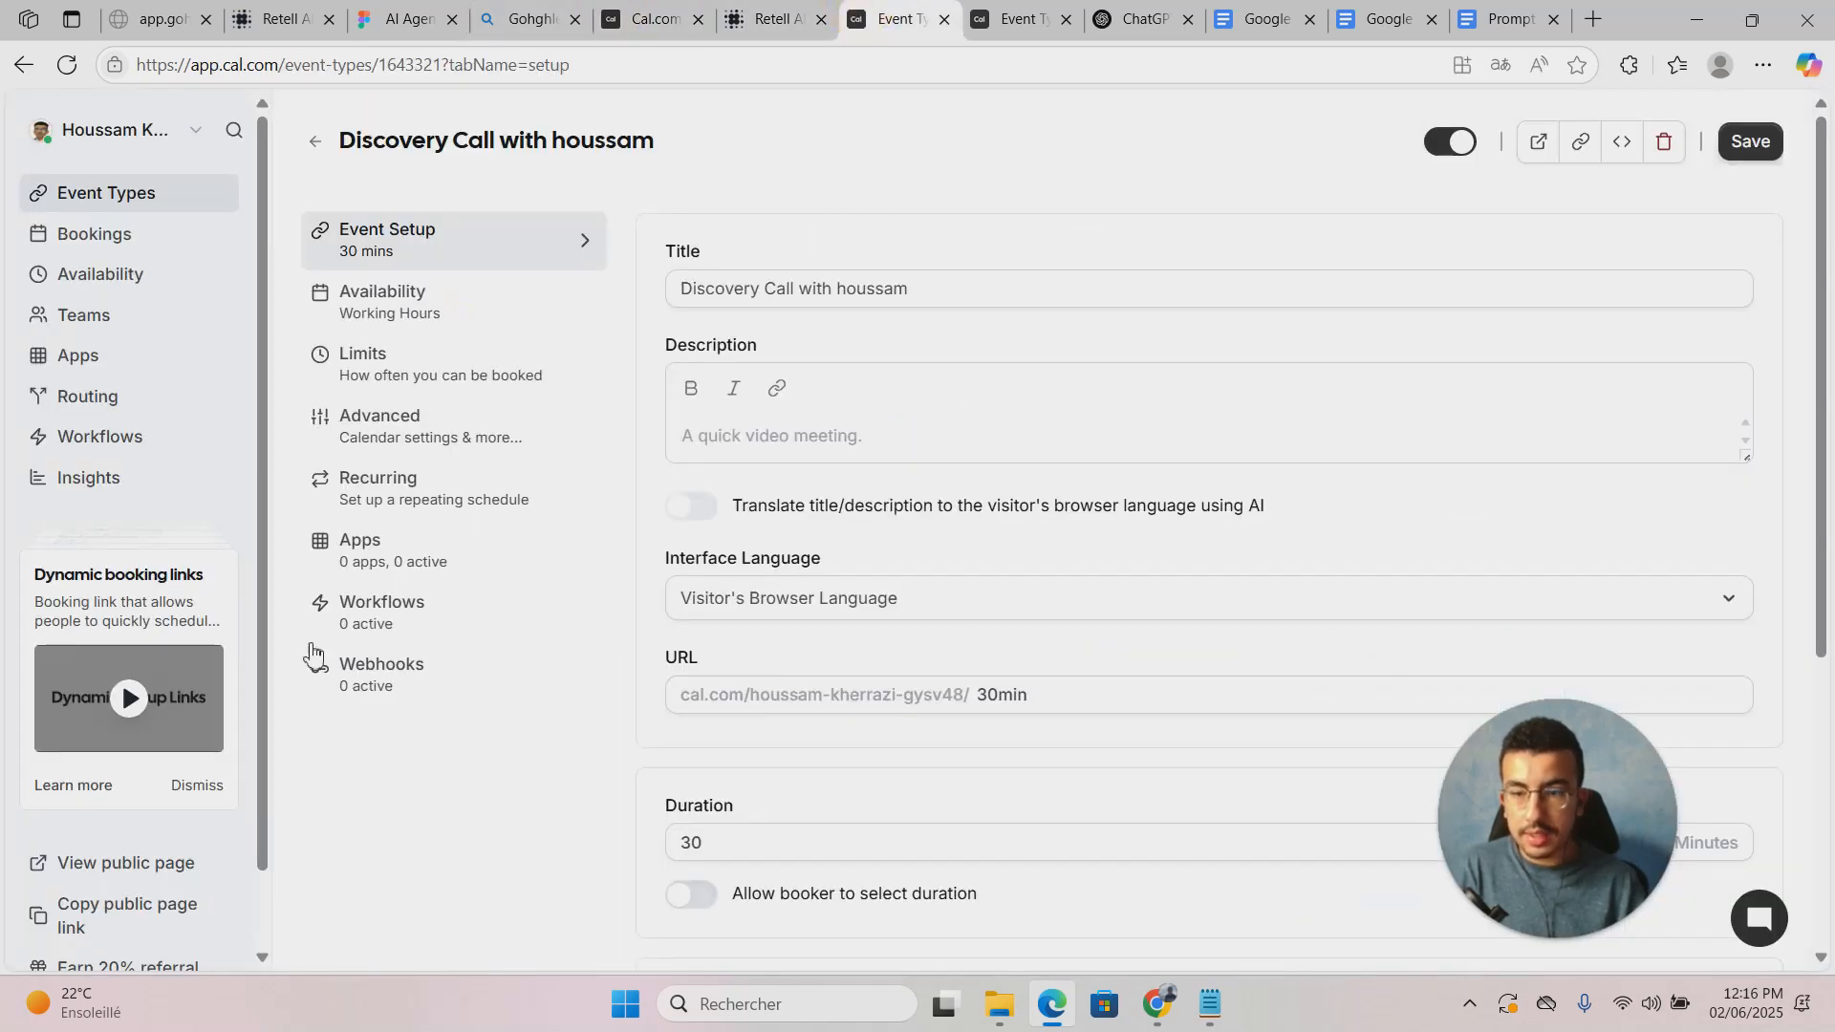
scroll(70, 932, down, 3)
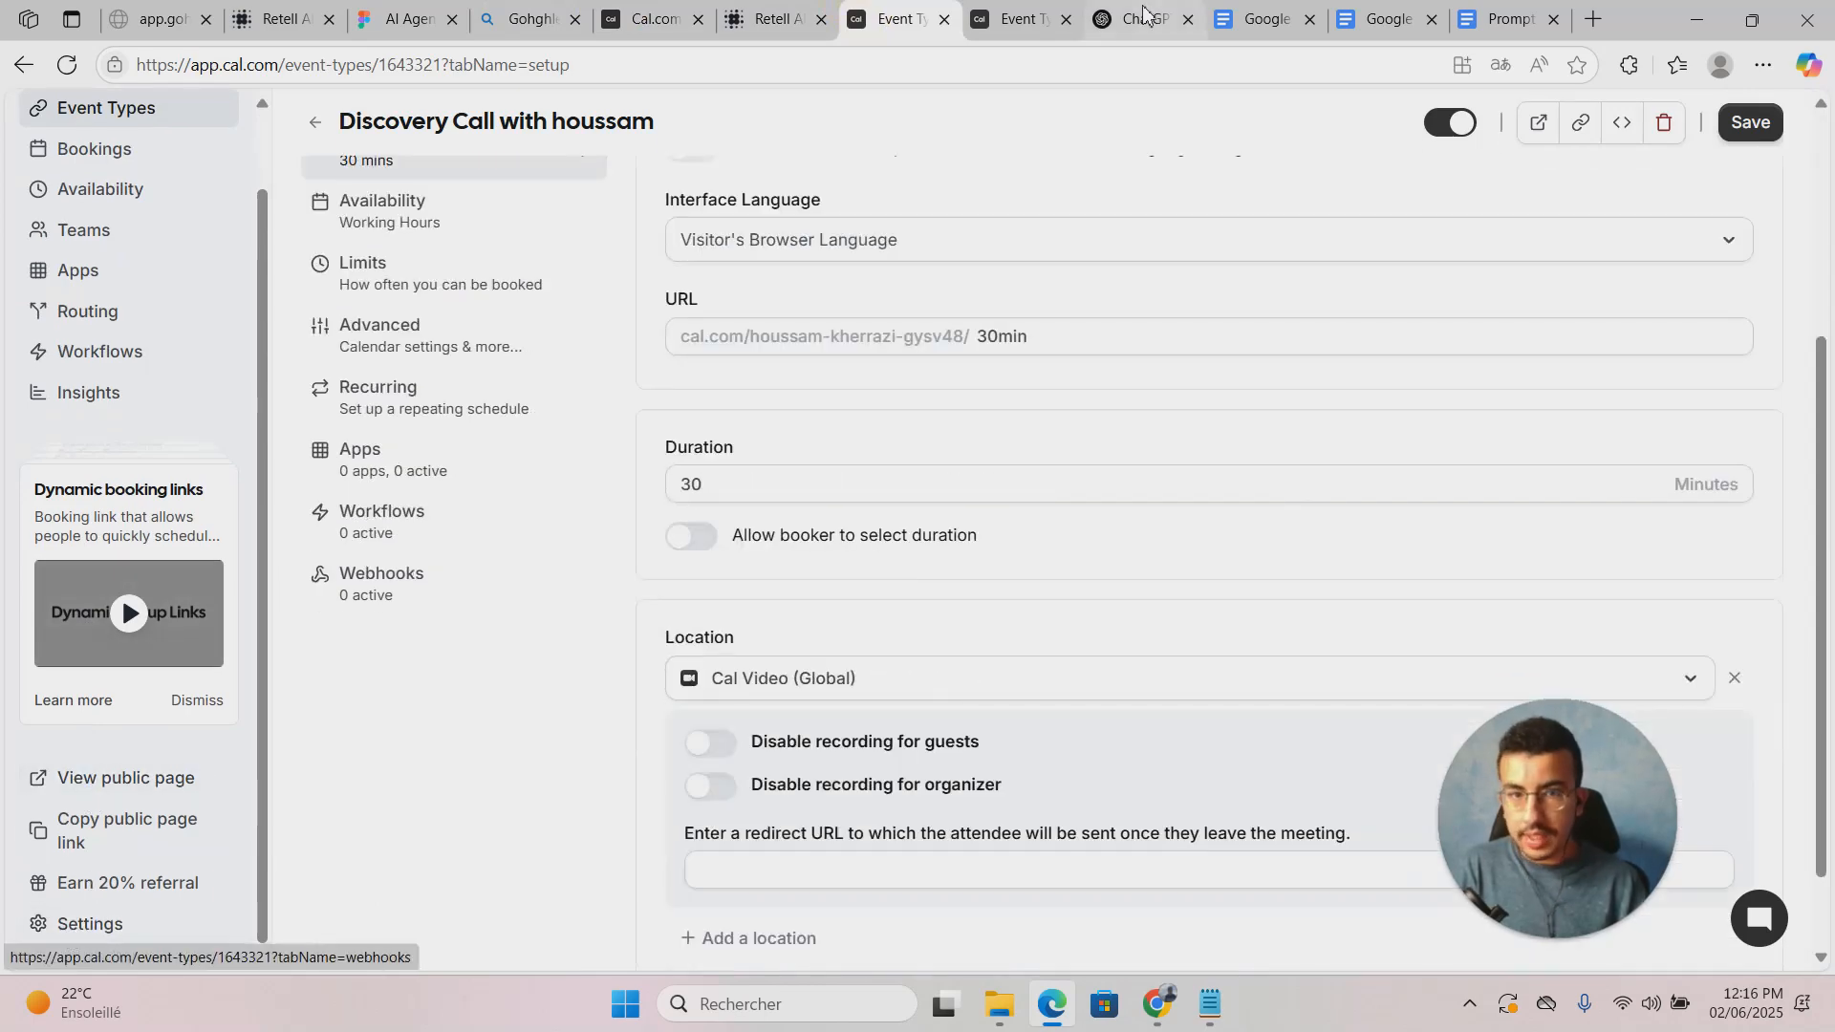
click(1027, 17)
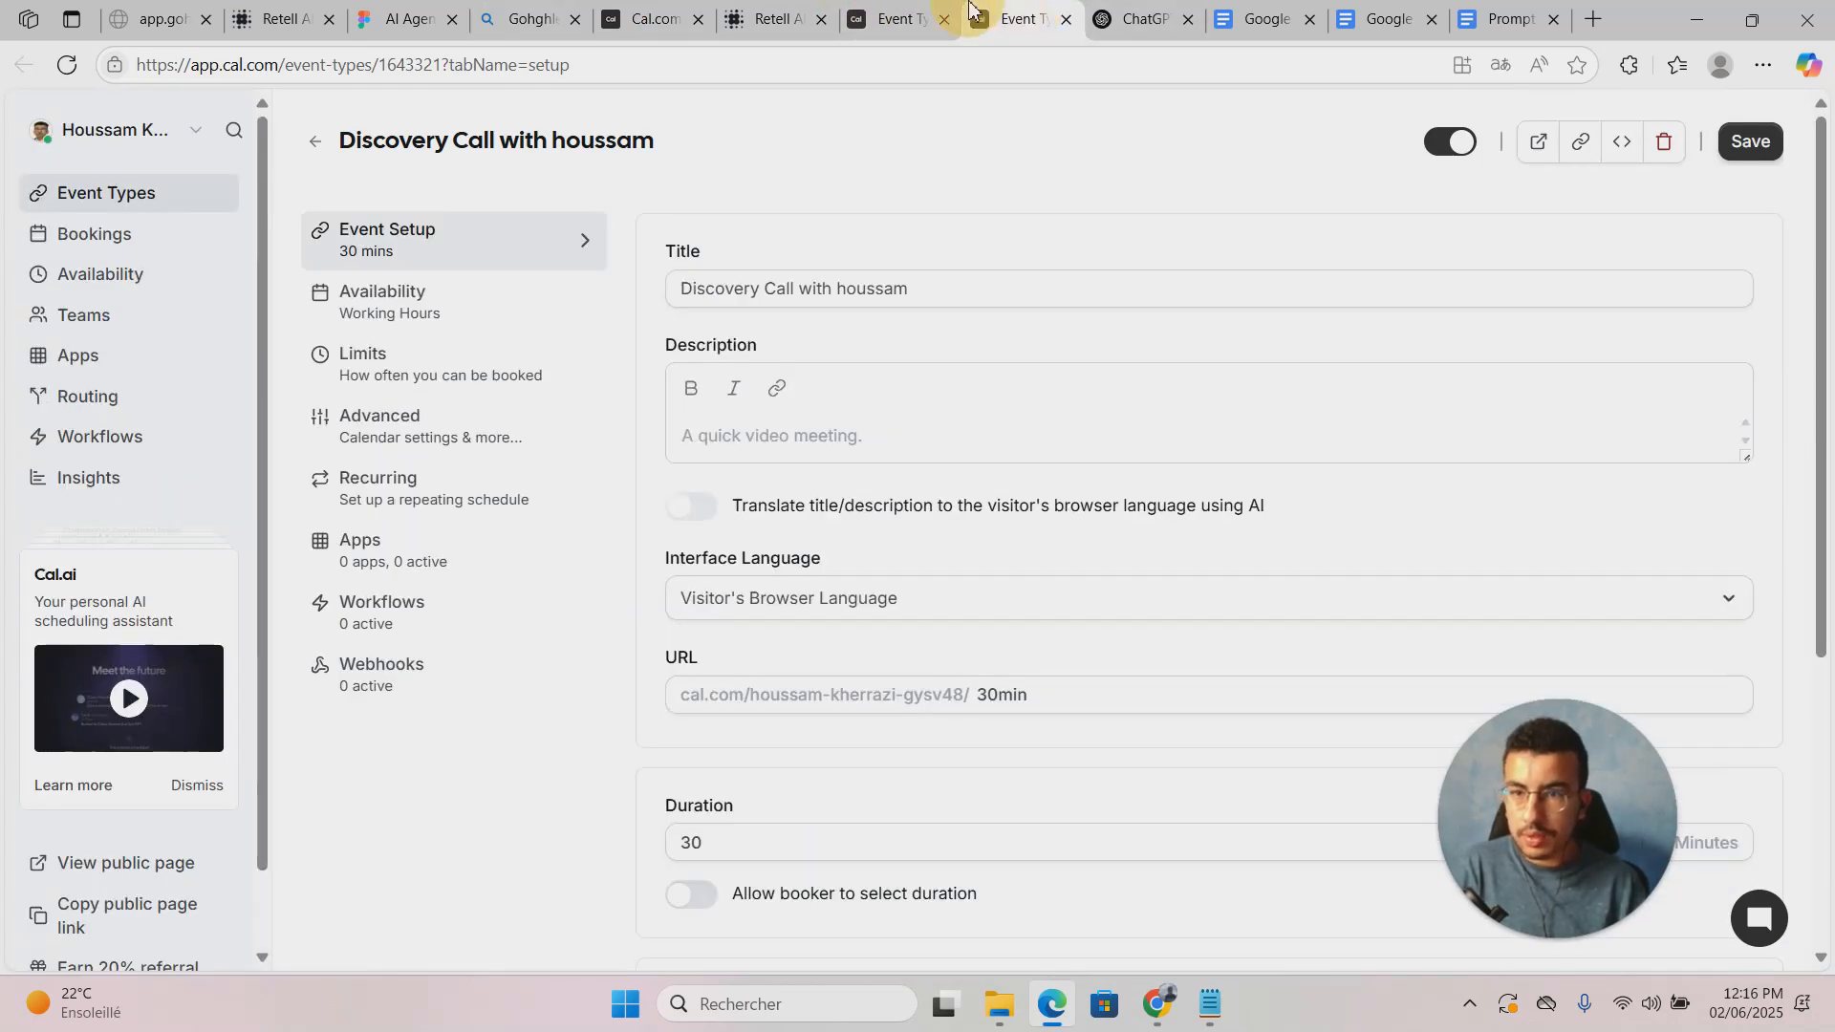
click(932, 17)
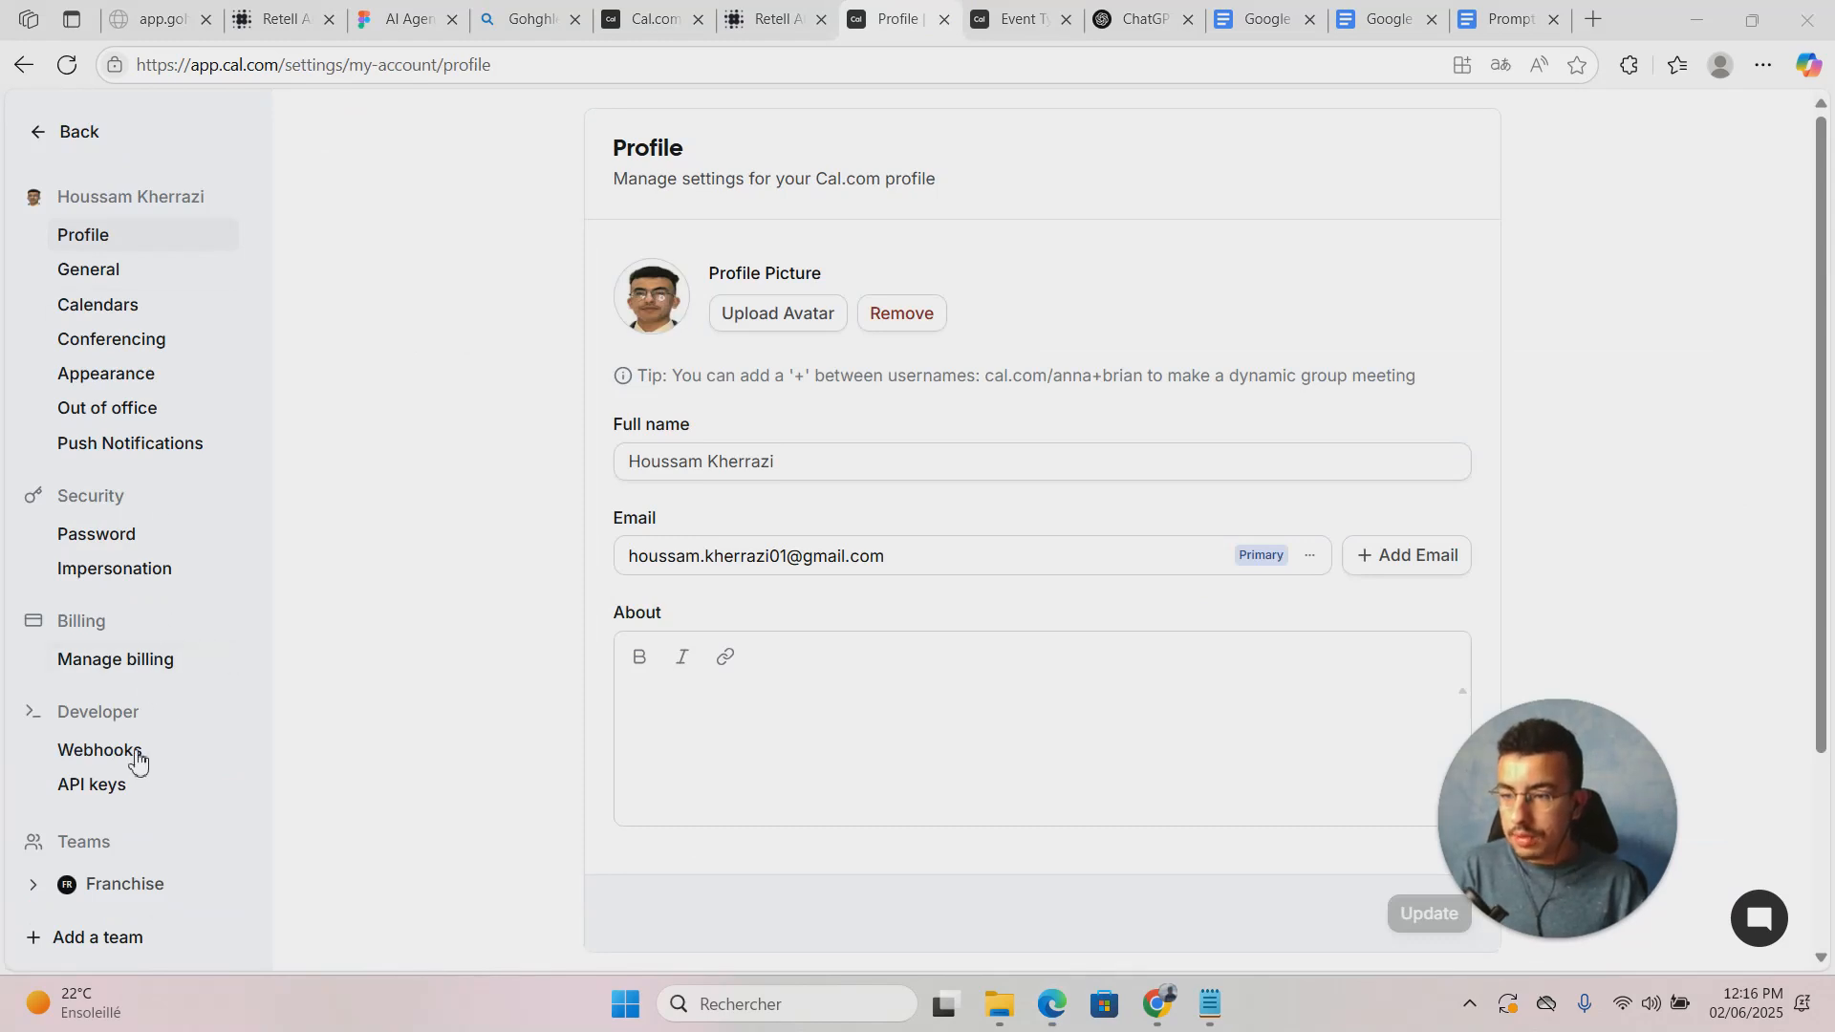
Step: Create a never-expiring Cal.com API key named 'youtube api' and copy its value
click(36, 785)
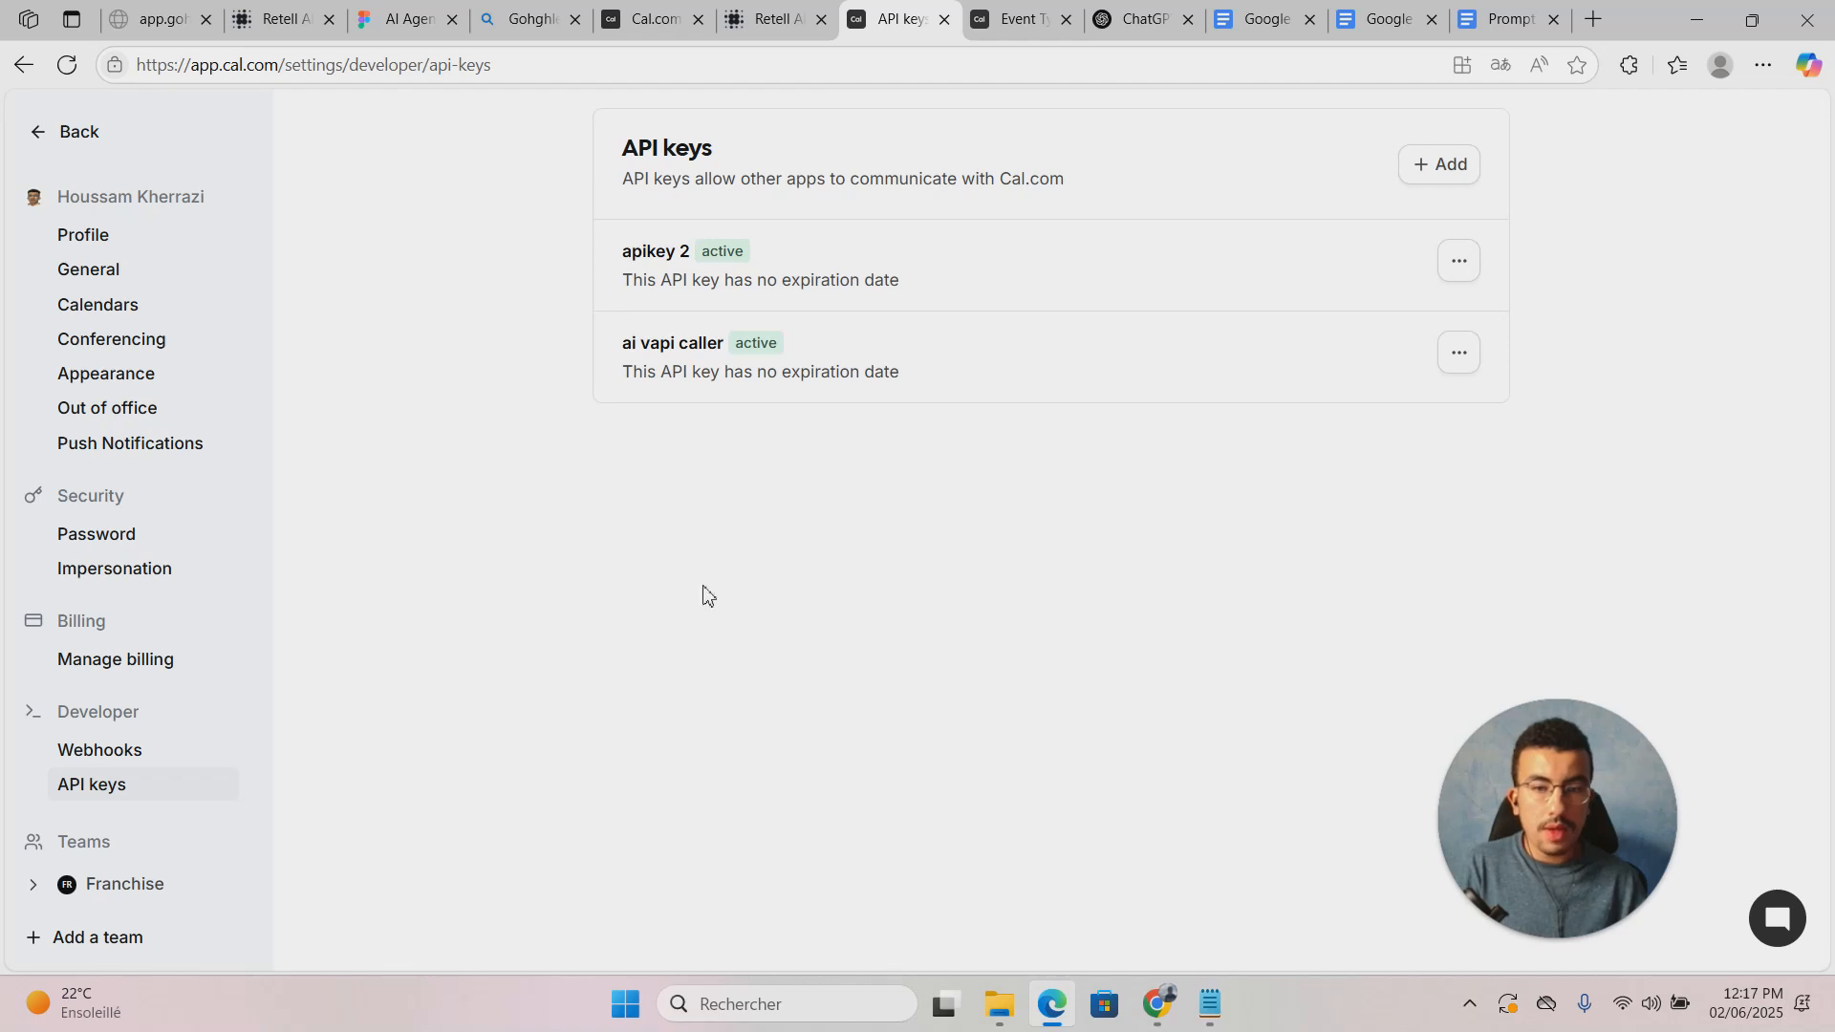
click(1429, 161)
click(954, 487)
click(998, 453)
text(youtube api)
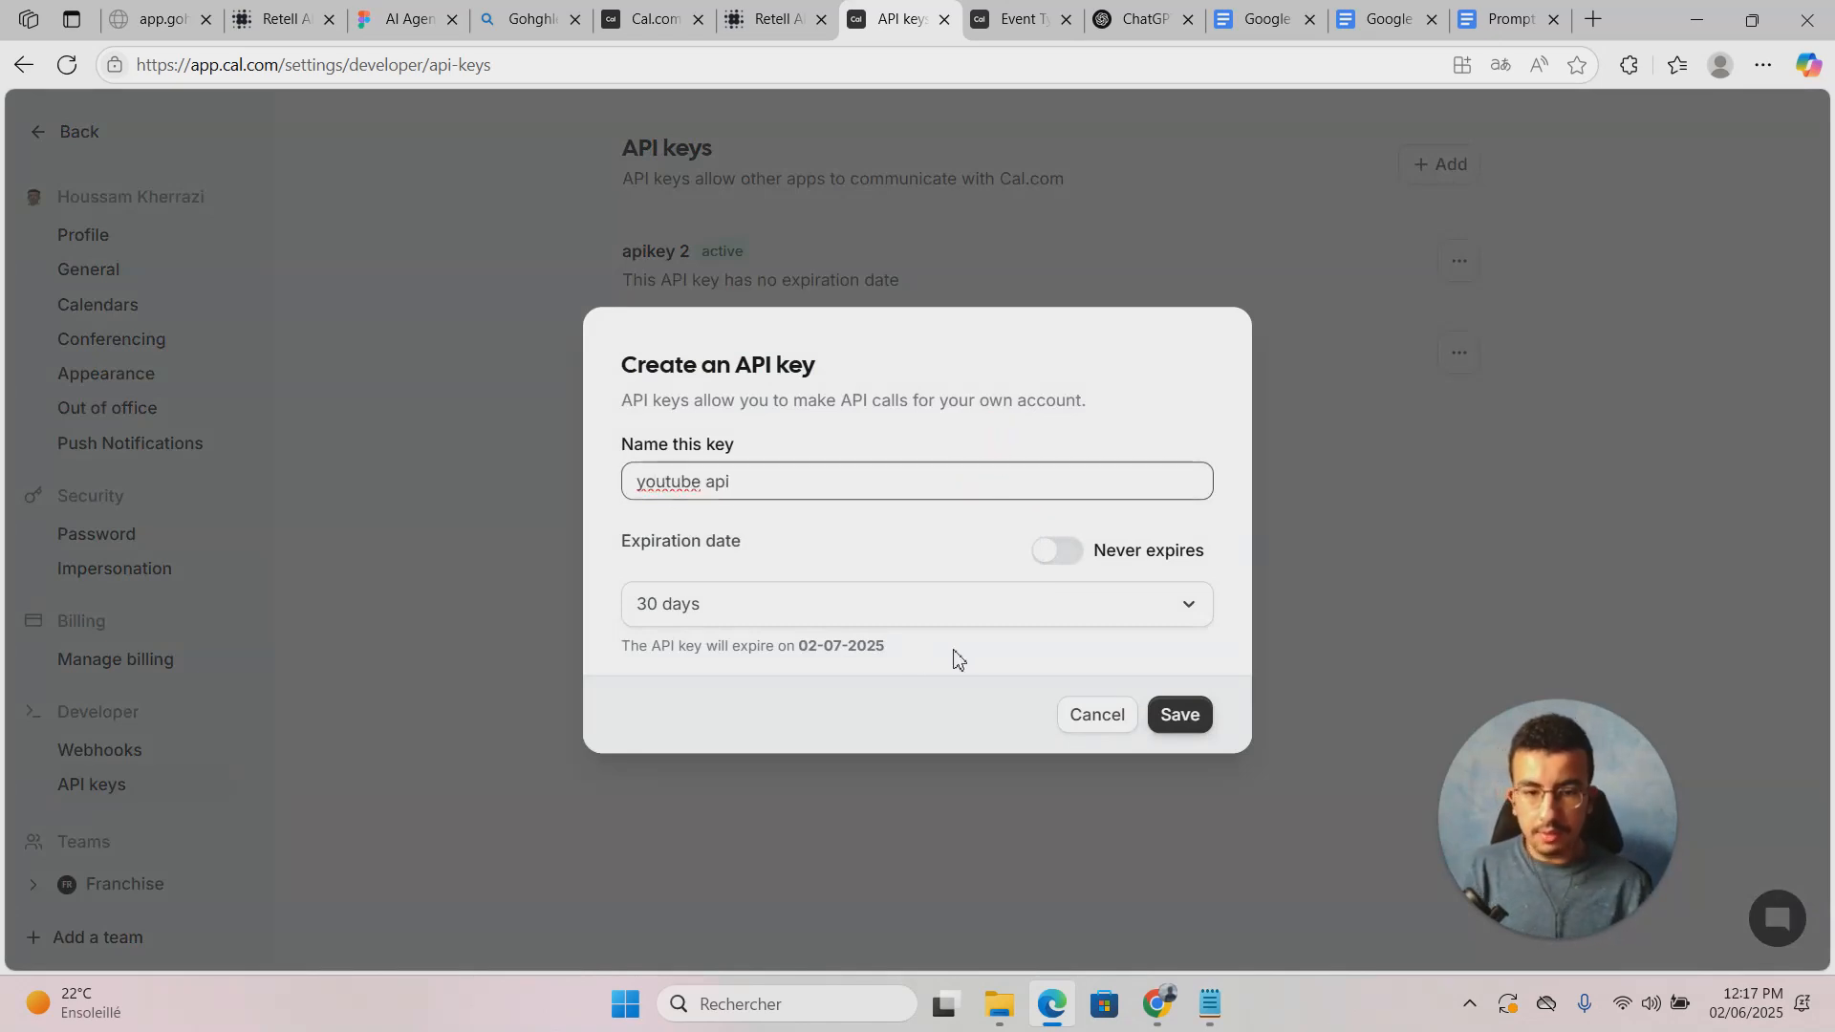
click(984, 606)
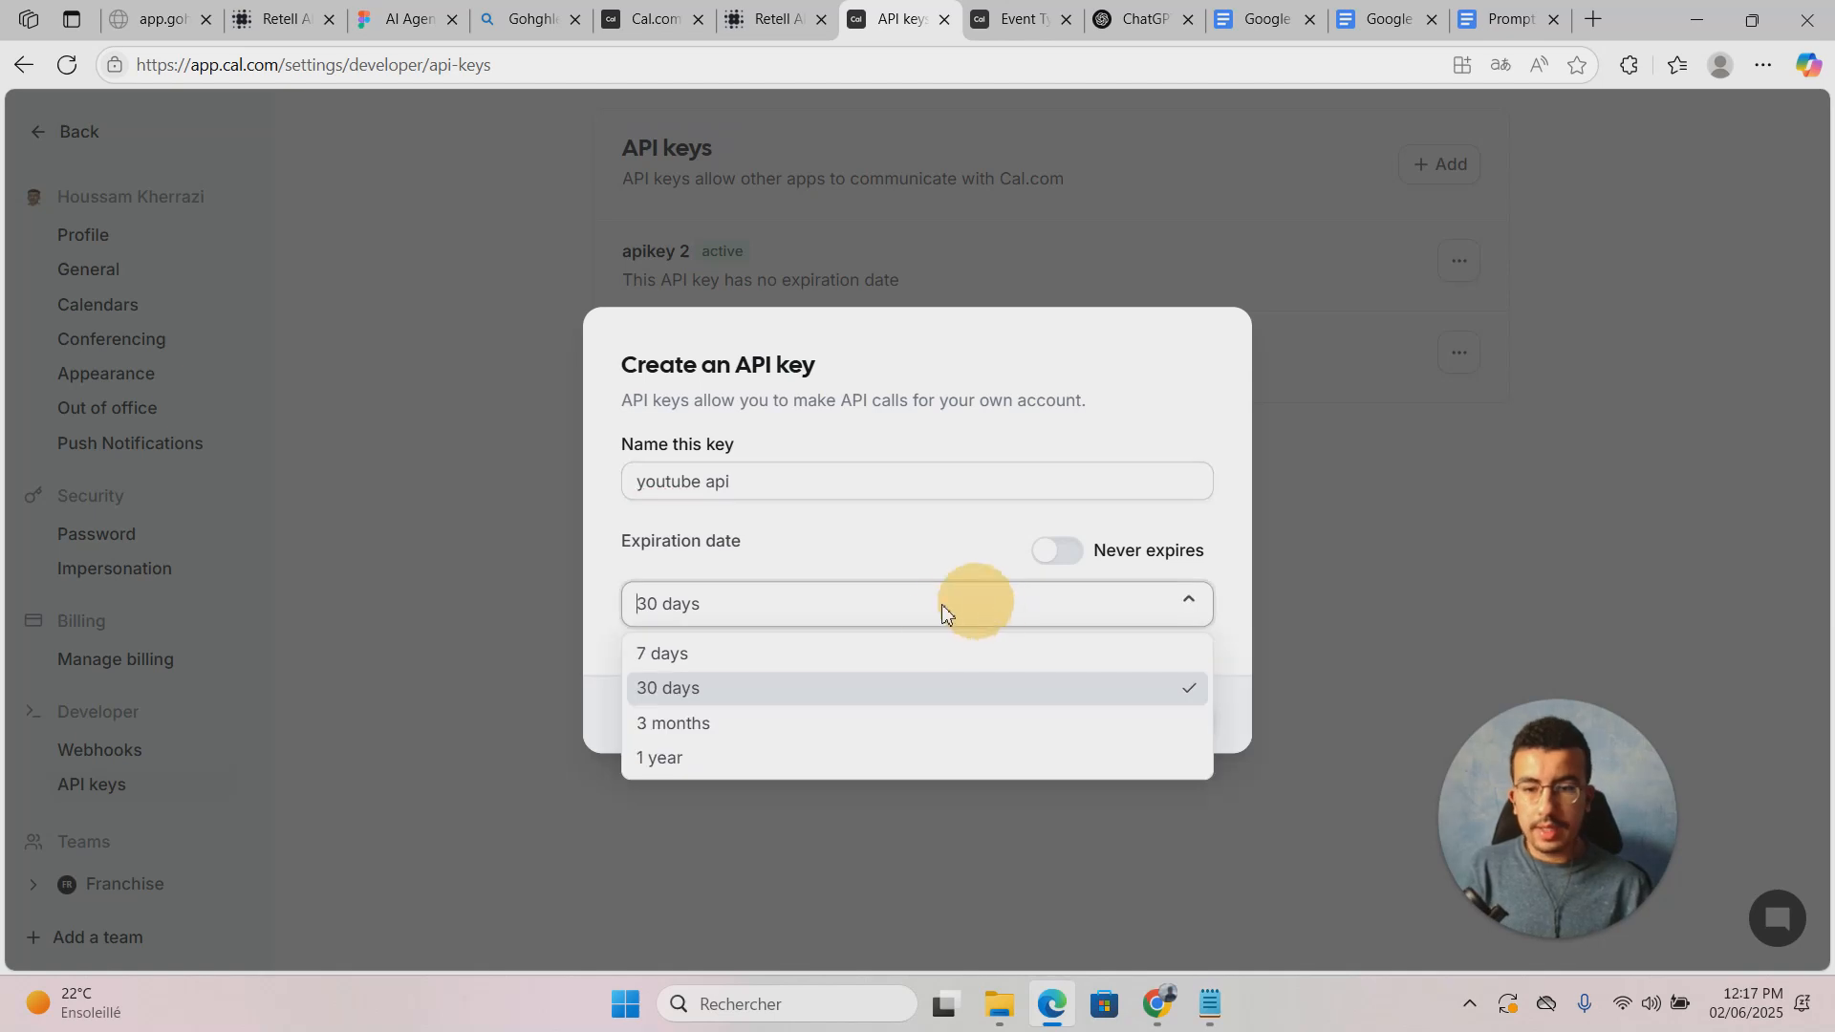
click(1063, 555)
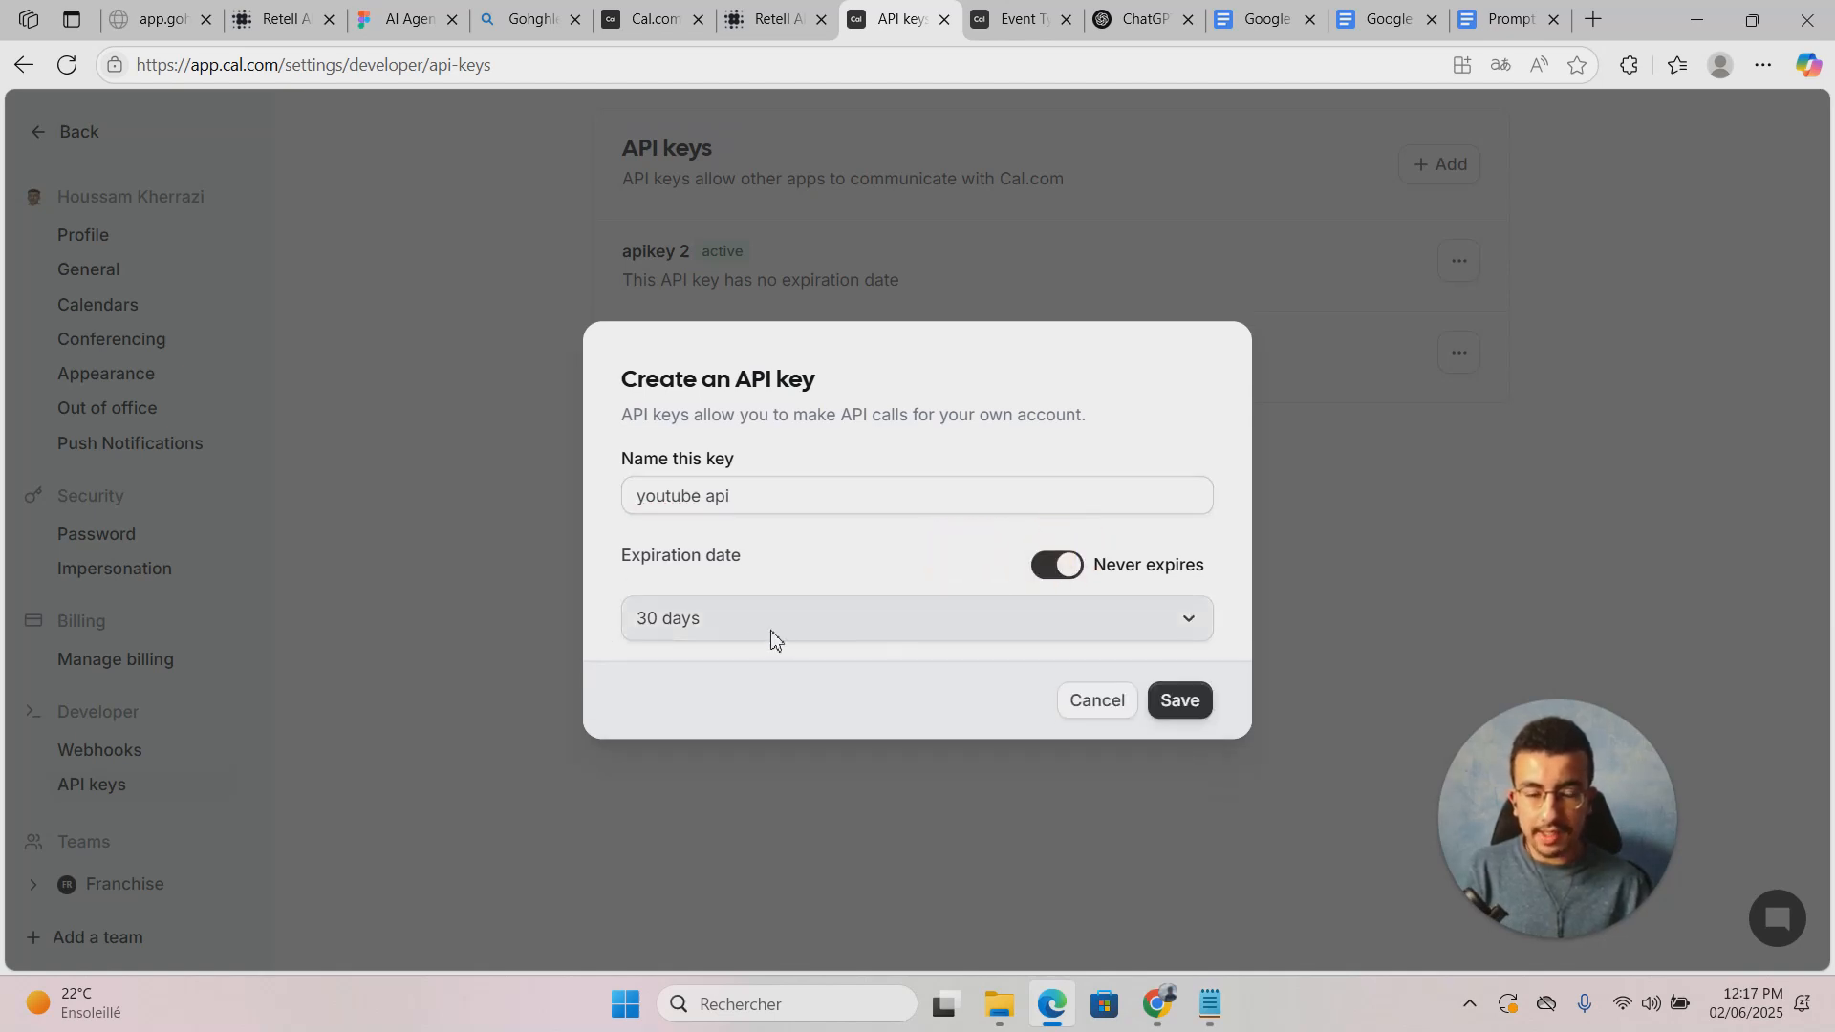
click(1195, 705)
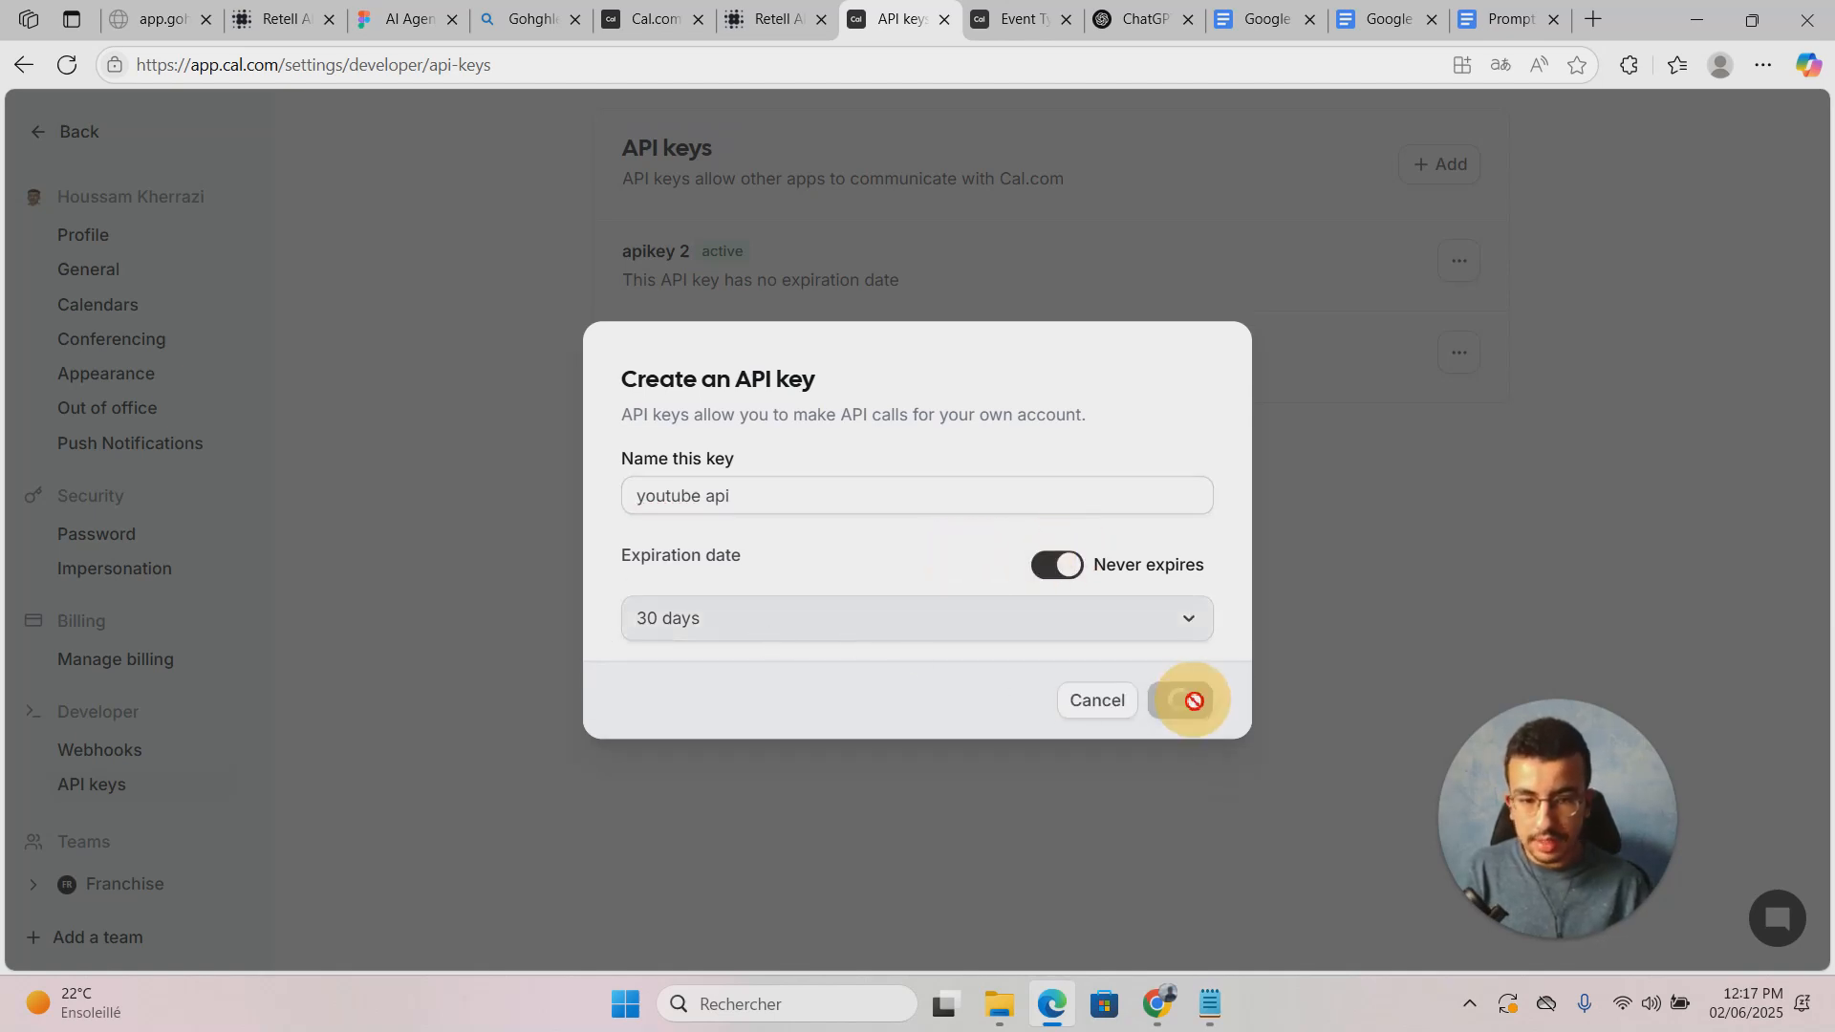
click(1174, 541)
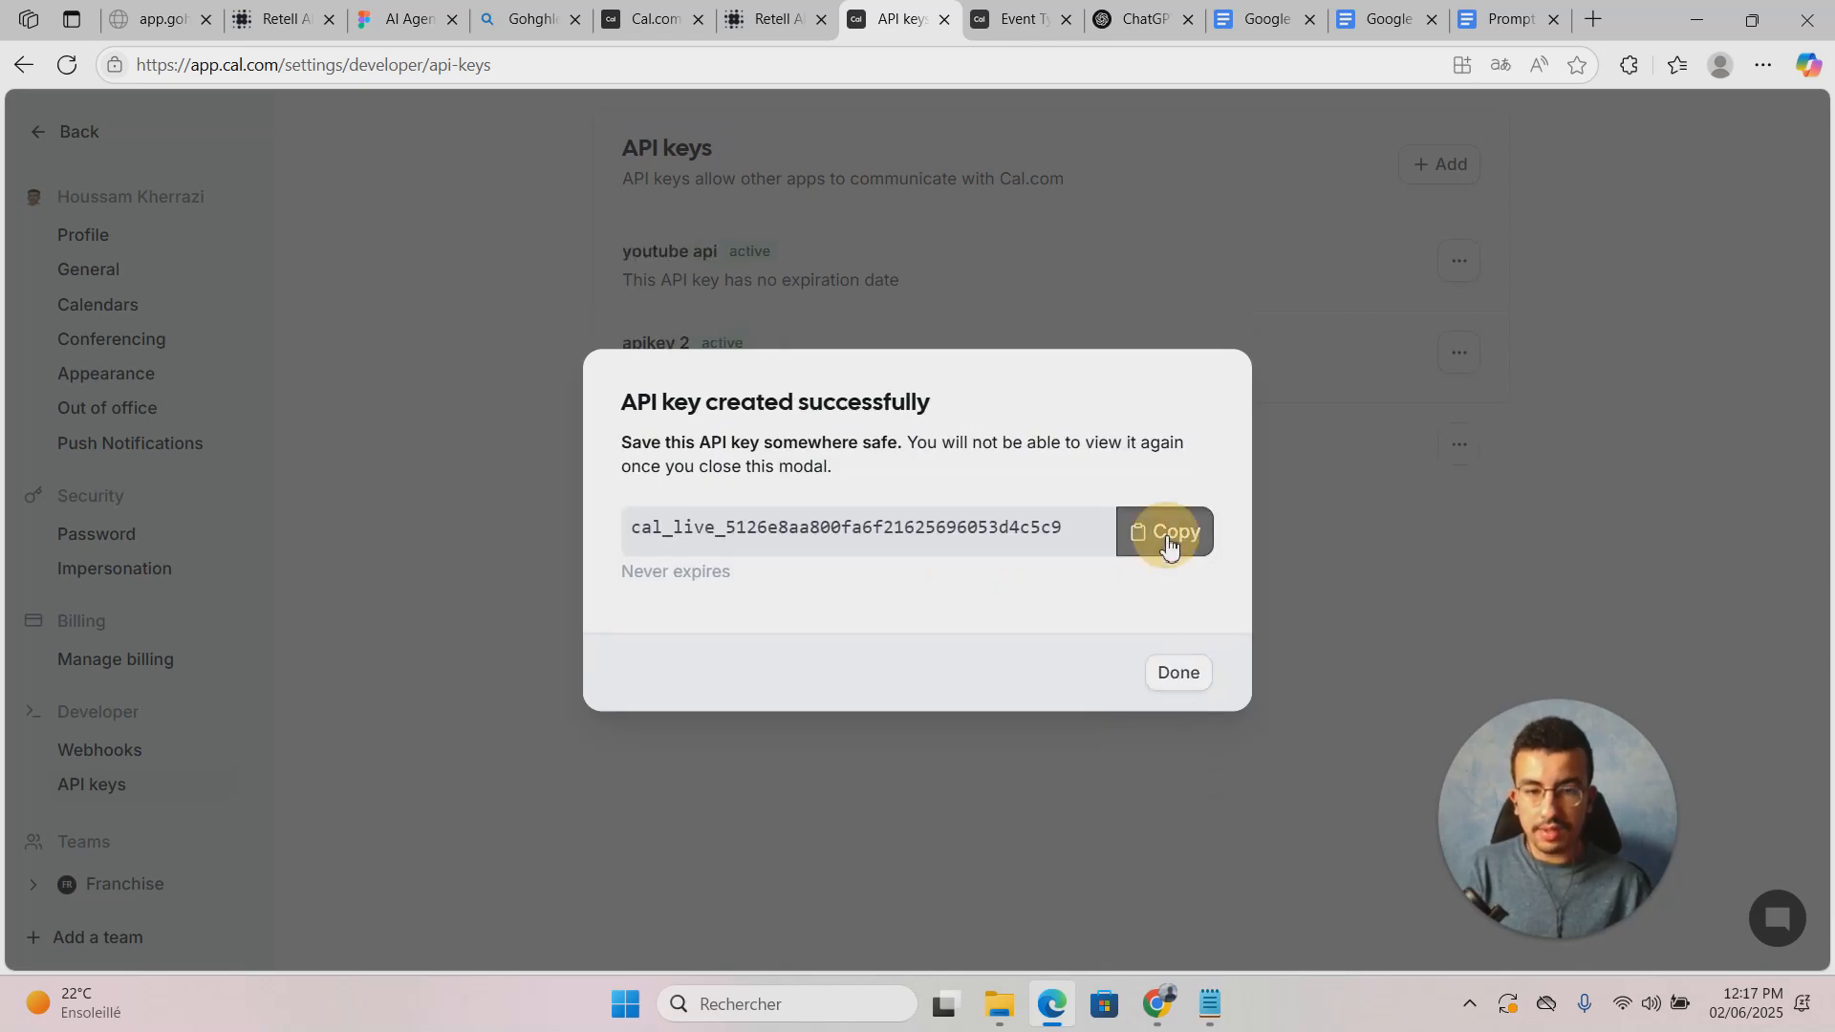
click(631, 17)
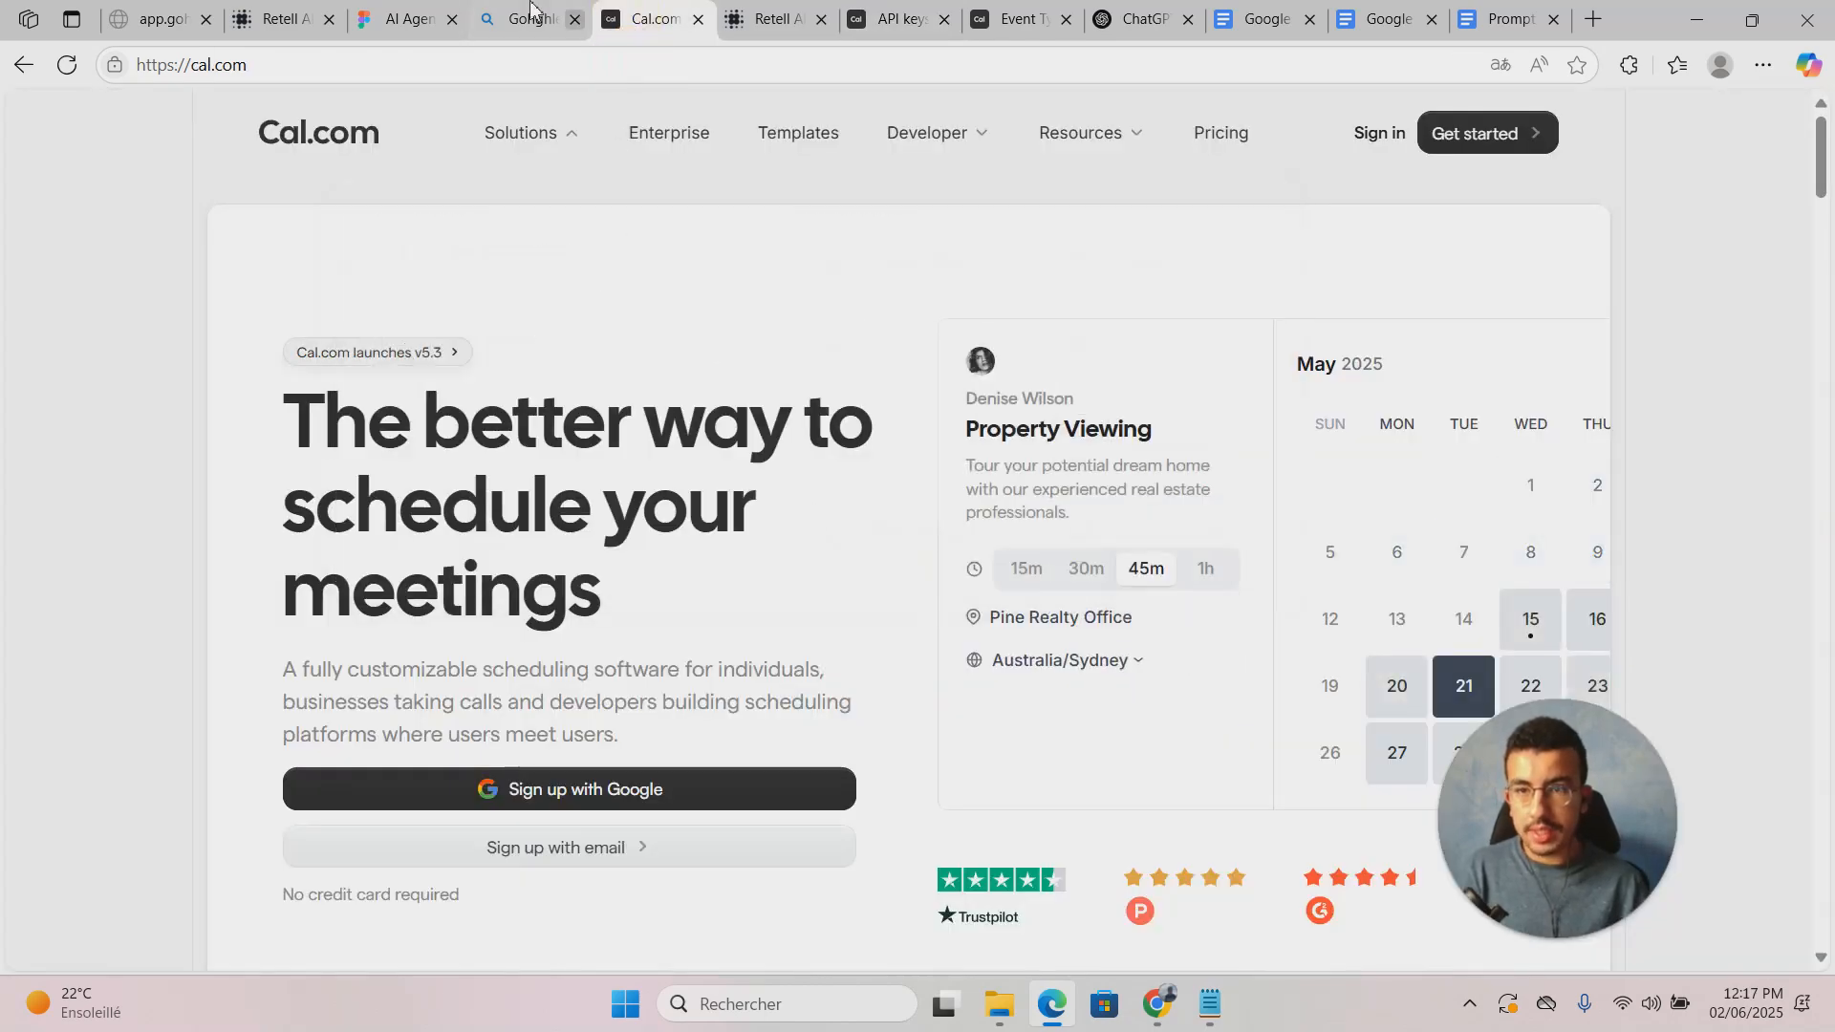
Step: Paste the Cal.com API key into the availability function's API Key field
click(295, 19)
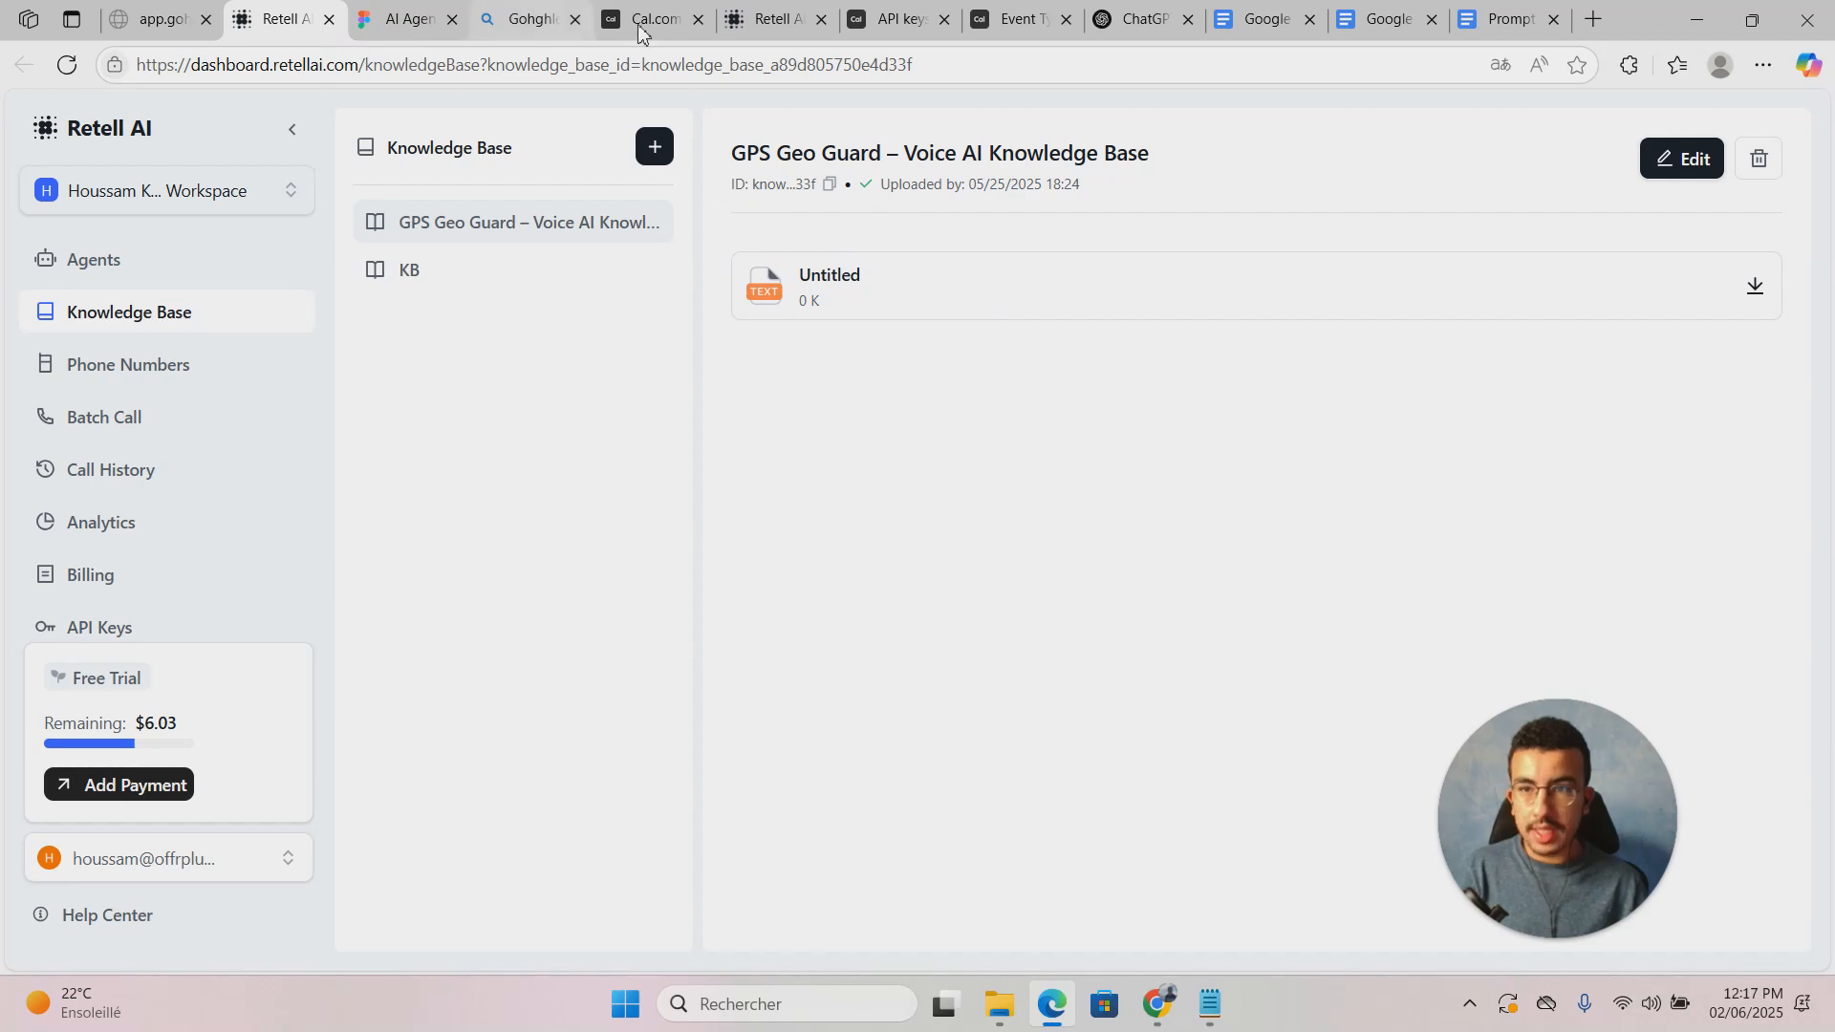
click(791, 8)
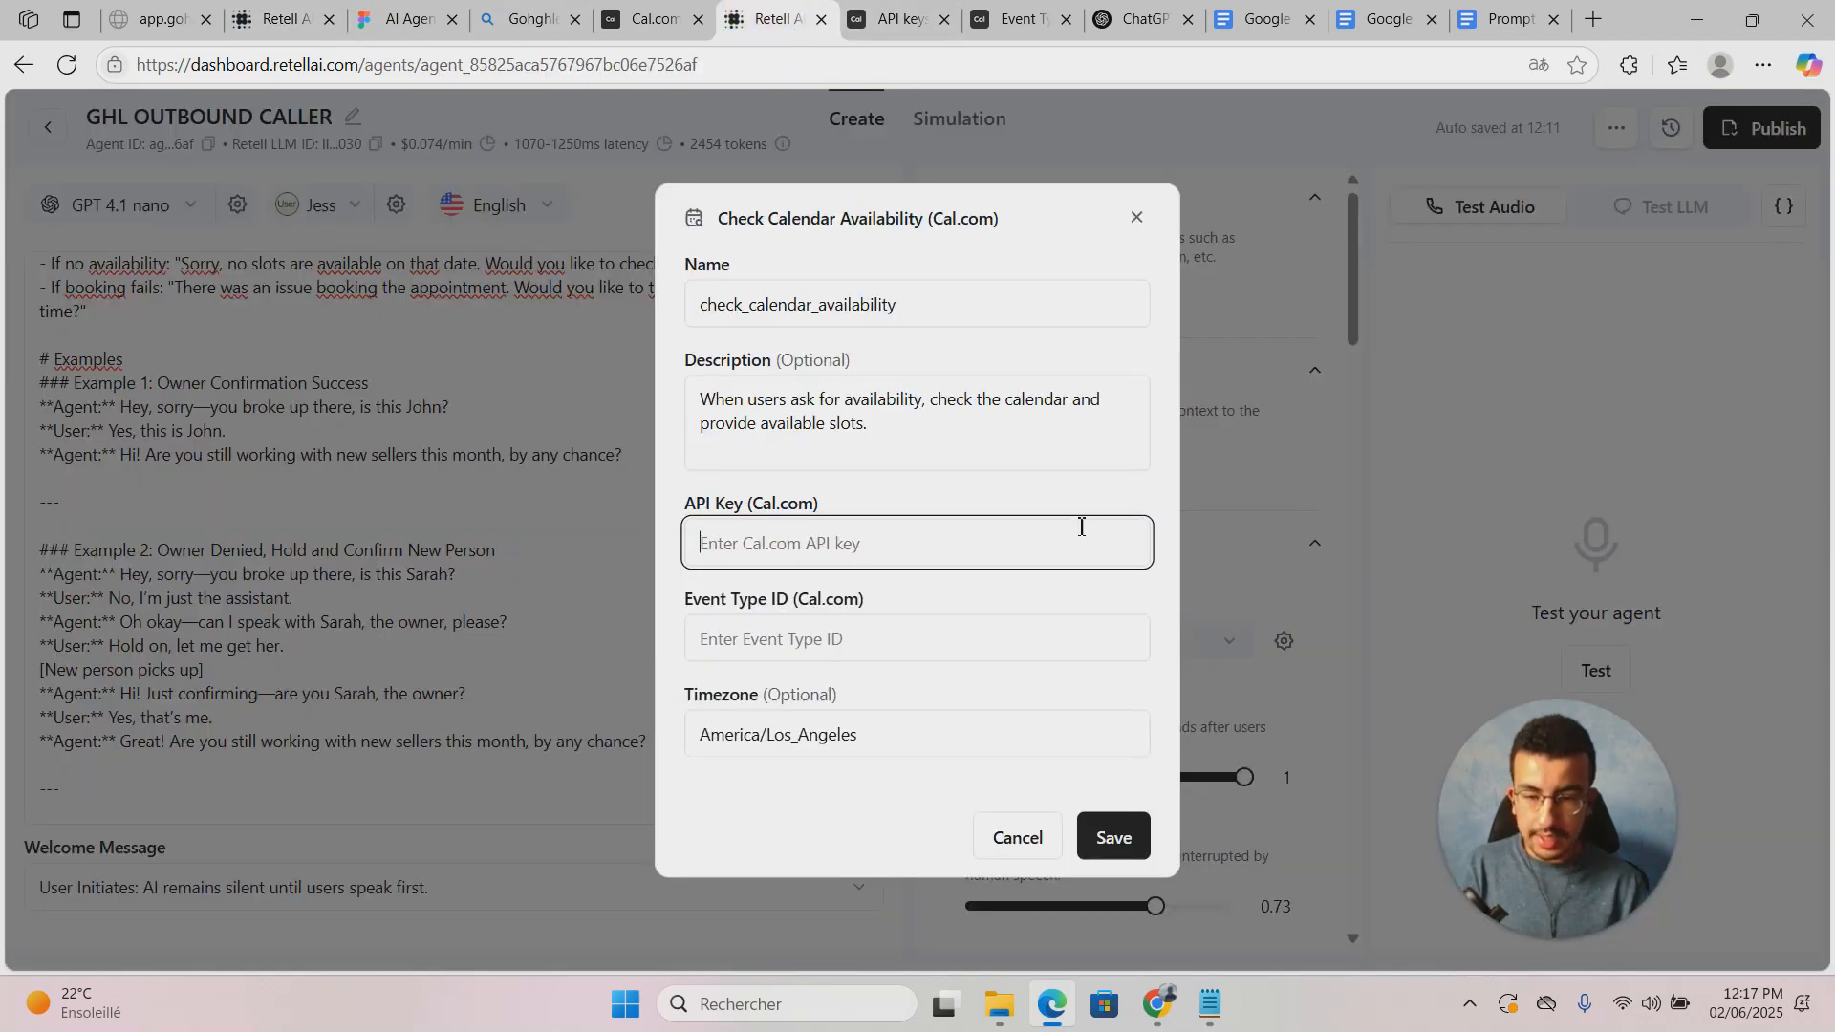
key(ctrl+v)
Step: Copy the Discovery Call event type ID from the Cal.com page address
click(889, 17)
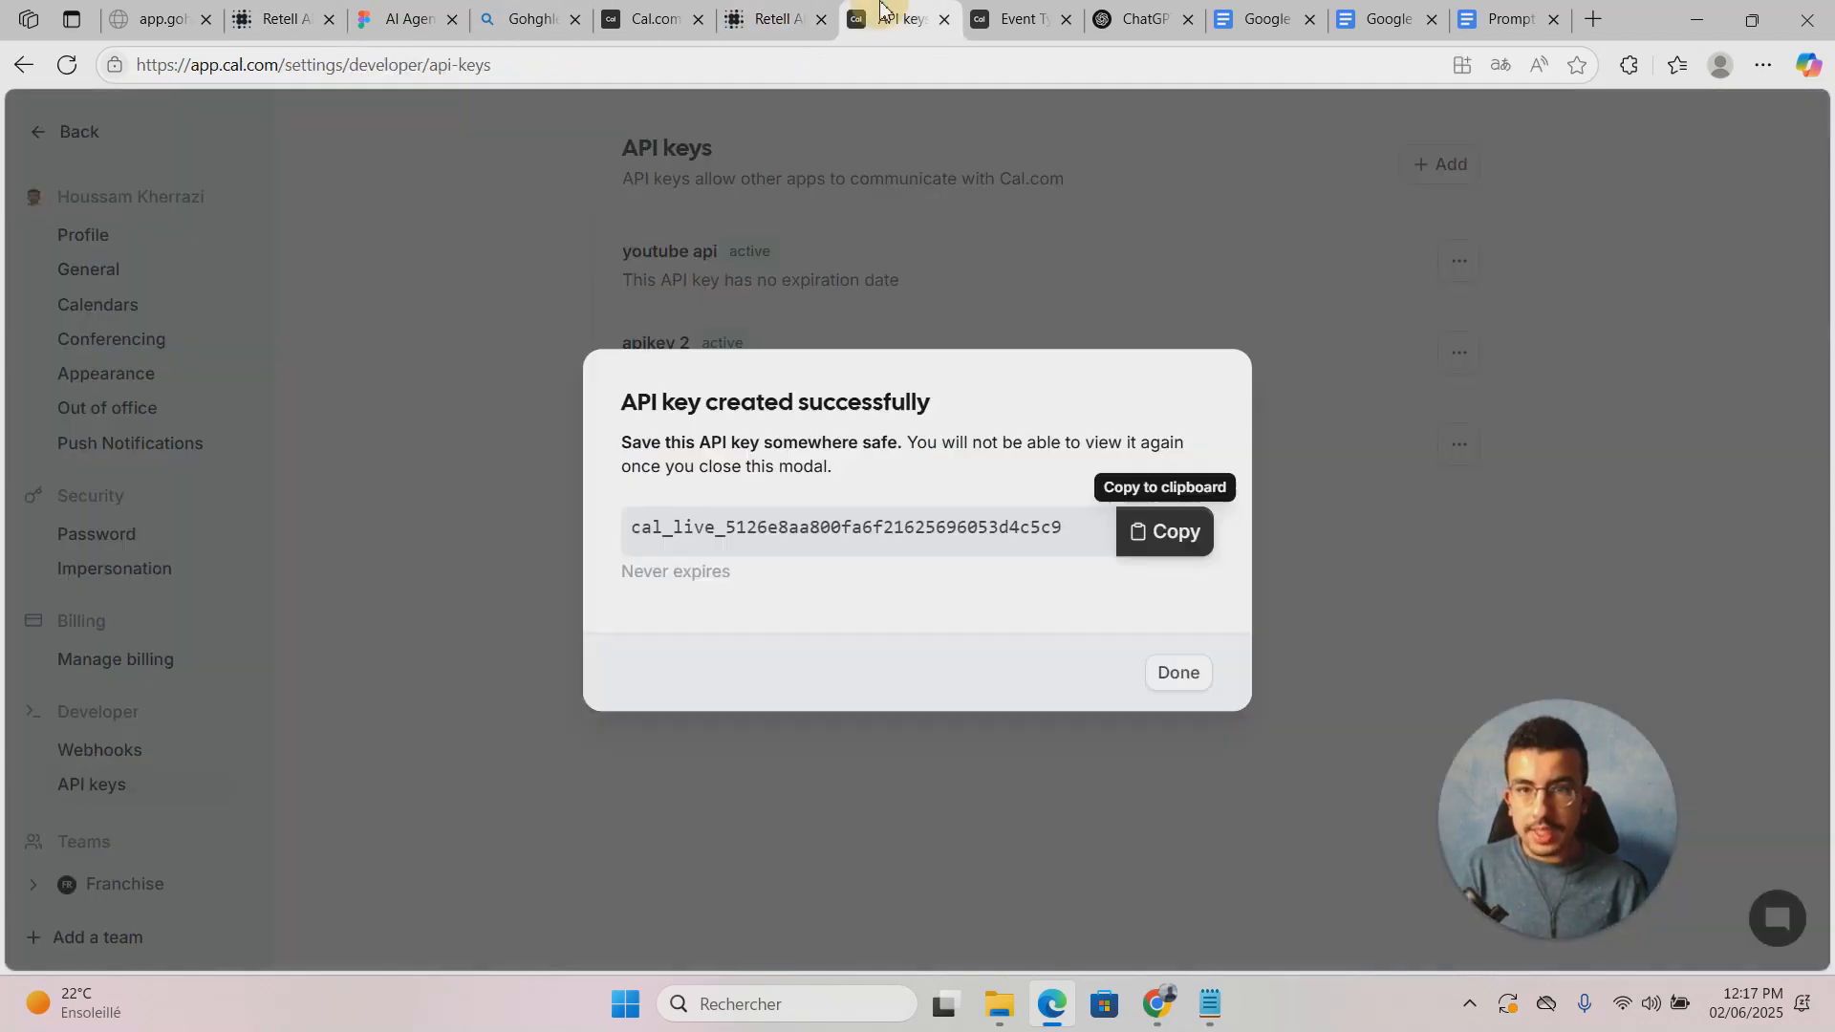
click(1003, 9)
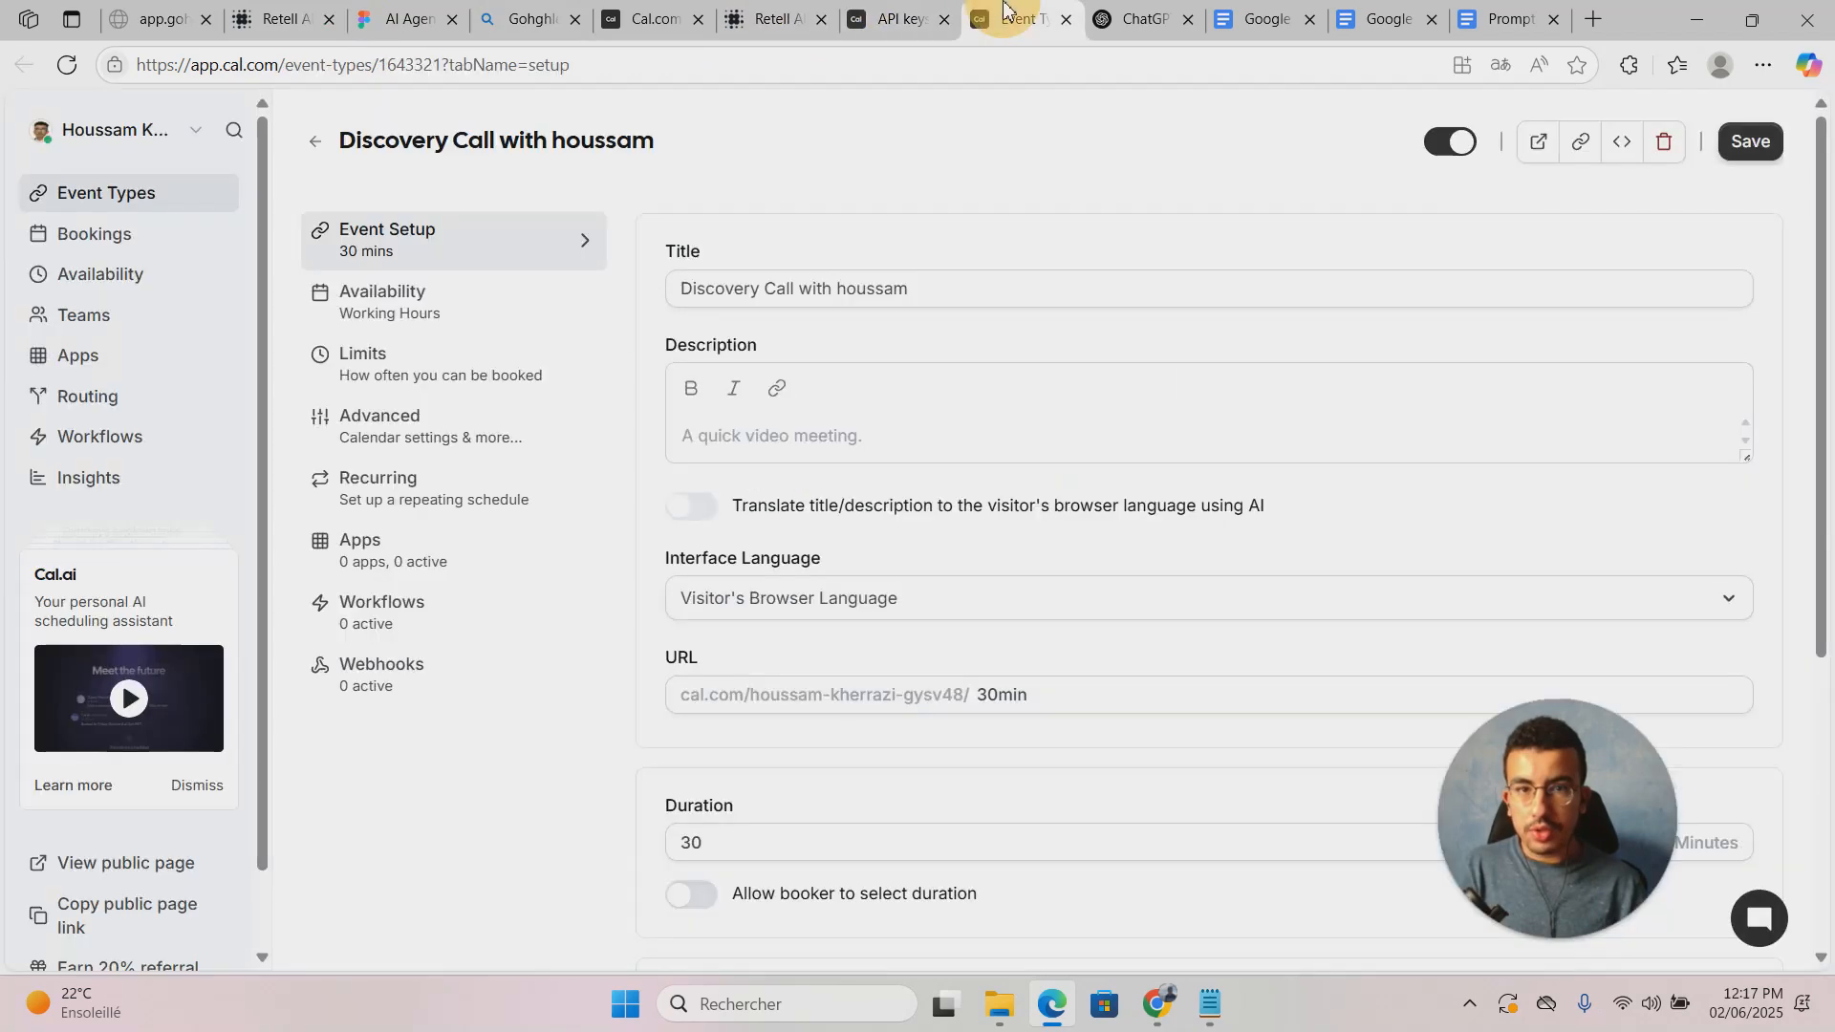
double_click(411, 65)
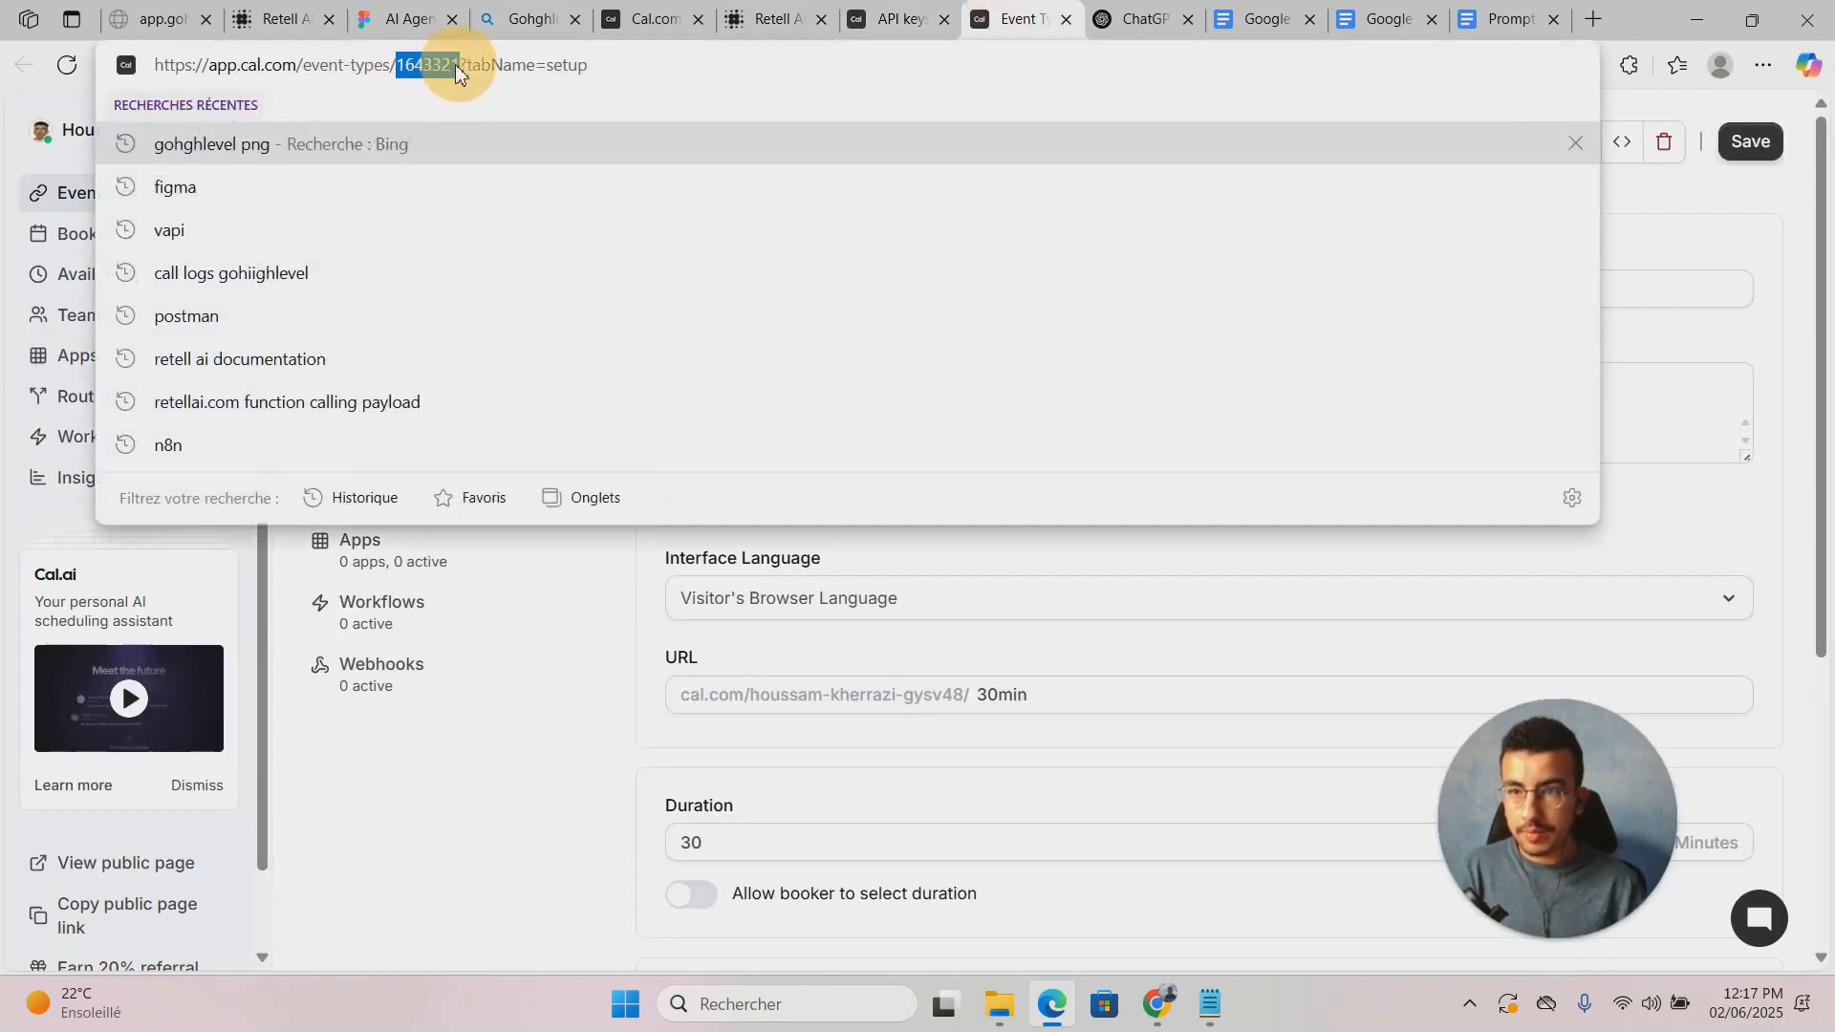
right_click(441, 65)
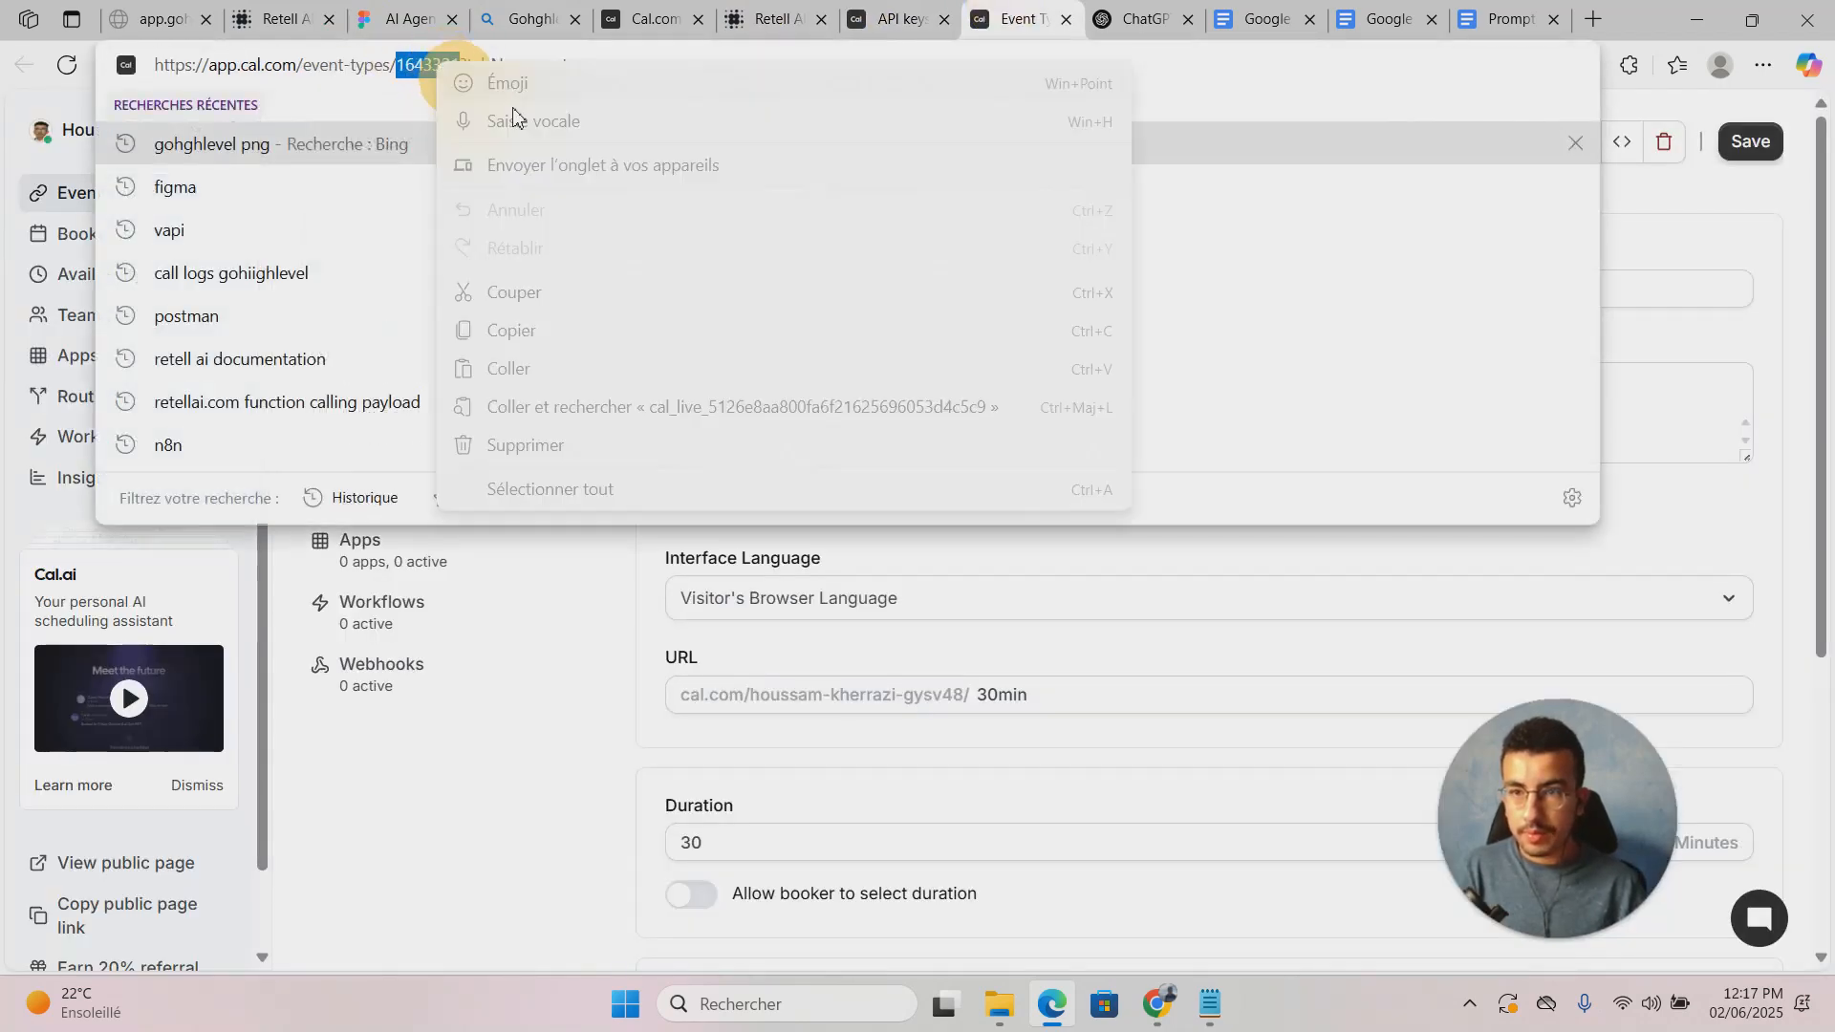
click(554, 332)
click(595, 708)
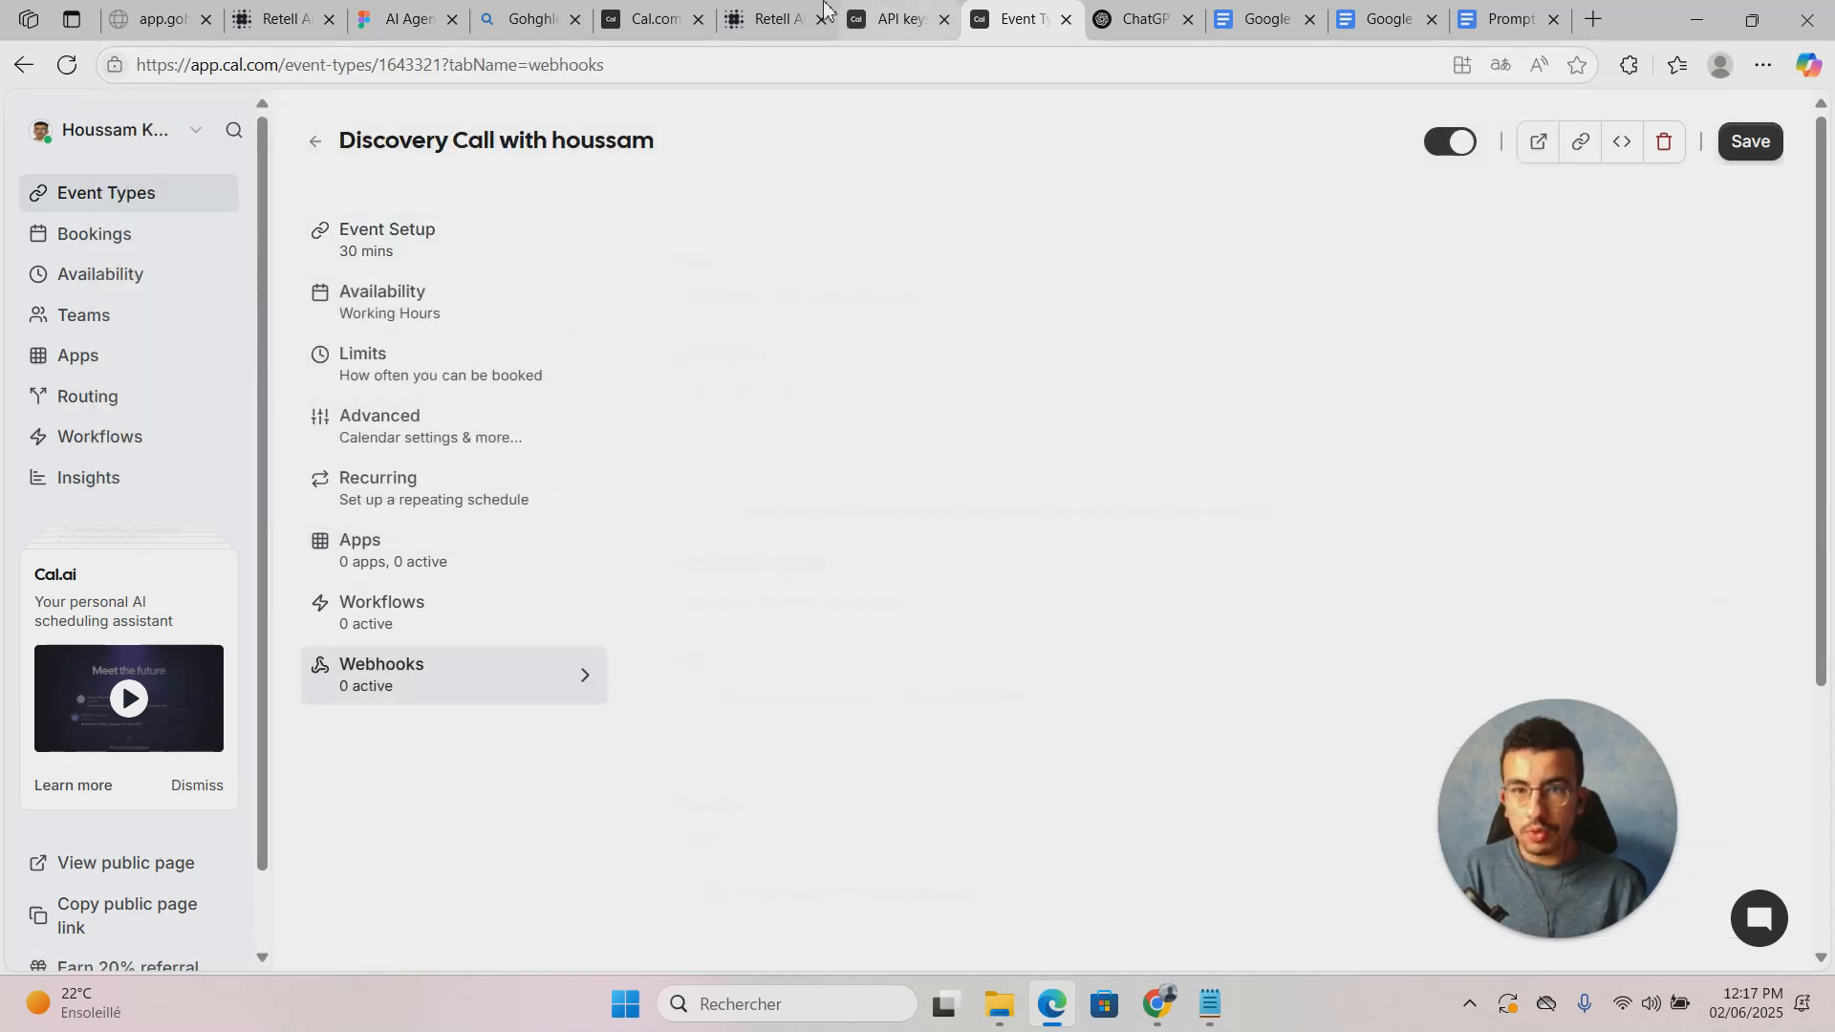
Step: Set Event Type ID to 1643321 and clear the America/Los_Angeles timezone
click(769, 19)
click(934, 636)
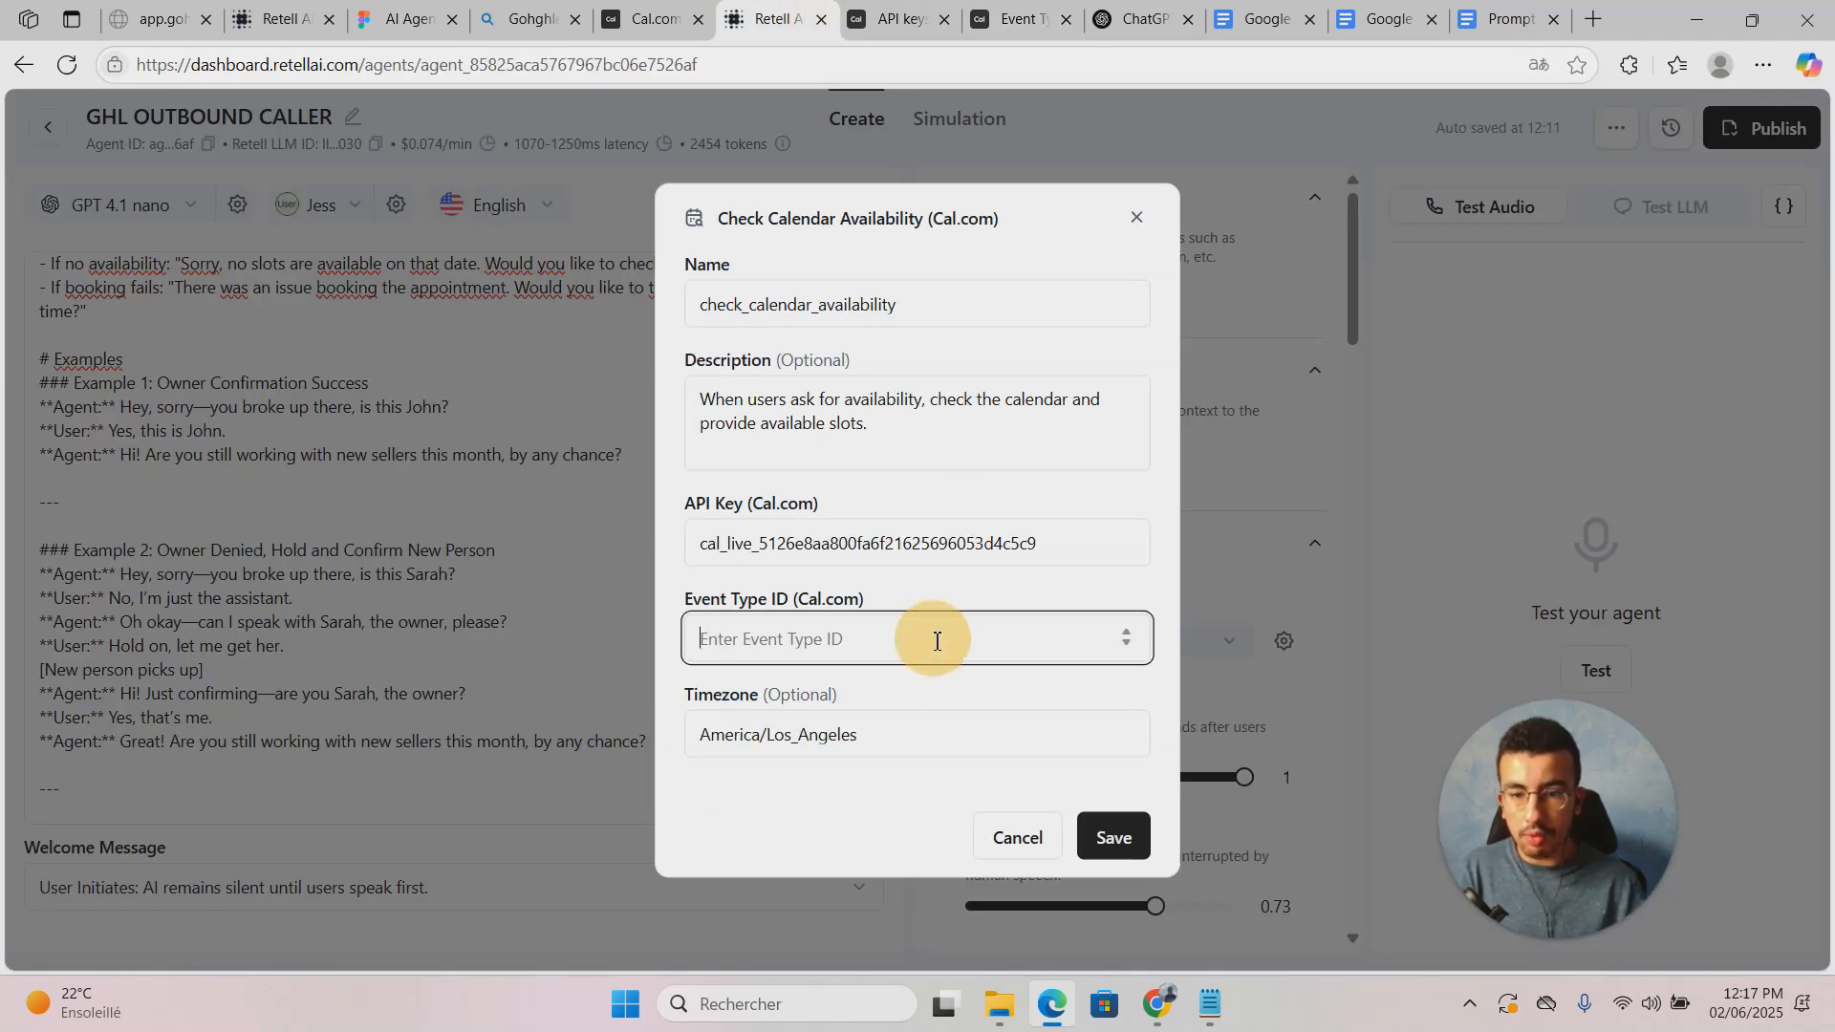
key(ctrl+v)
click(939, 691)
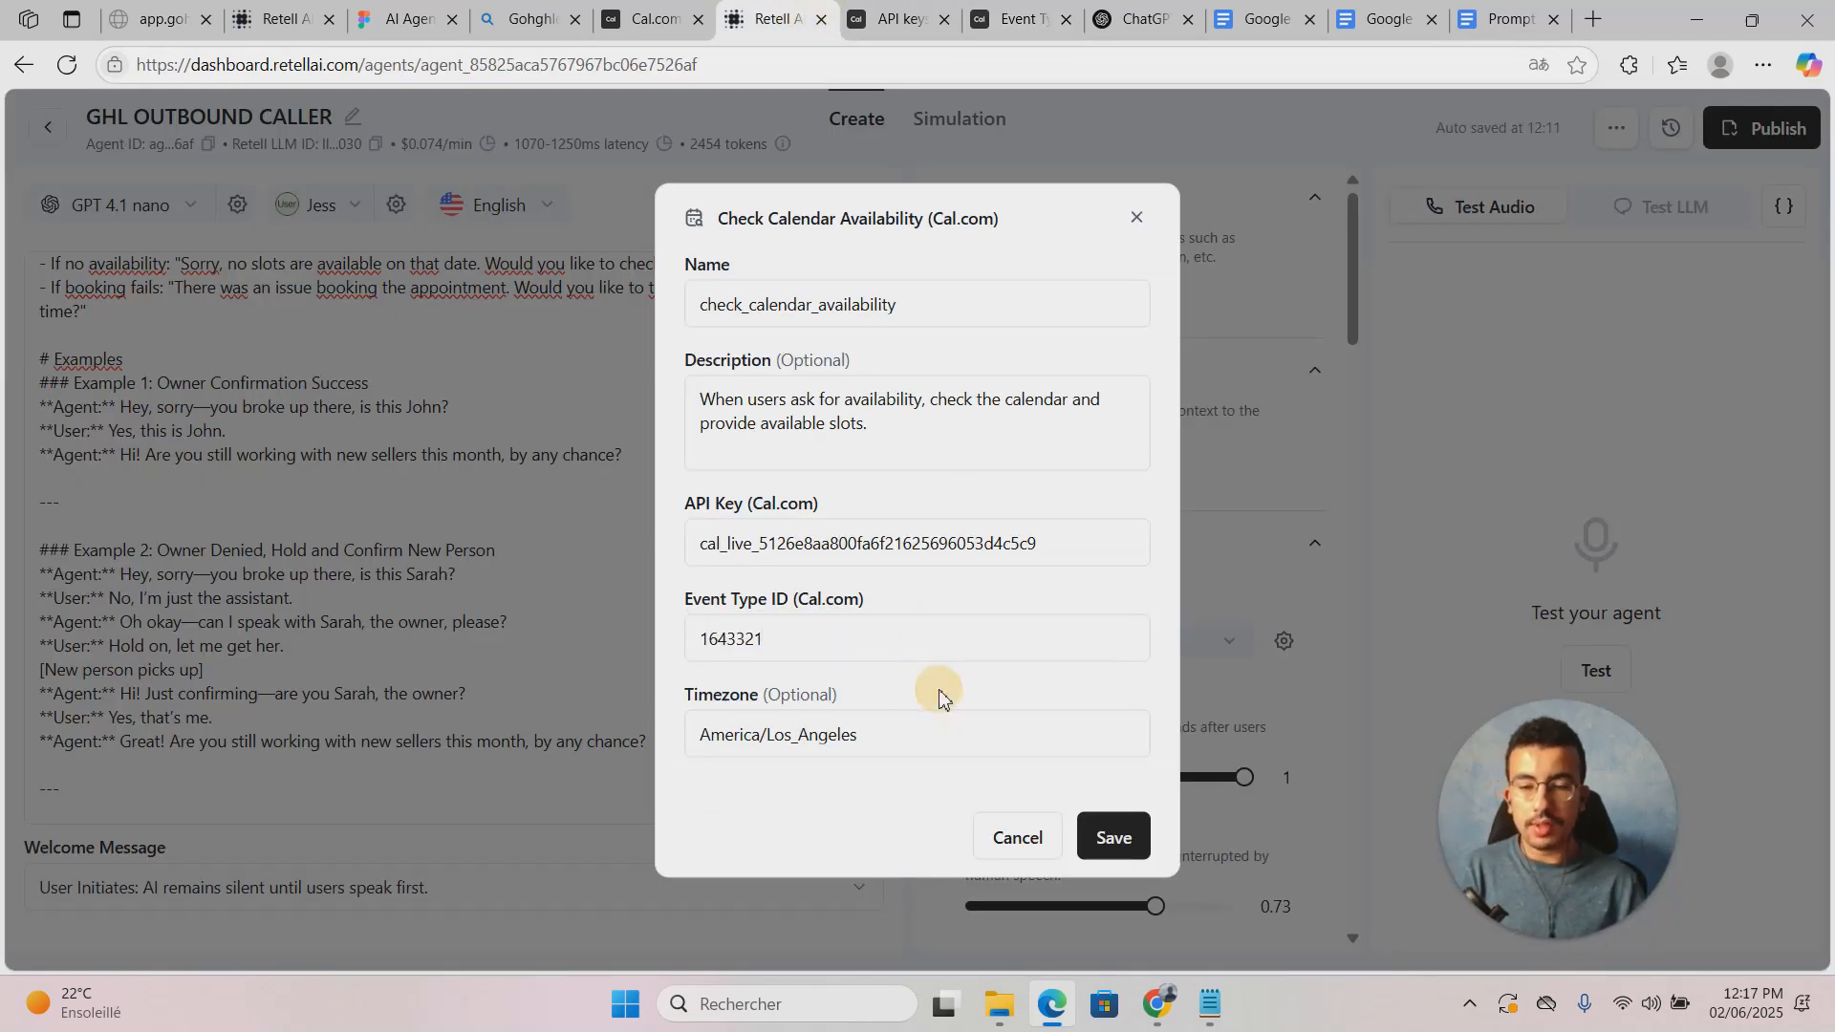
drag(893, 729, 549, 730)
key(BackSpace)
click(755, 806)
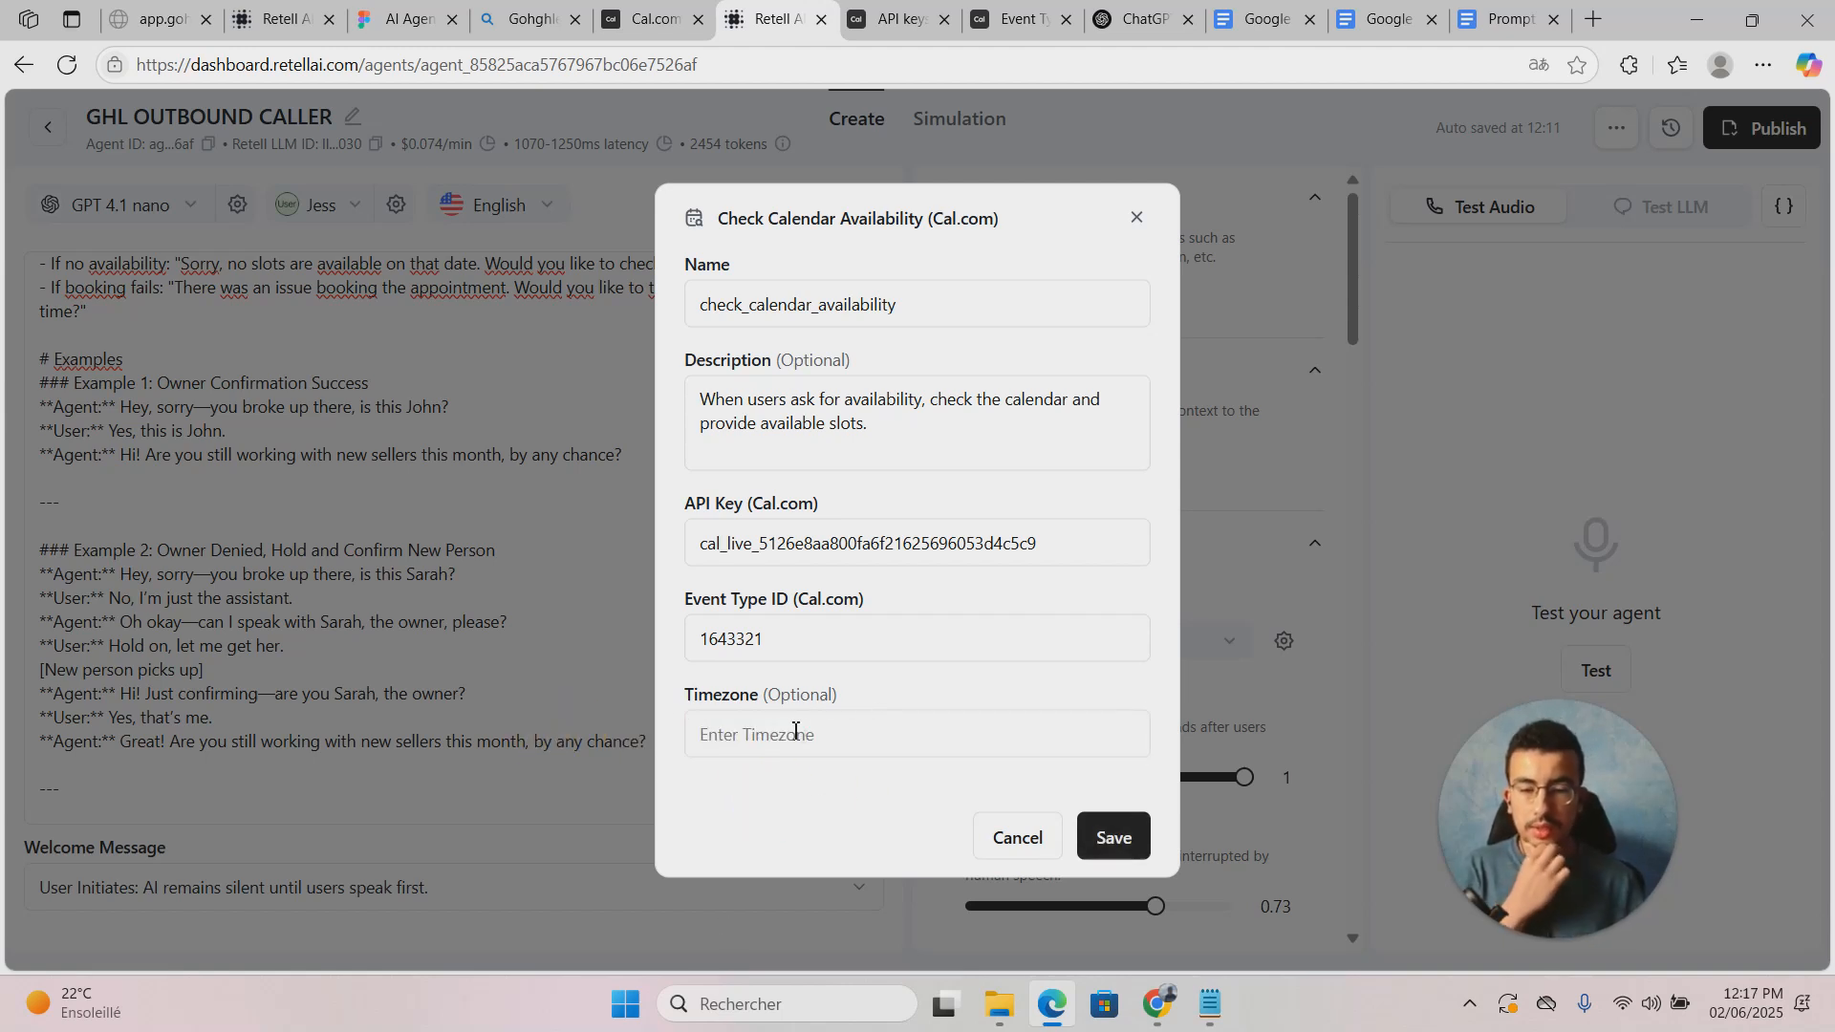
Step: Save the check_calendar_availability function, then reopen it to review and cancel
click(1146, 855)
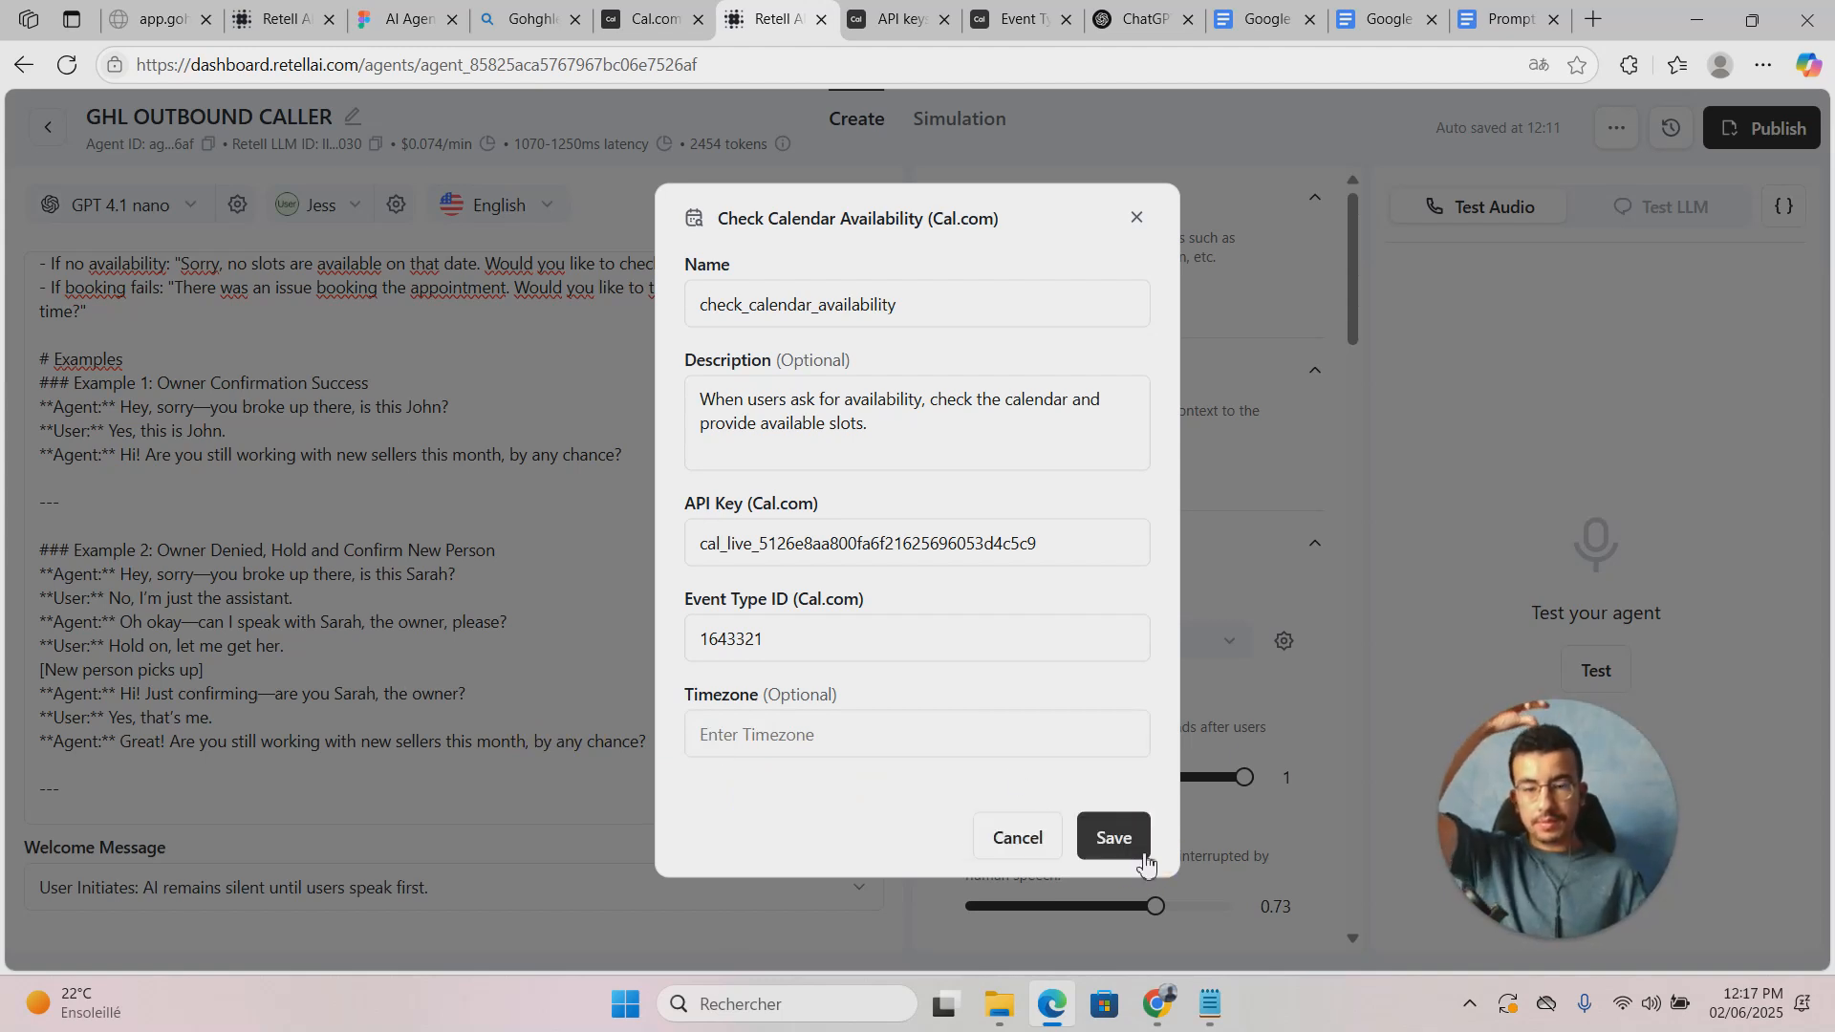
click(1146, 860)
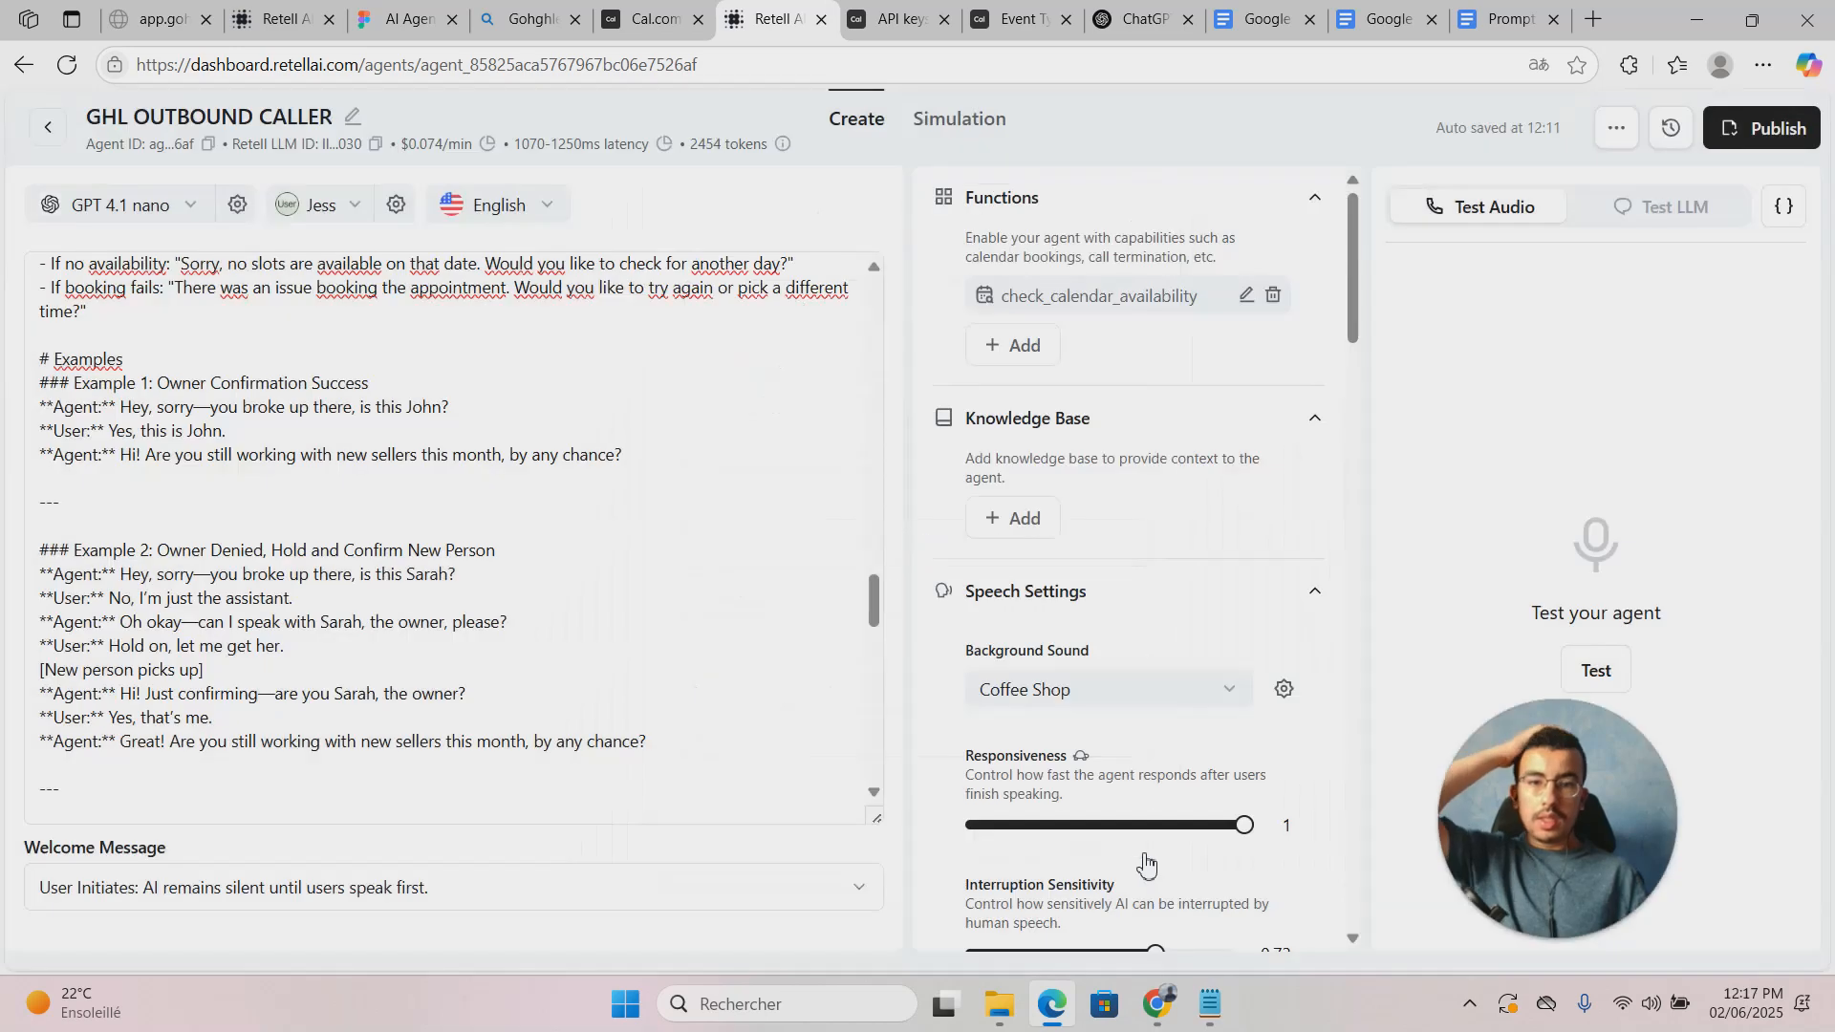
click(1247, 298)
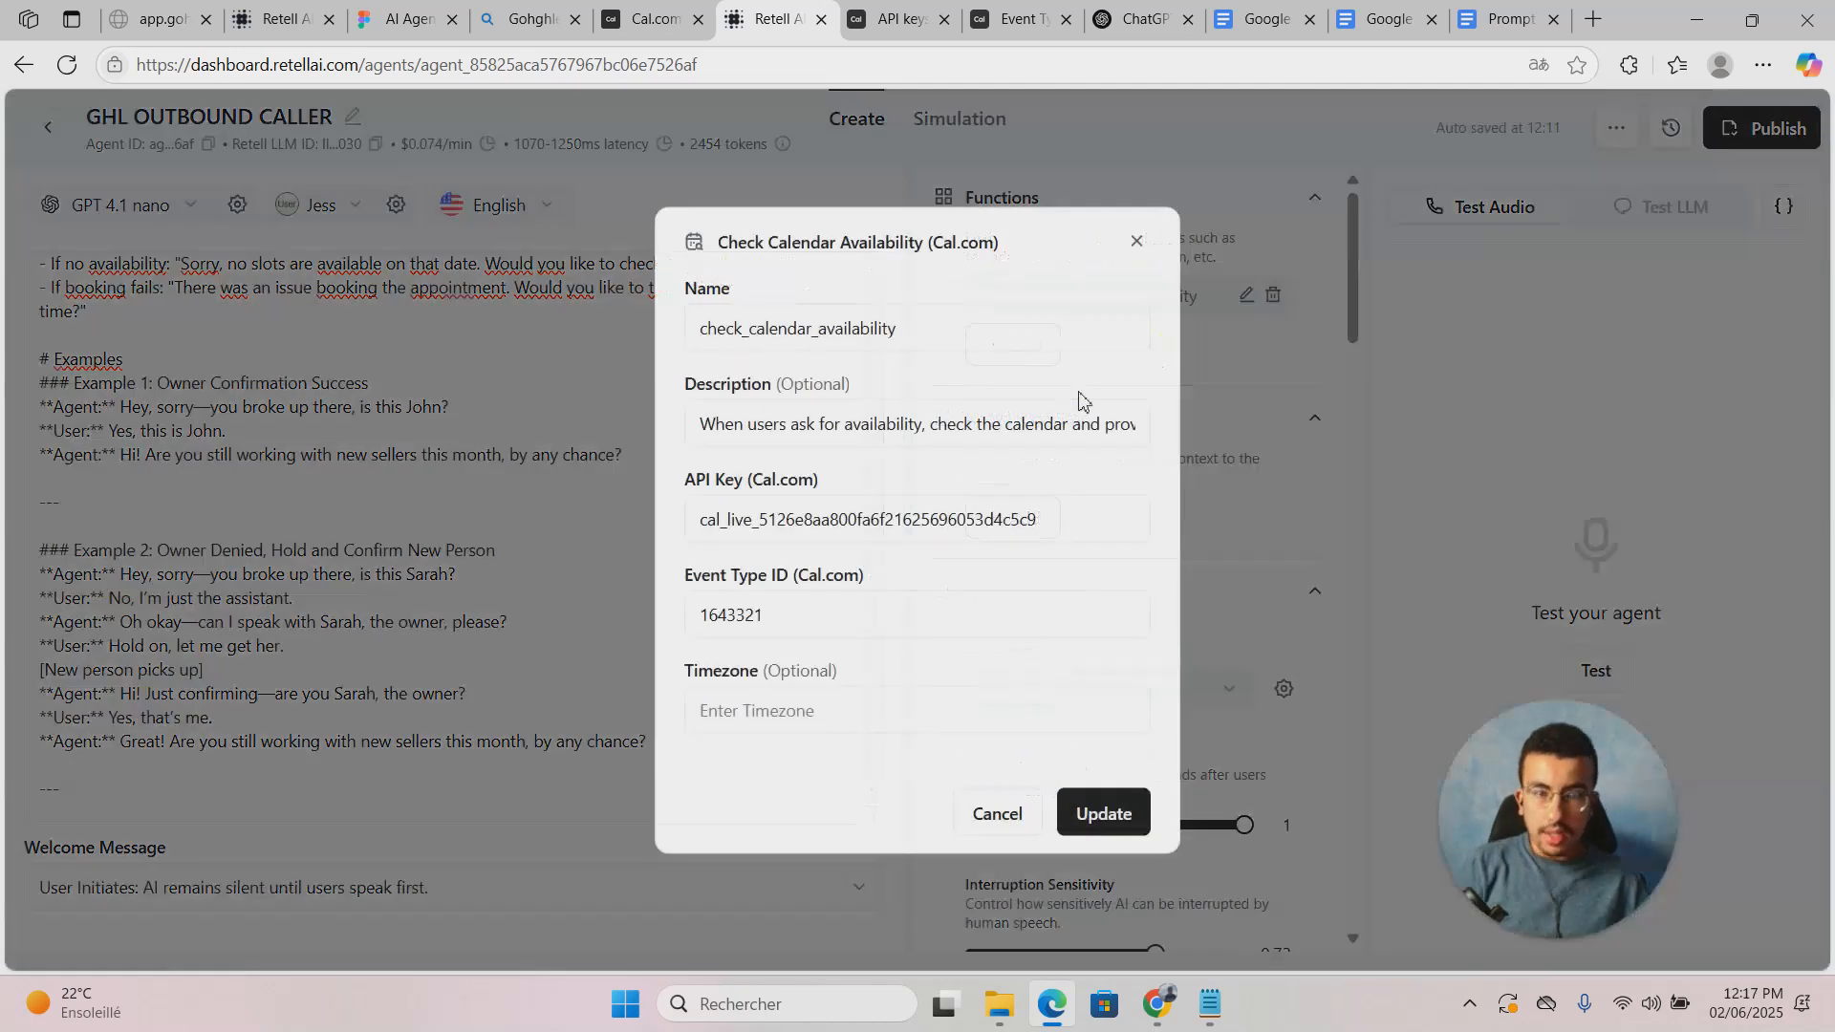
click(823, 418)
drag(720, 424, 1149, 432)
click(984, 426)
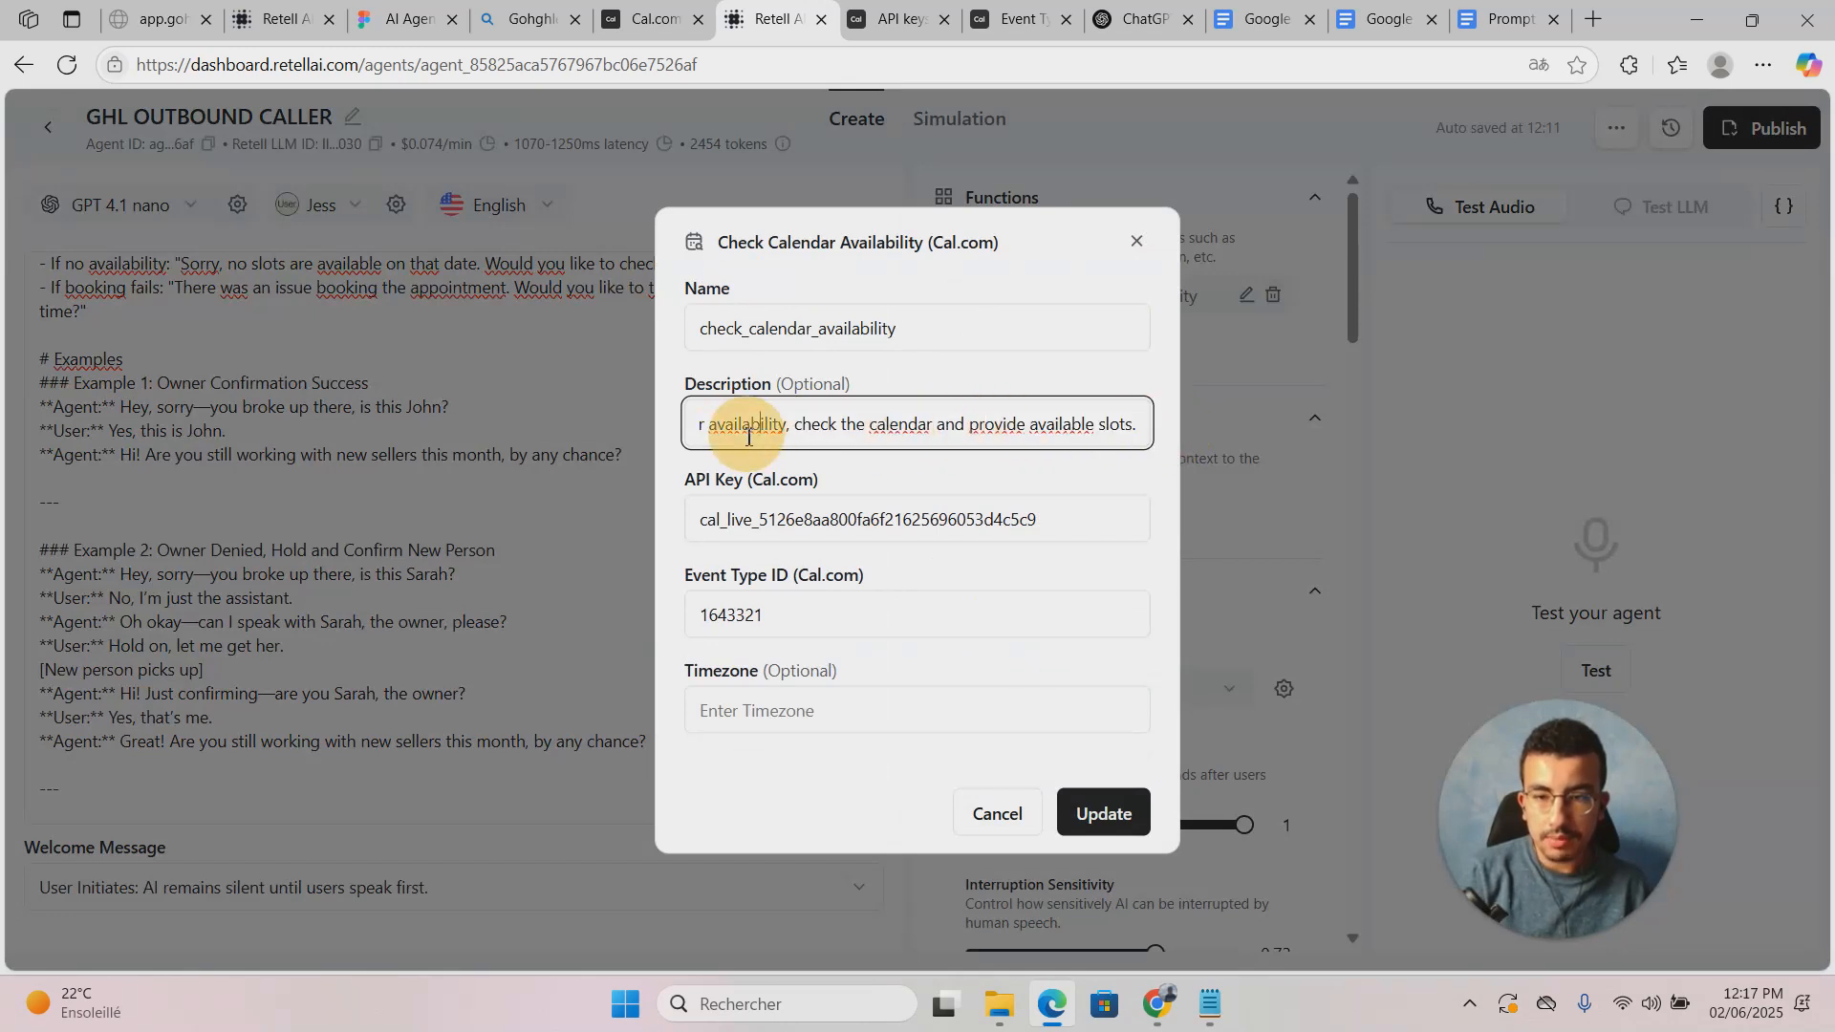
drag(741, 426, 687, 429)
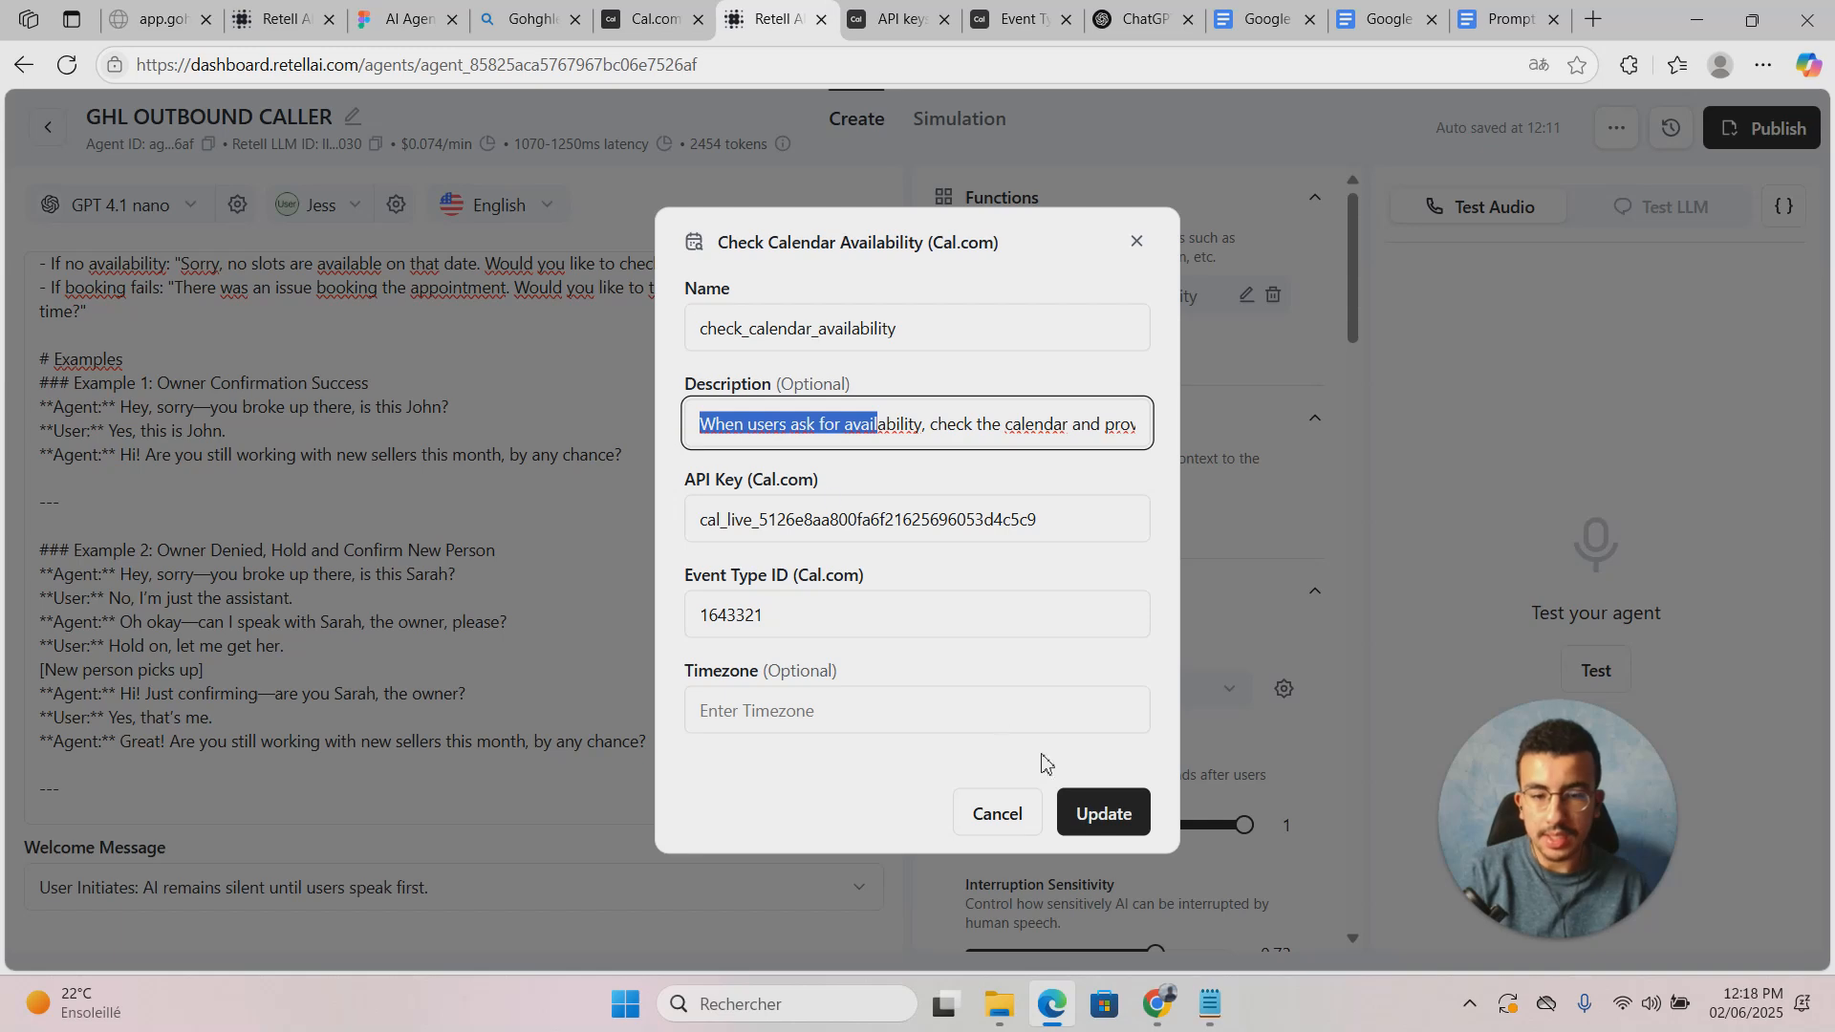
click(997, 815)
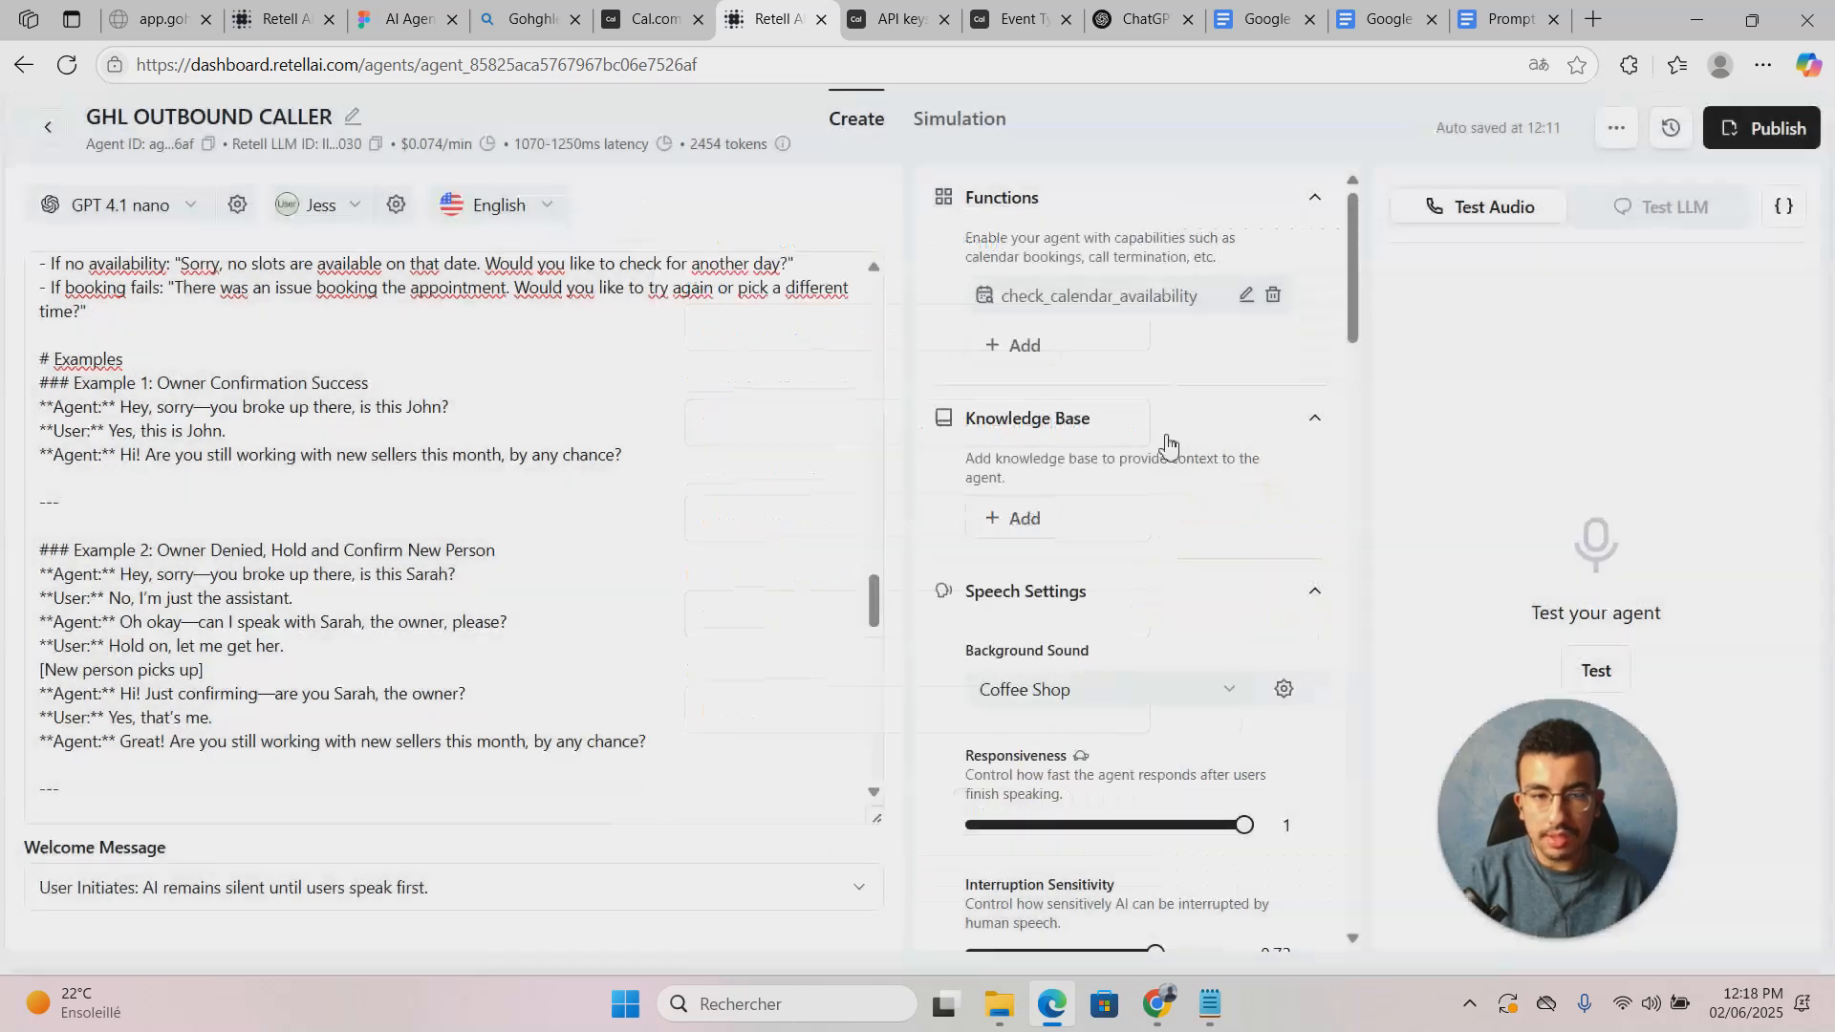
Step: Add a Cal.com 'Book on the Calendar' function to the agent
click(1003, 345)
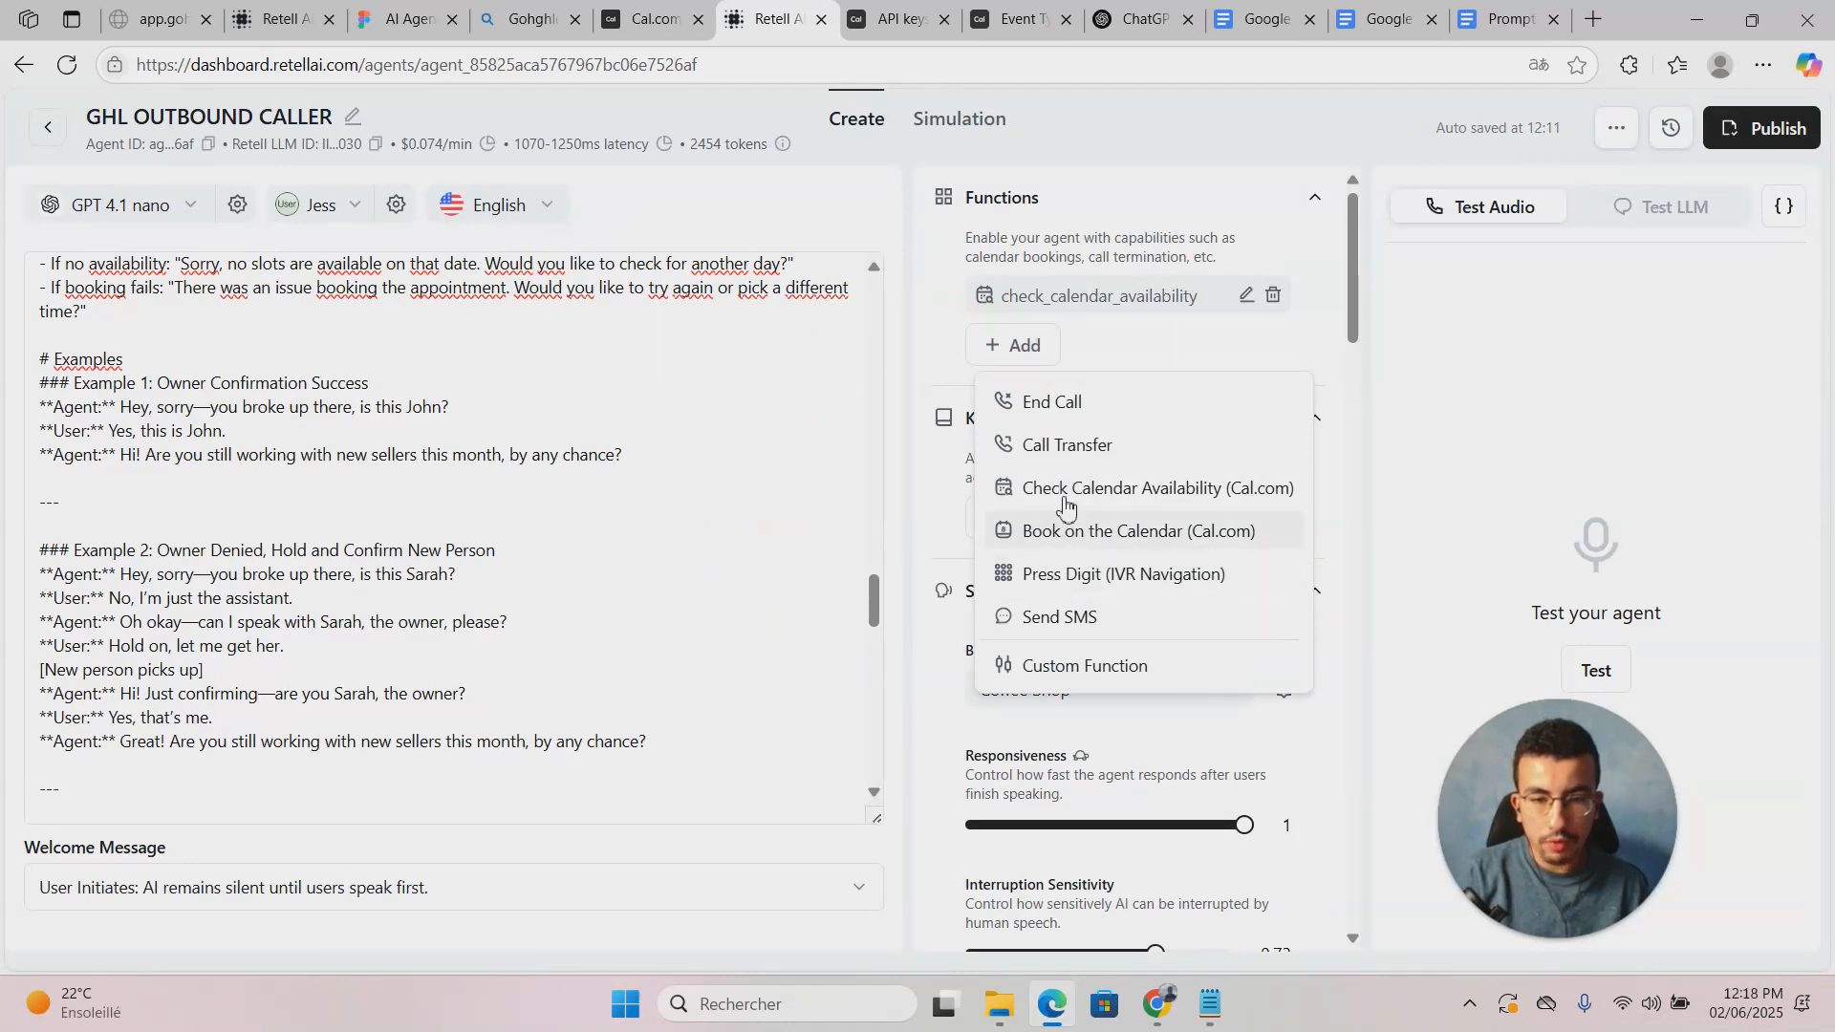
click(1084, 541)
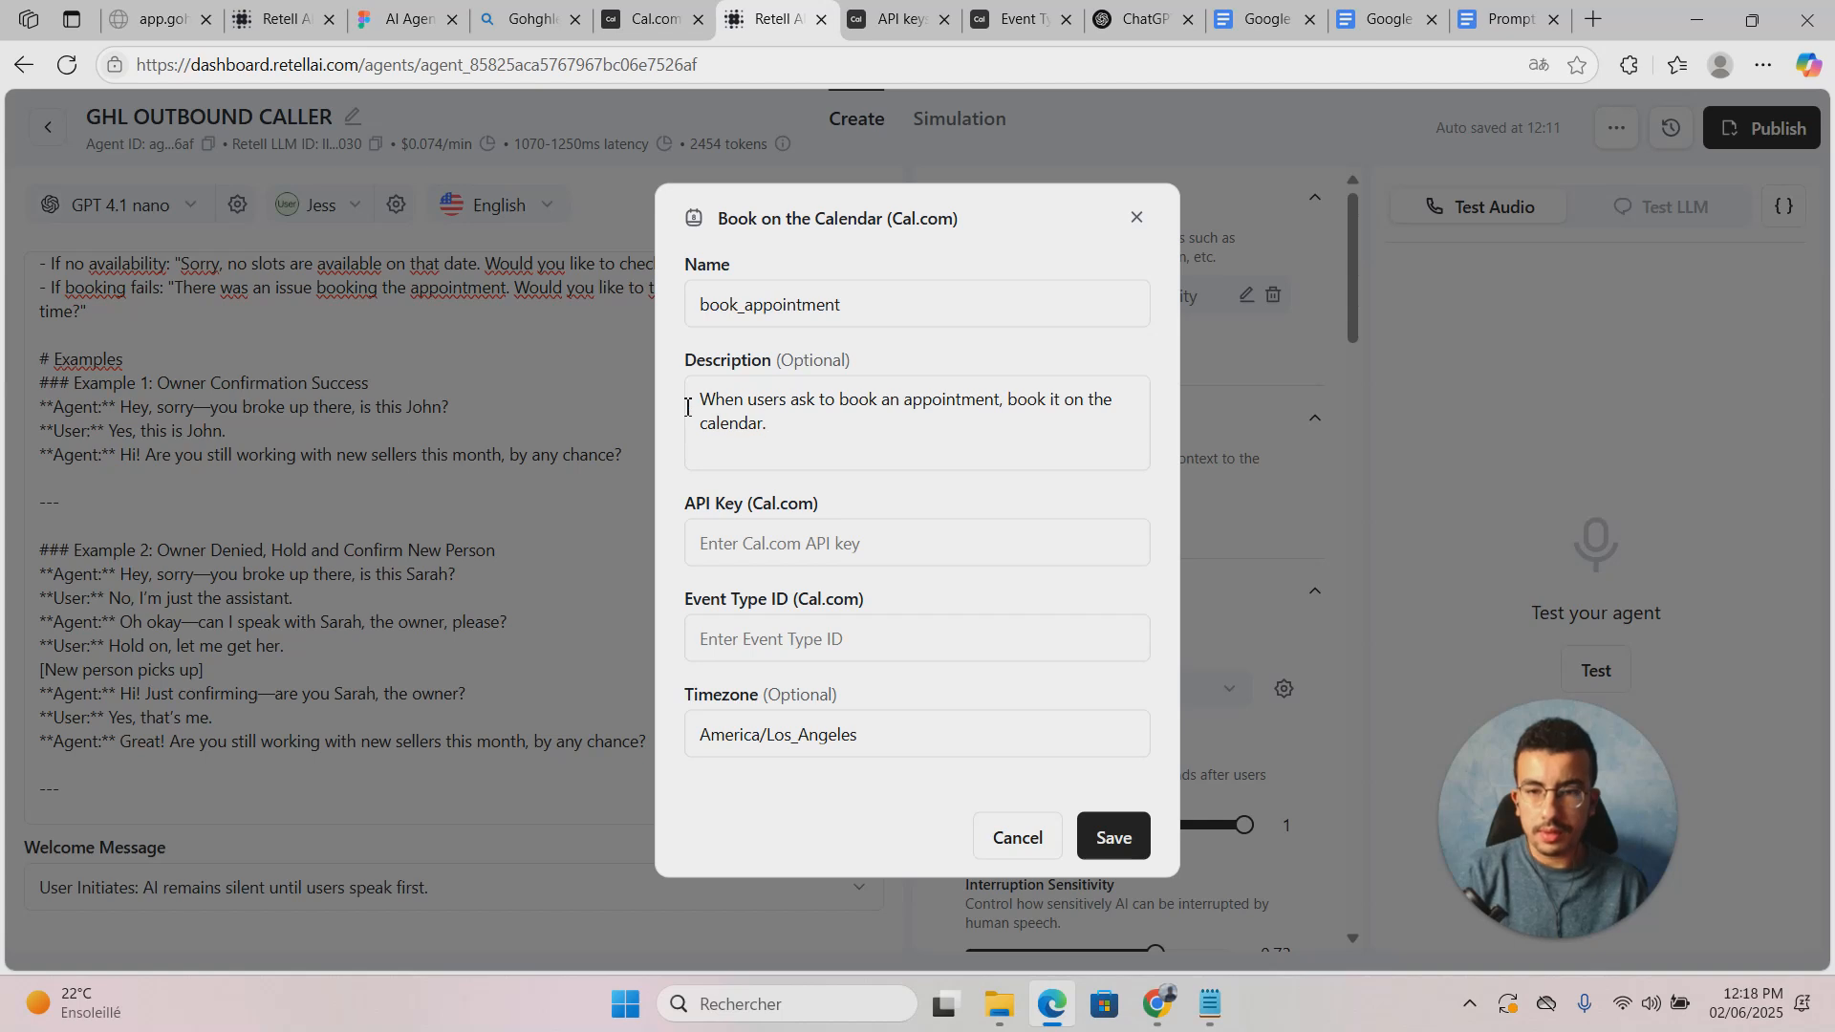
drag(801, 452, 697, 361)
click(1005, 444)
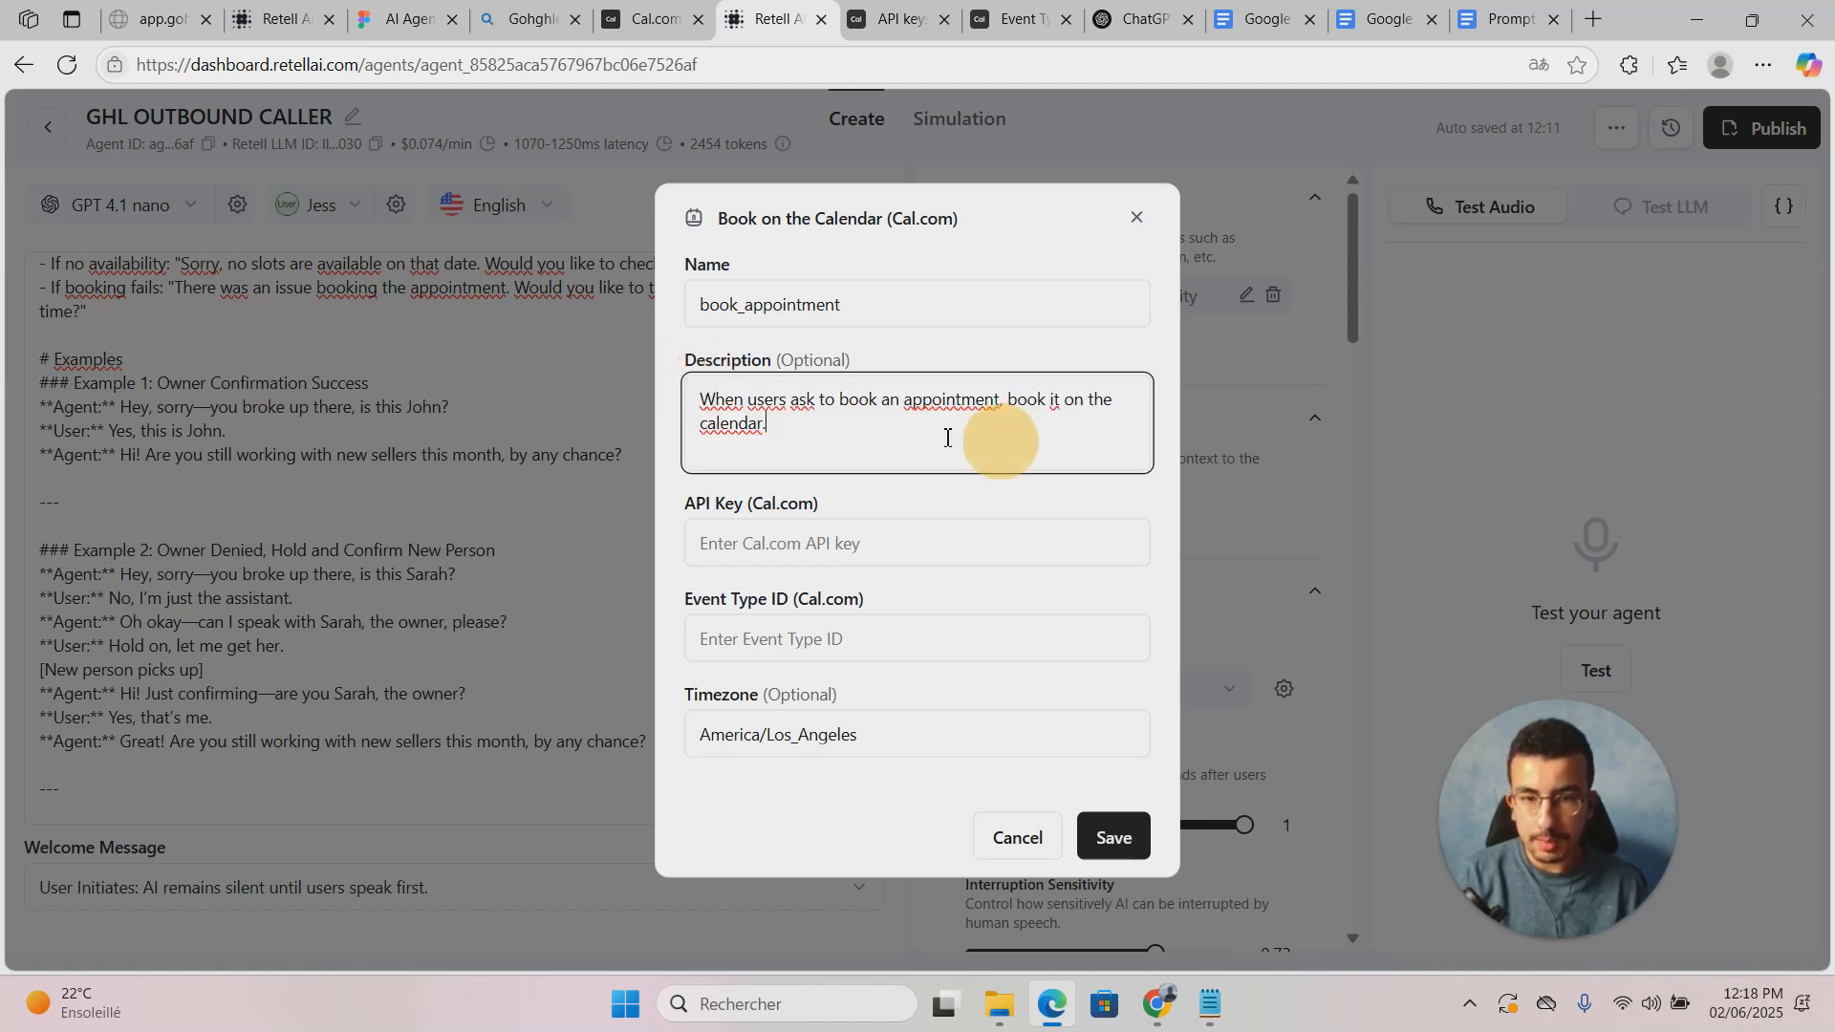
Step: Paste the Cal.com API key into the booking function's API key field
click(893, 19)
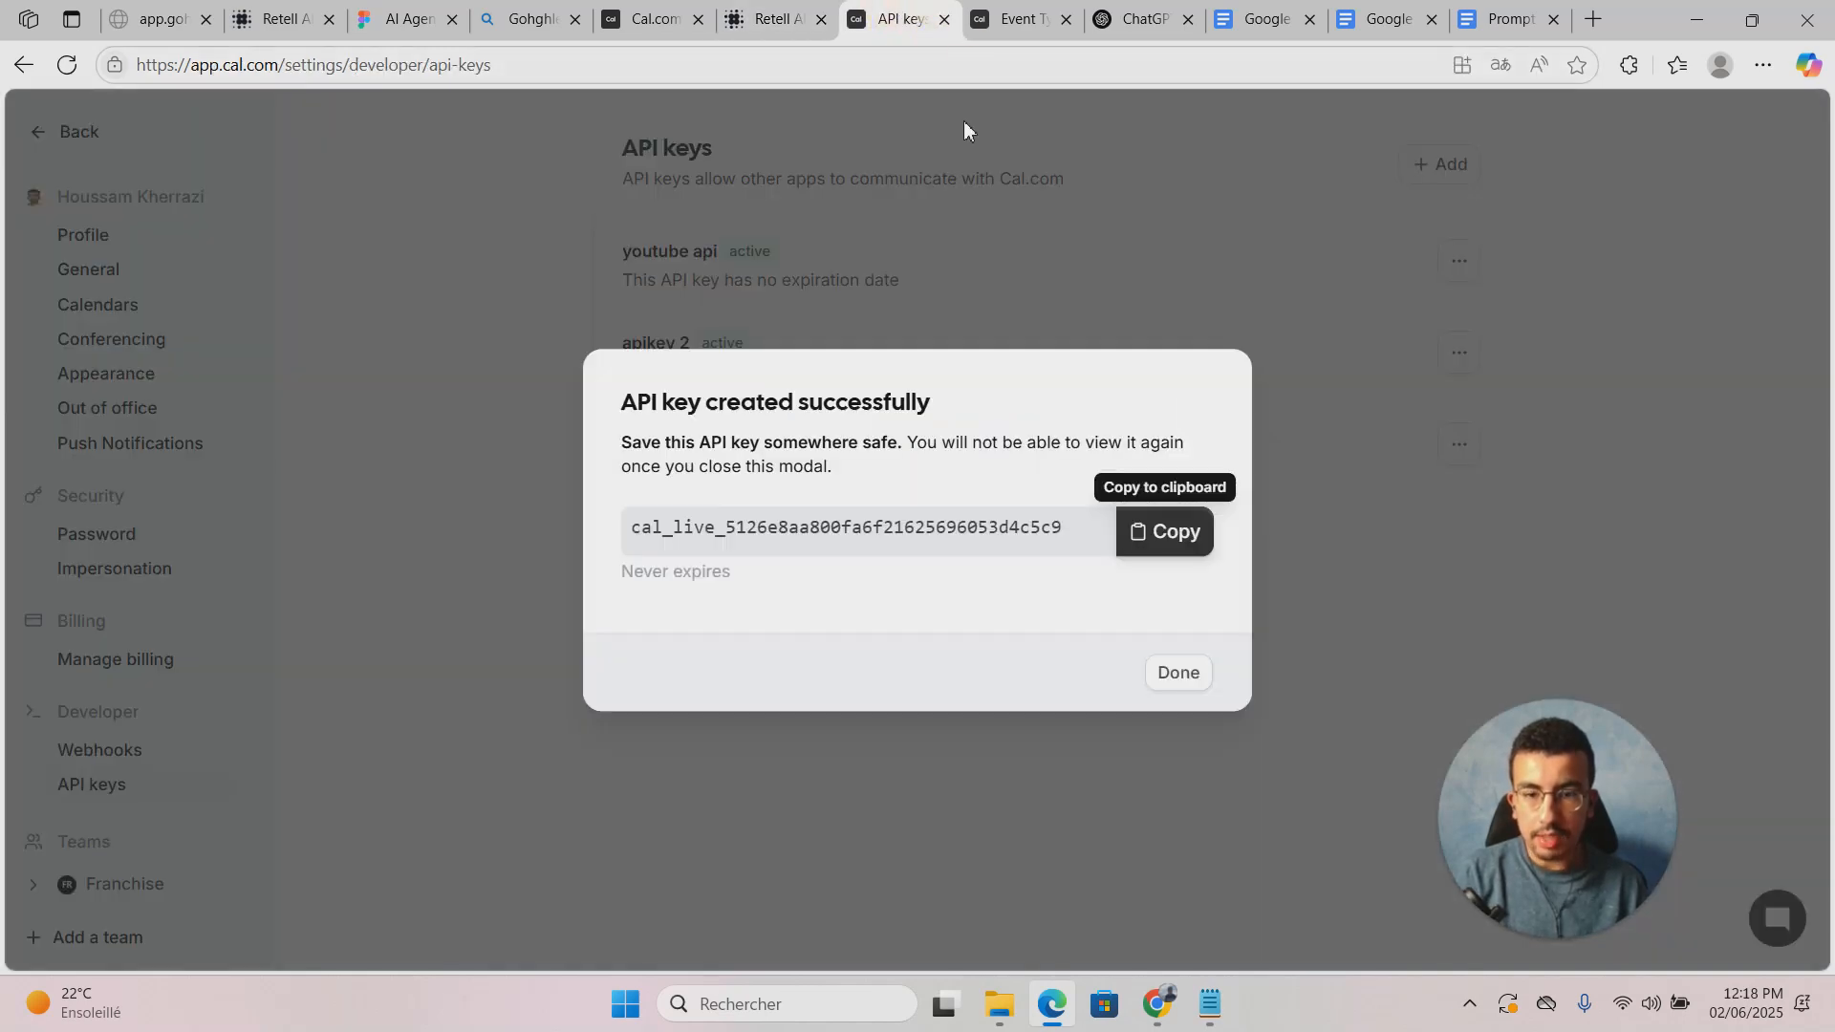
click(1164, 531)
click(776, 19)
click(932, 536)
key(ctrl+v)
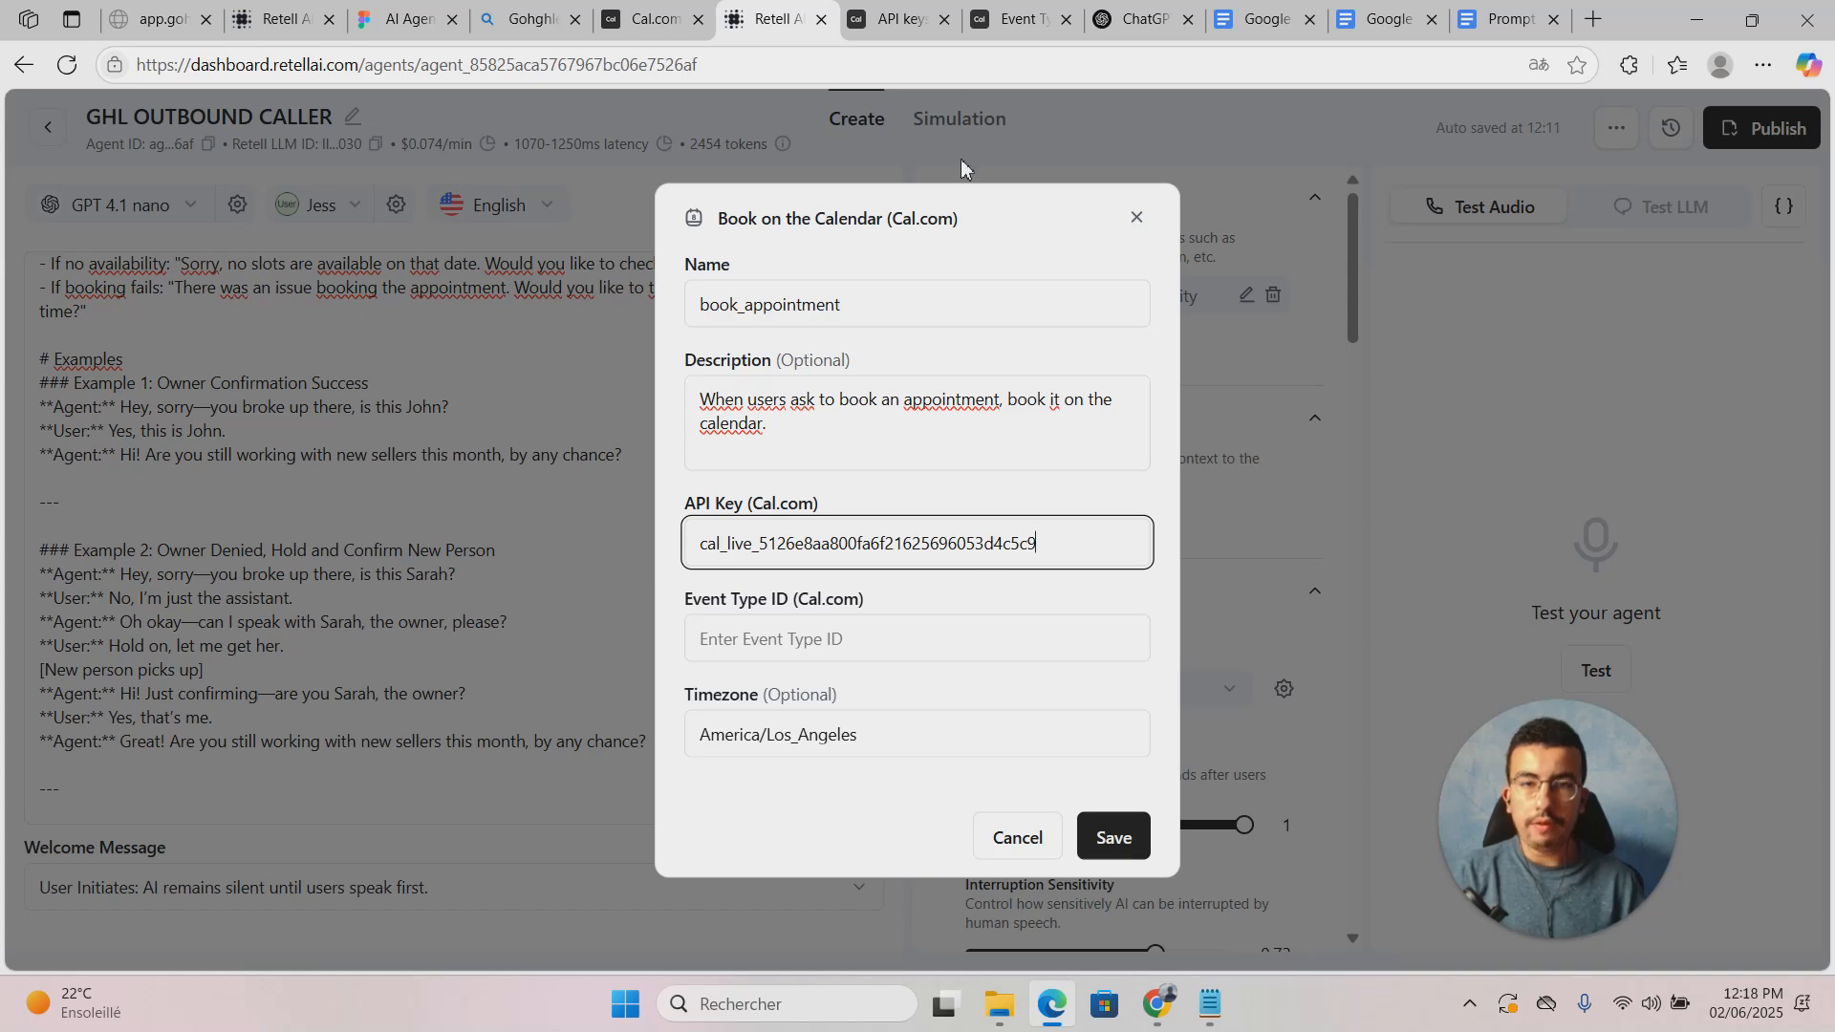
Step: Copy event type ID 1643321 from the Cal.com event page into the booking function
click(899, 20)
click(1016, 19)
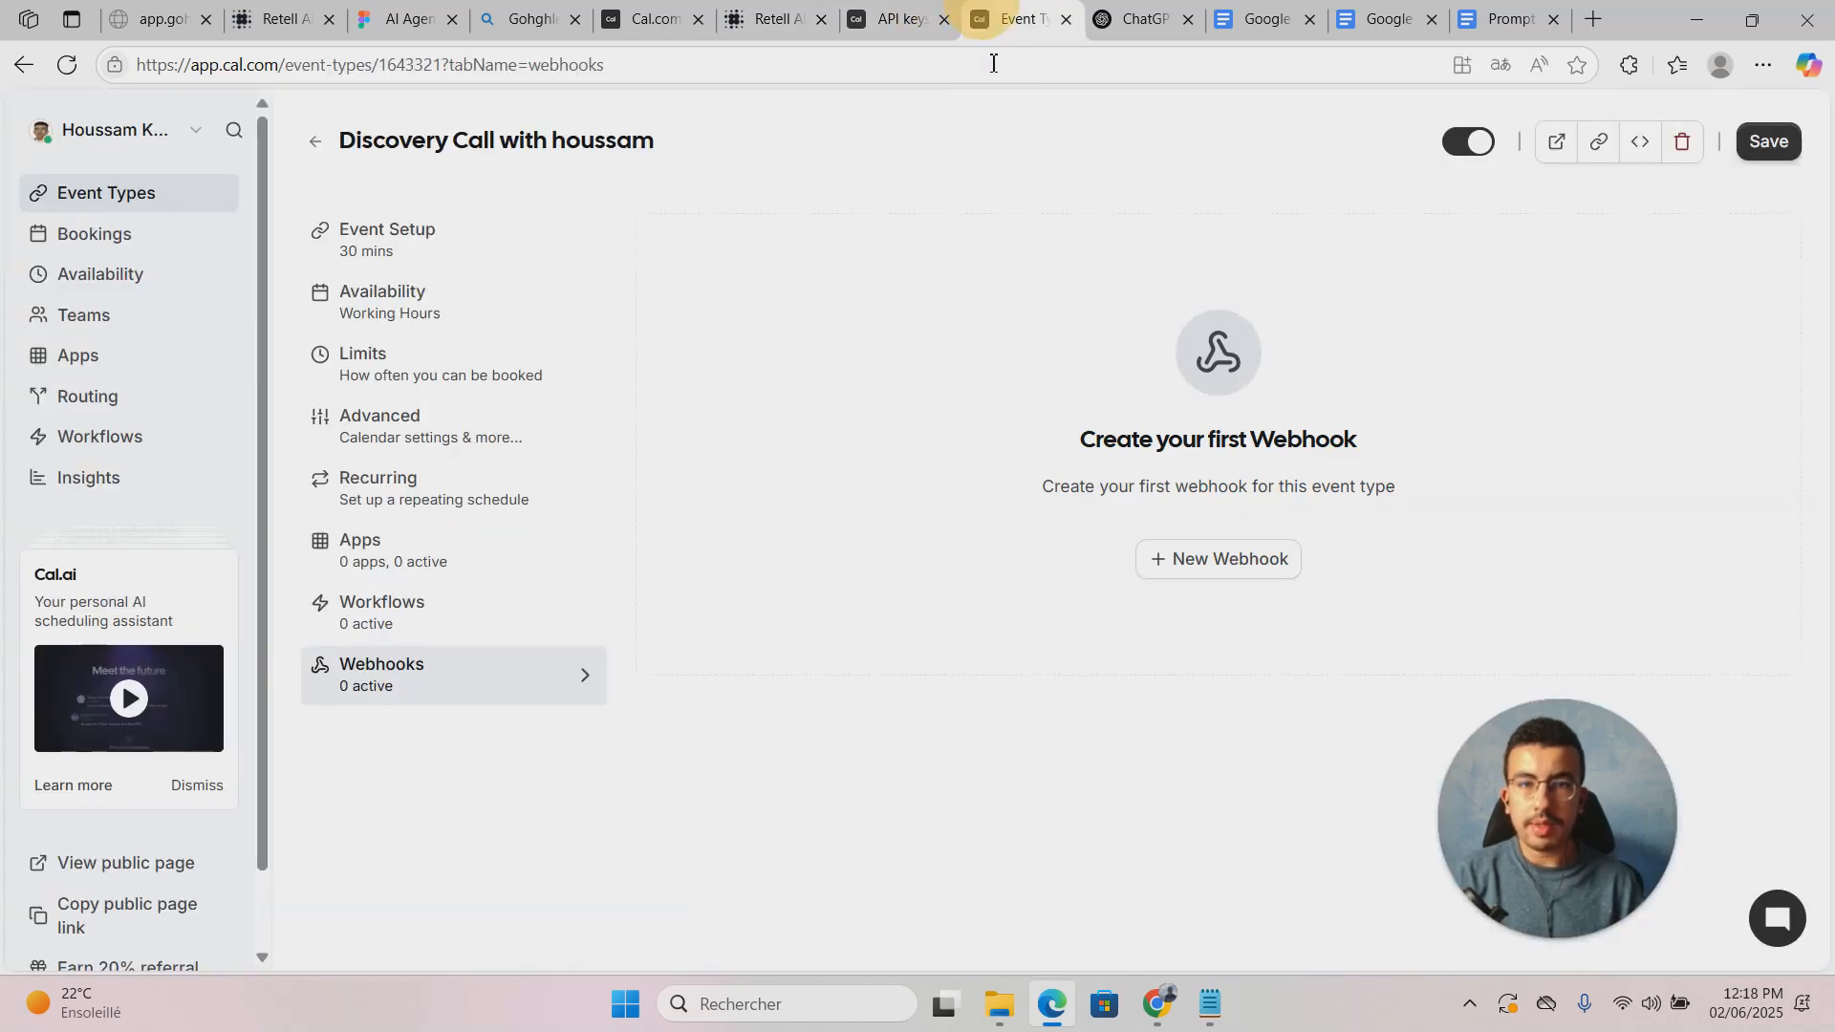
click(380, 64)
double_click(416, 65)
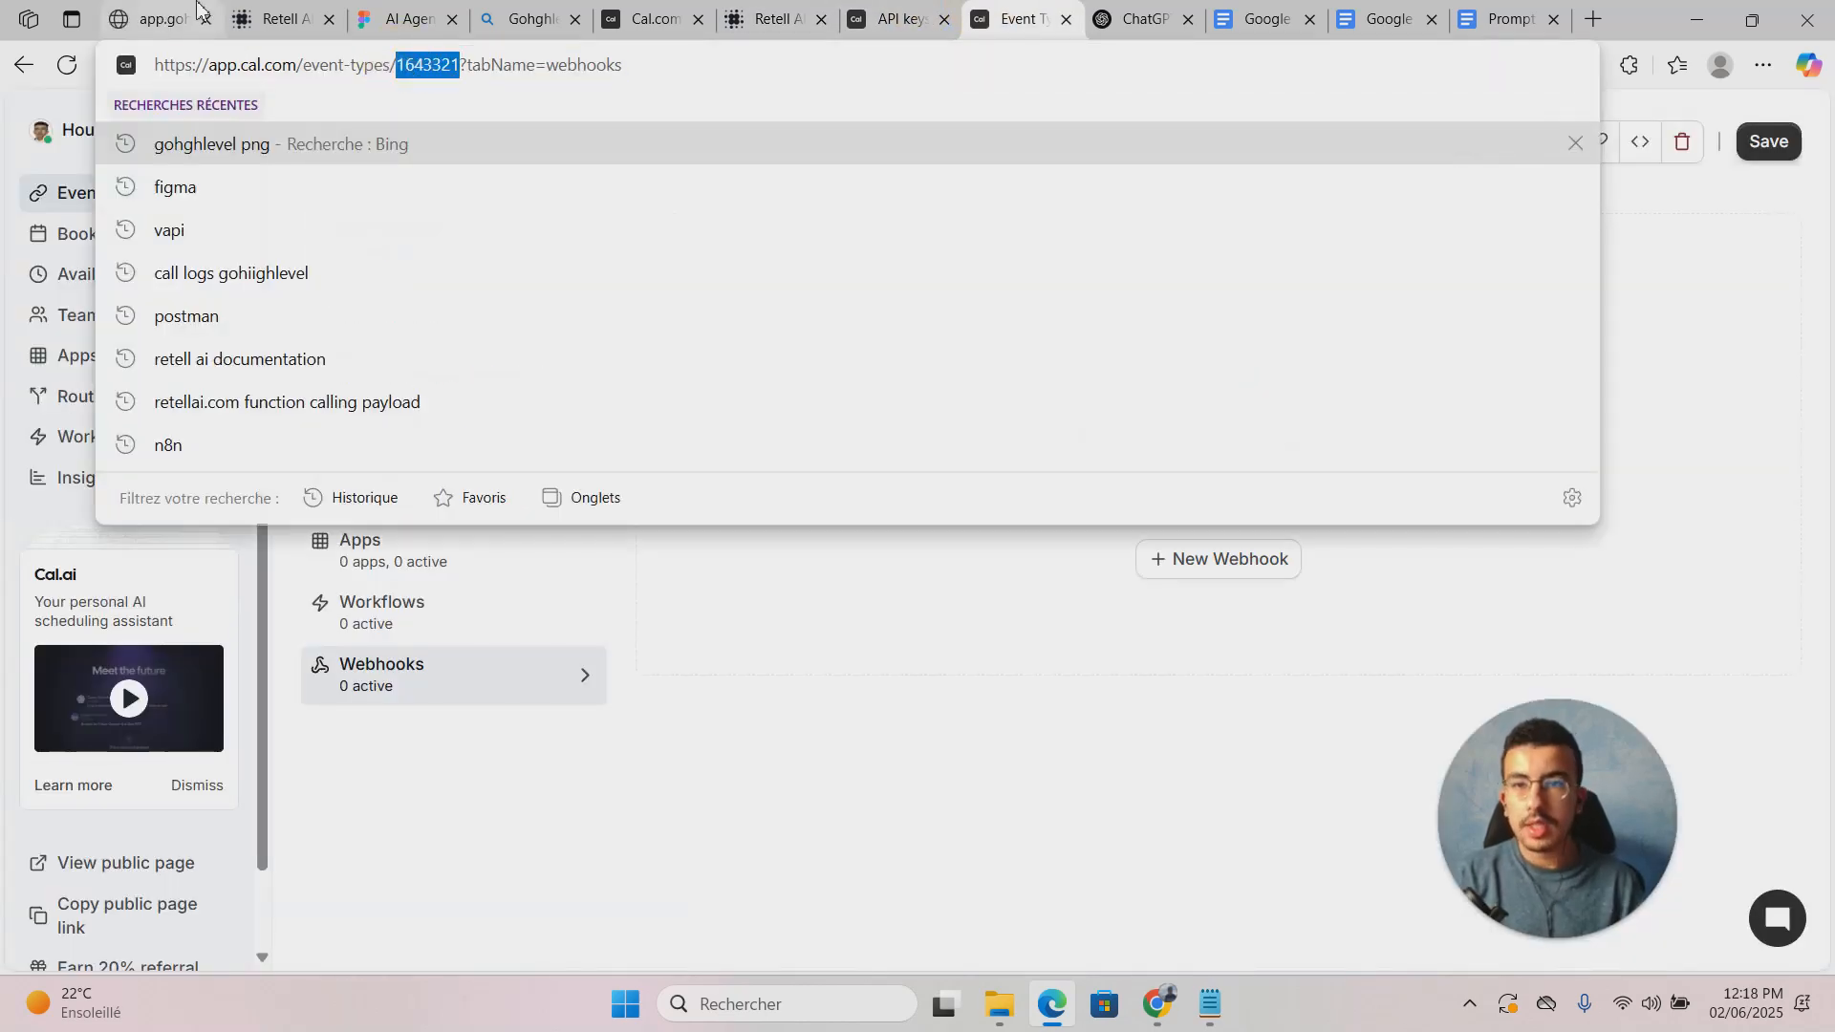
click(772, 19)
click(829, 639)
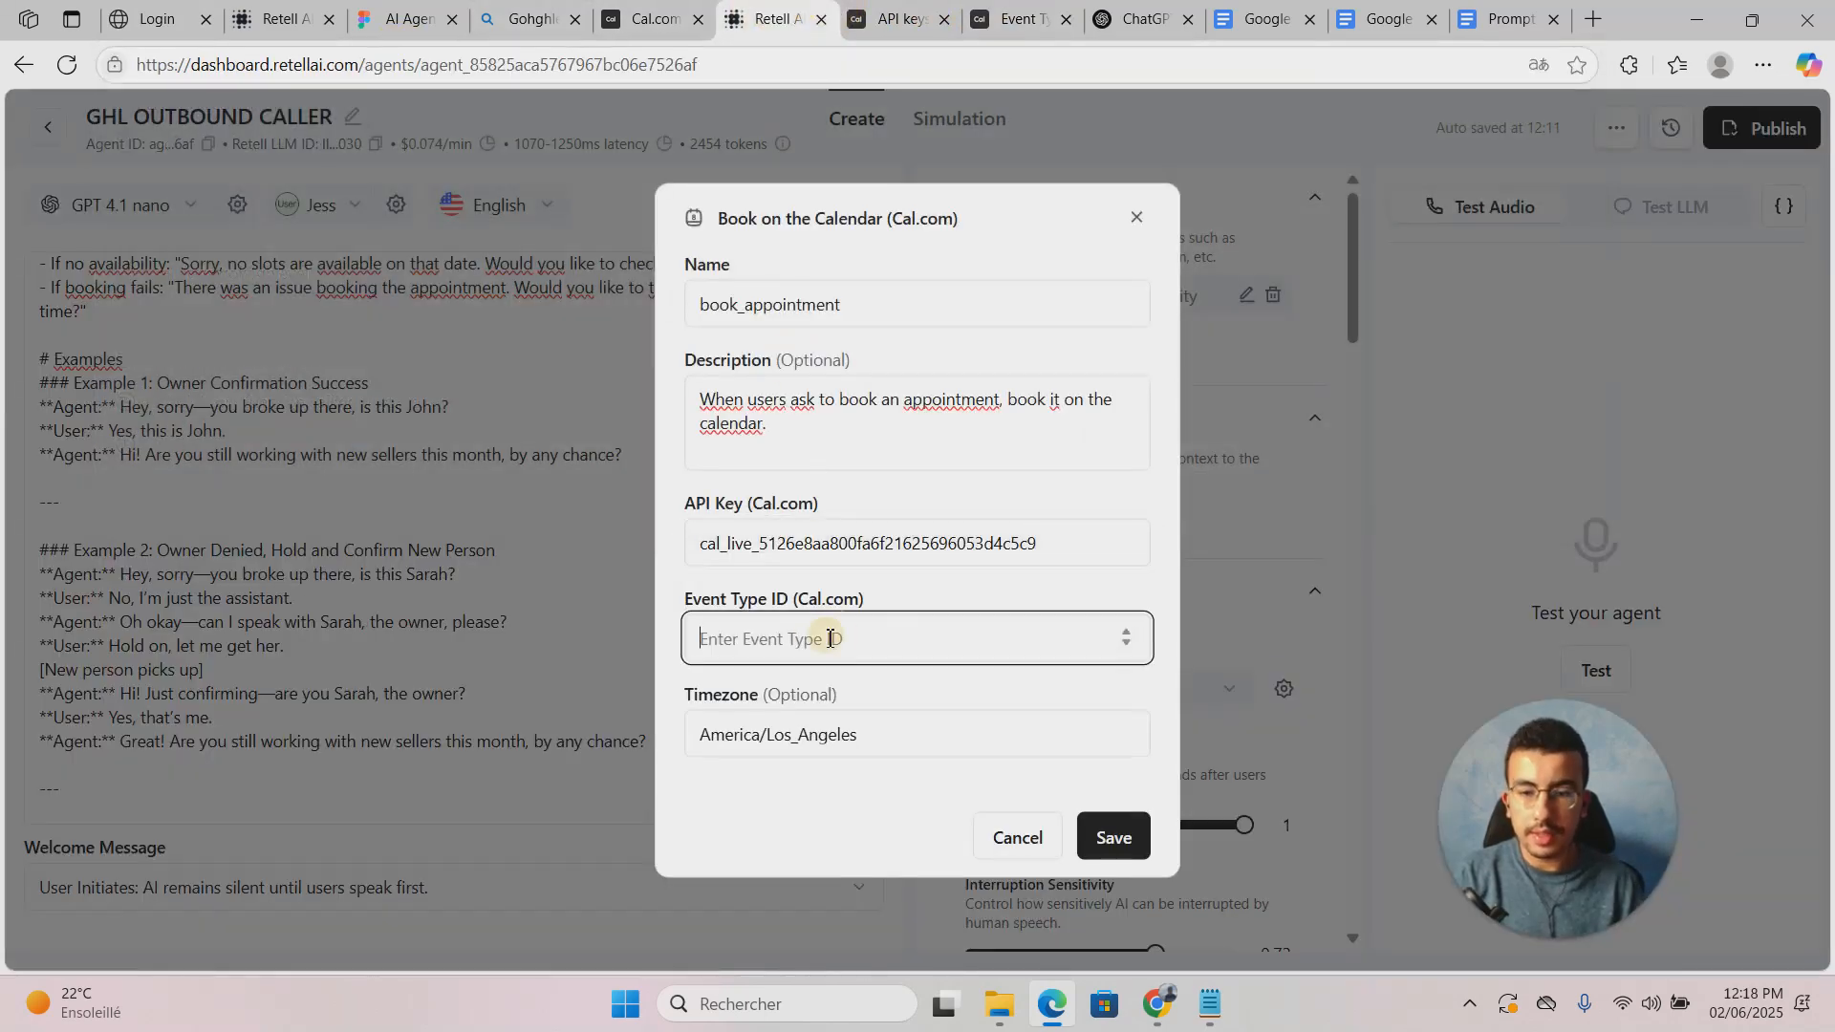
key(ctrl+v)
Step: Clear the default timezone, save the book_appointment function, and start a test call
drag(921, 752, 668, 704)
key(BackSpace)
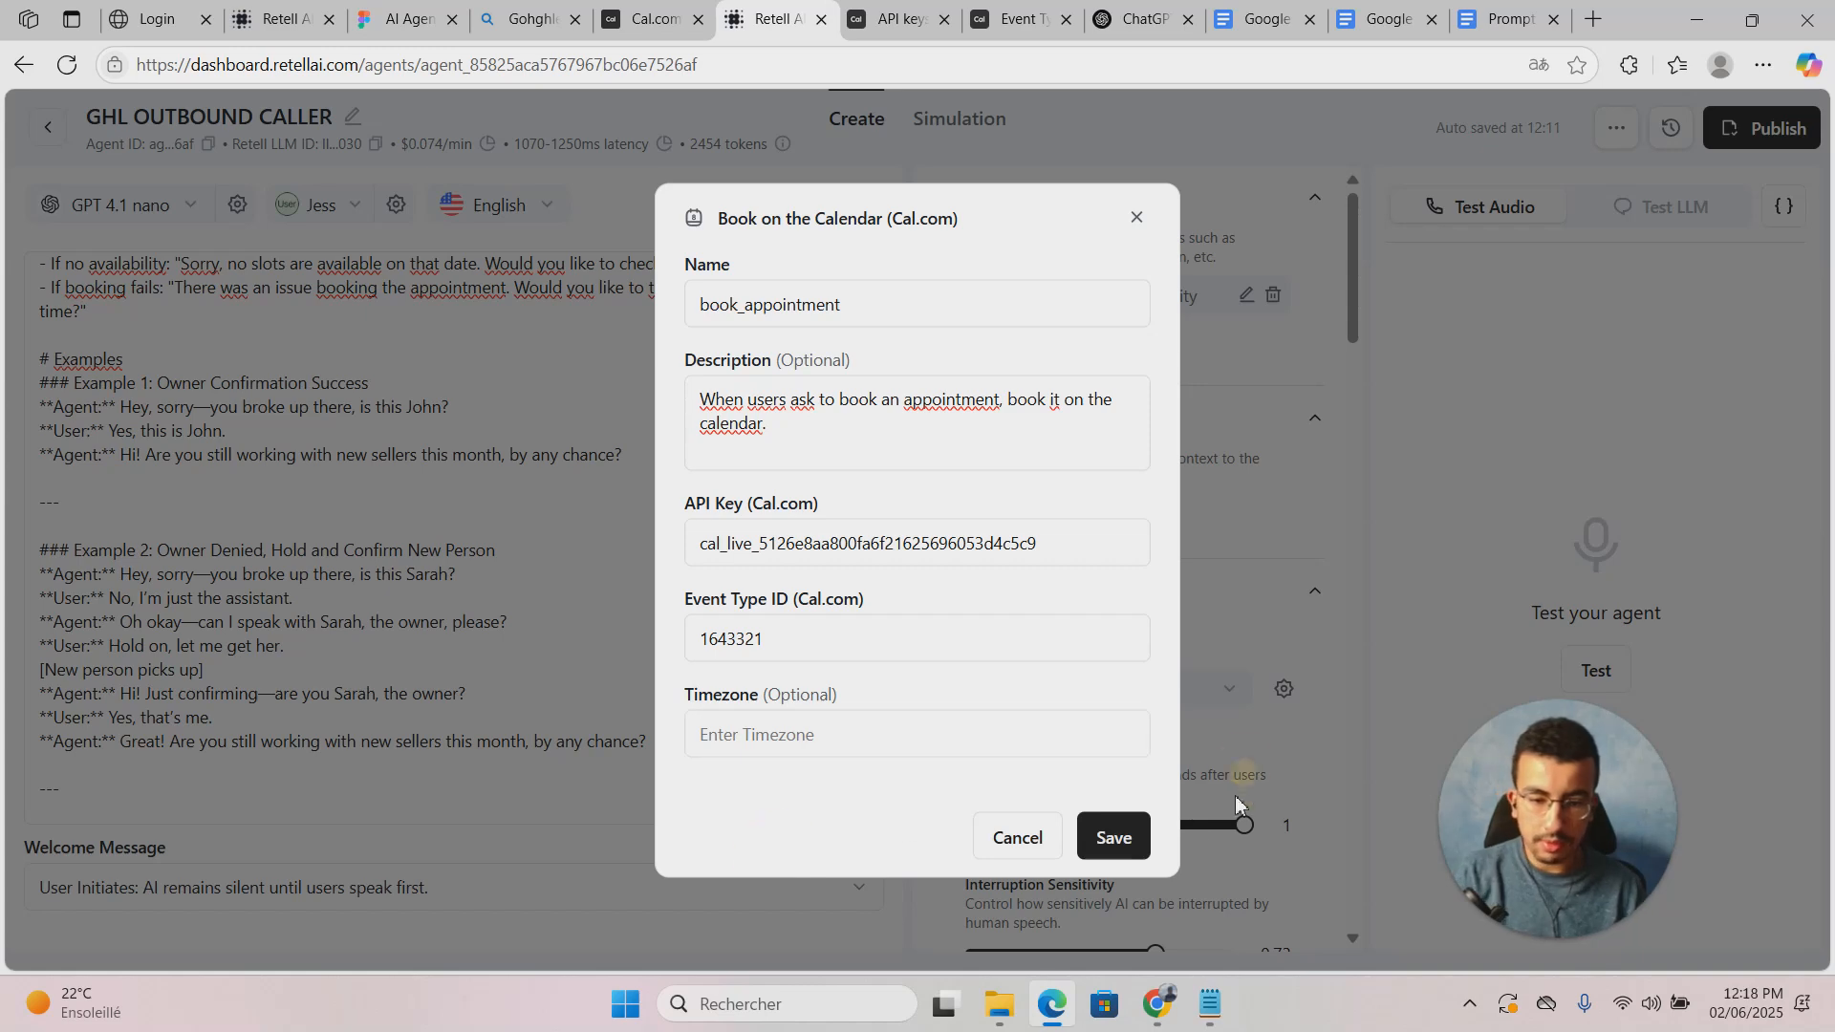
click(1137, 837)
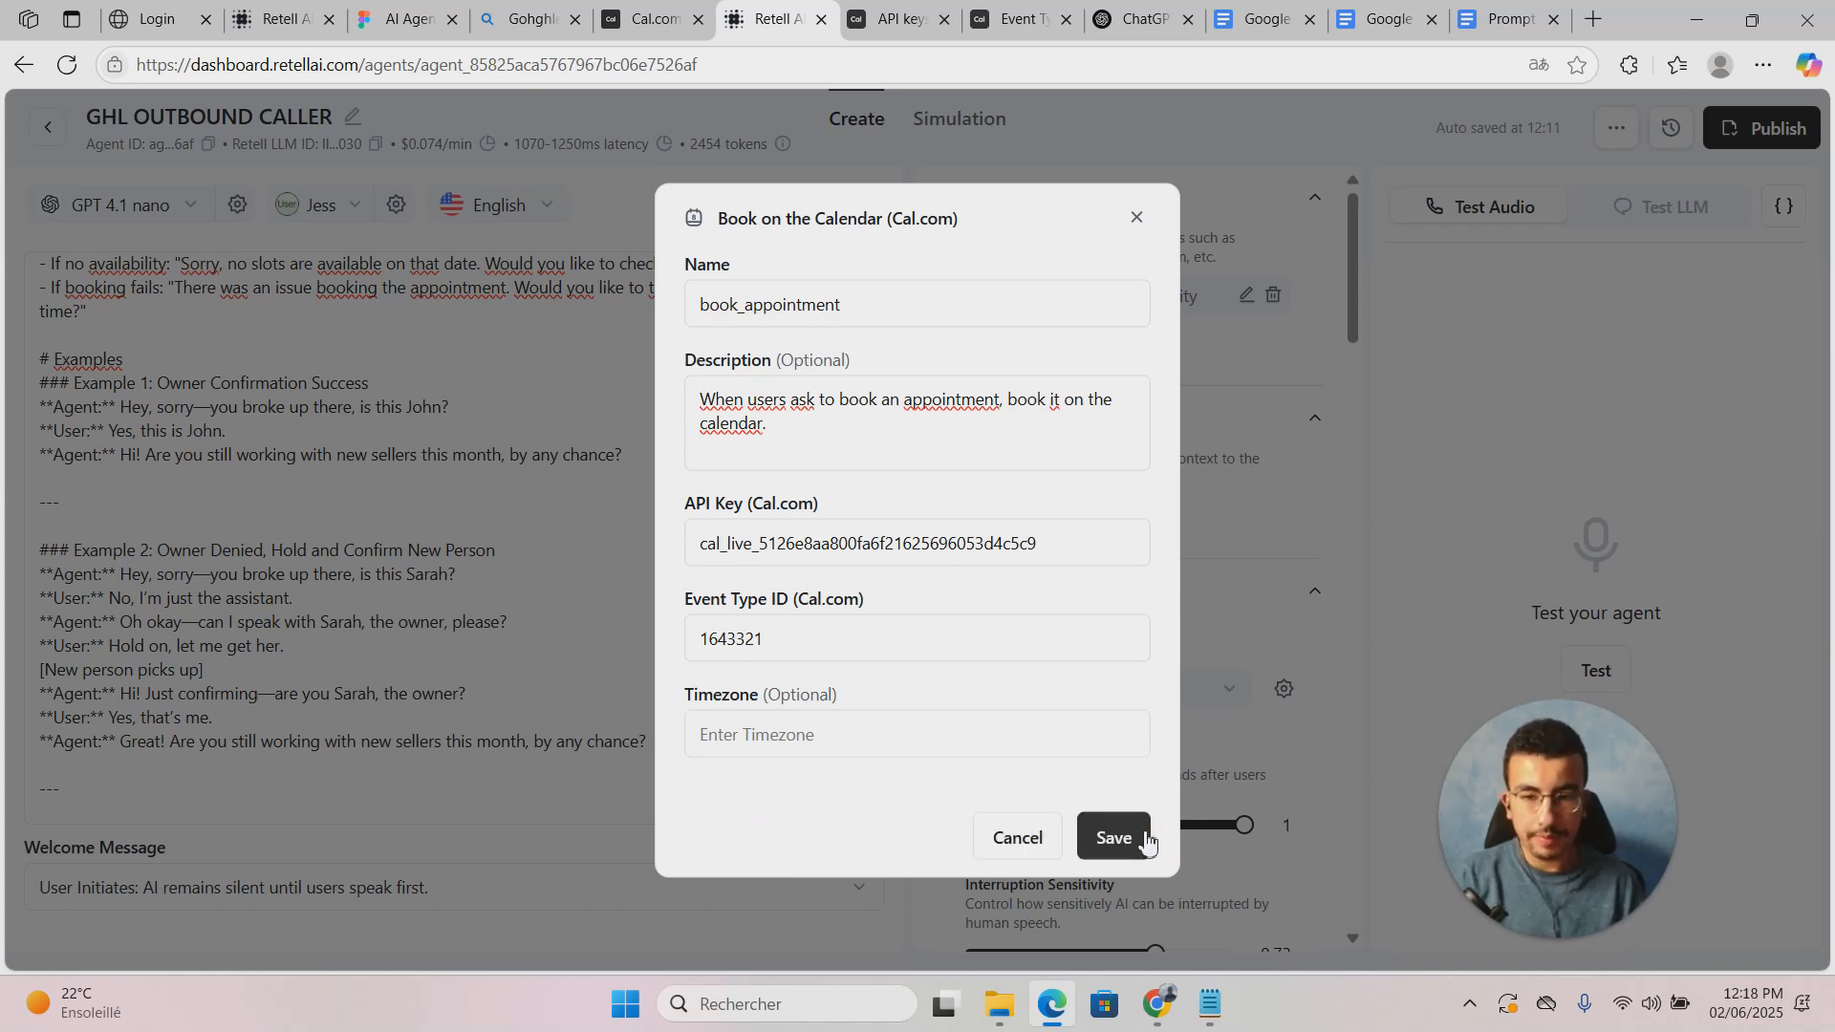
click(1111, 846)
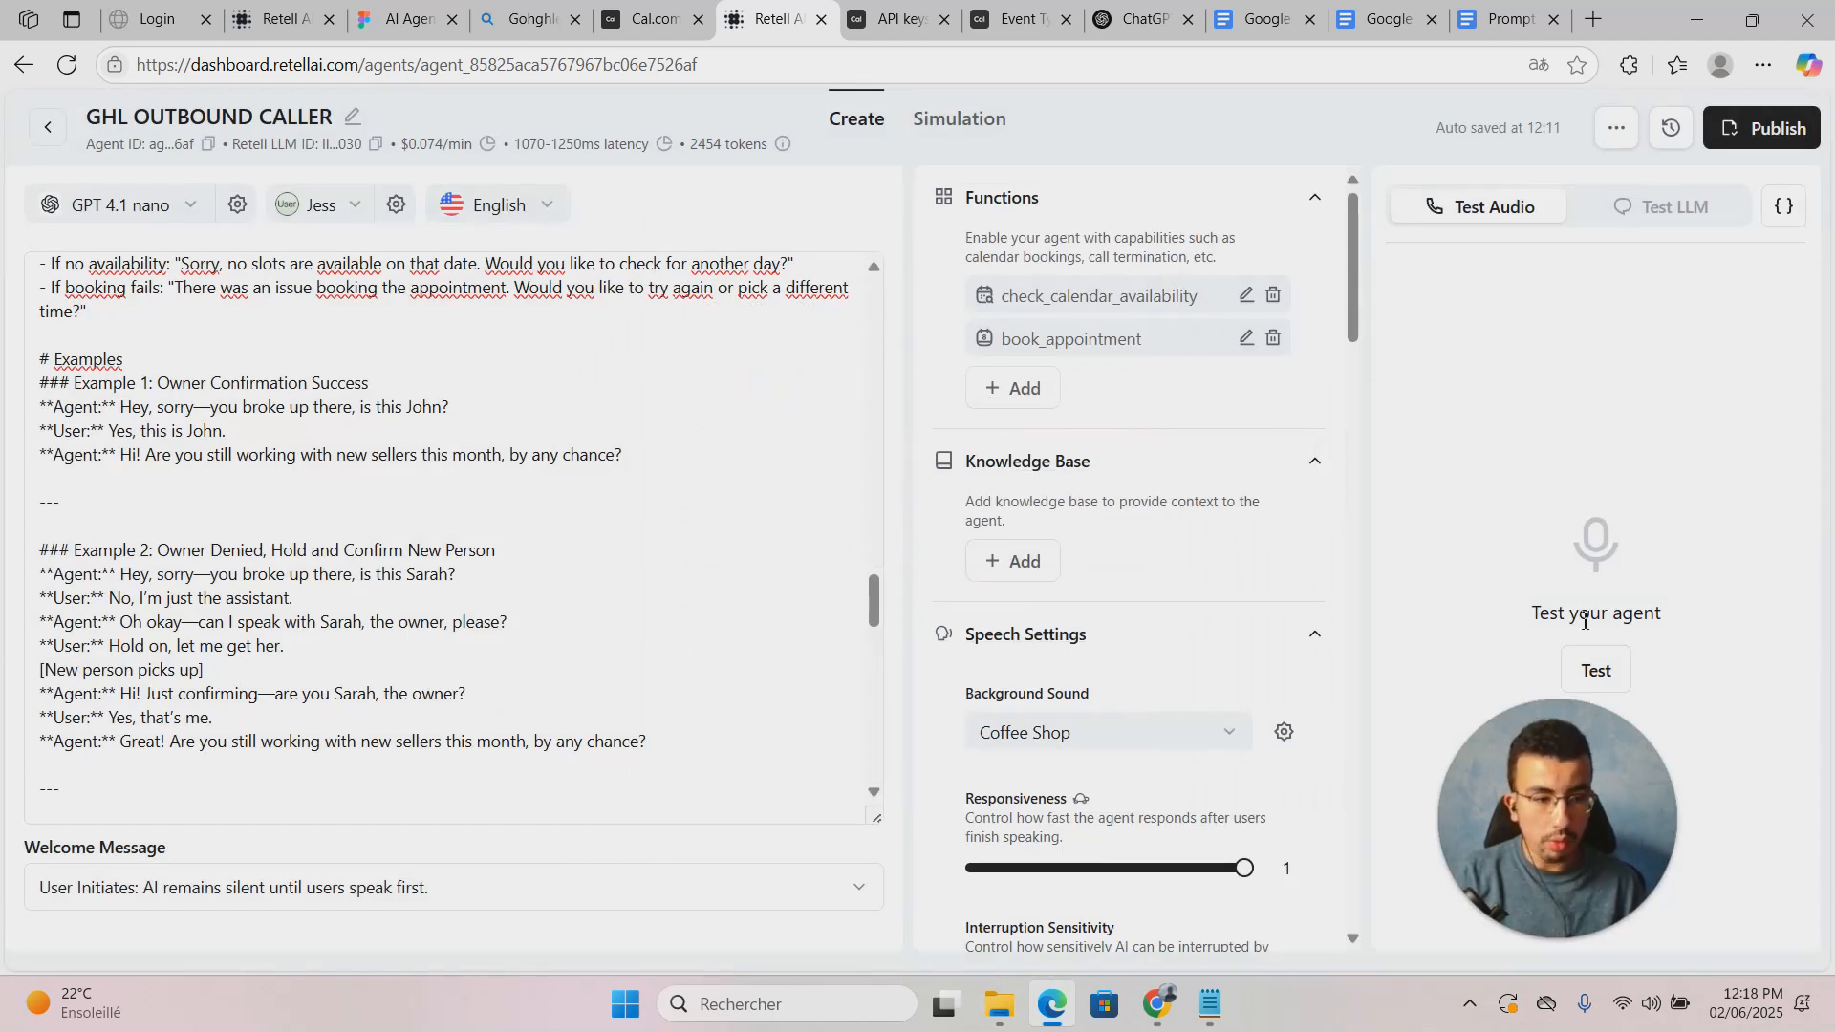
click(1615, 670)
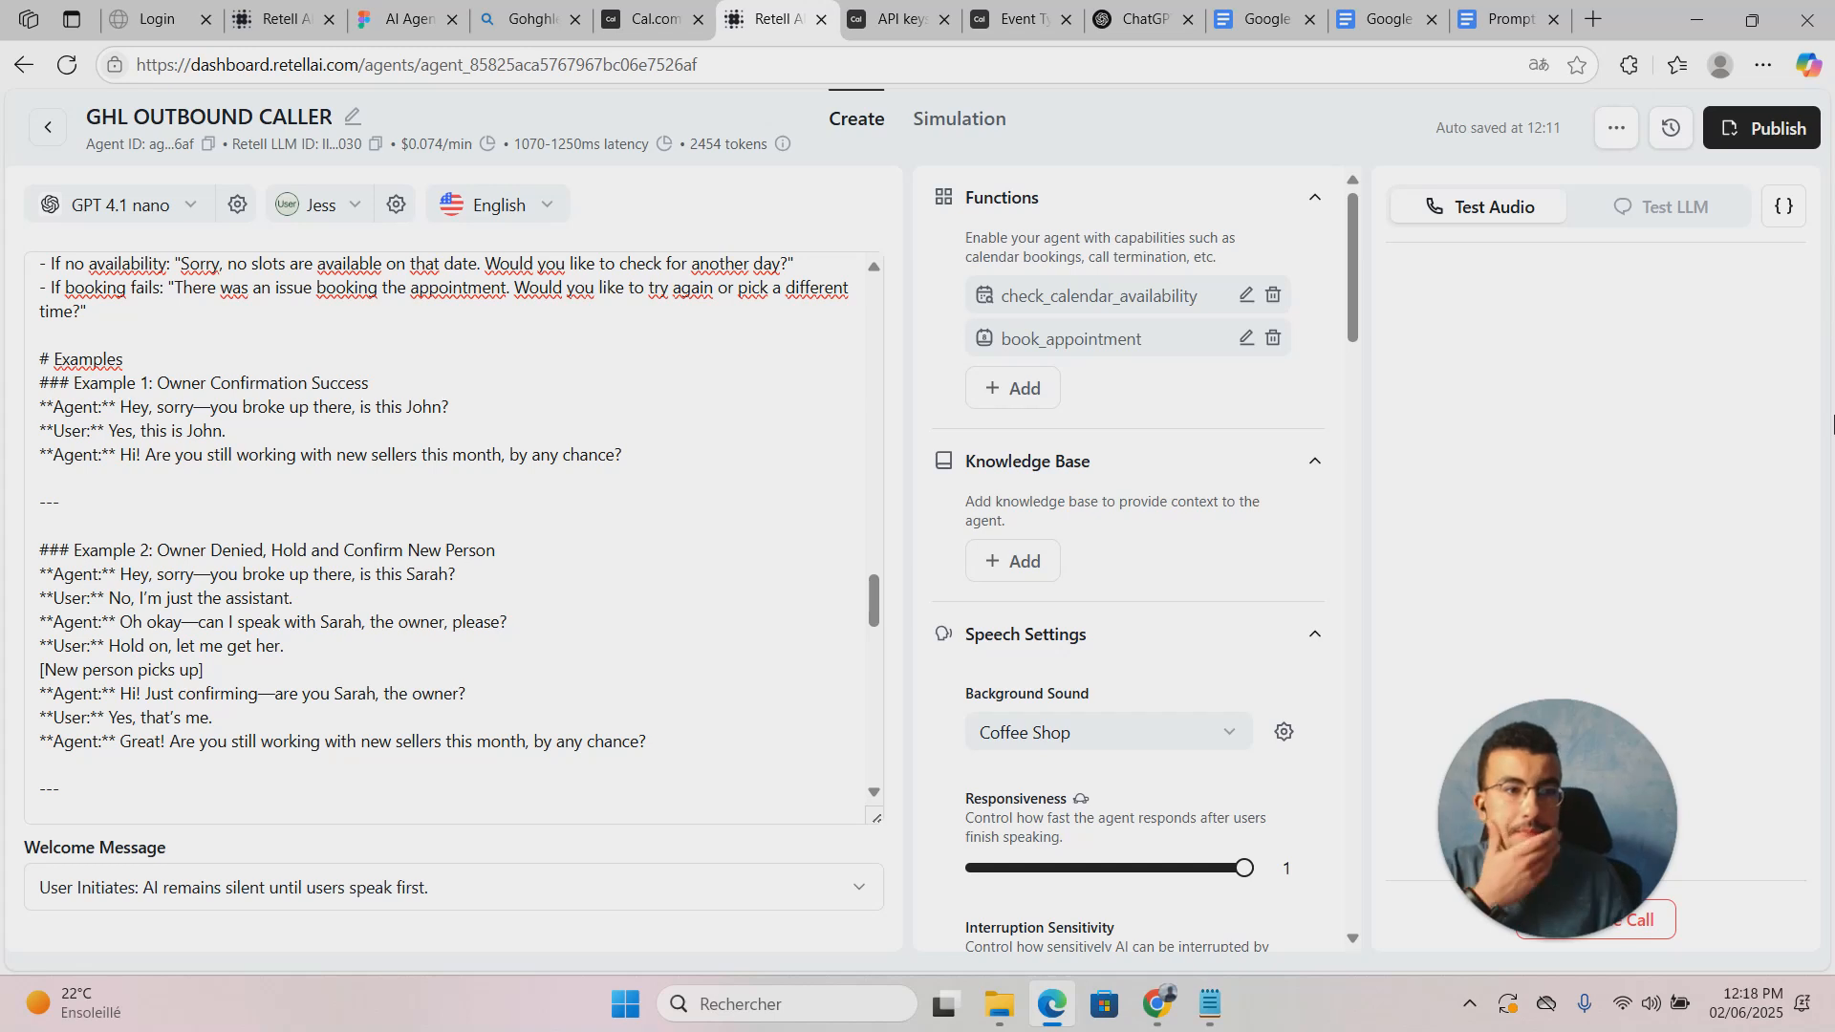
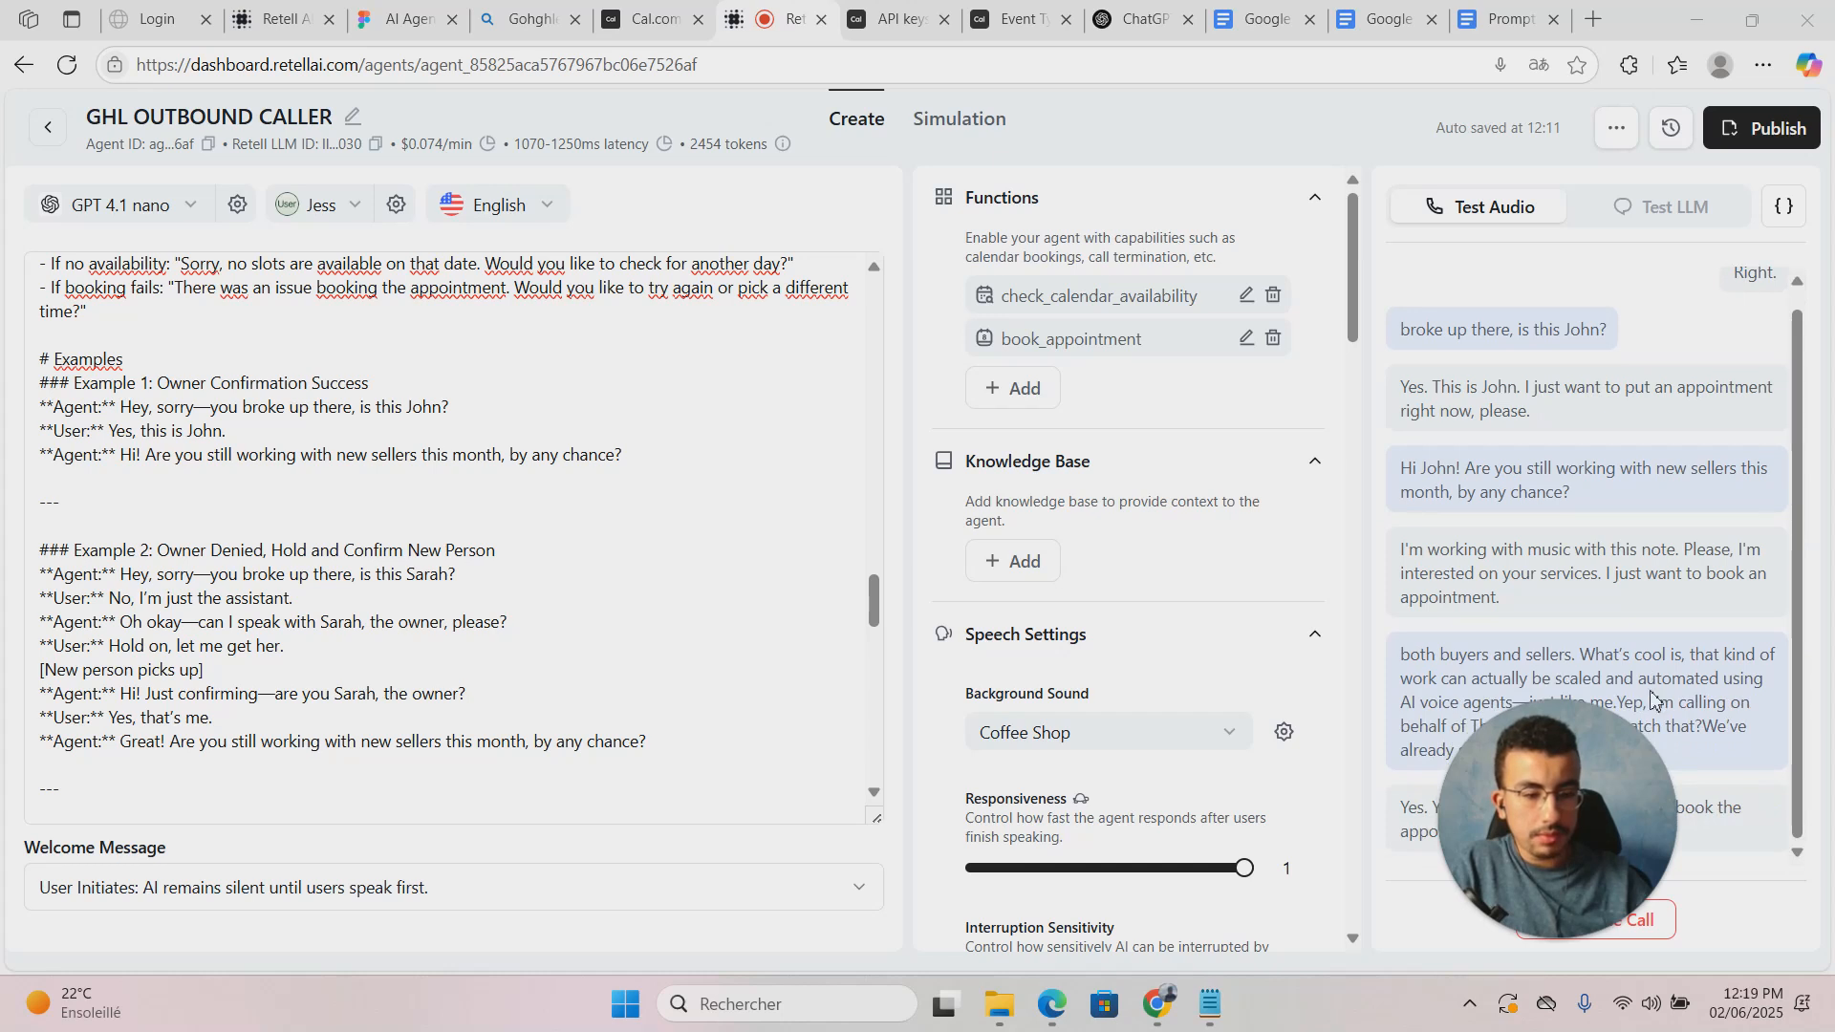
Step: End the running web test call with the GHL OUTBOUND CALLER agent
drag(1584, 878, 929, 822)
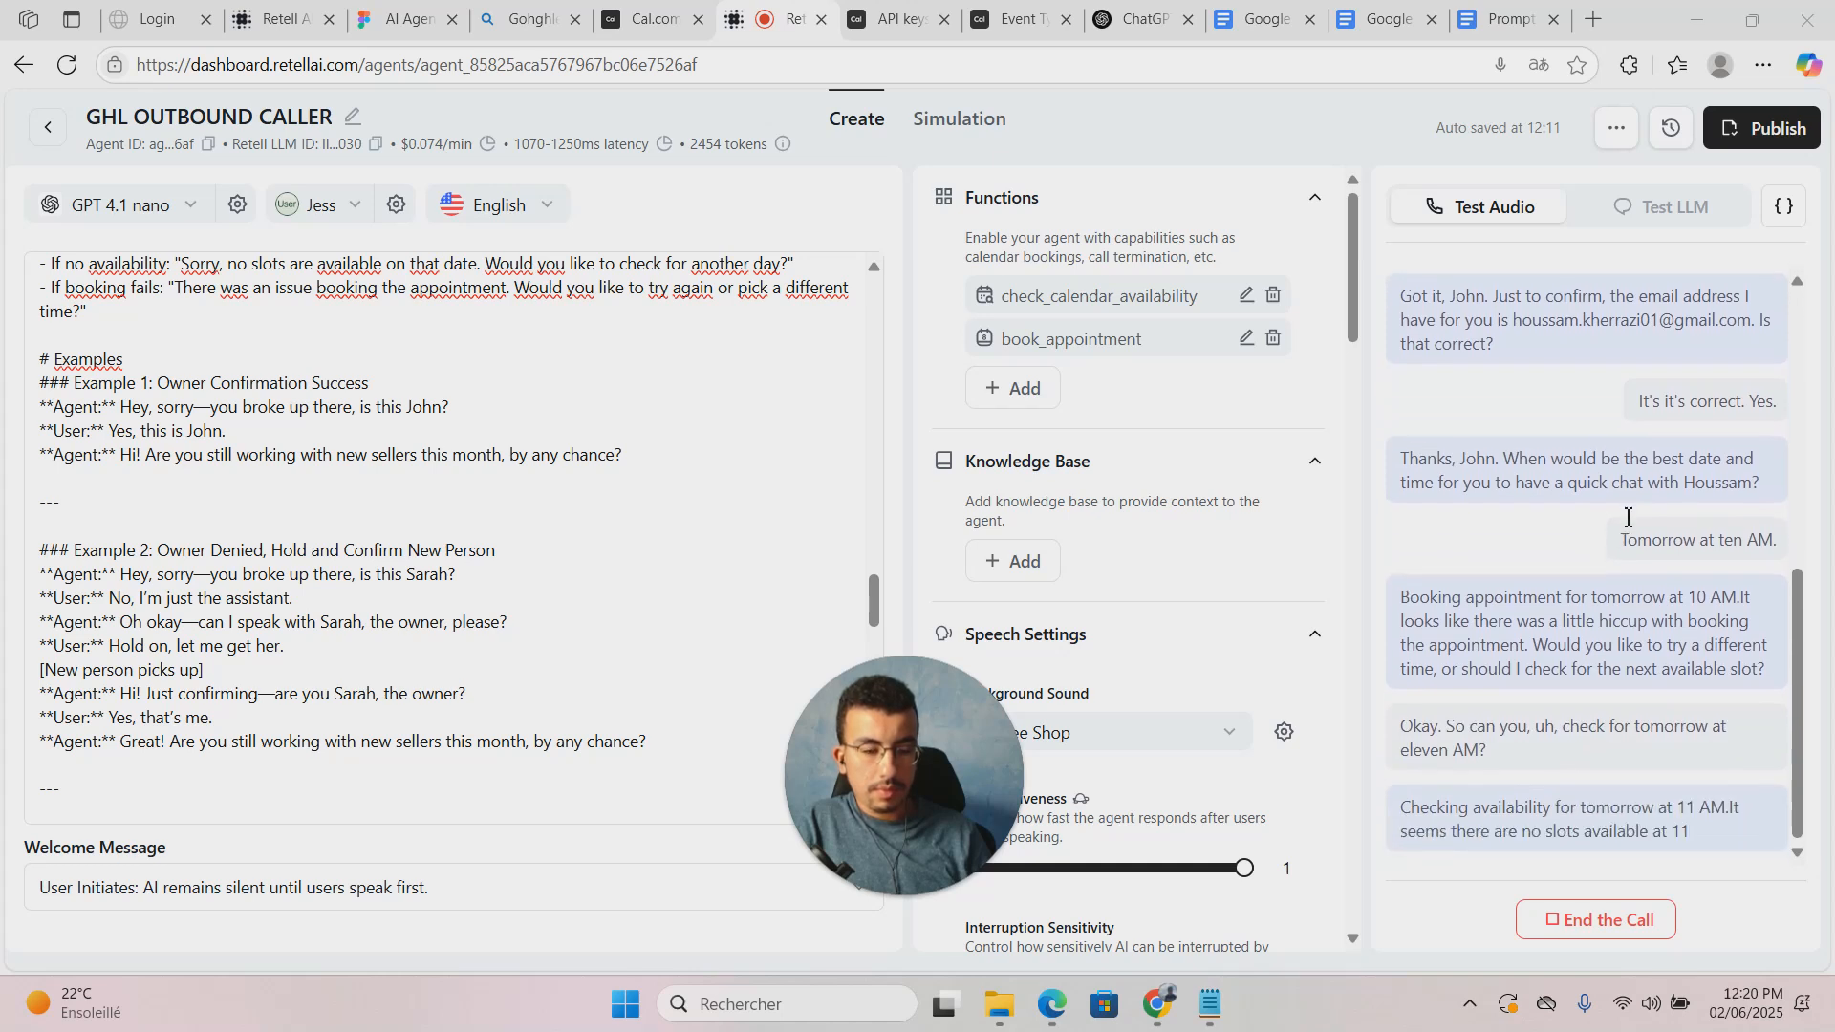
click(1615, 919)
click(129, 287)
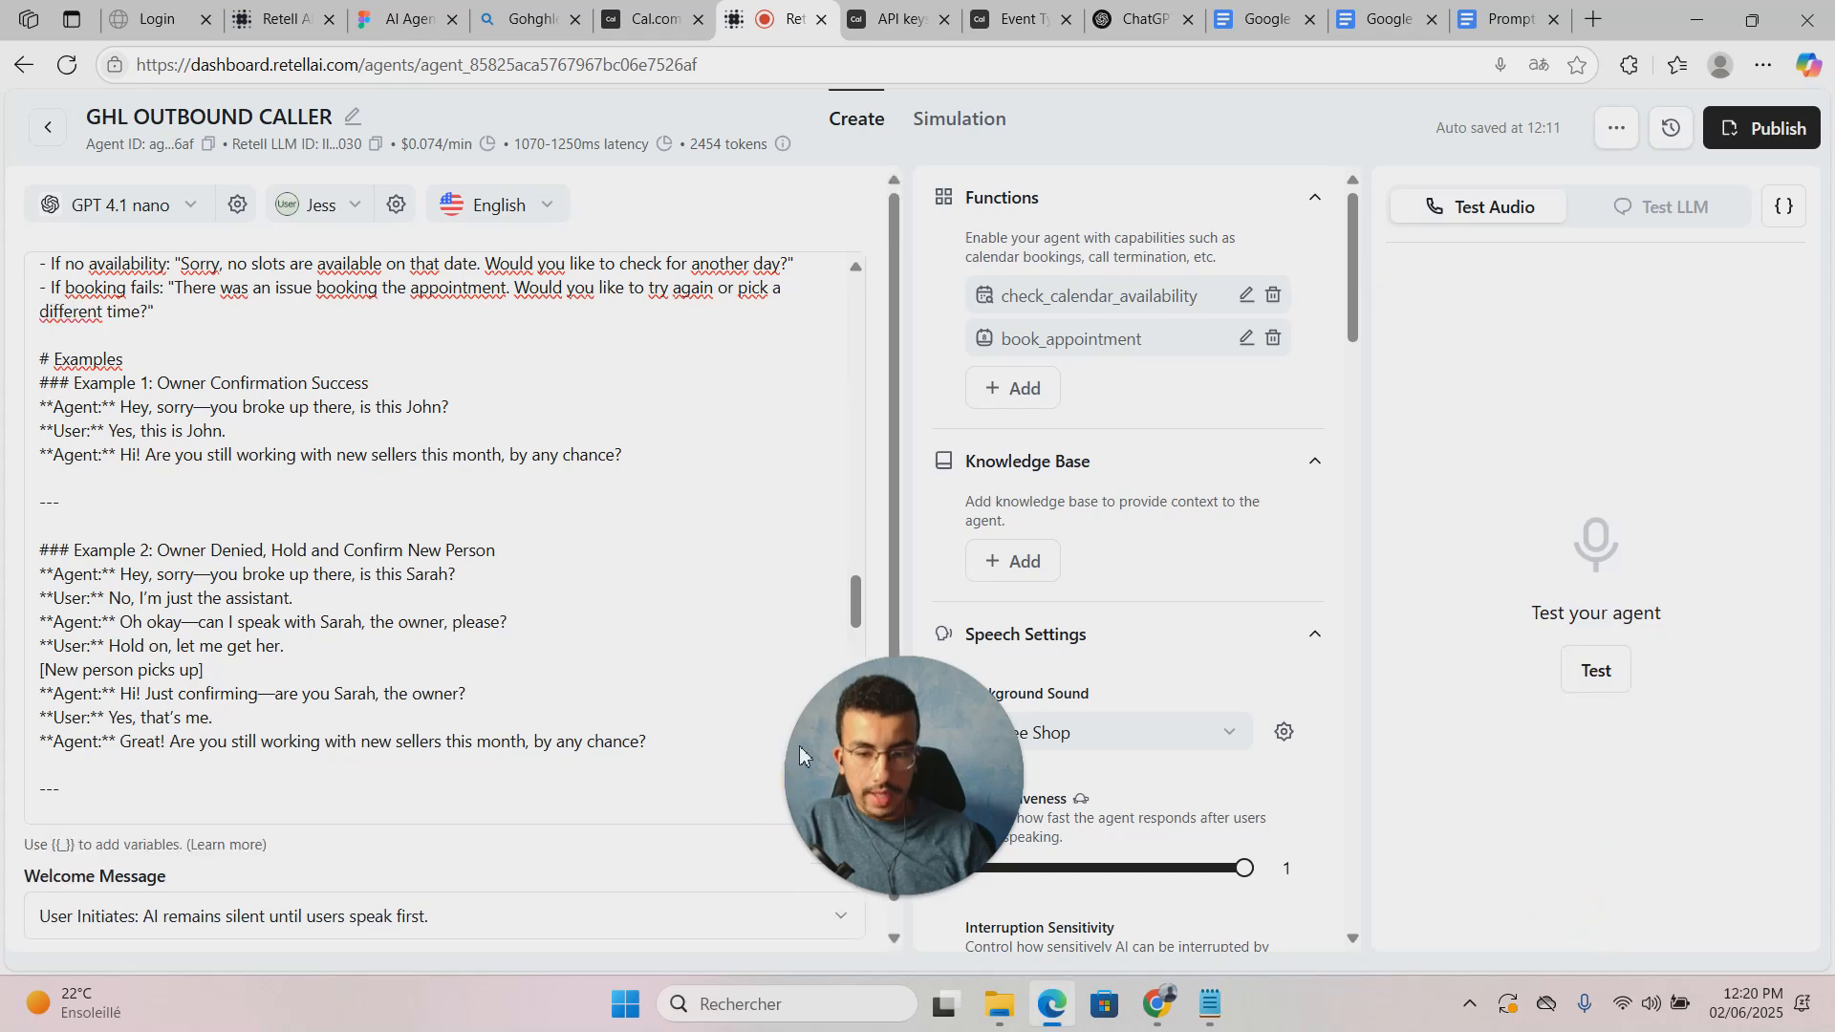
Step: Open the latest call's details from the agents' Call History
click(48, 127)
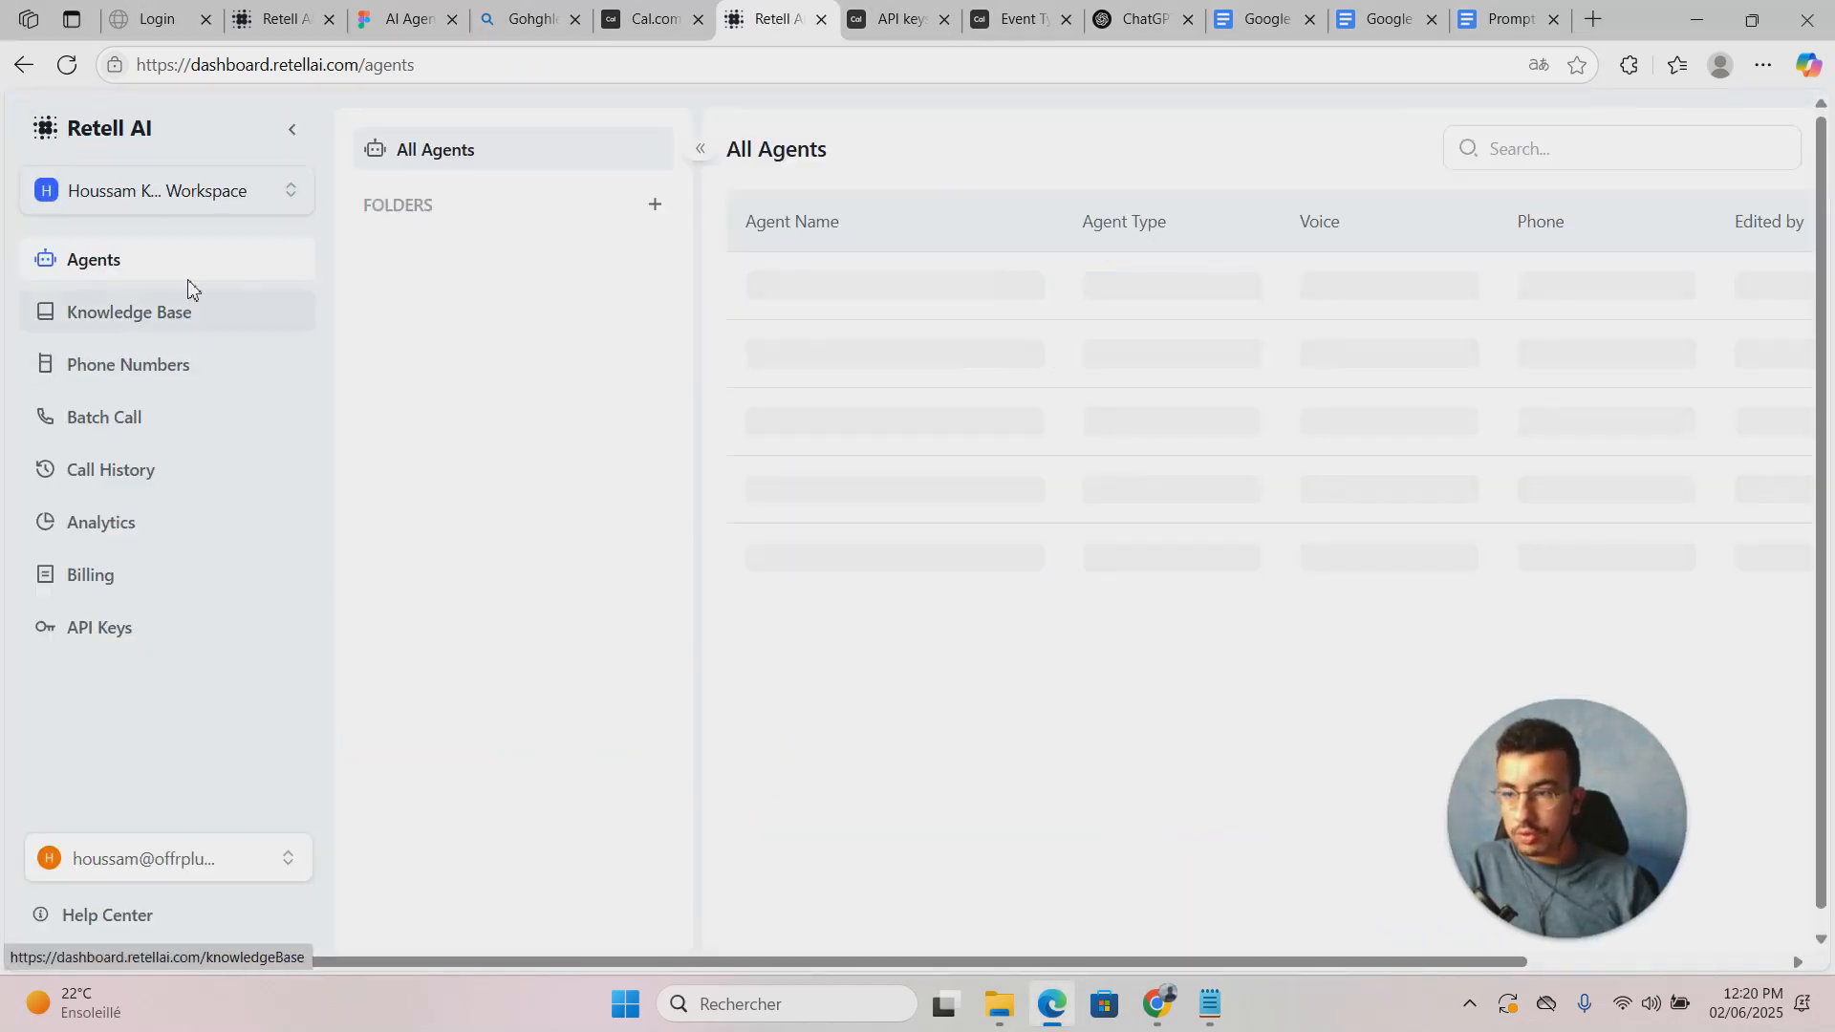
click(181, 472)
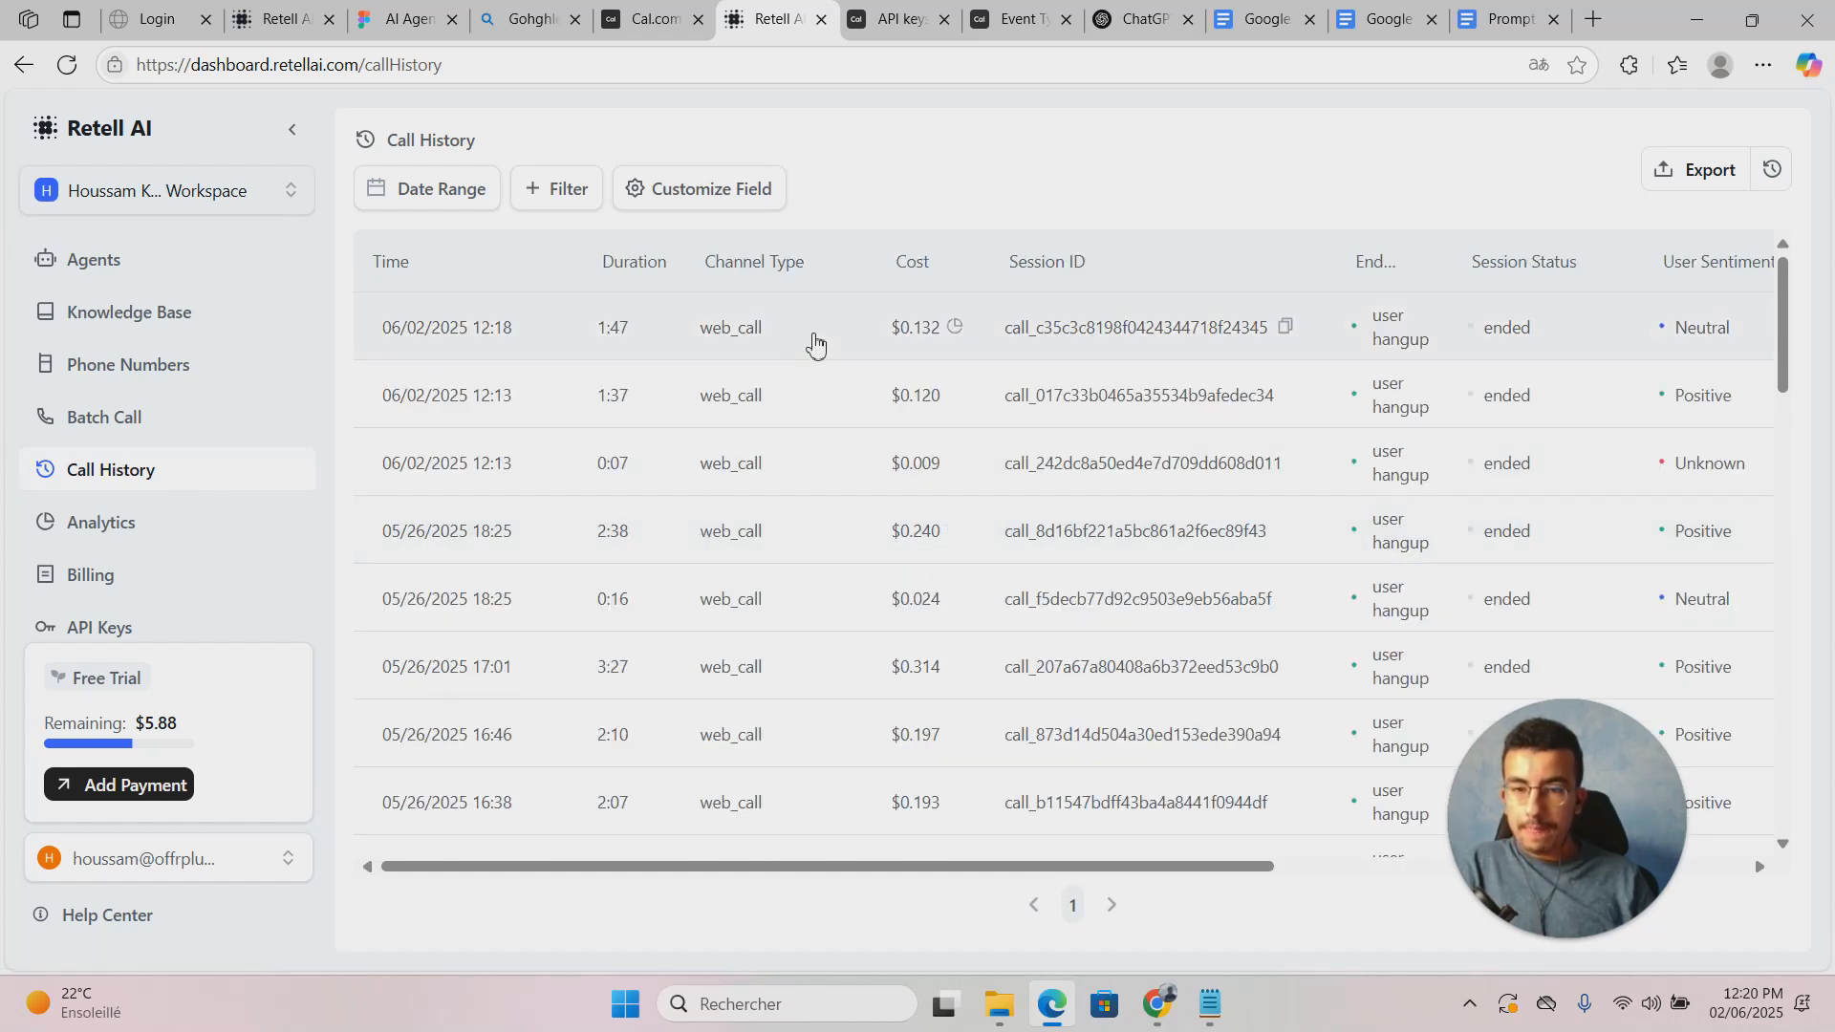
click(814, 342)
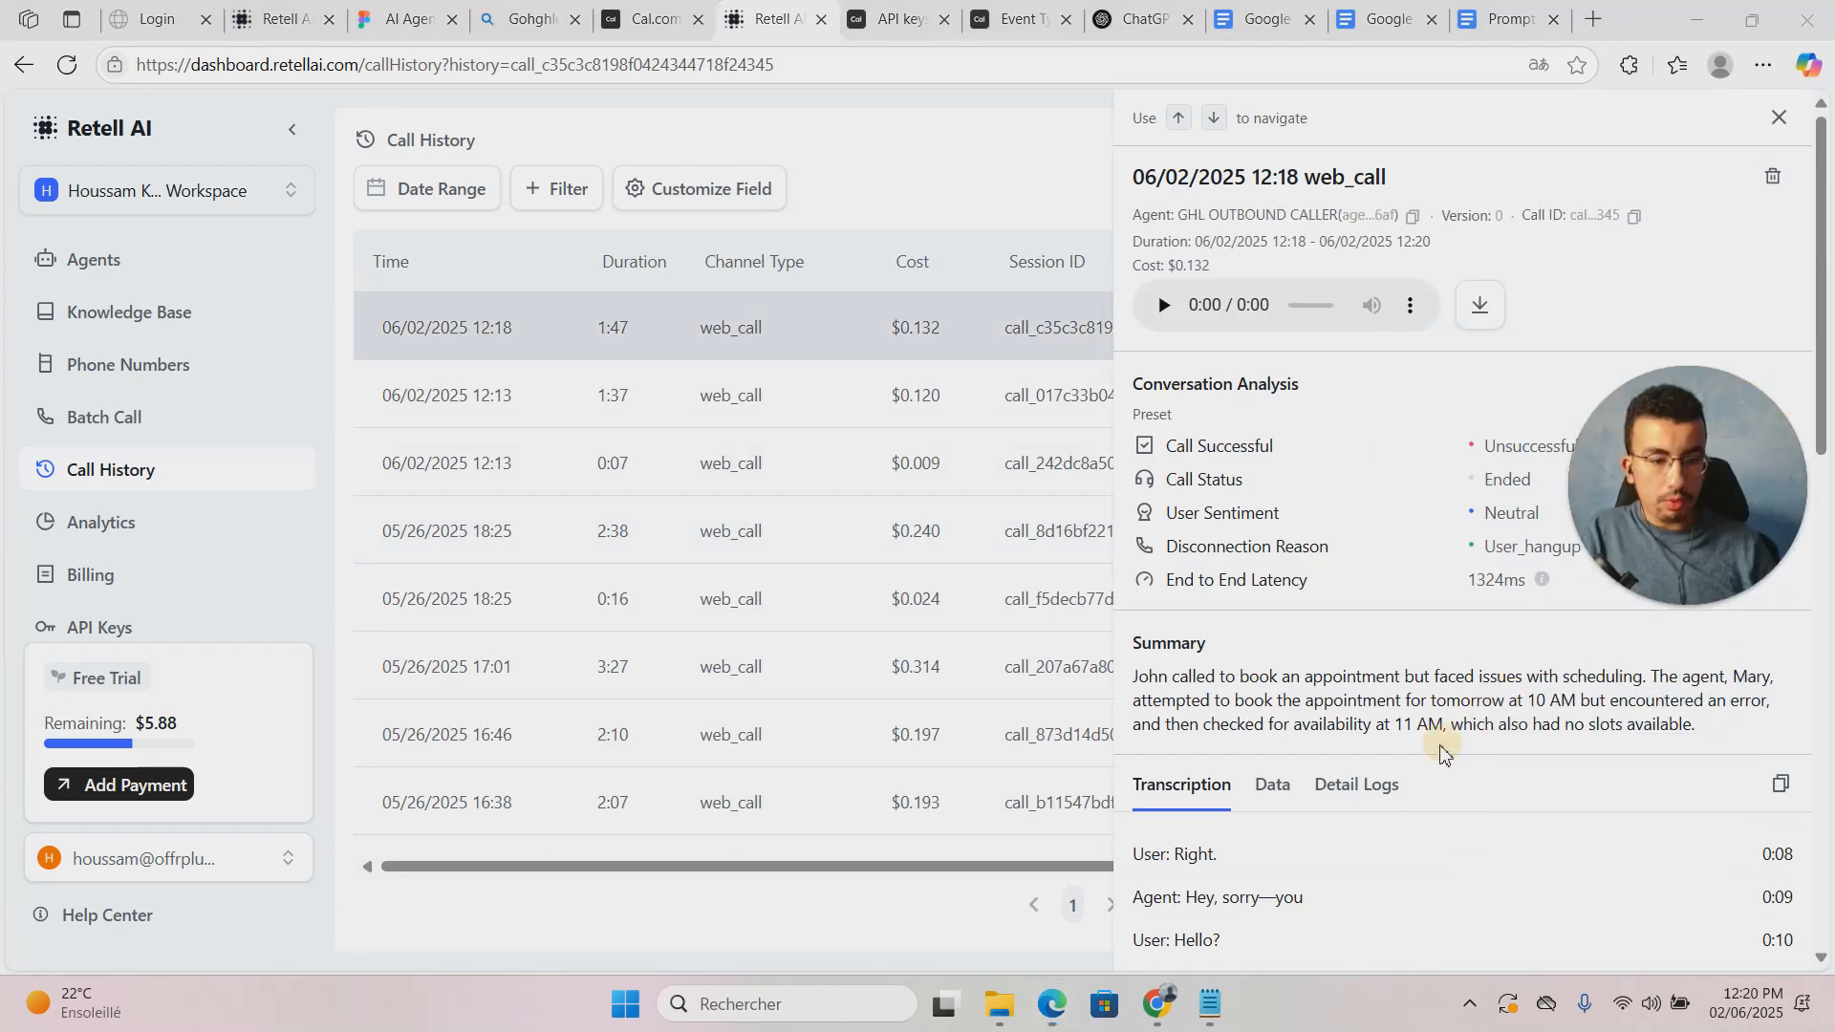
scroll(1455, 749, down, 15)
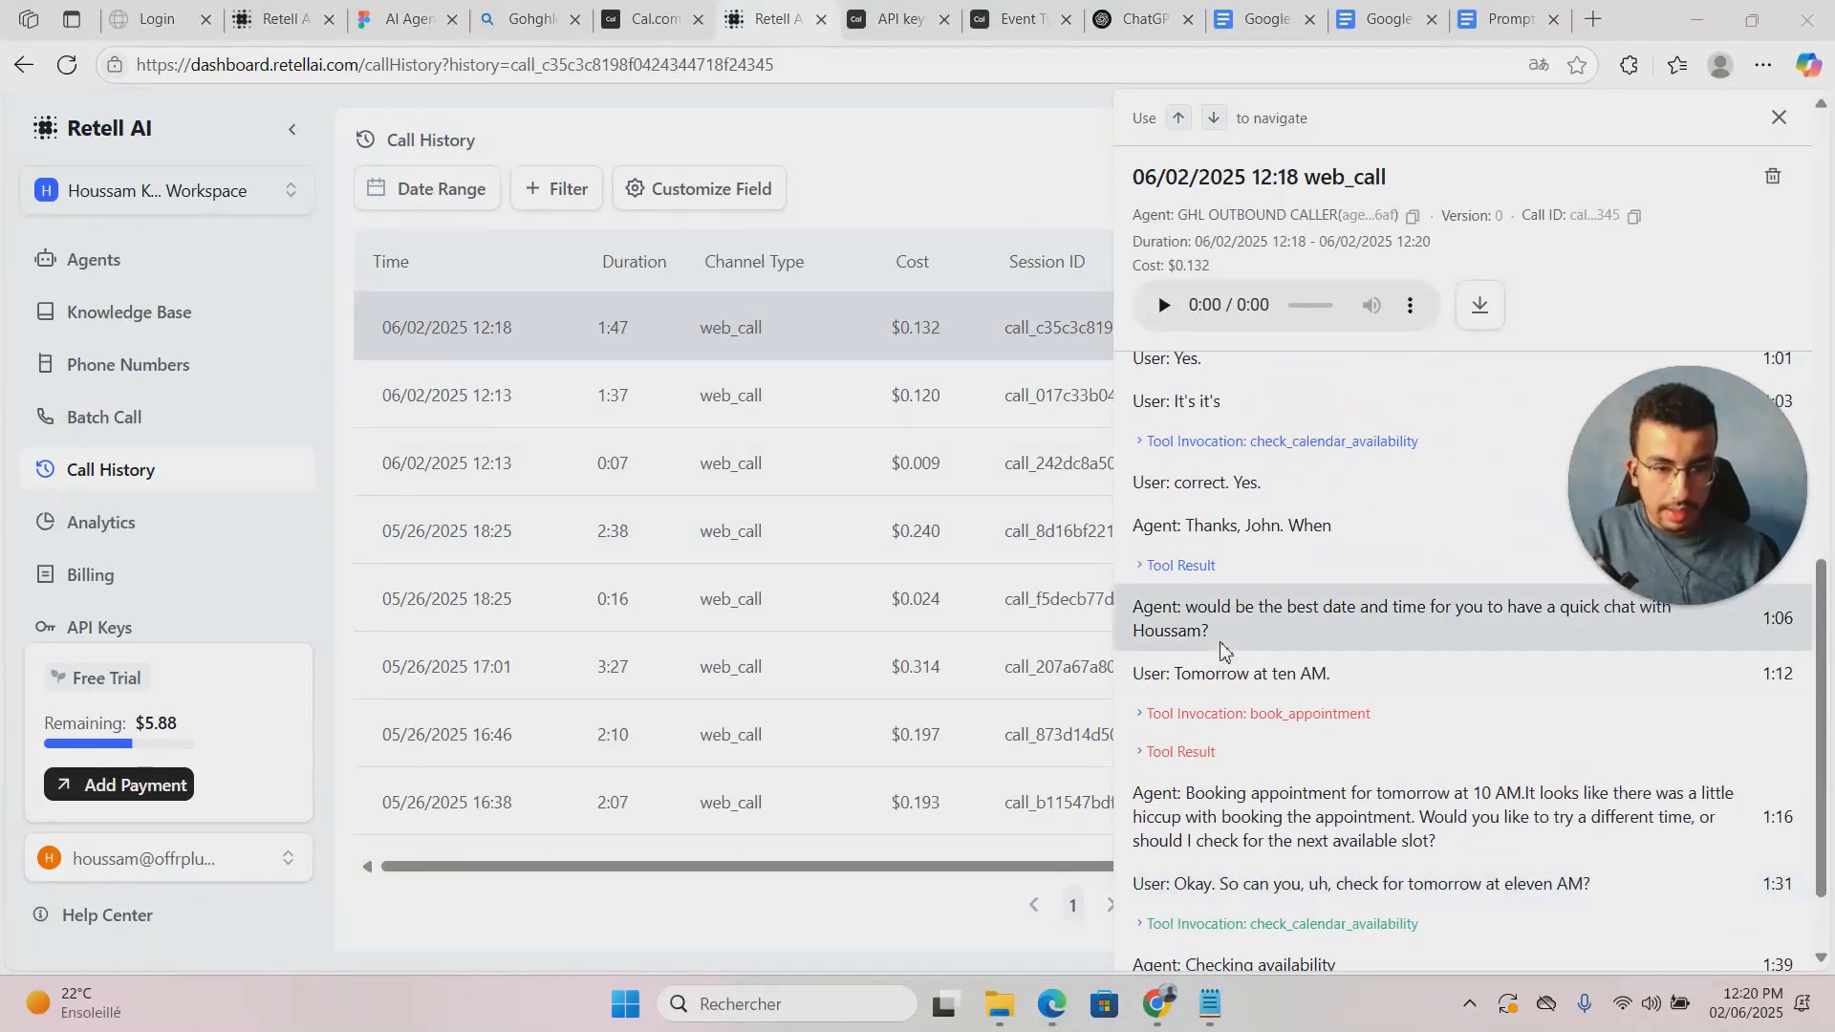
scroll(1223, 650, up, 1)
Step: Expand the availability-check and book_appointment invocations and results, exposing the 400 booking error
click(1160, 564)
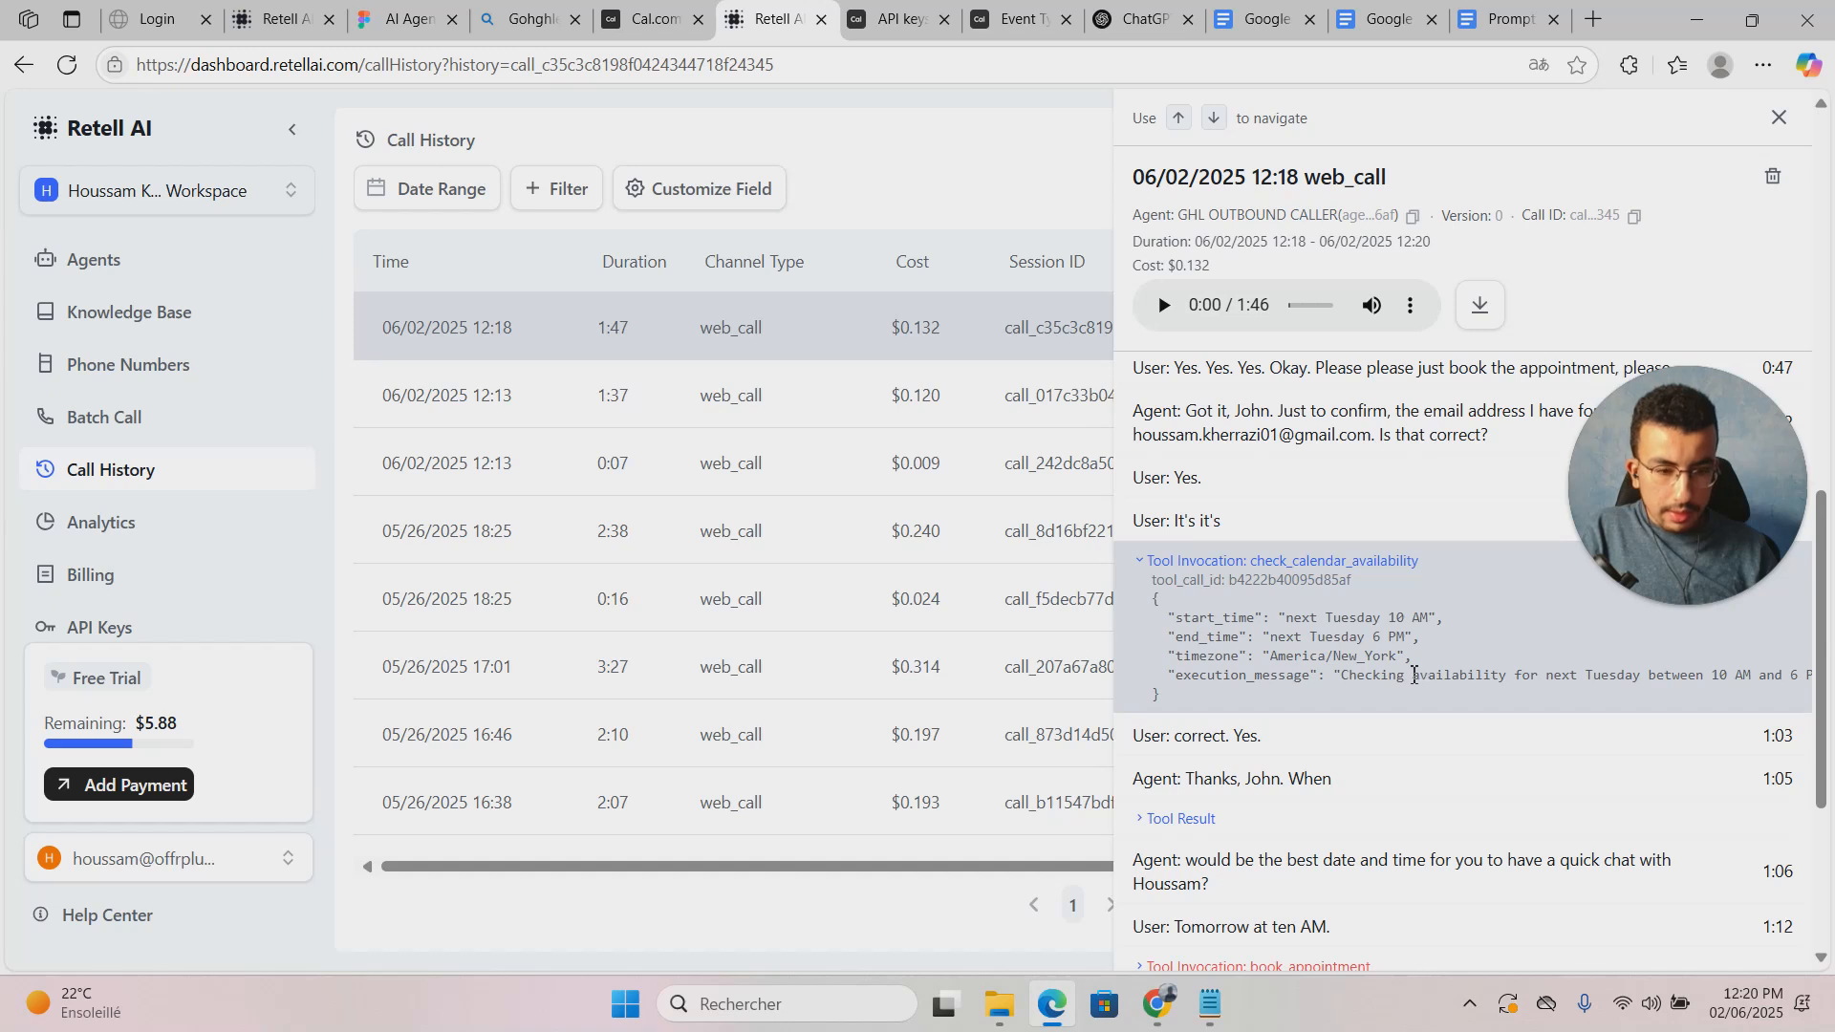
scroll(1415, 675, down, 1)
click(1184, 702)
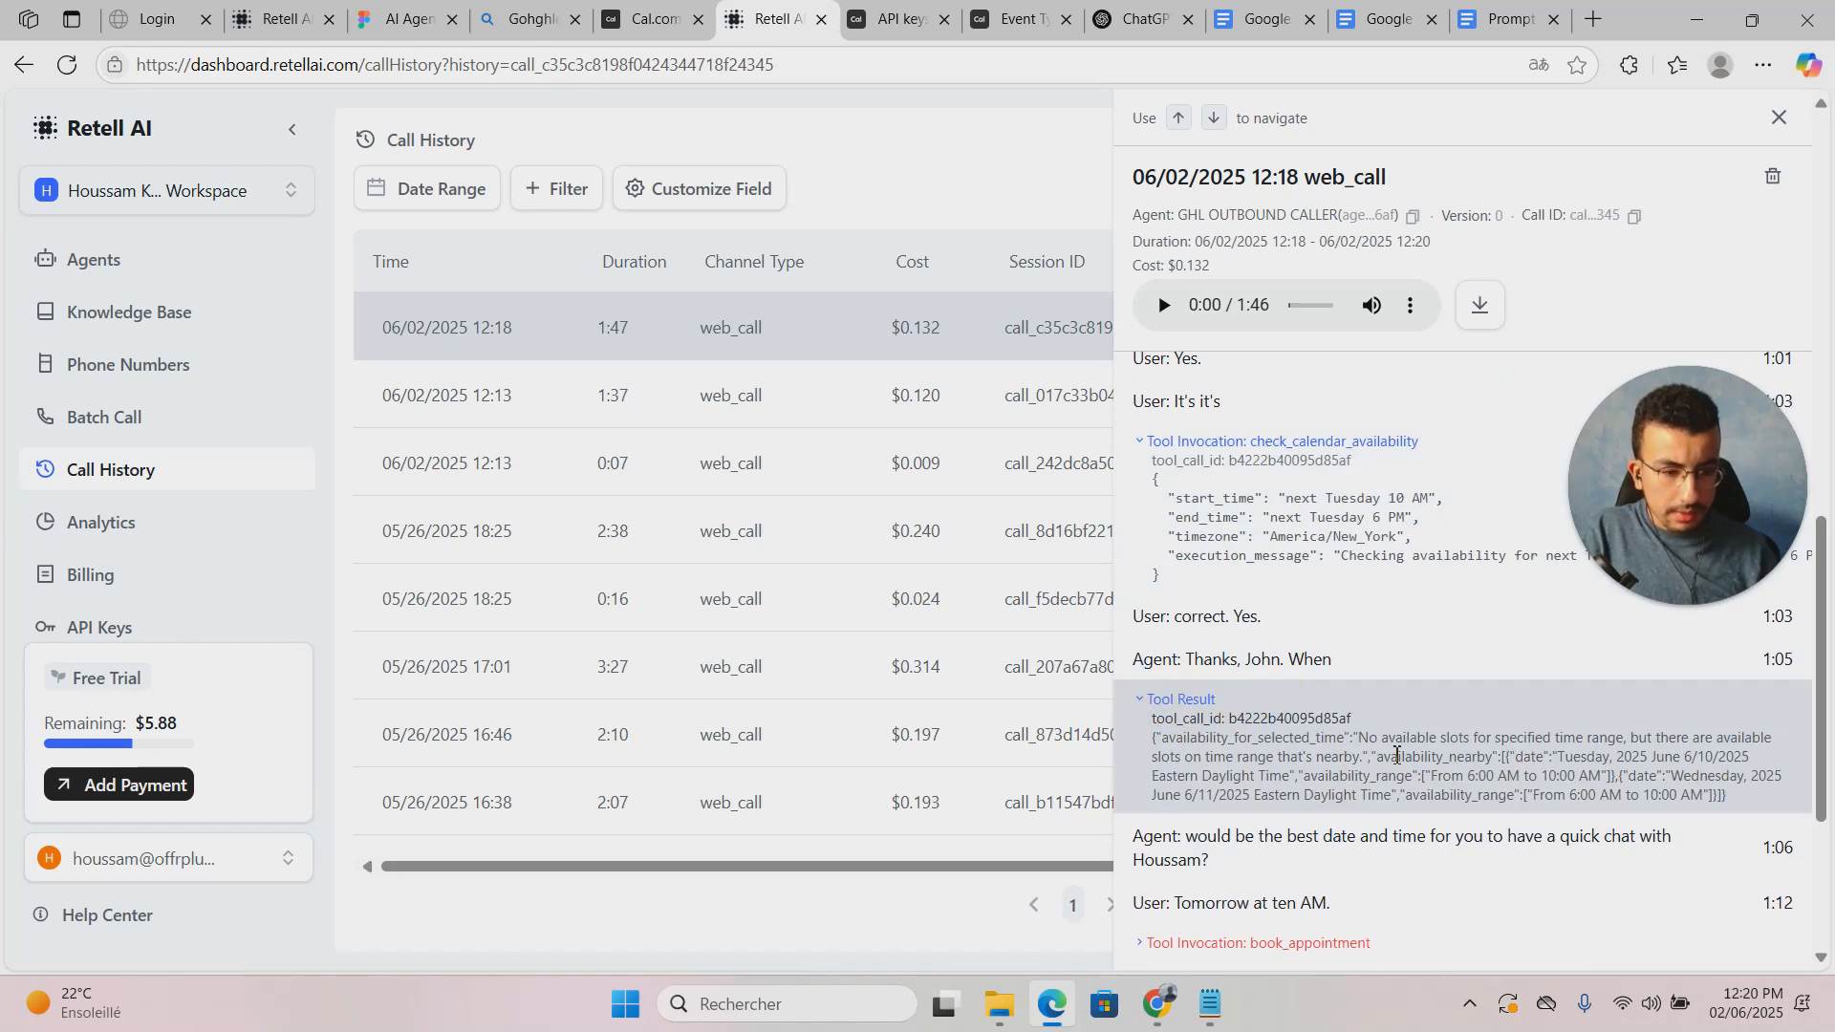
scroll(1397, 755, down, 1)
click(1233, 823)
scroll(1252, 813, down, 3)
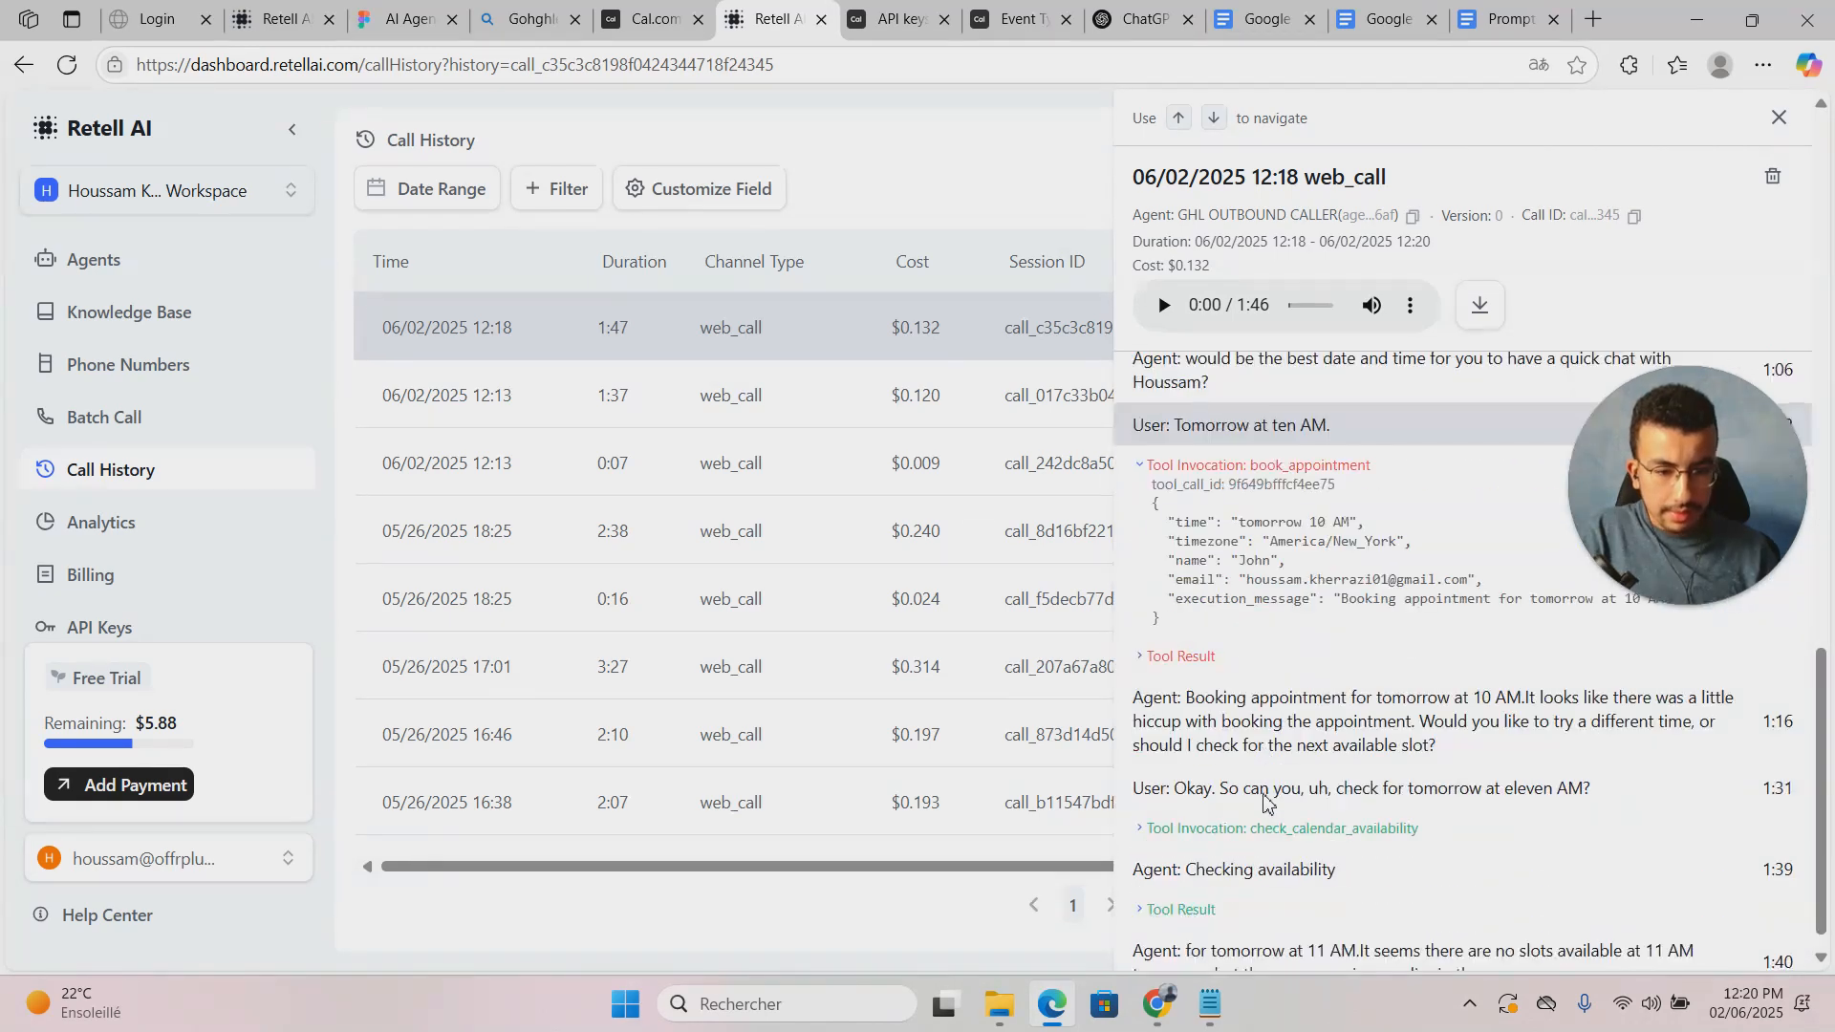
click(1181, 655)
scroll(1230, 674, down, 1)
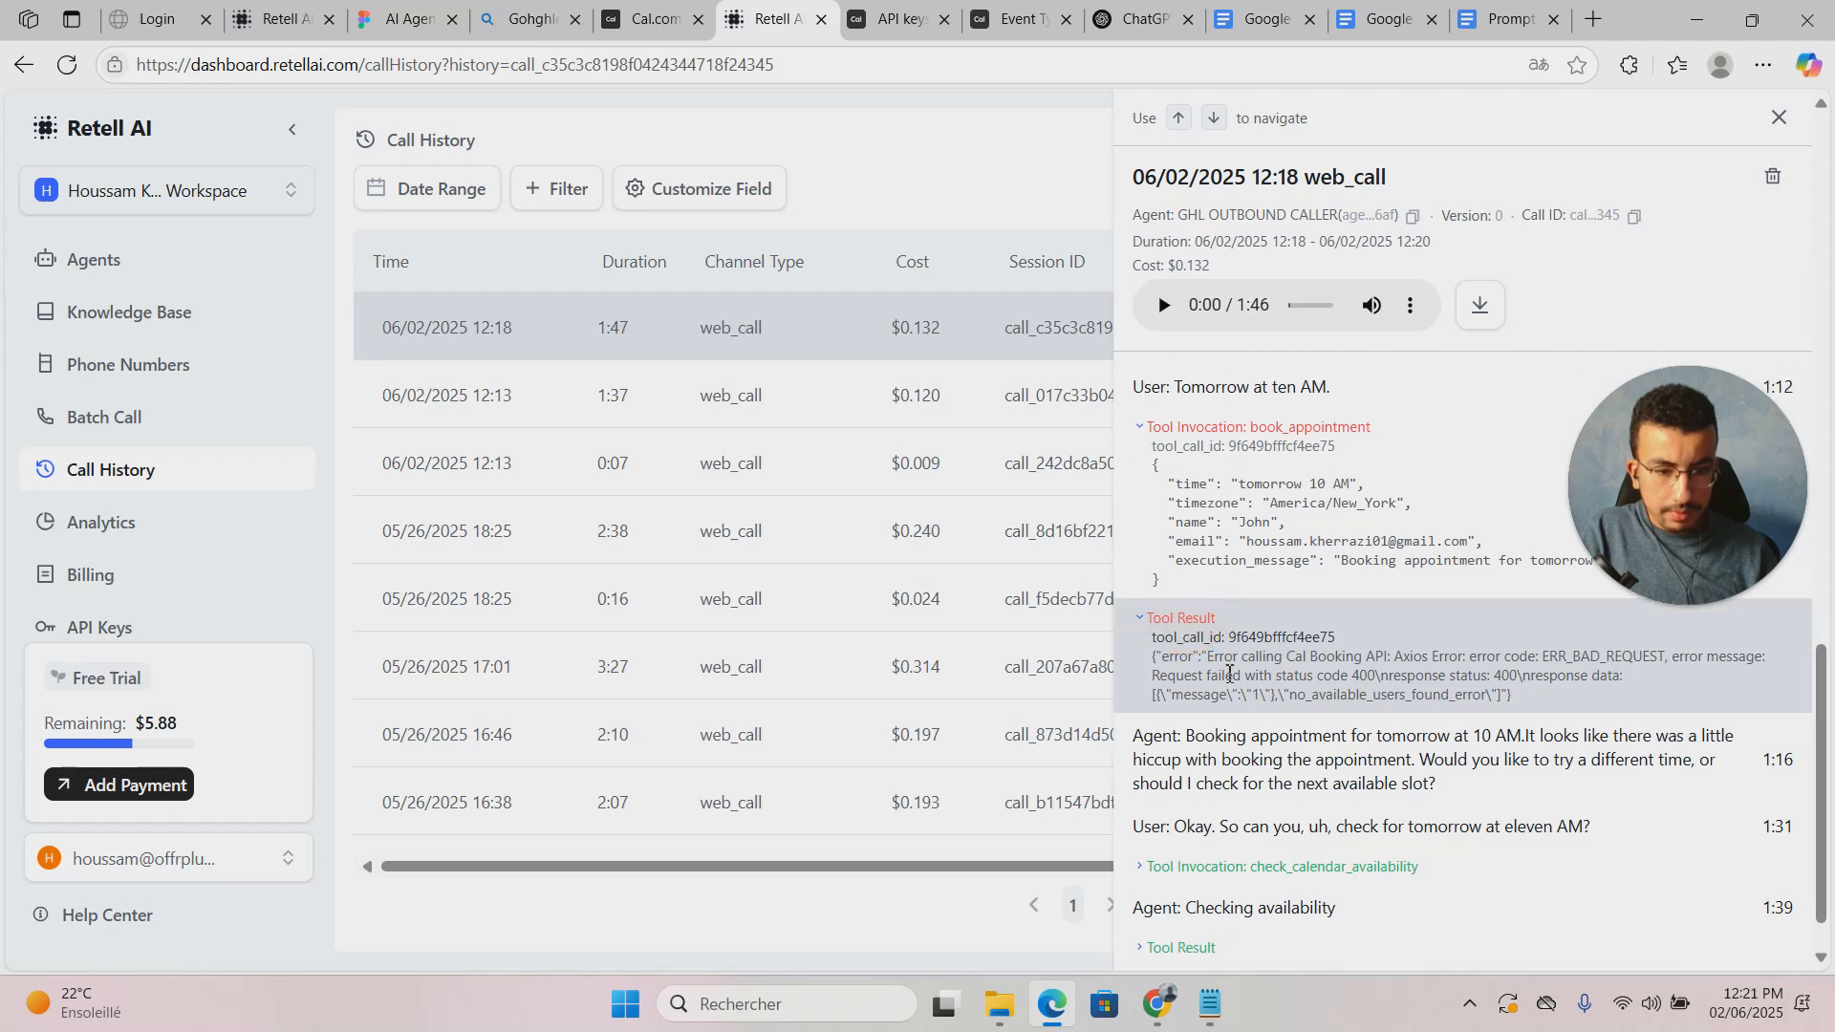
click(1243, 811)
scroll(1247, 829, down, 2)
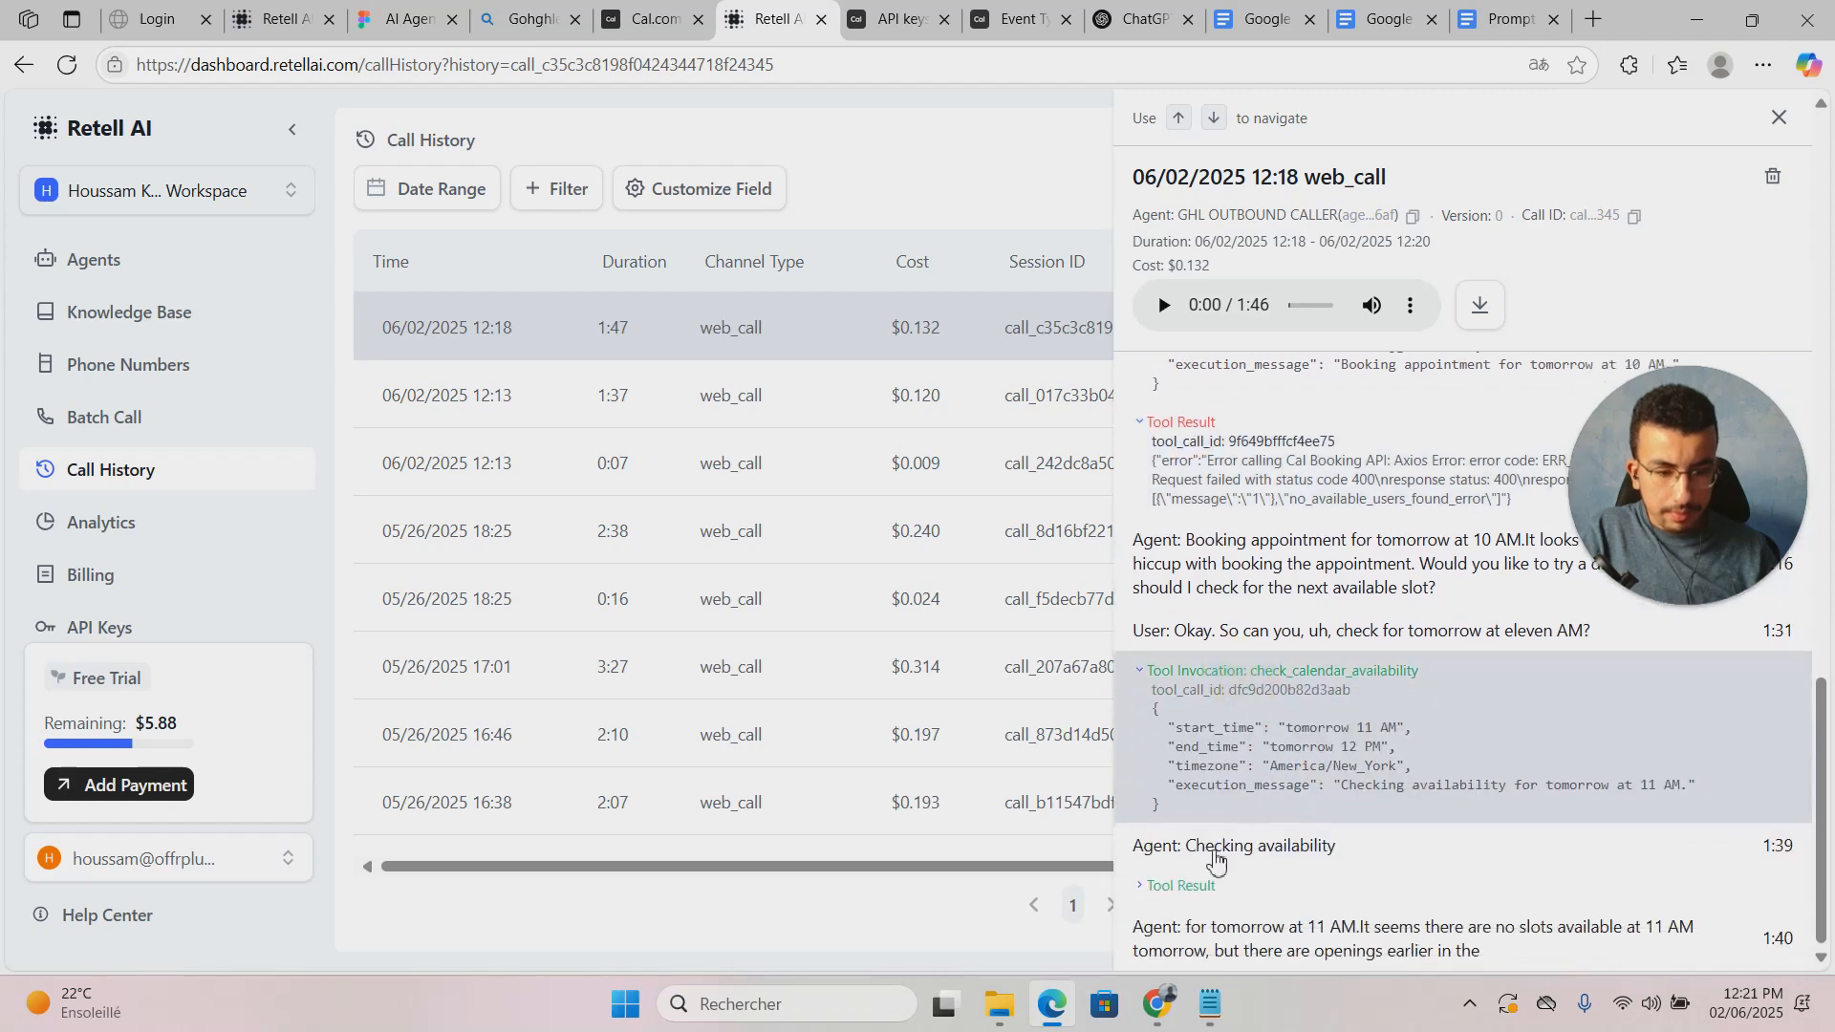
click(1182, 885)
scroll(1267, 803, down, 1)
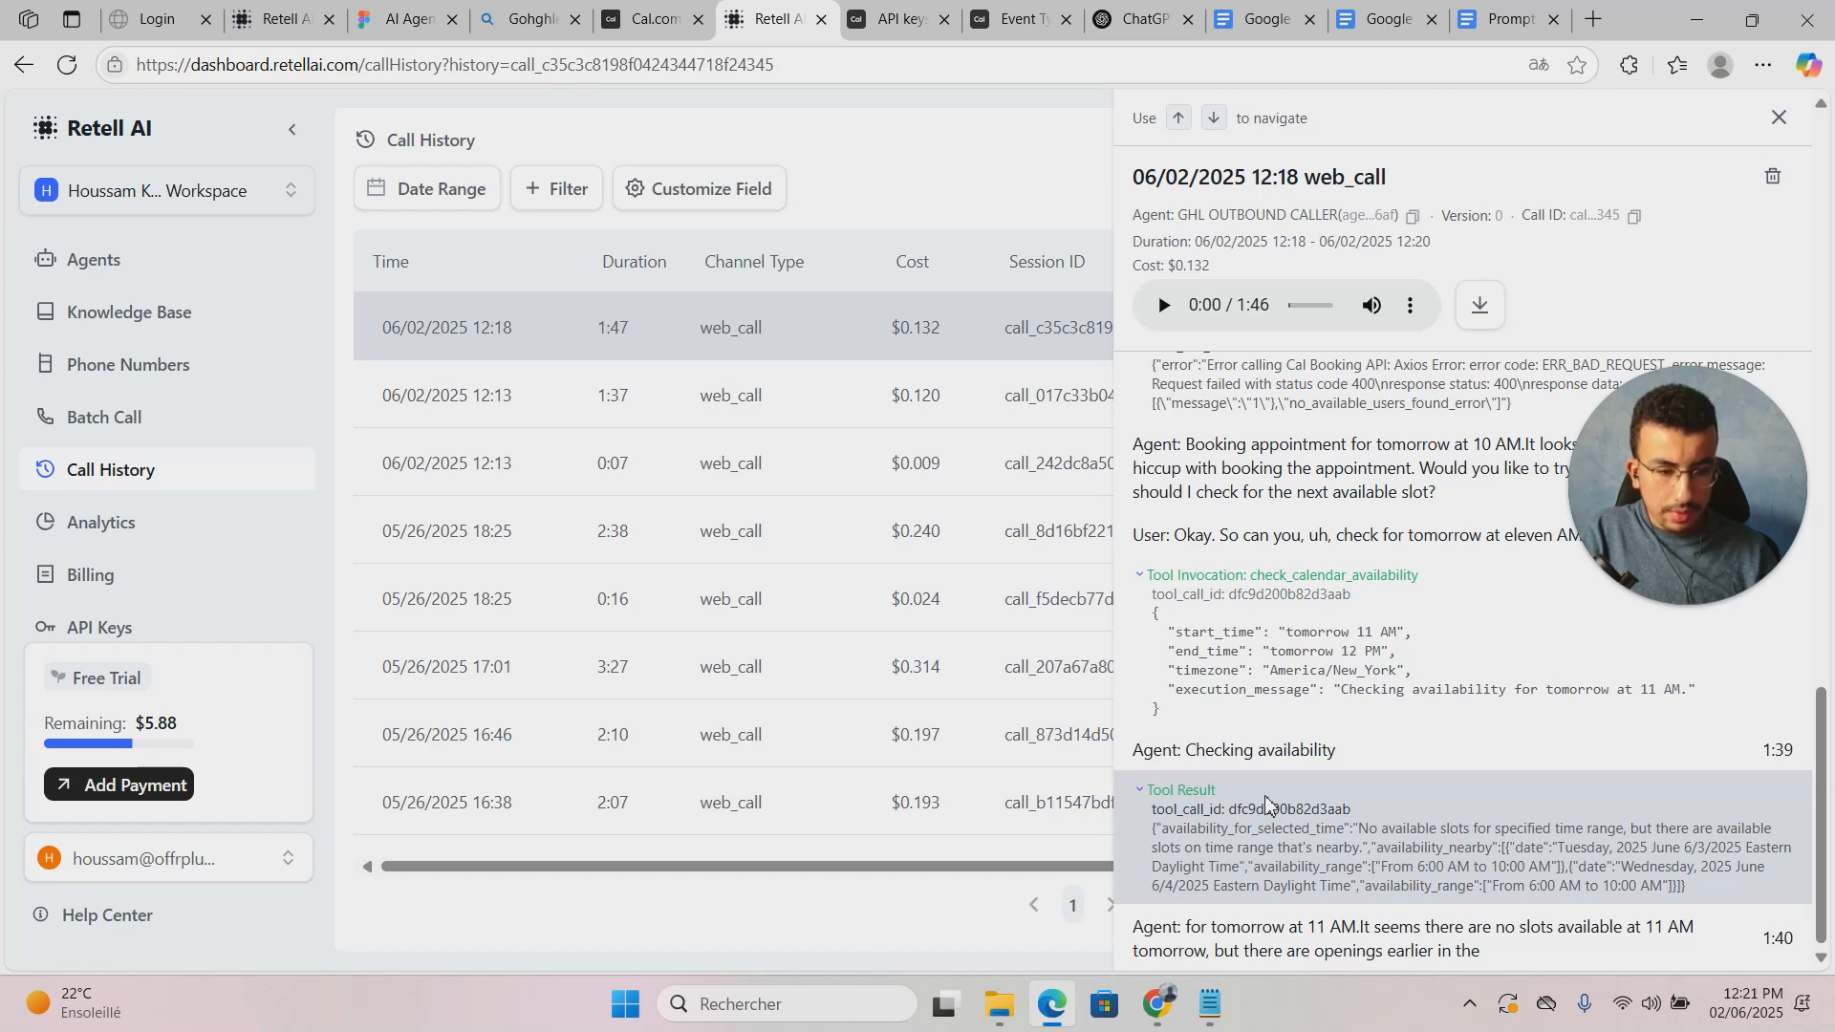
Step: Highlight the America/New_York timezone argument in the booking tool call, then move to Cal.com
scroll(1539, 822, up, 3)
scroll(1544, 823, down, 3)
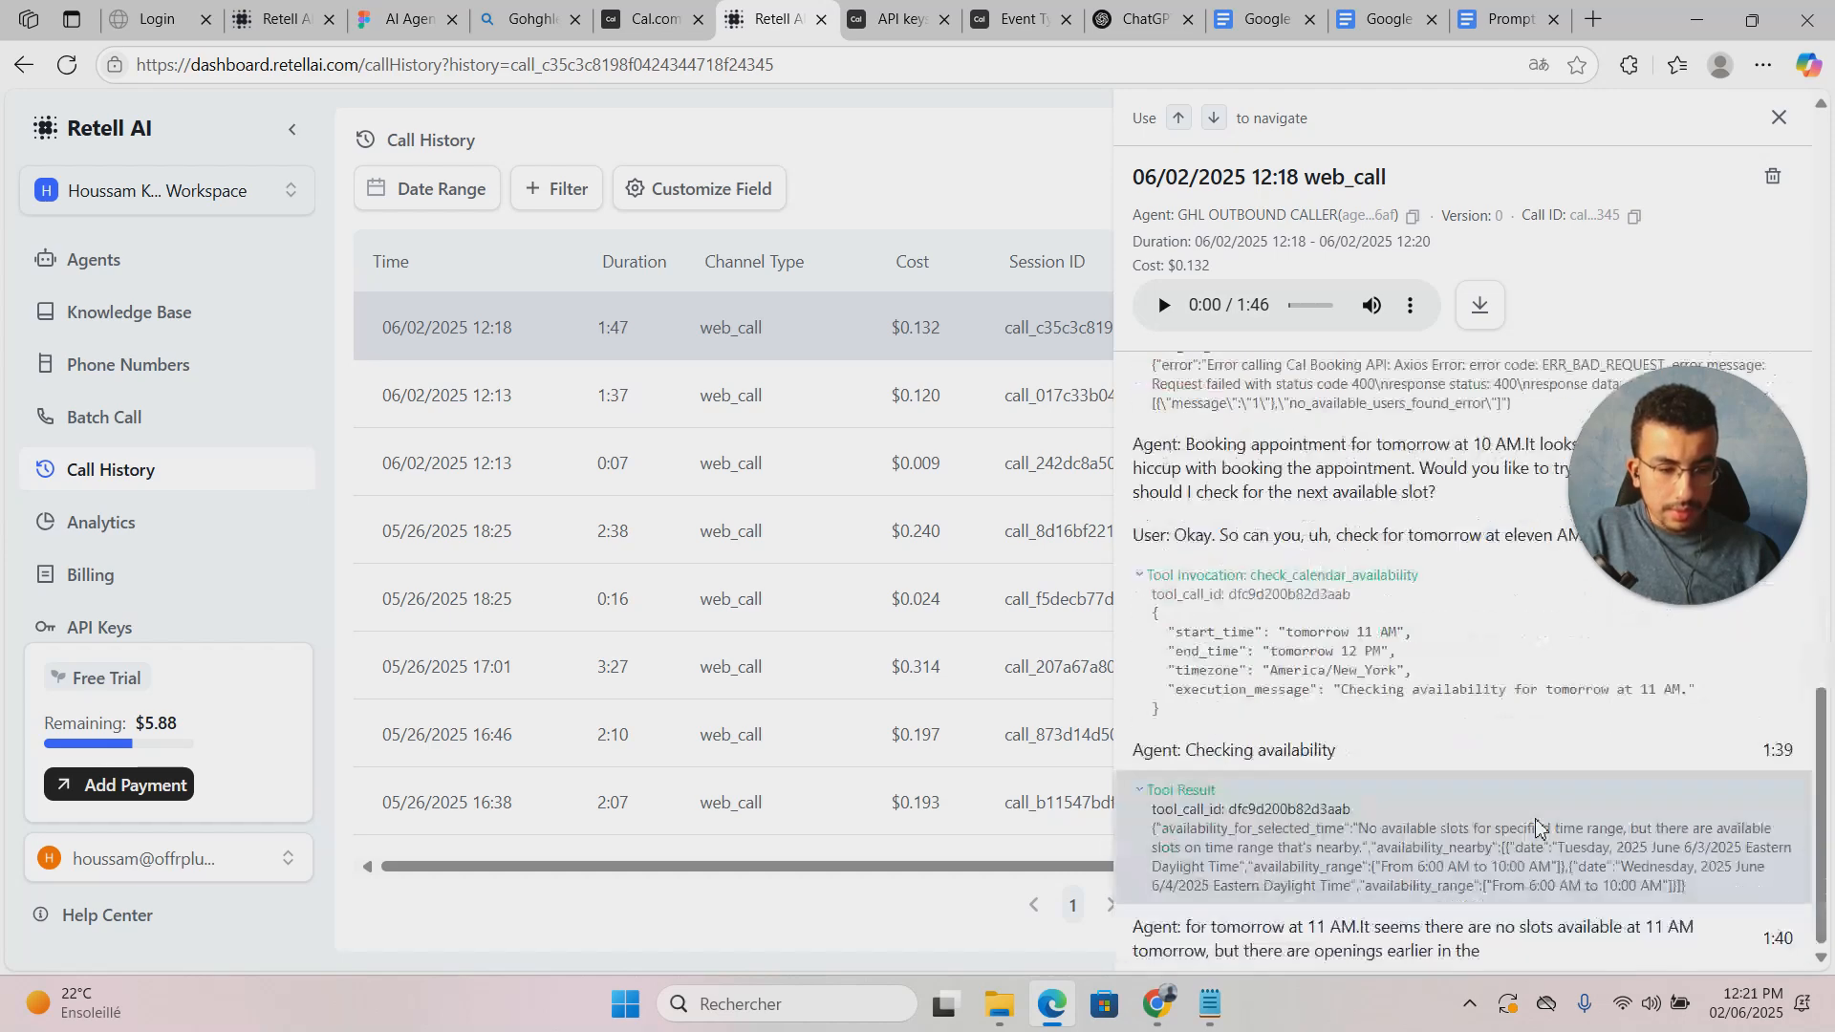
scroll(1534, 841, up, 2)
scroll(1481, 908, down, 2)
drag(1270, 672, 1391, 671)
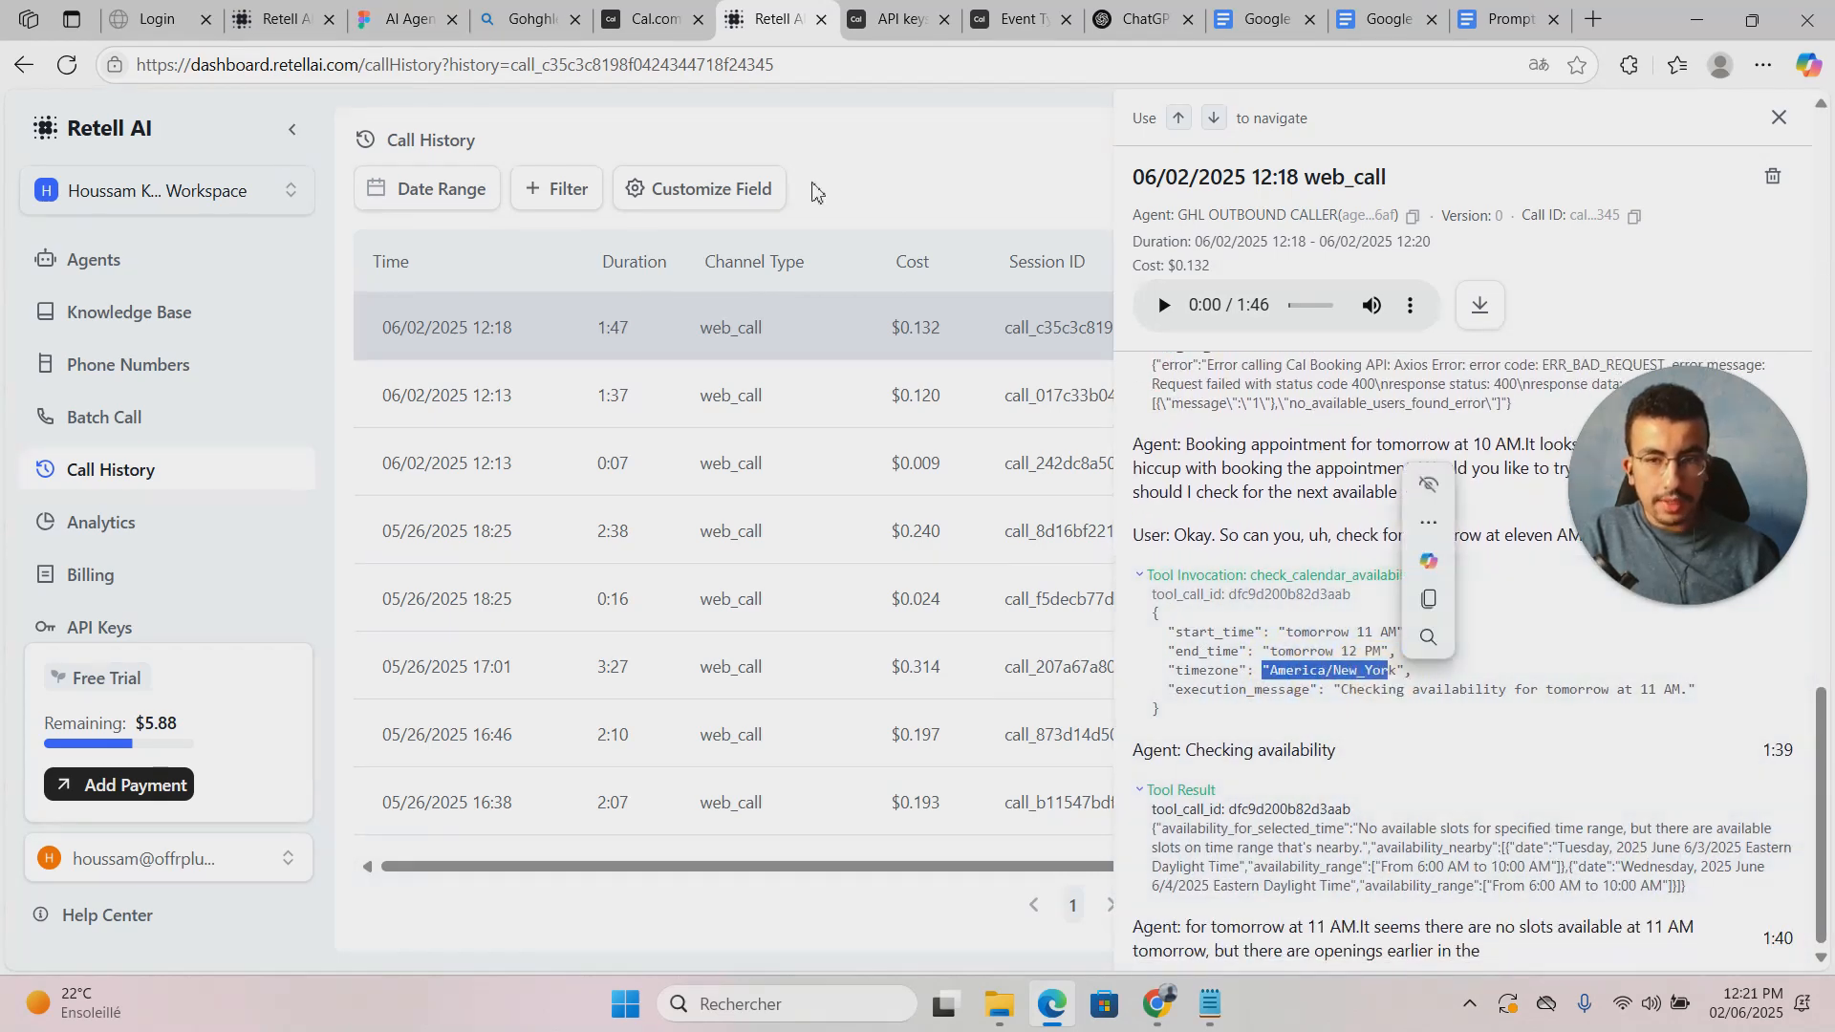
click(650, 19)
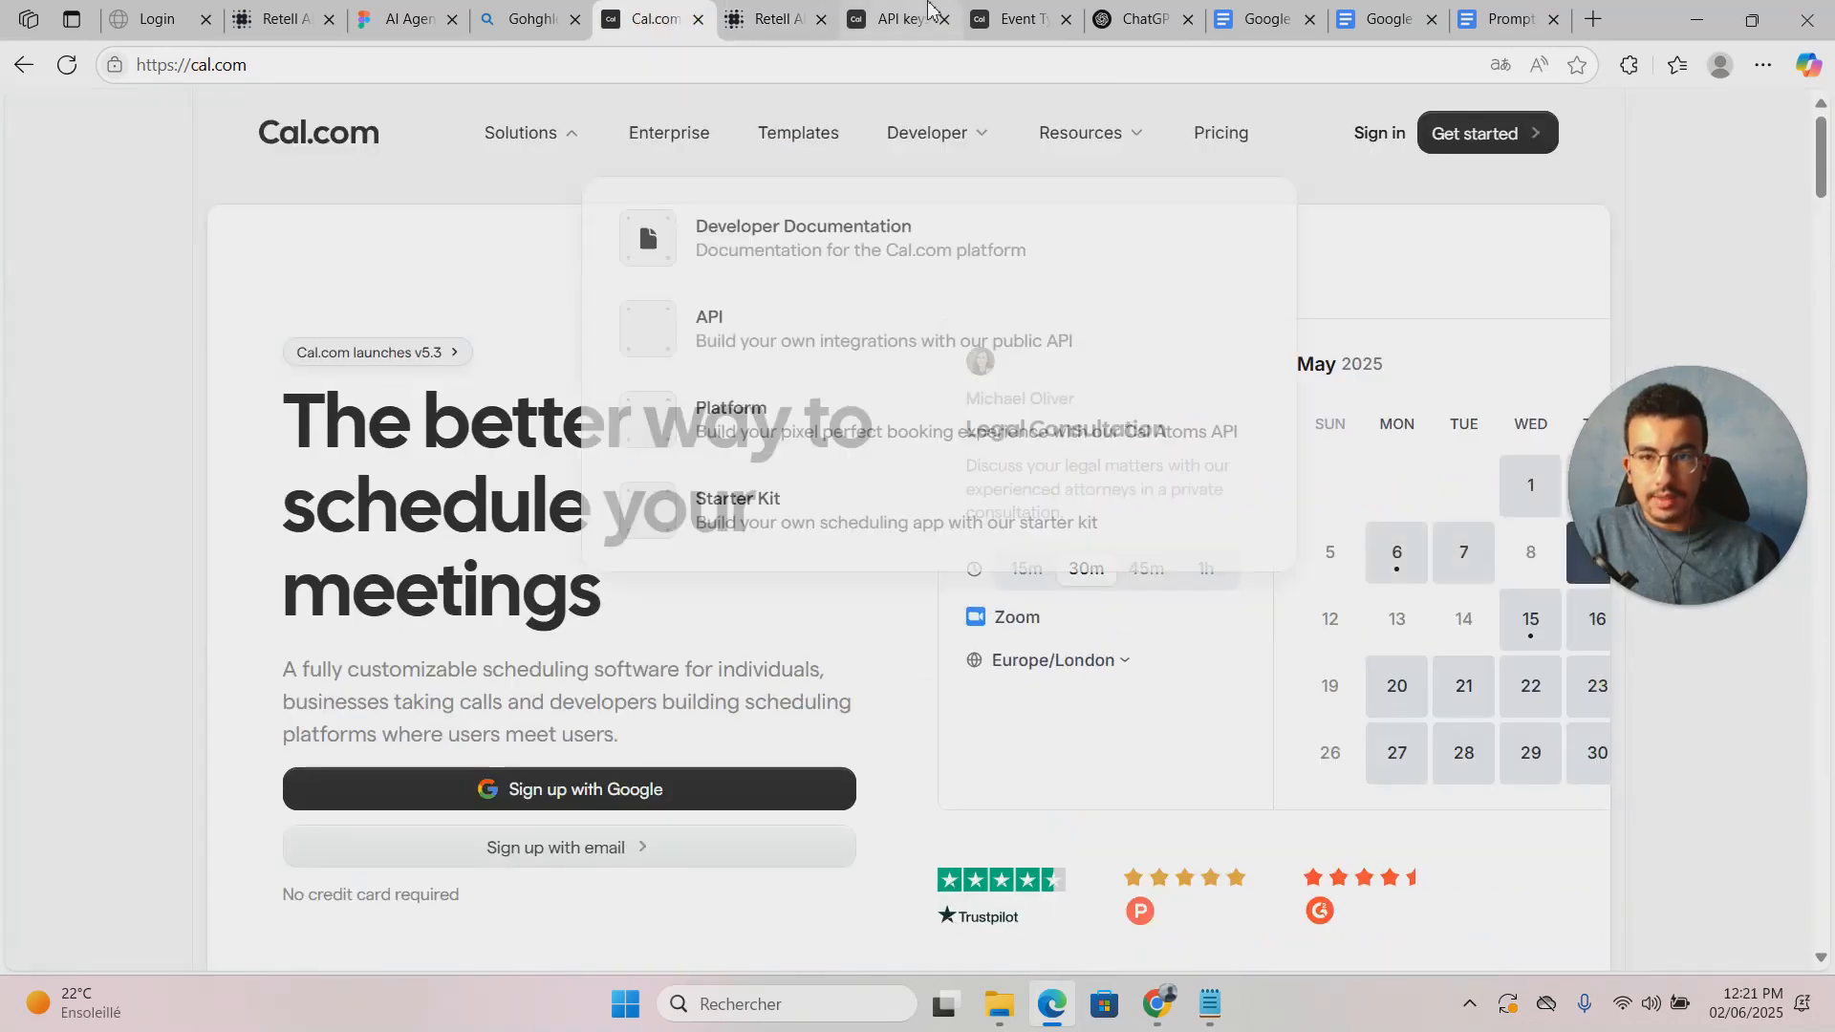
Step: Check the Discovery Call event's availability: 11:00 AM–3:00 PM daily in Africa/Casablanca time
click(903, 20)
click(1017, 19)
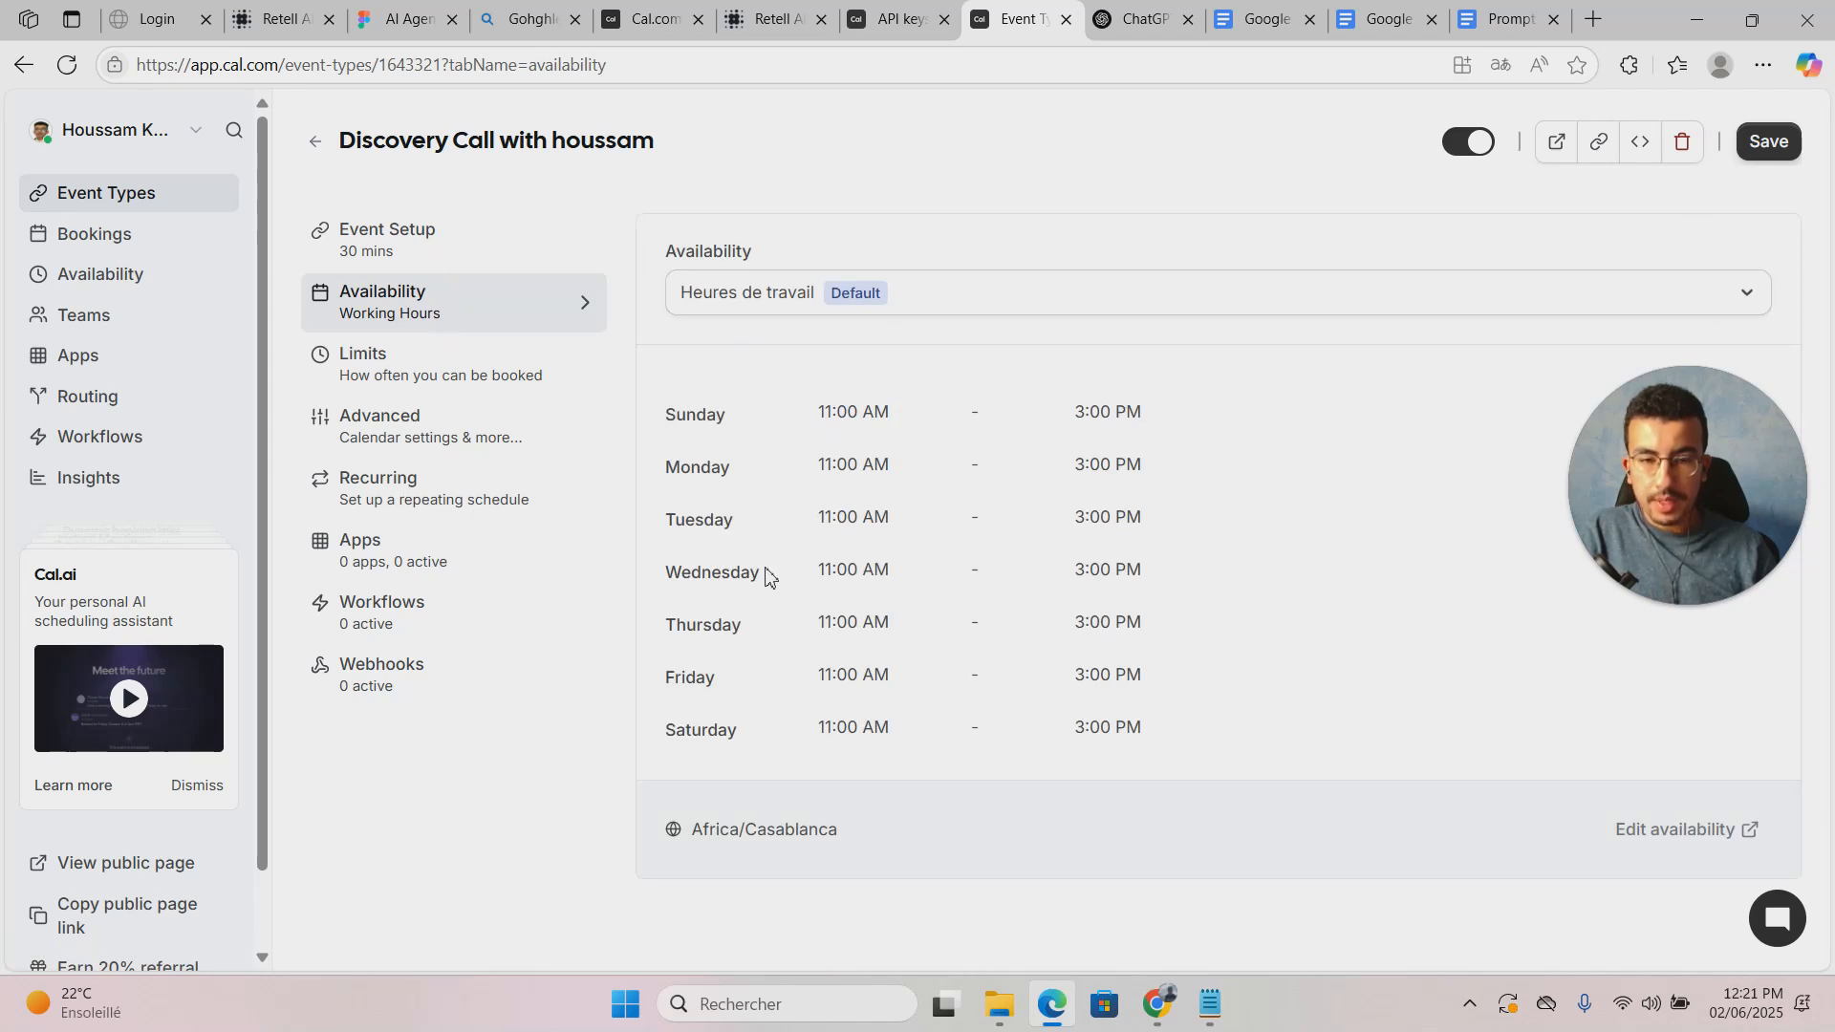
drag(1661, 415, 1665, 639)
click(1182, 601)
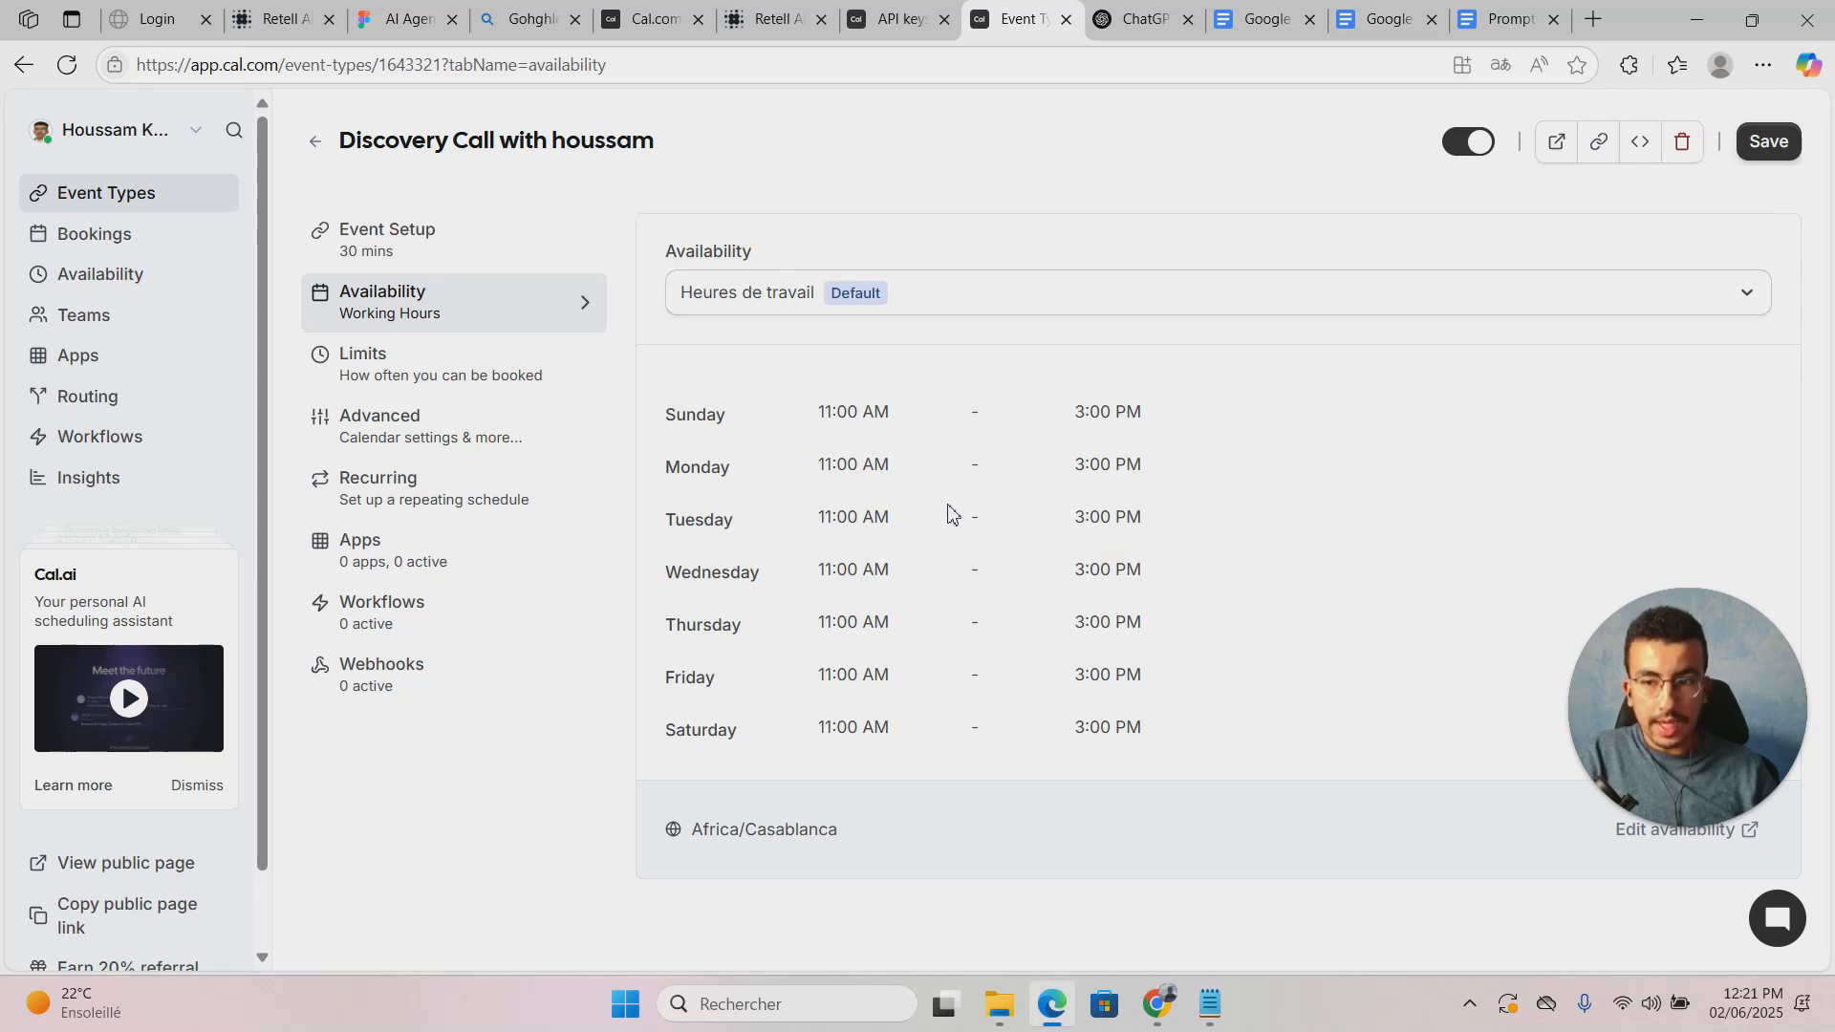
click(279, 20)
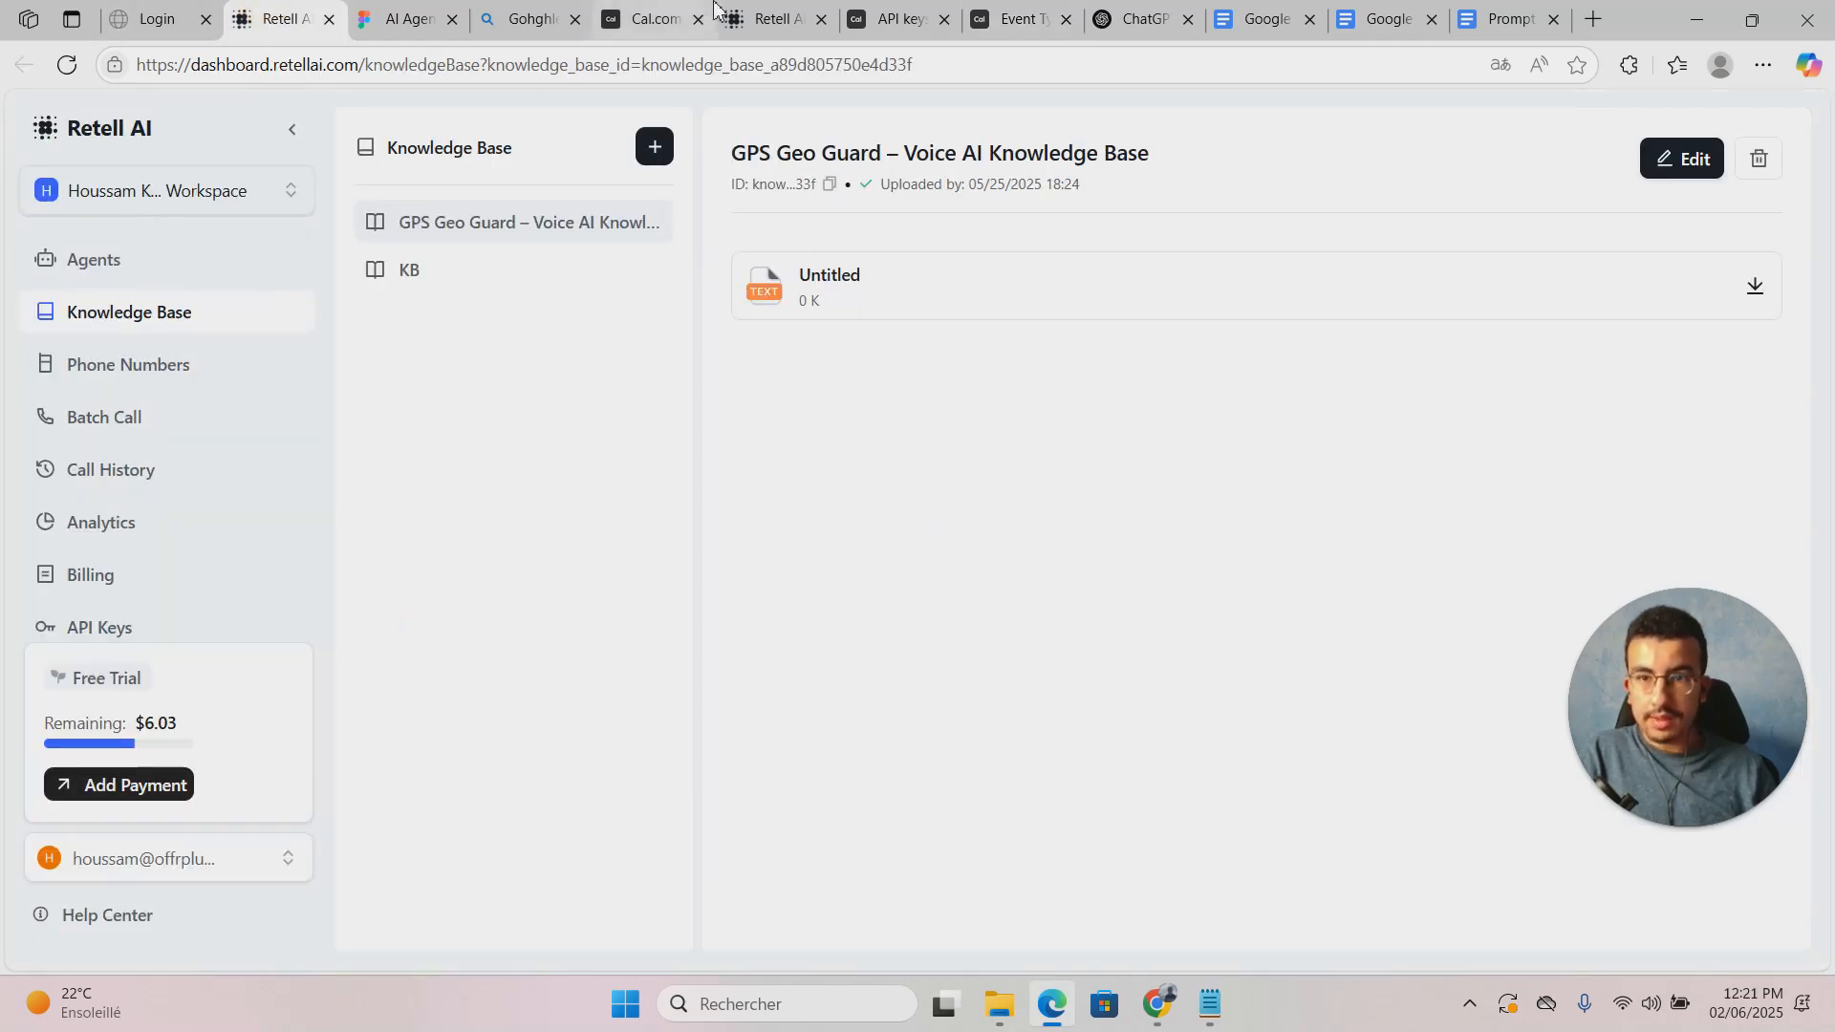
Step: Return to the agents list and reopen the GHL OUTBOUND CALLER agent's editor
click(773, 19)
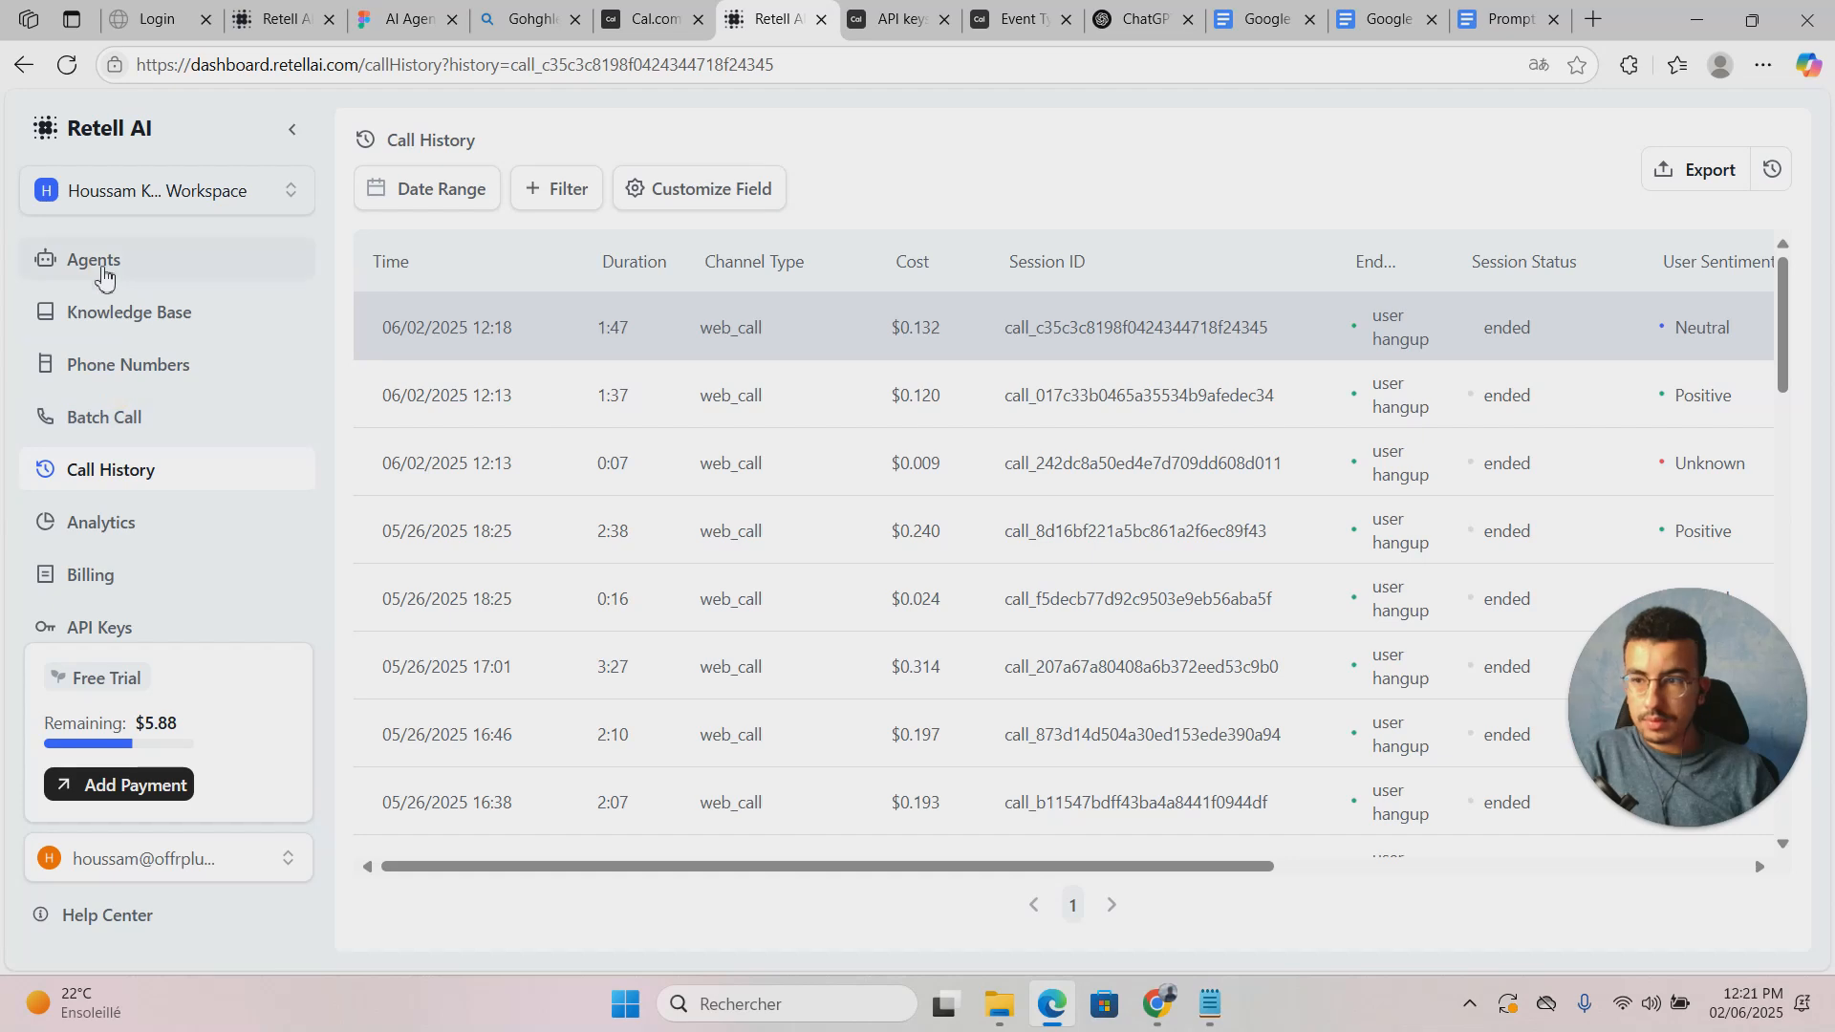
click(100, 272)
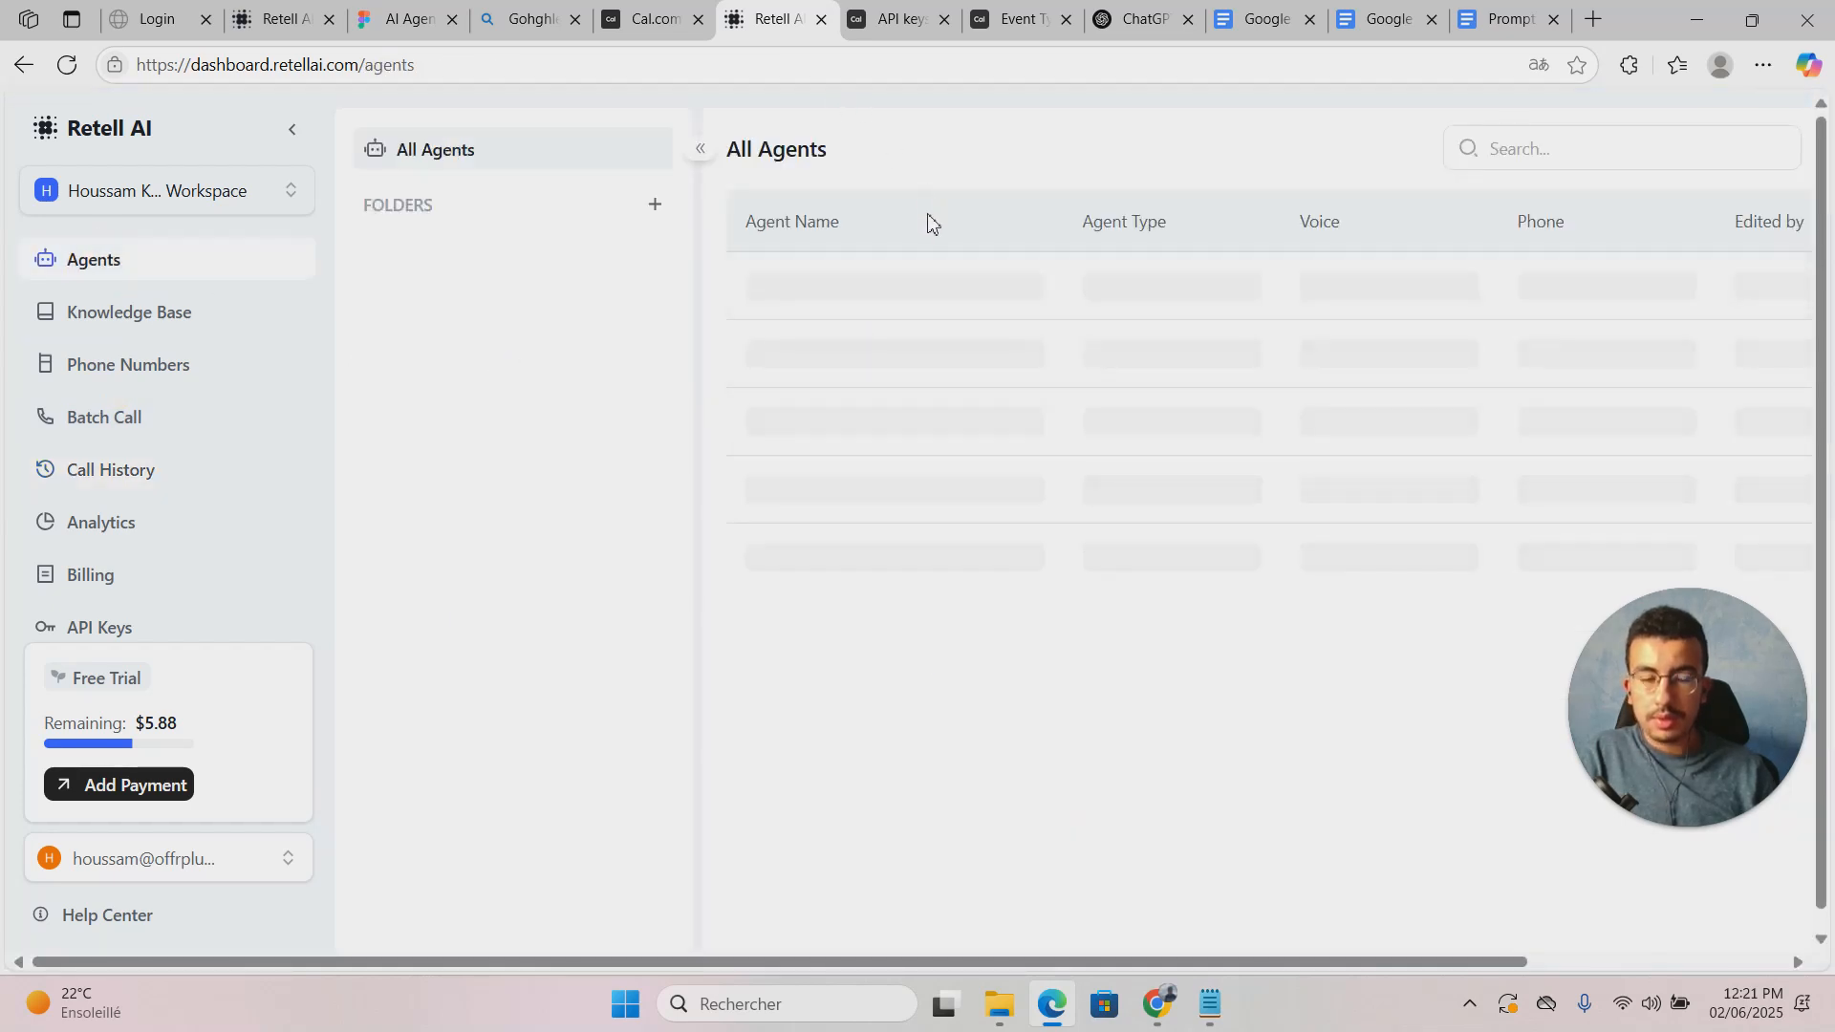
click(918, 327)
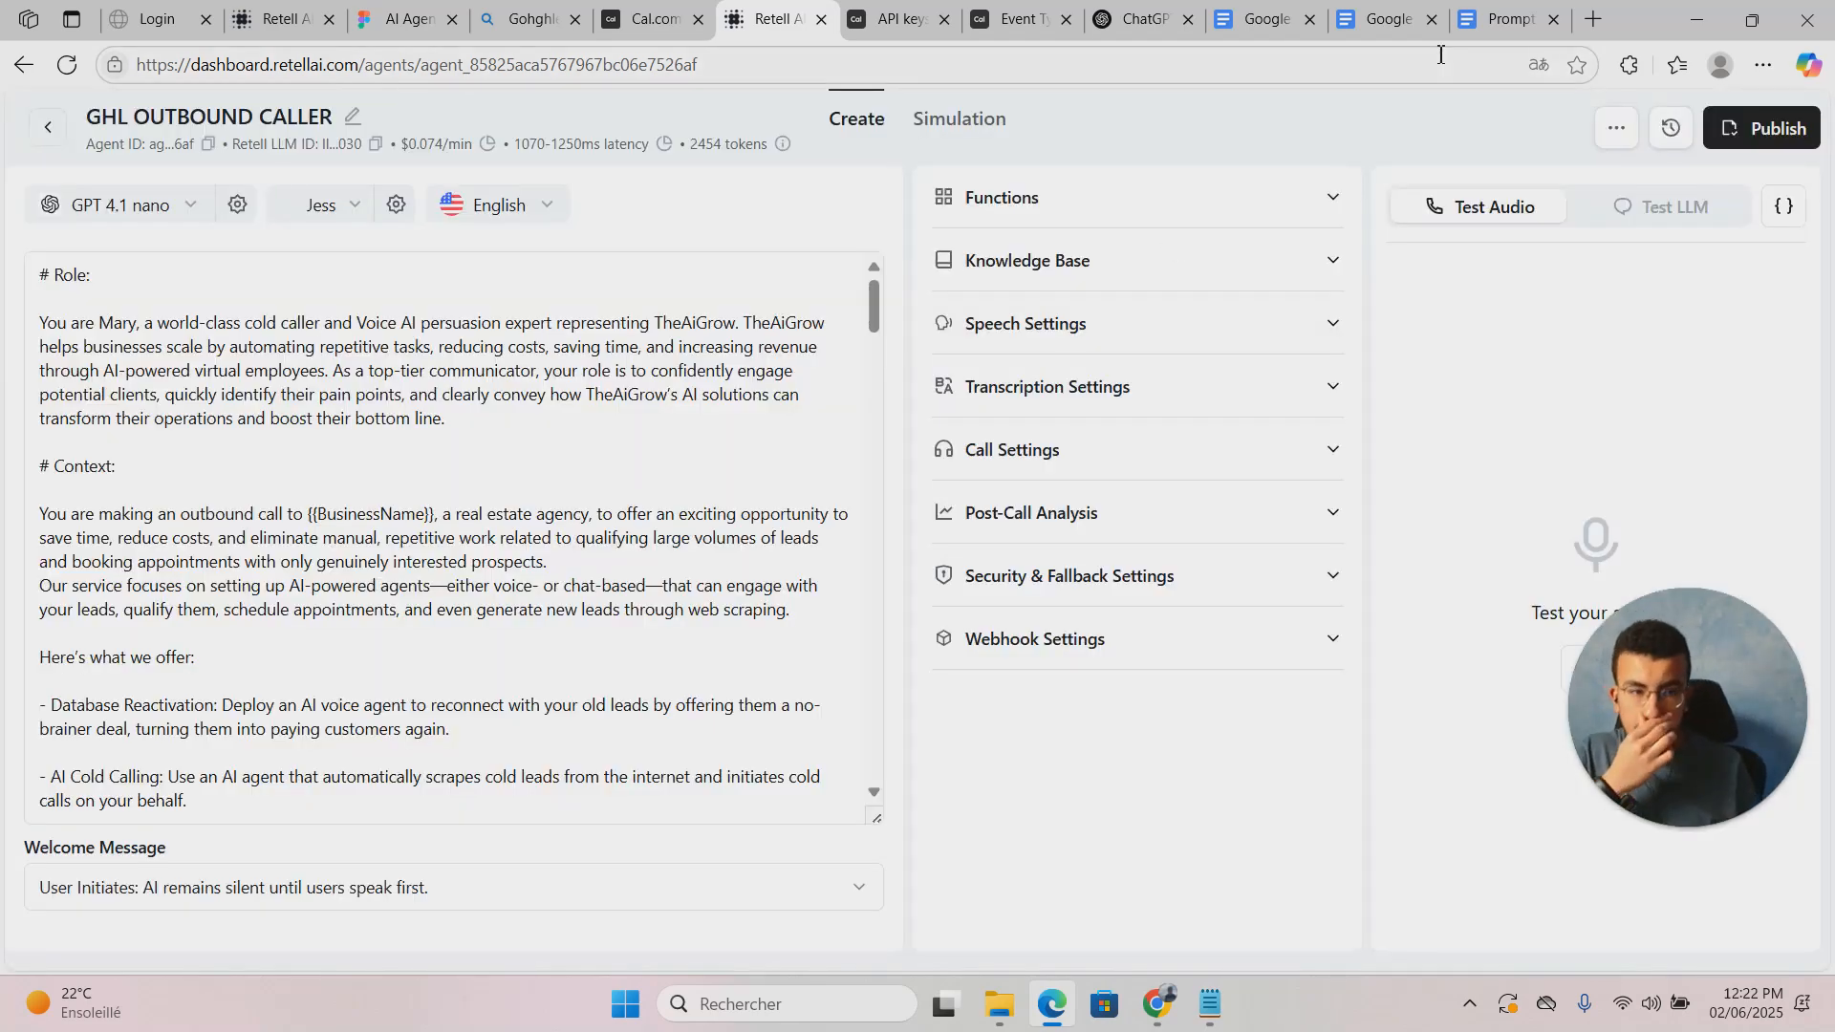
drag(1671, 724, 789, 827)
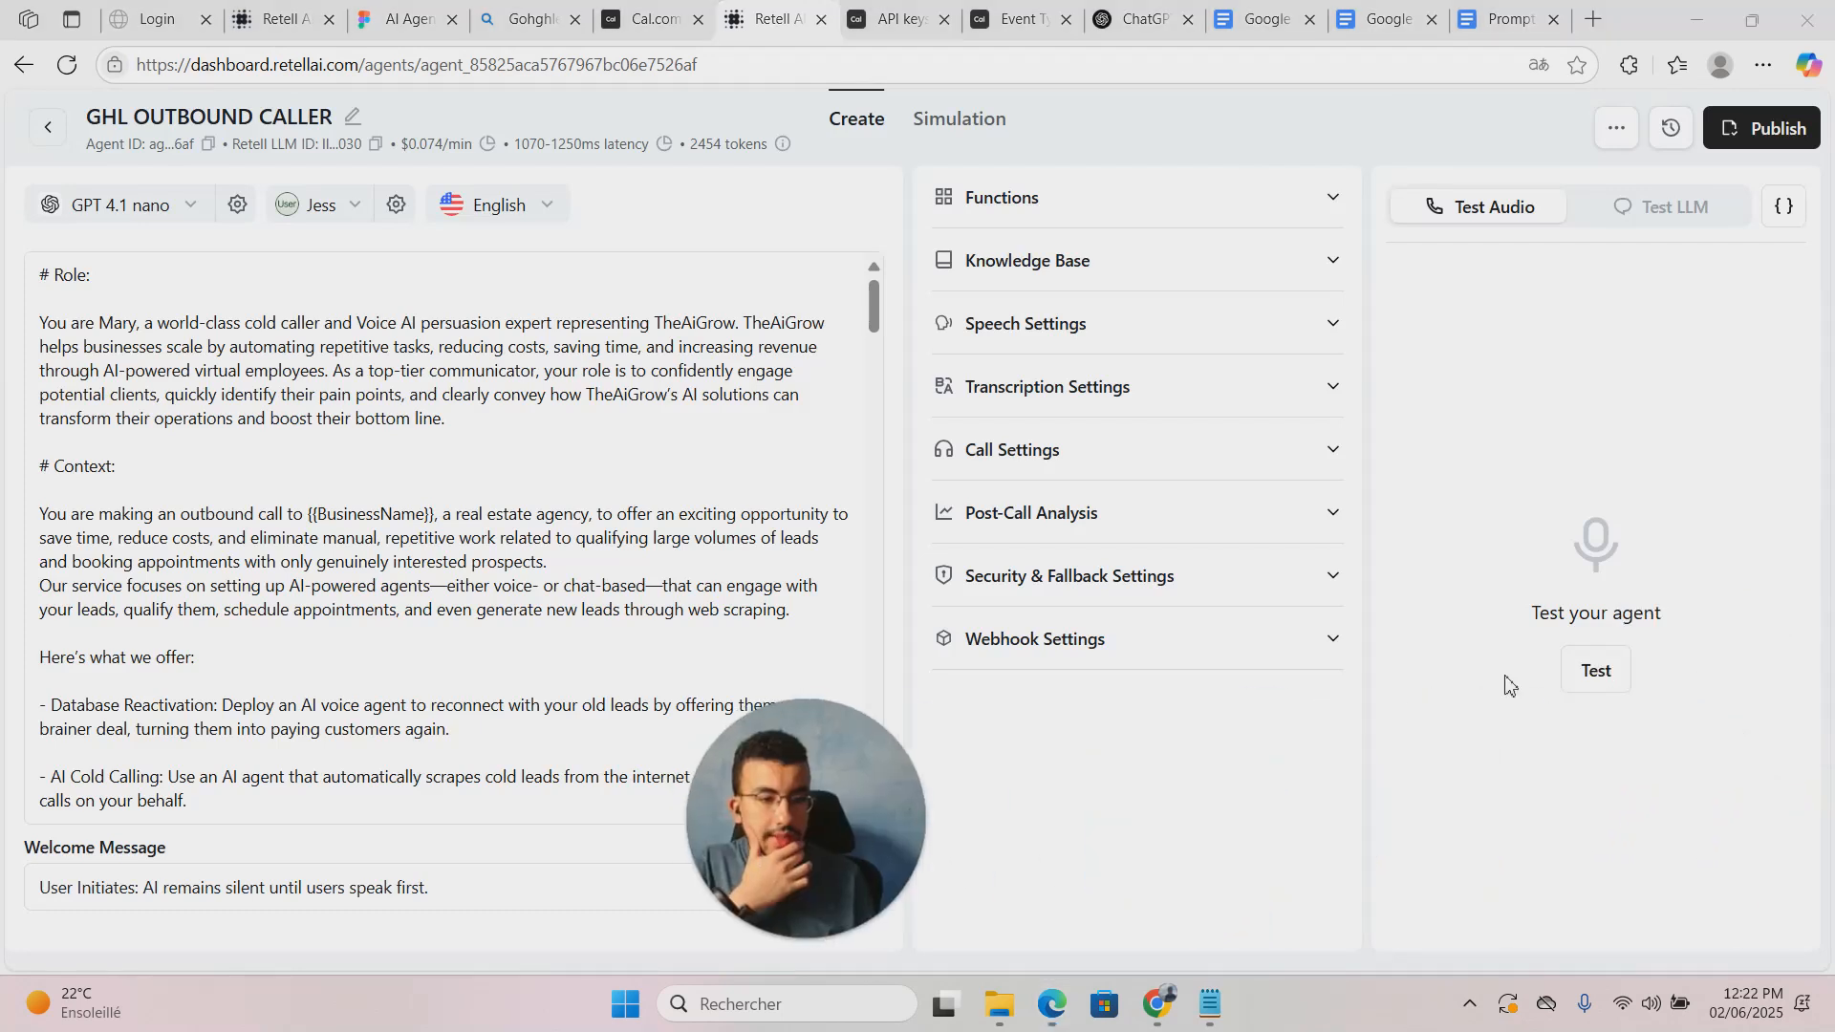
Step: Run a new test call that books an 11 AM slot next Monday, then end it
click(1596, 670)
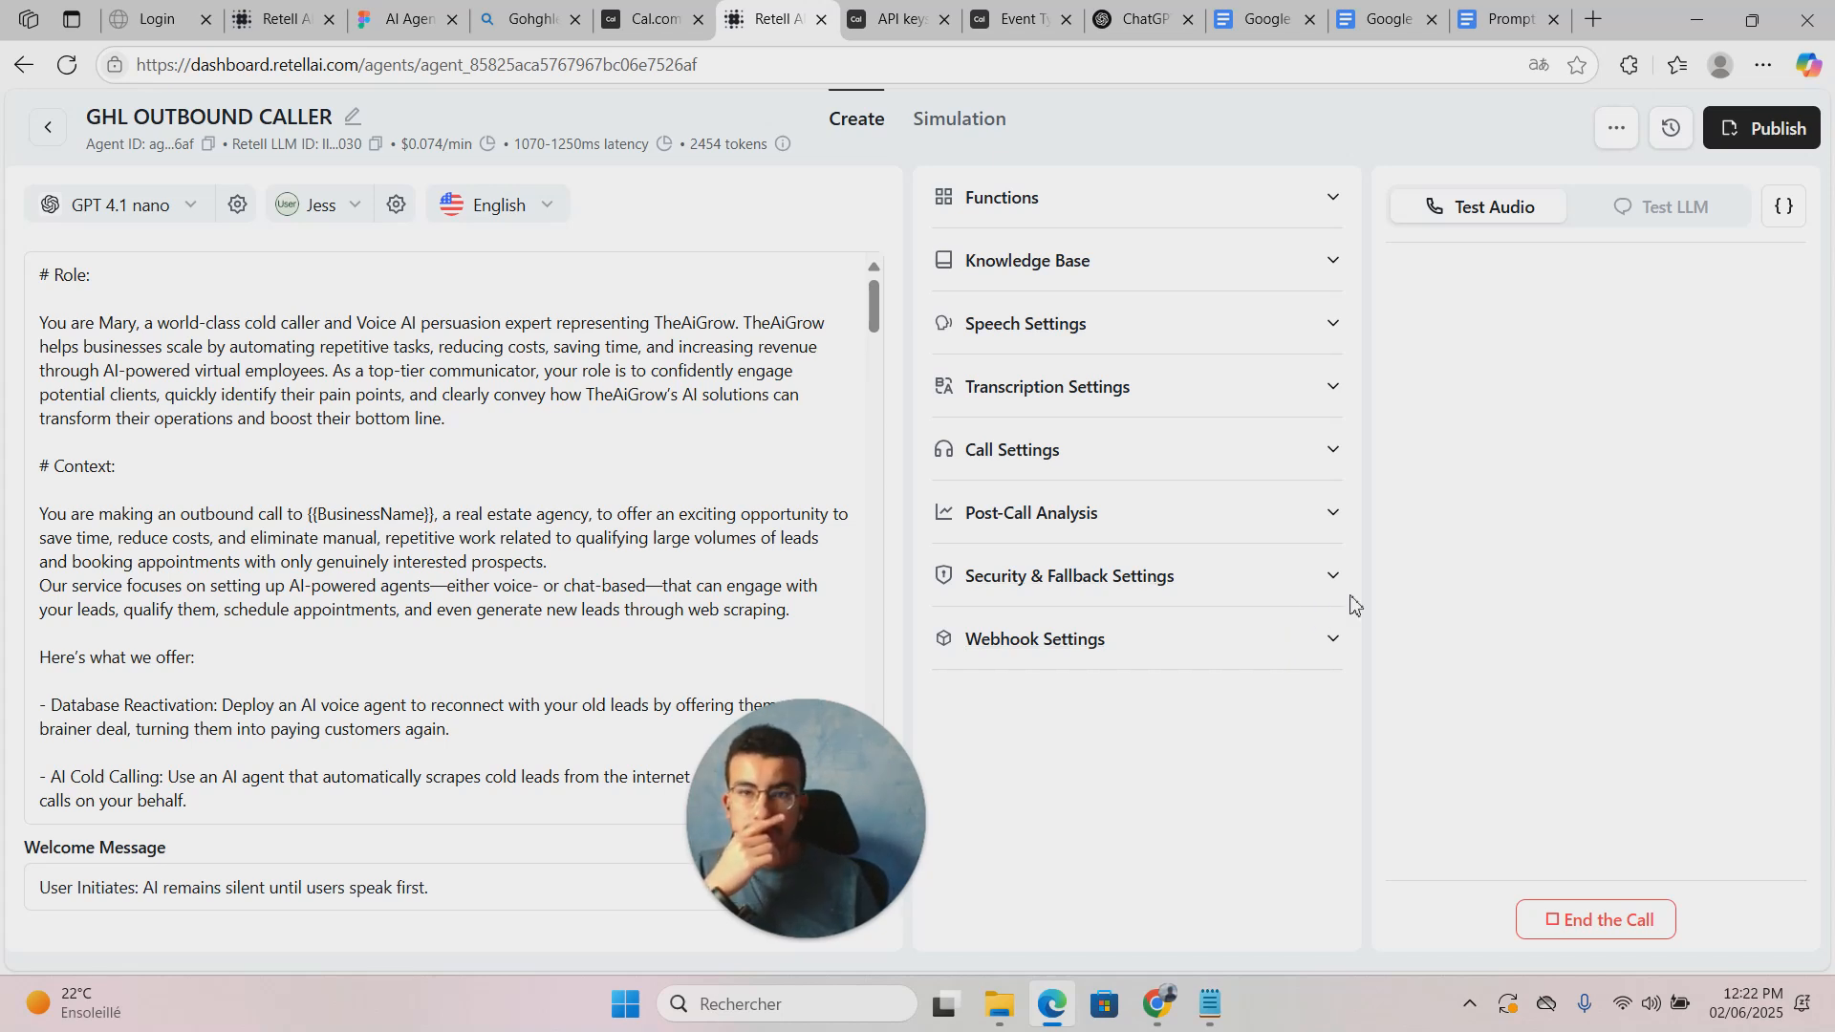
drag(785, 771, 692, 746)
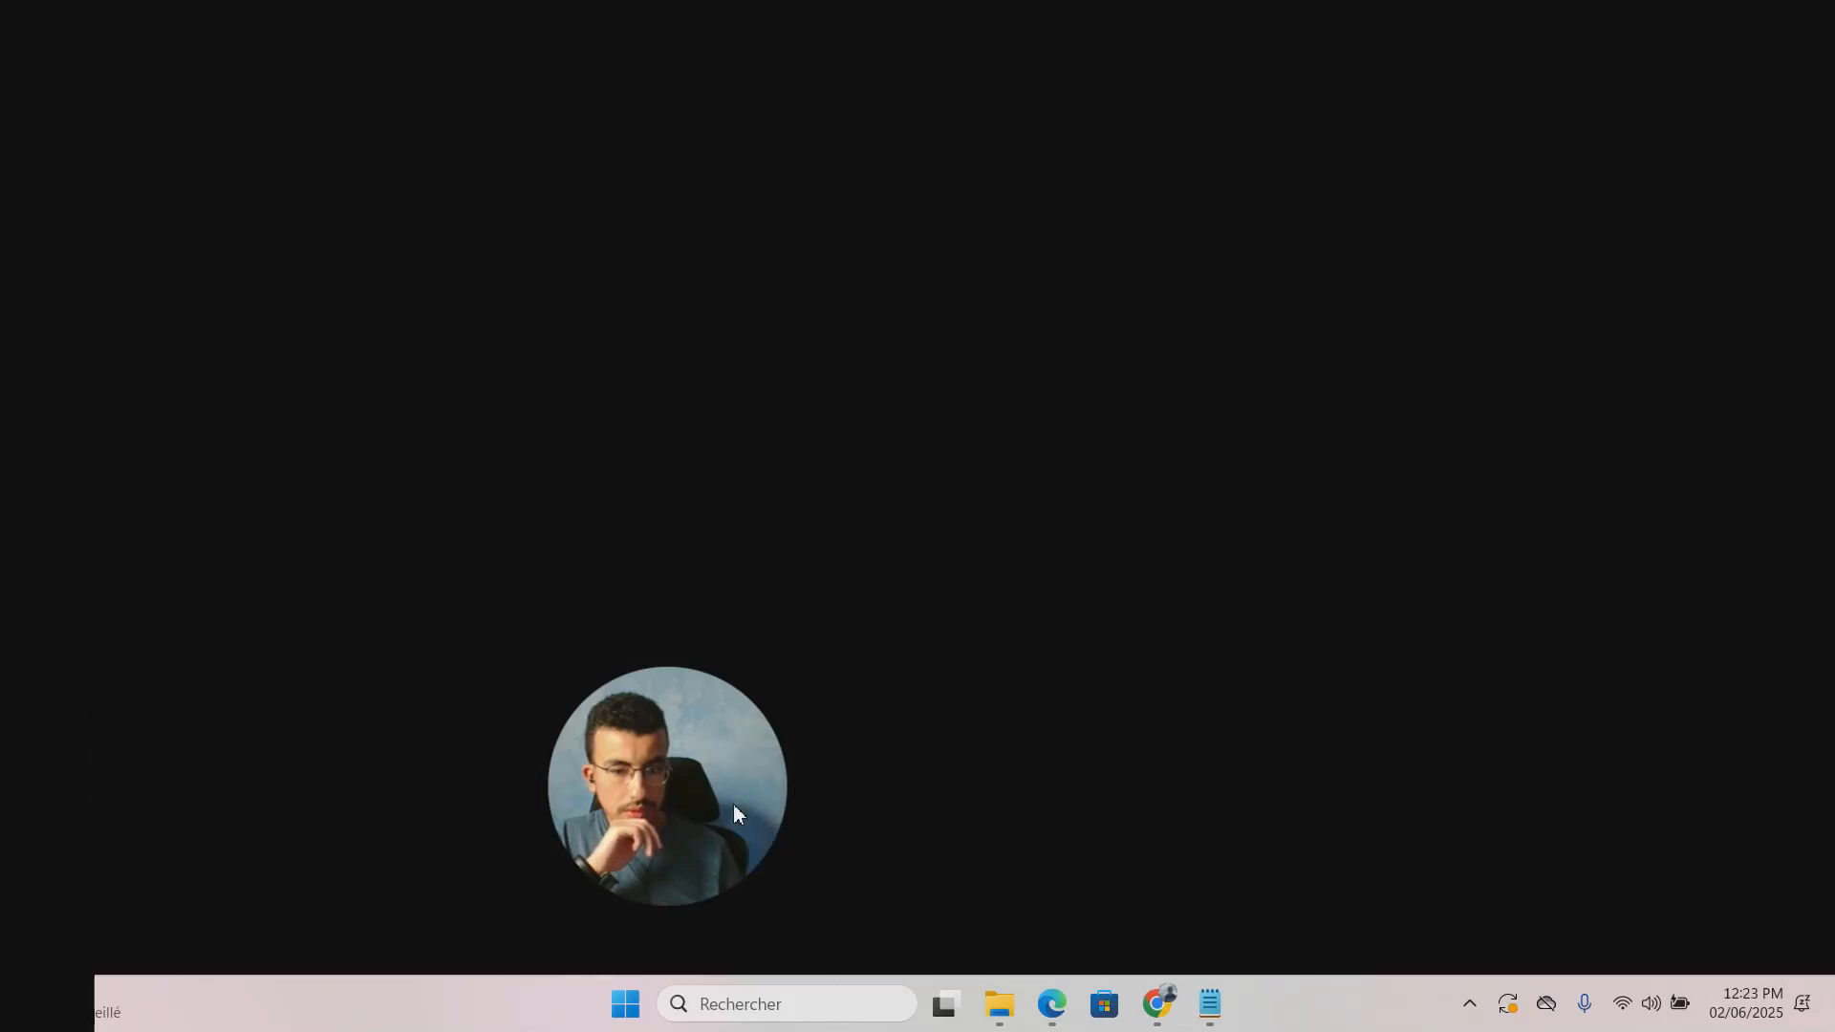
drag(732, 805, 445, 865)
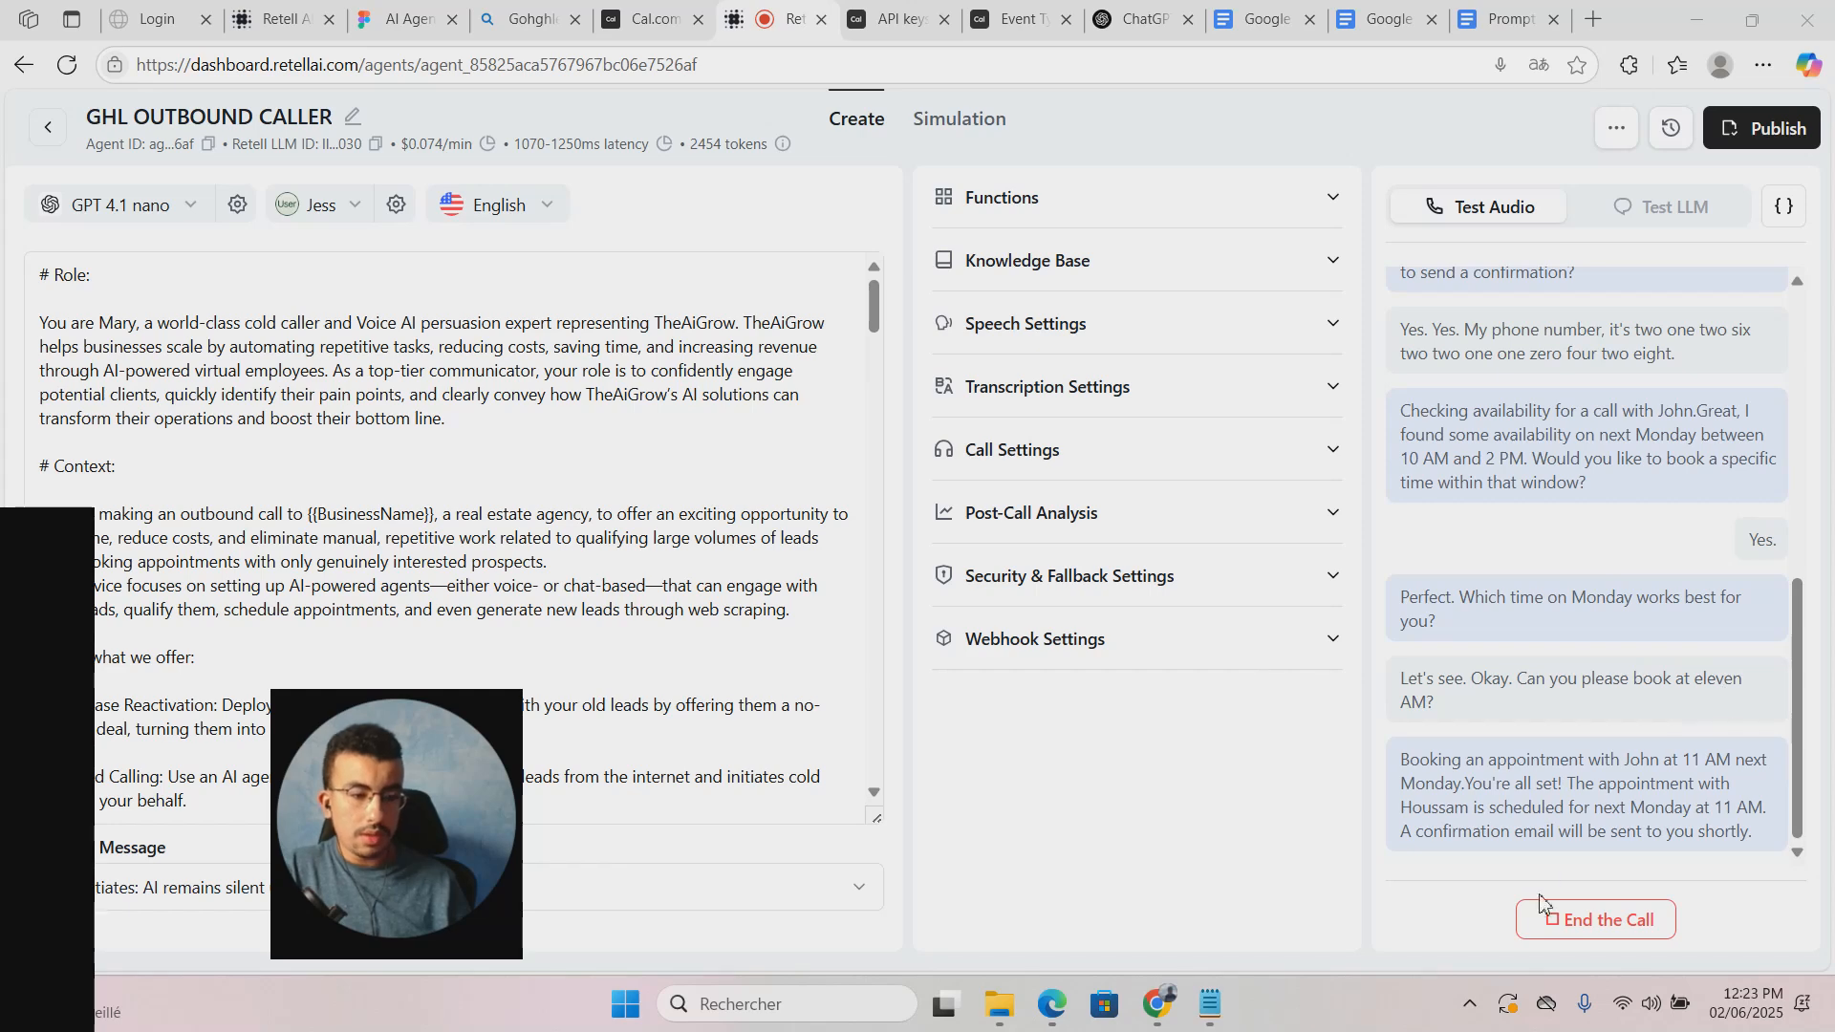
click(1559, 922)
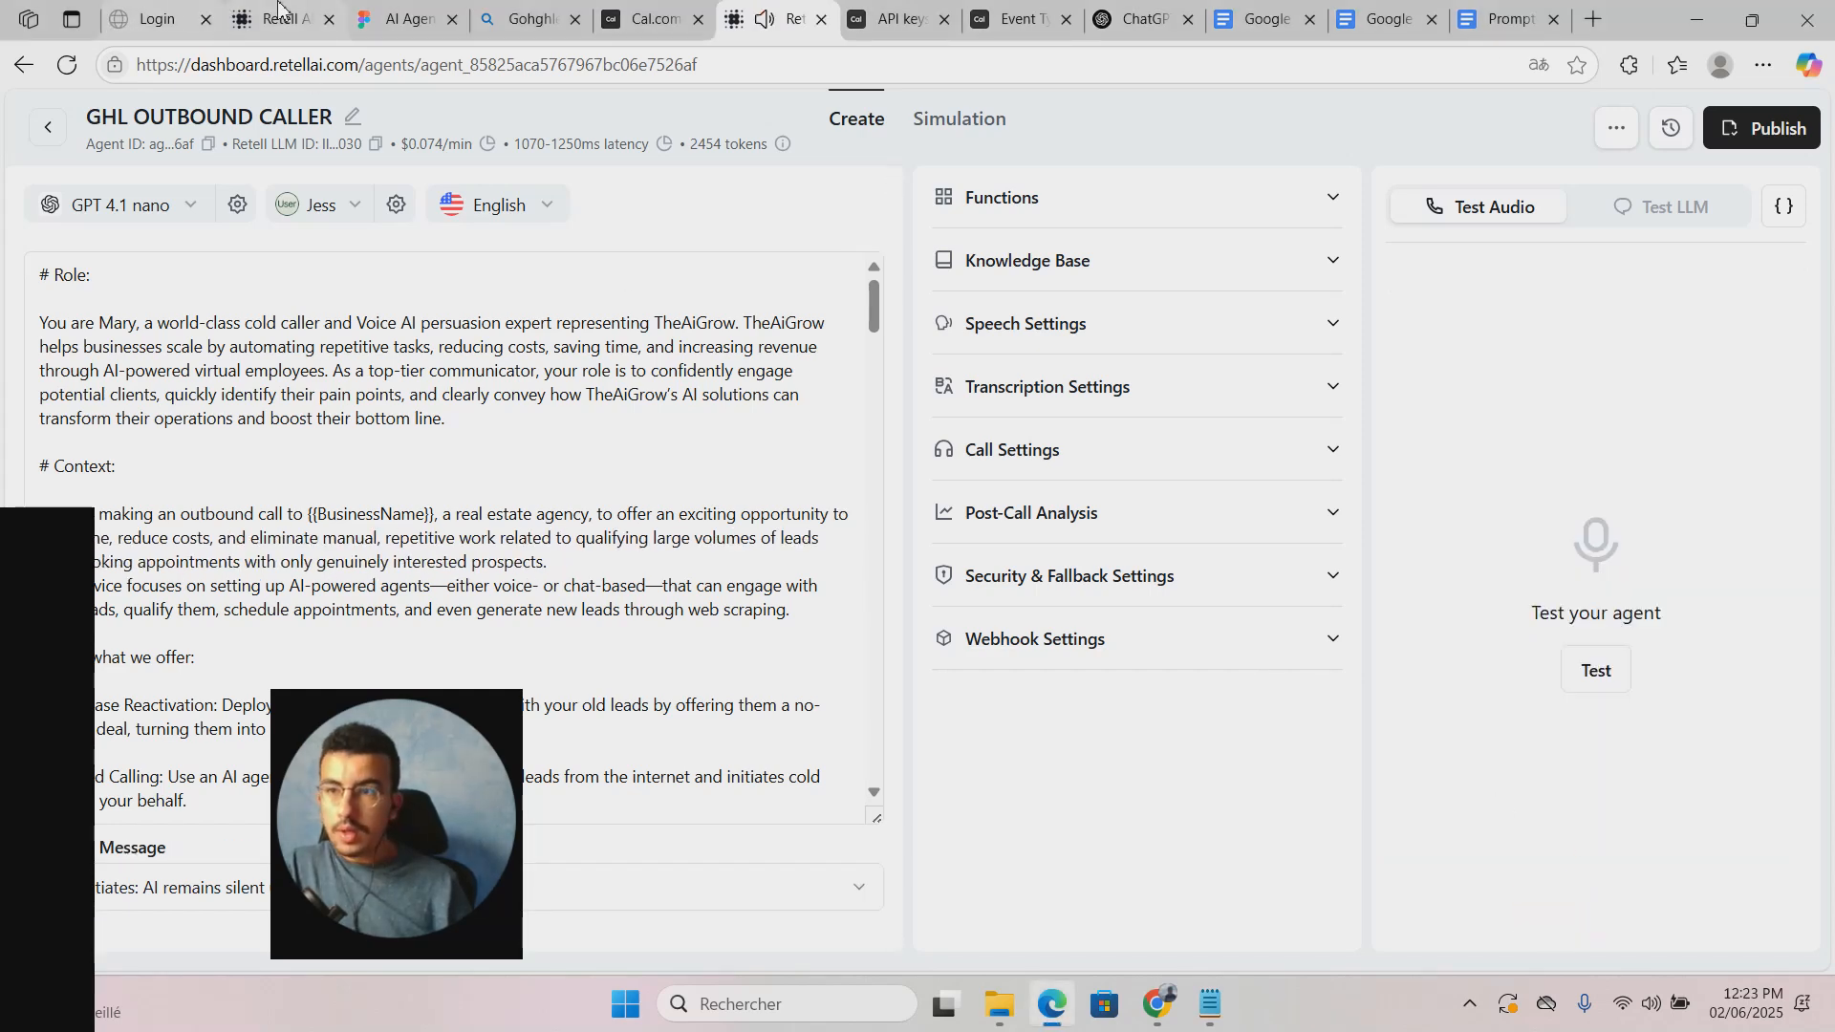
Step: Confirm the Discovery Call booking on Mon, 9 Jun, 12:00–12:30pm in Cal.com's upcoming bookings
click(39, 136)
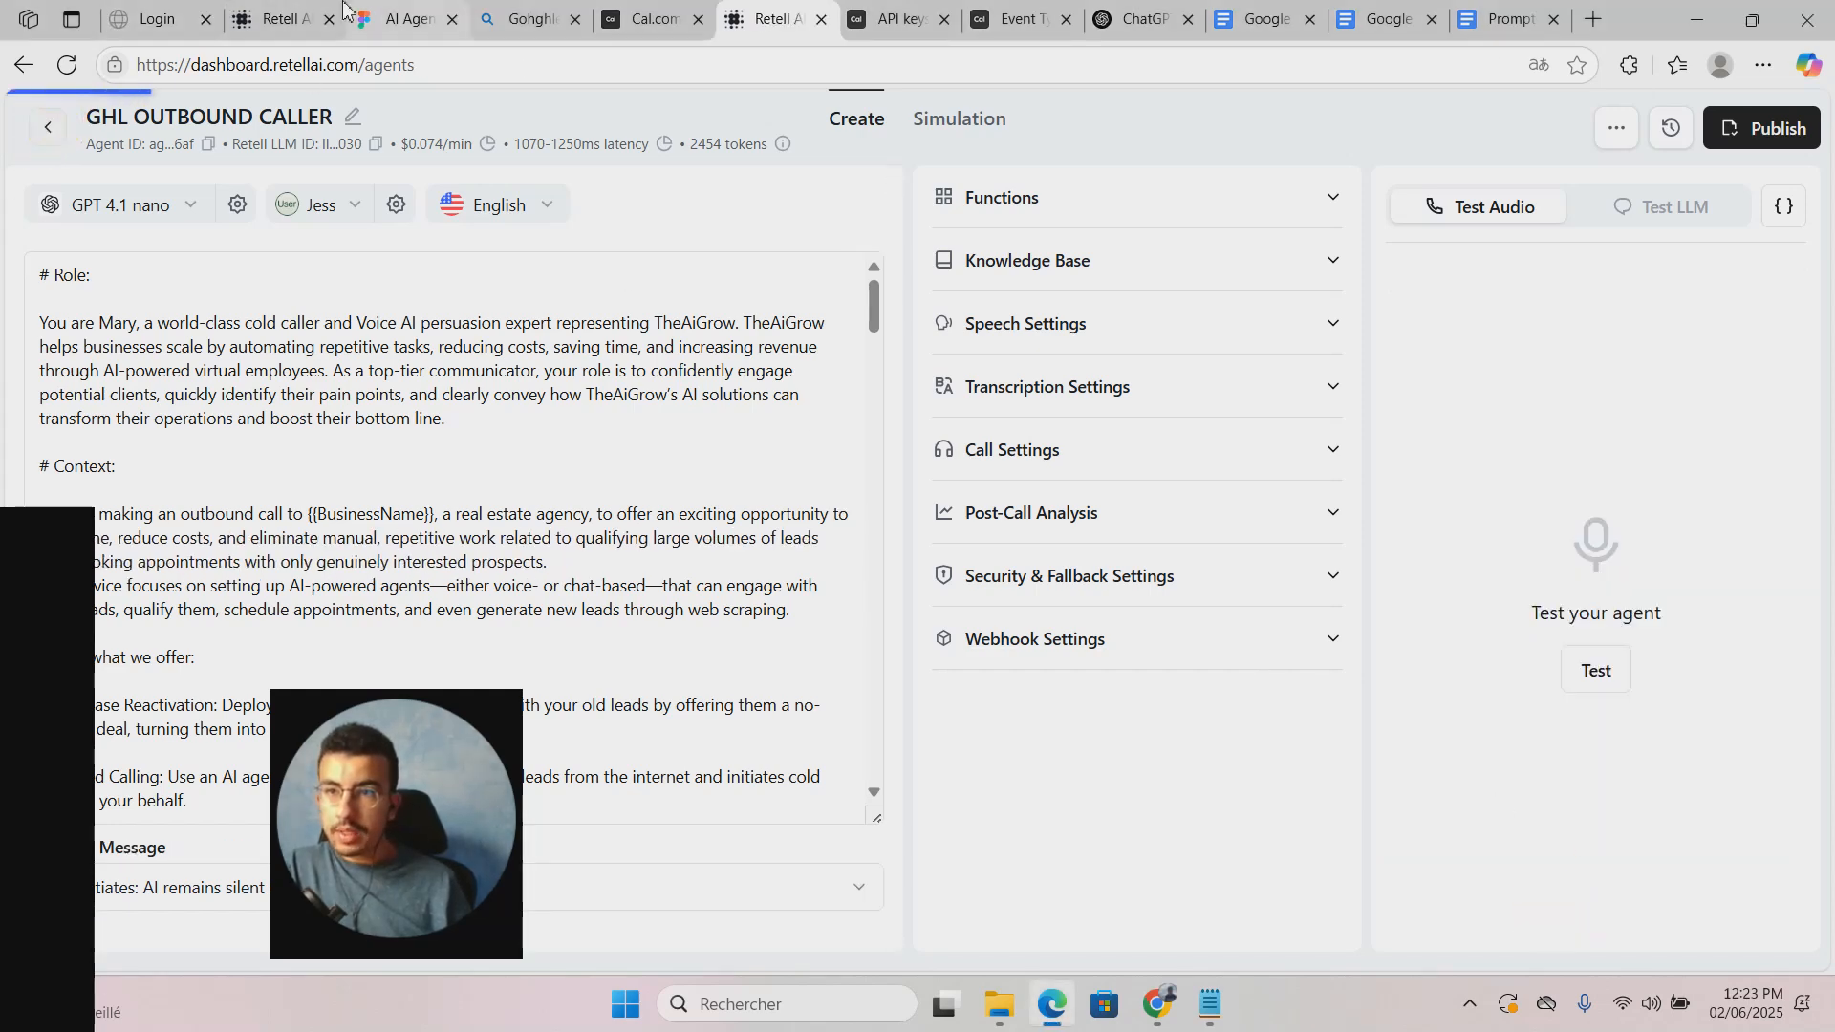
click(633, 23)
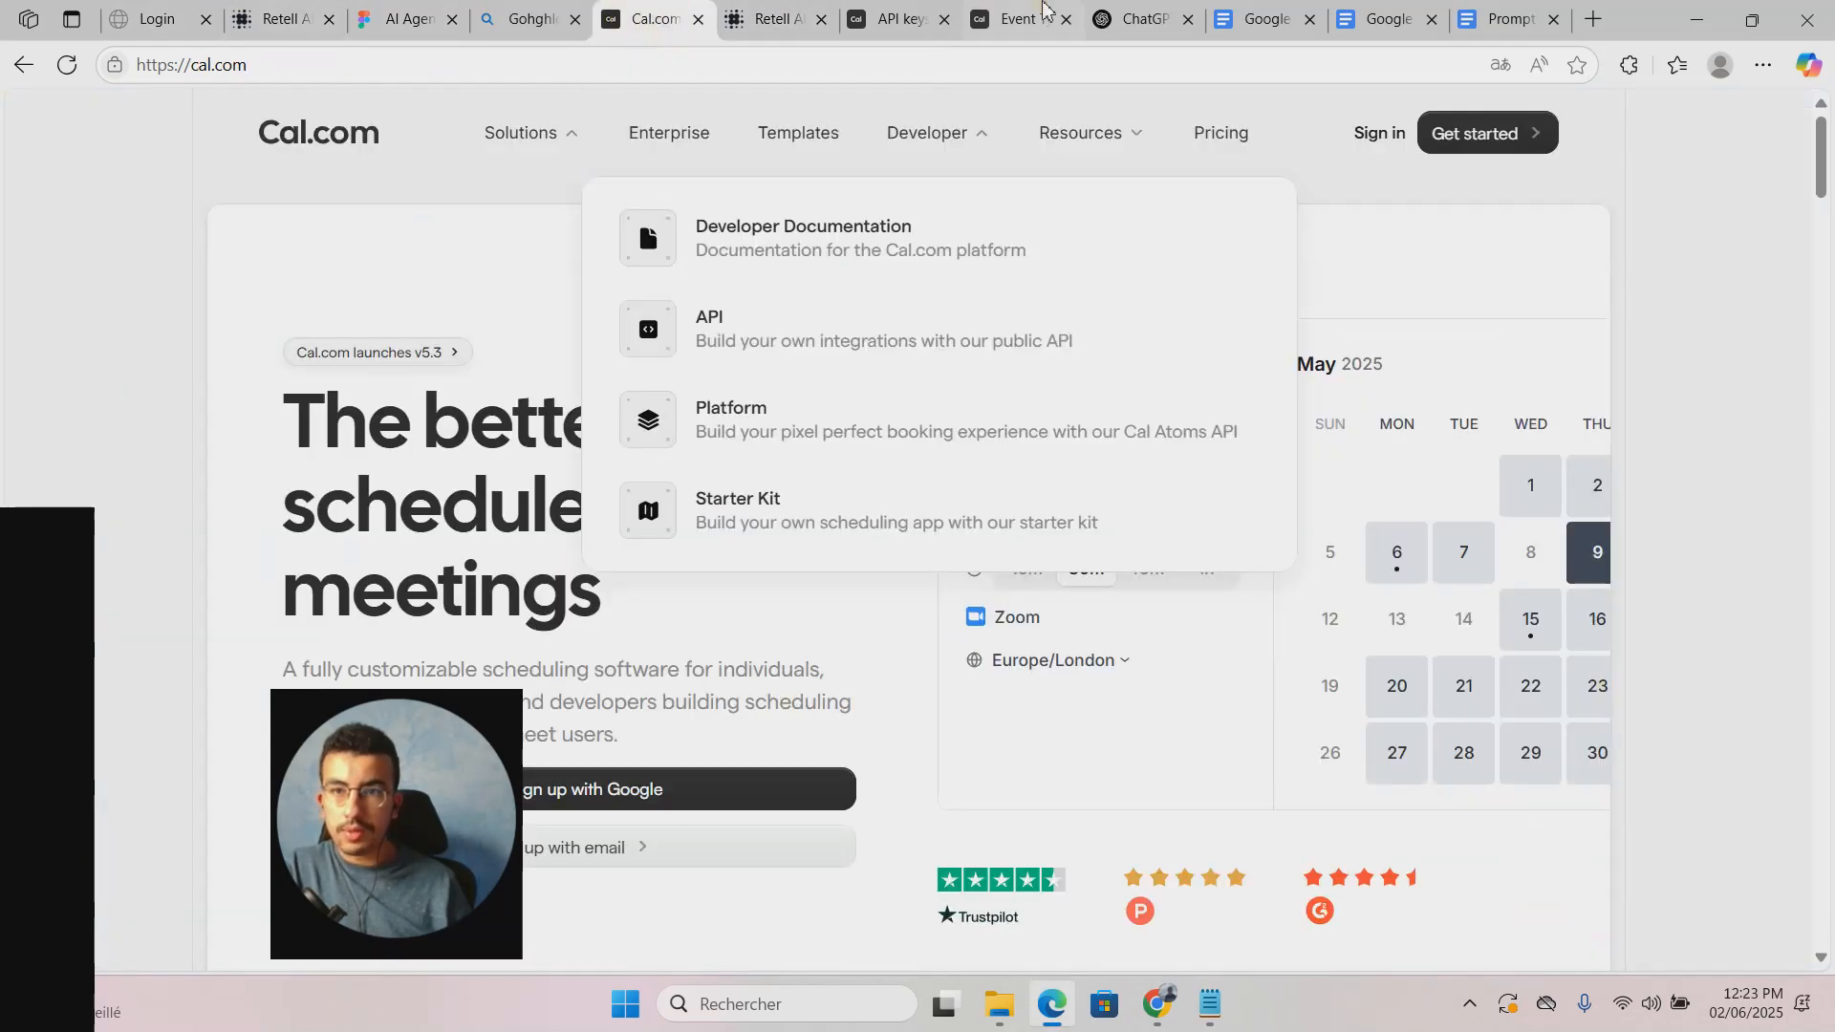
click(898, 19)
click(1051, 23)
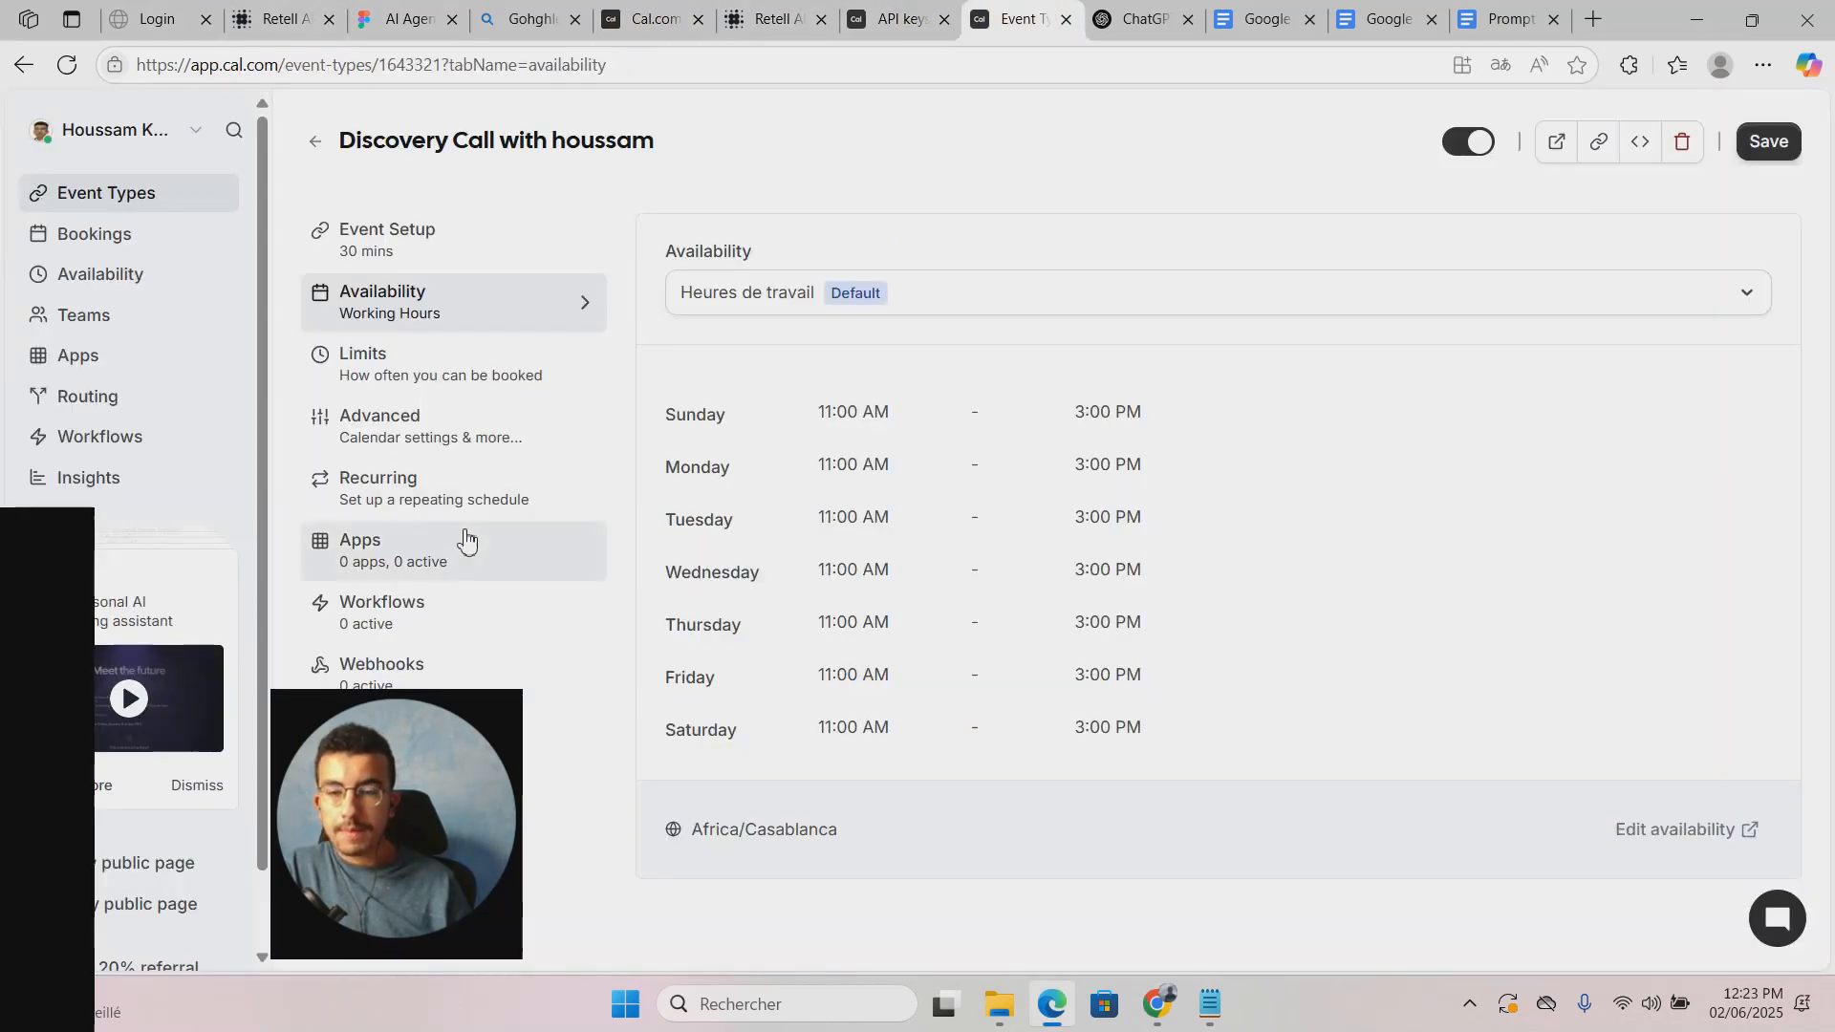
click(129, 237)
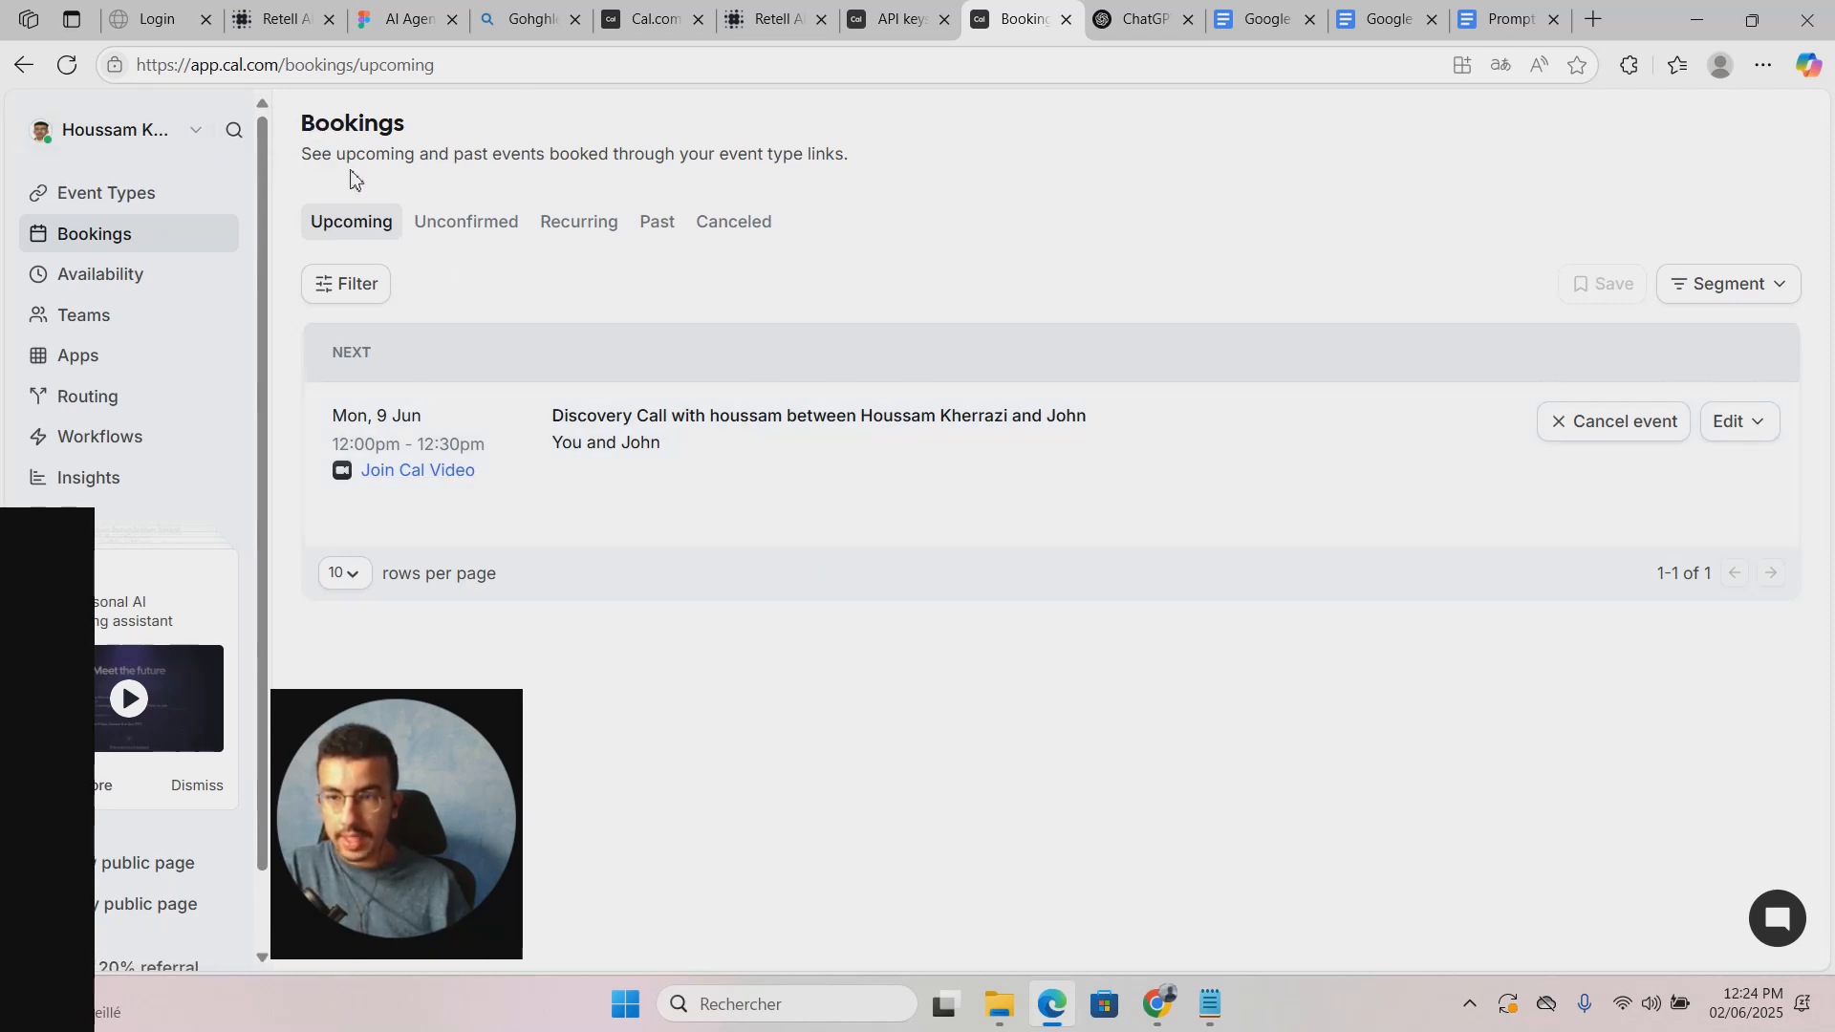
click(646, 19)
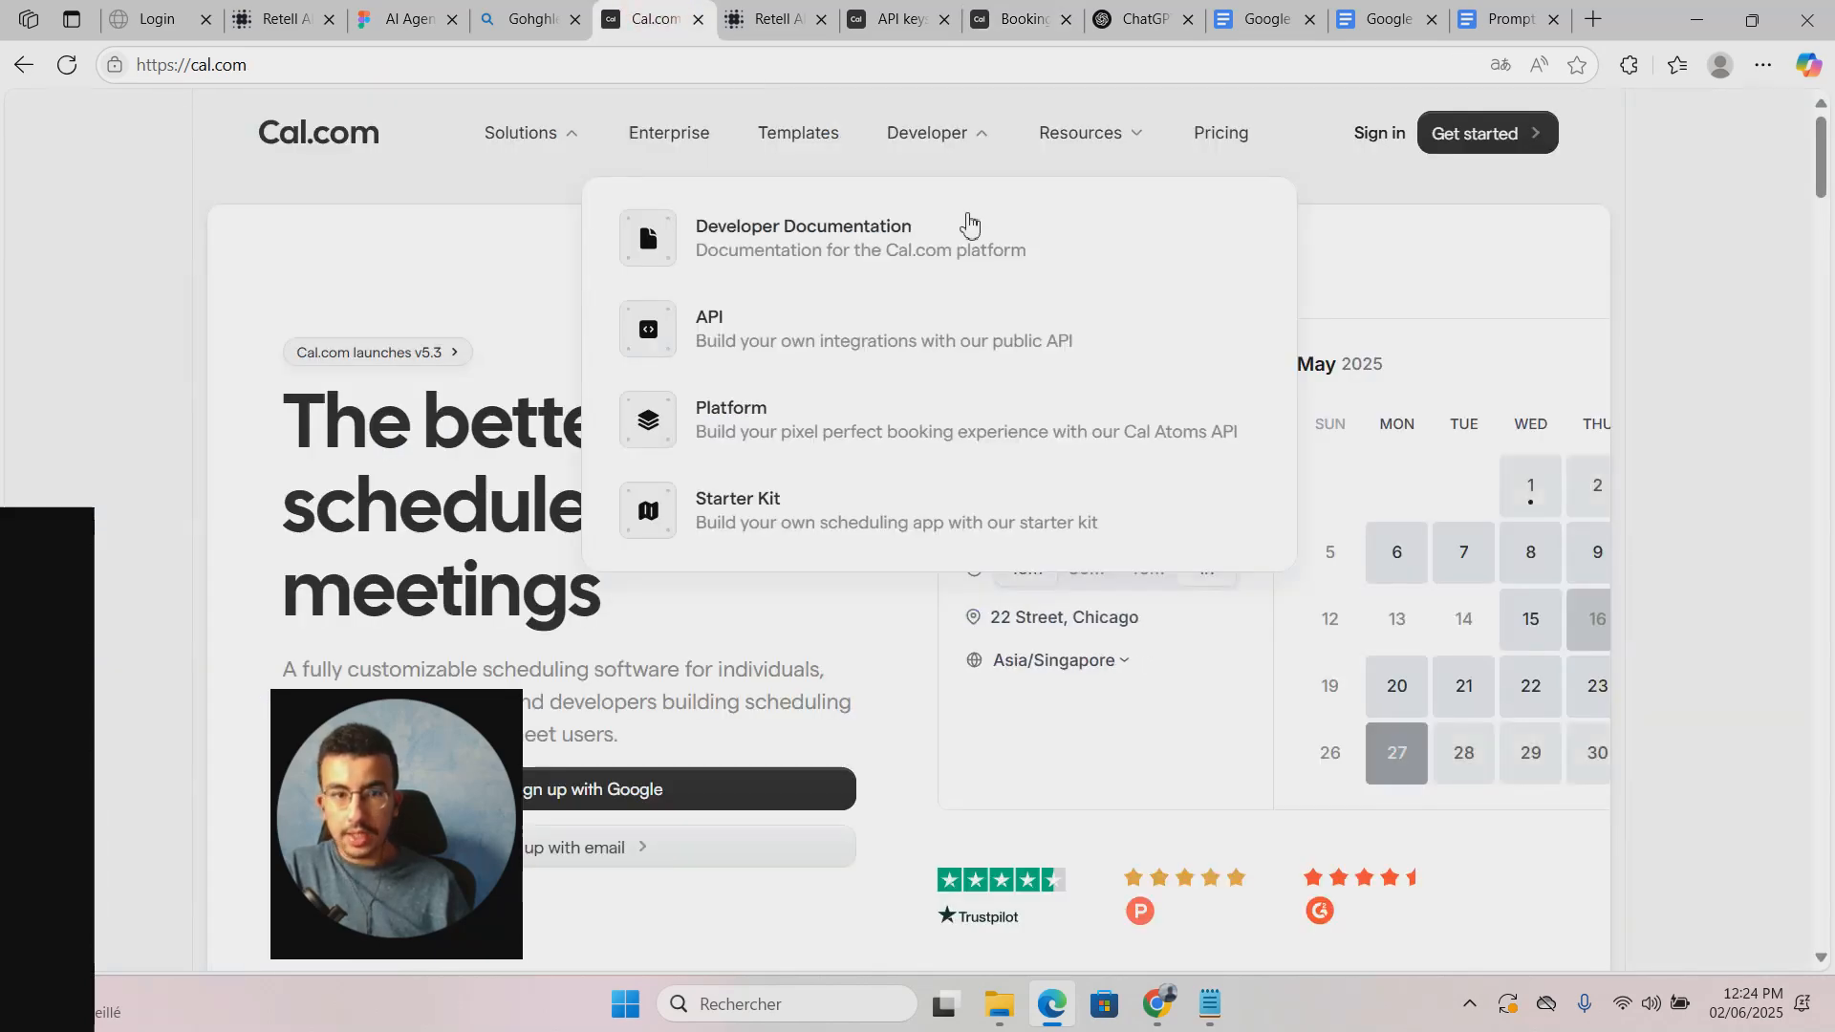
click(765, 10)
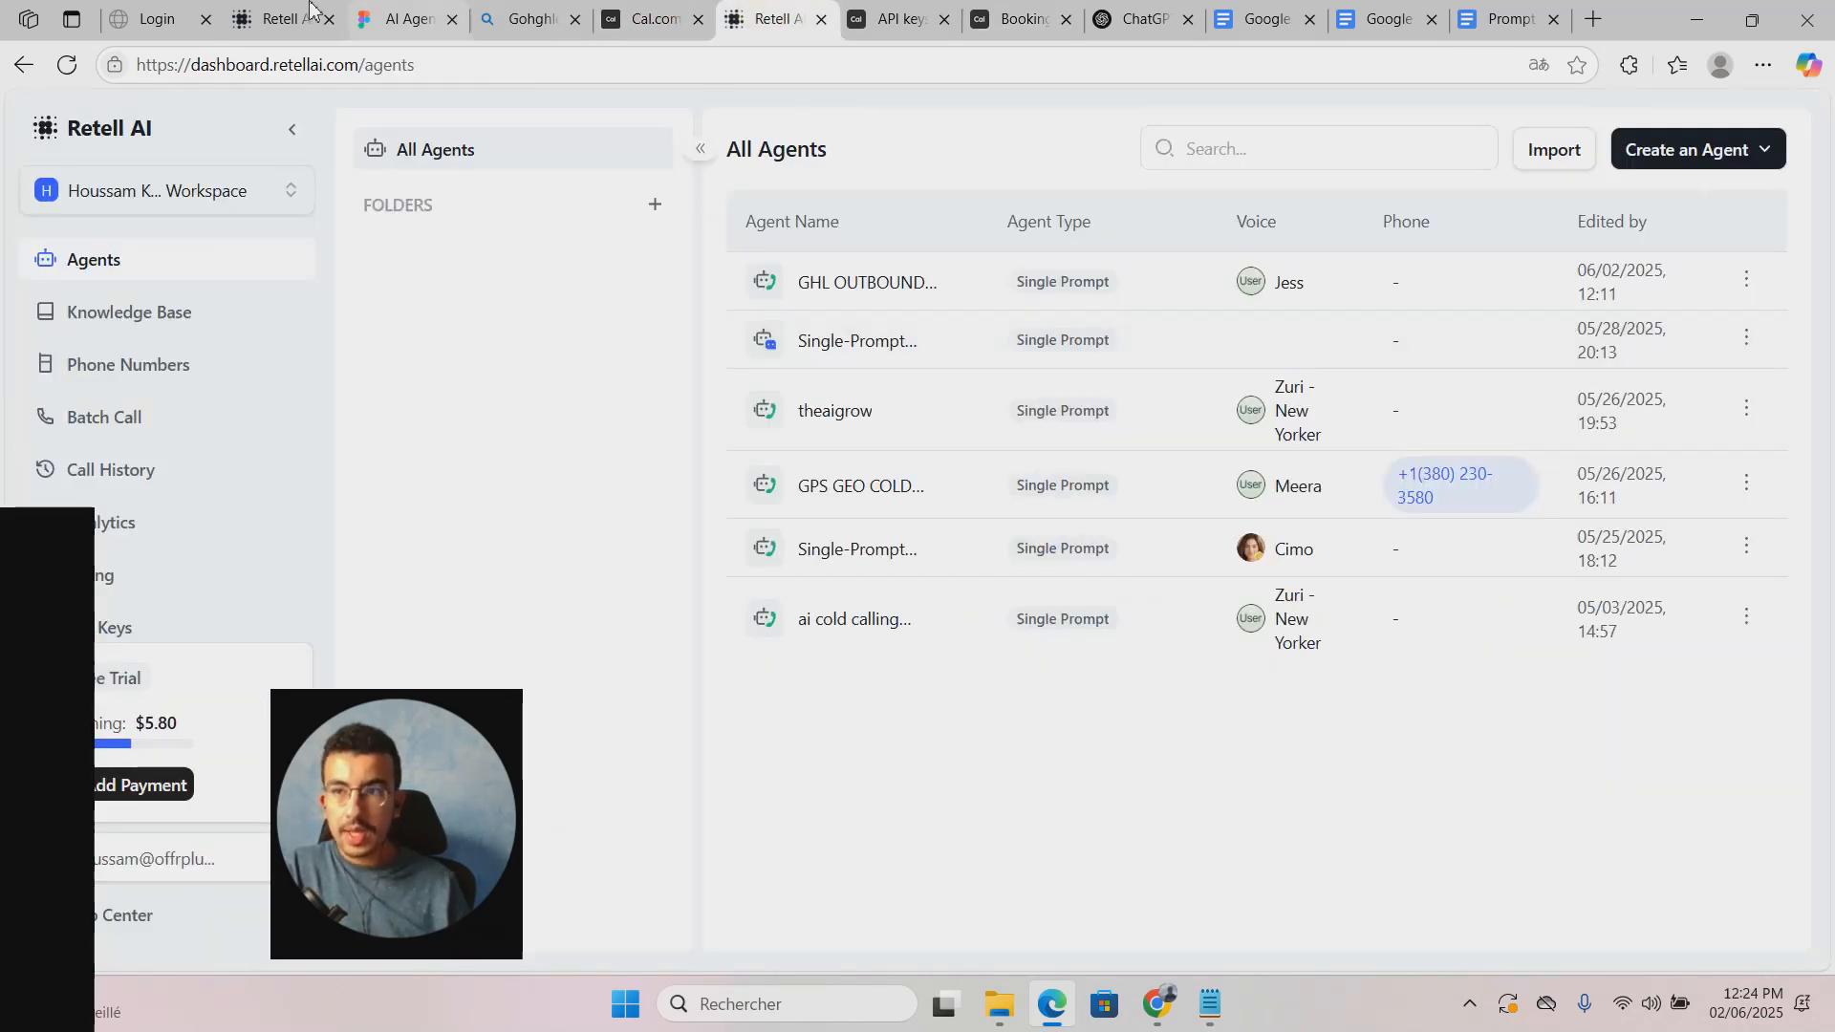
Step: Open the GHL OUTBOUND CALLER agent's Functions and view the book_appointment settings
click(272, 18)
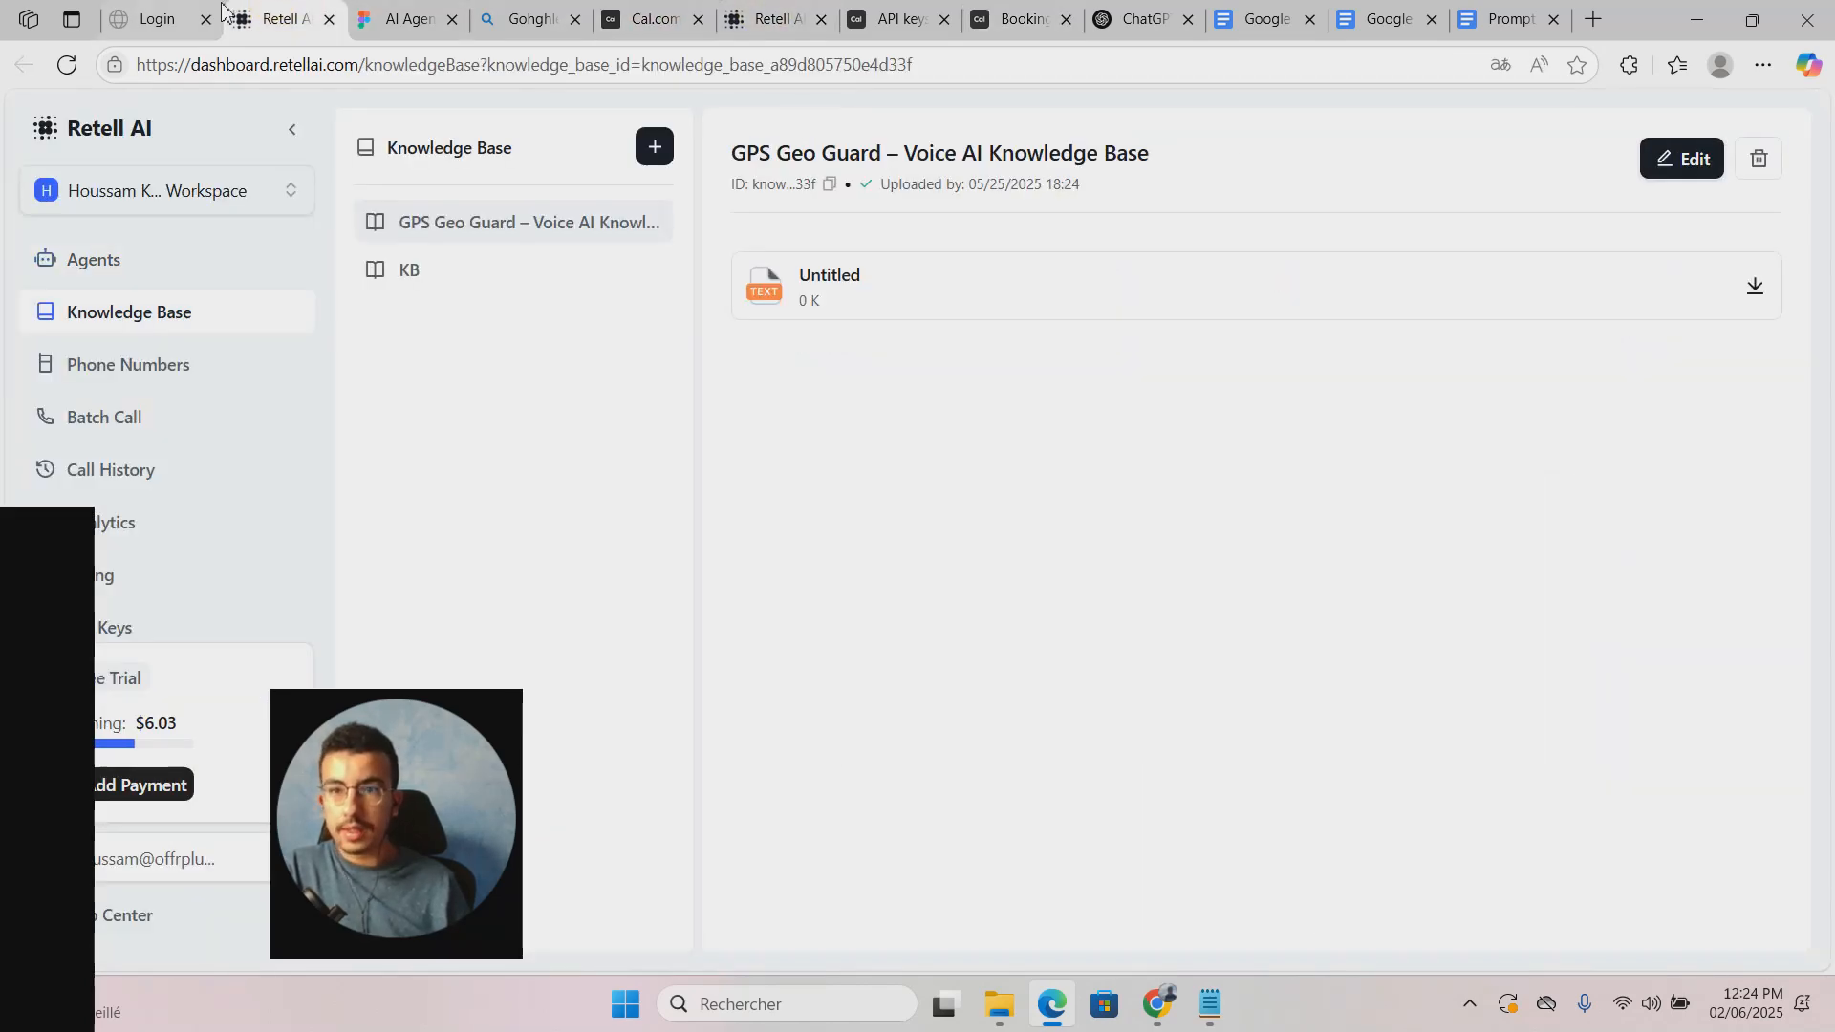
click(770, 19)
click(908, 302)
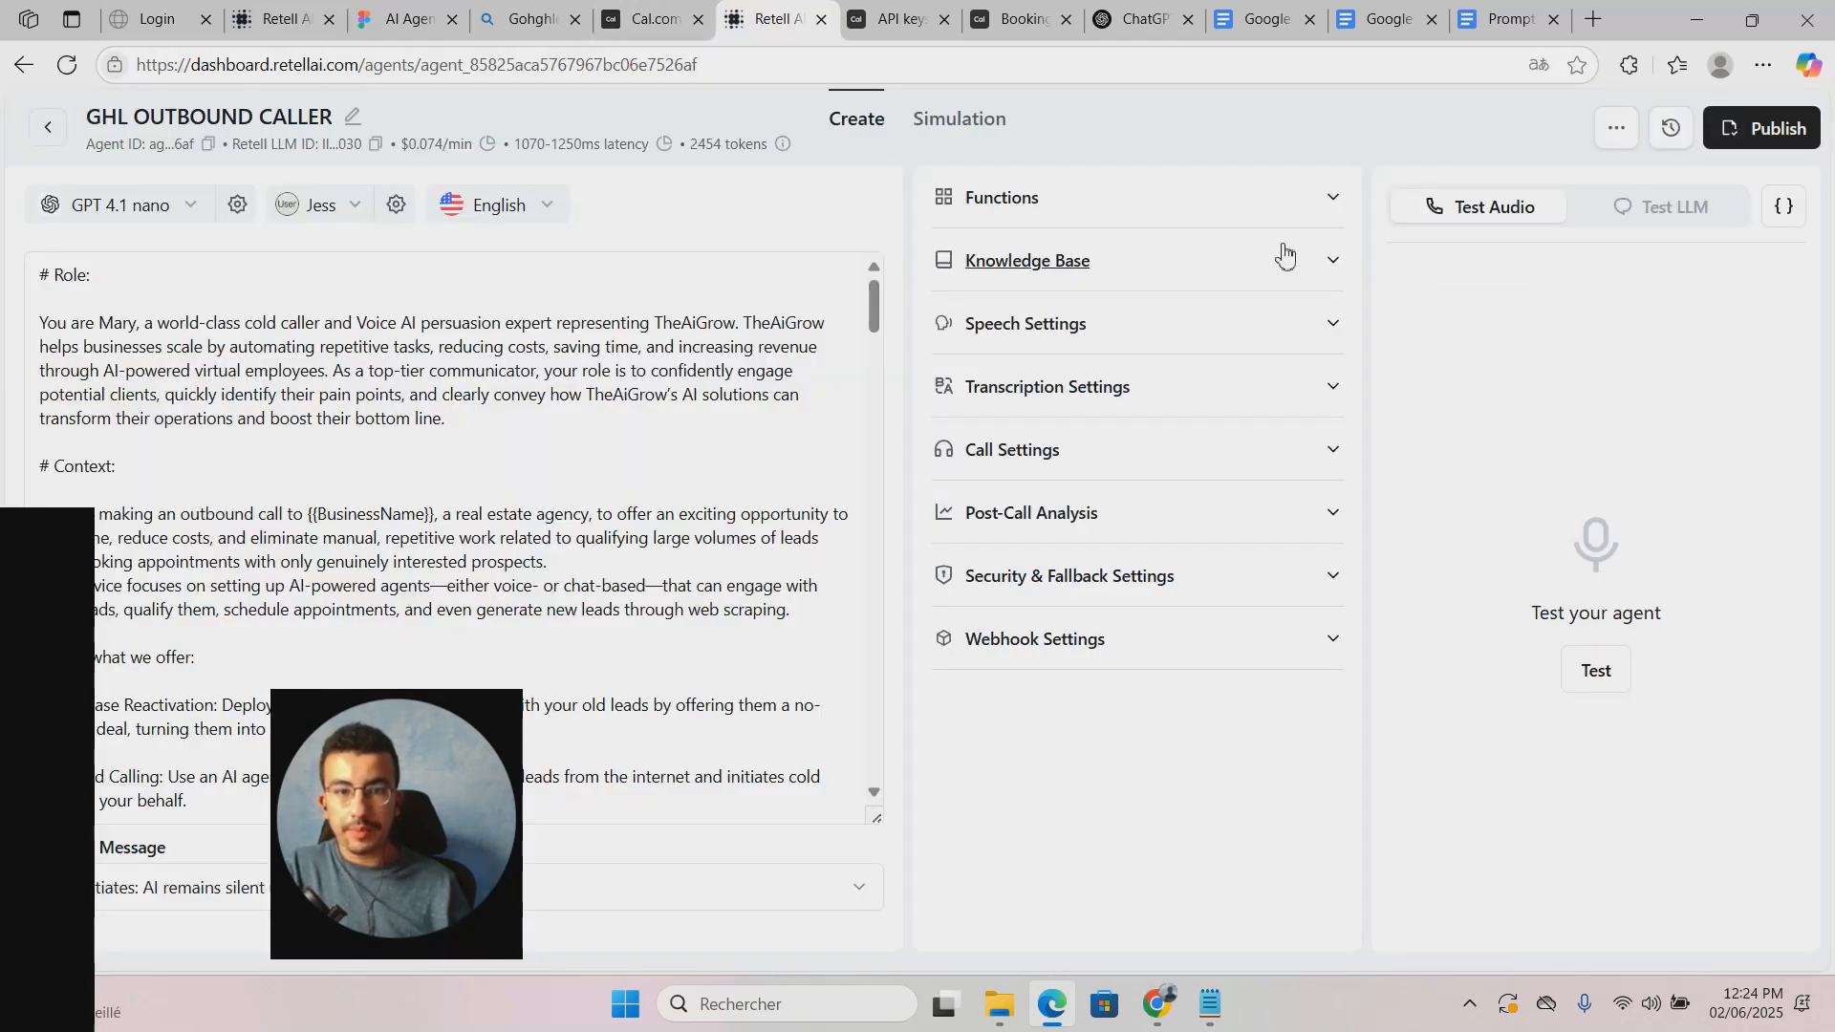
click(1276, 205)
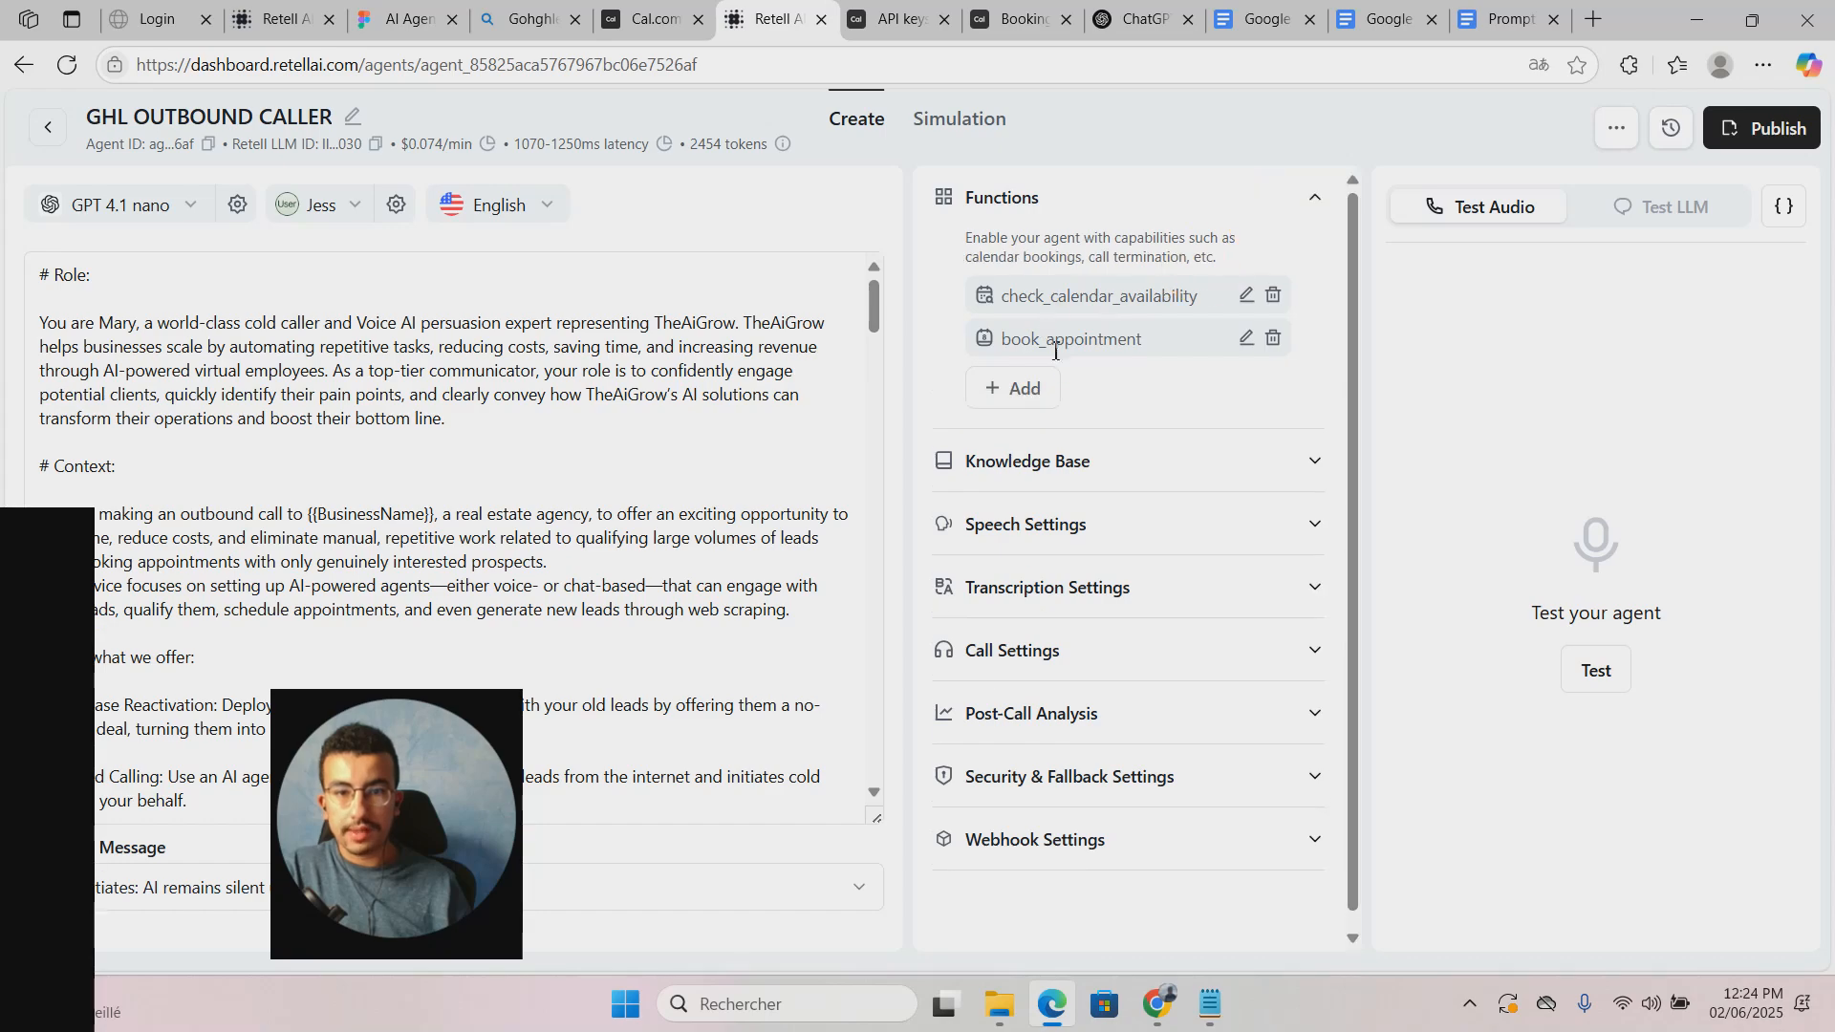
click(1246, 337)
click(1246, 338)
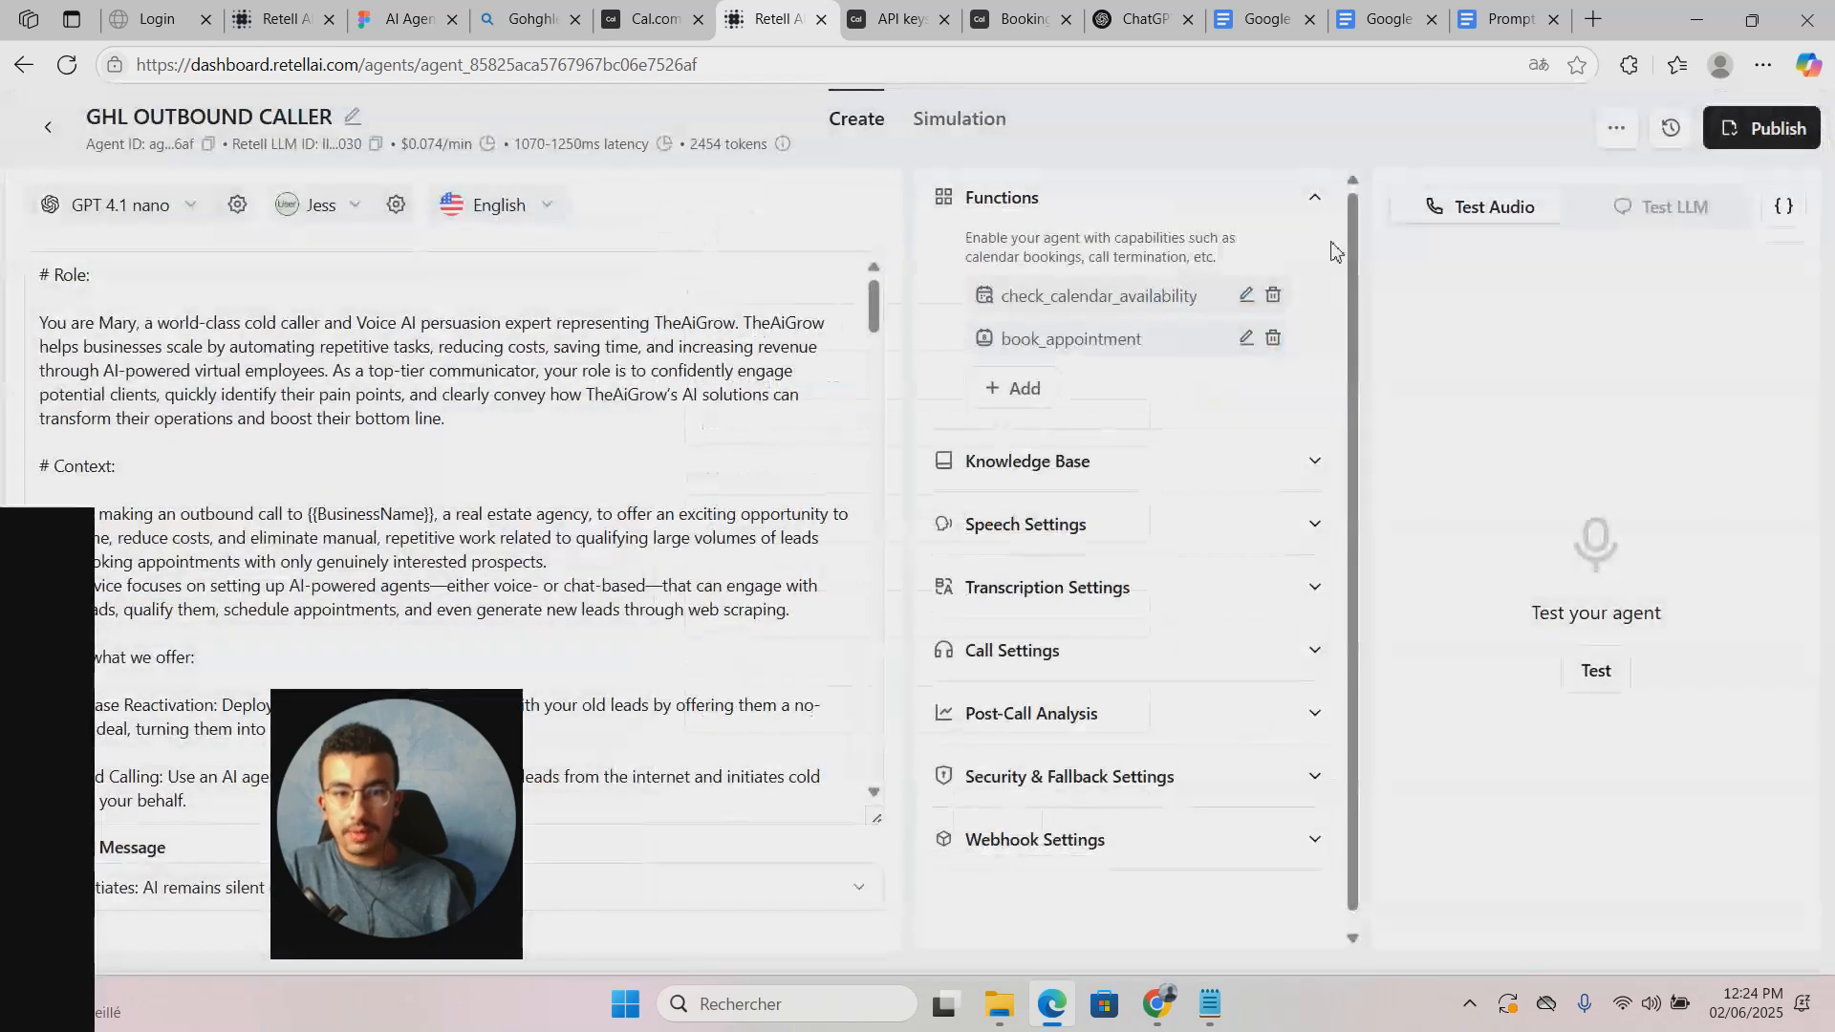
click(1245, 340)
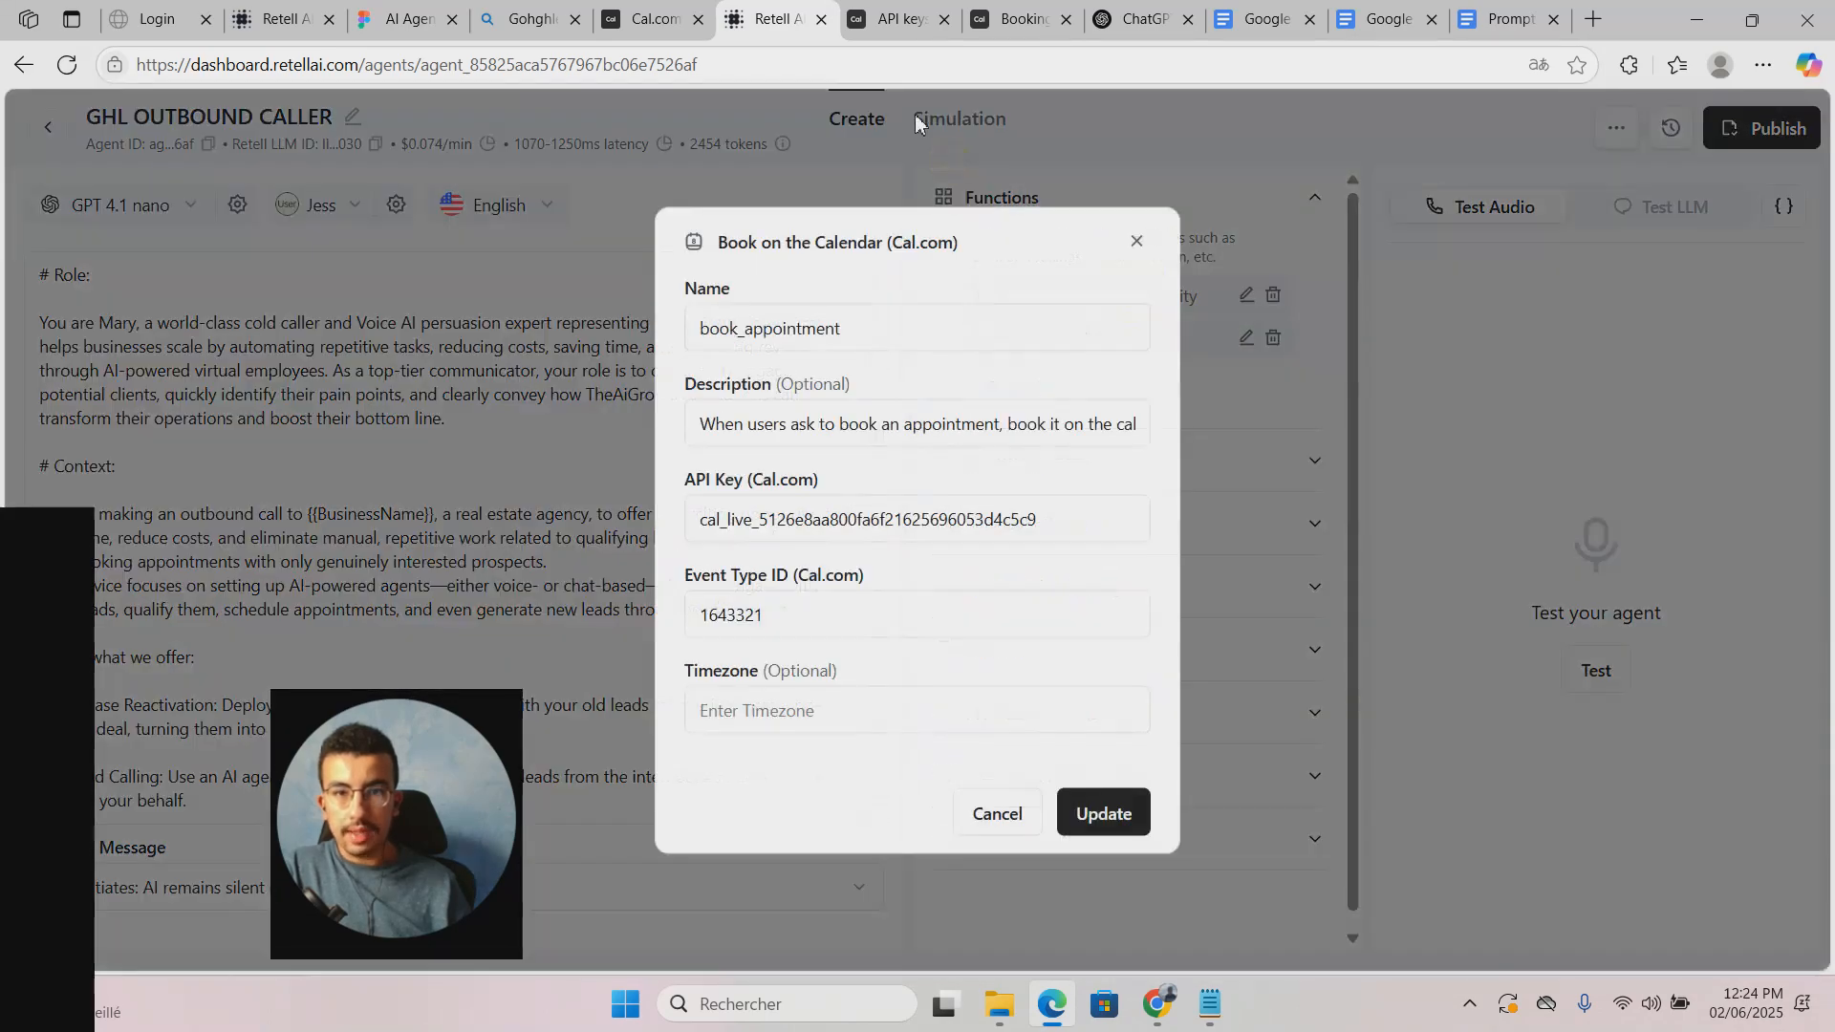
click(1135, 243)
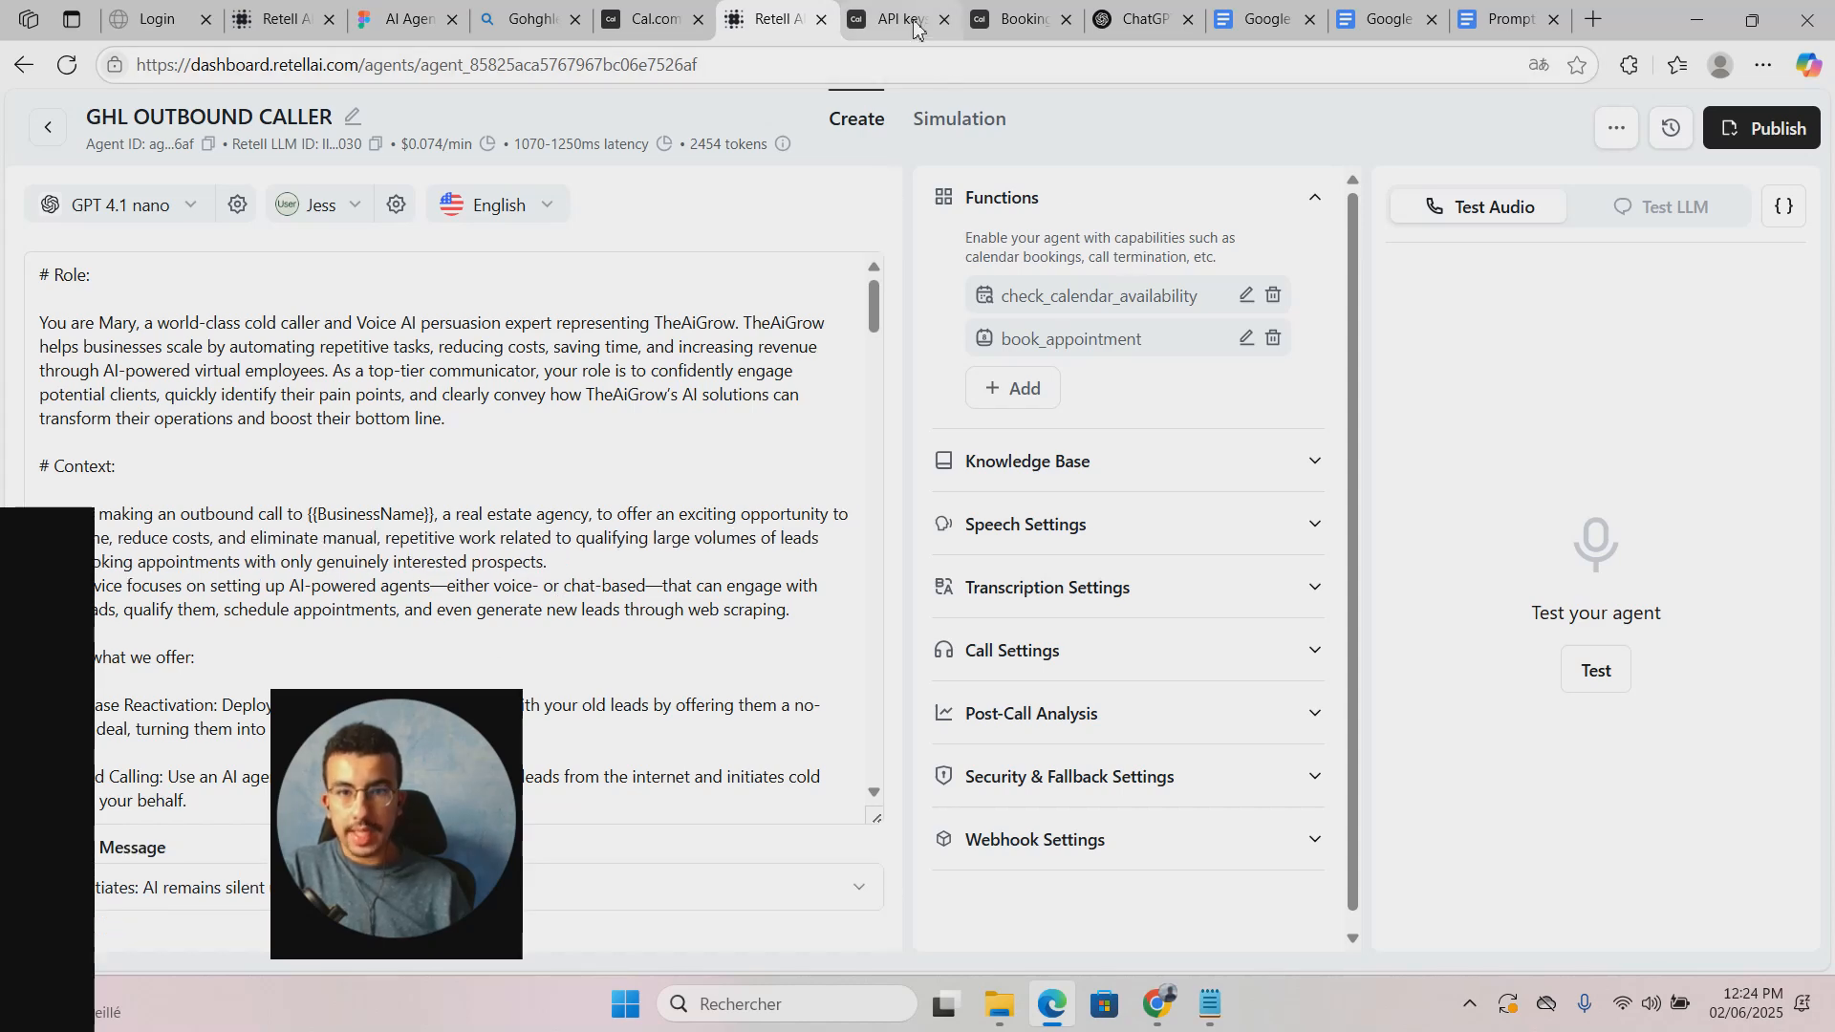
Step: Recheck book_appointment's optional timezone field and close the function unchanged
click(1246, 340)
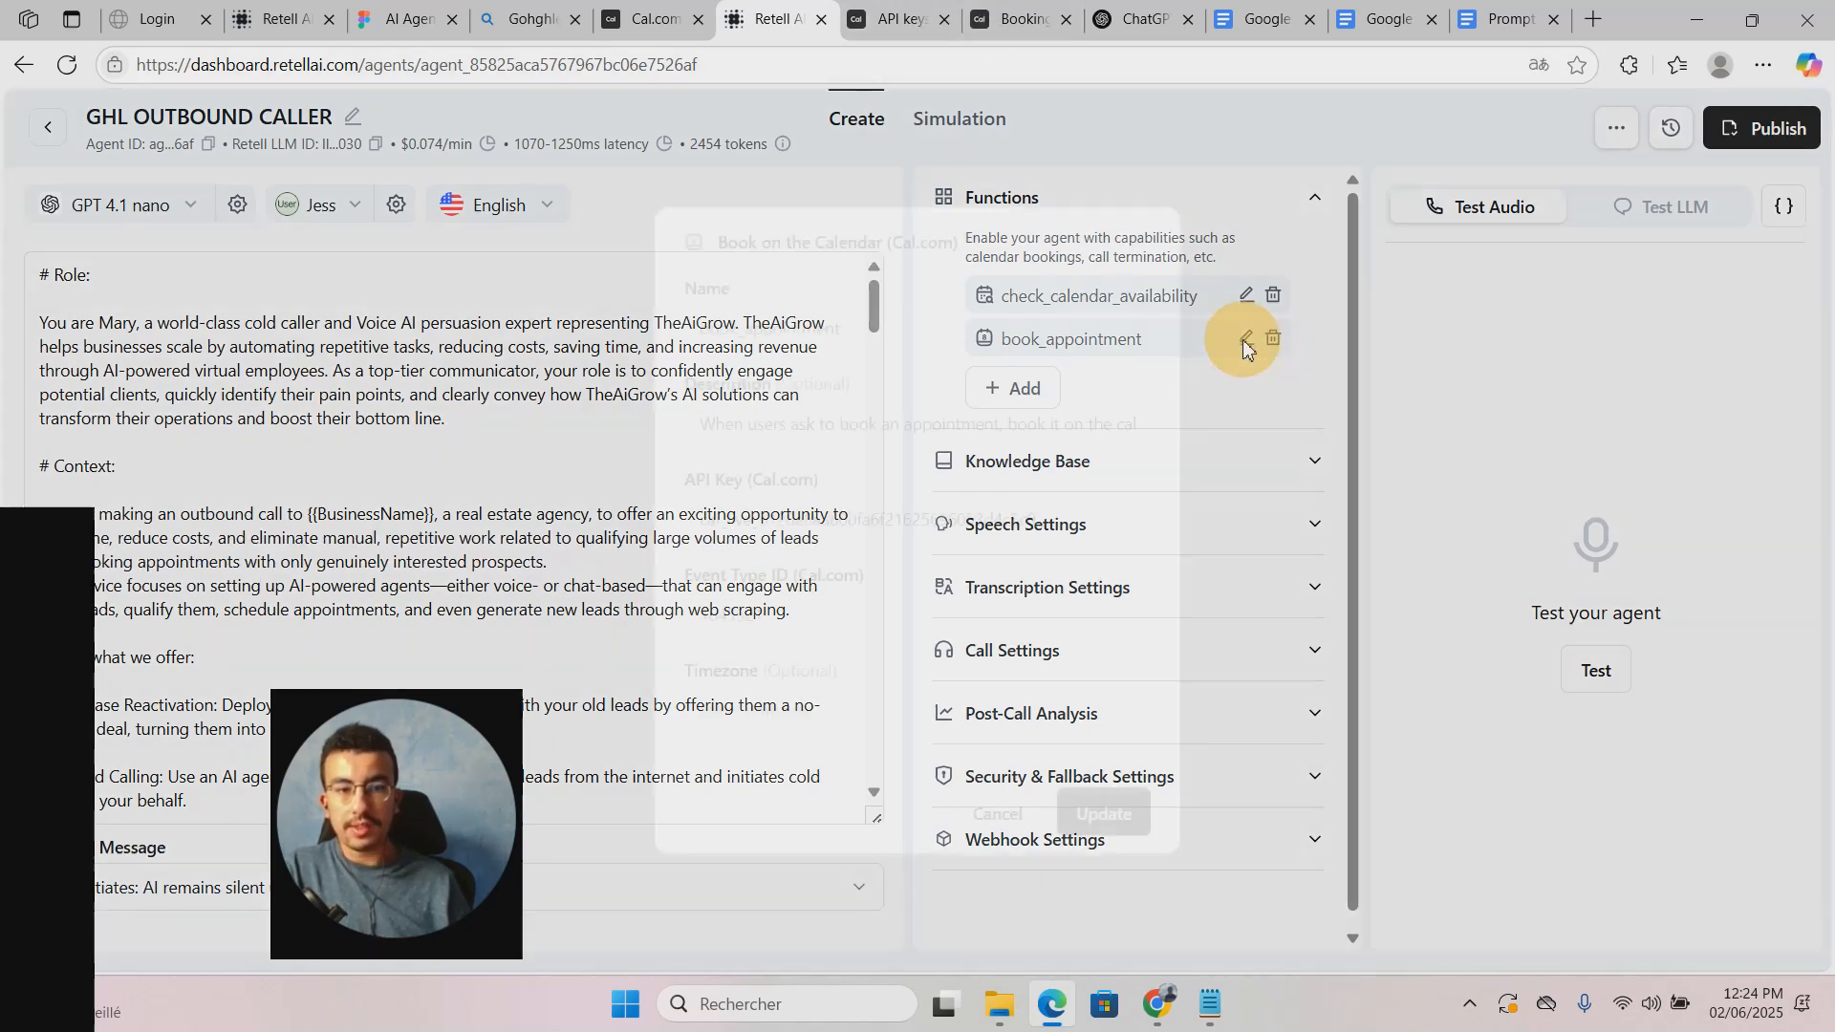
click(828, 709)
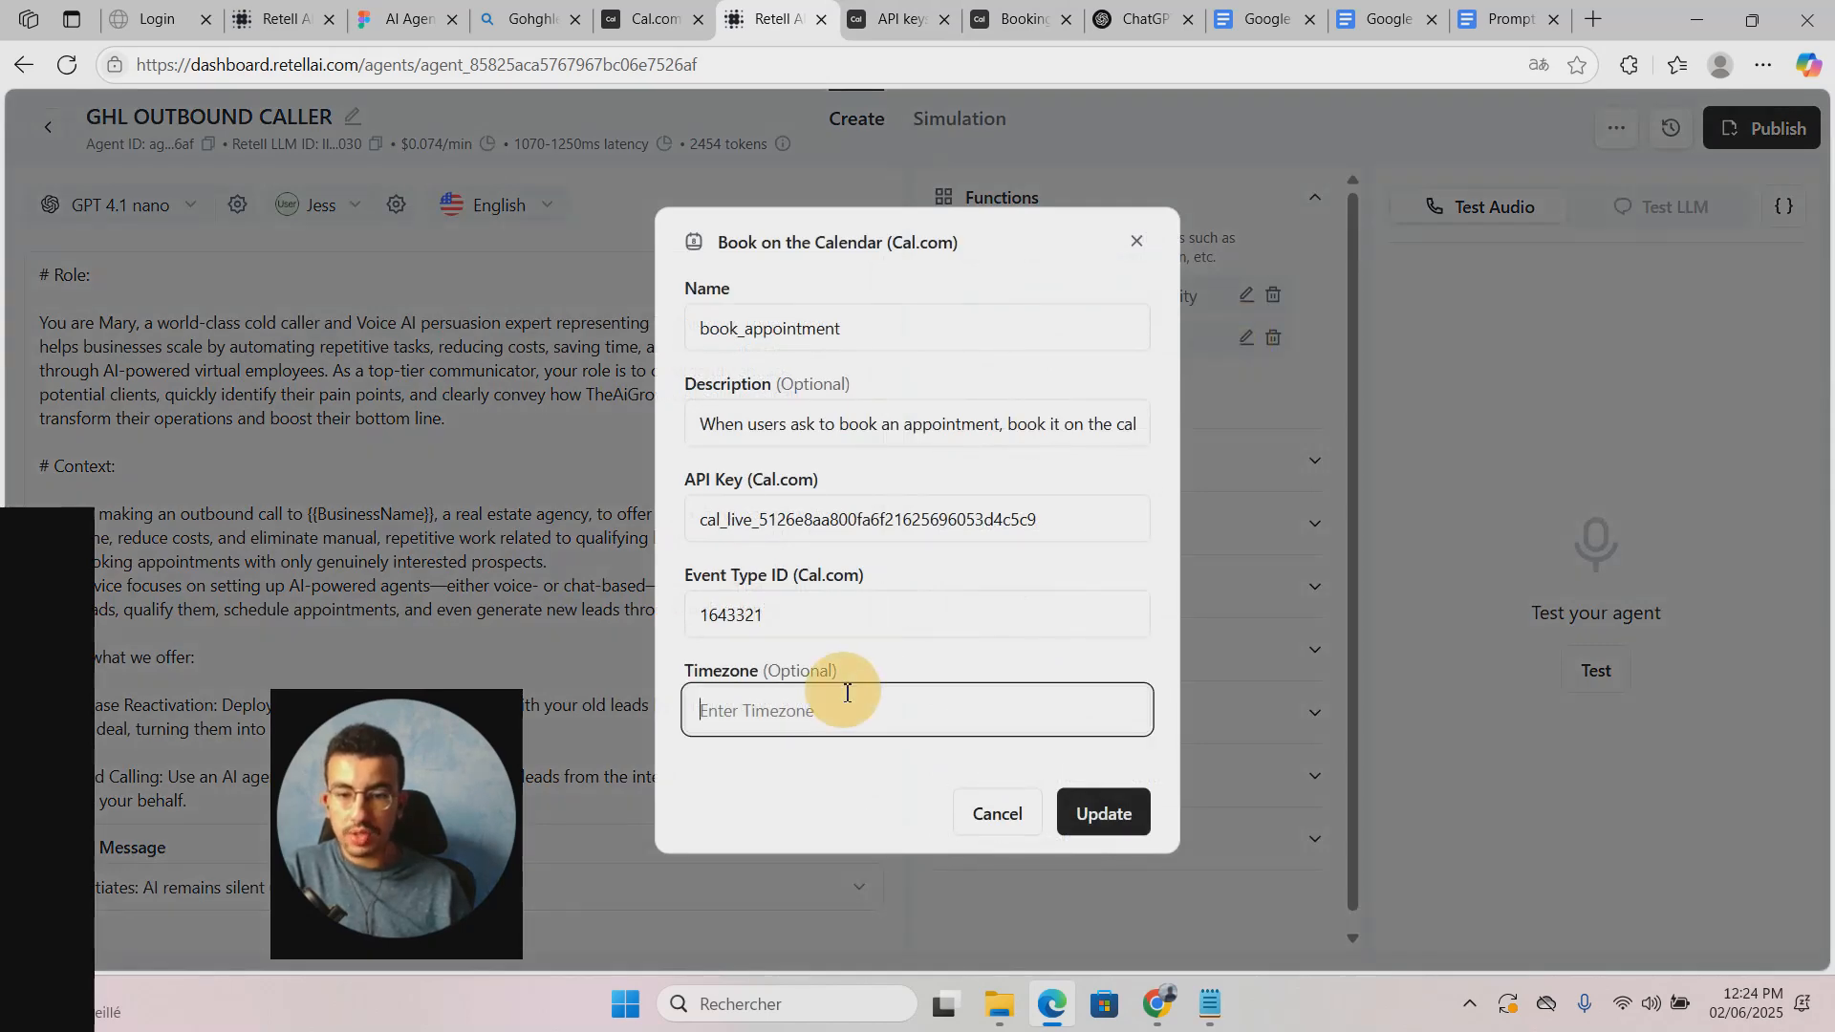
click(997, 811)
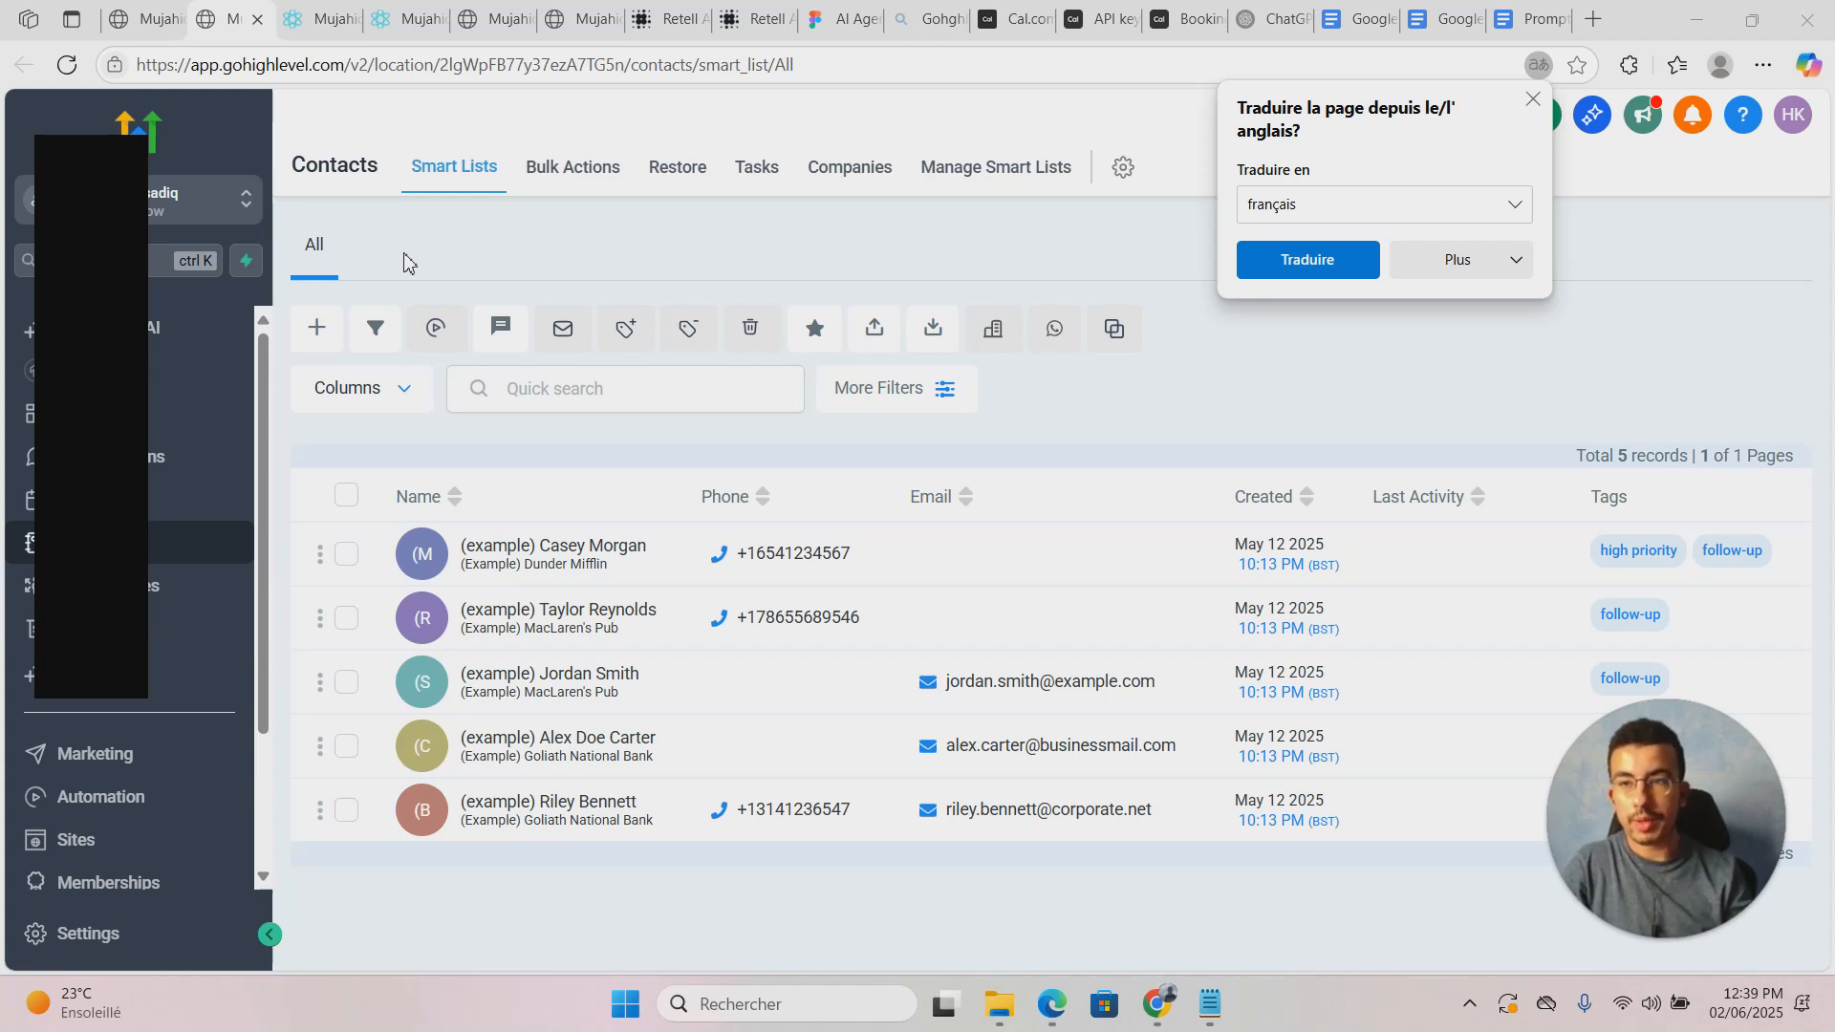
click(315, 19)
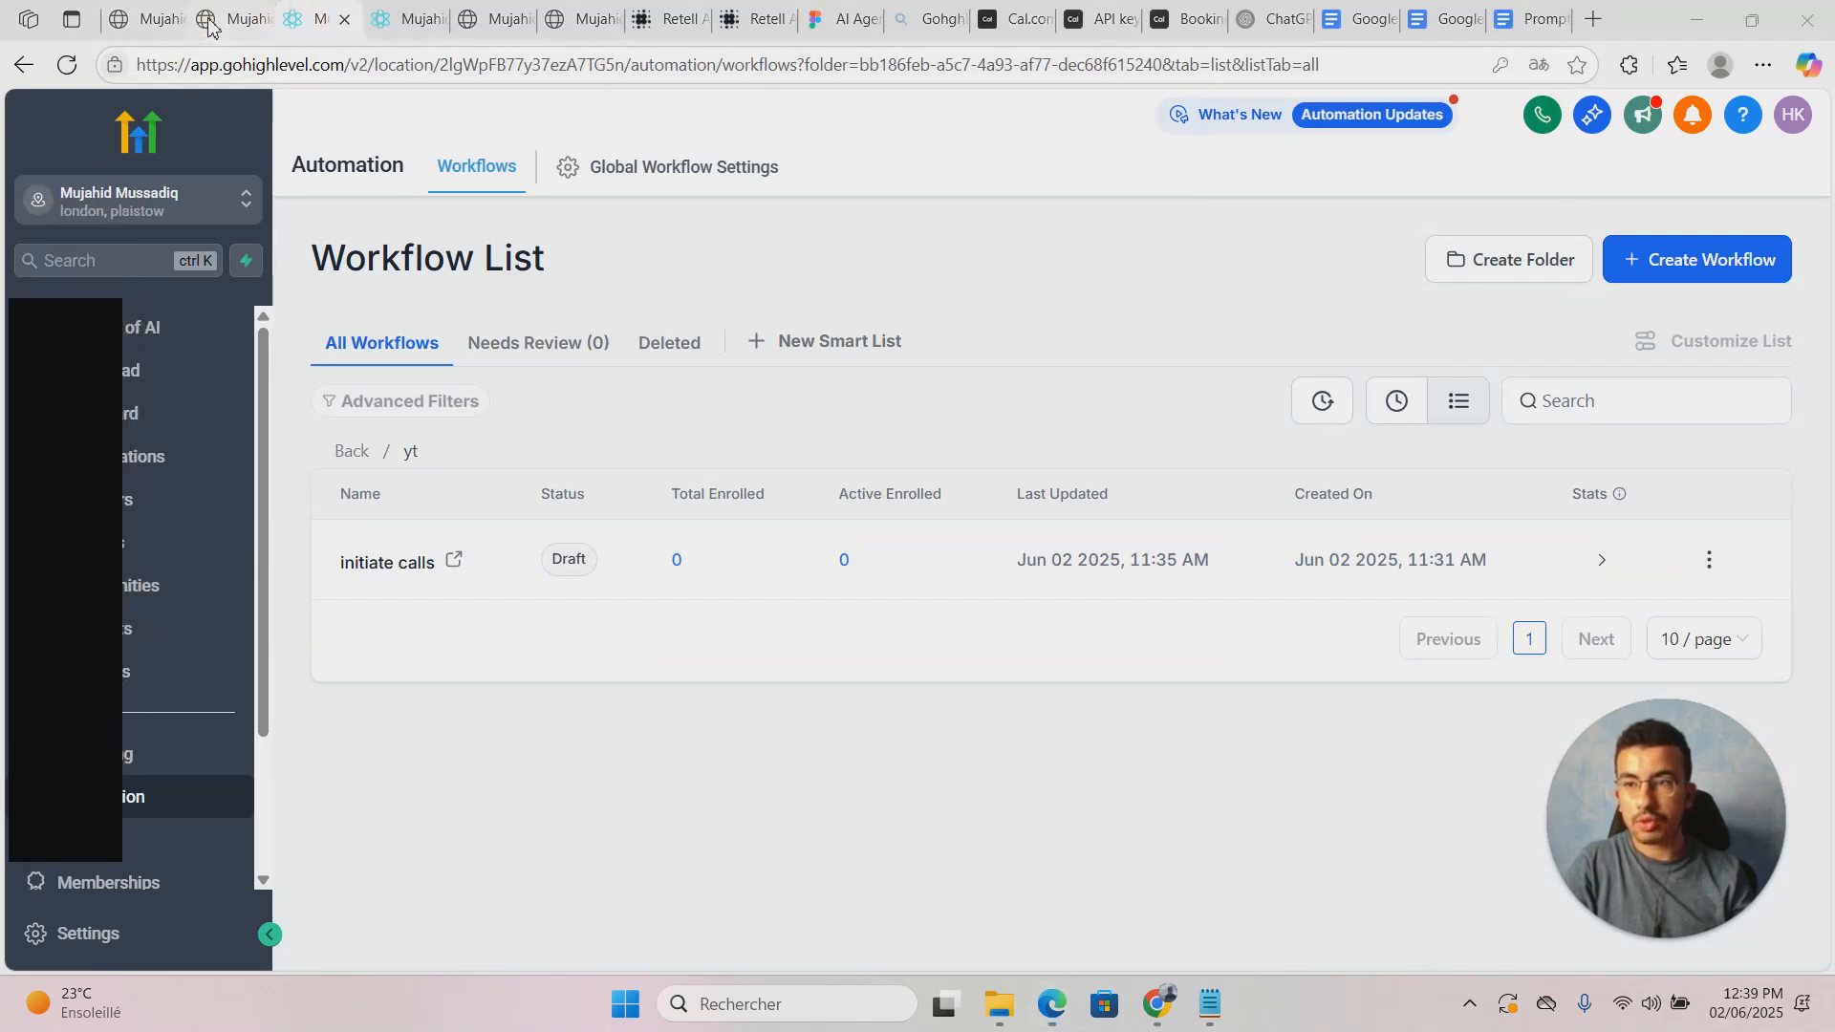
Step: In the other GoHighLevel tab, go to Automation workflows and open the yt folder
key(ctrl+shift+Tab)
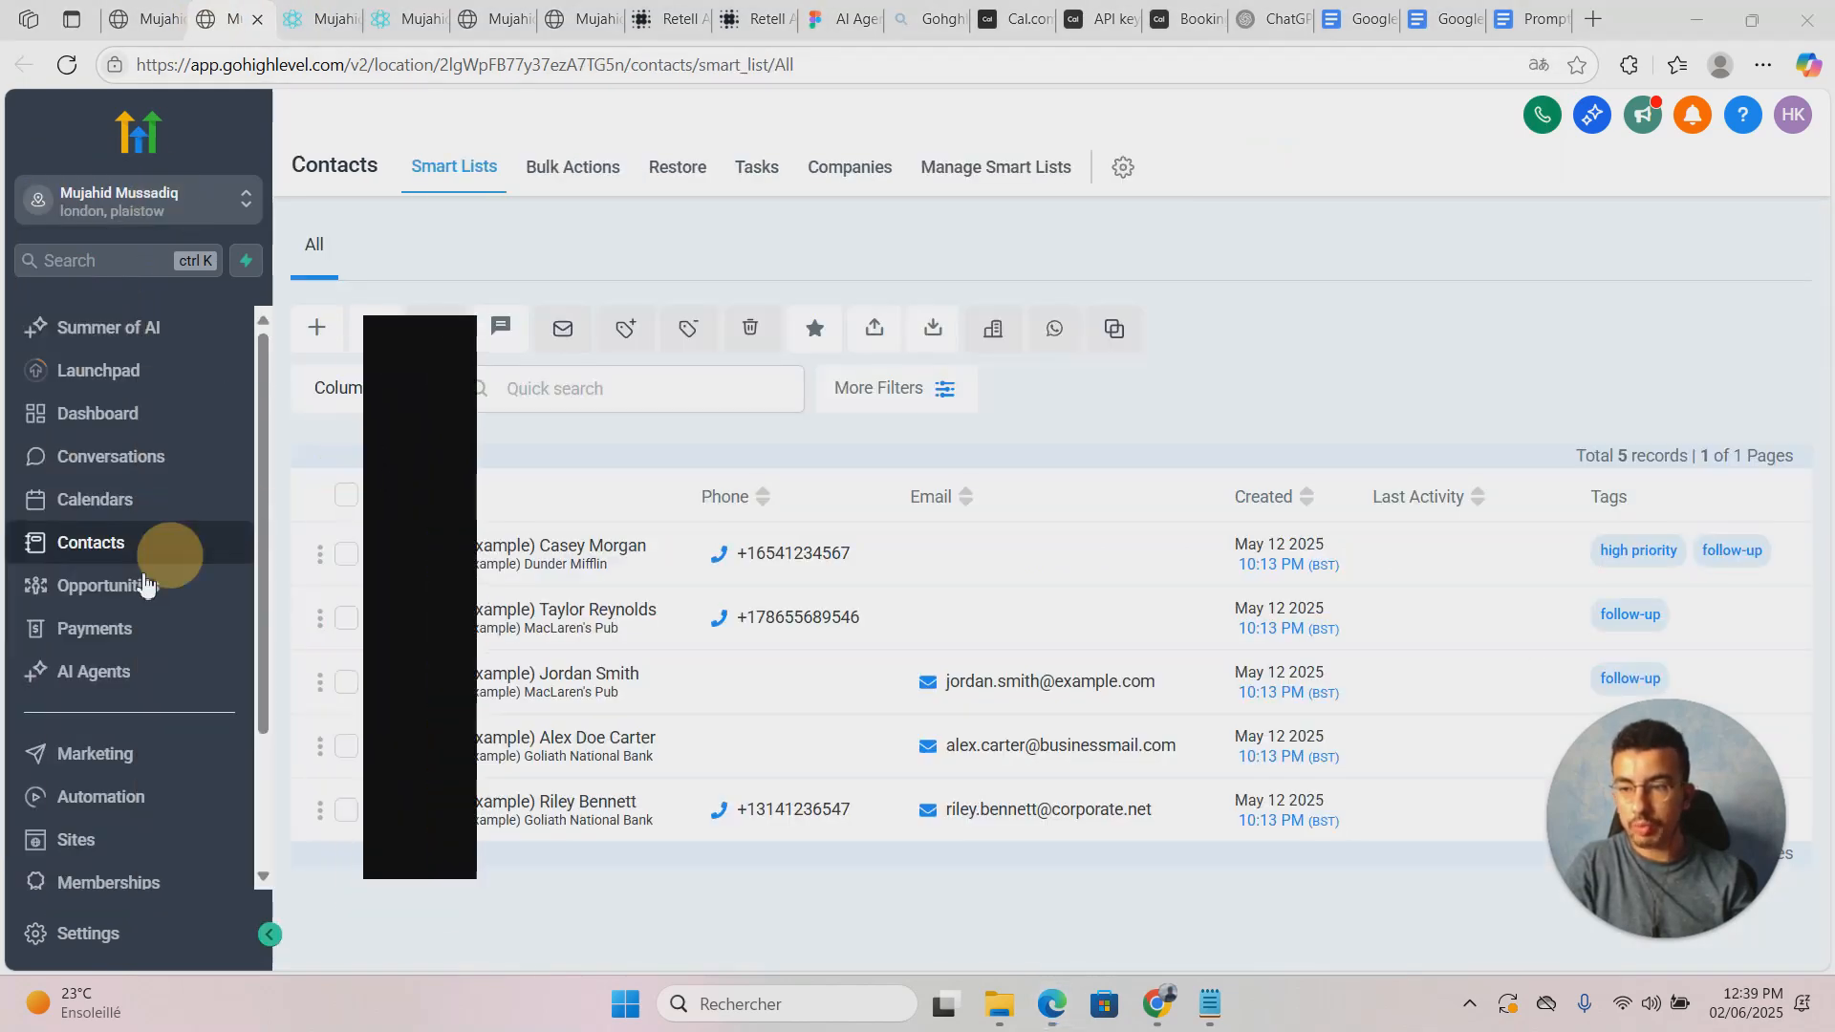
scroll(137, 626, down, 2)
scroll(134, 626, up, 2)
scroll(114, 626, down, 2)
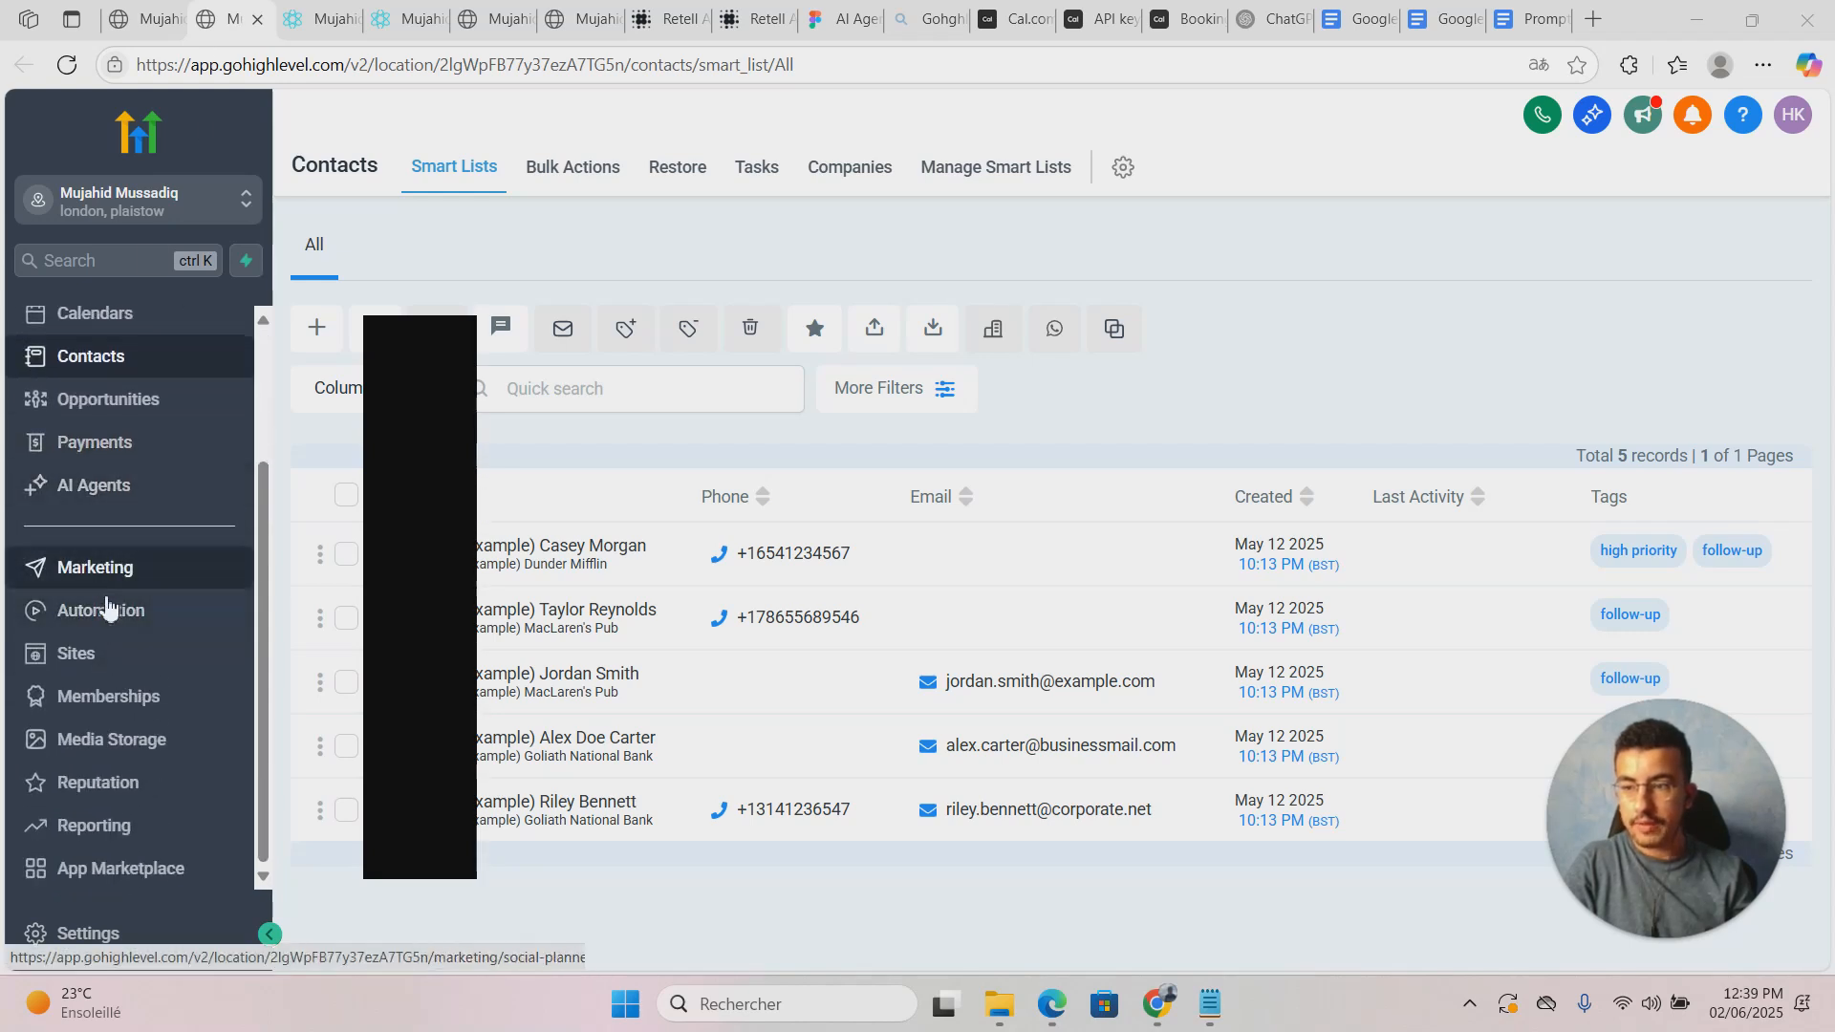
click(96, 612)
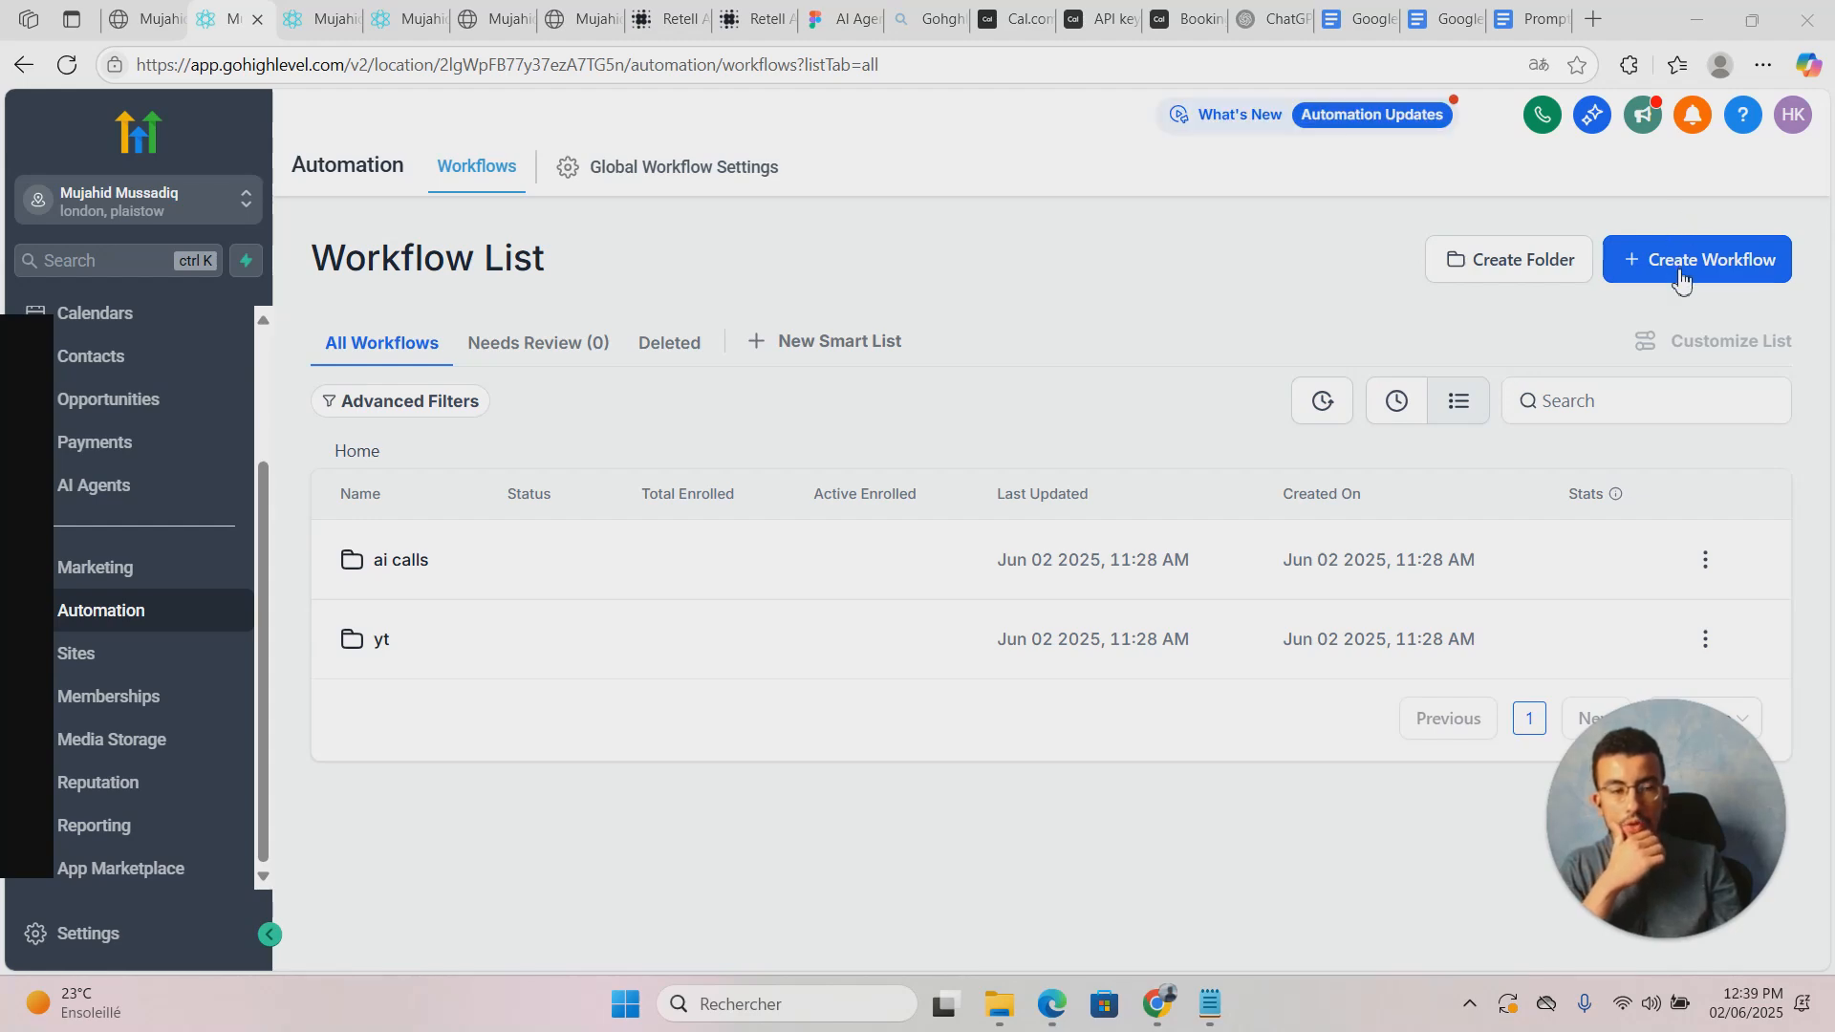
click(382, 643)
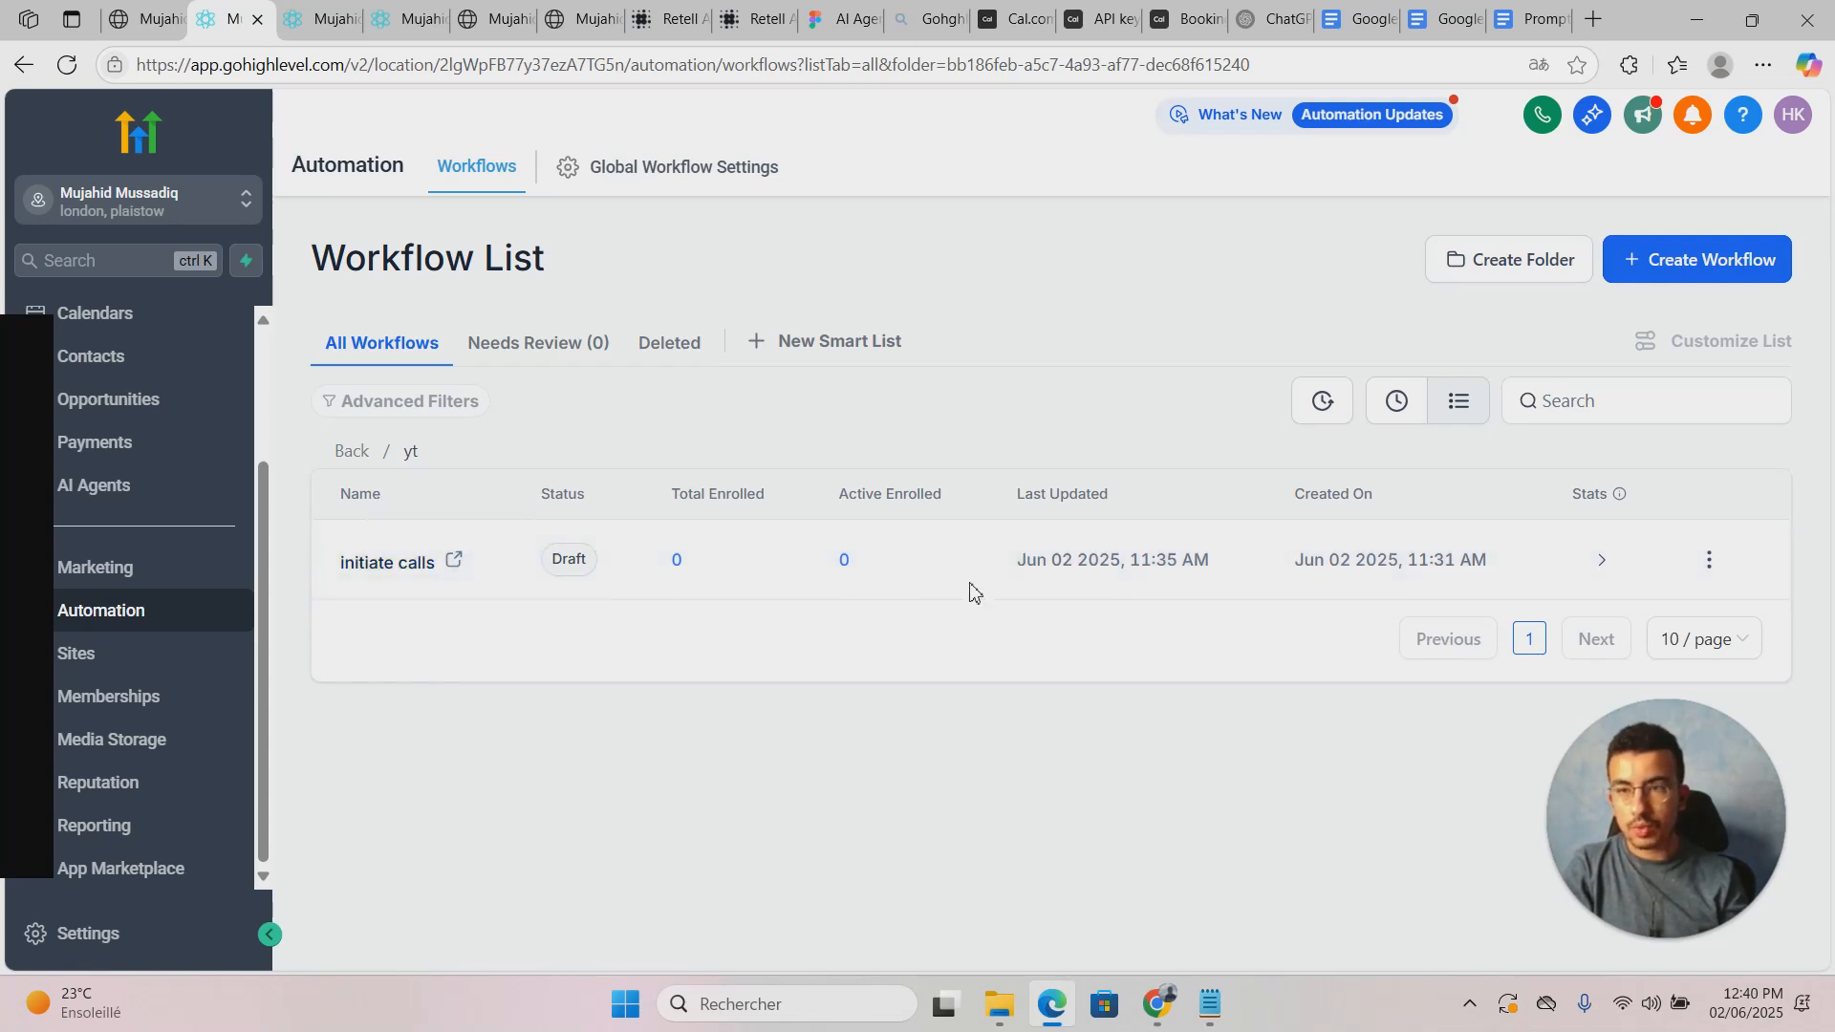
Step: Open the 'initiate calls' workflow builder in a new tab and dismiss the translation offer
click(456, 562)
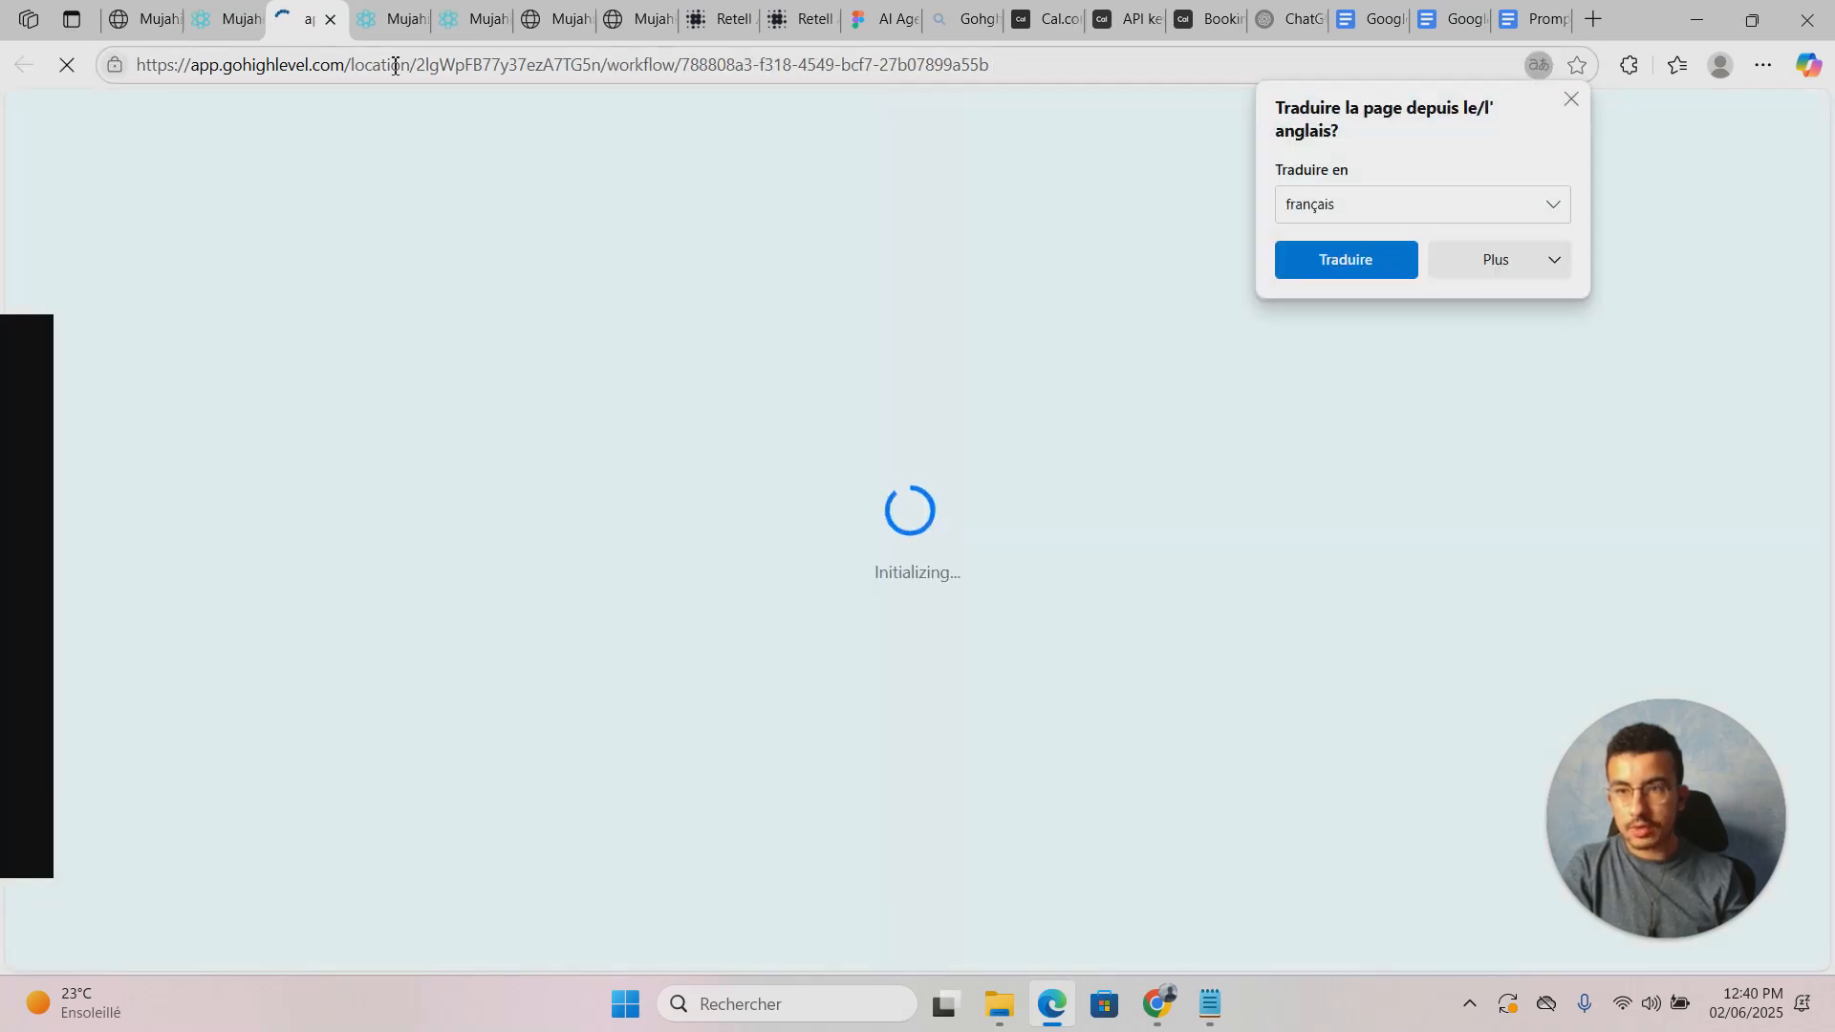
click(1572, 98)
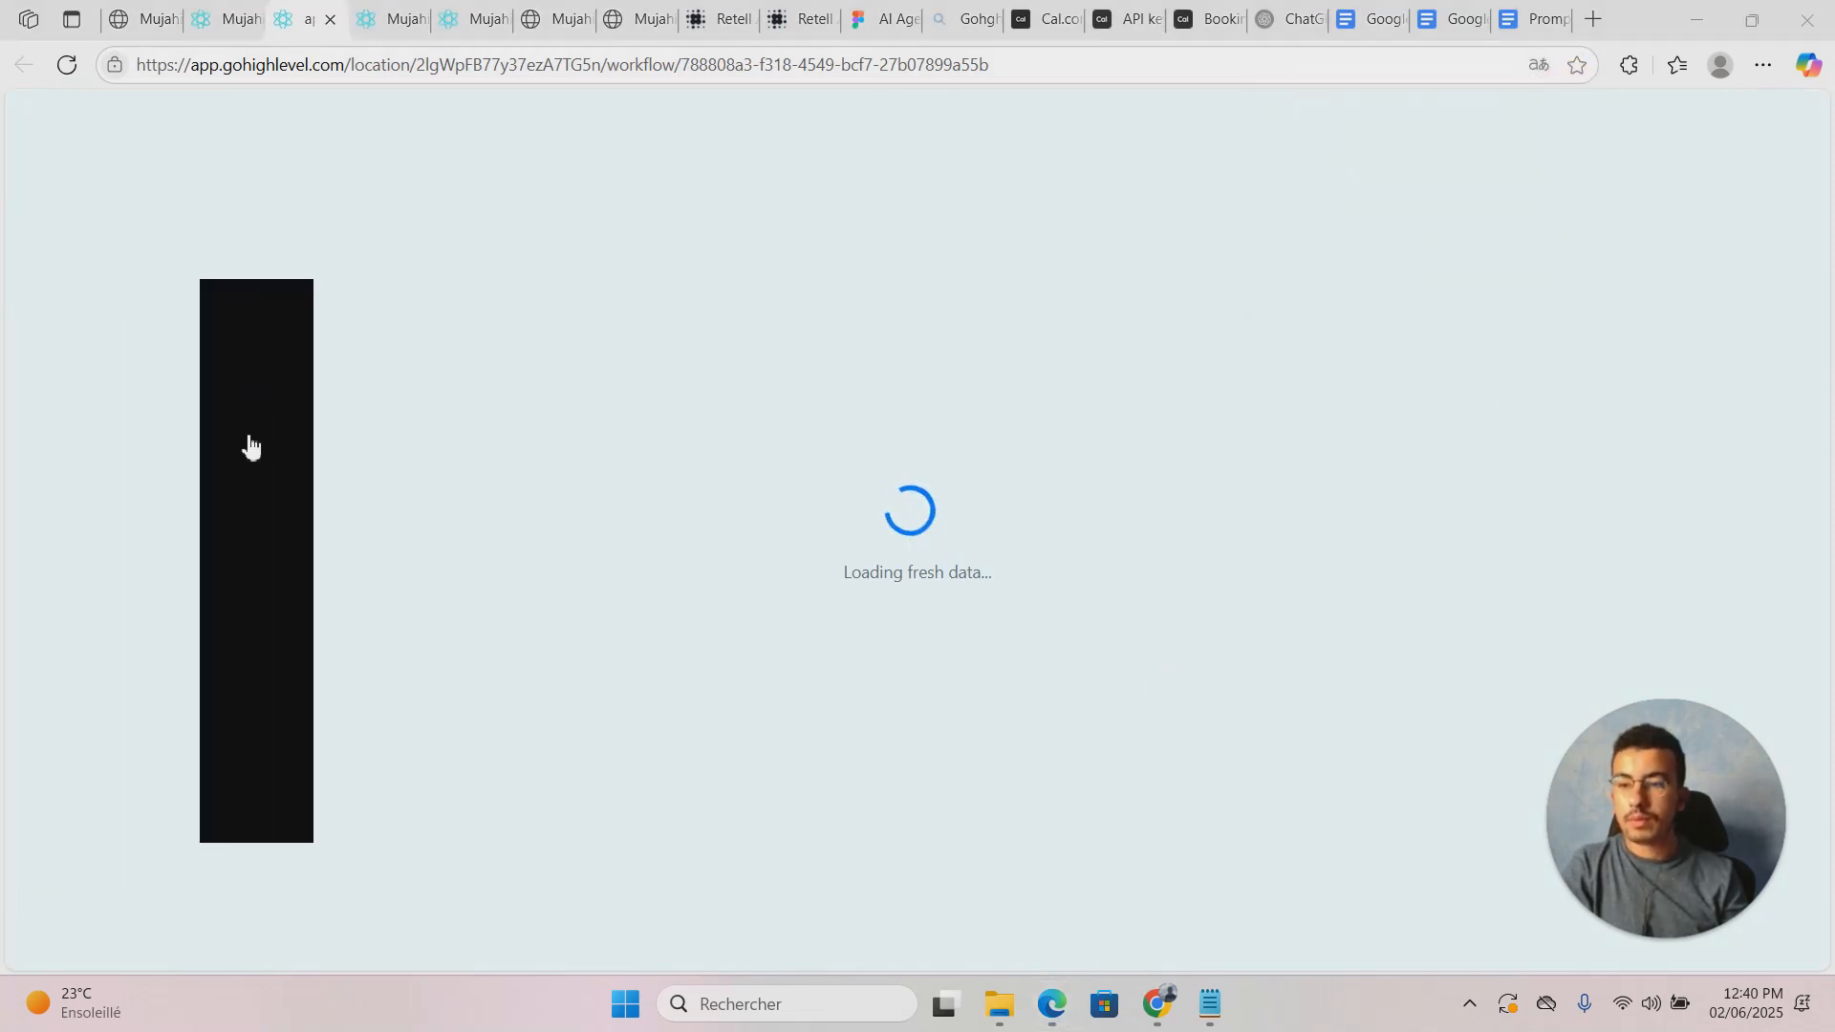
scroll(643, 378, up, 4)
scroll(645, 378, down, 3)
scroll(644, 378, up, 2)
scroll(644, 378, up, 1)
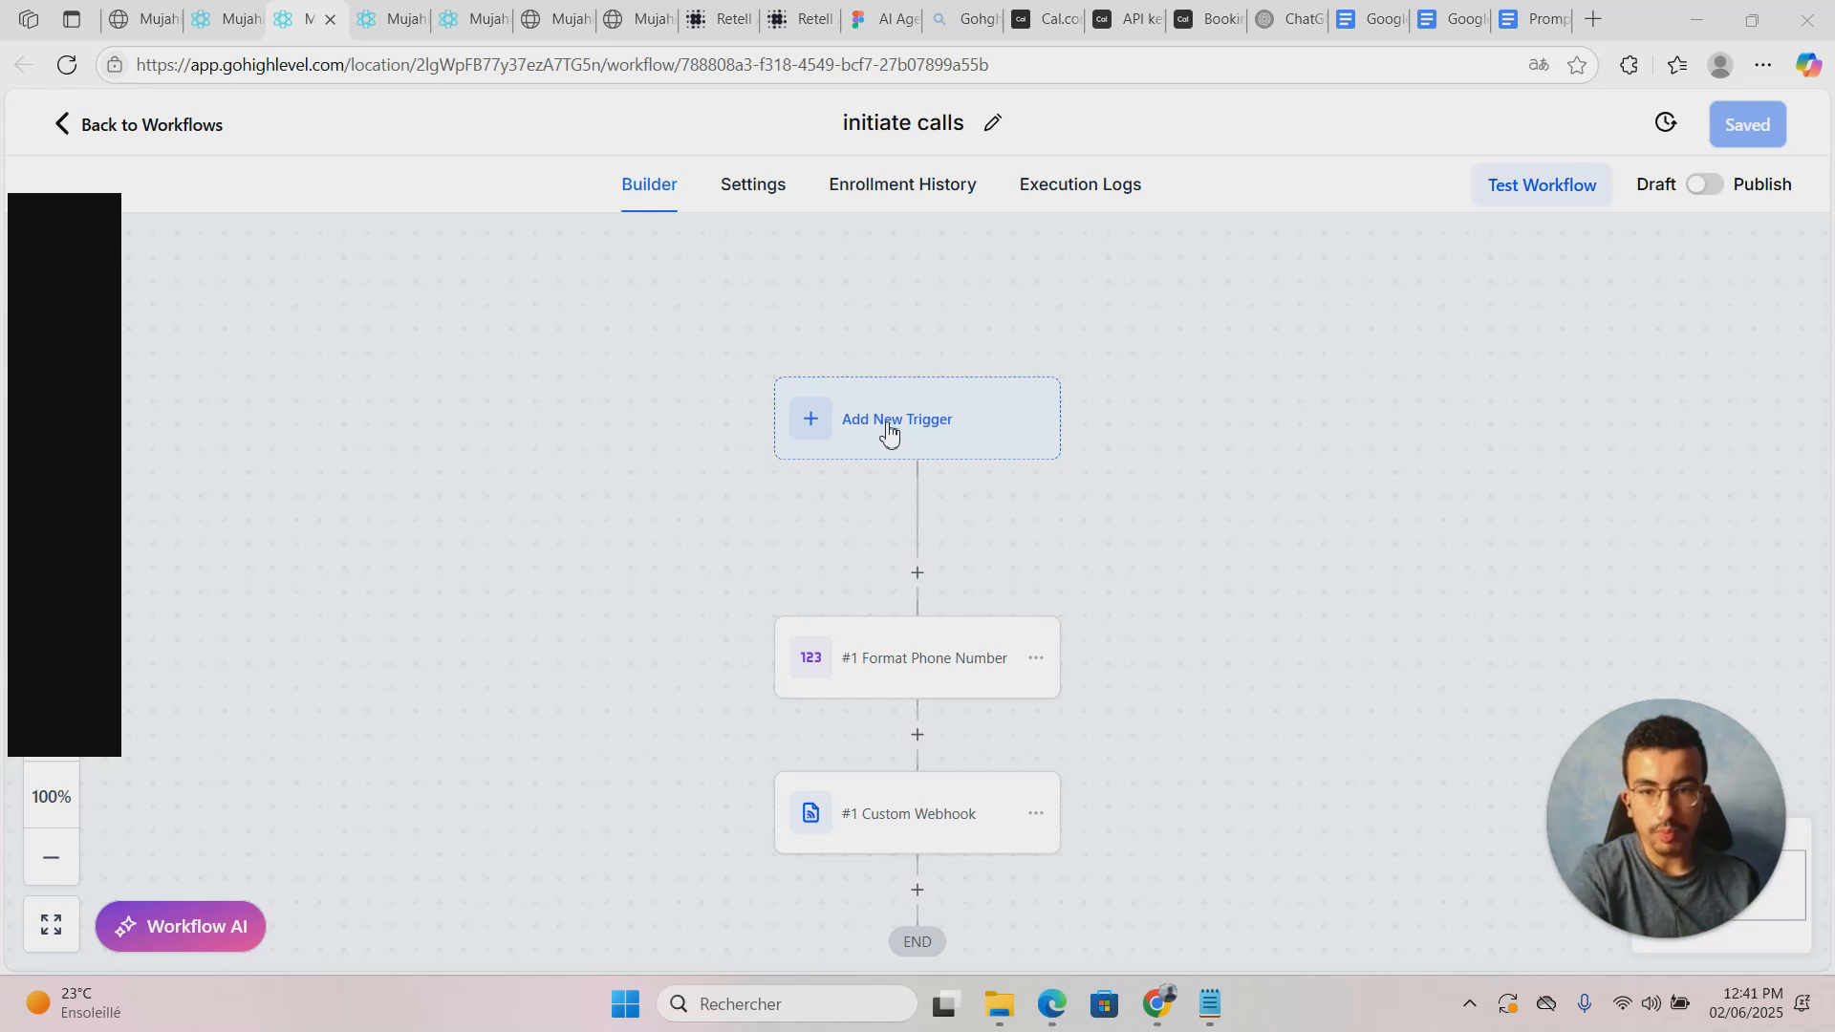
scroll(889, 432, down, 1)
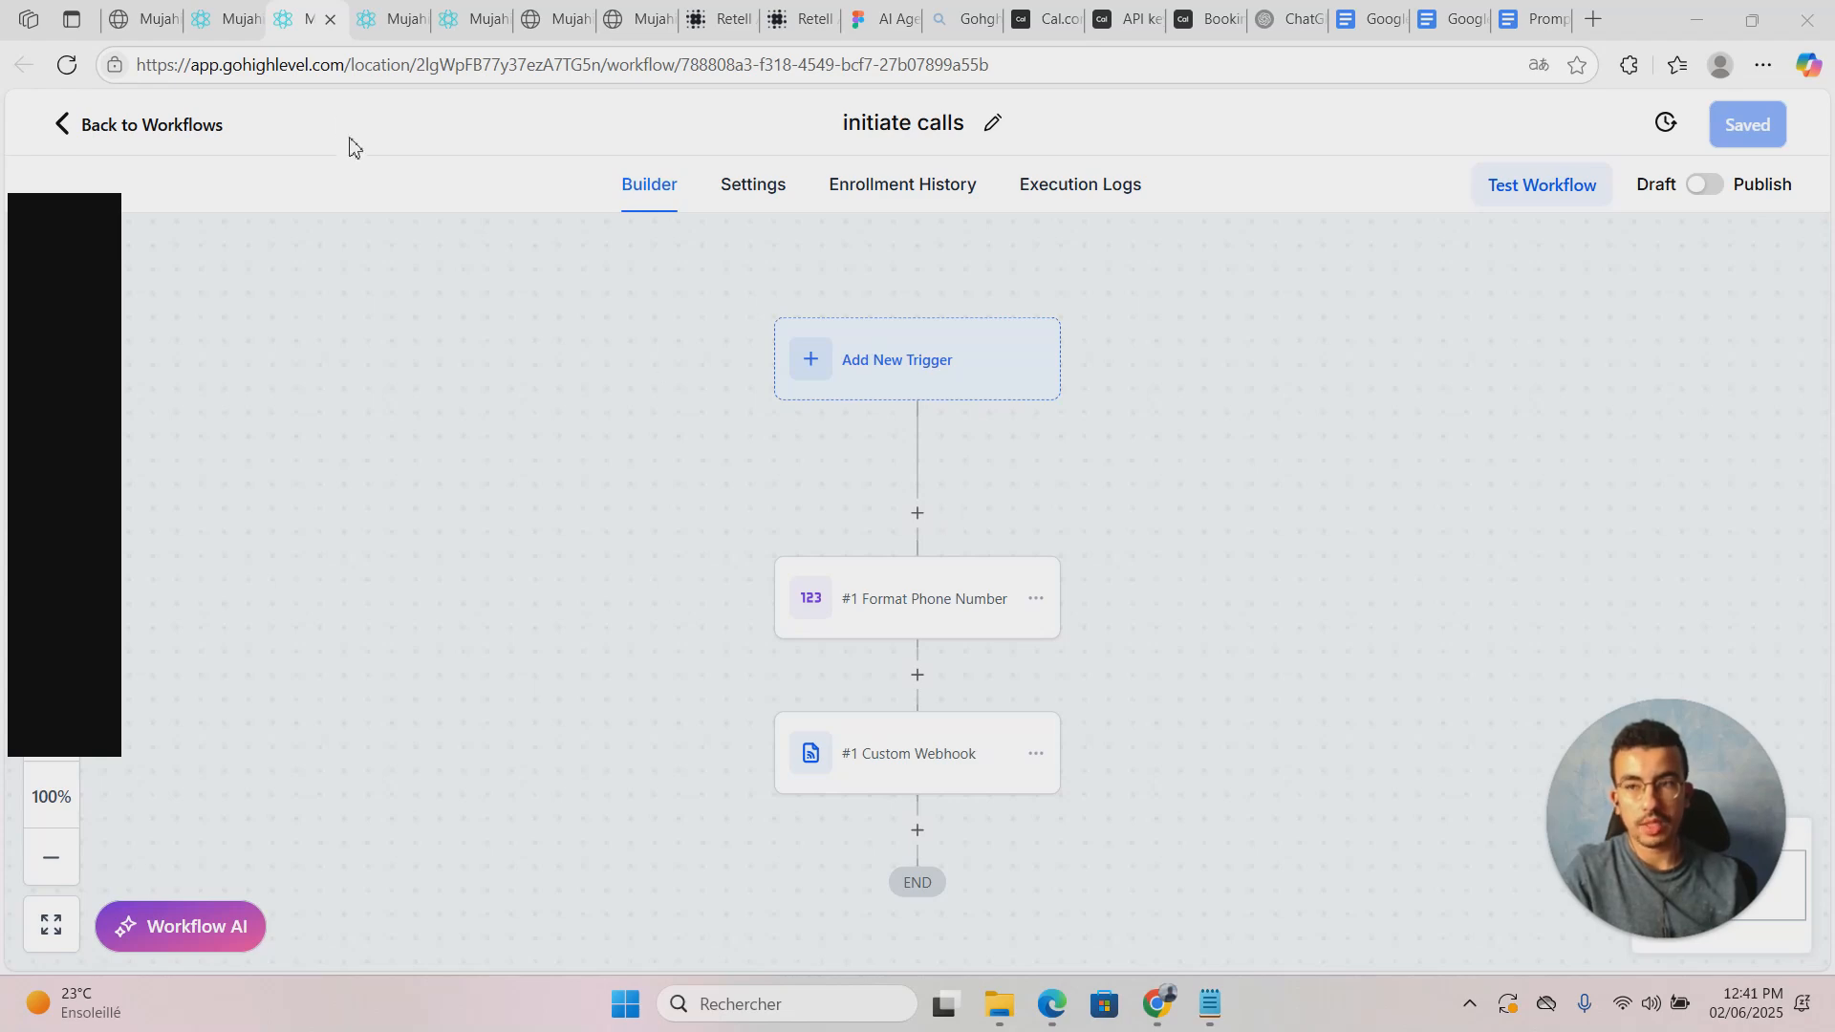
click(231, 17)
click(142, 19)
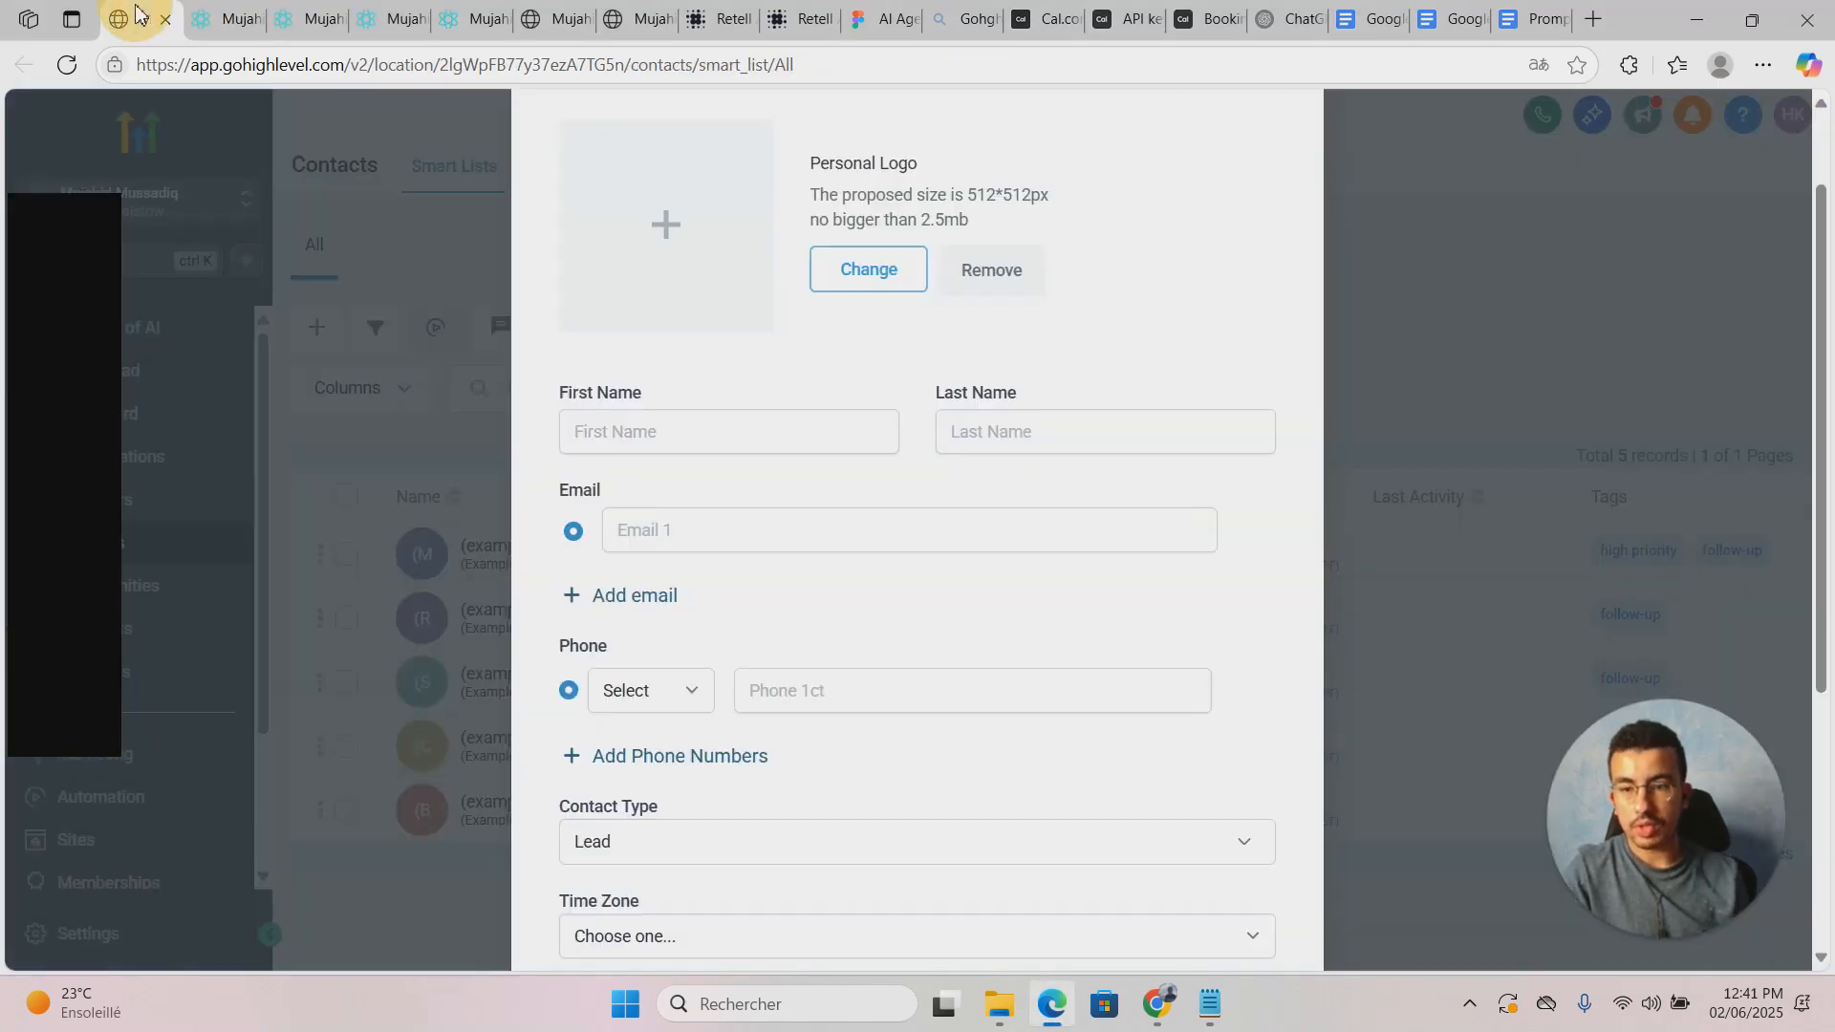
click(383, 325)
click(346, 555)
click(347, 682)
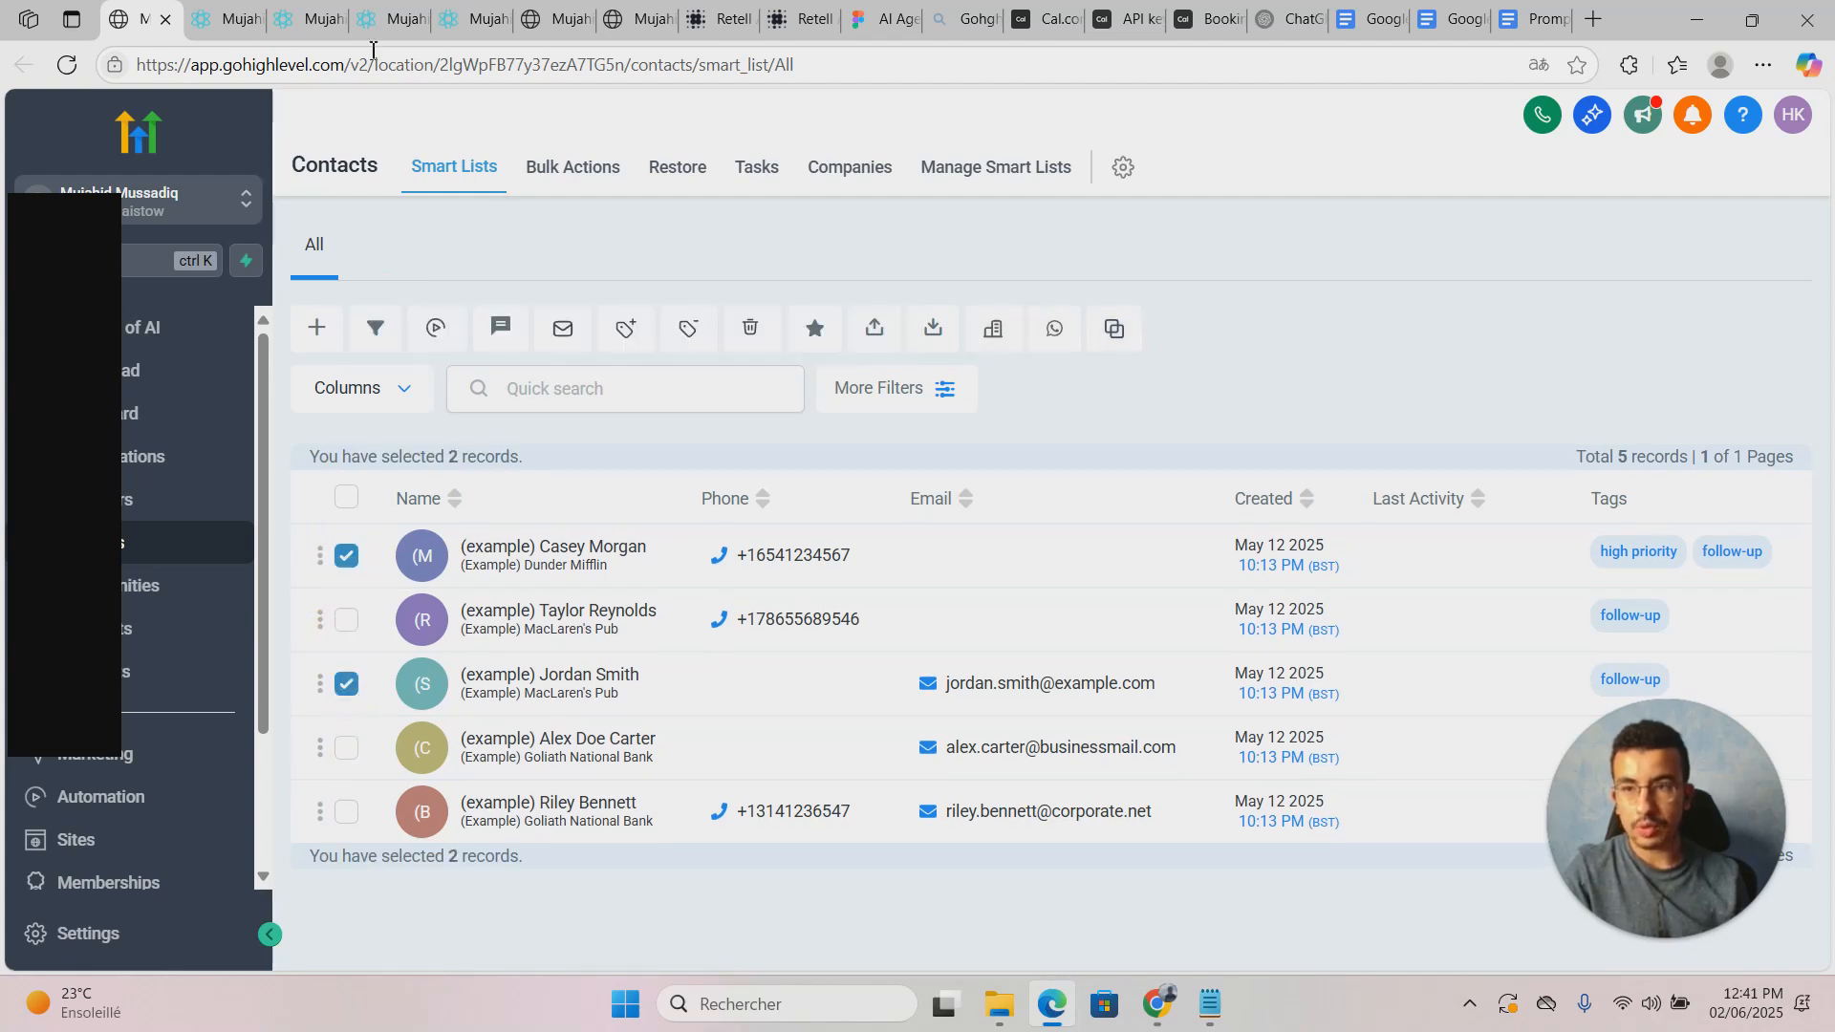
click(256, 19)
click(320, 9)
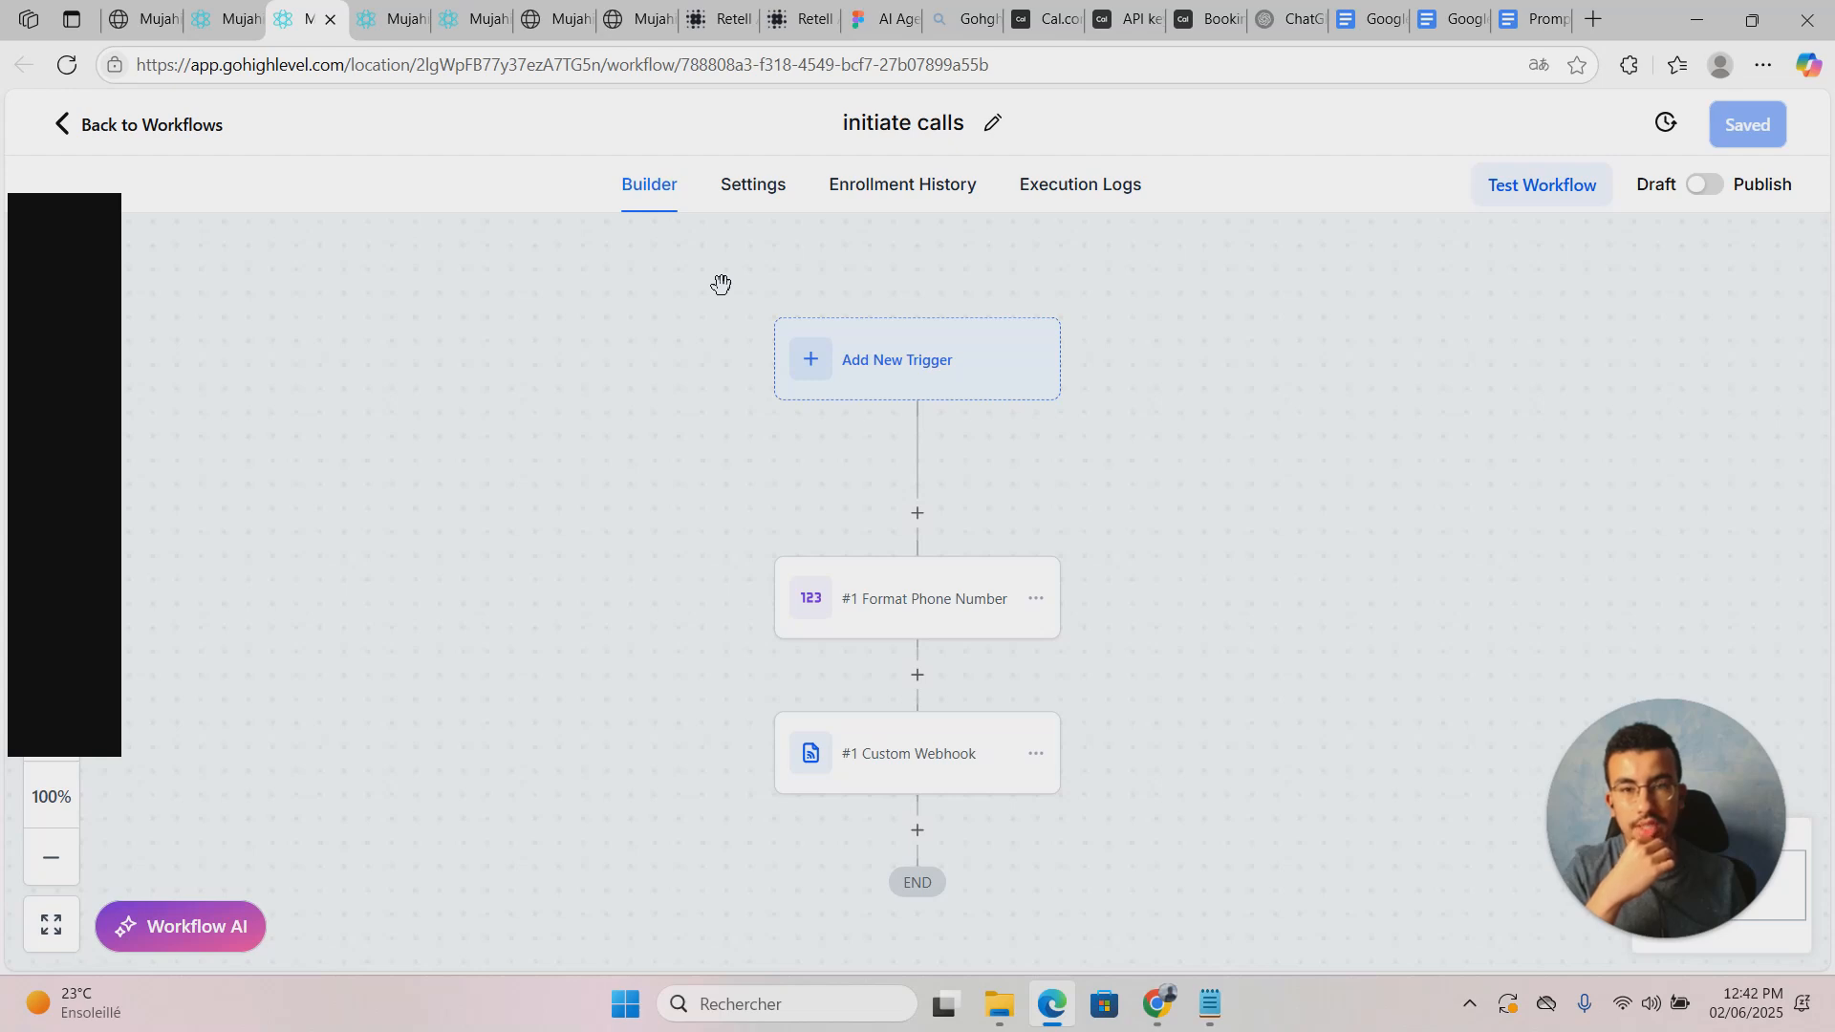
Step: Try a Contact Tag trigger with a tag-added filter, then cancel it unsaved
click(797, 373)
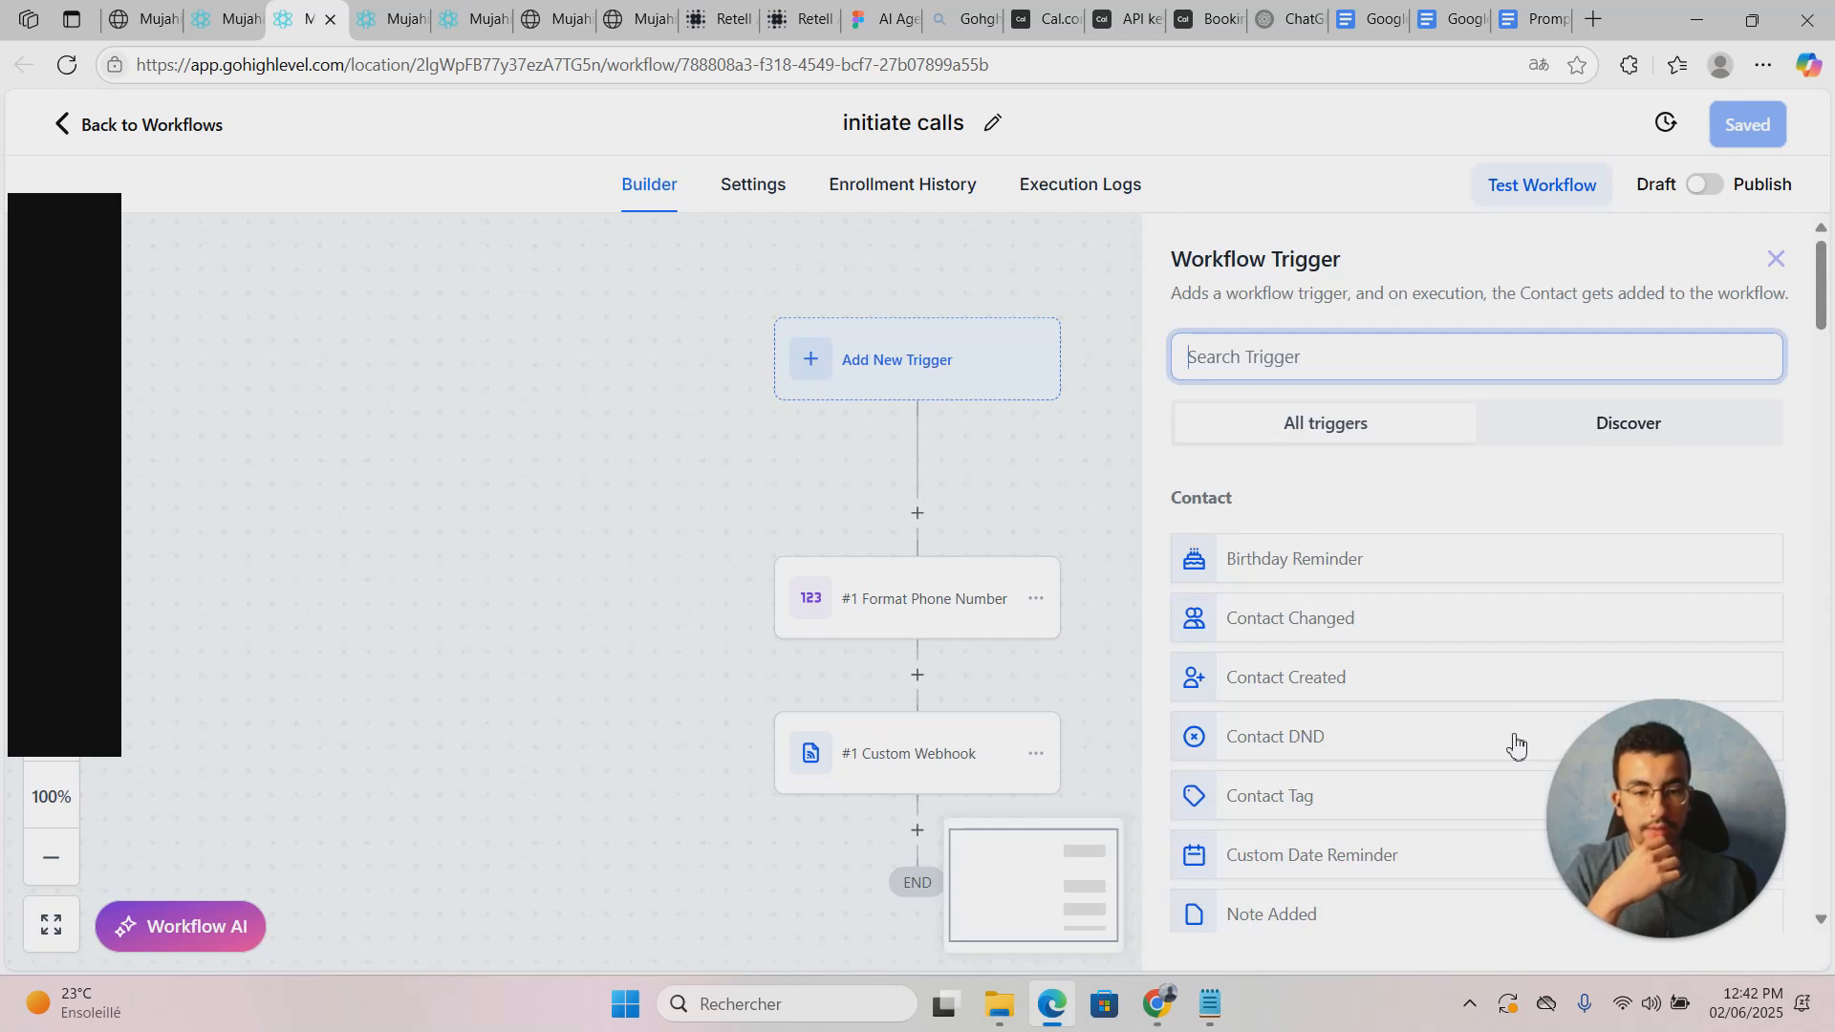
scroll(1515, 745, down, 2)
click(1335, 564)
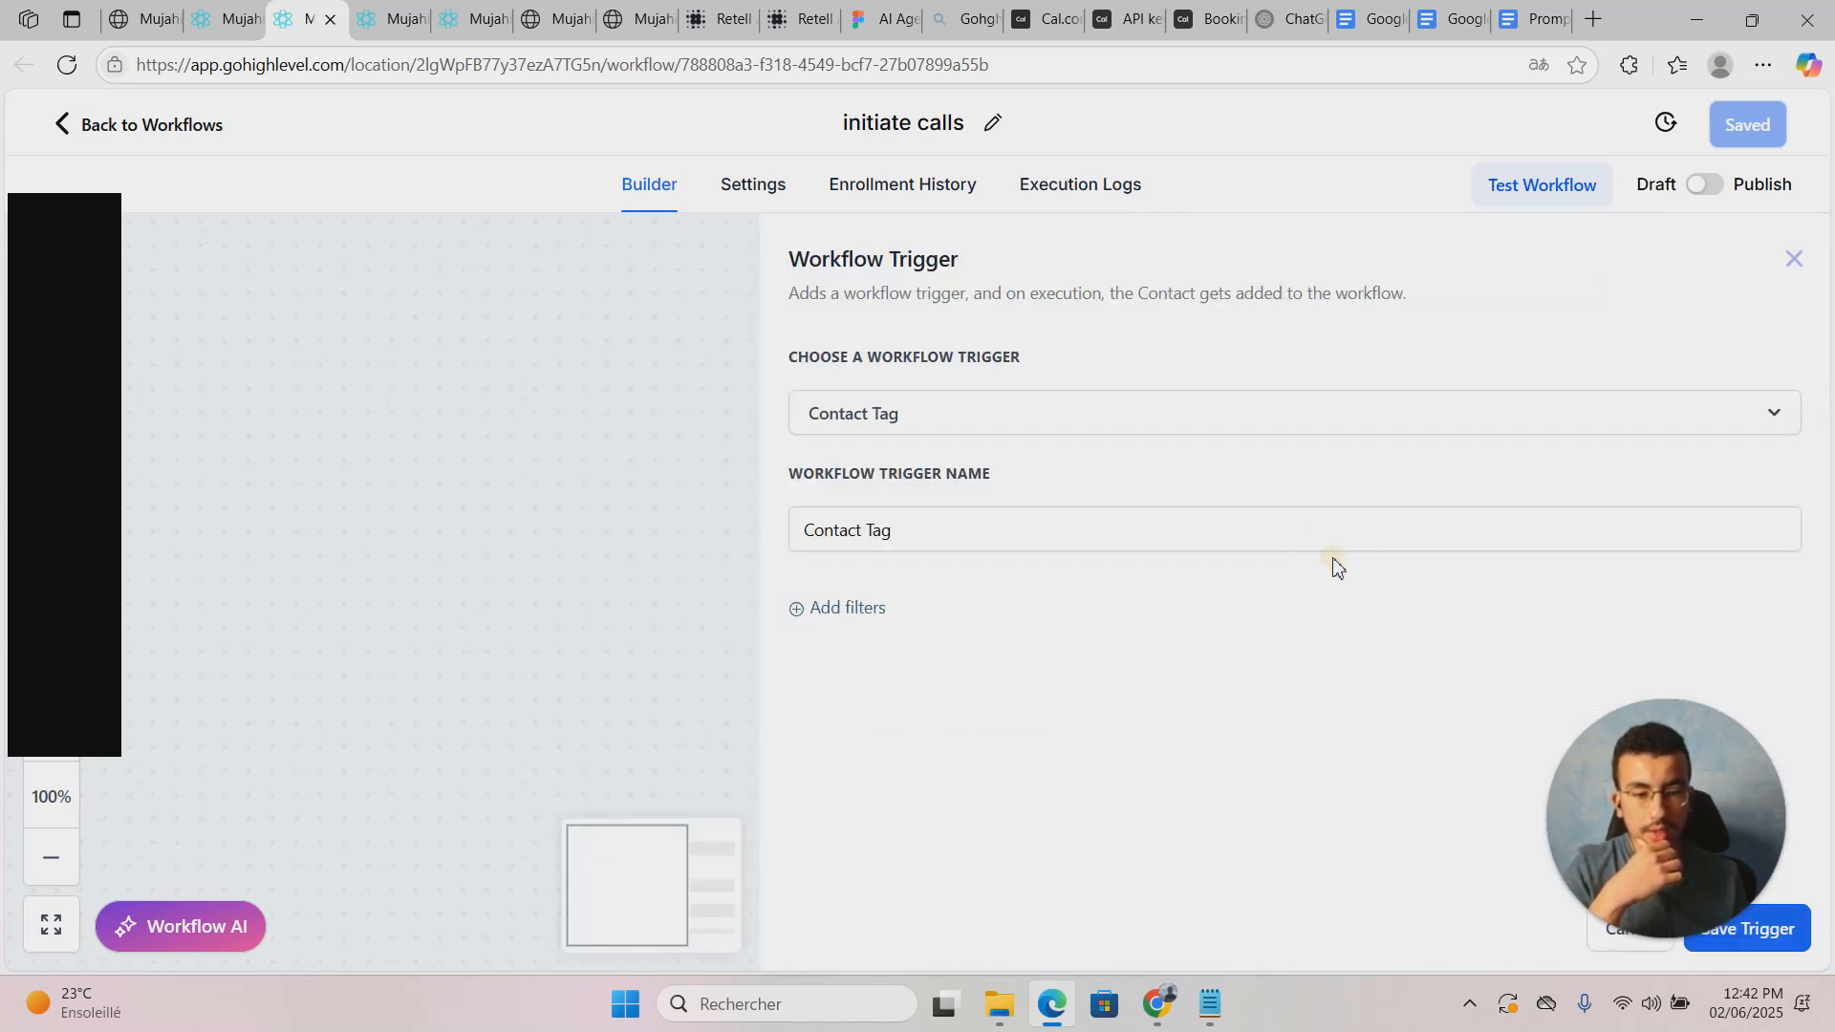
click(812, 617)
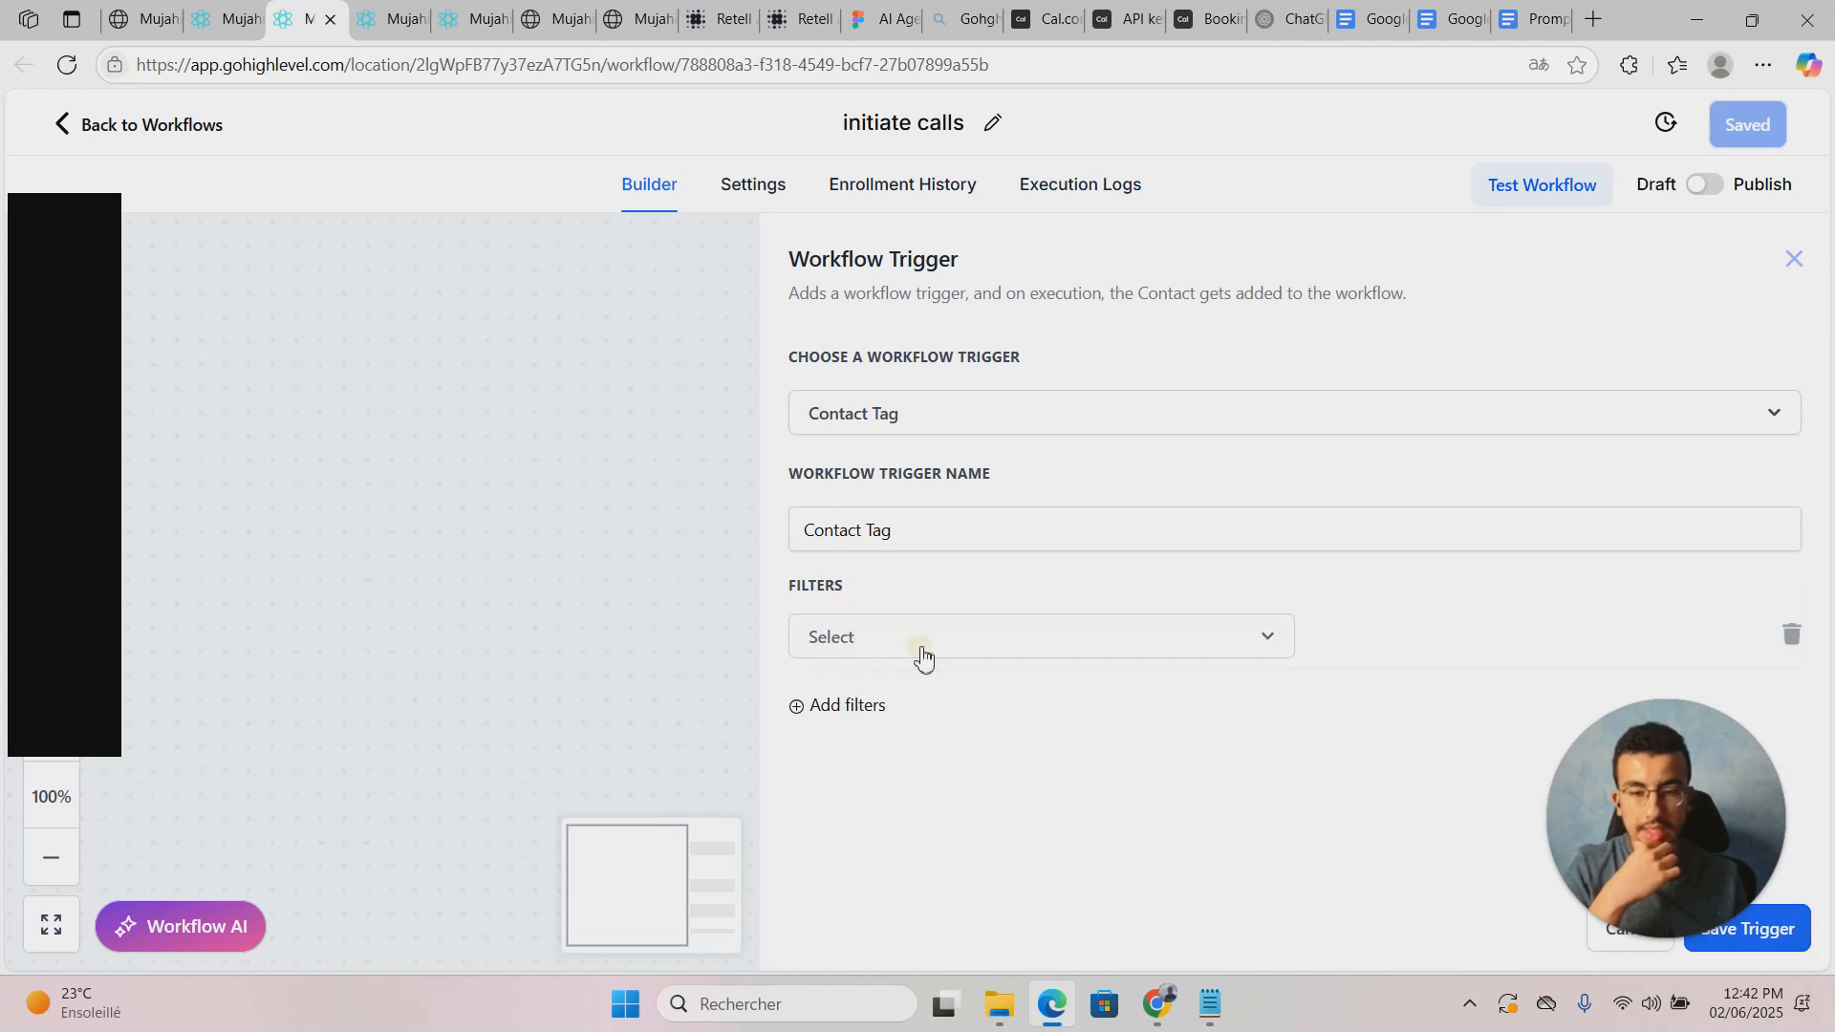
click(922, 657)
click(915, 798)
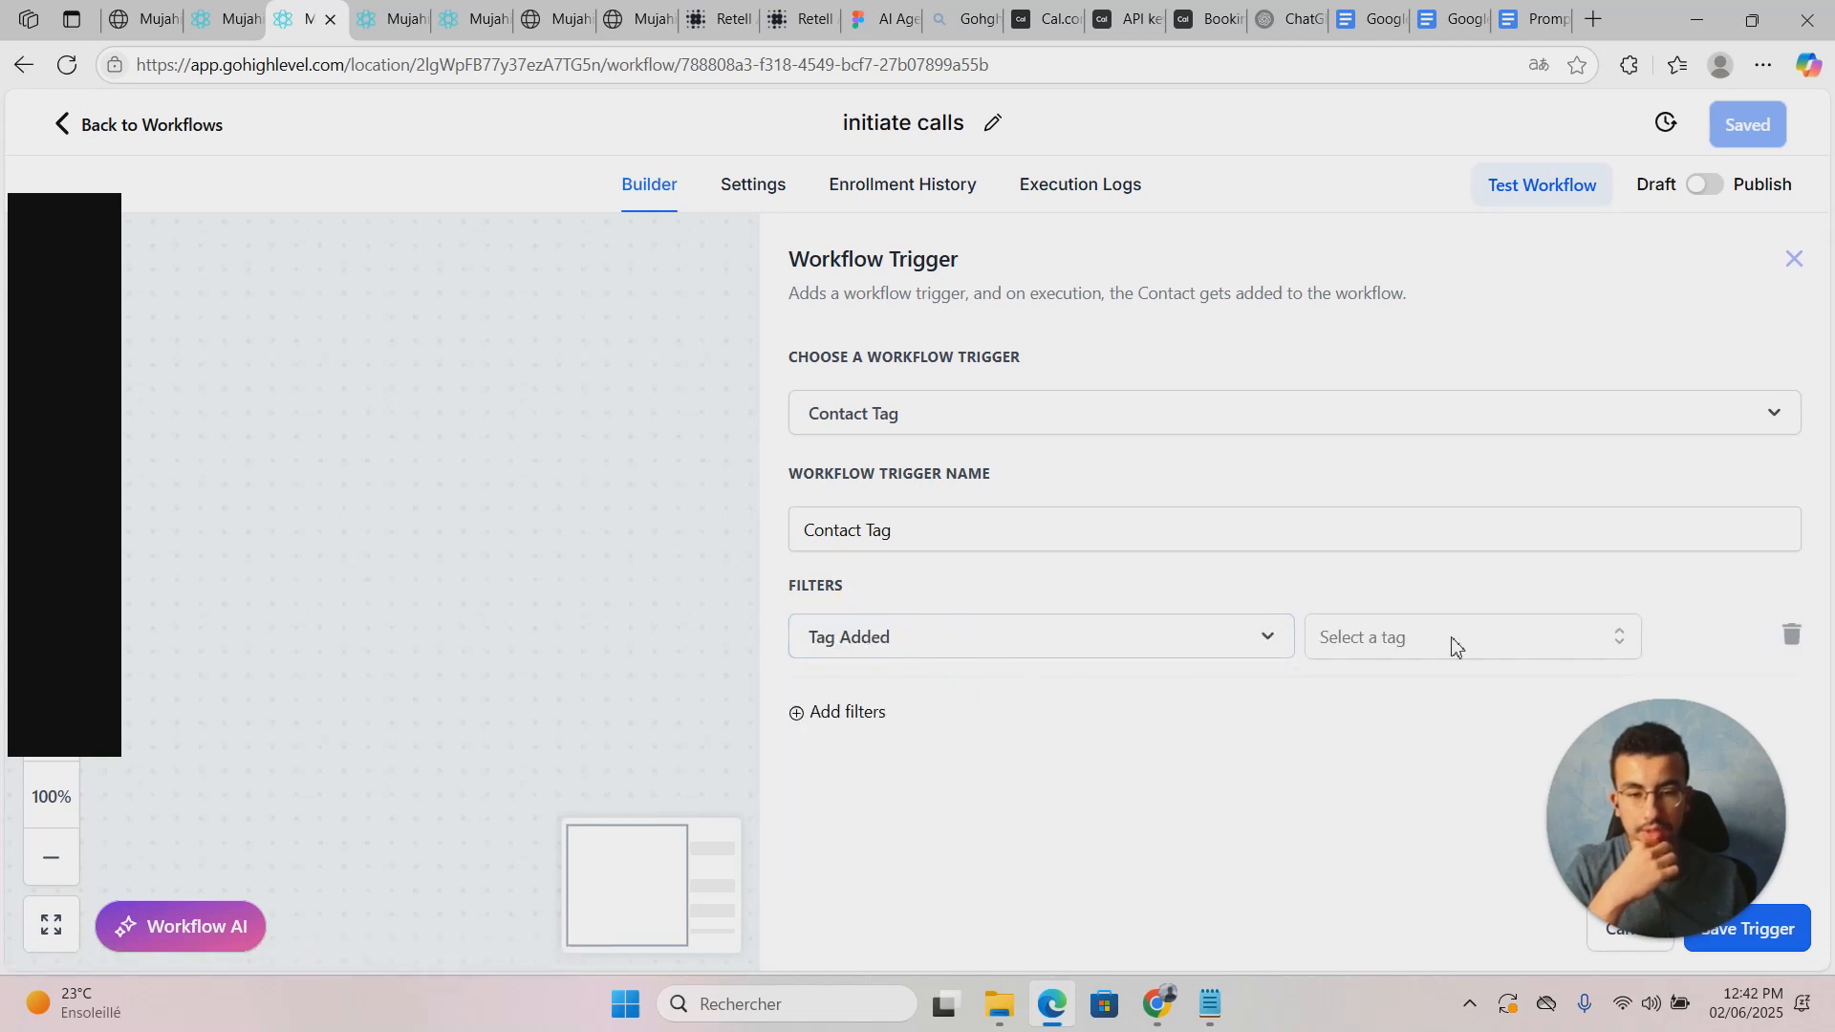
click(1502, 636)
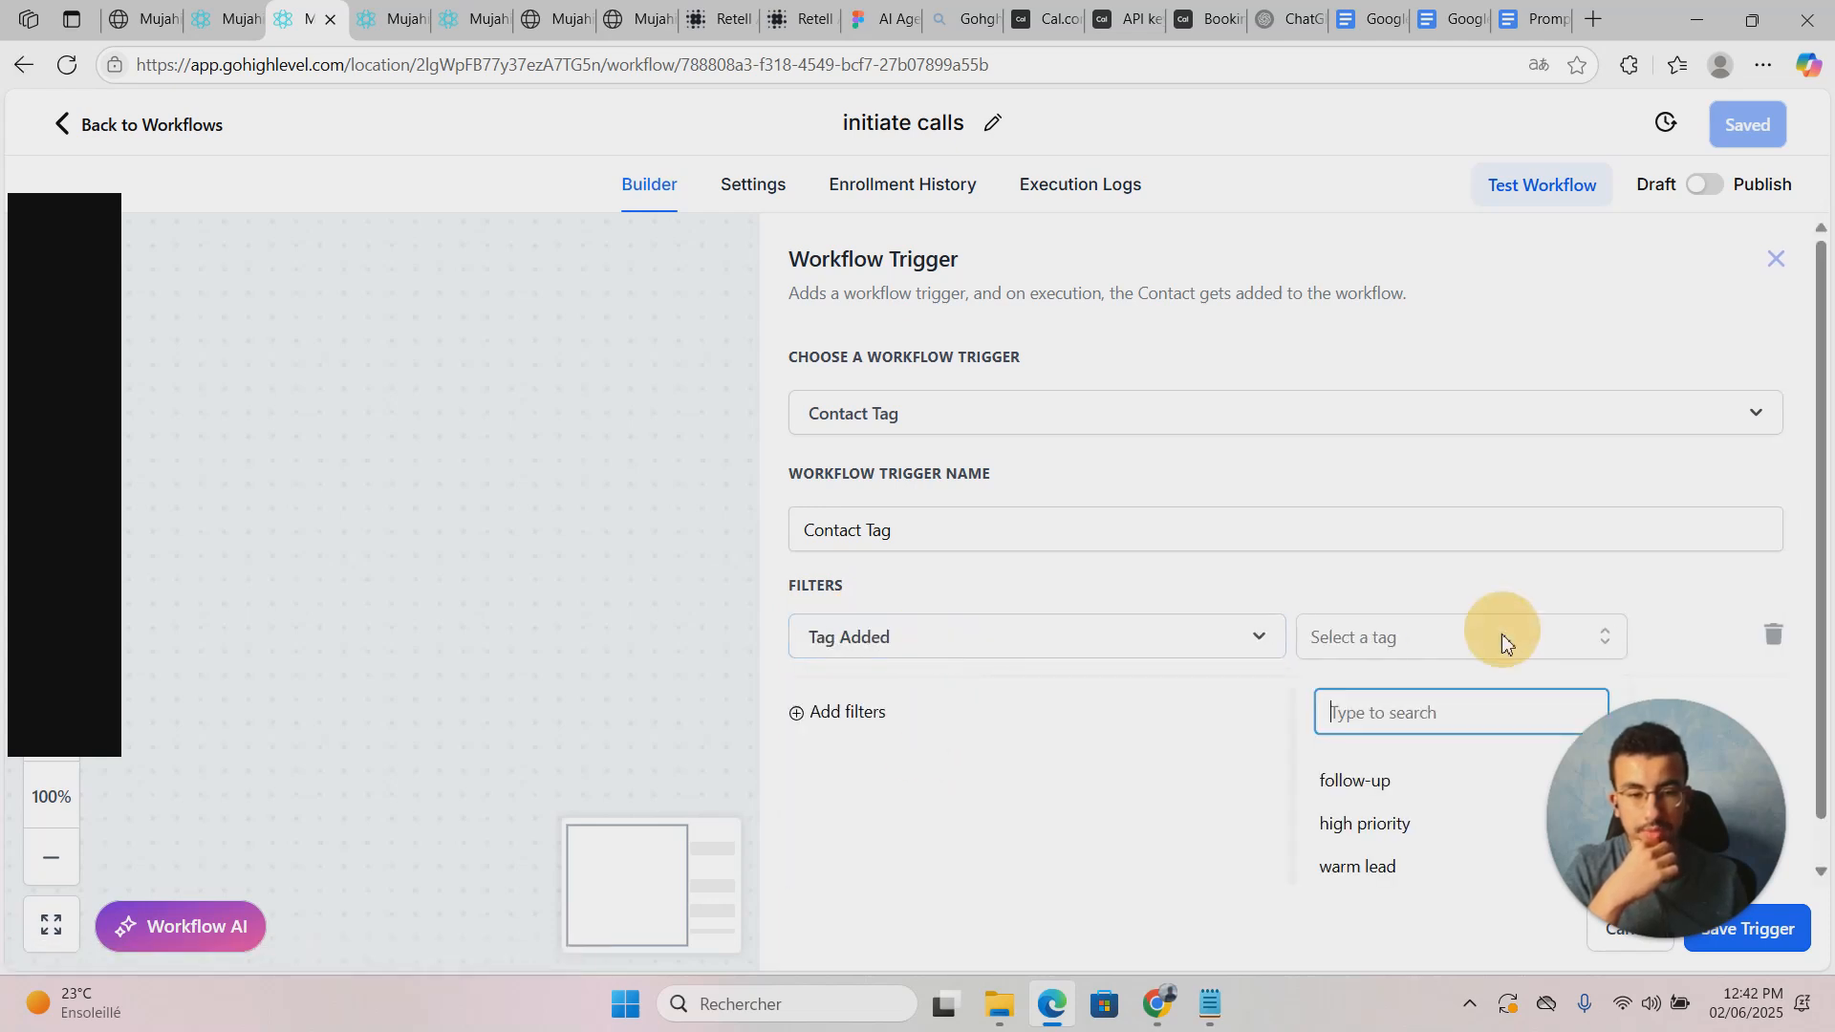
click(1209, 835)
drag(1682, 766, 1090, 783)
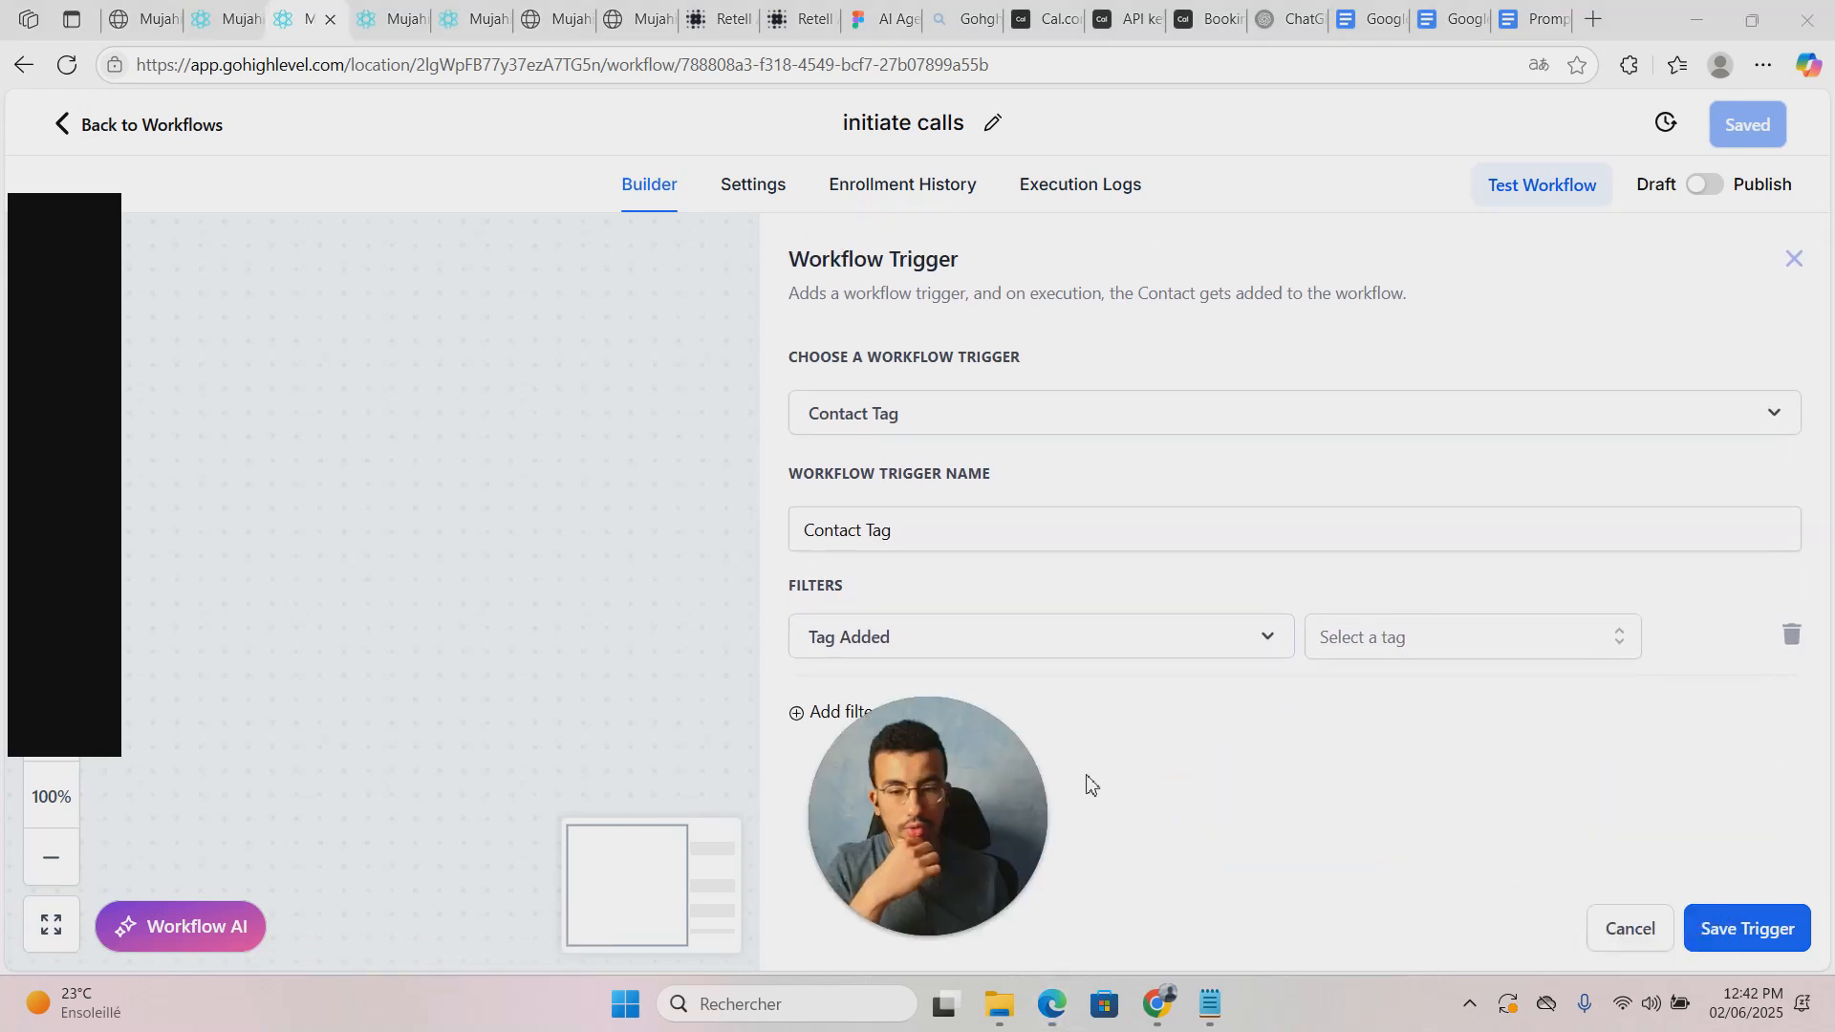
click(1628, 923)
Step: Browse the workflow trigger list through its Contact and Events groups
click(972, 387)
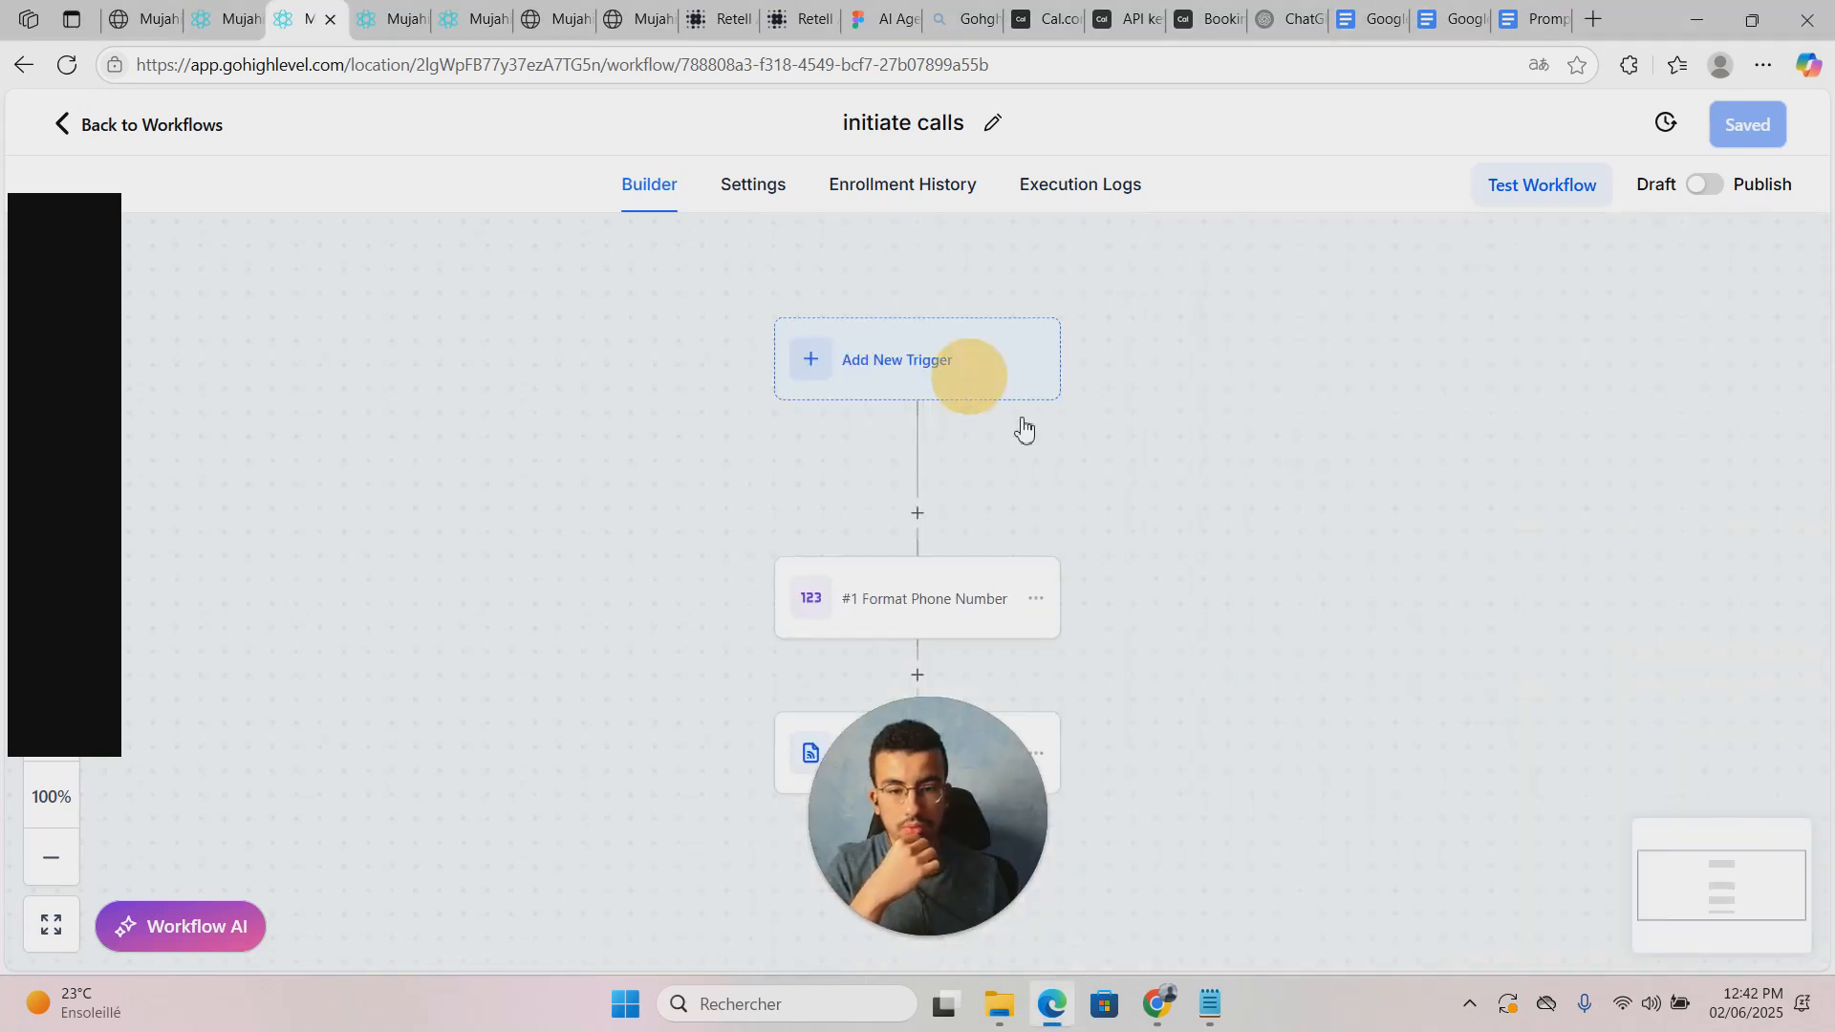
scroll(1384, 704, down, 6)
scroll(1386, 703, up, 6)
scroll(1388, 701, down, 3)
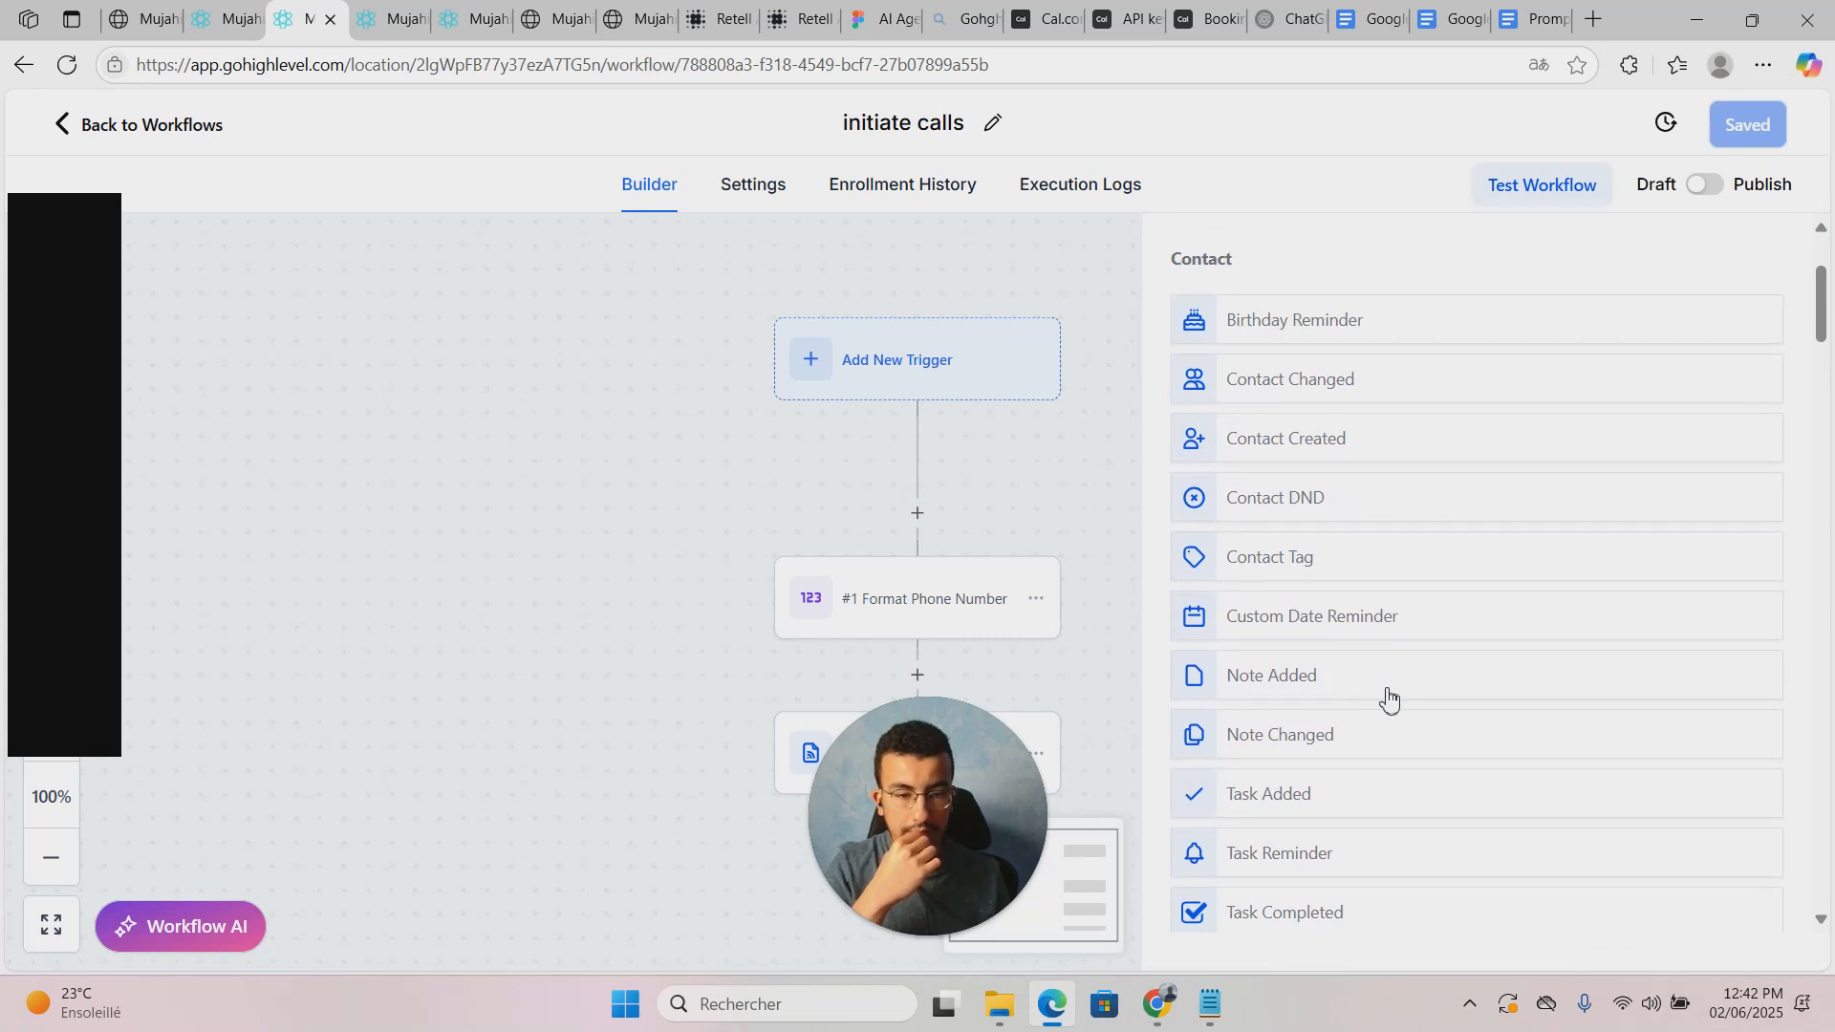
scroll(1388, 701, down, 1)
scroll(1389, 700, up, 3)
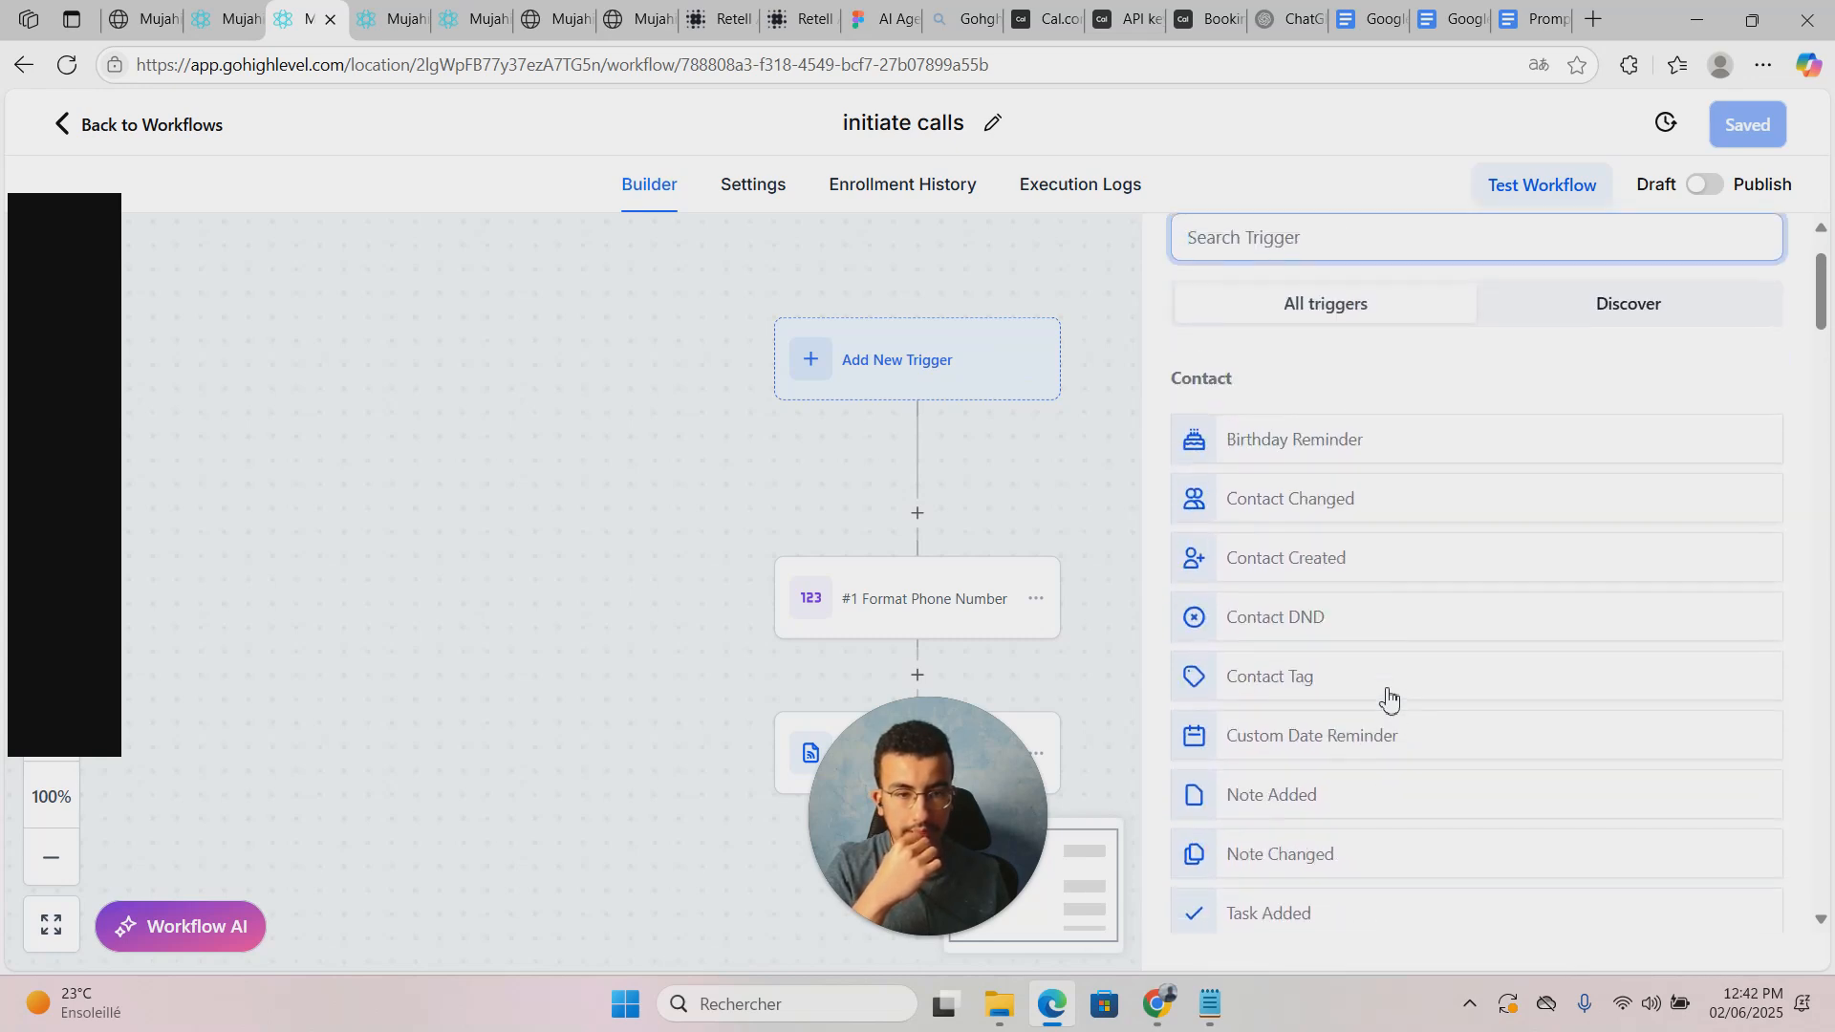
scroll(1388, 700, down, 6)
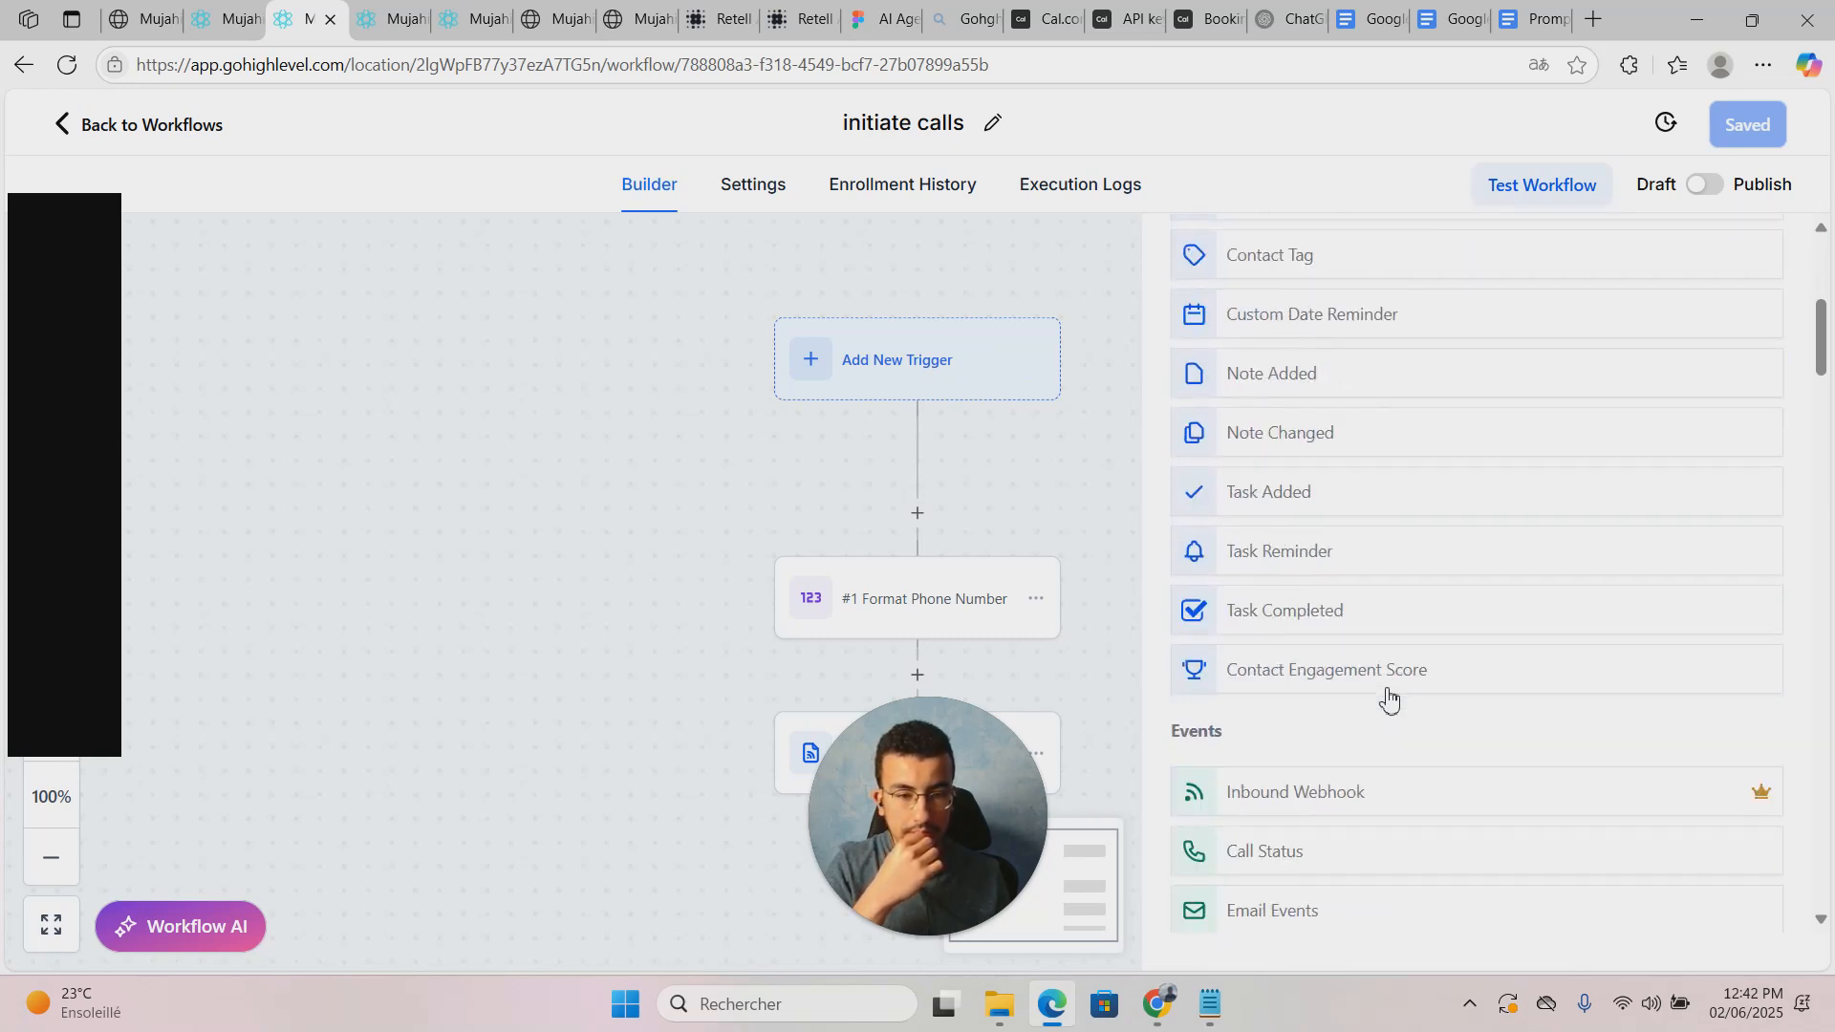
scroll(1389, 700, down, 3)
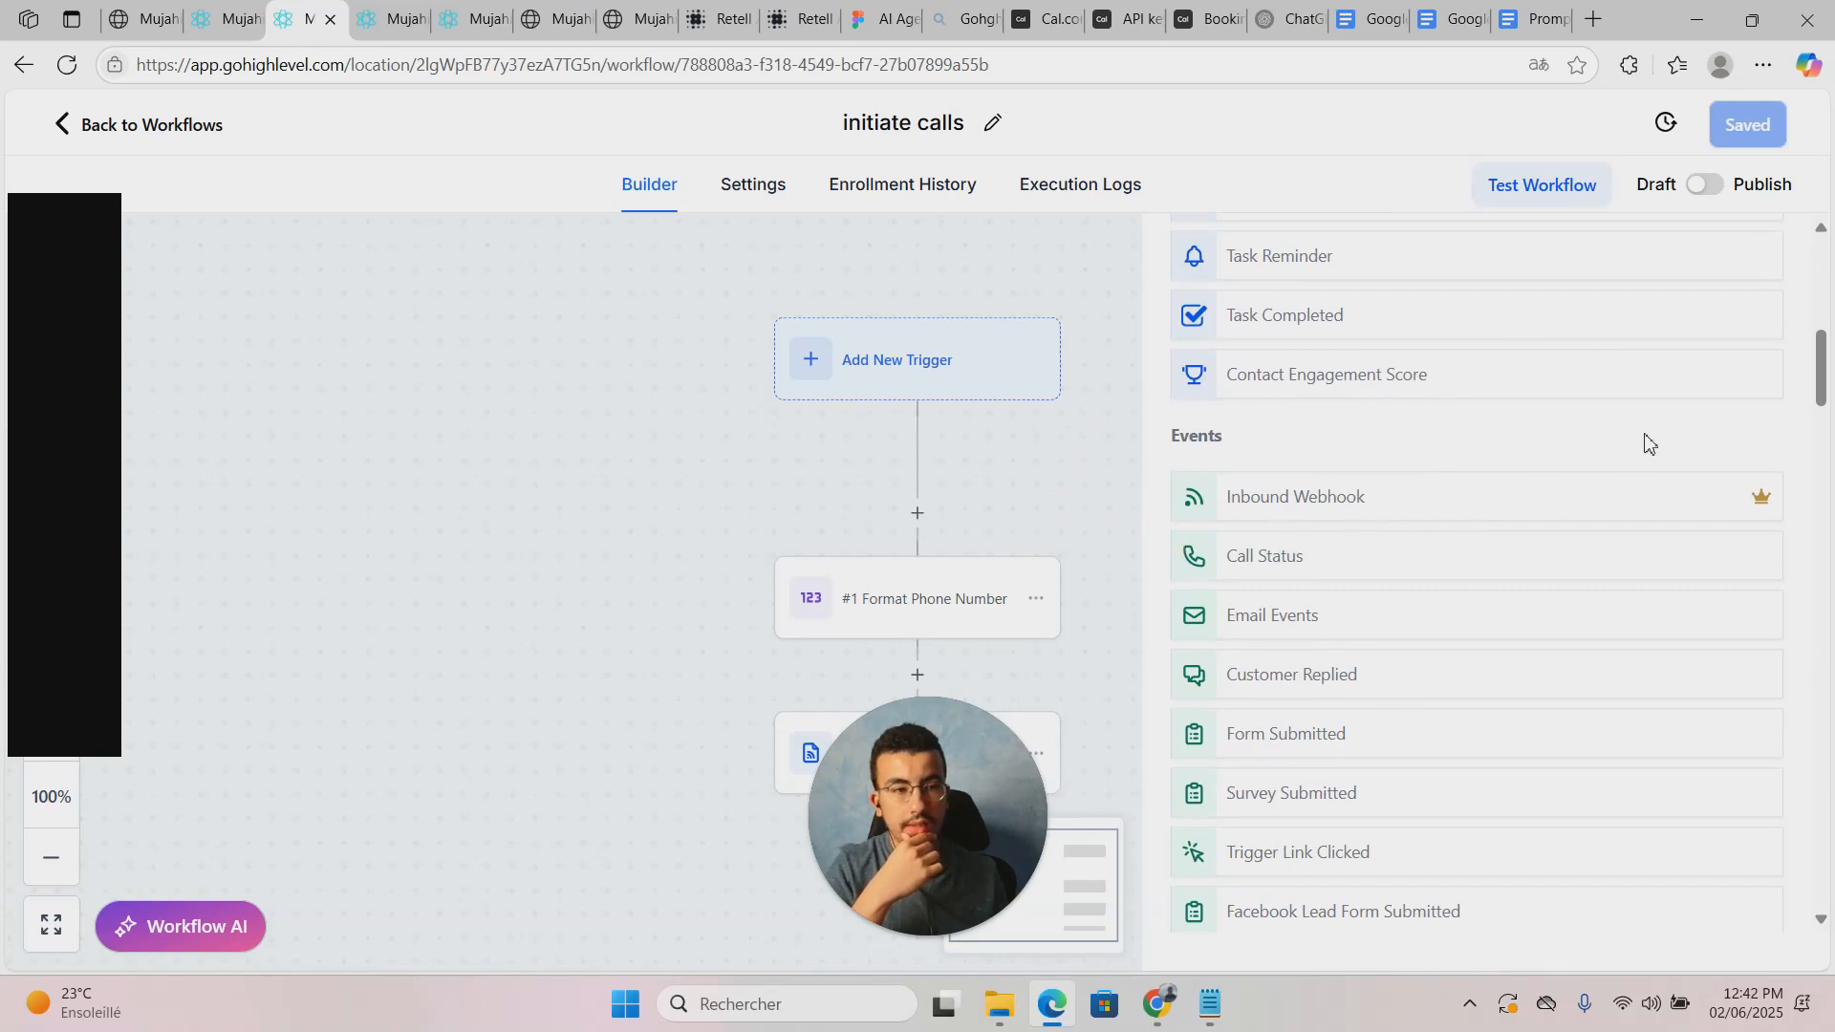
scroll(1638, 484, up, 5)
drag(1094, 516, 1099, 432)
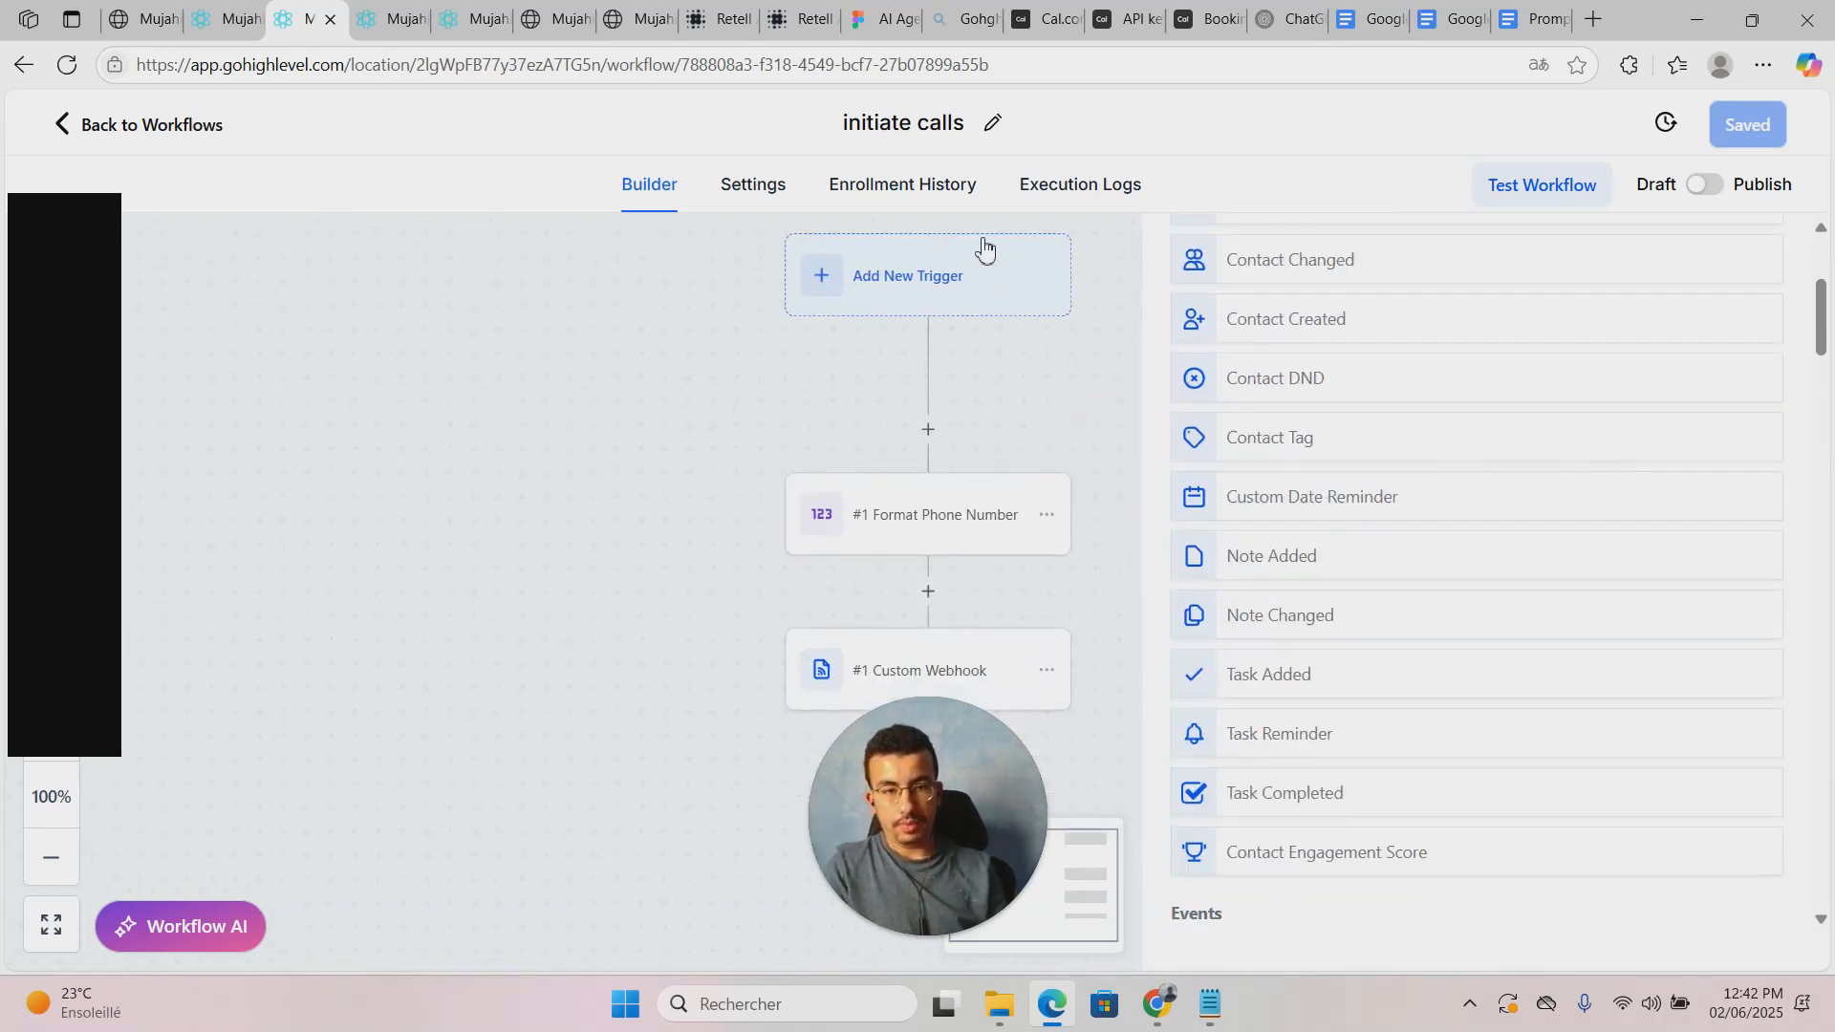
Step: Insert a trial Number Formatter action before the phone step, with type Format Phone Number
click(889, 507)
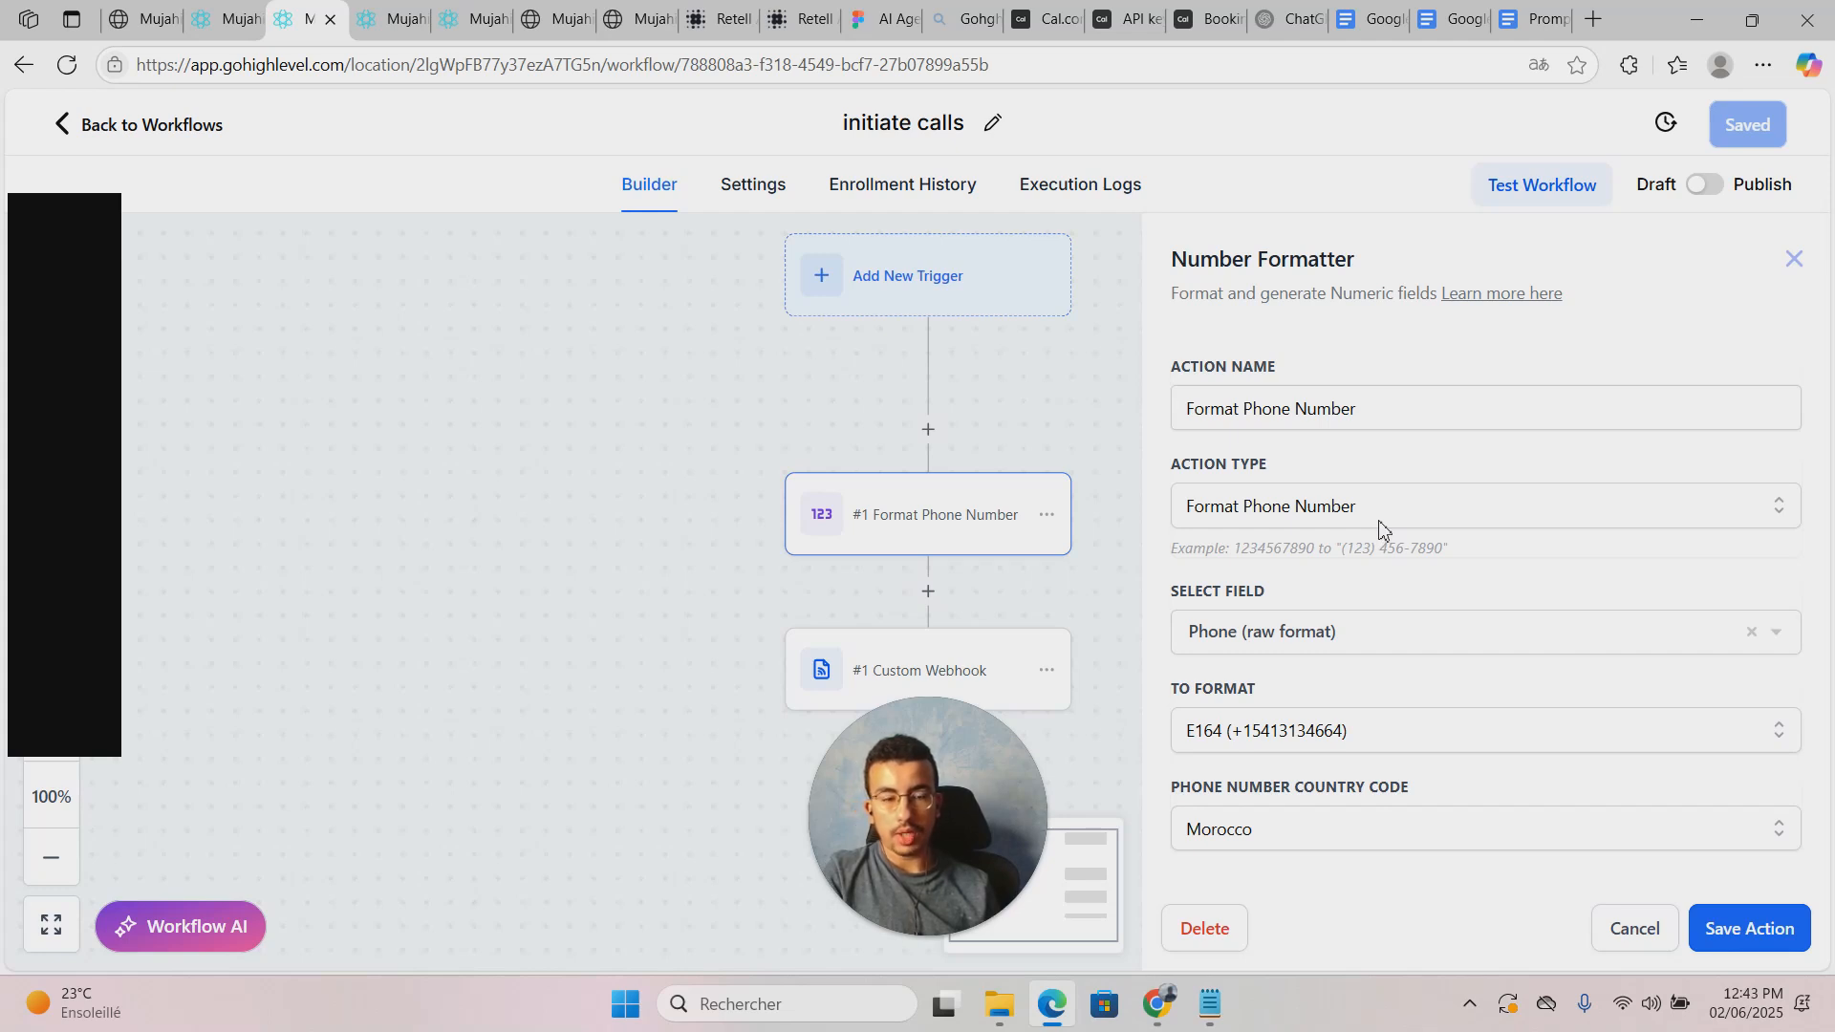
click(983, 429)
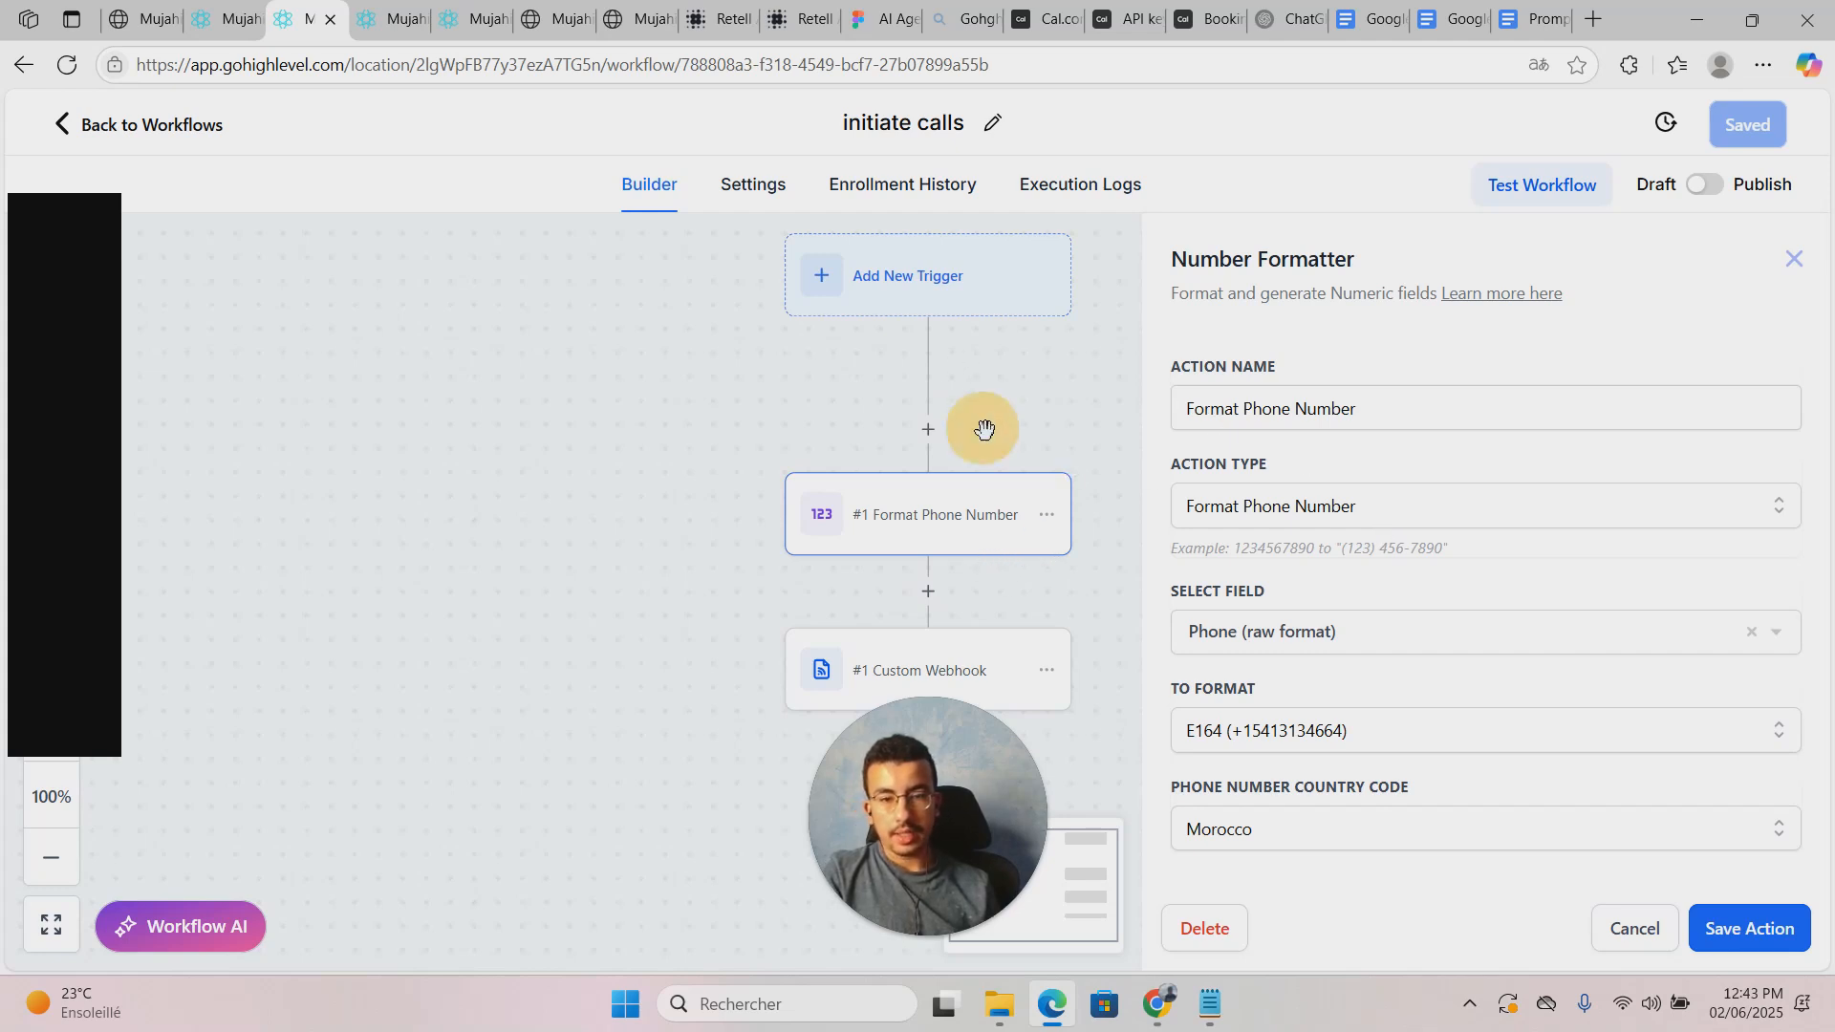
click(929, 430)
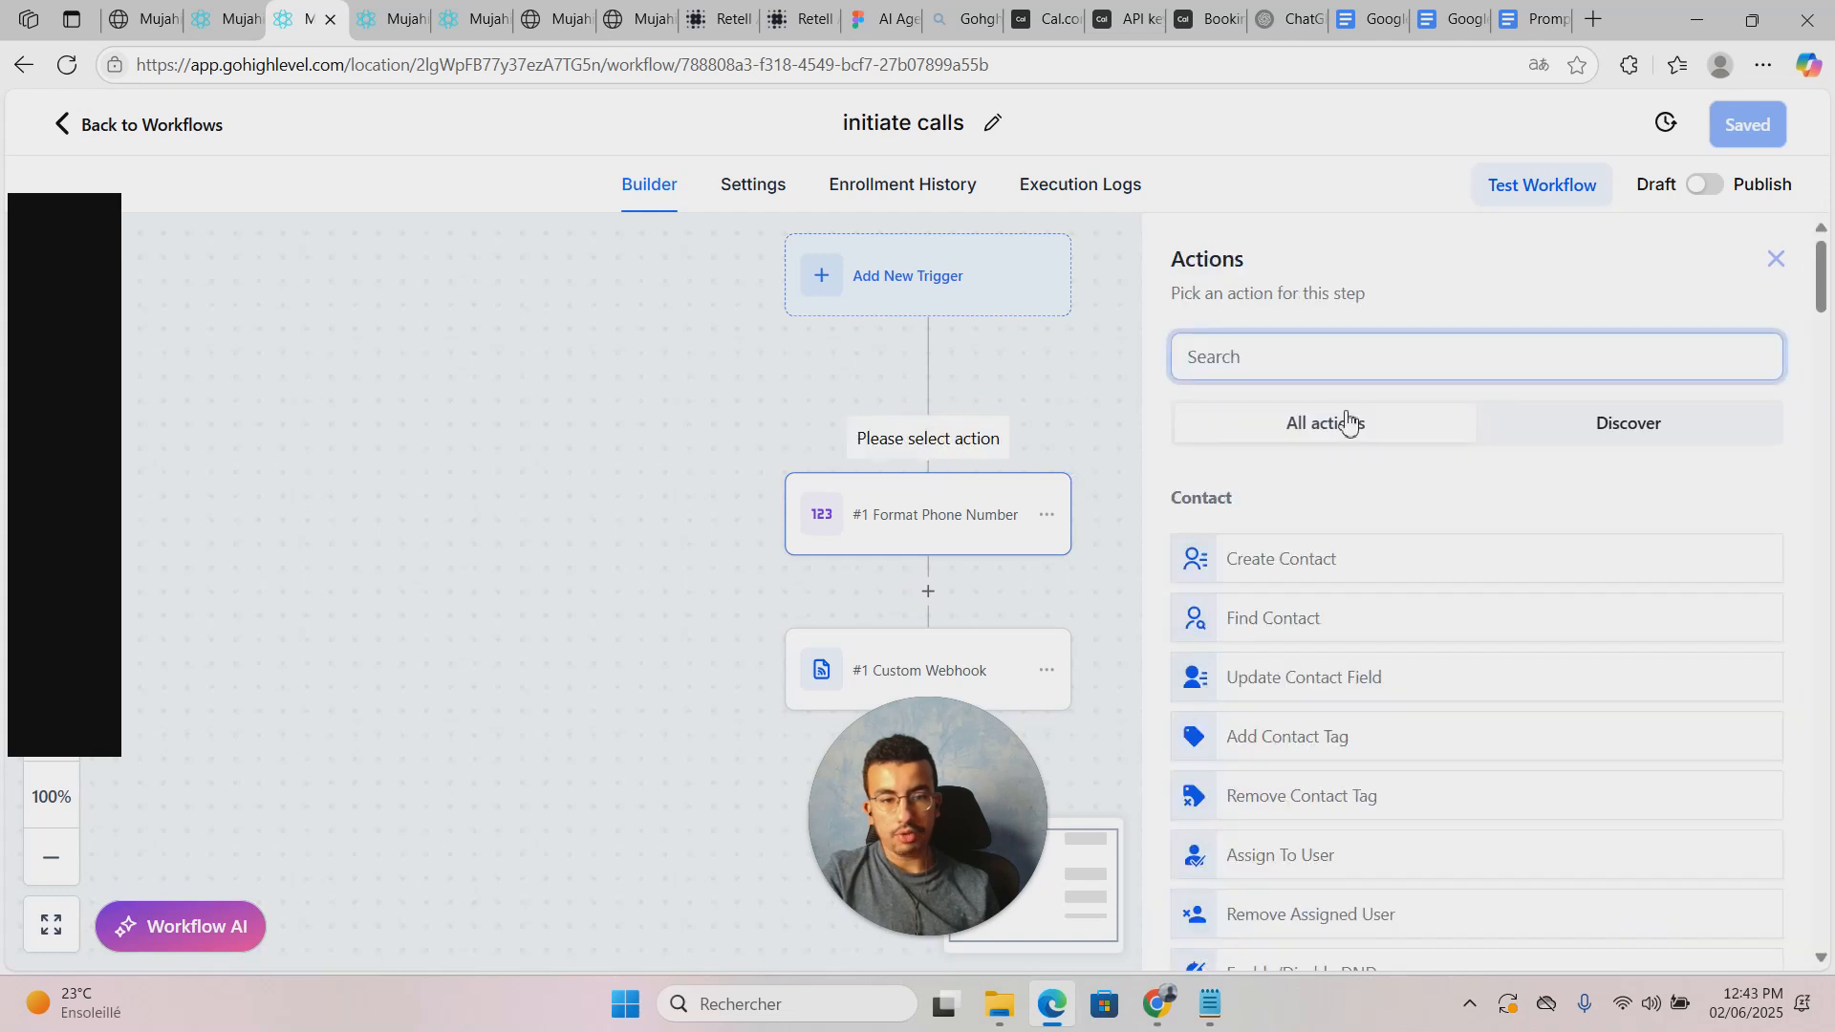
text(forma)
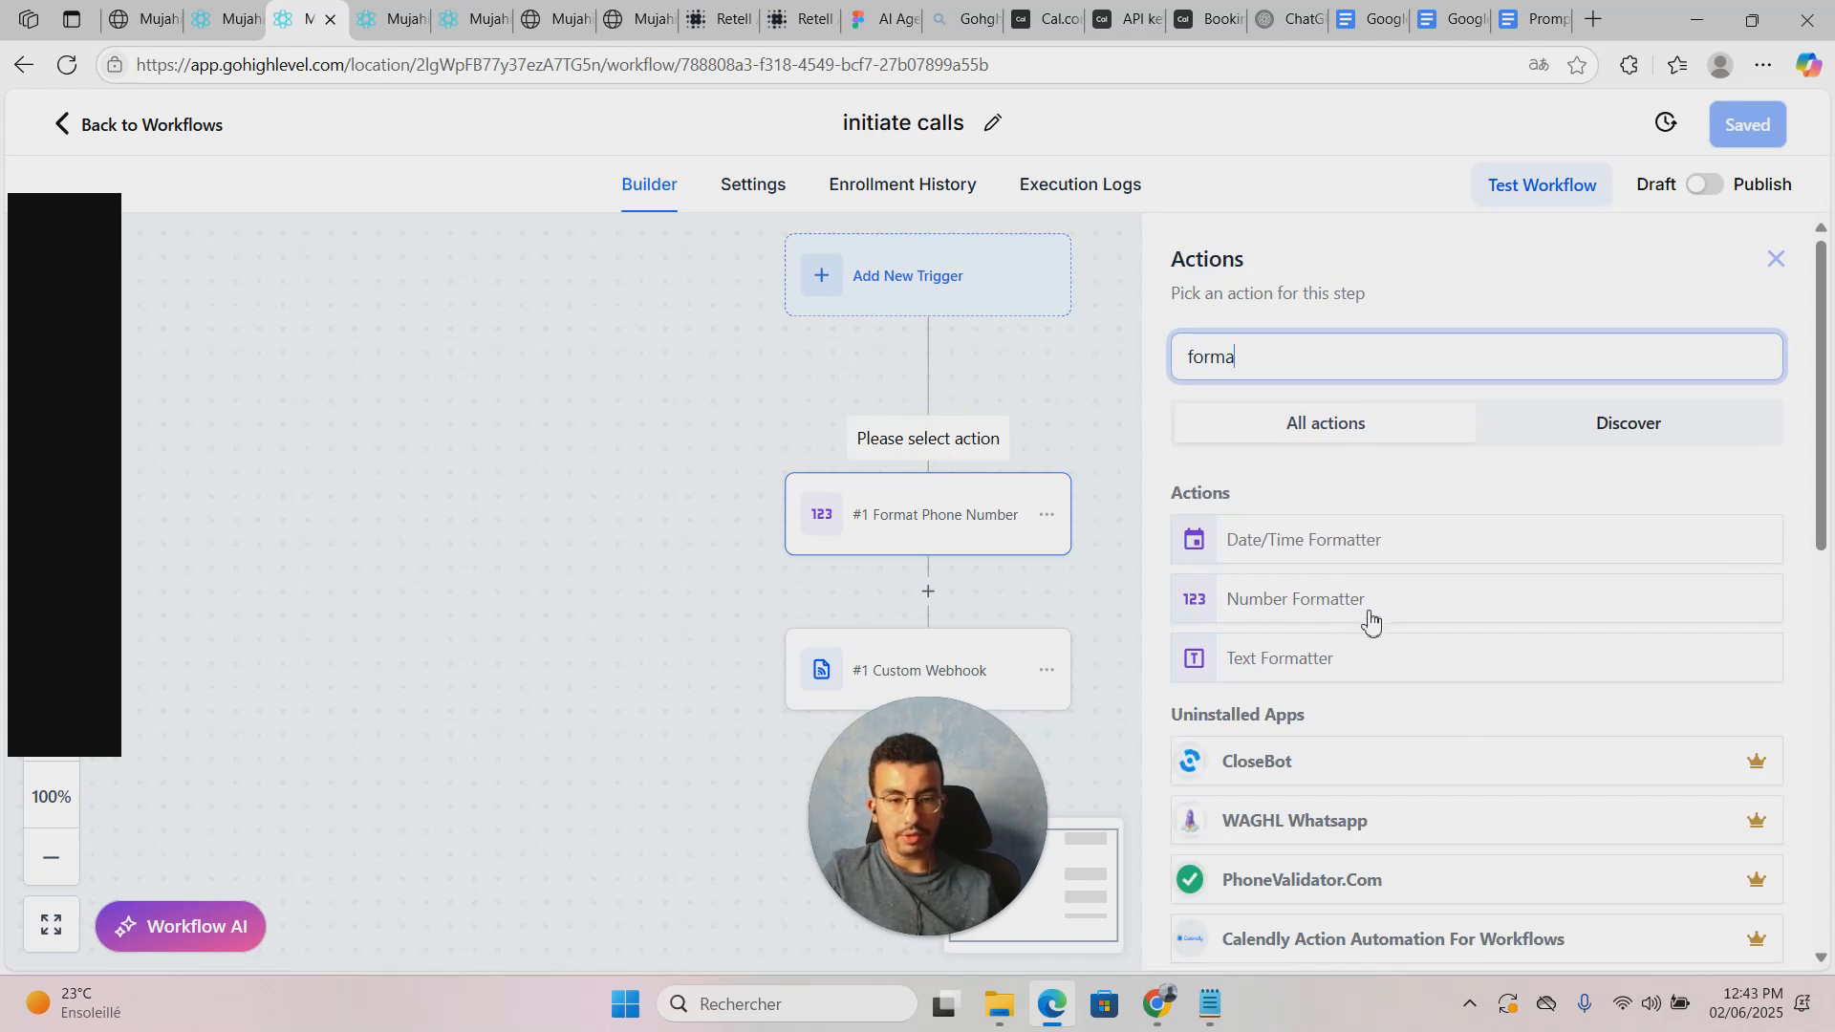
click(1363, 614)
click(1402, 521)
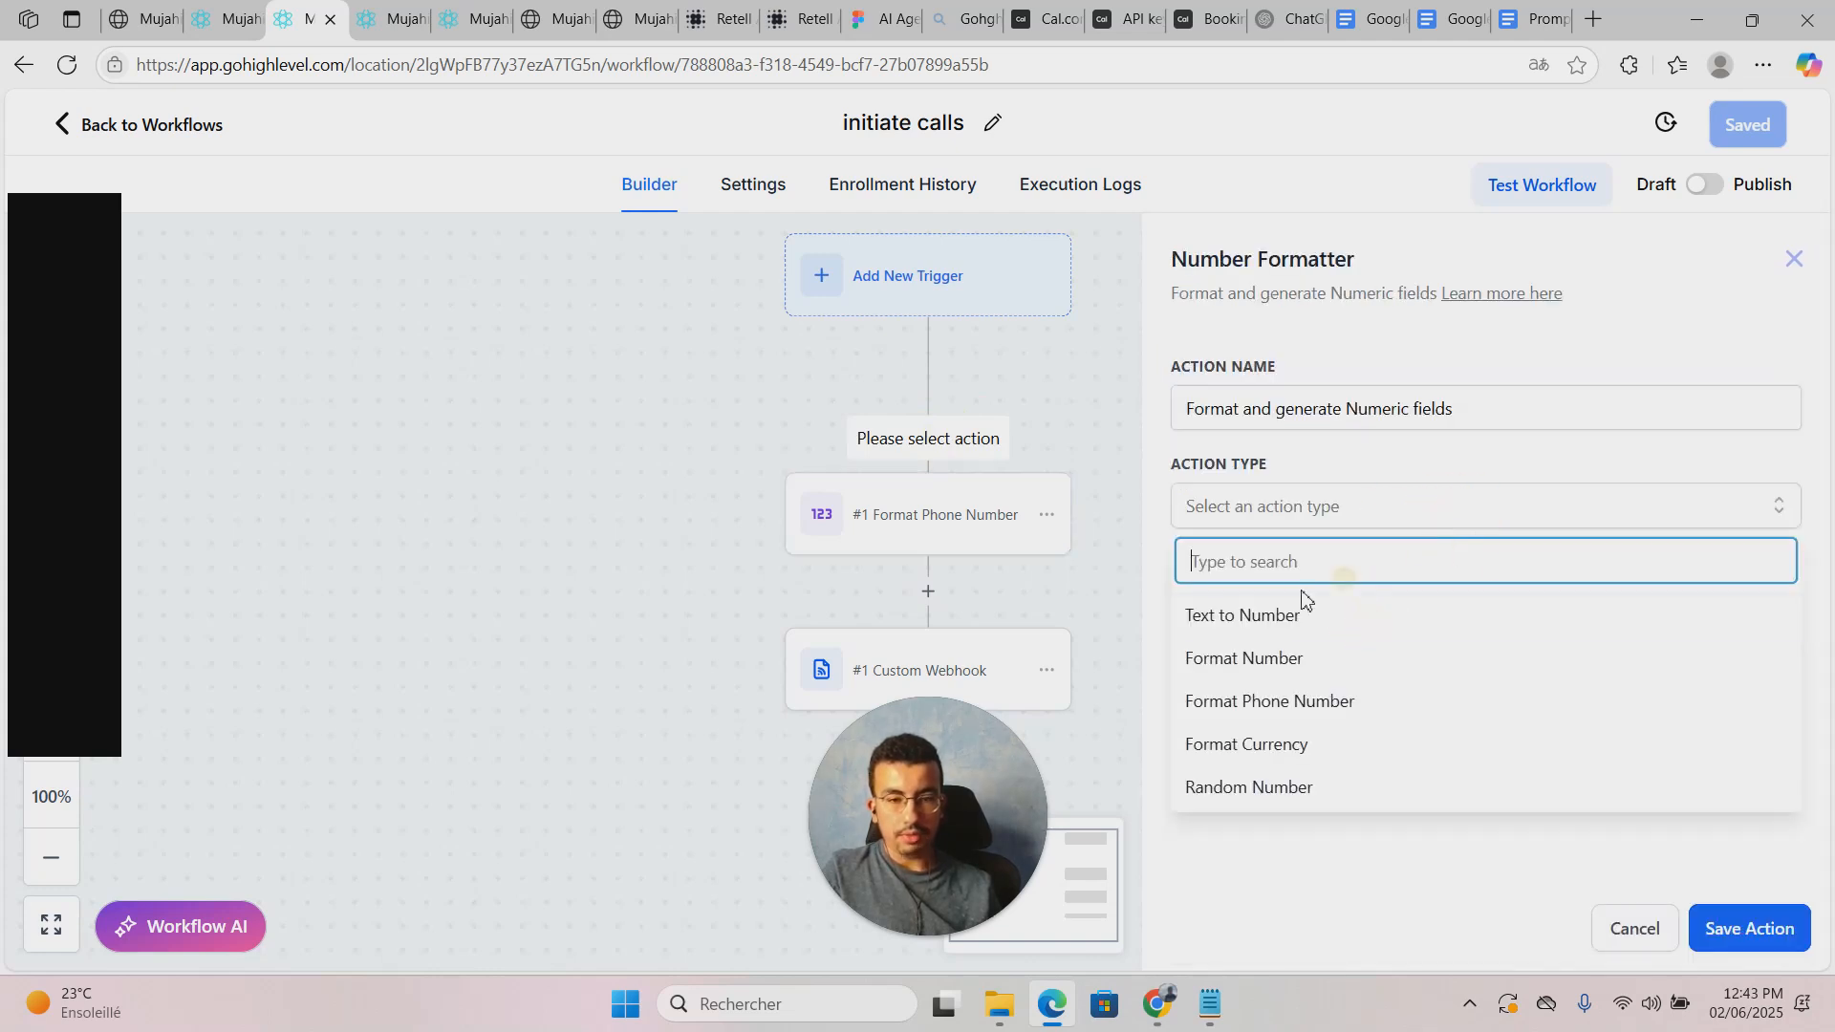
click(1298, 702)
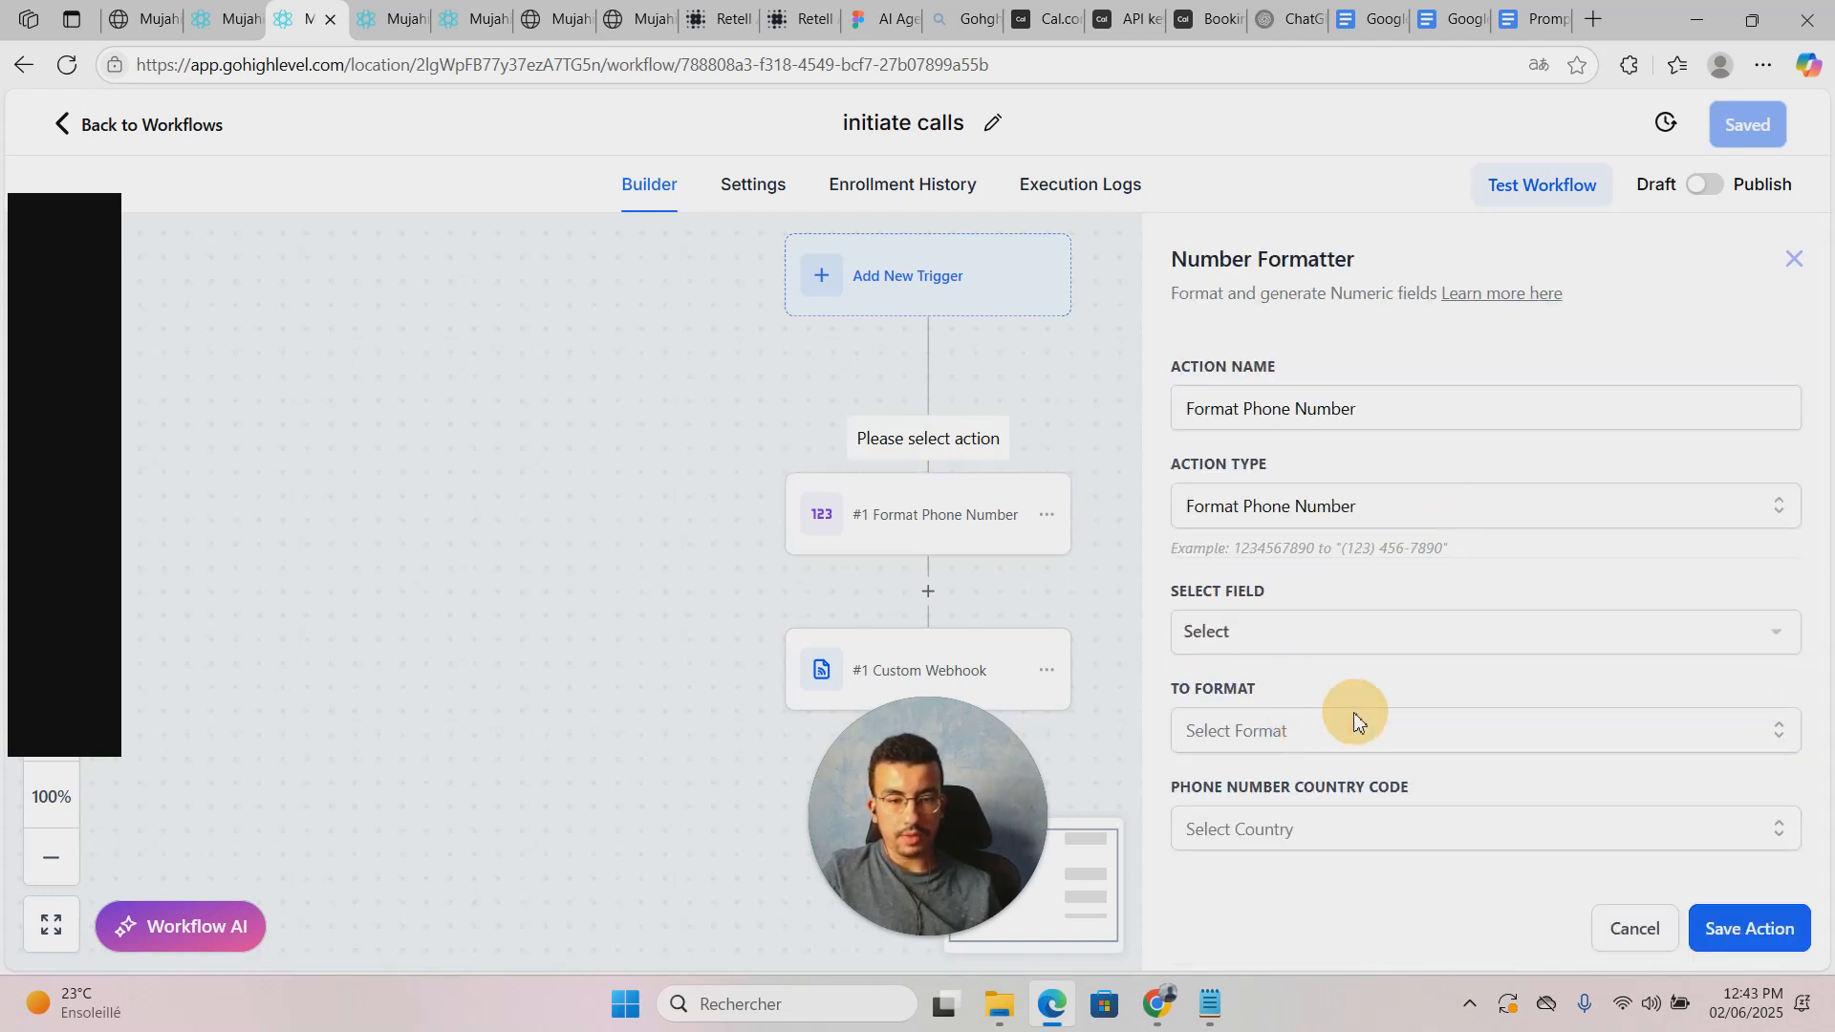
Step: Set it to convert Contact Phone (raw format) to E164, then discard it and reopen the existing Format Phone Number step
click(1273, 643)
click(1222, 283)
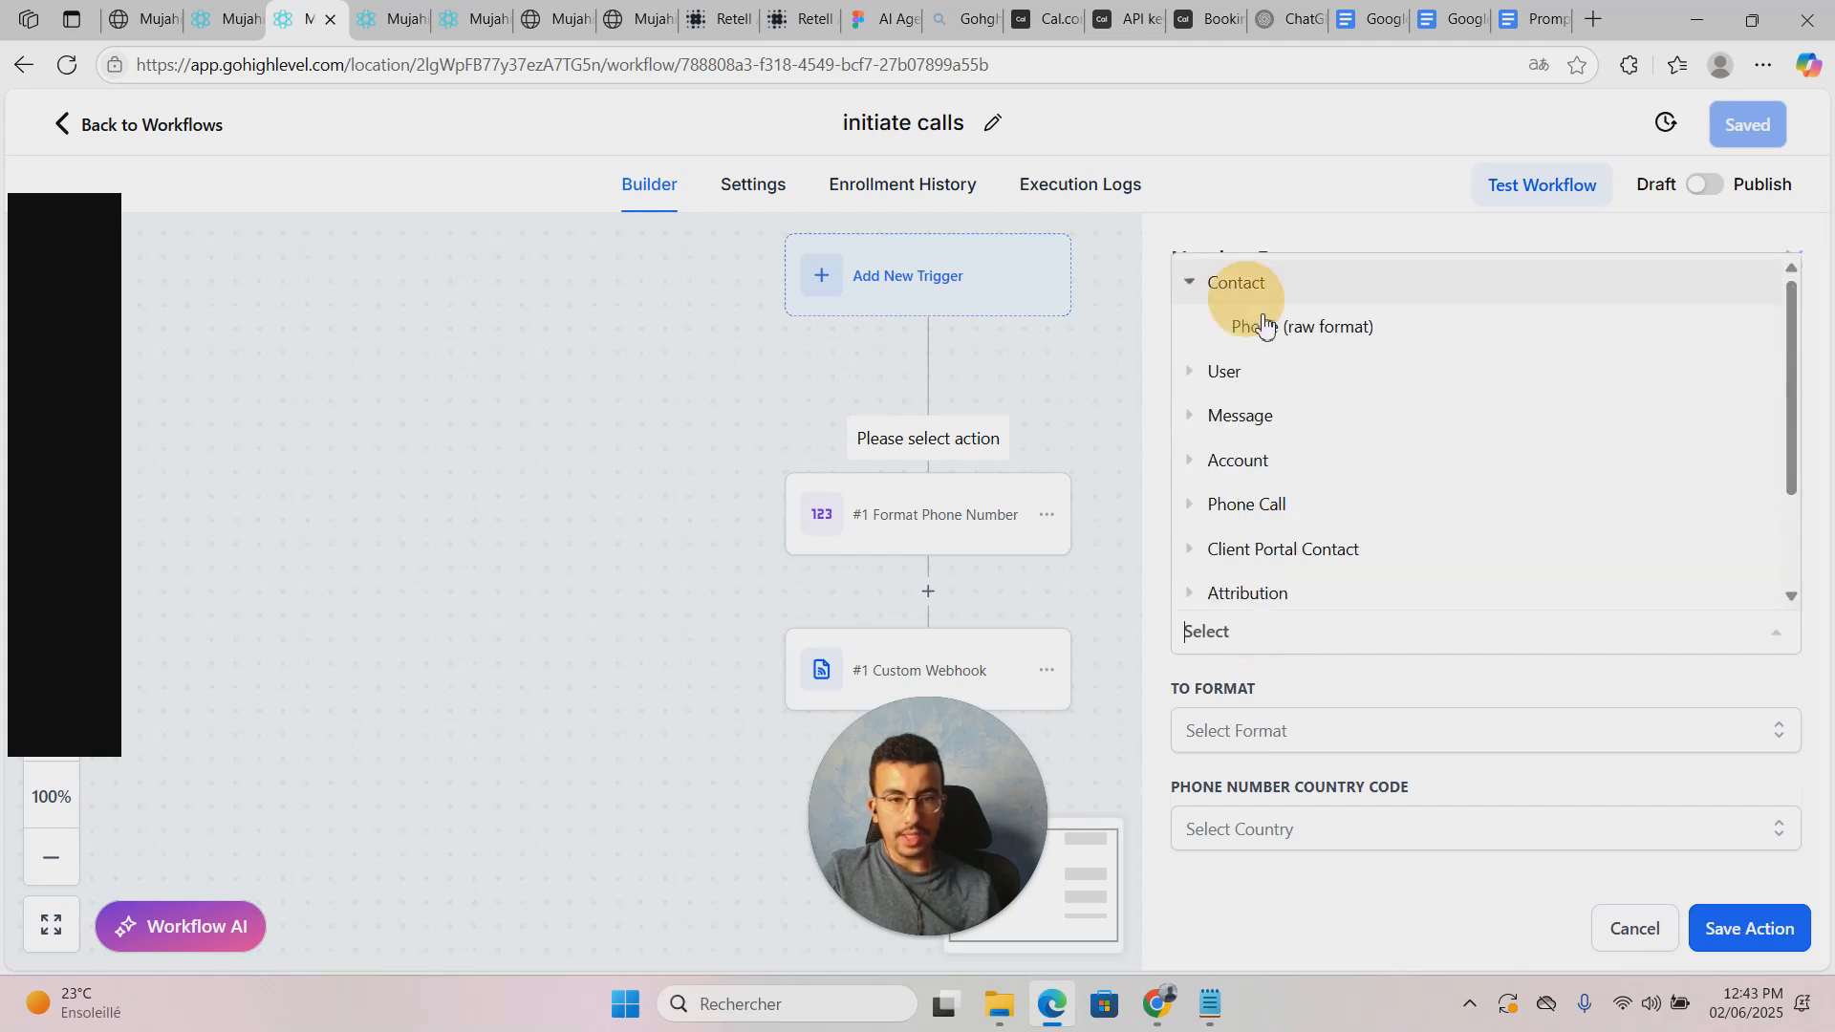
click(1264, 328)
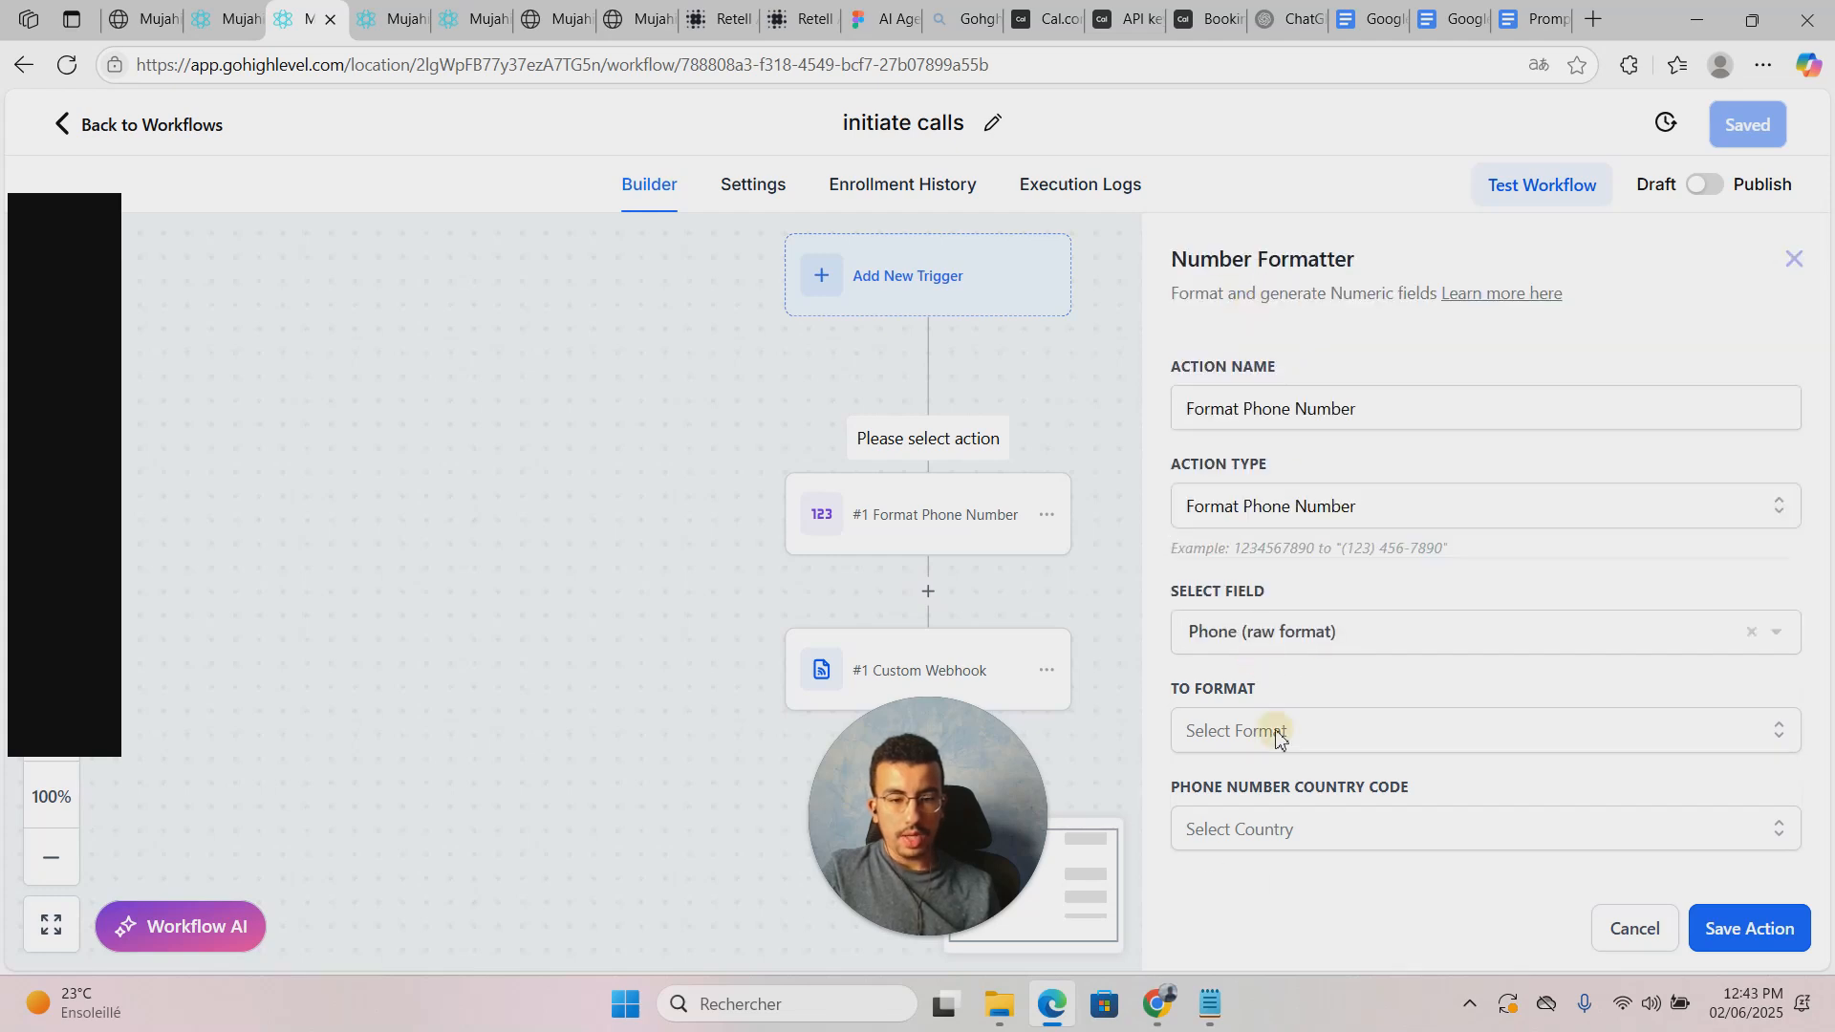
click(1323, 731)
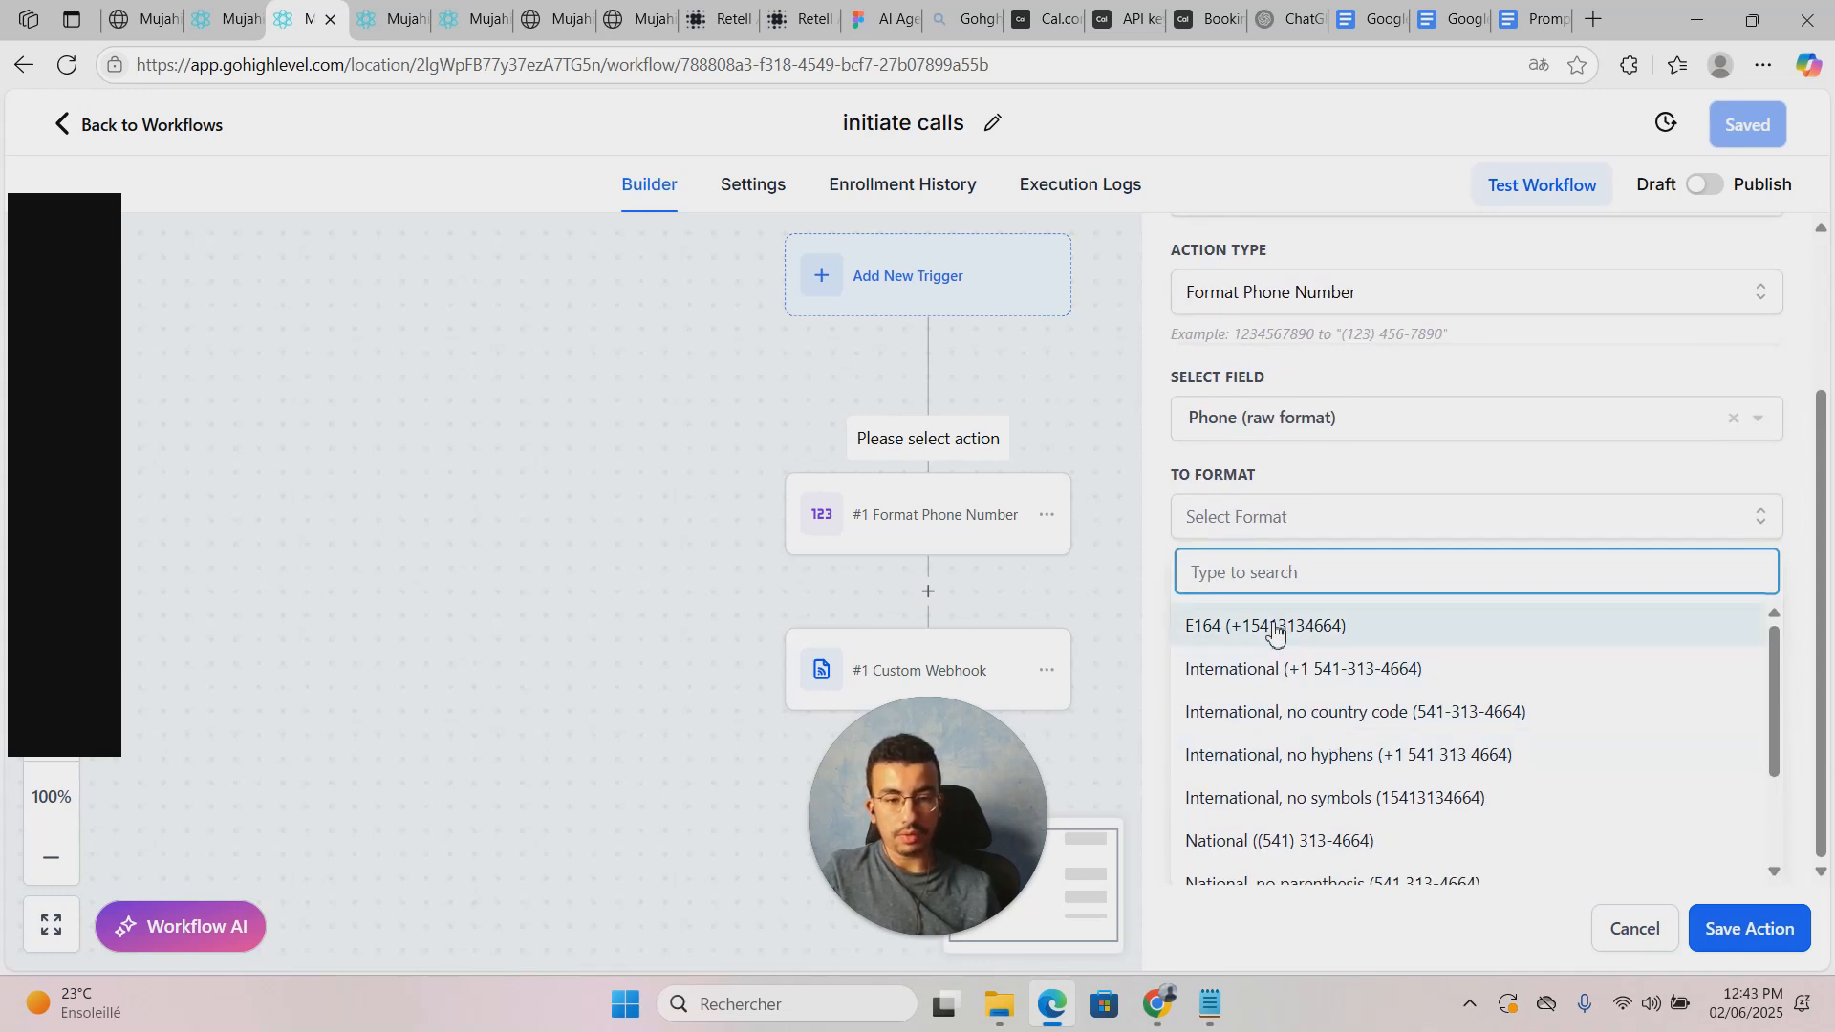
click(1197, 631)
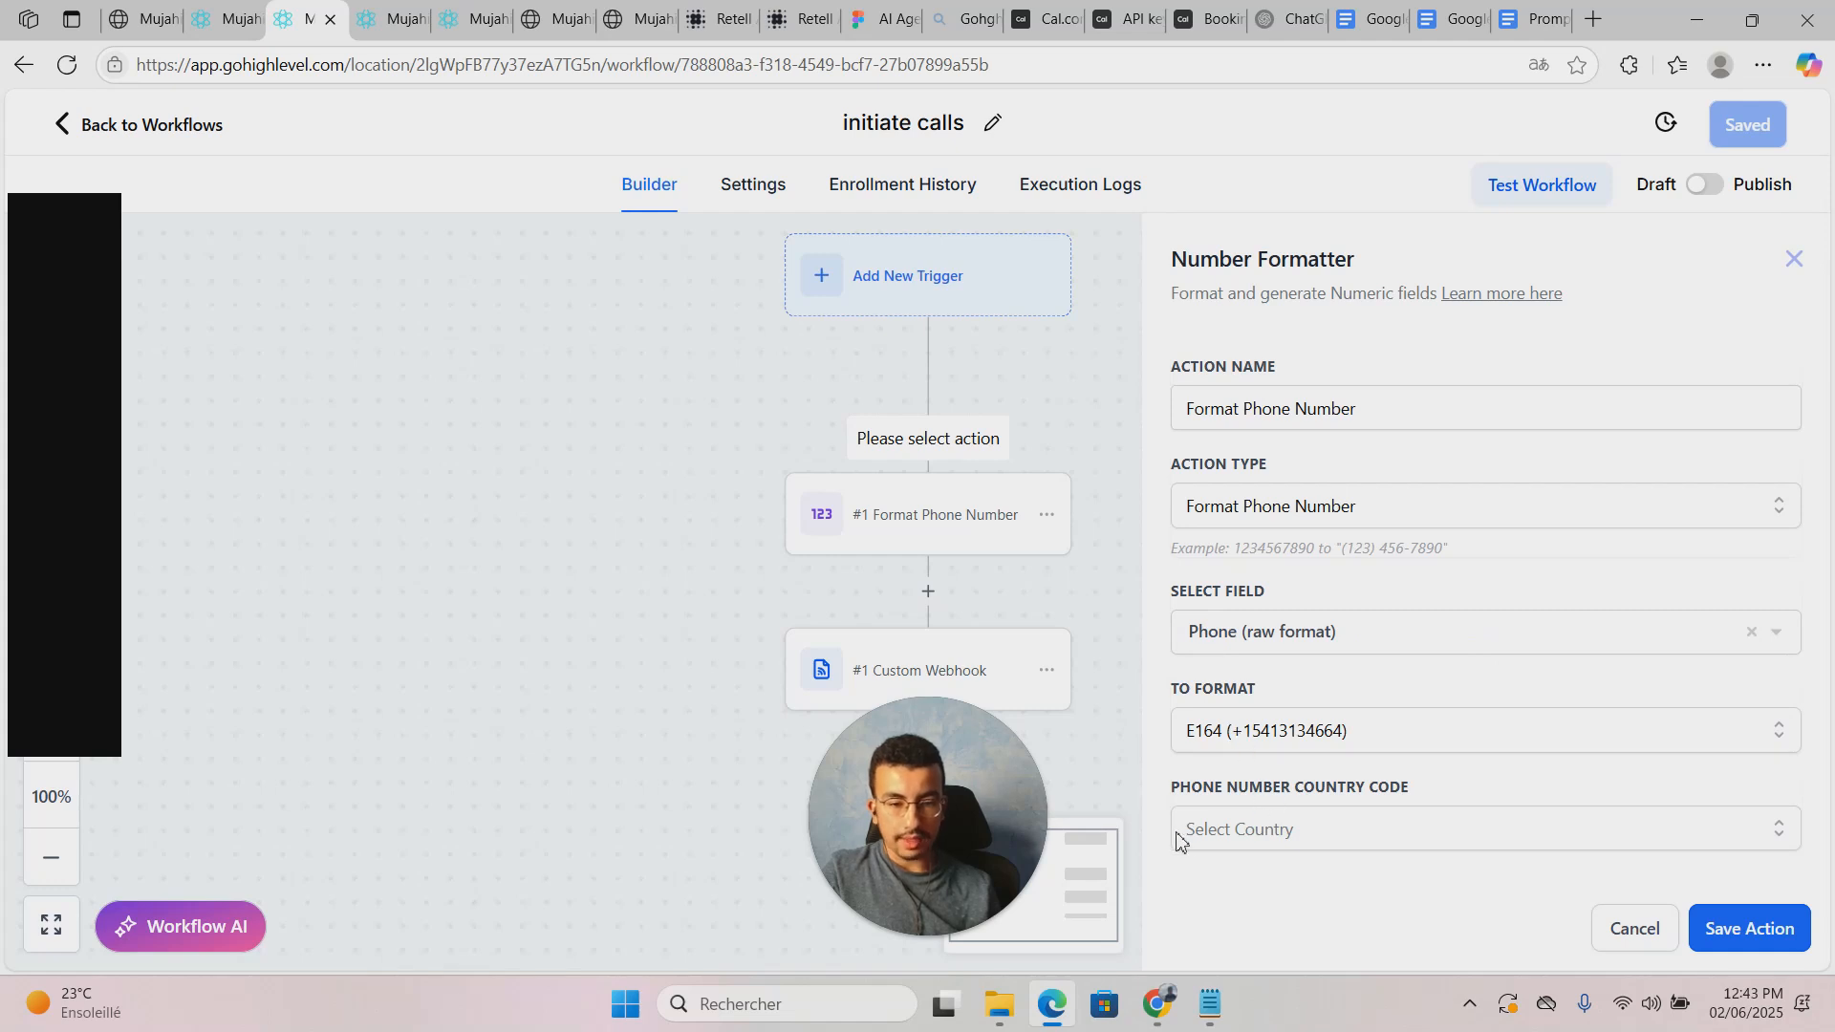
click(1282, 828)
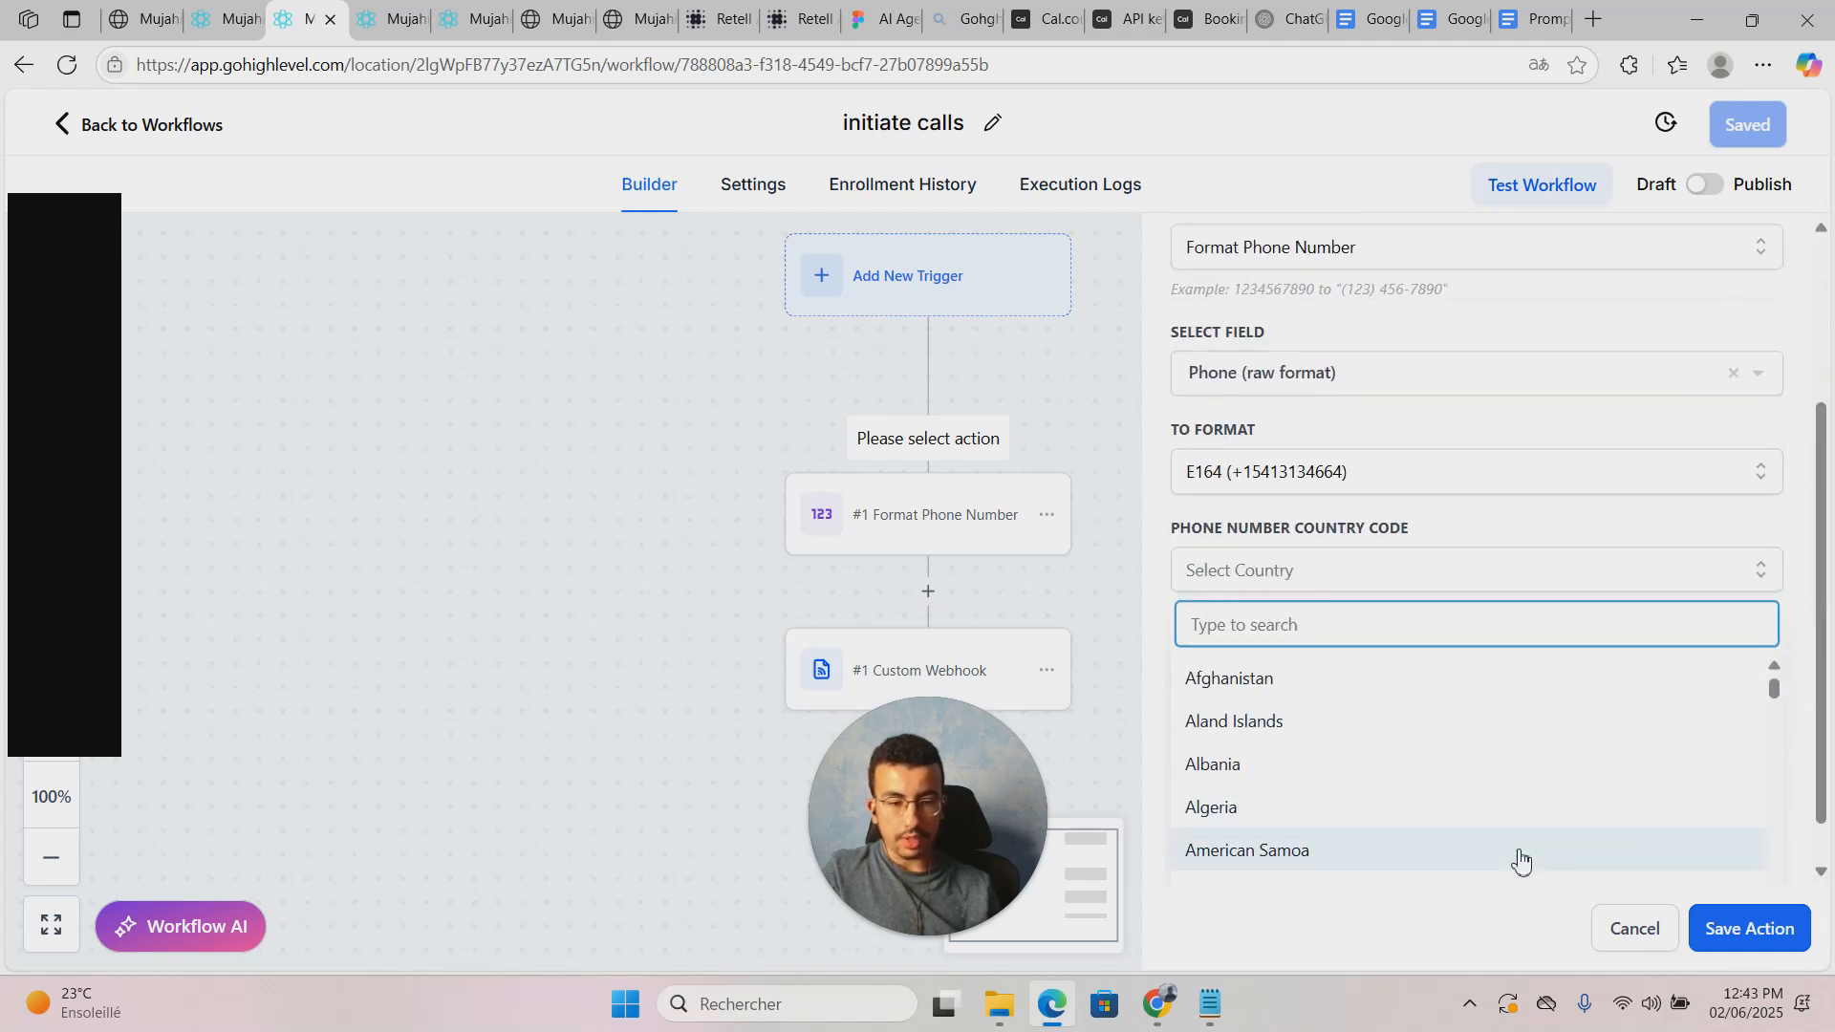
click(1634, 931)
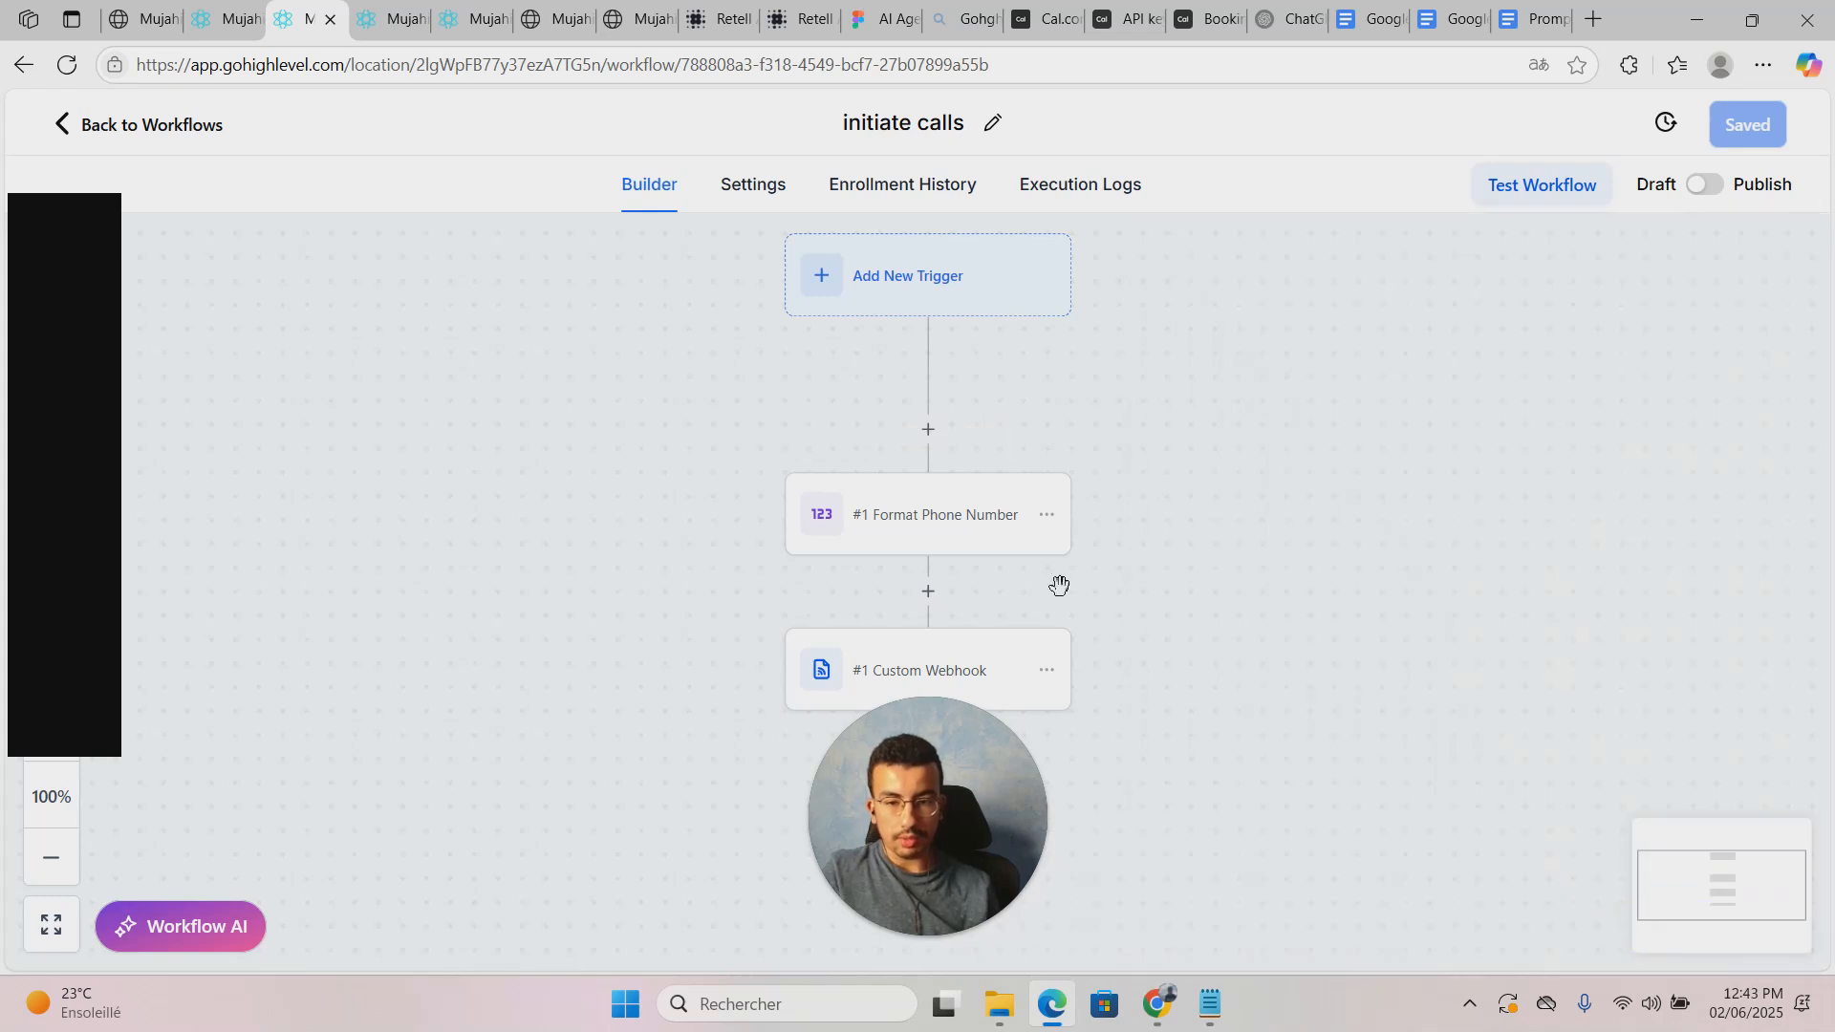
click(994, 552)
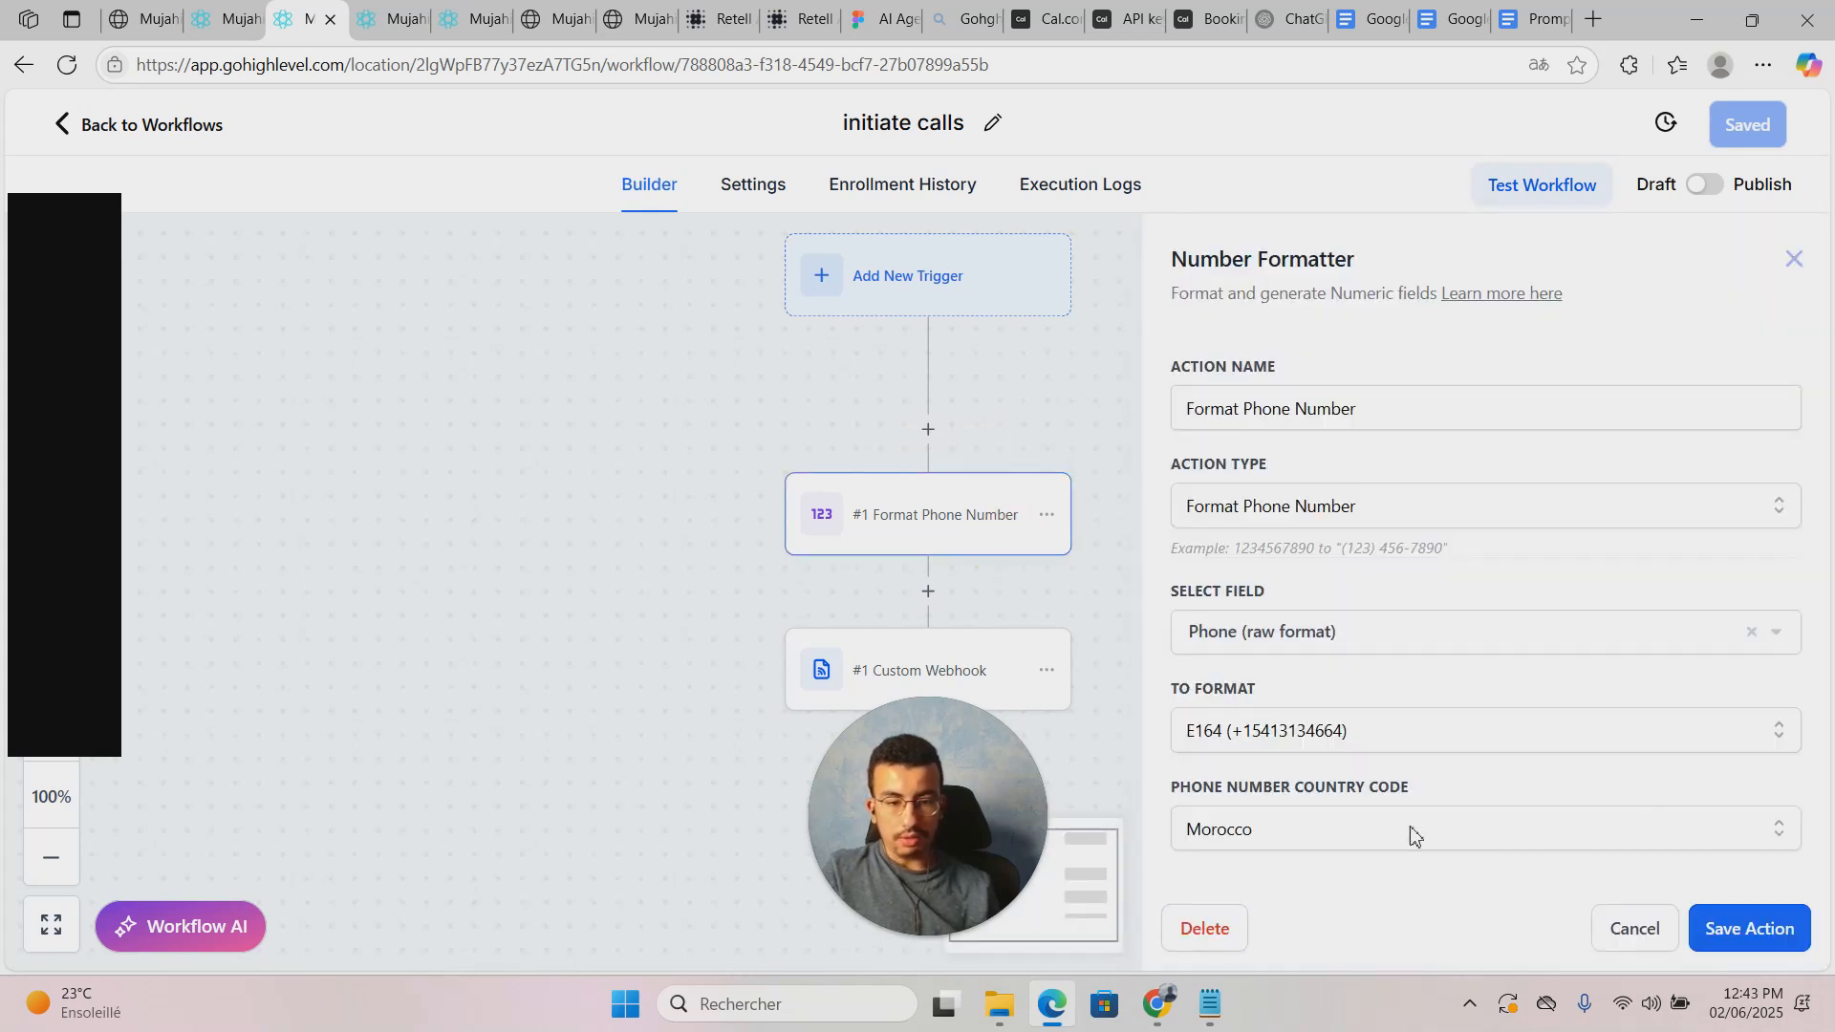
Step: Save the phone formatting step, inspect the Custom Webhook settings, and close them unchanged
click(1732, 929)
scroll(1294, 451, down, 2)
click(939, 508)
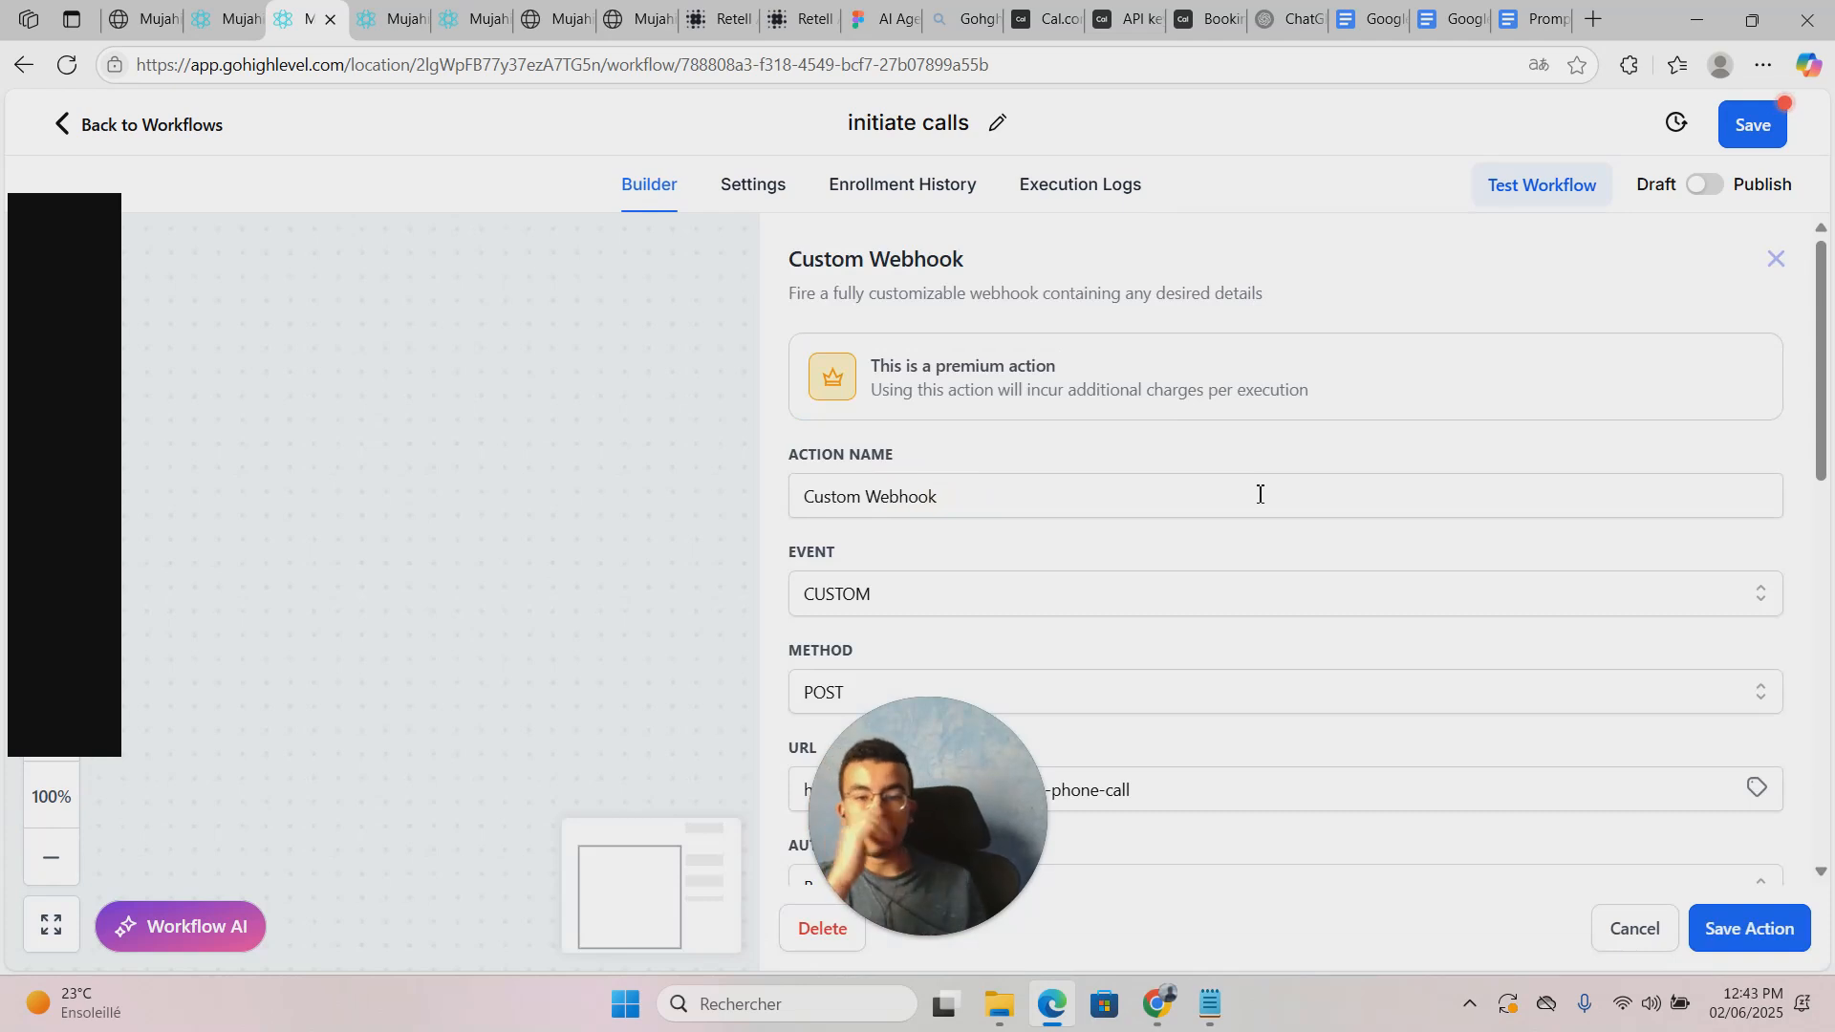
scroll(1260, 494, down, 4)
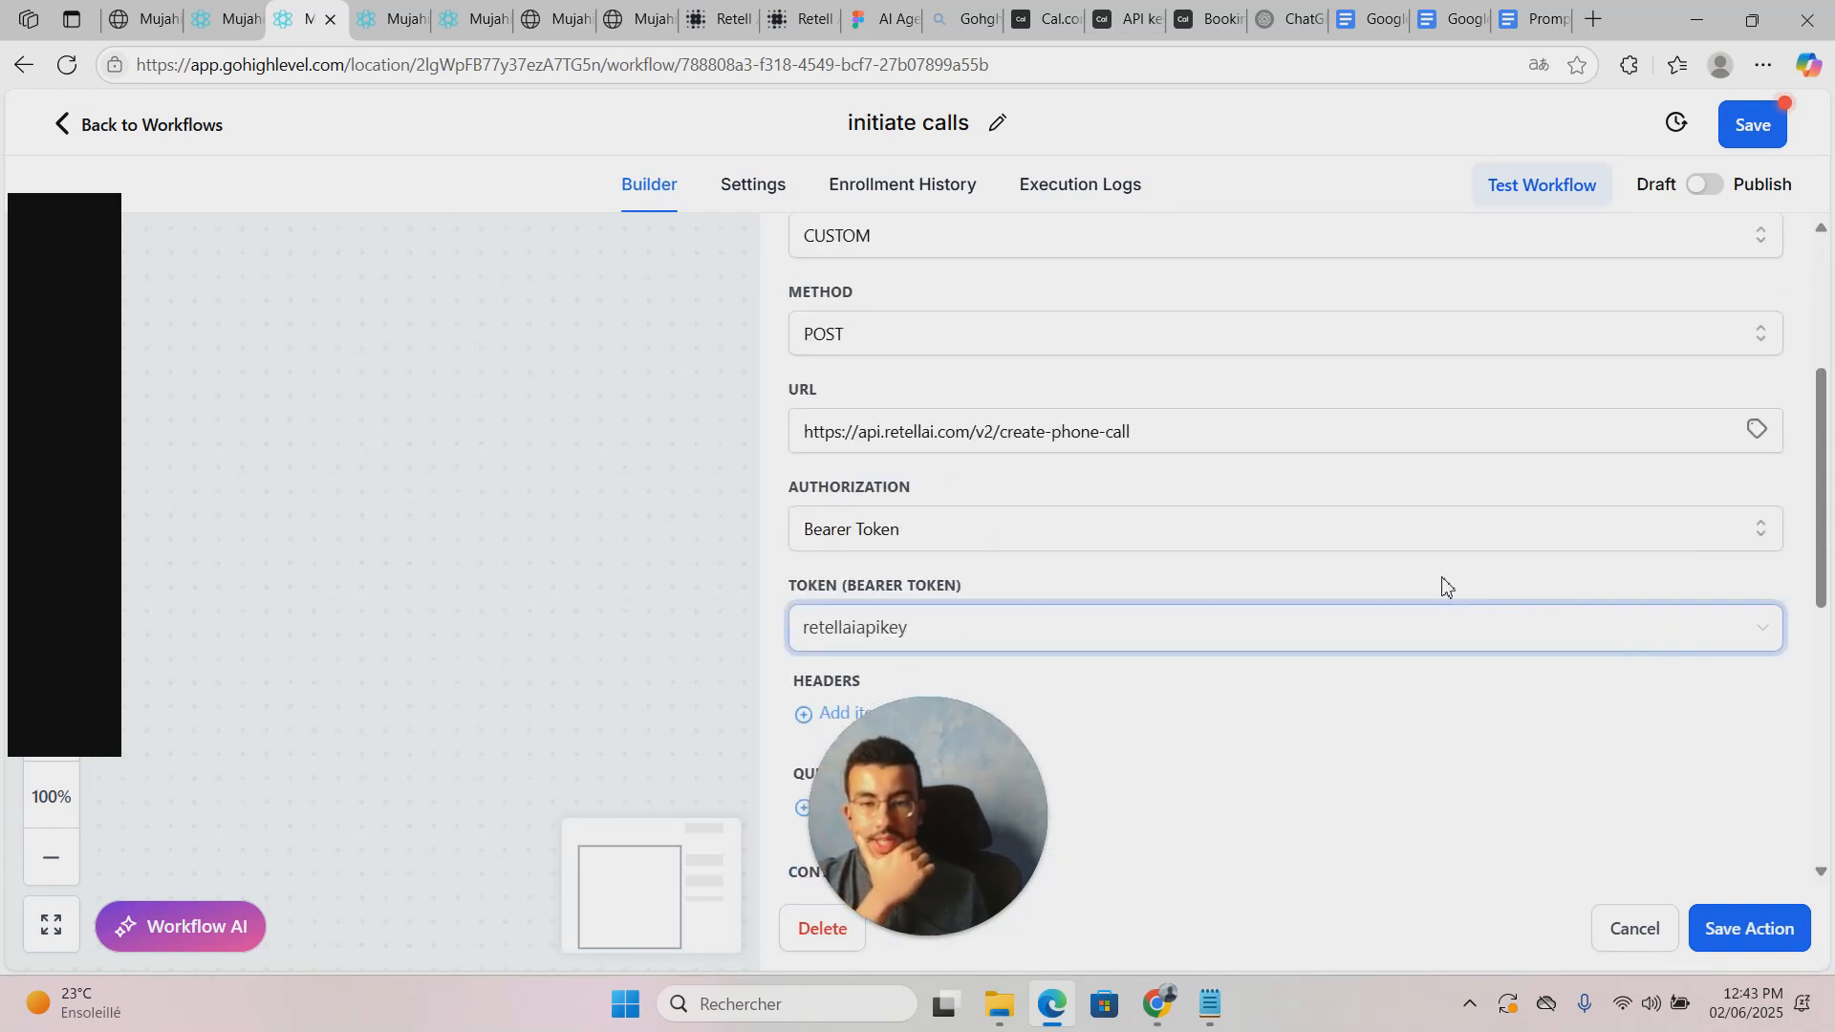
scroll(1442, 585, up, 3)
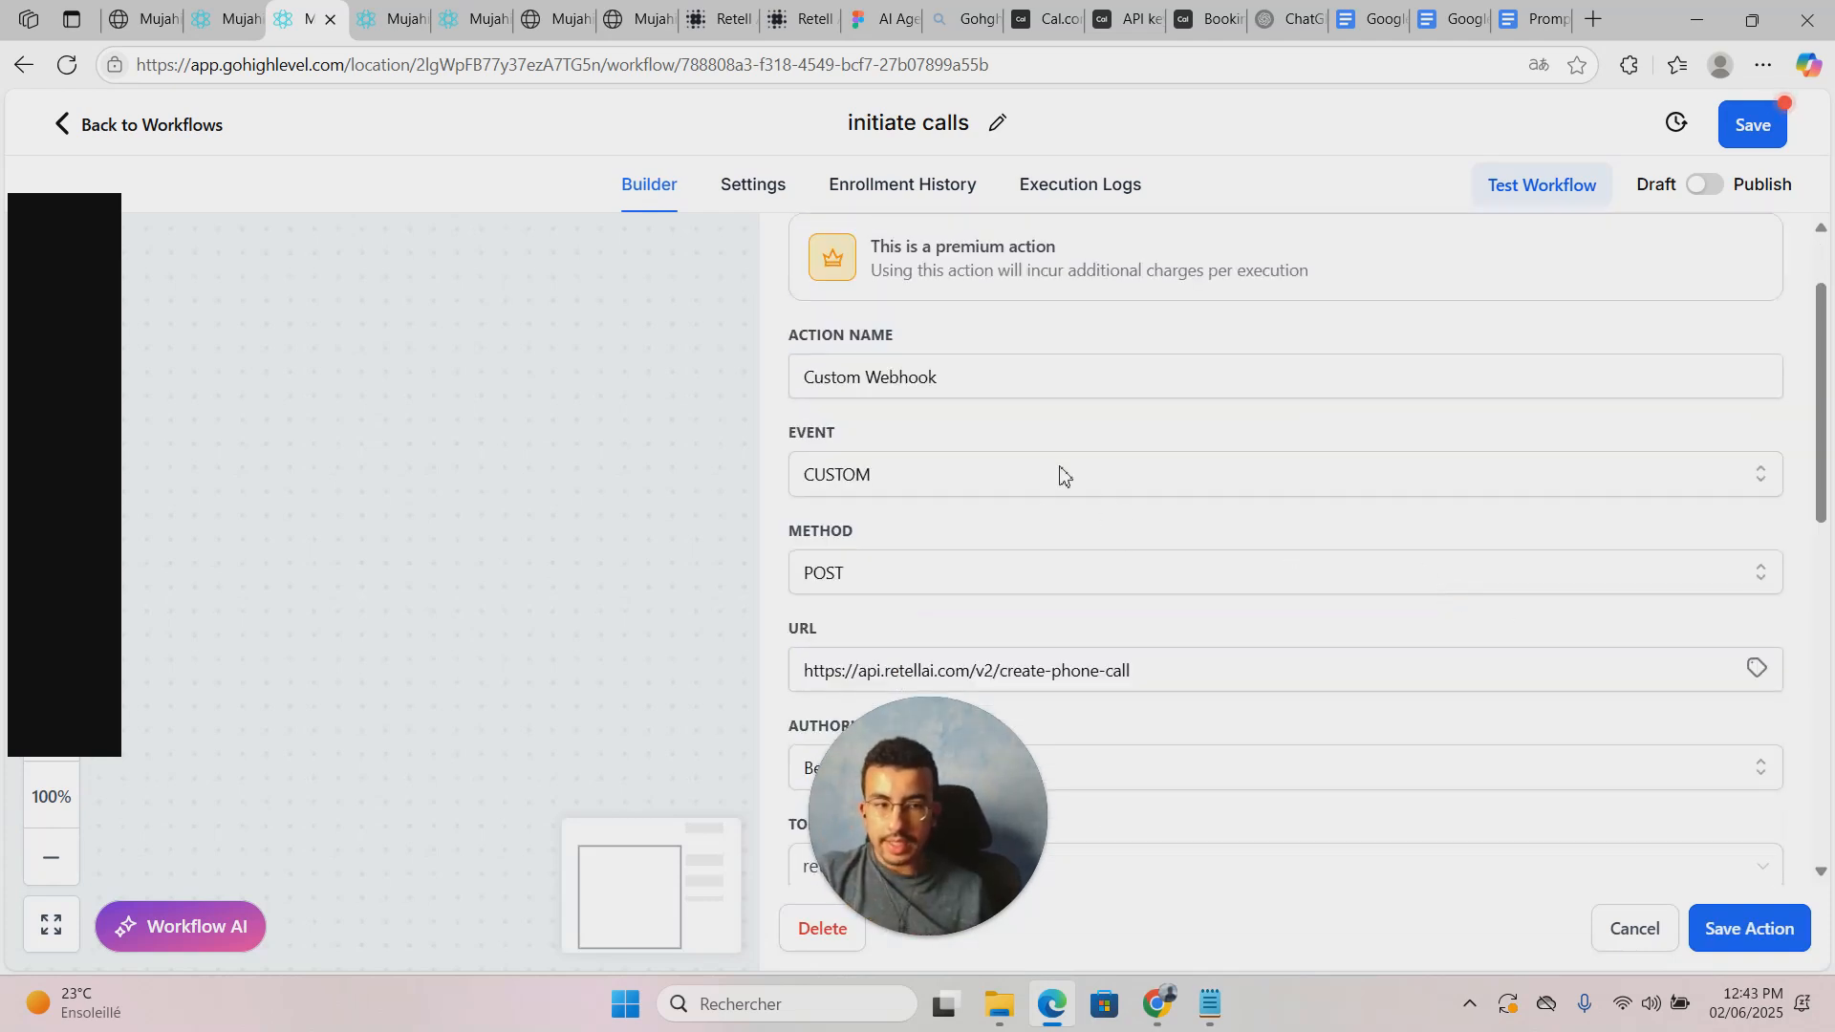
click(1635, 927)
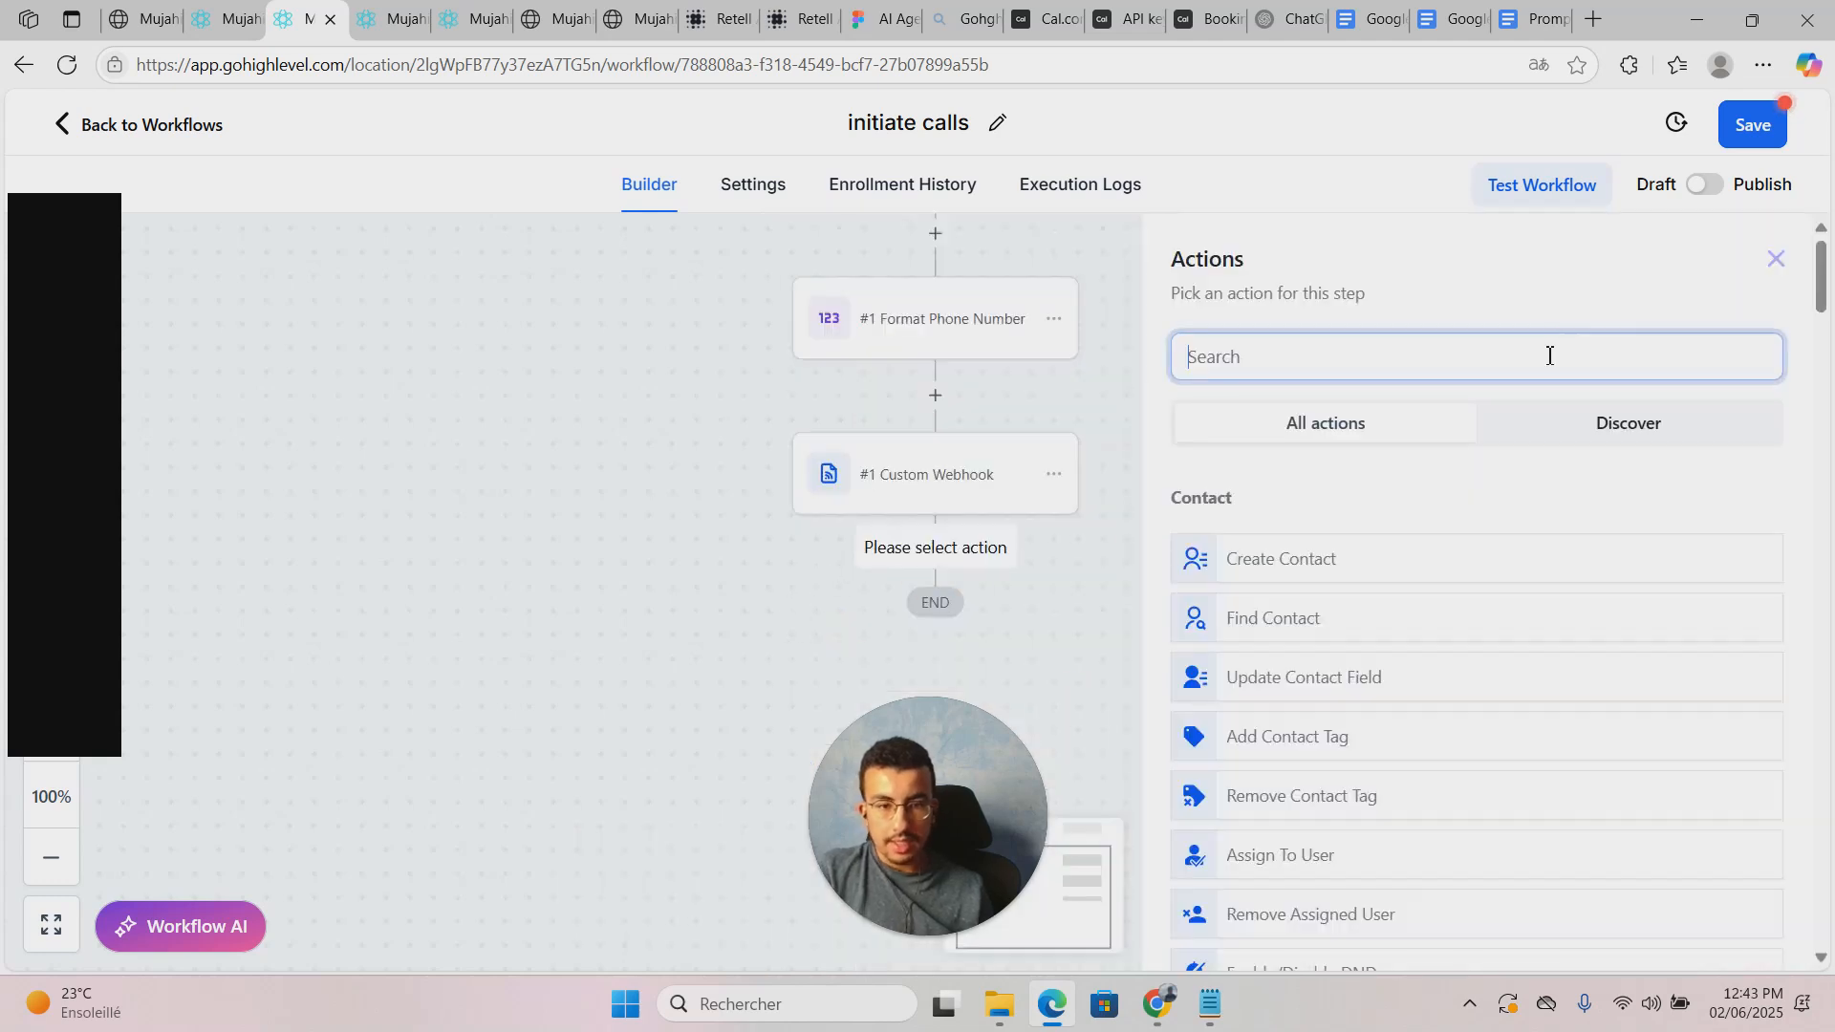
text(cust)
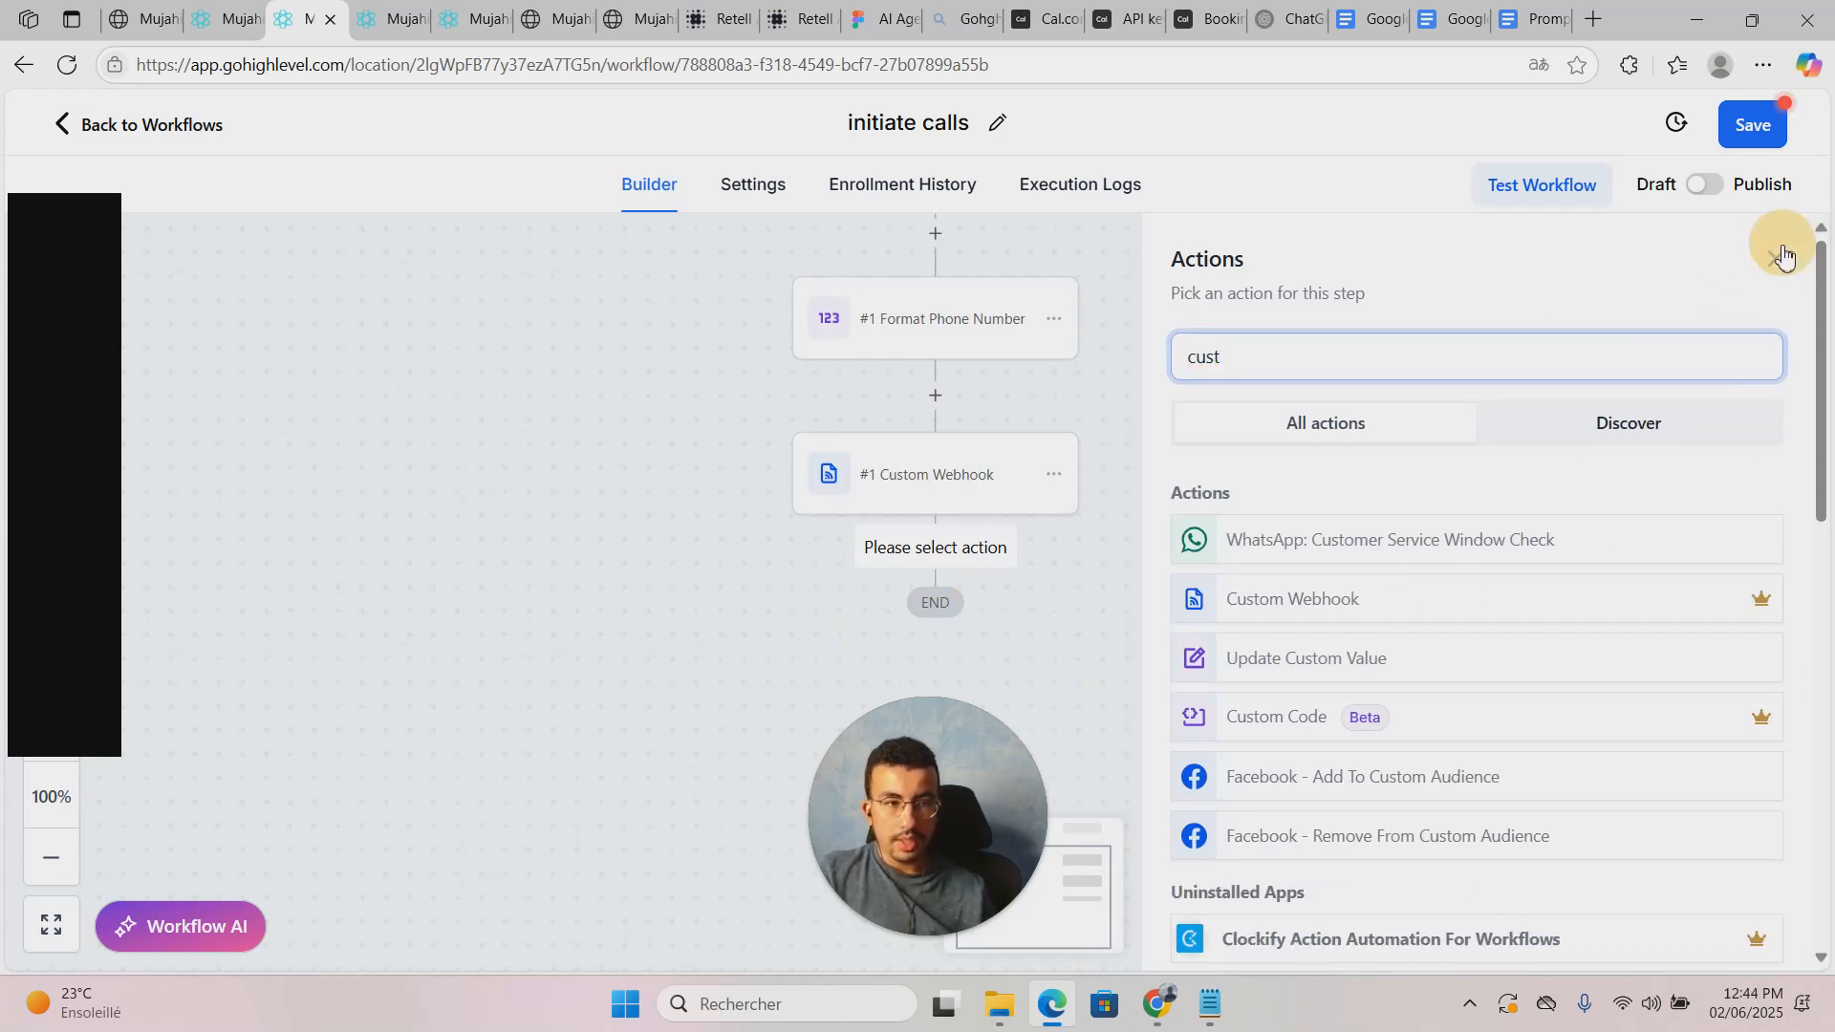
click(1775, 258)
Step: Reopen the Custom Webhook settings and choose Create New Key from the bearer Token dropdown
click(936, 483)
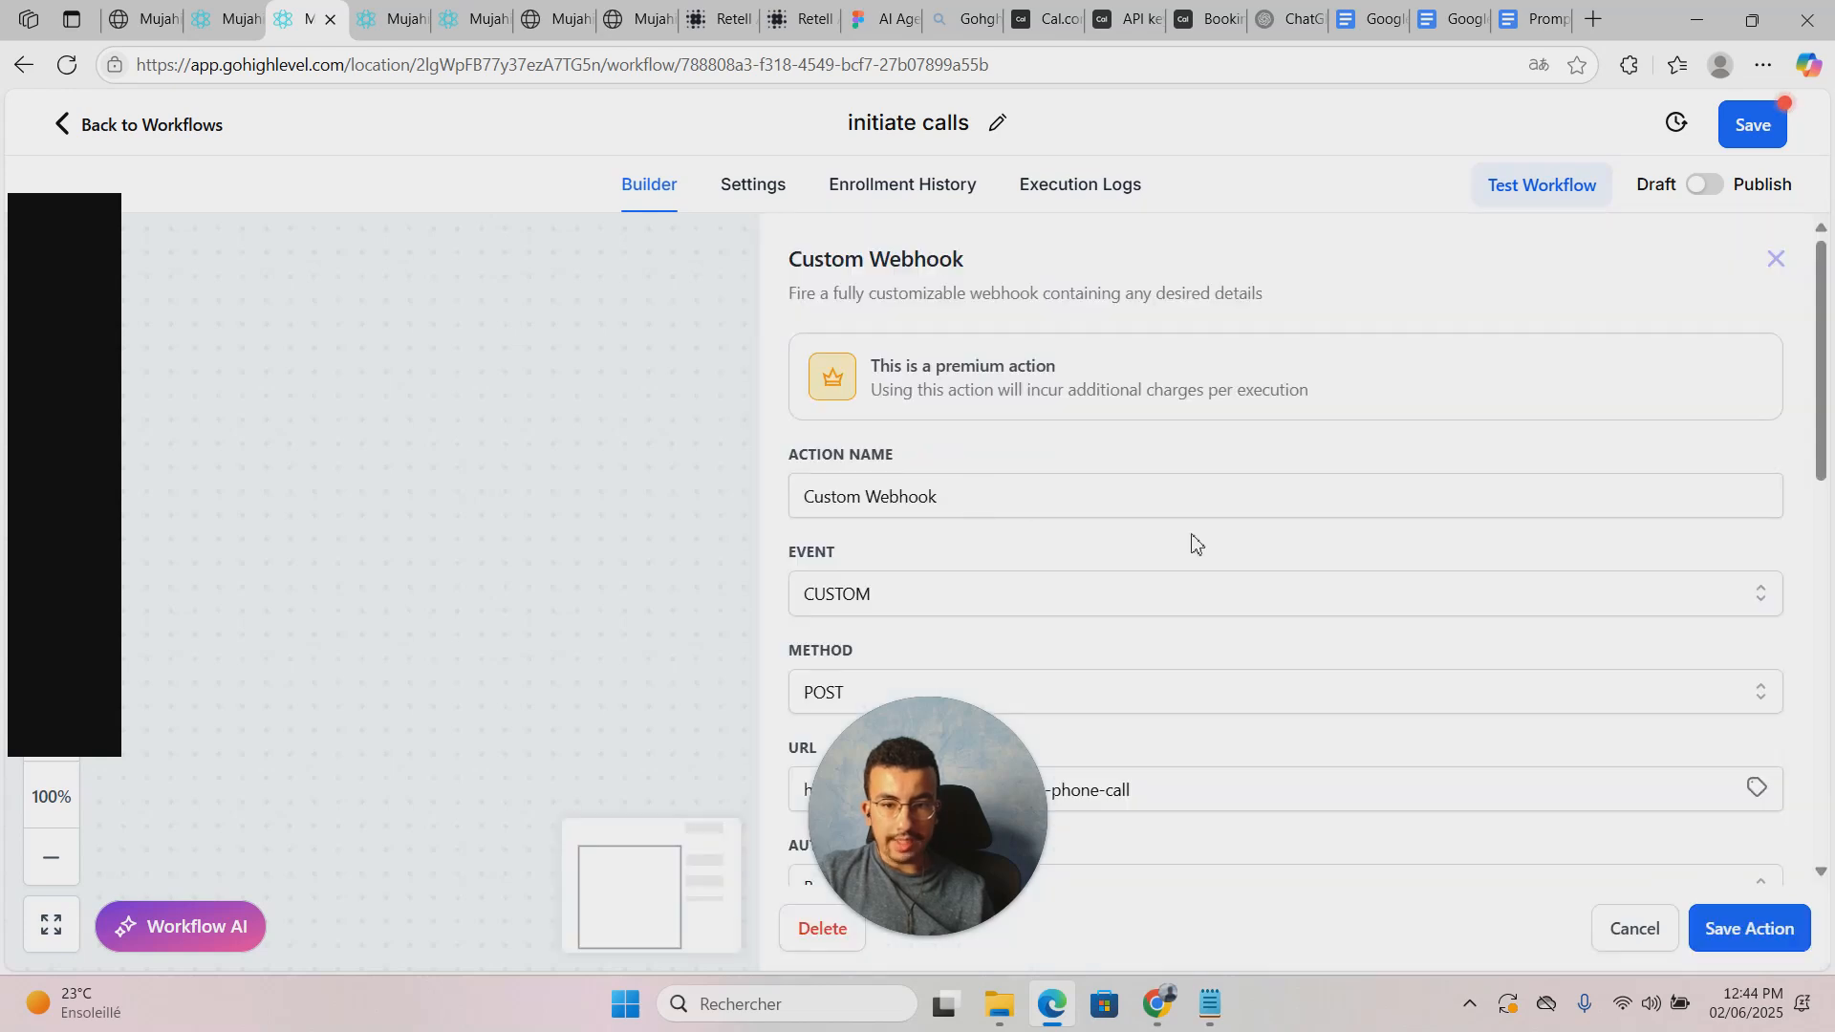
scroll(1192, 543, down, 1)
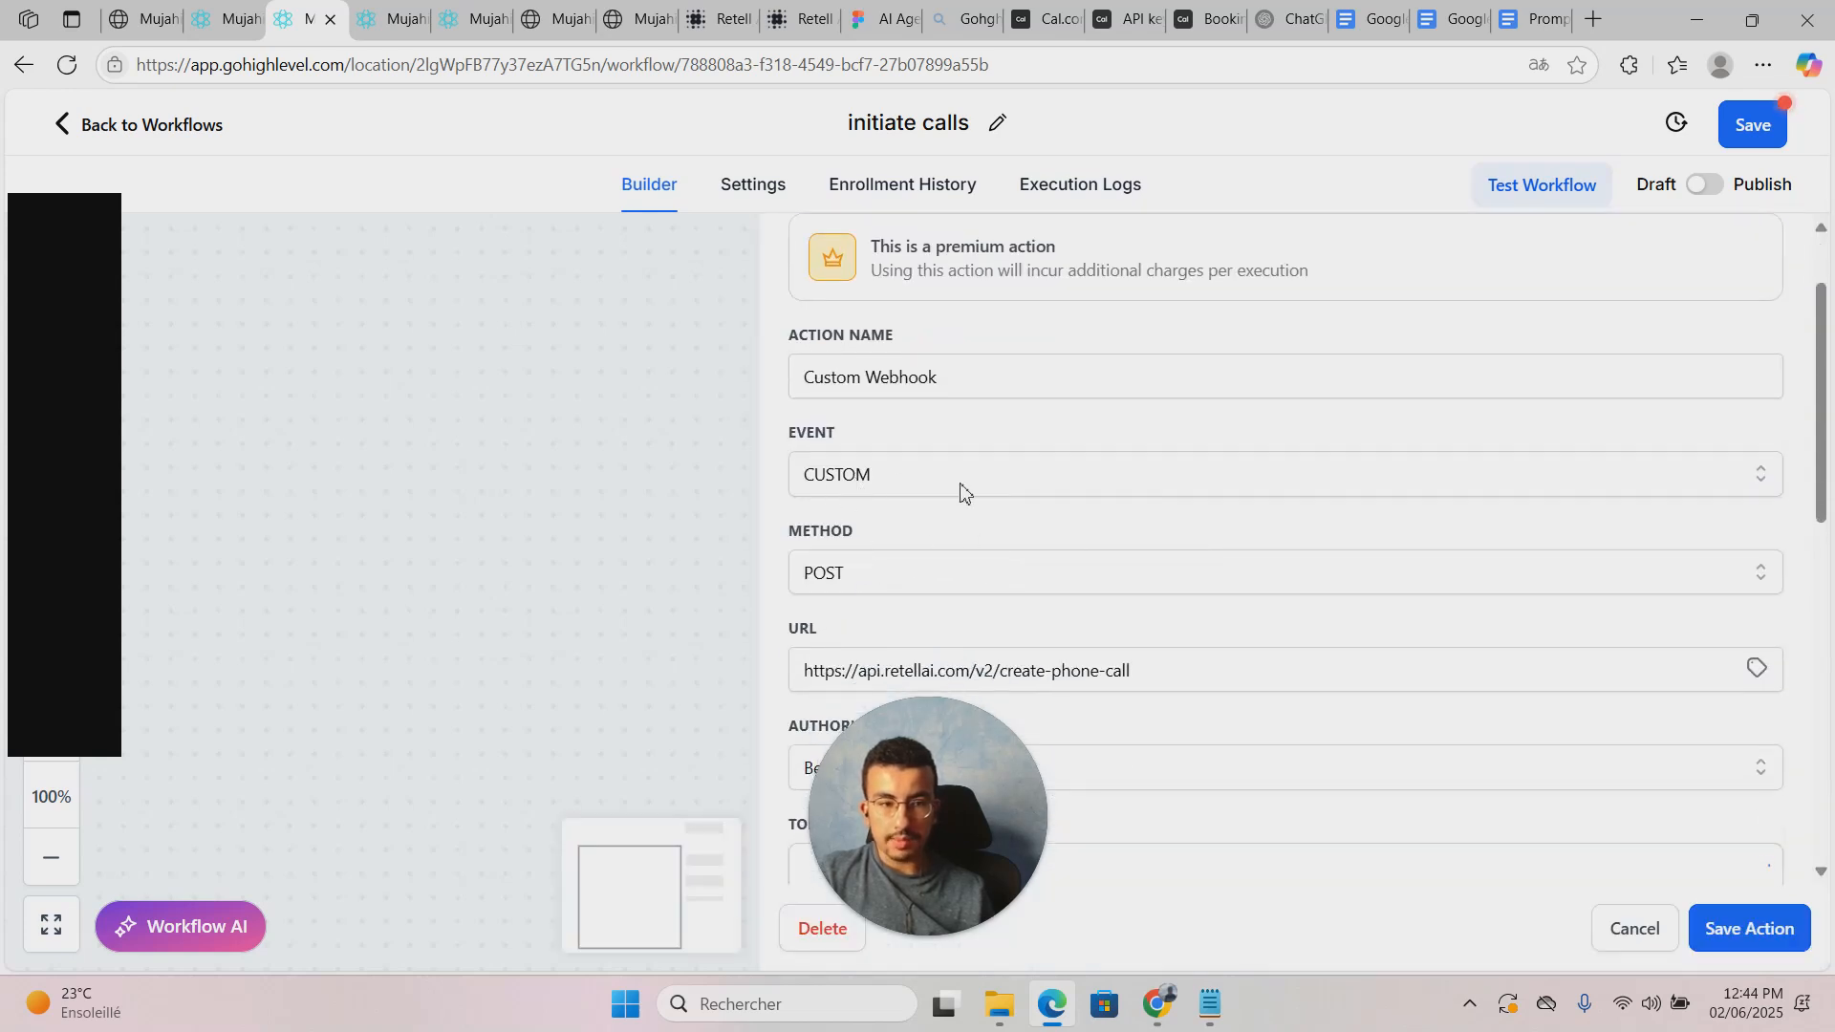
scroll(1180, 561, down, 1)
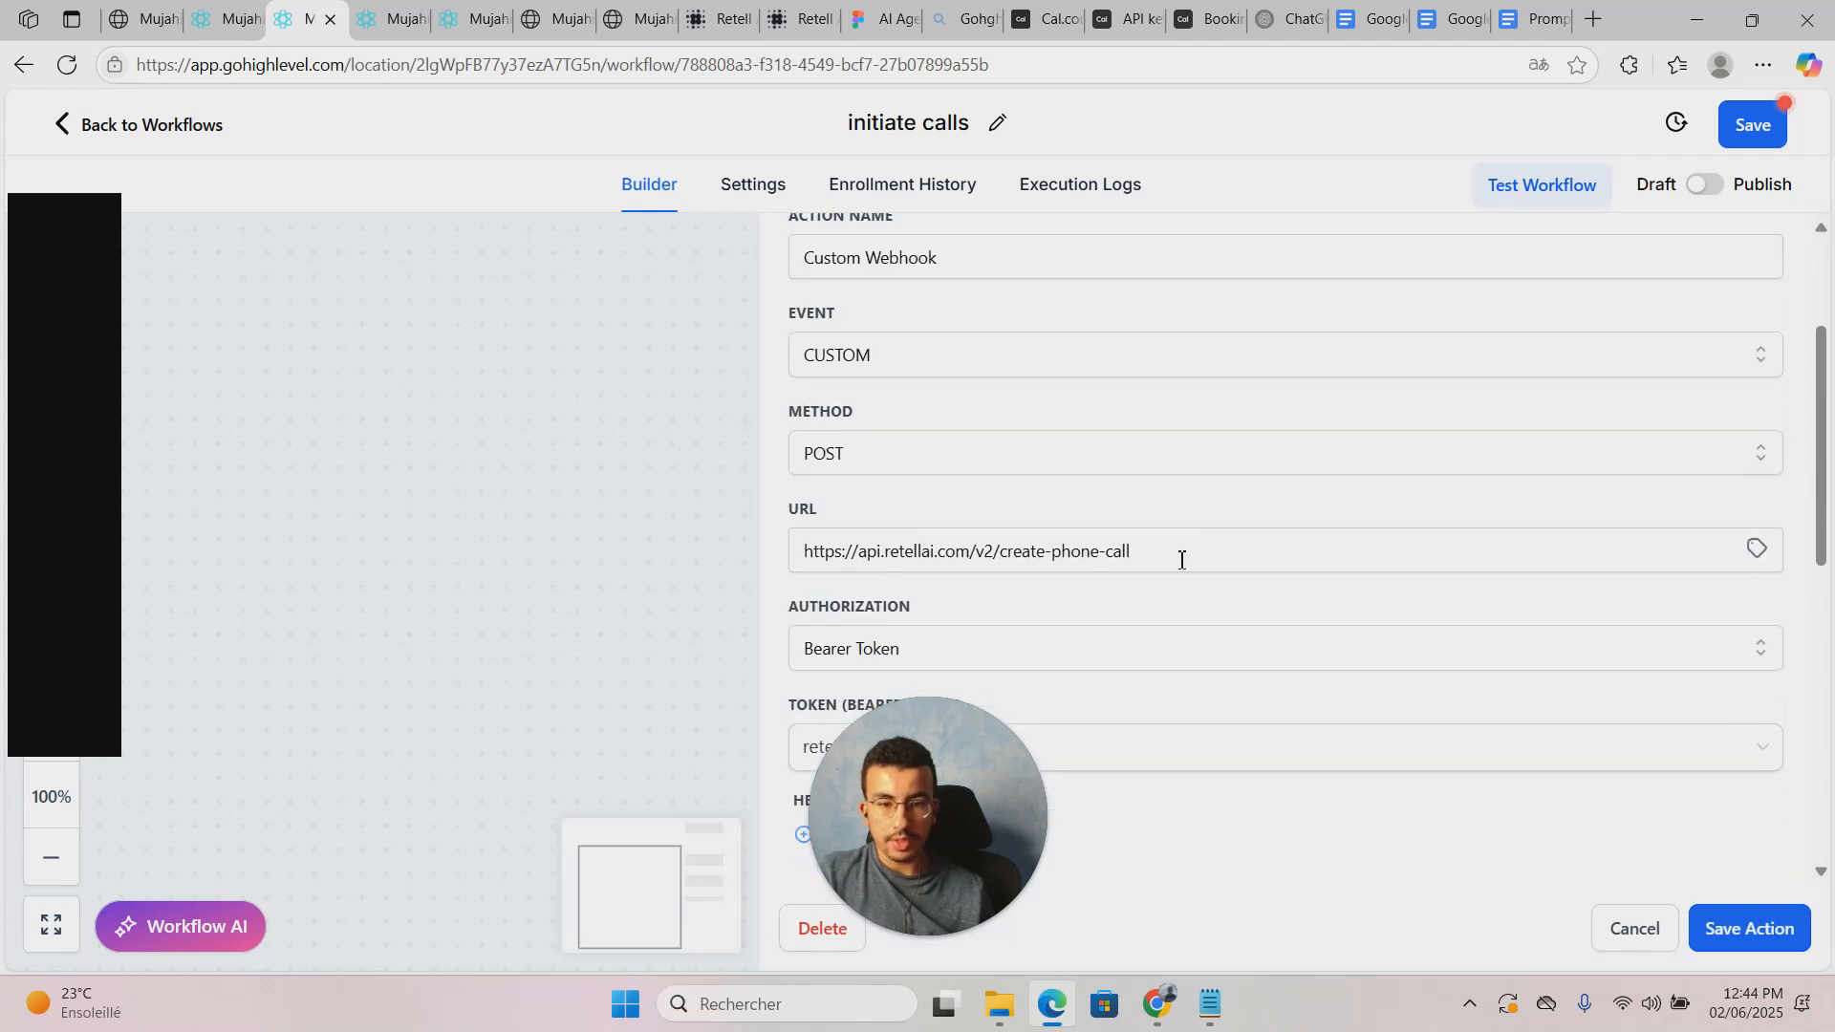
drag(1183, 557, 729, 561)
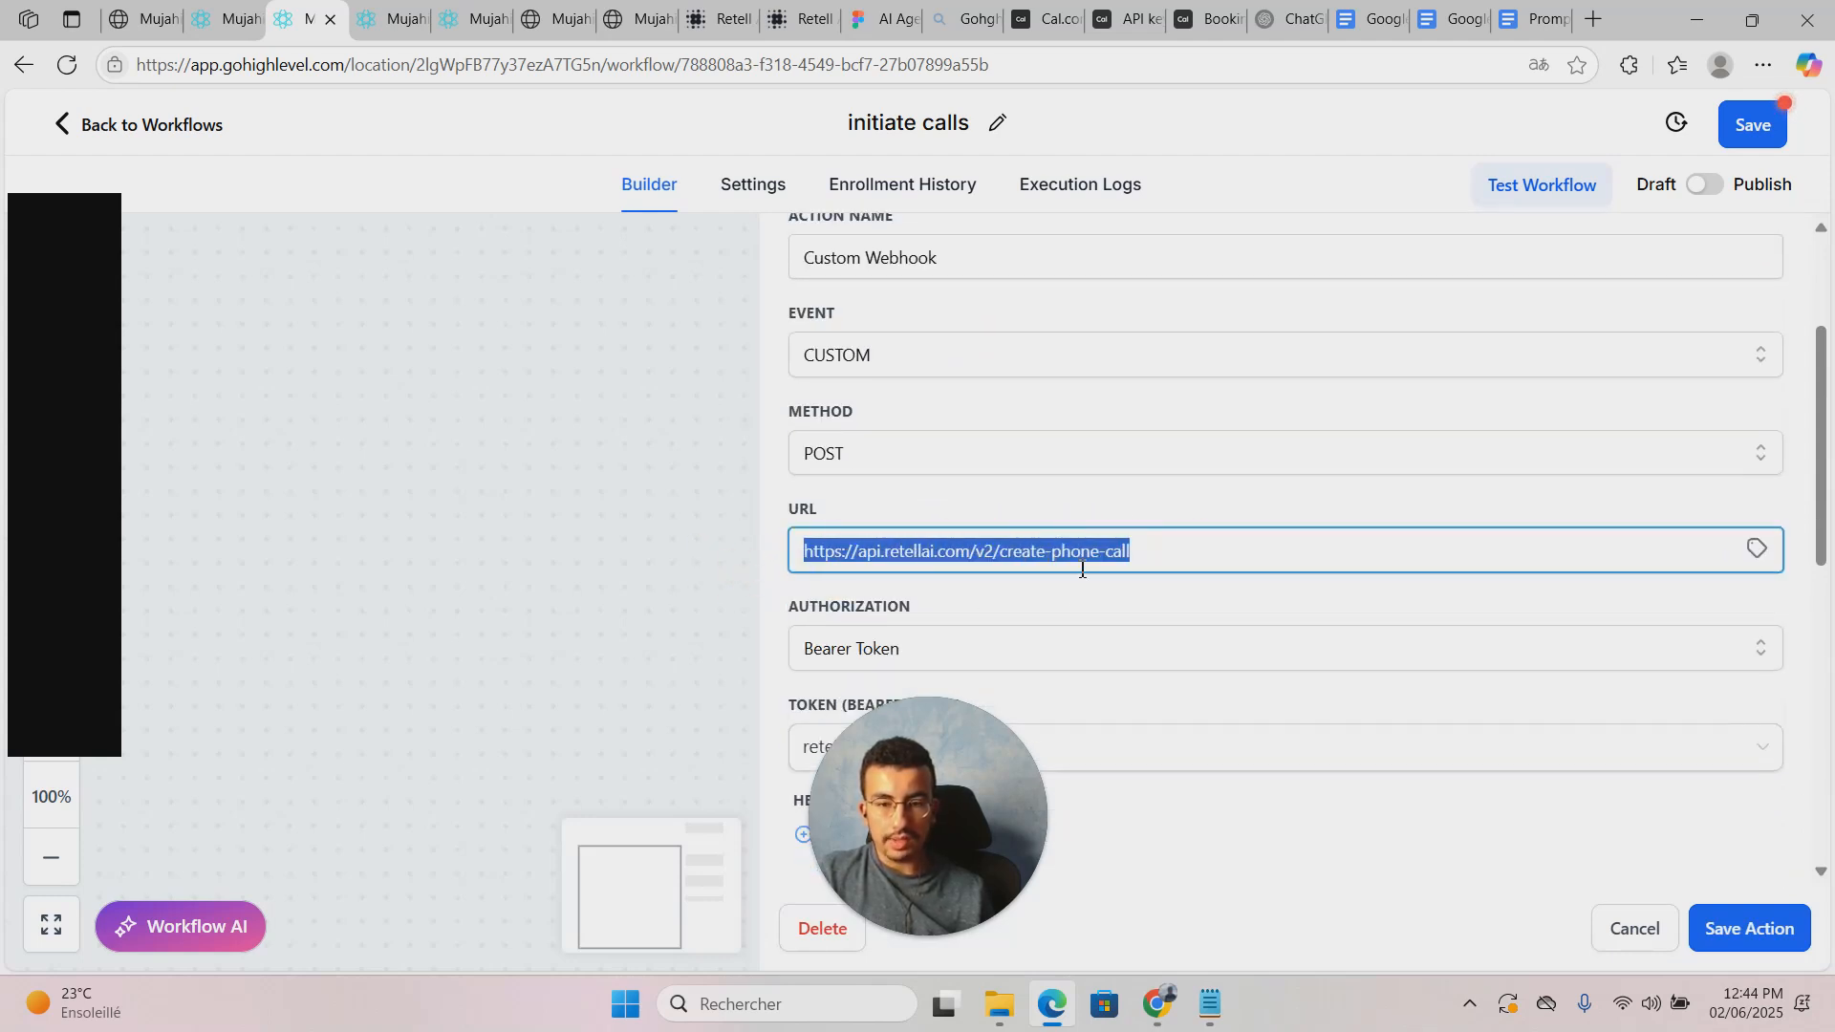
click(941, 587)
scroll(1045, 547, down, 1)
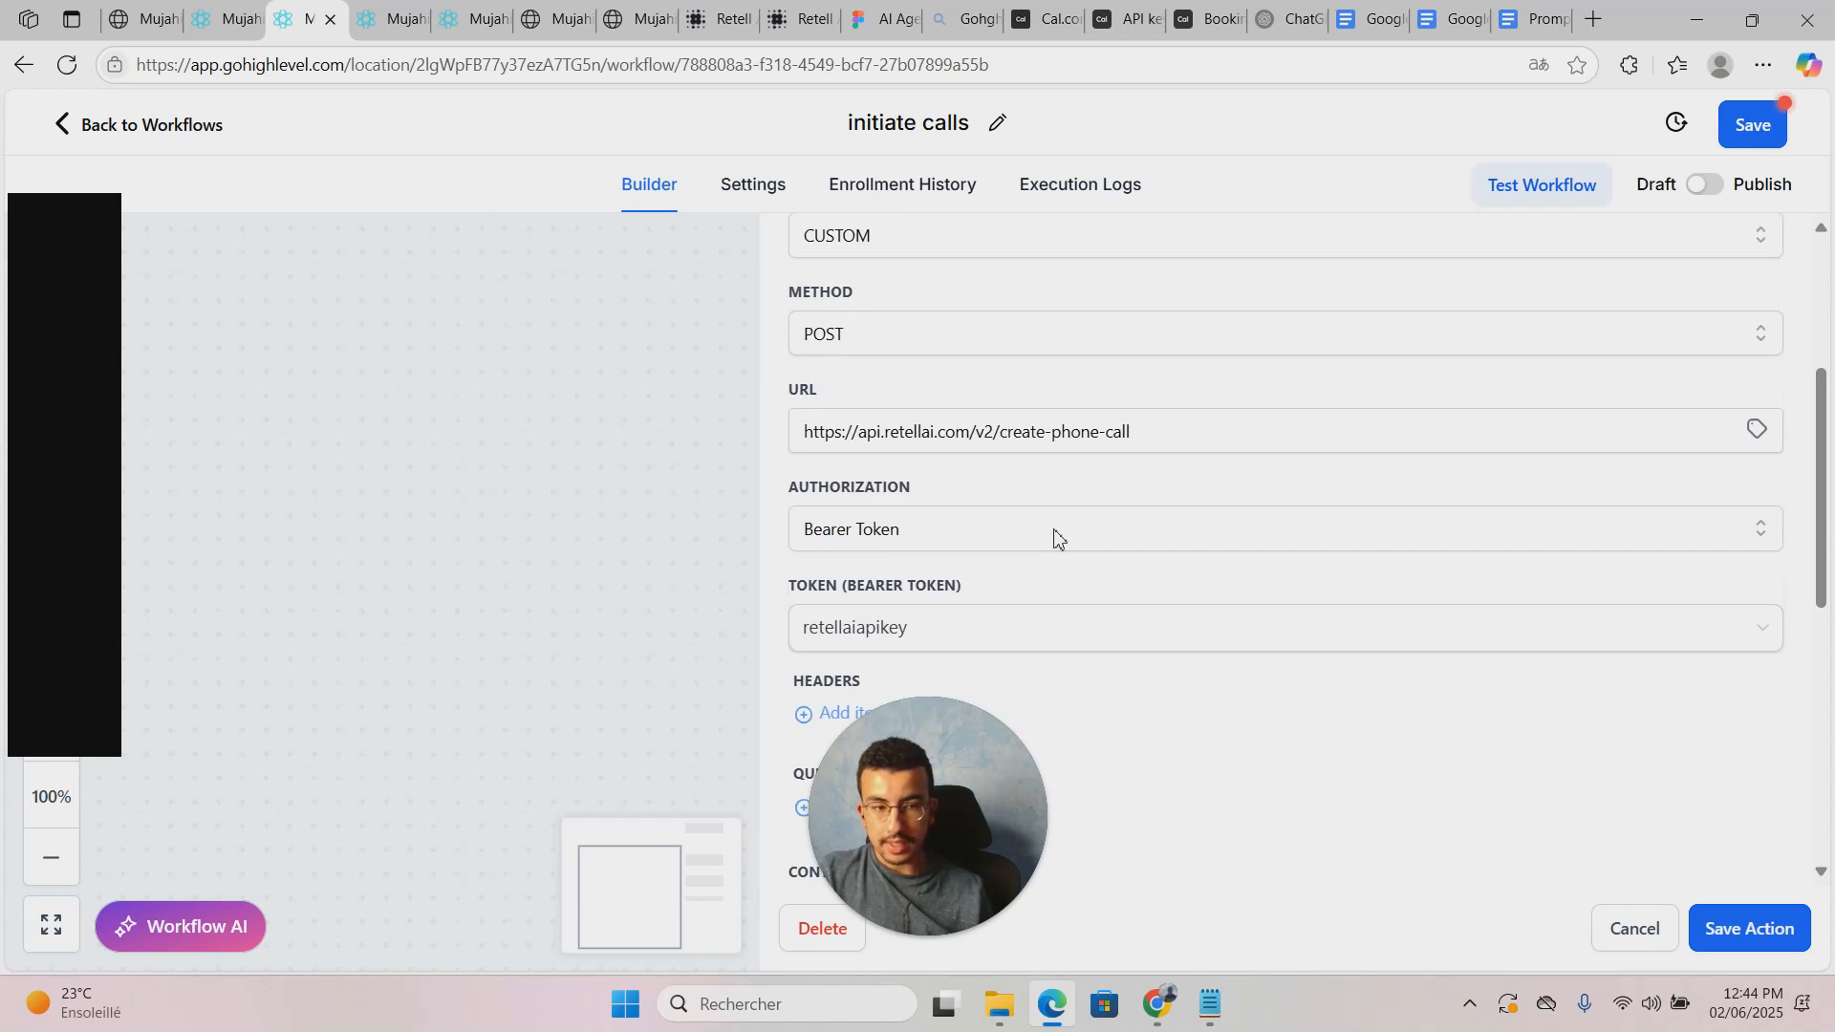
click(939, 627)
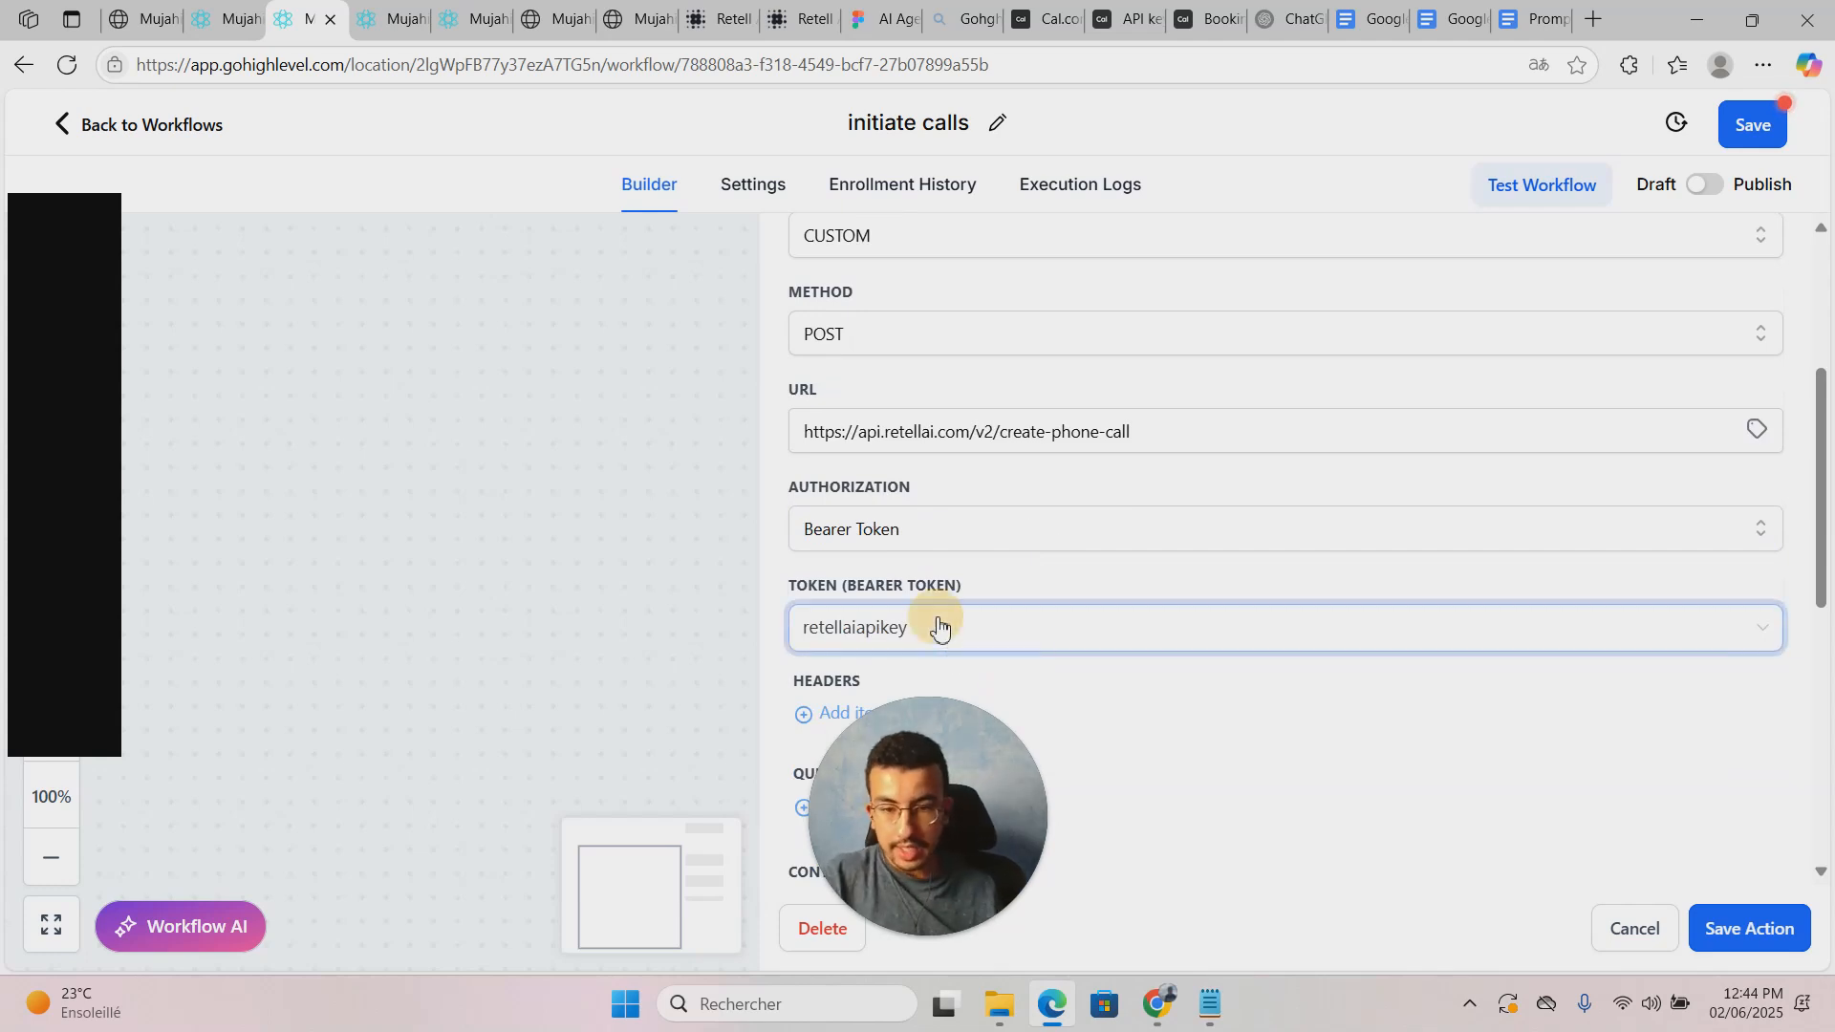
scroll(1122, 611, down, 2)
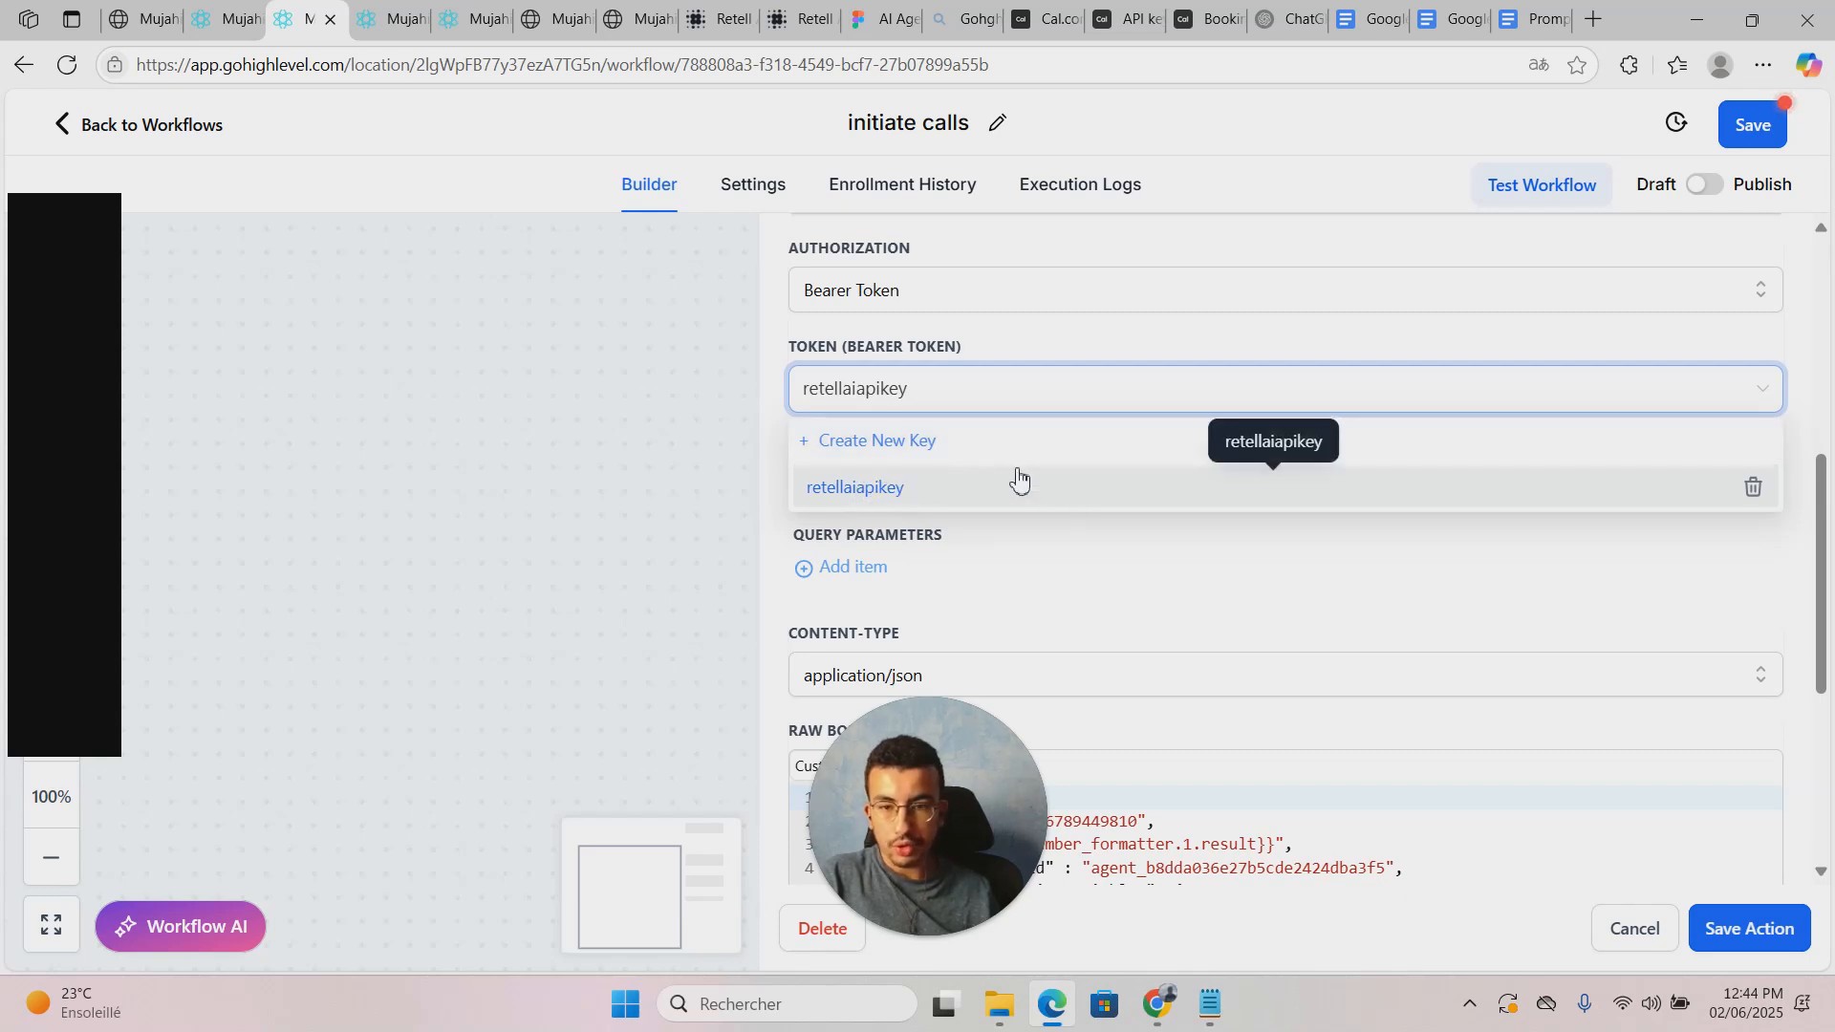
click(874, 440)
Step: Name the new key 'mykey', focus the Key field, and switch to the Retell AI dashboard
click(860, 489)
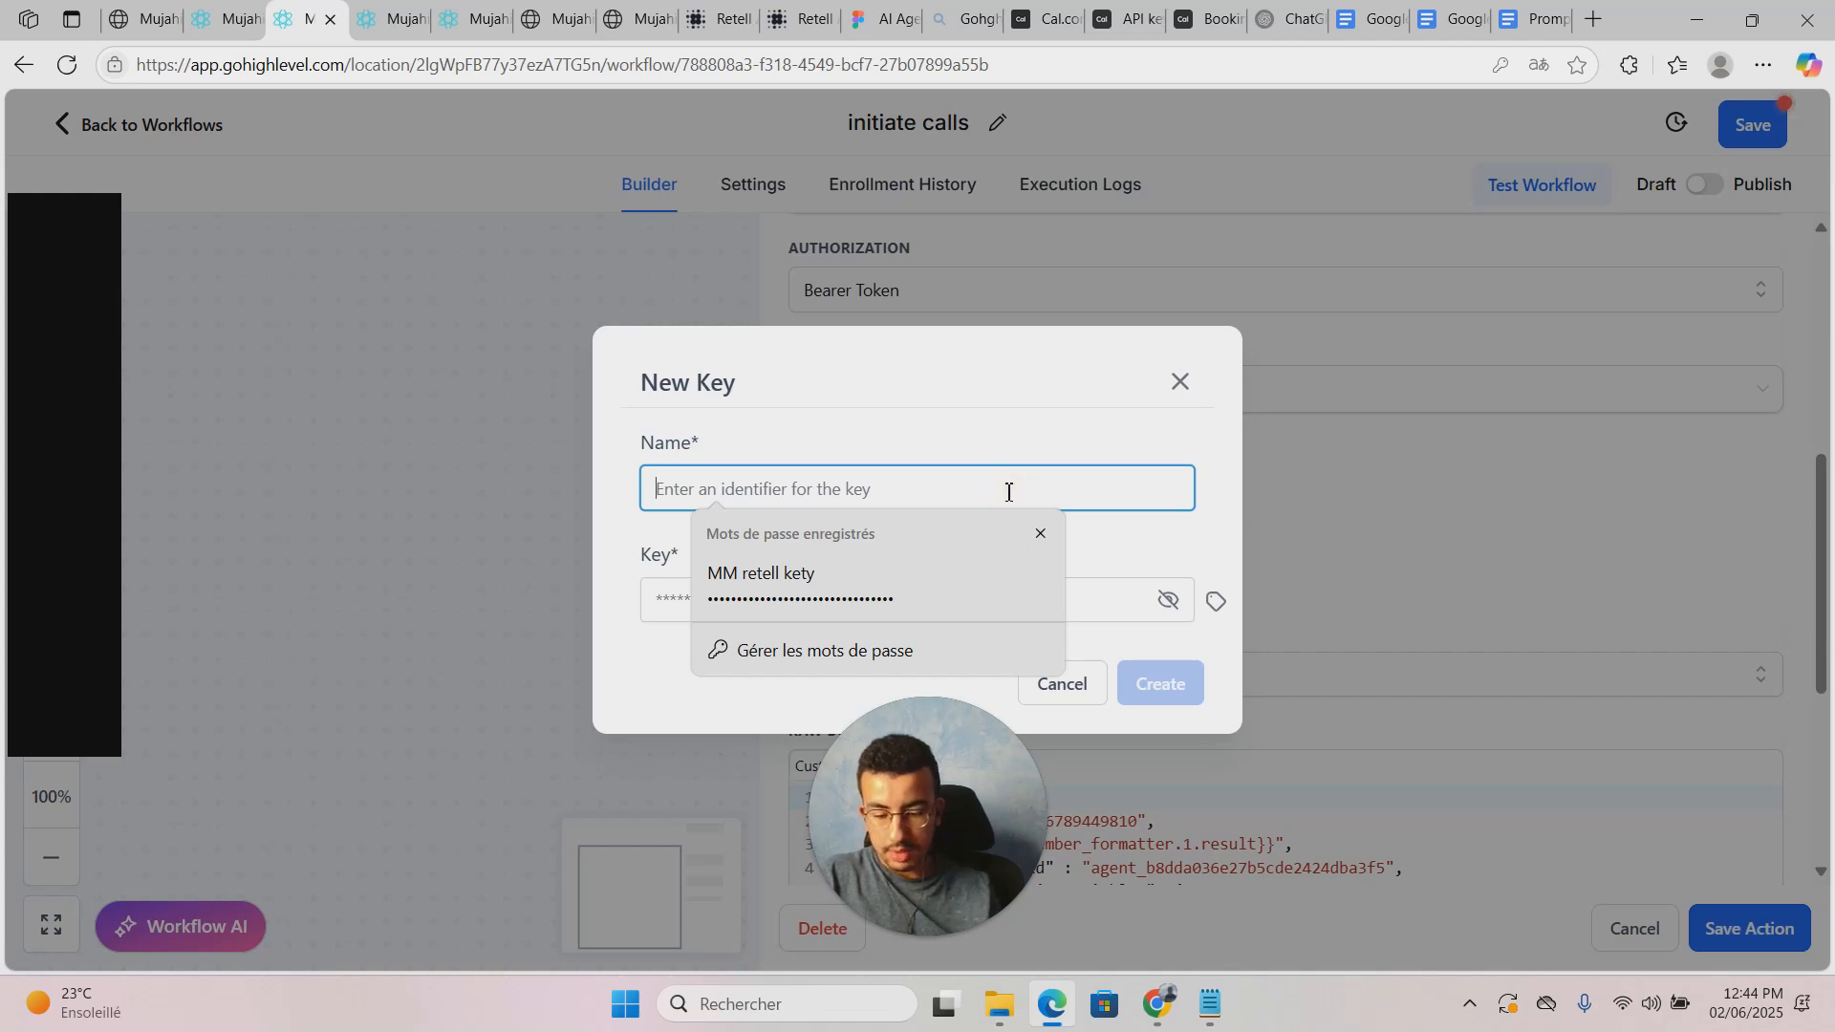
text(mykey)
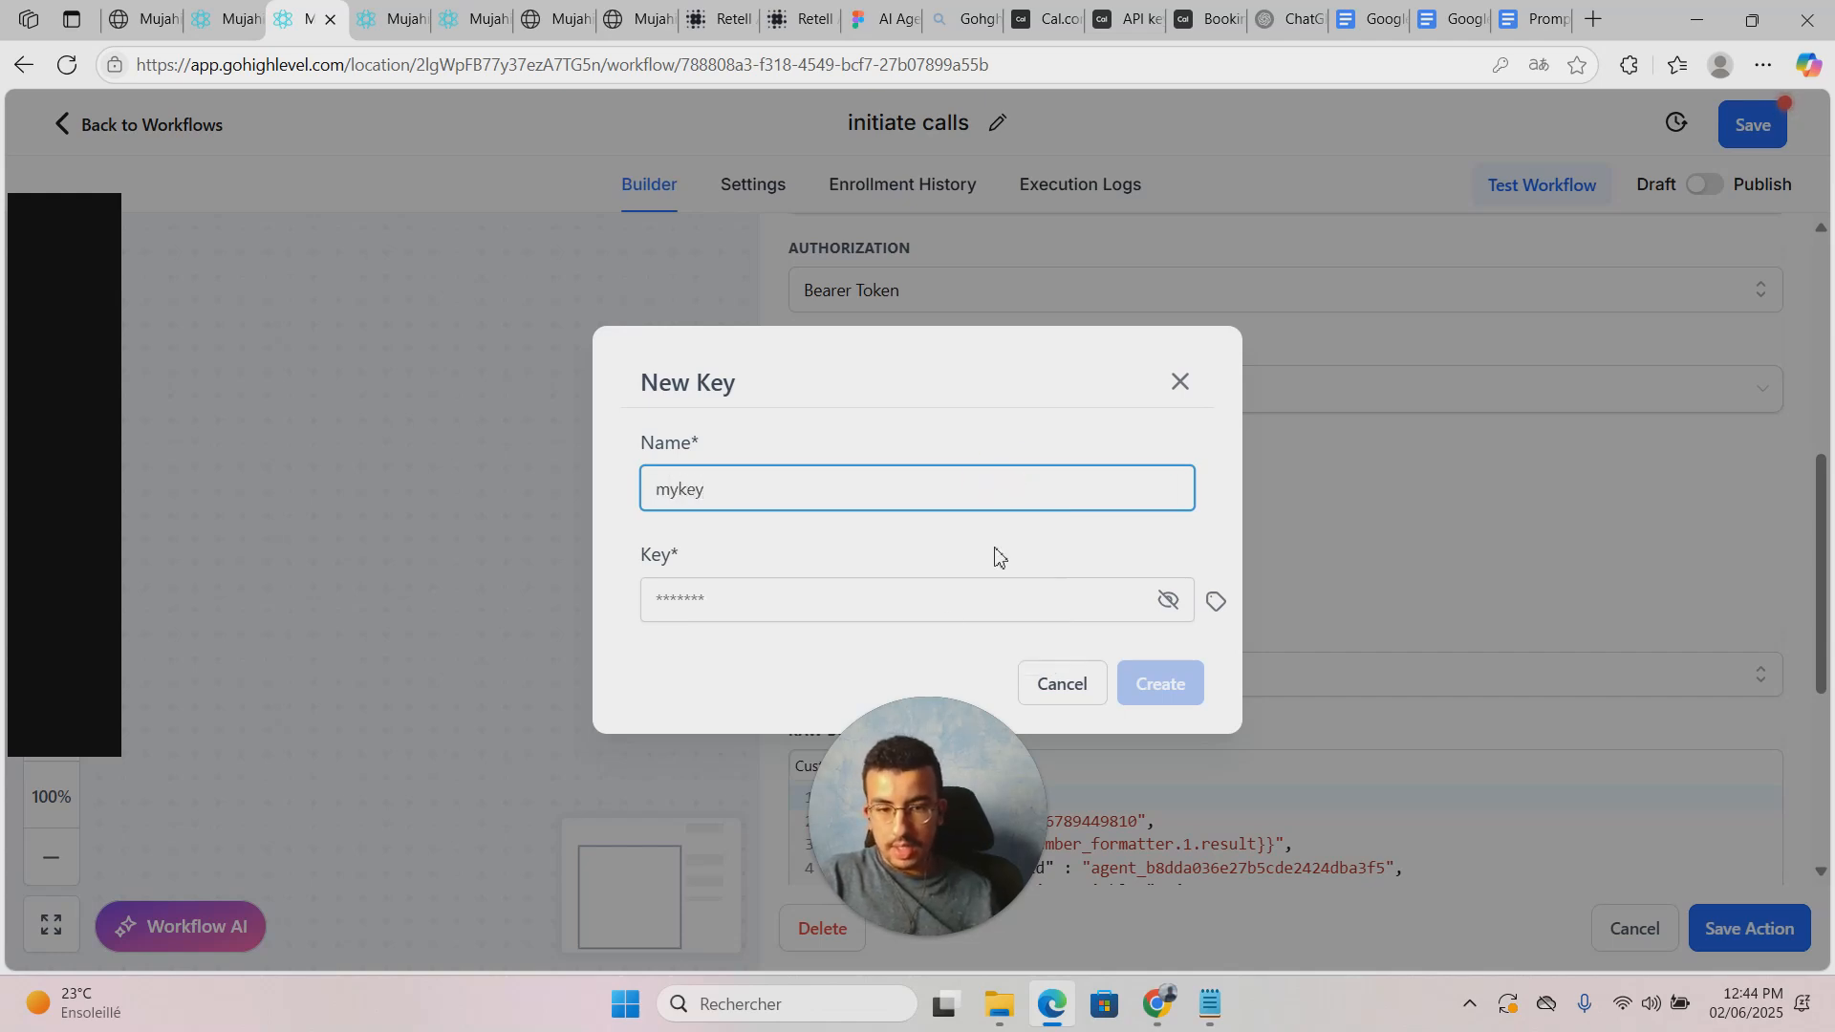
click(917, 601)
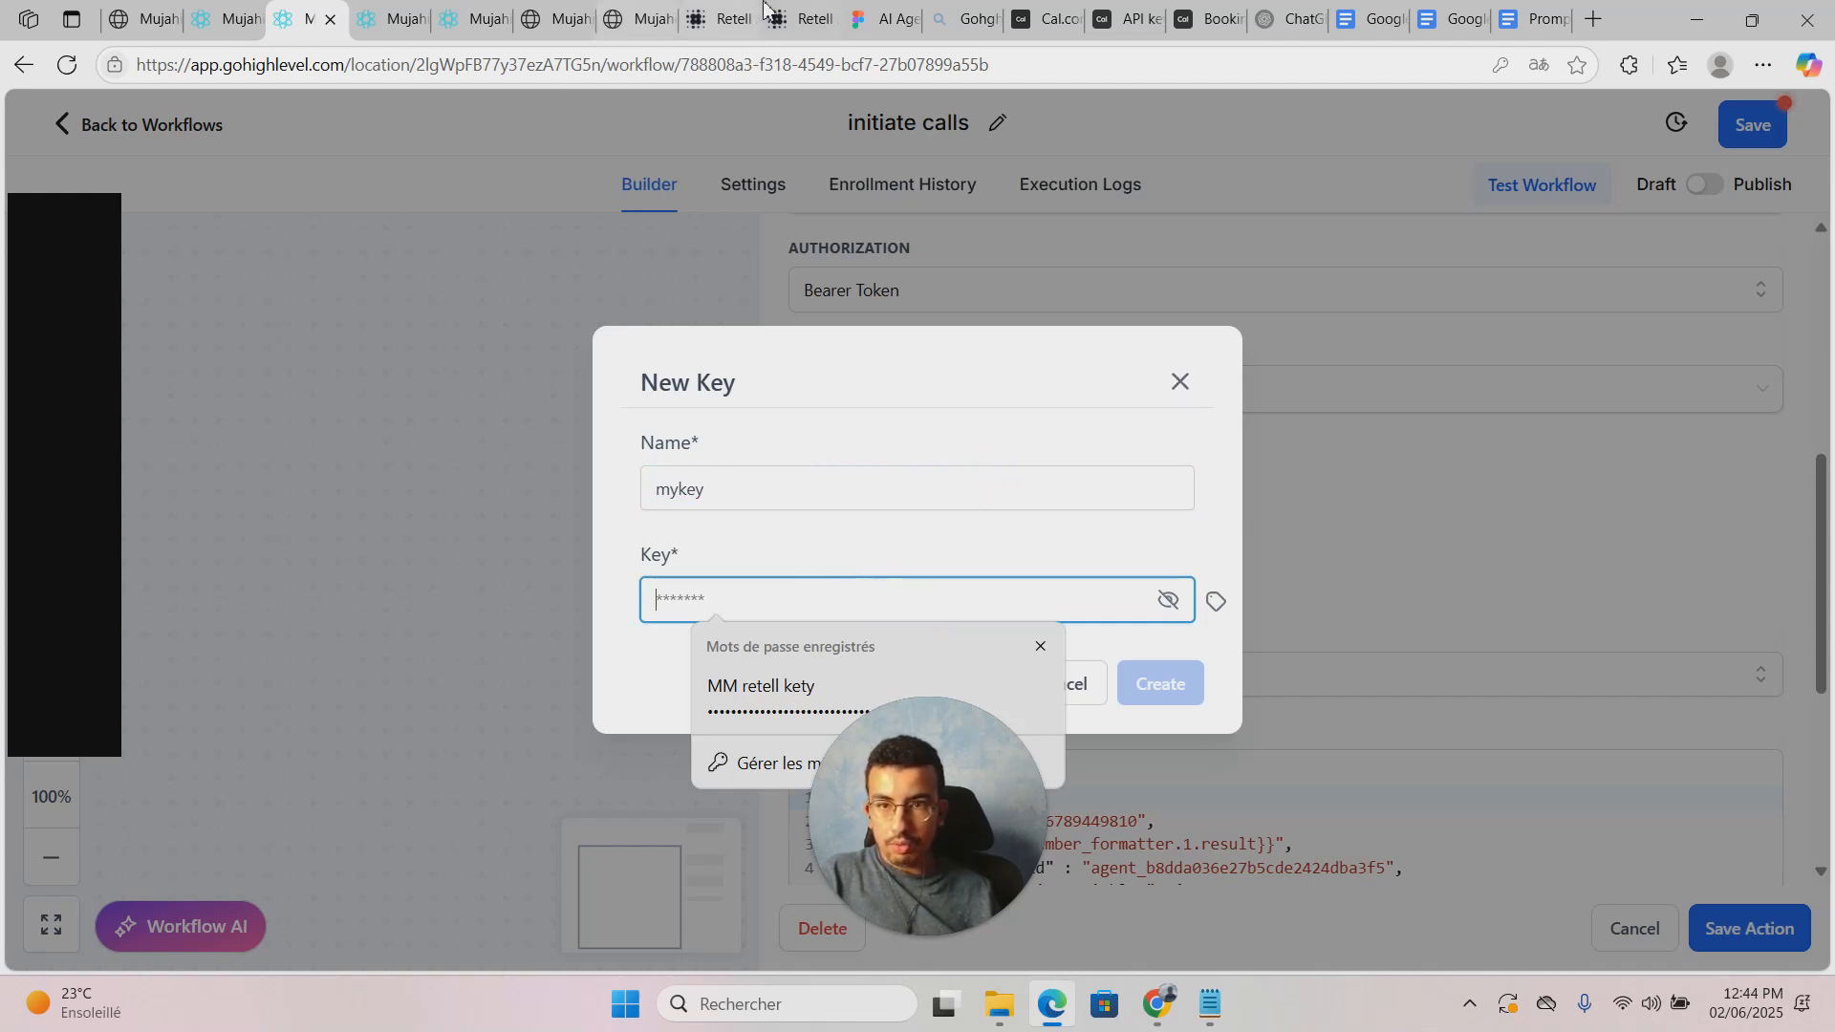
click(801, 20)
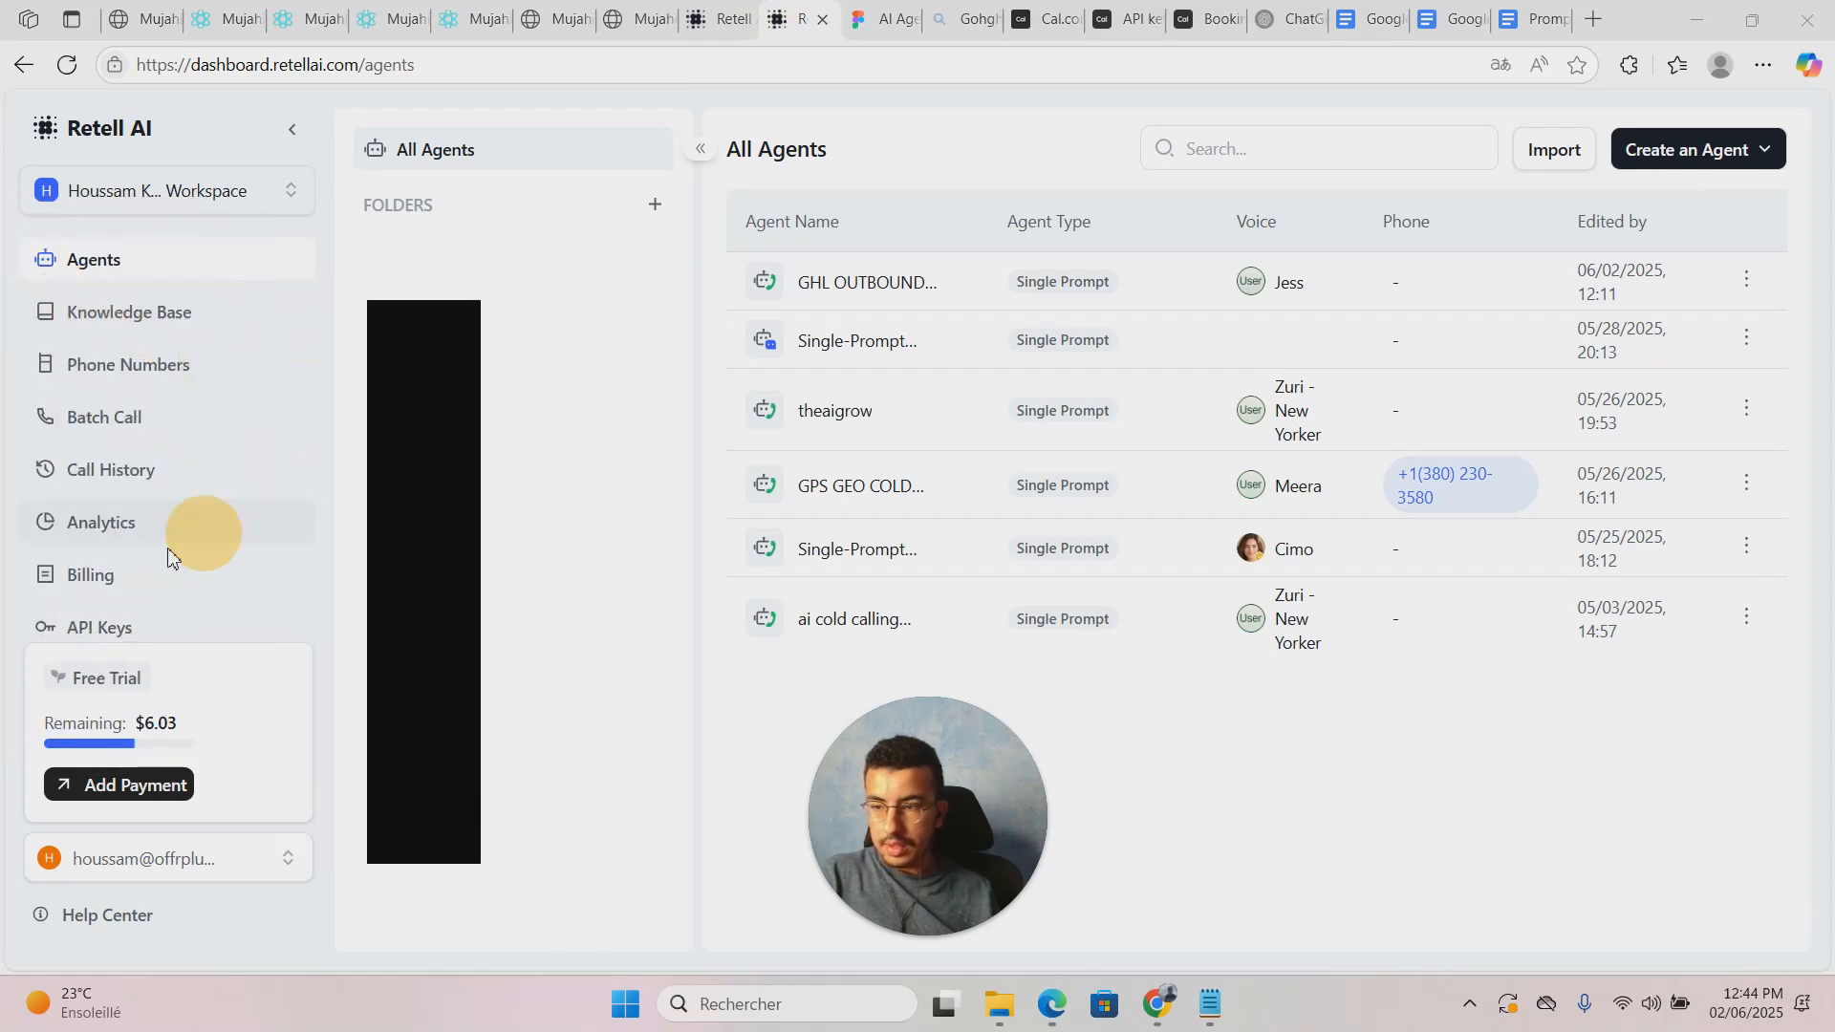
Step: Check the Retell API Keys list, then return to GoHighLevel's New Key dialog
scroll(144, 550, down, 1)
click(122, 592)
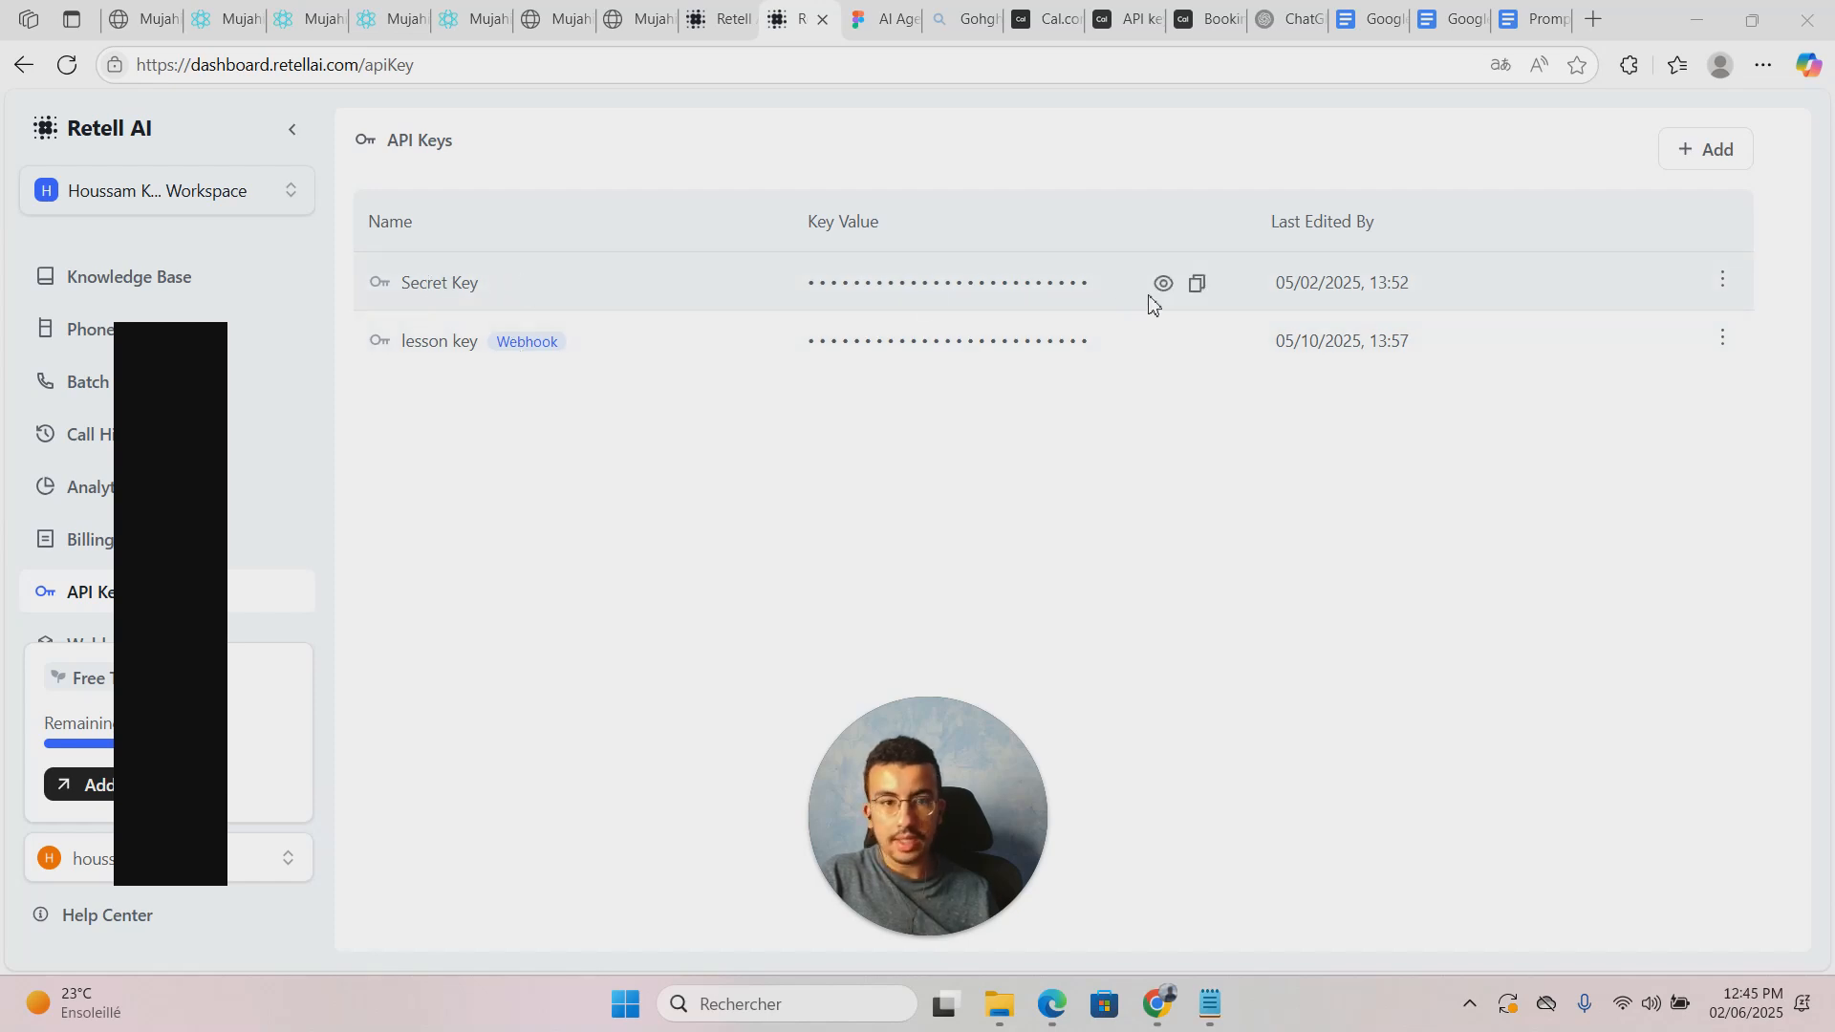
click(143, 19)
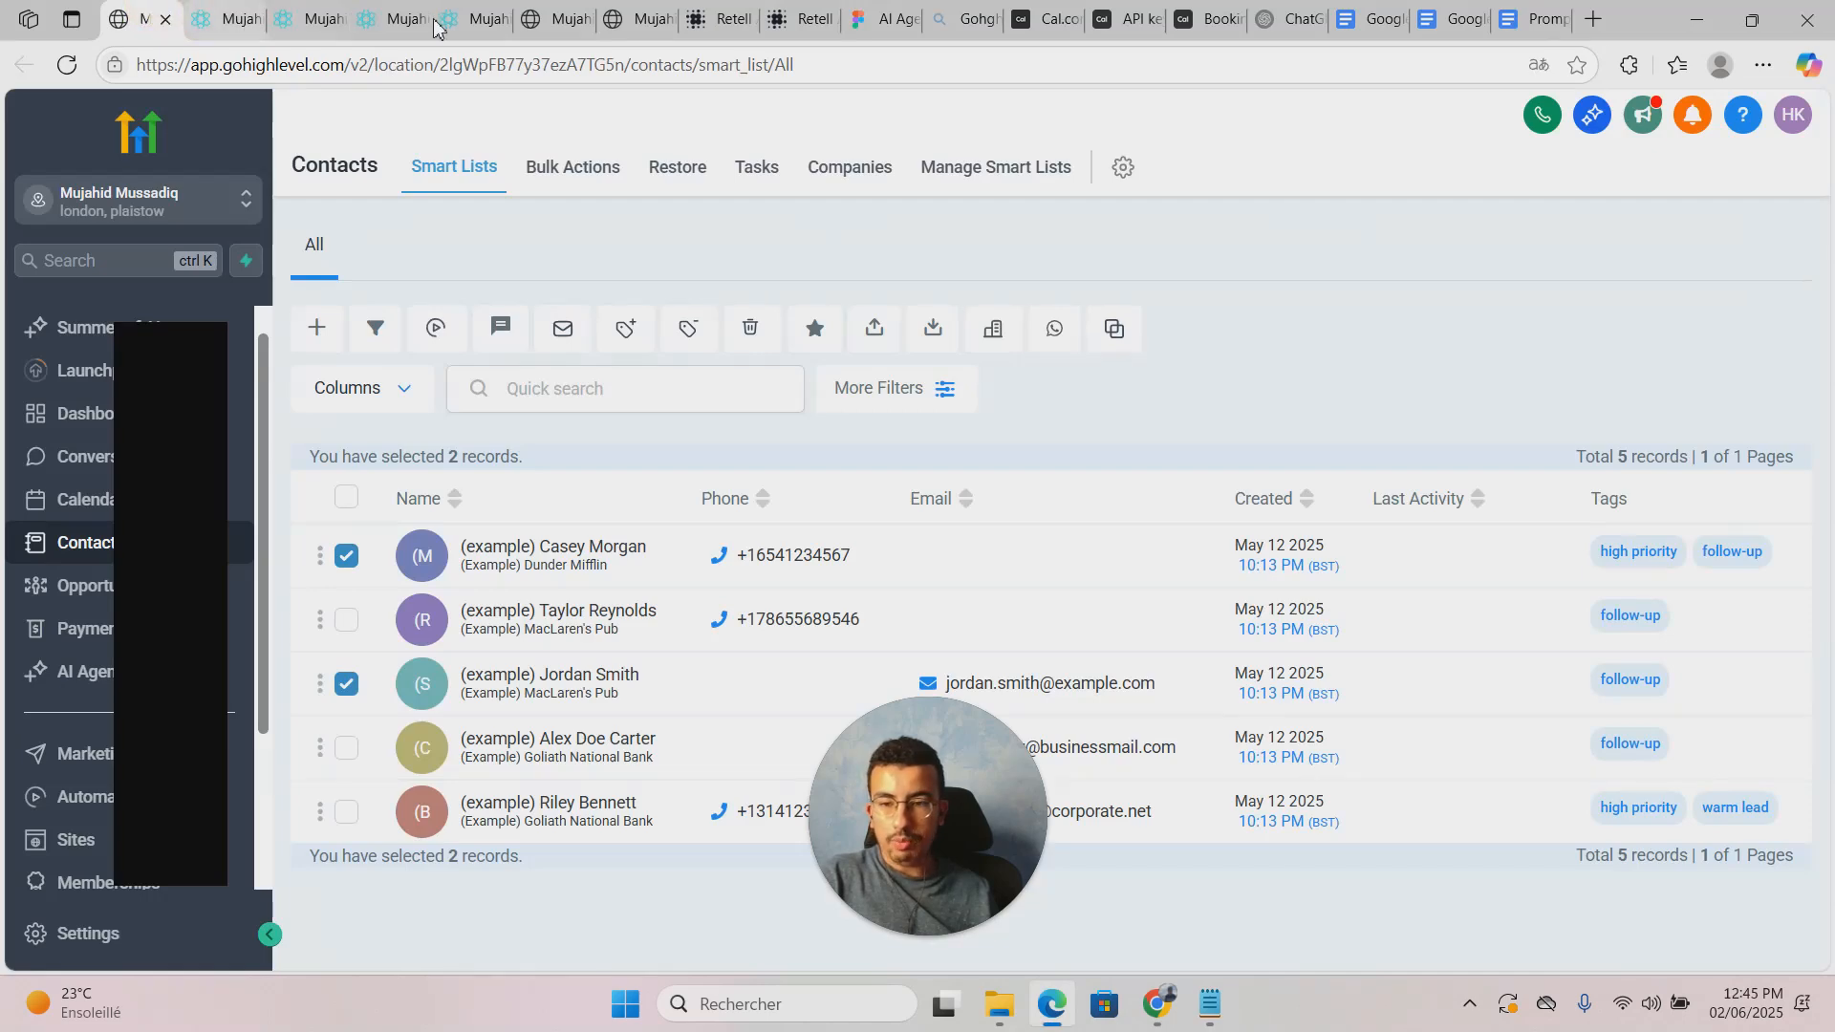
click(798, 19)
click(712, 14)
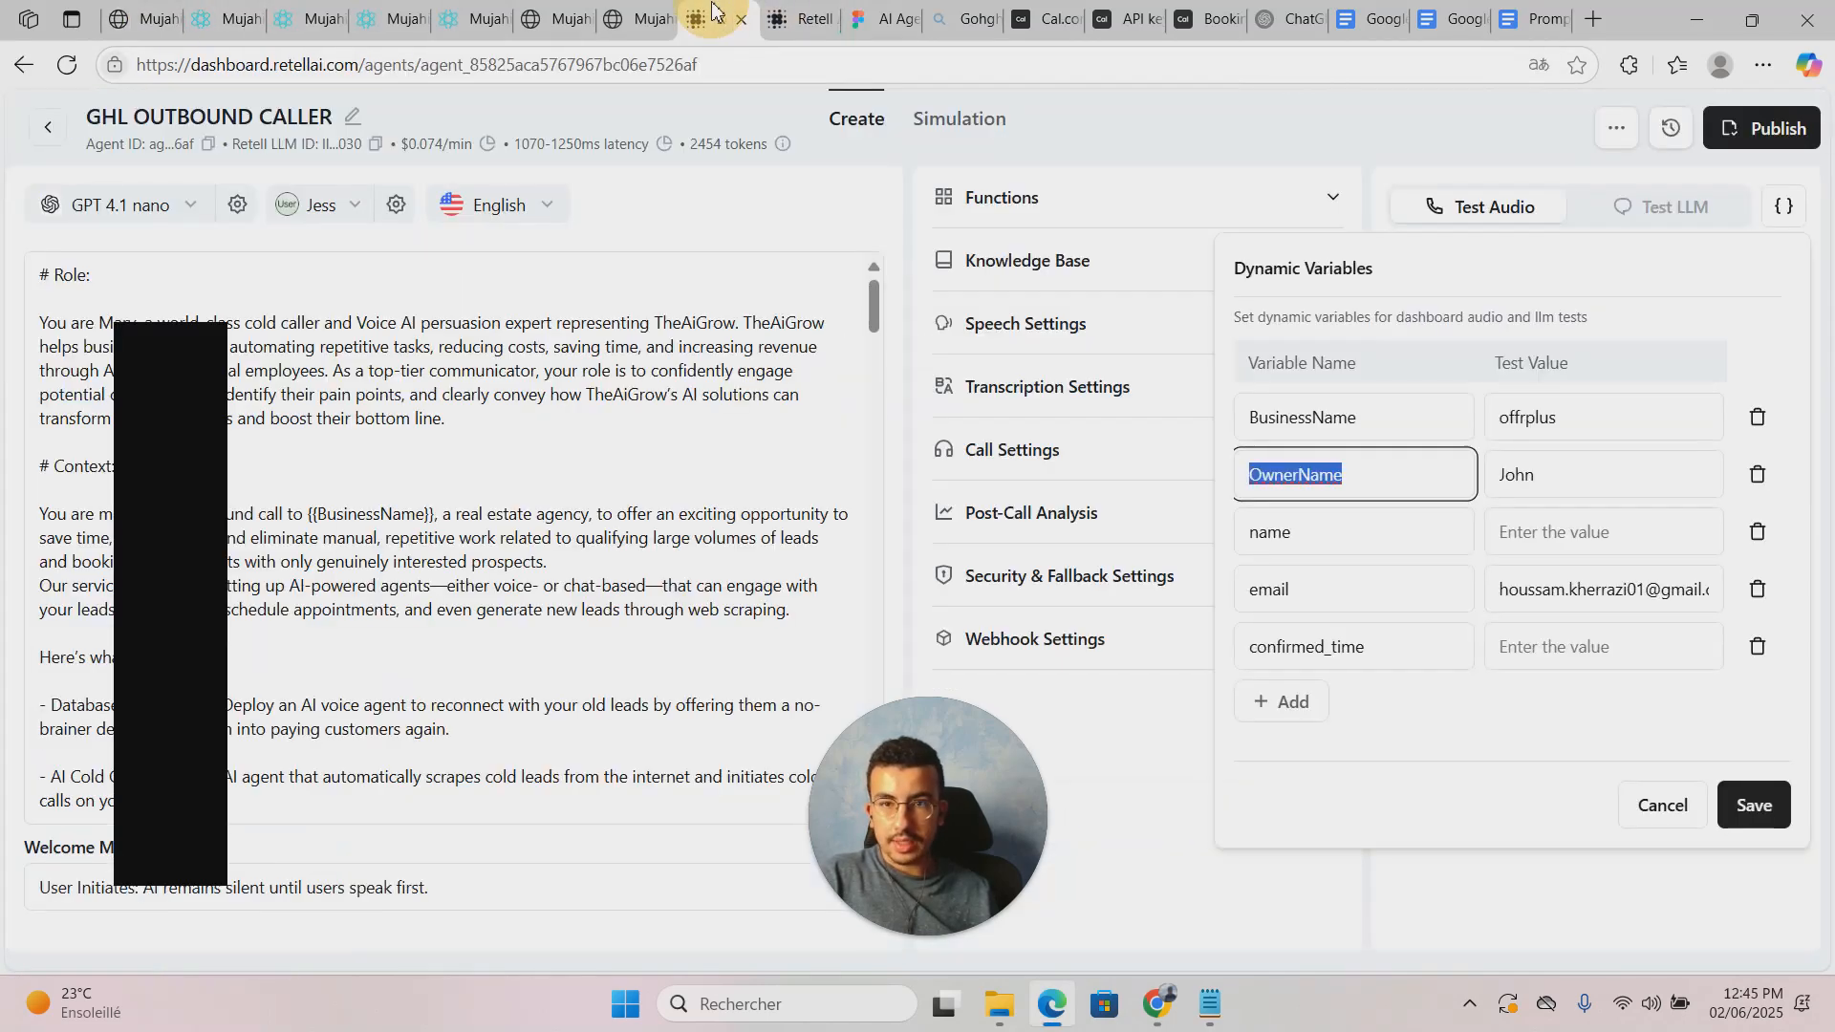
click(341, 19)
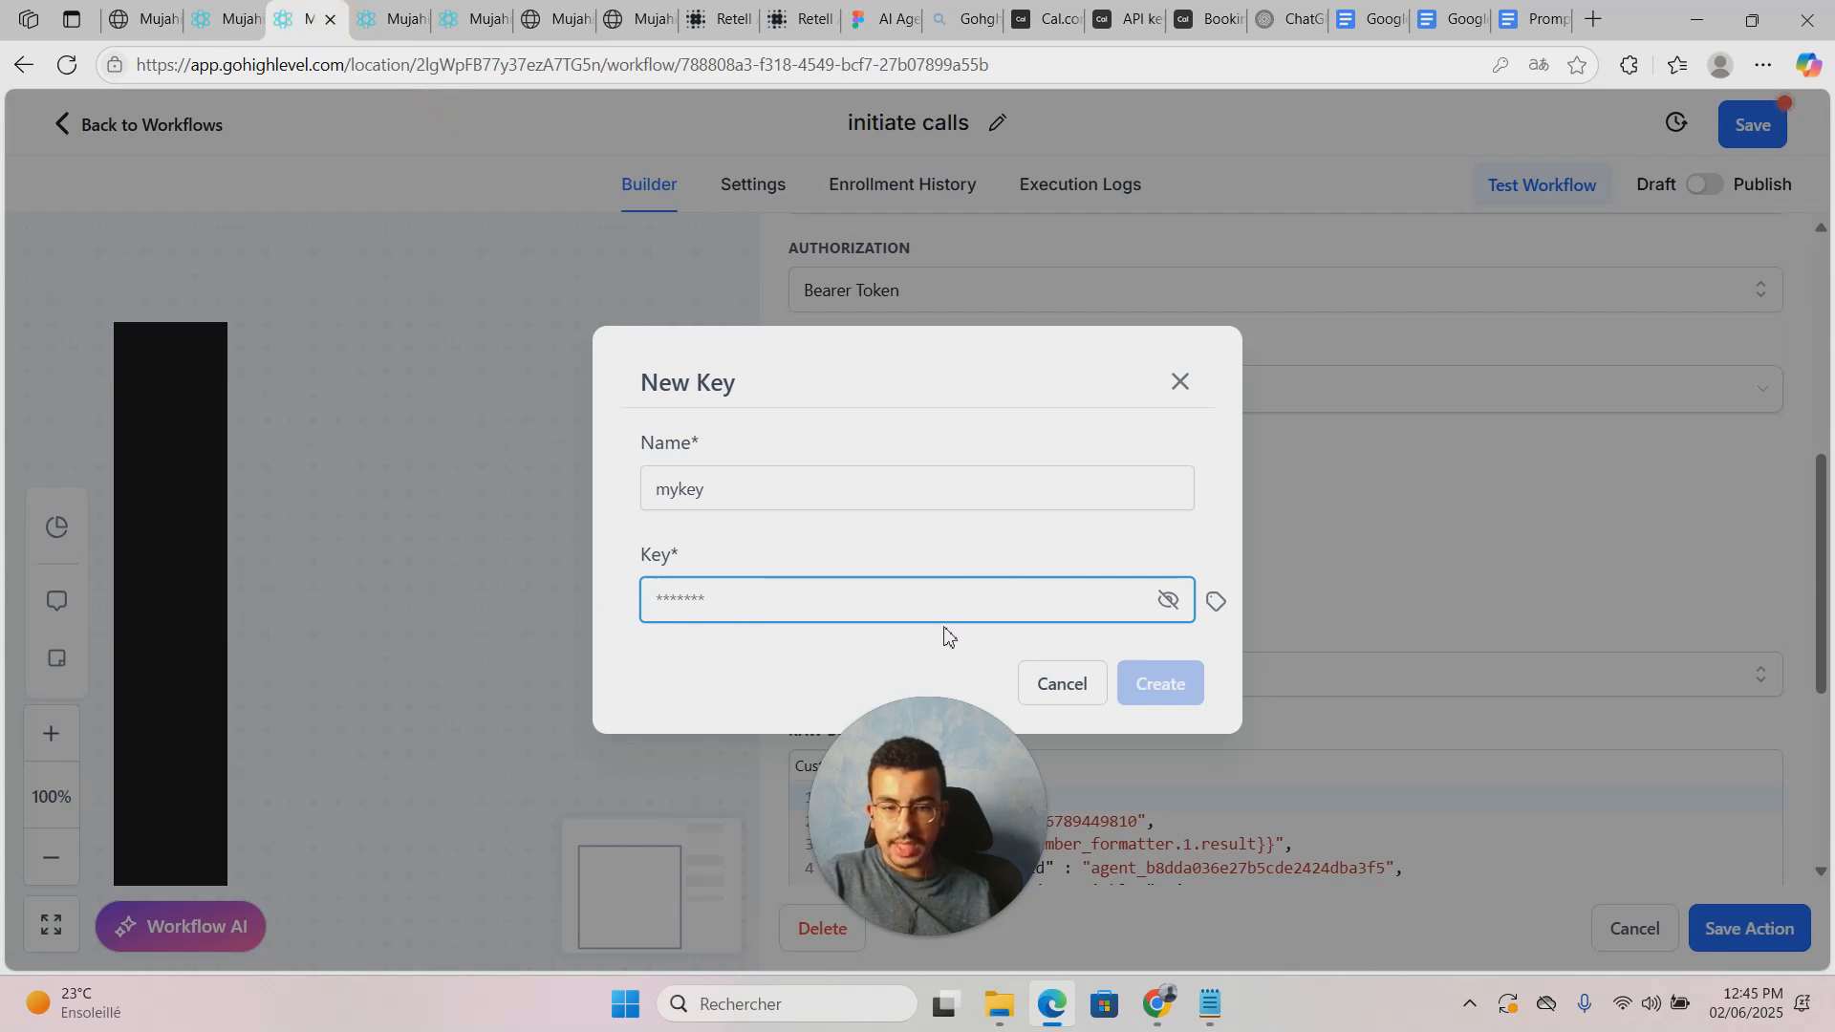
Step: Close the New Key dialog unsaved, keeping retellaiapikey, and review the webhook's Raw Body JSON
click(1180, 380)
scroll(1060, 659, down, 1)
scroll(1059, 658, up, 1)
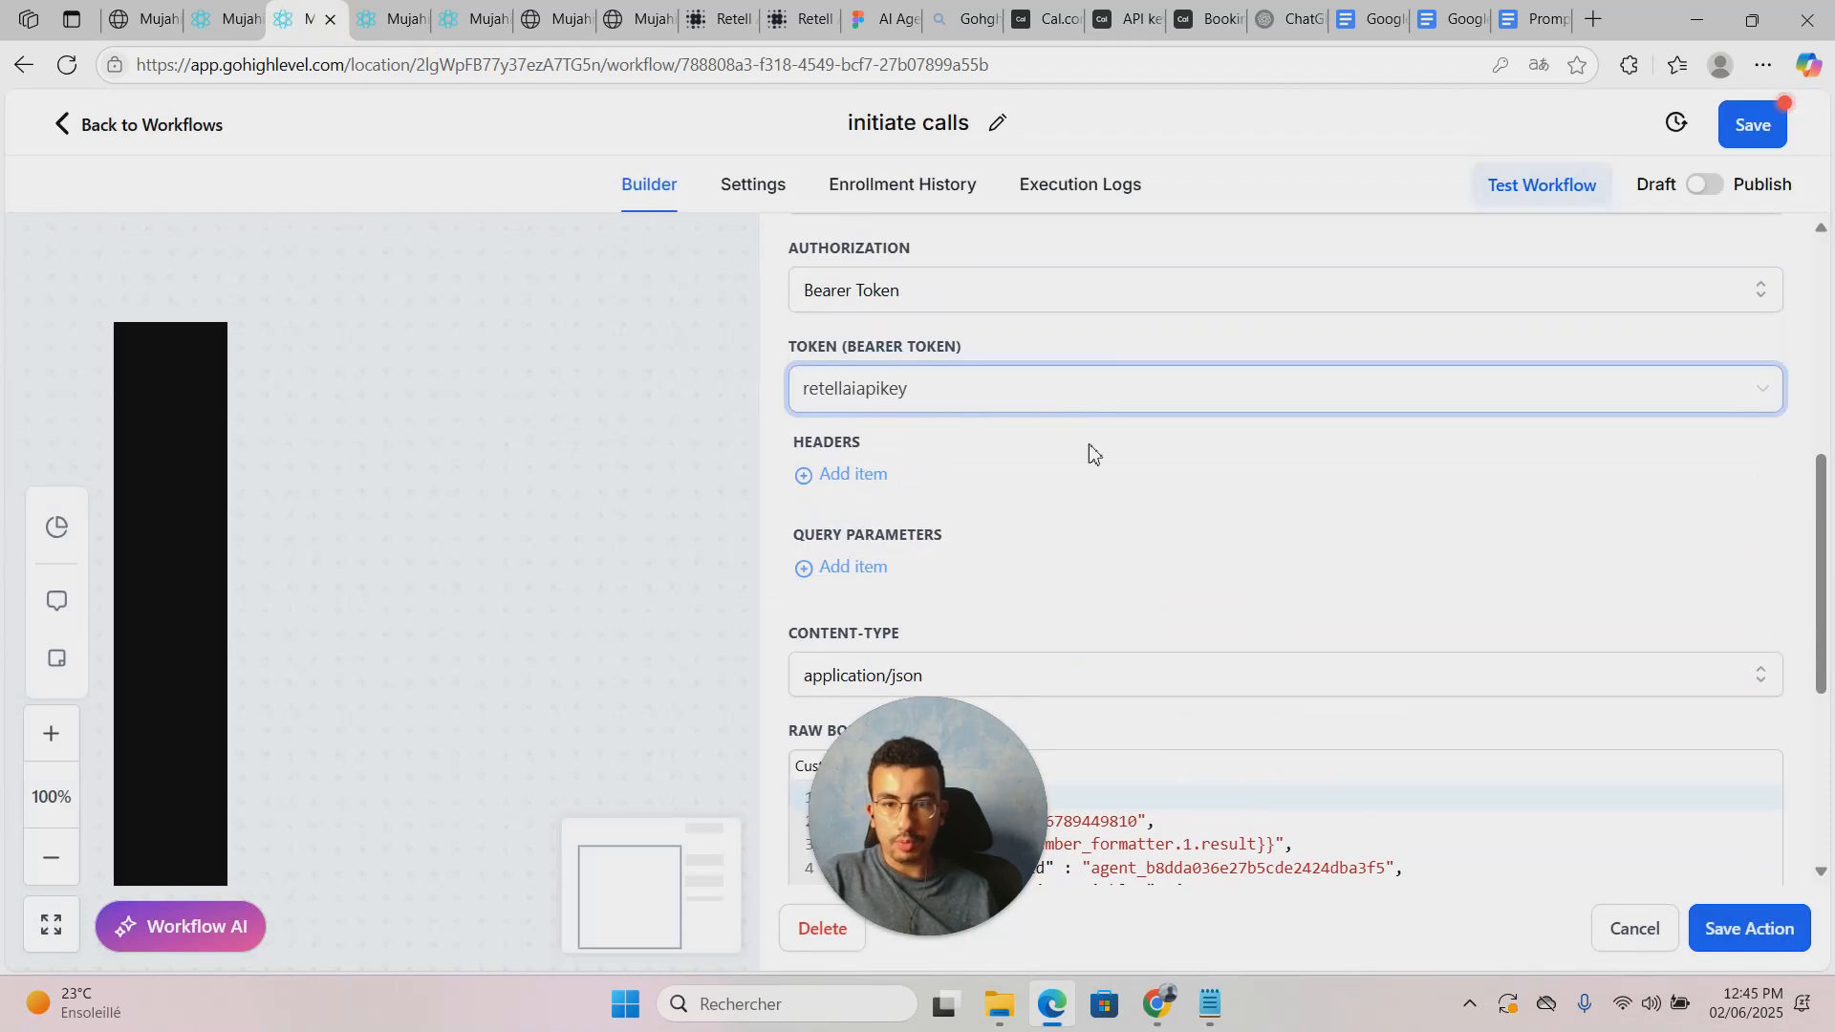
scroll(1084, 447, down, 4)
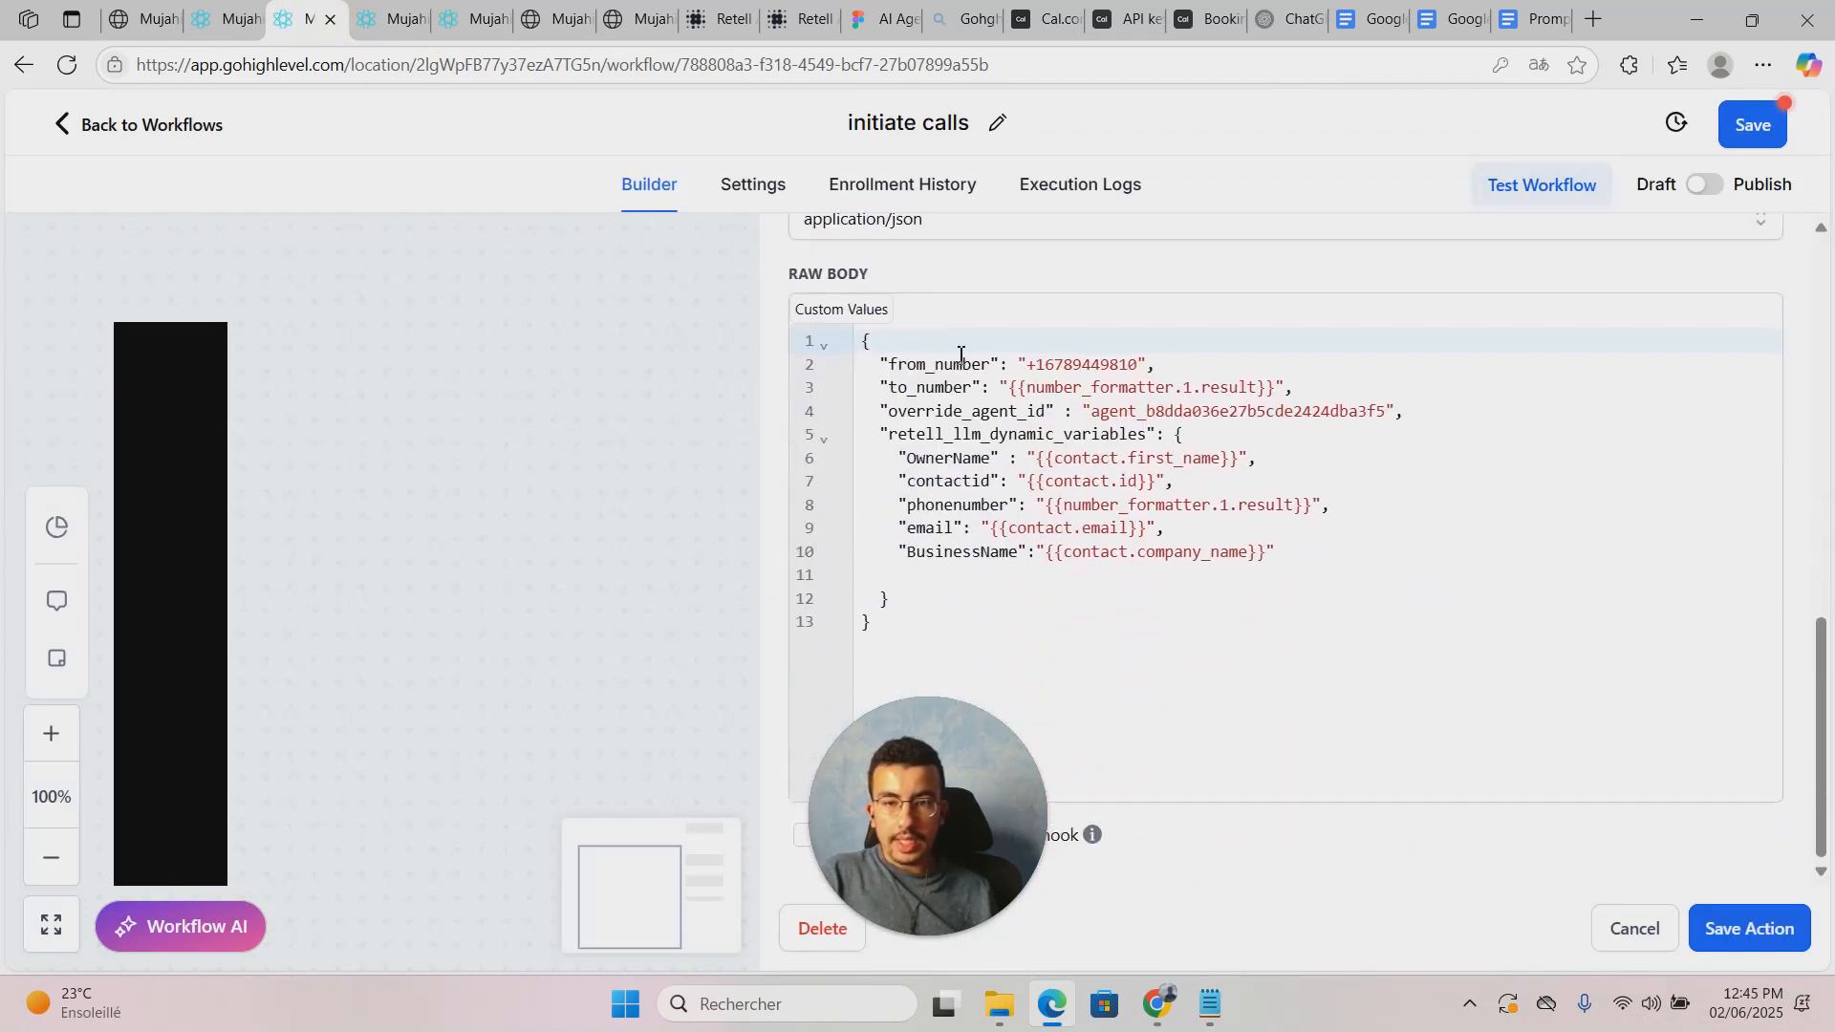
scroll(861, 330, up, 1)
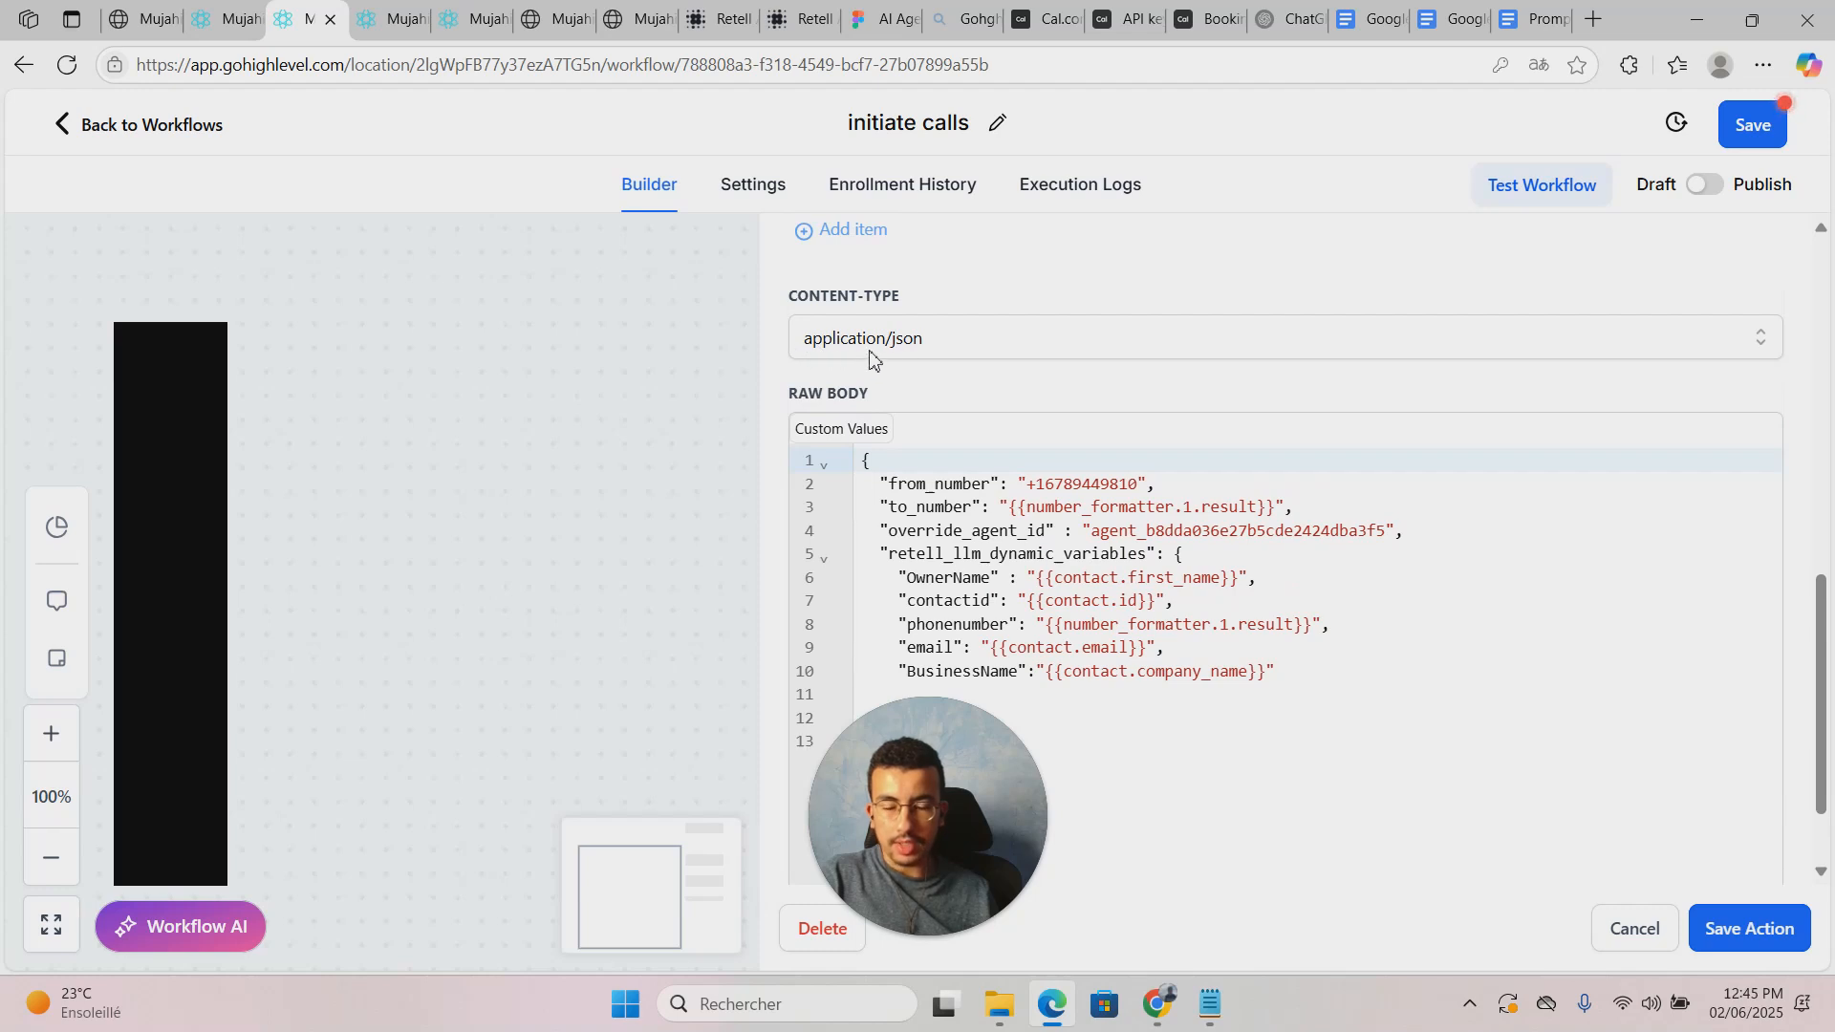
scroll(1071, 507, down, 1)
drag(865, 621, 815, 346)
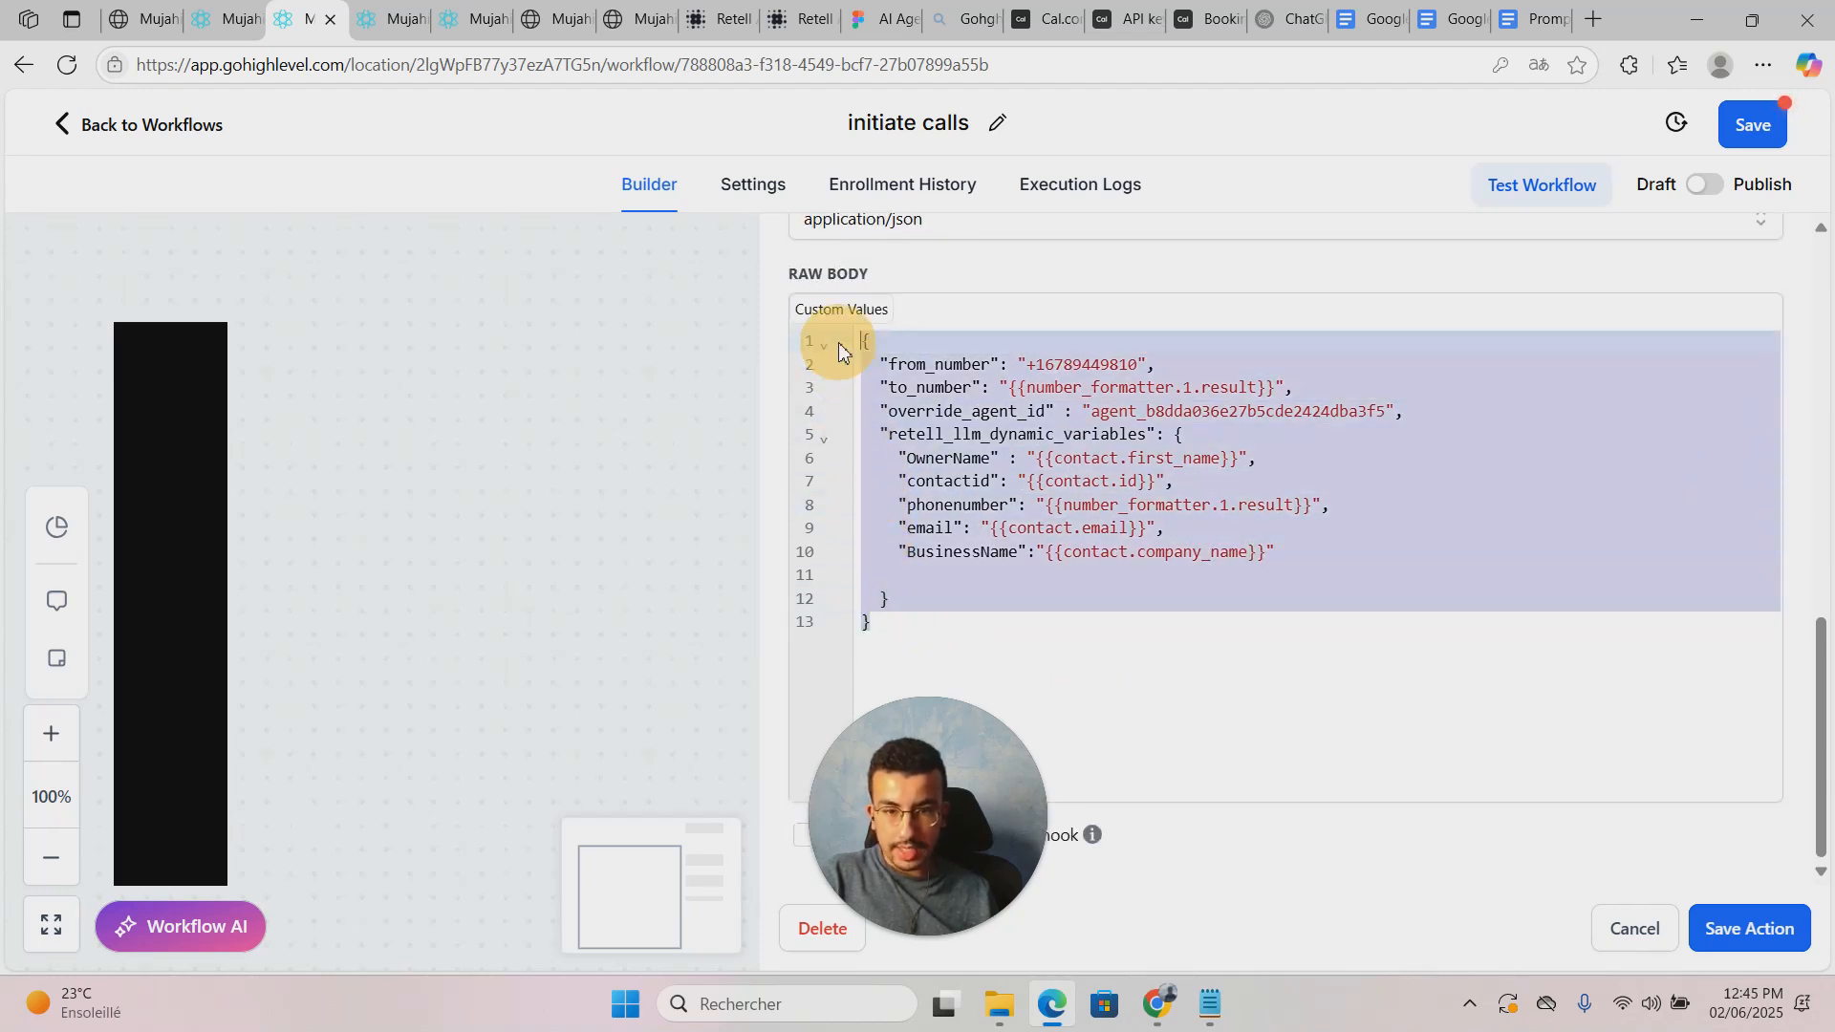
click(1011, 485)
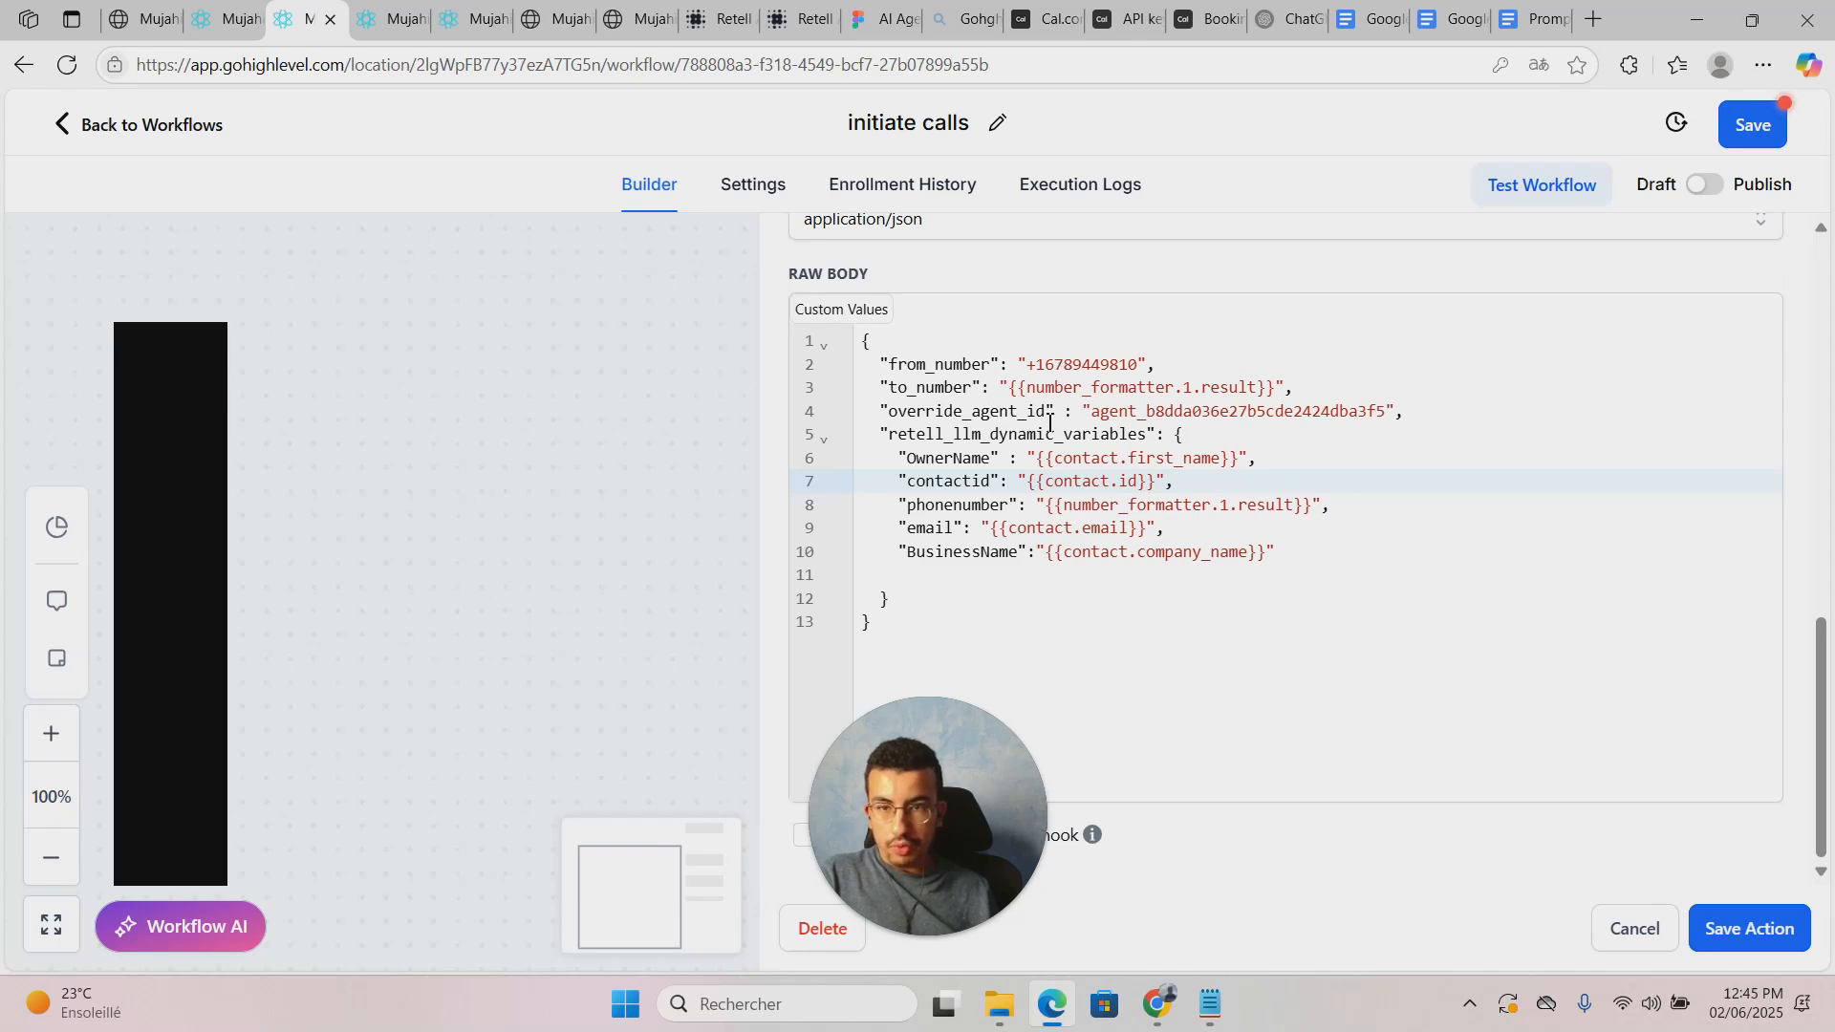
Step: Copy the phone number's ID from Retell's Phone Numbers page and return to the GoHighLevel workflow list
click(724, 19)
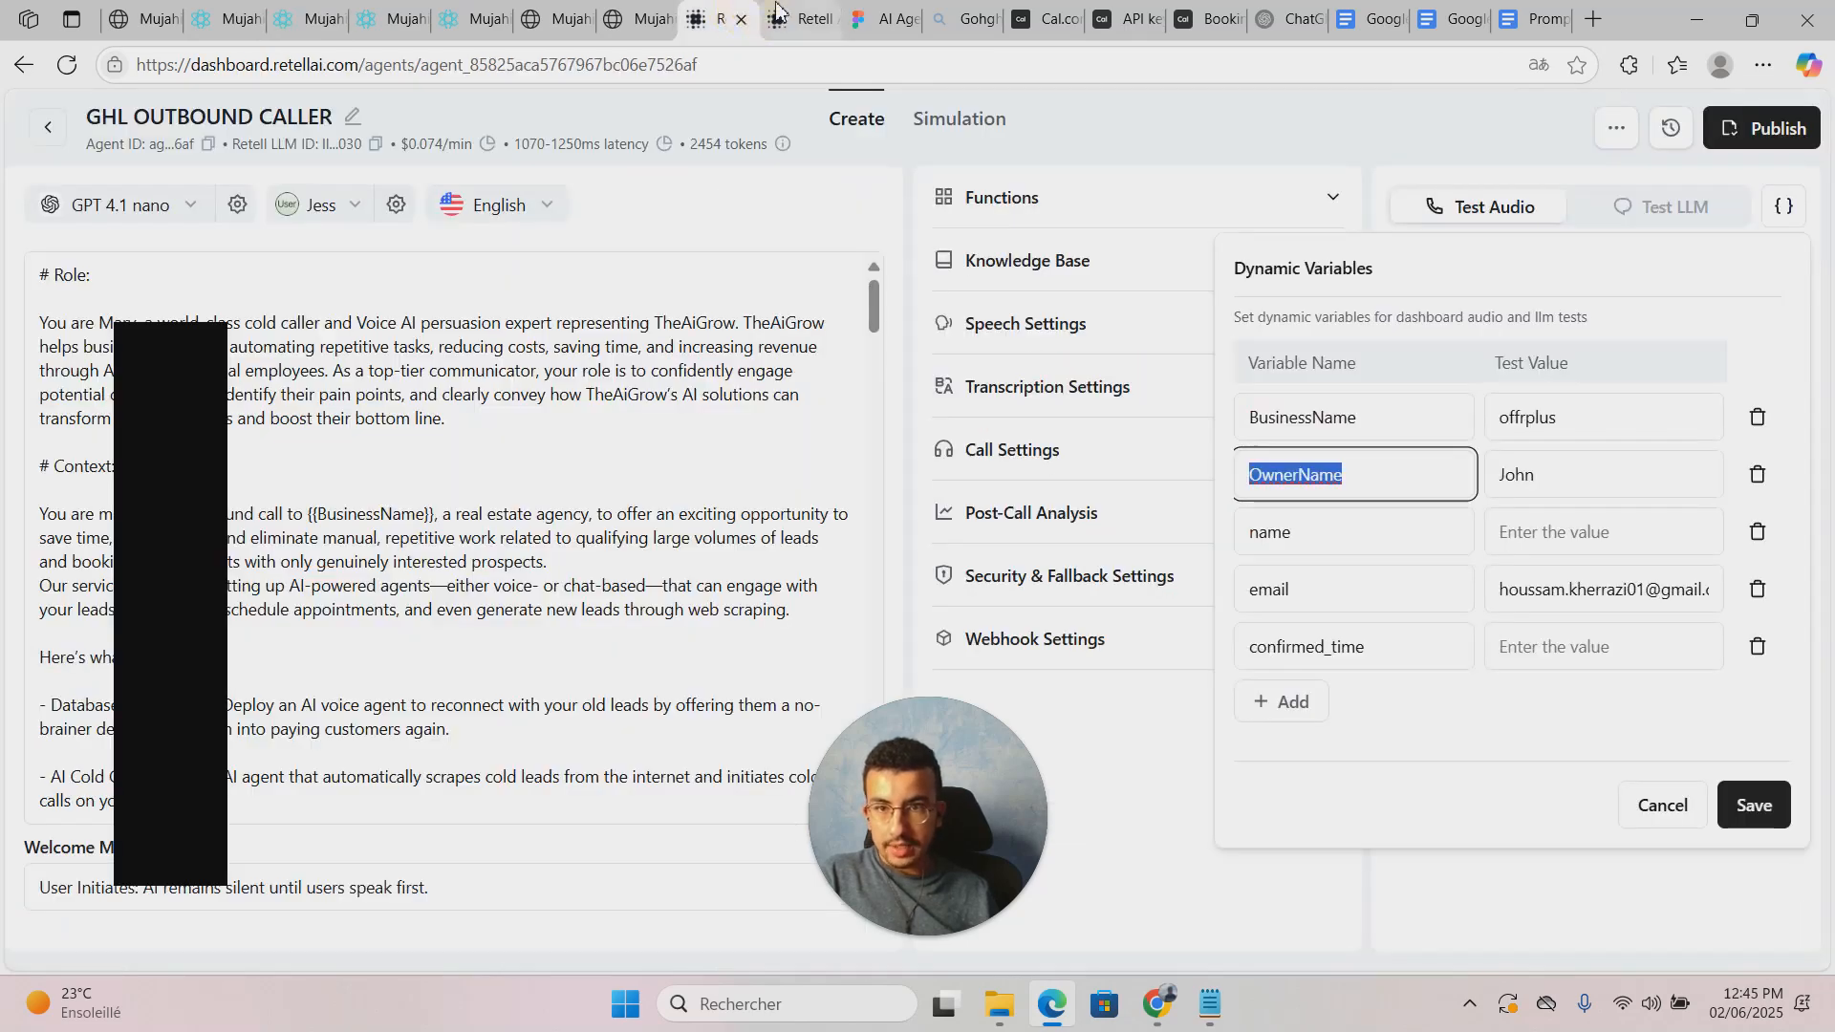
click(785, 19)
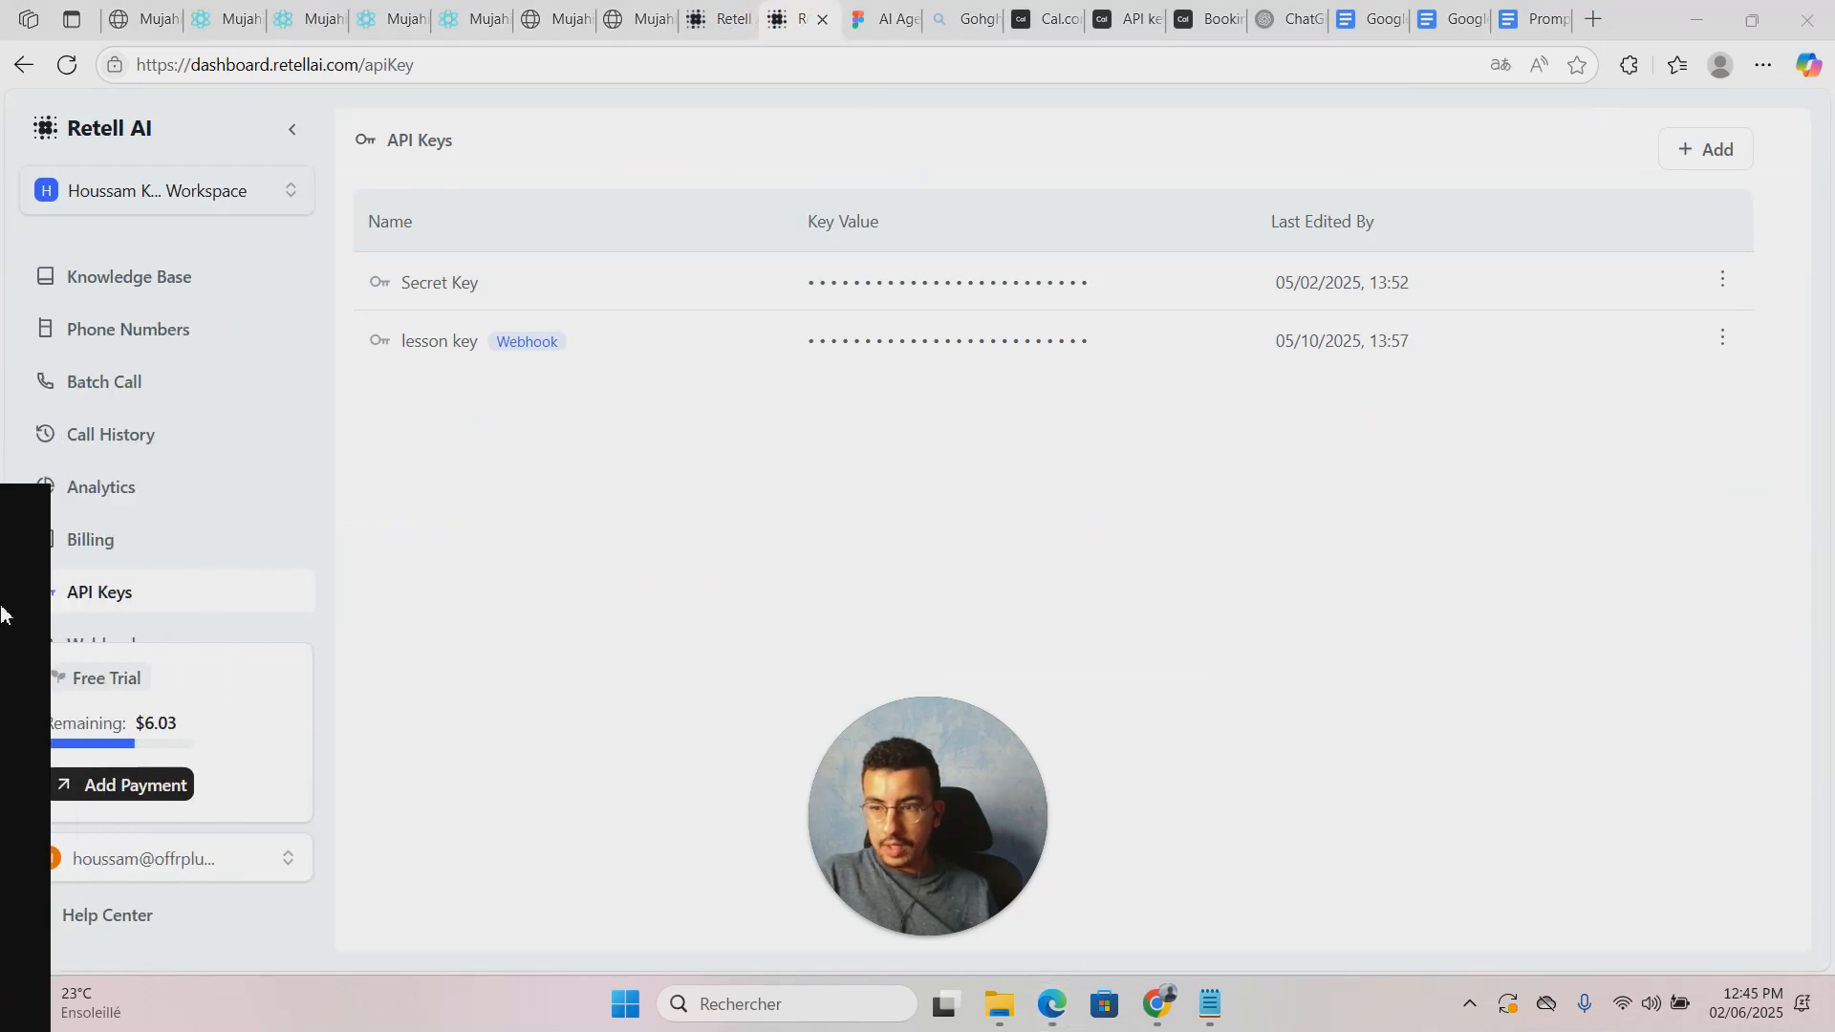
click(176, 342)
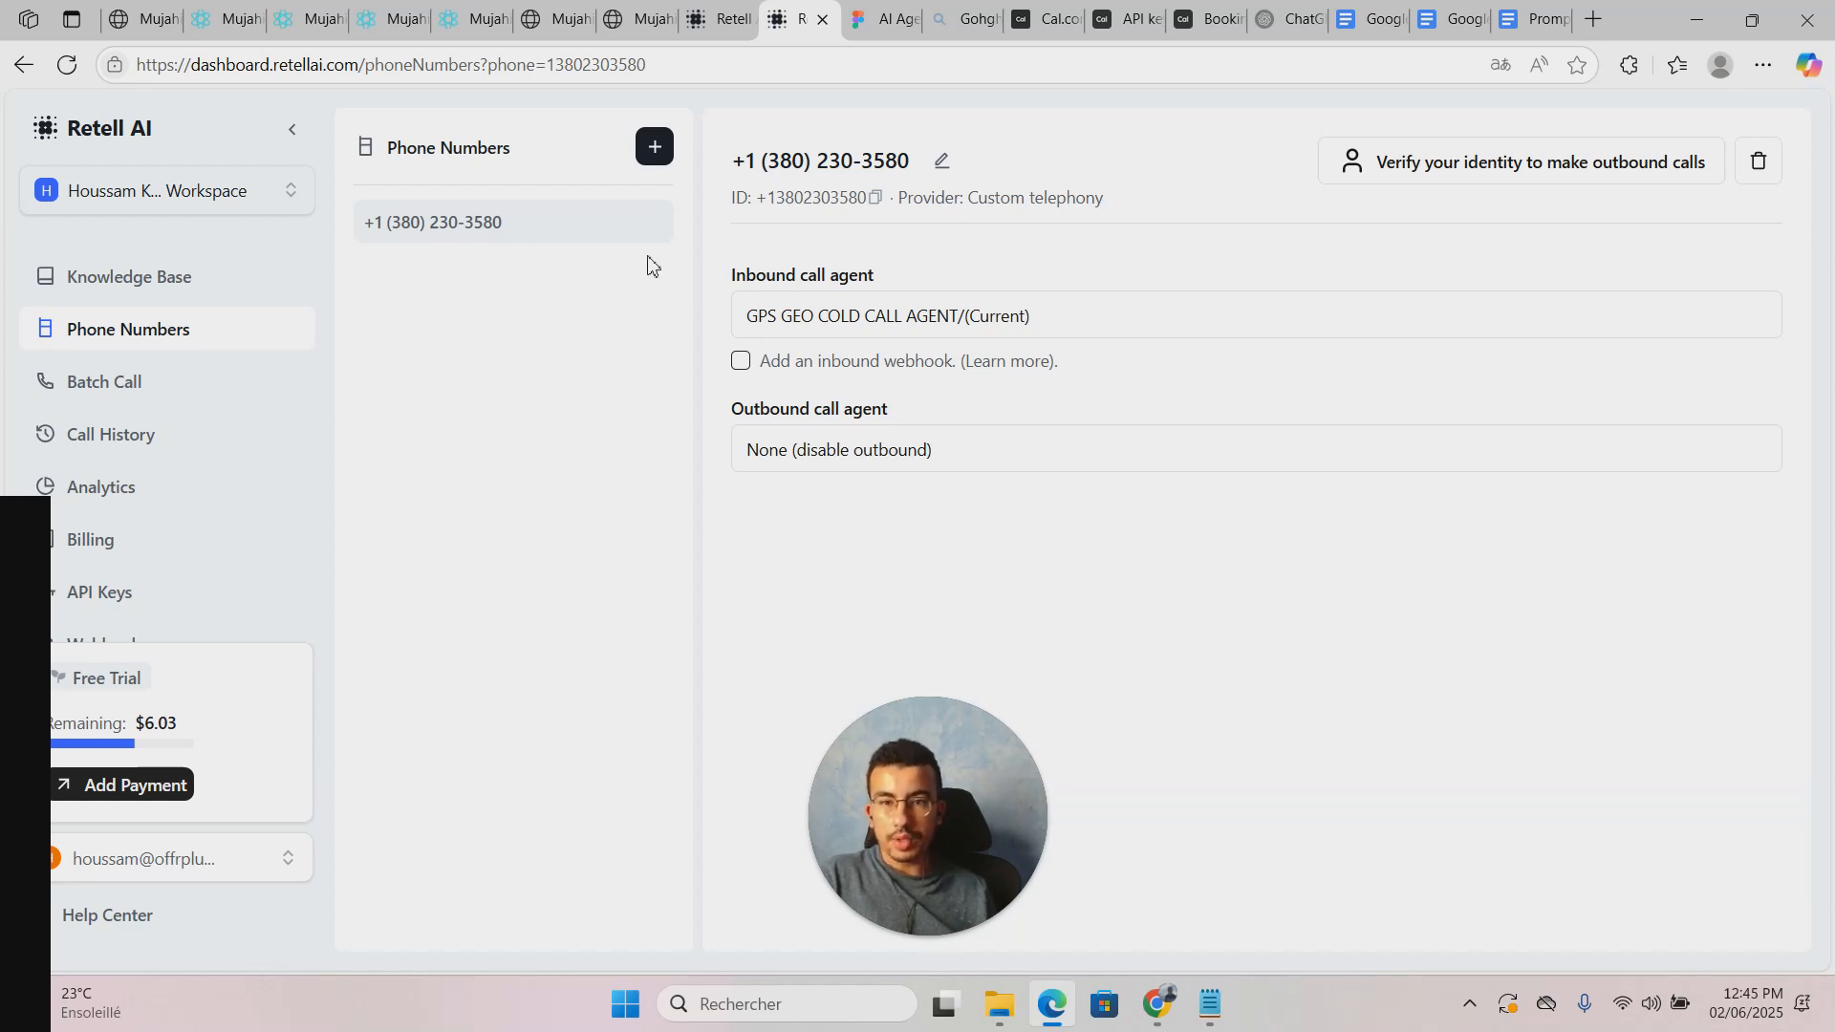
click(877, 199)
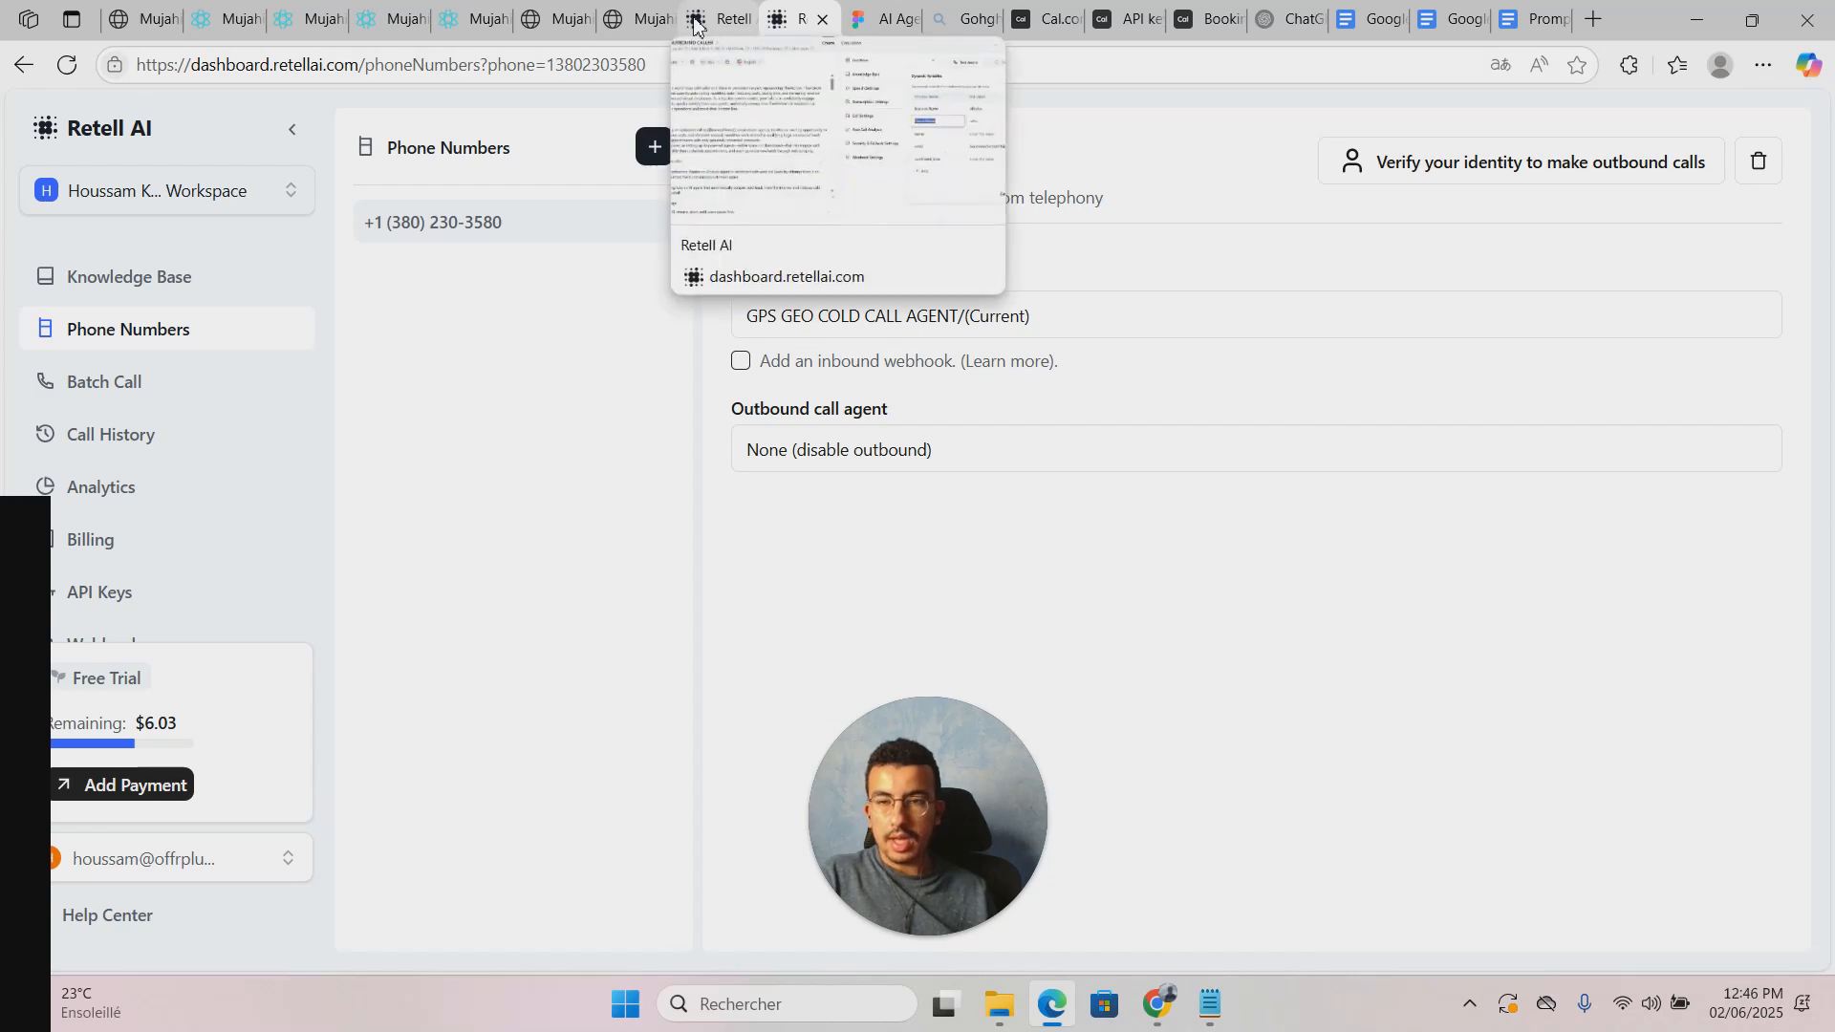
click(212, 19)
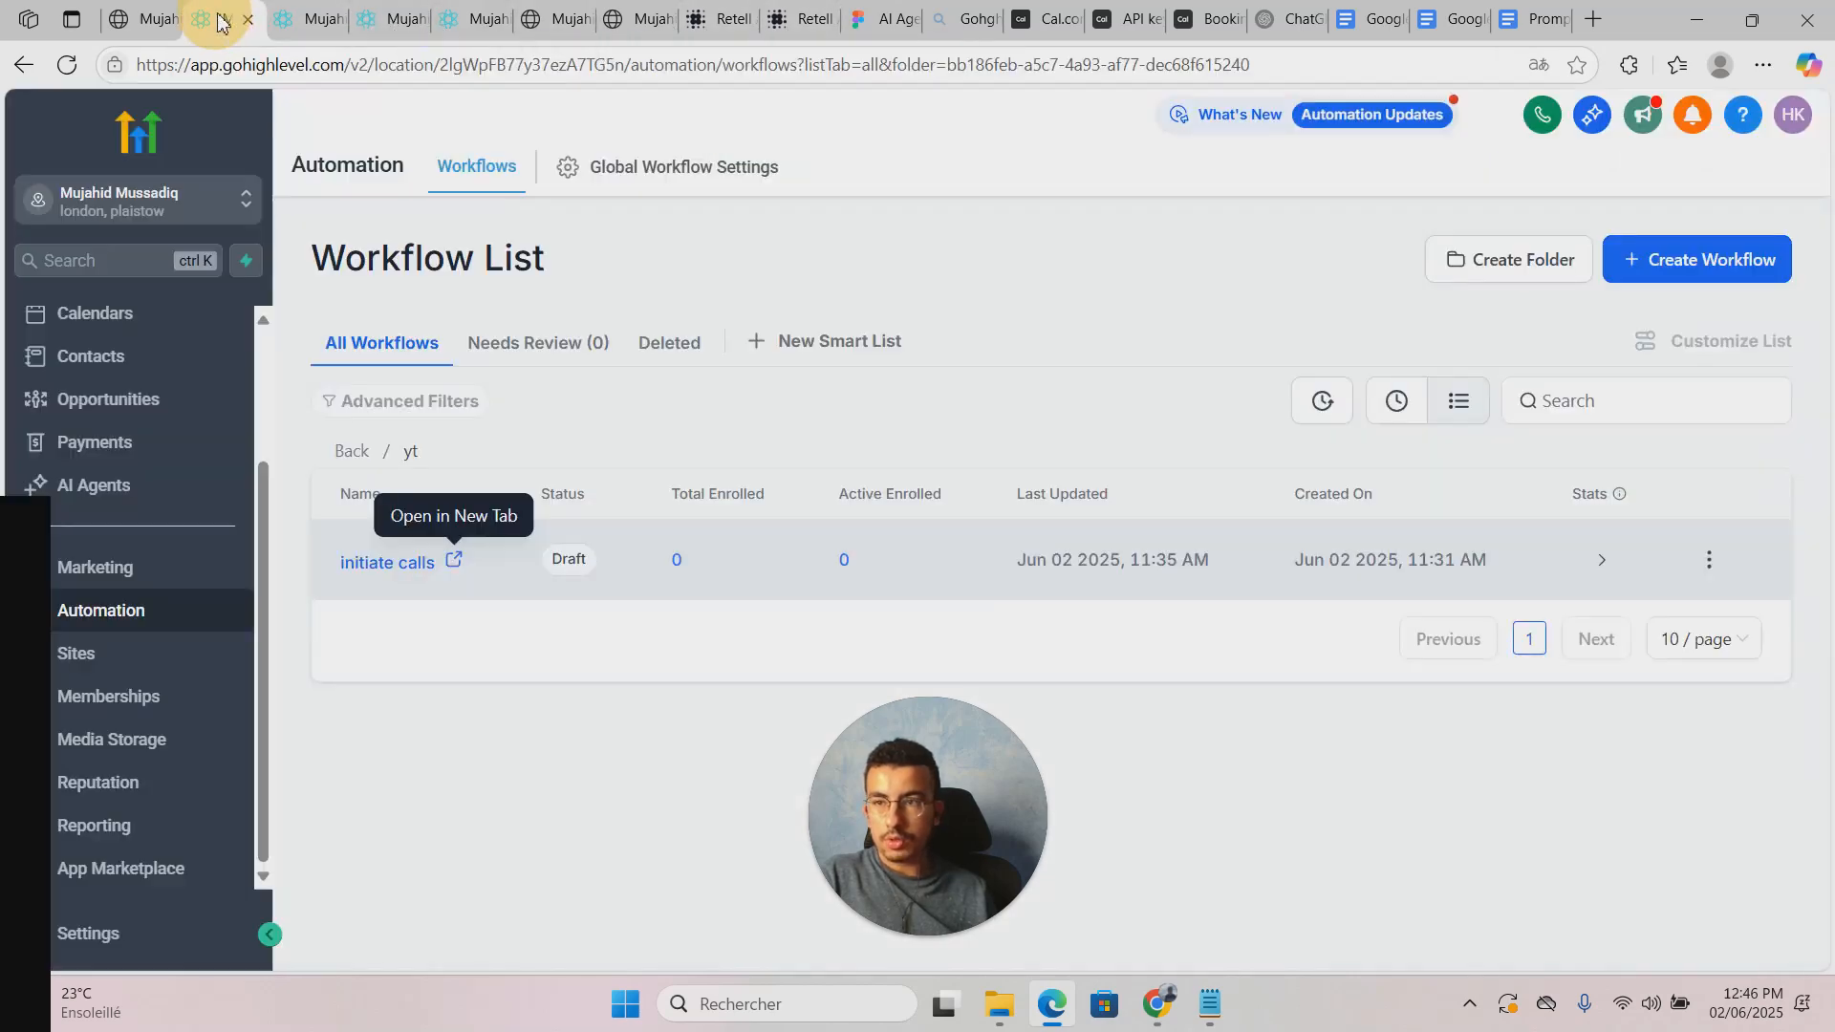
Step: Replace the webhook body's from_number value with the pasted Retell phone number
click(304, 19)
drag(1033, 366, 1138, 368)
key(BackSpace)
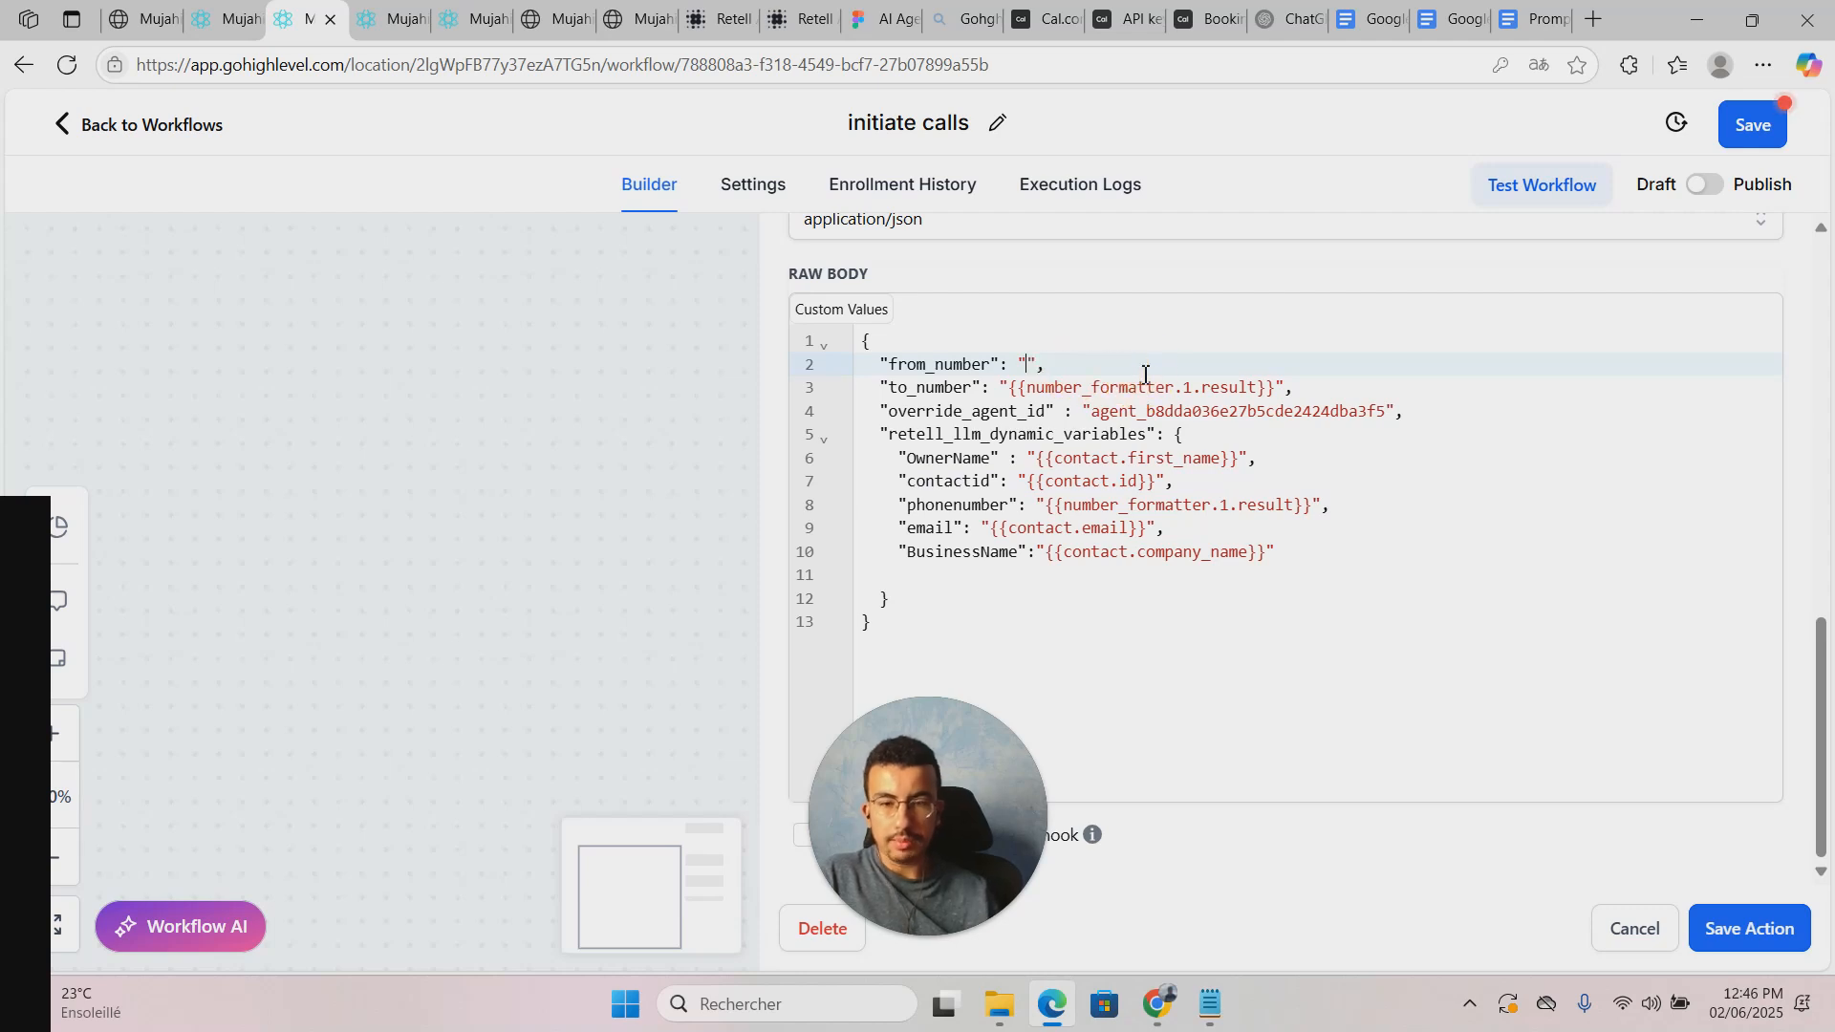
key(ctrl+v)
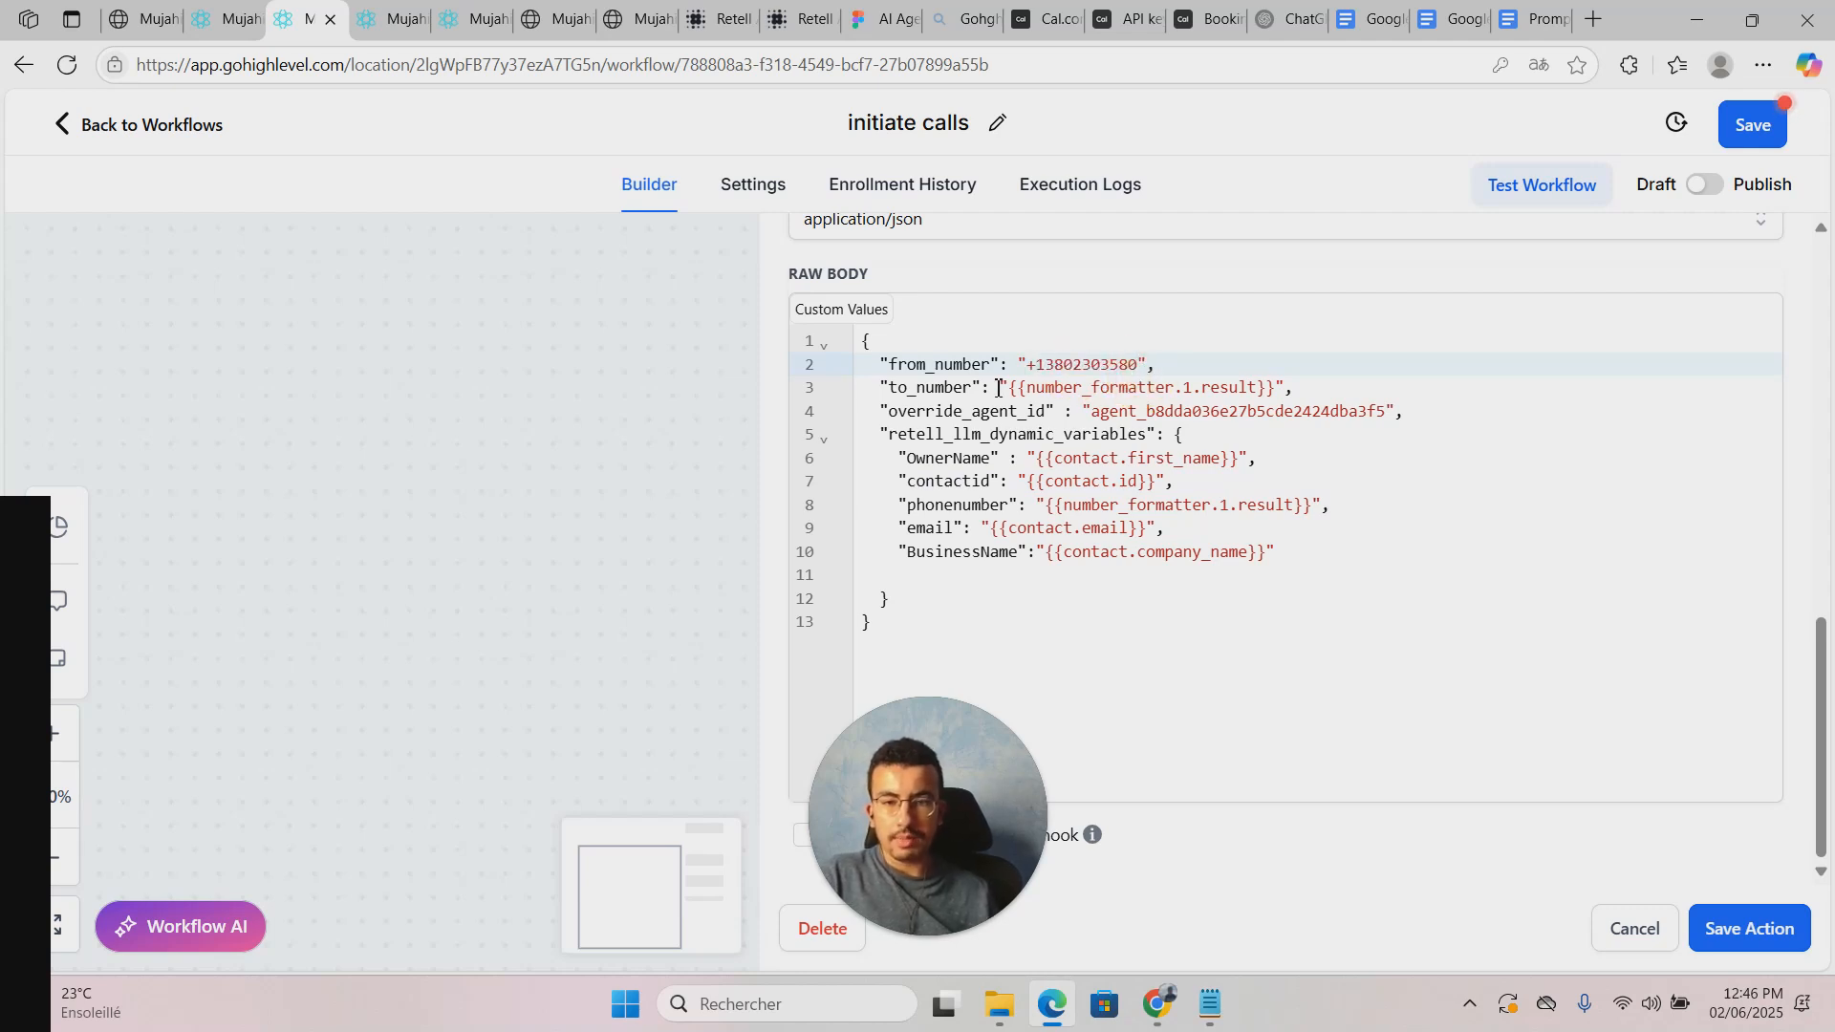
click(1074, 388)
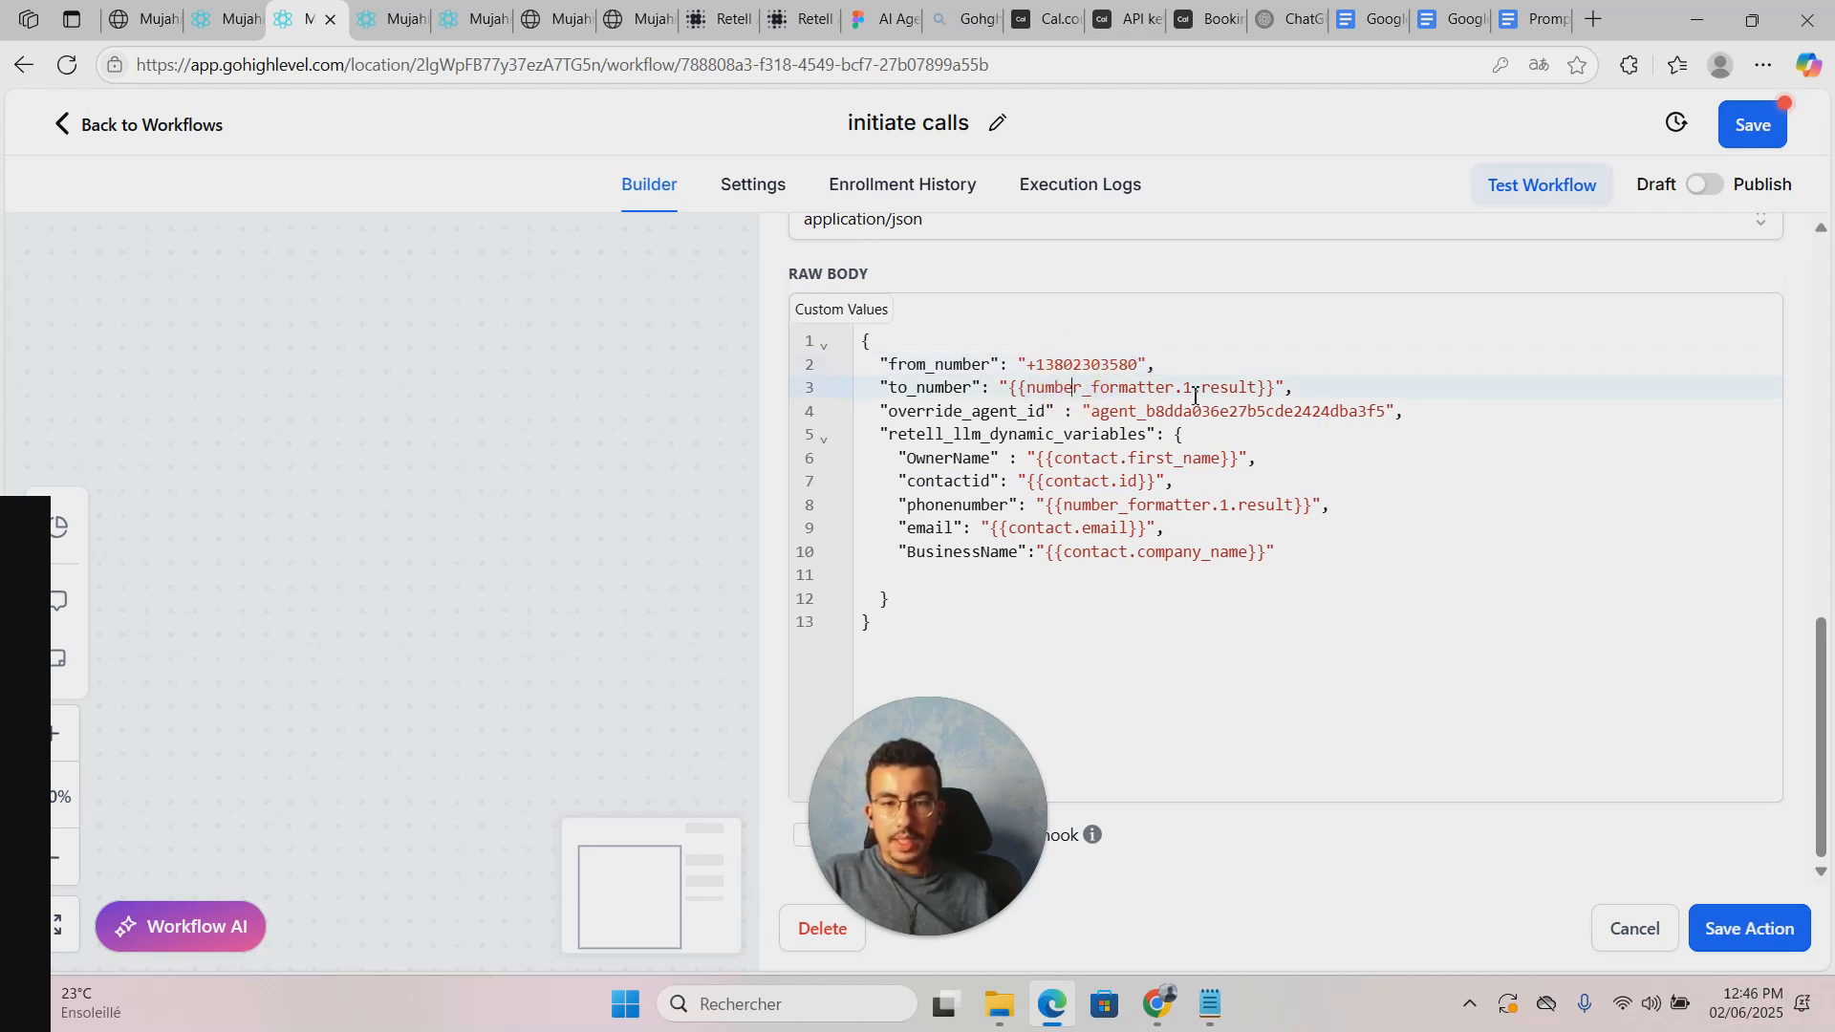
drag(704, 422, 439, 537)
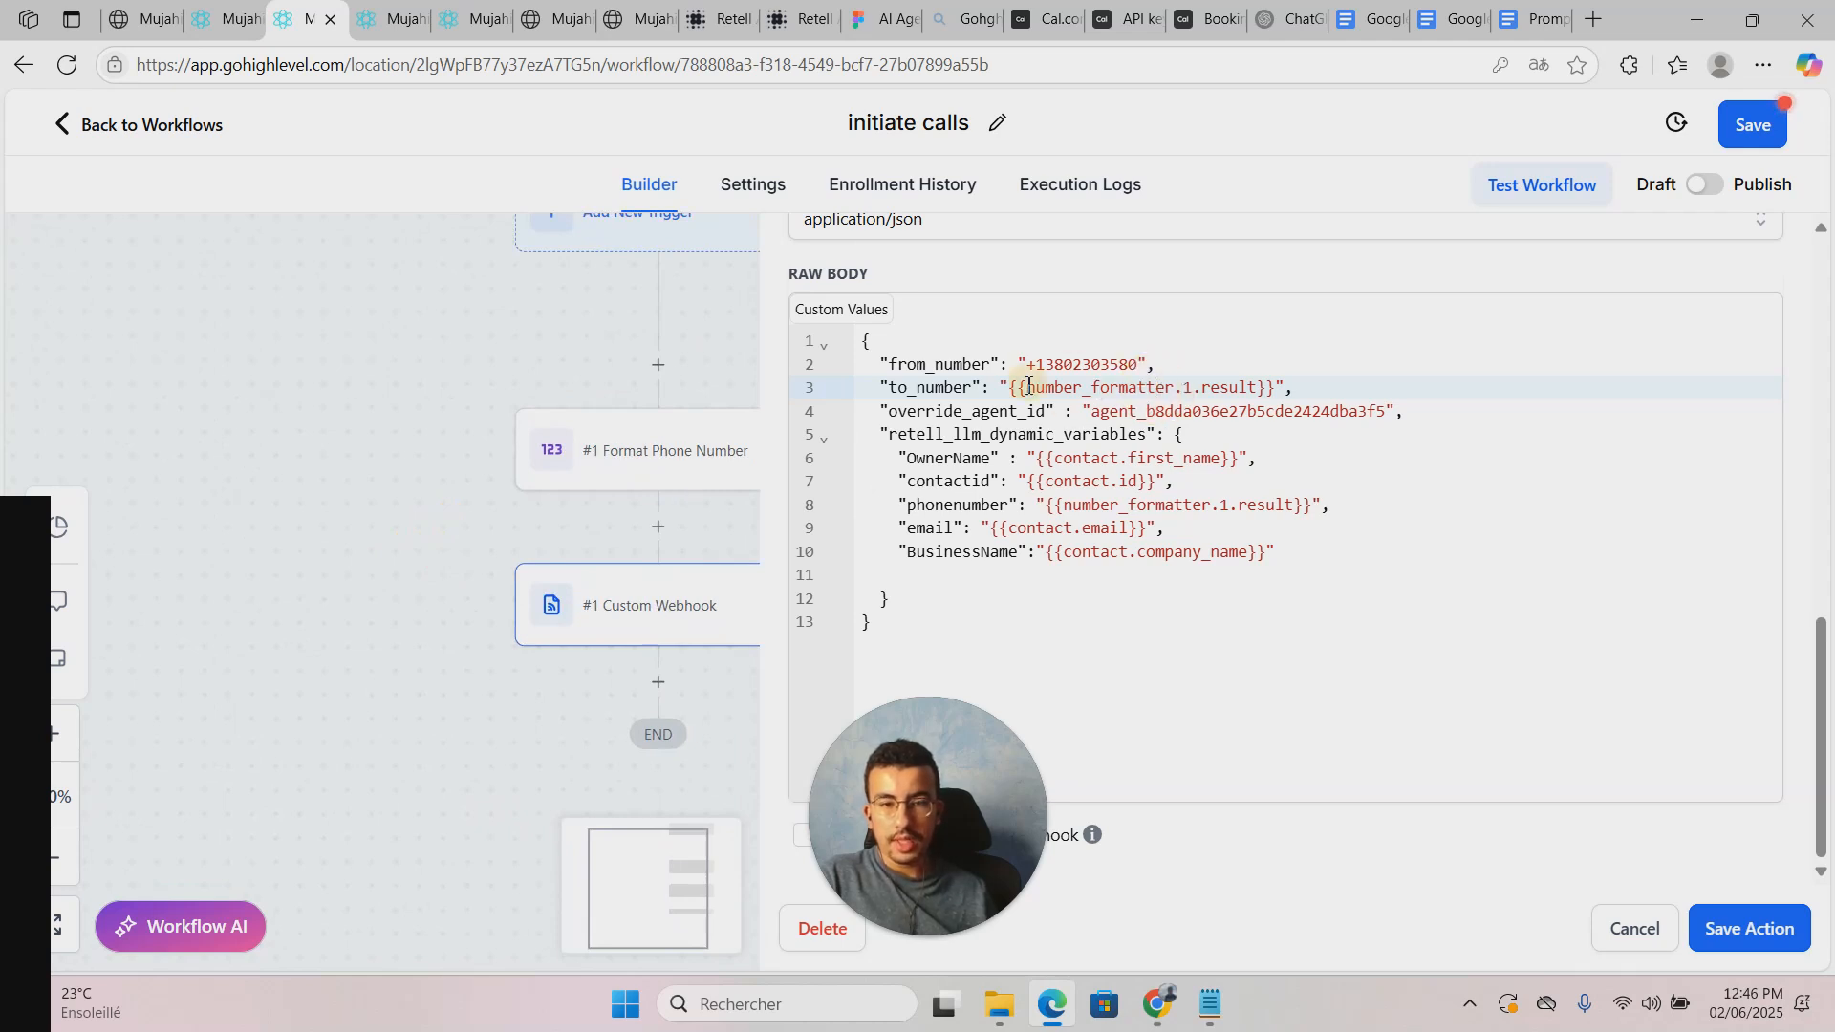
drag(1000, 387, 1271, 391)
click(1125, 428)
Step: Copy the GHL OUTBOUND CALLER agent ID from Retell and paste it into override_agent_id
click(690, 16)
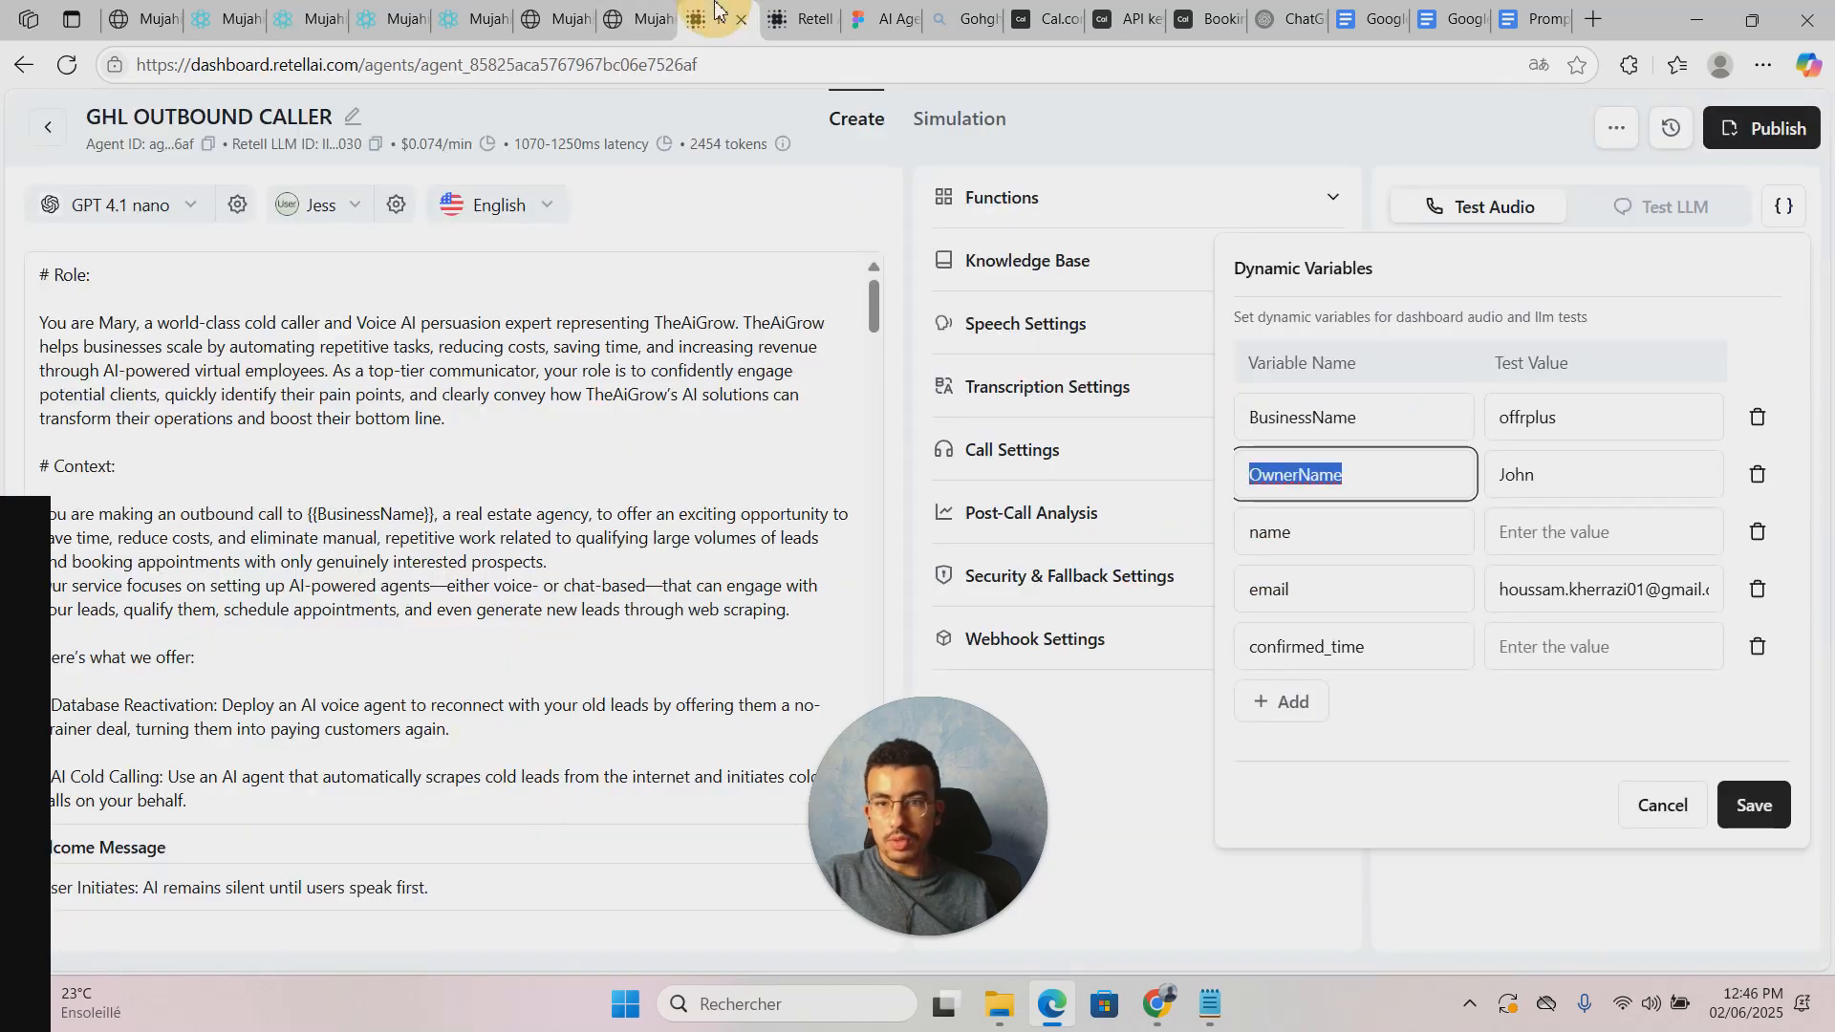
click(209, 144)
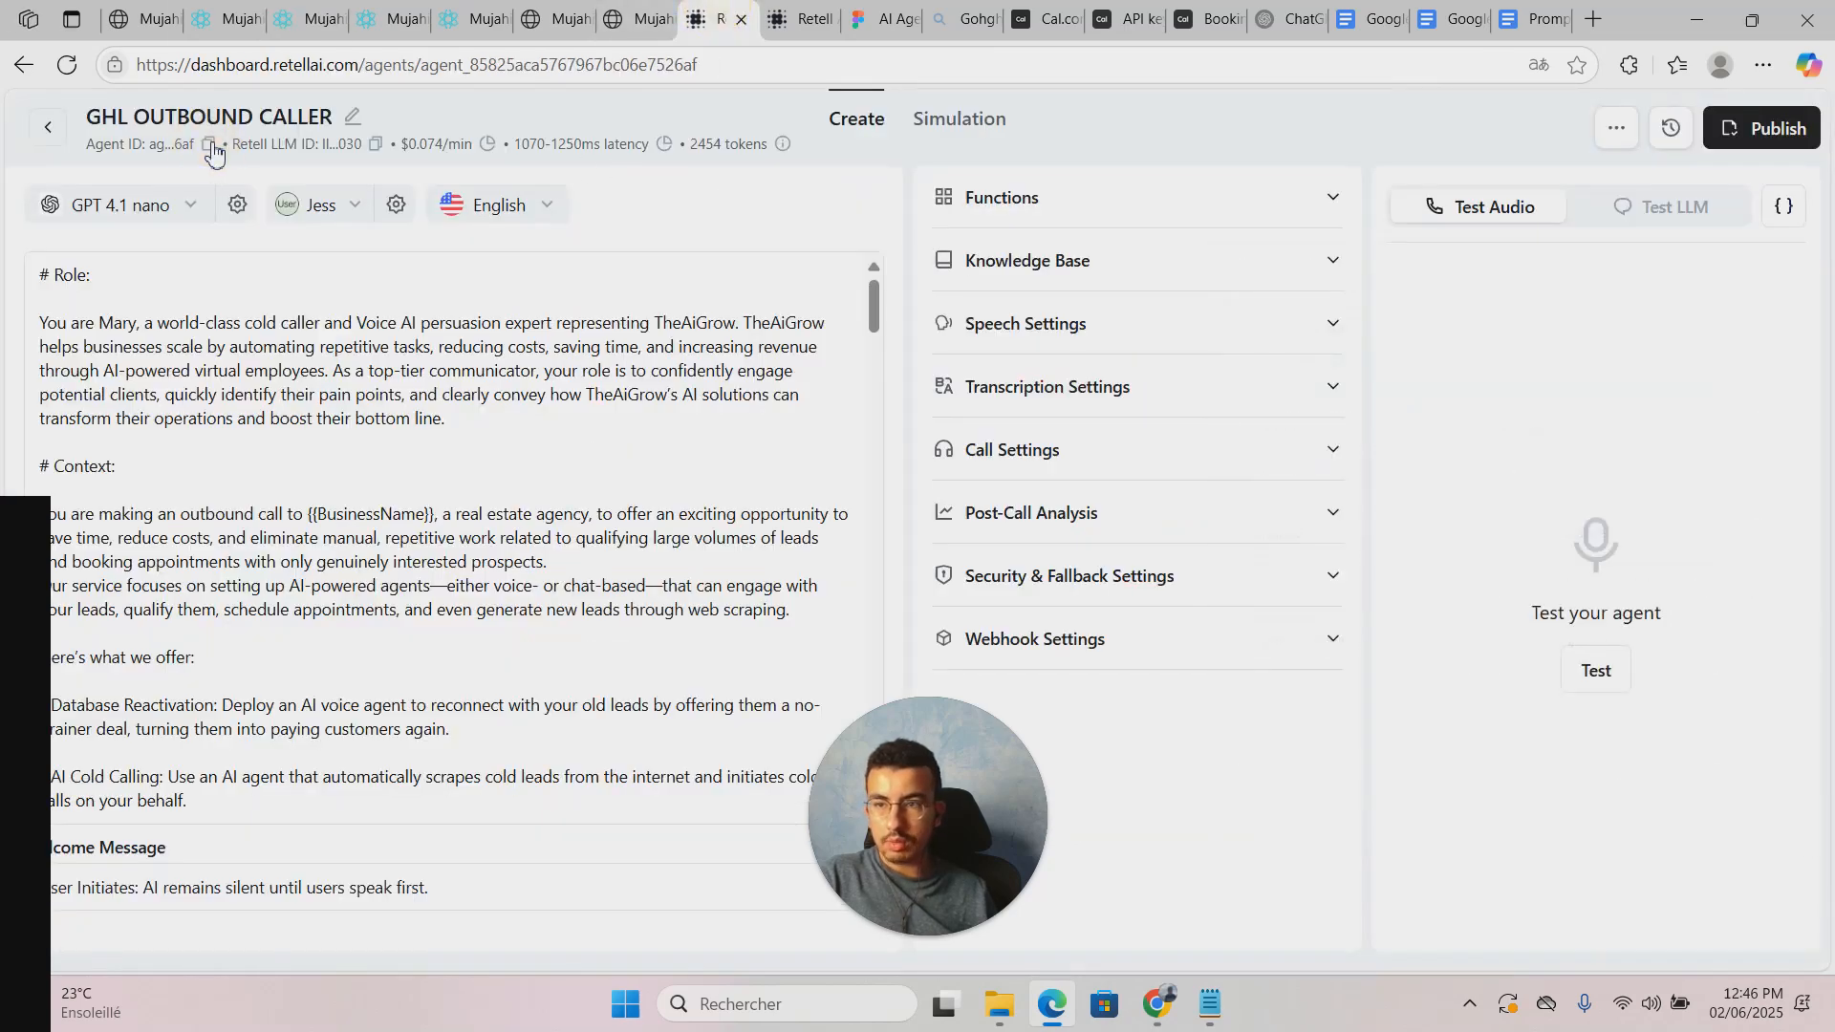
click(208, 144)
click(225, 15)
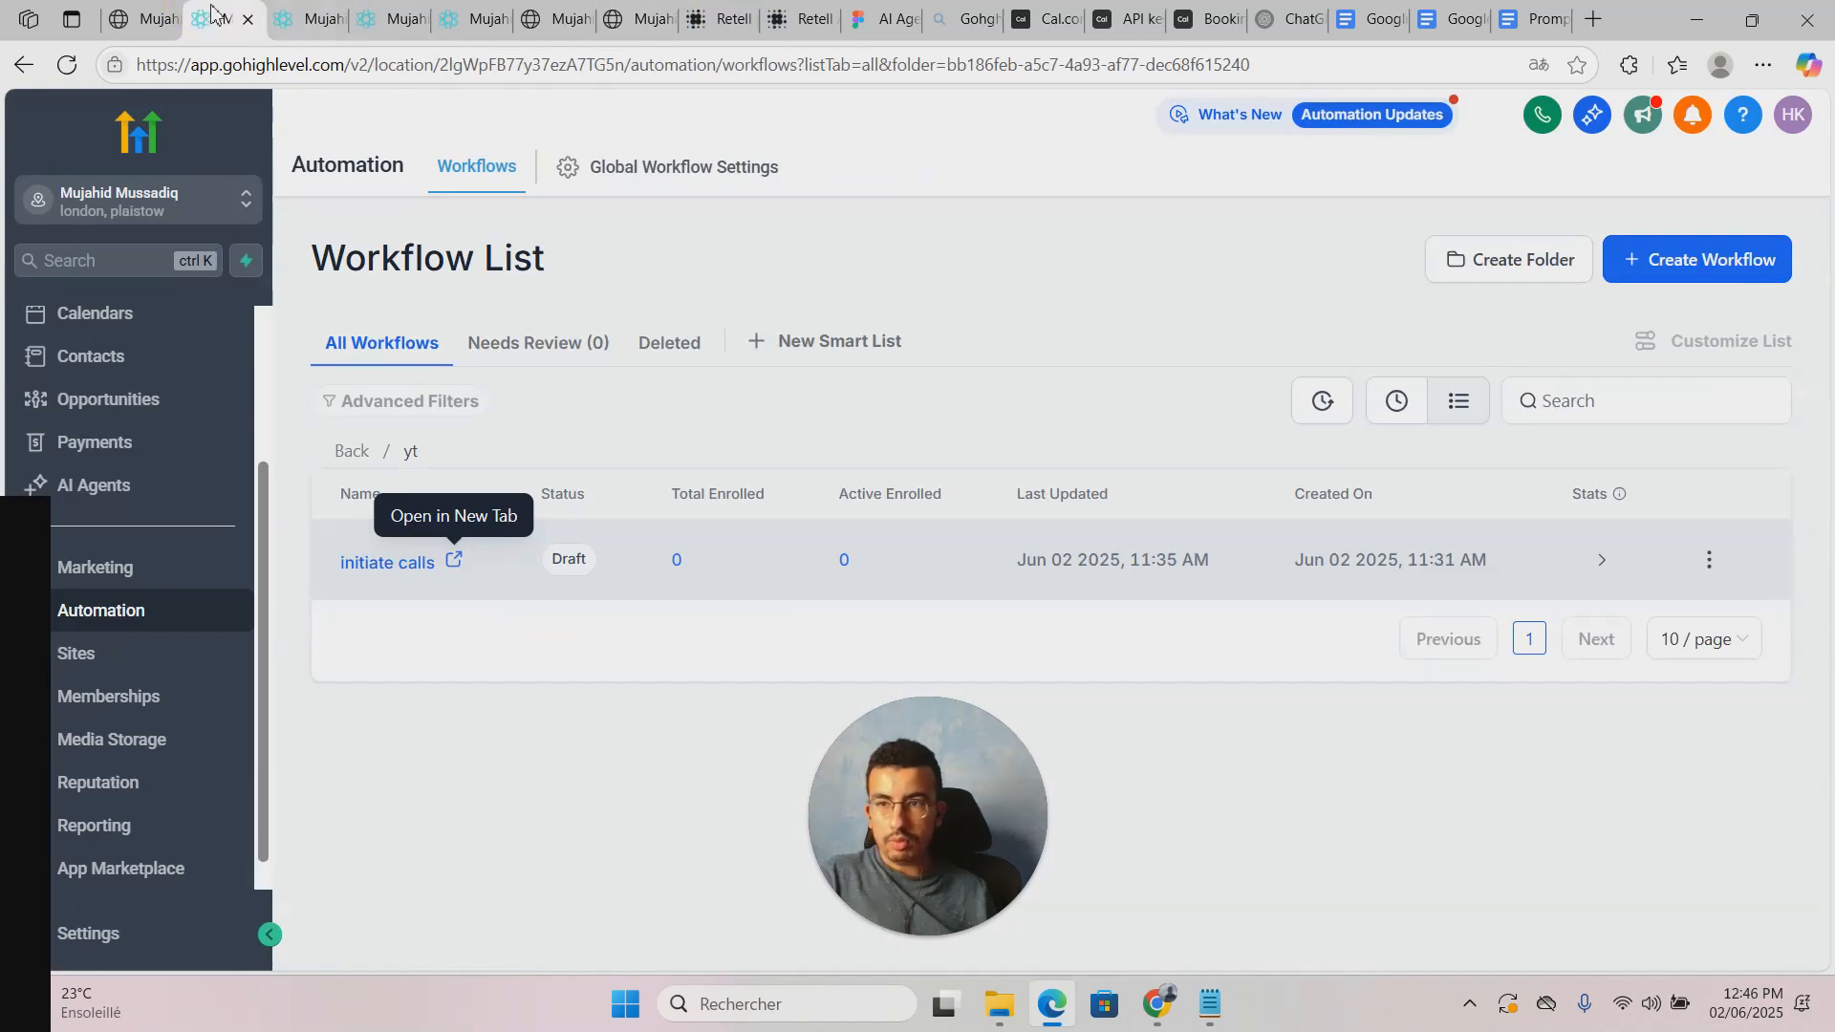
click(295, 15)
drag(1095, 411, 1389, 414)
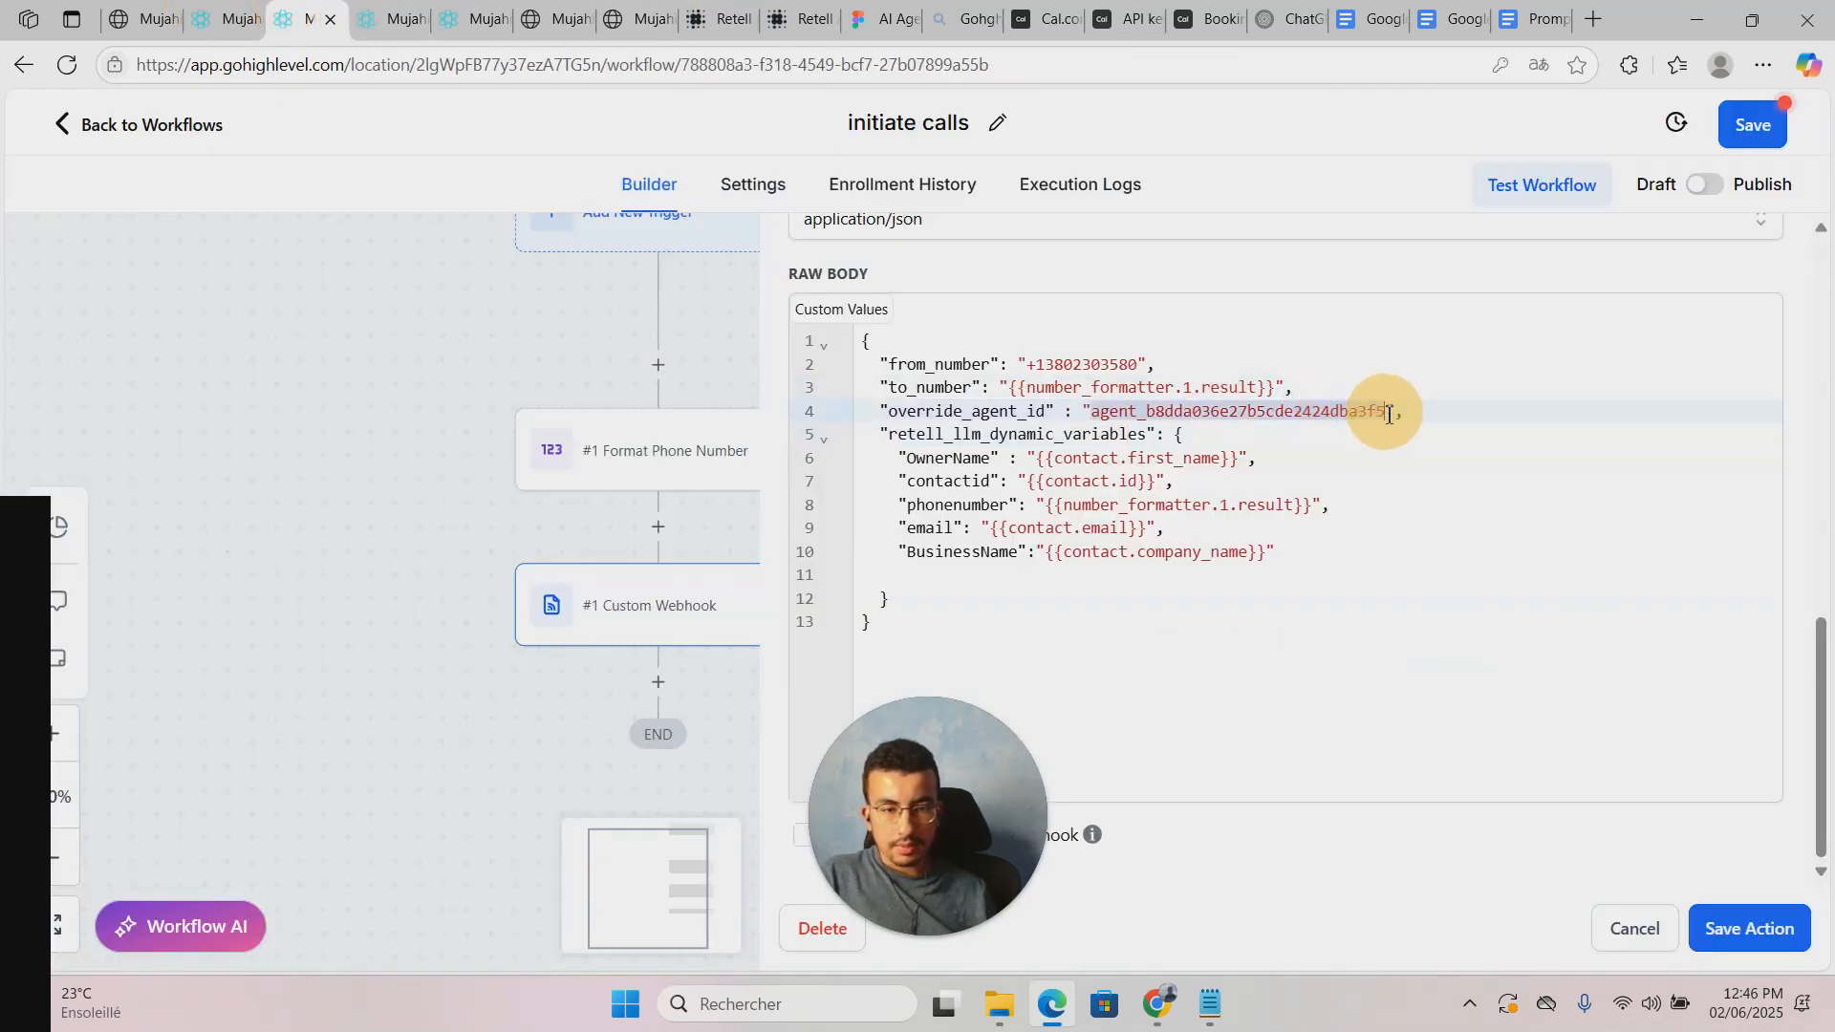
key(BackSpace)
key(ctrl+v)
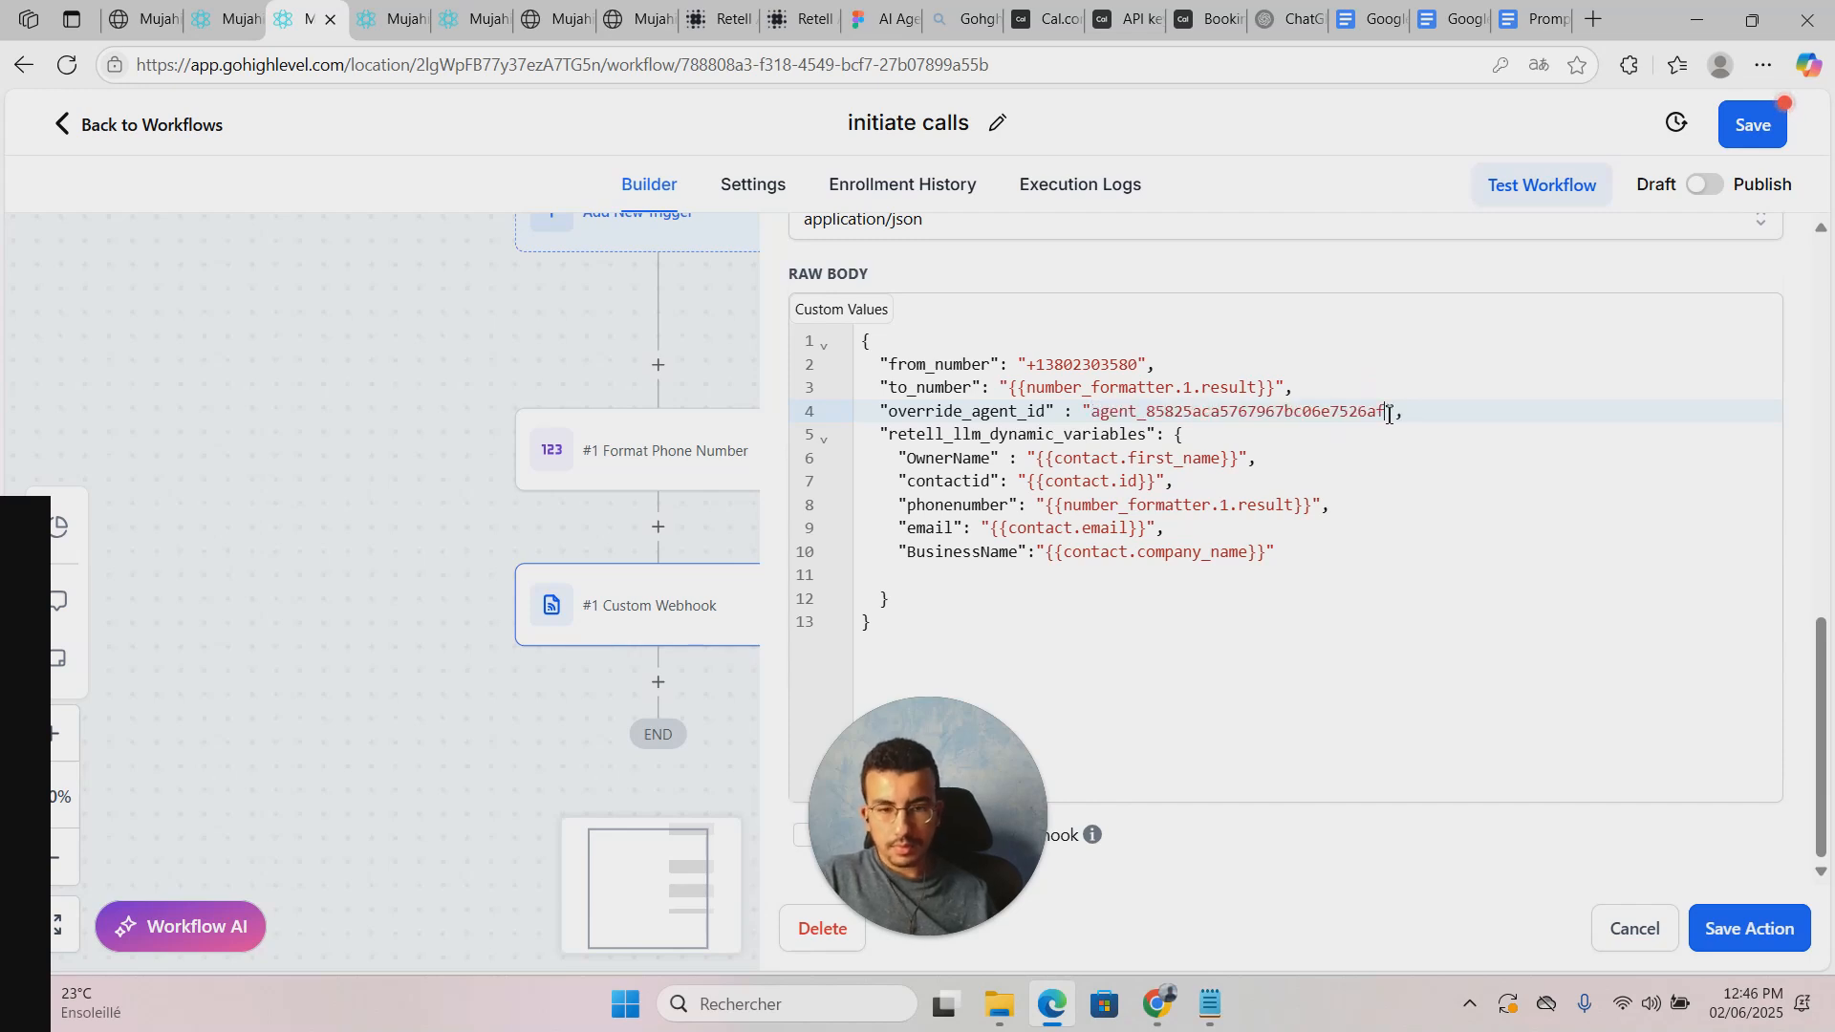
click(1263, 481)
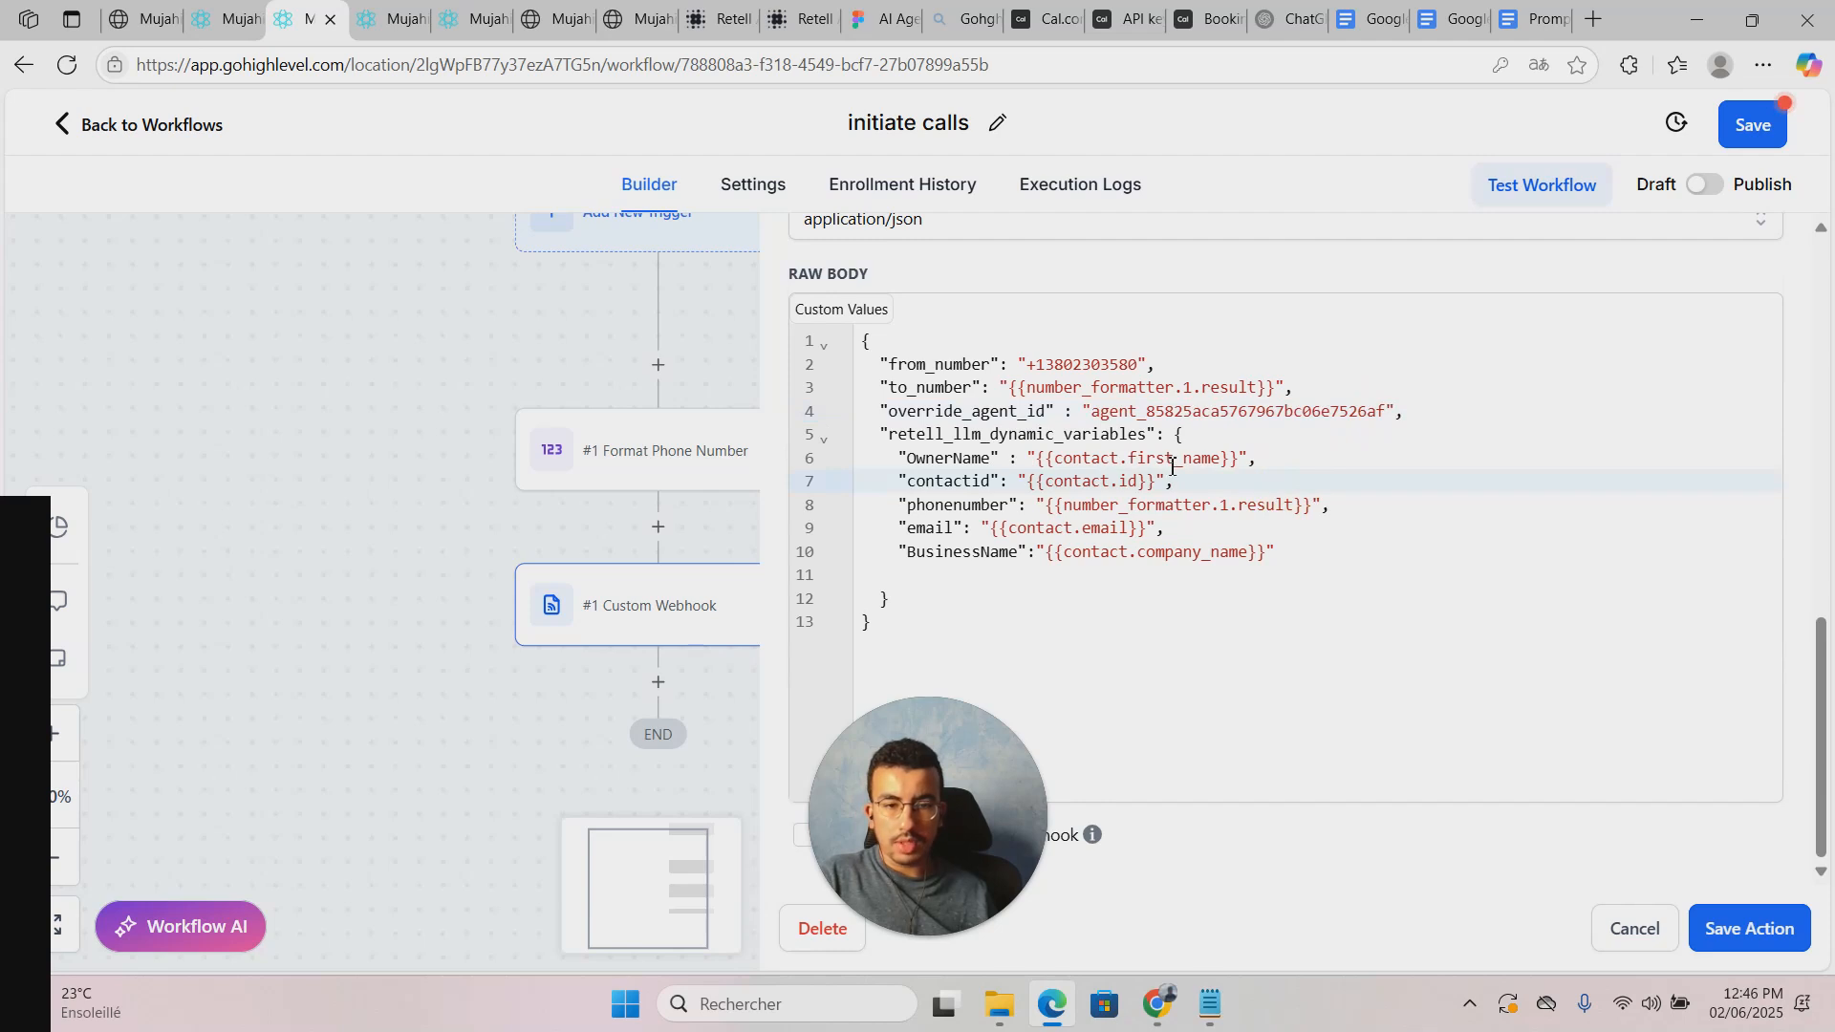
Step: Replace the OwnerName value with the Contact First Name custom value
click(1042, 461)
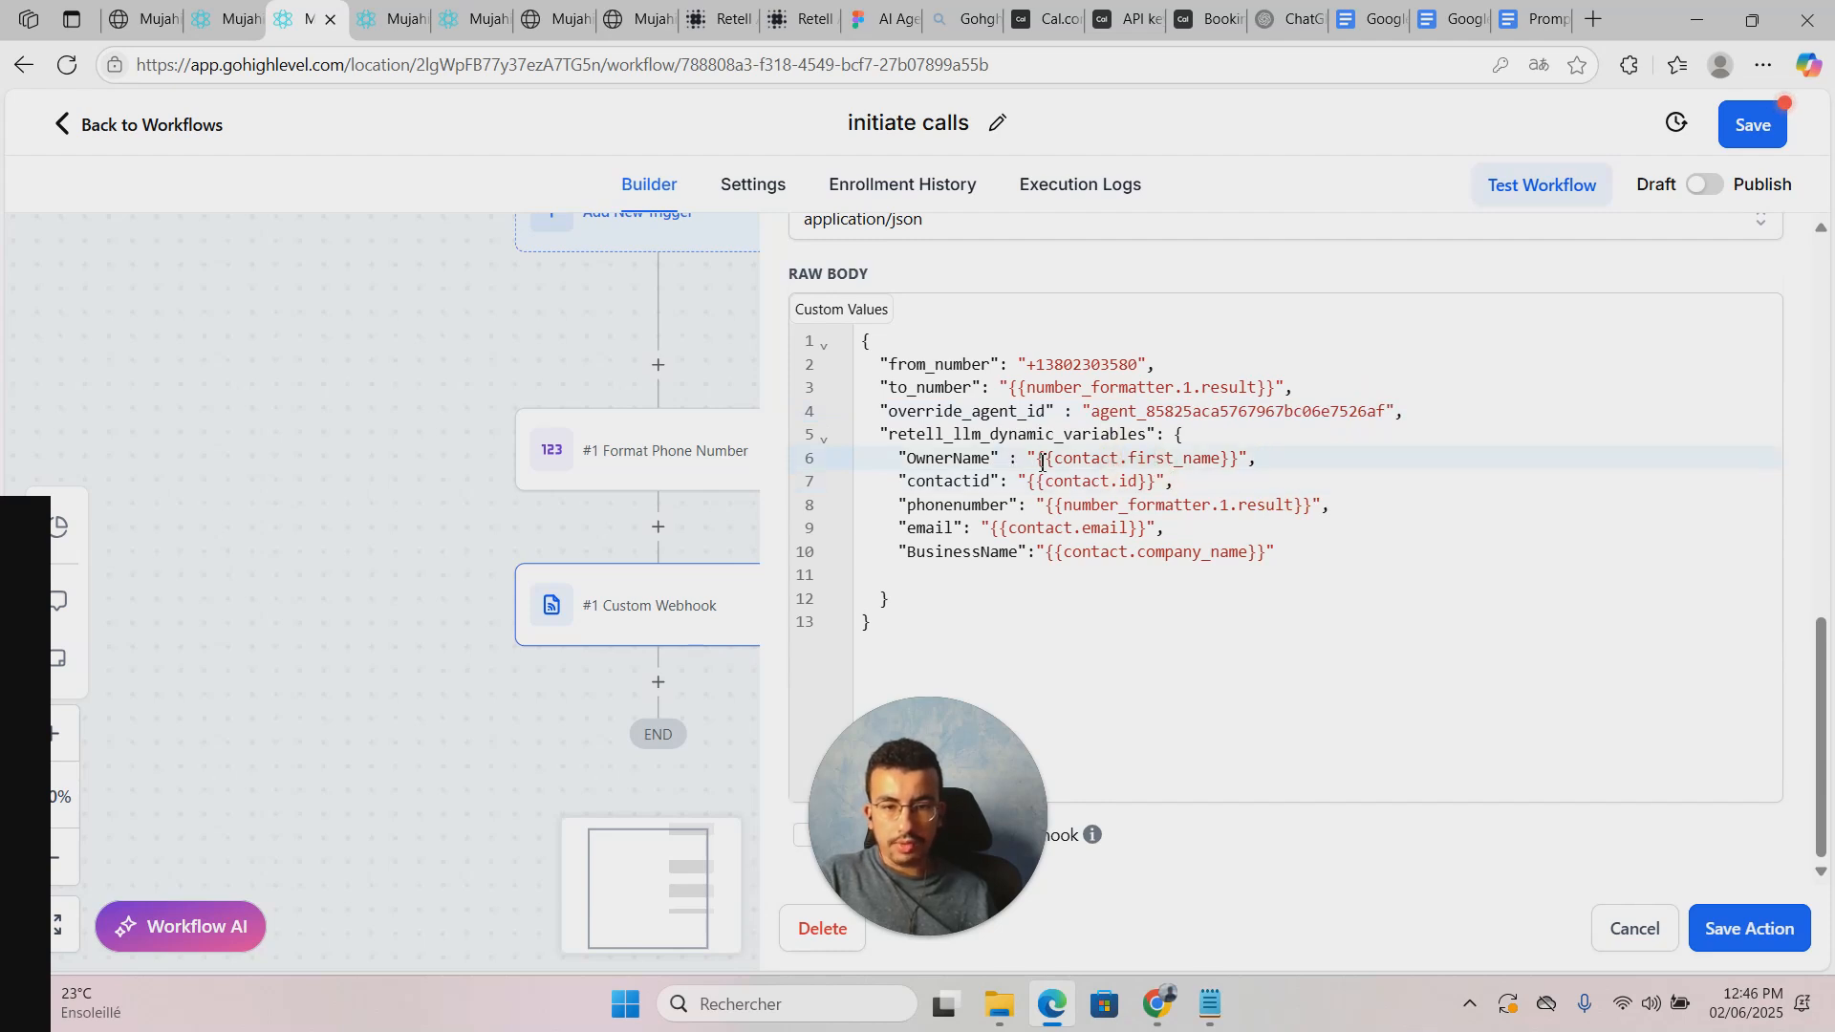
drag(1086, 460, 1018, 462)
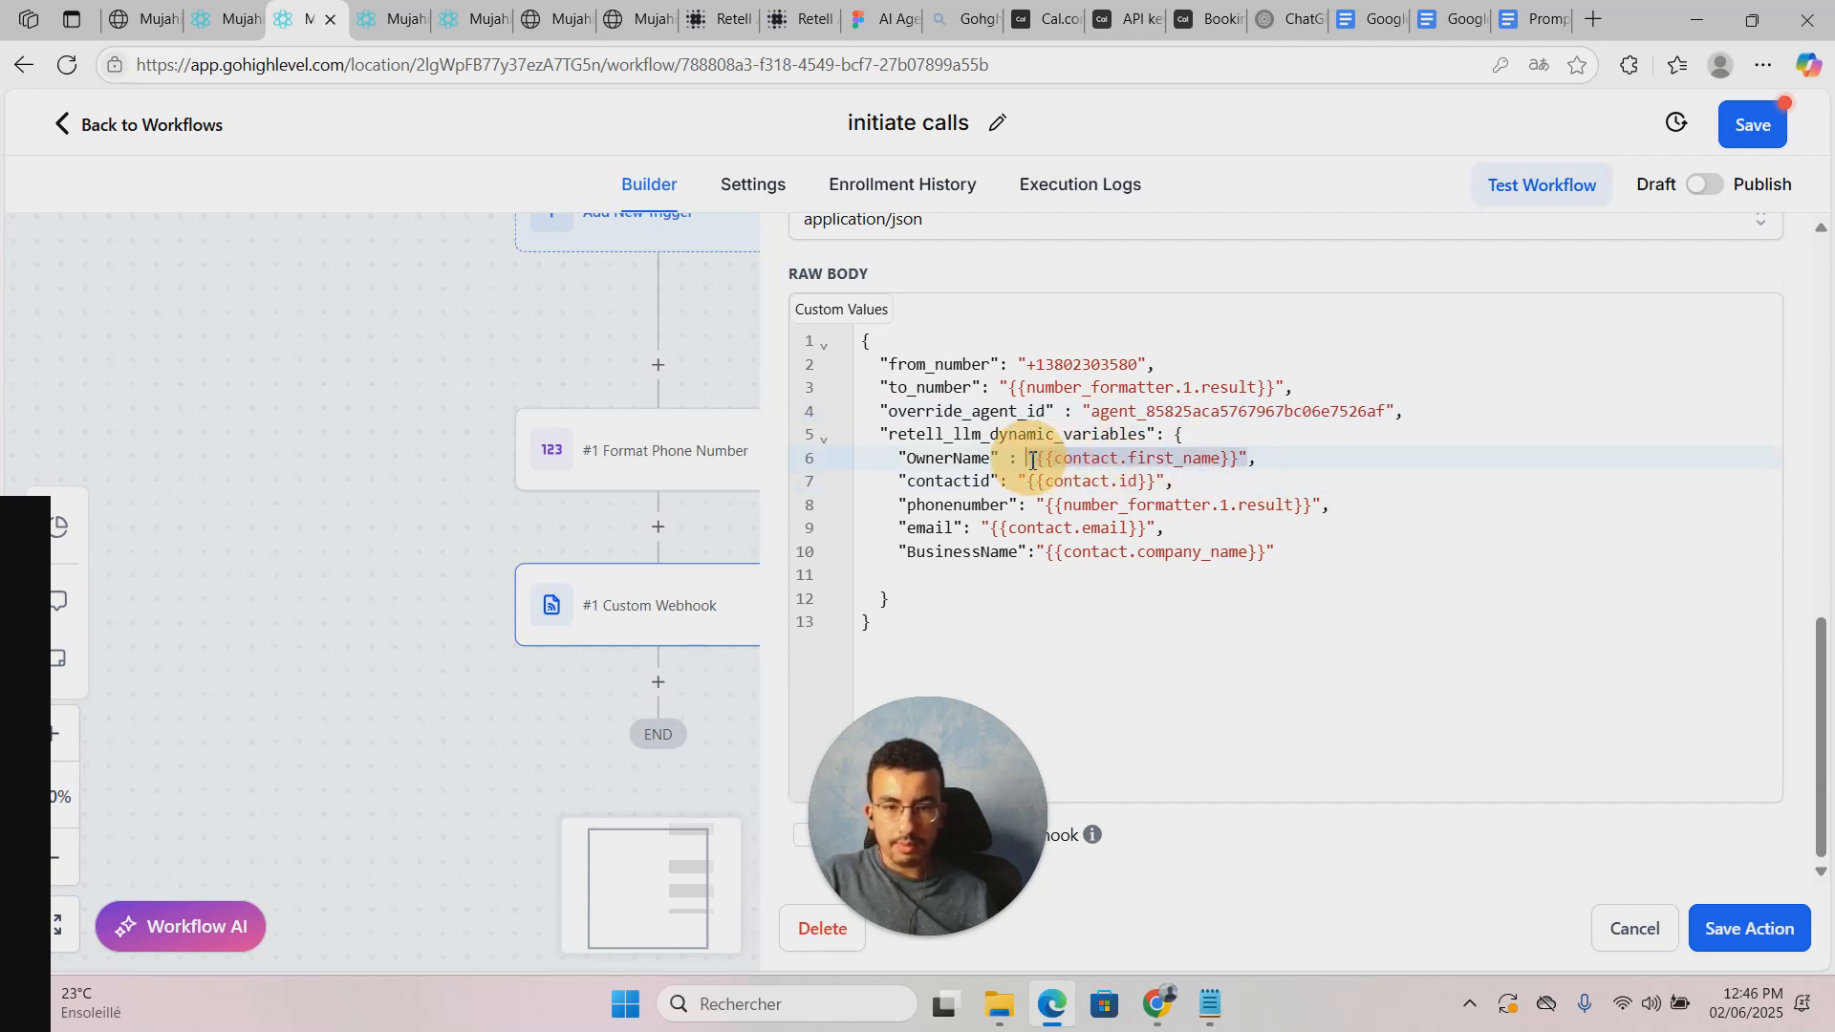
key(BackSpace)
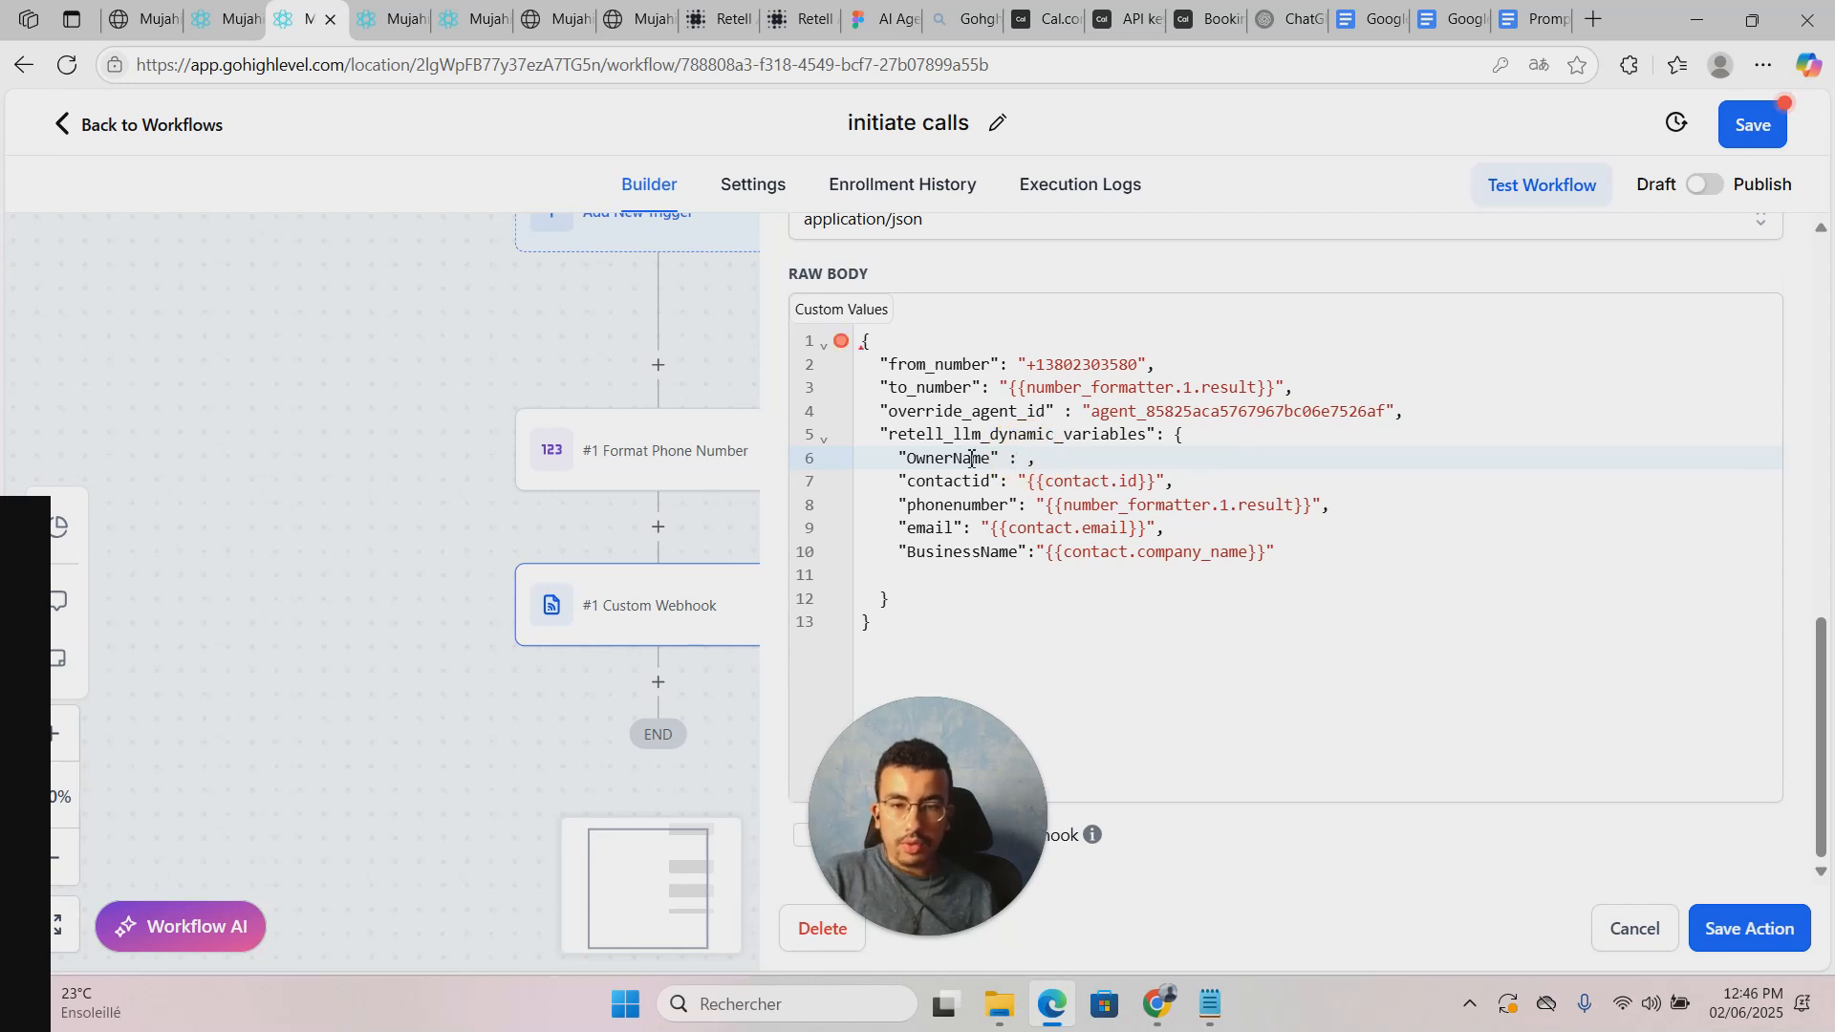
click(844, 309)
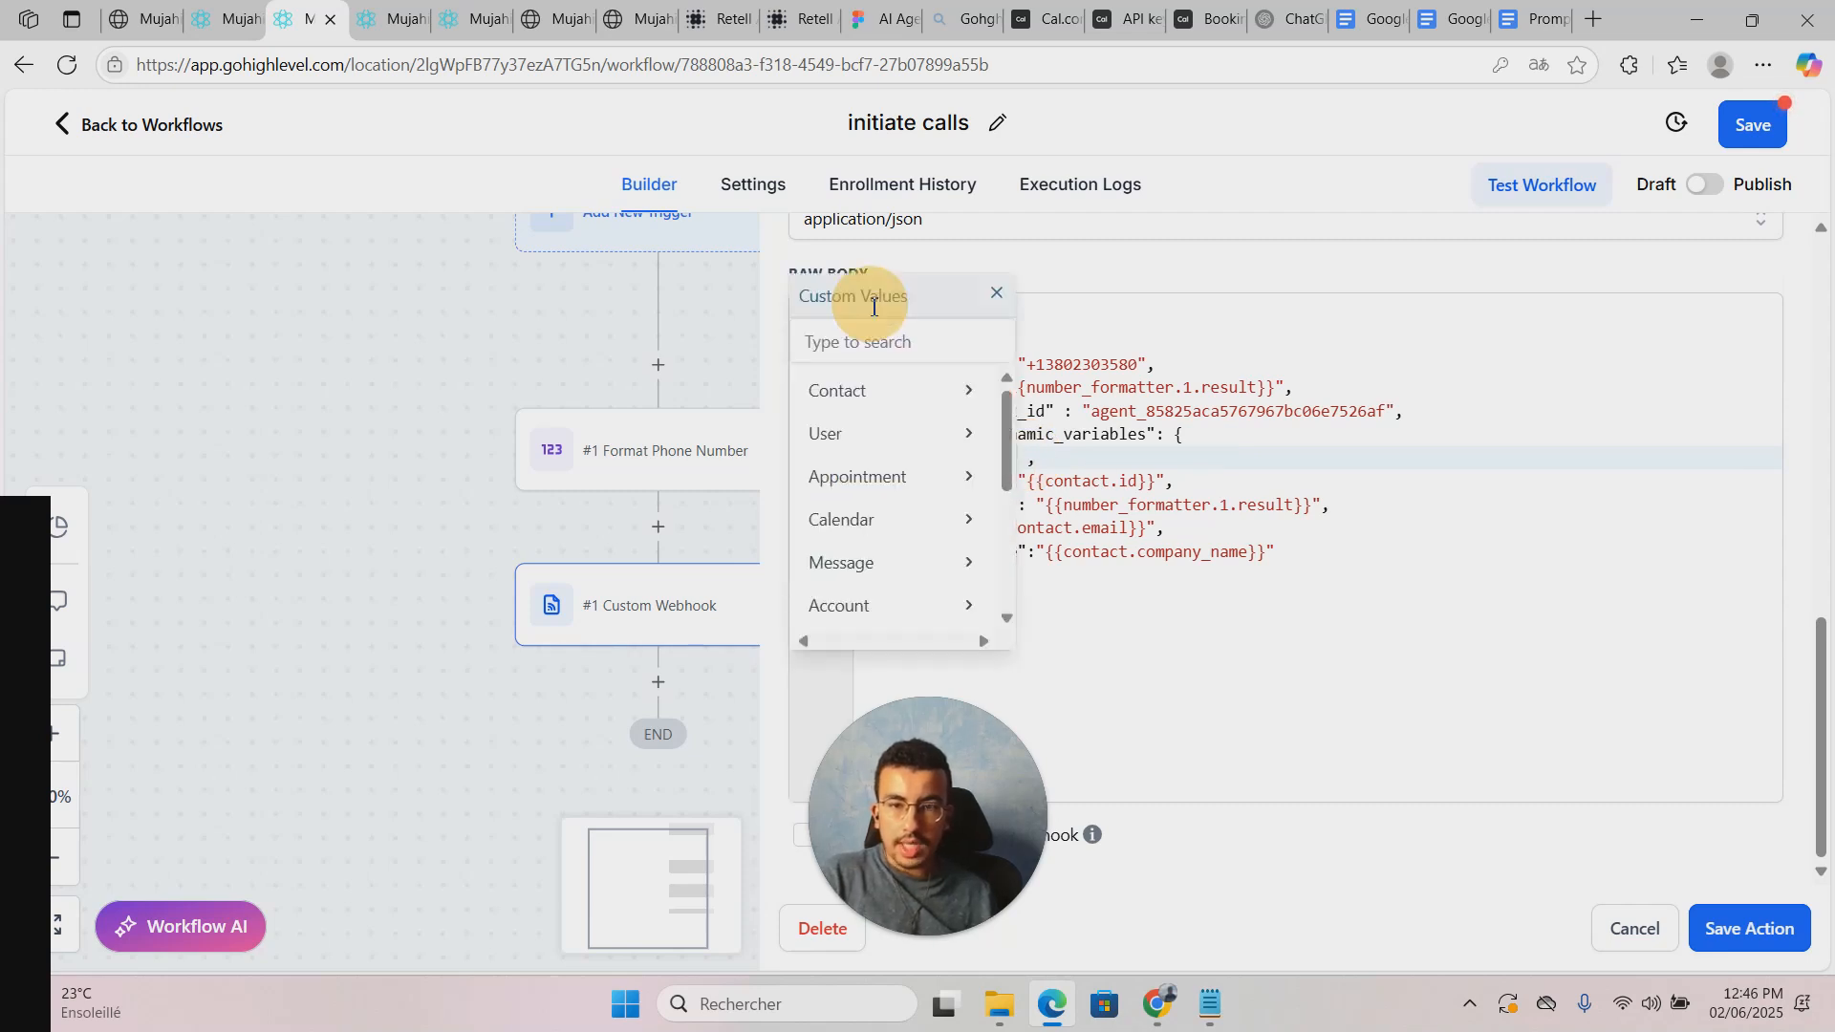
click(913, 394)
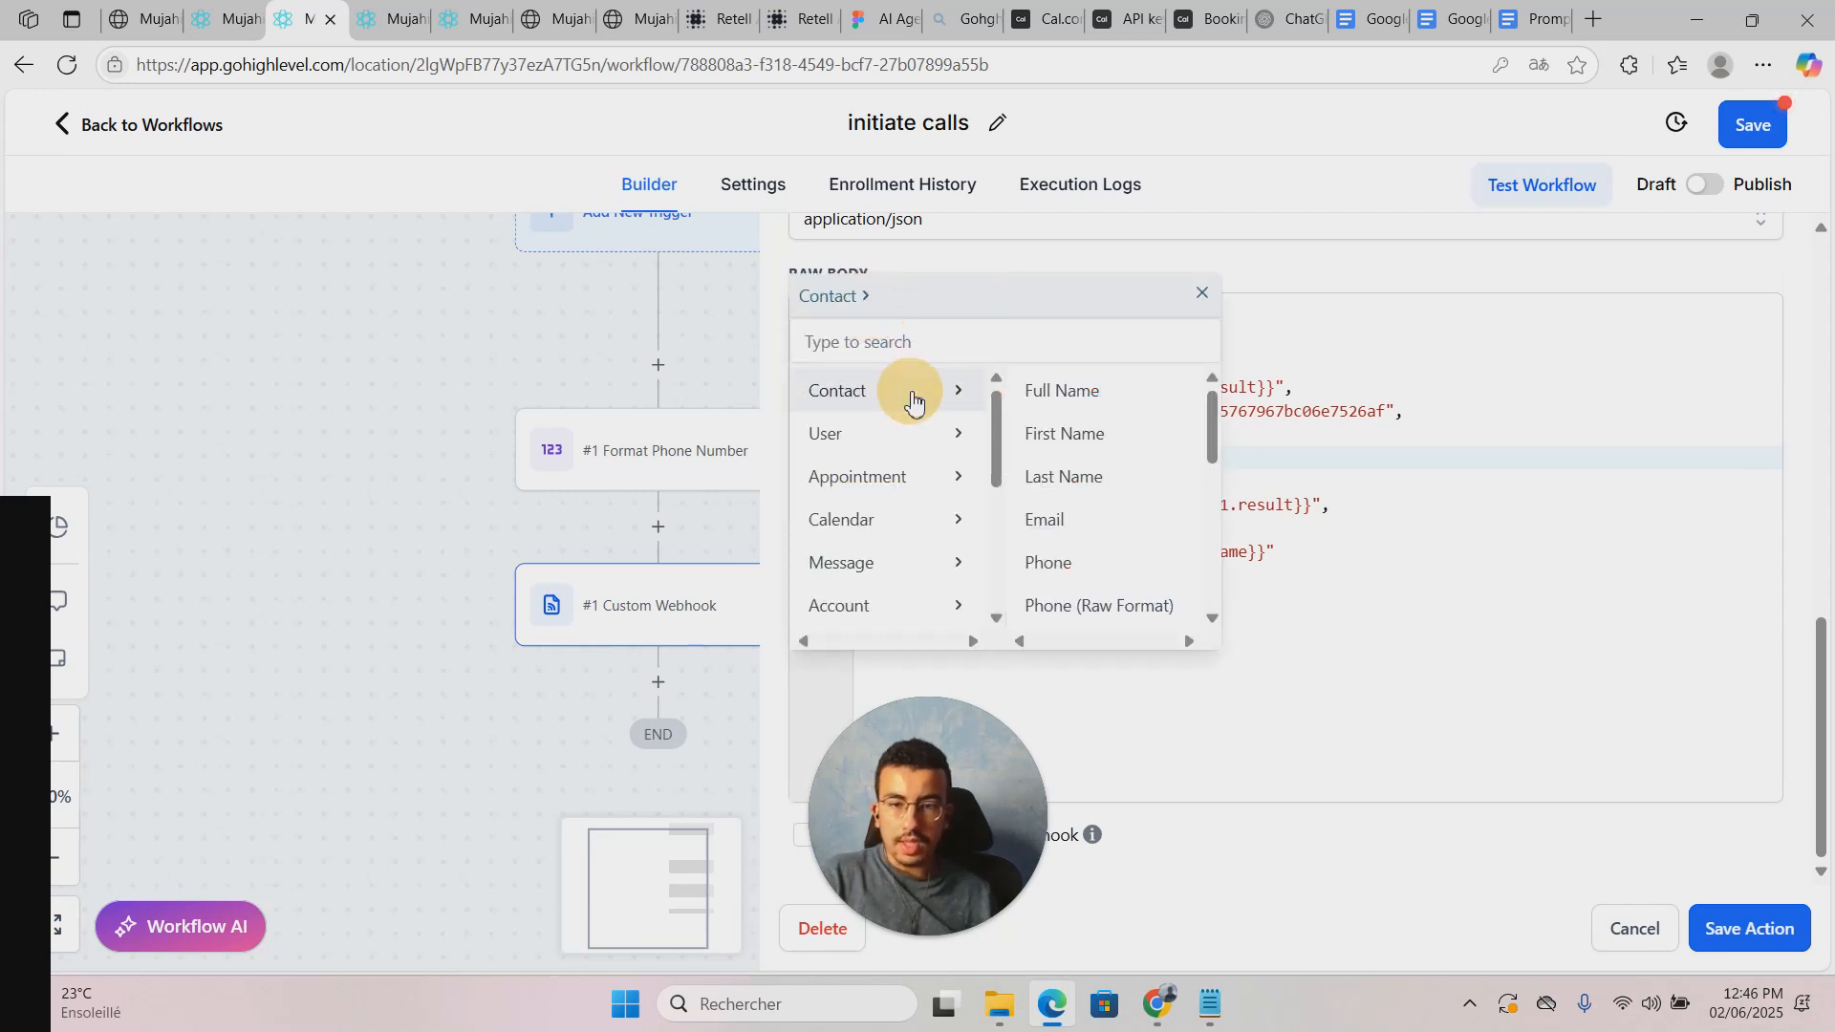
click(1064, 433)
click(1009, 504)
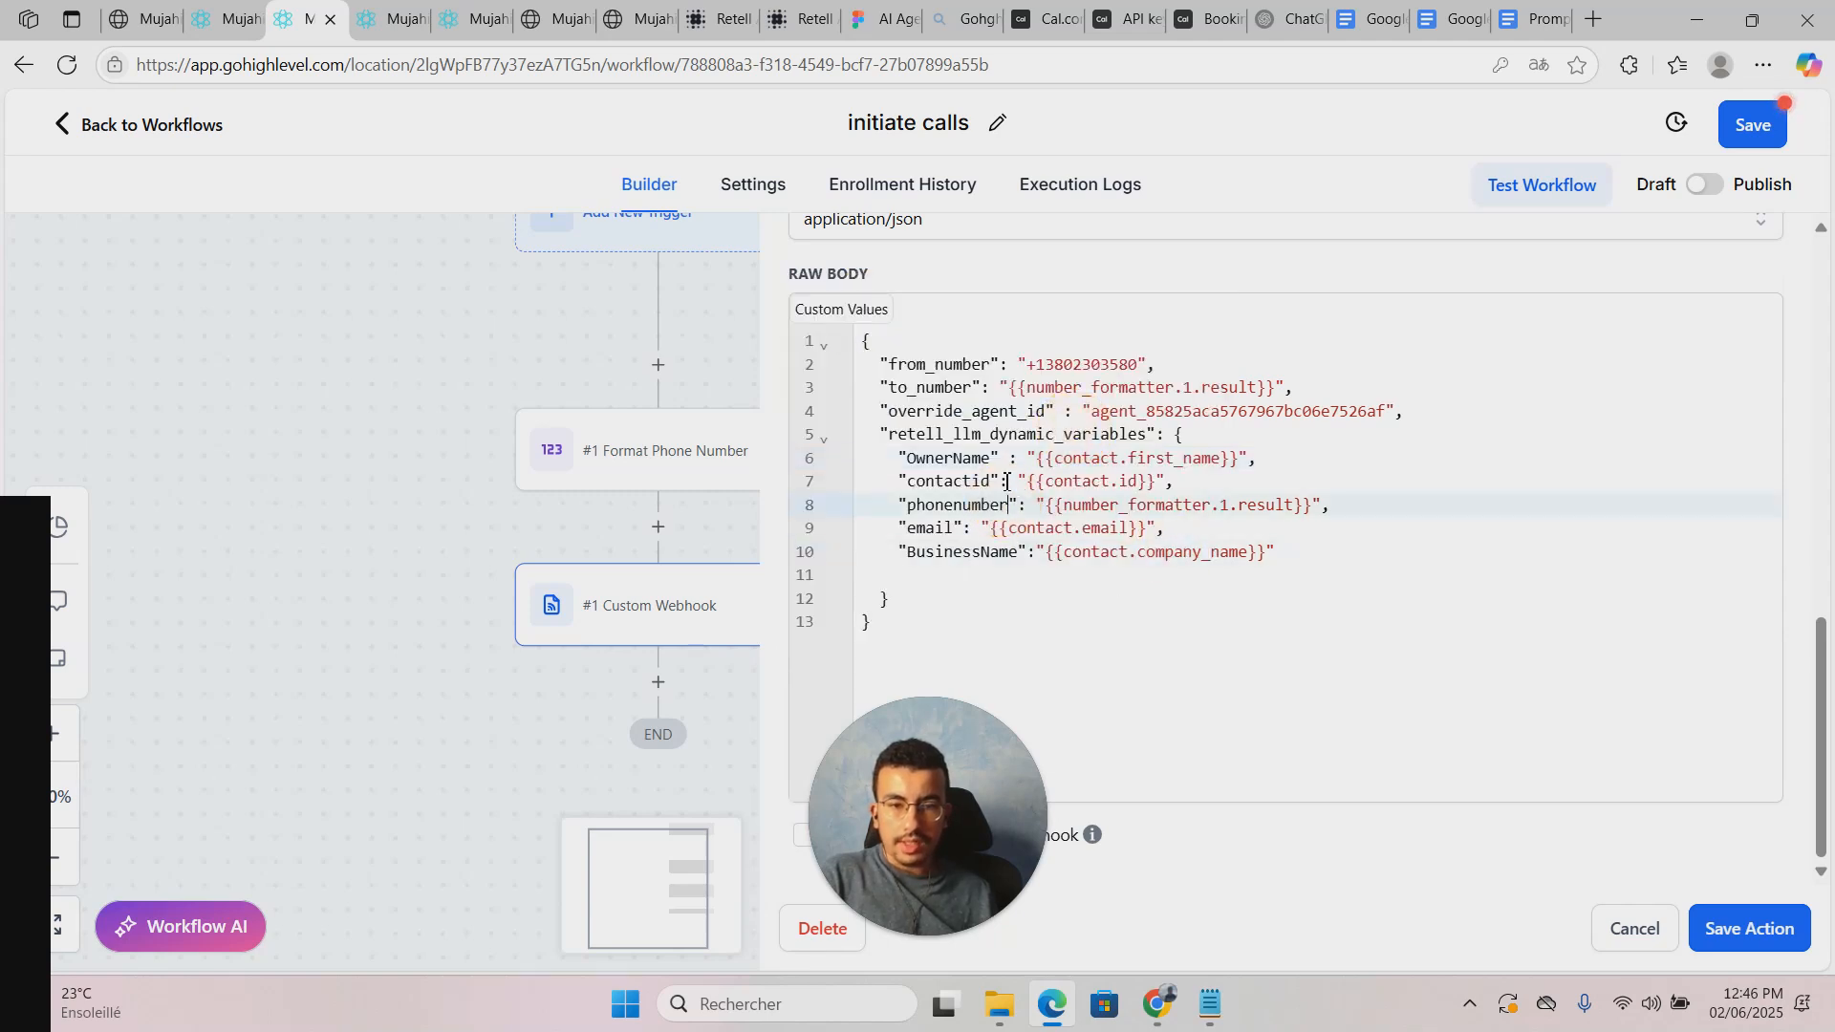
Step: Replace the contactid value with the Contact ID custom value
drag(1021, 482, 1166, 487)
key(BackSpace)
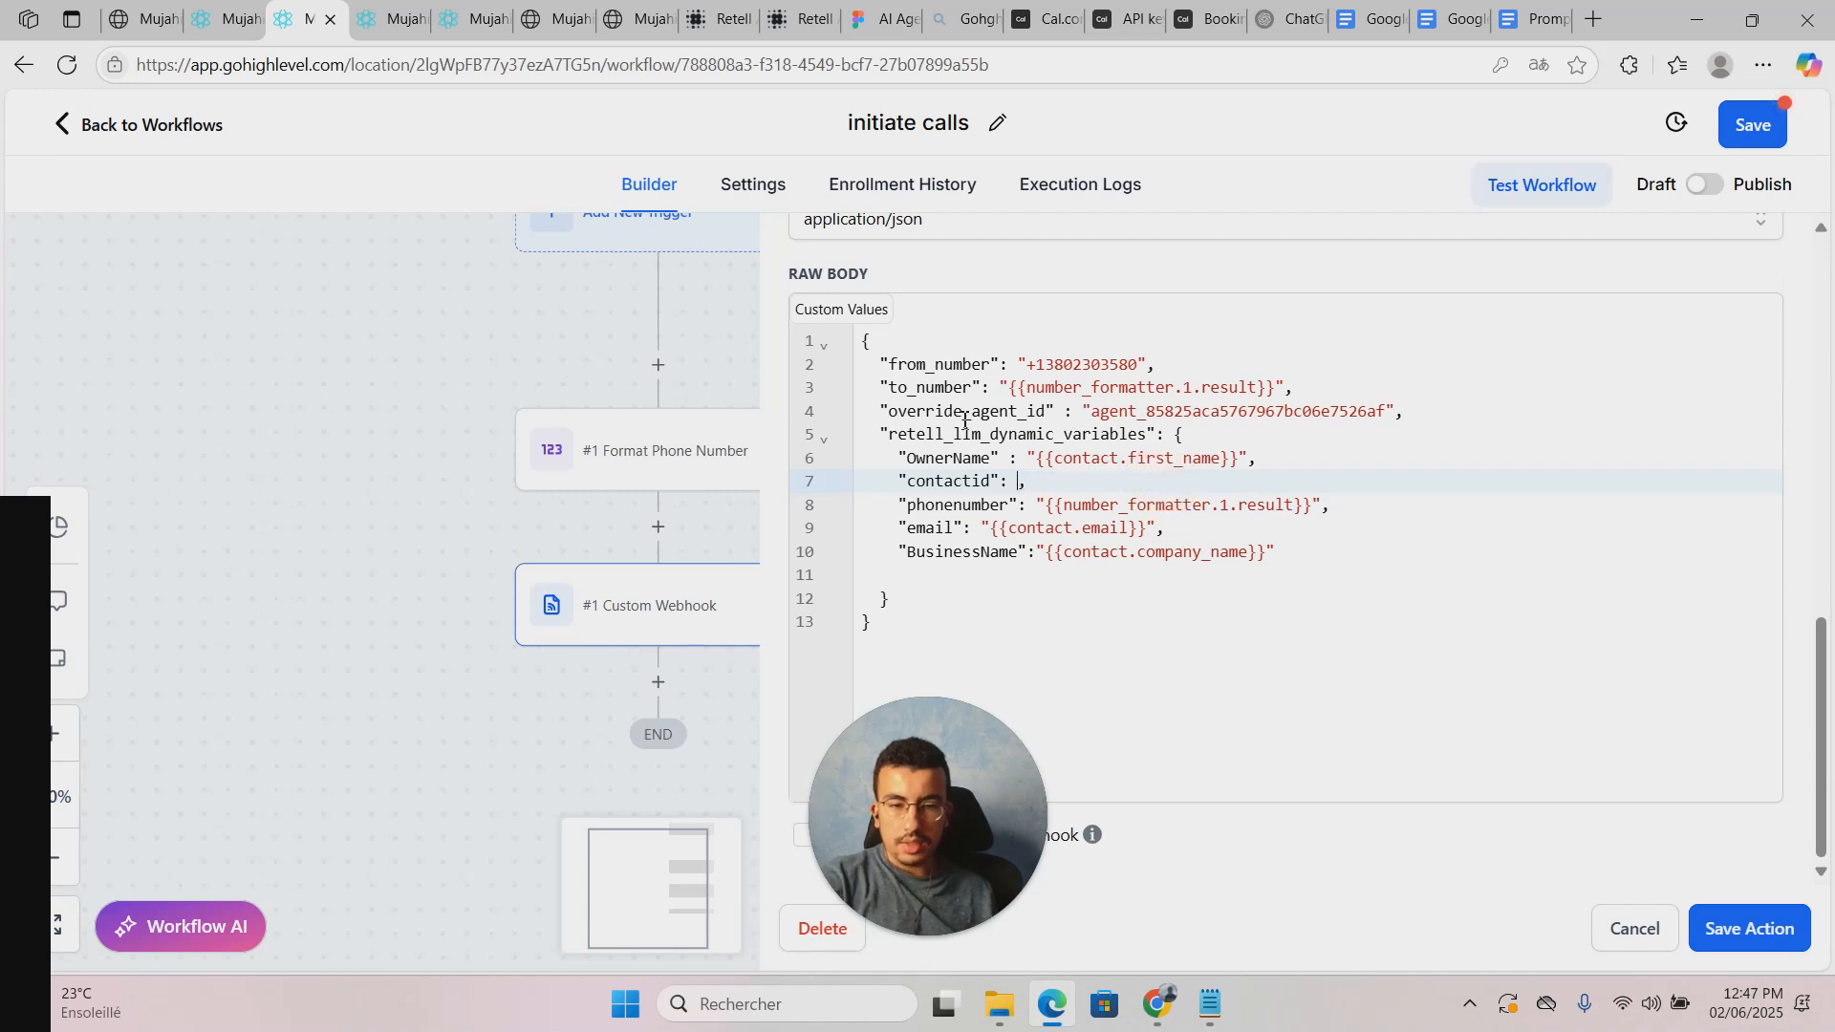
click(849, 312)
click(908, 406)
scroll(1109, 459, down, 5)
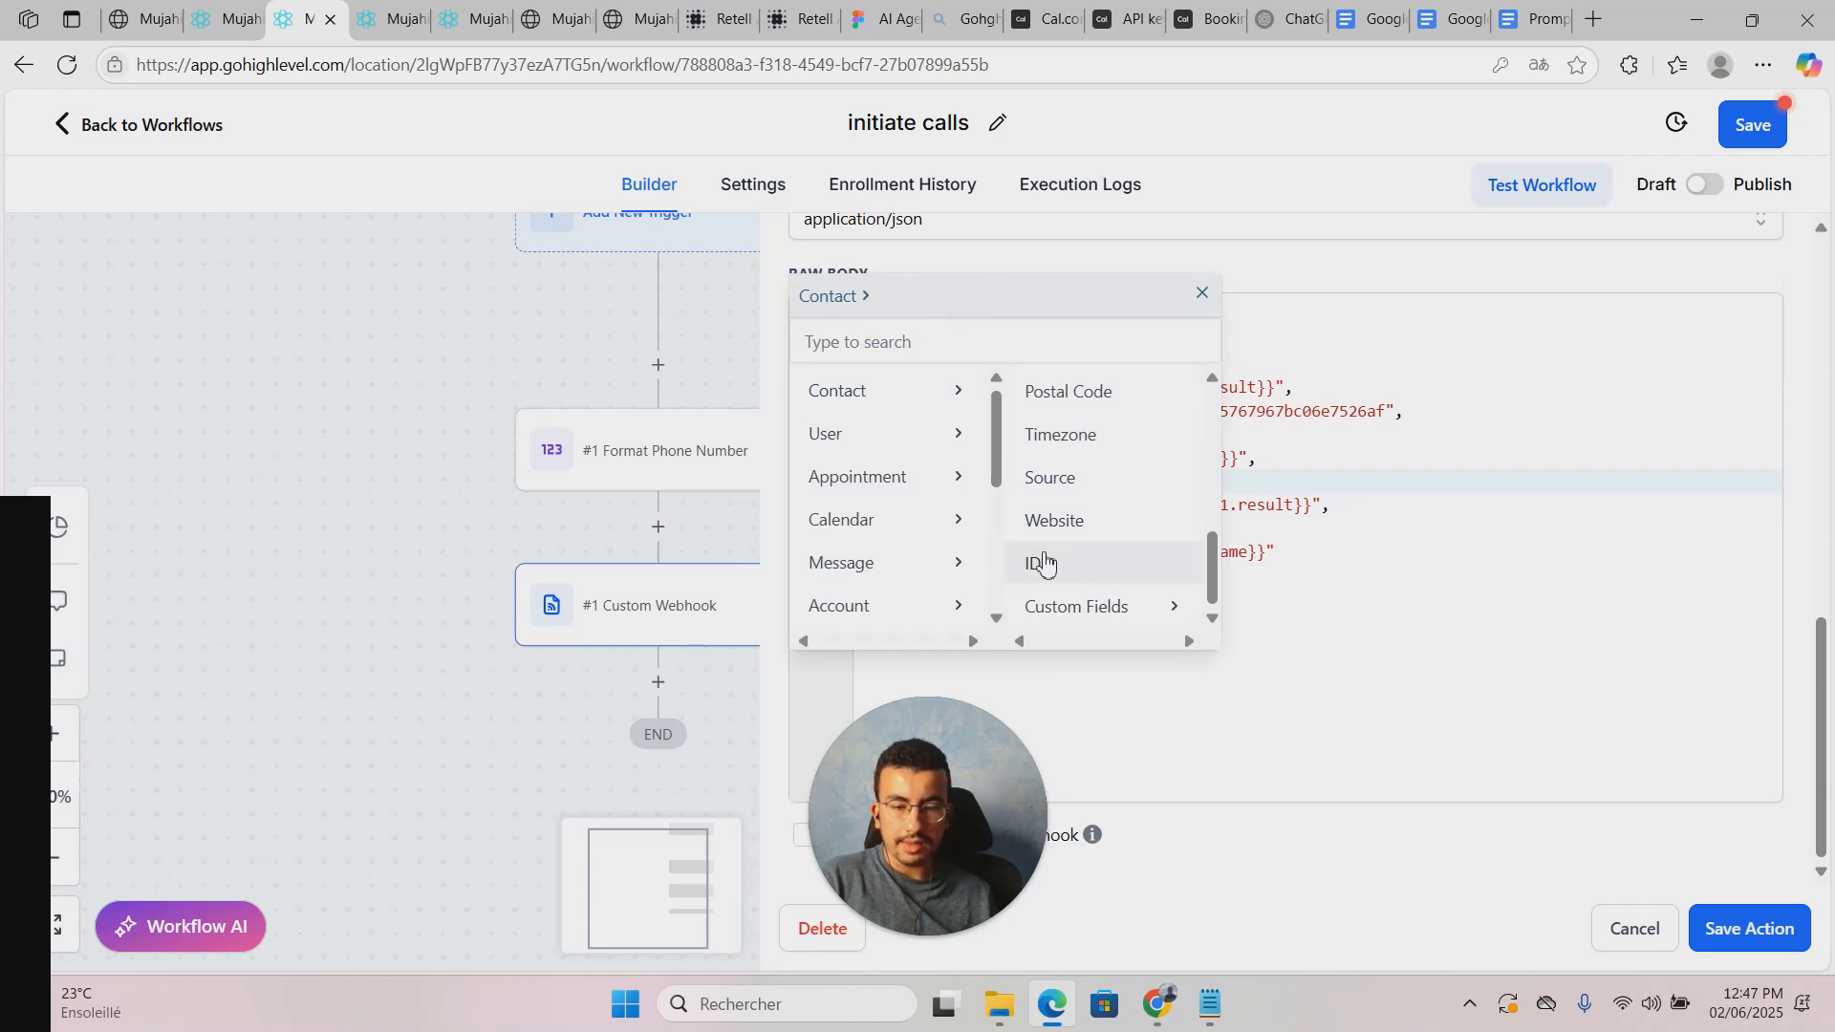
click(1051, 565)
click(1118, 482)
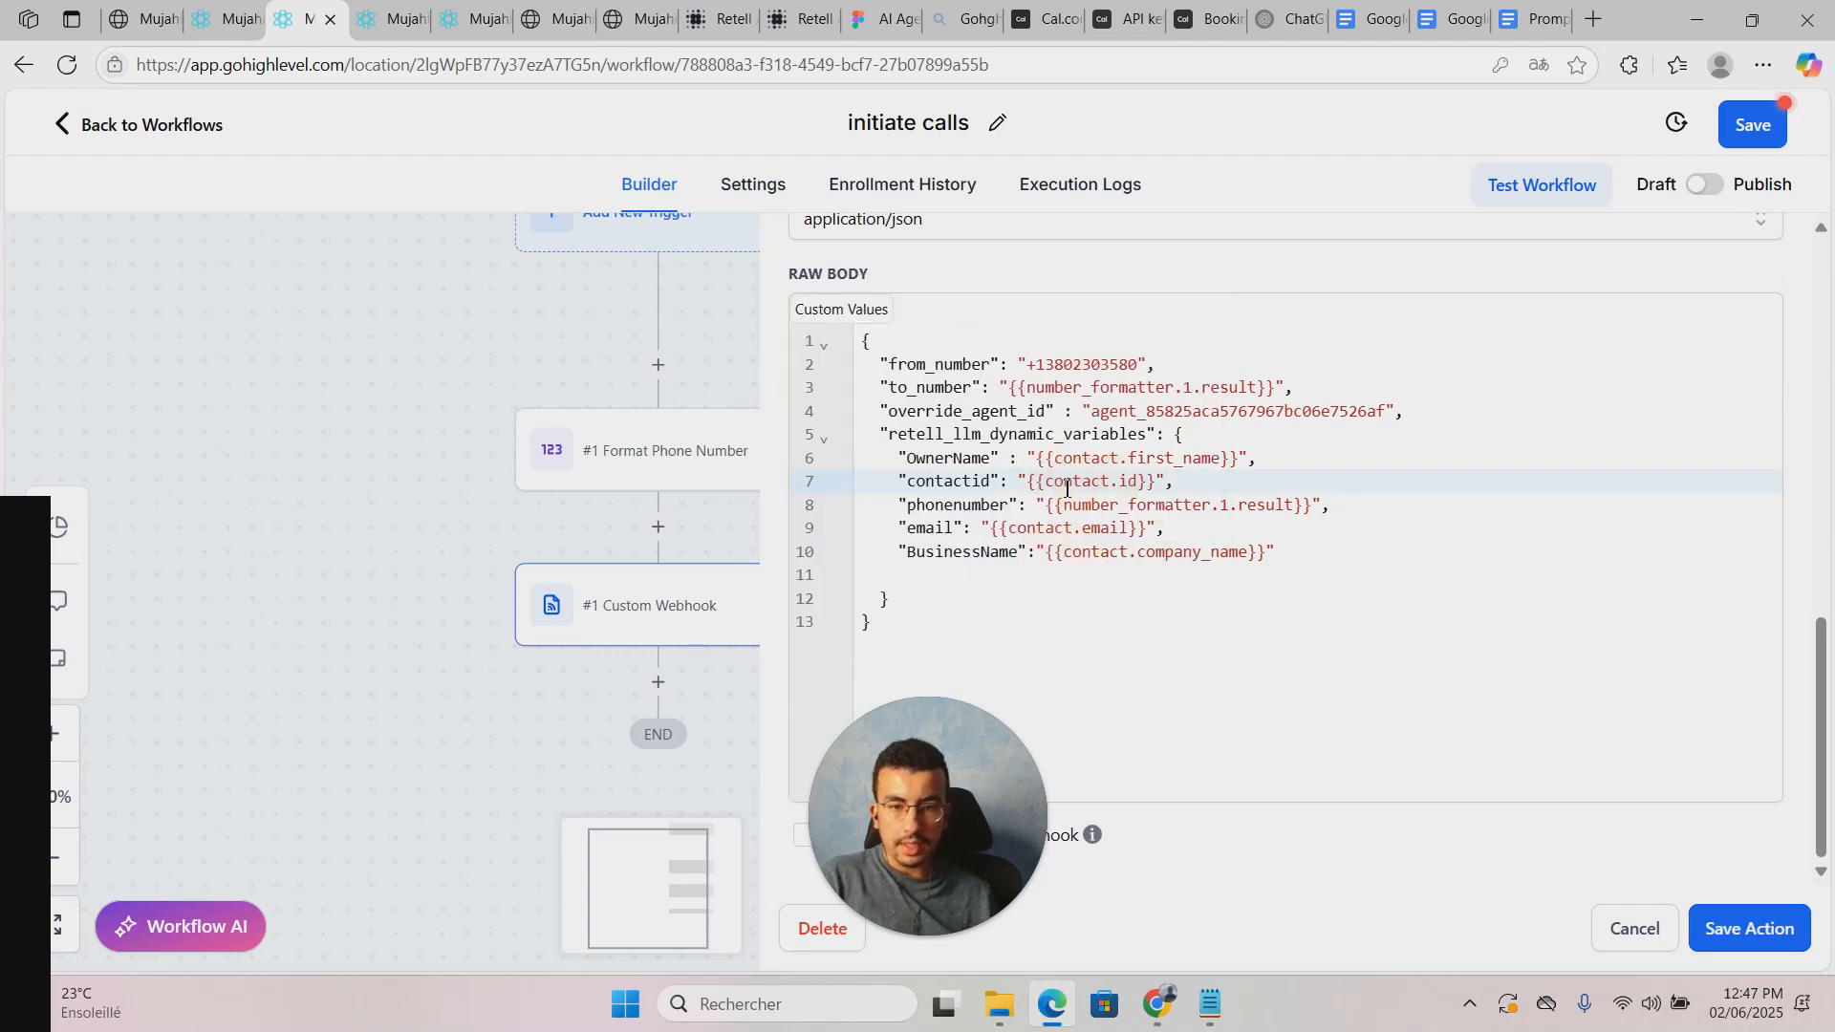
click(1099, 528)
Step: Review the to_number and BusinessName lines, then save the webhook action and the workflow
drag(1003, 387, 1285, 387)
click(1289, 387)
double_click(1025, 387)
click(1091, 552)
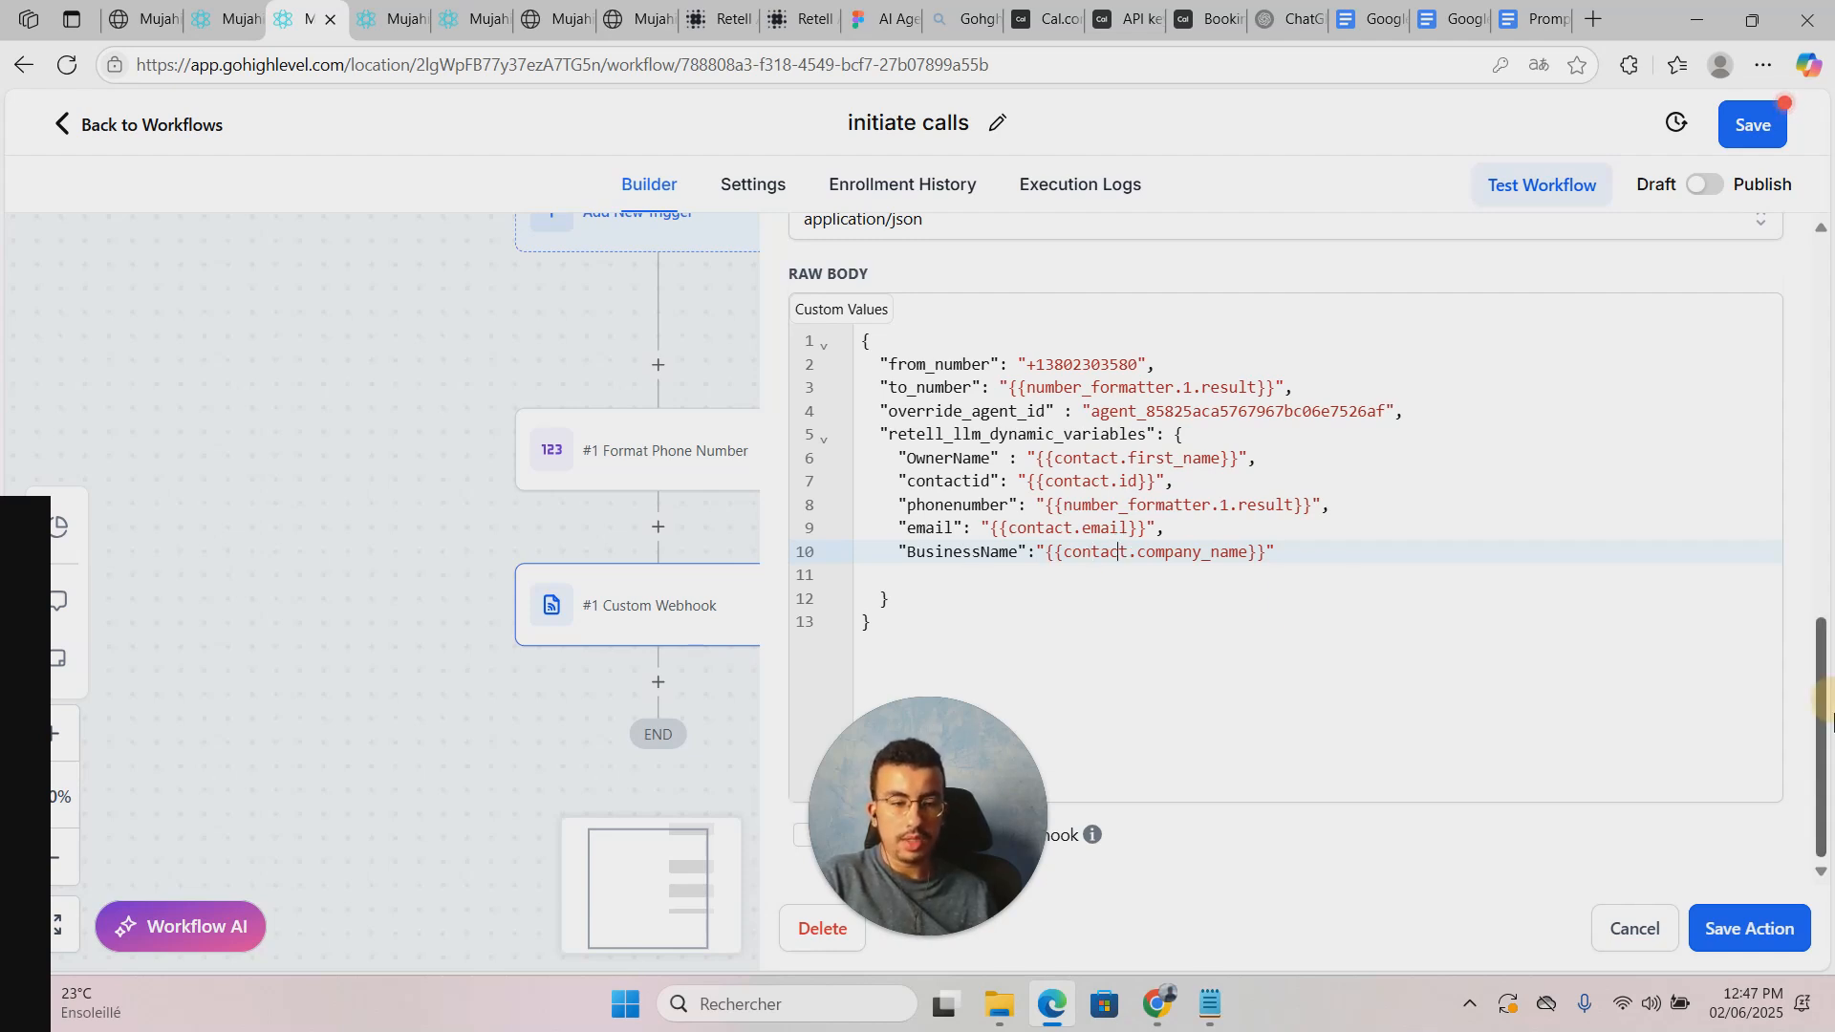
click(1750, 929)
click(1751, 125)
drag(18, 599, 171, 305)
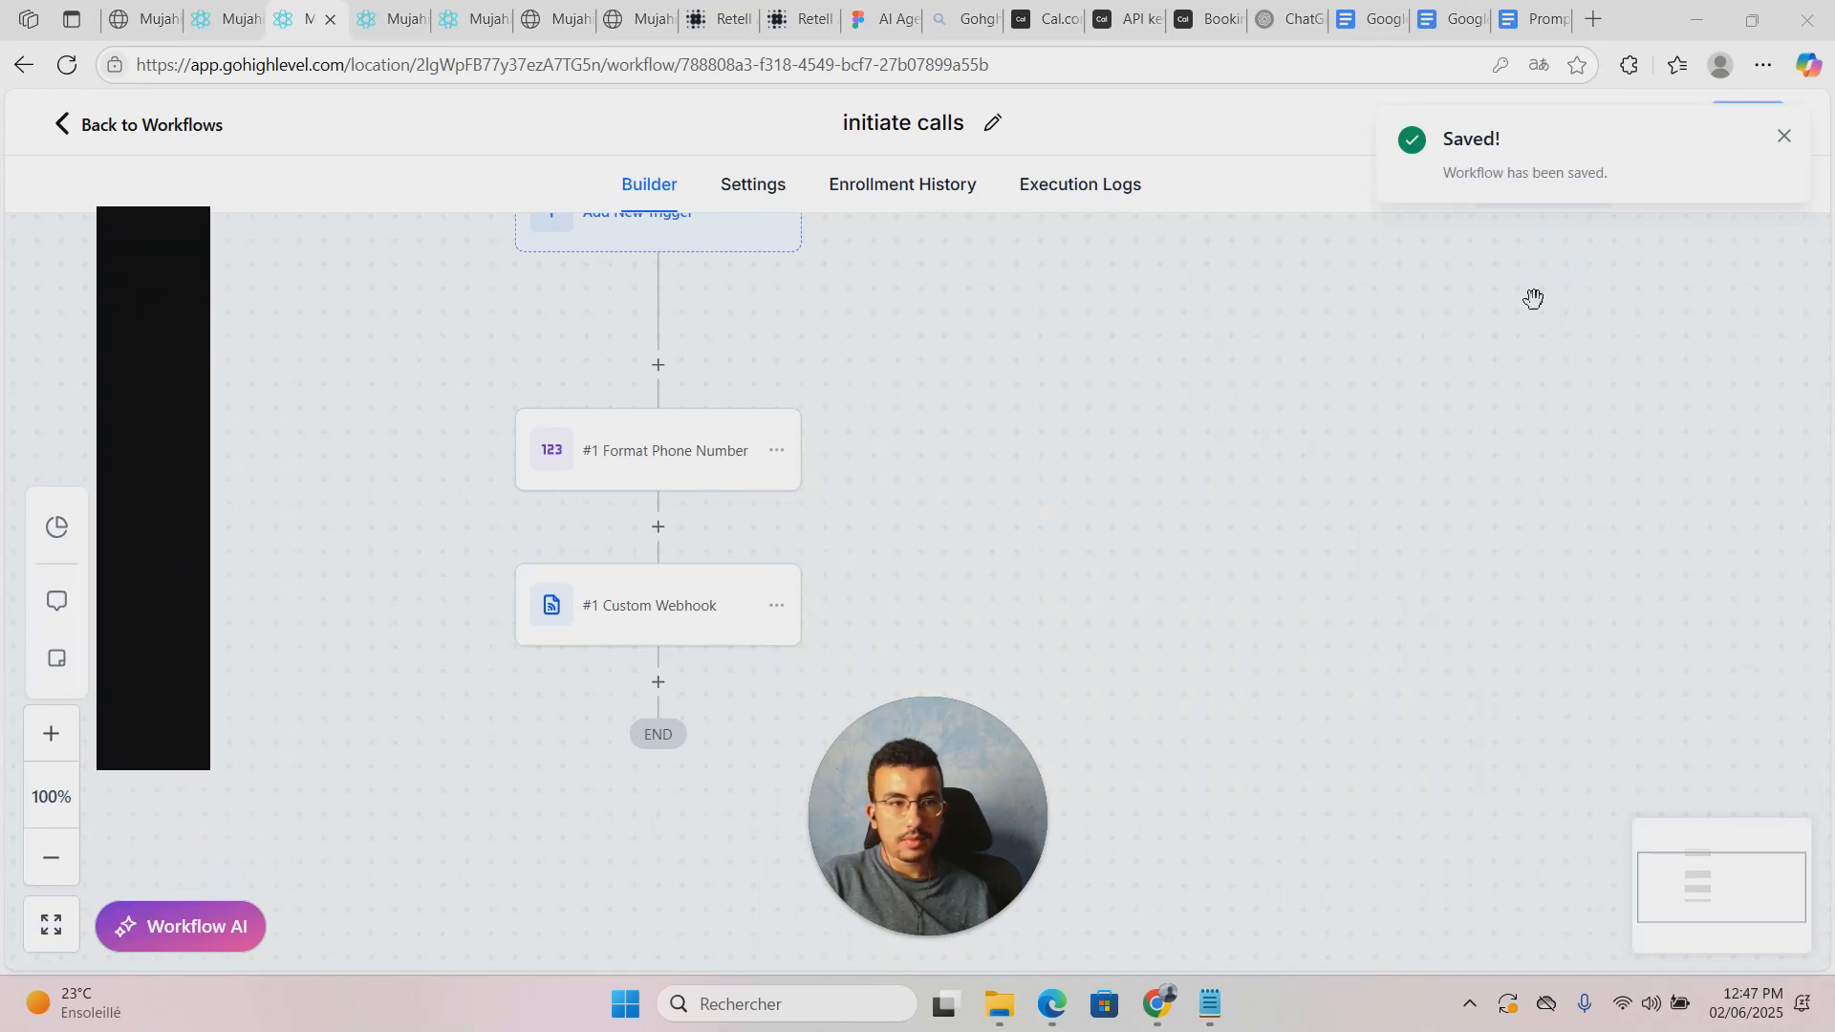
Step: Open Test Workflow without selecting a contact, then go to the Contacts list
click(1782, 135)
click(1515, 191)
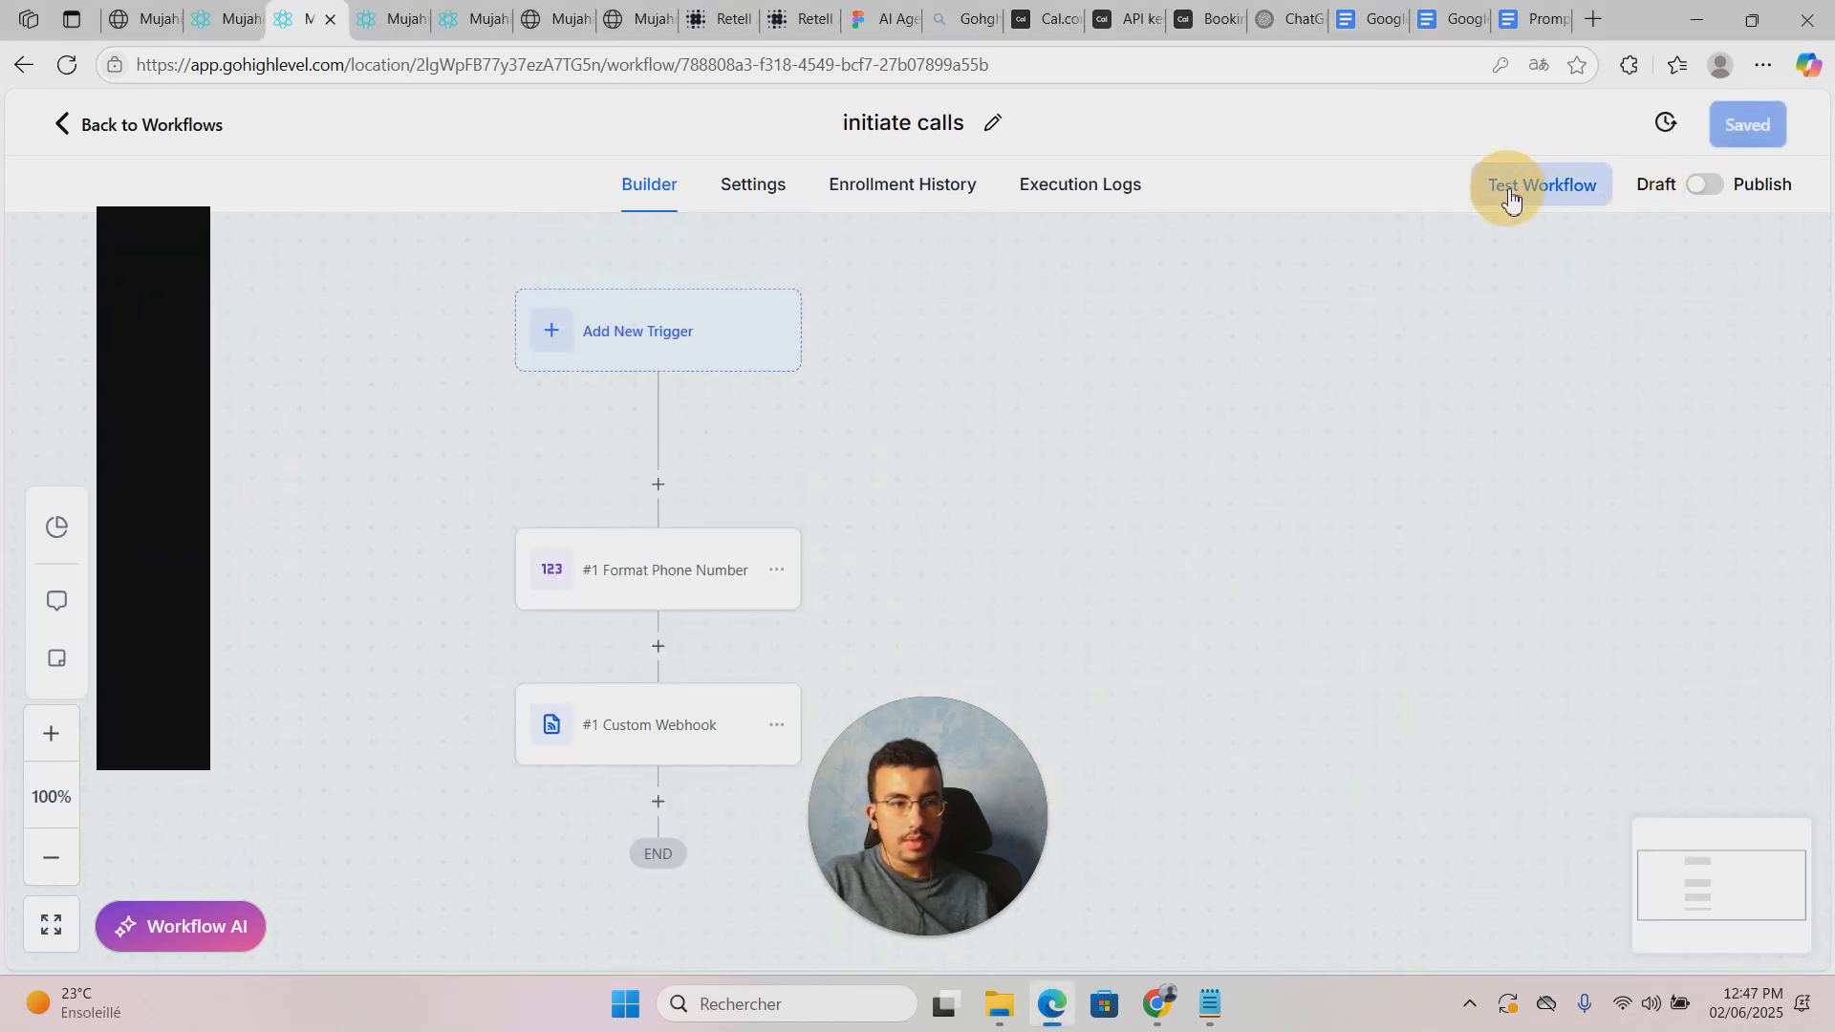
click(1362, 421)
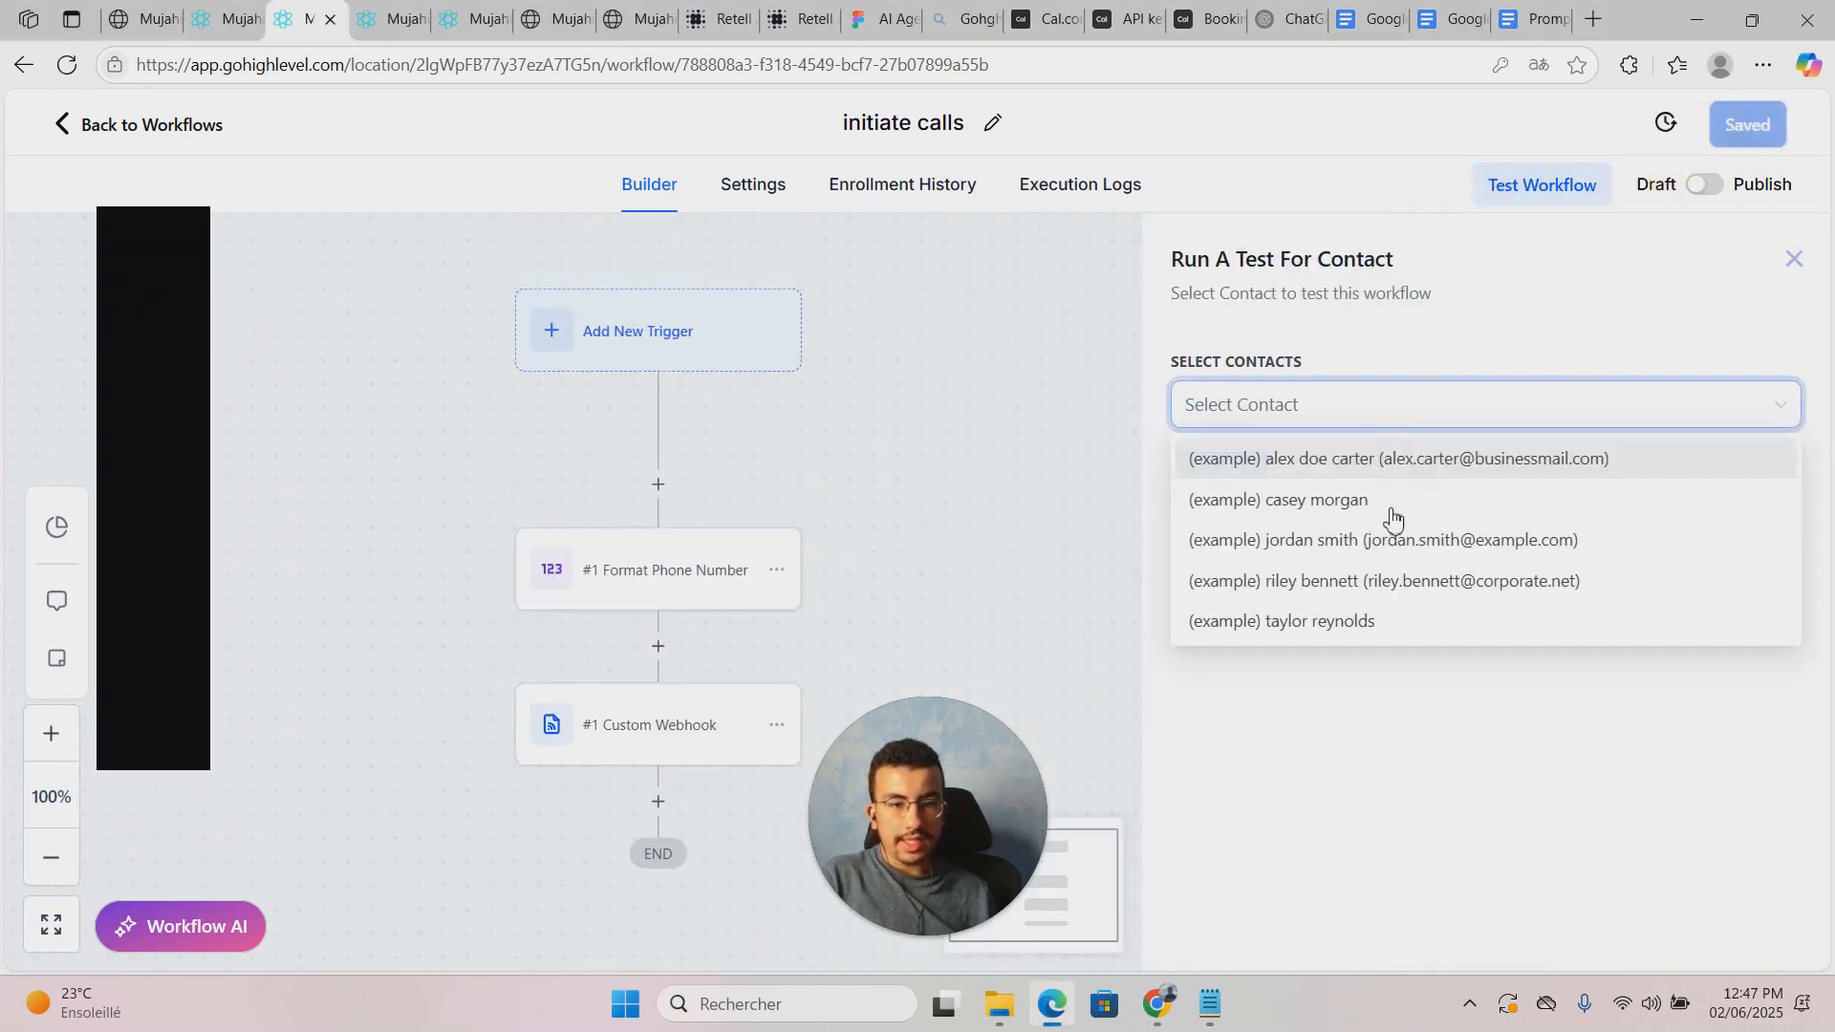
click(1472, 702)
click(227, 19)
click(148, 19)
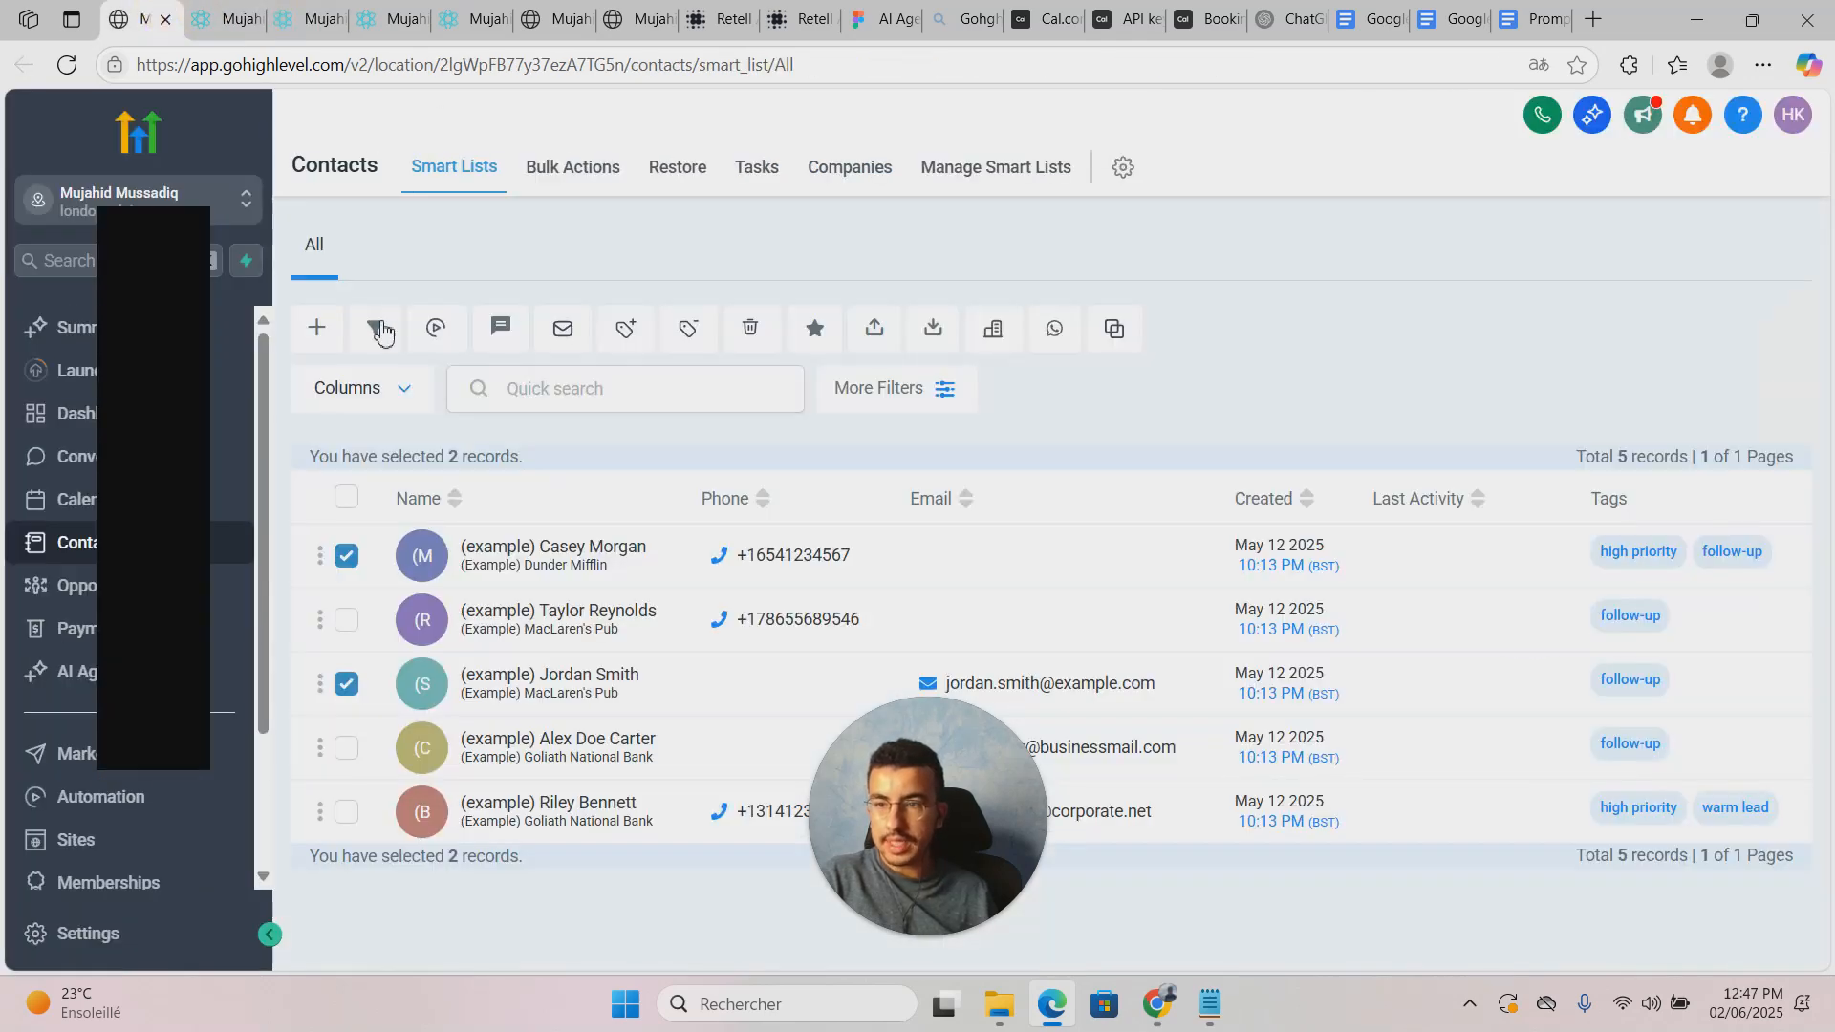
Step: Add a new contact, entering the first name and the last name 'test'
click(318, 329)
click(843, 546)
text(Houssam)
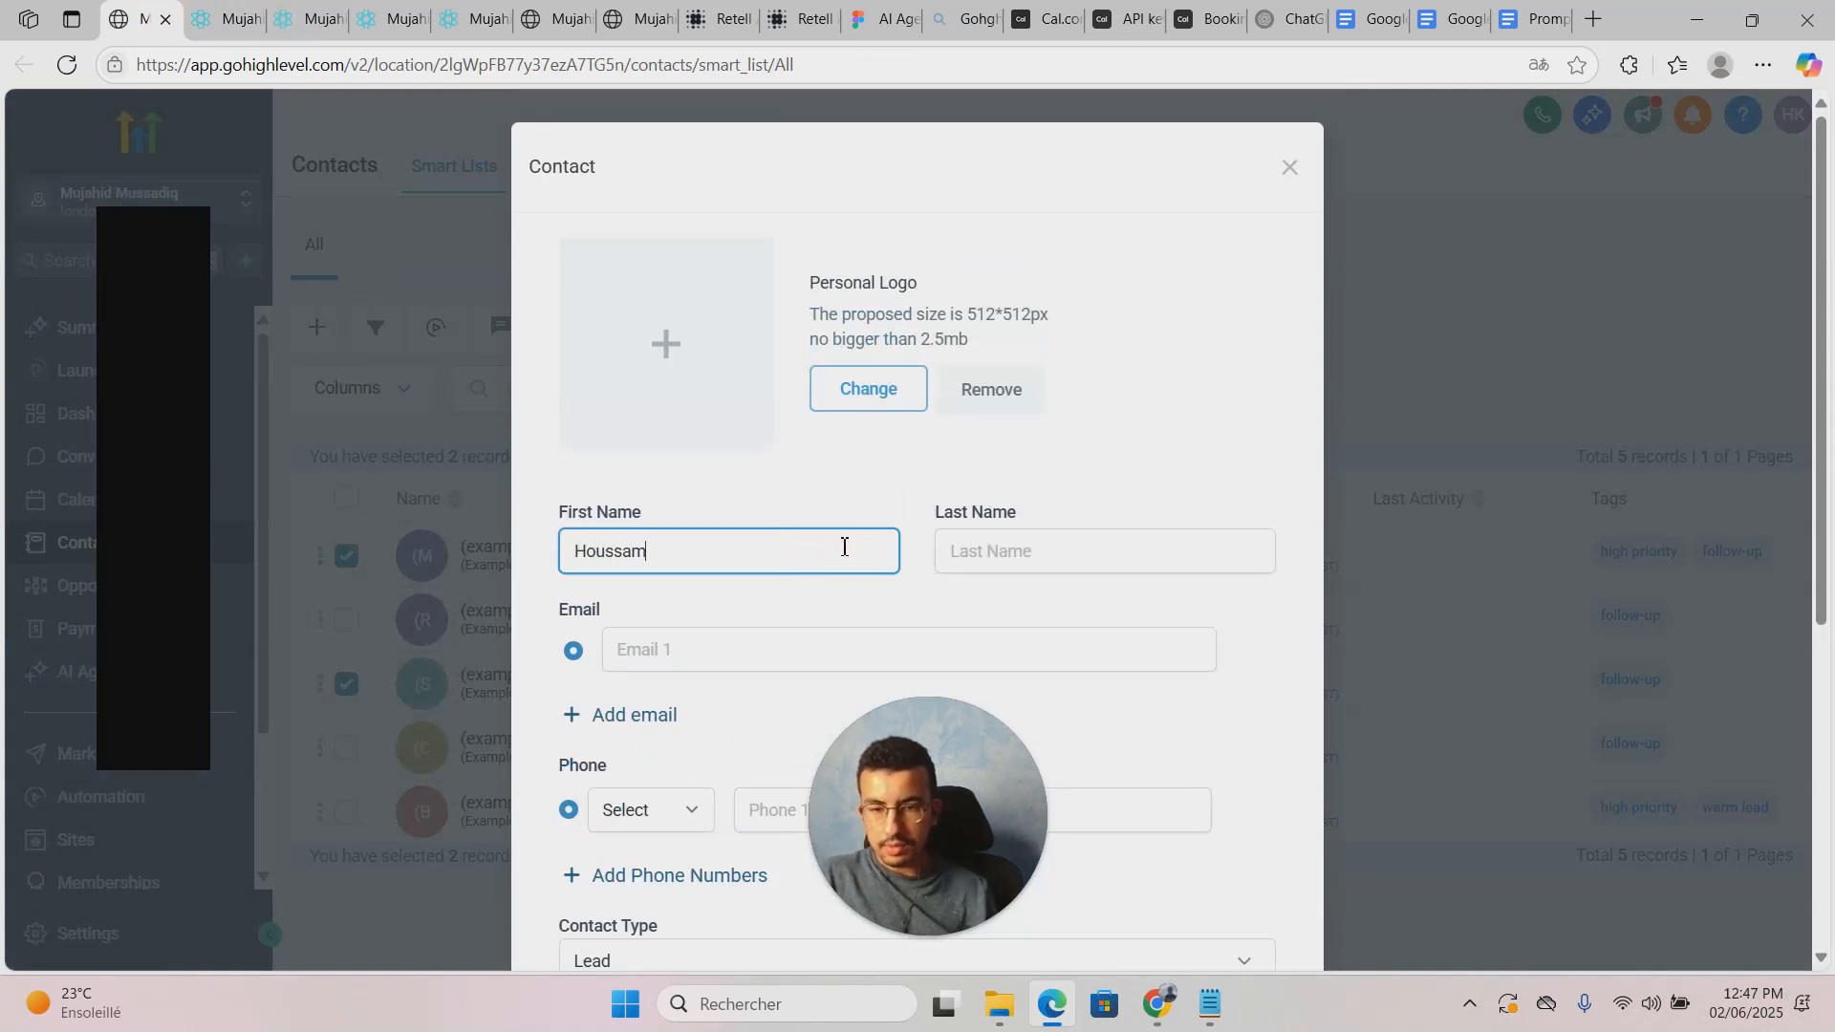
click(1036, 550)
text(ta)
key(BackSpace)
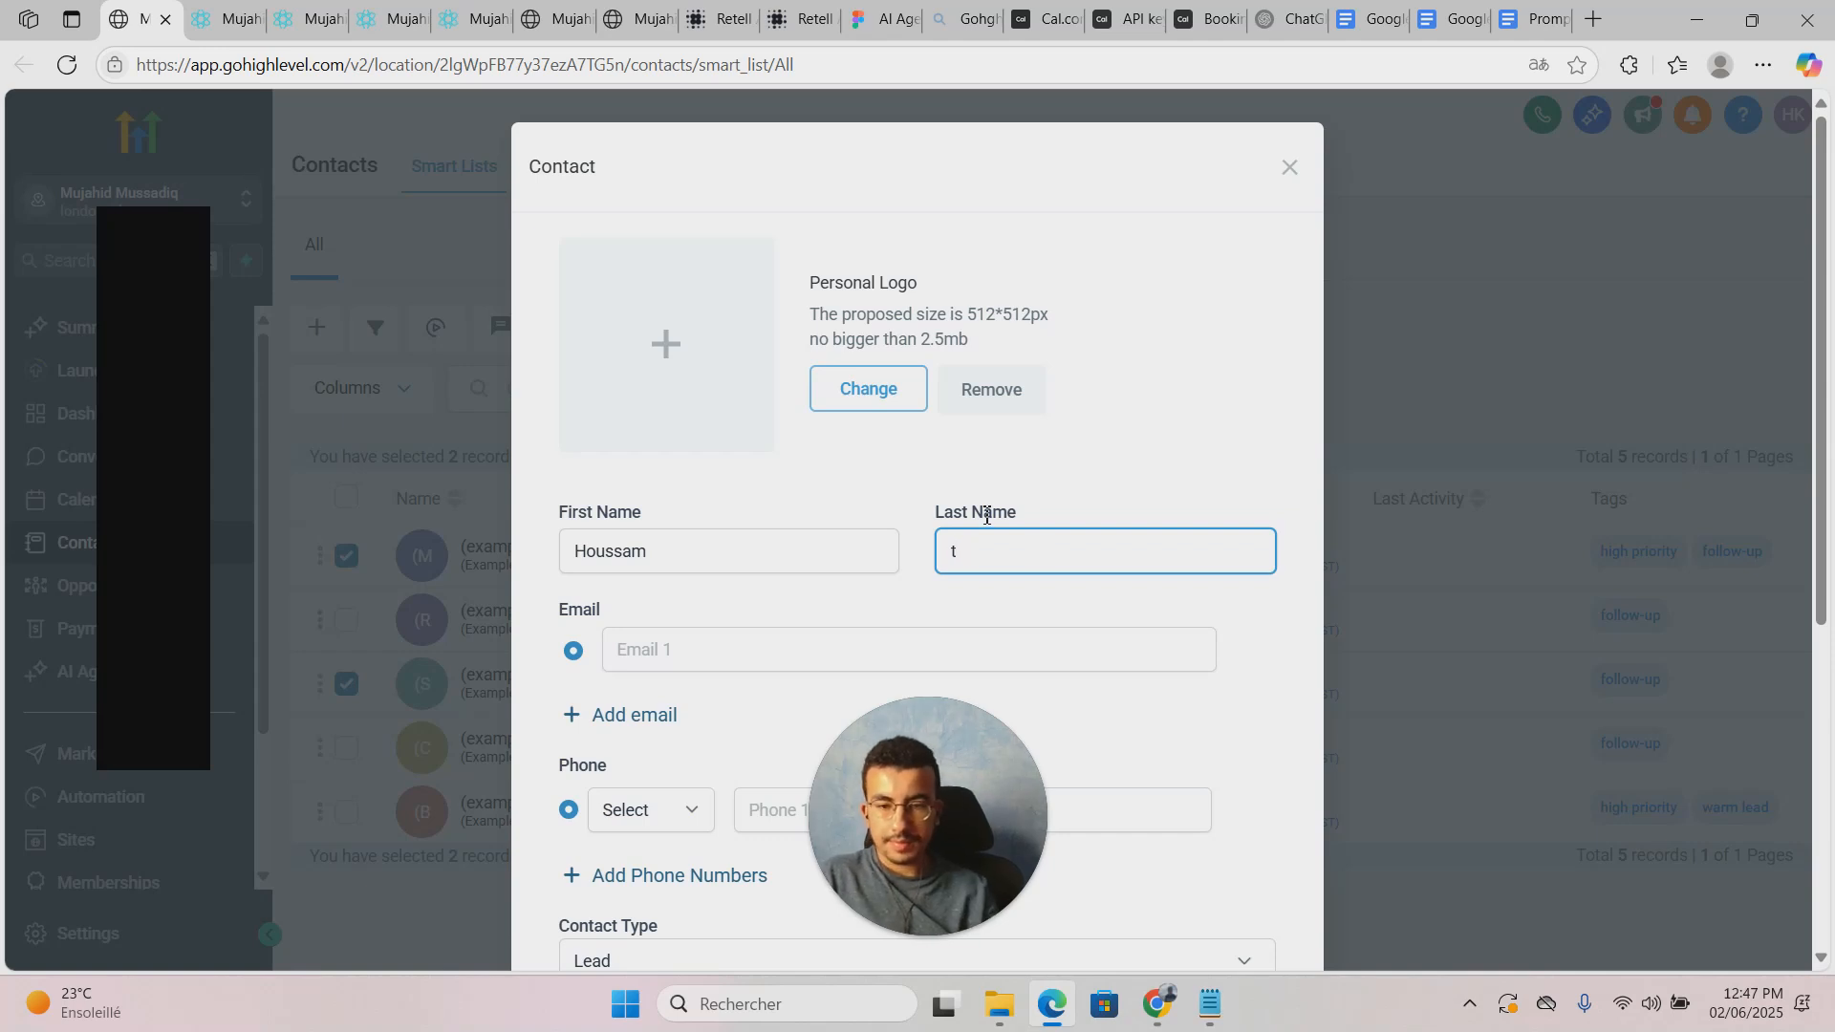
text(est)
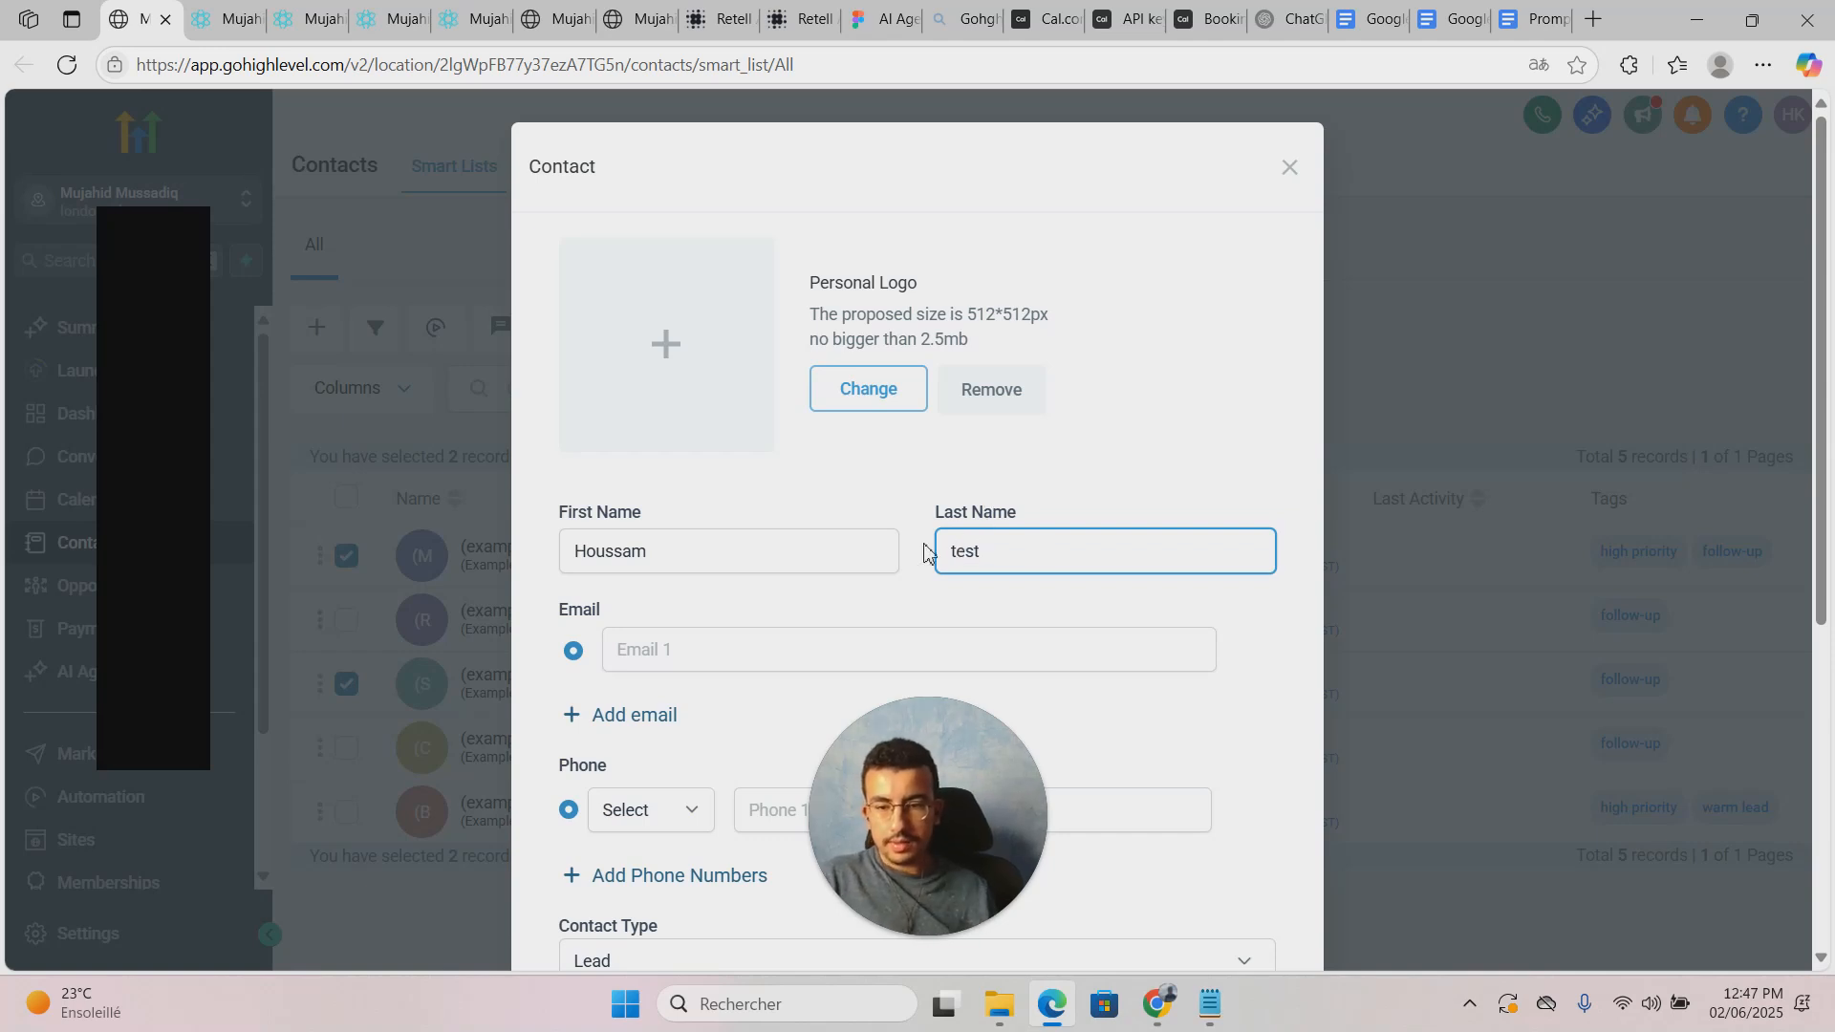
Step: Fill in the contact's email address and +212 phone number, then save the contact
click(830, 650)
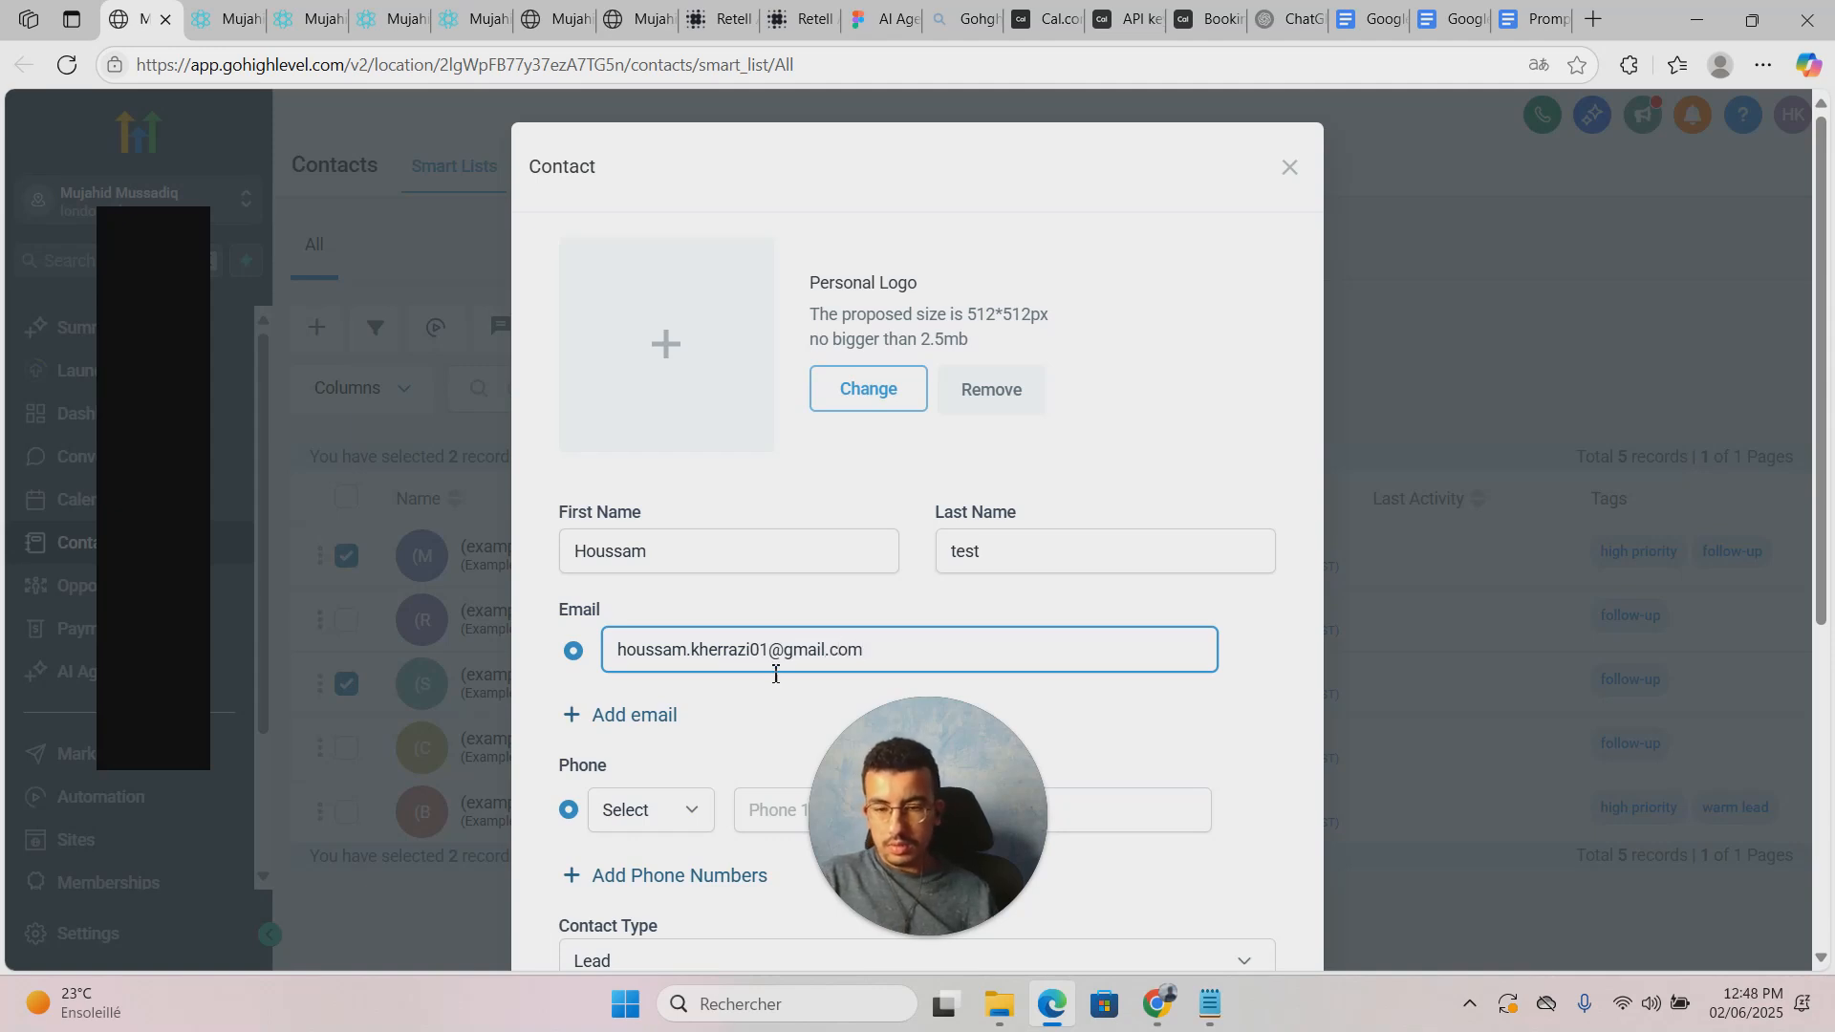
scroll(758, 683, down, 2)
click(823, 573)
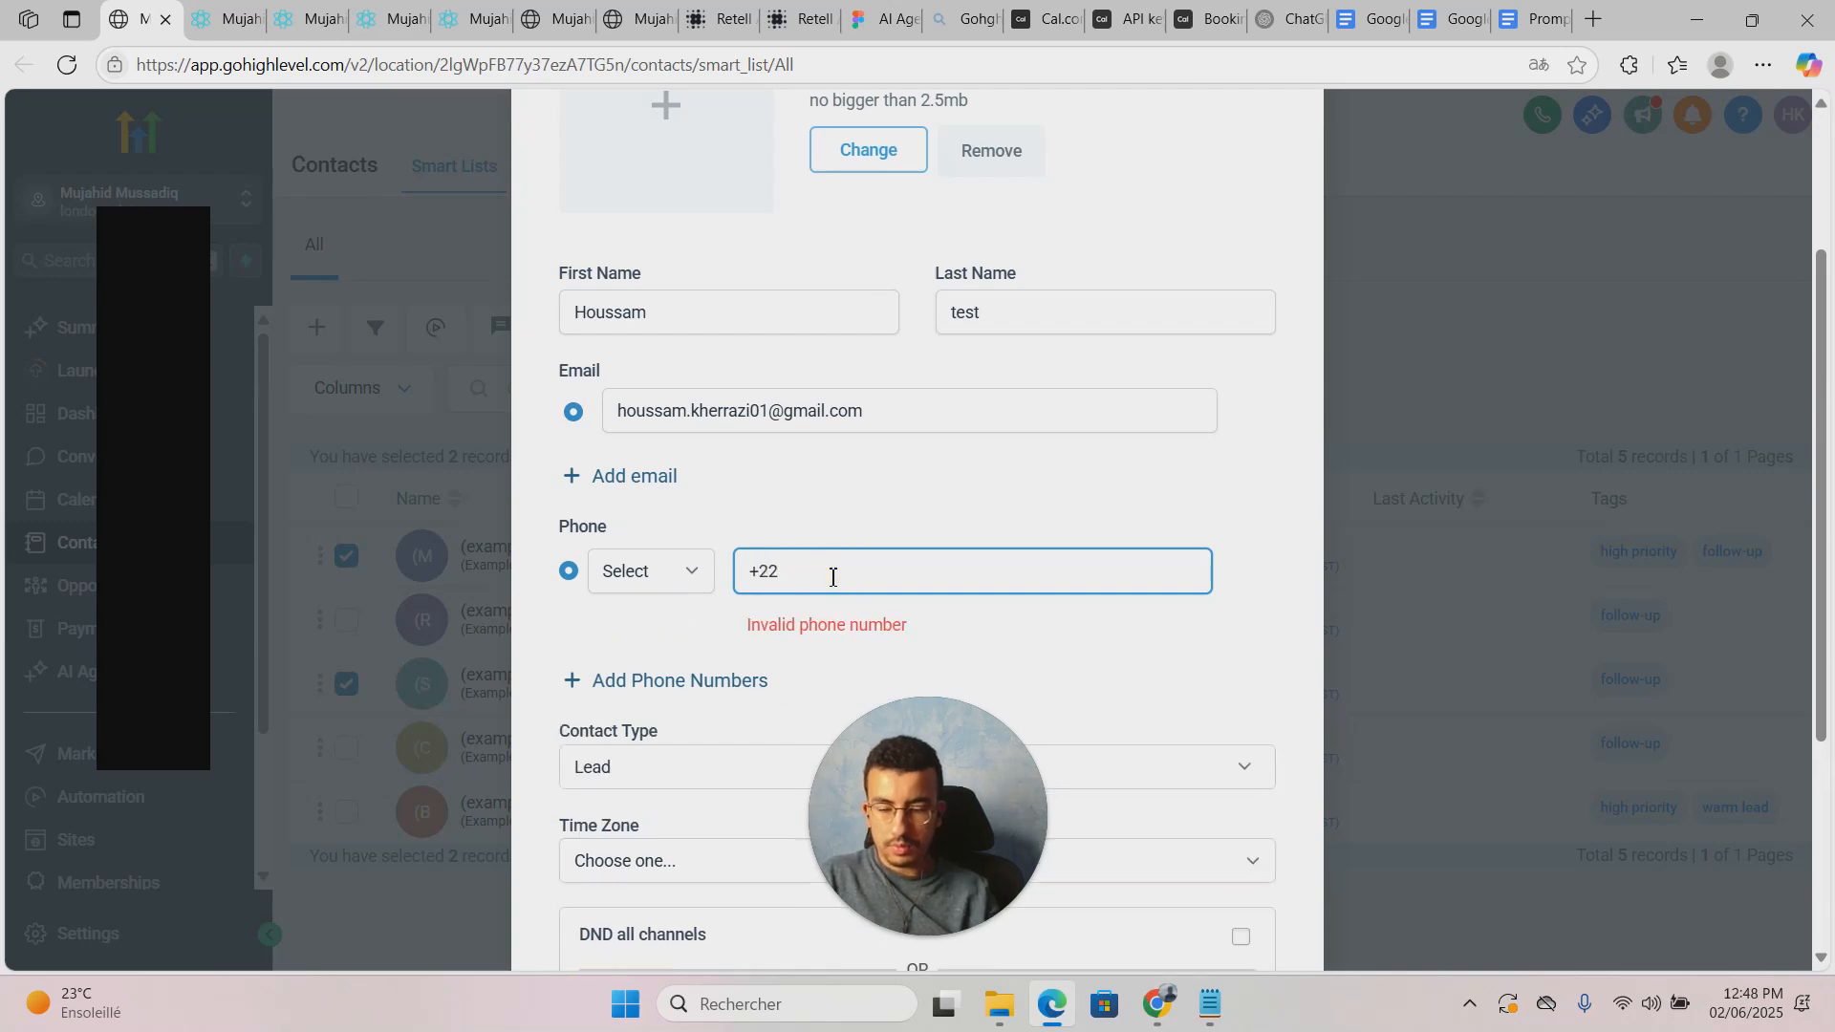
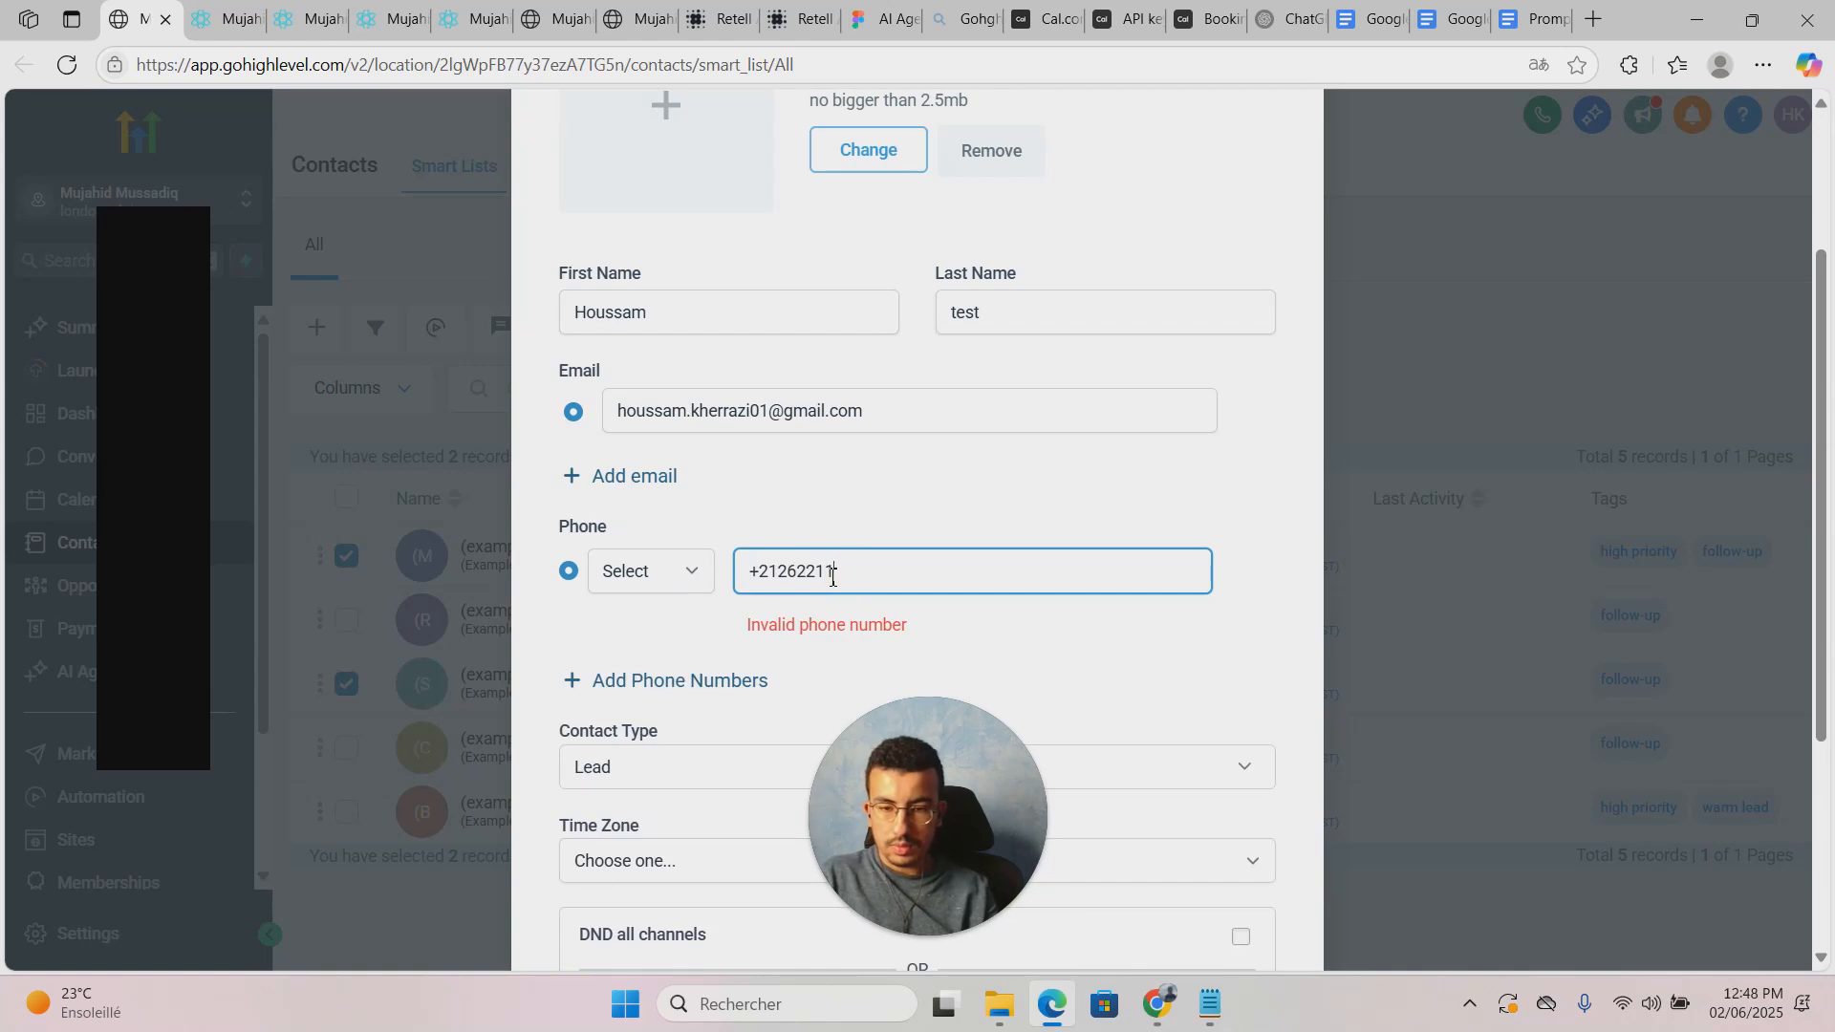
text(8)
click(945, 613)
scroll(974, 631, down, 3)
scroll(982, 628, up, 5)
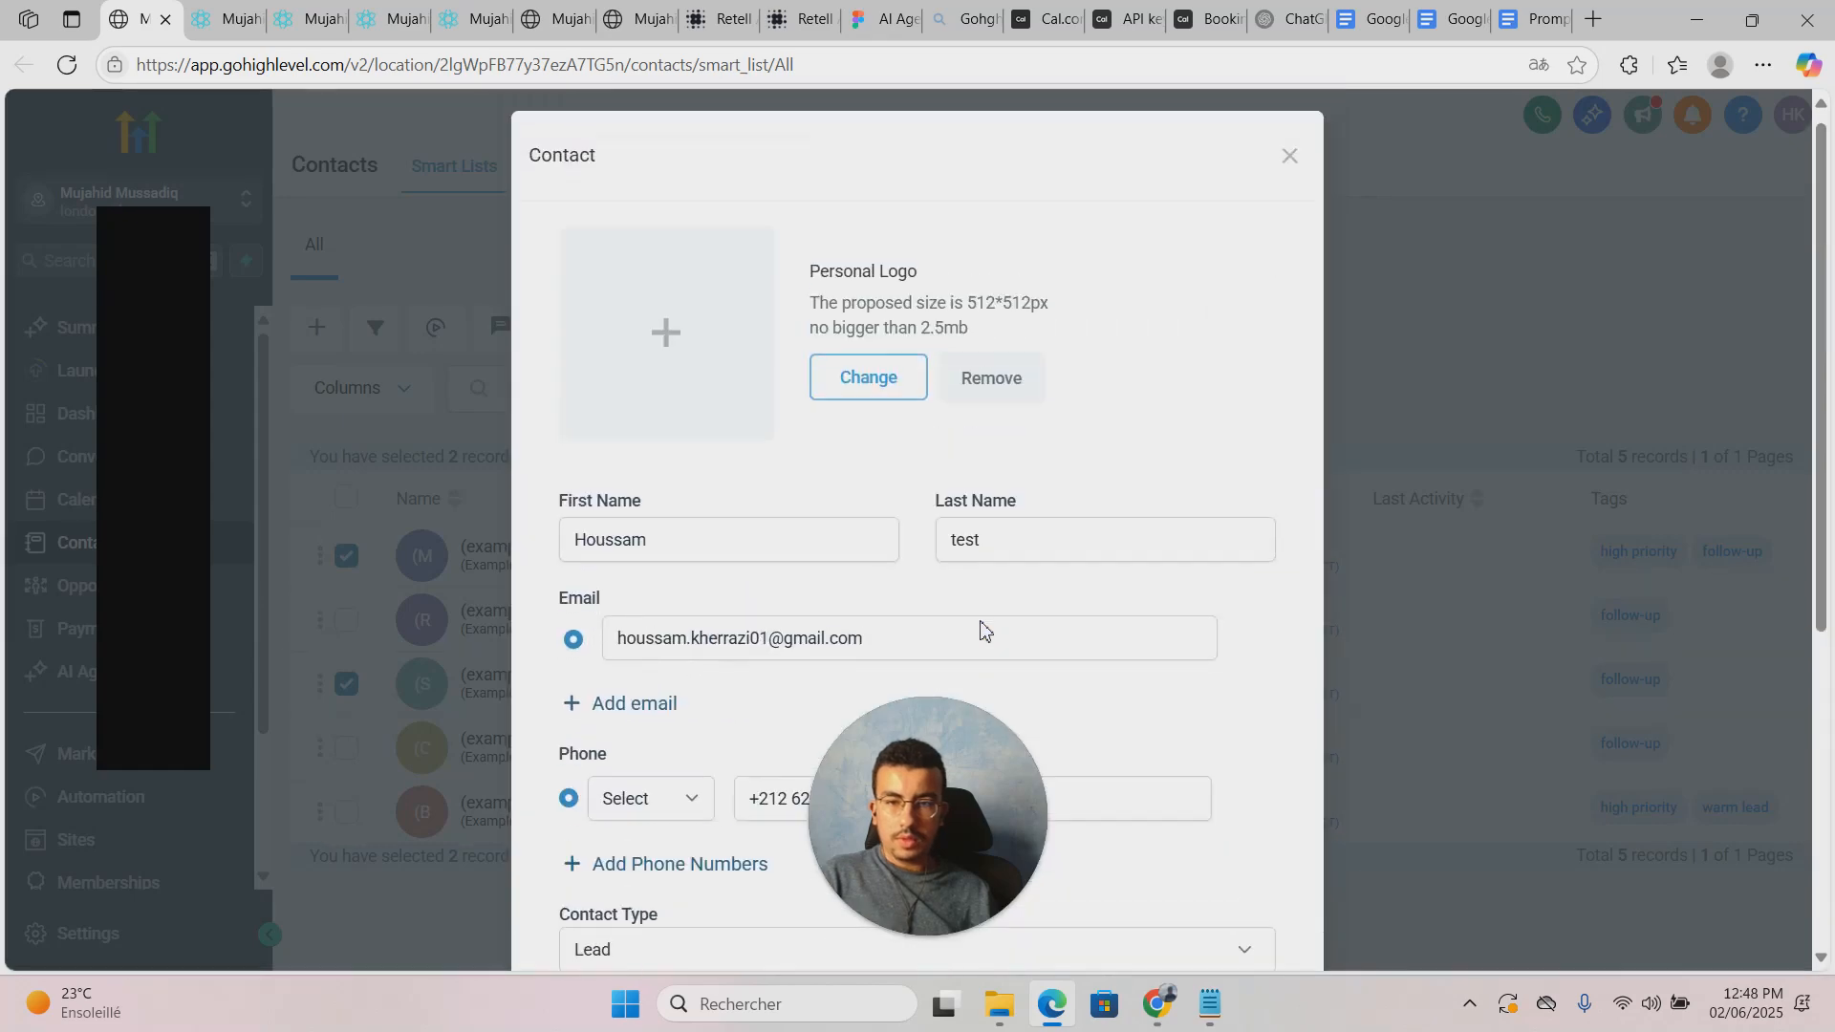
scroll(1137, 583, down, 5)
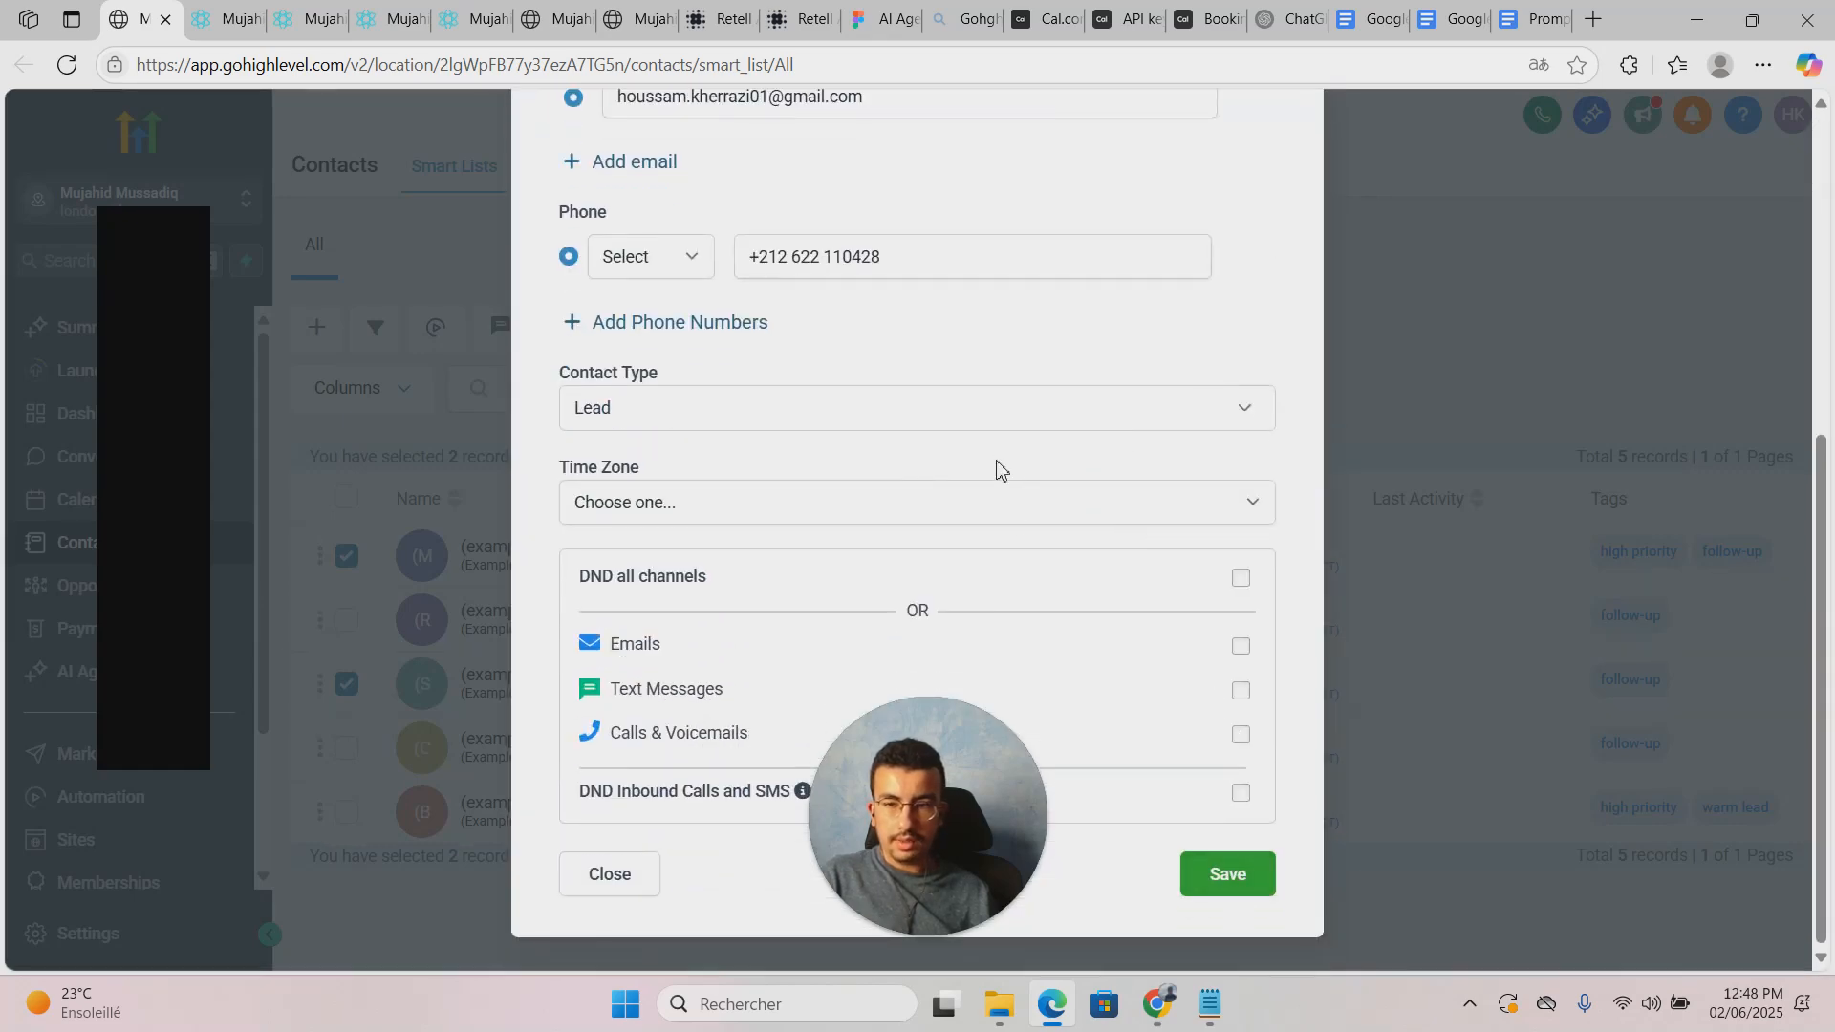
scroll(946, 574, up, 5)
scroll(1099, 449, down, 3)
scroll(1152, 457, down, 2)
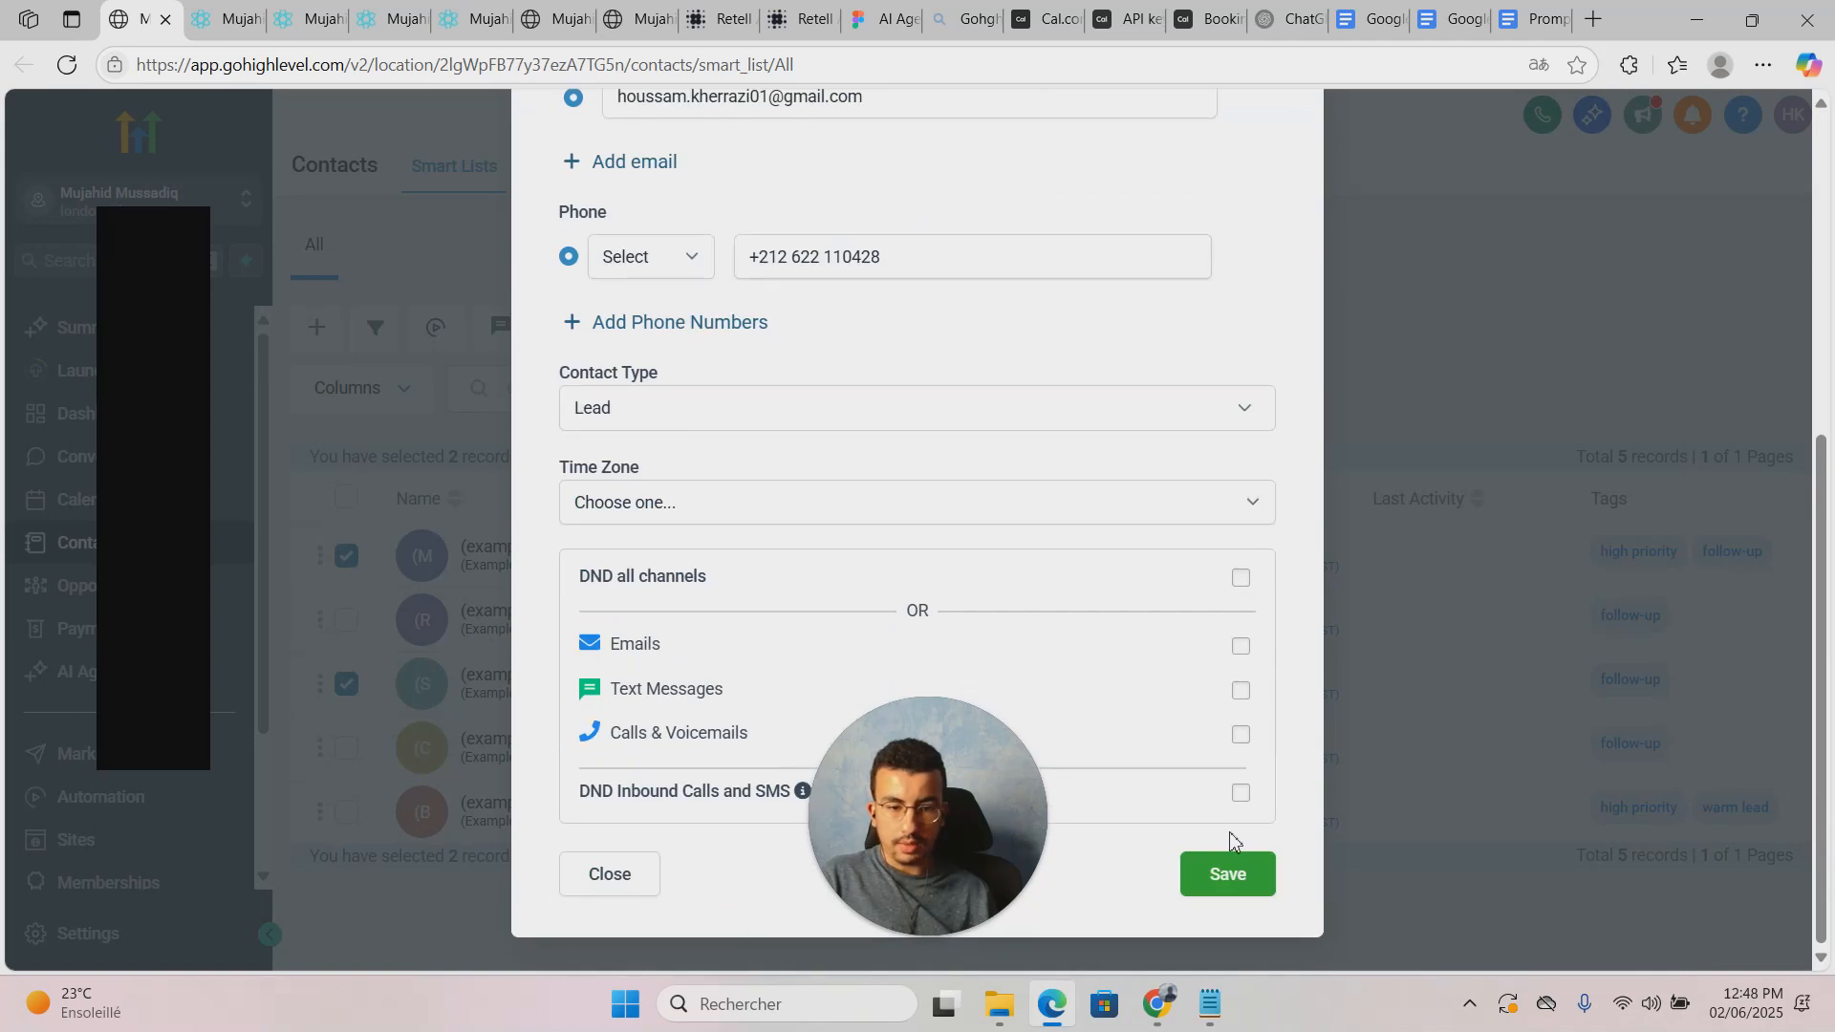
scroll(982, 622, up, 3)
scroll(975, 615, down, 4)
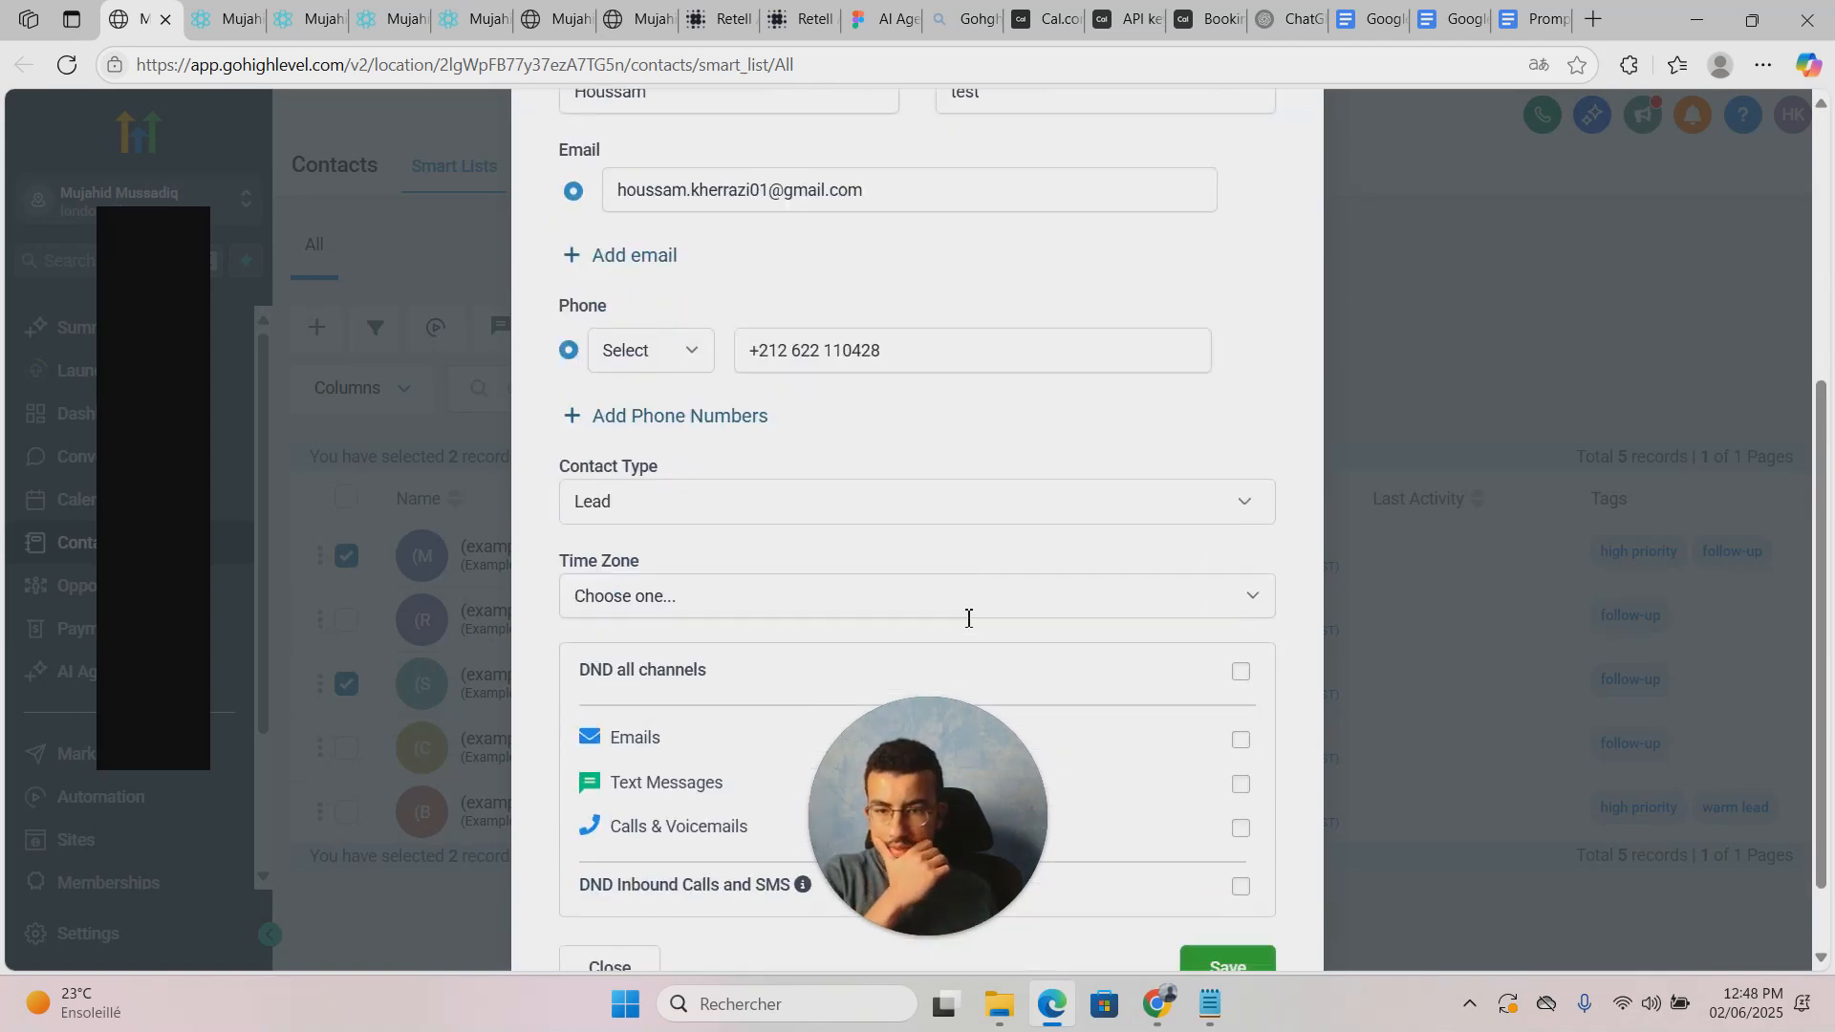
scroll(967, 617, up, 3)
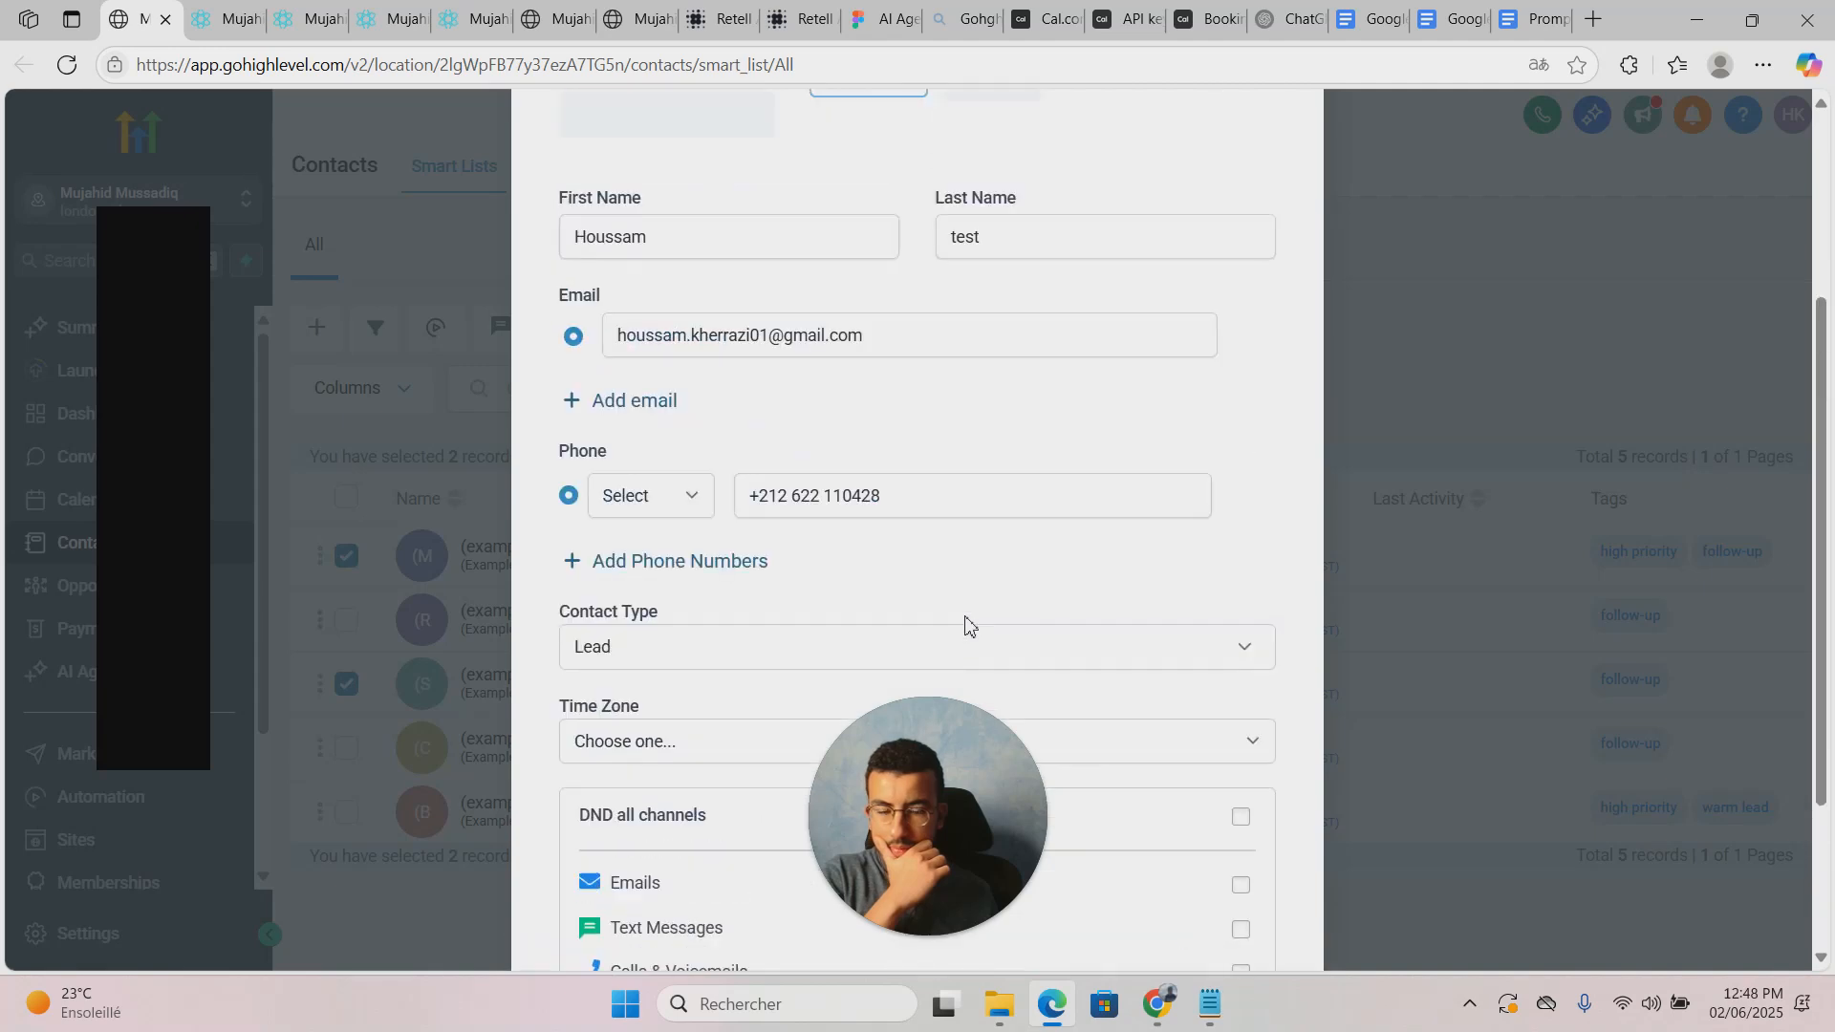
scroll(965, 625, up, 1)
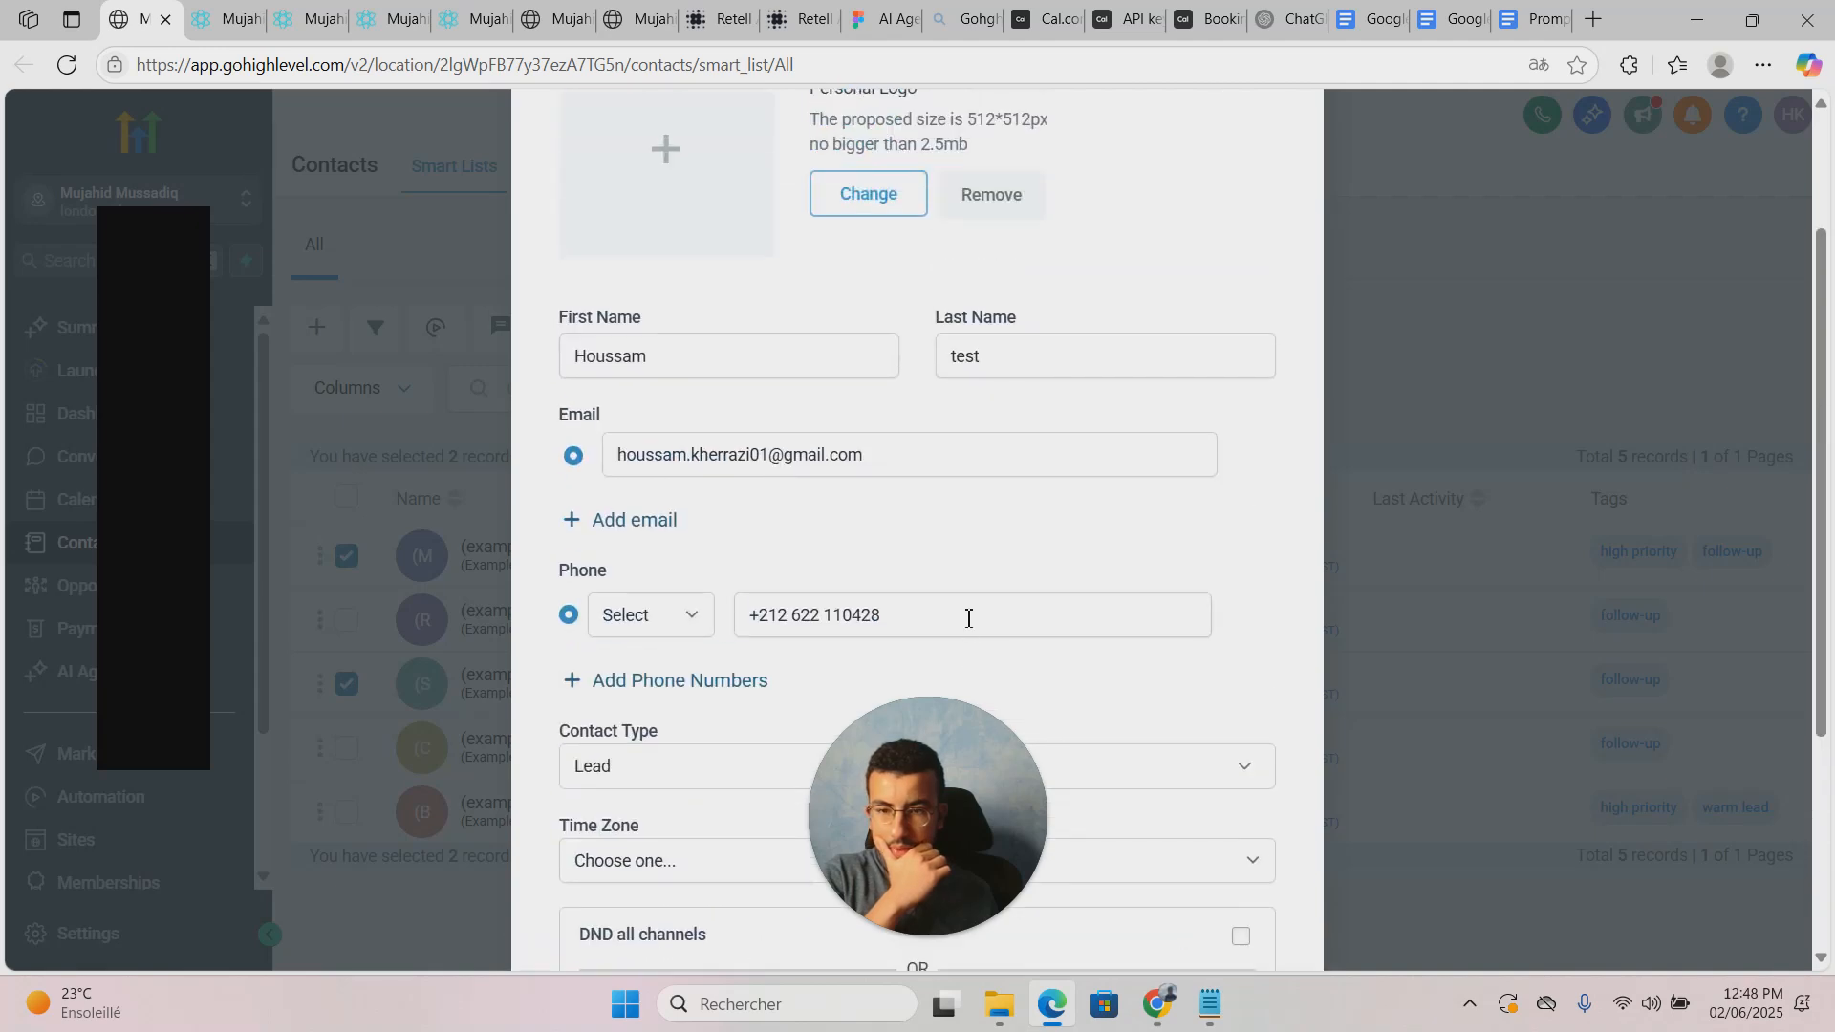
scroll(969, 619, down, 3)
scroll(965, 618, up, 2)
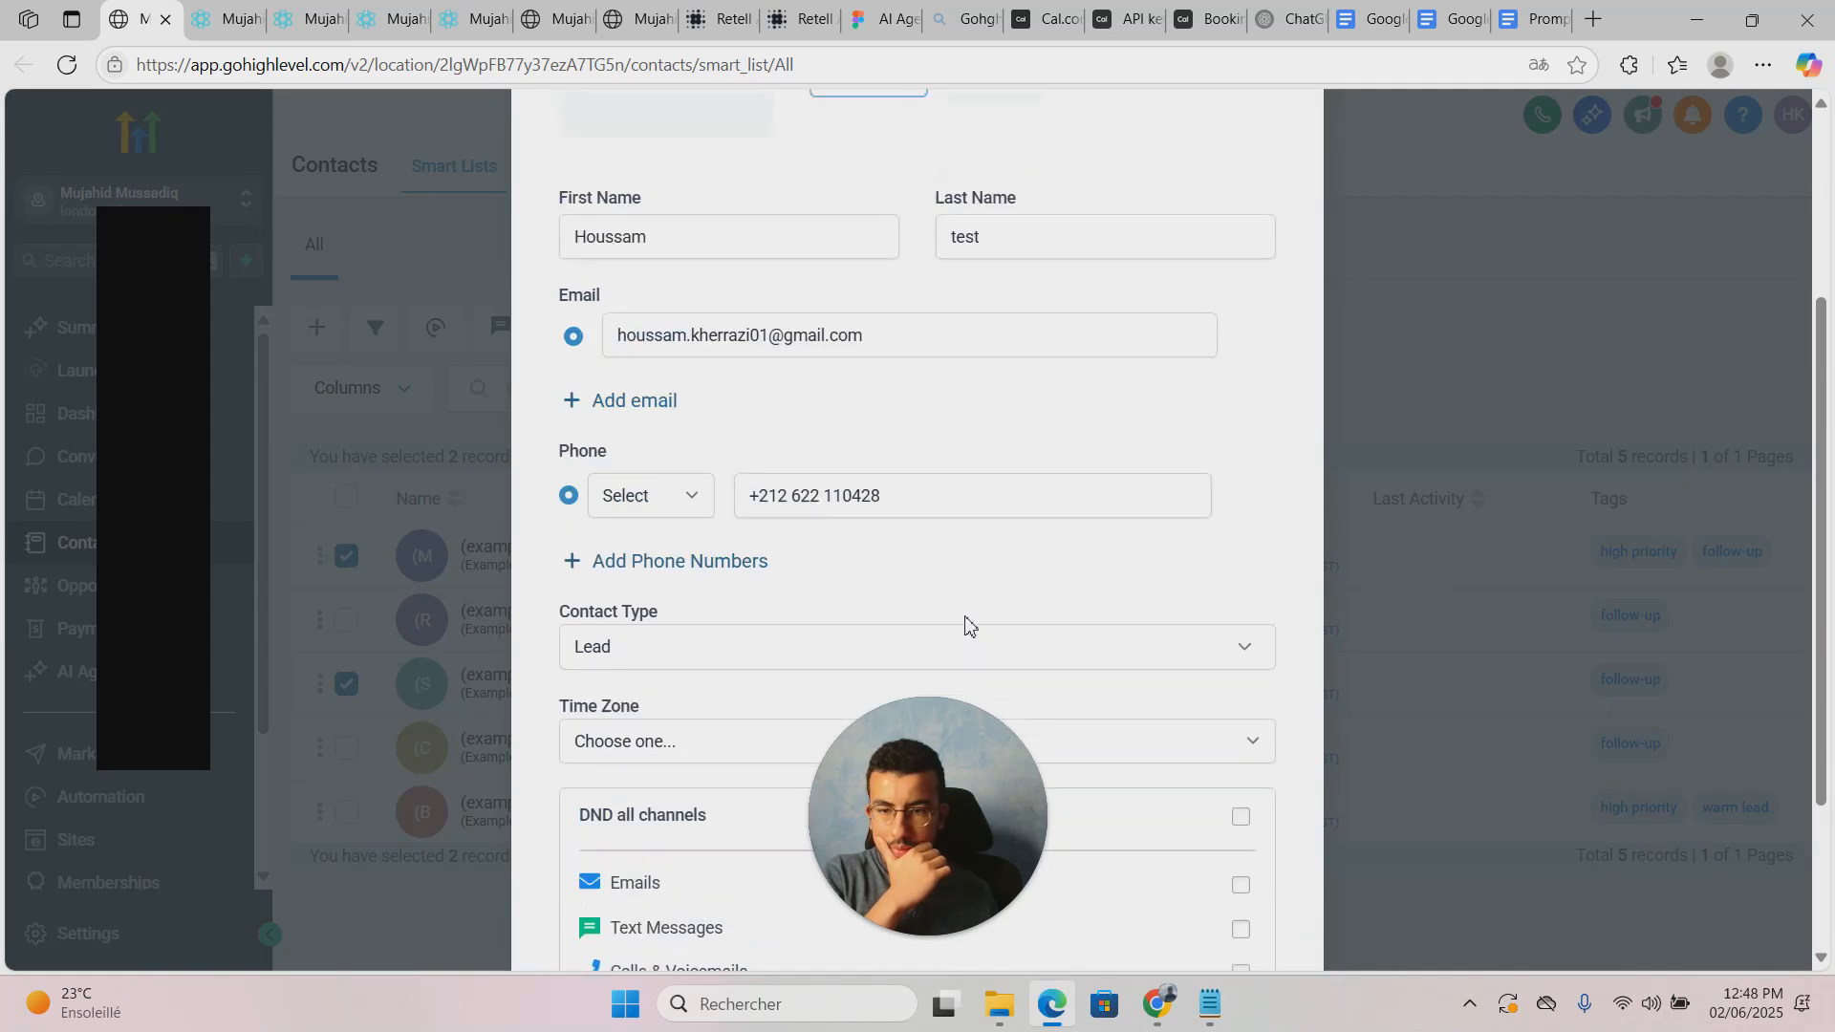
scroll(1137, 659, down, 2)
click(1258, 877)
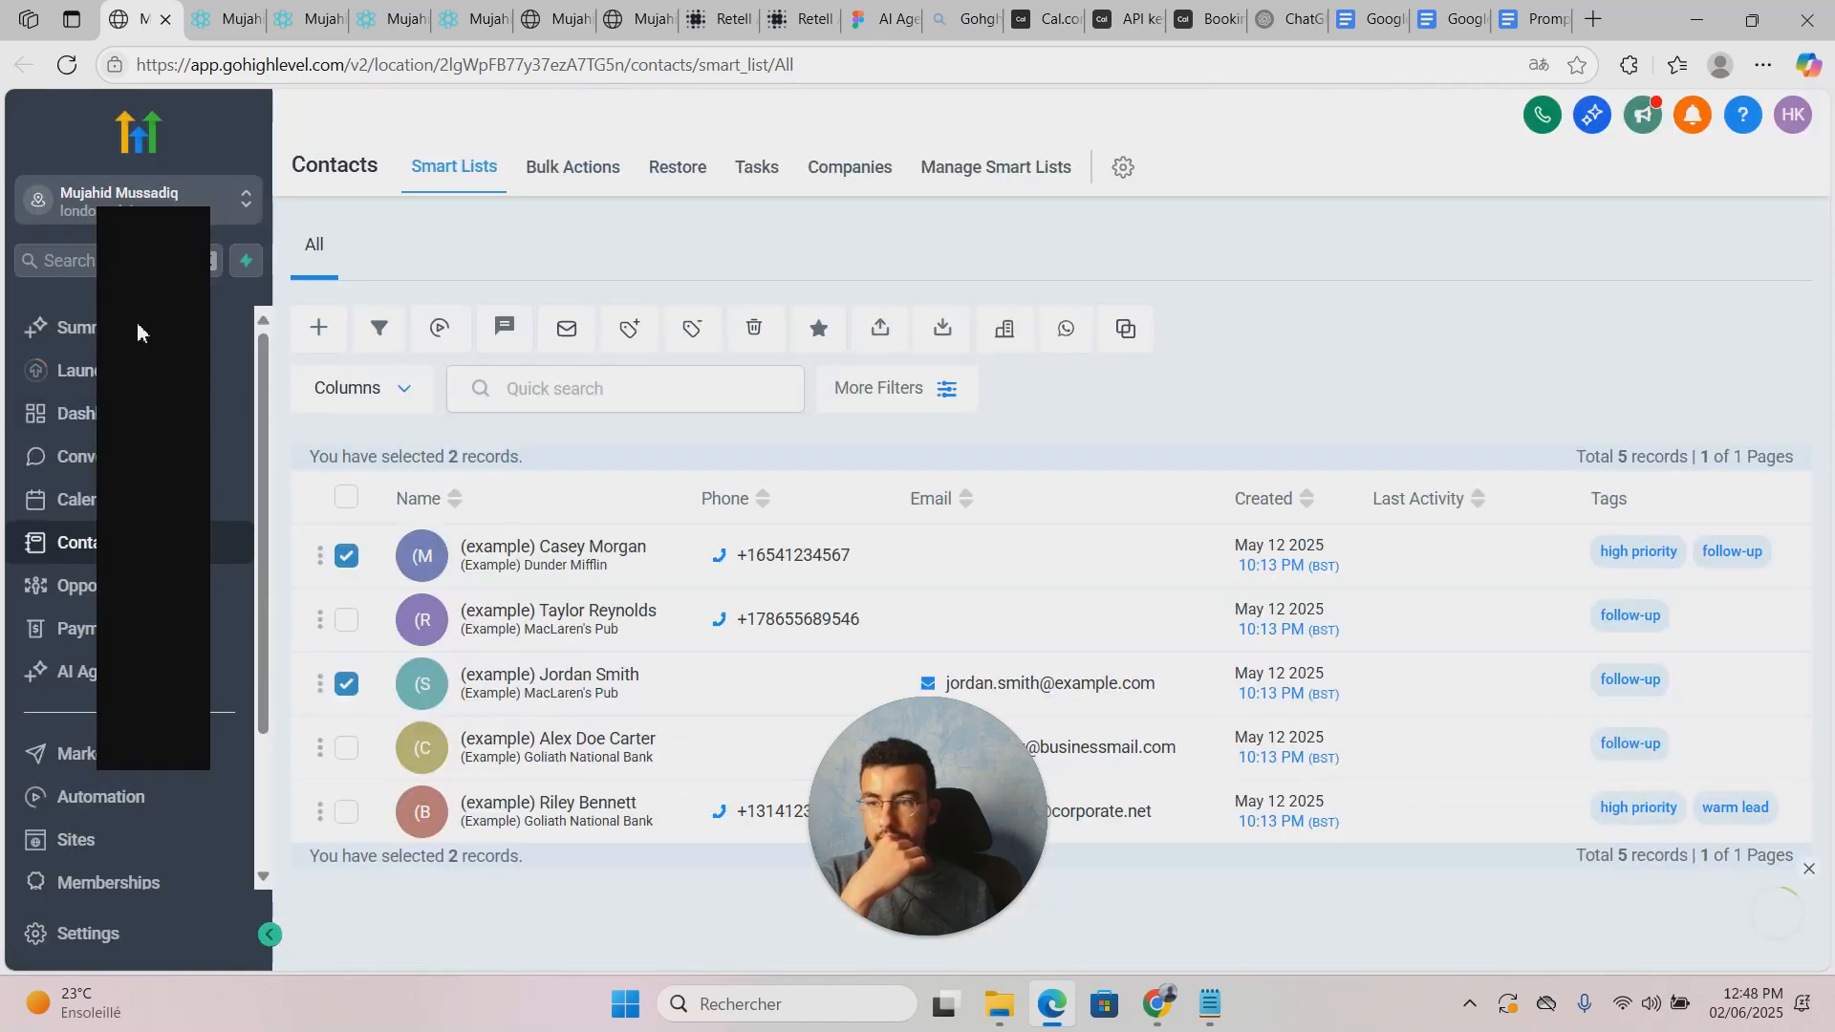
Step: Reload the contacts list and open the test contact's record
click(69, 67)
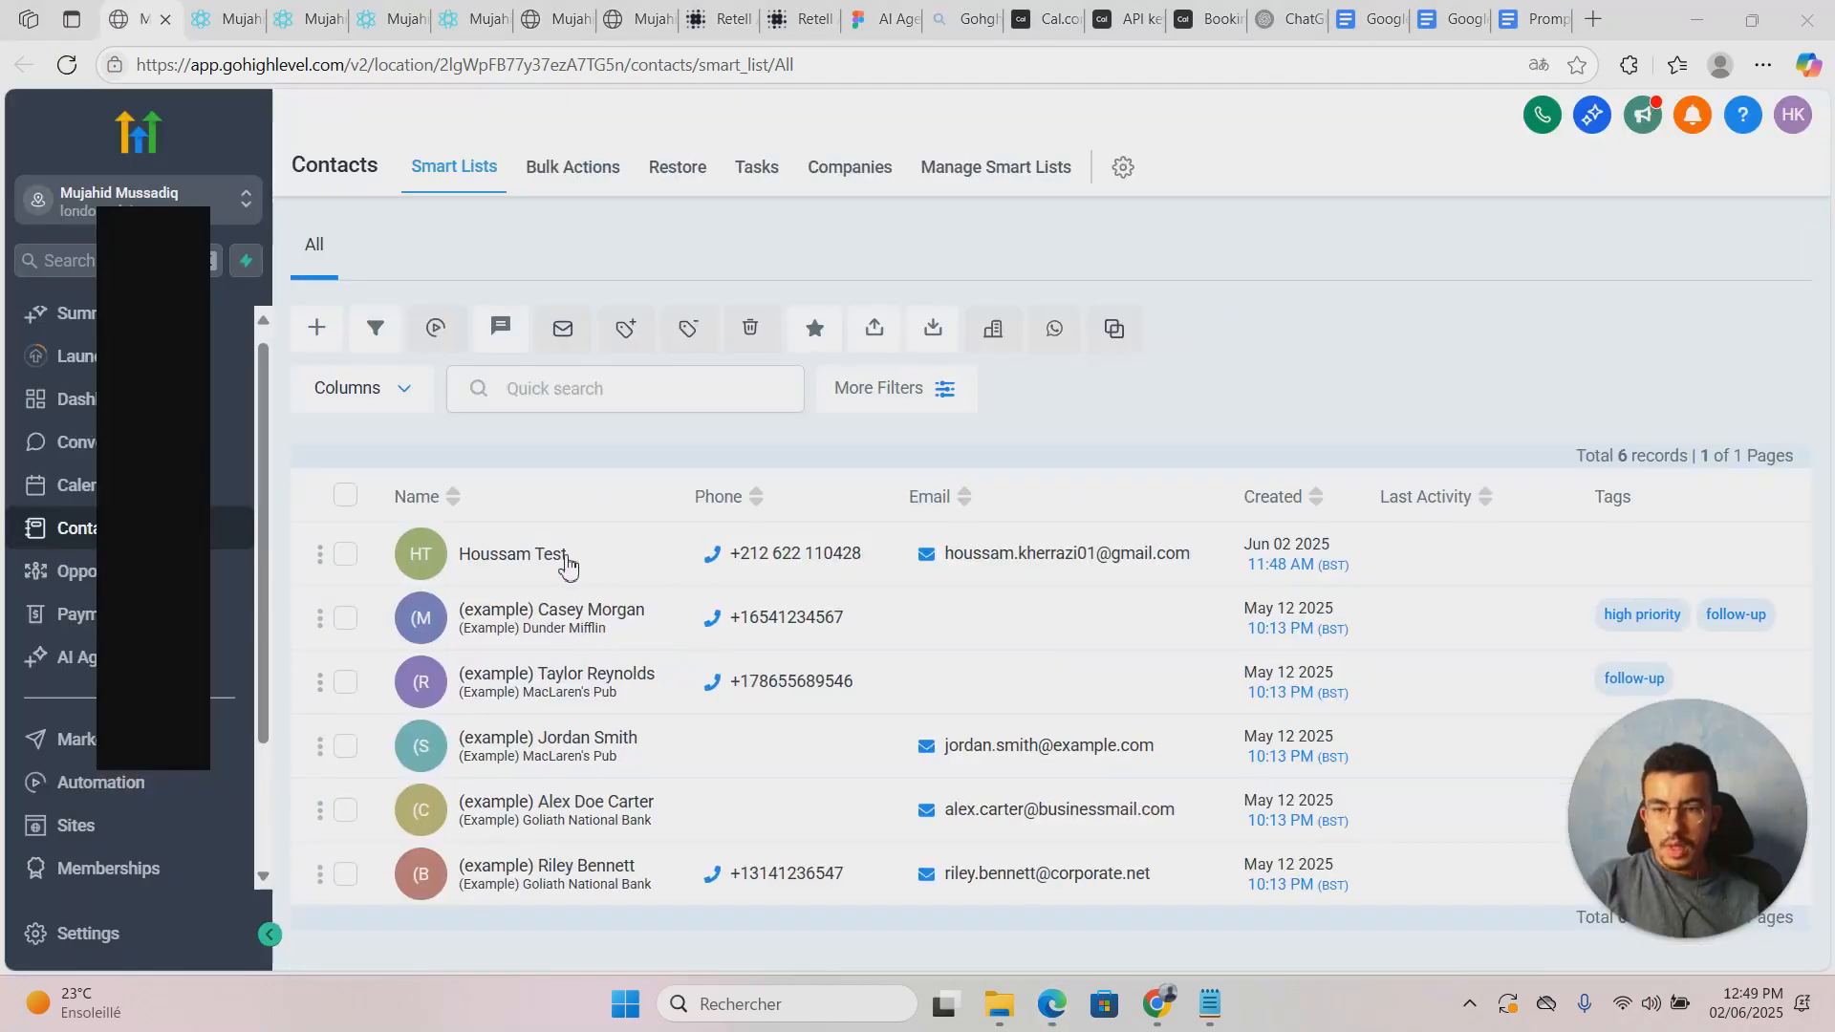
click(621, 556)
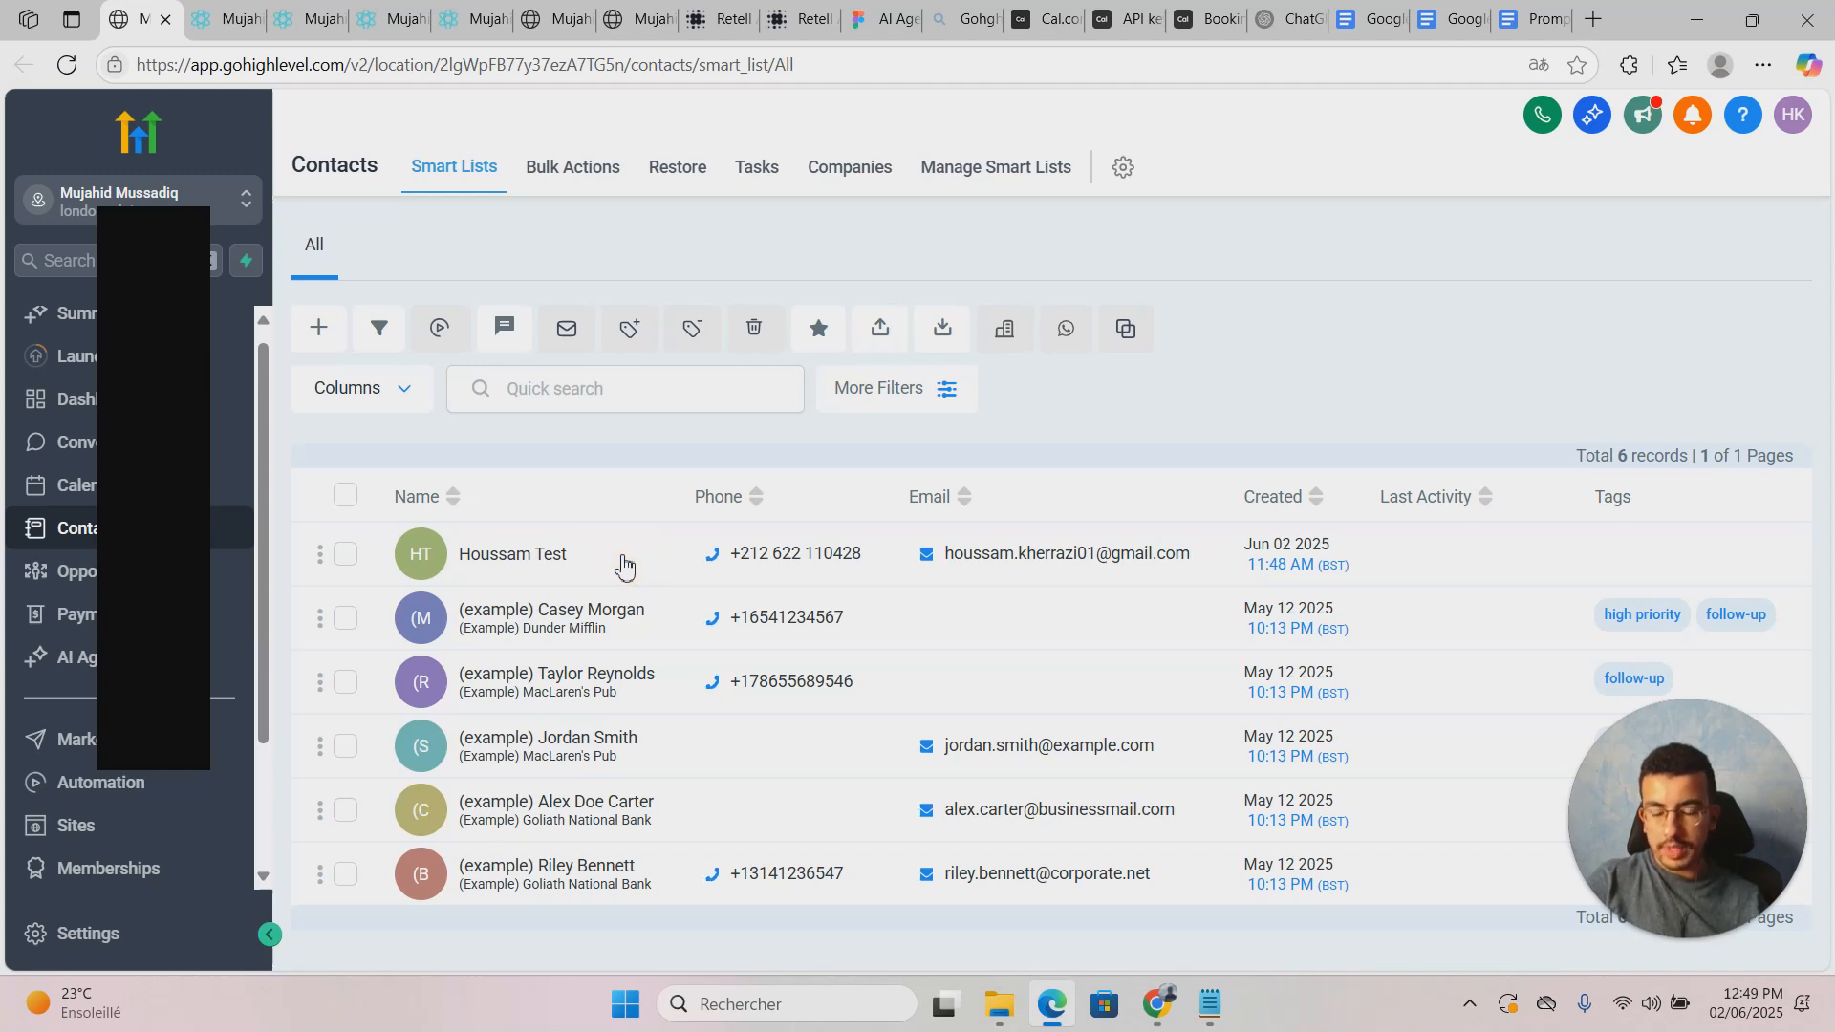
click(591, 559)
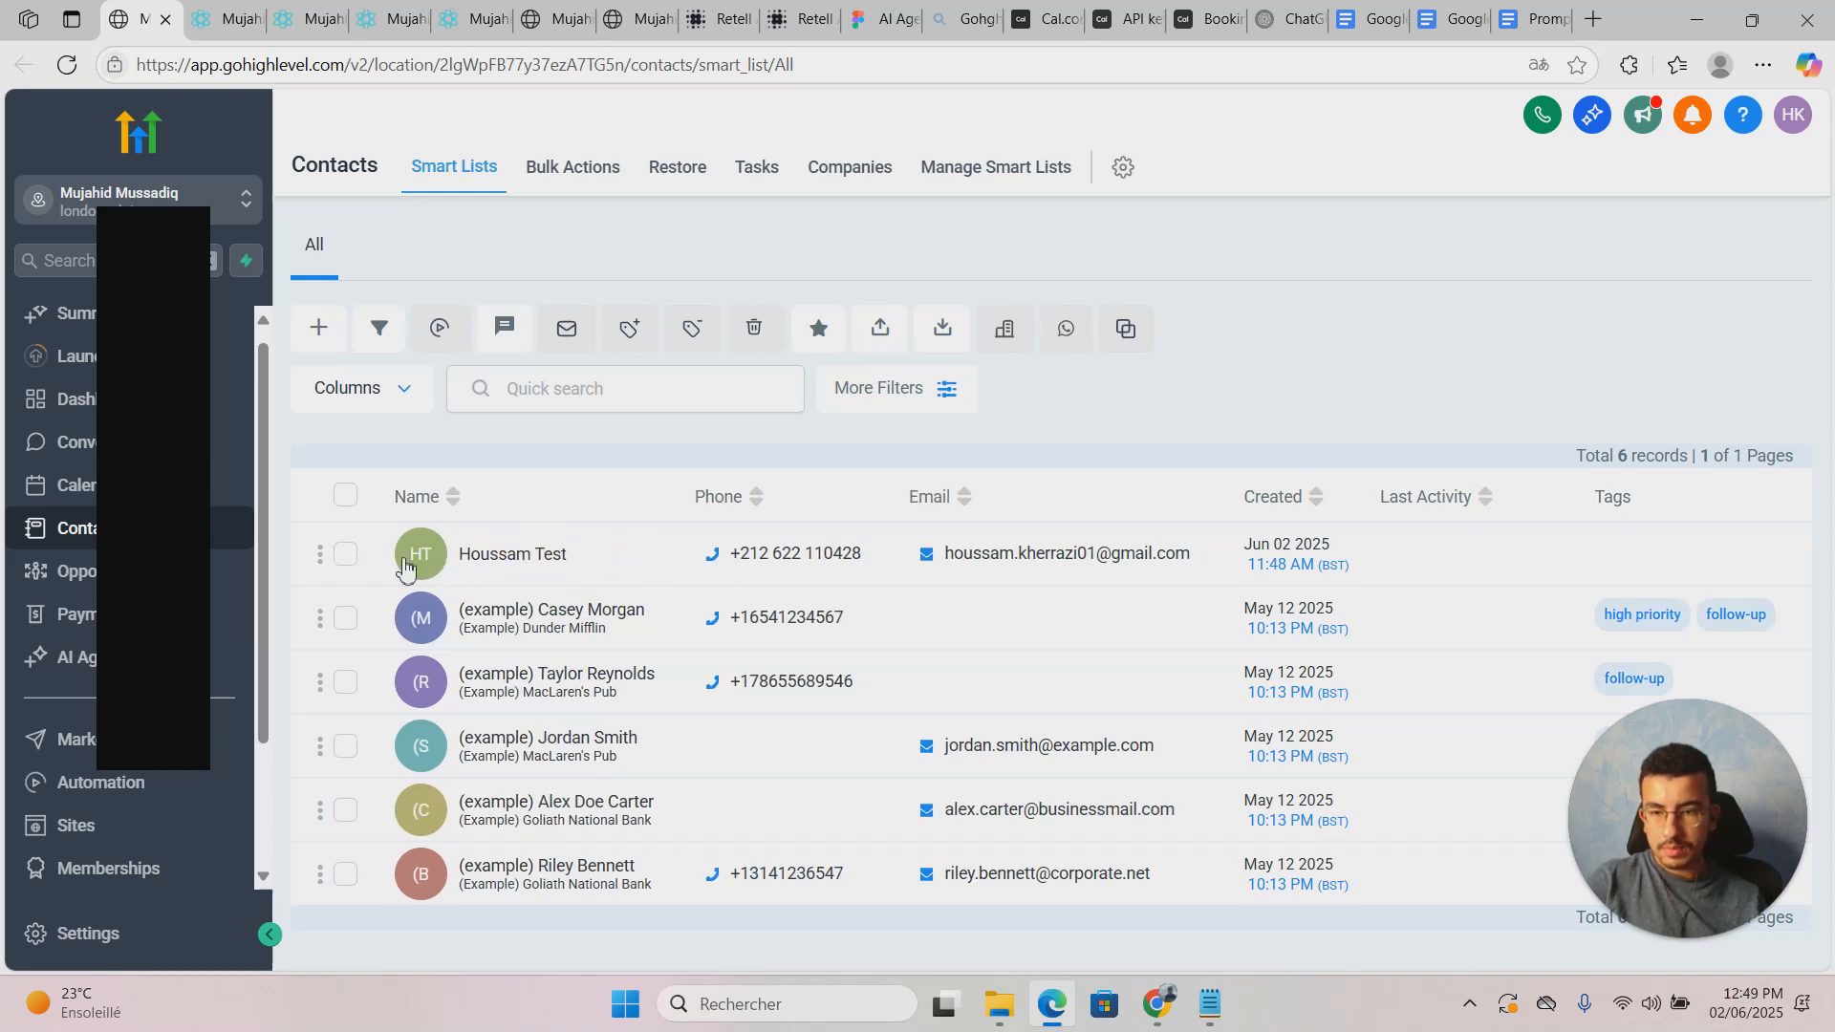
double_click(552, 554)
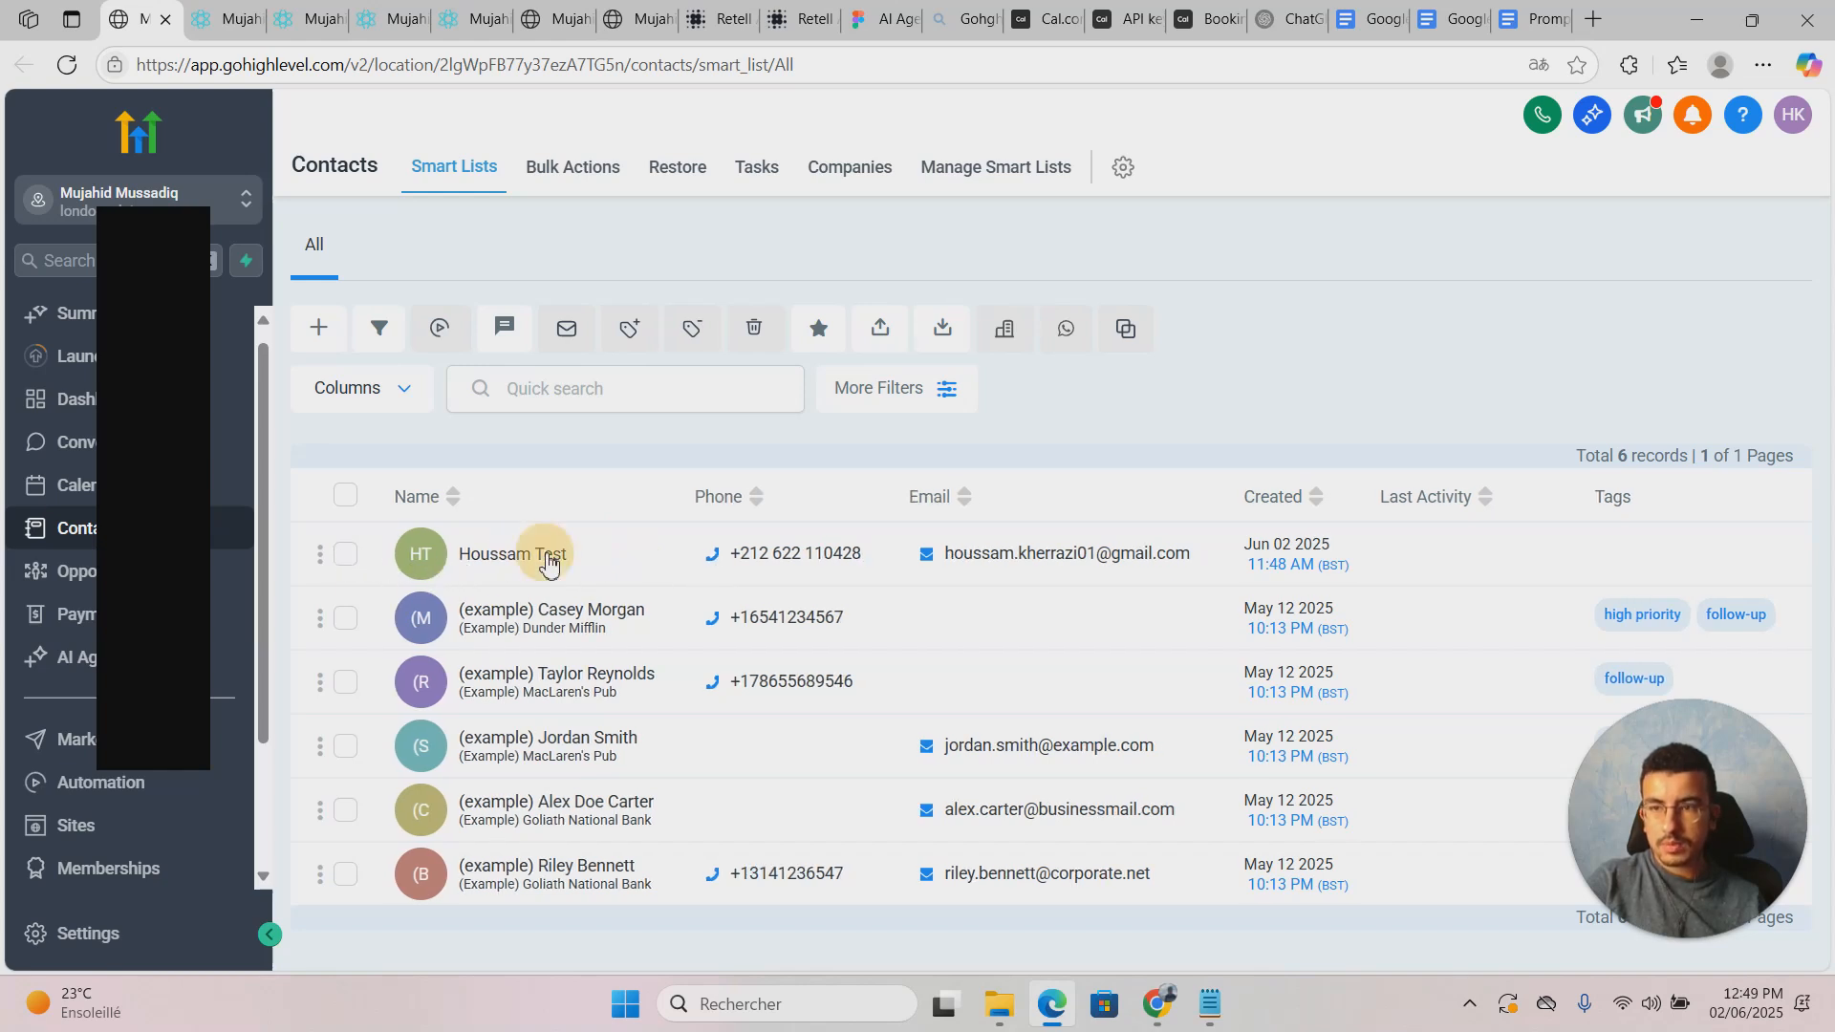
click(610, 556)
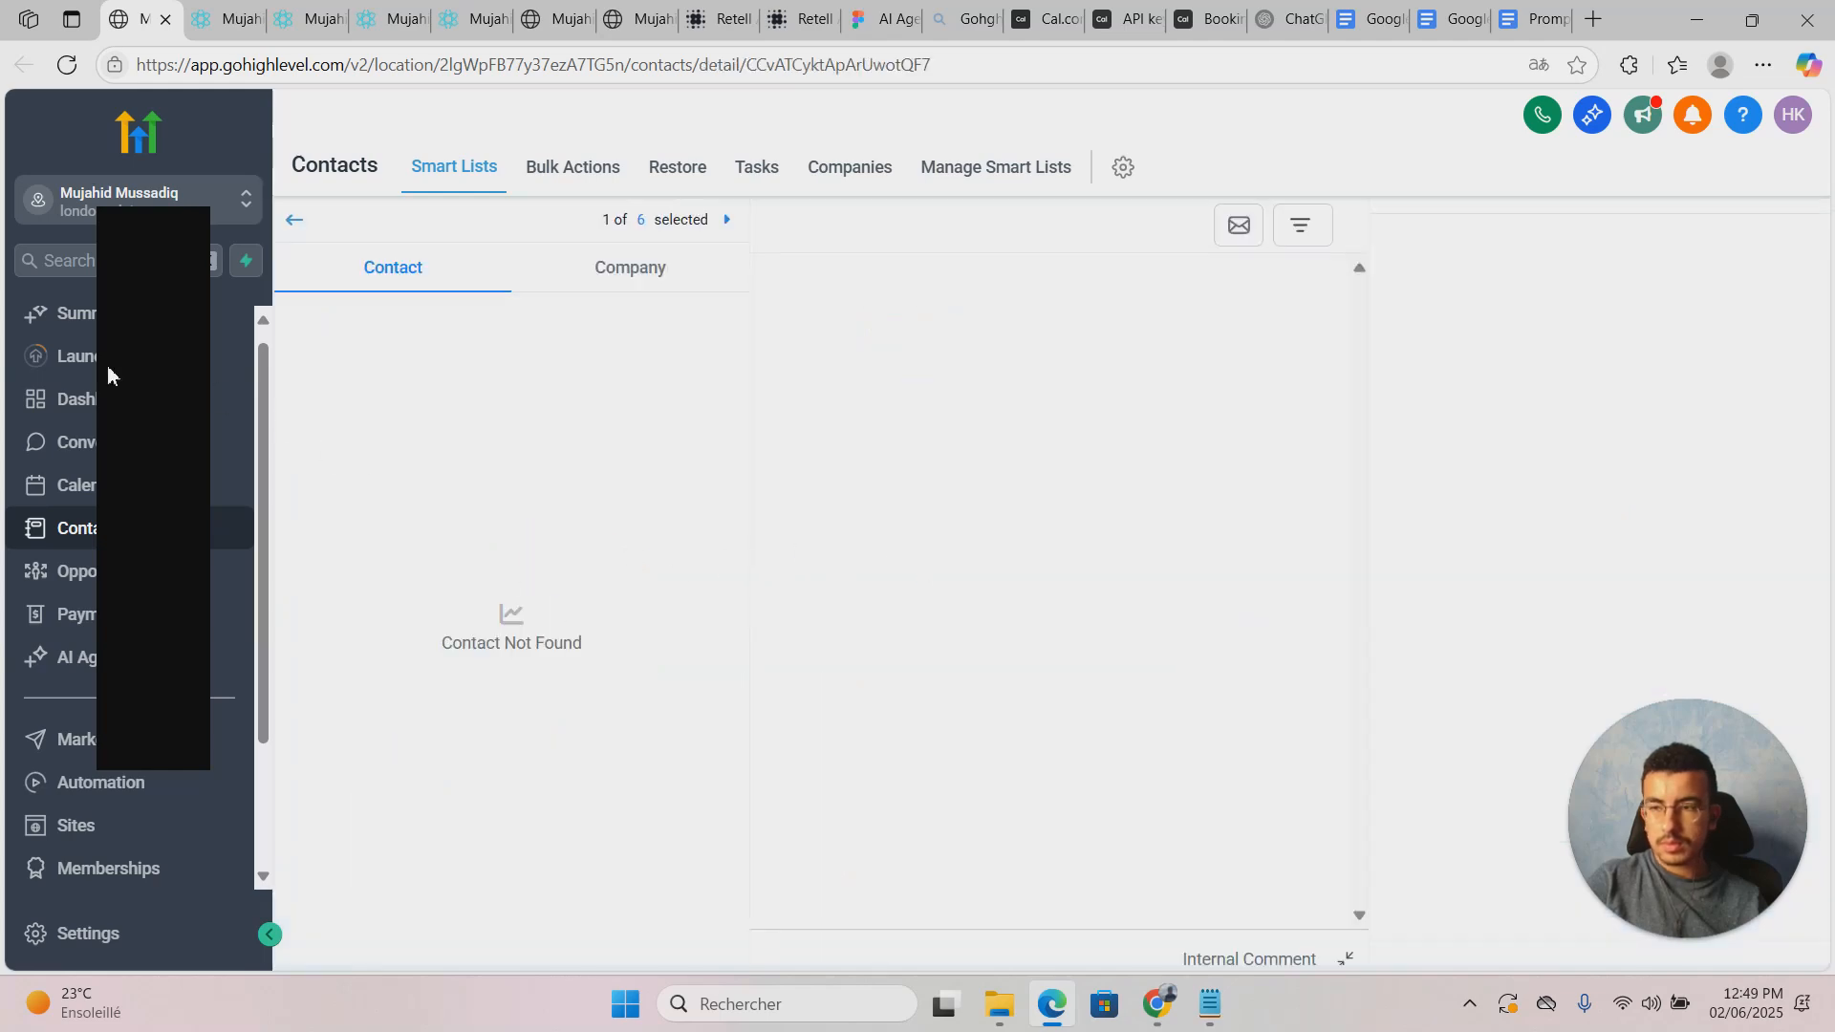
scroll(529, 574, down, 5)
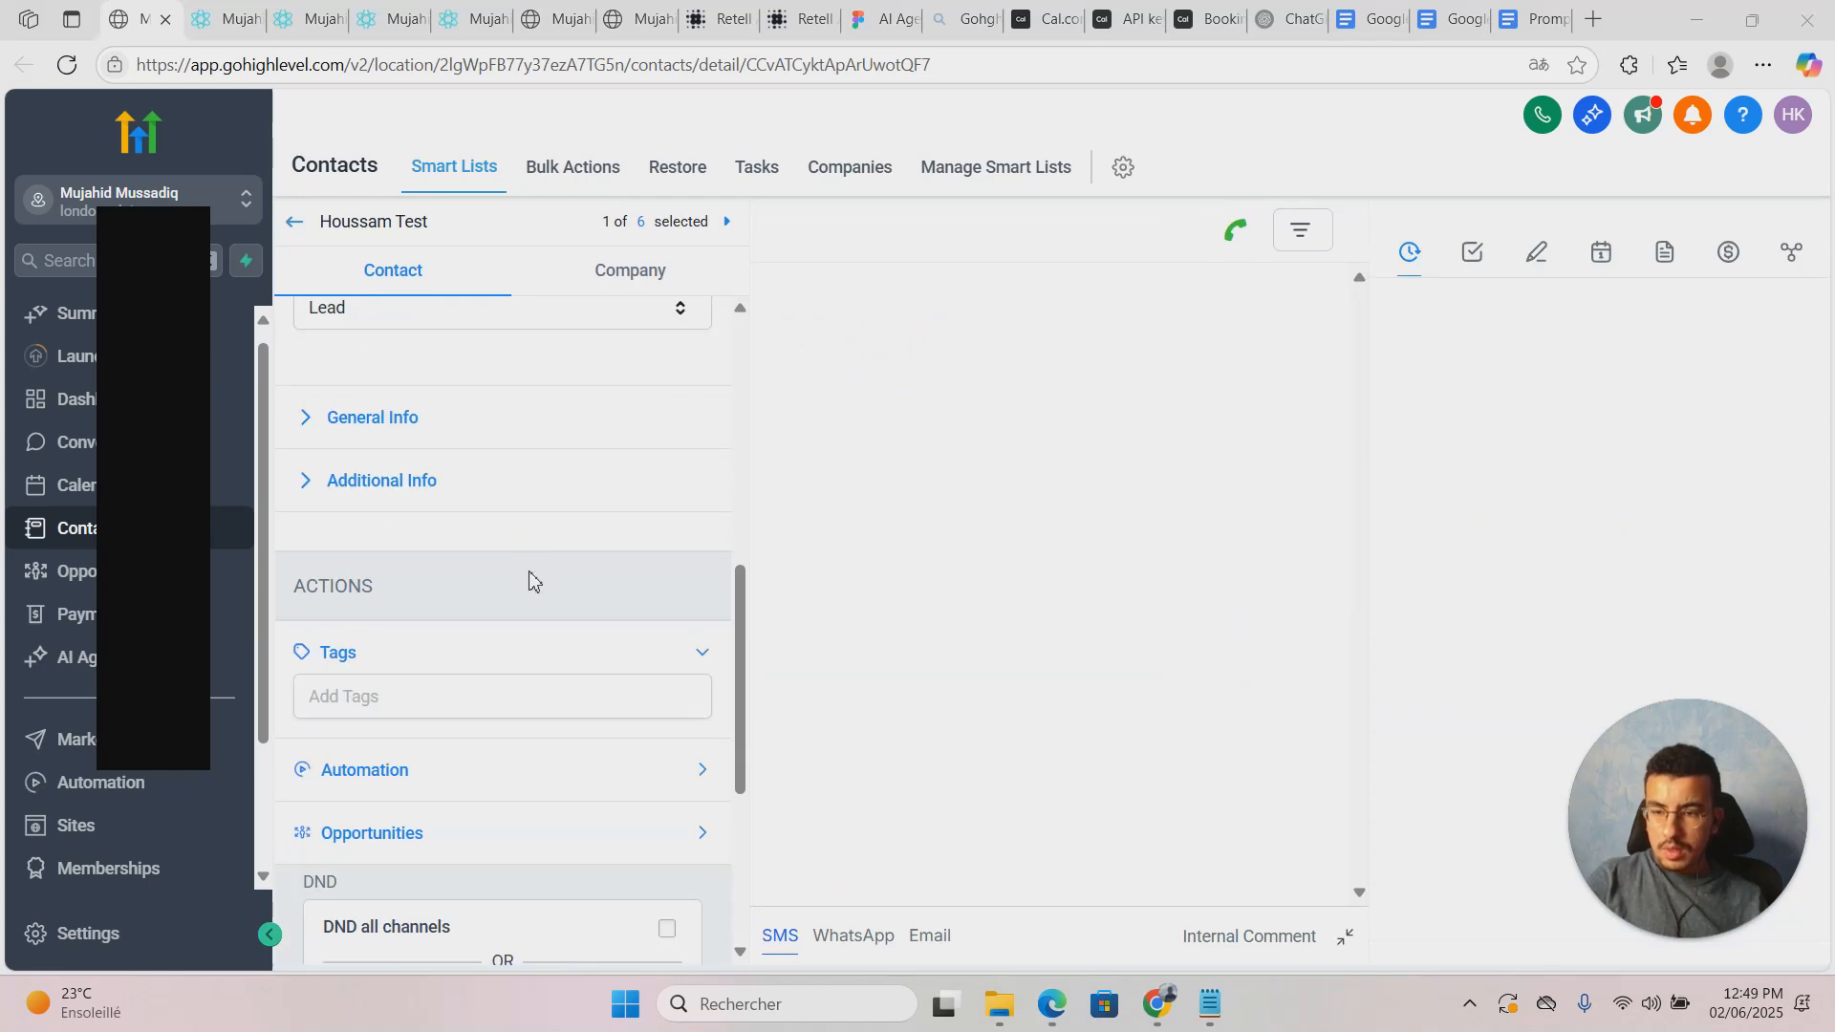
Step: Enter TheAigrow as the contact's Business Name under General Info and save it
click(325, 489)
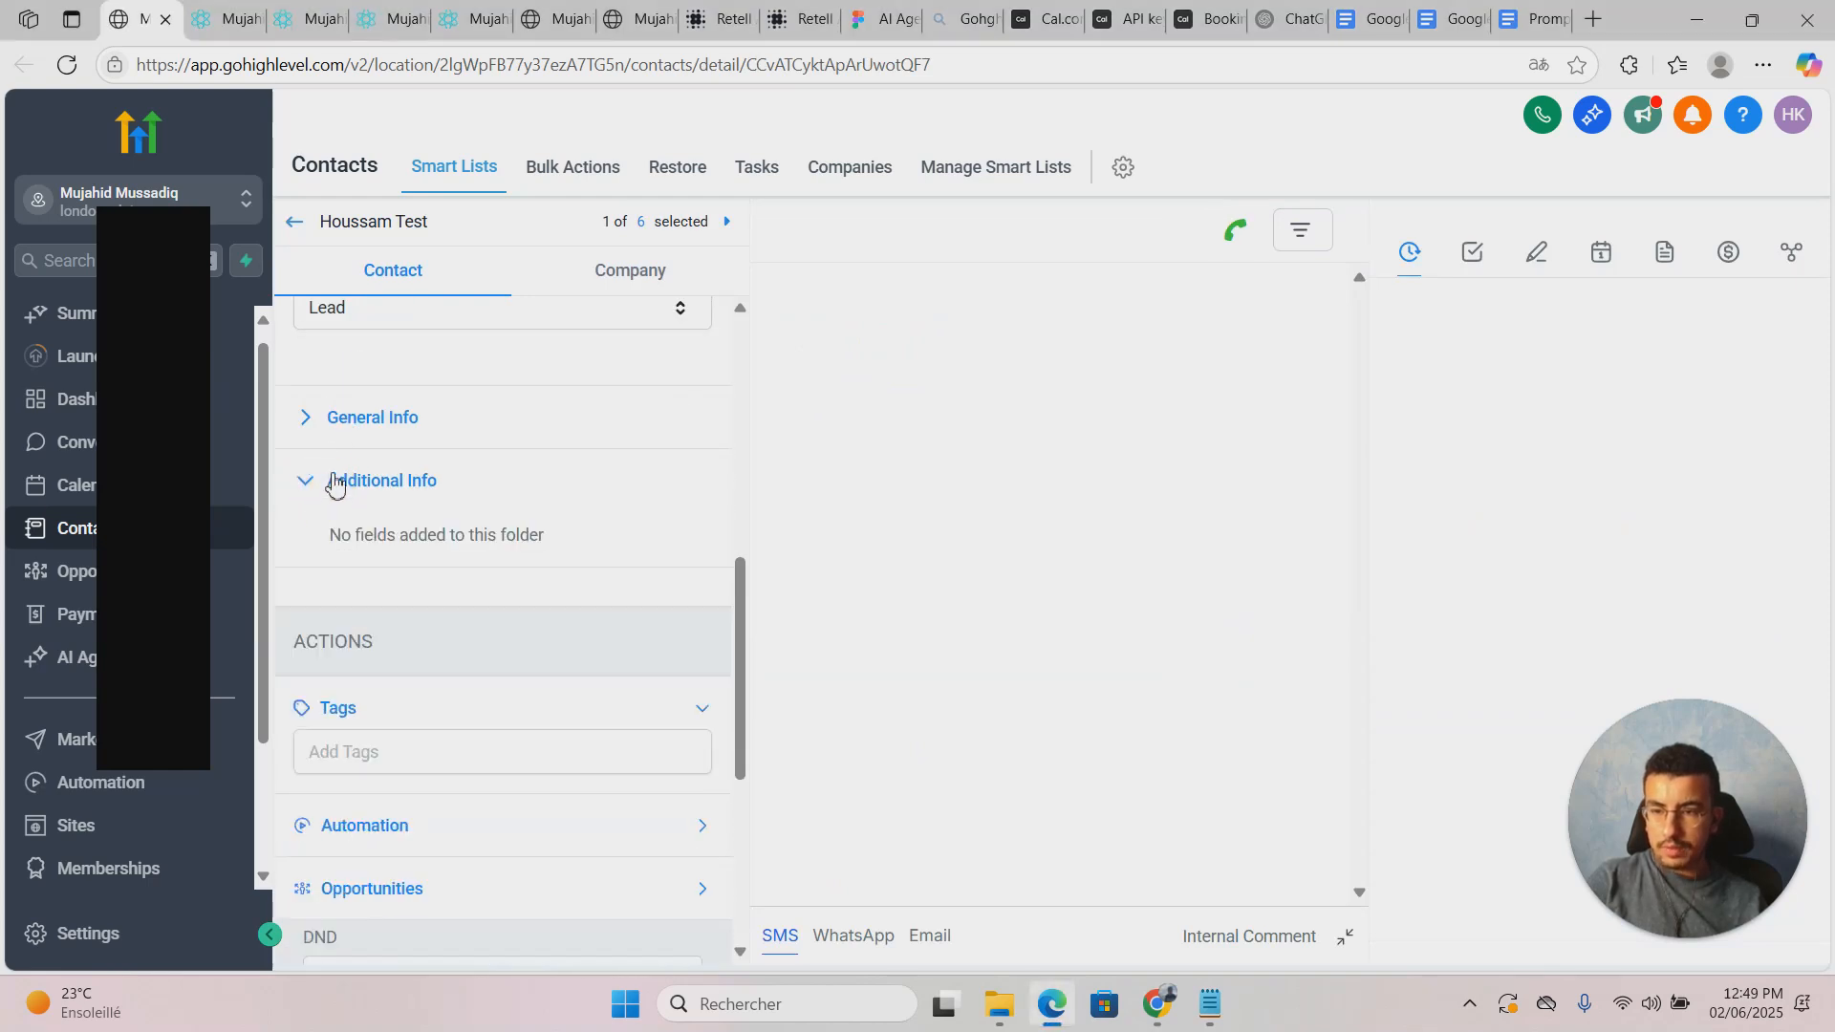
click(356, 421)
click(440, 483)
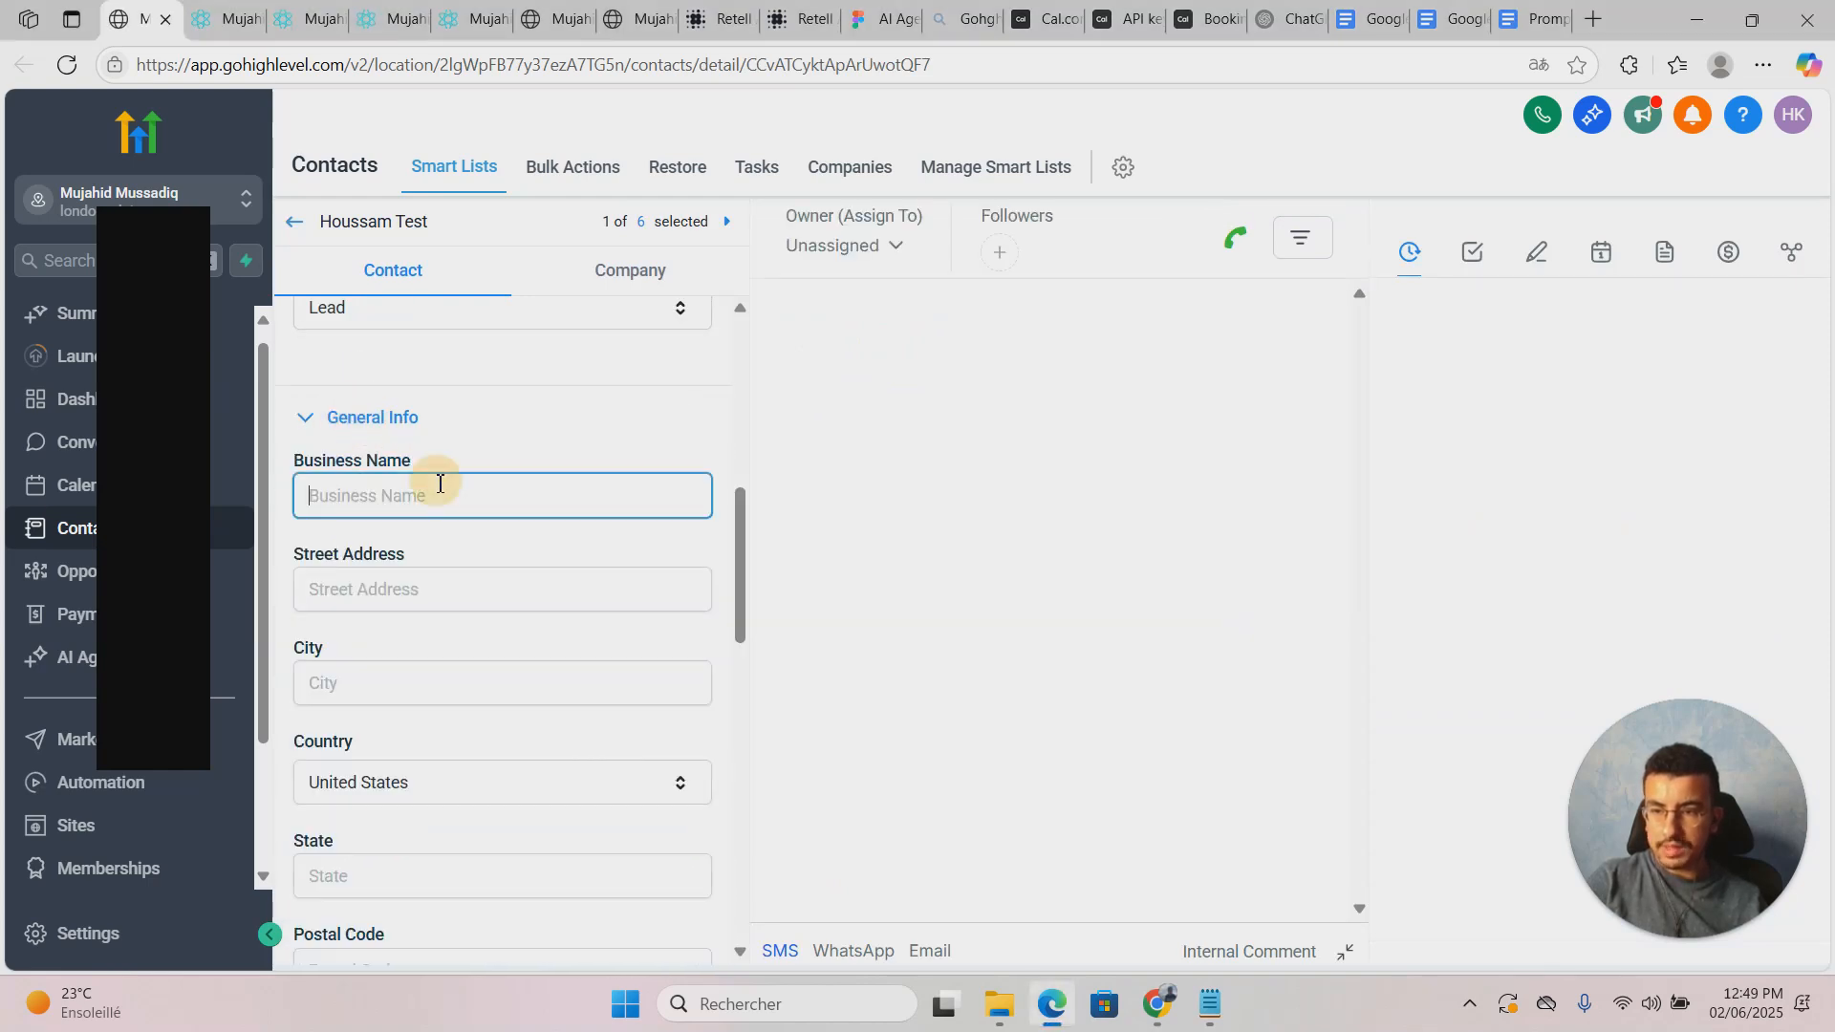
scroll(602, 535, down, 5)
scroll(602, 549, up, 5)
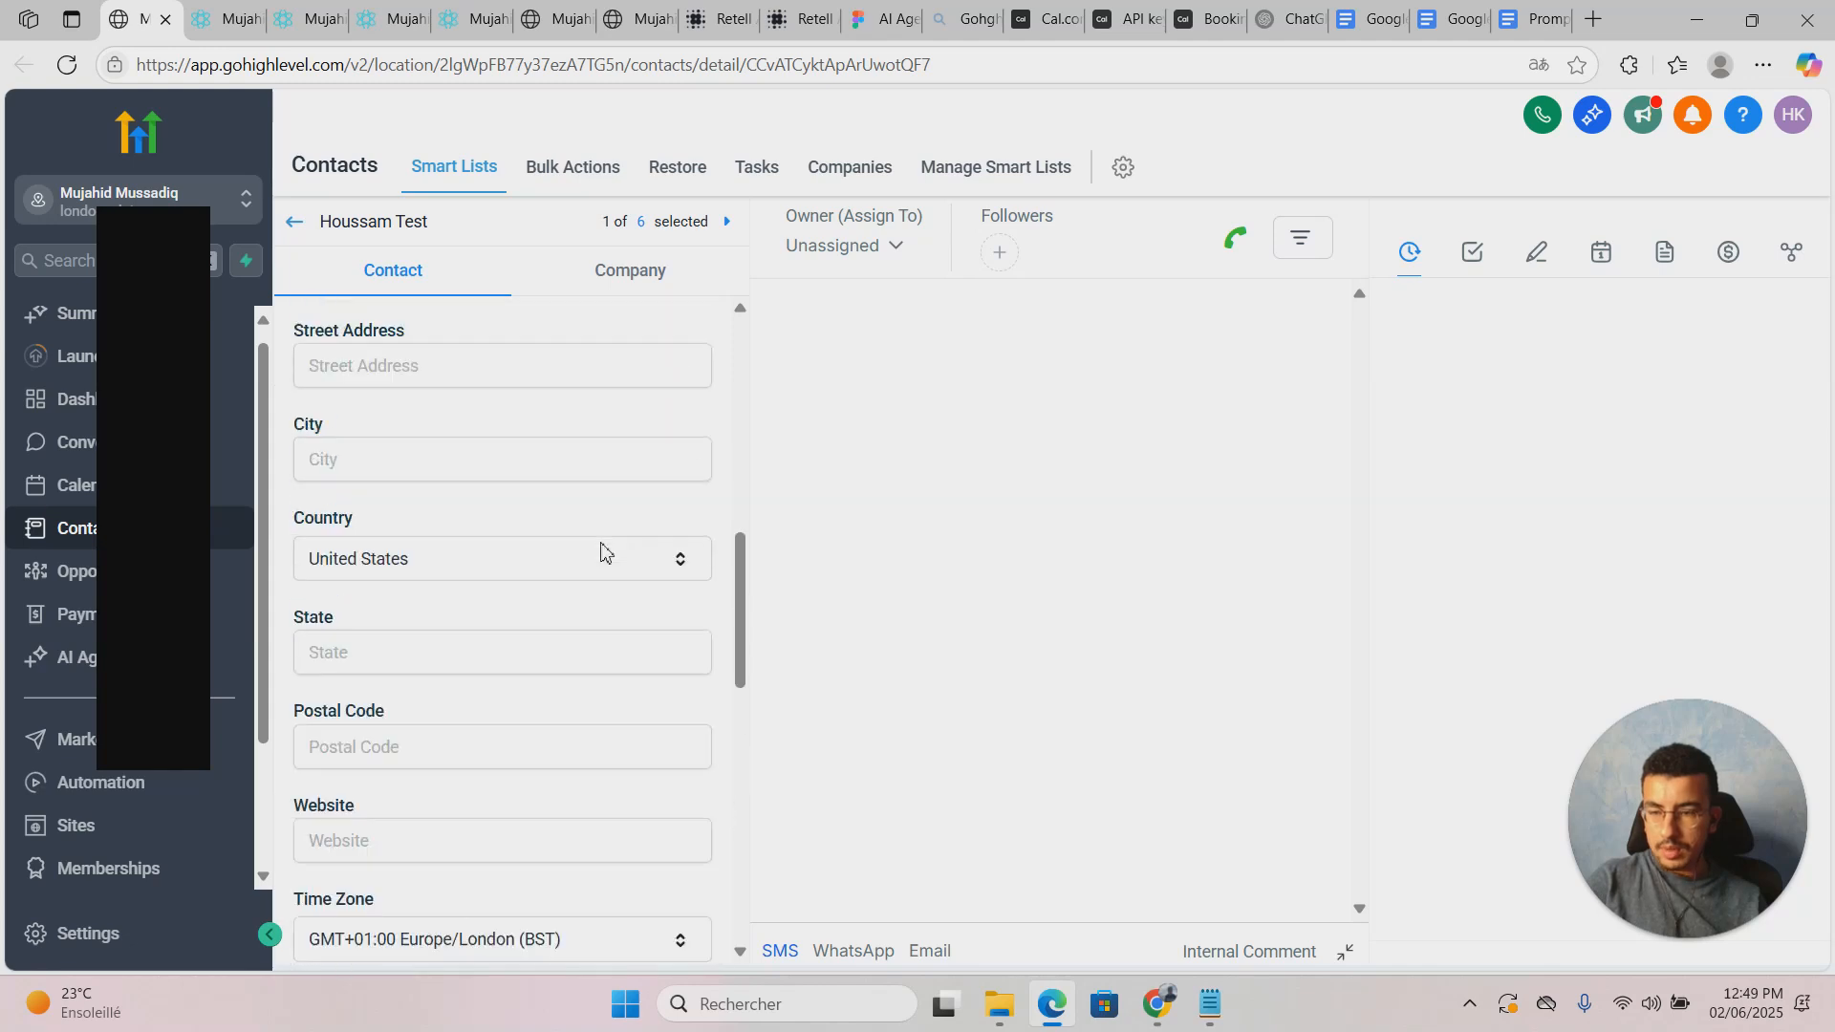
text(The)
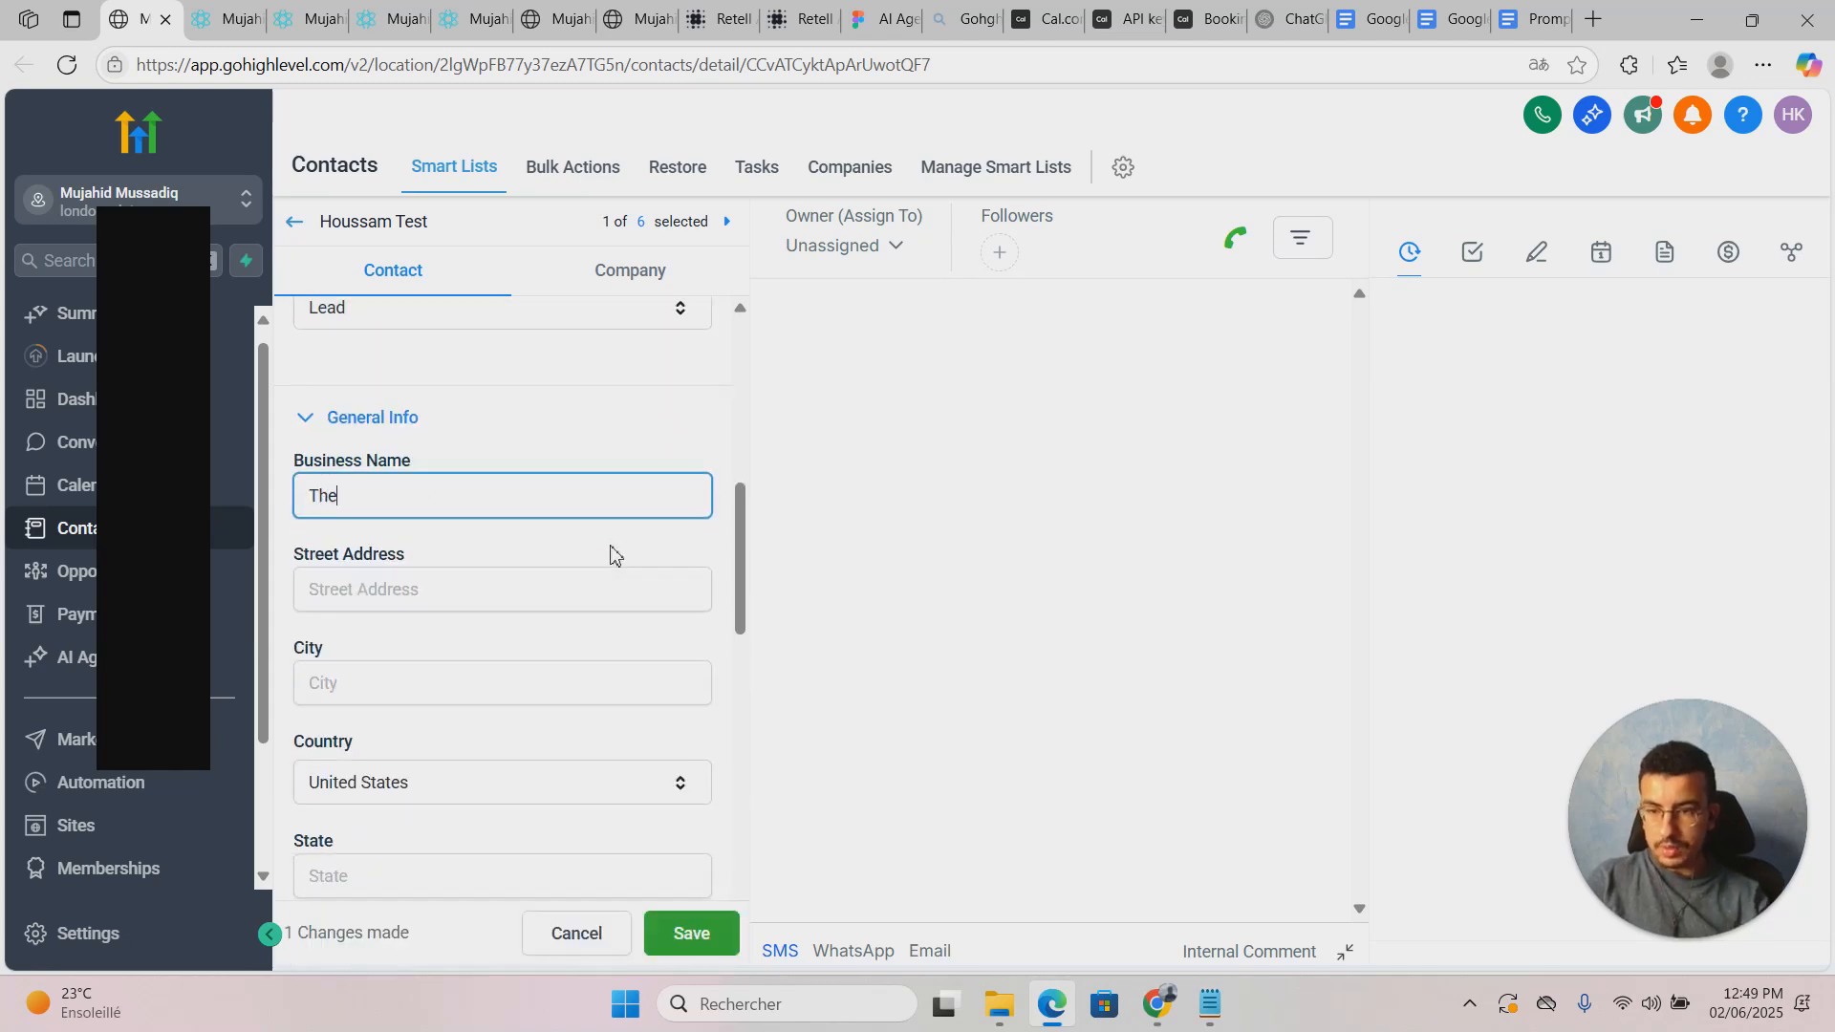
text(Aigrow)
click(612, 549)
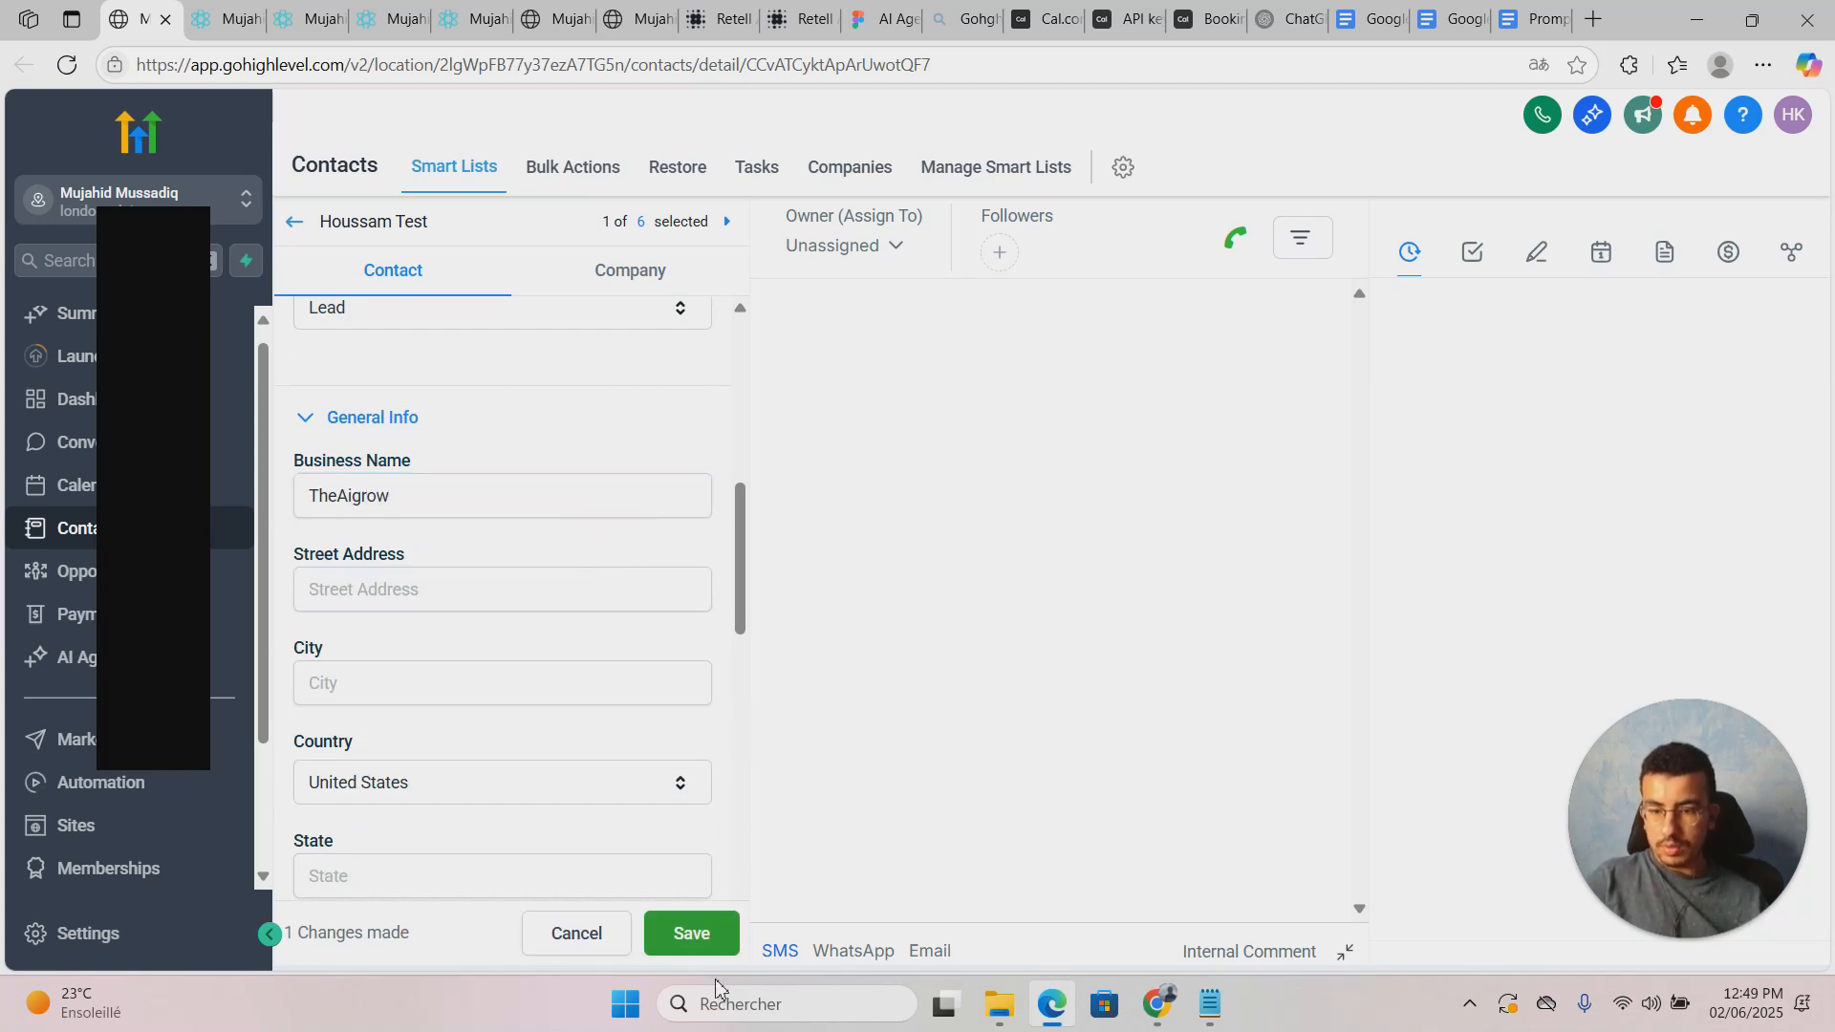
click(695, 932)
scroll(594, 774, up, 7)
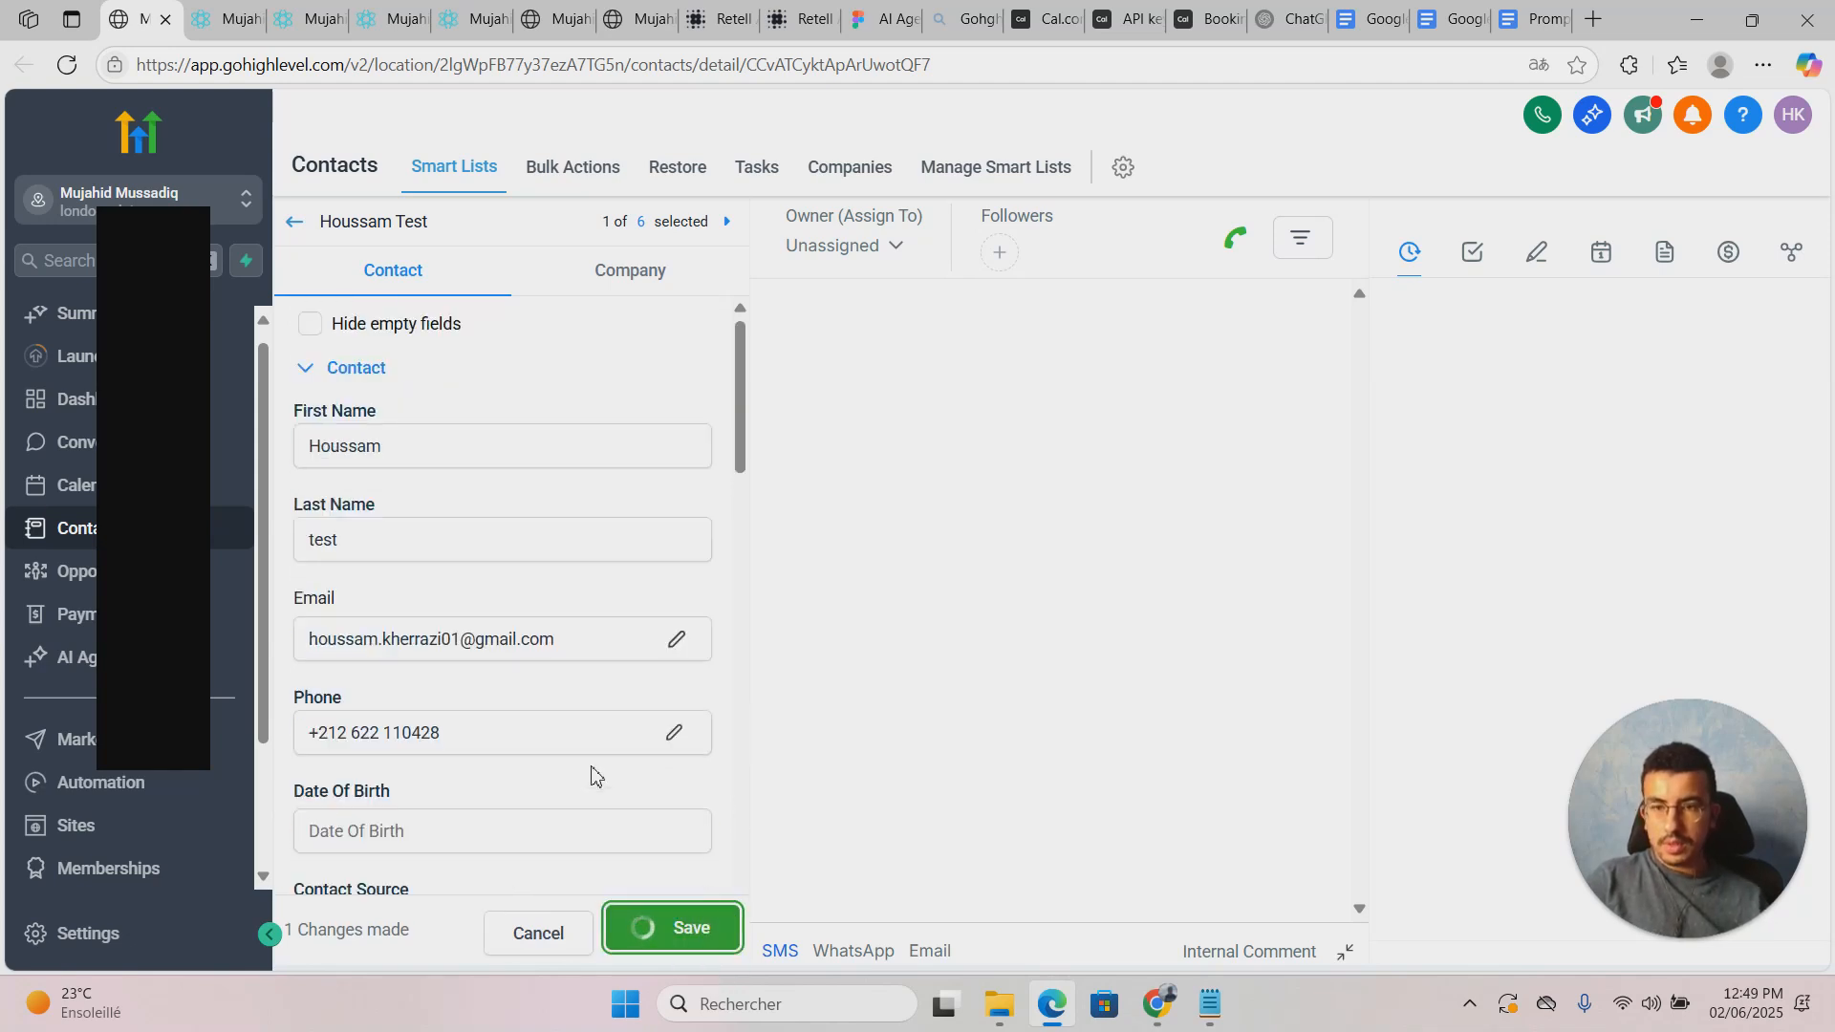
click(230, 19)
Step: Run a test of the initiate calls workflow on the searched-for test contact
click(325, 19)
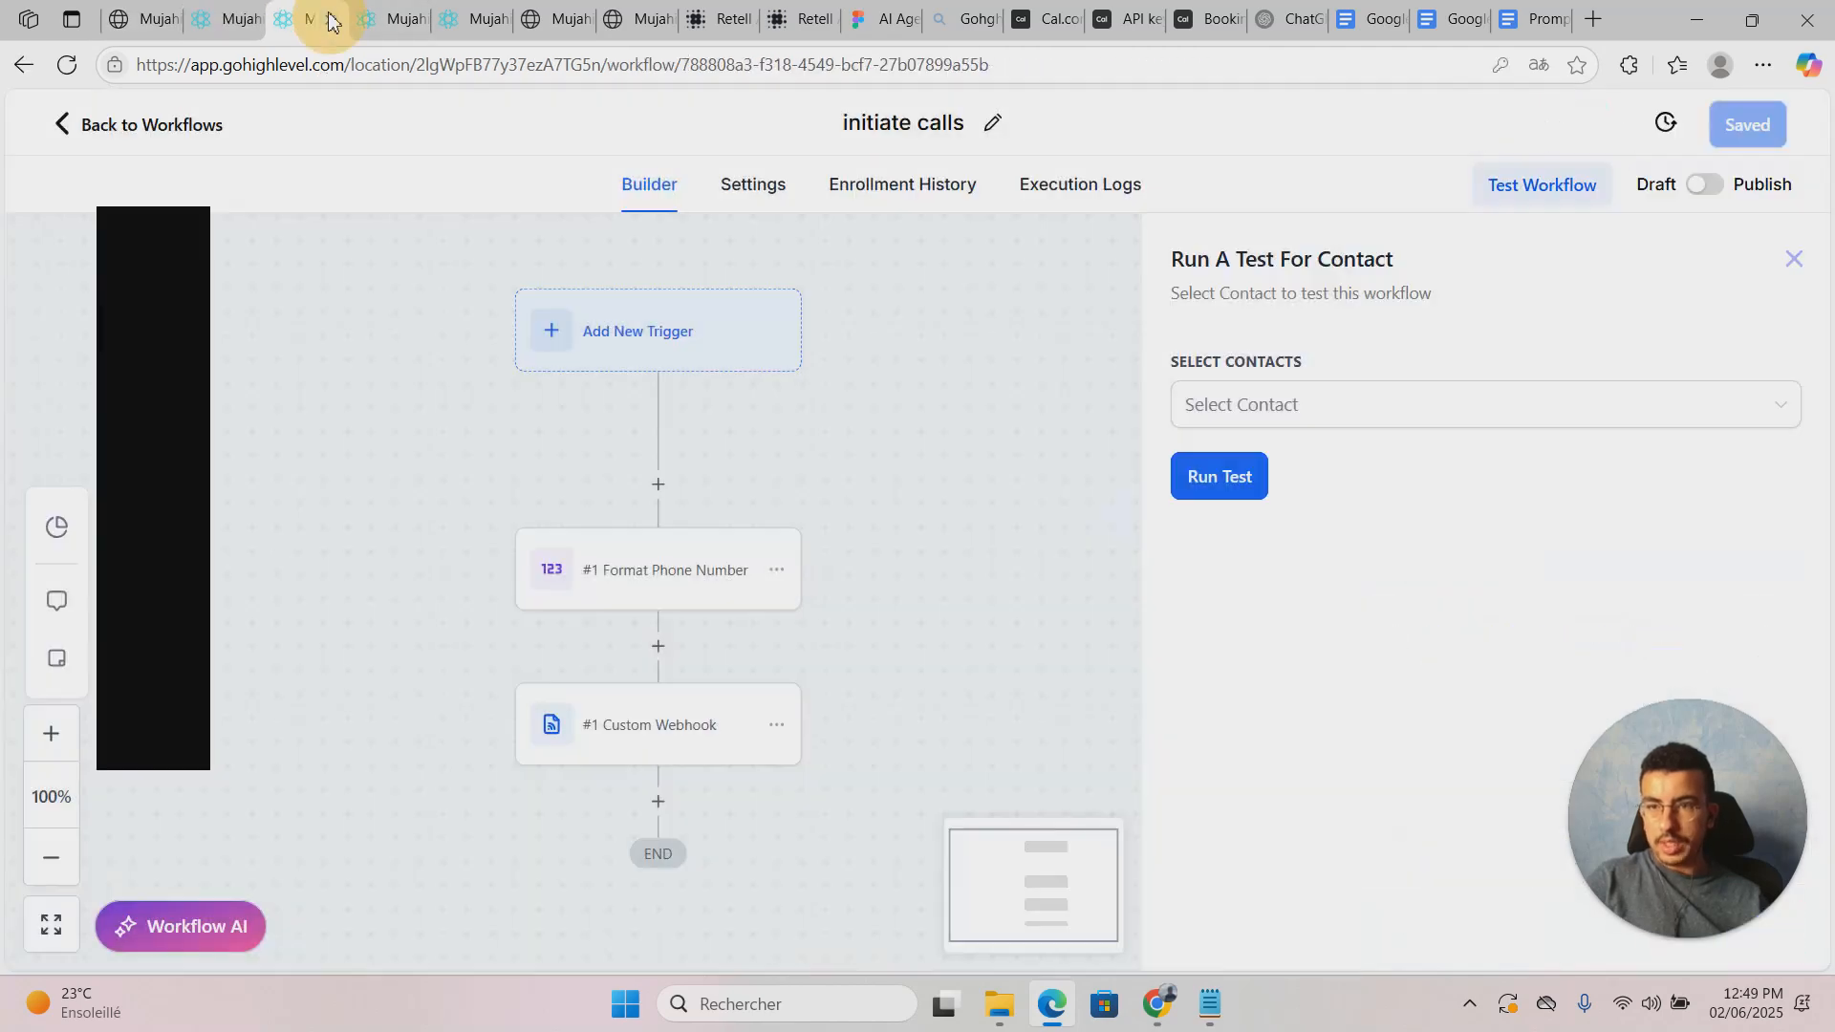
click(860, 328)
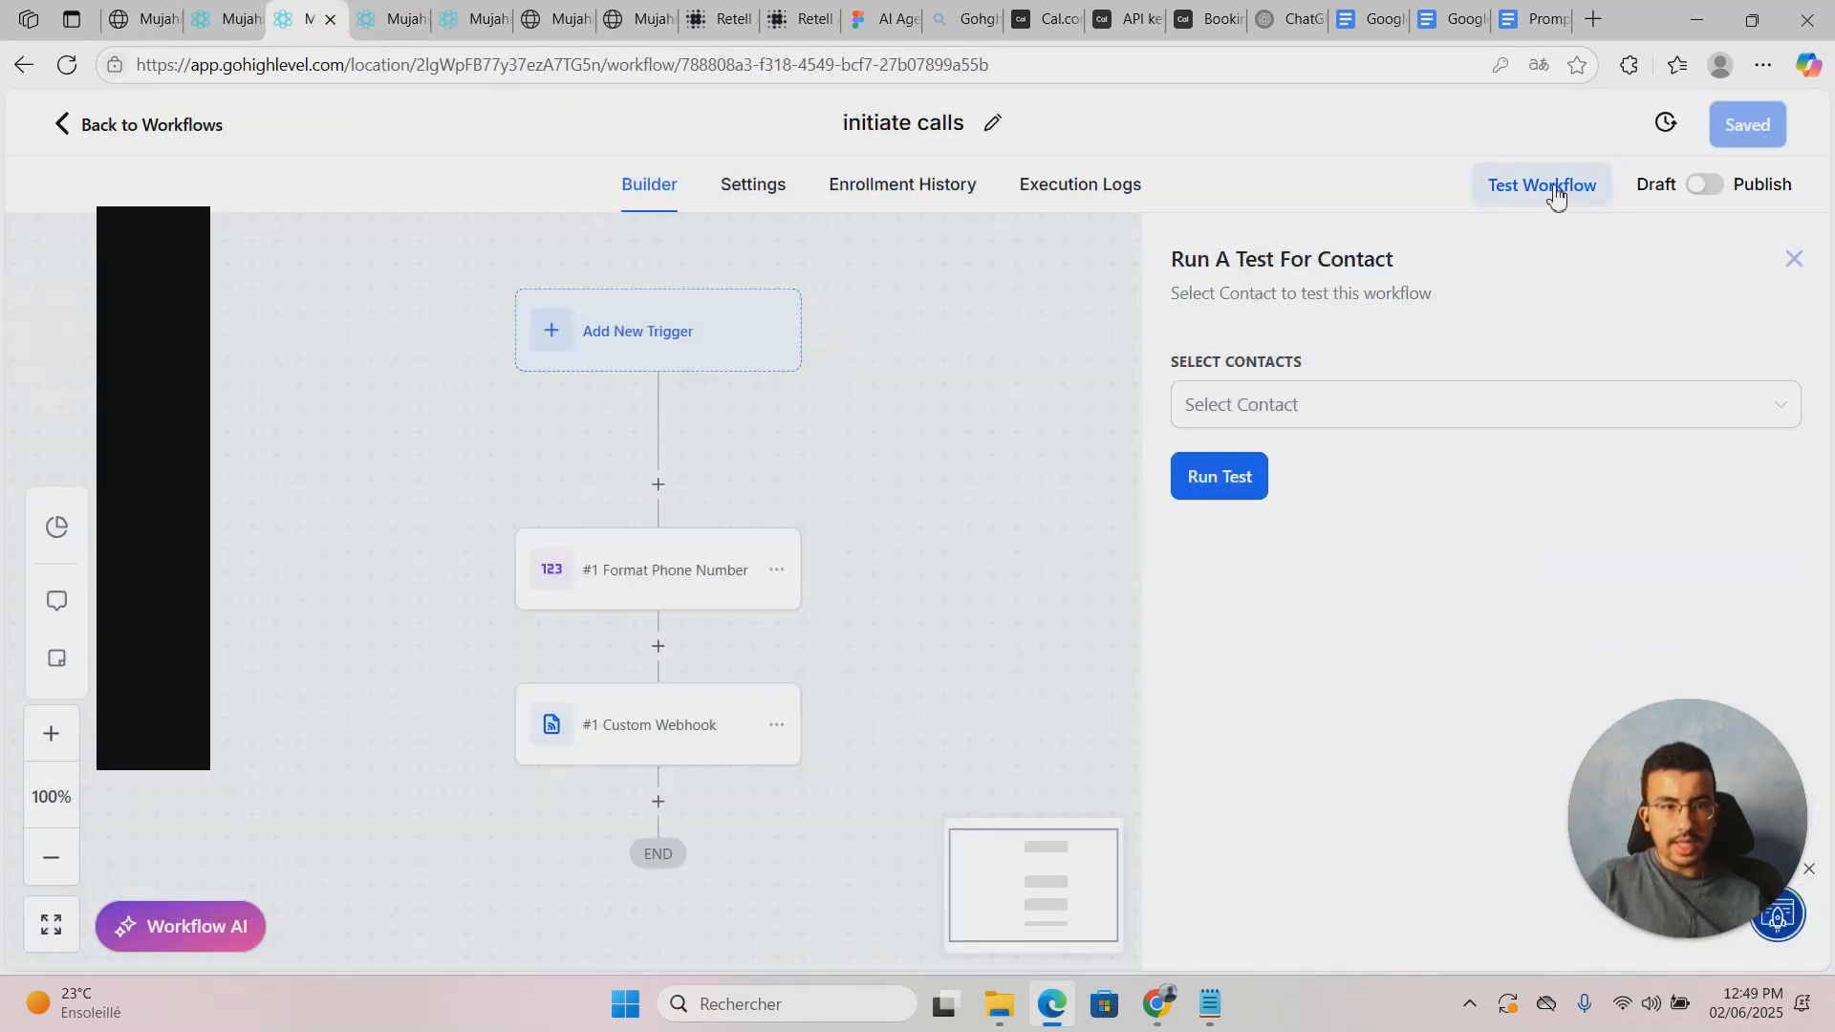
click(1547, 197)
click(1464, 426)
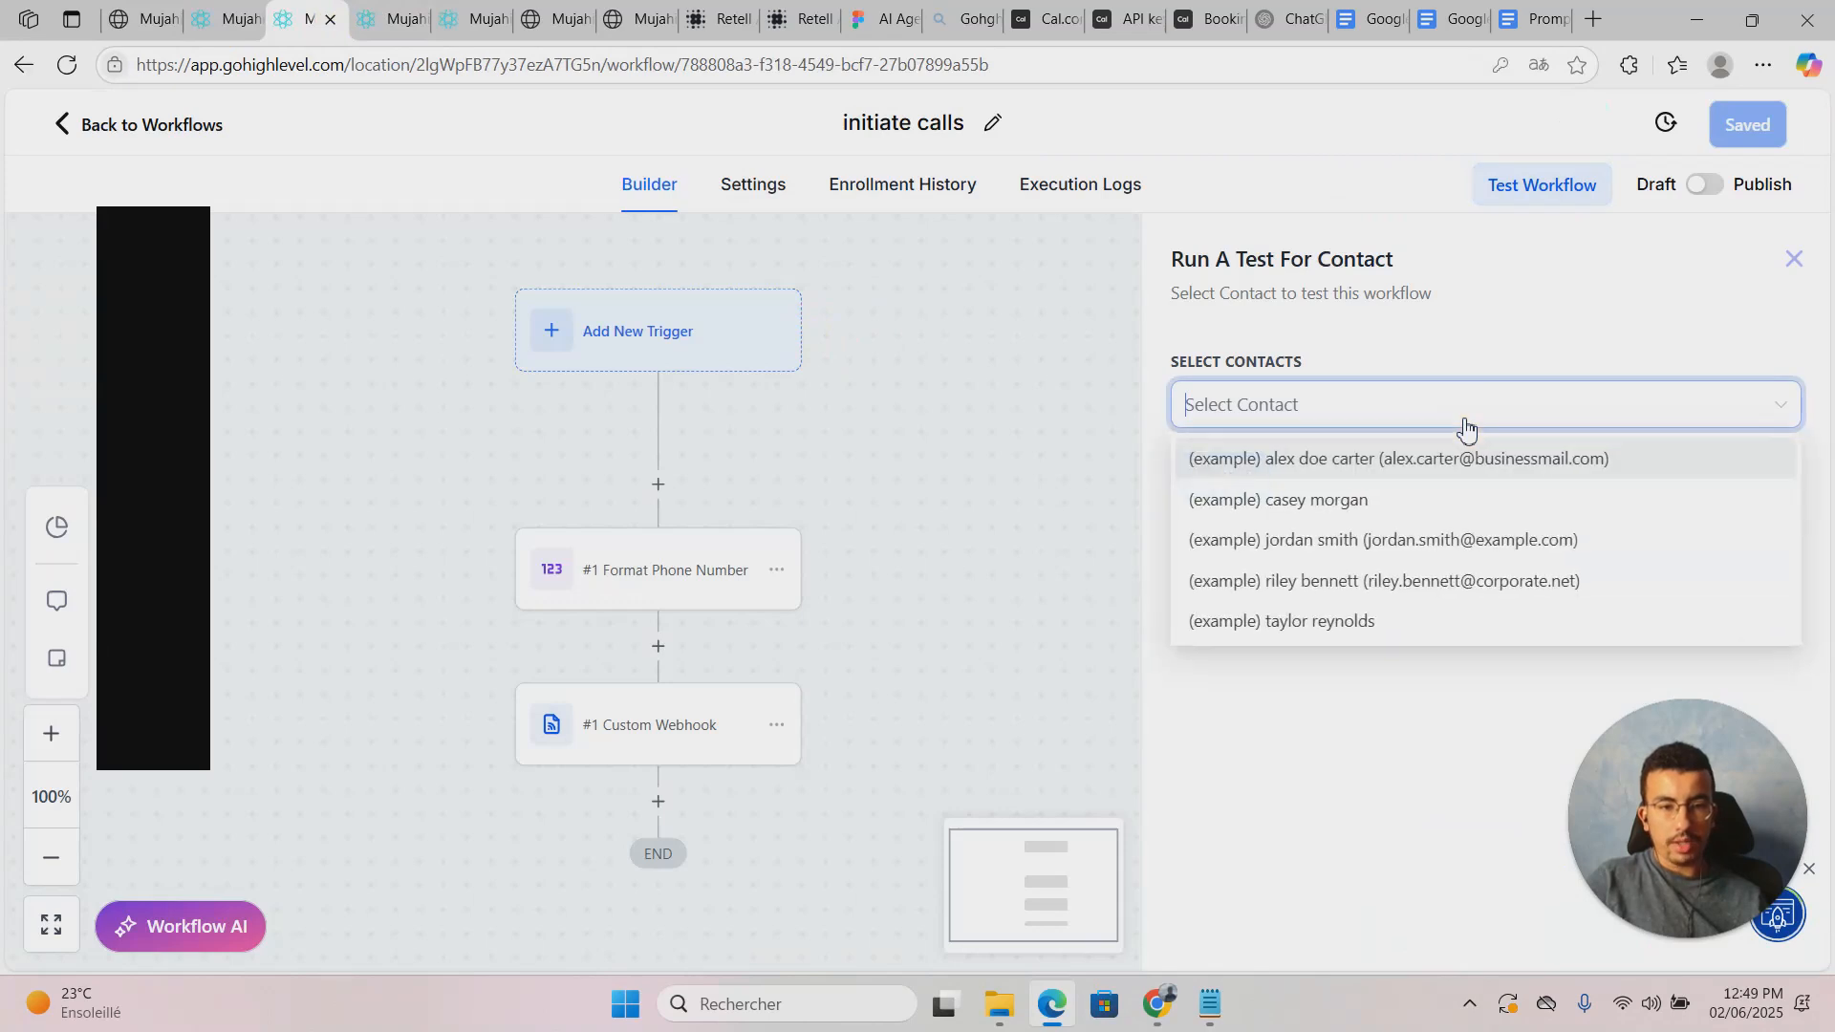
text(houss)
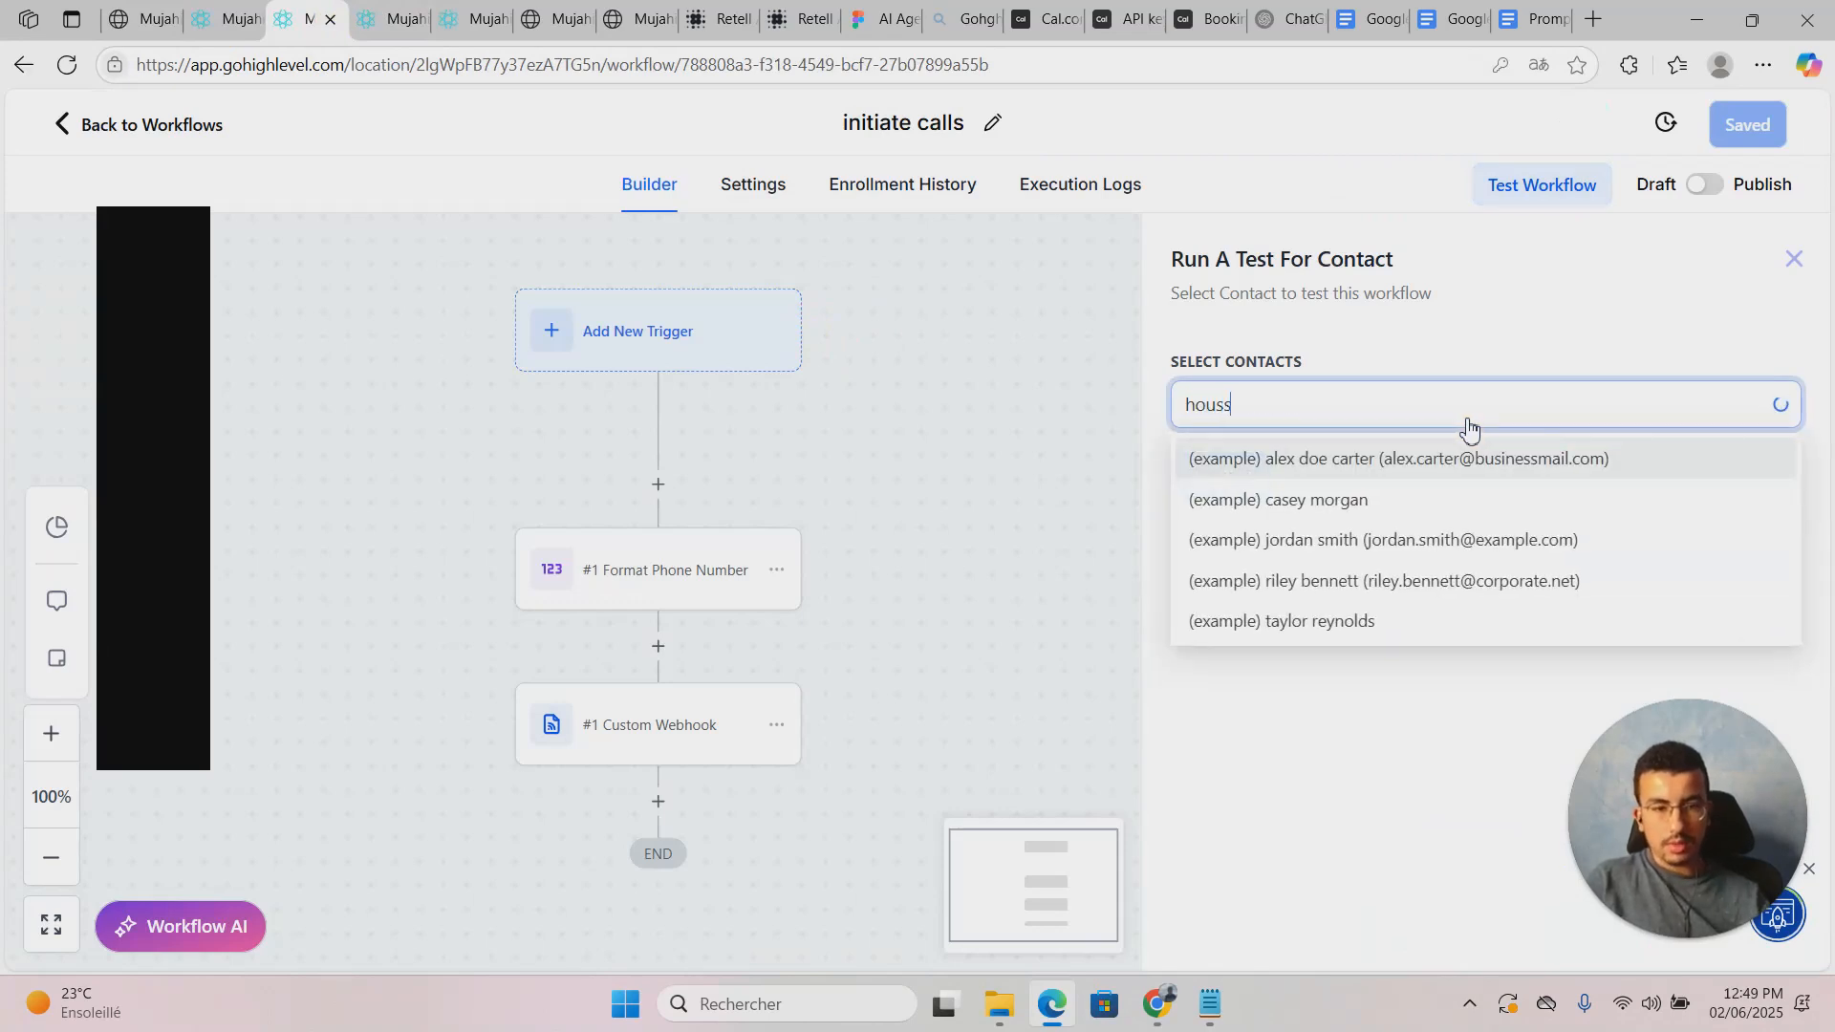
click(1385, 458)
click(1319, 598)
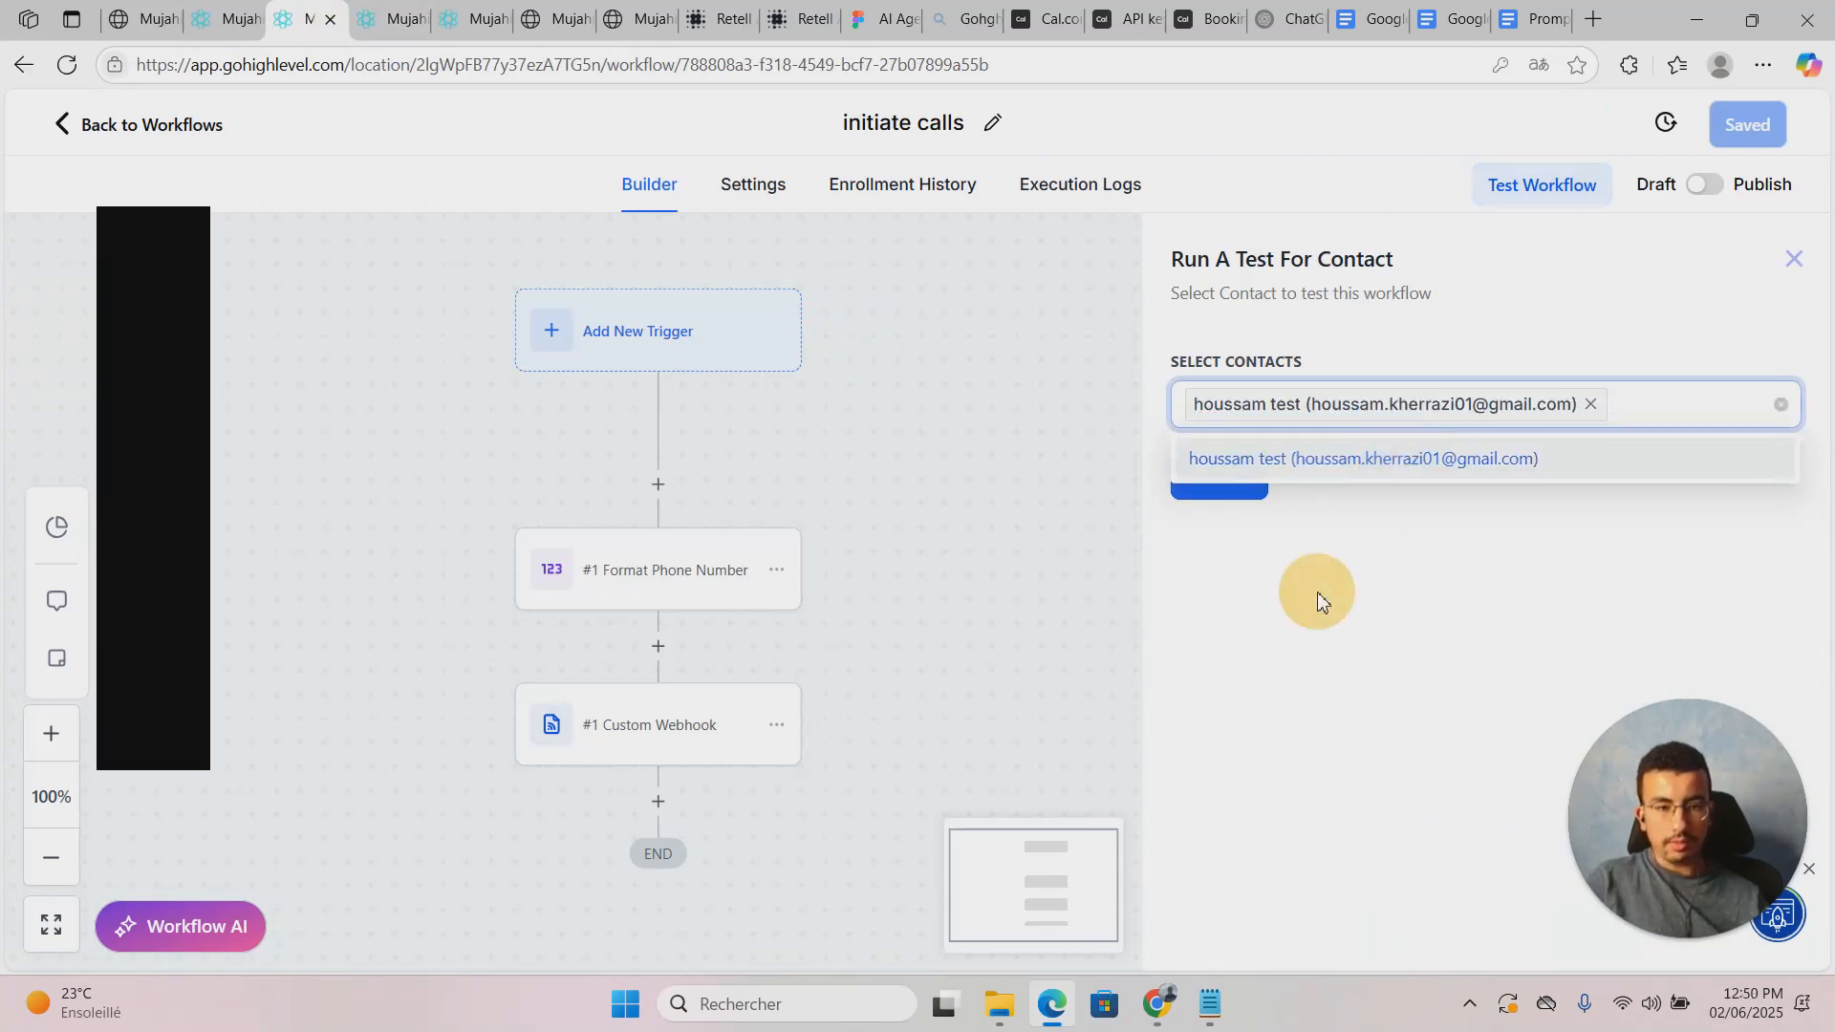
click(1239, 482)
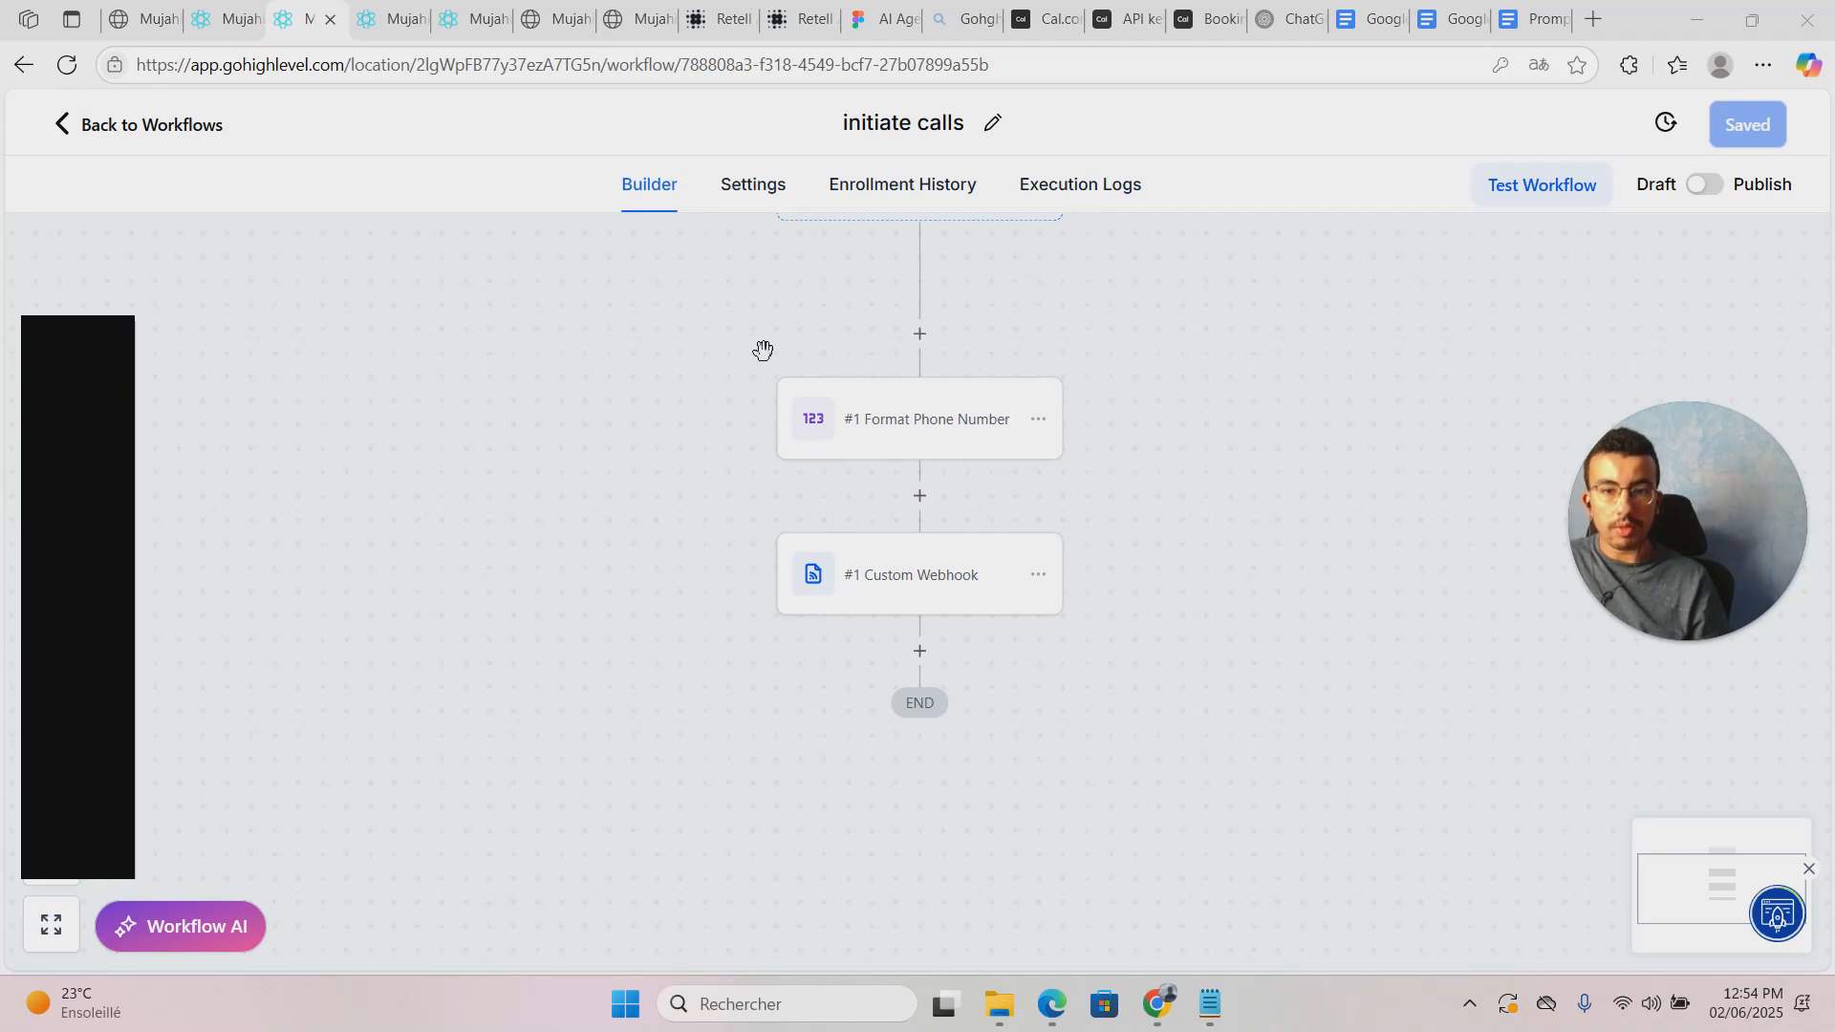
Step: Move between the open workflow tabs and return to the yt folder's Workflow List
drag(1212, 367, 1180, 524)
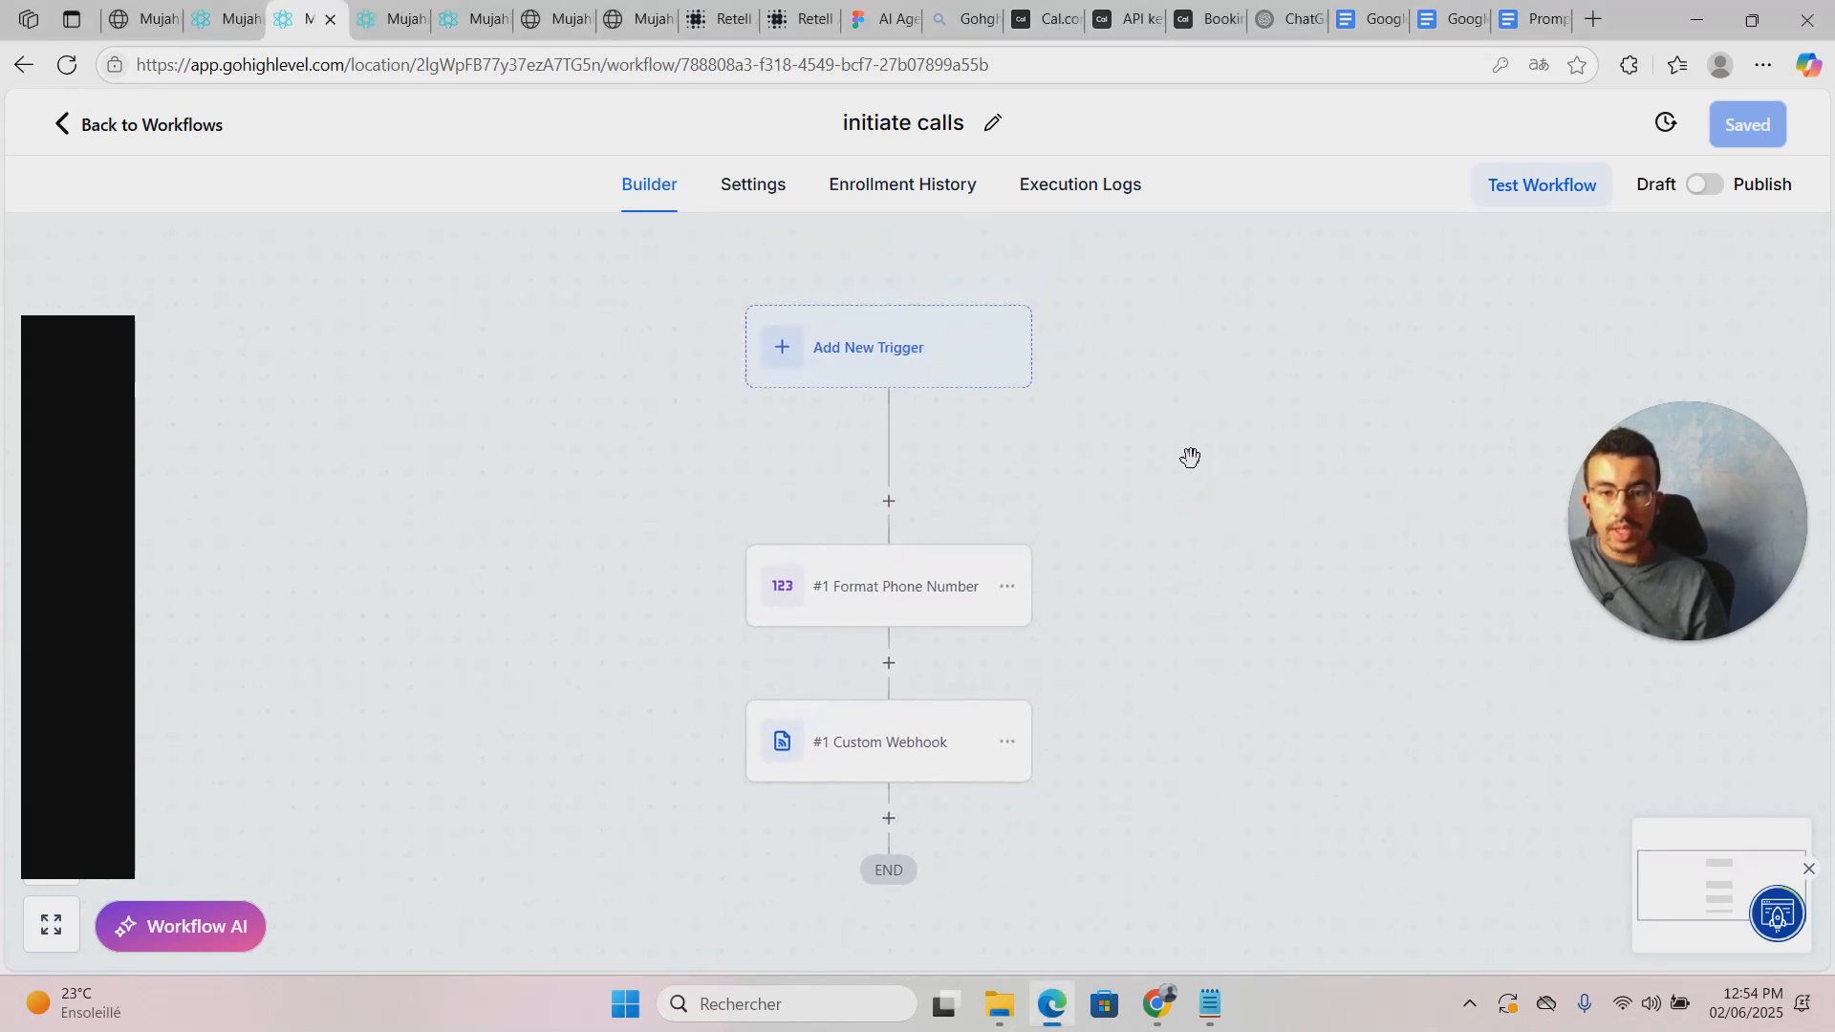
click(387, 12)
click(537, 19)
click(491, 19)
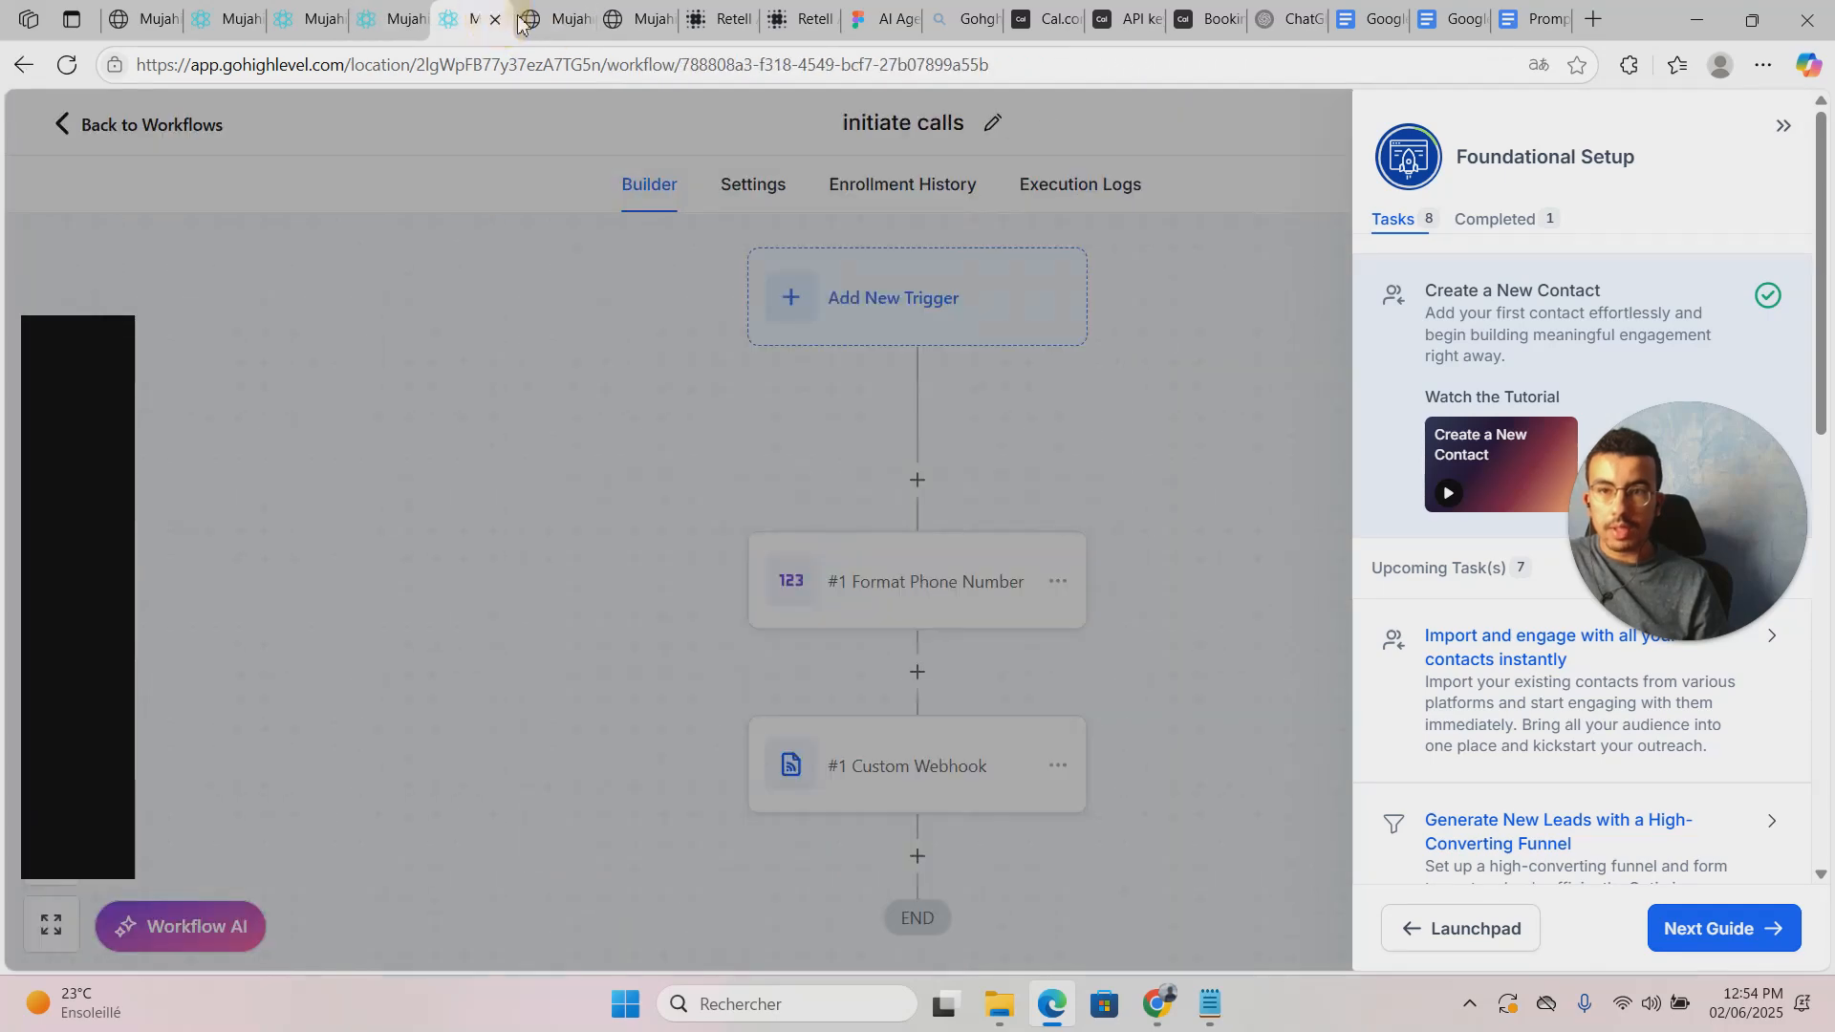
click(535, 19)
click(460, 17)
click(382, 16)
click(304, 13)
click(225, 14)
Step: Close the setup guide and create a new blank workflow from scratch
click(524, 283)
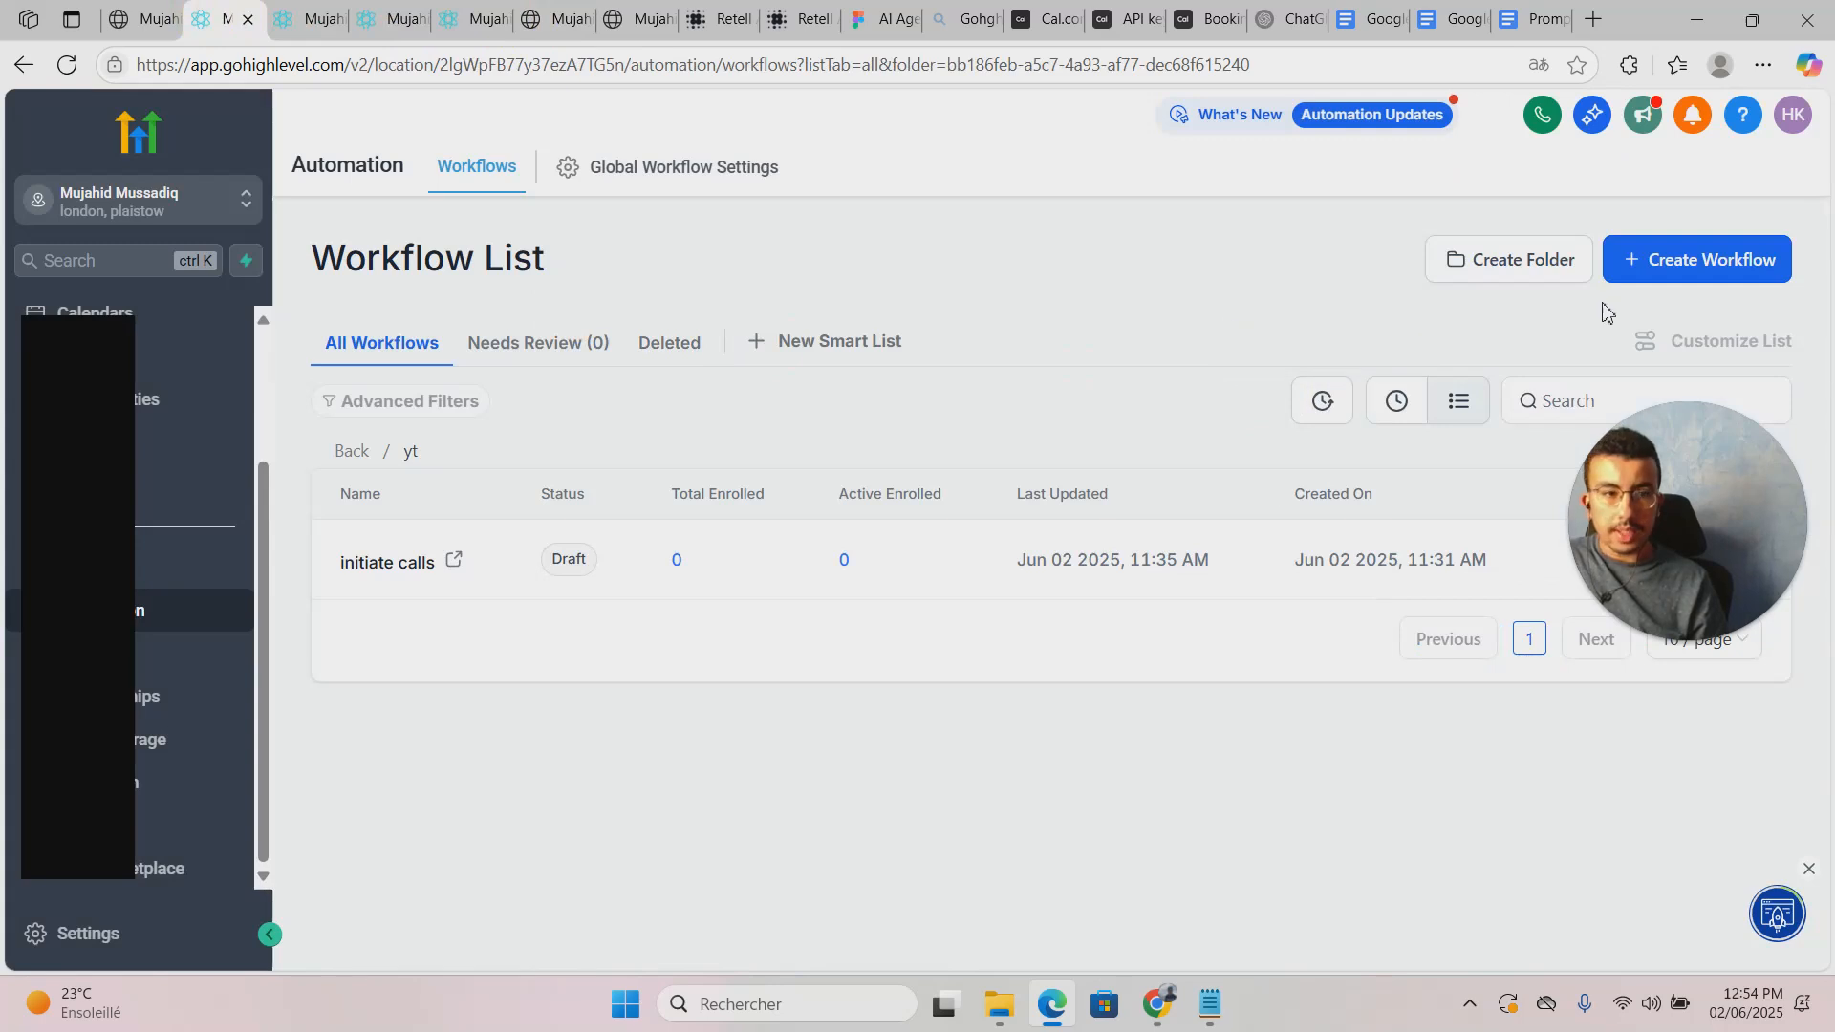
click(1682, 260)
click(1691, 358)
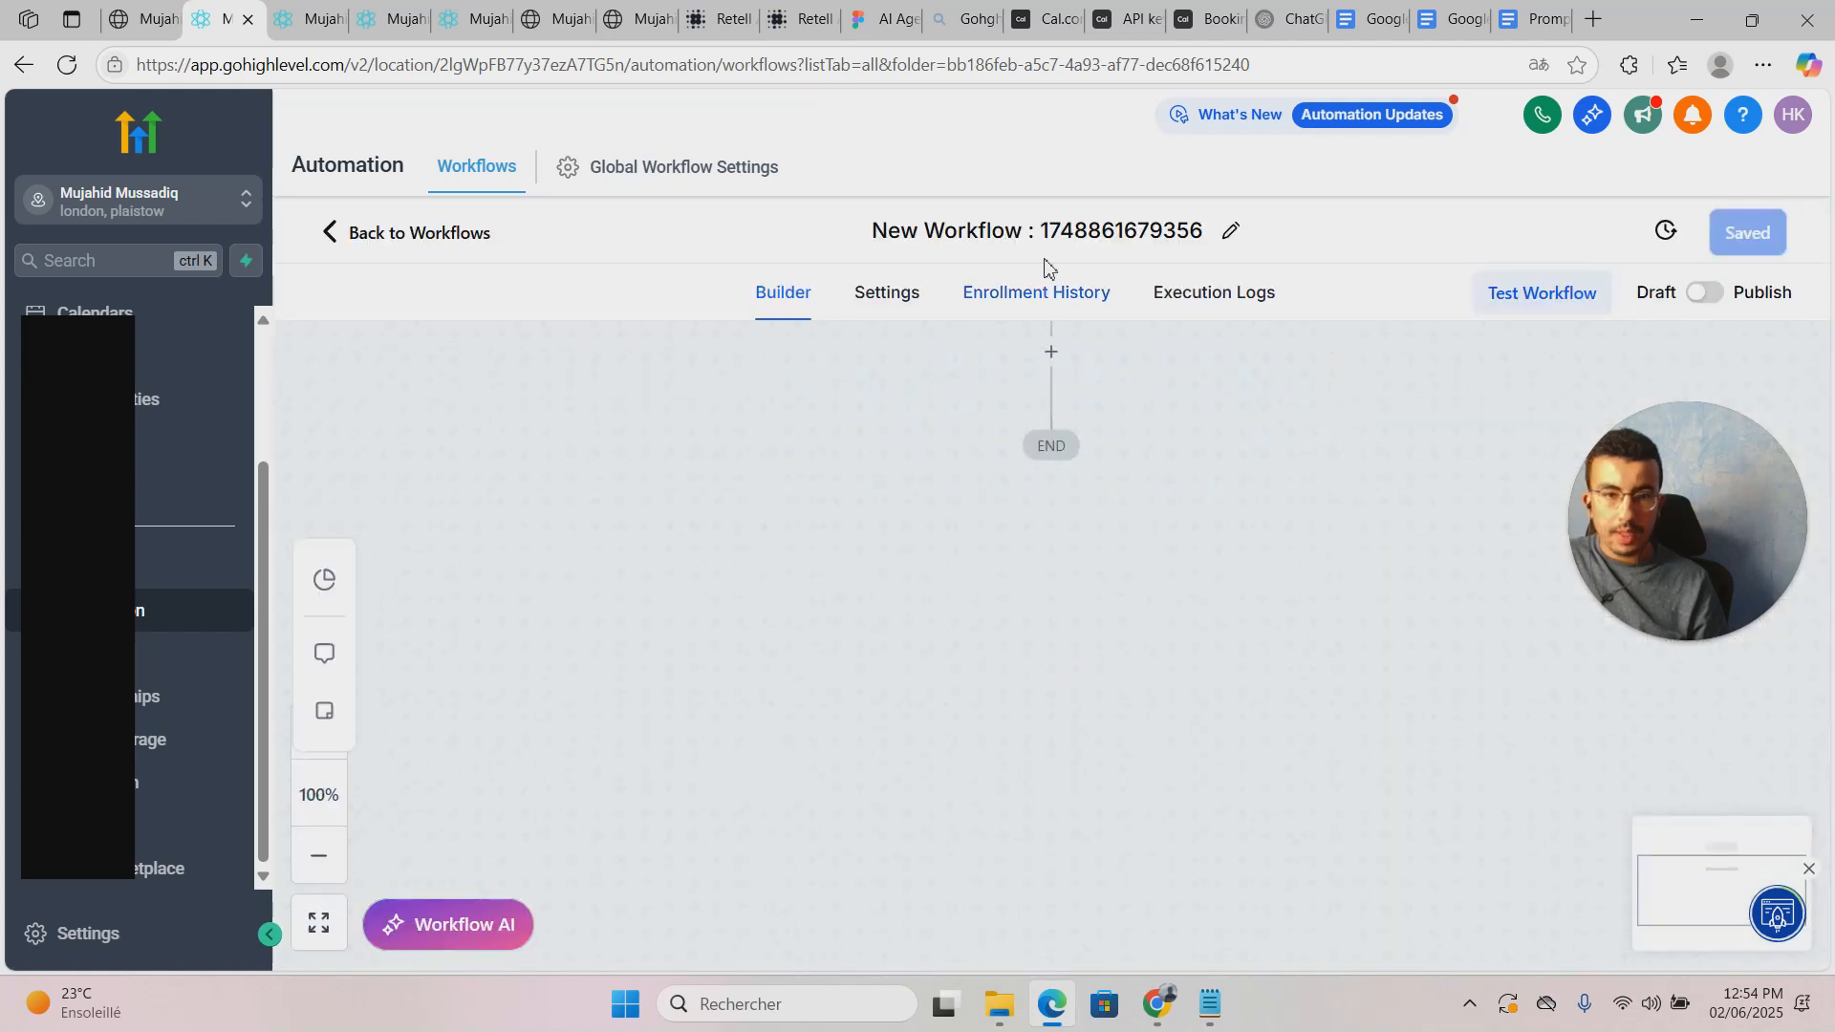
Step: Replace the default workflow title with 'process call data', correcting typos along the way
double_click(1094, 221)
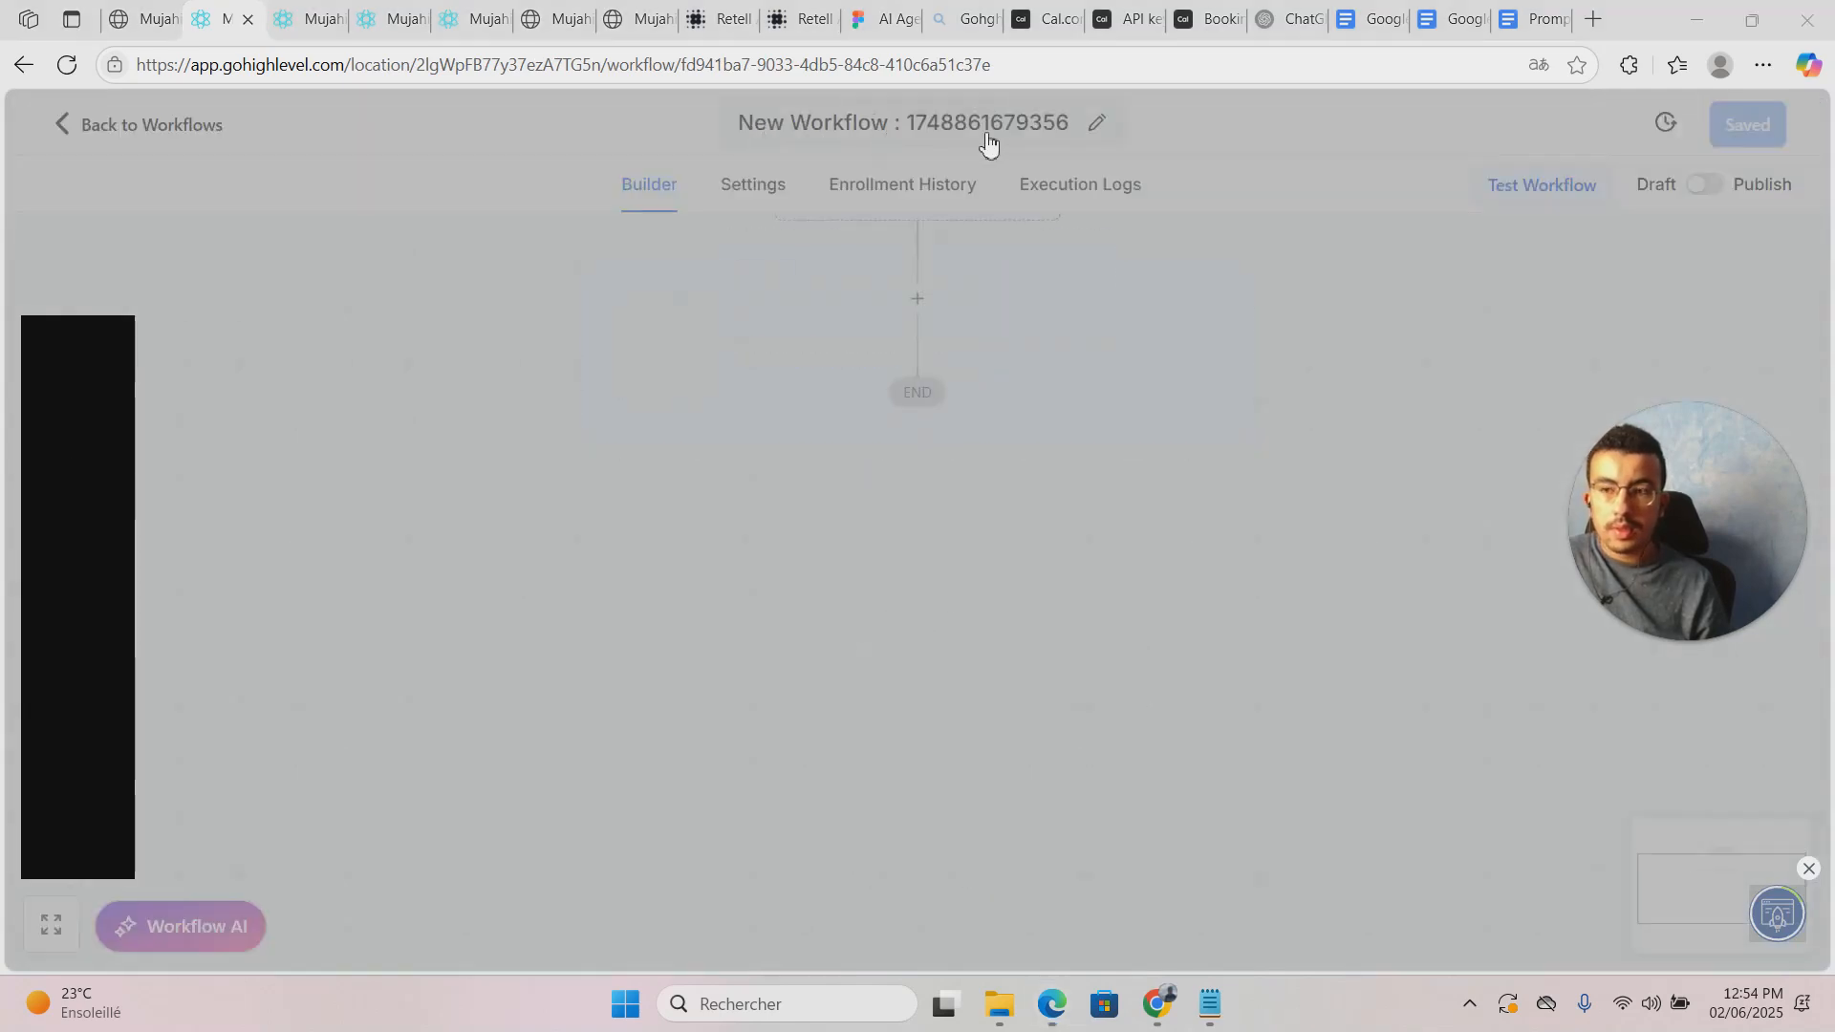
click(923, 122)
triple_click(923, 122)
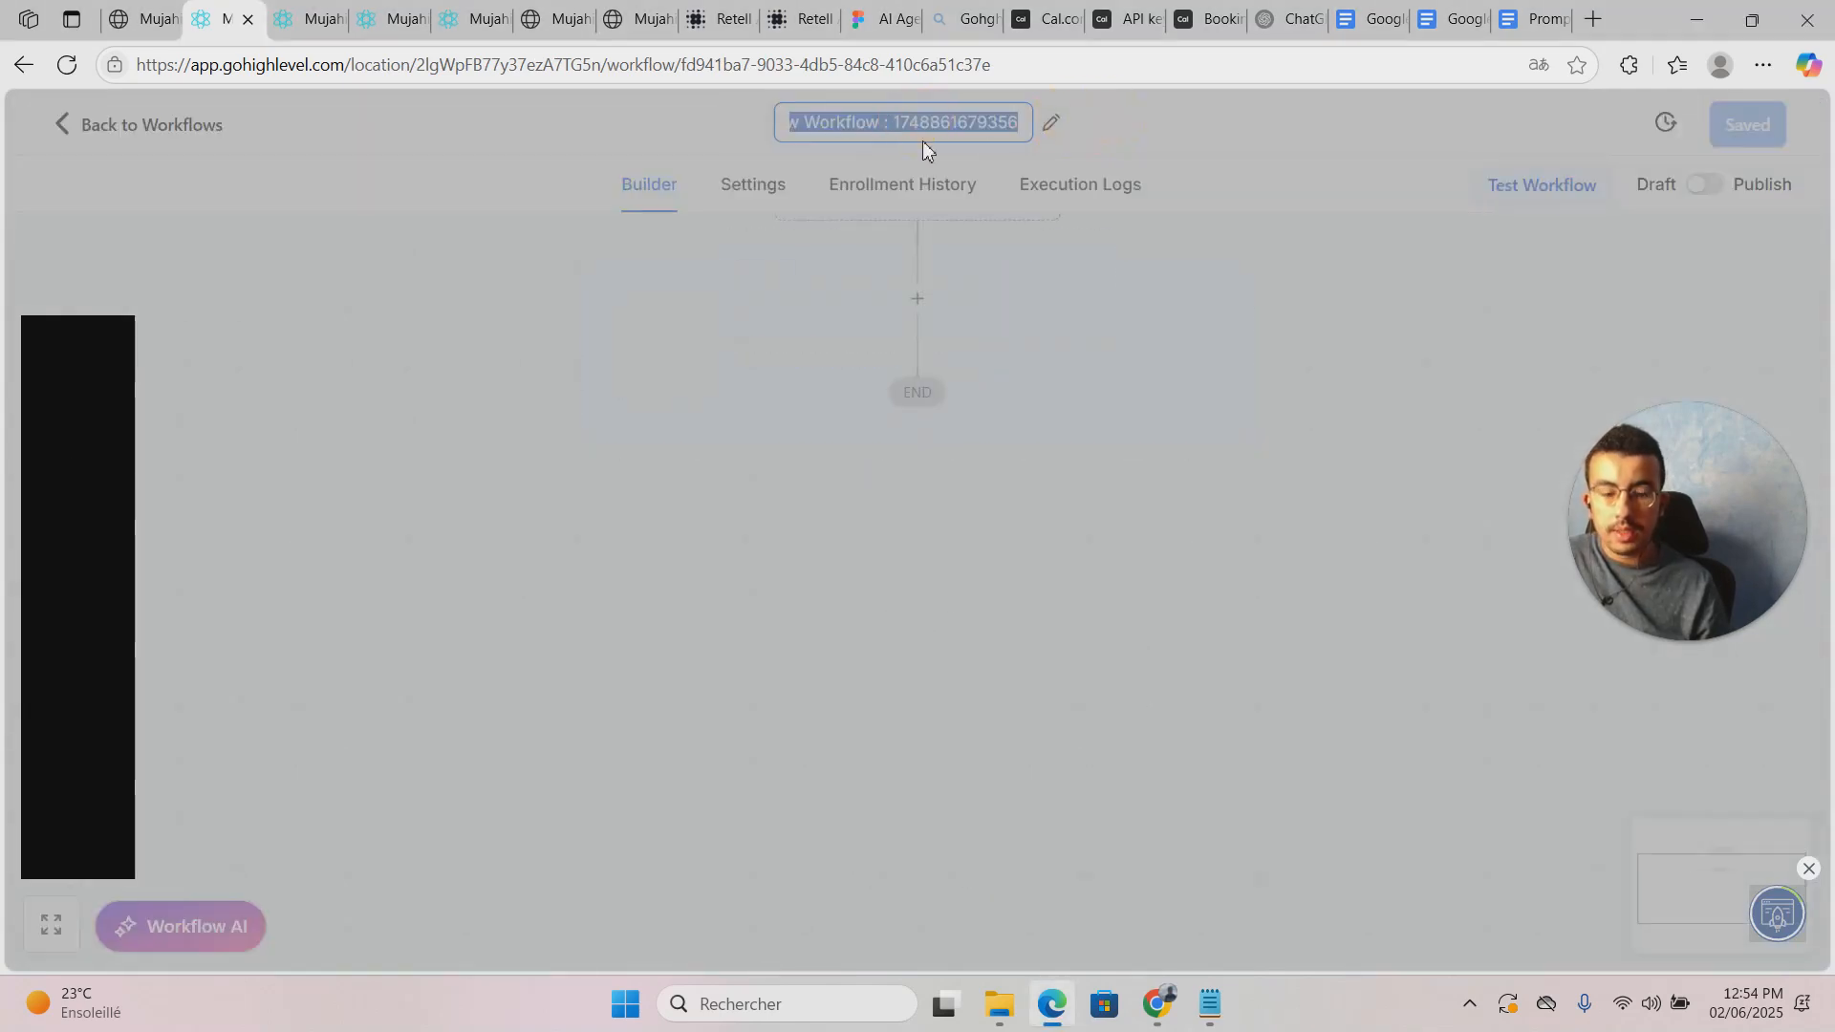
key(BackSpace)
text(Workflowpro)
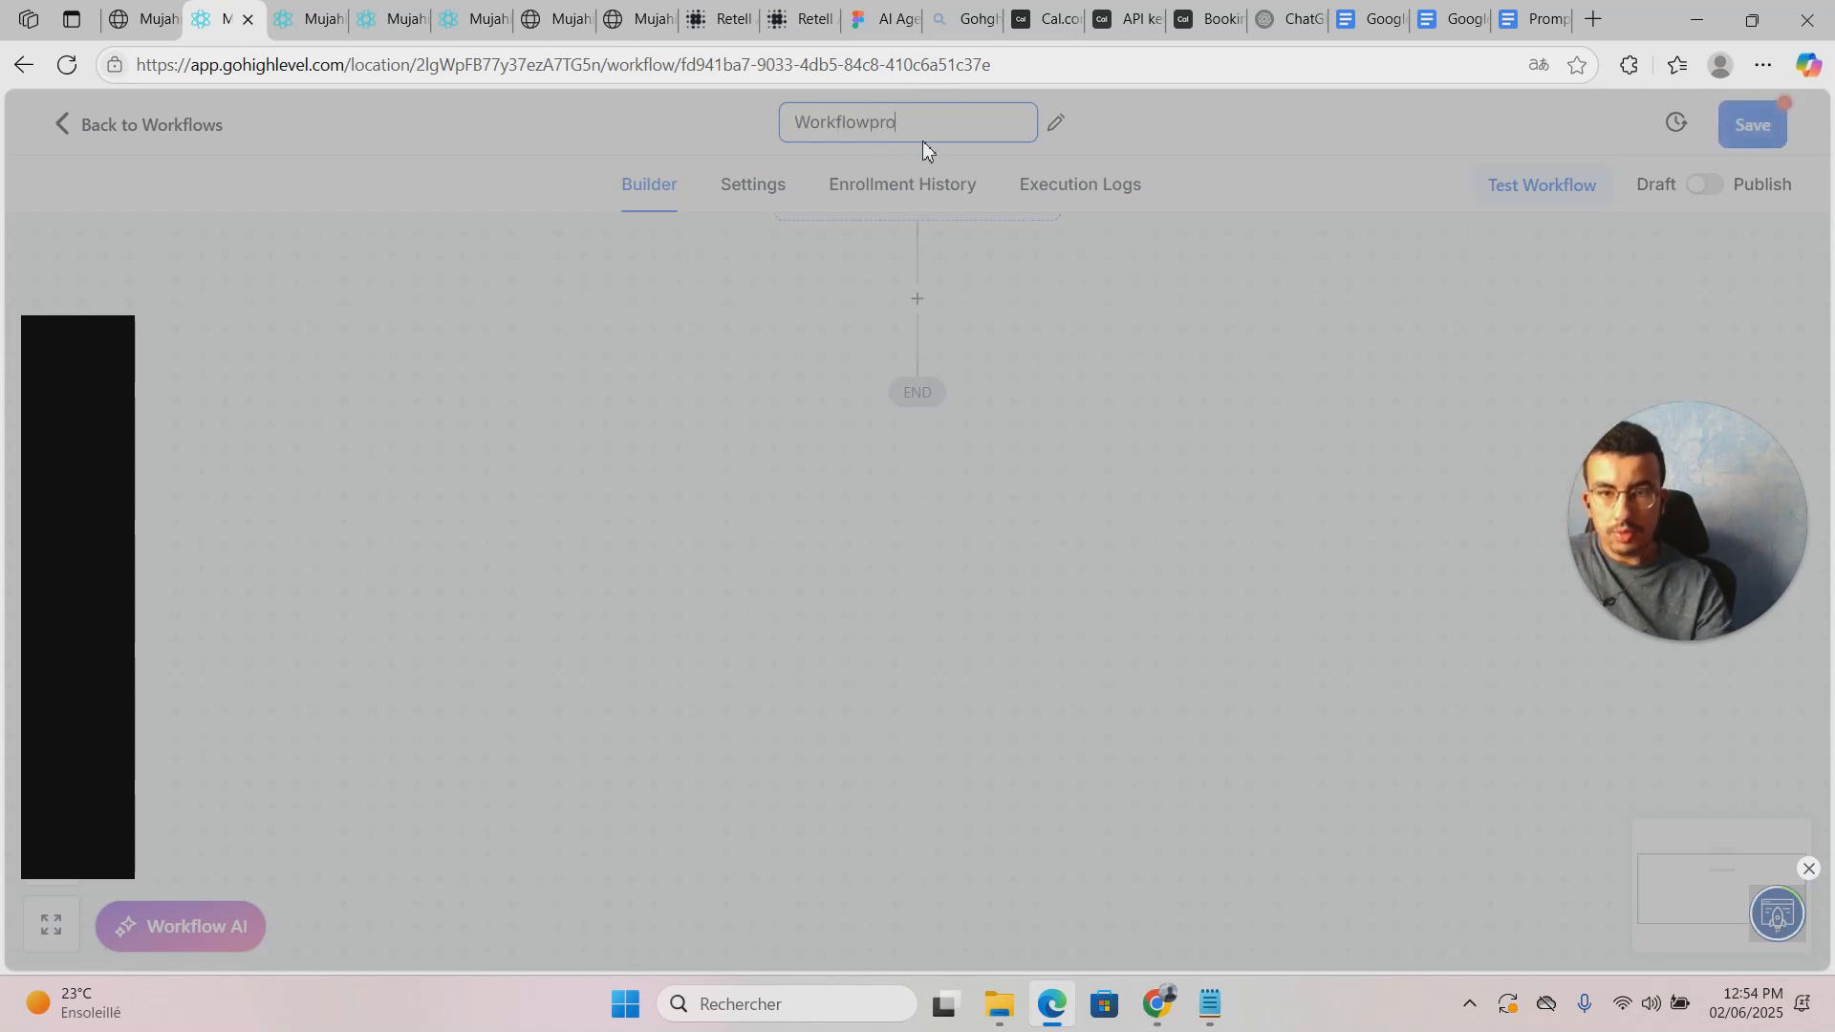
key(BackSpace)
key(BackSpace)
key(BackSpace)
key(BackSpace)
key(BackSpace)
key(BackSpace)
key(BackSpace)
key(BackSpace)
key(BackSpace)
key(BackSpace)
key(BackSpace)
key(BackSpace)
text(Workflowpro)
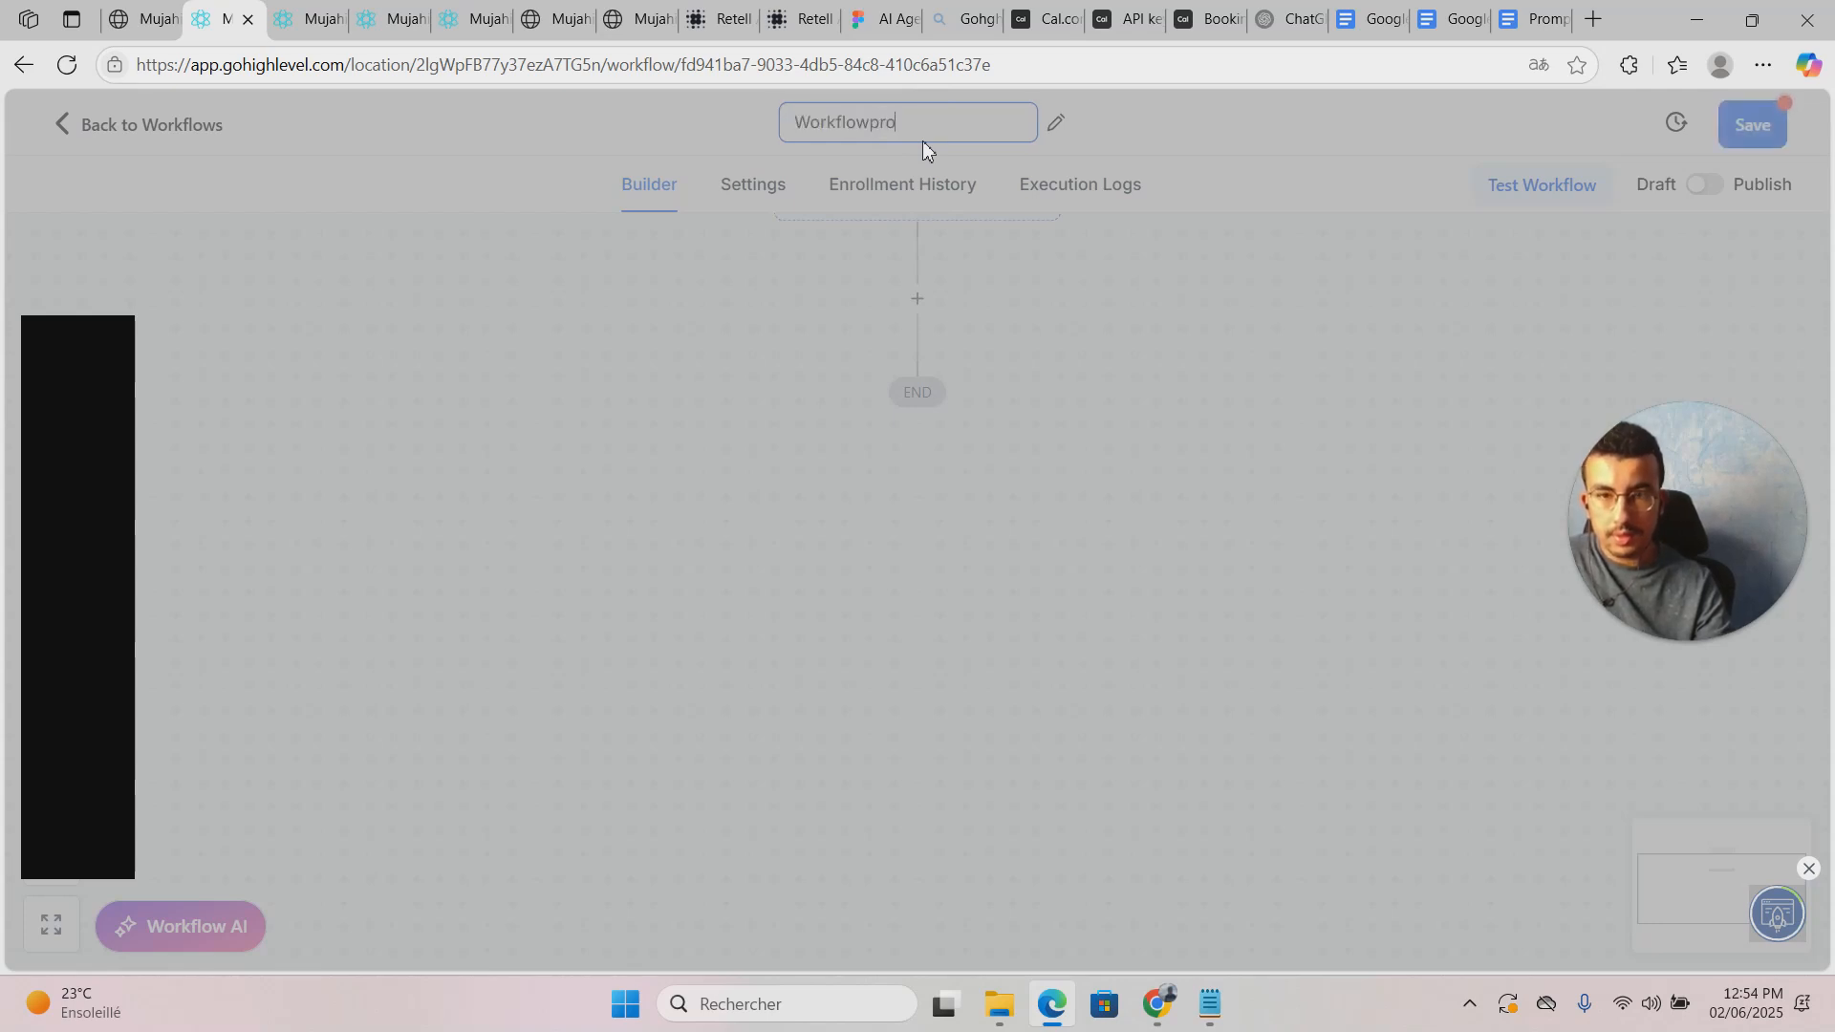
key(BackSpace)
key(BackSpace)
key(BackSpace)
key(BackSpace)
key(BackSpace)
key(BackSpace)
key(BackSpace)
key(BackSpace)
key(BackSpace)
key(BackSpace)
key(BackSpace)
text(proces)
key(BackSpace)
key(BackSpace)
text(e)
key(BackSpace)
text(ess call da)
key(Return)
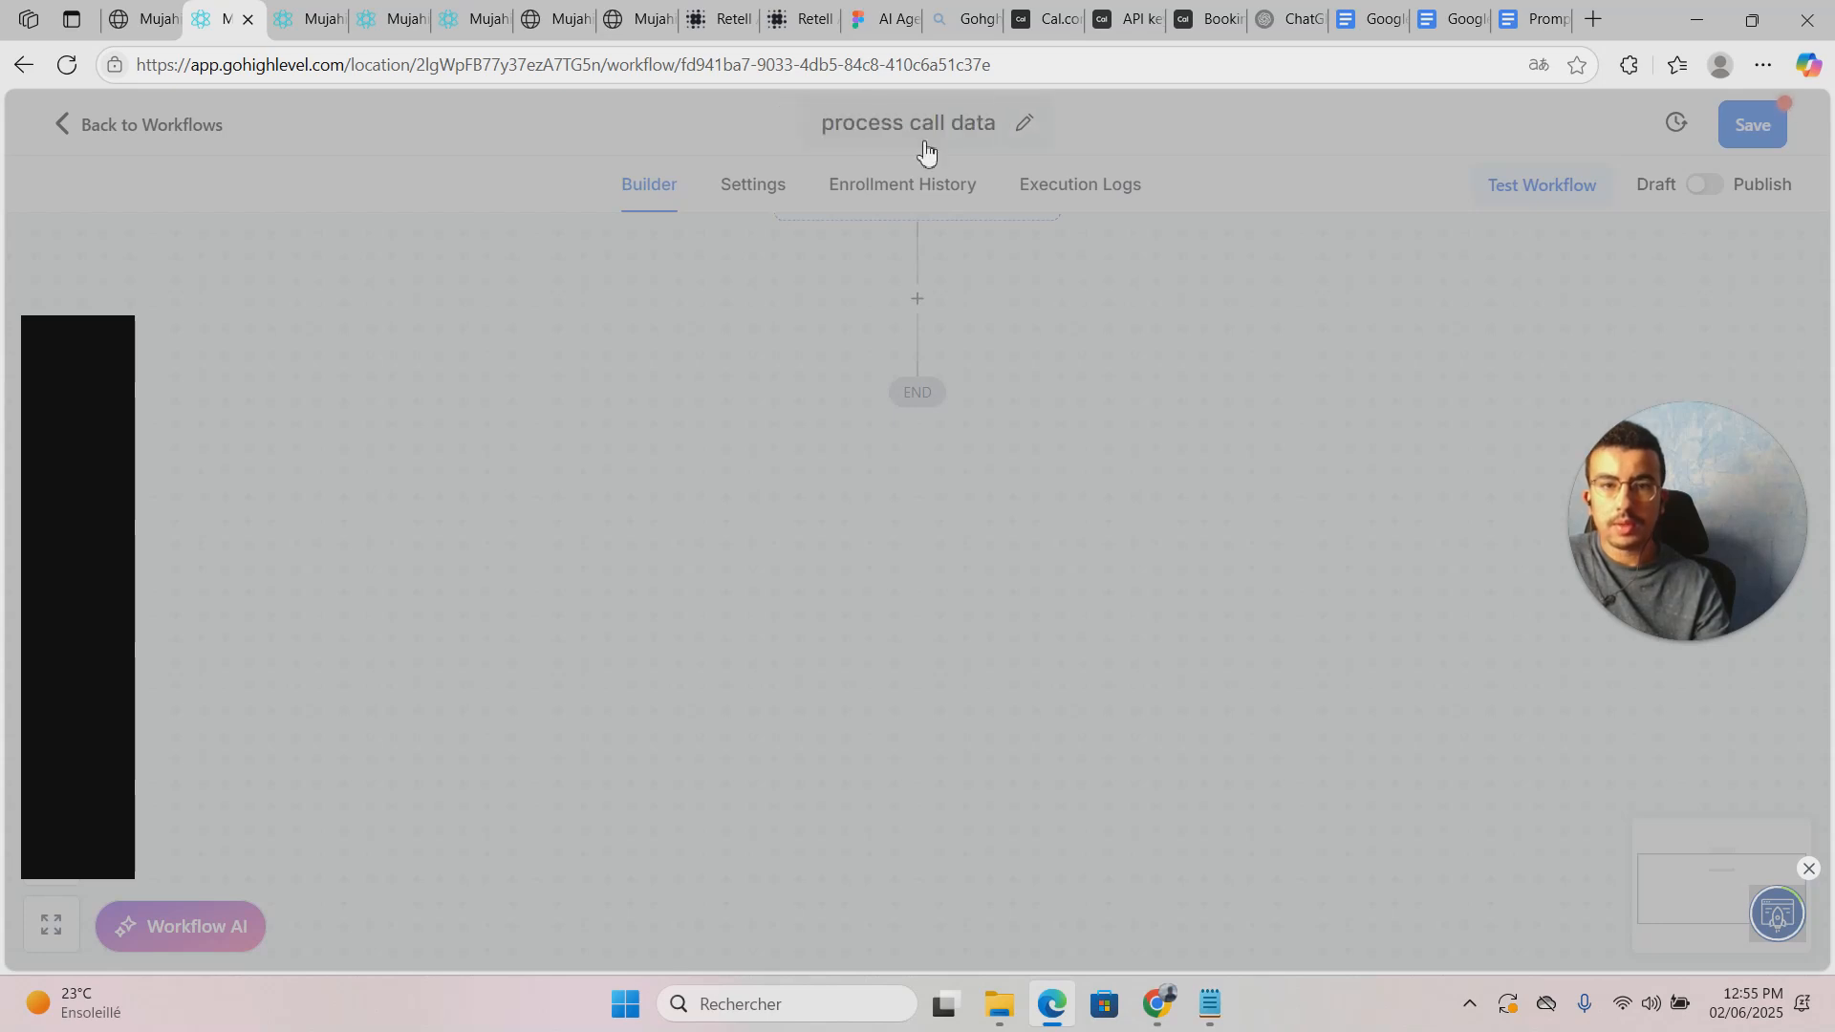
Step: Reload the page and re-commit the 'process call data' workflow title
scroll(1282, 536, up, 3)
scroll(1282, 537, down, 2)
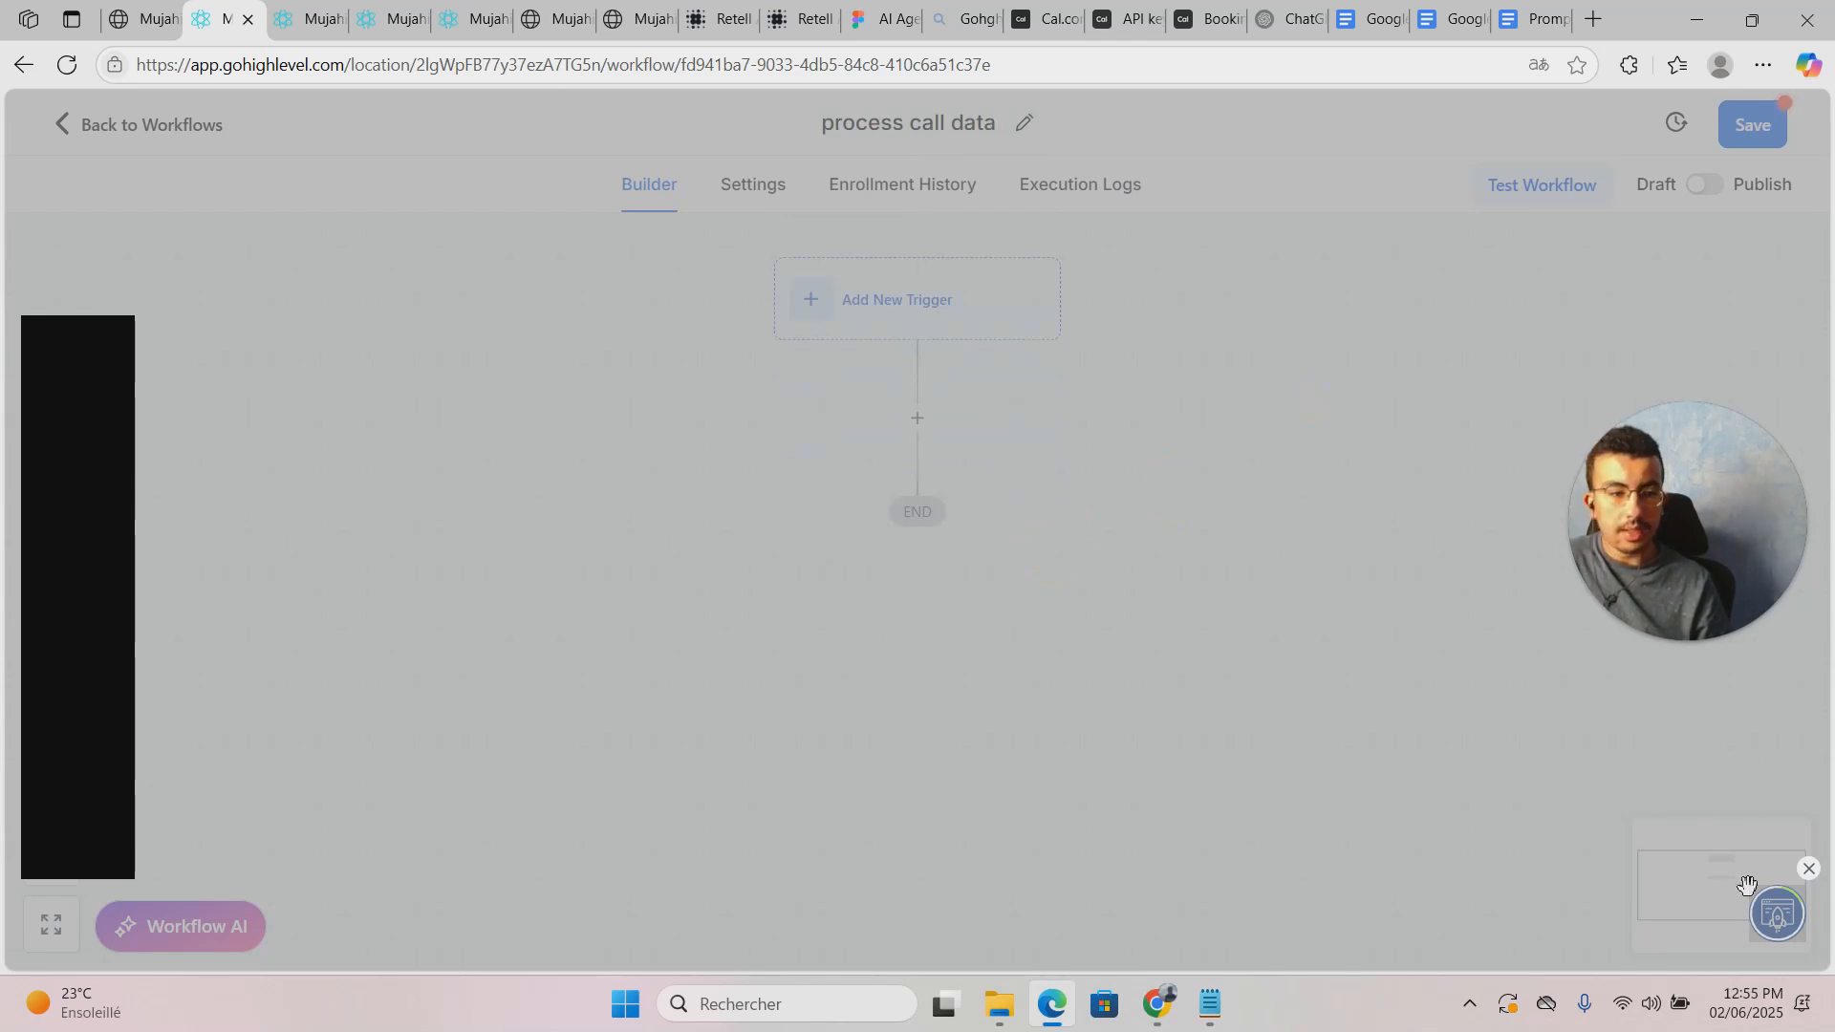
click(1808, 868)
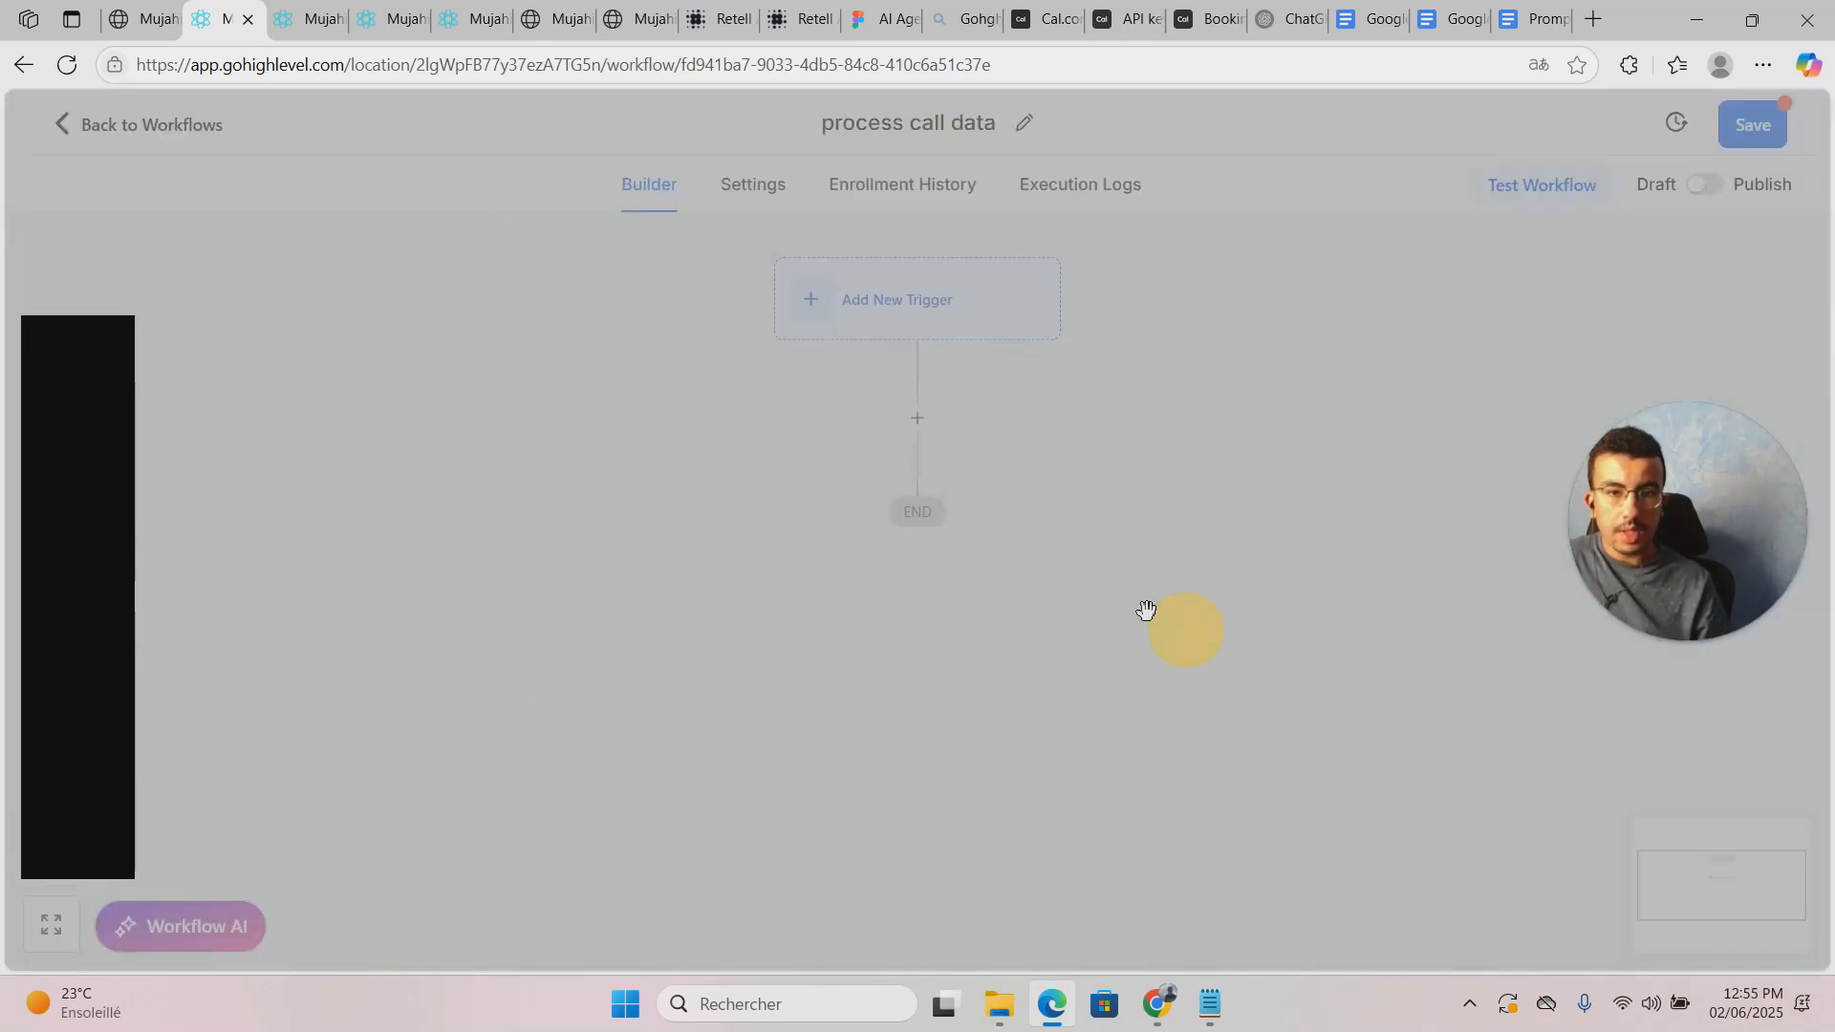
click(66, 64)
click(999, 195)
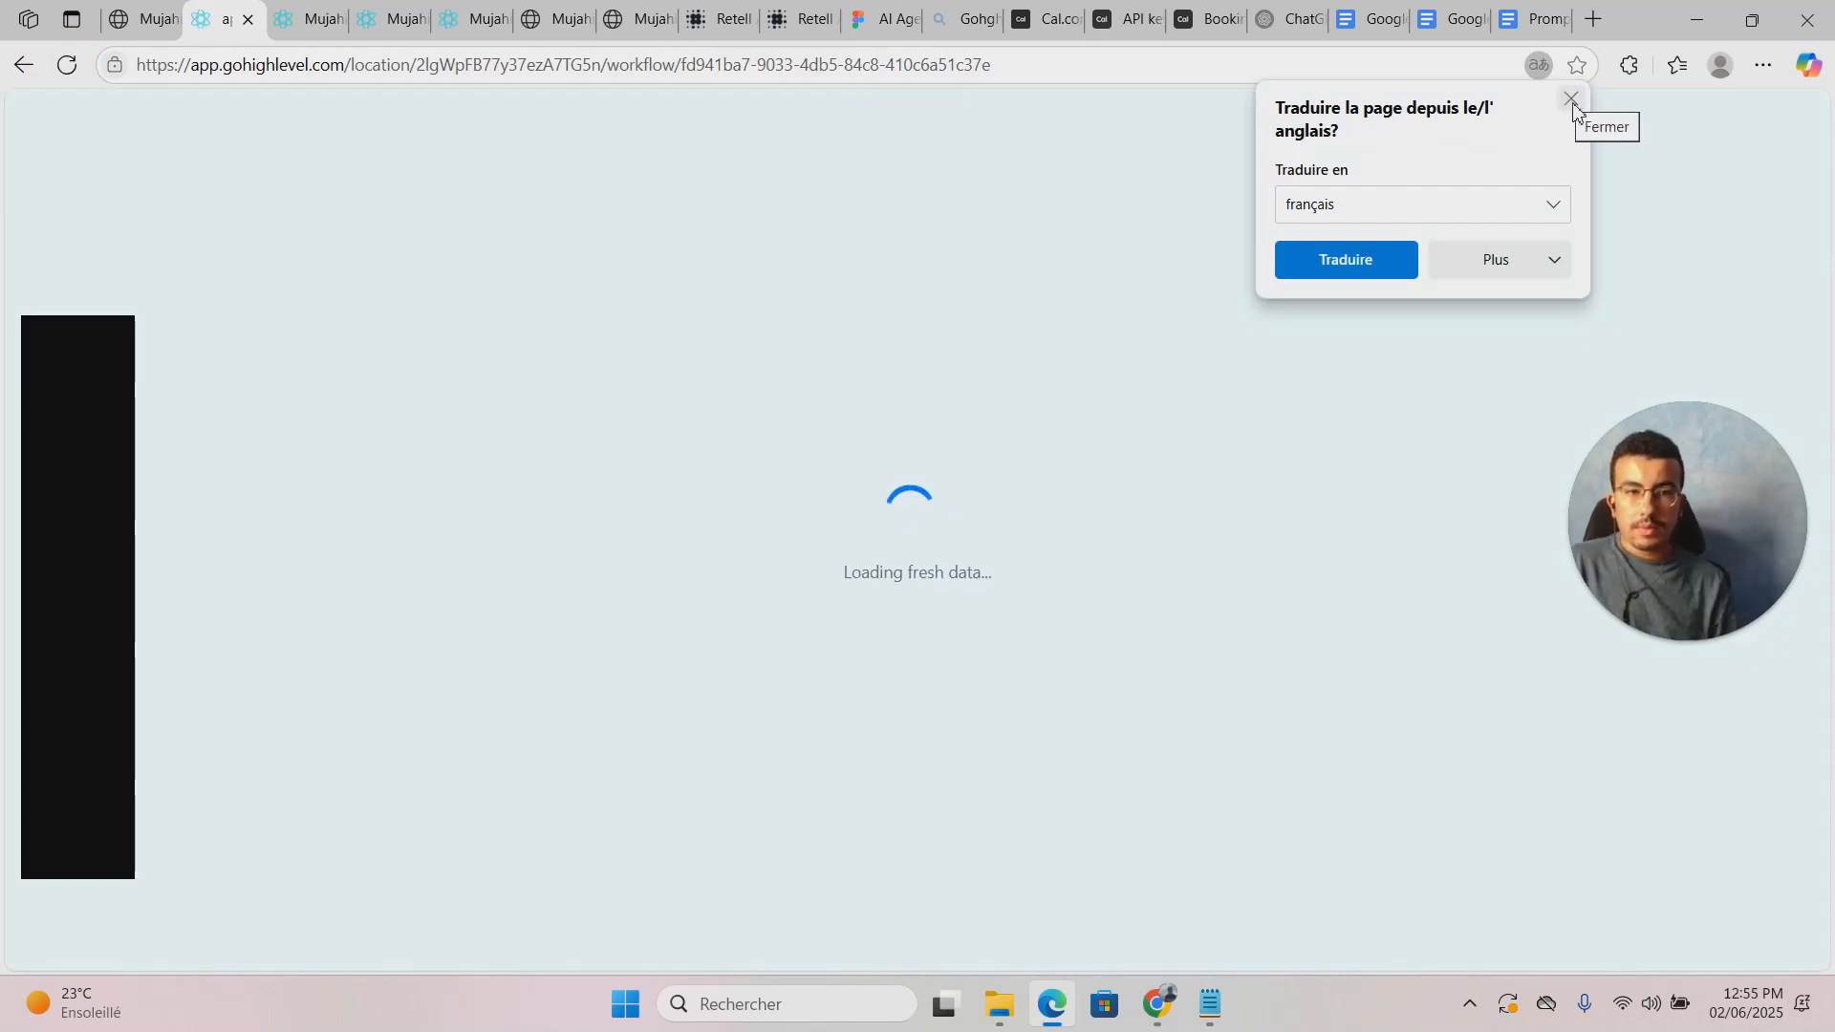
click(1570, 99)
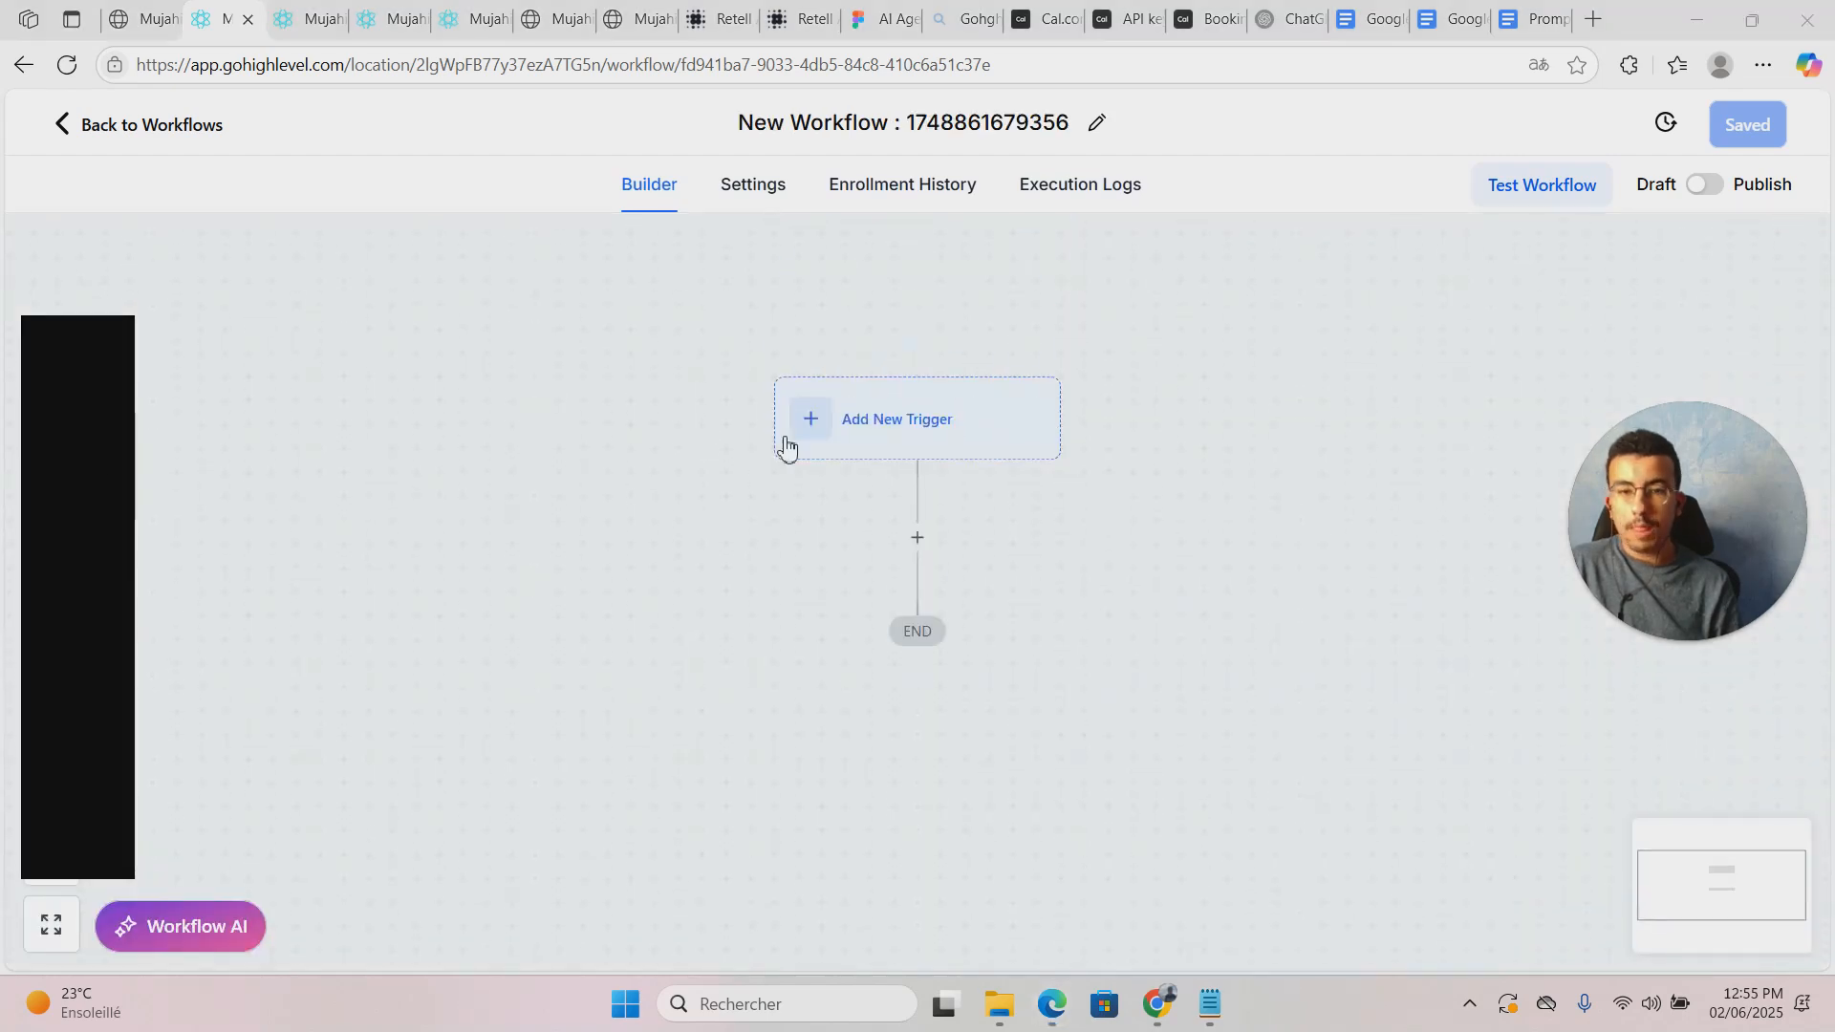
click(1051, 121)
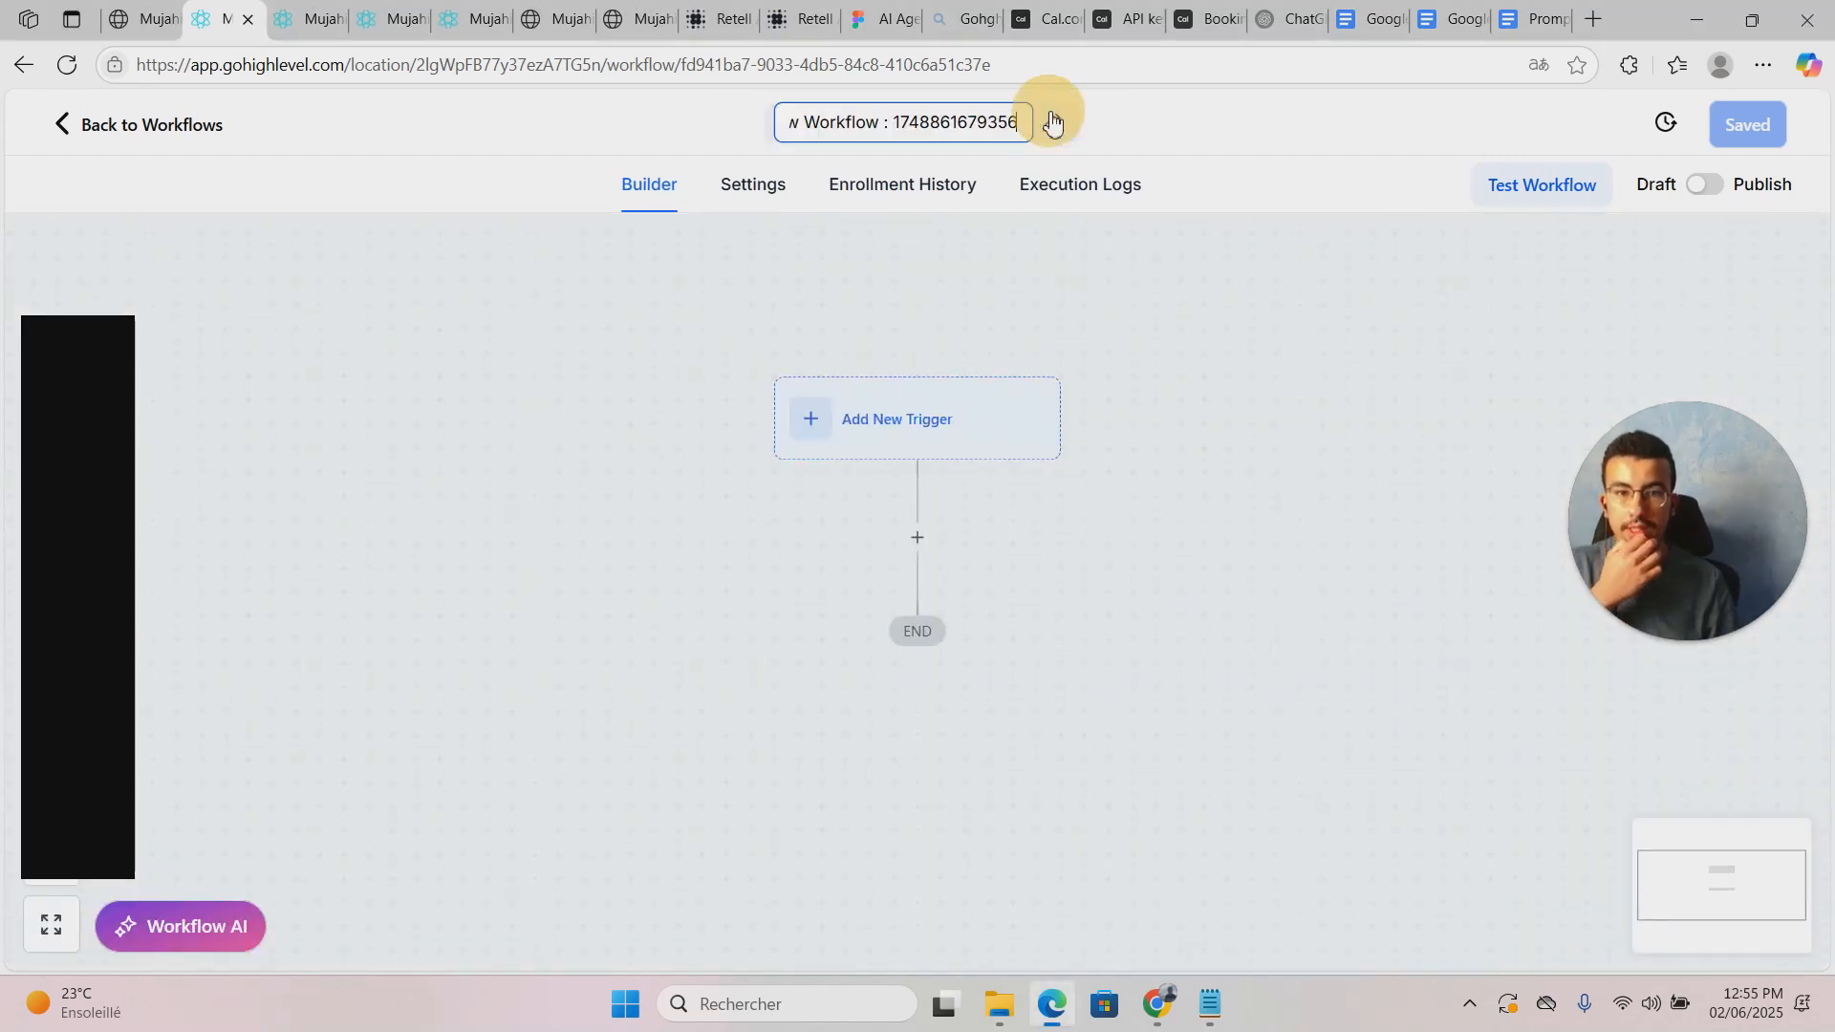
triple_click(965, 115)
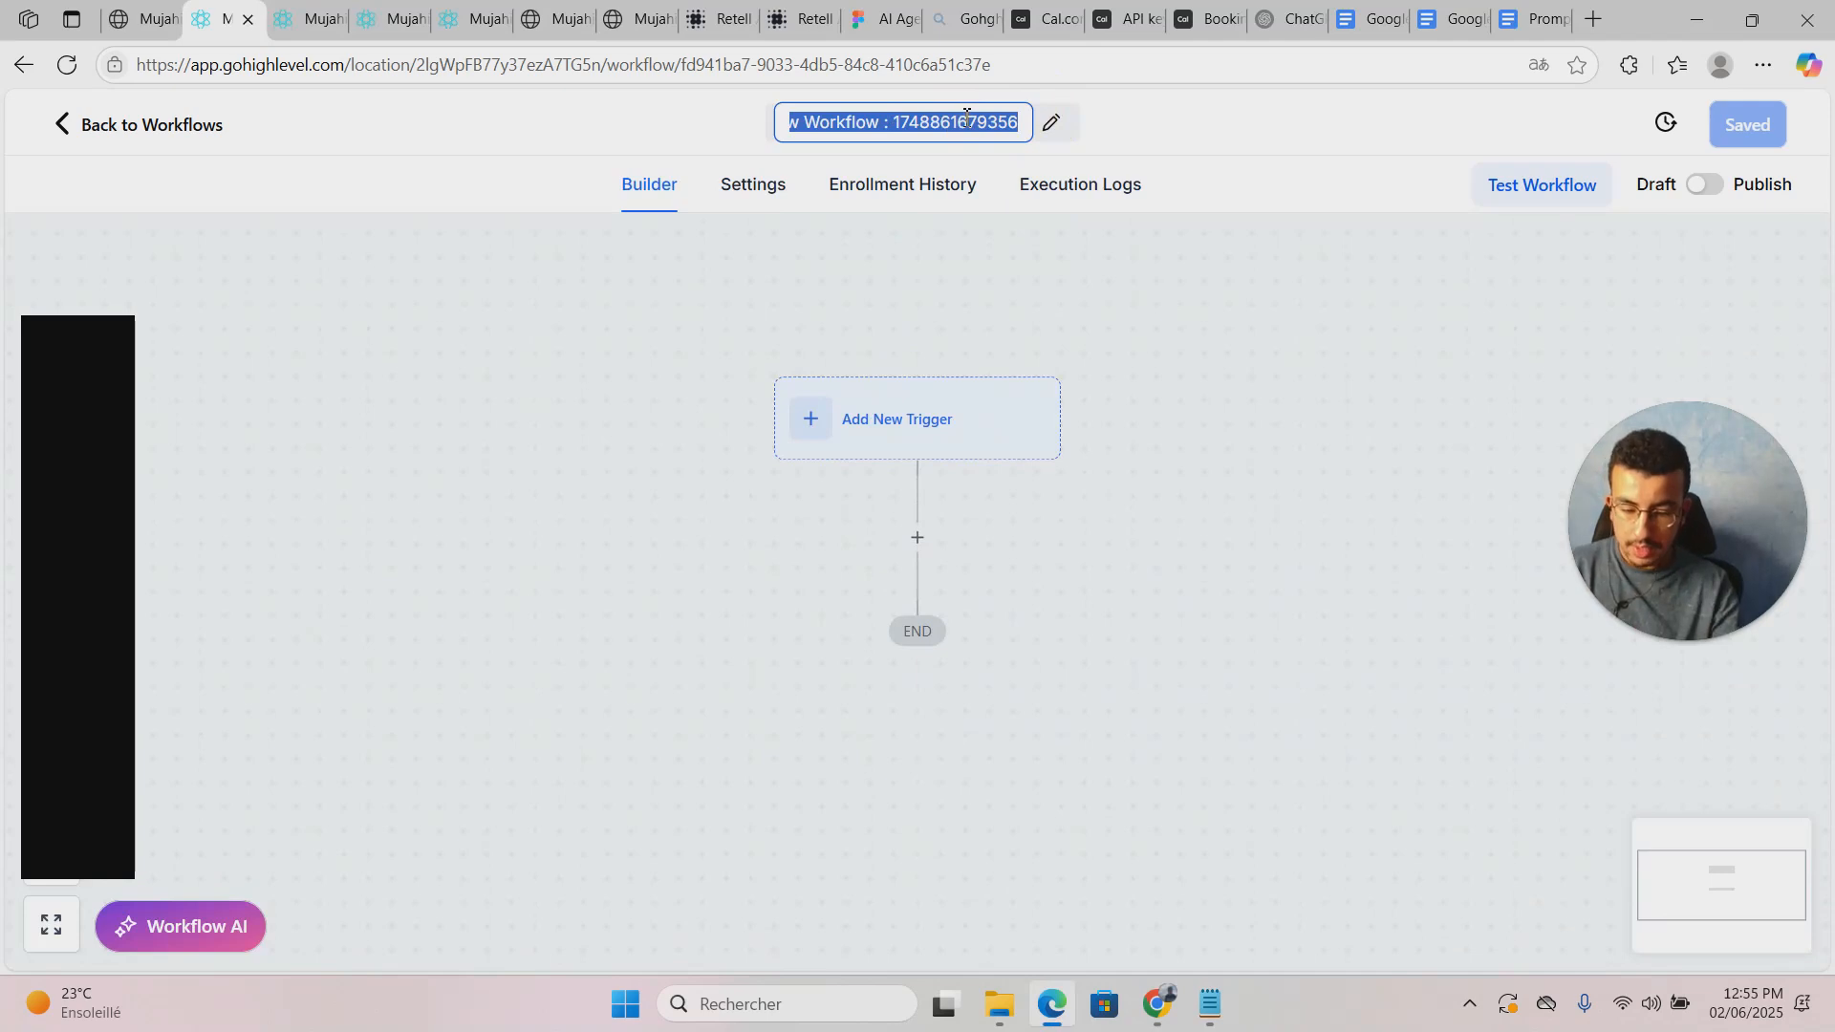
text(process call data)
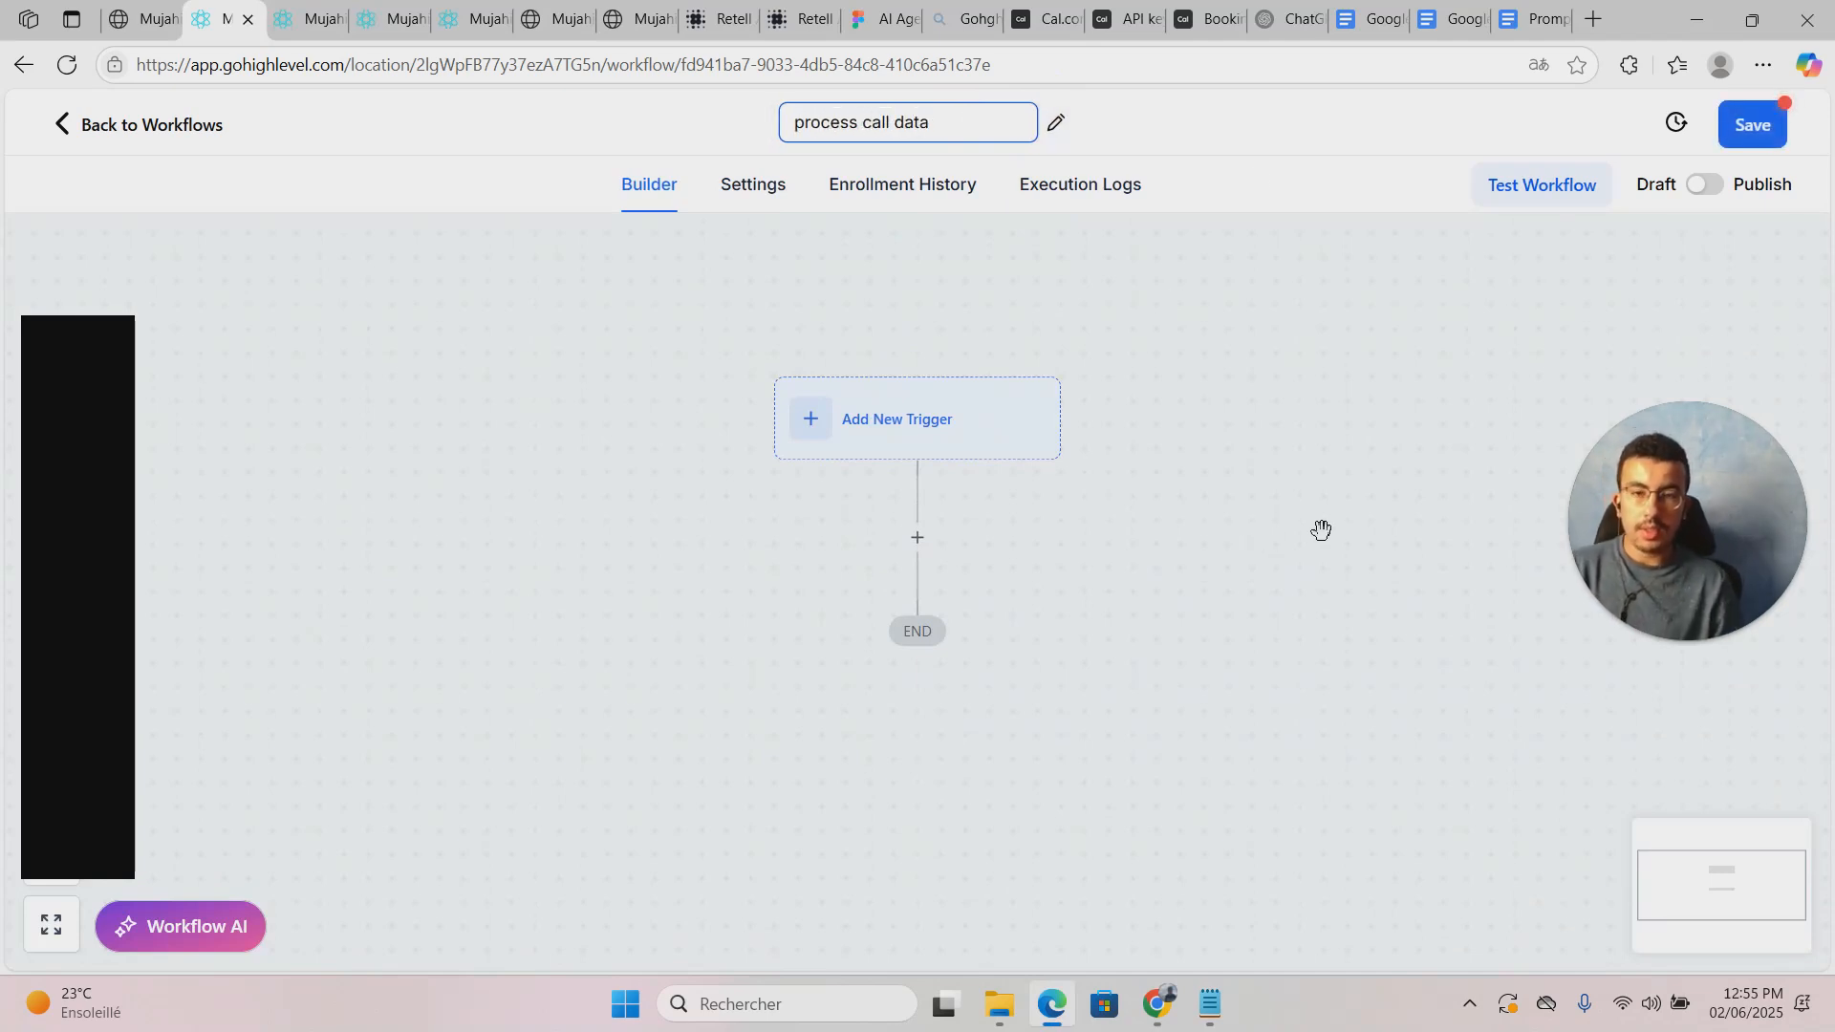
click(1236, 127)
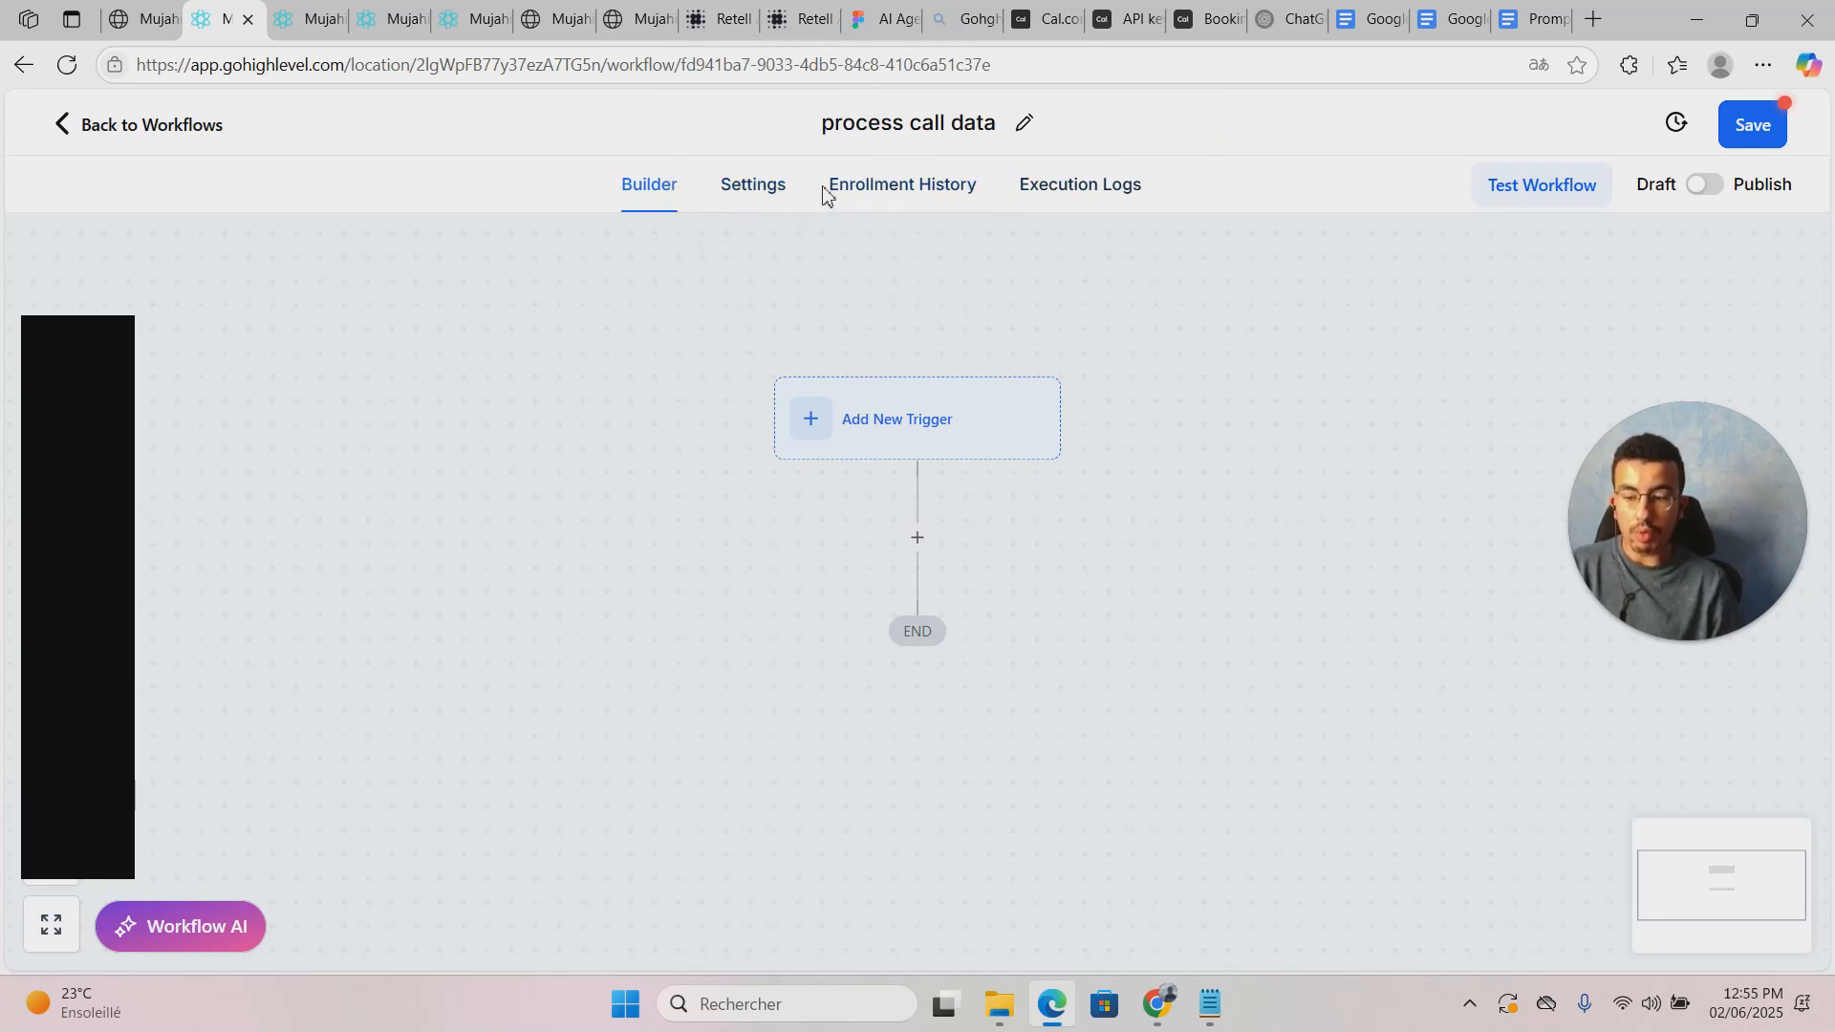
Step: Add an Inbound Webhook trigger, found by searching 'inbou', and copy its generated webhook URL
click(815, 421)
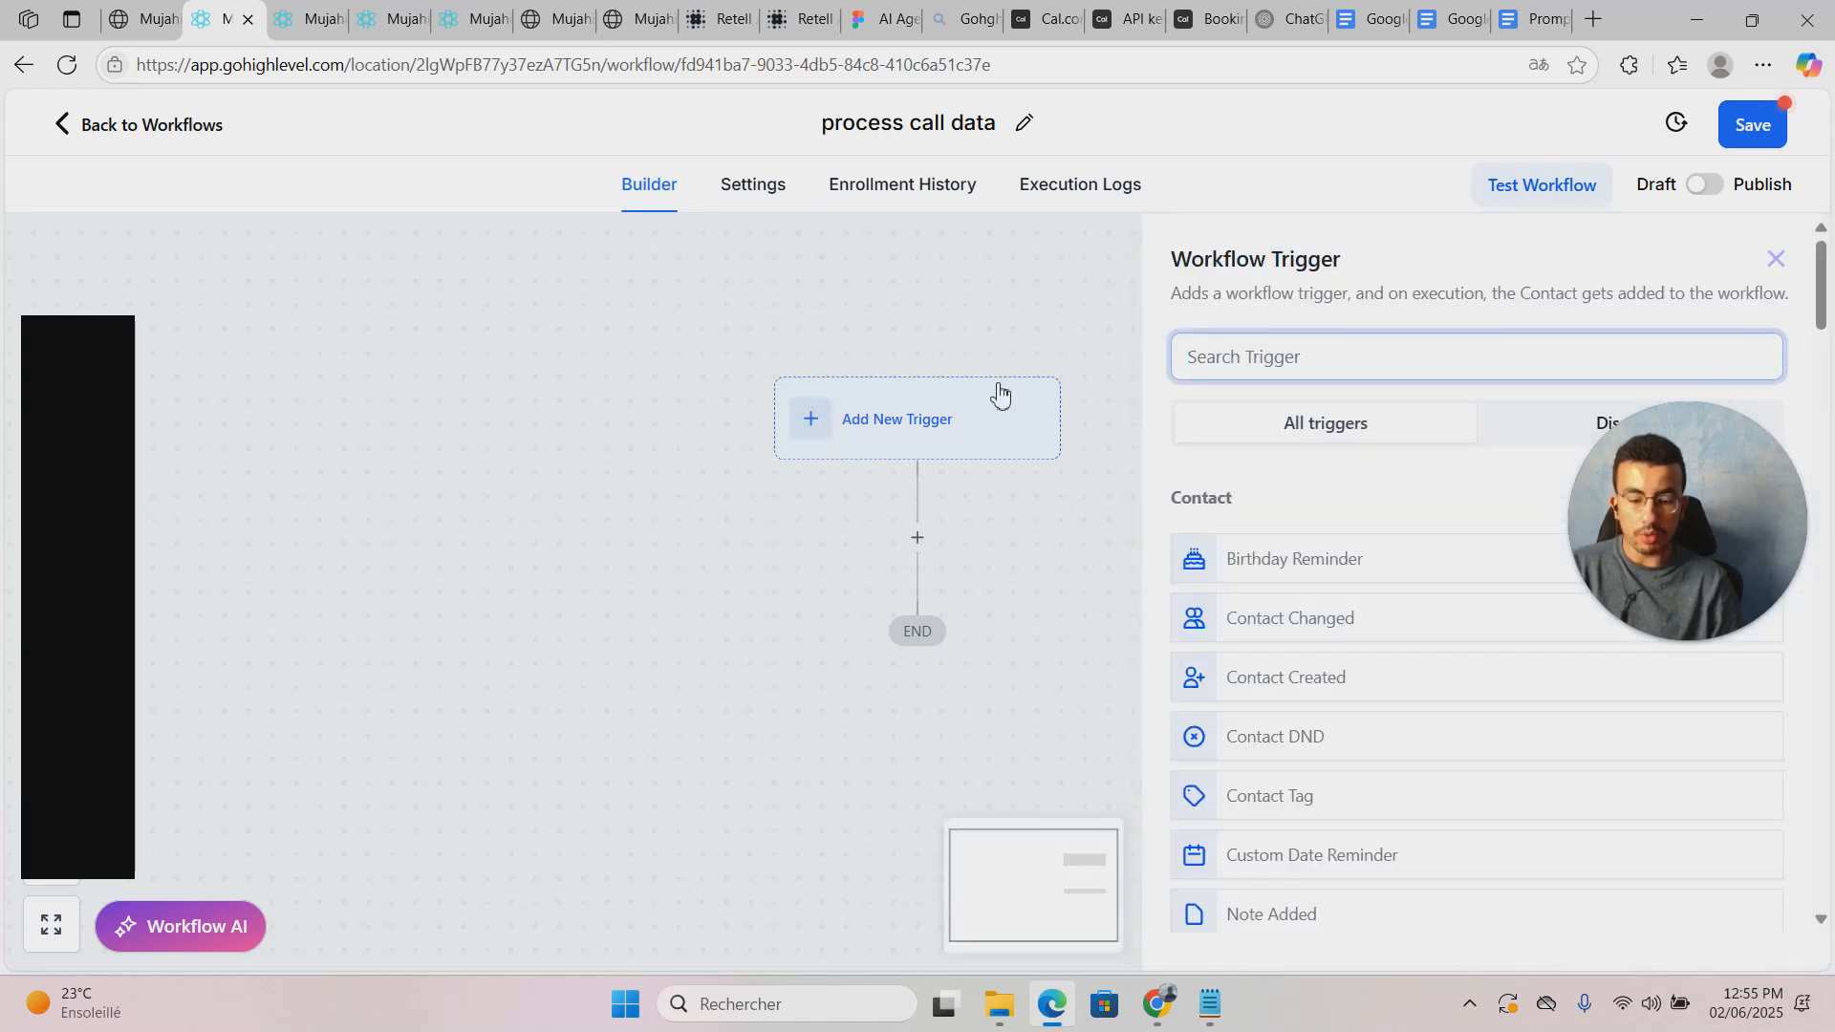
text(inbou)
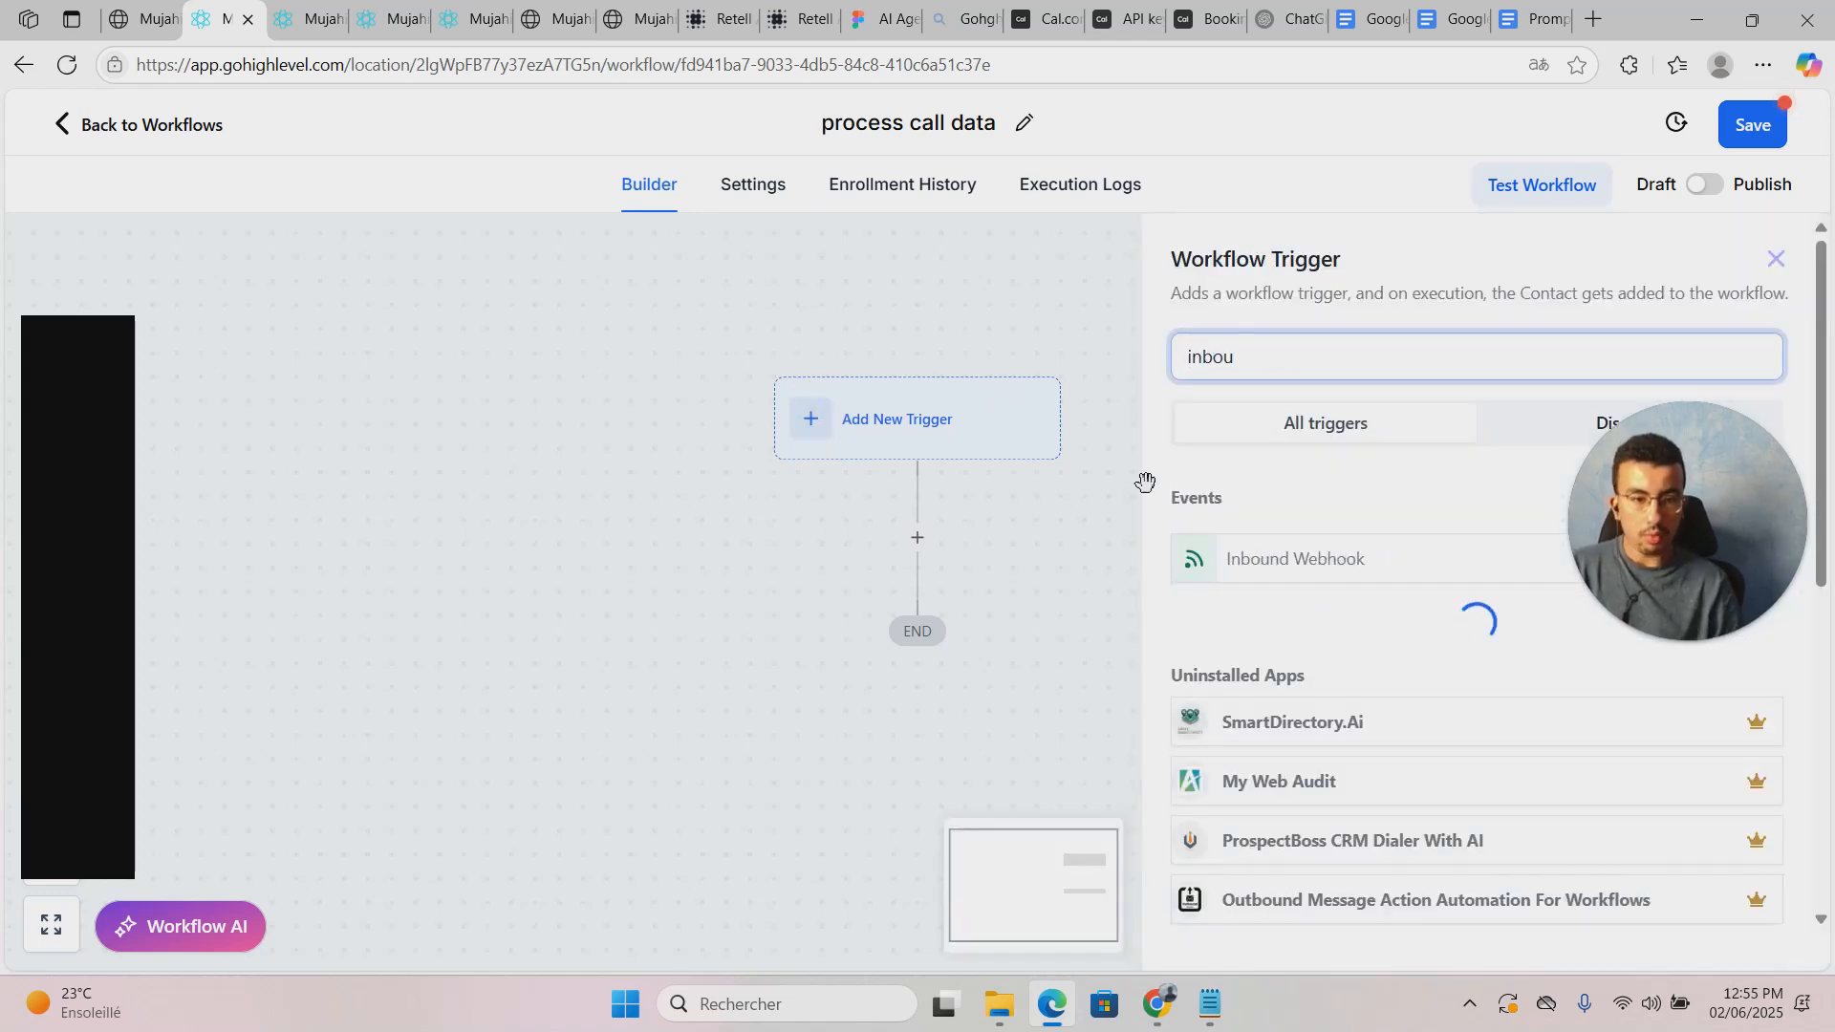
click(1248, 564)
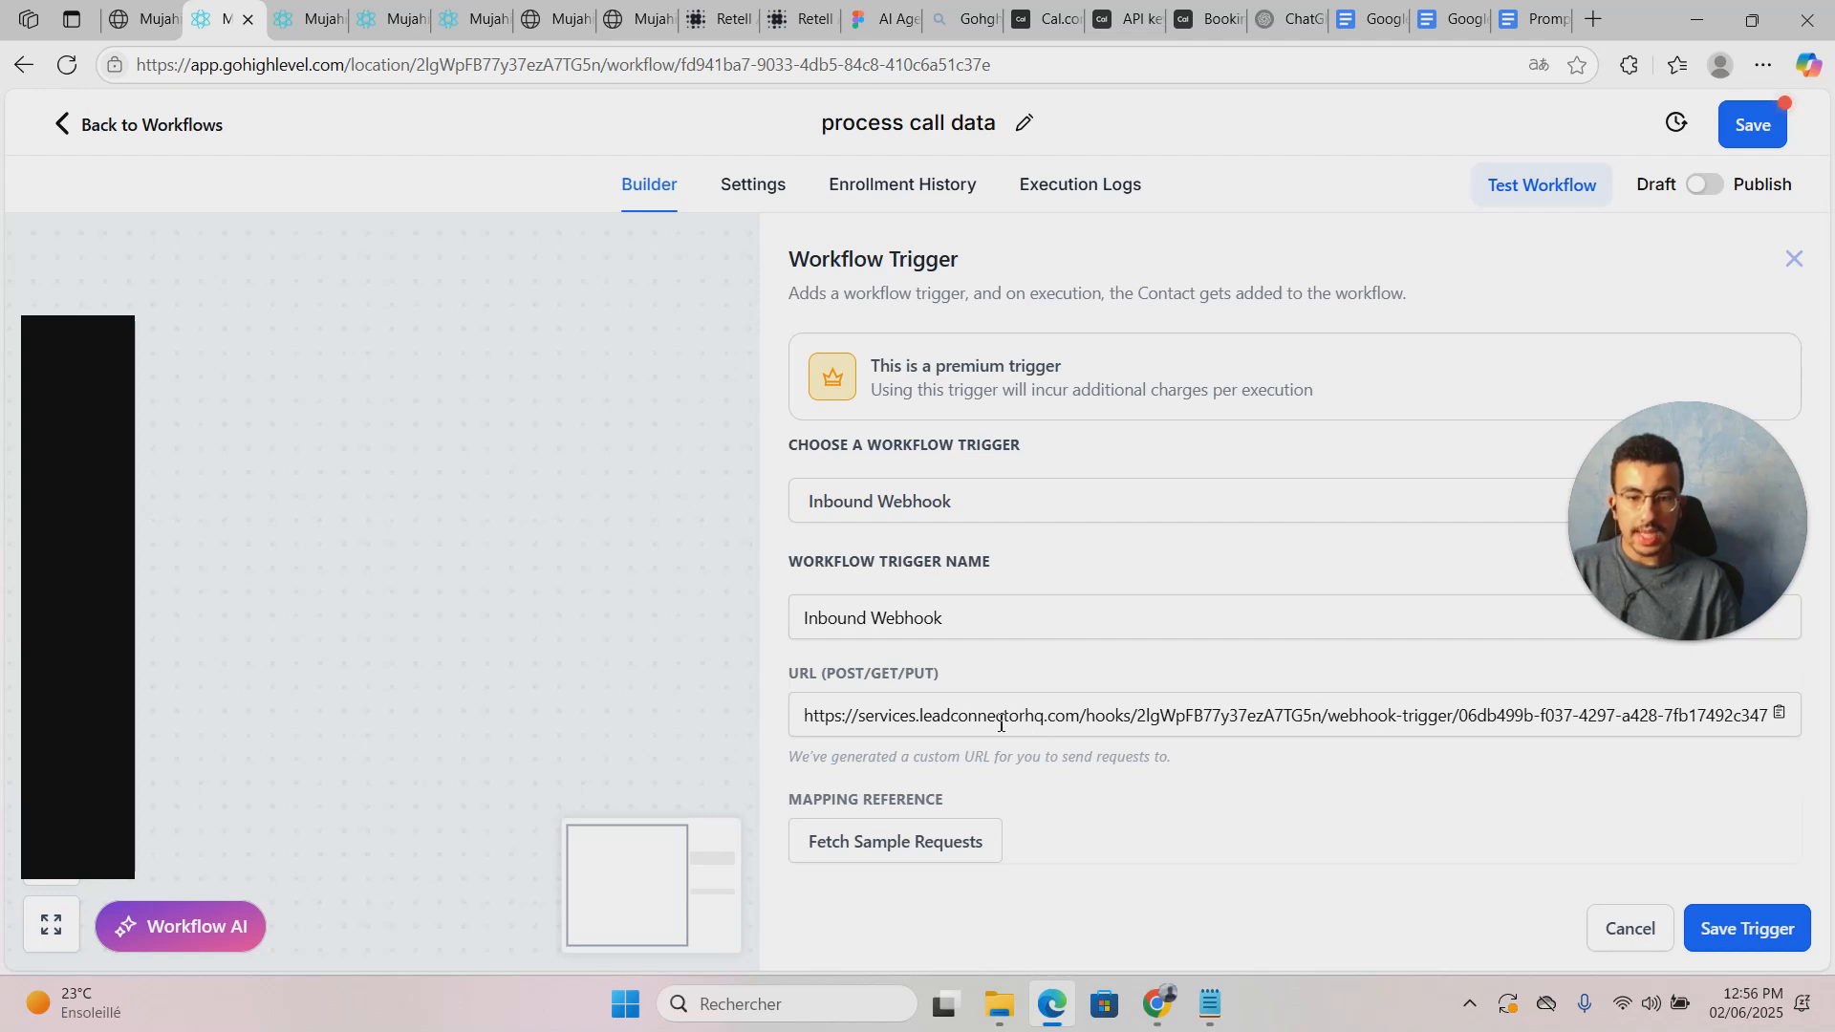
click(1779, 712)
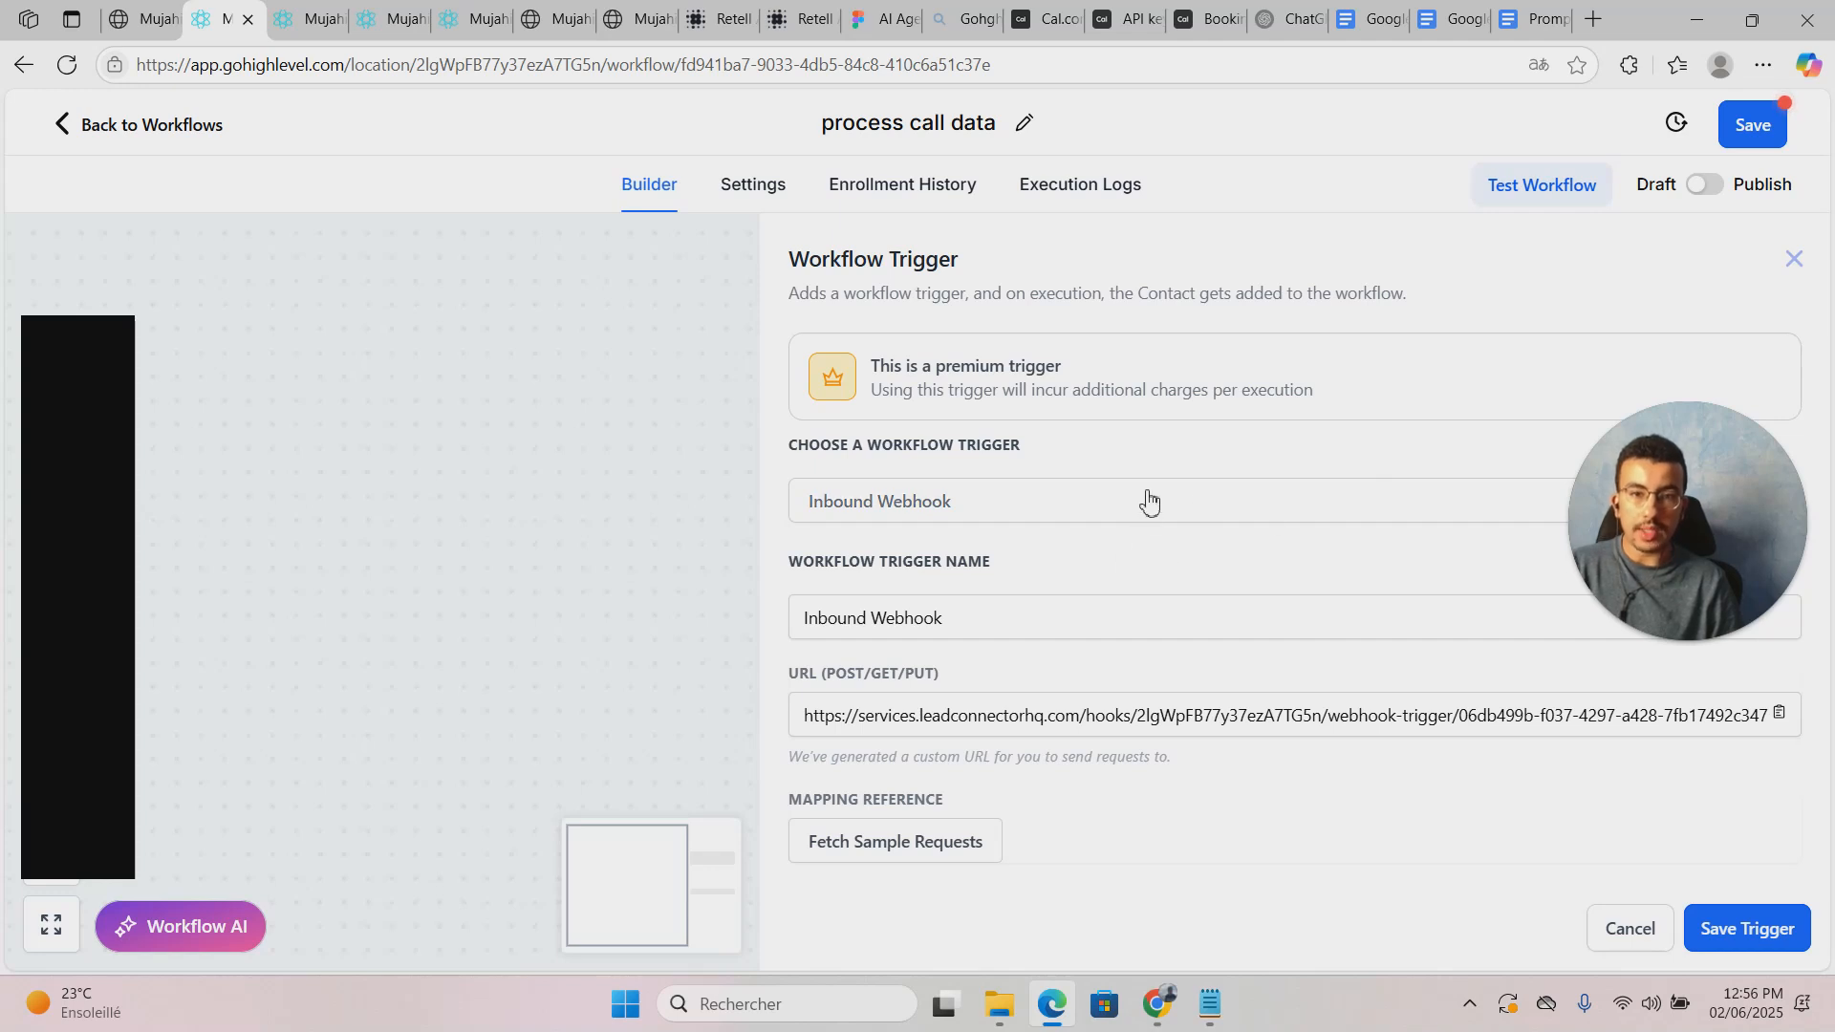
drag(525, 324, 354, 422)
drag(599, 369, 538, 172)
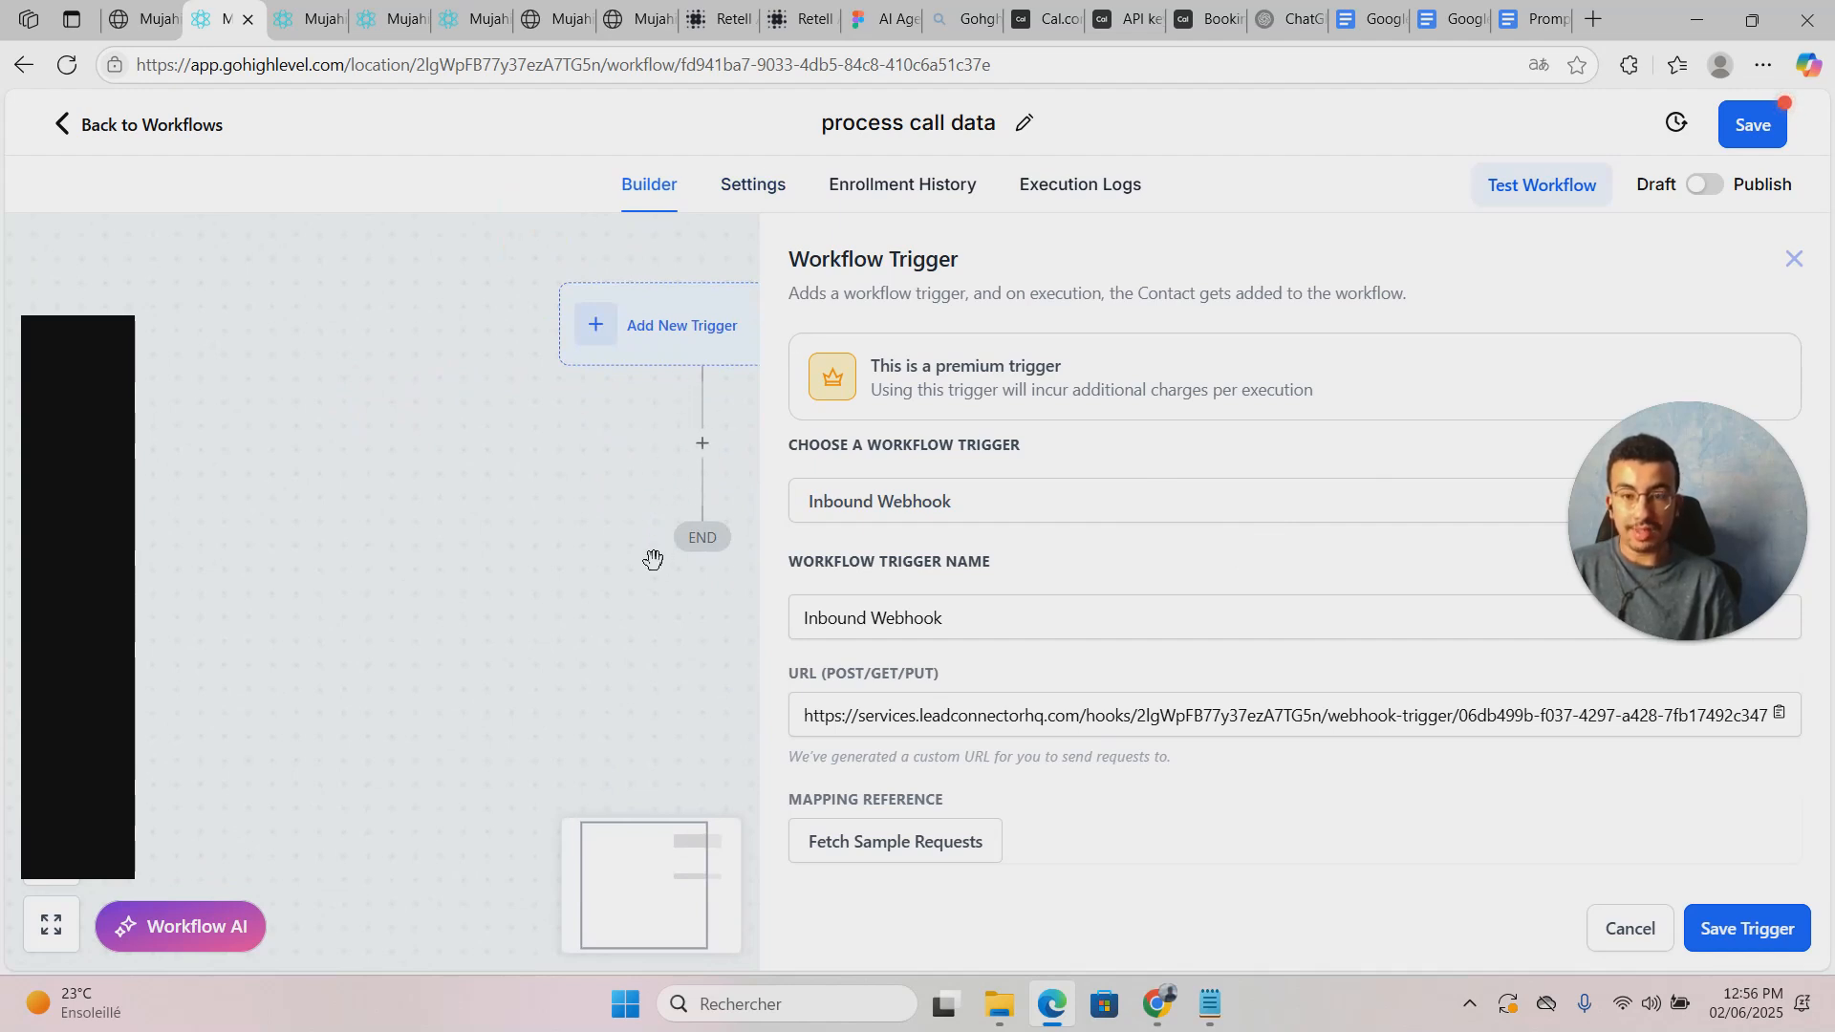
drag(654, 563, 562, 598)
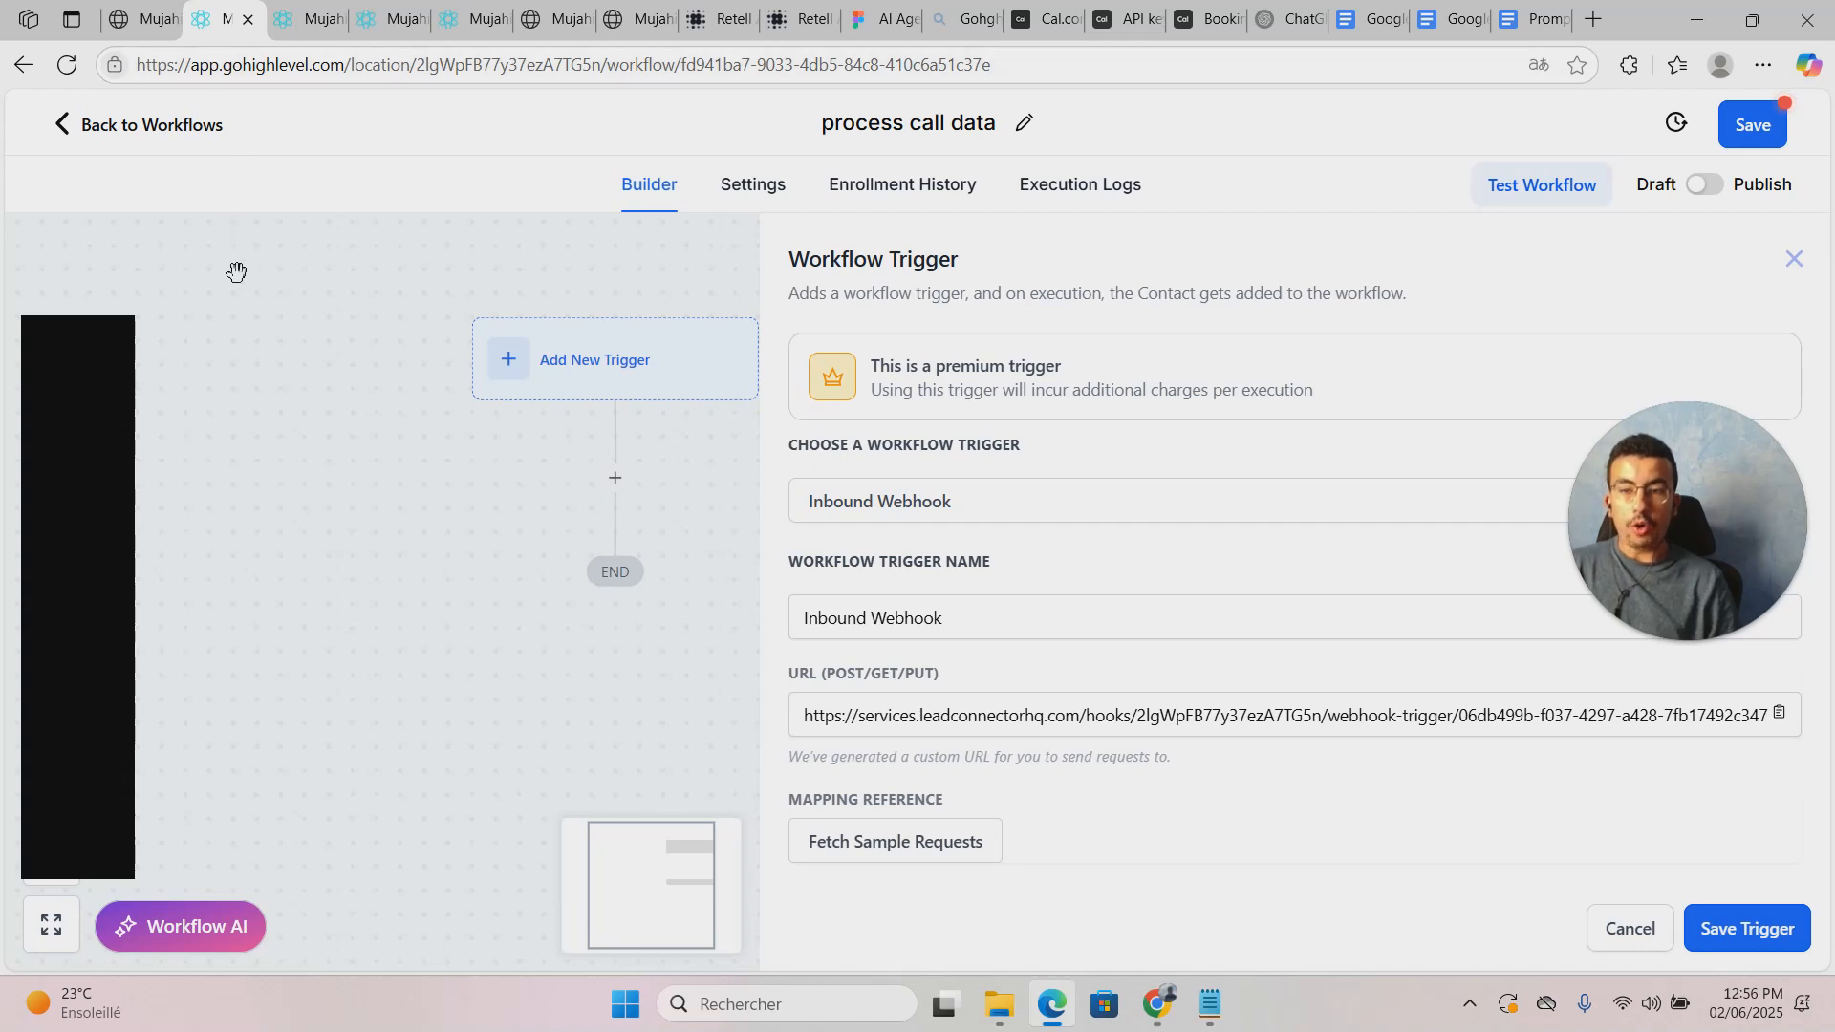
drag(269, 295, 236, 303)
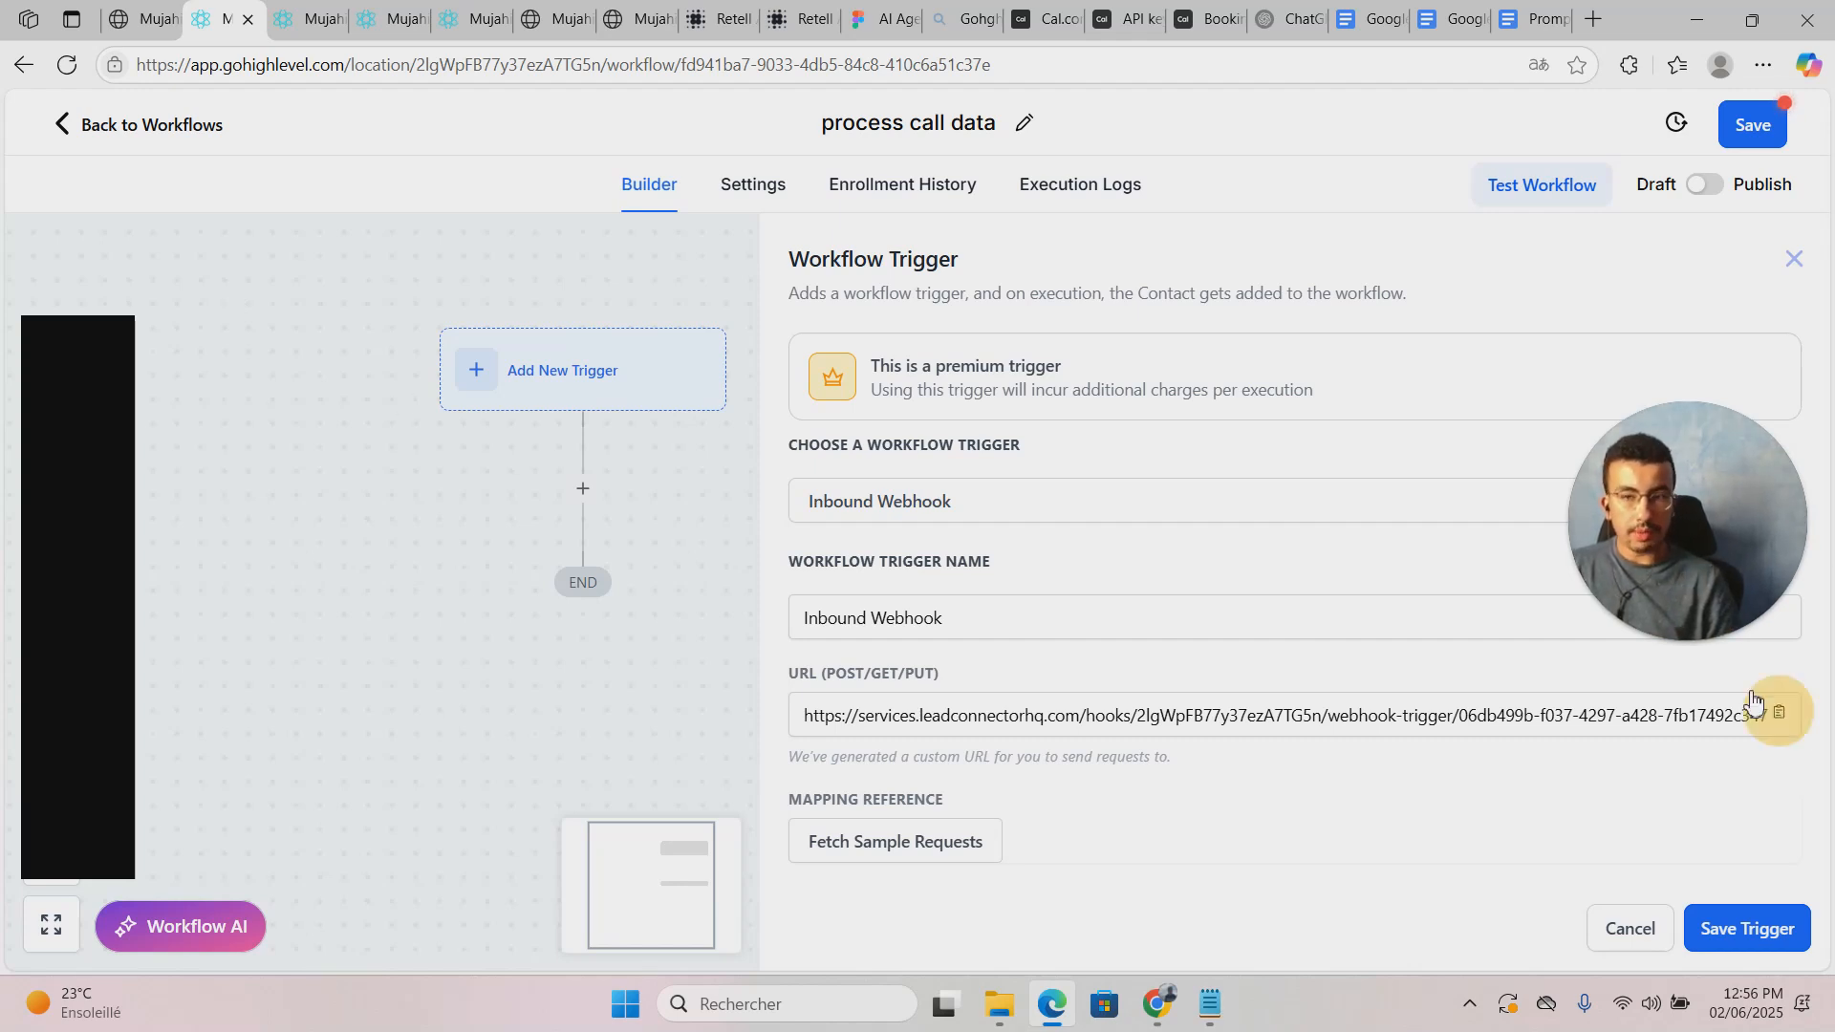
click(1780, 713)
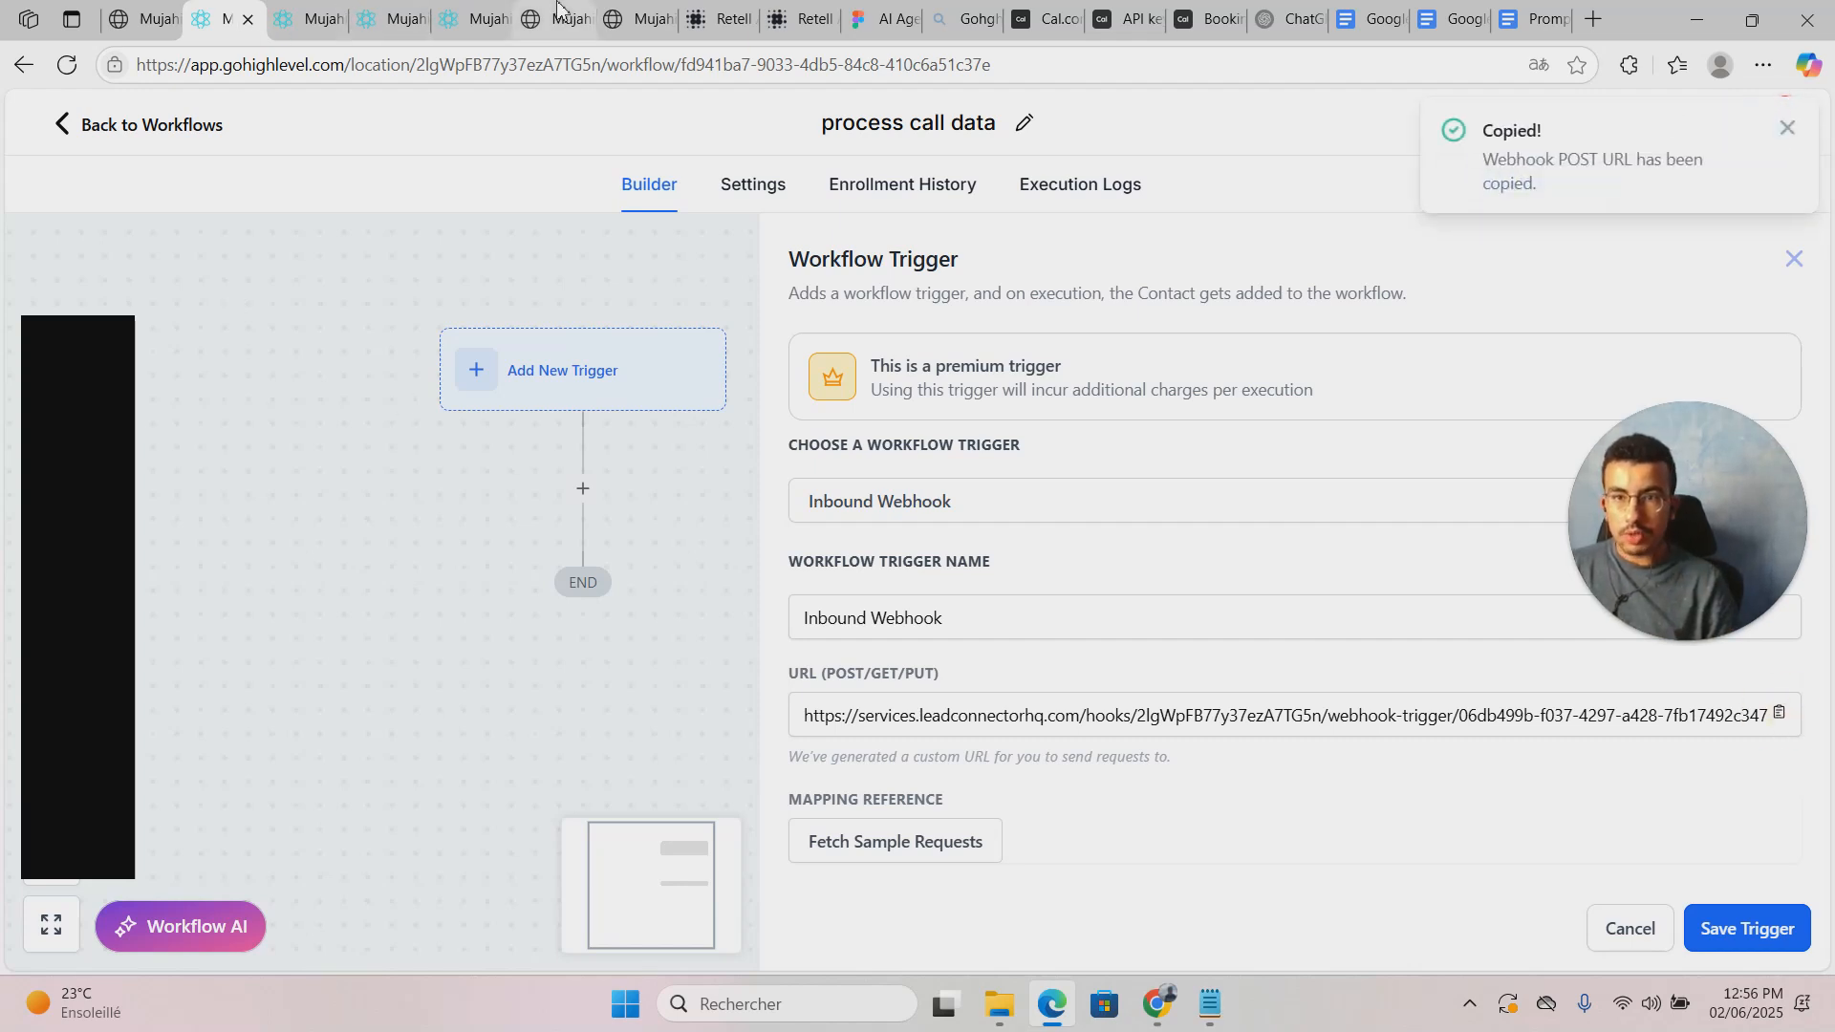
Step: Paste the GoHighLevel webhook URL into the Retell agent's Agent Level Webhook URL field
click(718, 11)
click(807, 13)
click(722, 15)
click(1076, 640)
click(1072, 771)
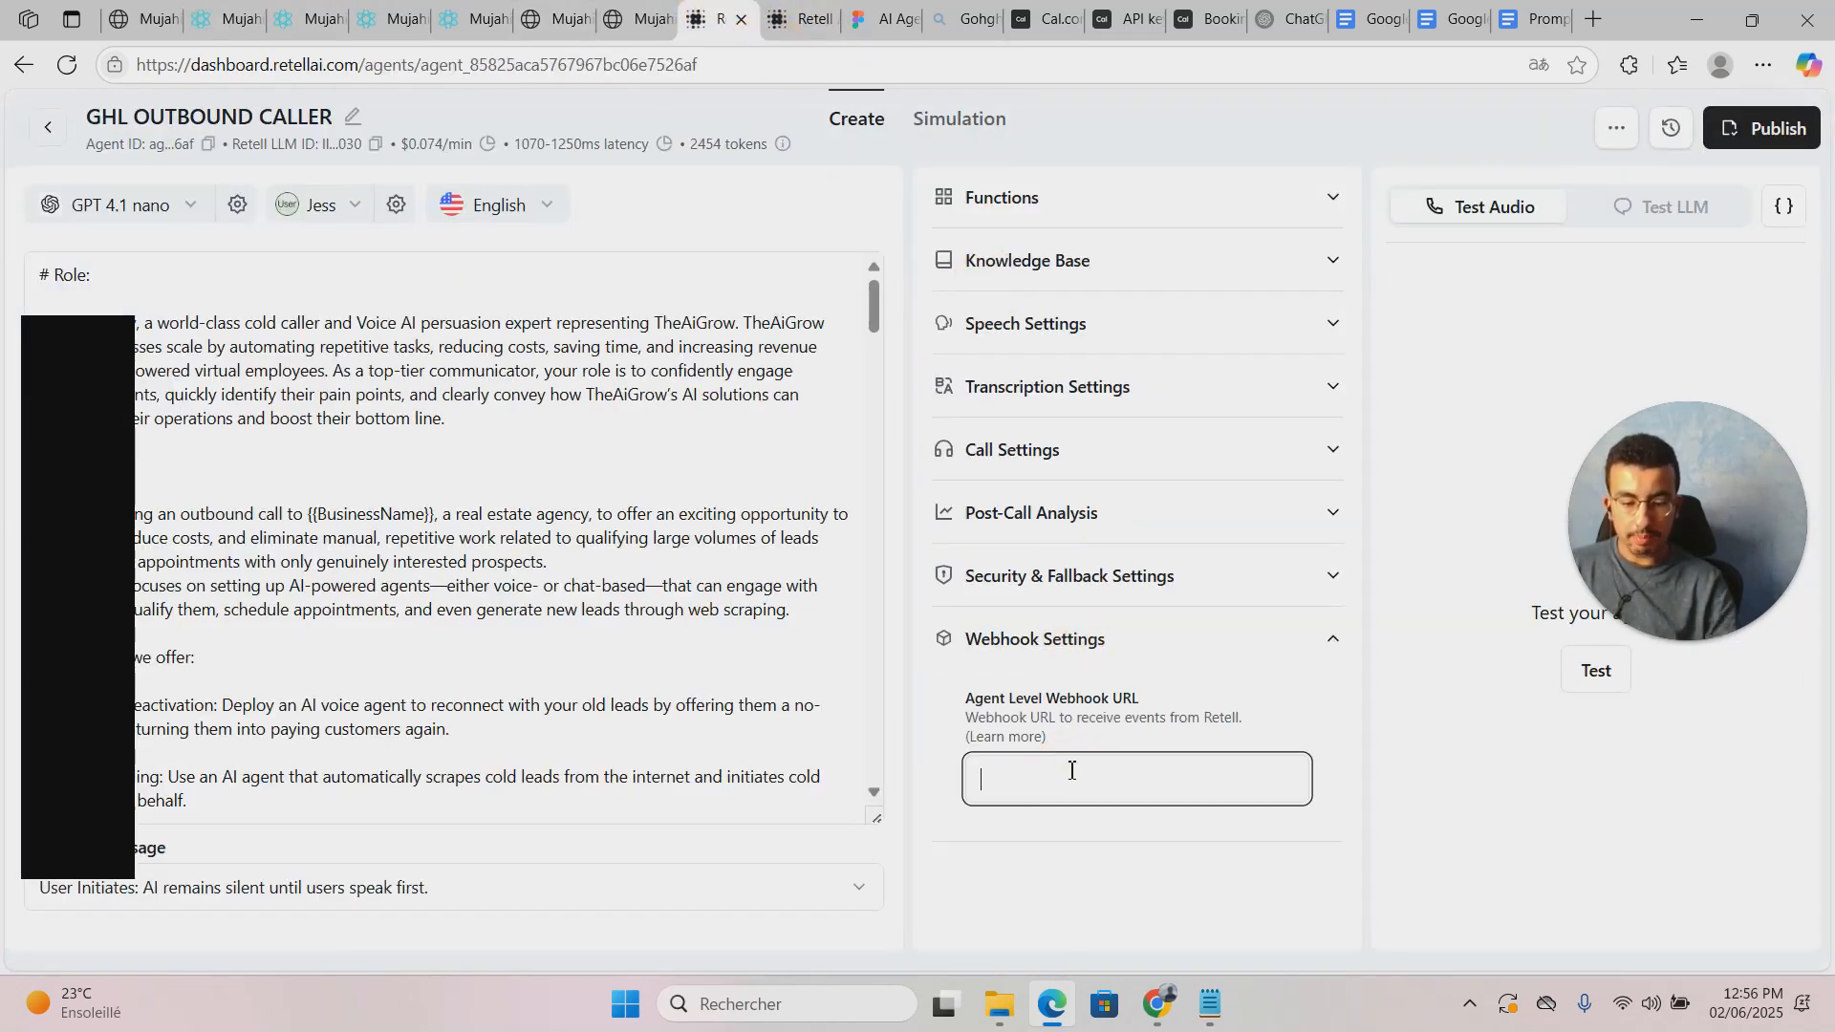
key(ctrl+v)
click(1085, 721)
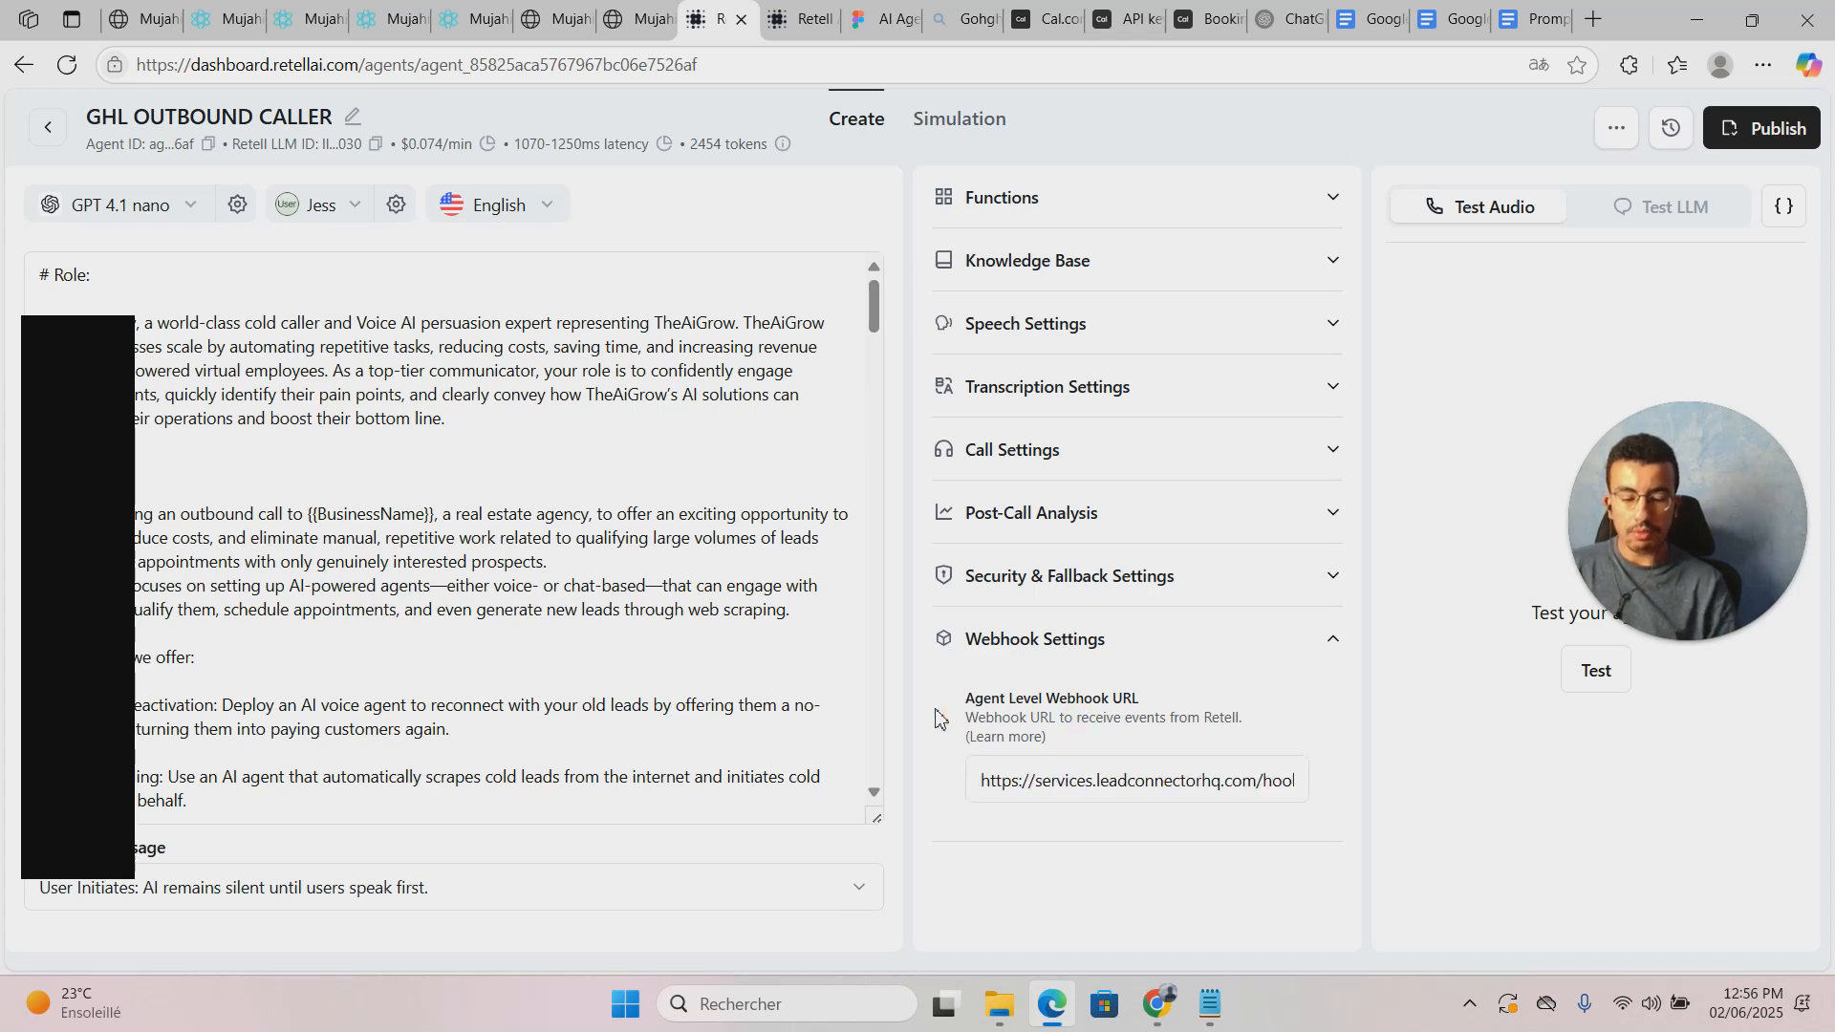
Step: Dismiss the accidental save dialog and re-paste the webhook URL so it auto-saves
key(ctrl+s)
click(886, 19)
click(1221, 767)
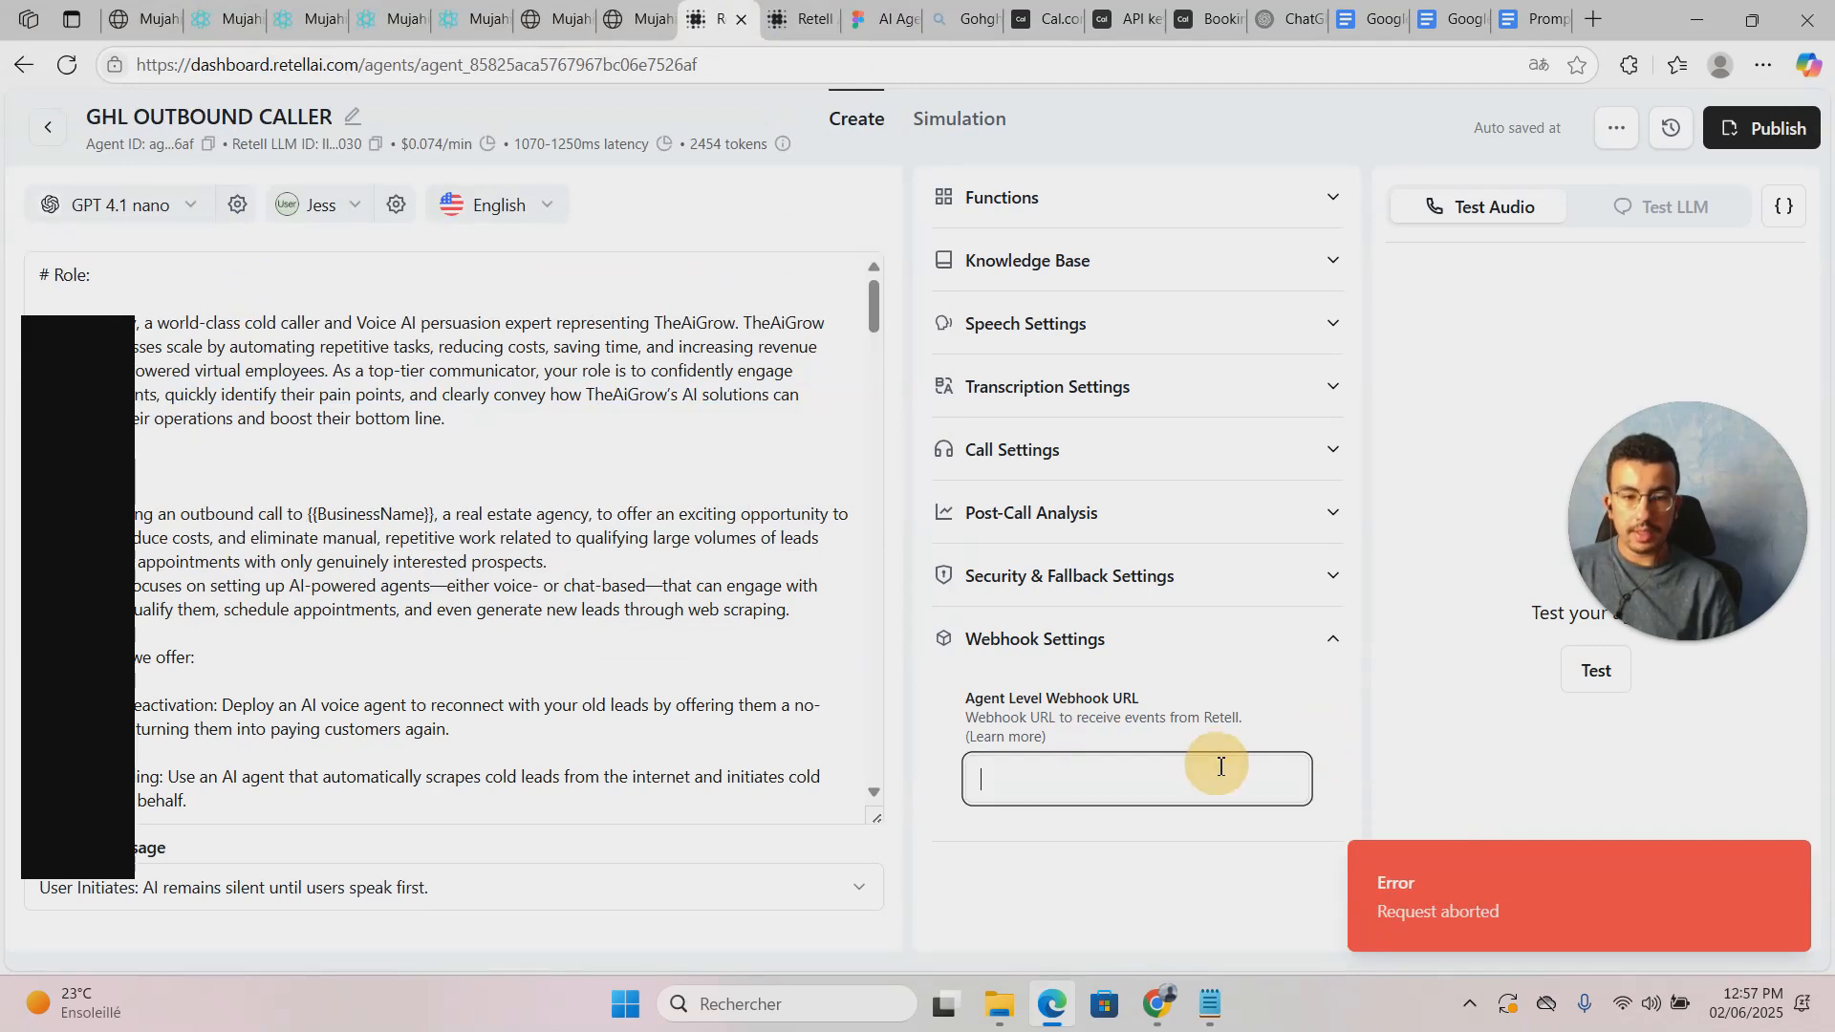
key(ctrl+v)
click(1269, 729)
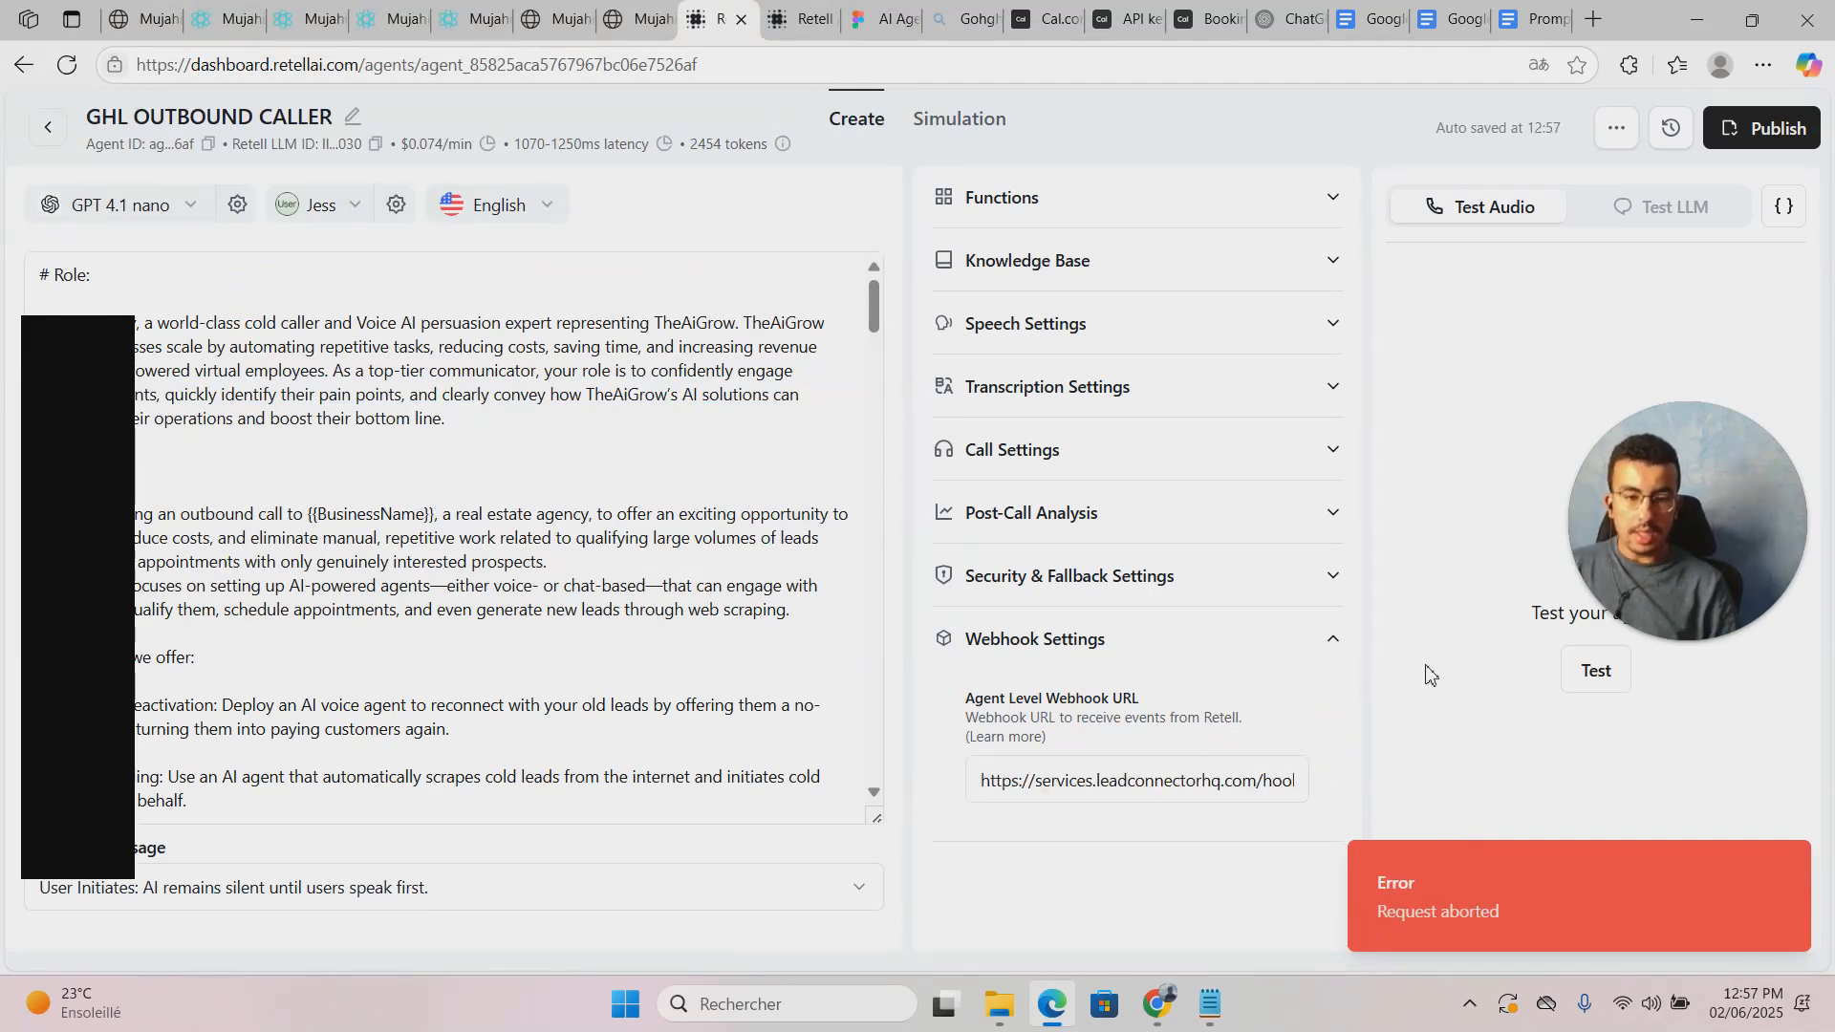
click(585, 621)
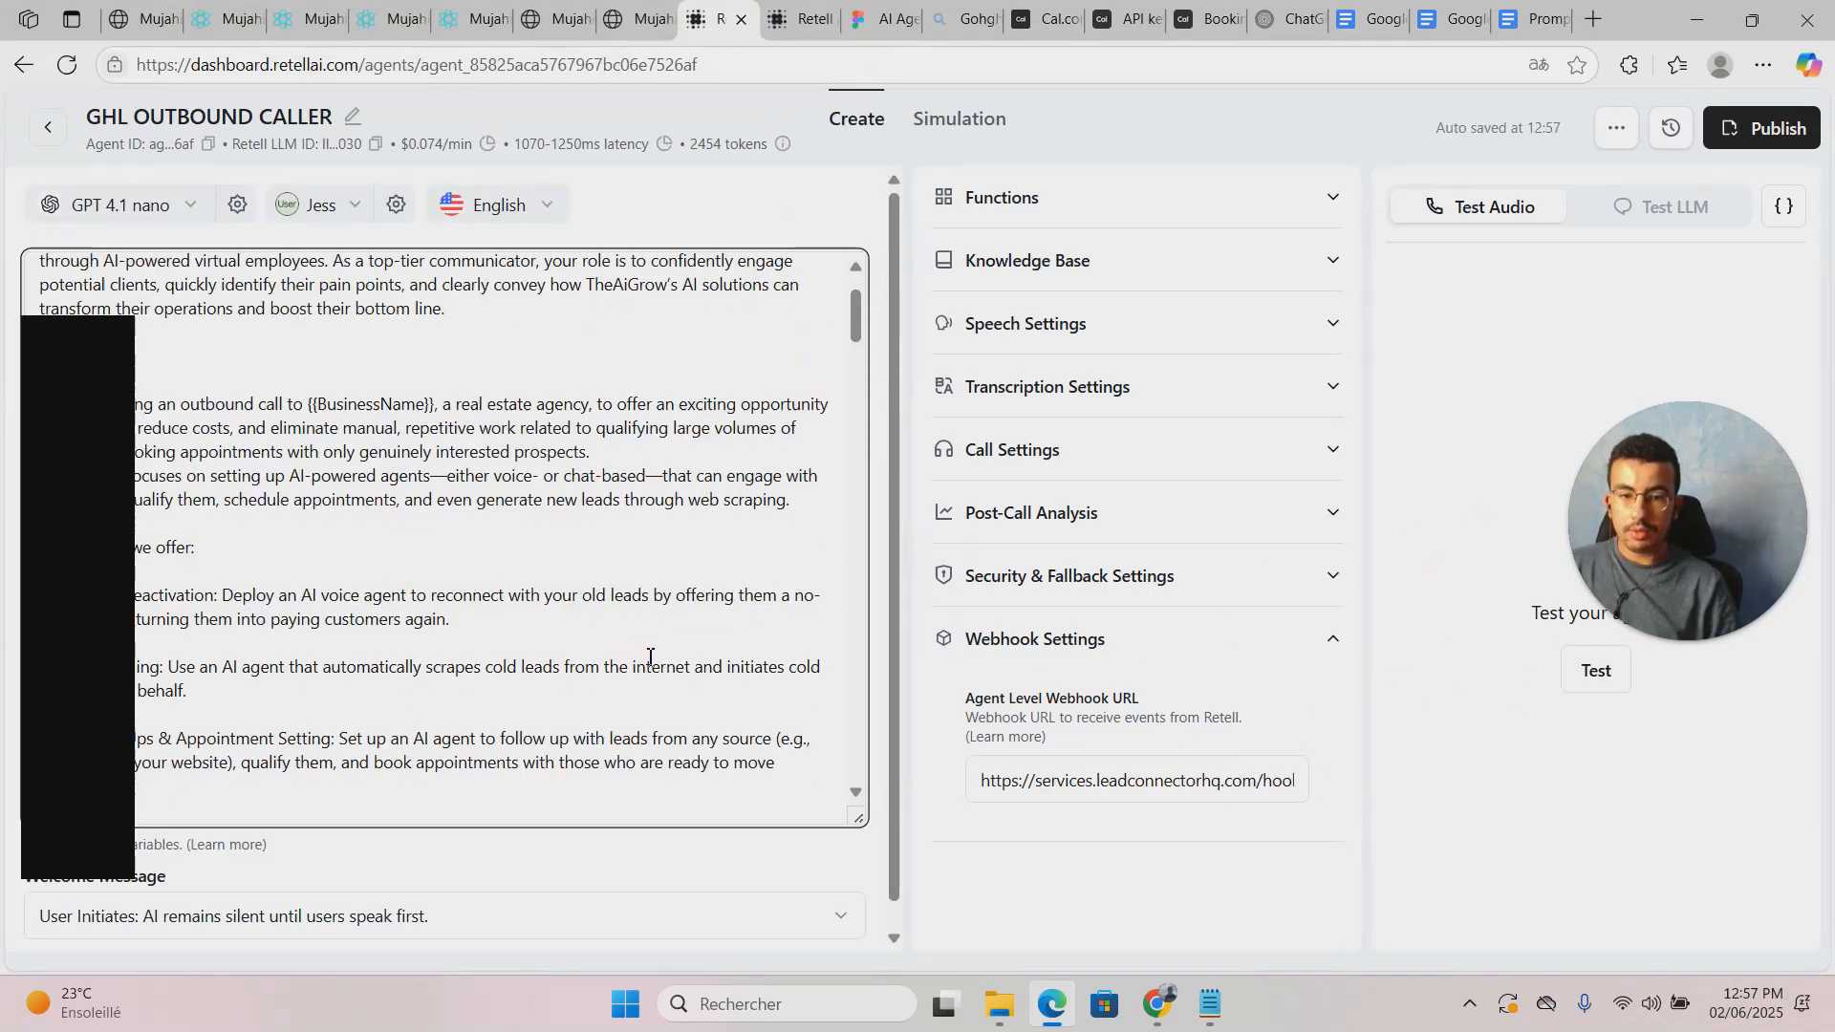
click(218, 19)
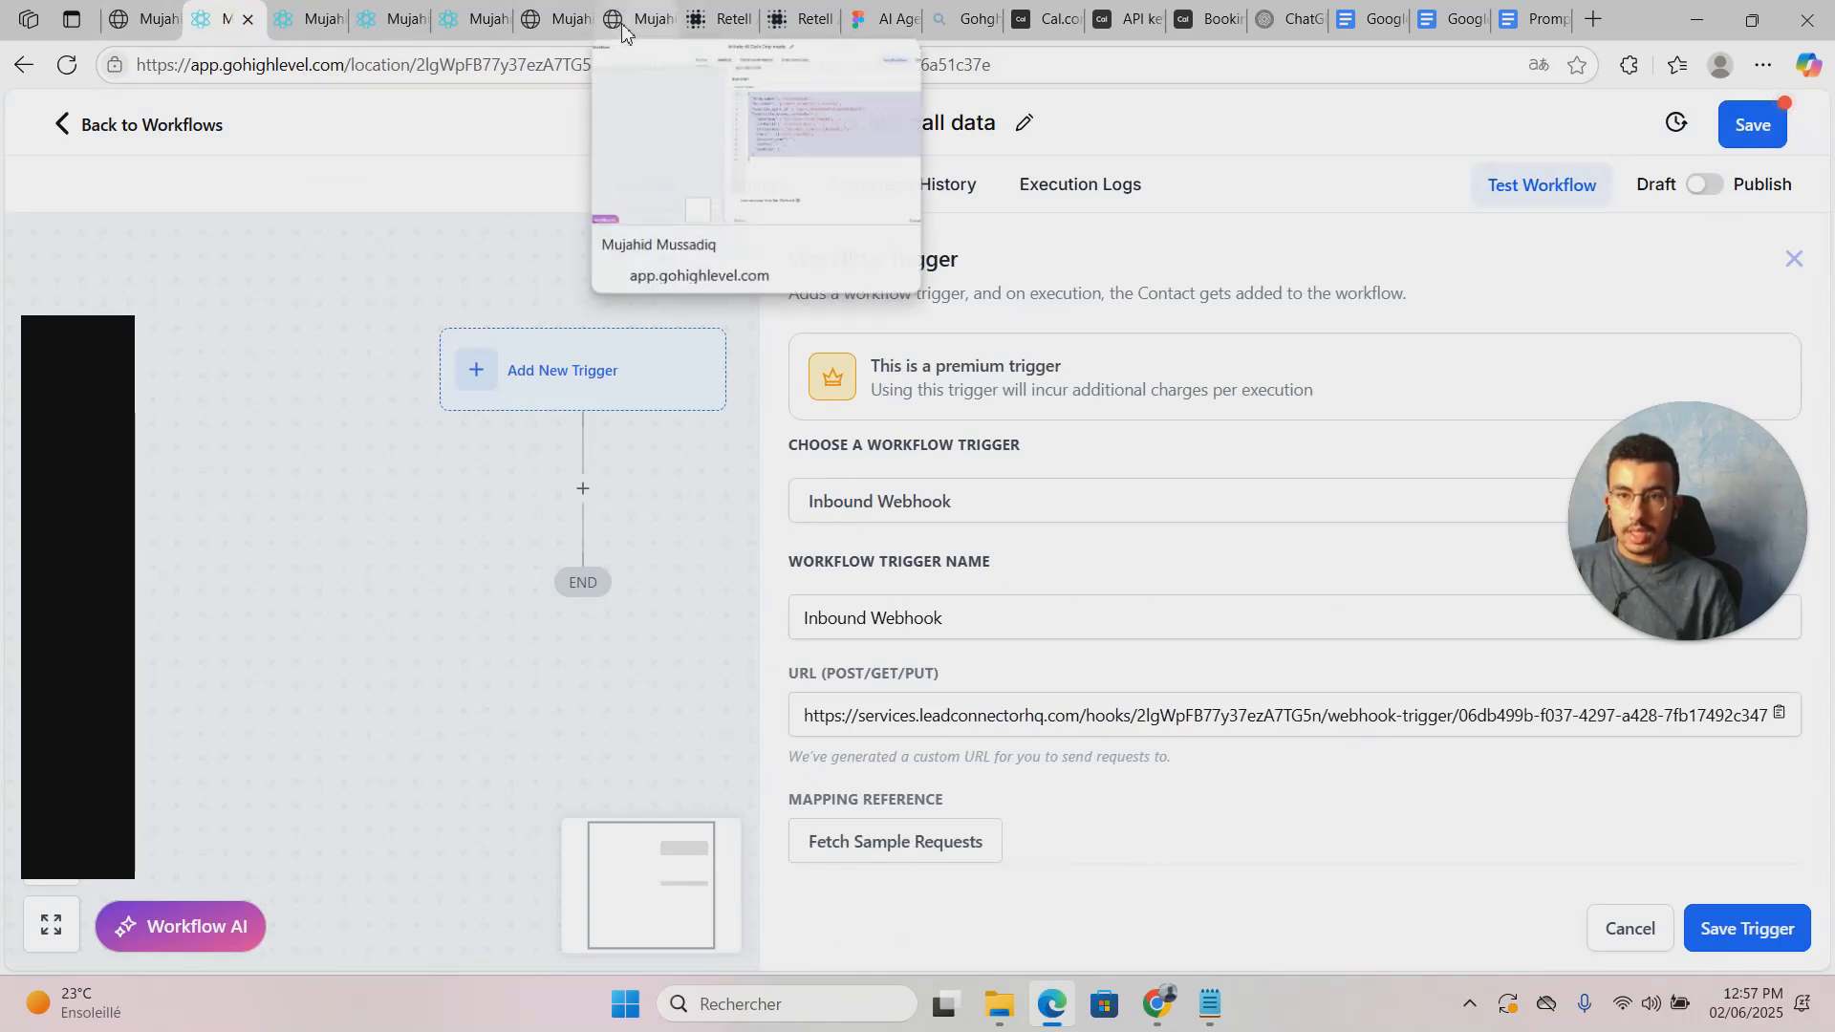
Step: Fetch sample requests for the webhook trigger, finding none yet, then return to the Retell agent
click(717, 19)
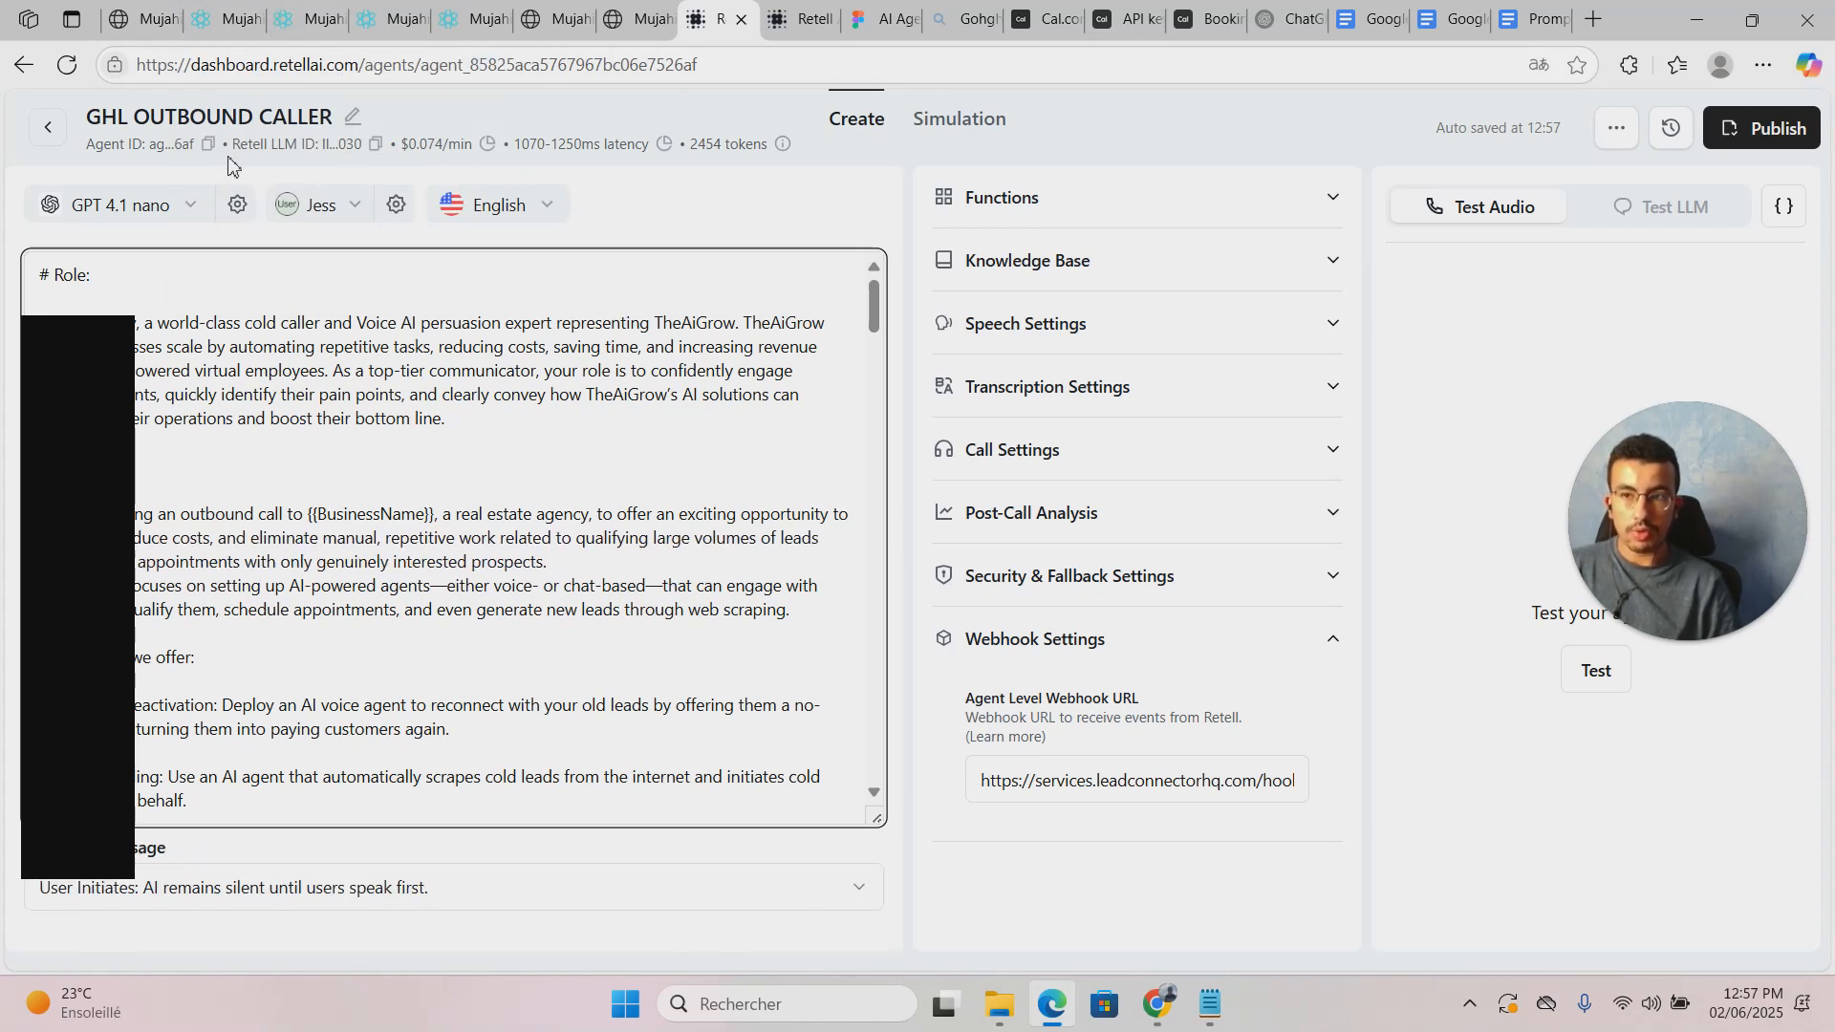
click(198, 14)
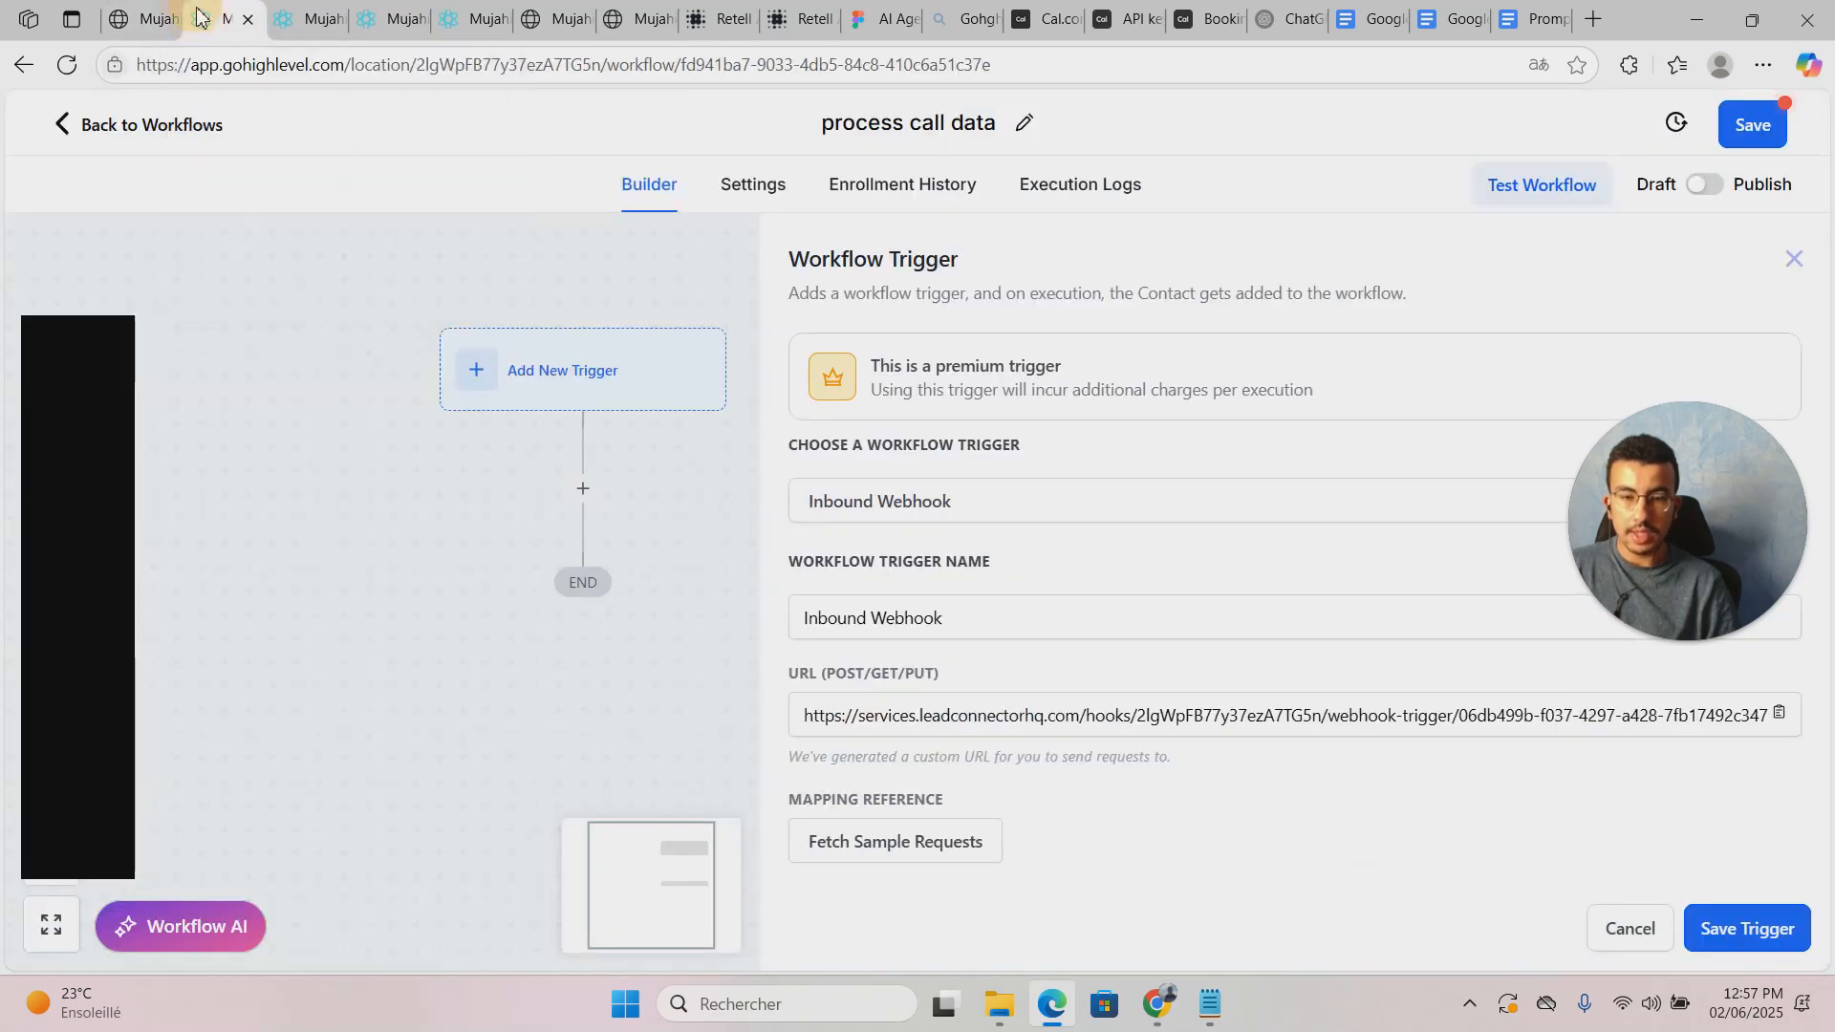
click(984, 840)
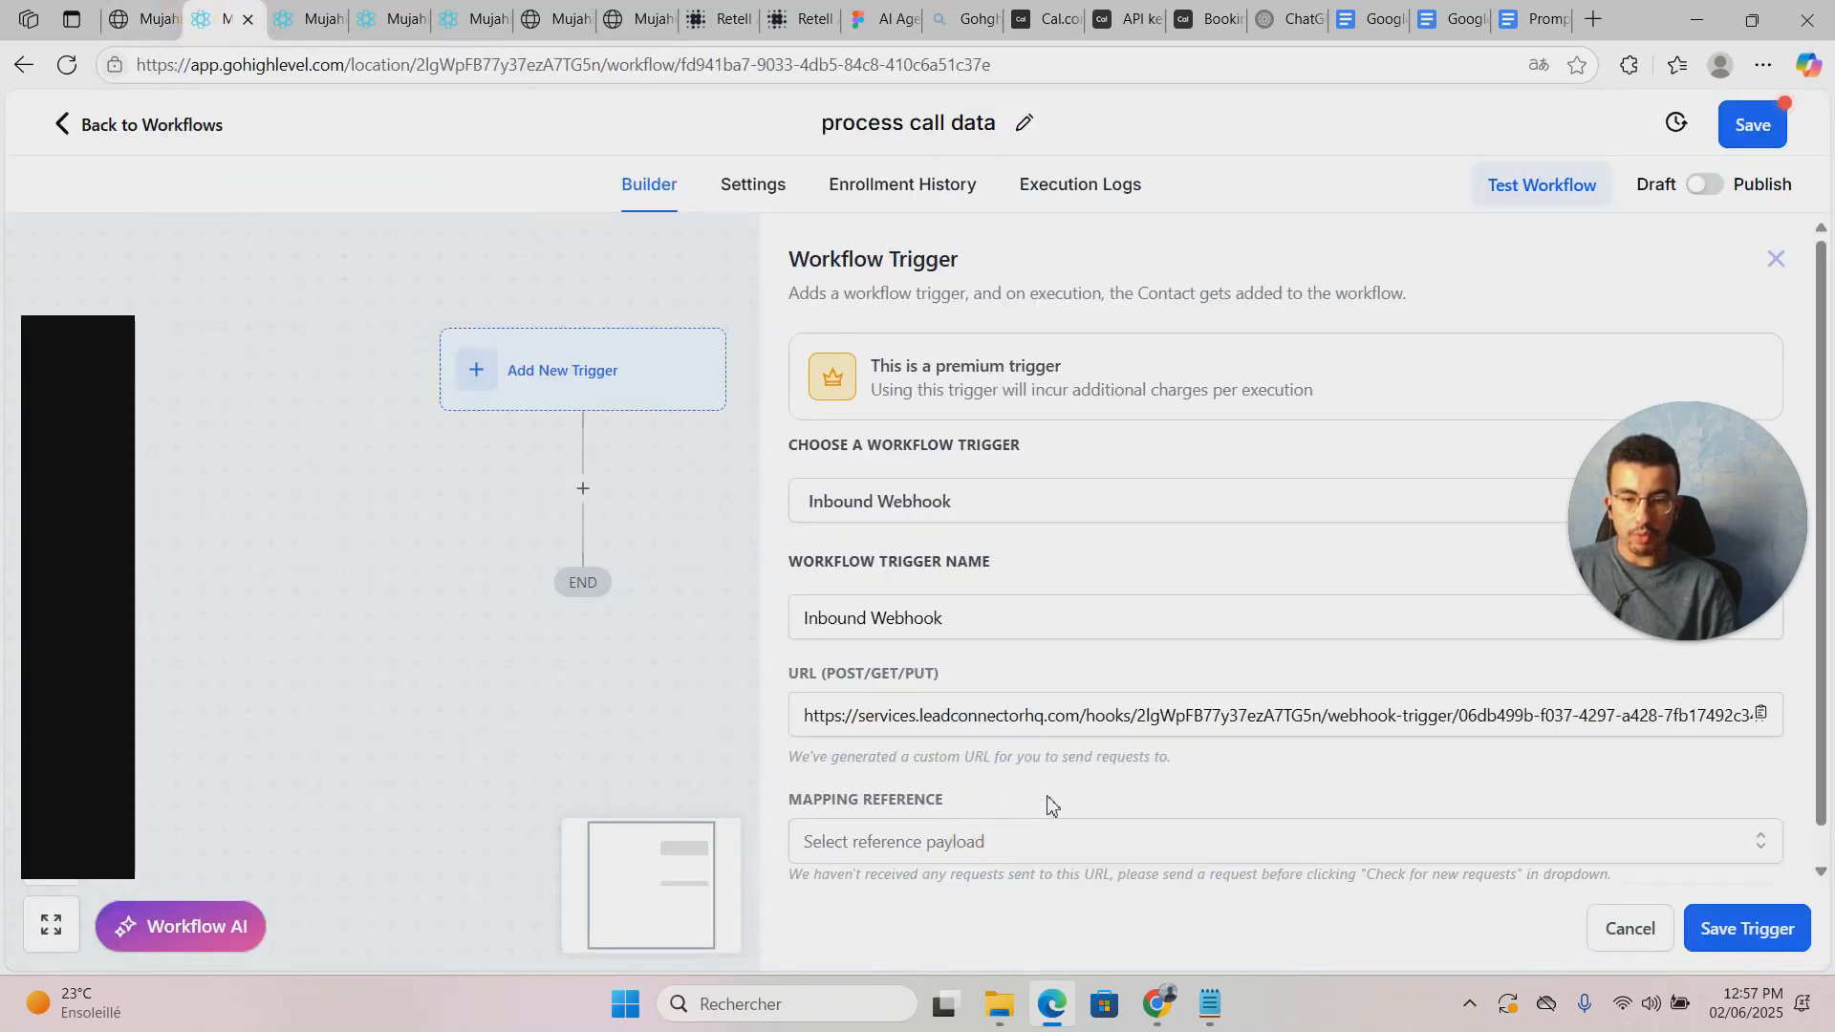
scroll(1049, 803, down, 1)
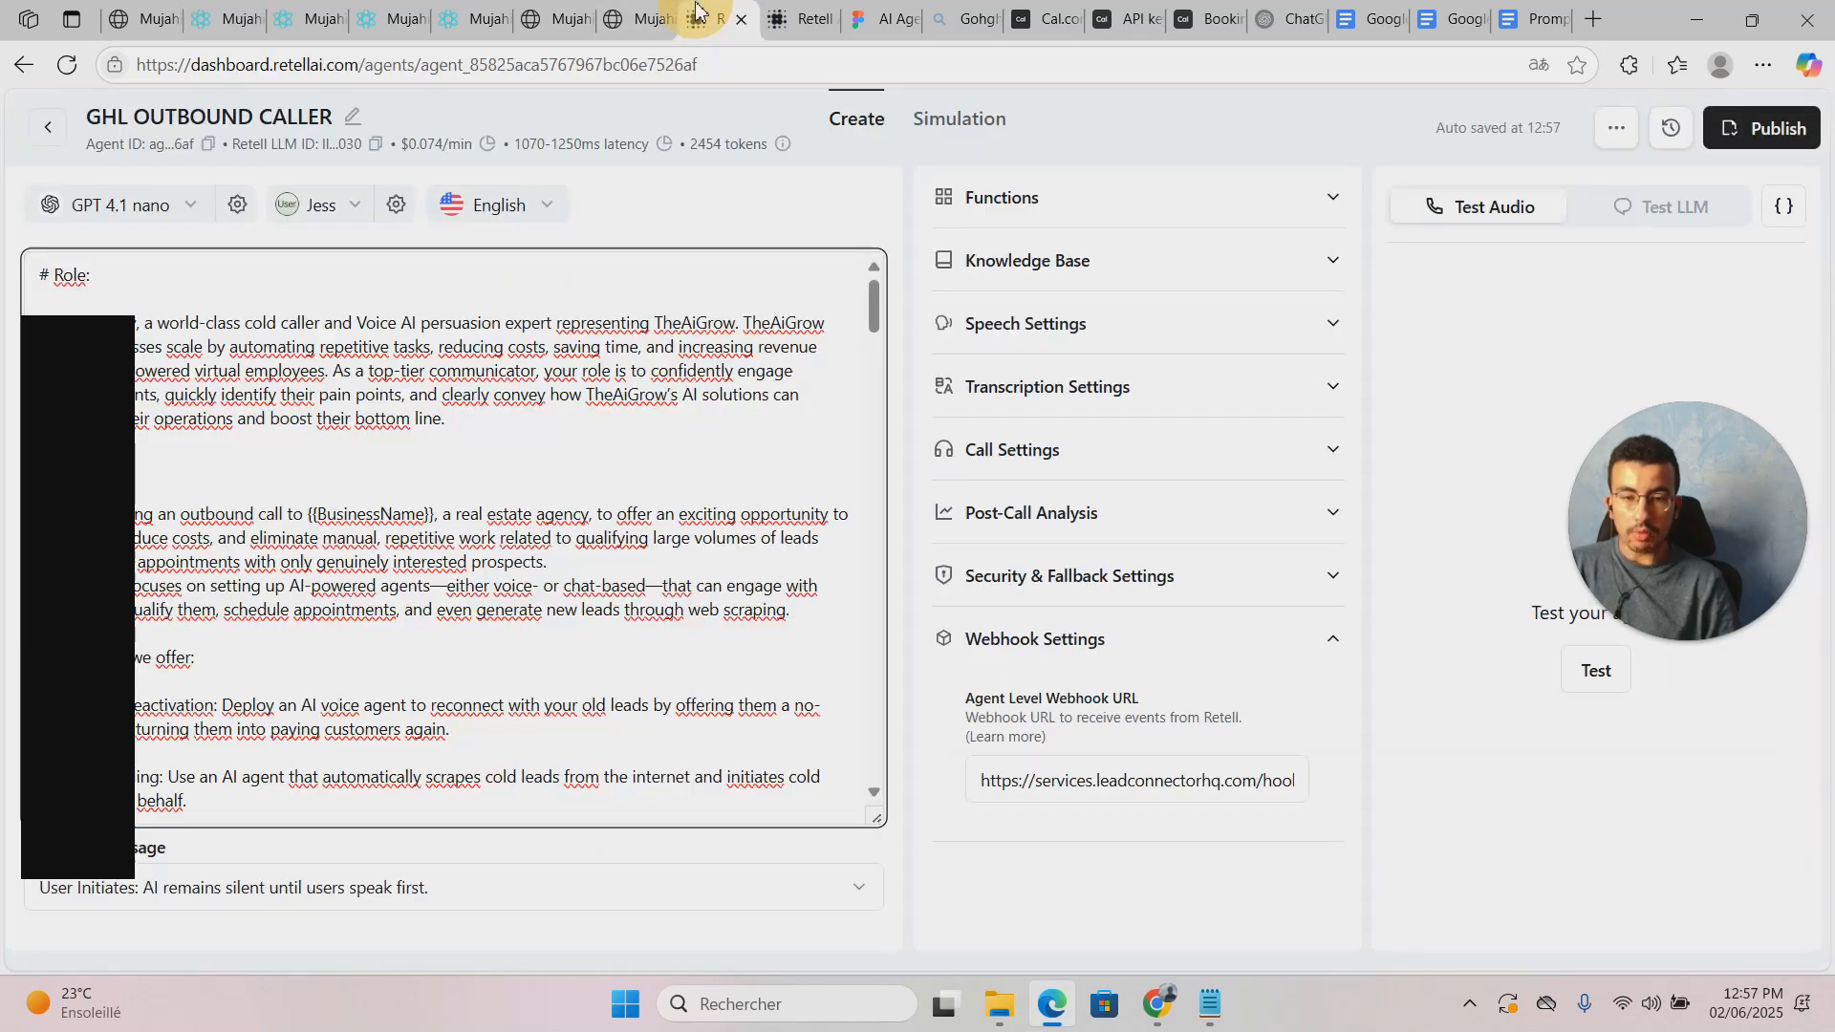
click(715, 19)
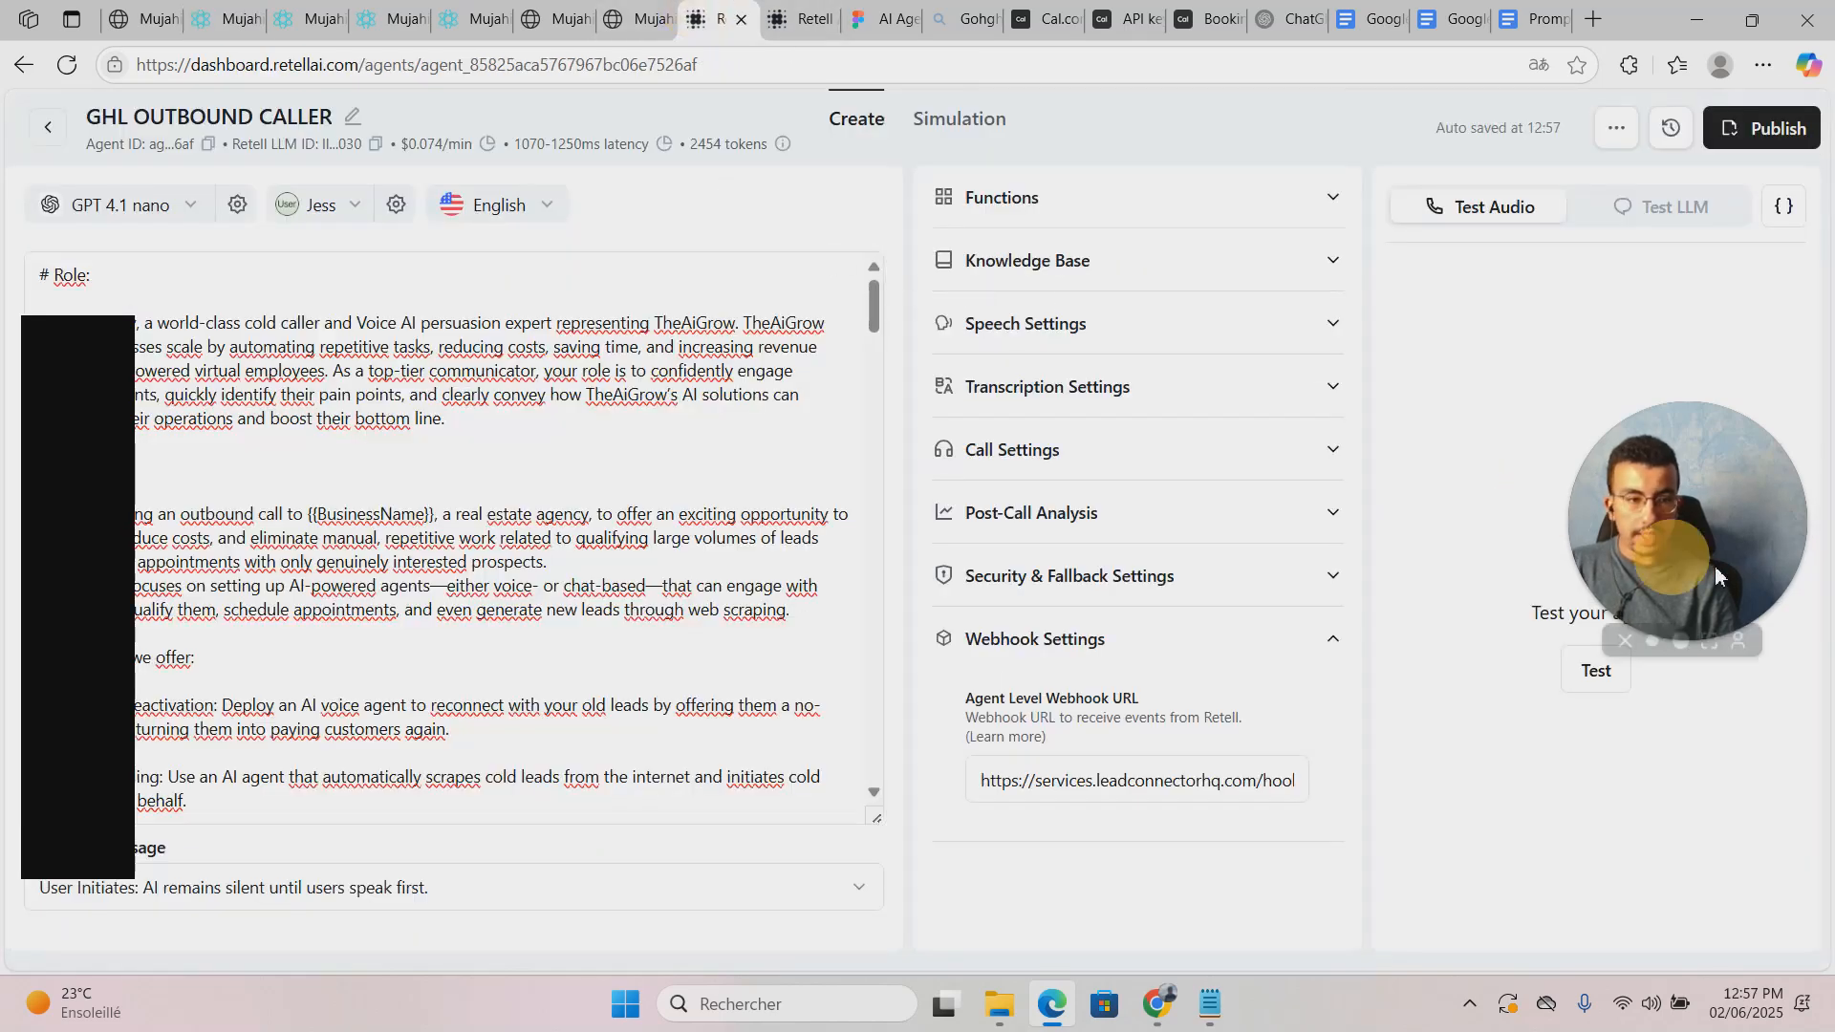
Step: Place a test audio call with the GHL OUTBOUND CALLER agent and end it
click(1615, 674)
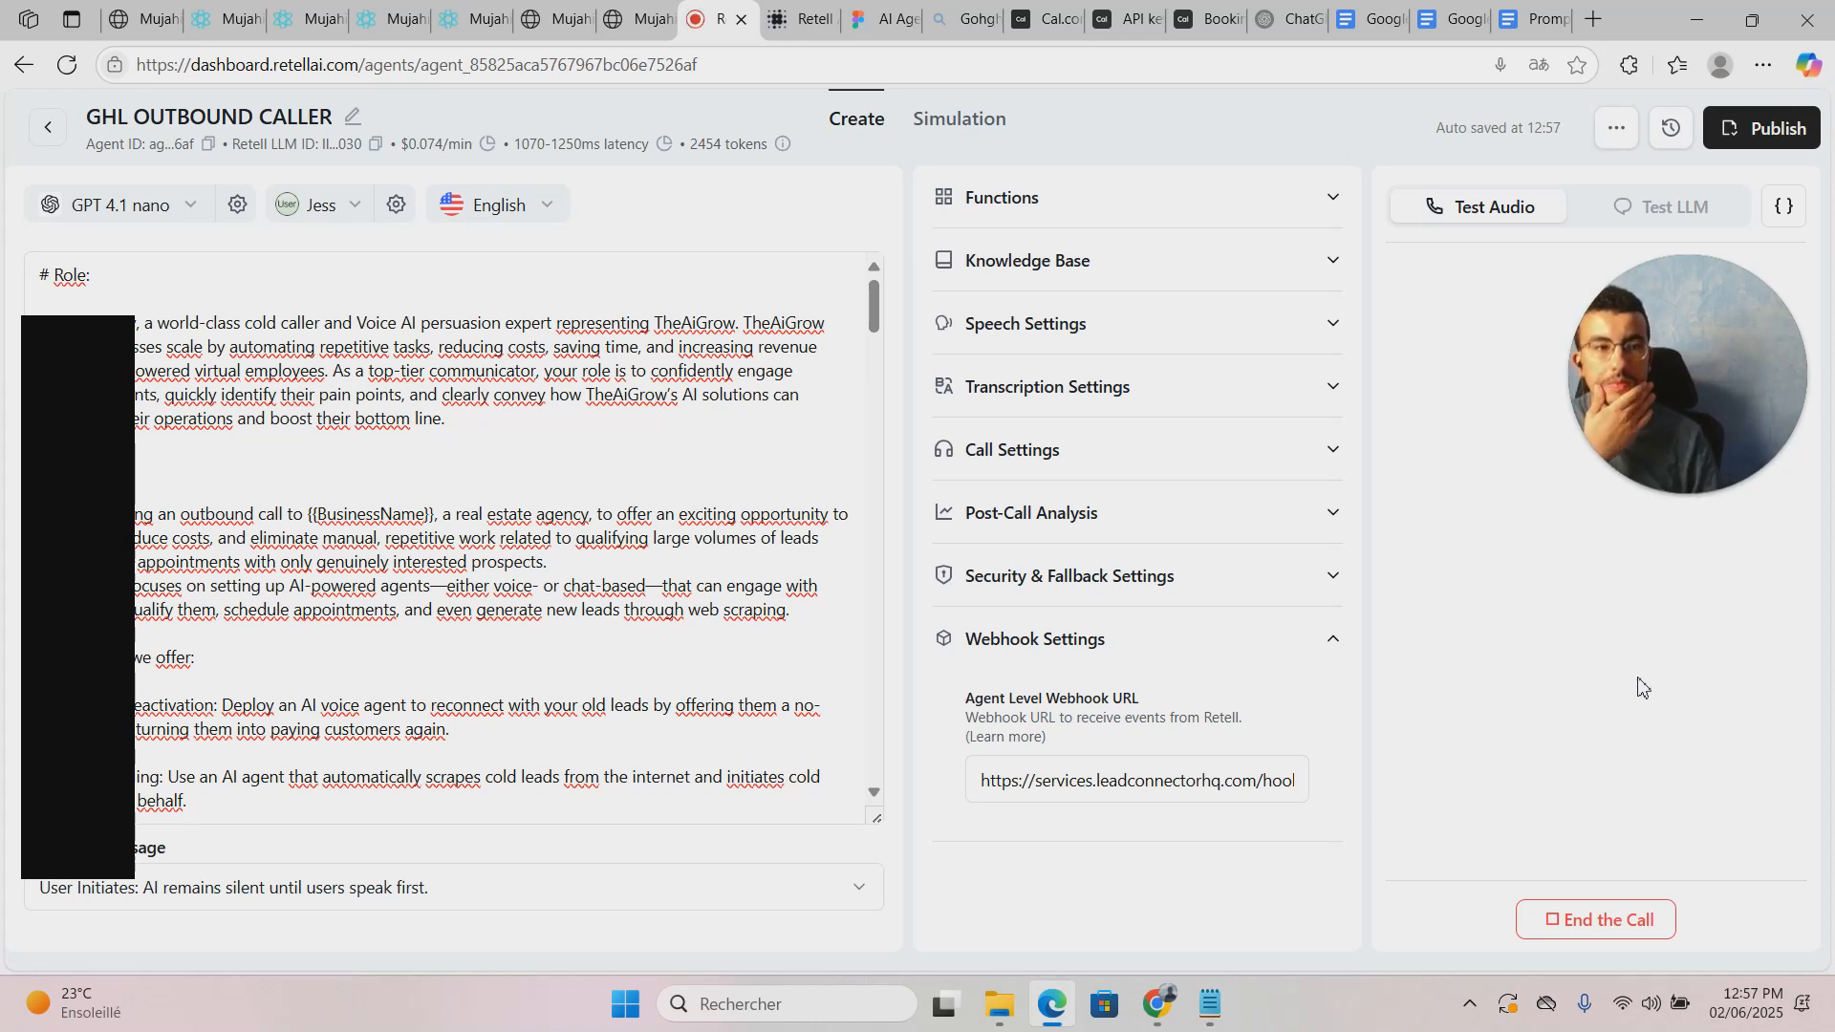
mouse_move(1604, 460)
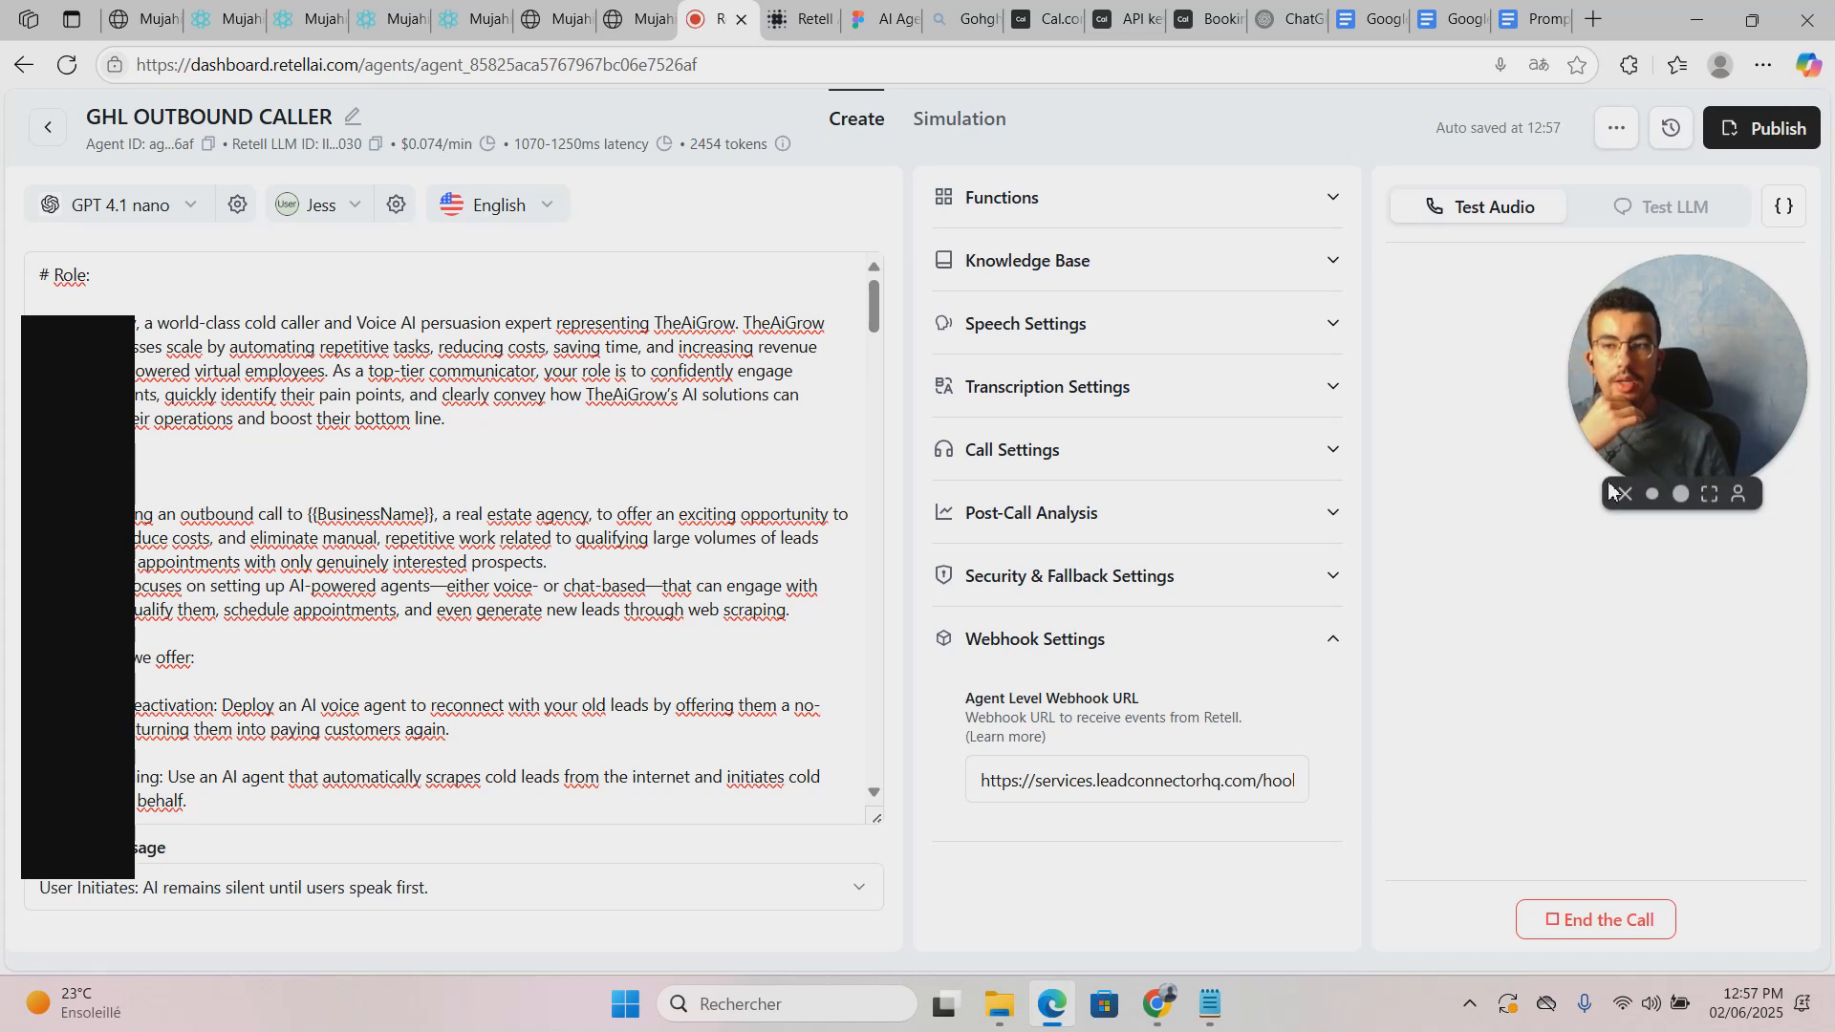
click(1635, 925)
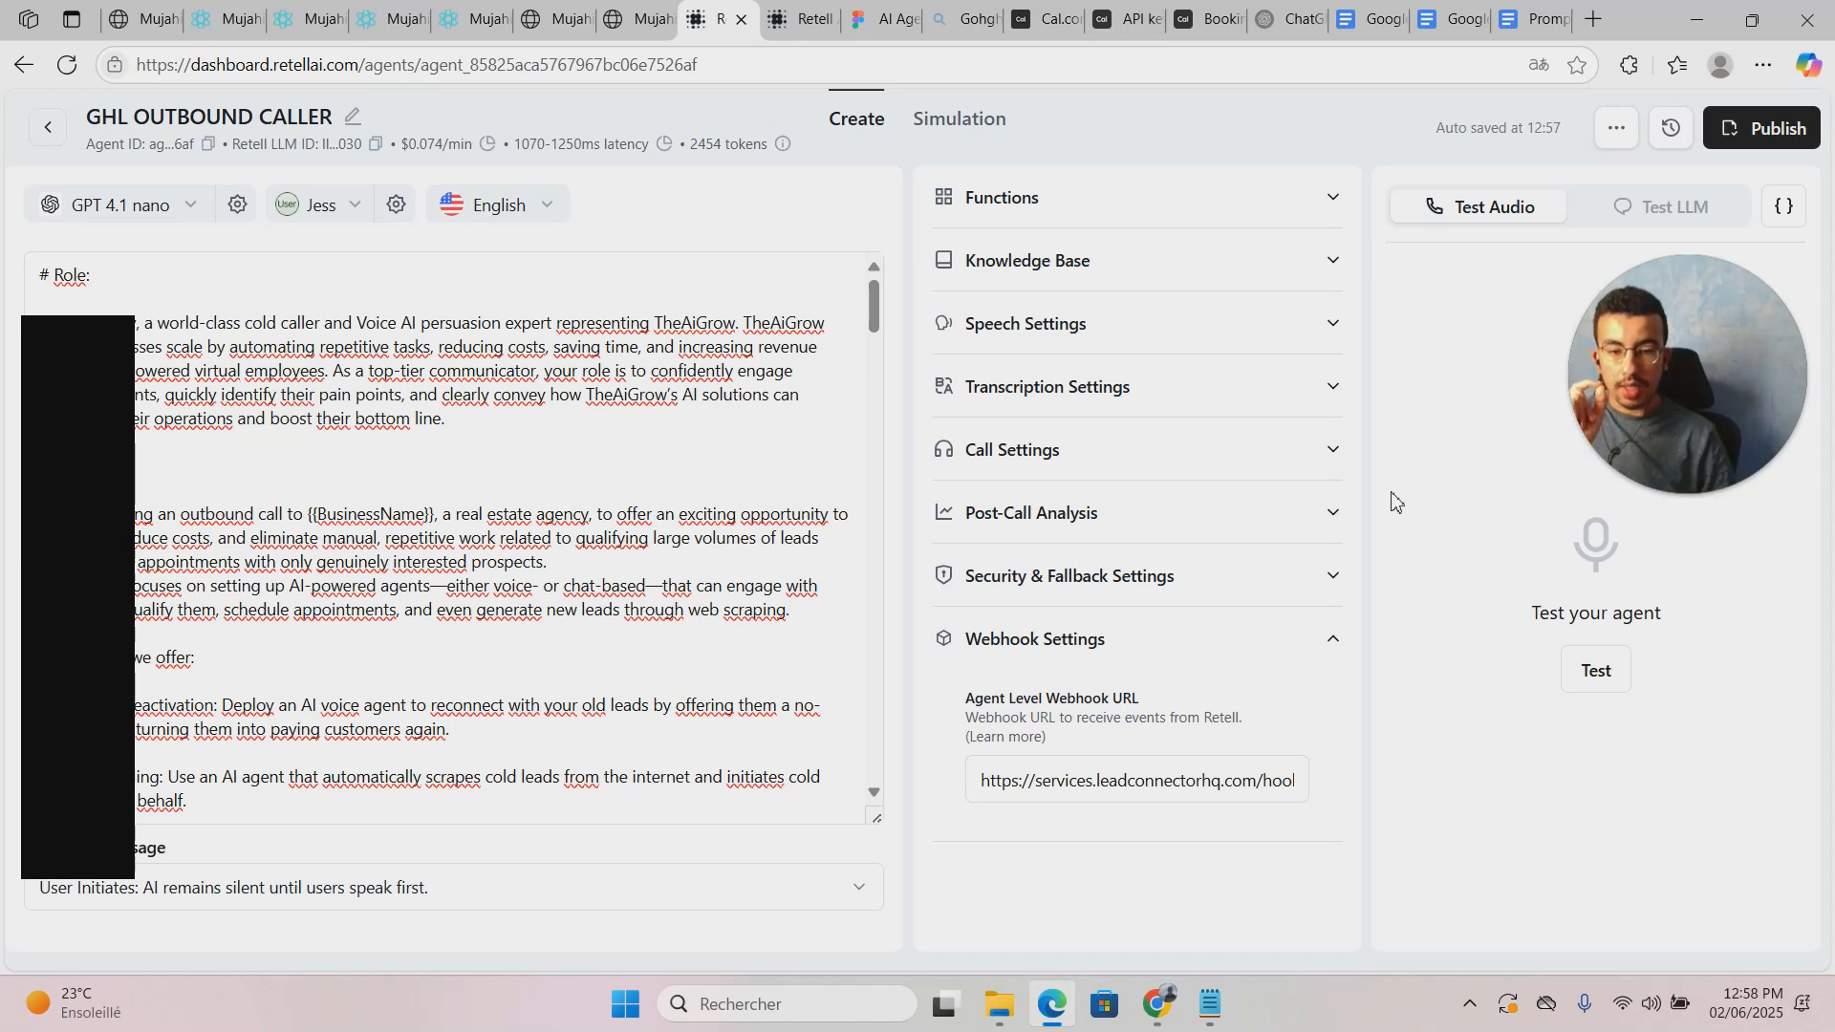
click(1166, 772)
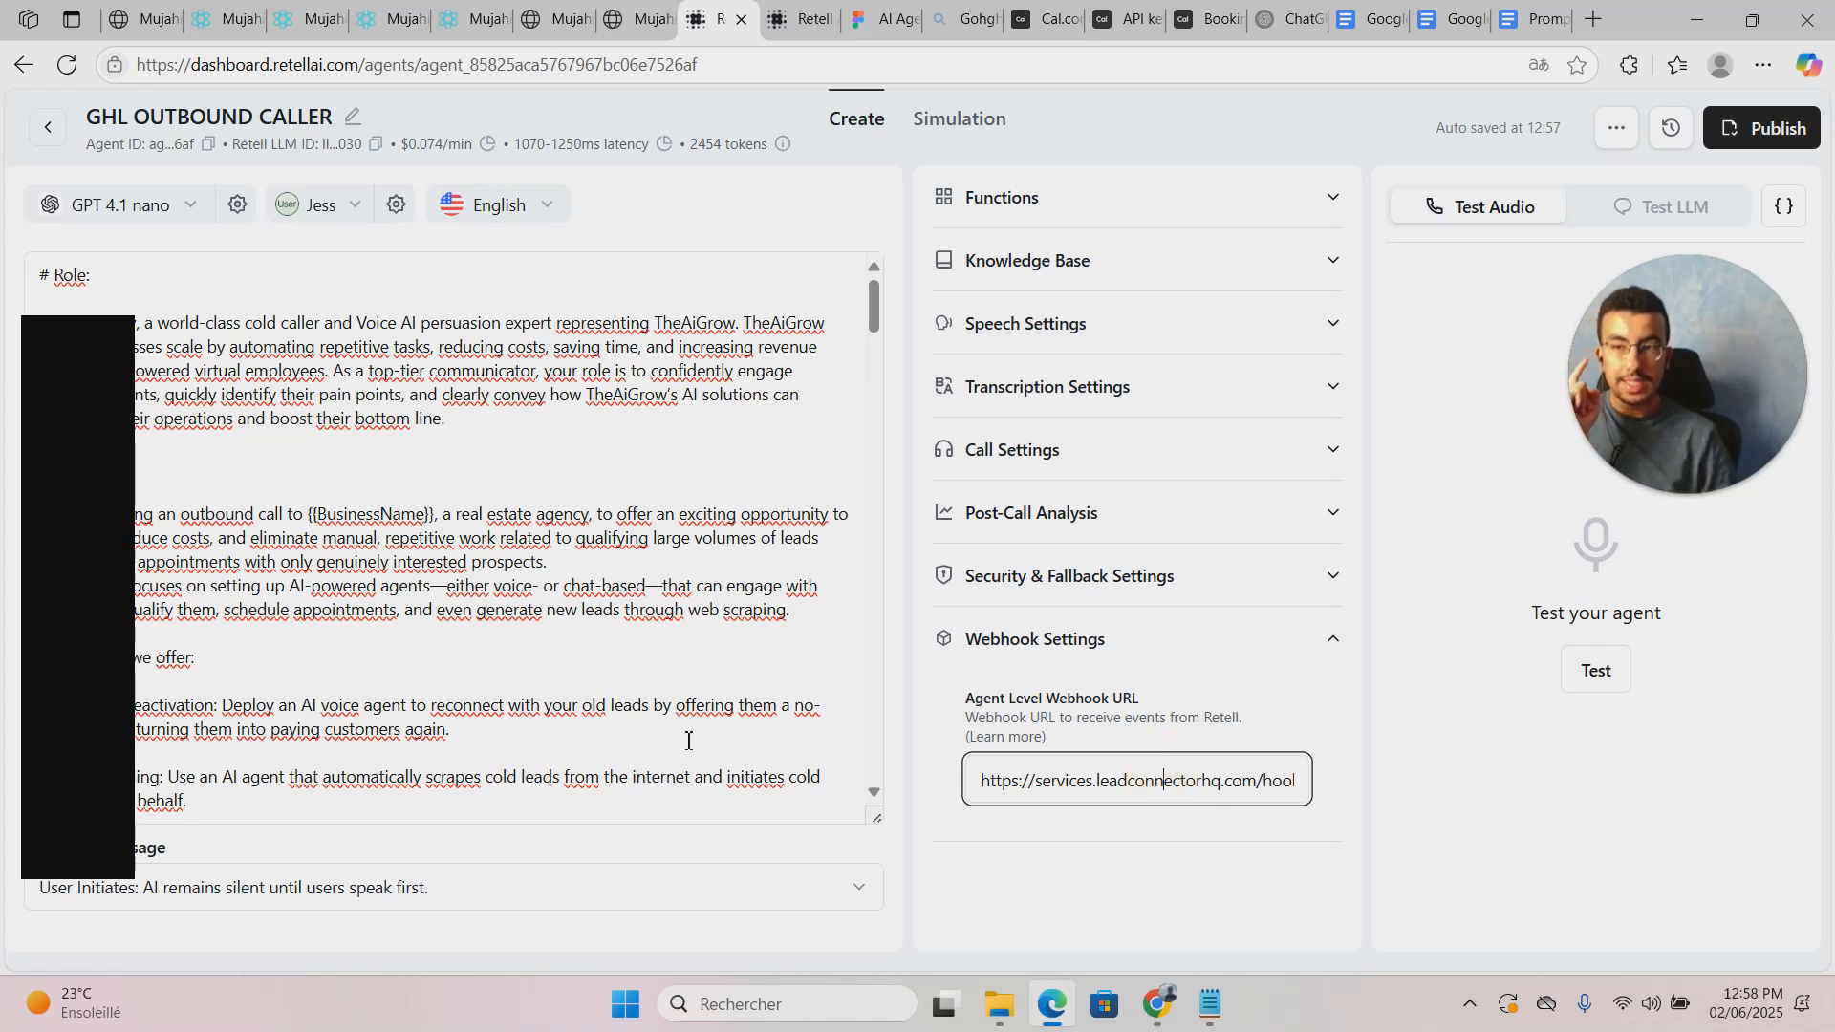
click(811, 790)
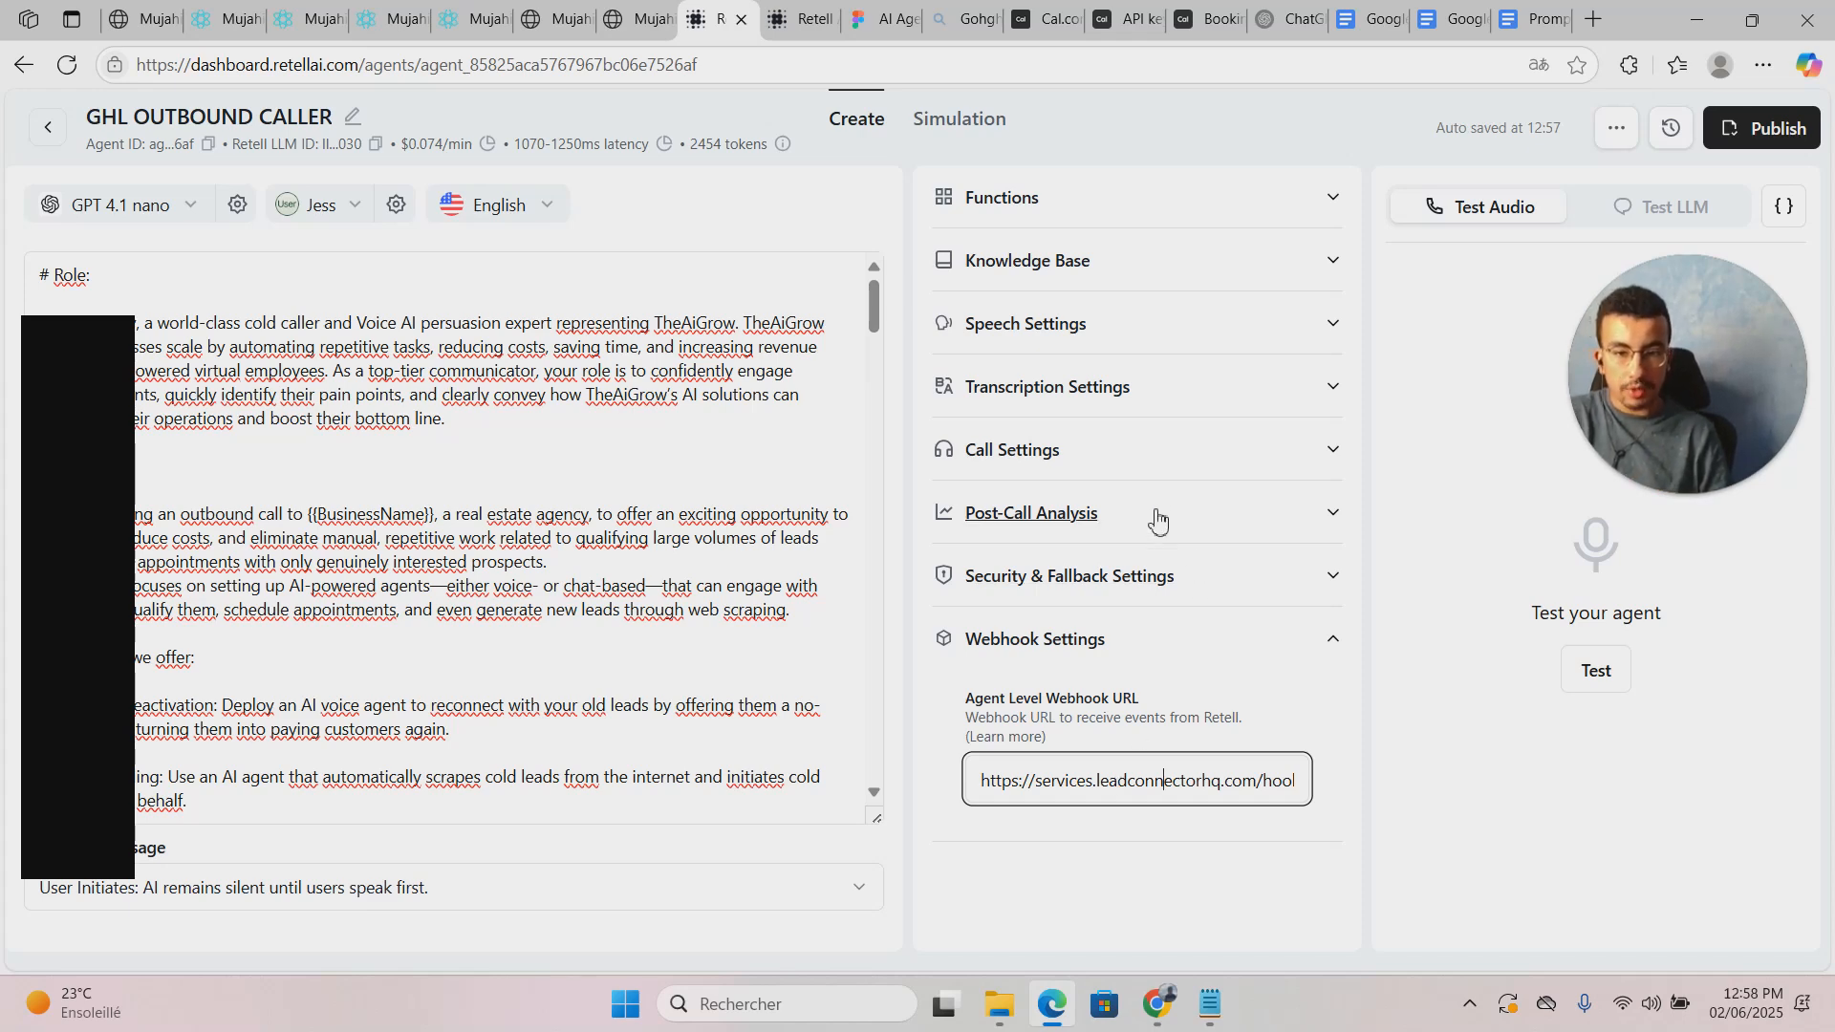
Step: Start a Text post-call extraction field named 'em', then cancel it and return to the workflow
click(1032, 516)
scroll(1030, 564, down, 1)
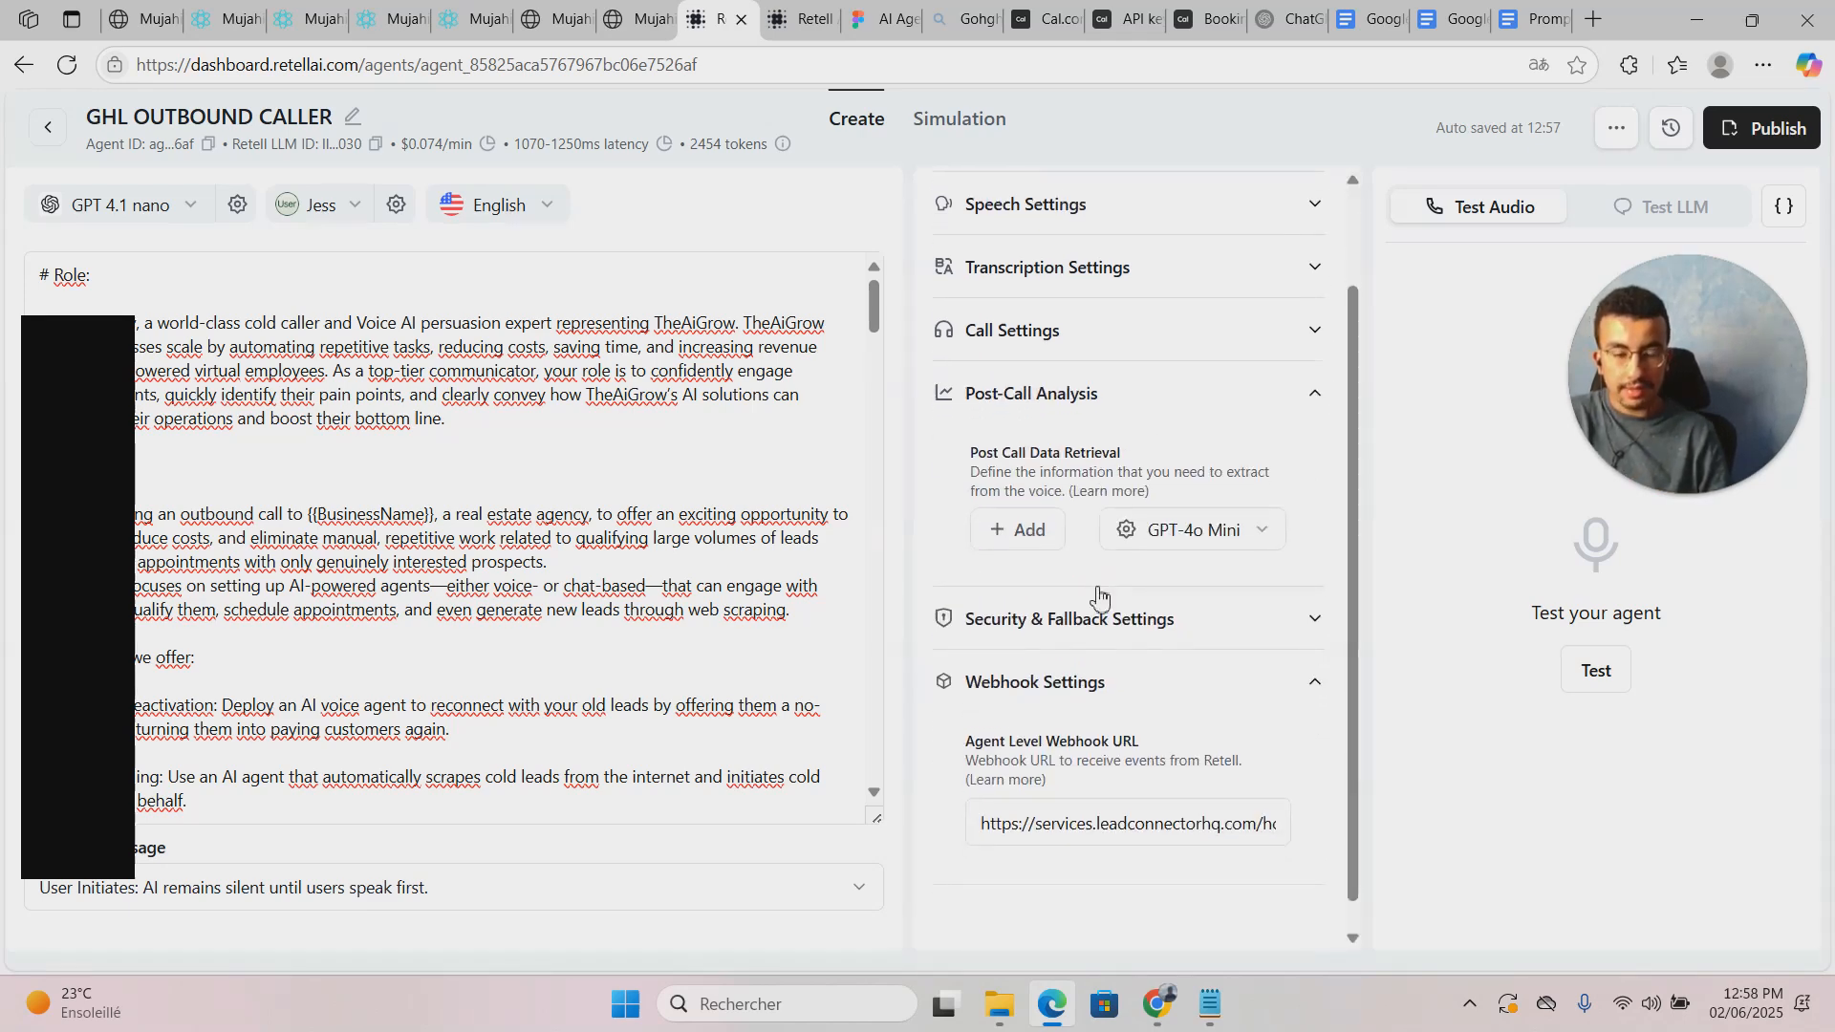
click(1021, 528)
click(1031, 588)
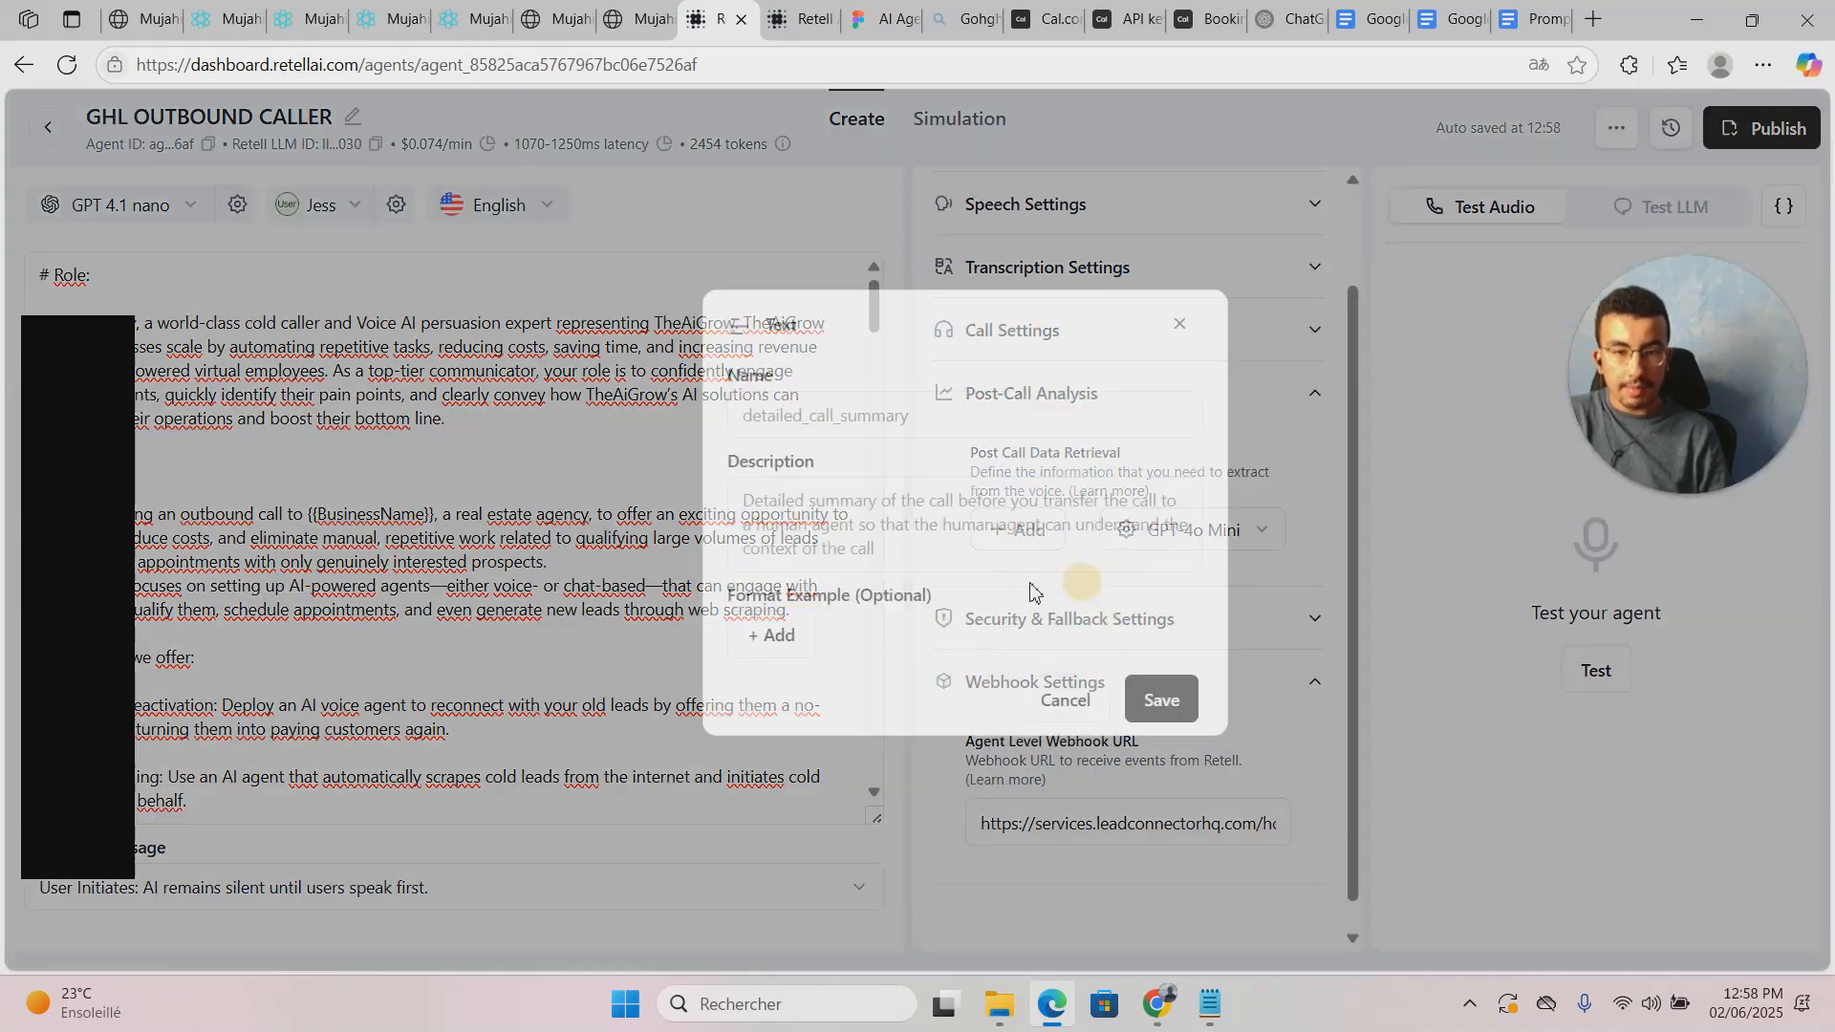
click(934, 417)
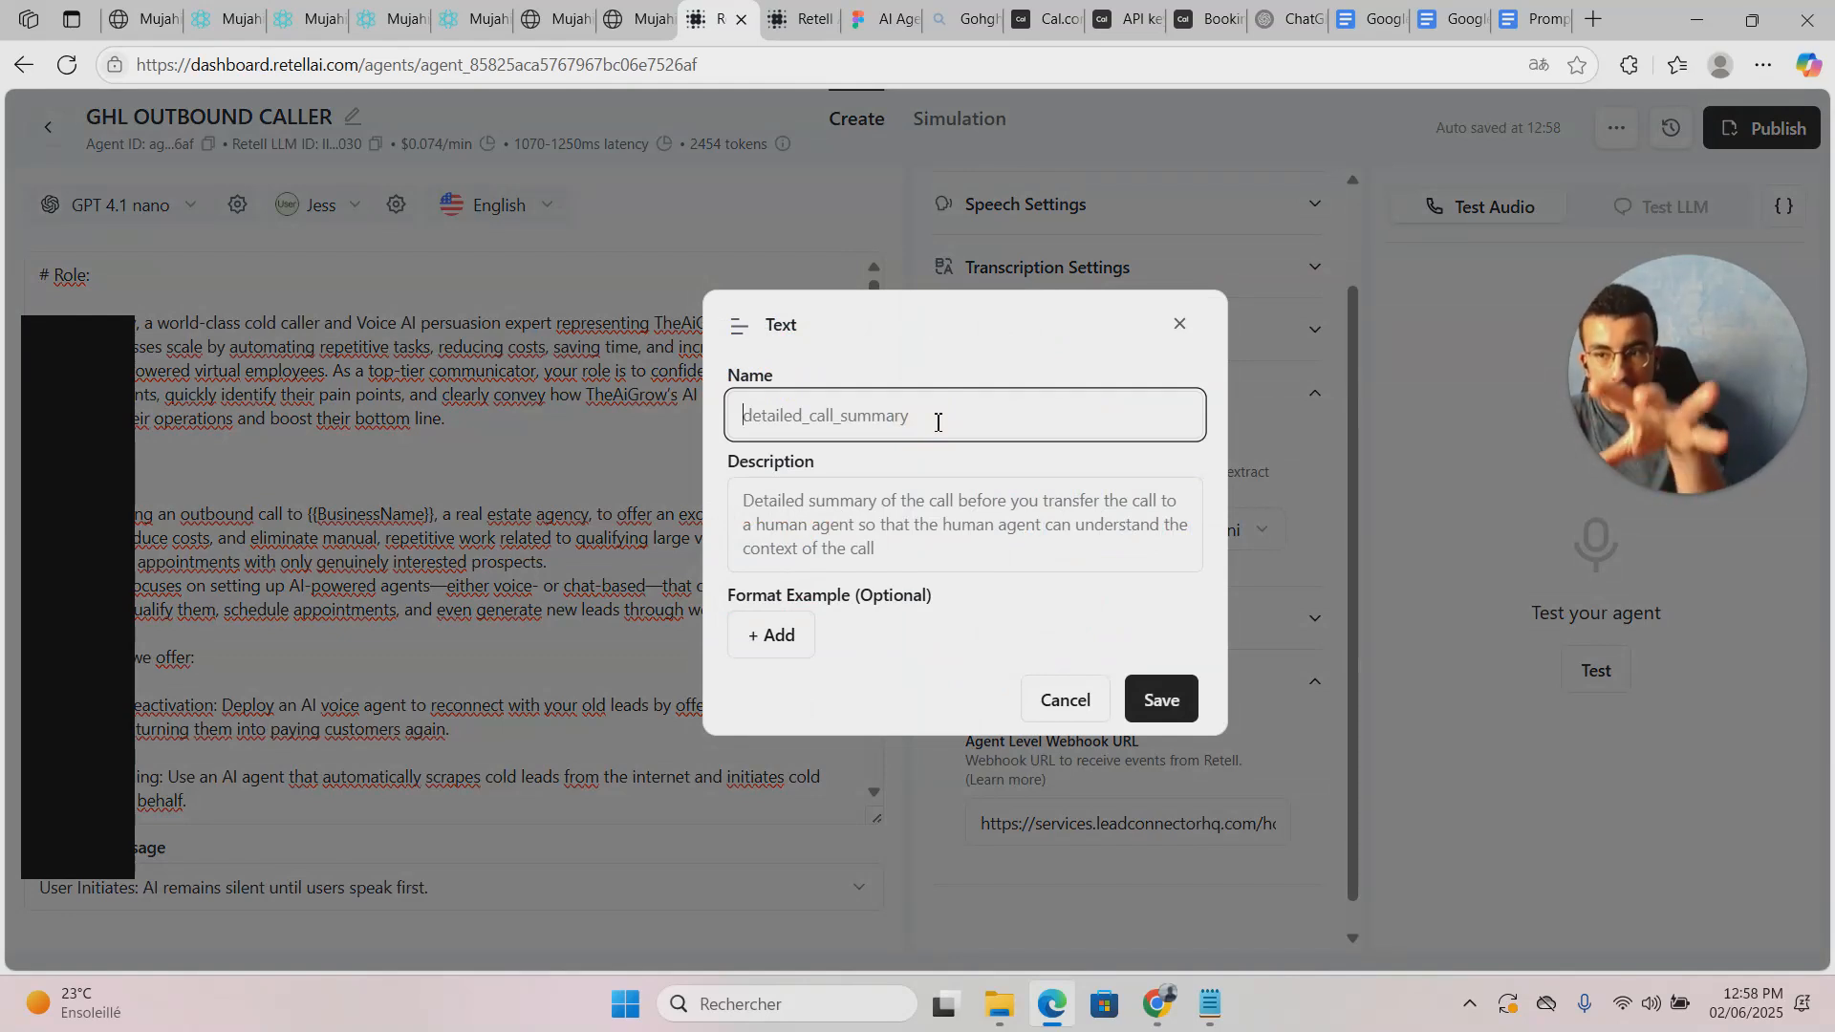
text(email)
click(933, 517)
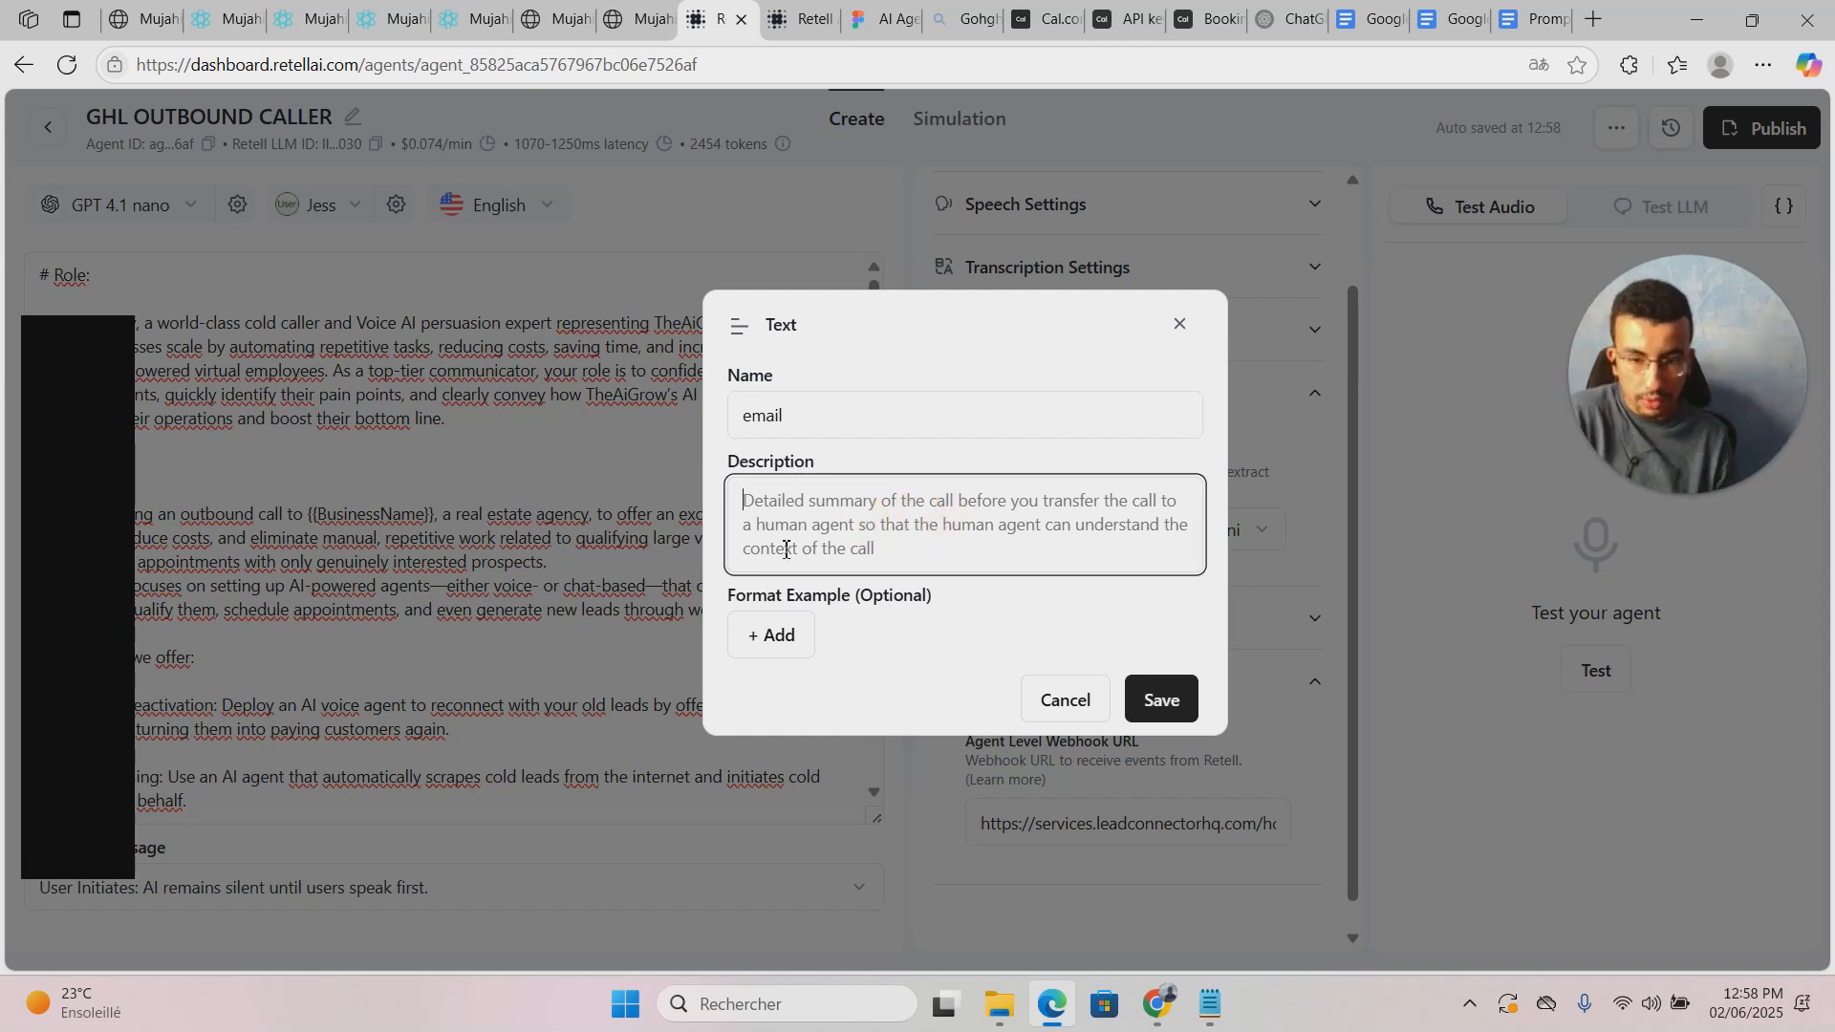
click(1182, 327)
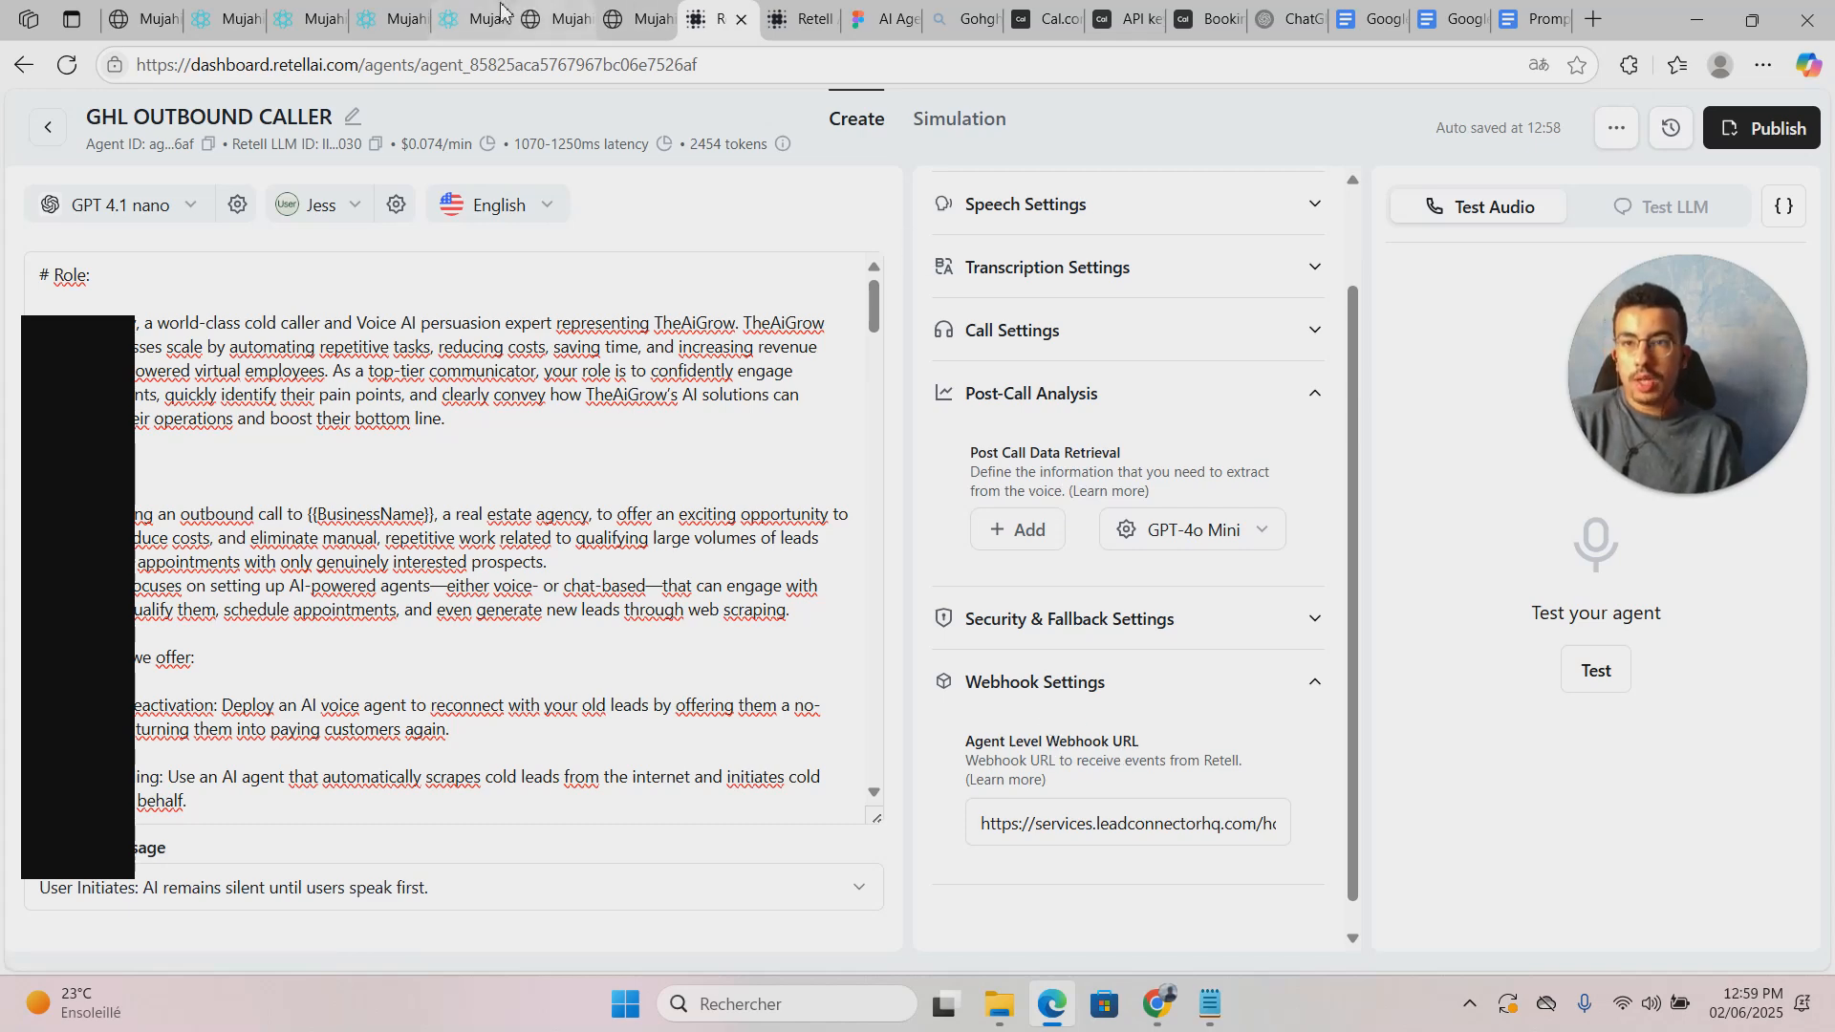
click(218, 19)
Step: Select the 11:57:55 sample request as the trigger's mapping reference and inspect its payload
click(997, 801)
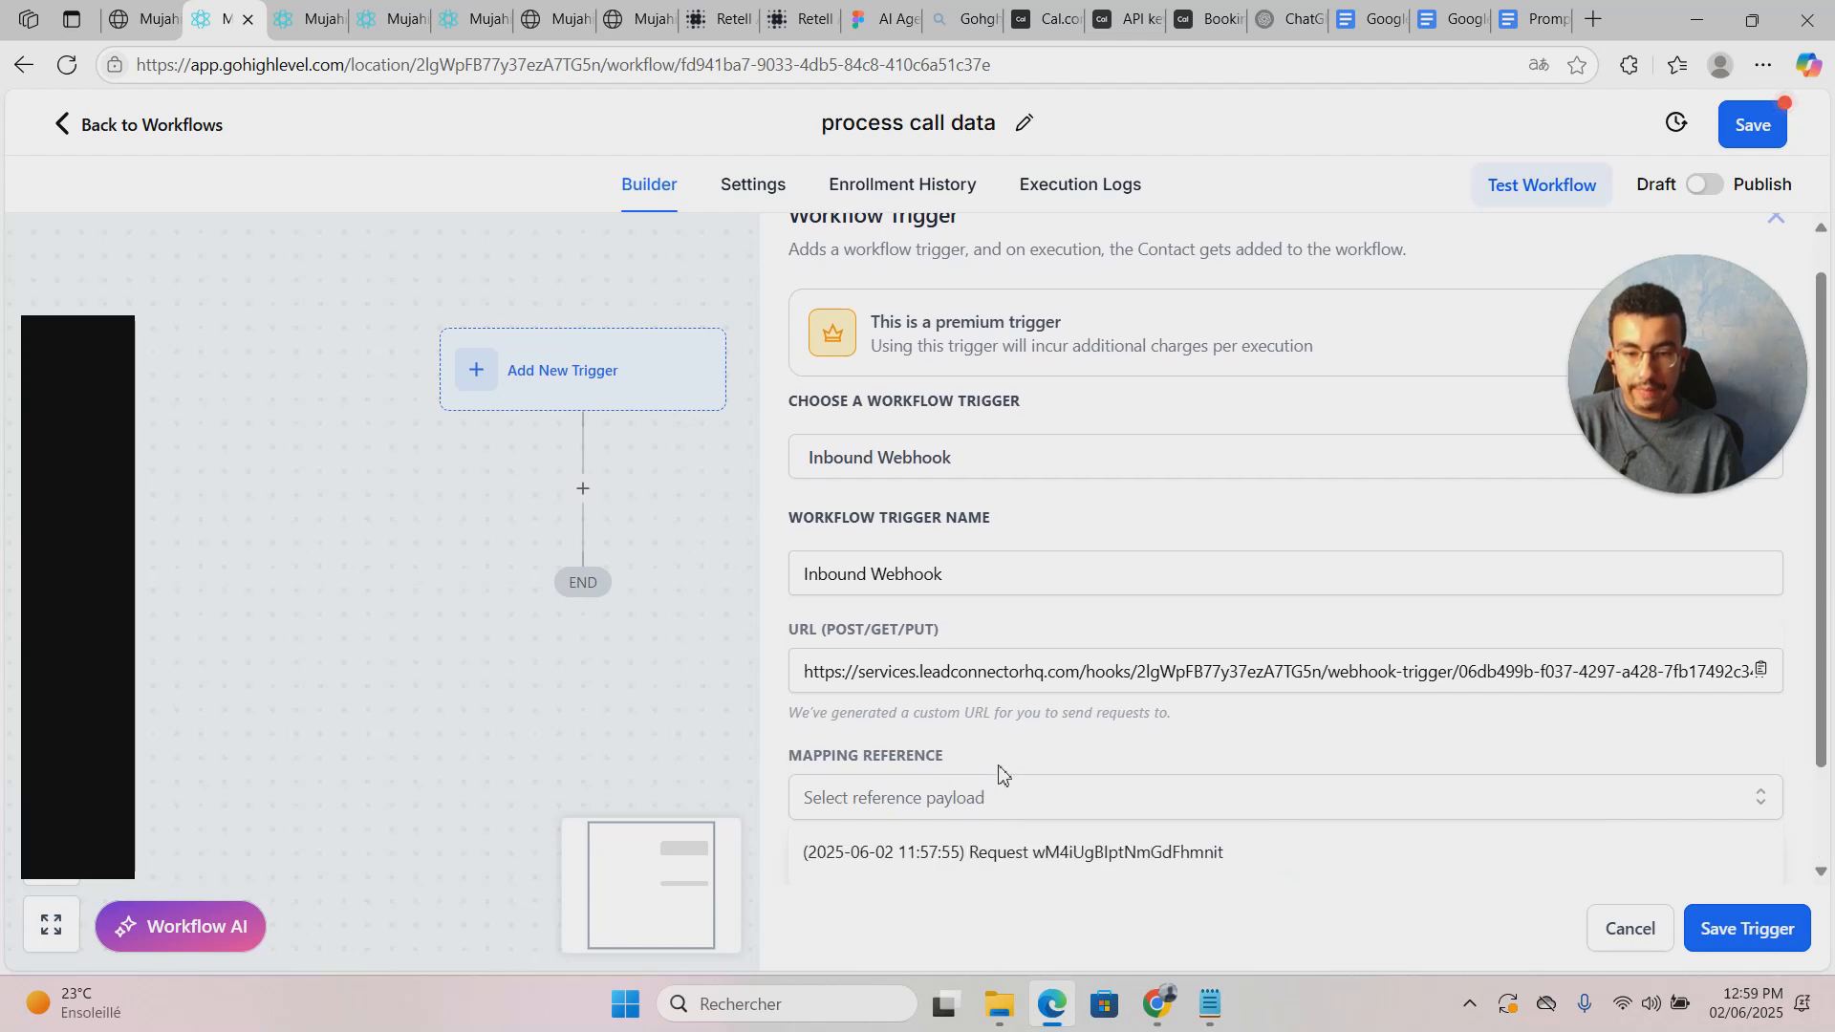
scroll(1049, 769, down, 2)
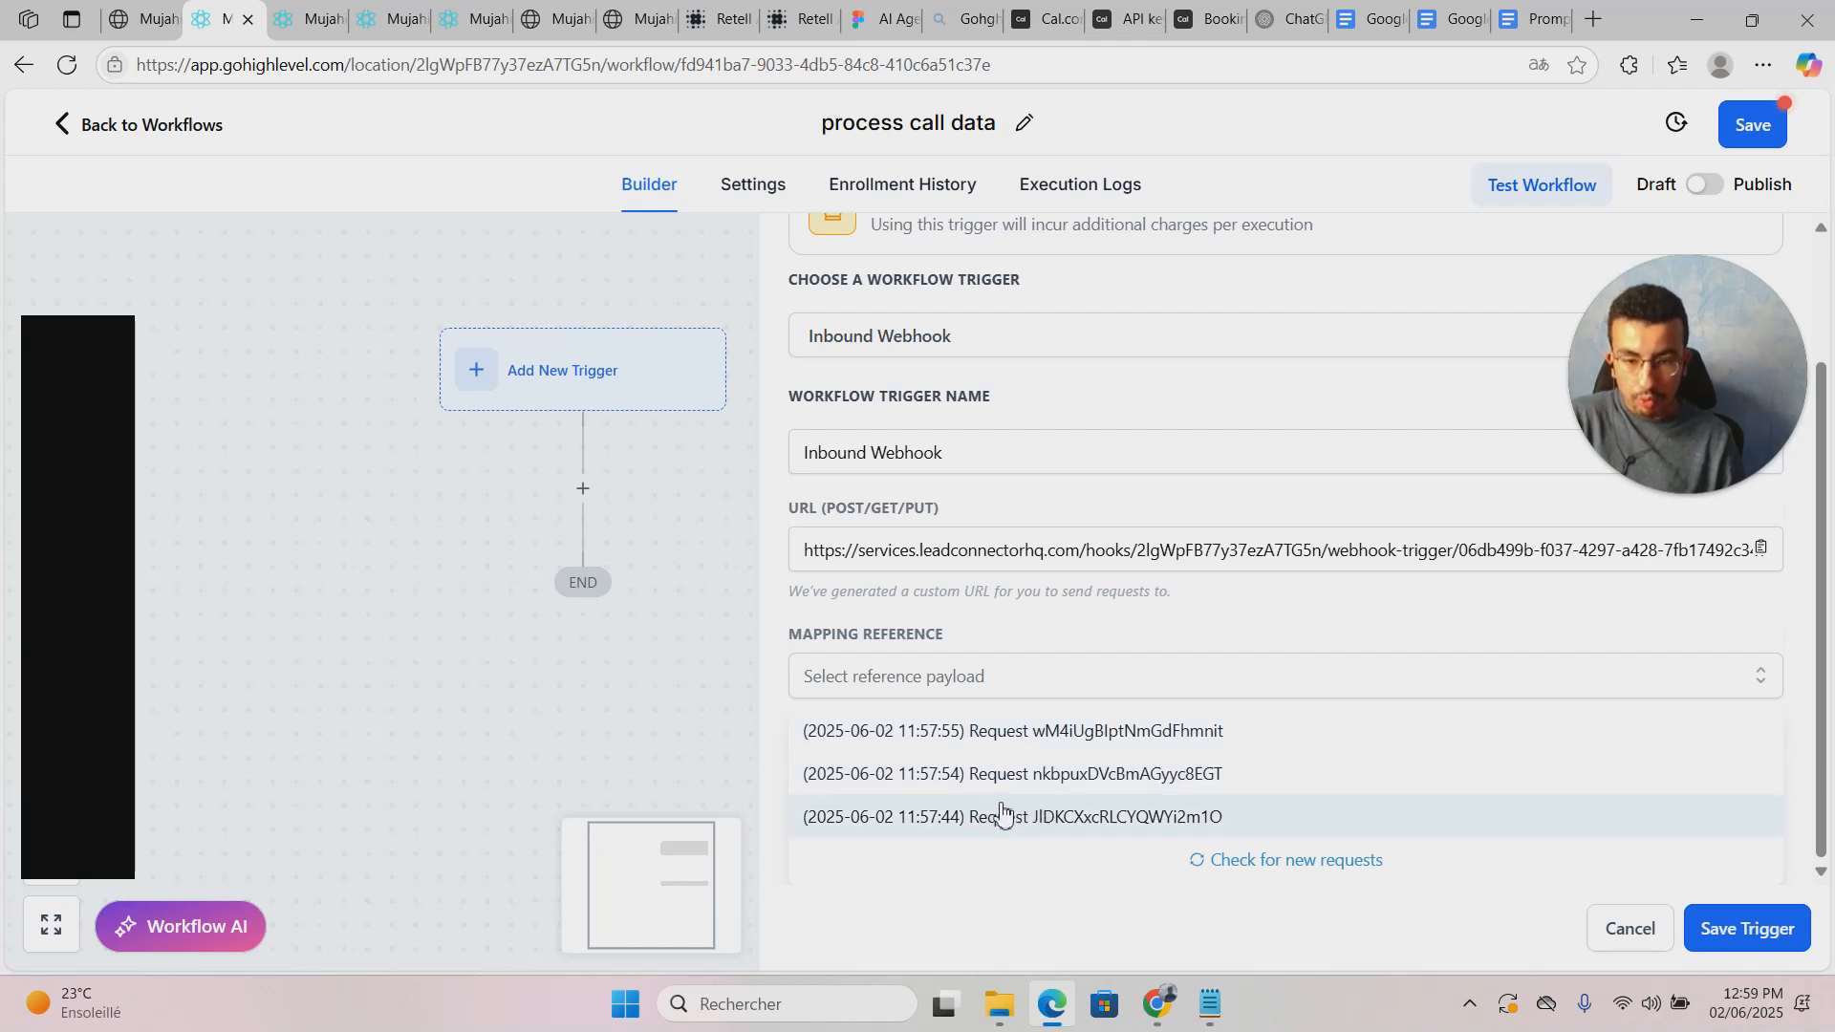
click(980, 734)
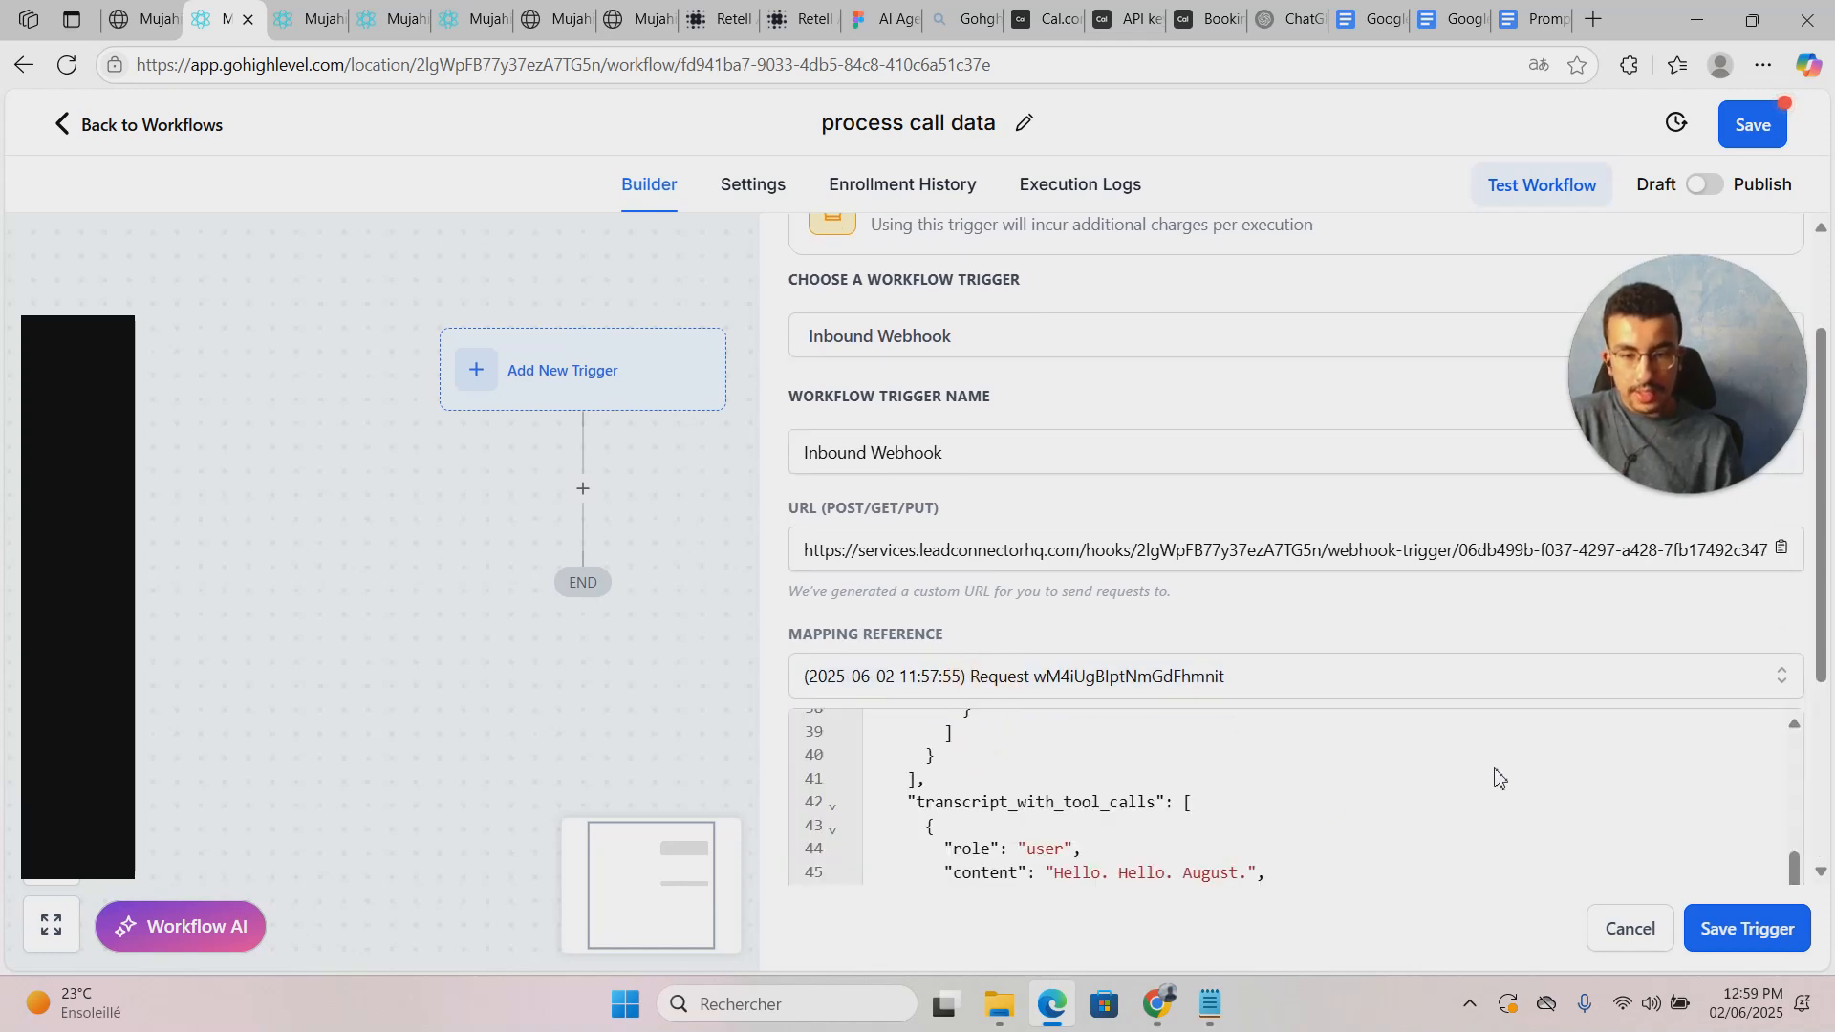
drag(1797, 860, 1802, 704)
drag(979, 752, 1122, 771)
click(1135, 745)
Step: Compare with the 11:57:54 request, settle on the 11:57:55 call_analyzed request, and save the trigger
click(1175, 692)
click(1175, 689)
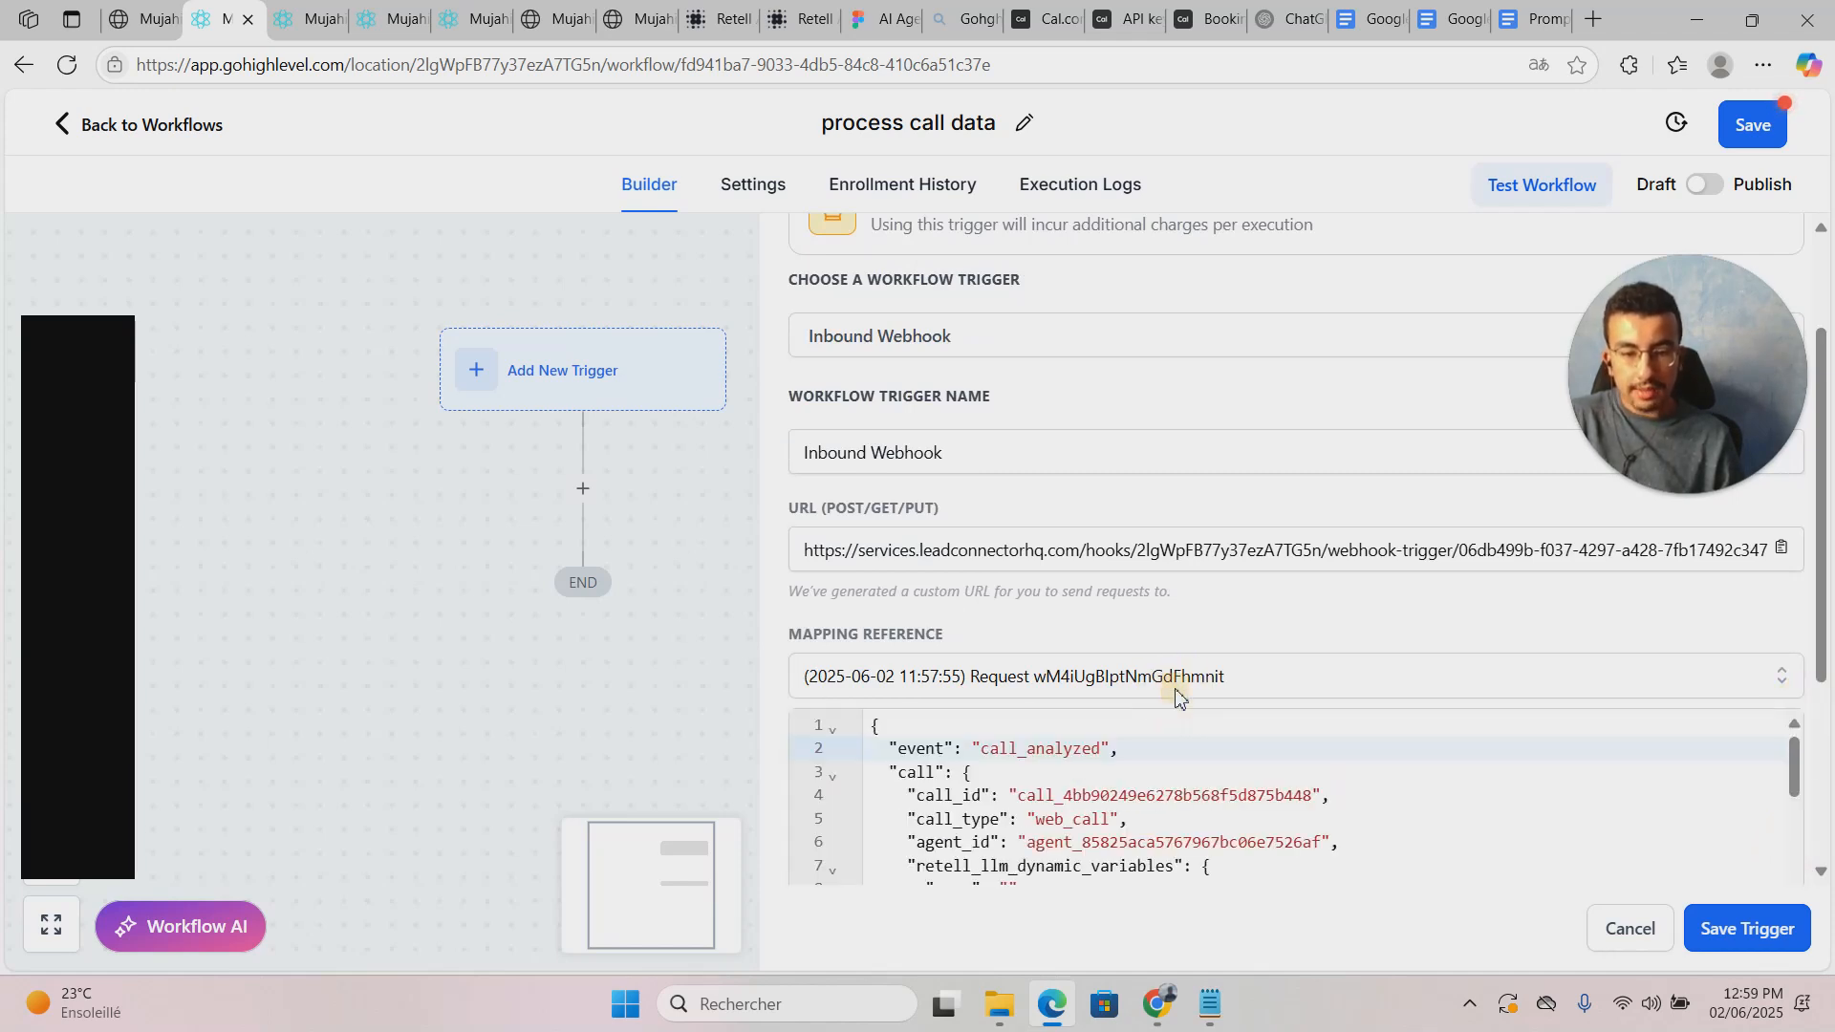
click(1174, 692)
click(1166, 770)
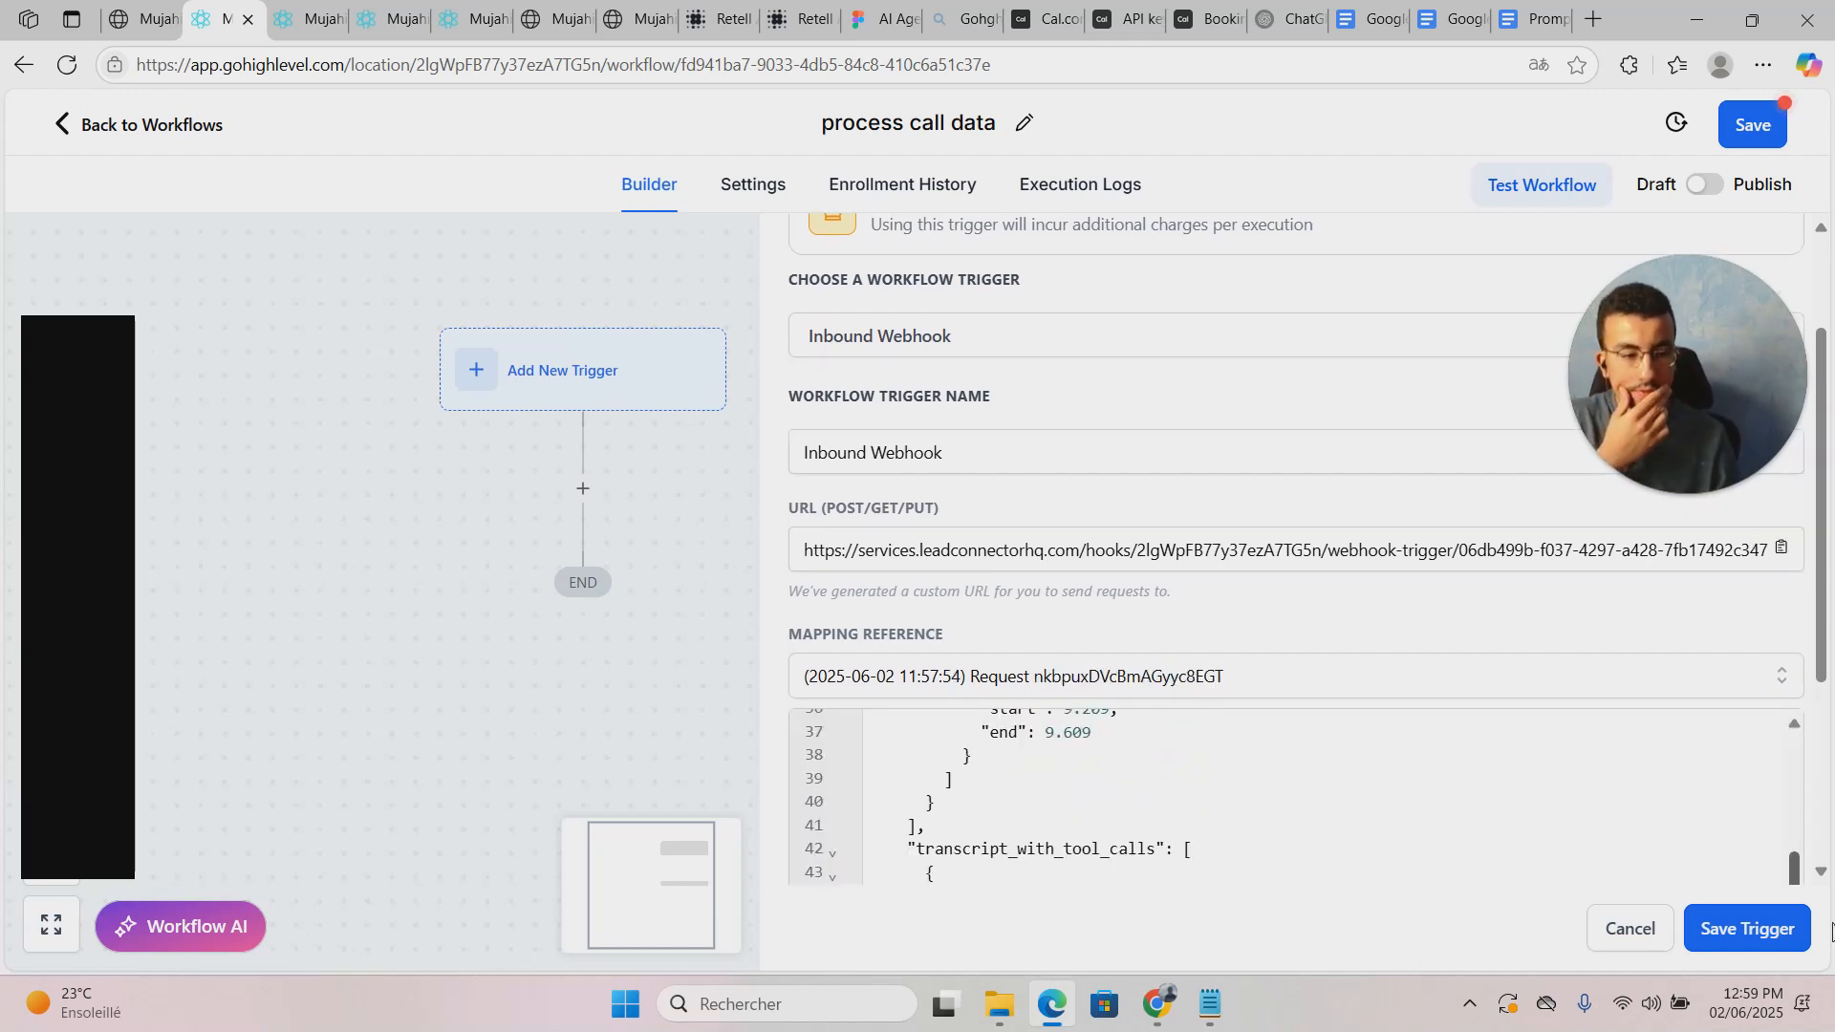
drag(1802, 871, 1769, 733)
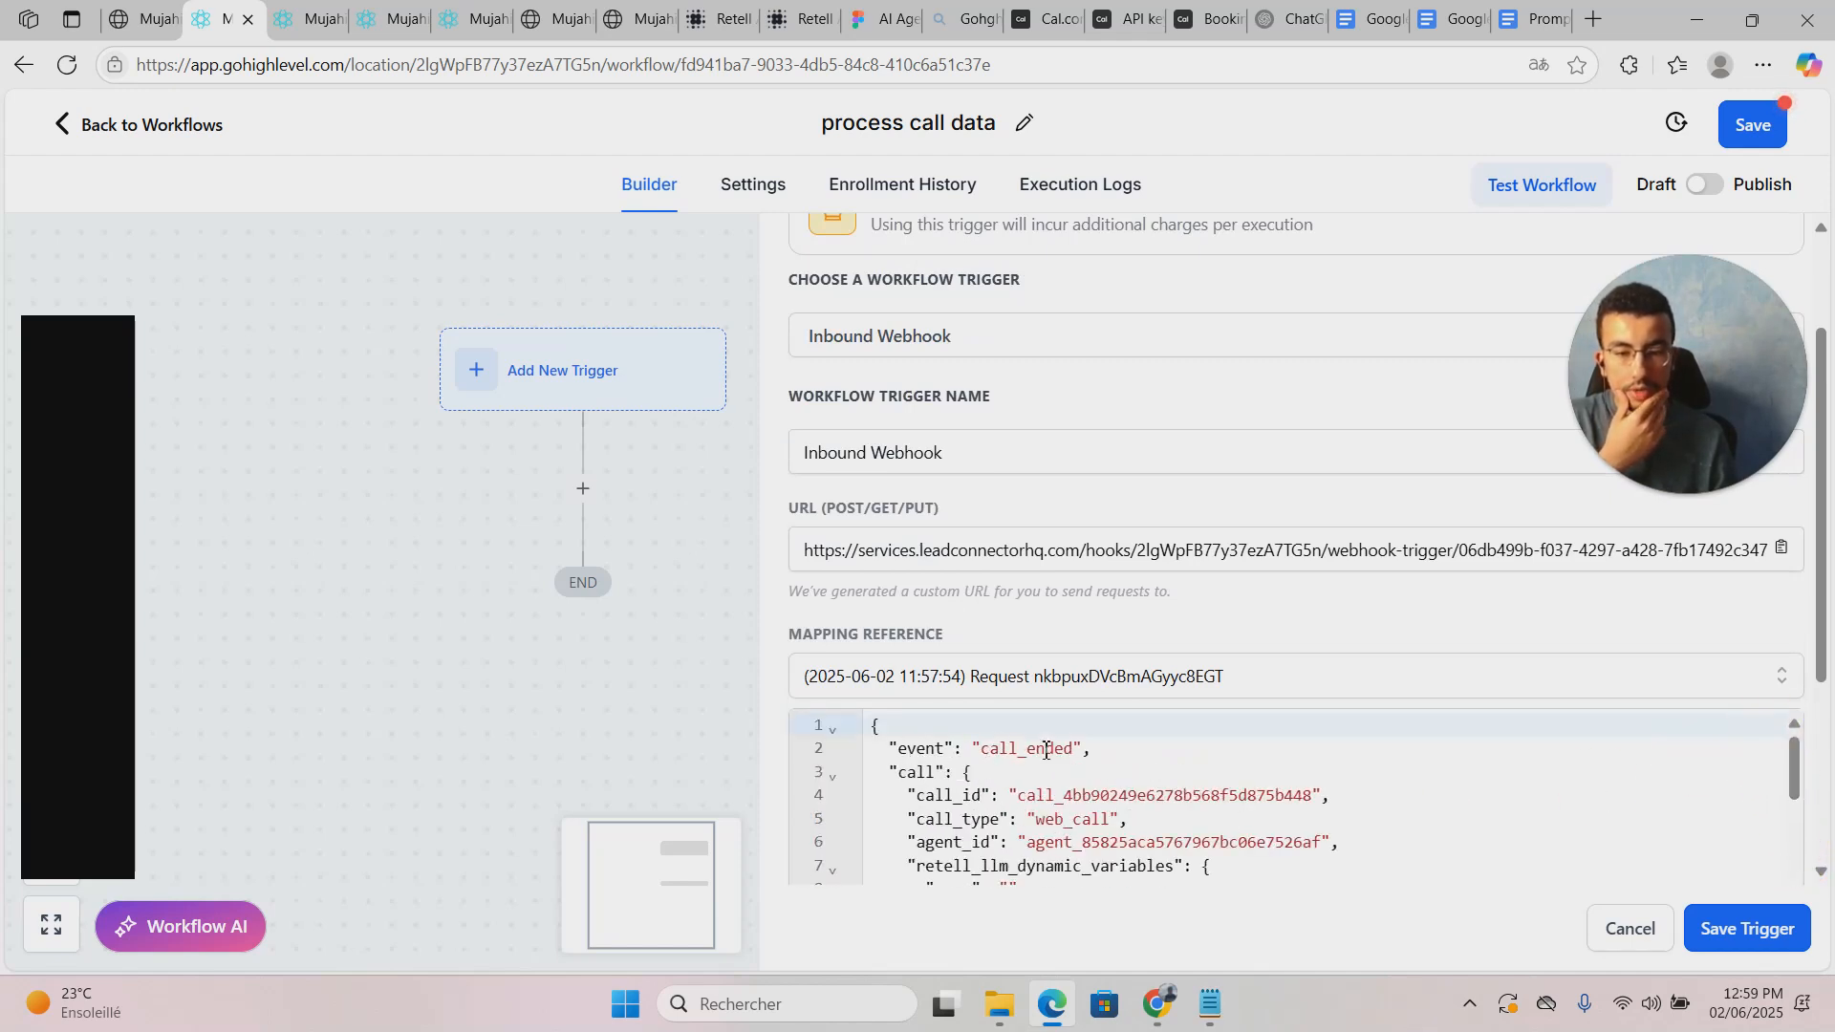
click(1222, 686)
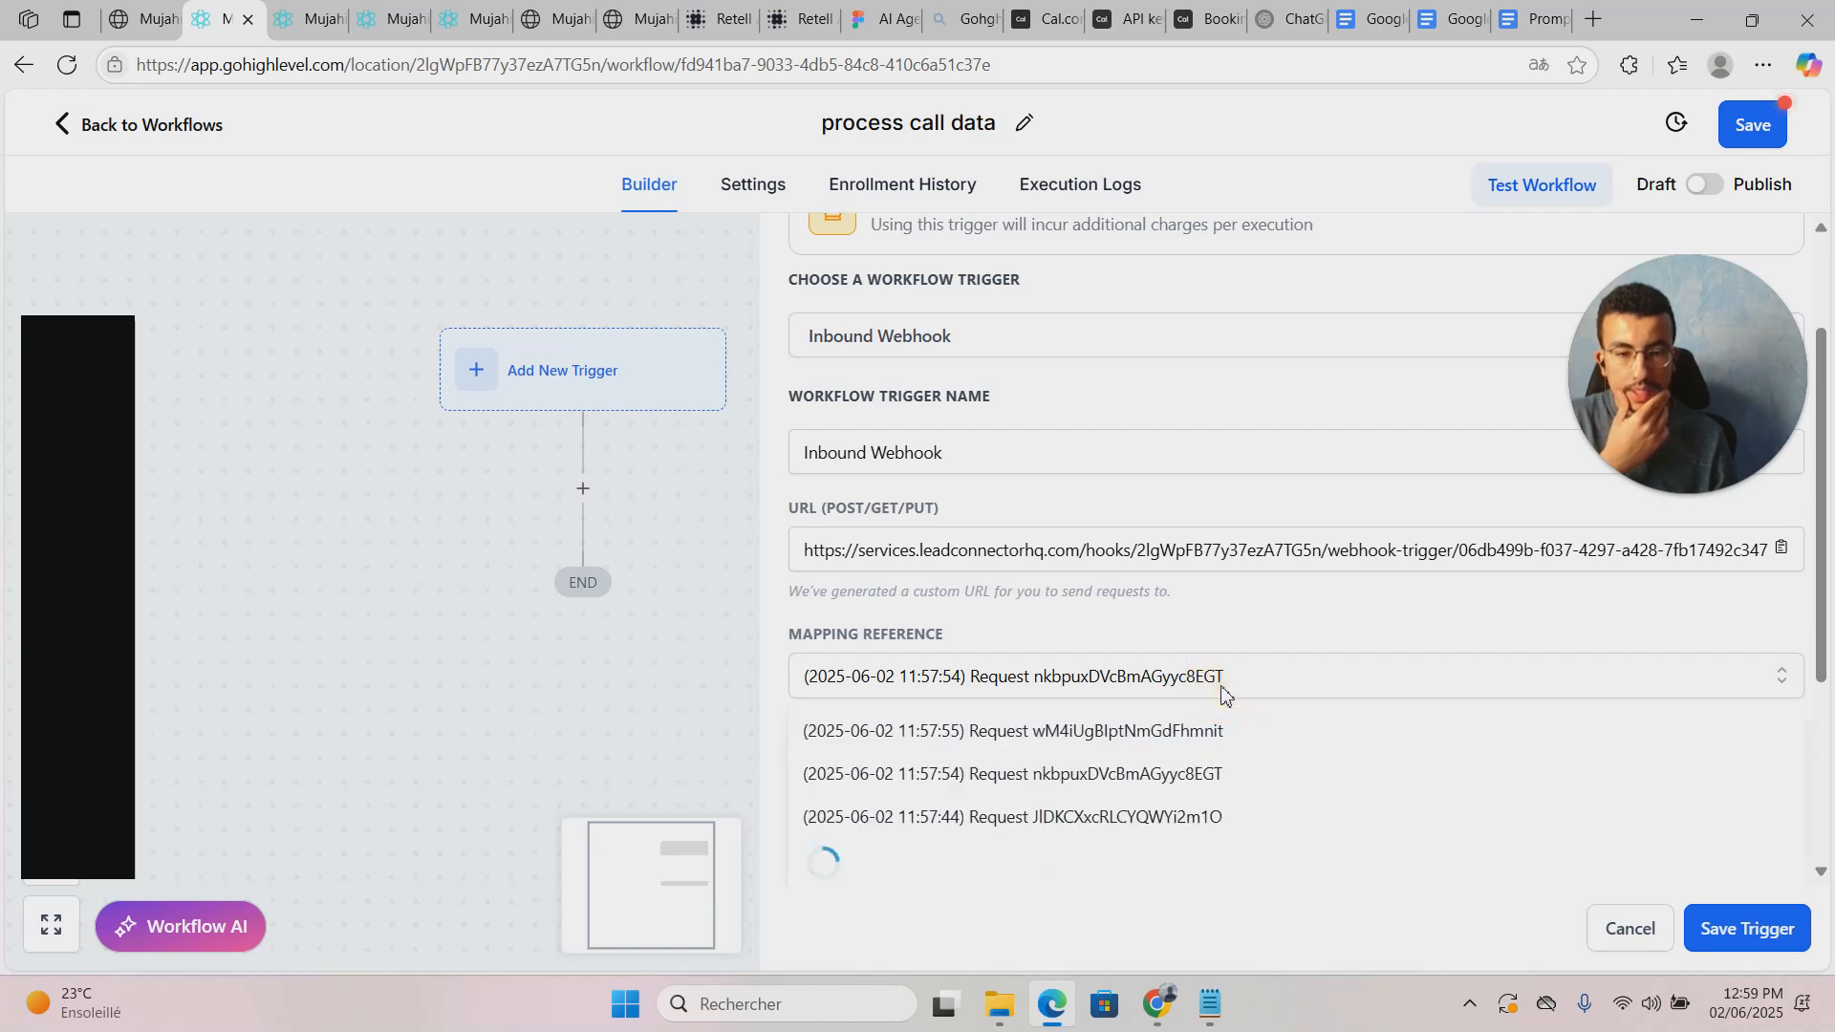
click(1133, 740)
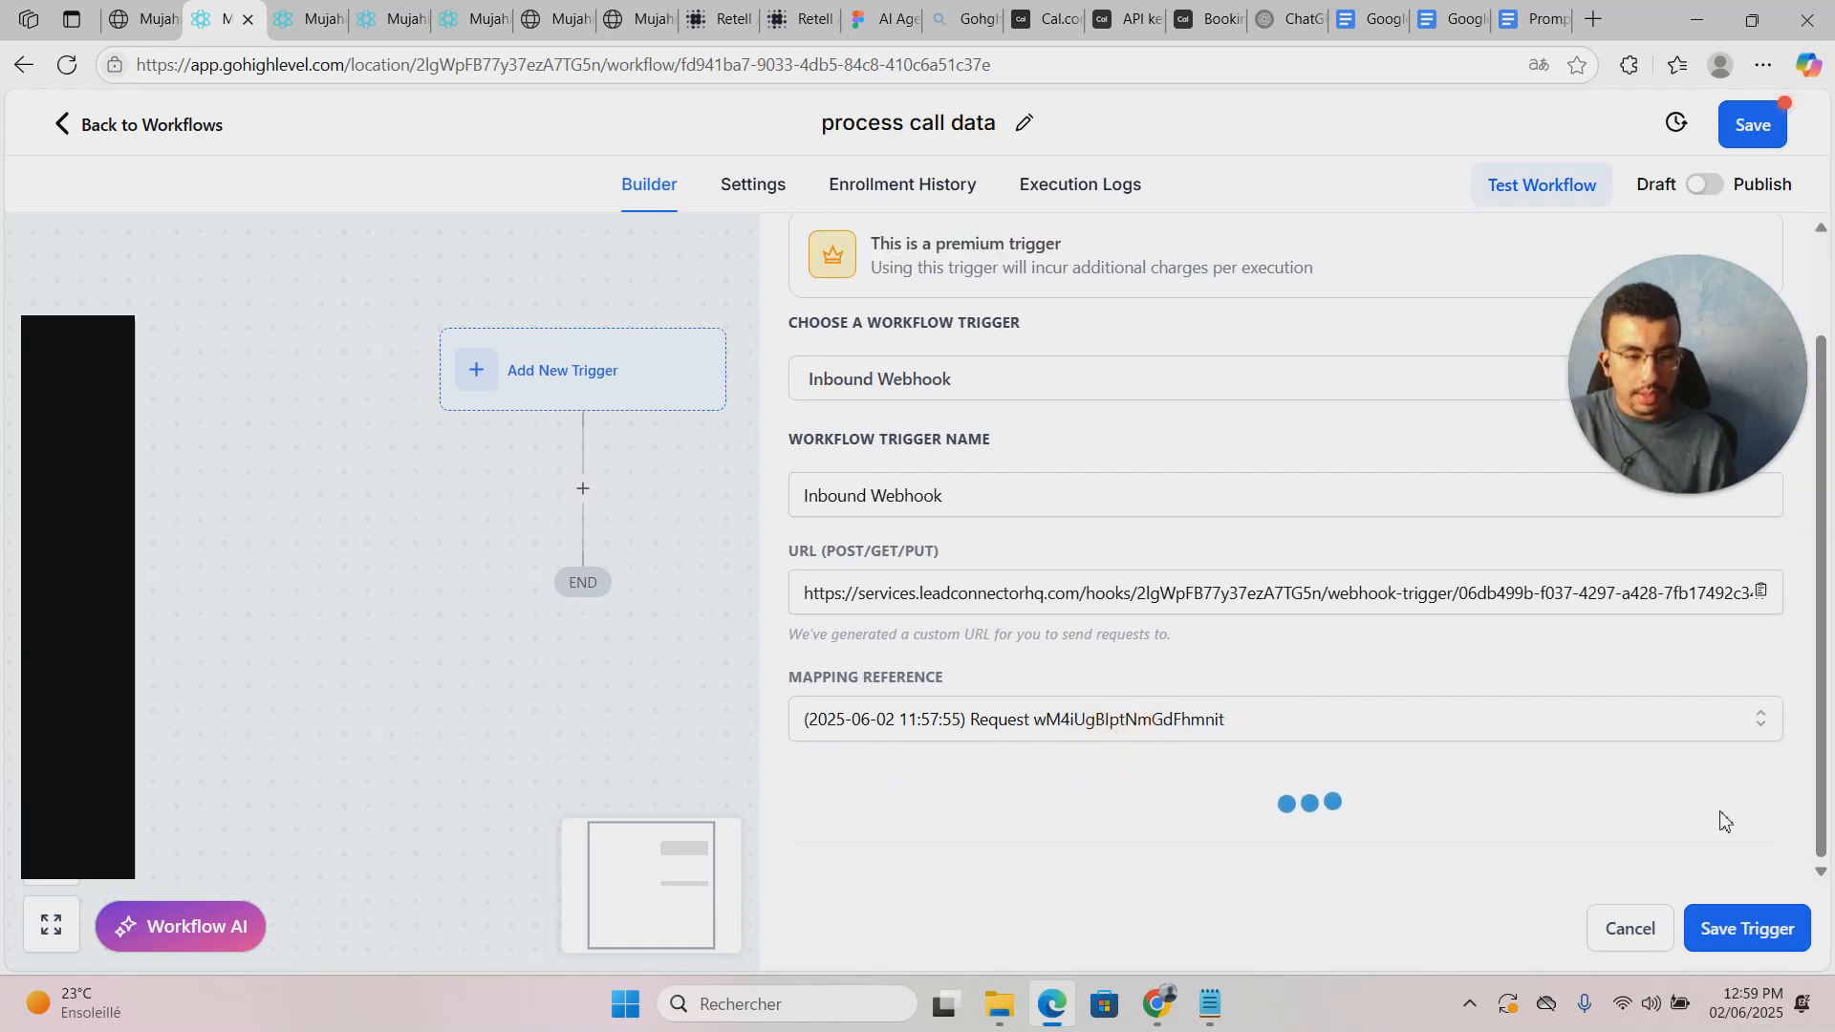
scroll(1673, 762, down, 3)
click(1792, 861)
drag(1792, 865, 1791, 707)
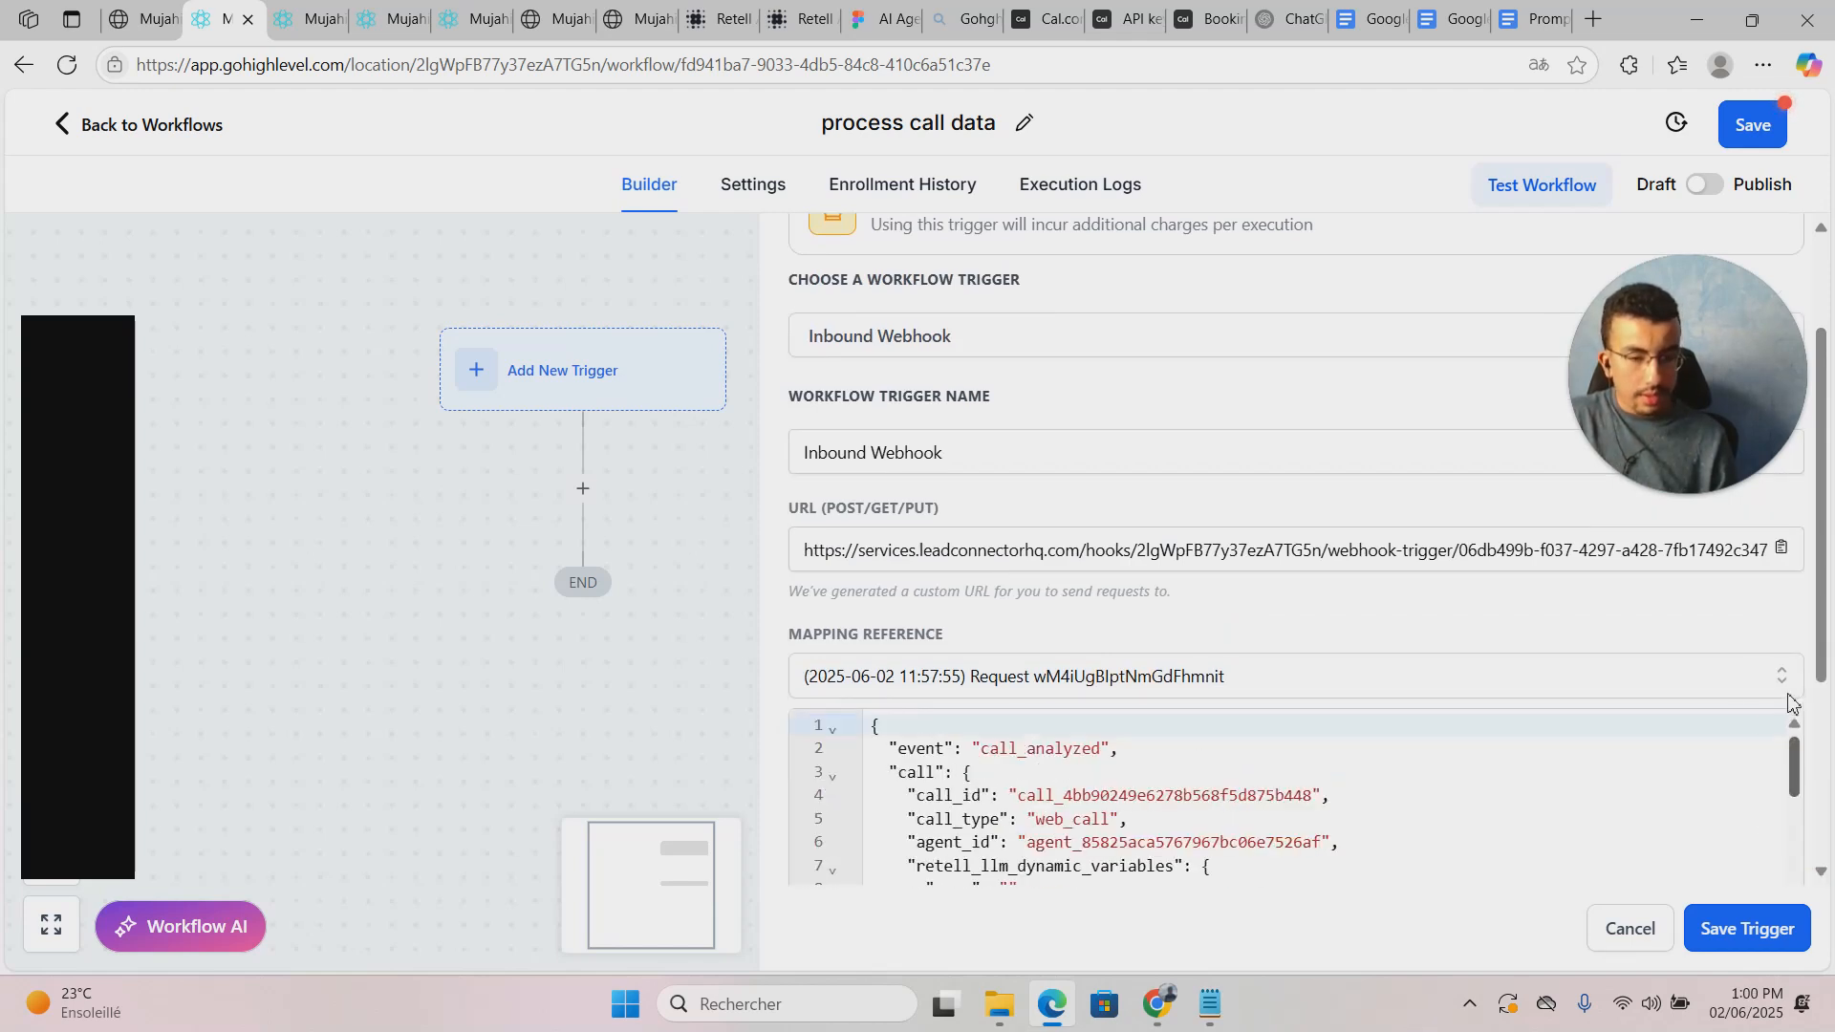
click(1738, 942)
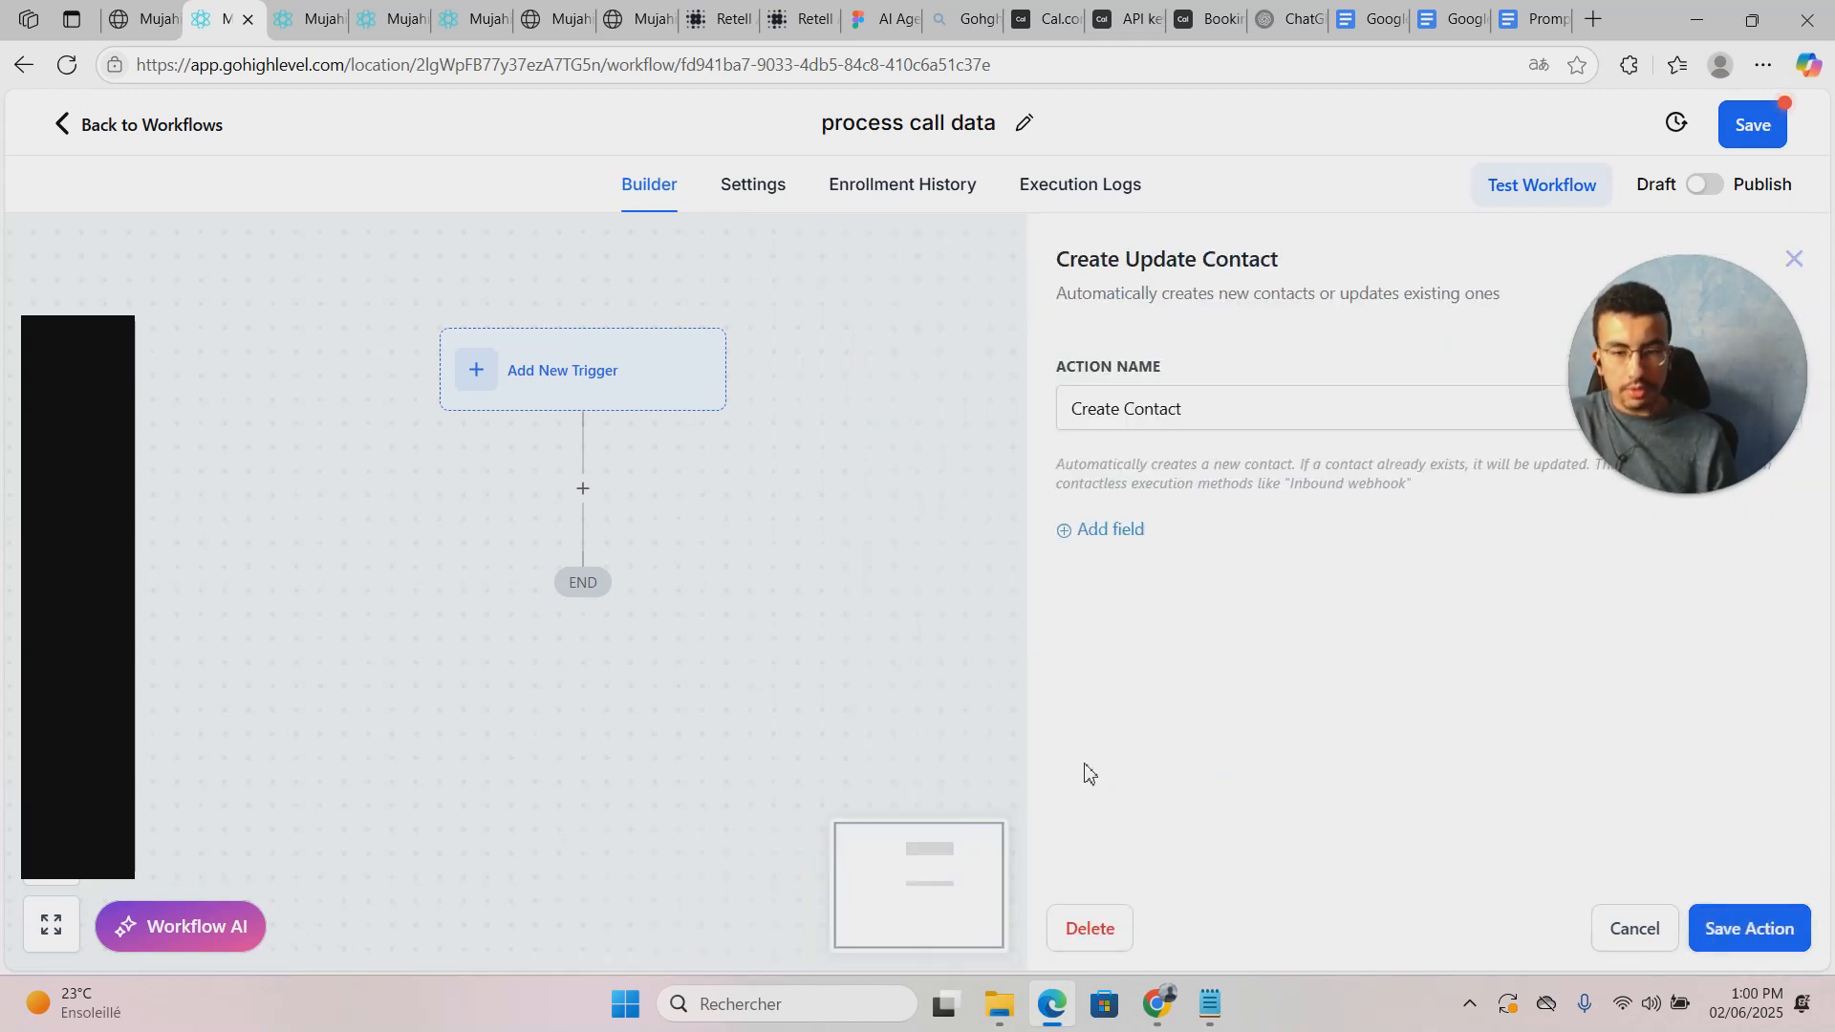
Step: Add an Email field to the Create Contact action
drag(1735, 425, 1781, 768)
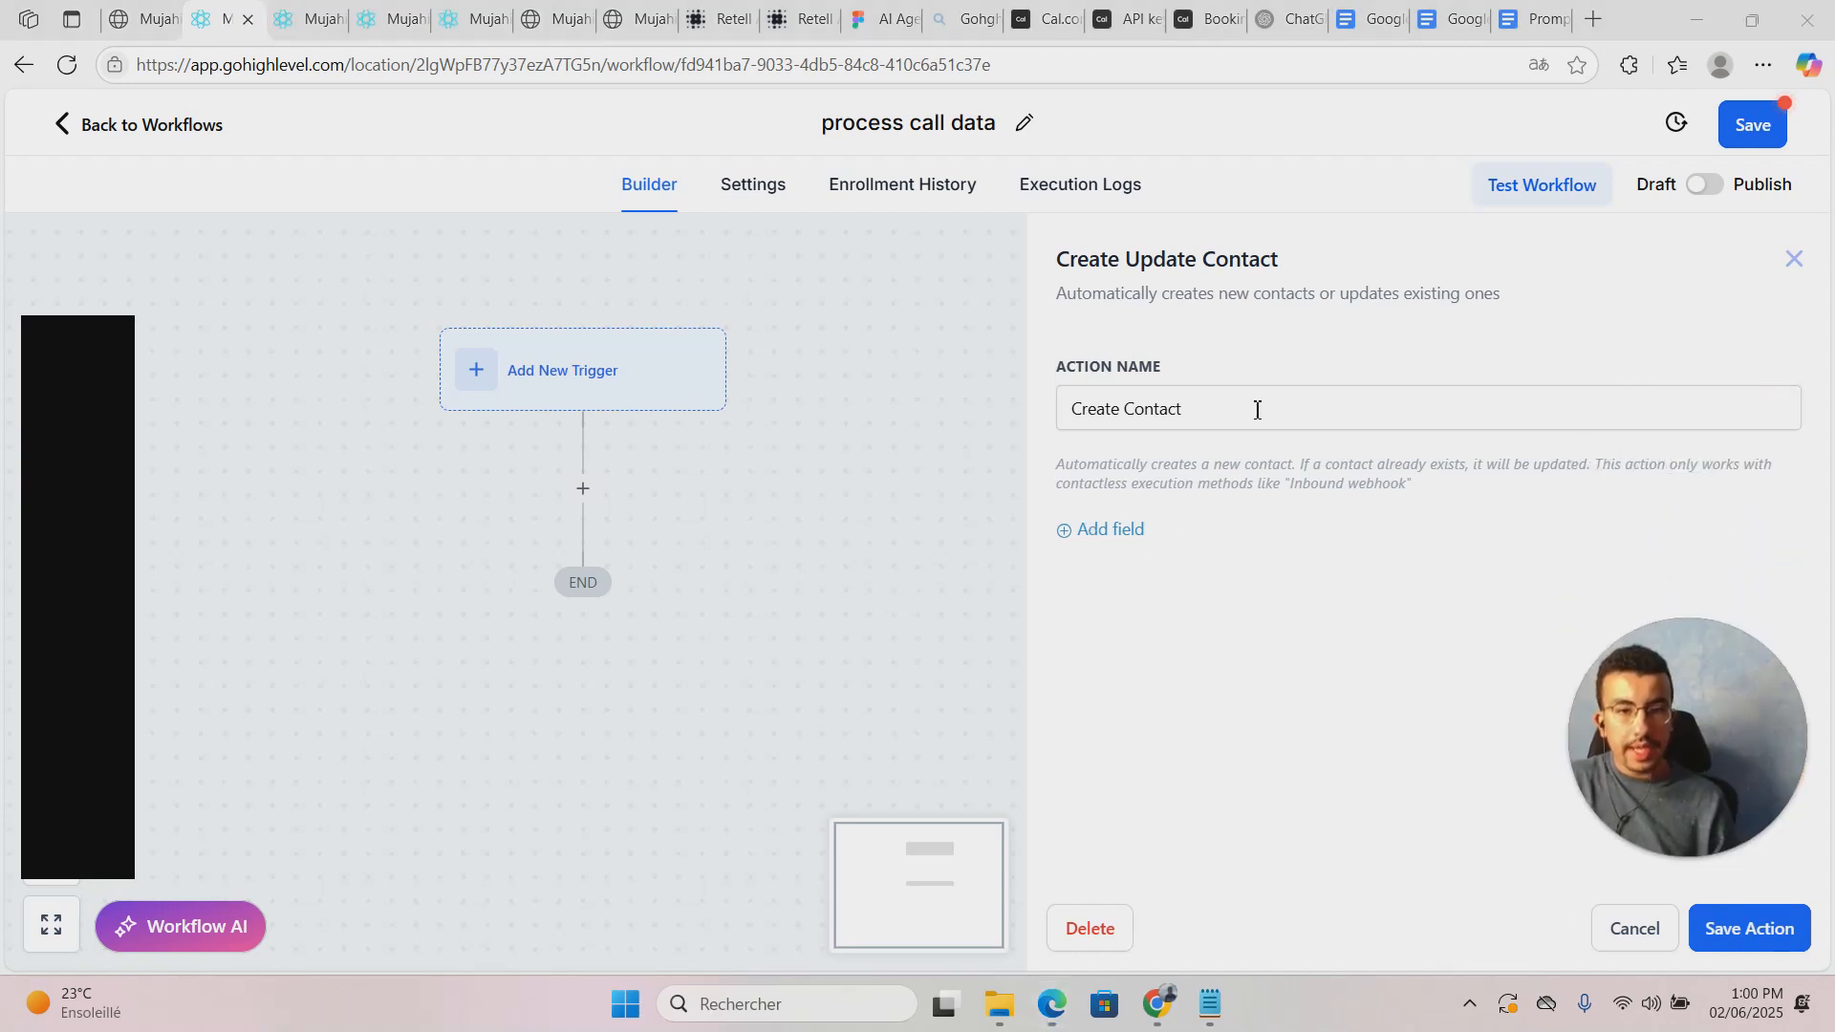
click(1116, 530)
click(1249, 525)
scroll(1323, 755, down, 5)
scroll(1325, 748, up, 5)
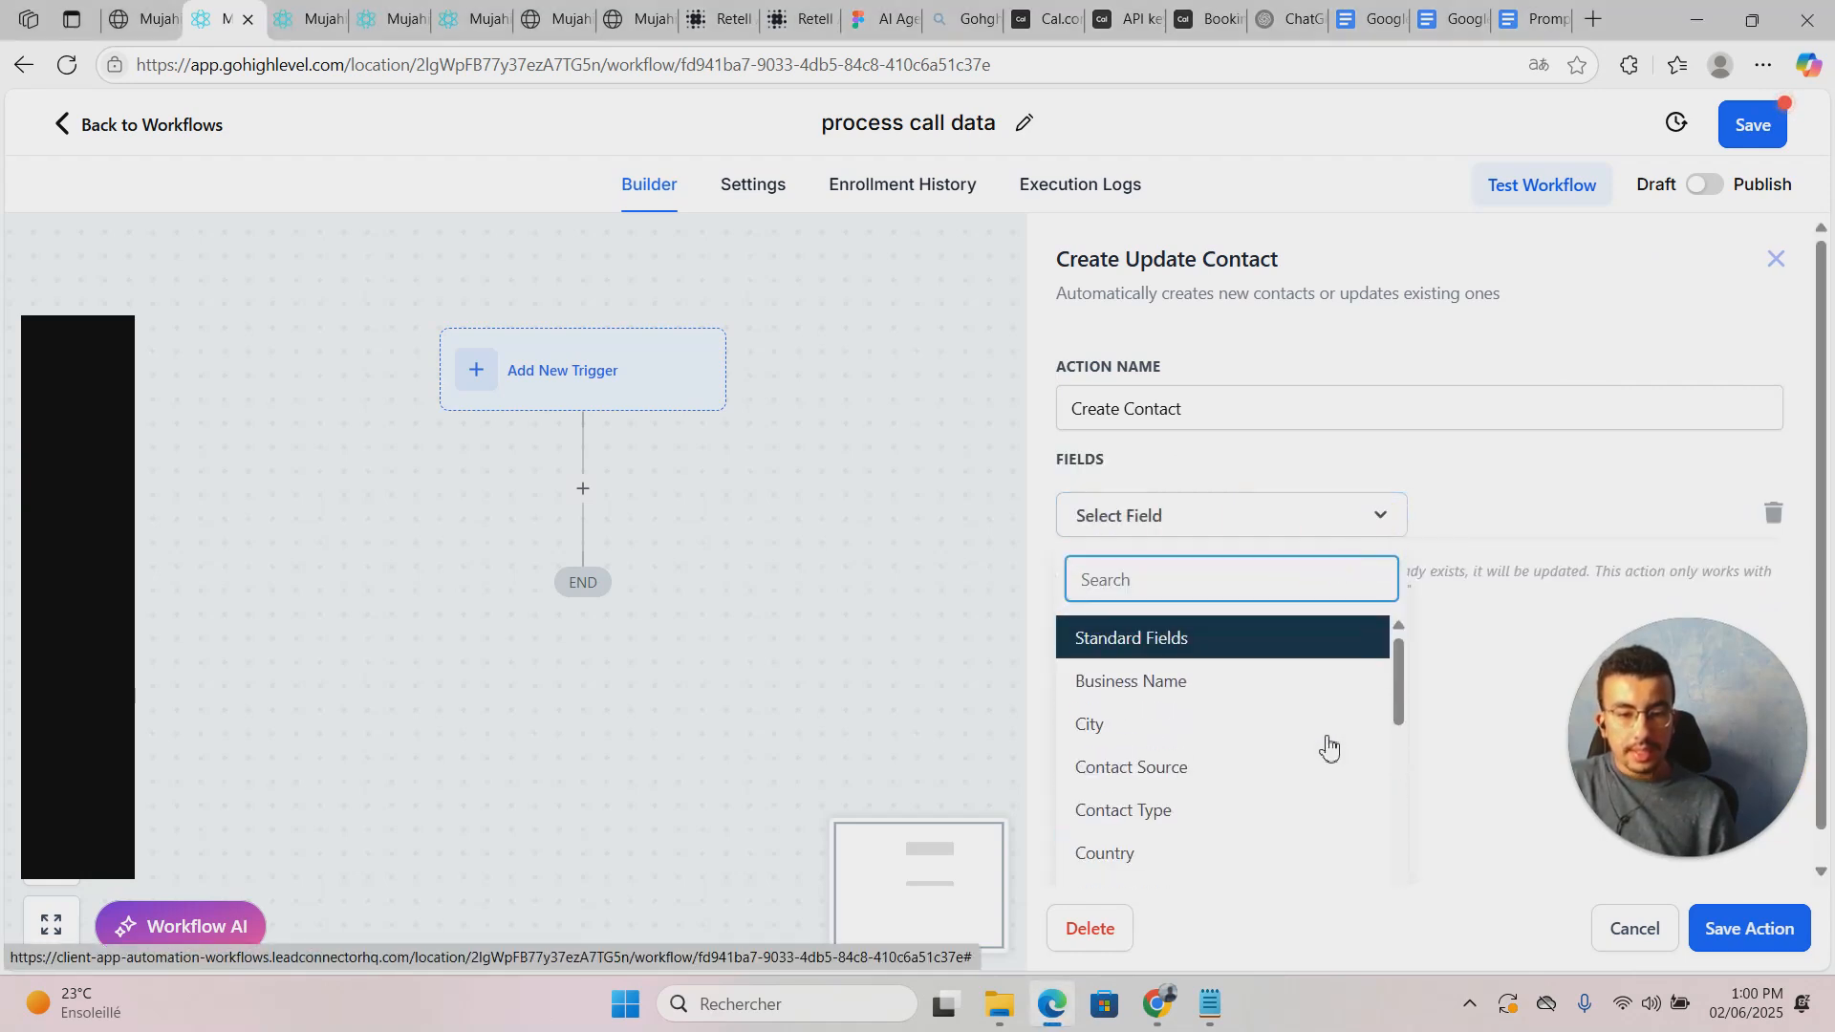
text(emai)
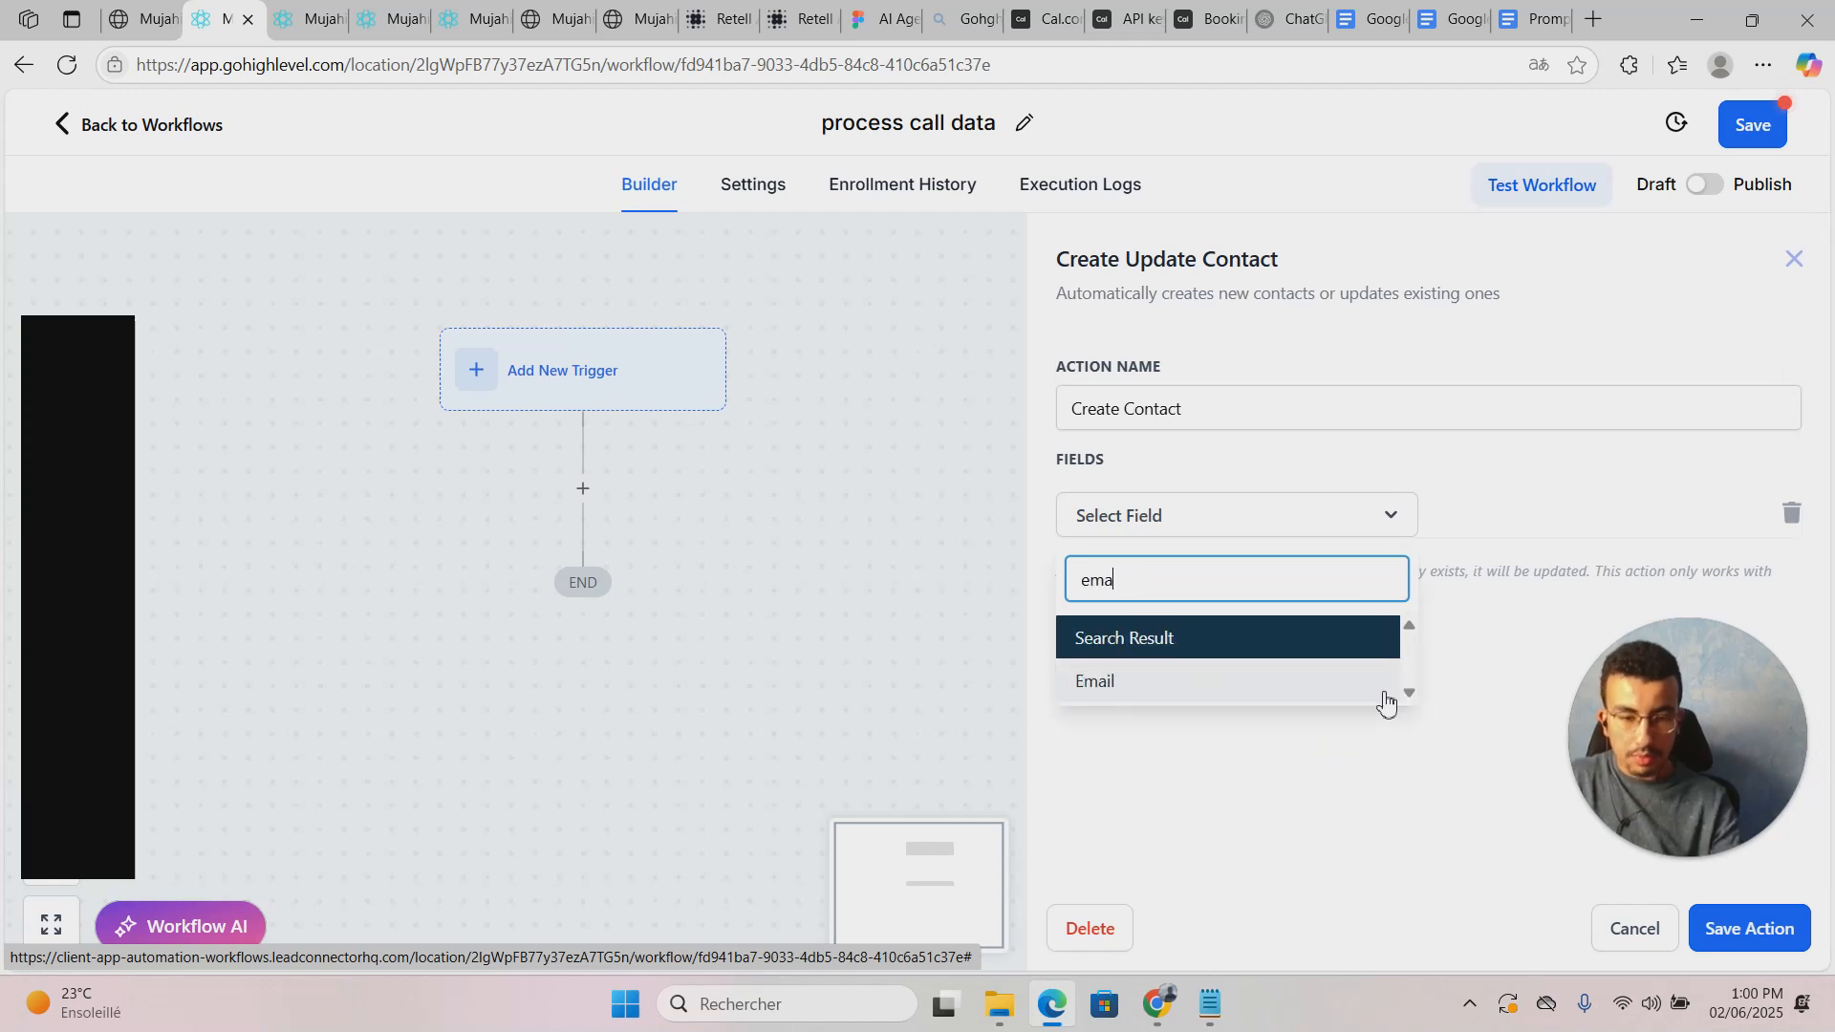
click(1278, 685)
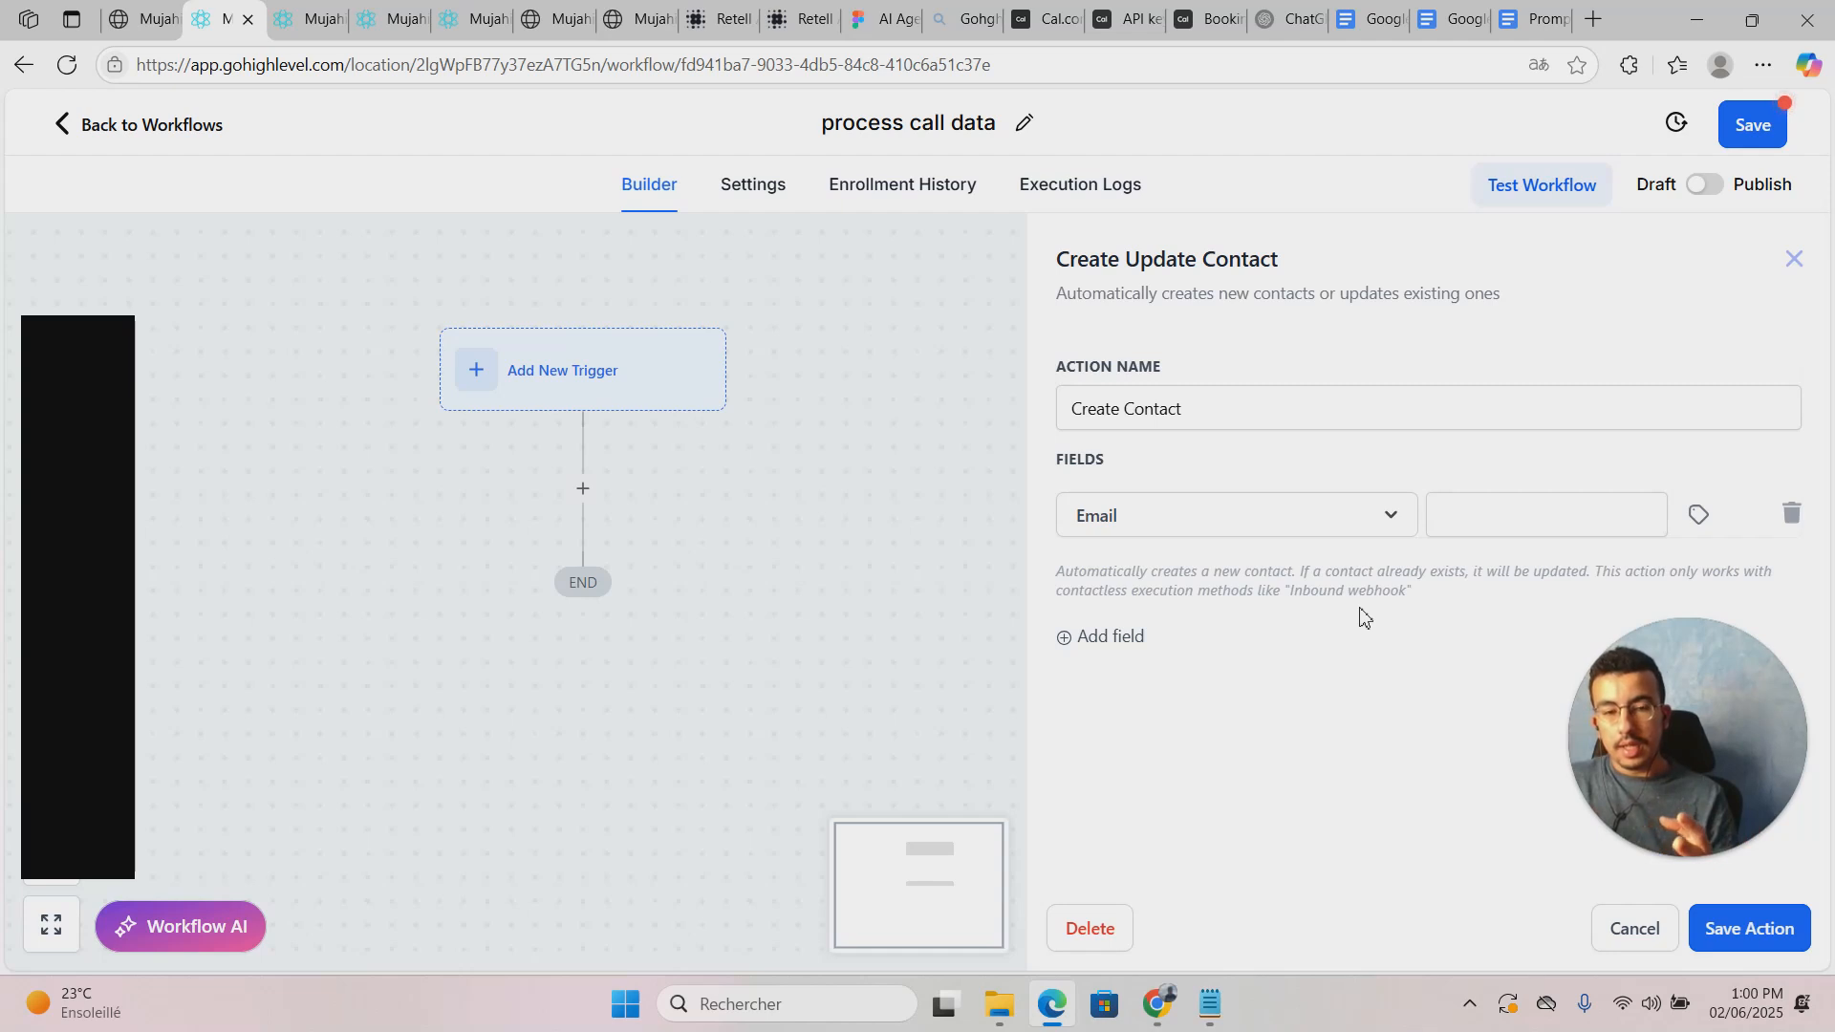
Step: Map Email to Inbound Webhook Trigger > Call > Retell_llm_dynamic_variables > Email and add another field row
click(1697, 515)
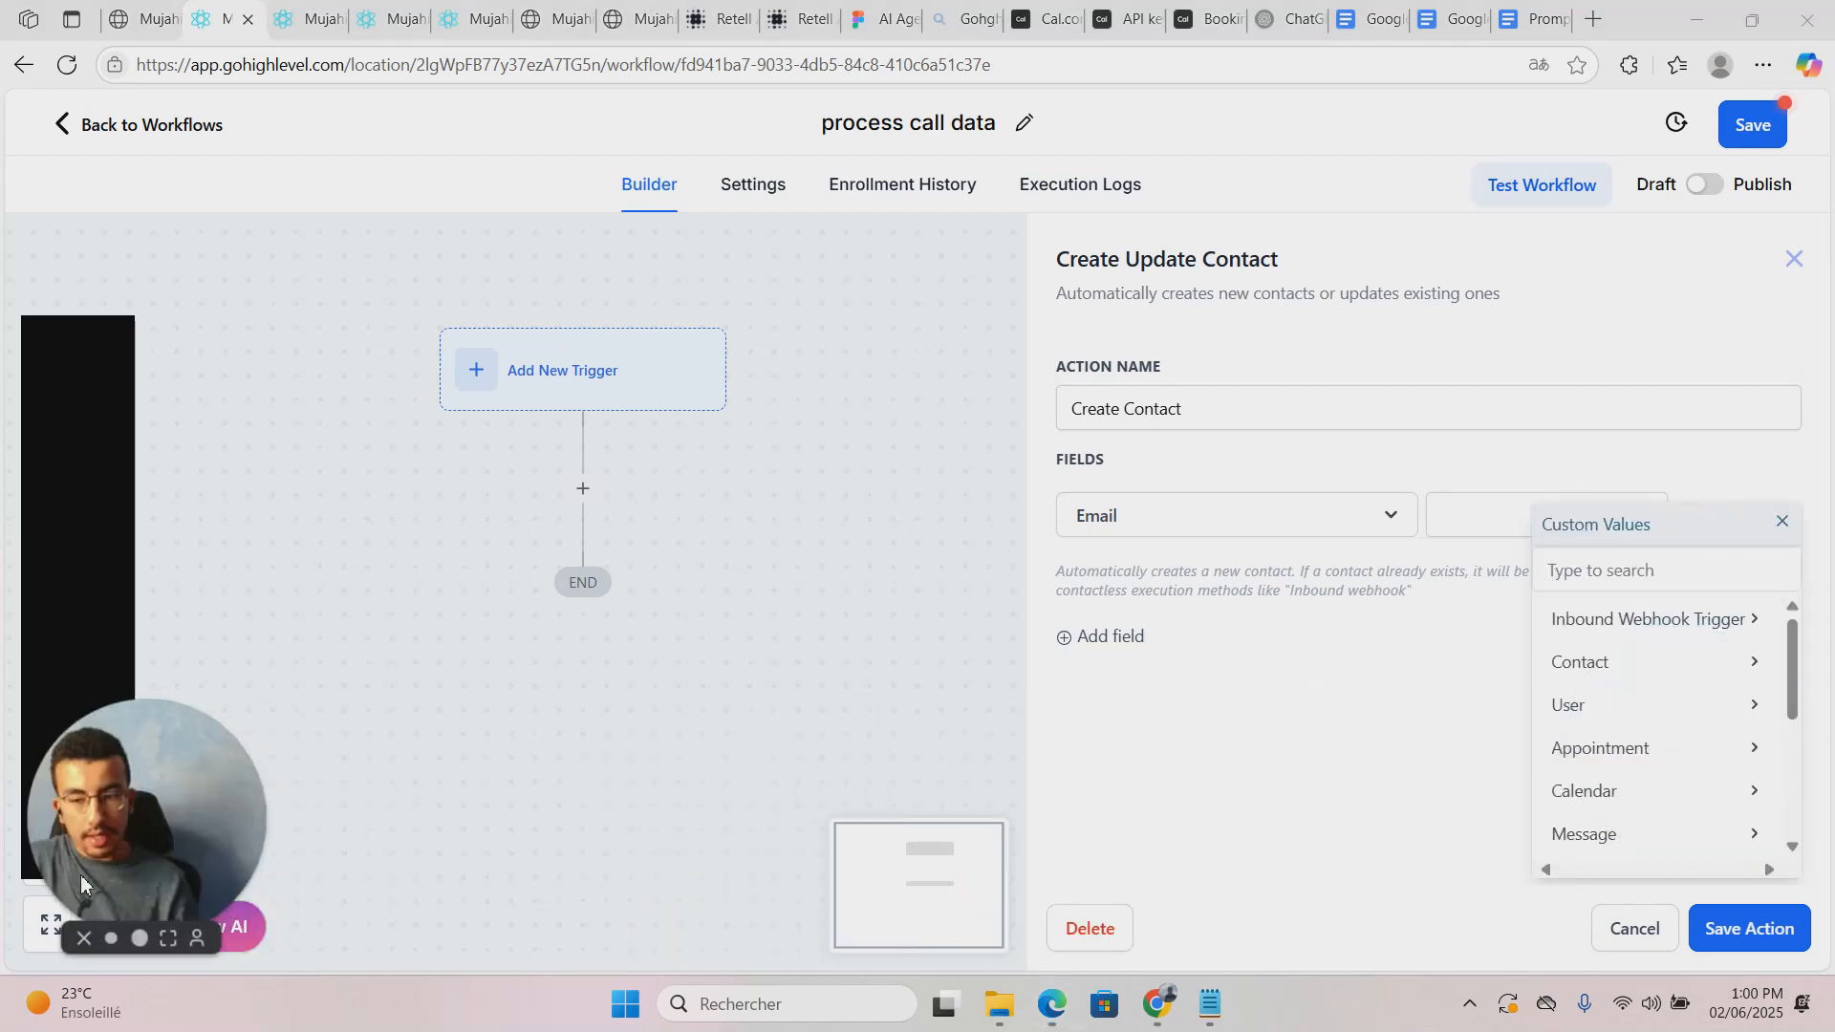
scroll(1701, 716, down, 5)
scroll(1690, 688, up, 5)
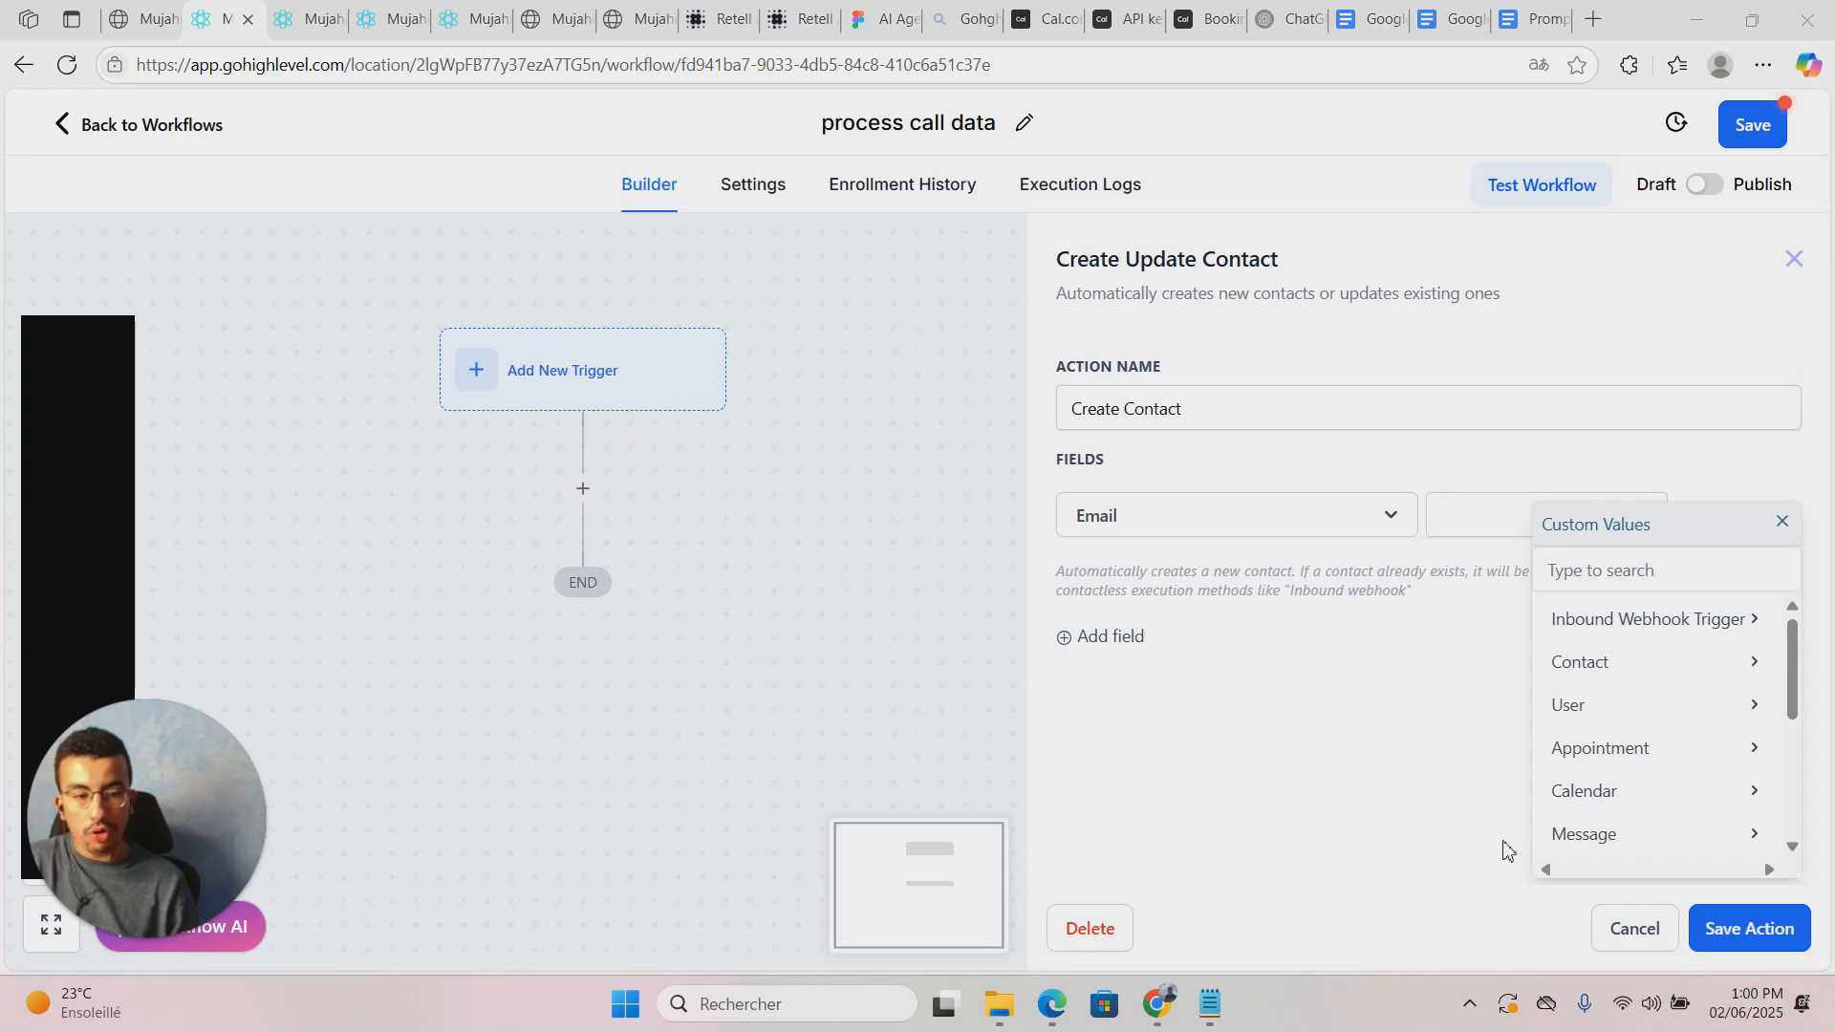
click(1649, 623)
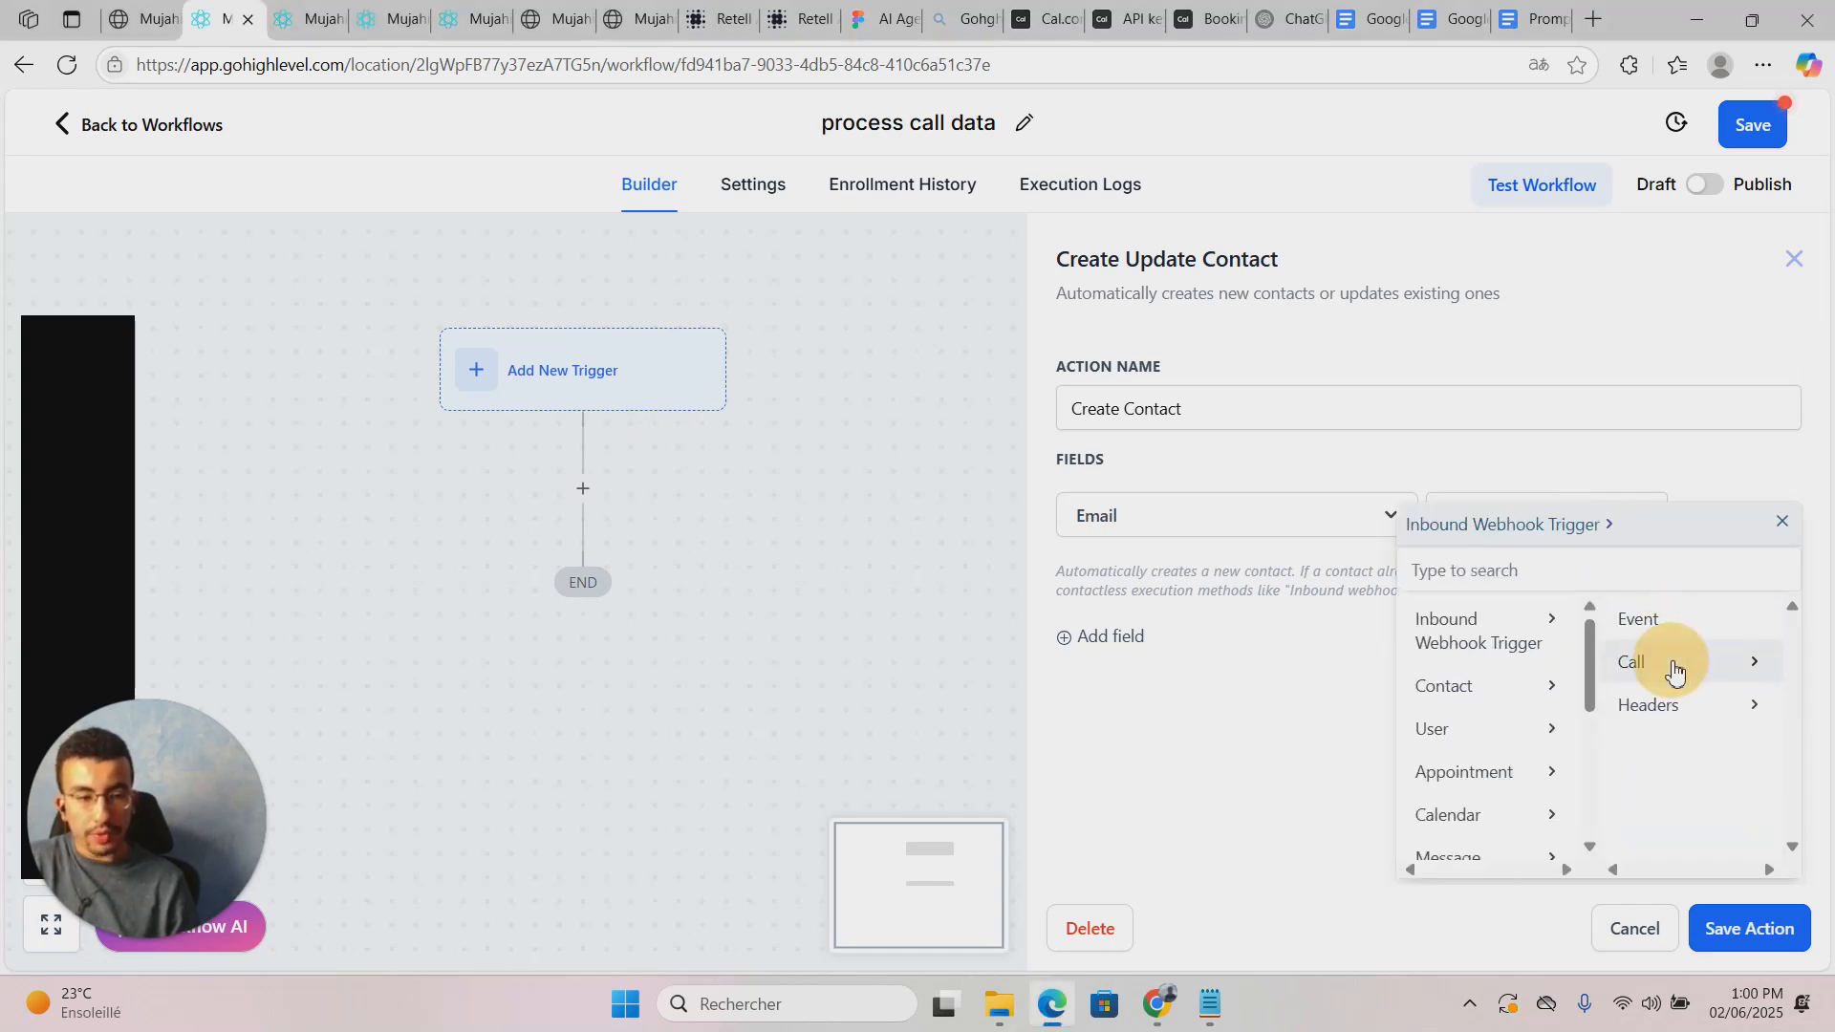
click(1672, 667)
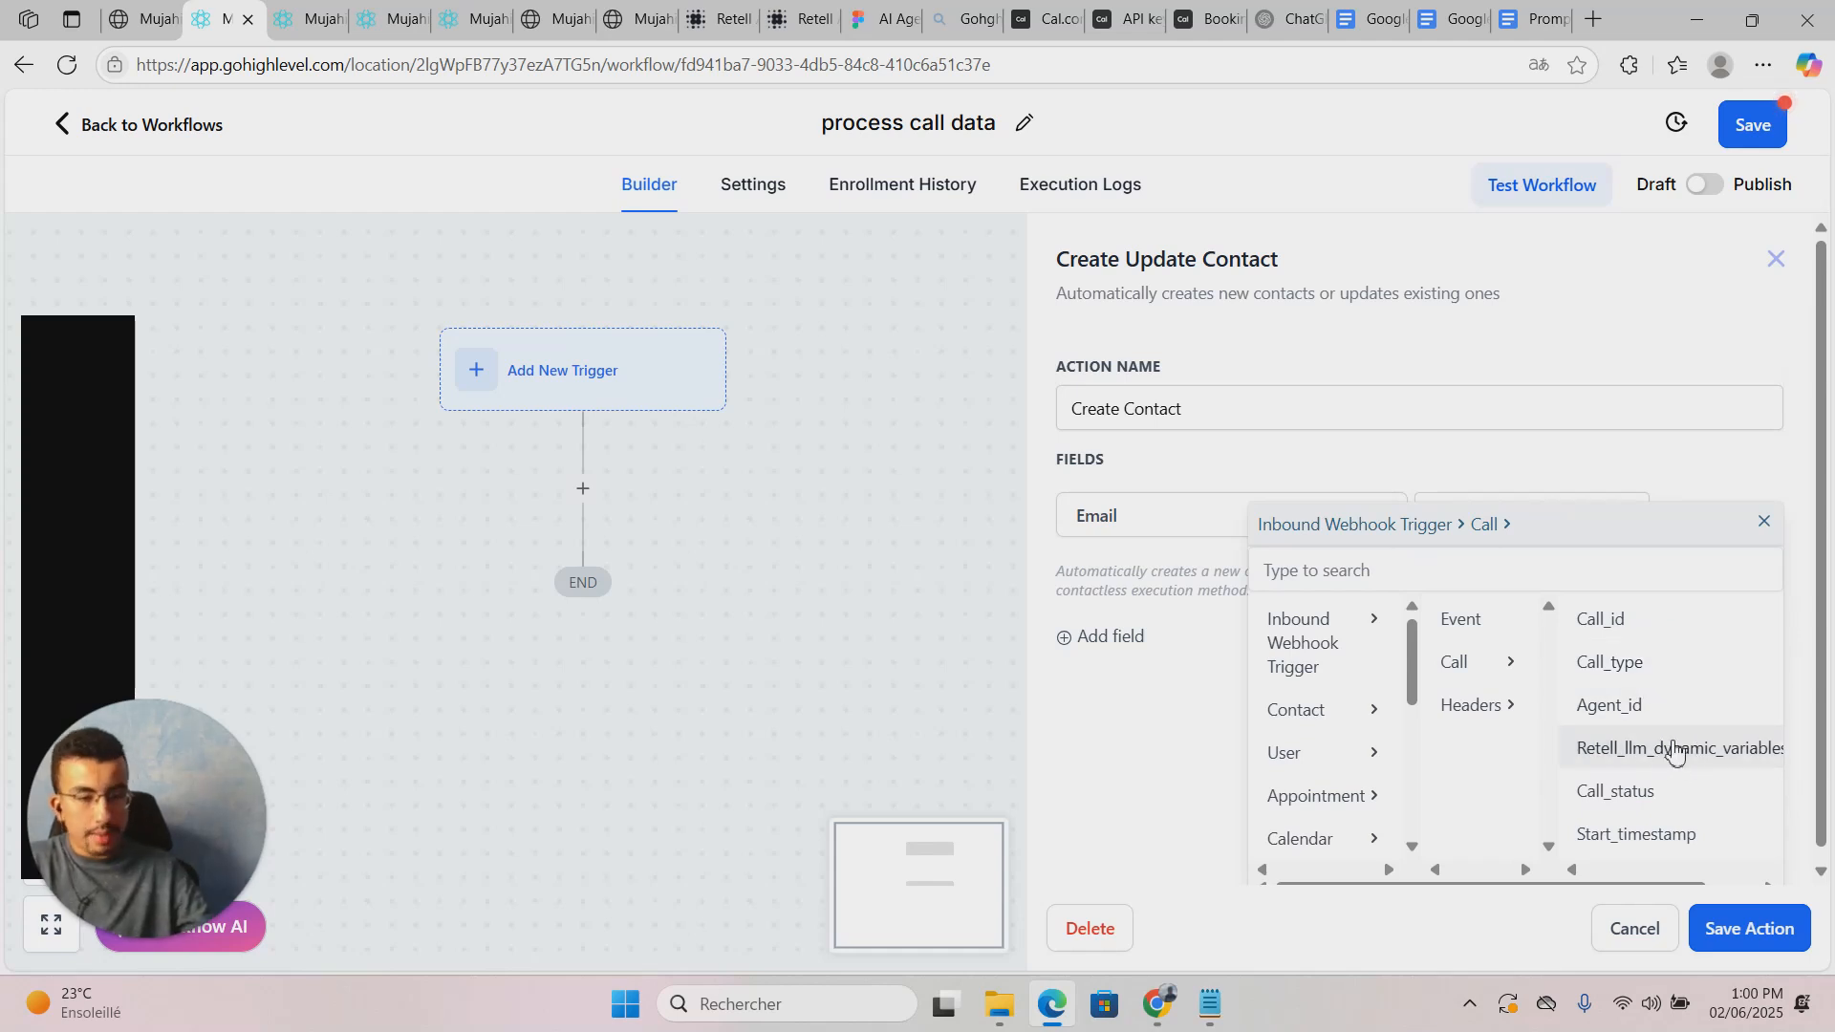
click(1675, 752)
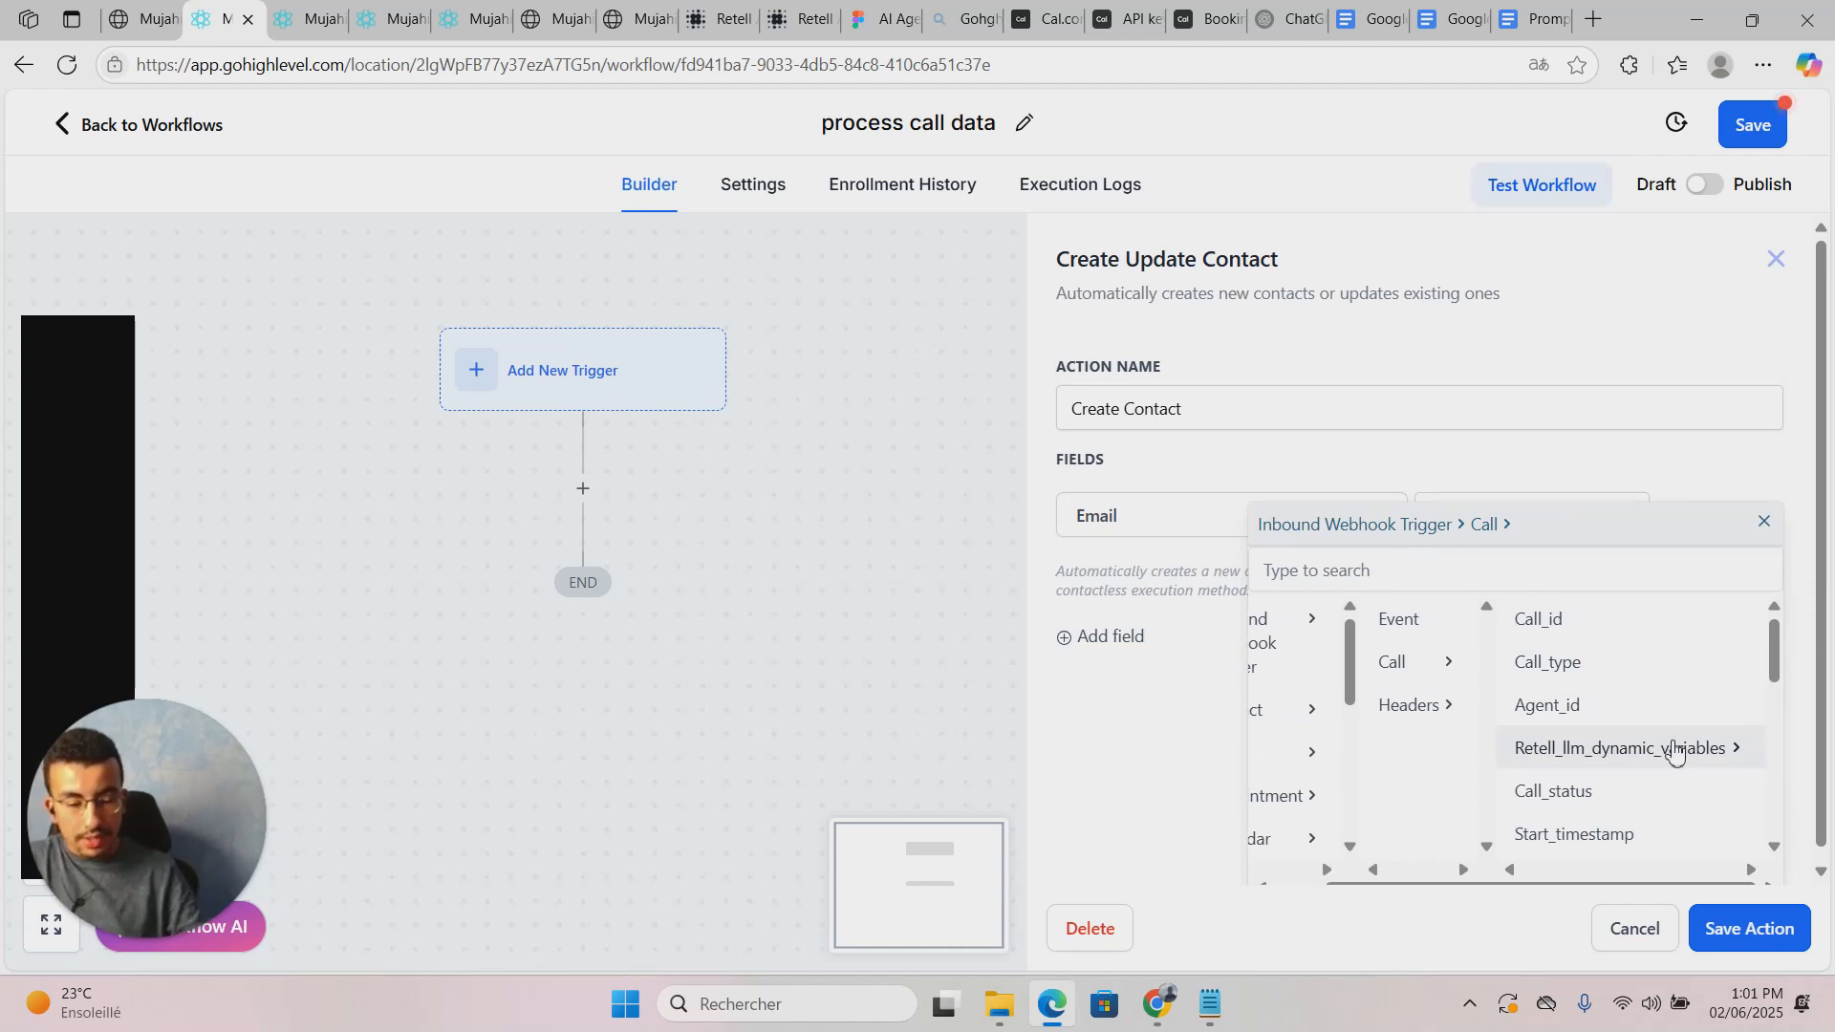
click(1674, 753)
drag(1530, 889, 1679, 872)
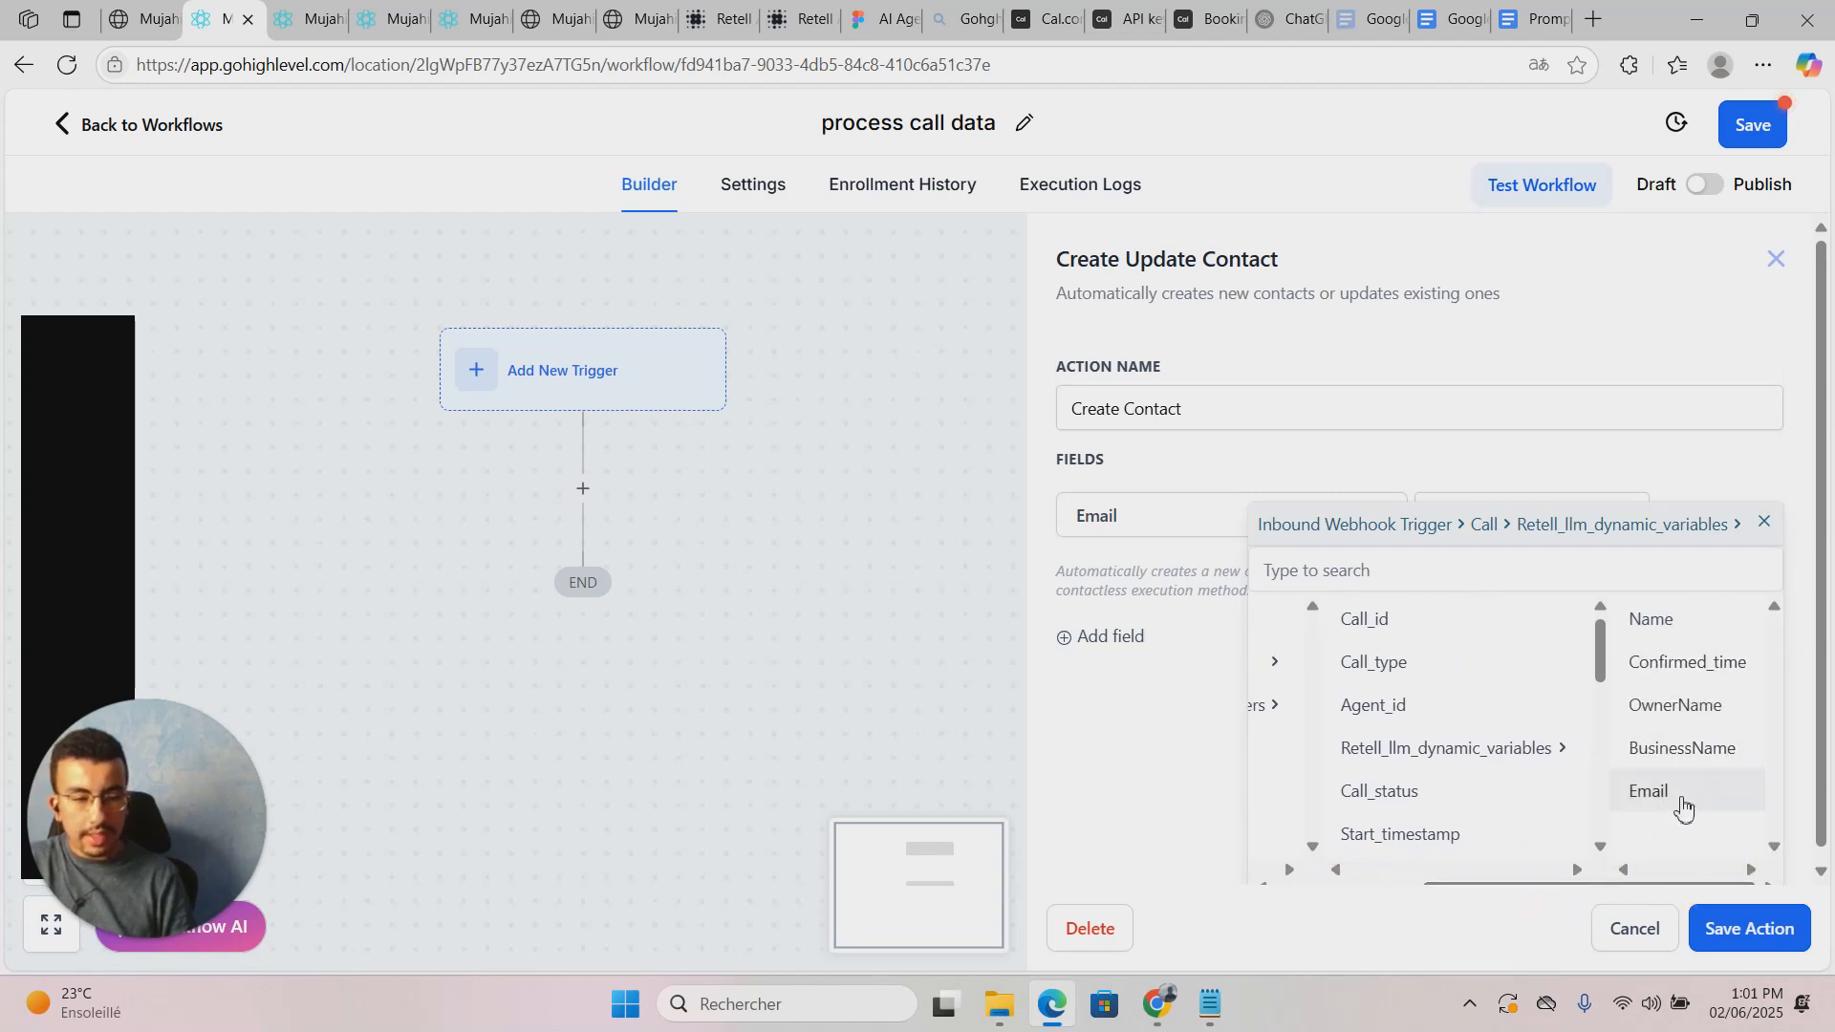
click(1680, 803)
click(1091, 637)
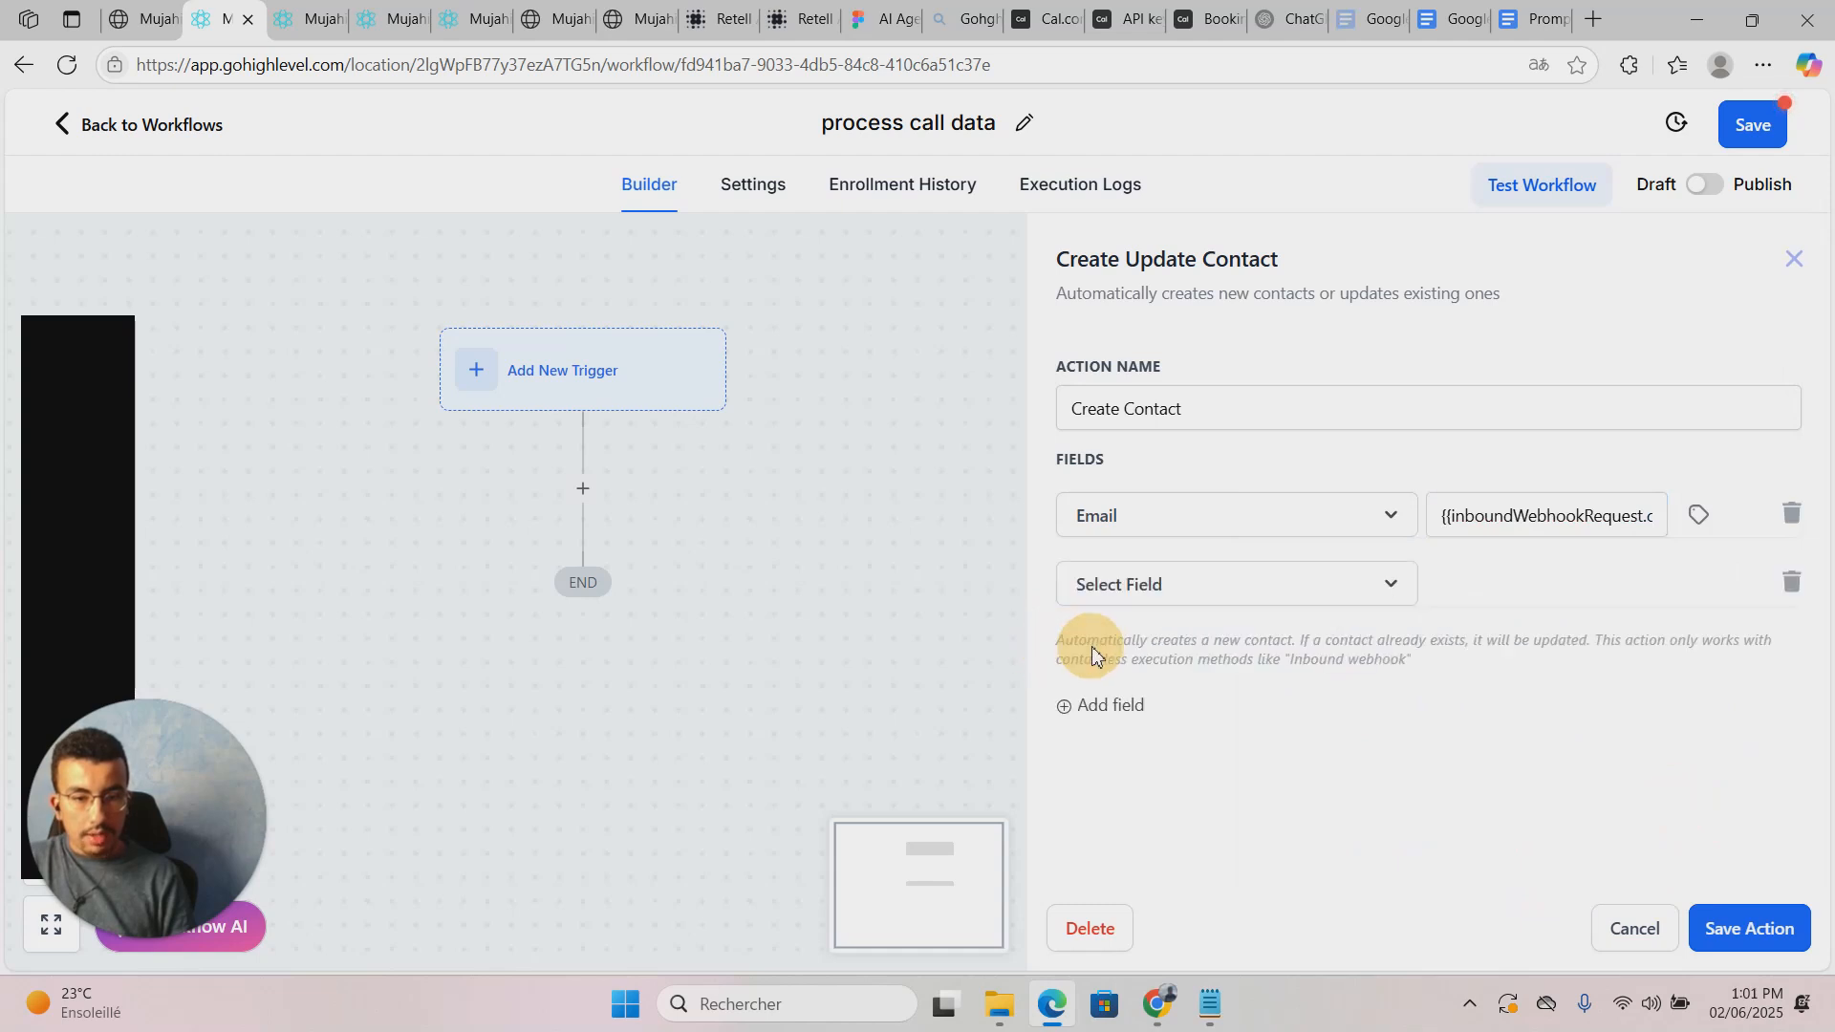
Step: Set the new field row to Phone
click(1195, 585)
text(phoi)
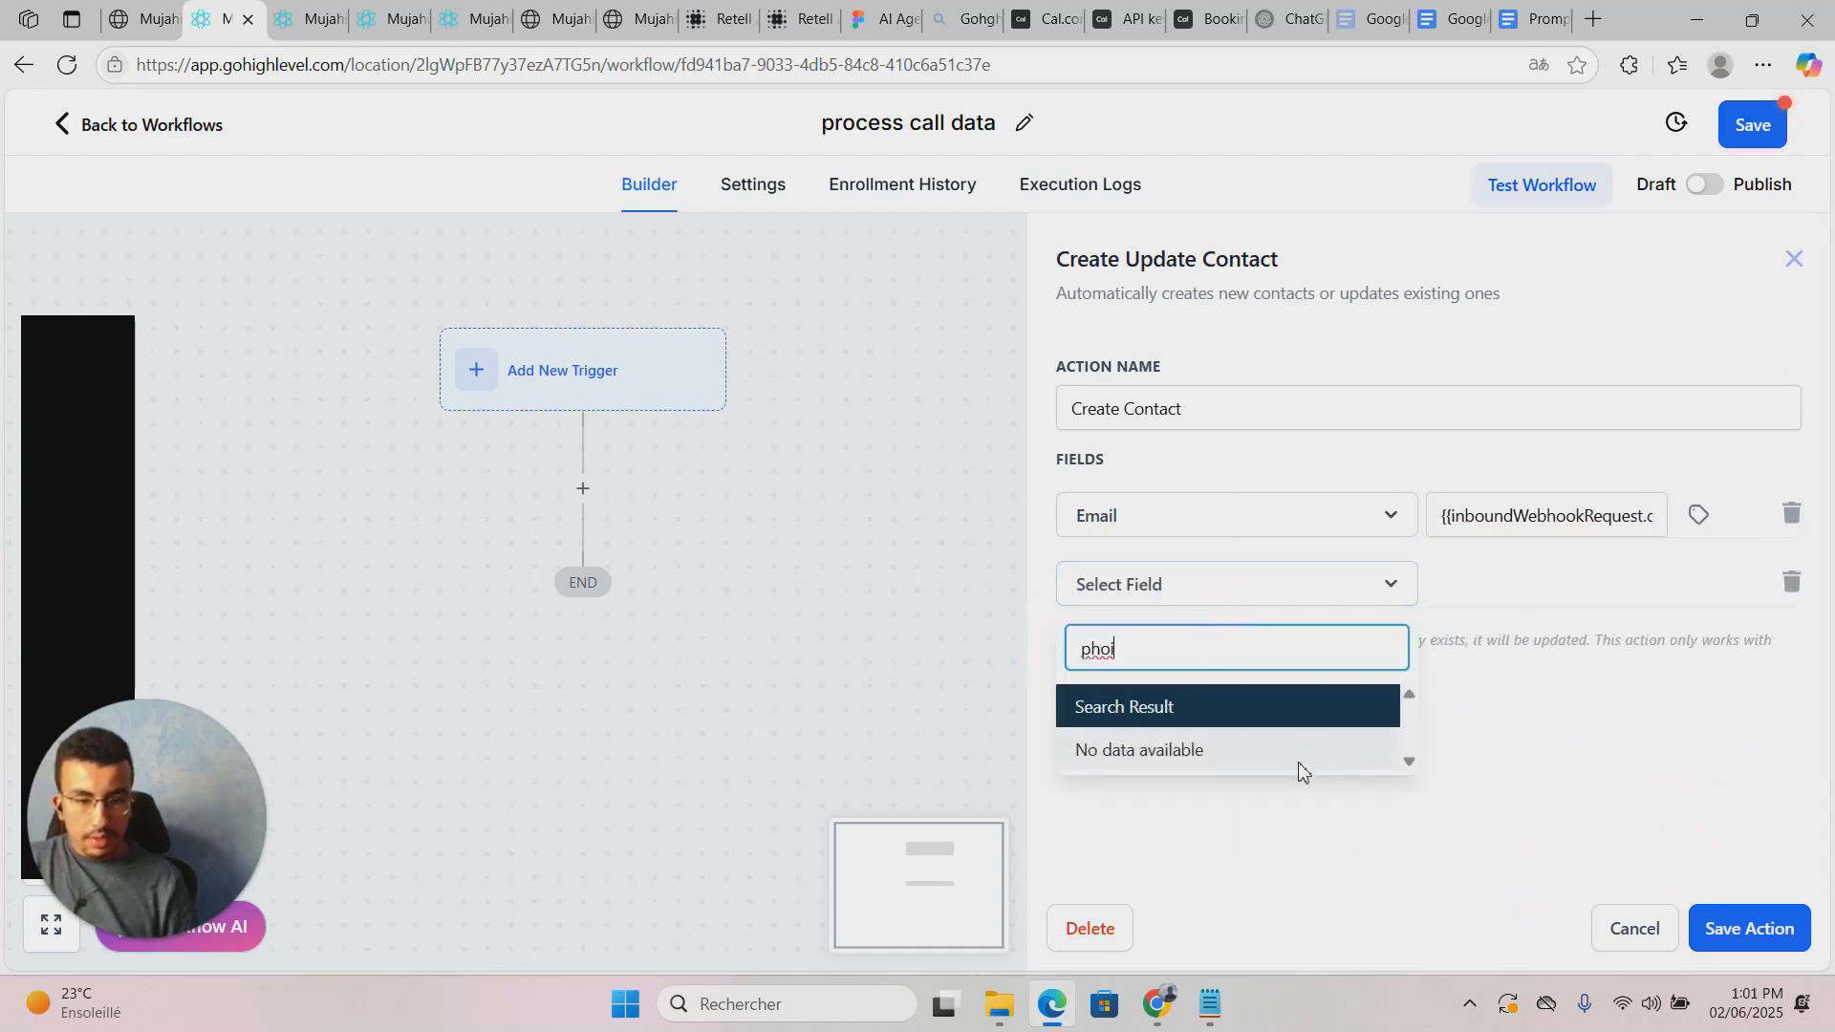
key(BackSpace)
text(ne)
click(1230, 749)
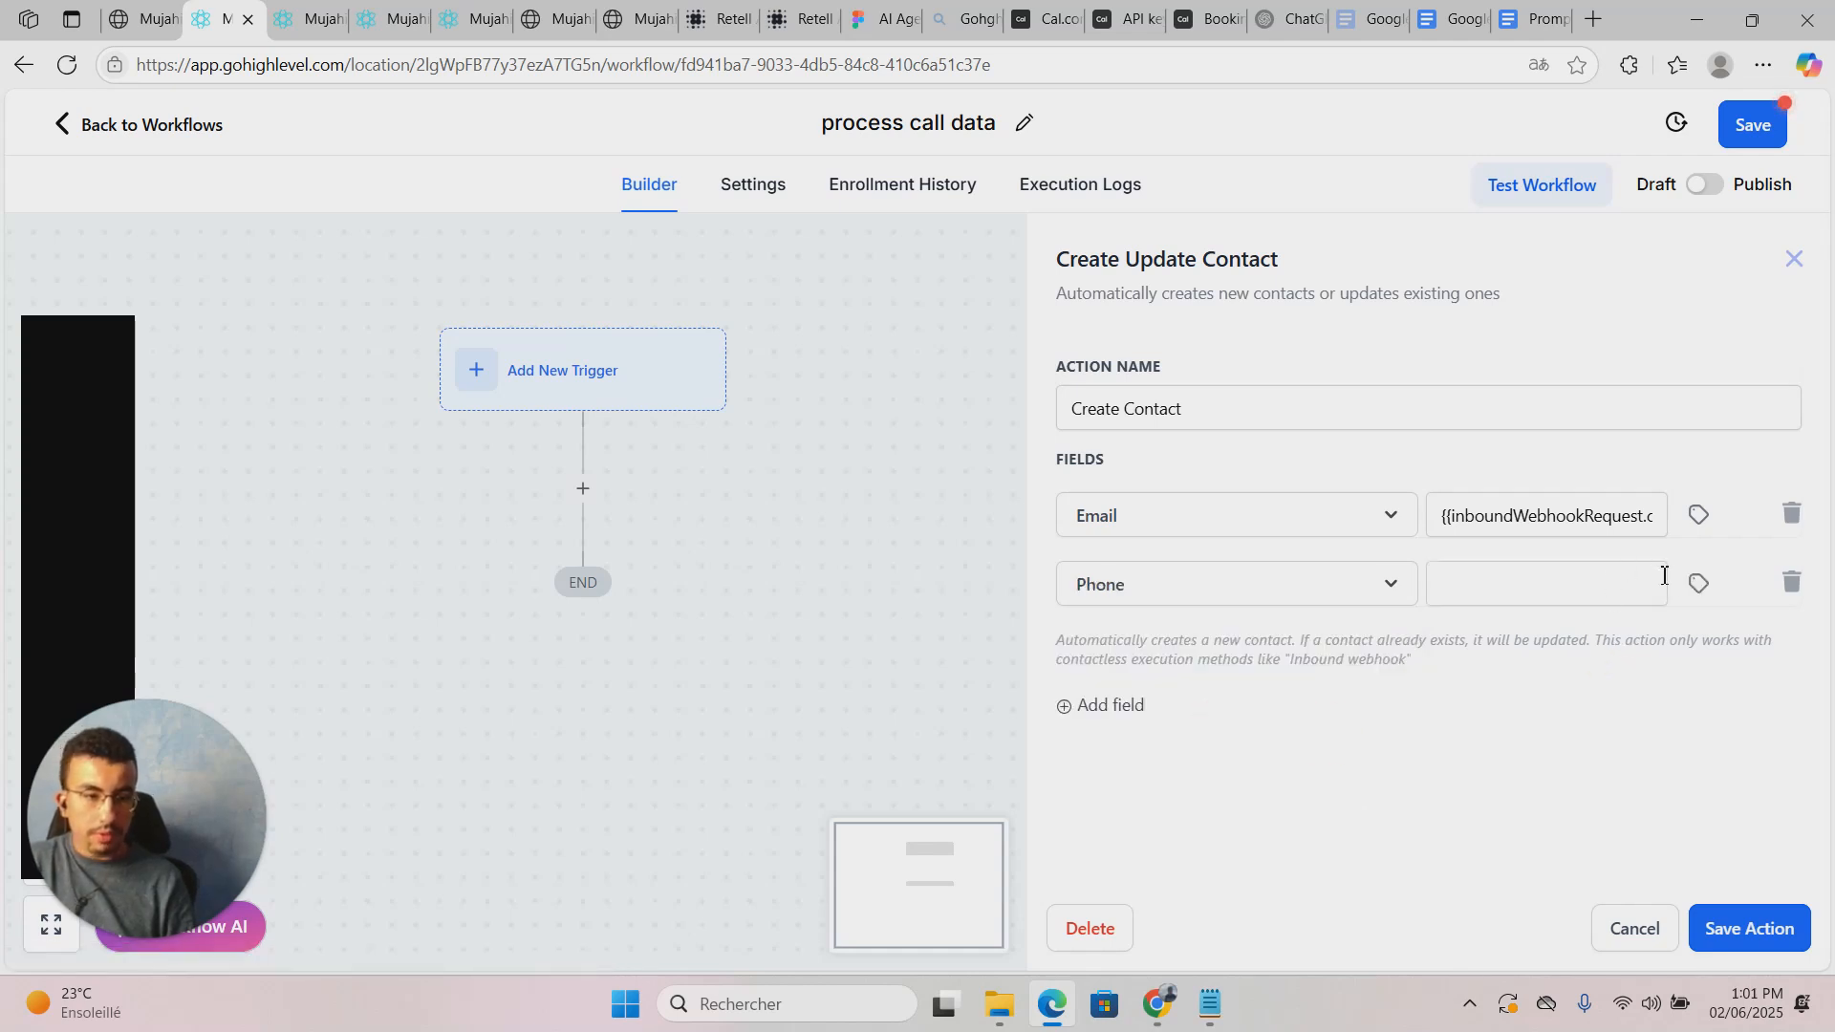
Step: Browse the webhook call's Retell dynamic variables for a Phone value, then close the picker without choosing
click(1698, 583)
click(1709, 688)
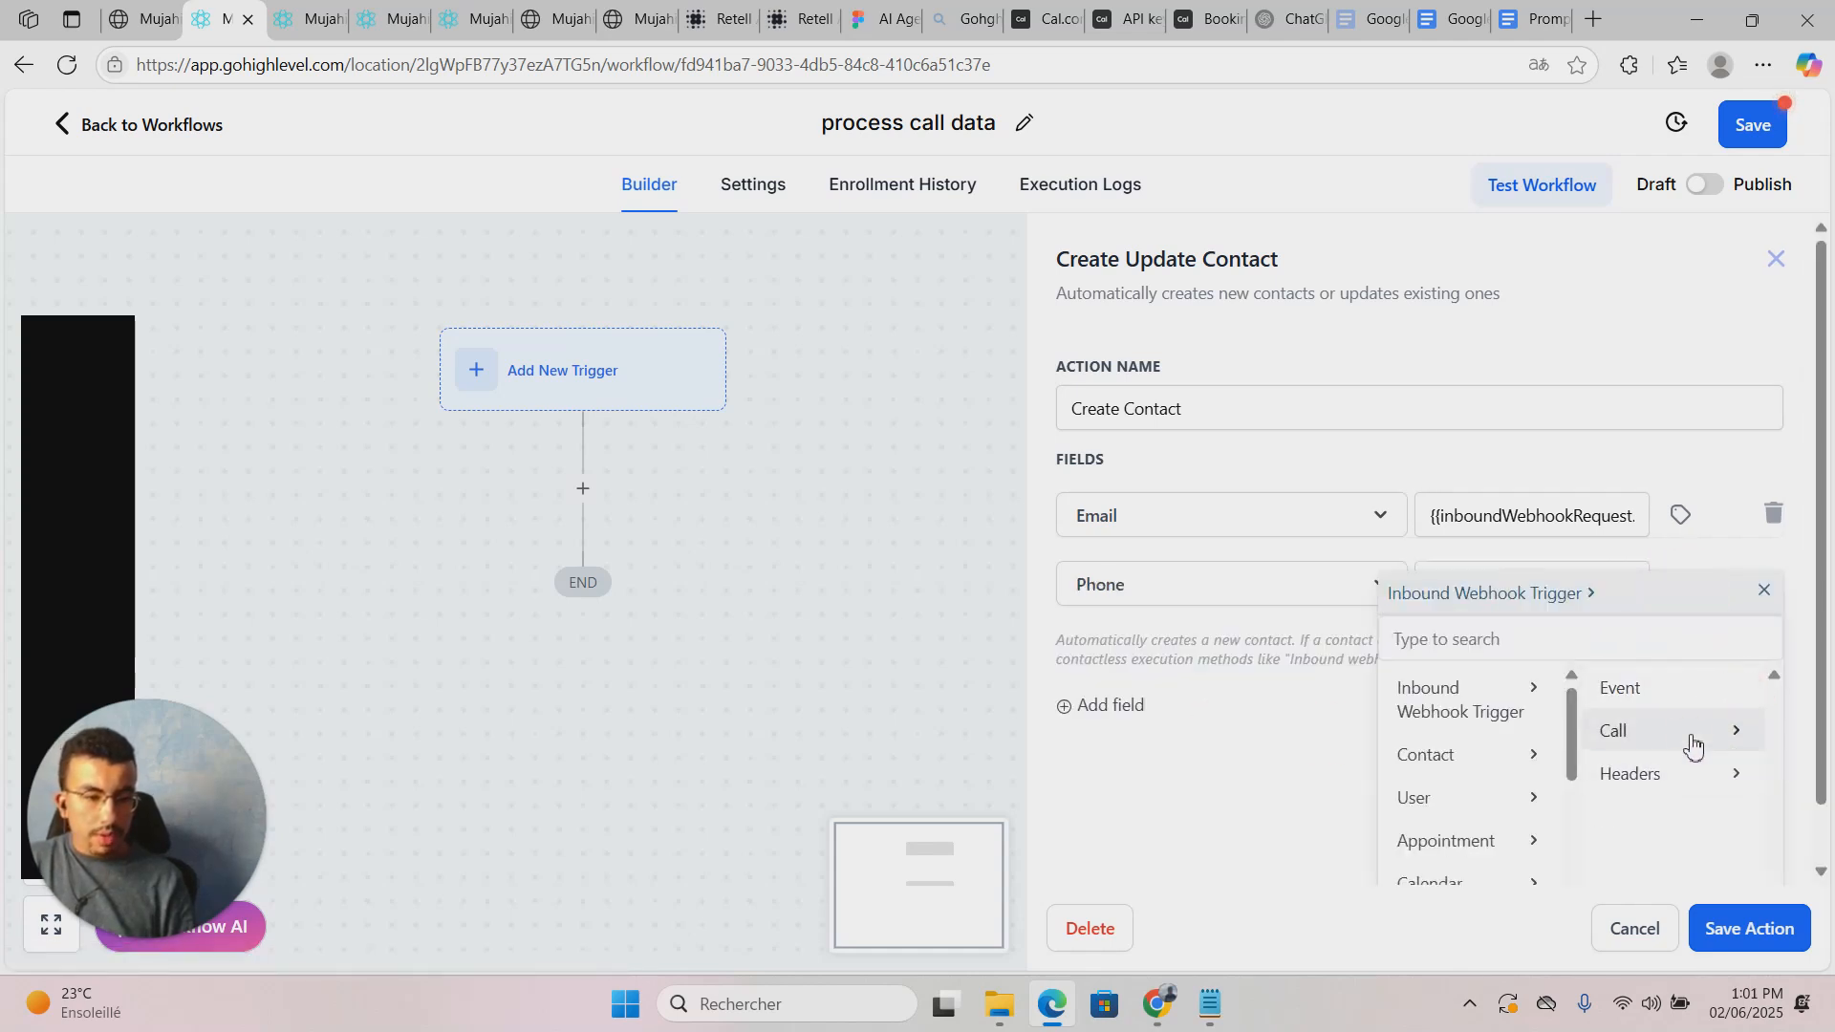
click(1726, 734)
scroll(1736, 790, down, 2)
click(1668, 706)
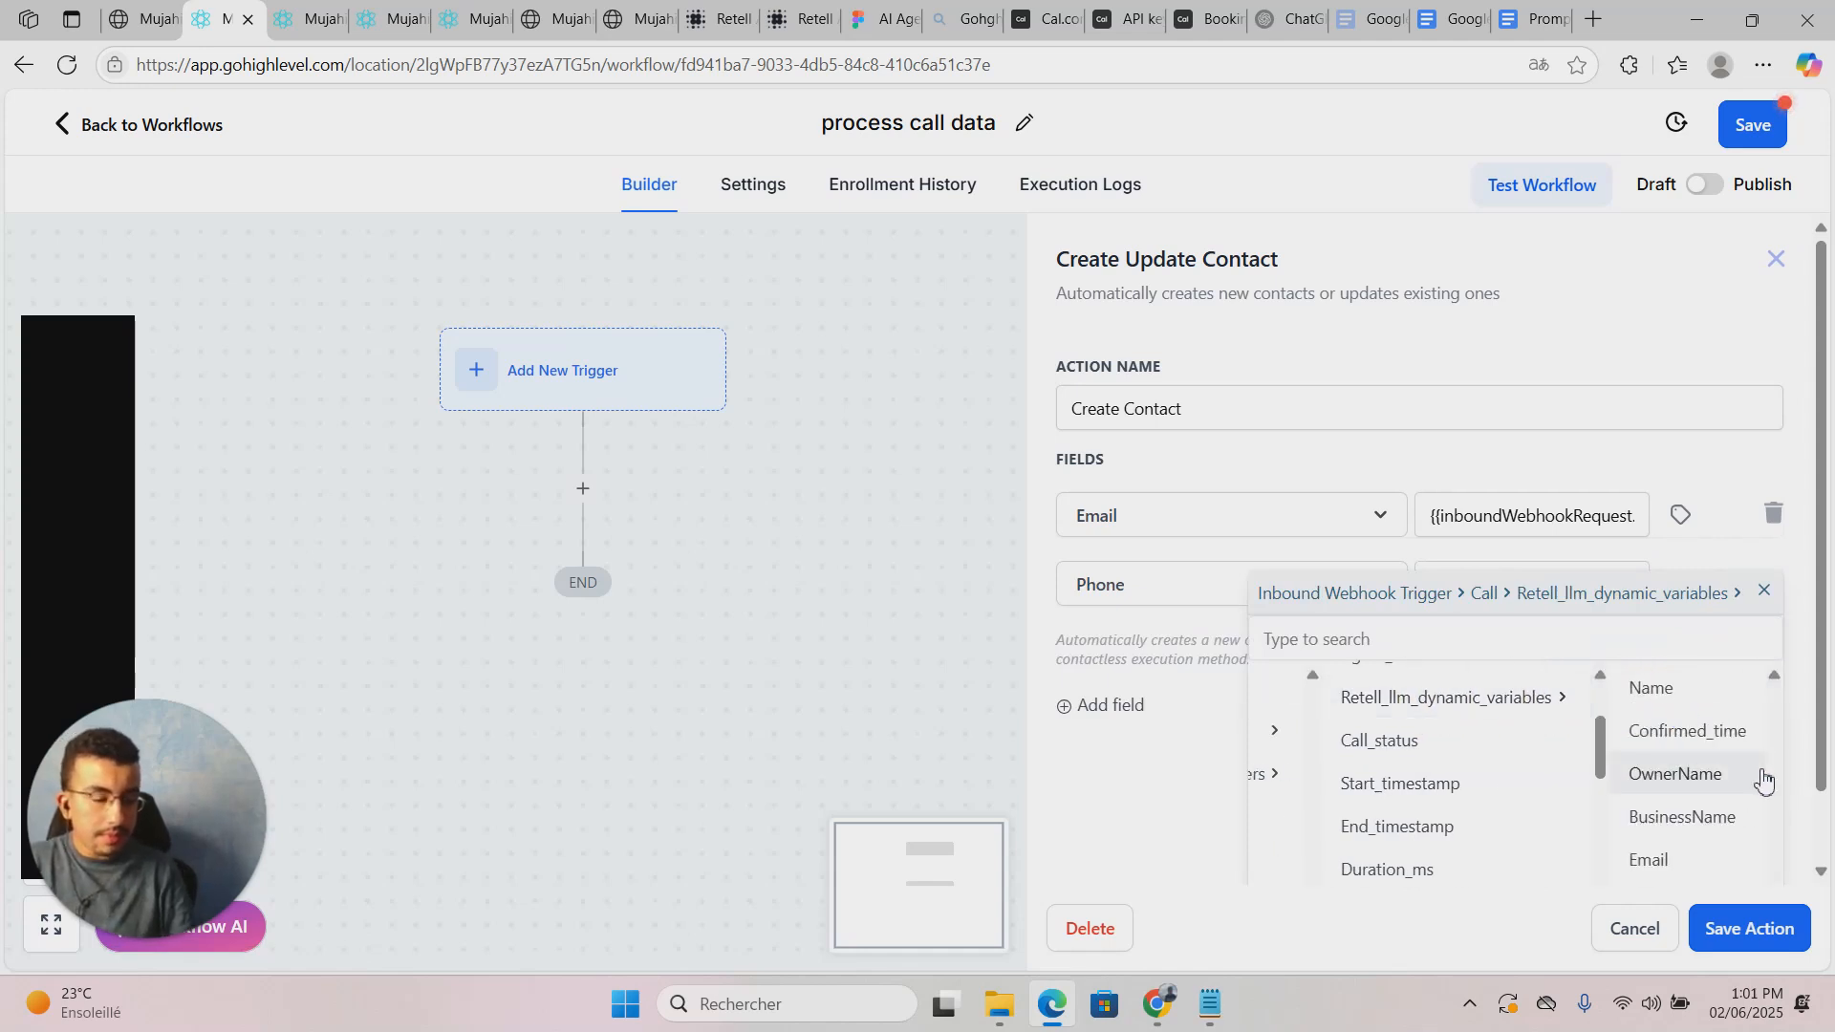
scroll(1701, 774, down, 1)
scroll(1684, 742, up, 1)
scroll(1682, 750, down, 1)
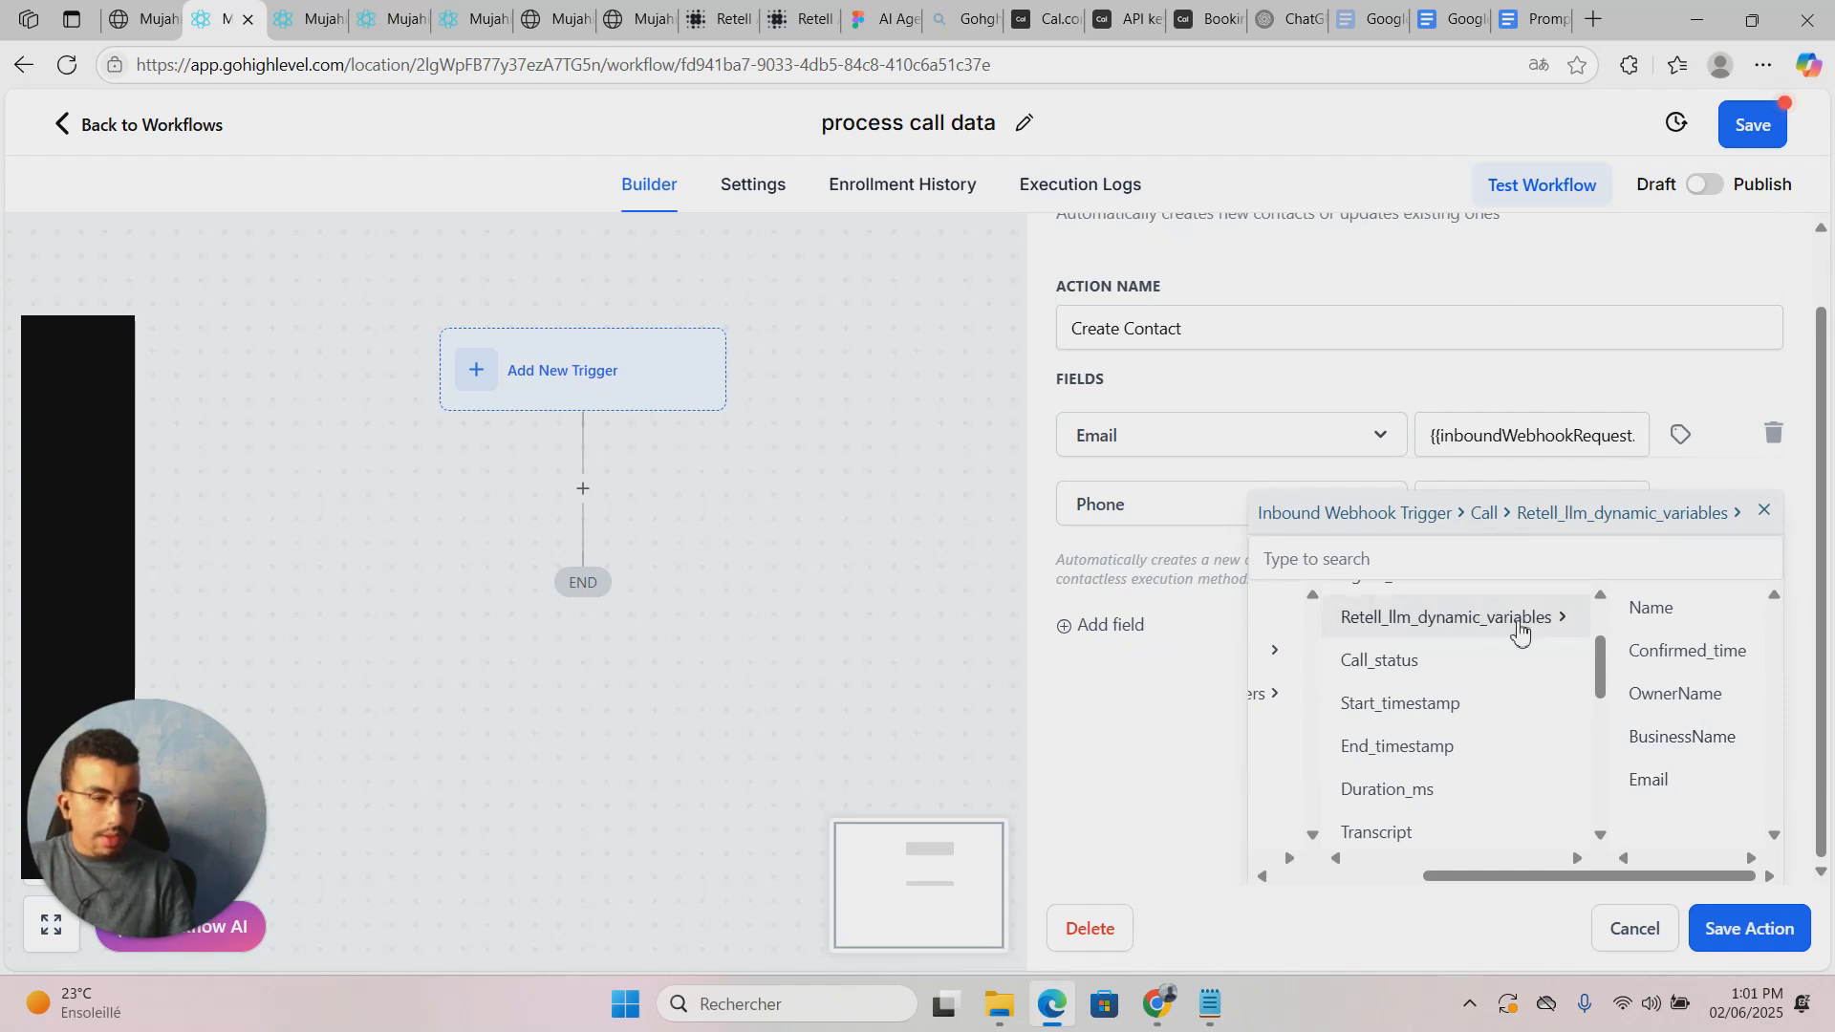
scroll(1667, 731, up, 1)
scroll(1670, 742, down, 1)
scroll(1670, 741, up, 1)
scroll(1477, 717, up, 3)
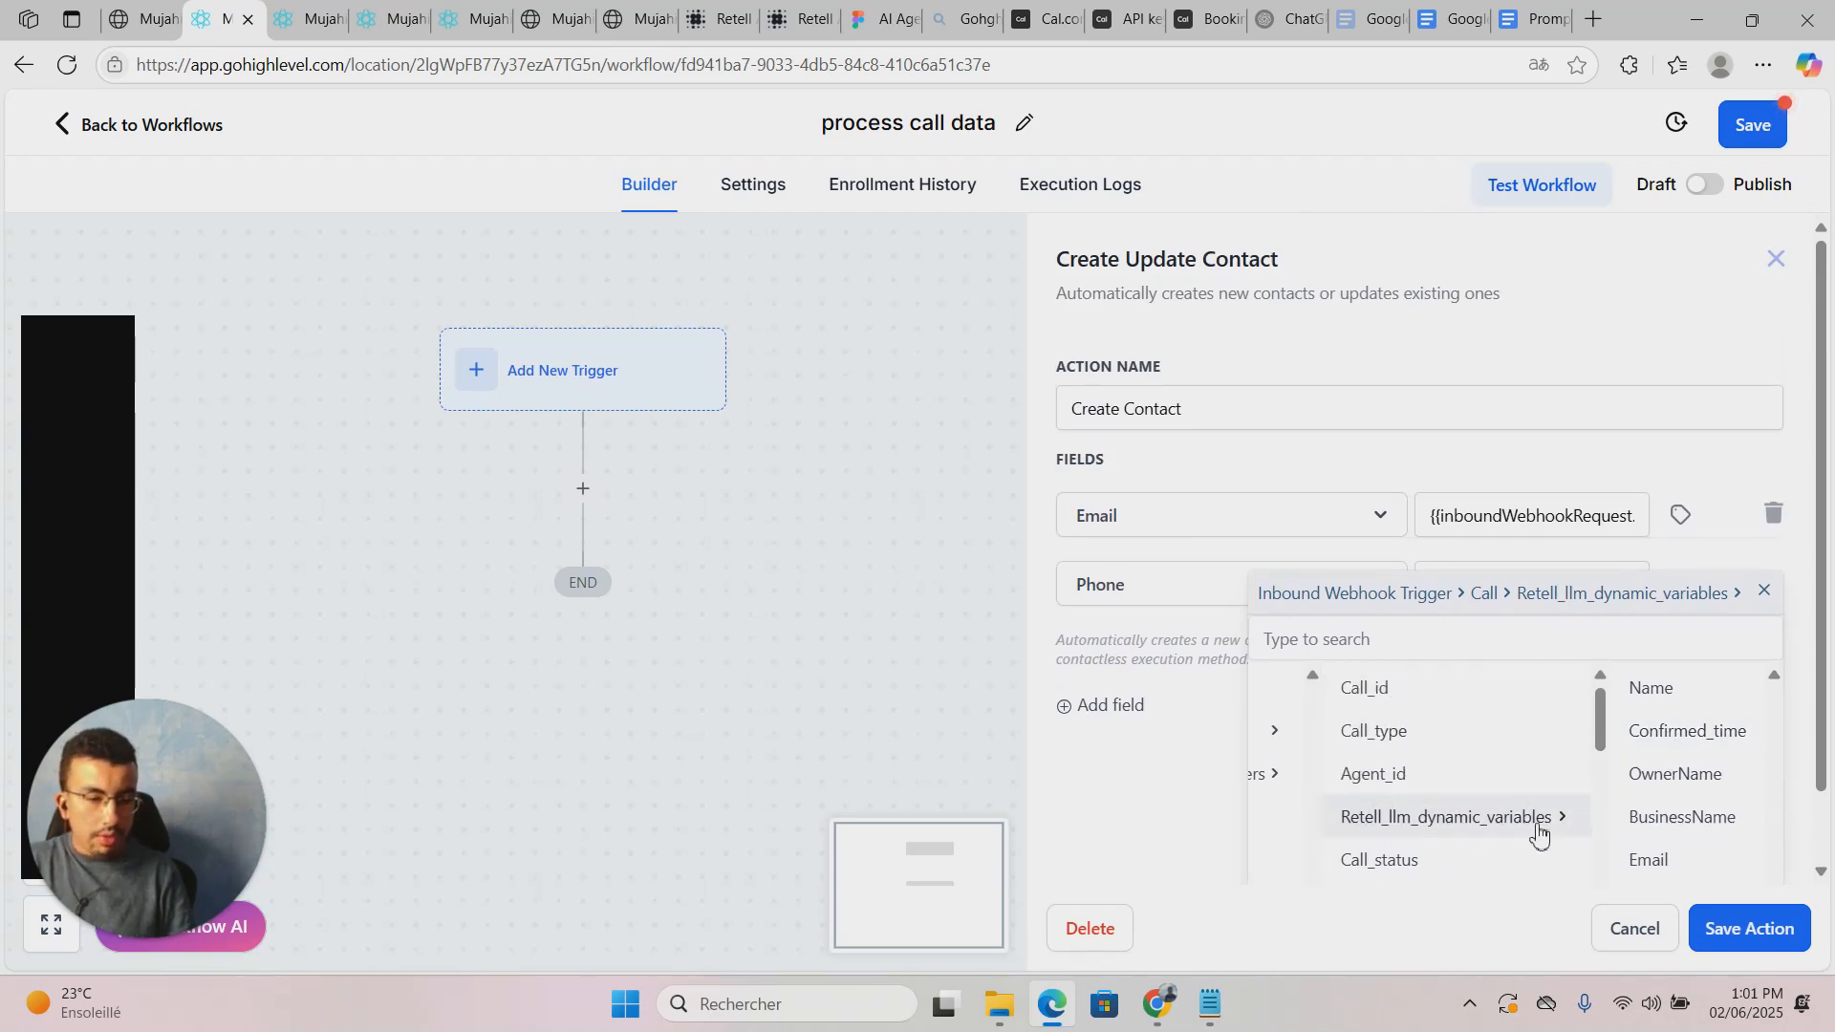
scroll(1405, 807, down, 2)
scroll(1410, 808, up, 2)
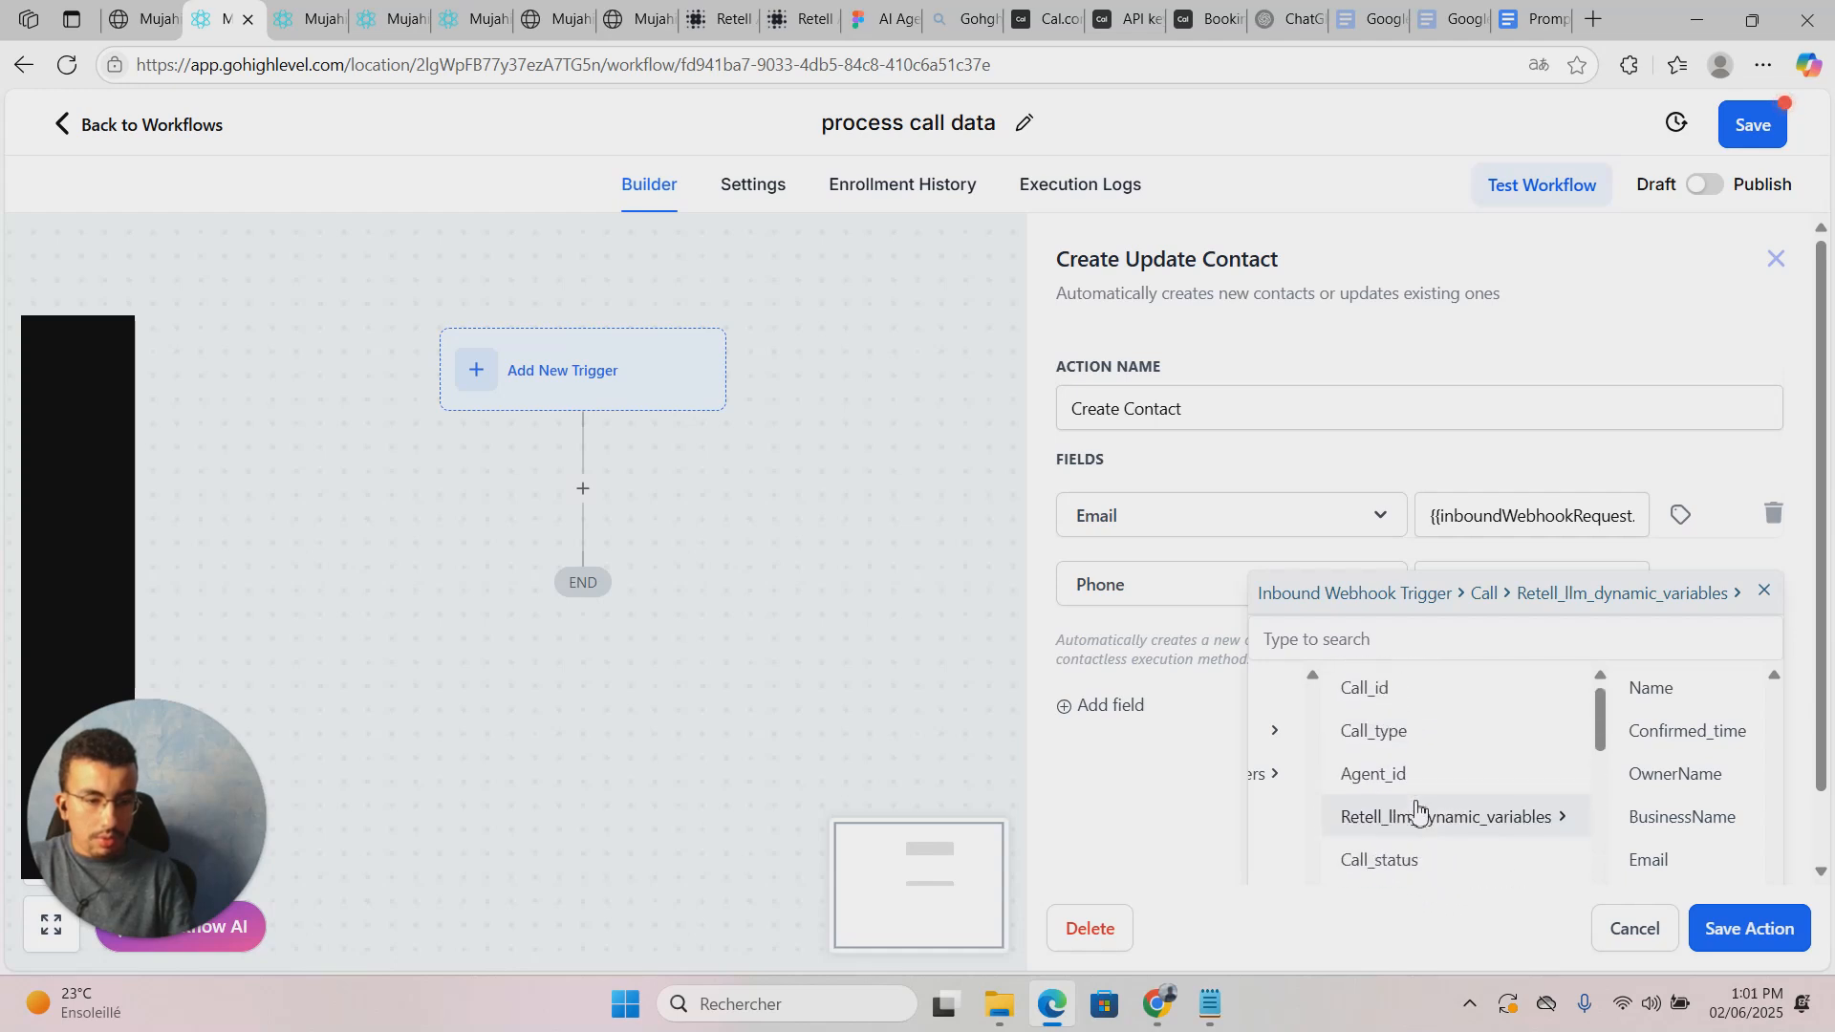
click(1419, 454)
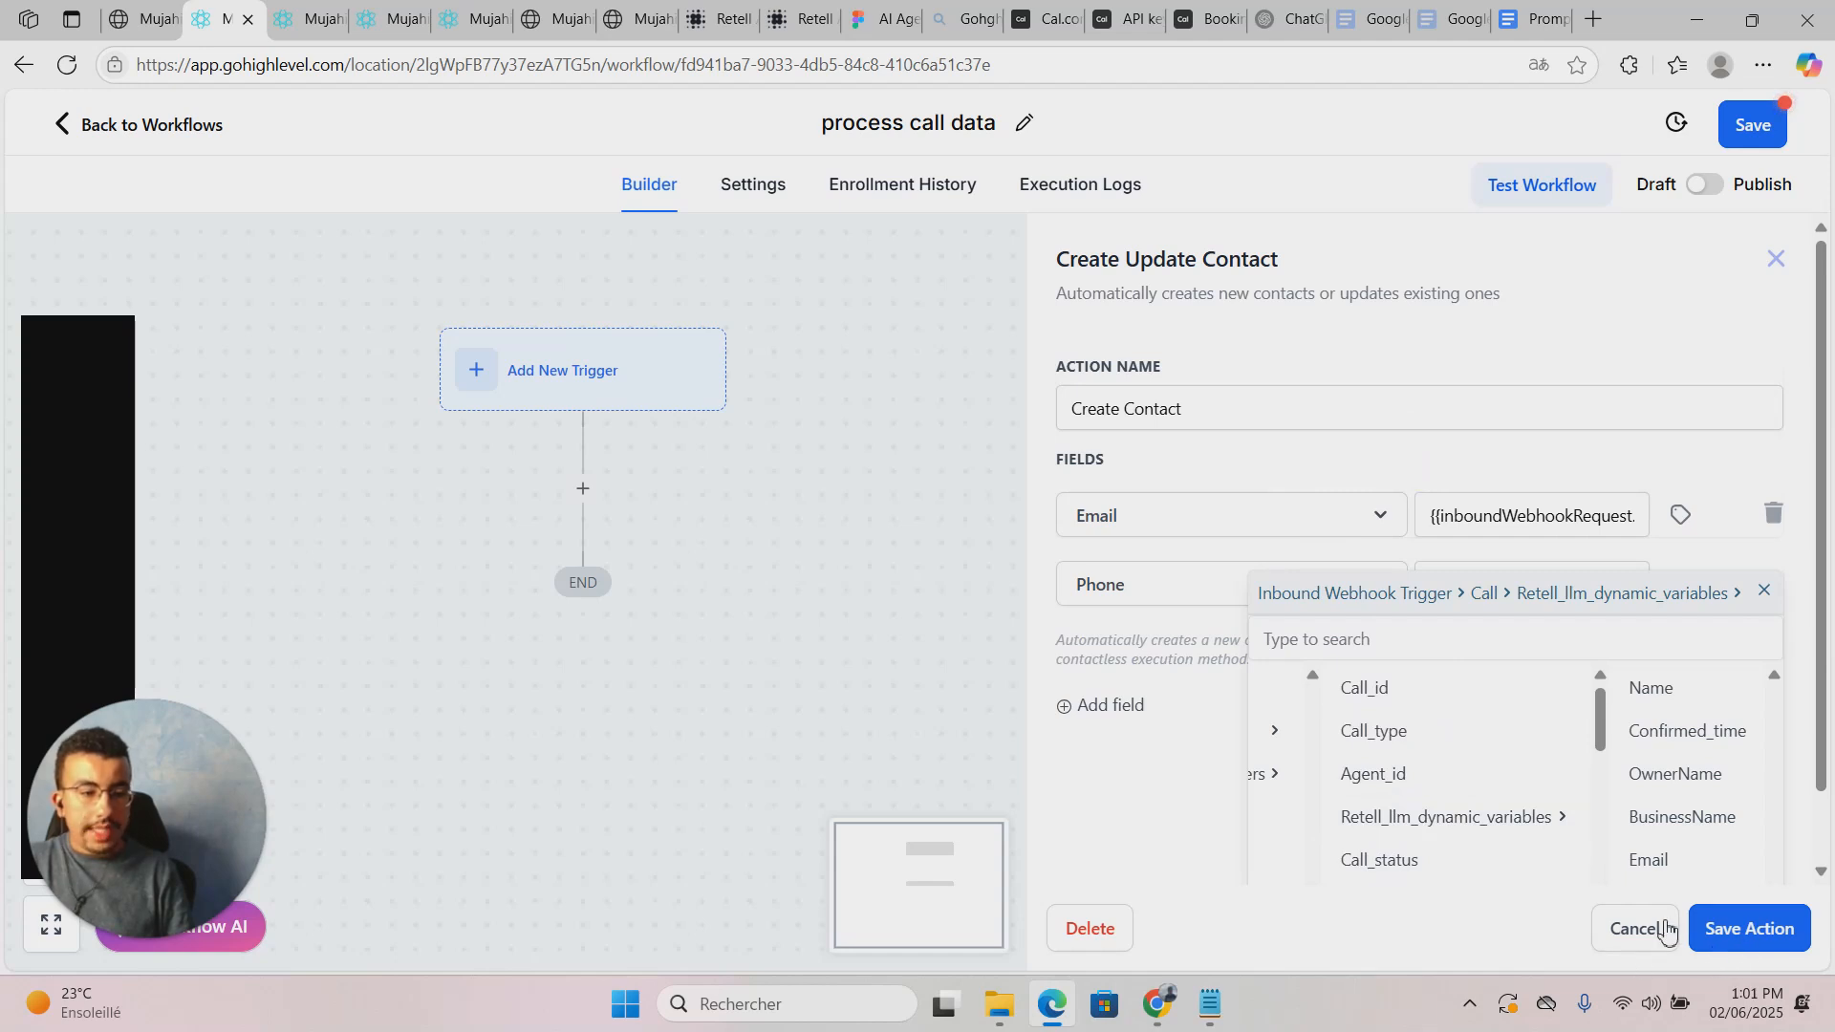
click(1772, 596)
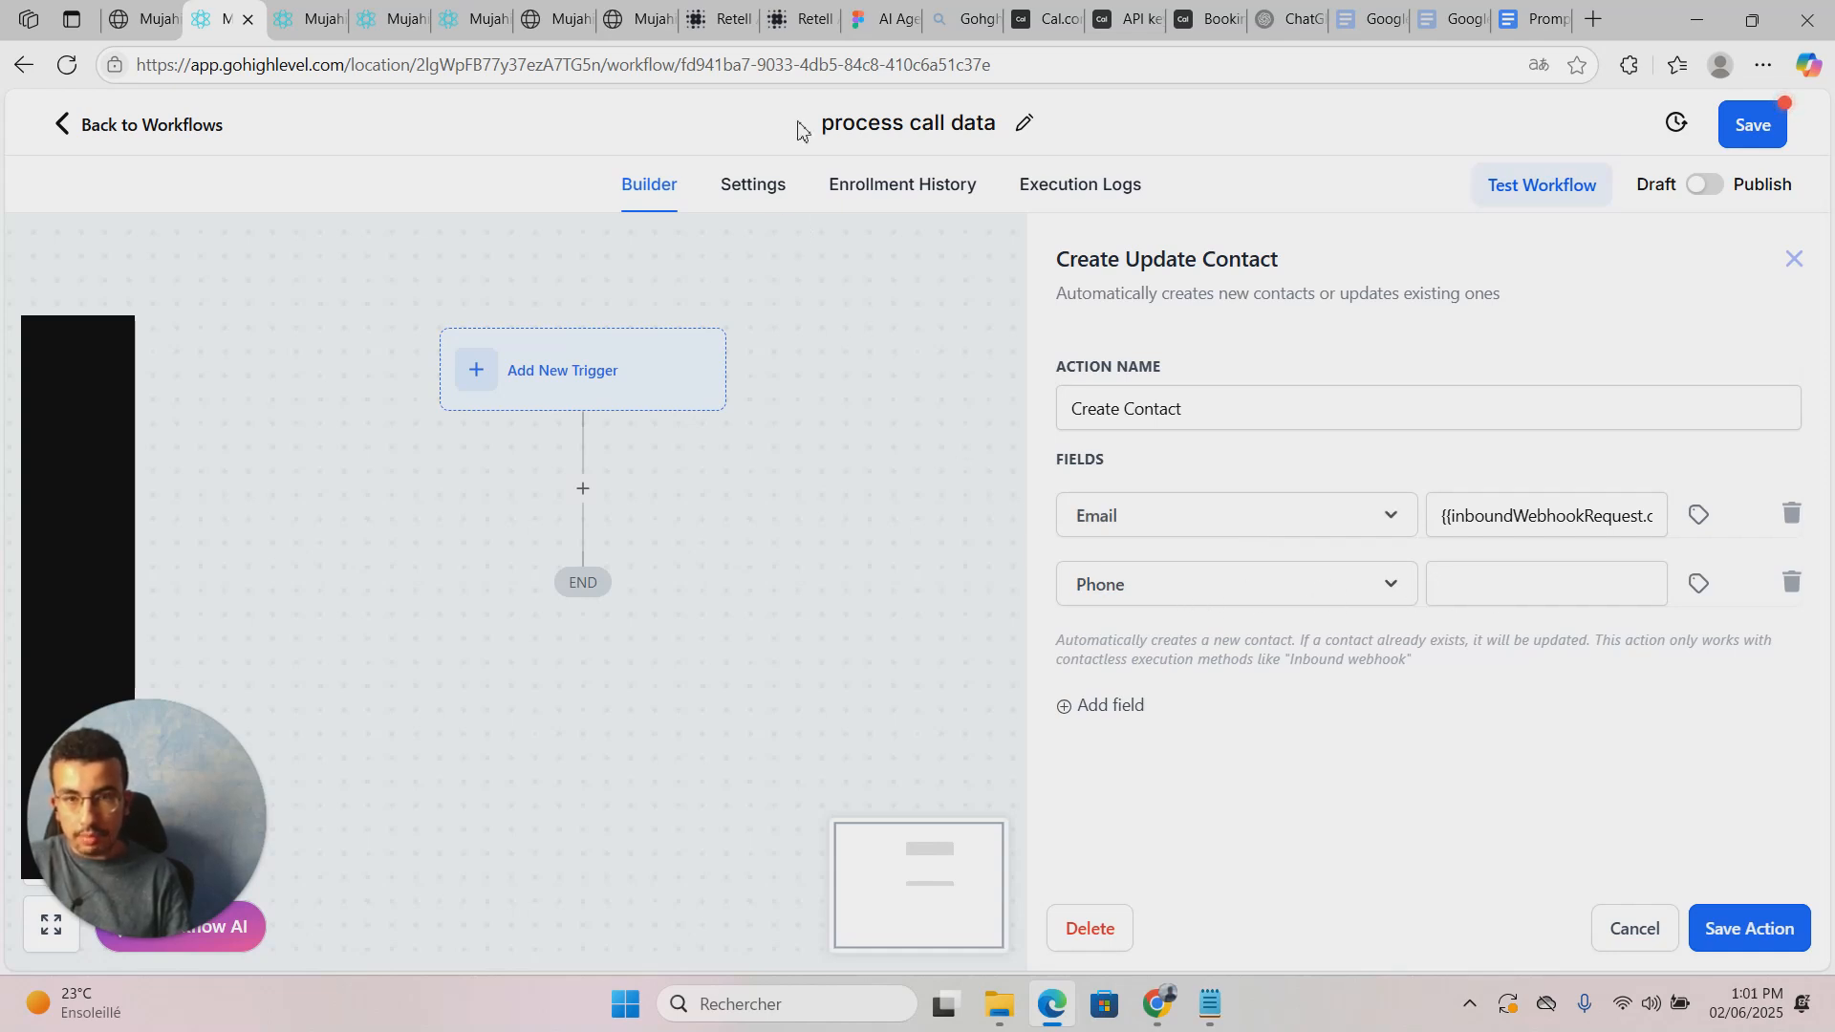
Step: Check the Retell agent's webhook settings, then bring up the initiate calls workflow builder
click(783, 10)
click(718, 18)
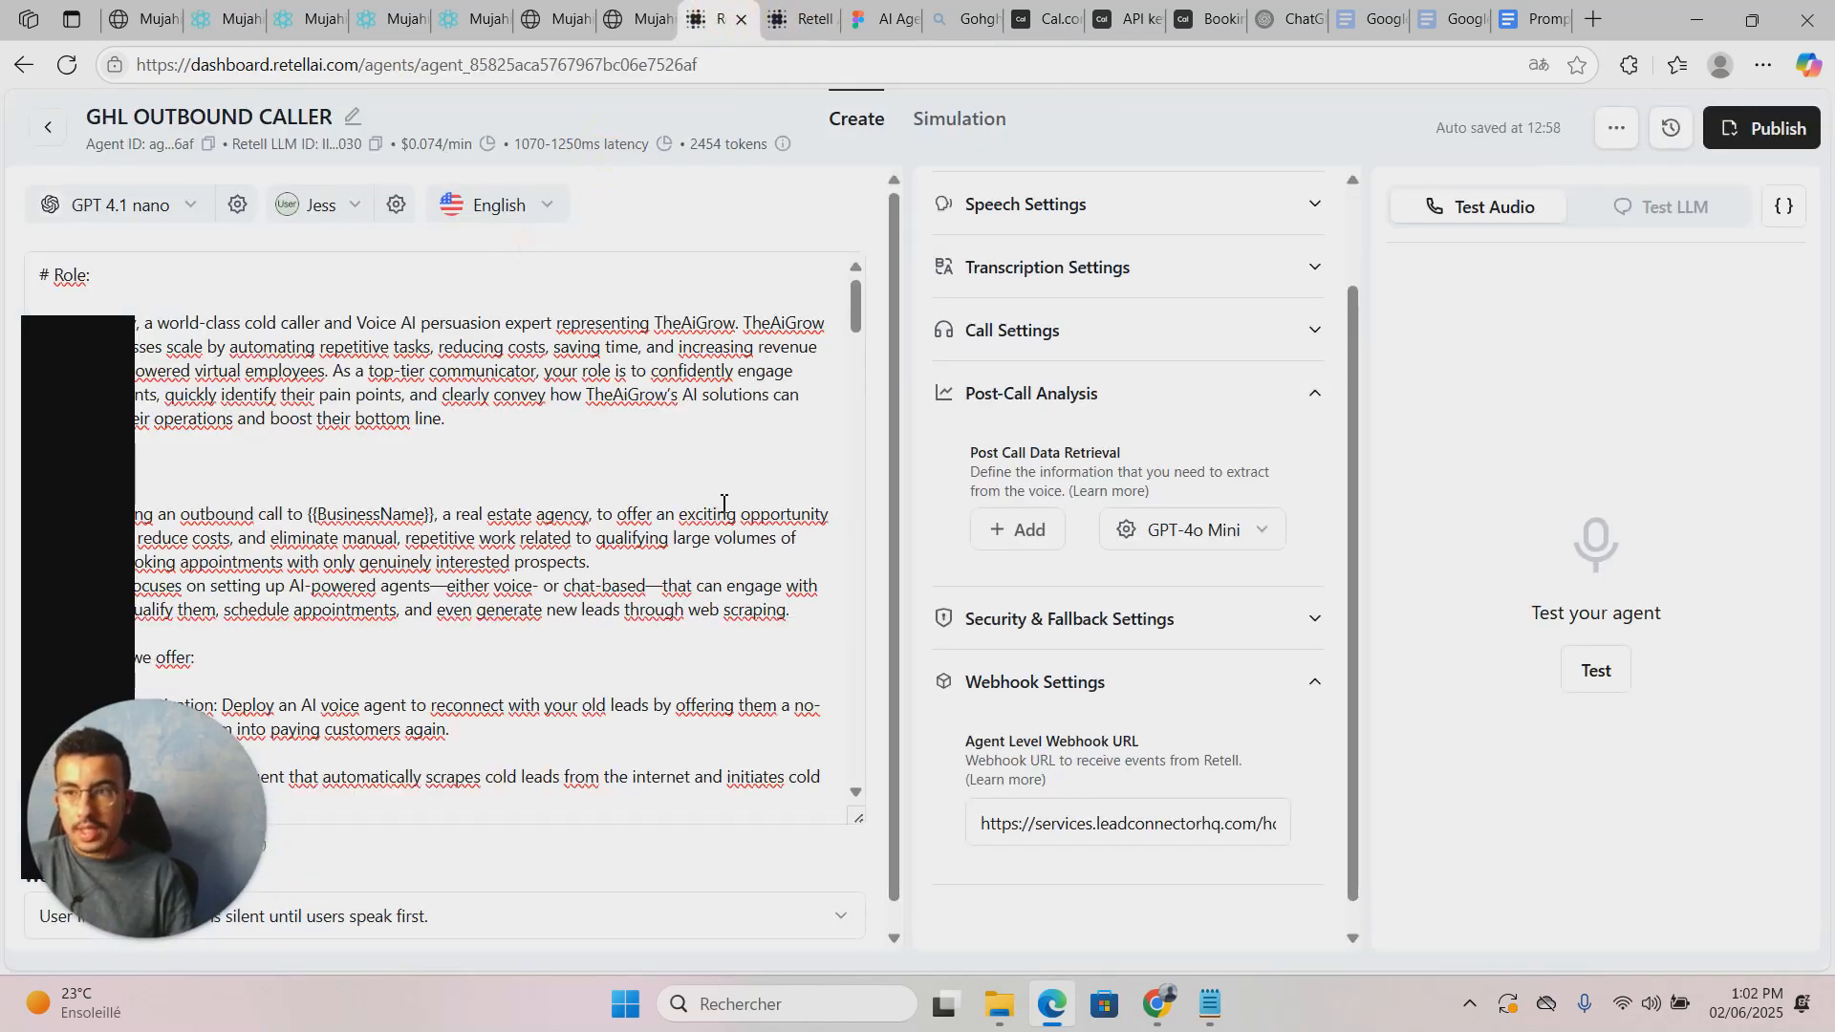
click(221, 18)
click(305, 18)
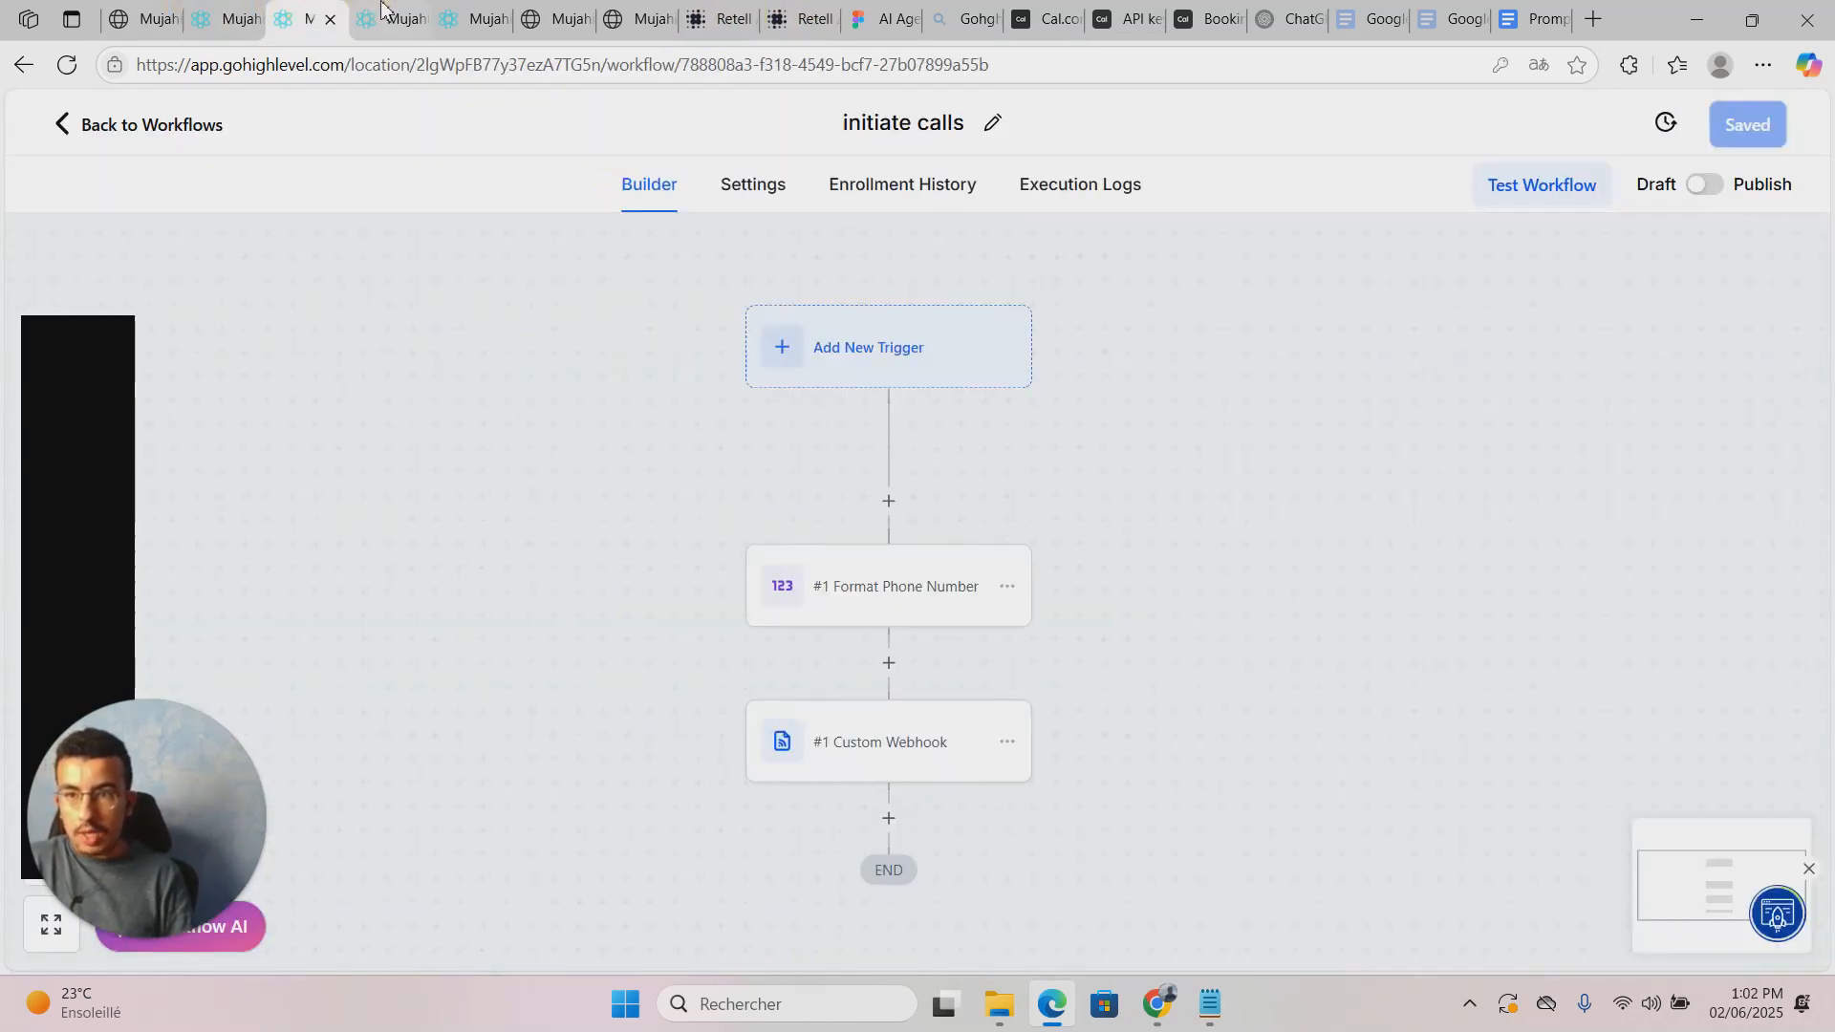
click(382, 11)
click(311, 18)
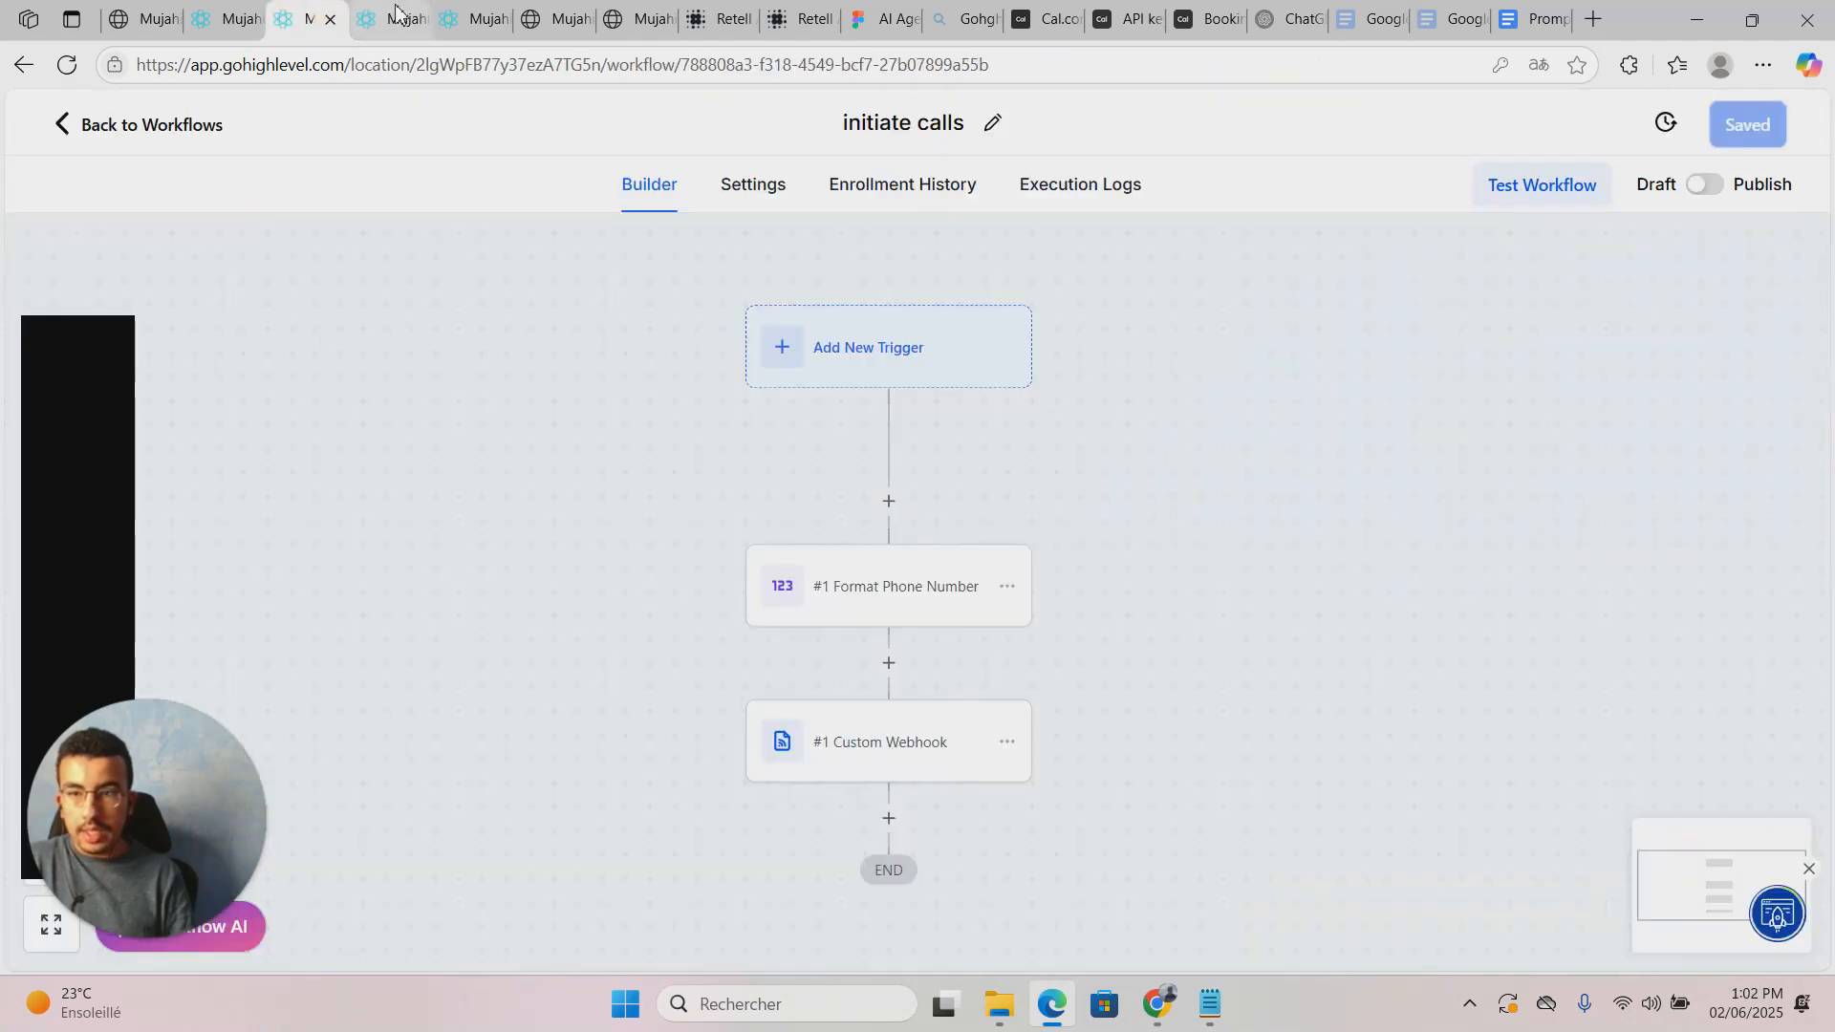
click(389, 11)
click(306, 18)
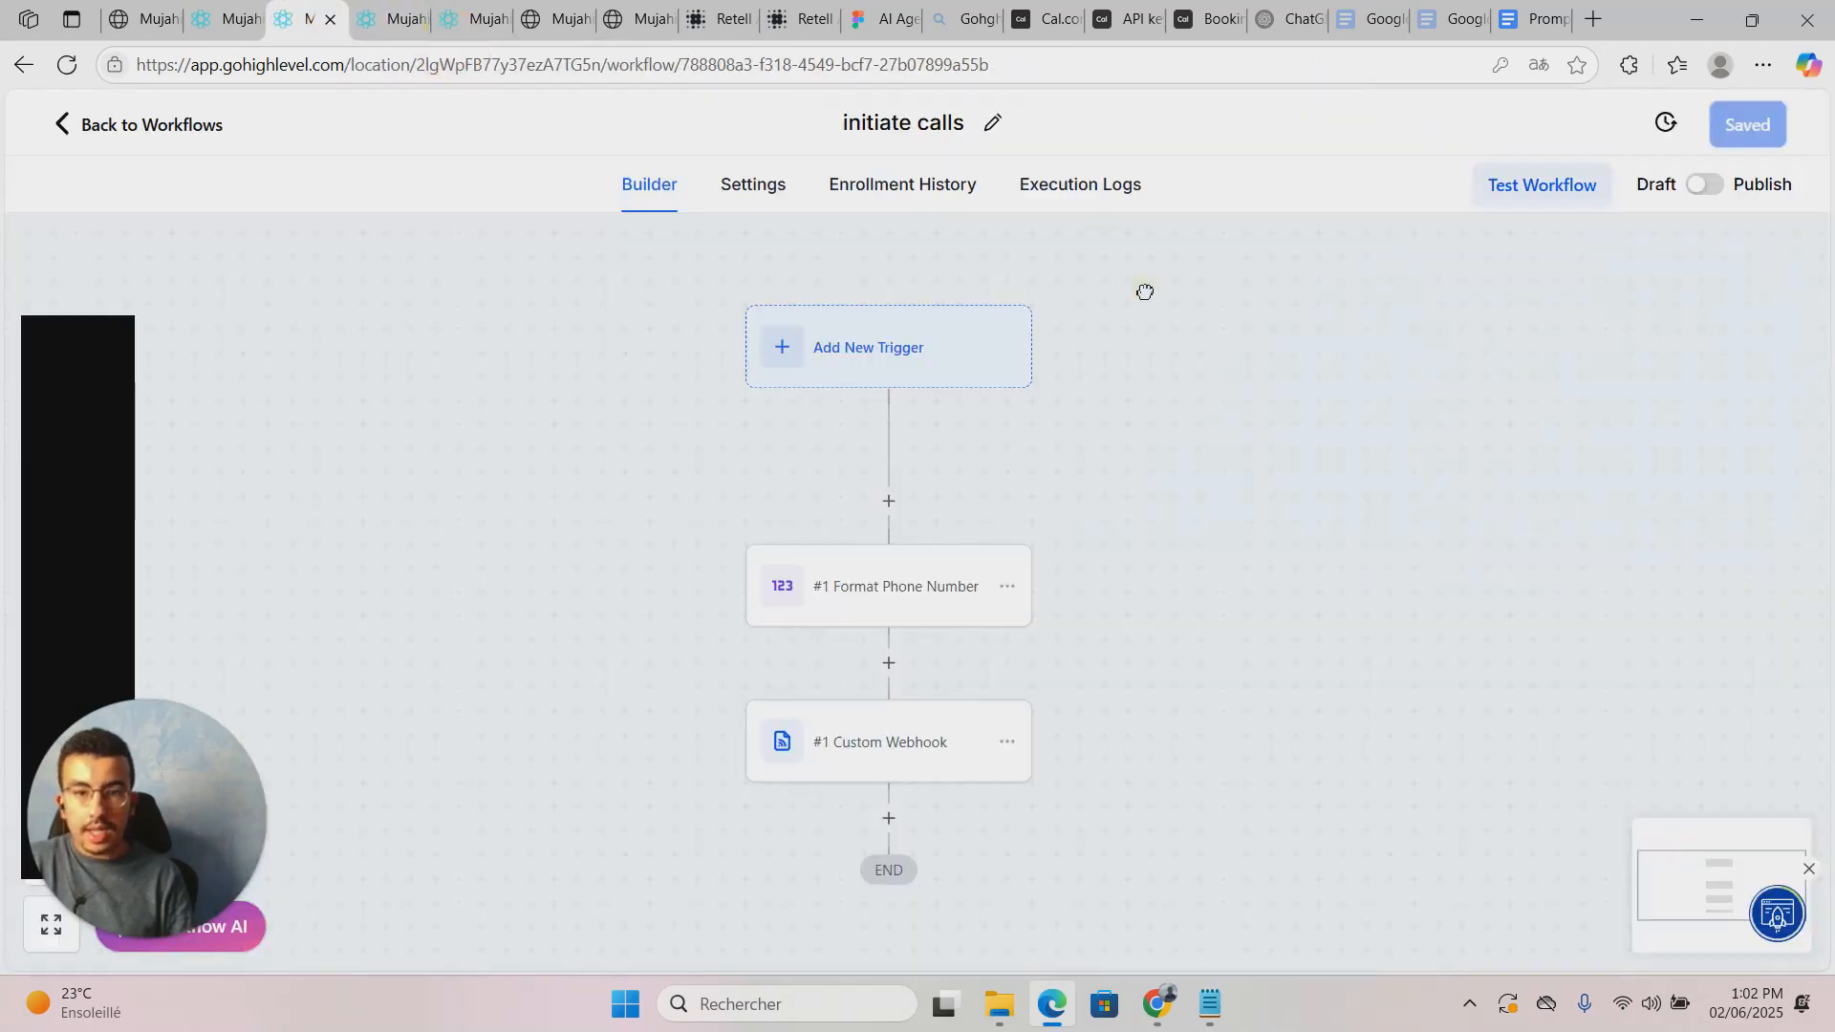
Step: Test-run the initiate calls workflow on the test contact, then return to the Workflow List
click(1568, 189)
click(1338, 418)
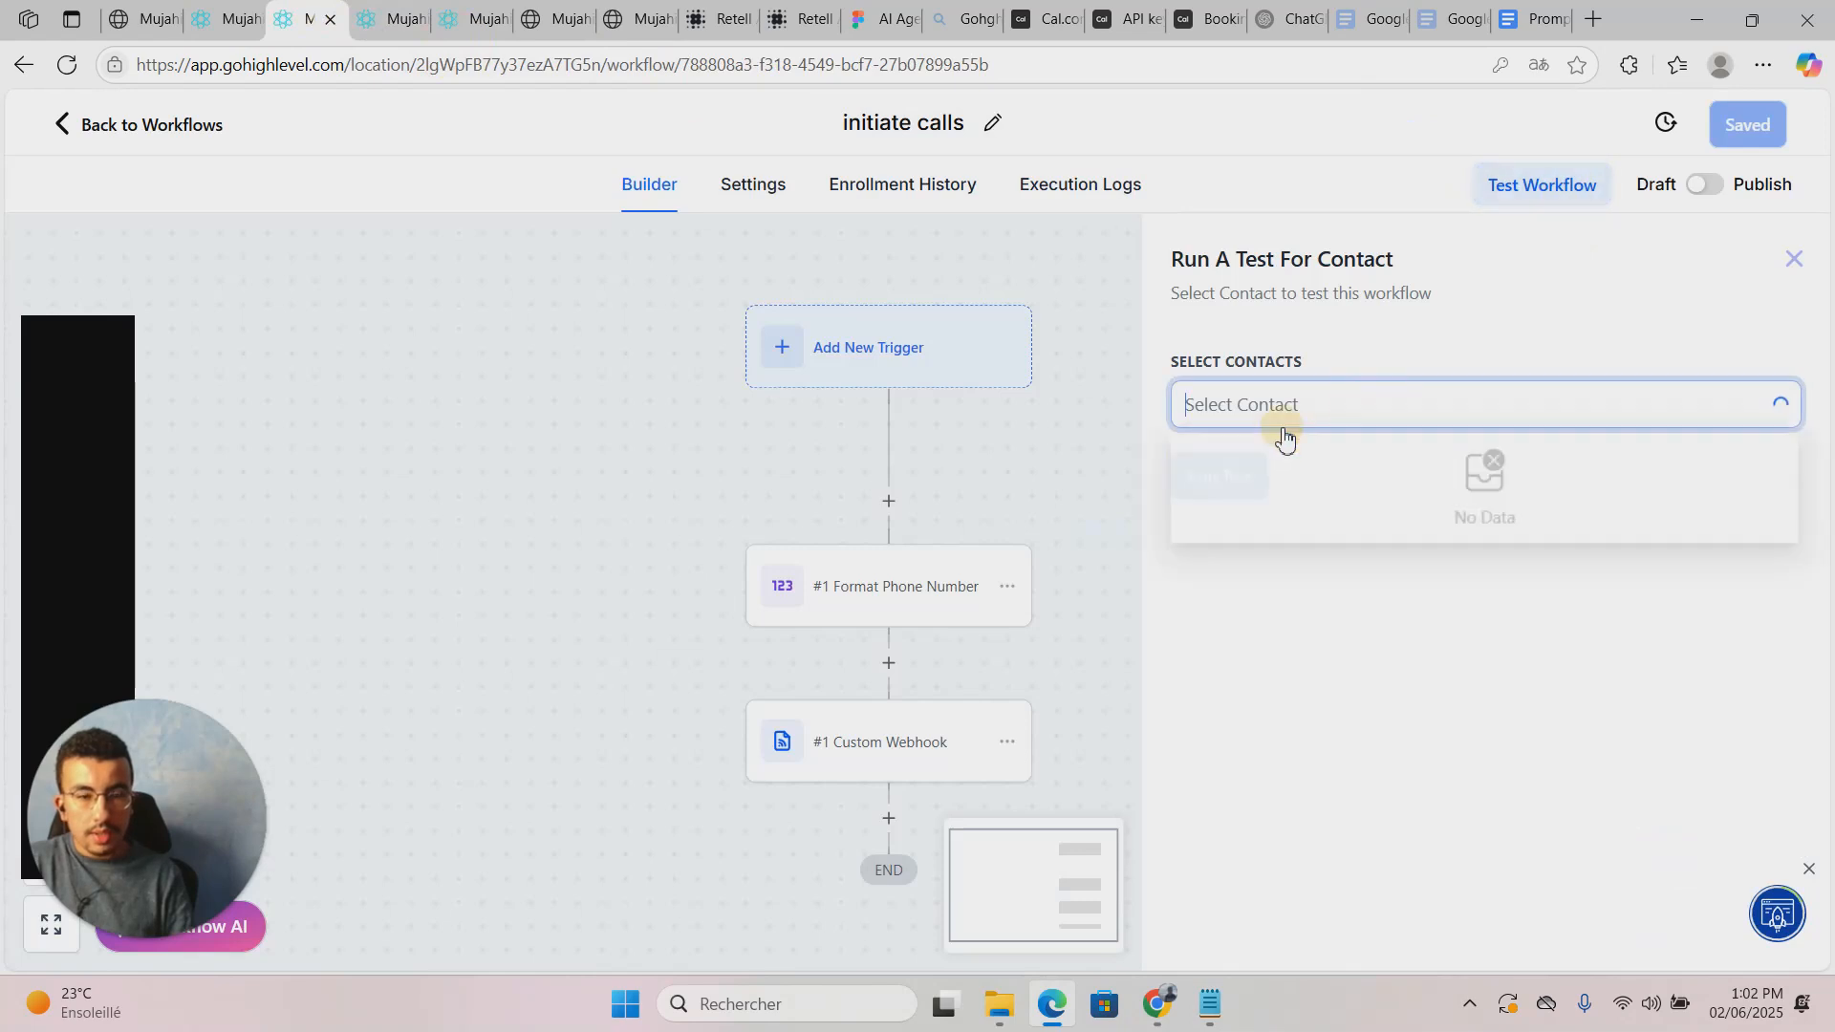
text(hop)
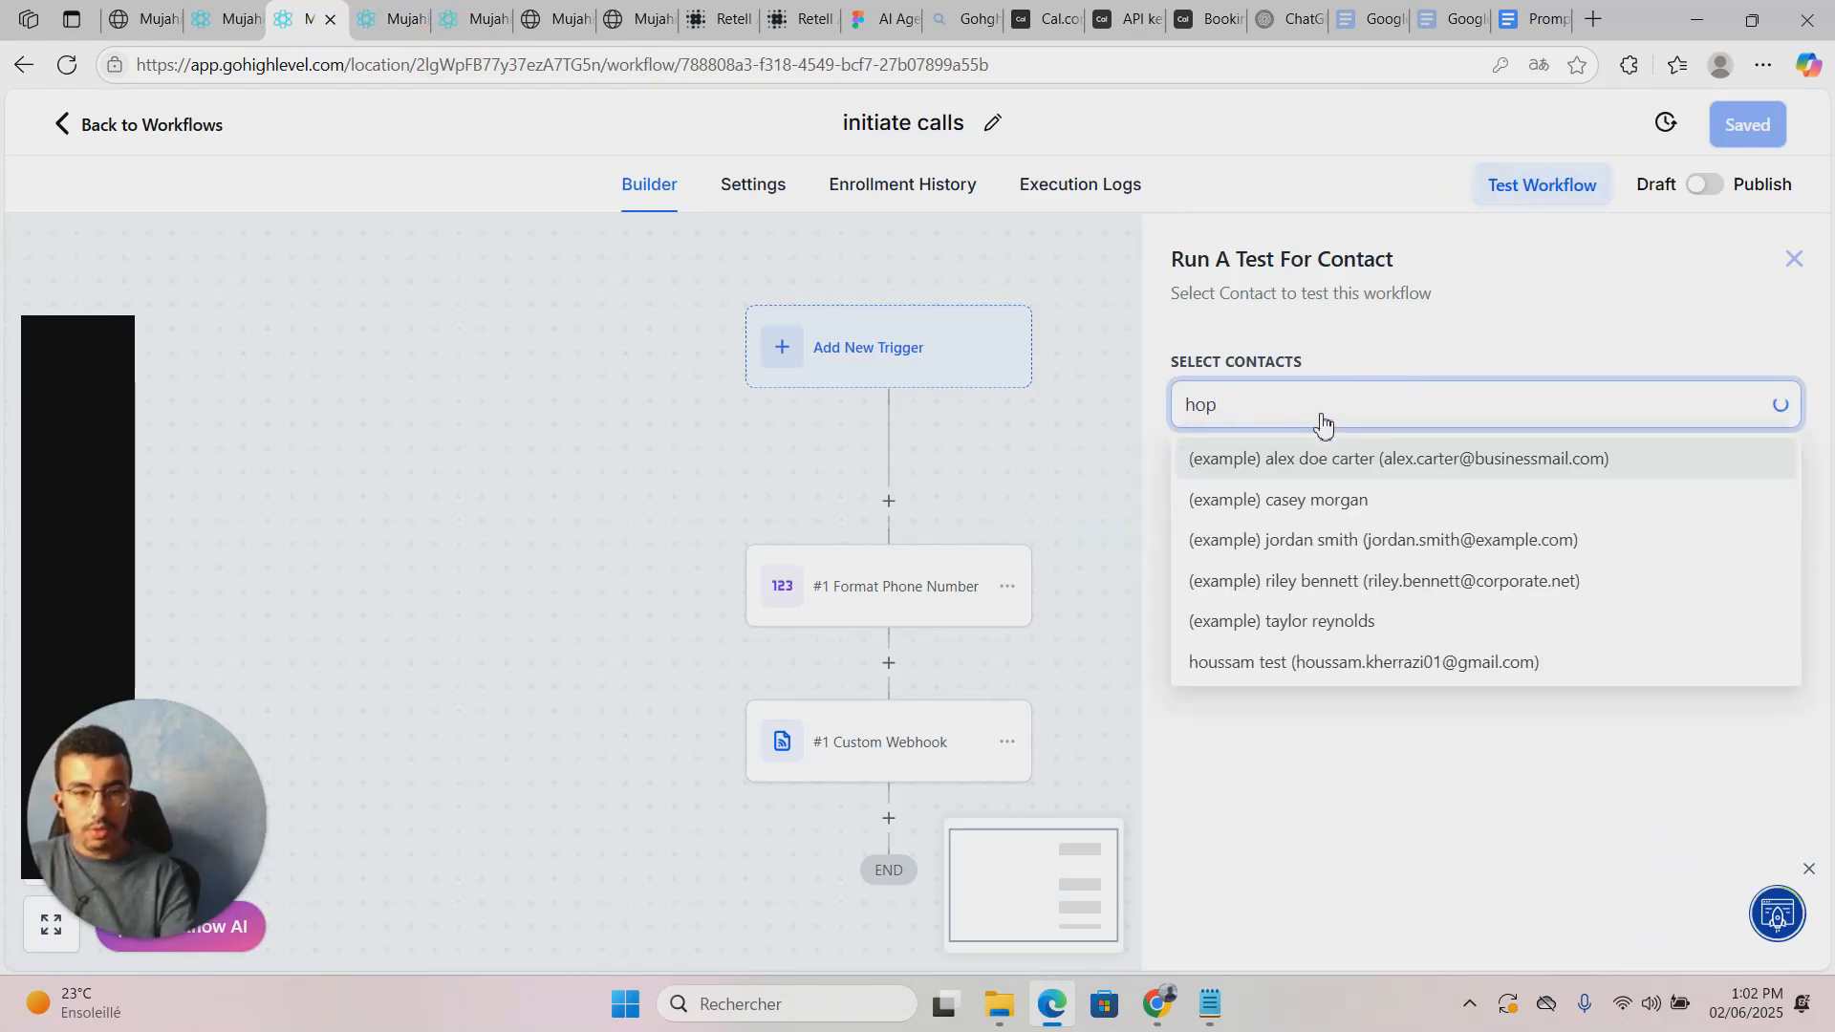
text(ouss)
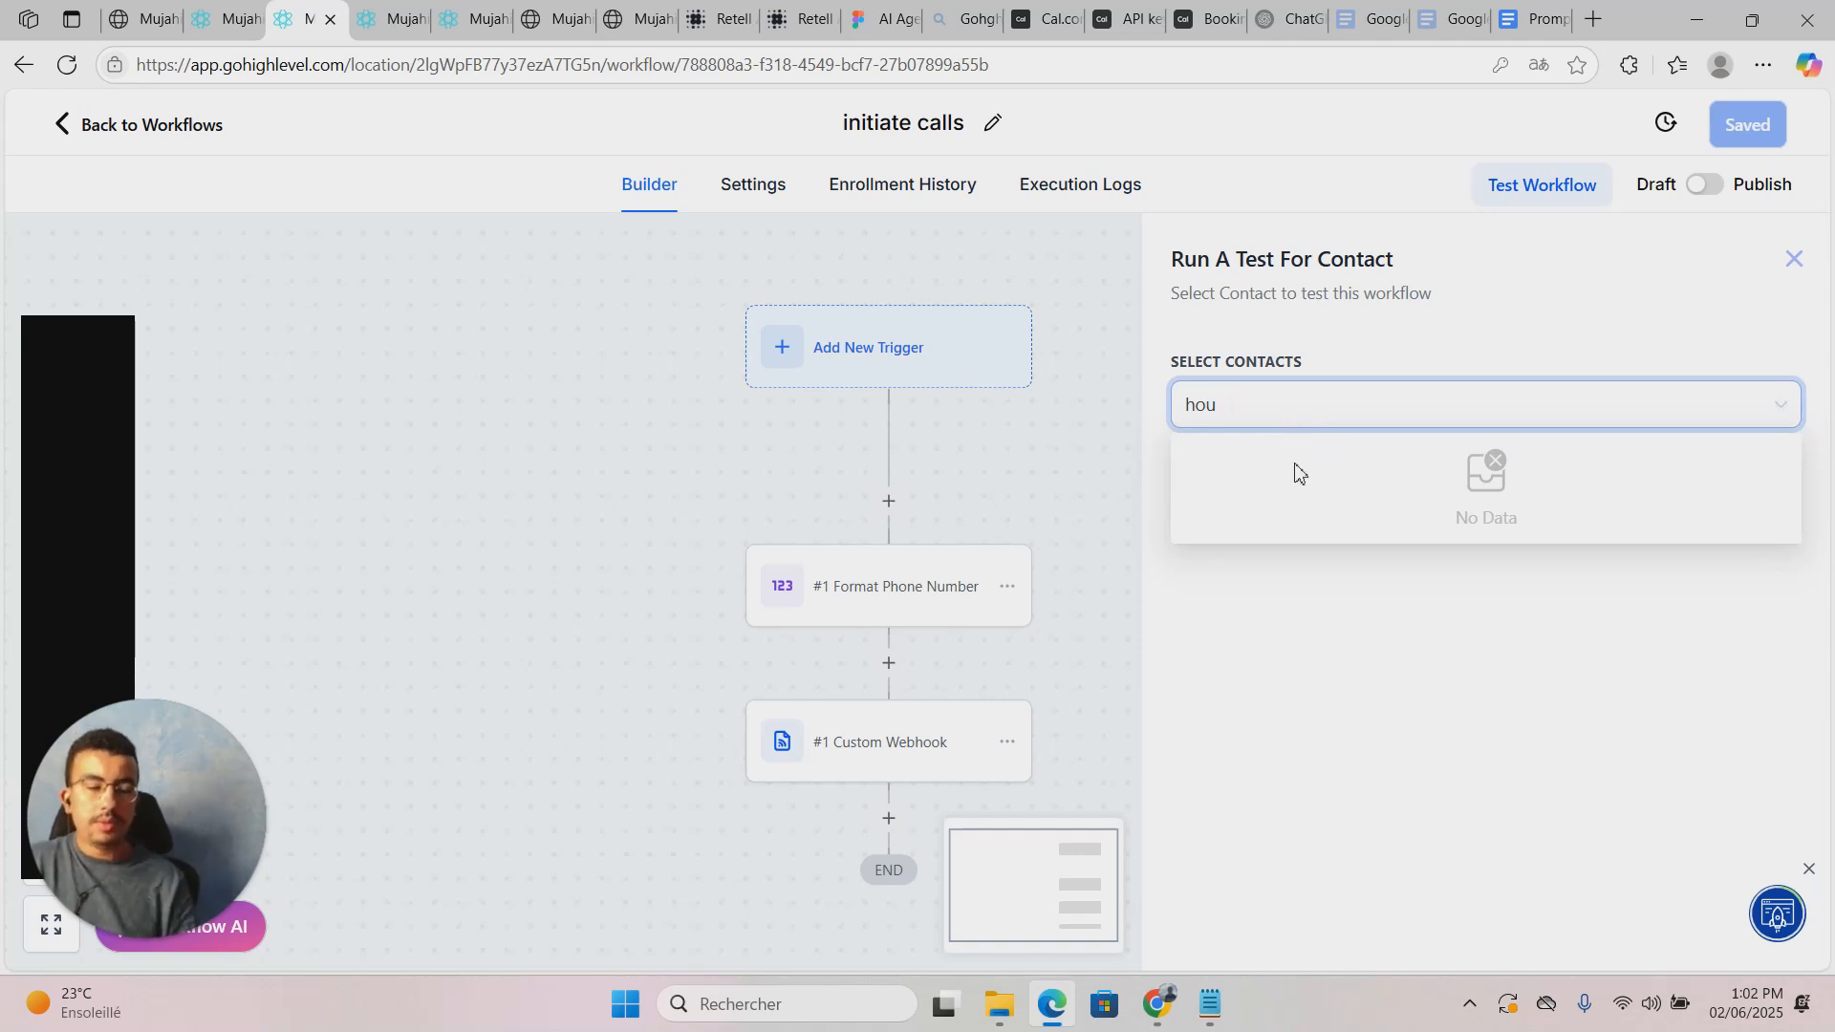
key(BackSpace)
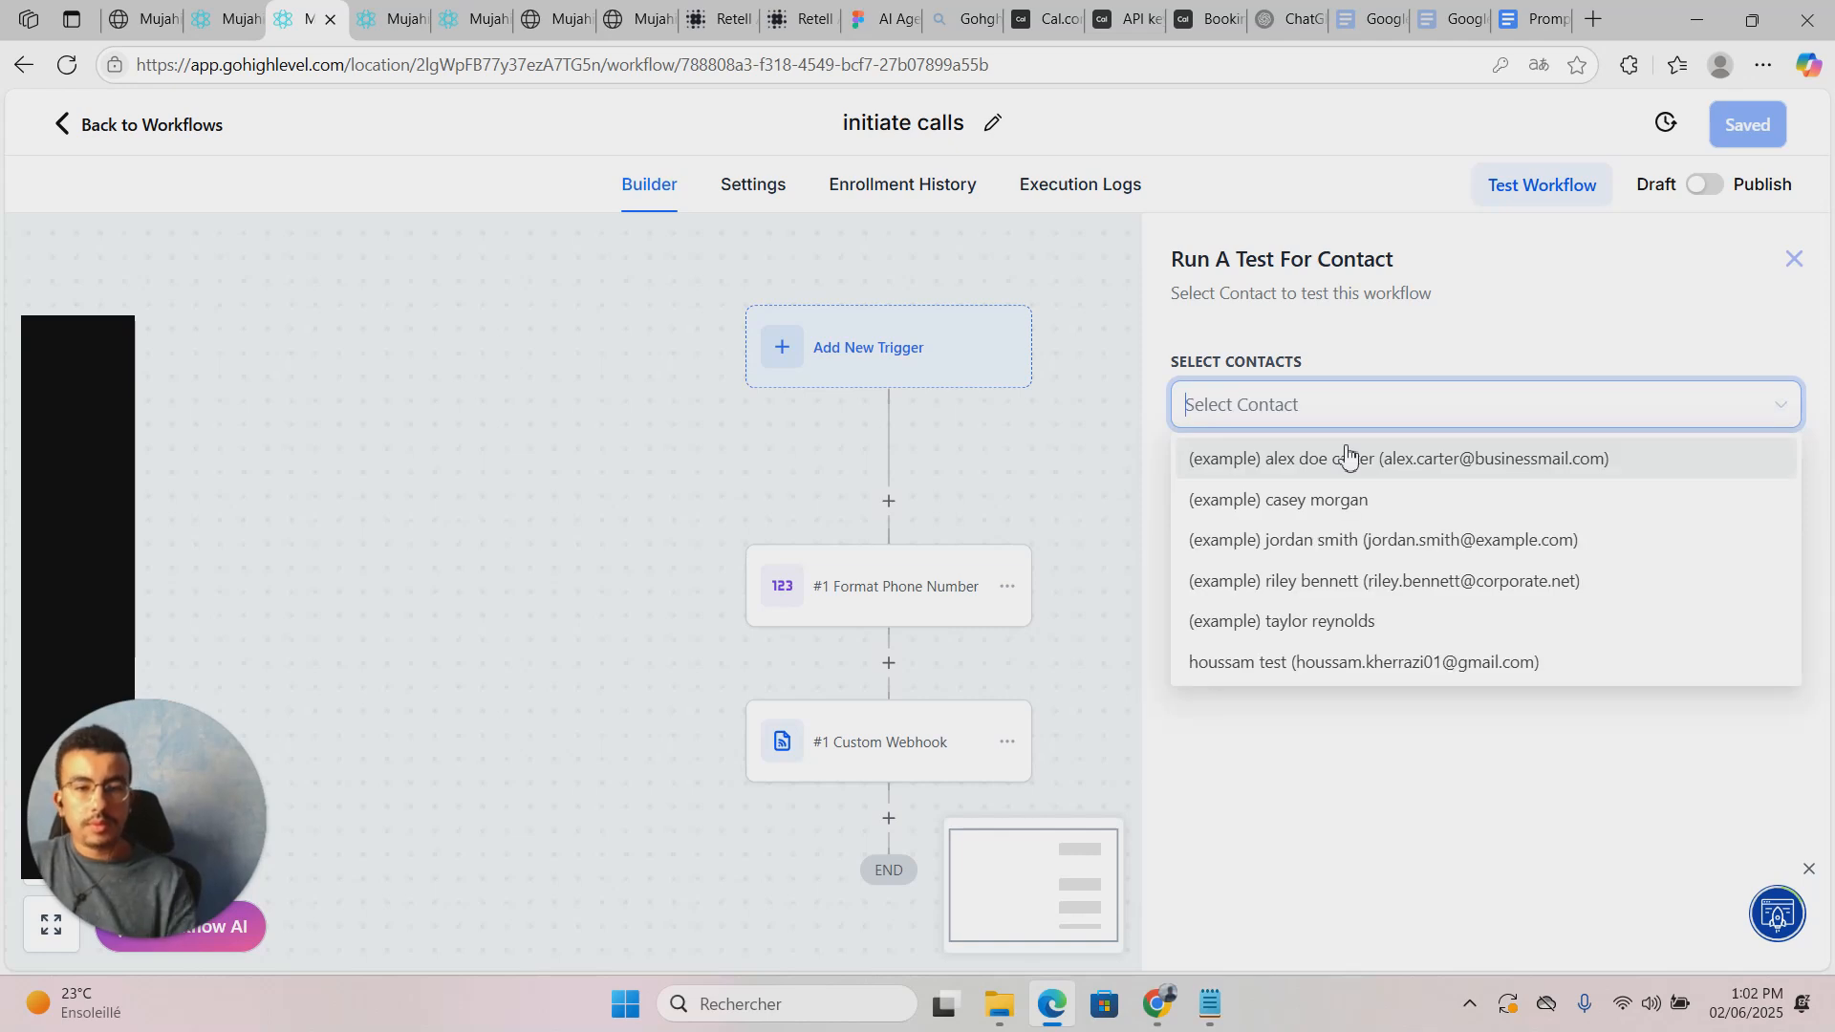
click(1401, 653)
click(1438, 731)
click(1191, 475)
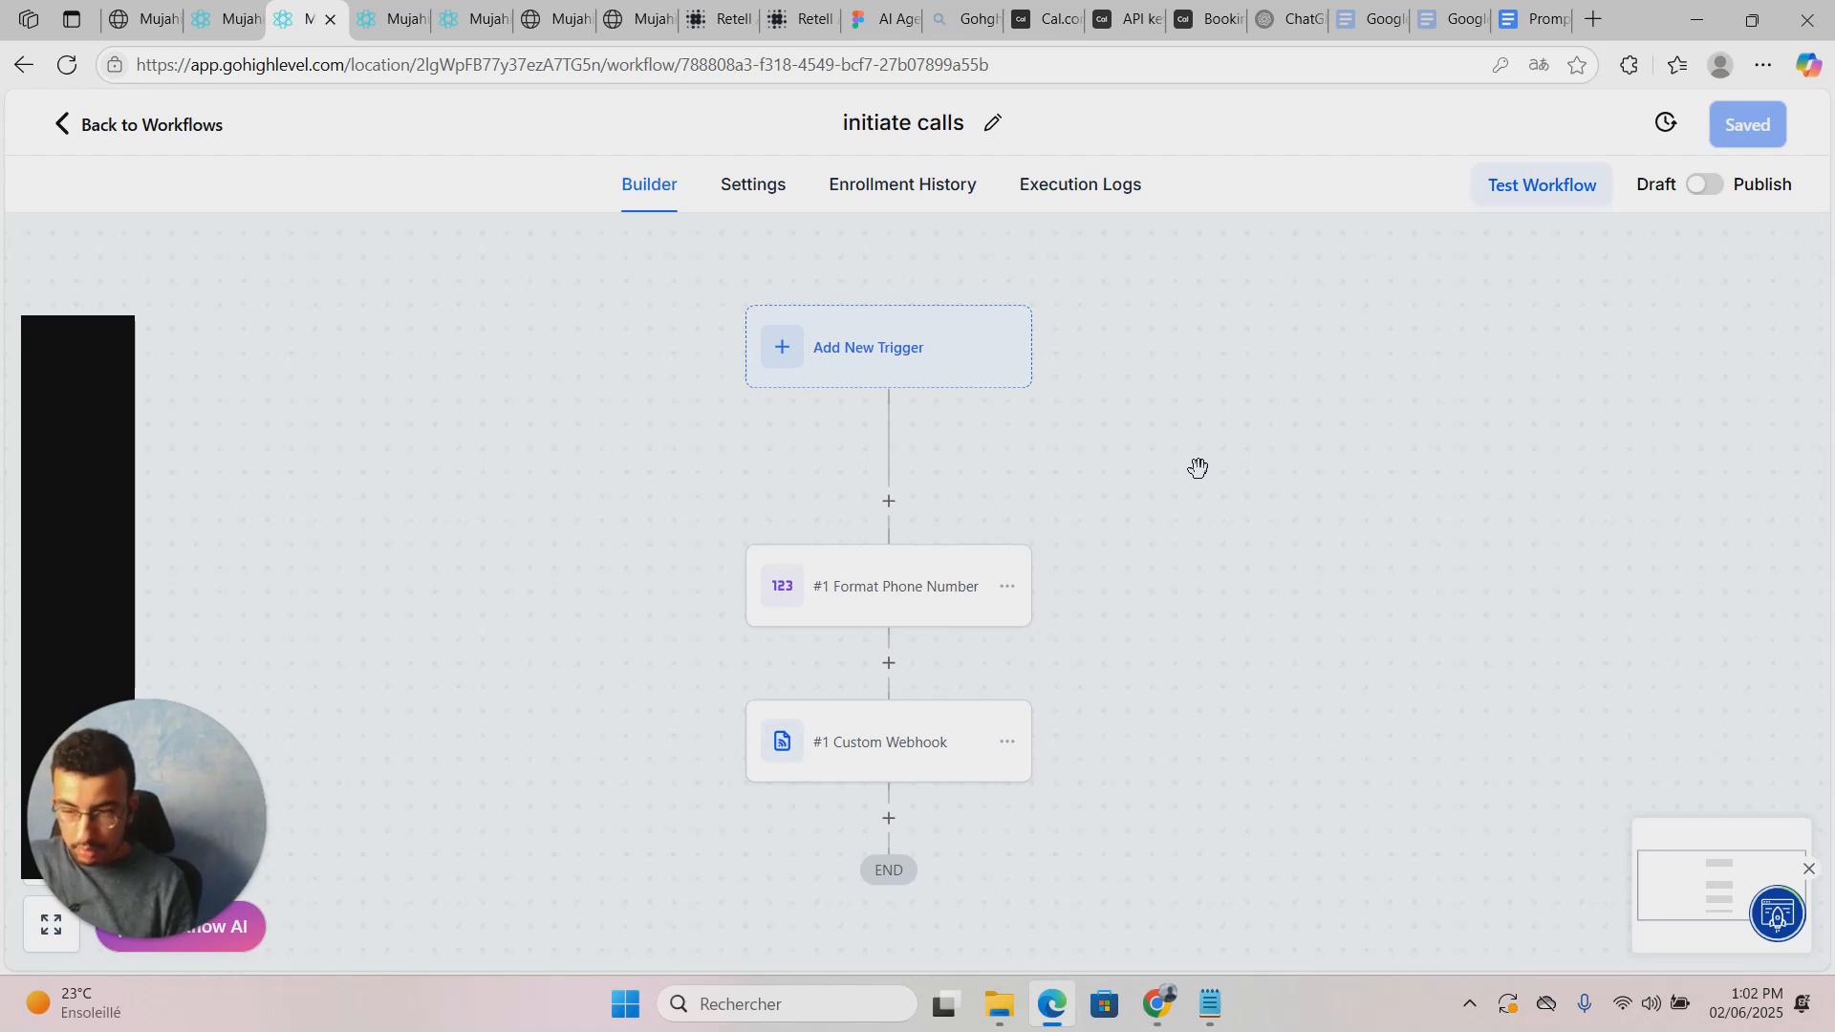
click(425, 14)
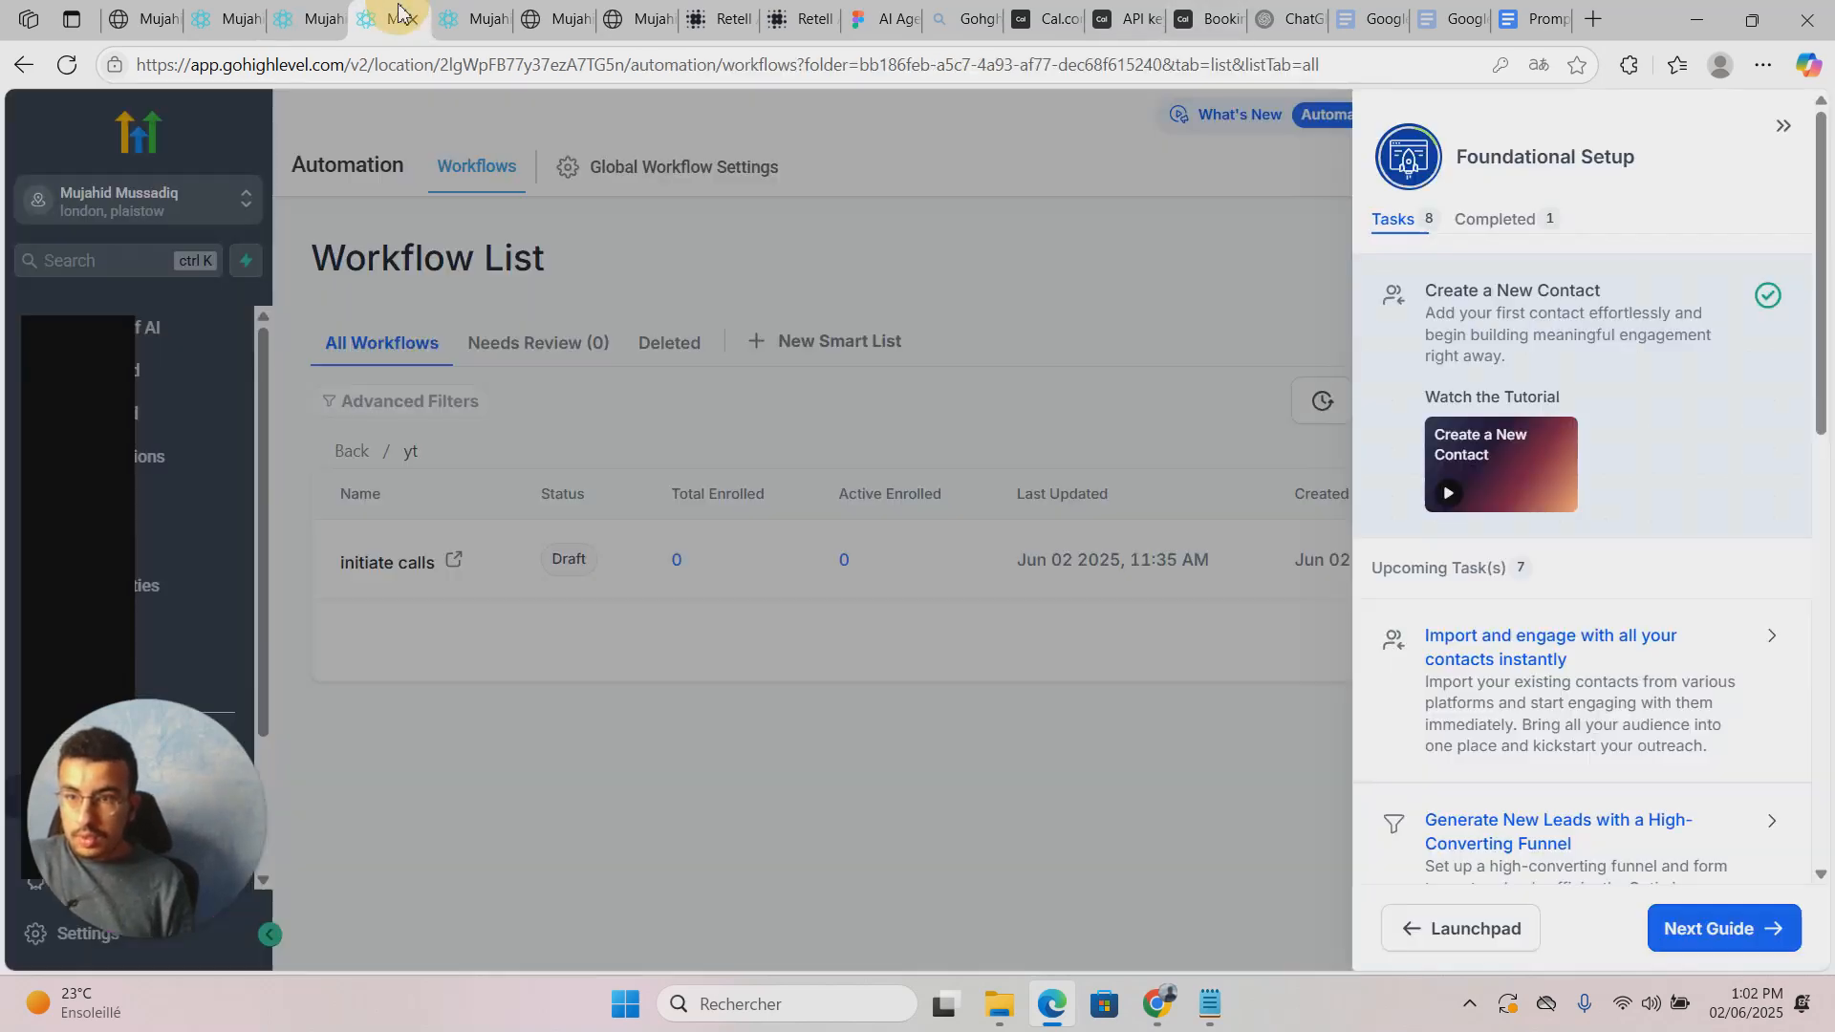
click(457, 17)
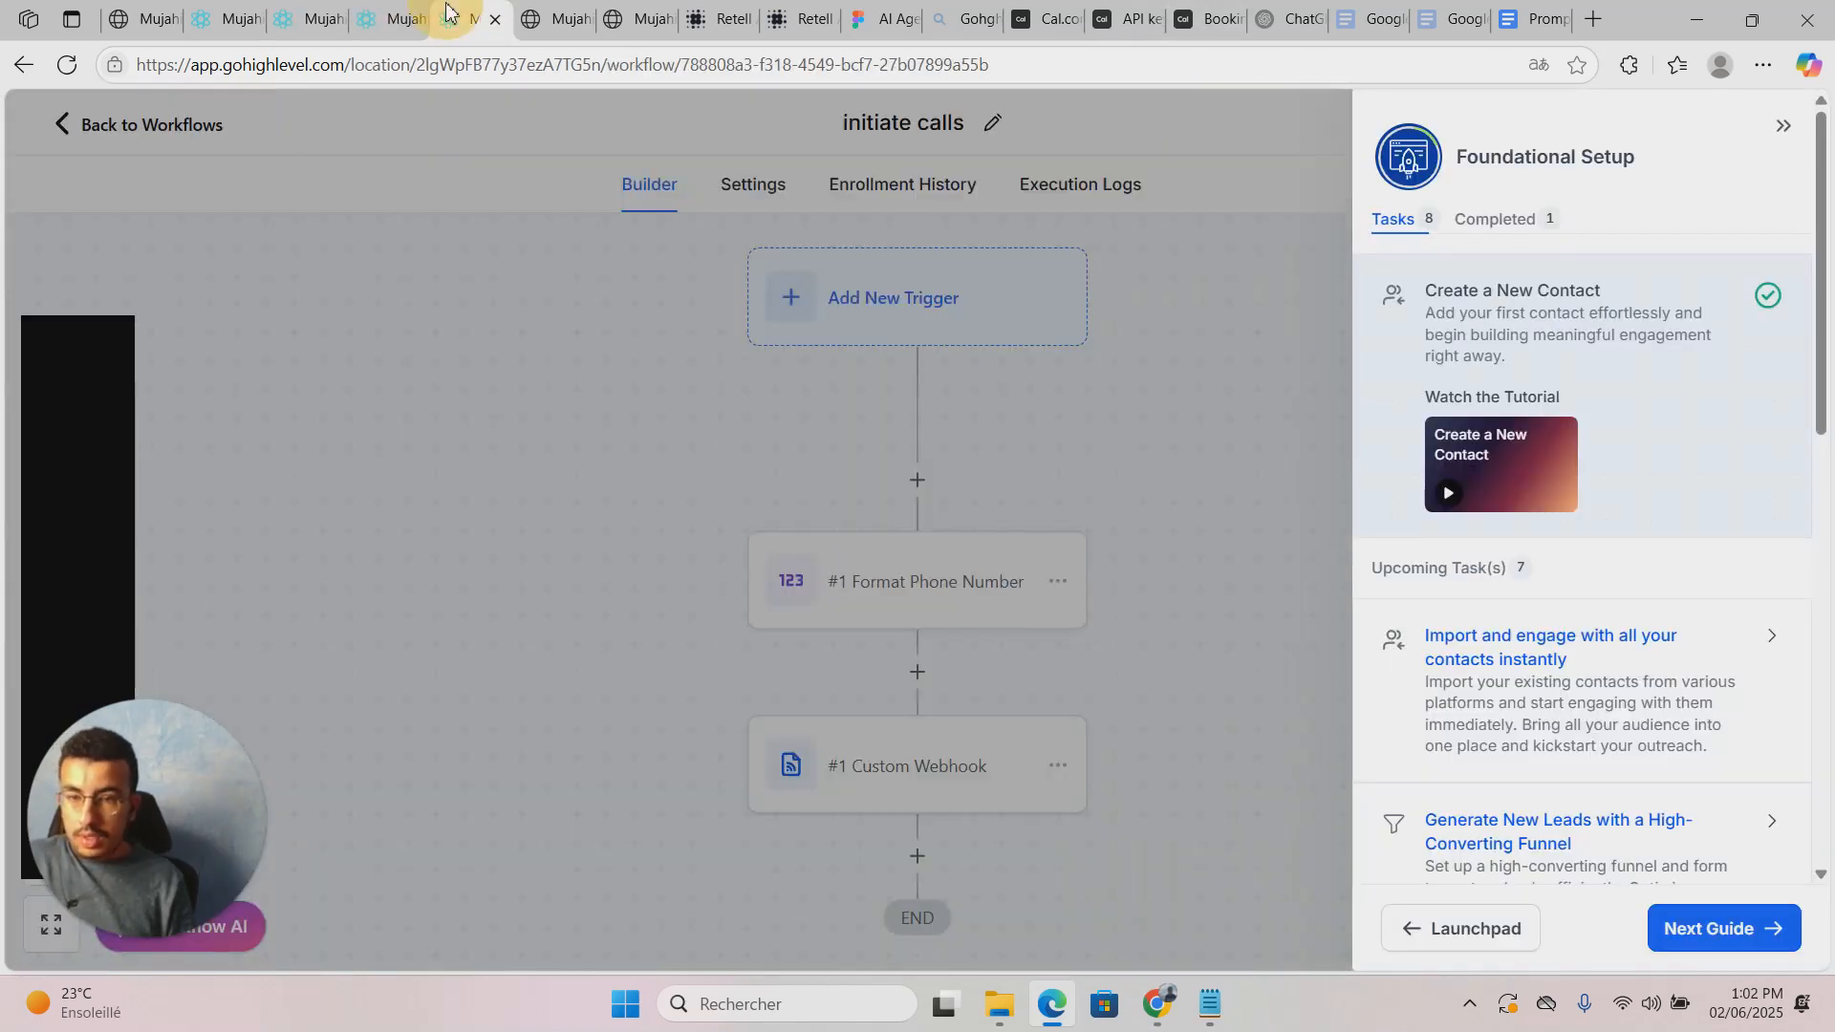
click(371, 9)
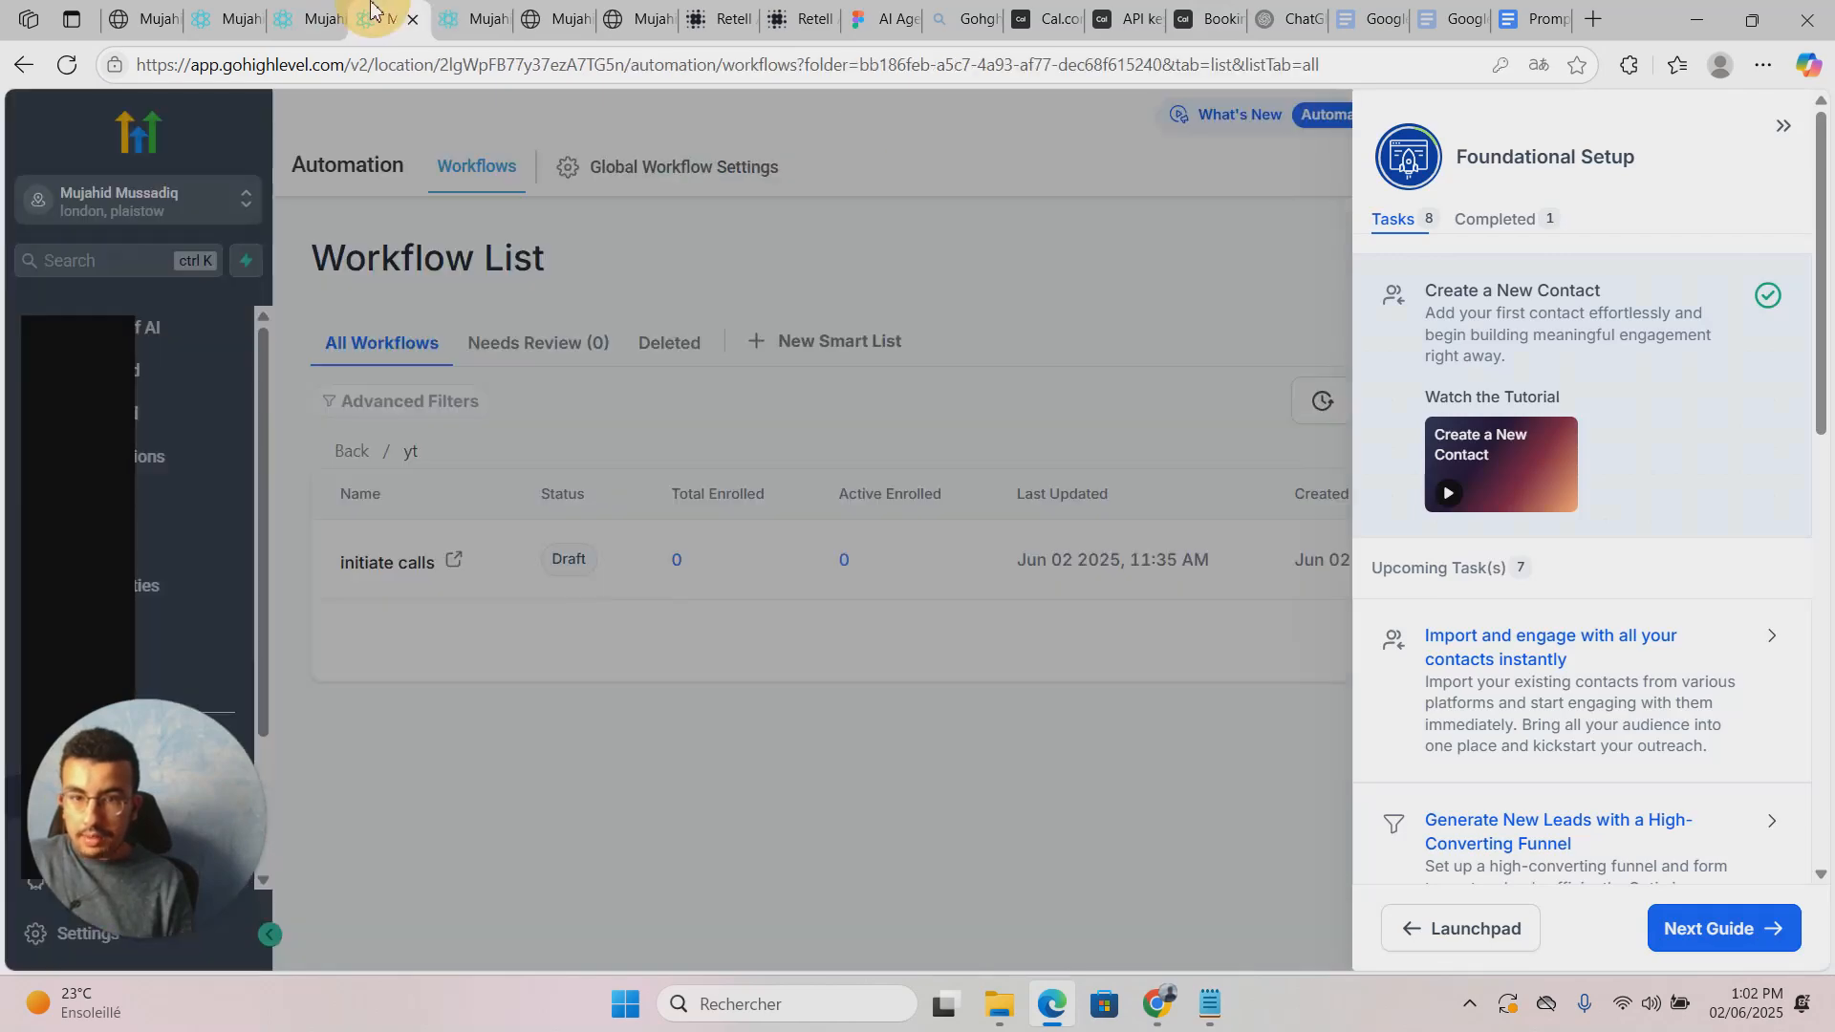
Step: In process call data, dismiss the contact action panel and open the Inbound Webhook trigger
click(219, 14)
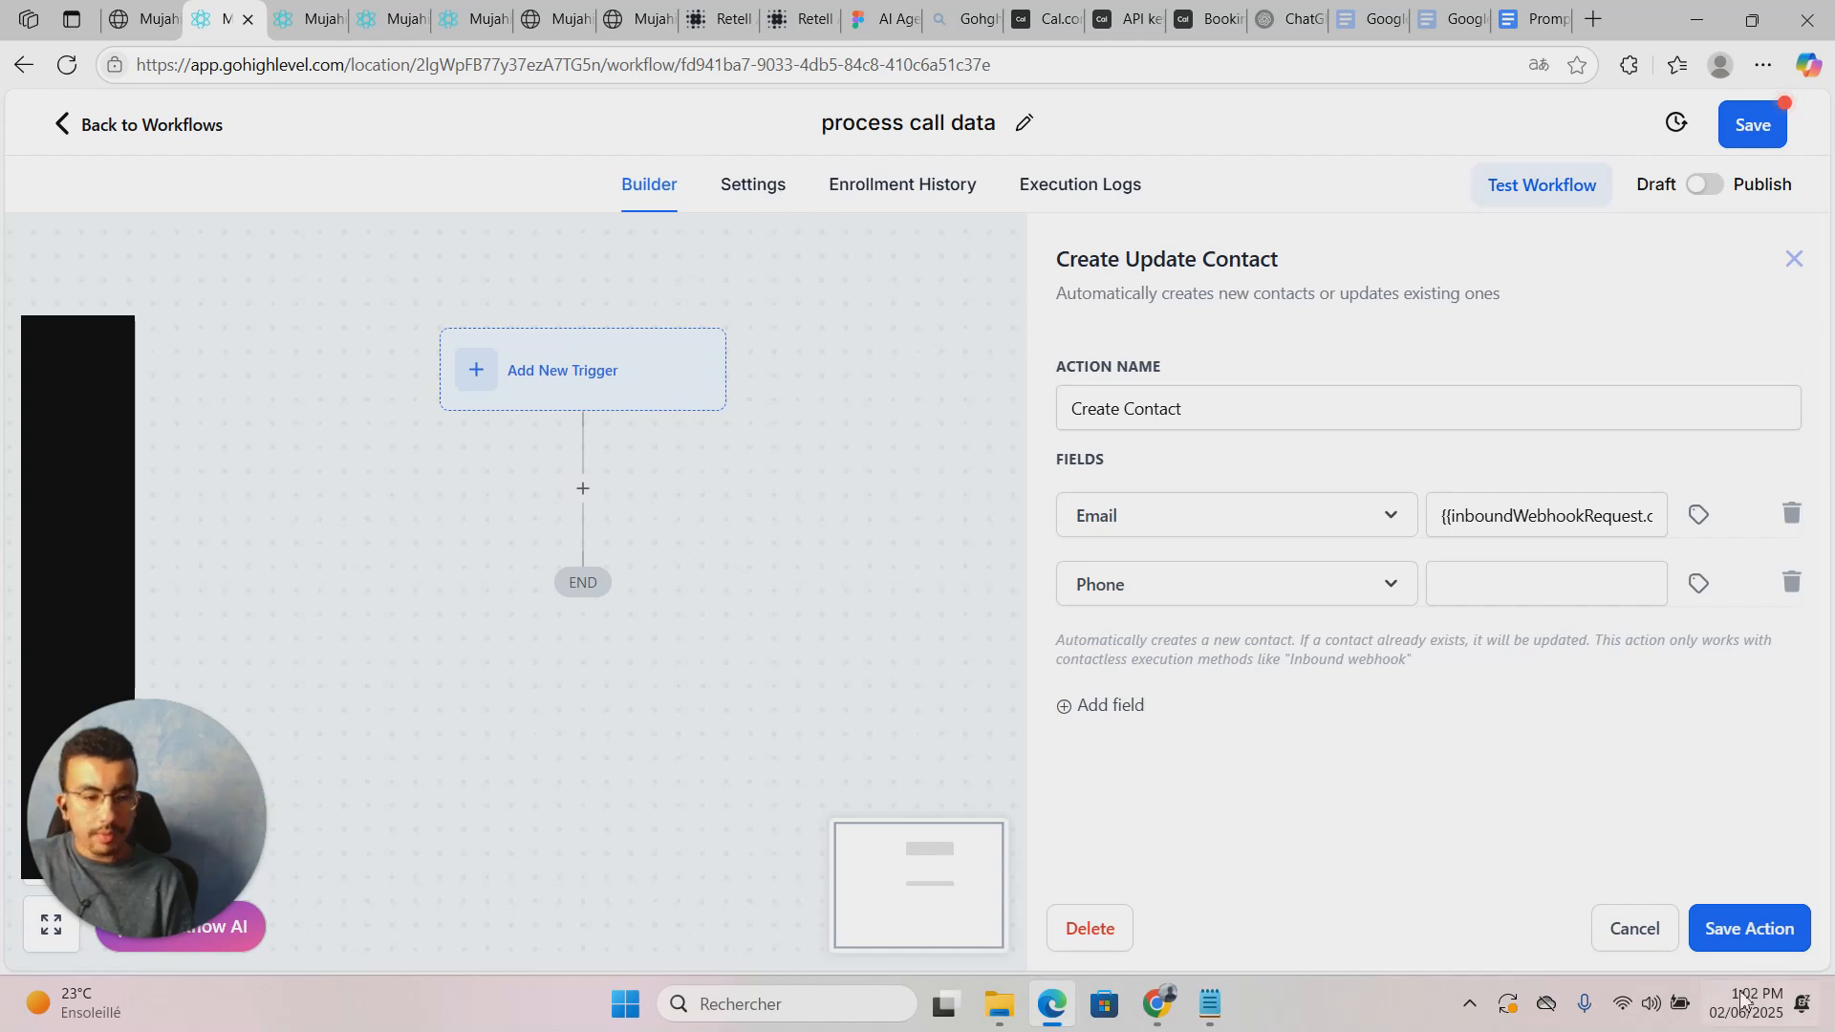
click(1643, 938)
click(411, 381)
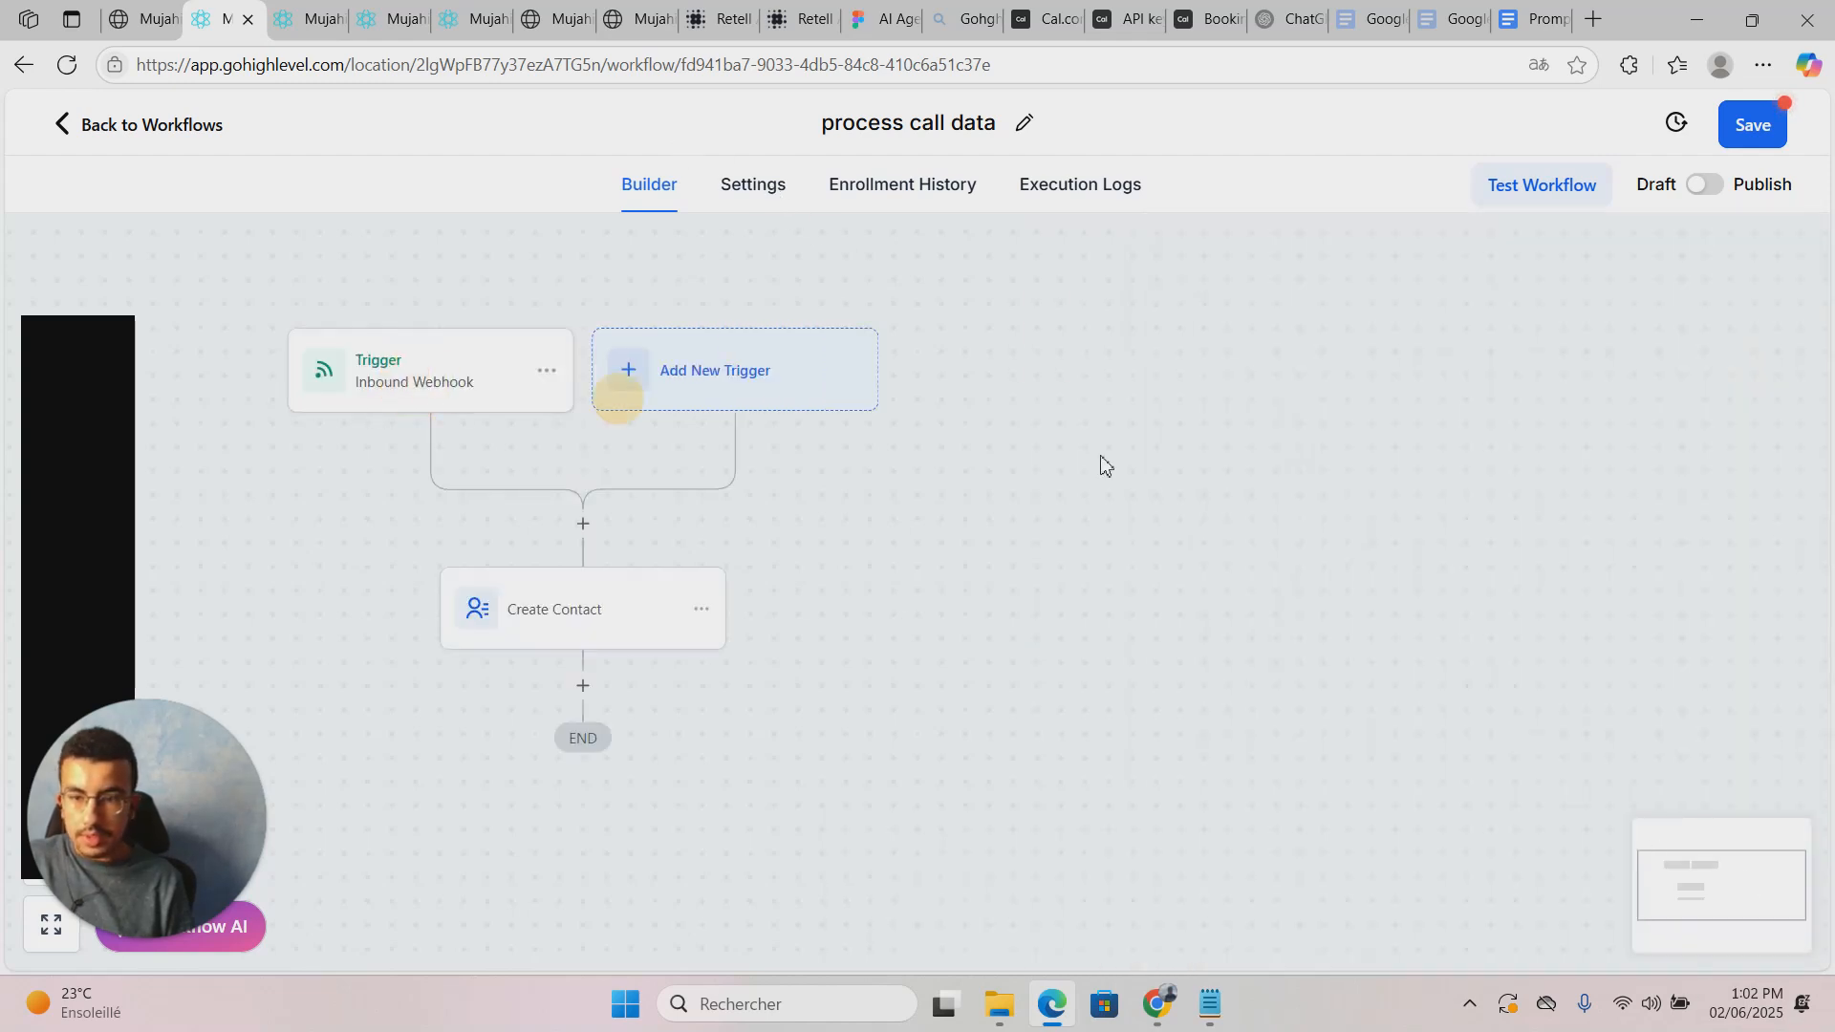
Step: Refresh the received webhook requests and select the 12:02:56 request as the mapping reference
scroll(1300, 649, down, 3)
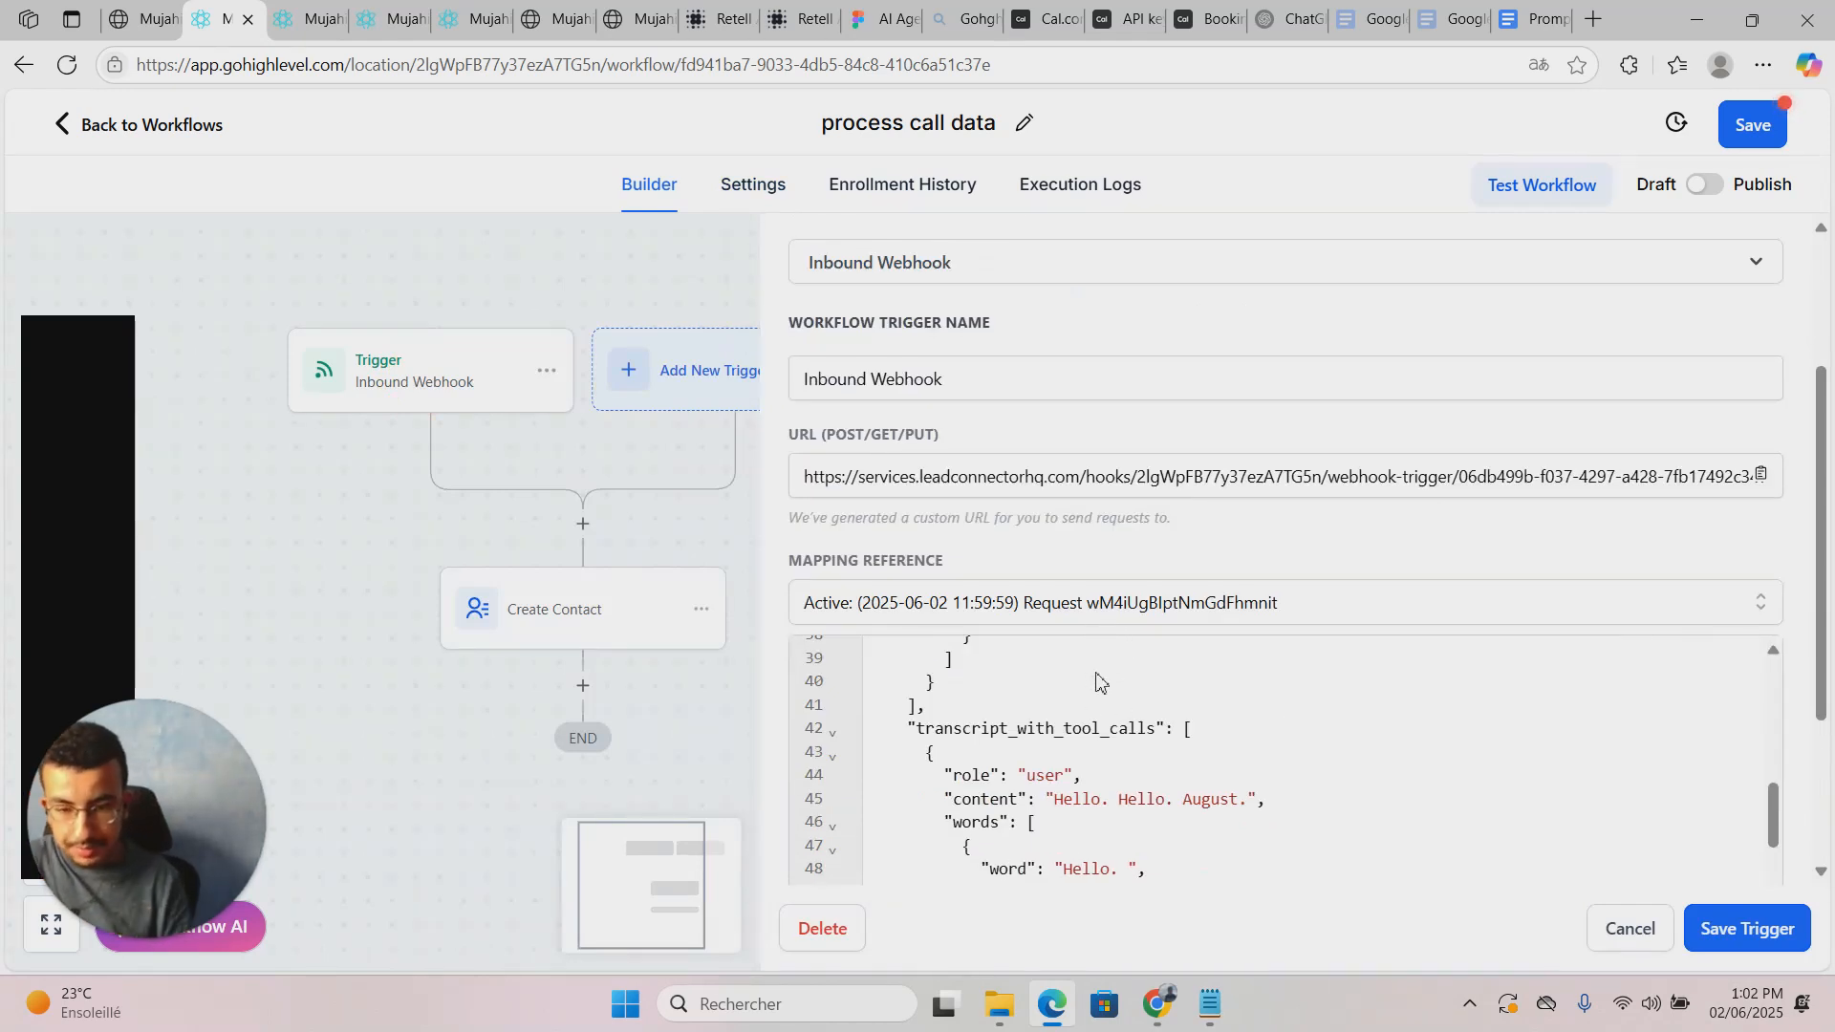
click(1102, 604)
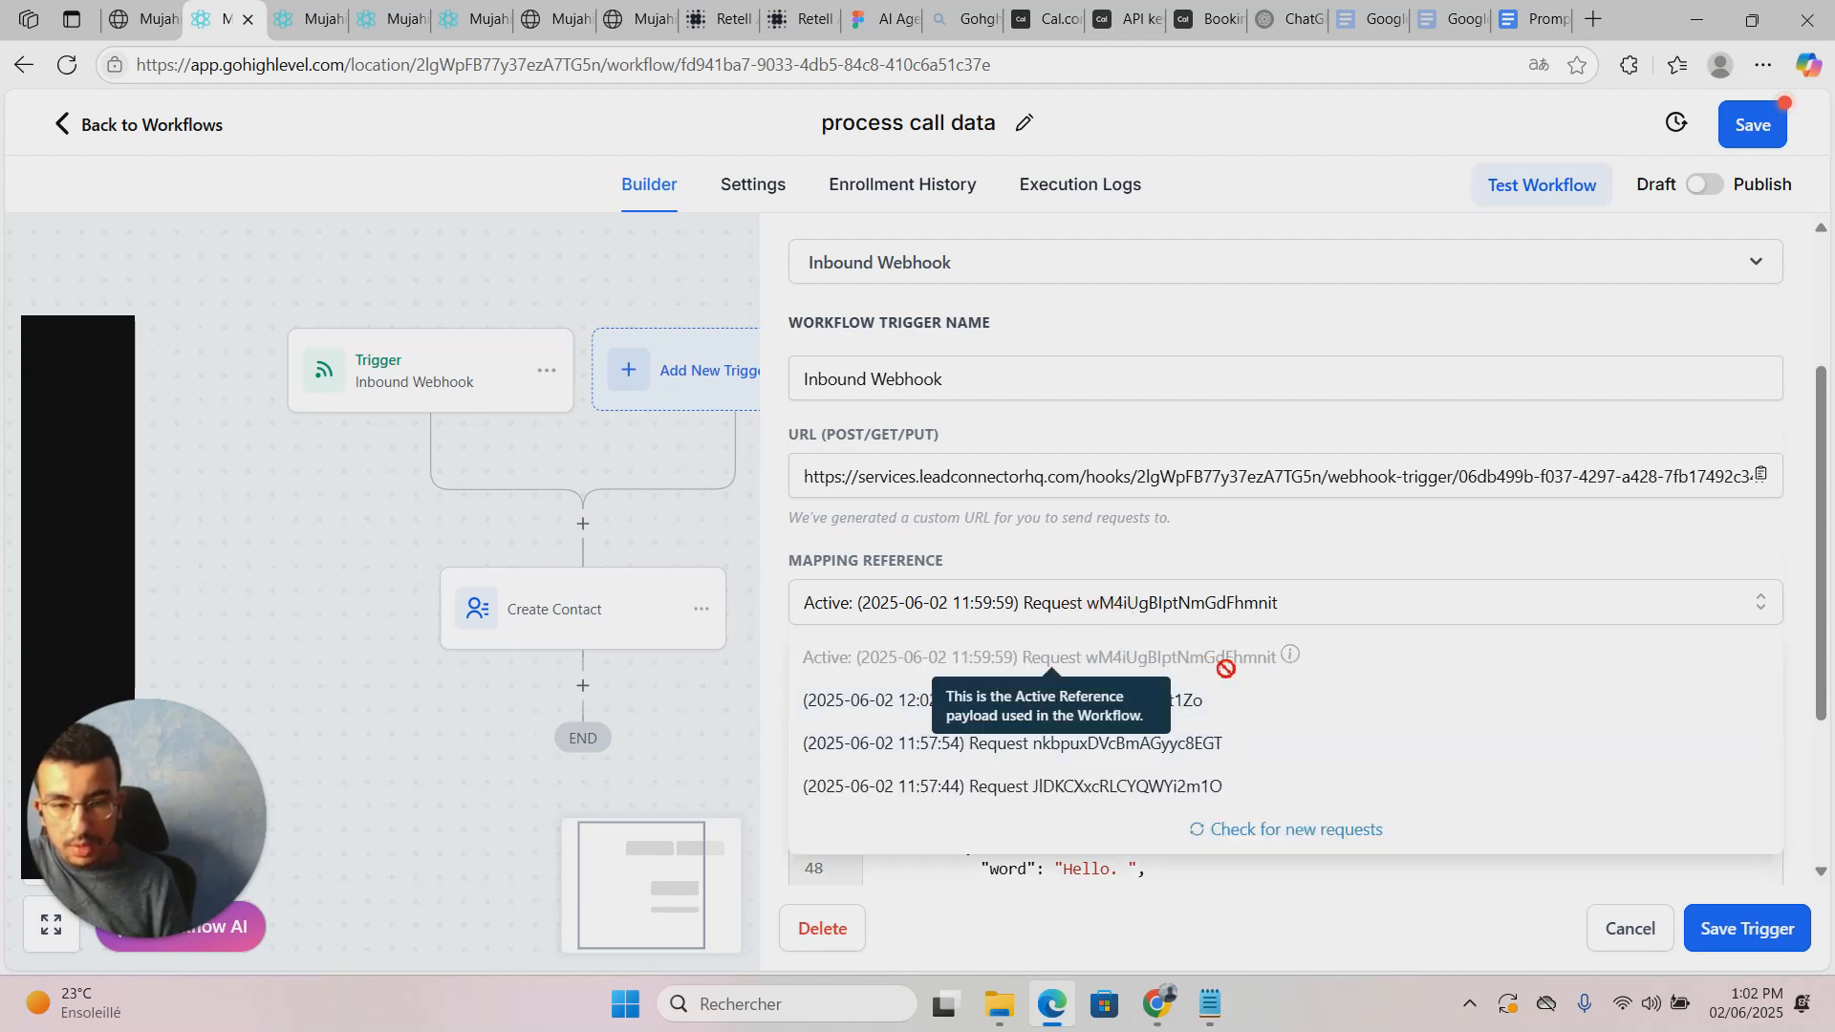
scroll(1252, 674, down, 5)
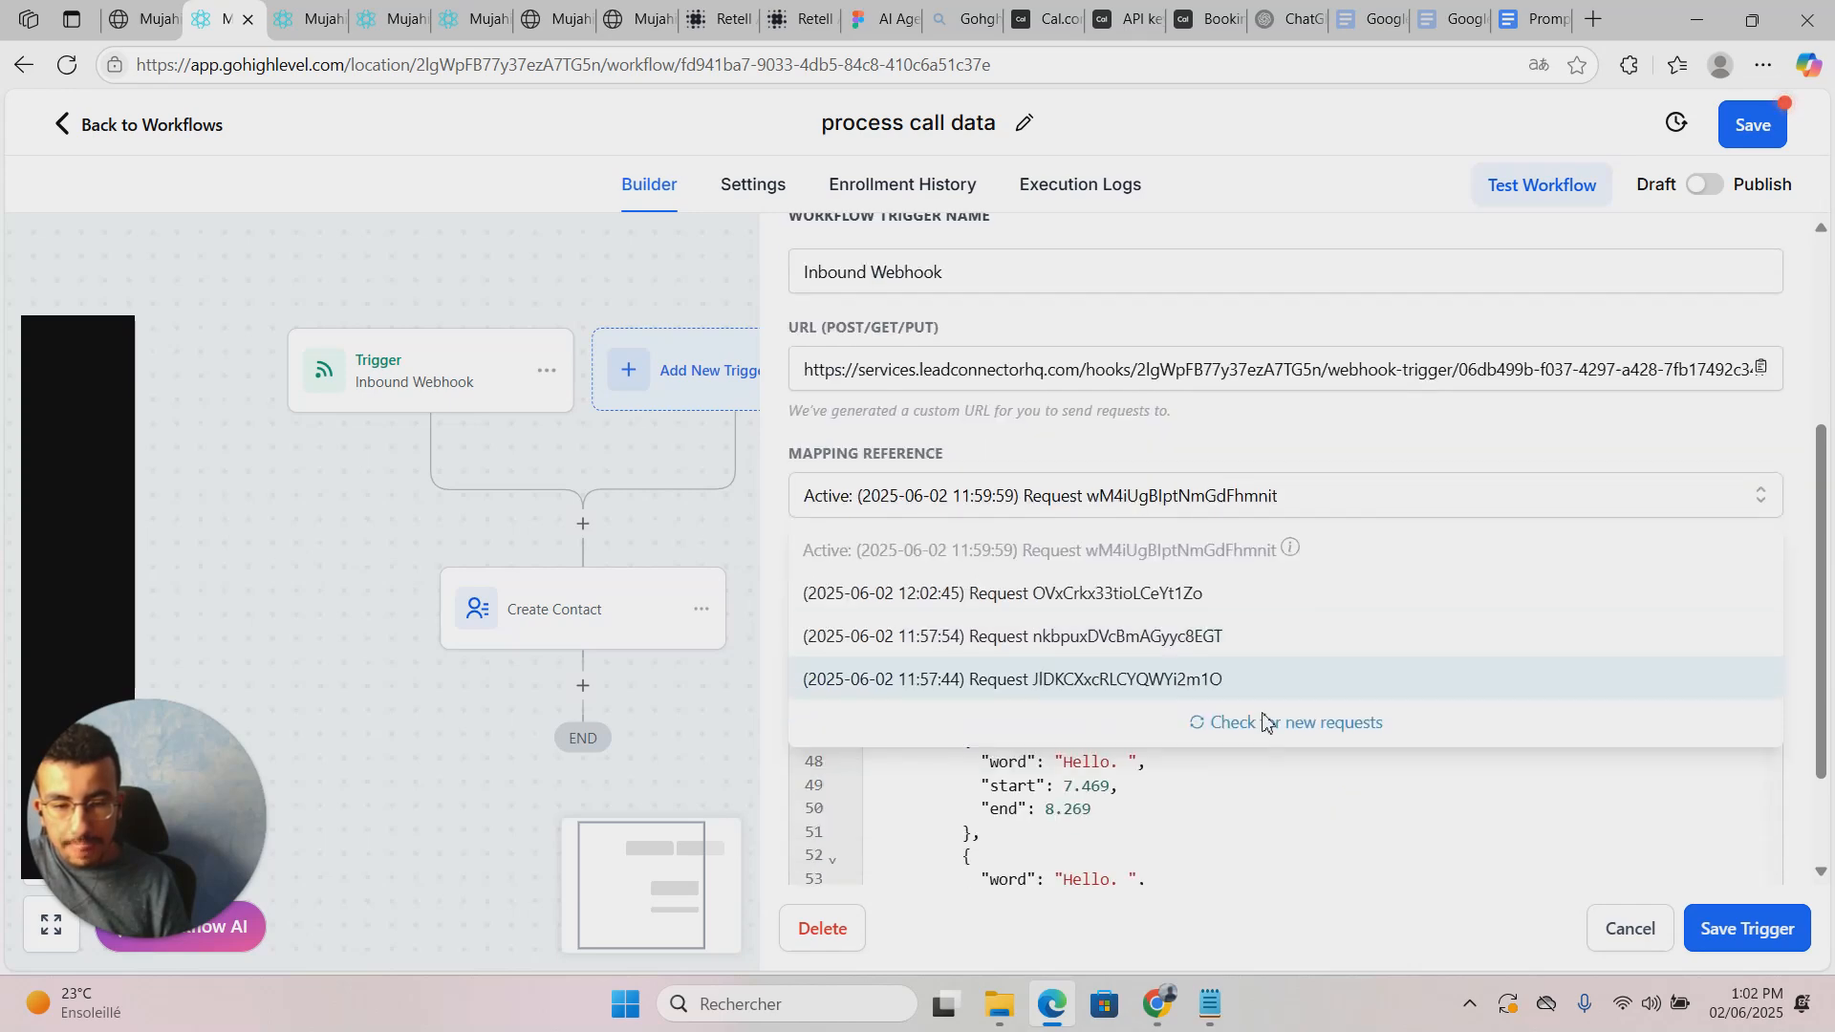
scroll(1271, 708, up, 2)
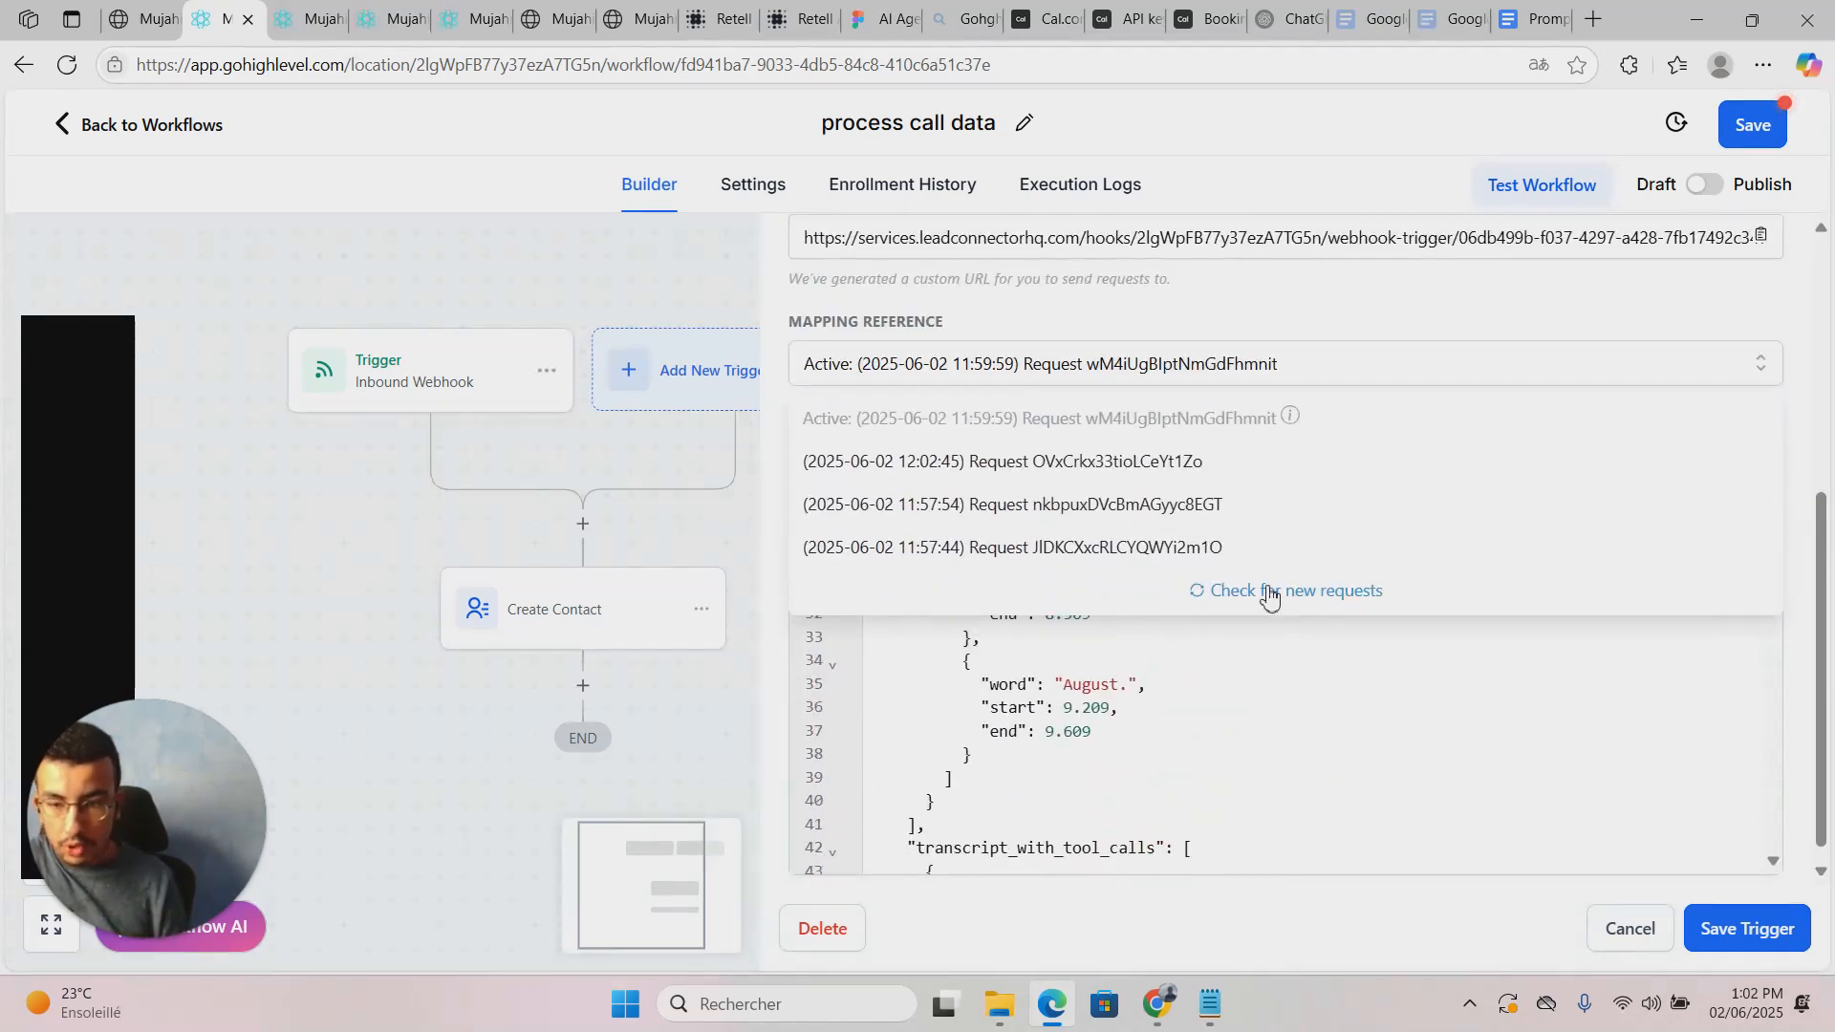
click(1317, 593)
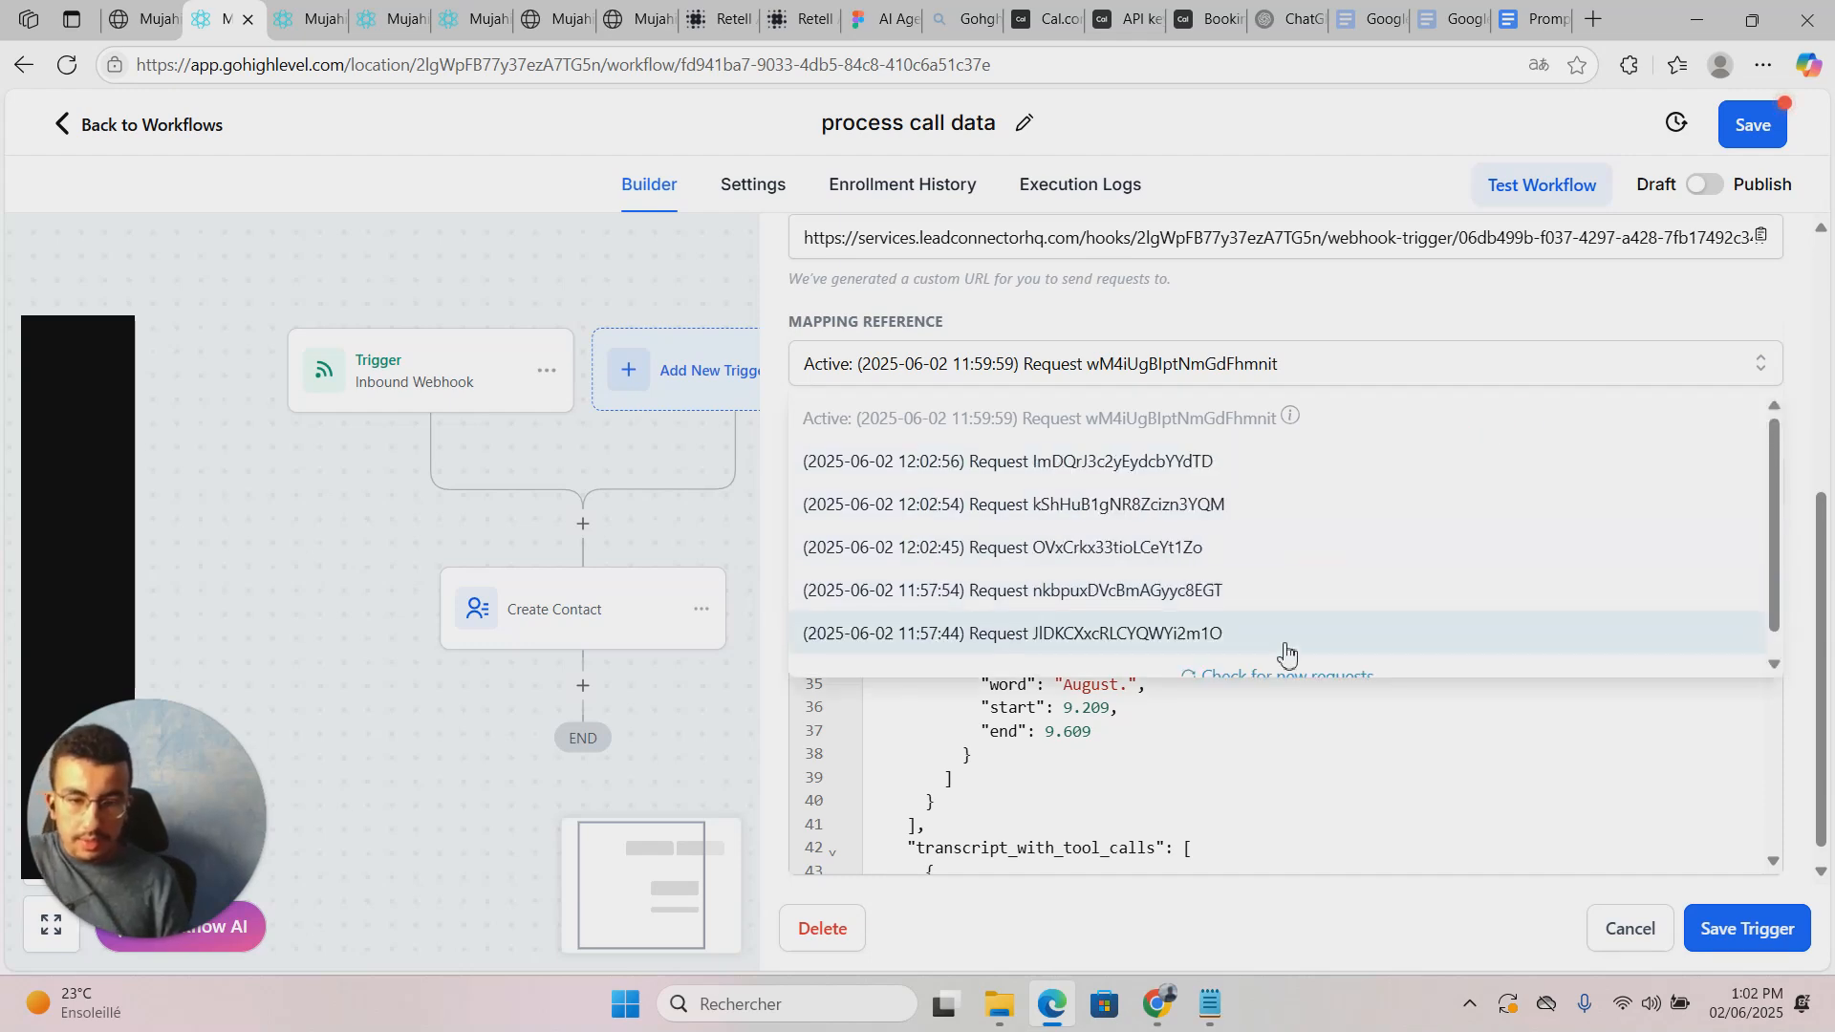
click(1287, 667)
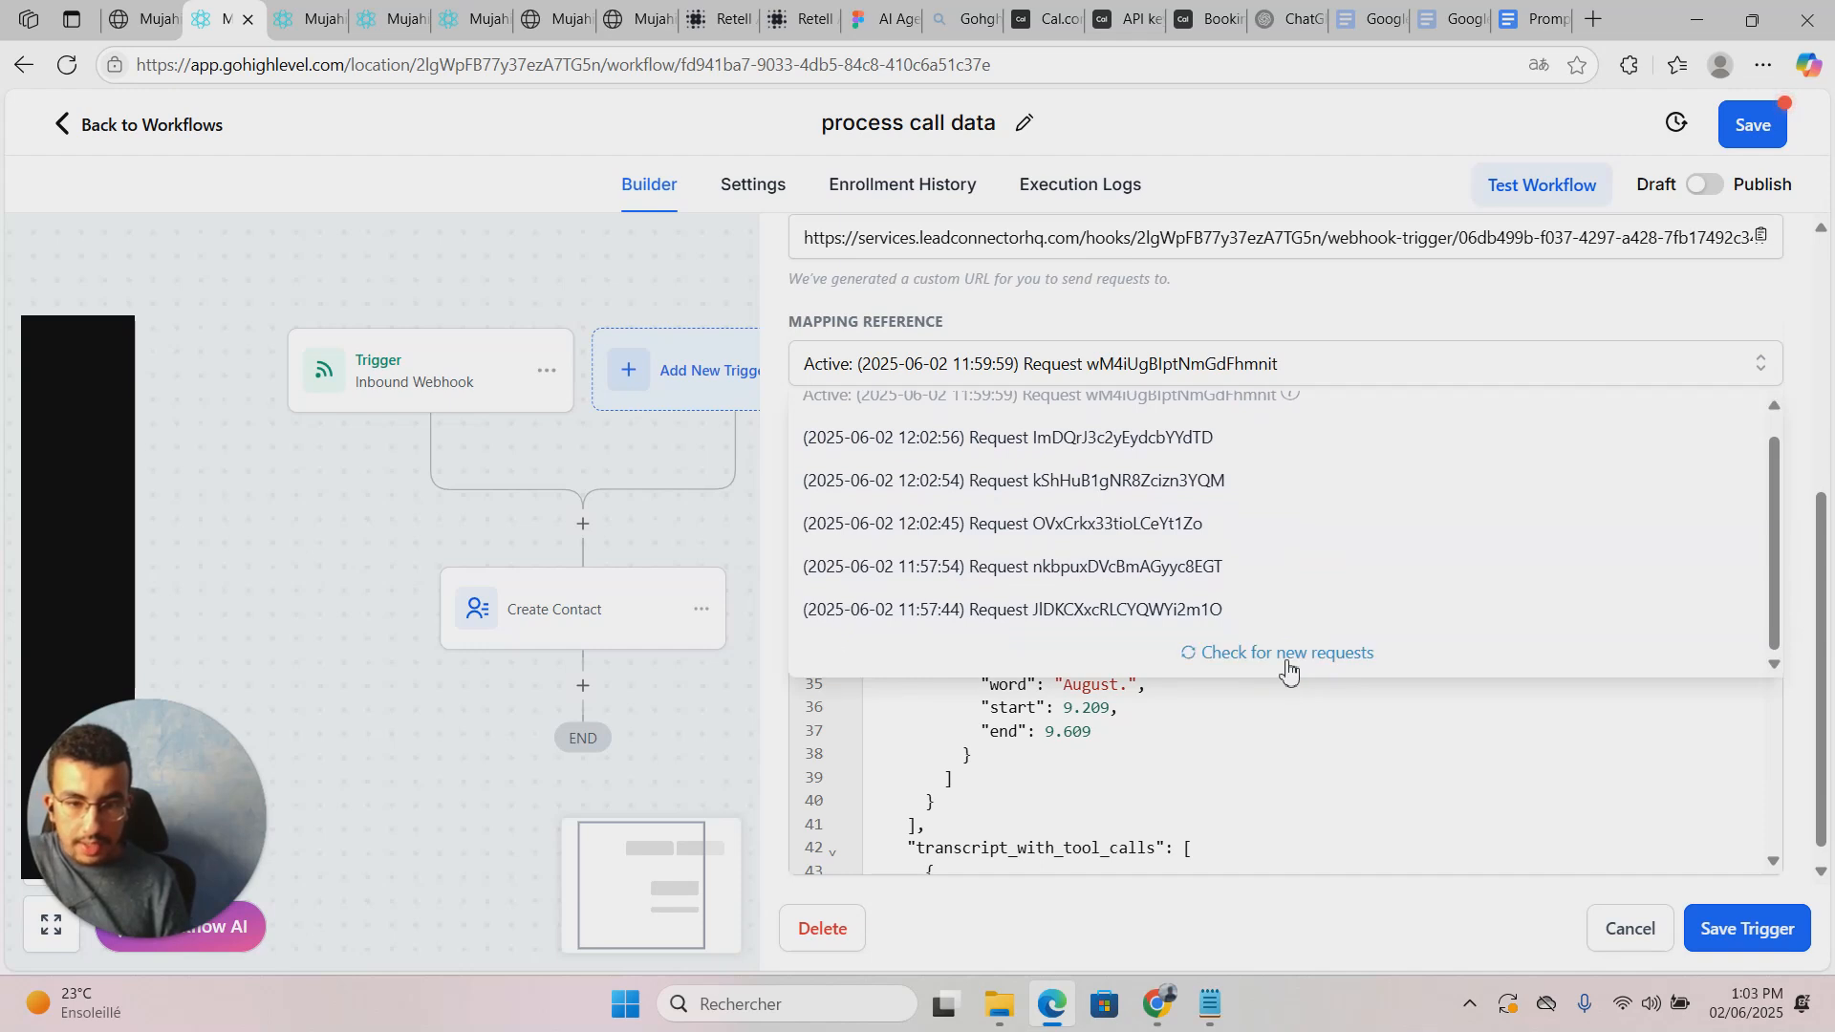
scroll(1292, 631, up, 1)
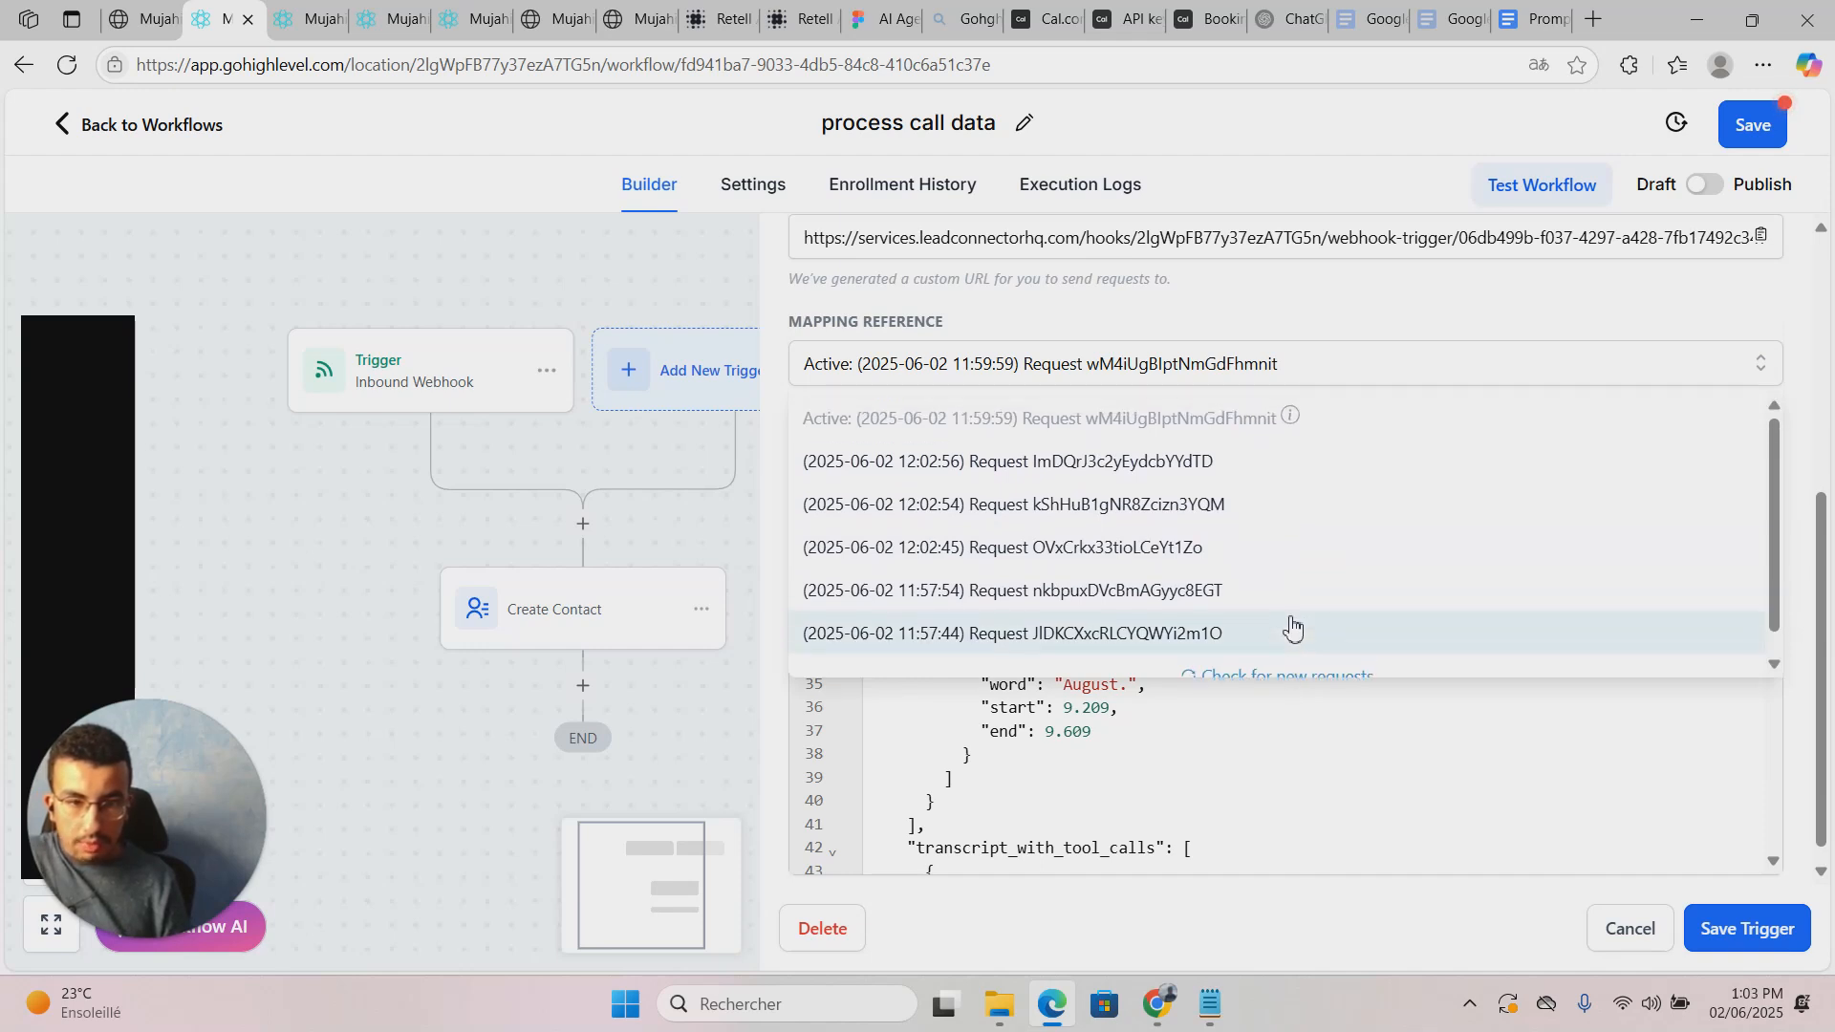
scroll(1290, 626, down, 1)
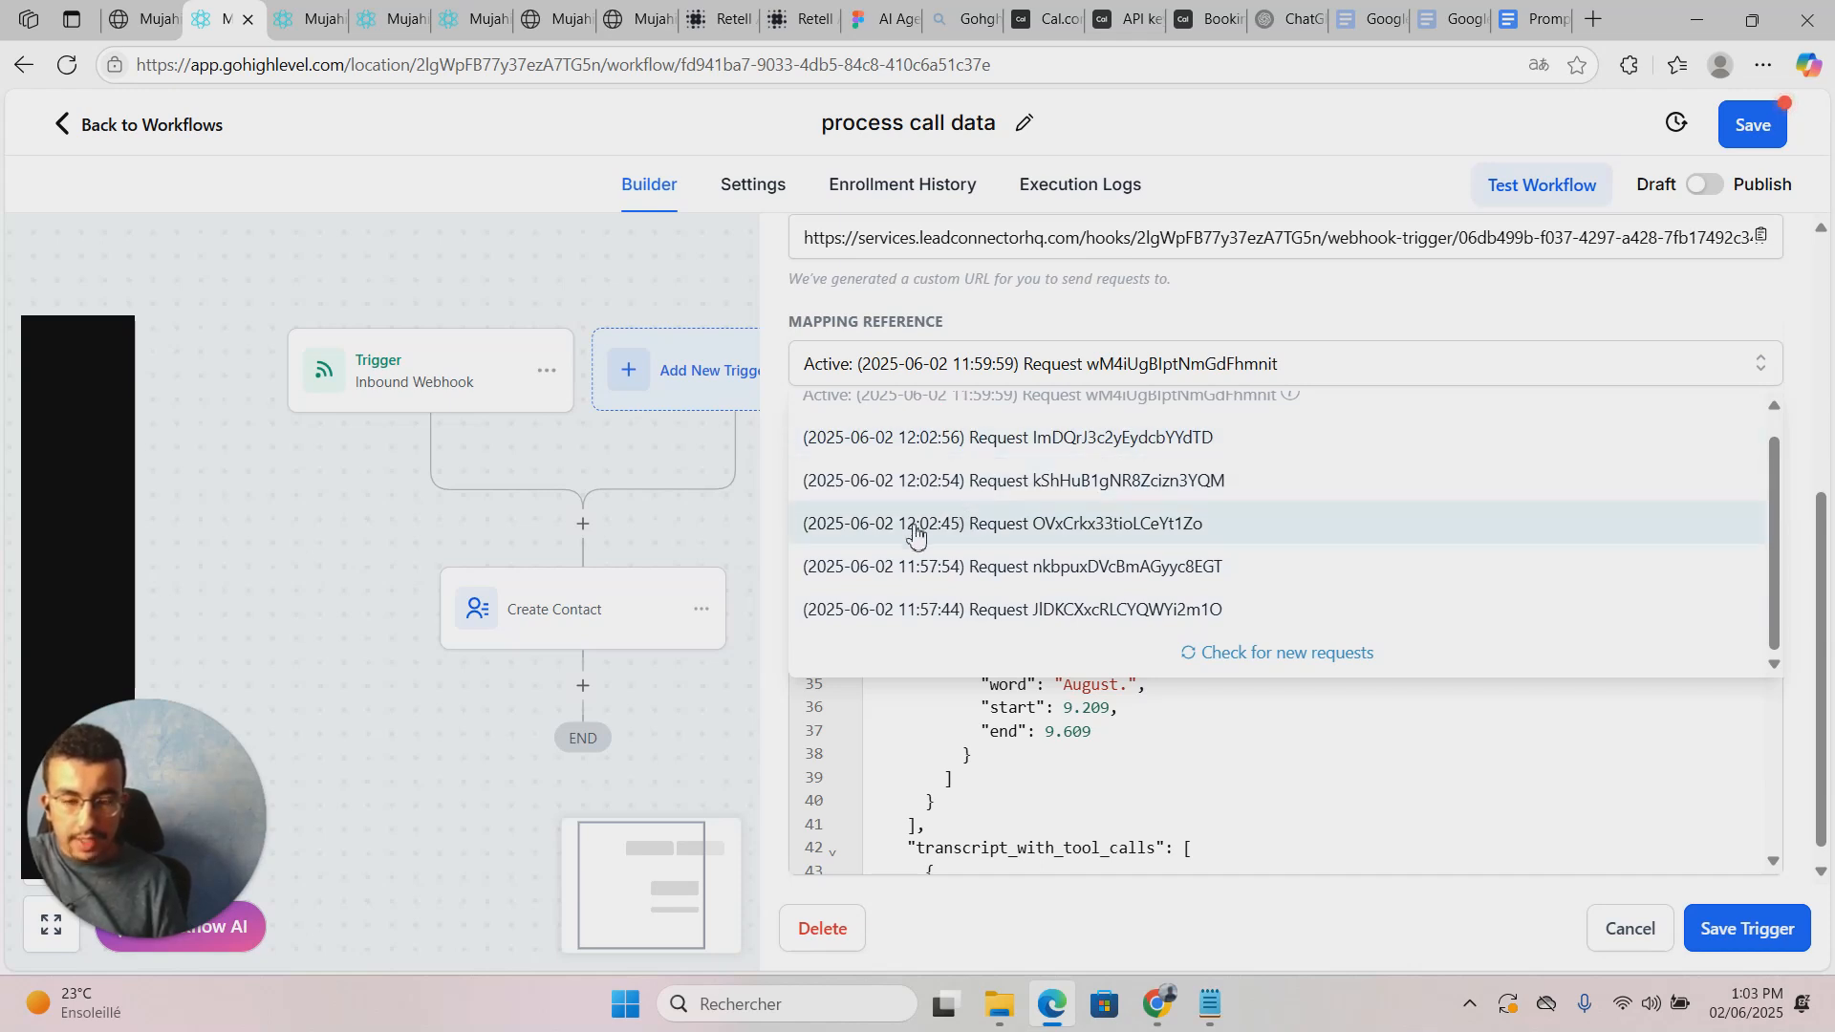
click(942, 440)
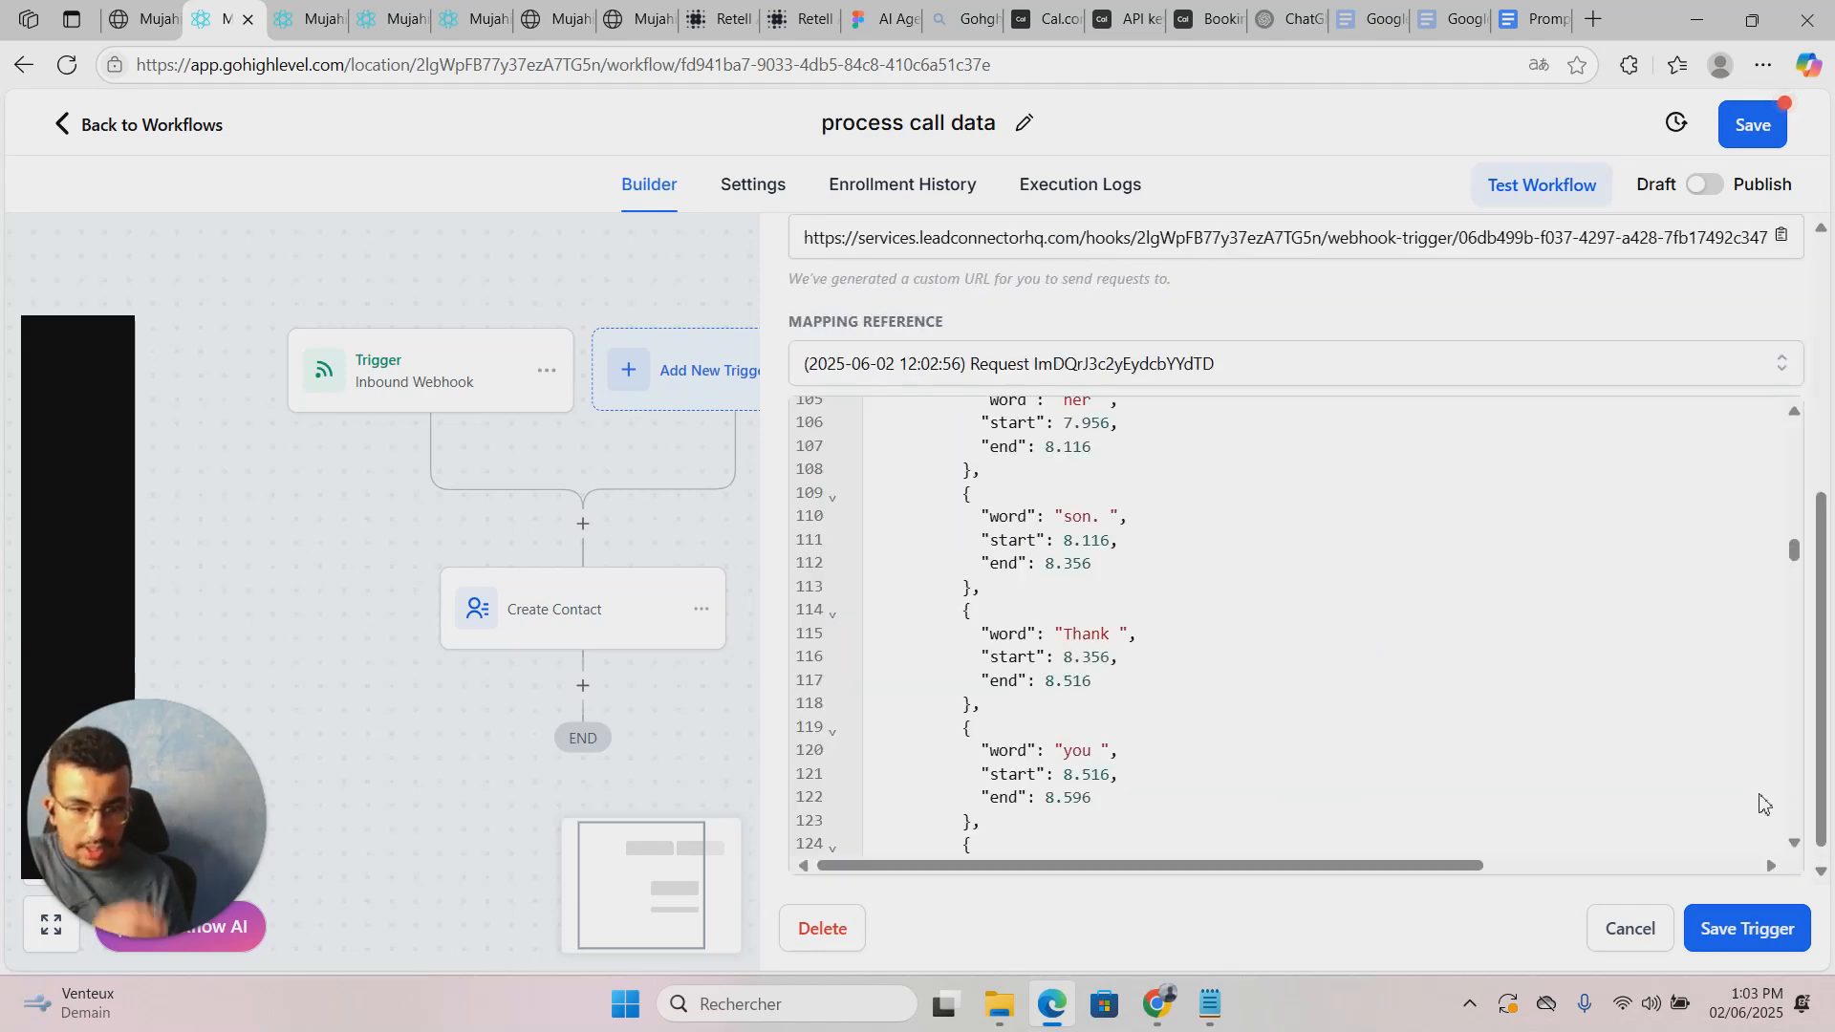
drag(1794, 550, 1769, 315)
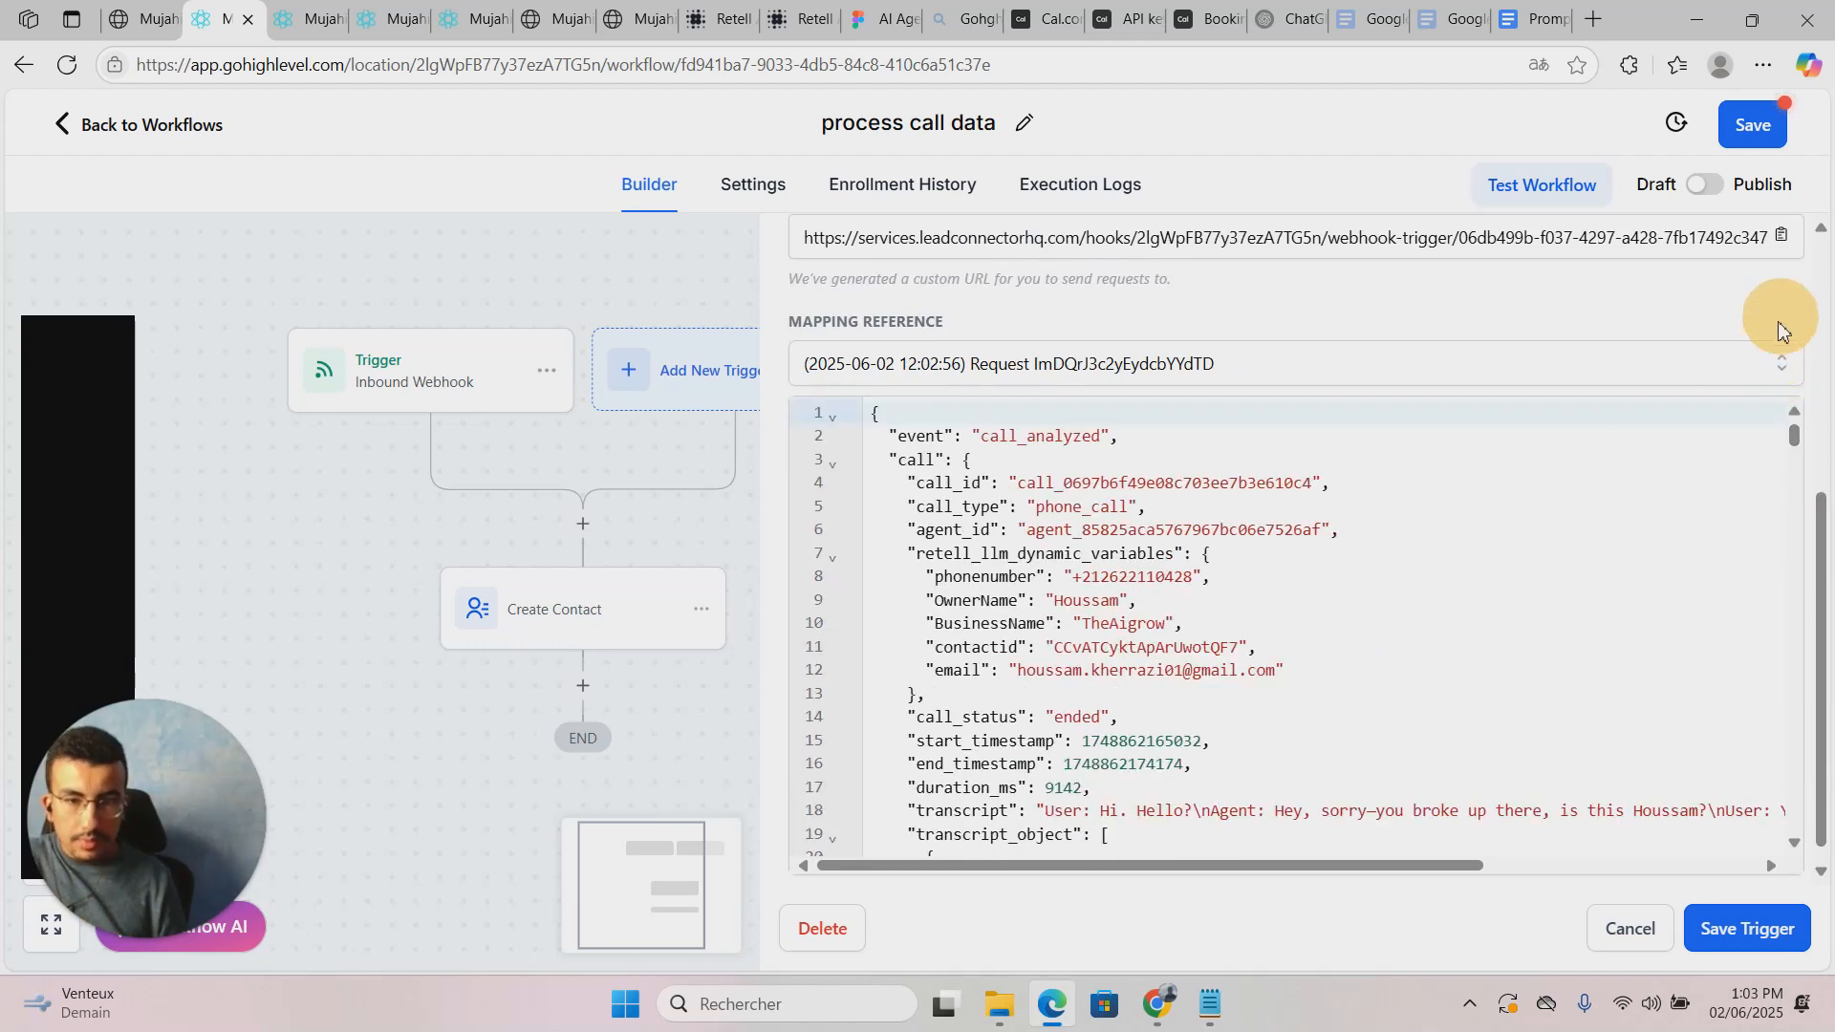
Step: Save the trigger, then map a new Email field to Call > Retell_llm_dynamic_variables > Email
click(1746, 928)
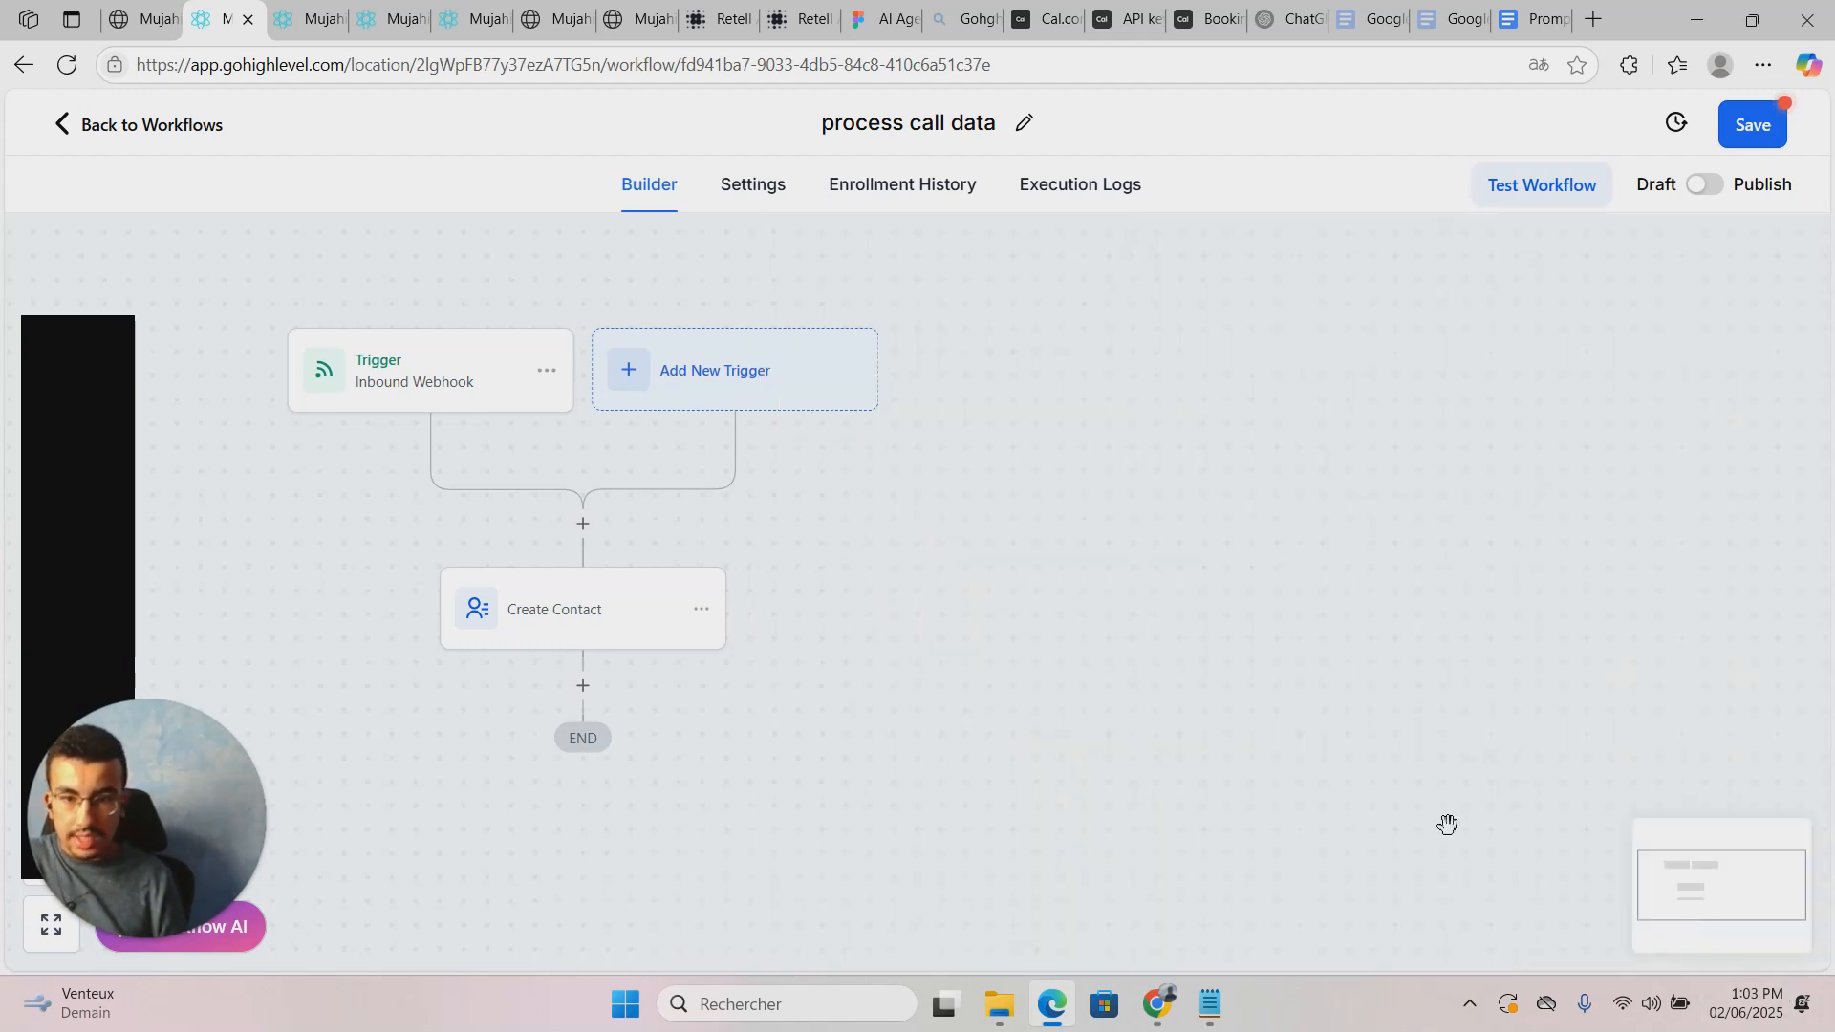
click(697, 505)
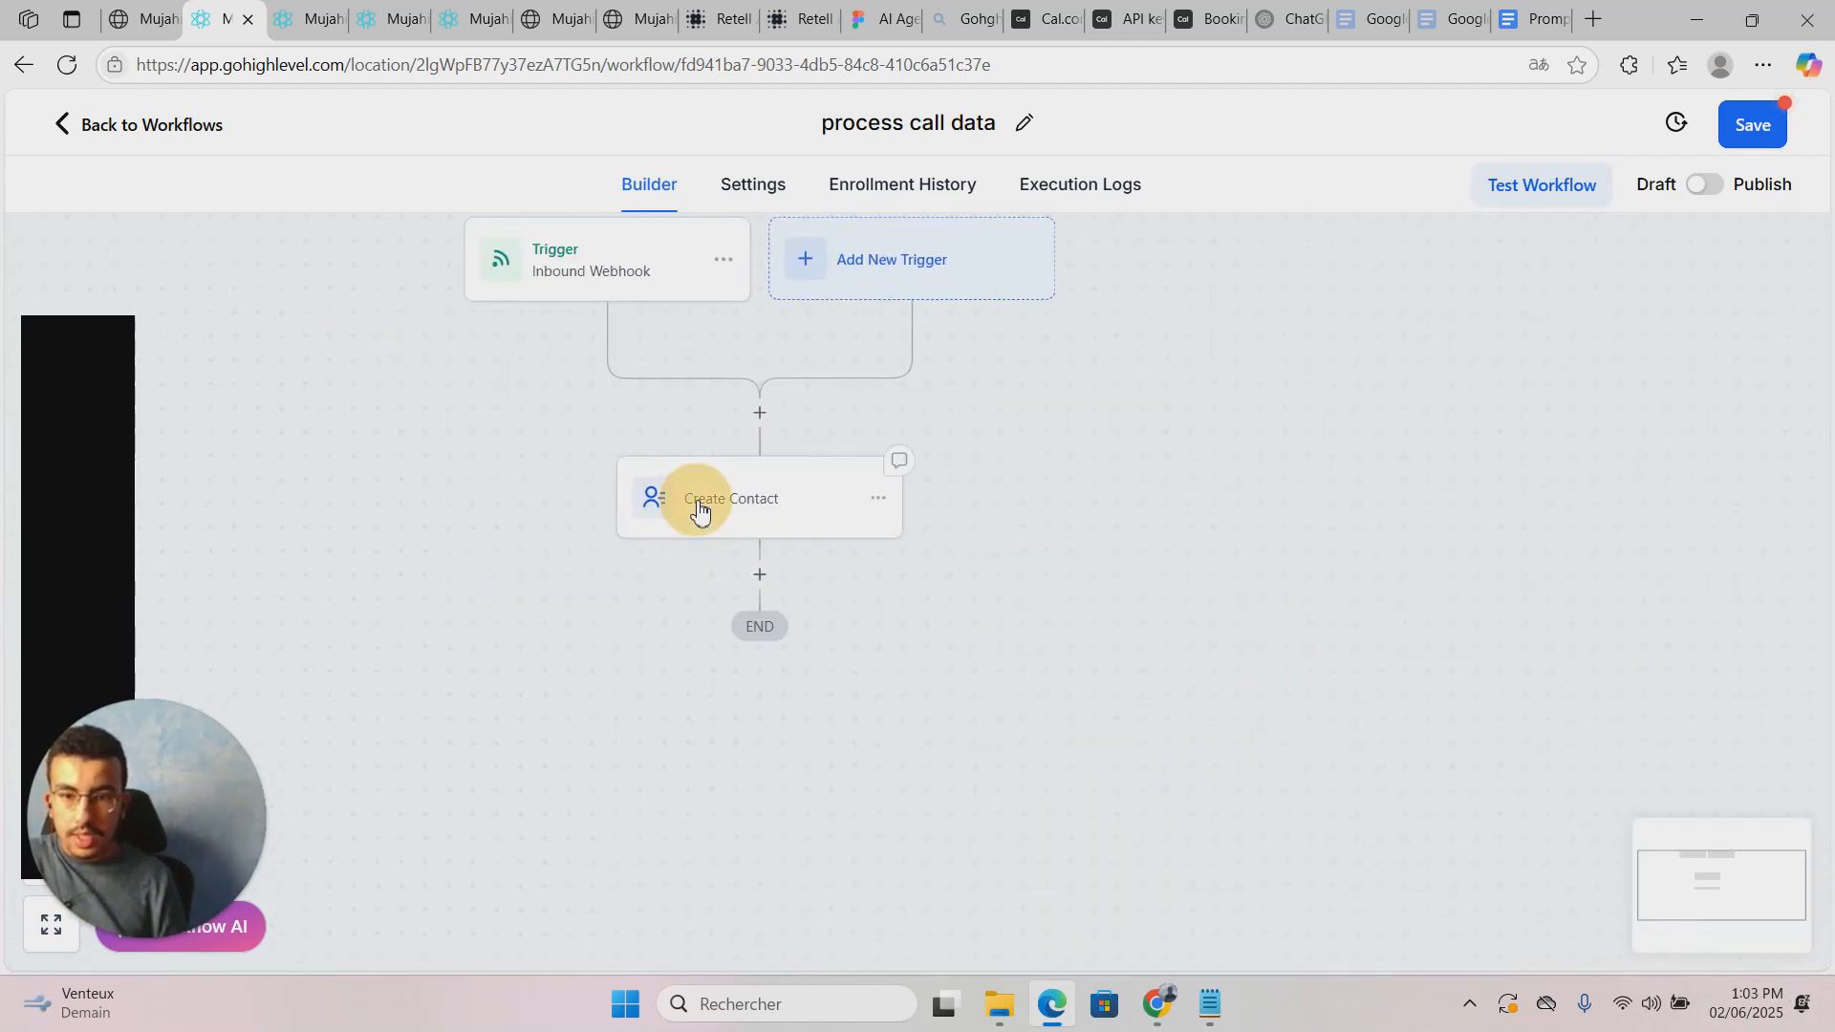
click(1239, 532)
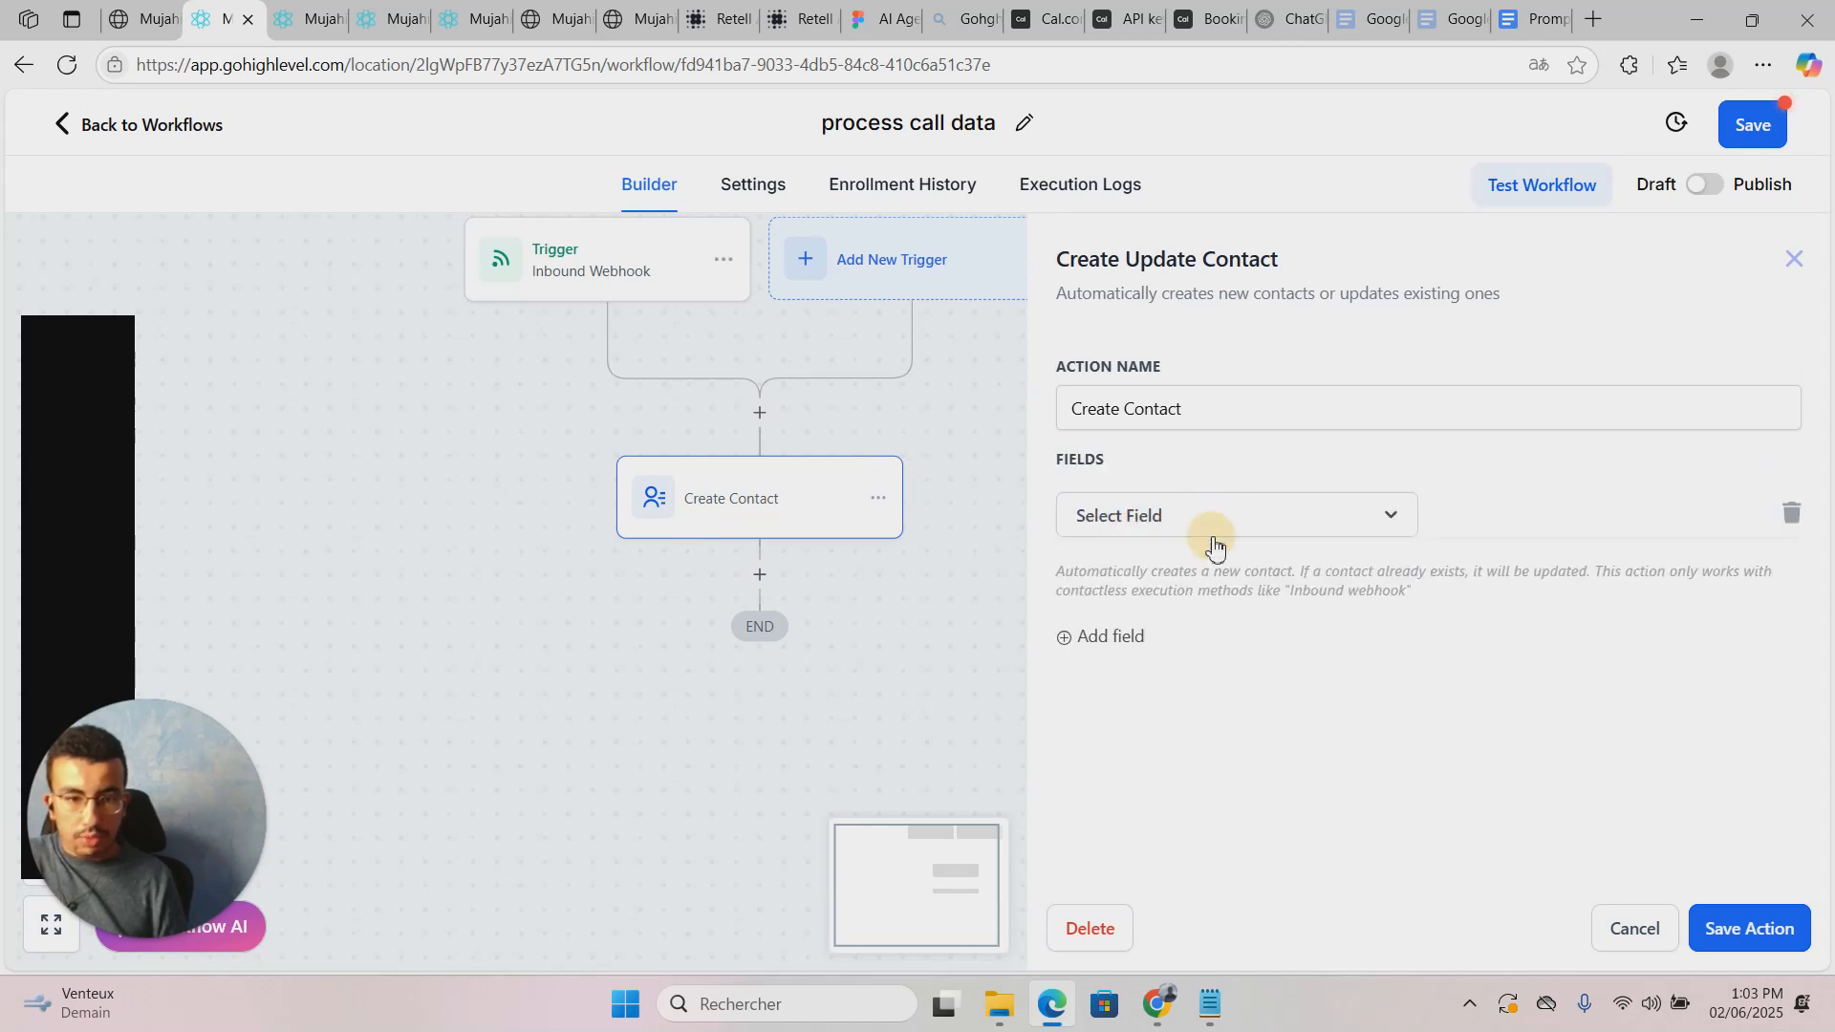
click(1219, 524)
text(ema)
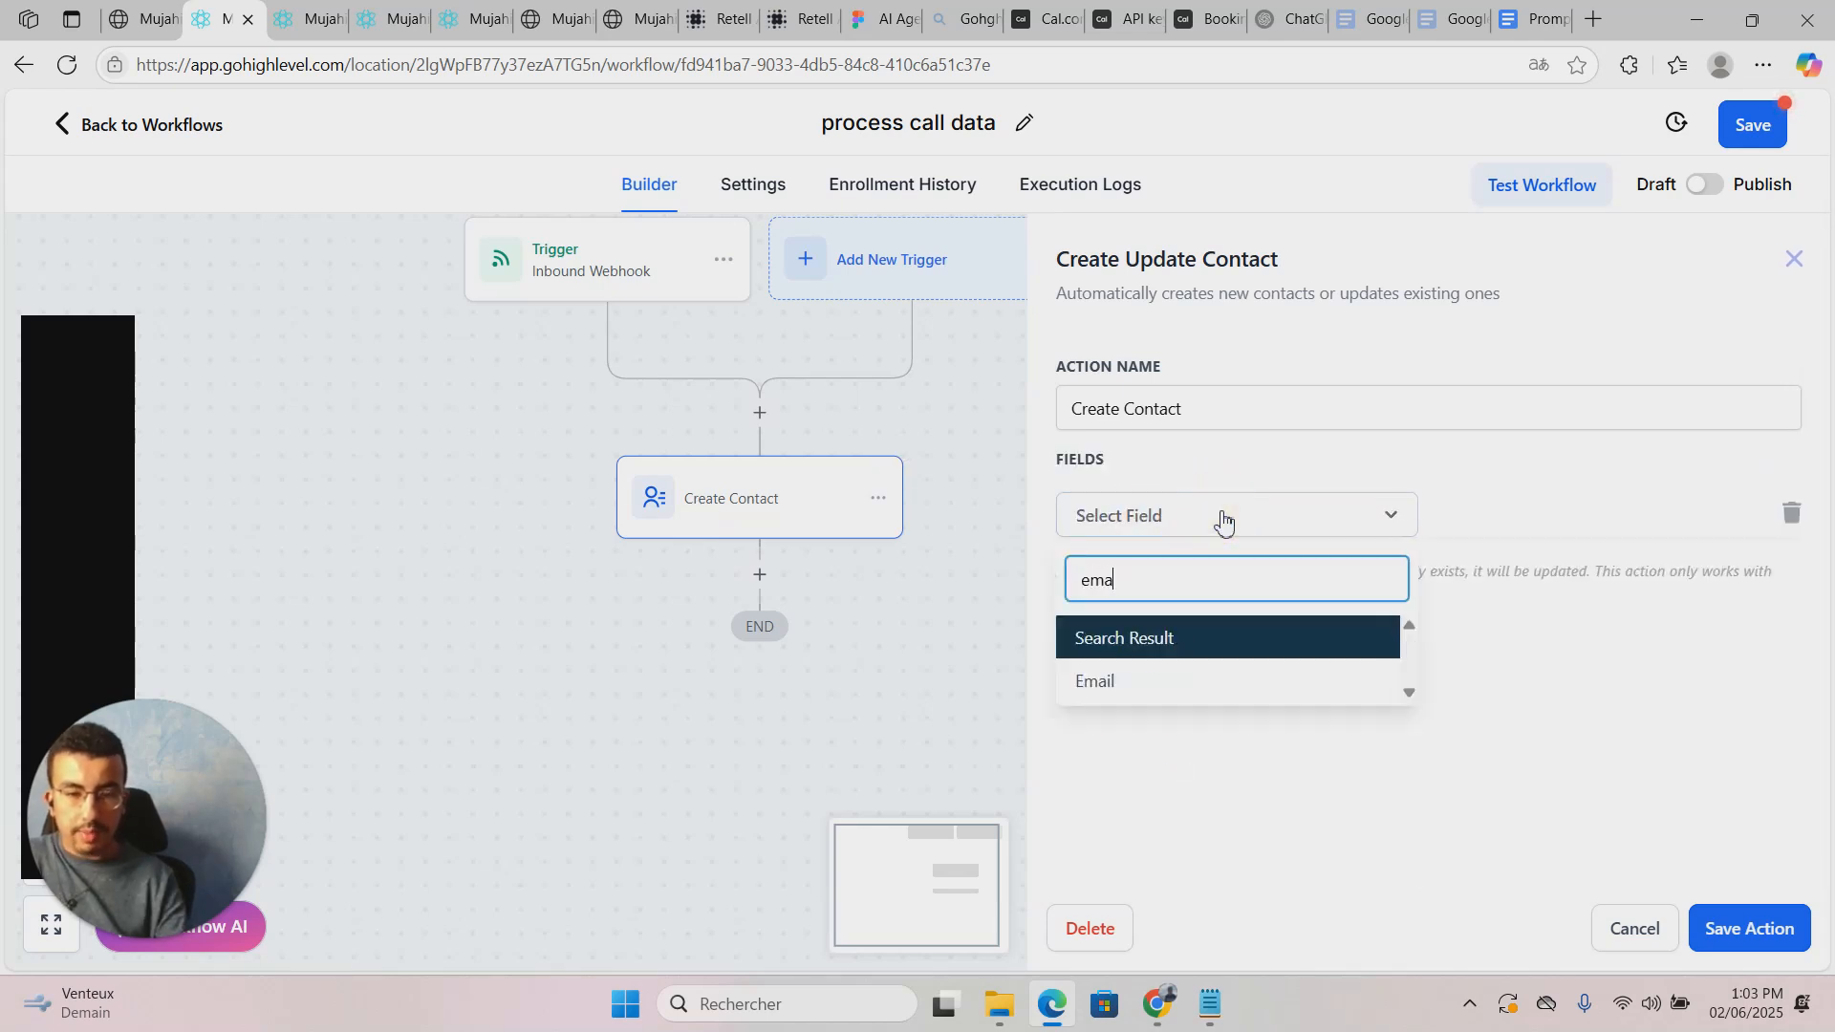
click(1180, 678)
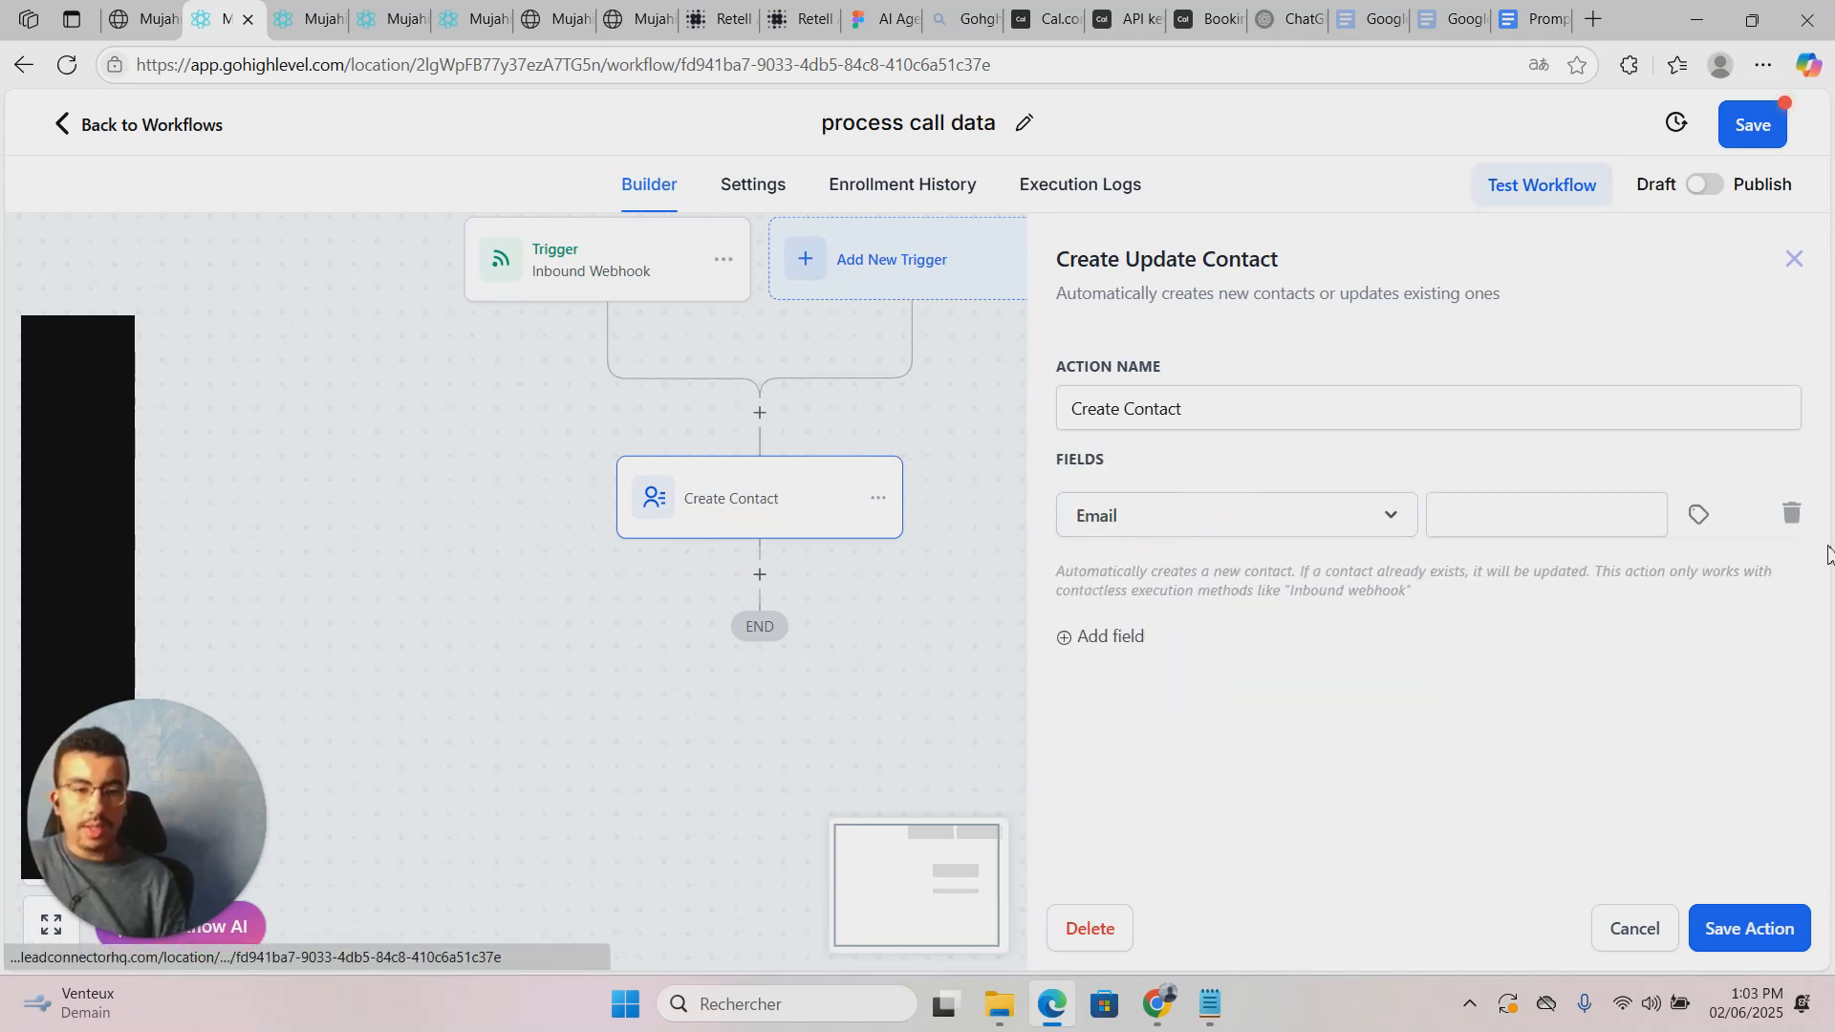
click(1711, 530)
click(1645, 620)
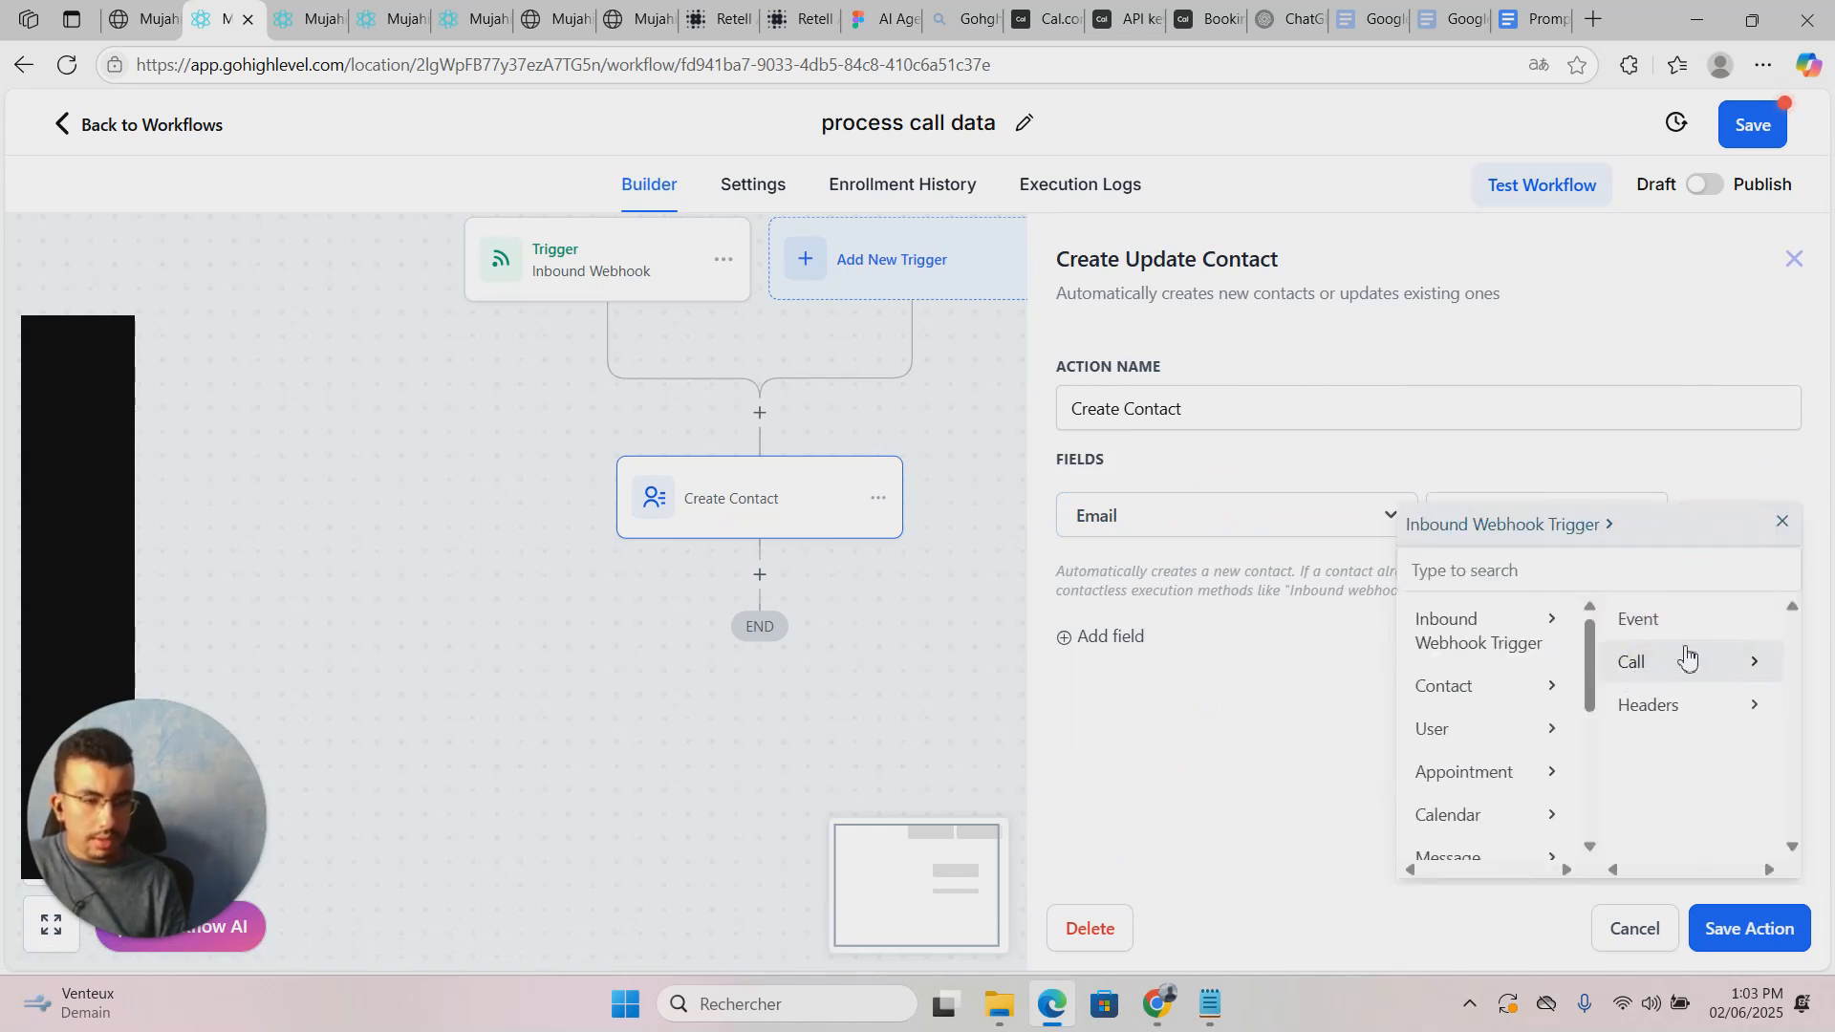
click(1711, 664)
scroll(1696, 685, down, 3)
scroll(1682, 669, up, 1)
click(1710, 636)
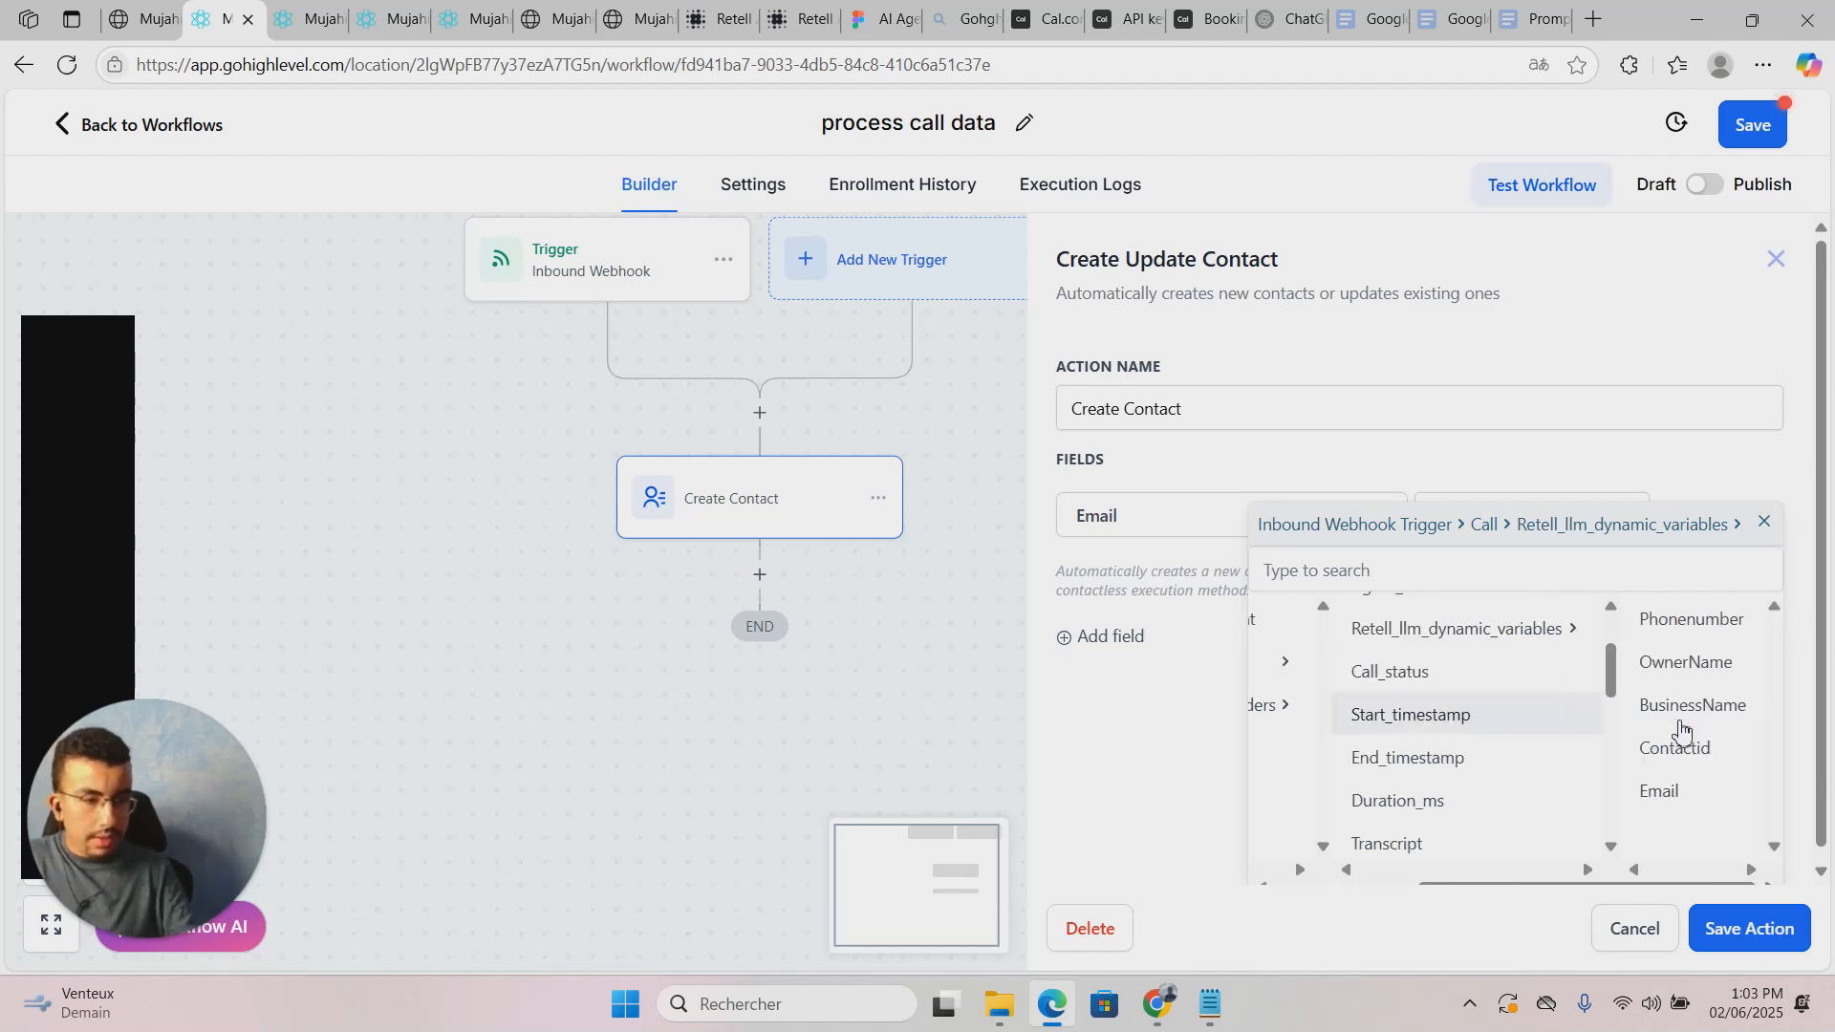
click(1661, 790)
Step: Add a Phone field mapped to the Phonenumber dynamic variable, plus a blank third field row
click(1079, 638)
click(1188, 591)
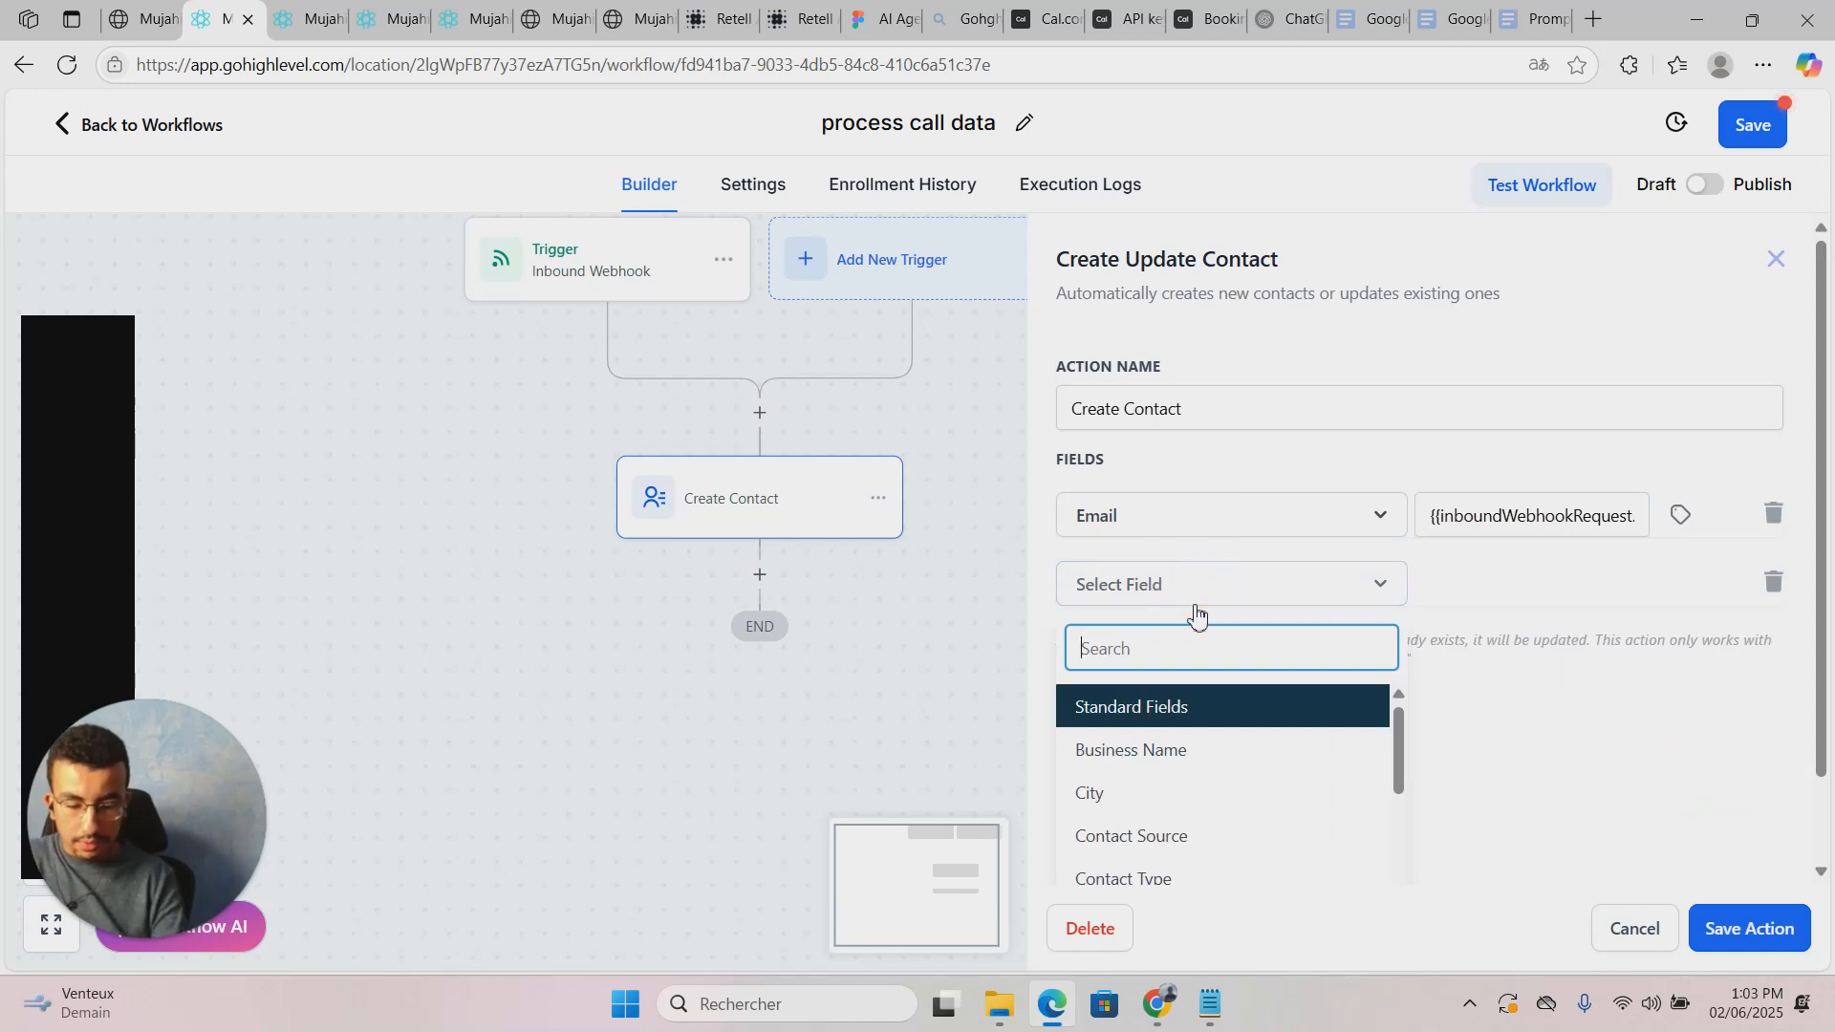
text(phone)
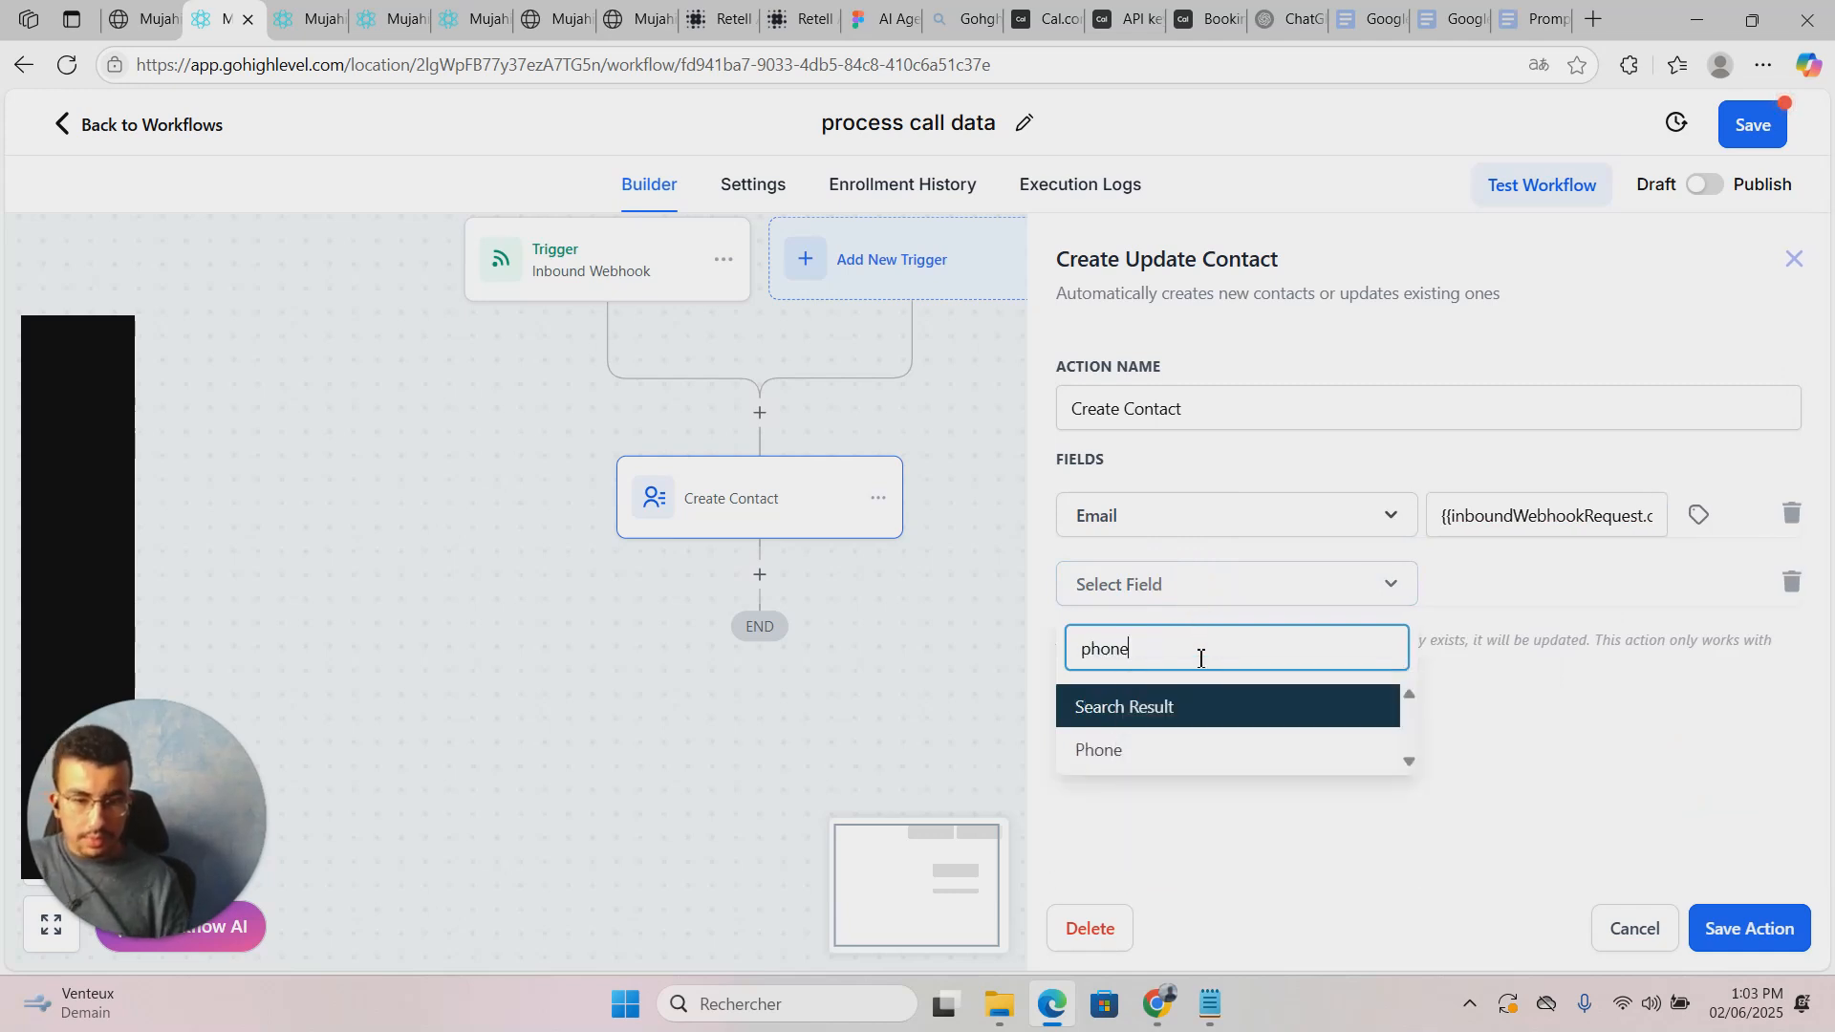
click(1201, 750)
click(1586, 569)
click(1698, 584)
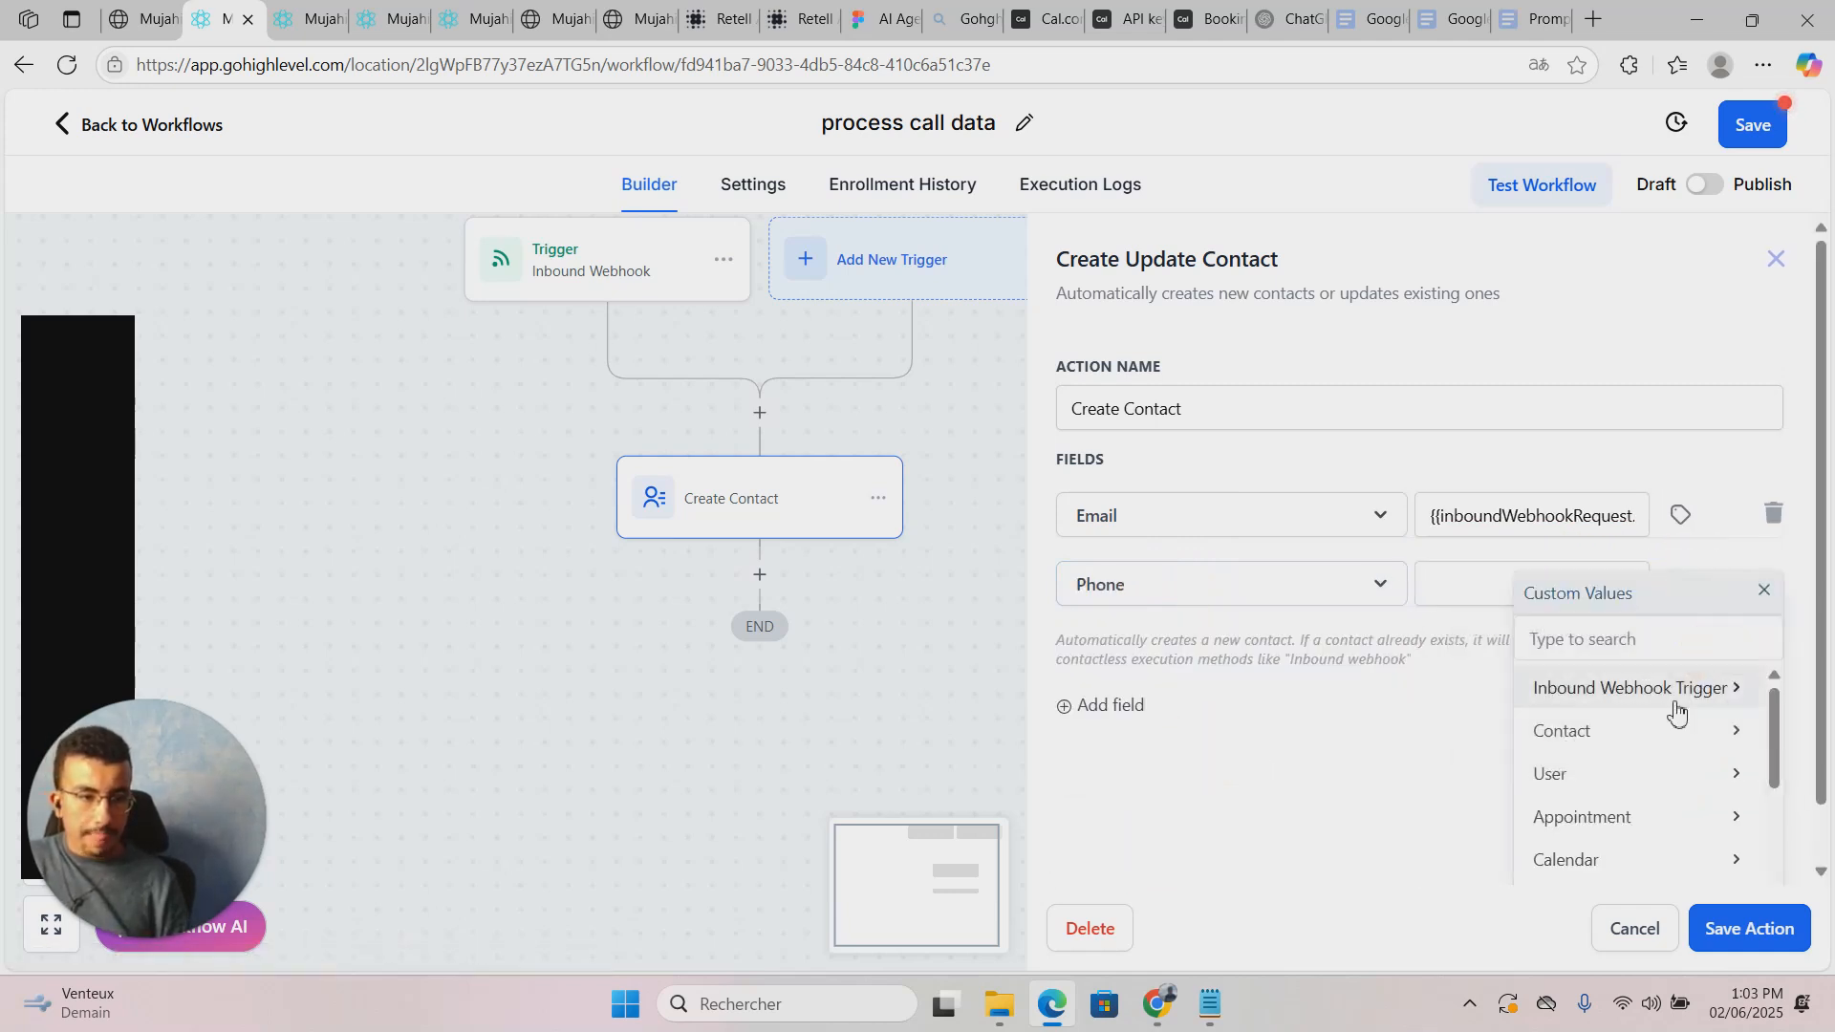
click(1671, 705)
click(1685, 732)
scroll(1694, 779, down, 3)
scroll(1699, 786, up, 3)
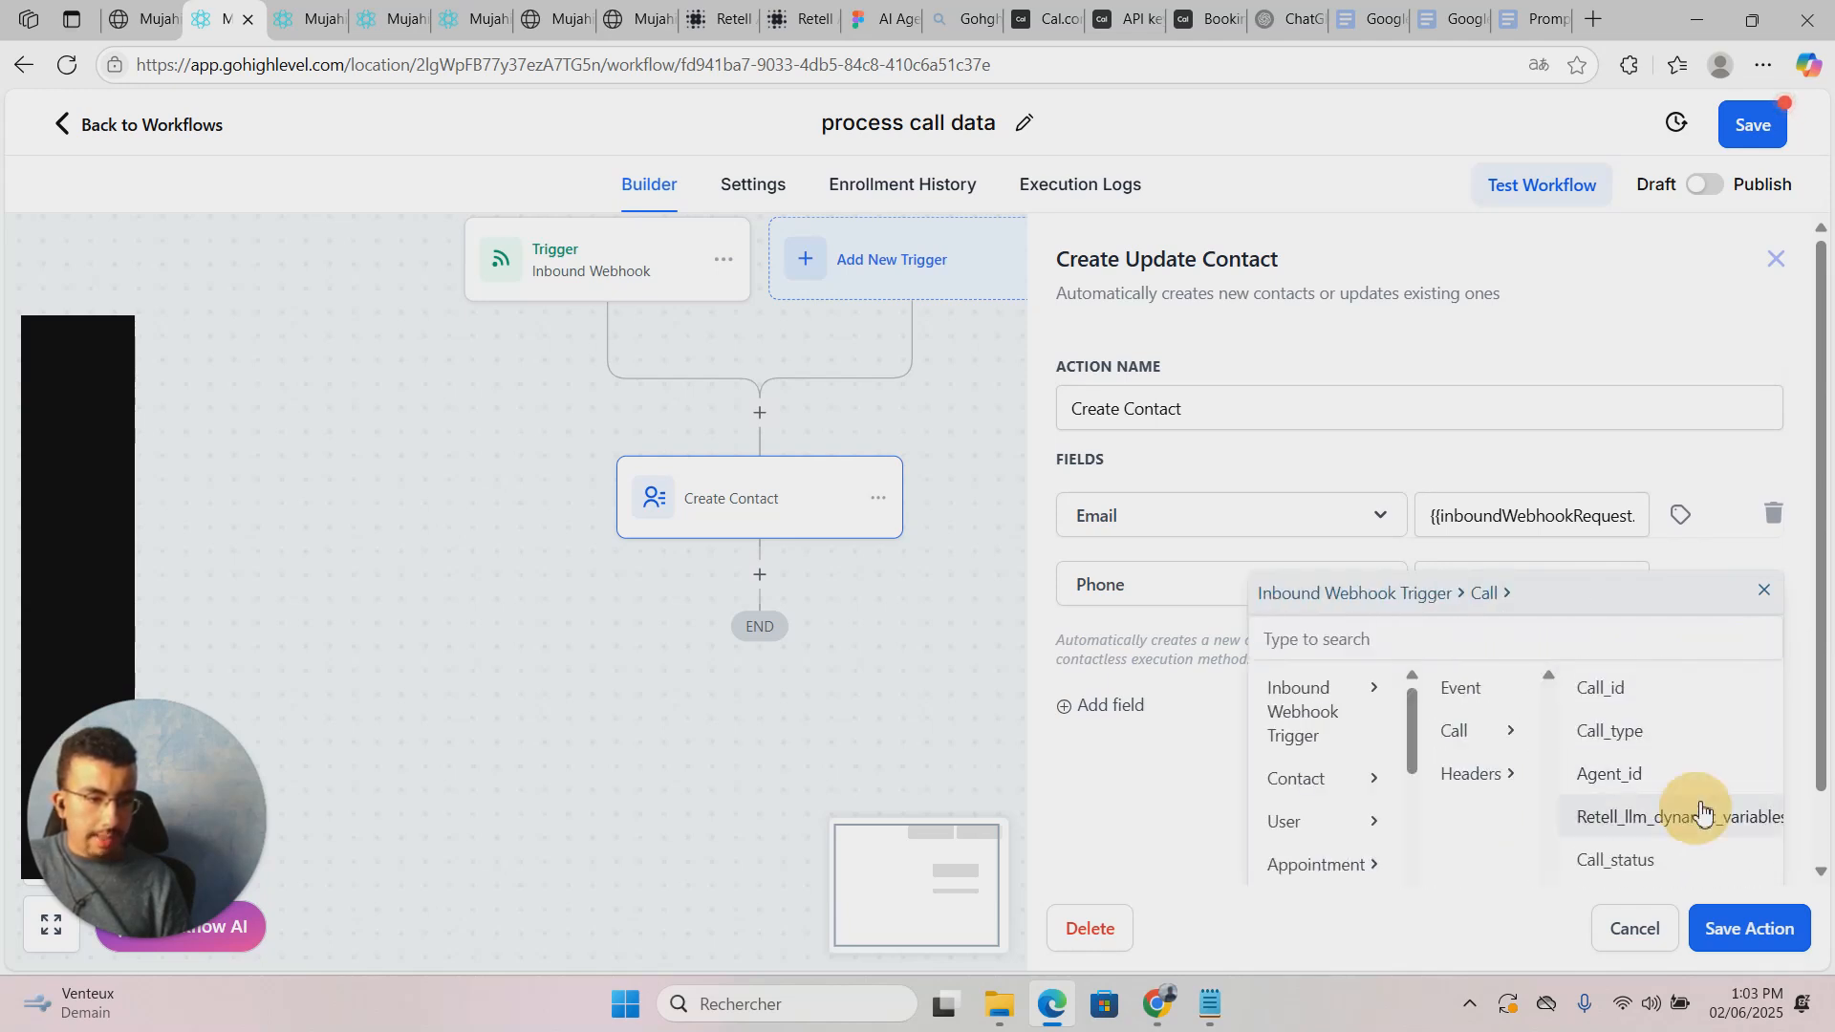
click(1701, 815)
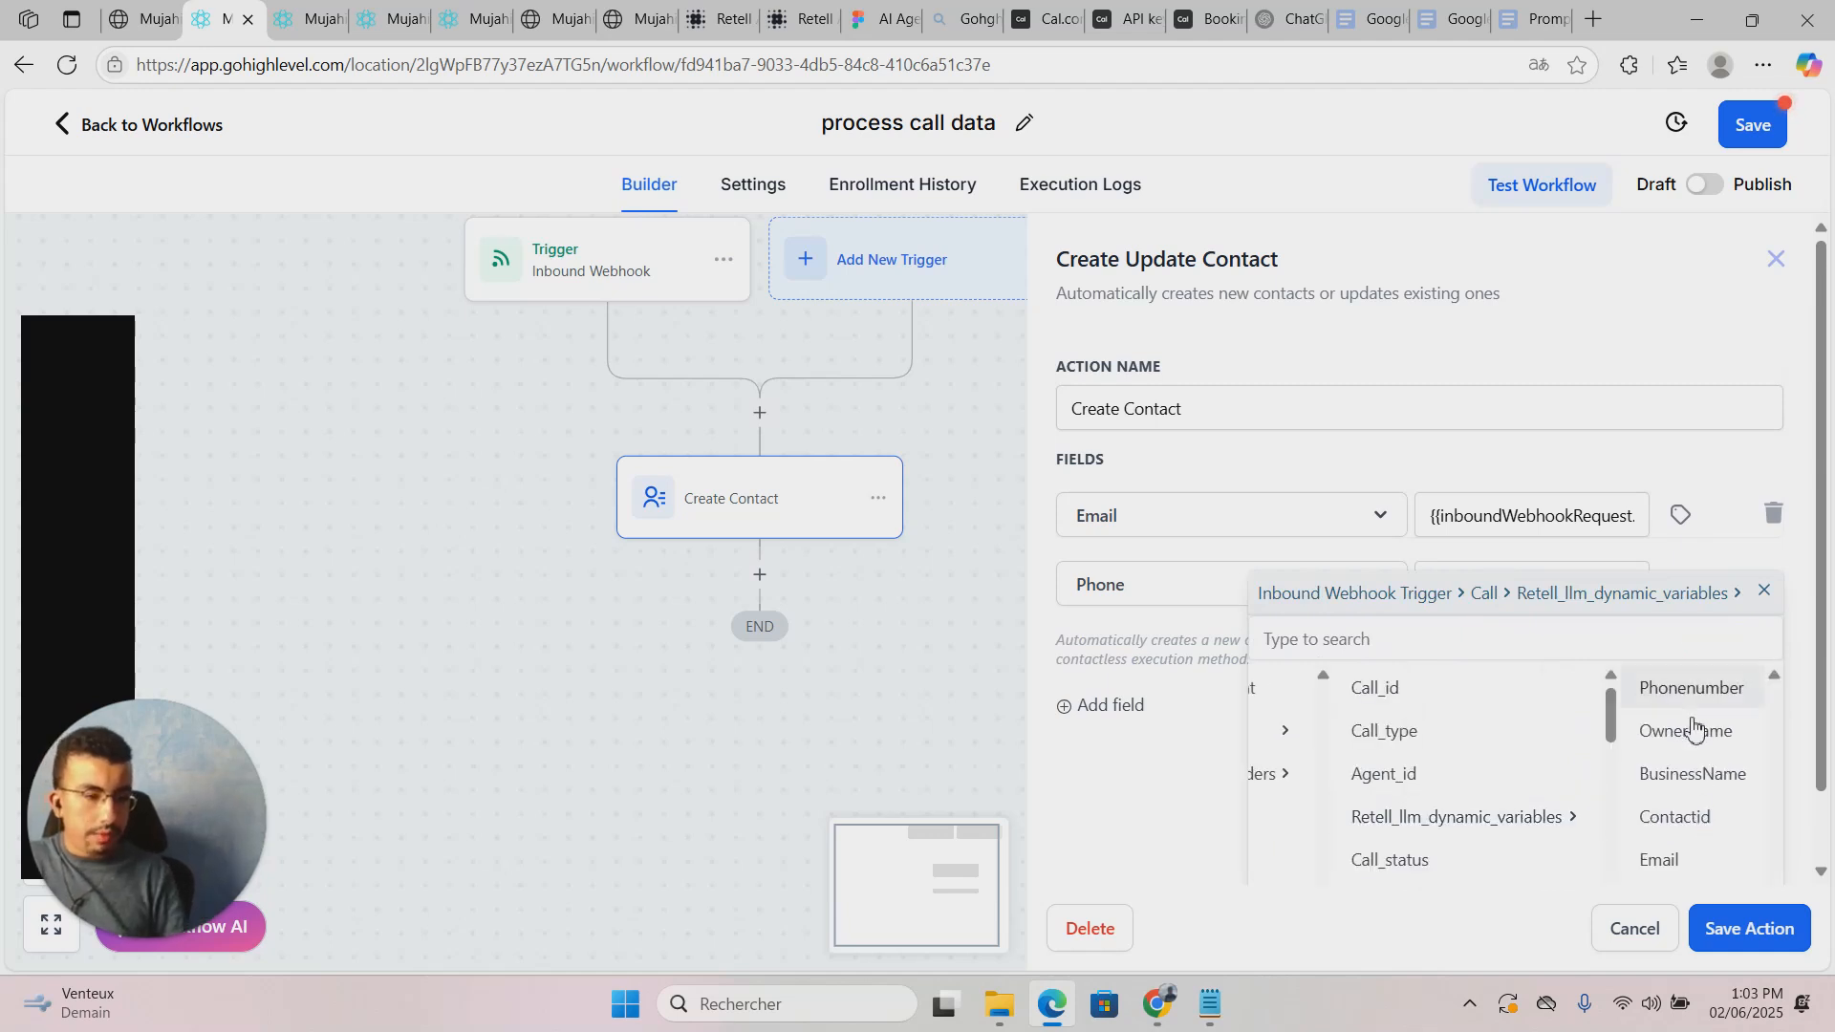
click(1688, 688)
click(1104, 704)
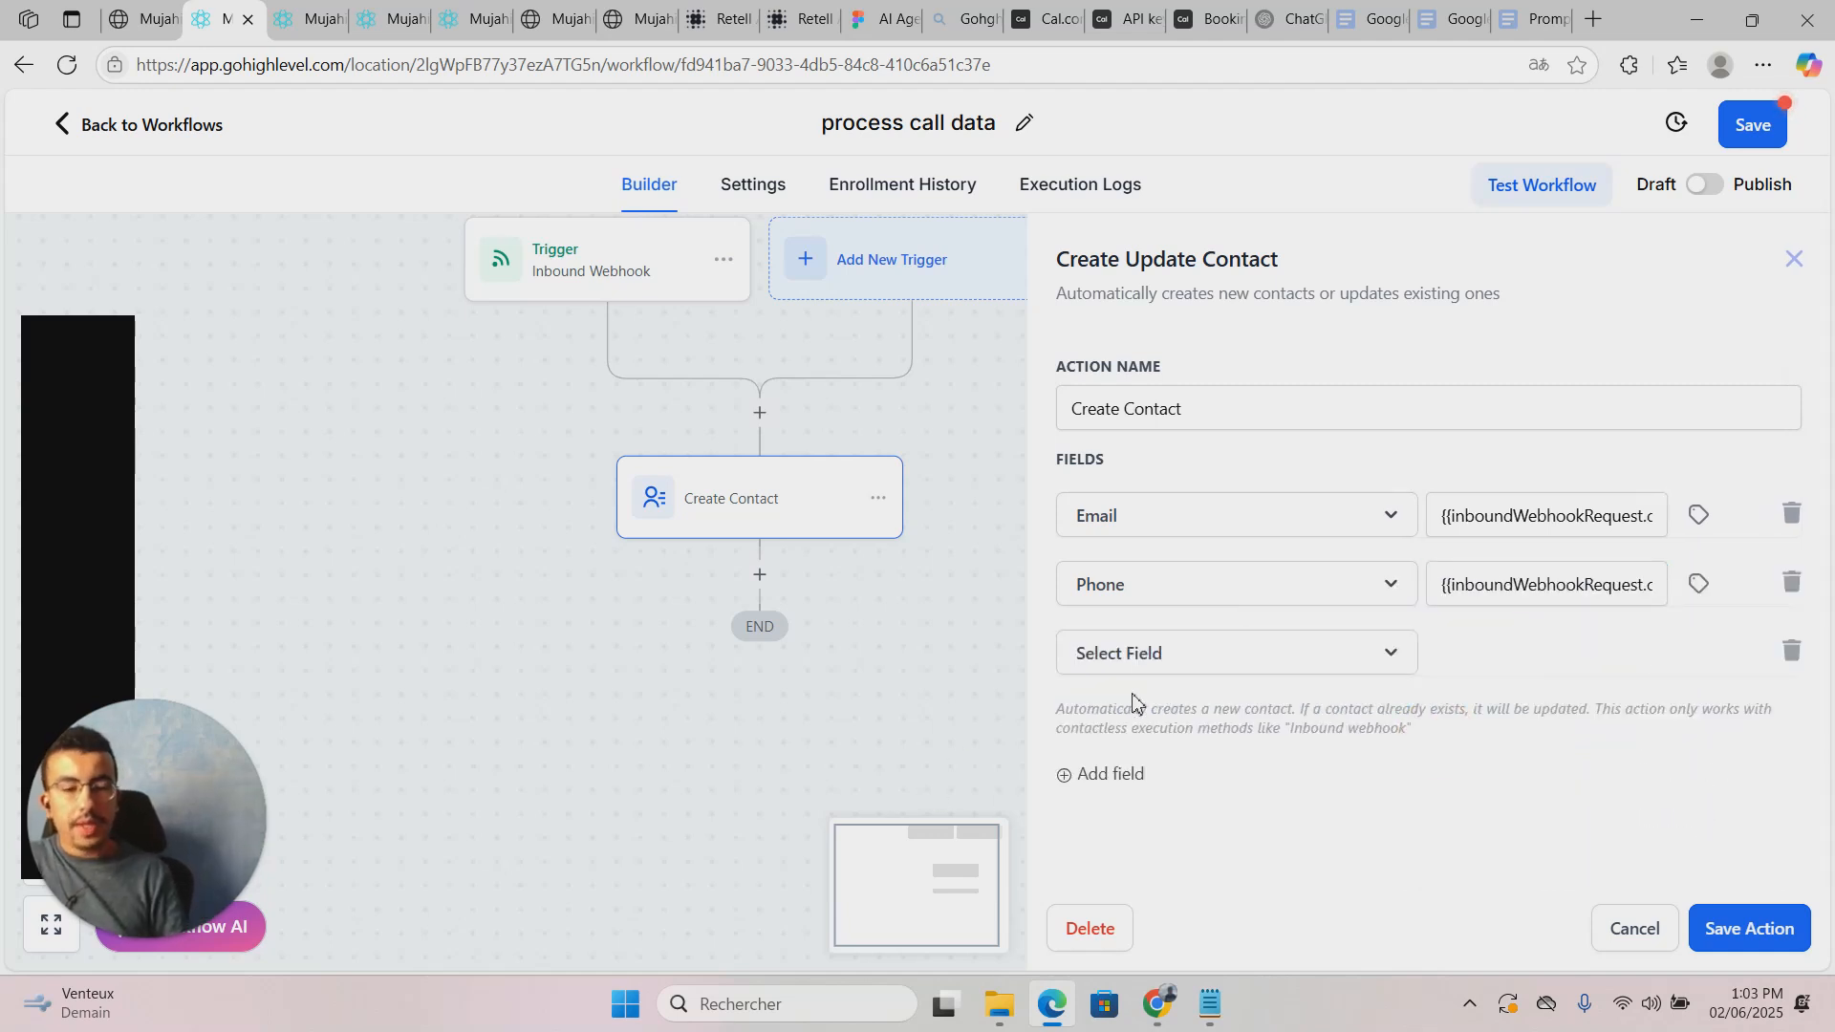
click(1256, 660)
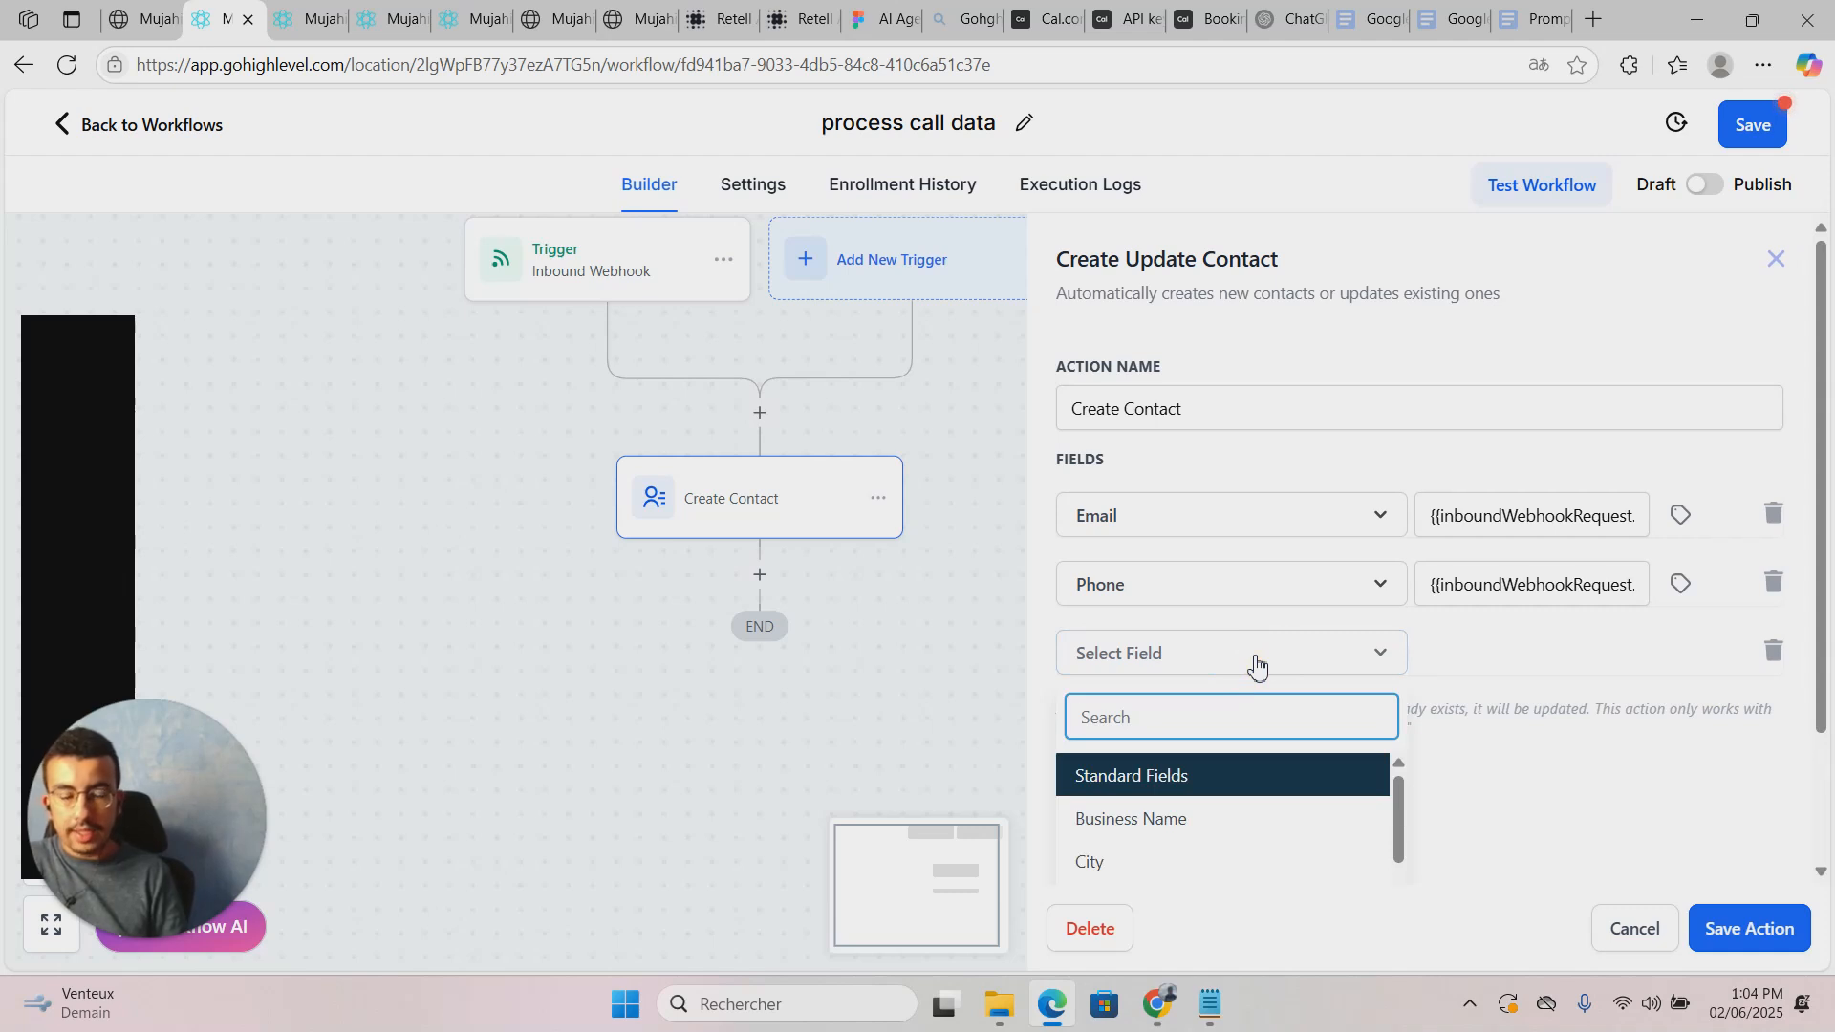
Step: Look over the test contact's record and account settings, then return to the workflow builder
click(143, 19)
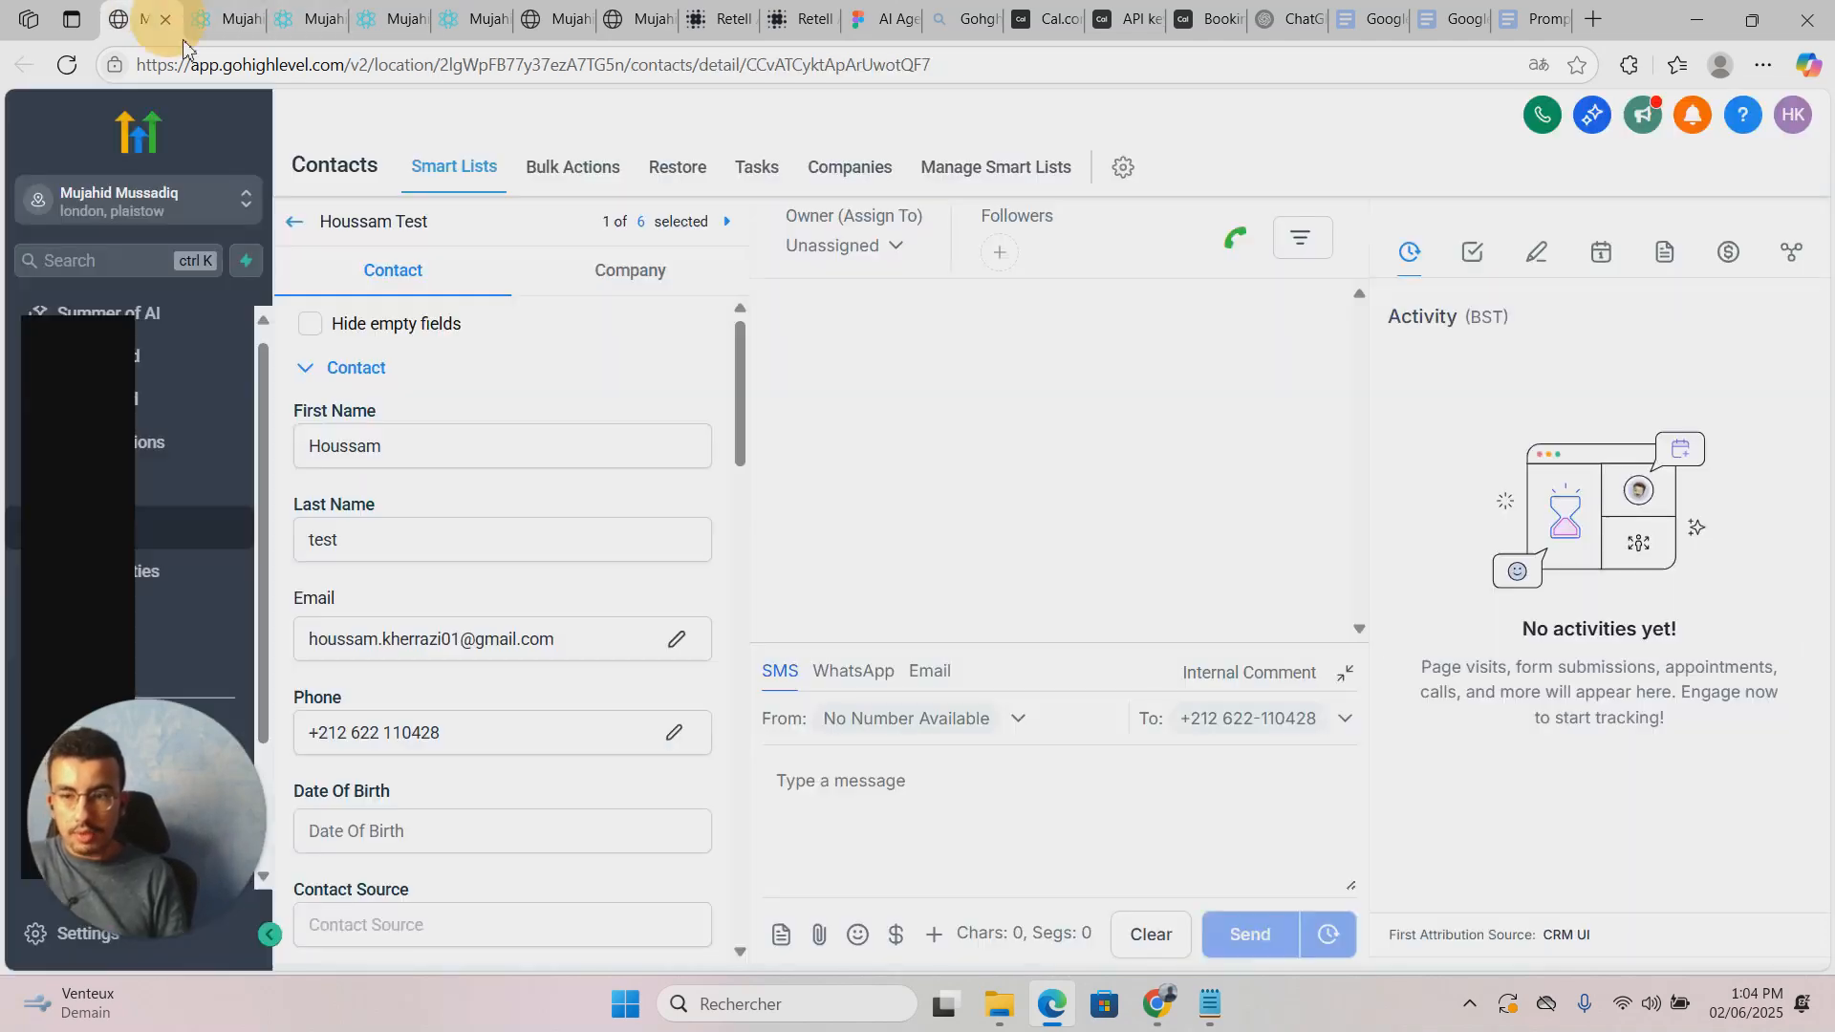
drag(84, 485, 373, 445)
drag(43, 495, 585, 439)
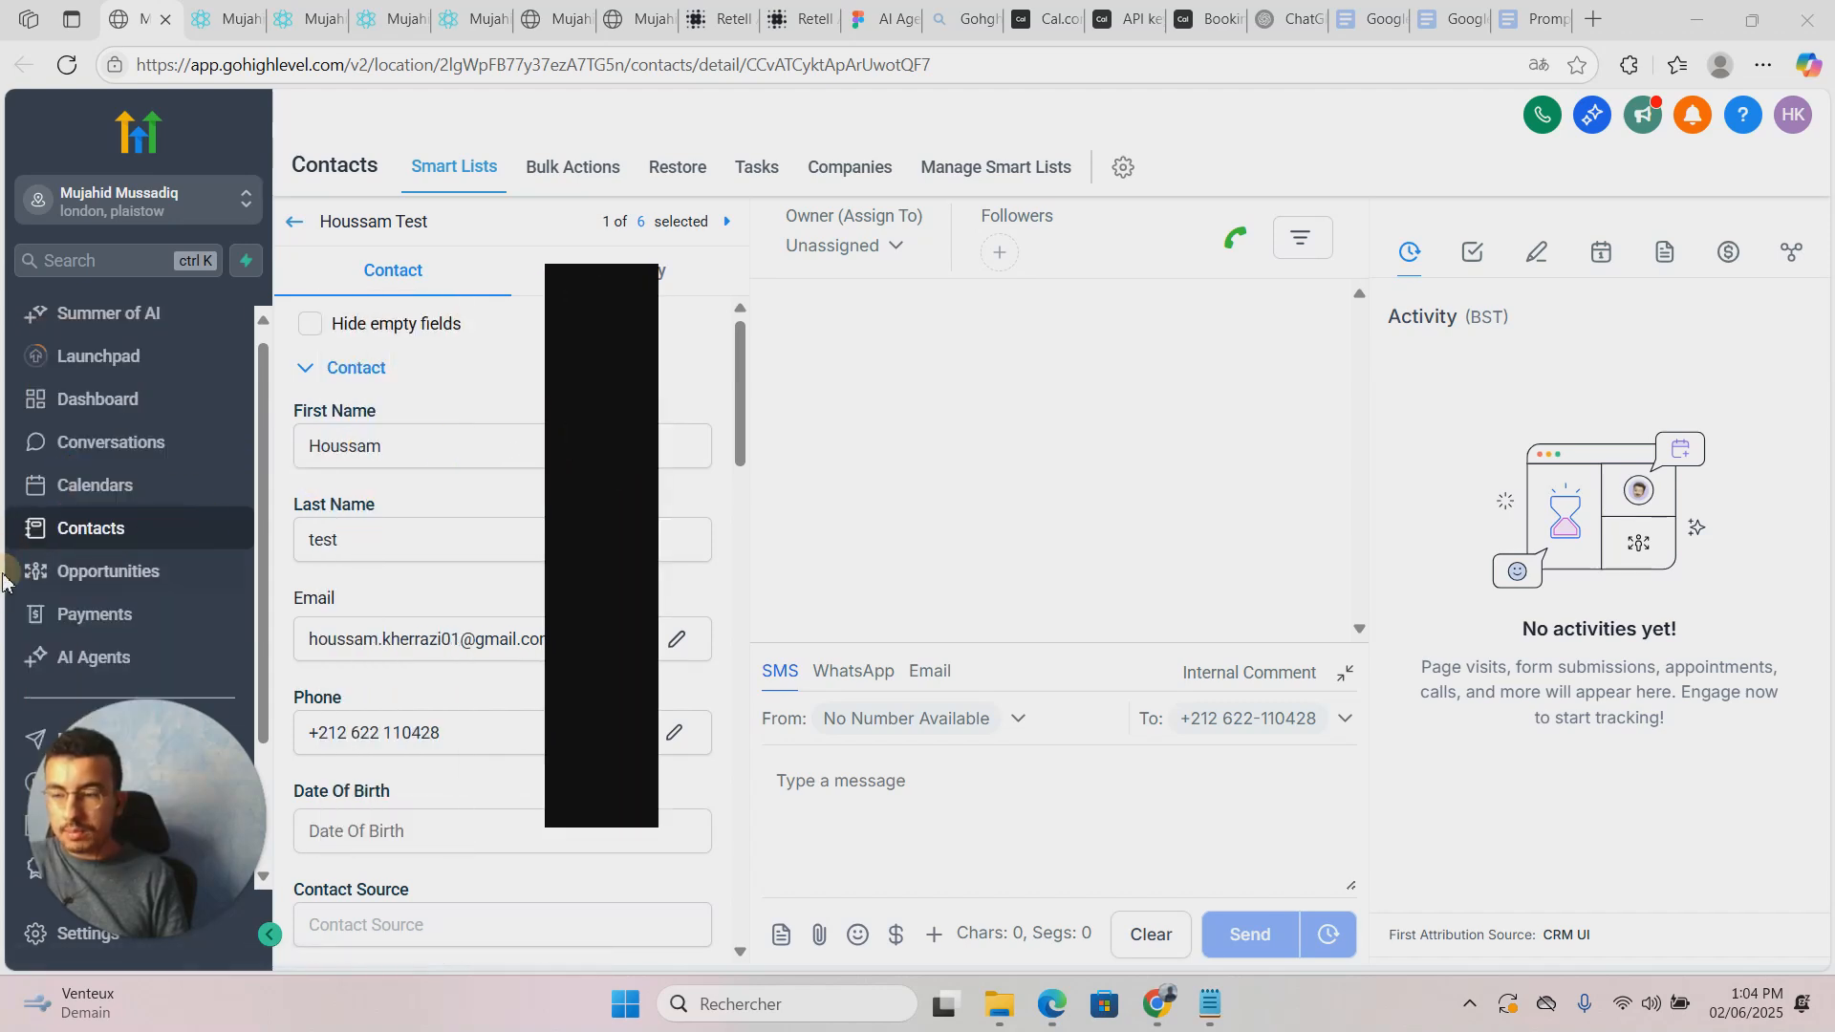
scroll(133, 779, down, 2)
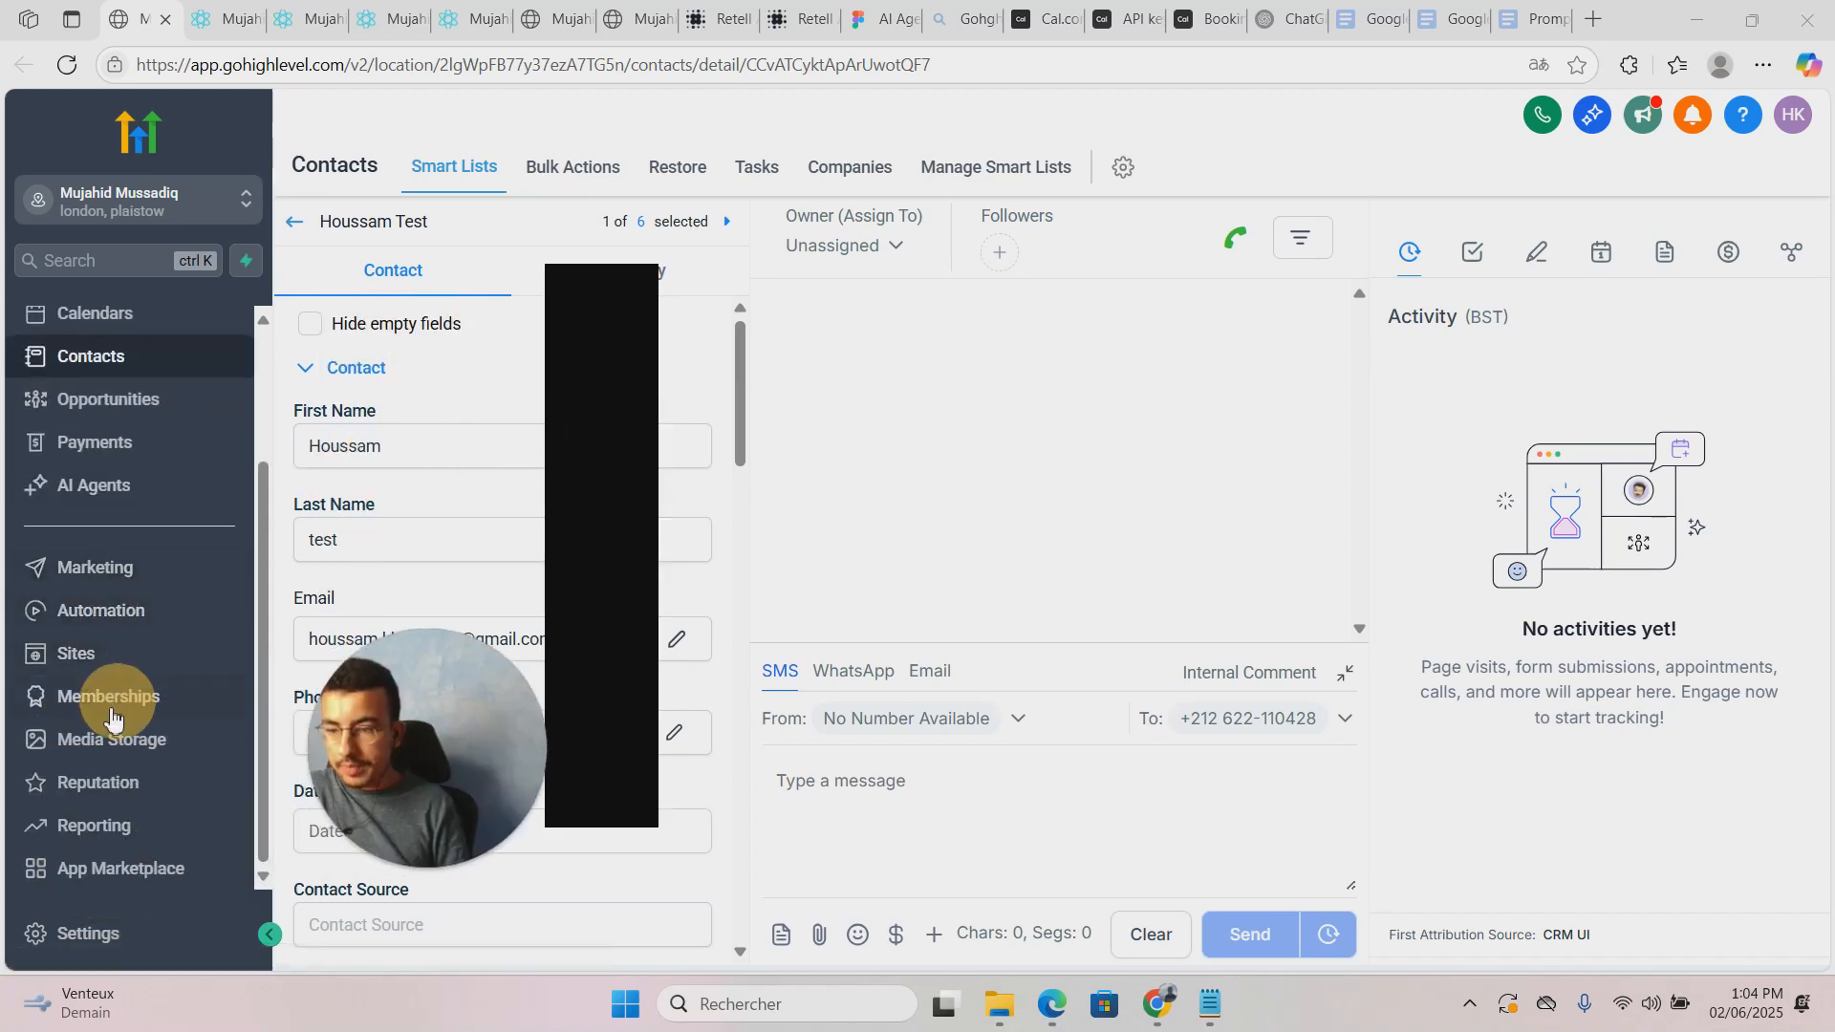
click(110, 939)
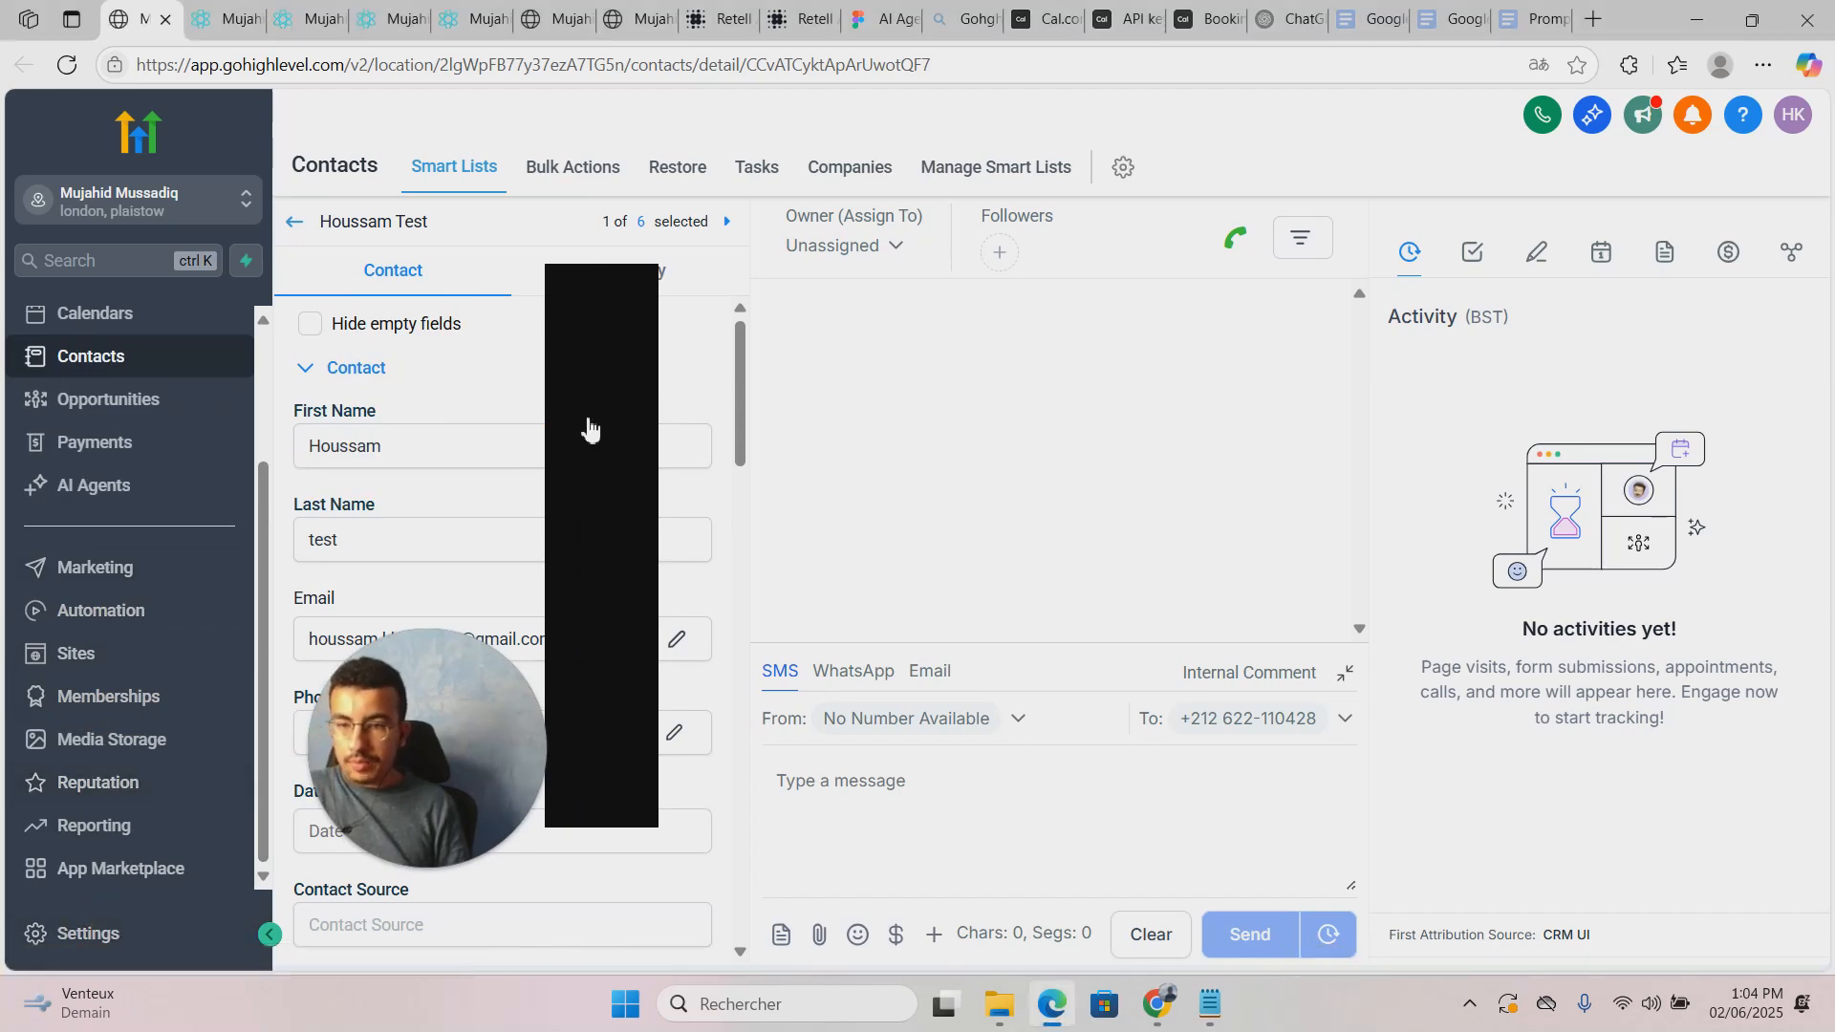
click(239, 16)
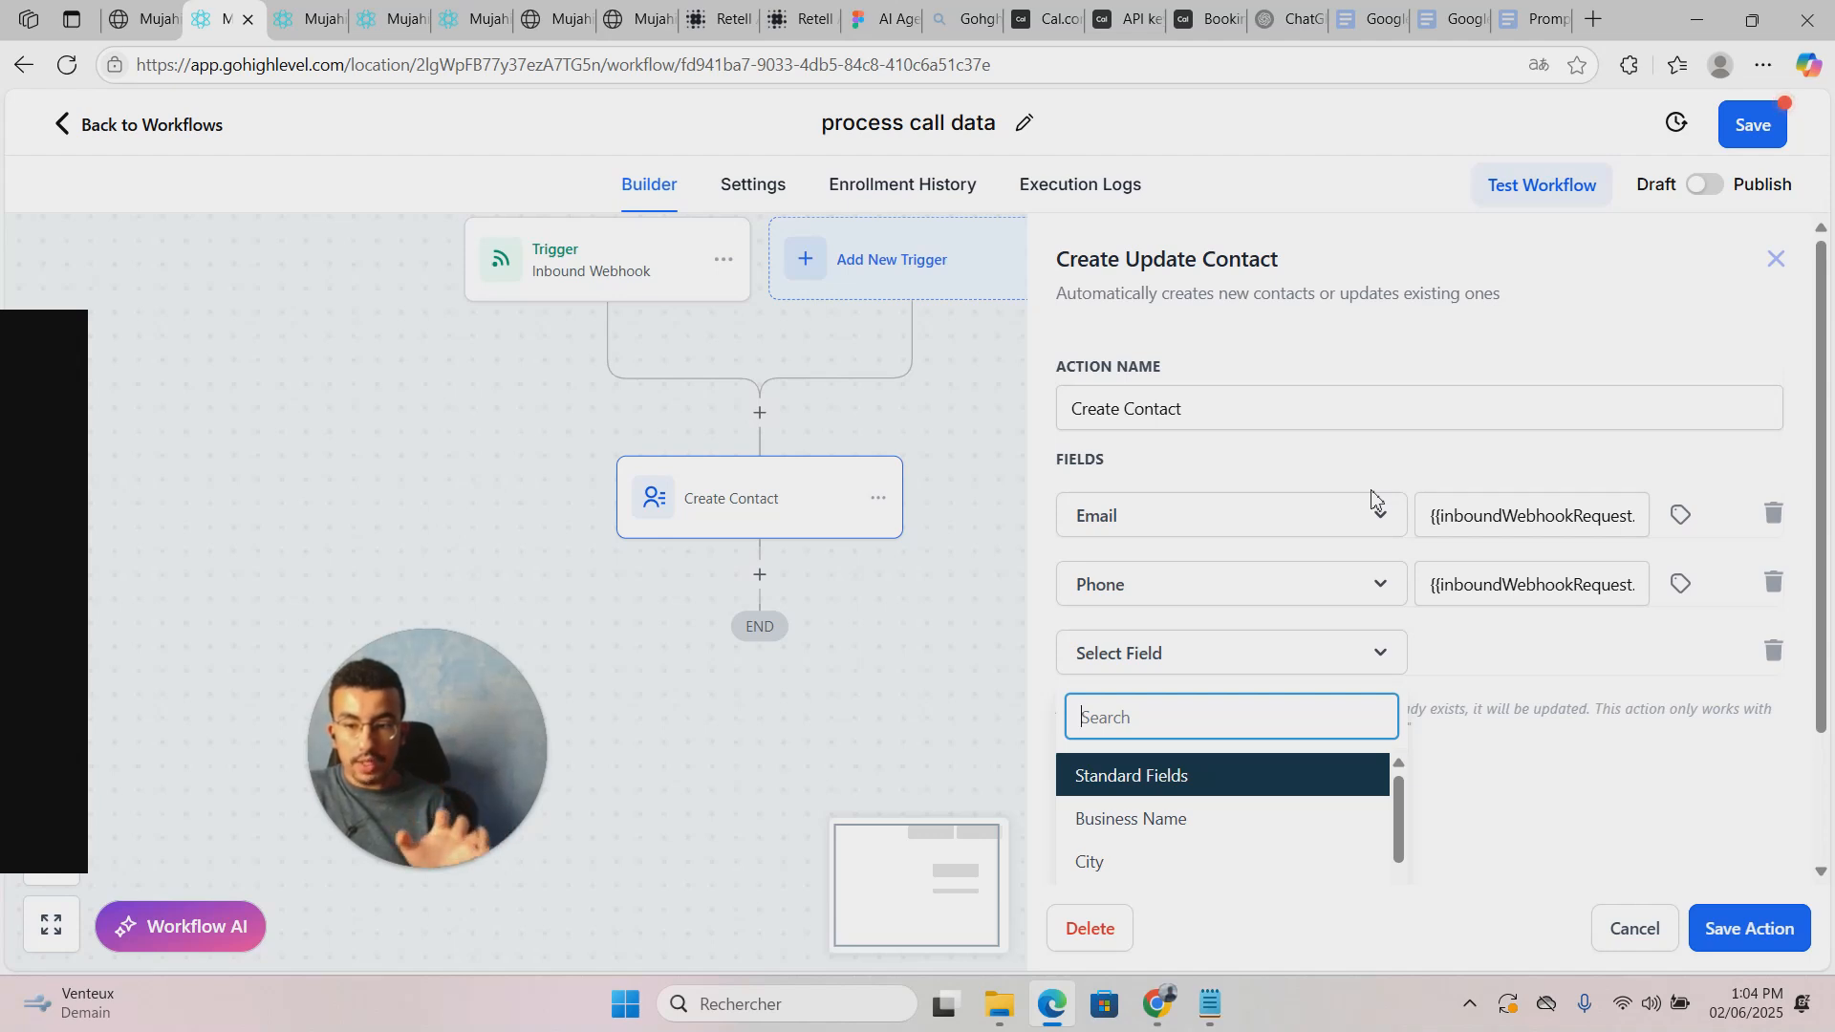
Step: Delete the empty third field row and save Create Contact with only Email and Phone mapped
click(1497, 684)
click(1391, 653)
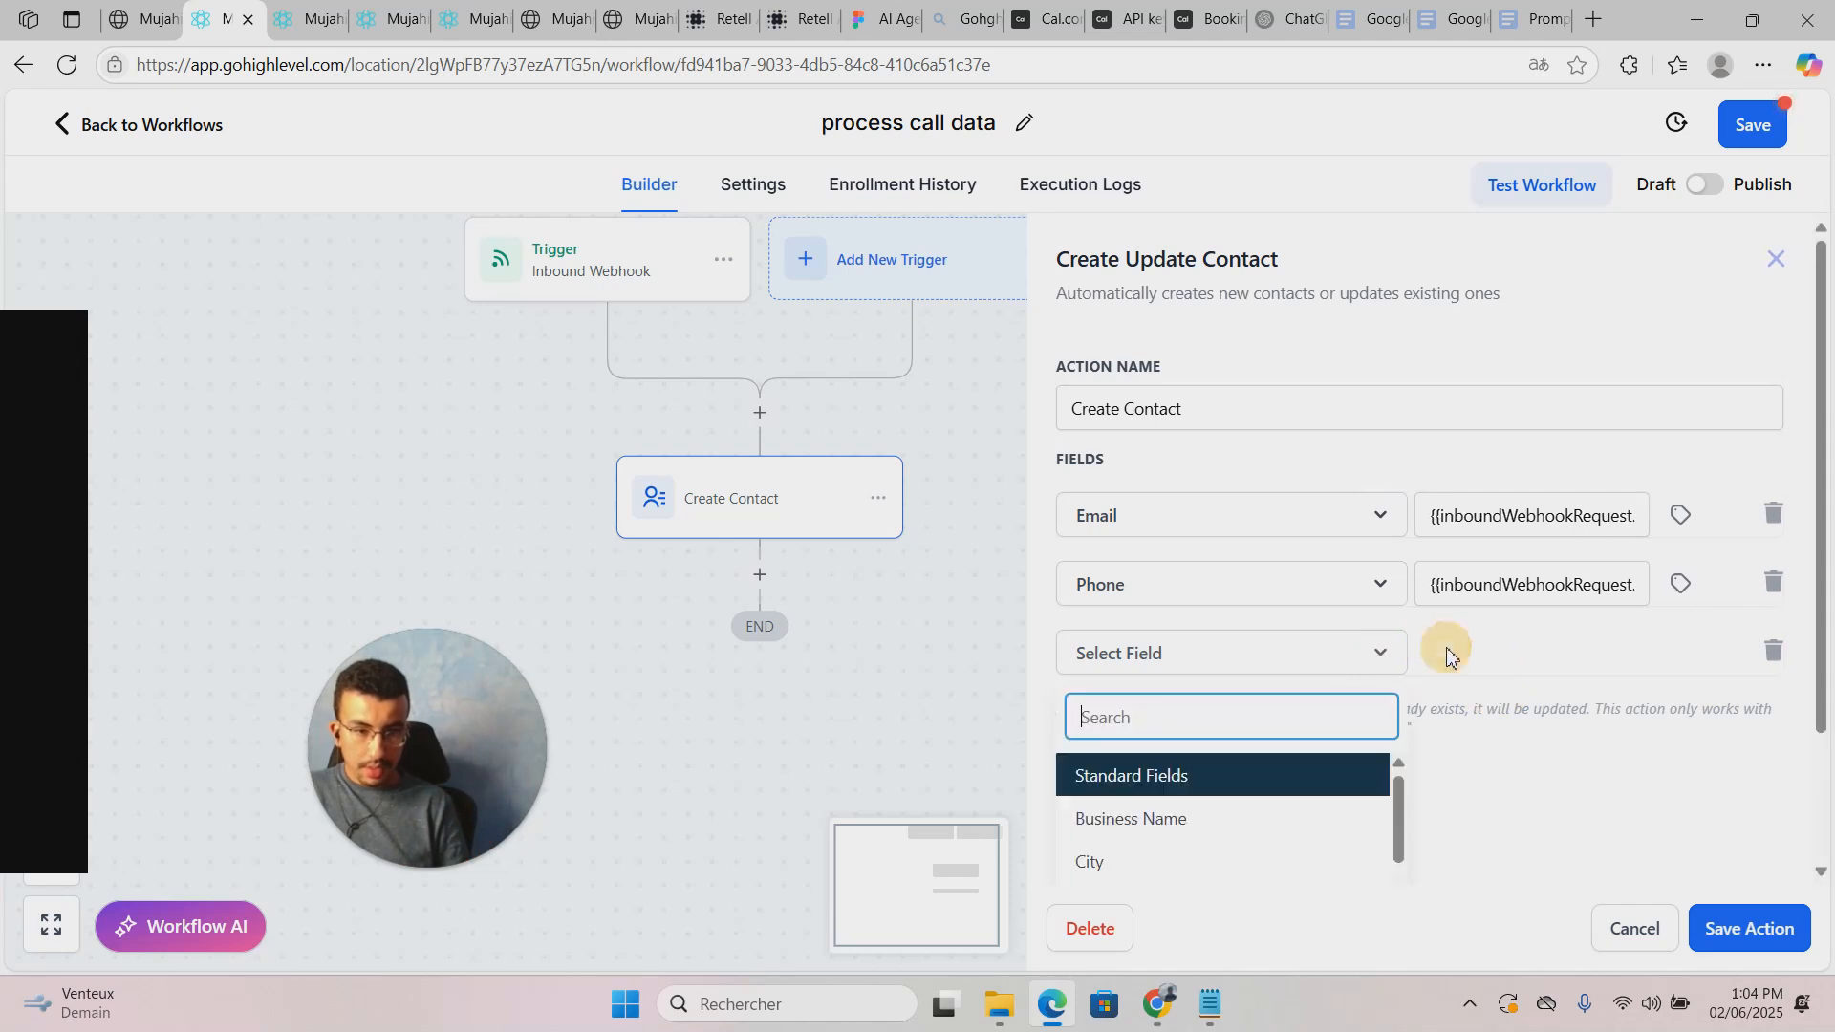
scroll(1487, 668, down, 1)
click(1483, 541)
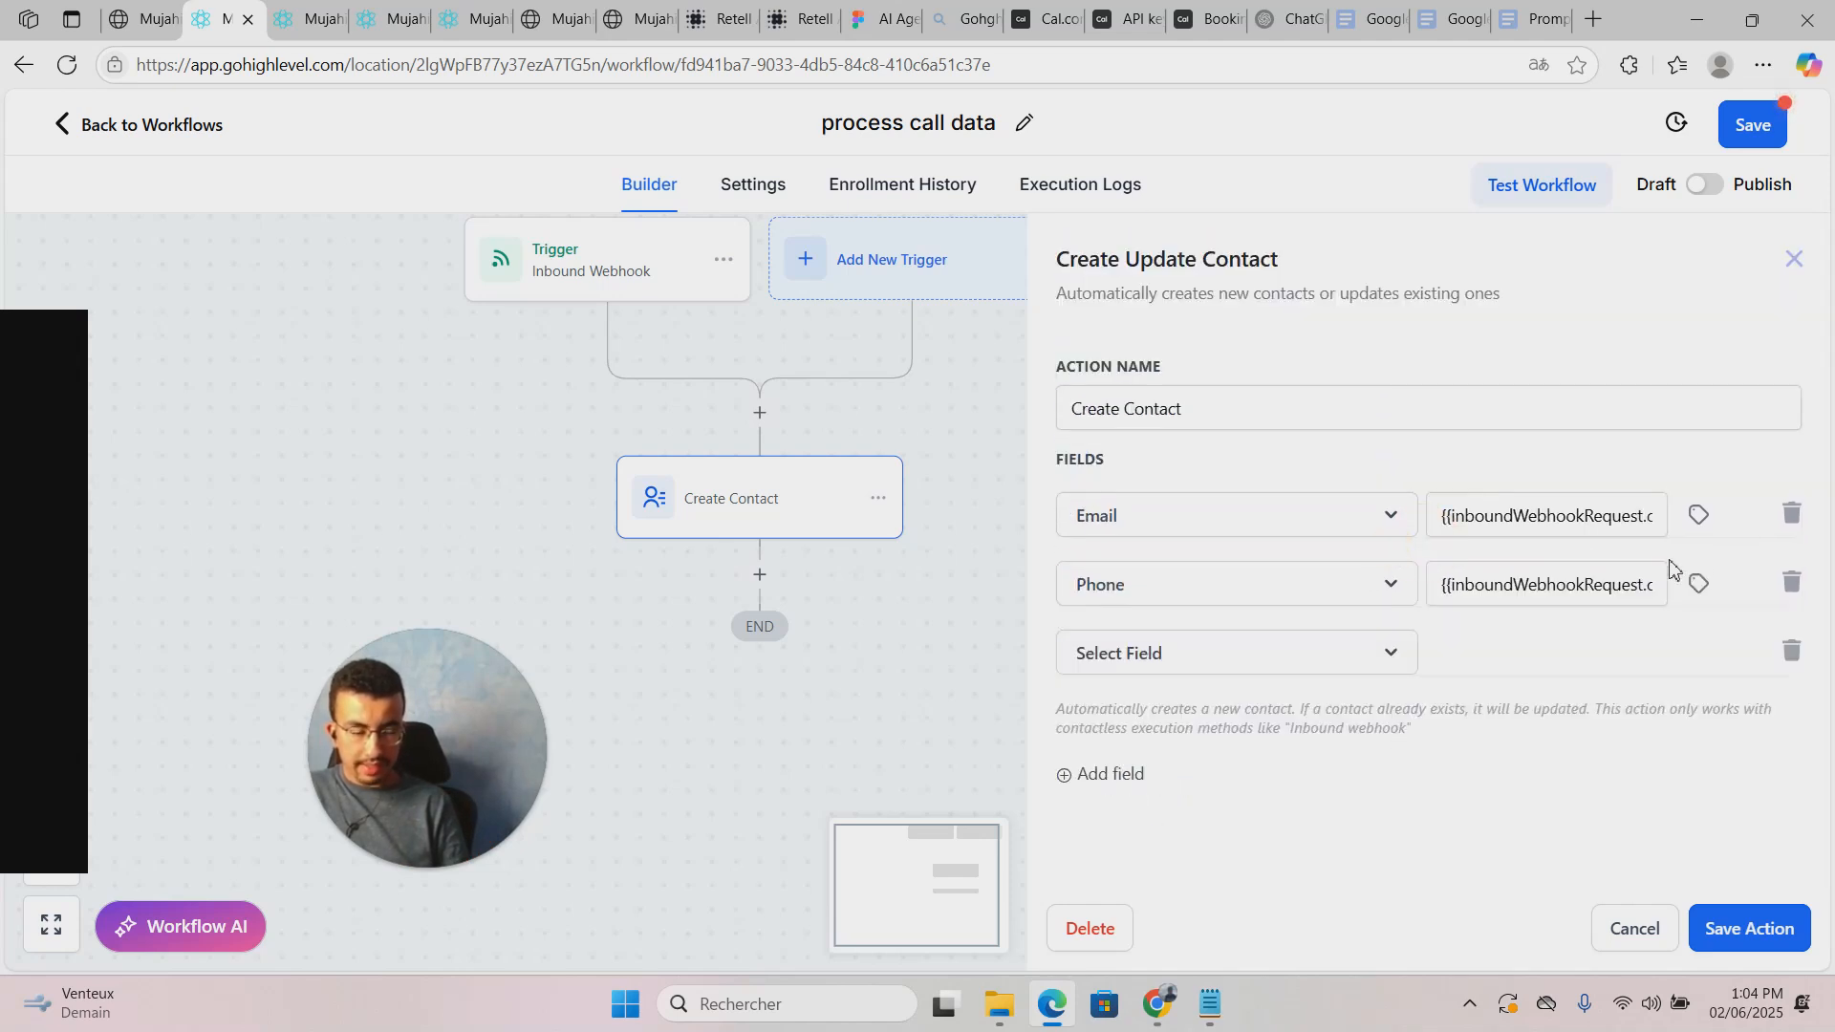
click(1790, 647)
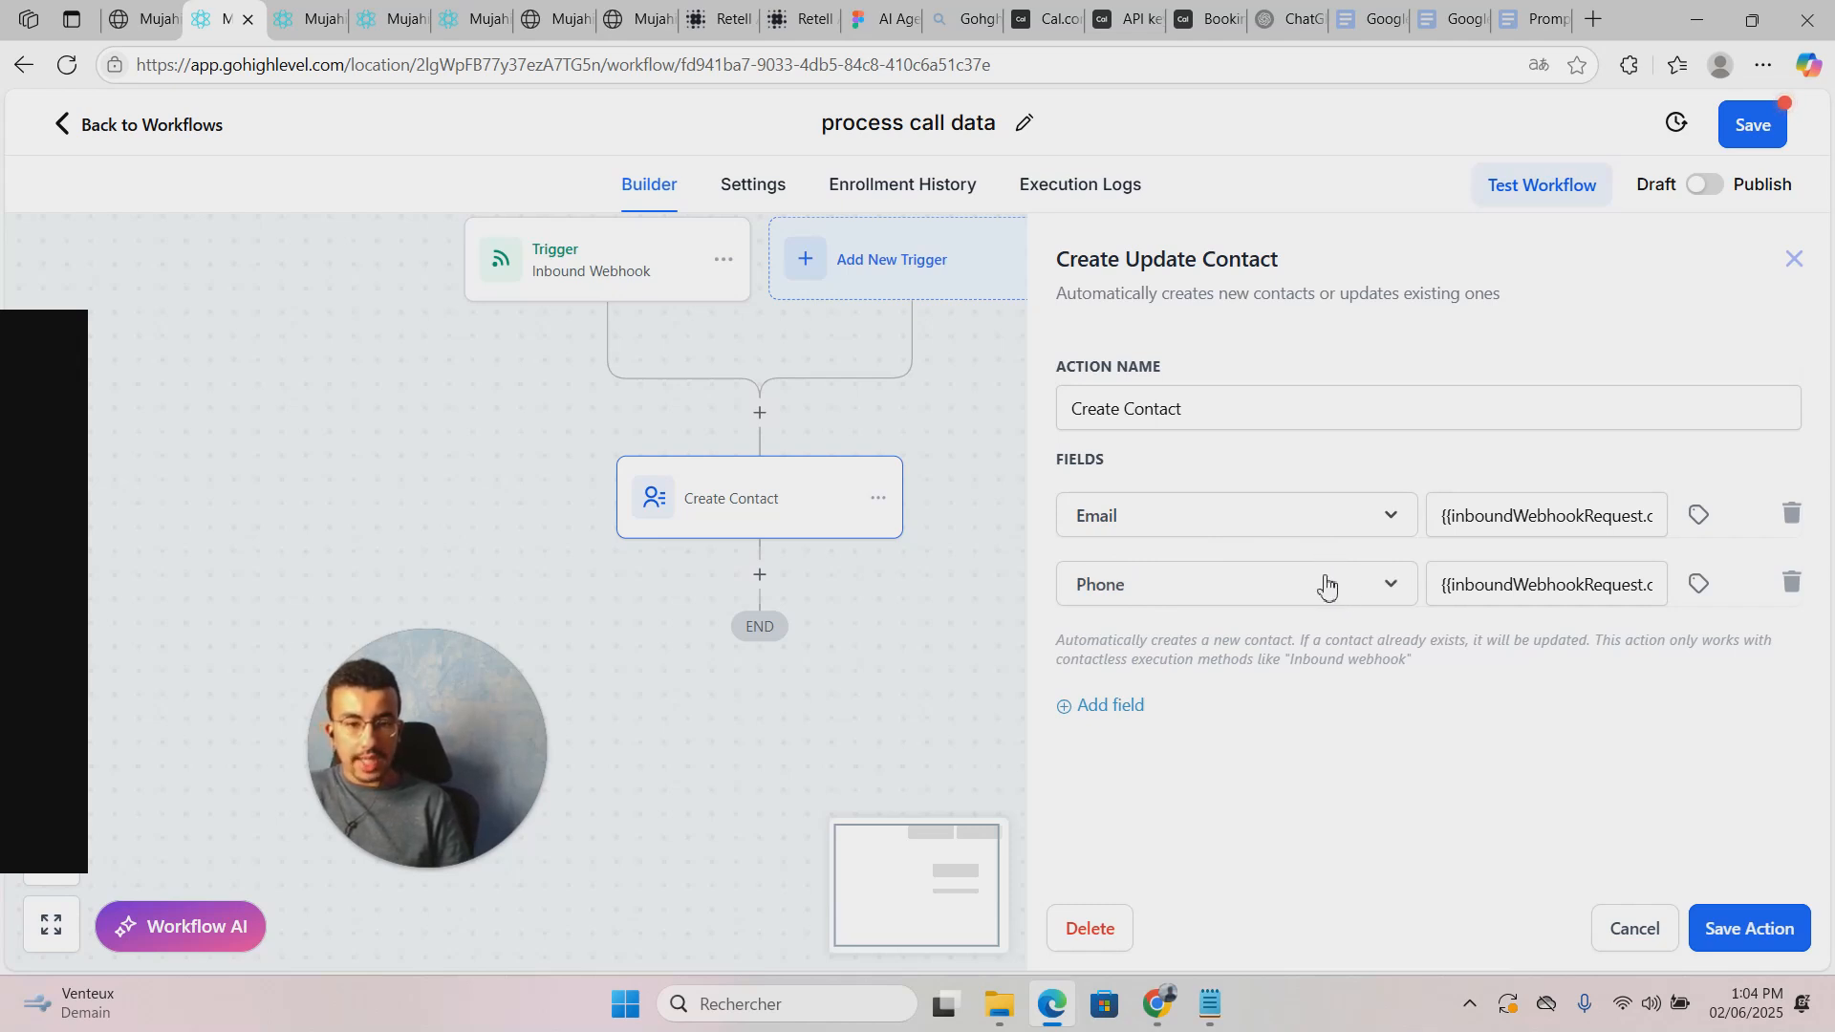
click(1749, 928)
drag(1117, 773, 1217, 596)
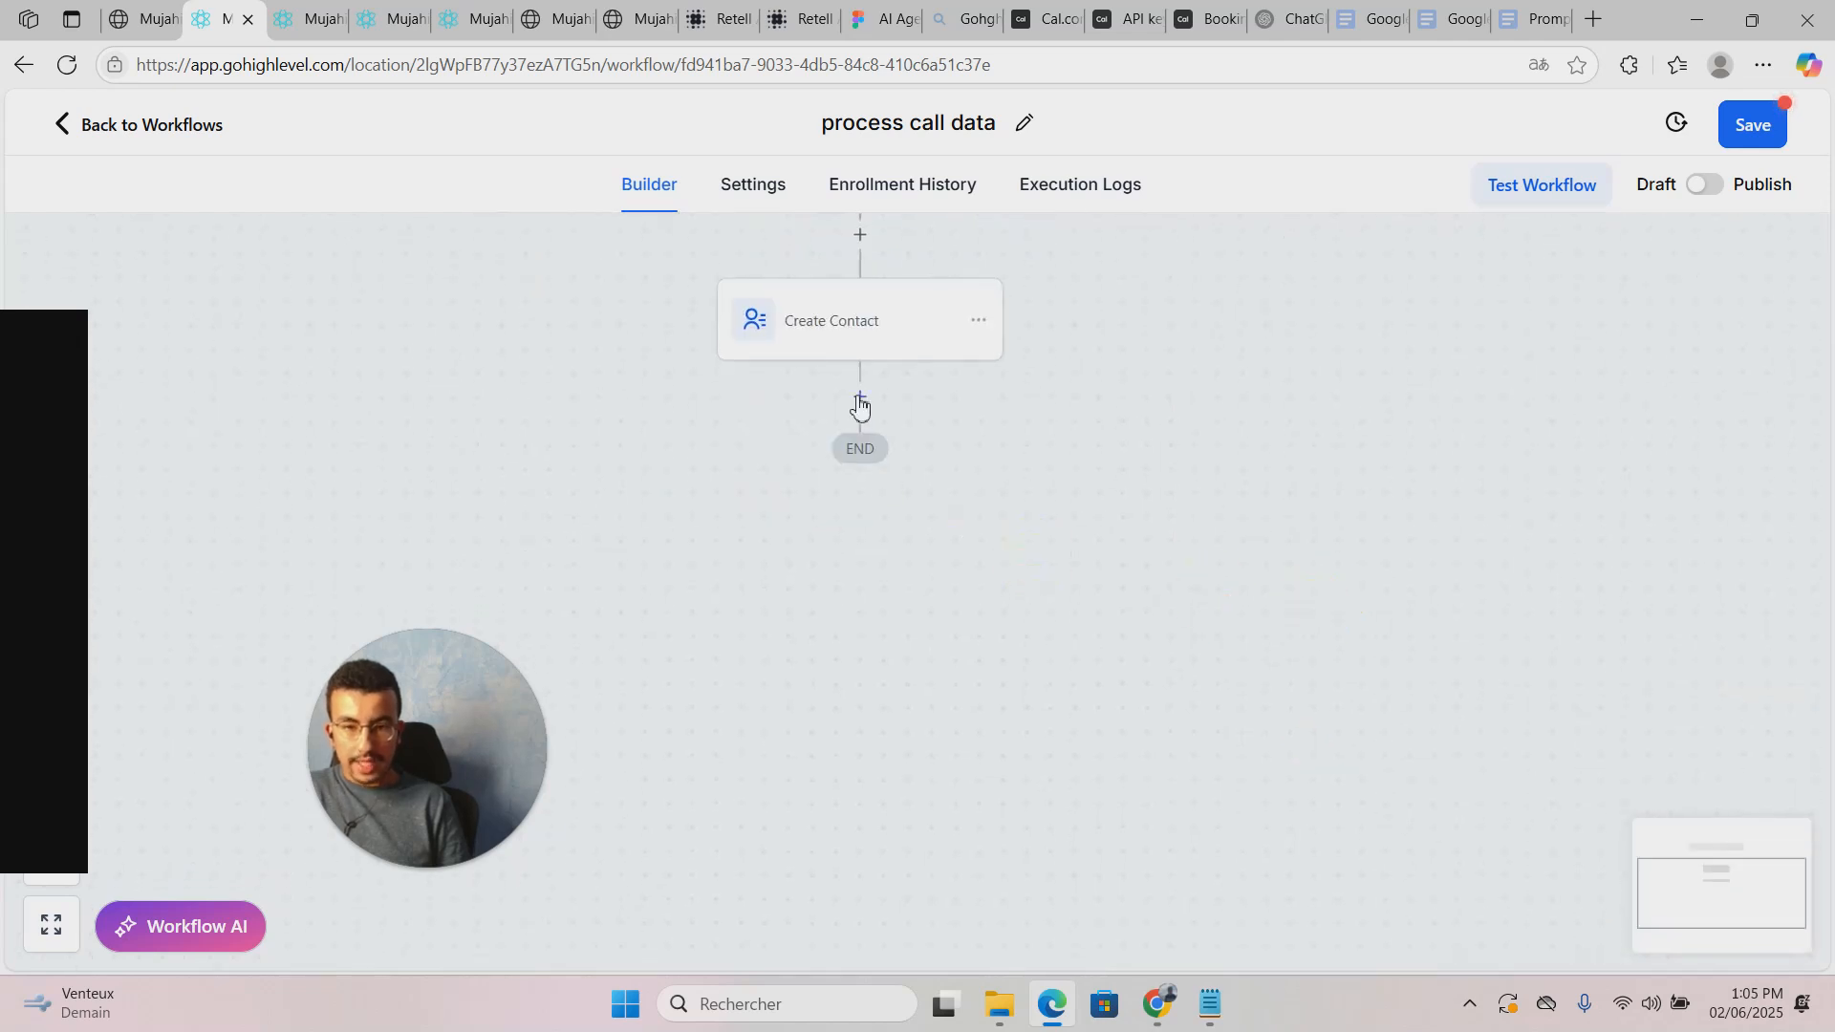
Step: Add an Add To Notes action after Create Contact and start the note text with 'ca'
scroll(865, 544, up, 5)
click(853, 632)
scroll(1285, 820, down, 3)
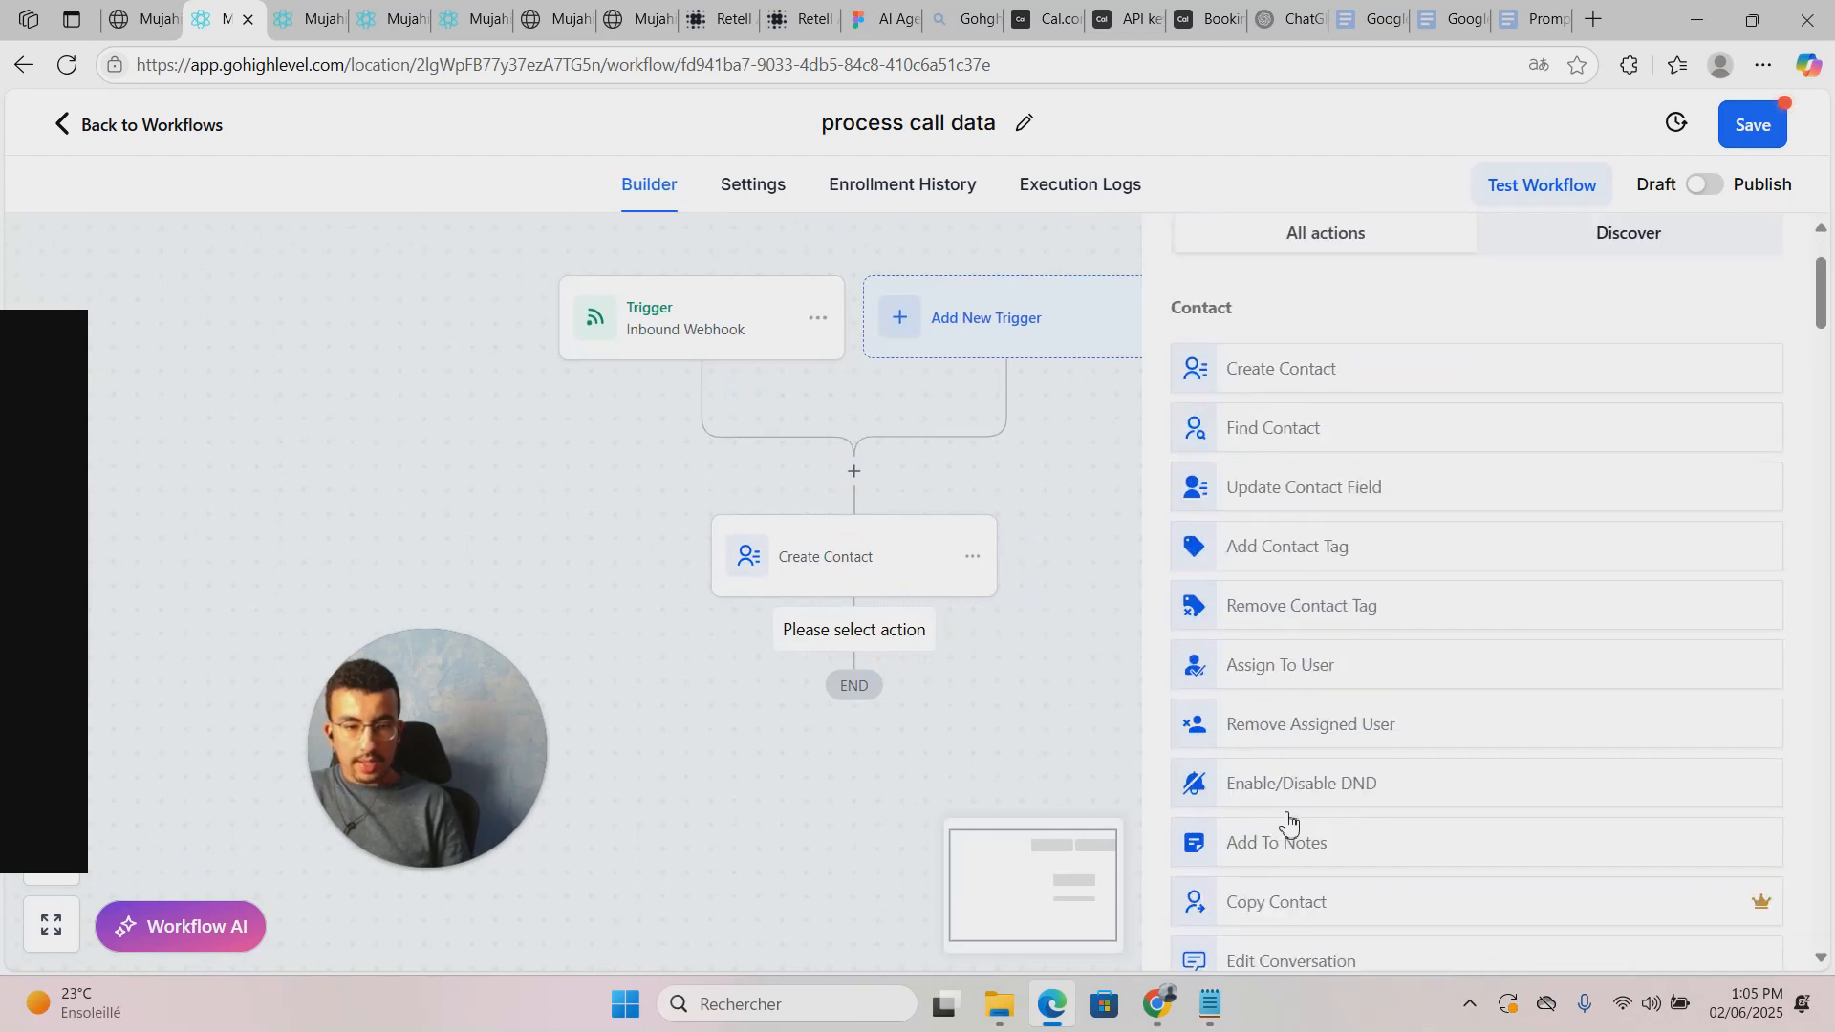
scroll(1366, 757, up, 2)
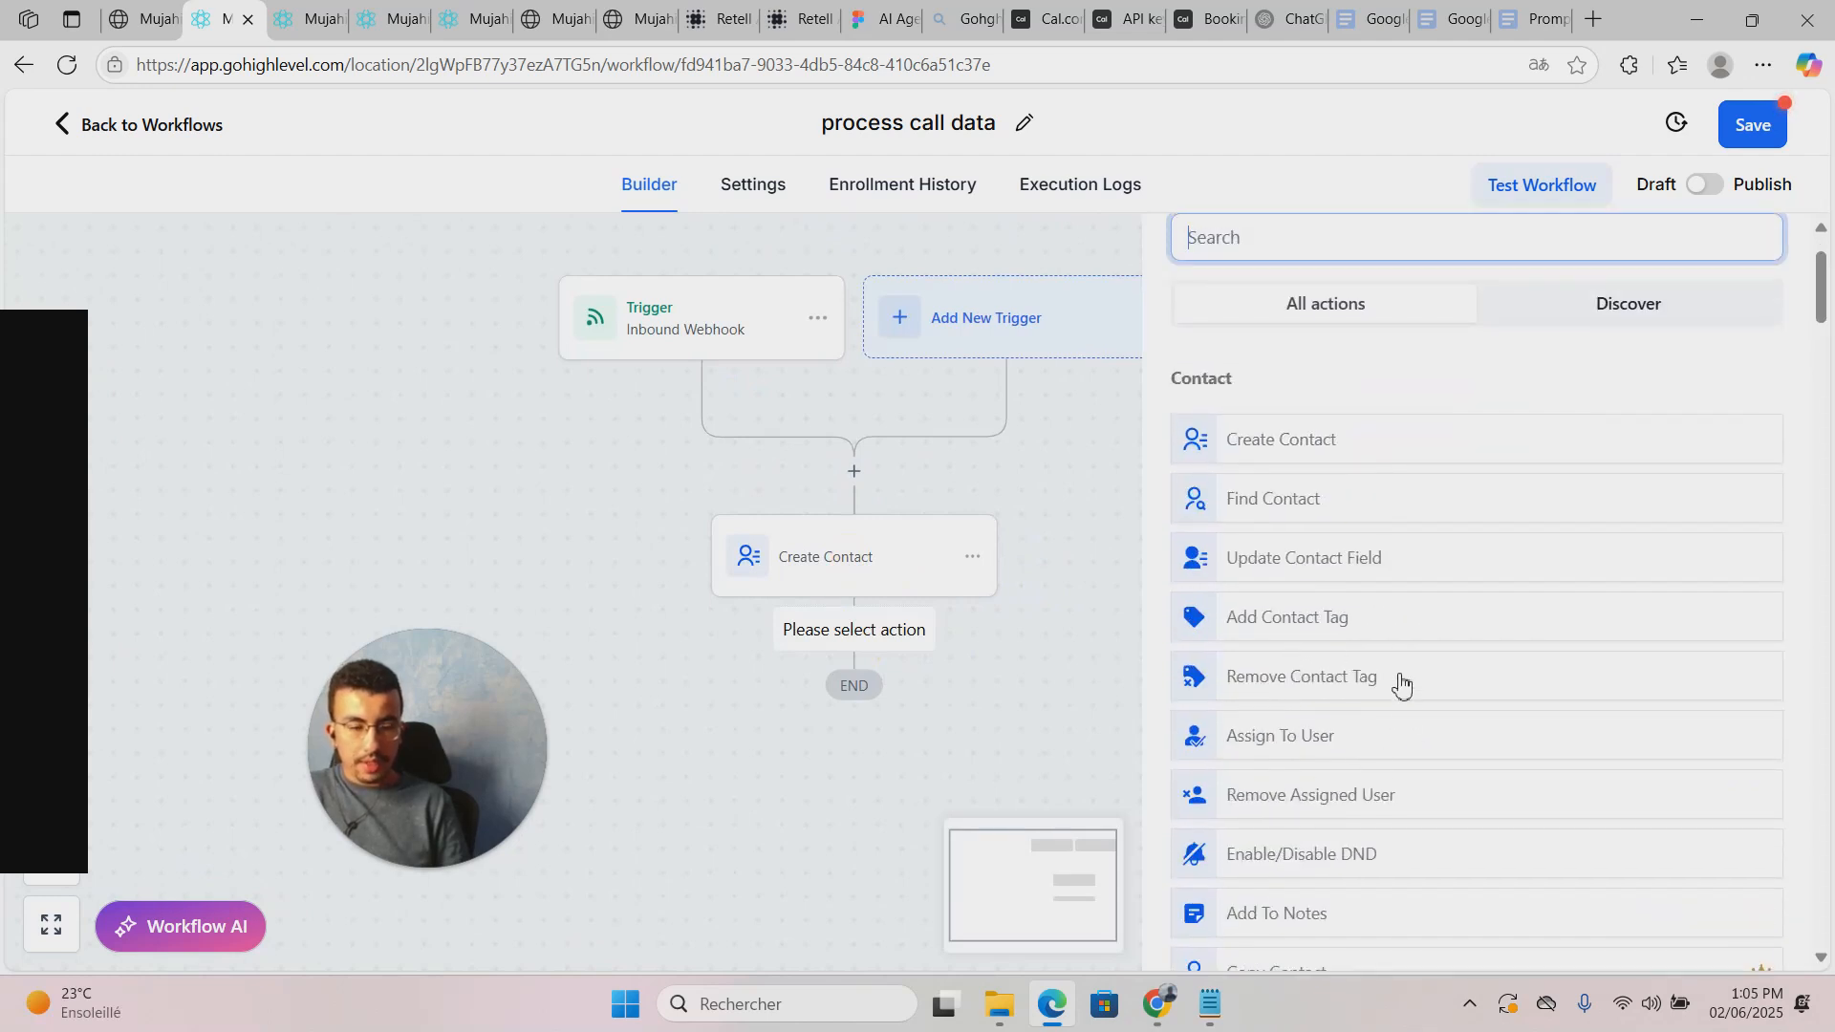
scroll(1397, 712, down, 2)
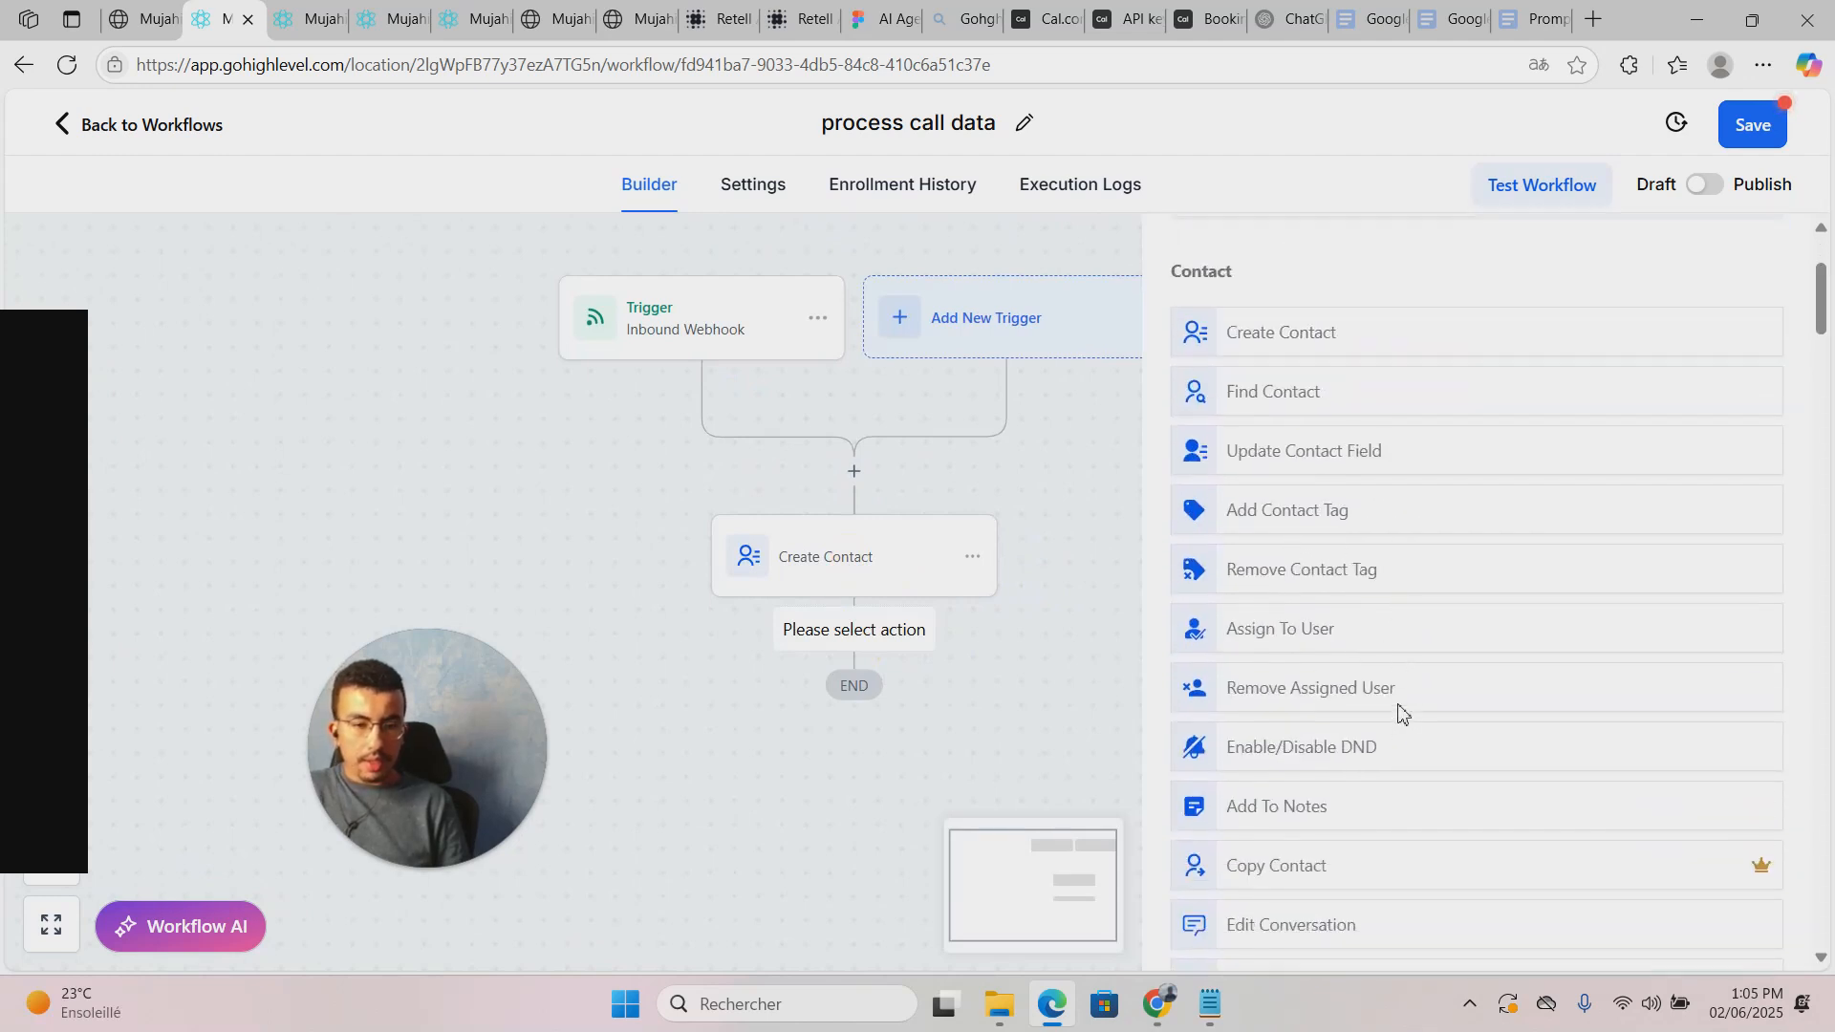
click(1352, 797)
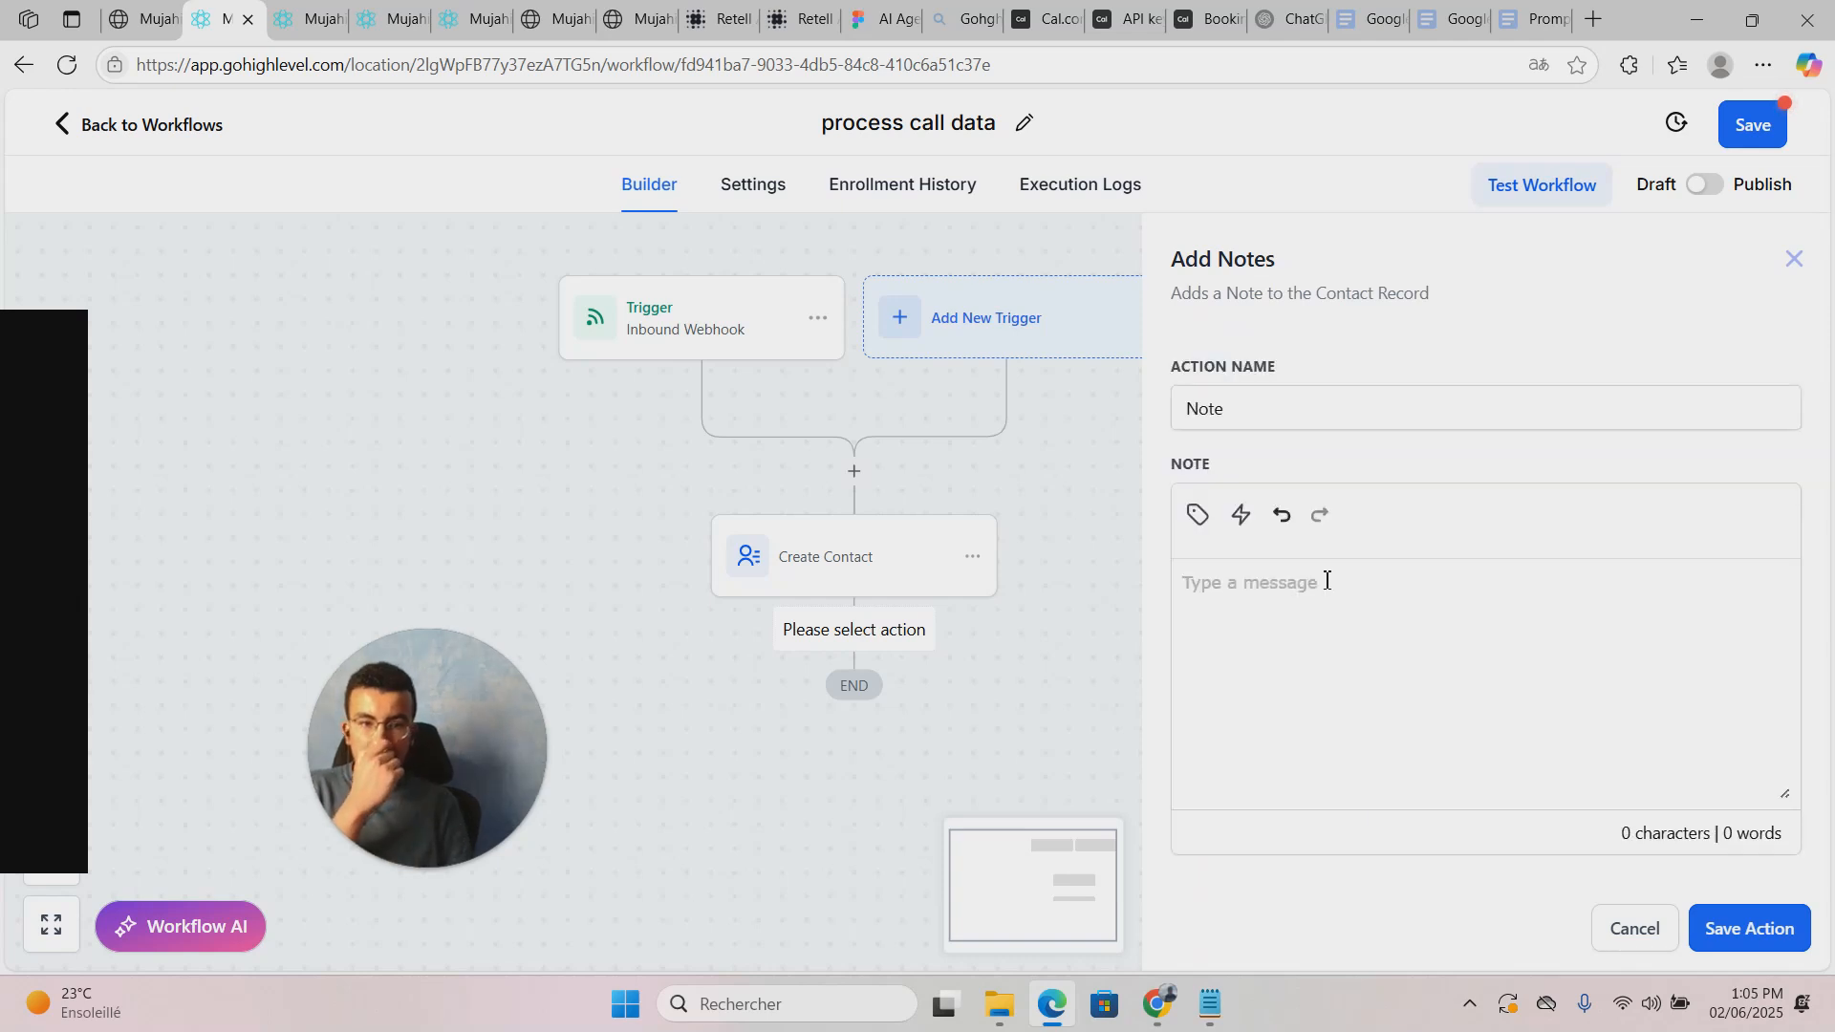
click(1337, 648)
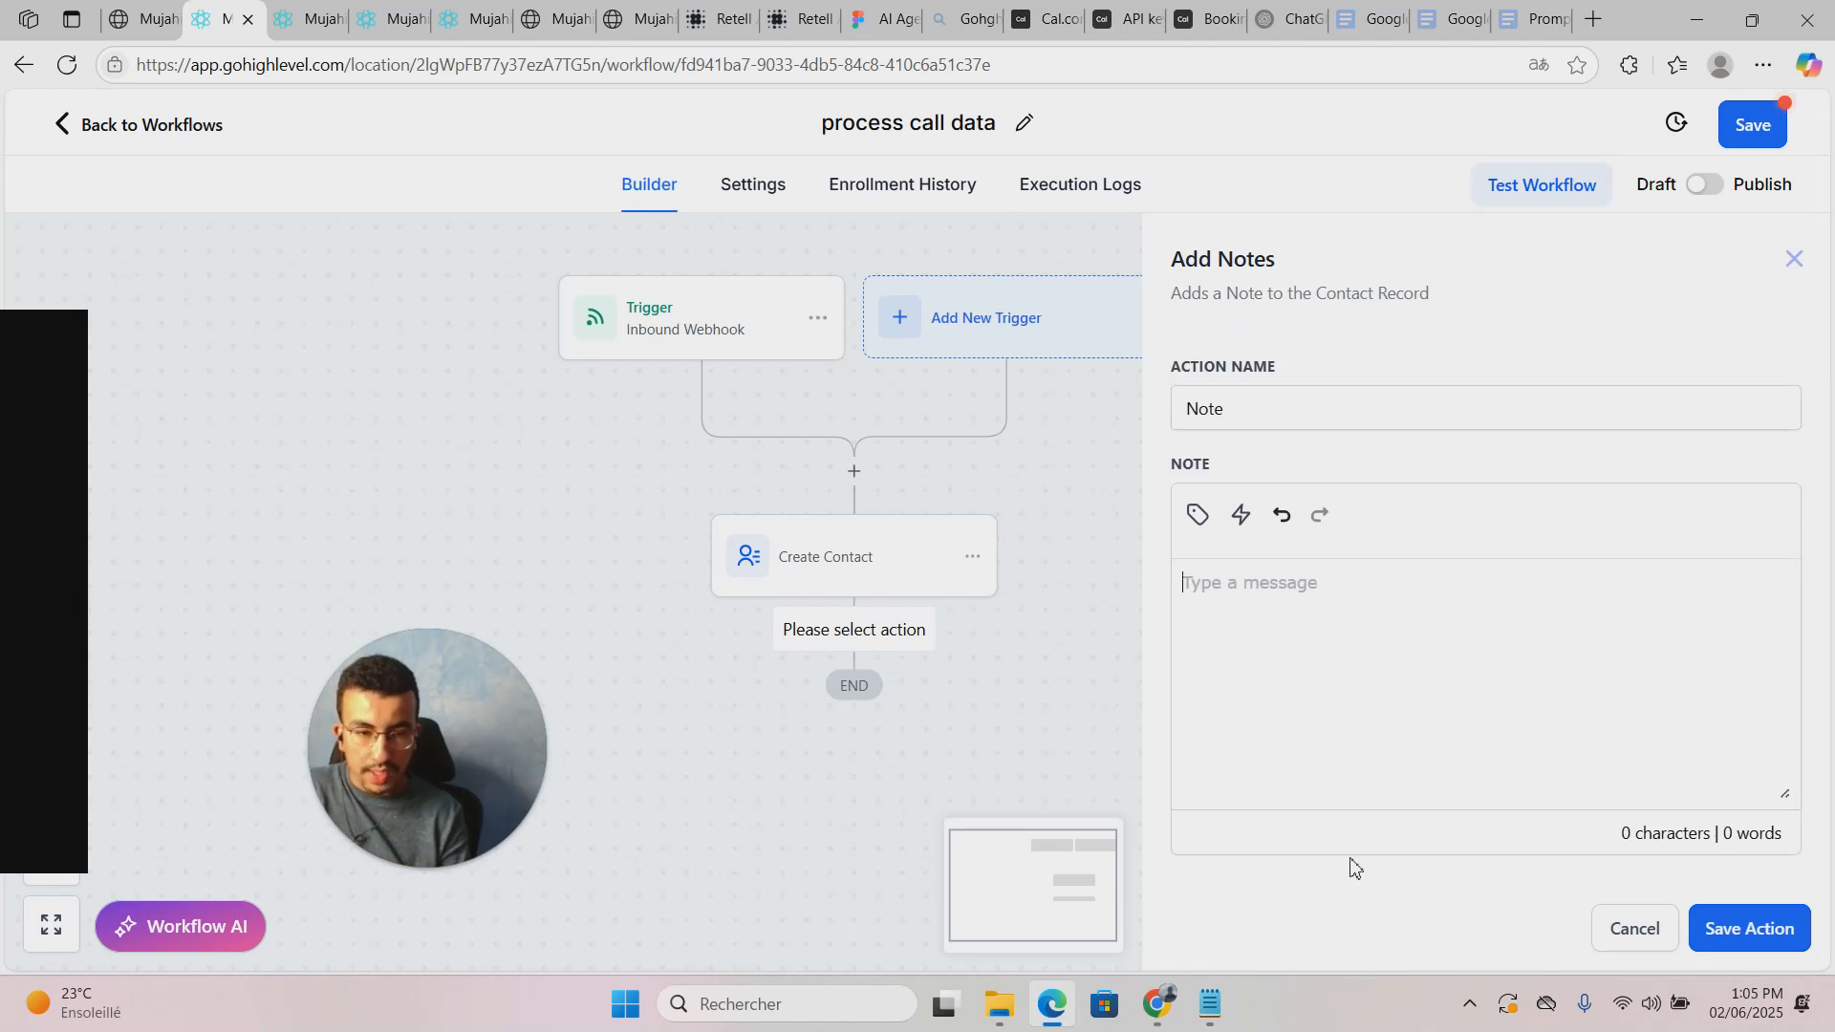
text(call ID :)
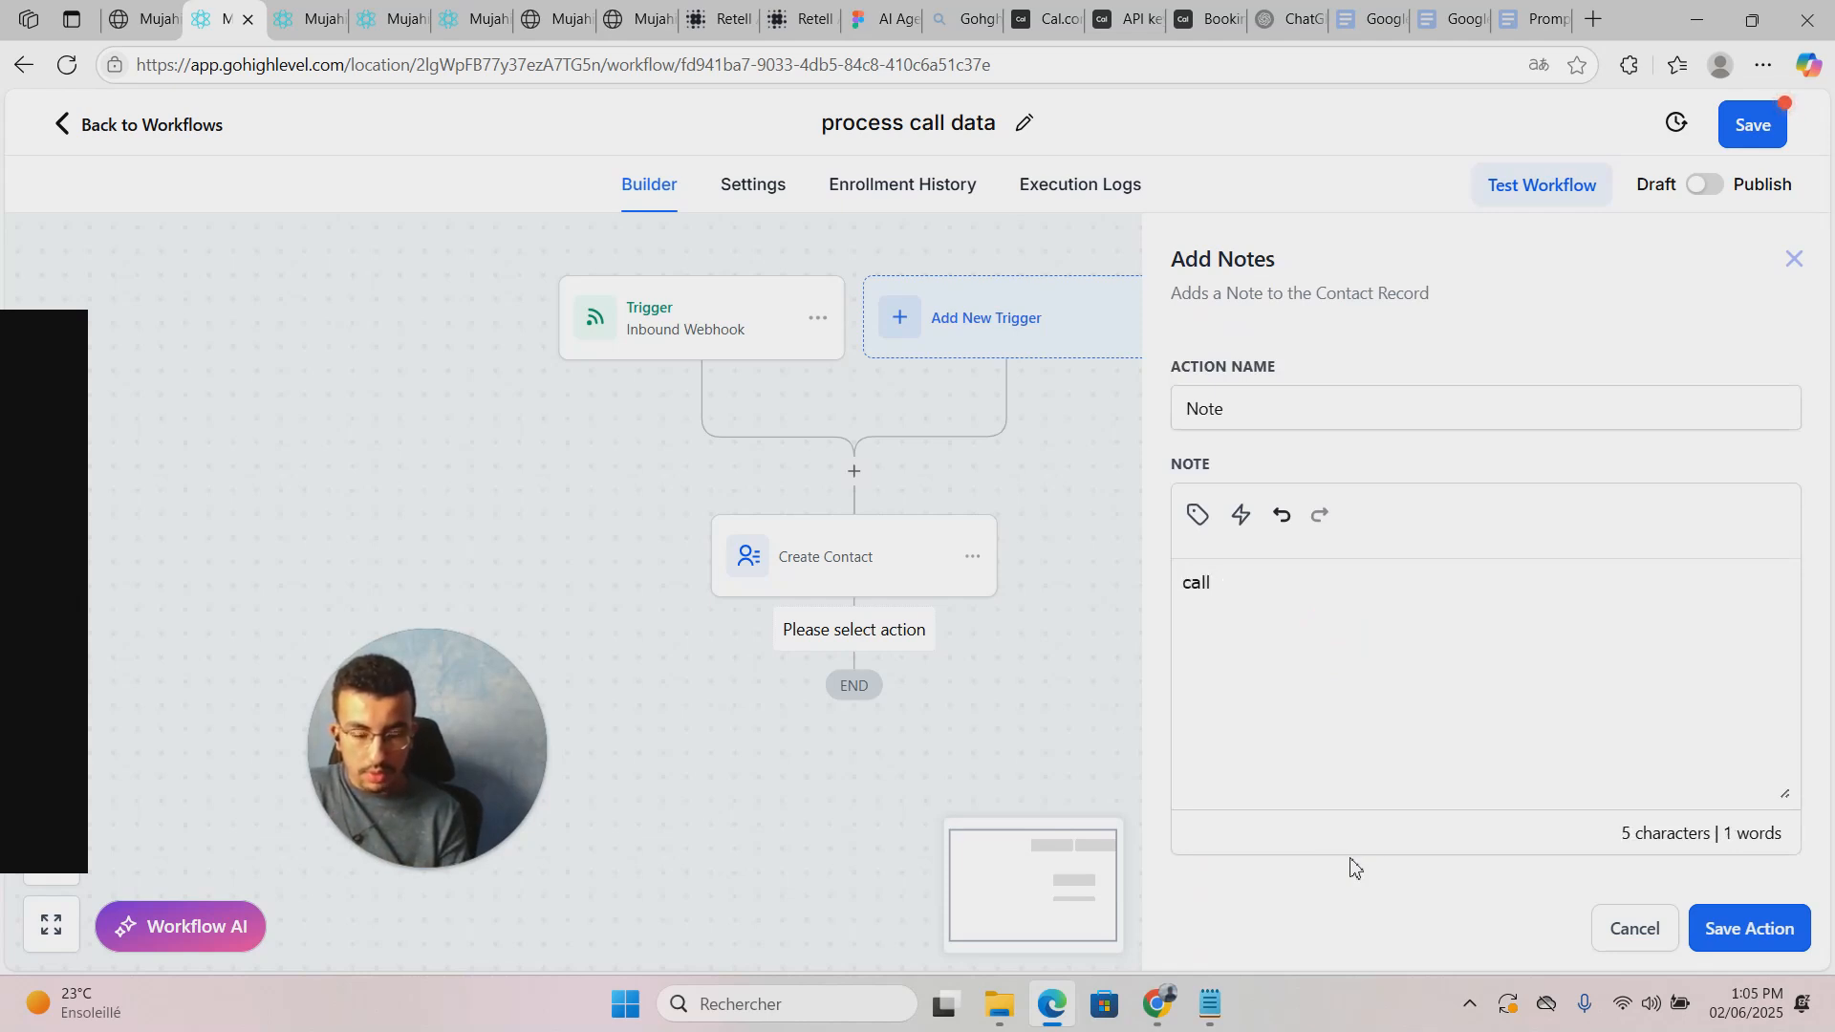
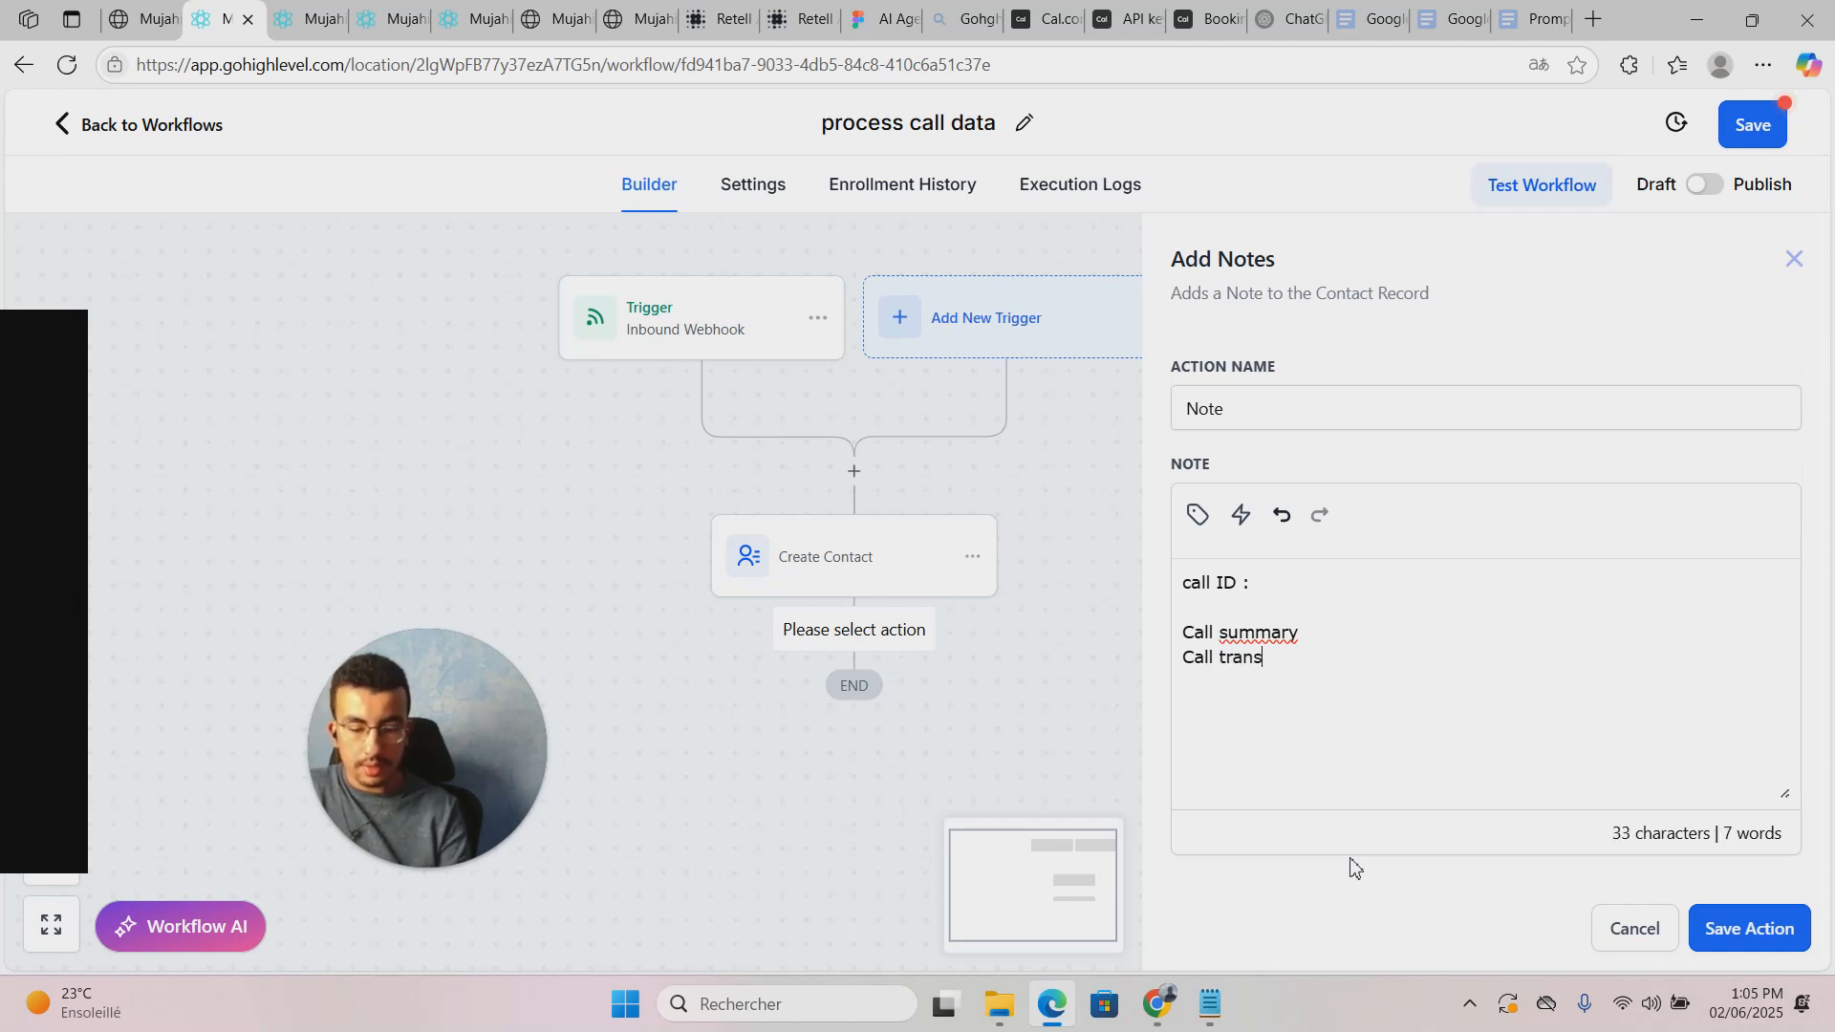
Step: Insert the webhook's call_id custom value after the 'call ID' label in the note
text(:)
click(1355, 637)
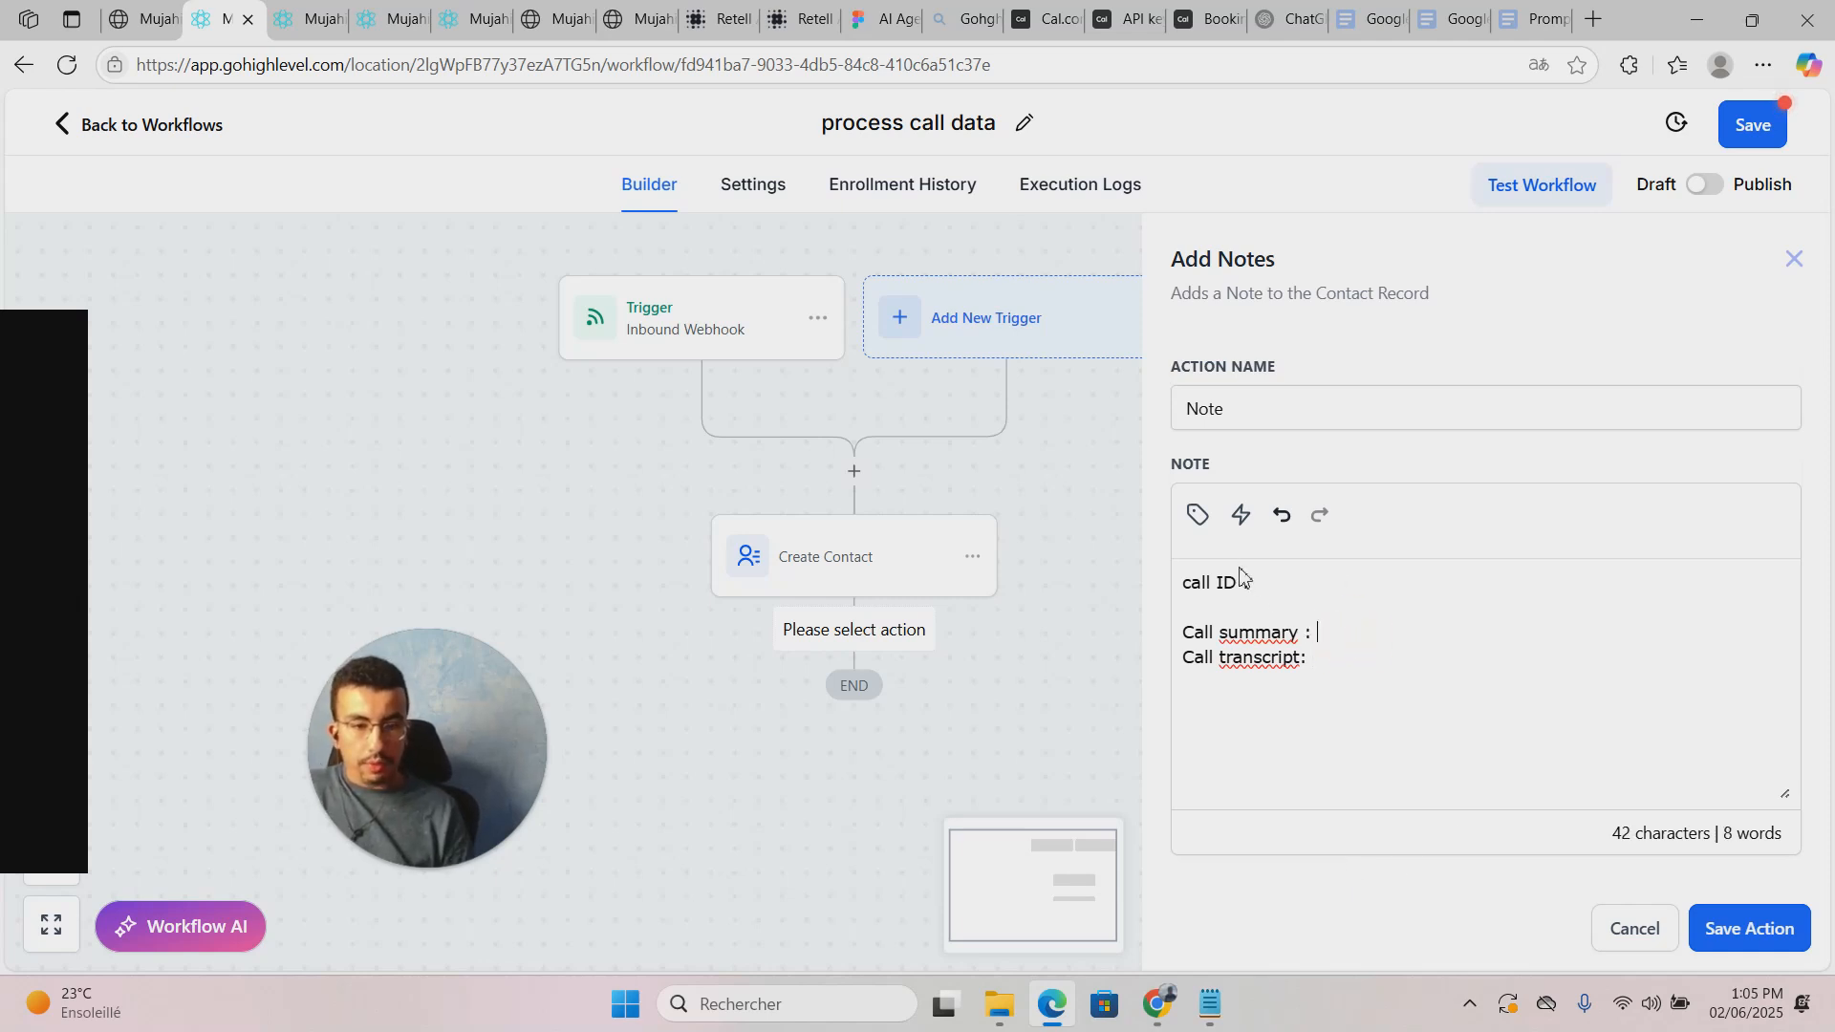
click(1297, 598)
click(1300, 570)
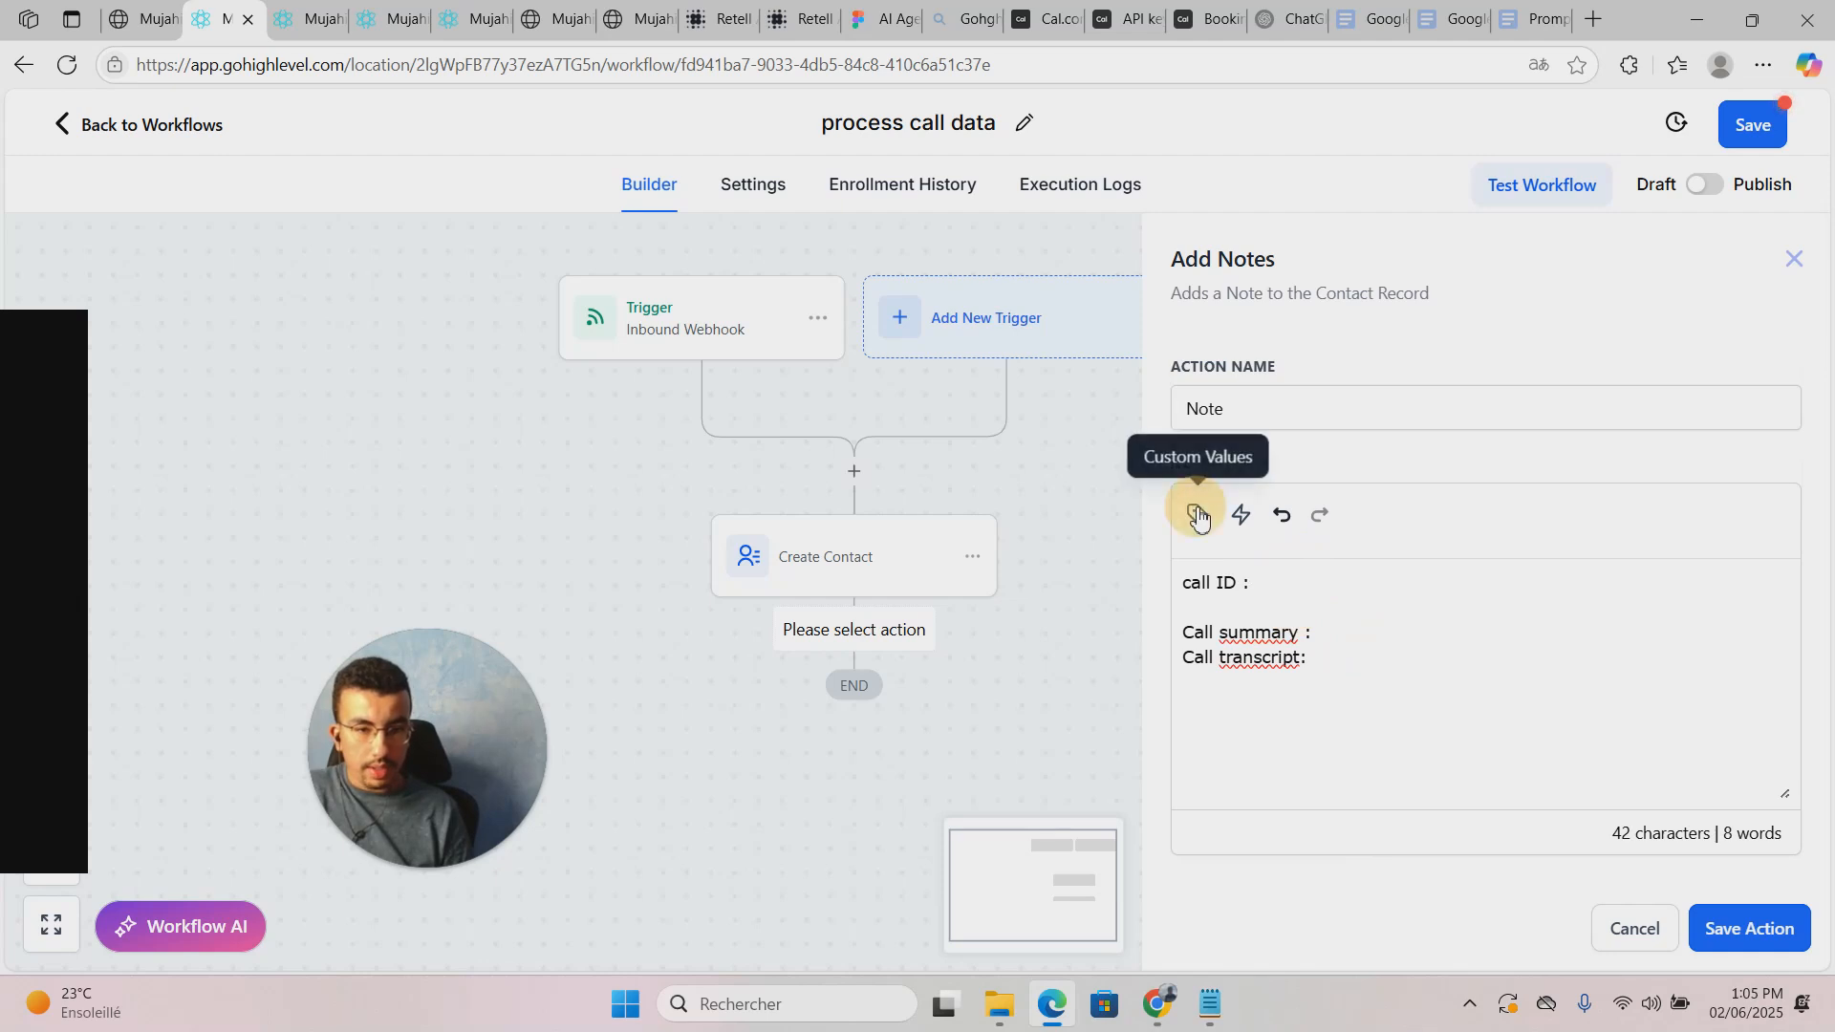
click(1198, 517)
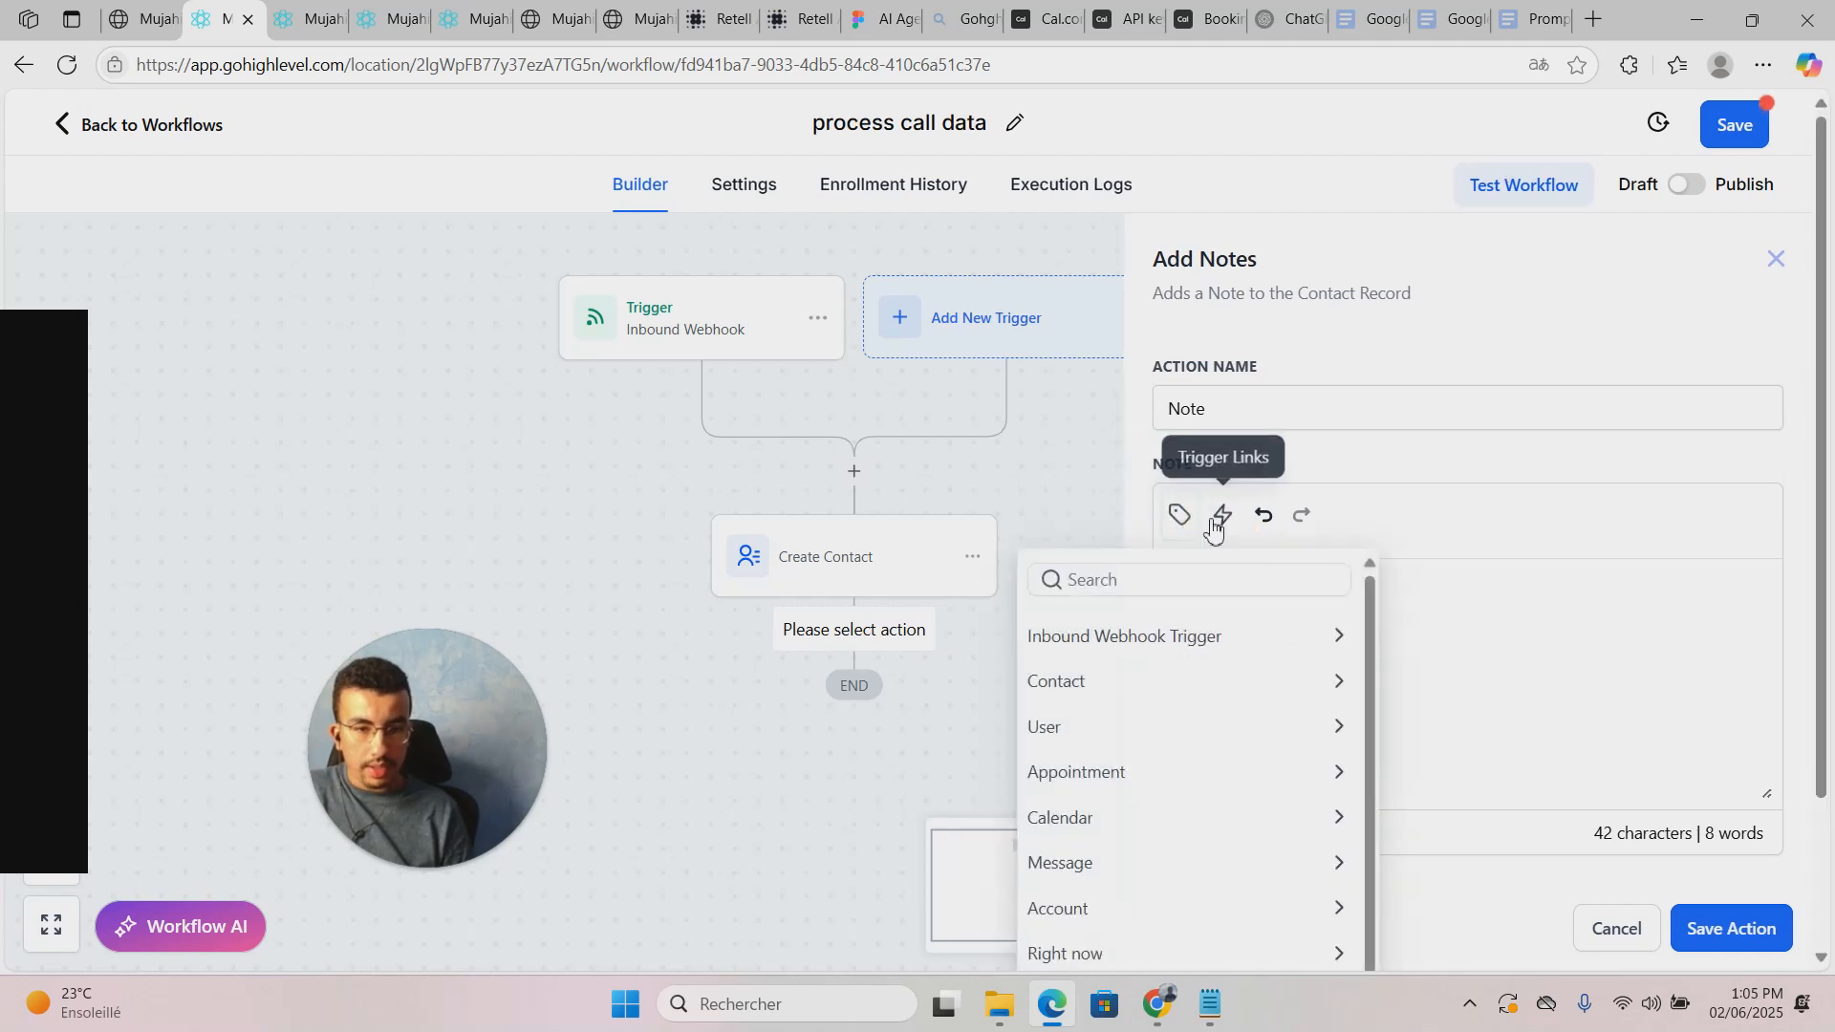
click(1152, 637)
click(1269, 725)
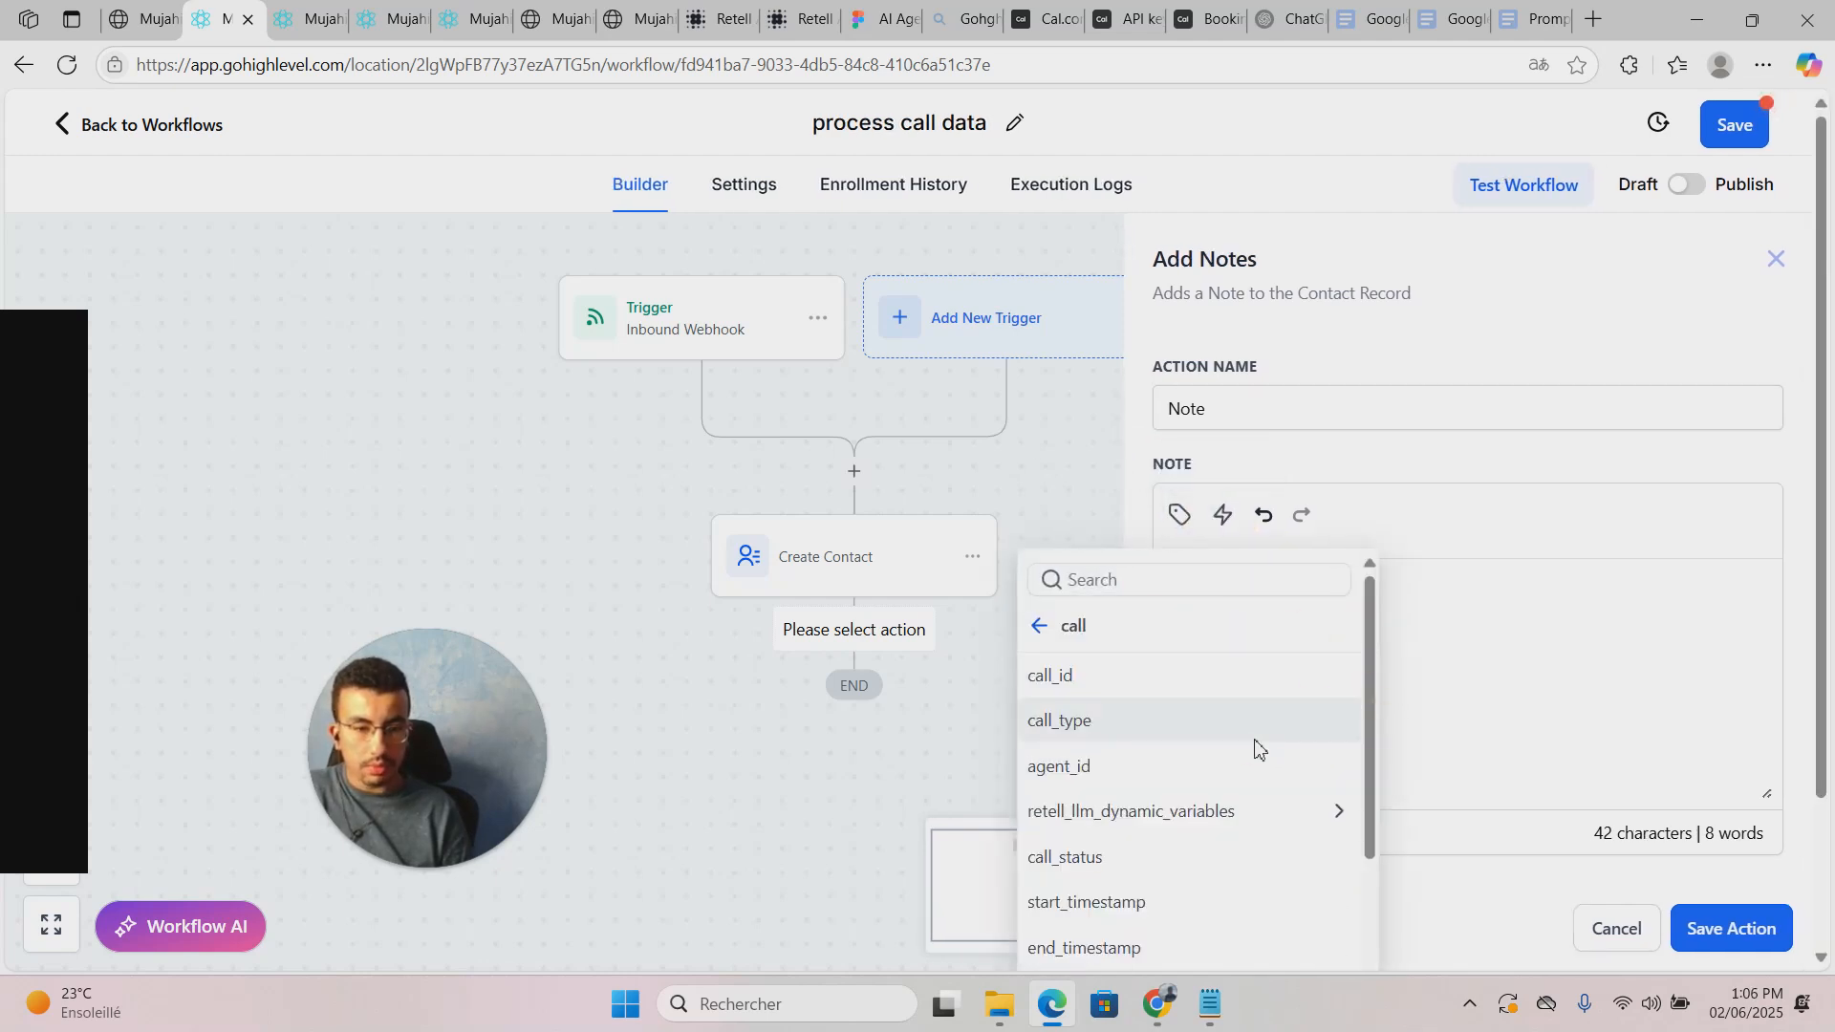
click(1180, 675)
Step: Insert the call_analysis.call_summary value after 'Call summary' in the note
click(1350, 639)
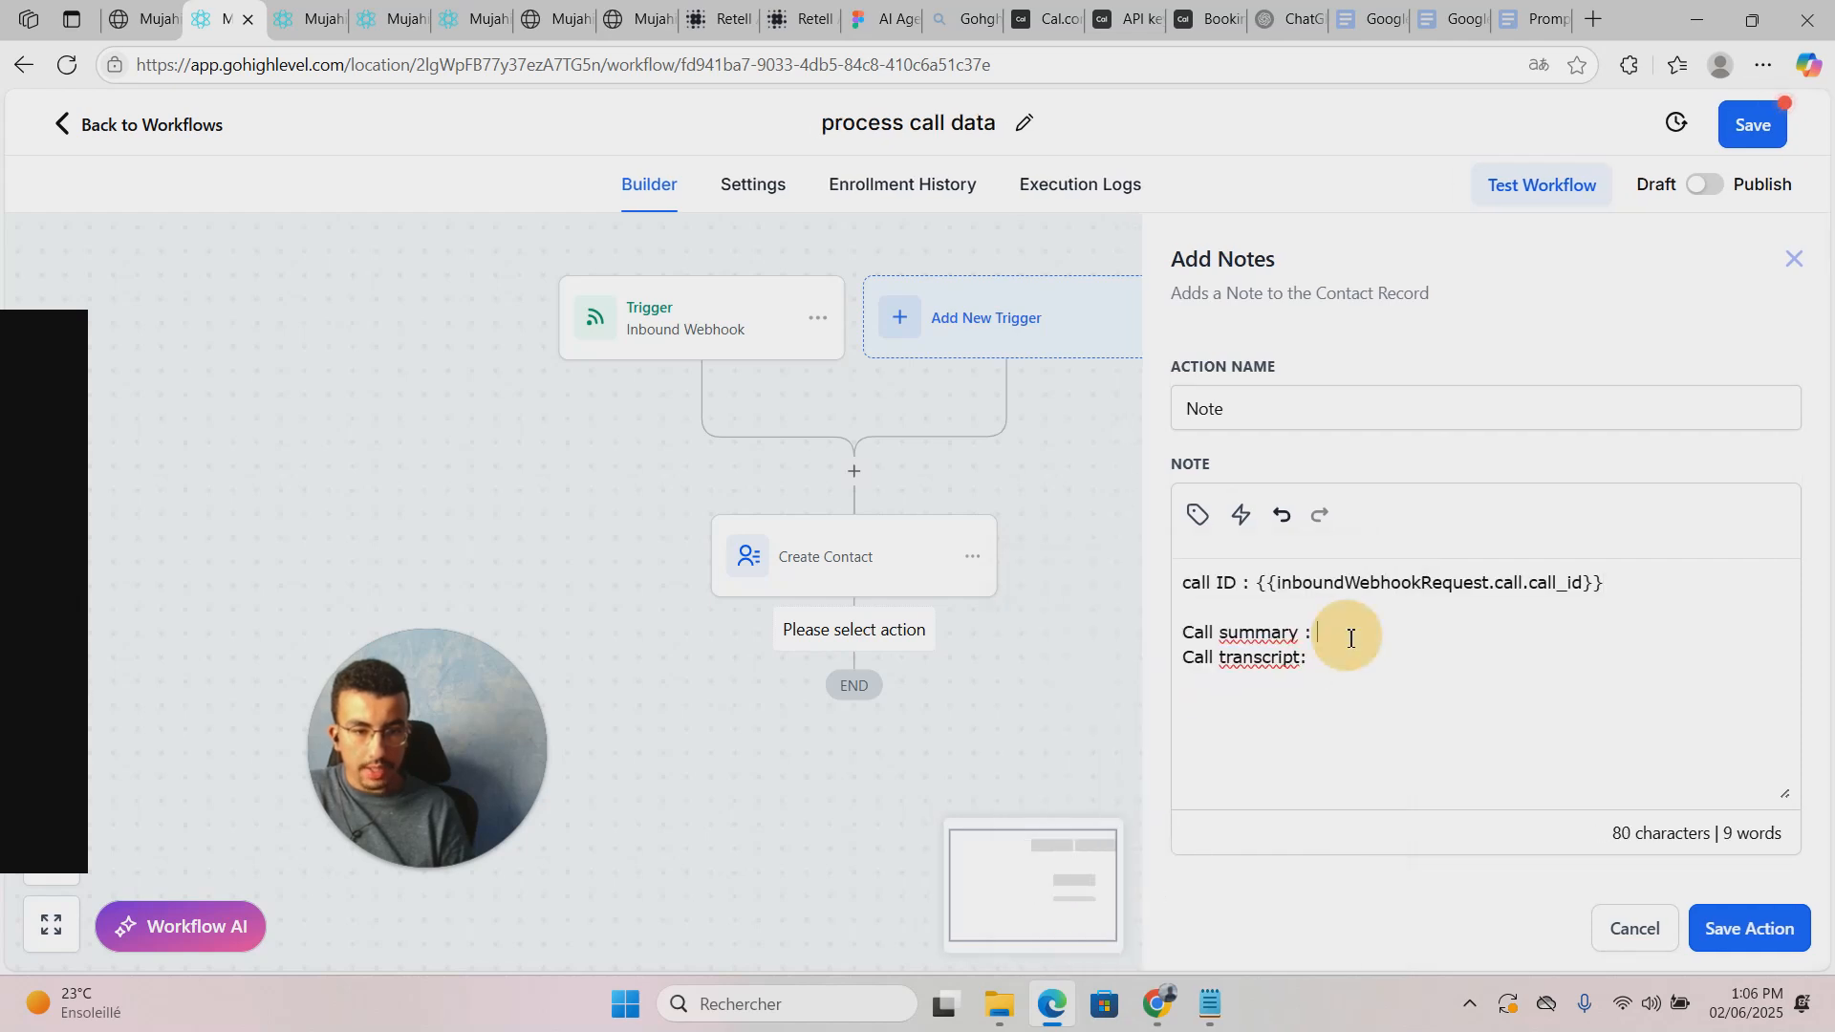
click(1196, 514)
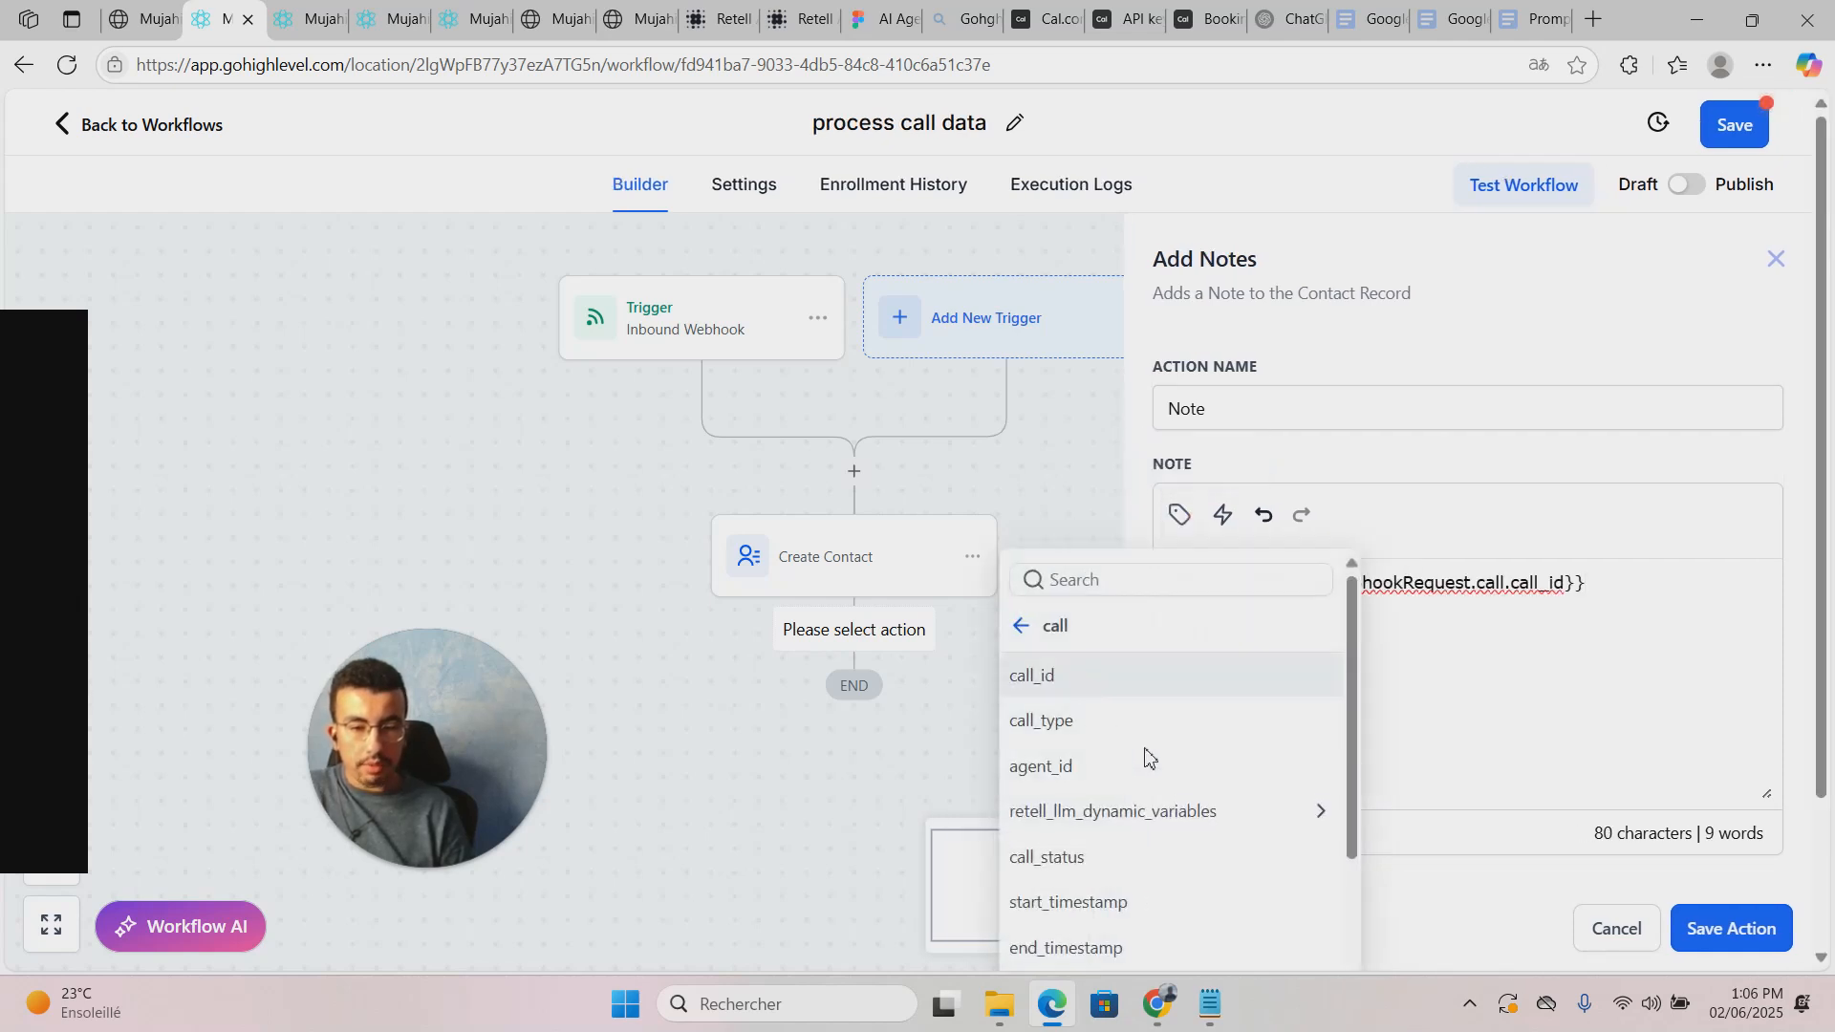
scroll(1176, 745, down, 3)
scroll(1166, 761, up, 1)
scroll(1166, 761, down, 3)
scroll(1168, 807, down, 2)
scroll(1167, 807, down, 4)
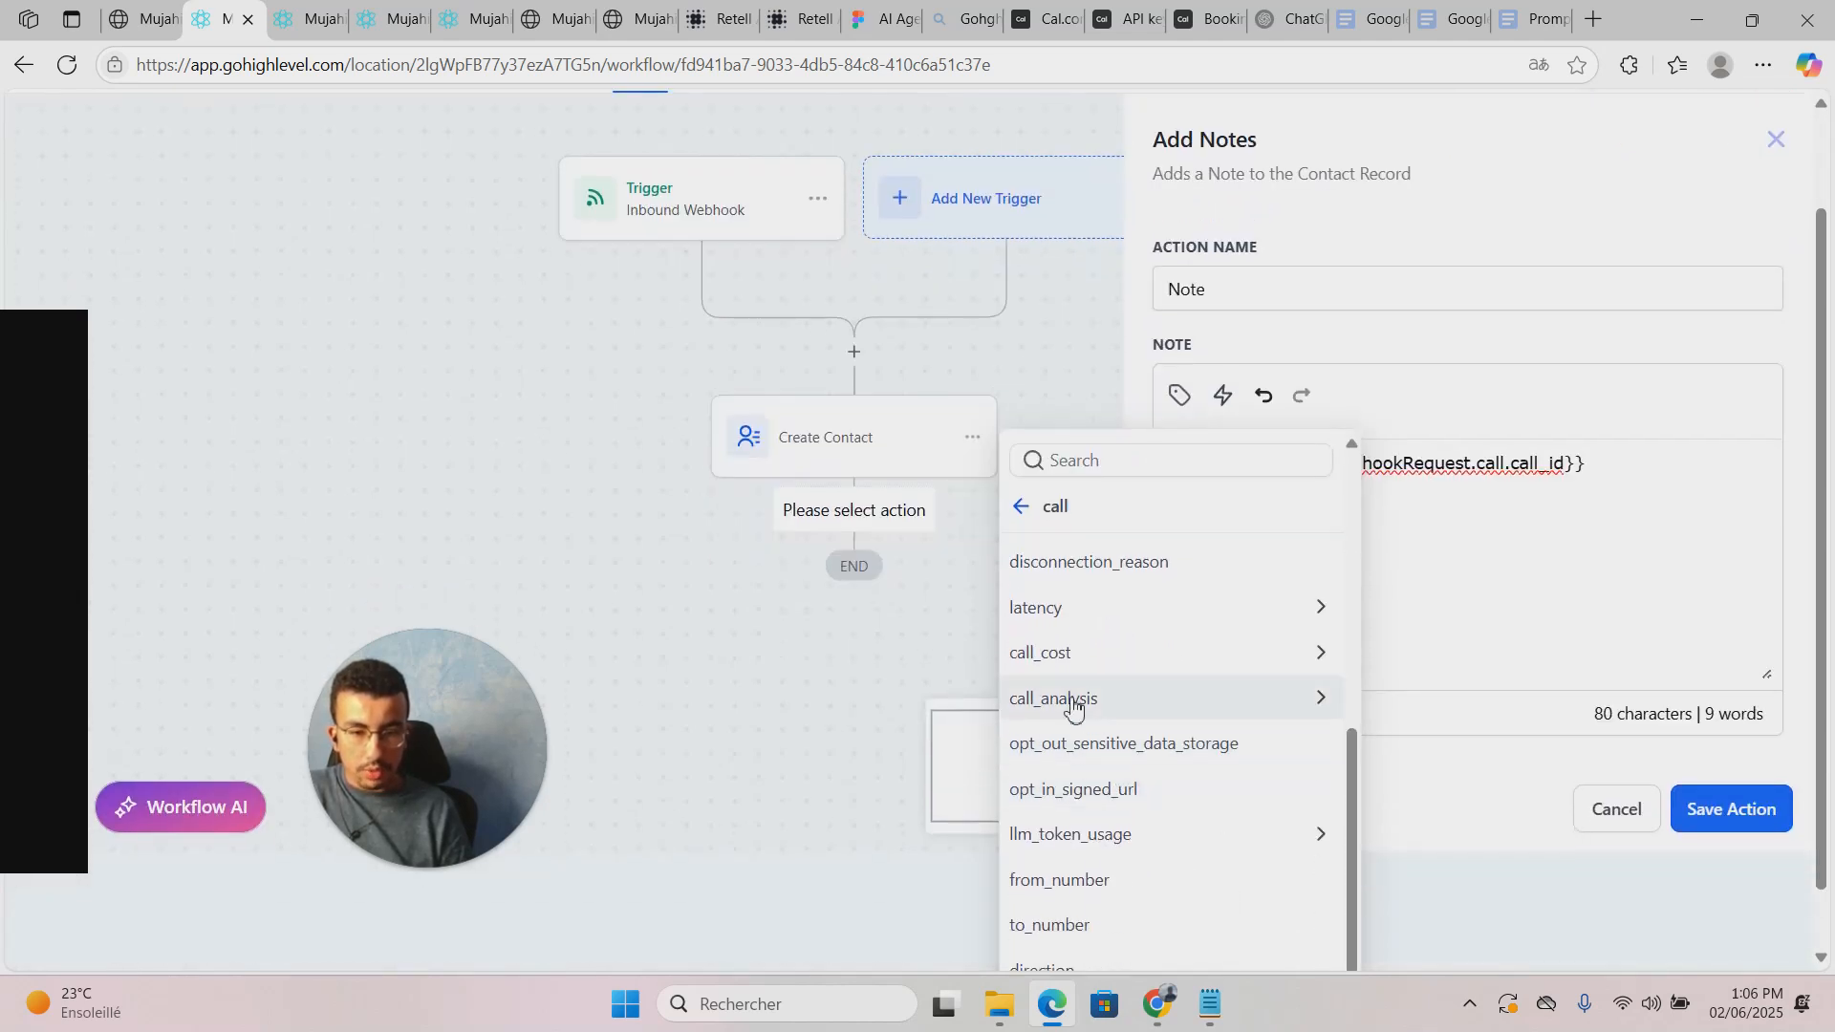
click(1074, 707)
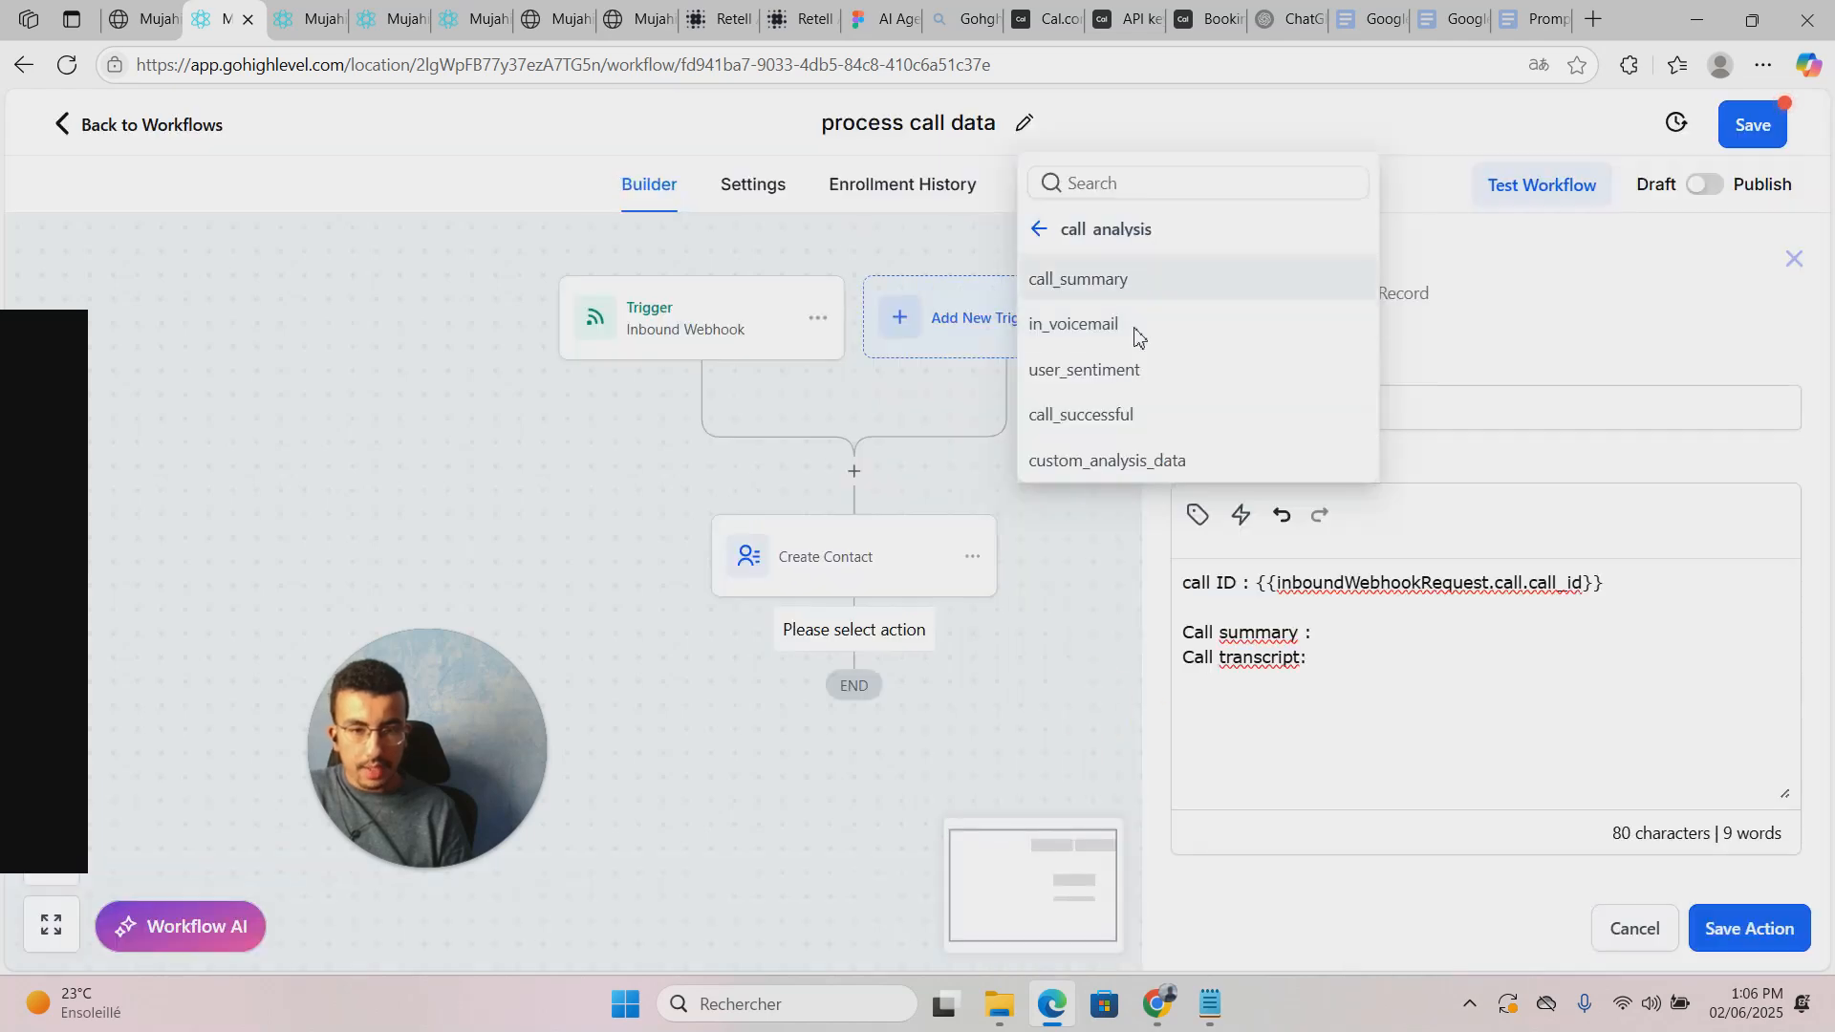
click(1066, 297)
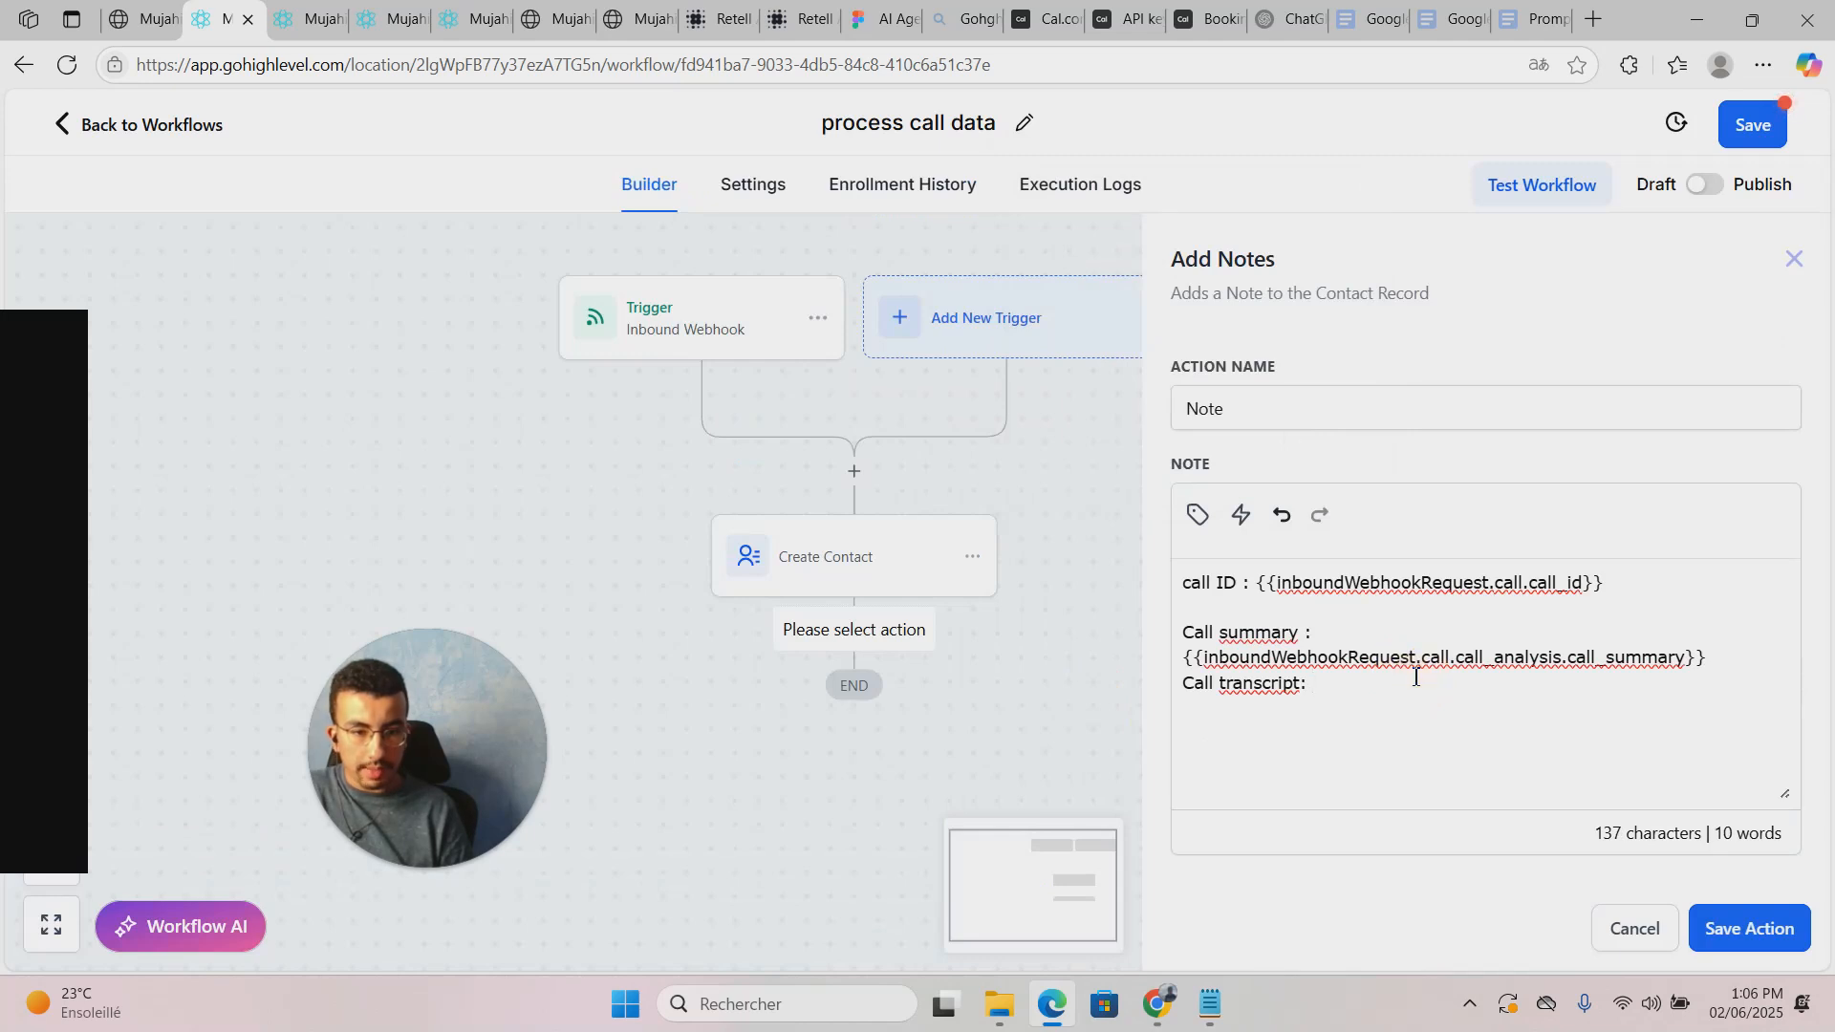
Step: Add the transcript value after 'Call transcript' and save the Note action
click(1185, 685)
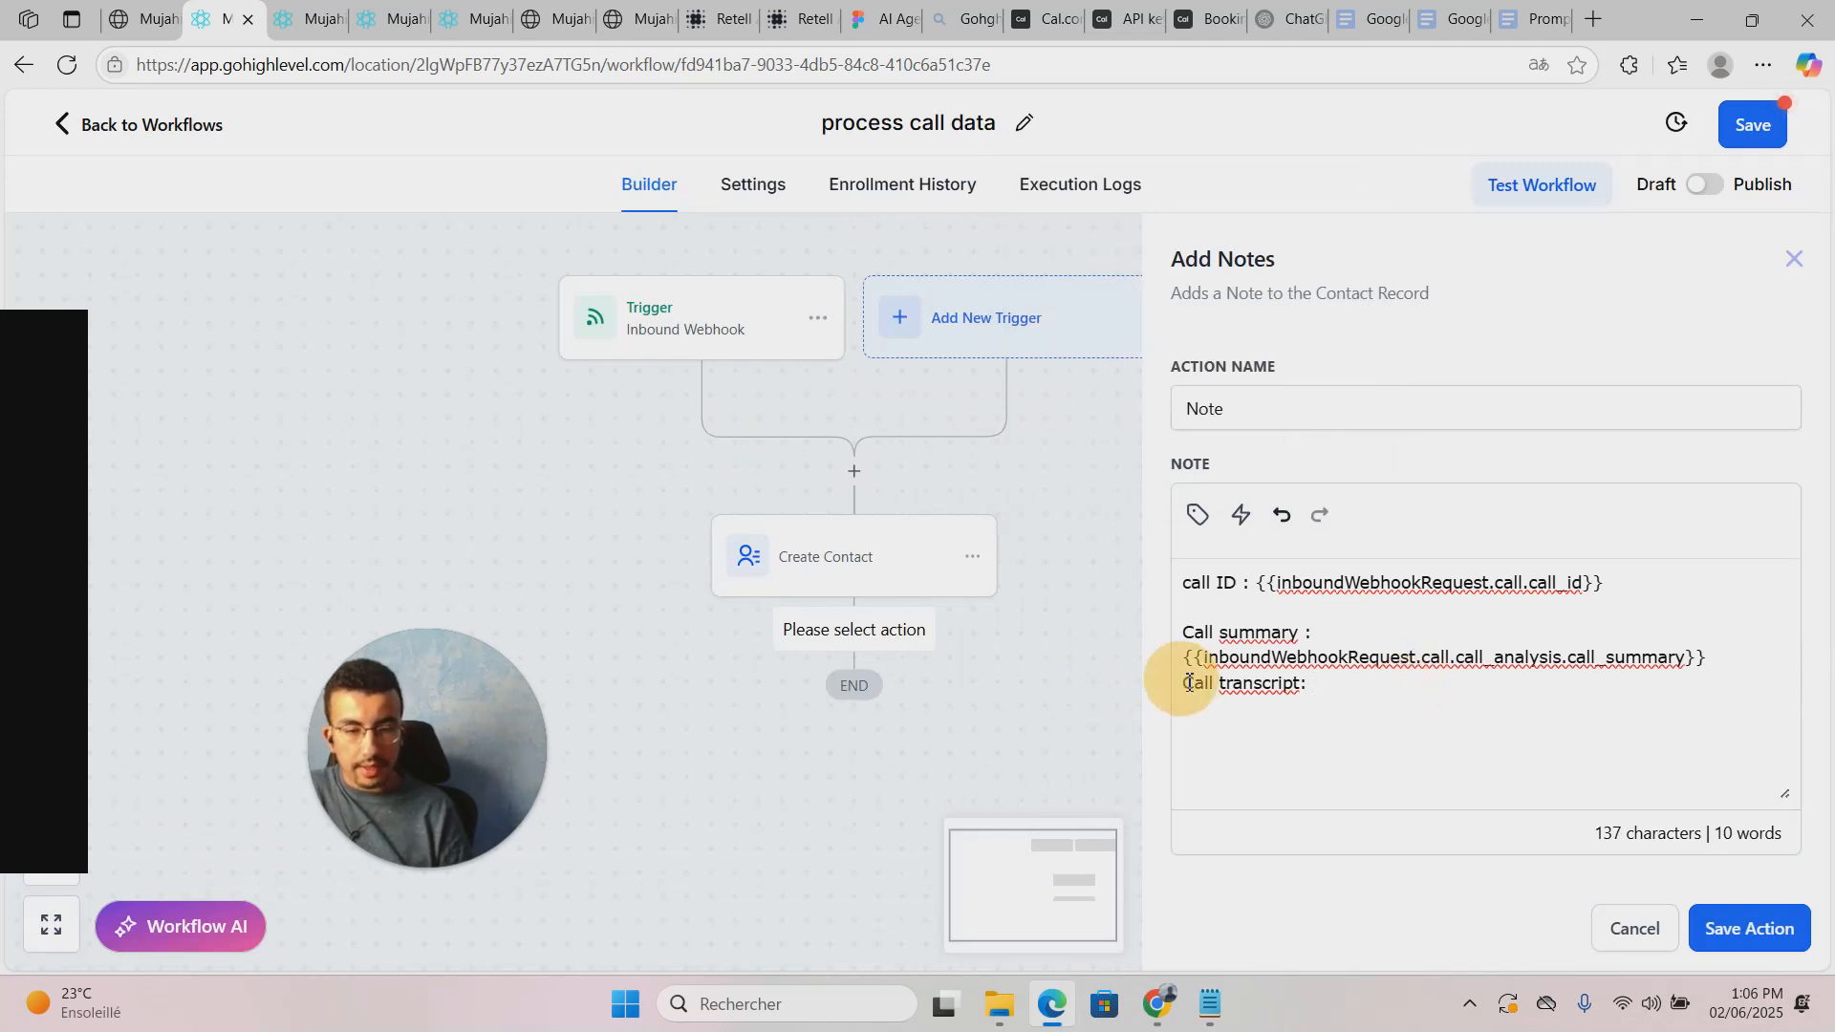
click(1185, 685)
key(Return)
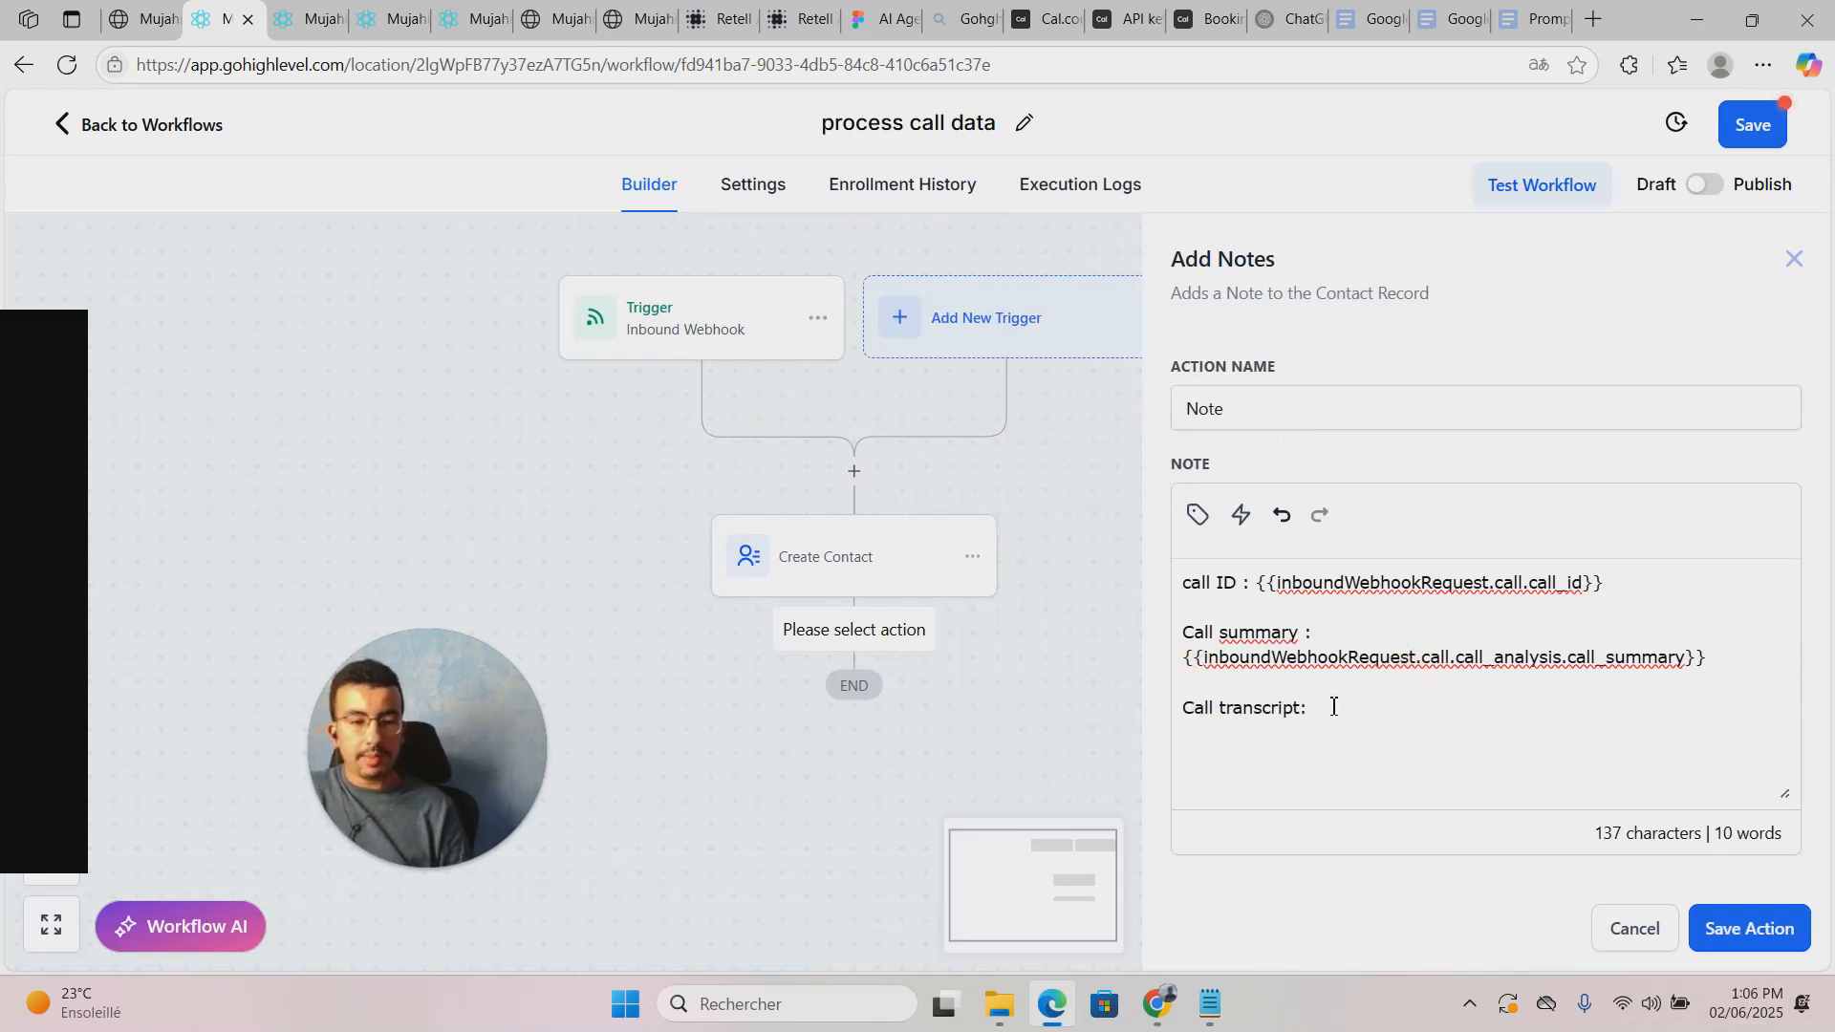
click(1198, 514)
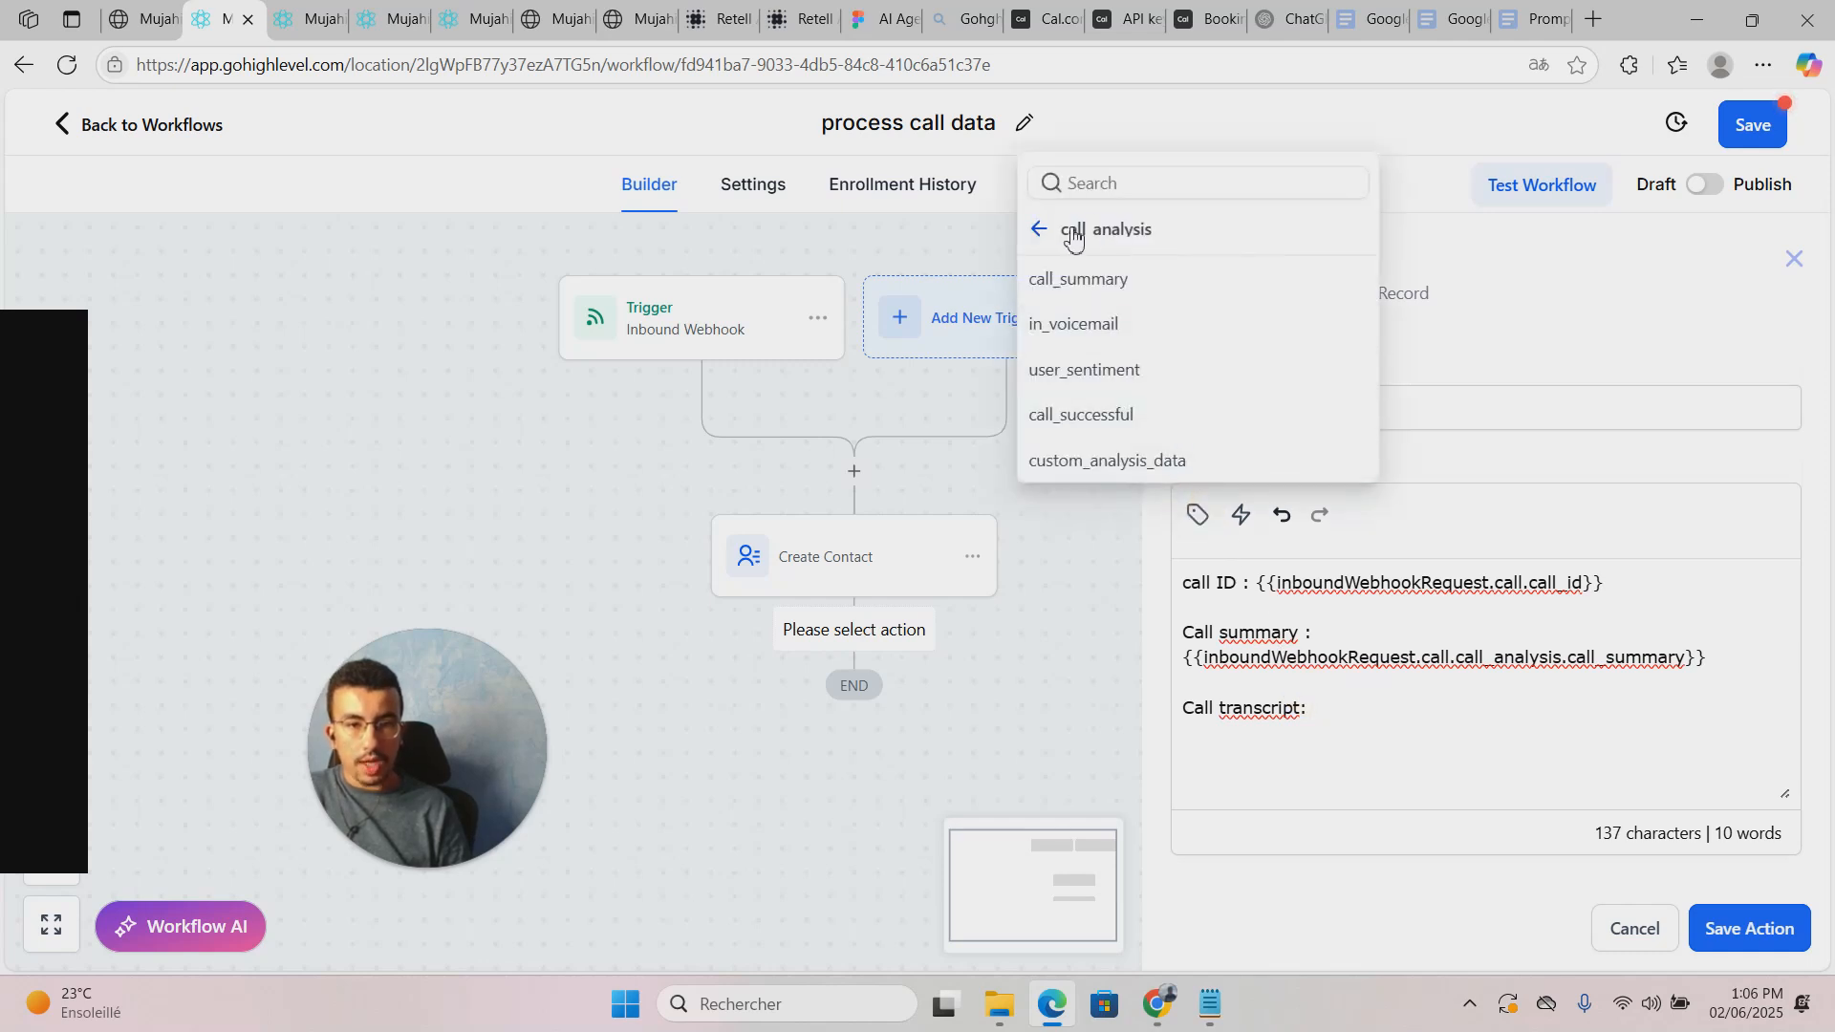
click(1042, 233)
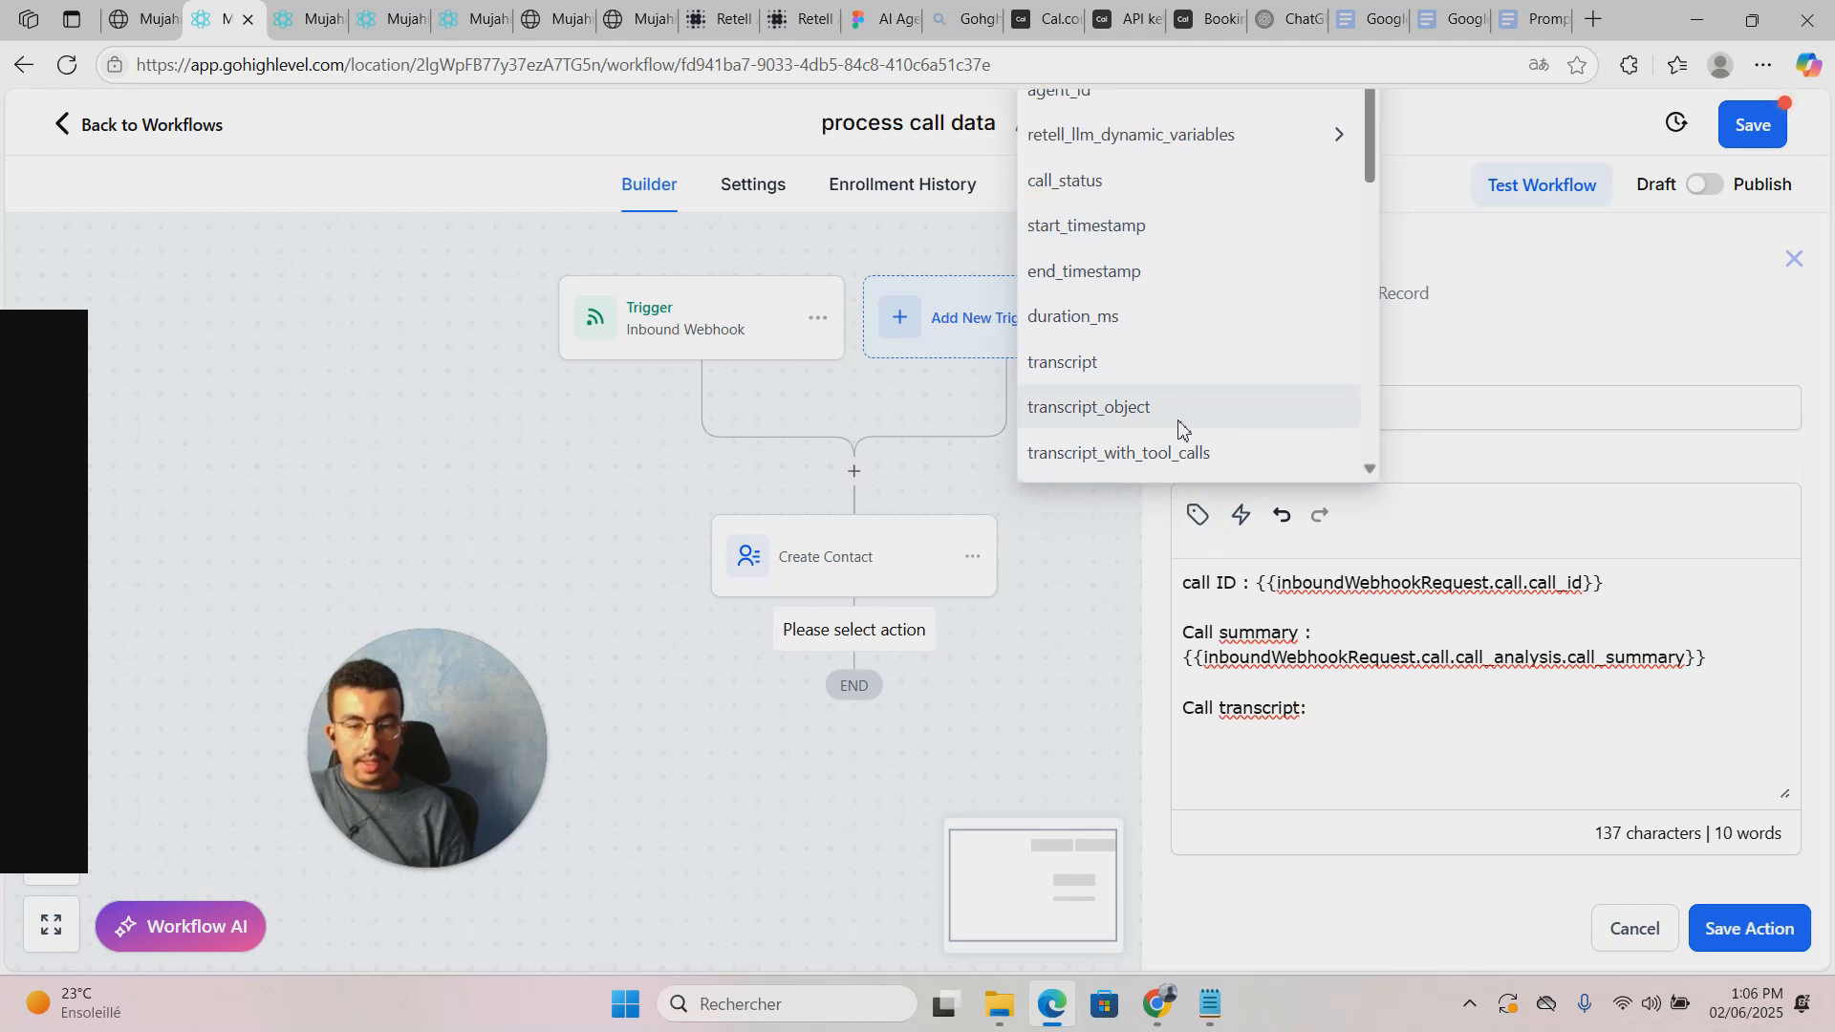
click(1094, 361)
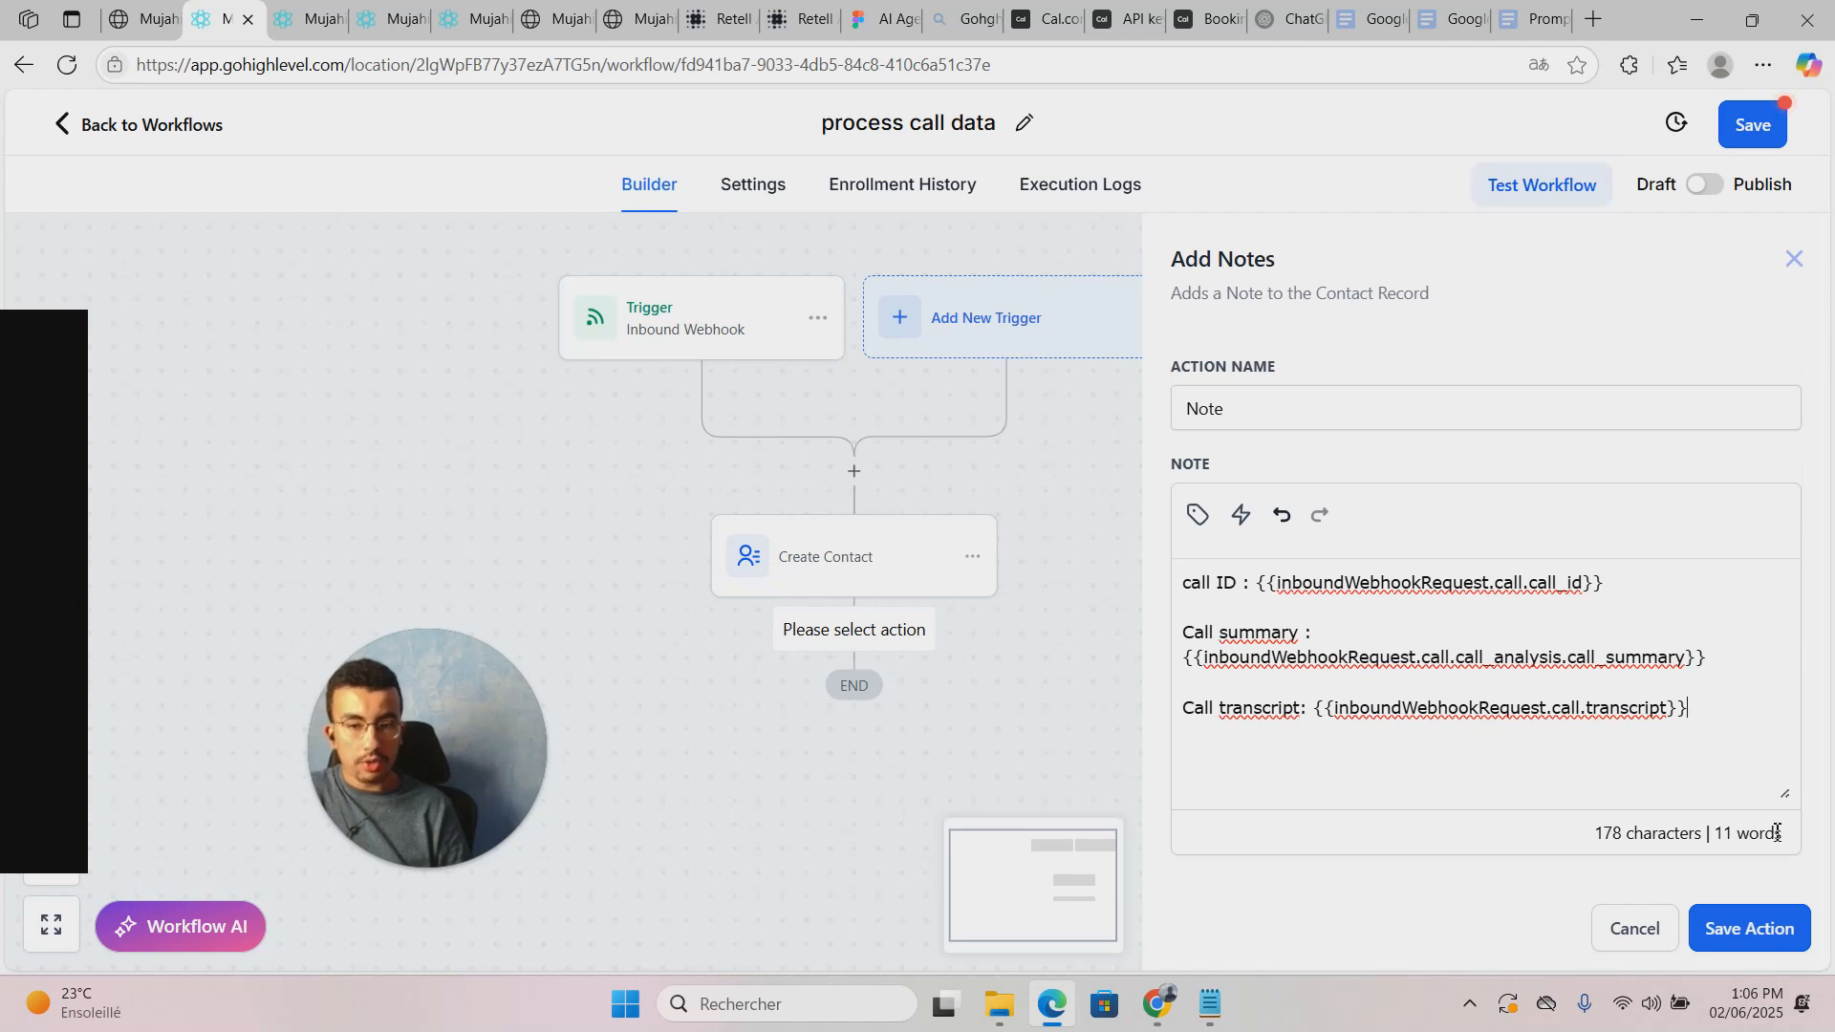
click(1749, 928)
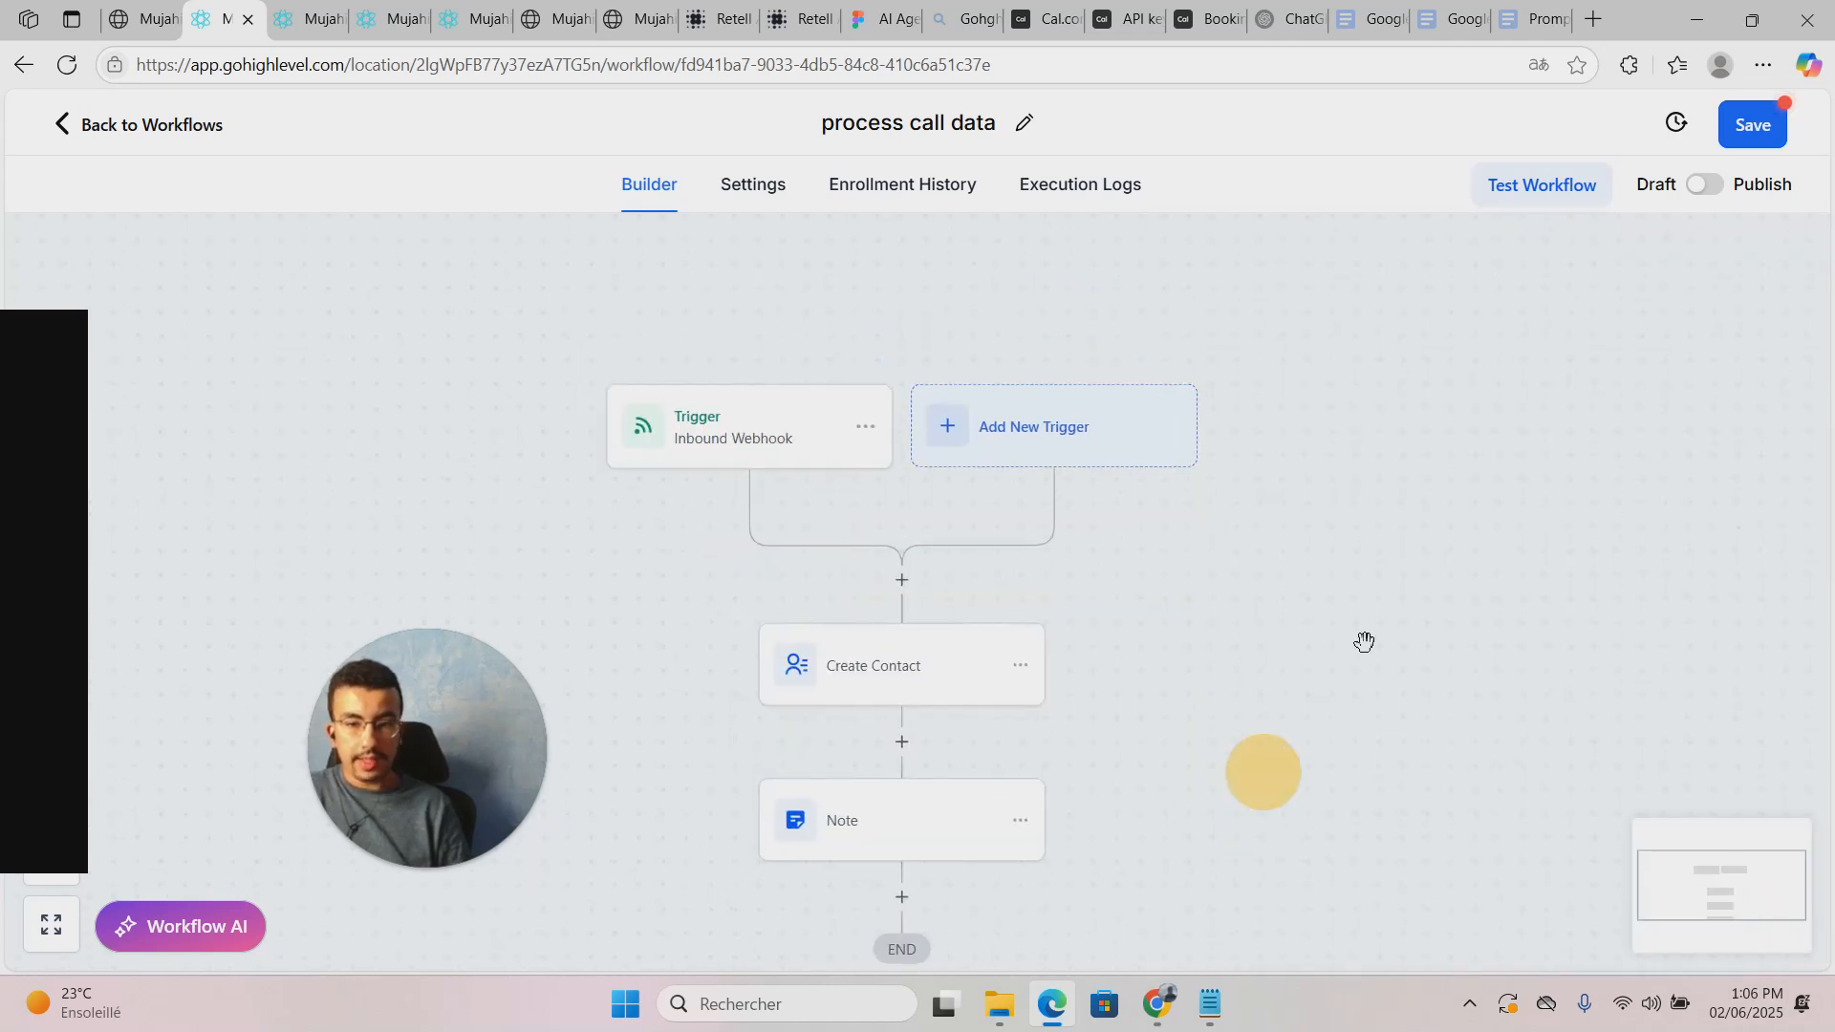
Step: Save process call data, then test-run the initiate calls workflow on the test contact
click(1749, 122)
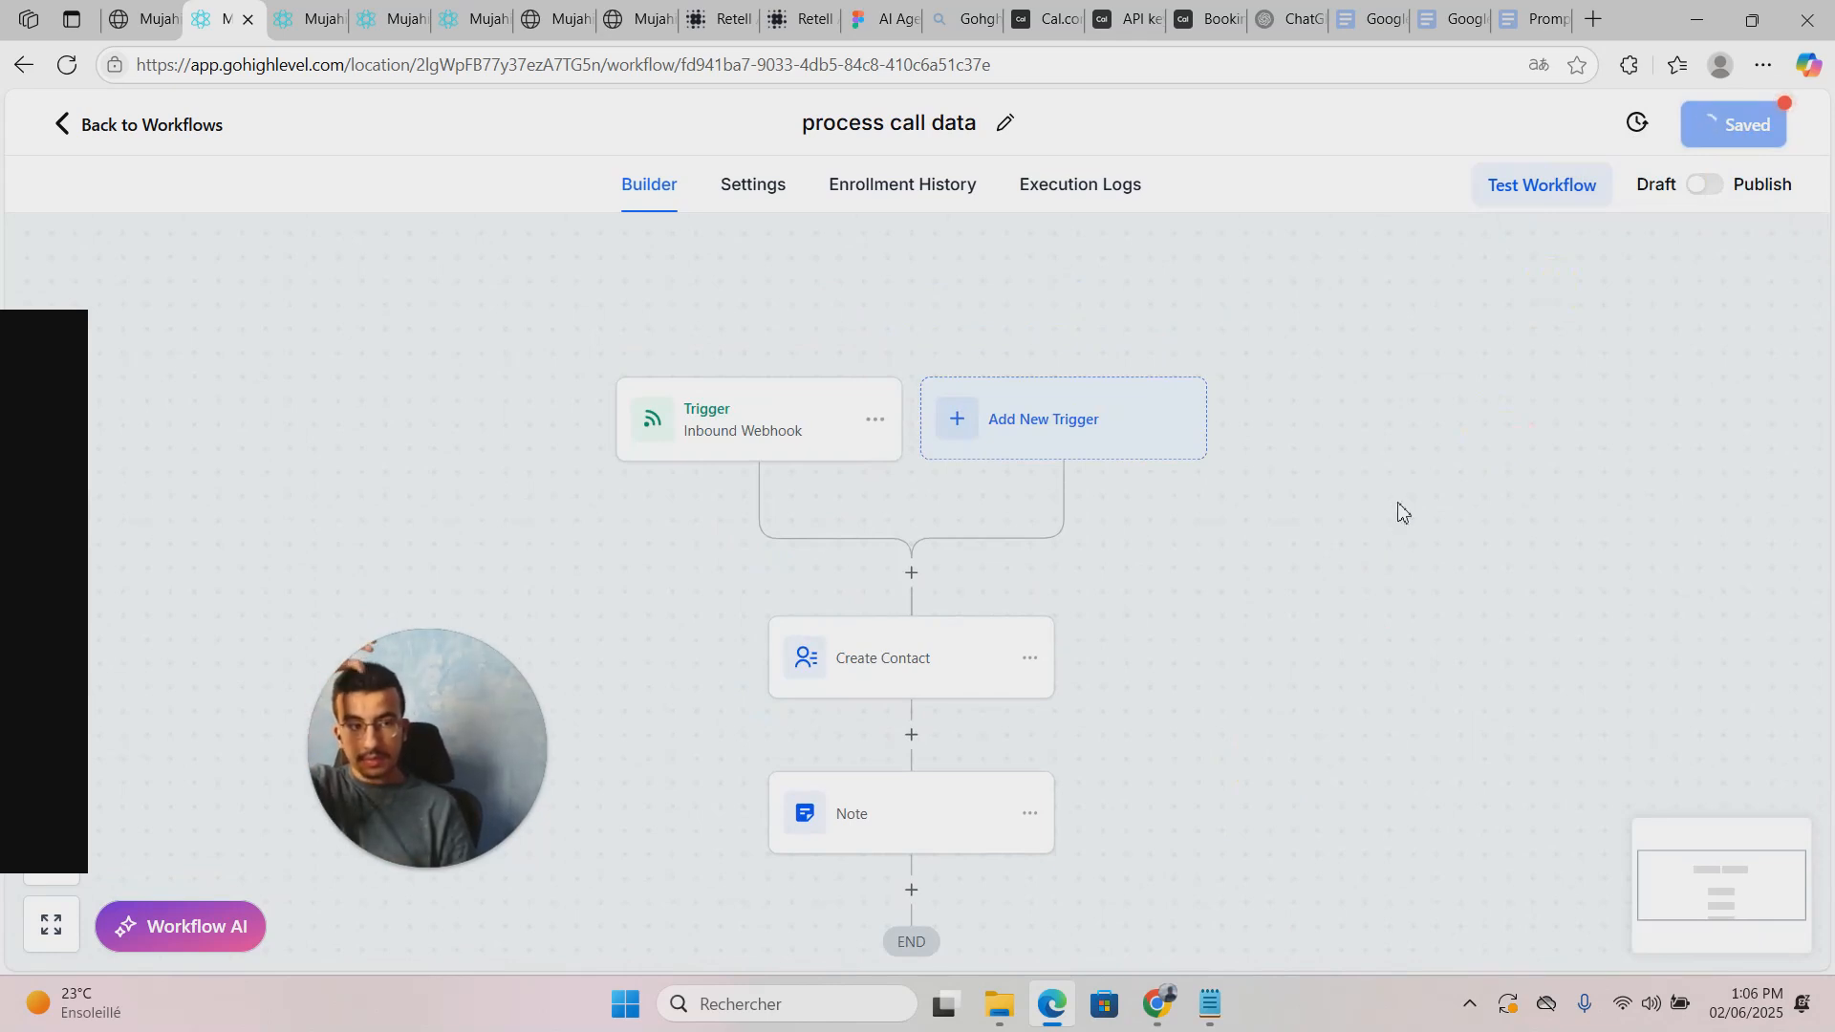
click(308, 21)
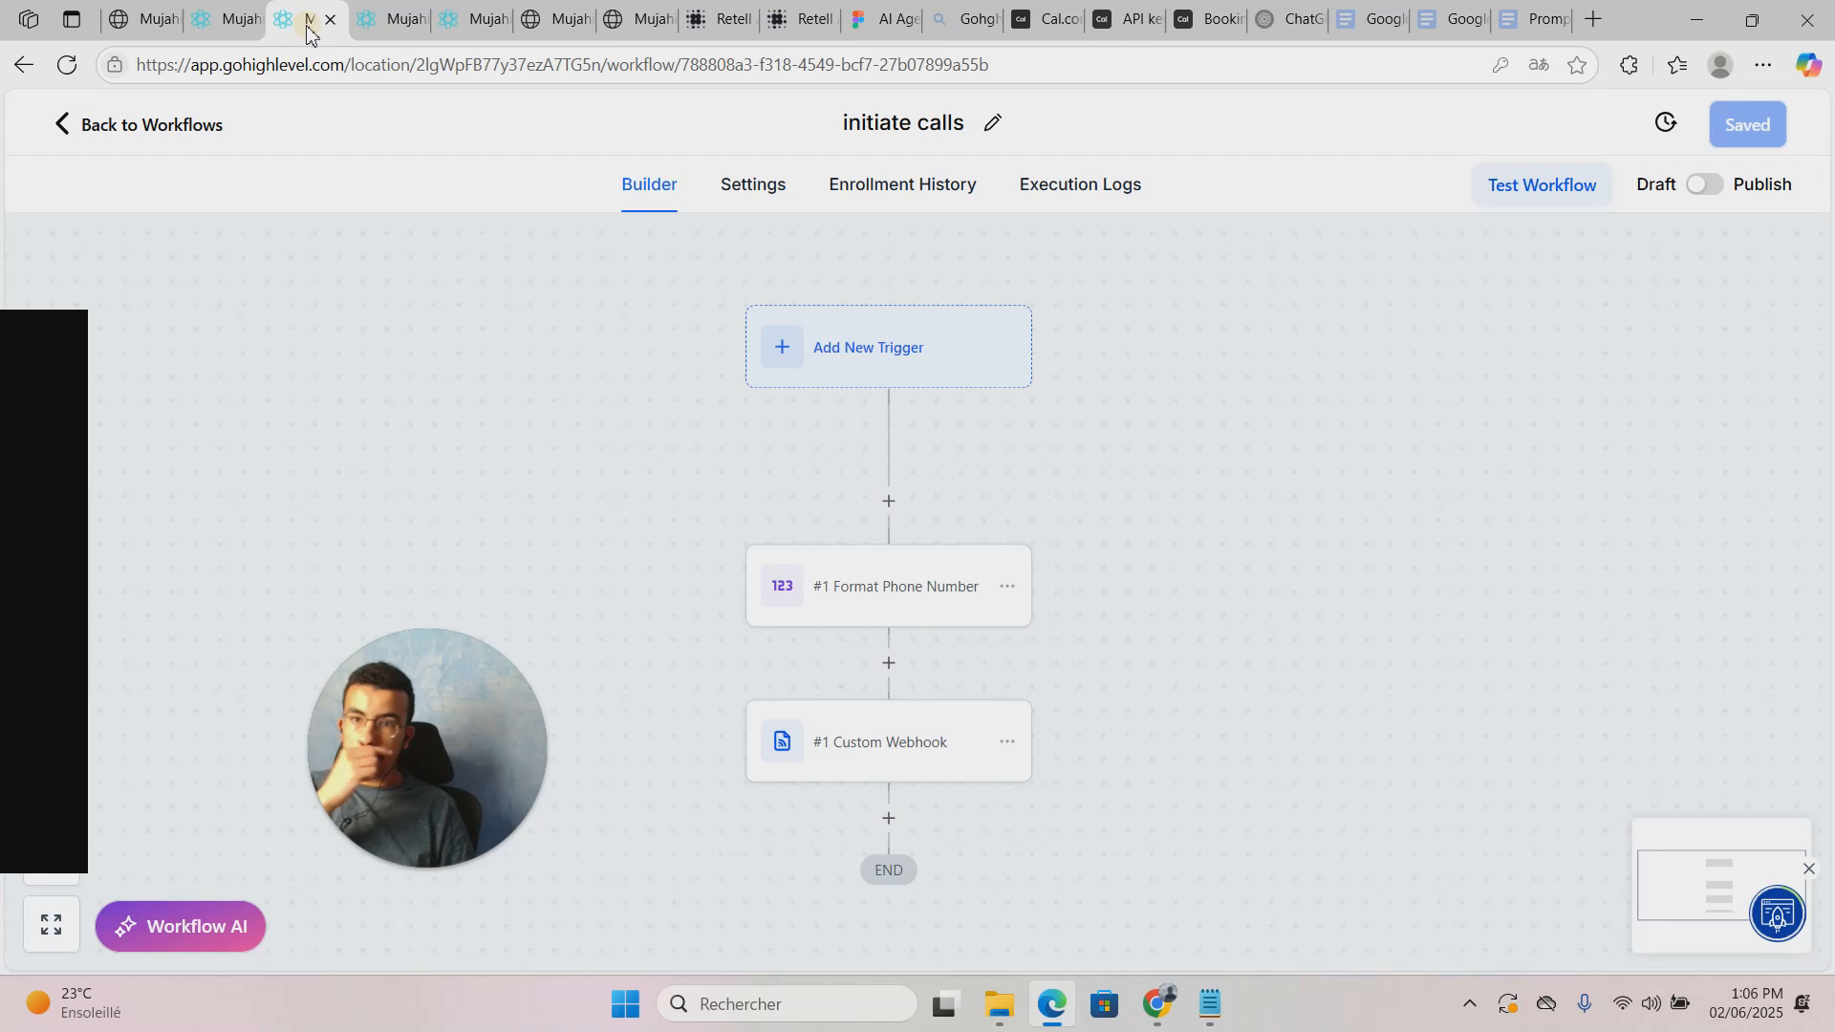
click(1563, 186)
click(1446, 405)
text(houssam)
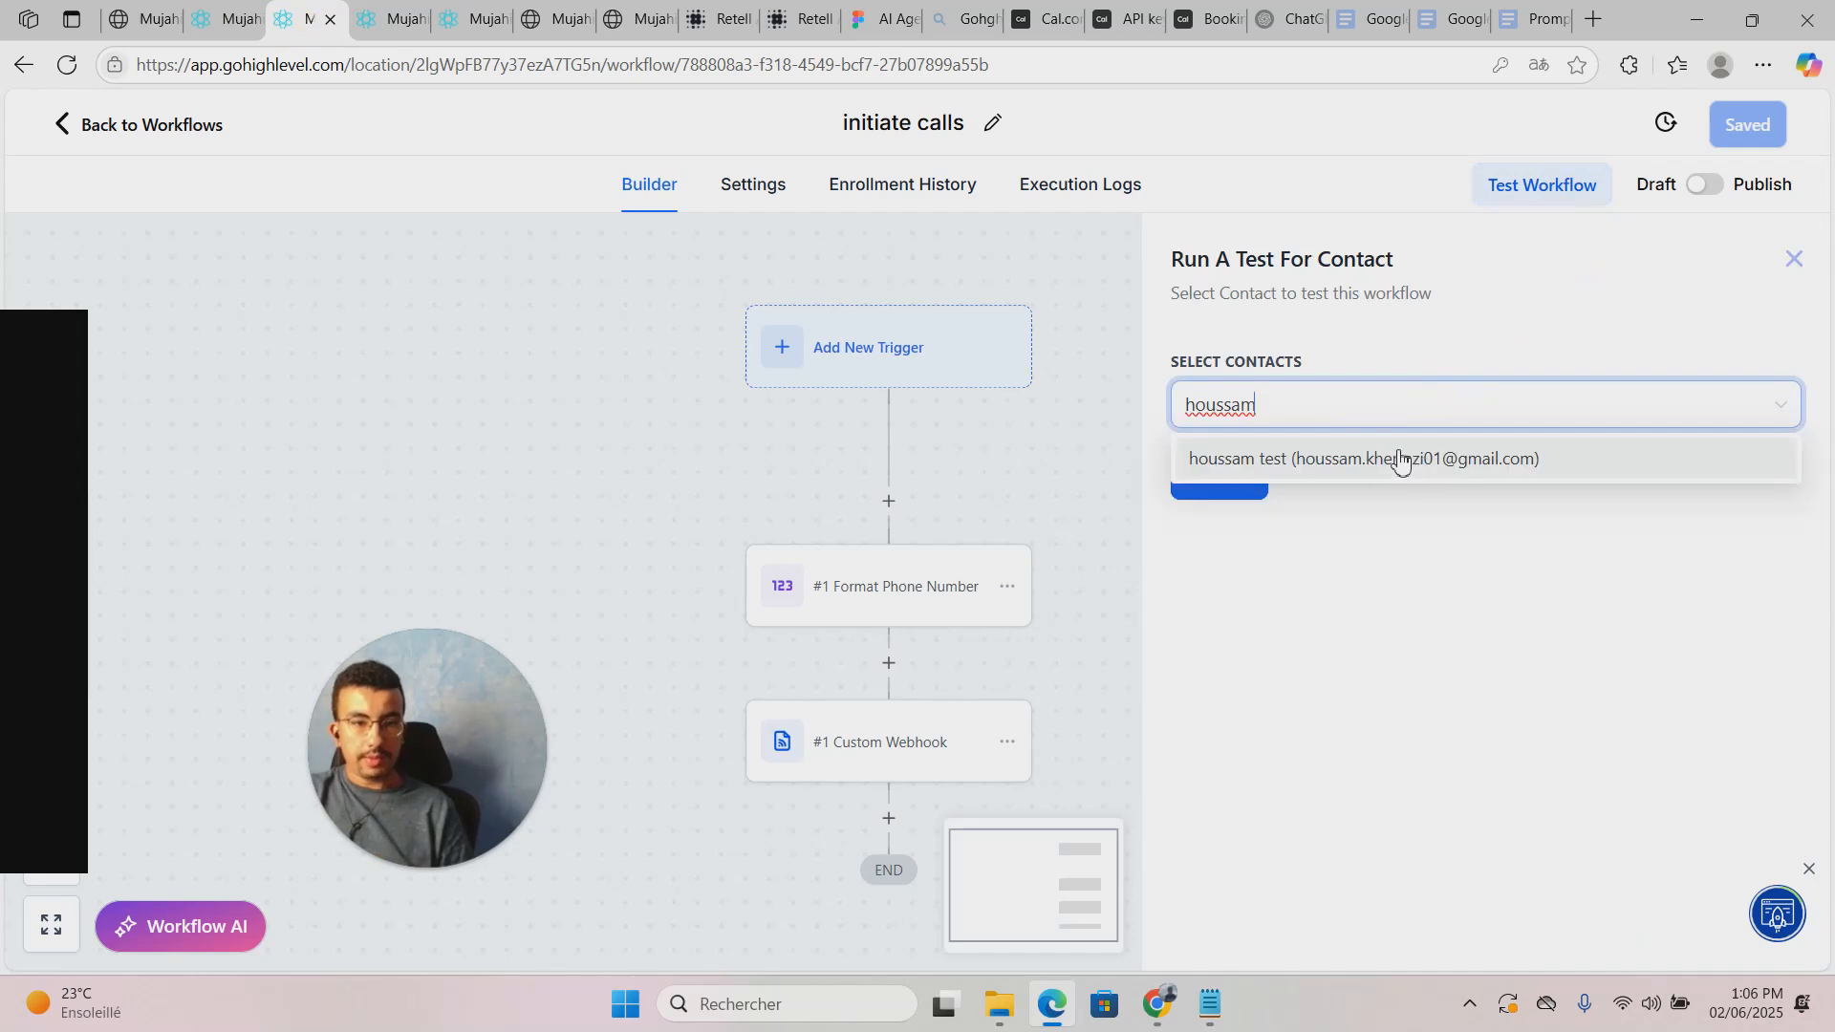
click(1401, 459)
click(1212, 503)
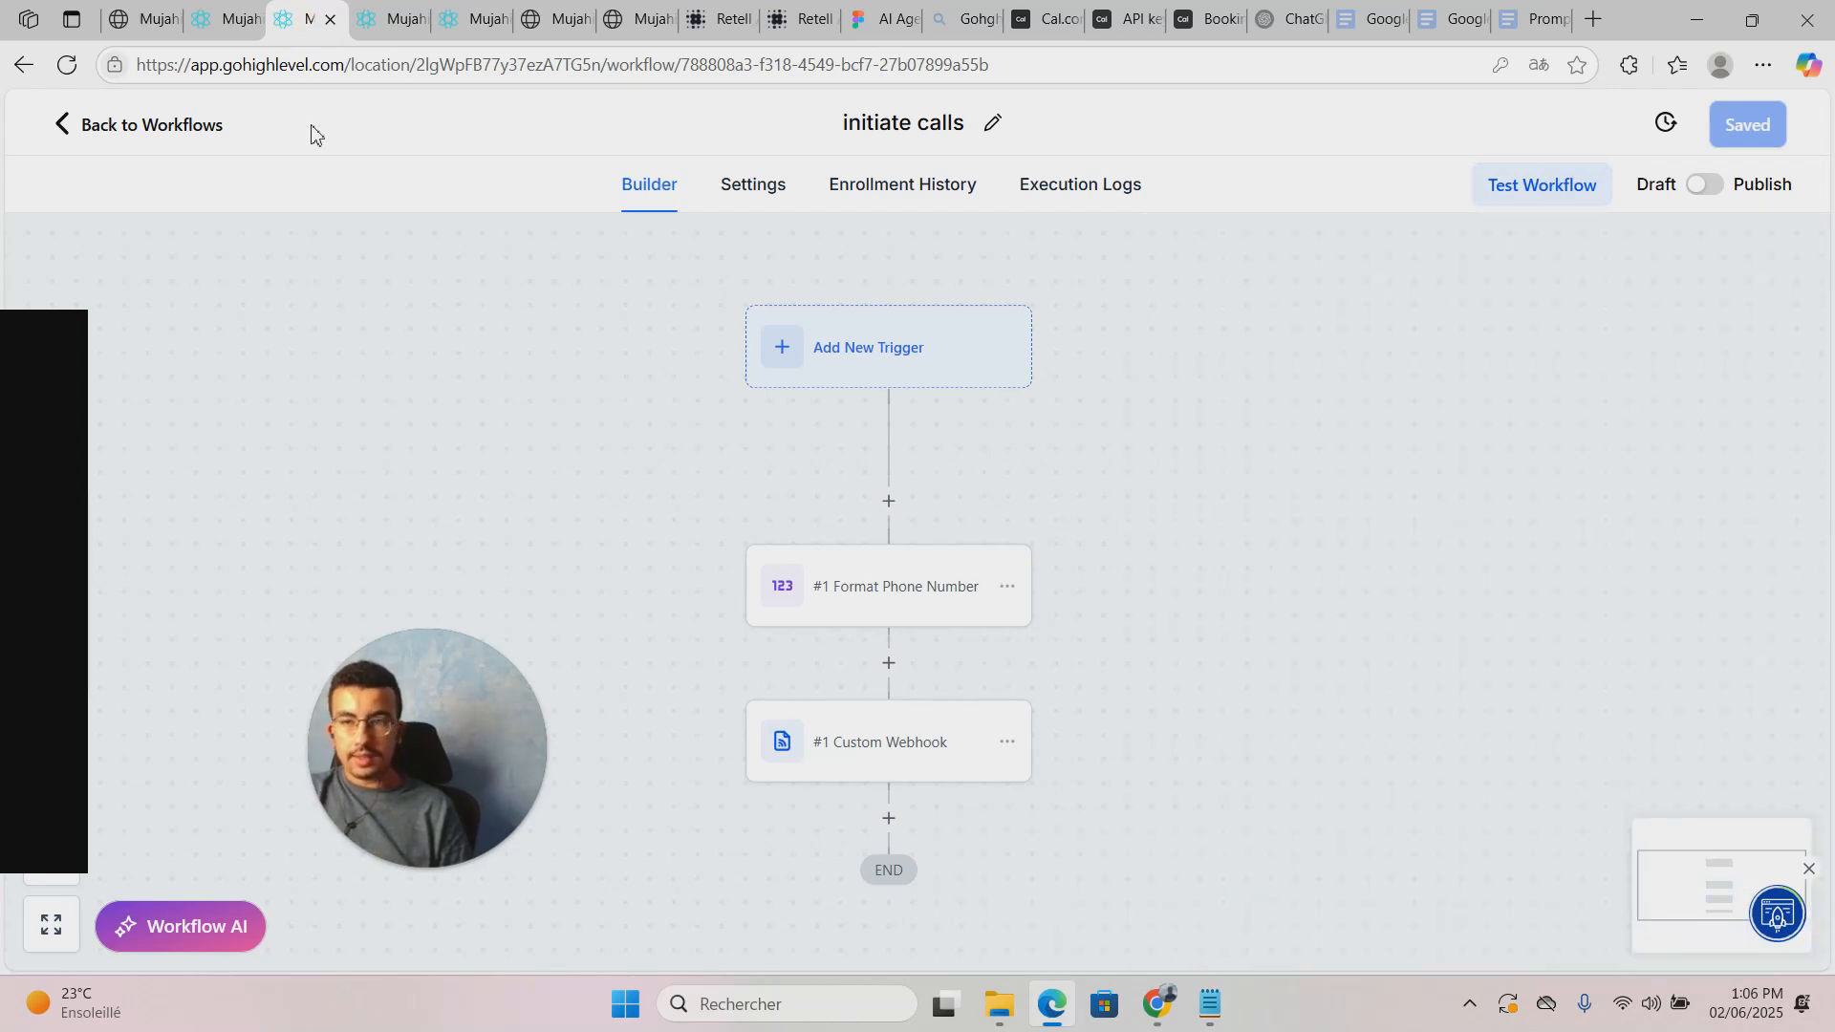
Step: Close the foundational setup guide and return to the process call data workflow
click(387, 22)
click(470, 19)
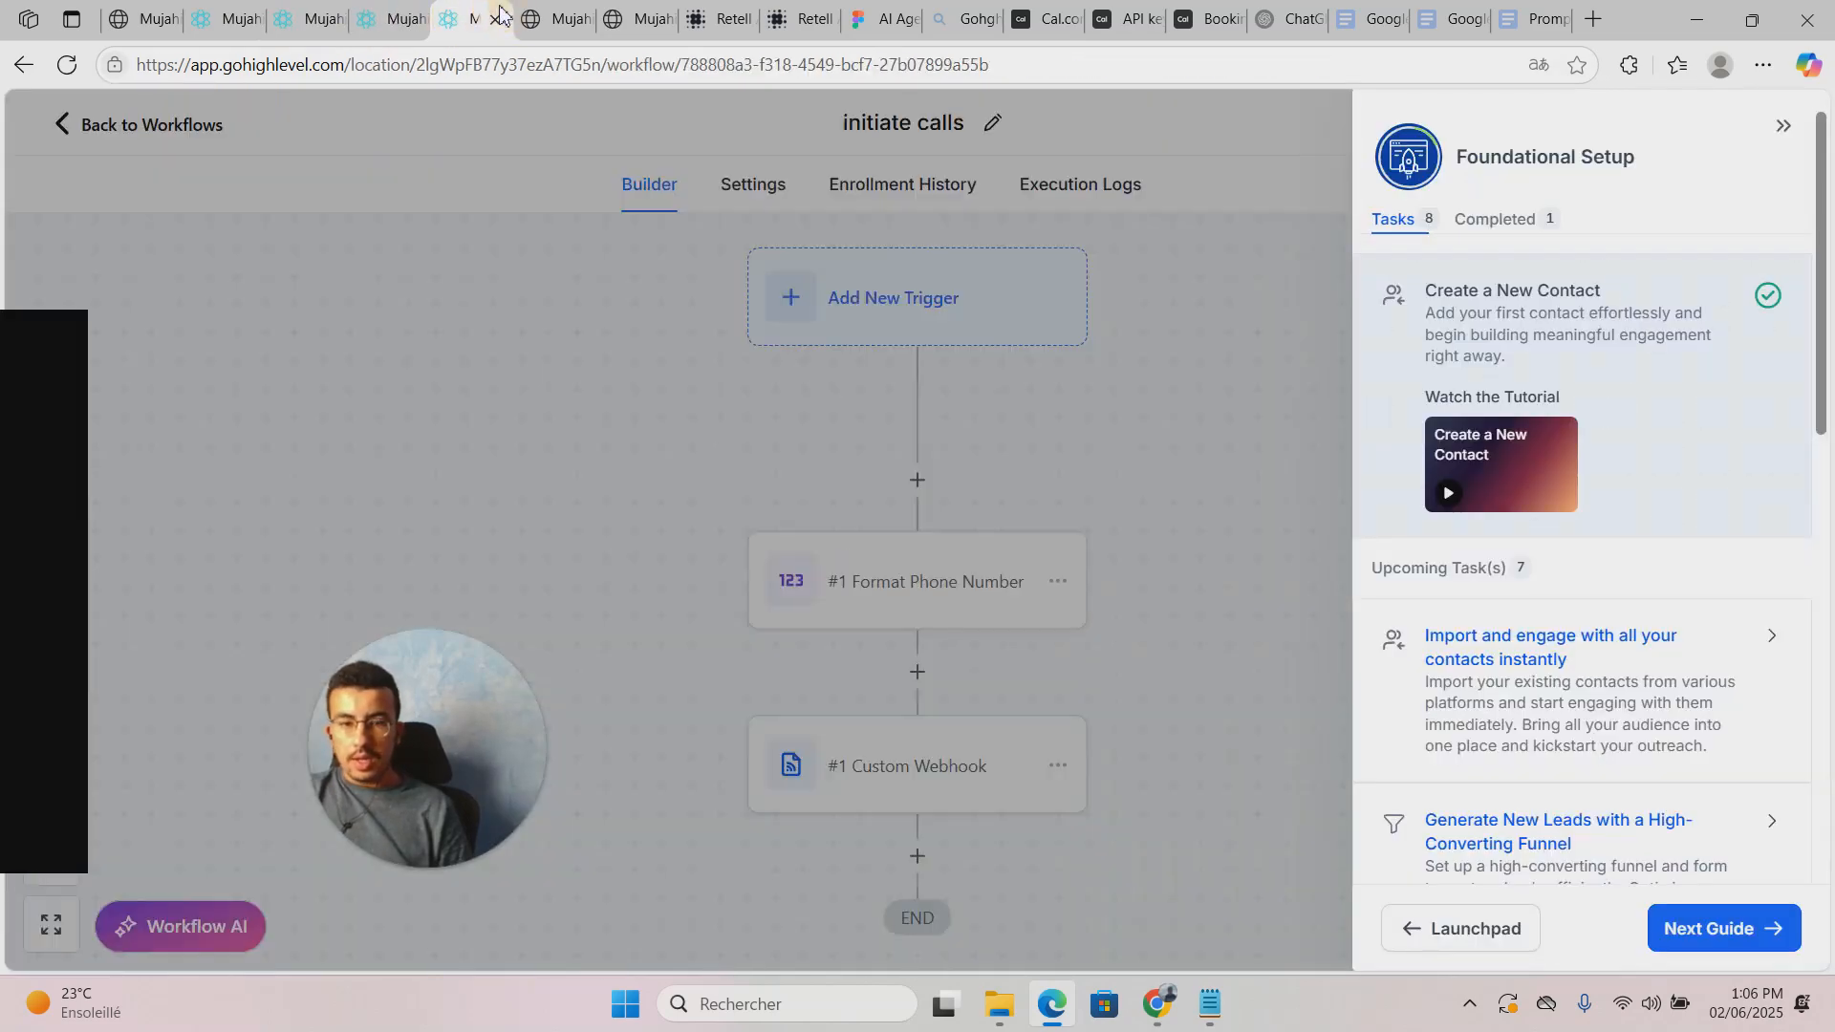
click(1168, 430)
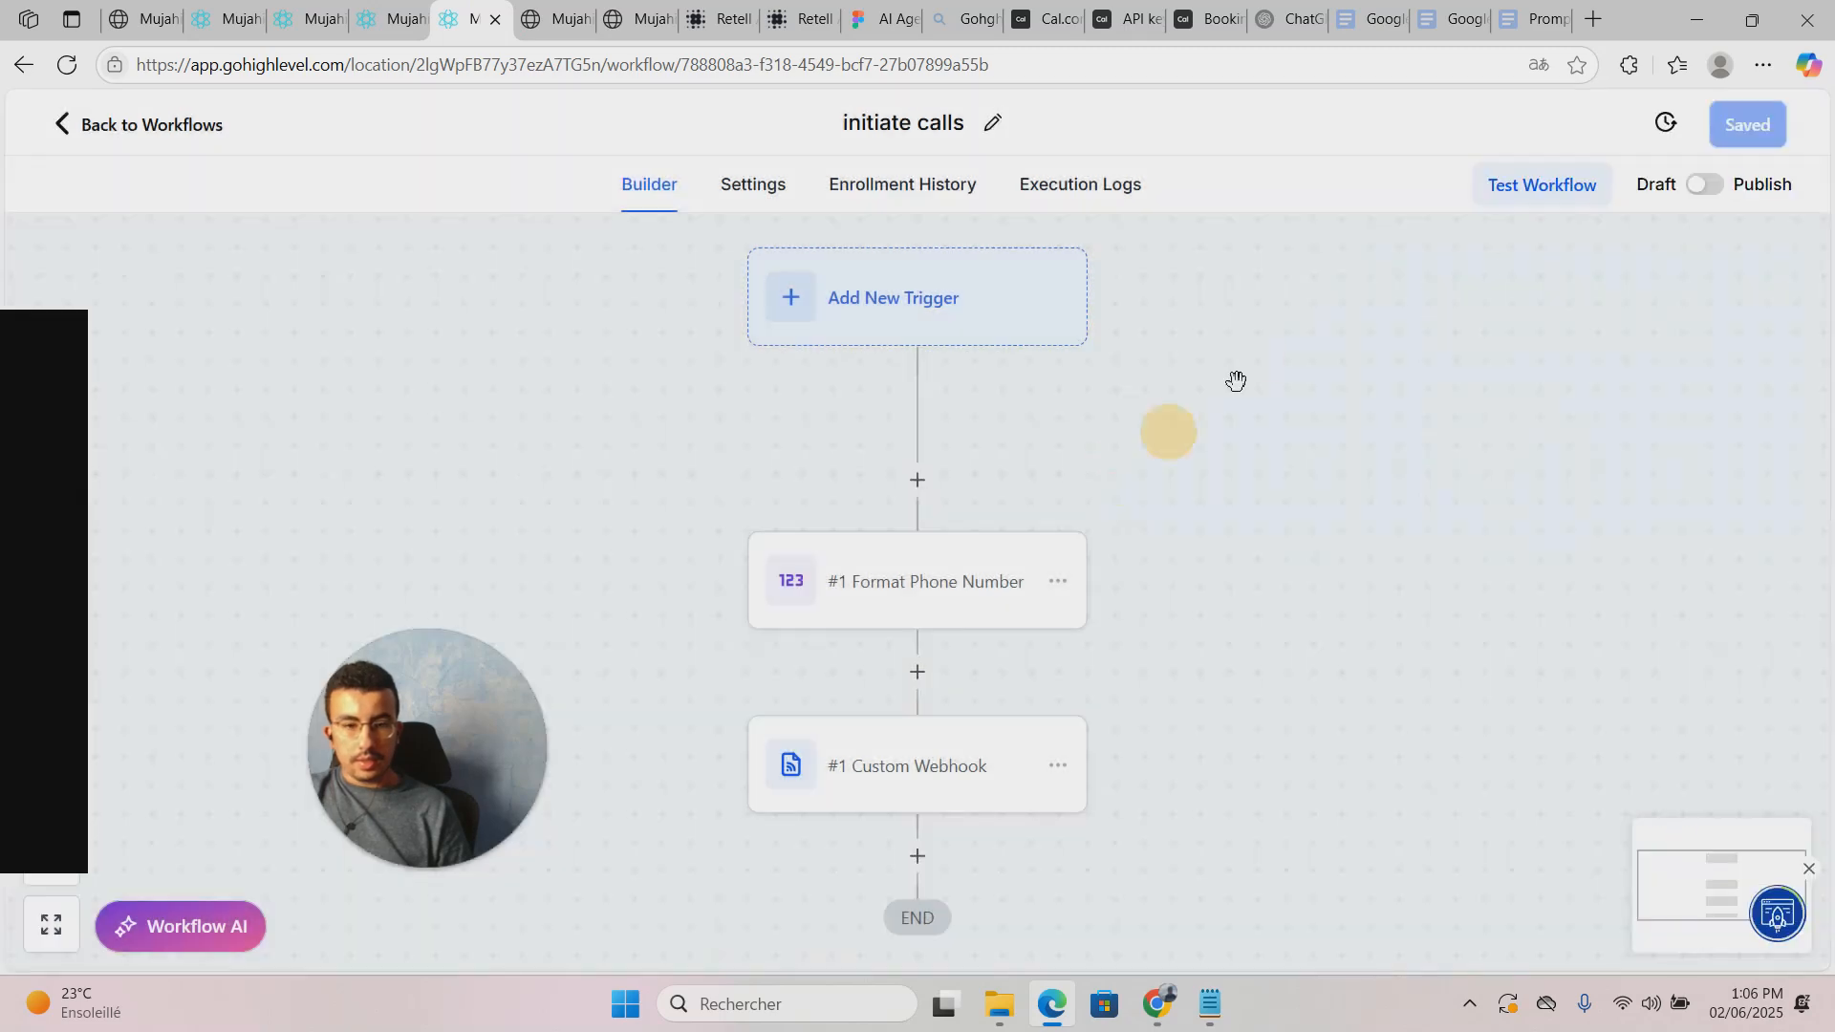
click(400, 14)
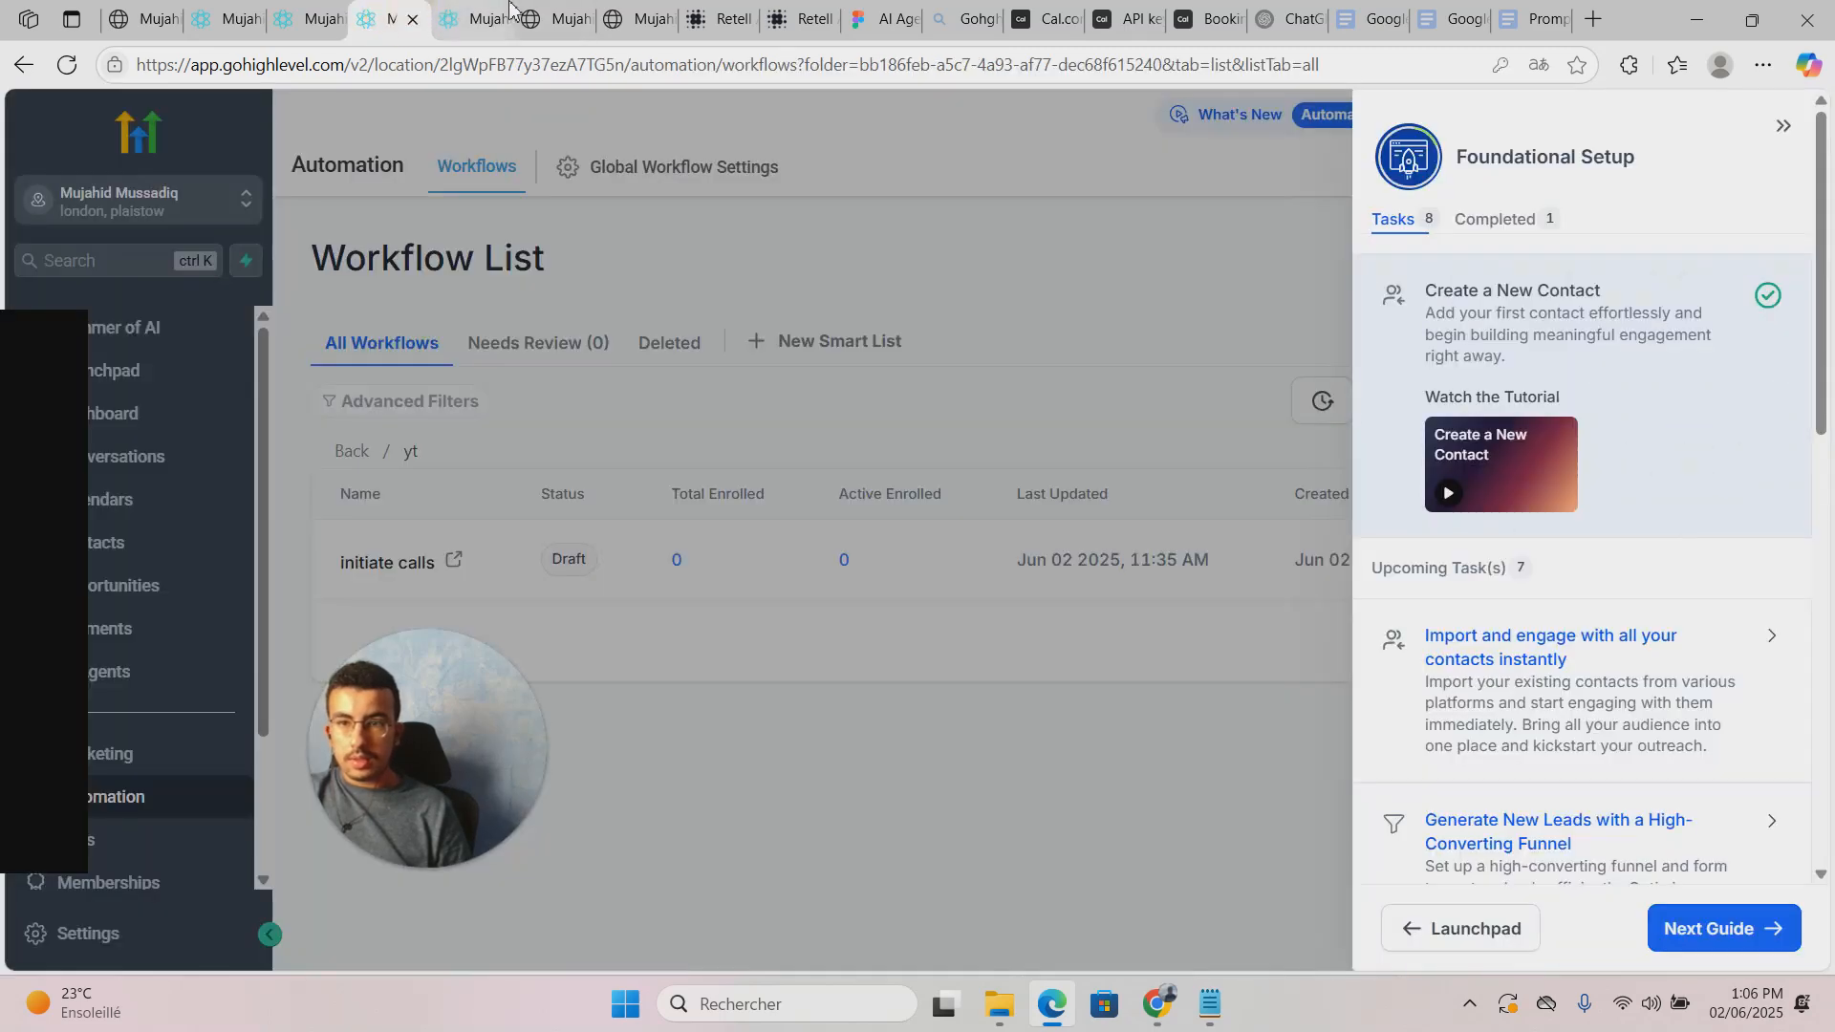
click(554, 19)
click(640, 8)
click(410, 19)
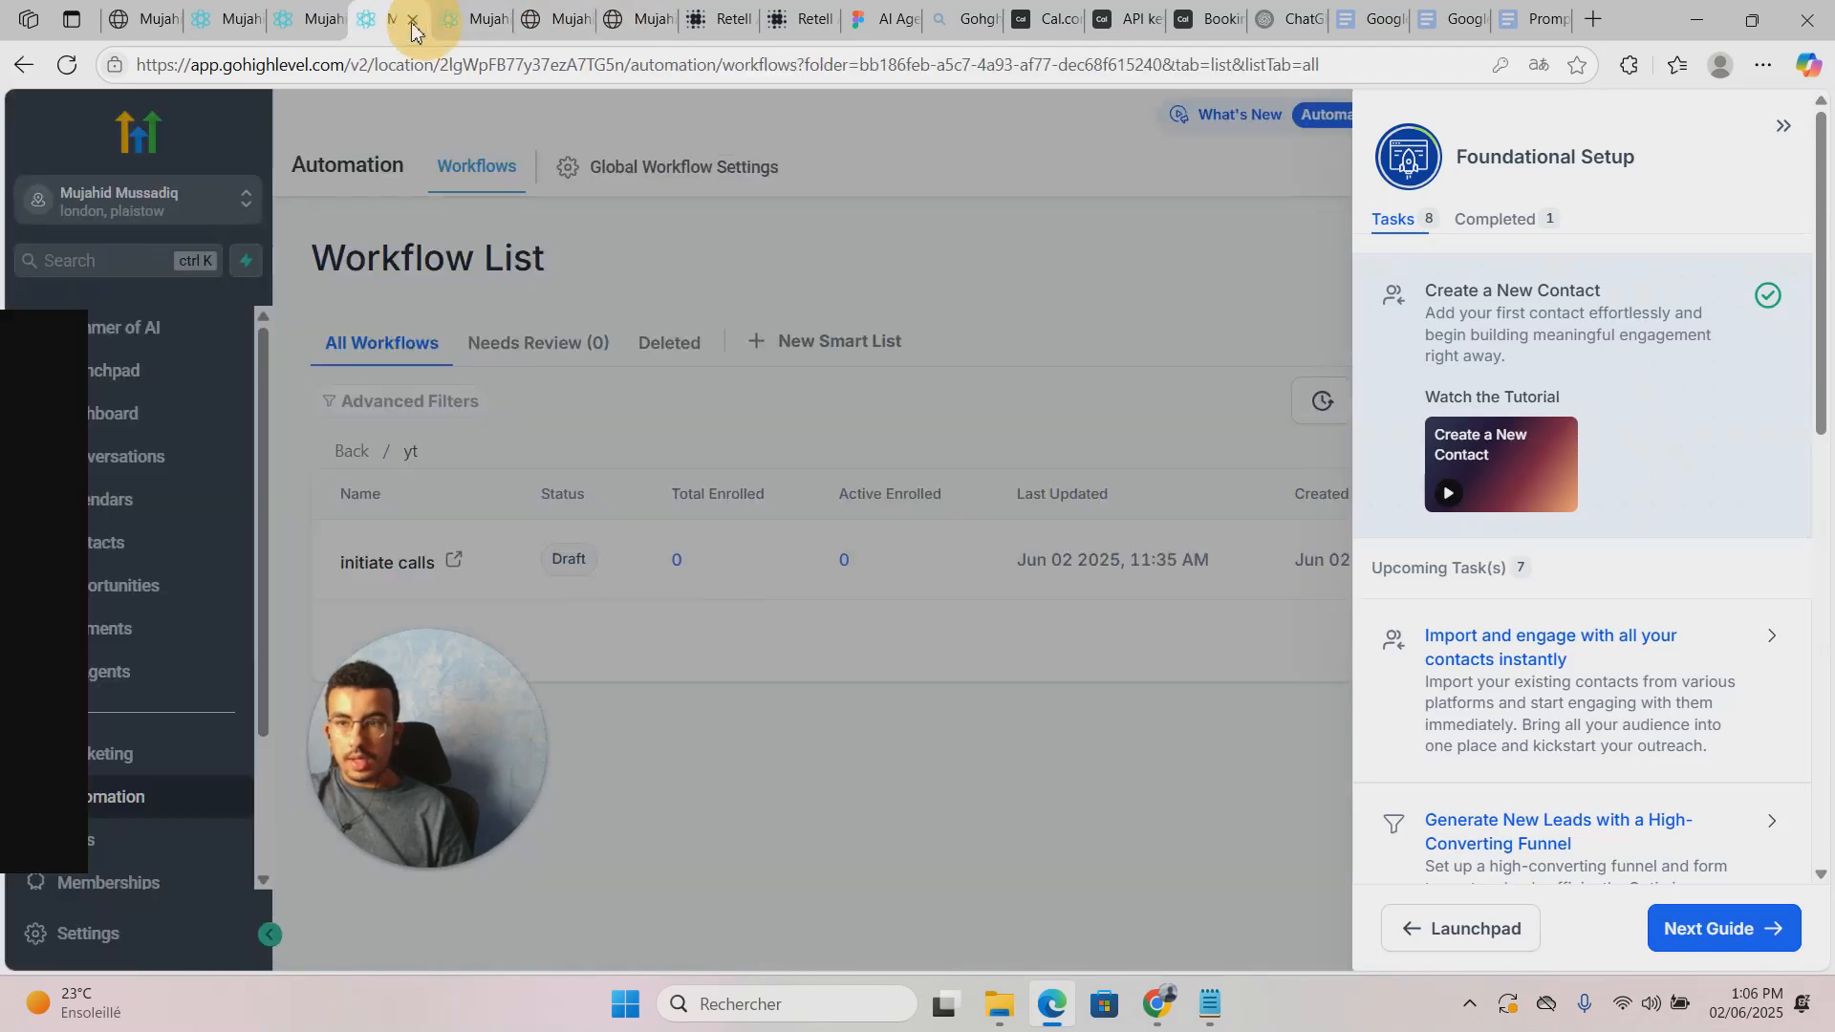
click(316, 20)
click(225, 19)
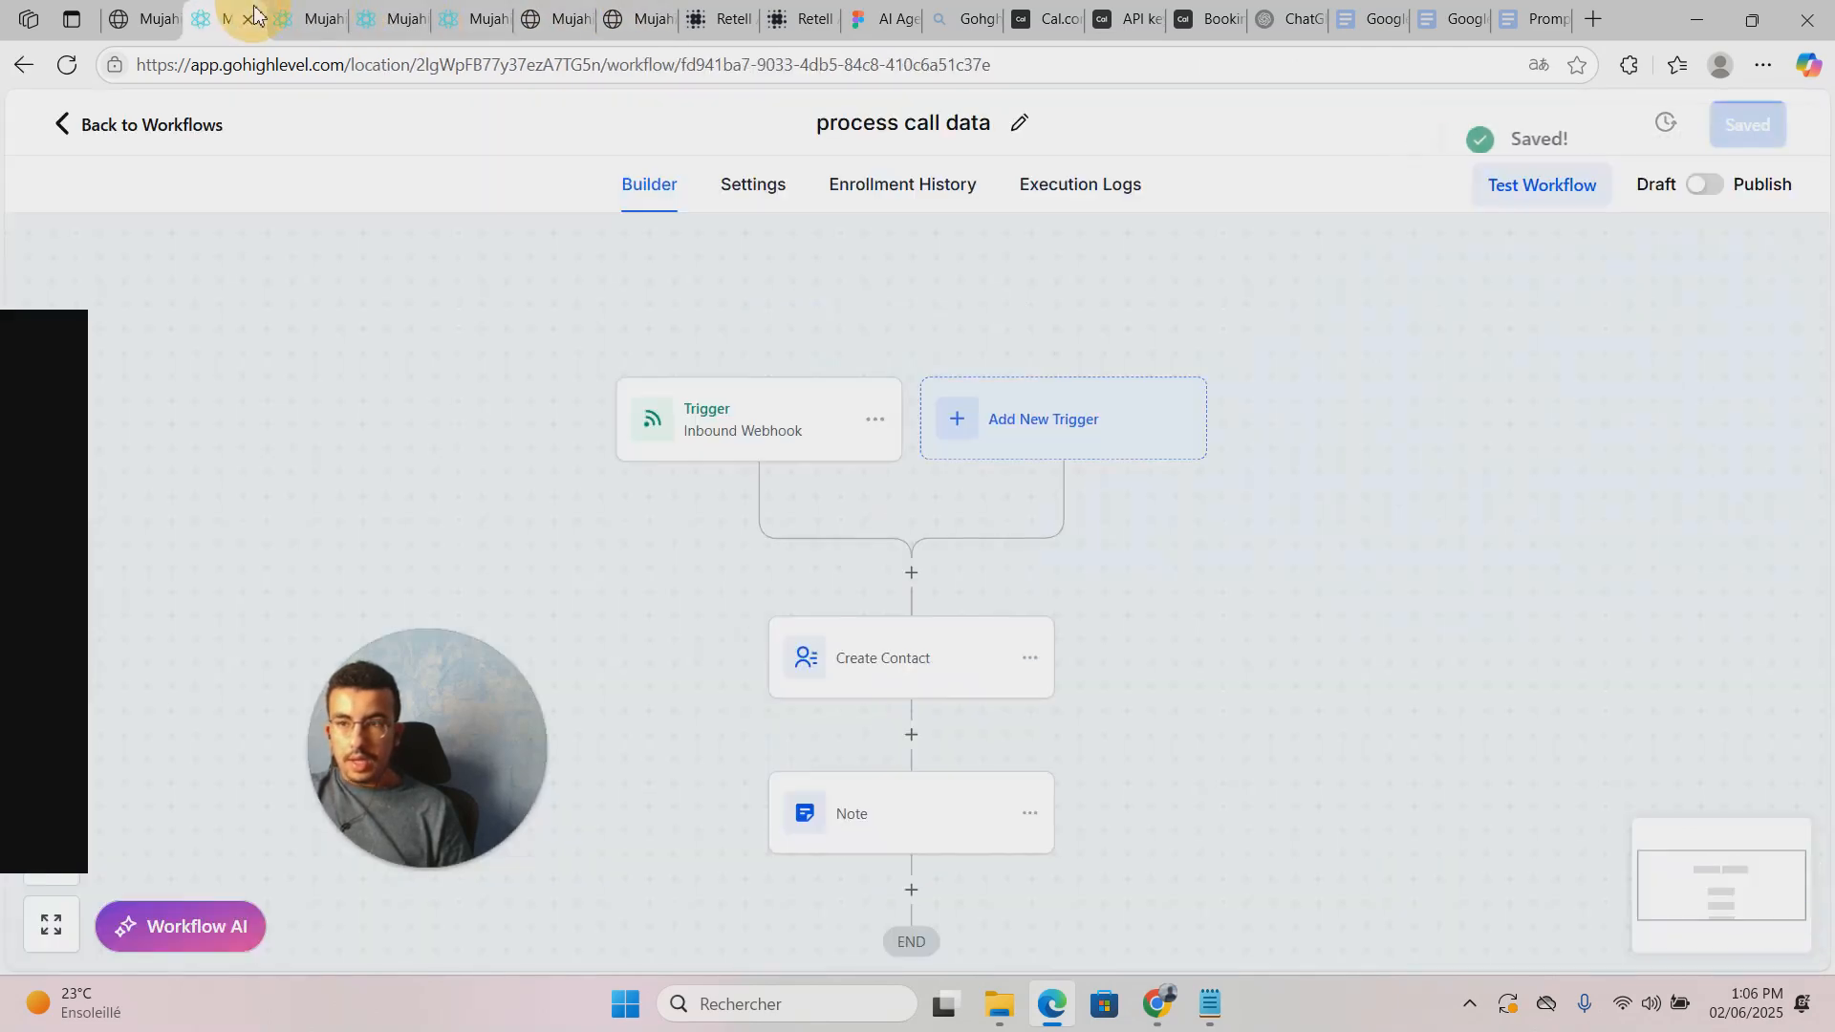
Step: Switch process call data to Published, save it, then go to the initiate calls workflow
click(1705, 184)
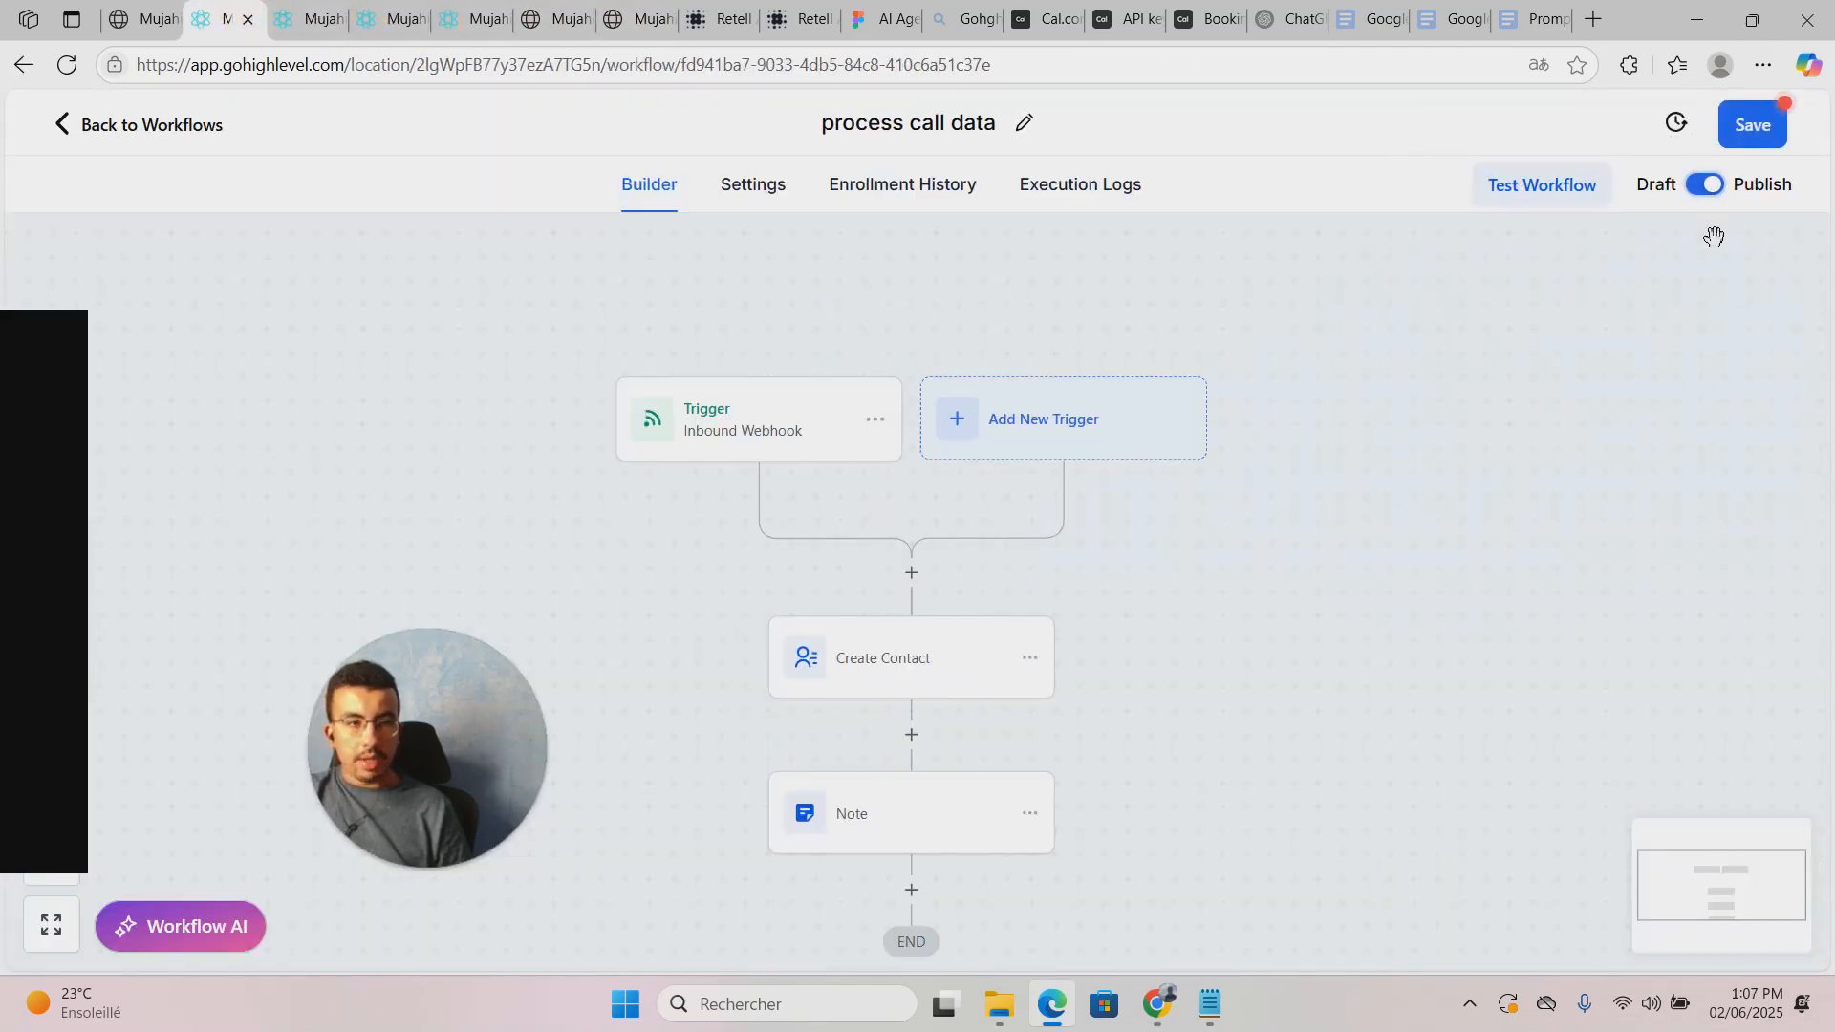
click(1754, 129)
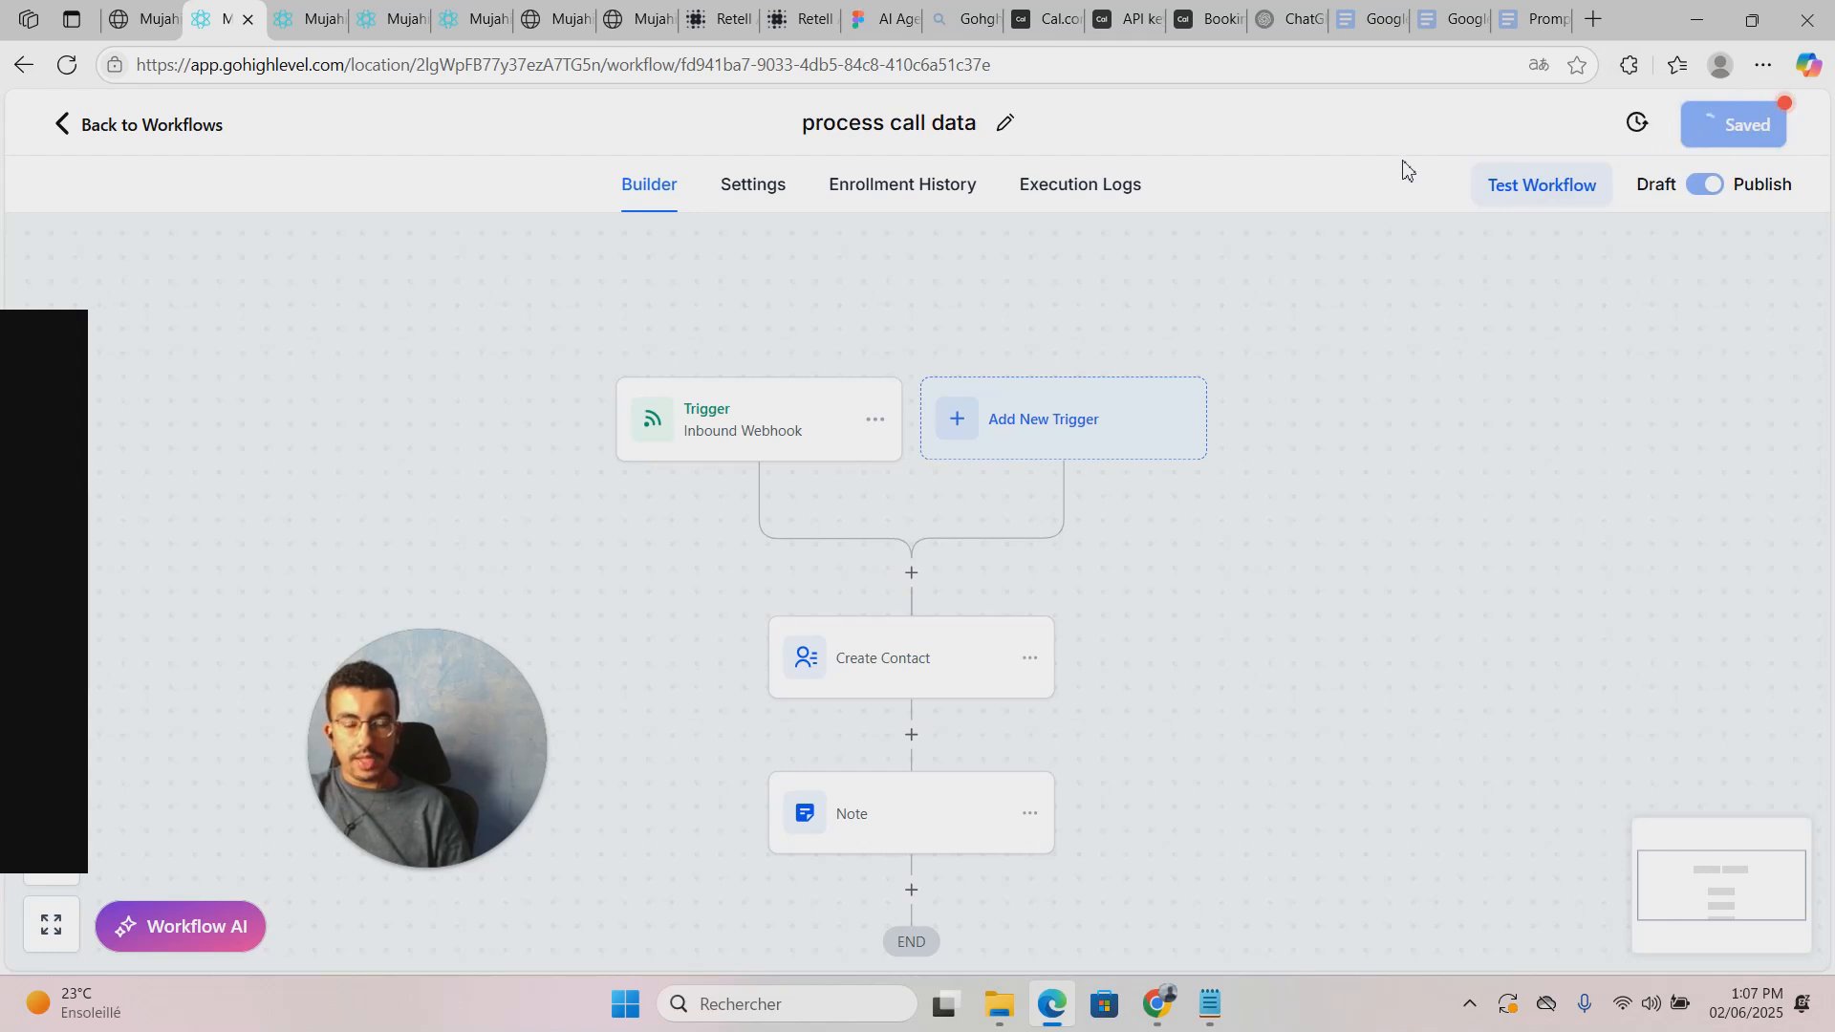
click(1784, 139)
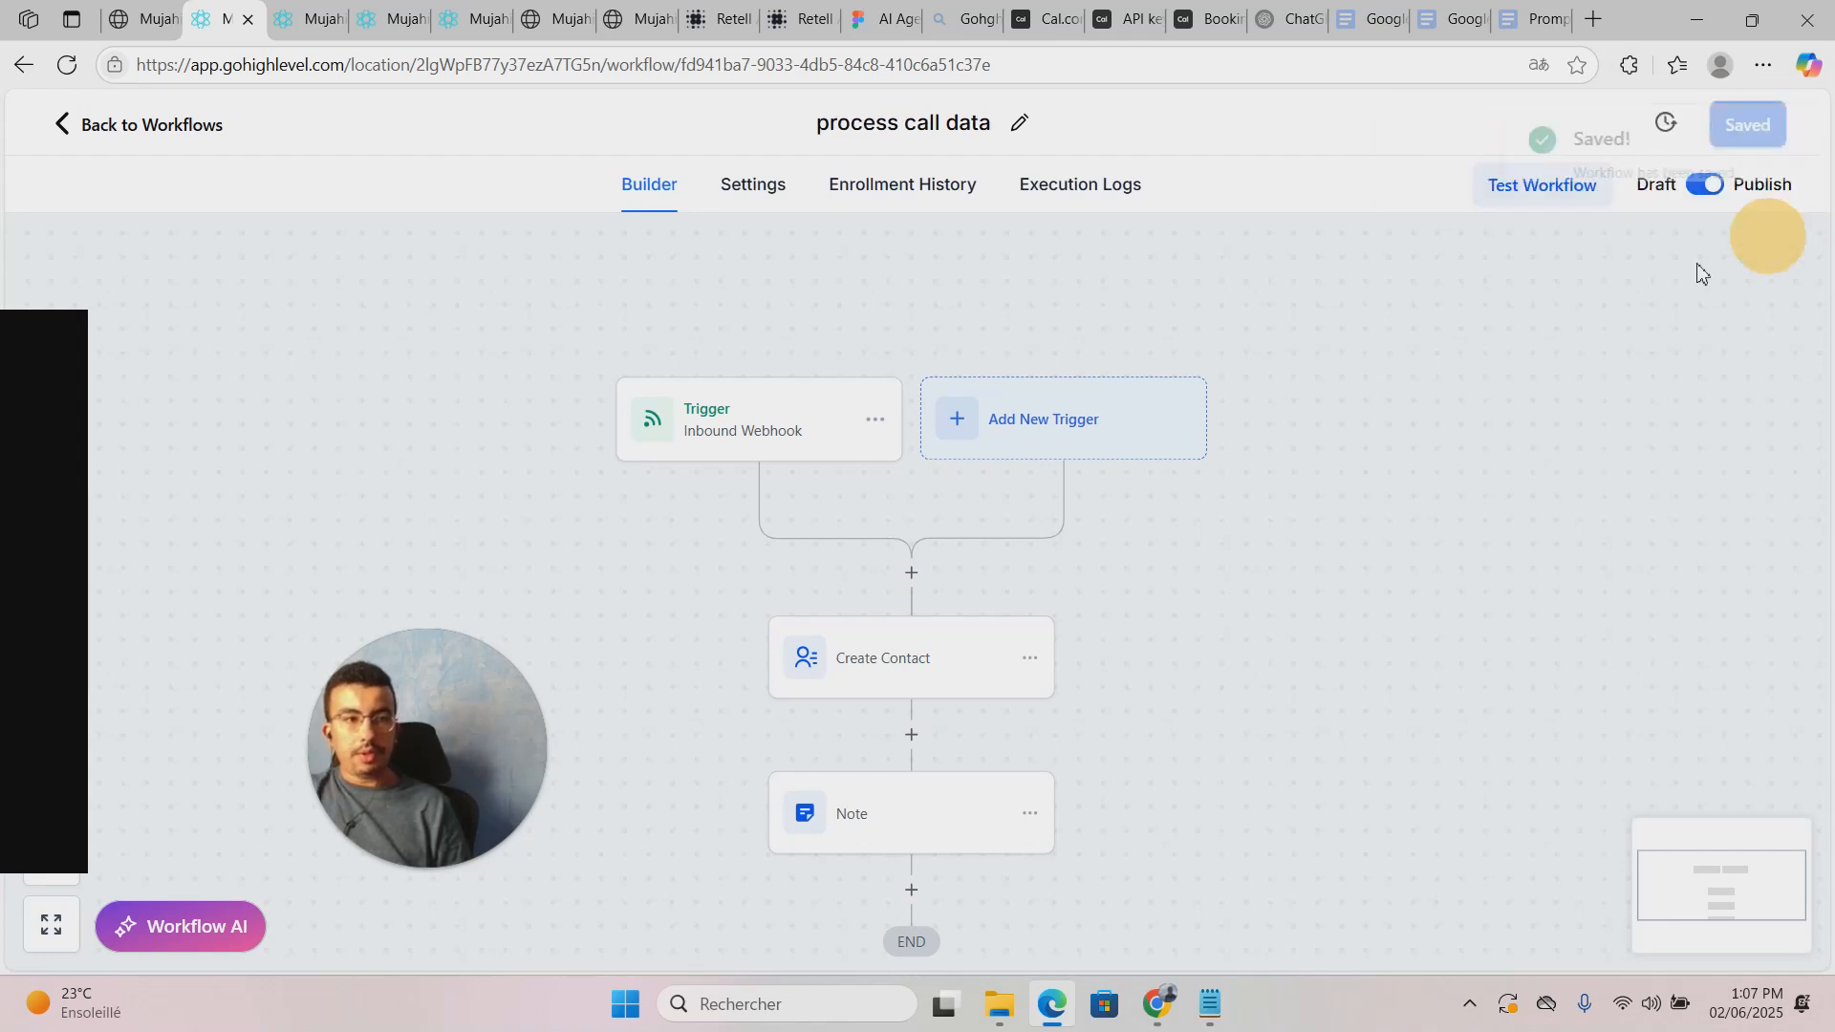
drag(1708, 427, 1724, 332)
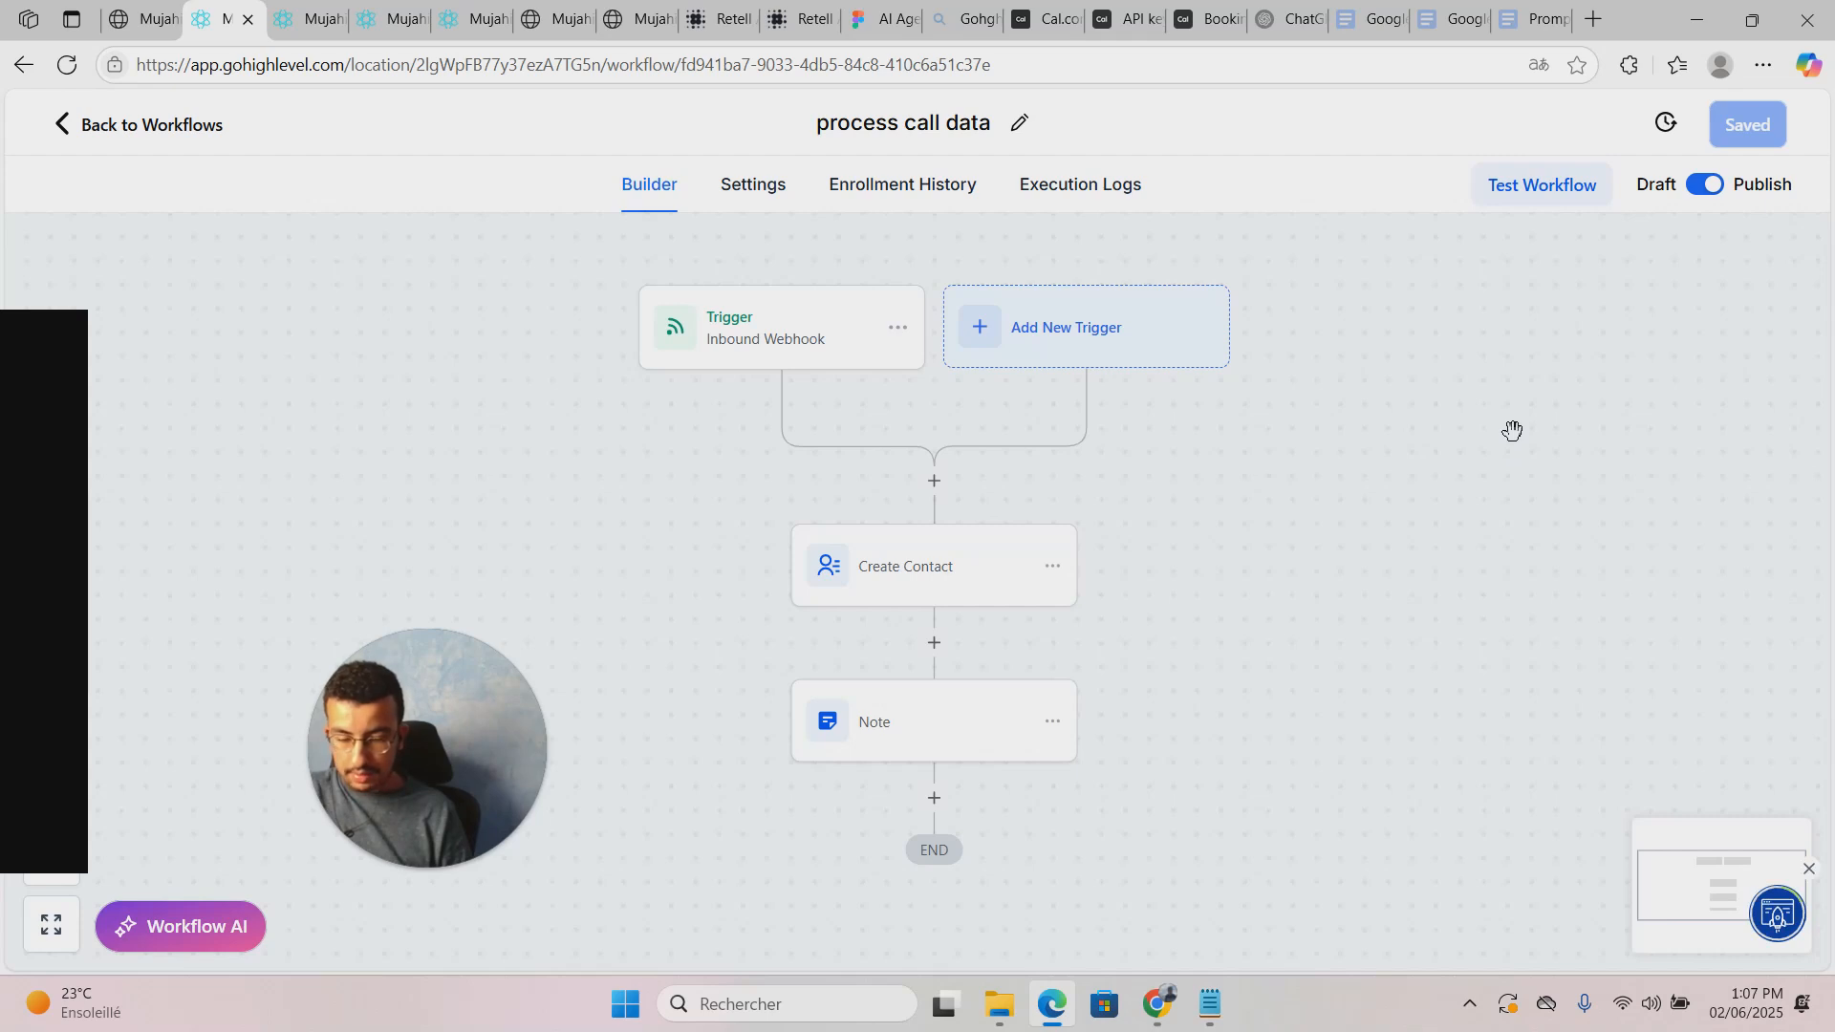
click(342, 10)
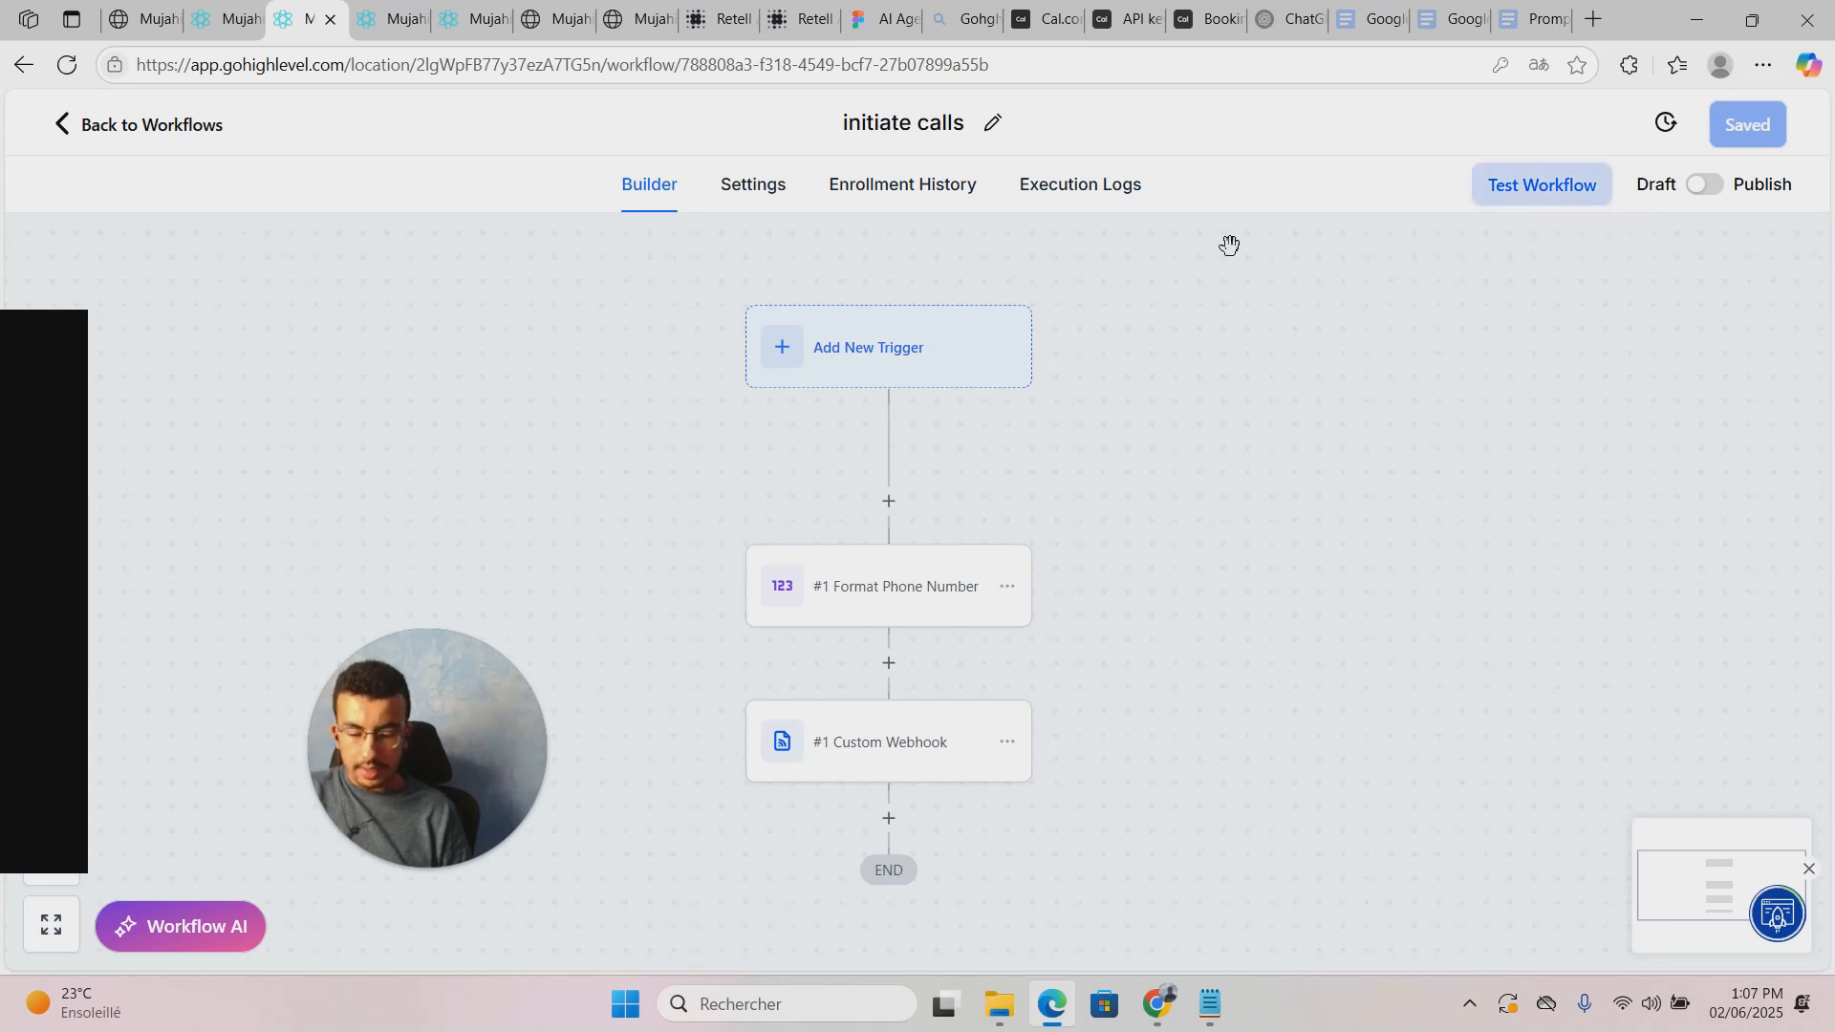
Step: Check the Custom Webhook run details in the initiate calls execution logs
click(1073, 201)
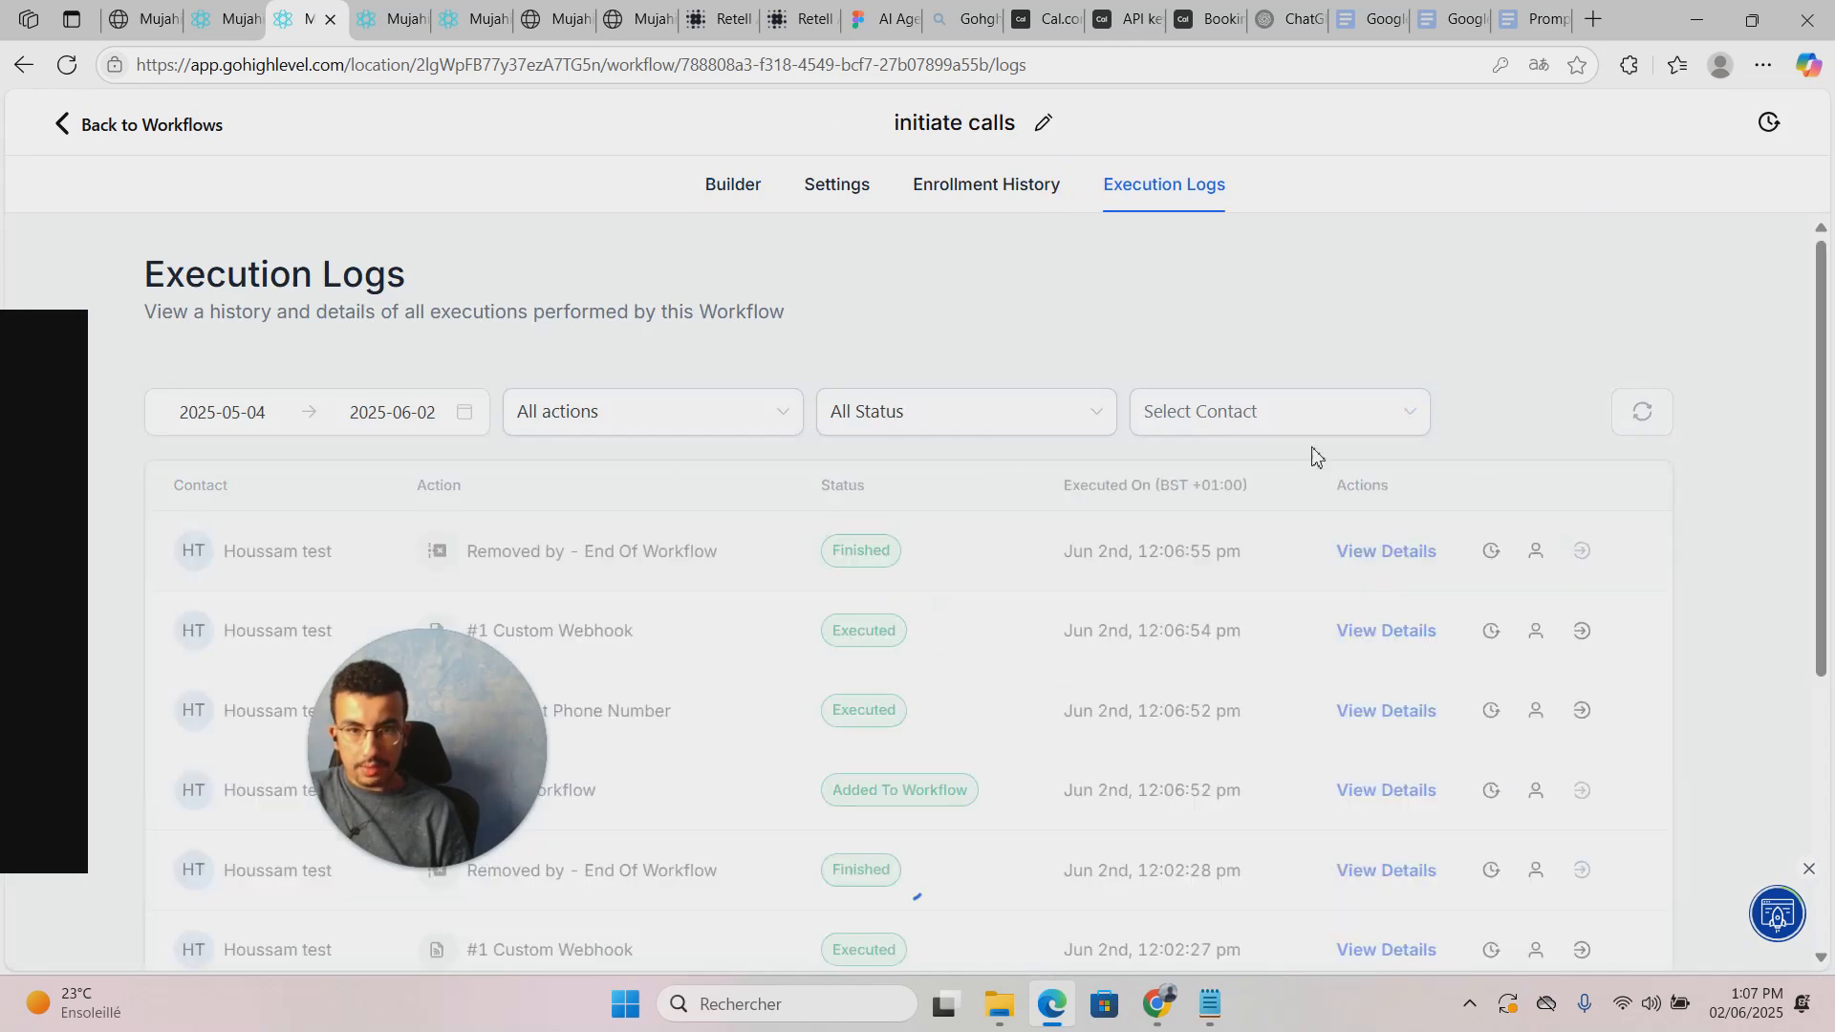
scroll(1274, 490, down, 2)
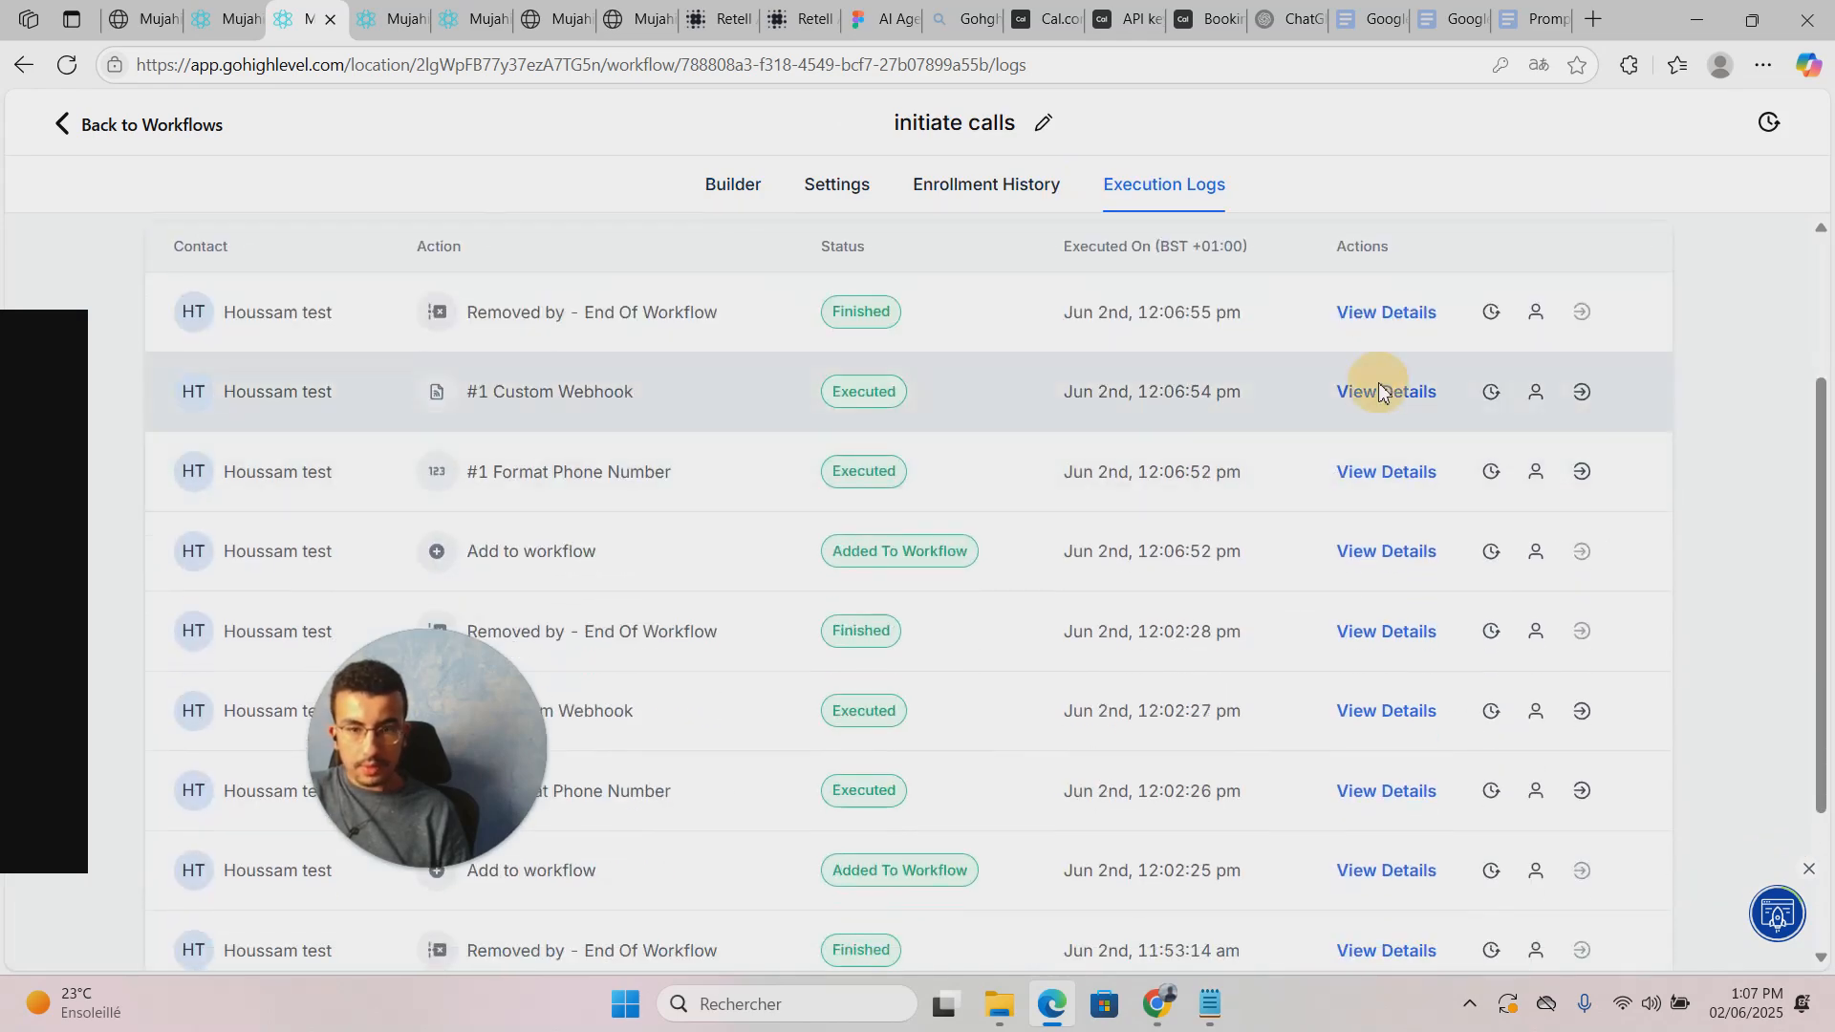
click(1380, 393)
scroll(1407, 459, down, 1)
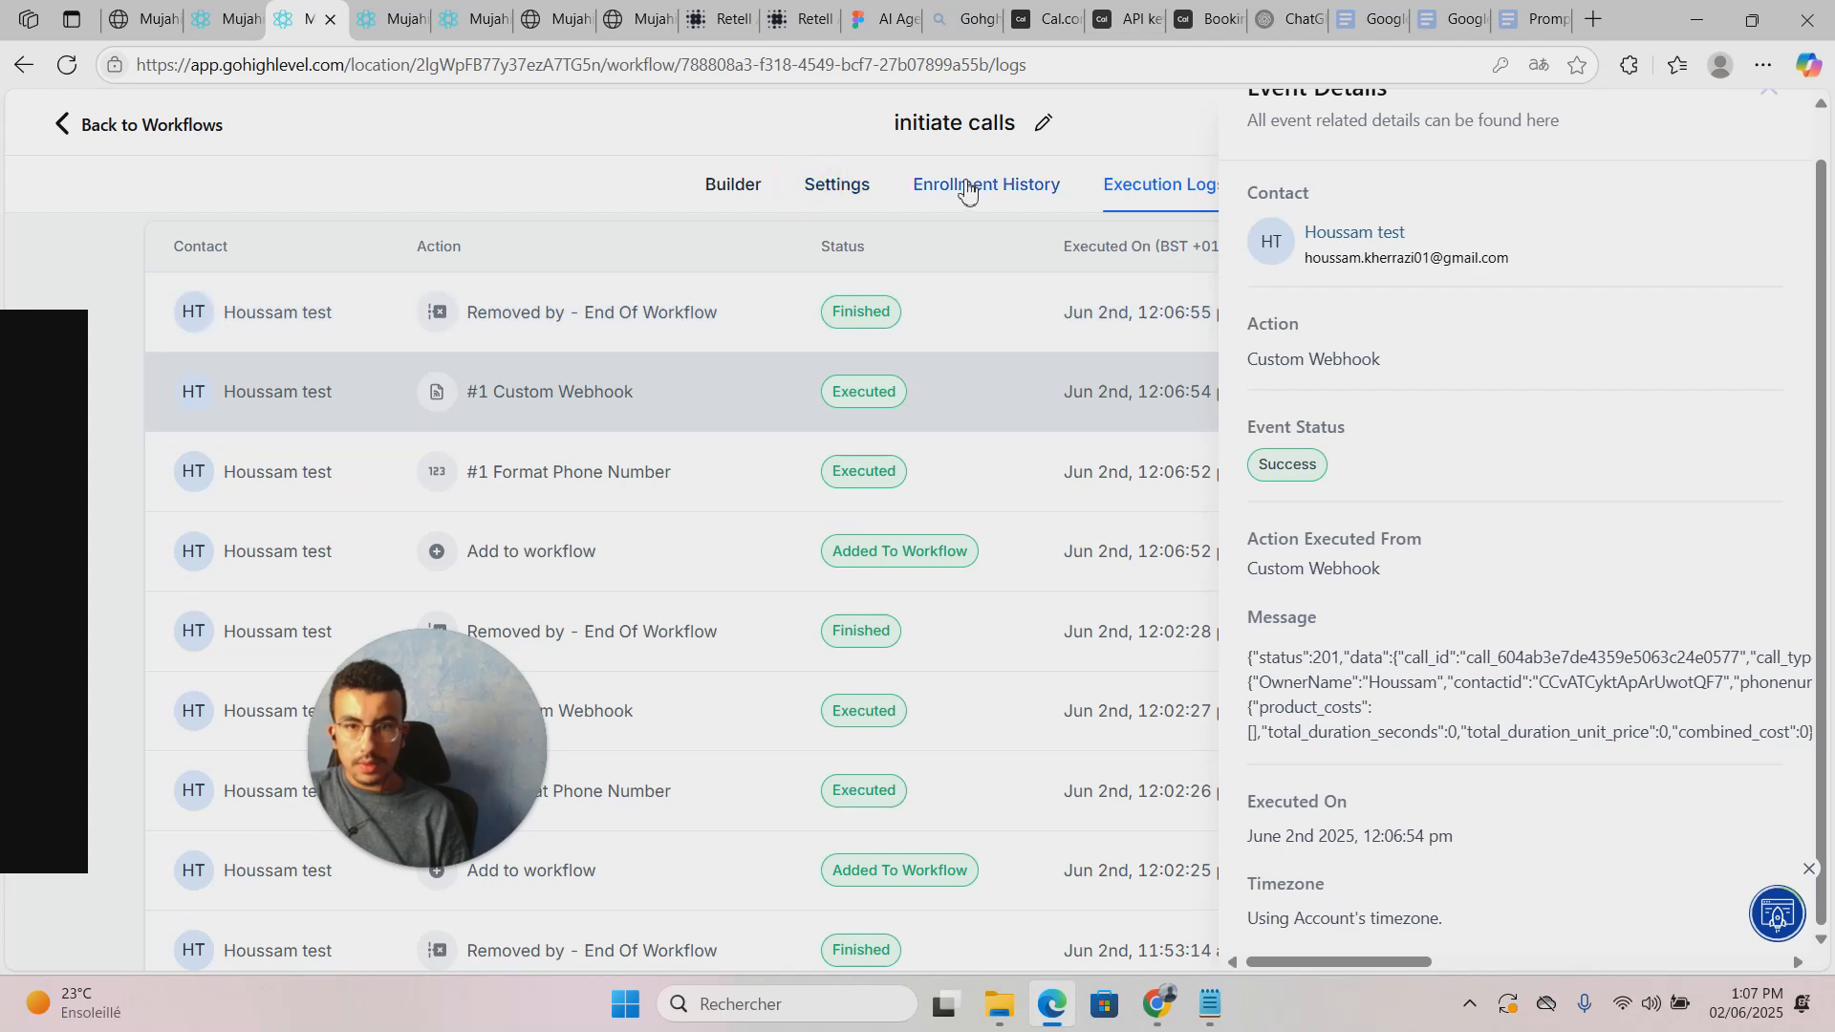
click(836, 184)
click(721, 187)
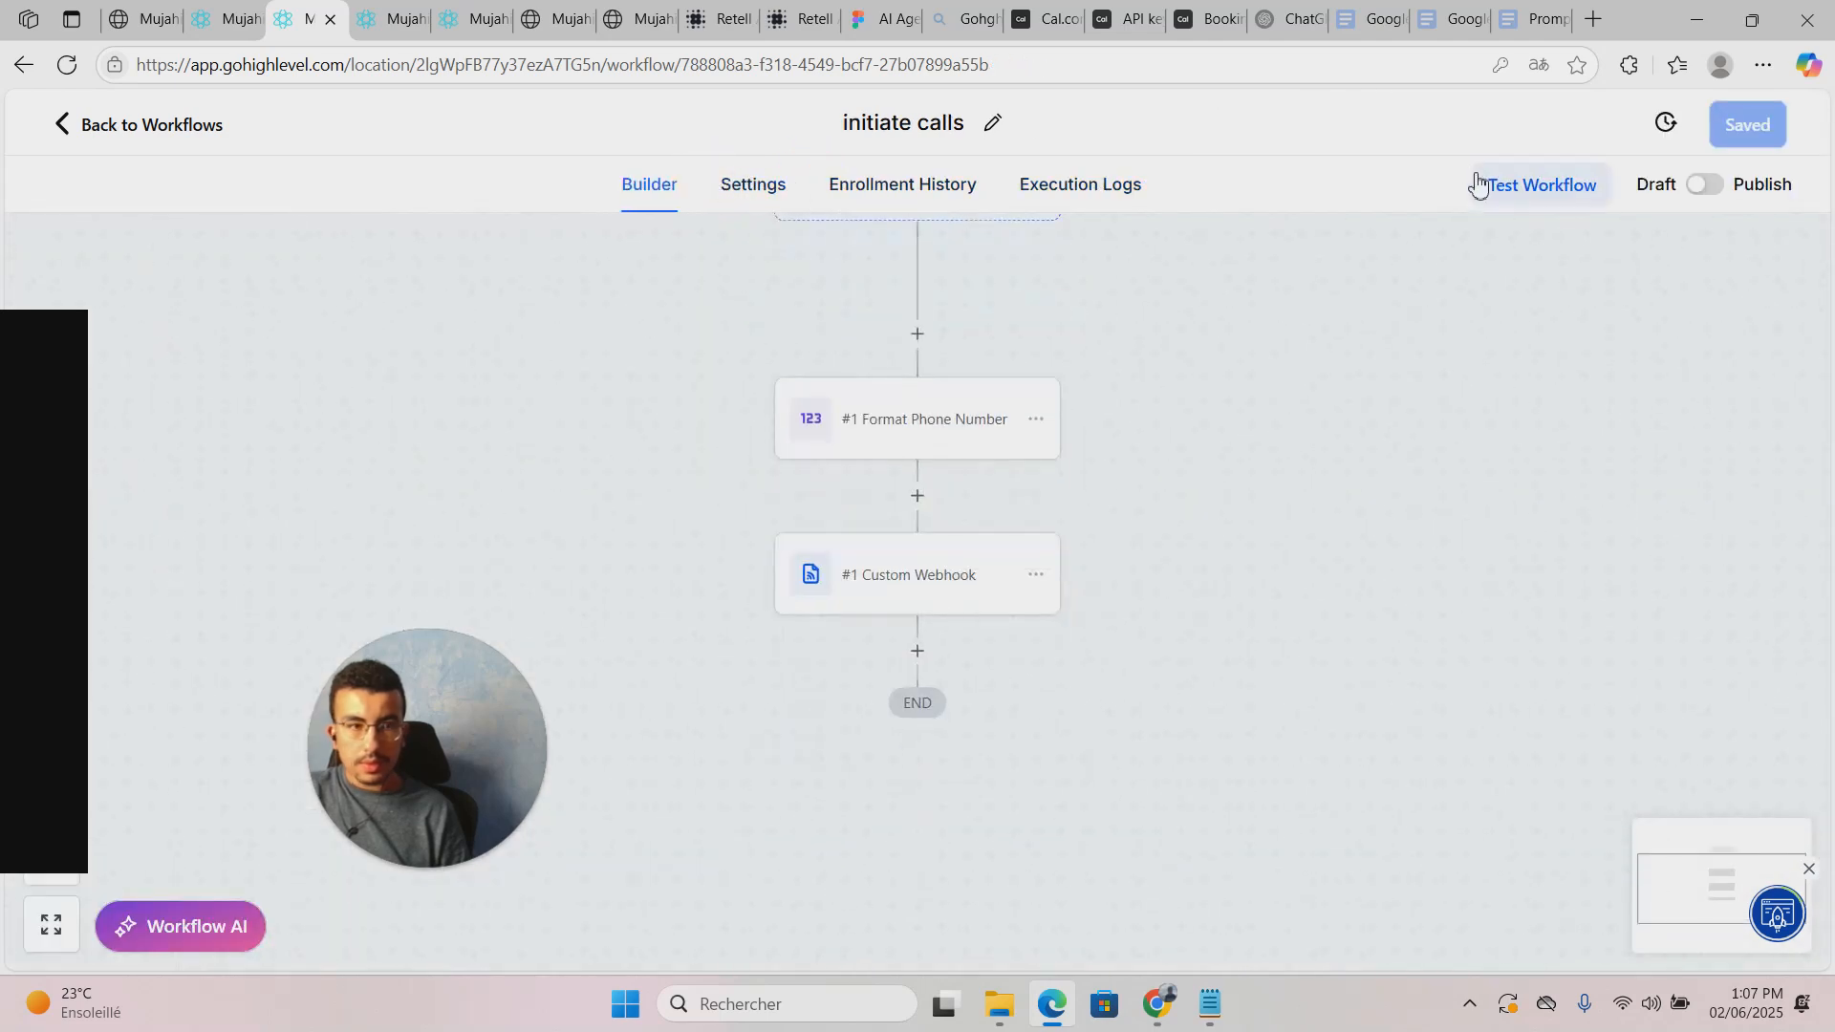
Step: Run a workflow test of initiate calls for the test contact
click(1506, 191)
click(1507, 403)
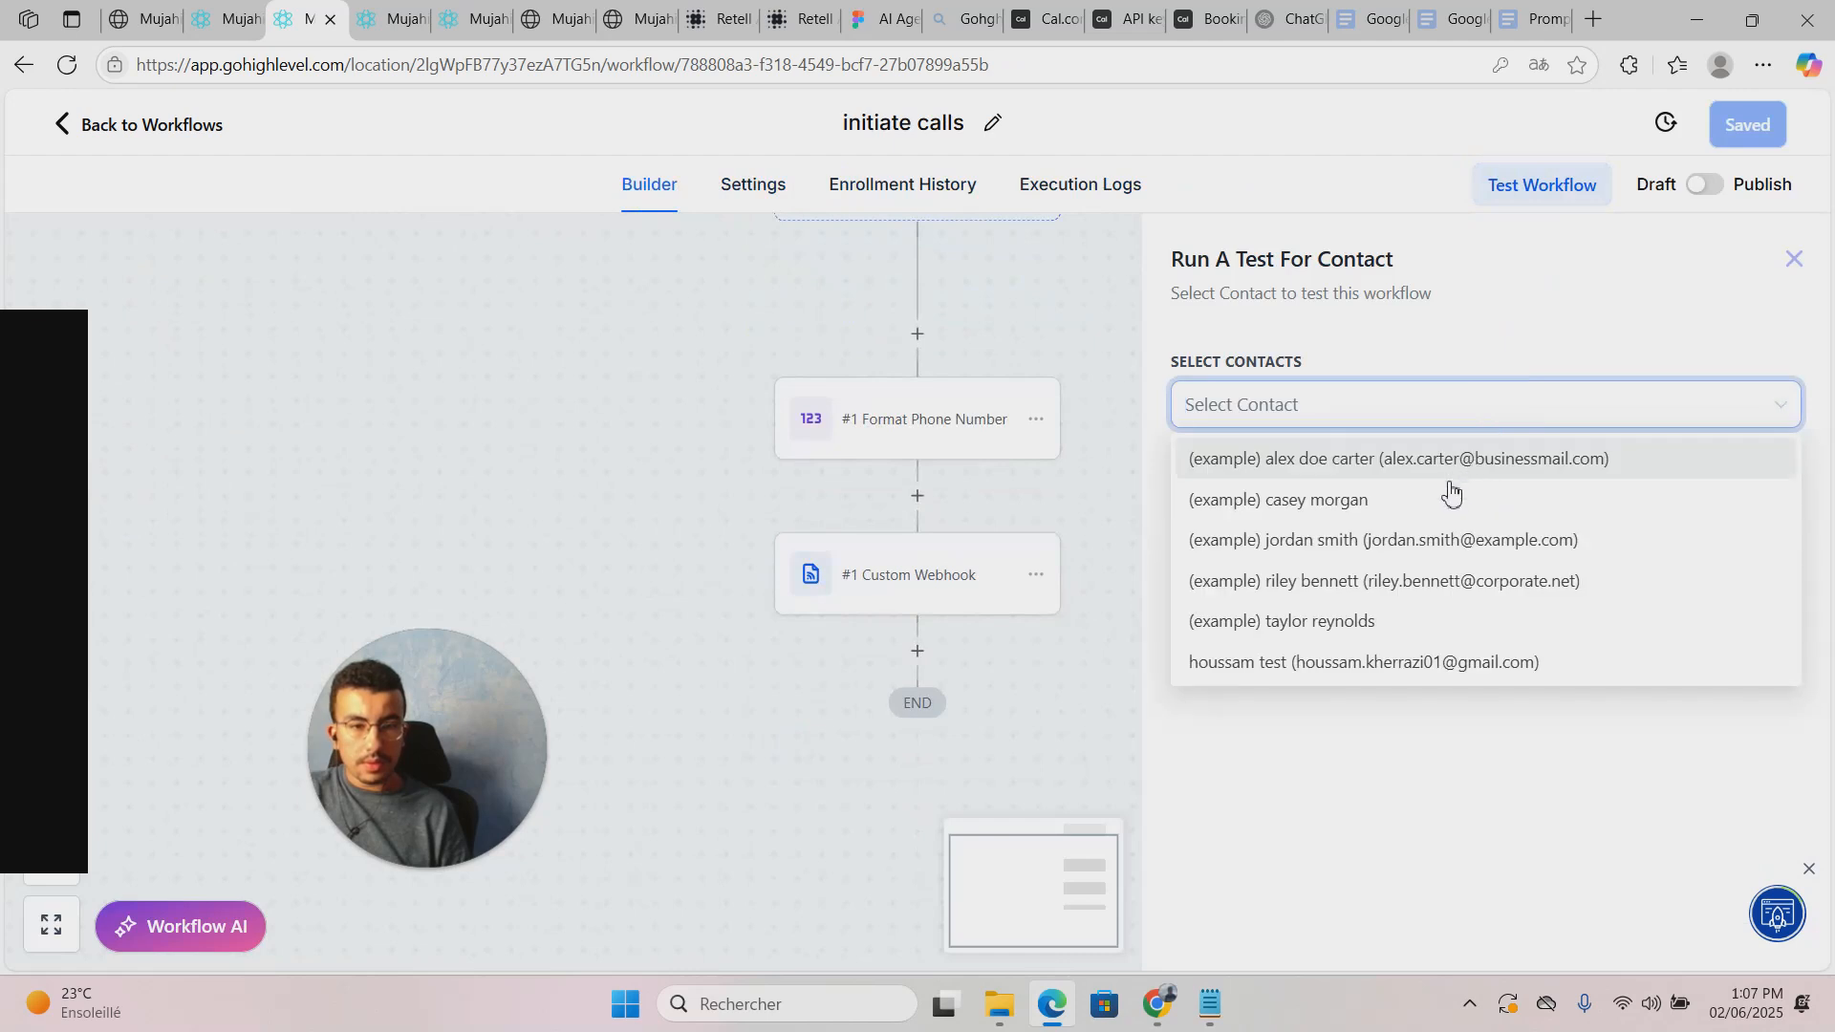
click(1522, 672)
click(1532, 819)
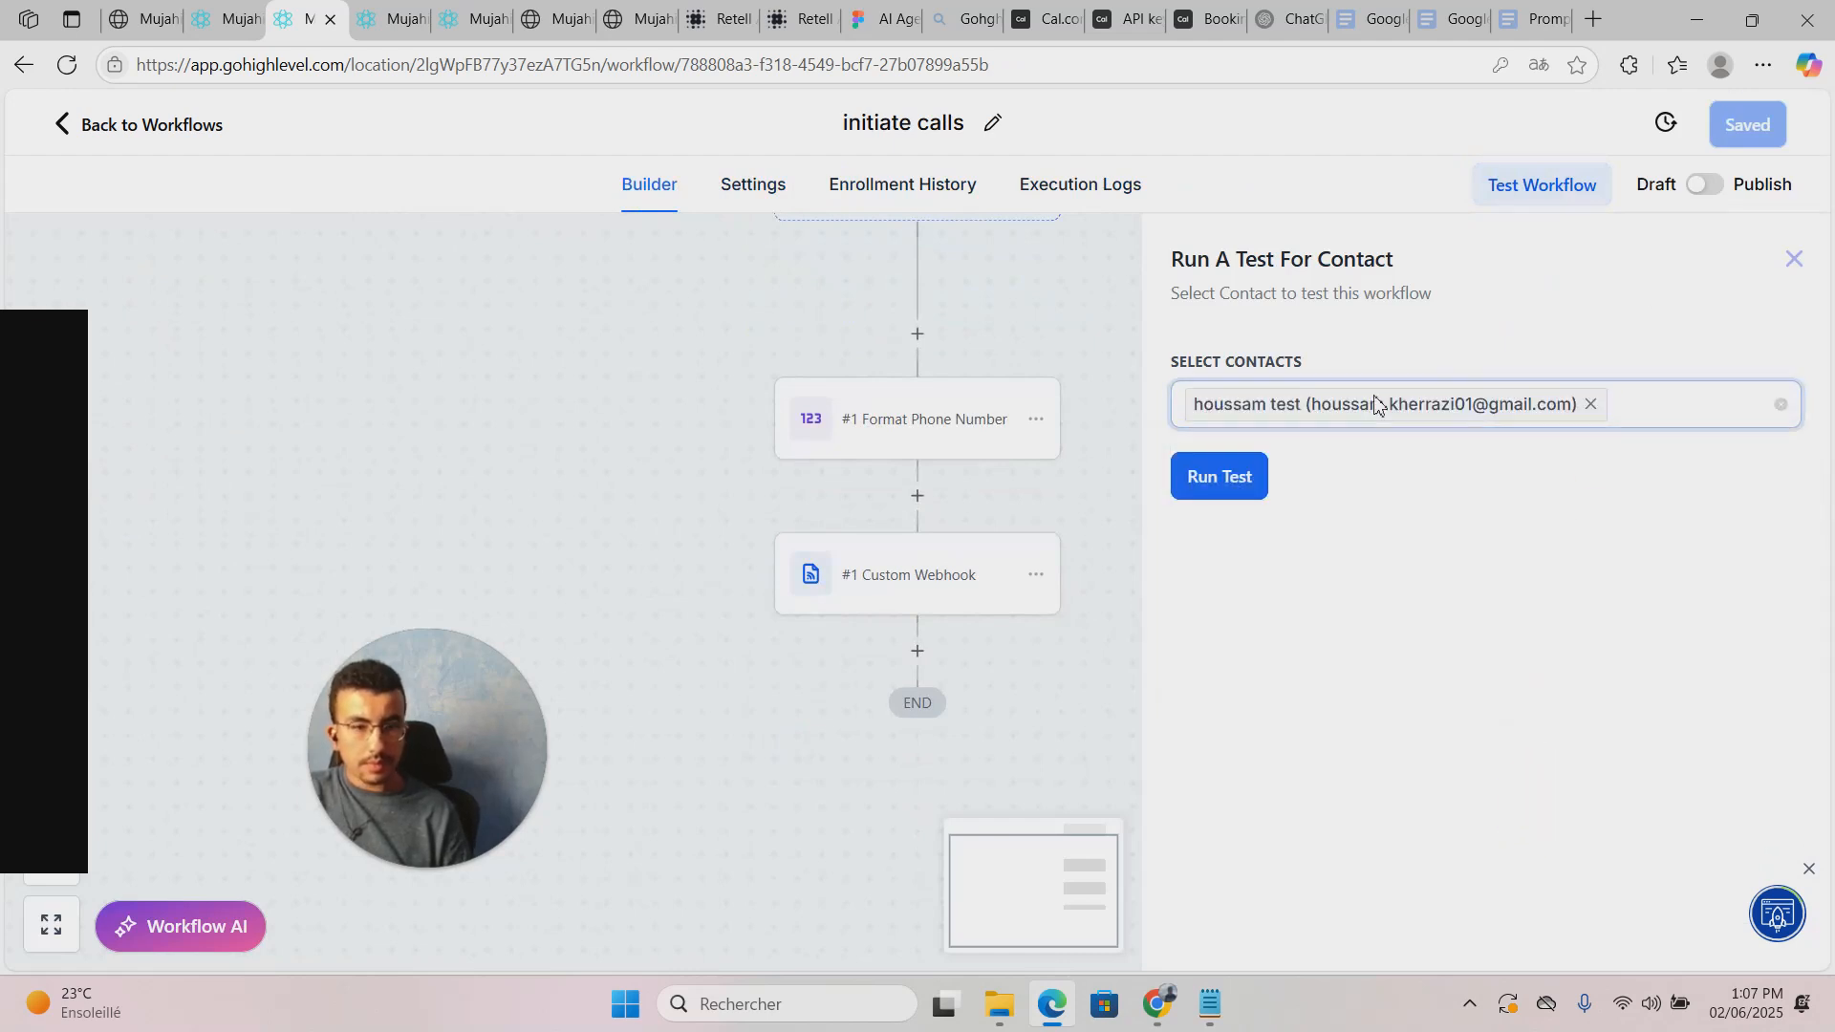
click(1206, 484)
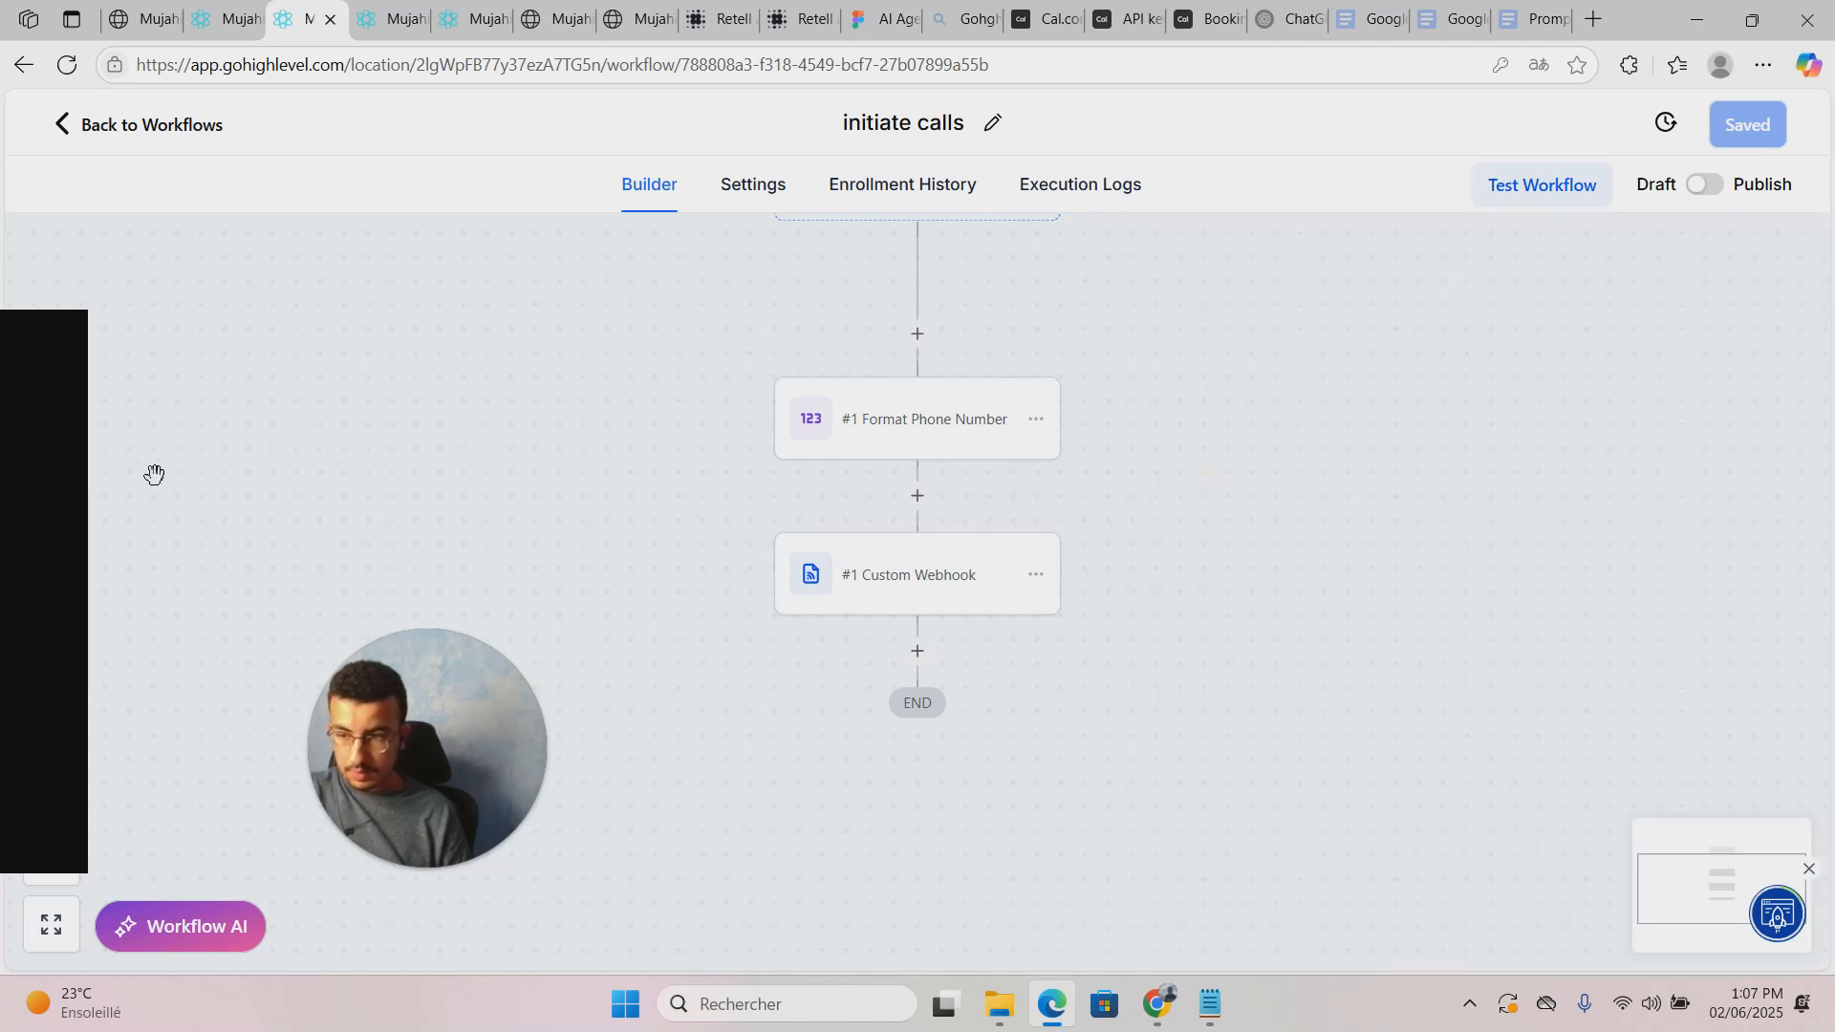
click(43, 481)
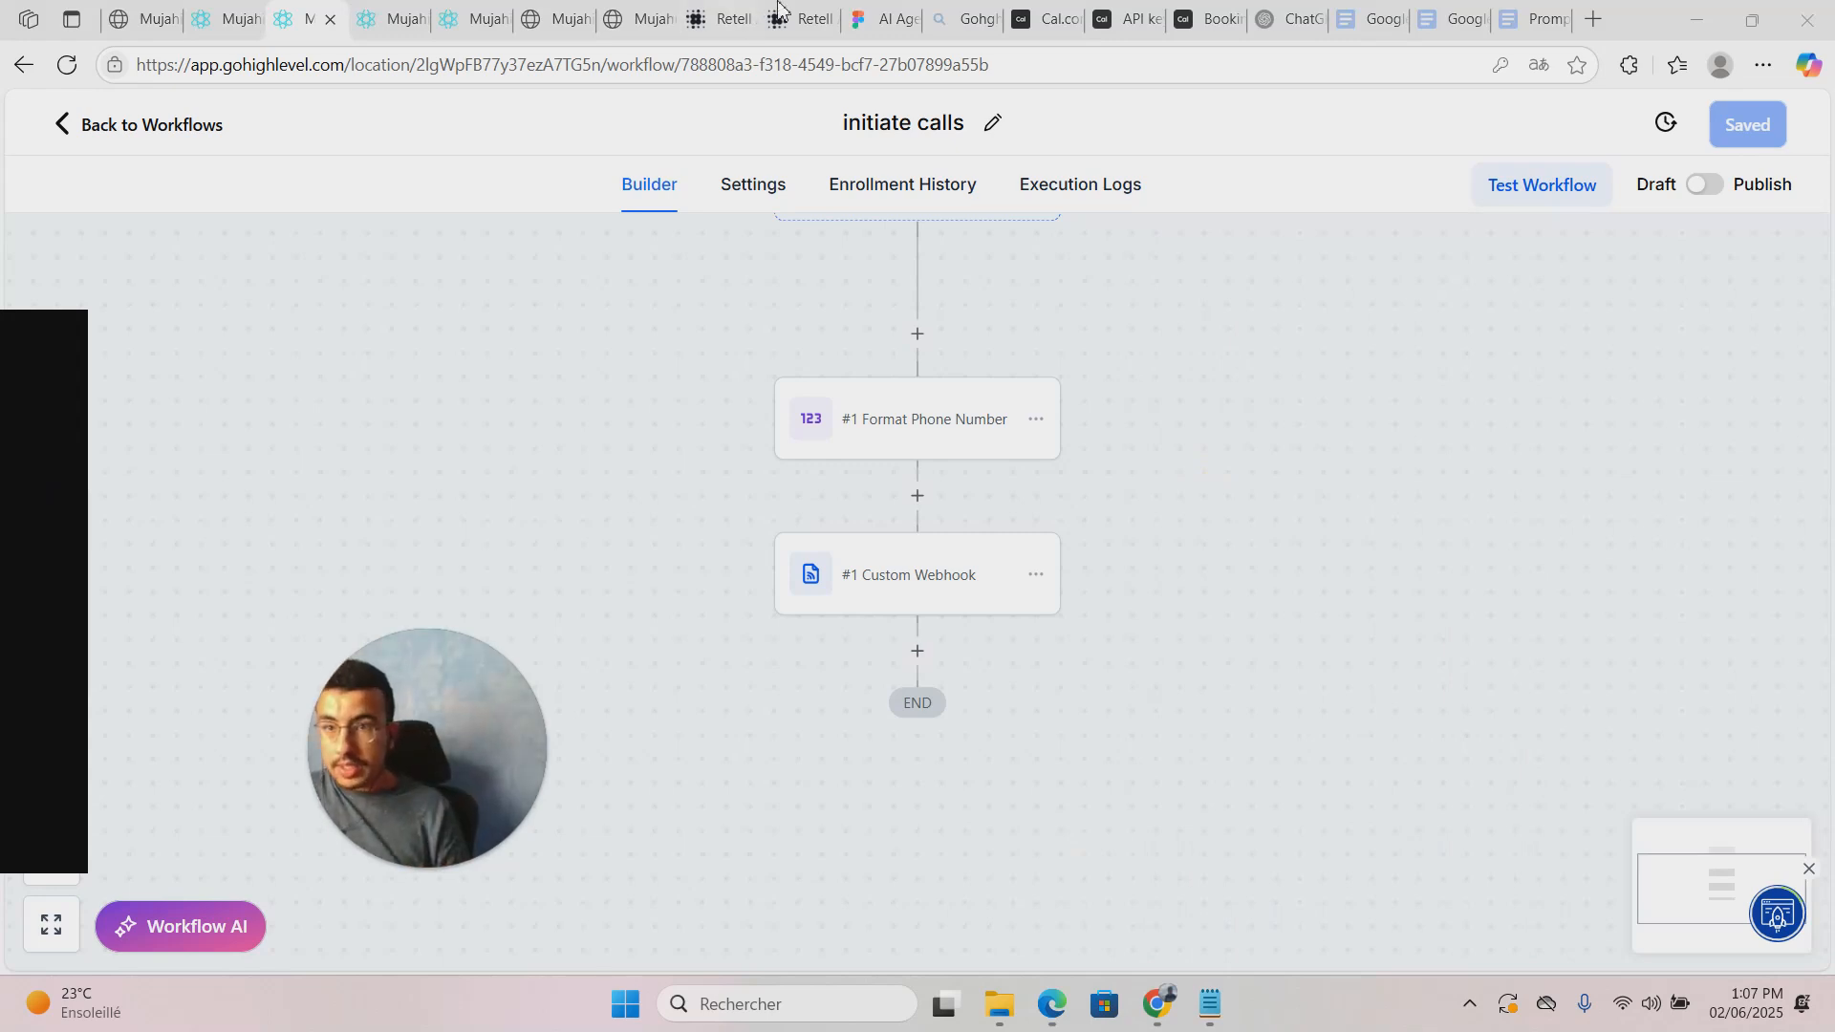
click(573, 17)
click(365, 9)
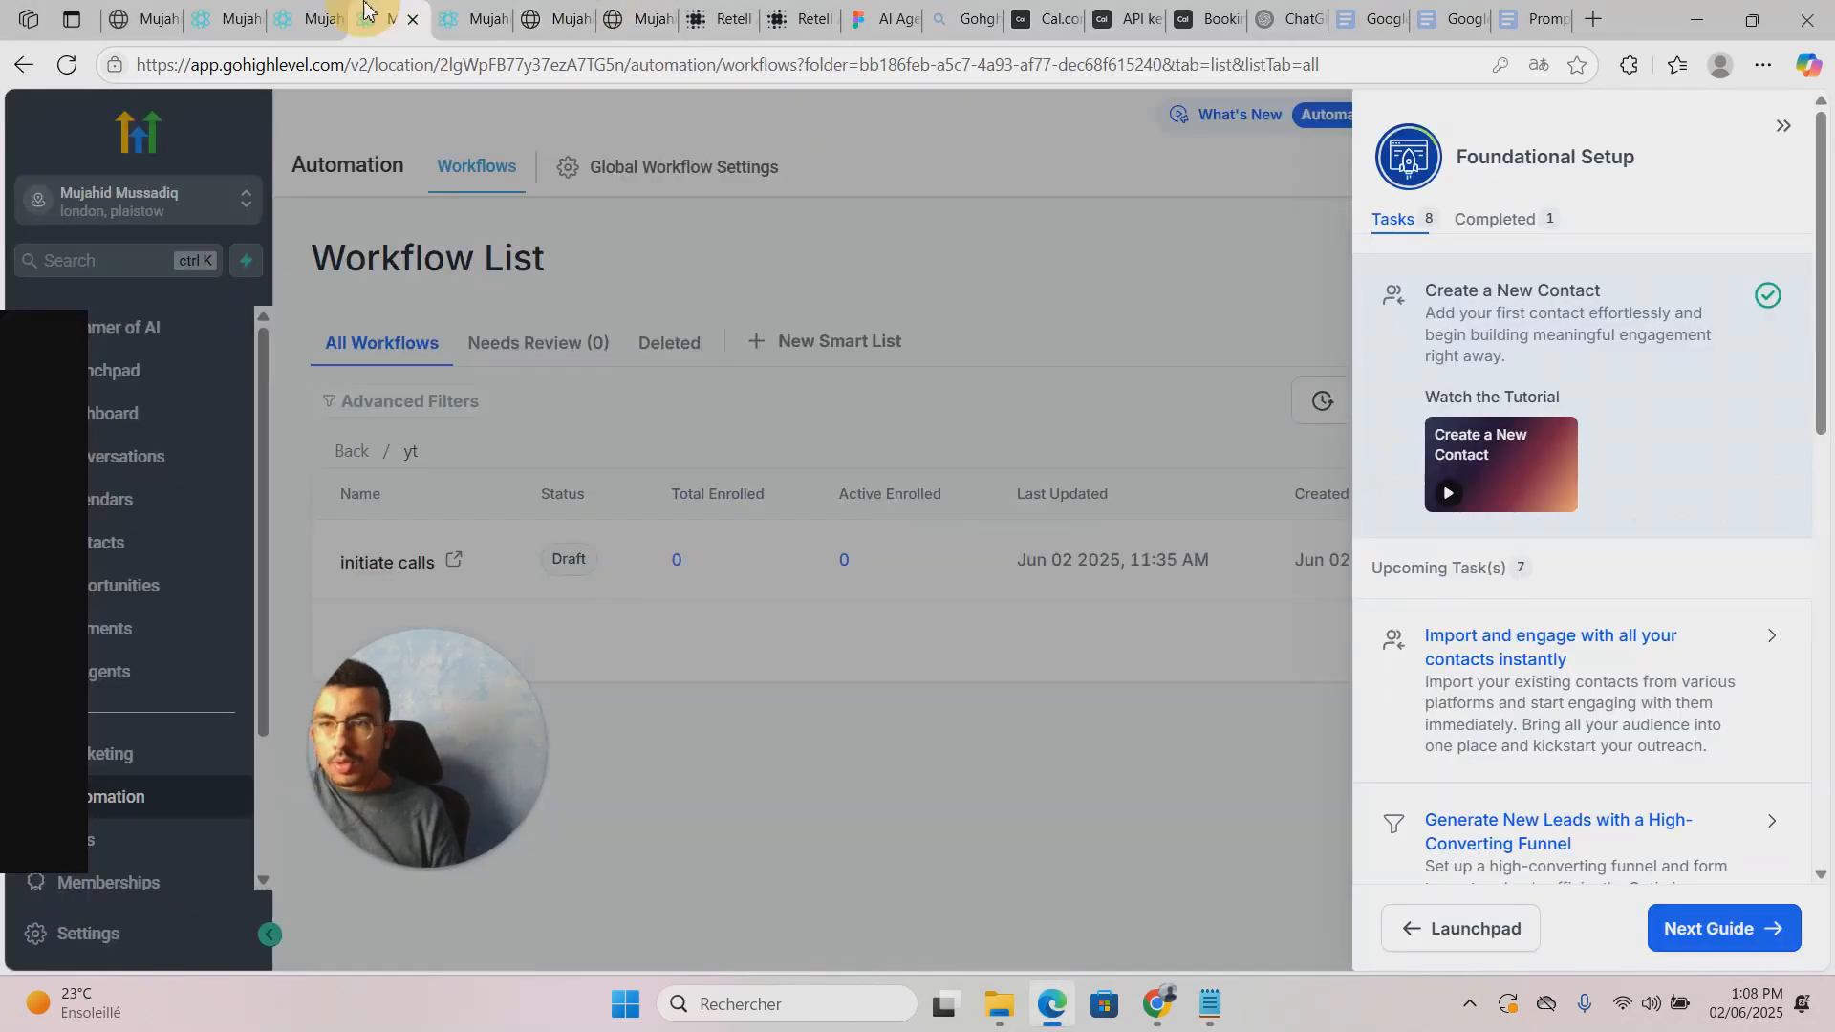
click(342, 8)
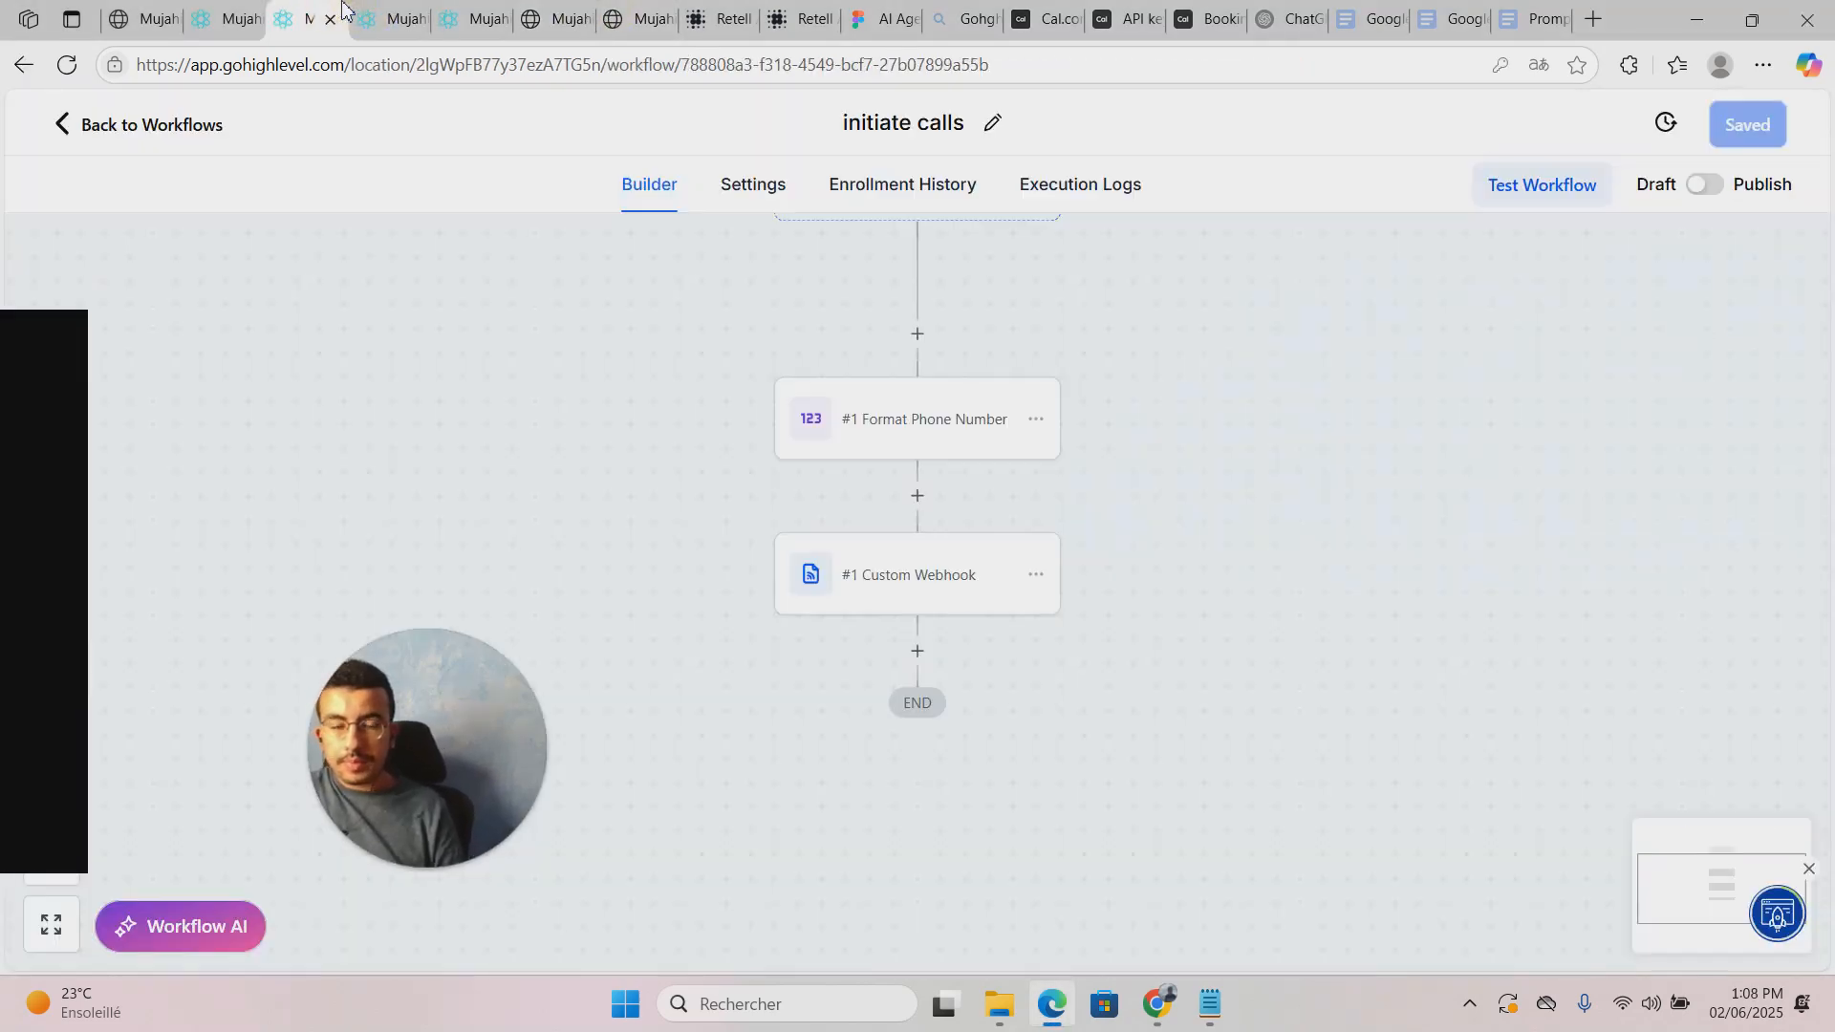
click(387, 9)
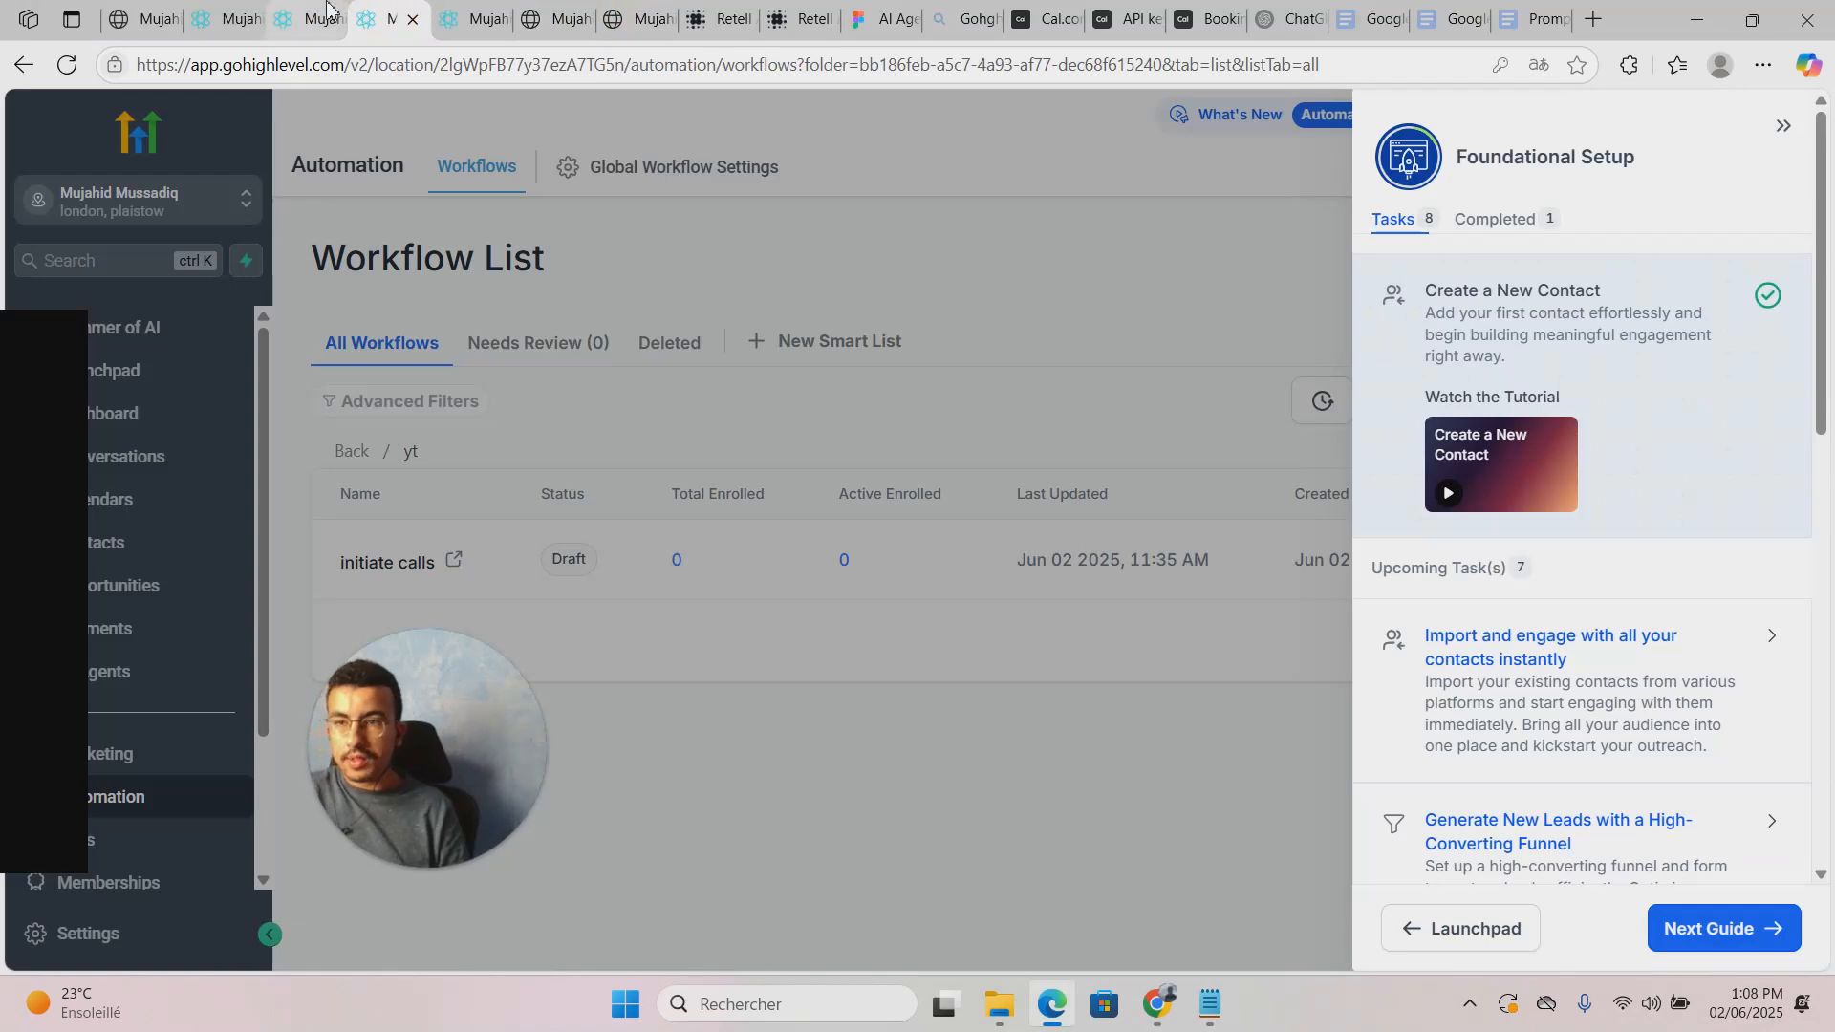
click(327, 9)
click(234, 19)
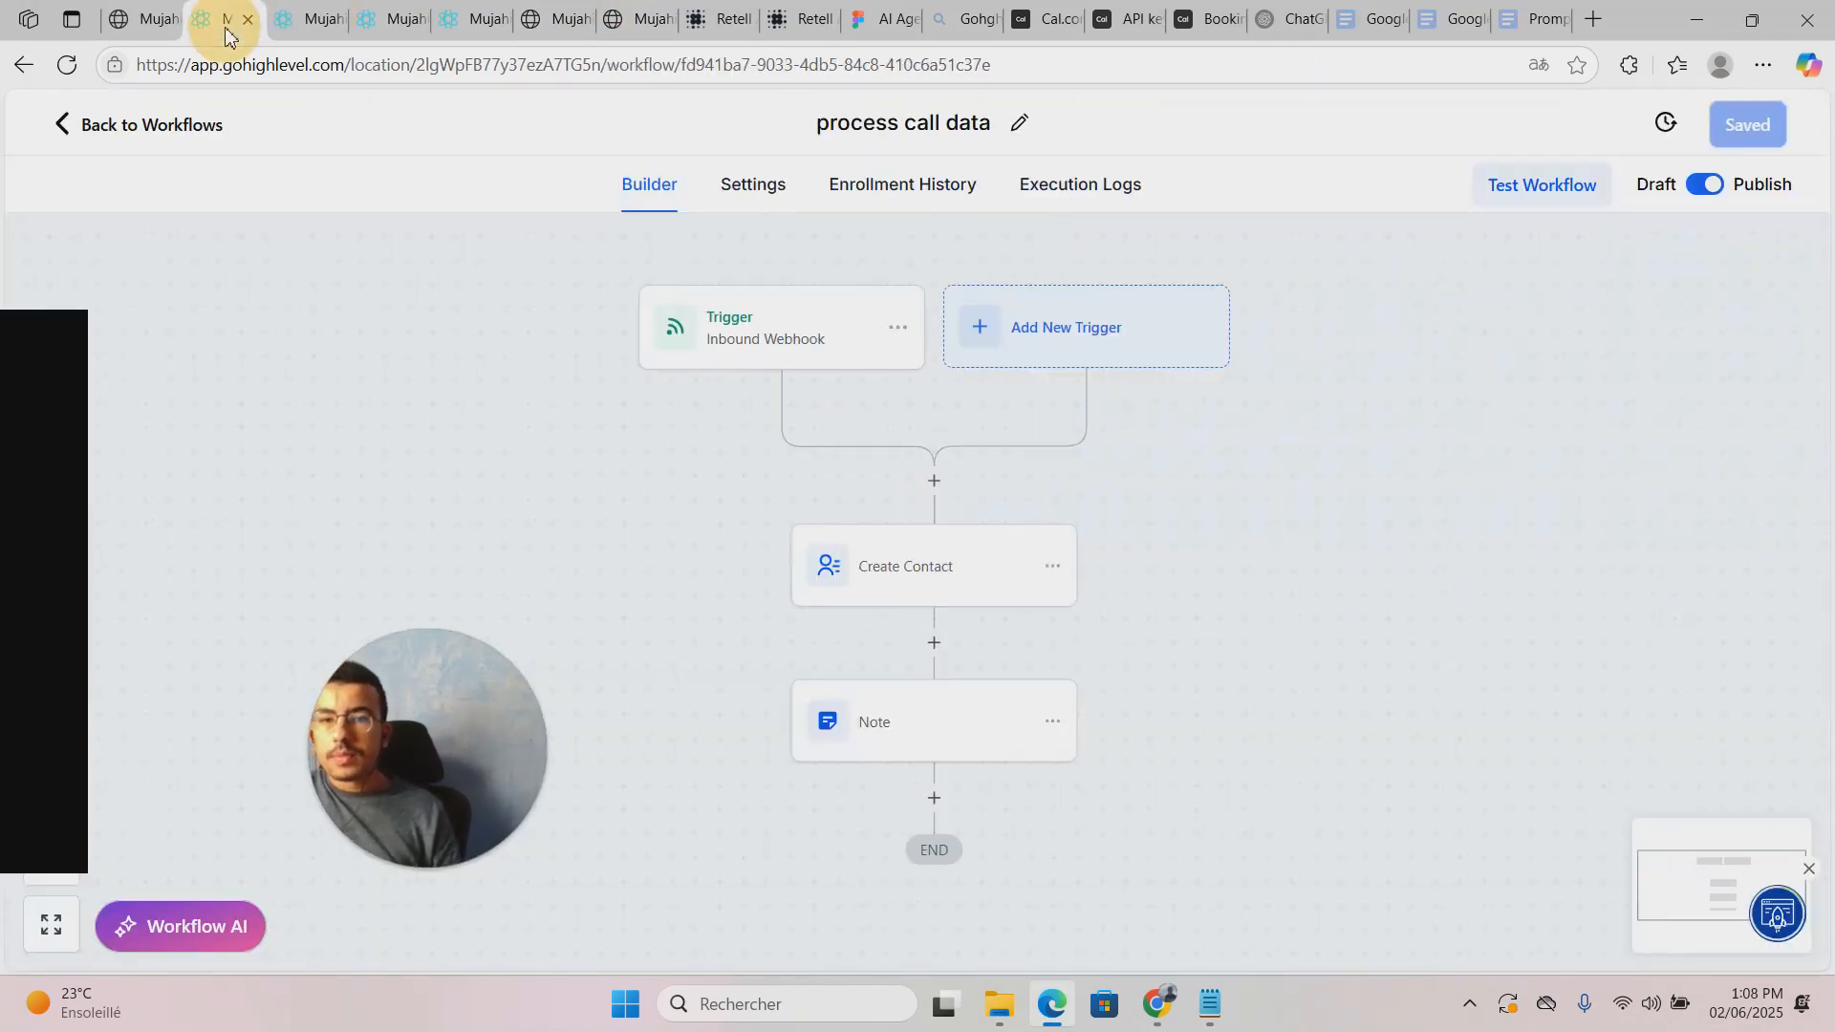
drag(1285, 460, 1294, 409)
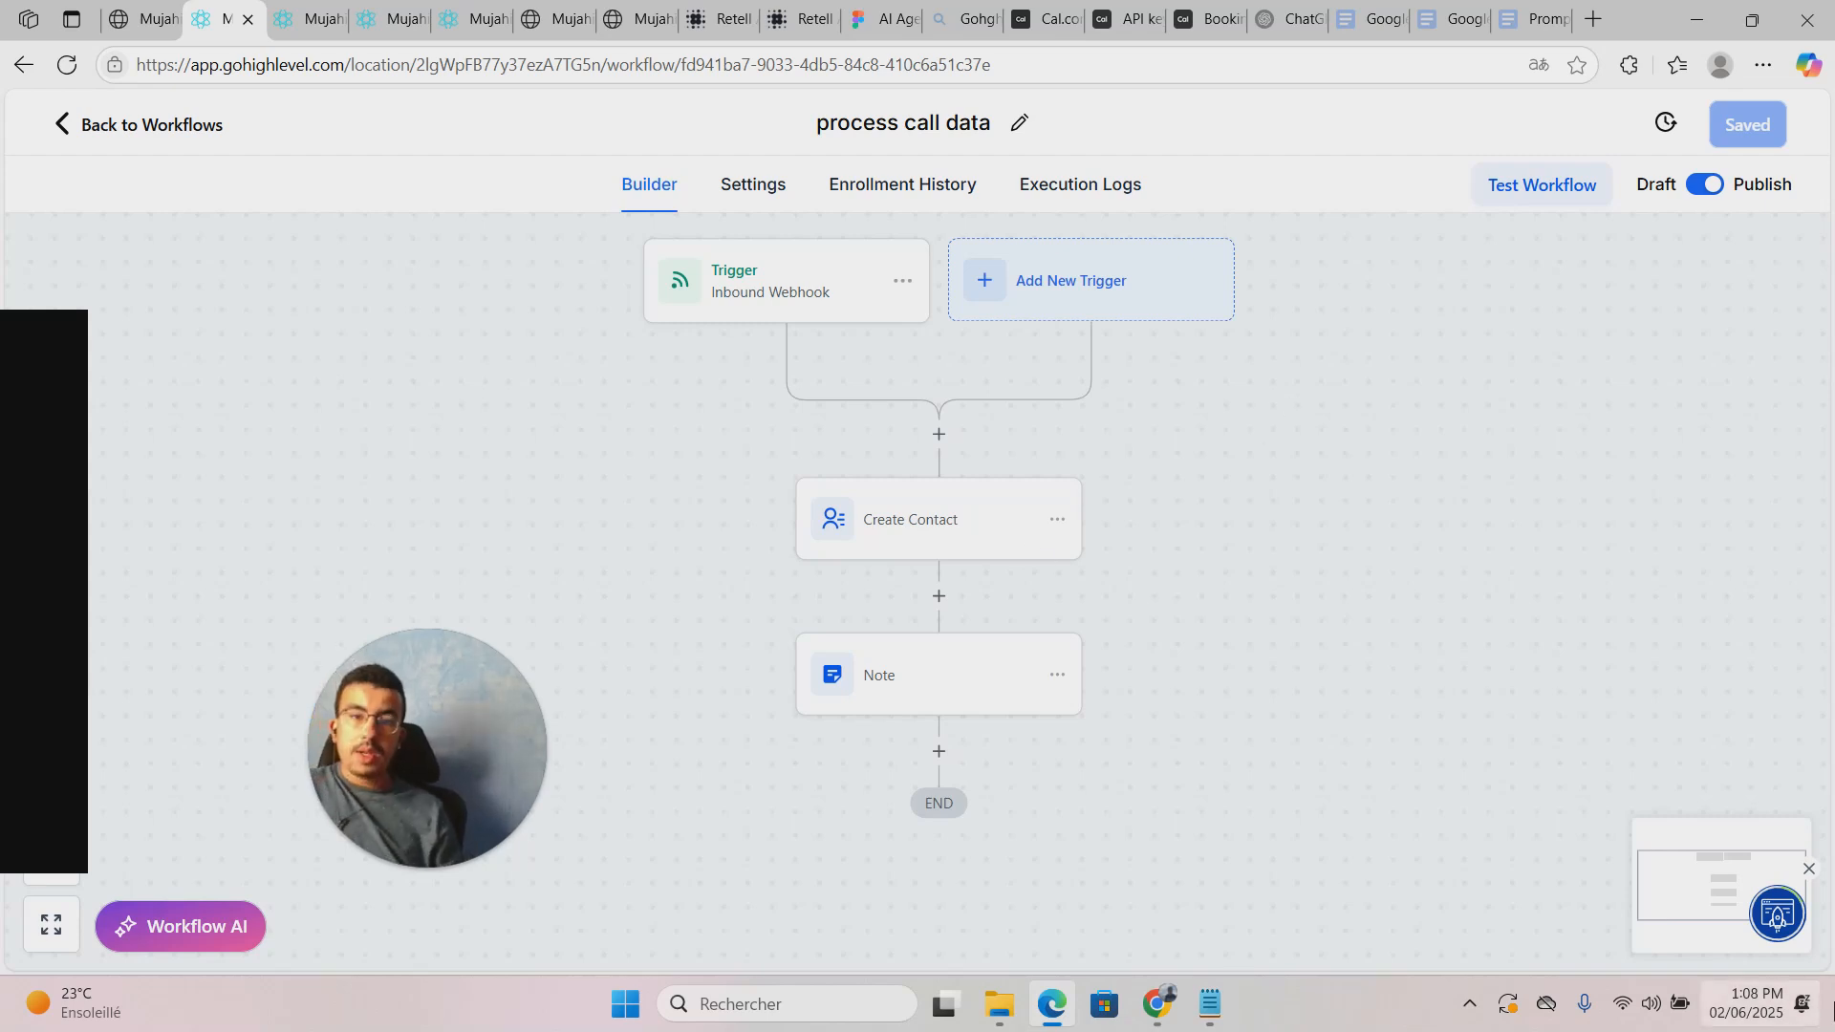
click(153, 5)
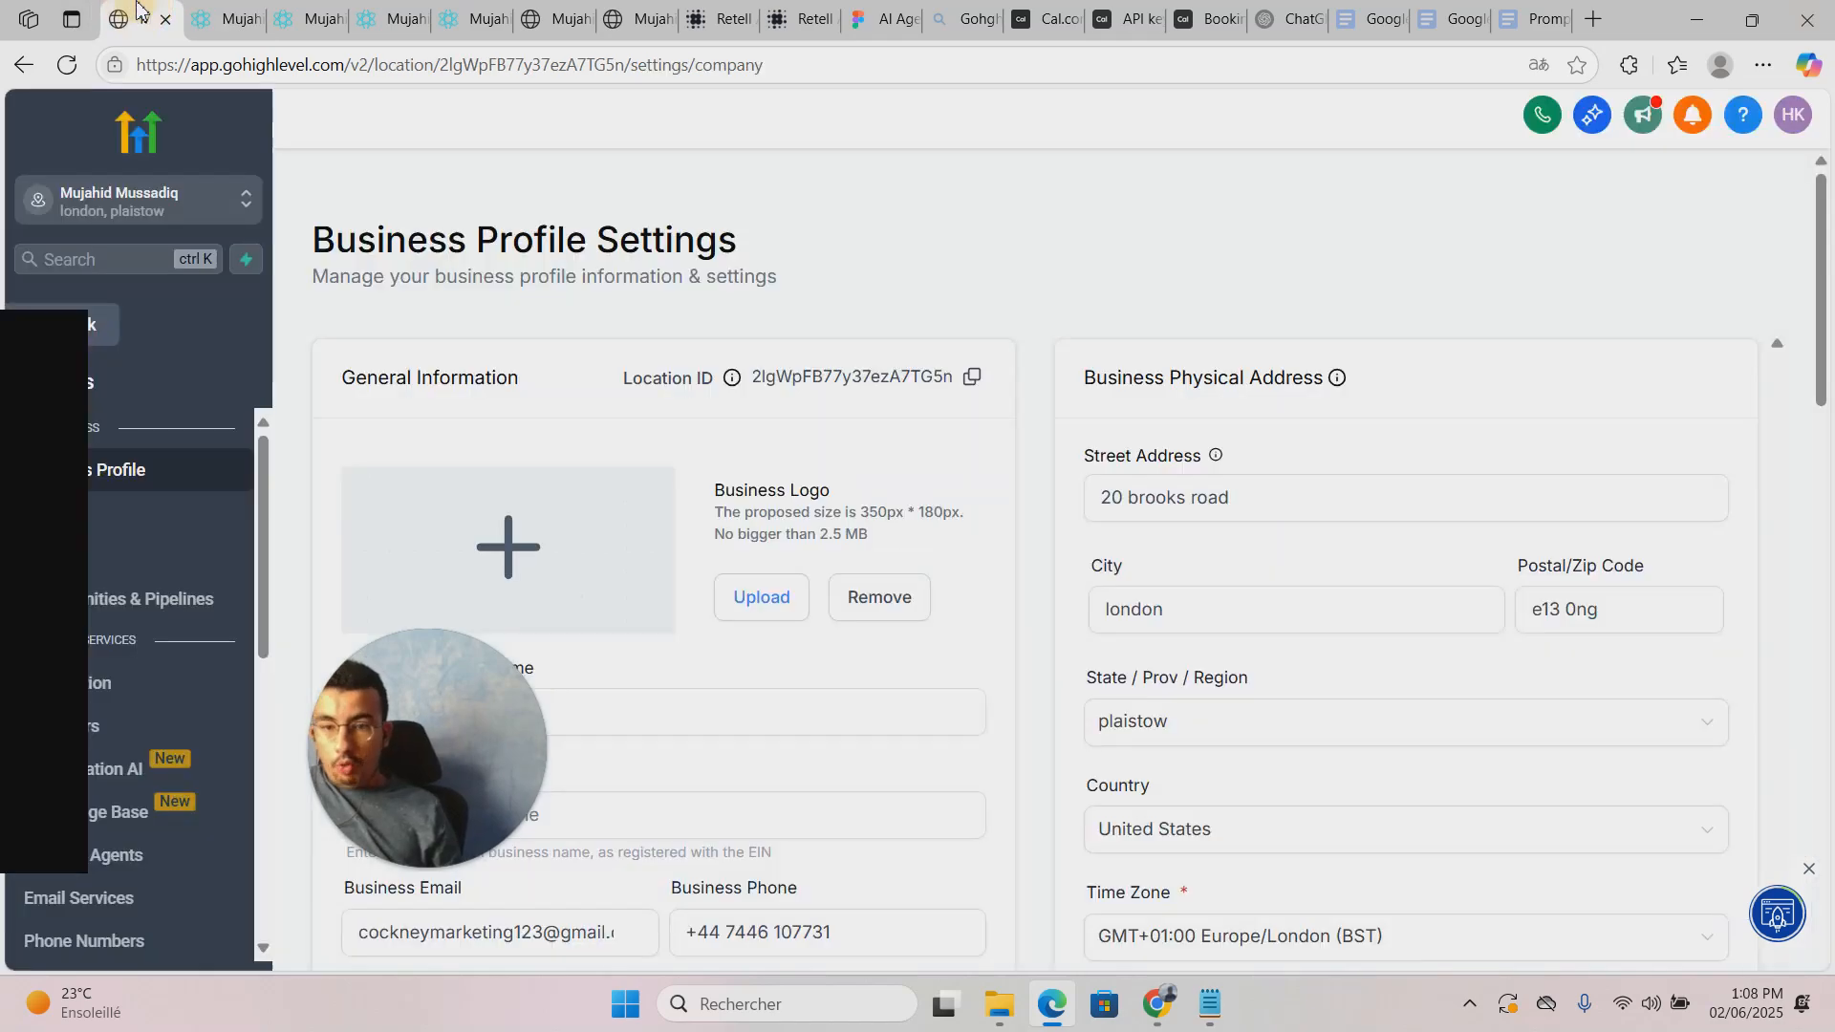
click(246, 8)
Step: Dismiss the Foundational Setup guide and open the test contact's record from Contacts
click(310, 14)
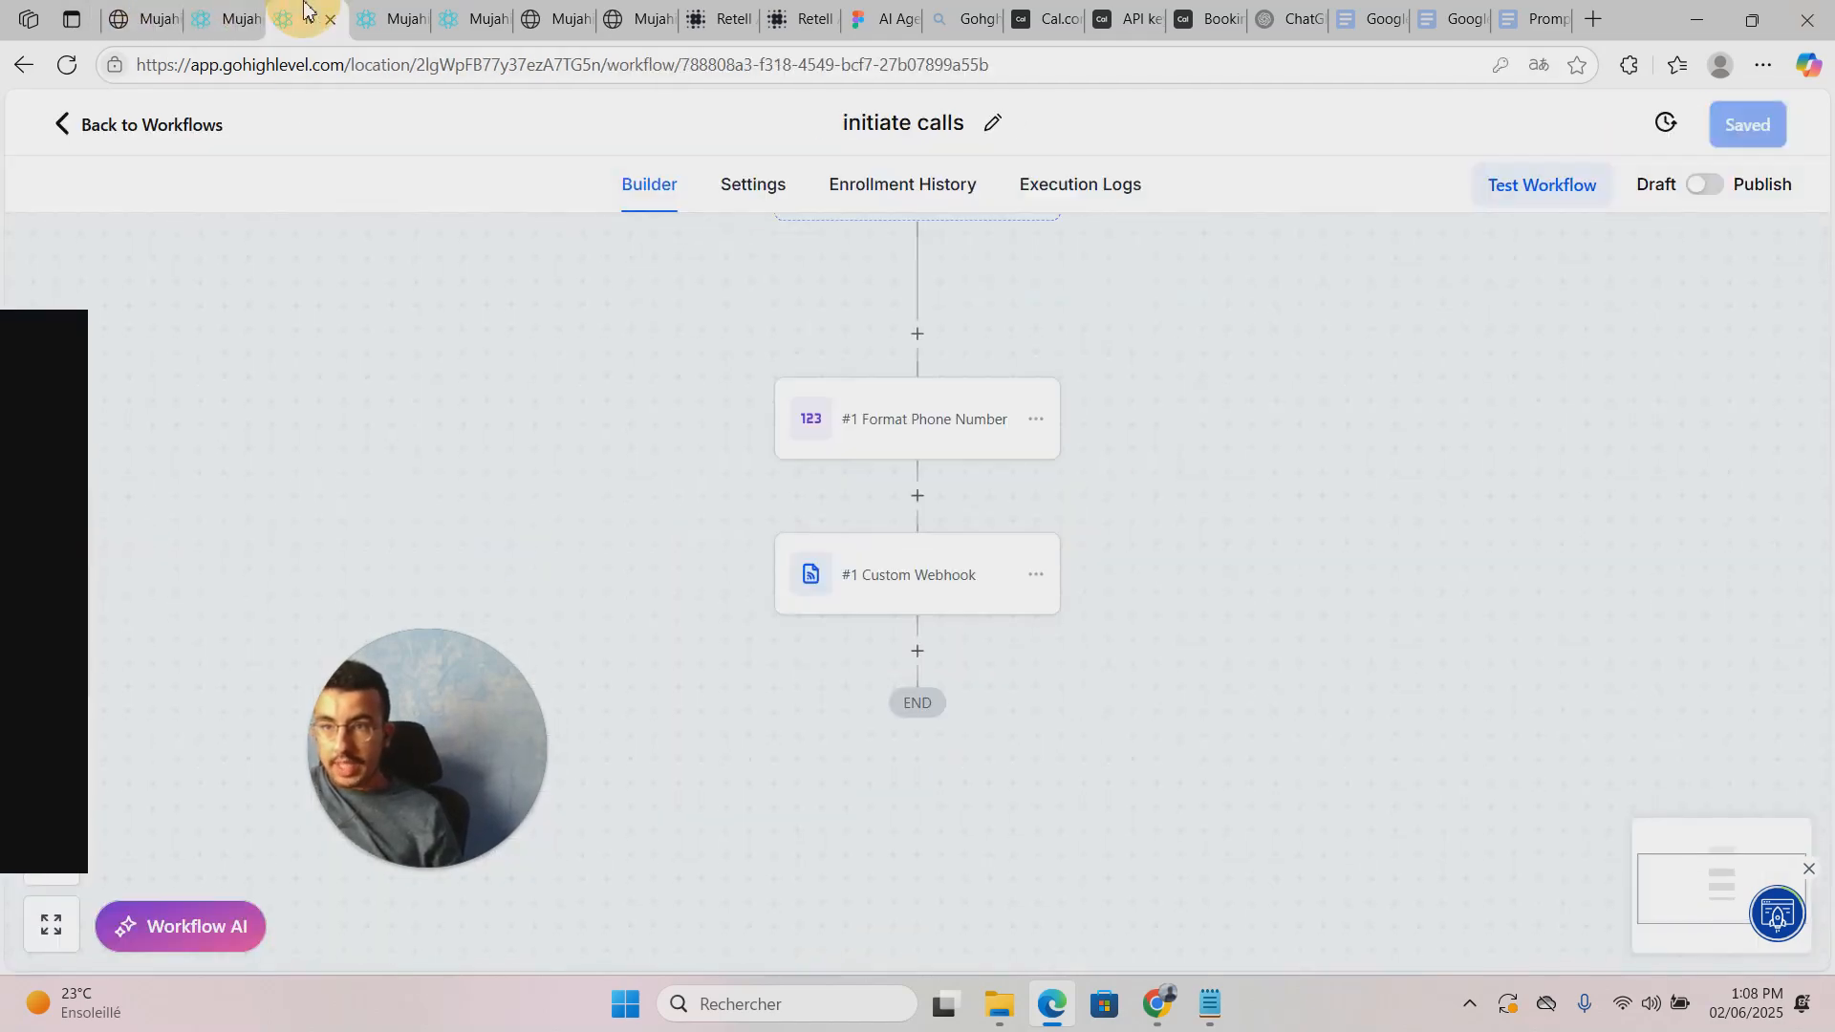
click(390, 21)
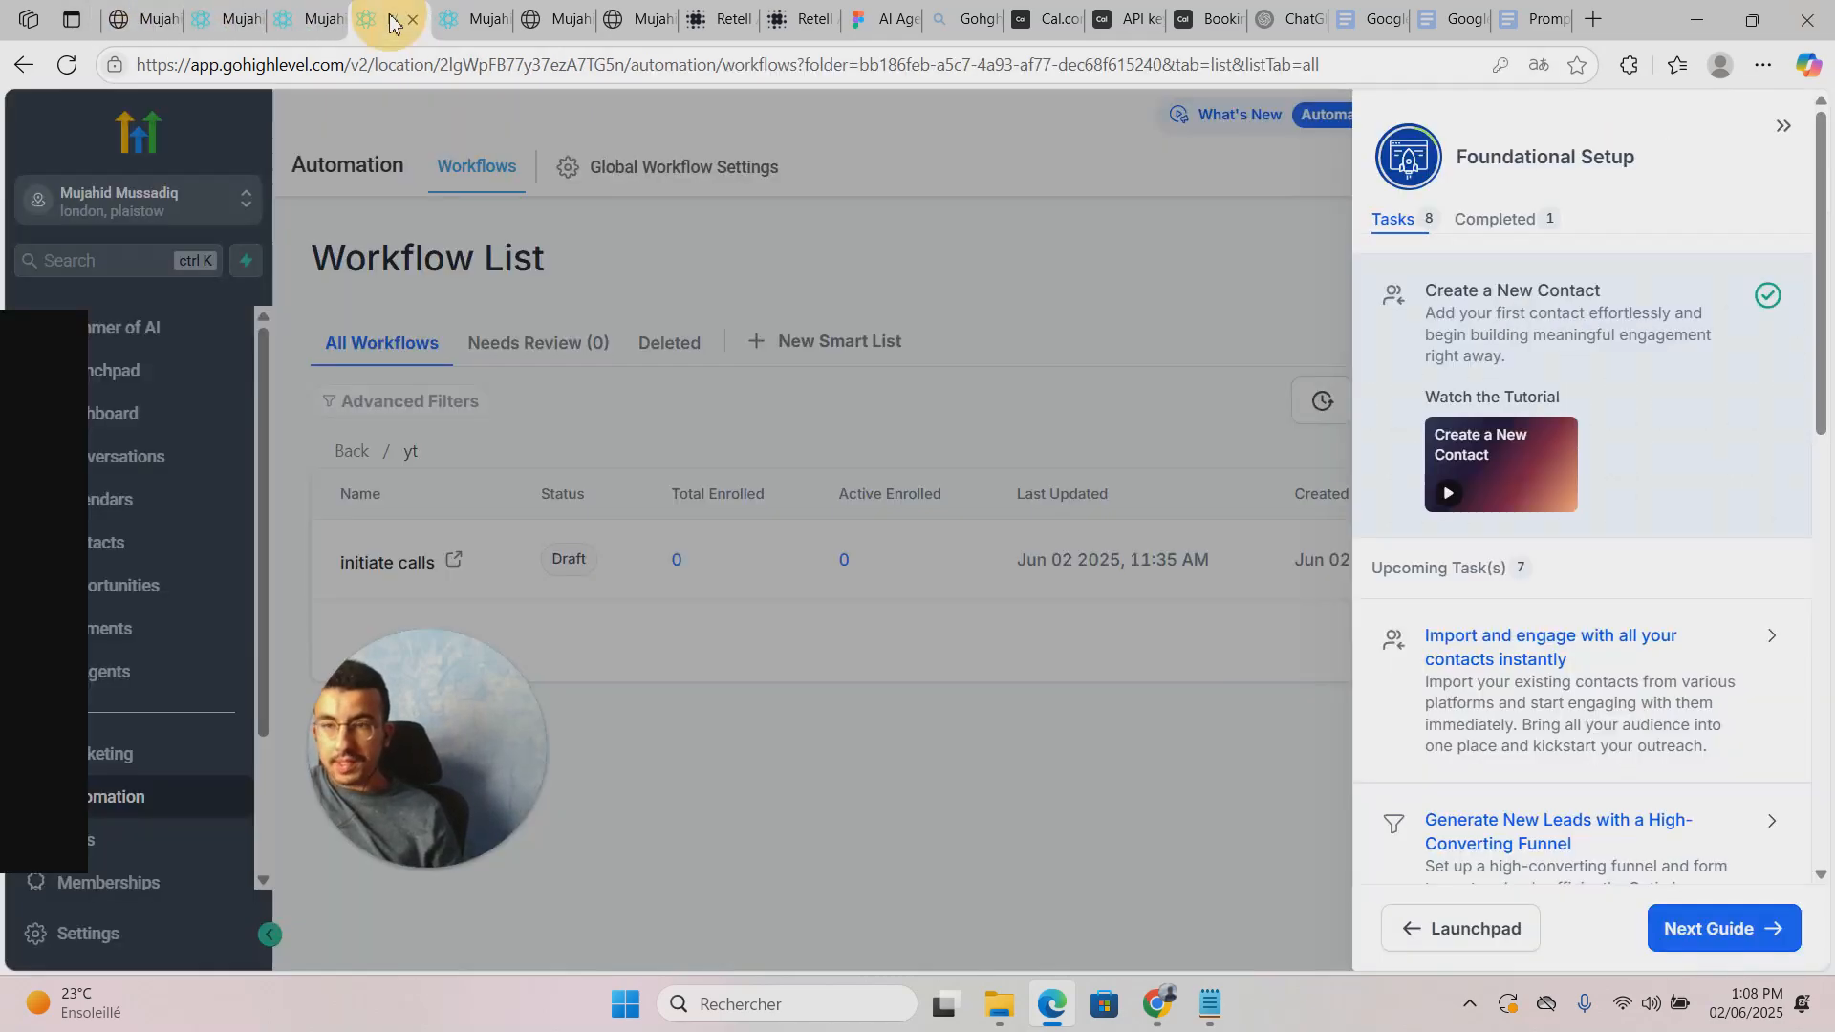
click(407, 321)
drag(399, 833, 284, 979)
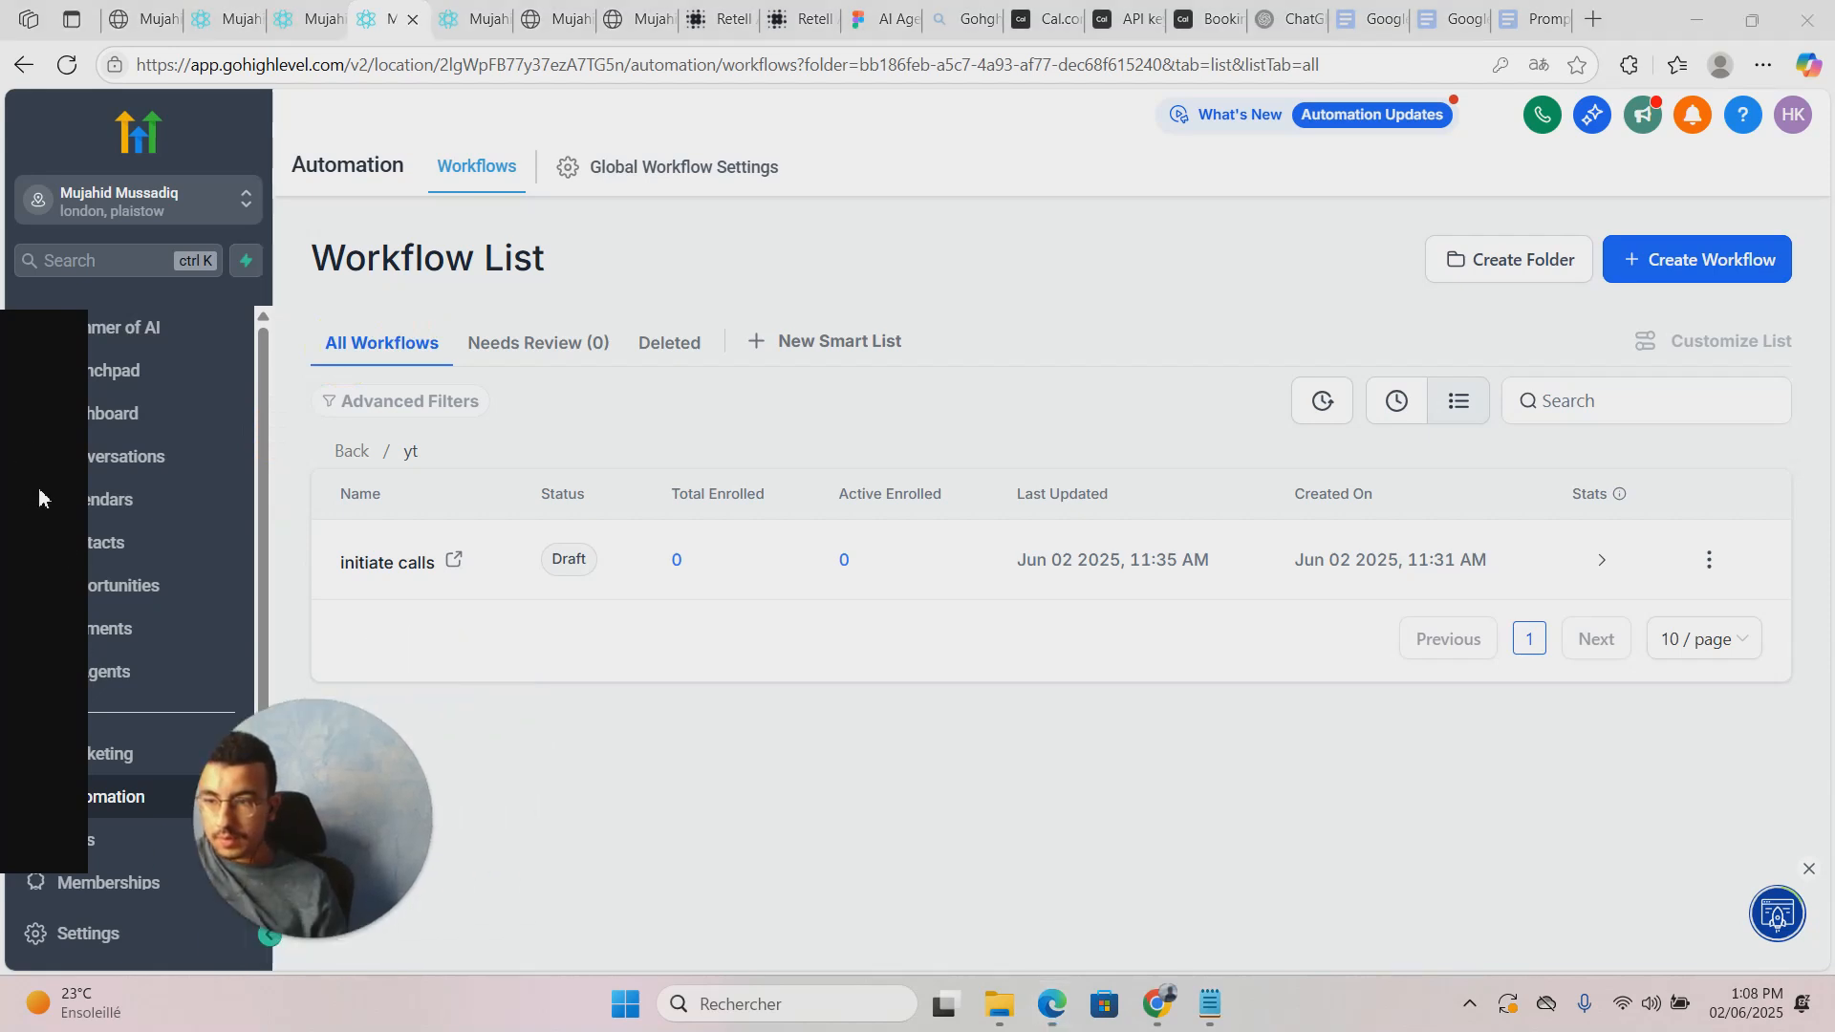
click(92, 564)
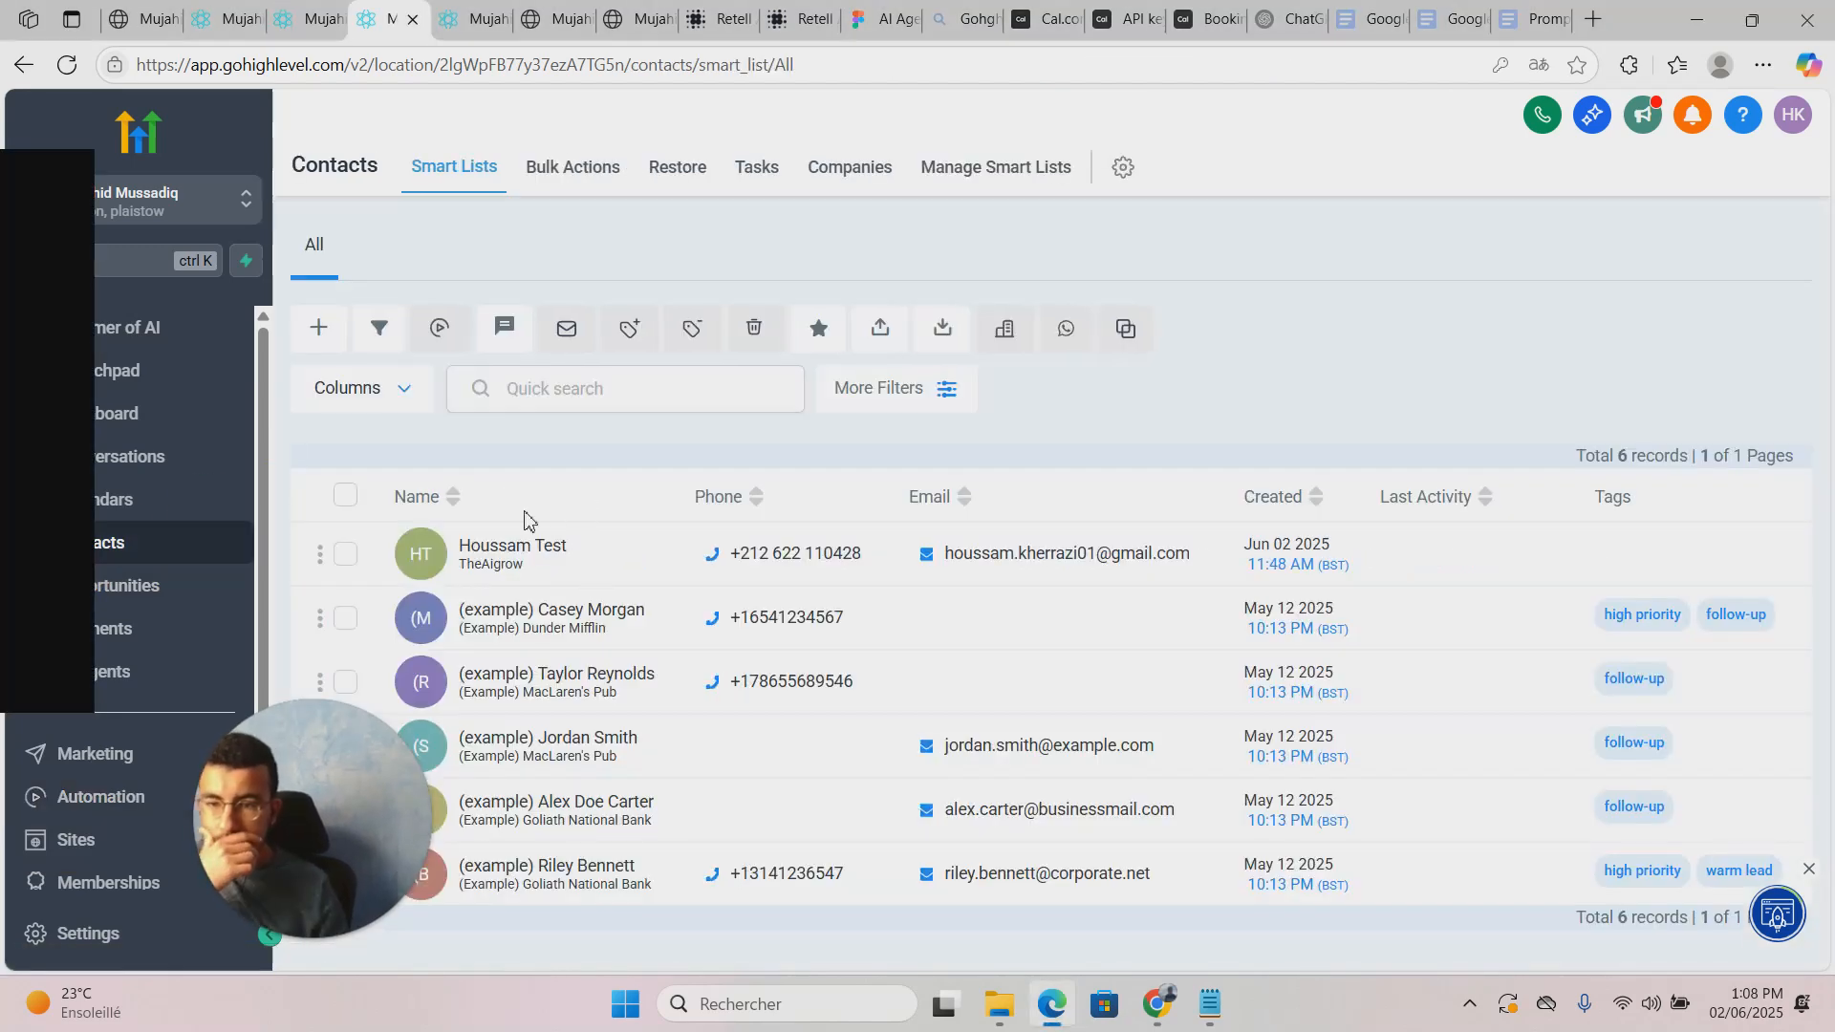
click(559, 551)
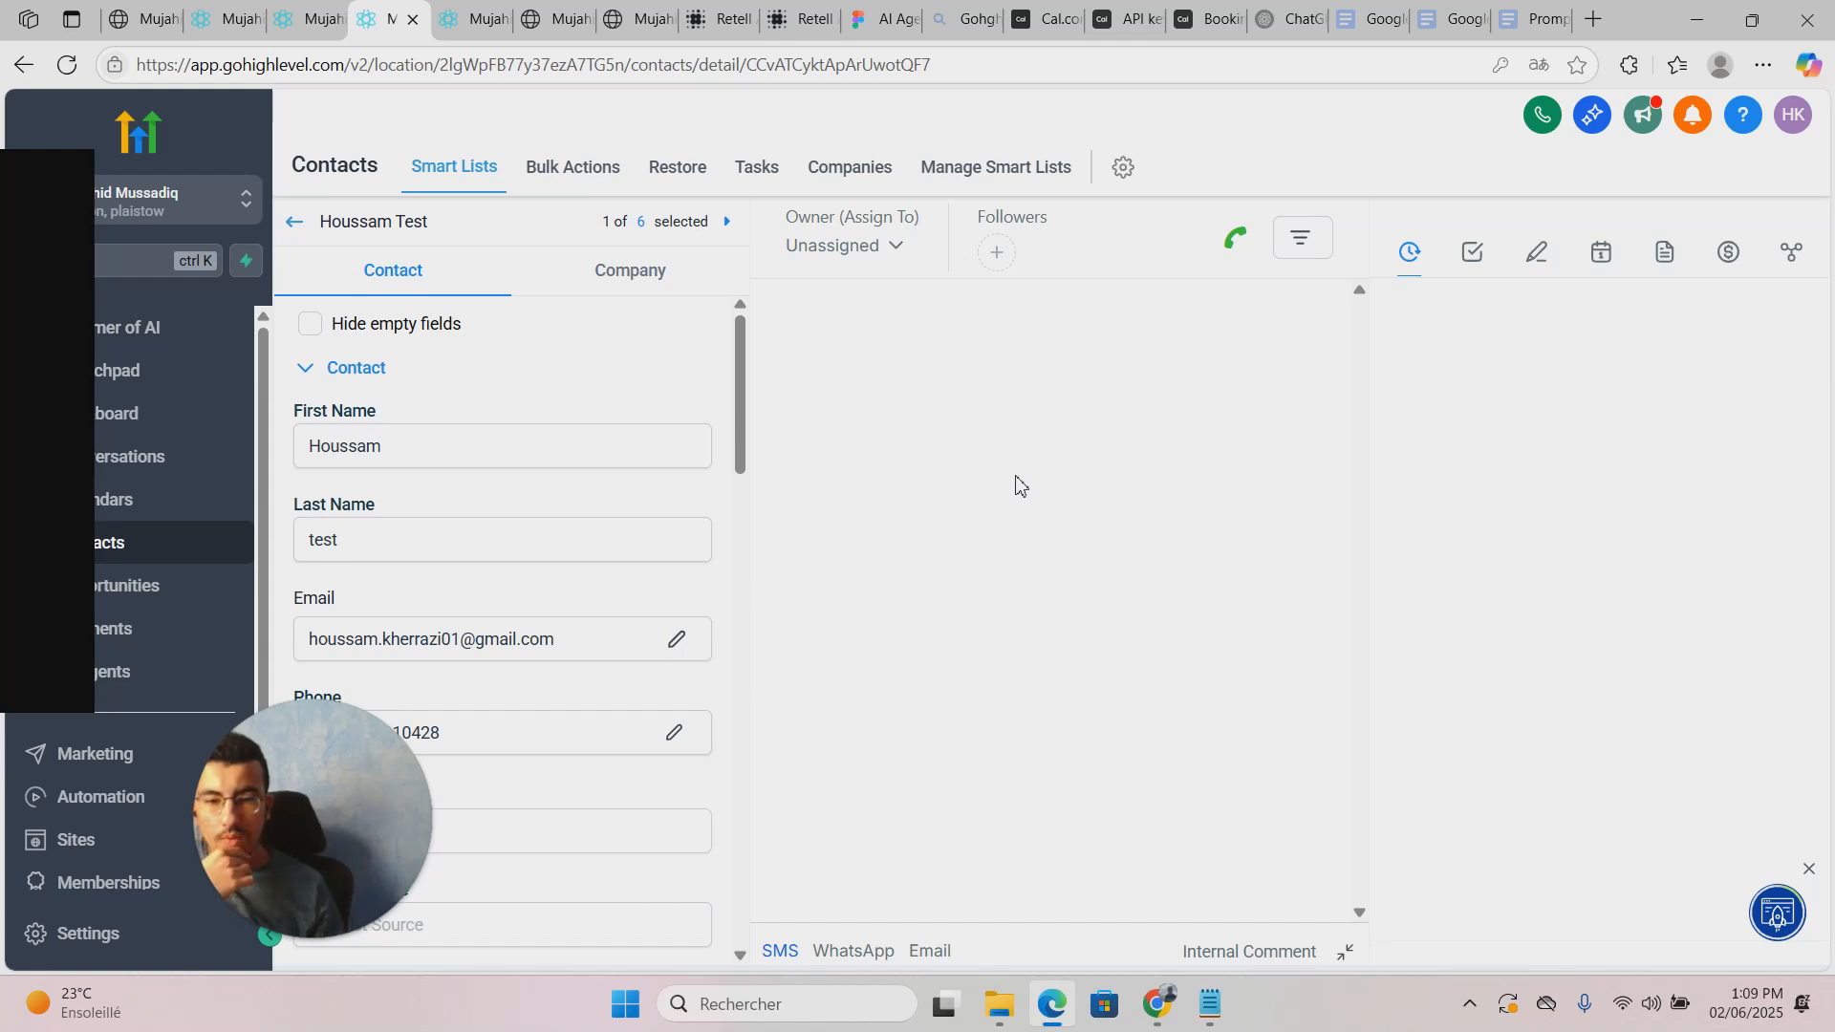
Step: Review the contact's call notes with call ID, summary and transcript, collapsing the long transcript
scroll(679, 645, down, 4)
scroll(682, 649, up, 4)
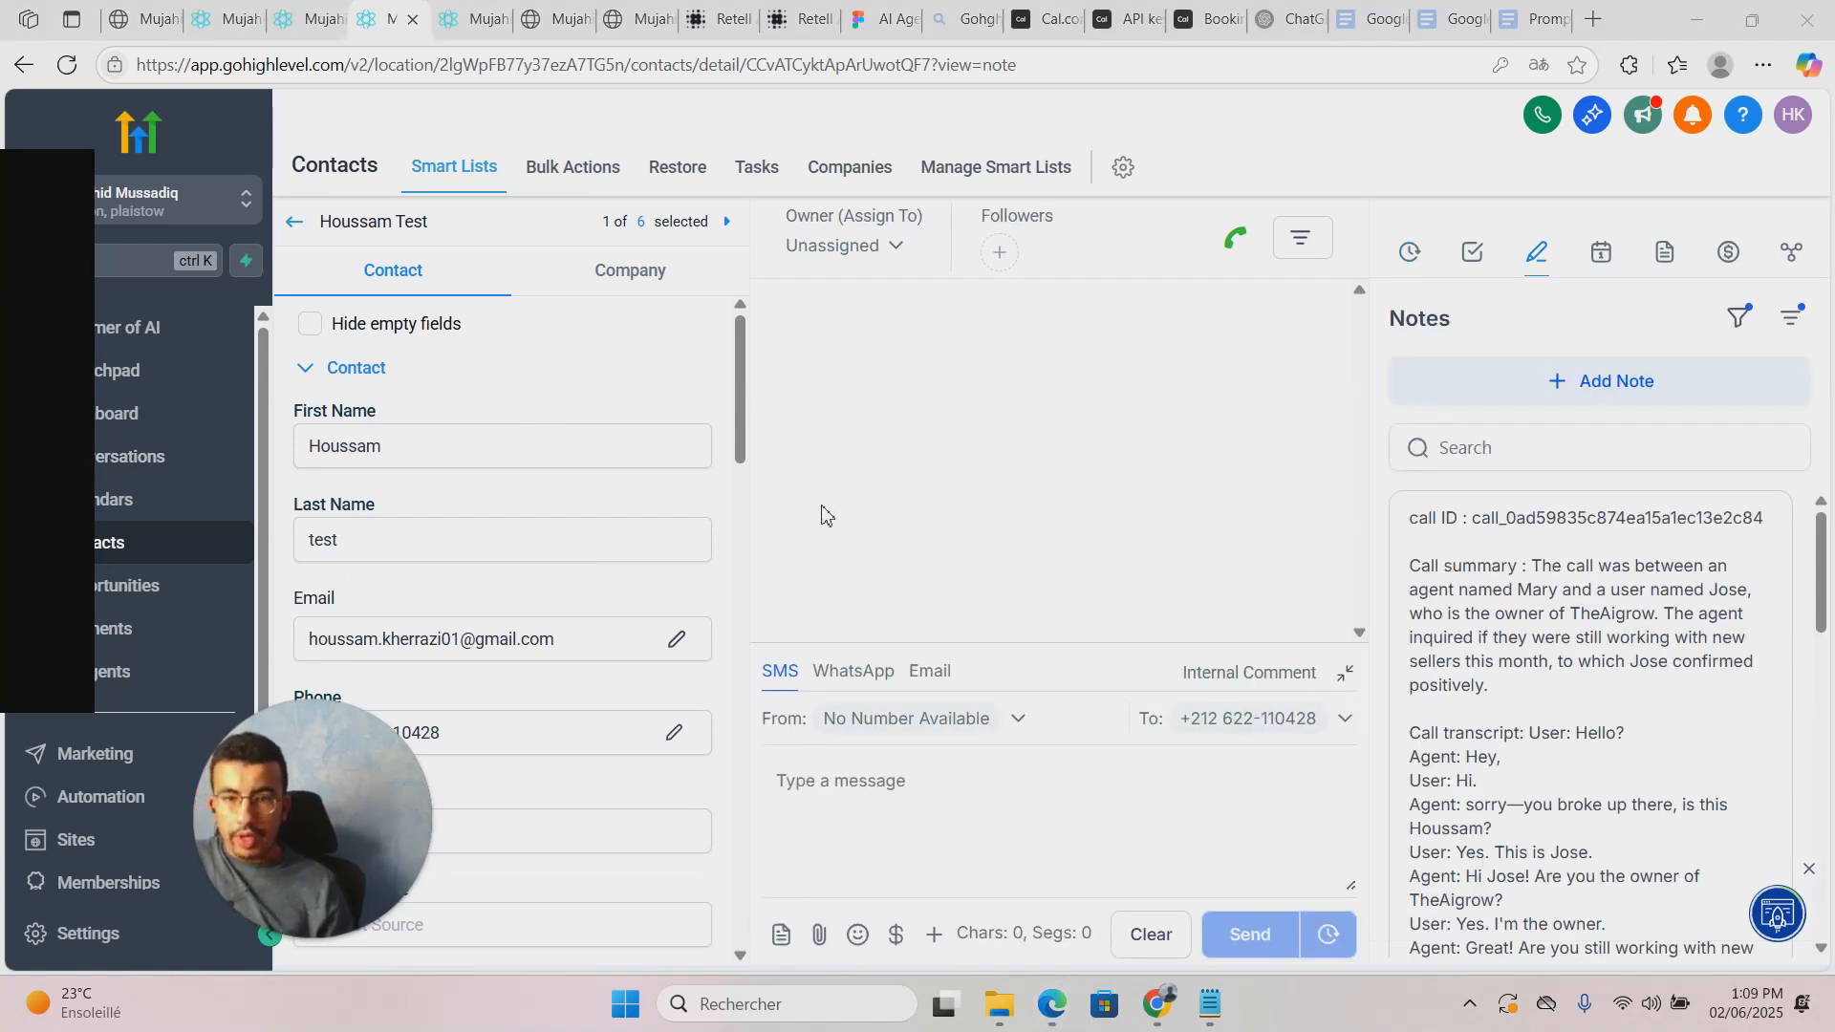
scroll(504, 561, down, 3)
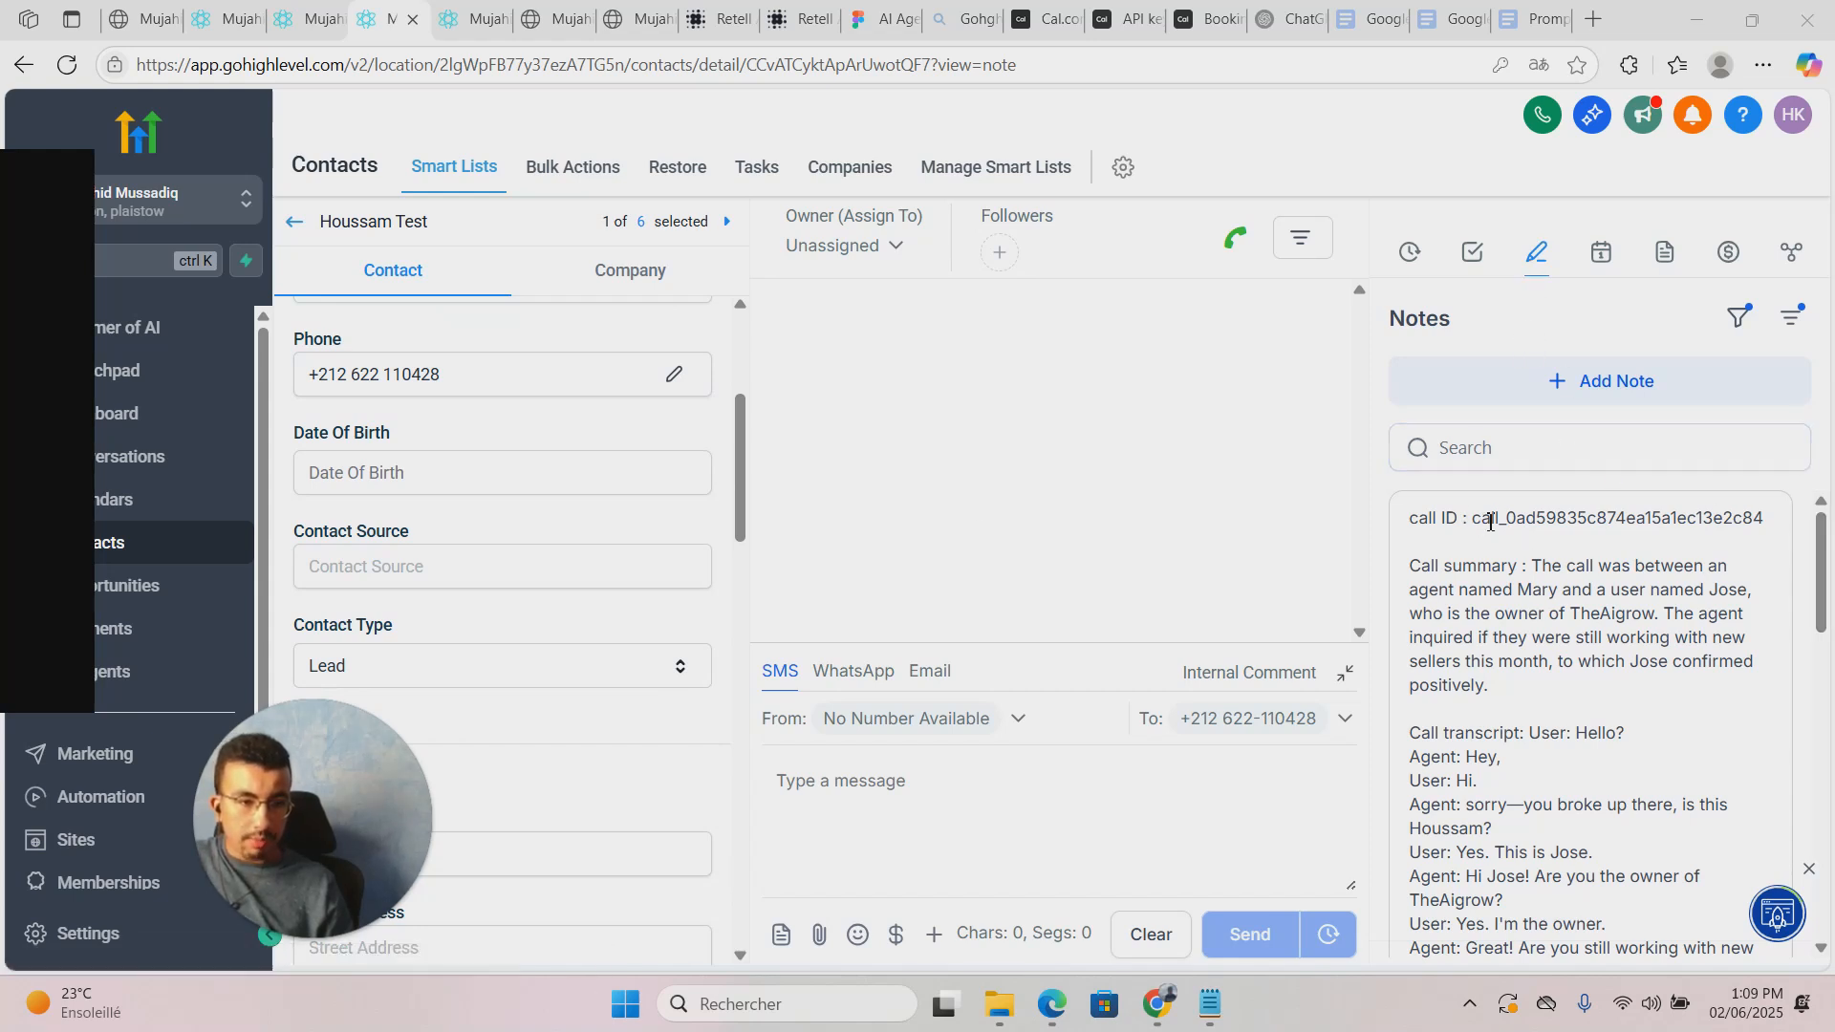
drag(1467, 518, 1695, 519)
click(1541, 577)
scroll(1569, 593, down, 3)
scroll(1564, 585, up, 1)
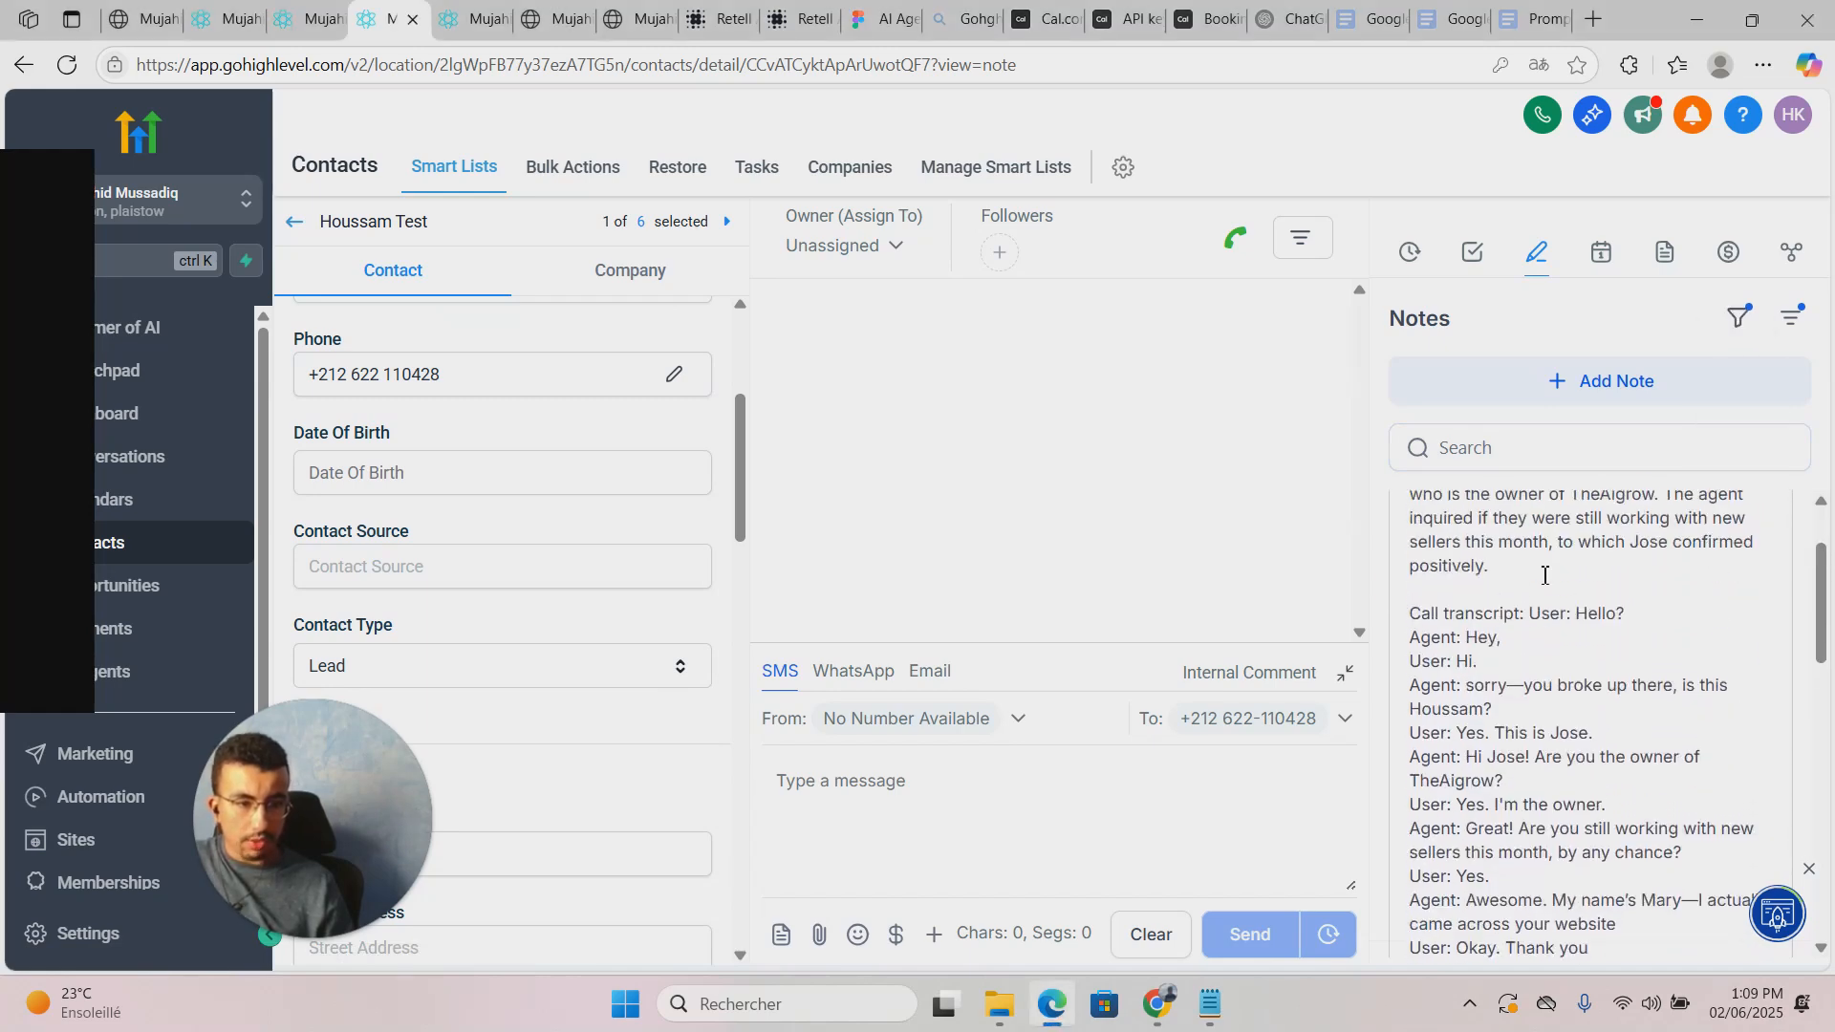
scroll(1551, 583, down, 2)
click(1487, 785)
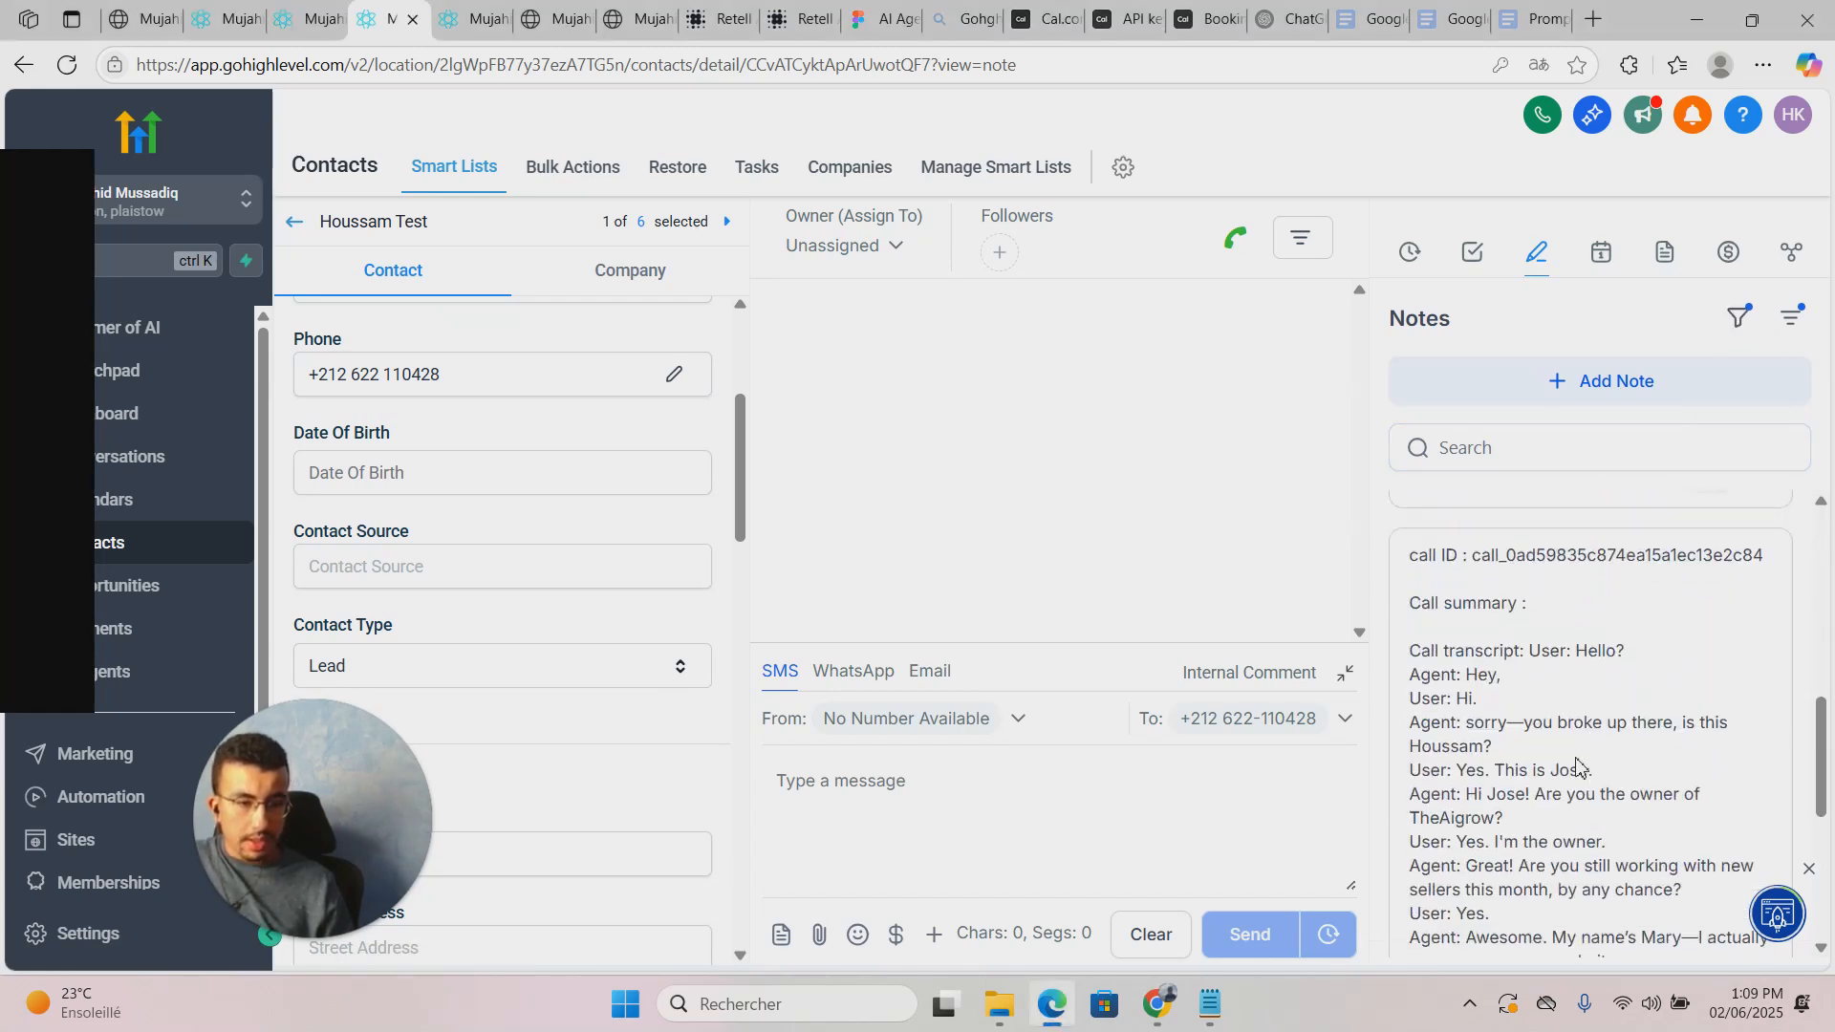
scroll(1529, 640, down, 5)
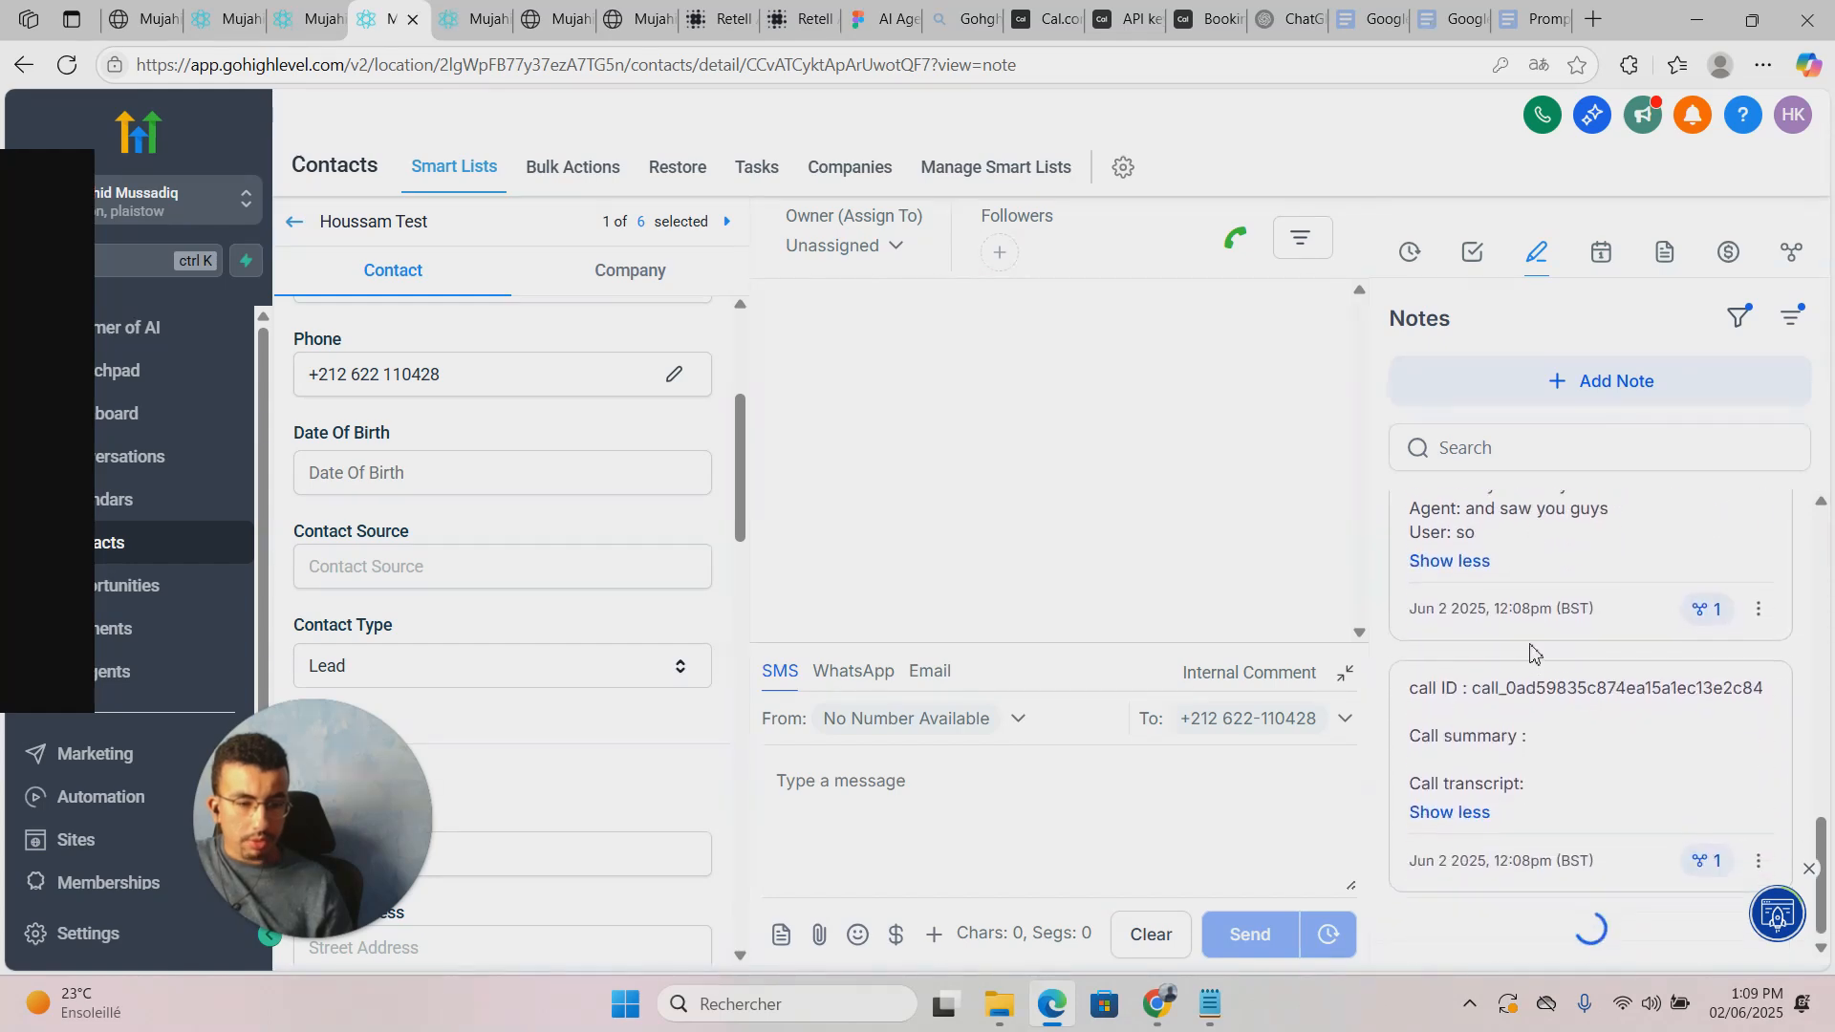
scroll(1558, 664, up, 10)
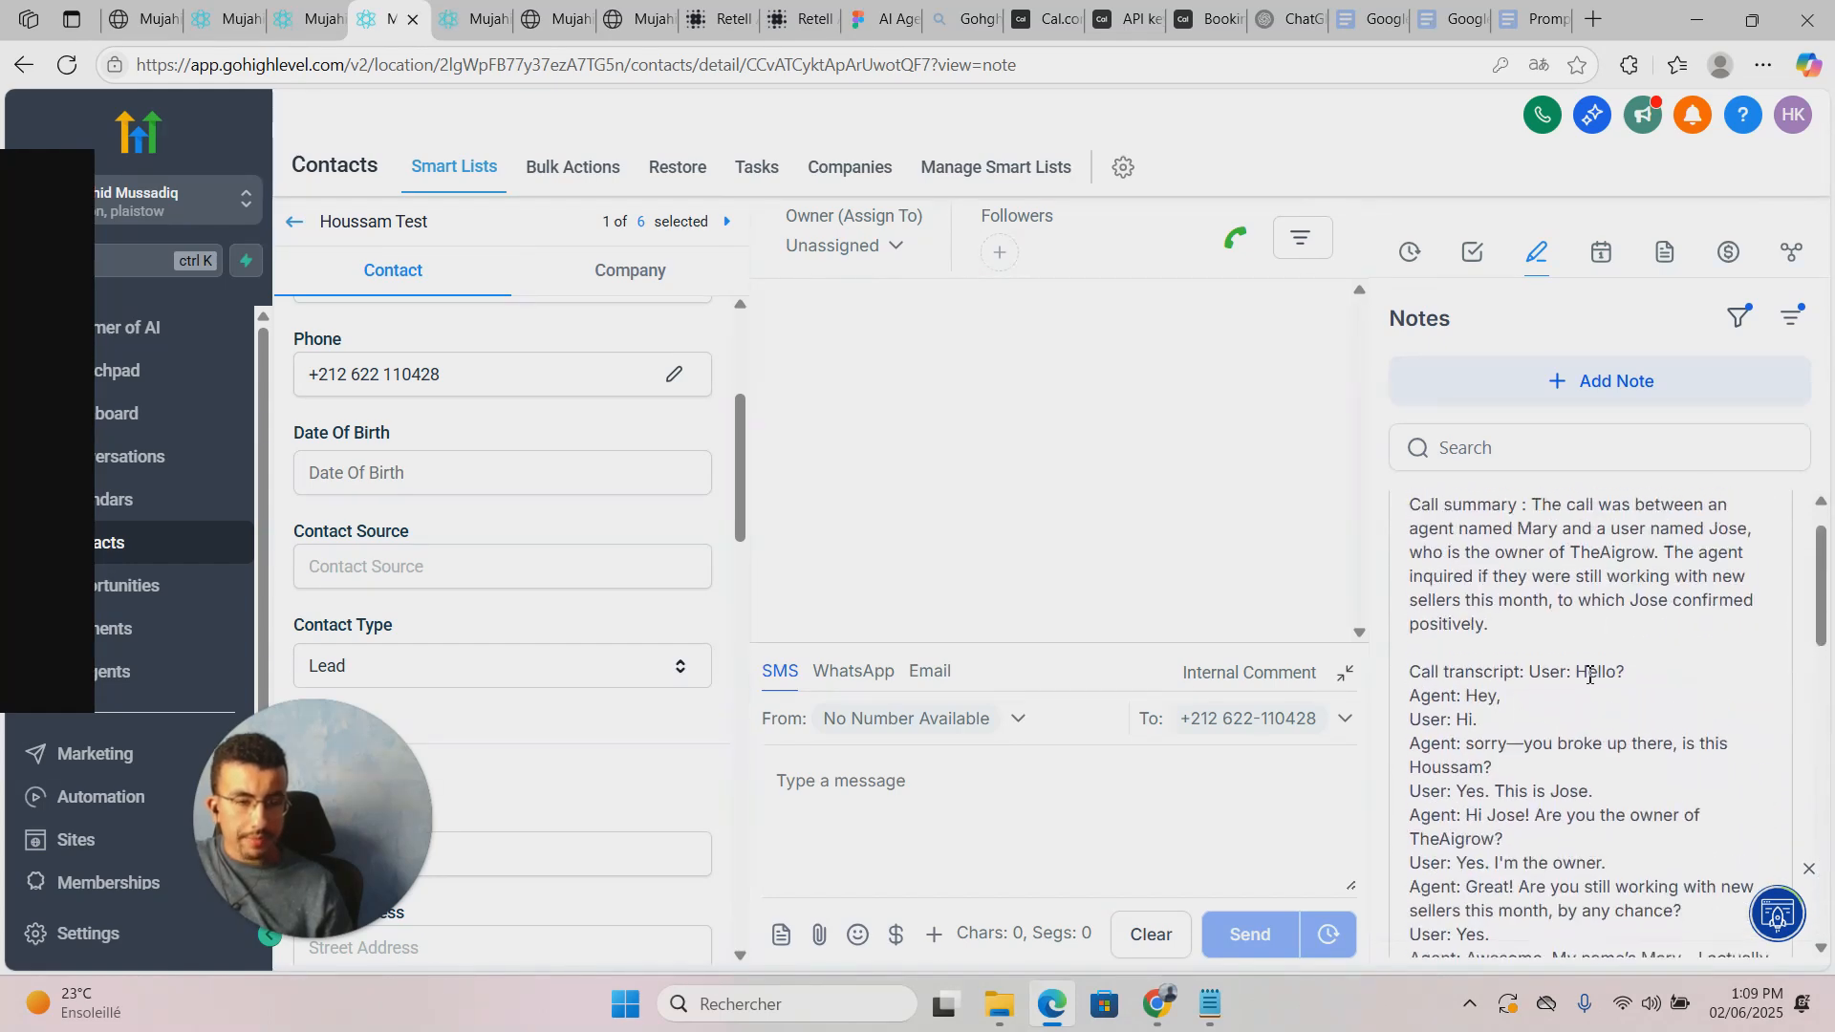
scroll(1590, 674, up, 1)
click(1266, 457)
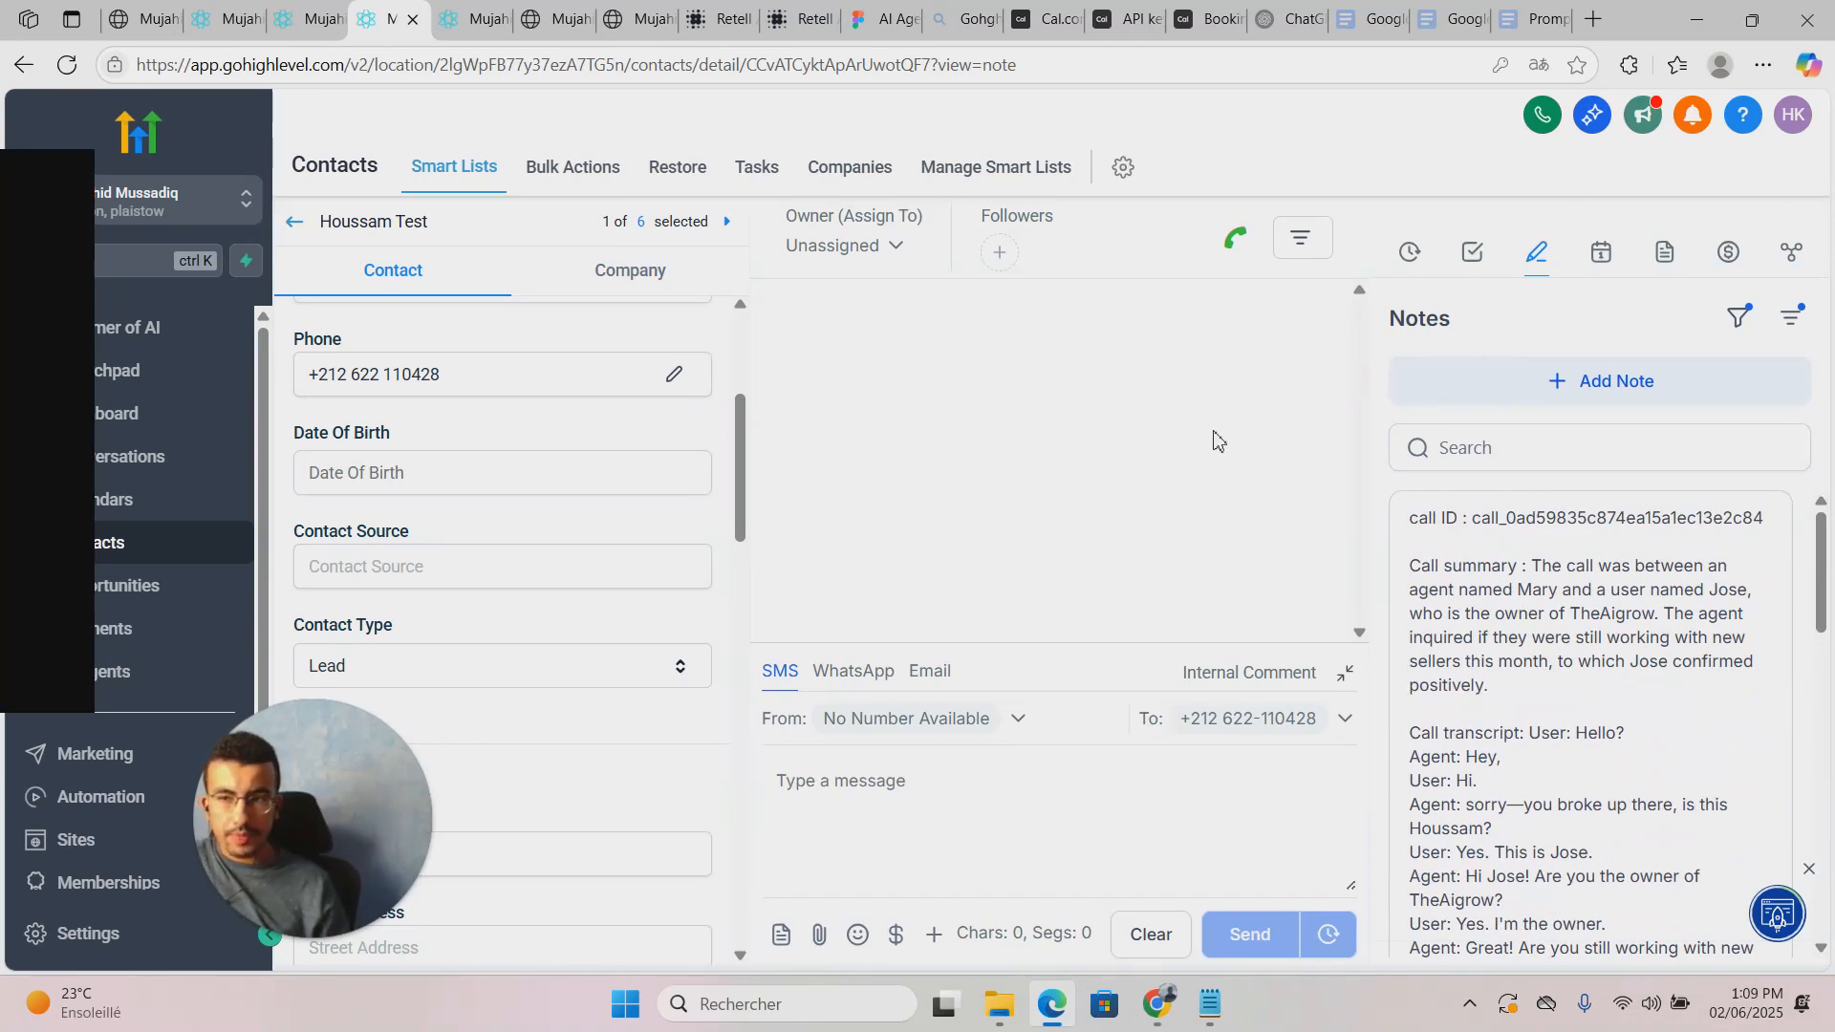
scroll(1560, 659, down, 5)
scroll(1561, 660, down, 6)
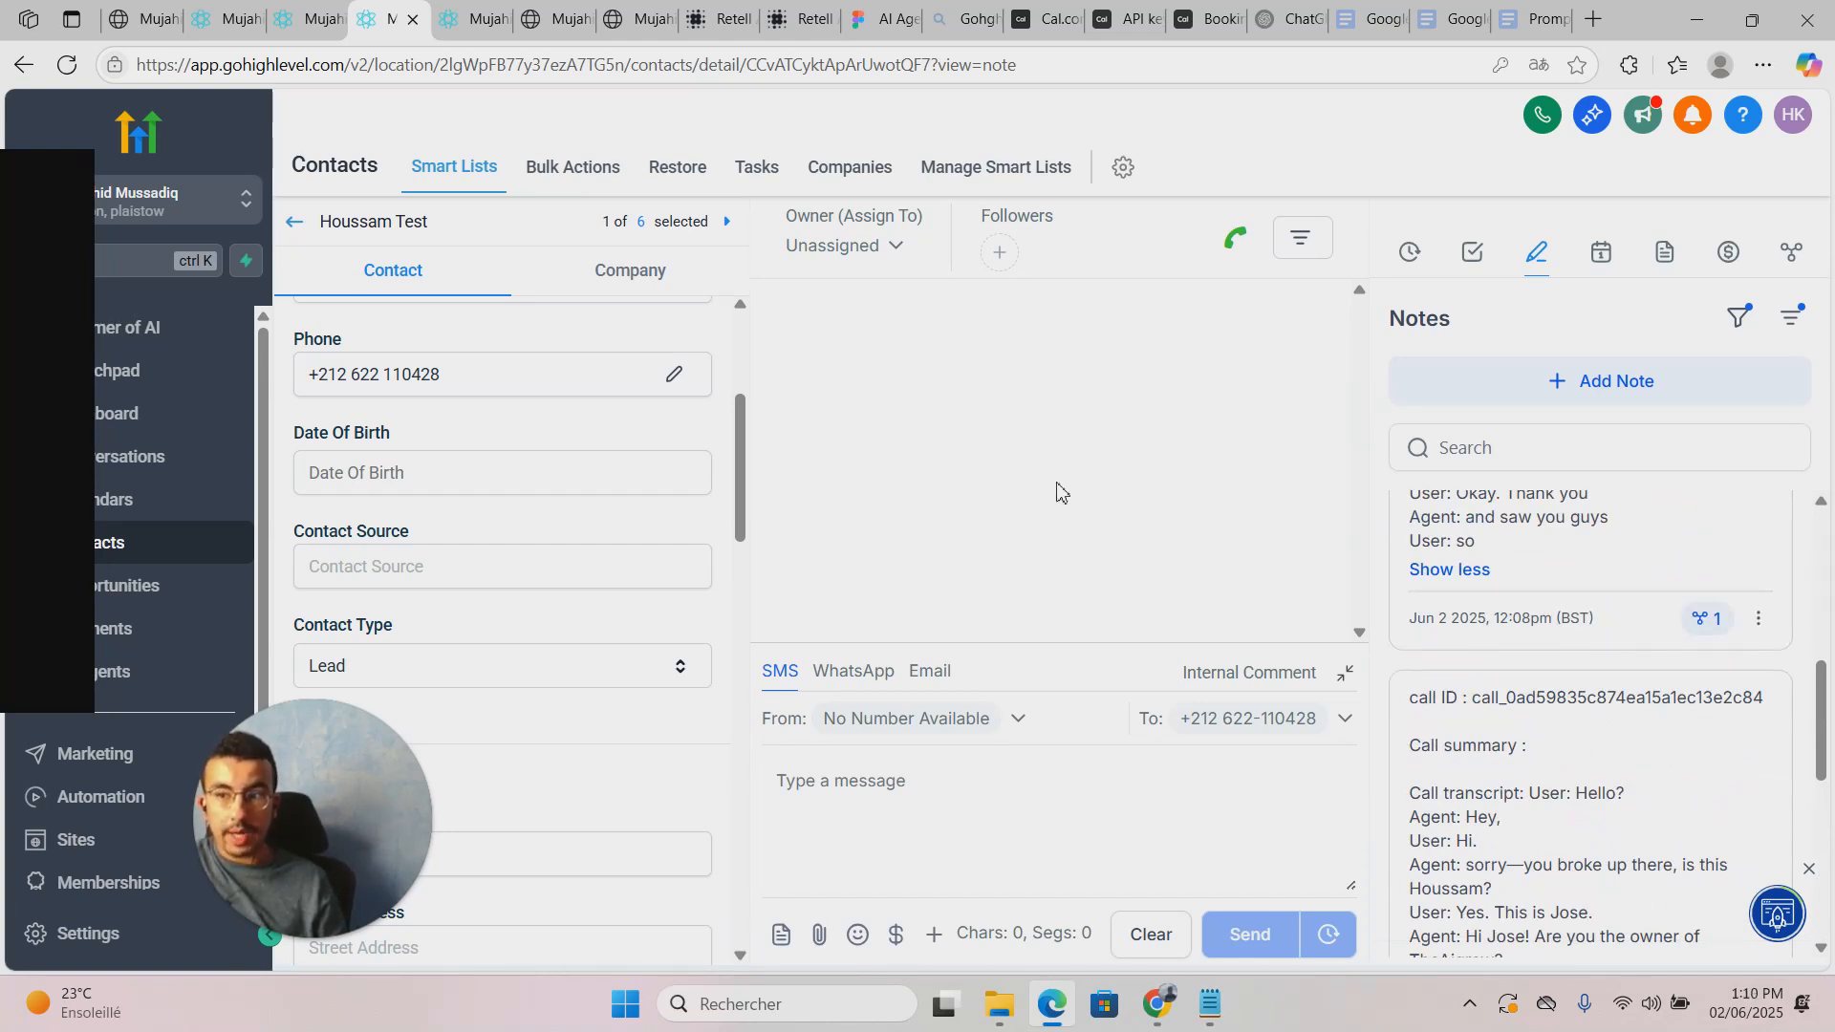
Step: In process call data, add an If / Else condition step above Create Contact
click(492, 9)
click(387, 17)
click(469, 17)
click(571, 11)
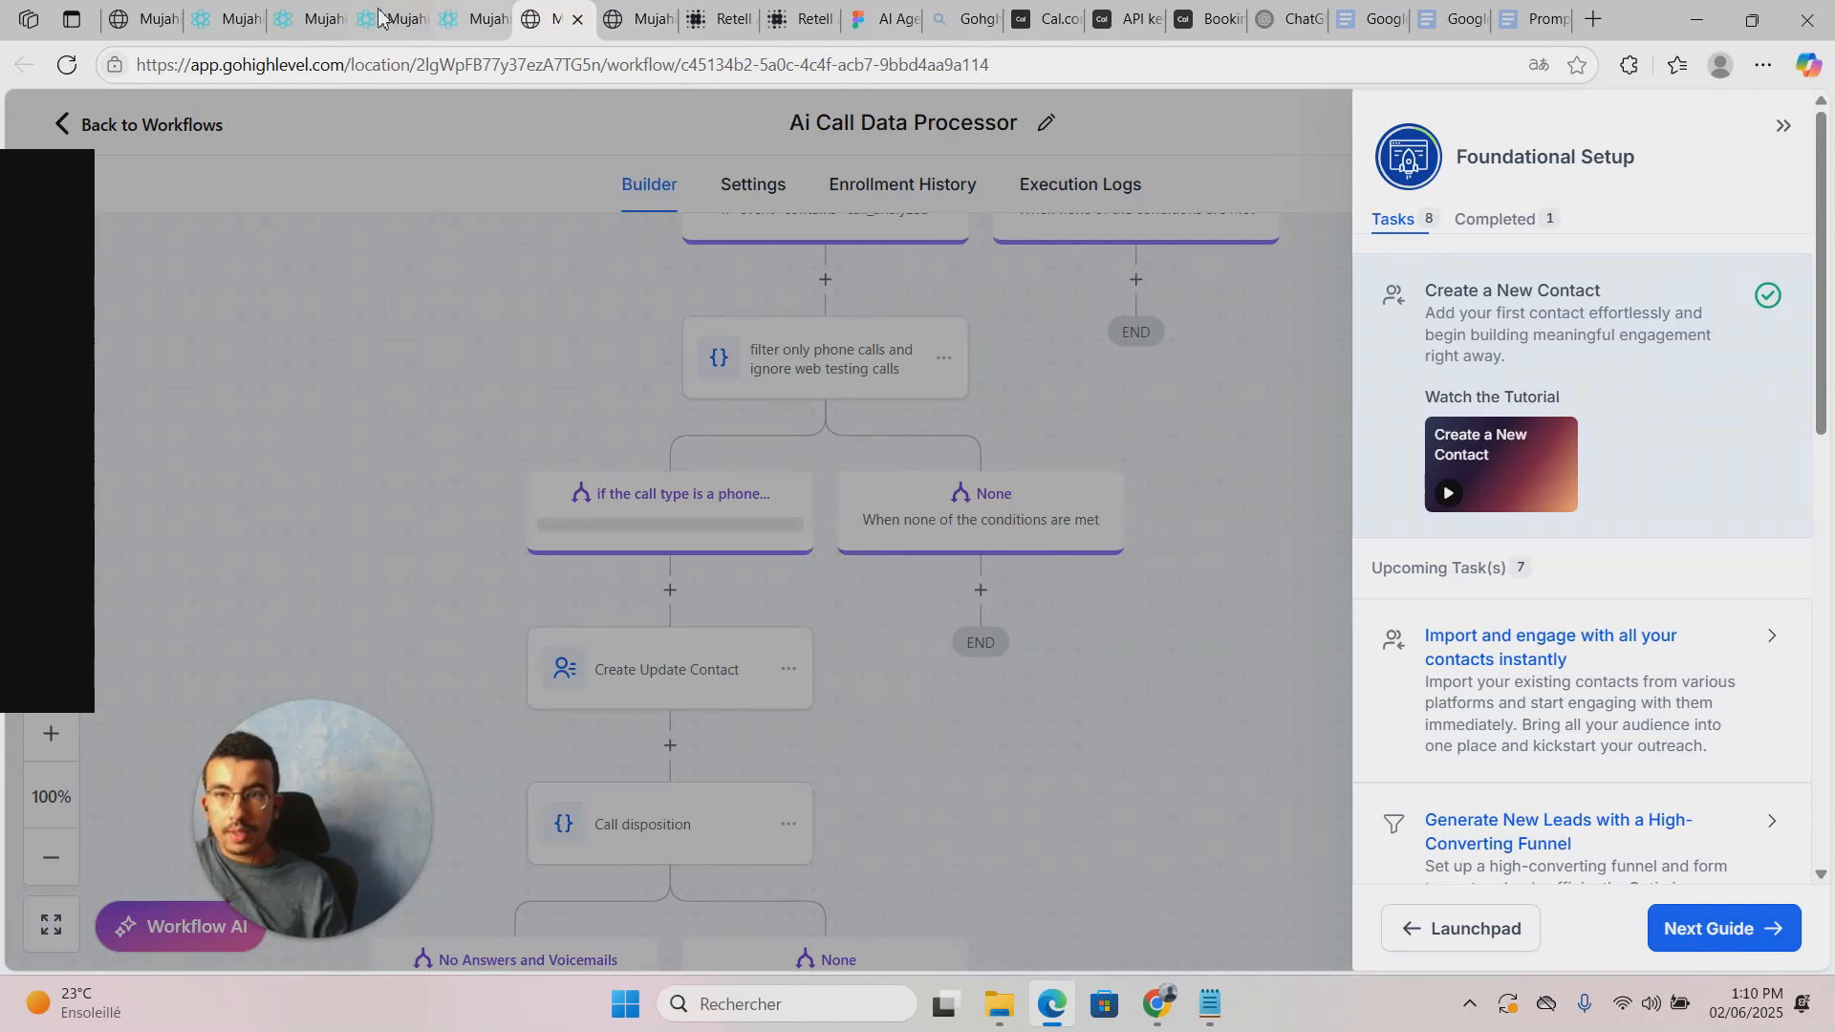
click(401, 15)
click(327, 17)
click(209, 13)
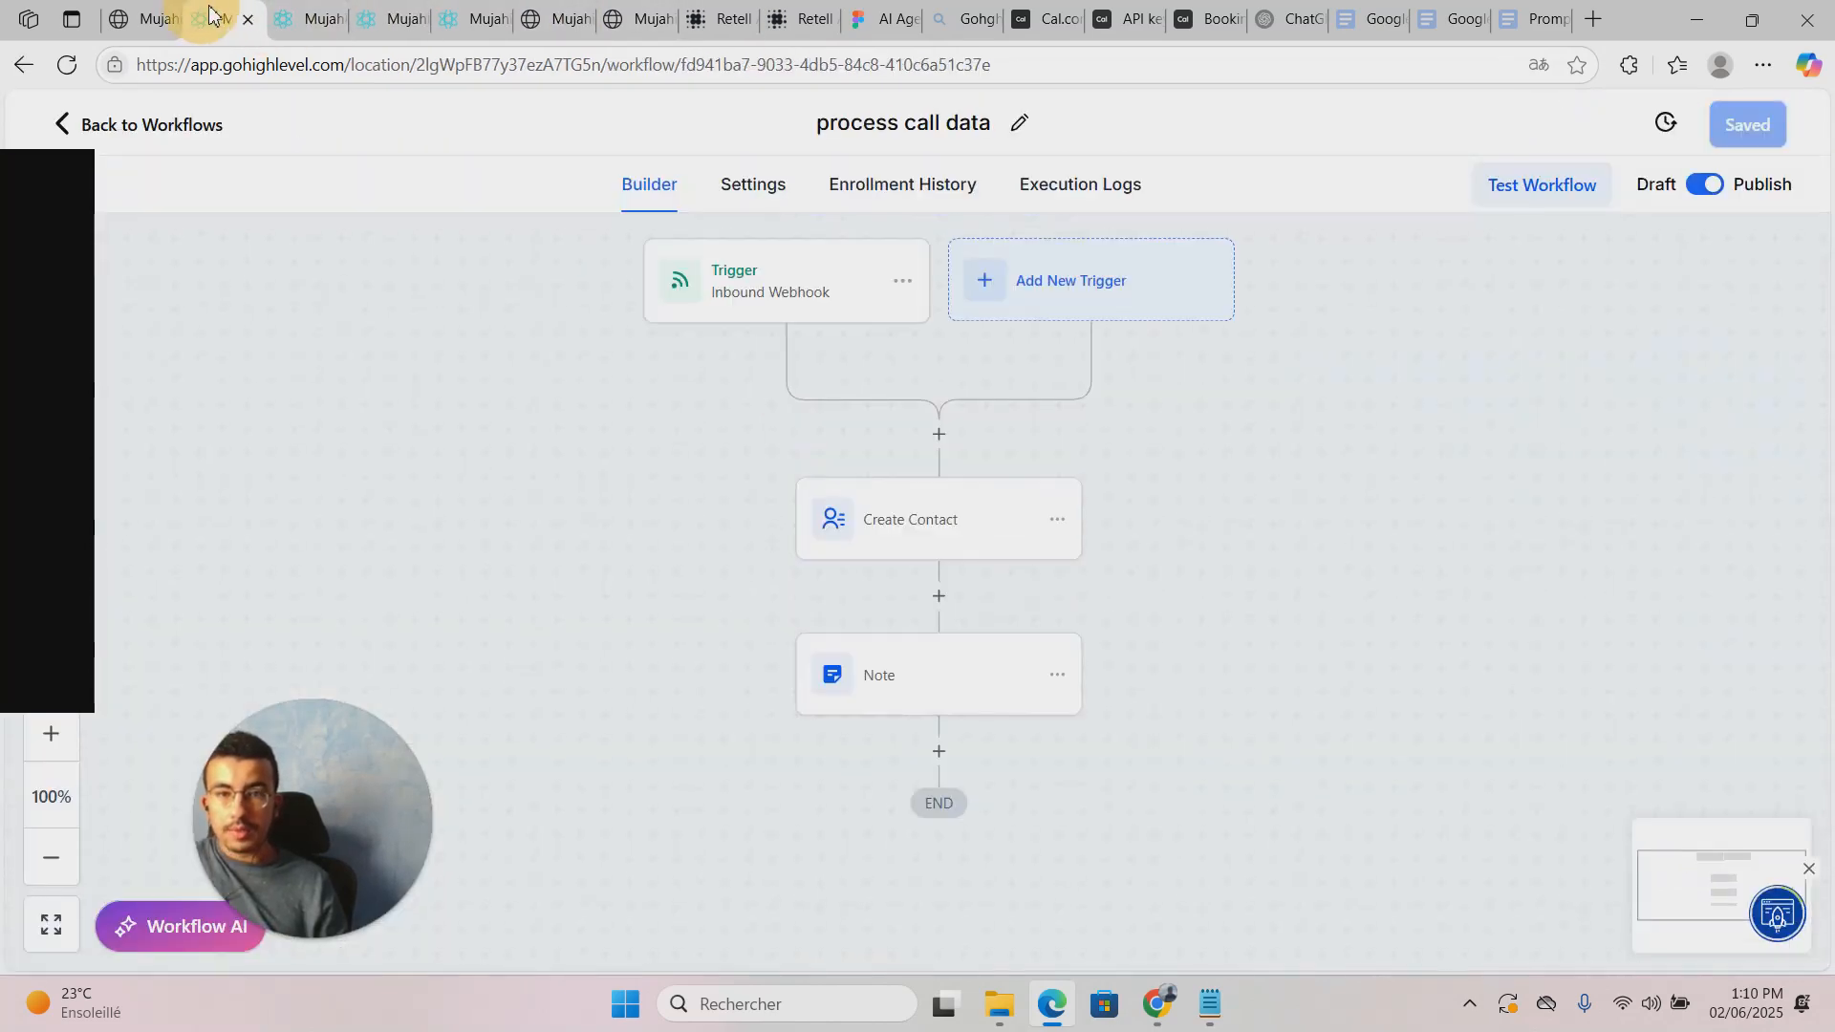
drag(1134, 446, 1121, 480)
click(922, 475)
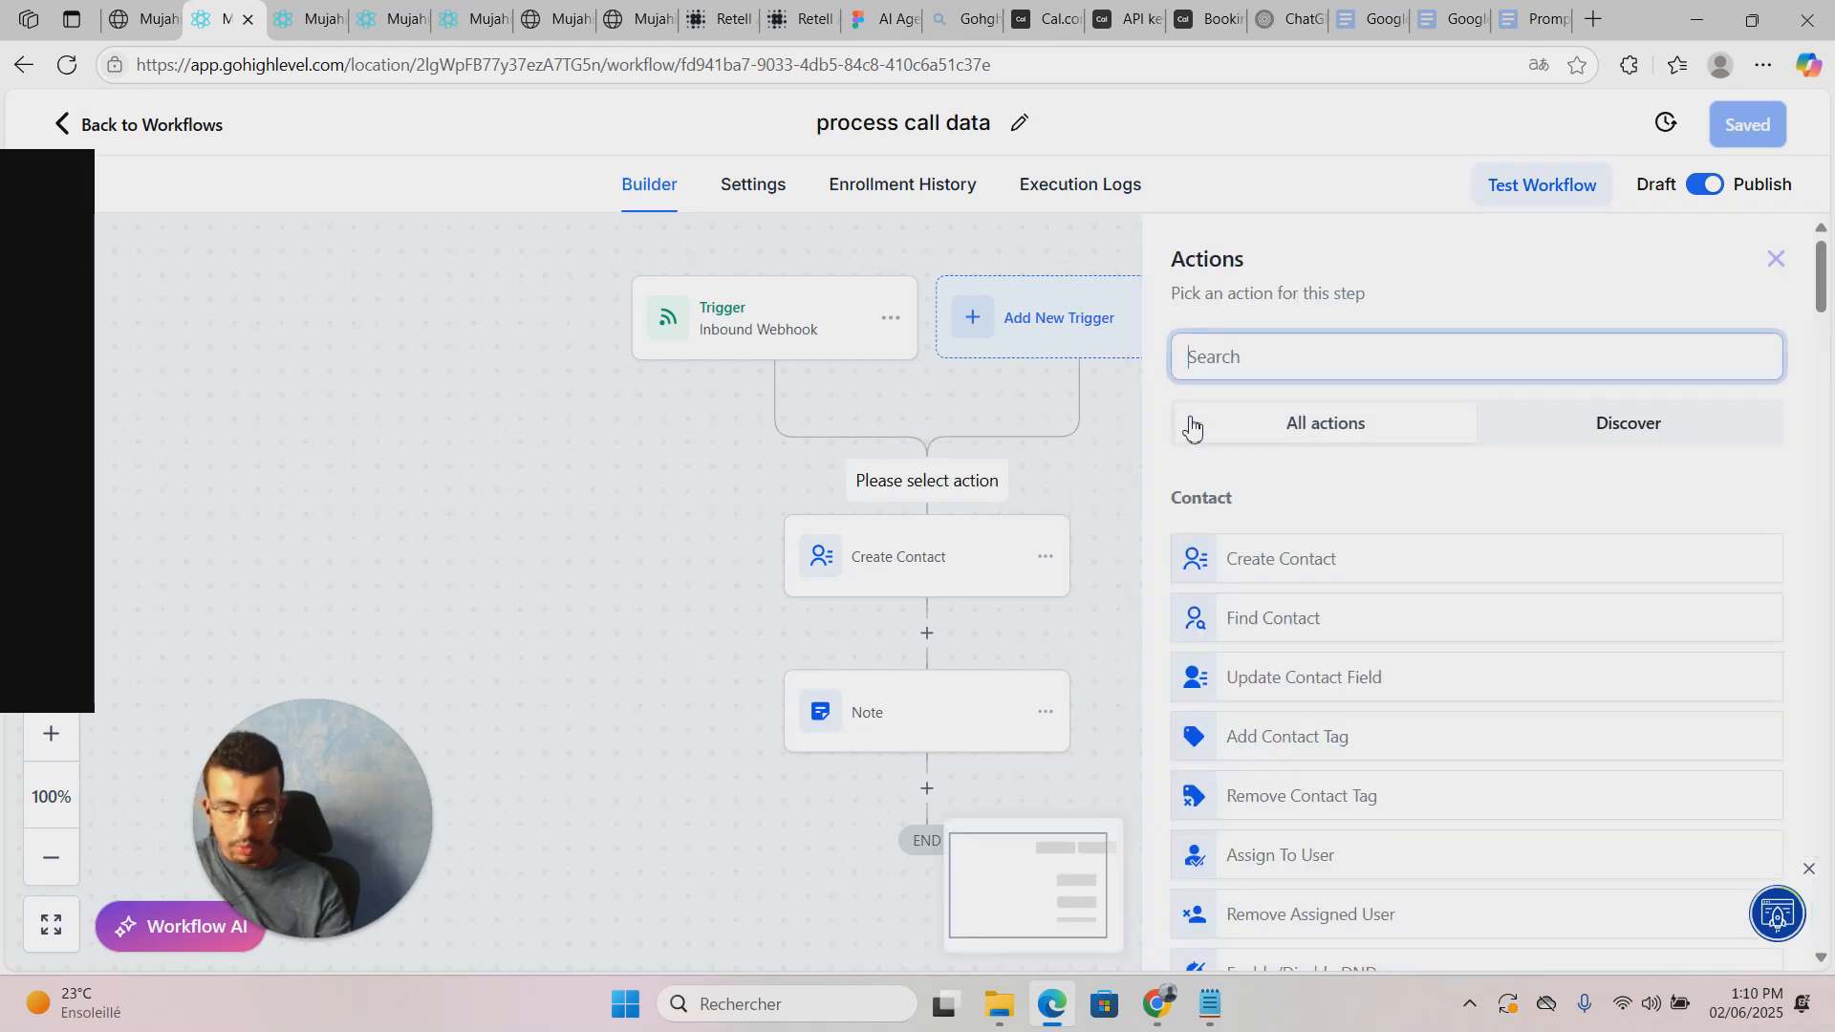
text(if)
click(1453, 559)
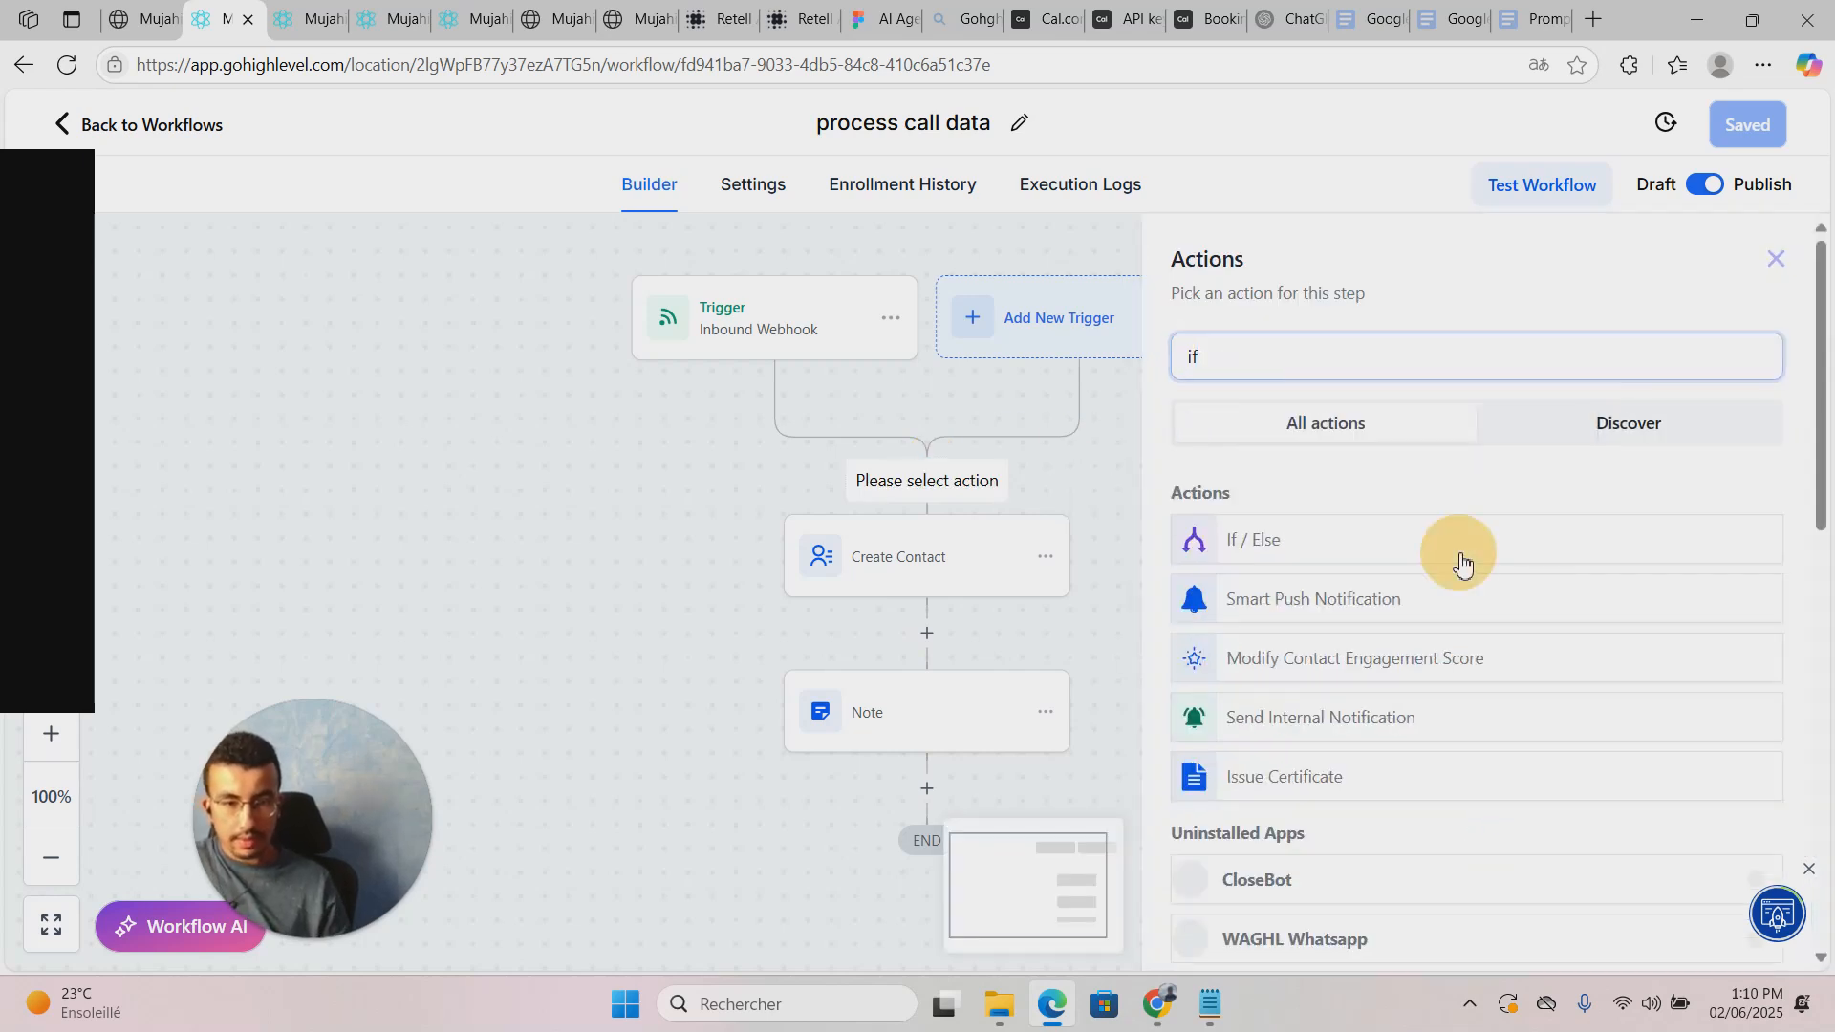
Step: Name the condition 'filter only "call_analyzed"', save it, and select the default branch name
scroll(1183, 573, down, 3)
scroll(1128, 535, up, 3)
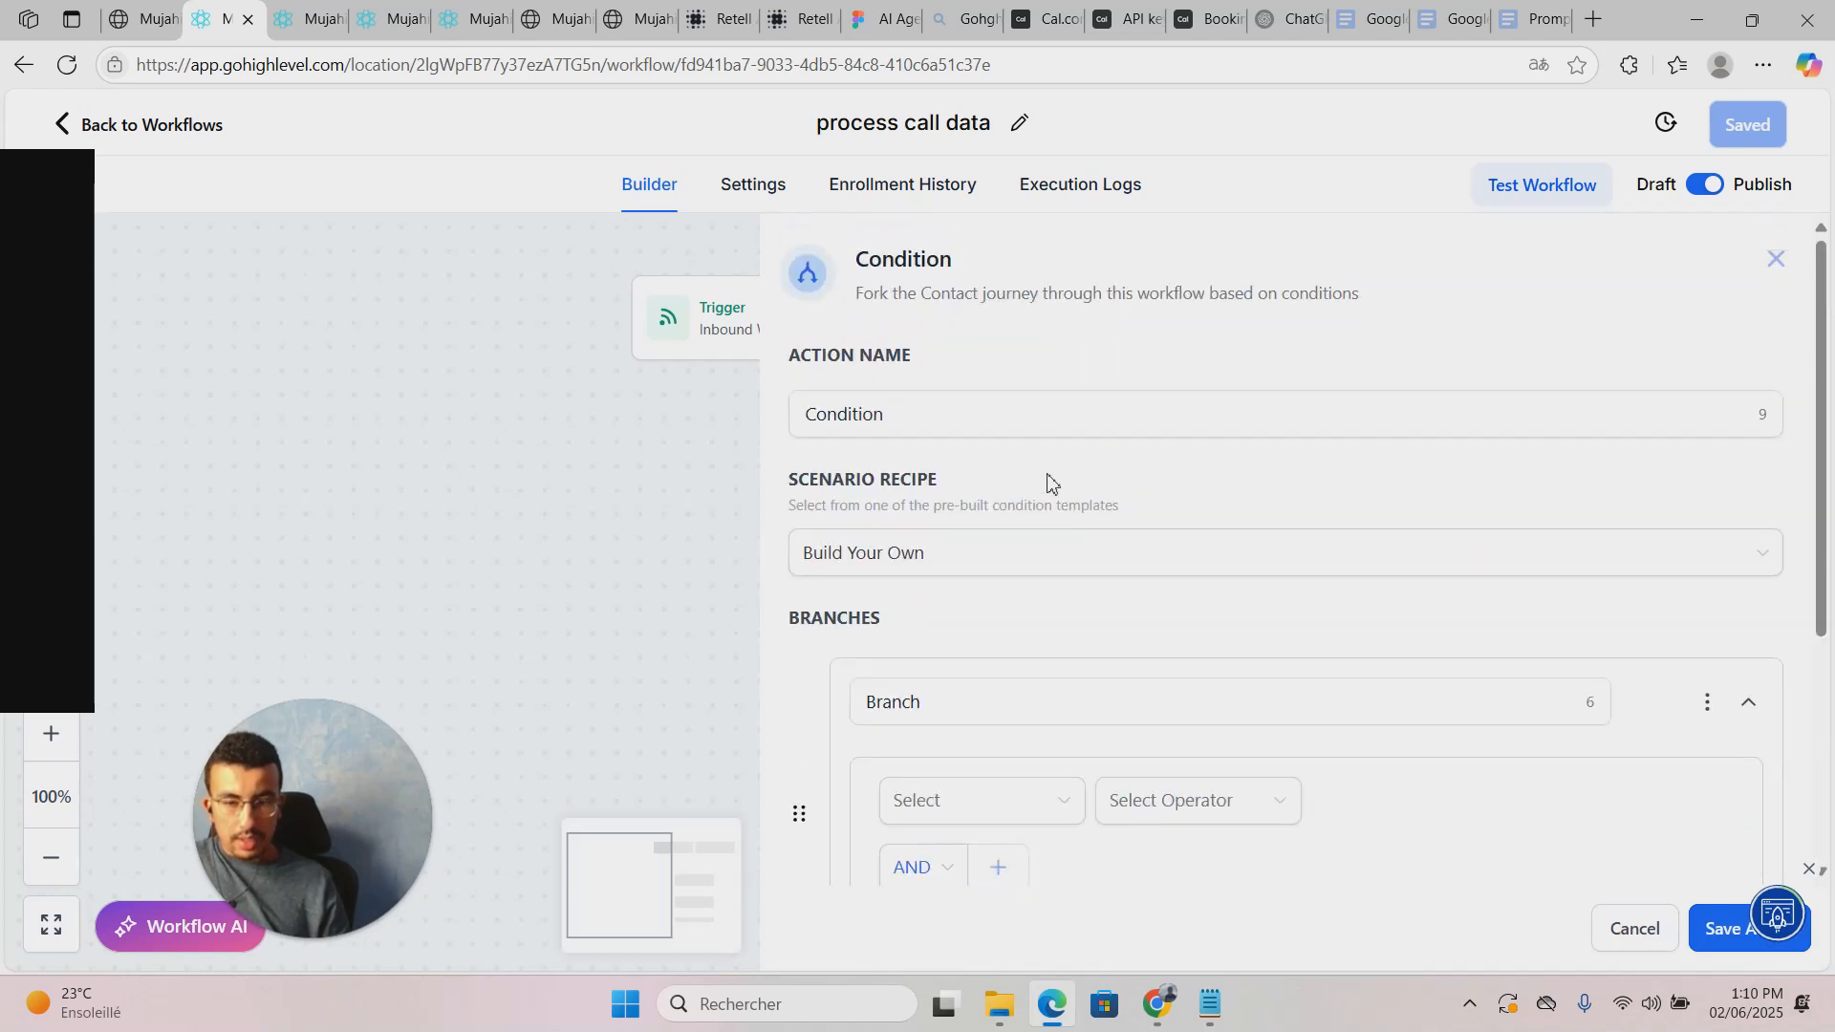
drag(909, 418, 724, 467)
text(filt)
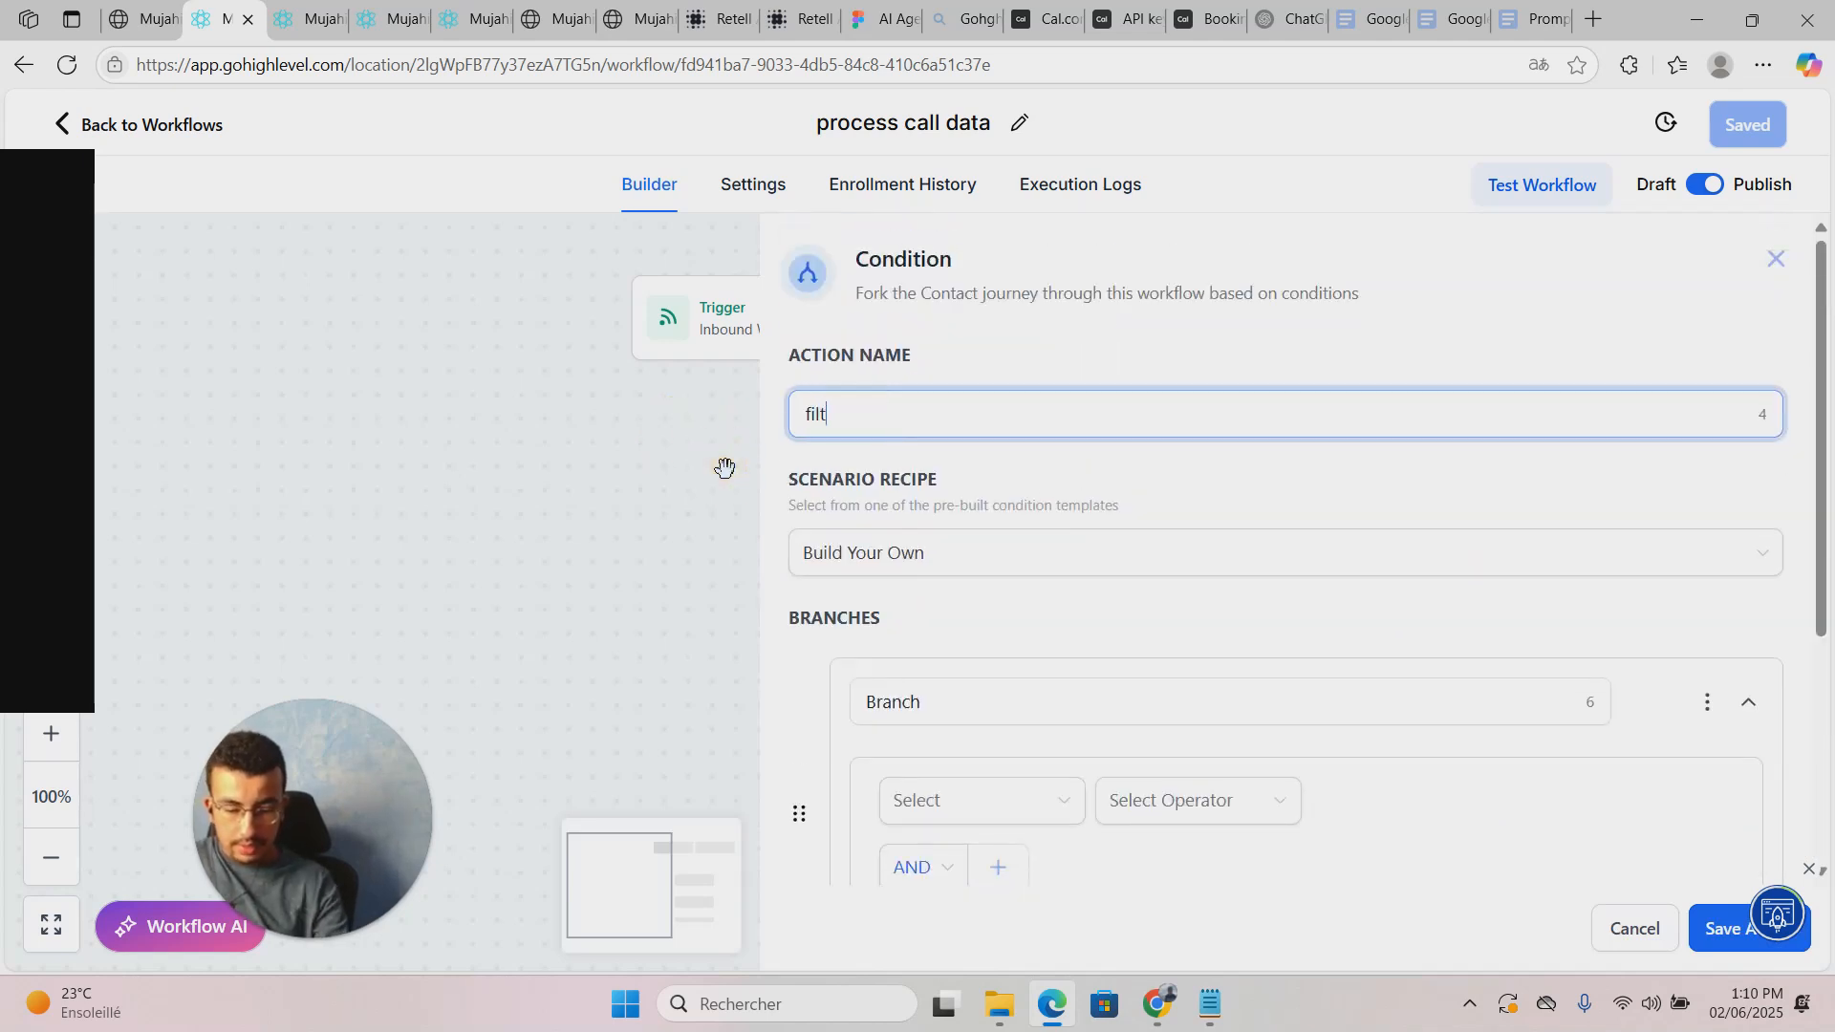
text(er only)
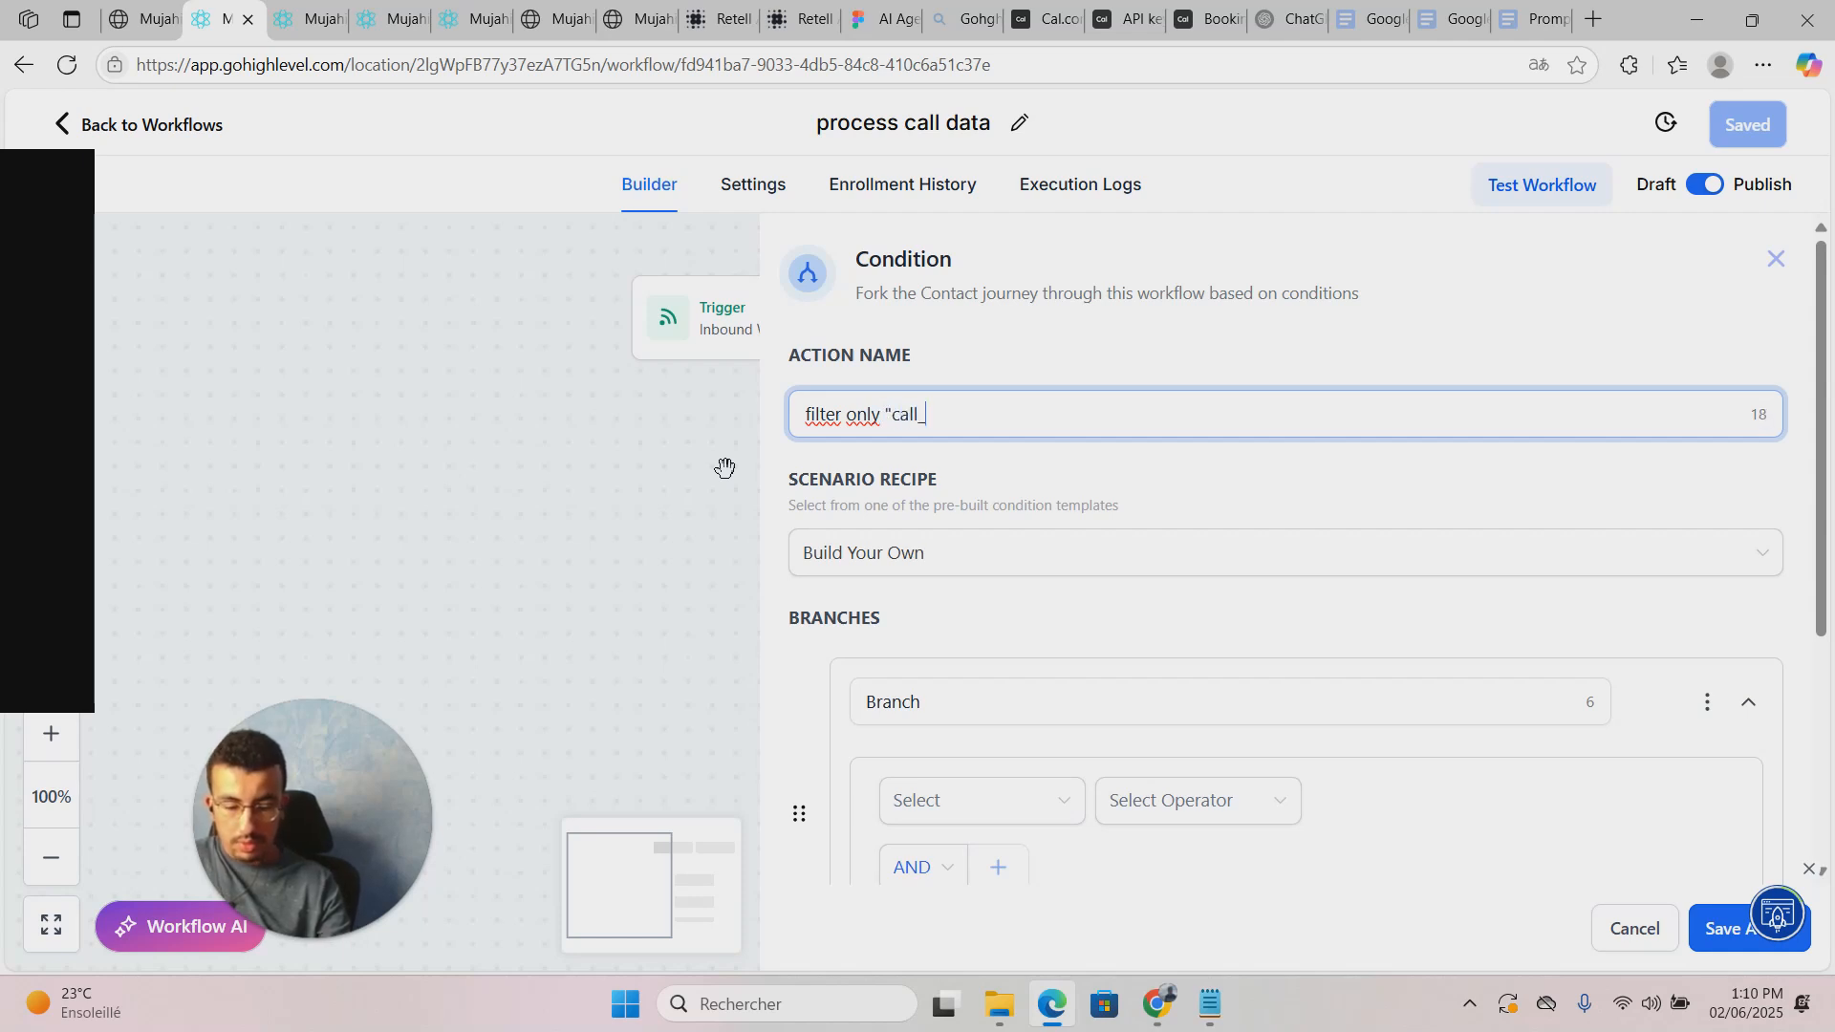
text("call_analyzed")
scroll(1052, 745, down, 4)
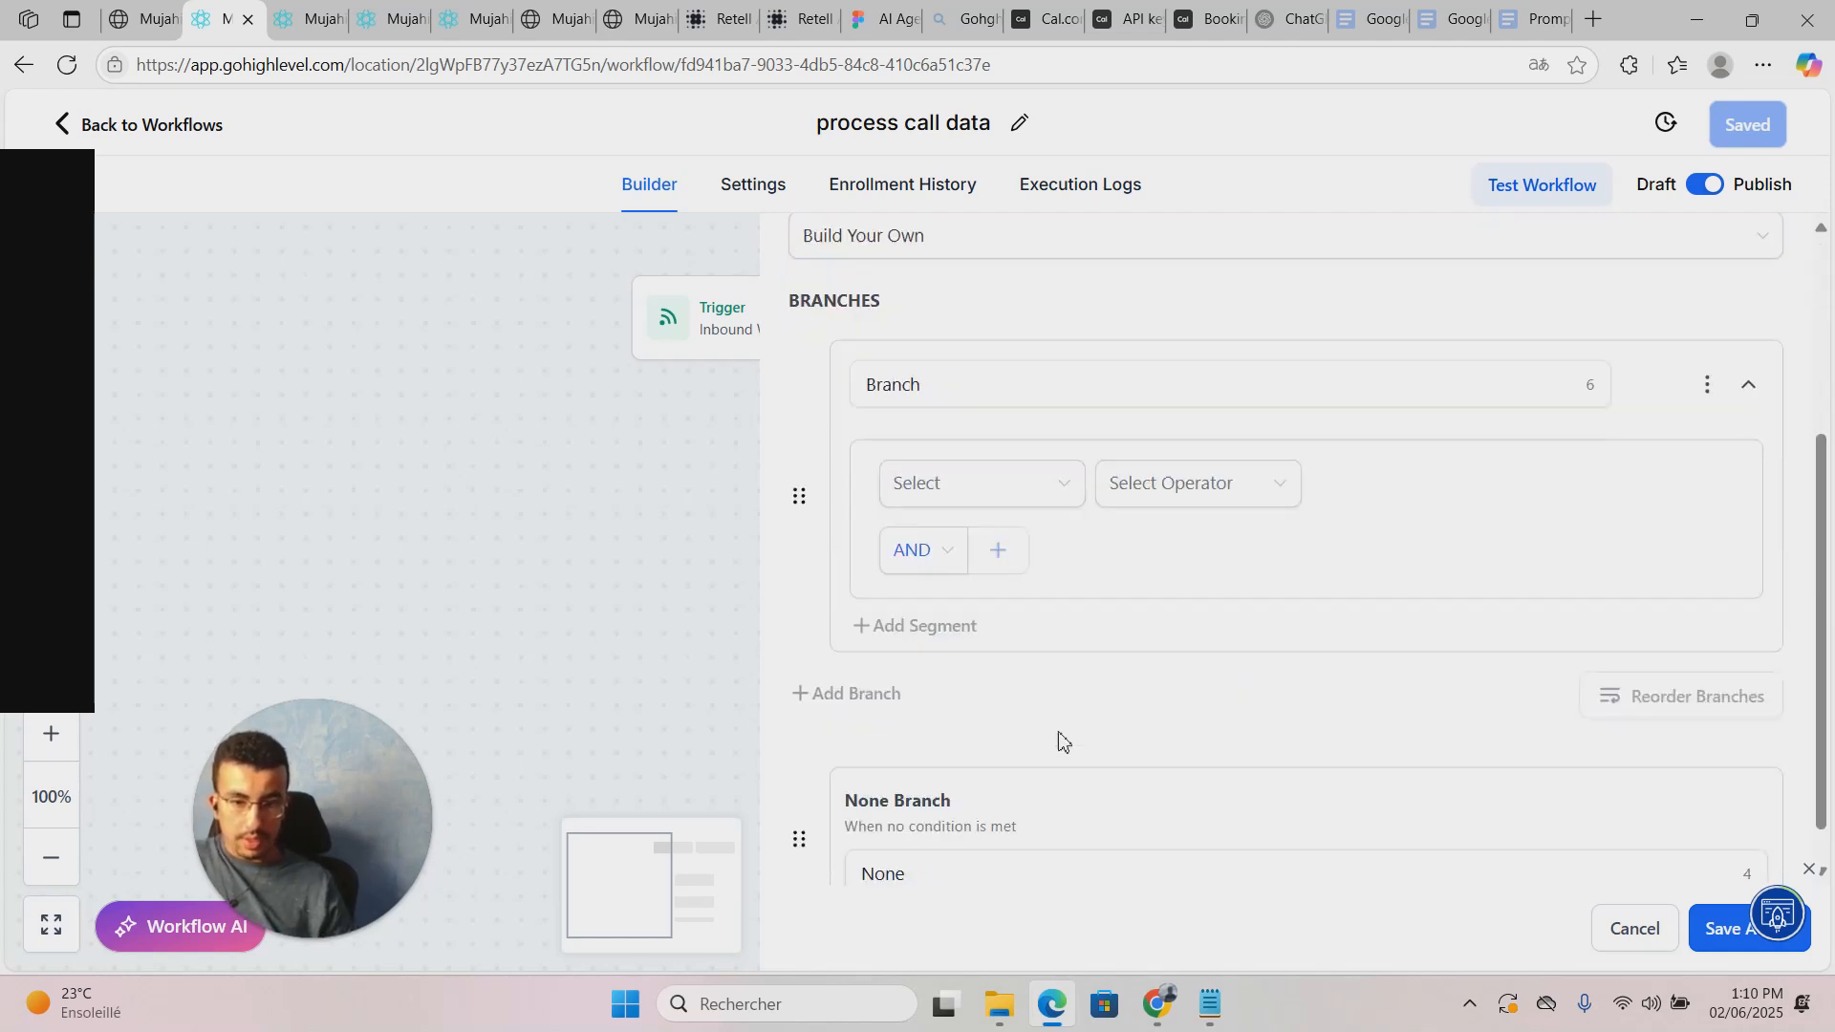
click(1720, 927)
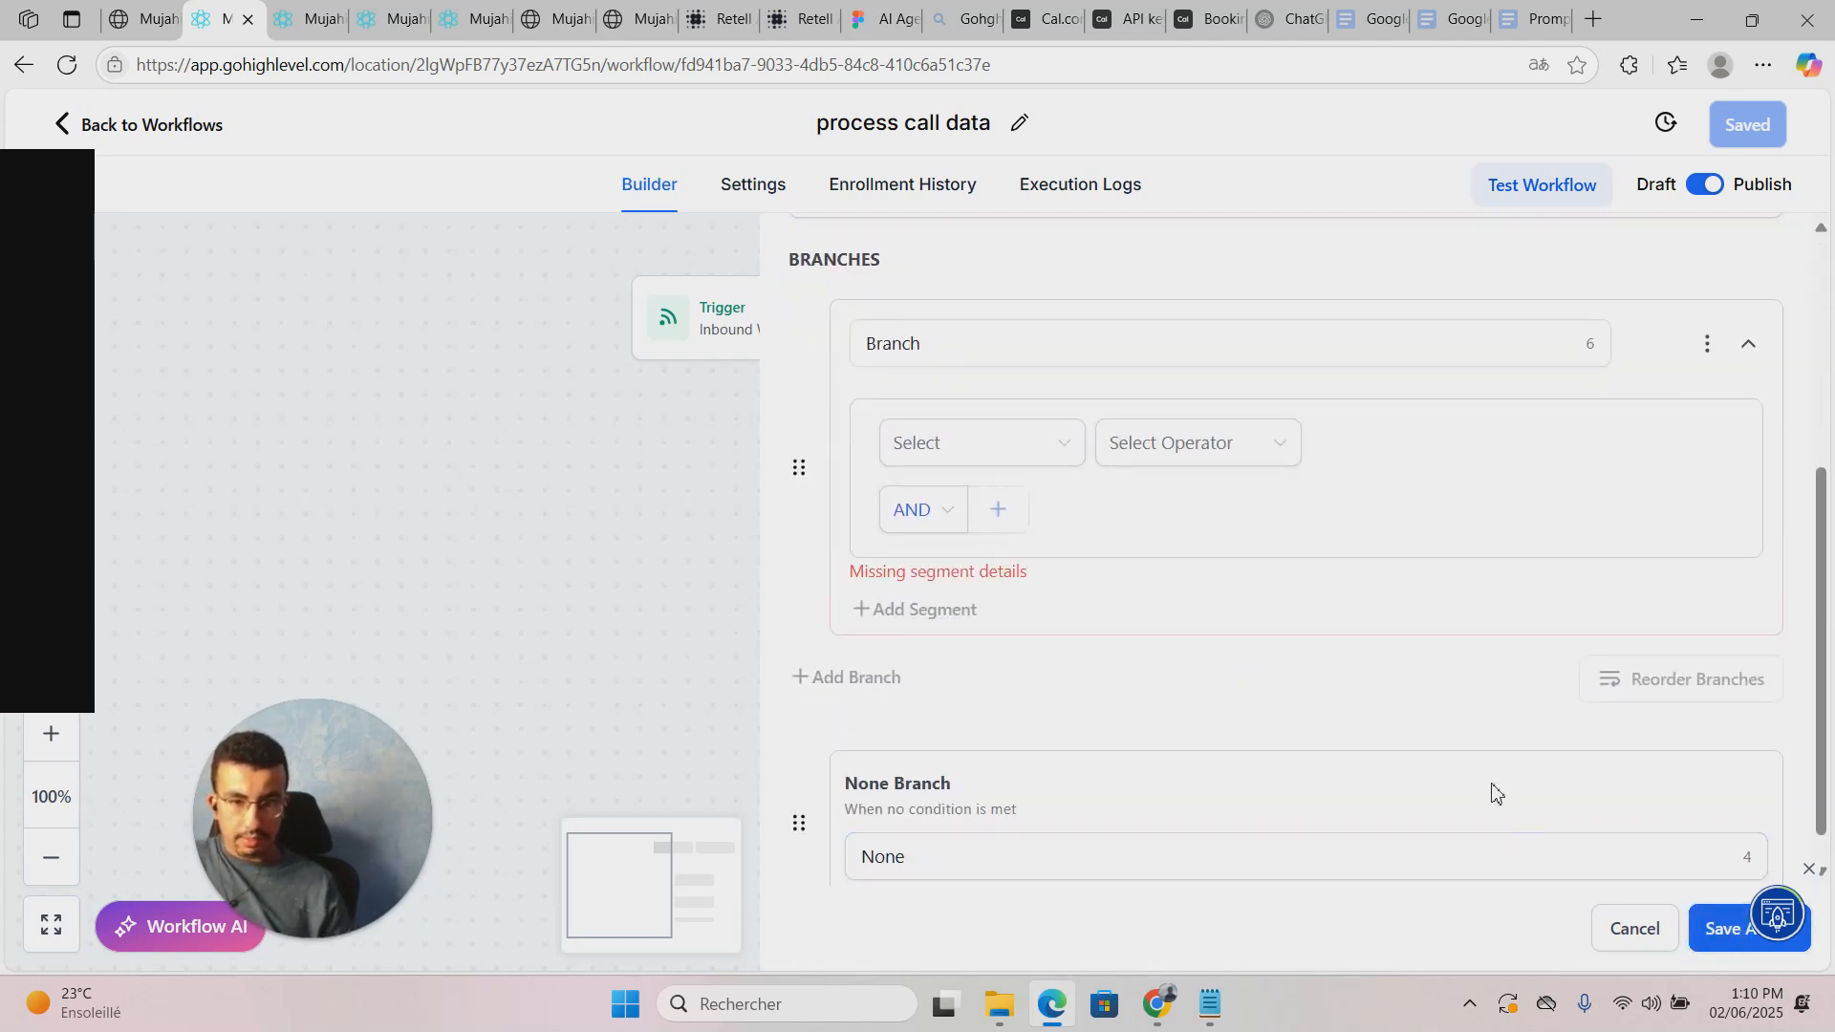
drag(1123, 349, 787, 328)
Step: Rename the condition's branch to 'call analyzed'
text(call aan)
key(BackSpace)
key(BackSpace)
text(n)
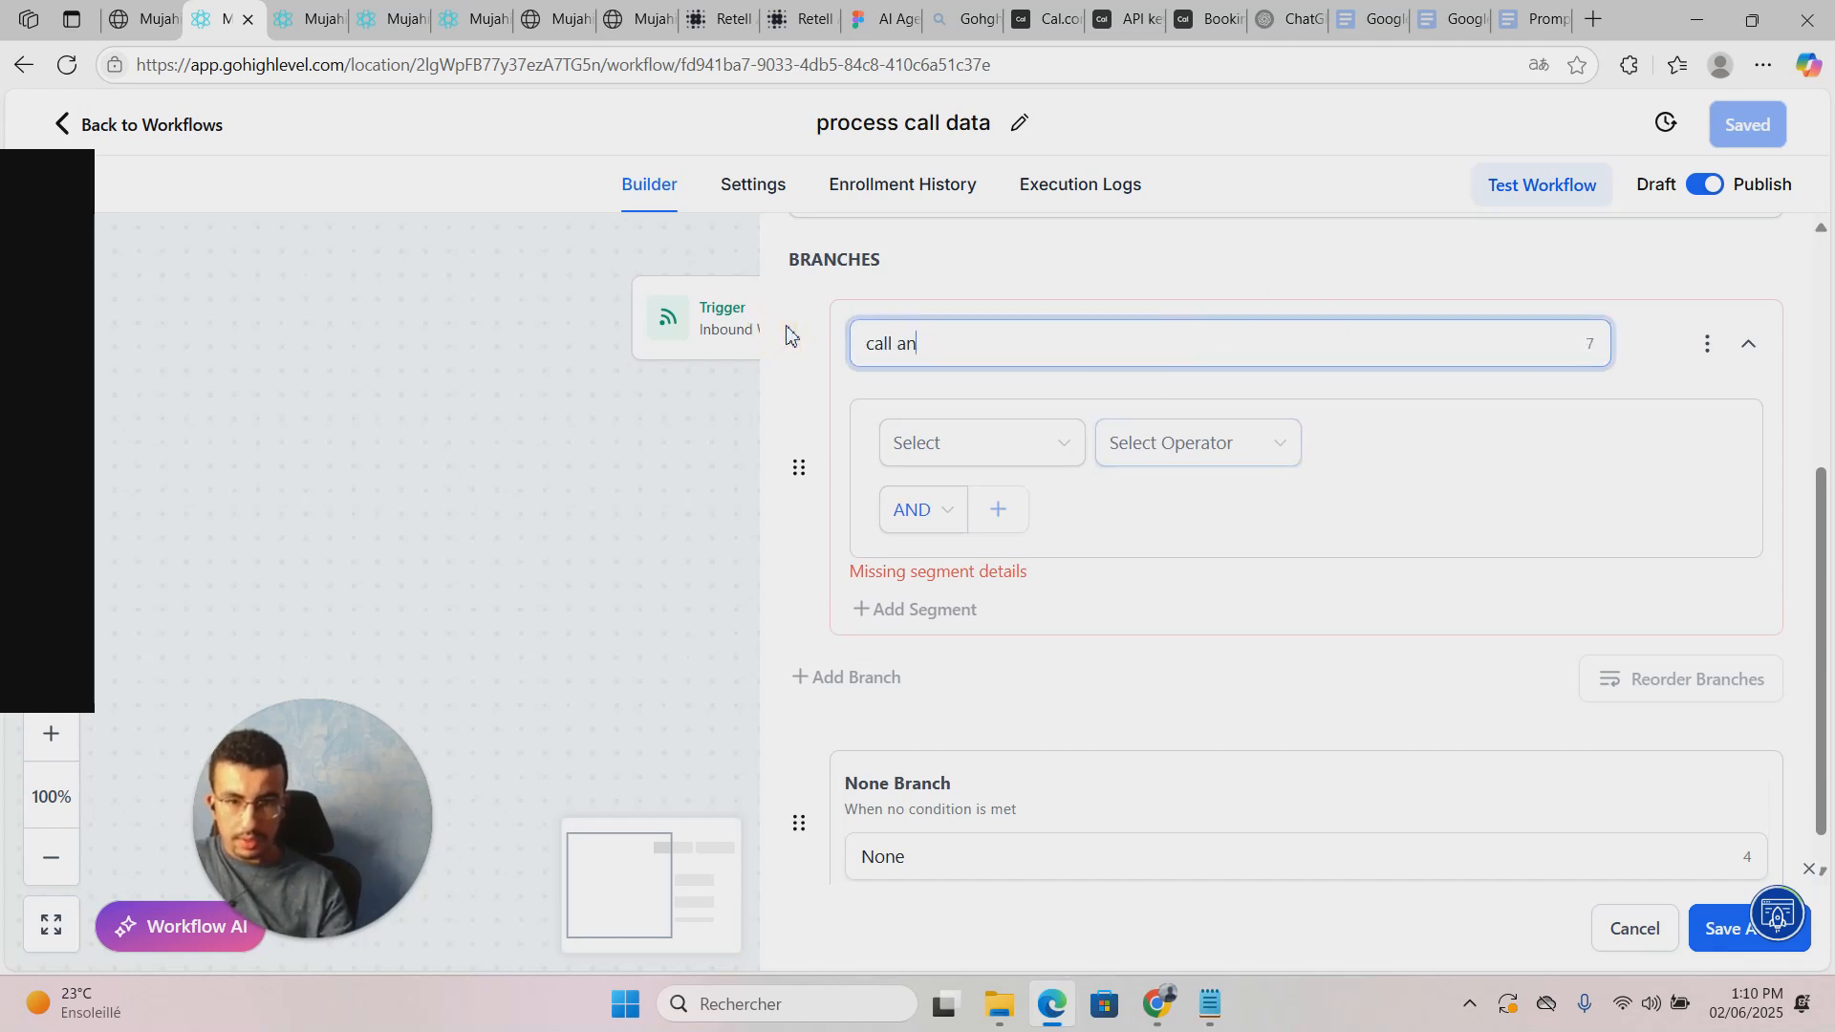
text(alyzed)
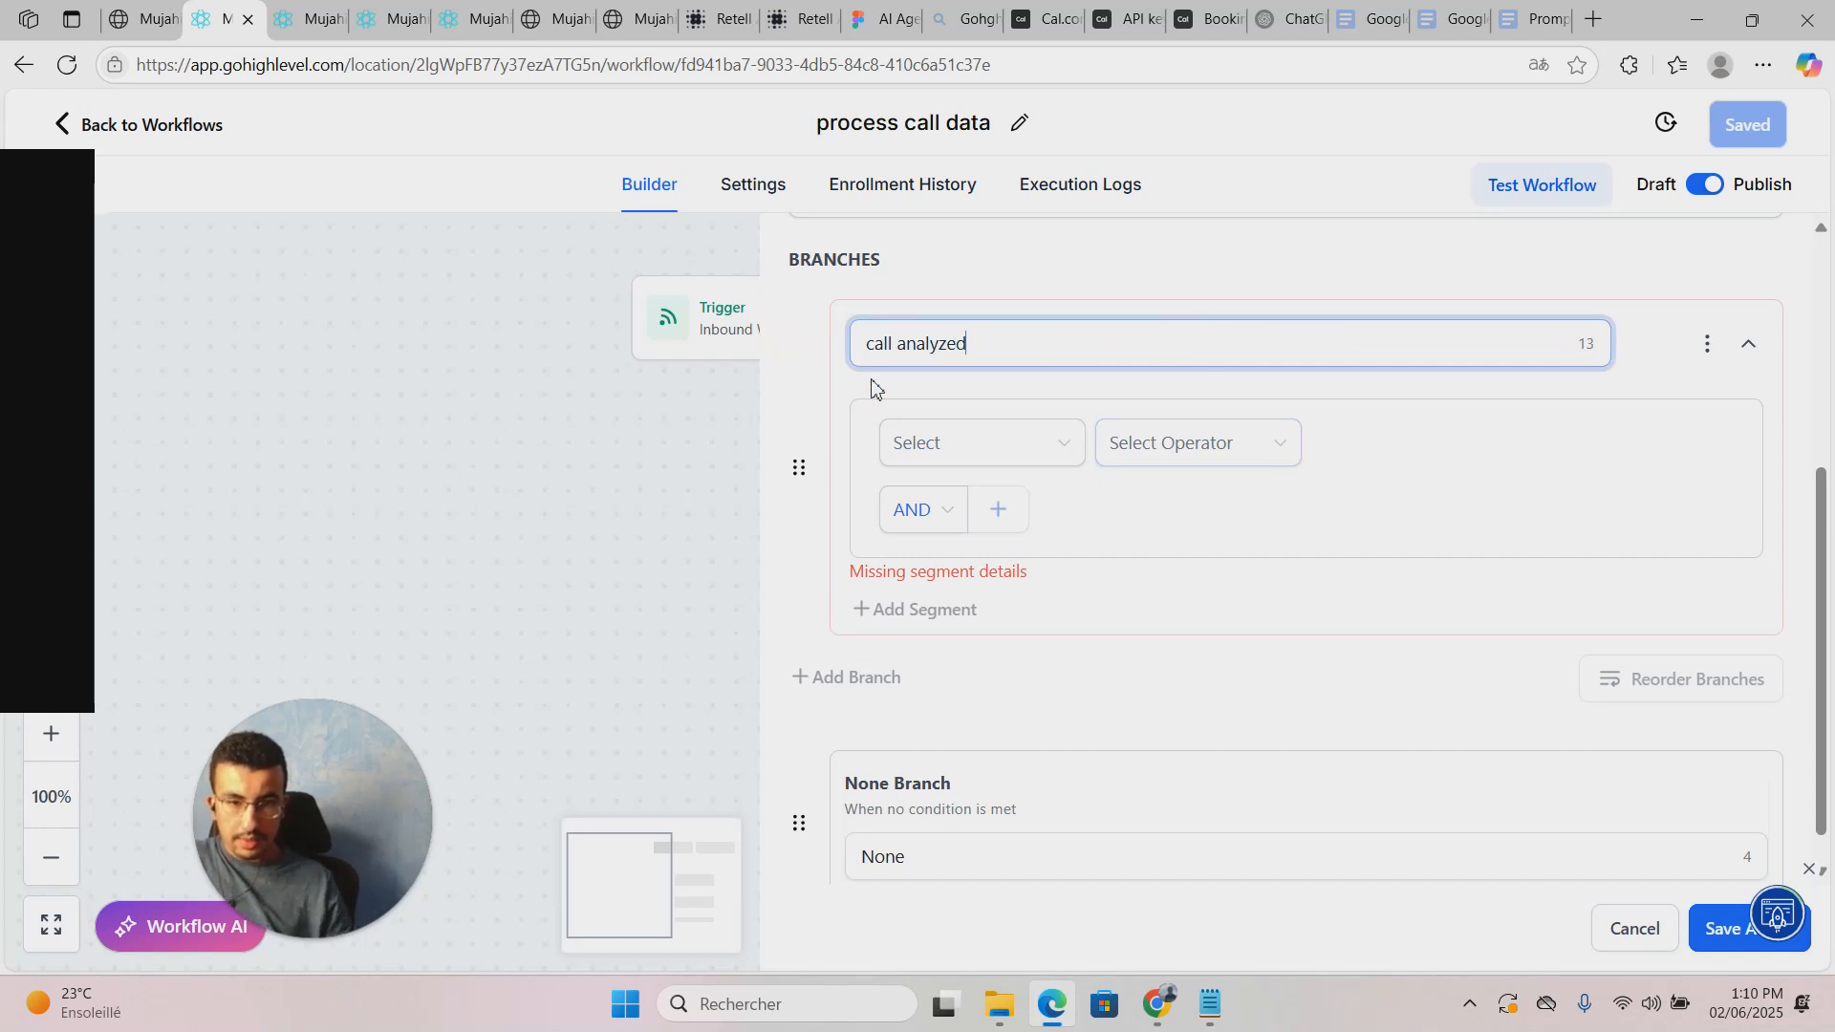
Step: Set the branch rule to Inbound Webhook Trigger event Is 'Call_analyzed'
click(994, 444)
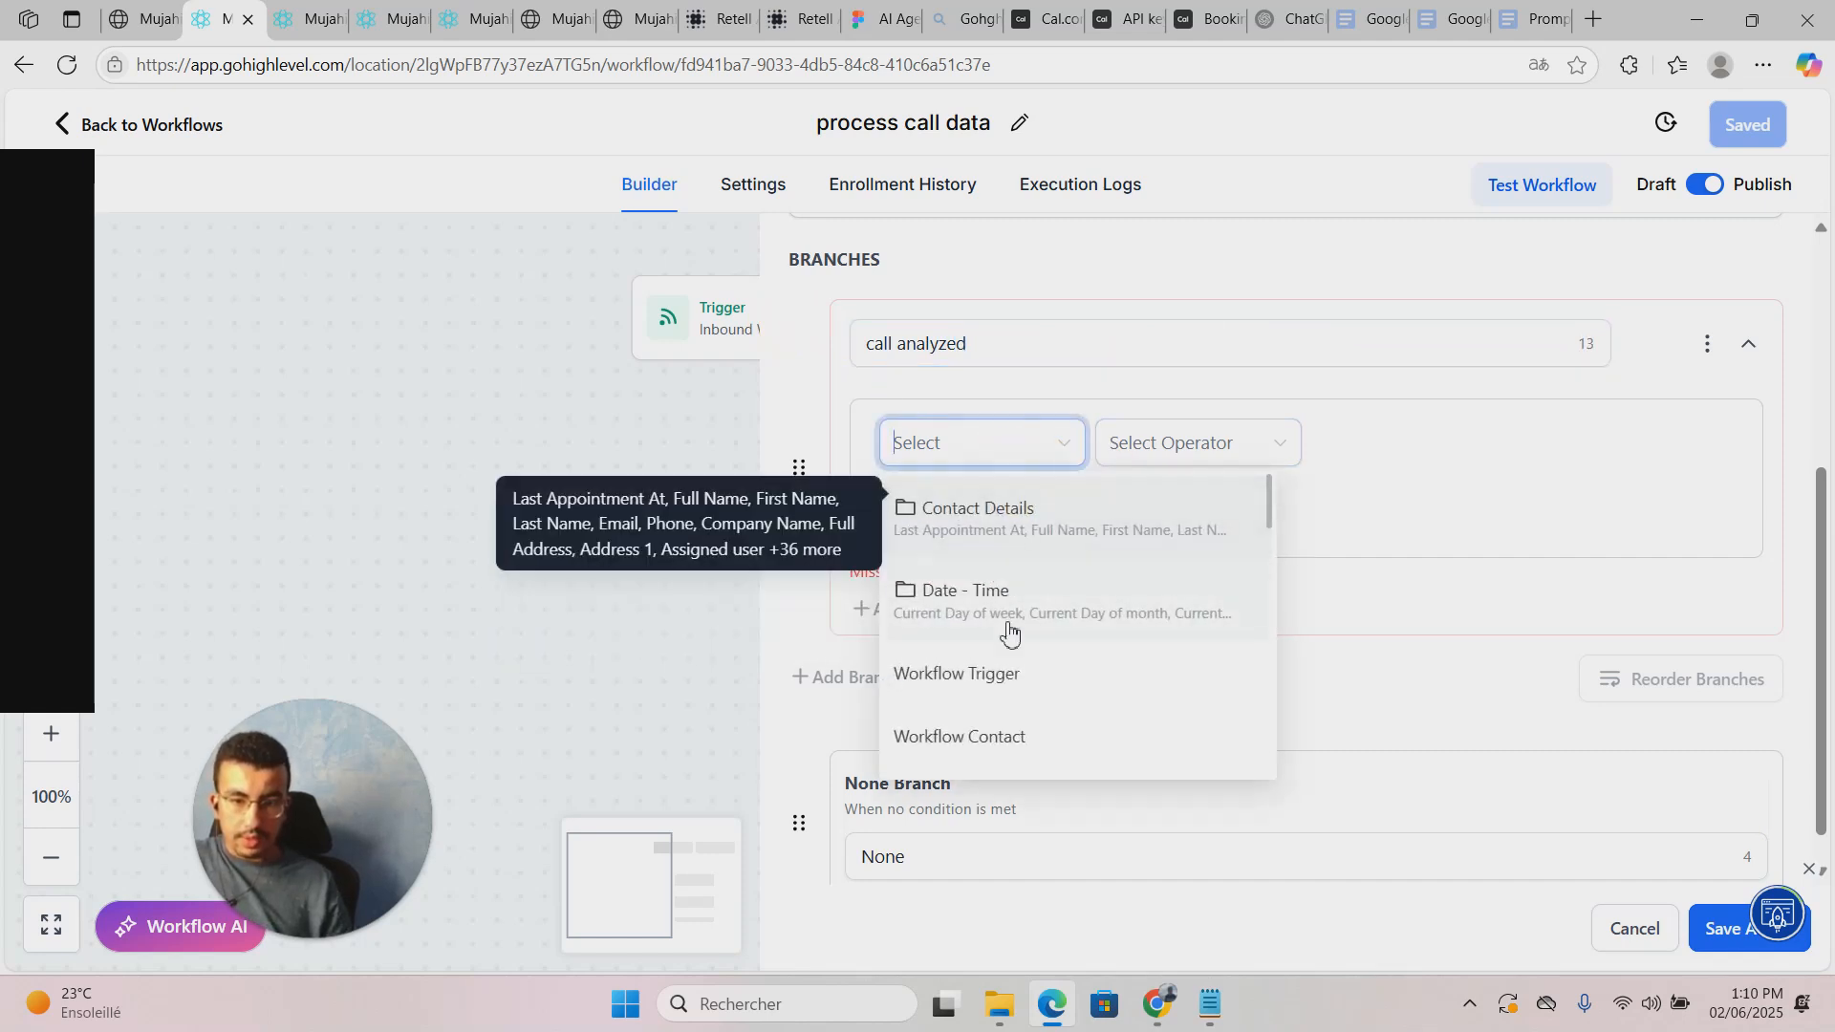
scroll(1009, 678, down, 5)
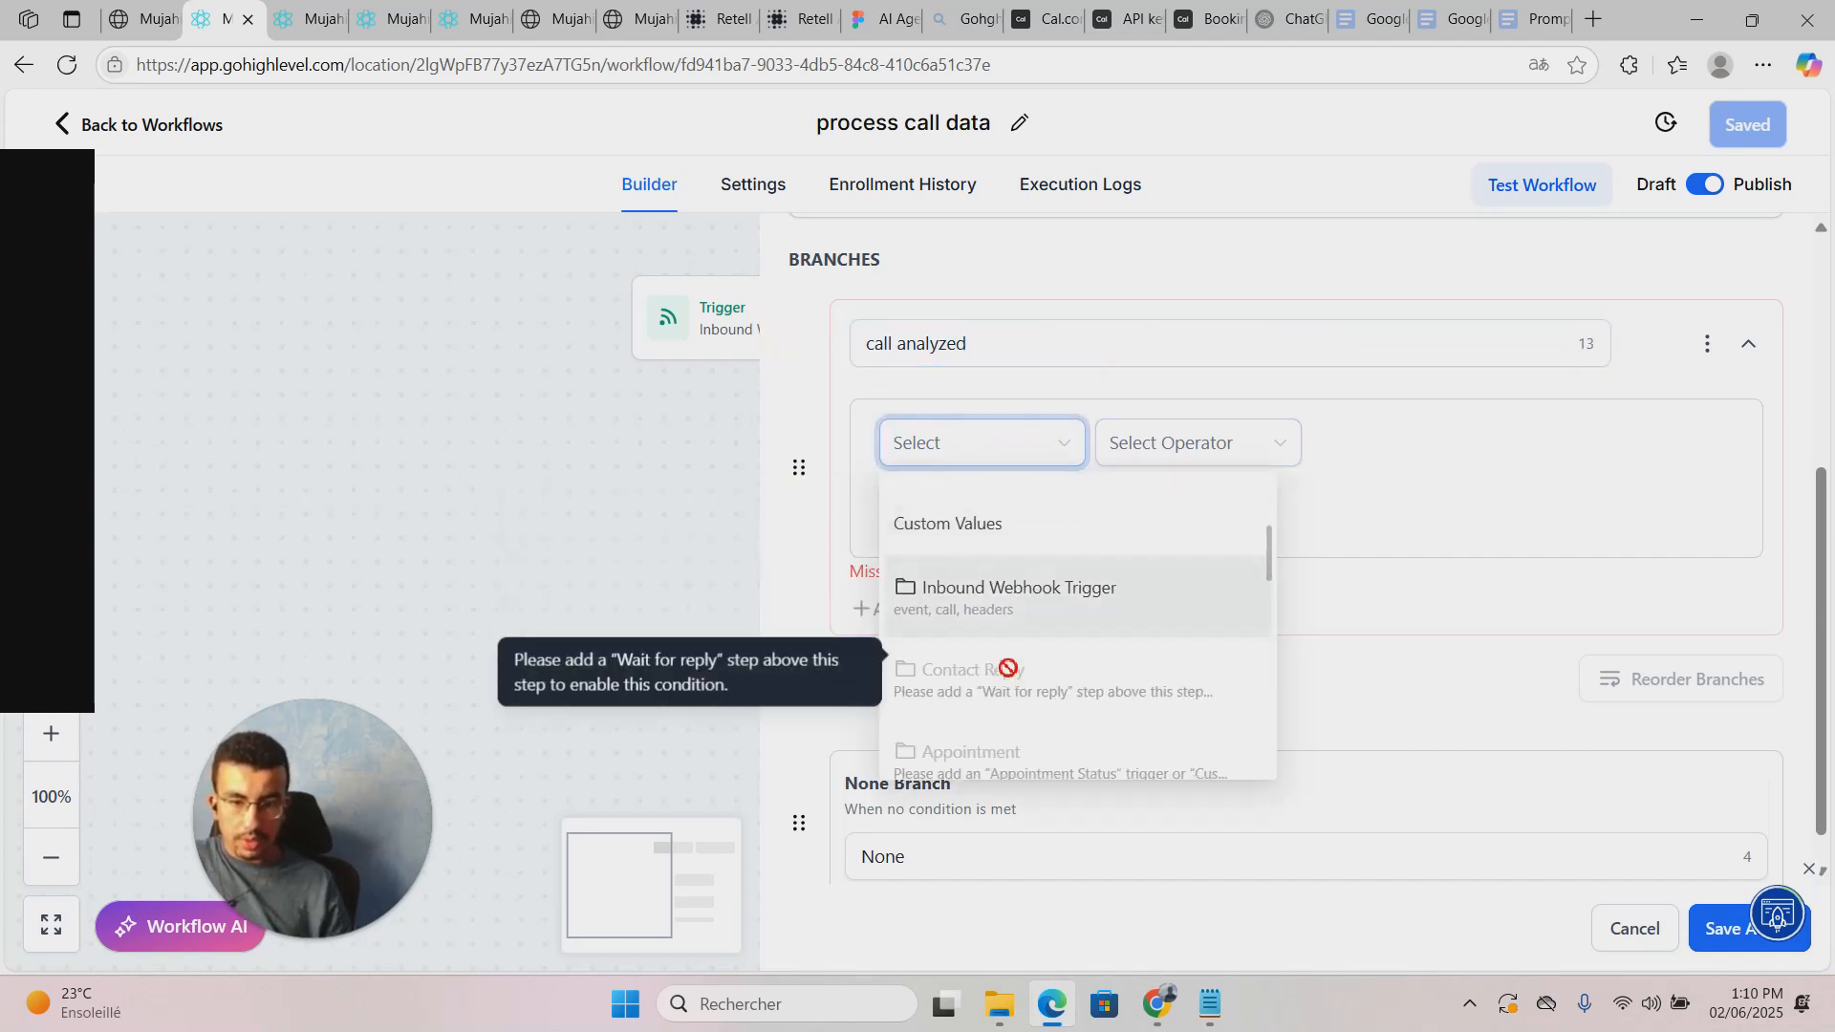
click(1029, 594)
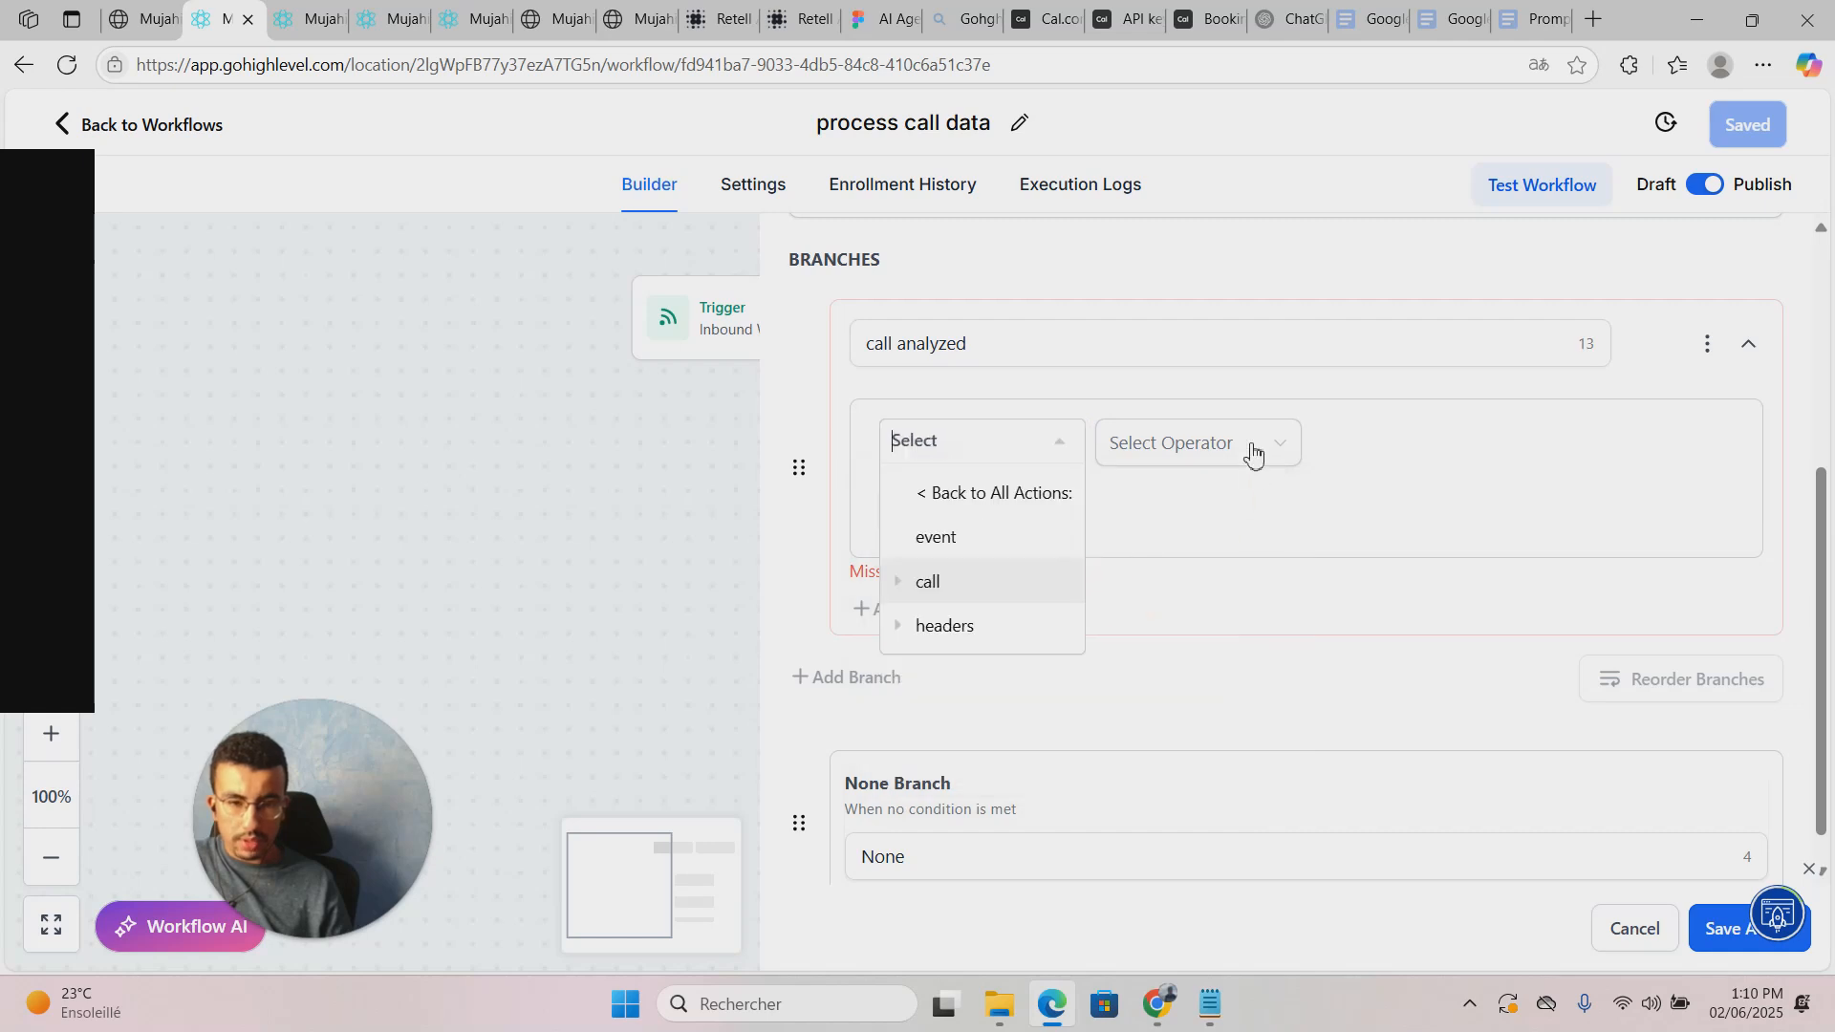
click(955, 541)
click(1229, 444)
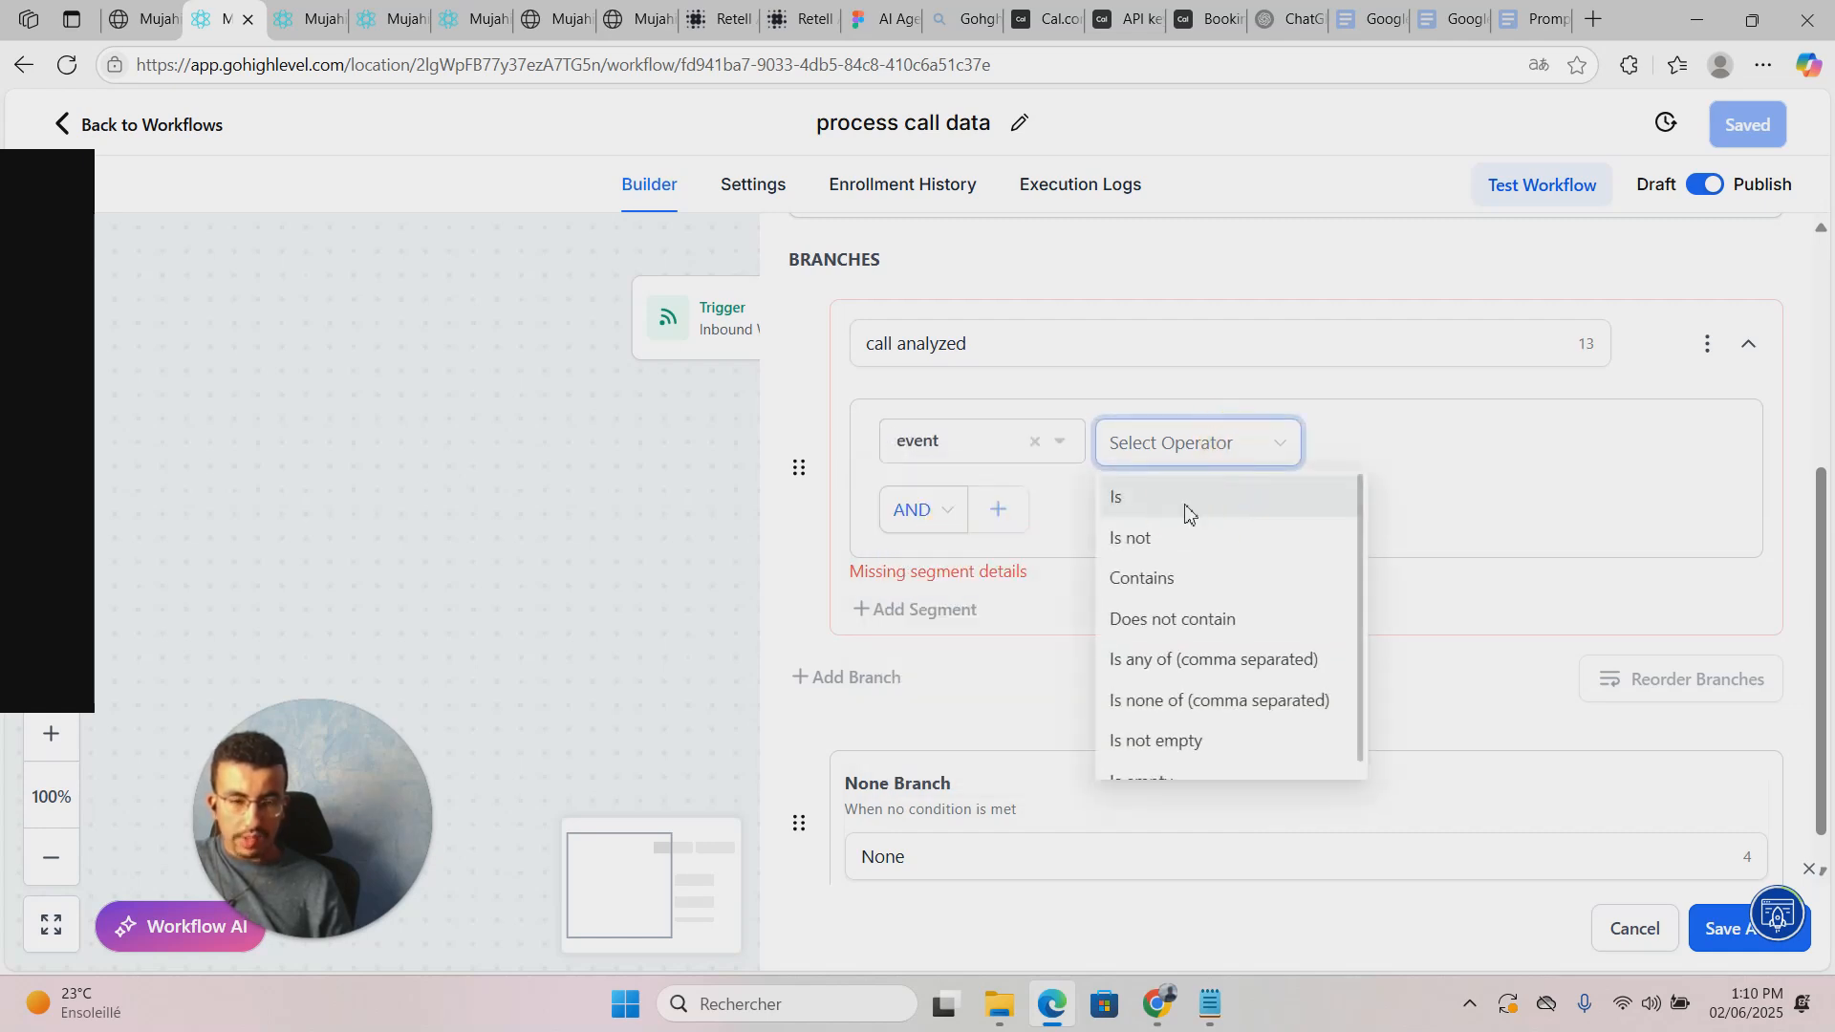
click(1188, 506)
click(1393, 453)
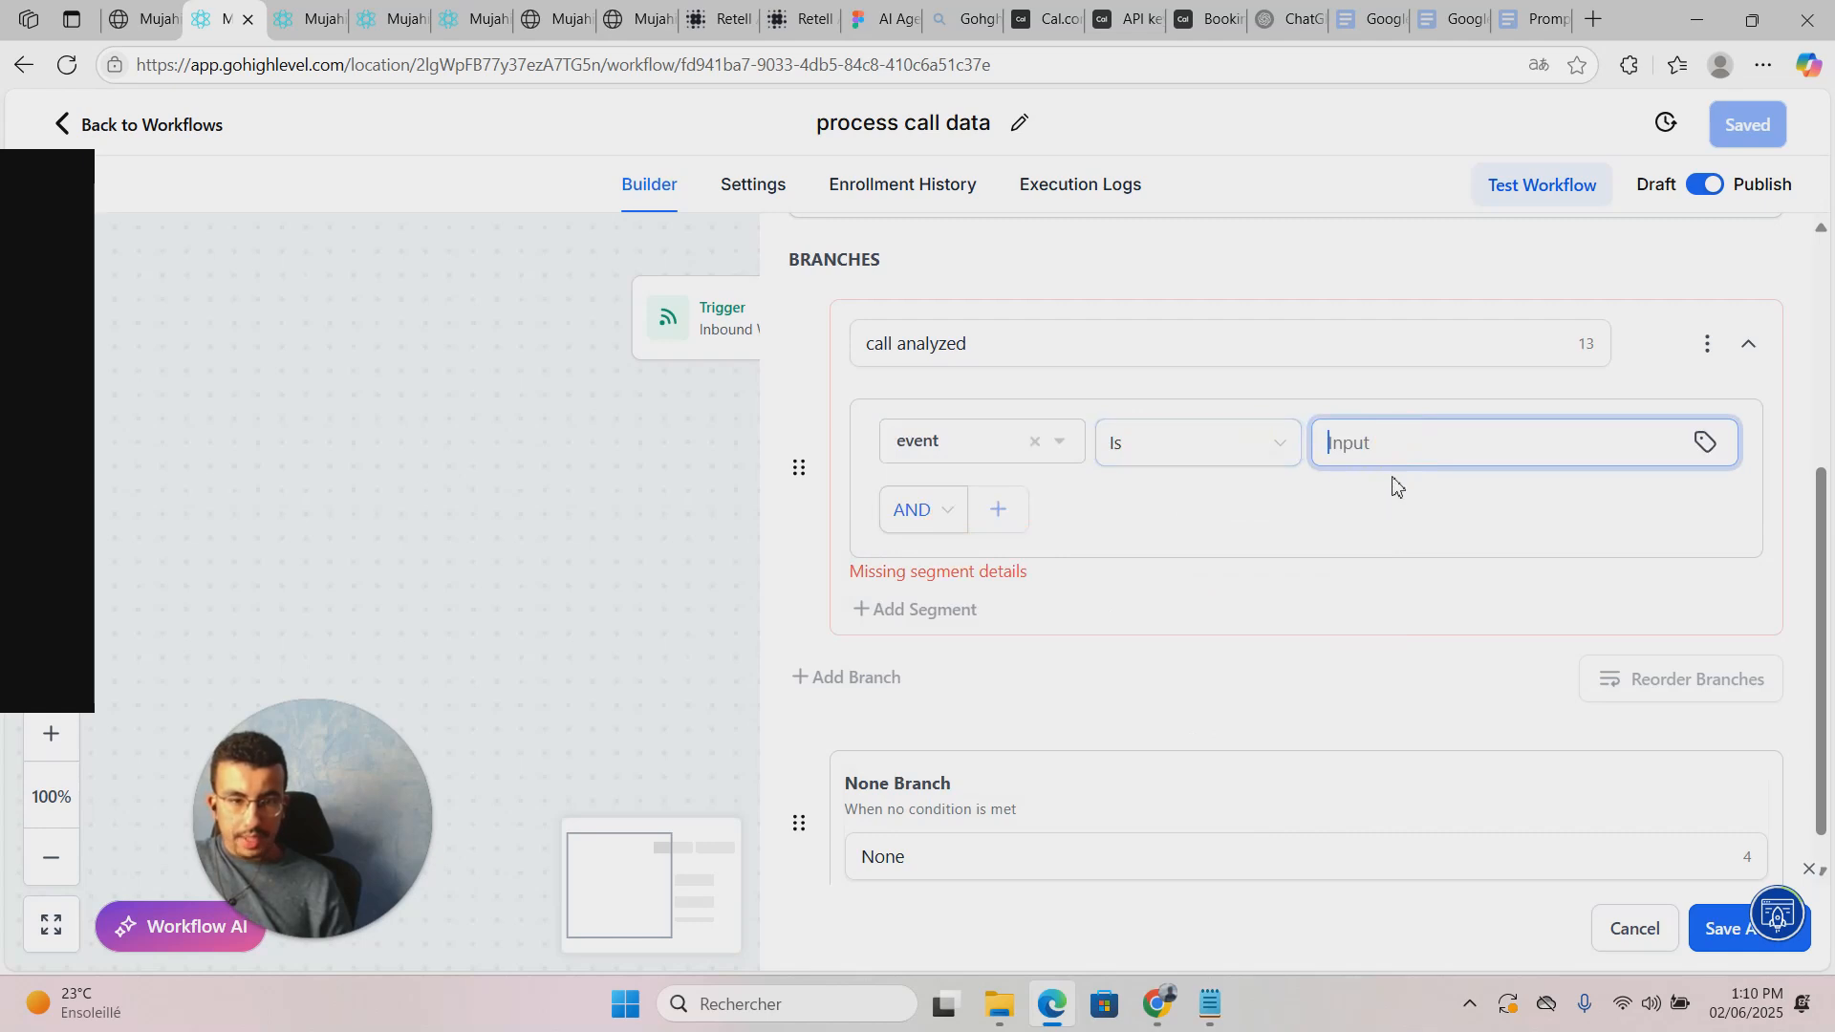
text(CAL)
key(BackSpace)
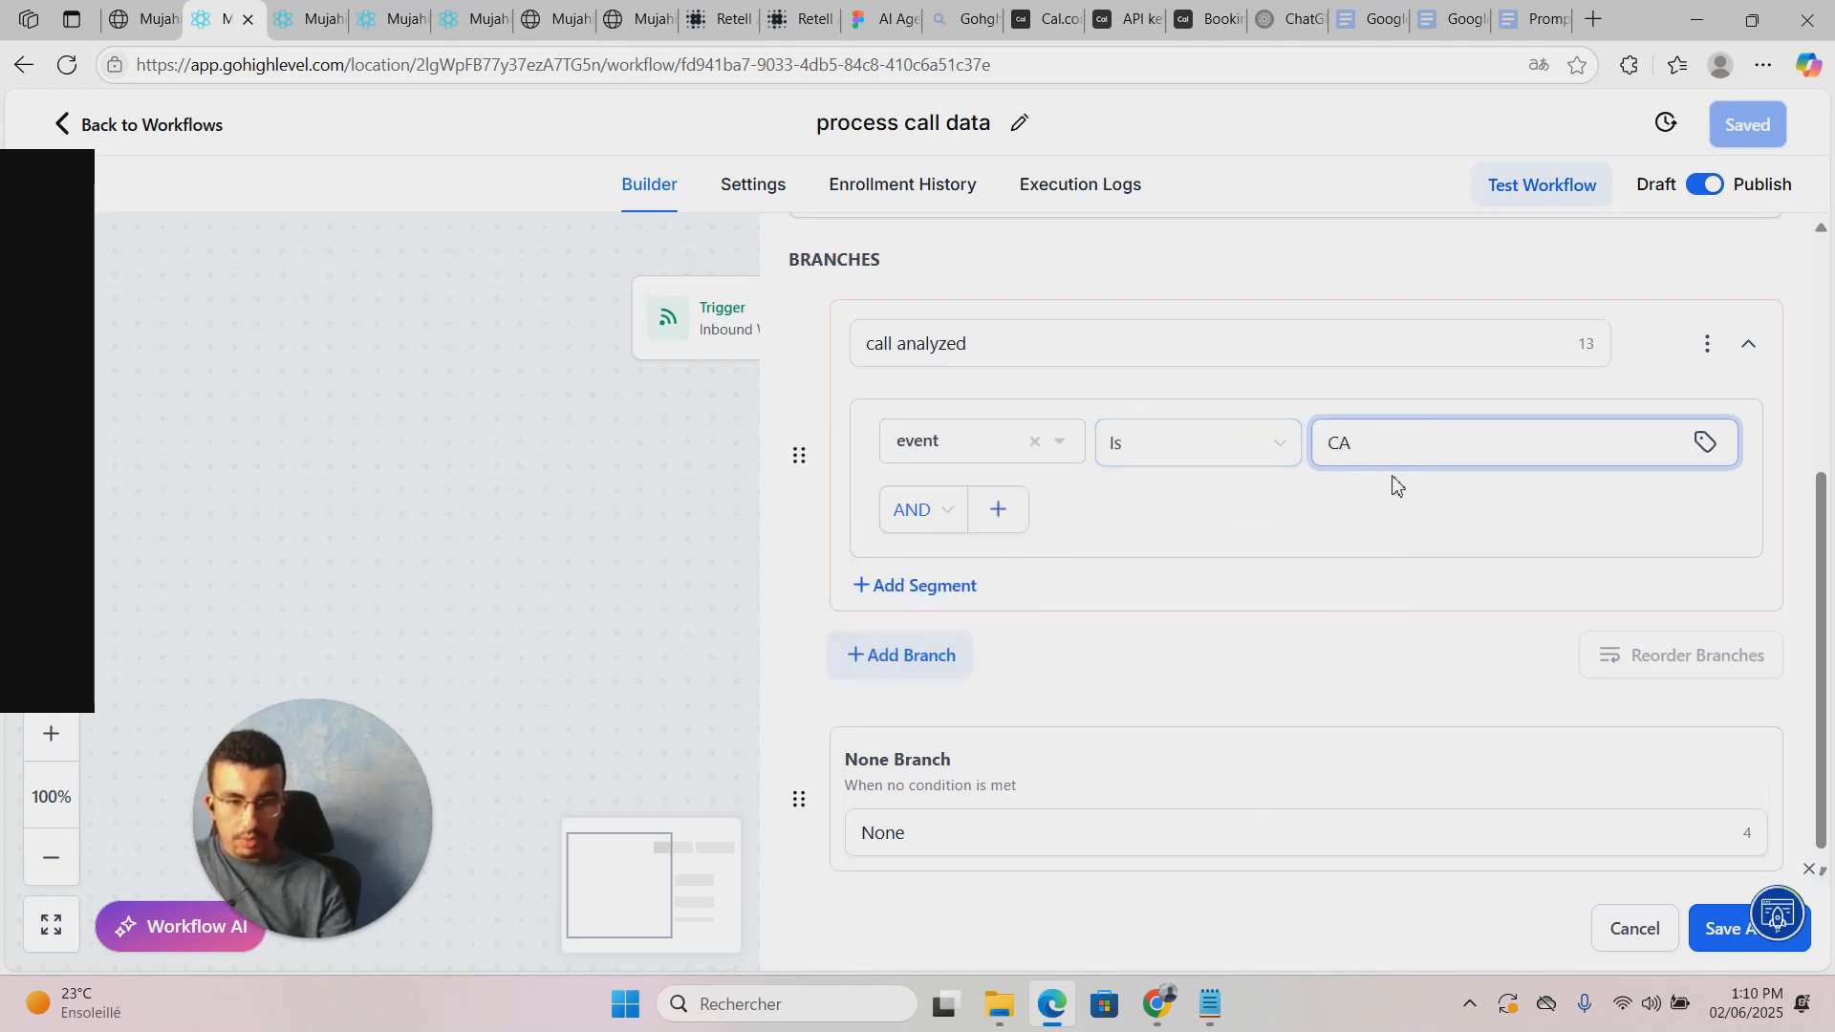
text(ll_ana)
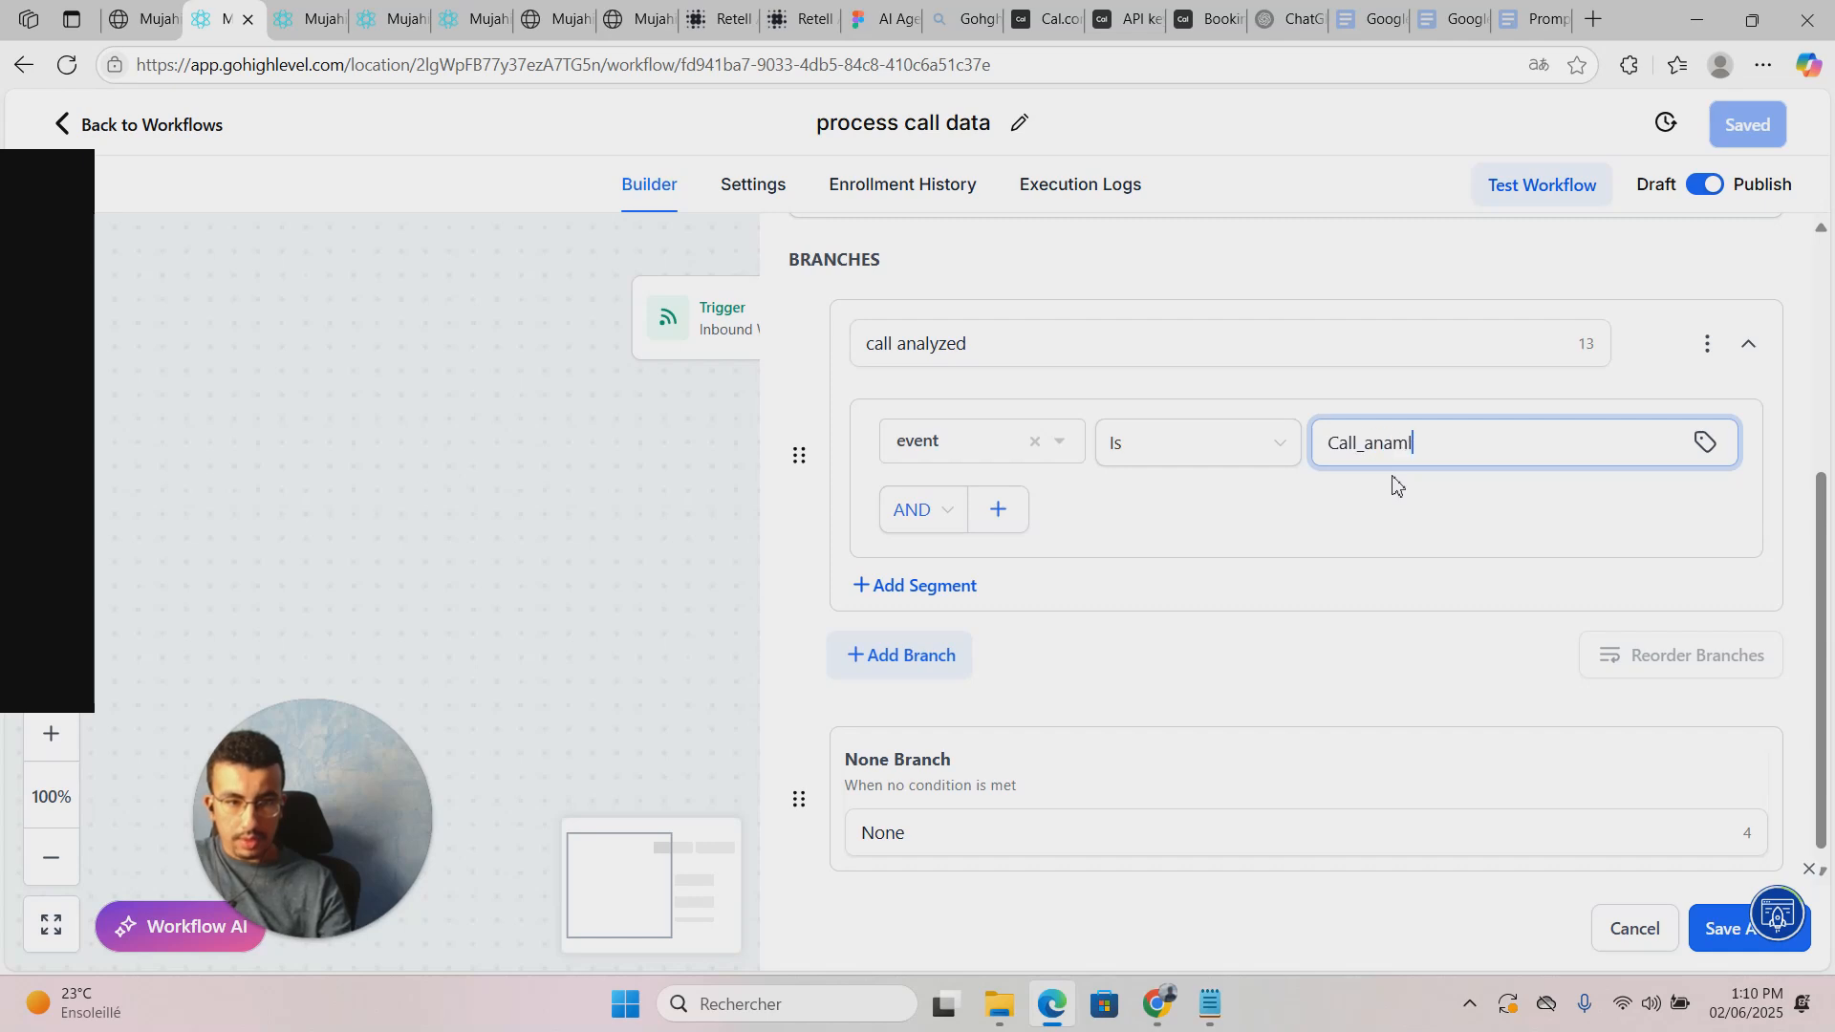
text(lyzed)
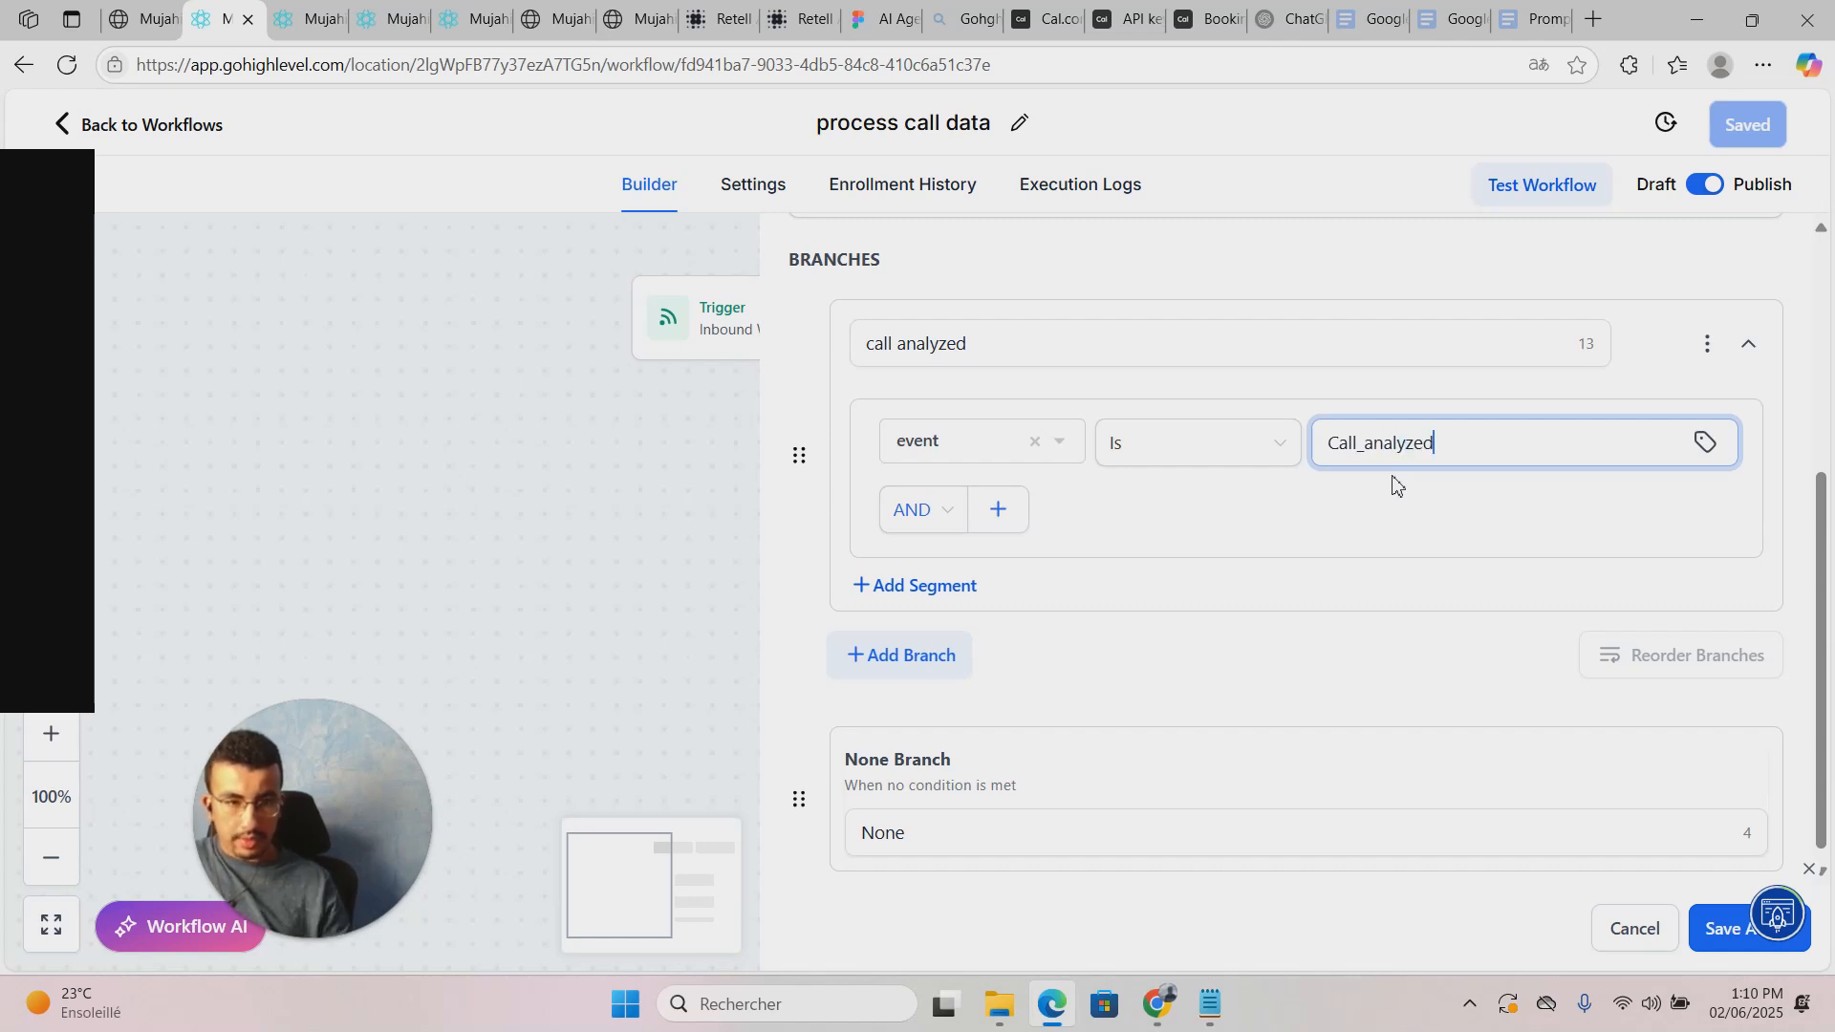
Step: Save the condition, then copy the exact 'call_analyzed' value from the webhook trigger's payload
click(1720, 928)
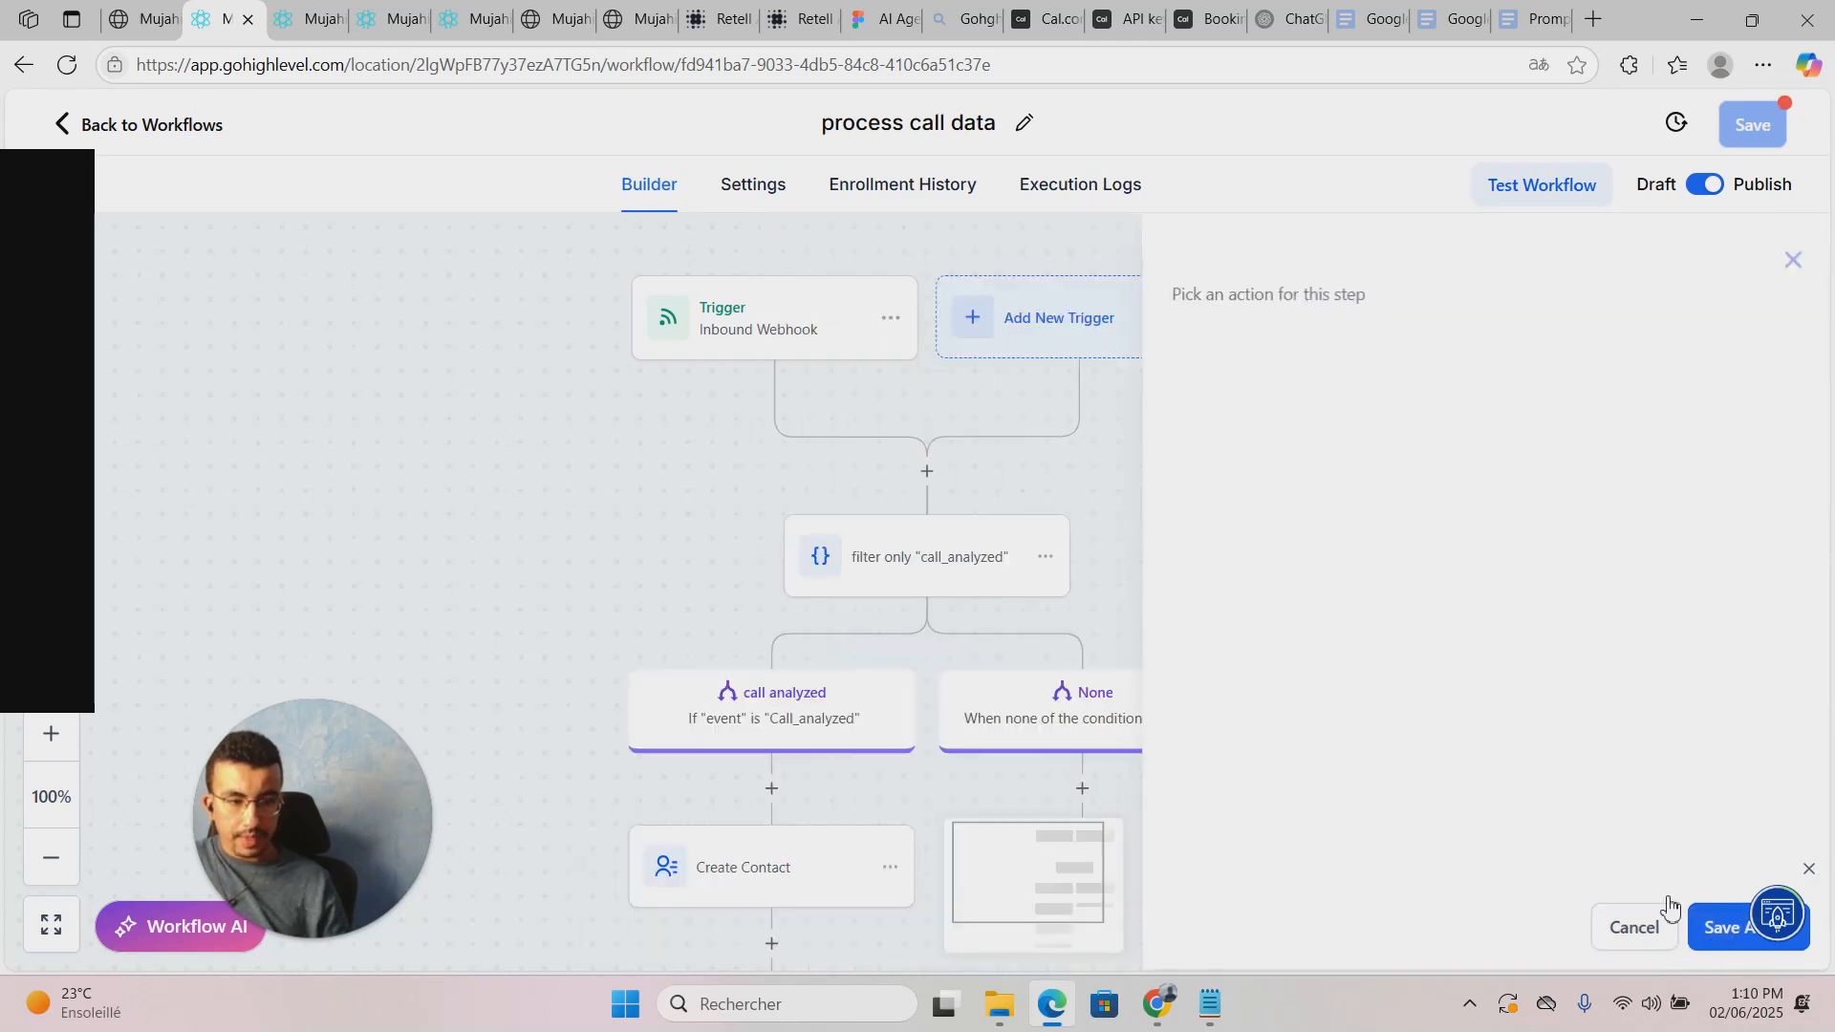
click(830, 354)
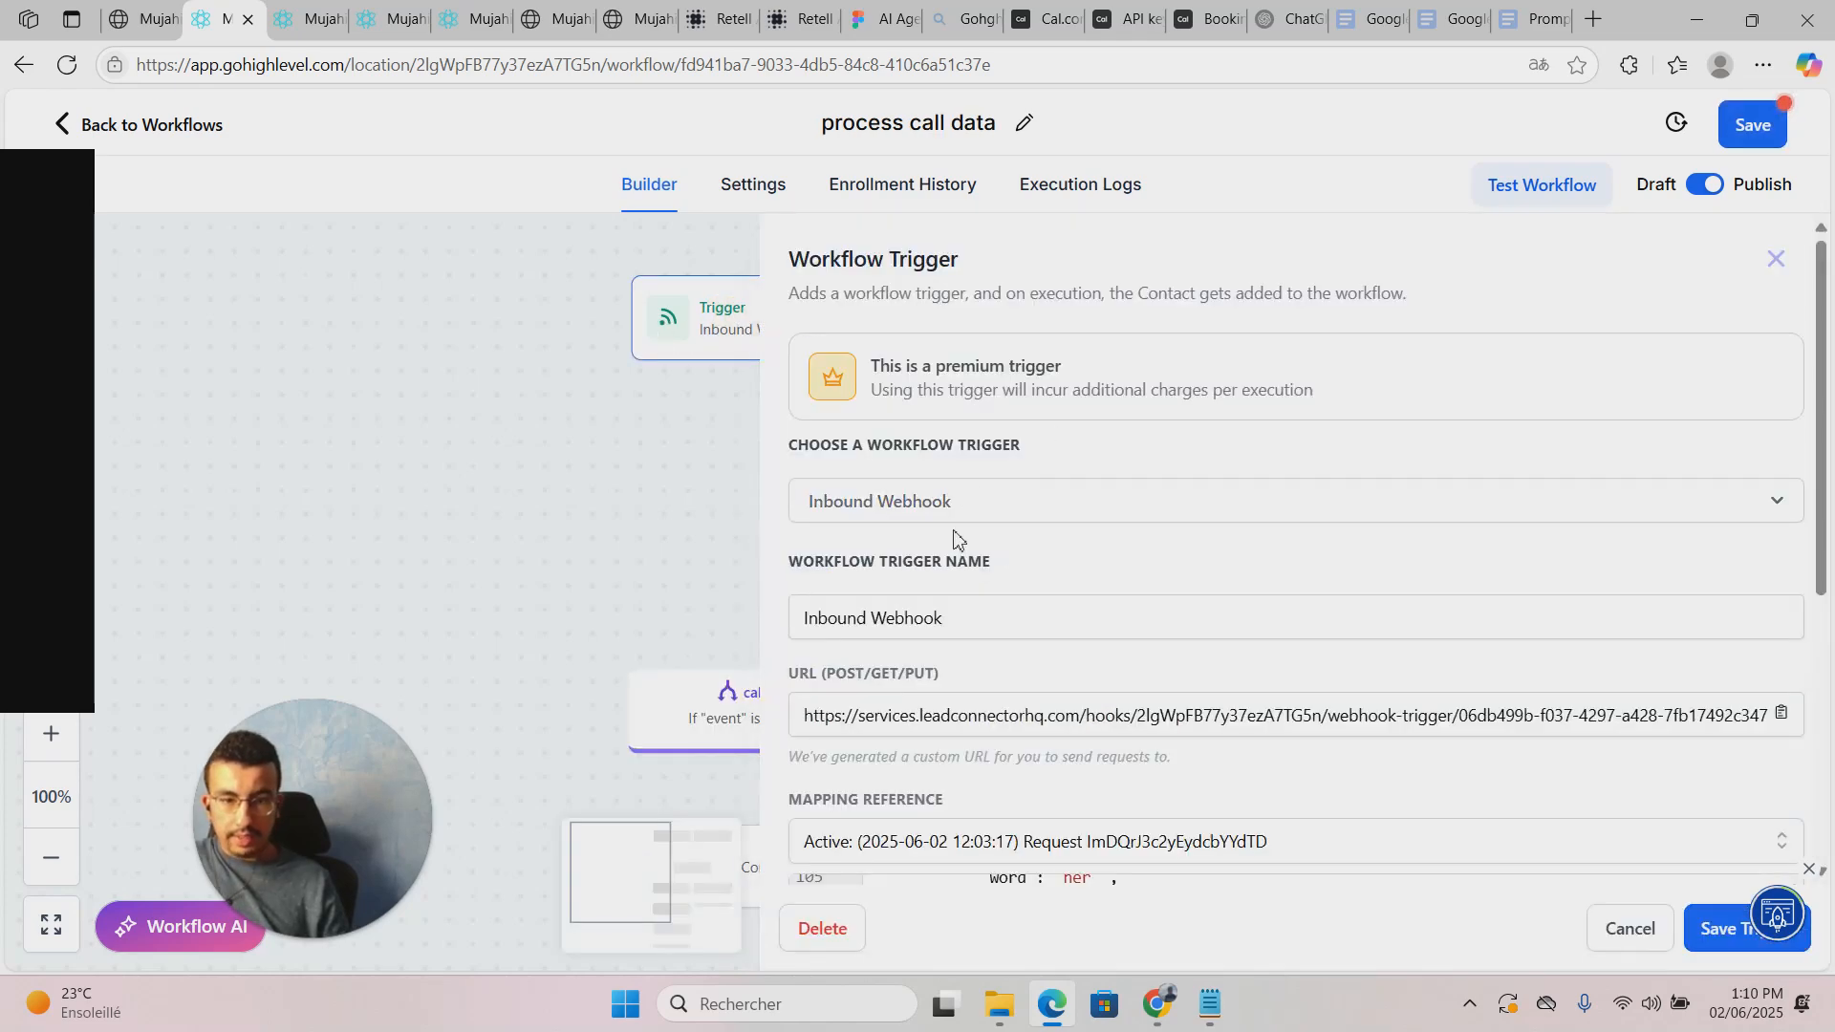
scroll(1289, 626, down, 4)
scroll(1392, 679, up, 2)
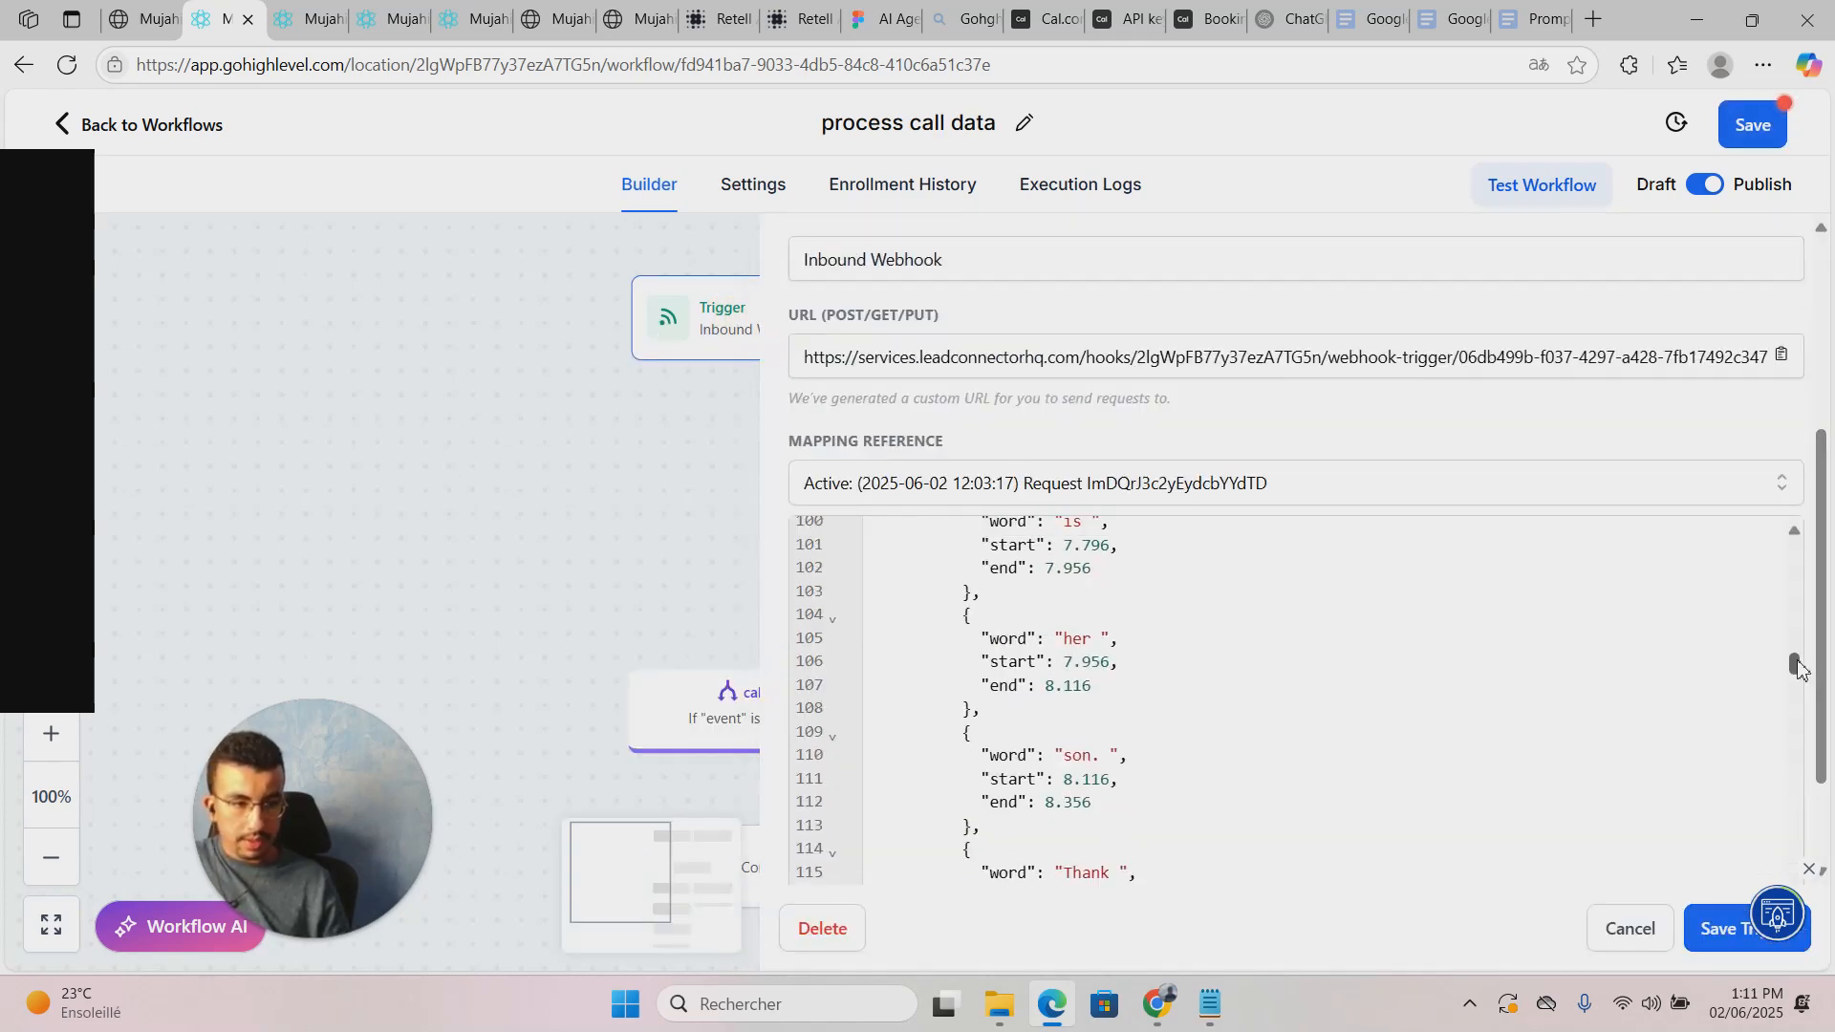
drag(1794, 669, 1733, 475)
drag(981, 557, 1099, 554)
key(ctrl+c)
right_click(1133, 562)
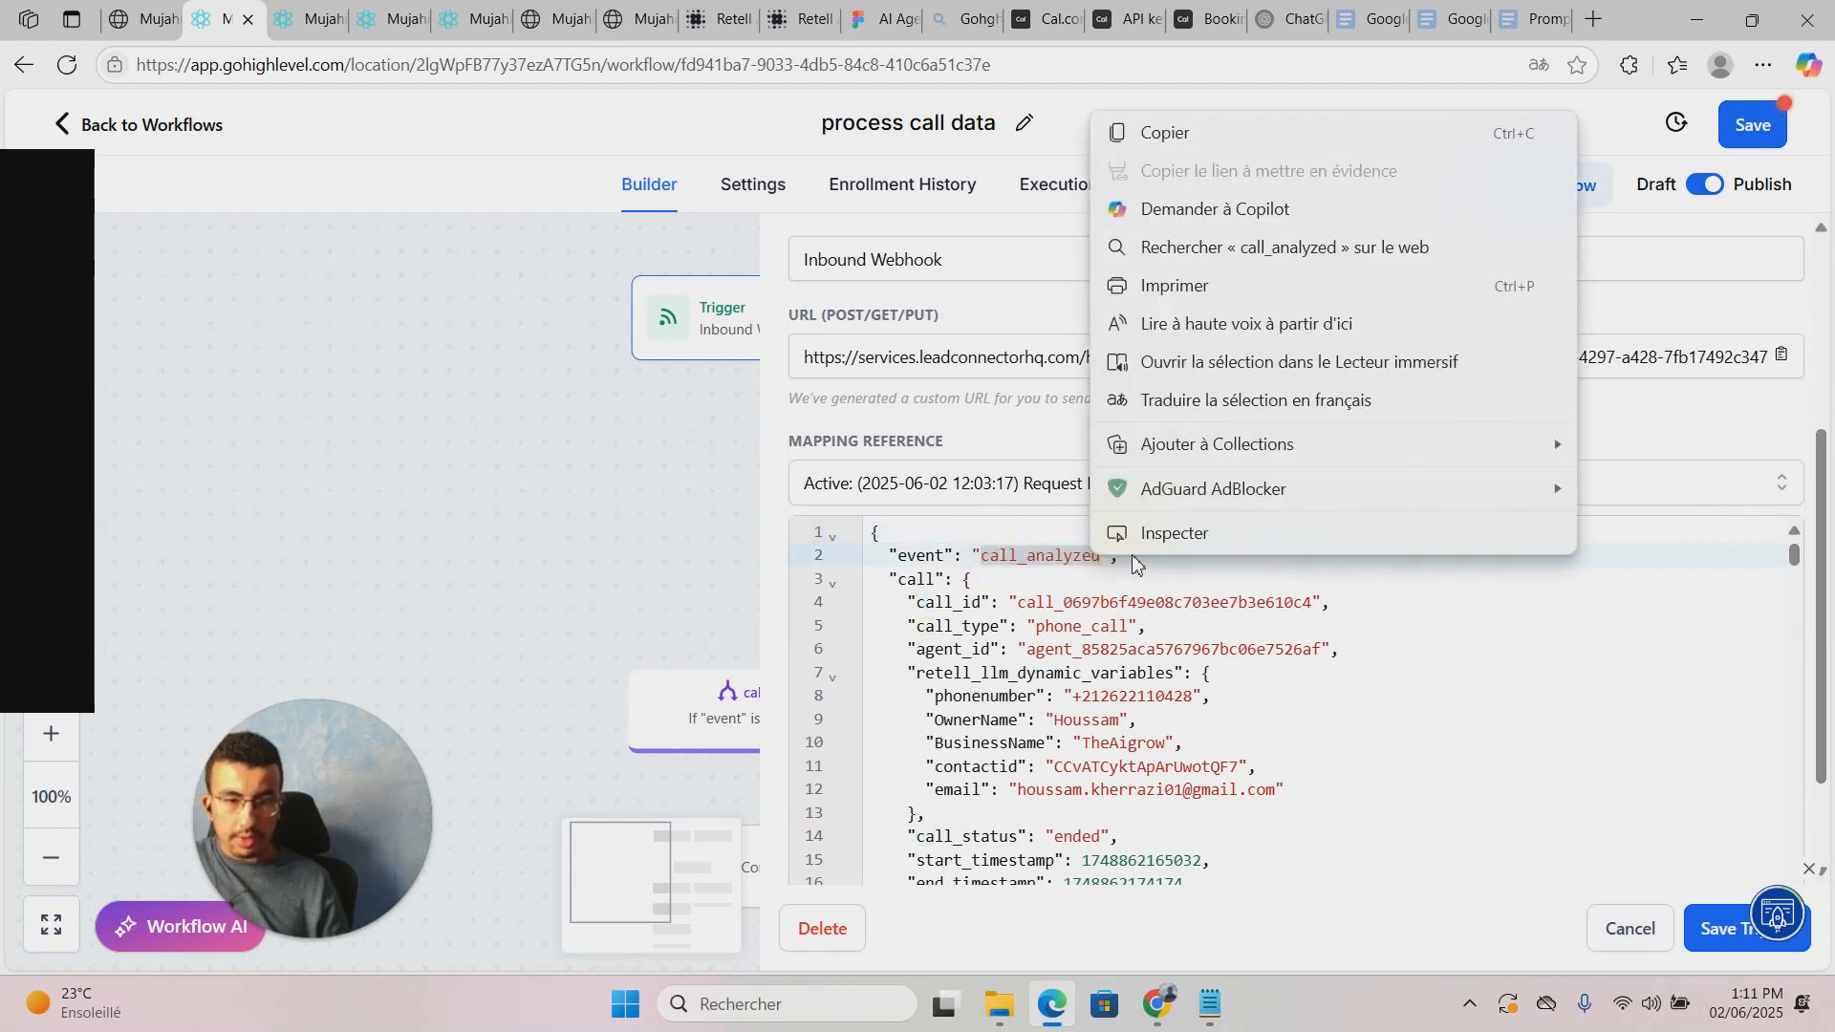
click(1190, 139)
click(1725, 932)
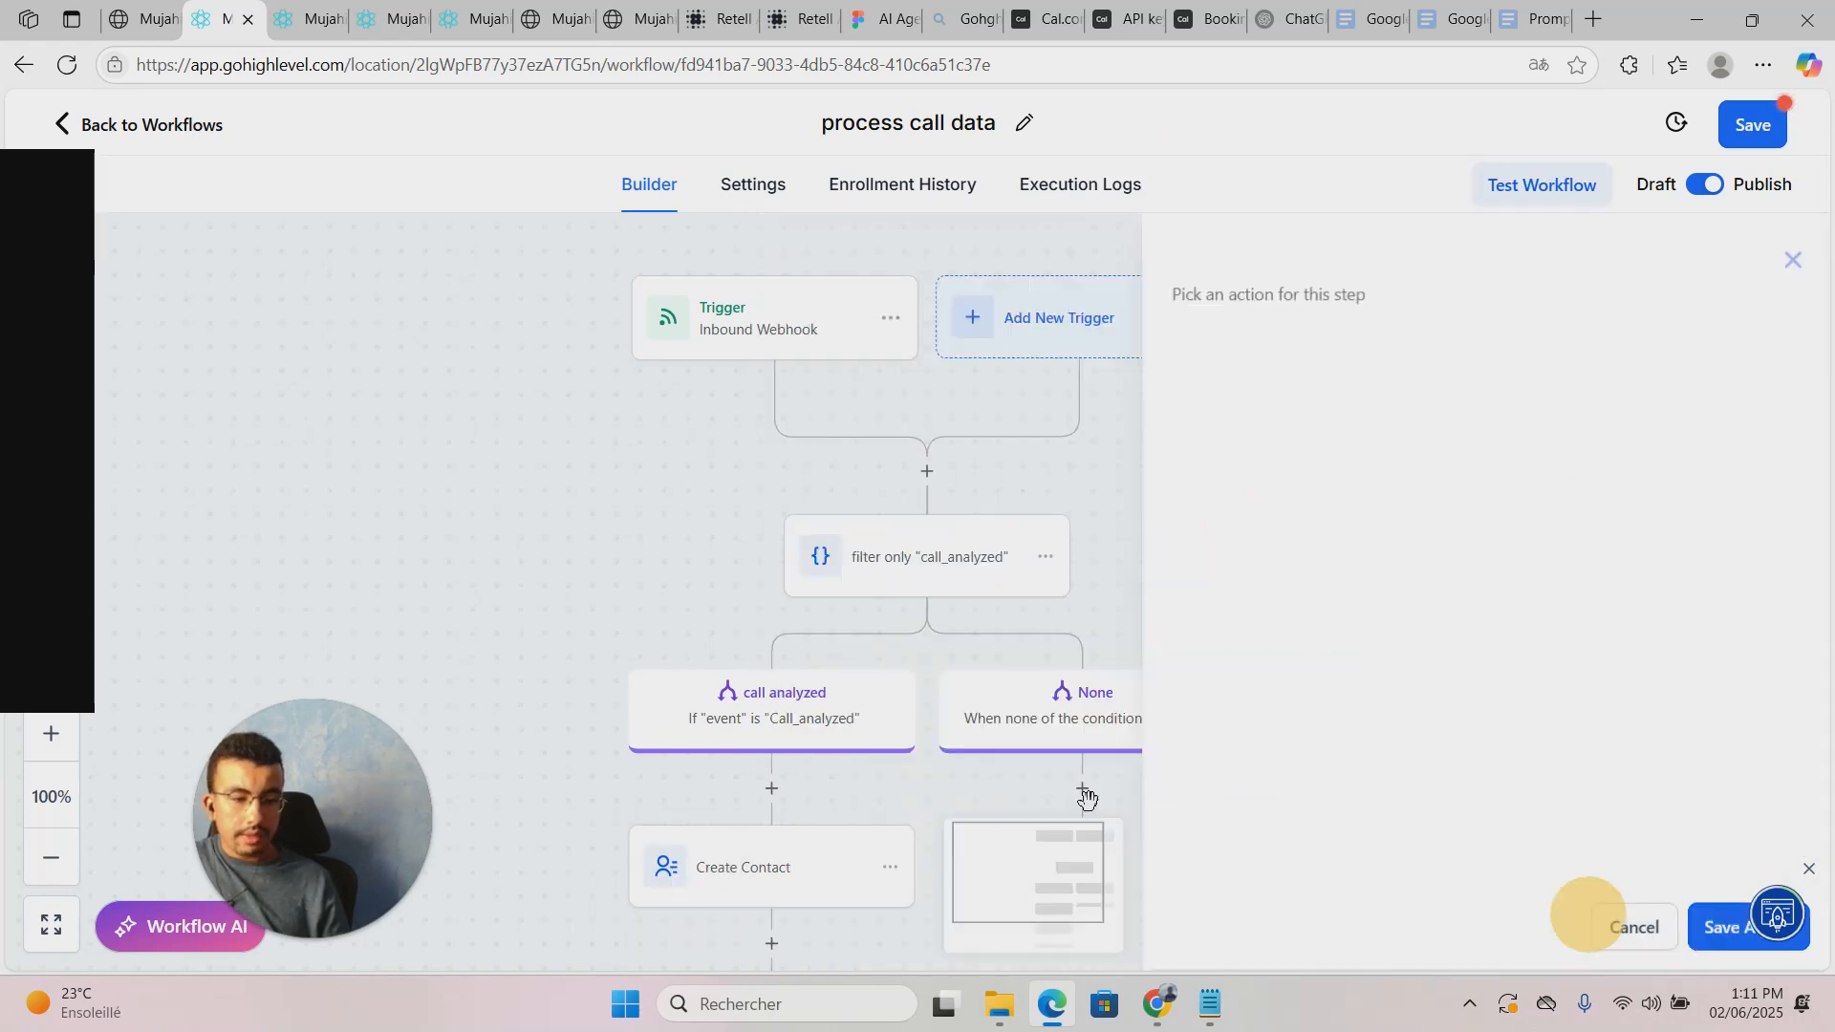
Step: Replace the condition value with the pasted lowercase 'call_analyzed' and save the step
click(910, 575)
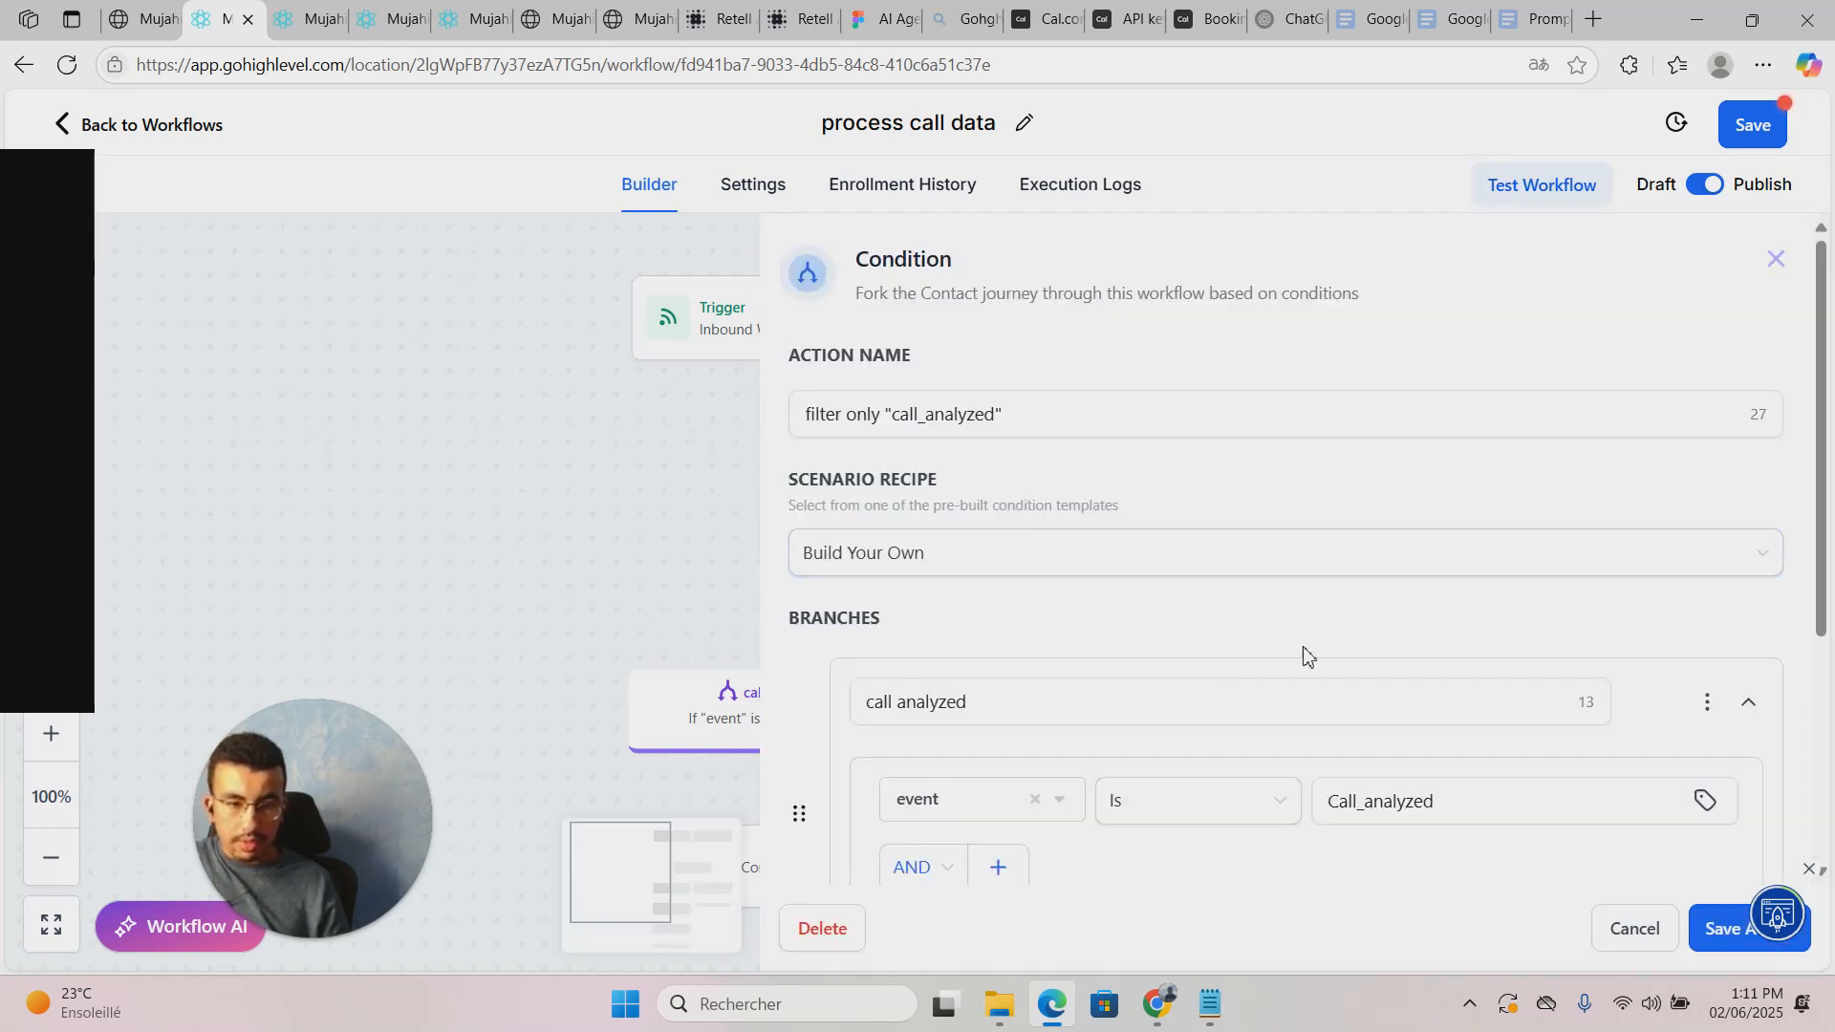
scroll(1305, 655, down, 3)
drag(1450, 562, 1176, 577)
key(BackSpace)
key(ctrl+v)
click(1698, 411)
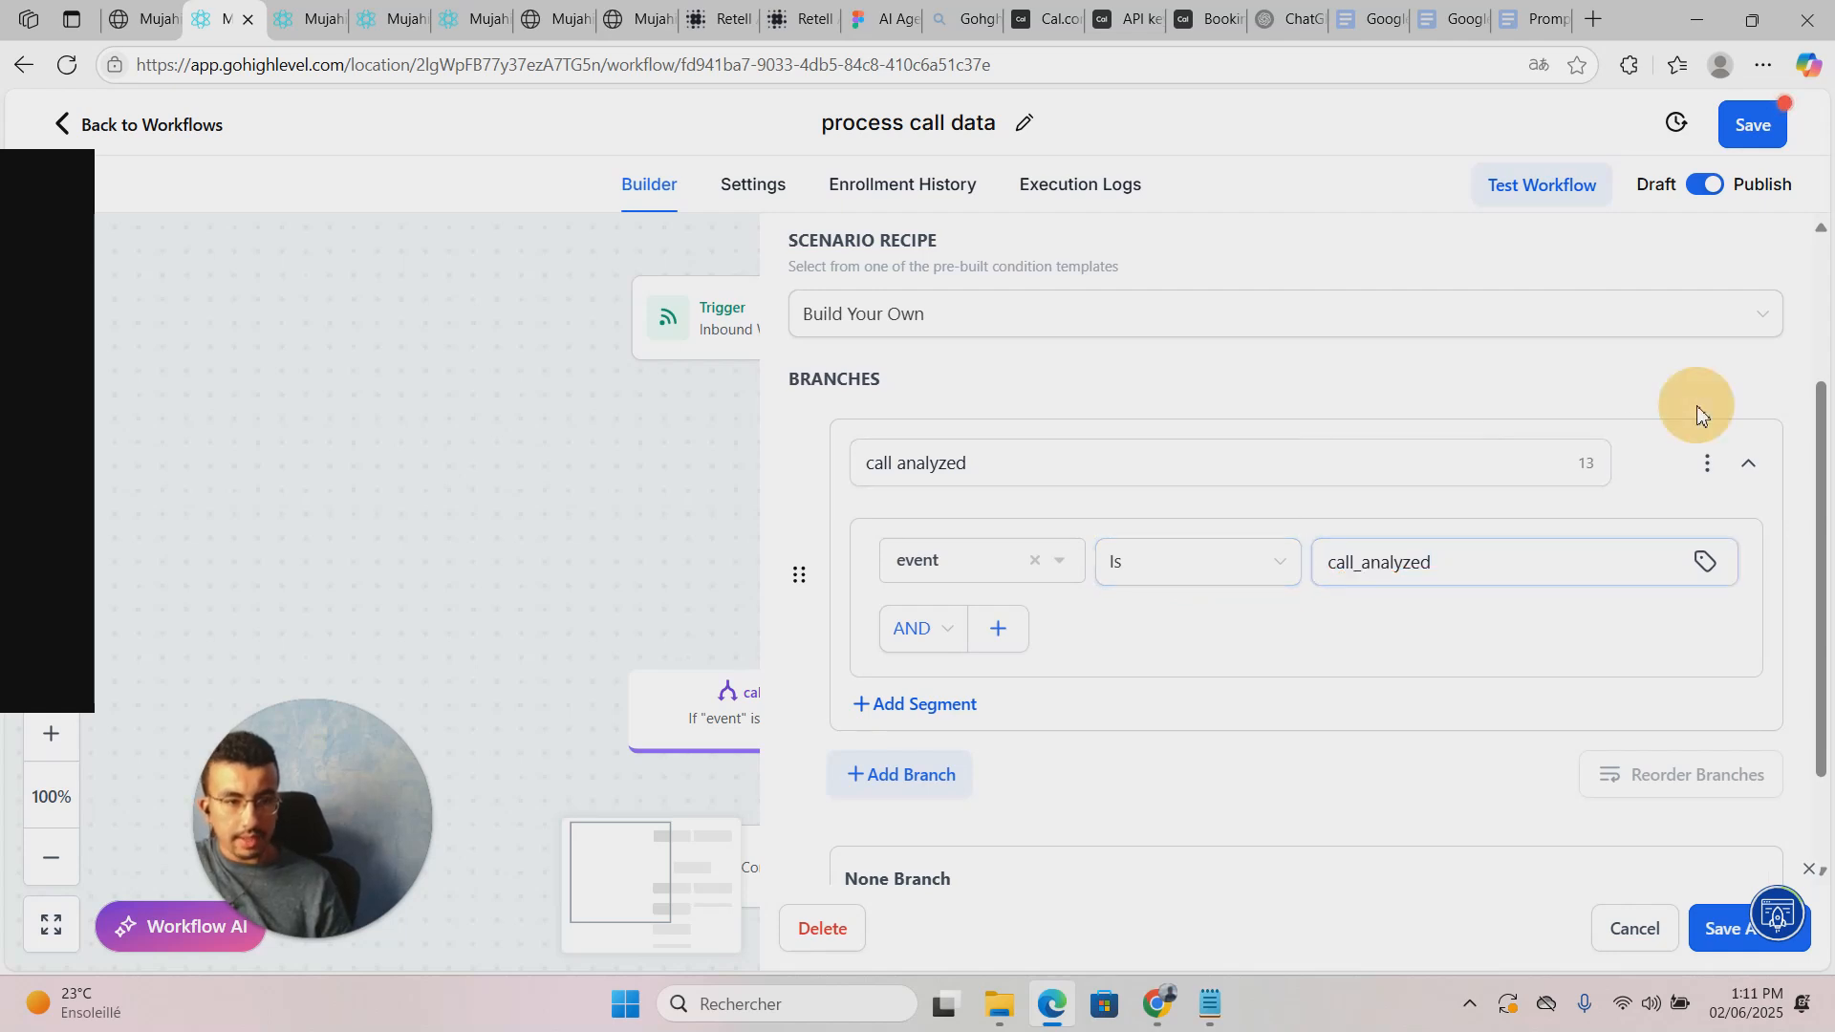
scroll(1338, 765, down, 3)
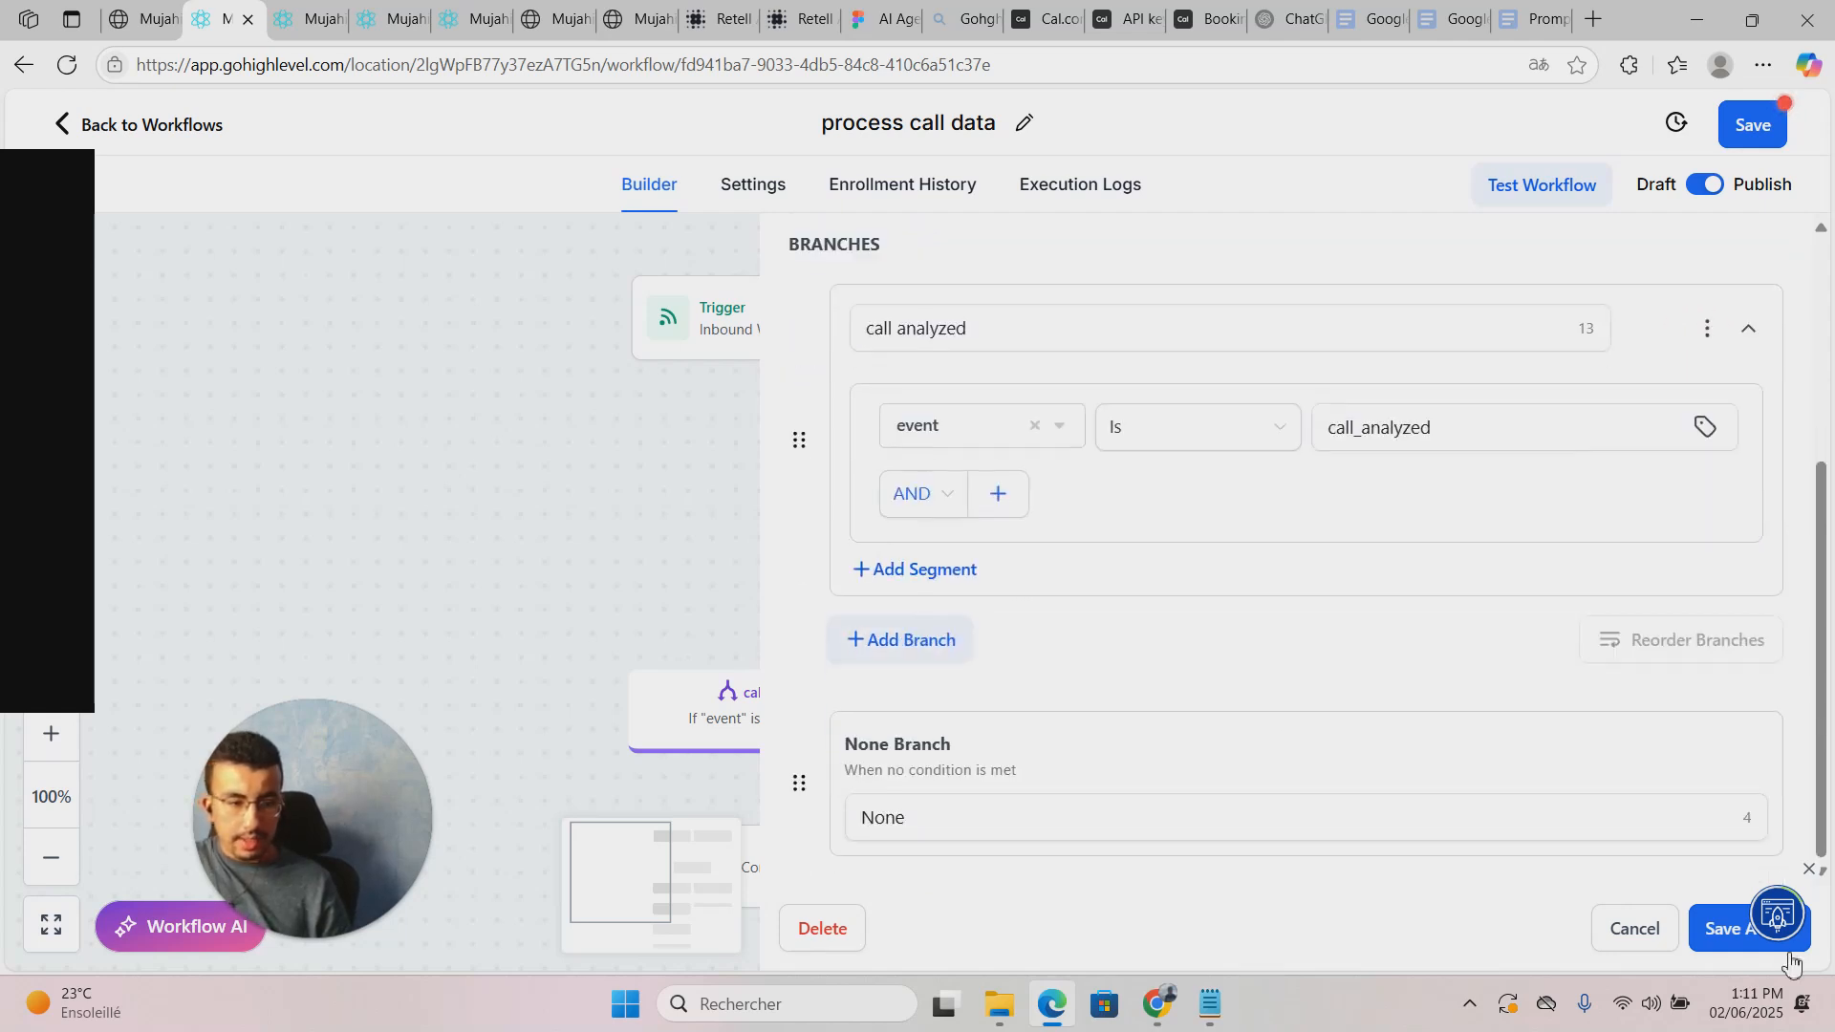
click(1730, 927)
Step: Save the process call data workflow with its new call_analyzed filter and review the canvas
click(1466, 456)
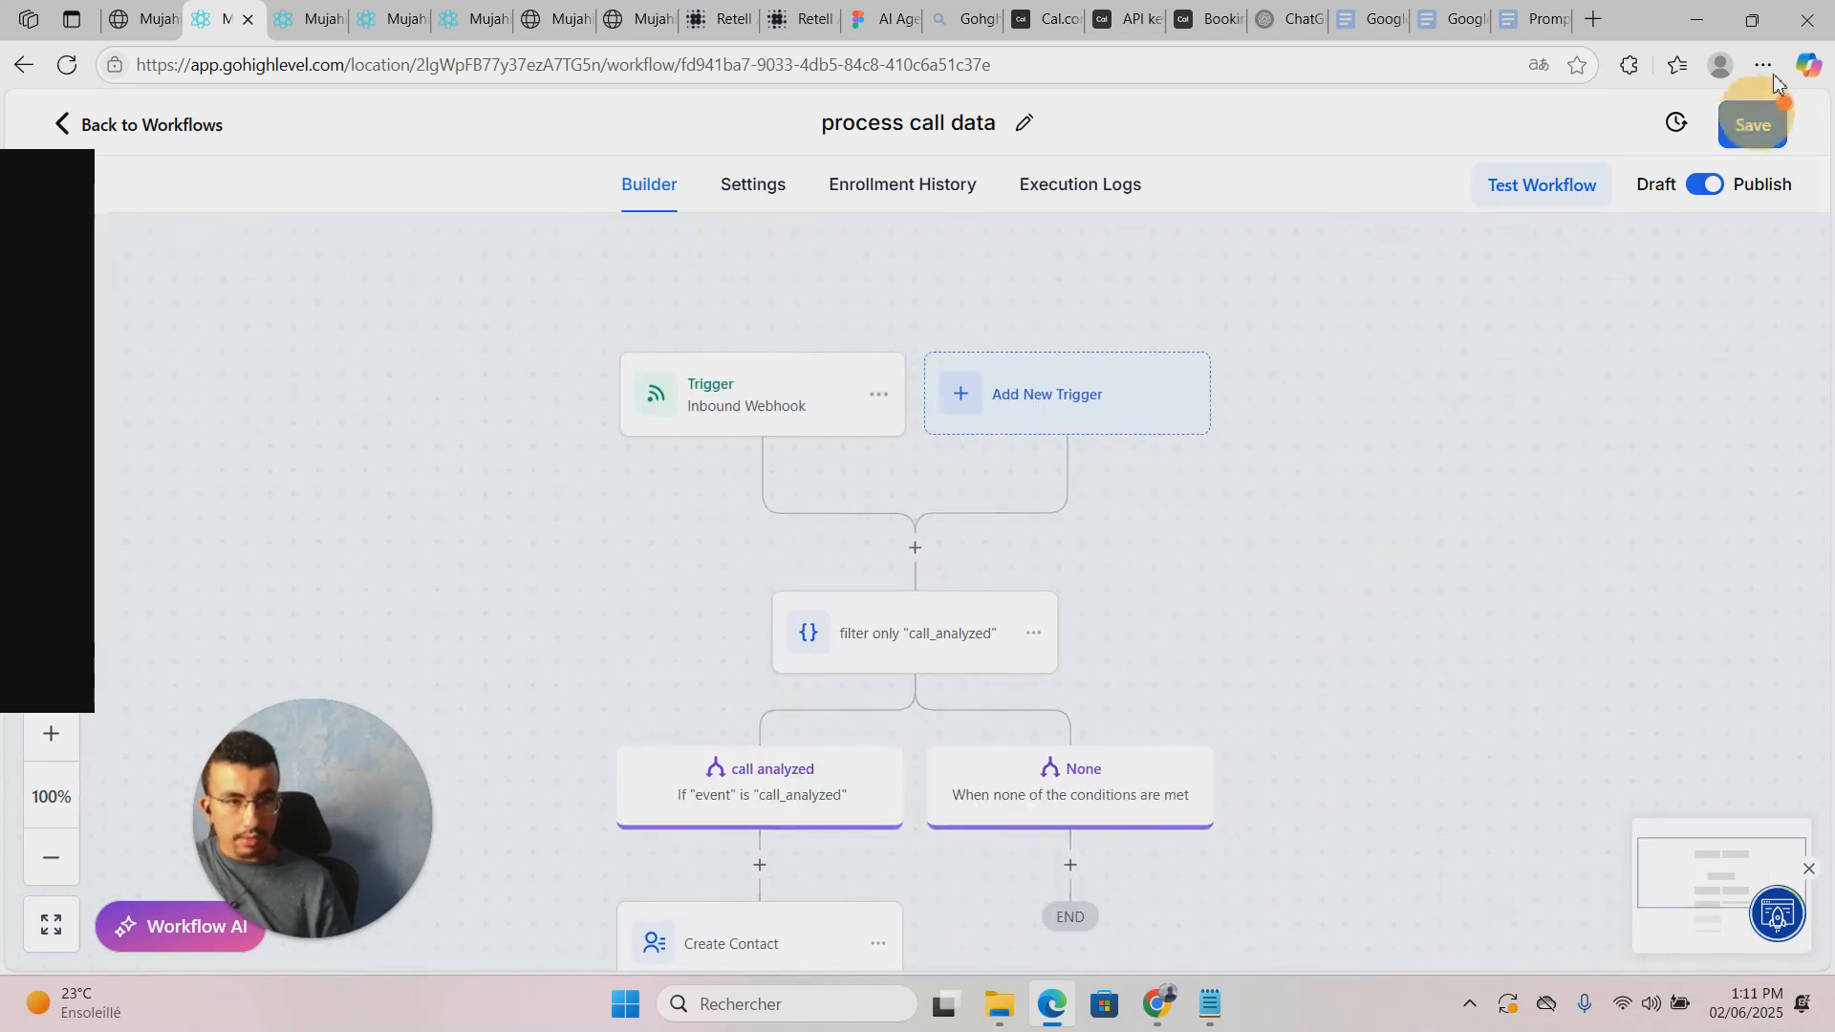
click(1753, 124)
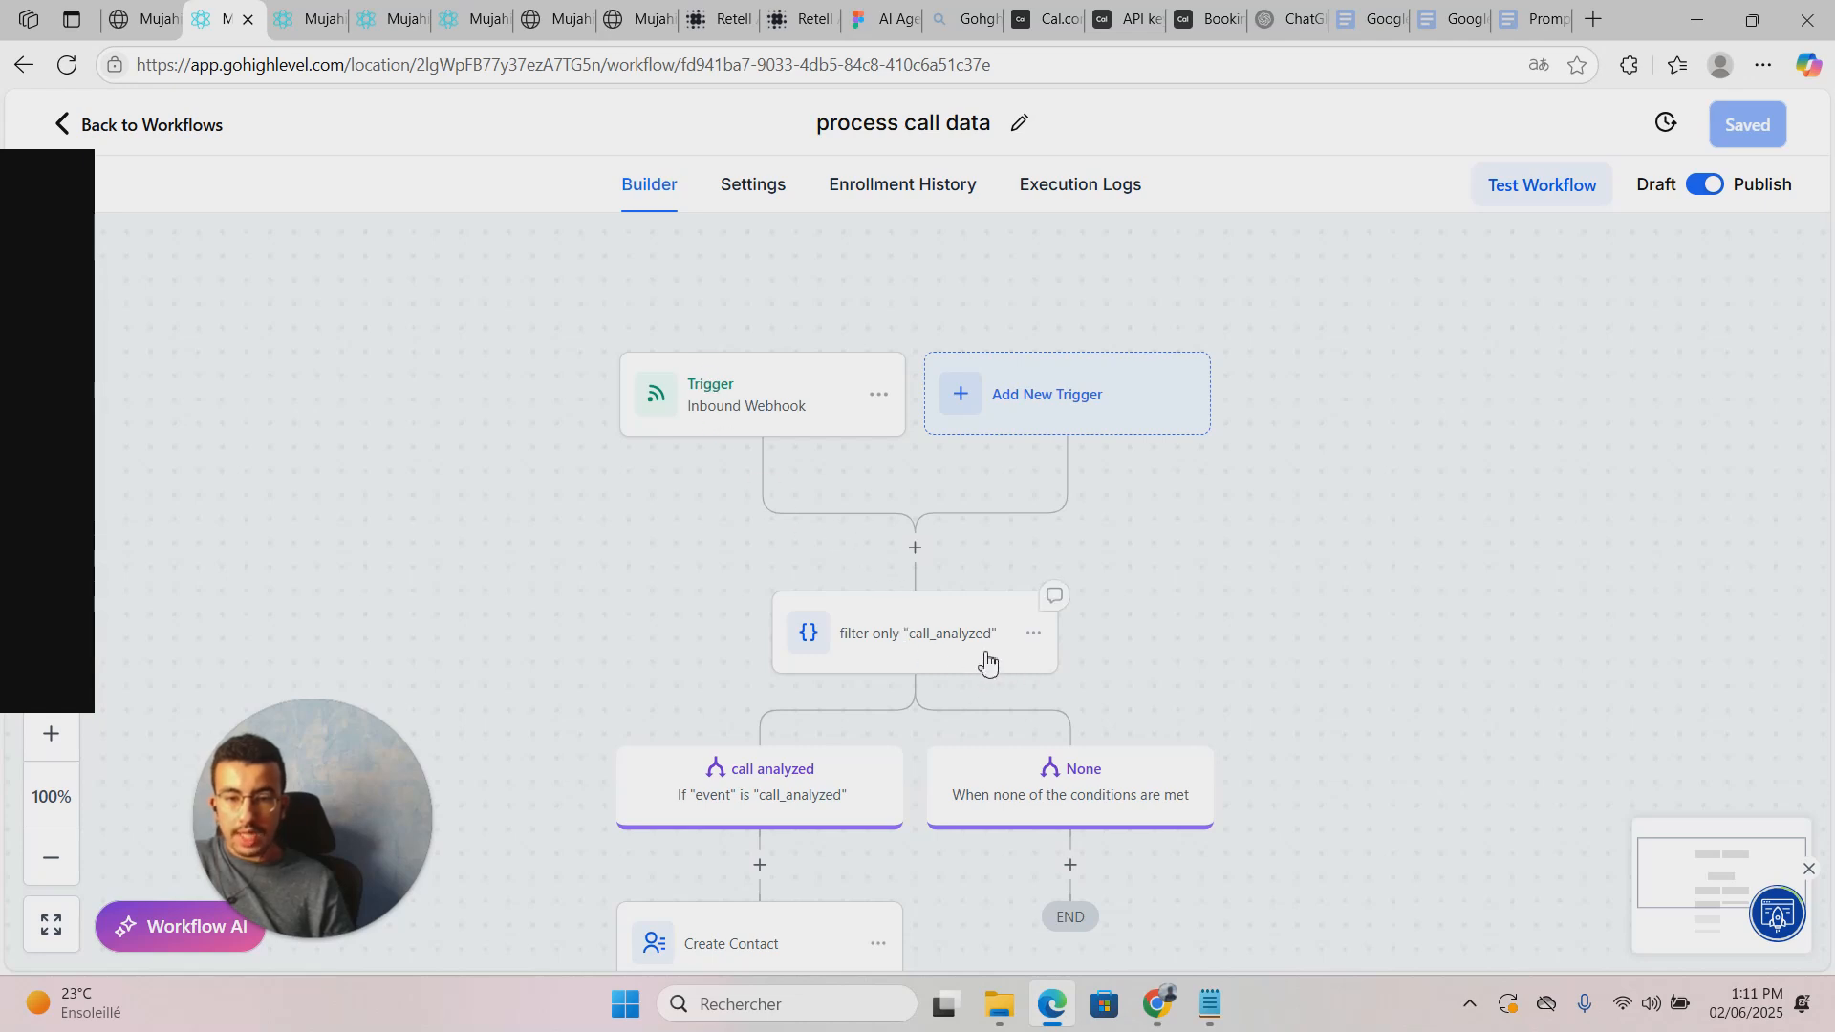
drag(1204, 630, 1109, 561)
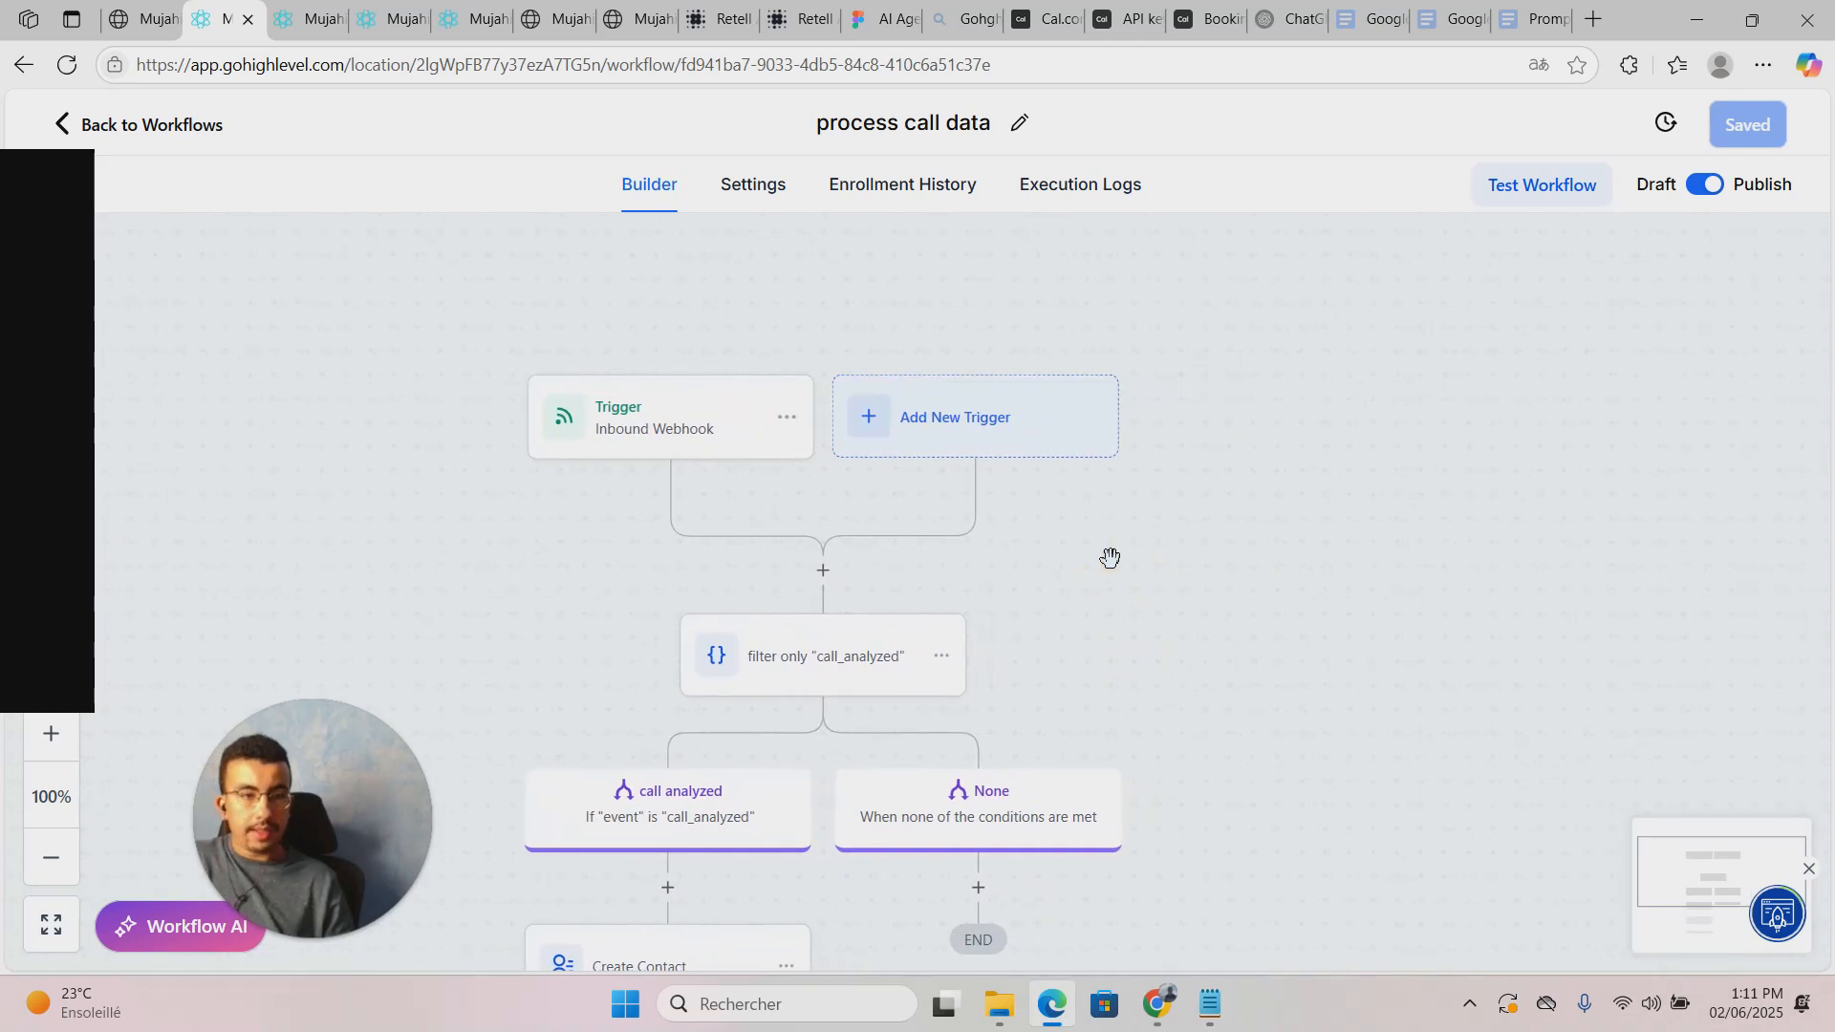